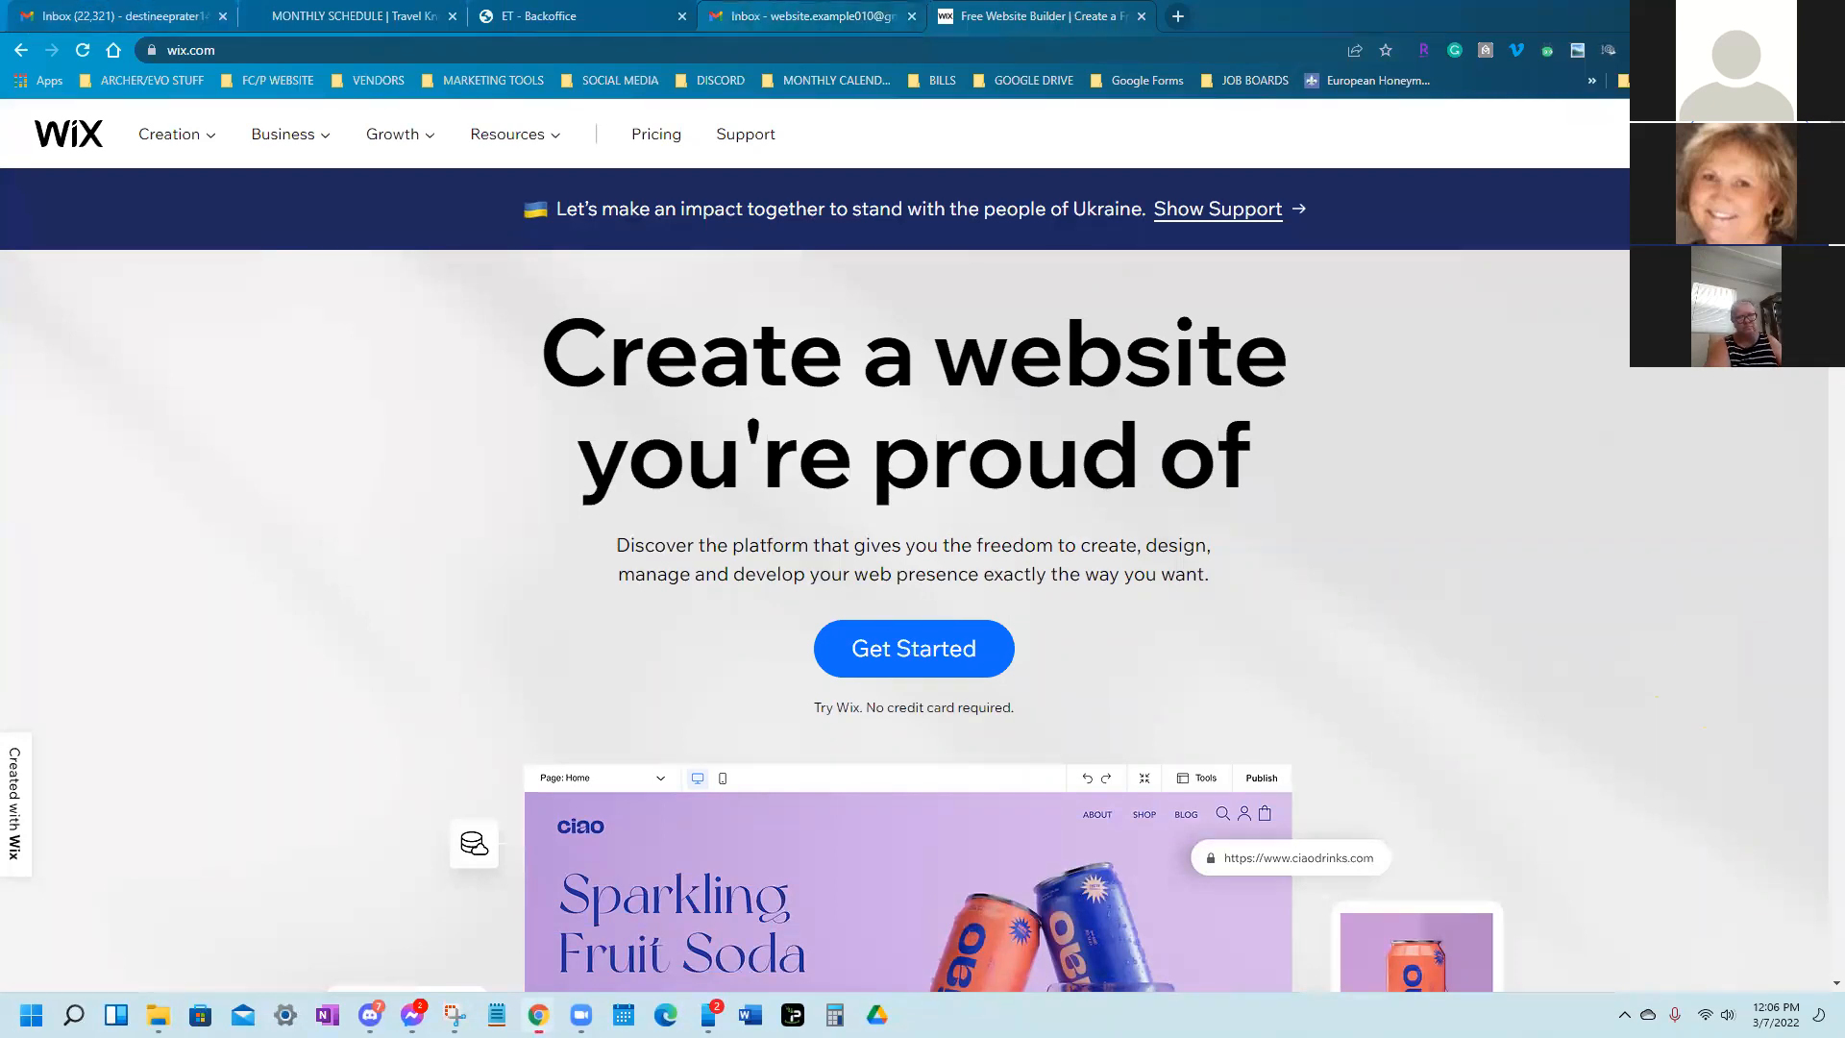
Close the second Gmail inbox tab and reload the wix.com page
{"action": "left_click", "coordinate": [912, 16]}
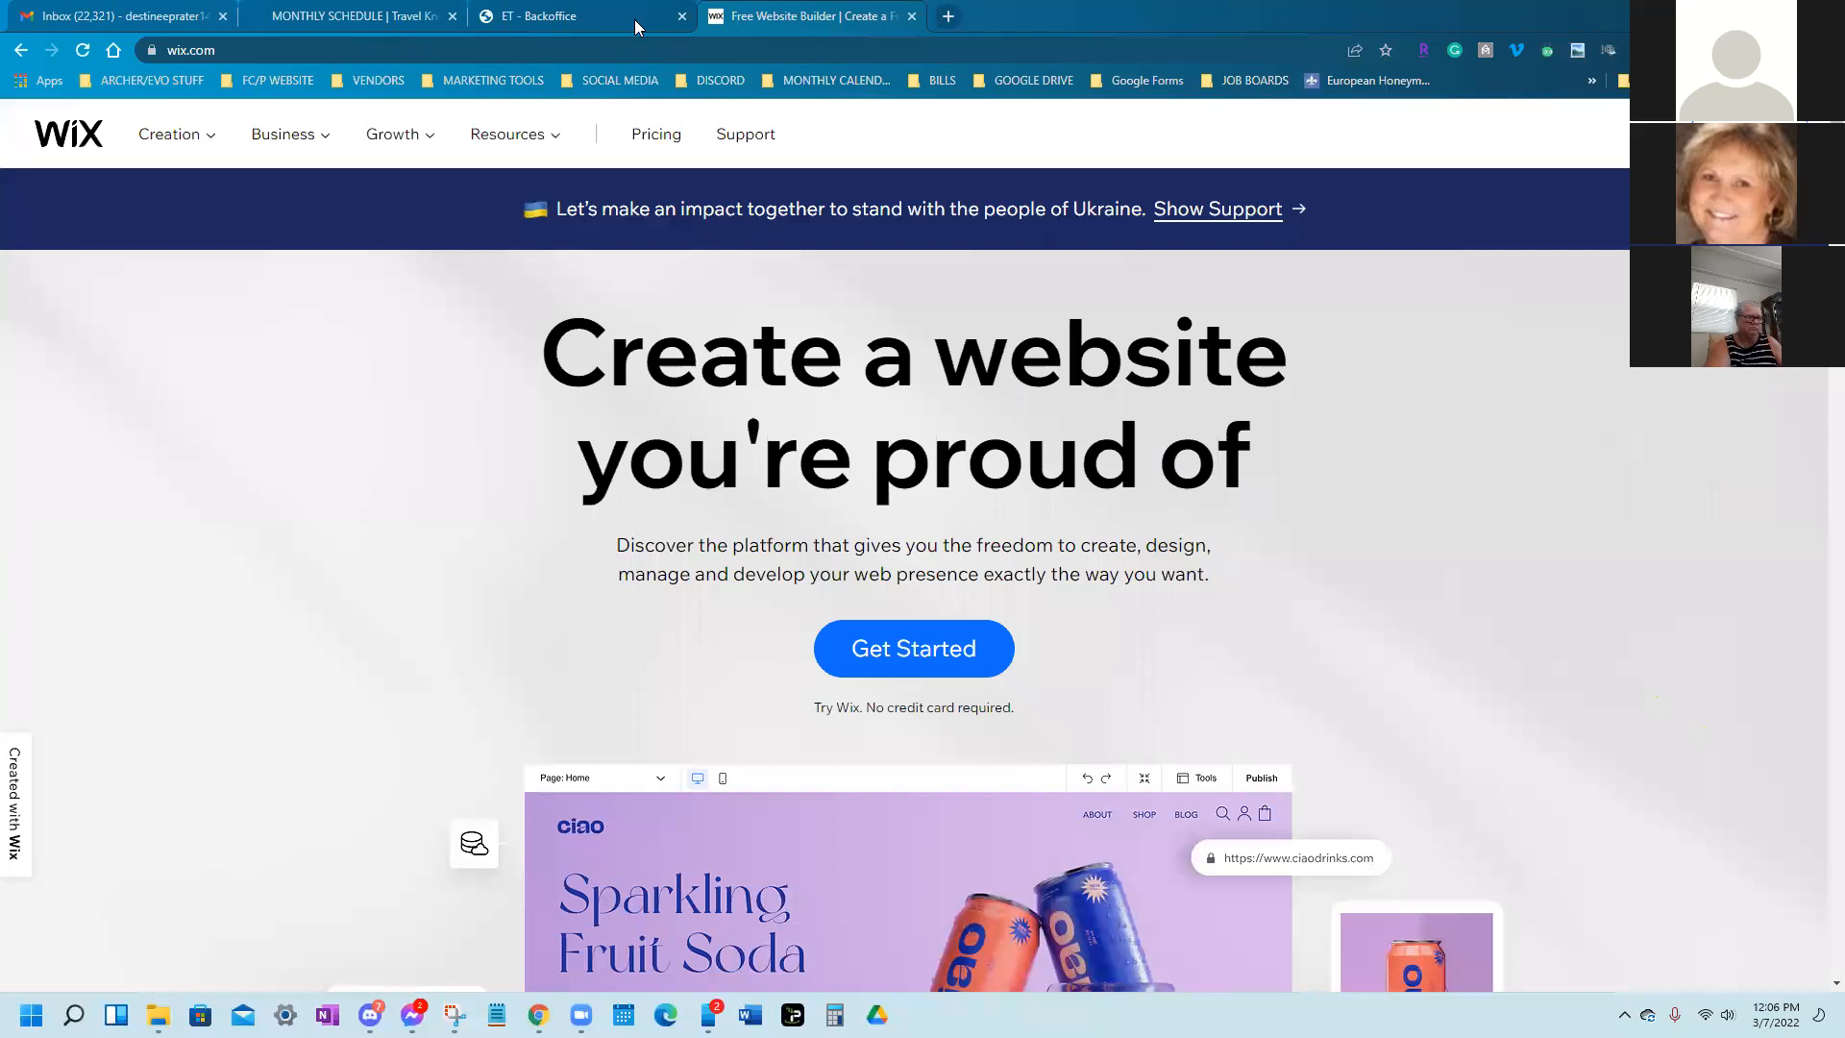
{"action": "left_click", "coordinate": [454, 51]}
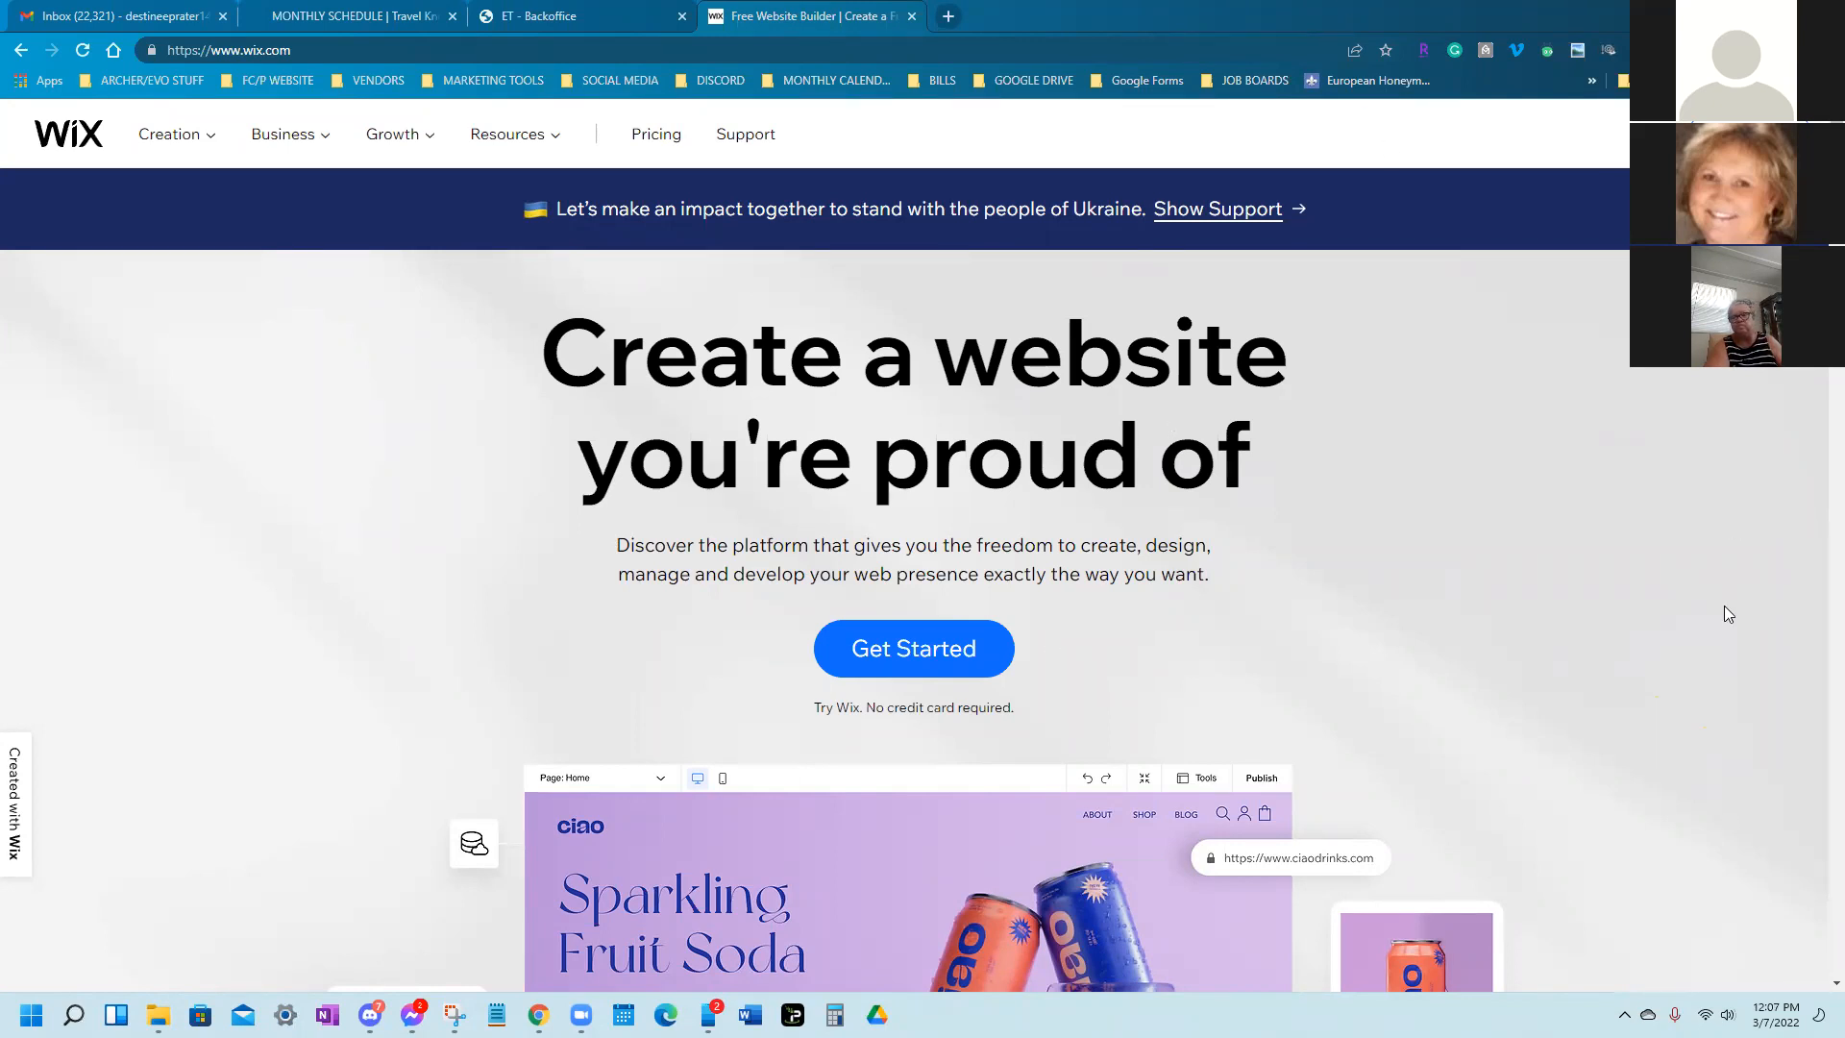
{"action": "key", "text": "Return"}
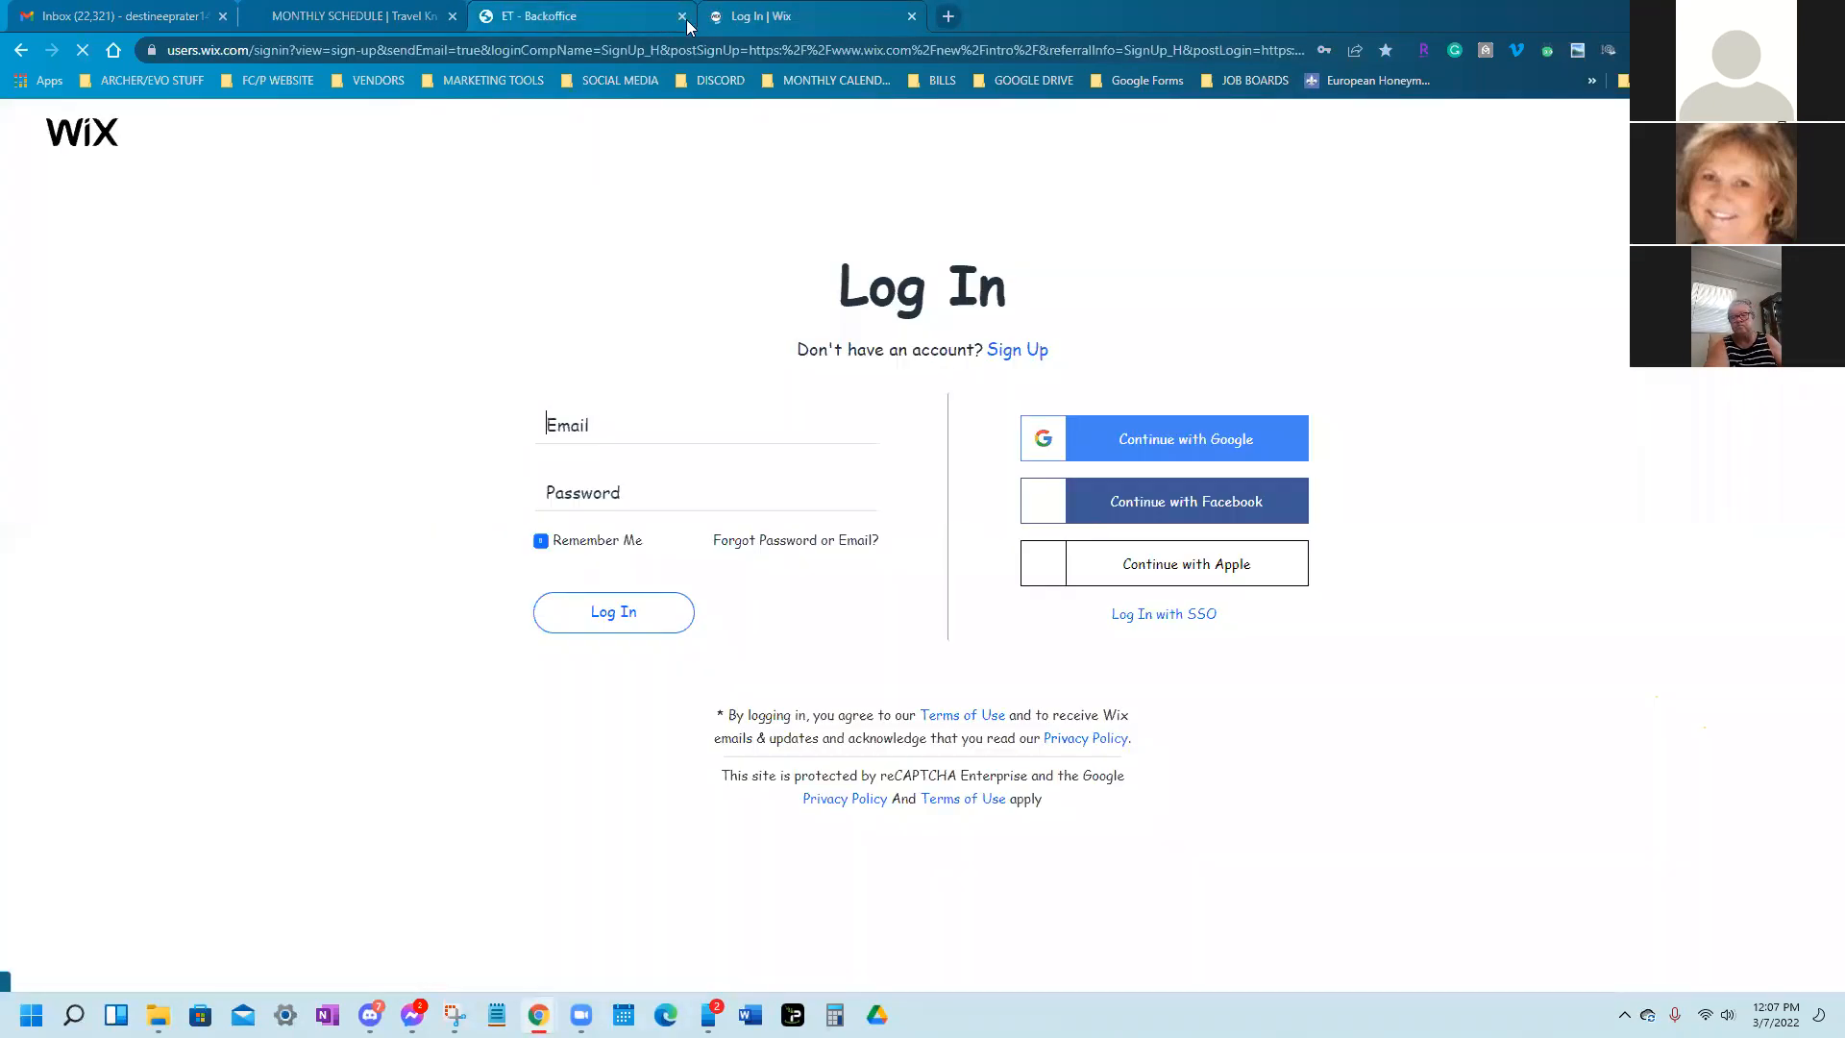
Close the back-office, monthly schedule and remaining inbox tabs
{"action": "left_click", "coordinate": [684, 17]}
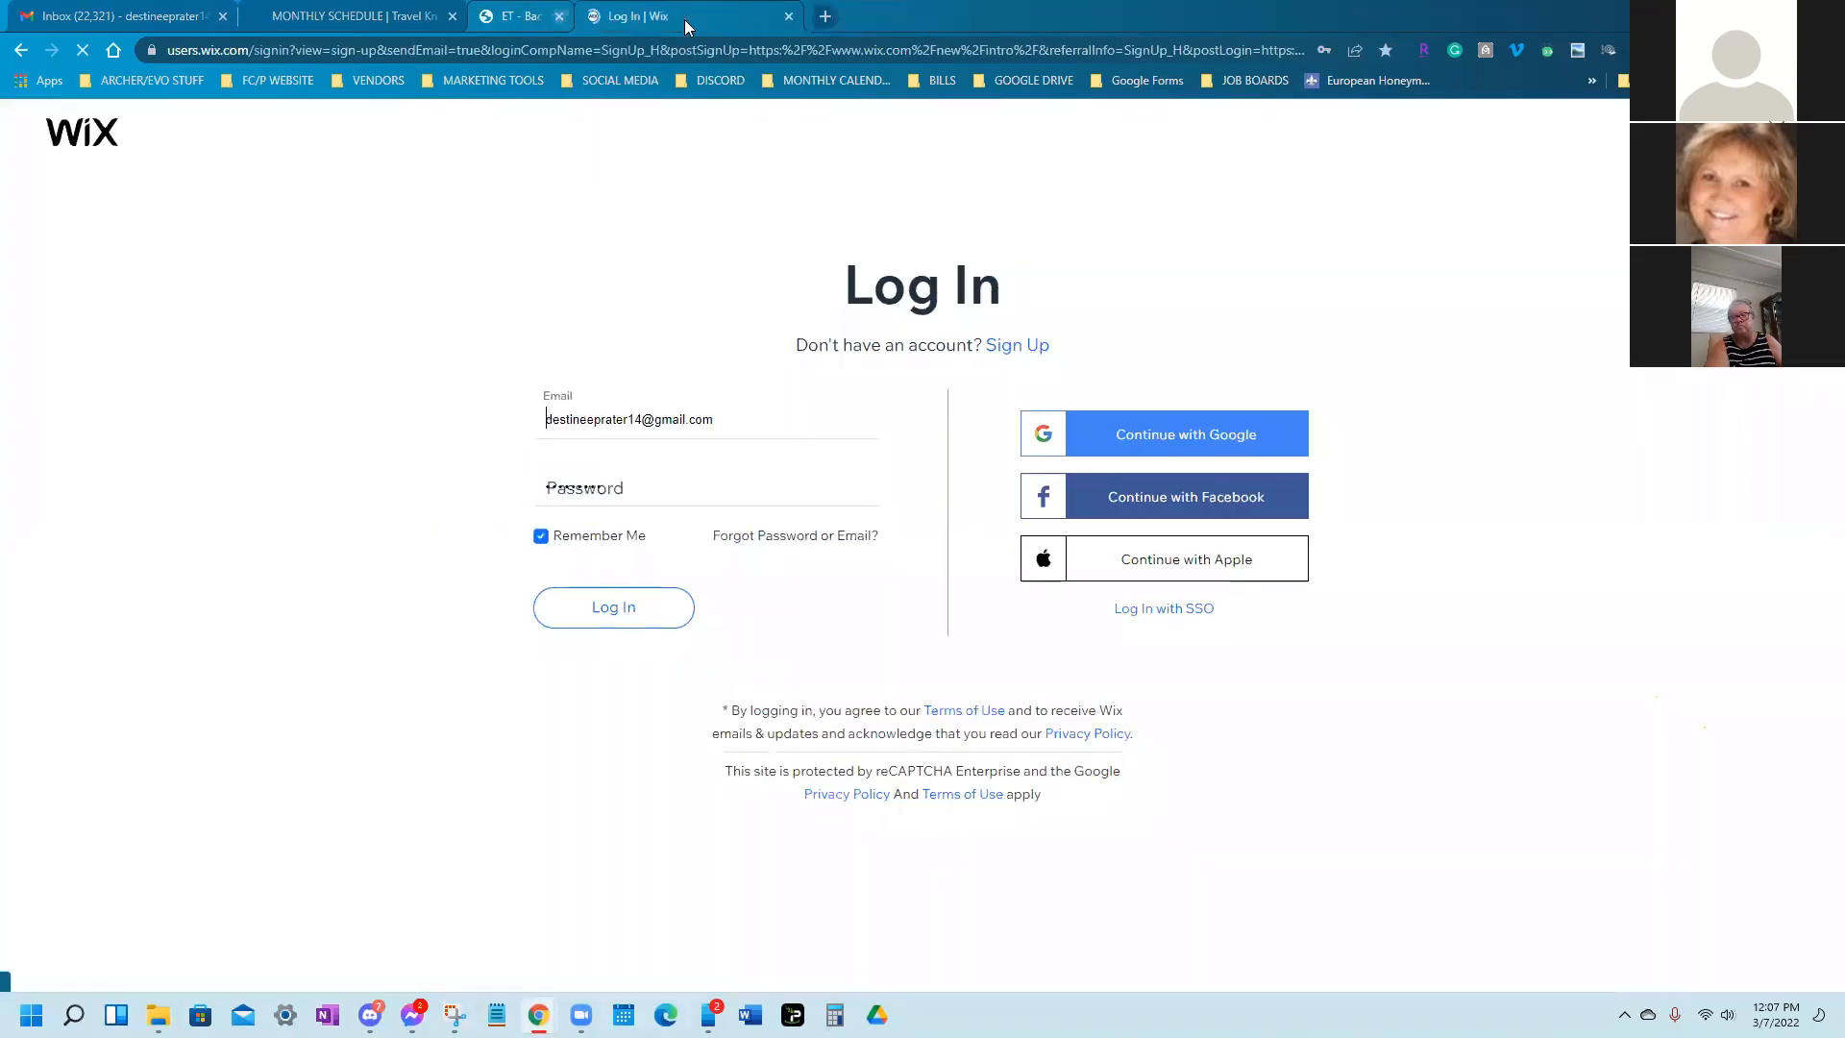
{"action": "left_click", "coordinate": [389, 17]}
{"action": "left_click", "coordinate": [223, 17]}
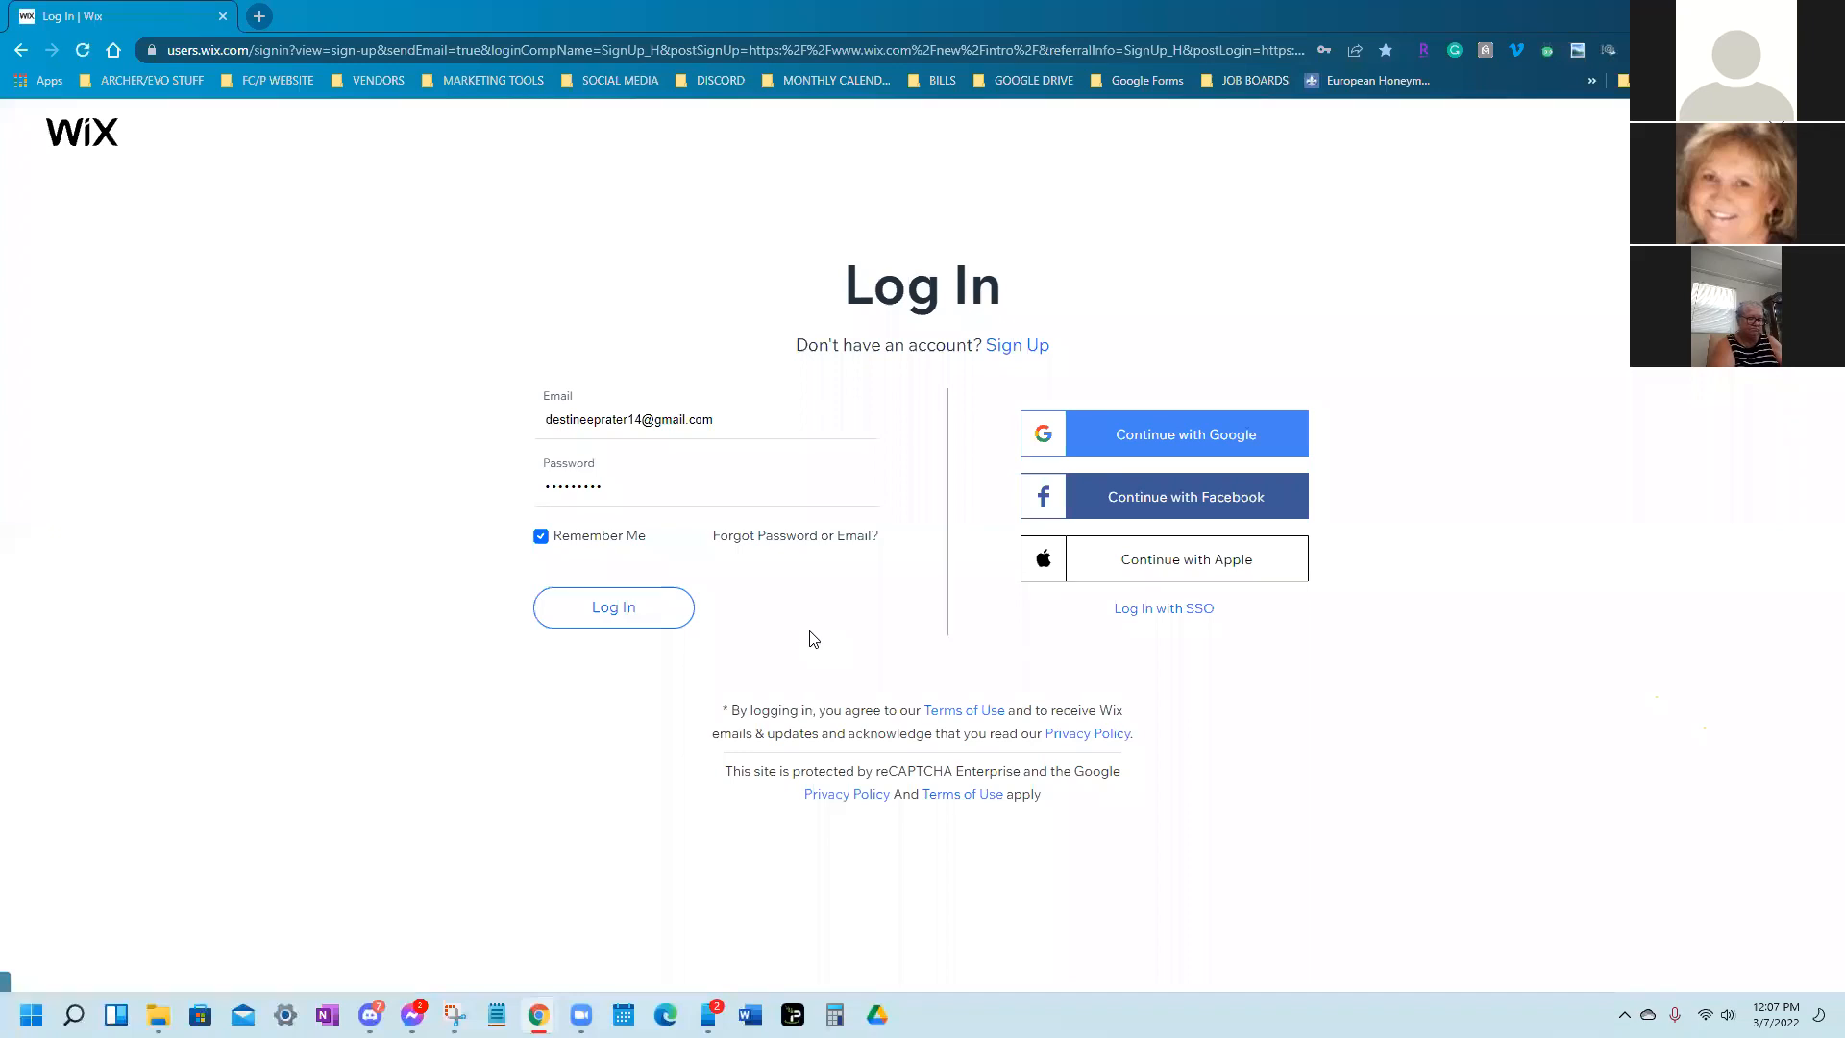
Switch to account creation and enter and confirm the new account's e-mail address
{"action": "left_click", "coordinate": [1028, 344]}
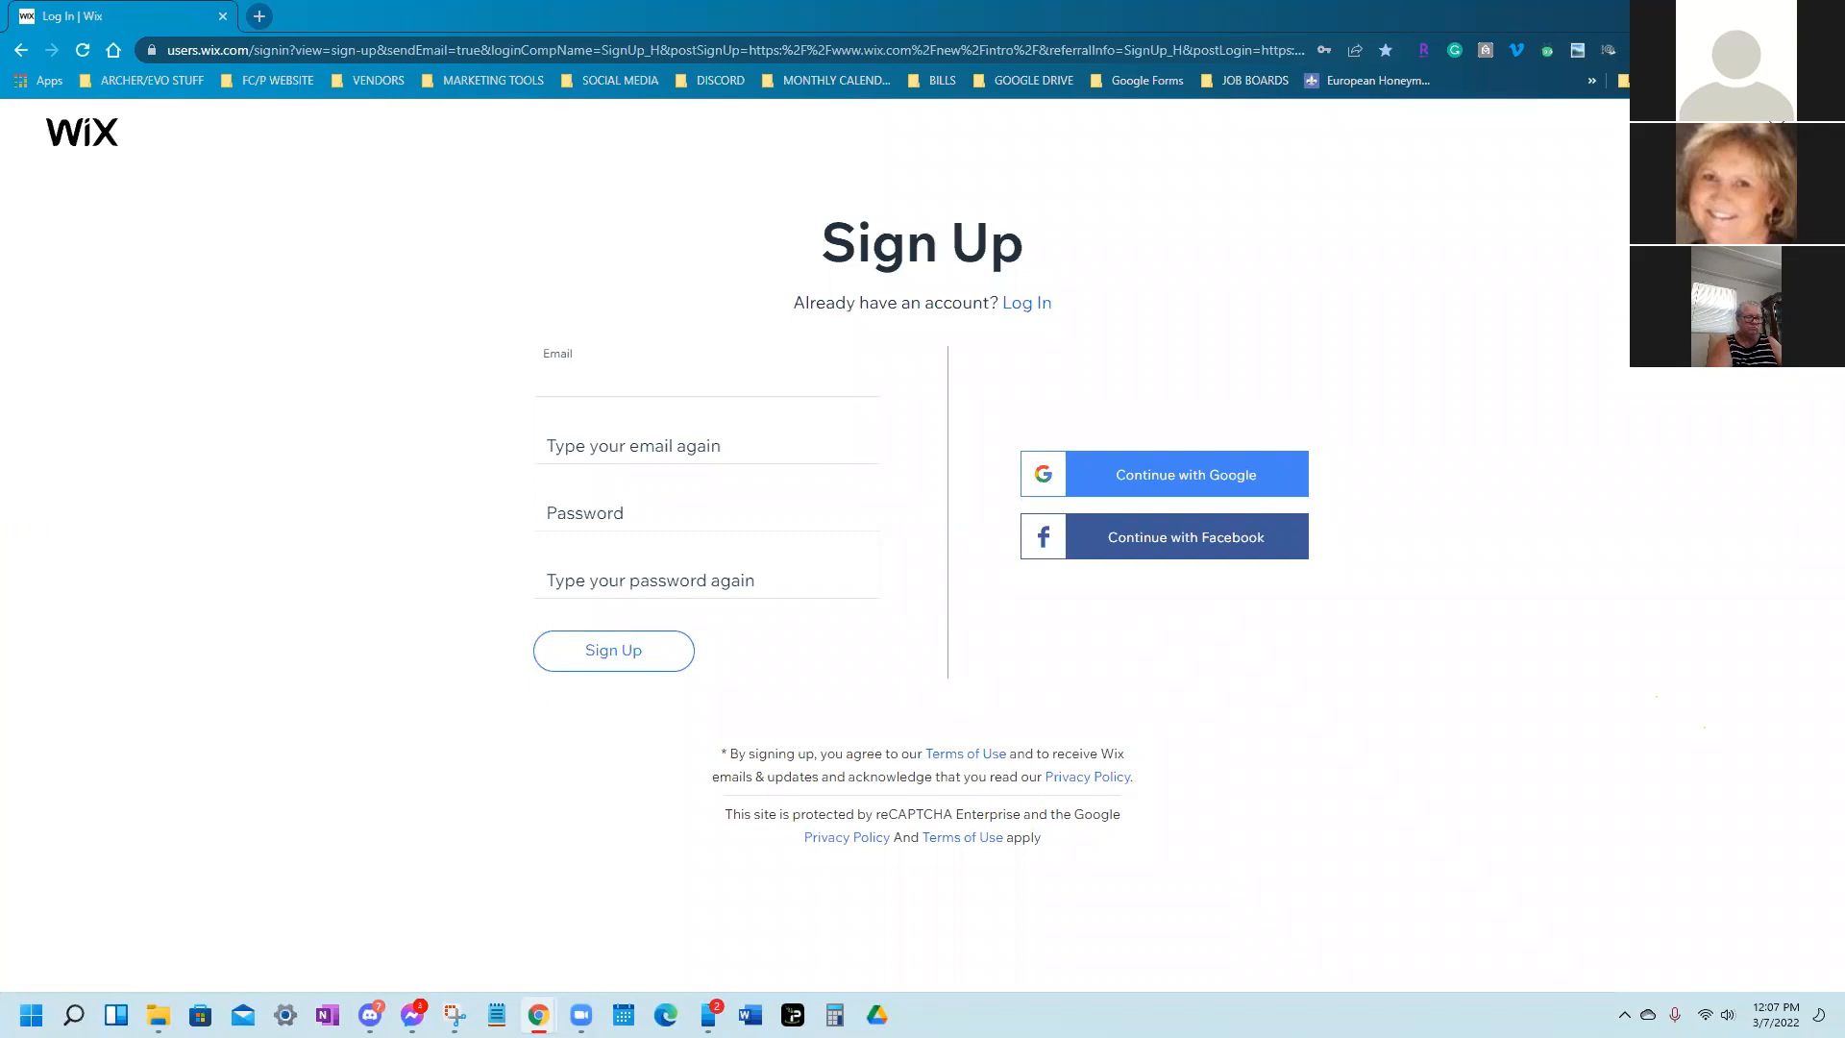
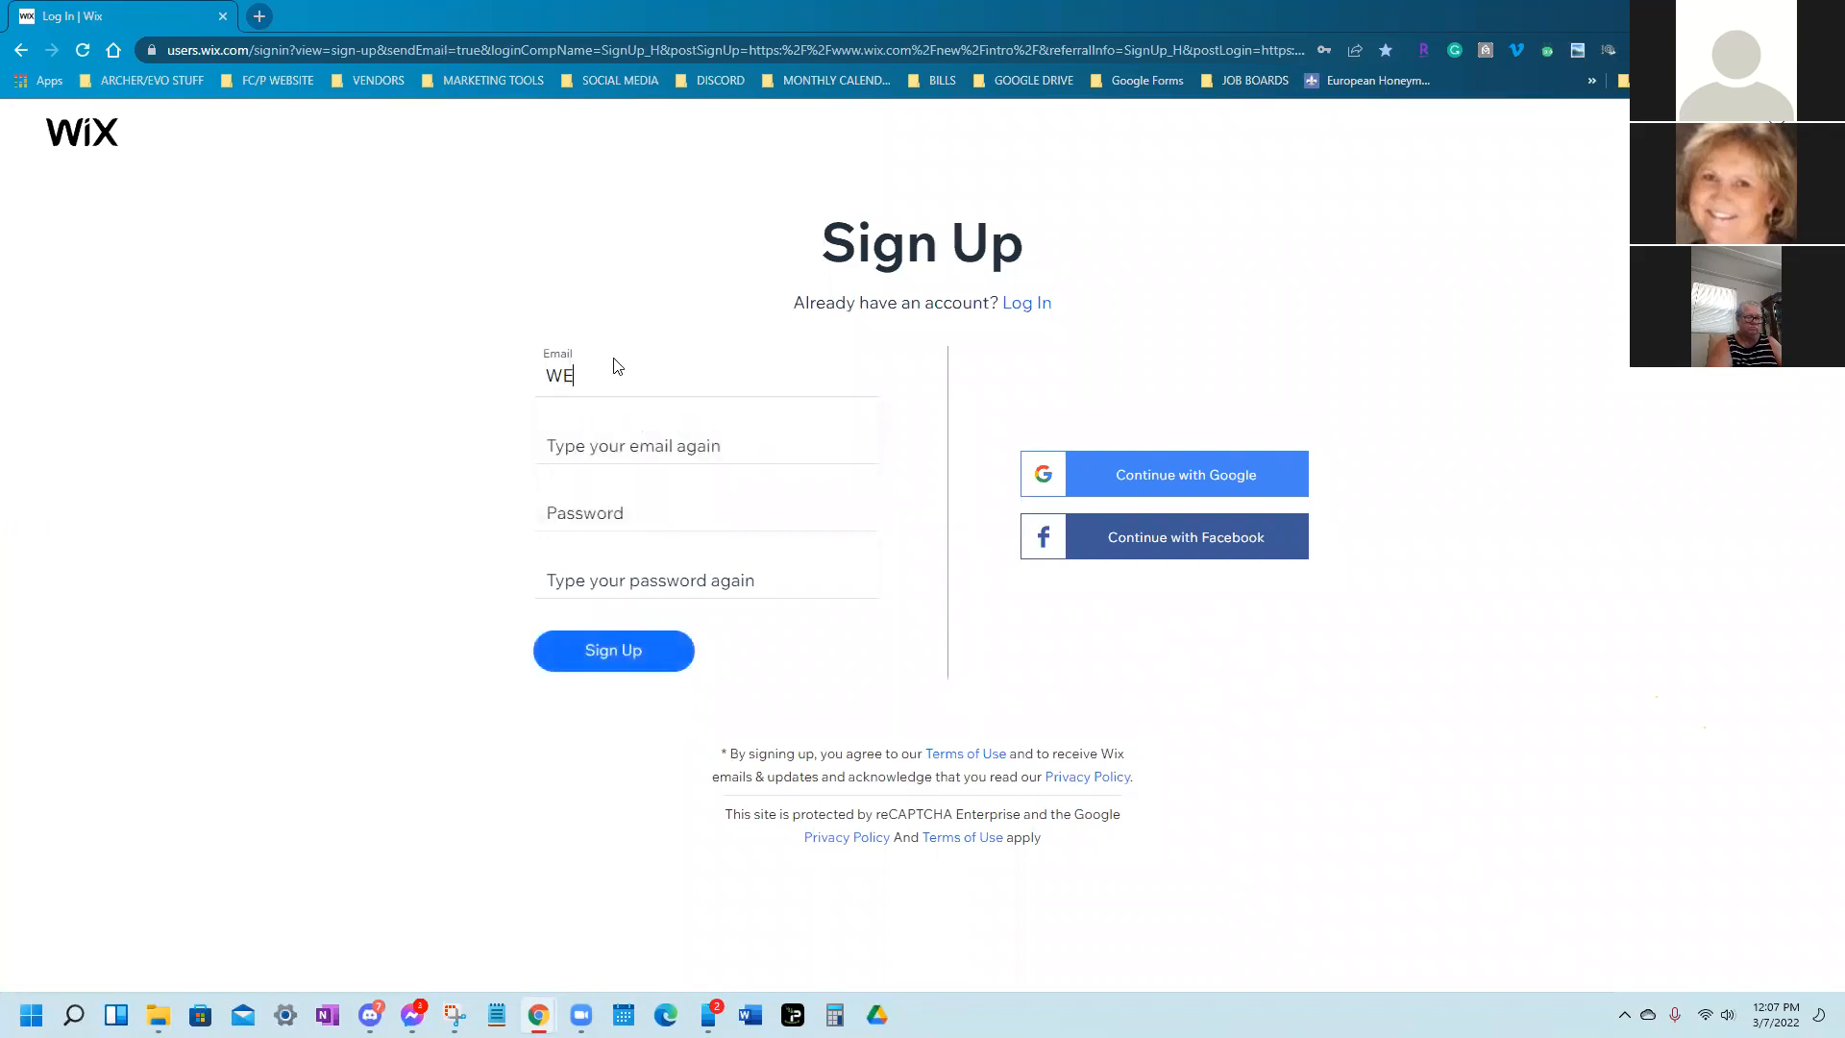
{"action": "key", "text": "Tab"}
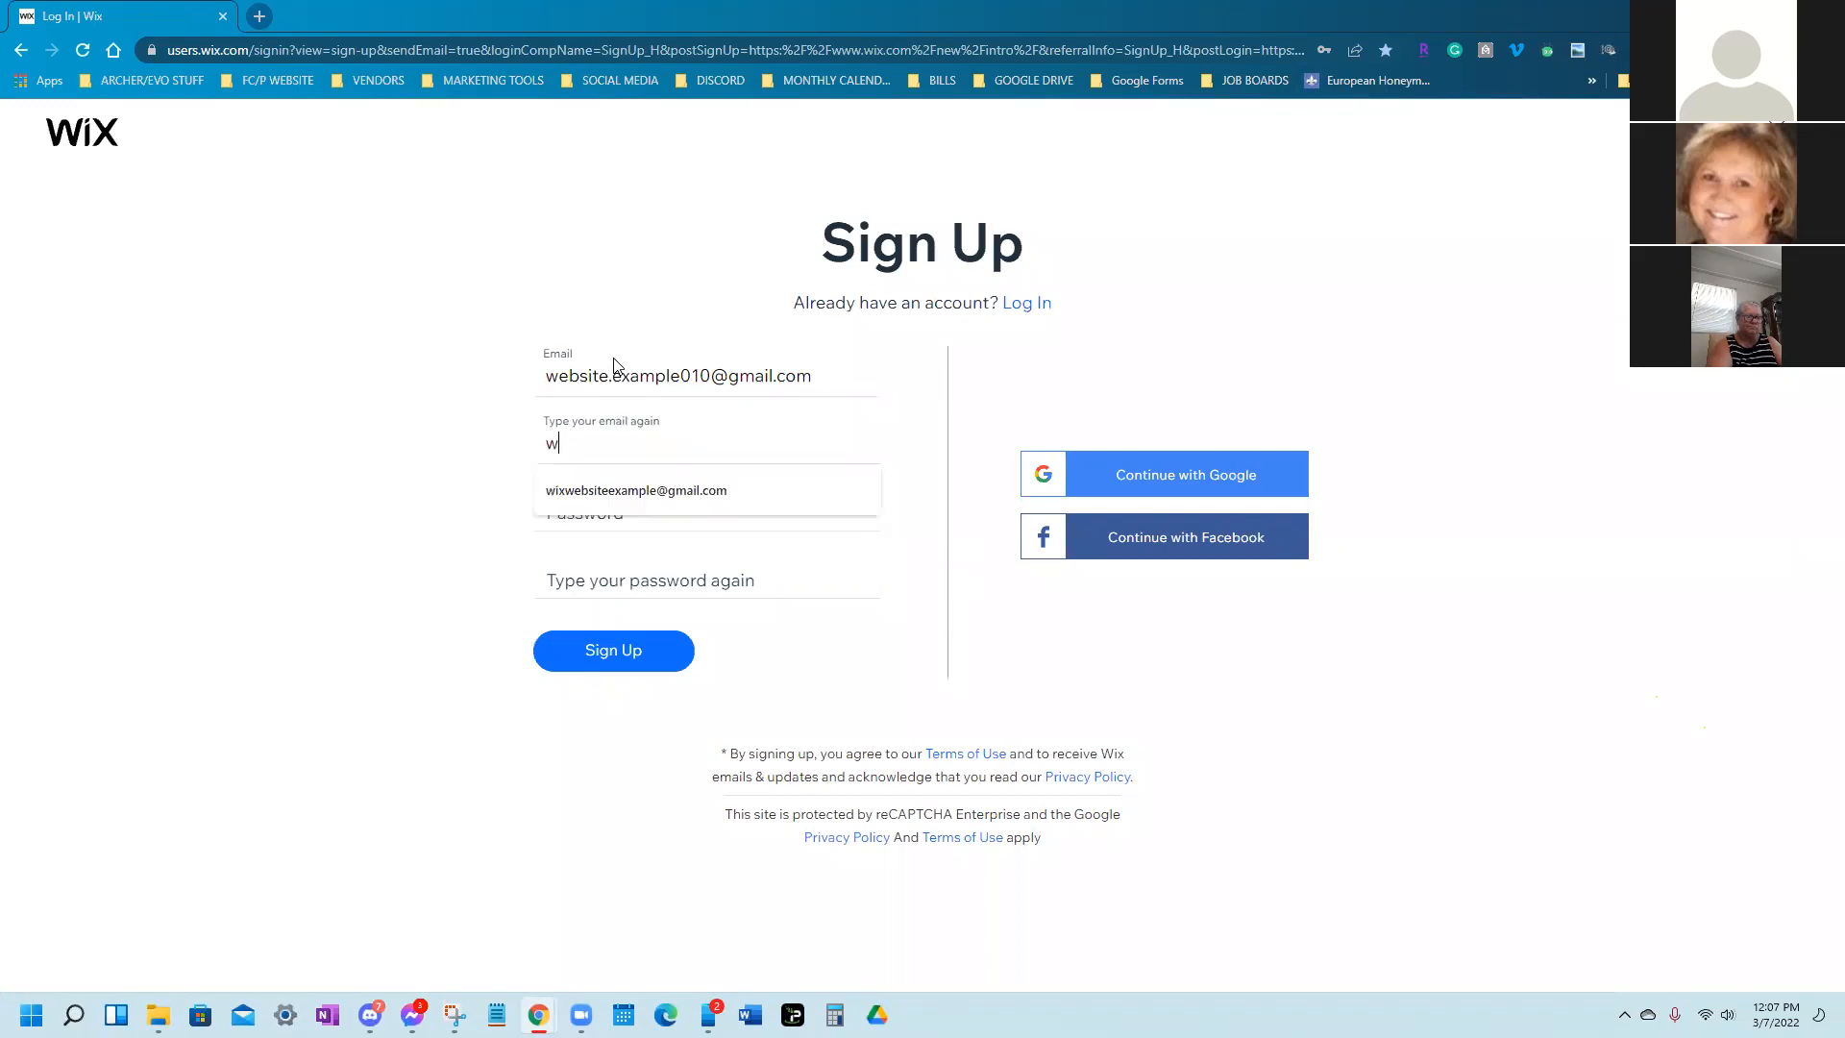
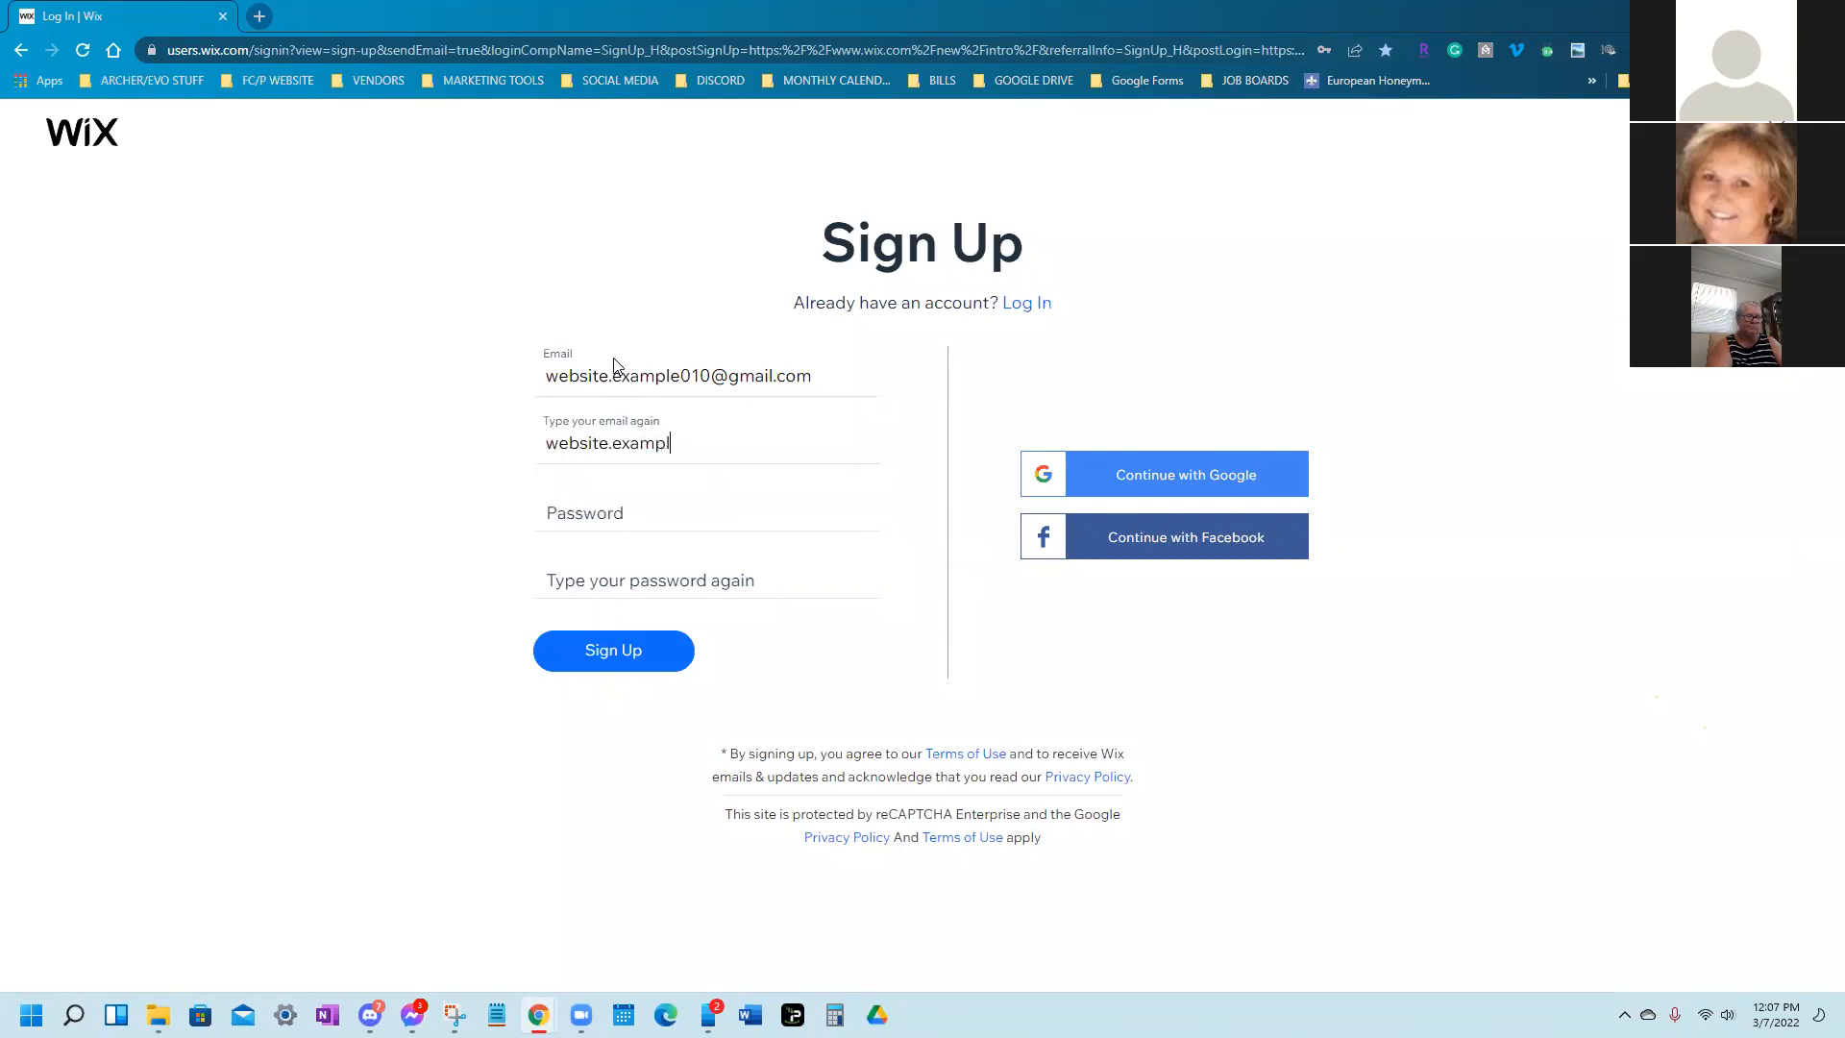
Enter and confirm the account password, then submit the sign-up form
{"action": "left_click", "coordinate": [663, 518]}
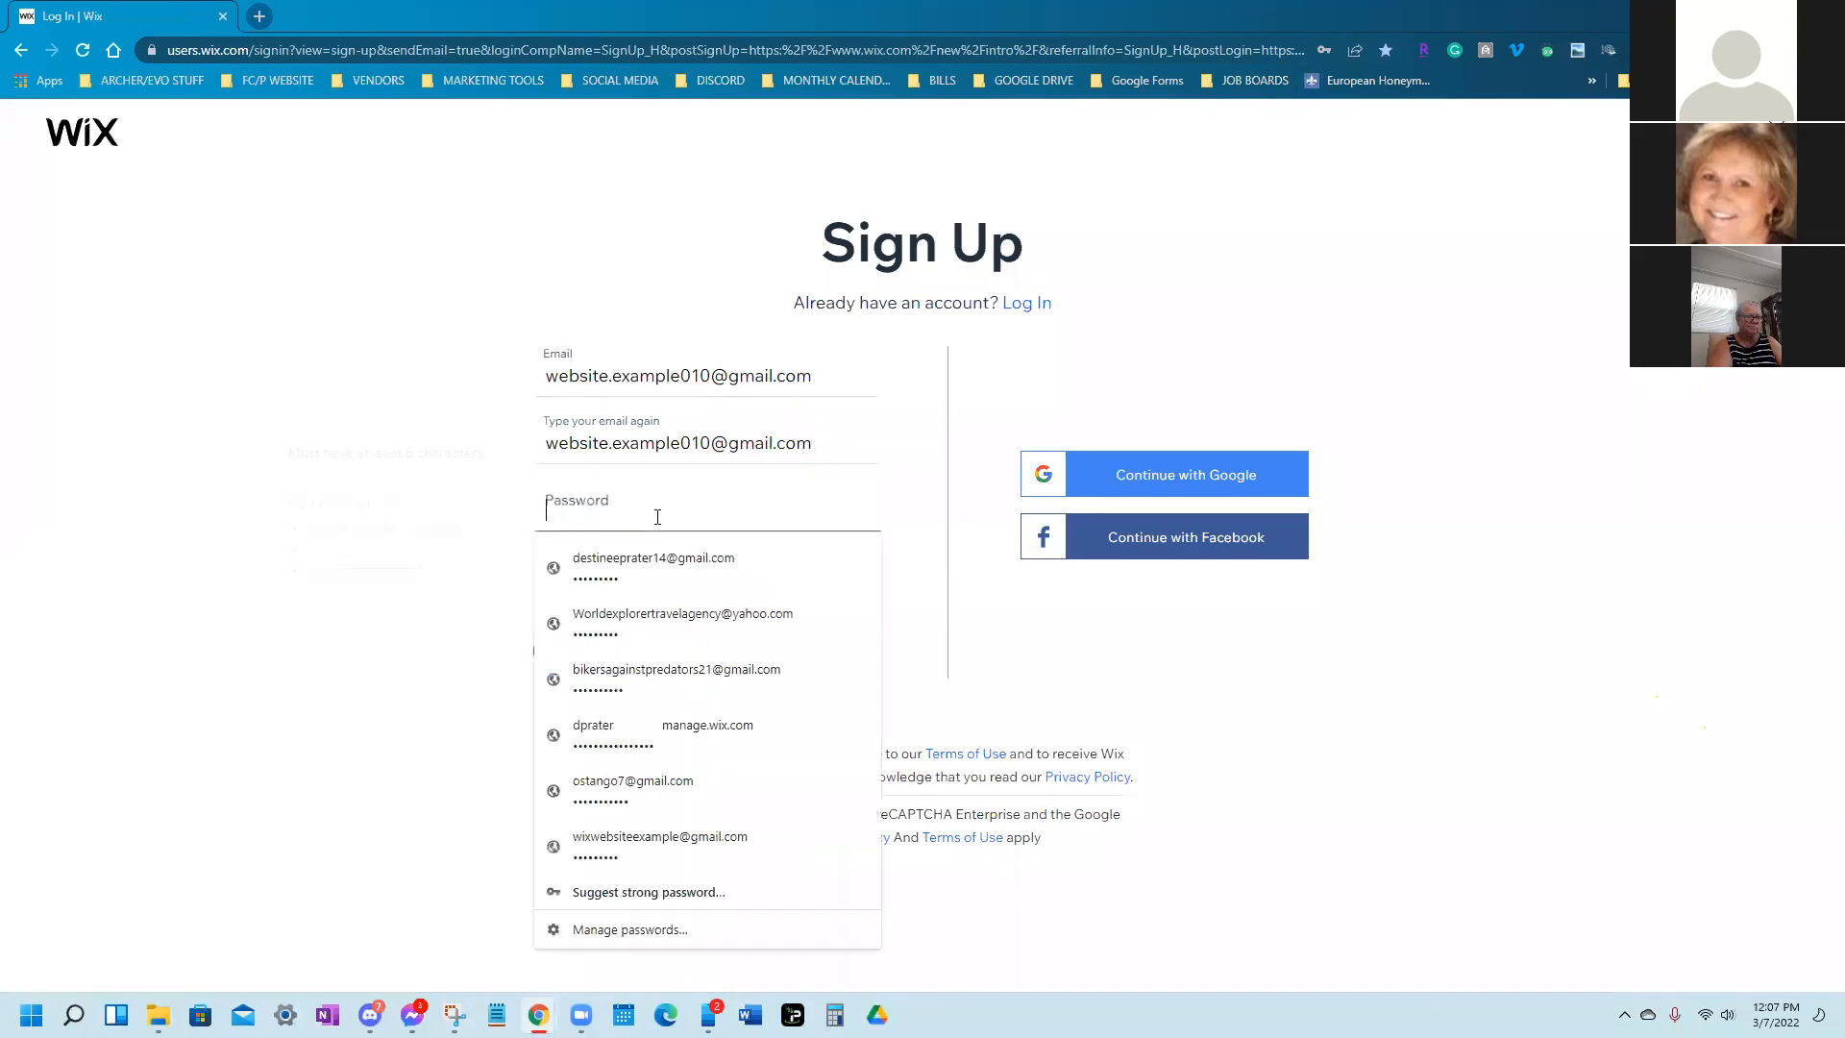
{"action": "type", "text": "•"}
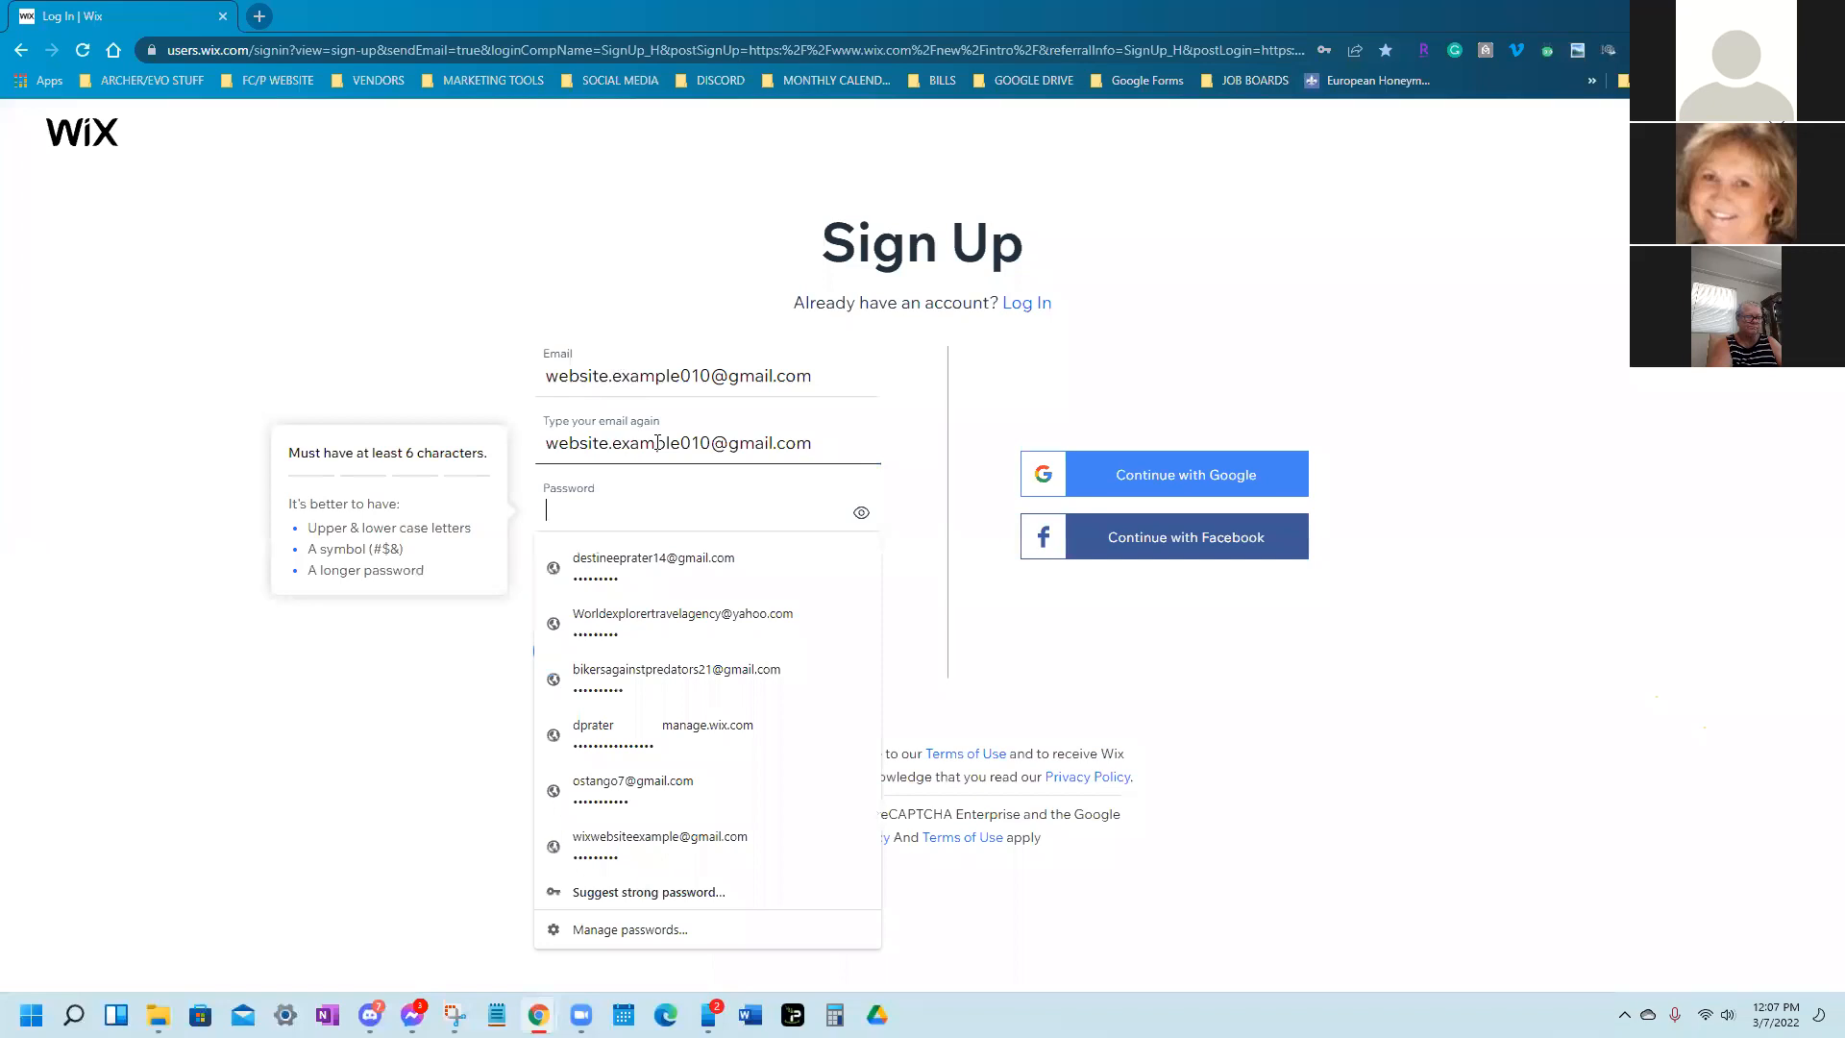
{"action": "type", "text": "•••••••••"}
{"action": "left_click", "coordinate": [926, 583]}
{"action": "left_click", "coordinate": [815, 573]}
{"action": "type", "text": "•••••••••"}
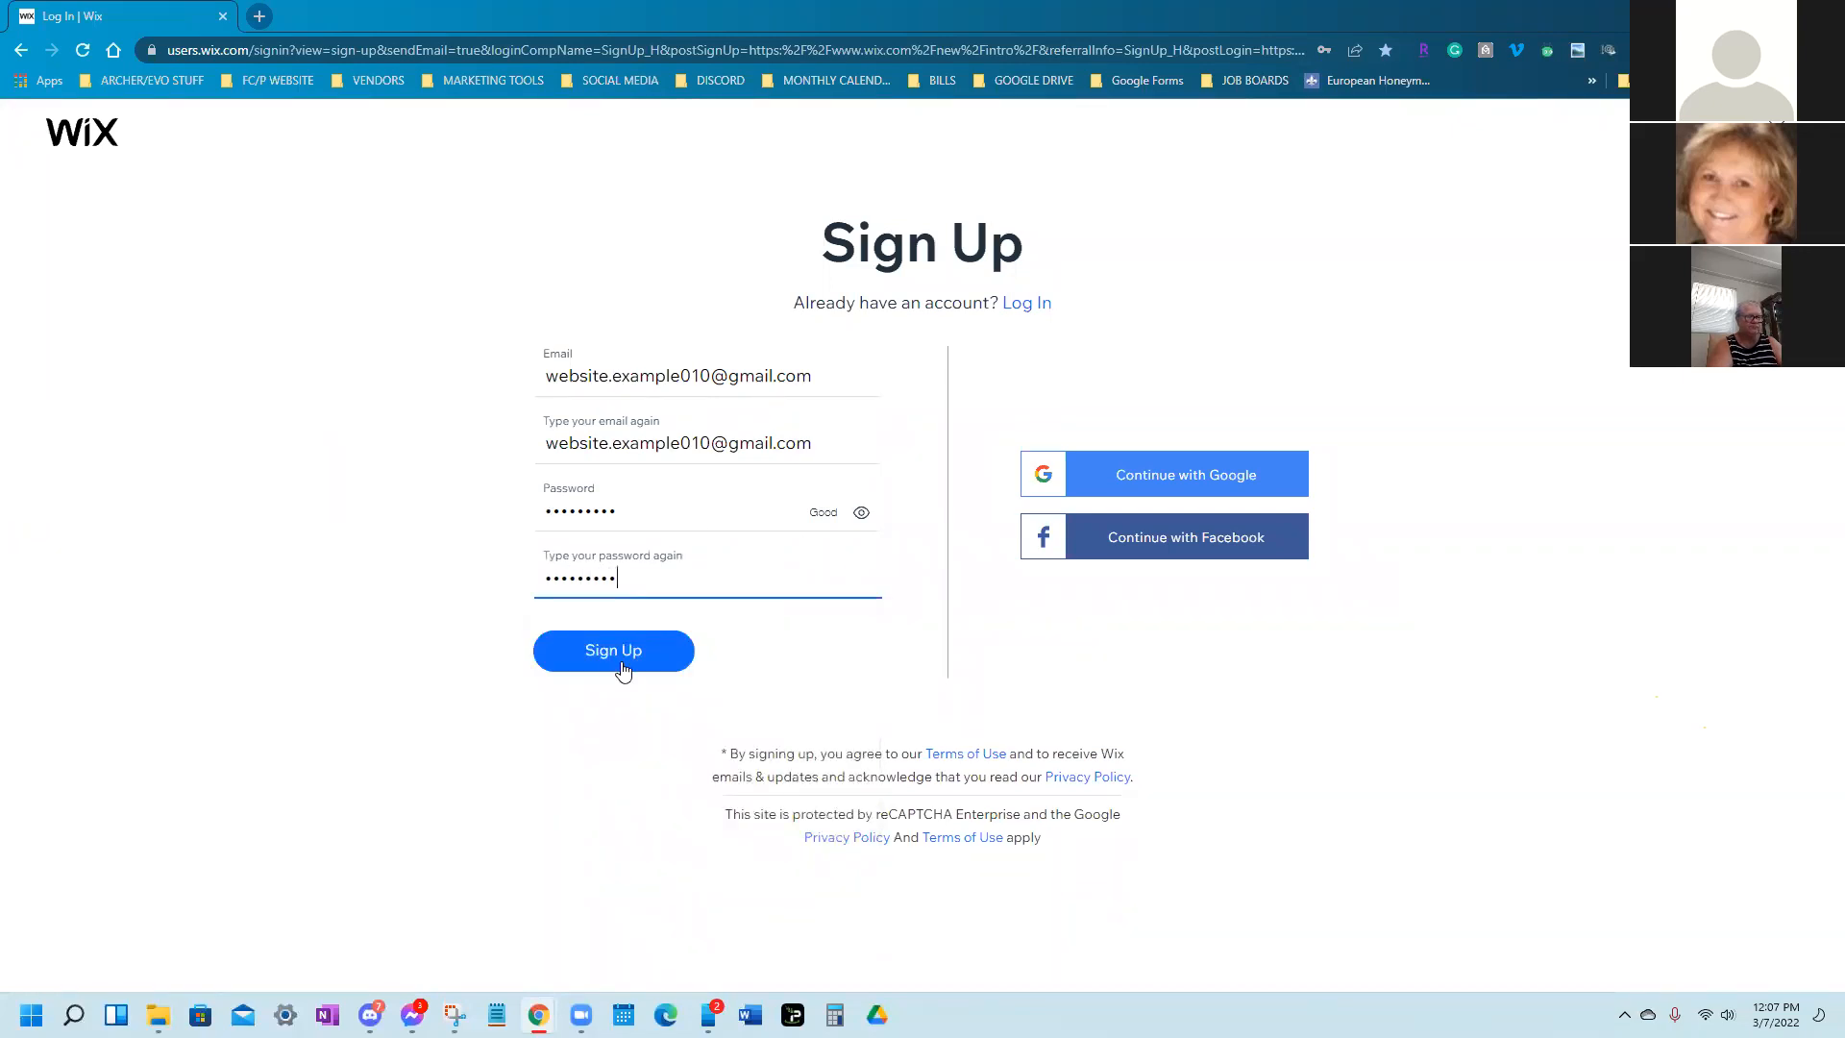
{"action": "left_click", "coordinate": [623, 670]}
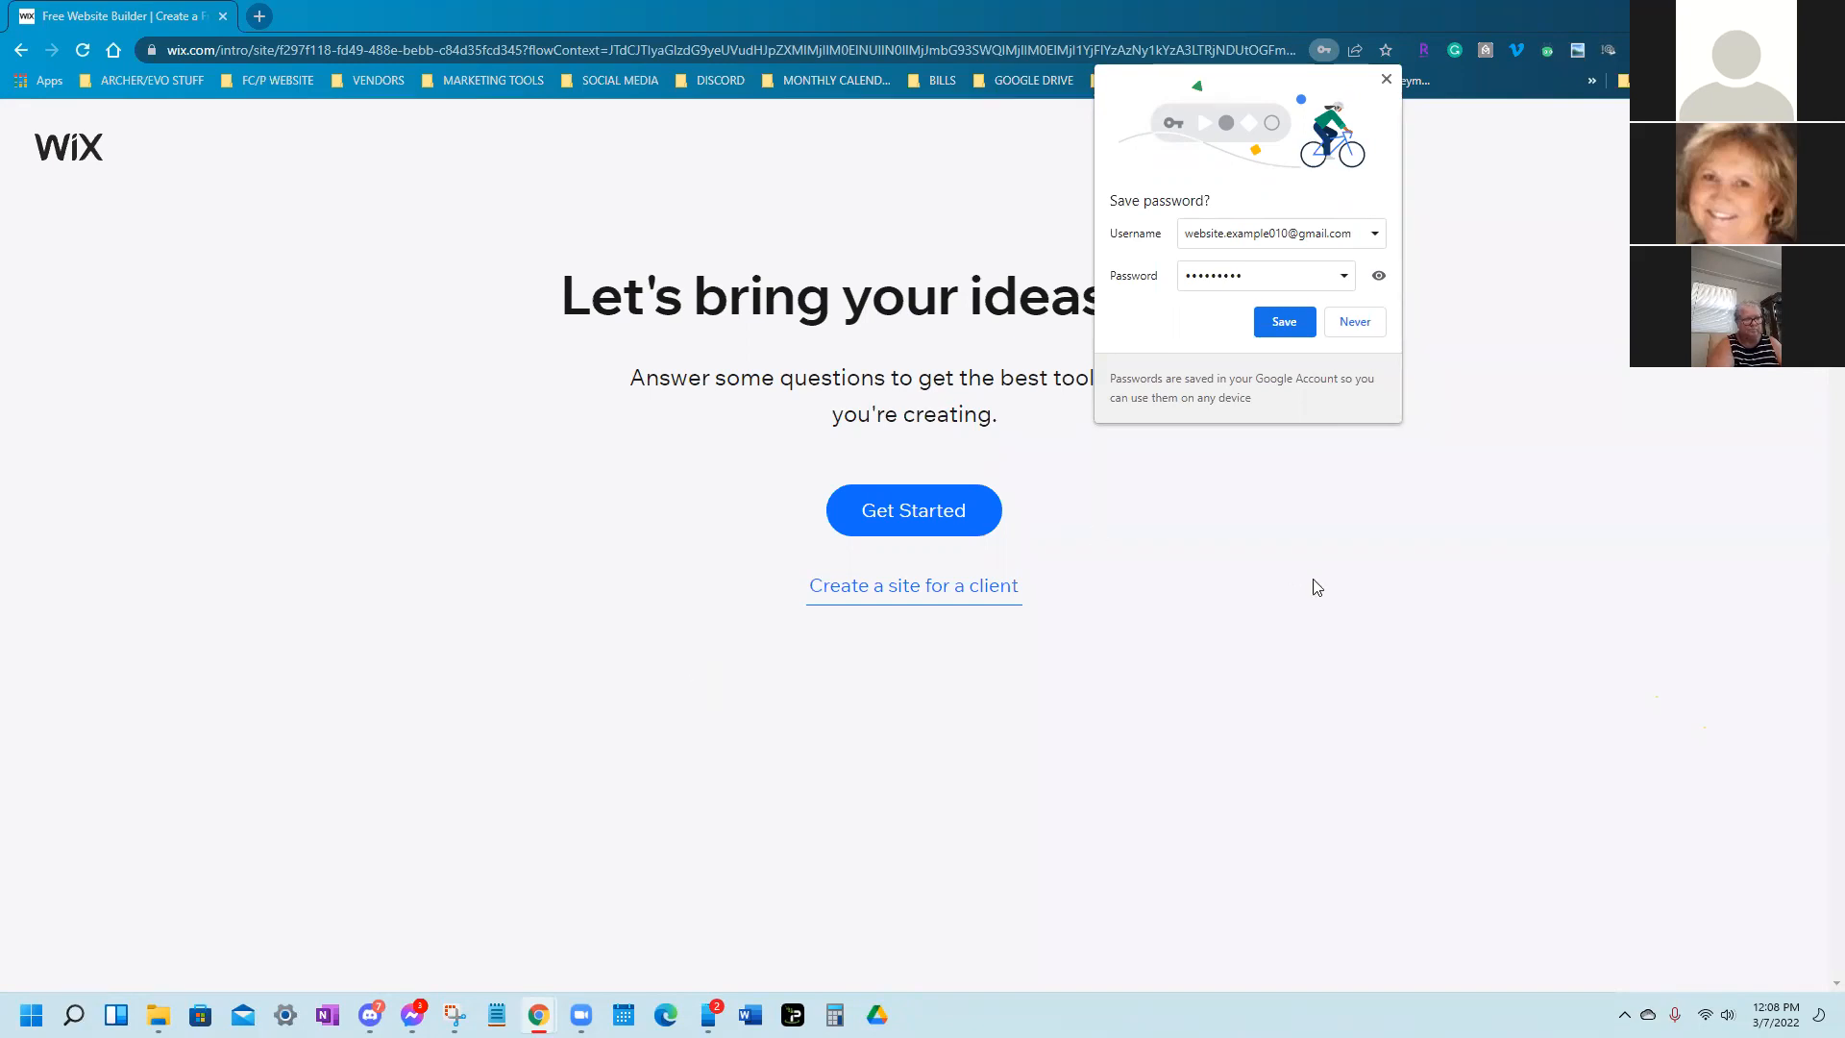
Save the new account's password in Chrome's Save password prompt
{"action": "left_click", "coordinate": [1286, 324]}
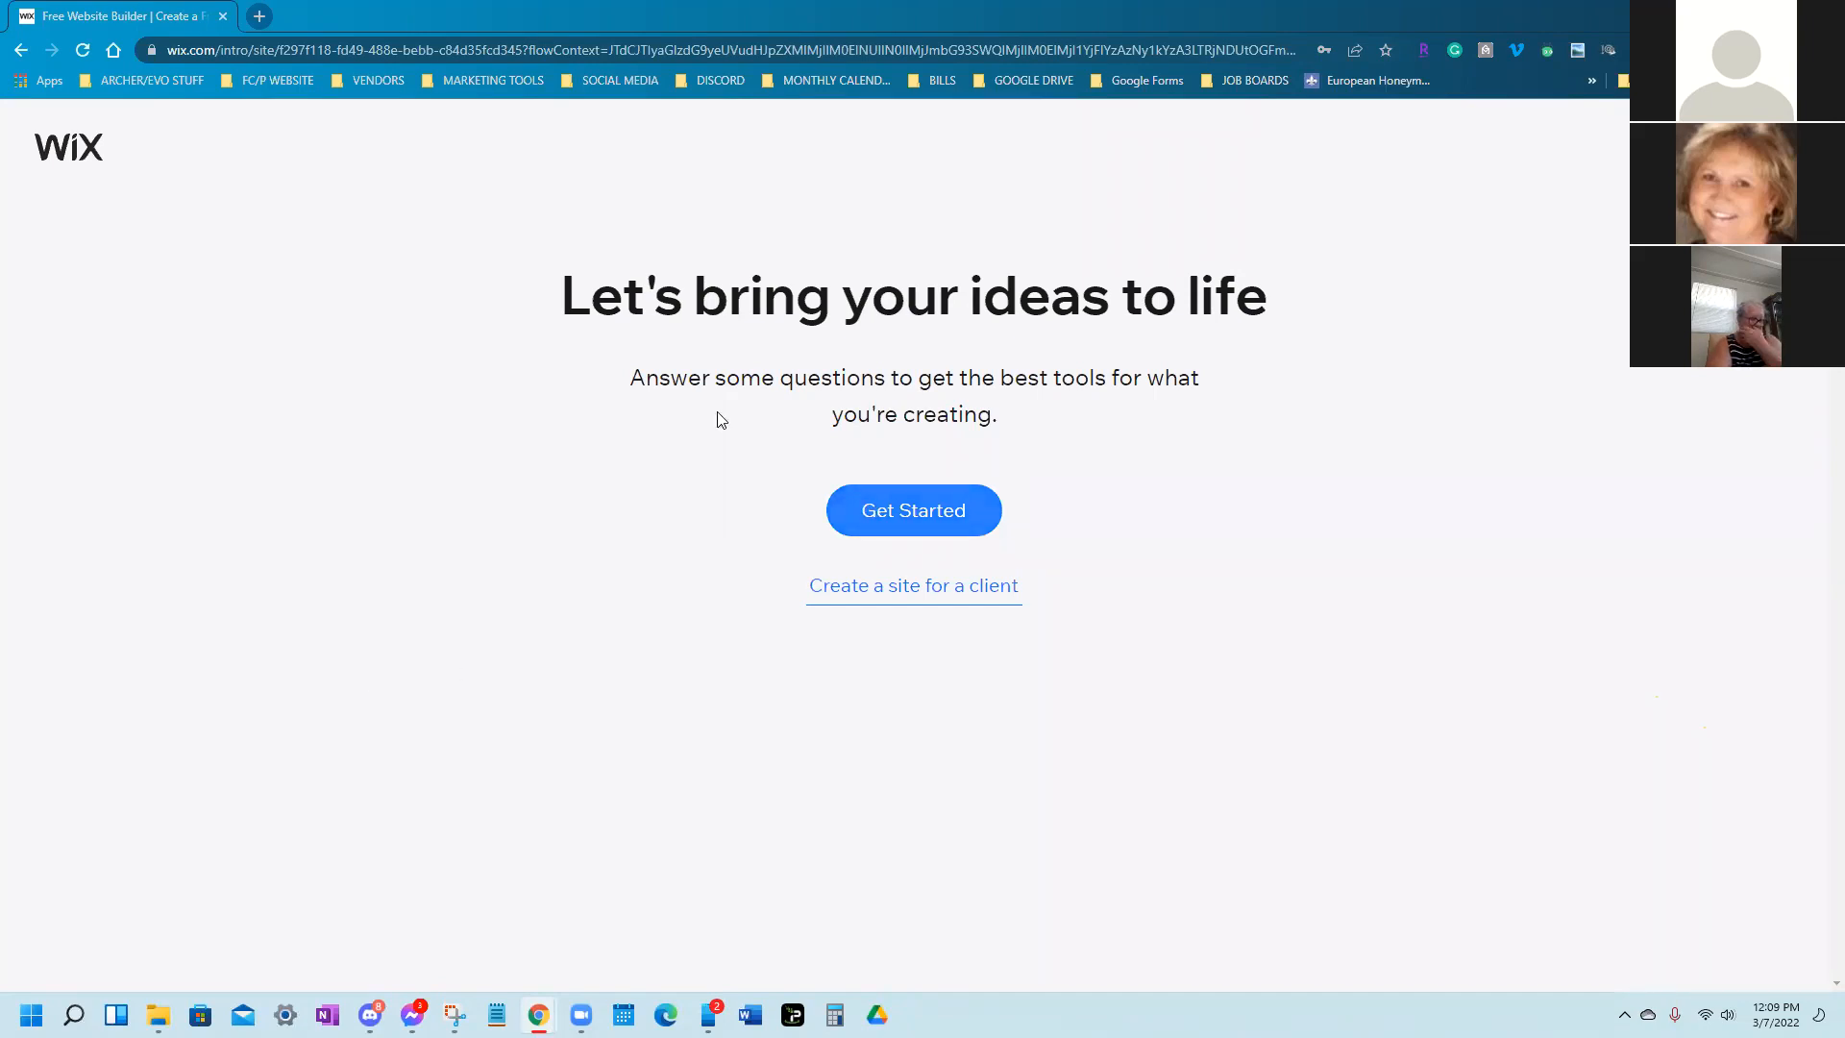
Start the guided setup, search 'Travel' and submit Travel Agency as the website type
{"action": "left_click", "coordinate": [868, 521]}
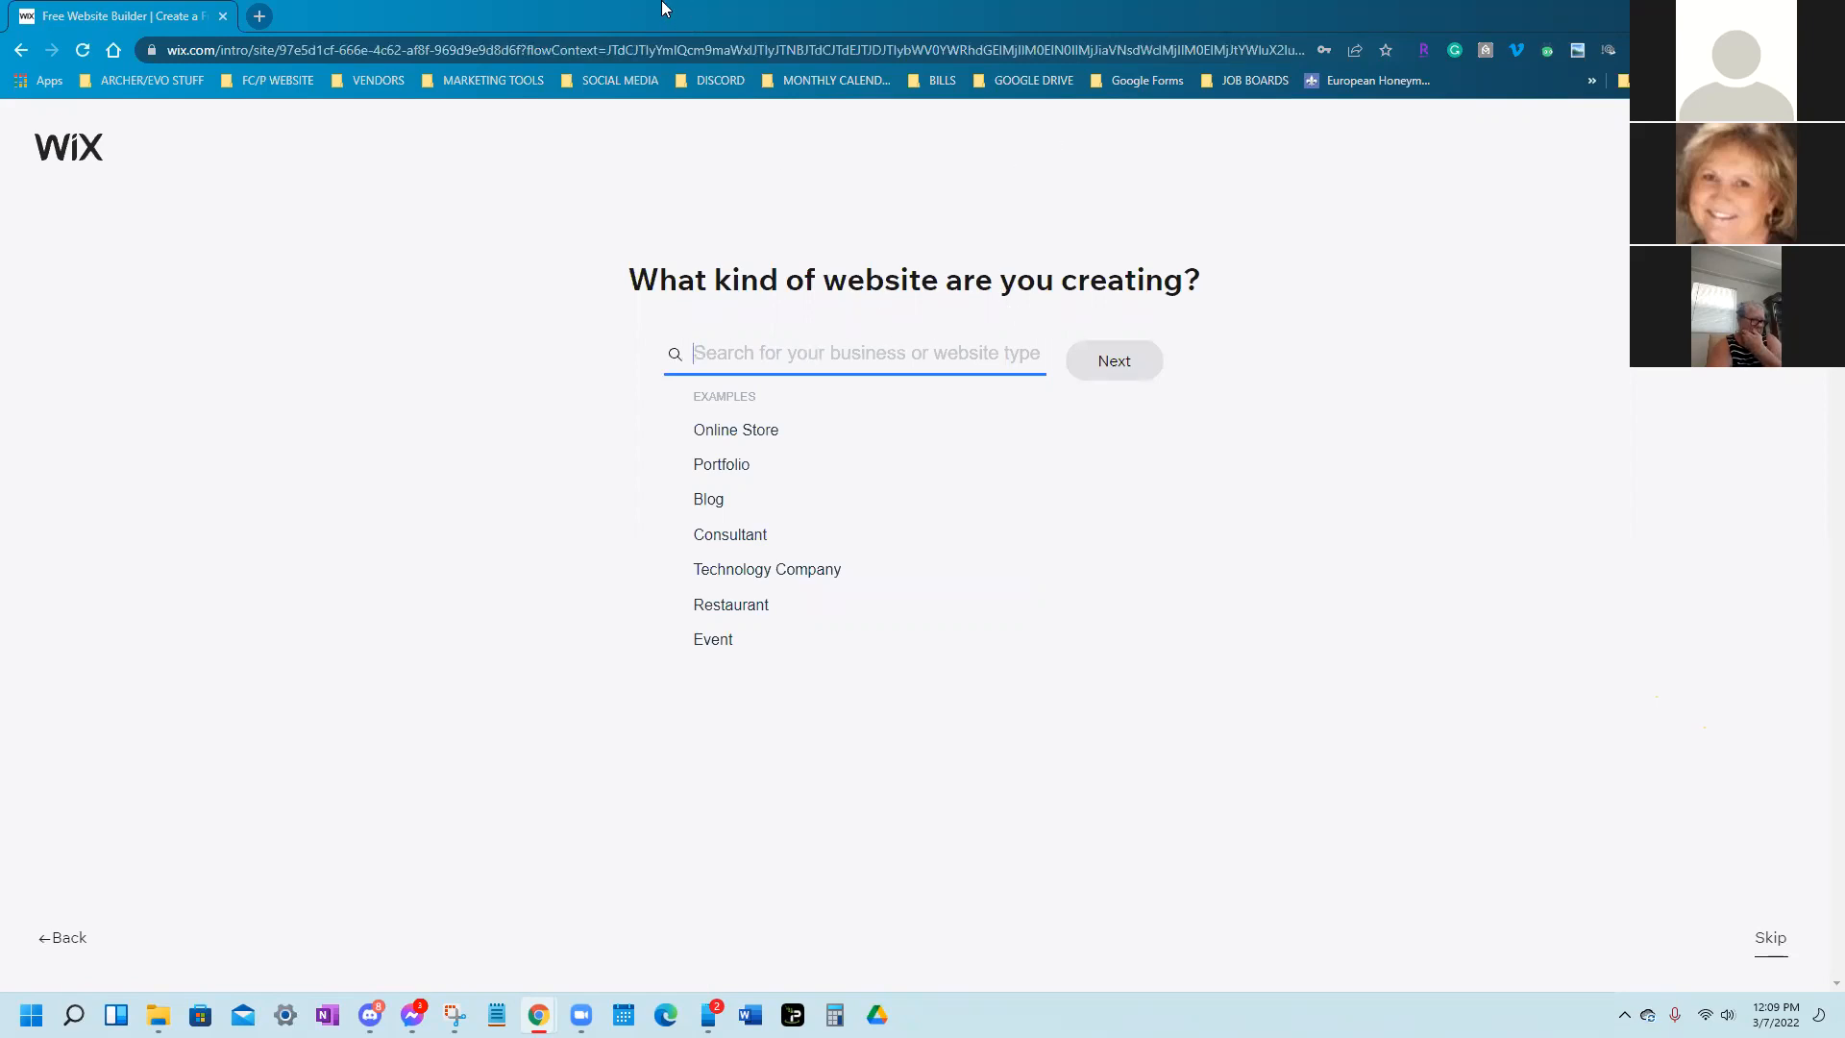
{"action": "type", "text": "Trav"}
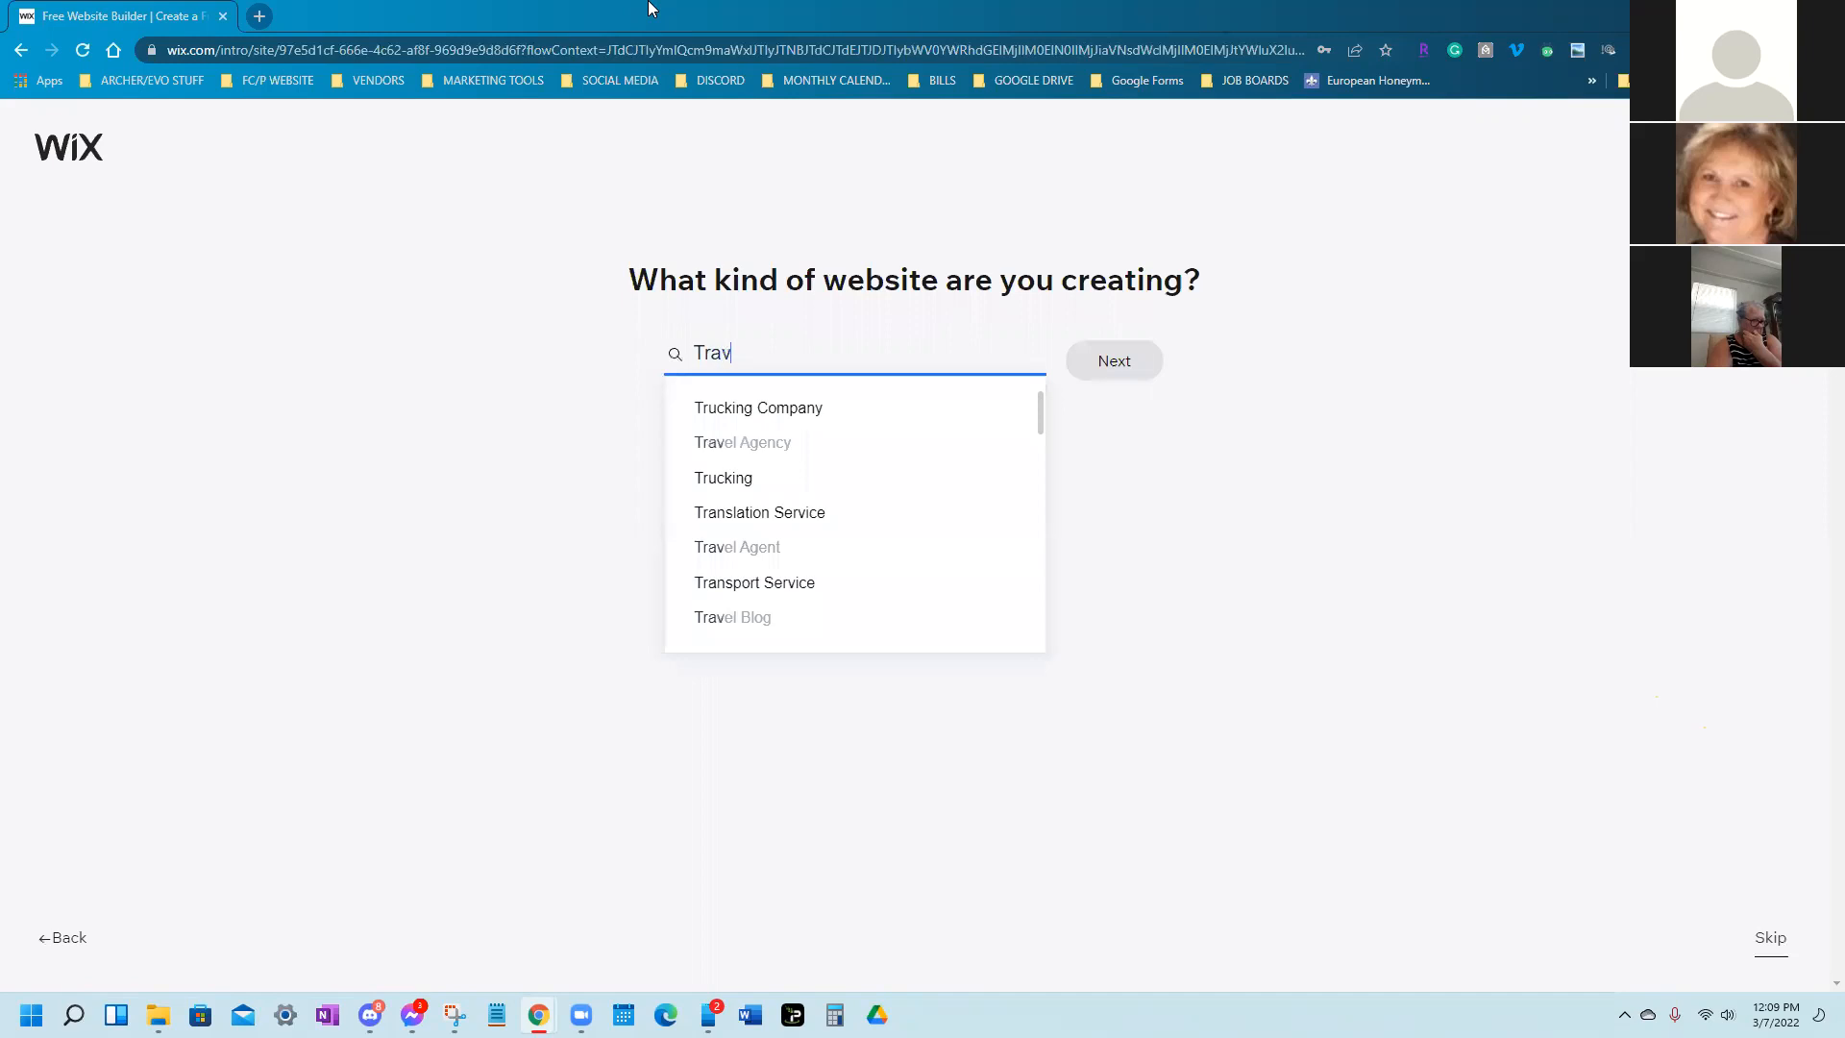
{"action": "type", "text": "el"}
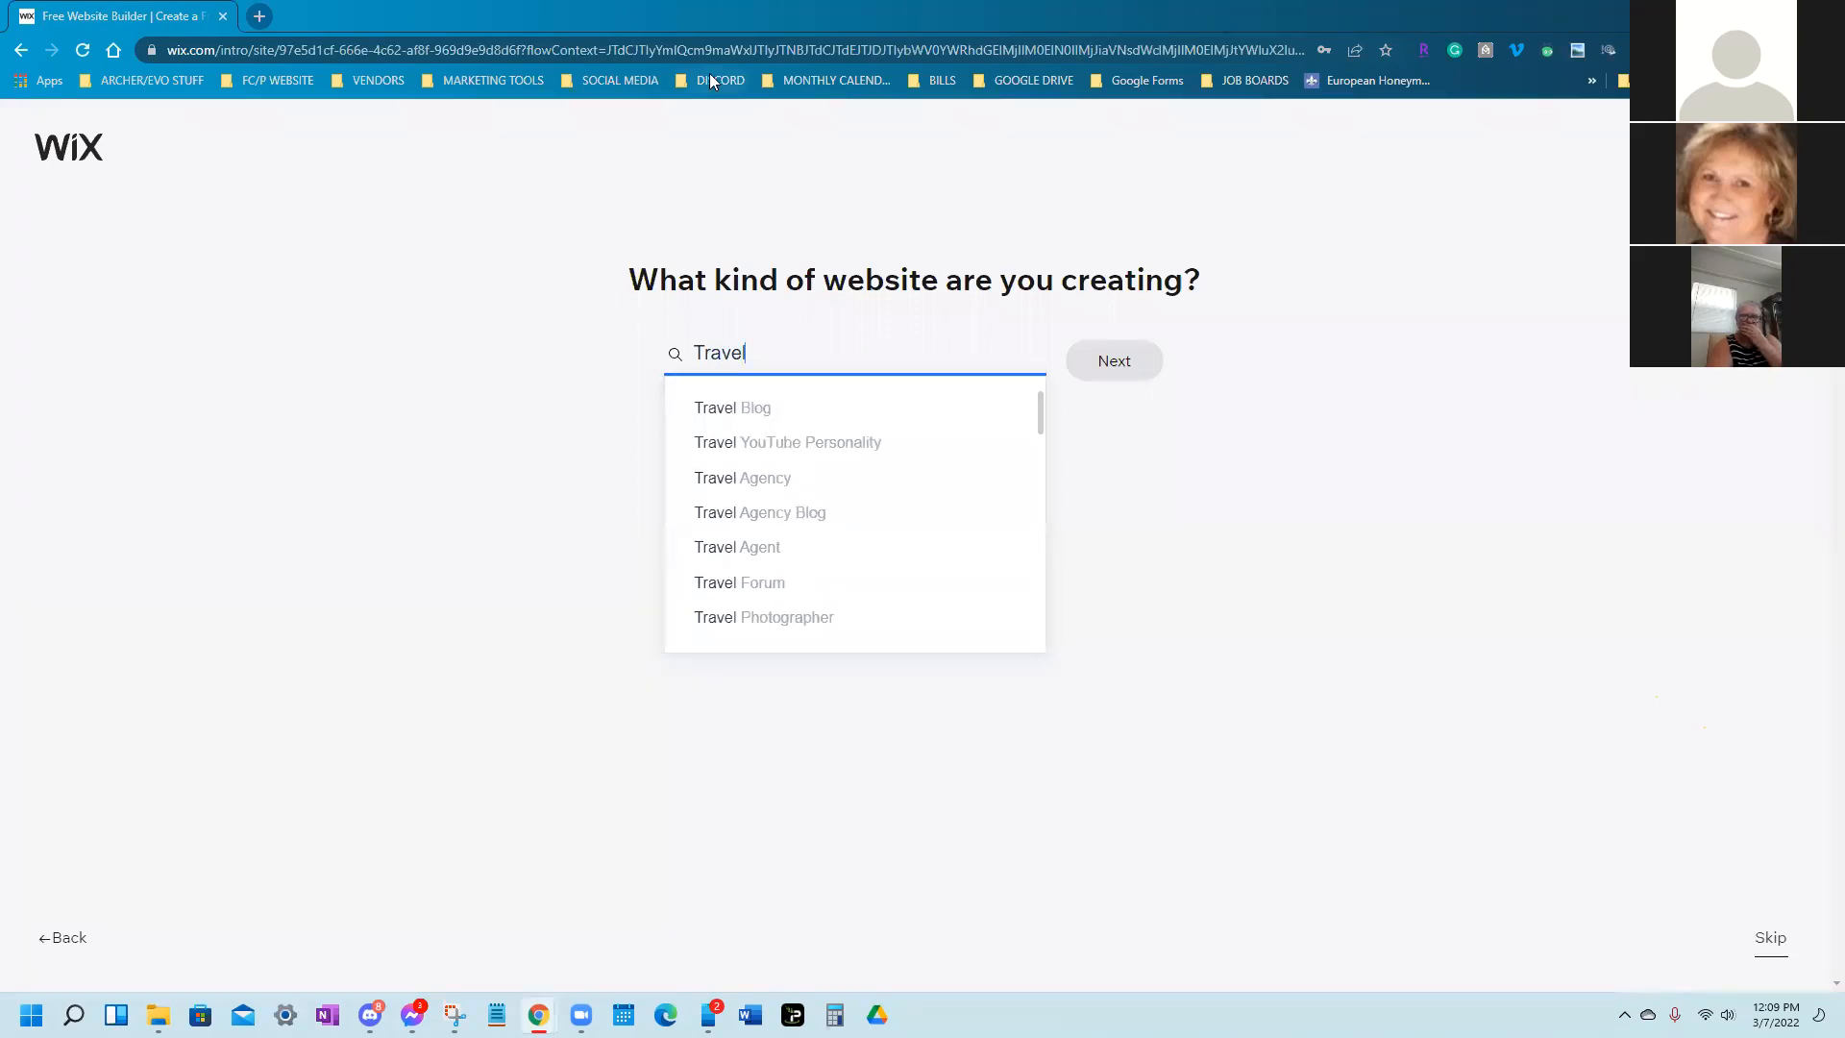
{"action": "left_click", "coordinate": [759, 480]}
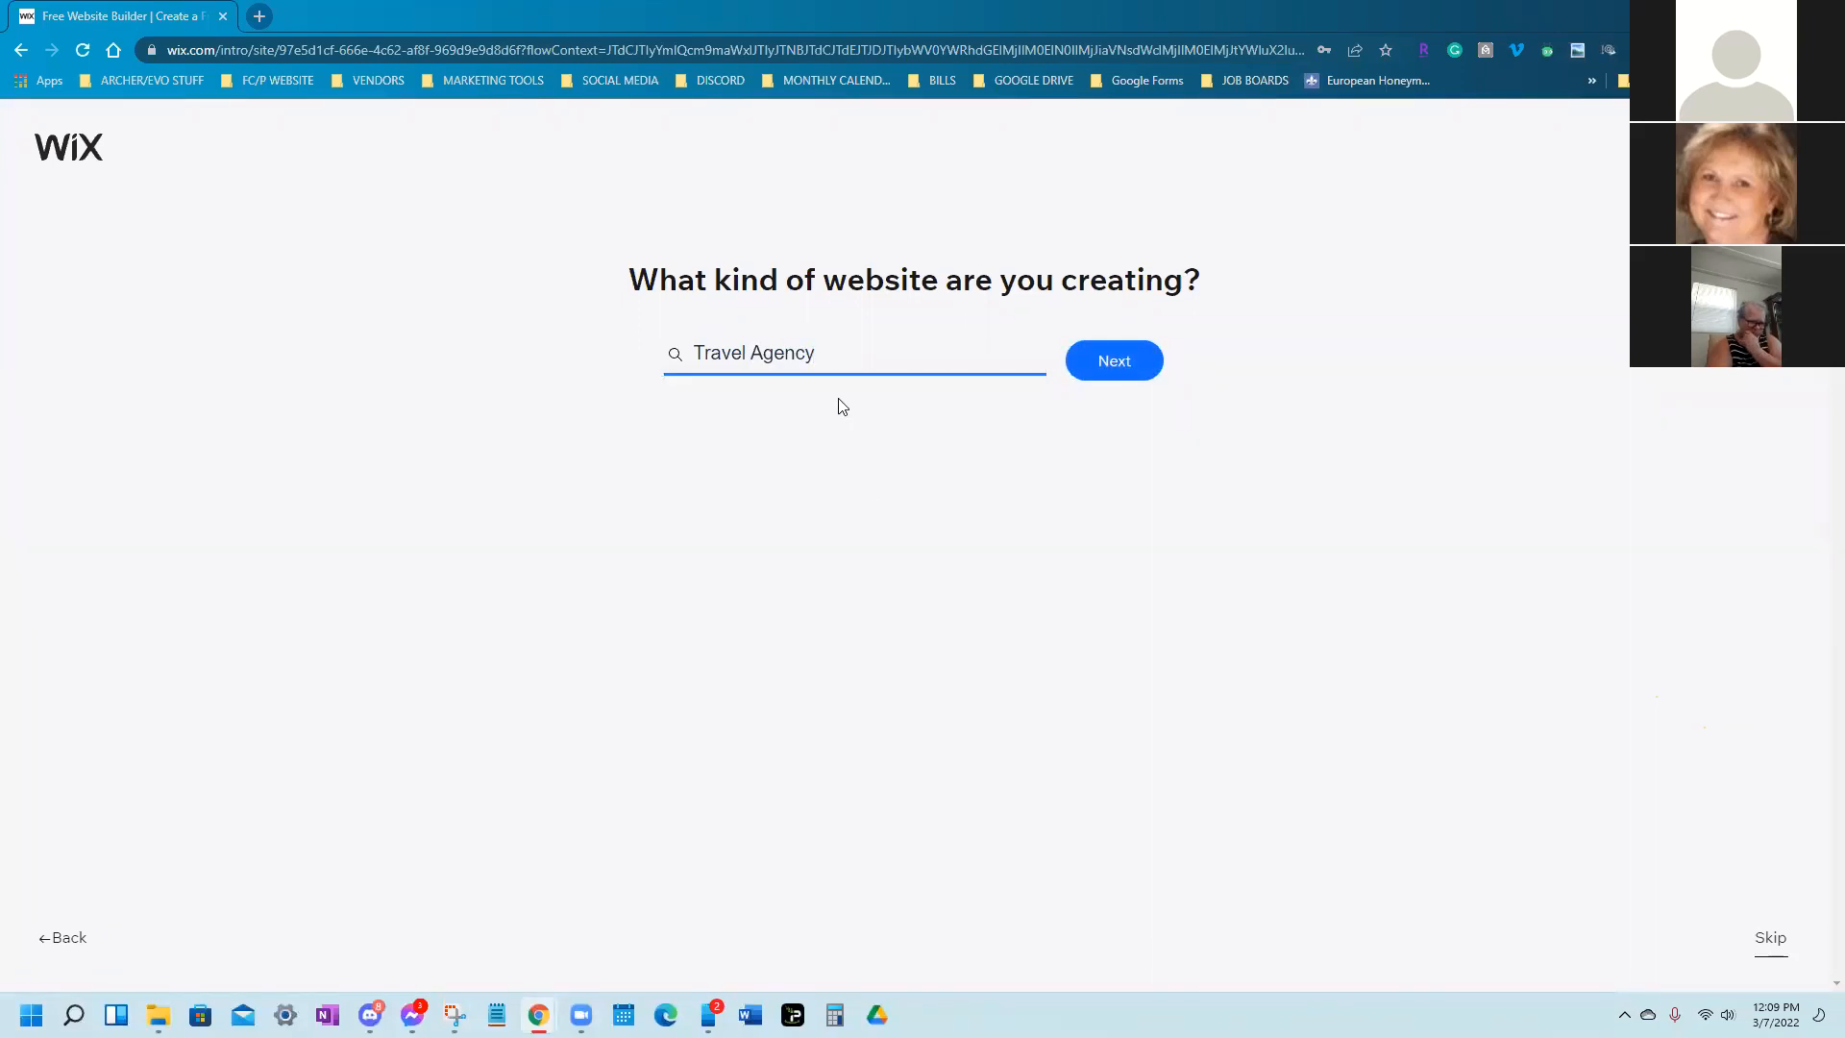
{"action": "left_click", "coordinate": [1115, 364]}
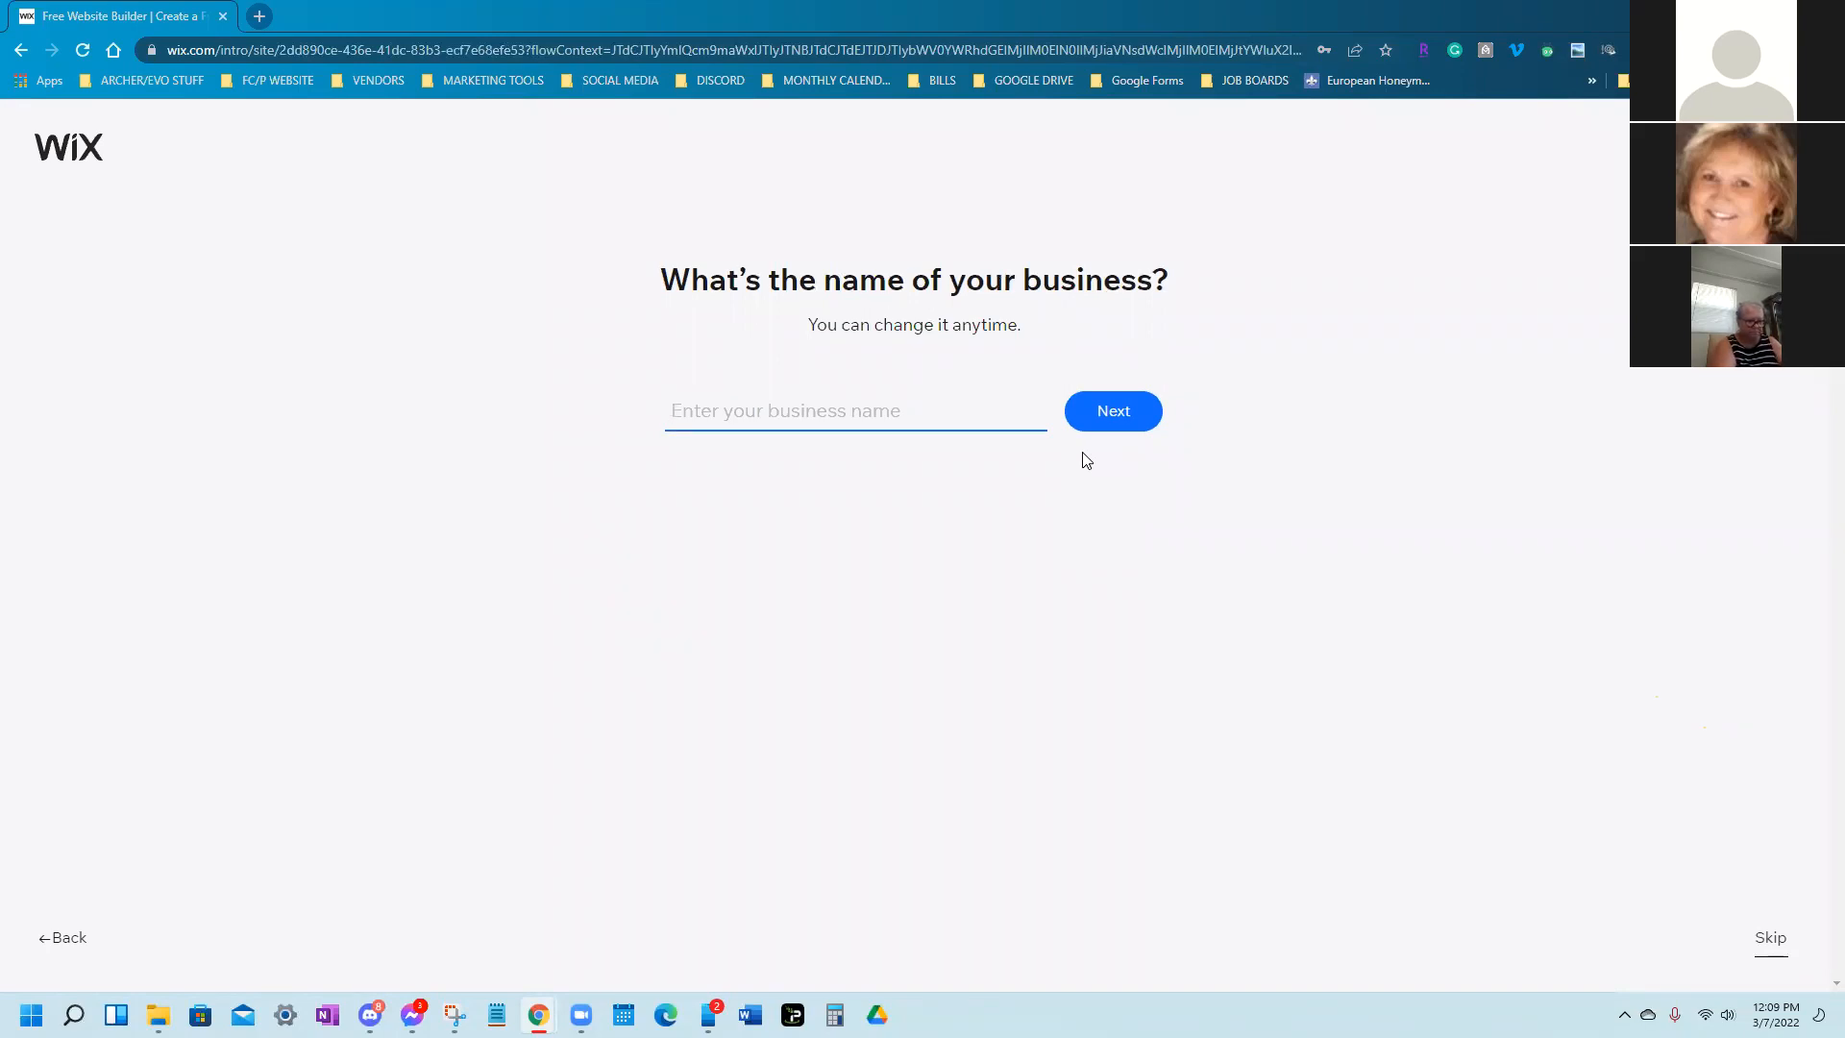
Enter 'Destinee Travel' as the business name from the suggestions and continue
{"action": "type", "text": "Destinee"}
{"action": "left_click", "coordinate": [1007, 475]}
{"action": "left_click", "coordinate": [1118, 412]}
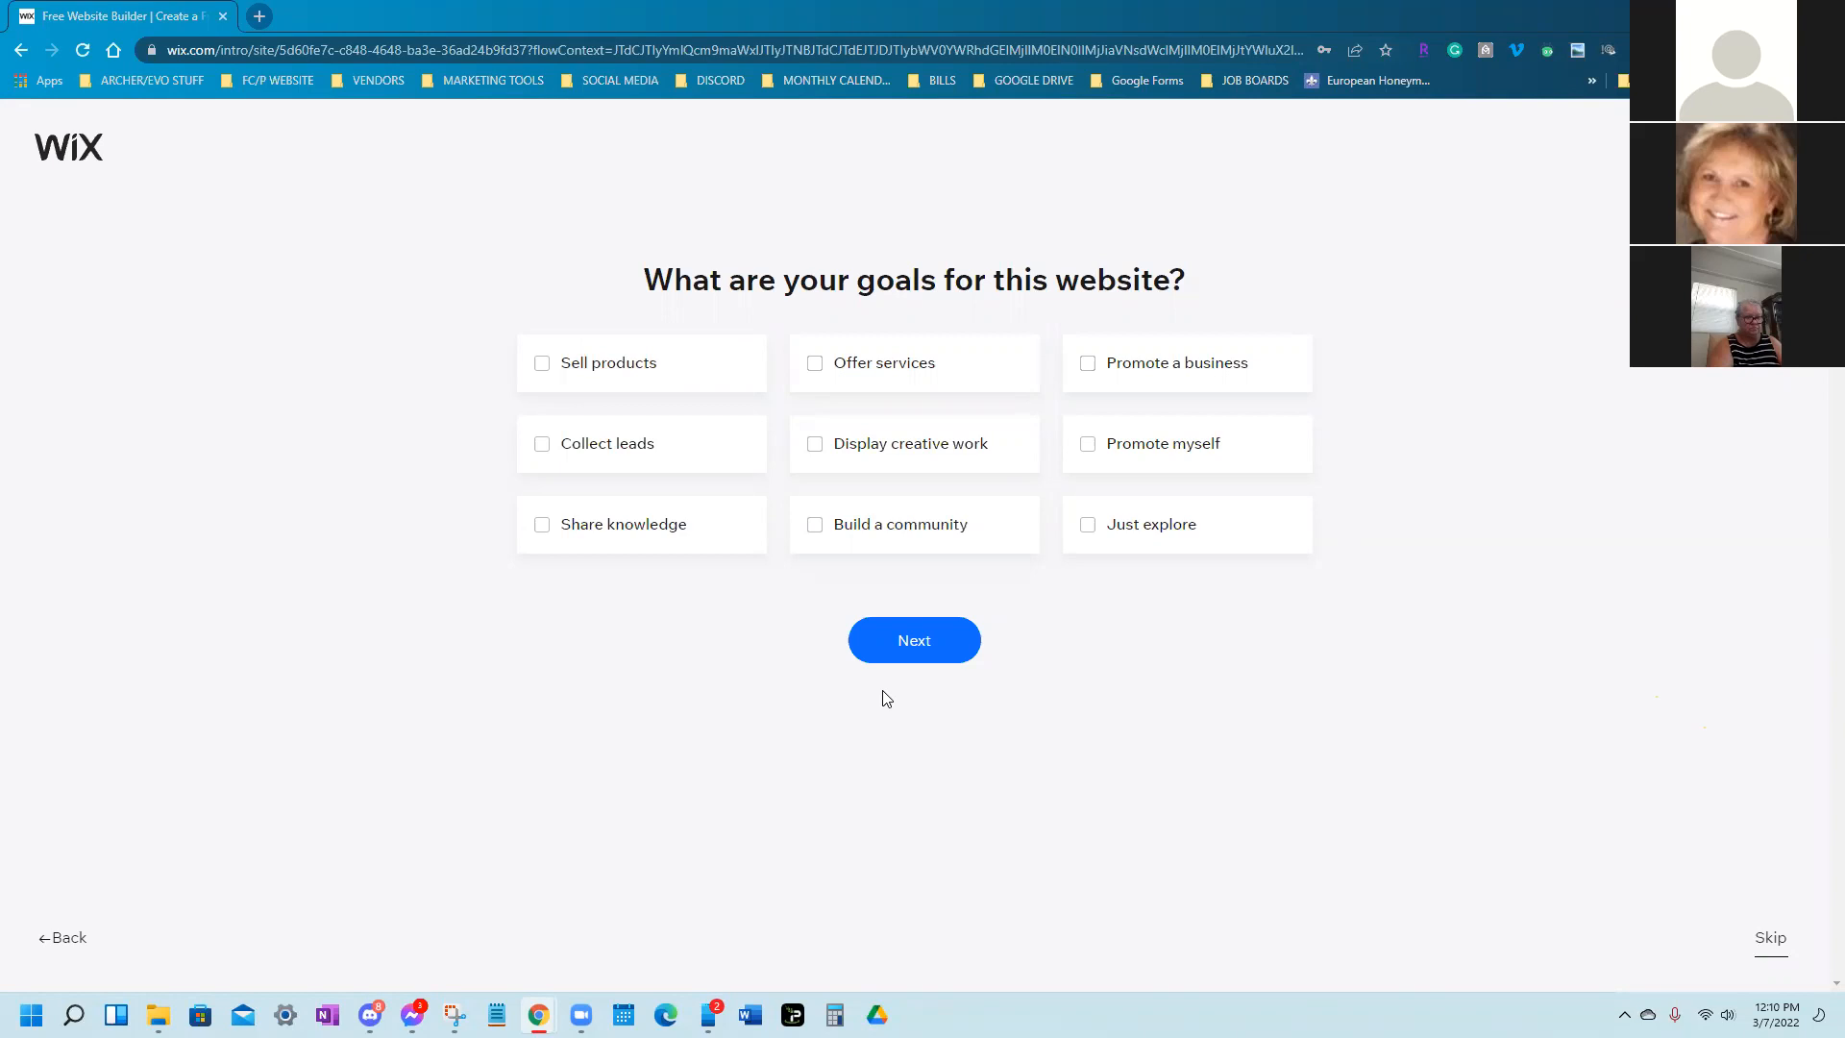
Tick Offer services, Promote a business, Promote myself, Collect leads and Share knowledge, then continue
{"action": "left_click", "coordinate": [855, 384]}
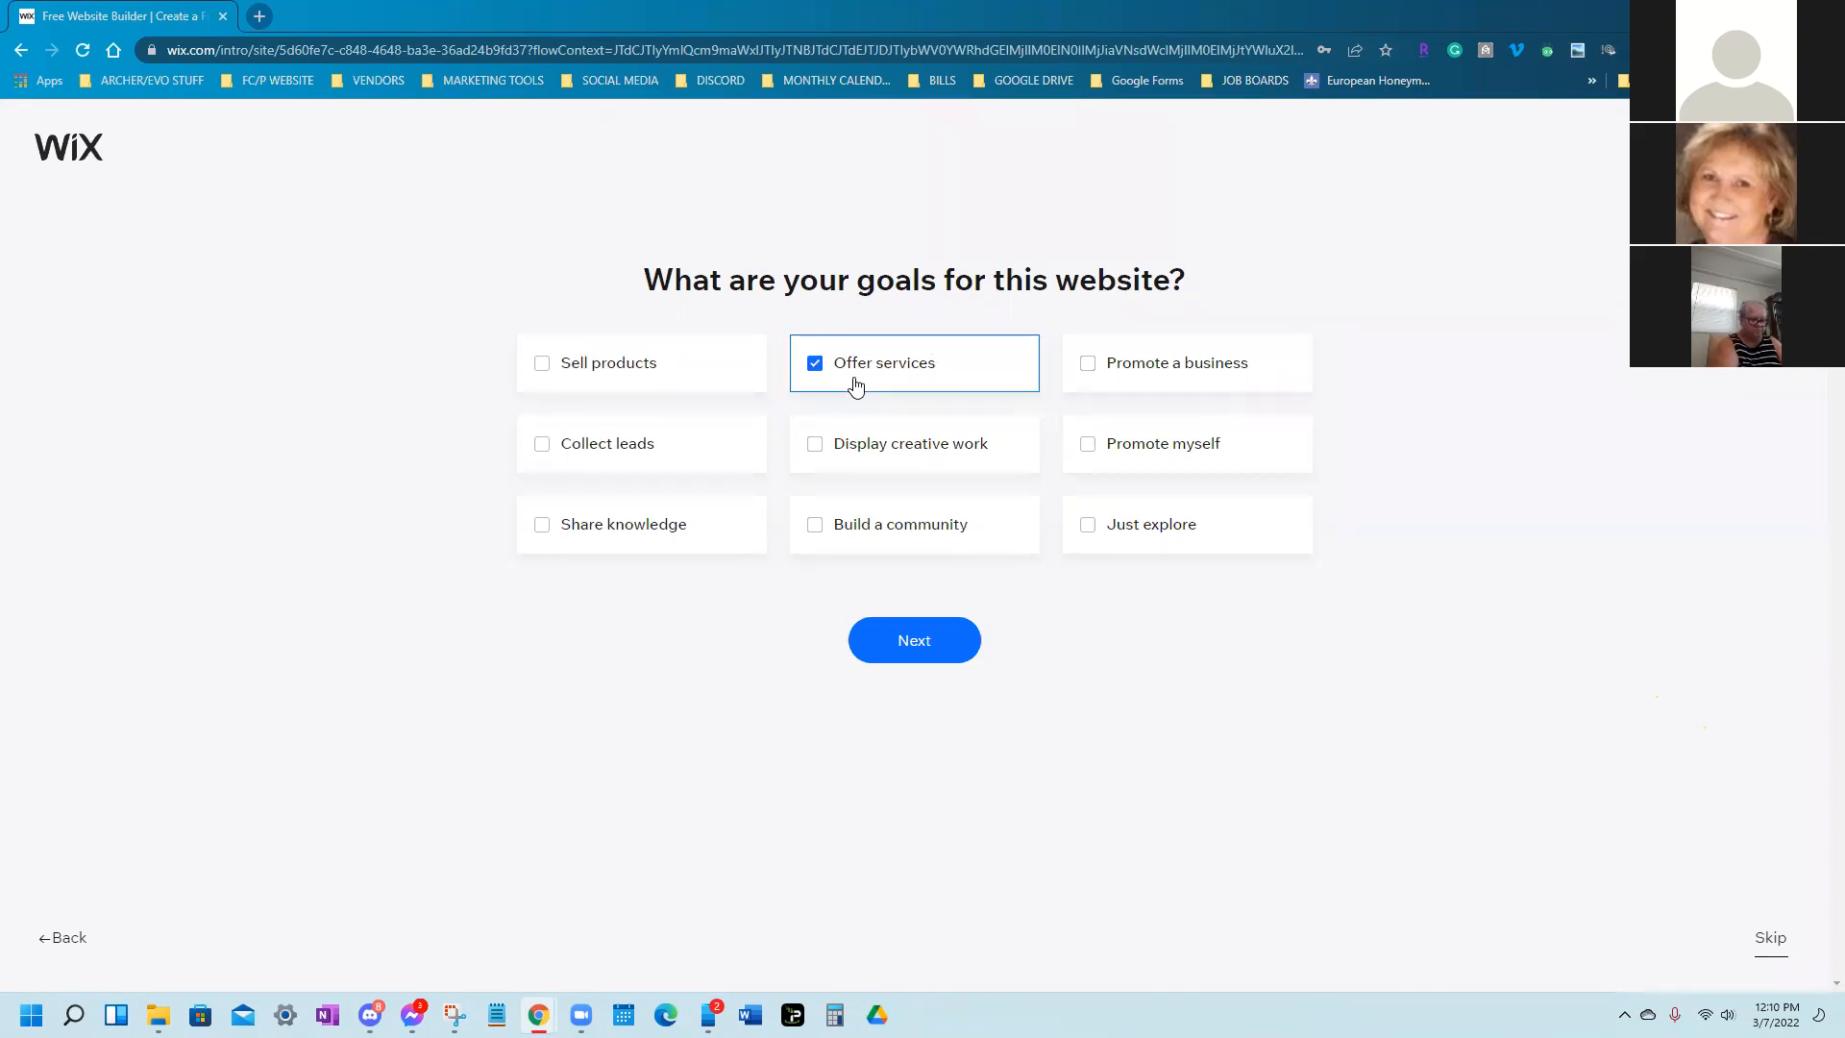
{"action": "left_click", "coordinate": [1177, 367]}
{"action": "left_click", "coordinate": [1233, 455]}
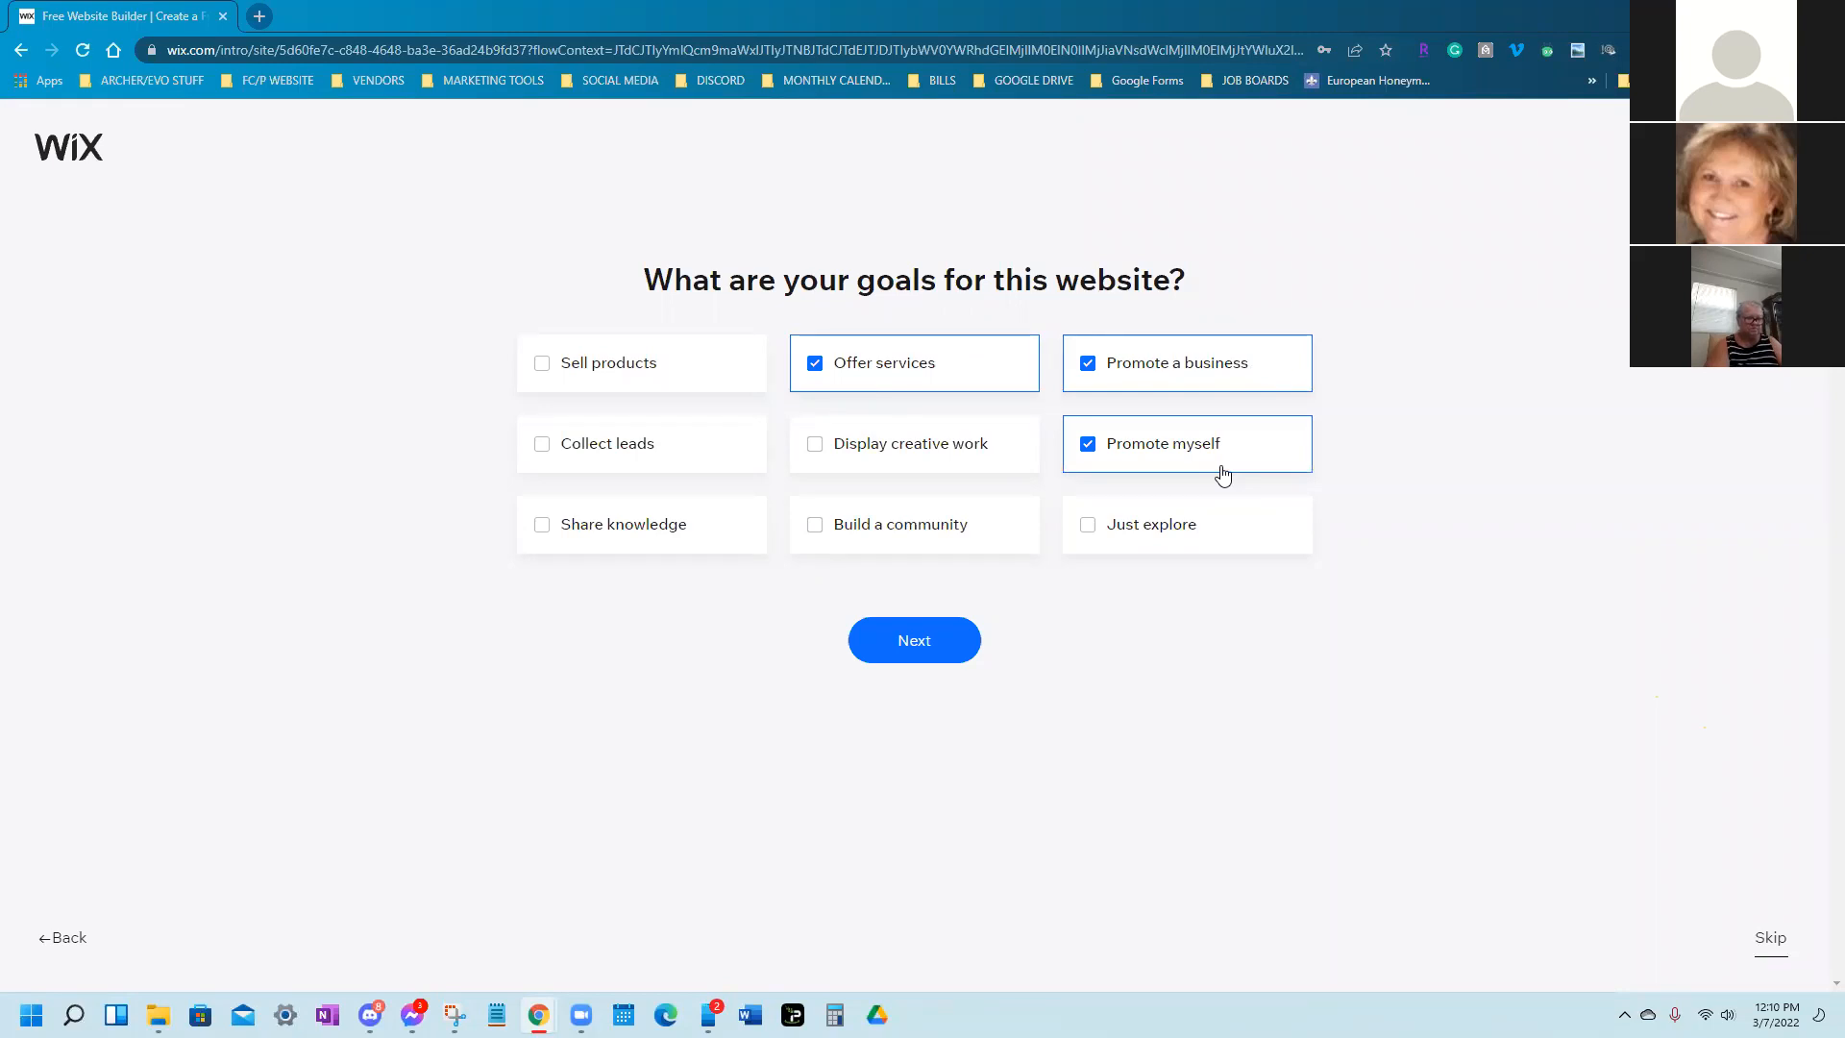
{"action": "left_click", "coordinate": [713, 468]}
{"action": "left_click", "coordinate": [713, 546]}
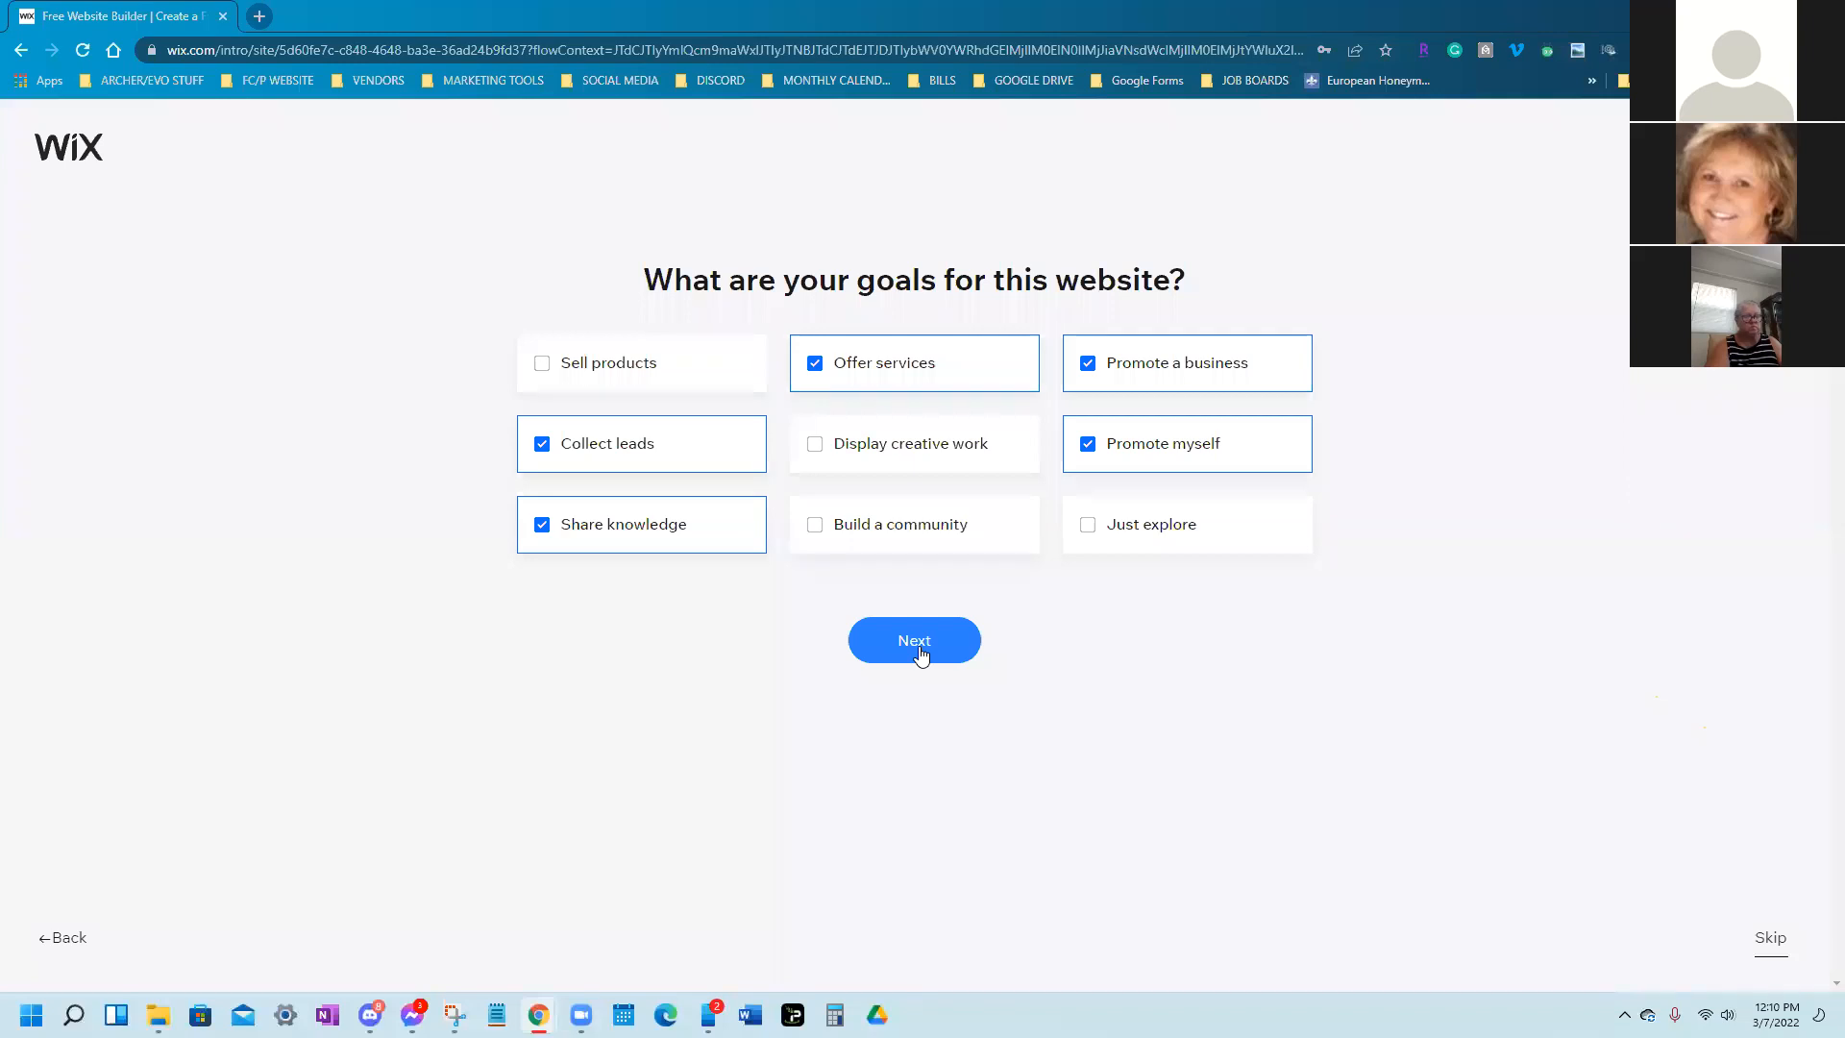
{"action": "left_click", "coordinate": [921, 654]}
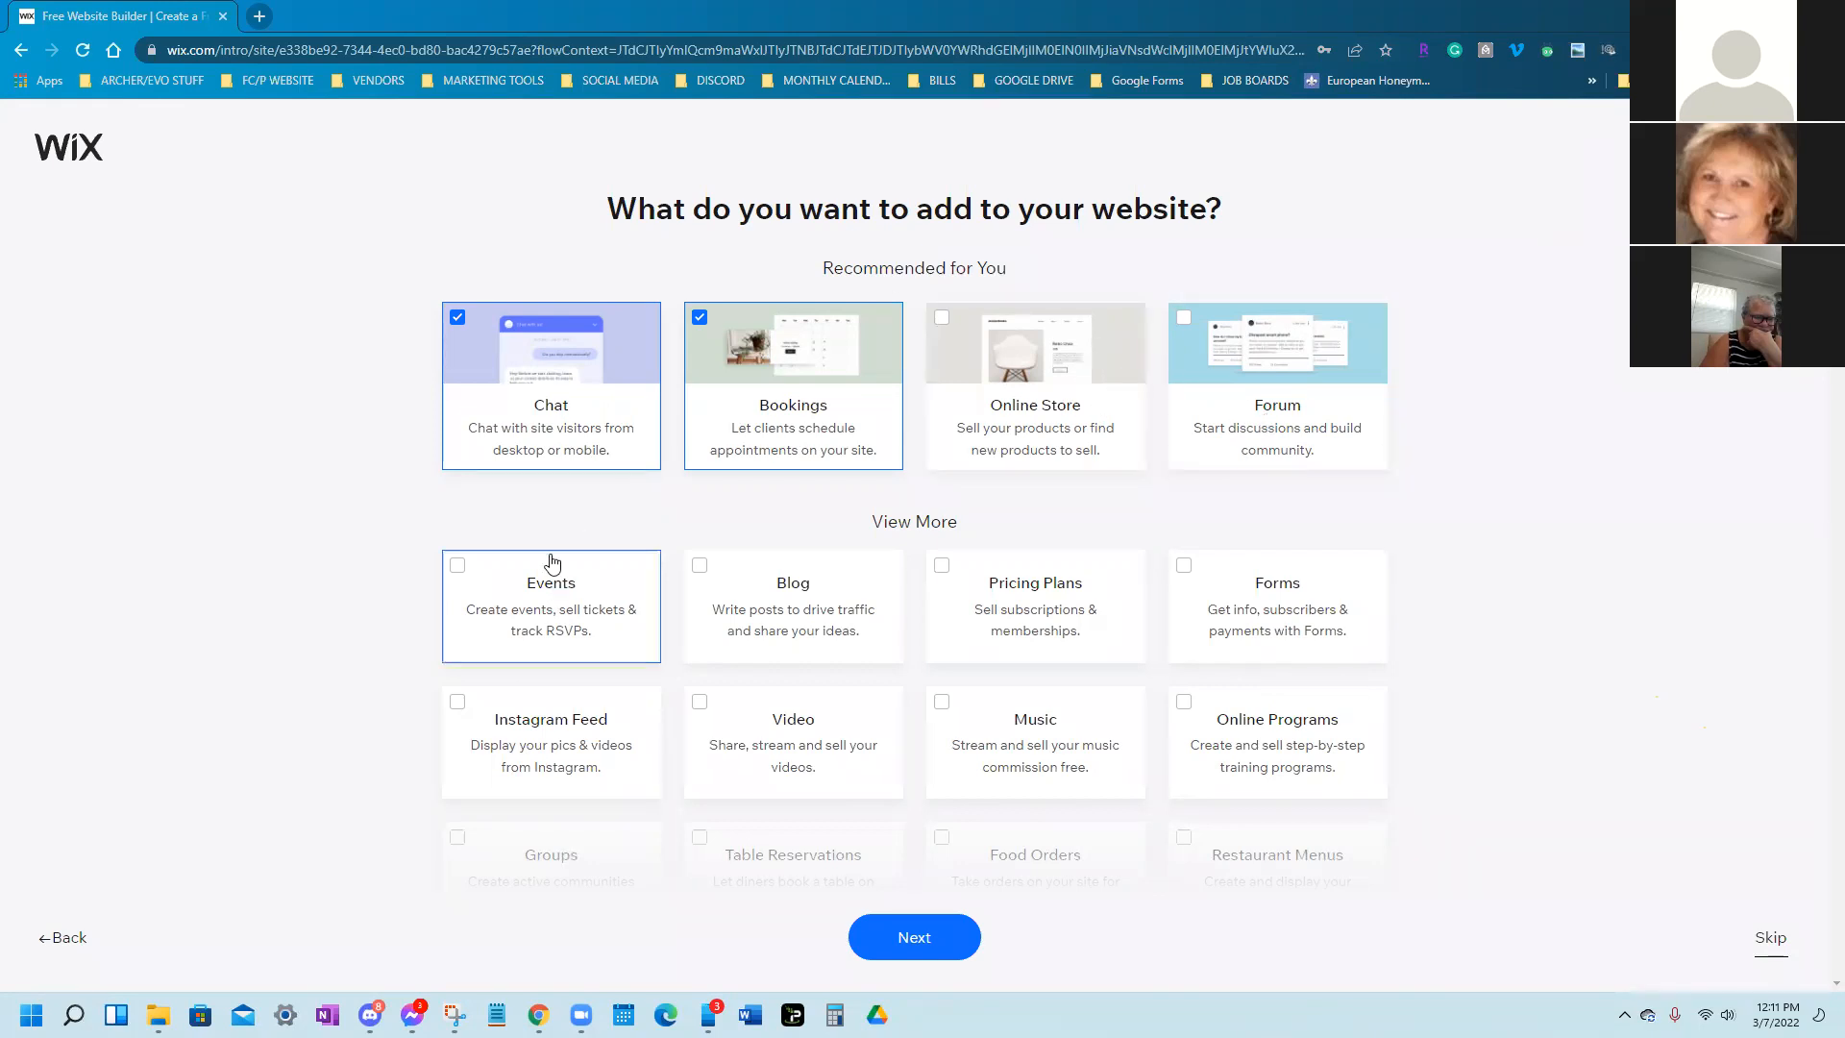
Tick Events as a site feature, then go back to the goals question
{"action": "left_click", "coordinate": [543, 591]}
{"action": "left_click", "coordinate": [59, 939]}
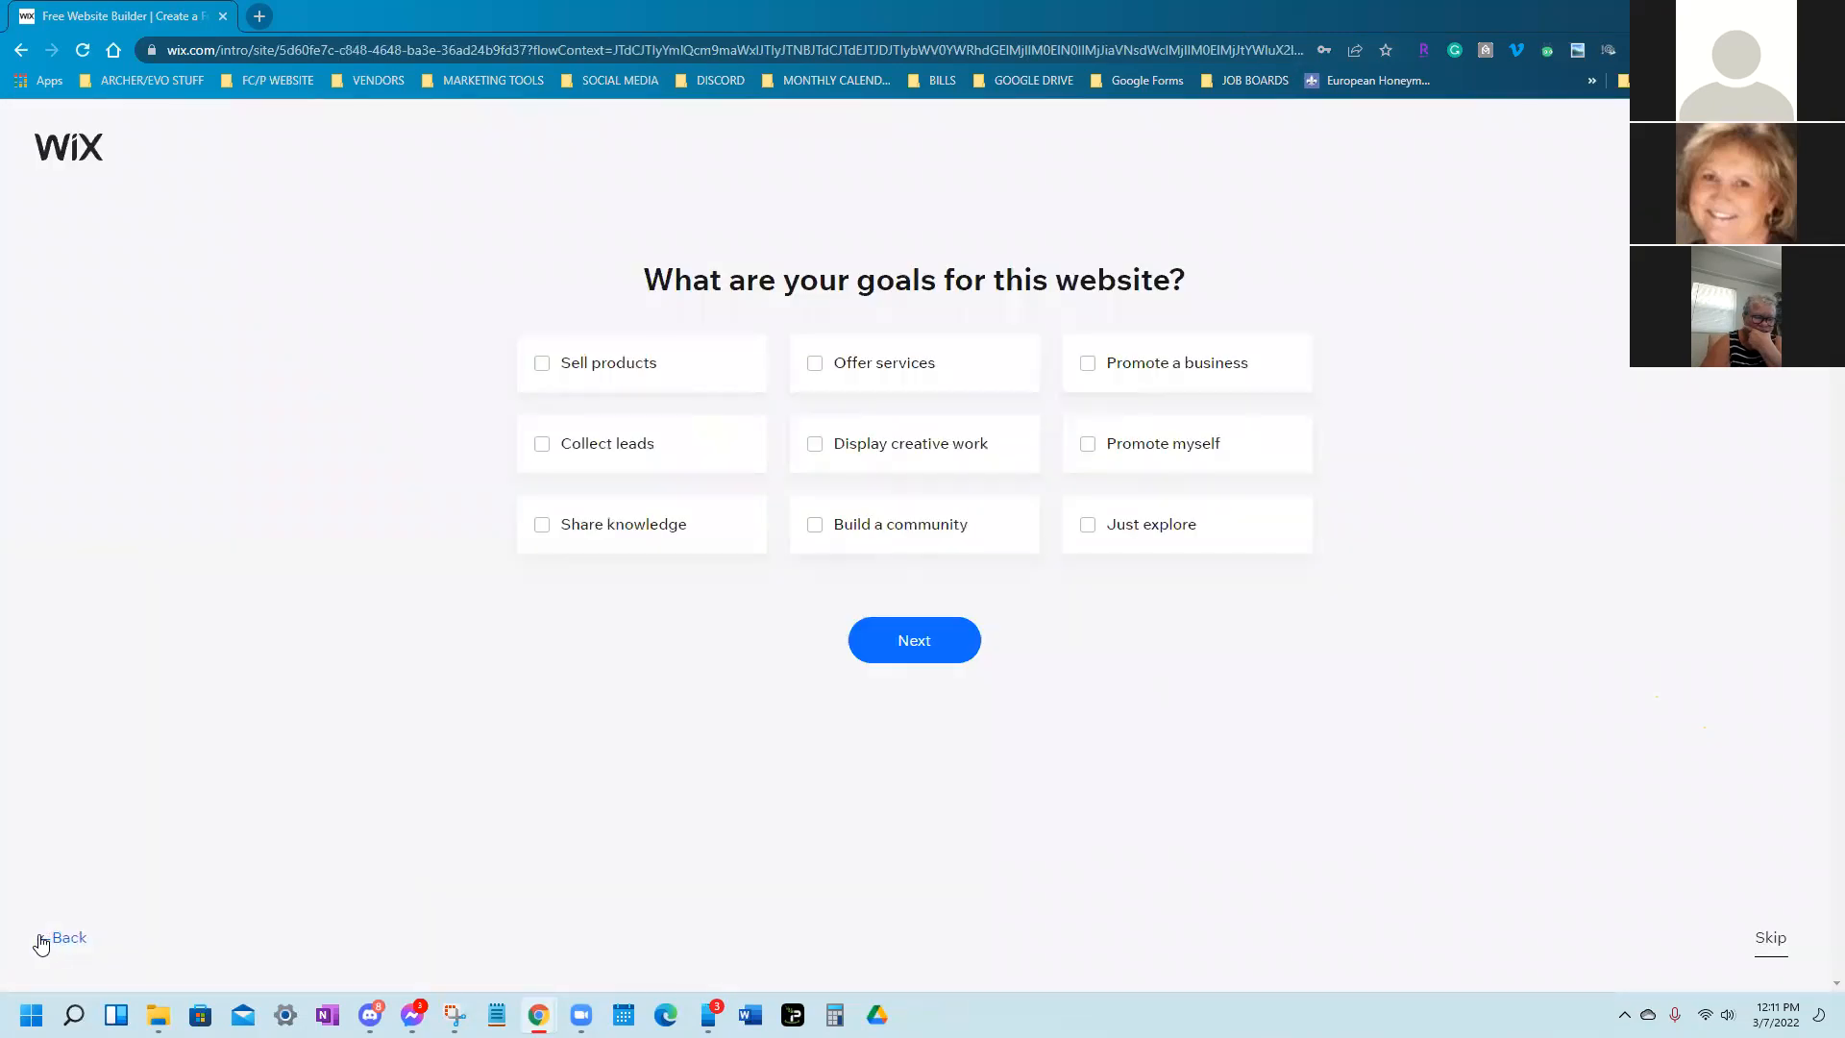
Re-tick Offer services, Promote a business, Promote myself, Collect leads and Share knowledge, then continue
{"action": "left_click", "coordinate": [971, 369]}
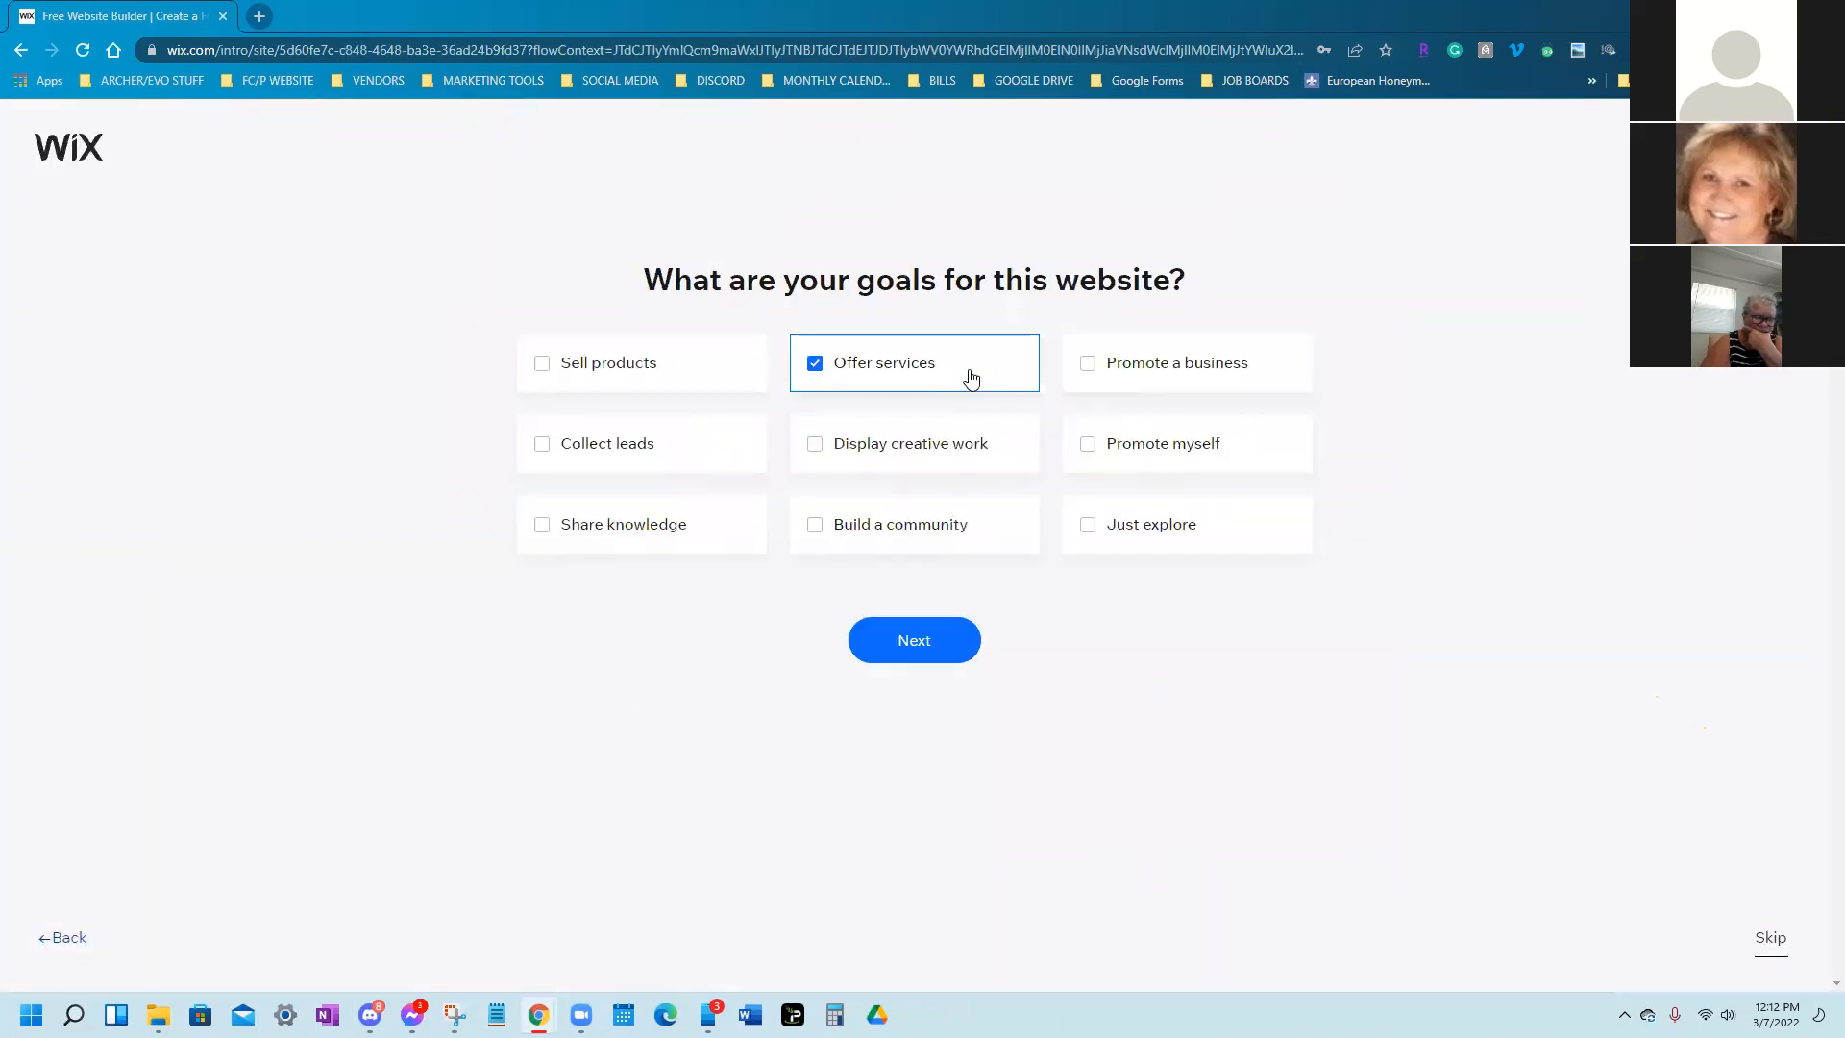
{"action": "left_click", "coordinate": [1200, 375]}
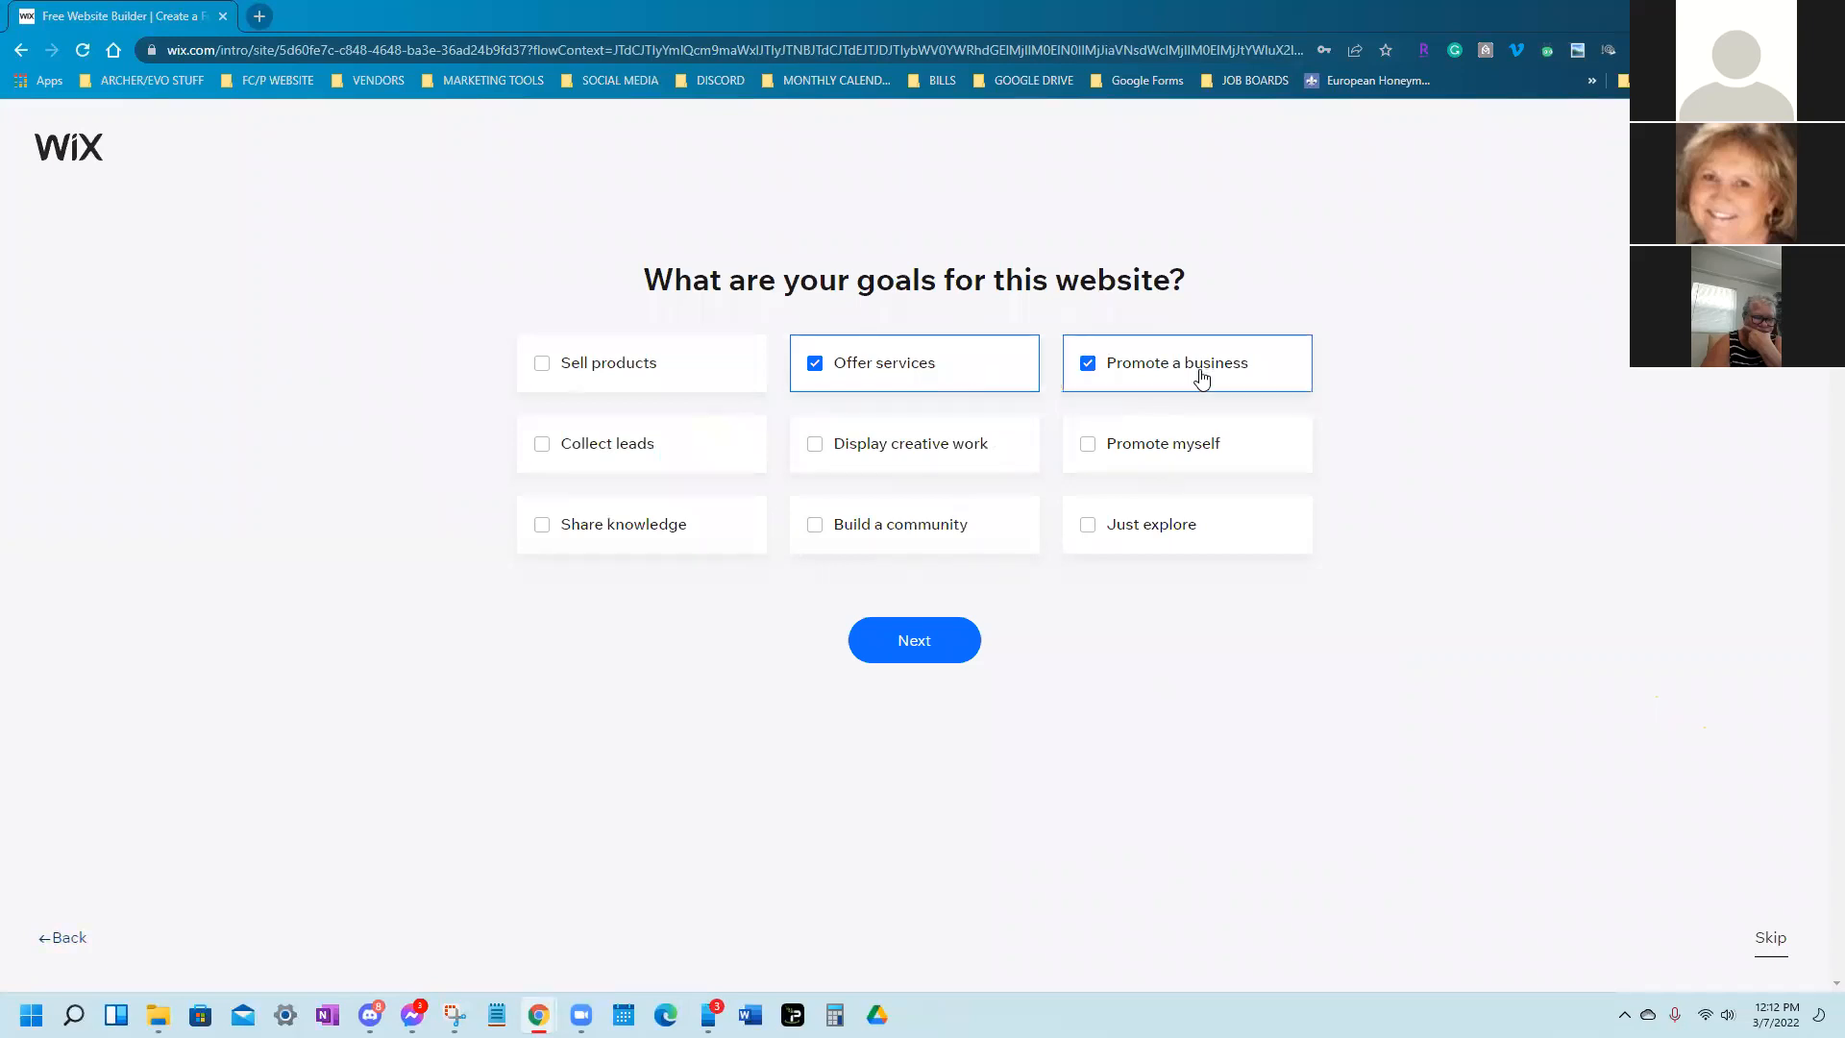
{"action": "left_click", "coordinate": [1188, 467]}
{"action": "left_click", "coordinate": [683, 465]}
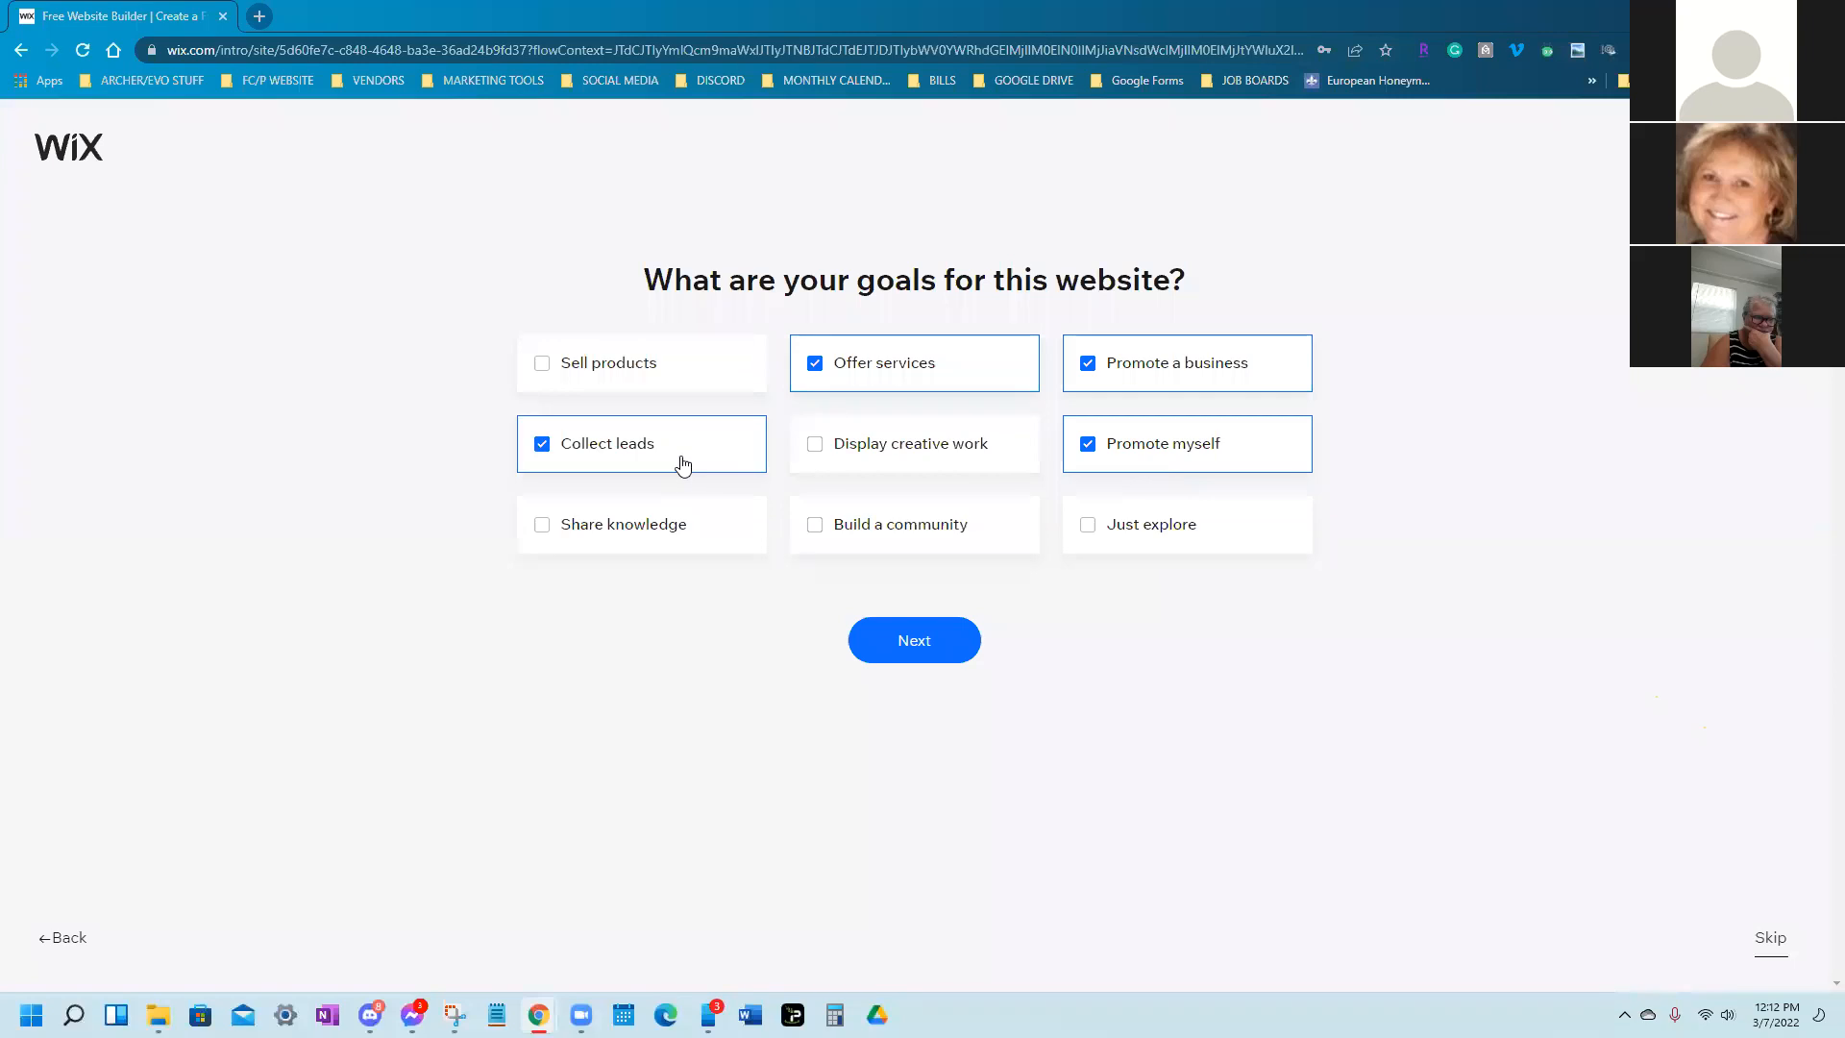
{"action": "left_click", "coordinate": [647, 529]}
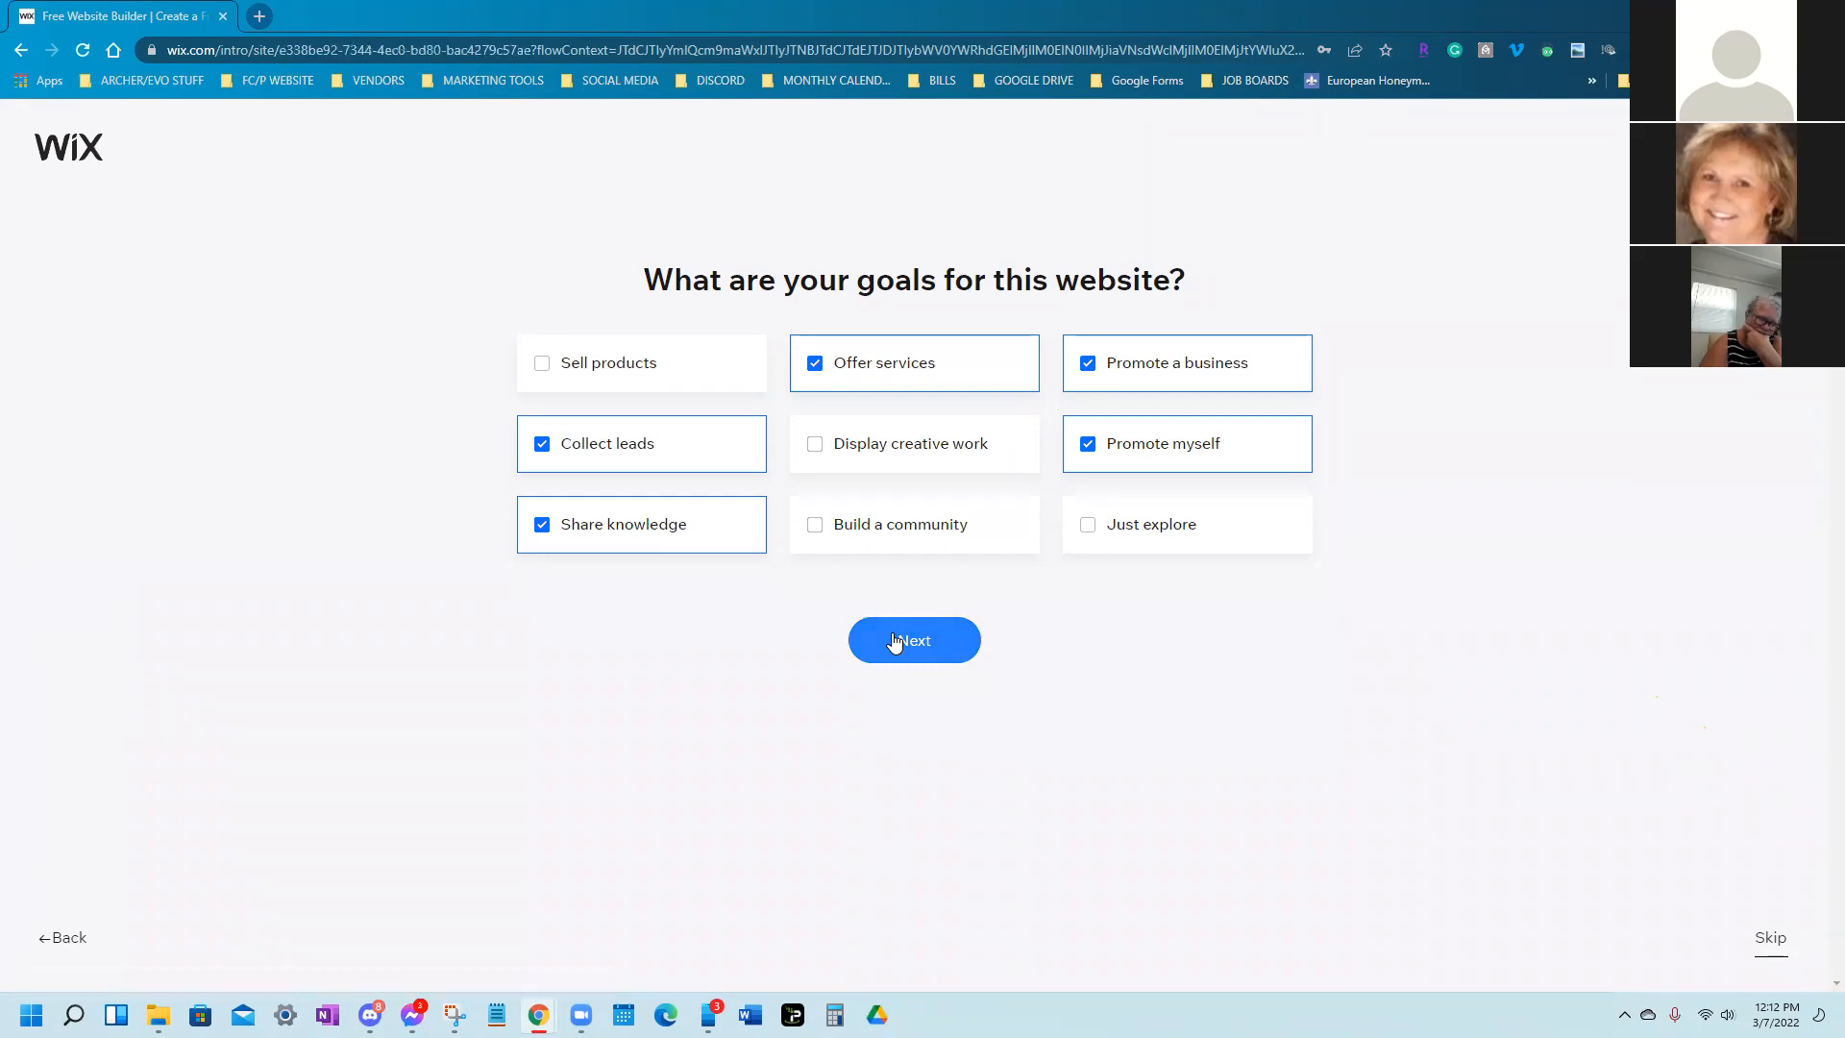
{"action": "left_click", "coordinate": [894, 641]}
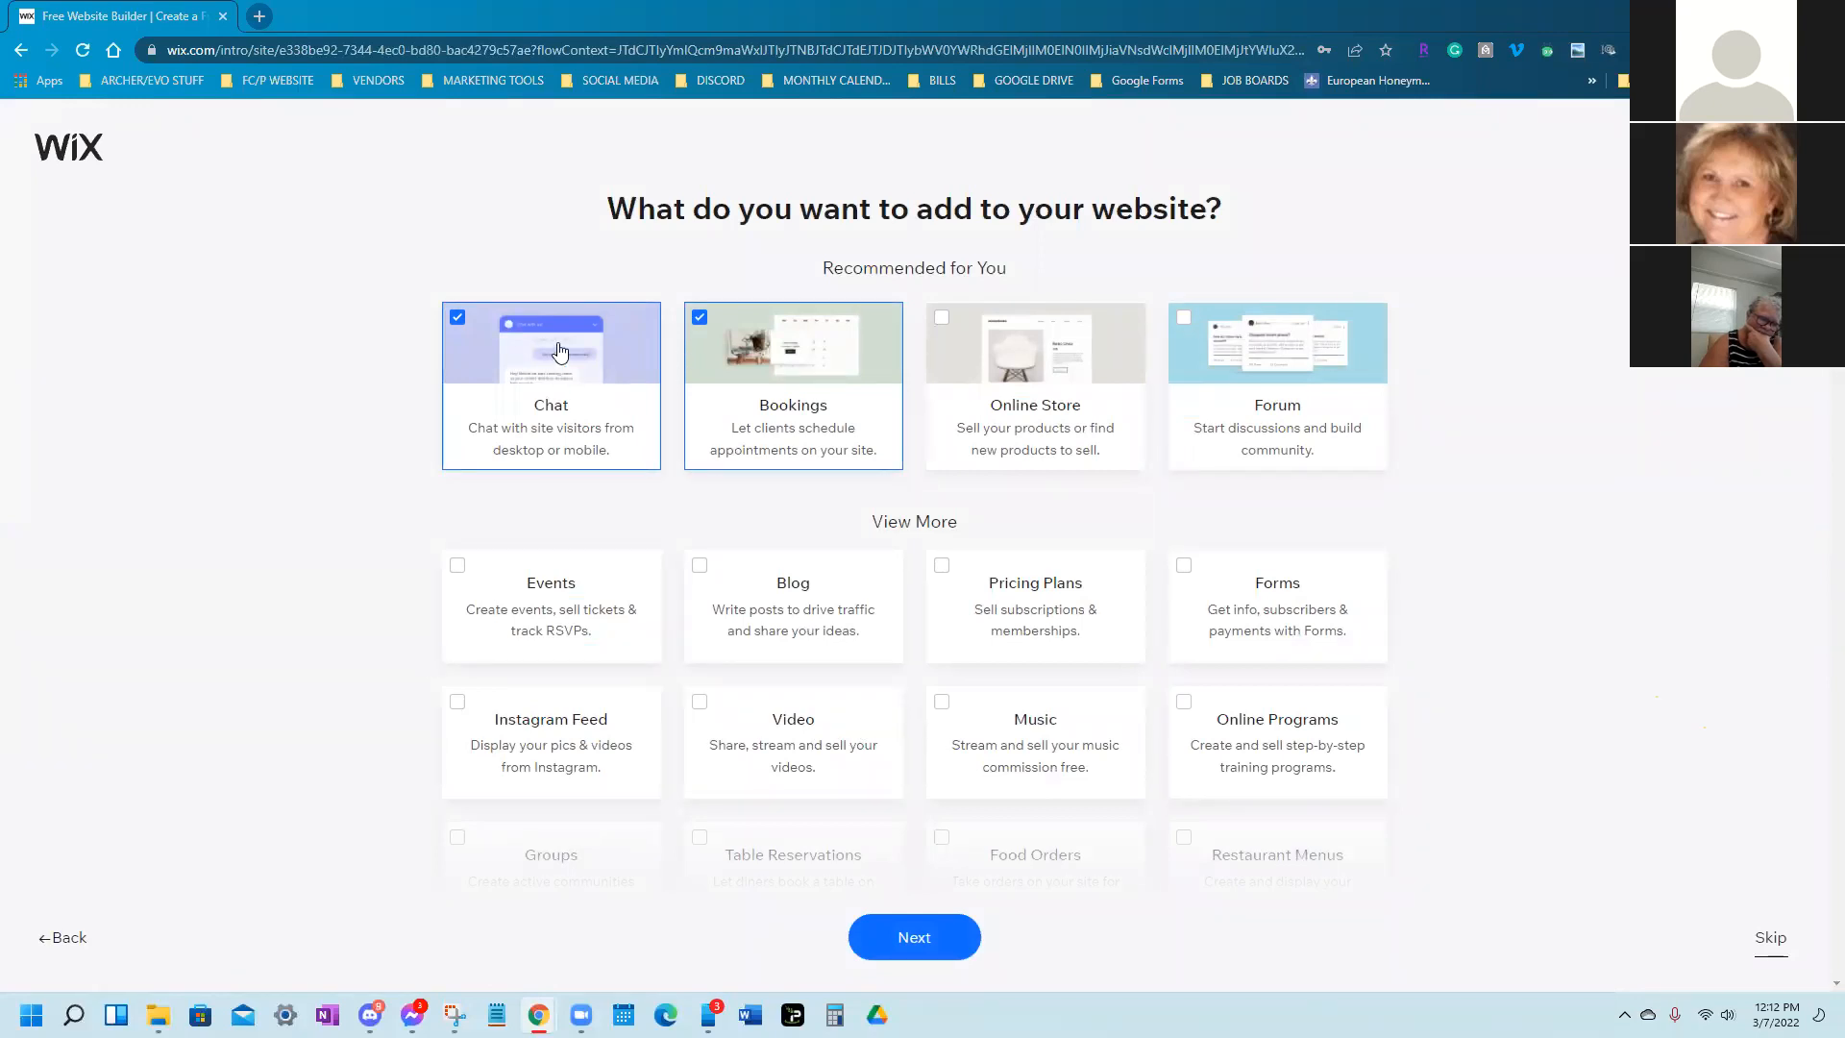
Tick the Events and Groups feature cards and continue past the features step
{"action": "left_click", "coordinate": [537, 629]}
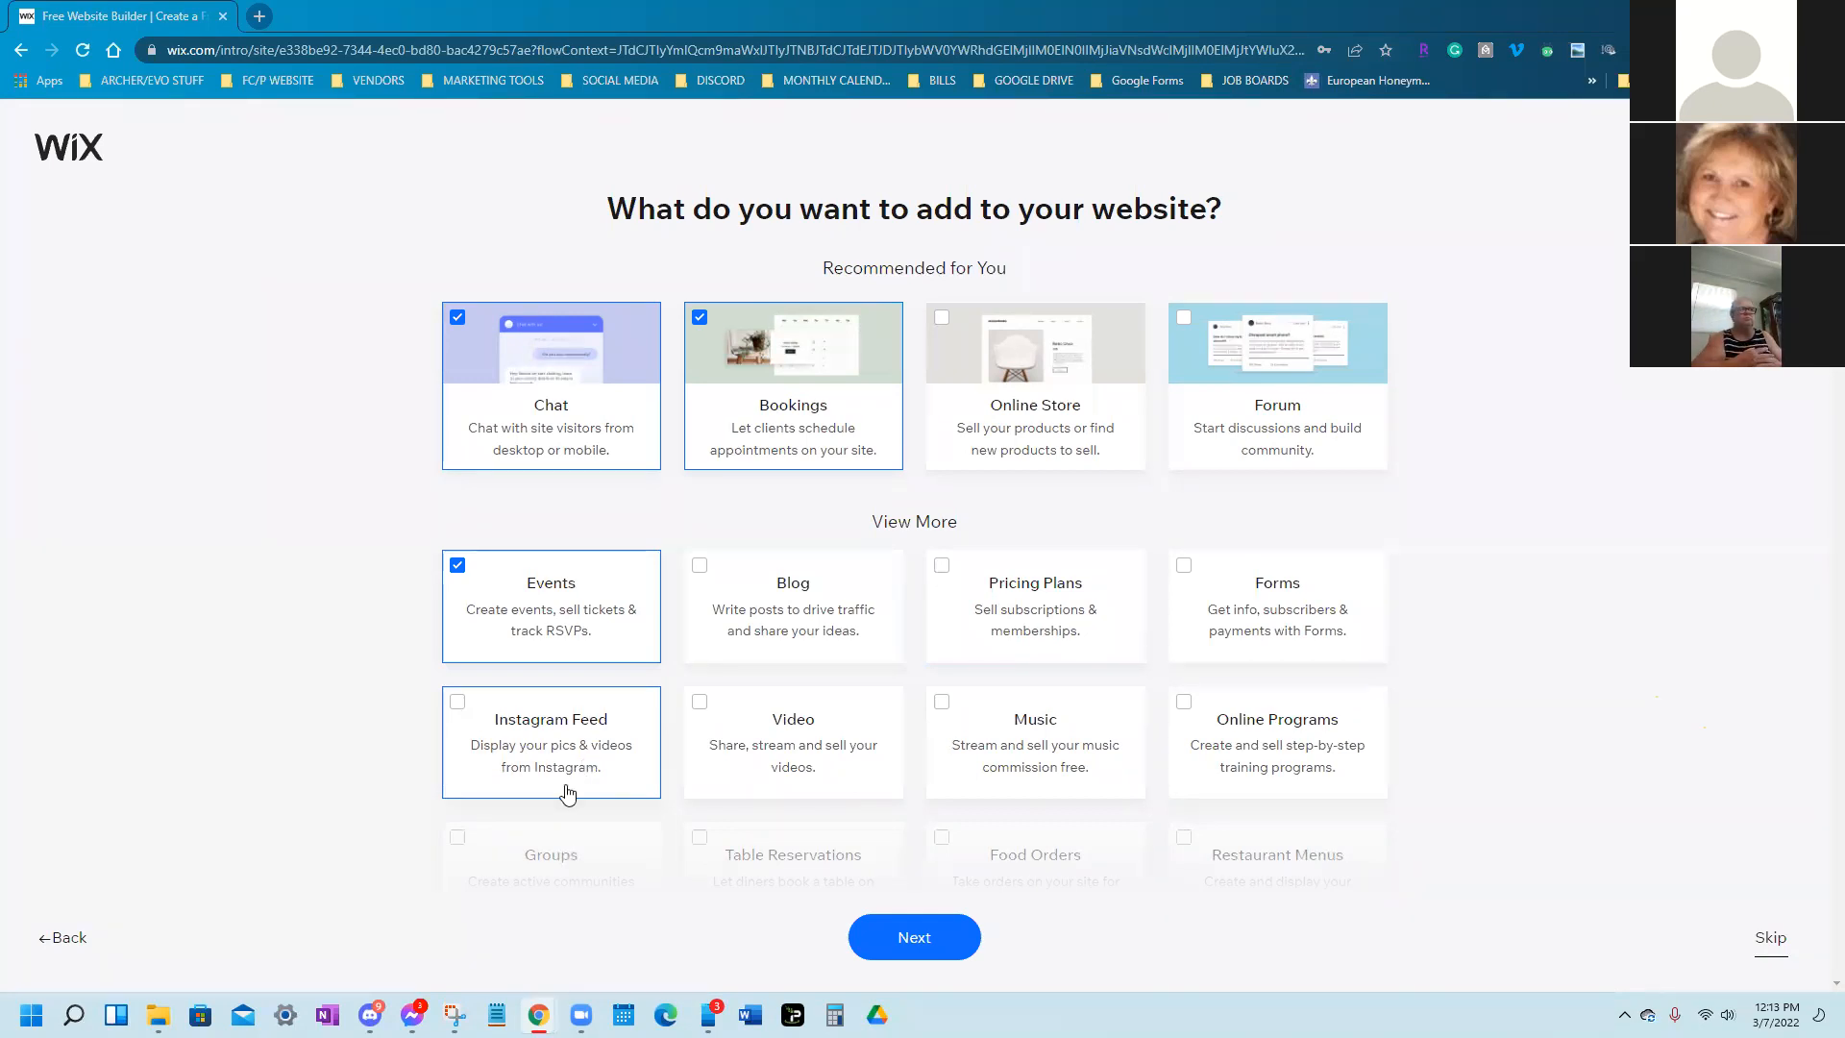
{"action": "scroll", "coordinate": [716, 725], "scroll_direction": "down", "scroll_amount": 2}
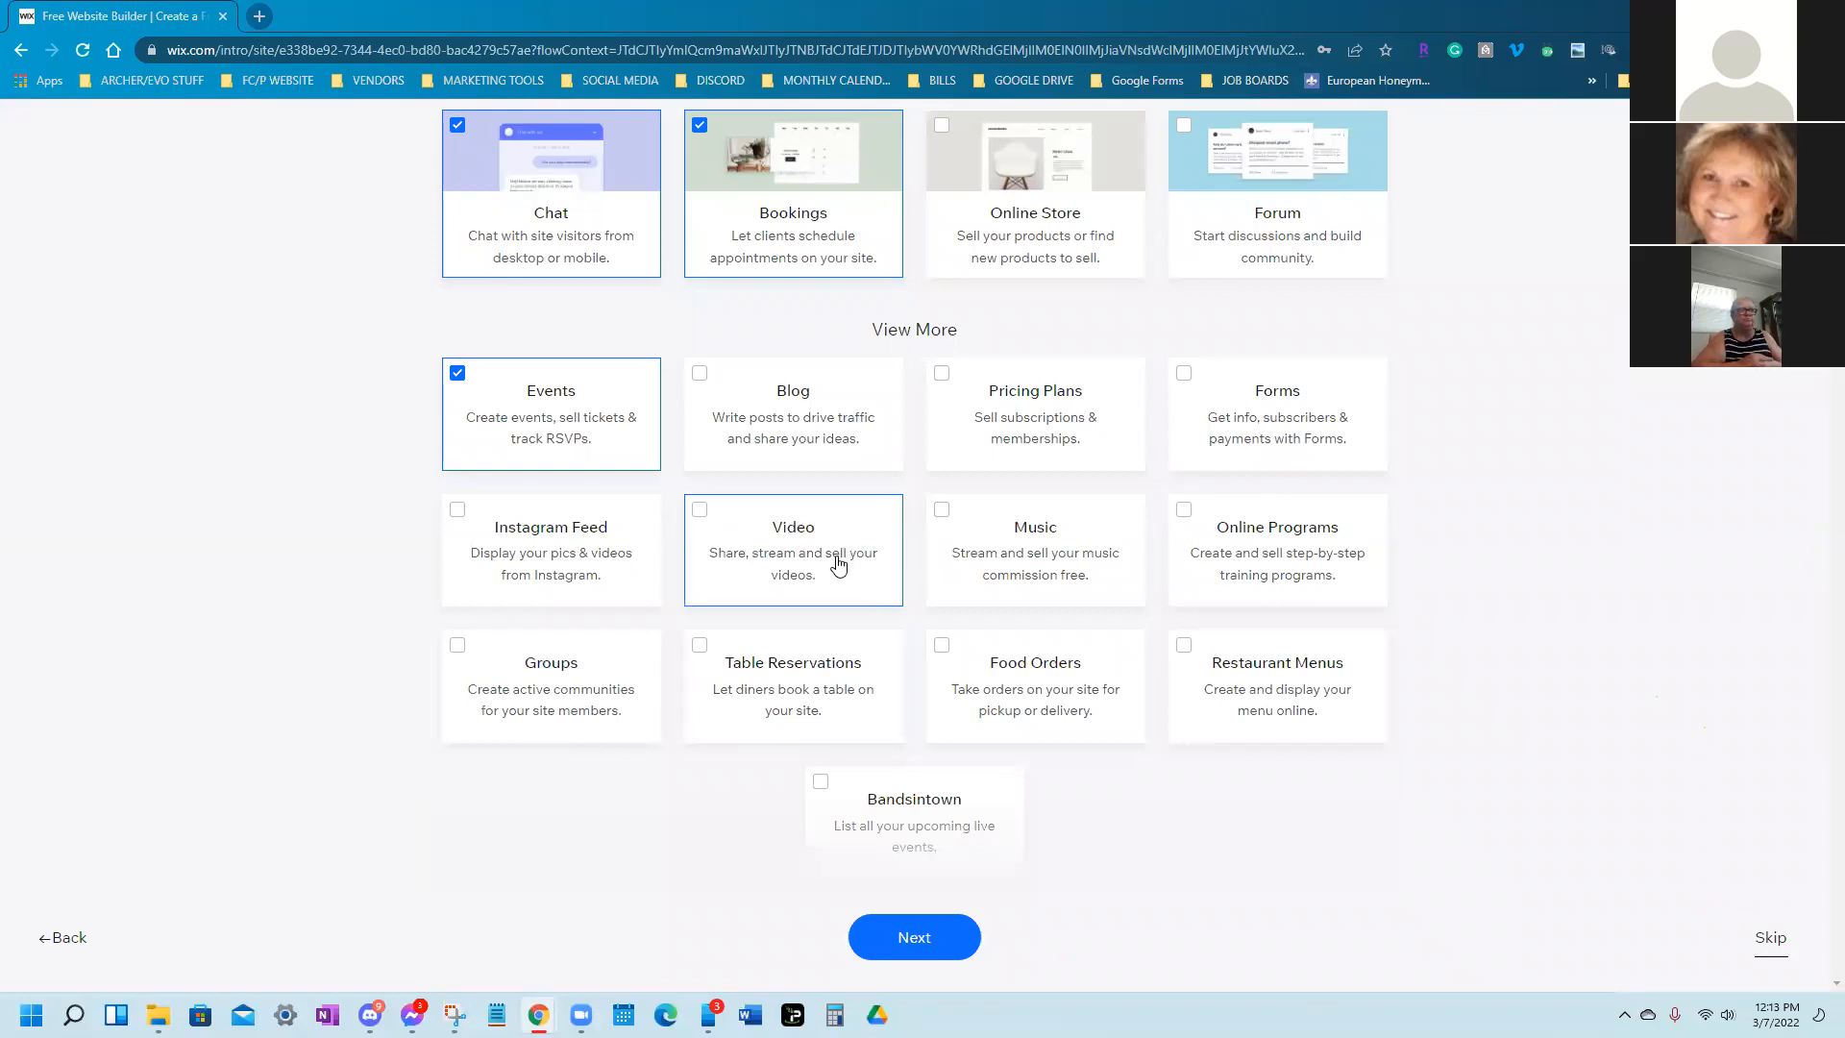
{"action": "left_click", "coordinate": [551, 688]}
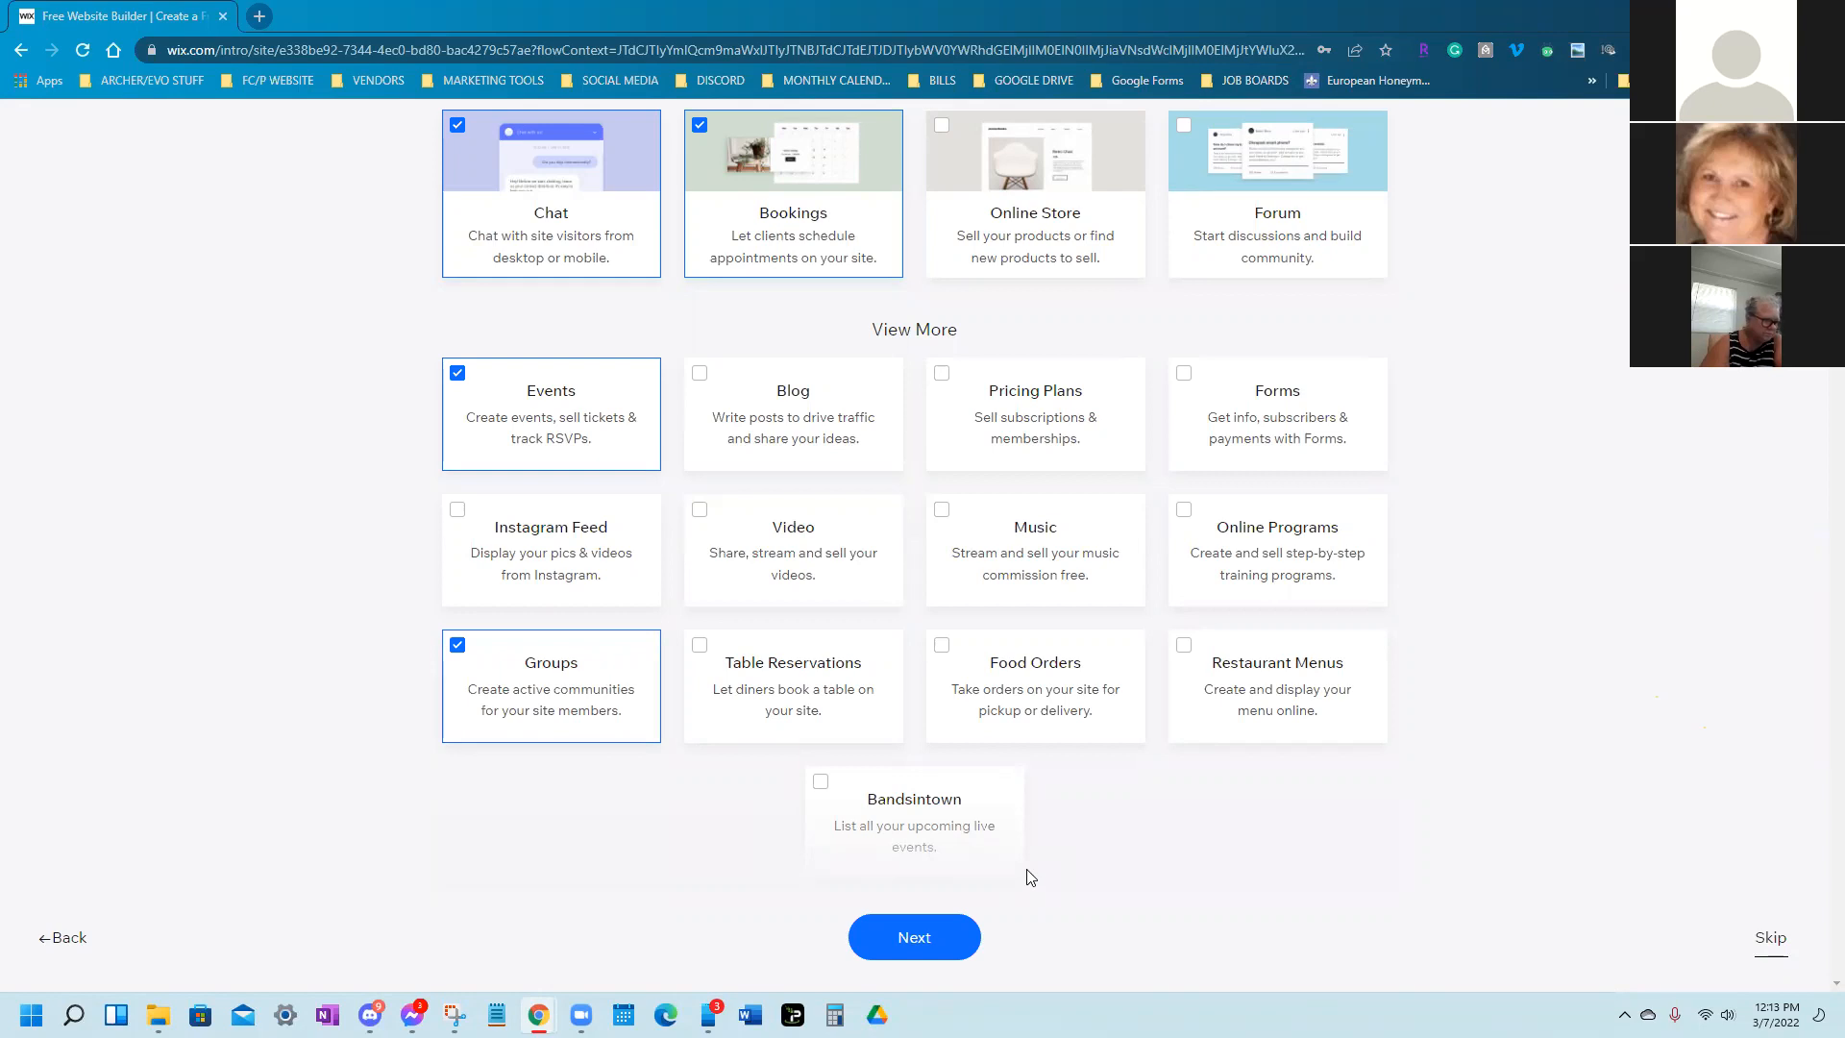
{"action": "scroll", "coordinate": [888, 737], "scroll_direction": "down", "scroll_amount": 1}
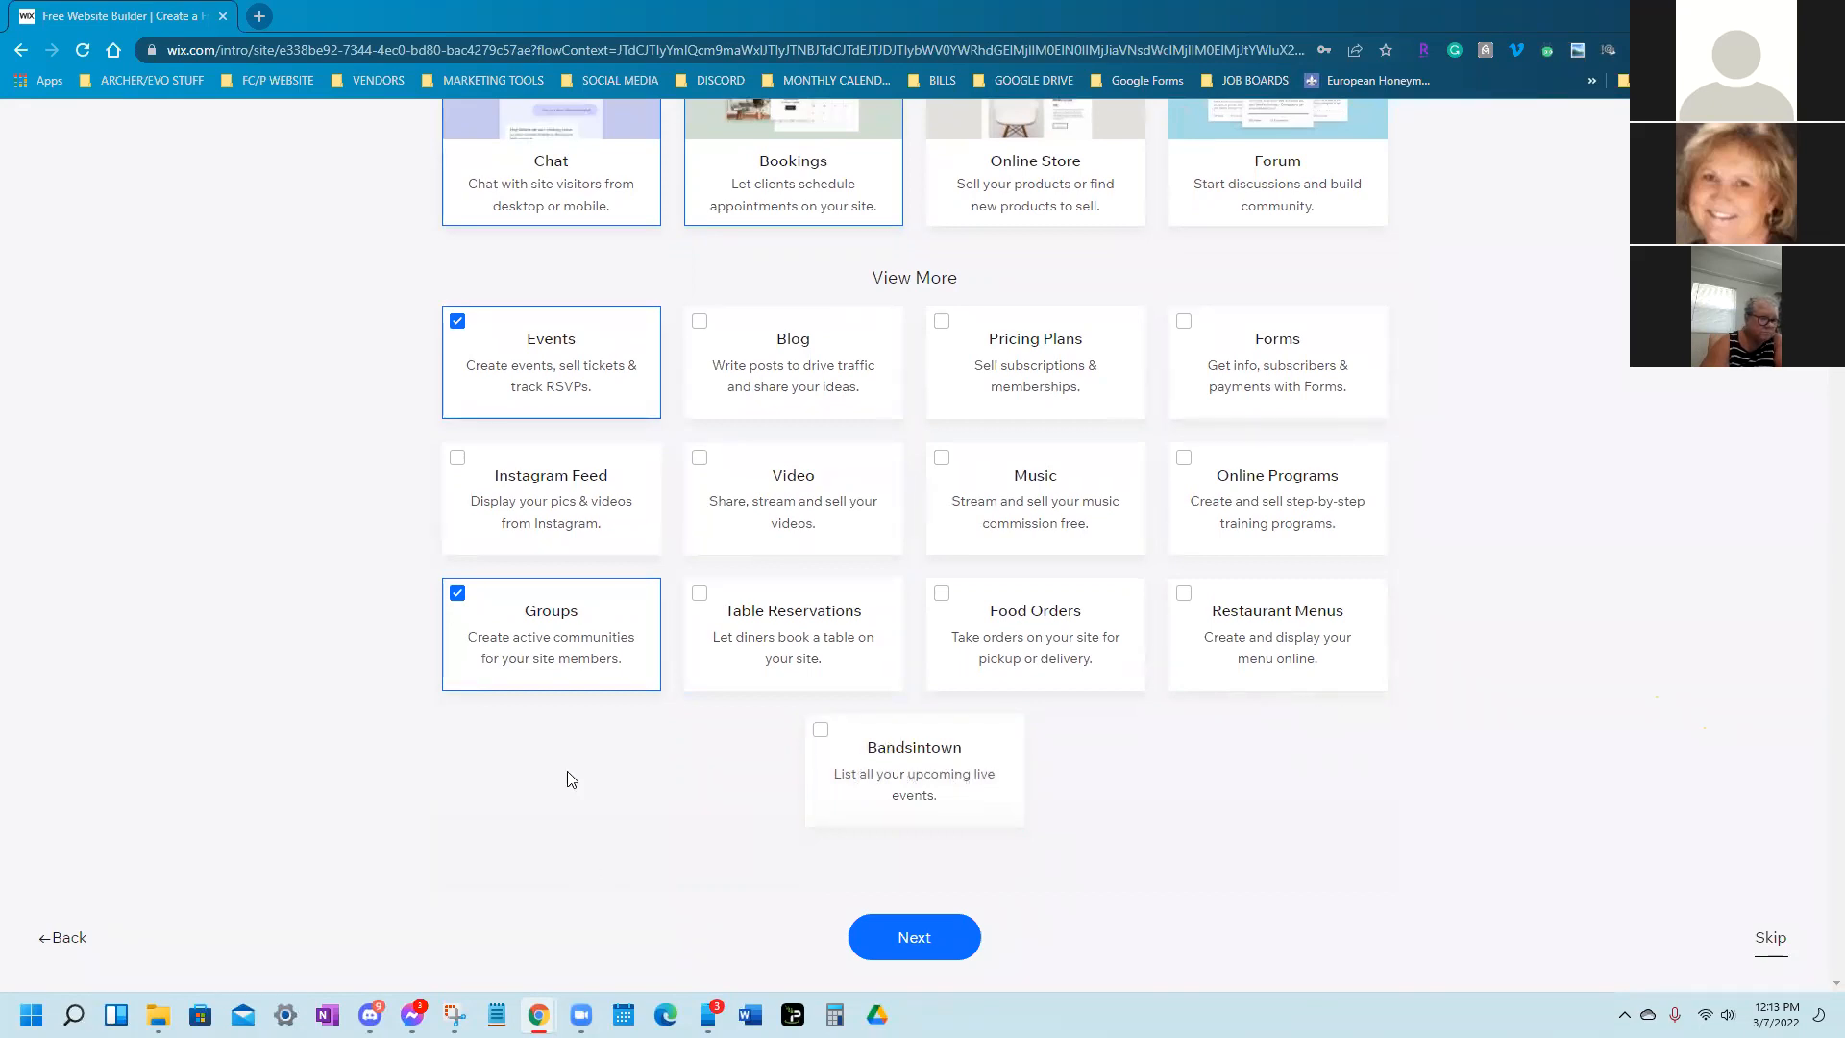
{"action": "scroll", "coordinate": [569, 774], "scroll_direction": "up", "scroll_amount": 3}
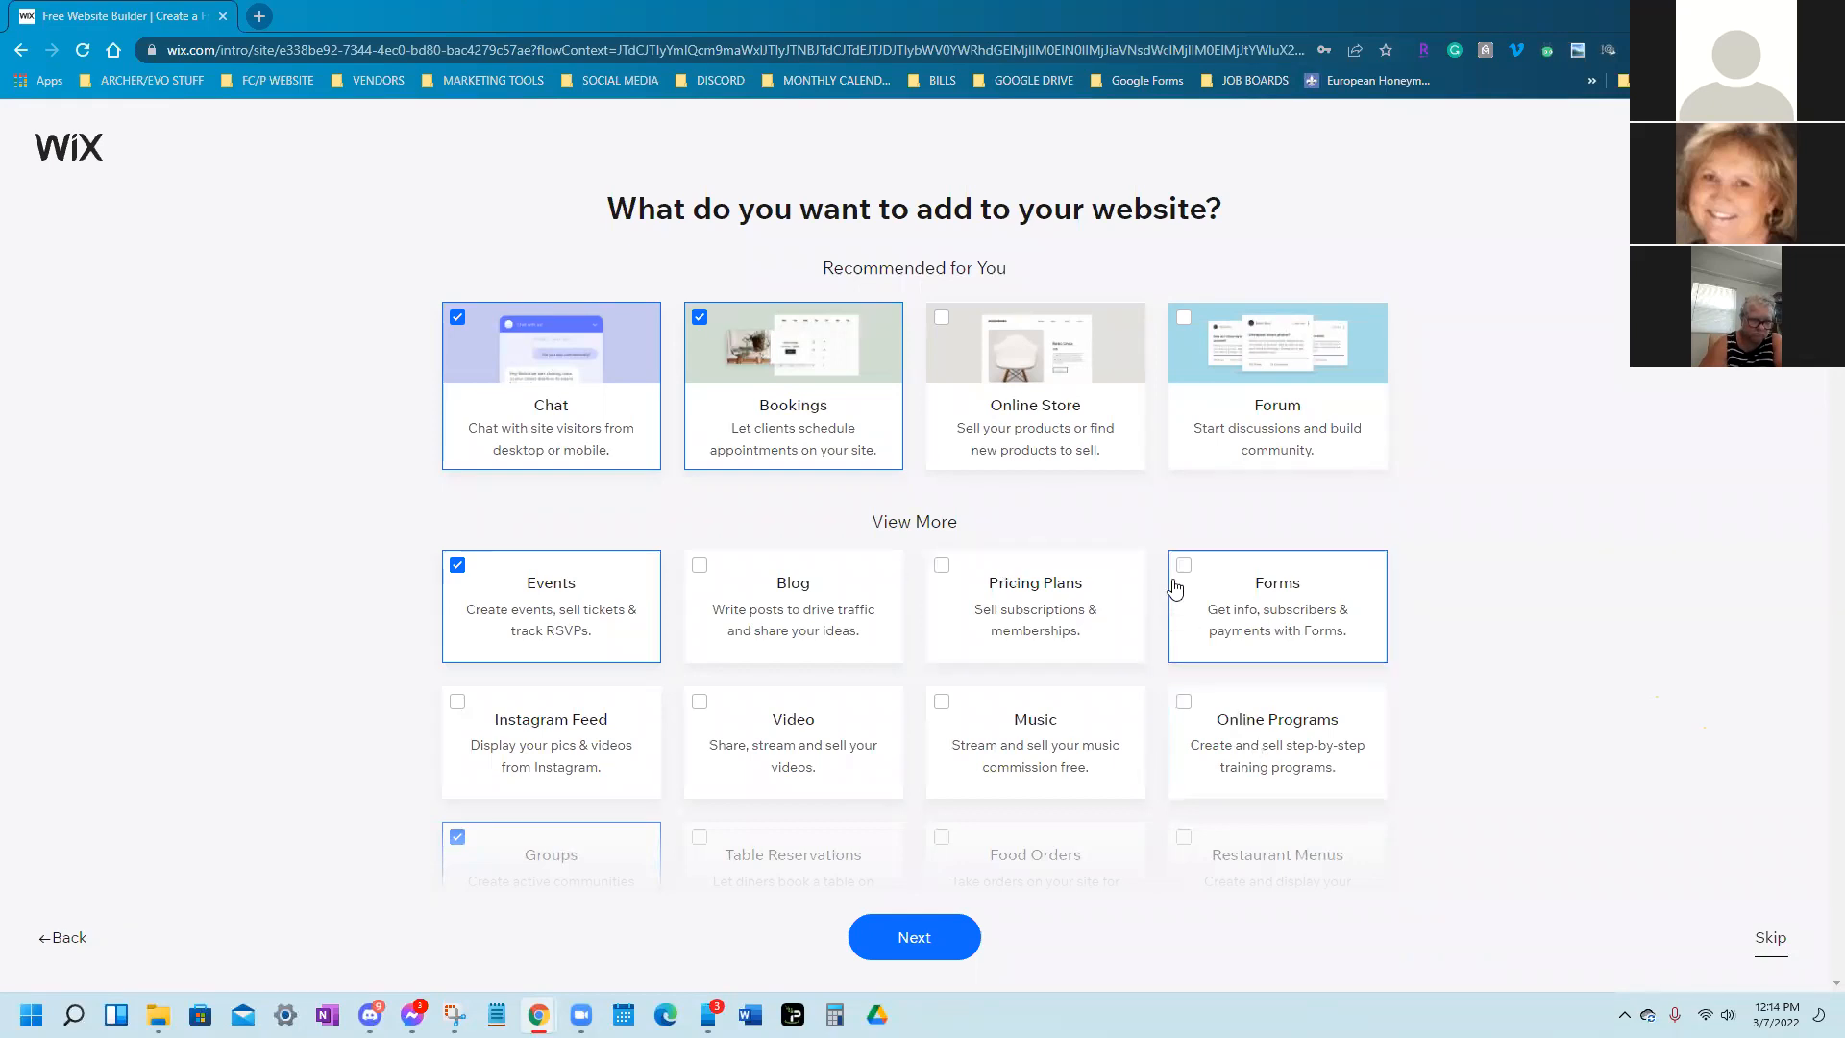
{"action": "scroll", "coordinate": [1144, 635], "scroll_direction": "down", "scroll_amount": 3}
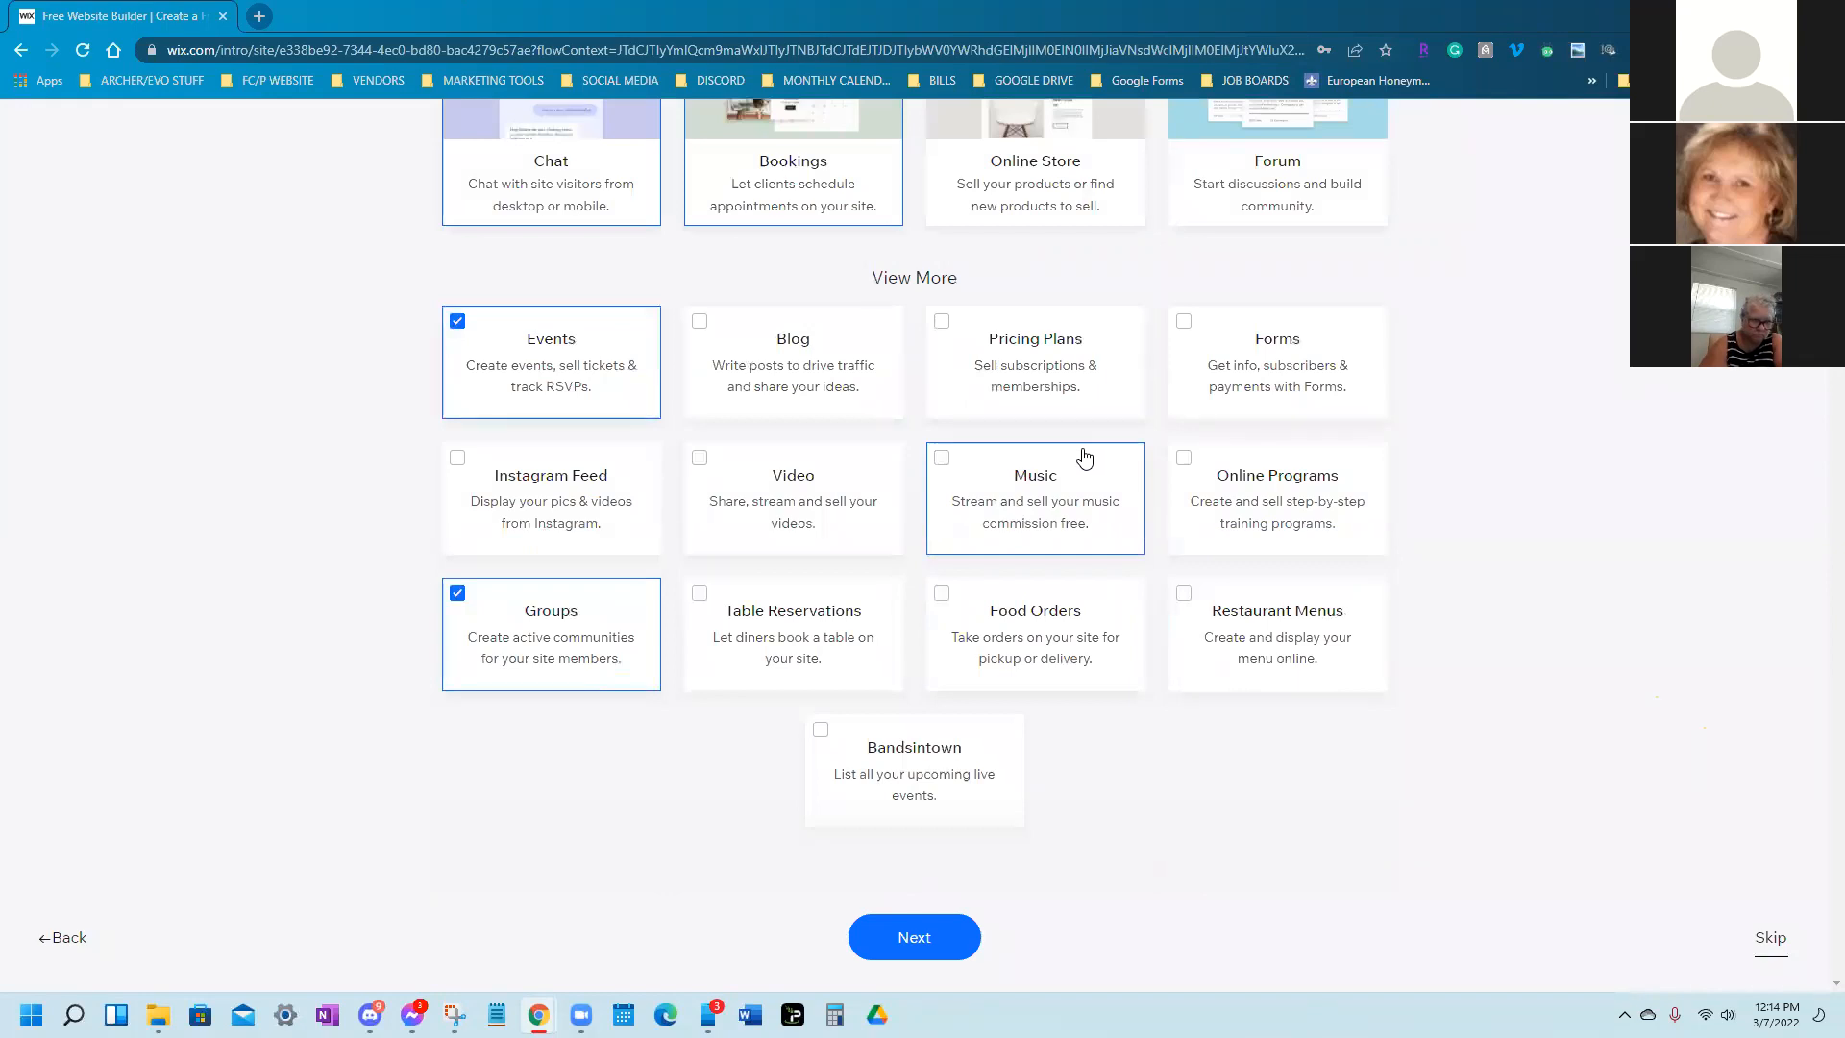
{"action": "left_click", "coordinate": [910, 930]}
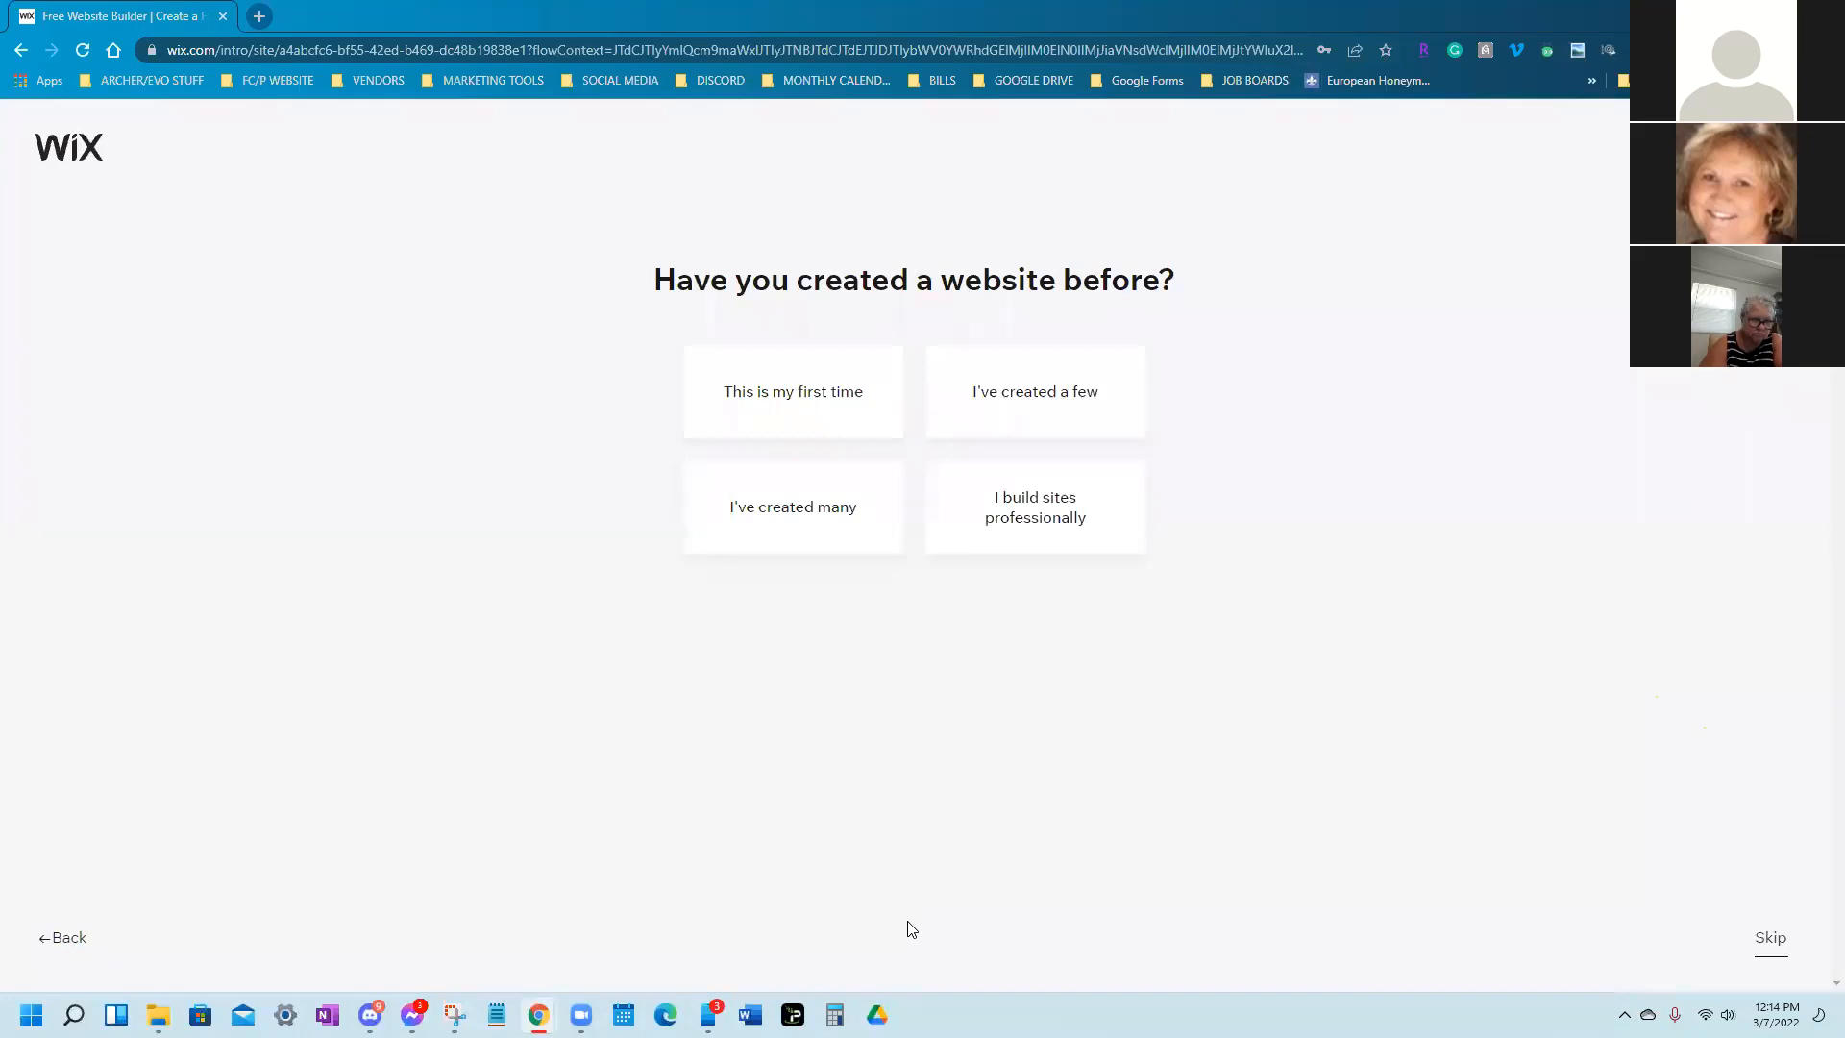
Answer 'I've created a few', skip remaining questions, and choose ready-made templates over ADI
{"action": "left_click", "coordinate": [1056, 416]}
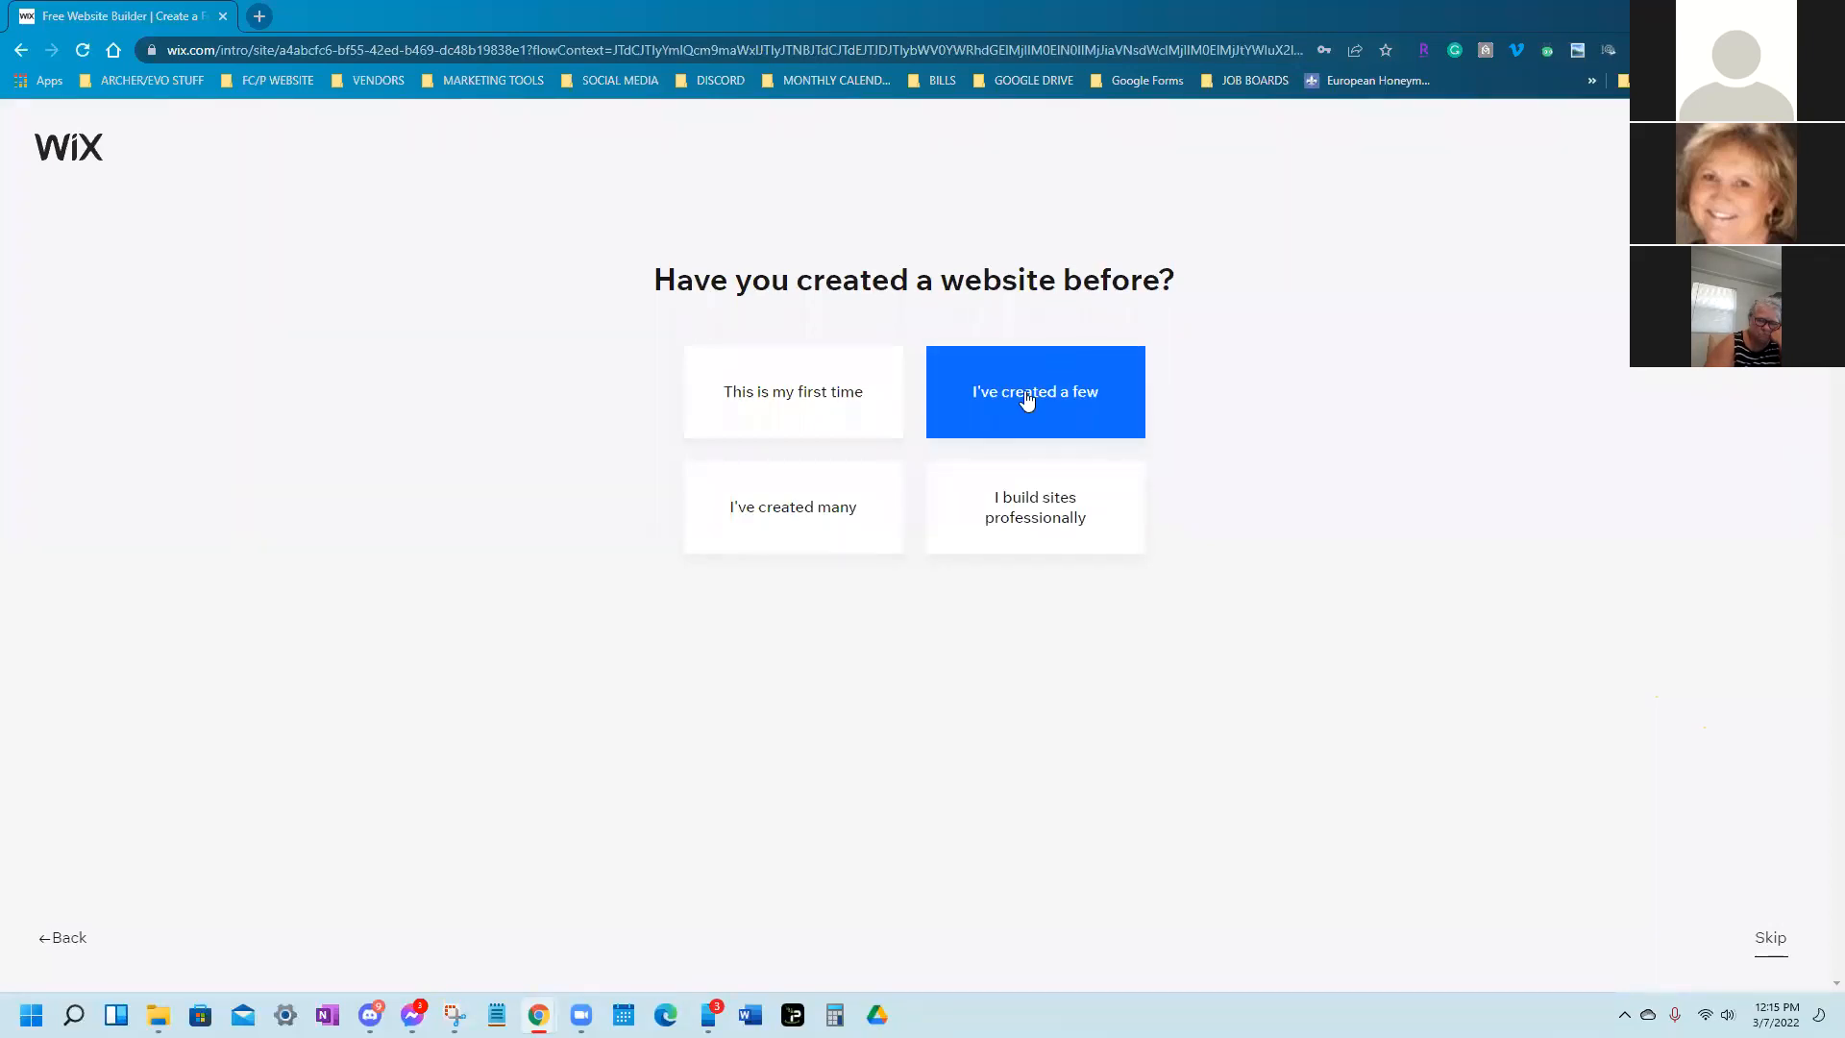
{"action": "left_click", "coordinate": [1771, 942]}
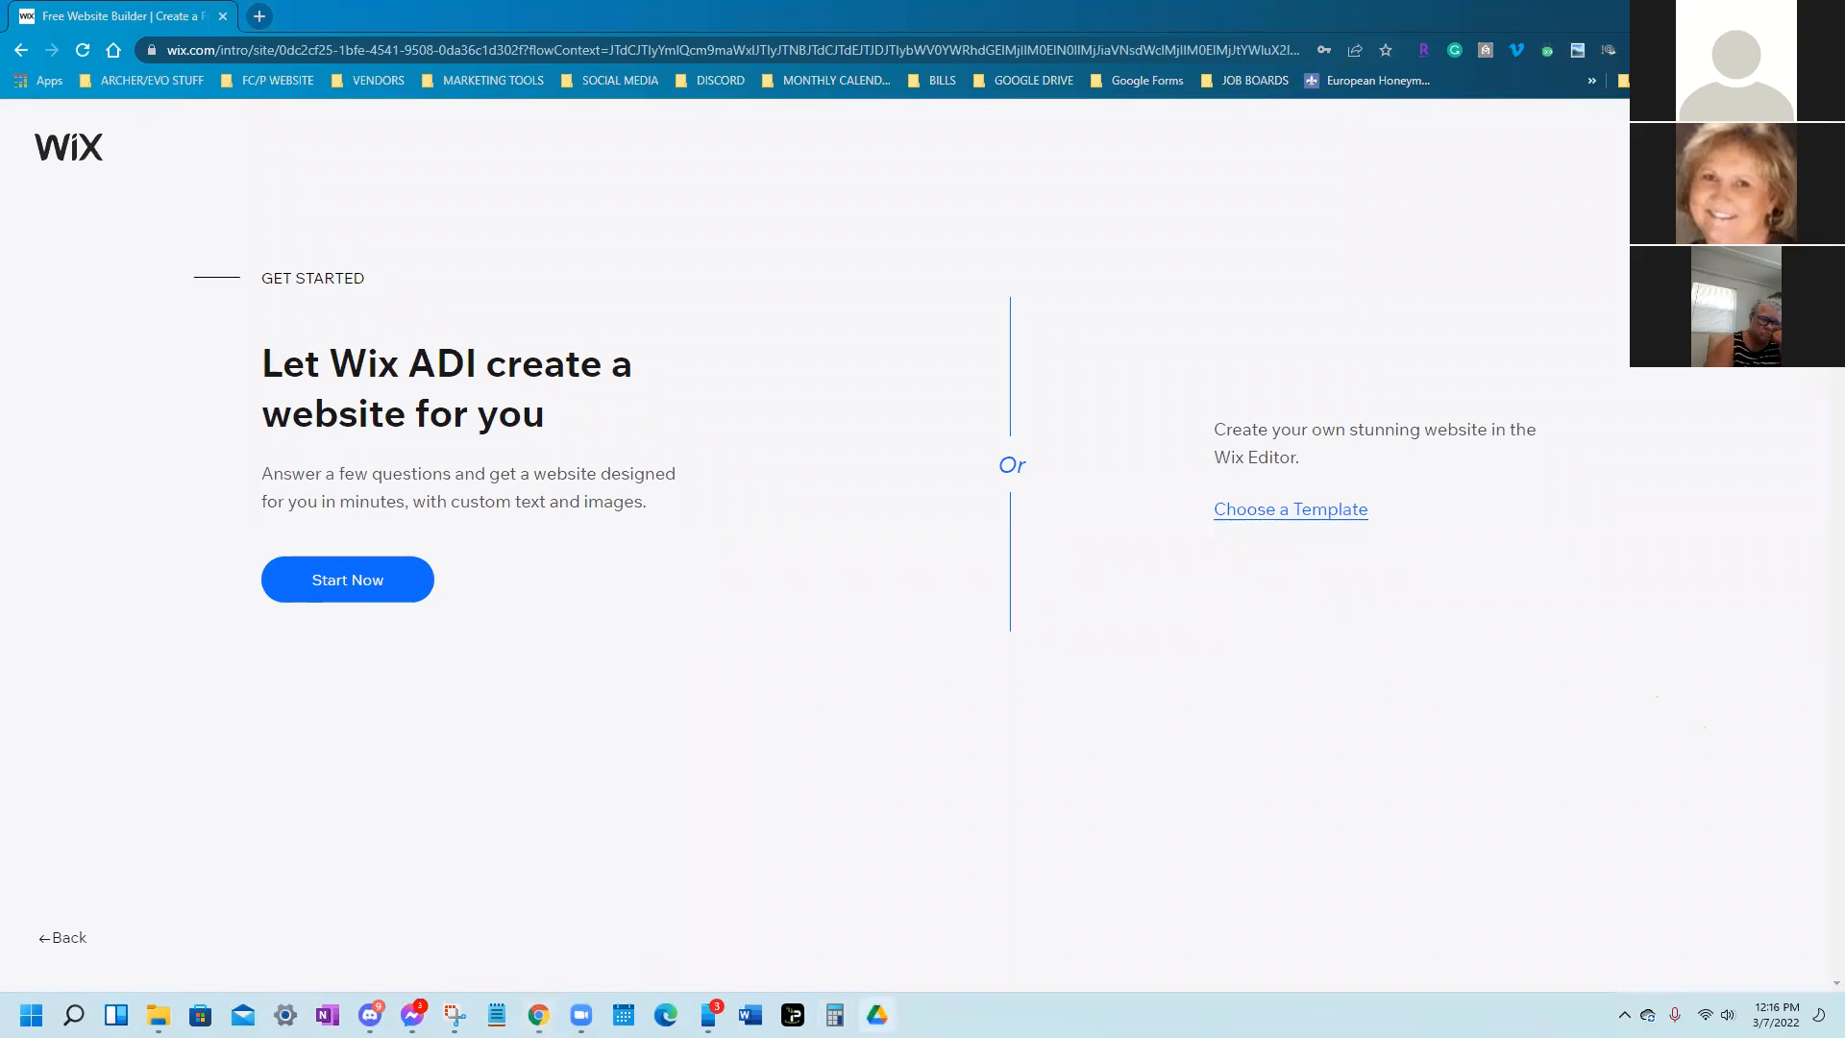
{"action": "left_click", "coordinate": [1334, 523]}
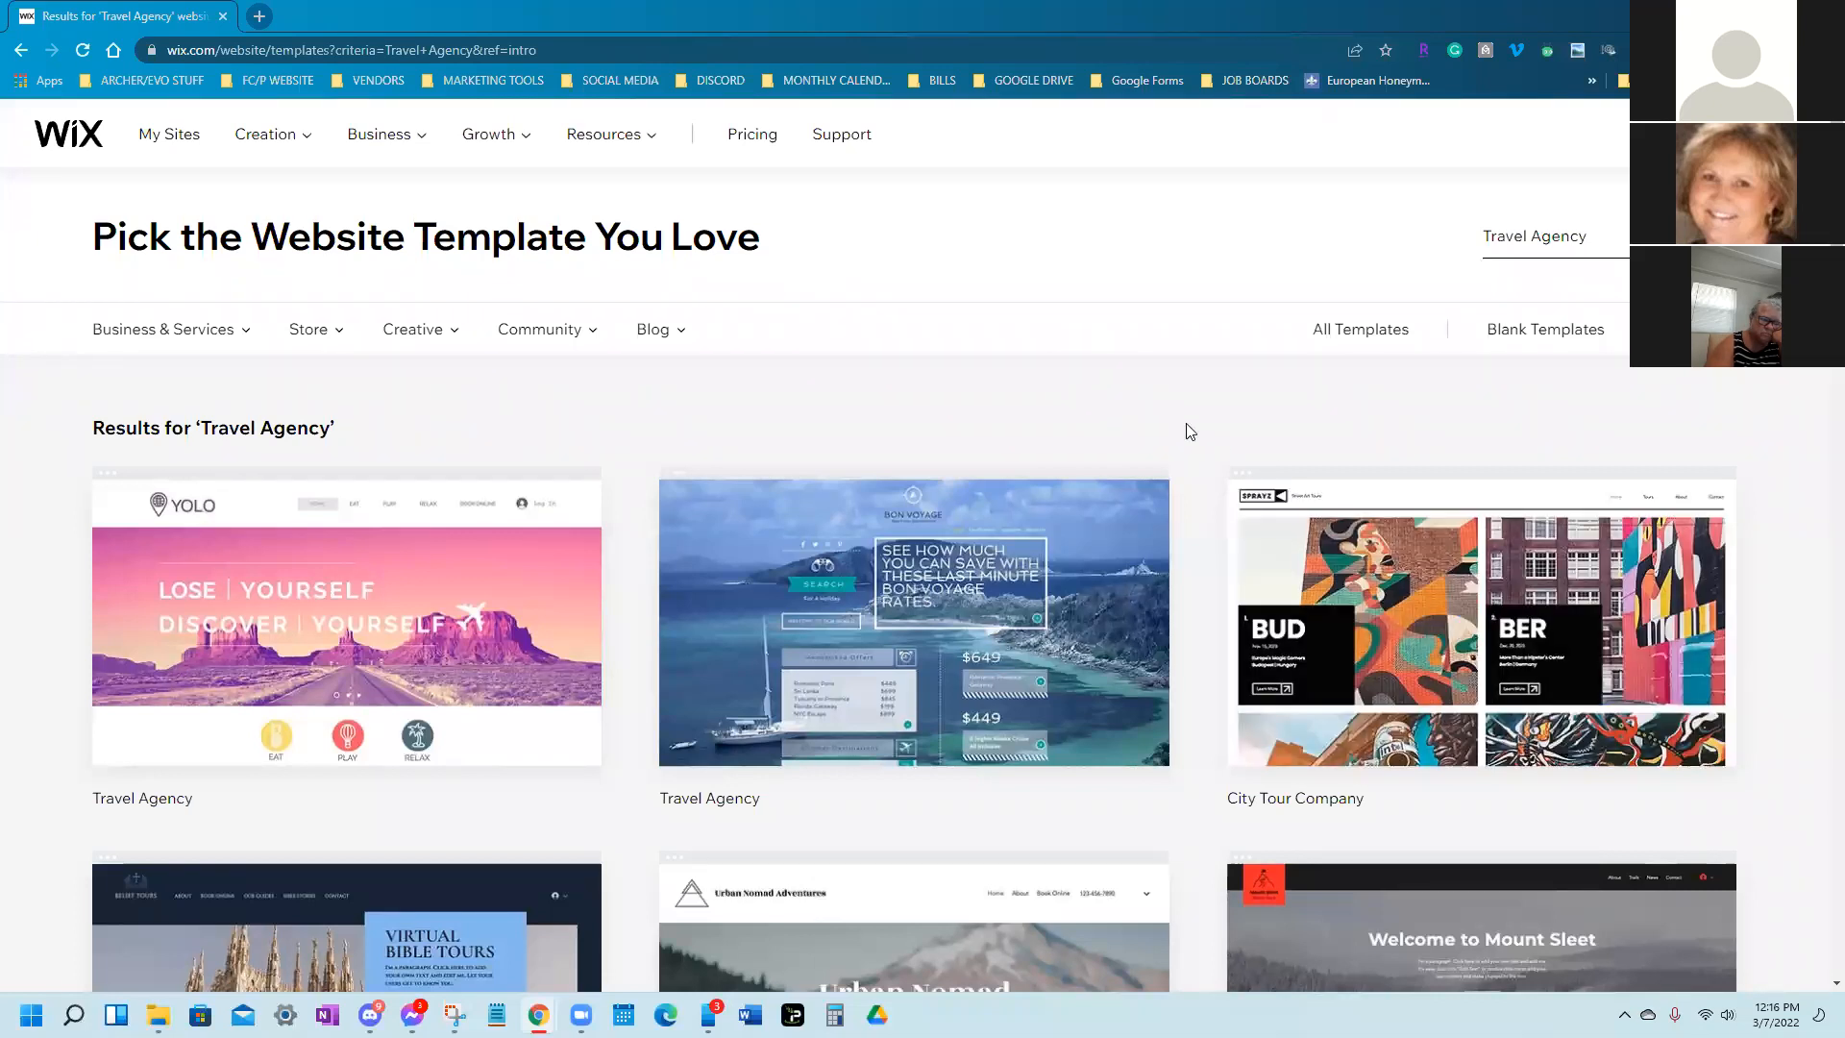
{"action": "scroll", "coordinate": [1186, 429], "scroll_direction": "down", "scroll_amount": 5}
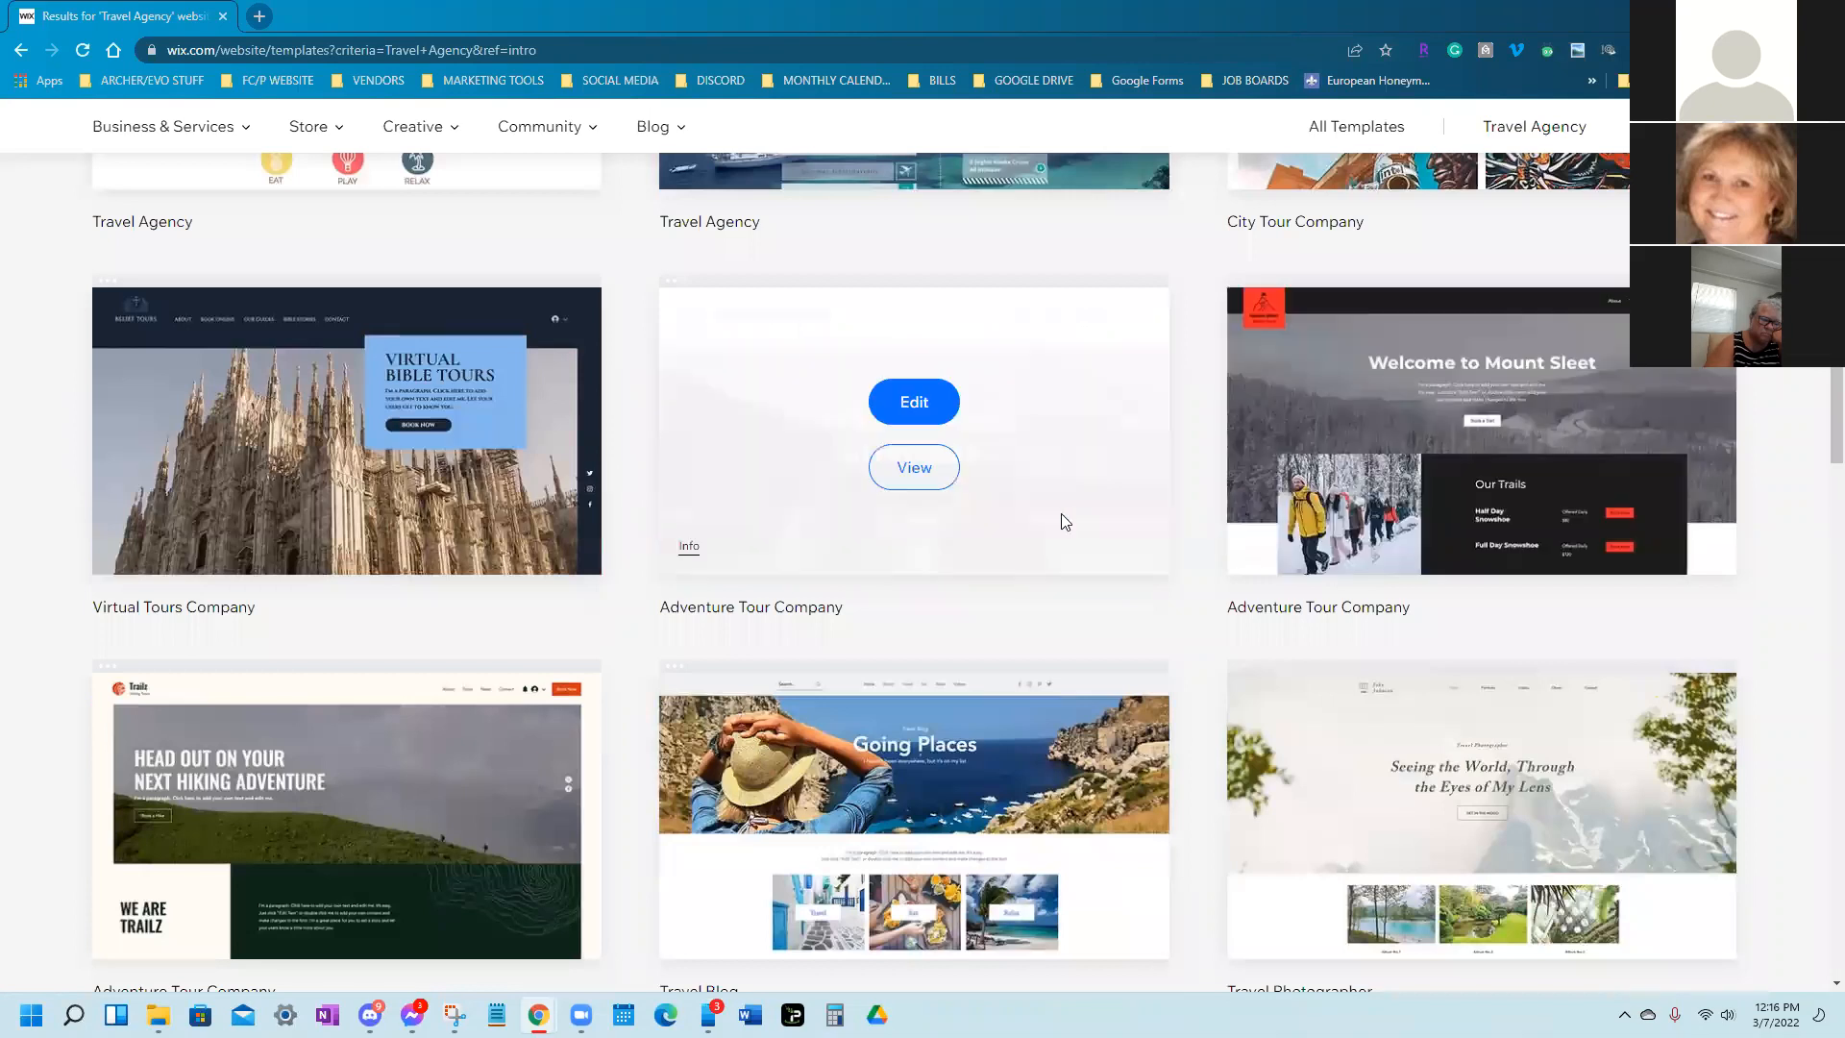
{"action": "scroll", "coordinate": [1063, 519], "scroll_direction": "down", "scroll_amount": 9}
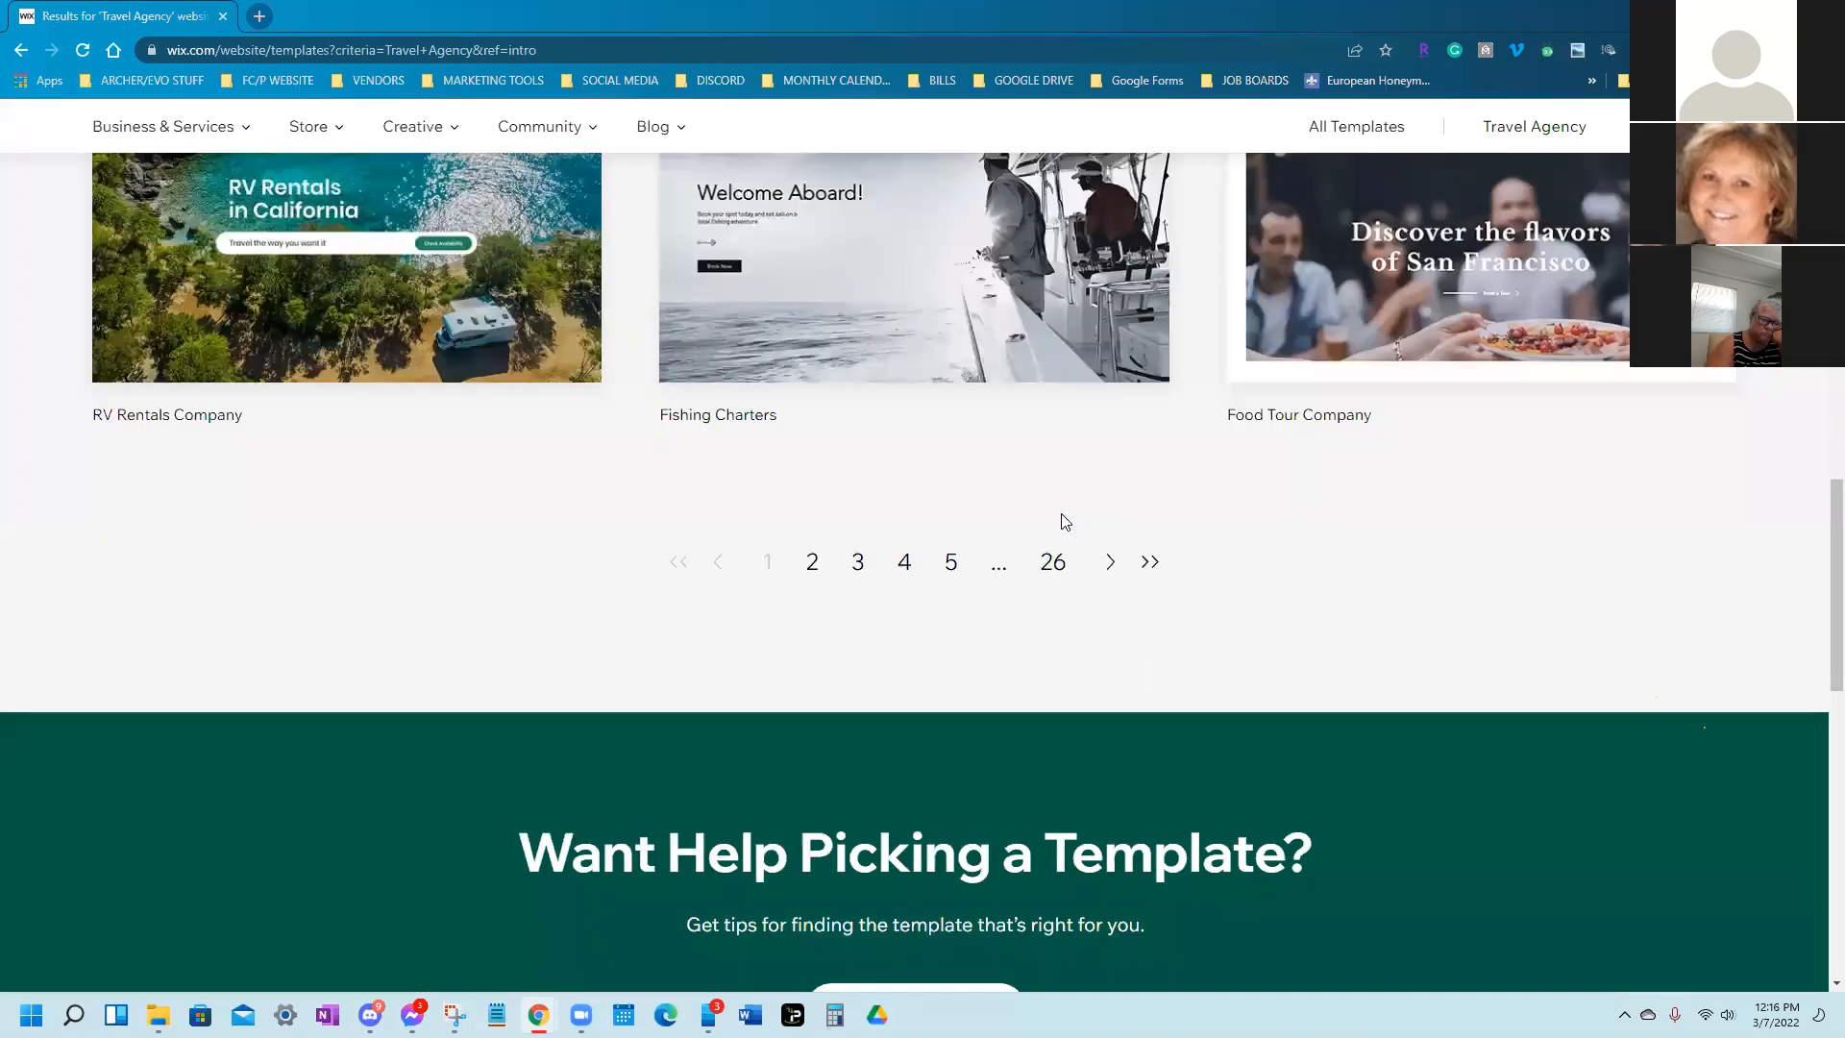
{"action": "scroll", "coordinate": [1065, 522], "scroll_direction": "up", "scroll_amount": 9}
{"action": "scroll", "coordinate": [1139, 510], "scroll_direction": "down", "scroll_amount": 7}
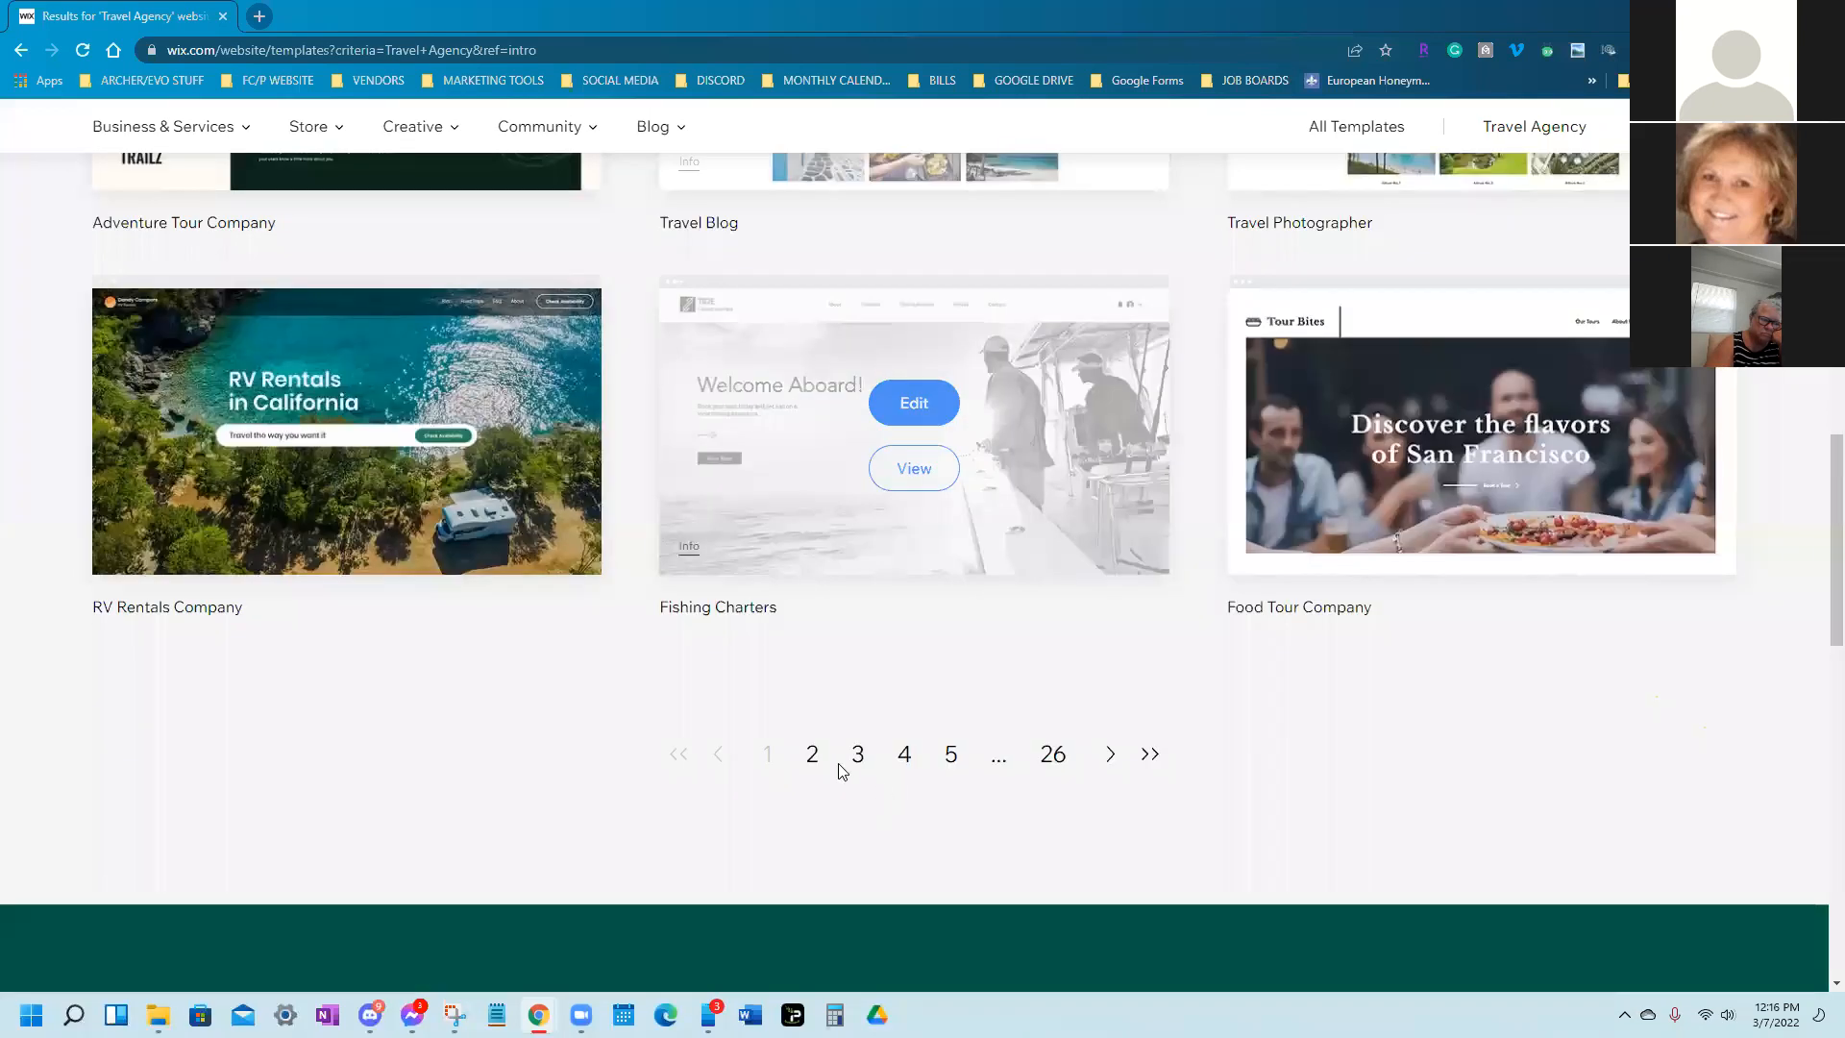
{"action": "left_click", "coordinate": [812, 758]}
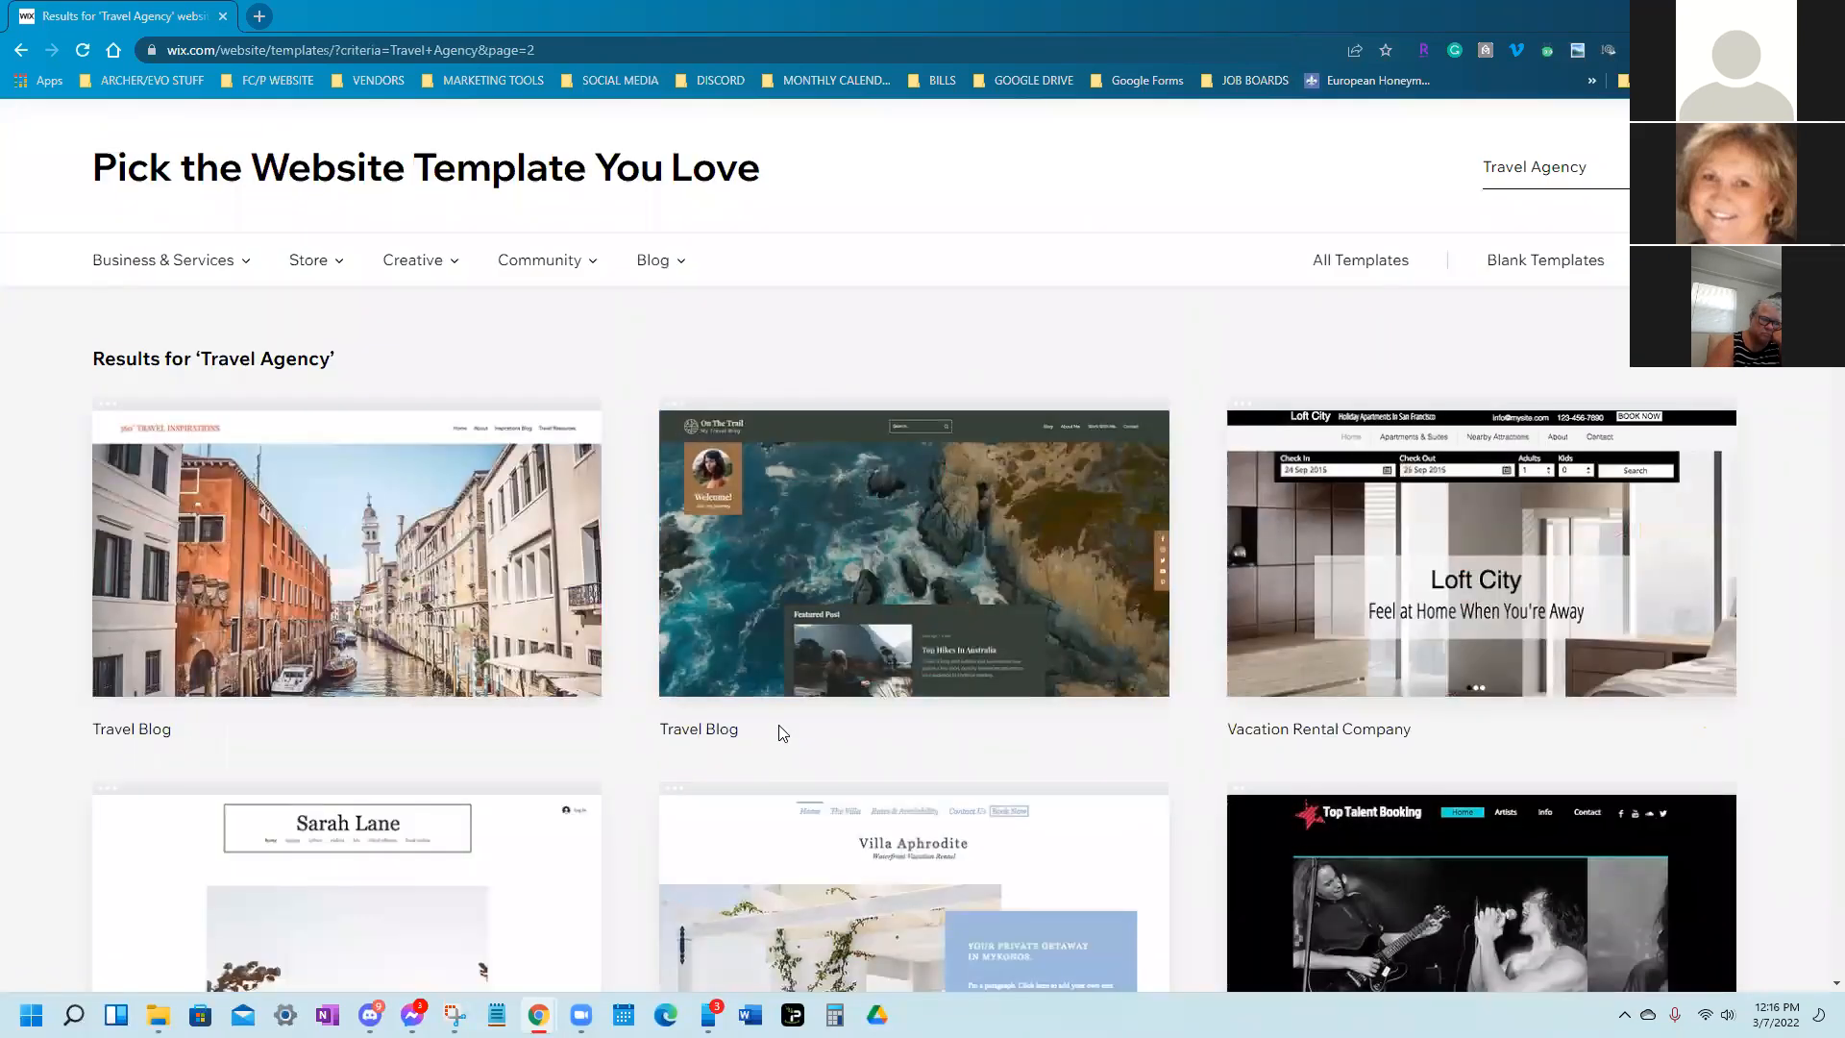
{"action": "scroll", "coordinate": [807, 731], "scroll_direction": "down", "scroll_amount": 8}
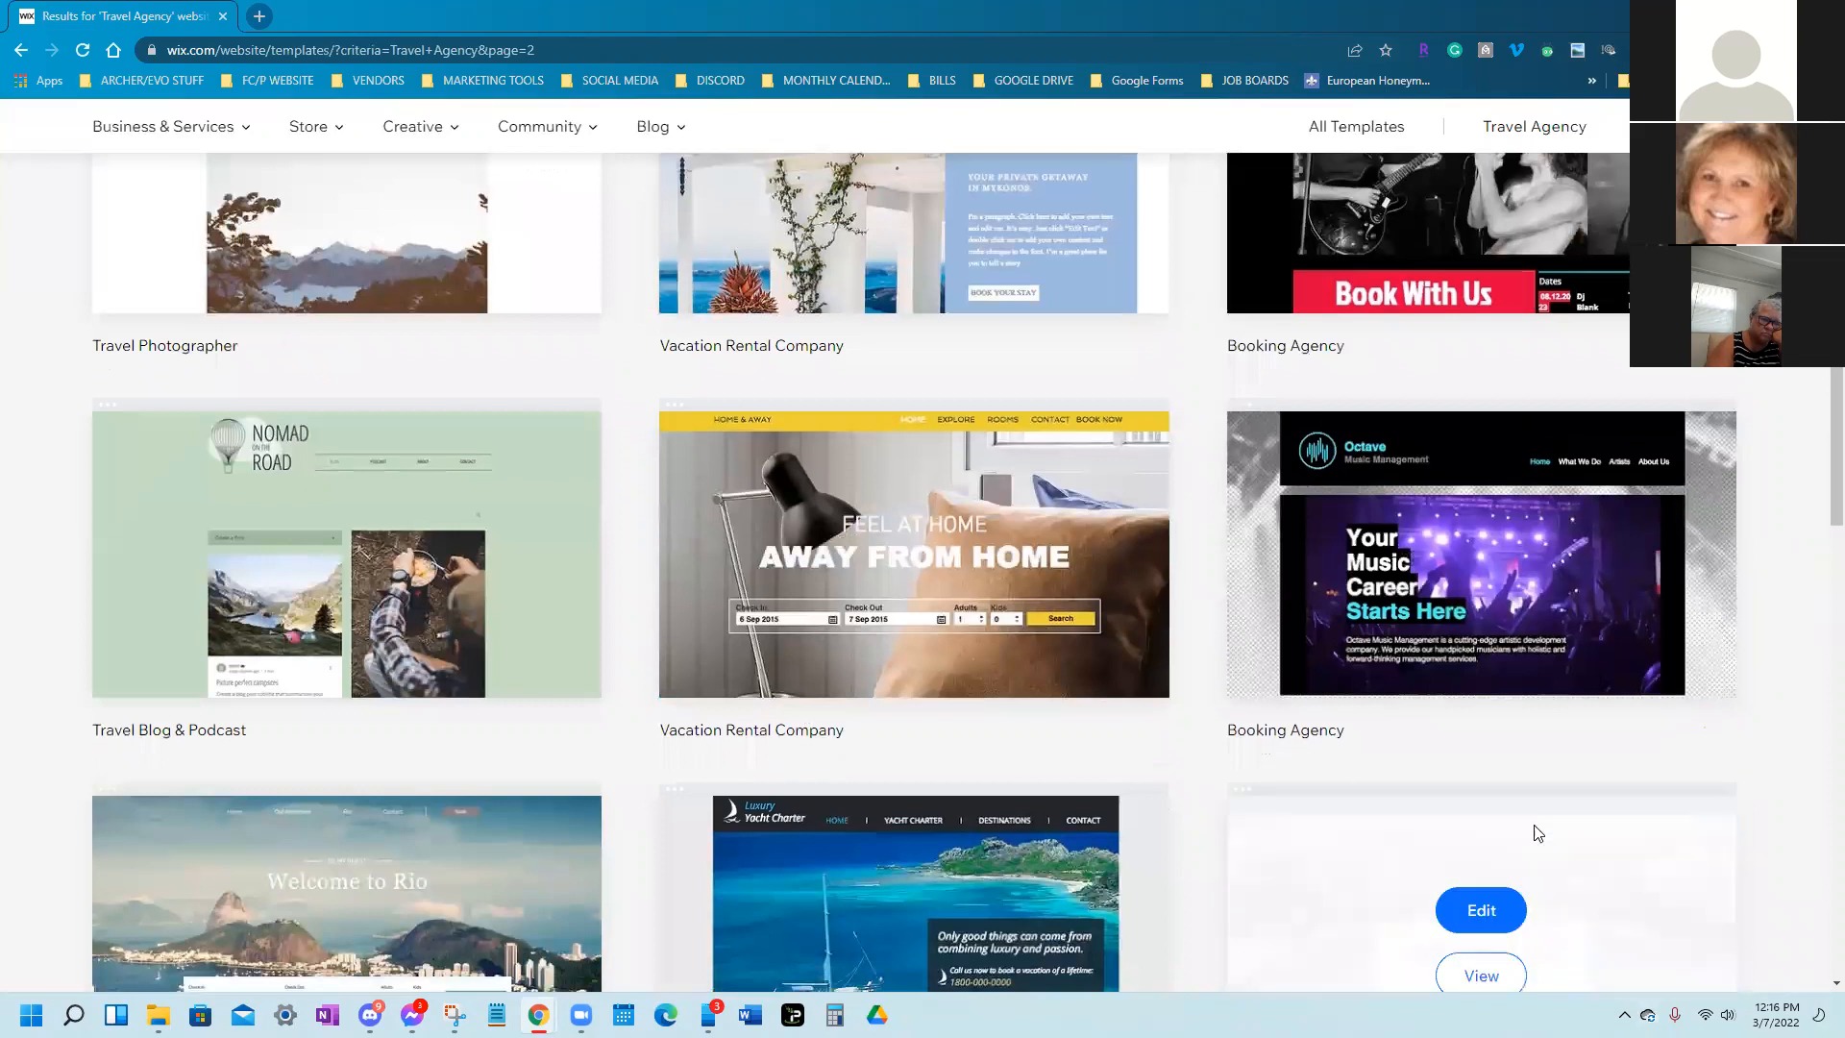
{"action": "scroll", "coordinate": [1078, 819], "scroll_direction": "down", "scroll_amount": 6}
{"action": "scroll", "coordinate": [1078, 818], "scroll_direction": "up", "scroll_amount": 4}
{"action": "mouse_move", "coordinate": [1083, 824]}
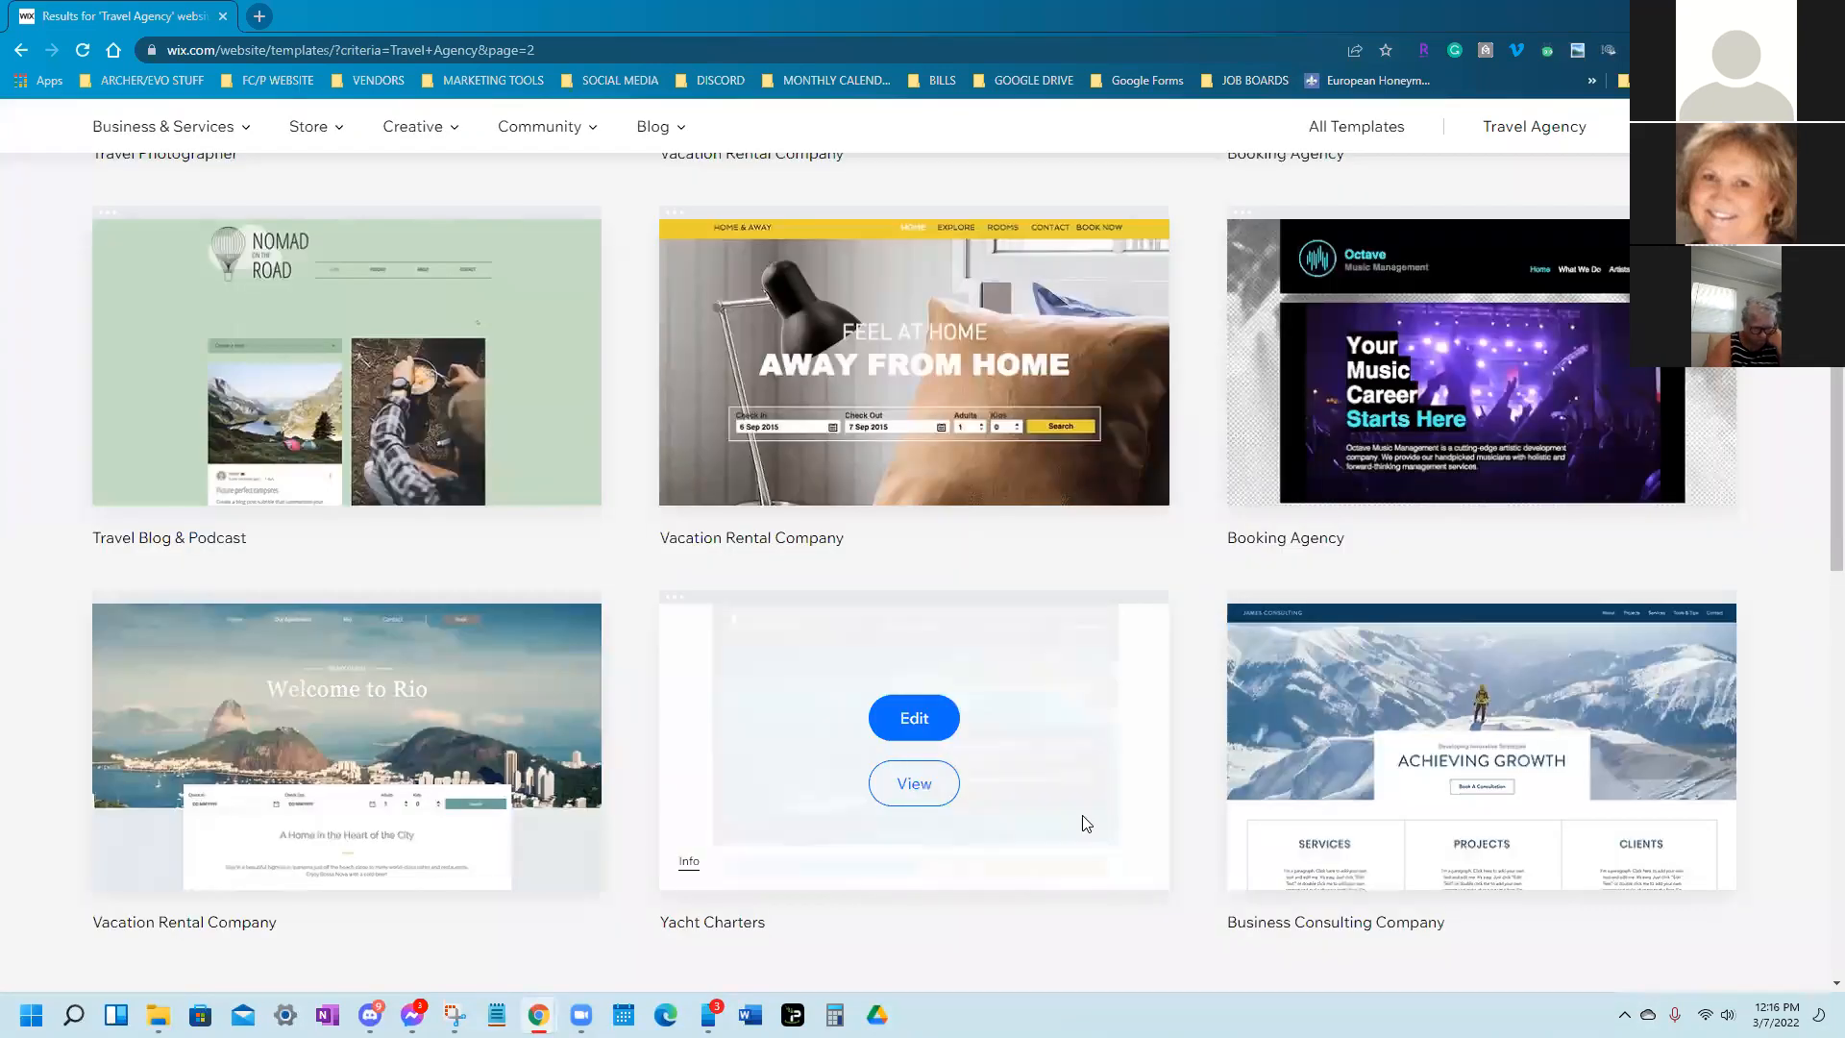
{"action": "scroll", "coordinate": [1083, 819], "scroll_direction": "up", "scroll_amount": 10}
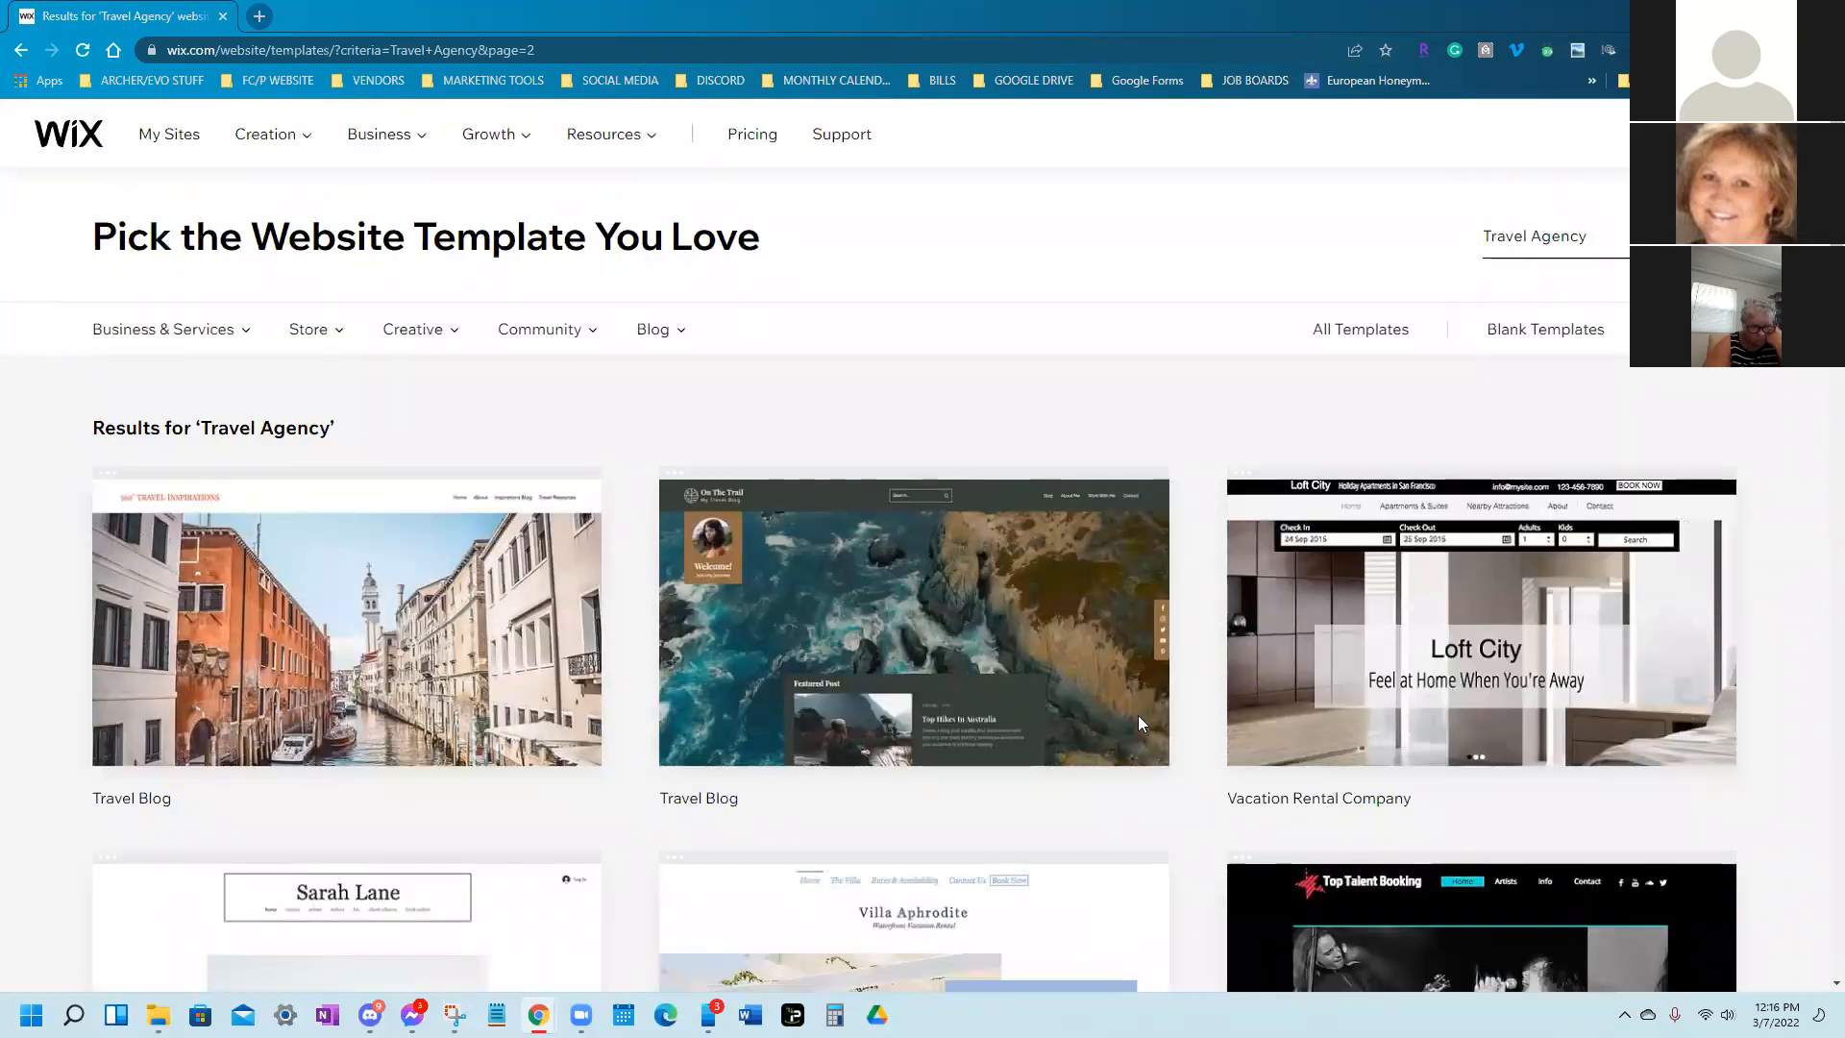
{"action": "mouse_move", "coordinate": [1160, 886]}
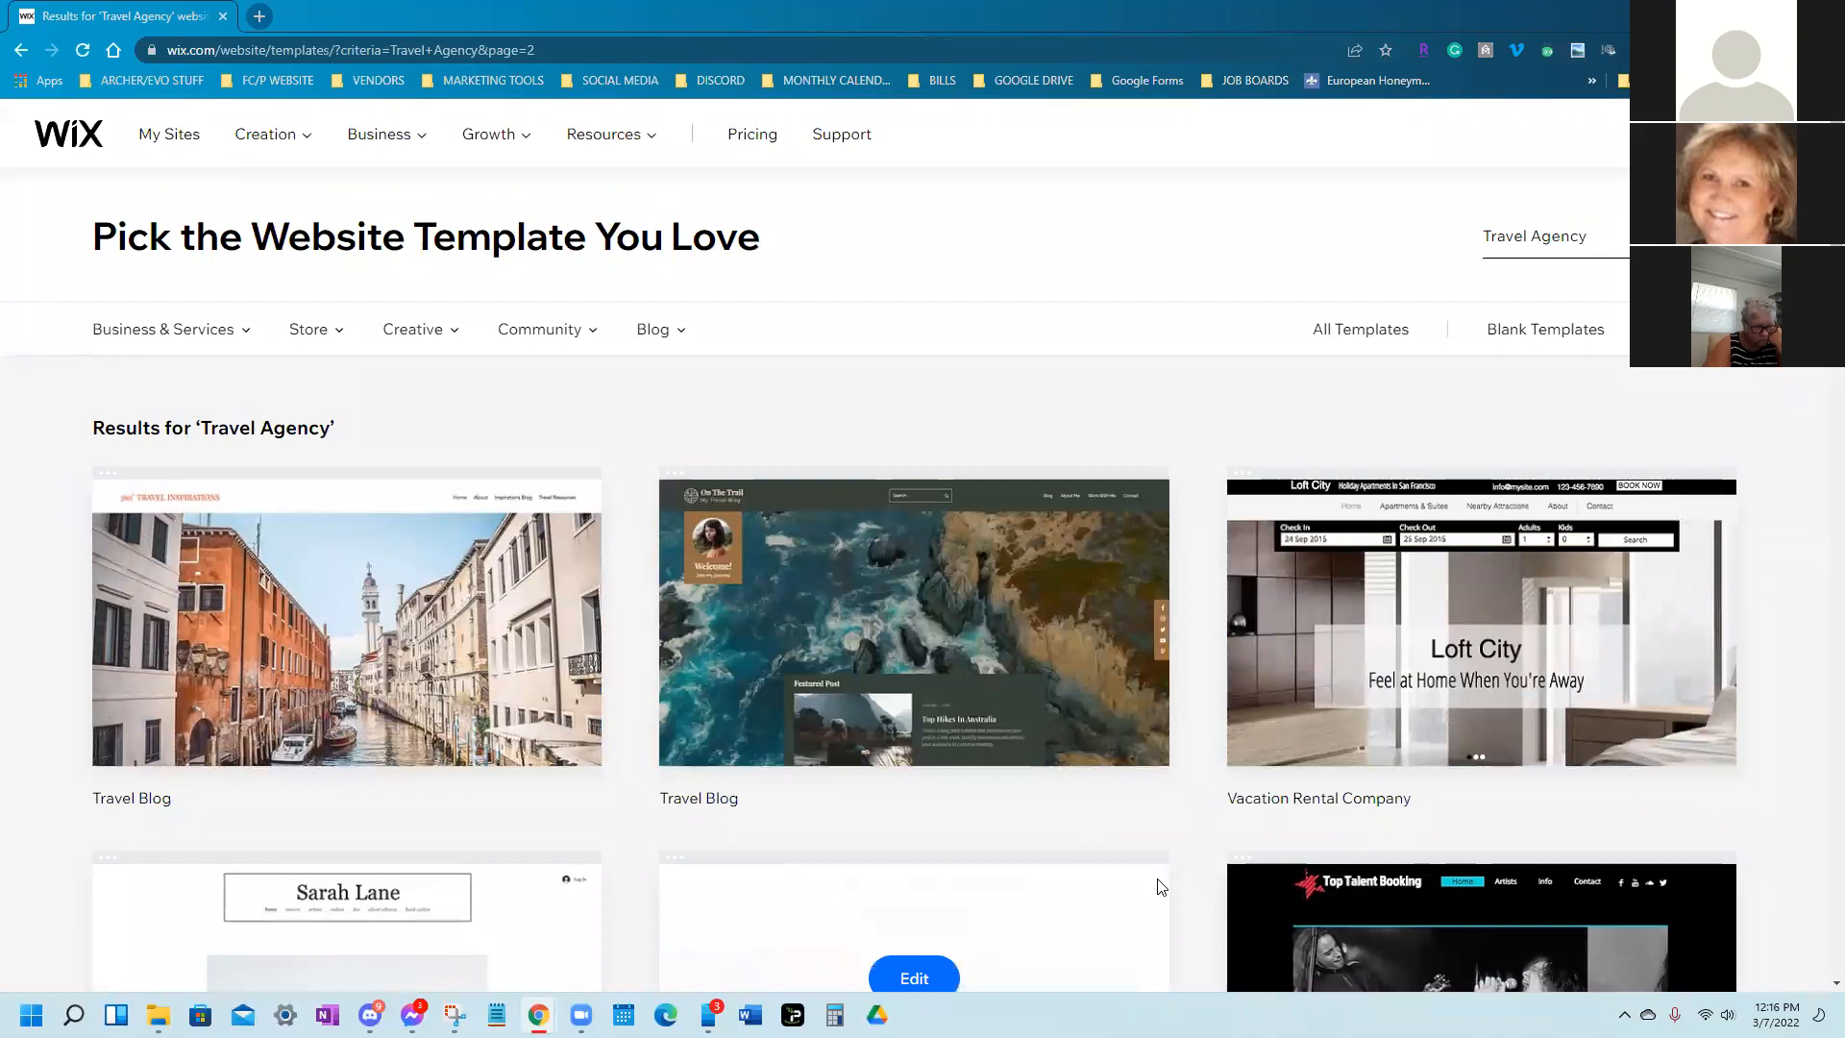
{"action": "scroll", "coordinate": [1160, 886], "scroll_direction": "down", "scroll_amount": 12}
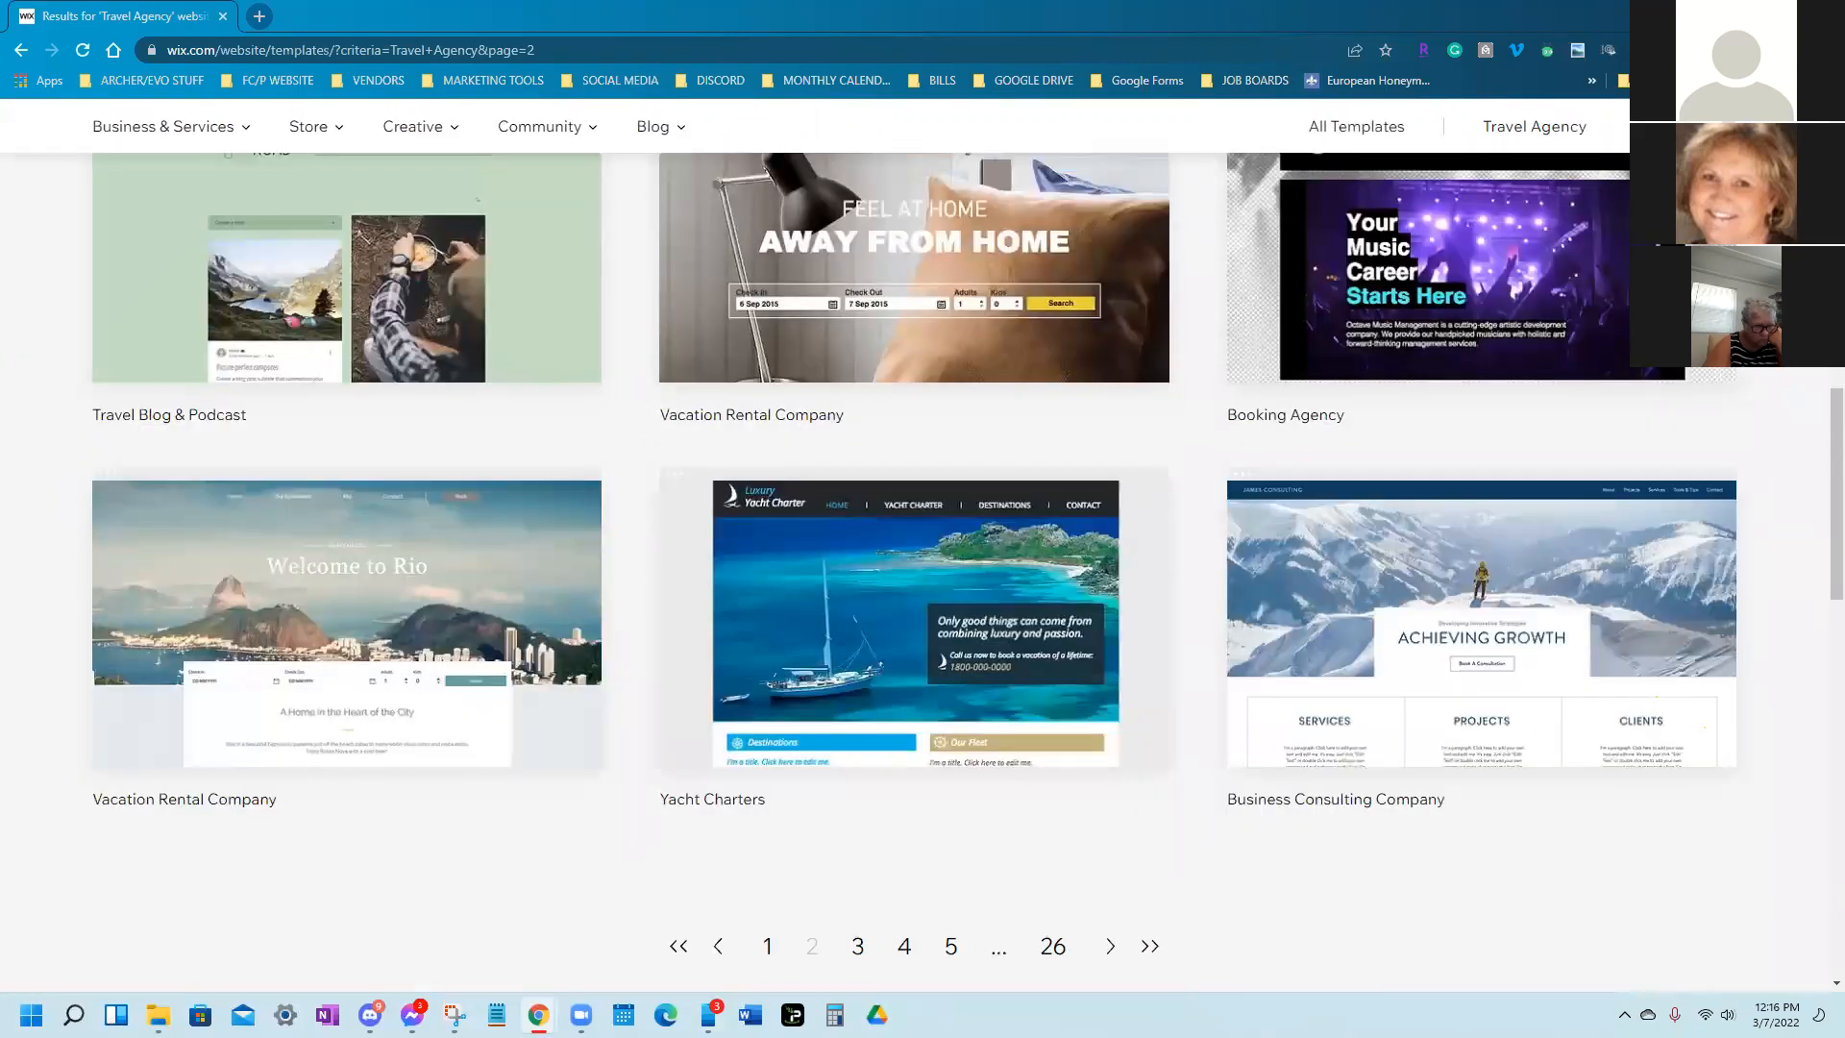
{"action": "left_click", "coordinate": [767, 947]}
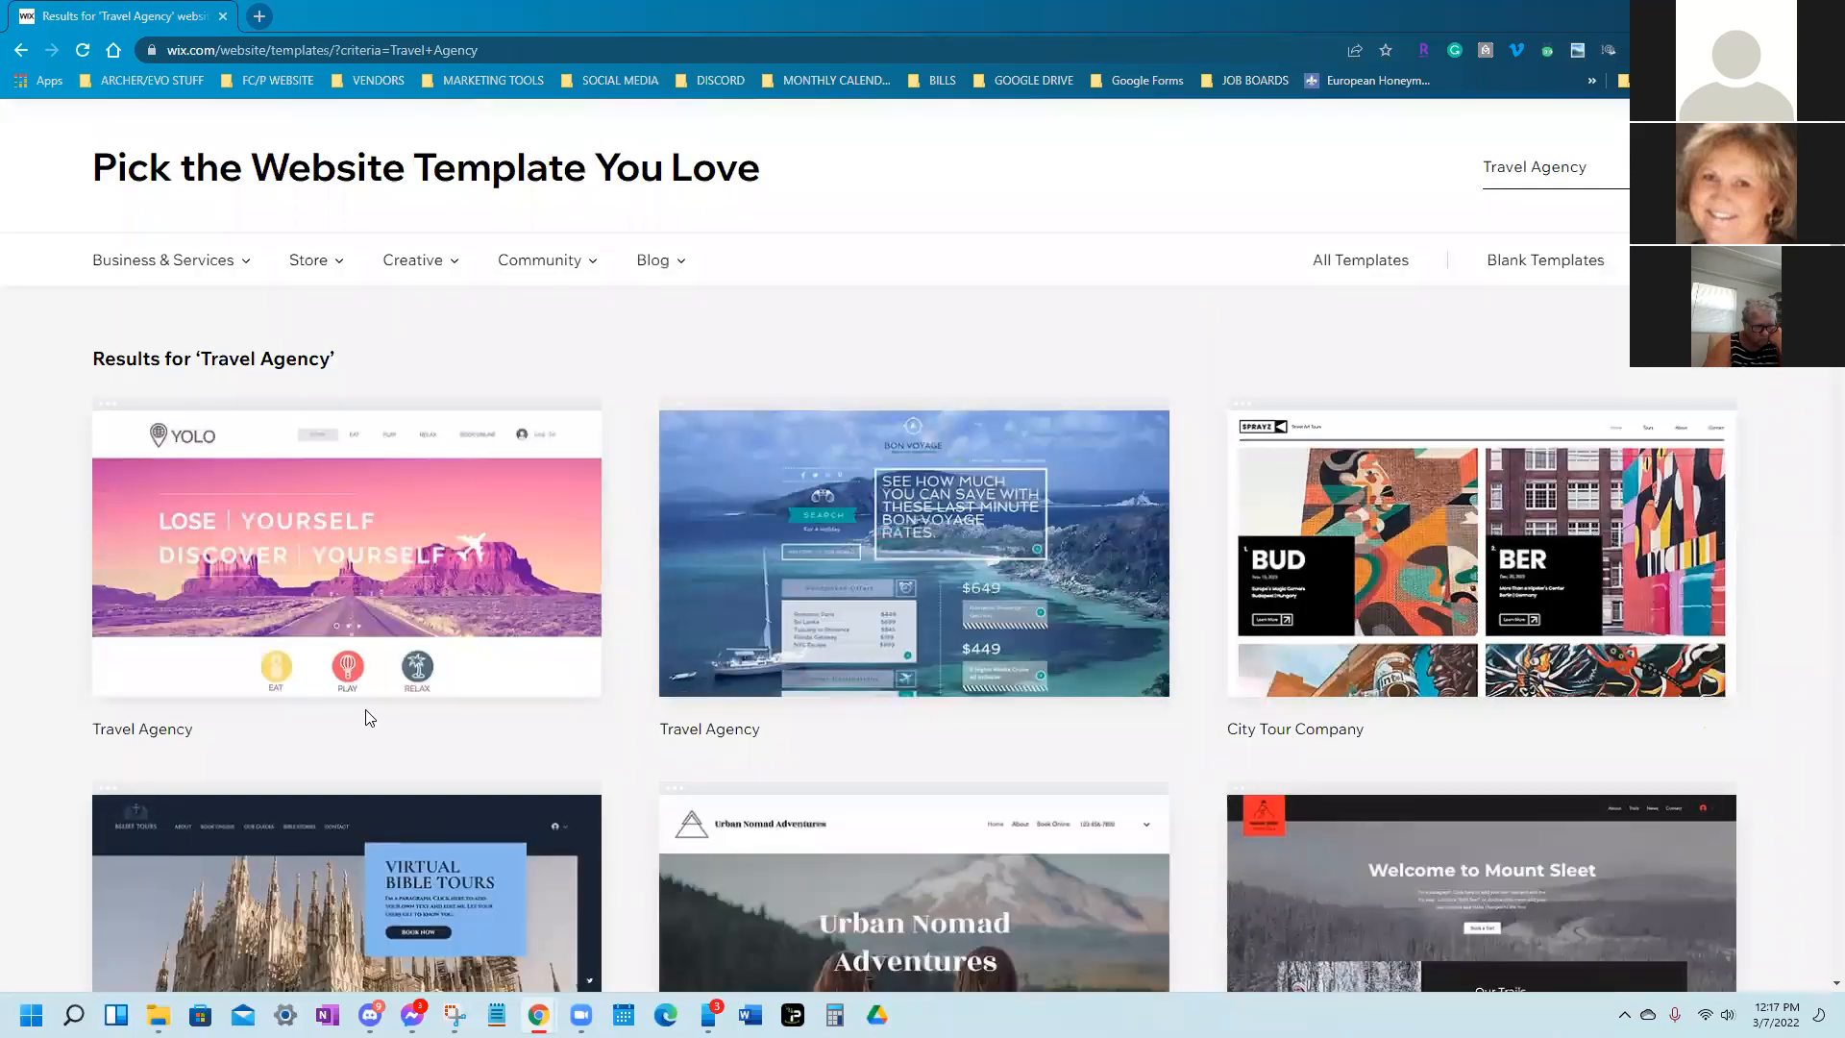
{"action": "scroll", "coordinate": [400, 670], "scroll_direction": "down", "scroll_amount": 1}
{"action": "scroll", "coordinate": [406, 682], "scroll_direction": "down", "scroll_amount": 2}
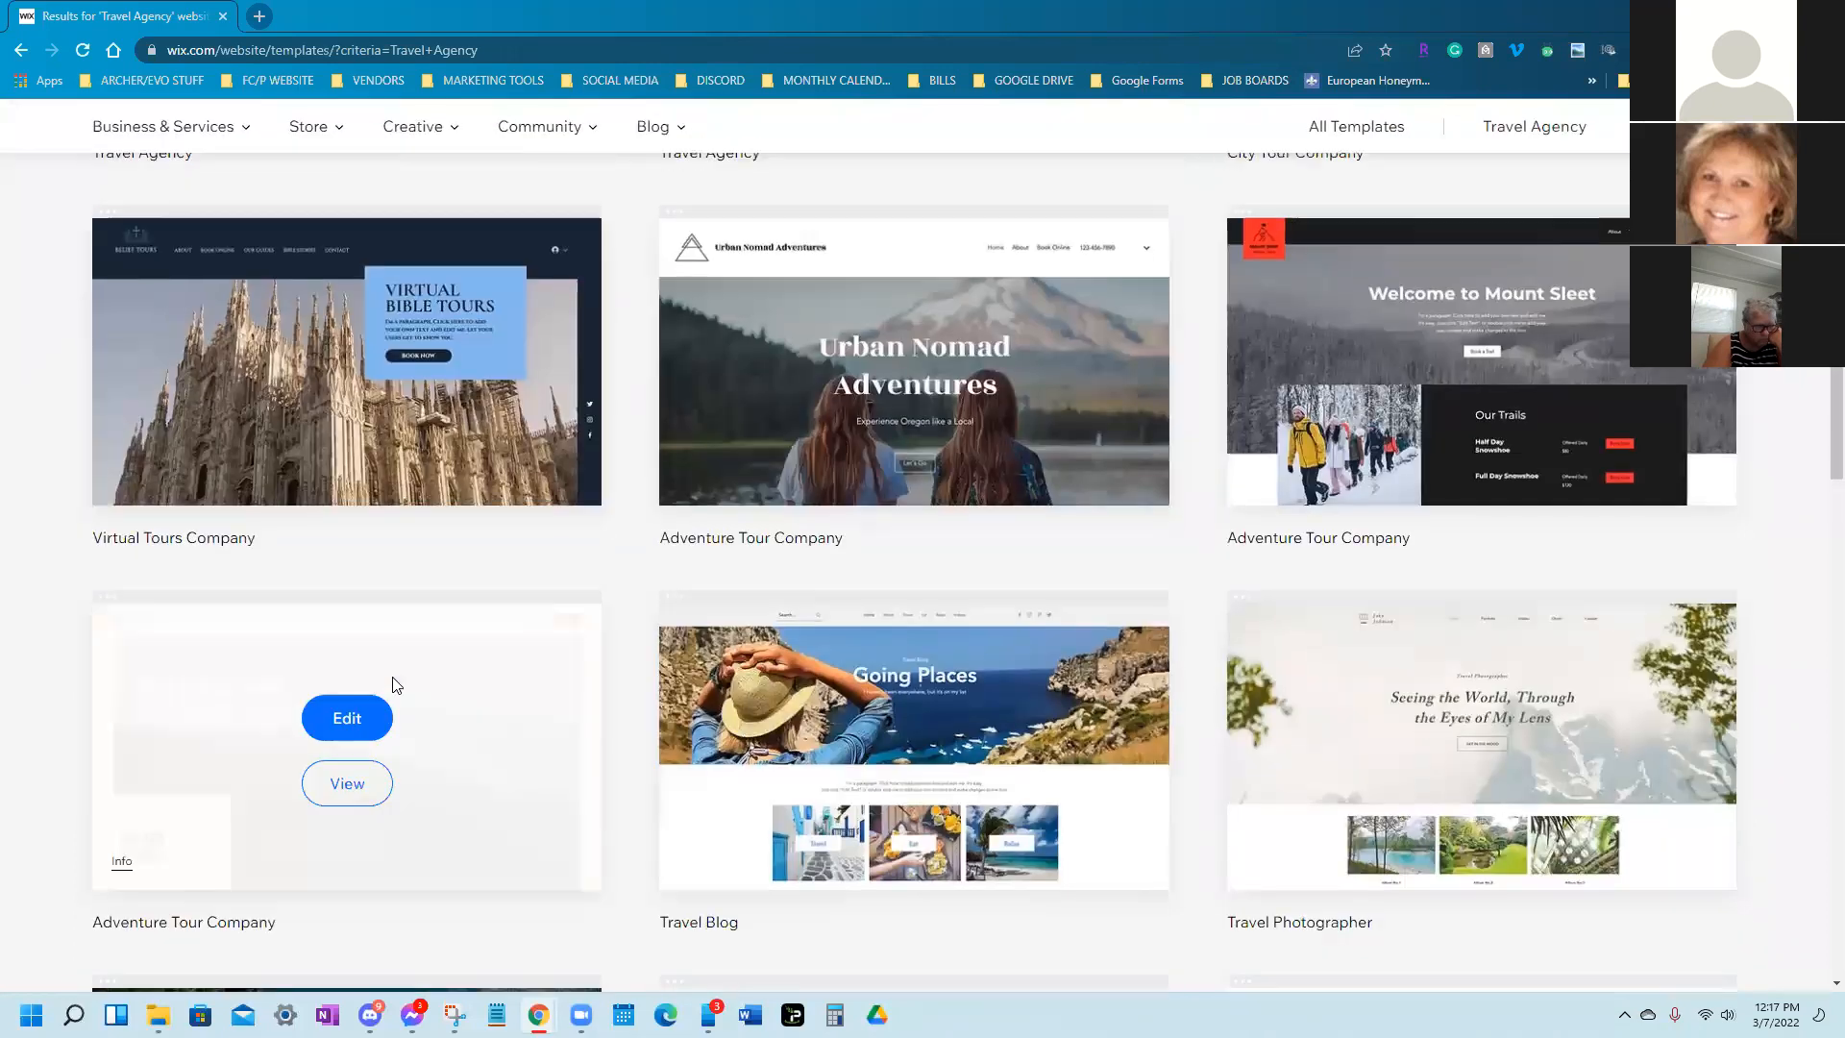
{"action": "scroll", "coordinate": [952, 923], "scroll_direction": "down", "scroll_amount": 1}
{"action": "scroll", "coordinate": [956, 918], "scroll_direction": "down", "scroll_amount": 2}
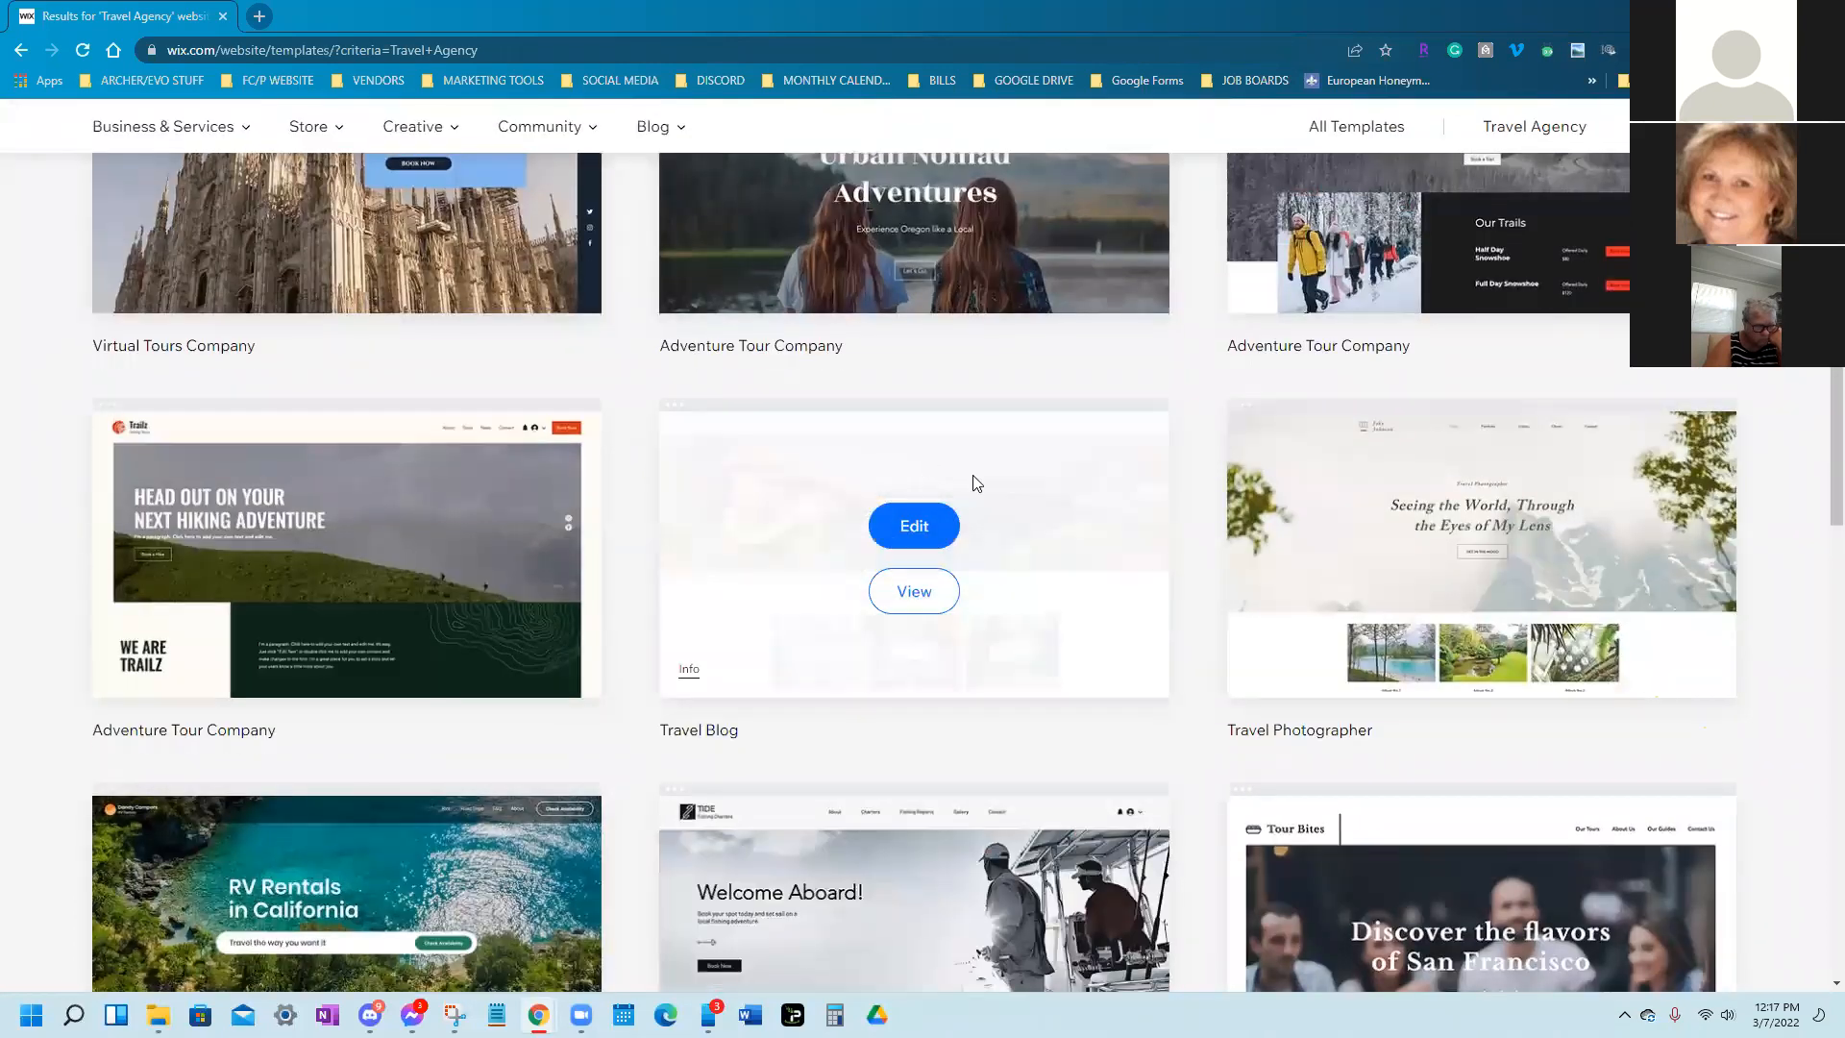
Preview the Travel Blog template and scroll from its blog posts back up to the Going Places banner
{"action": "left_click", "coordinate": [913, 620]}
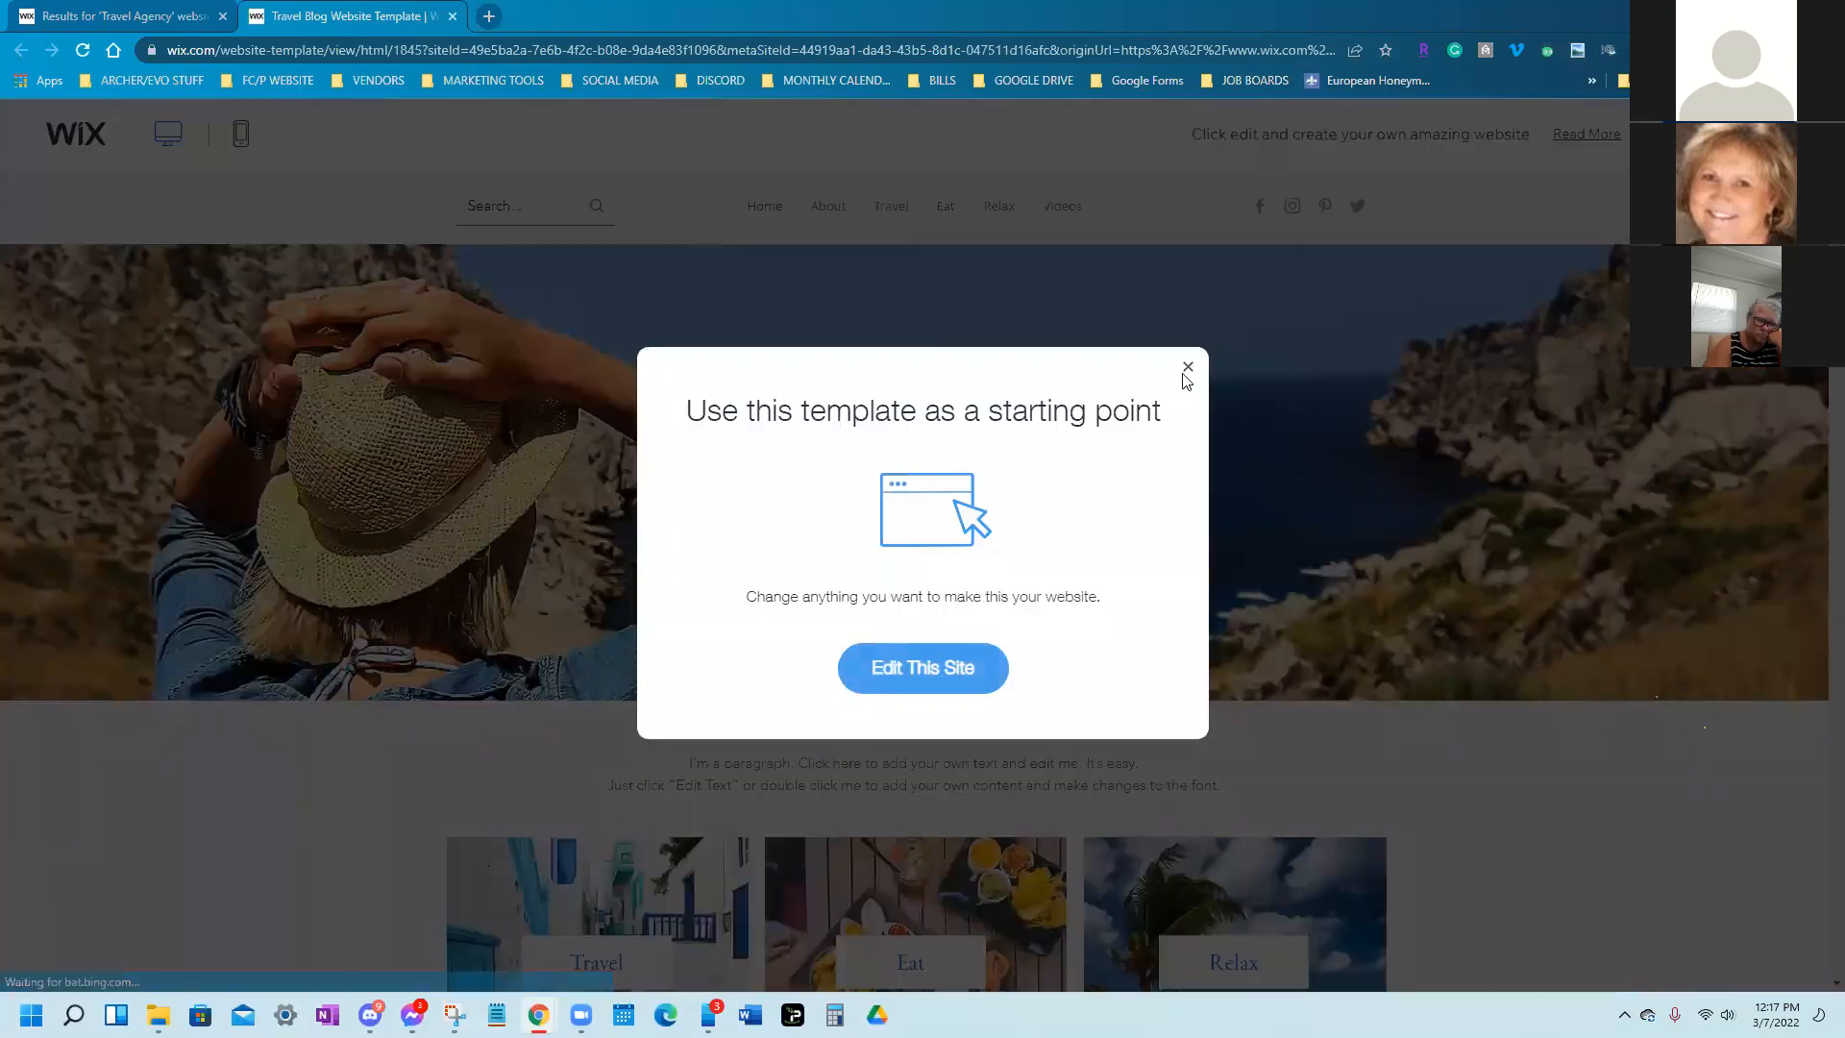
{"action": "left_click", "coordinate": [1188, 368]}
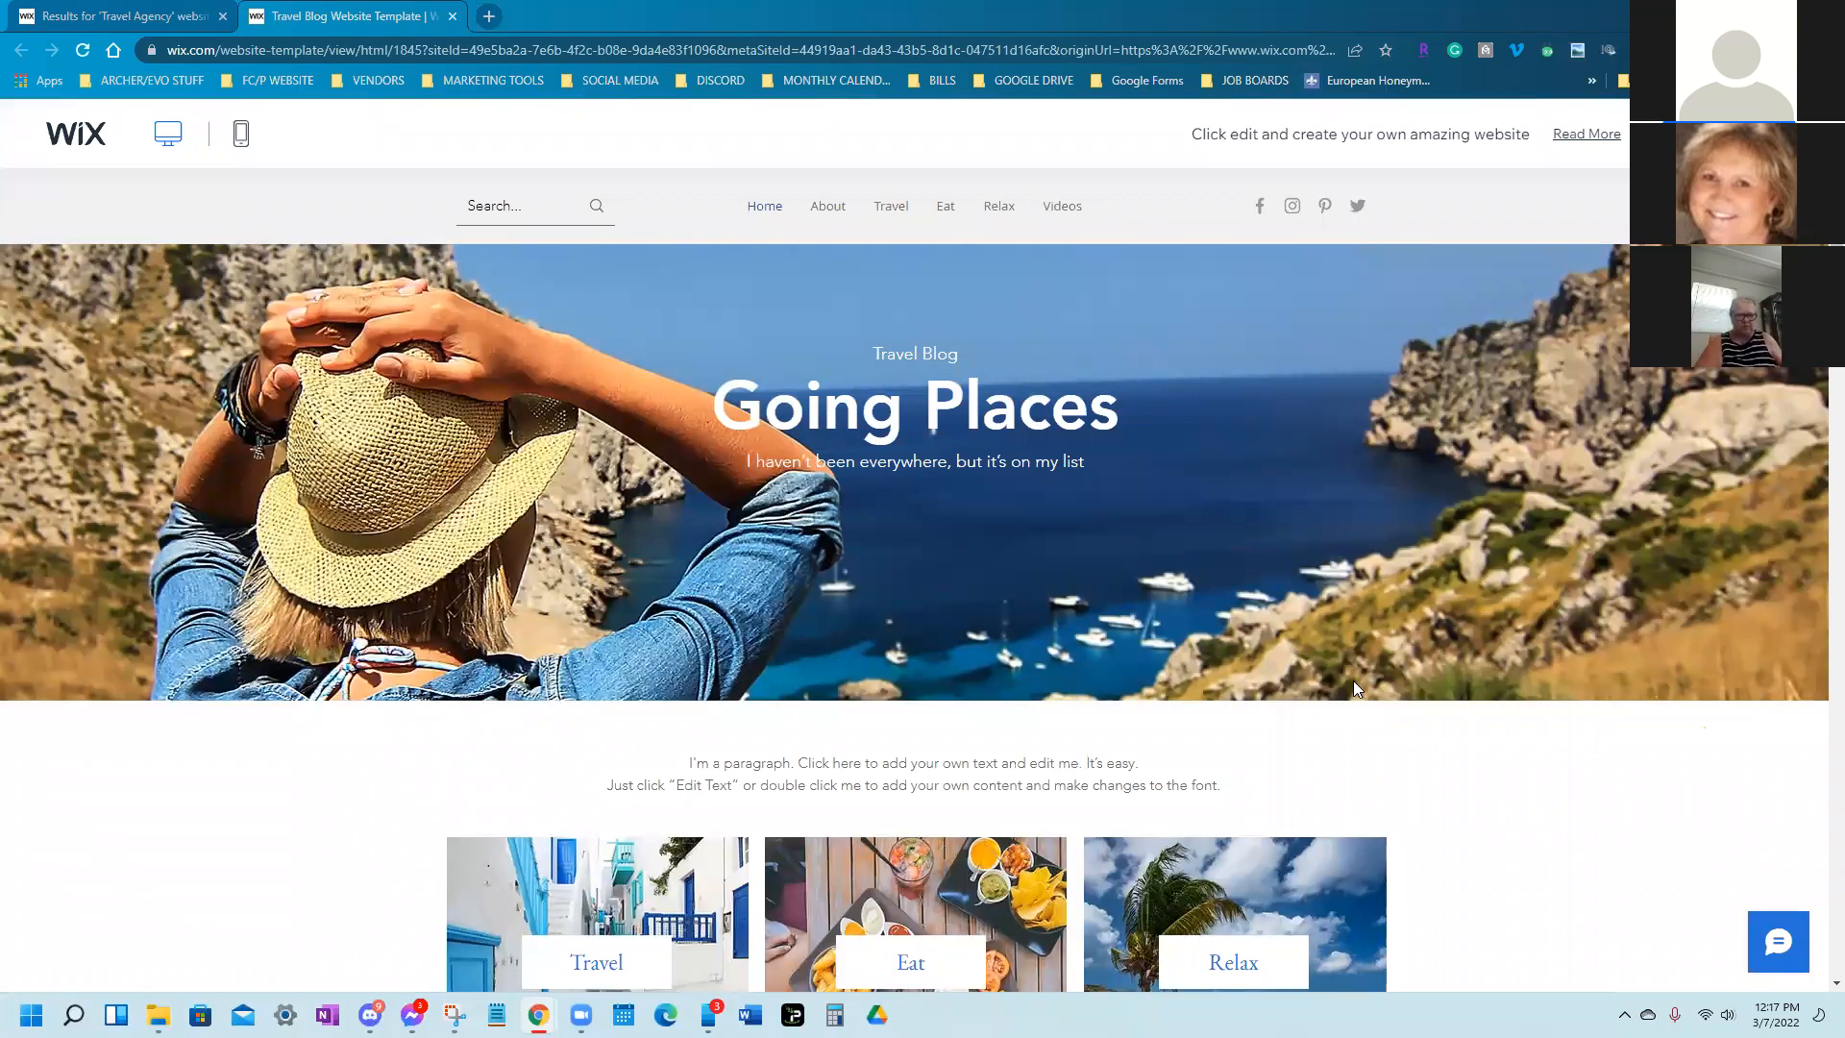
{"action": "scroll", "coordinate": [1353, 684], "scroll_direction": "down", "scroll_amount": 4}
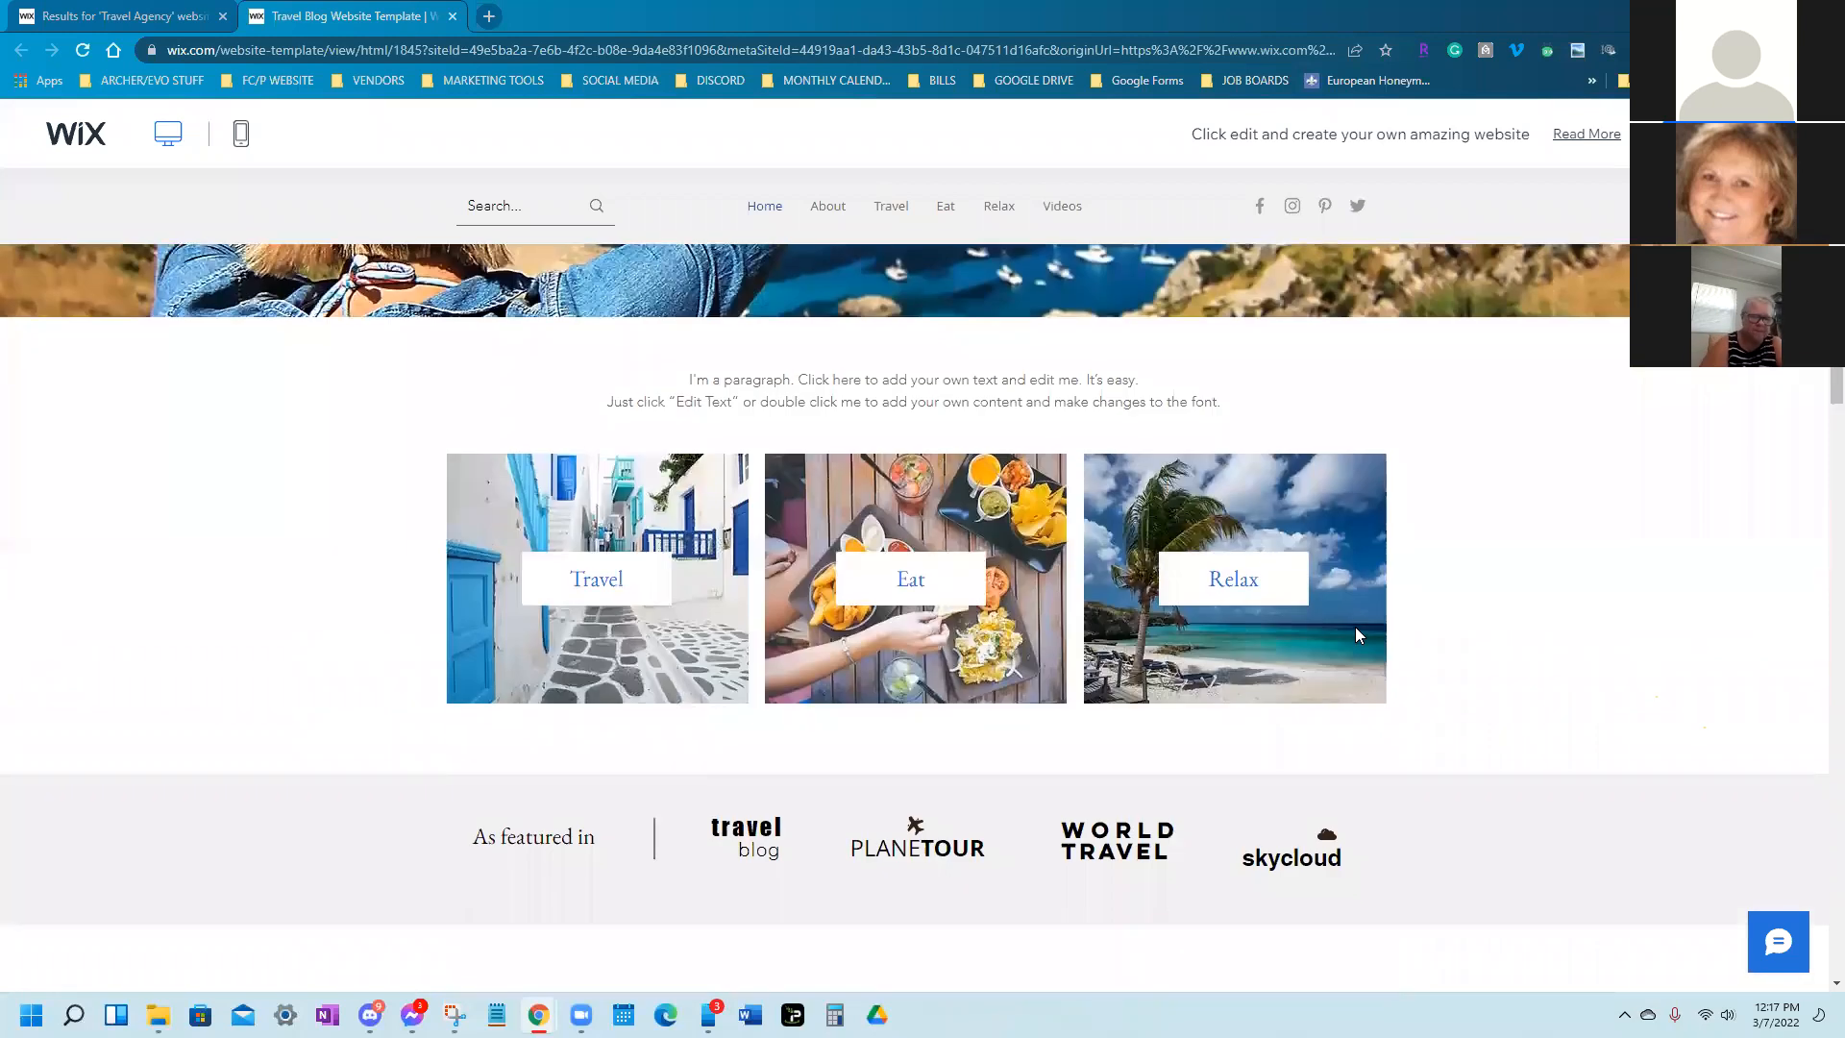
{"action": "scroll", "coordinate": [1108, 439], "scroll_direction": "up", "scroll_amount": 2}
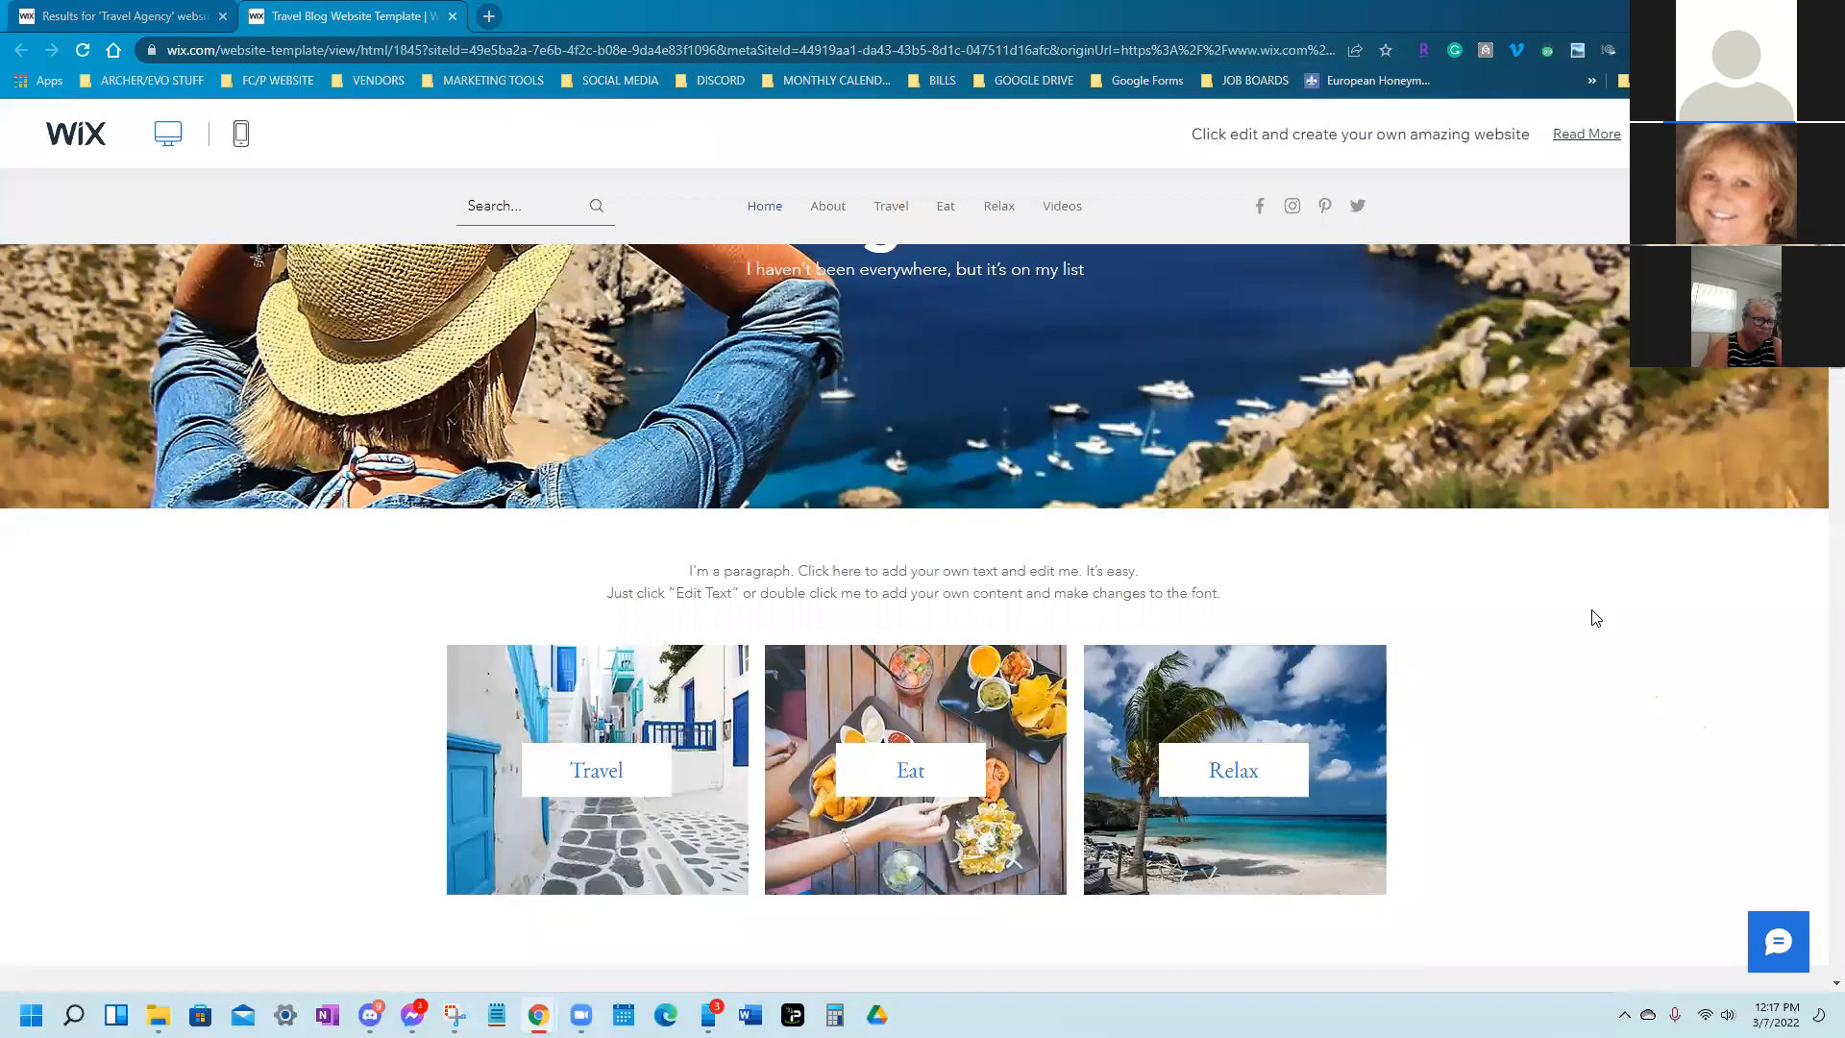
{"action": "scroll", "coordinate": [1596, 618], "scroll_direction": "down", "scroll_amount": 12}
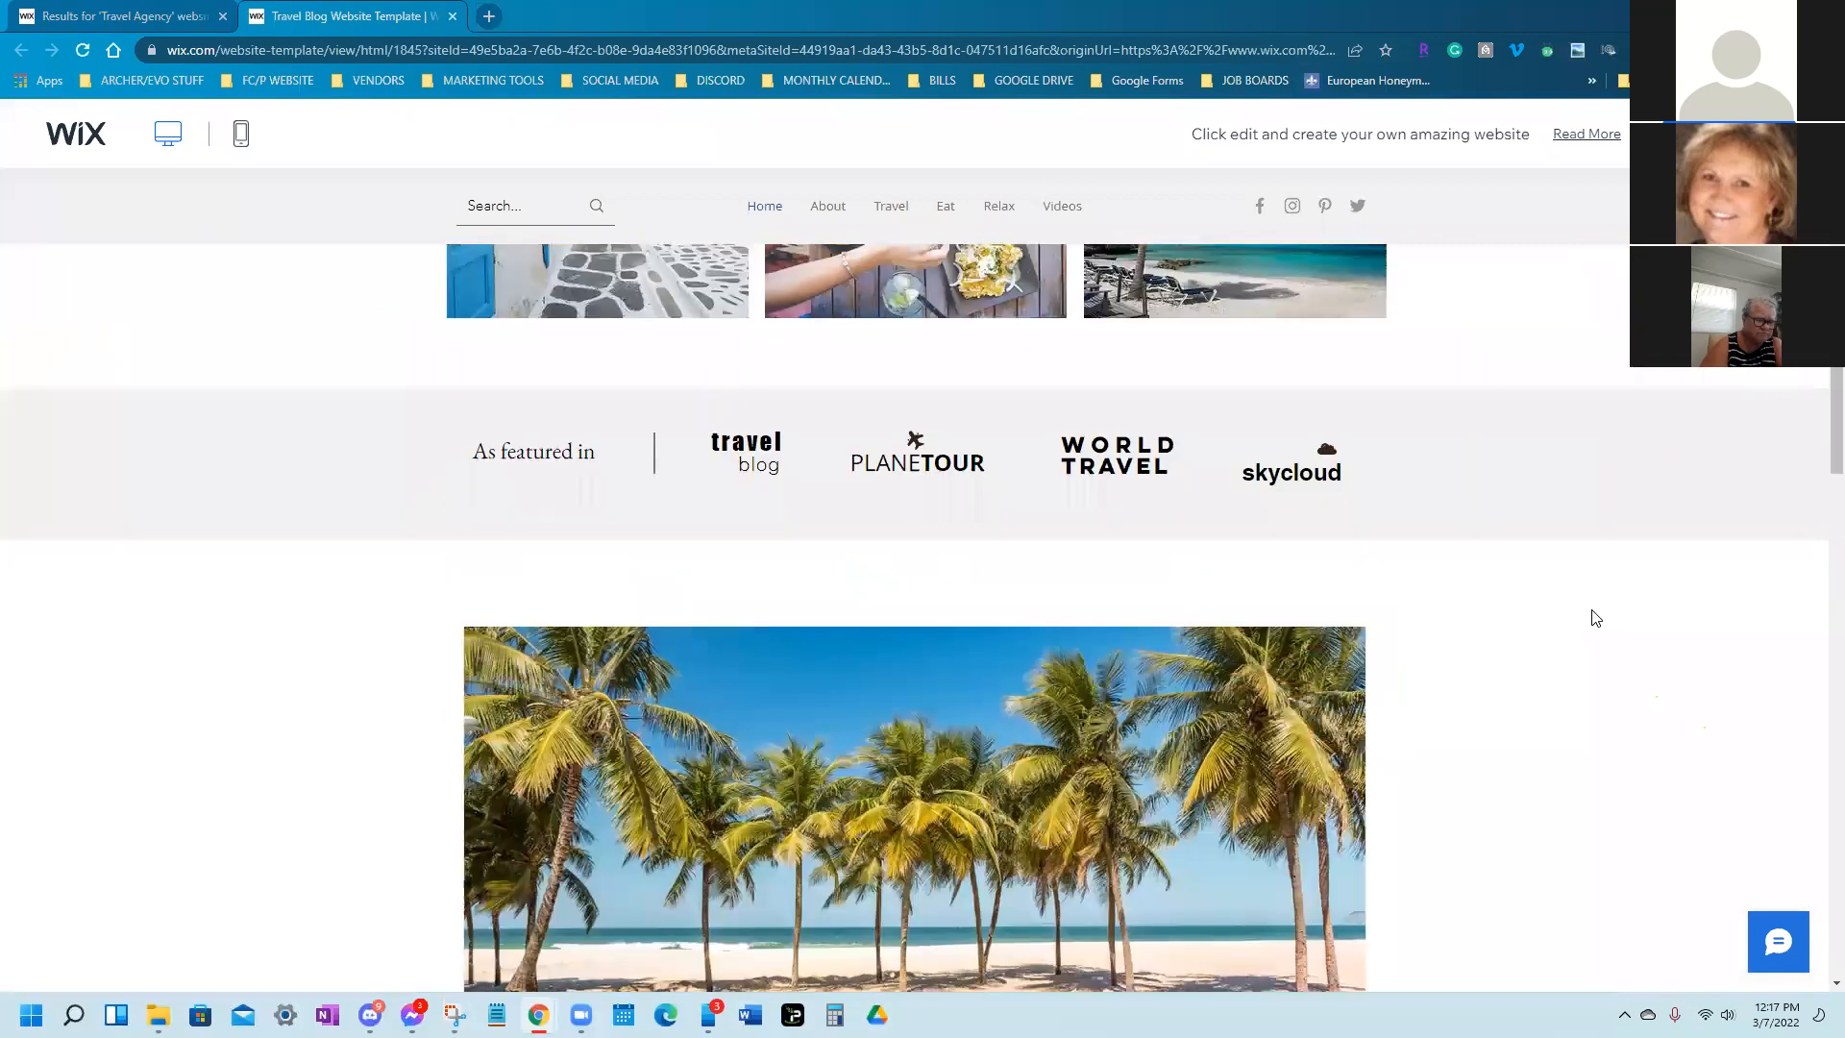
{"action": "scroll", "coordinate": [1573, 612], "scroll_direction": "down", "scroll_amount": 14}
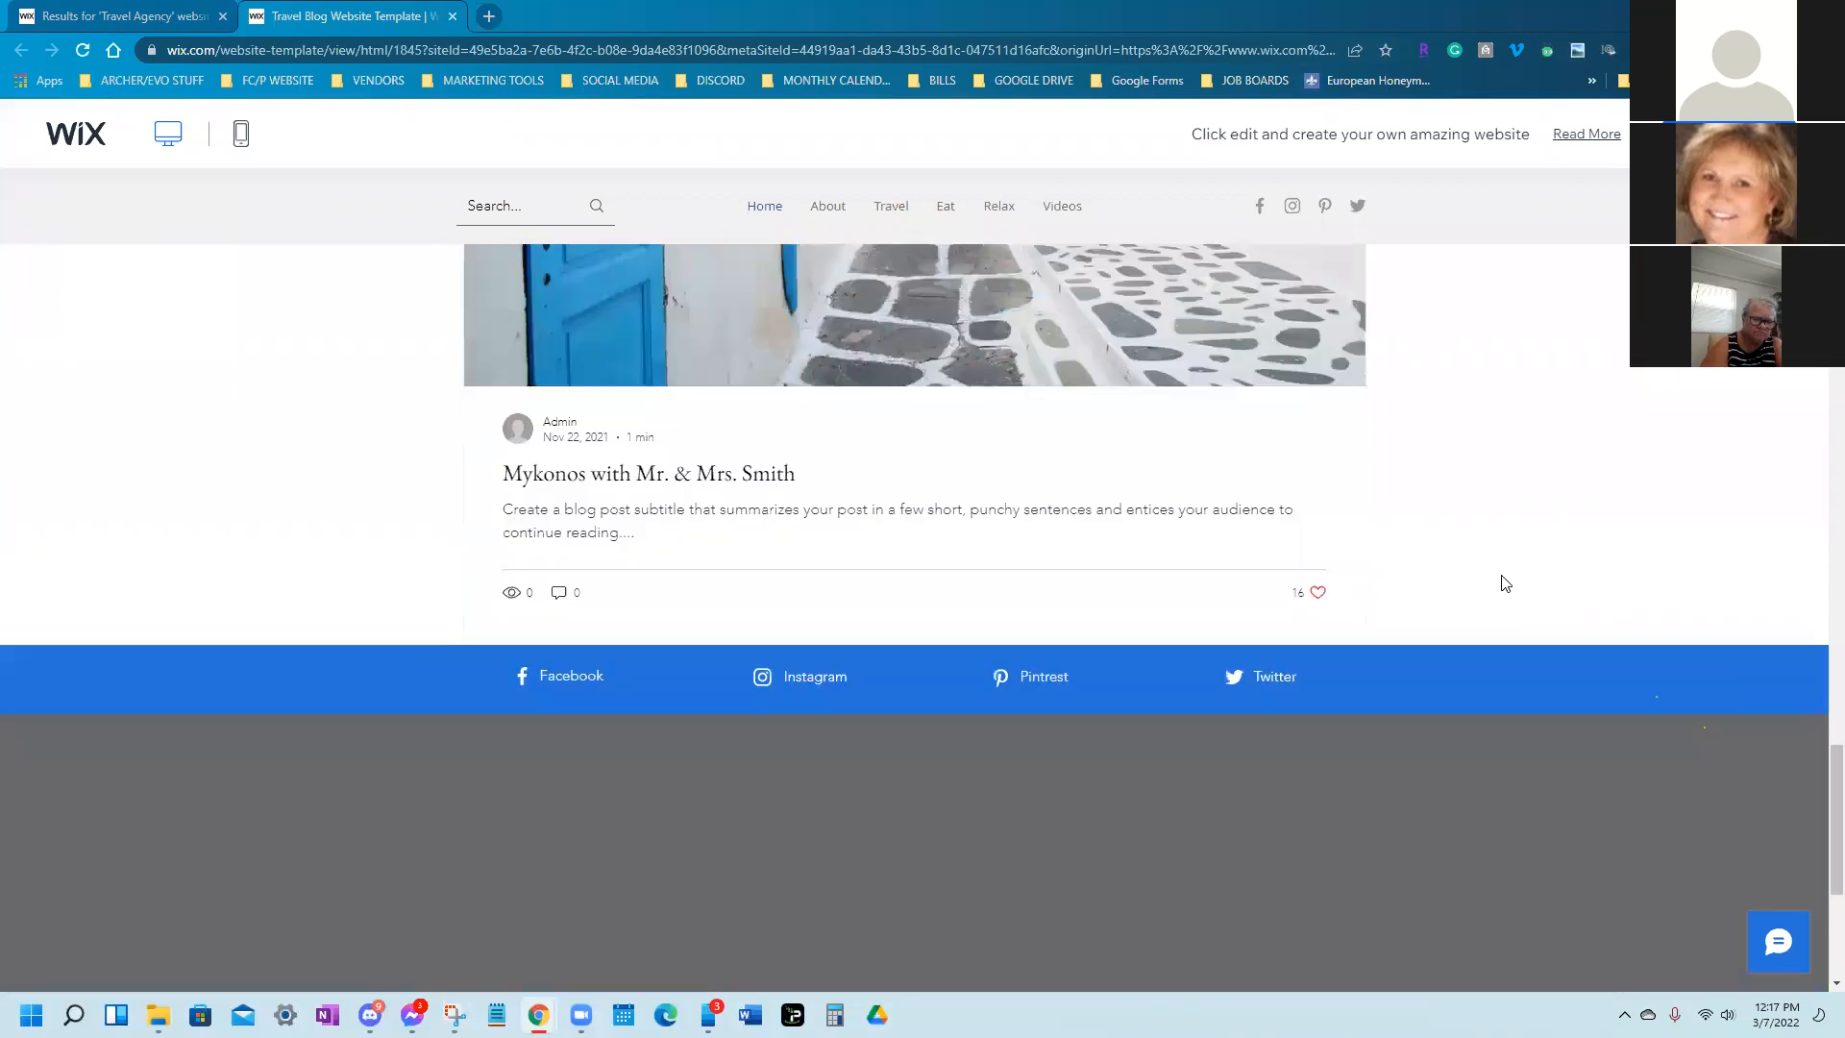
{"action": "scroll", "coordinate": [1501, 576], "scroll_direction": "up", "scroll_amount": 5}
{"action": "scroll", "coordinate": [1503, 580], "scroll_direction": "up", "scroll_amount": 11}
{"action": "scroll", "coordinate": [1514, 654], "scroll_direction": "down", "scroll_amount": 6}
{"action": "scroll", "coordinate": [1202, 805], "scroll_direction": "down", "scroll_amount": 3}
{"action": "scroll", "coordinate": [1182, 705], "scroll_direction": "up", "scroll_amount": 7}
{"action": "scroll", "coordinate": [1188, 663], "scroll_direction": "up", "scroll_amount": 6}
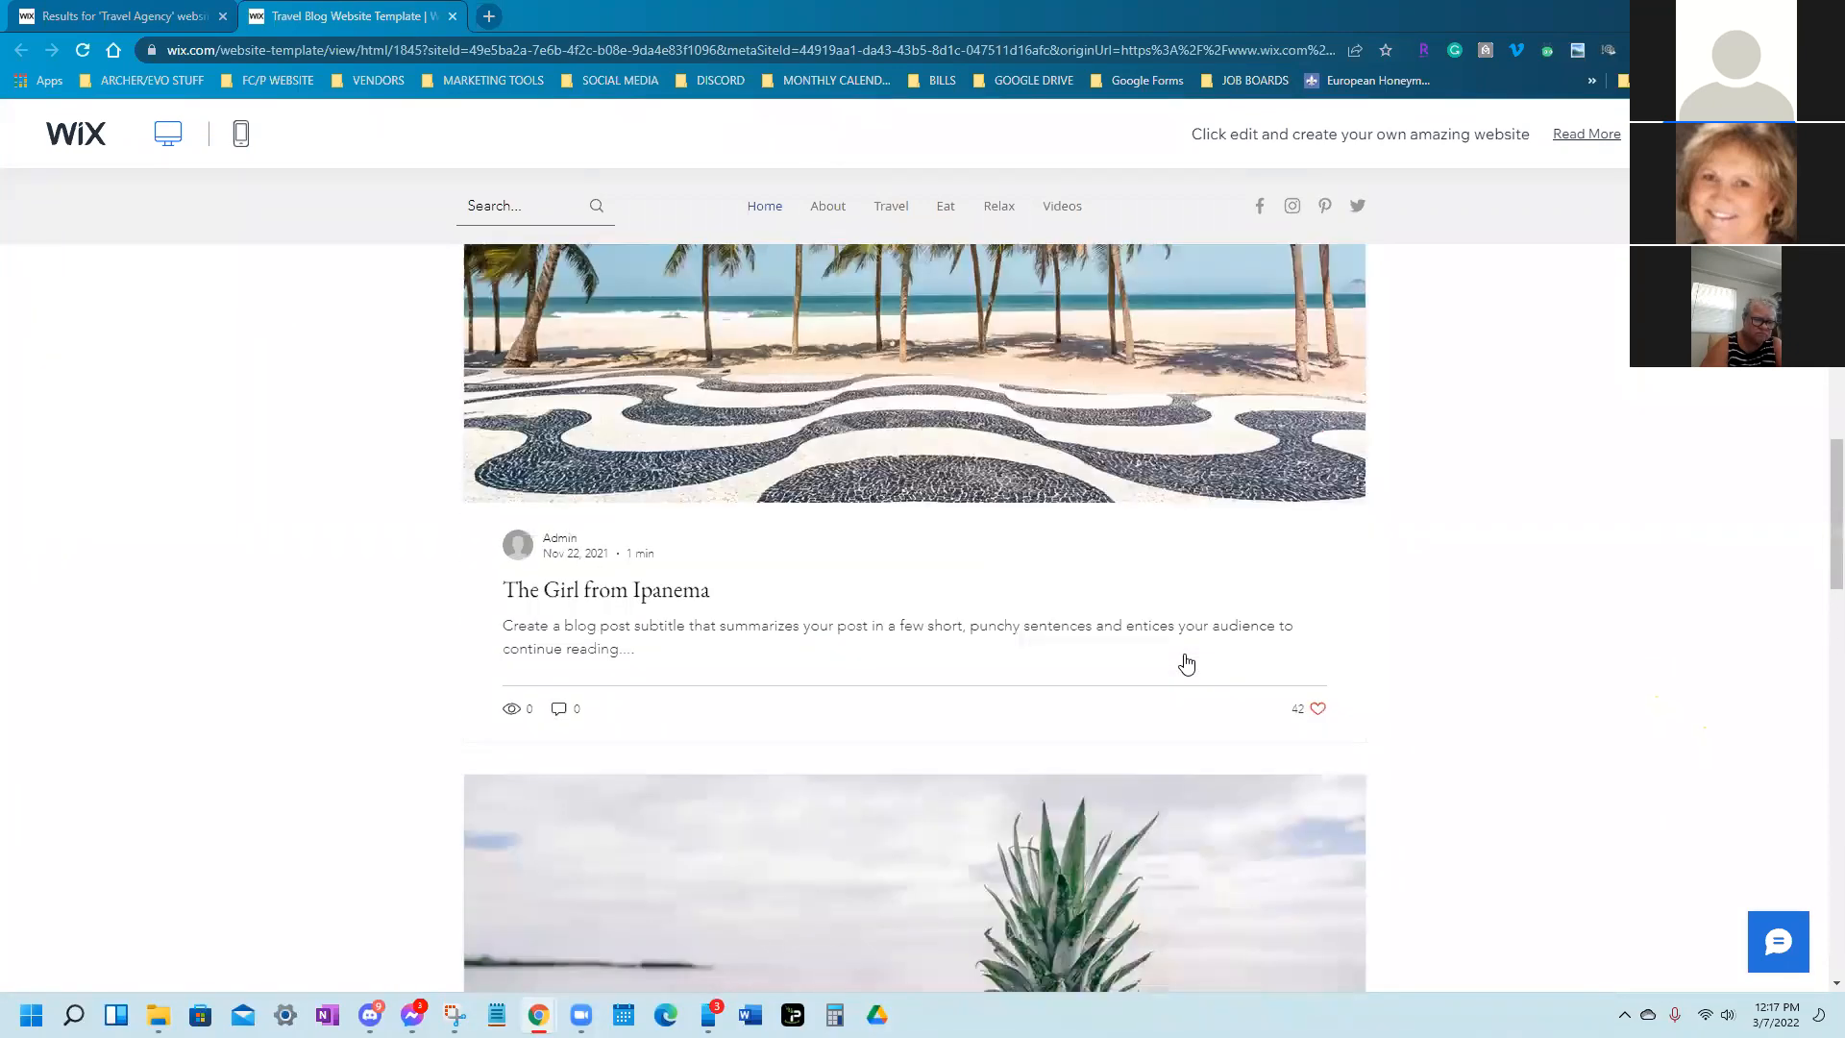
{"action": "scroll", "coordinate": [746, 783], "scroll_direction": "down", "scroll_amount": 6}
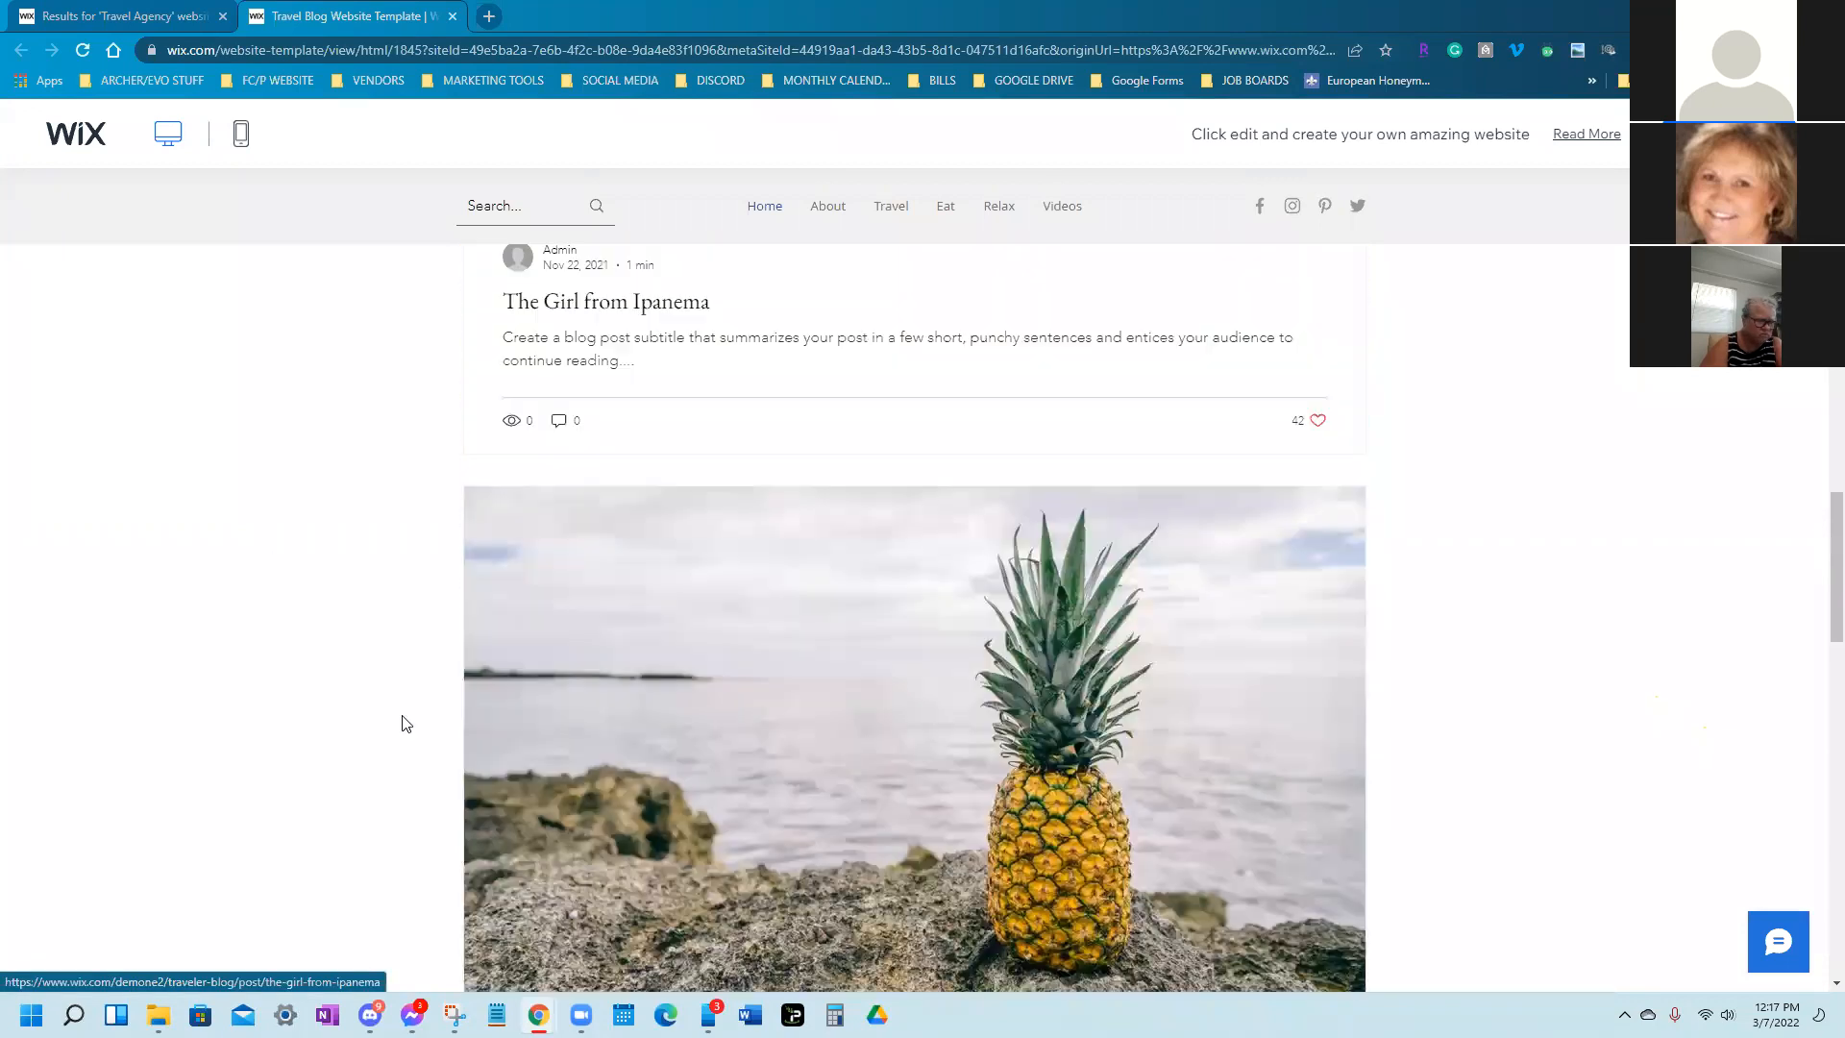
{"action": "scroll", "coordinate": [972, 834], "scroll_direction": "up", "scroll_amount": 5}
{"action": "scroll", "coordinate": [976, 828], "scroll_direction": "up", "scroll_amount": 6}
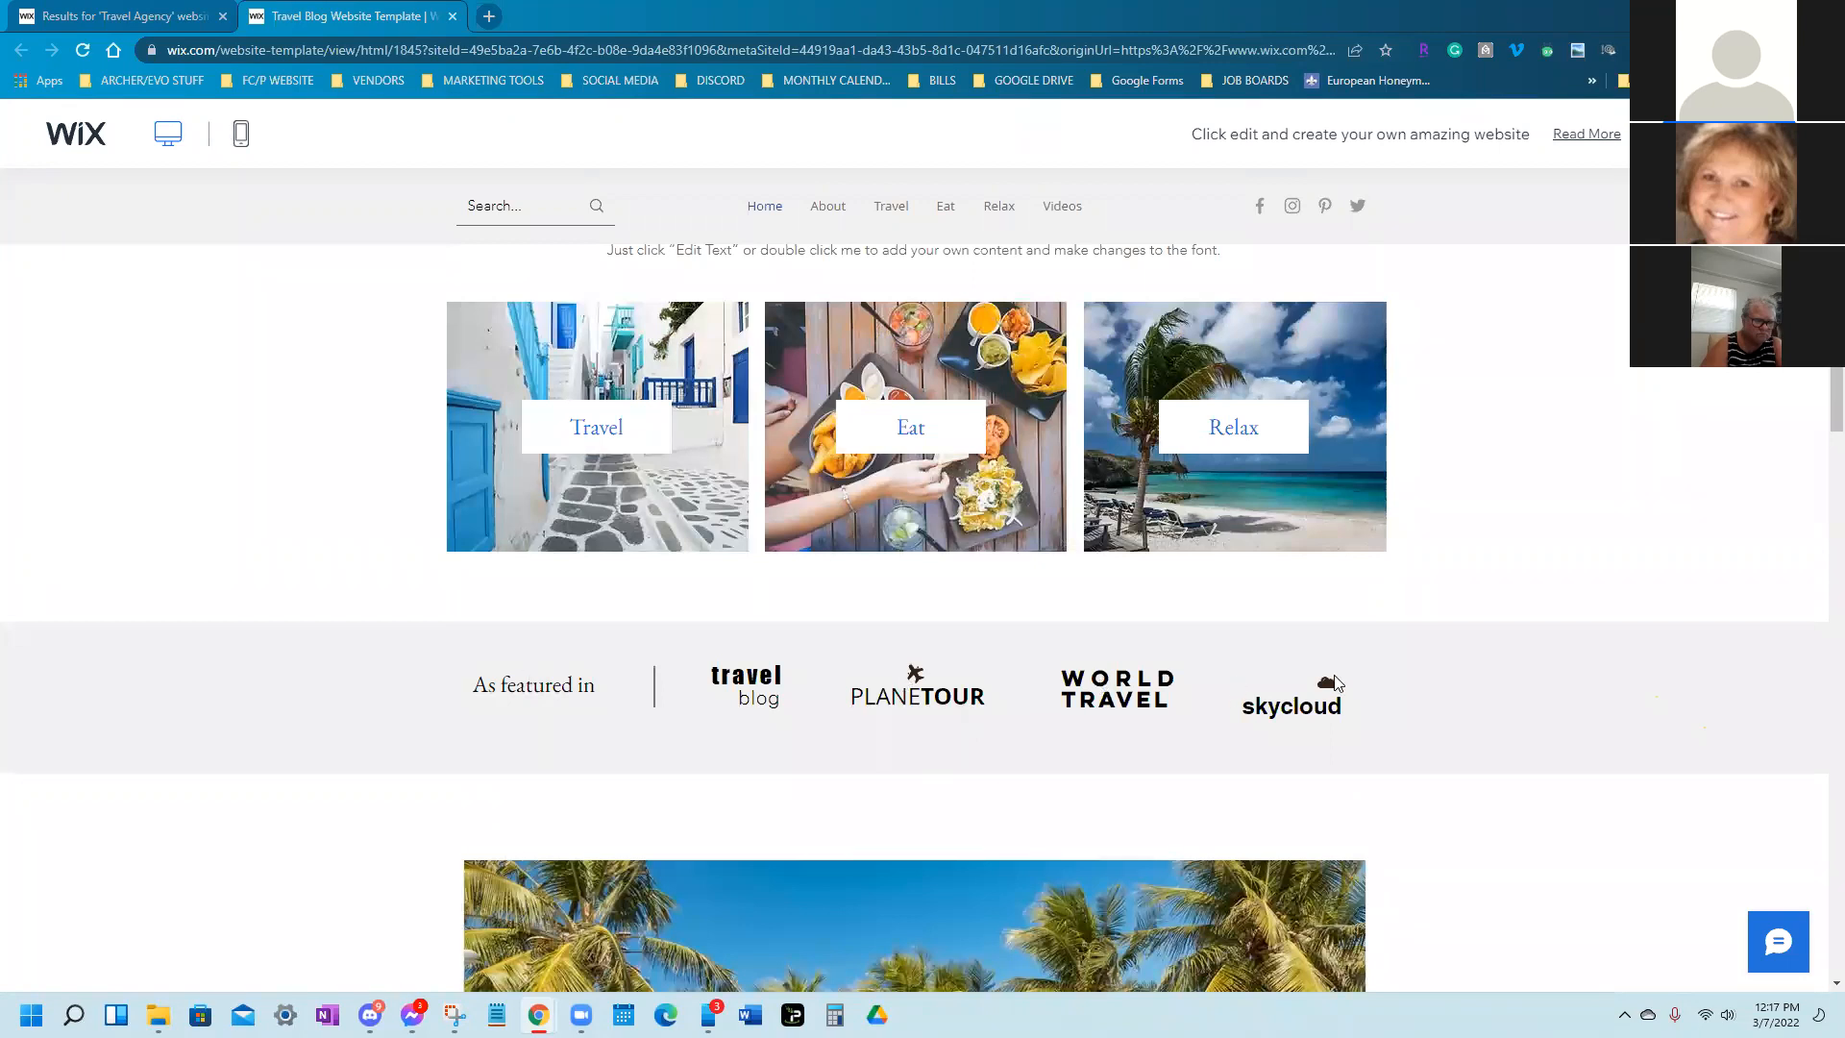
{"action": "scroll", "coordinate": [971, 761], "scroll_direction": "up", "scroll_amount": 2}
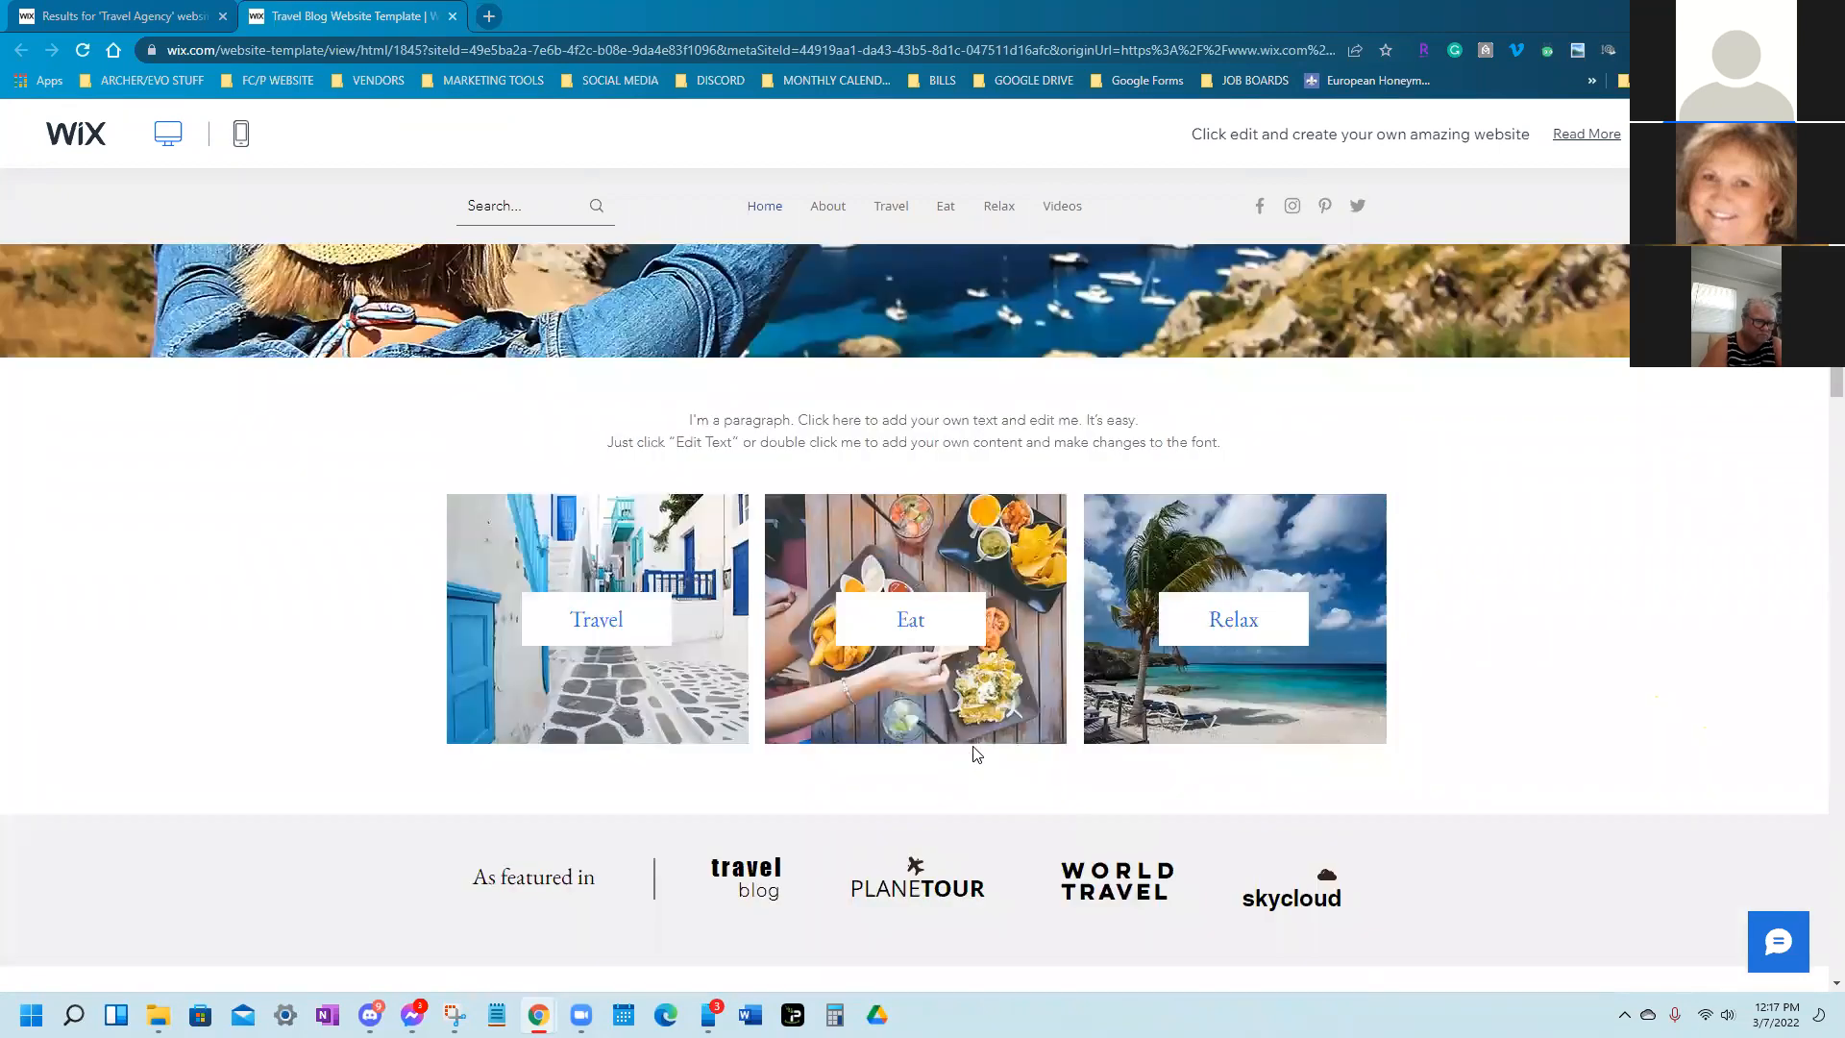
{"action": "scroll", "coordinate": [973, 756], "scroll_direction": "up", "scroll_amount": 4}
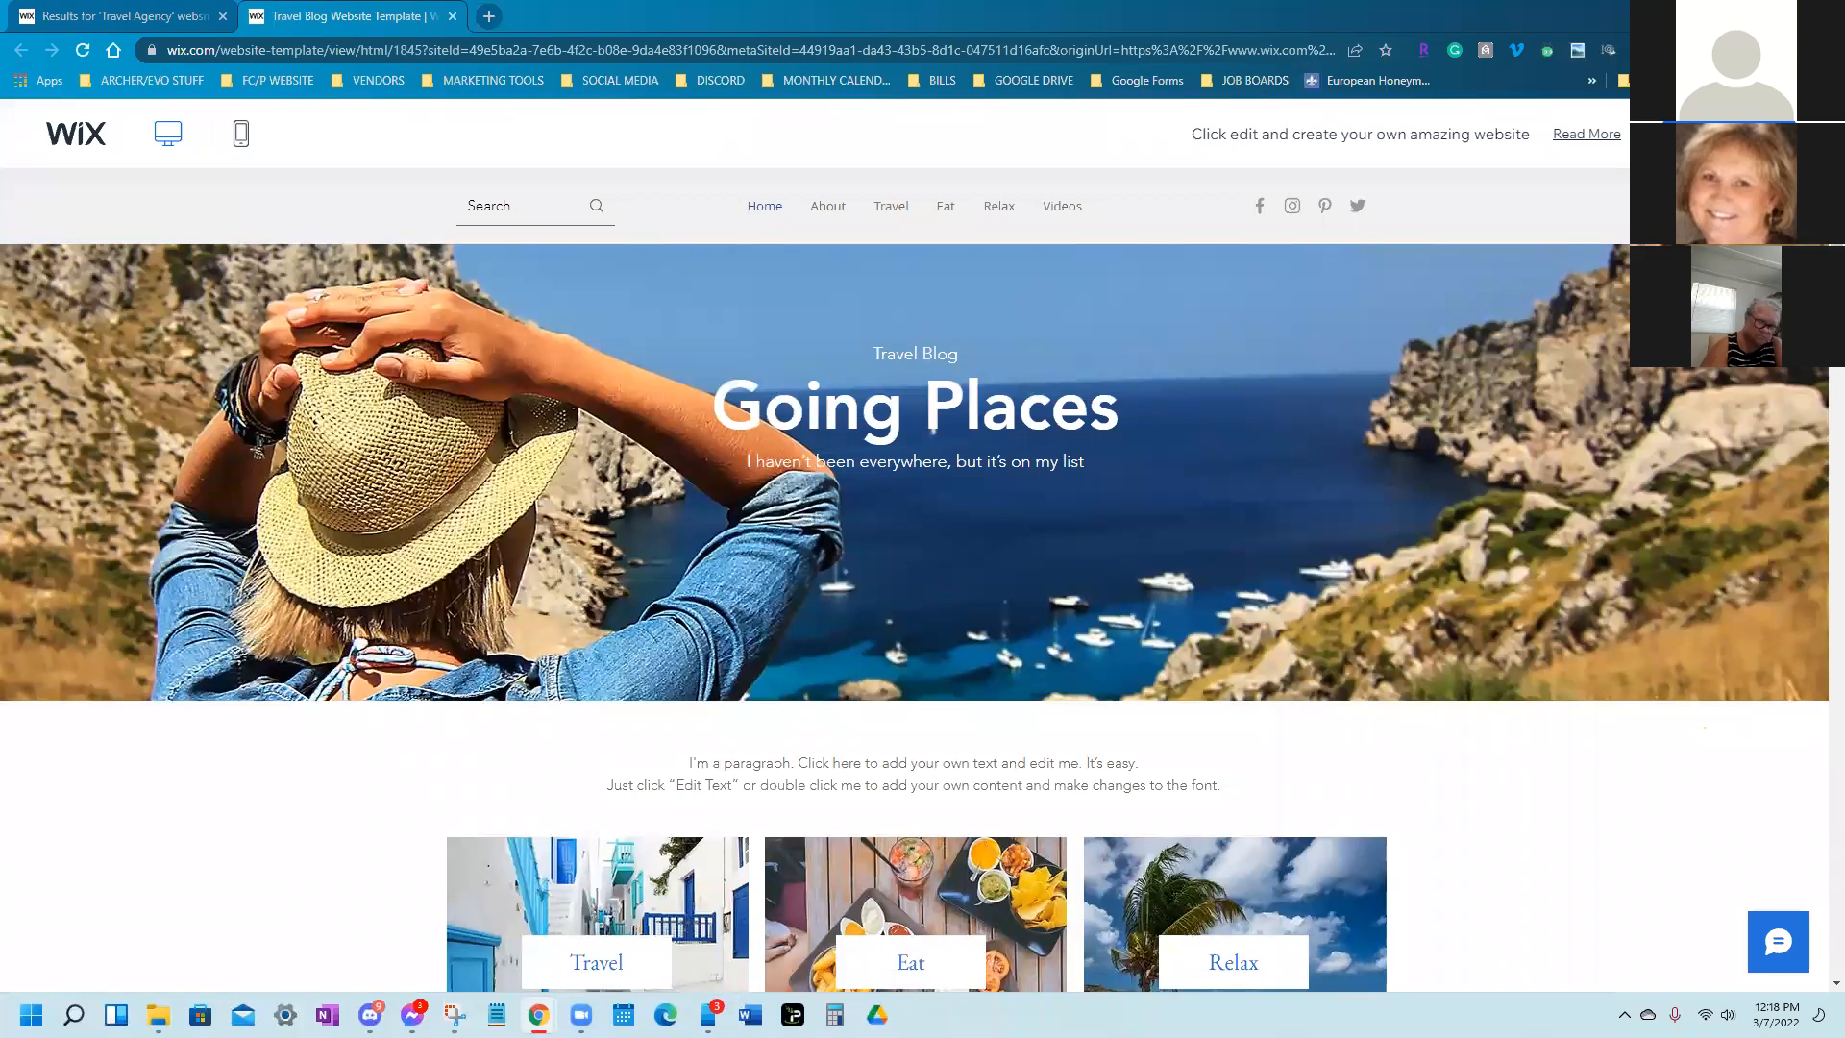
Close the Travel Blog preview and return to the Travel Agency template results
{"action": "left_click", "coordinate": [137, 9]}
{"action": "left_click", "coordinate": [382, 14]}
{"action": "left_click", "coordinate": [452, 17]}
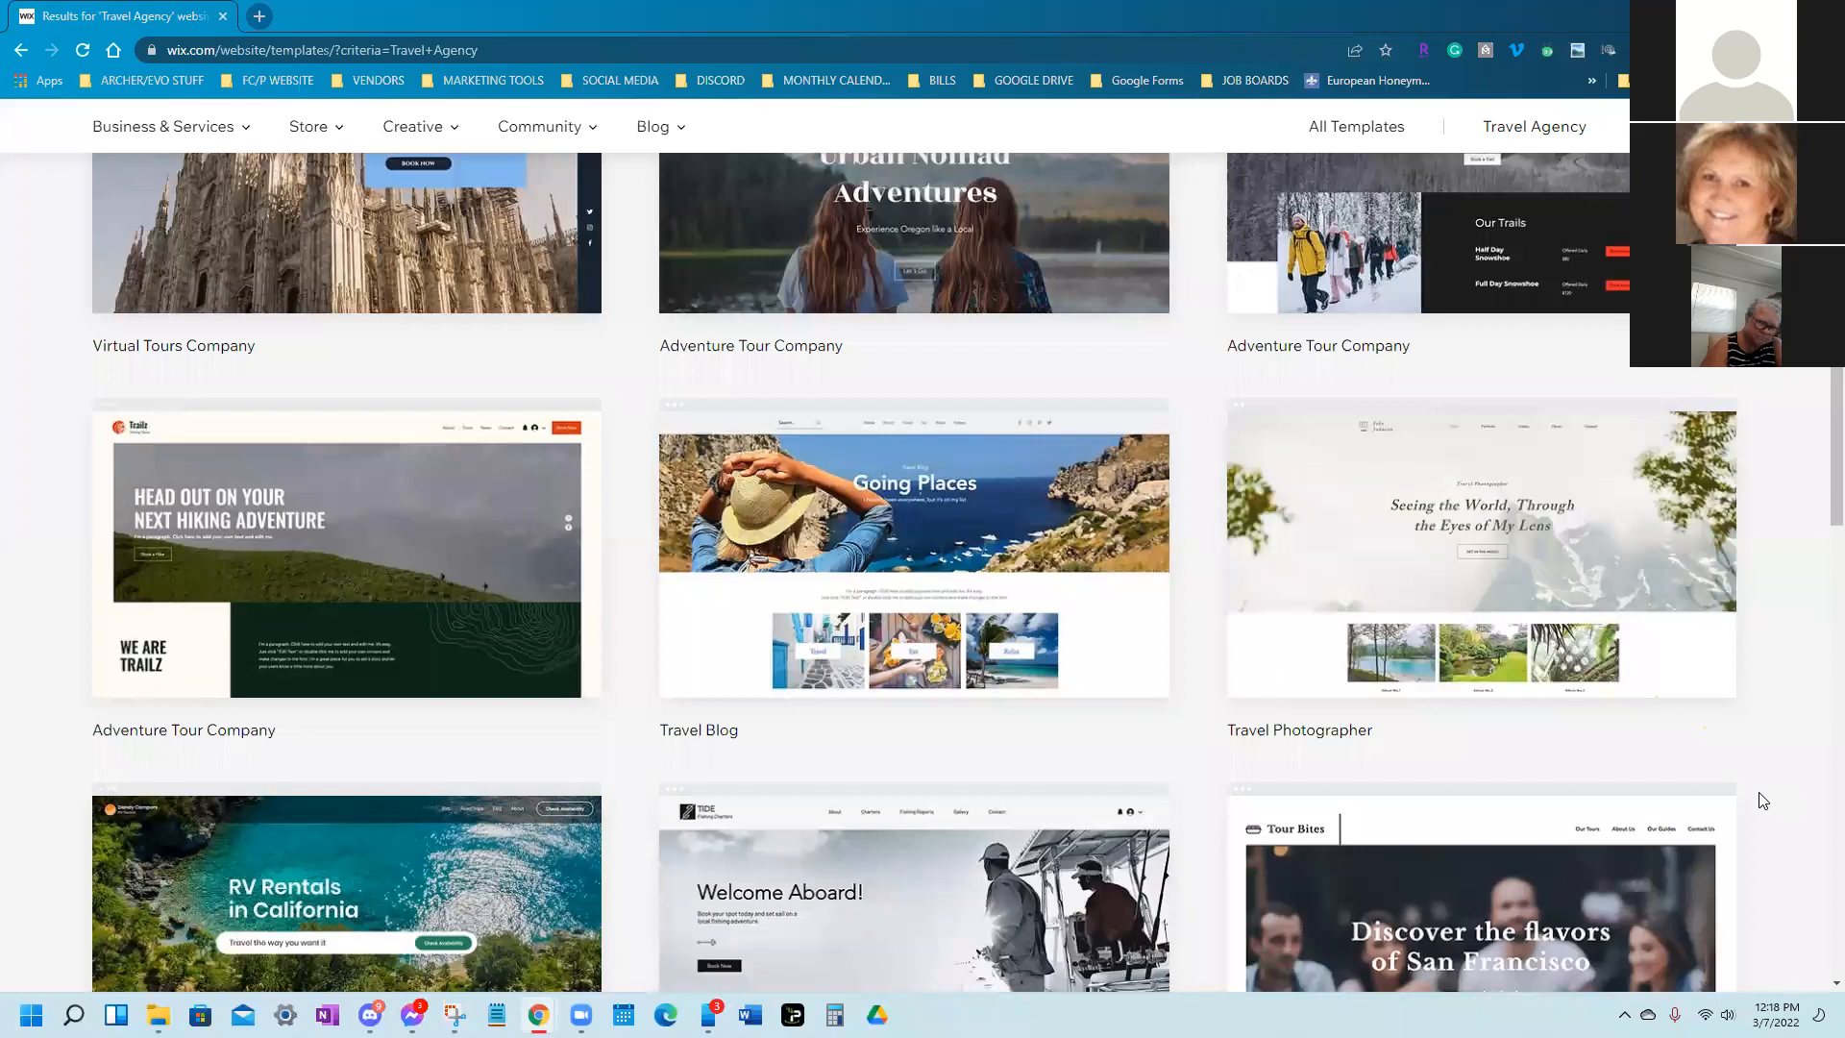
Preview the Travel Photographer template and scroll between its hero banner and album section
{"action": "left_click", "coordinate": [1482, 593]}
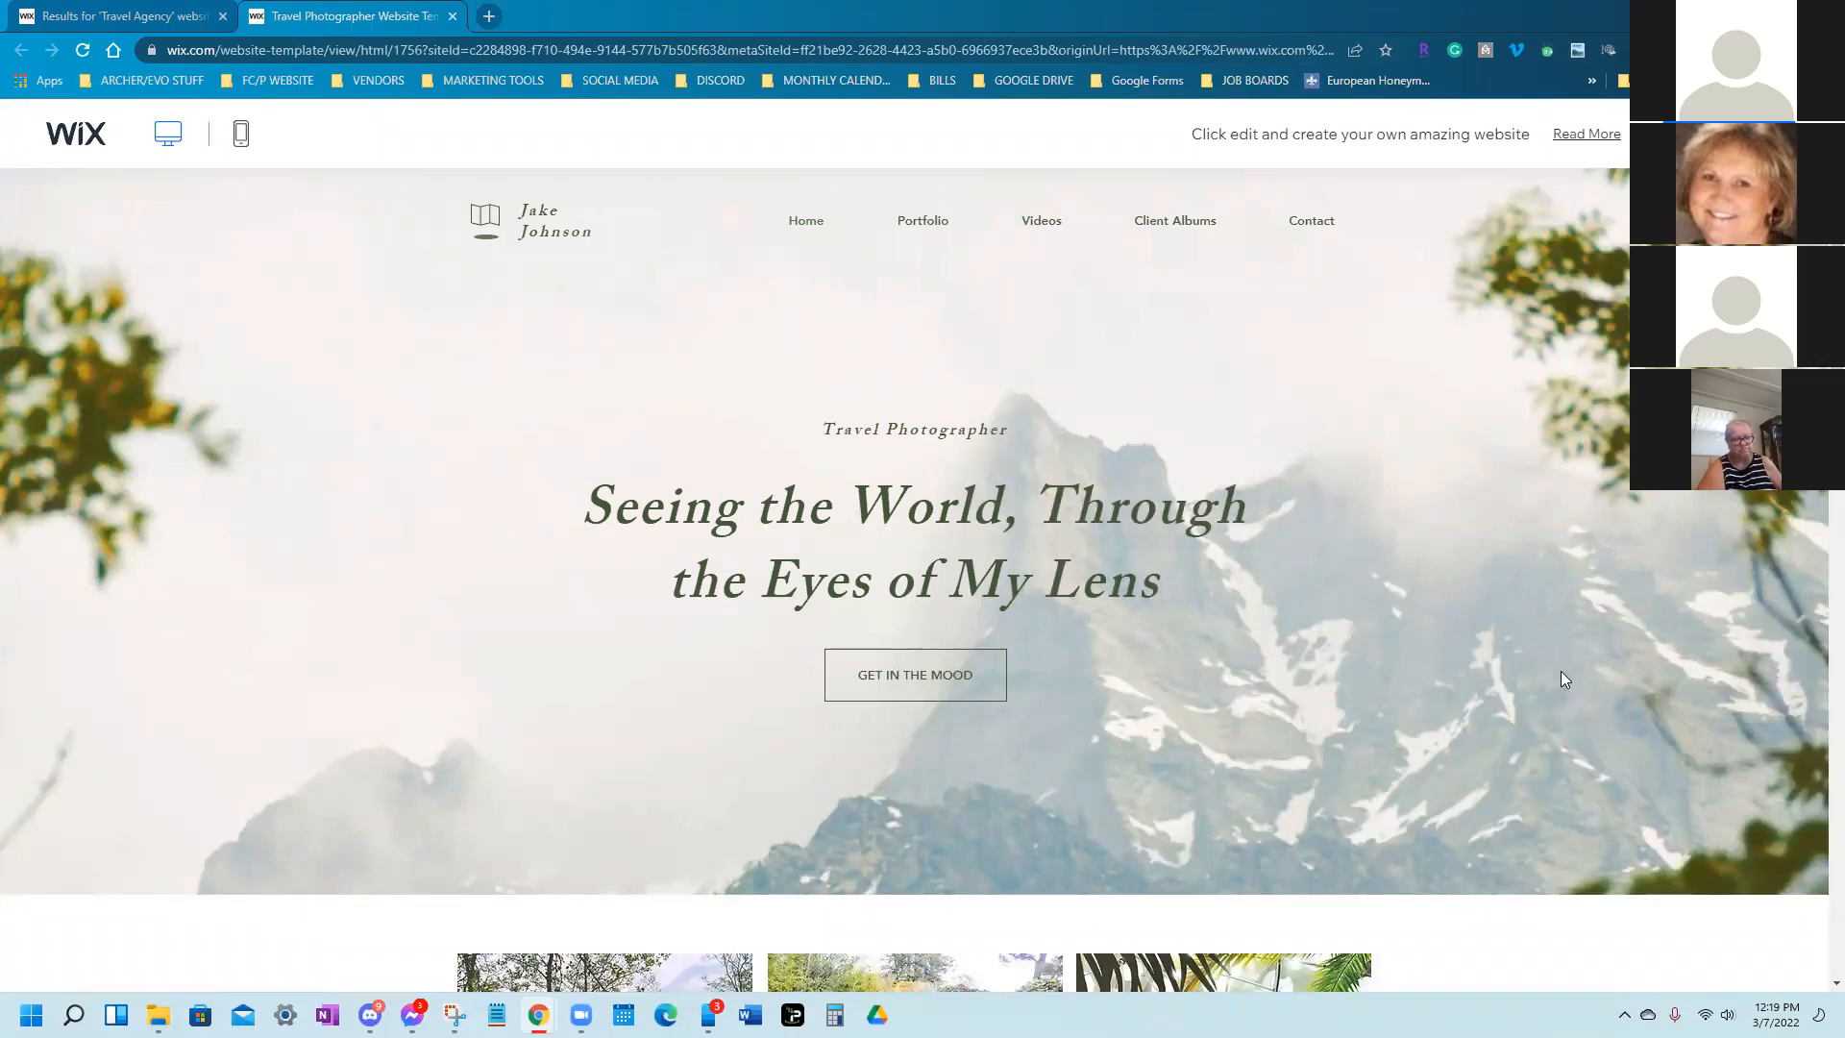
{"action": "scroll", "coordinate": [1530, 654], "scroll_direction": "down", "scroll_amount": 10}
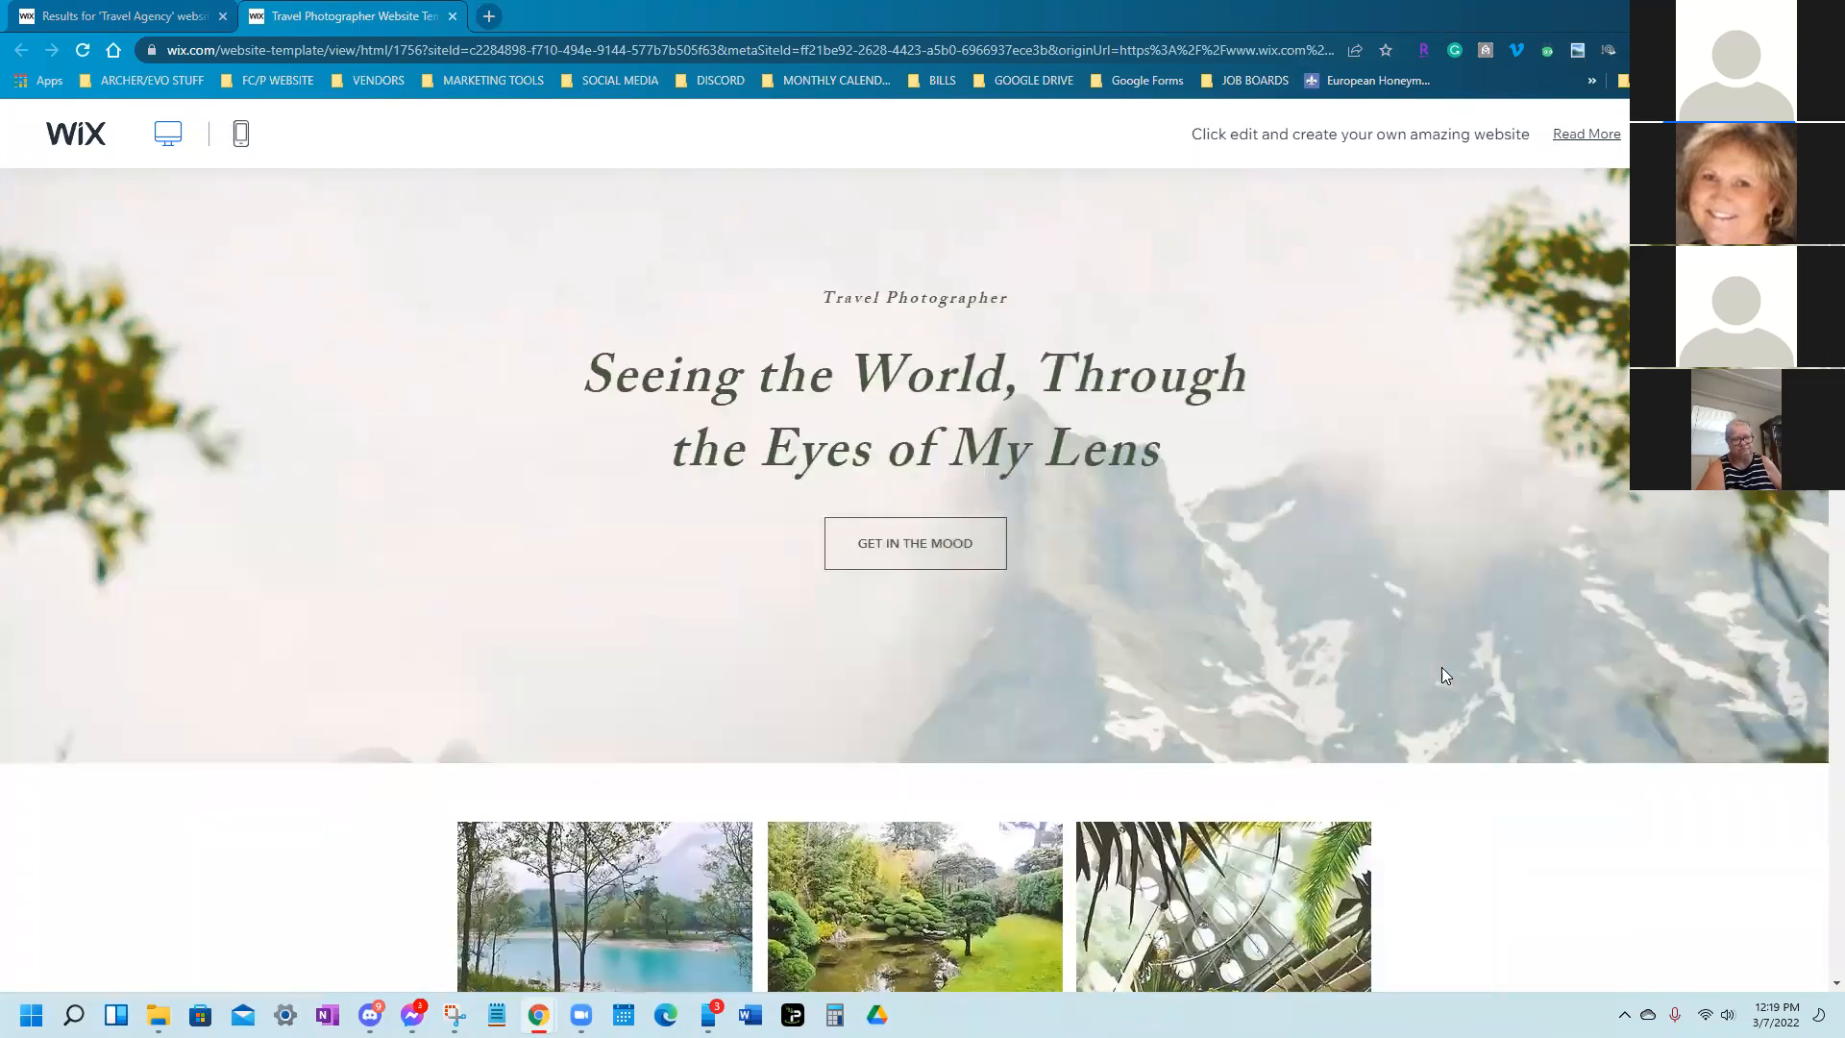
{"action": "scroll", "coordinate": [1437, 701], "scroll_direction": "down", "scroll_amount": 5}
{"action": "scroll", "coordinate": [1458, 696], "scroll_direction": "up", "scroll_amount": 15}
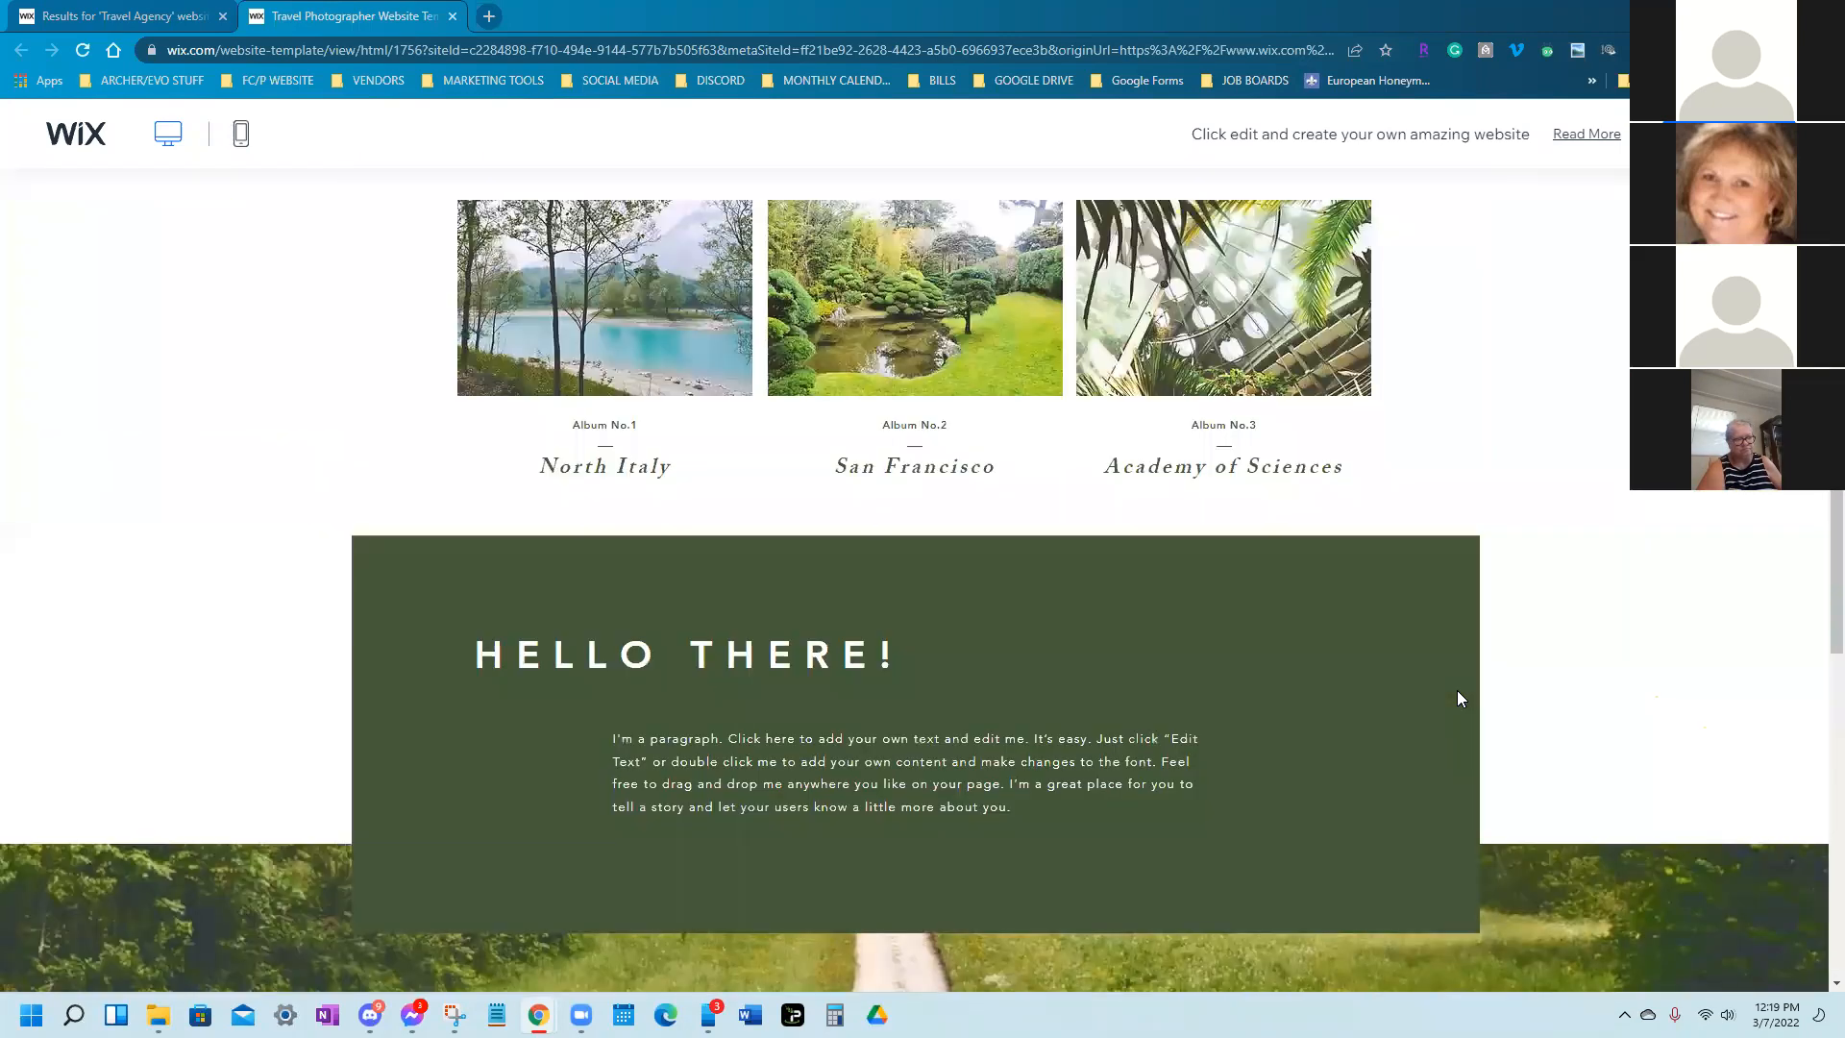
{"action": "scroll", "coordinate": [1459, 690], "scroll_direction": "up", "scroll_amount": 3}
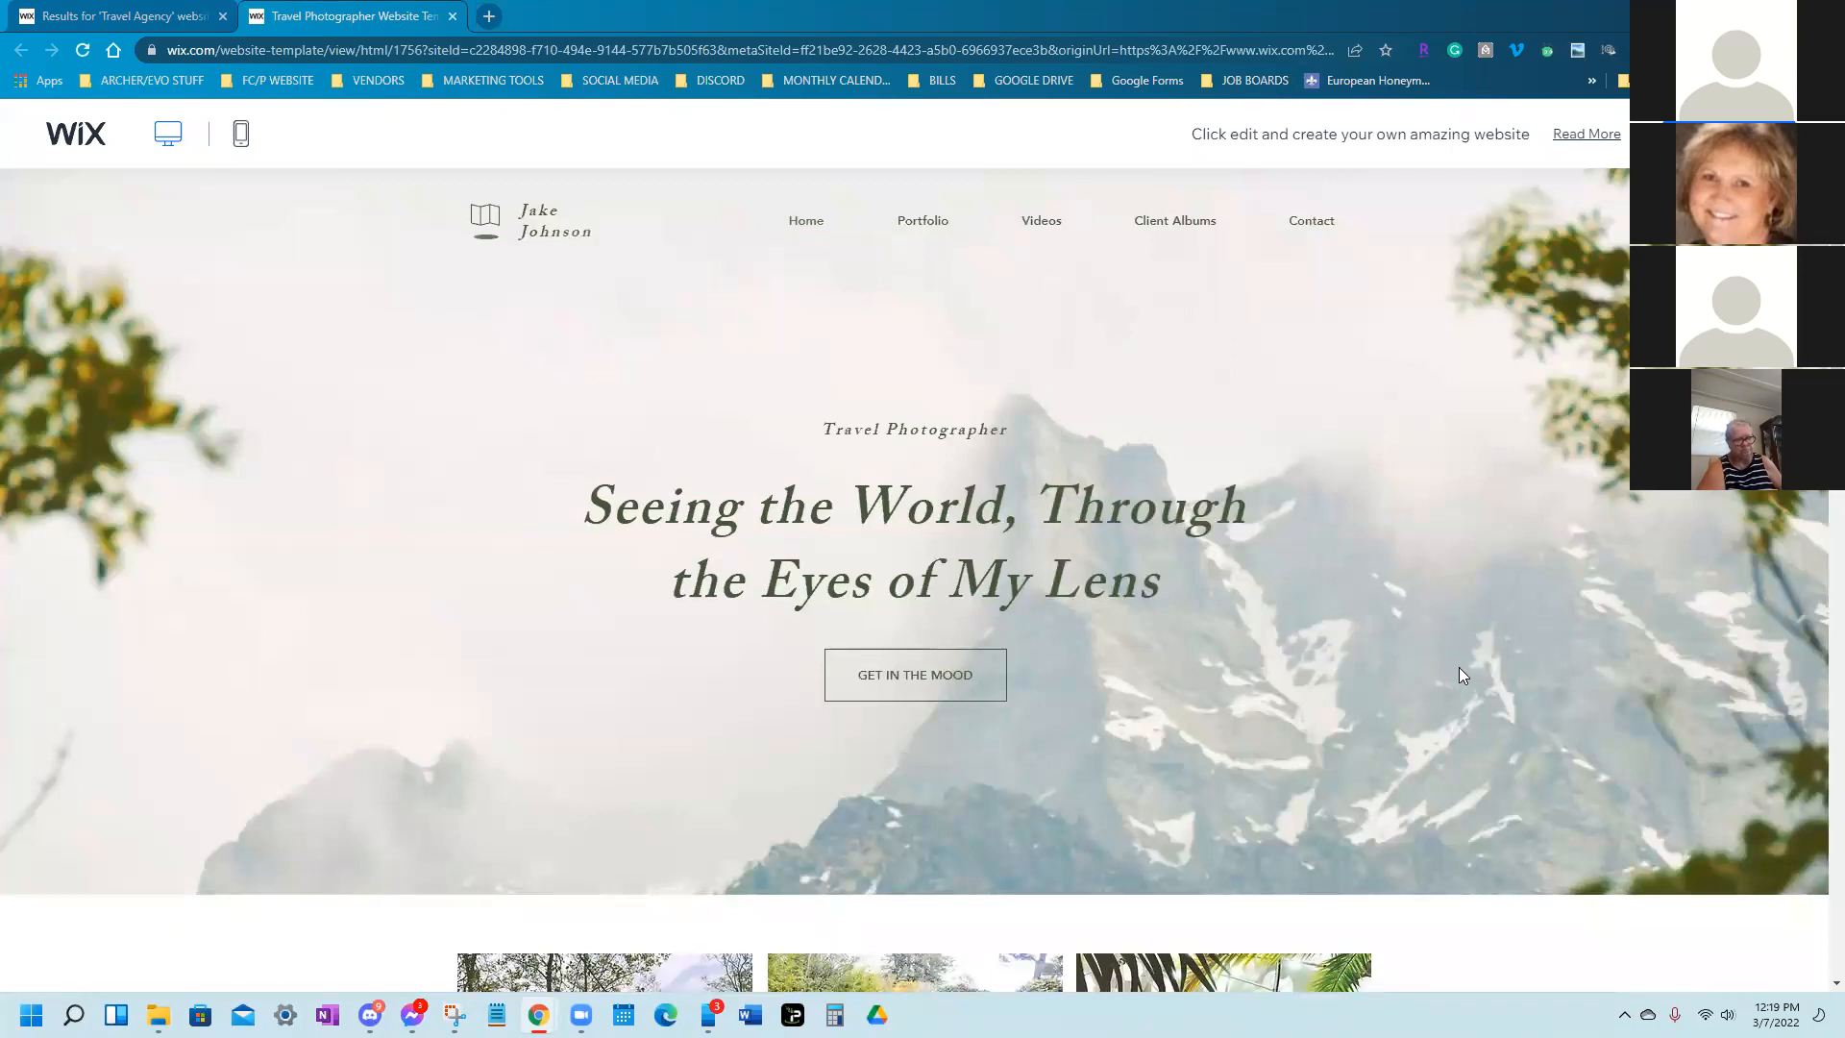
{"action": "scroll", "coordinate": [1459, 667], "scroll_direction": "down", "scroll_amount": 5}
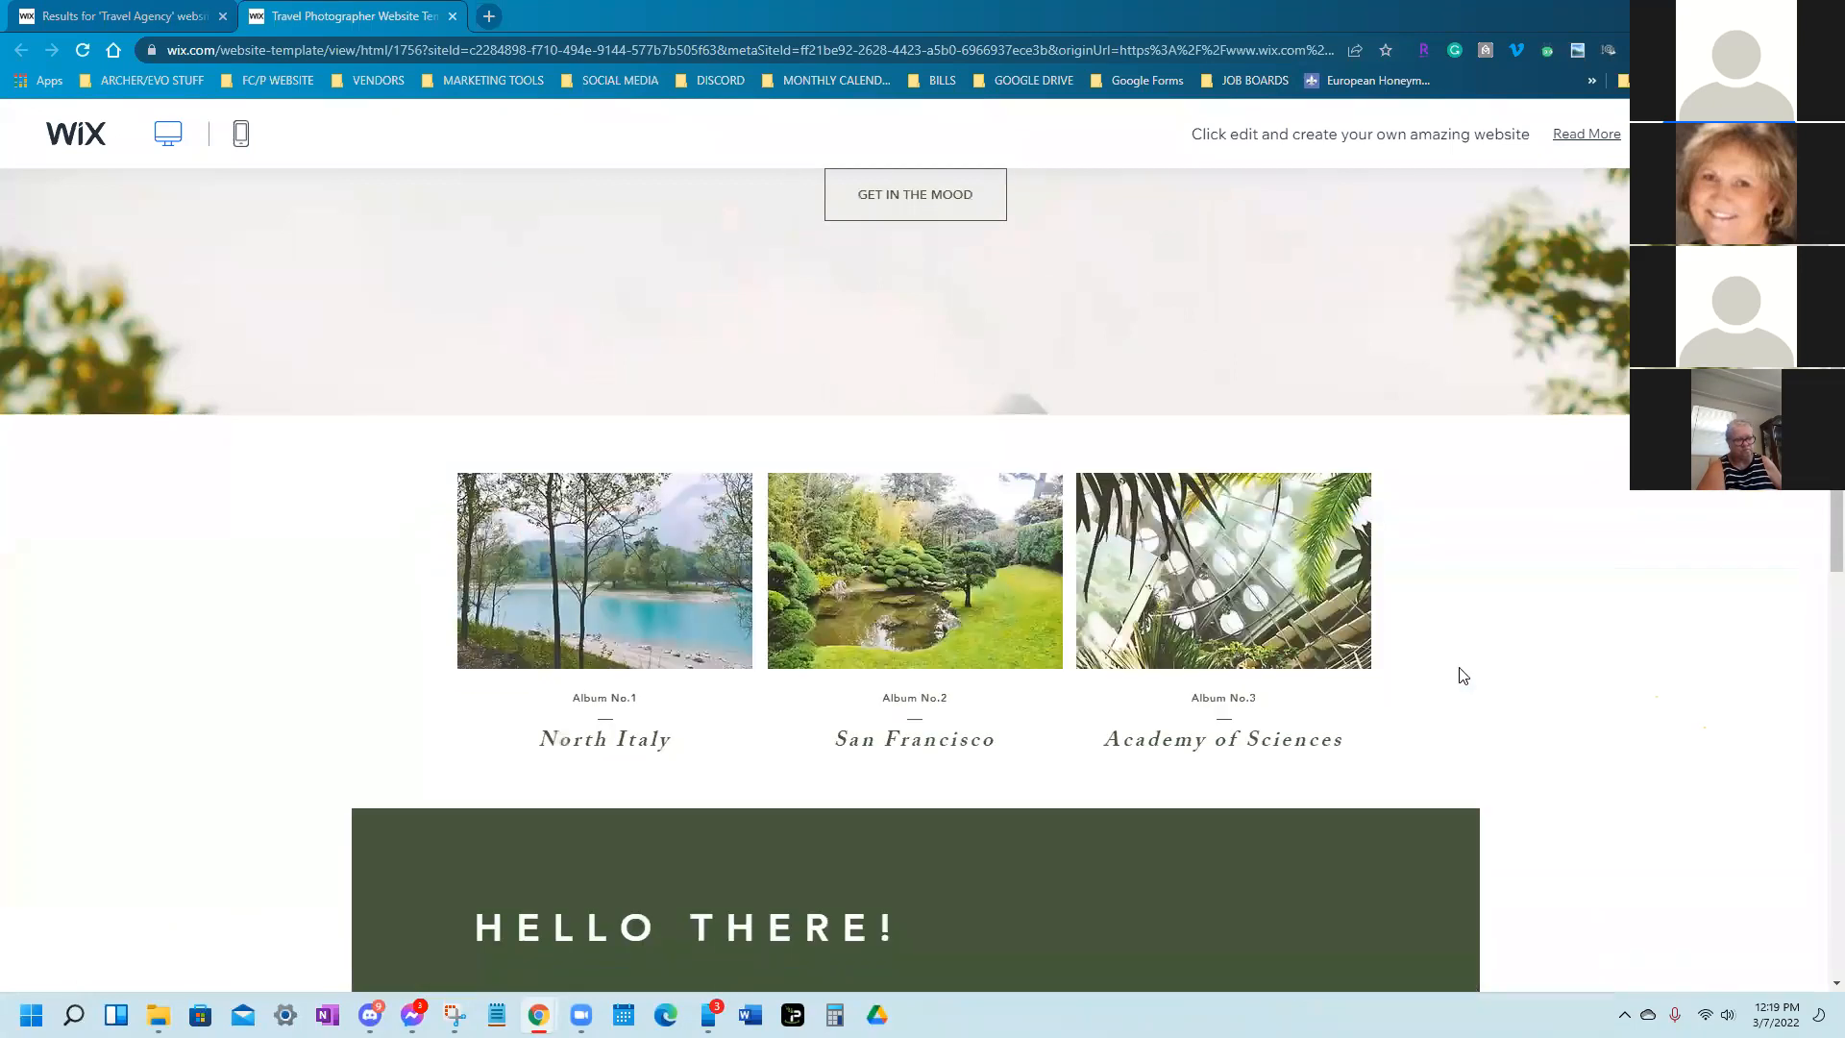
{"action": "scroll", "coordinate": [1458, 667], "scroll_direction": "up", "scroll_amount": 5}
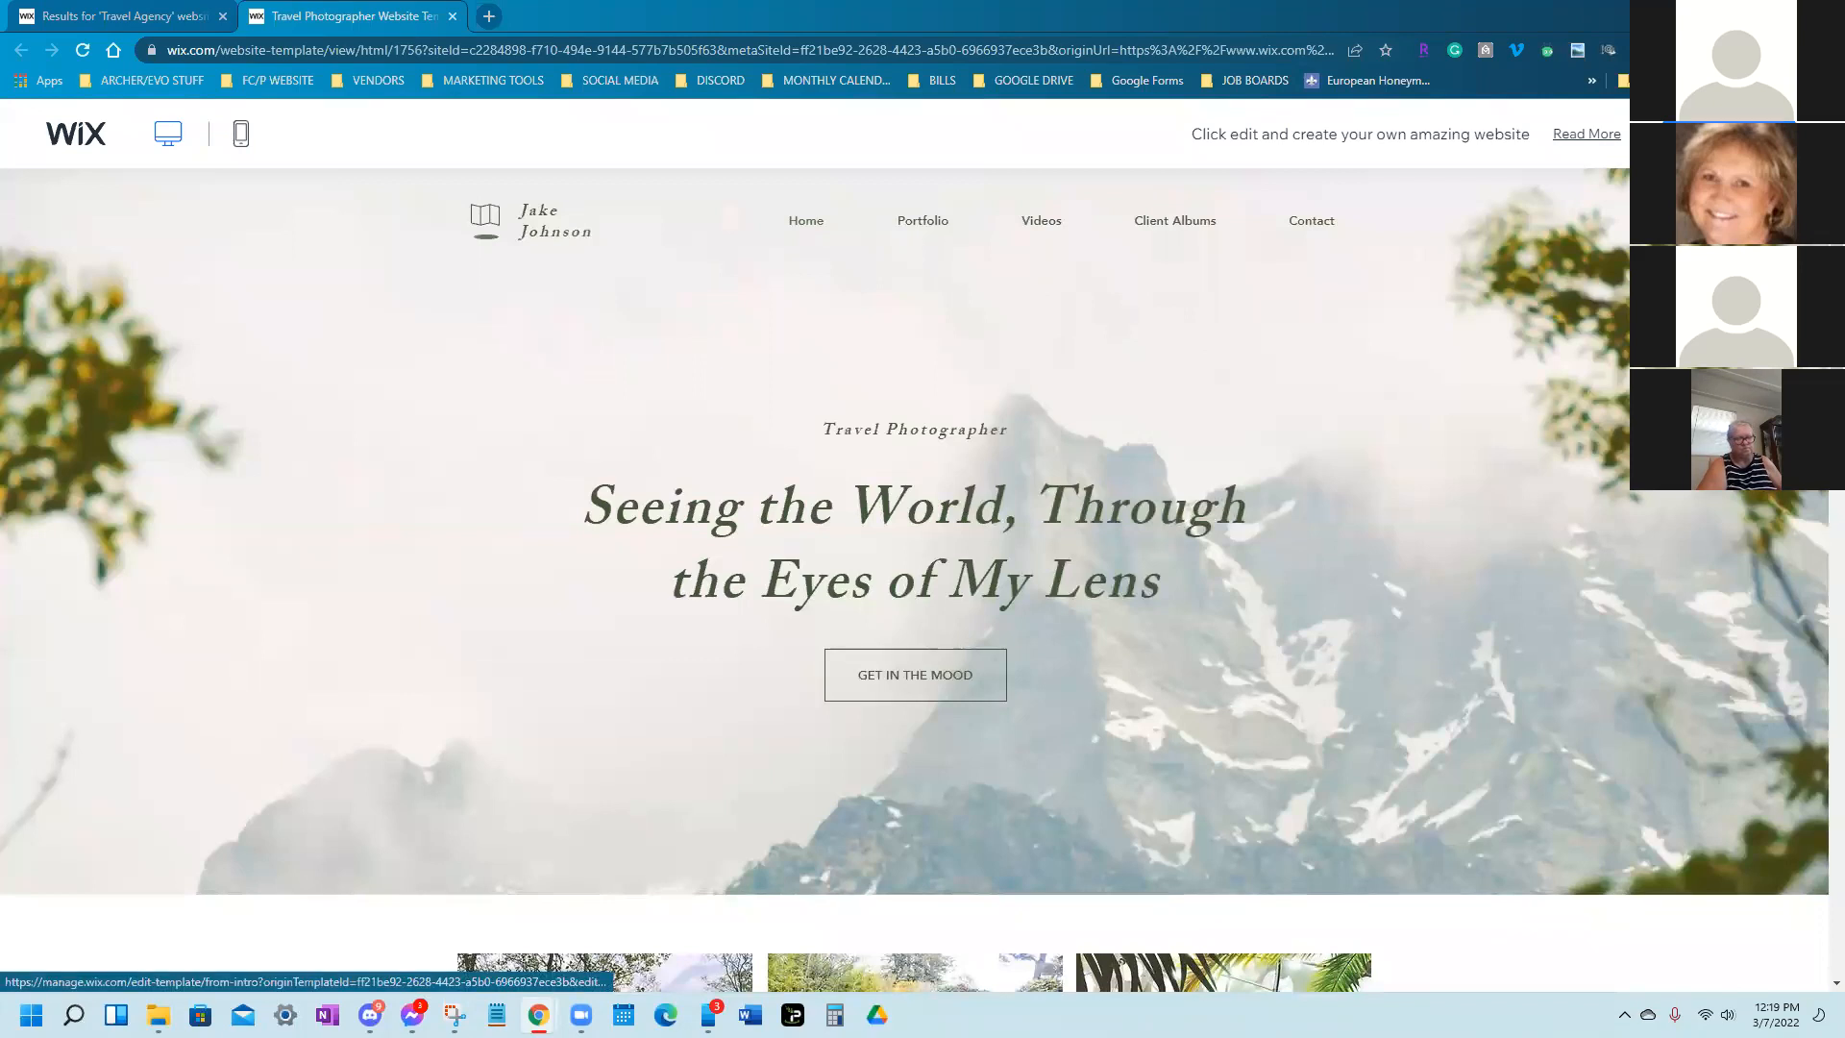
Open the Travel Photographer template in the Wix Editor, then return to the Travel Agency results
{"action": "left_click", "coordinate": [1726, 134]}
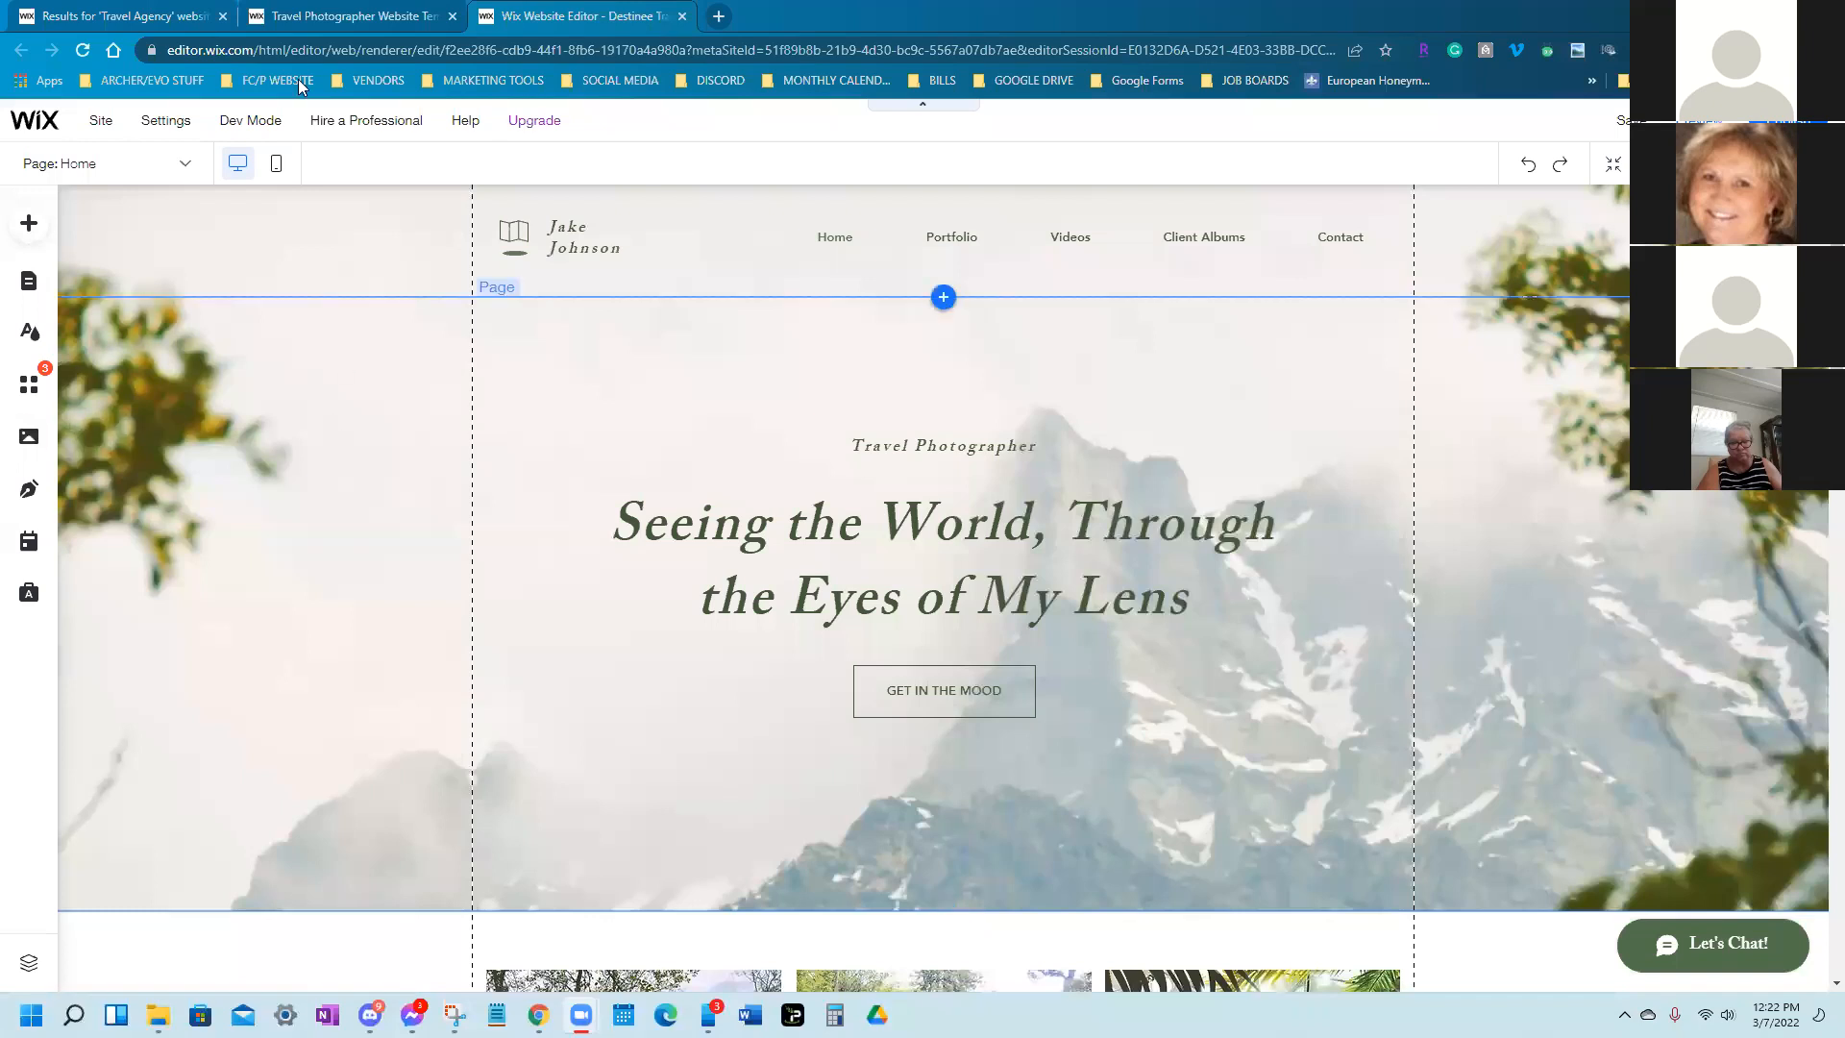
{"action": "left_click", "coordinate": [135, 16]}
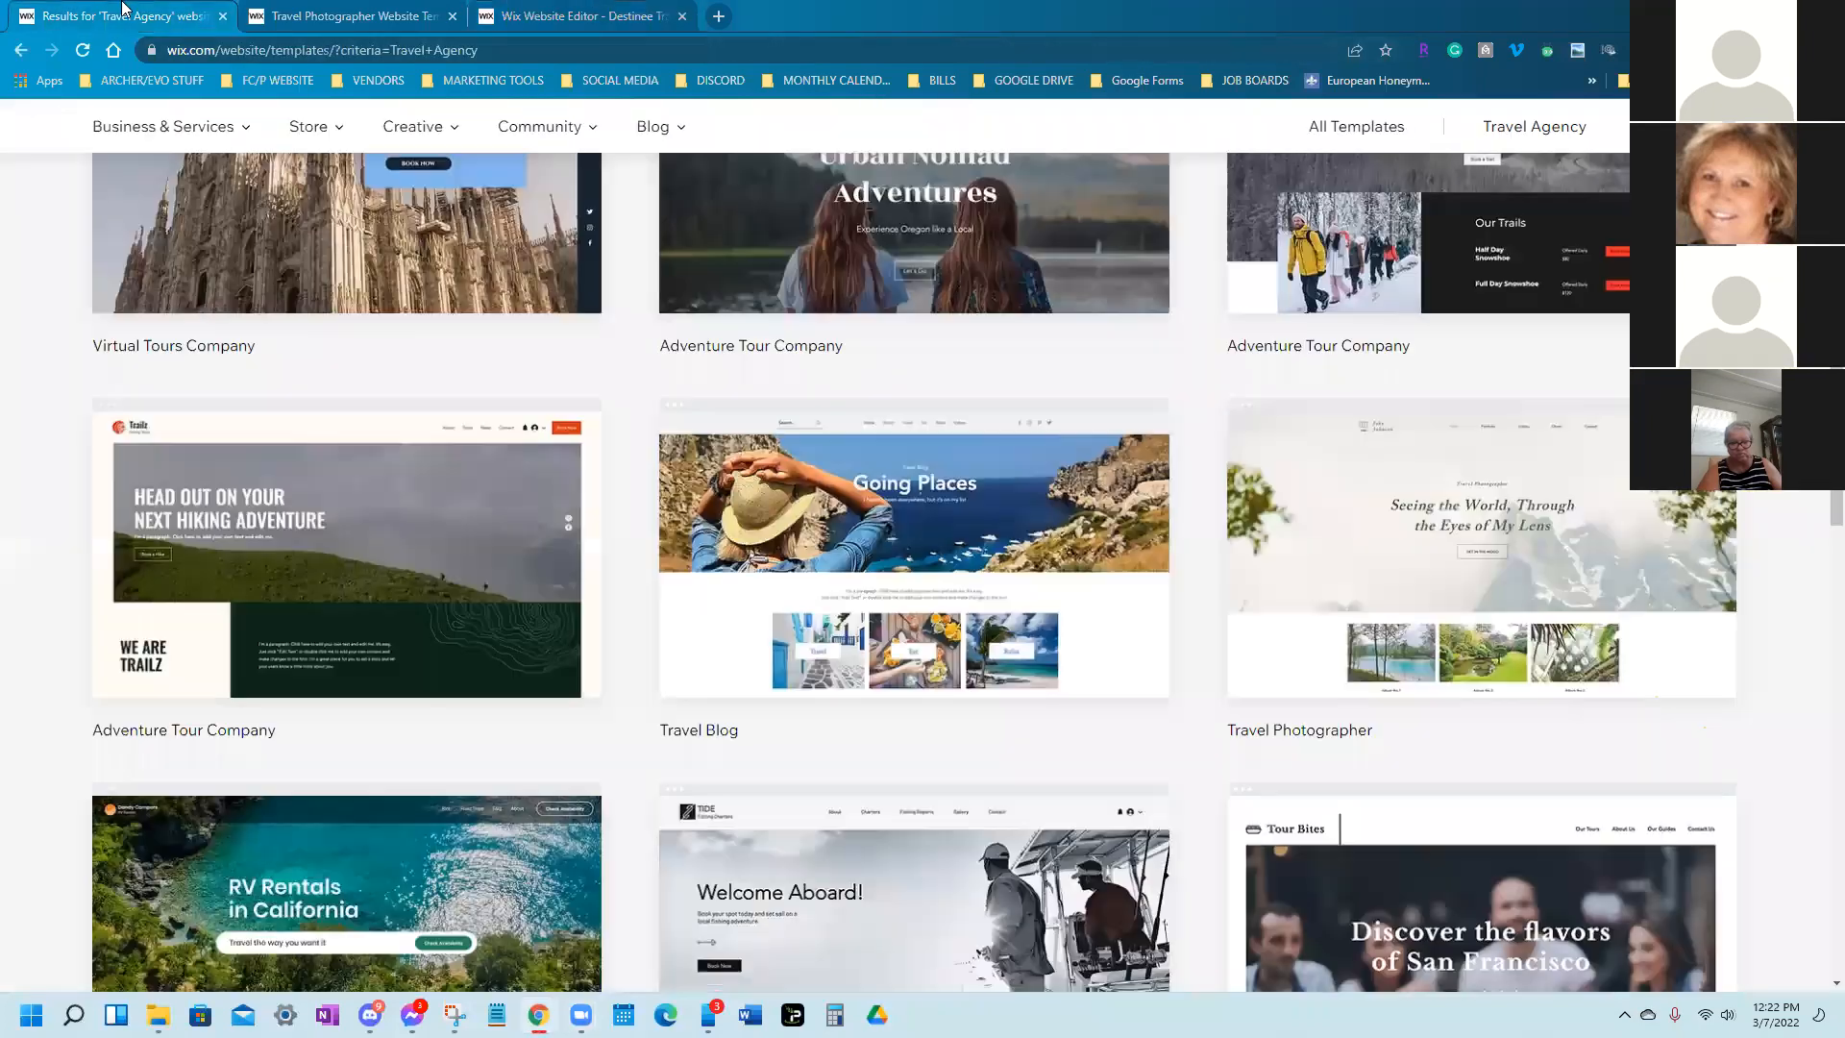
Open the My Sites dashboard, which lists no sites yet
{"action": "scroll", "coordinate": [55, 209], "scroll_direction": "up", "scroll_amount": 5}
{"action": "scroll", "coordinate": [55, 209], "scroll_direction": "up", "scroll_amount": 4}
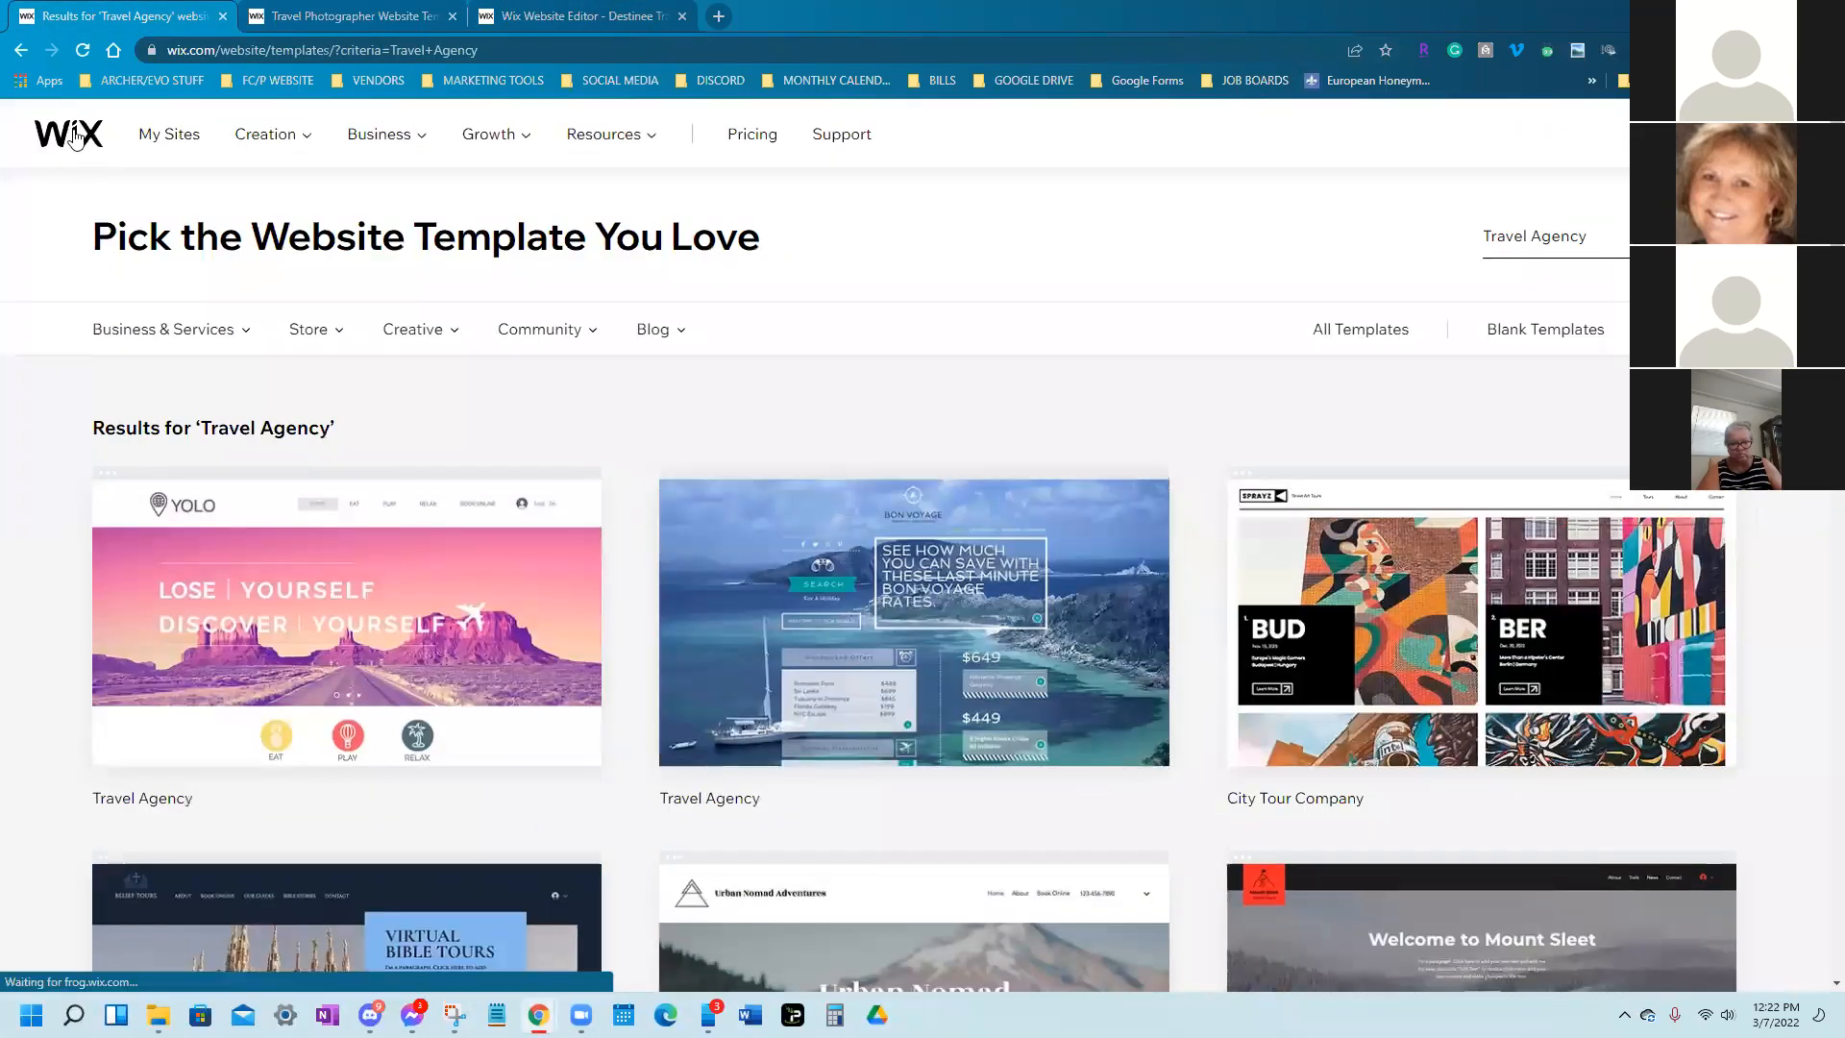
{"action": "left_click", "coordinate": [74, 138]}
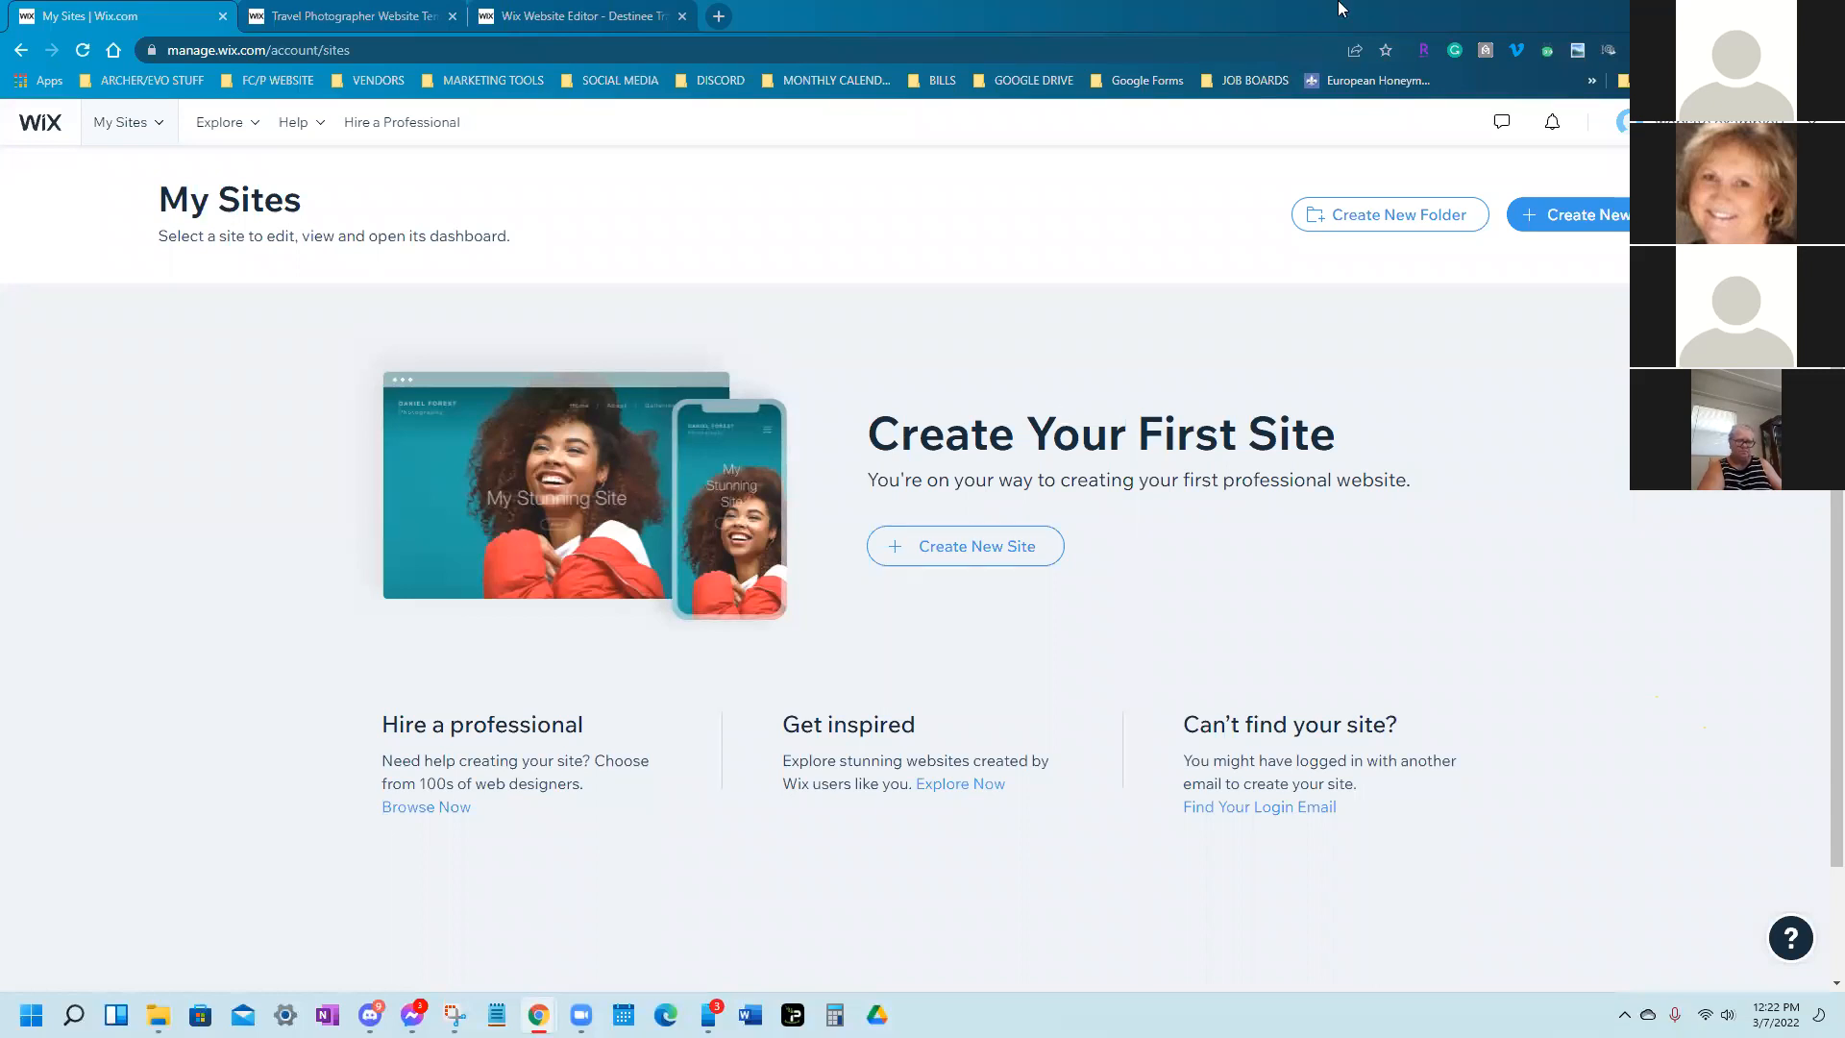
Switch between the Editor, template preview and My Sites, reload My Sites, then return to the Editor
{"action": "left_click", "coordinate": [591, 14]}
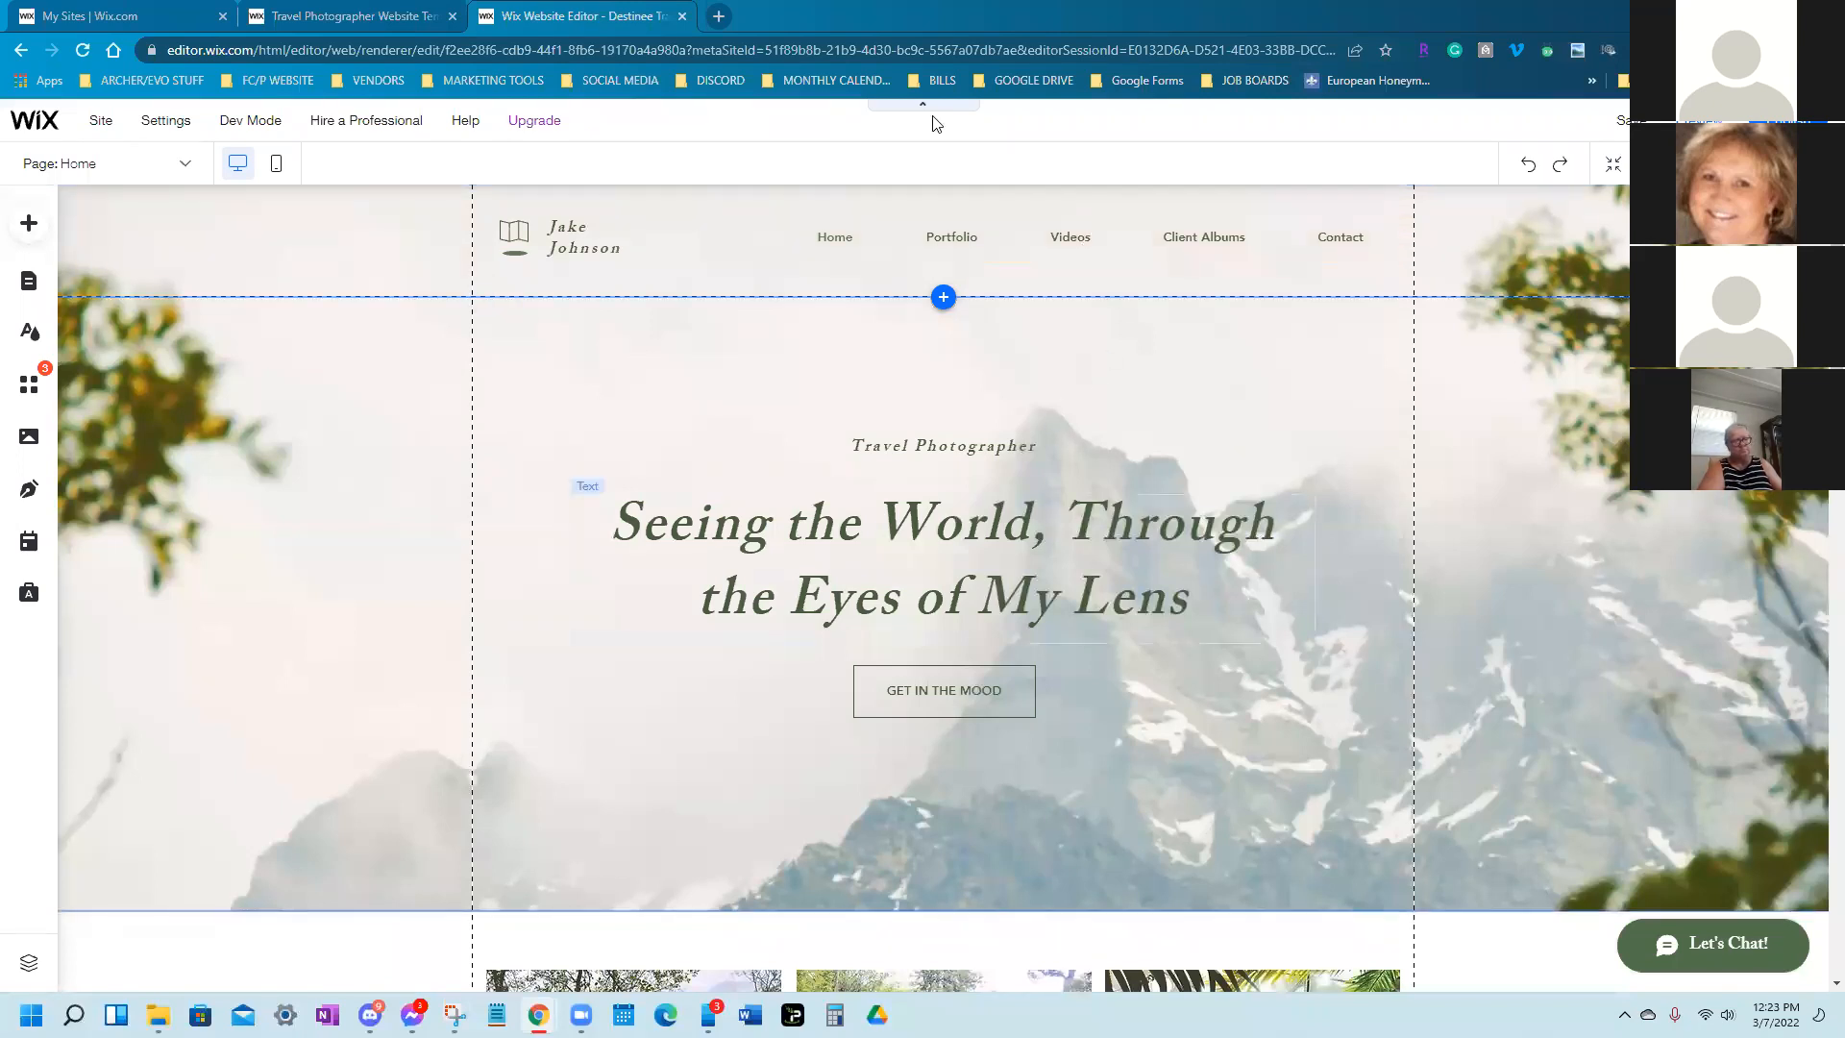
{"action": "left_click", "coordinate": [114, 17]}
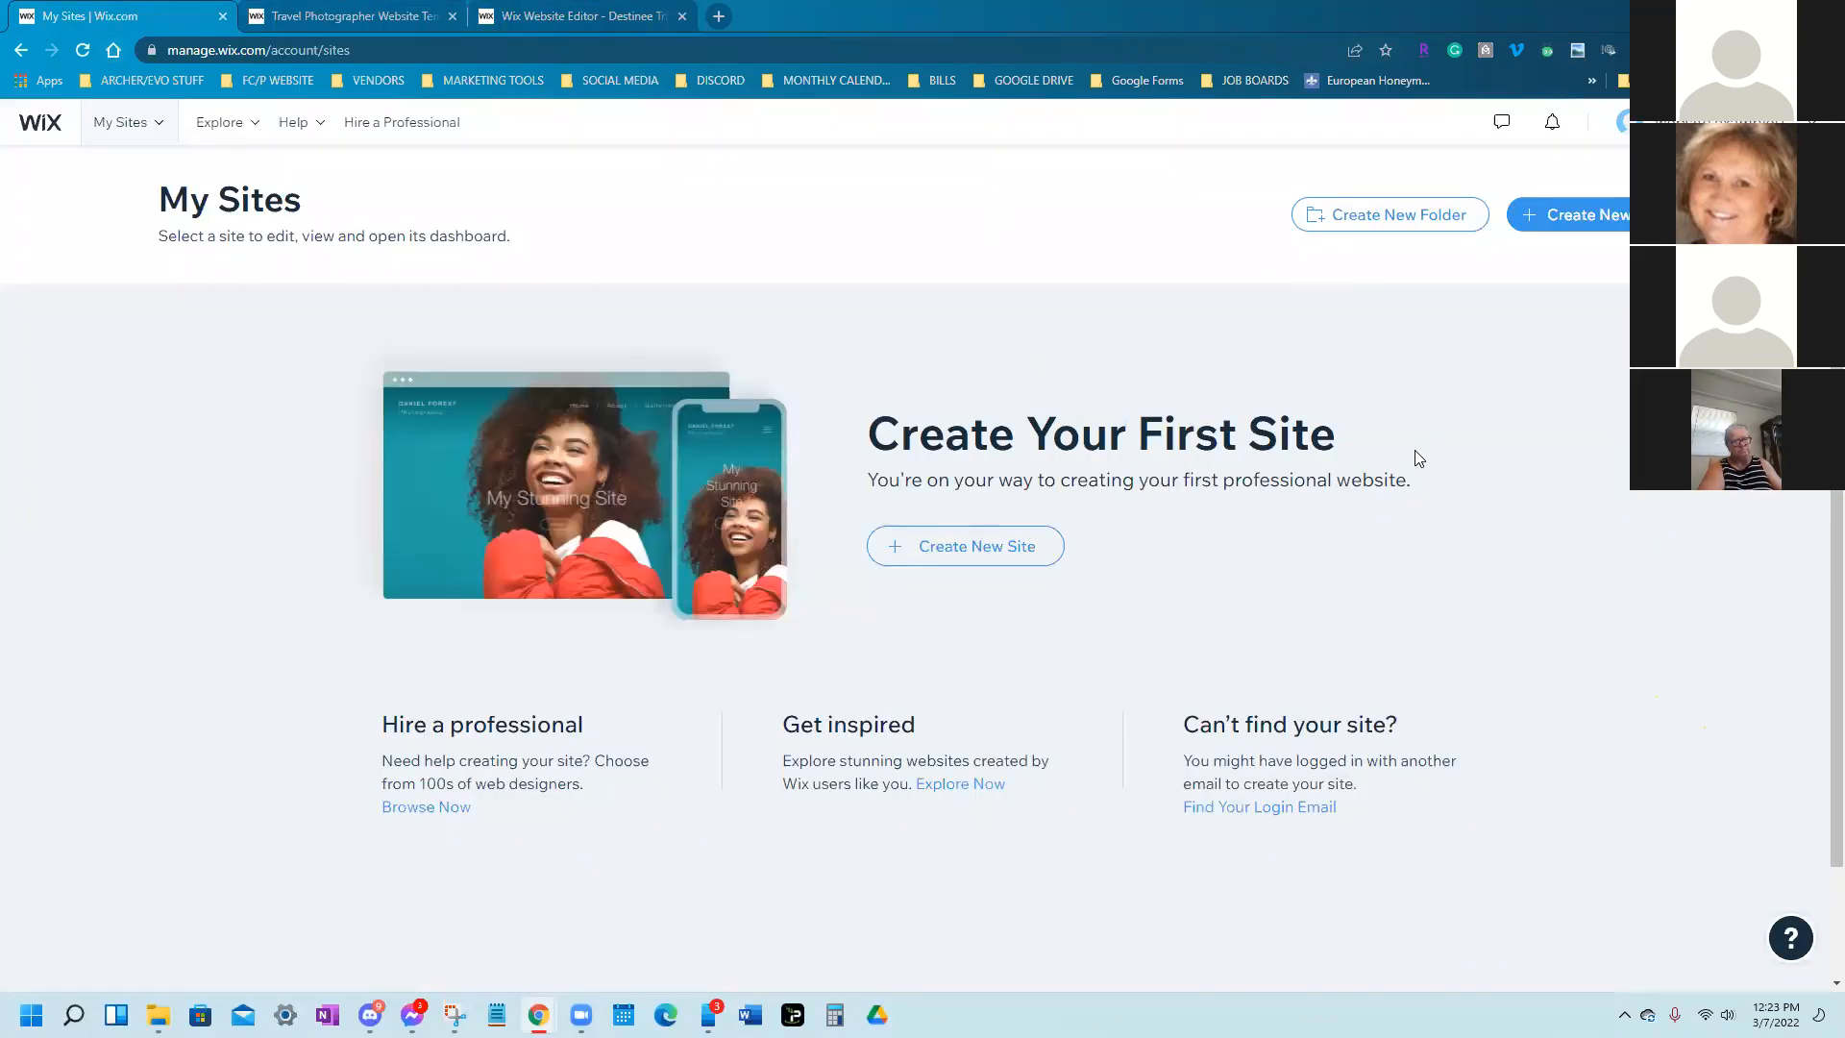
{"action": "left_click", "coordinate": [407, 10]}
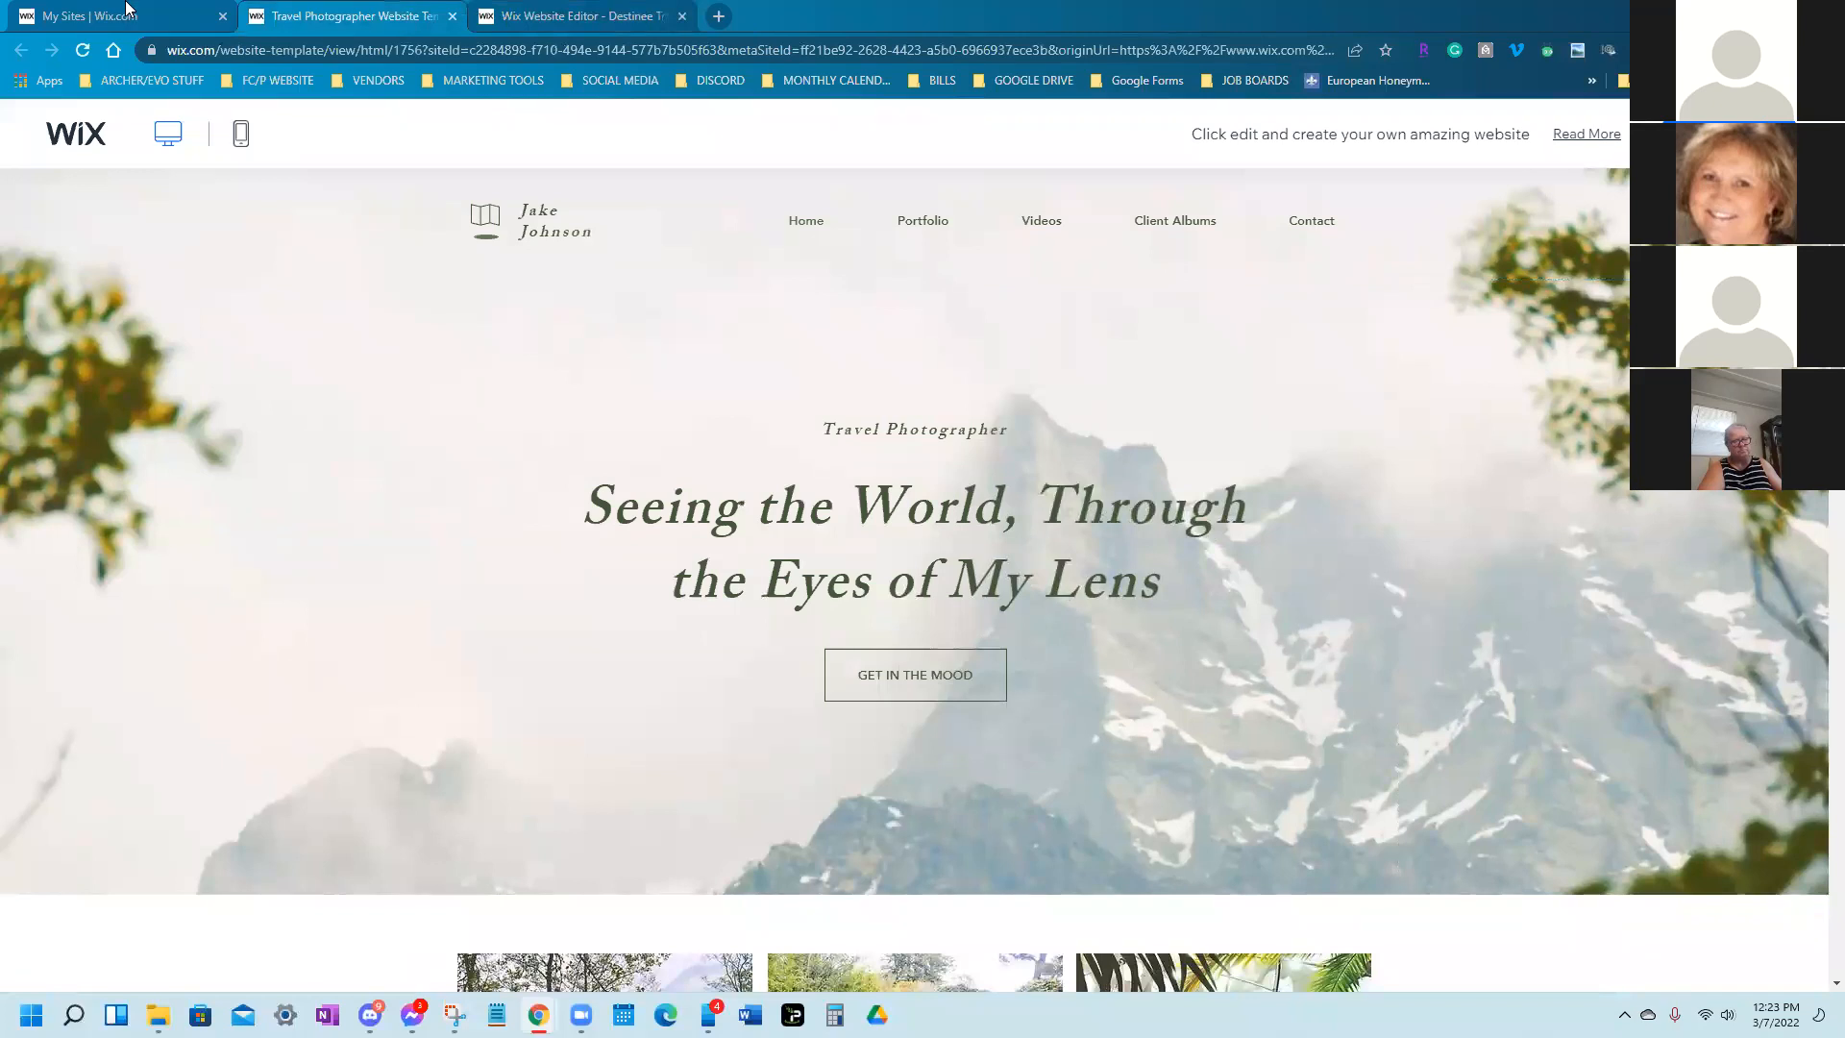
{"action": "left_click", "coordinate": [127, 10]}
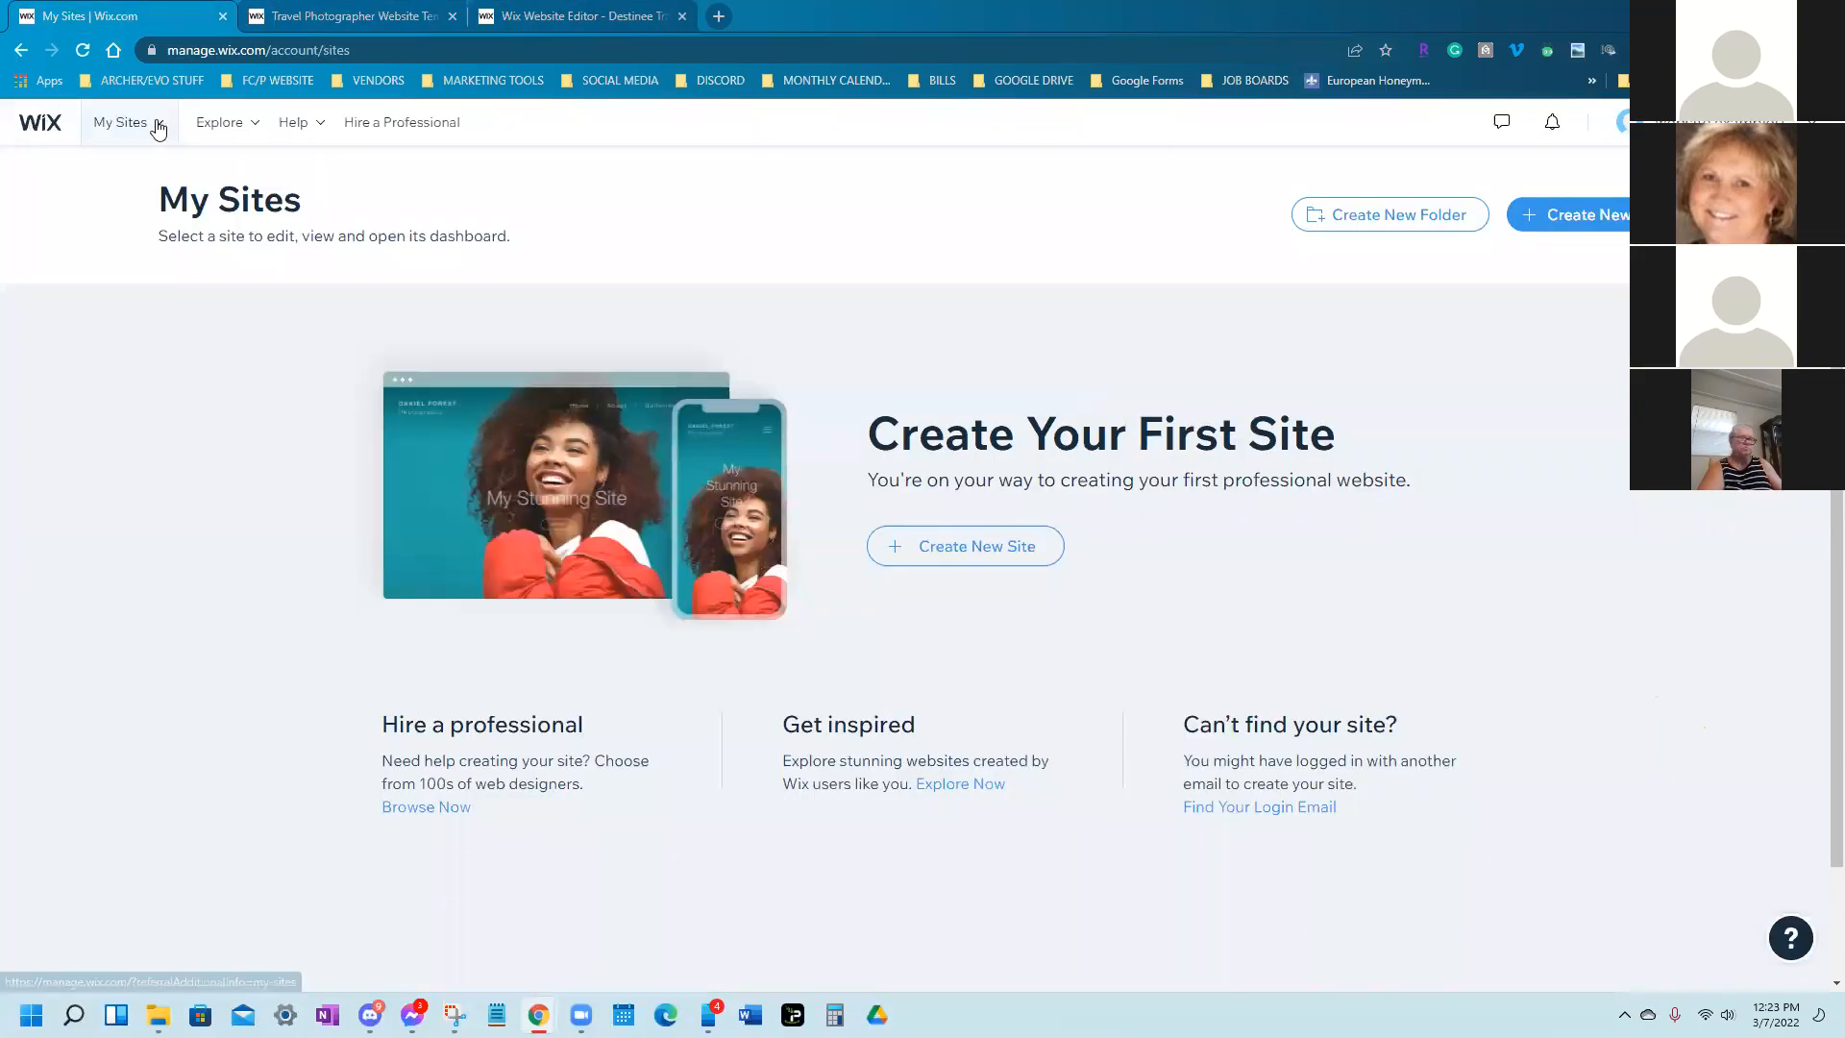
{"action": "mouse_move", "coordinate": [158, 127]}
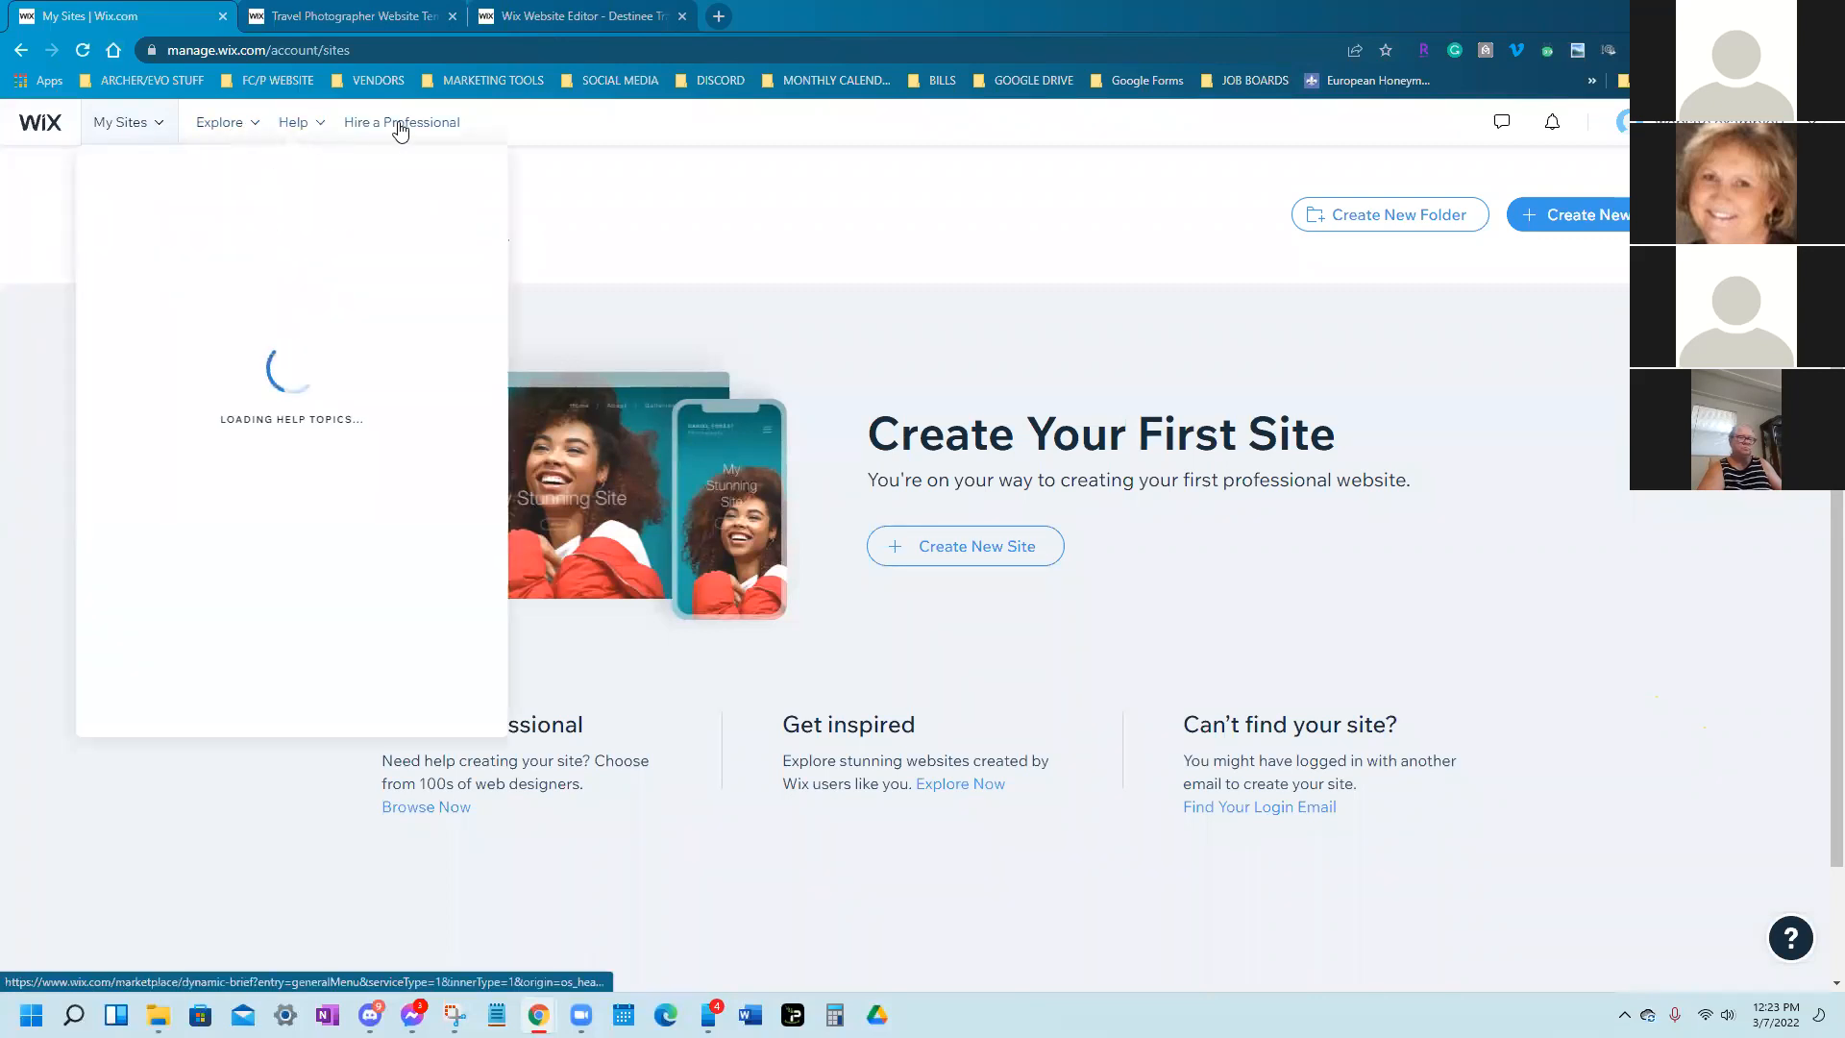
{"action": "left_click", "coordinate": [56, 126]}
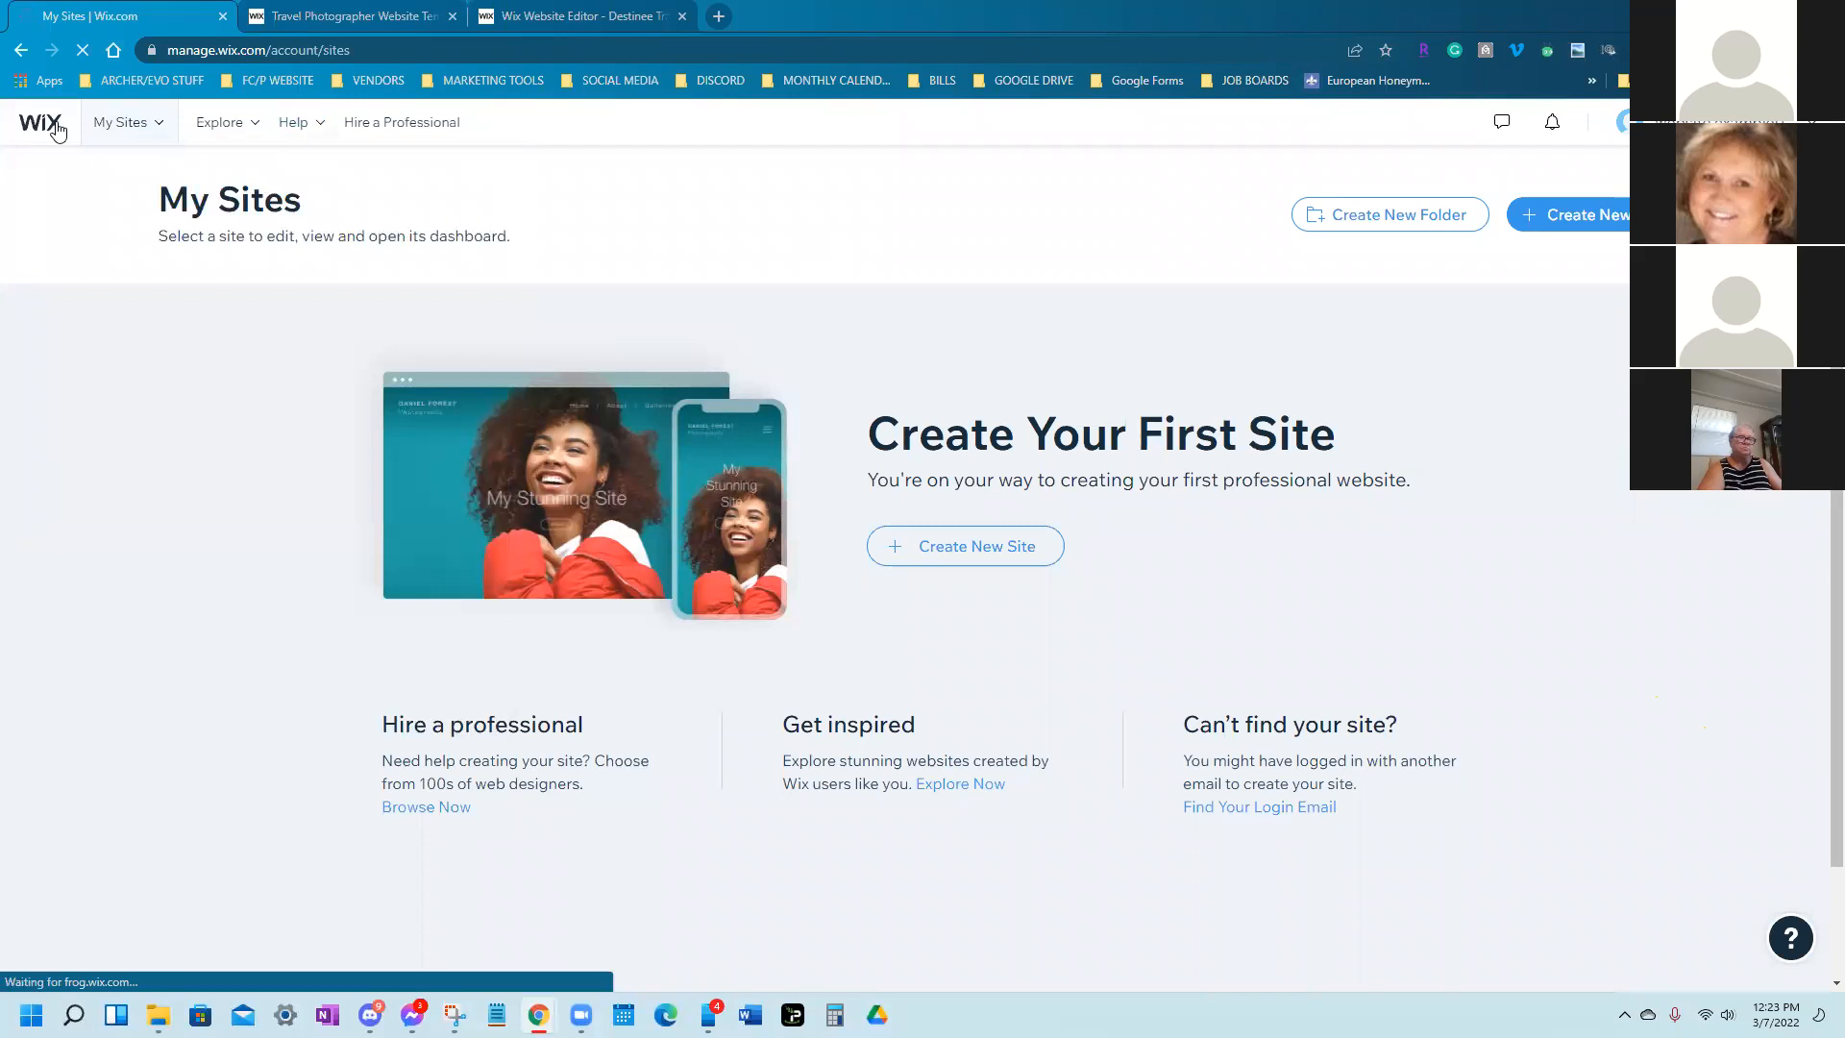
{"action": "left_click", "coordinate": [661, 11]}
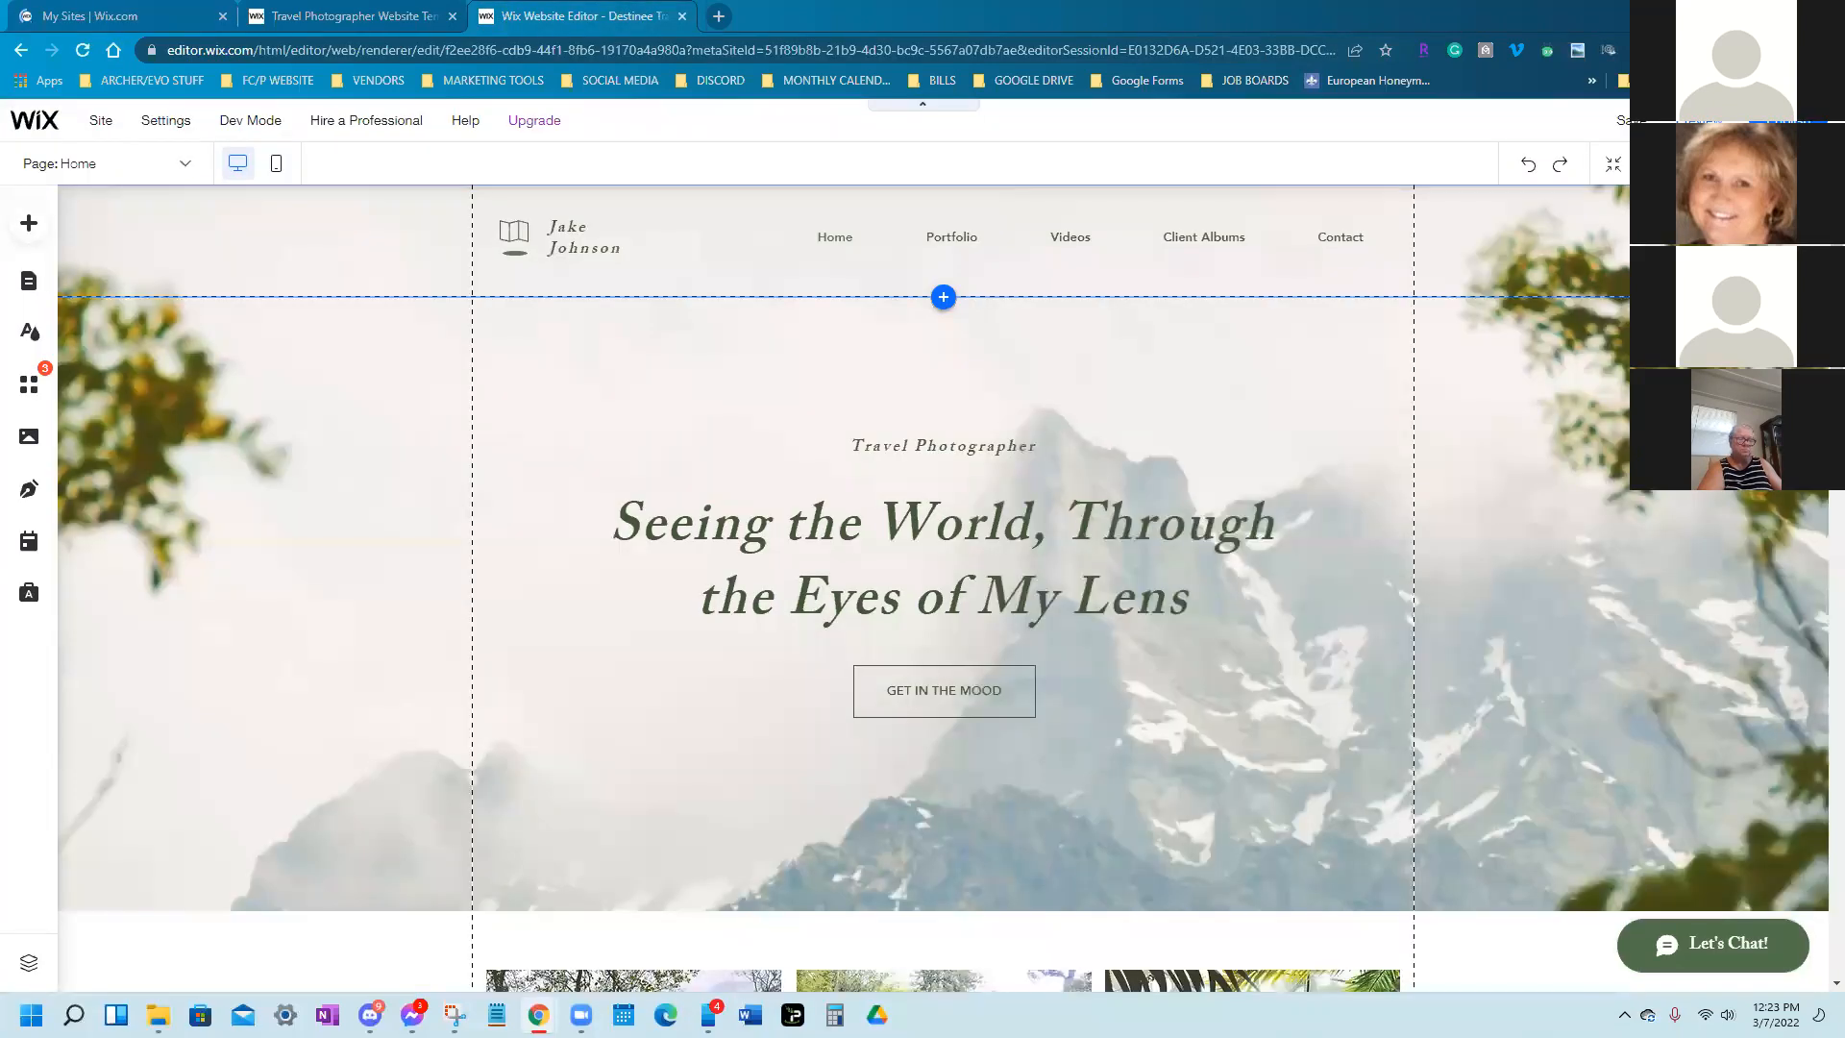
Save the site on the free destinee-travel Wix.com address and reload My Sites to list it
{"action": "left_click", "coordinate": [1626, 132]}
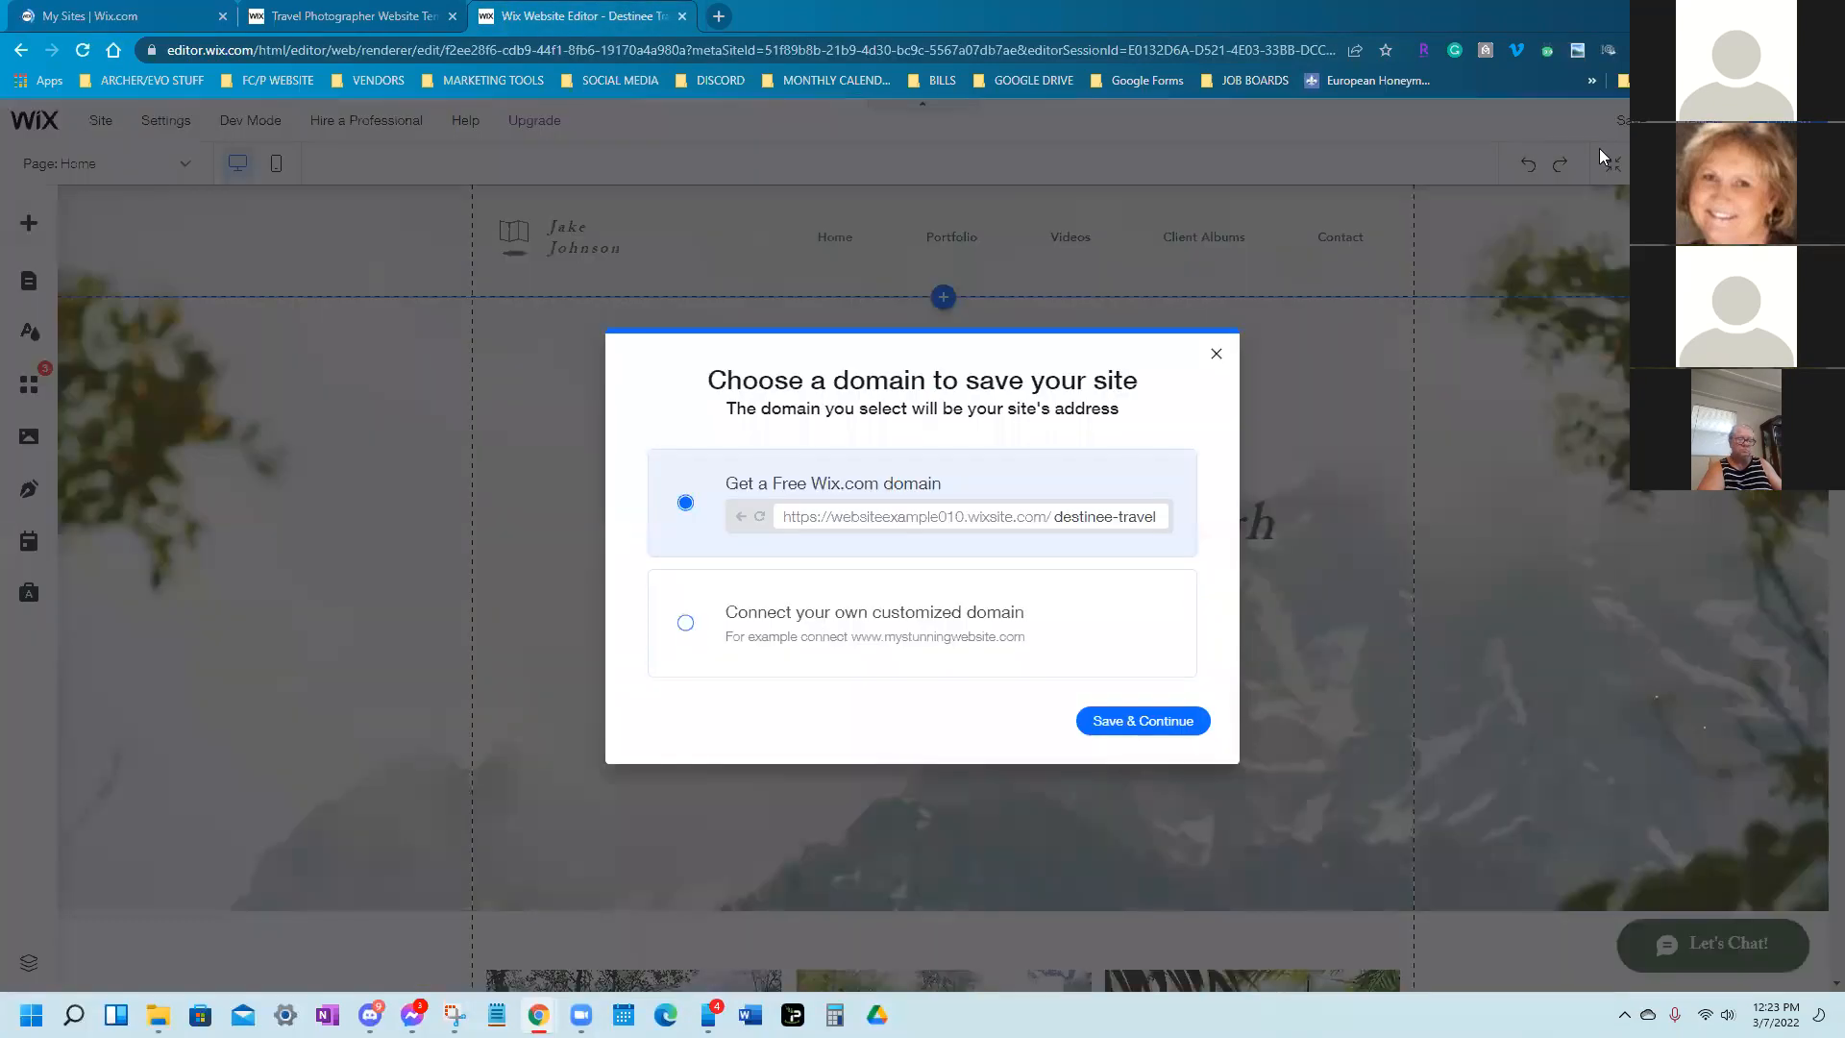
{"action": "left_click", "coordinate": [1150, 731]}
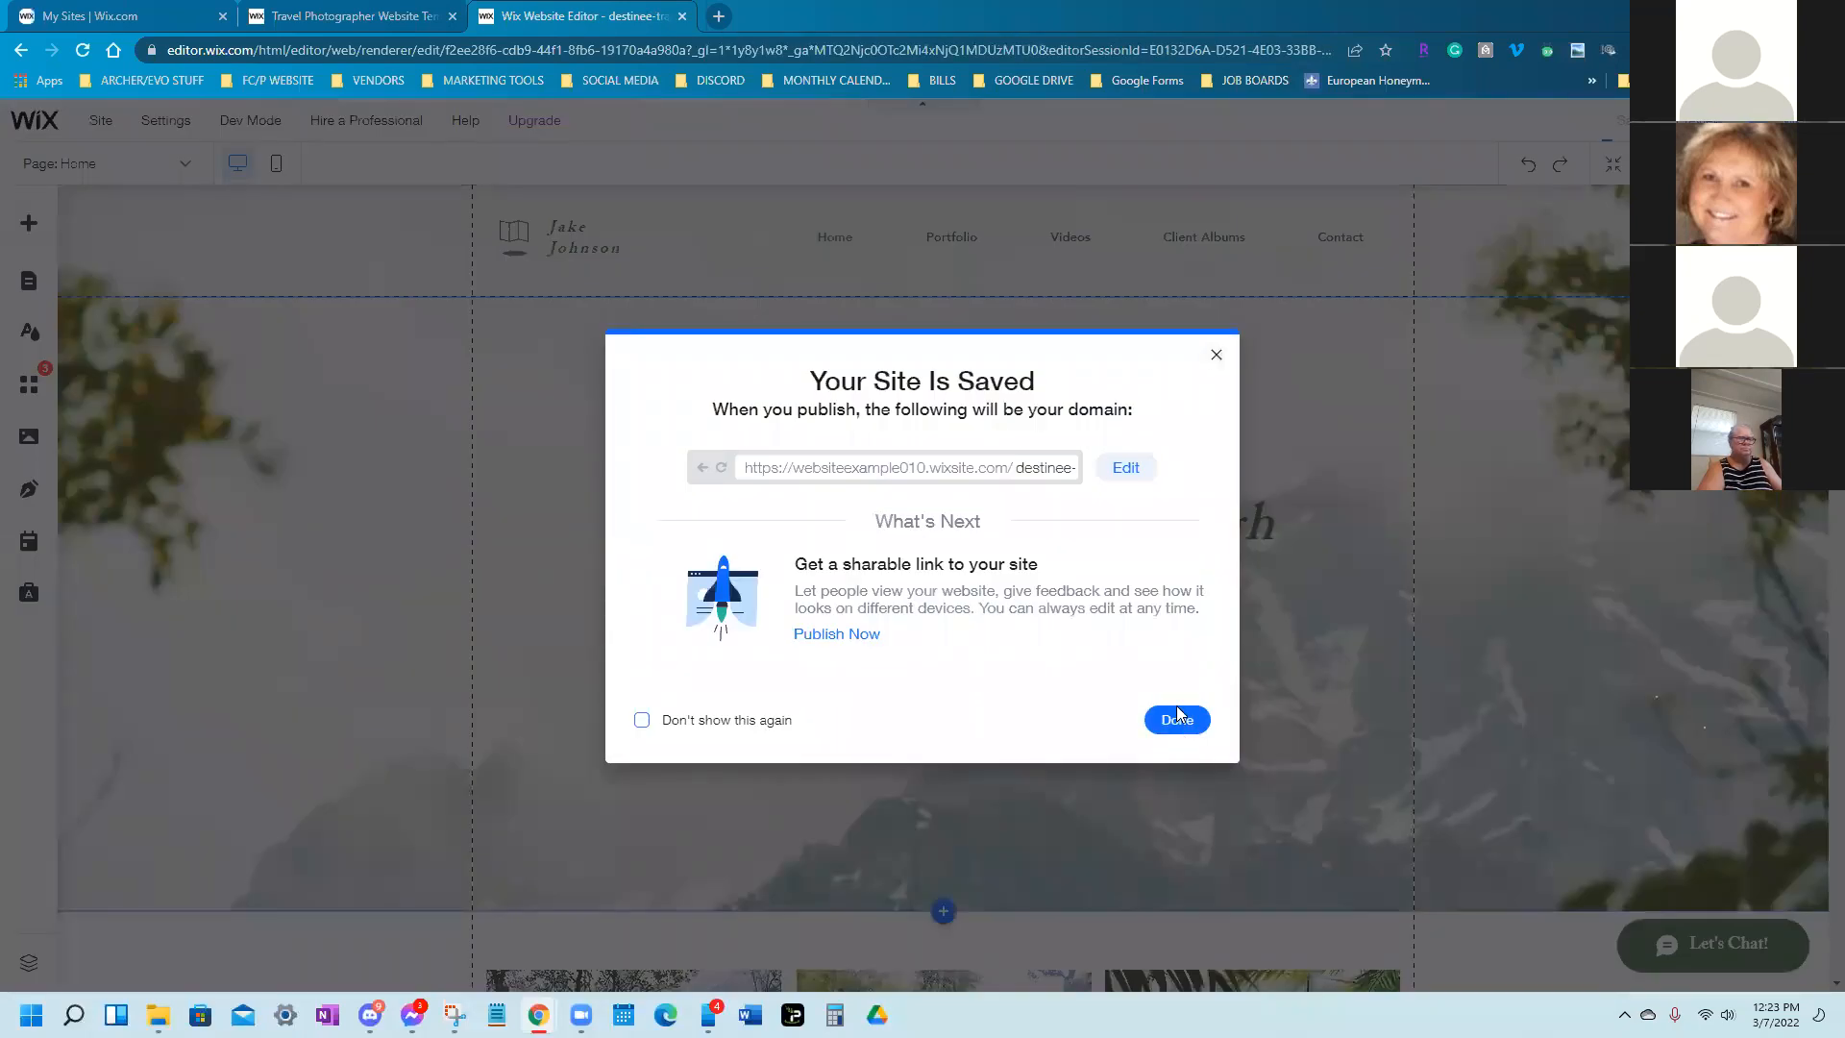
{"action": "left_click", "coordinate": [1177, 720]}
{"action": "left_click", "coordinate": [92, 16]}
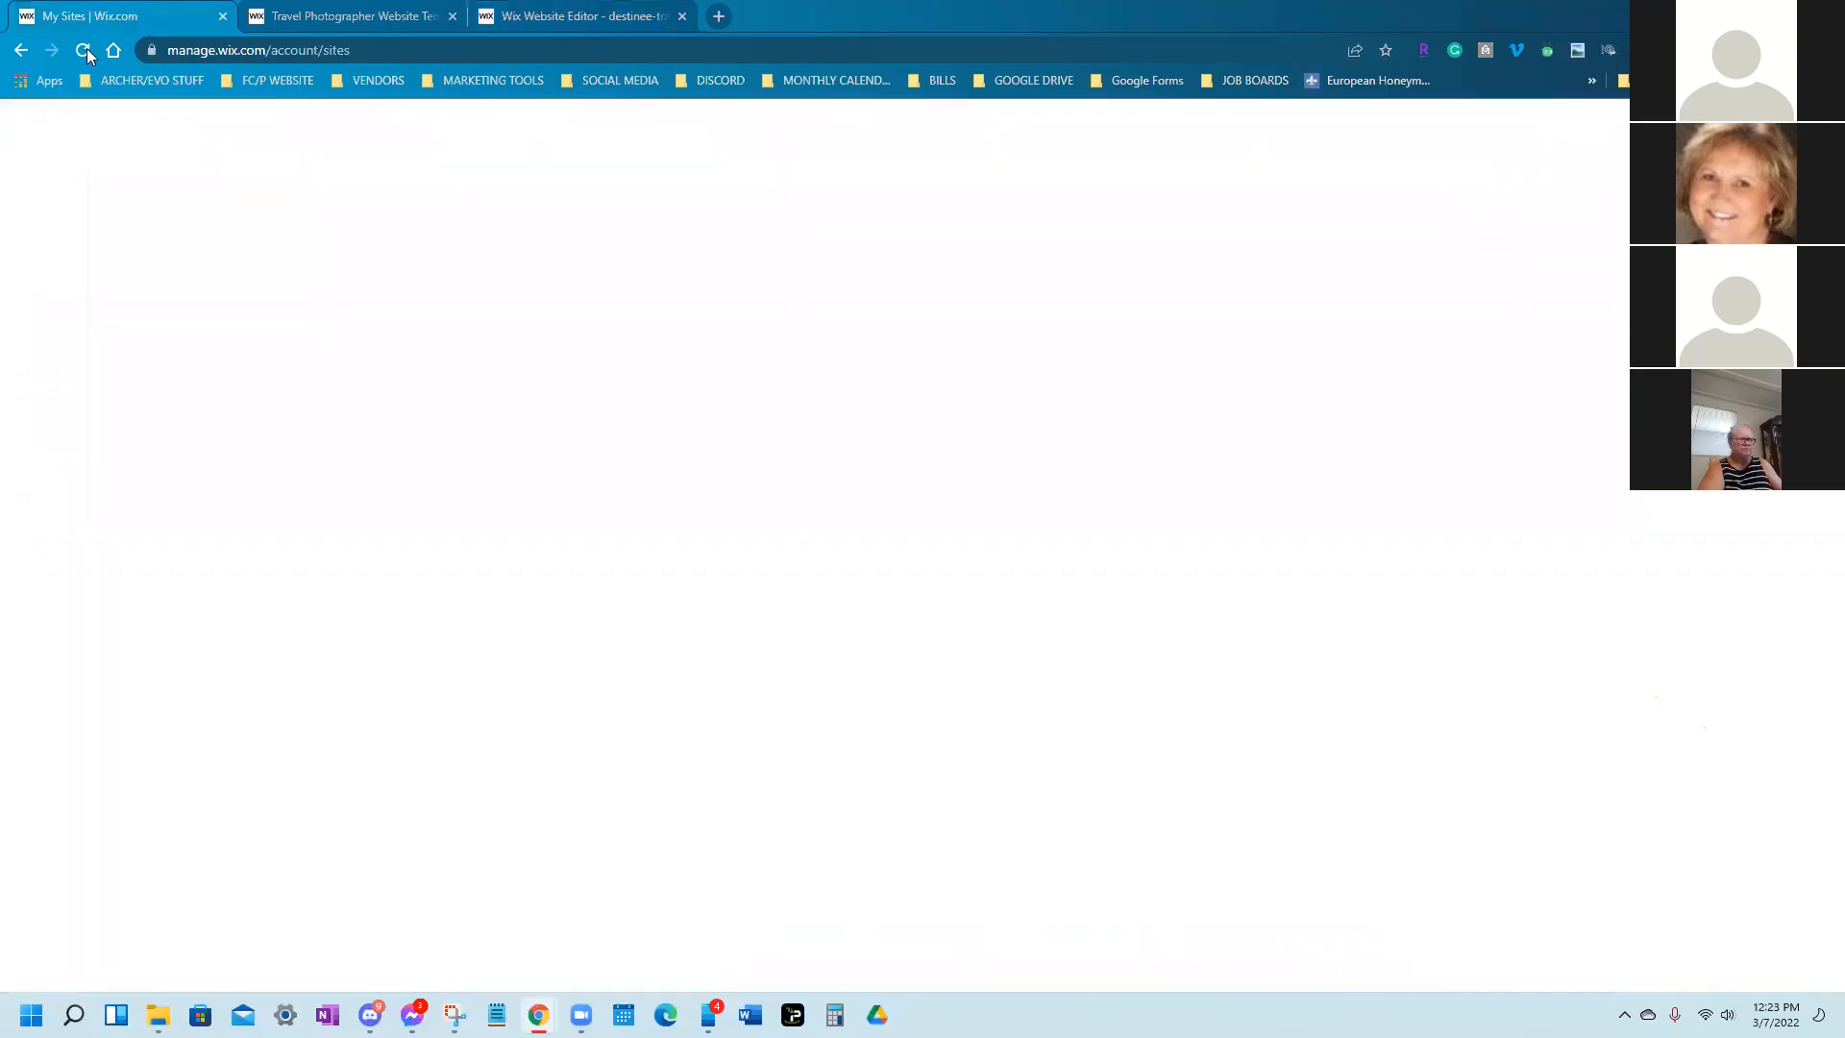
{"action": "left_click", "coordinate": [83, 50]}
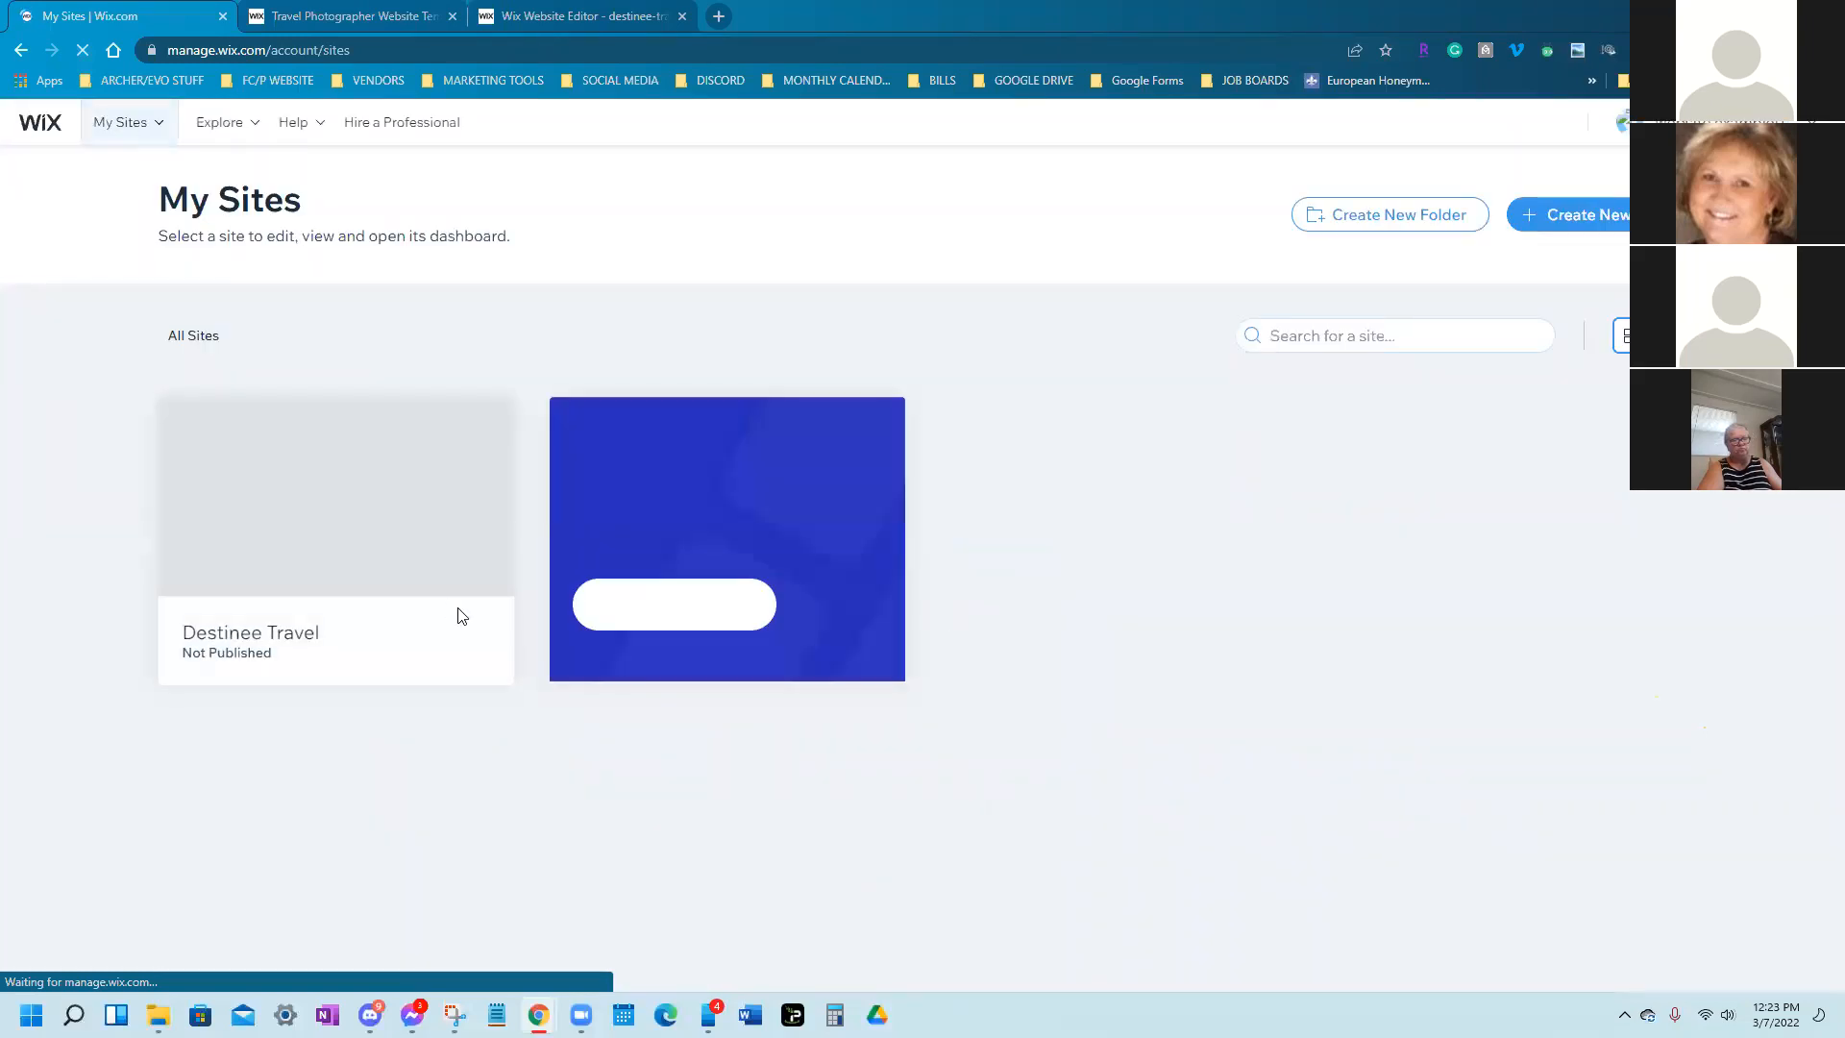
Focus the My Sites dashboard showing unpublished Destinee Travel and bring up the account dropdown
{"action": "mouse_move", "coordinate": [460, 616]}
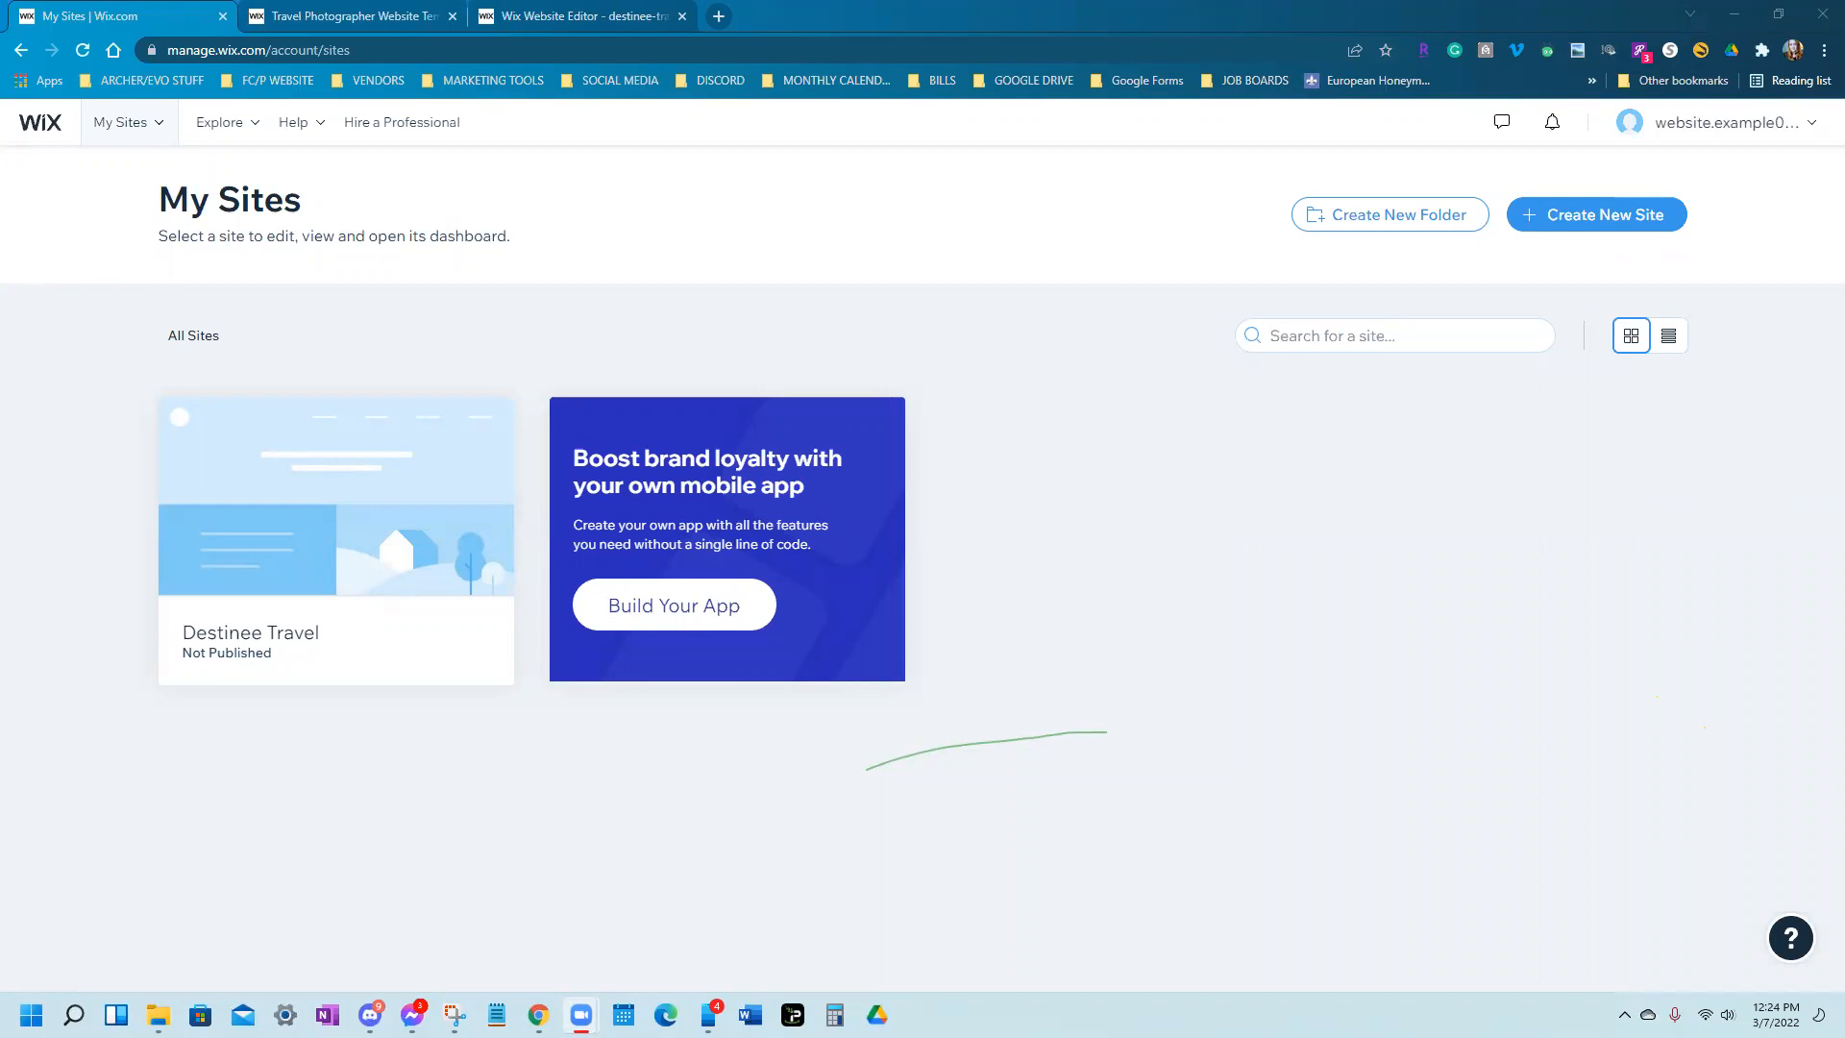
{"action": "left_click", "coordinate": [1167, 723]}
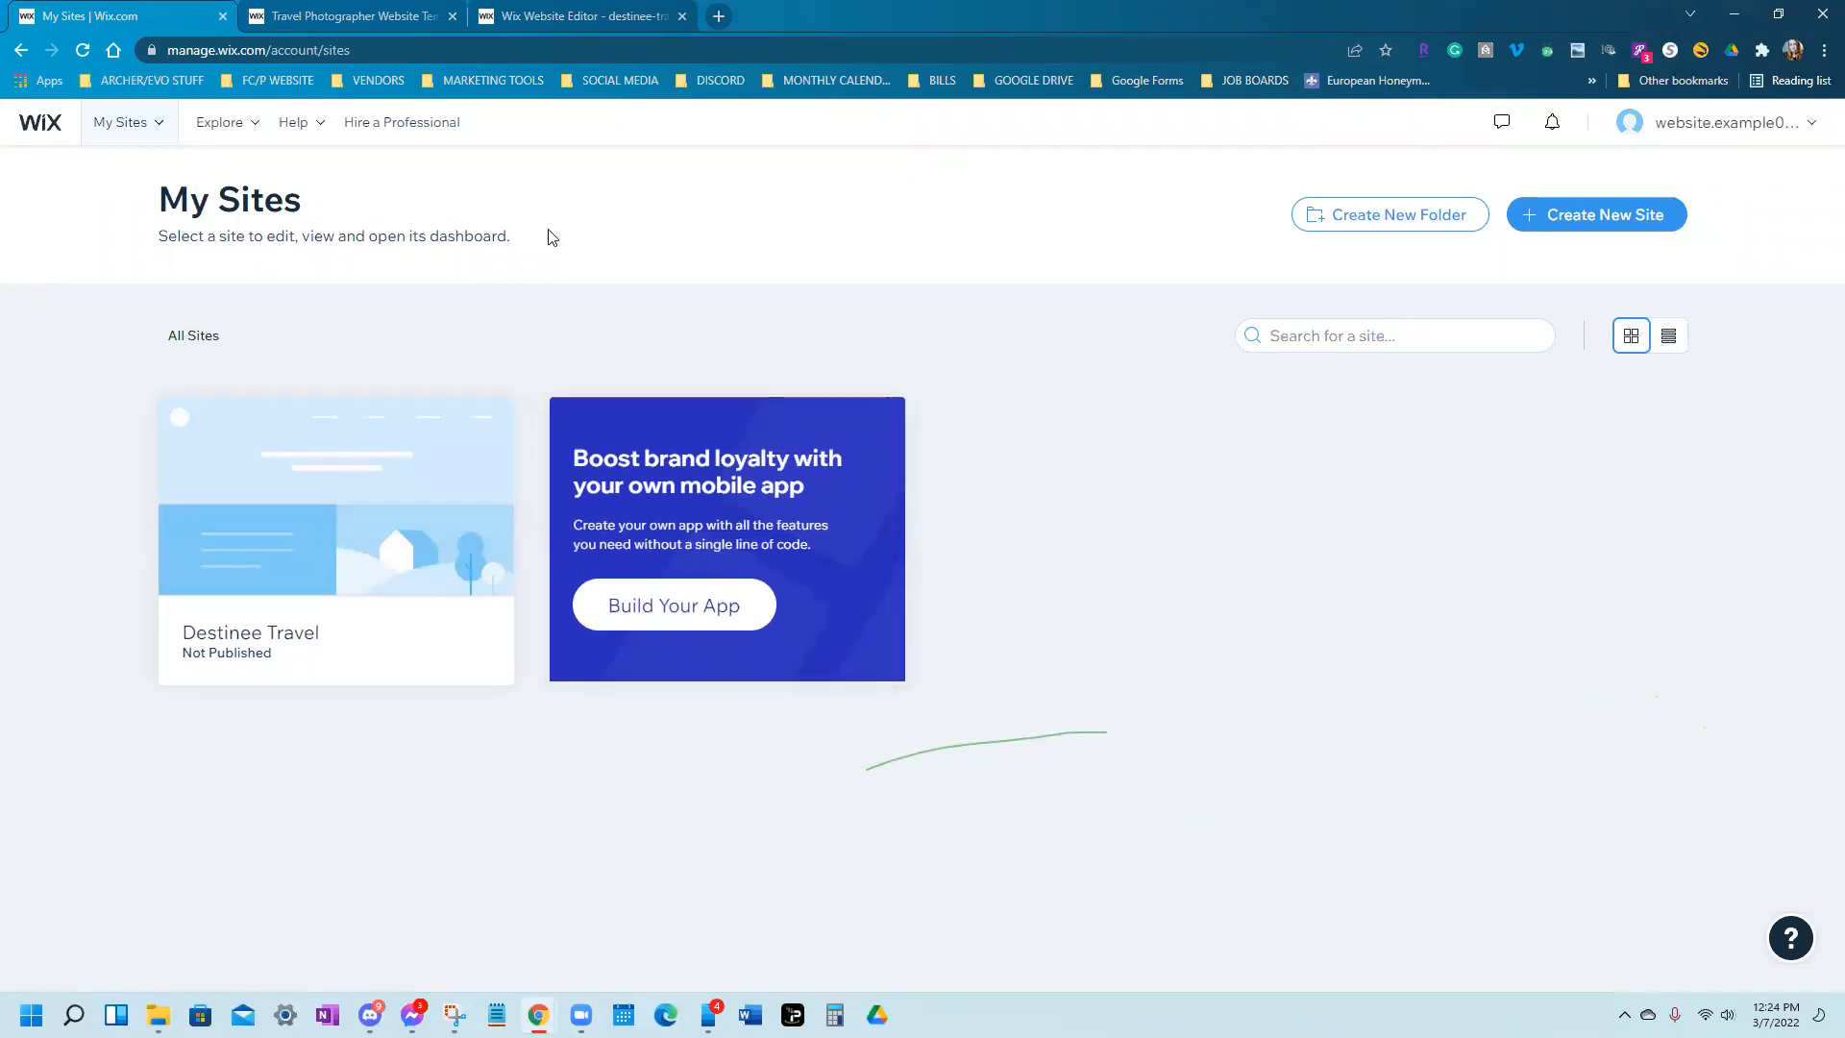
{"action": "mouse_move", "coordinate": [1794, 137]}
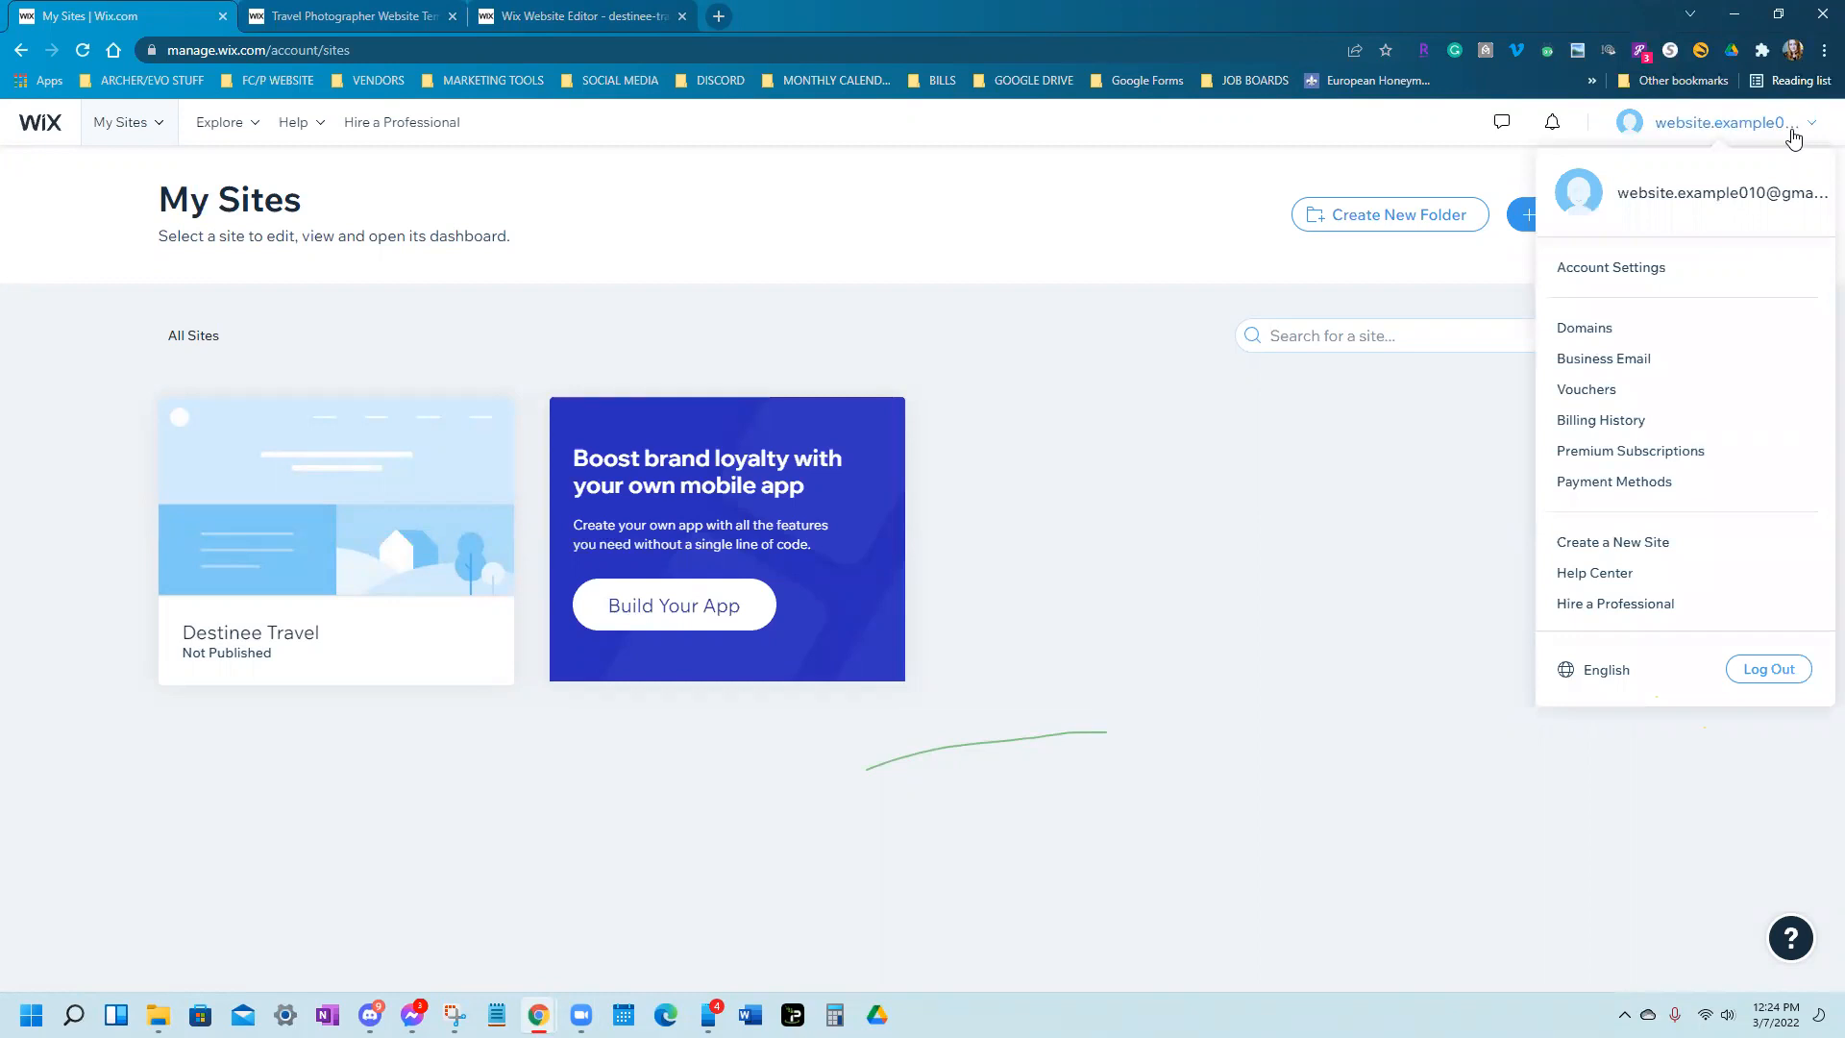
View the account's Premium Subscriptions, go back to the Travel Agency results, then open plan pricing
{"action": "left_click", "coordinate": [1582, 467]}
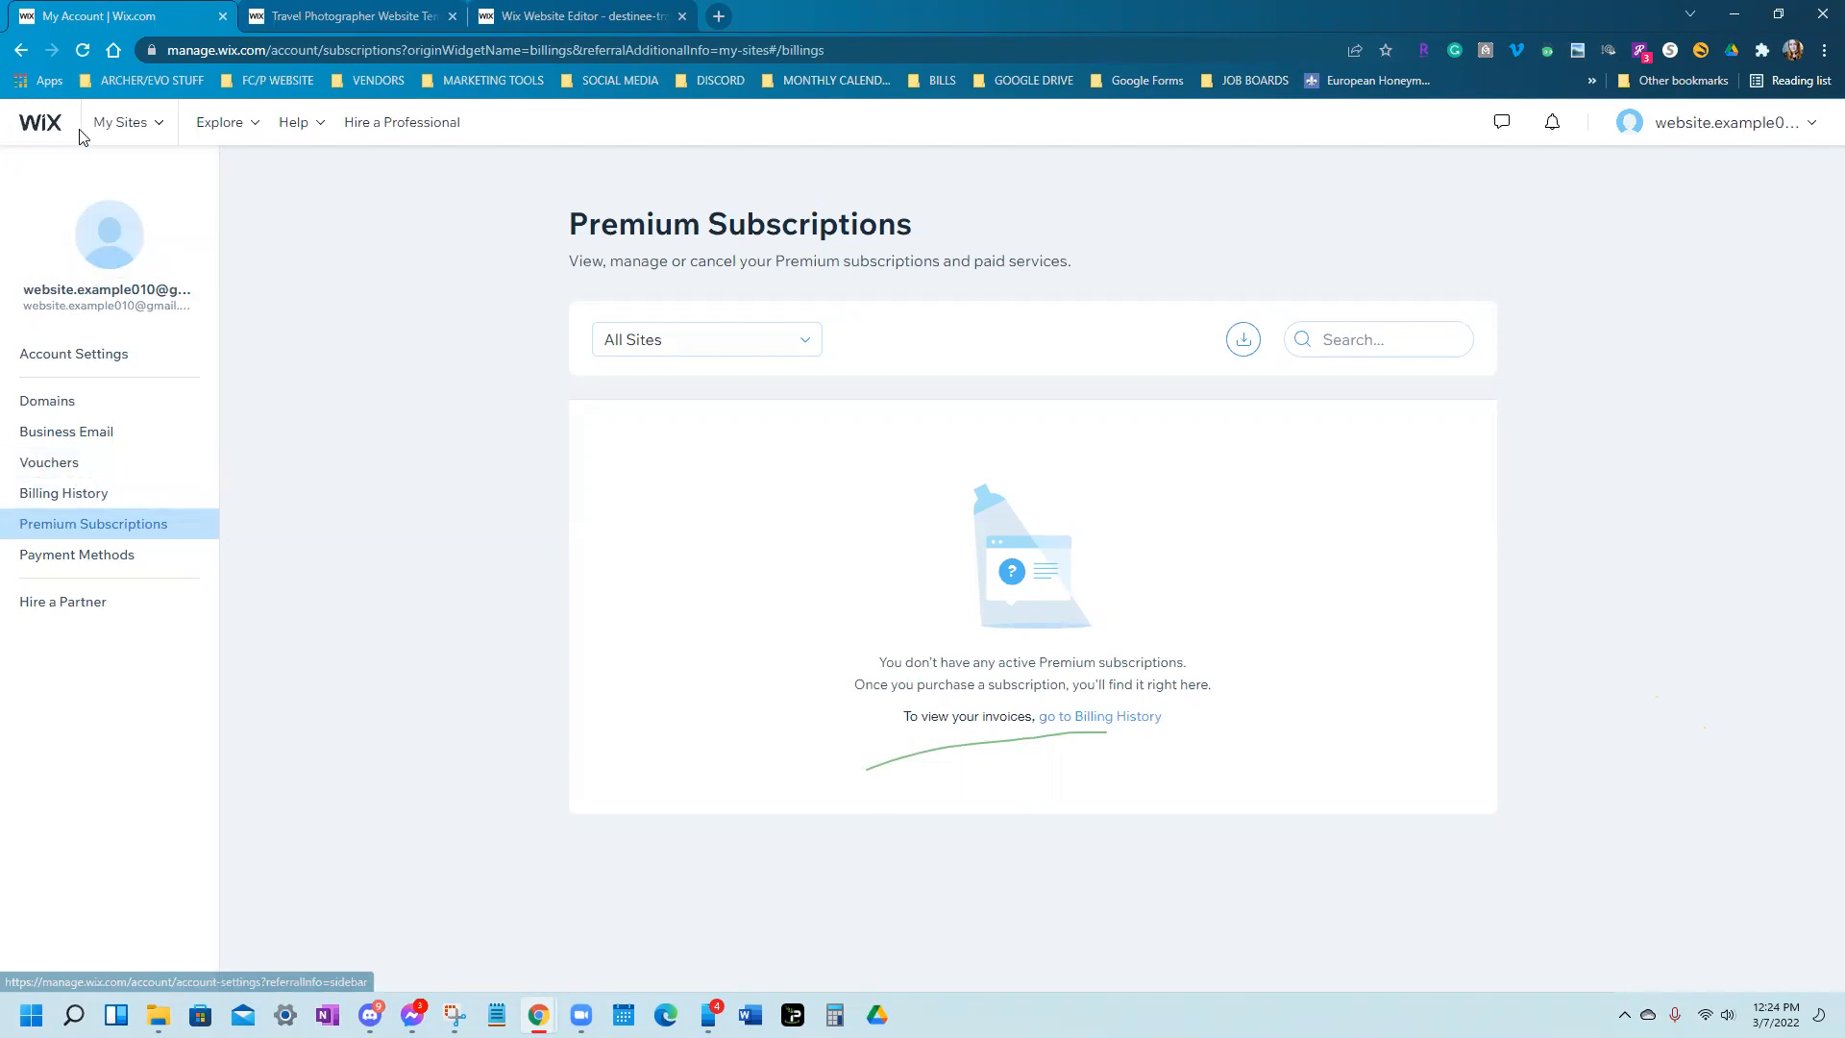
{"action": "left_click", "coordinate": [19, 50]}
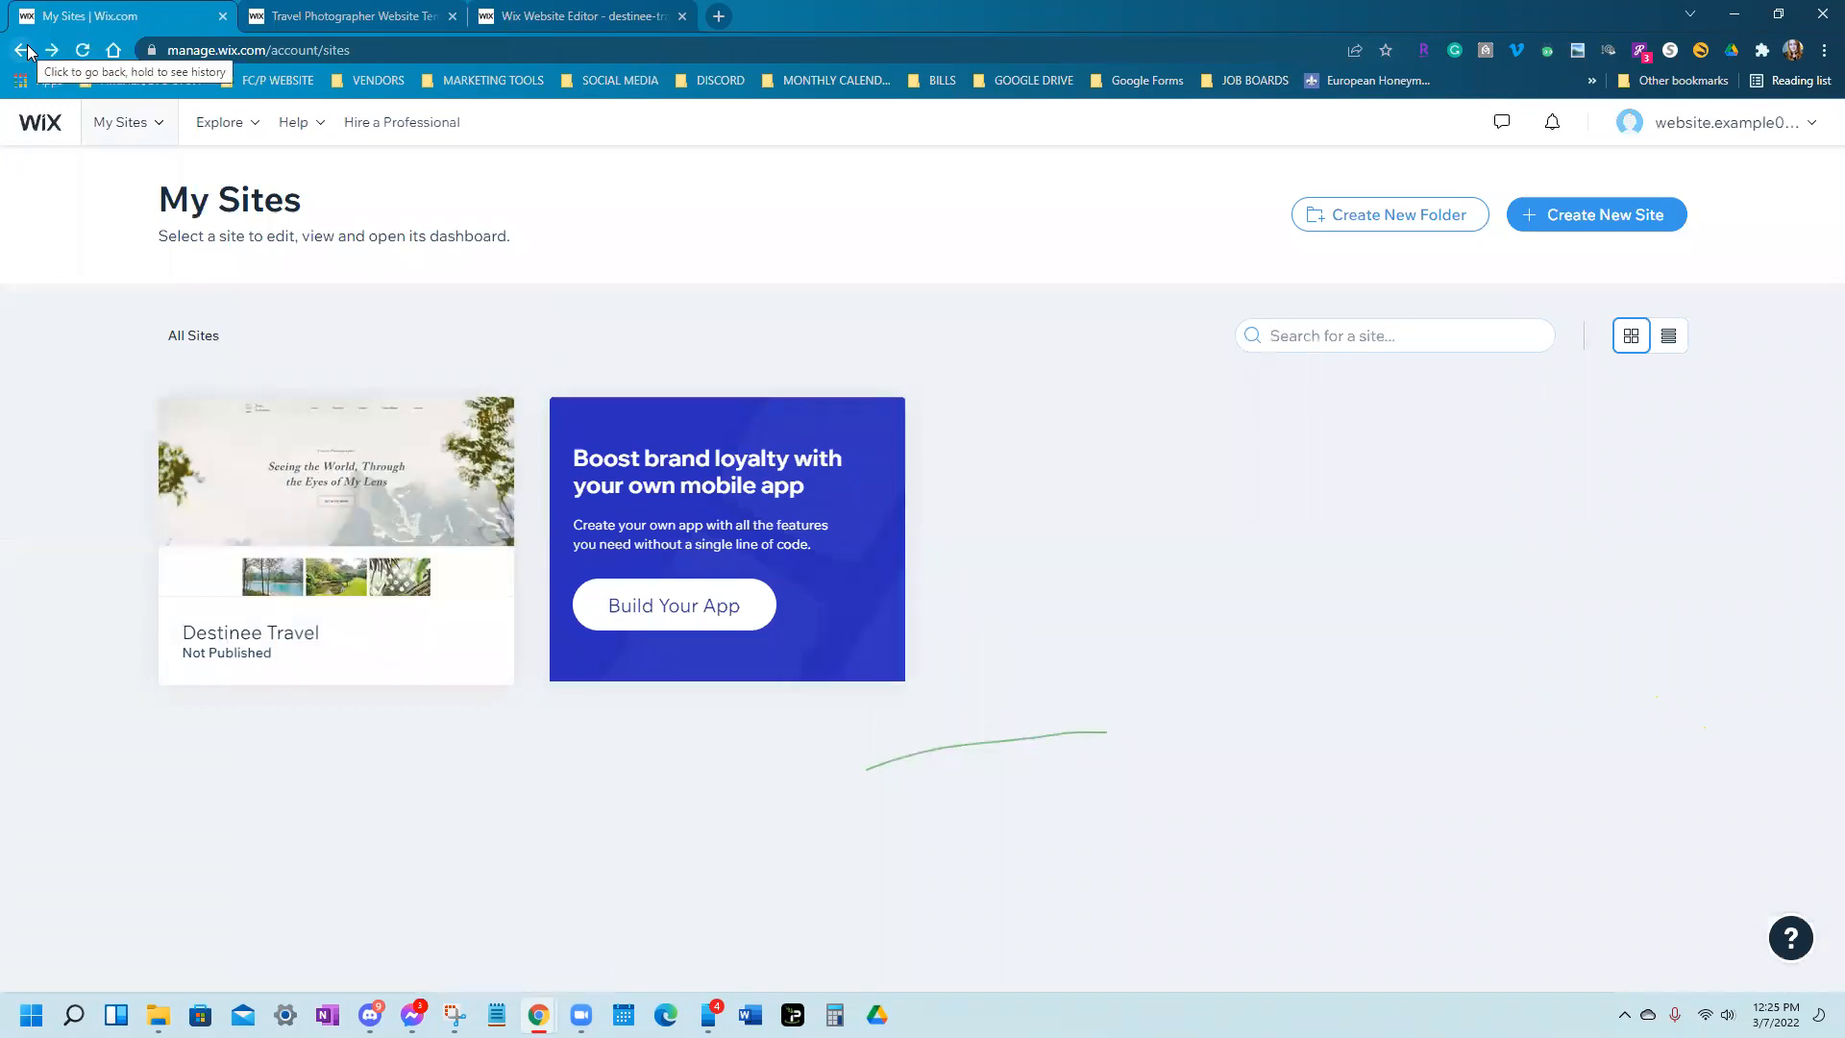
{"action": "left_click", "coordinate": [28, 48]}
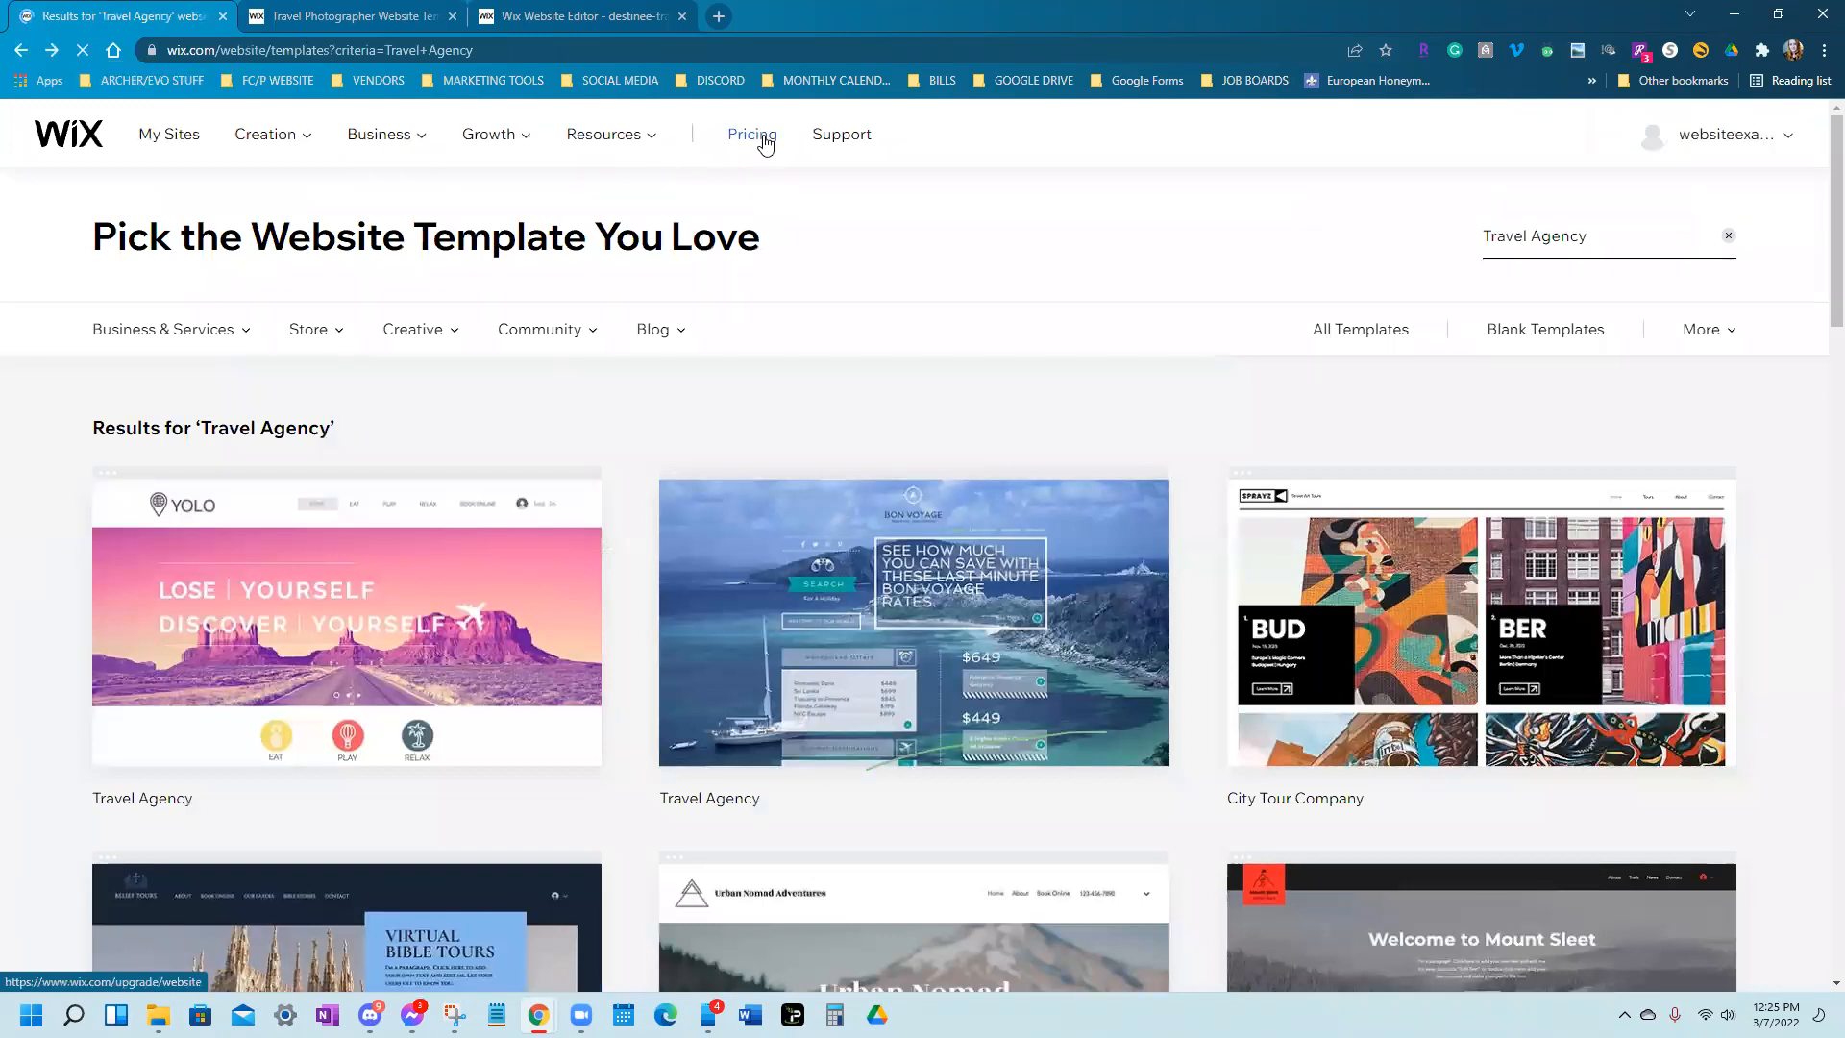
{"action": "left_click", "coordinate": [765, 141]}
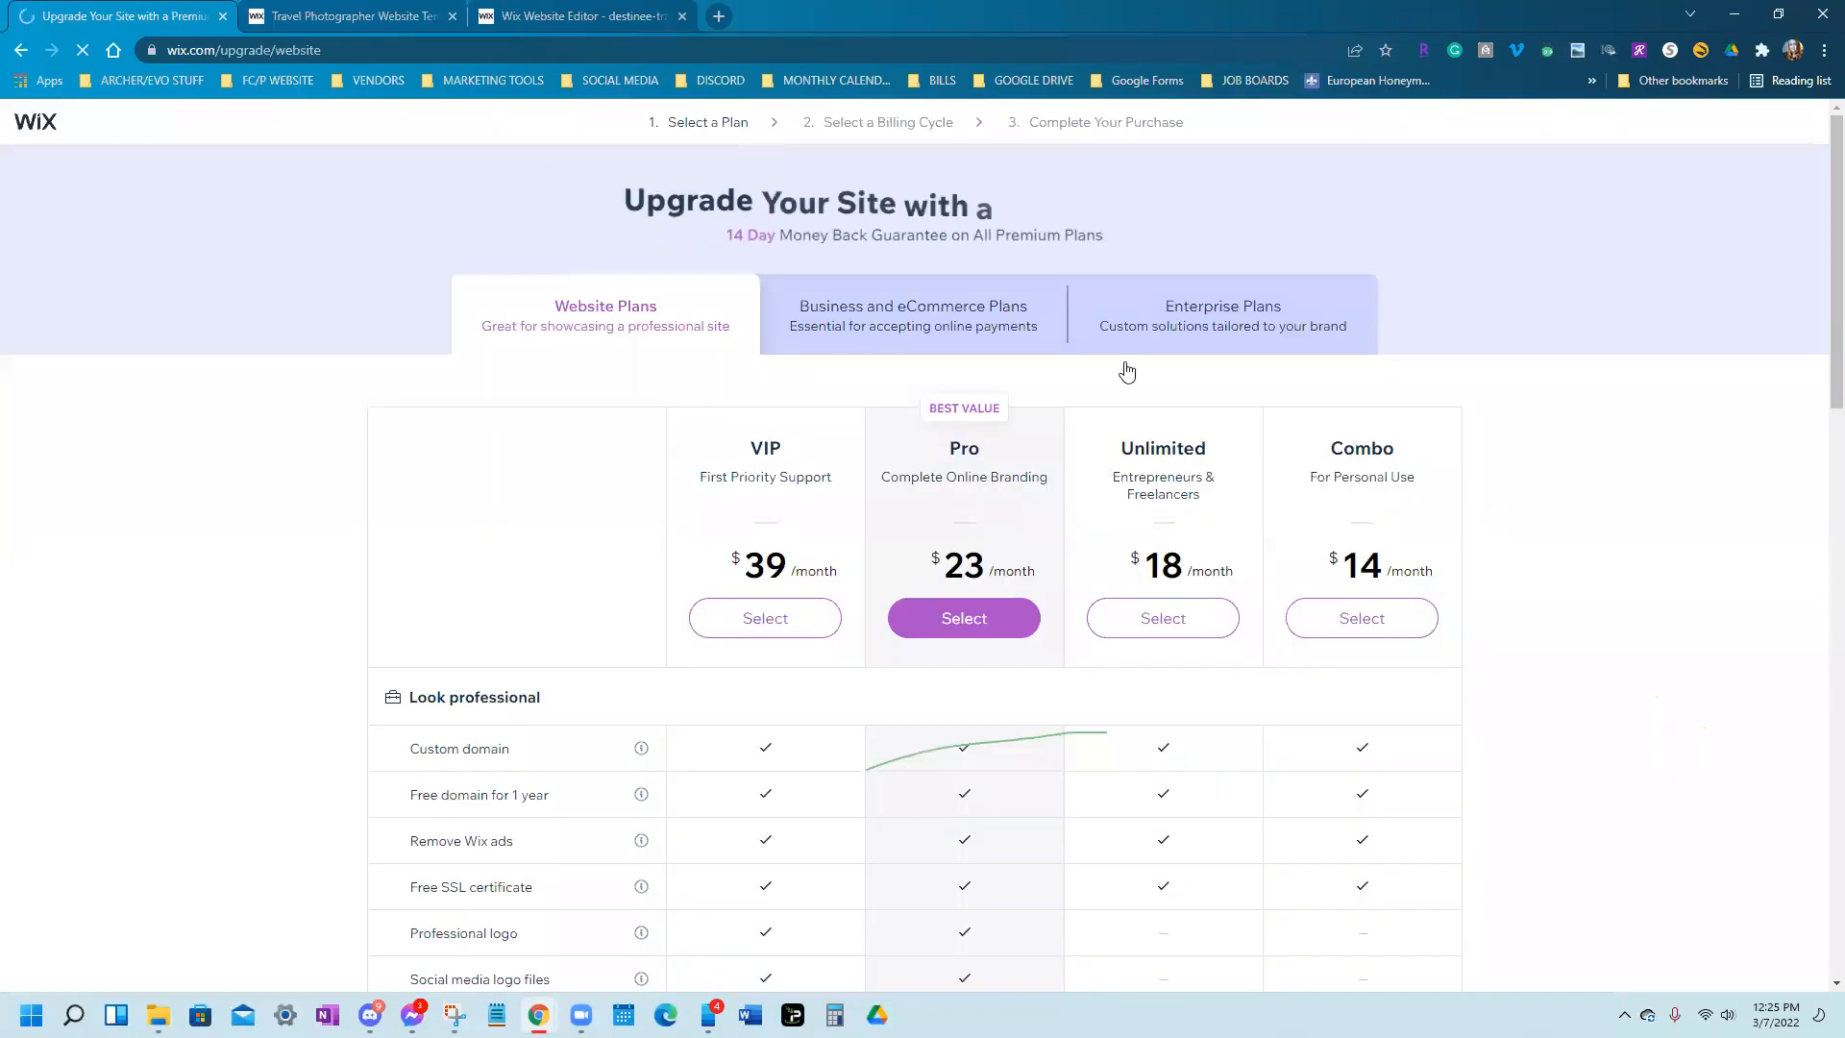
Scroll the Website Plans comparison, highlighting the Custom domain and Free domain for 1 year rows
{"action": "scroll", "coordinate": [1121, 375], "scroll_direction": "down", "scroll_amount": 3}
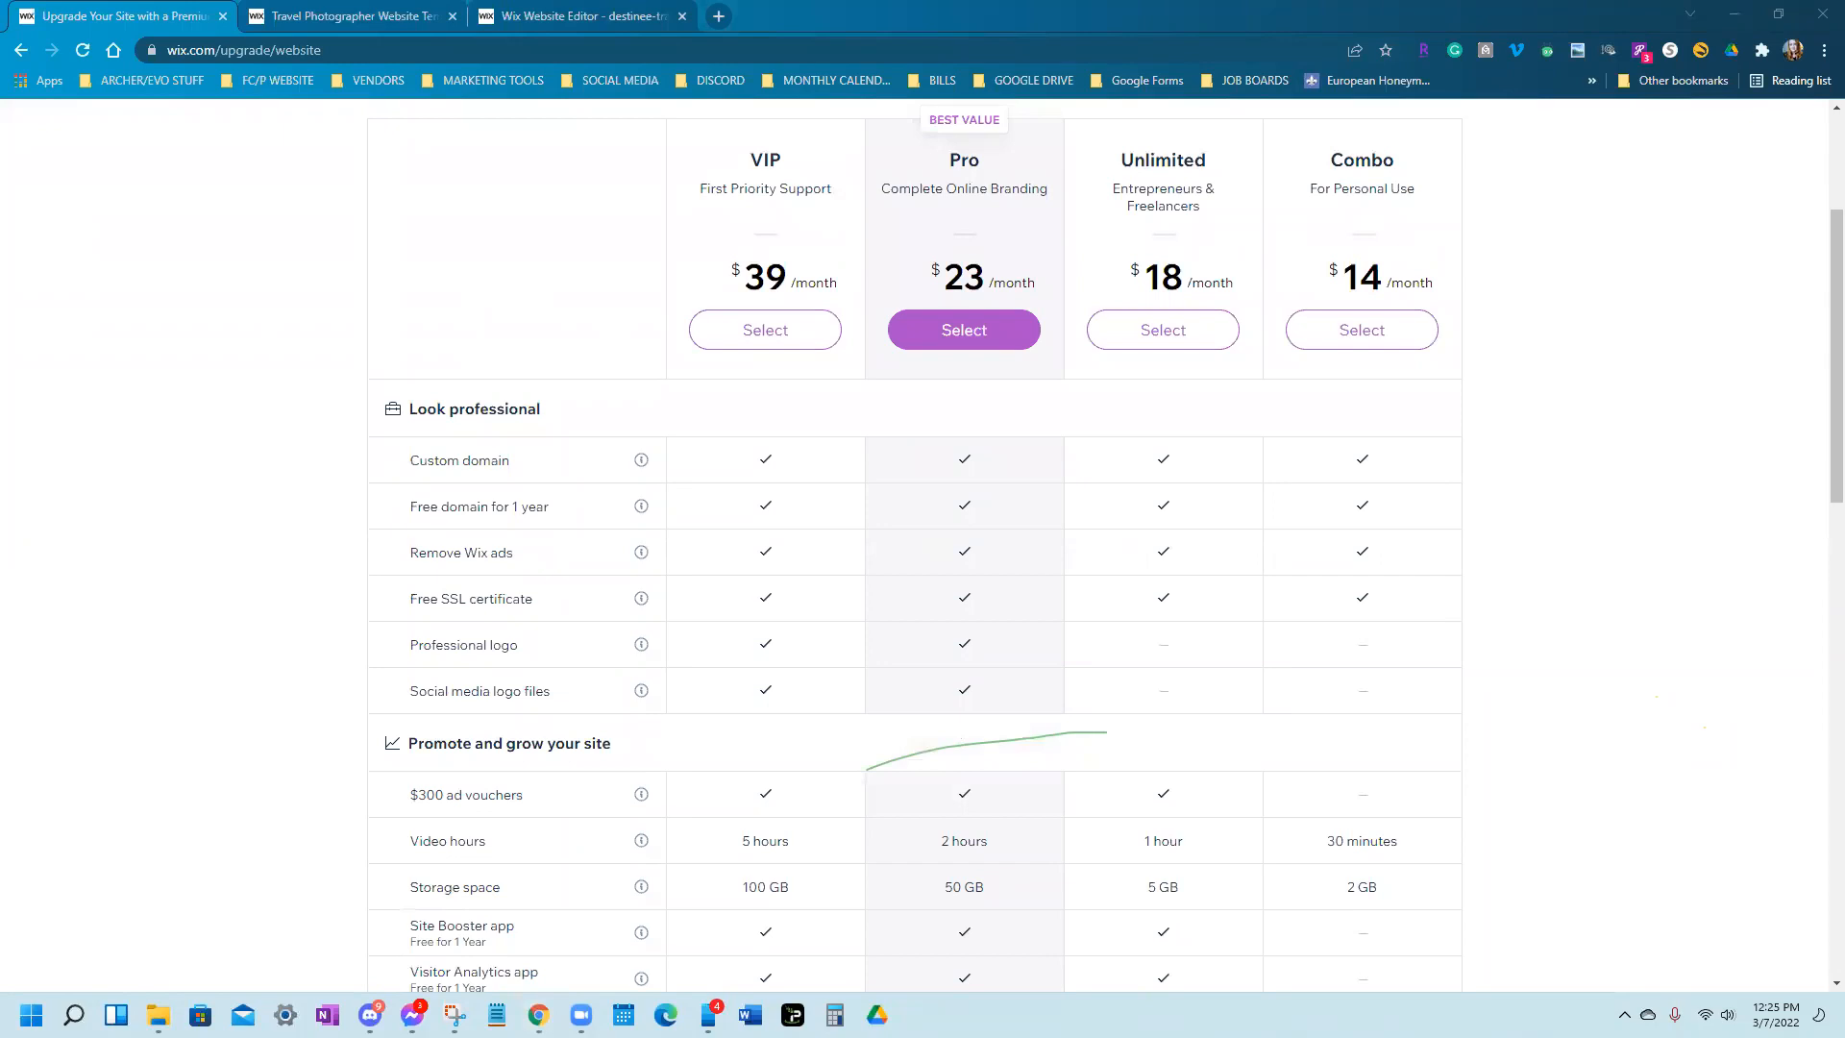
{"action": "scroll", "coordinate": [1080, 926], "scroll_direction": "up", "scroll_amount": 3}
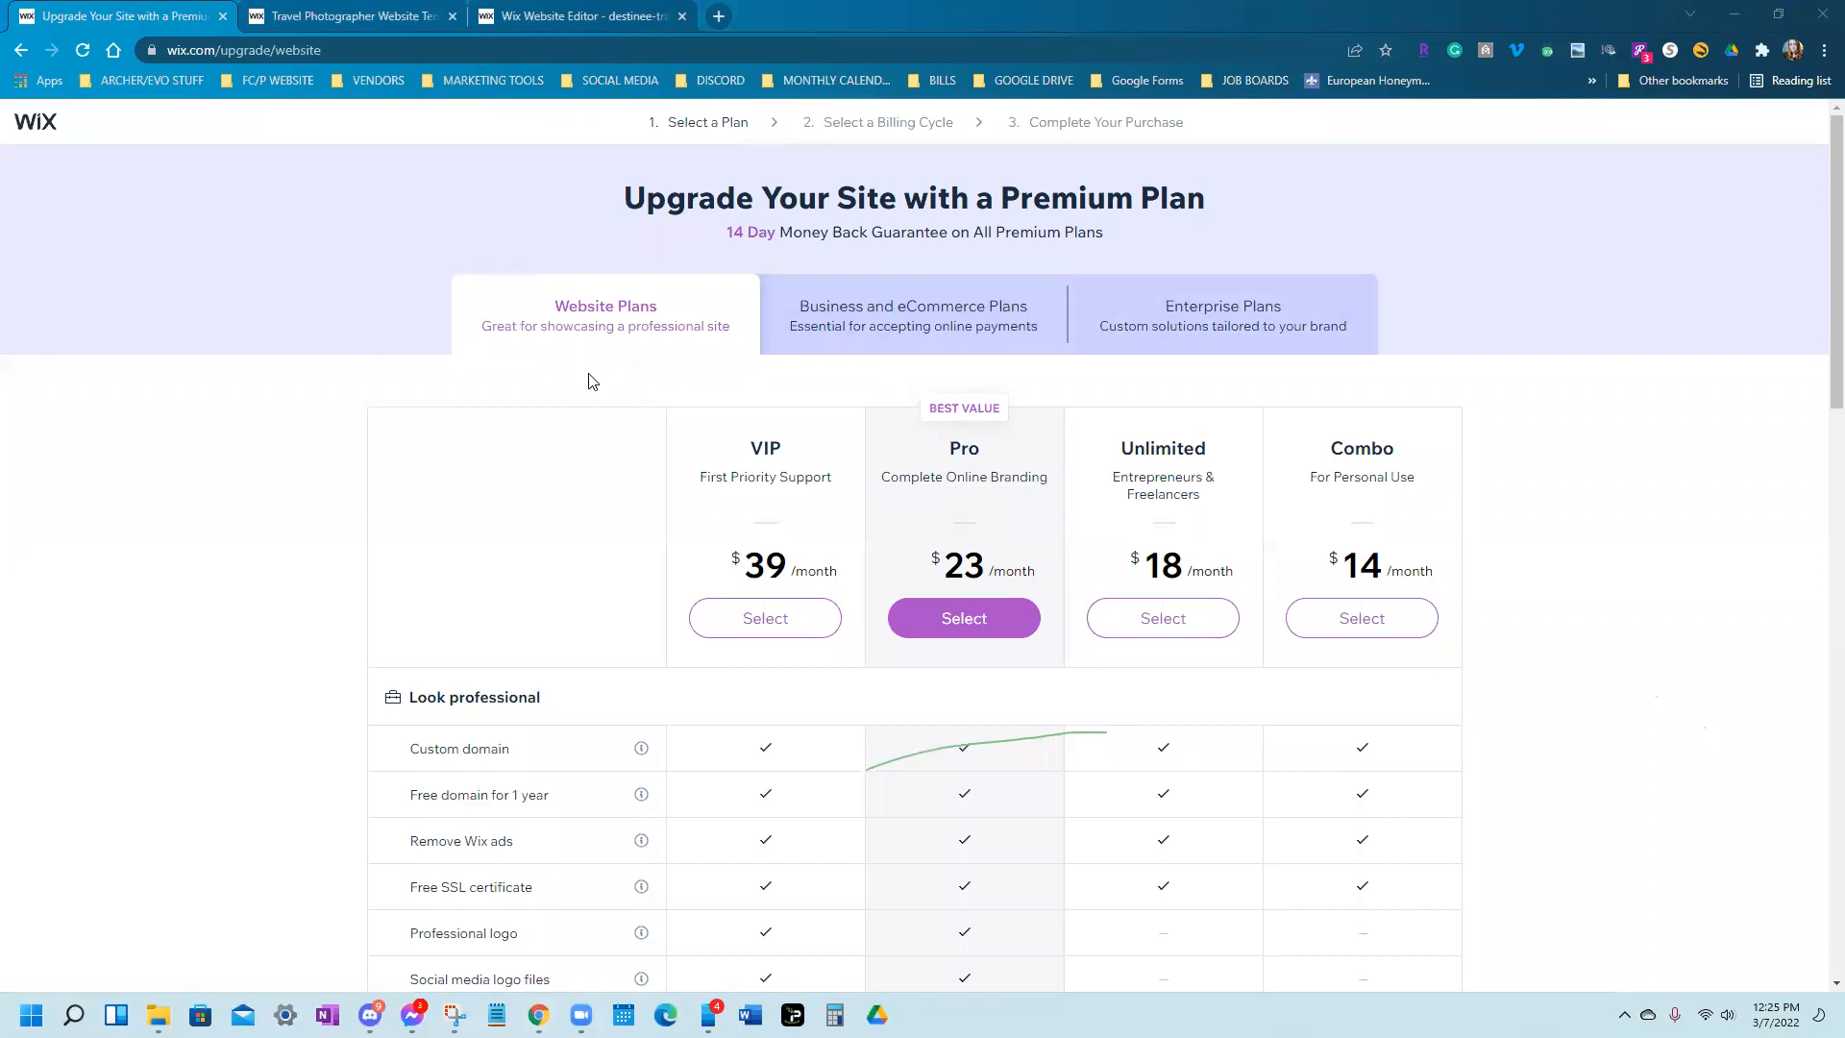
{"action": "left_click_drag", "start_coordinate": [569, 306], "coordinate": [635, 296]}
{"action": "left_click", "coordinate": [685, 362]}
{"action": "scroll", "coordinate": [676, 393], "scroll_direction": "down", "scroll_amount": 1}
{"action": "scroll", "coordinate": [675, 400], "scroll_direction": "down", "scroll_amount": 1}
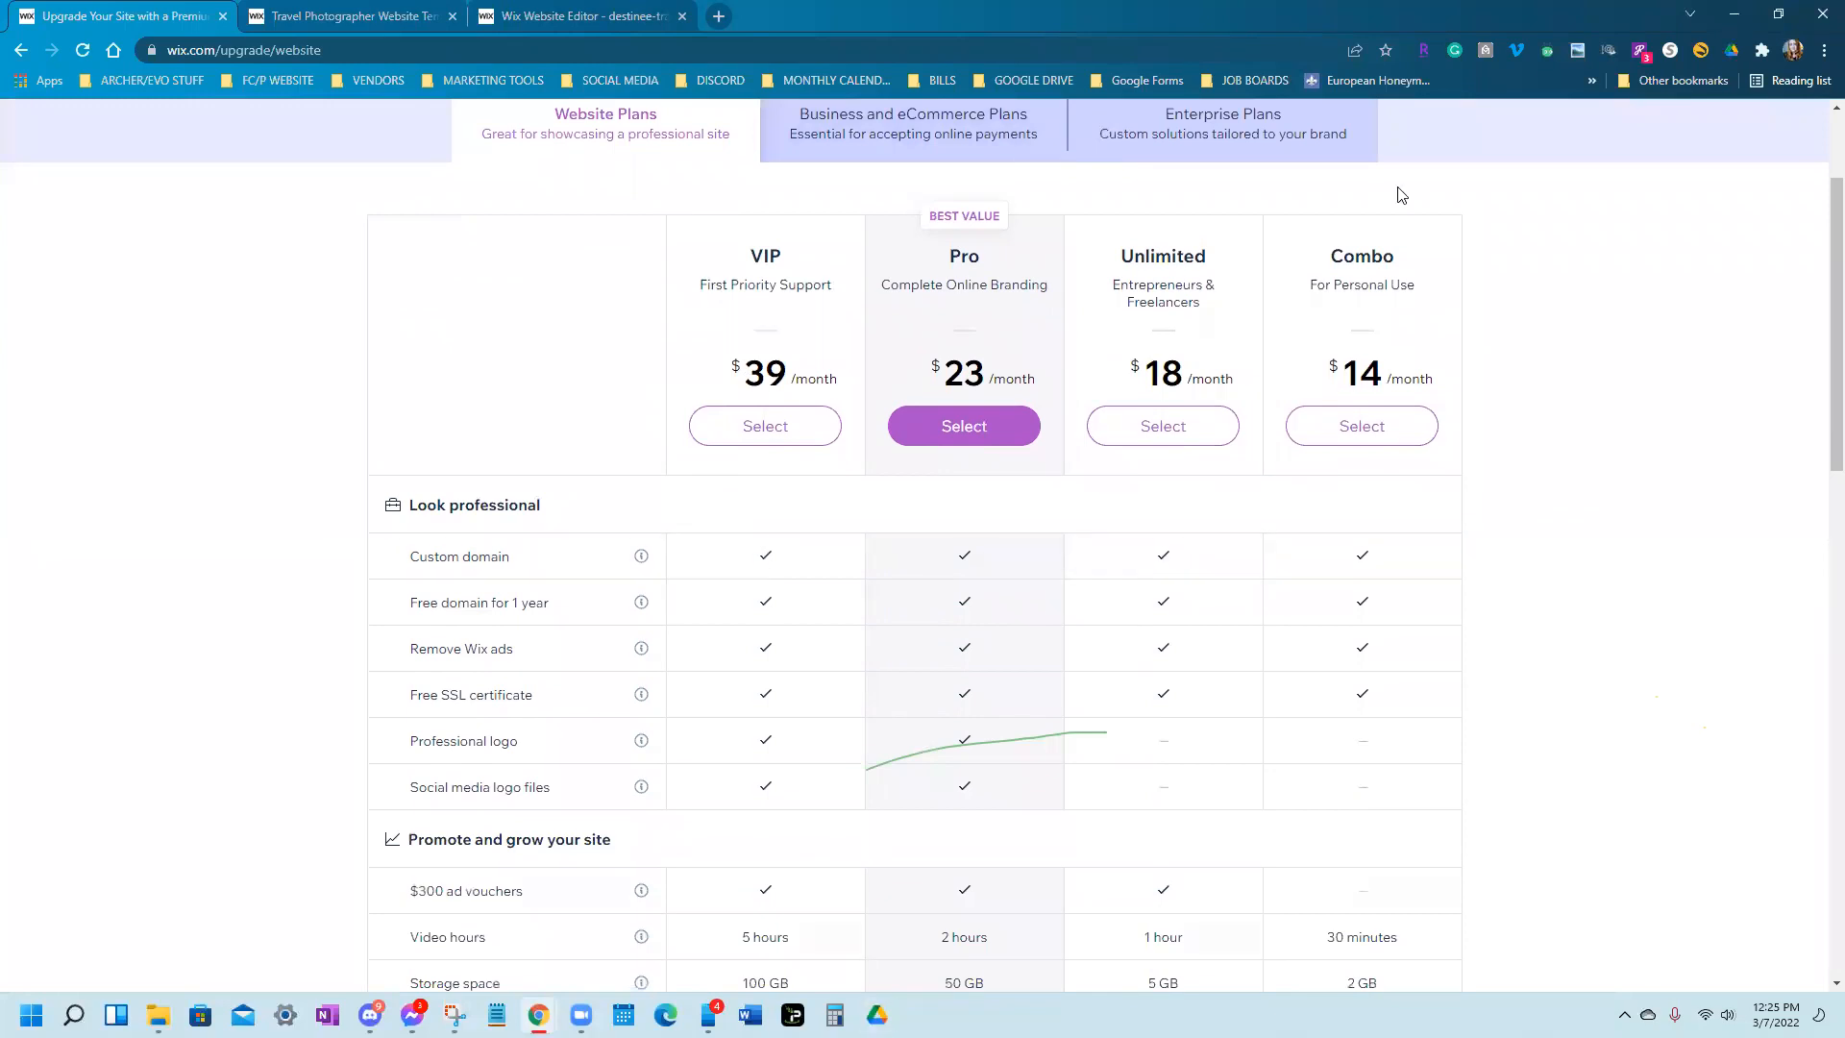
{"action": "scroll", "coordinate": [1417, 702], "scroll_direction": "down", "scroll_amount": 1}
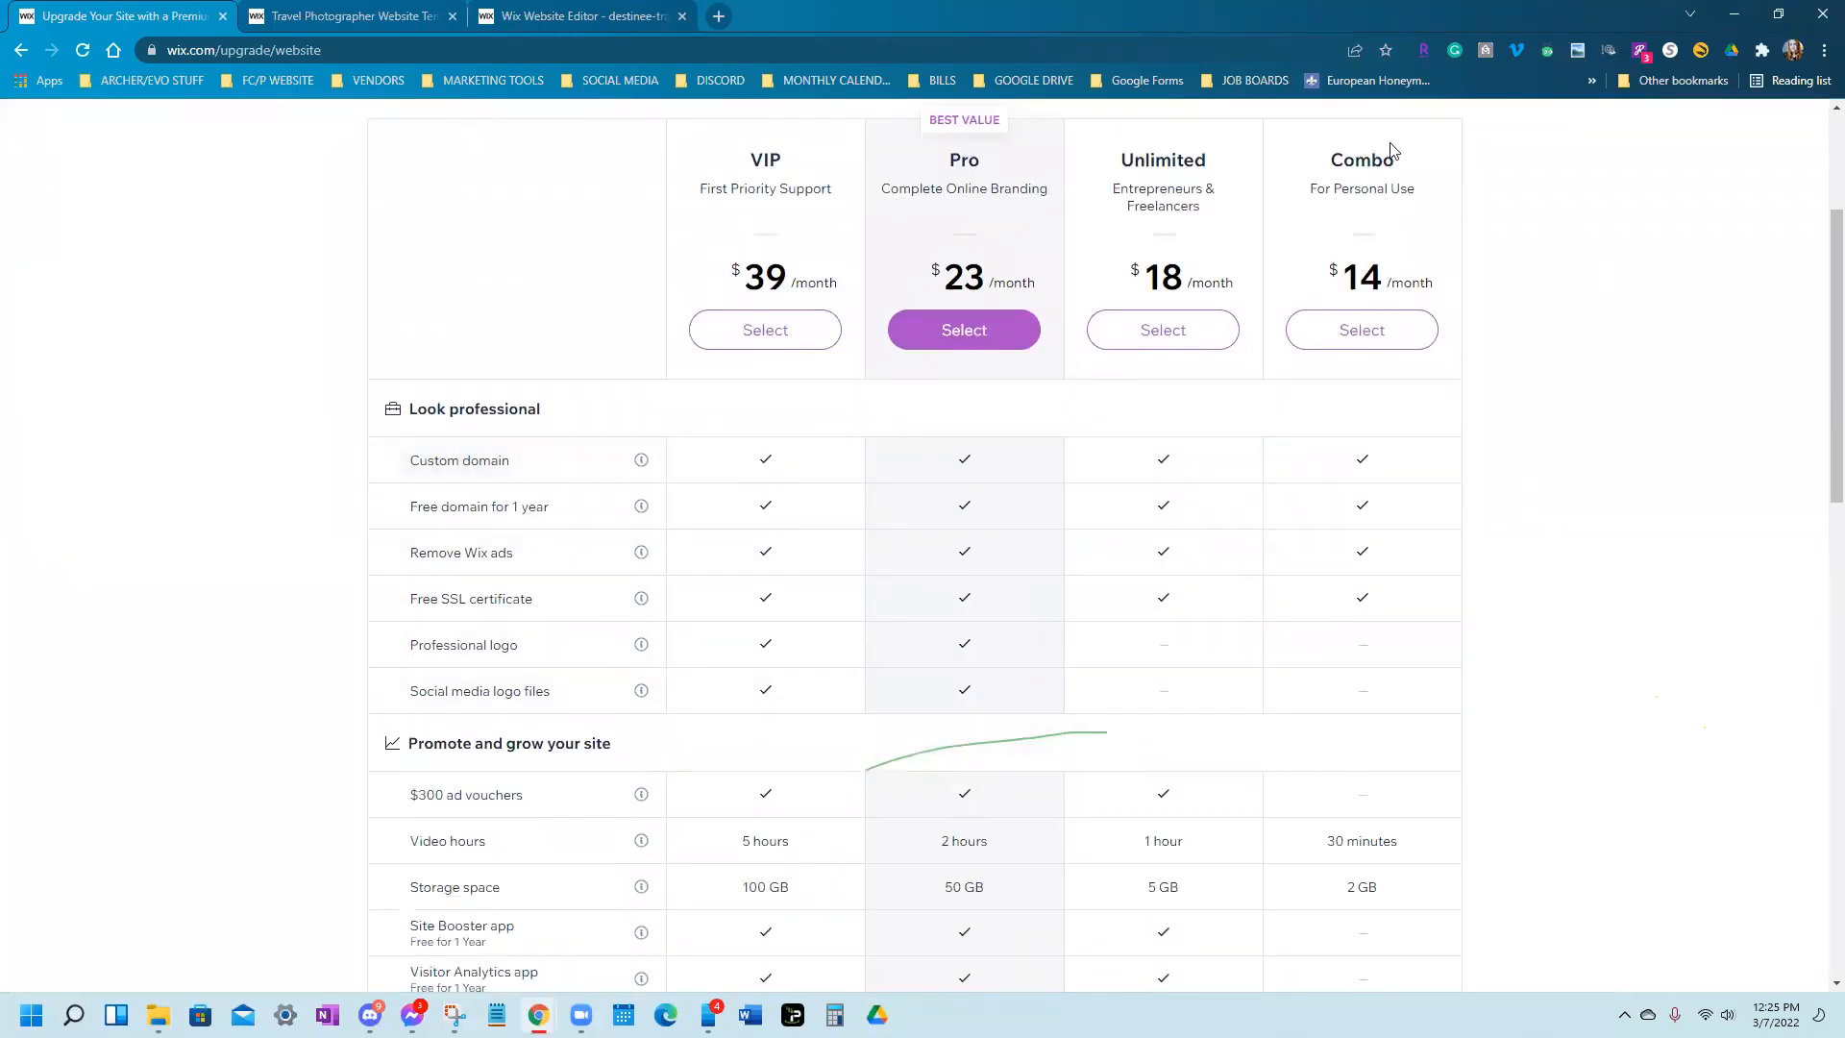
{"action": "triple_click", "coordinate": [434, 463]}
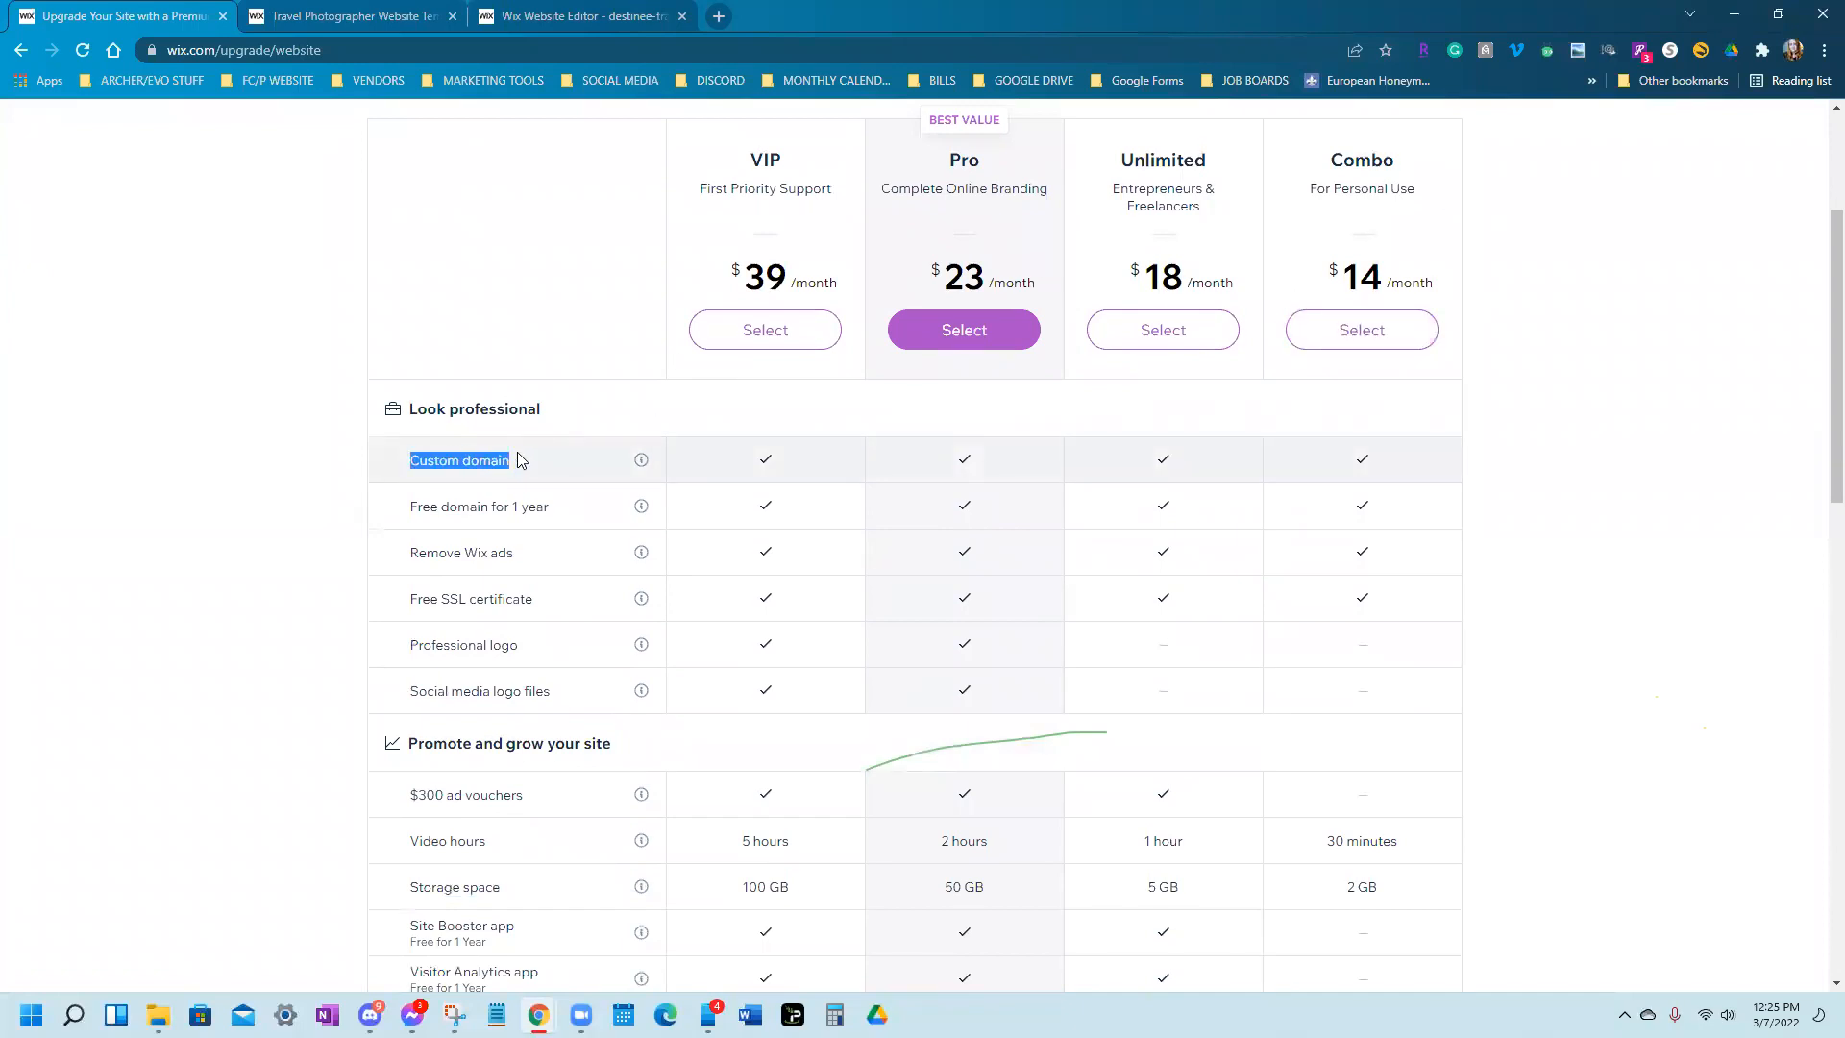
{"action": "scroll", "coordinate": [519, 461], "scroll_direction": "down", "scroll_amount": 2}
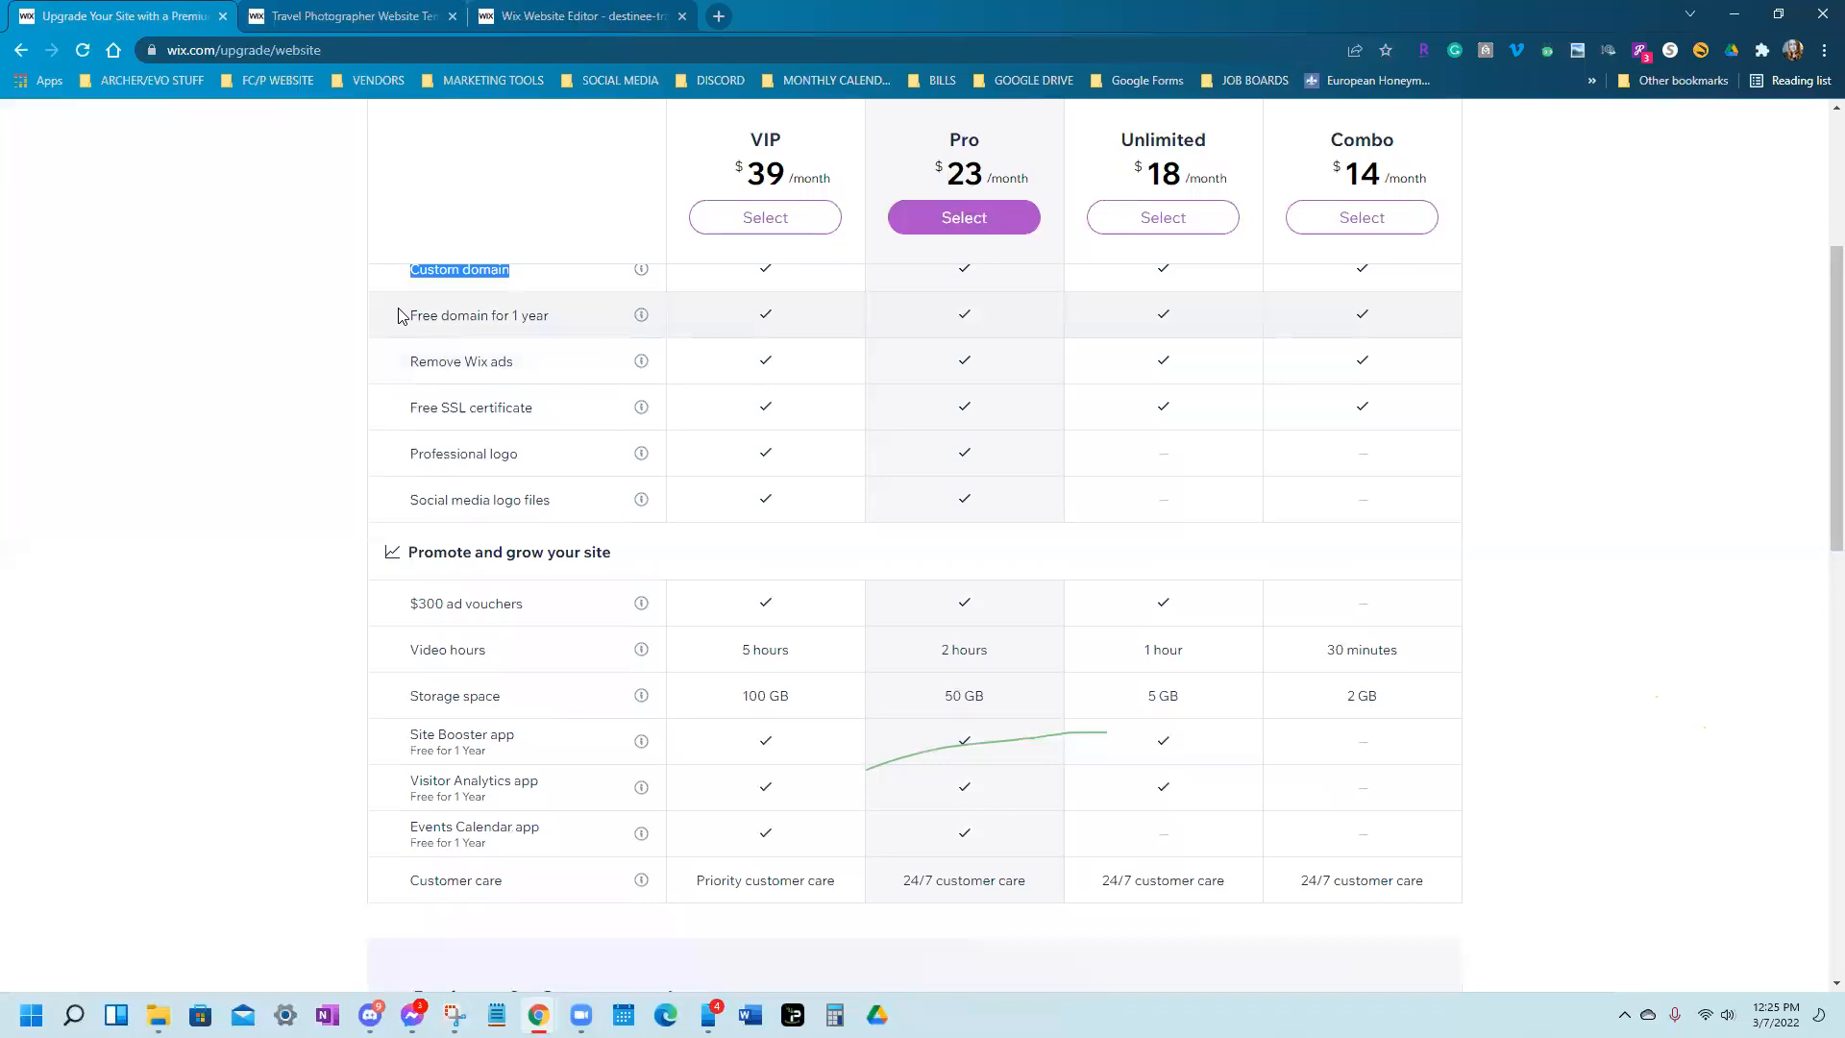
{"action": "left_click_drag", "start_coordinate": [408, 318], "coordinate": [589, 338]}
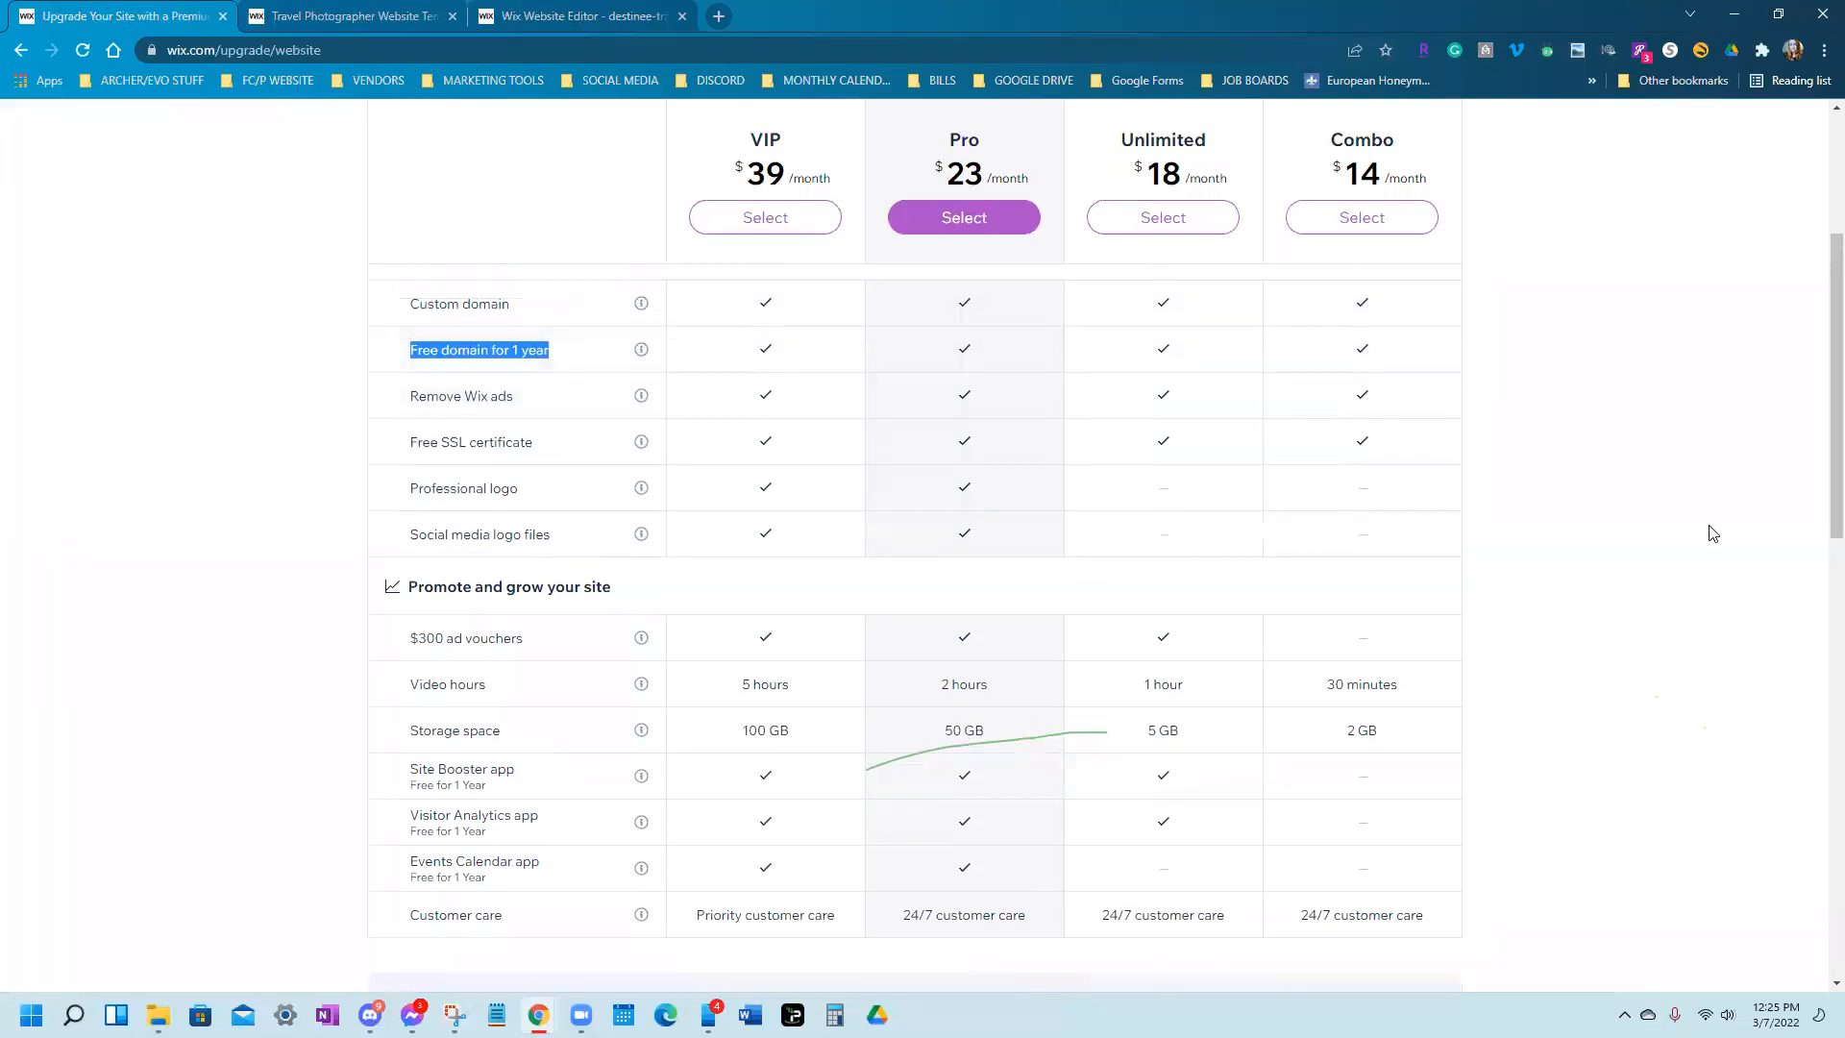
{"action": "scroll", "coordinate": [1712, 534], "scroll_direction": "up", "scroll_amount": 3}
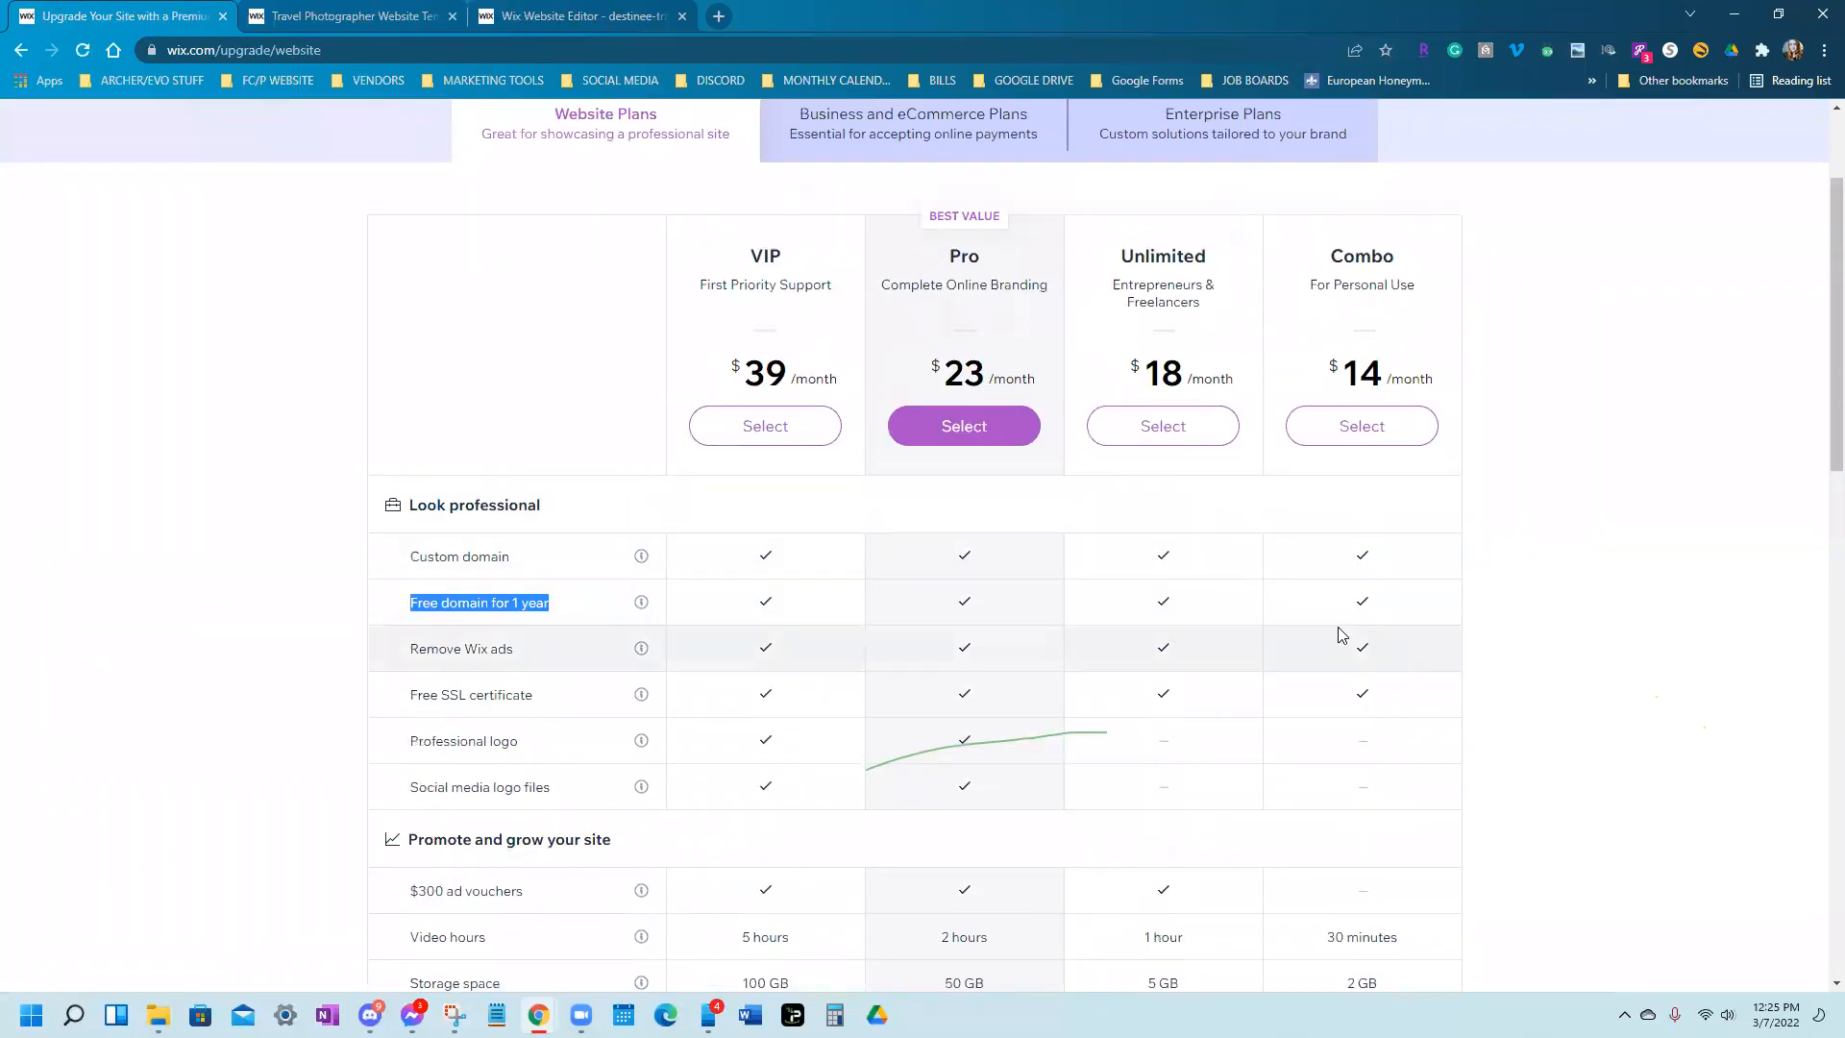
{"action": "scroll", "coordinate": [1342, 634], "scroll_direction": "down", "scroll_amount": 1}
{"action": "left_click", "coordinate": [508, 555]}
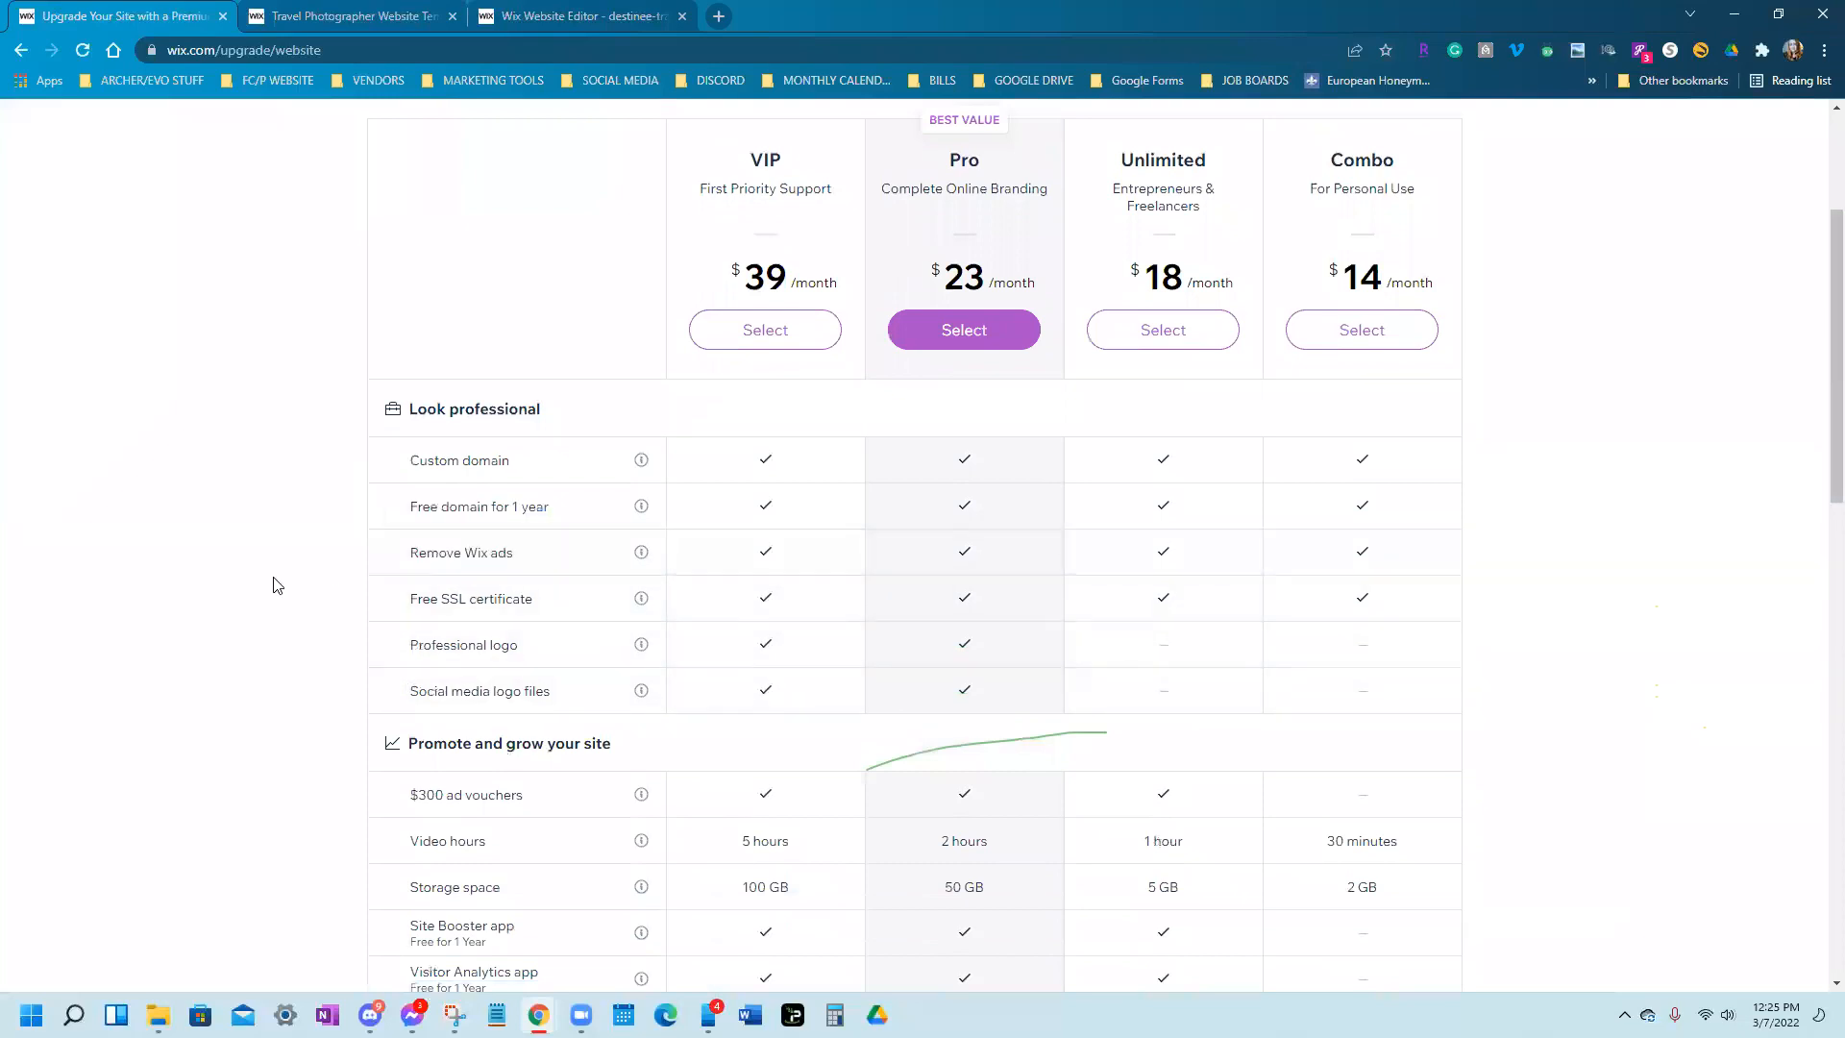
Continue through the plans table, highlighting the Combo plan's 30 minutes of video and the VIP name
{"action": "scroll", "coordinate": [1524, 692], "scroll_direction": "down", "scroll_amount": 4}
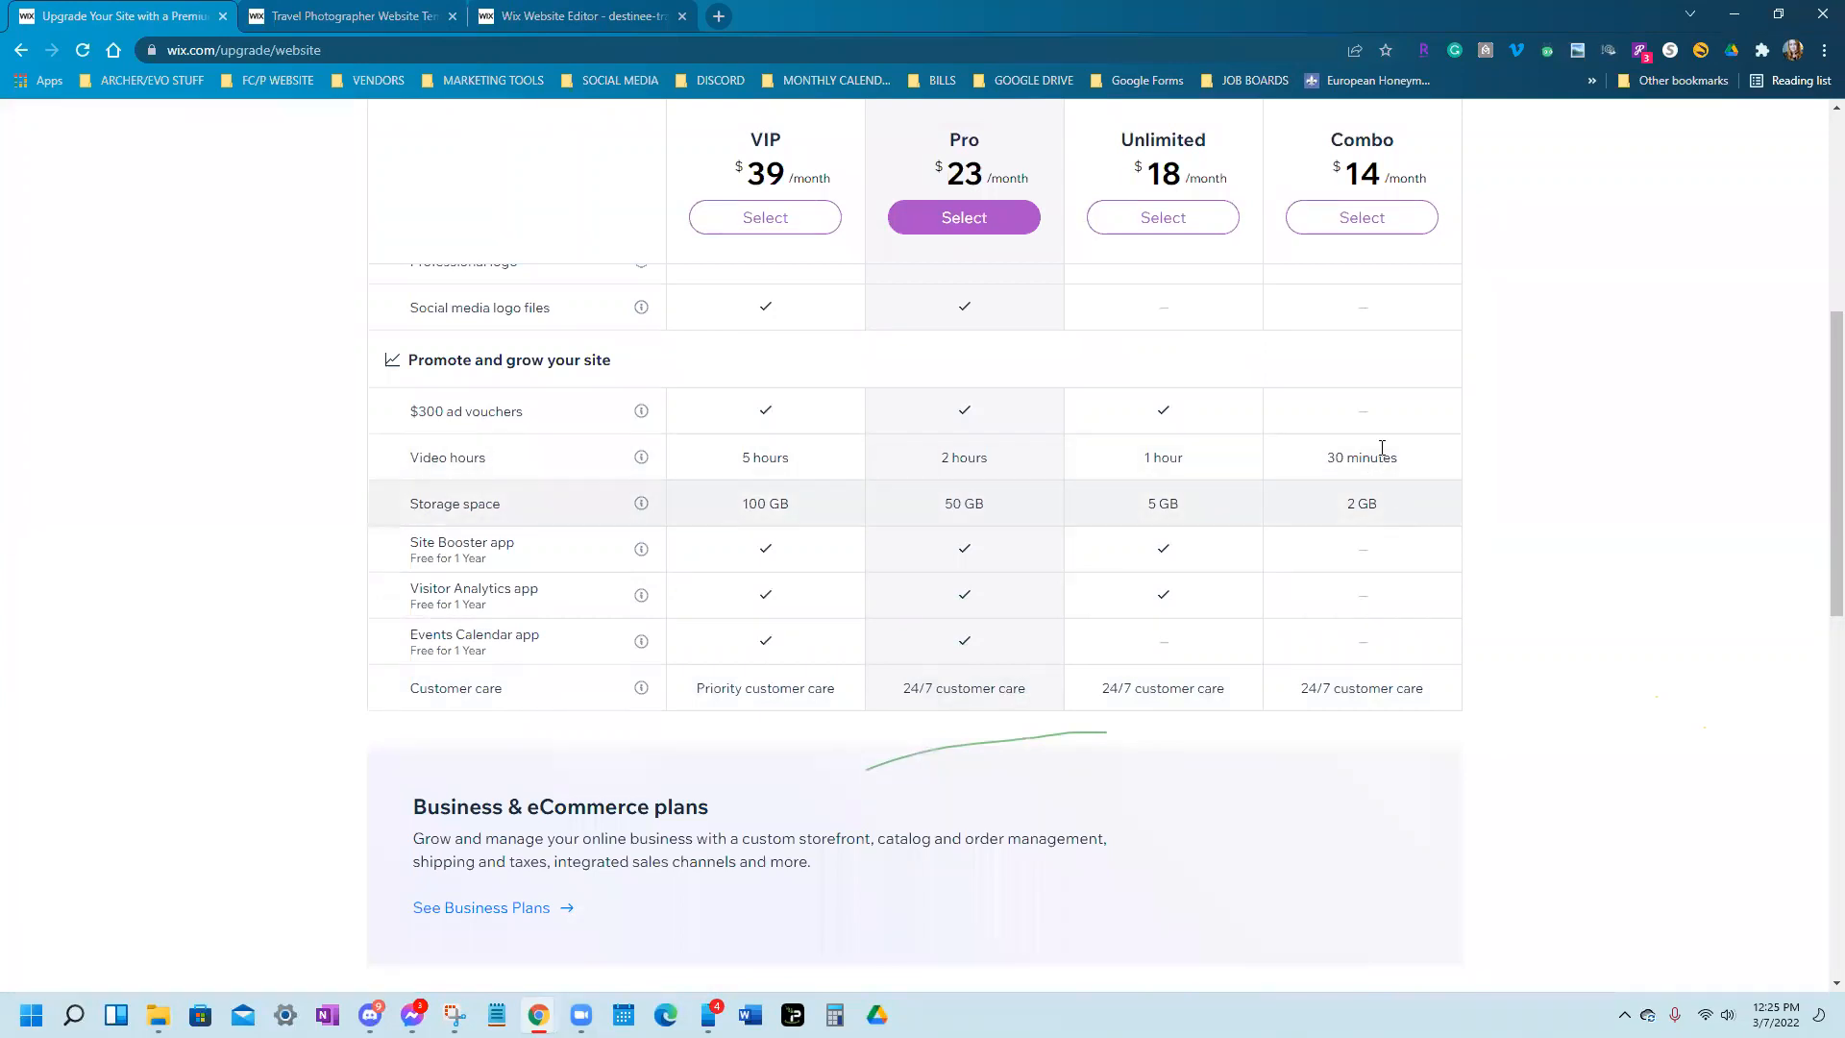
{"action": "left_click_drag", "start_coordinate": [1327, 459], "coordinate": [1476, 474]}
{"action": "scroll", "coordinate": [1296, 499], "scroll_direction": "down", "scroll_amount": 3}
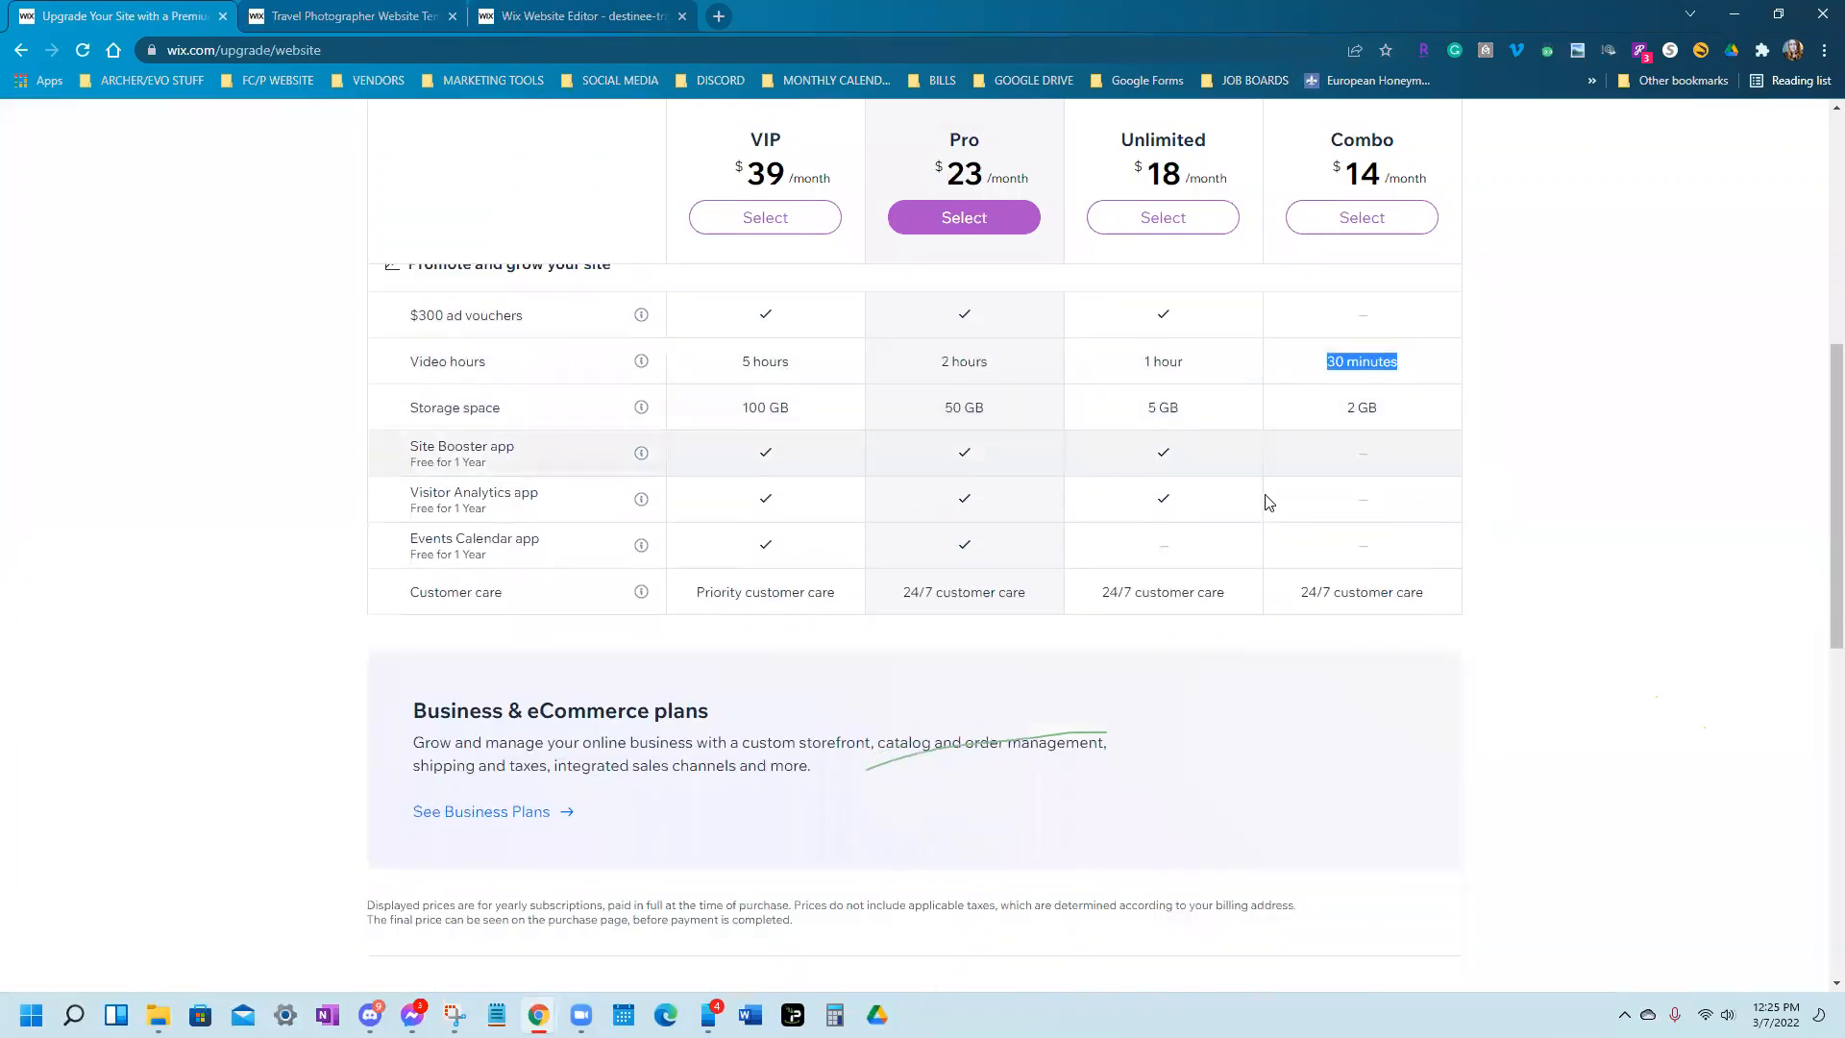
{"action": "scroll", "coordinate": [1207, 506], "scroll_direction": "up", "scroll_amount": 9}
{"action": "scroll", "coordinate": [1219, 500], "scroll_direction": "up", "scroll_amount": 1}
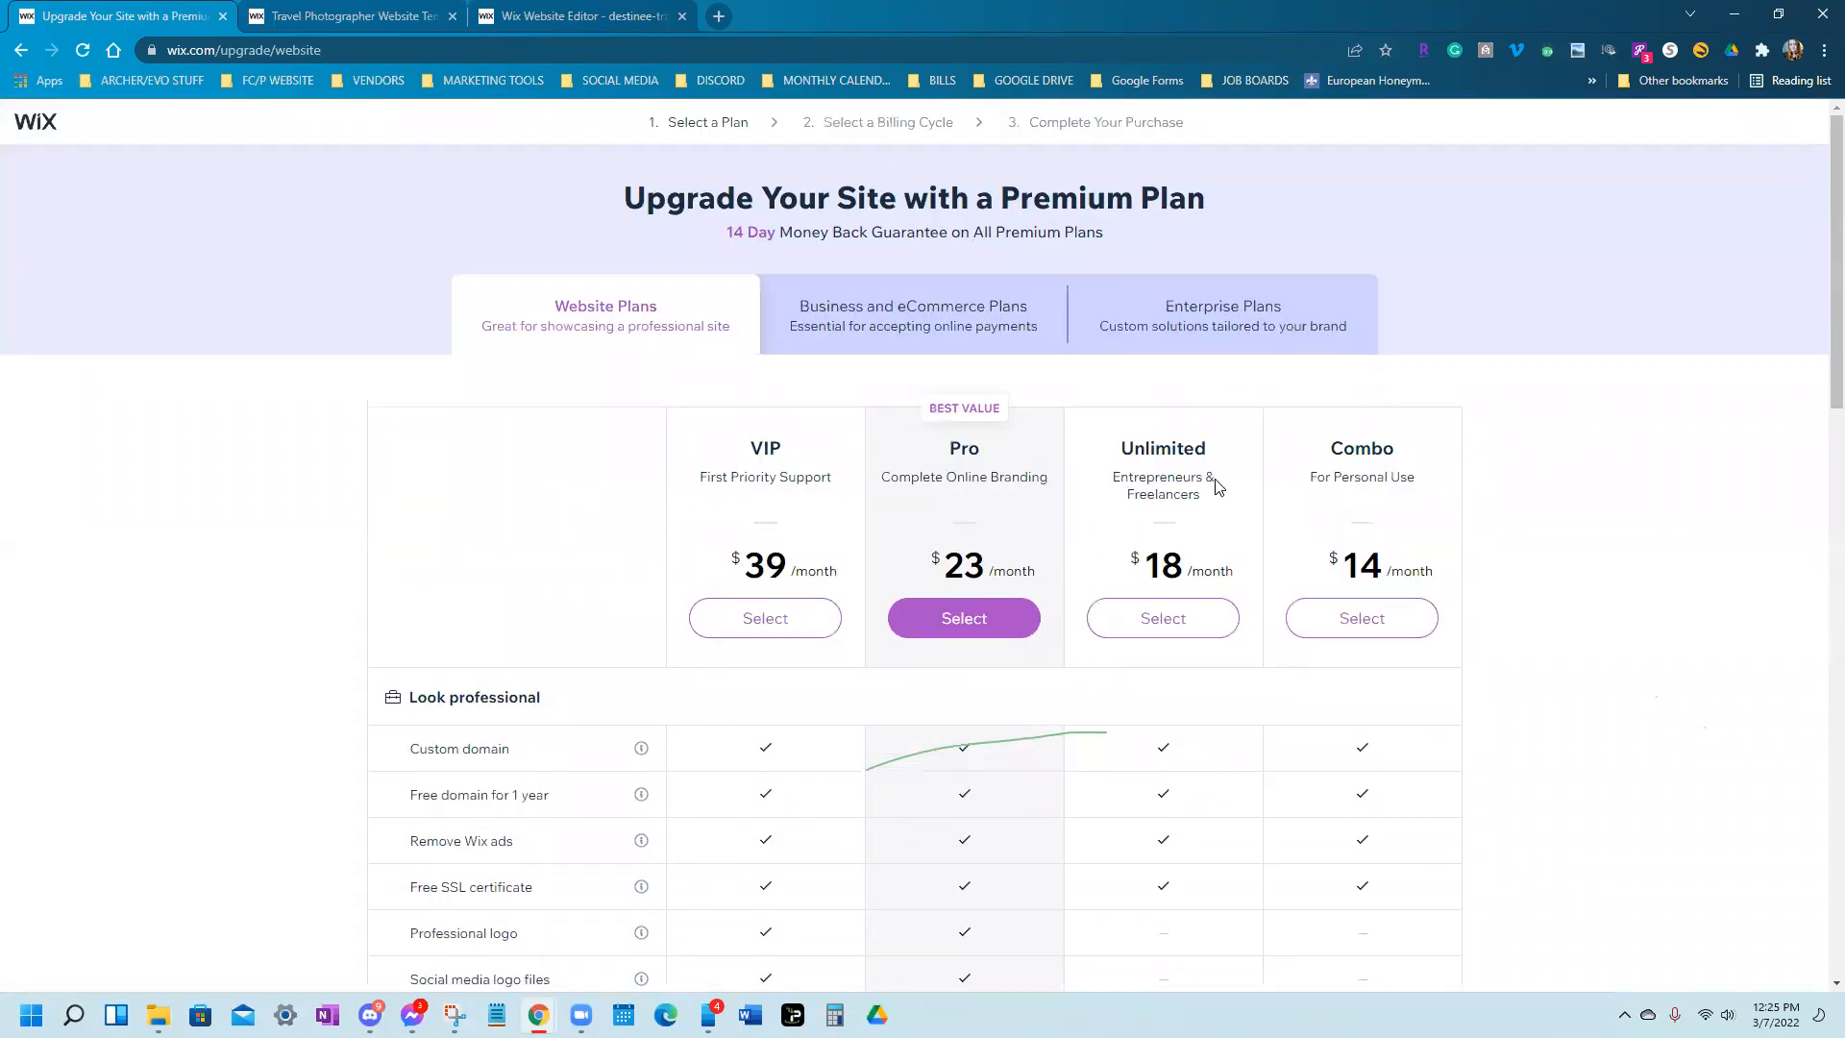
{"action": "scroll", "coordinate": [1218, 442], "scroll_direction": "down", "scroll_amount": 3}
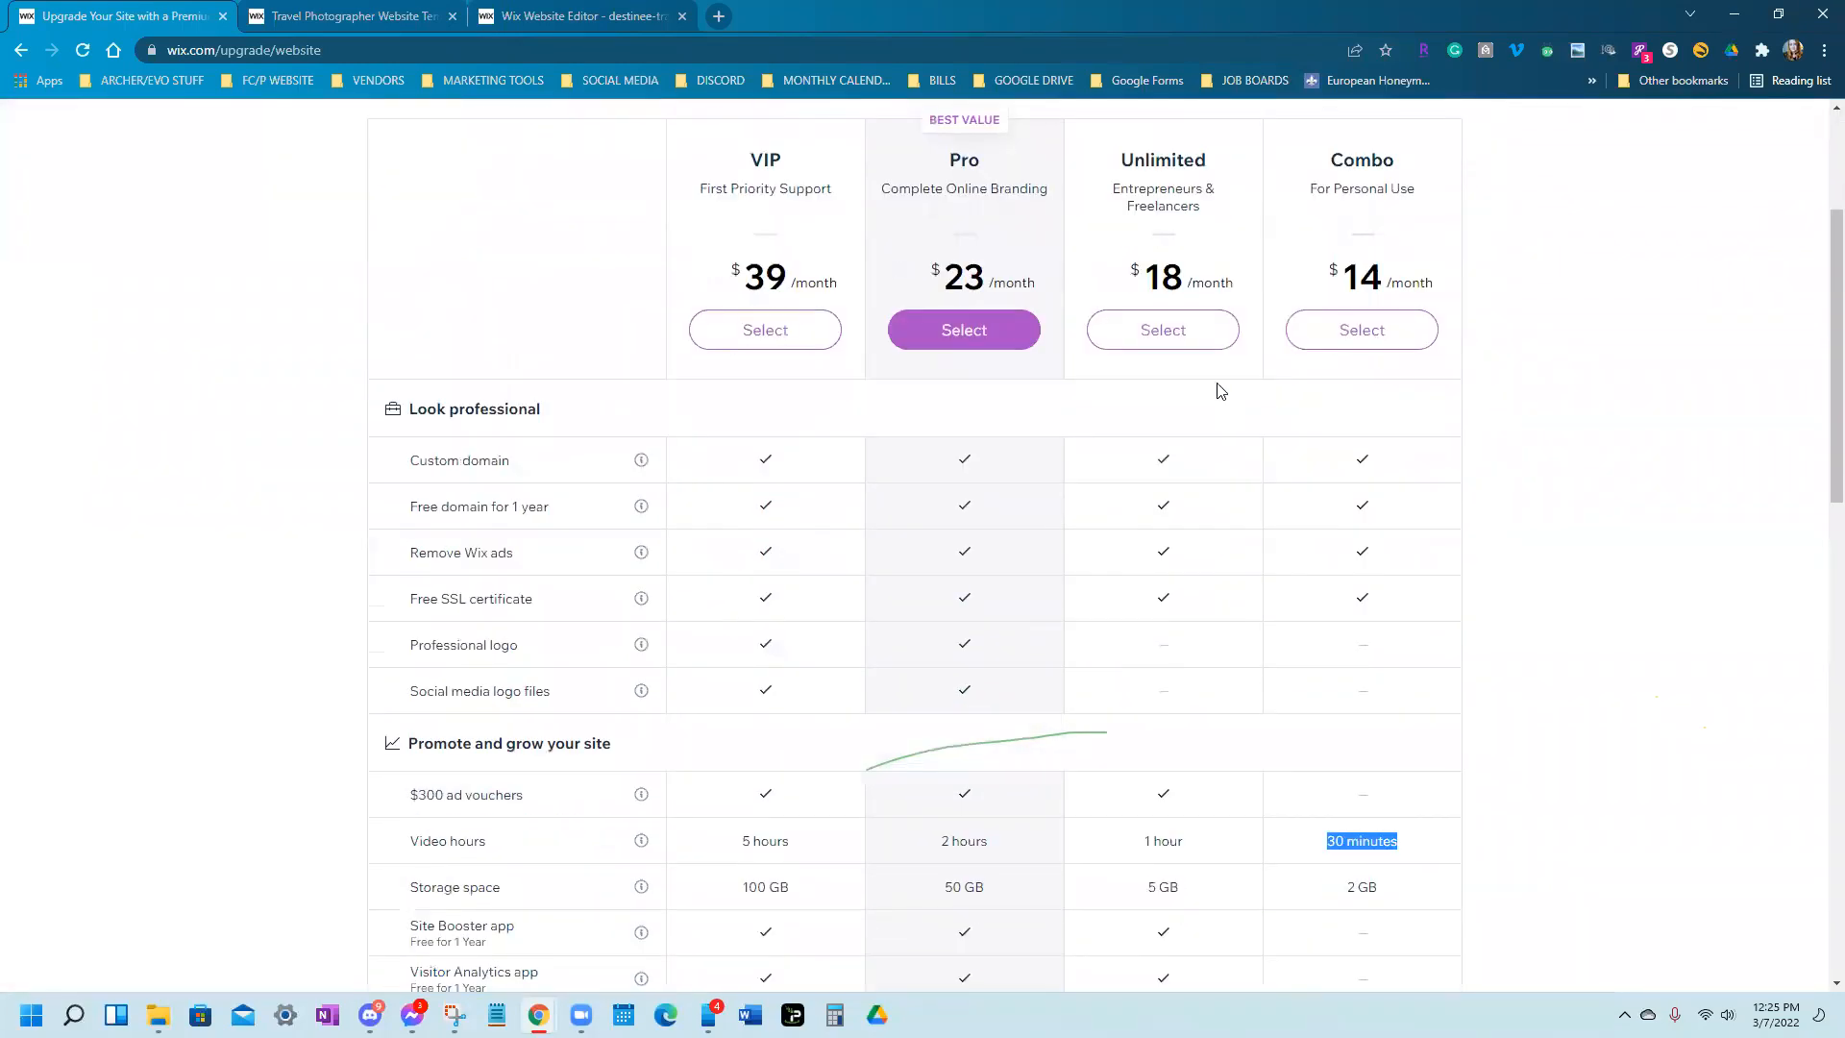
{"action": "double_click", "coordinate": [766, 160]}
{"action": "scroll", "coordinate": [713, 526], "scroll_direction": "down", "scroll_amount": 2}
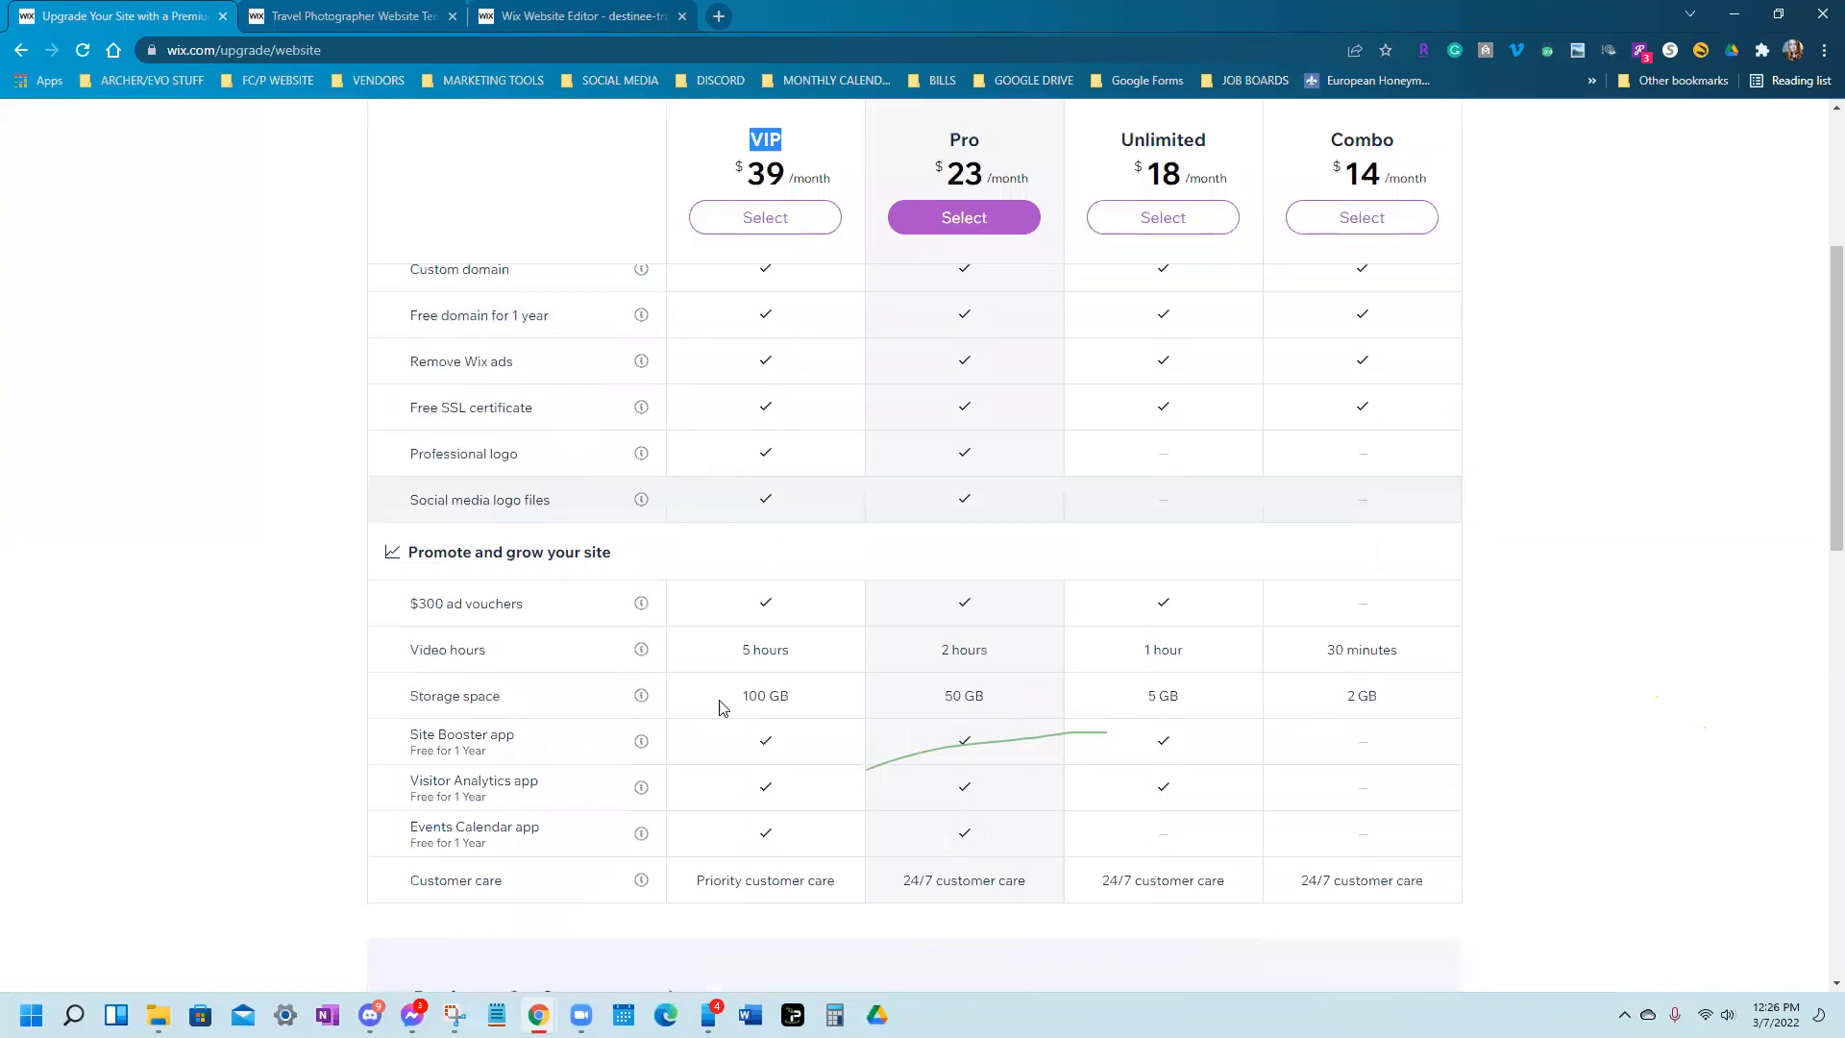
{"action": "scroll", "coordinate": [1557, 615], "scroll_direction": "up", "scroll_amount": 5}
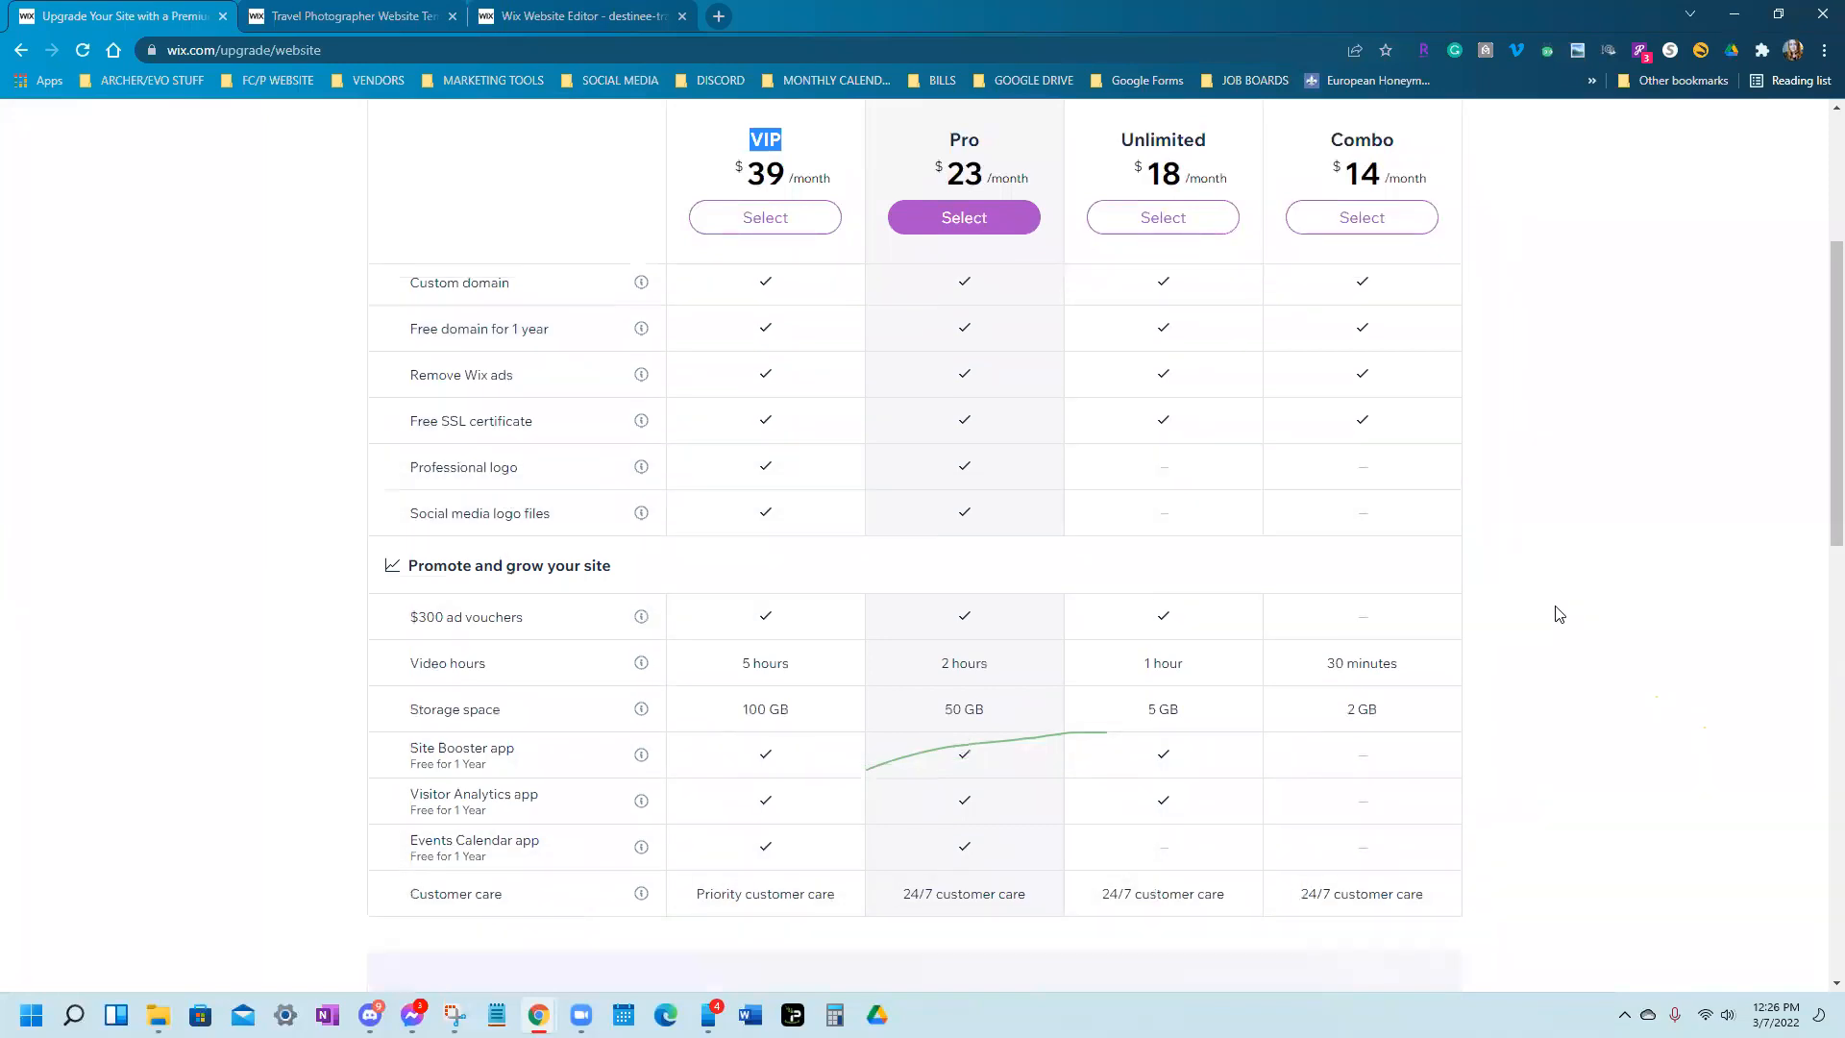
{"action": "scroll", "coordinate": [1558, 614], "scroll_direction": "down", "scroll_amount": 3}
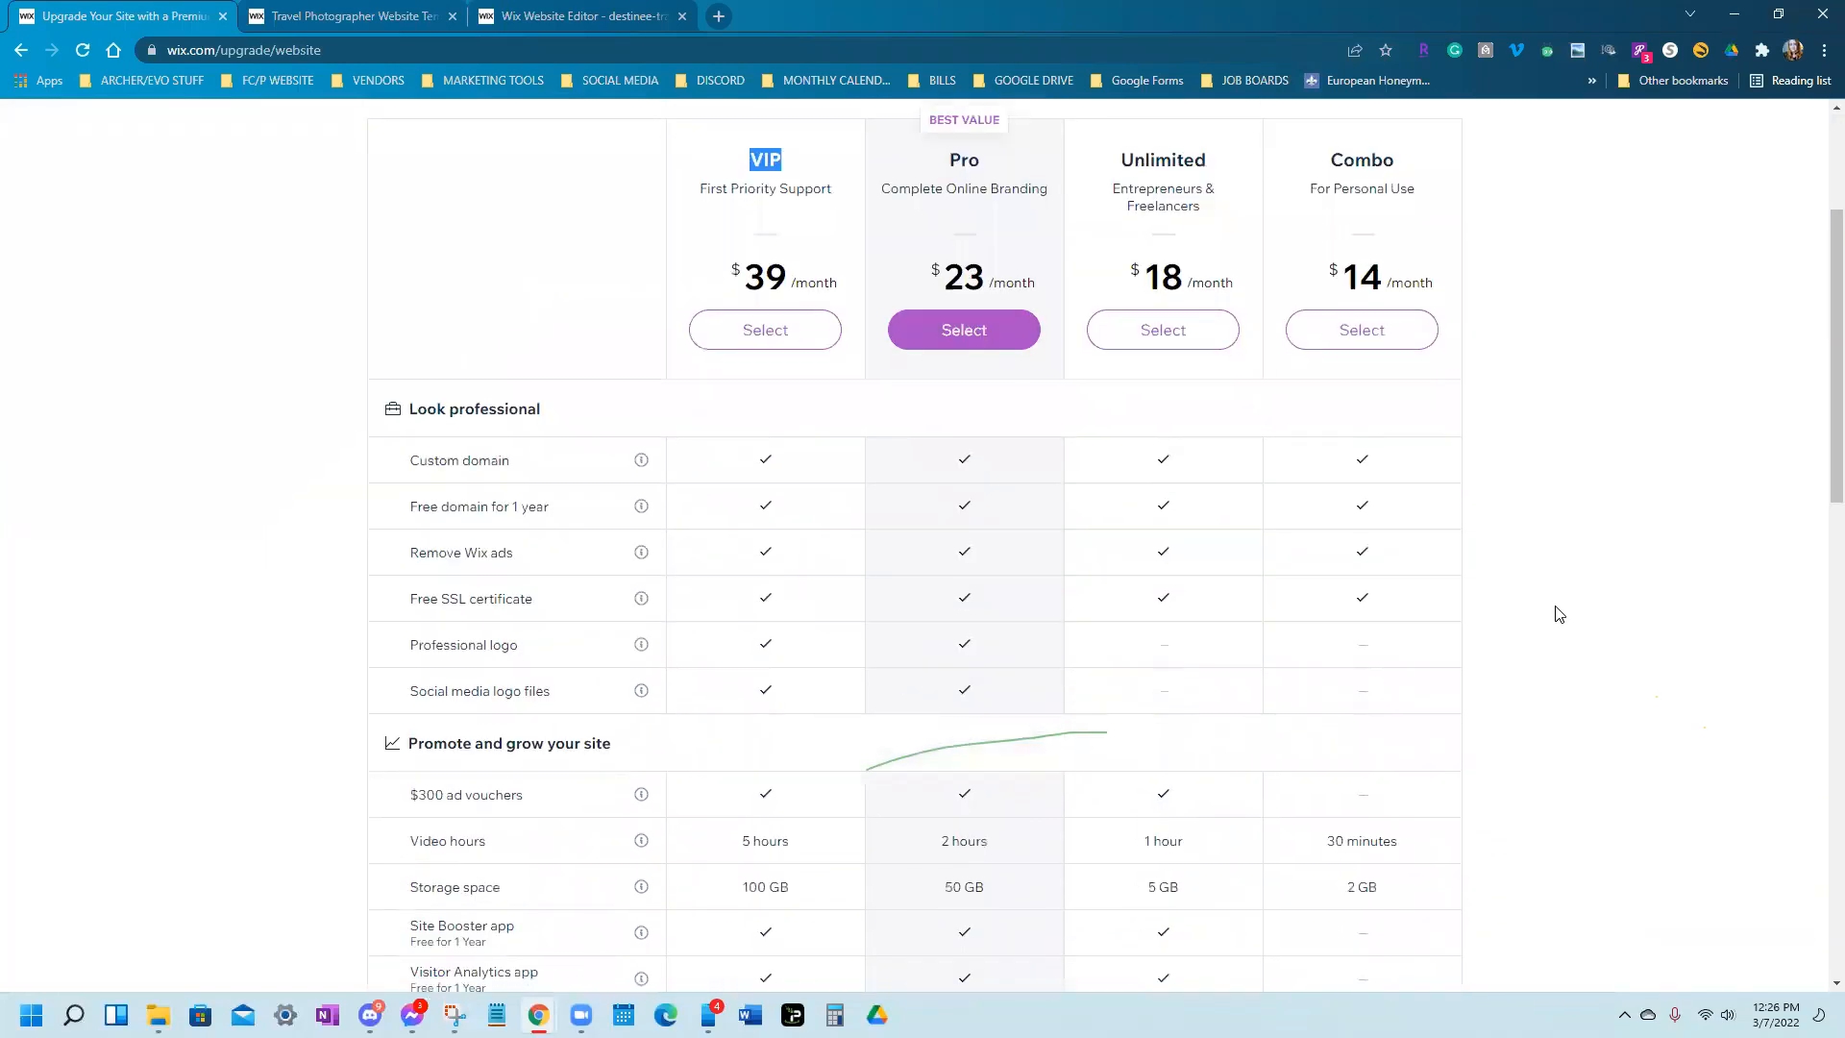
{"action": "scroll", "coordinate": [1559, 615], "scroll_direction": "up", "scroll_amount": 2}
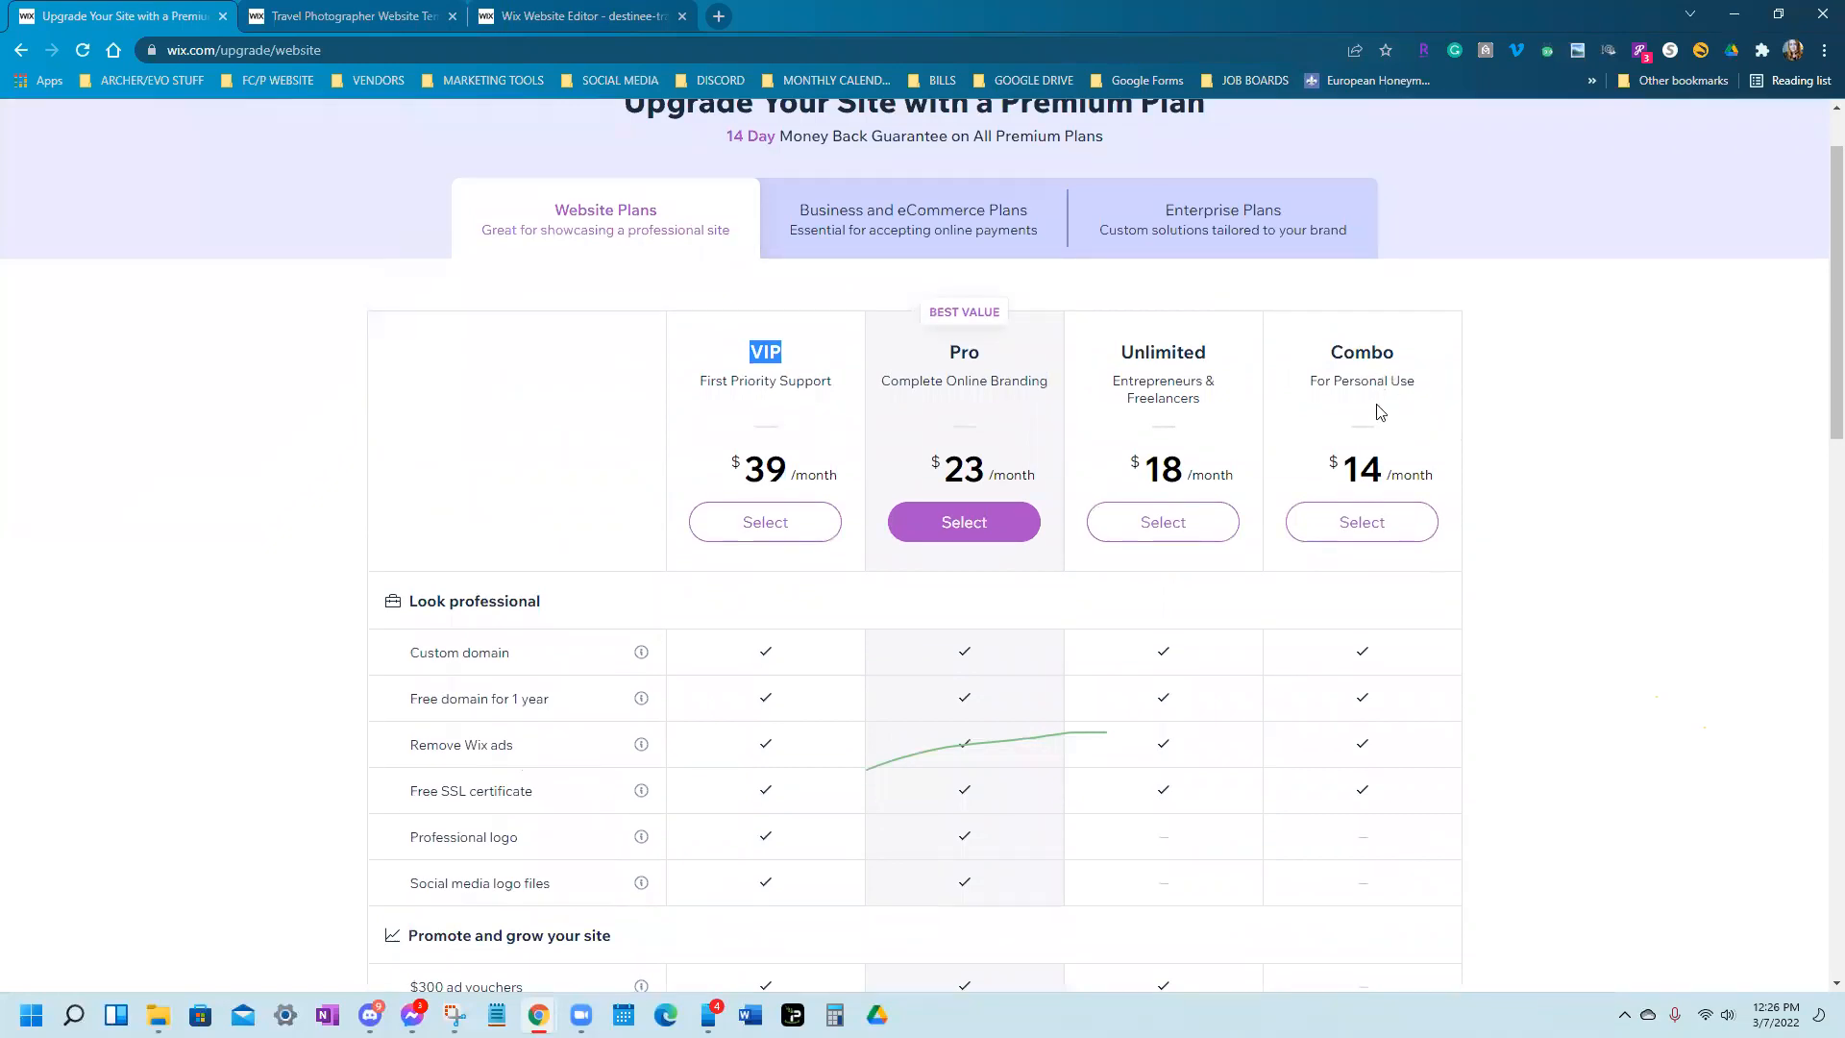
{"action": "scroll", "coordinate": [1386, 596], "scroll_direction": "down", "scroll_amount": 1}
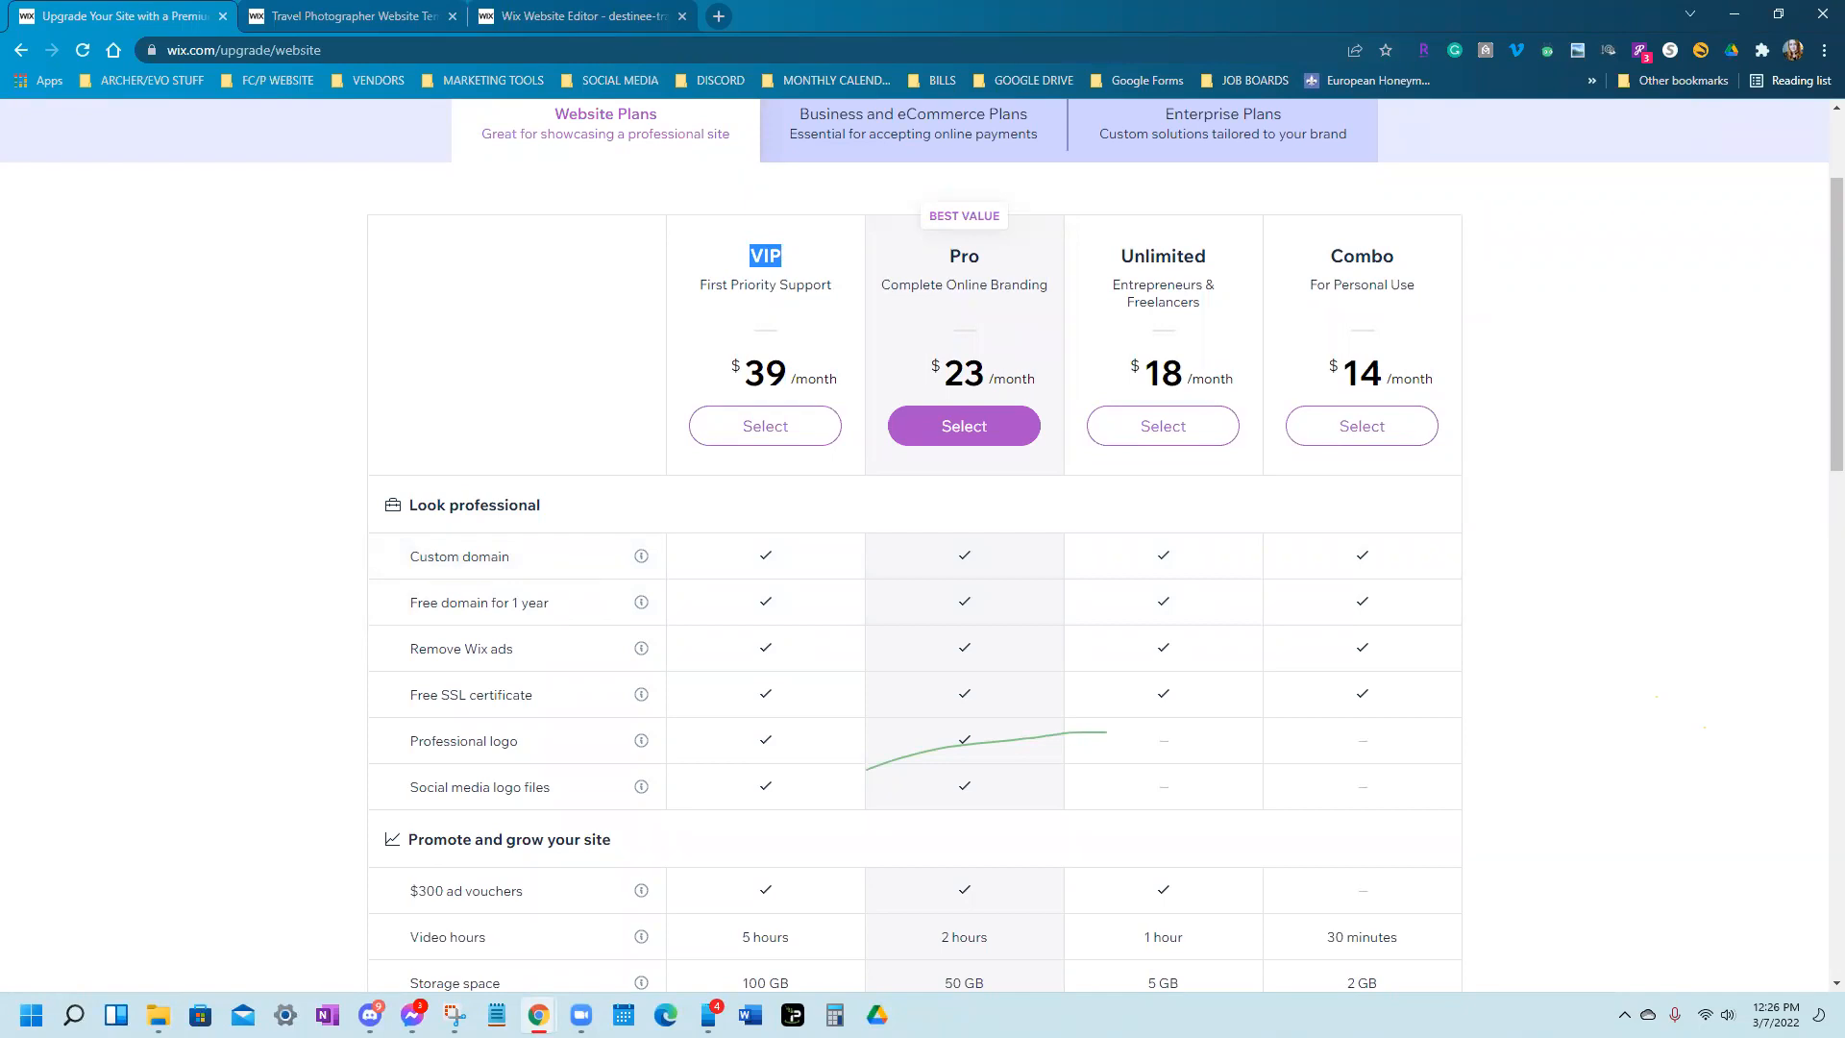
{"action": "left_click", "coordinate": [582, 15]}
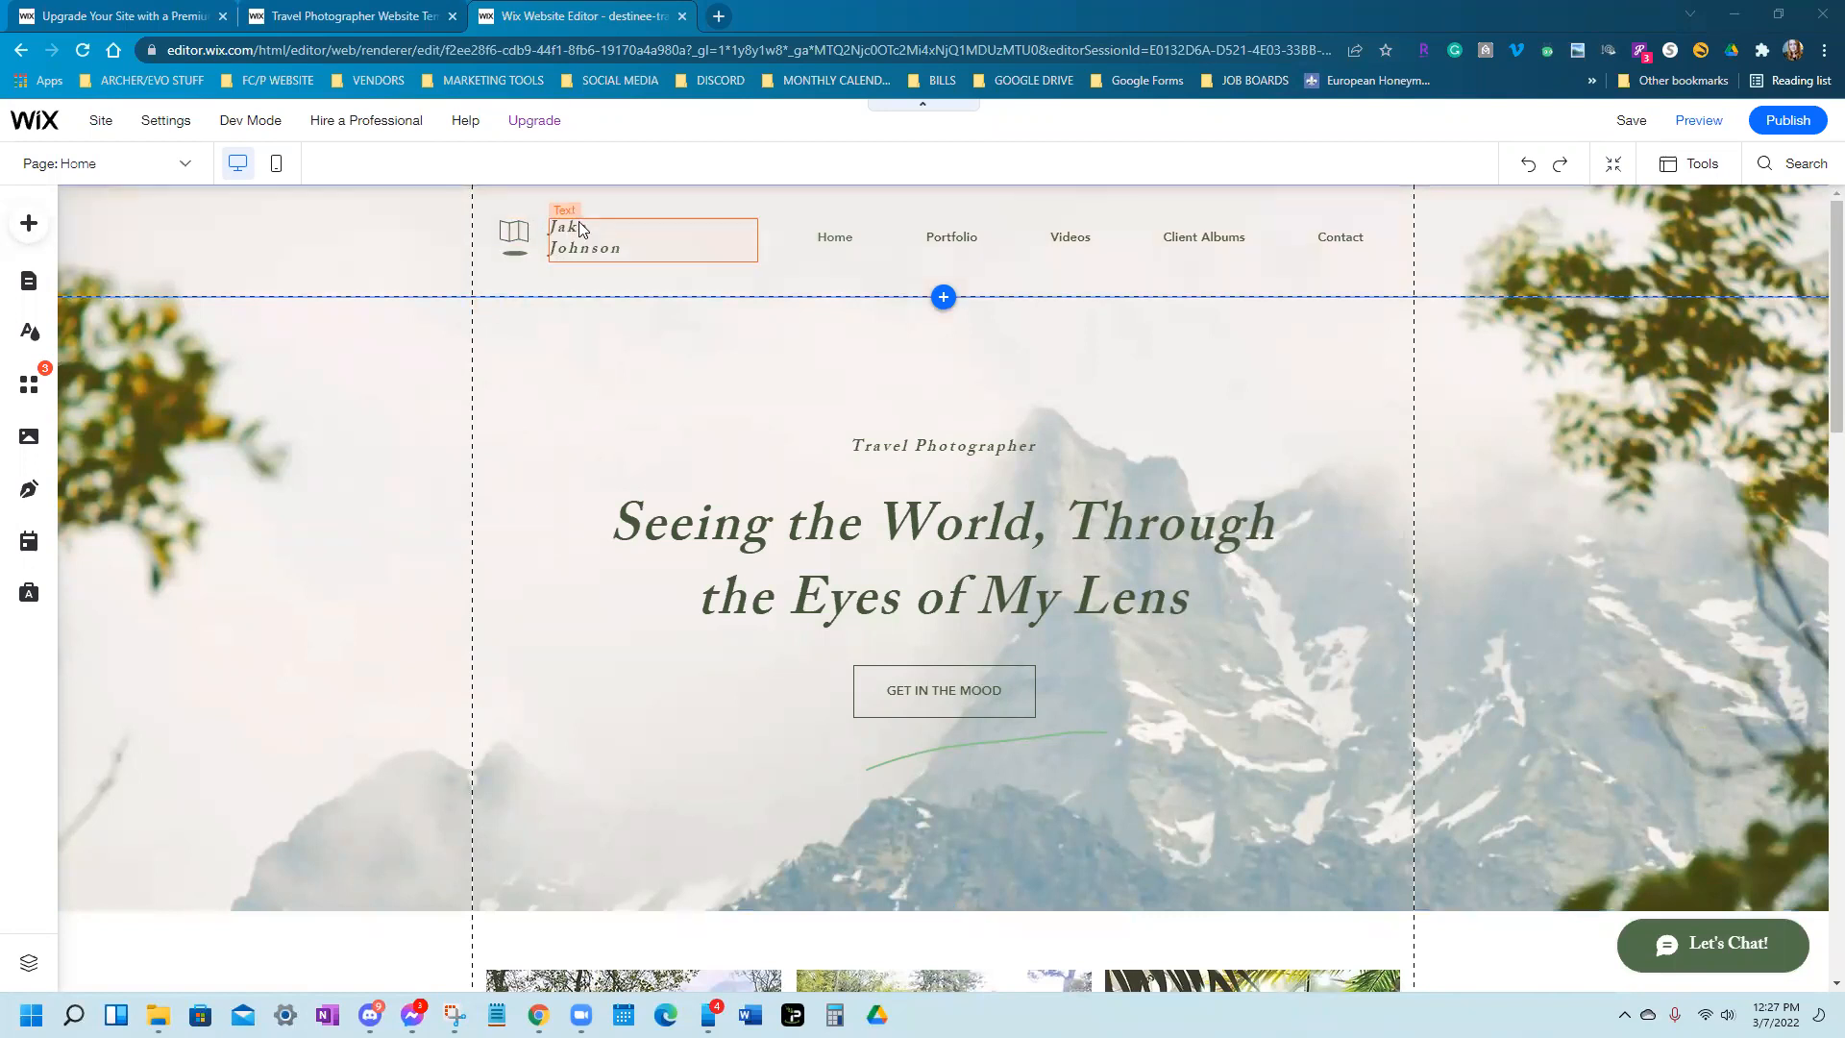
Replace the template's placeholder name in the header so the title reads Destinee Travel
{"action": "left_click", "coordinate": [629, 238]}
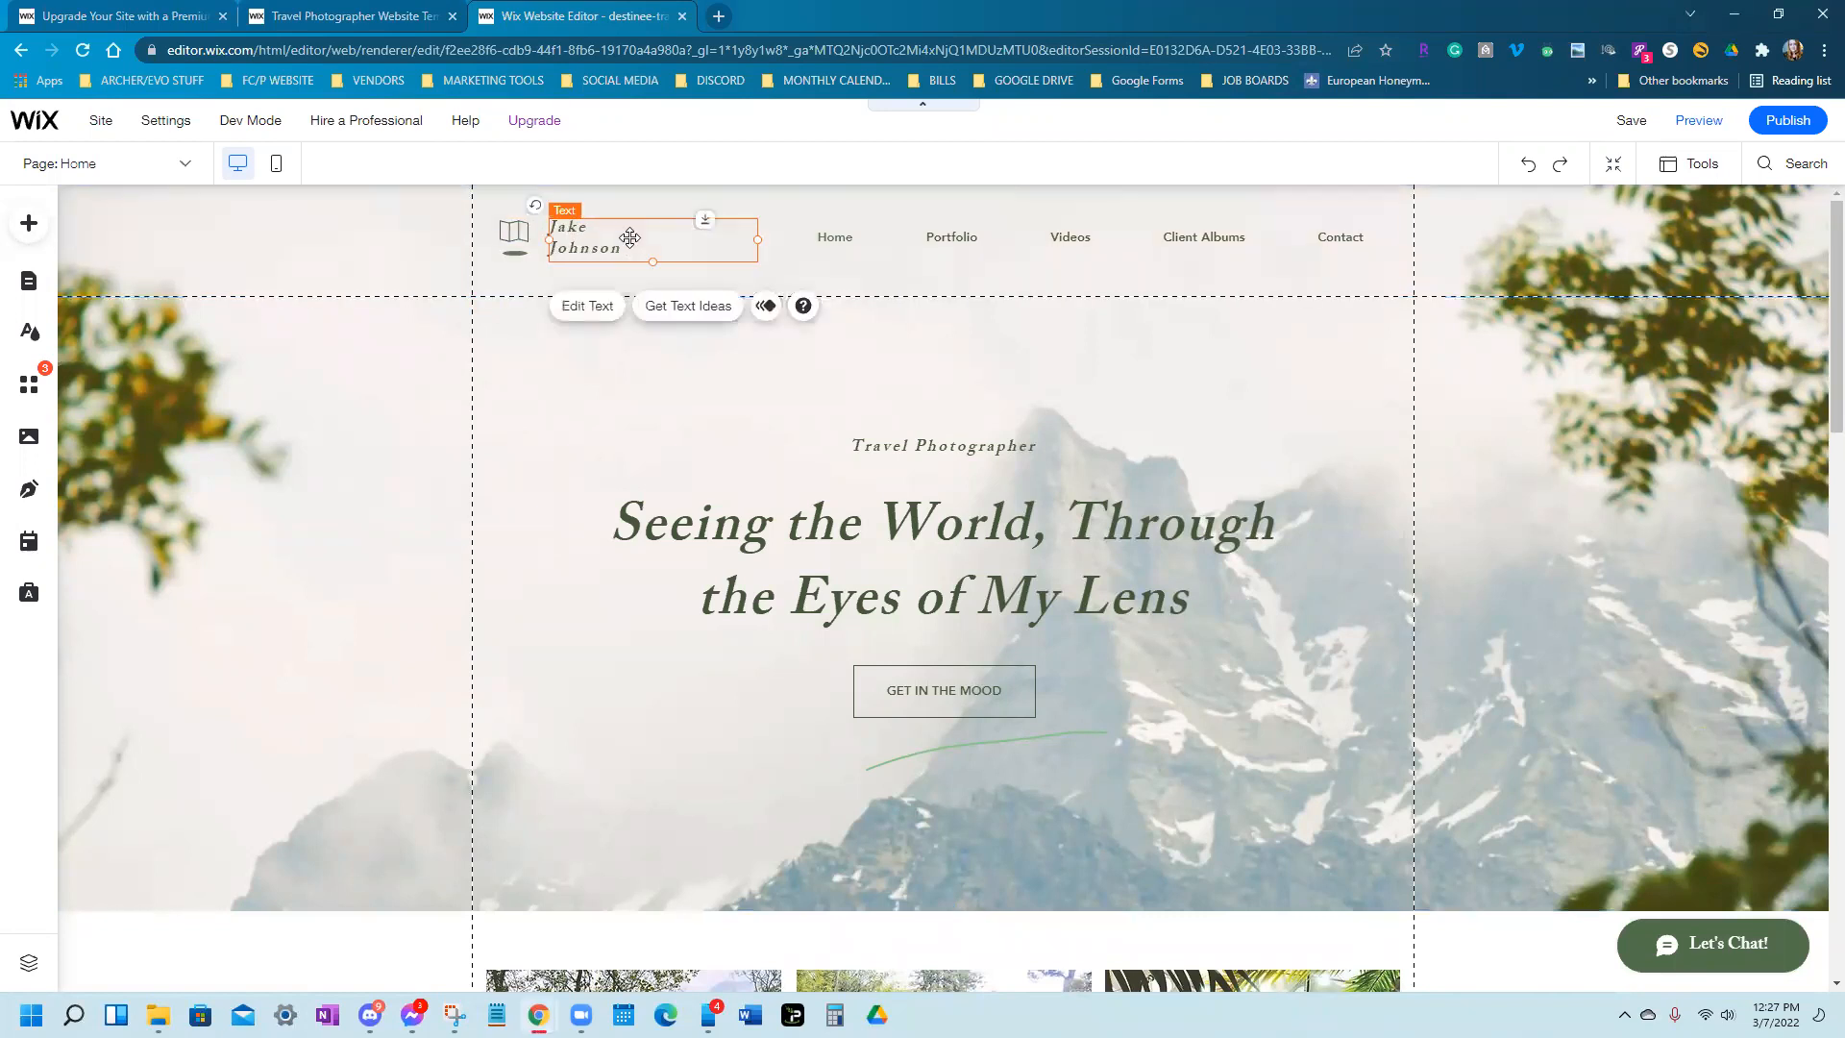
{"action": "double_click", "coordinate": [643, 253]}
{"action": "left_click_drag", "start_coordinate": [643, 253], "coordinate": [719, 225]}
{"action": "type", "text": "D"}
{"action": "key", "text": "BackSpace"}
{"action": "key", "text": "BackSpace"}
{"action": "key", "text": "BackSpace"}
{"action": "key", "text": "BackSpace"}
{"action": "key", "text": "BackSpace"}
{"action": "key", "text": "BackSpace"}
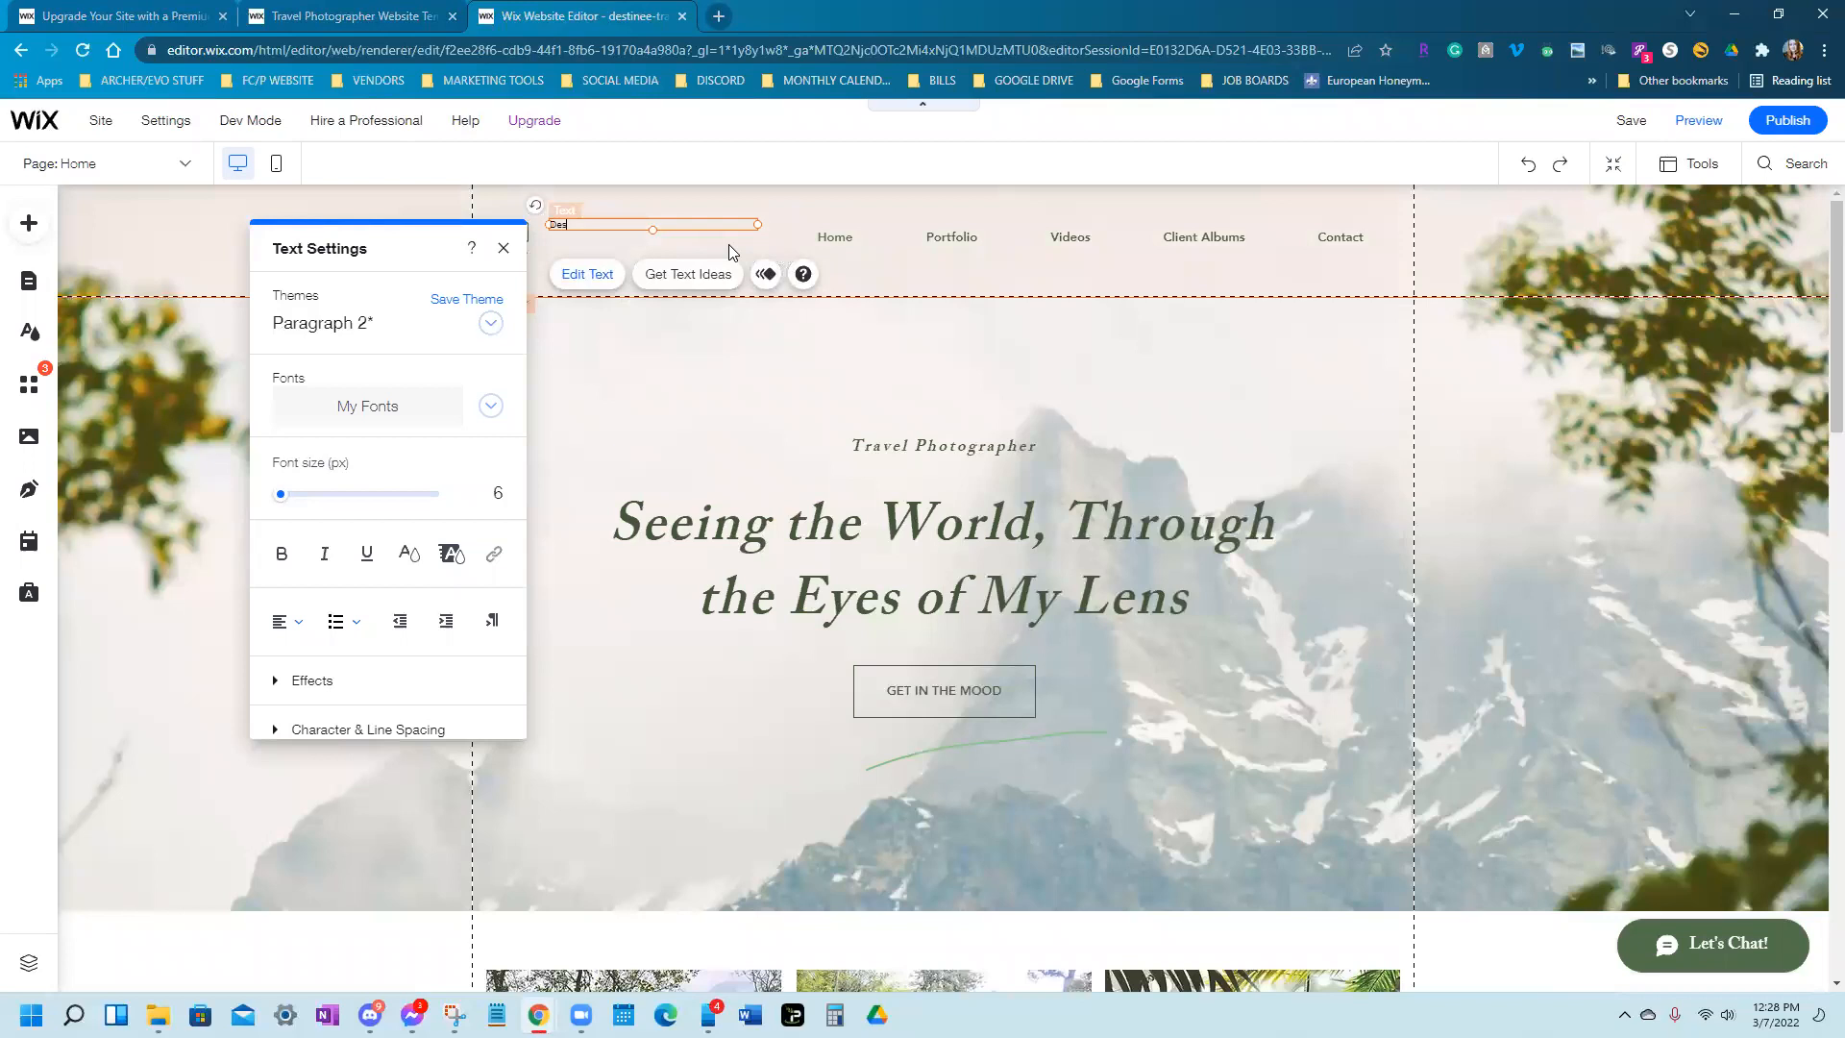
{"action": "type", "text": "inee Travelf"}
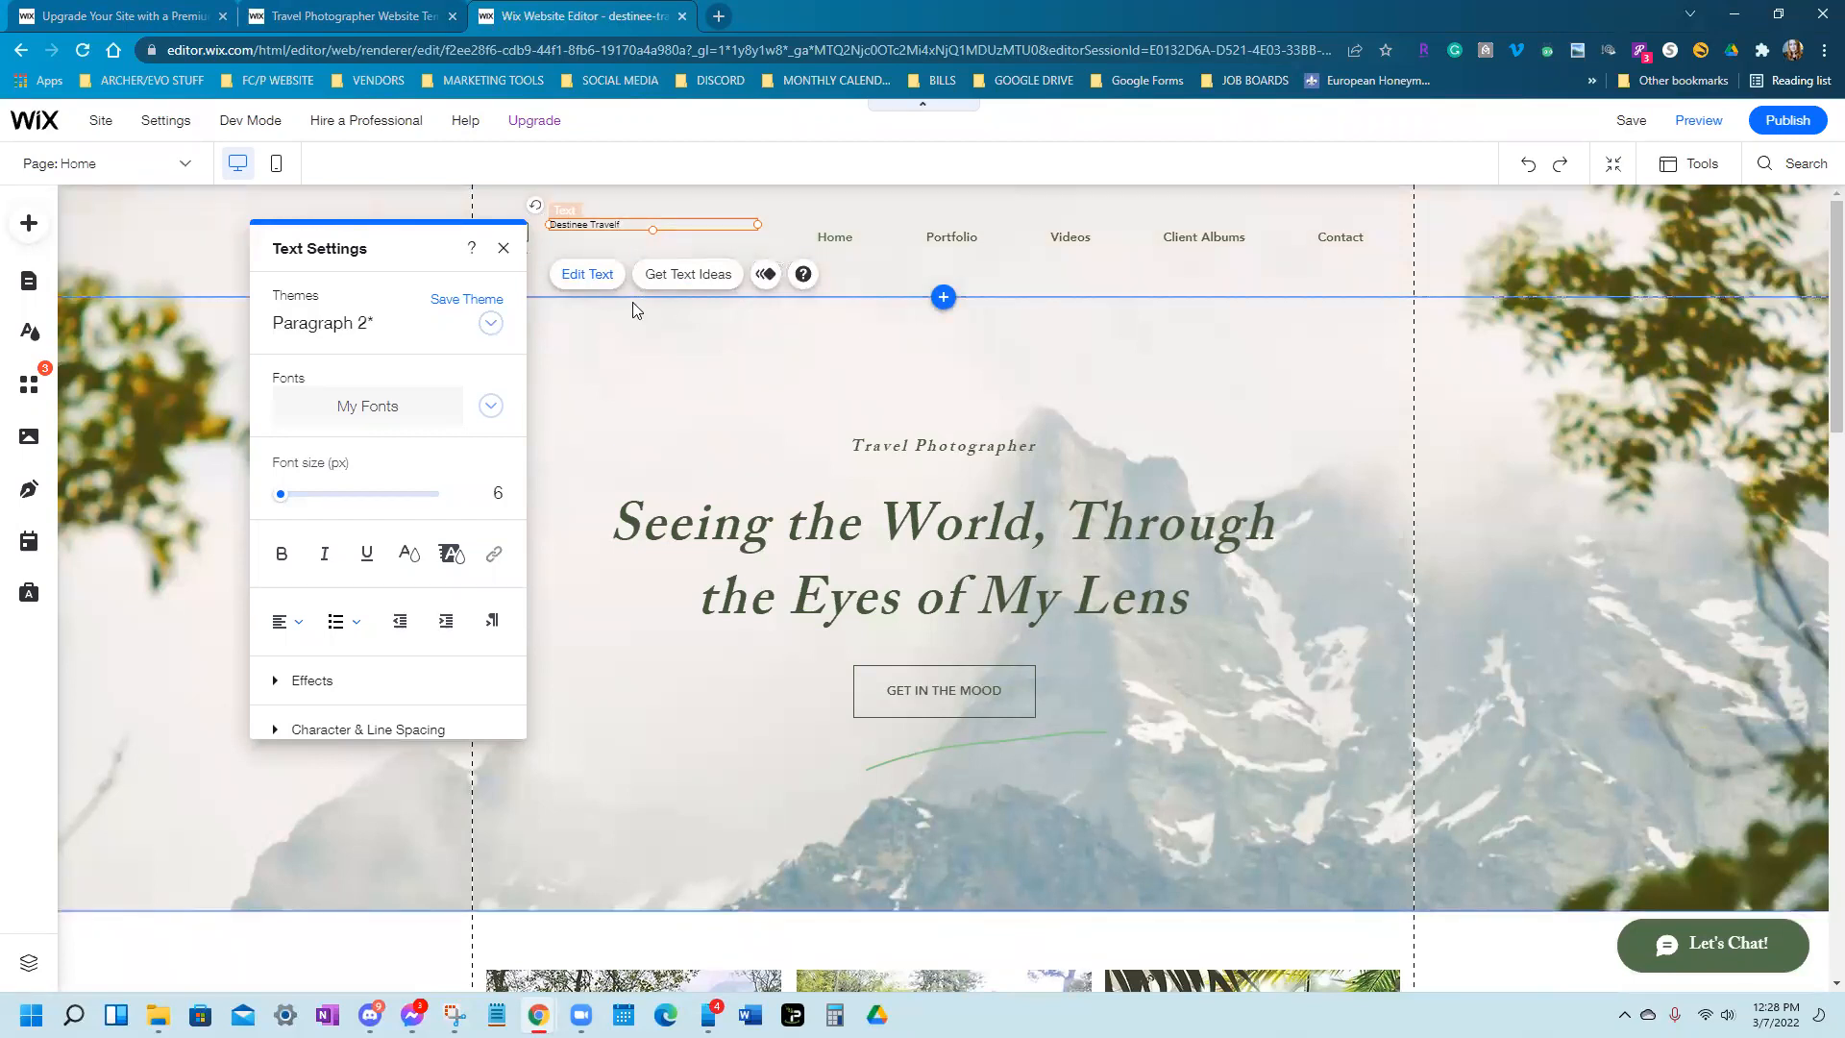
{"action": "key", "text": "BackSpace"}
Format the header title as bold Arial at 22 px
{"action": "left_click_drag", "start_coordinate": [329, 235], "coordinate": [177, 214]}
{"action": "left_click_drag", "start_coordinate": [635, 223], "coordinate": [517, 234]}
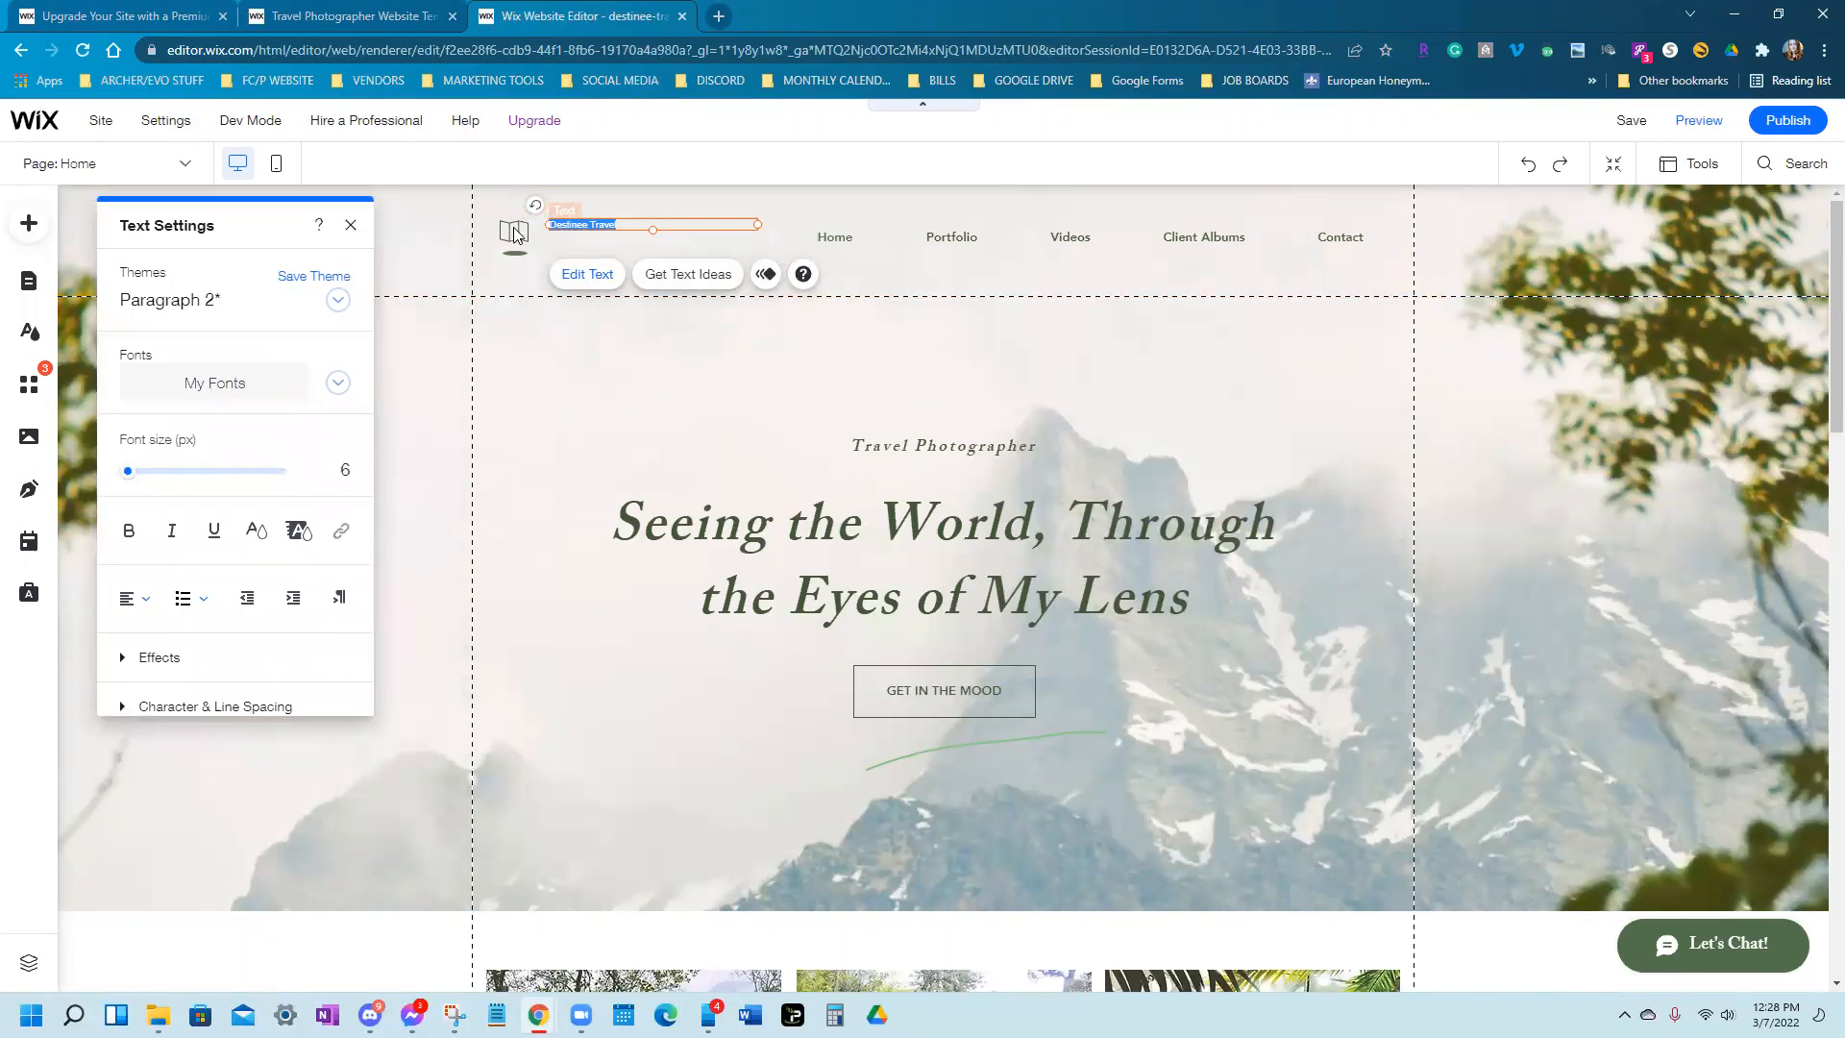
{"action": "left_click", "coordinate": [343, 387]}
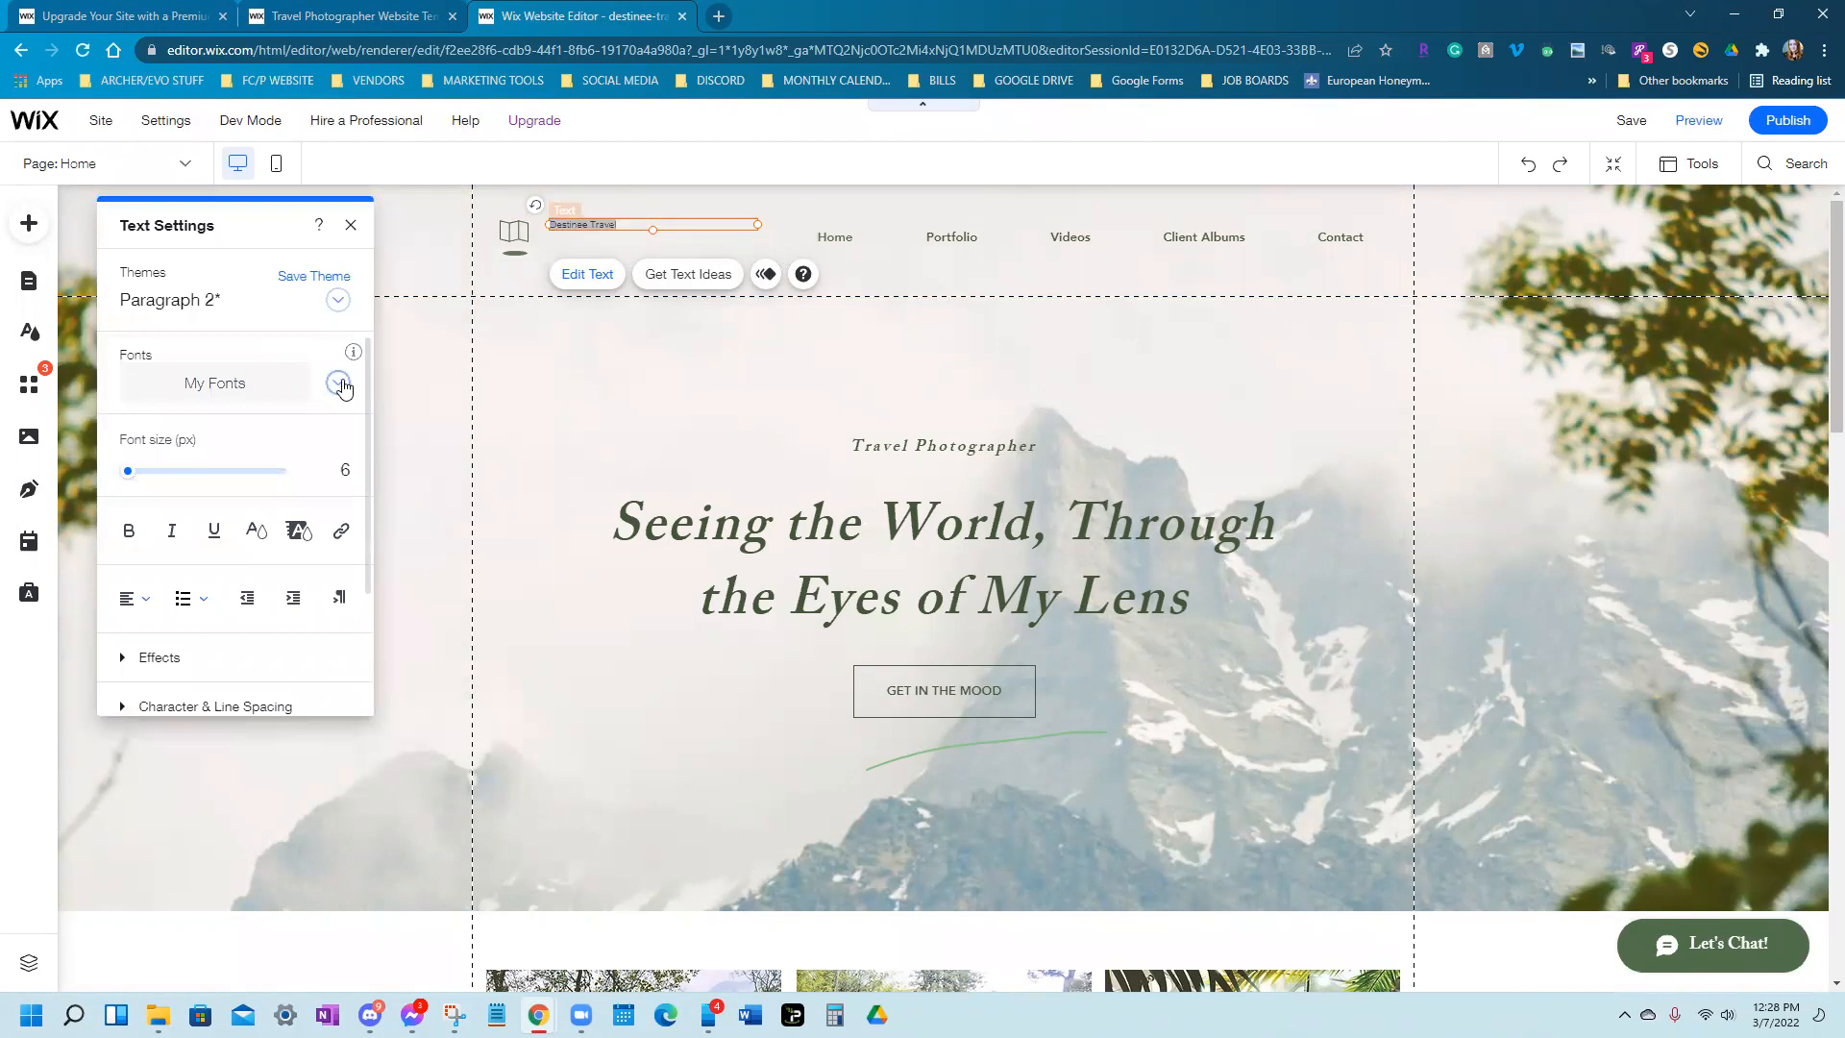
{"action": "left_click", "coordinate": [342, 384]}
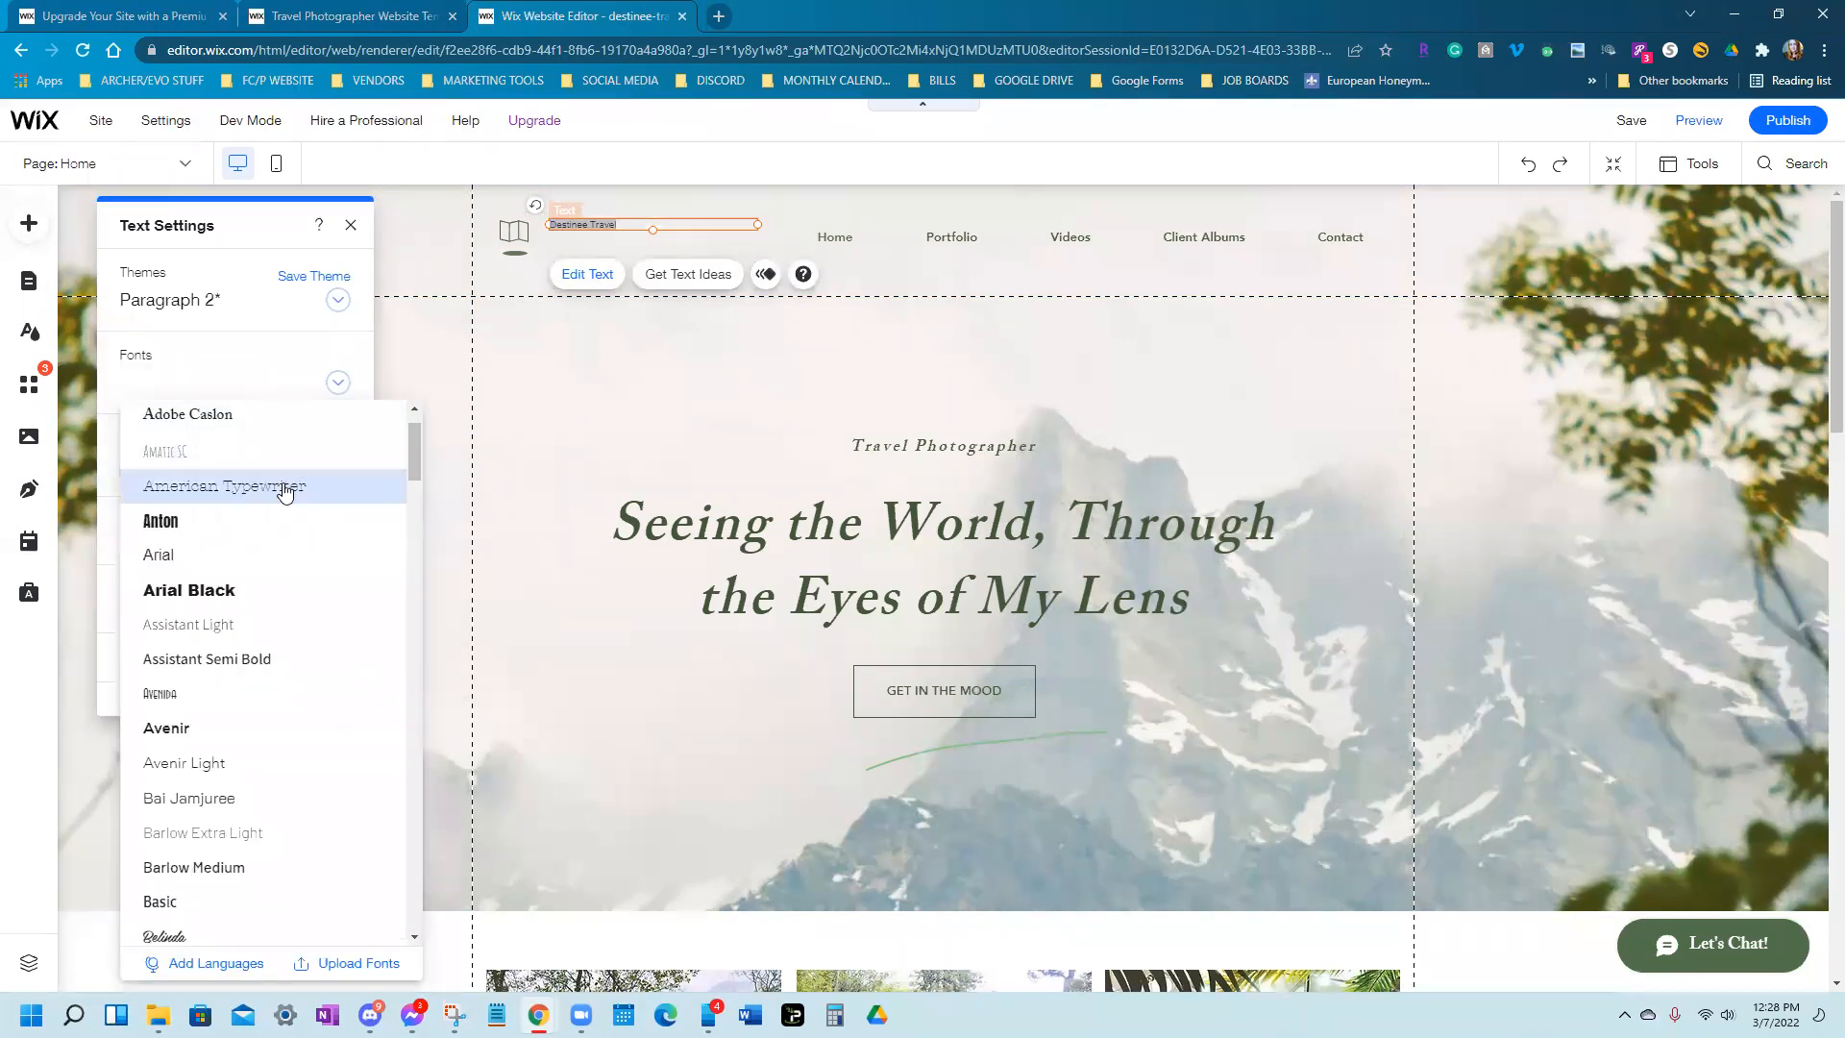
{"action": "left_click", "coordinate": [268, 563]}
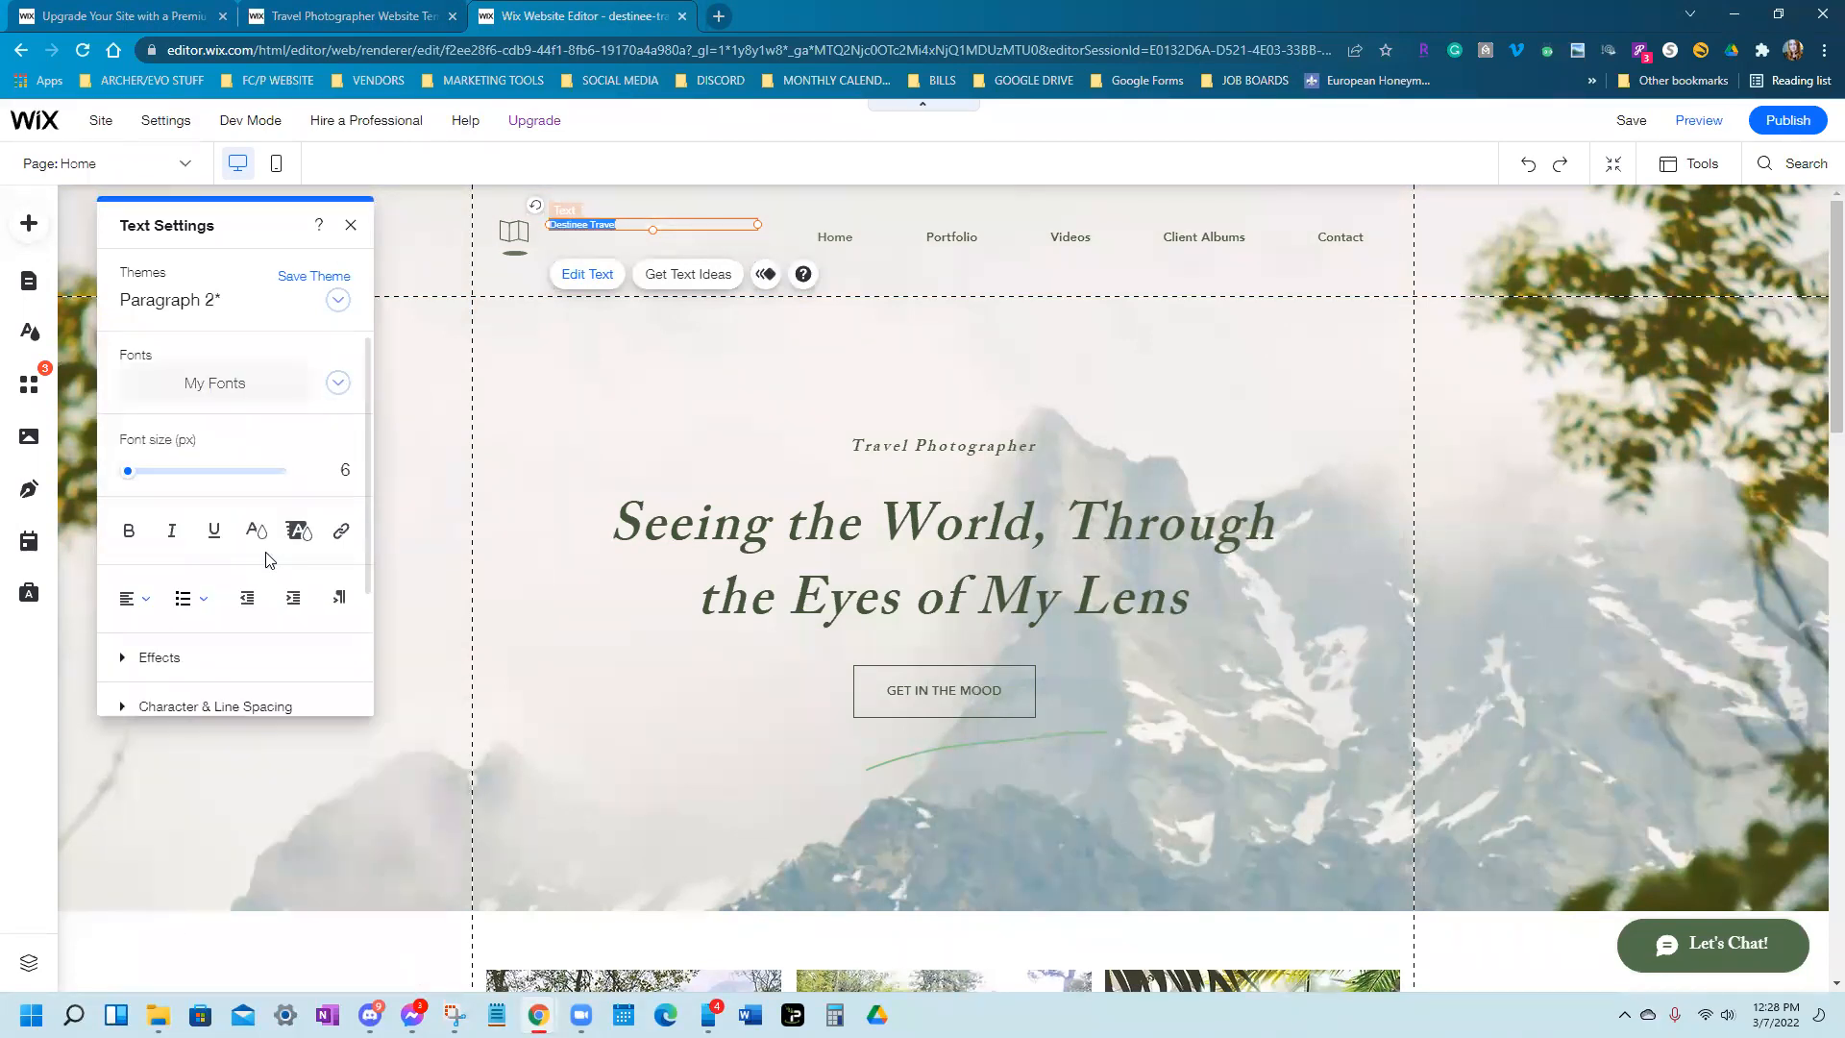
{"action": "left_click", "coordinate": [130, 473]}
{"action": "left_click_drag", "start_coordinate": [130, 473], "coordinate": [142, 475]}
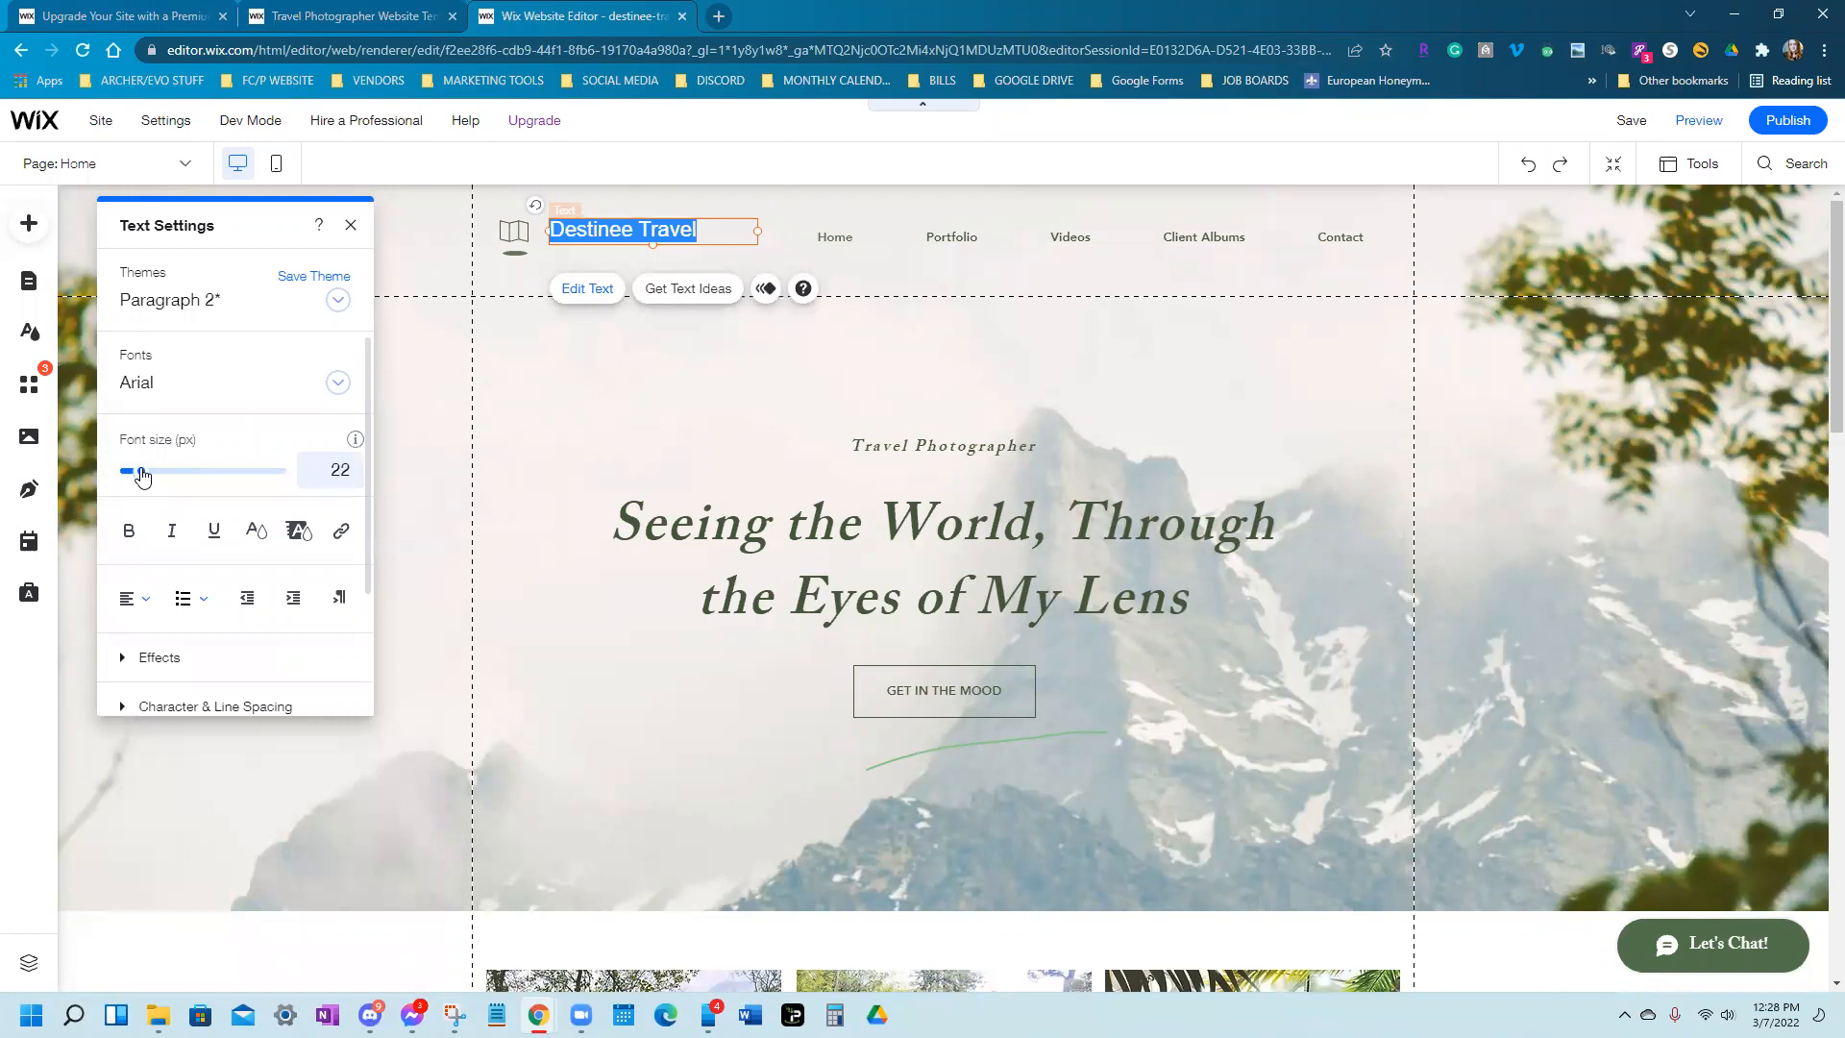
{"action": "left_click", "coordinate": [128, 531]}
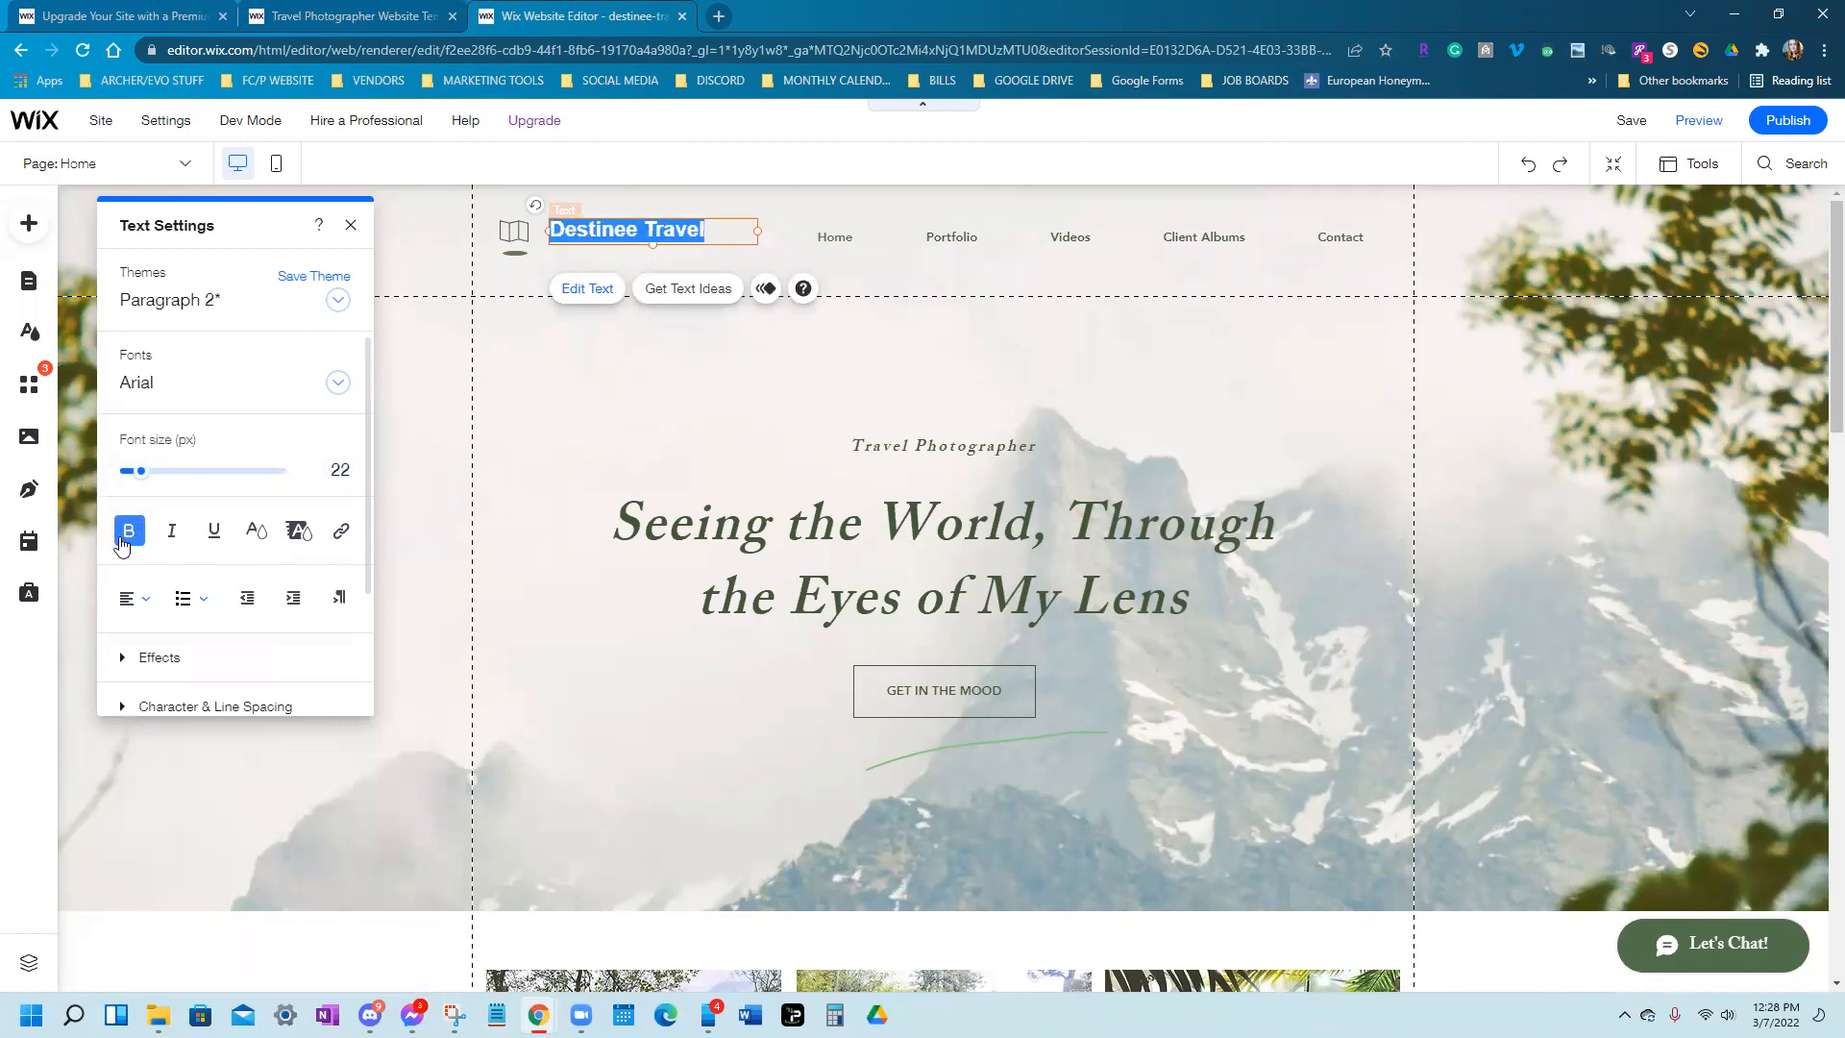
Retype the header title as the site owner's full name and select it
{"action": "key", "text": "BackSpace"}
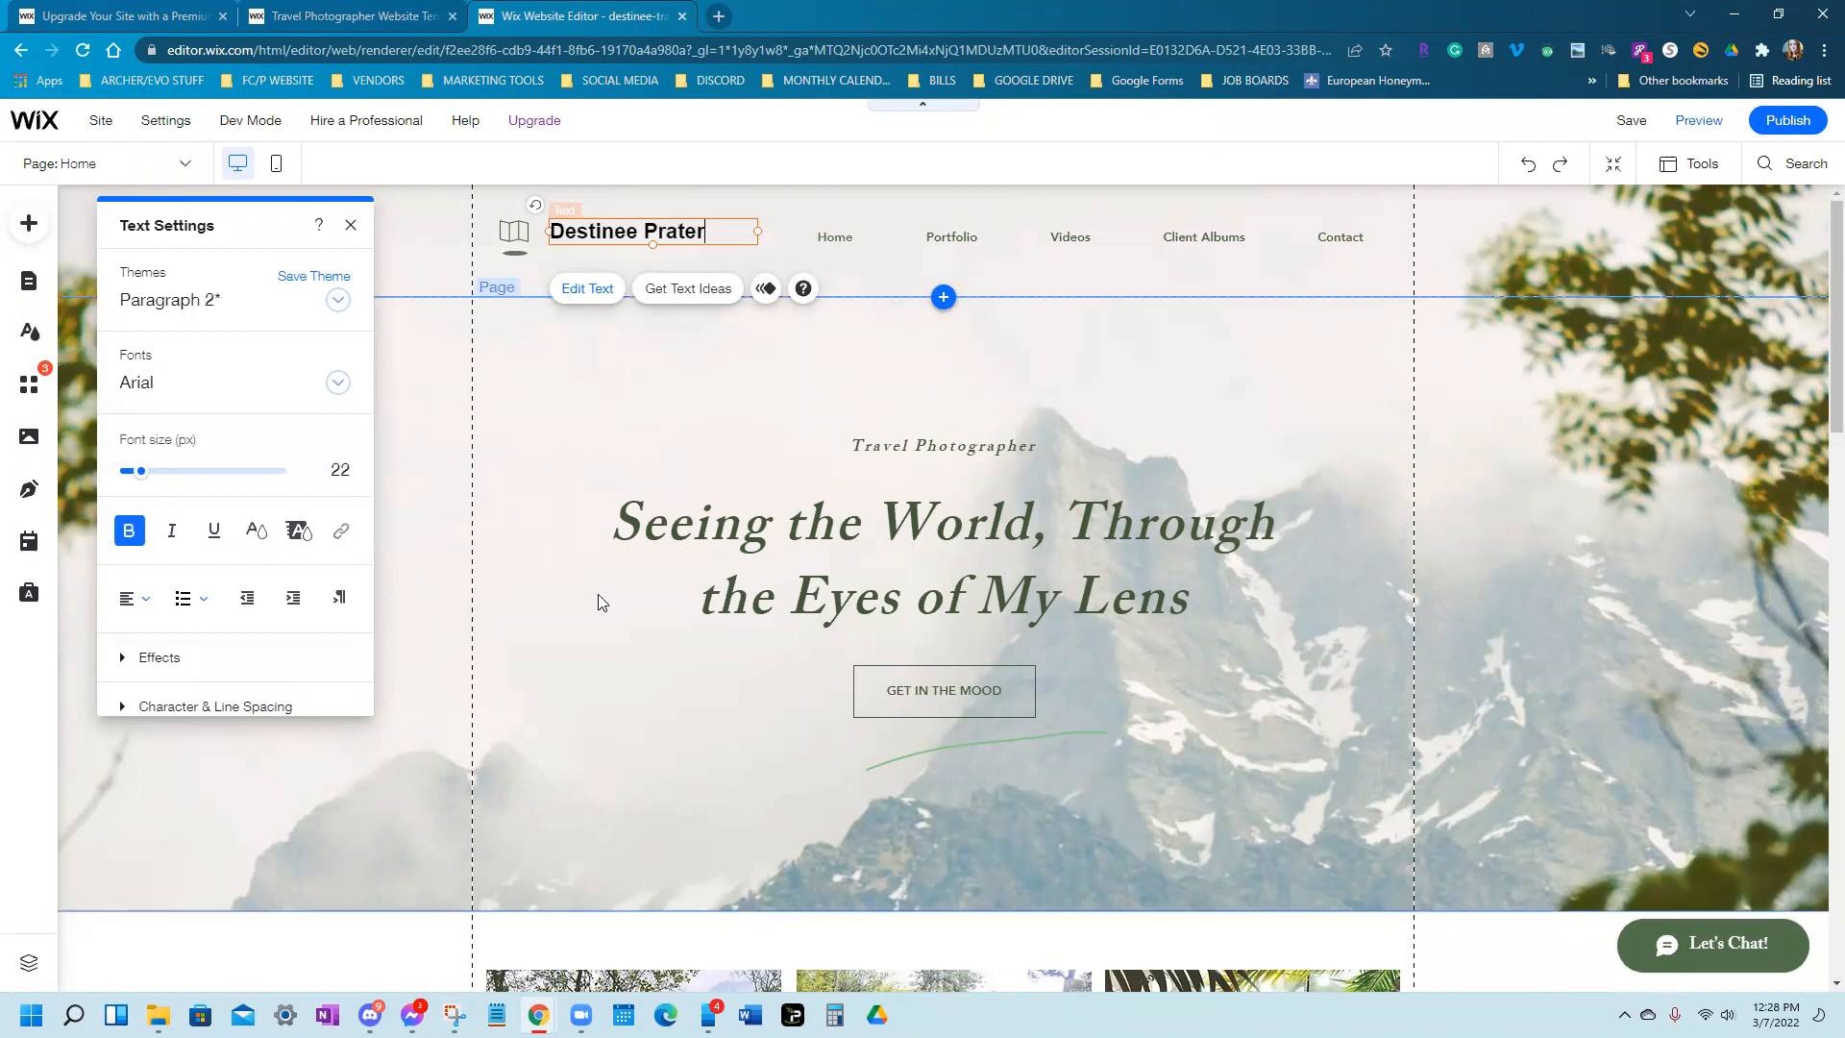
{"action": "key", "text": "shift+Left"}
{"action": "key", "text": "shift+Left"}
{"action": "key", "text": "shift+Left"}
{"action": "key", "text": "shift+Left"}
{"action": "key", "text": "shift+Left"}
{"action": "key", "text": "shift+Left"}
{"action": "key", "text": "shift+Left"}
{"action": "key", "text": "shift+Left"}
{"action": "key", "text": "shift+Left"}
{"action": "key", "text": "shift+Left"}
{"action": "key", "text": "shift+Left"}
{"action": "key", "text": "shift+Left"}
{"action": "key", "text": "shift+Left"}
{"action": "key", "text": "shift+Left"}
{"action": "key", "text": "shift+Left"}
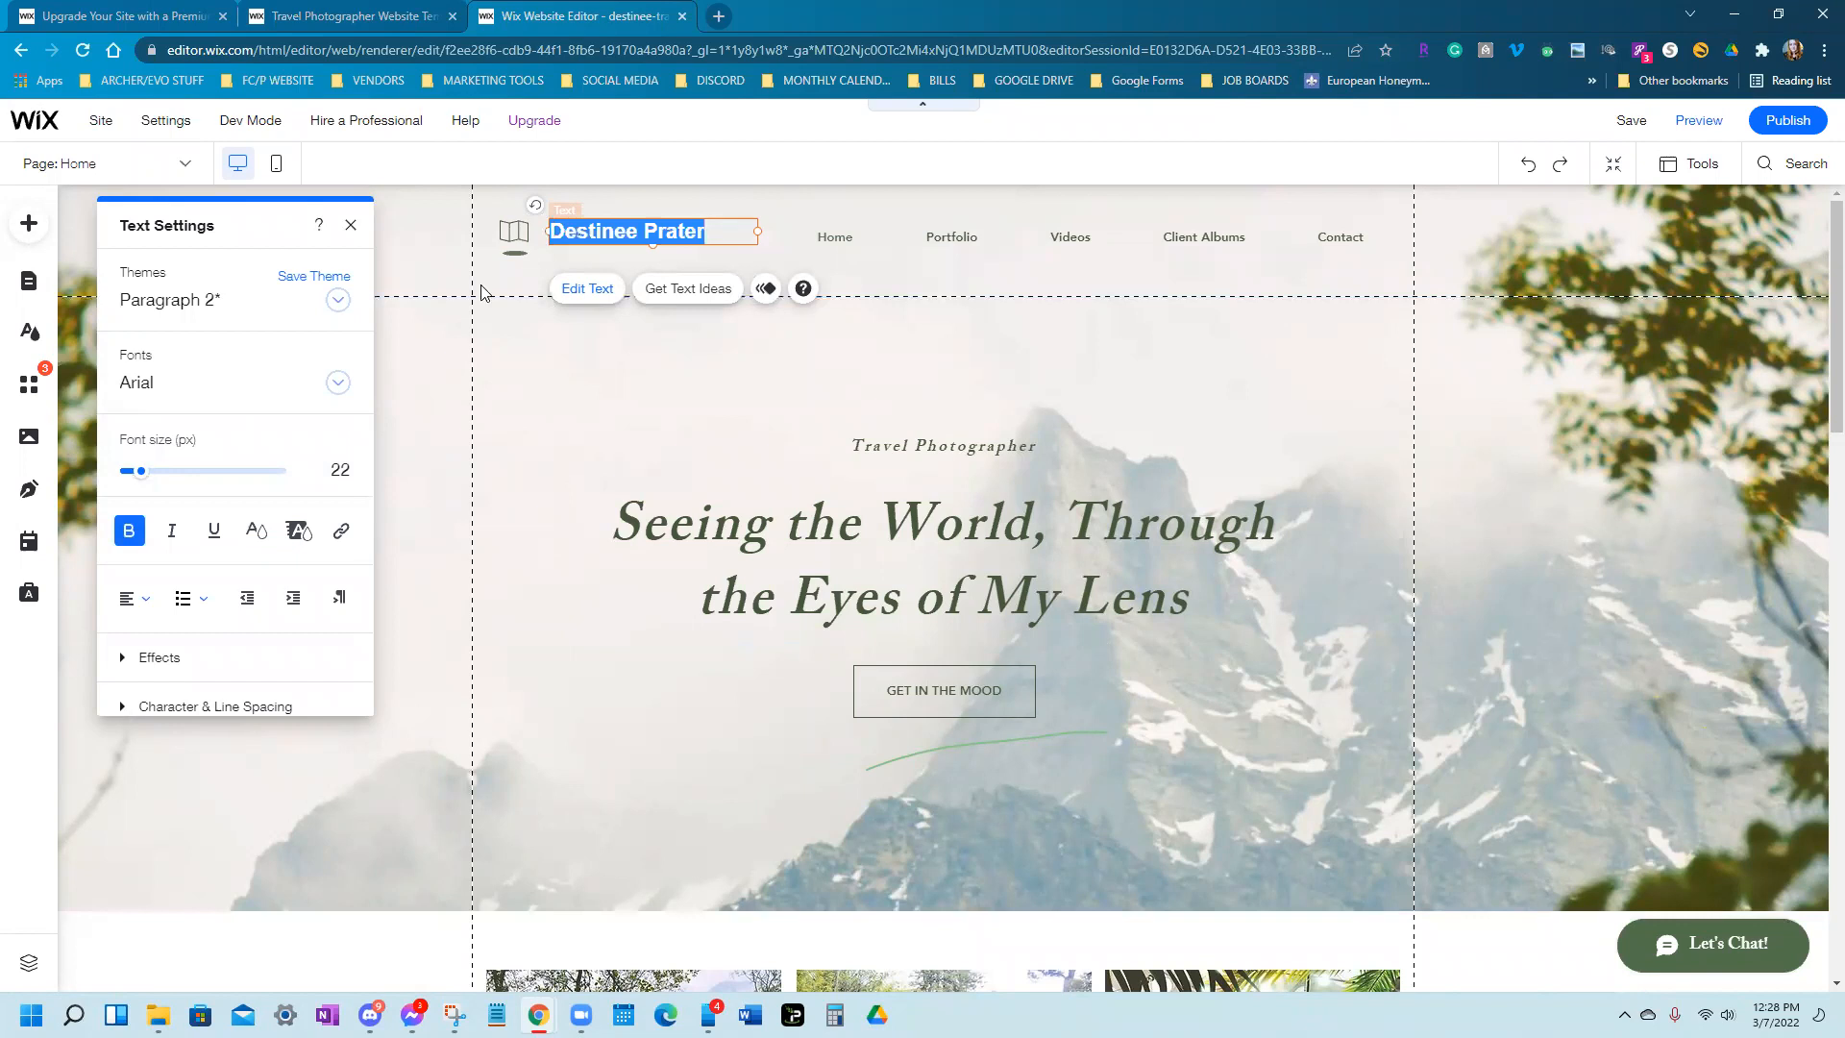
Colour the title dark green and finish editing the text
{"action": "left_click", "coordinate": [255, 530]}
{"action": "left_click", "coordinate": [249, 557]}
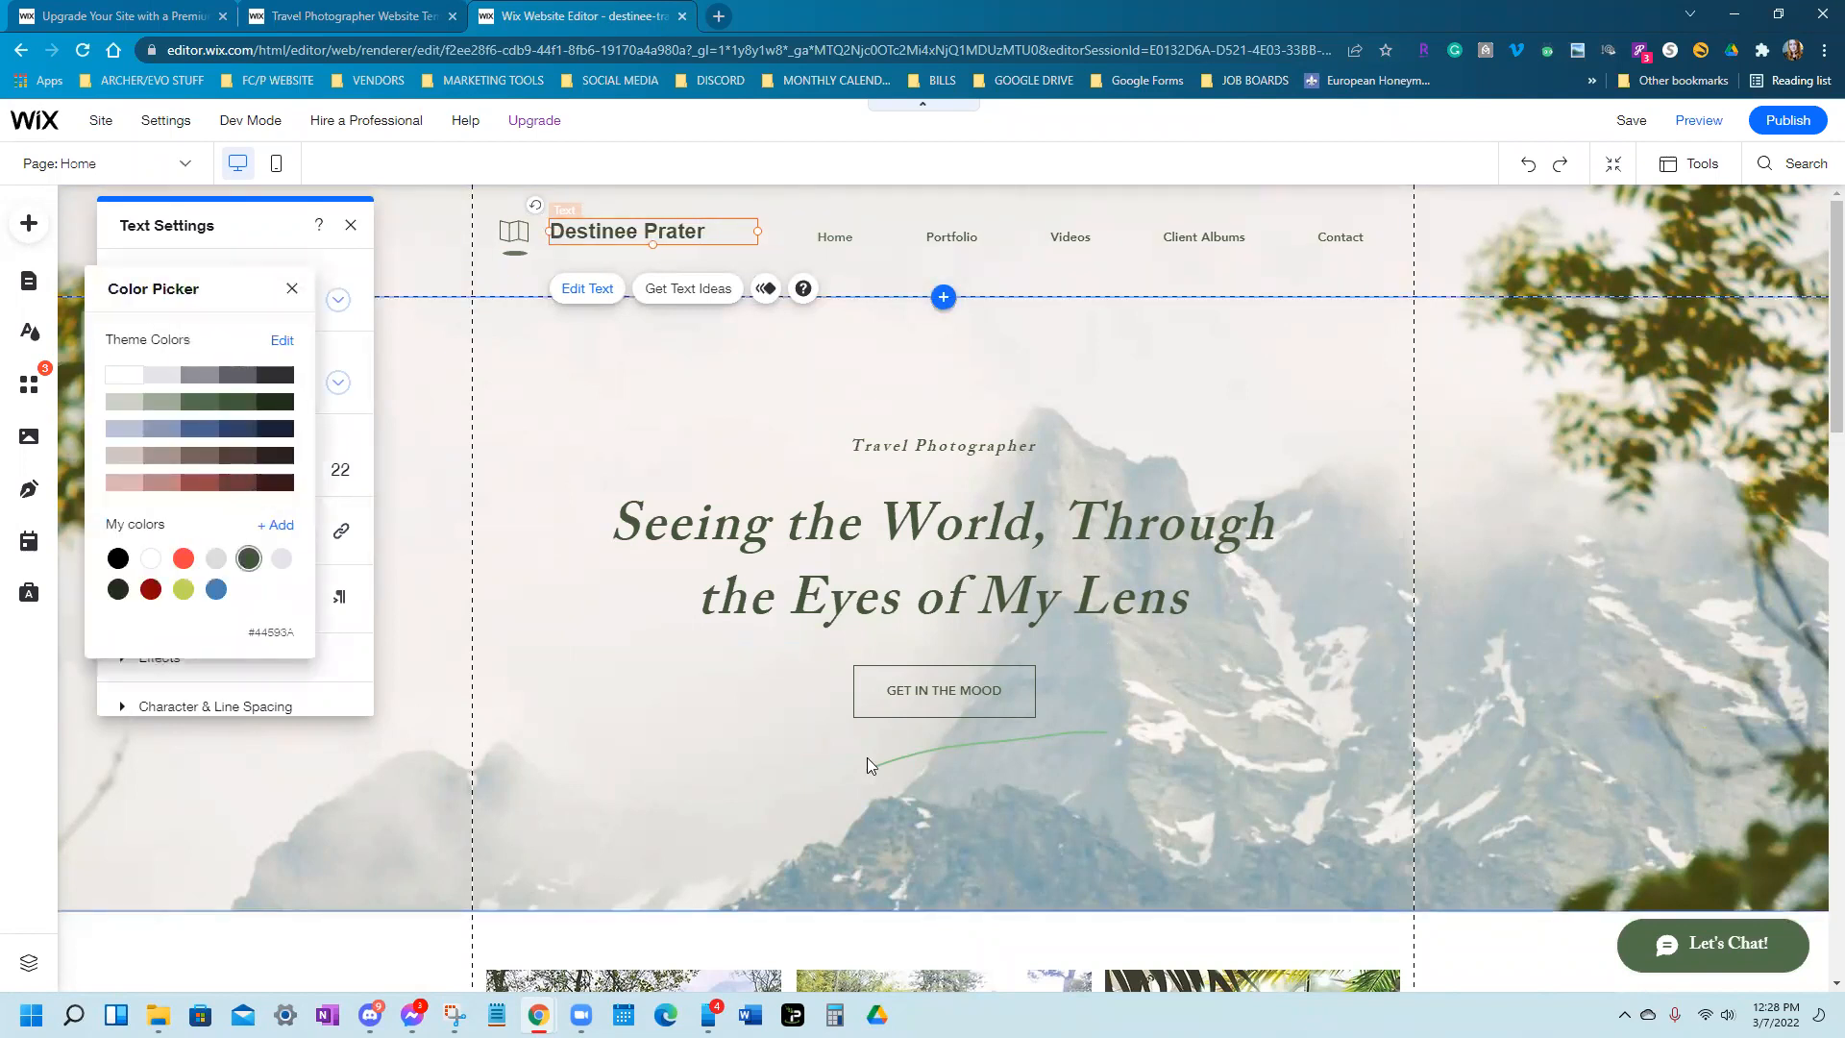
{"action": "left_click", "coordinate": [292, 288]}
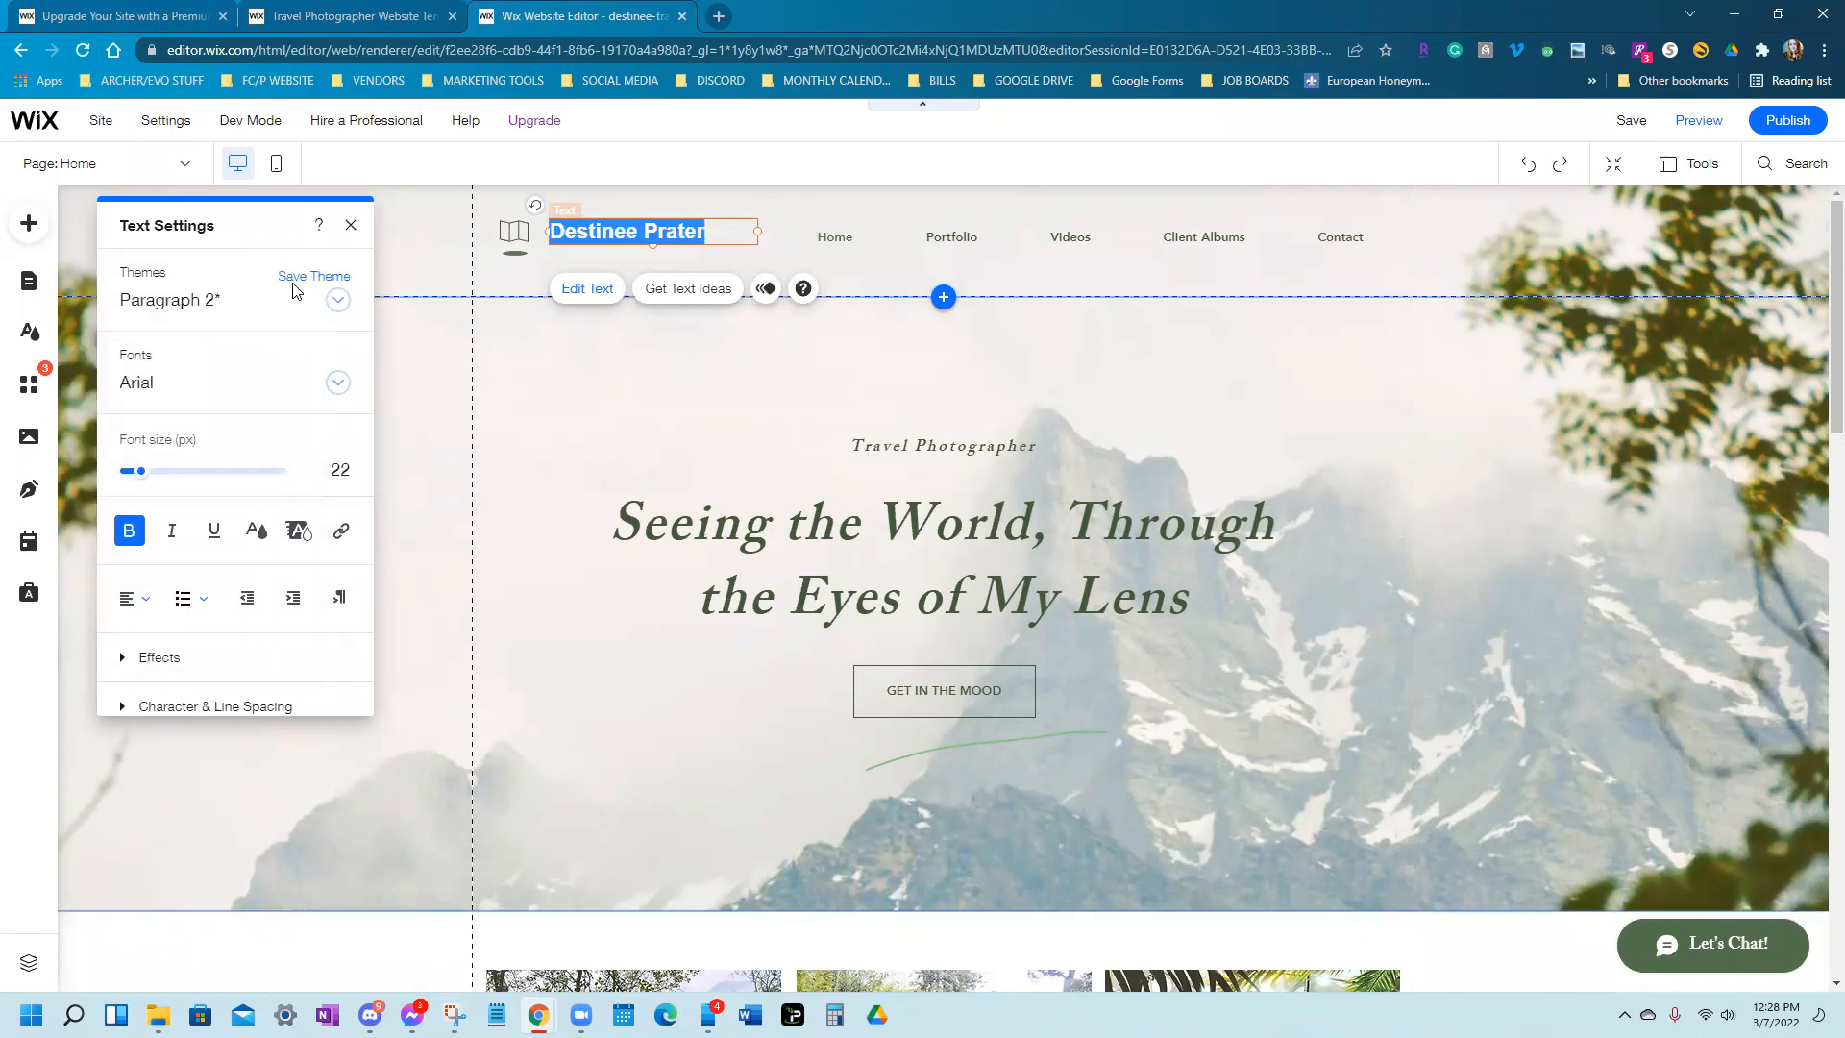
{"action": "left_click", "coordinate": [427, 399]}
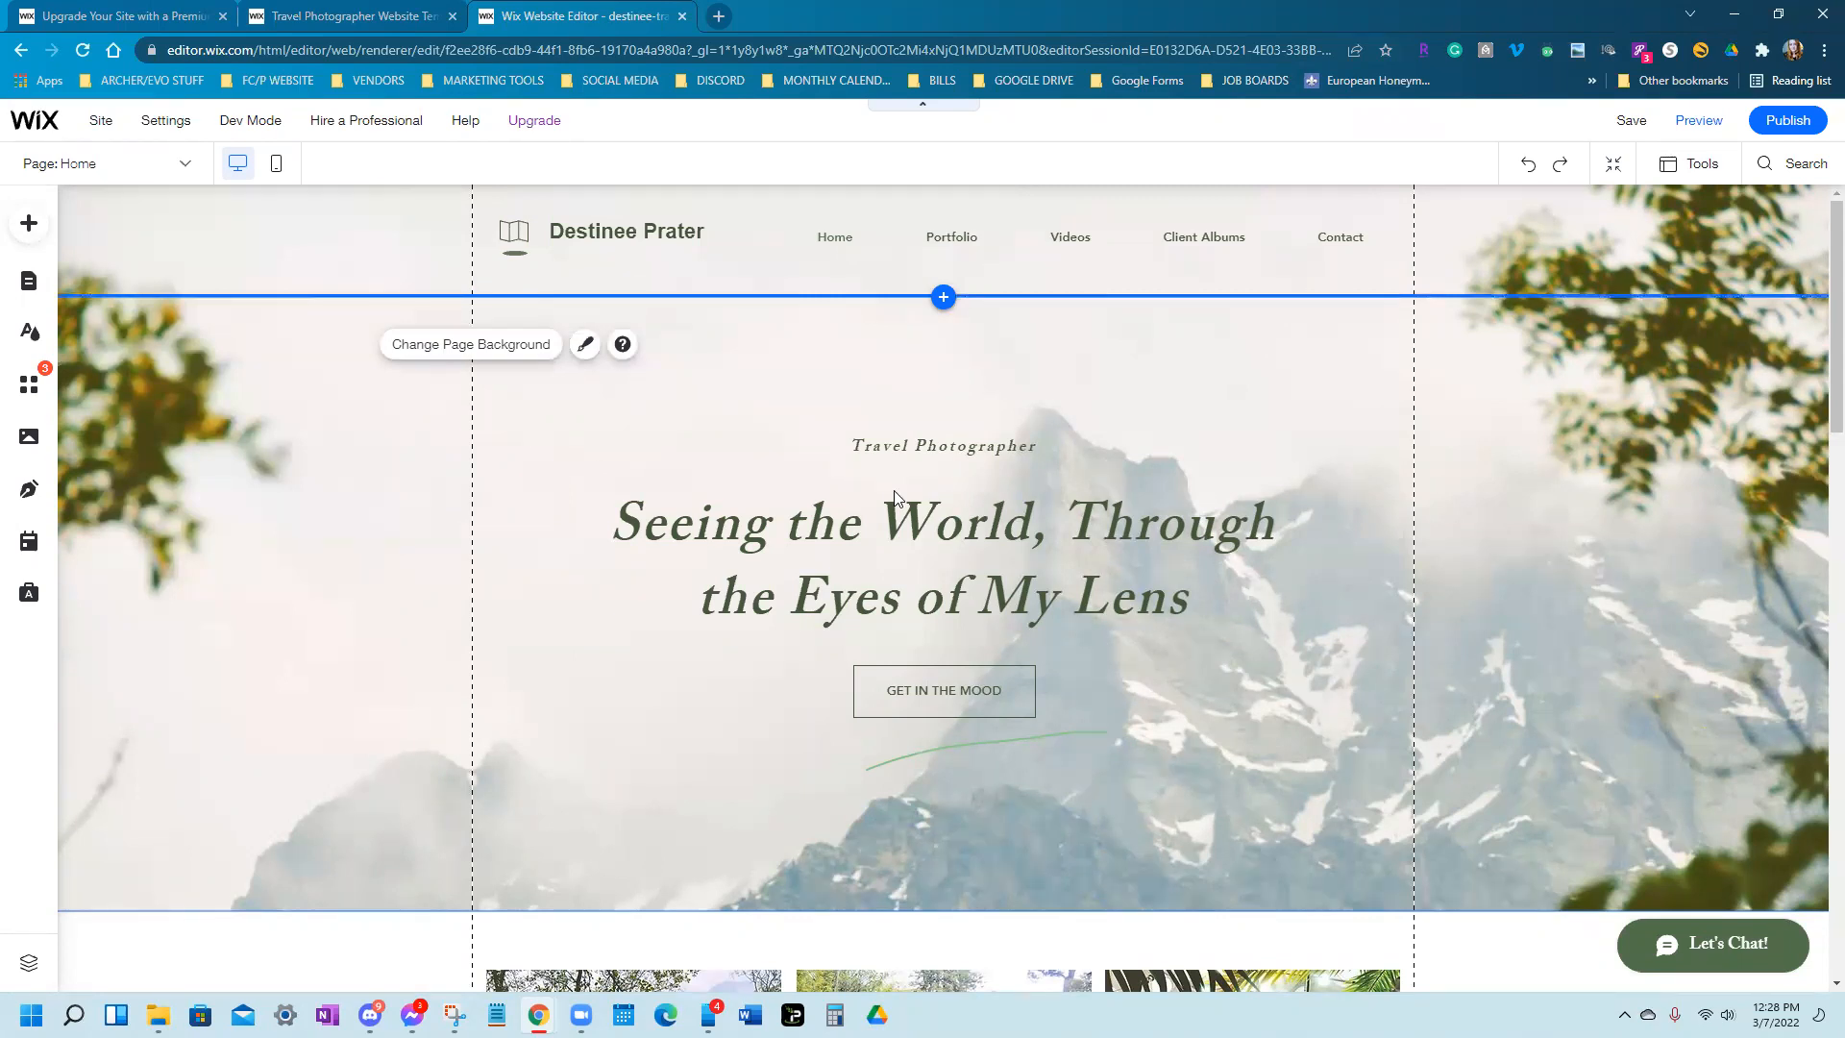
Save the site and delete the map icon logo beside the header title
{"action": "left_click", "coordinate": [1632, 122]}
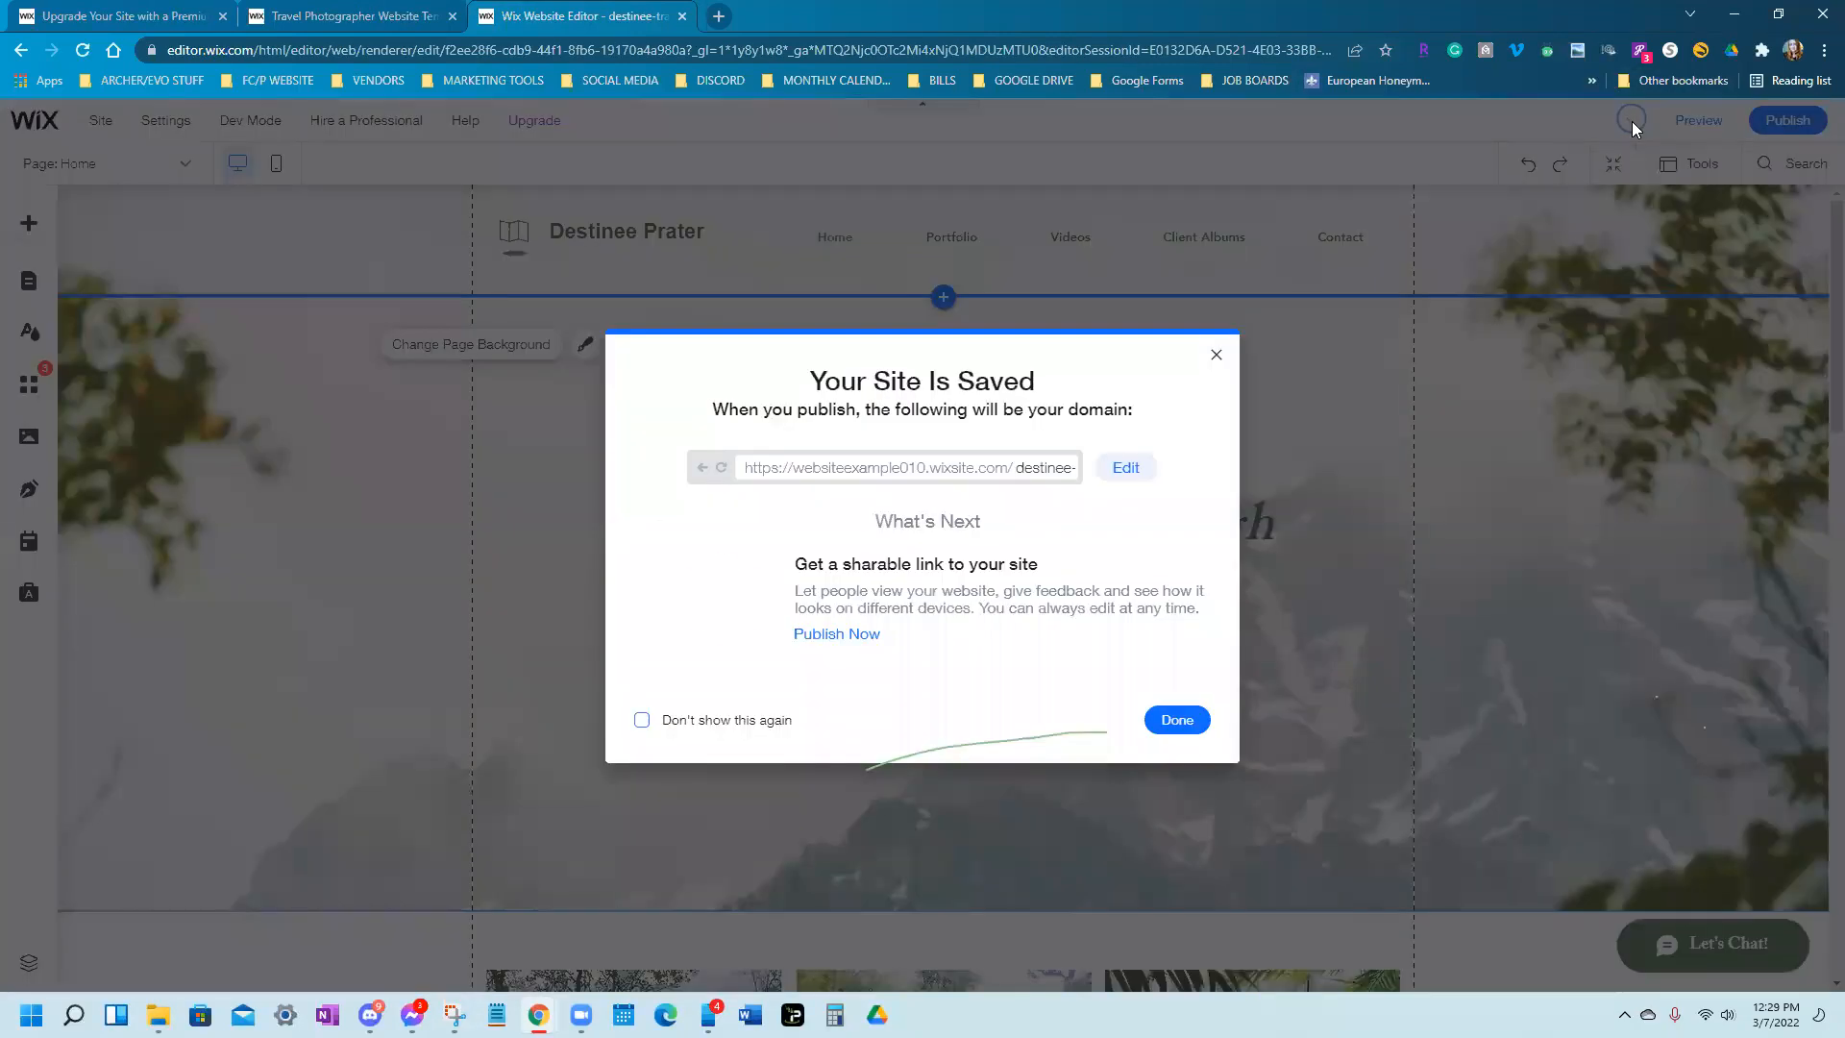
{"action": "left_click", "coordinate": [1174, 723]}
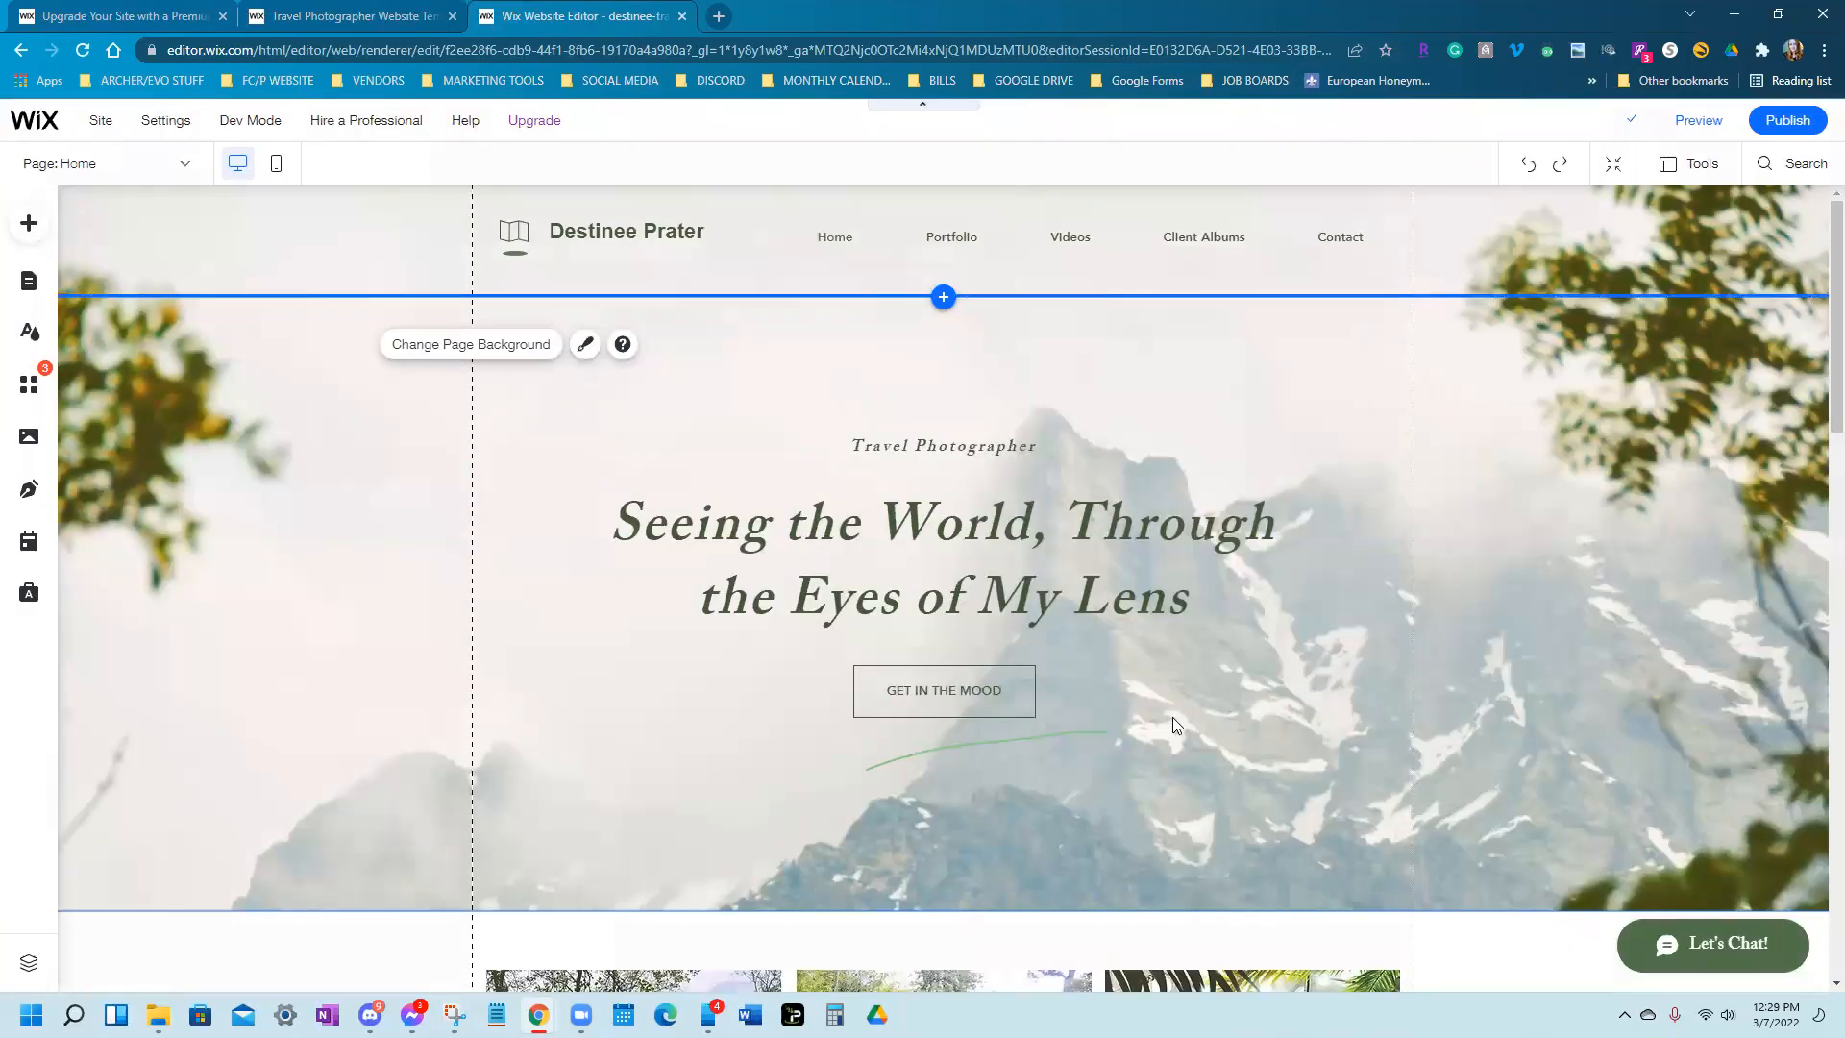
{"action": "left_click", "coordinate": [517, 247]}
{"action": "mouse_move", "coordinate": [454, 146]}
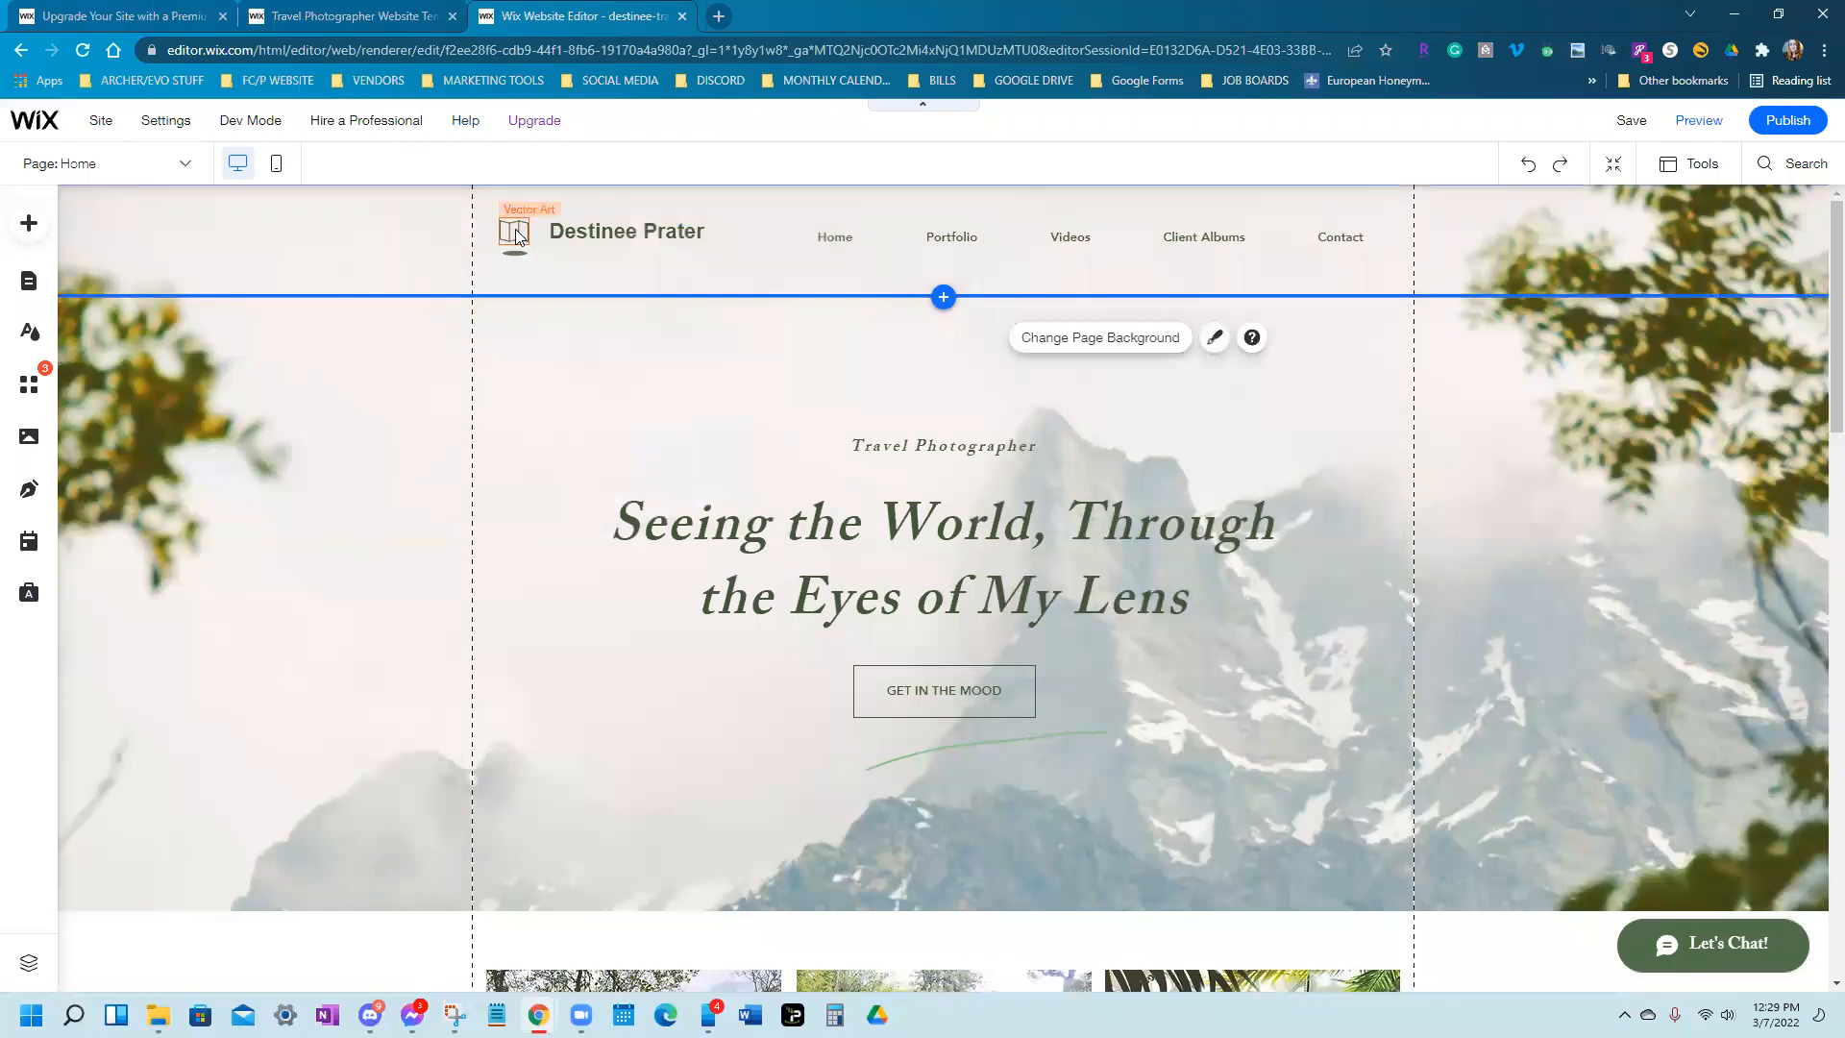
{"action": "left_click", "coordinate": [517, 237]}
{"action": "key", "text": "Delete"}
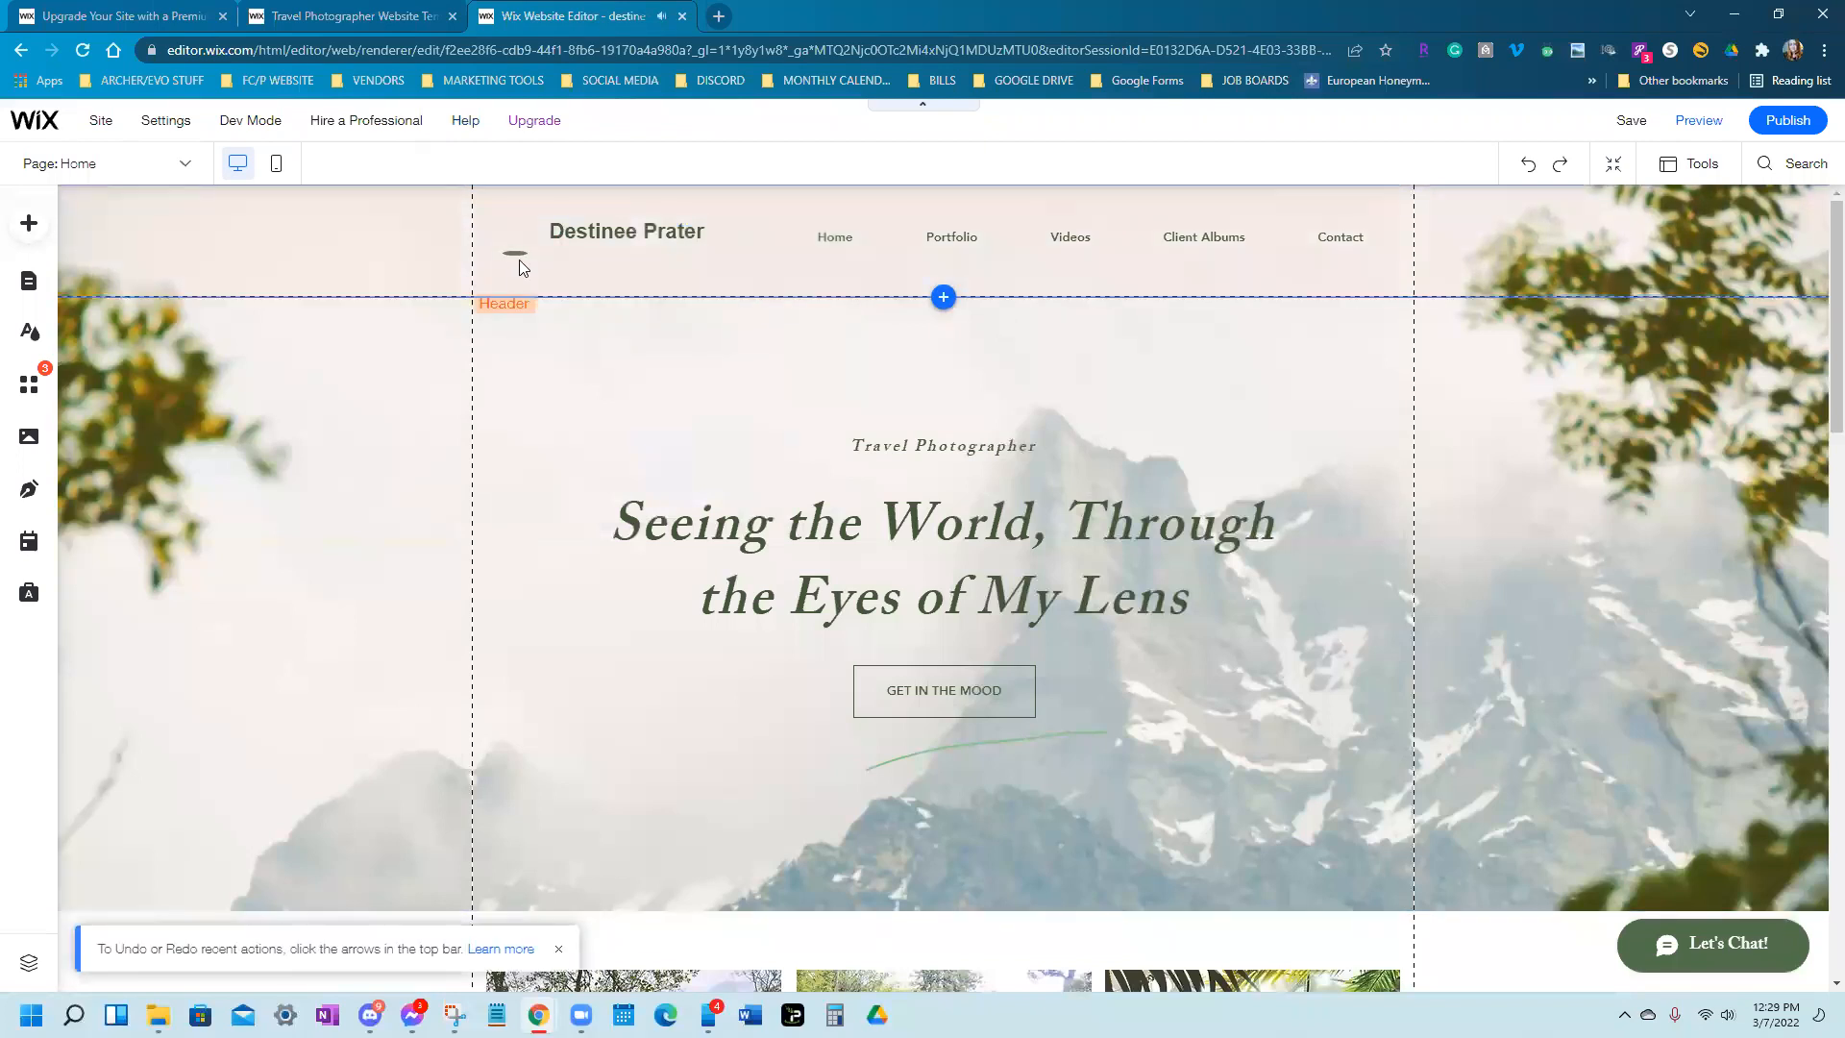
Delete the leftover small vector shape at the logo spot
{"action": "left_click", "coordinate": [512, 252]}
{"action": "left_click", "coordinate": [515, 252]}
{"action": "key", "text": "Delete"}
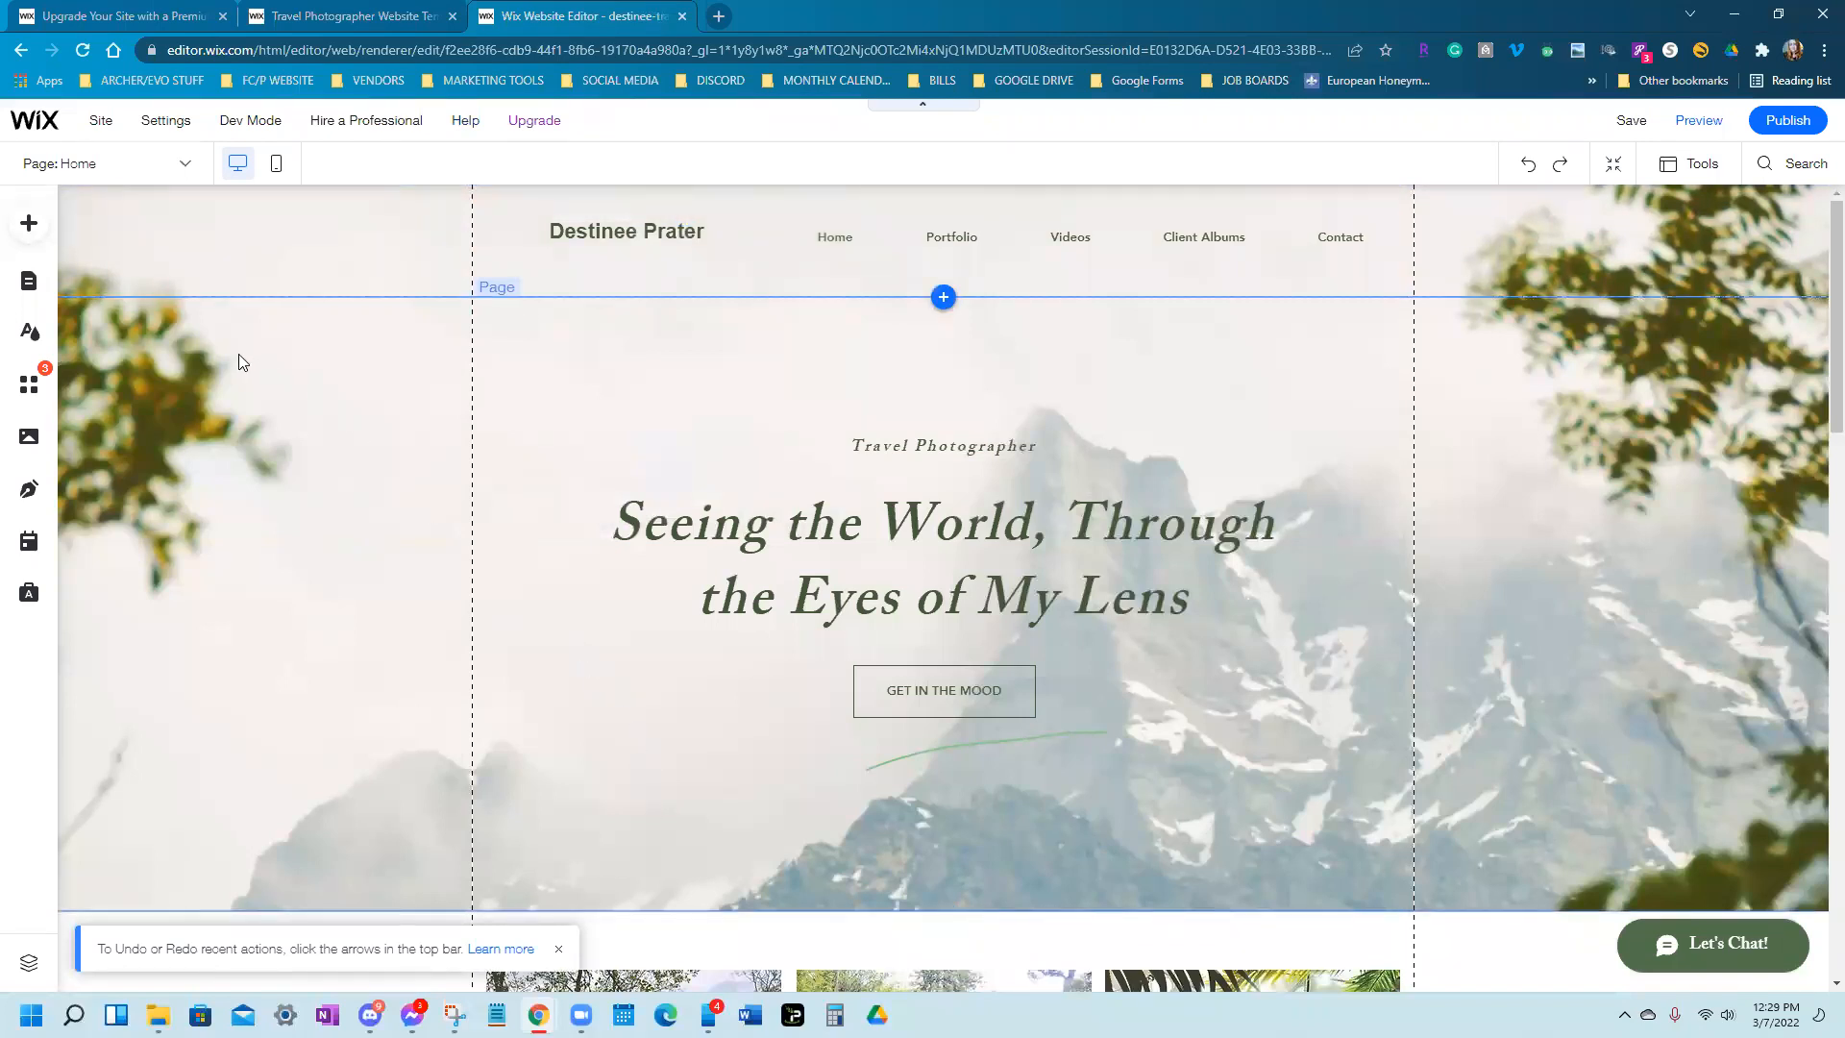
{"action": "left_click", "coordinate": [38, 229]}
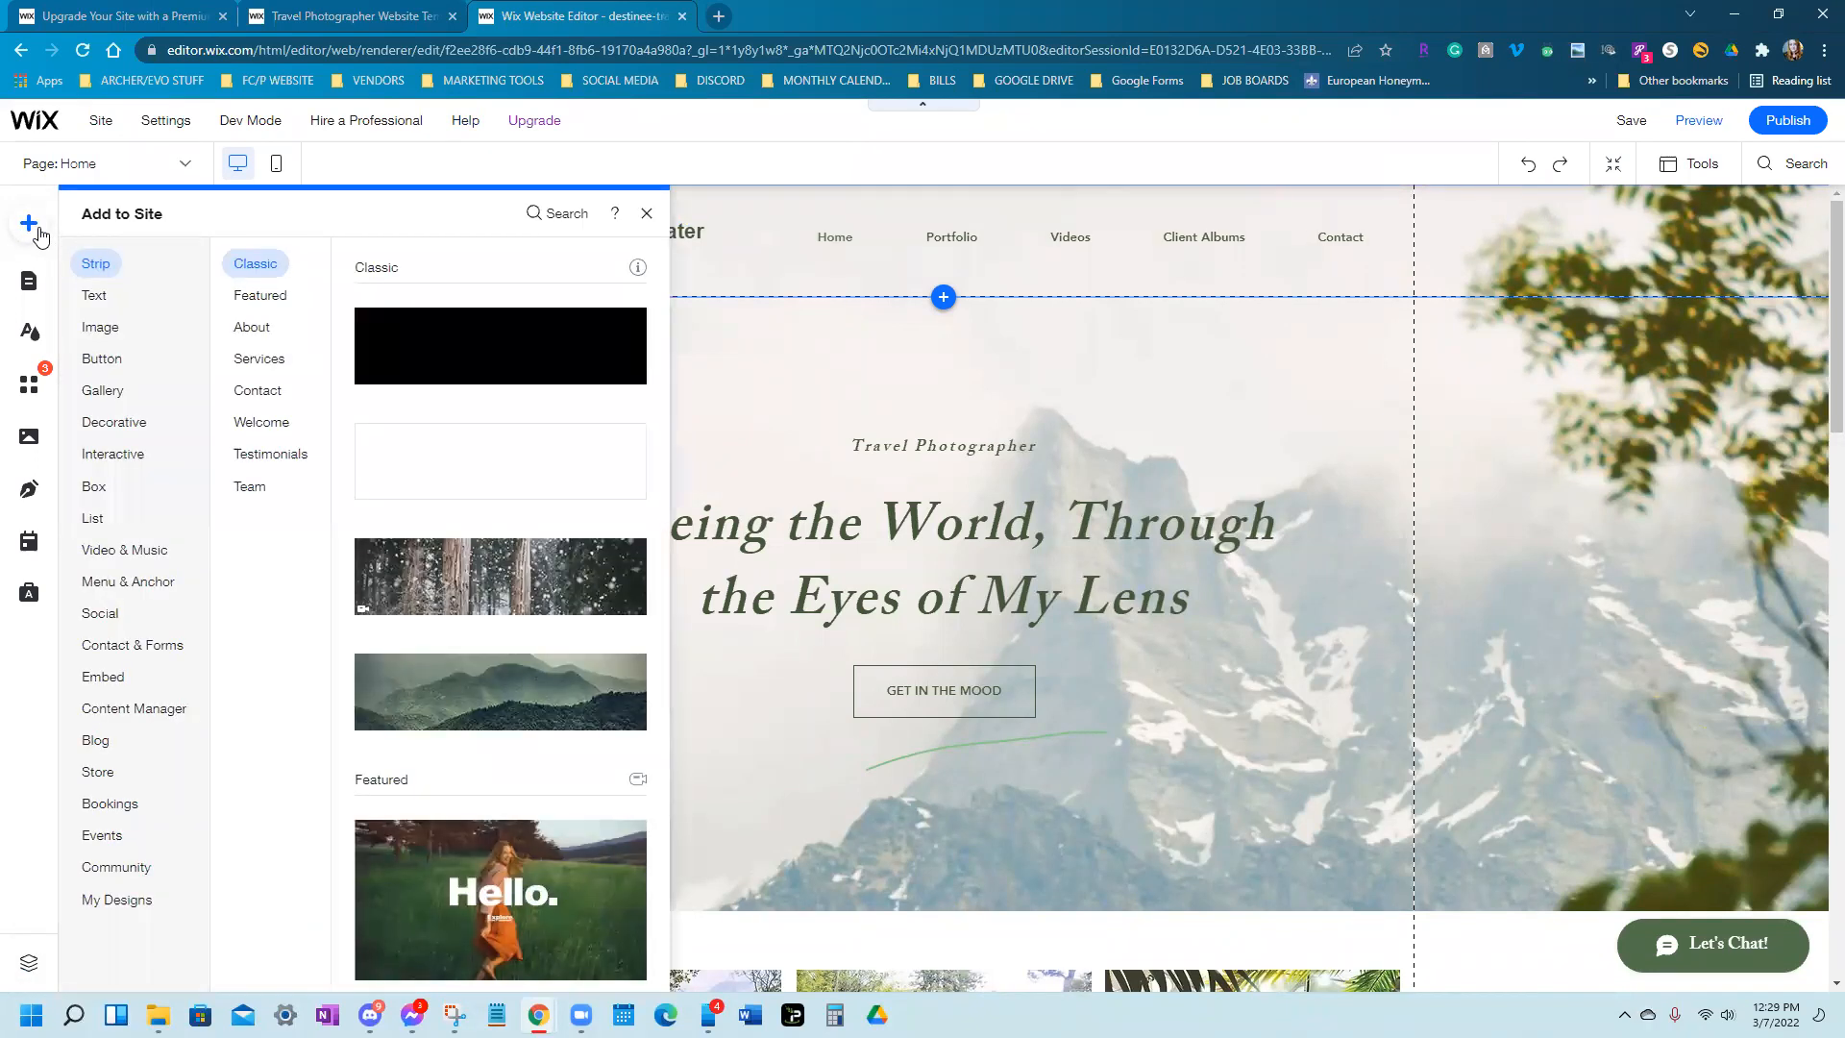
Open My Image Uploads from the Add Image menu and start a new media upload
{"action": "left_click", "coordinate": [102, 329]}
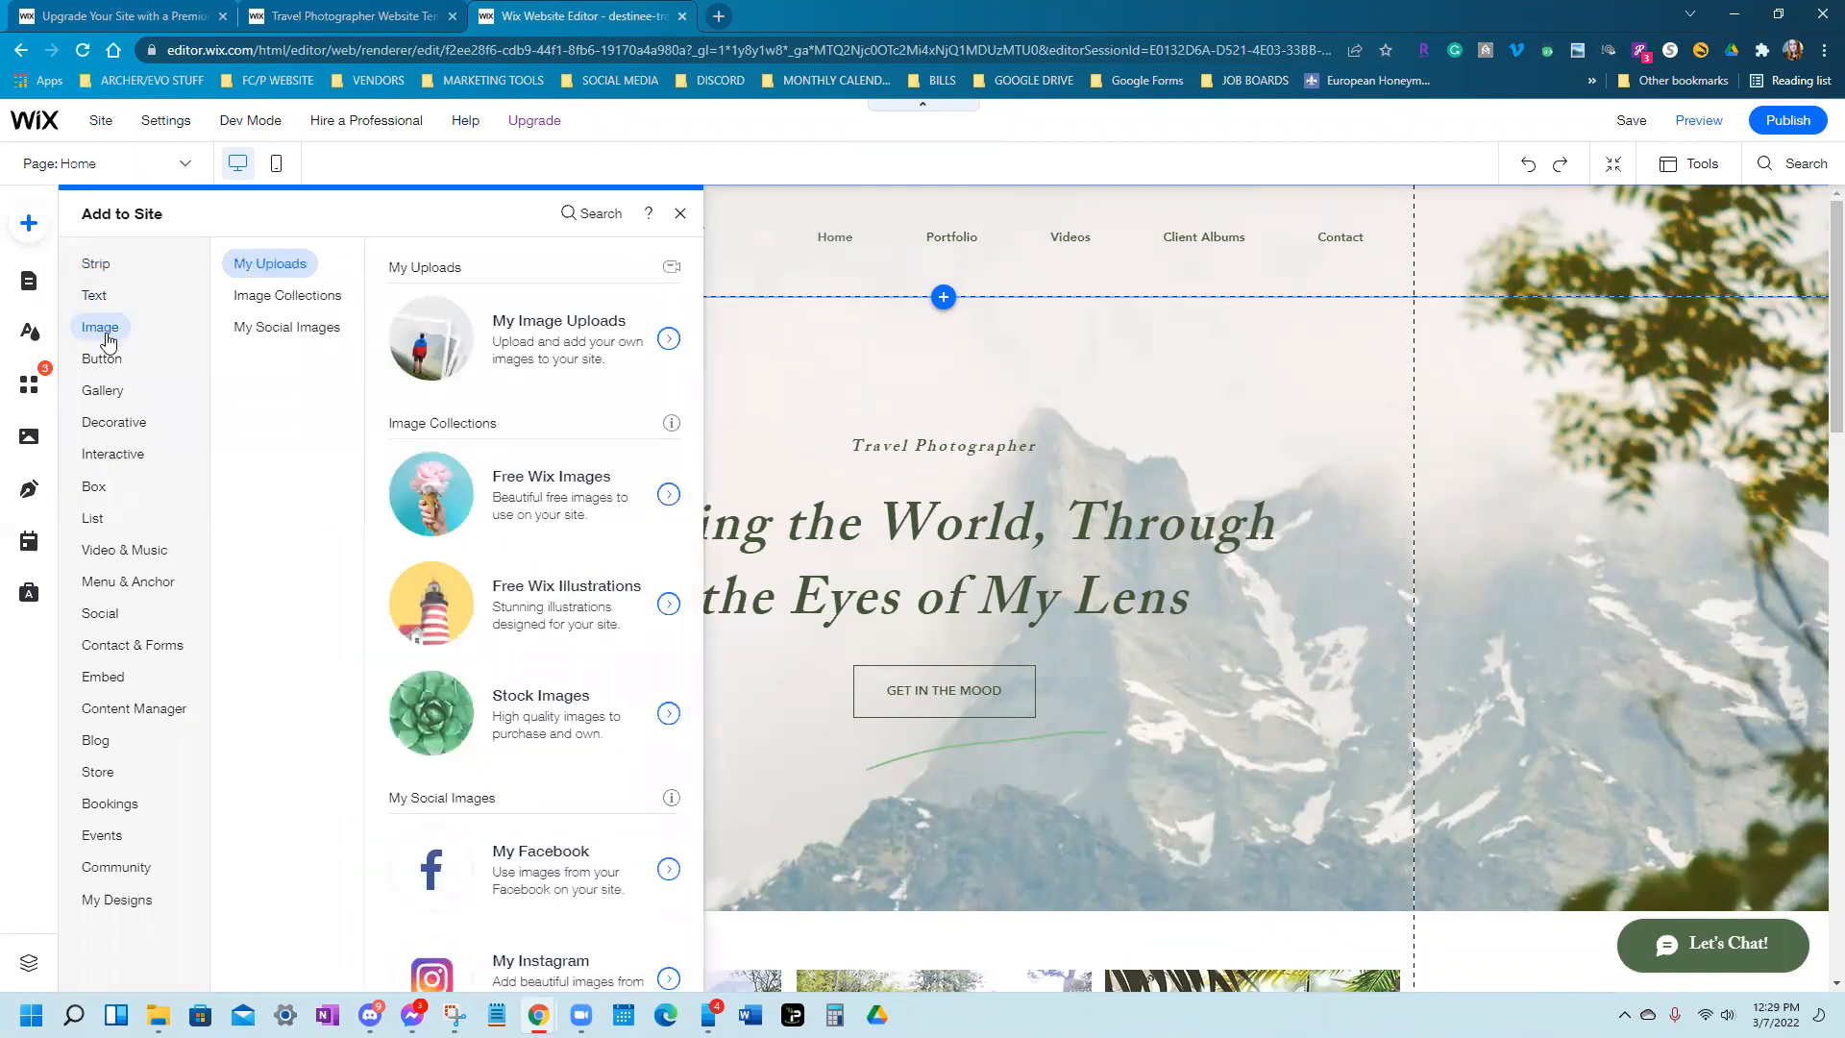
{"action": "left_click", "coordinate": [510, 358]}
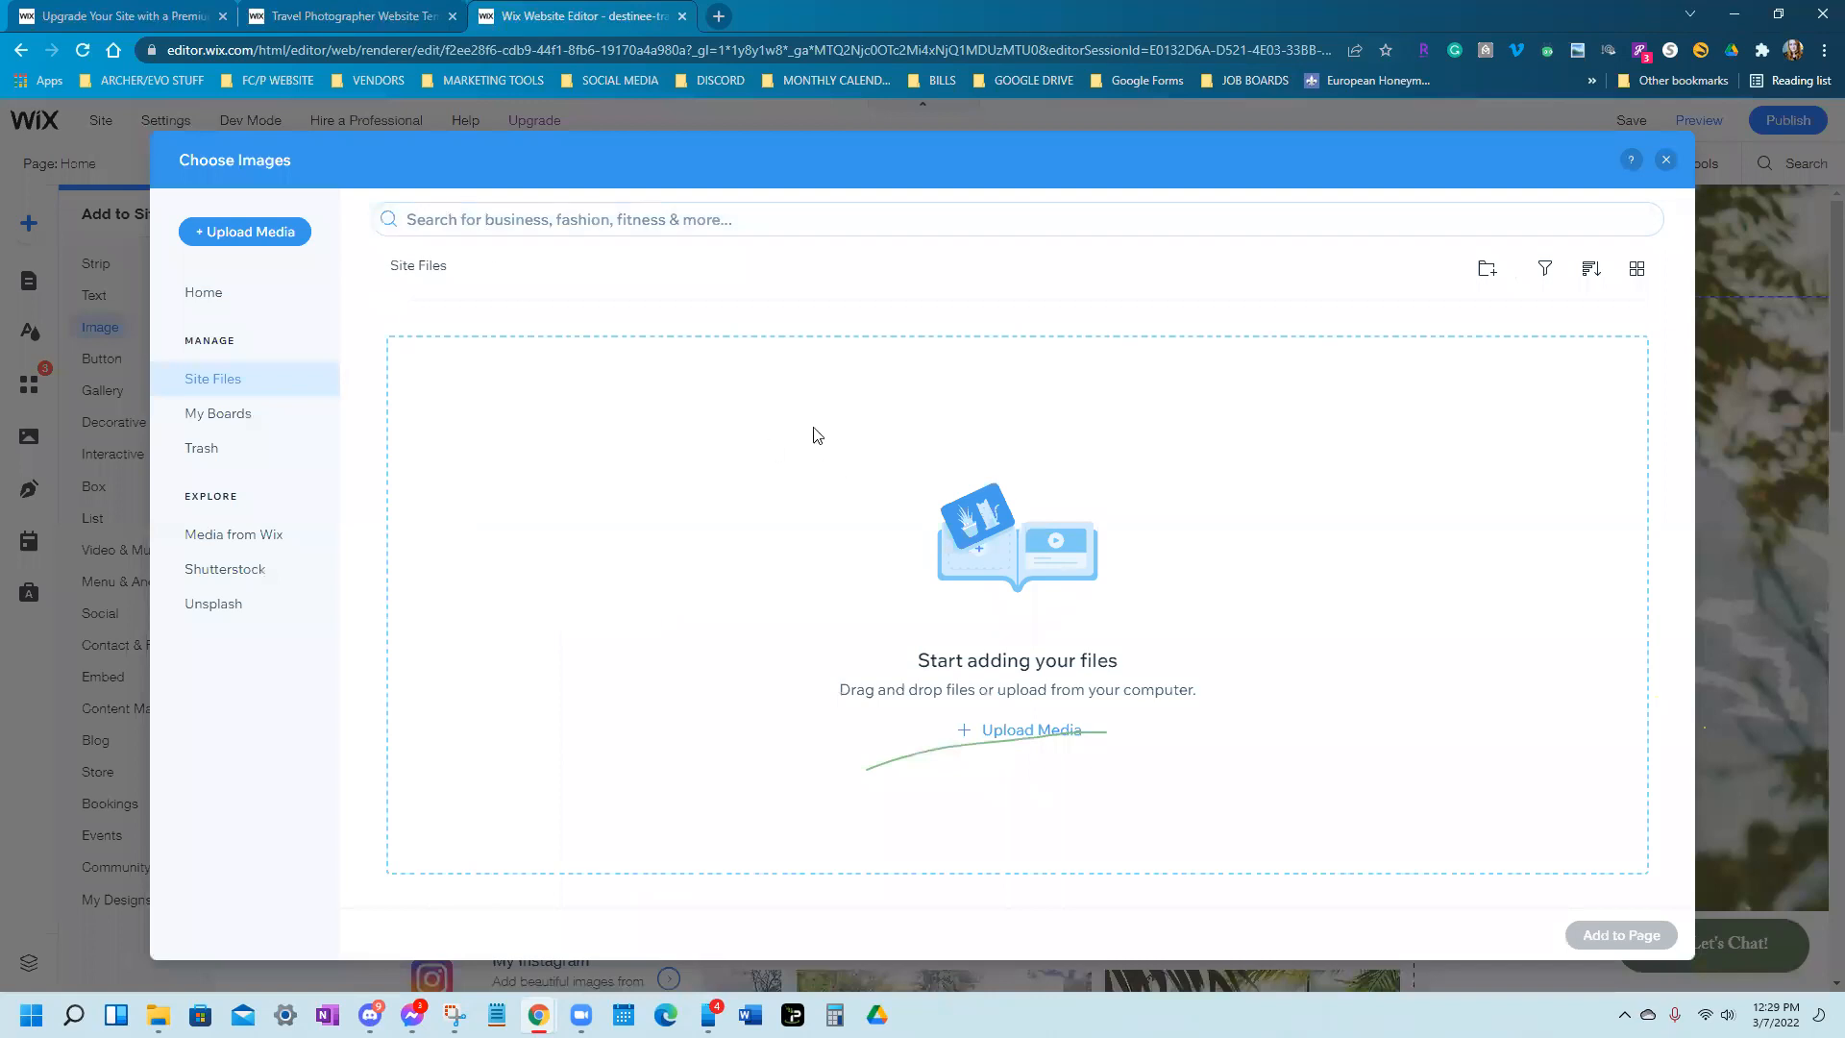
{"action": "left_click", "coordinate": [253, 234]}
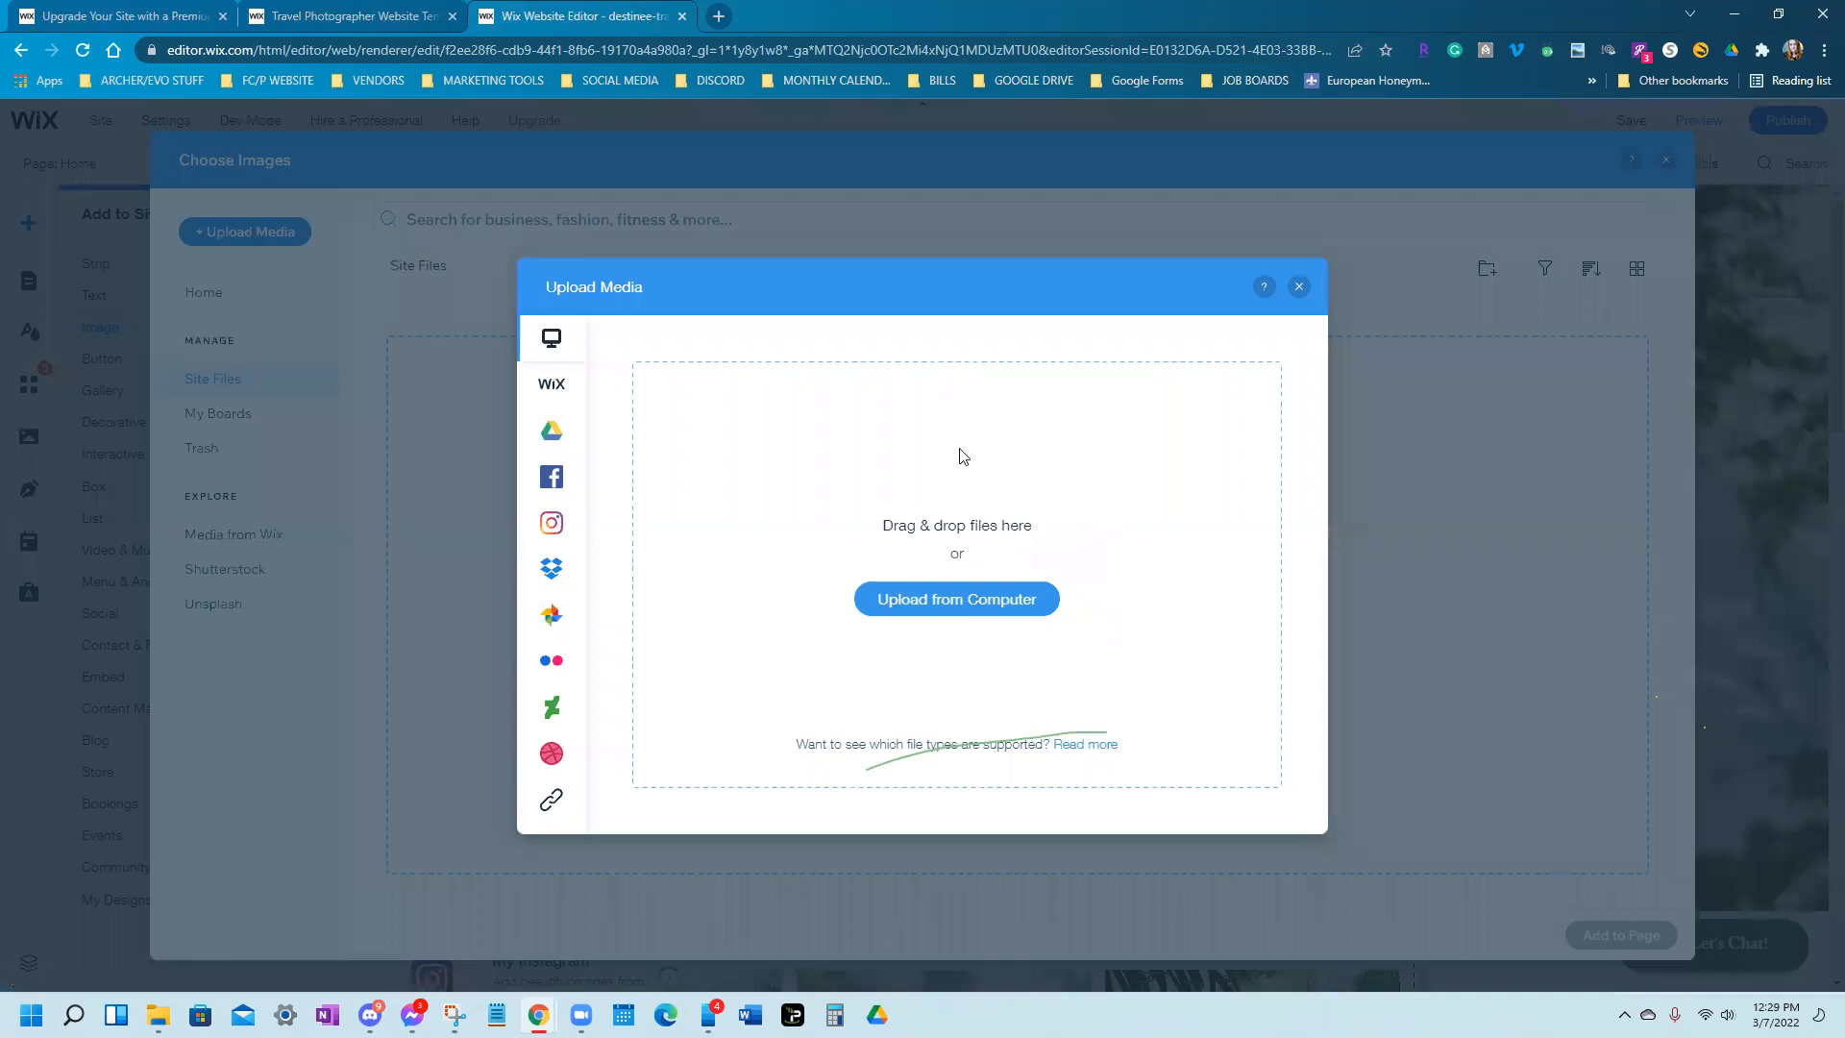
Upload the Destinee Travel logo I.PNG from OneDrive - Personal > Travel Business > MY STUFF and add it to the page
{"action": "left_click", "coordinate": [946, 596]}
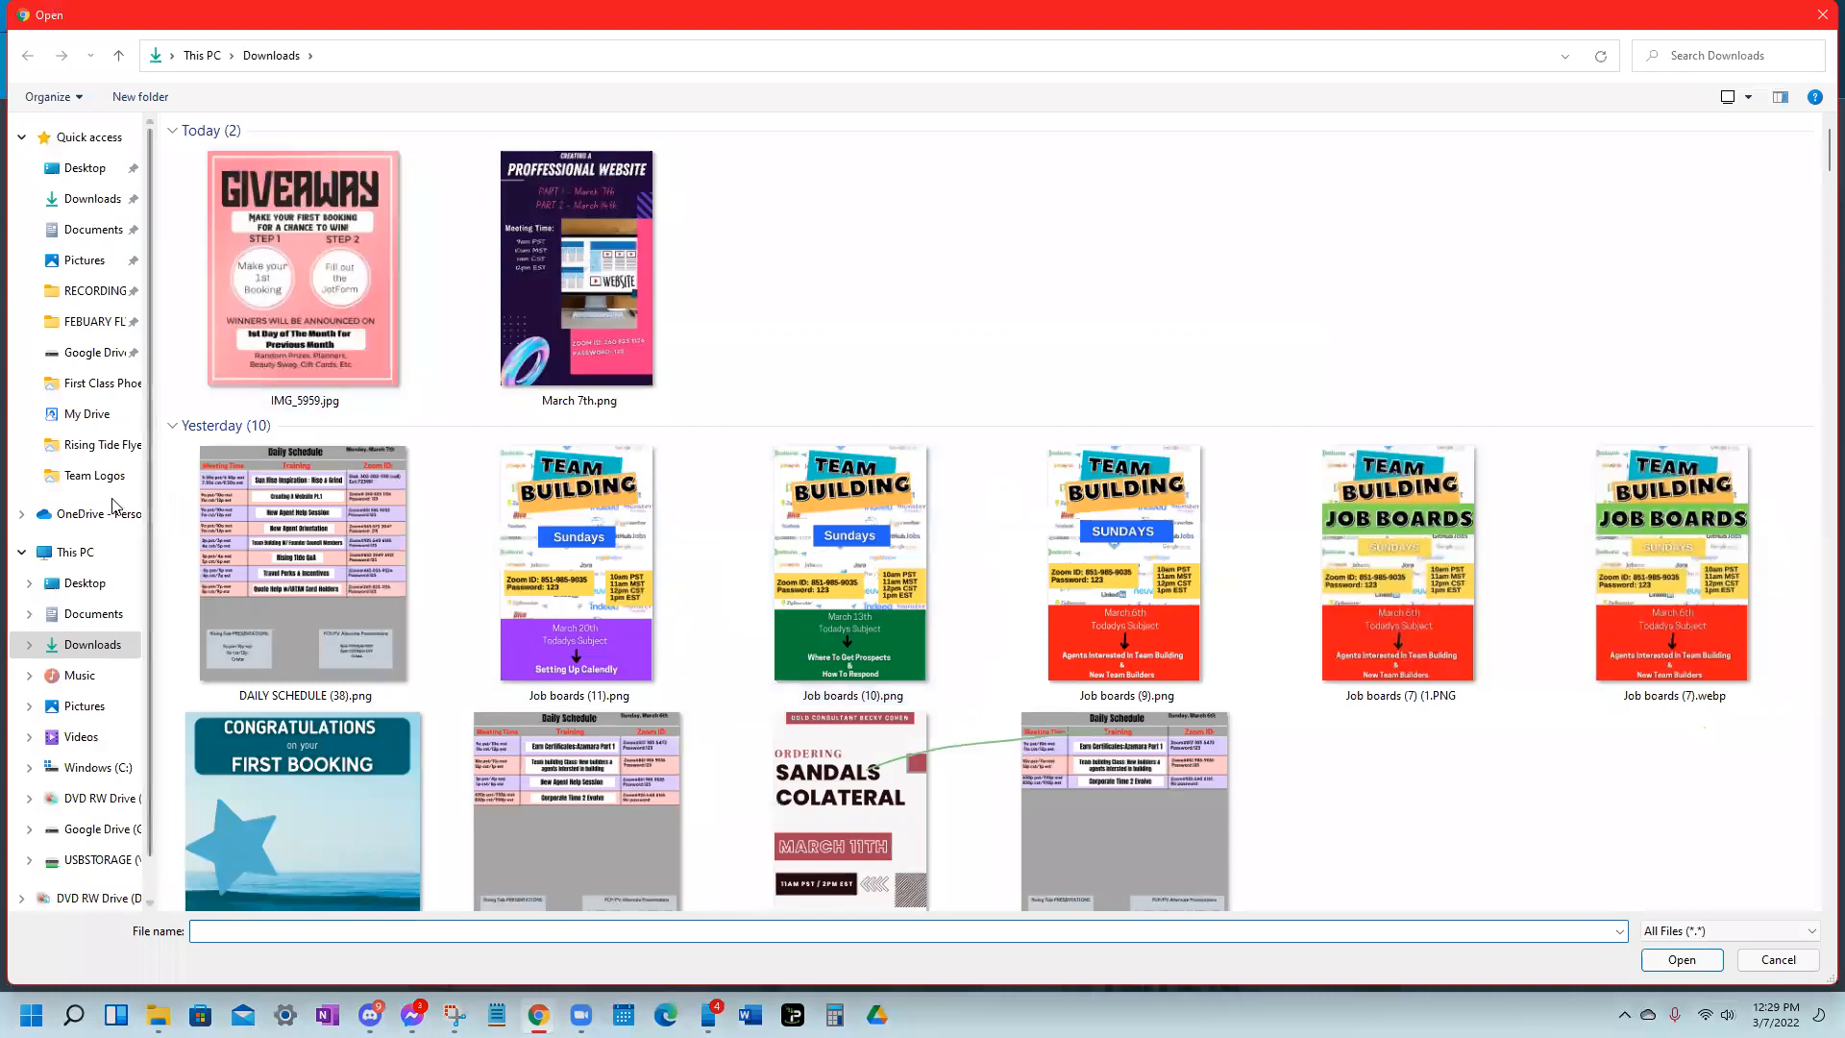
{"action": "left_click", "coordinate": [94, 475]}
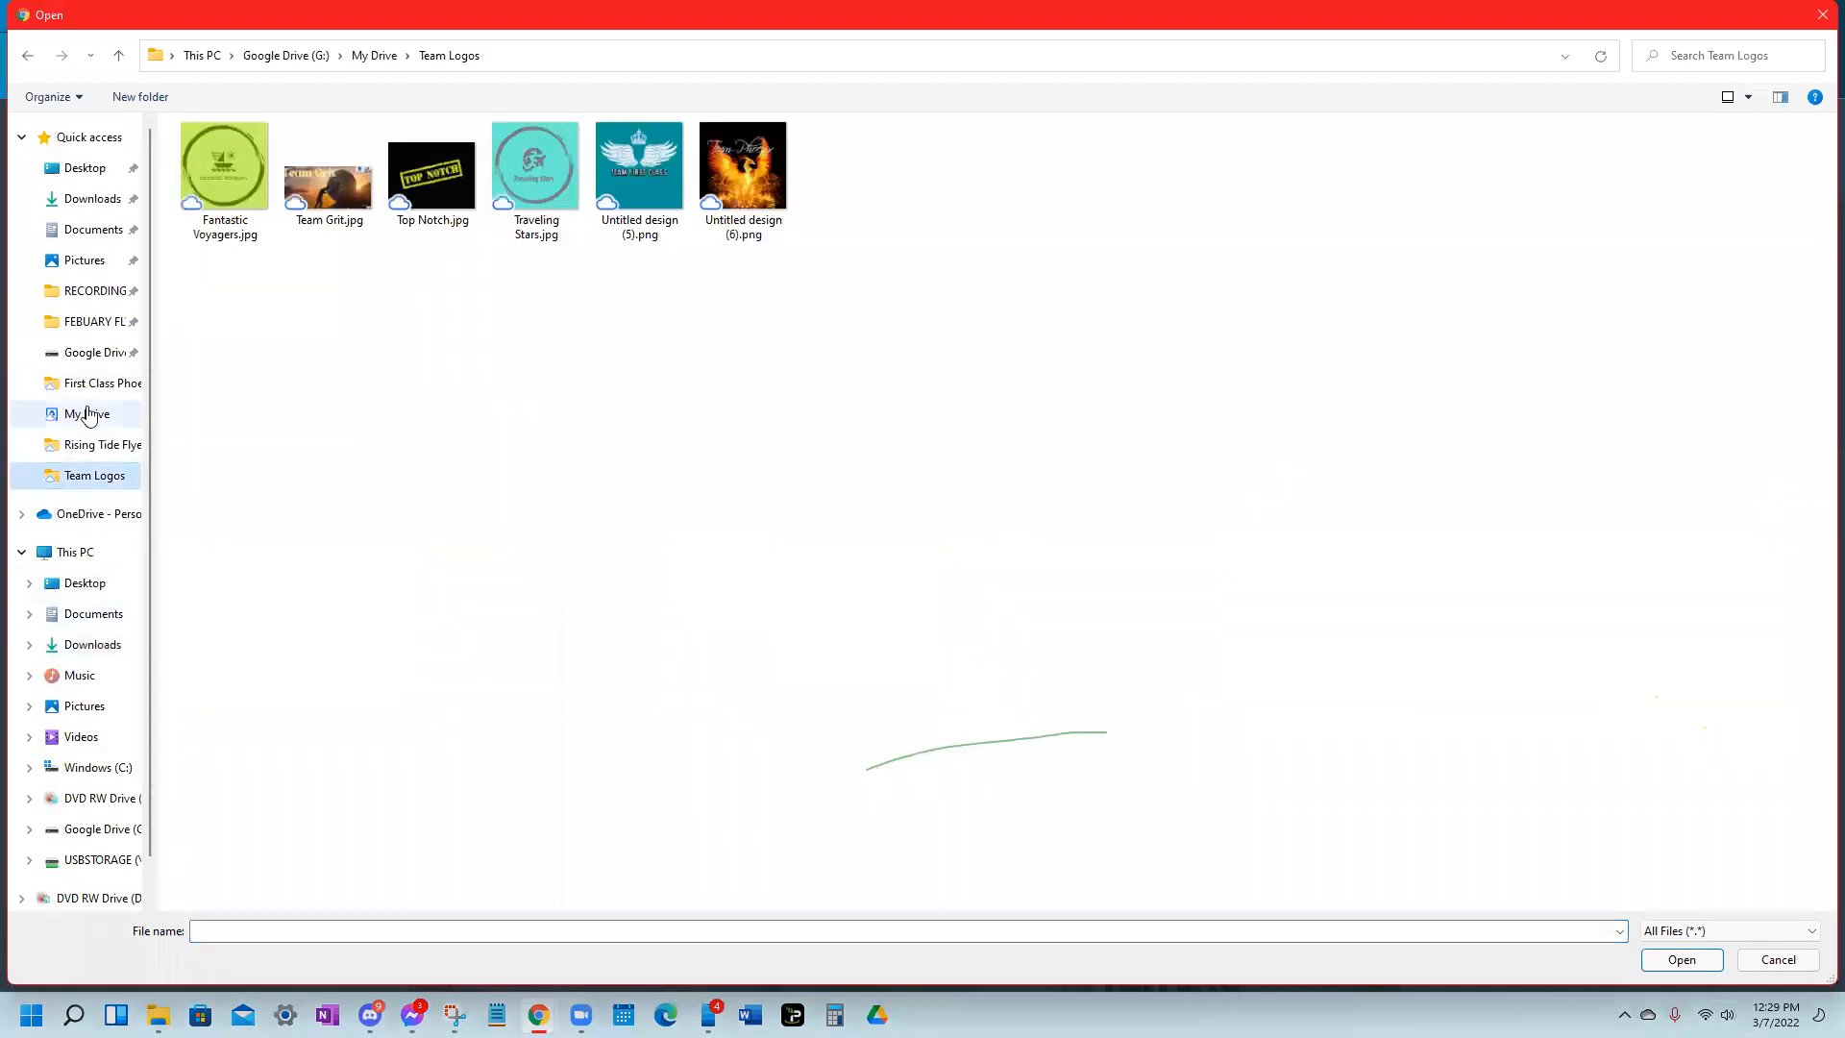
{"action": "left_click", "coordinate": [98, 517]}
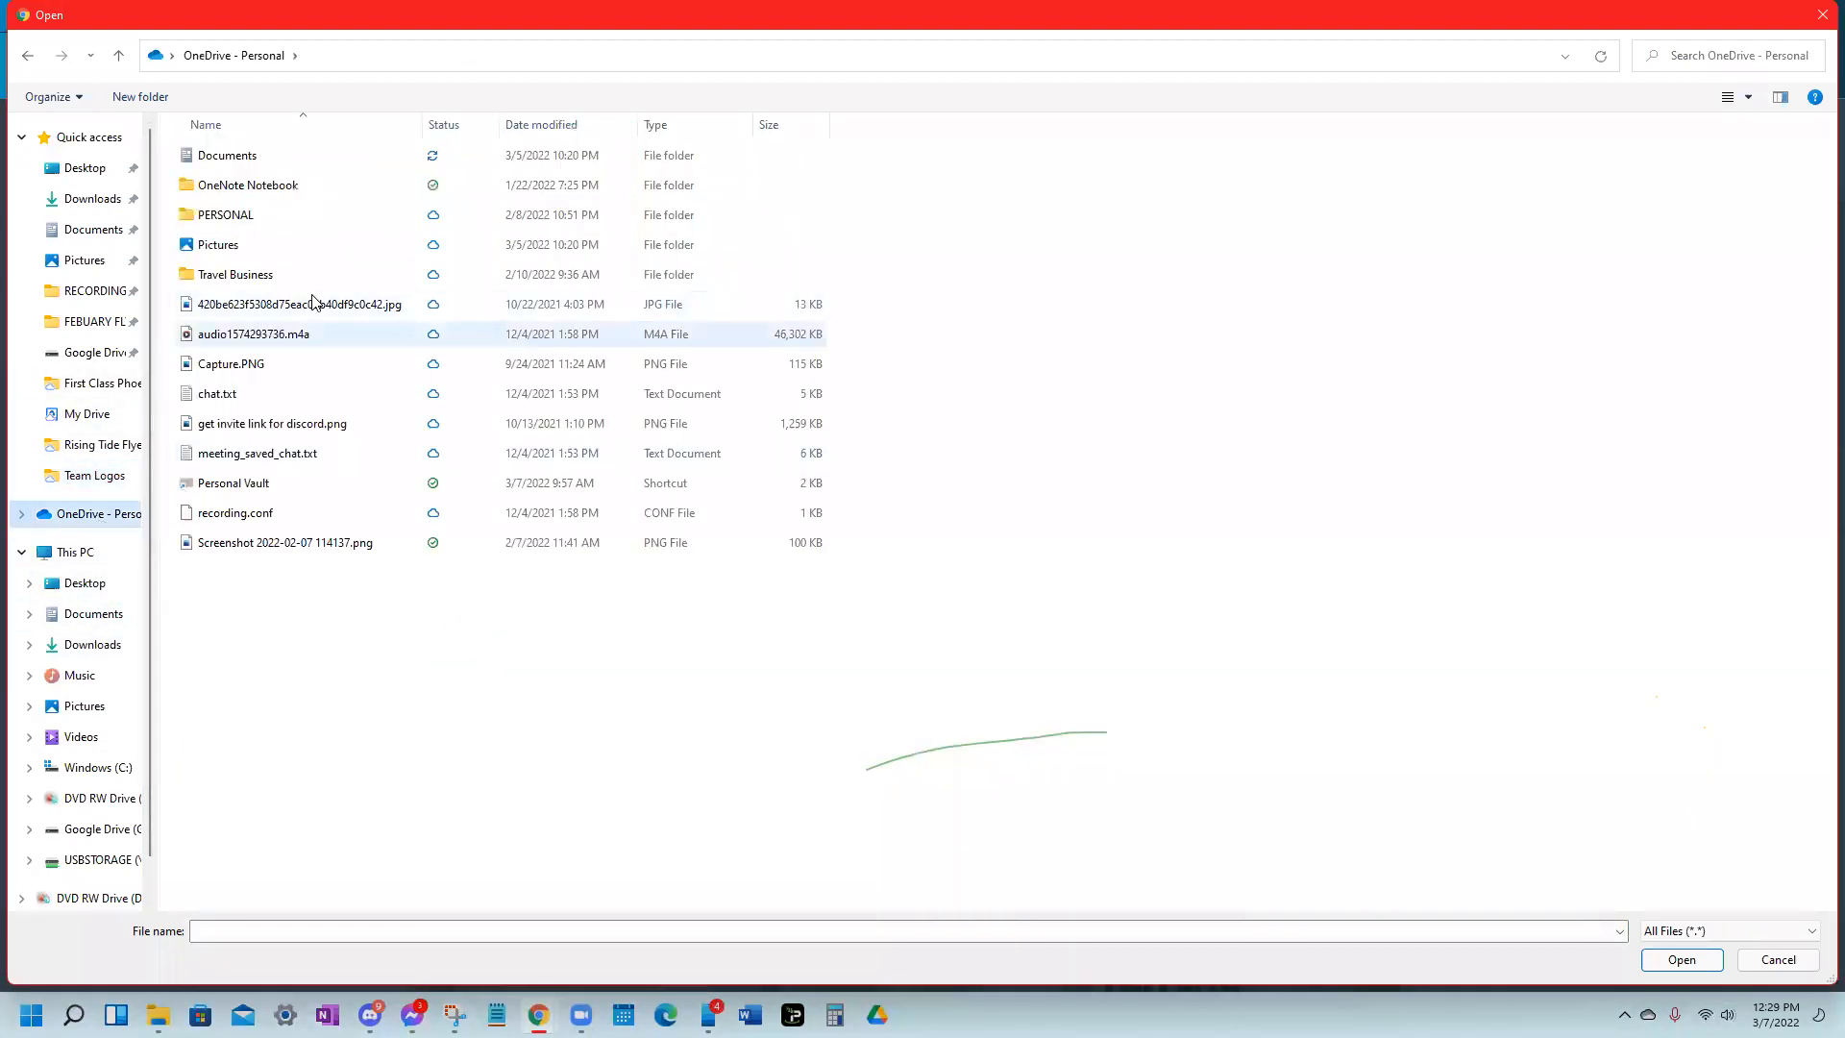
{"action": "double_click", "coordinate": [280, 274]}
{"action": "double_click", "coordinate": [534, 182]}
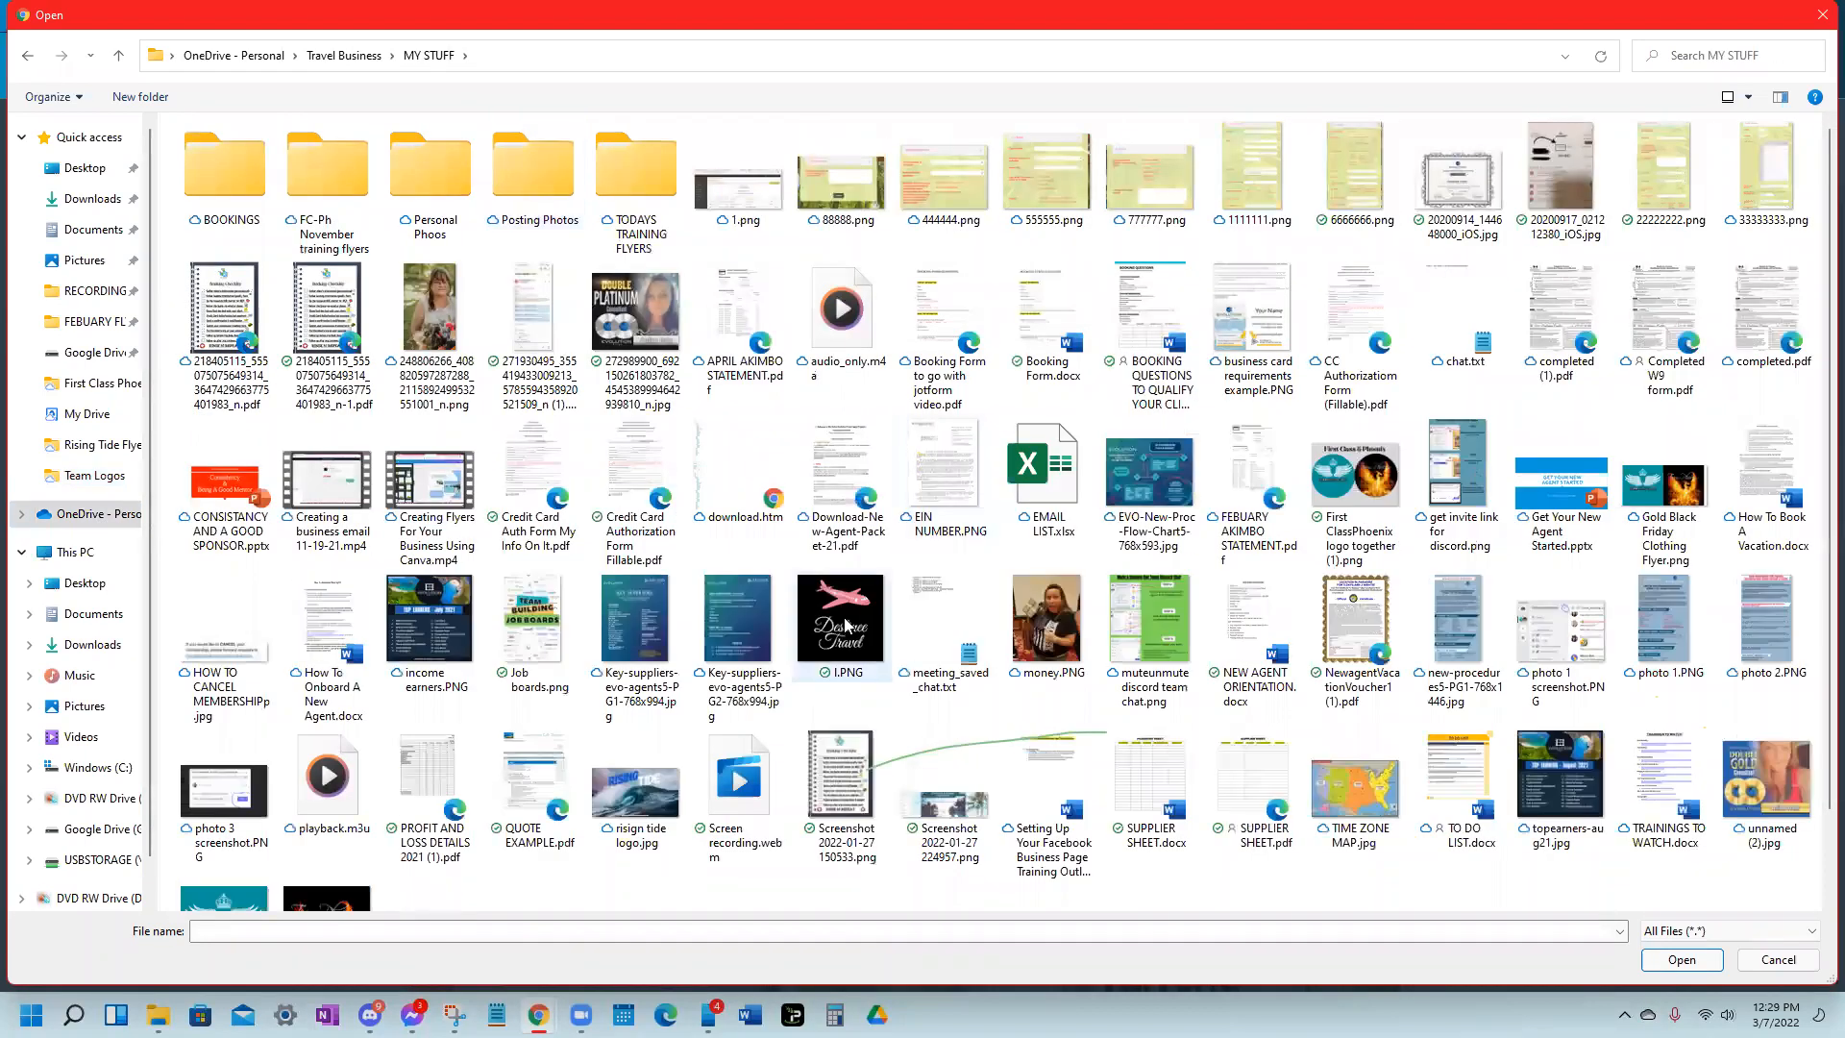
{"action": "double_click", "coordinate": [860, 623]}
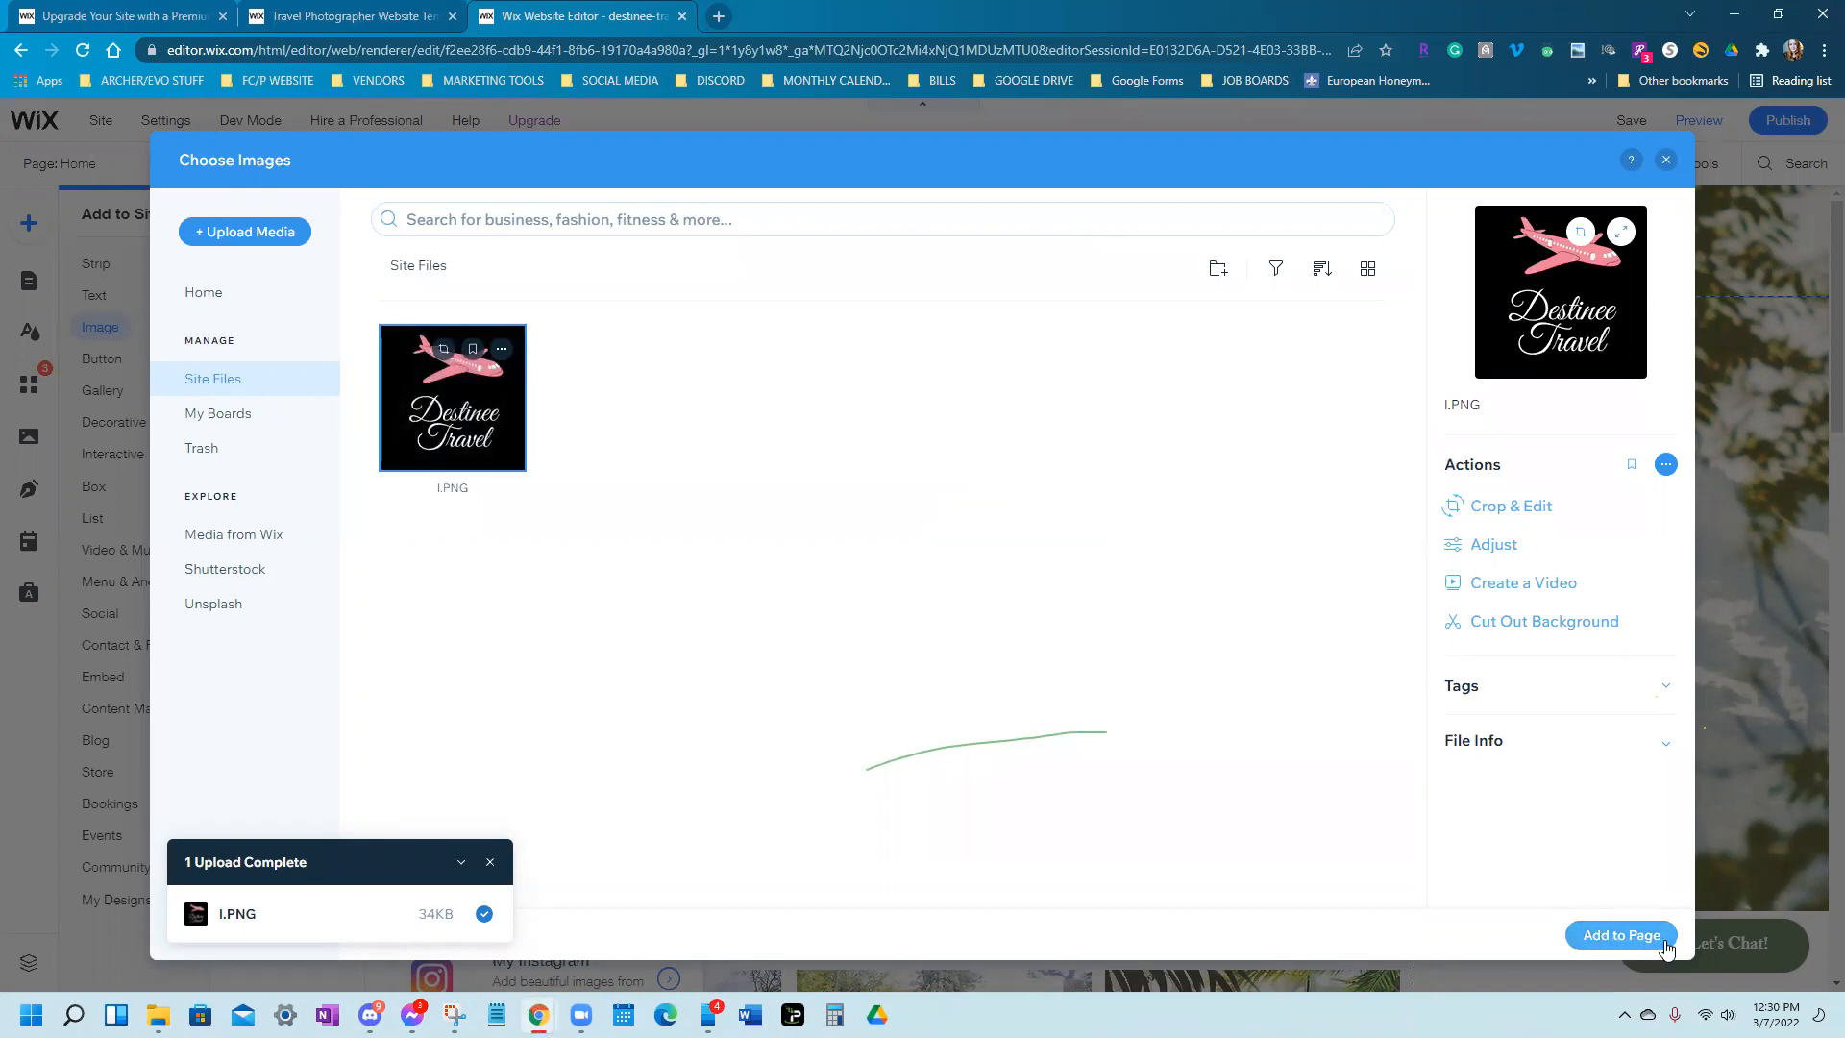
{"action": "left_click", "coordinate": [1621, 935]}
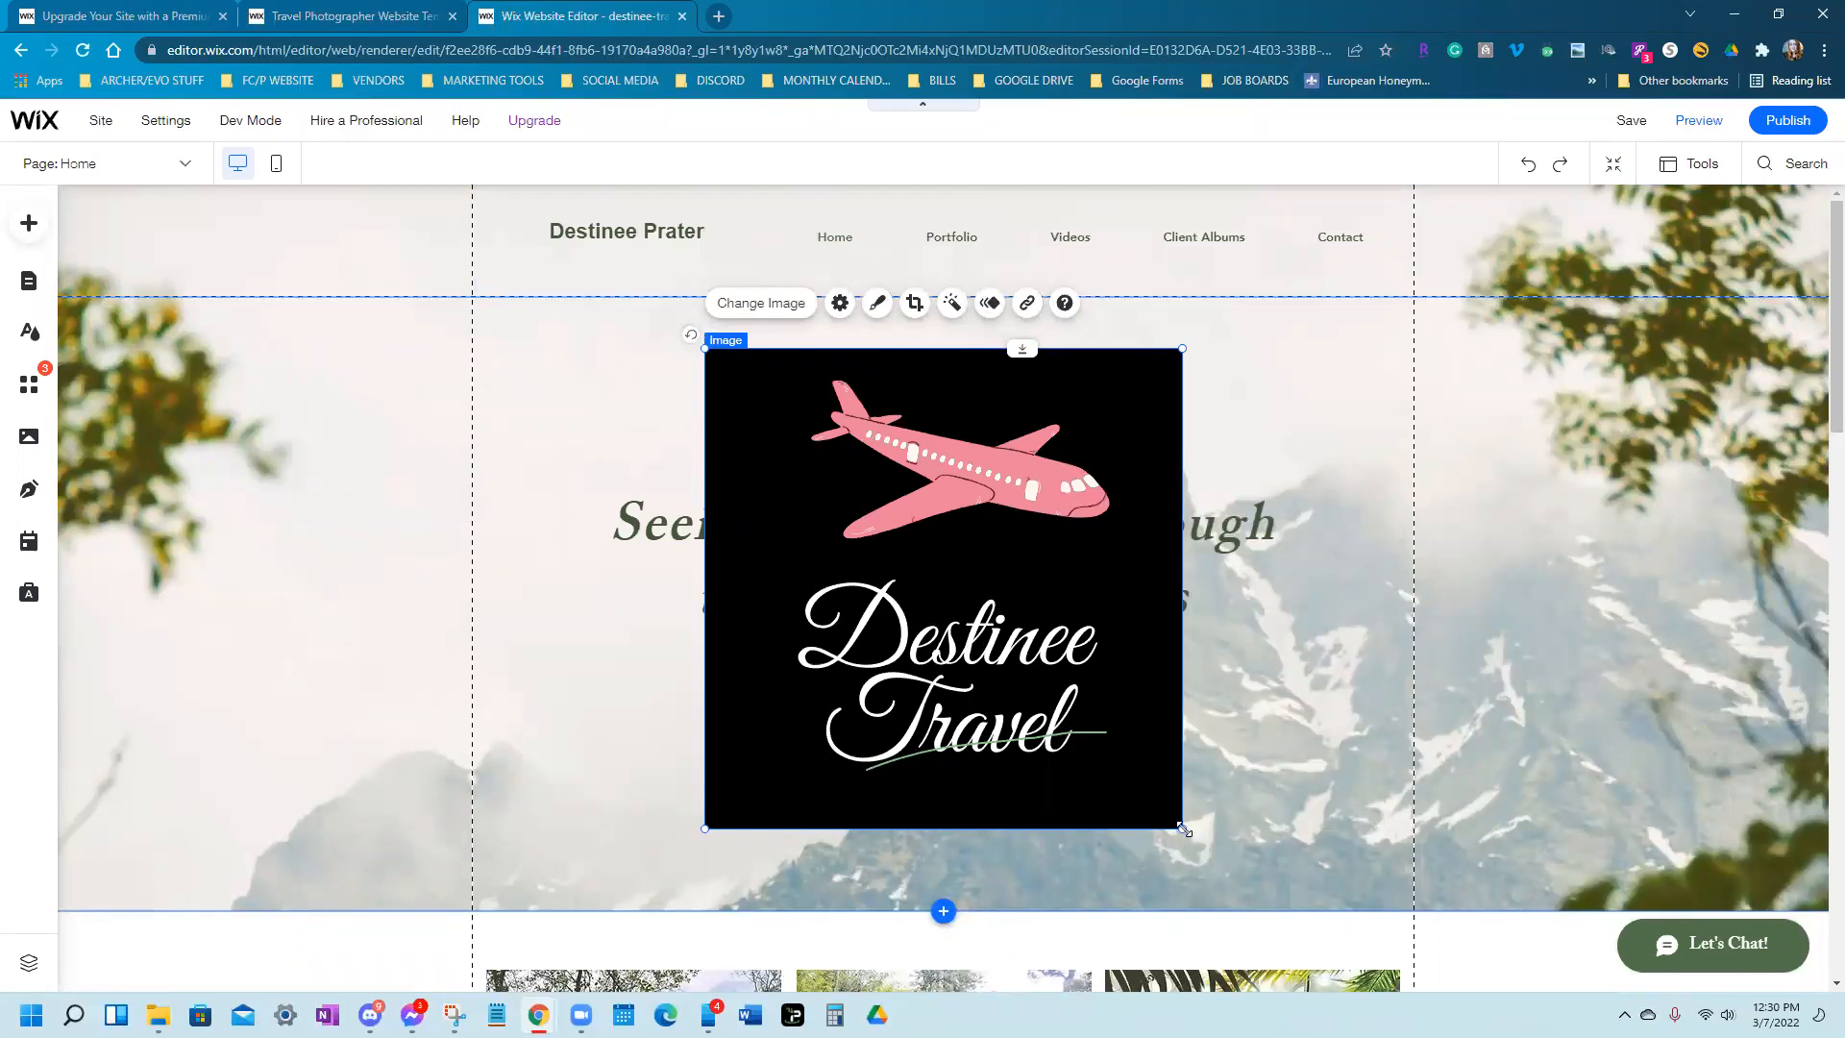
{"action": "left_click_drag", "start_coordinate": [1184, 830], "coordinate": [812, 383]}
{"action": "left_click", "coordinate": [839, 400]}
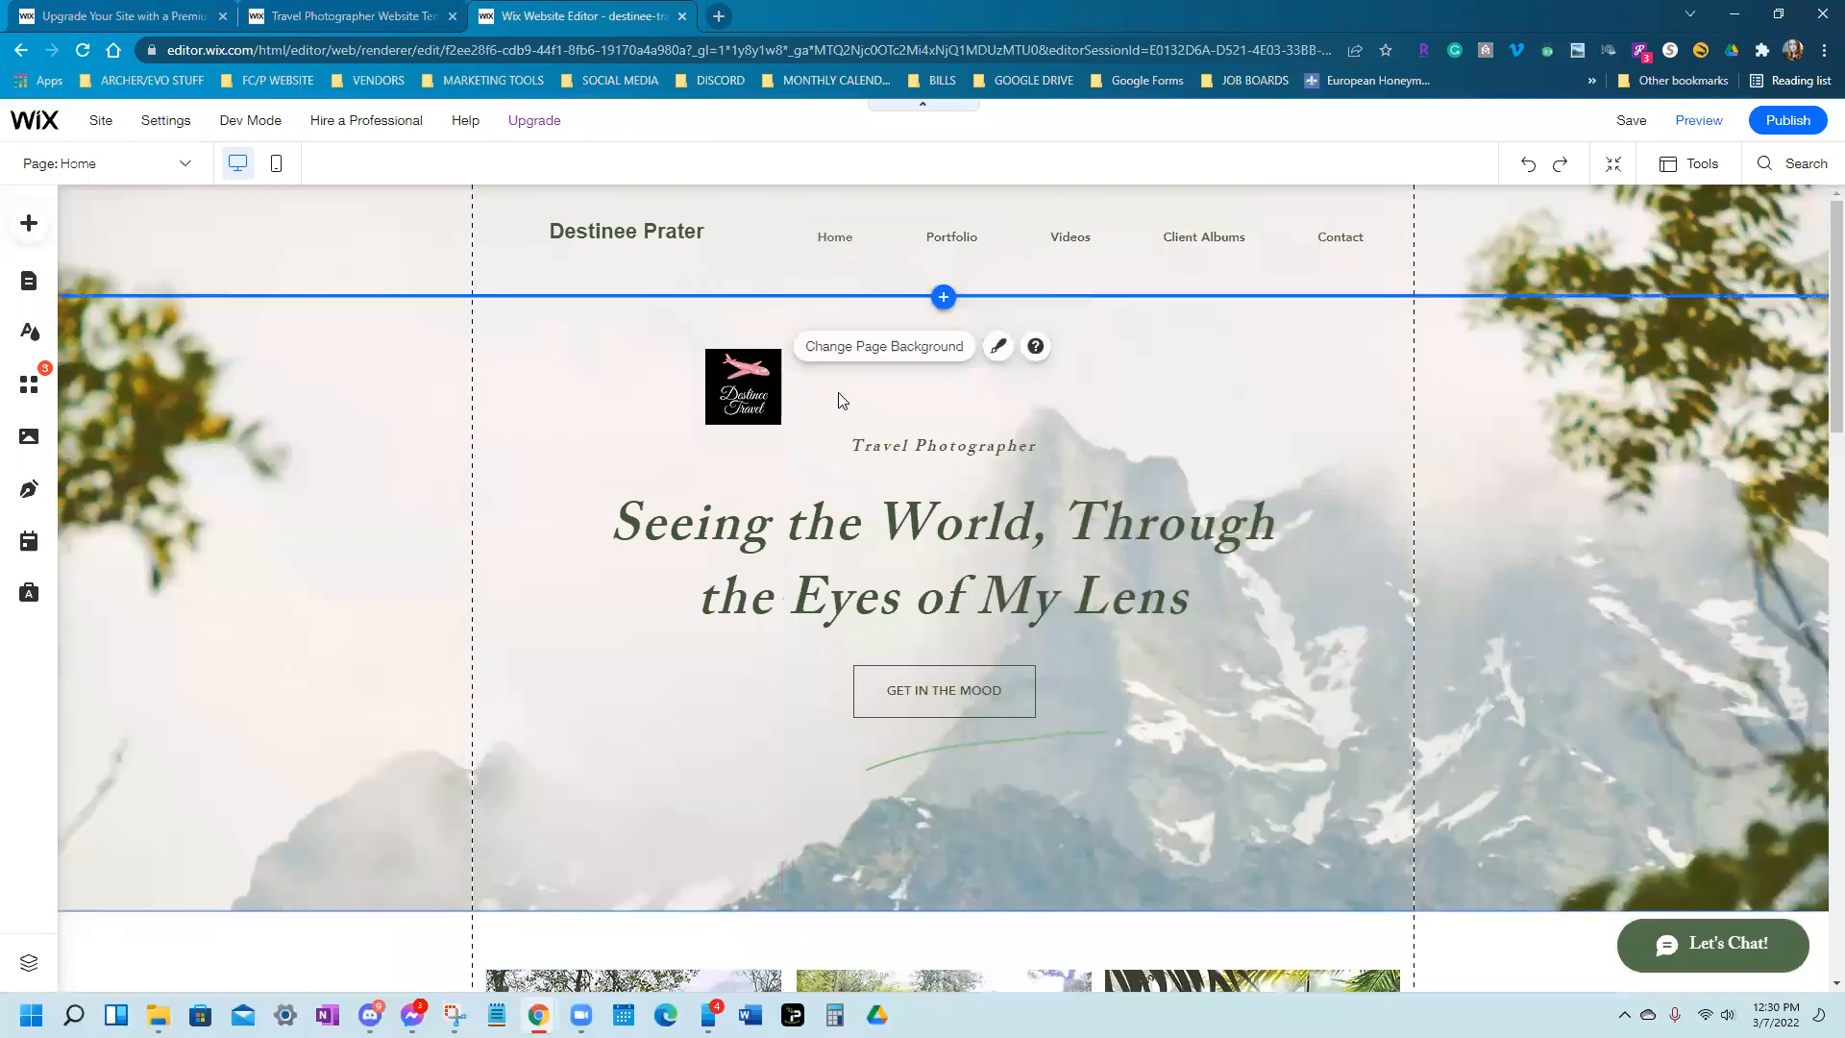
{"action": "left_click", "coordinate": [742, 390]}
{"action": "left_click_drag", "start_coordinate": [738, 366], "coordinate": [530, 236]}
{"action": "left_click", "coordinate": [606, 388]}
{"action": "left_click", "coordinate": [520, 230]}
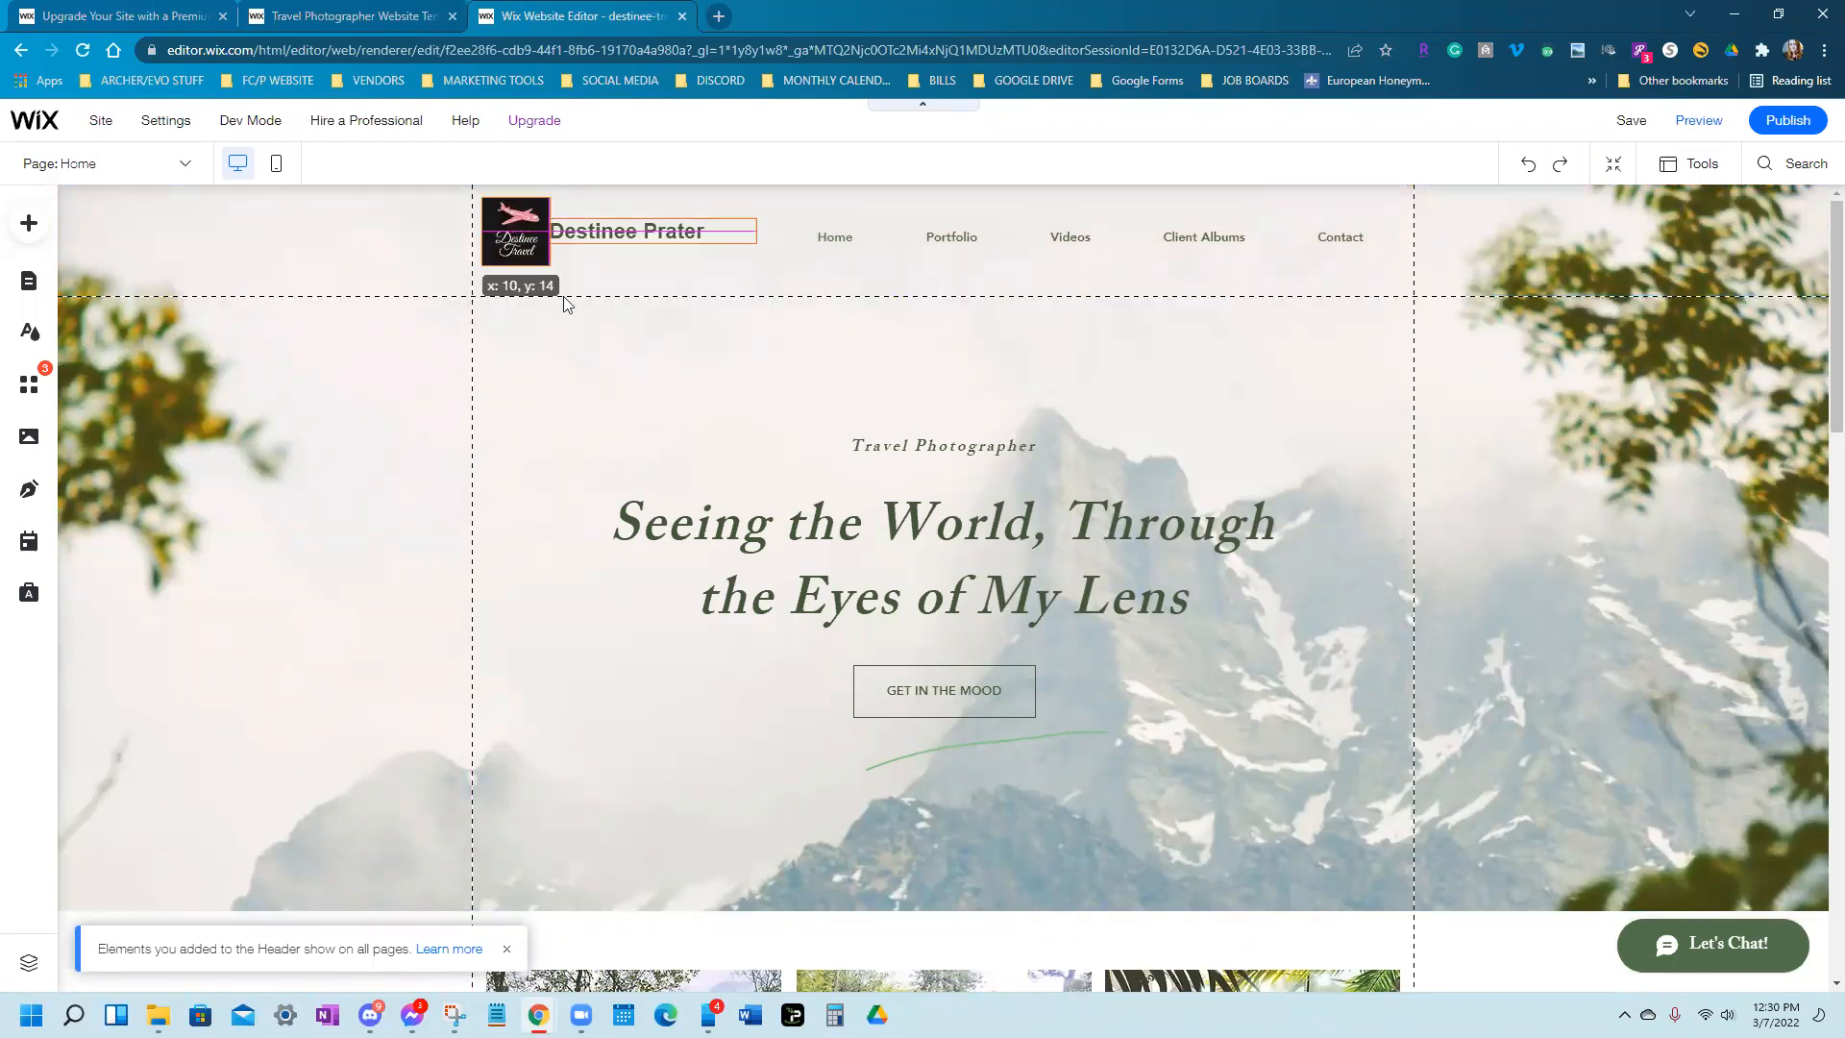
{"action": "left_click", "coordinate": [643, 371]}
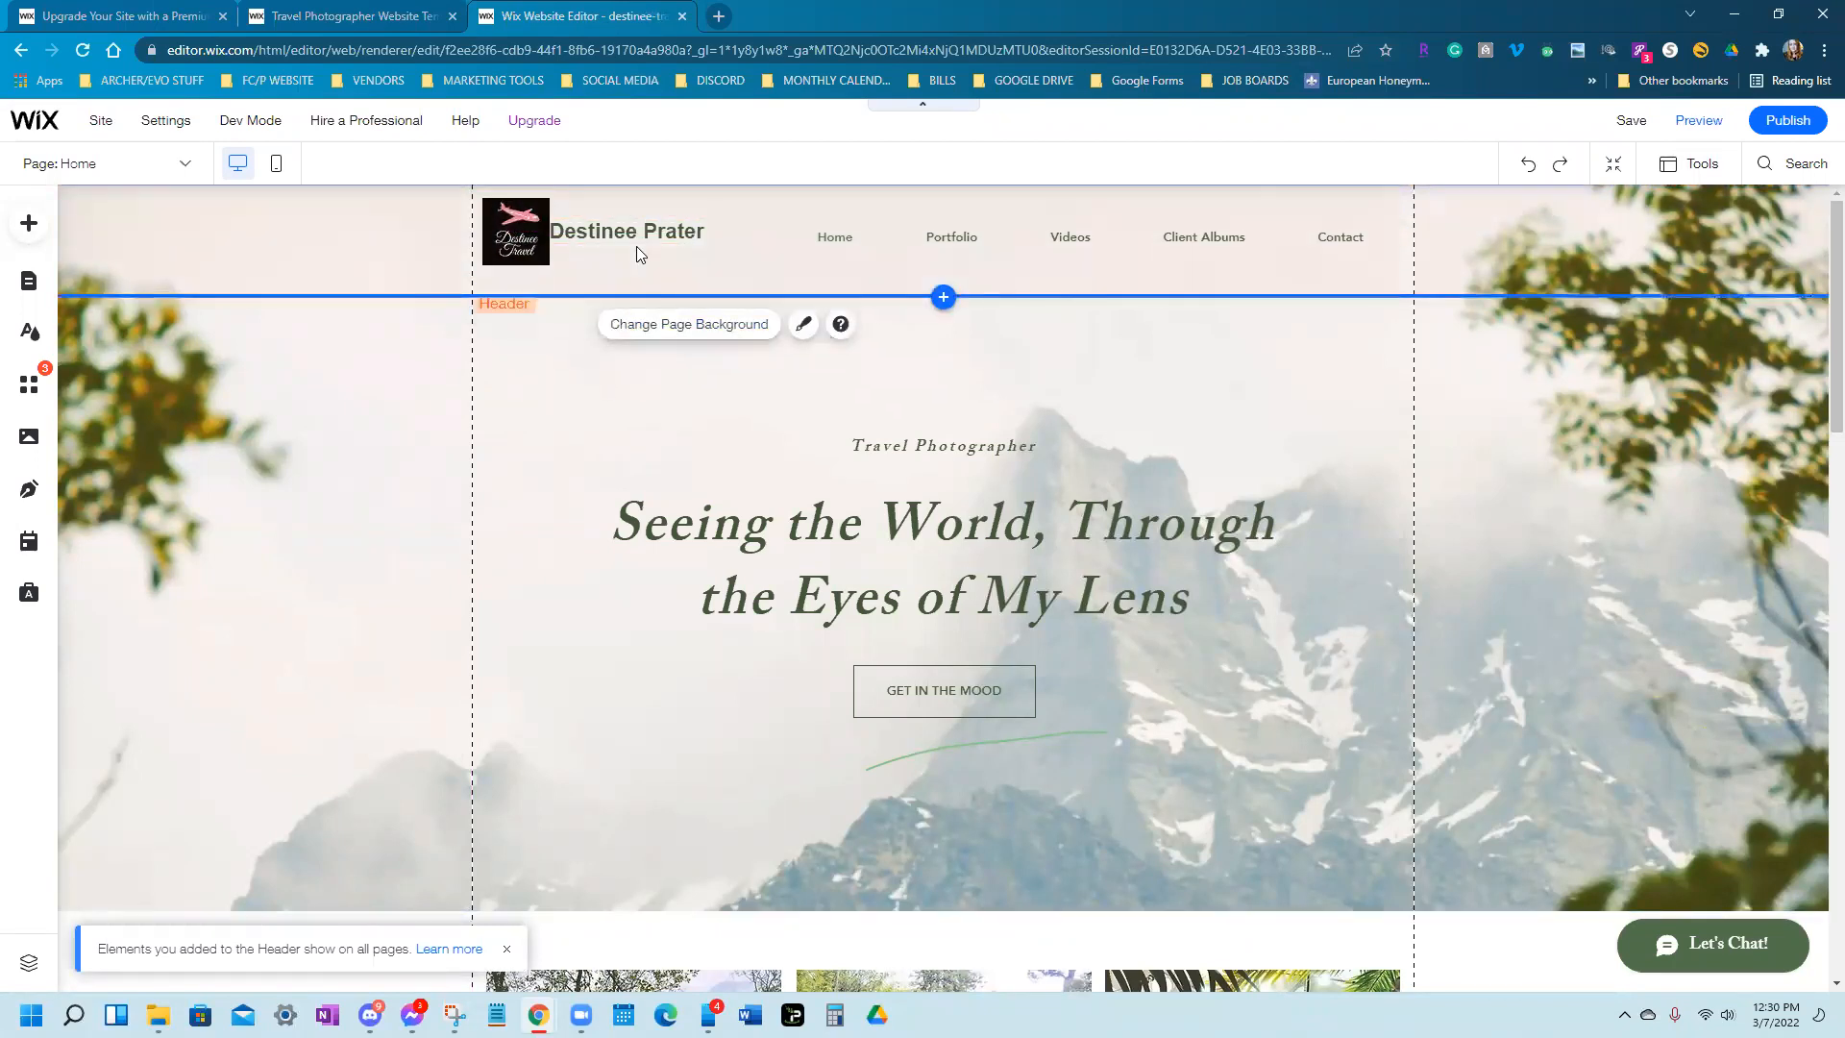
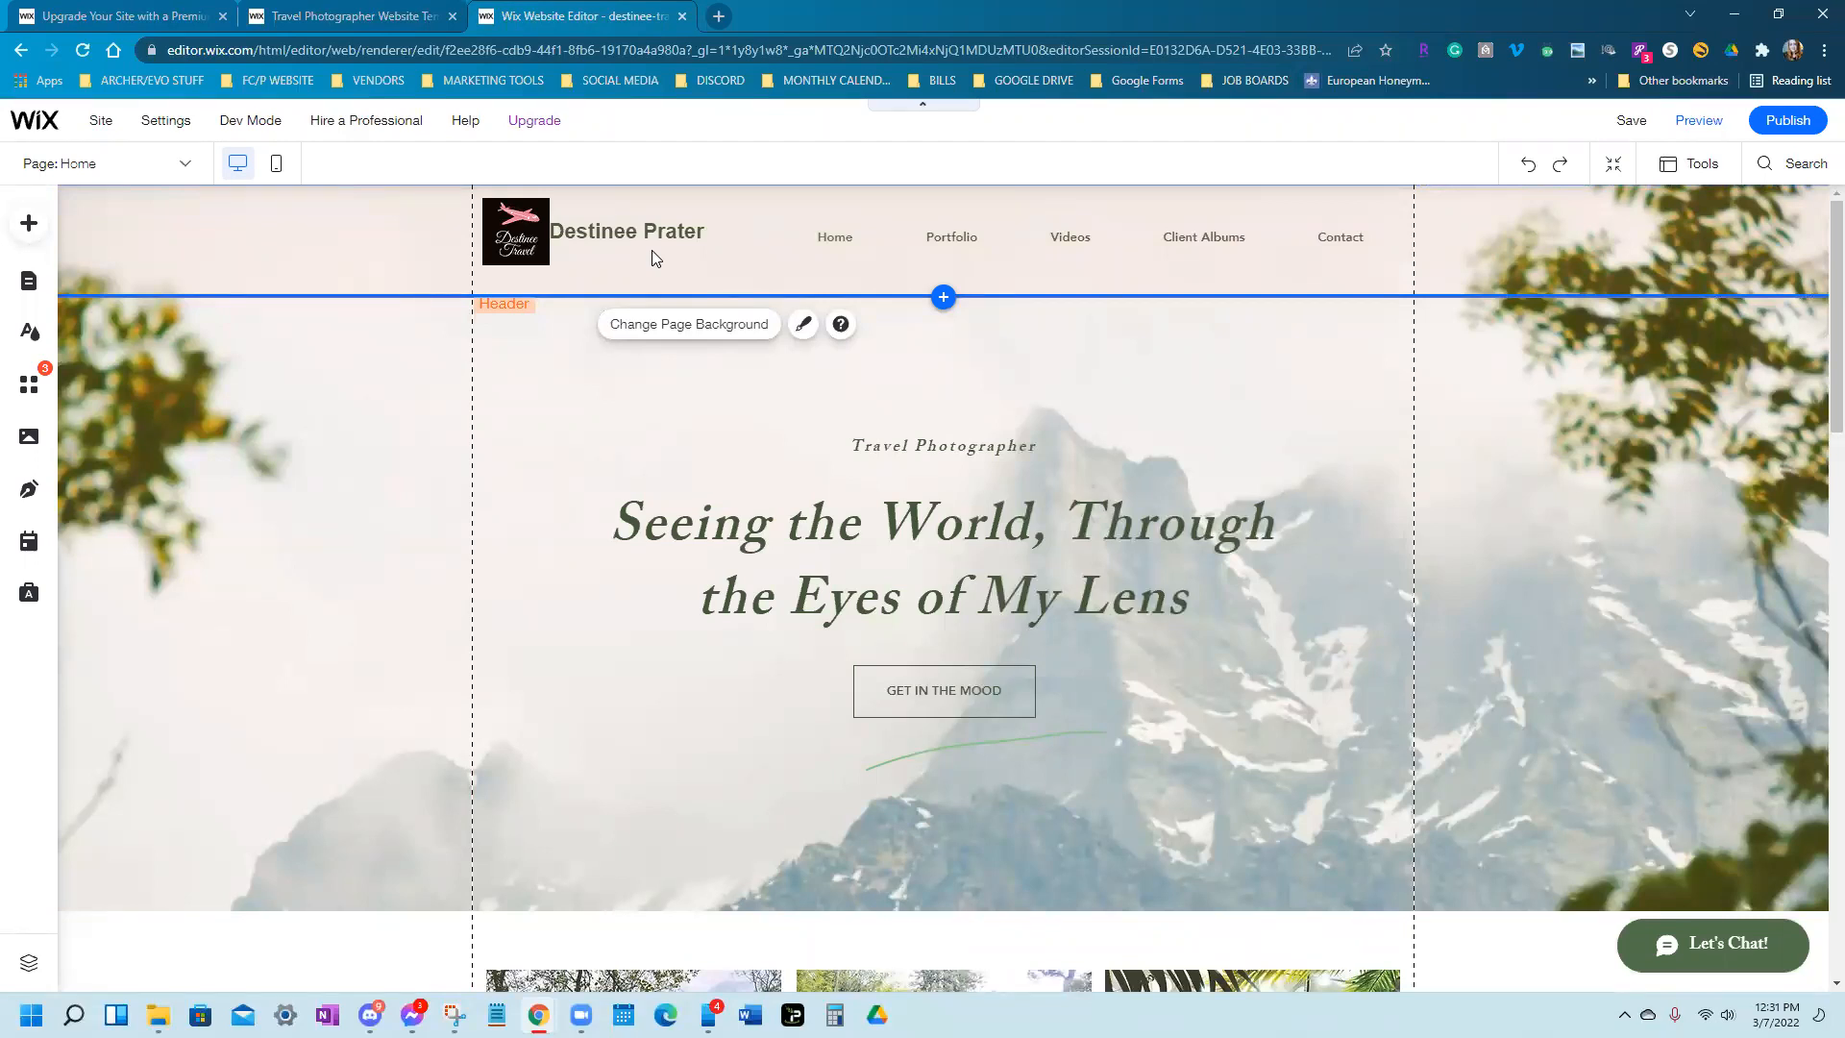
Shift the header site title slightly right and down, next to the header logo
{"action": "left_click", "coordinate": [663, 229]}
{"action": "left_click_drag", "start_coordinate": [663, 228], "coordinate": [670, 228]}
{"action": "left_click", "coordinate": [552, 409]}
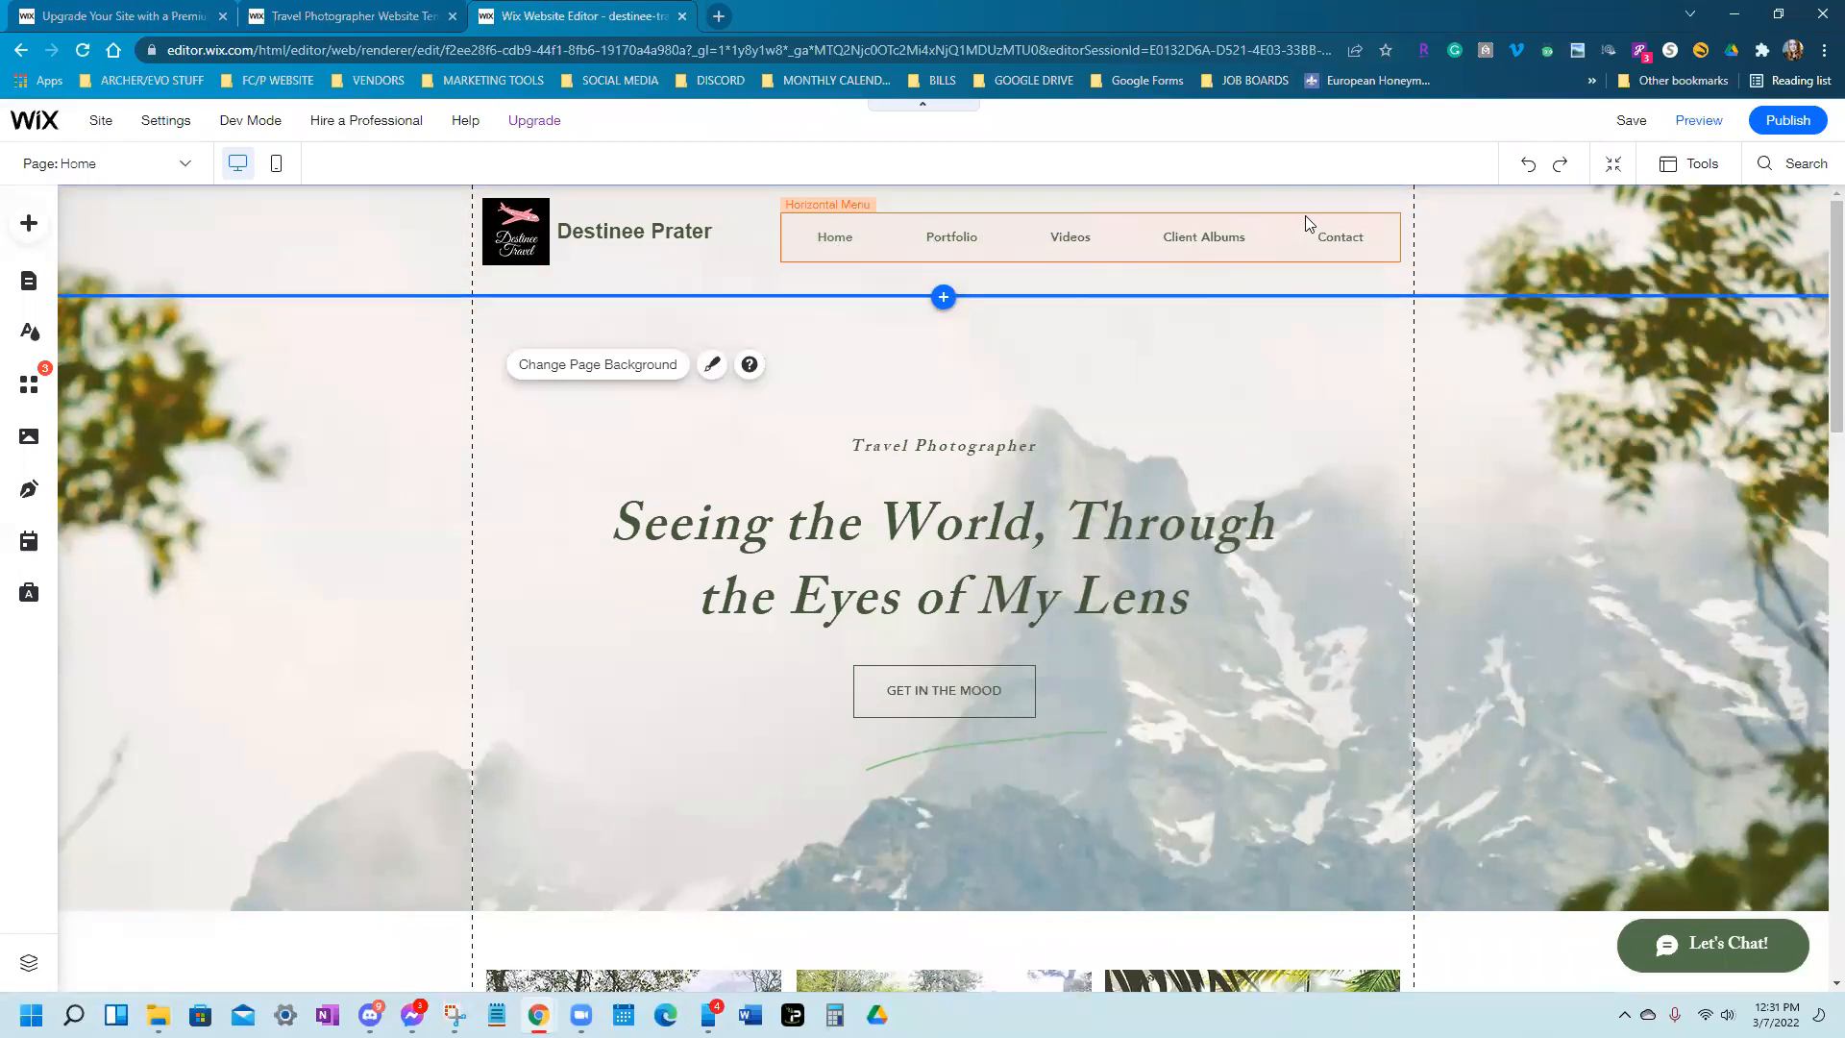
{"action": "left_click", "coordinate": [1113, 240]}
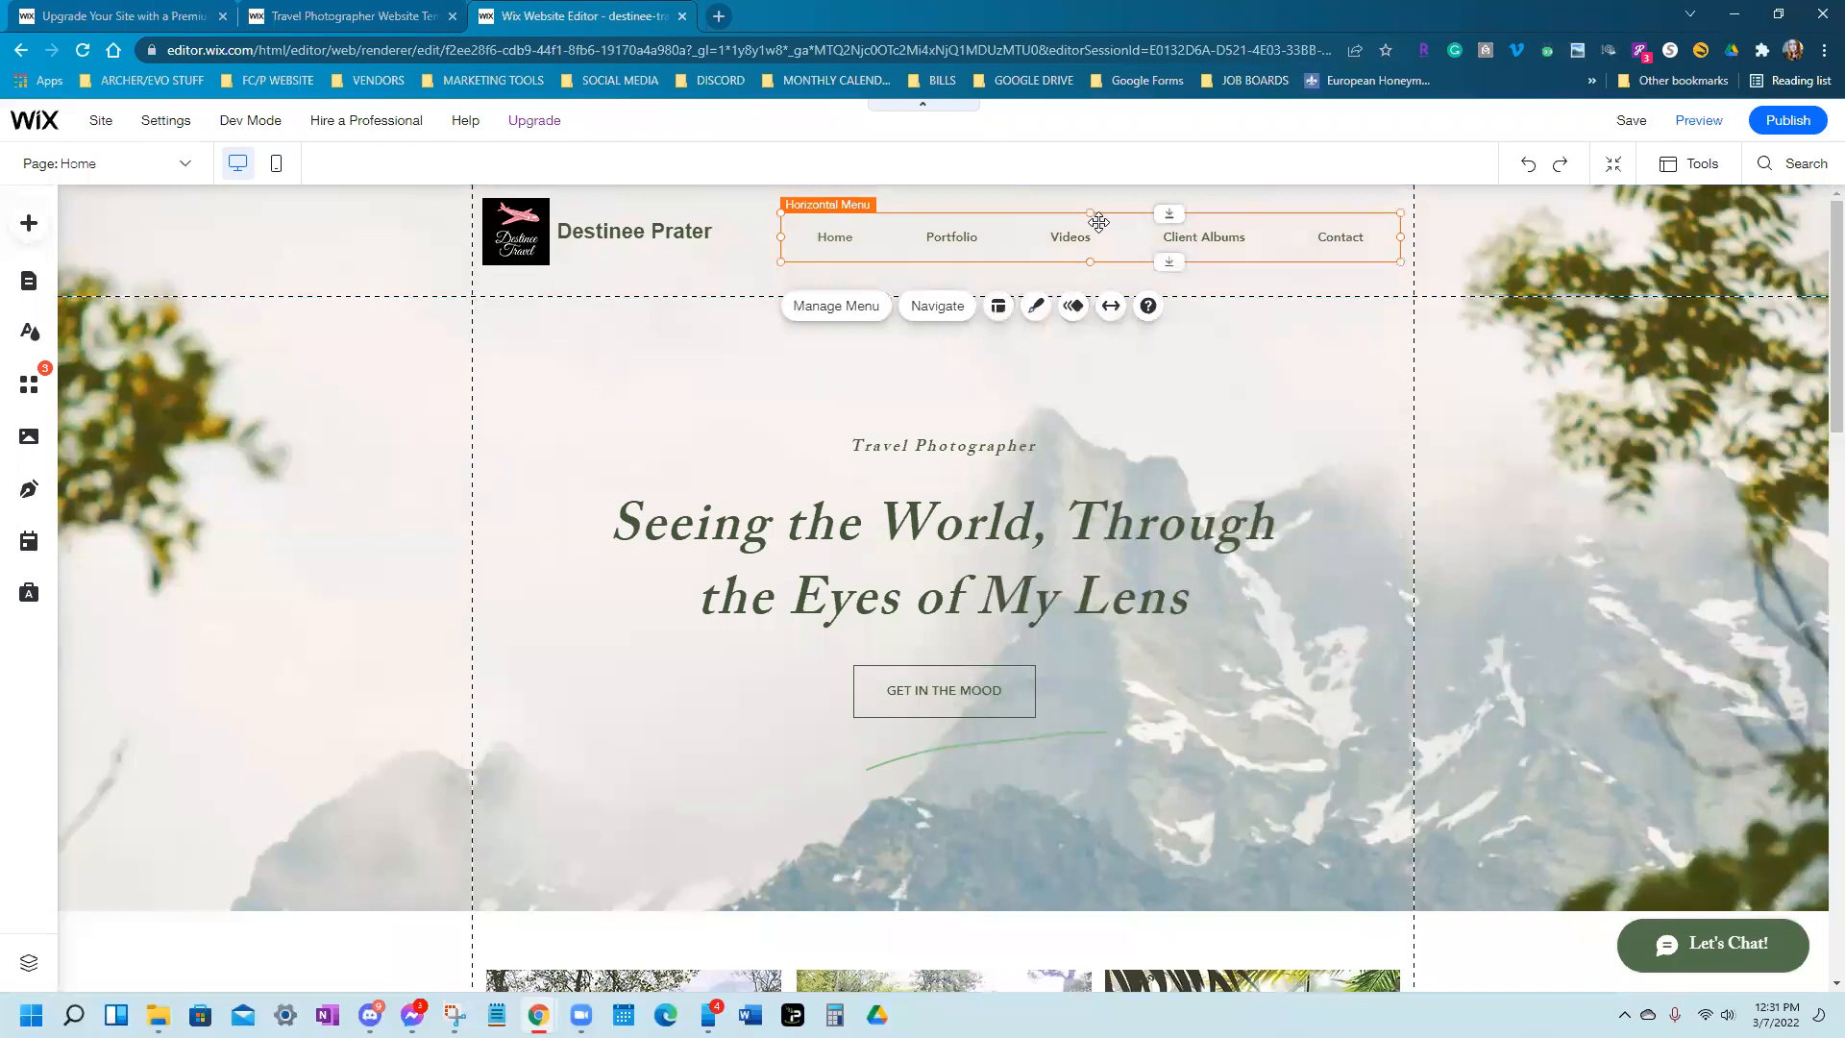
Check the menu's pages under Manage Menu, then open the Menus & Pages list
{"action": "left_click", "coordinate": [823, 316]}
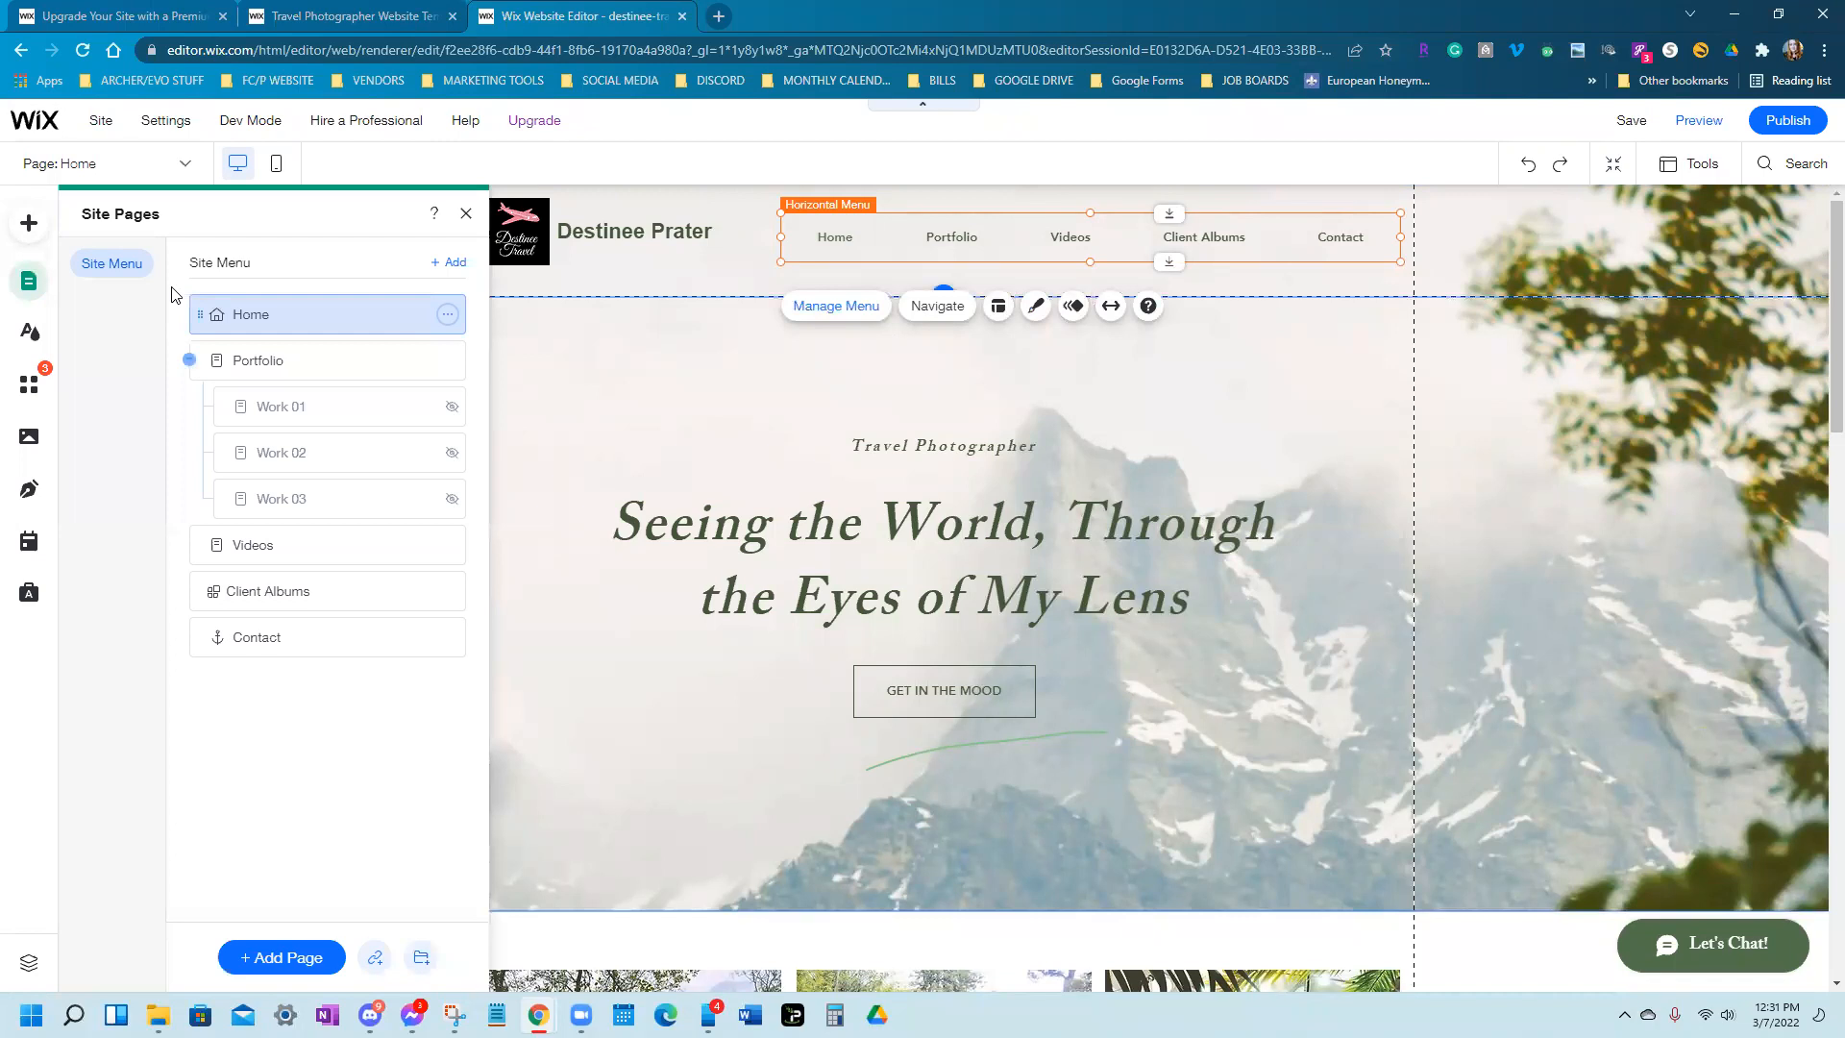
{"action": "left_click", "coordinate": [466, 213]}
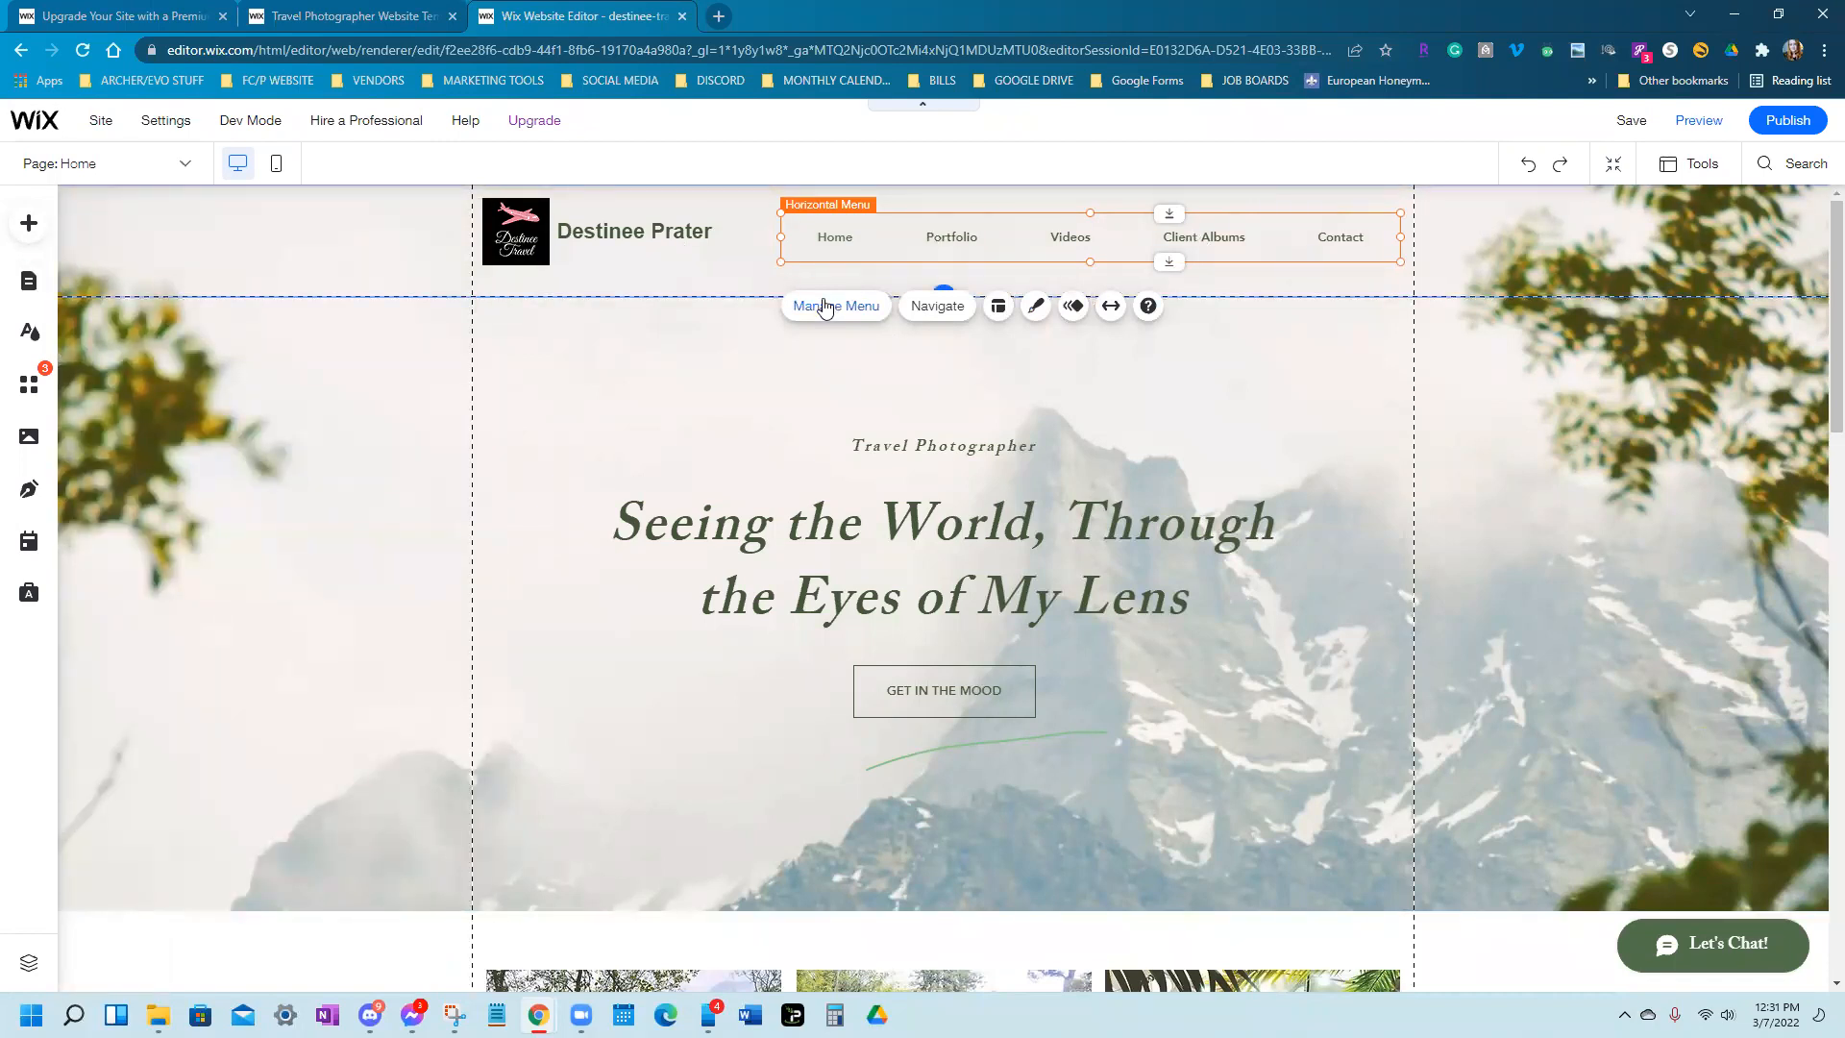
{"action": "left_click", "coordinate": [189, 510]}
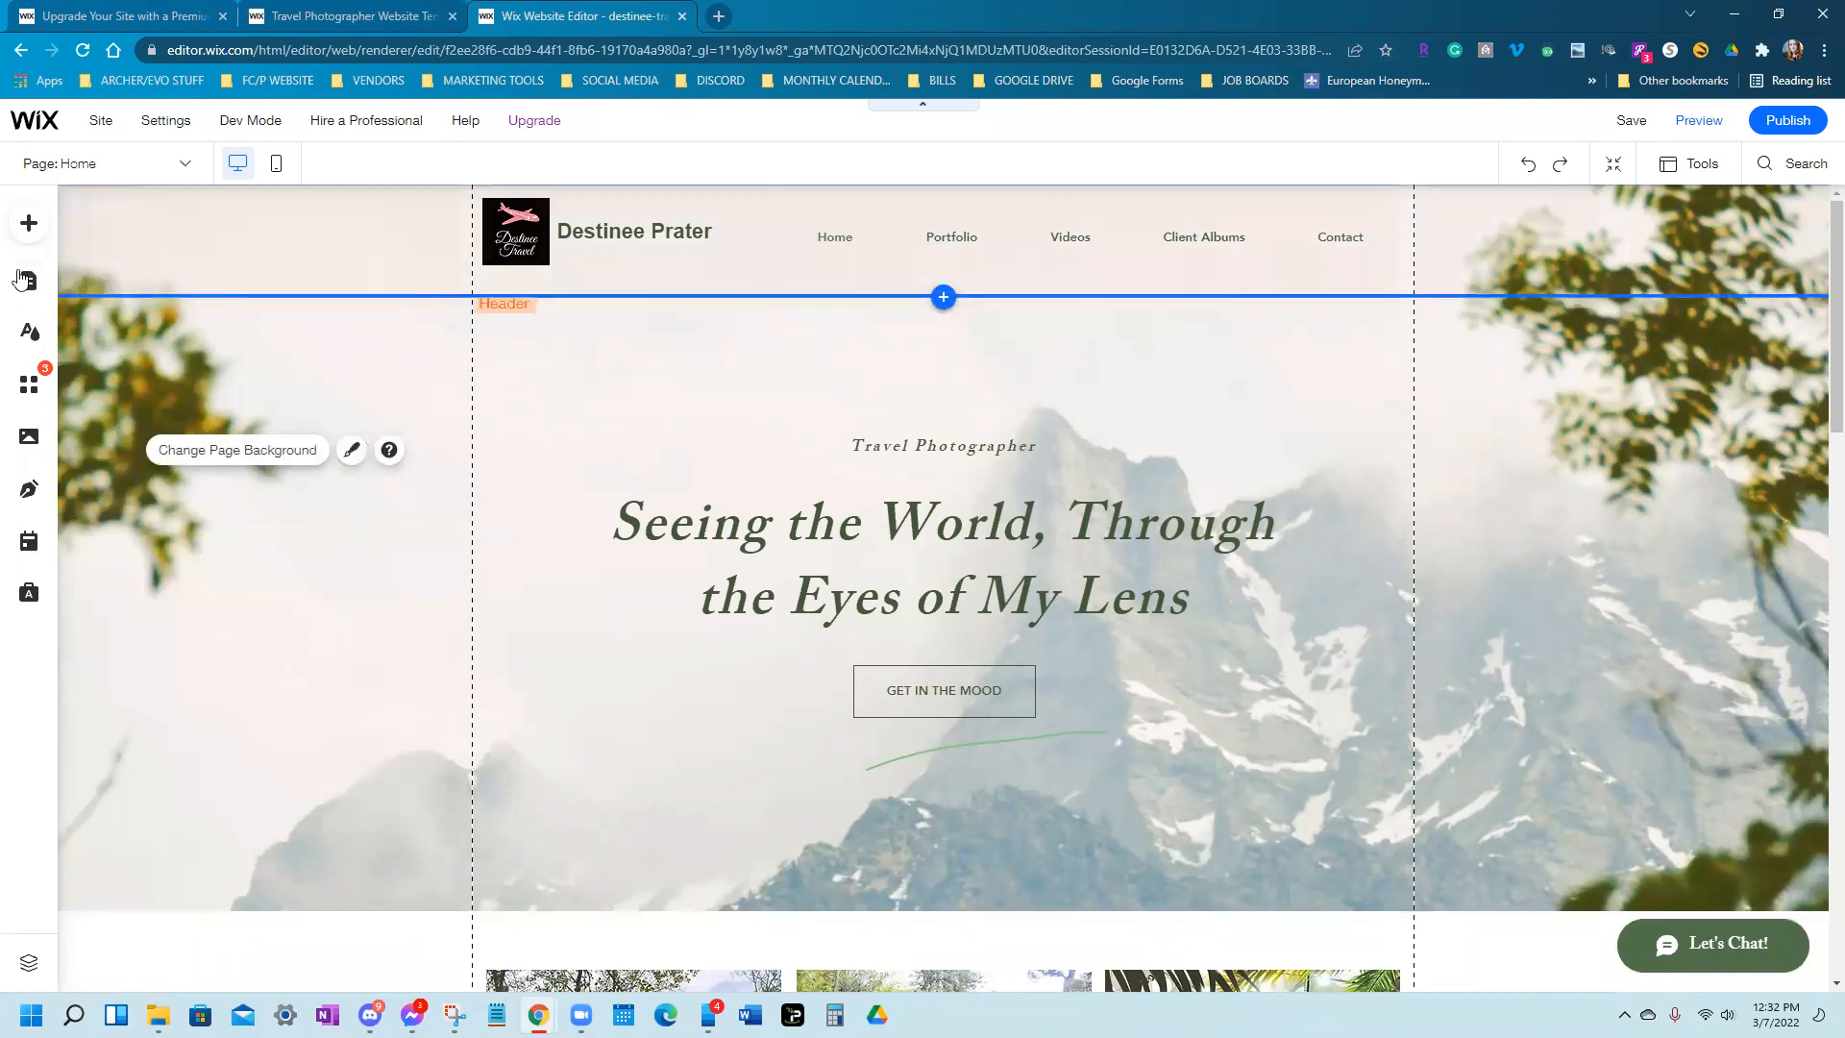
{"action": "left_click", "coordinate": [24, 293]}
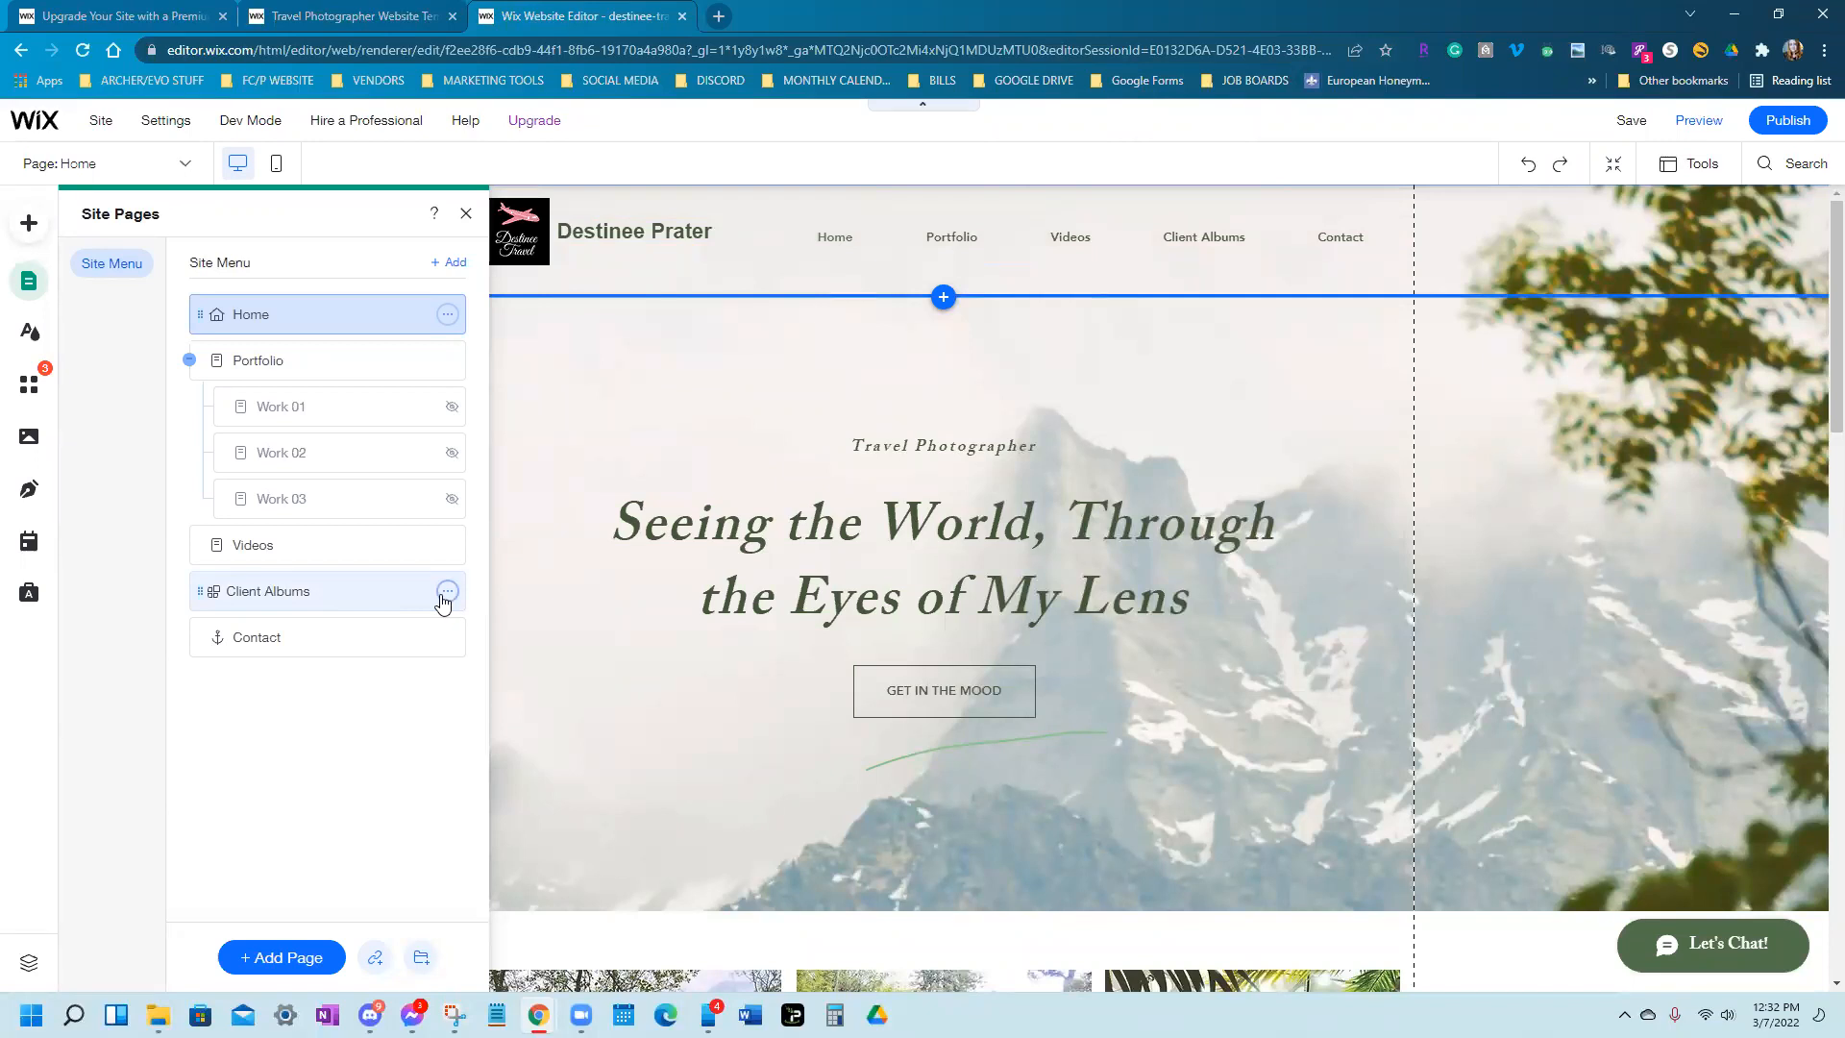
Delete the Client Albums, Portfolio and Videos pages
{"action": "left_click", "coordinate": [448, 591]}
{"action": "left_click", "coordinate": [534, 803]}
{"action": "left_click", "coordinate": [1146, 622]}
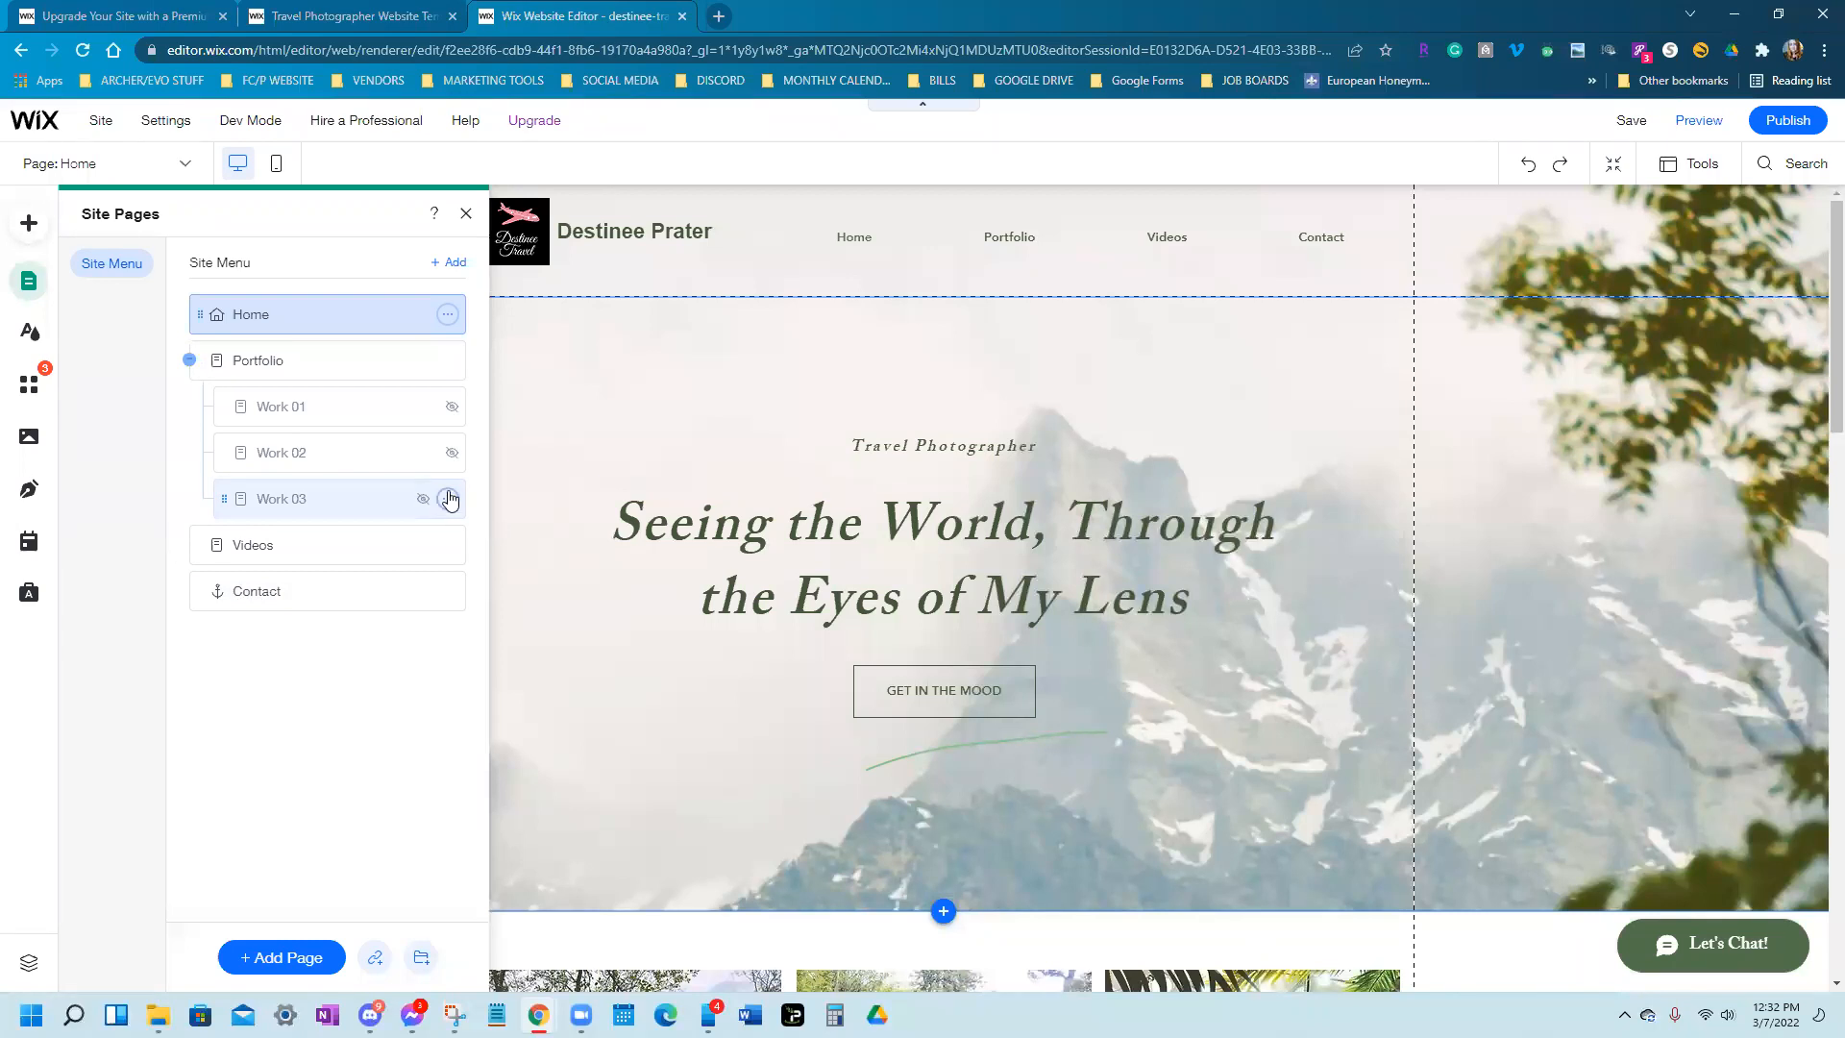
{"action": "left_click", "coordinate": [445, 362]}
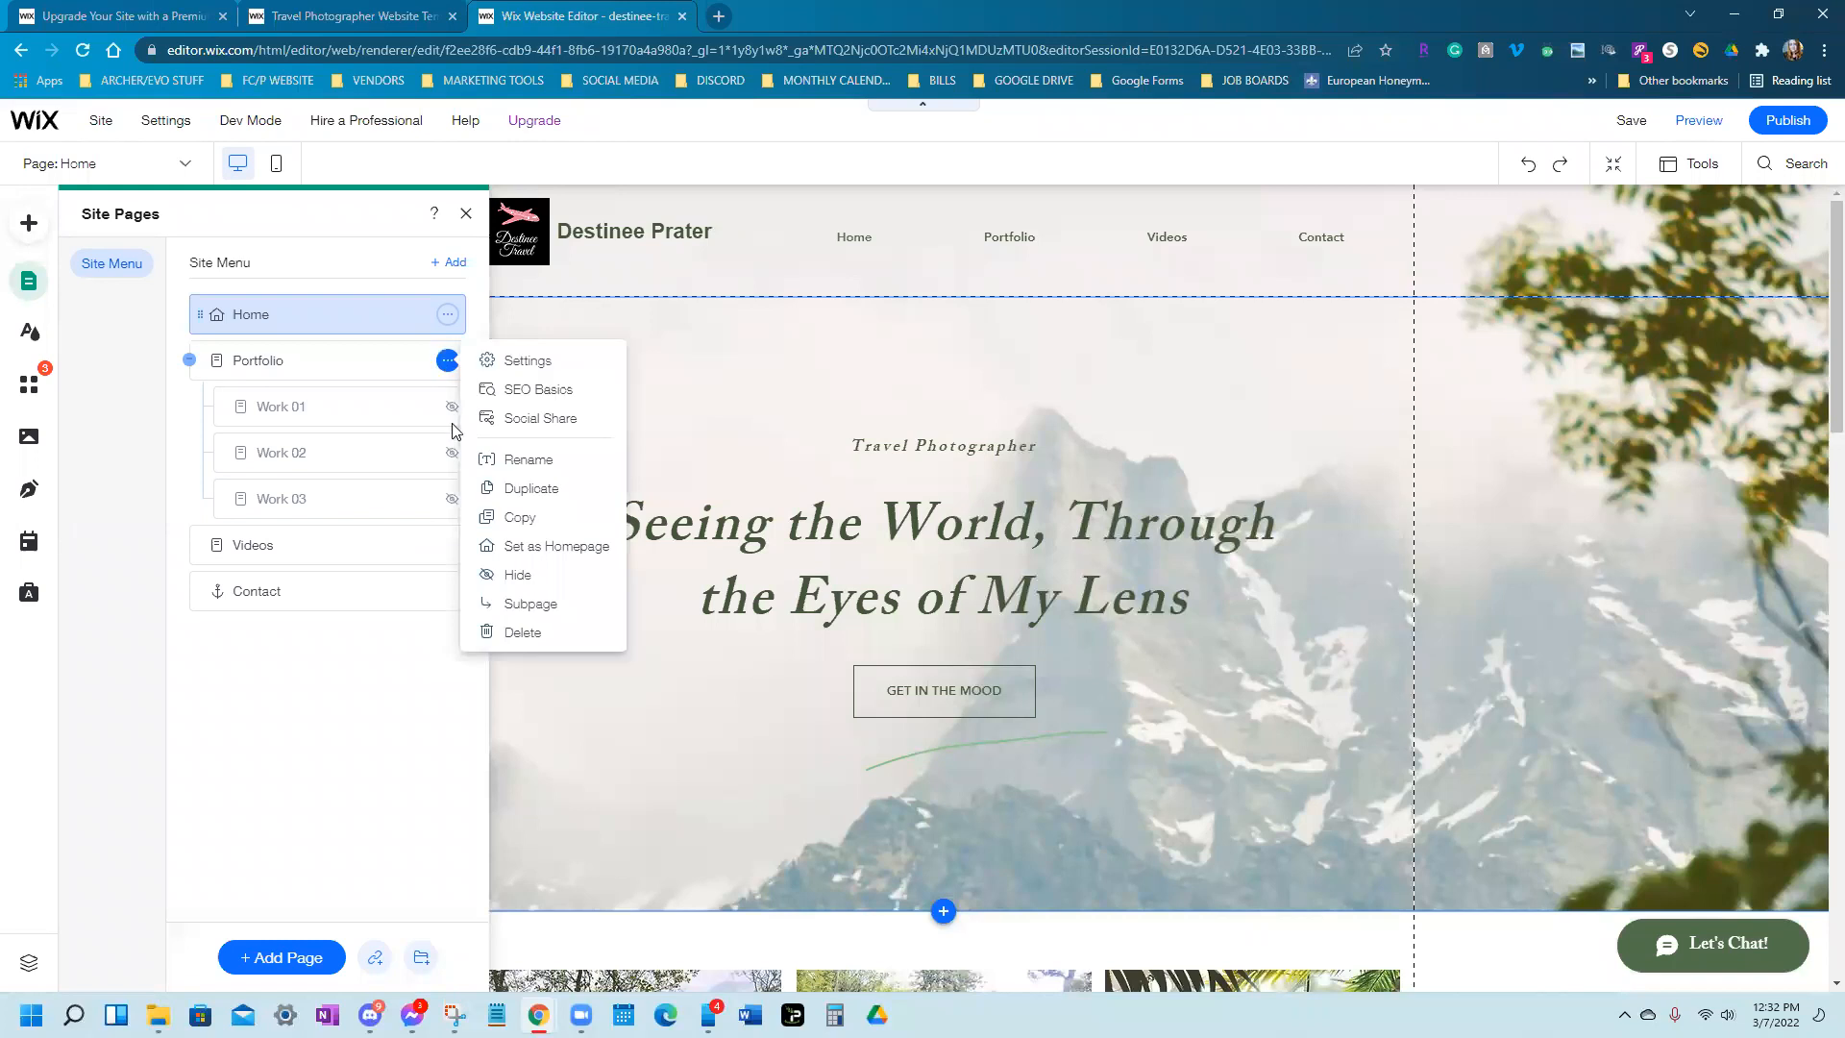
{"action": "left_click", "coordinate": [499, 632]}
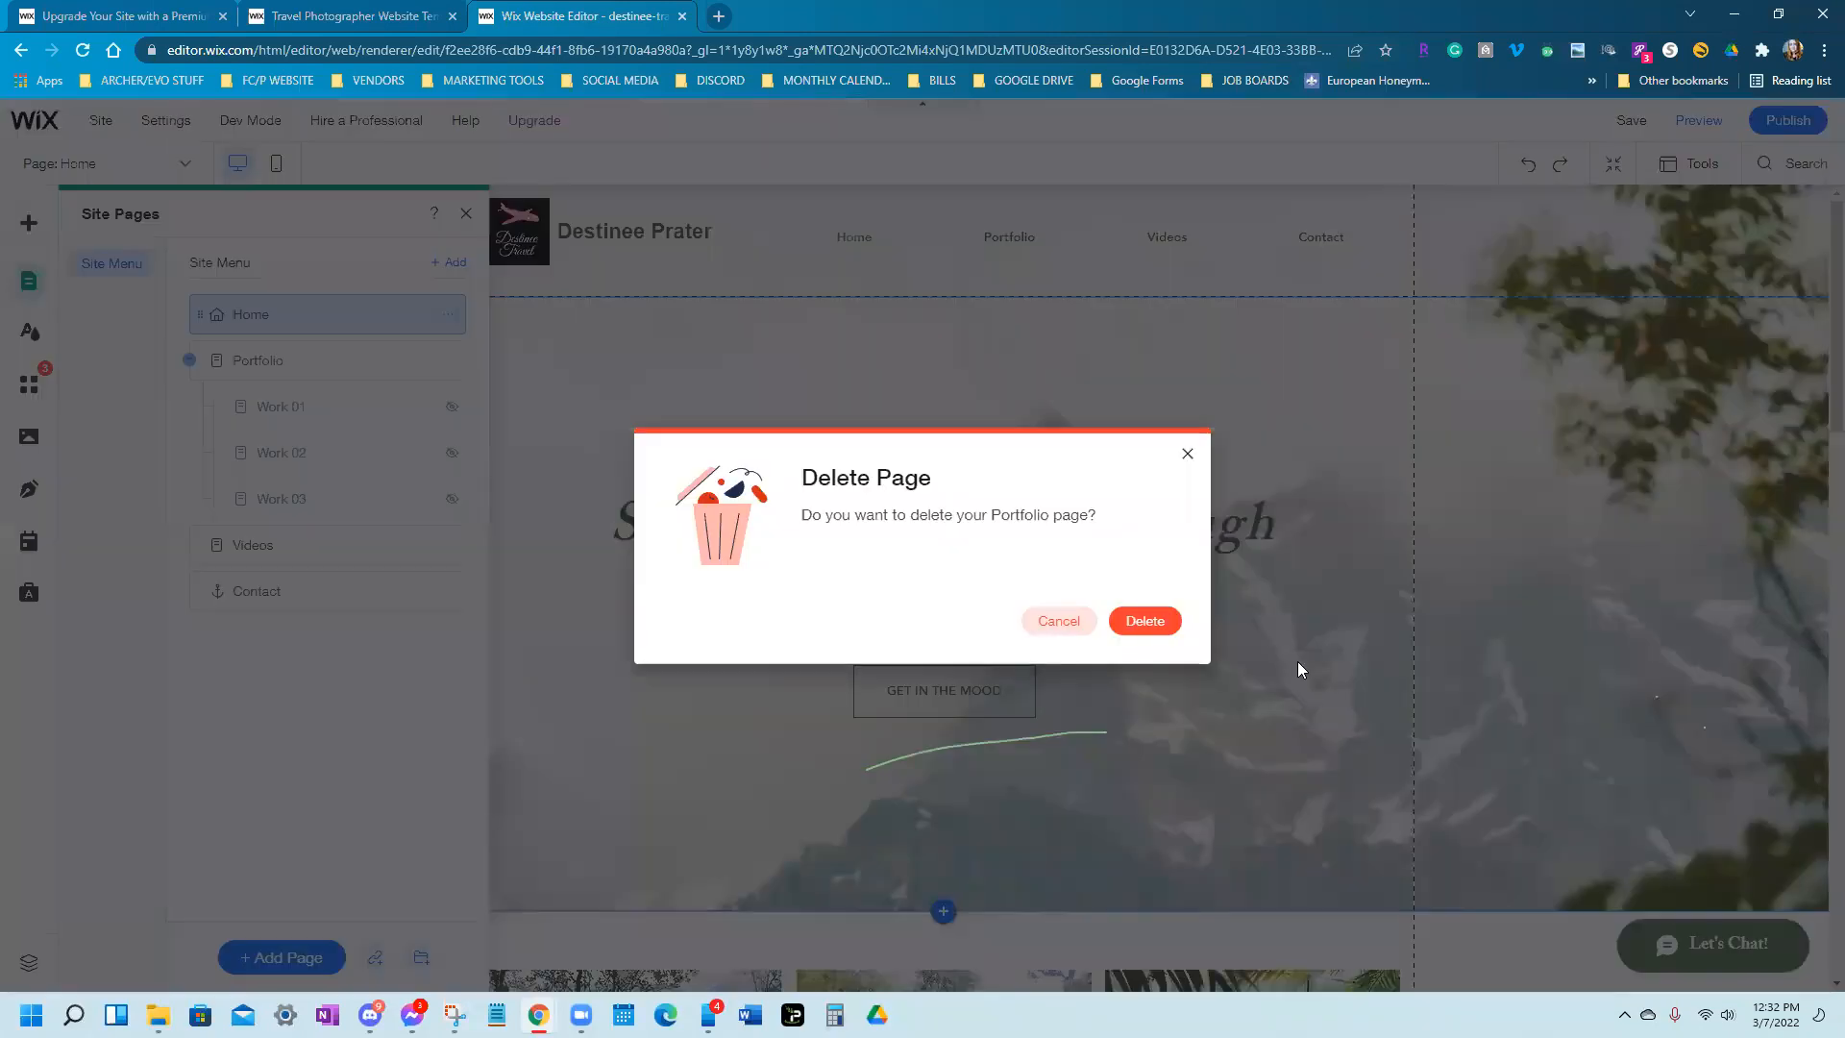
{"action": "left_click", "coordinate": [1166, 626]}
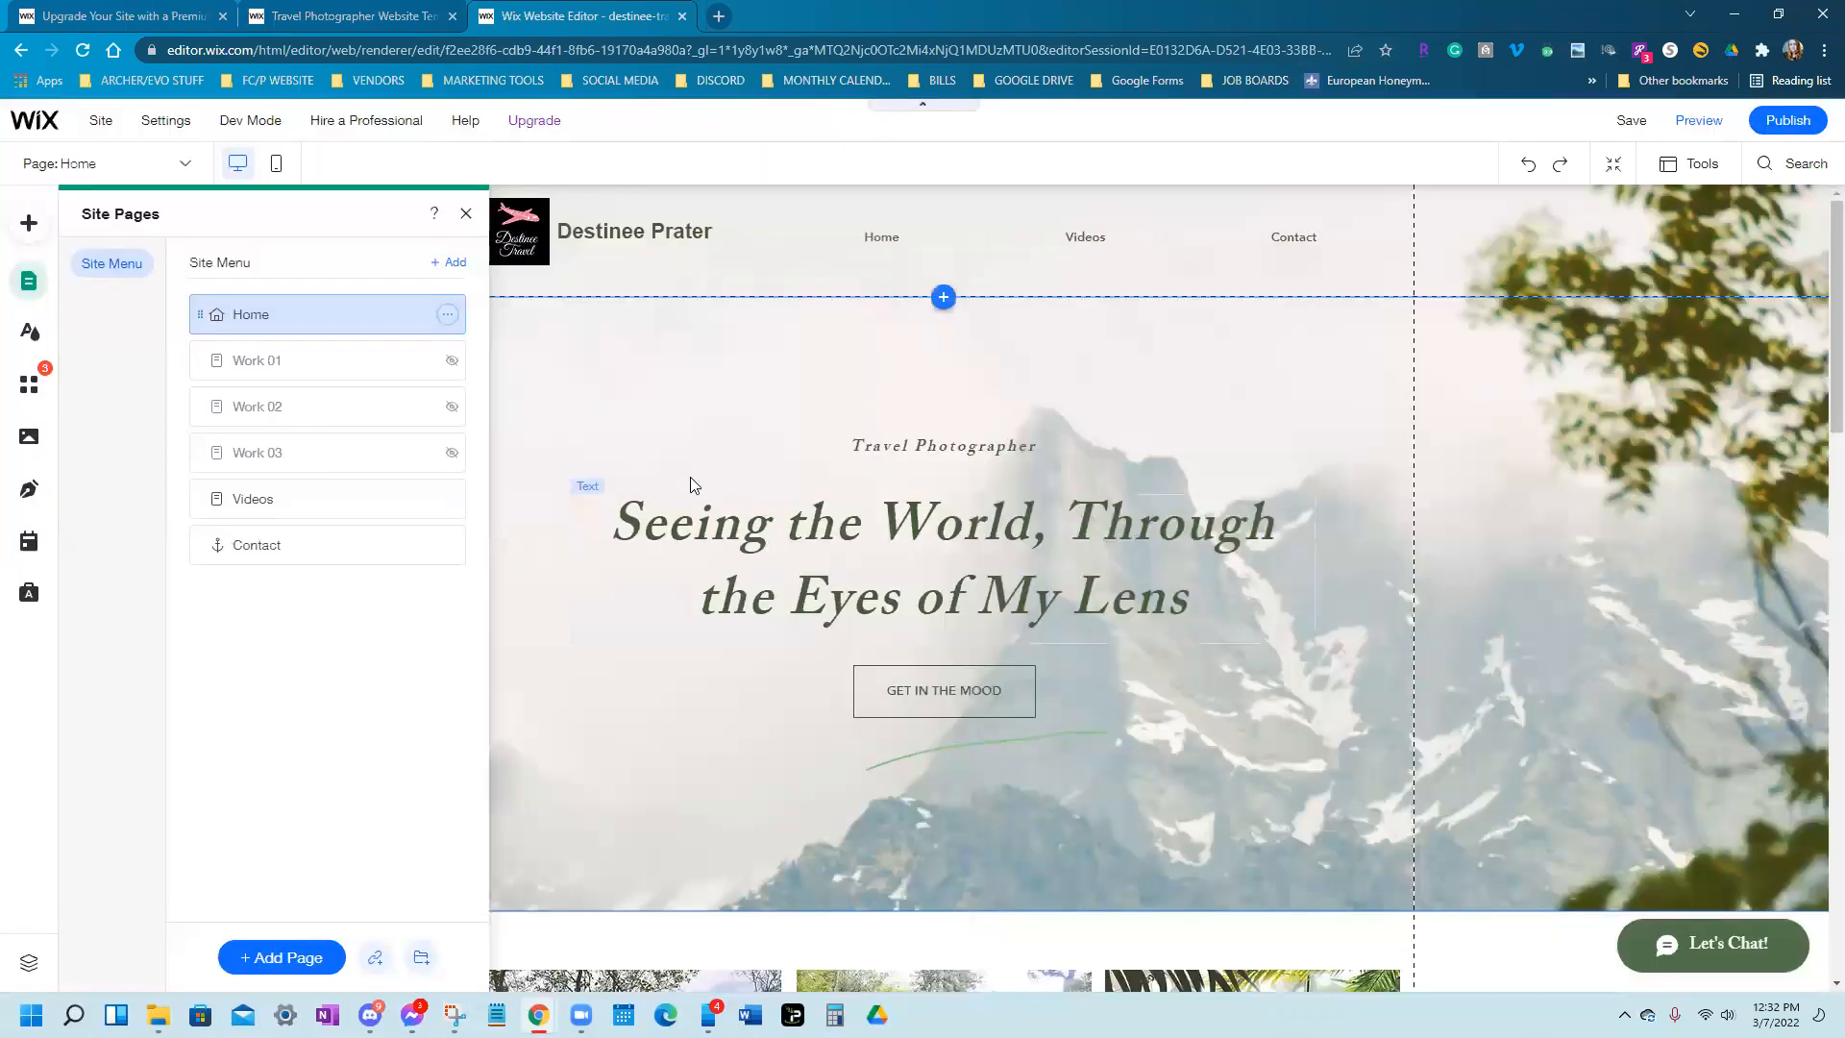
{"action": "left_click", "coordinate": [448, 504]}
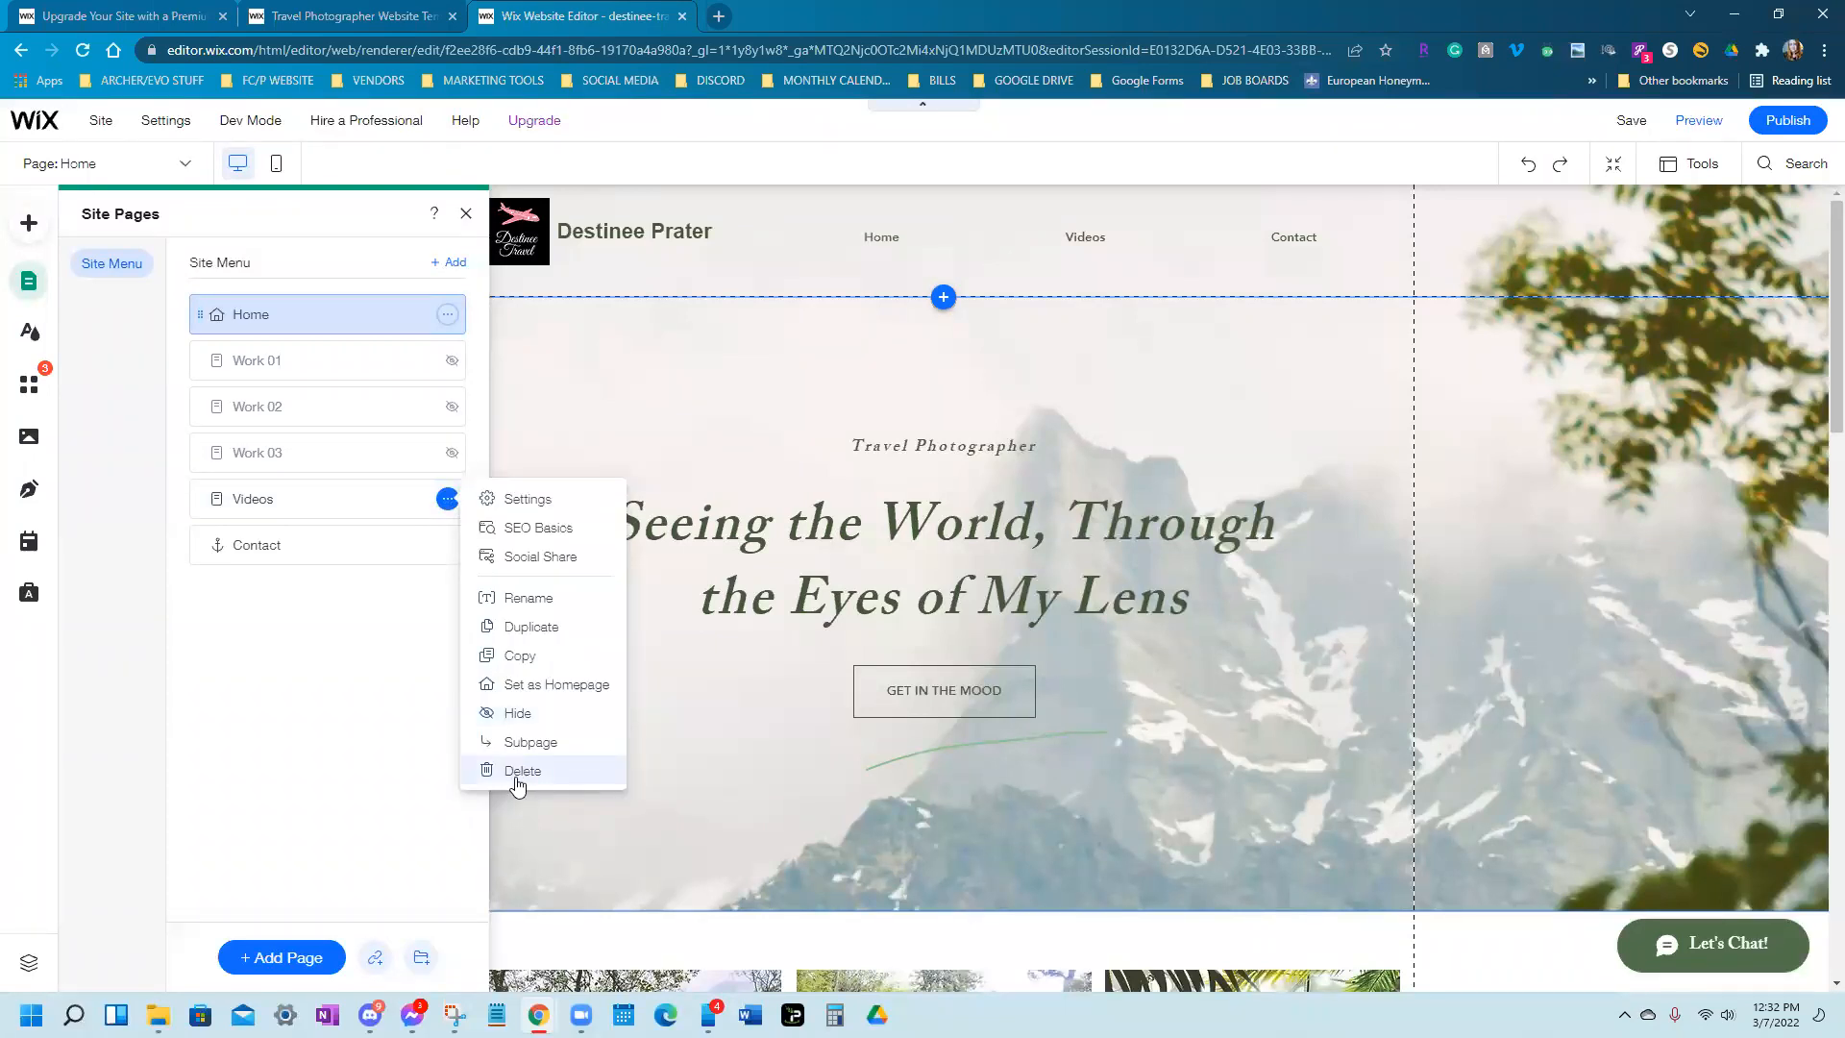
{"action": "left_click", "coordinate": [516, 772]}
{"action": "left_click", "coordinate": [1142, 622]}
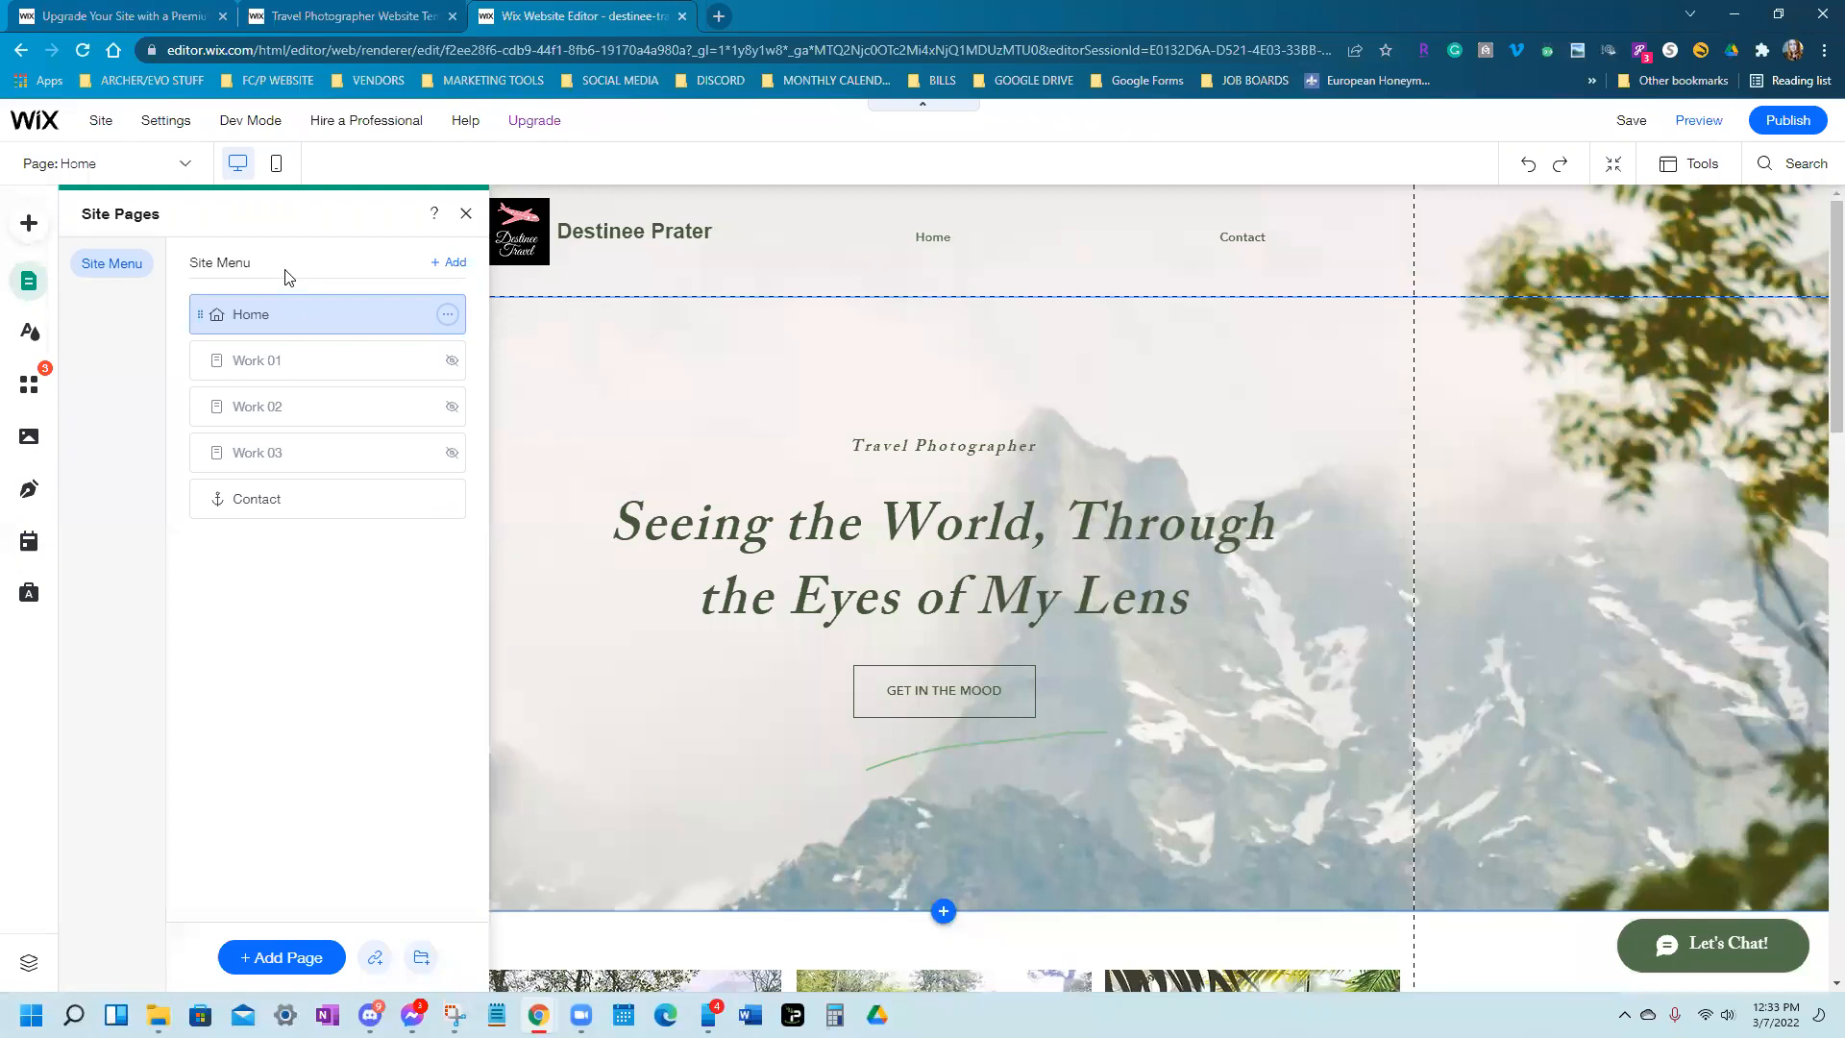
Delete the hidden Work 01, Work 02 and Work 03 subpages
{"action": "mouse_move", "coordinate": [448, 370]}
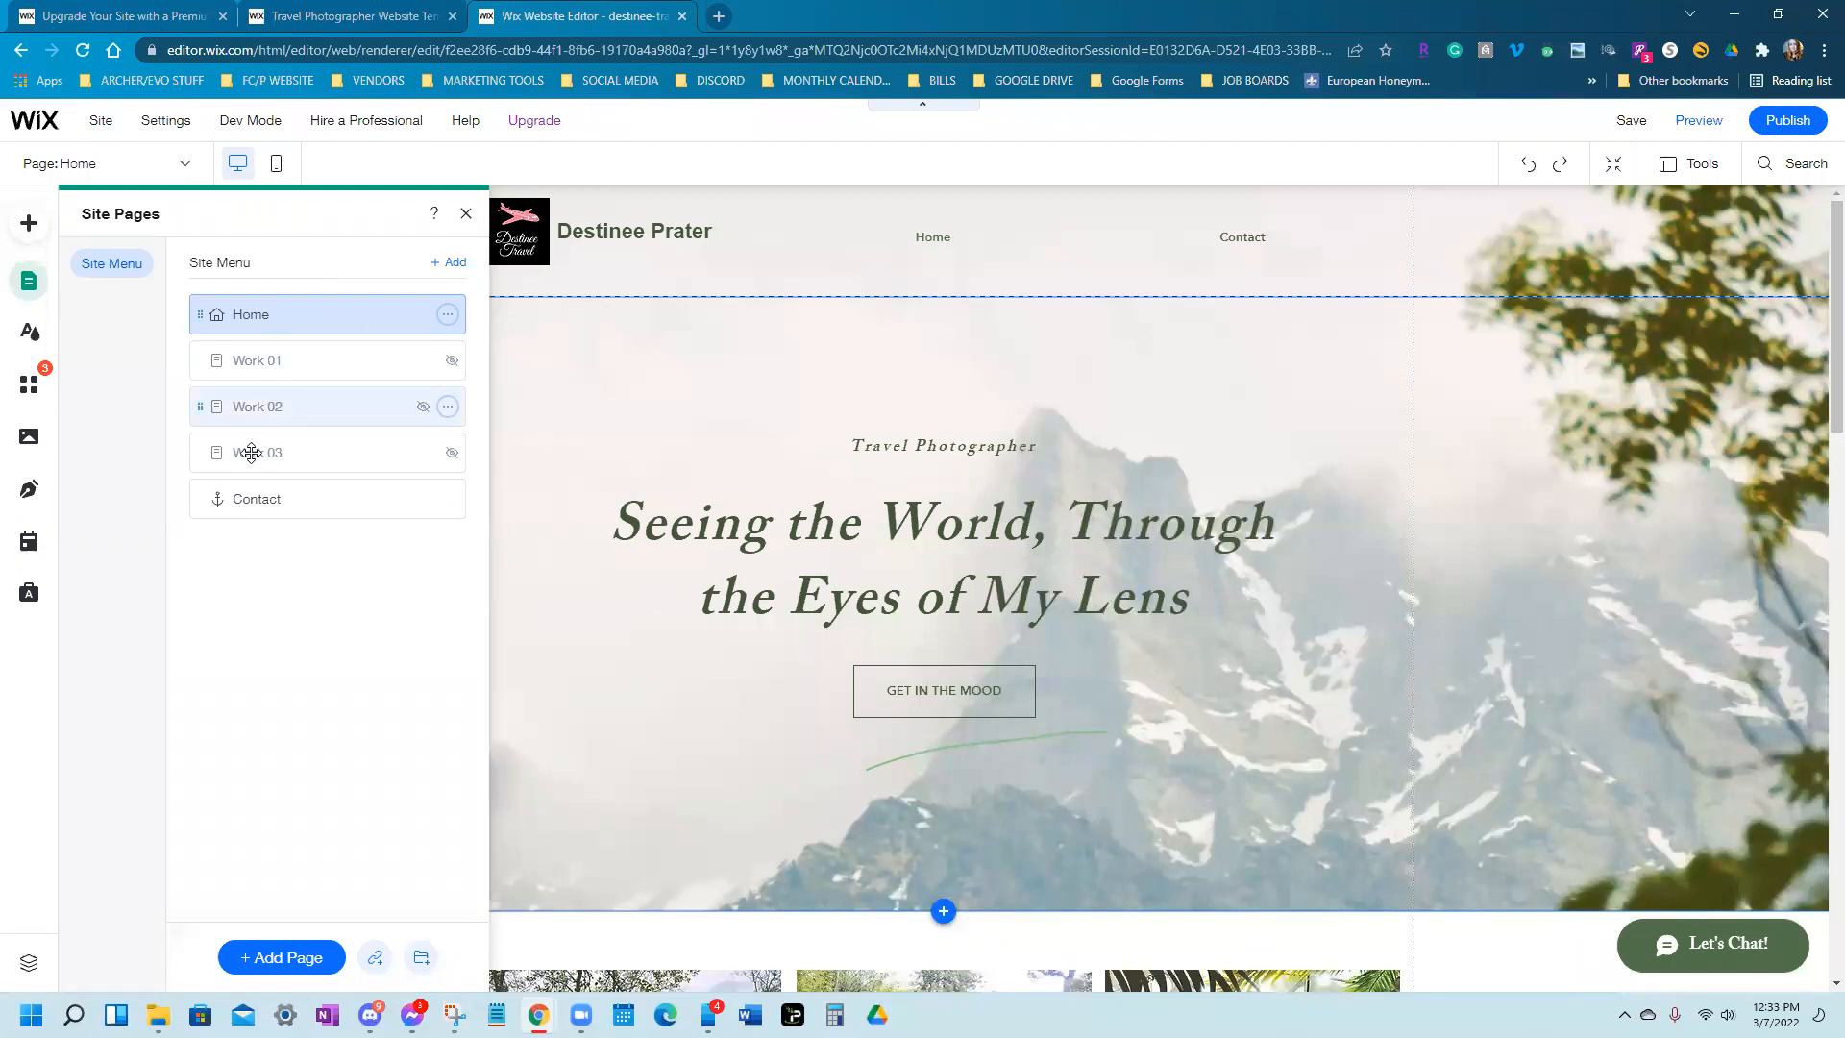
{"action": "left_click", "coordinate": [449, 361]}
{"action": "left_click", "coordinate": [524, 631]}
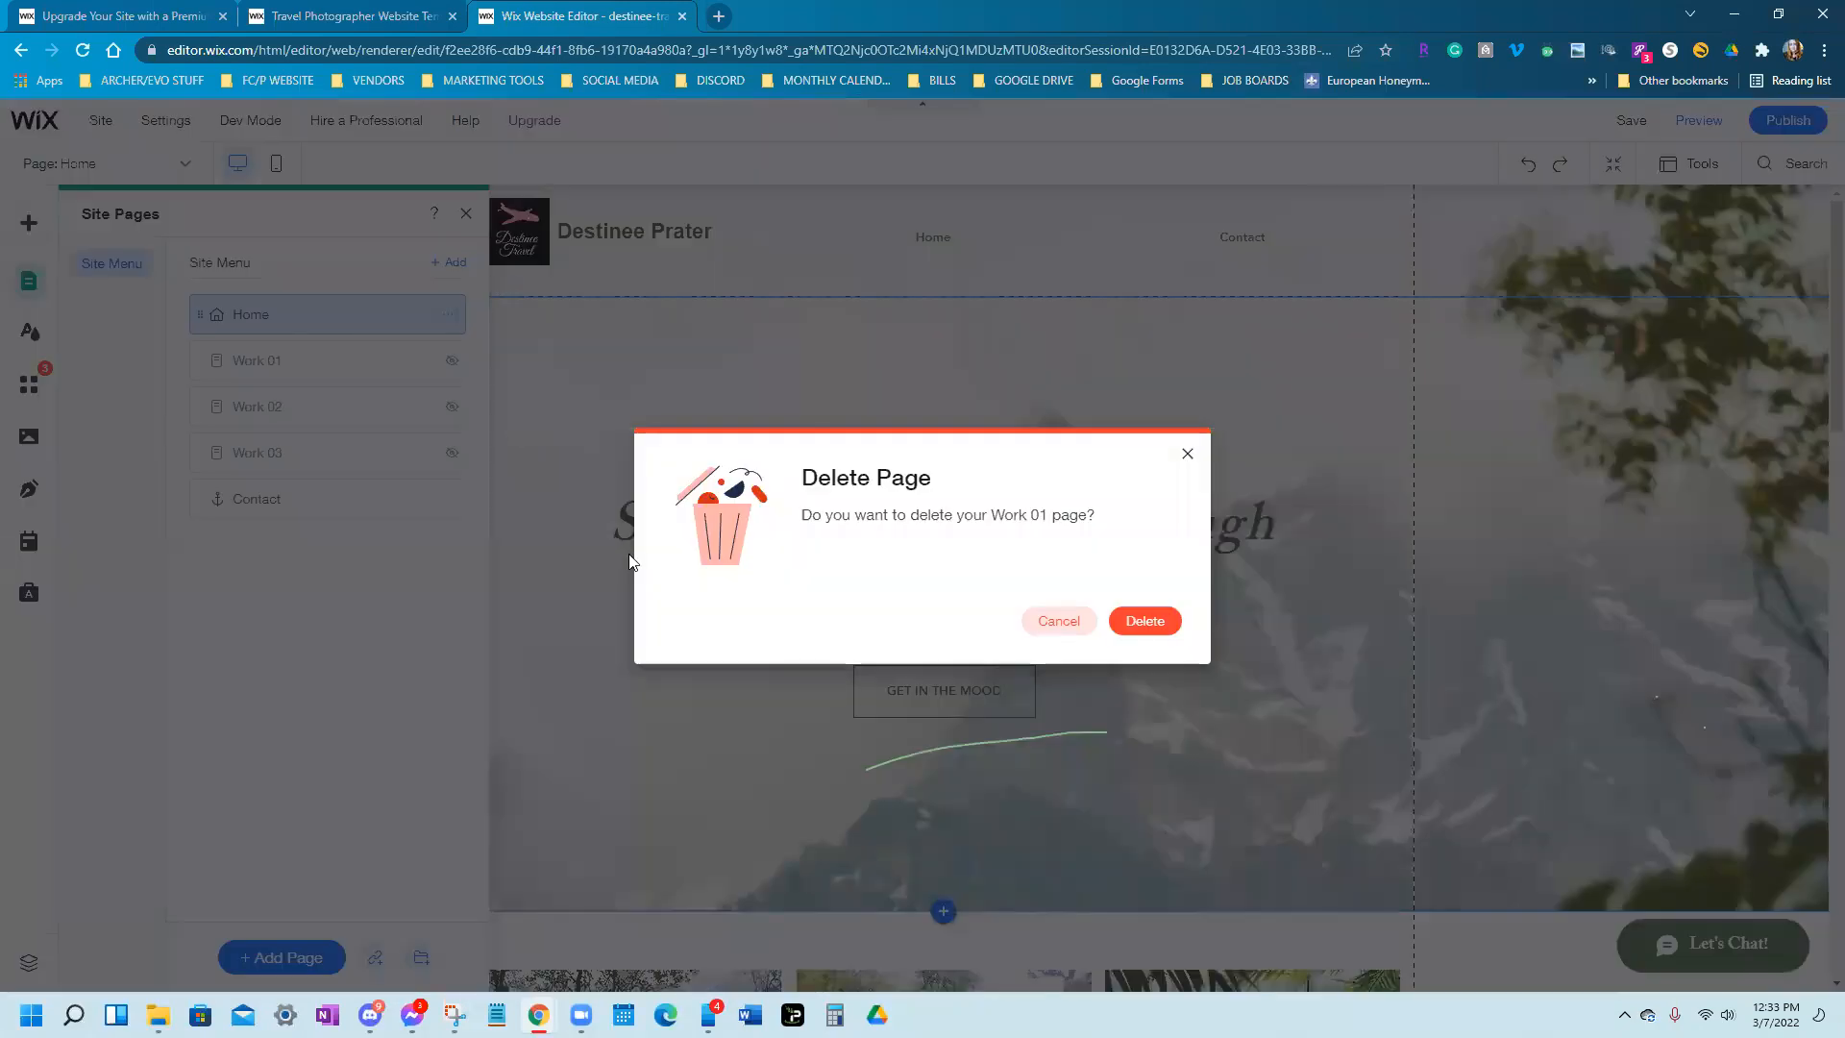
{"action": "key", "text": "Return"}
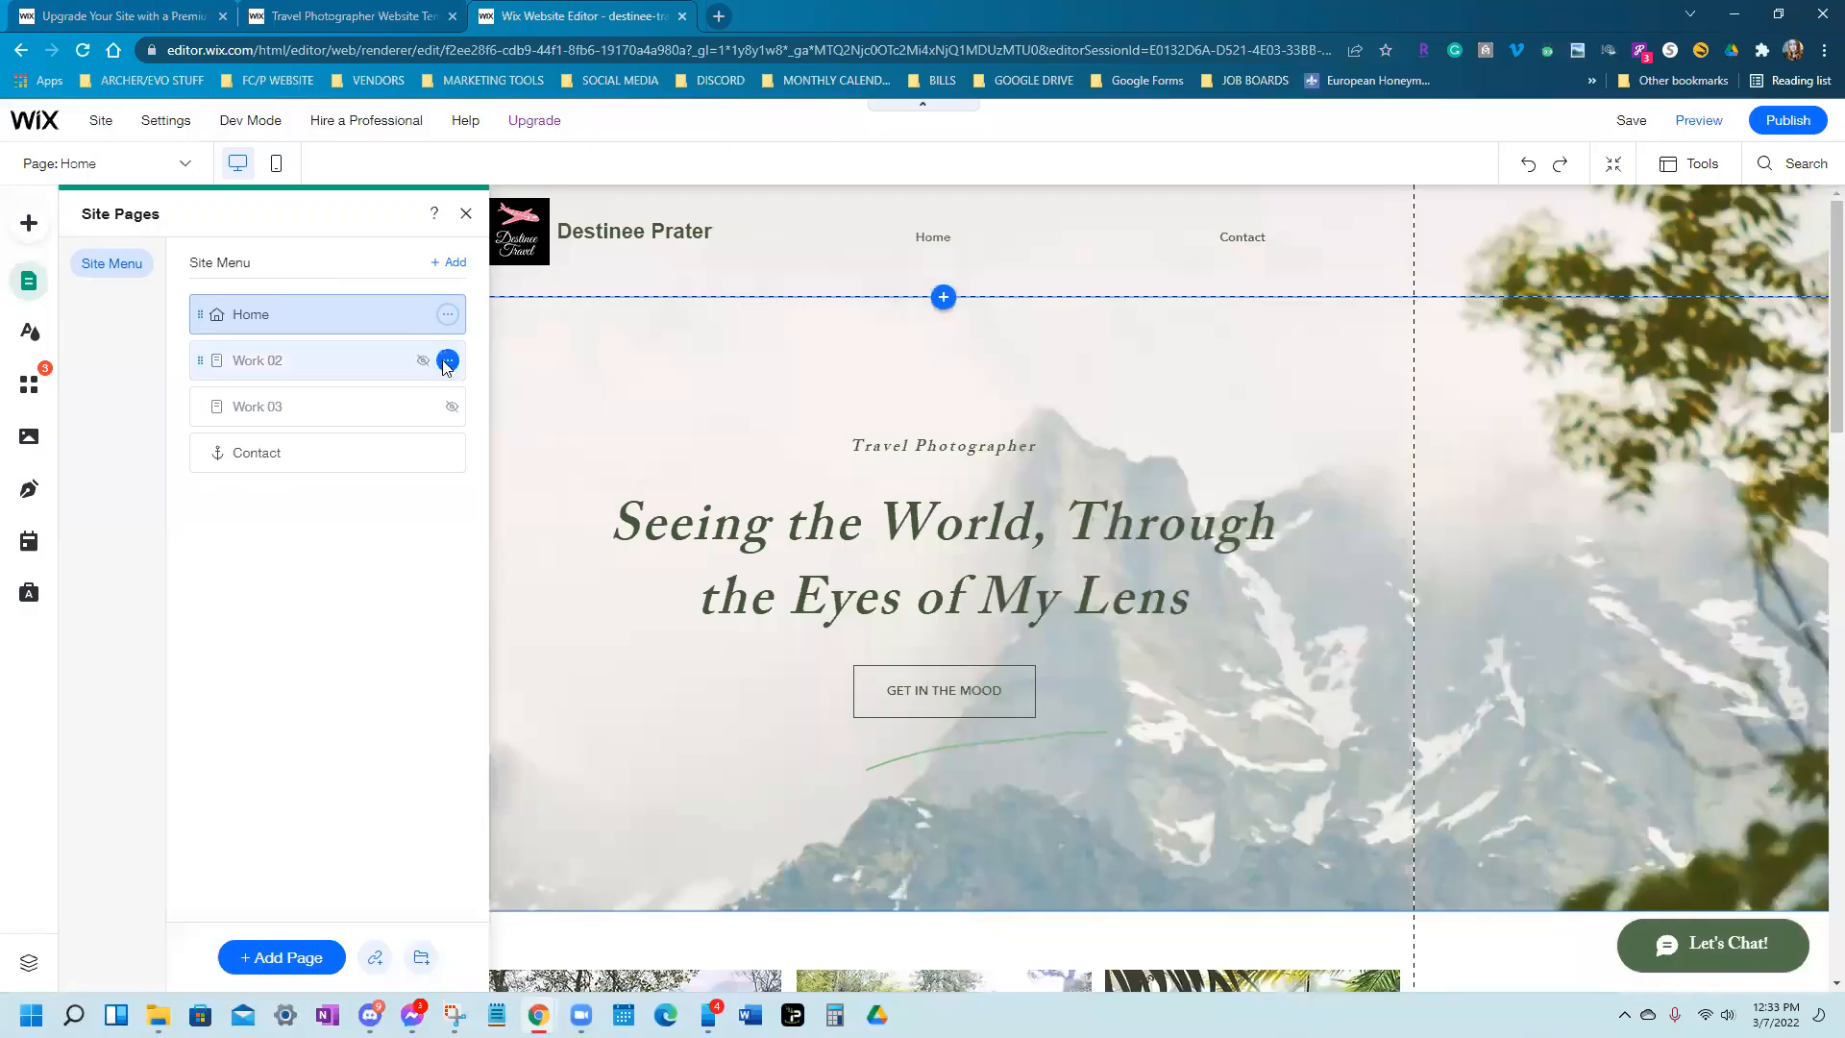
{"action": "left_click", "coordinate": [448, 360]}
{"action": "left_click", "coordinate": [521, 632]}
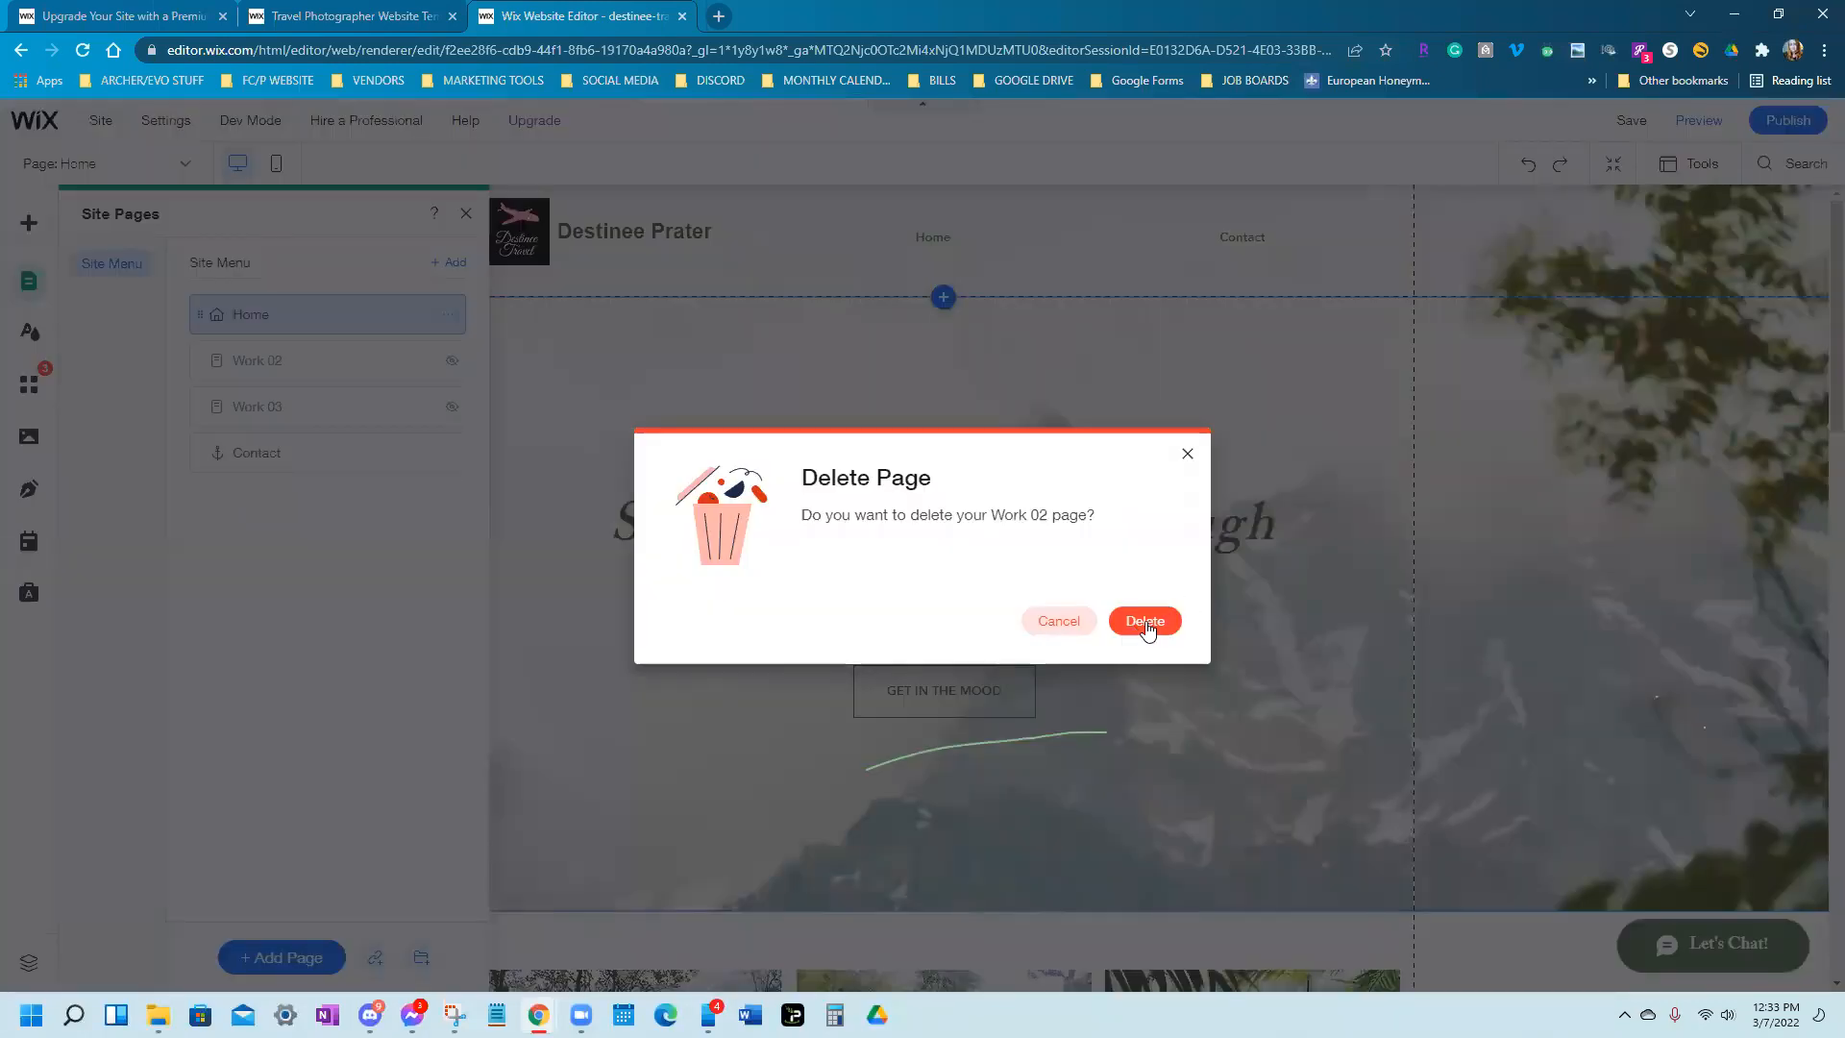
{"action": "left_click", "coordinate": [1145, 620]}
{"action": "left_click", "coordinate": [447, 361]}
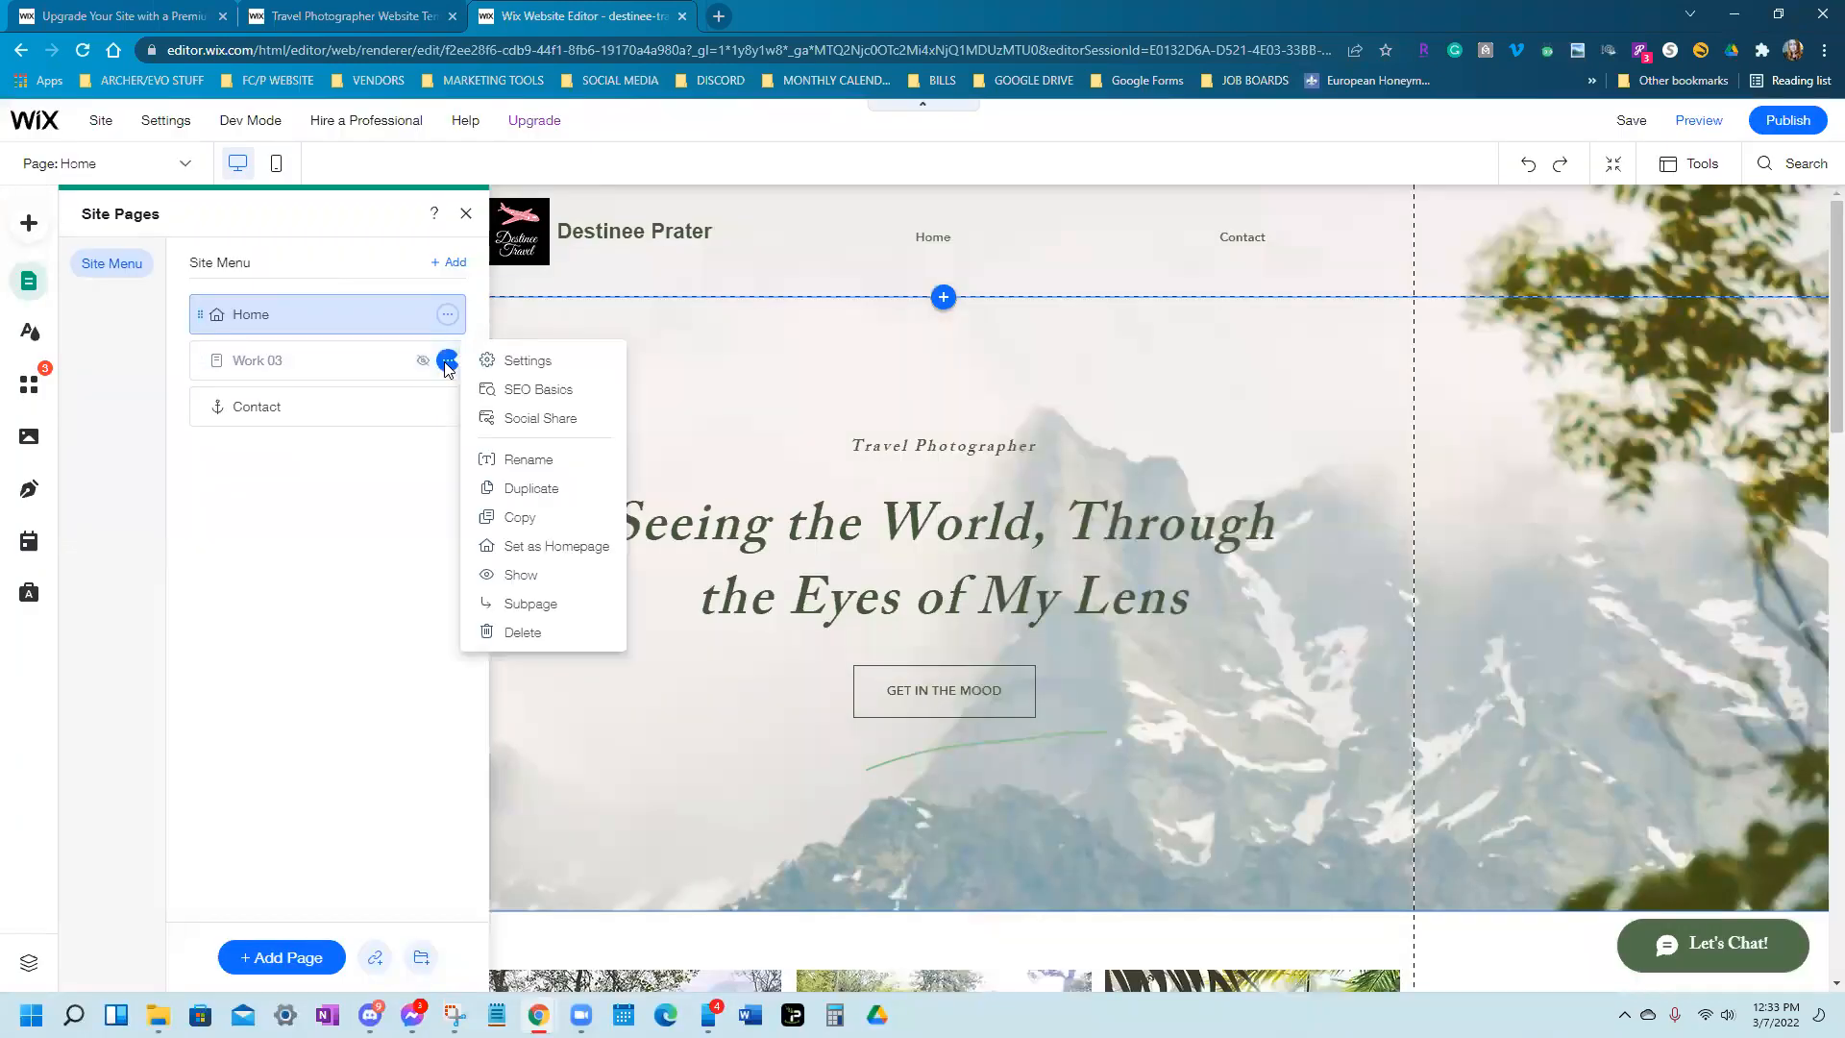
{"action": "left_click", "coordinate": [523, 629]}
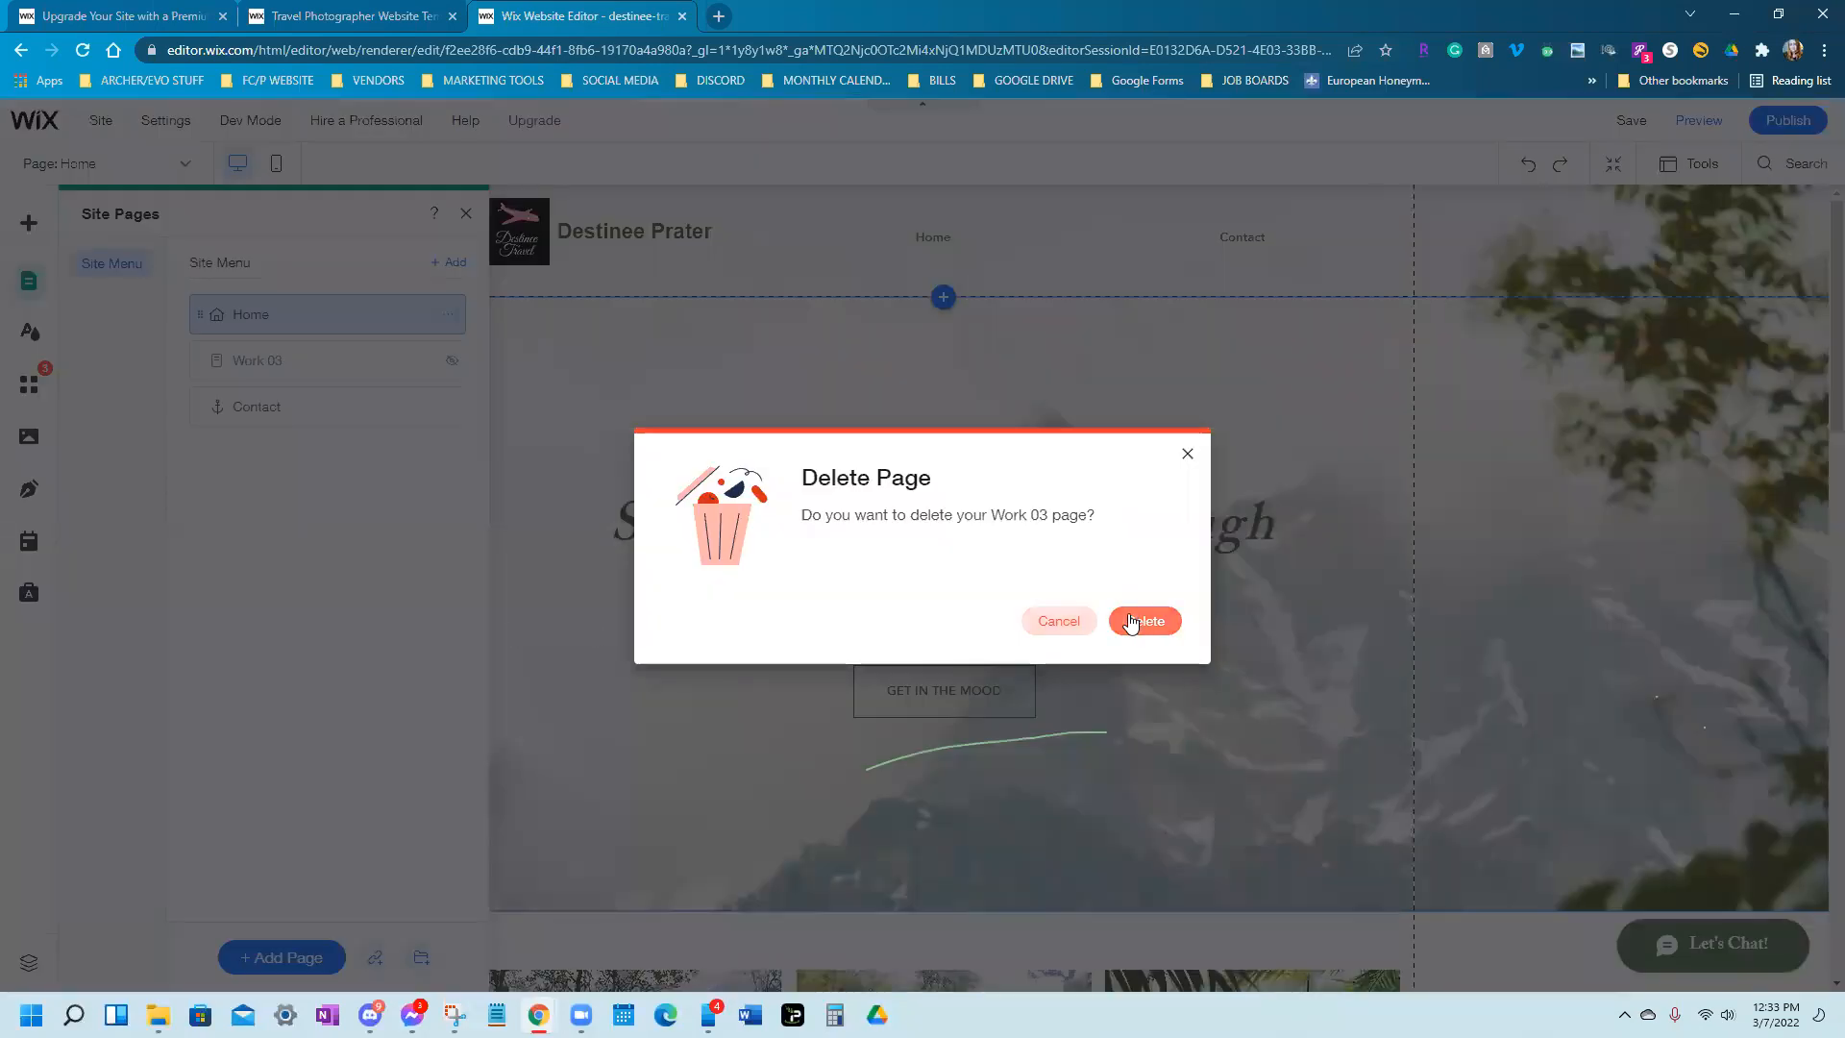
{"action": "left_click", "coordinate": [1142, 621]}
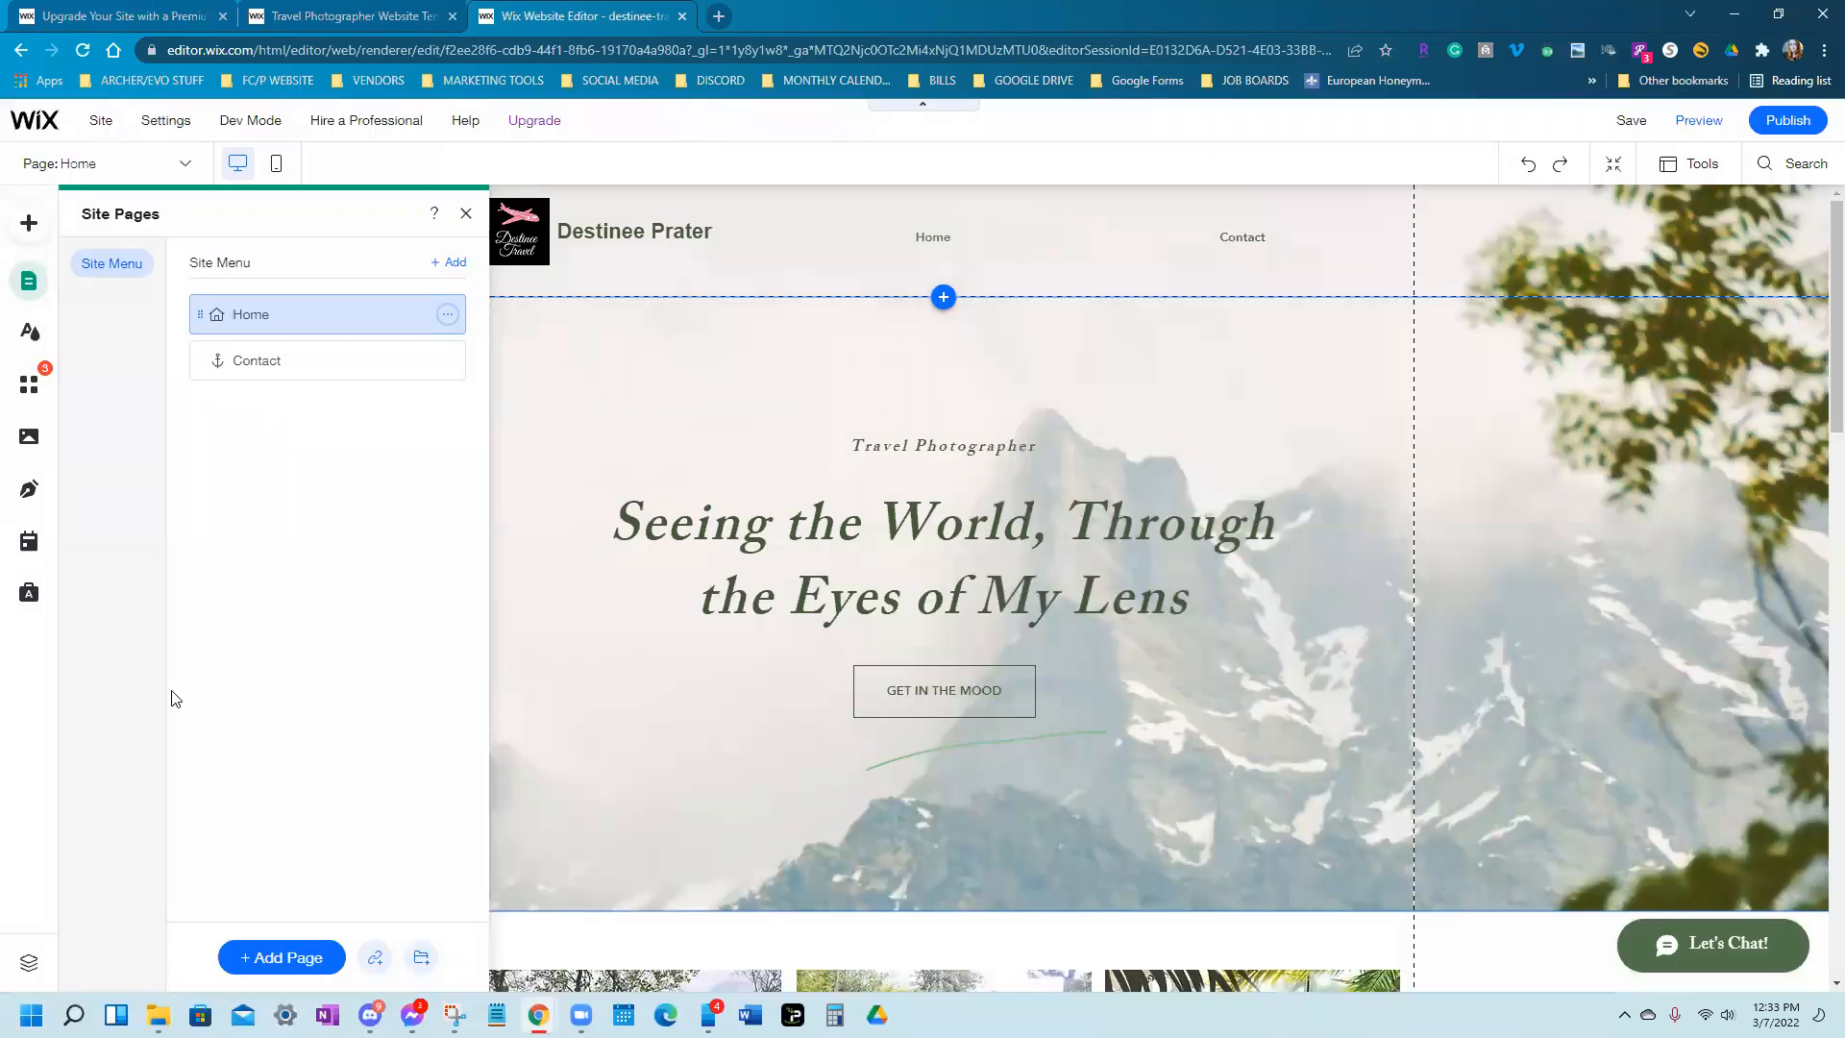
{"action": "left_click", "coordinate": [293, 959]}
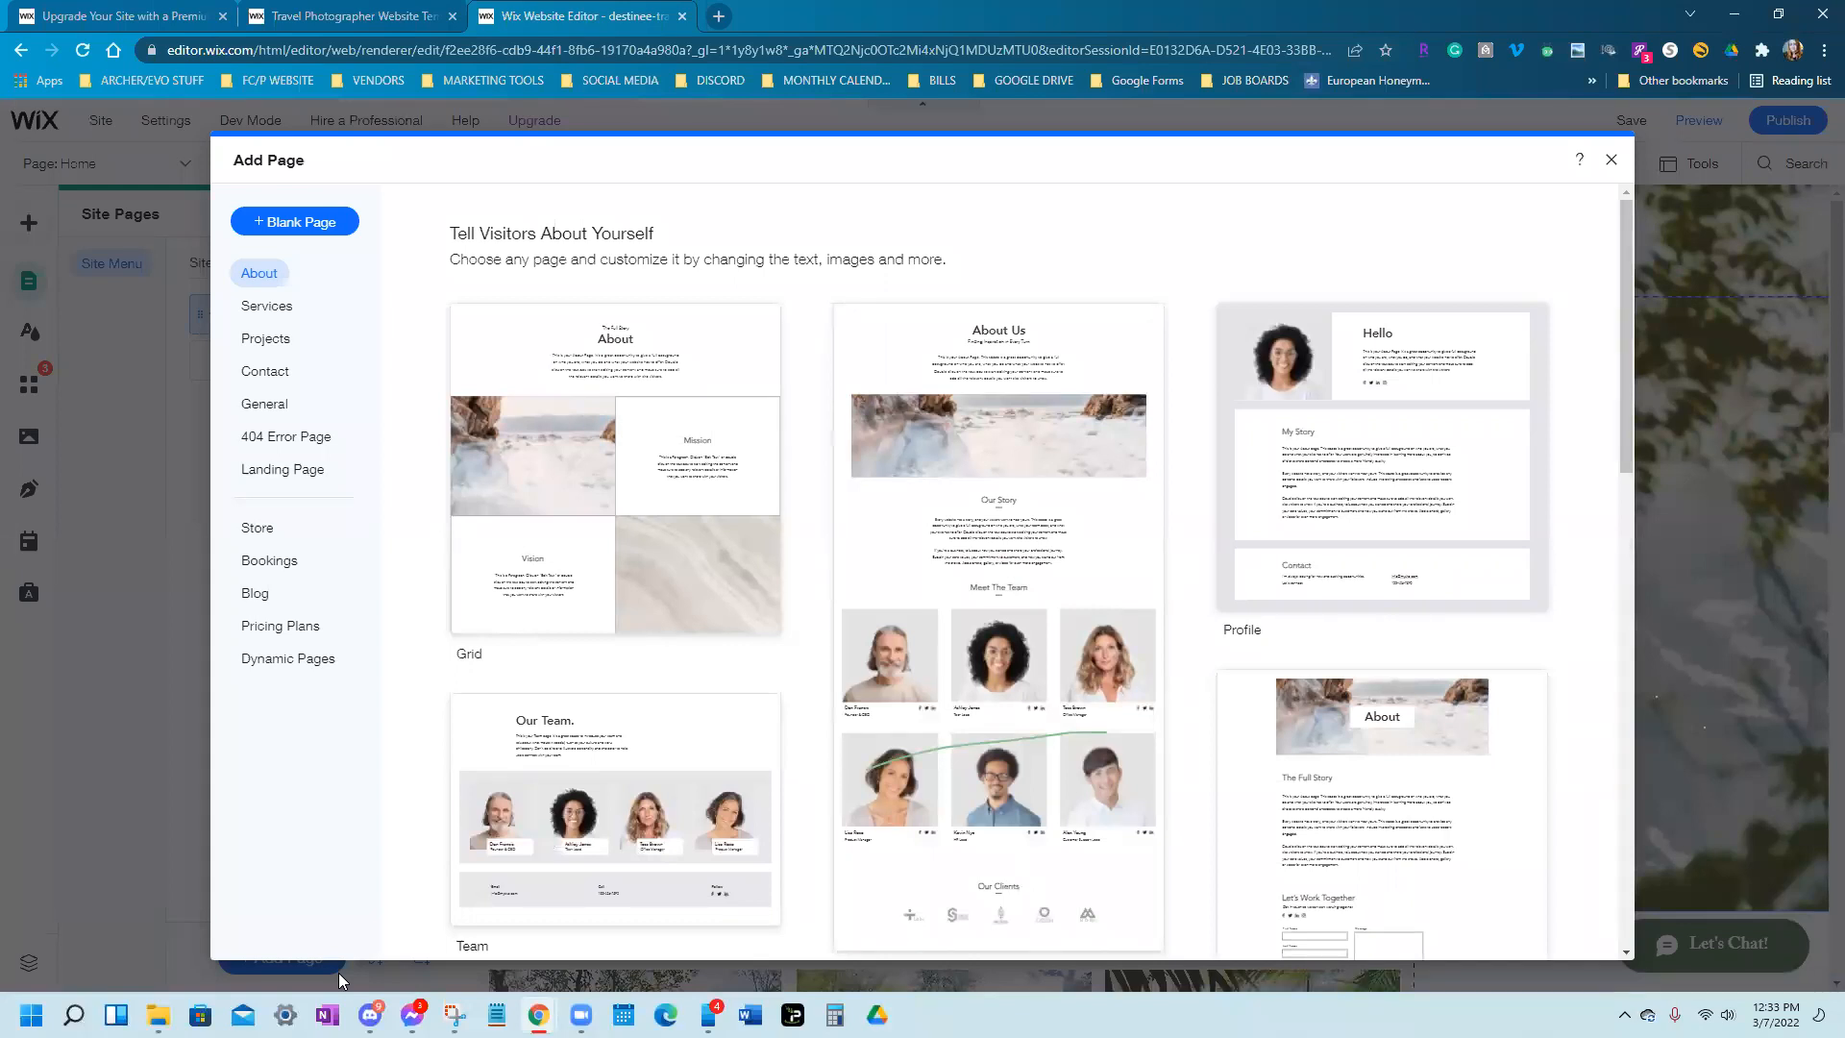
Browse the Services templates and add the Visual template as the Services Provided page
{"action": "mouse_move", "coordinate": [535, 878]}
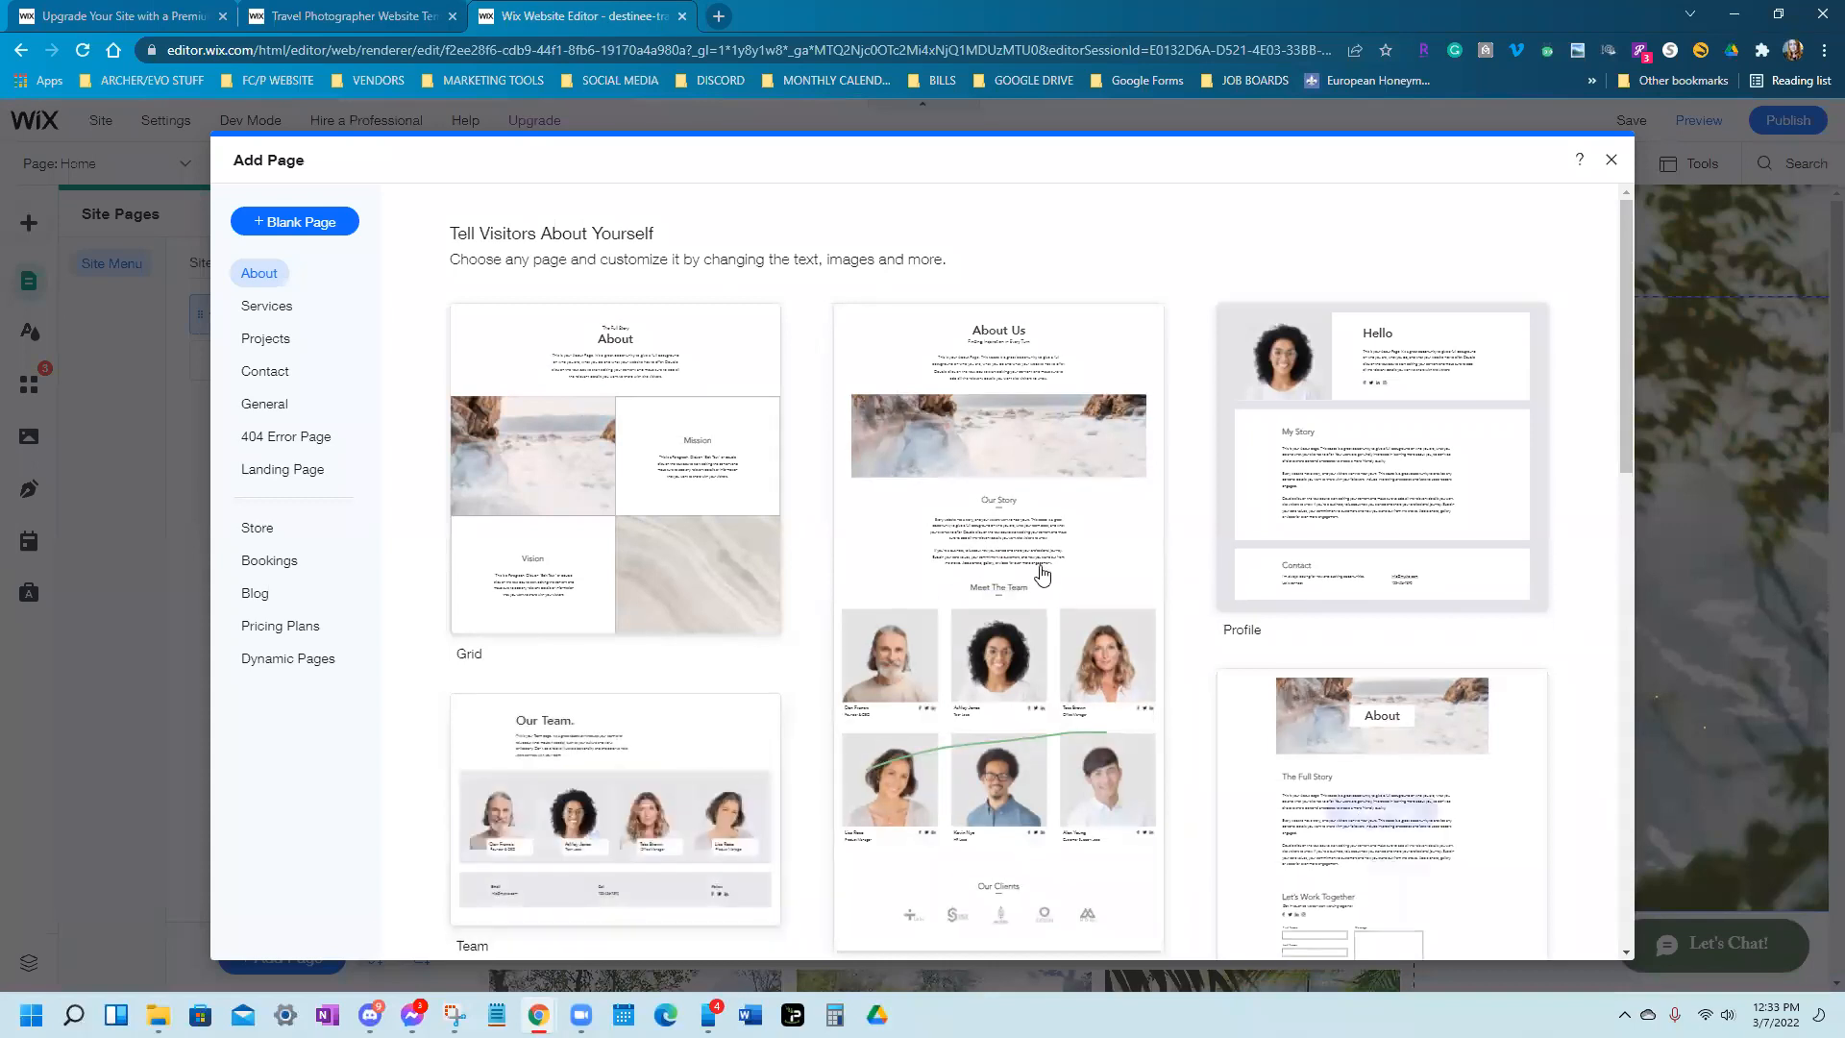
{"action": "scroll", "coordinate": [1041, 576], "scroll_direction": "down", "scroll_amount": 5}
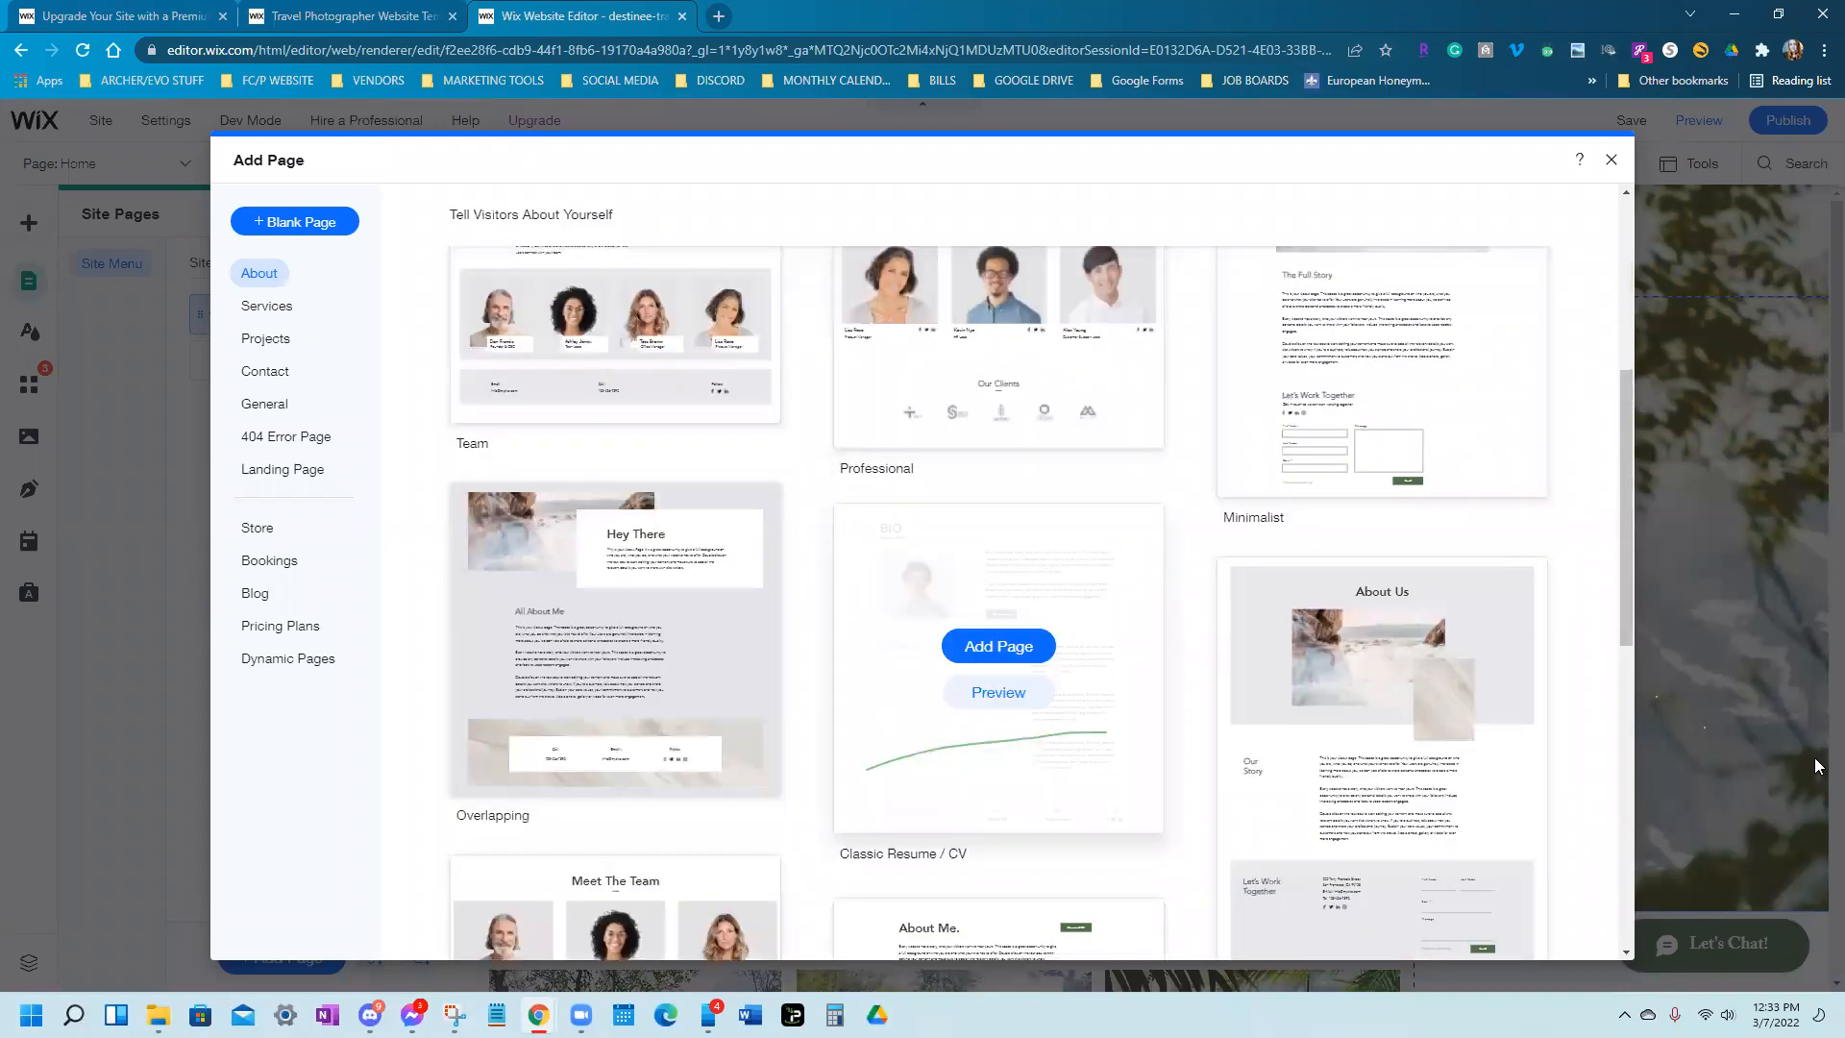
{"action": "scroll", "coordinate": [1821, 774], "scroll_direction": "down", "scroll_amount": 1}
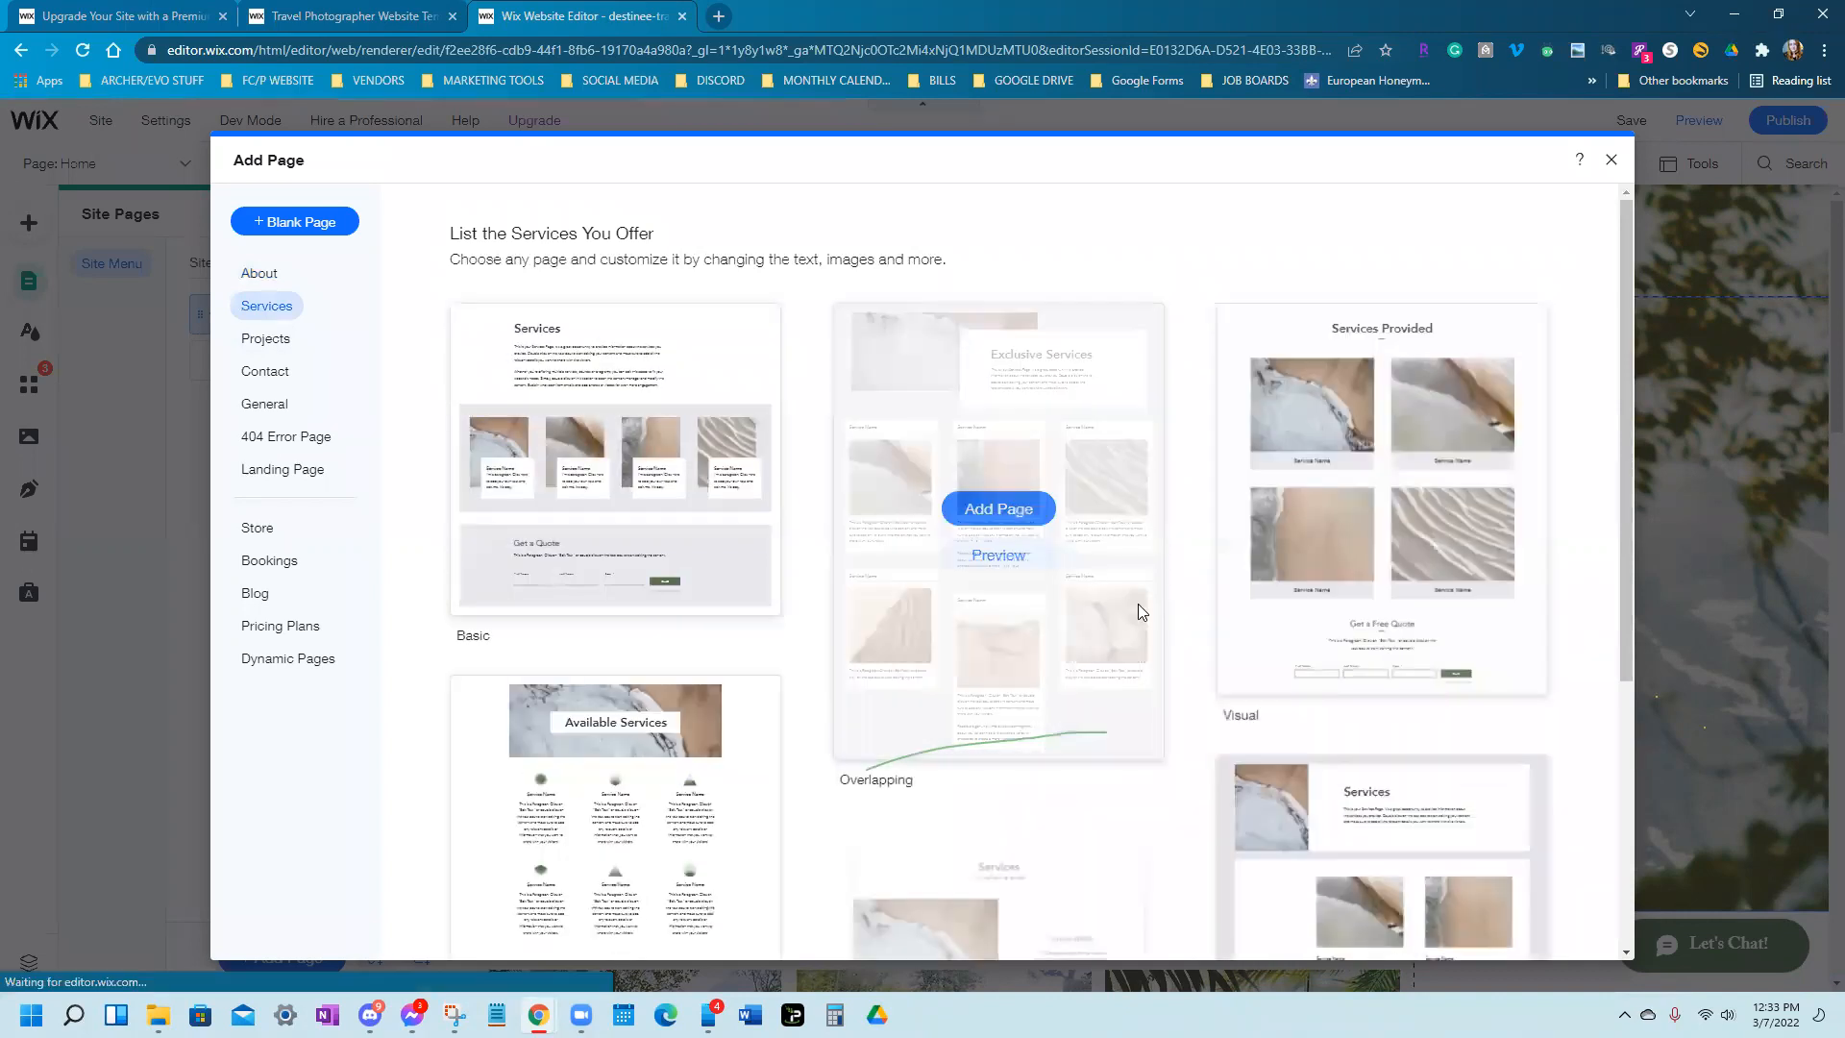
{"action": "scroll", "coordinate": [1138, 609], "scroll_direction": "down", "scroll_amount": 5}
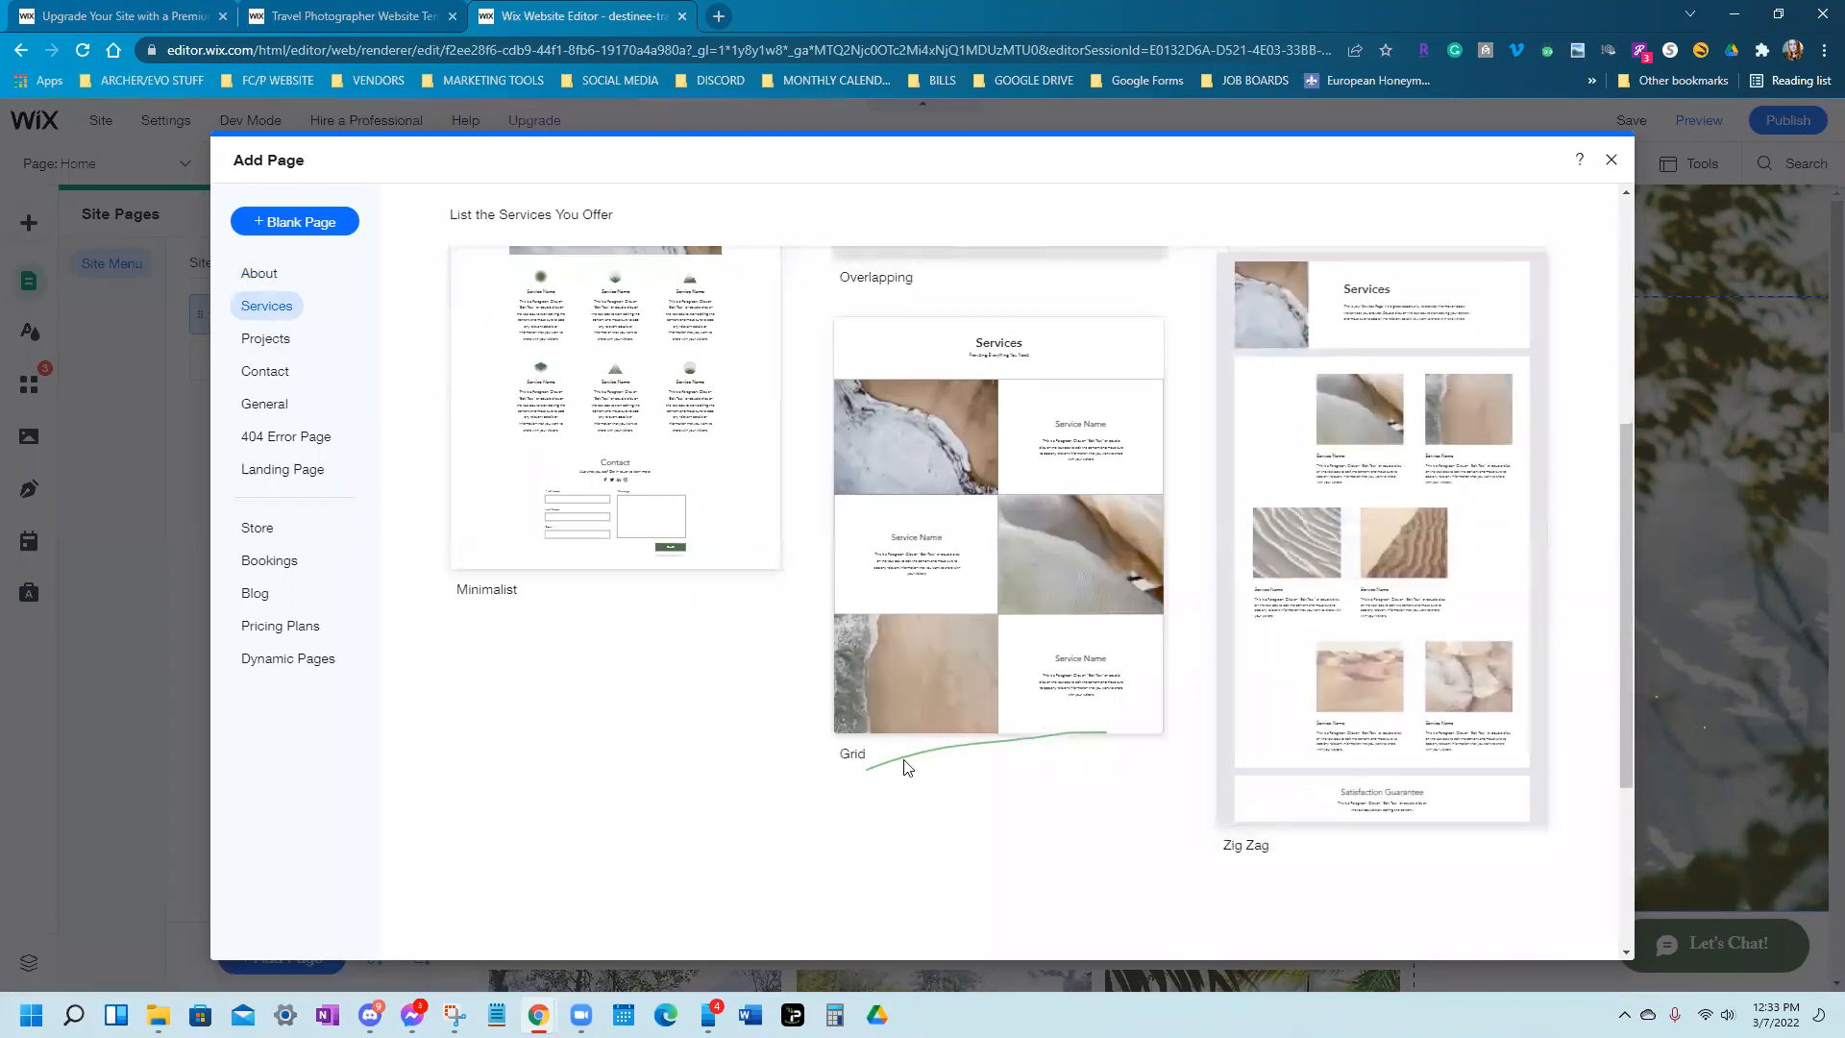
{"action": "scroll", "coordinate": [898, 795], "scroll_direction": "up", "scroll_amount": 5}
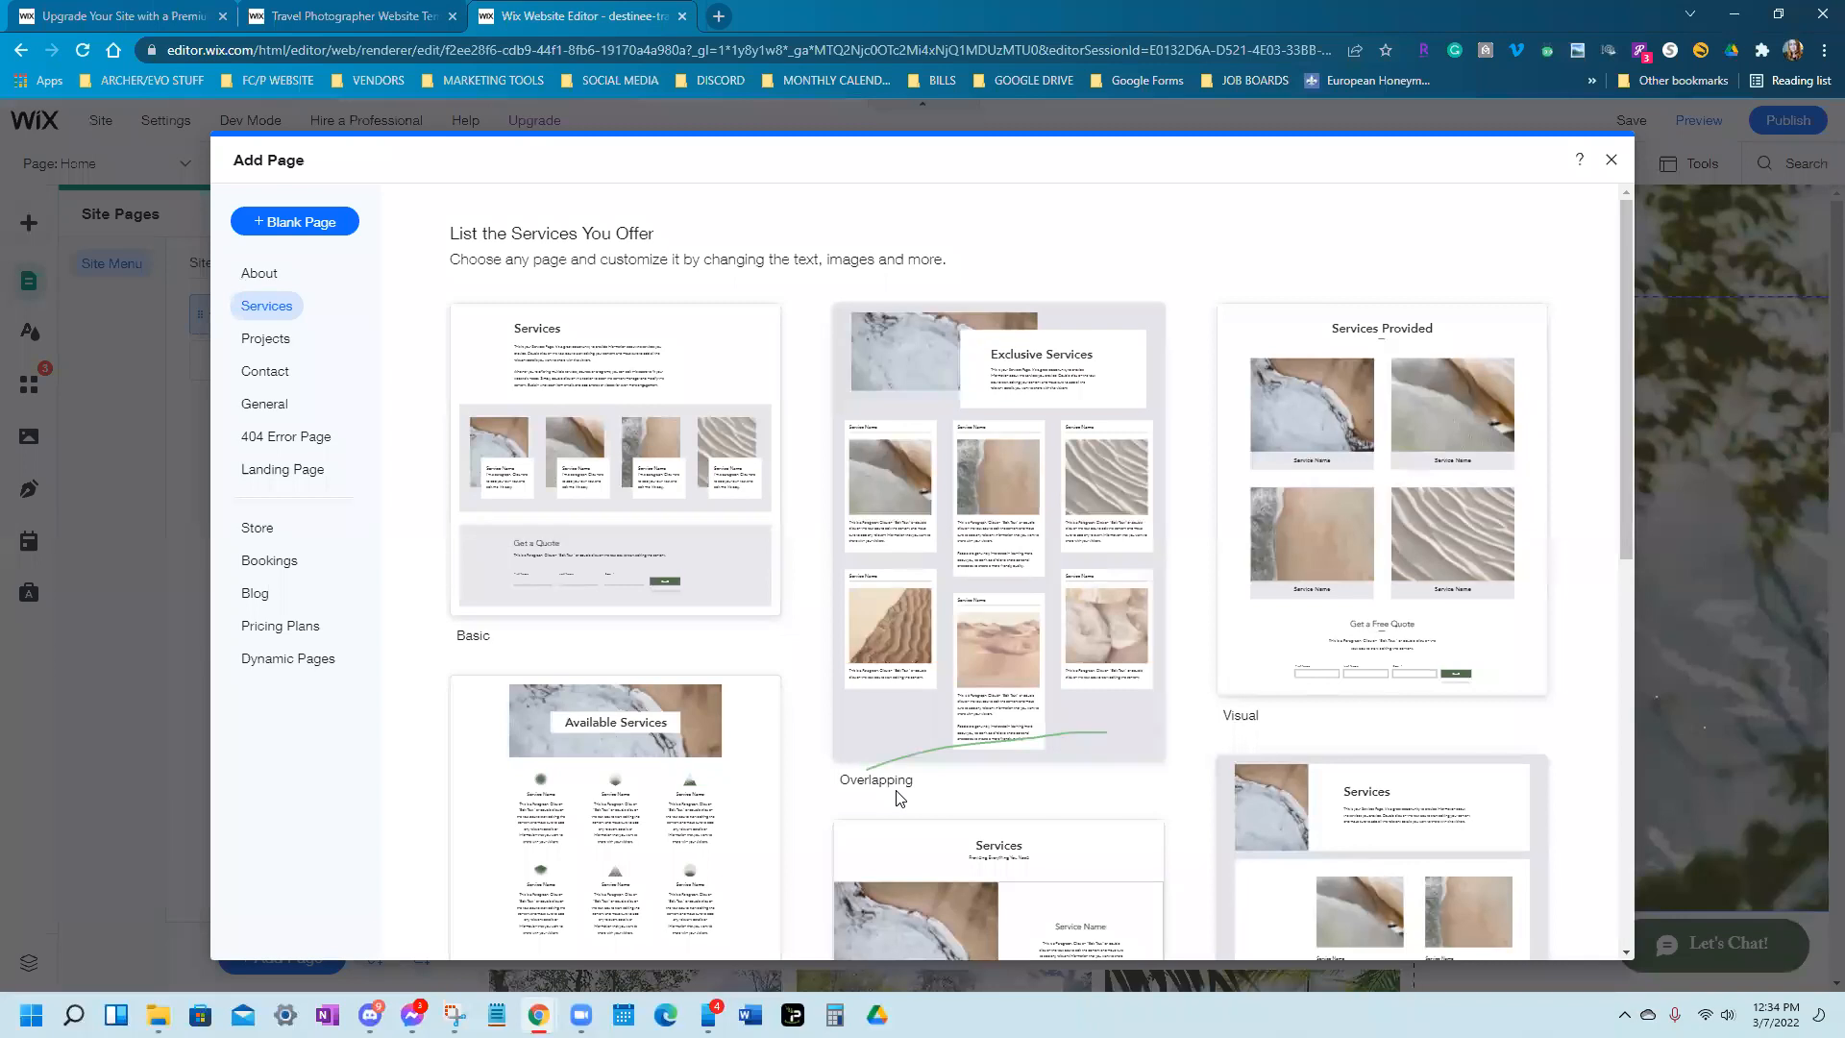
{"action": "scroll", "coordinate": [896, 798], "scroll_direction": "down", "scroll_amount": 2}
{"action": "scroll", "coordinate": [896, 798], "scroll_direction": "up", "scroll_amount": 2}
{"action": "mouse_move", "coordinate": [1471, 383]}
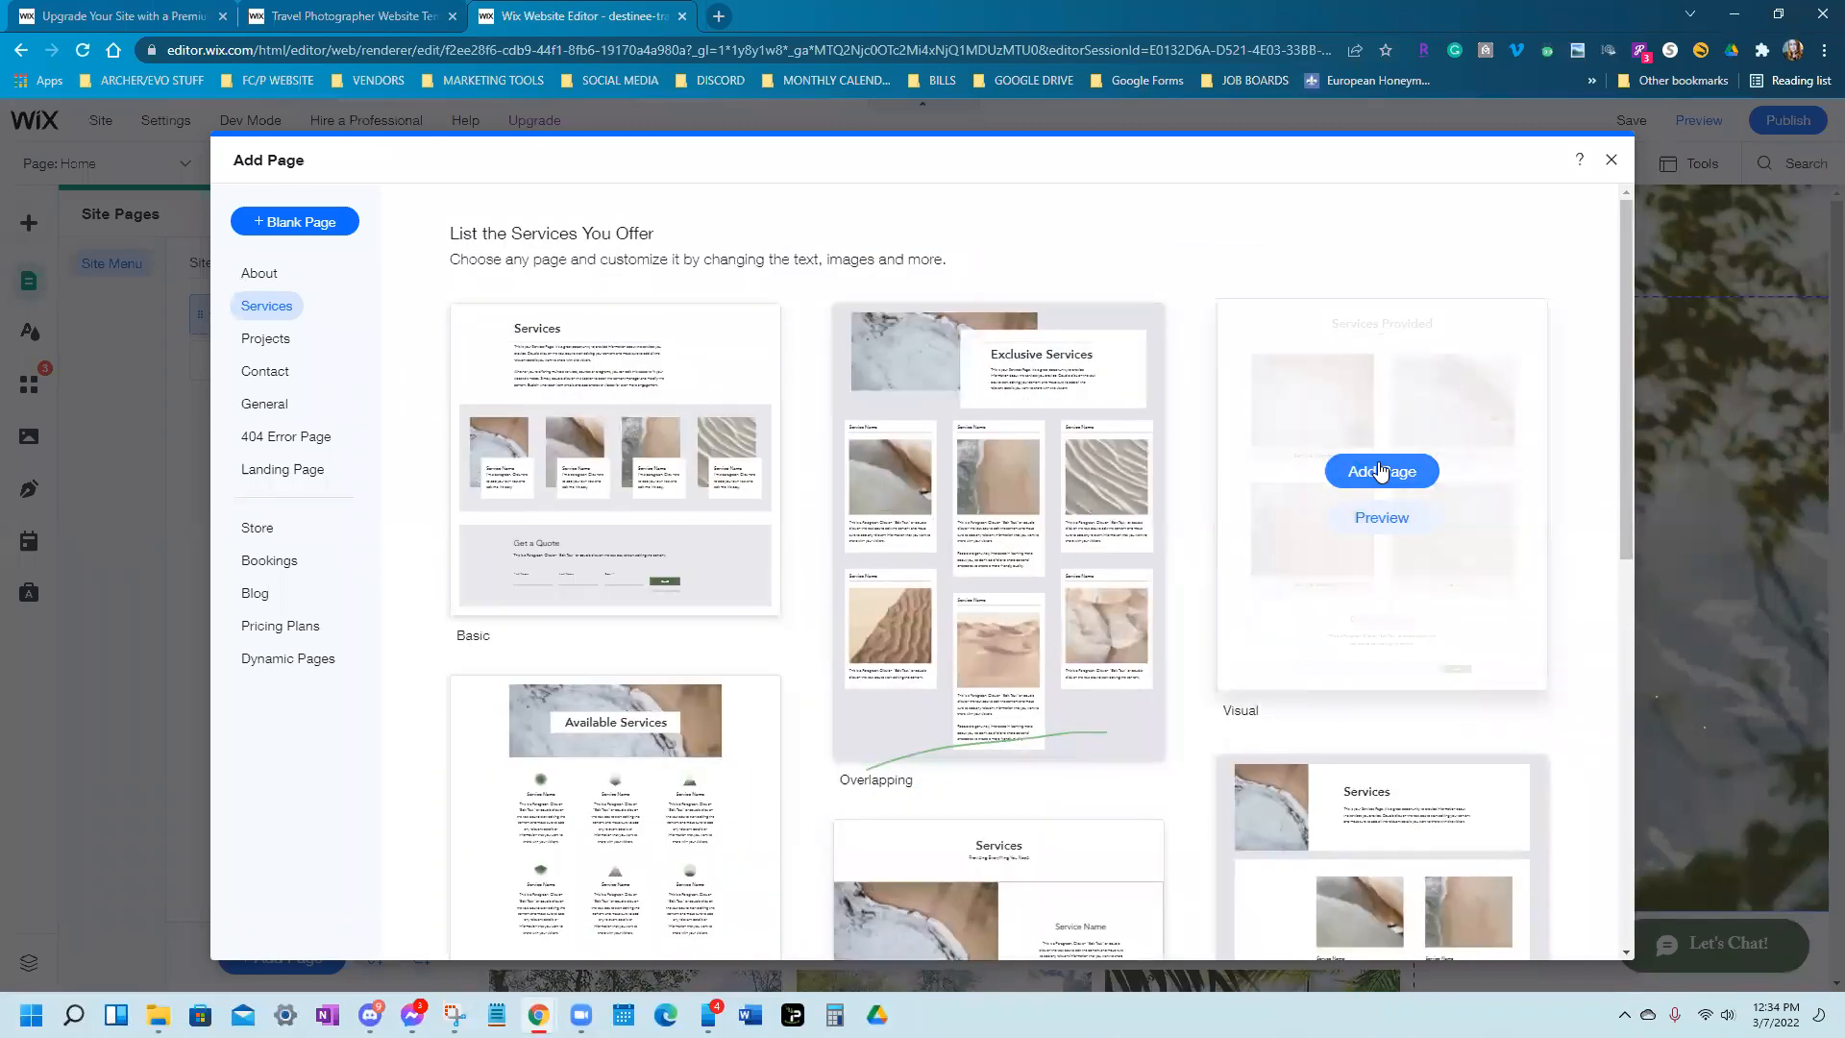
{"action": "left_click", "coordinate": [1384, 517]}
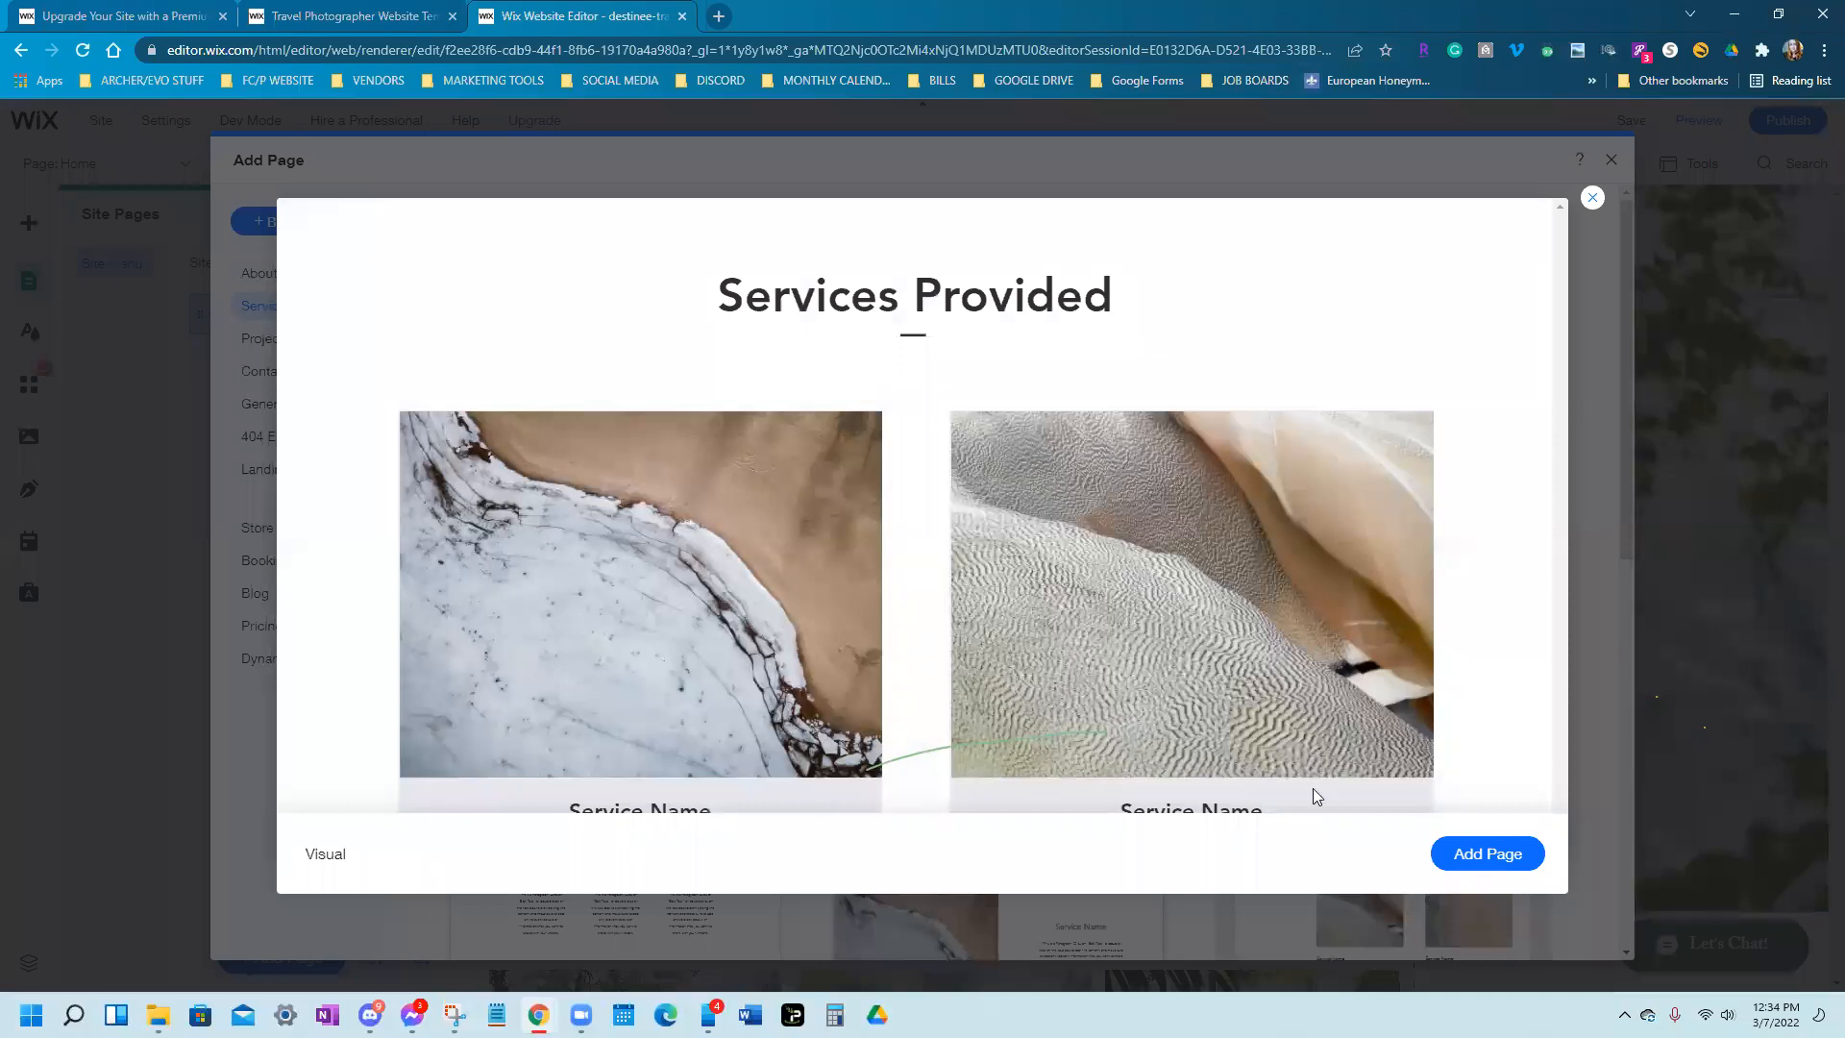
{"action": "left_click", "coordinate": [1487, 855]}
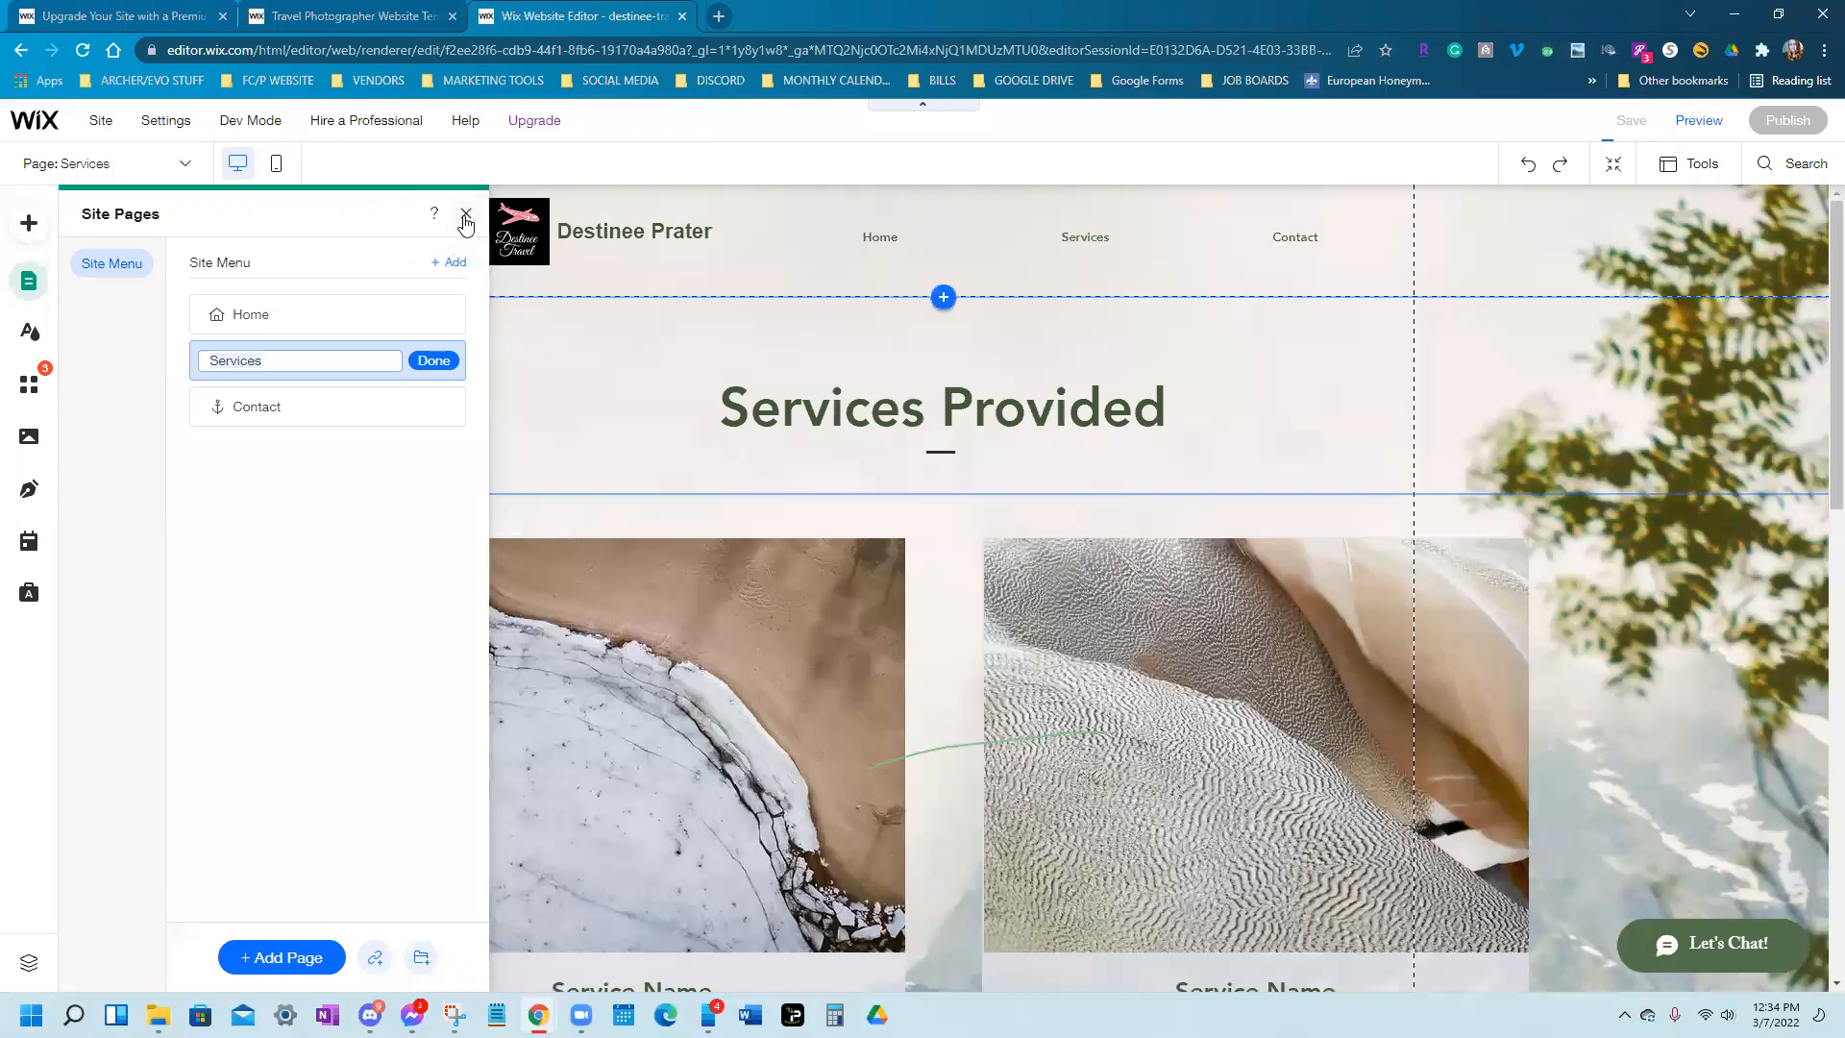
{"action": "left_click", "coordinate": [466, 216]}
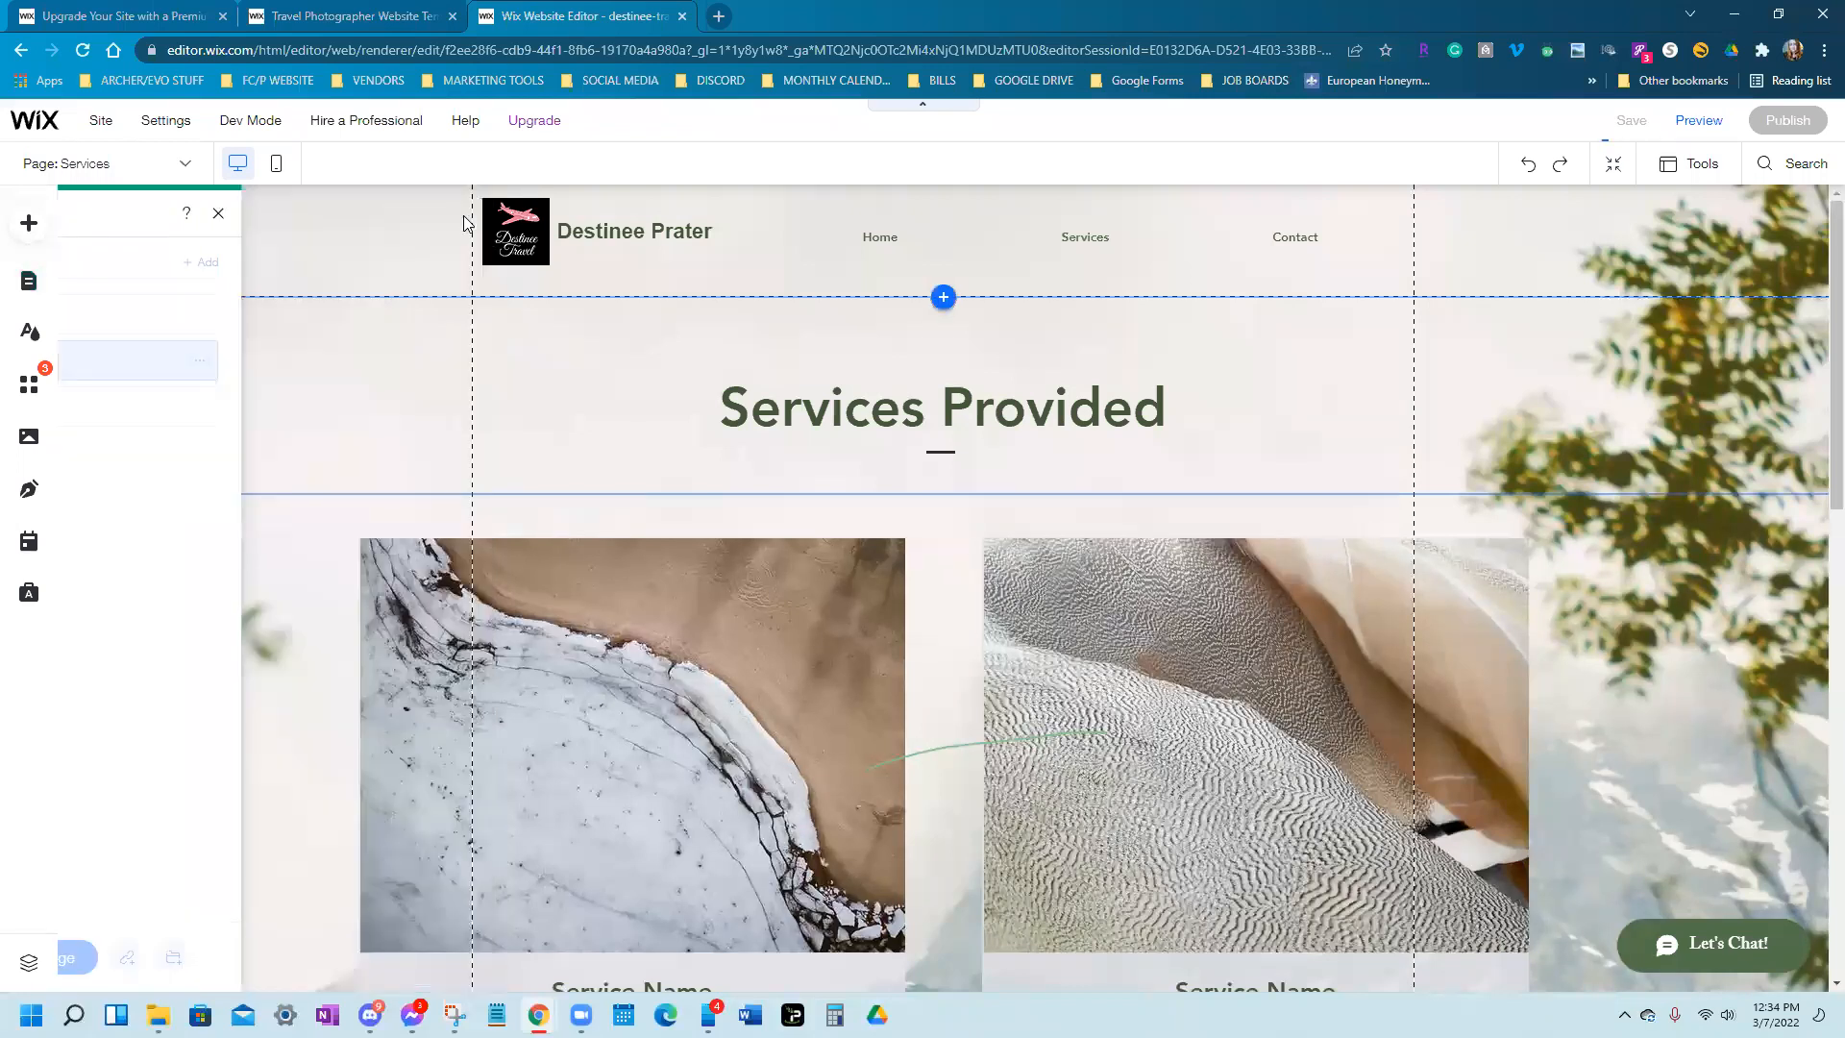
Close the Add panel and reopen the Add Page template picker from Menus & Pages
{"action": "scroll", "coordinate": [952, 672], "scroll_direction": "down", "scroll_amount": 5}
{"action": "scroll", "coordinate": [933, 653], "scroll_direction": "down", "scroll_amount": 2}
{"action": "scroll", "coordinate": [932, 654], "scroll_direction": "up", "scroll_amount": 8}
{"action": "scroll", "coordinate": [932, 654], "scroll_direction": "up", "scroll_amount": 5}
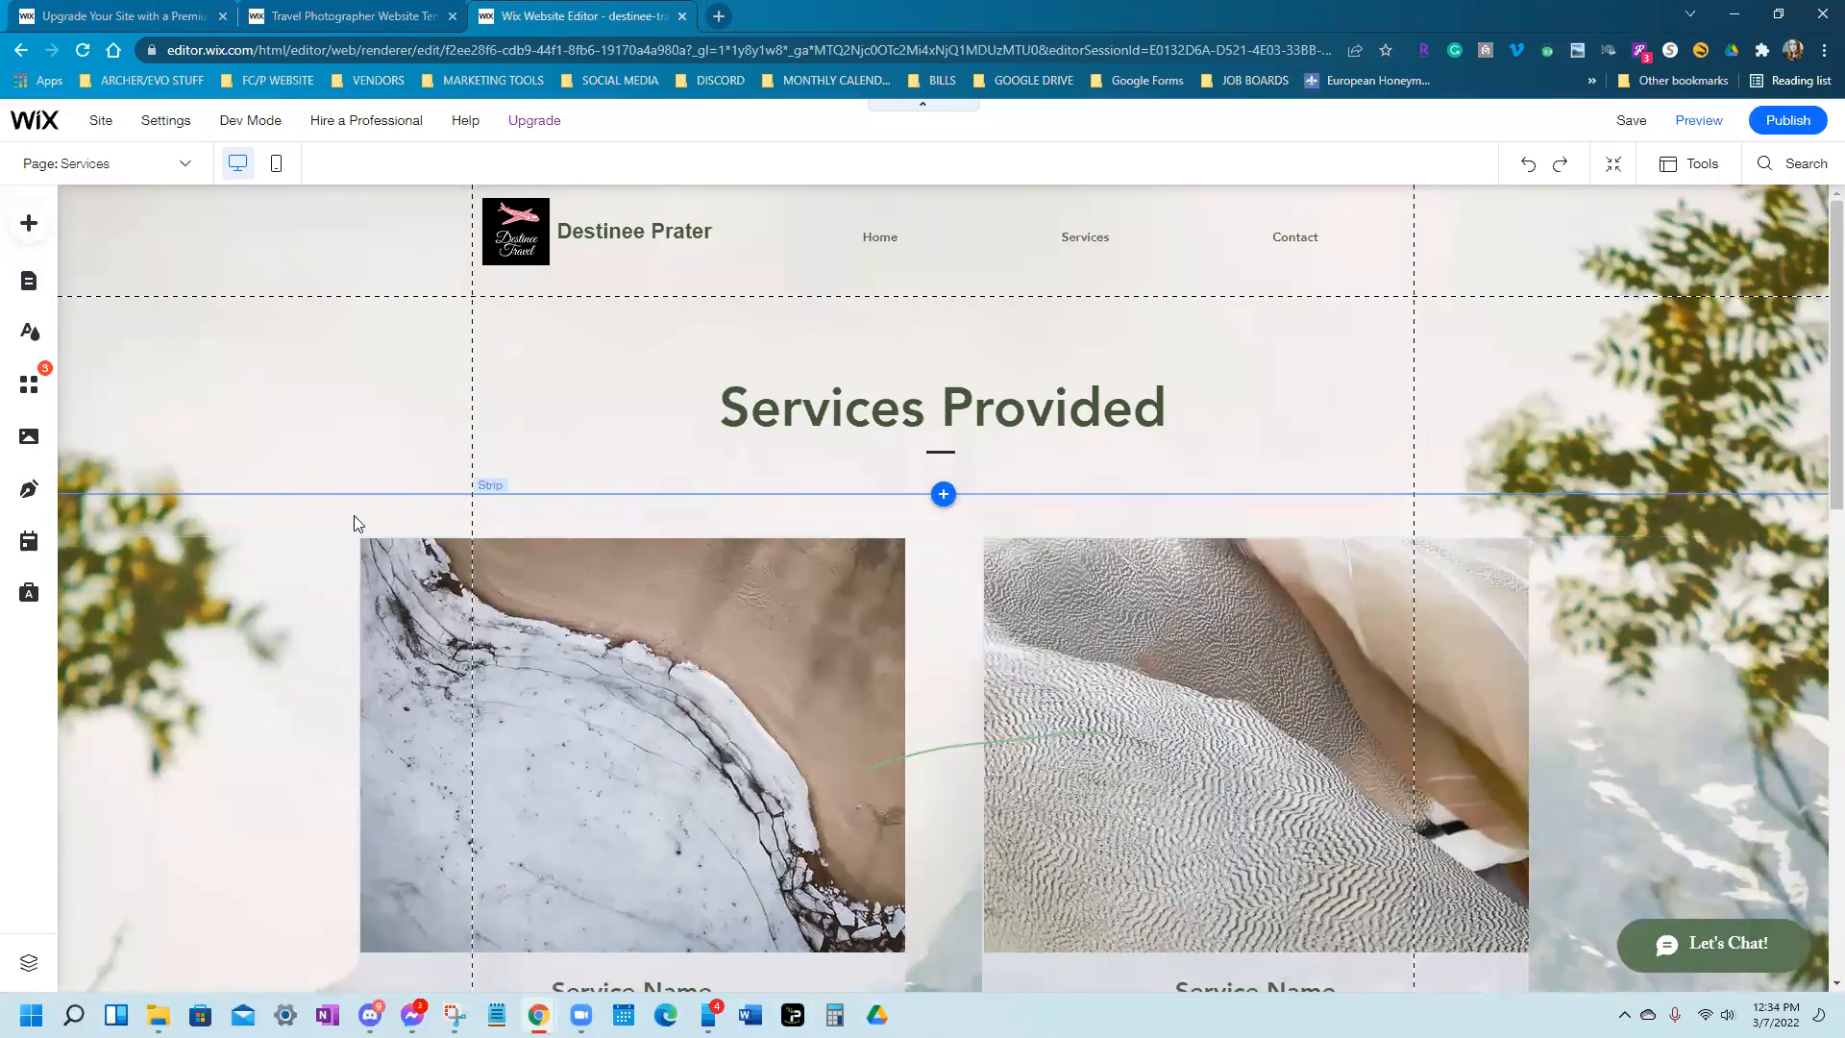
{"action": "left_click", "coordinate": [27, 225]}
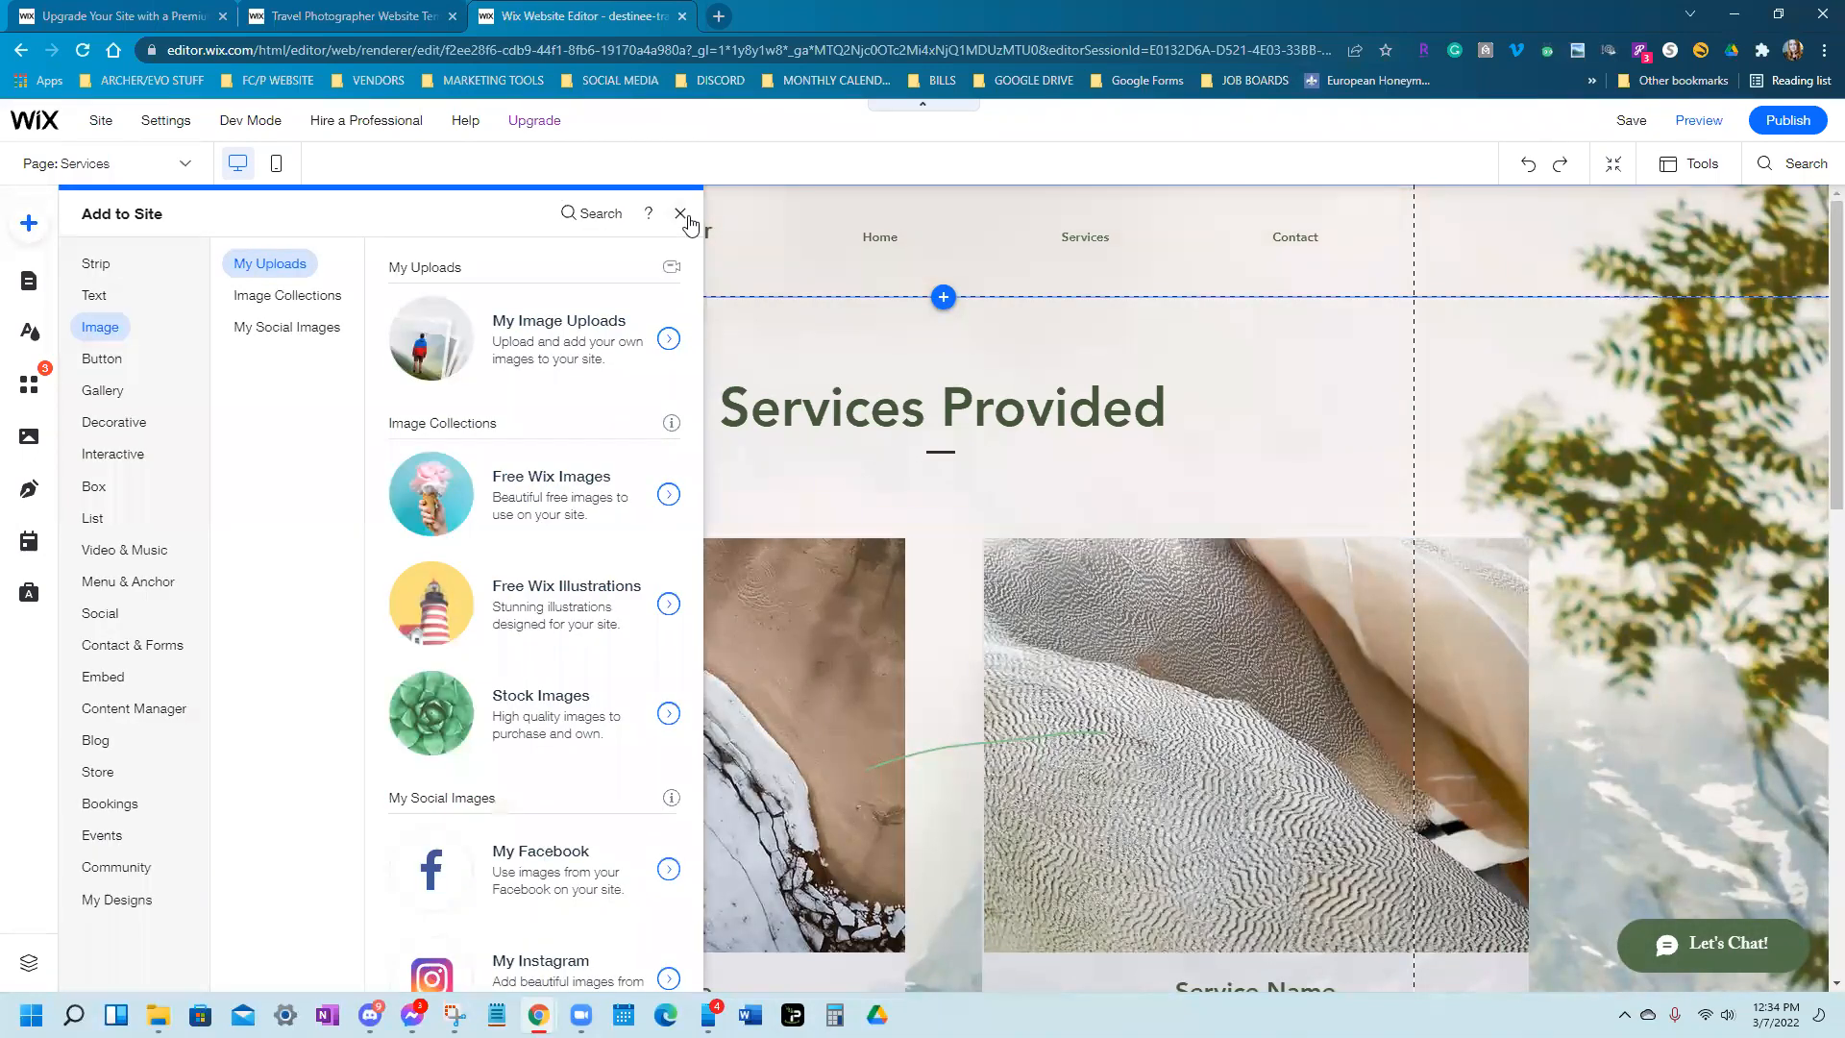
{"action": "left_click", "coordinate": [680, 214]}
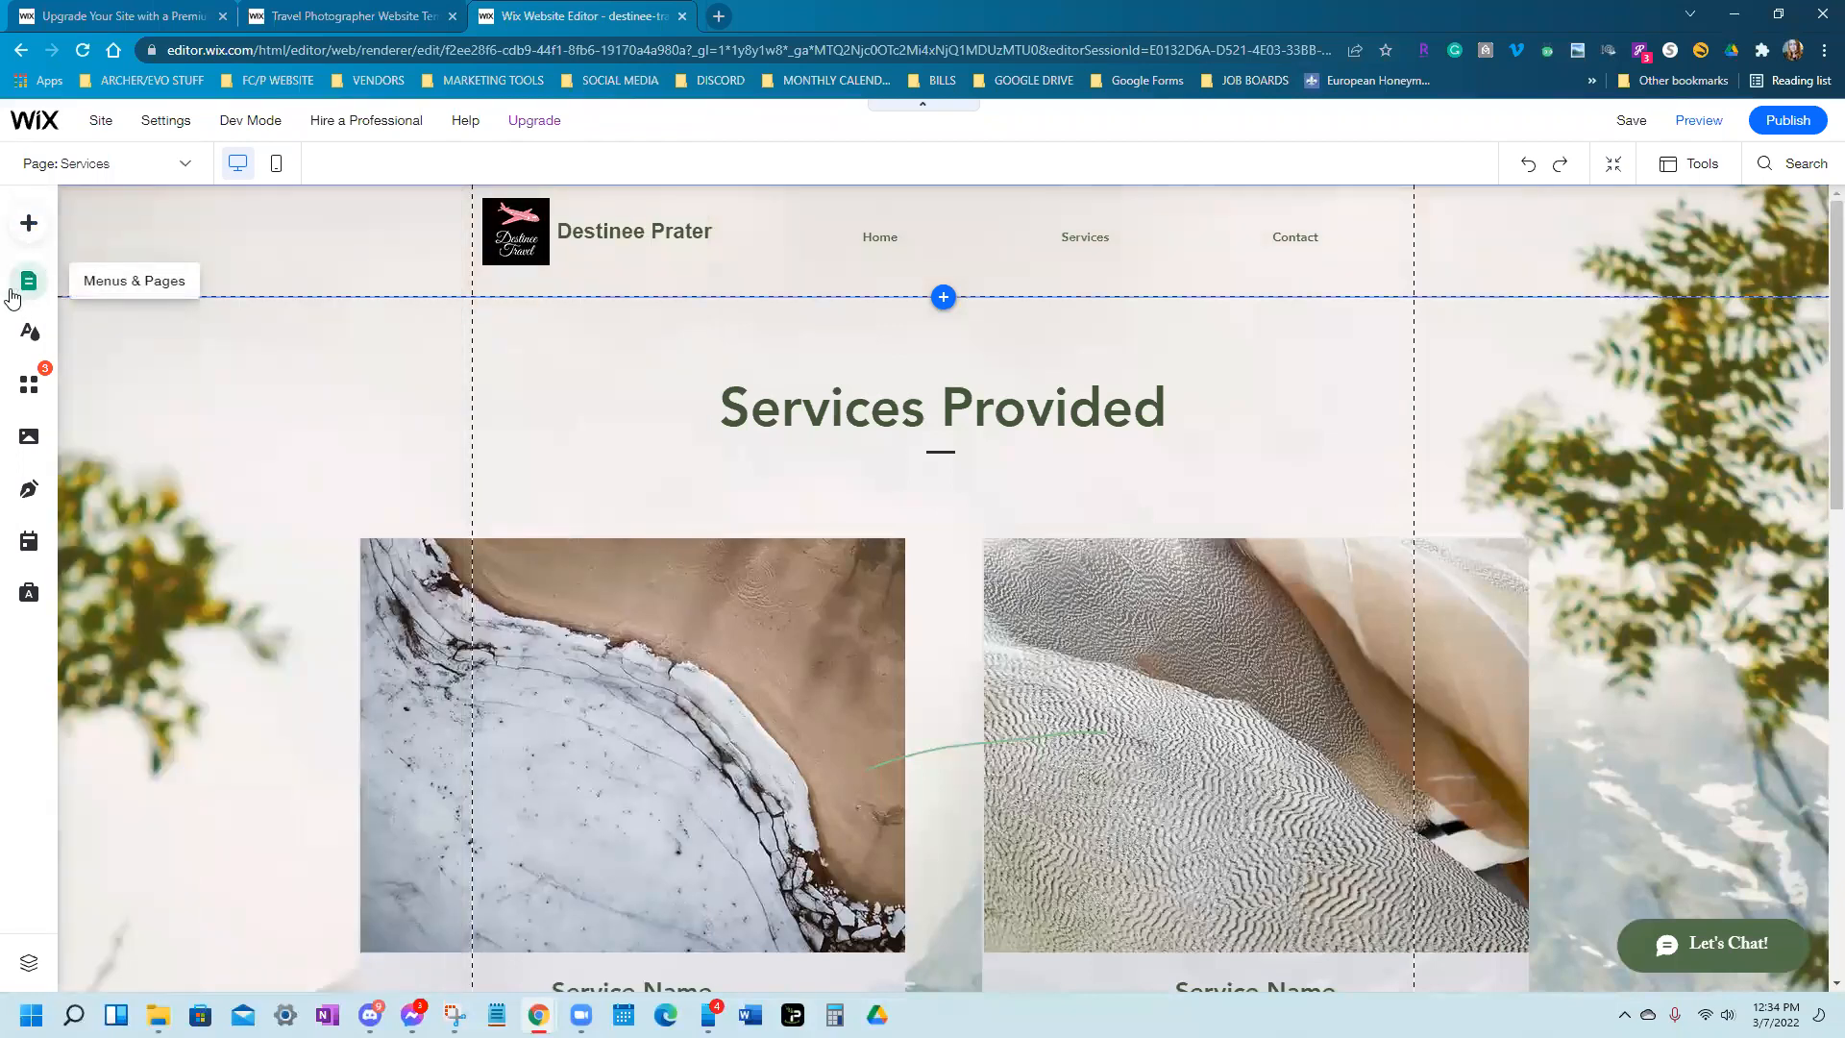
{"action": "left_click", "coordinate": [27, 284]}
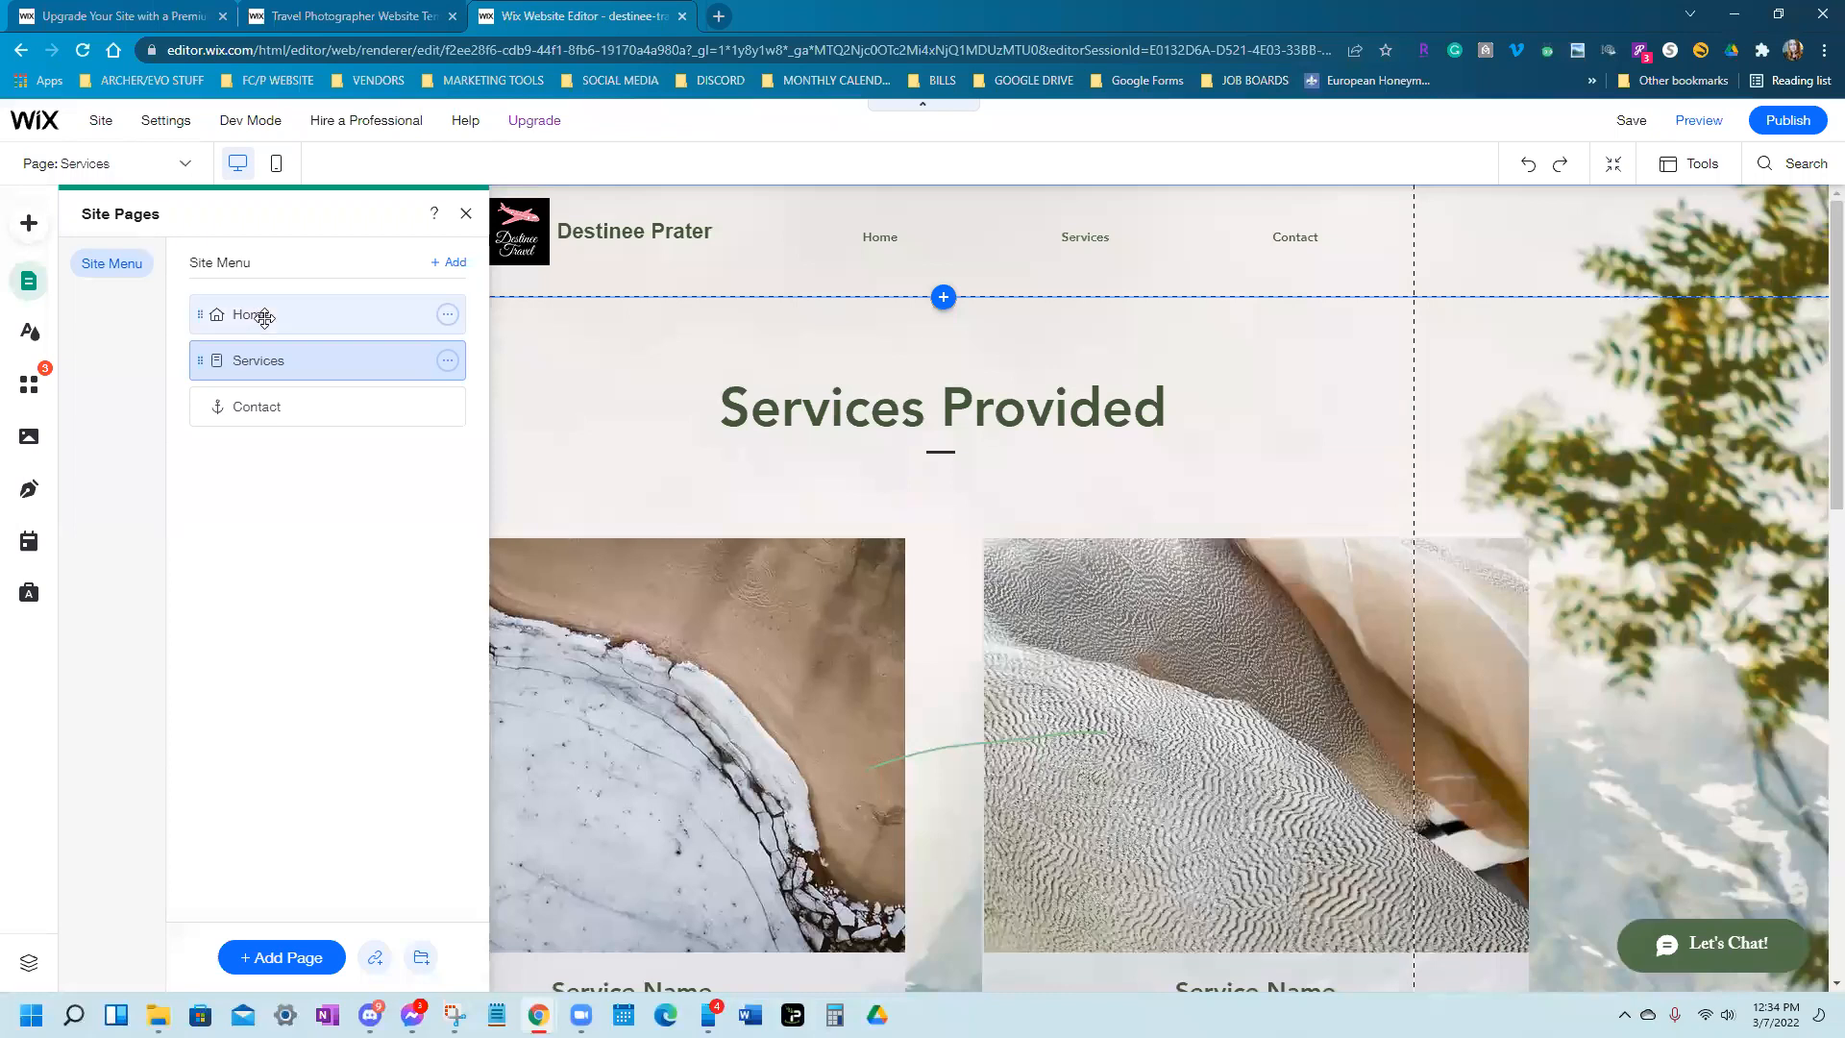
{"action": "left_click", "coordinate": [283, 955]}
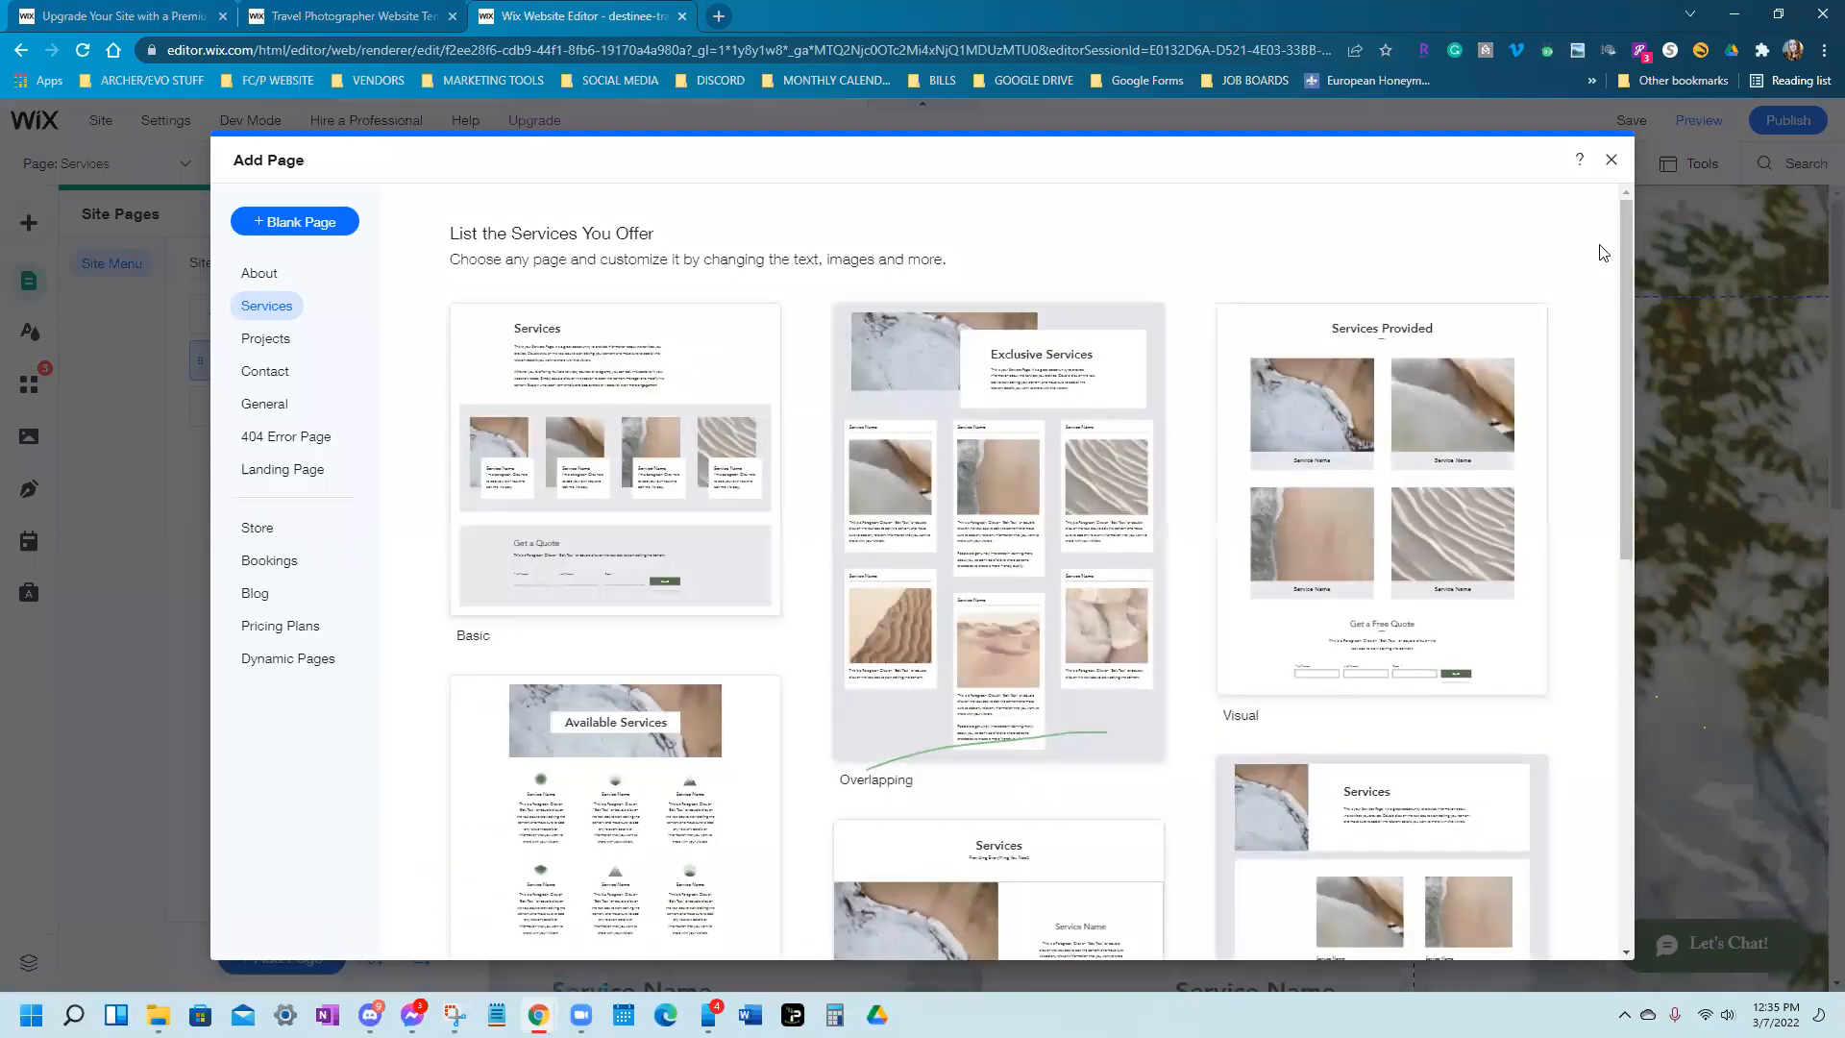
Reopen the Add Page dialog and browse the General page templates
{"action": "left_click", "coordinate": [1611, 164]}
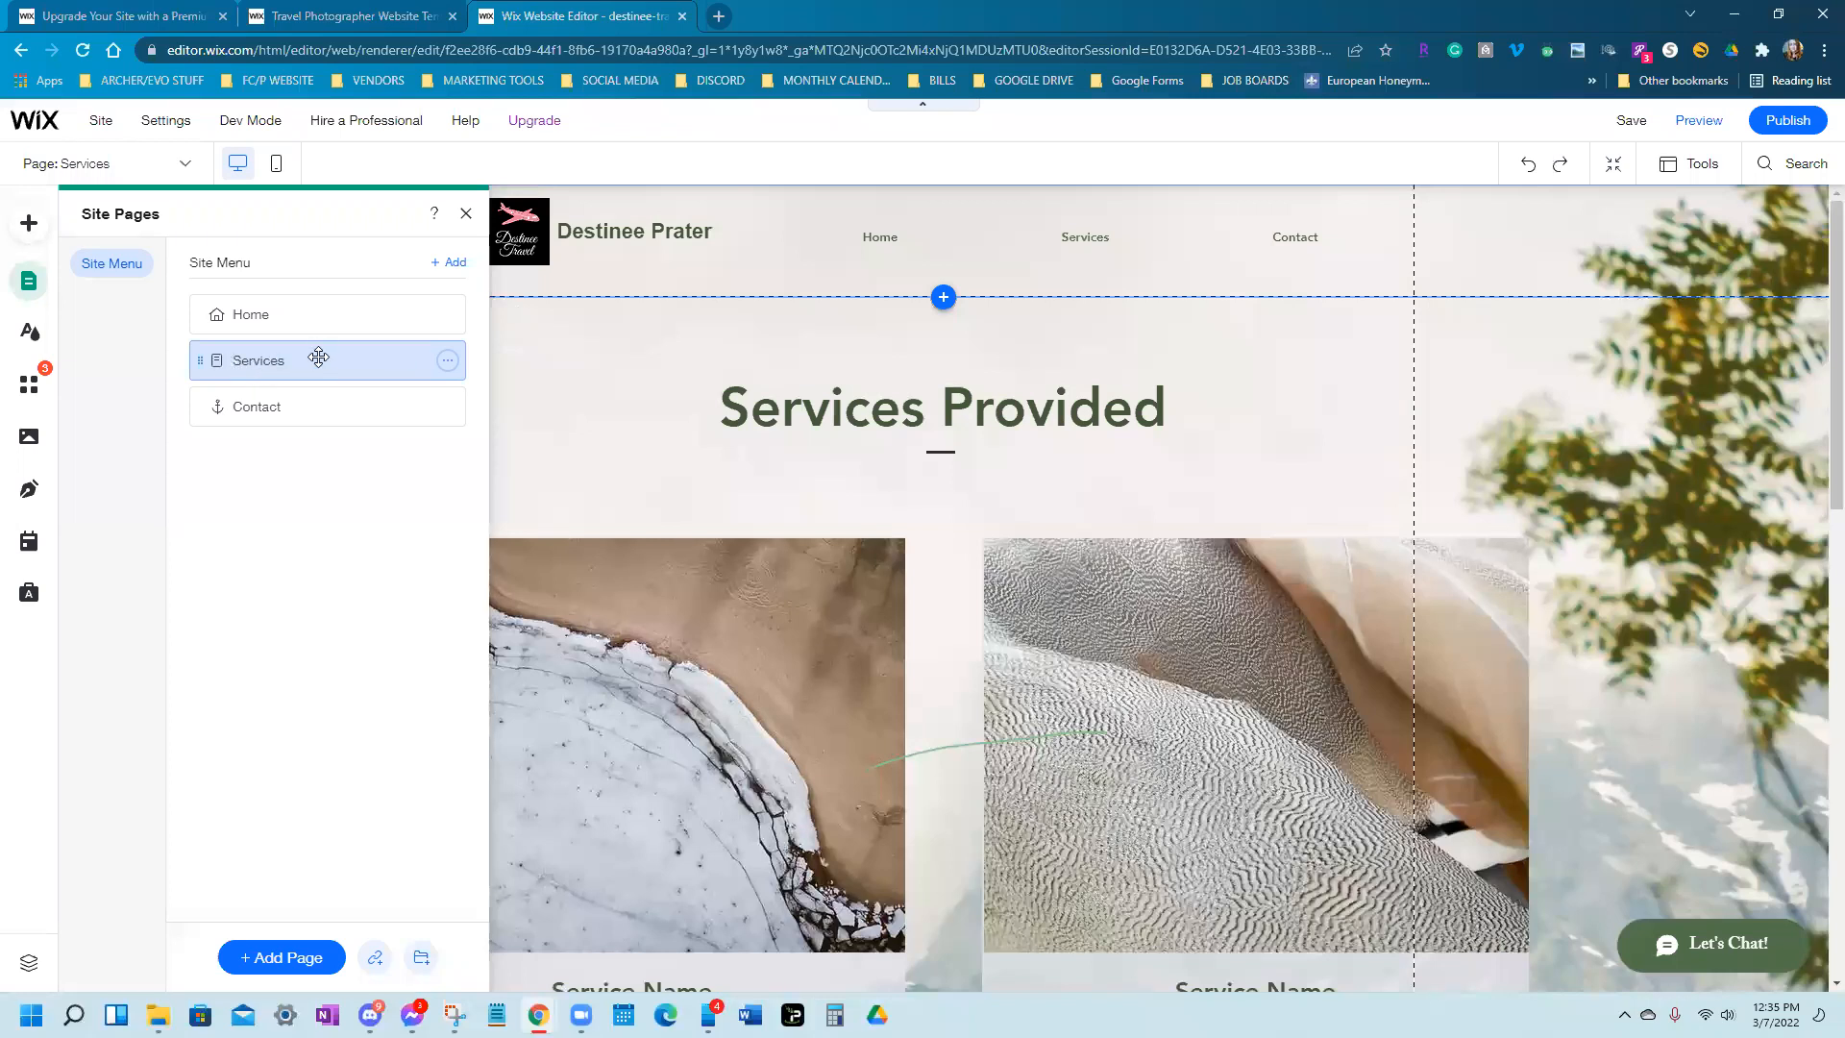
{"action": "left_click", "coordinate": [276, 962]}
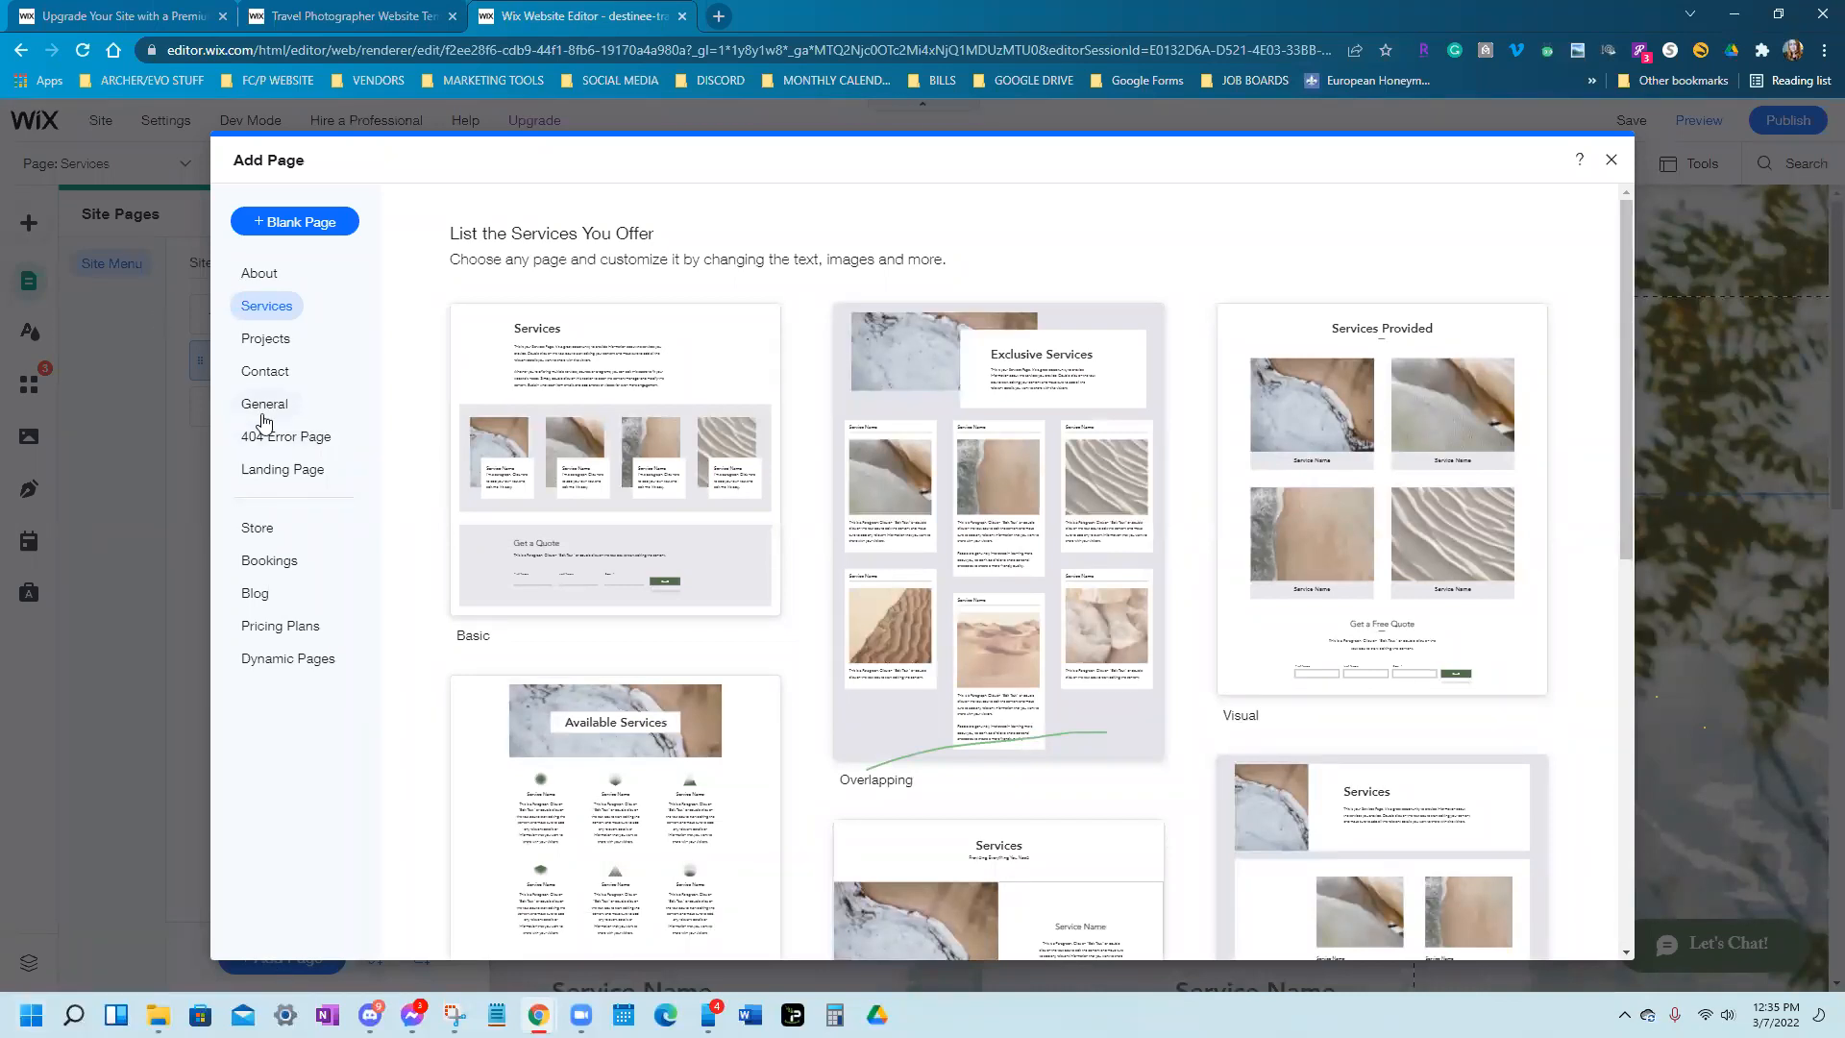
{"action": "mouse_move", "coordinate": [732, 484]}
{"action": "scroll", "coordinate": [1058, 597], "scroll_direction": "down", "scroll_amount": 8}
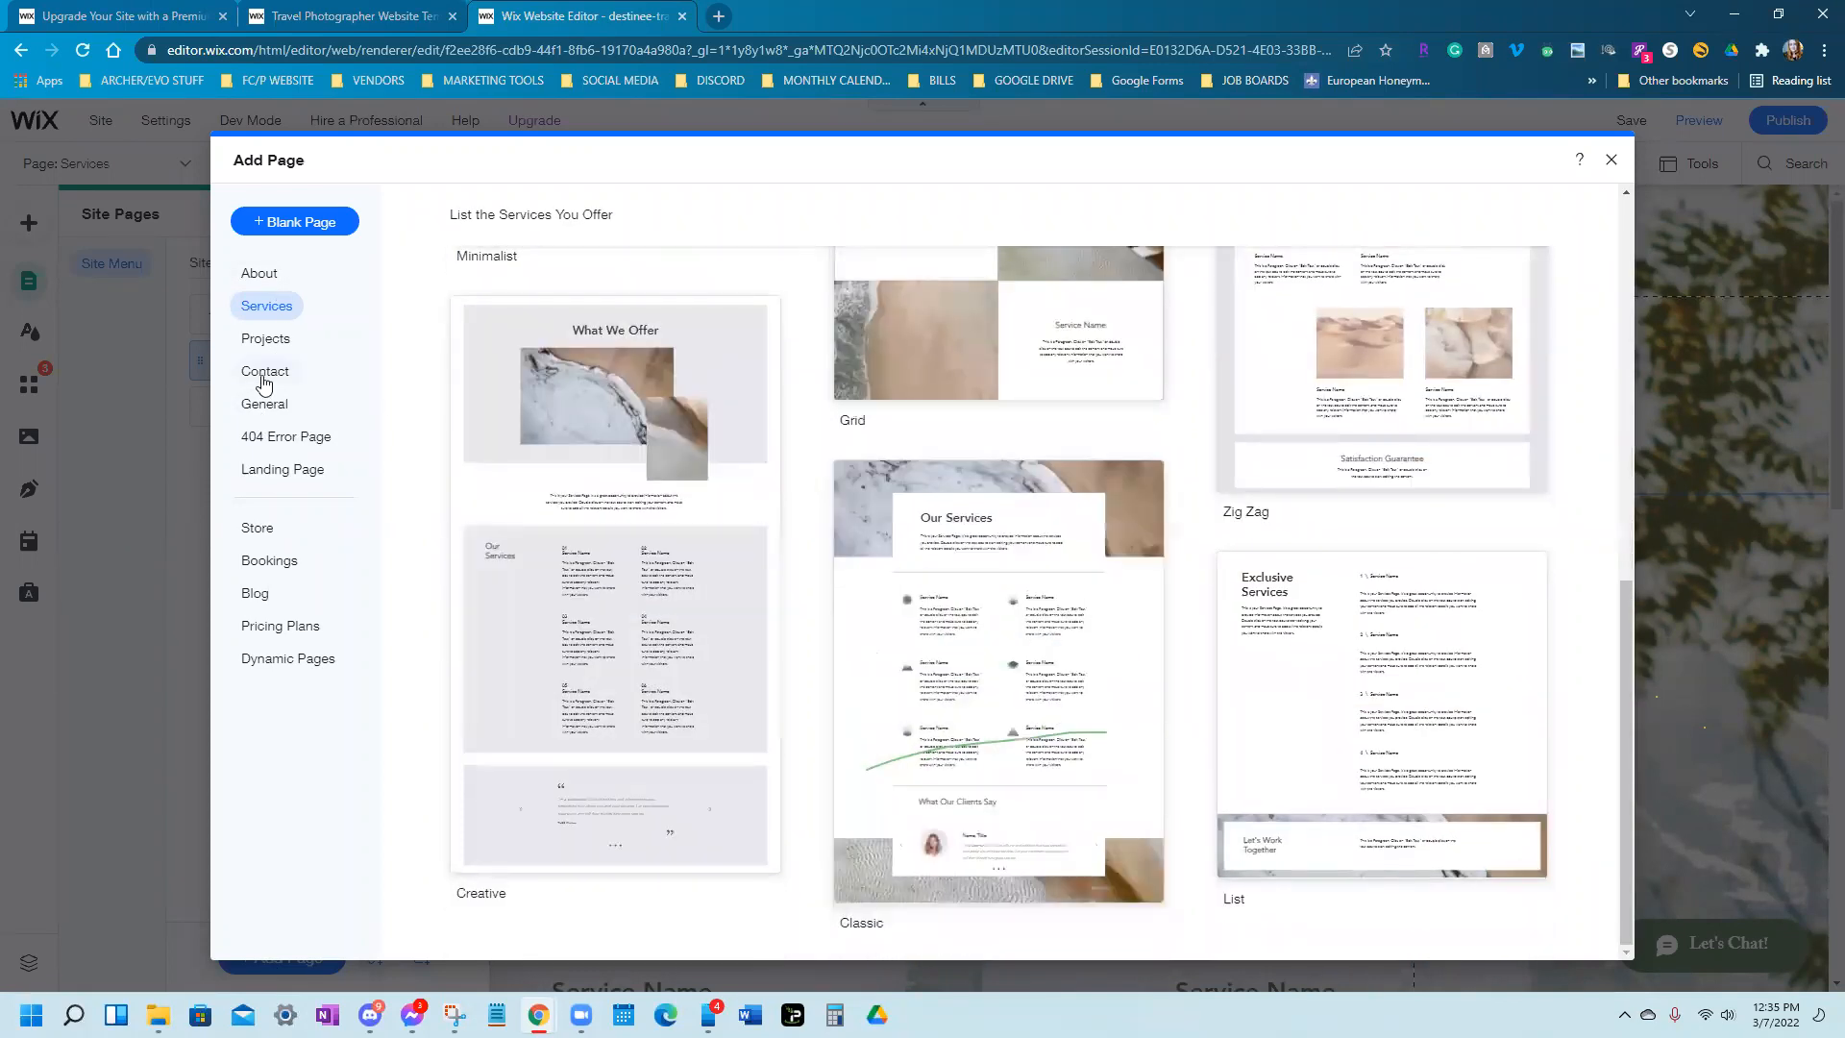
{"action": "left_click", "coordinate": [257, 412]}
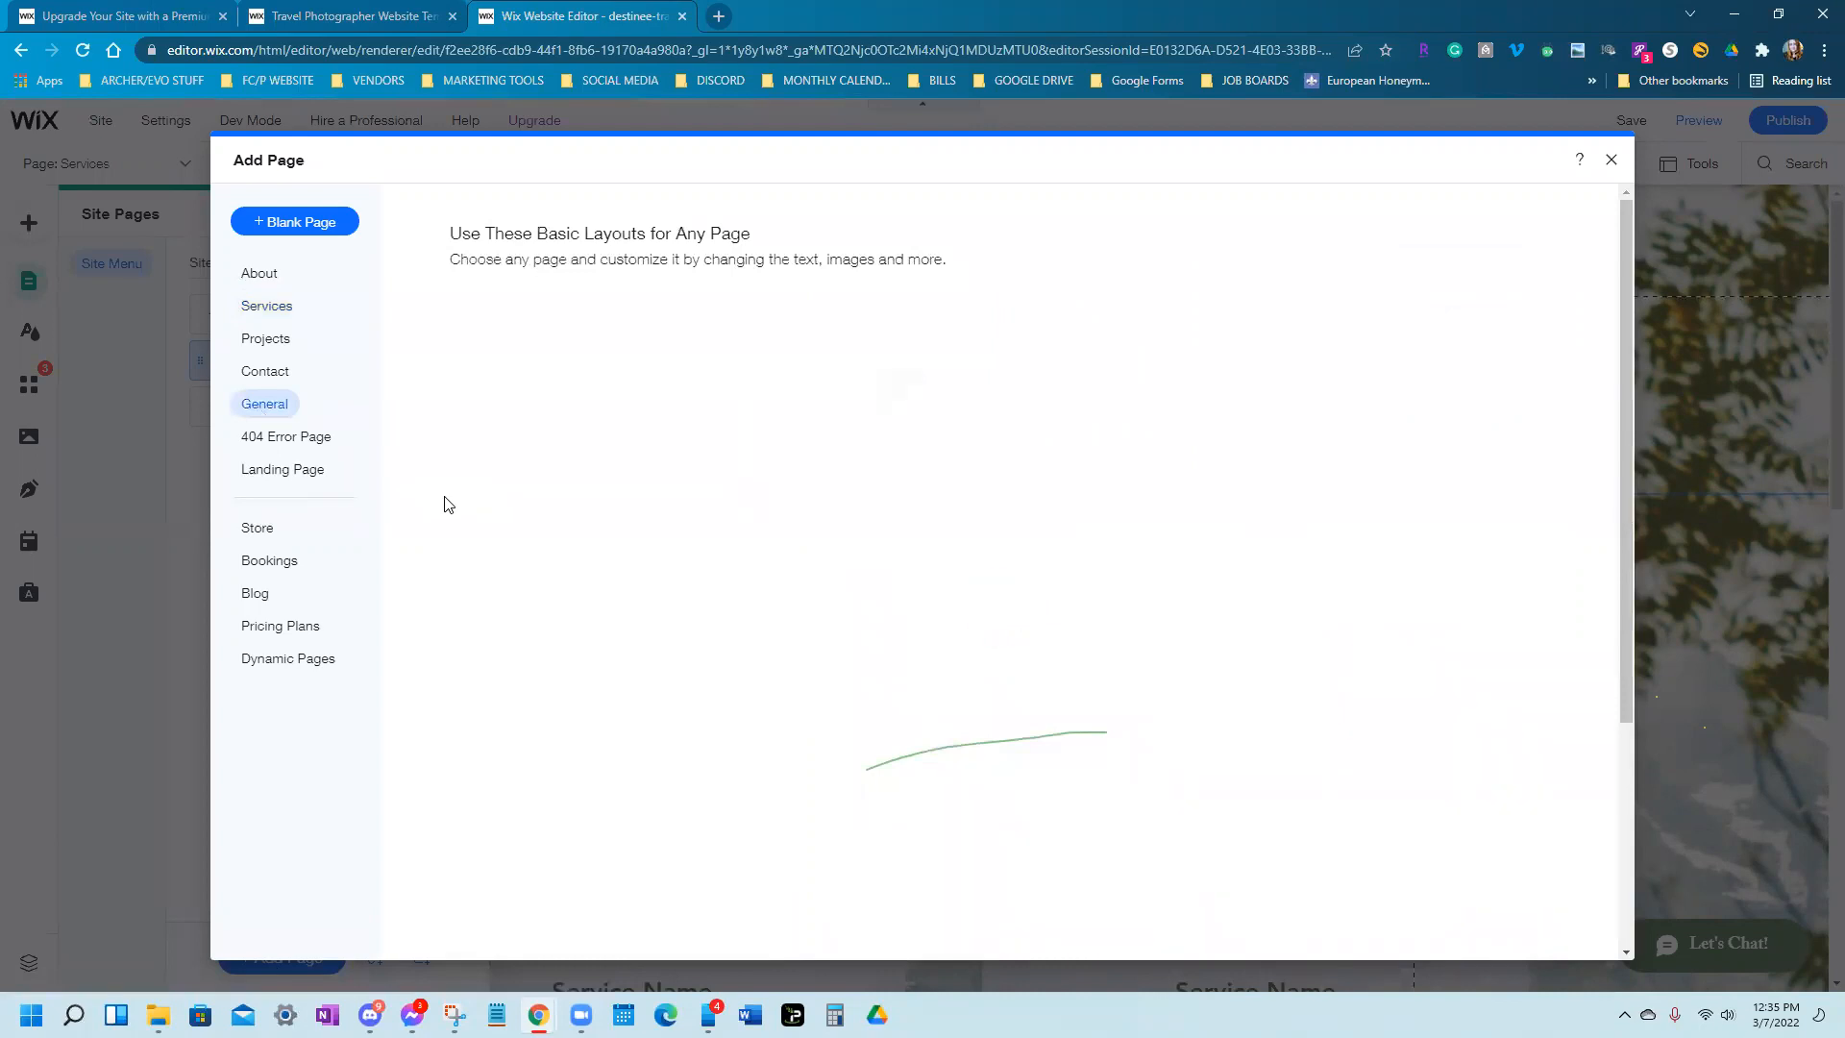
{"action": "mouse_move", "coordinate": [922, 535]}
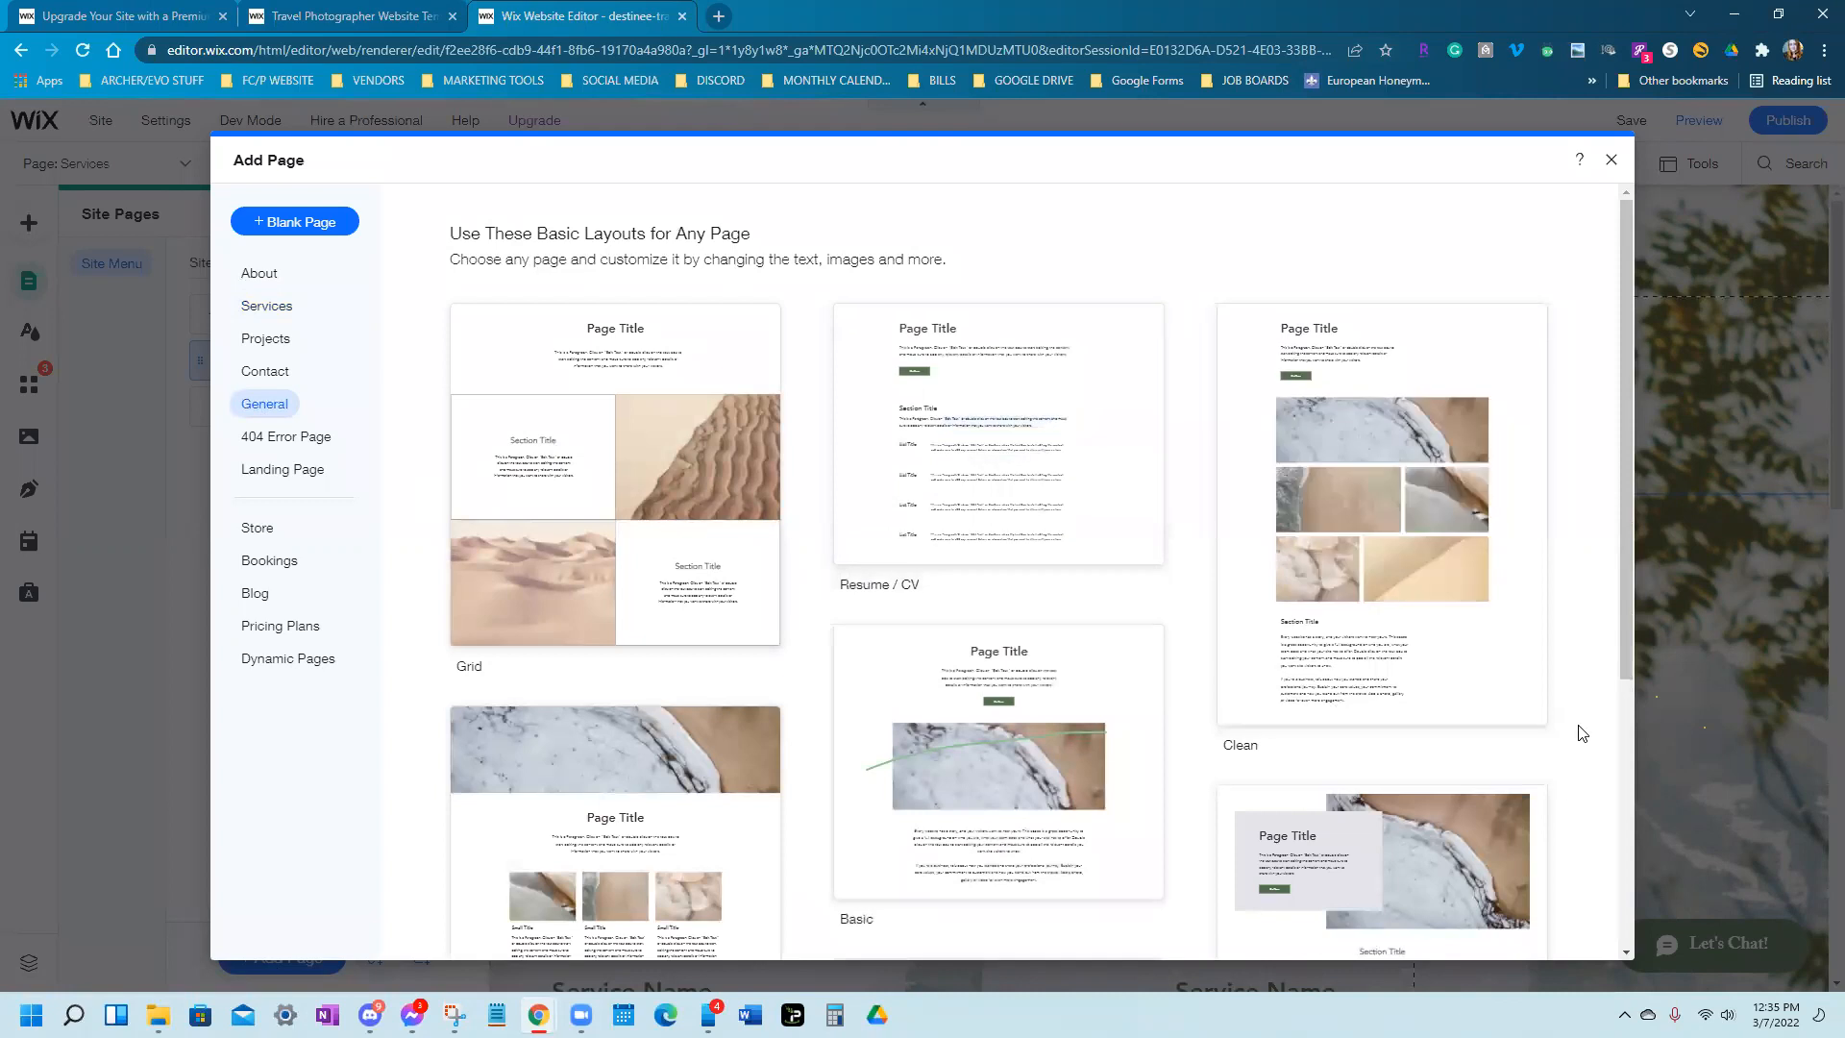
{"action": "scroll", "coordinate": [1583, 733], "scroll_direction": "down", "scroll_amount": 5}
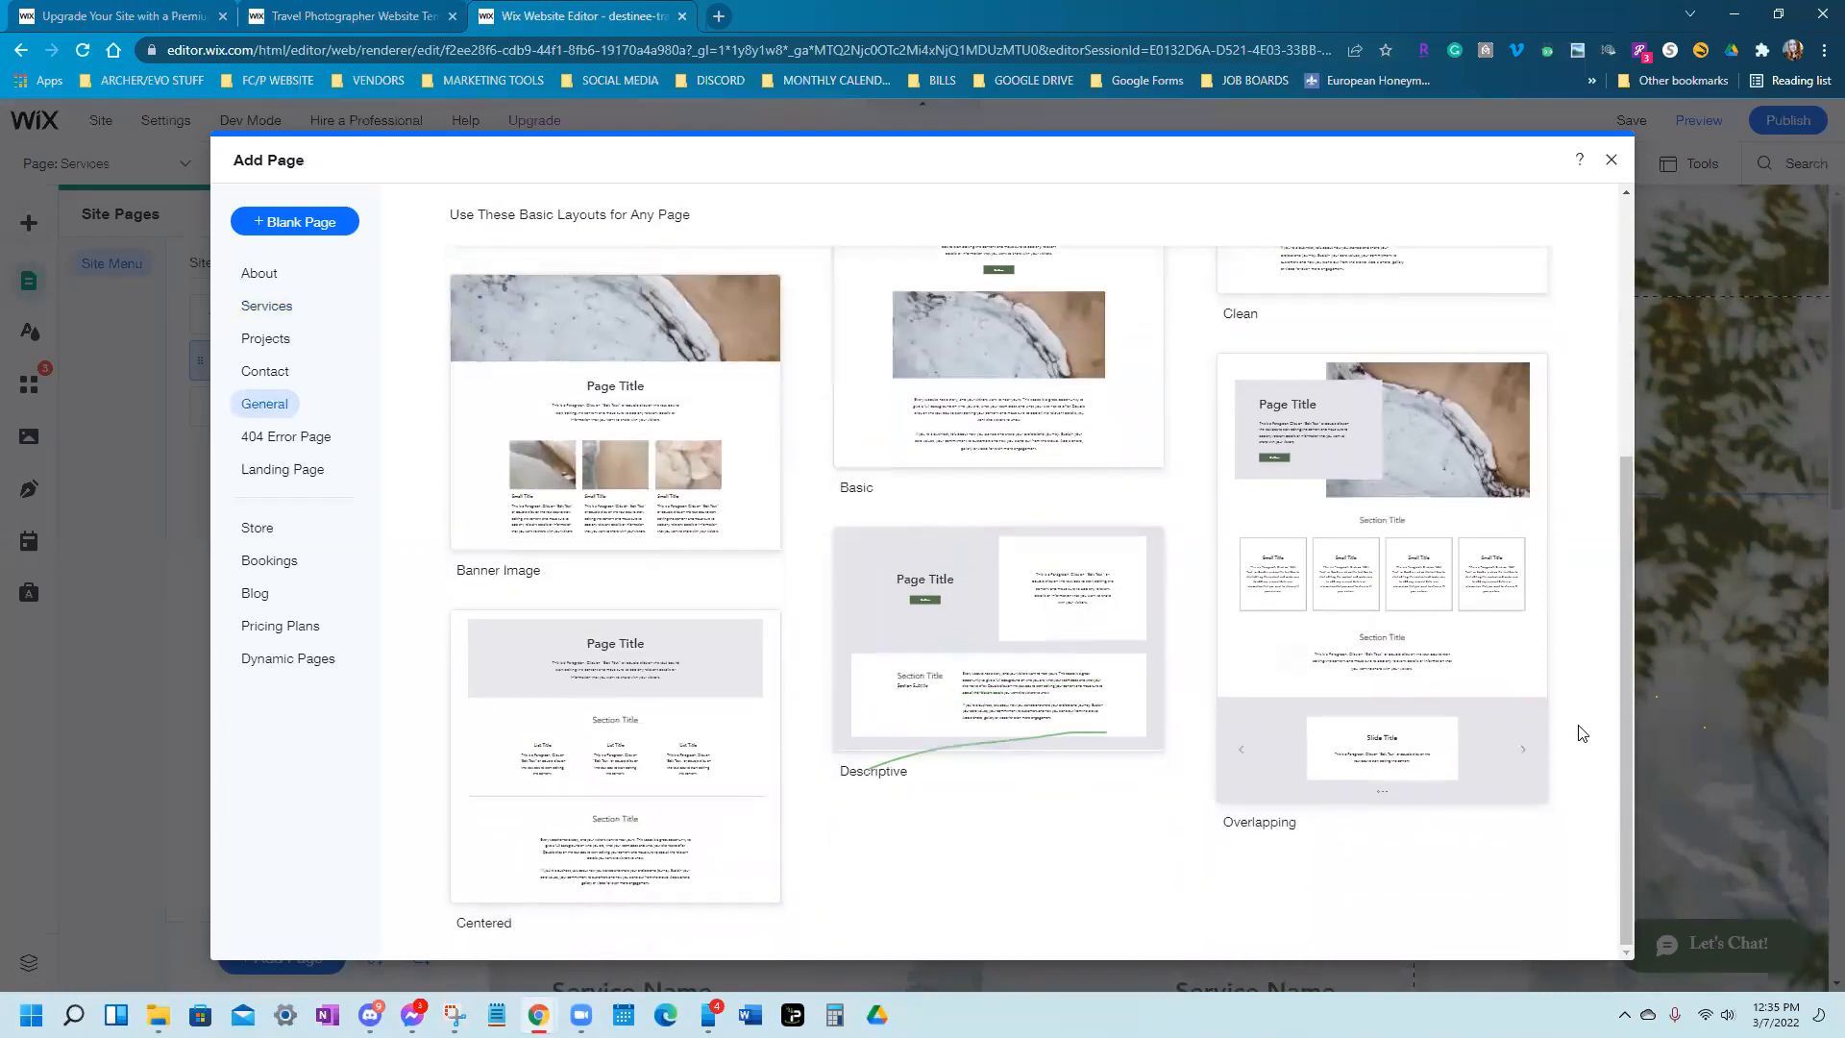
{"action": "scroll", "coordinate": [1583, 733], "scroll_direction": "up", "scroll_amount": 5}
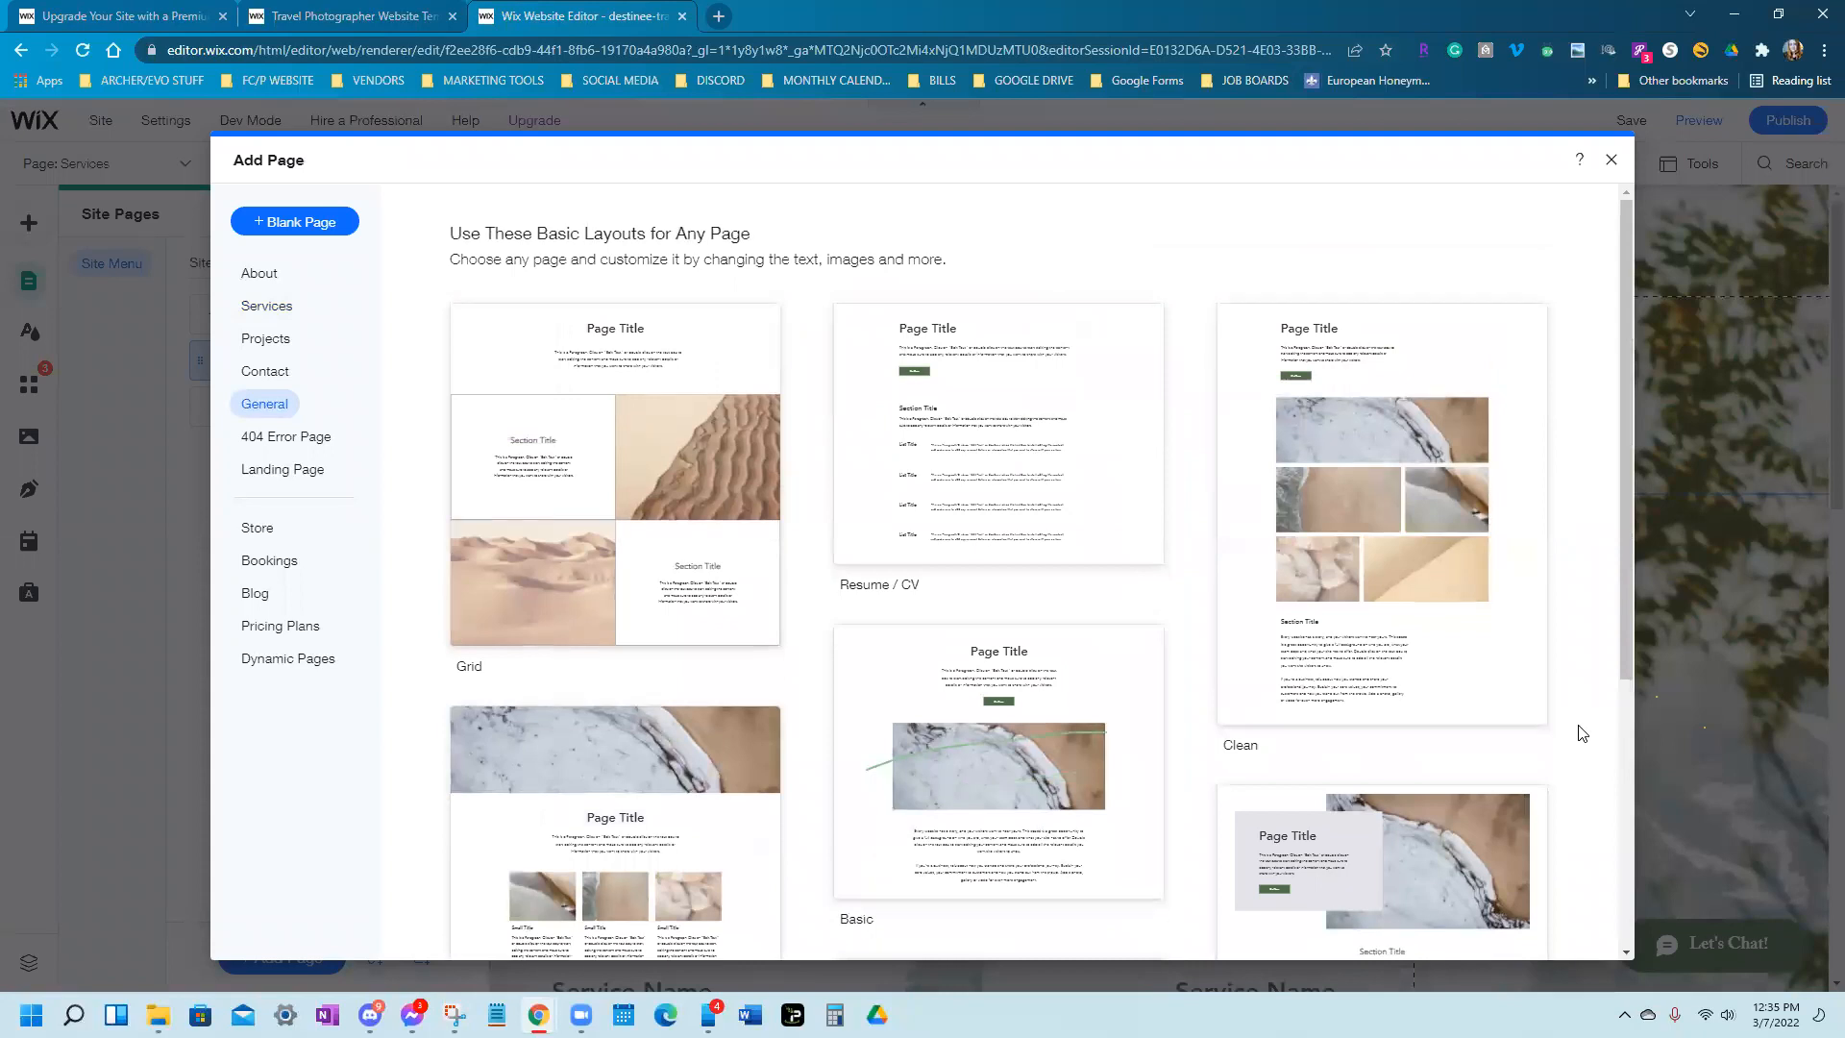
Browse the About templates, then add a blank page instead
{"action": "left_click", "coordinate": [262, 279]}
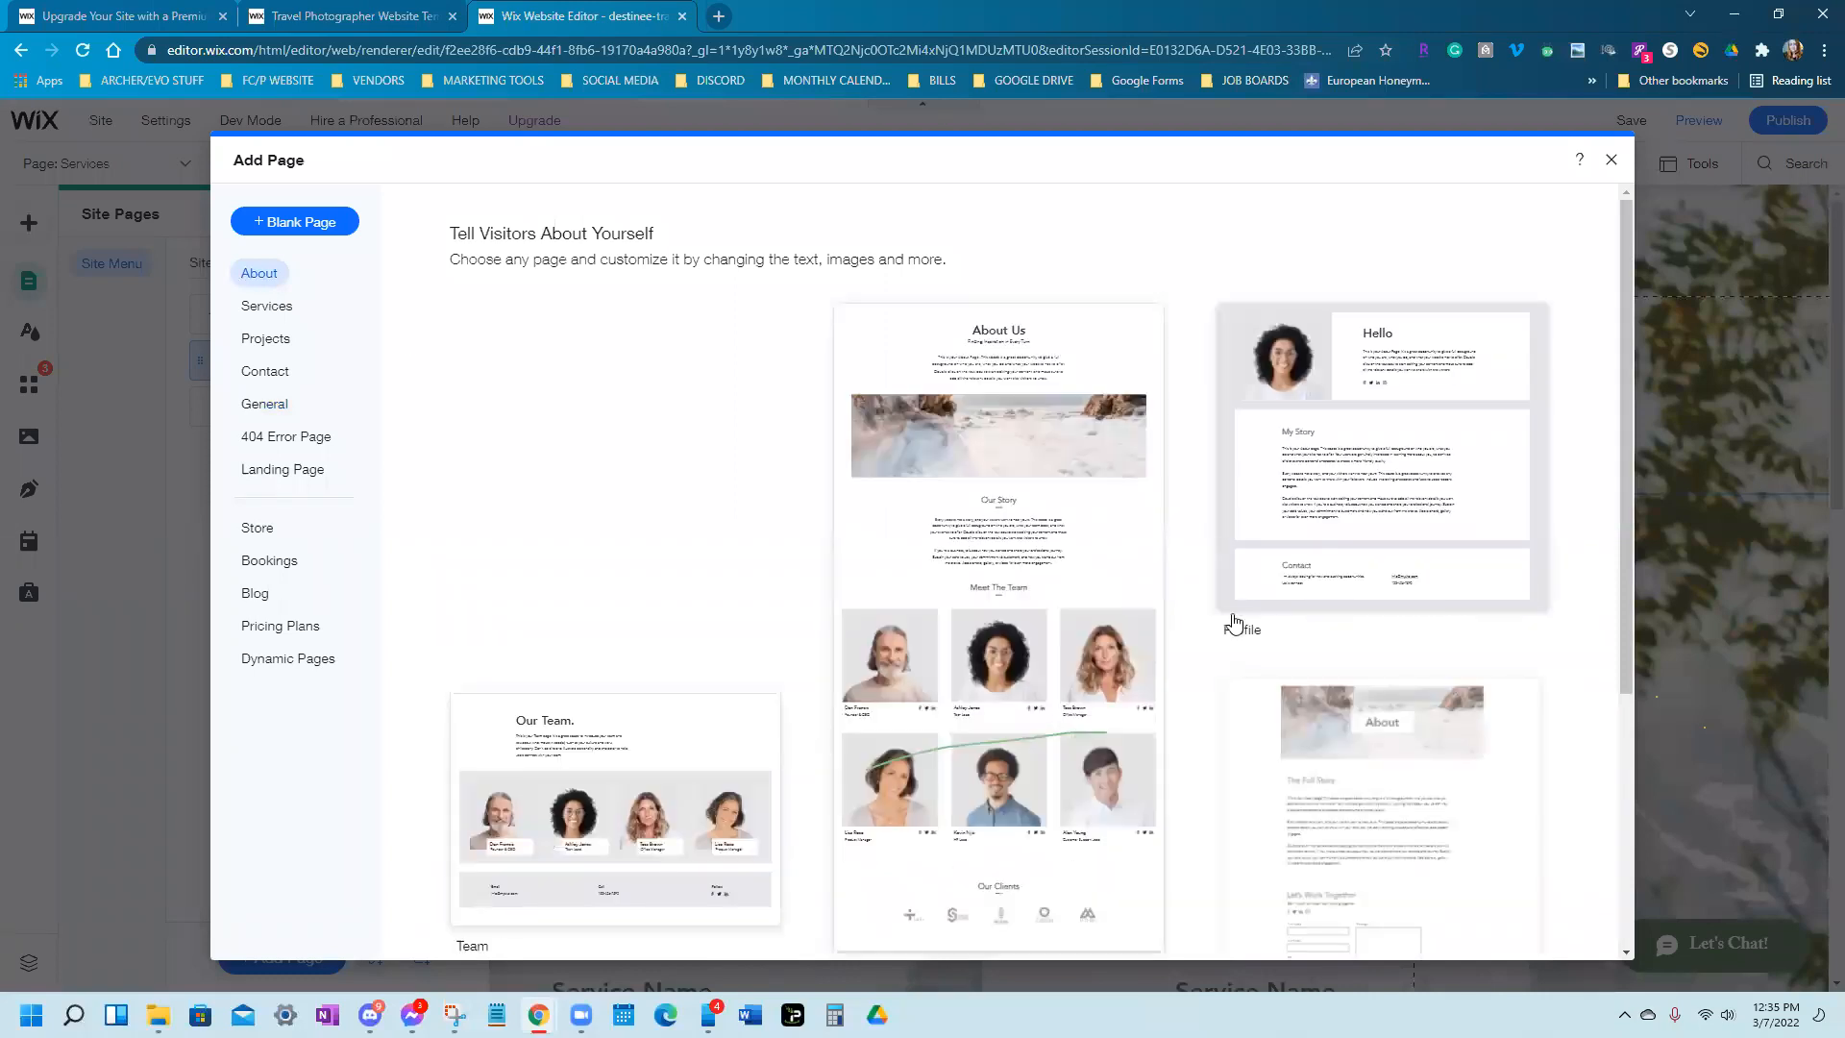
{"action": "scroll", "coordinate": [1237, 622], "scroll_direction": "down", "scroll_amount": 4}
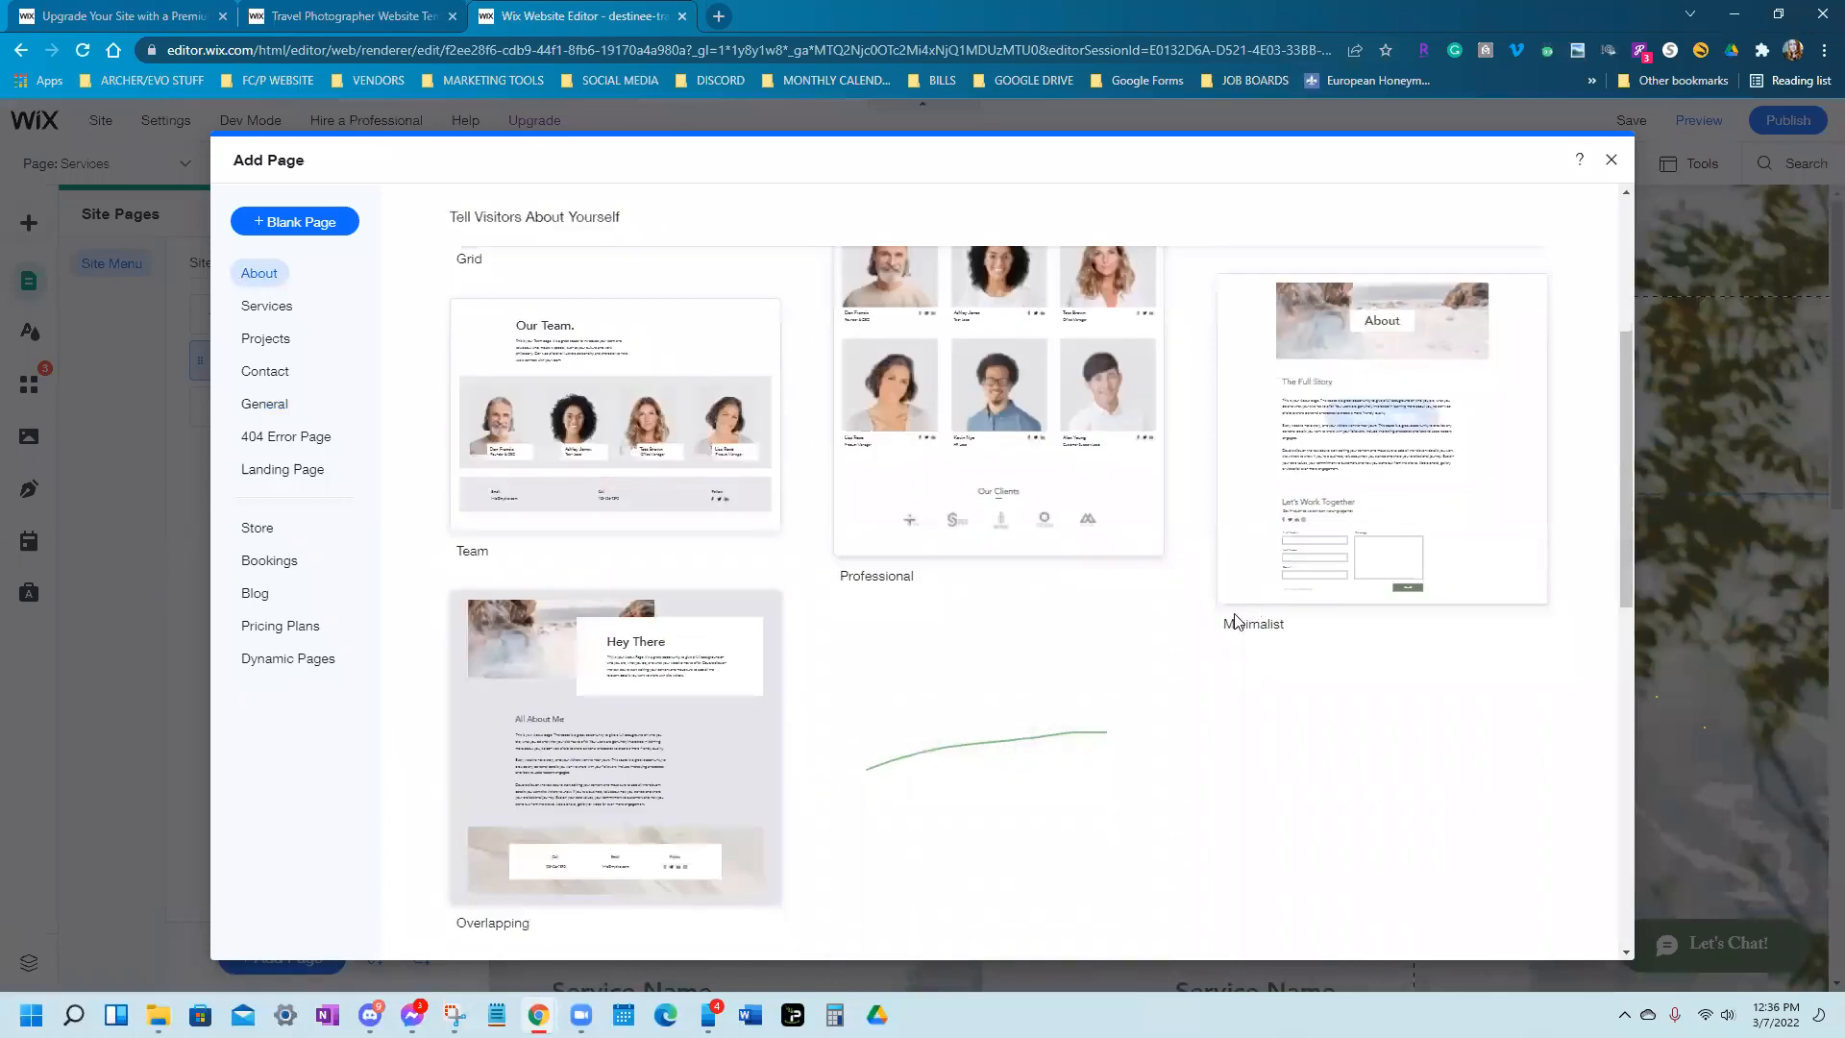
{"action": "scroll", "coordinate": [1237, 622], "scroll_direction": "down", "scroll_amount": 4}
{"action": "scroll", "coordinate": [1238, 622], "scroll_direction": "up", "scroll_amount": 4}
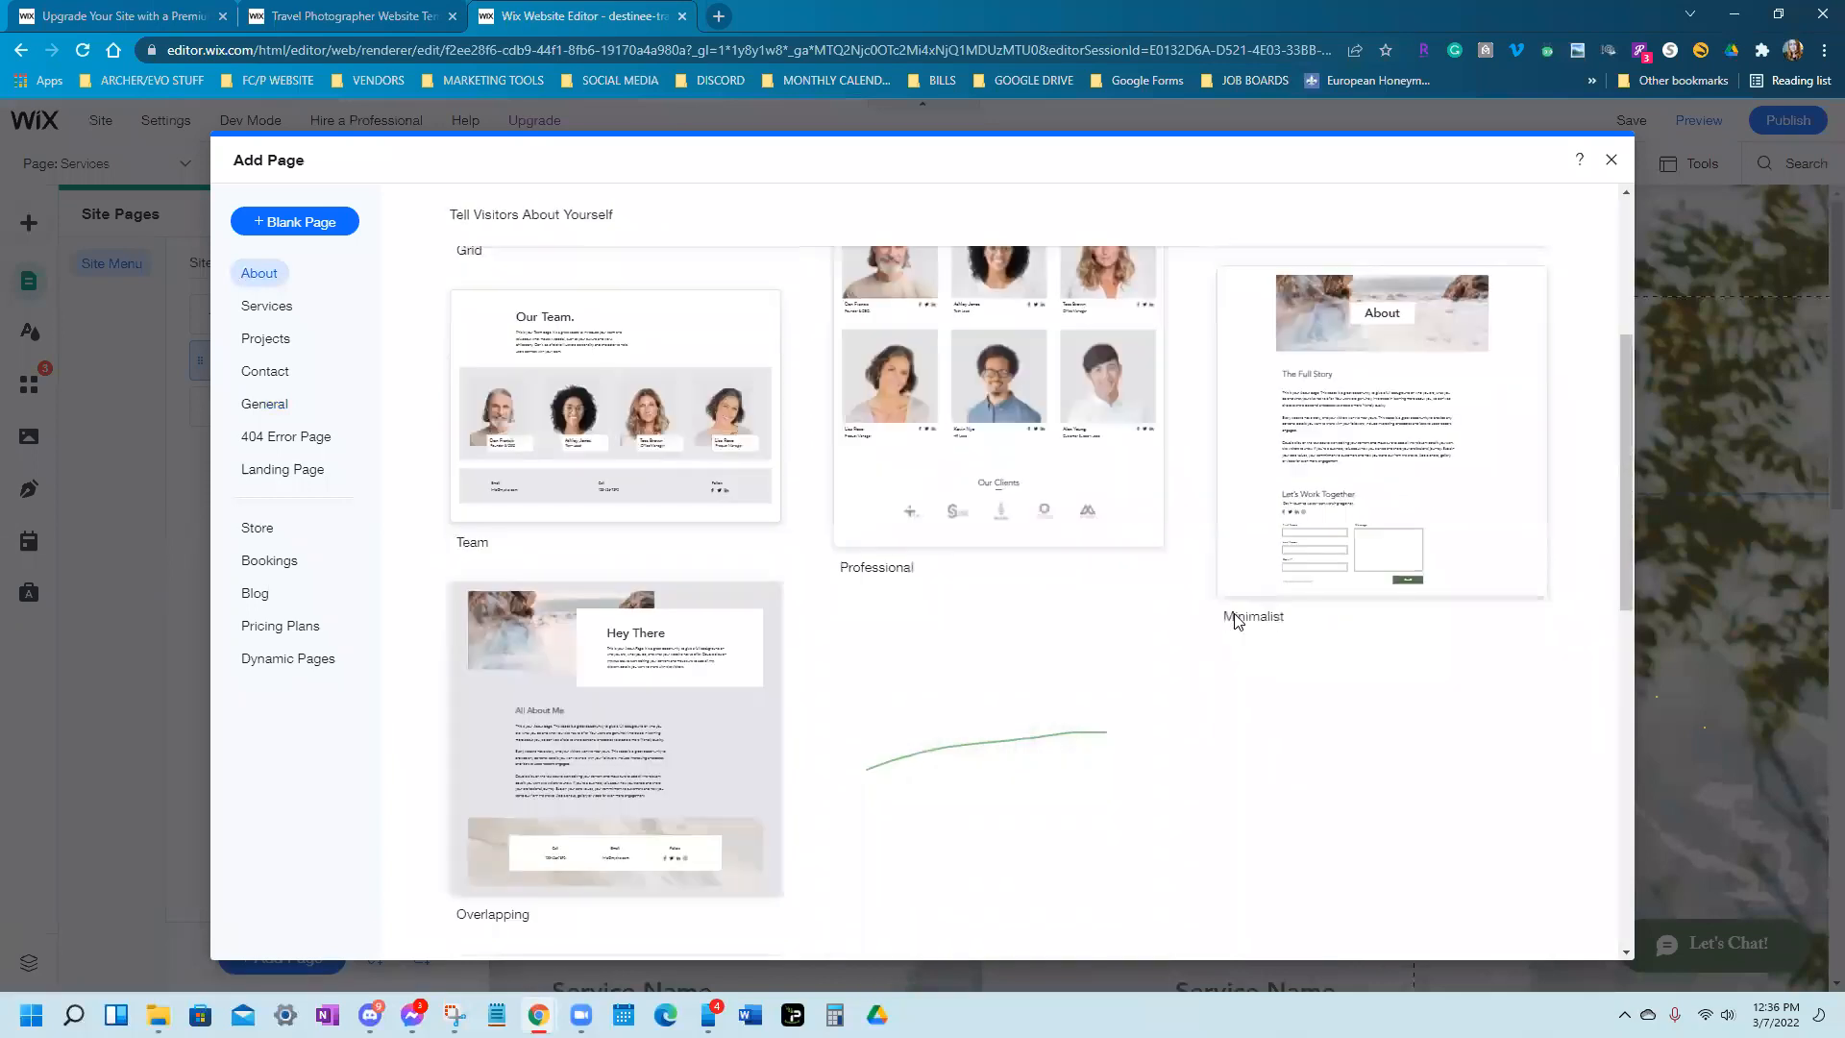
{"action": "scroll", "coordinate": [1237, 622], "scroll_direction": "up", "scroll_amount": 5}
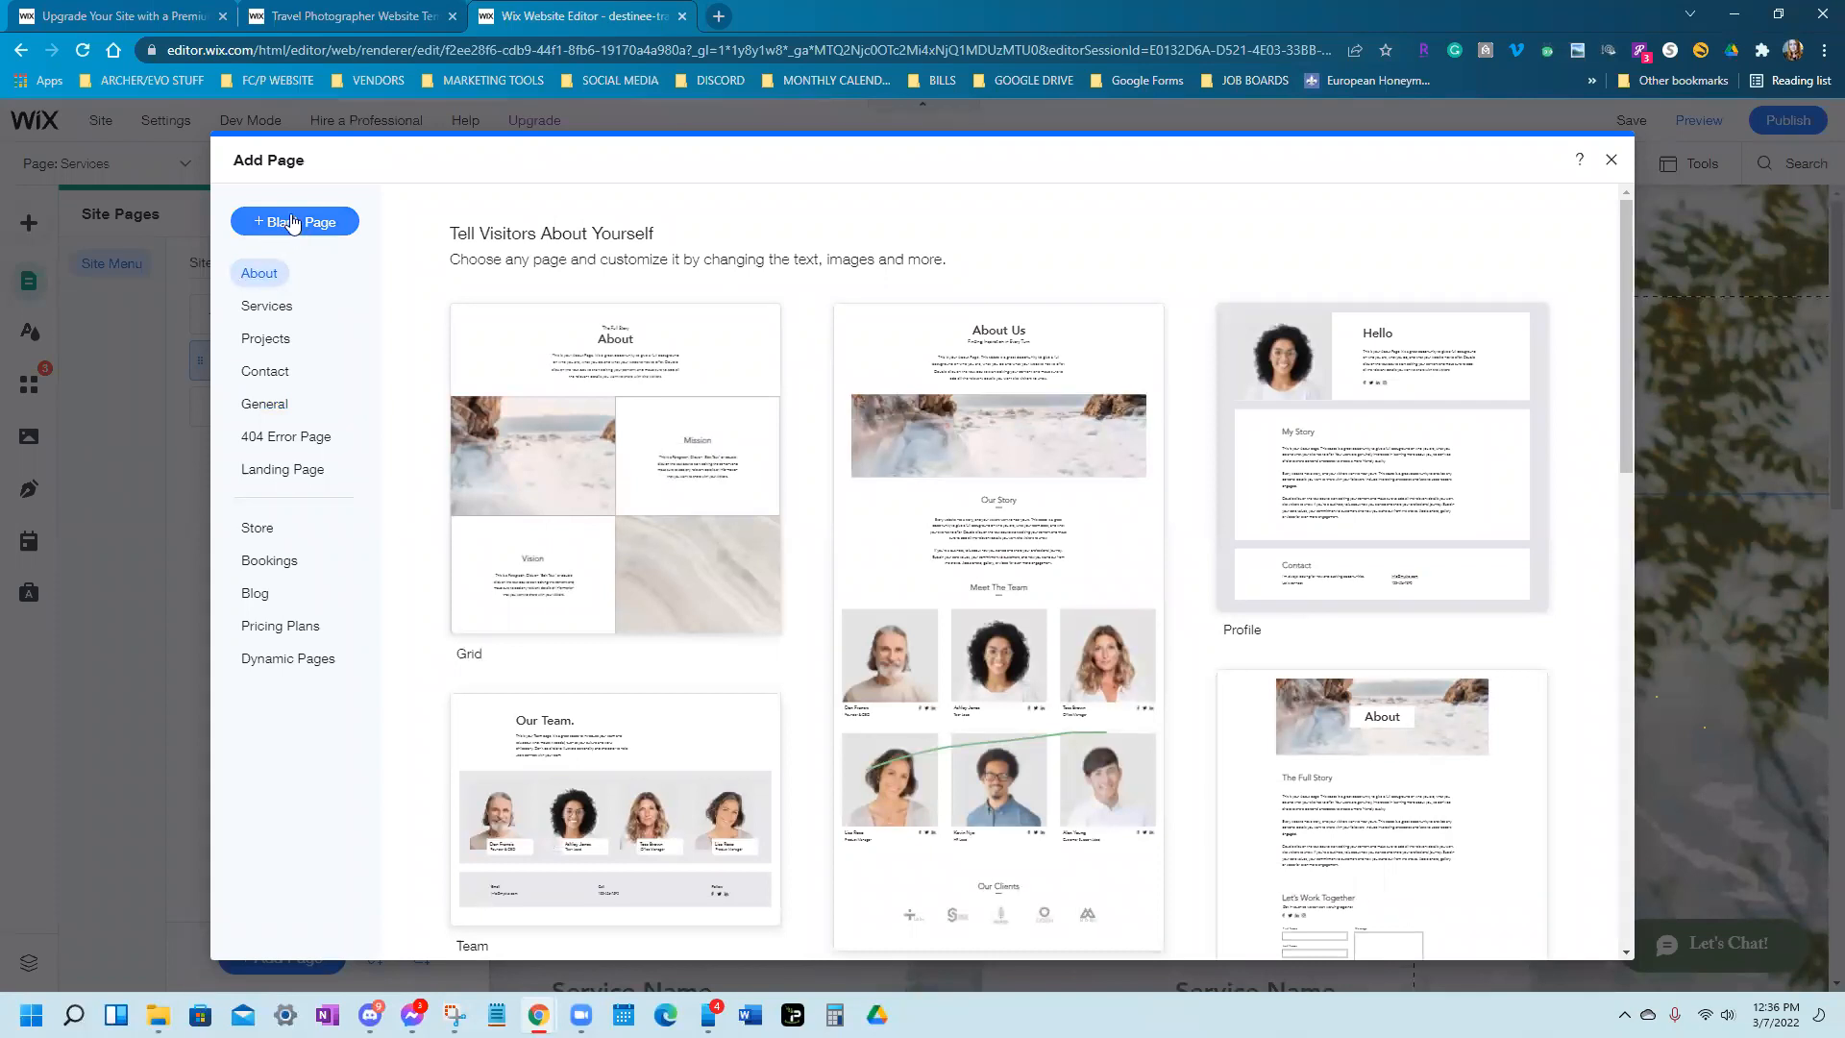
{"action": "left_click", "coordinate": [293, 223]}
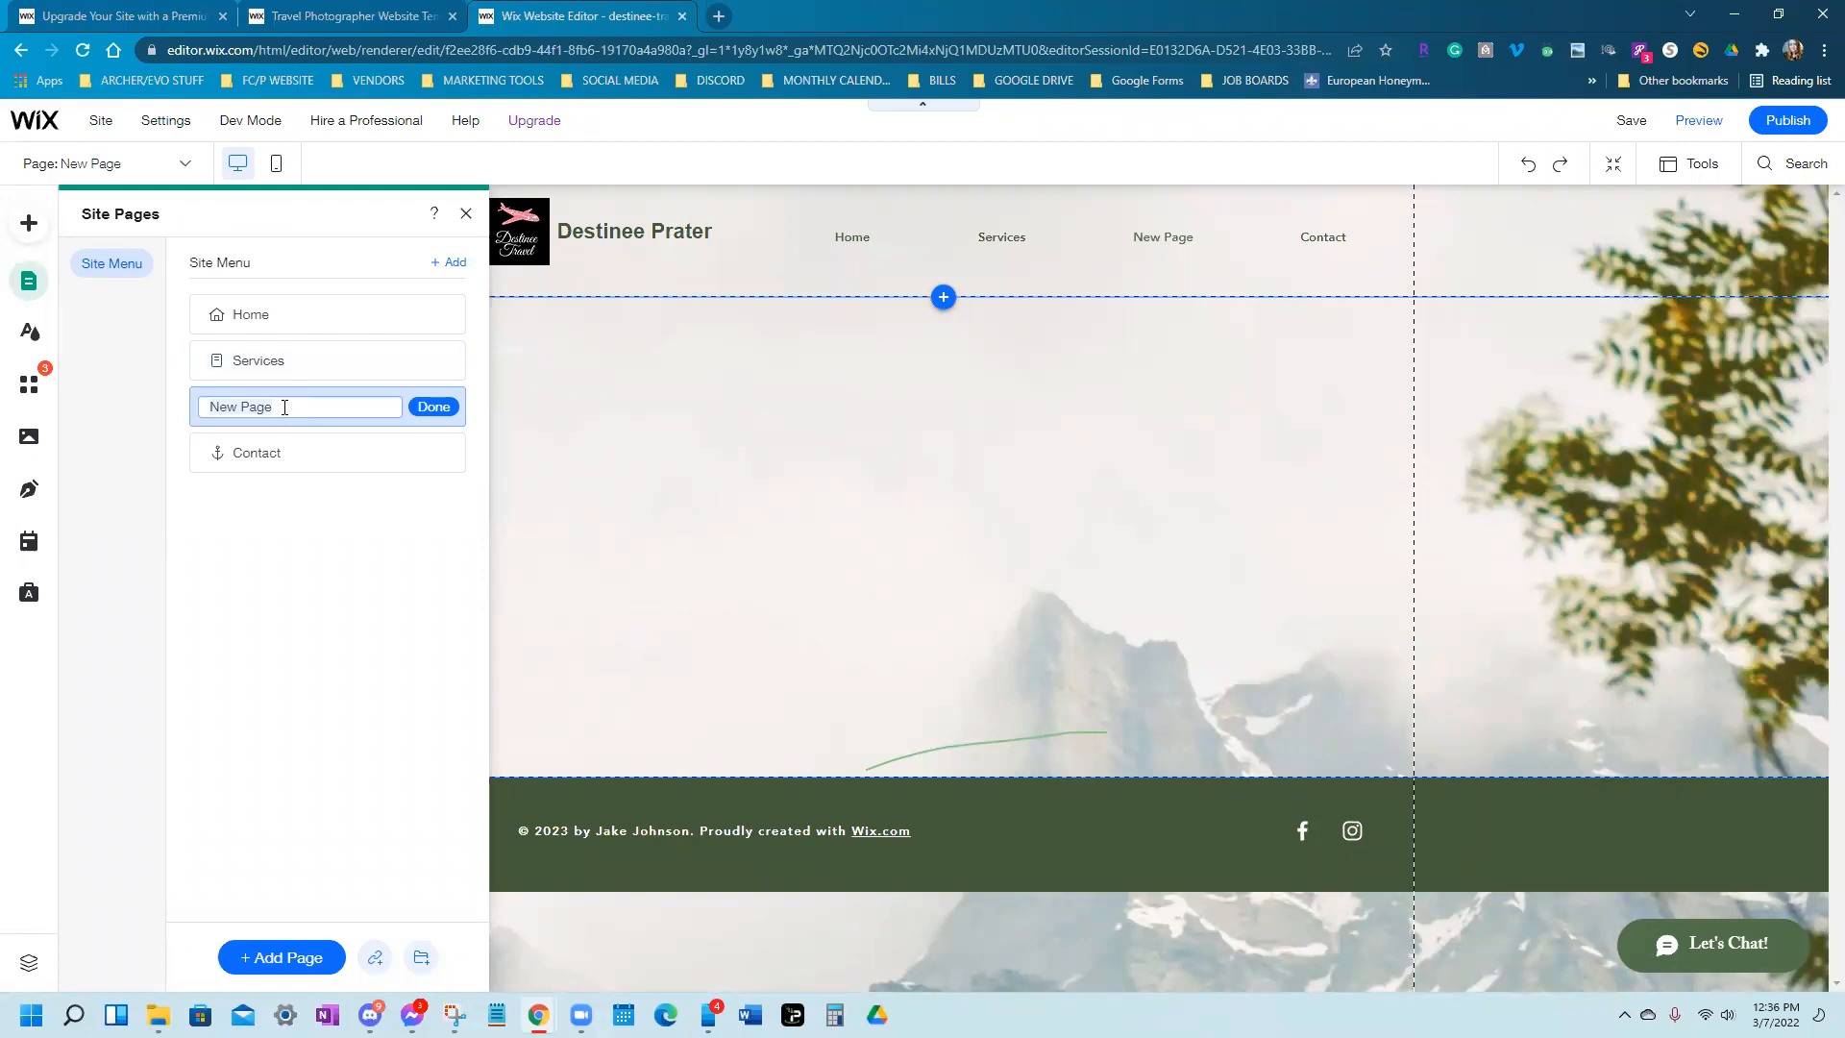
Rename the new blank page from 'New Page' to 'Specials'
{"action": "key", "text": "BackSpace"}
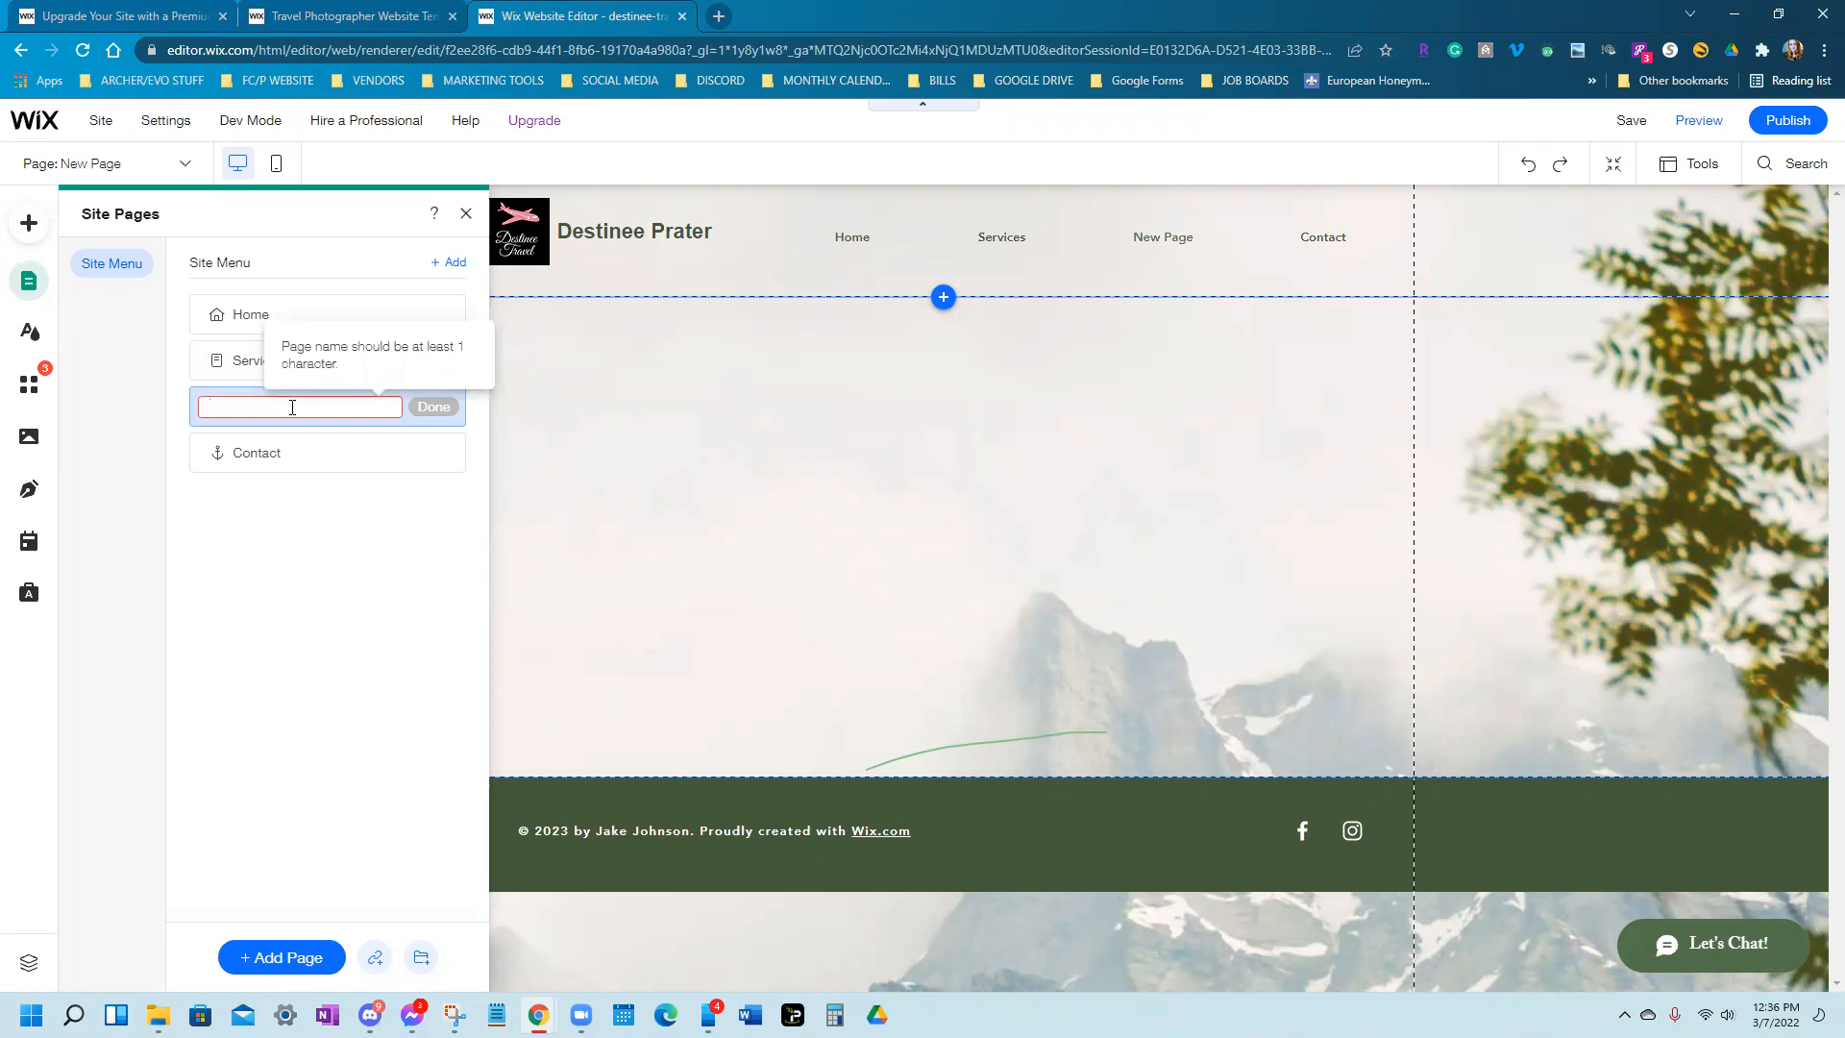
{"action": "type", "text": "Specials"}
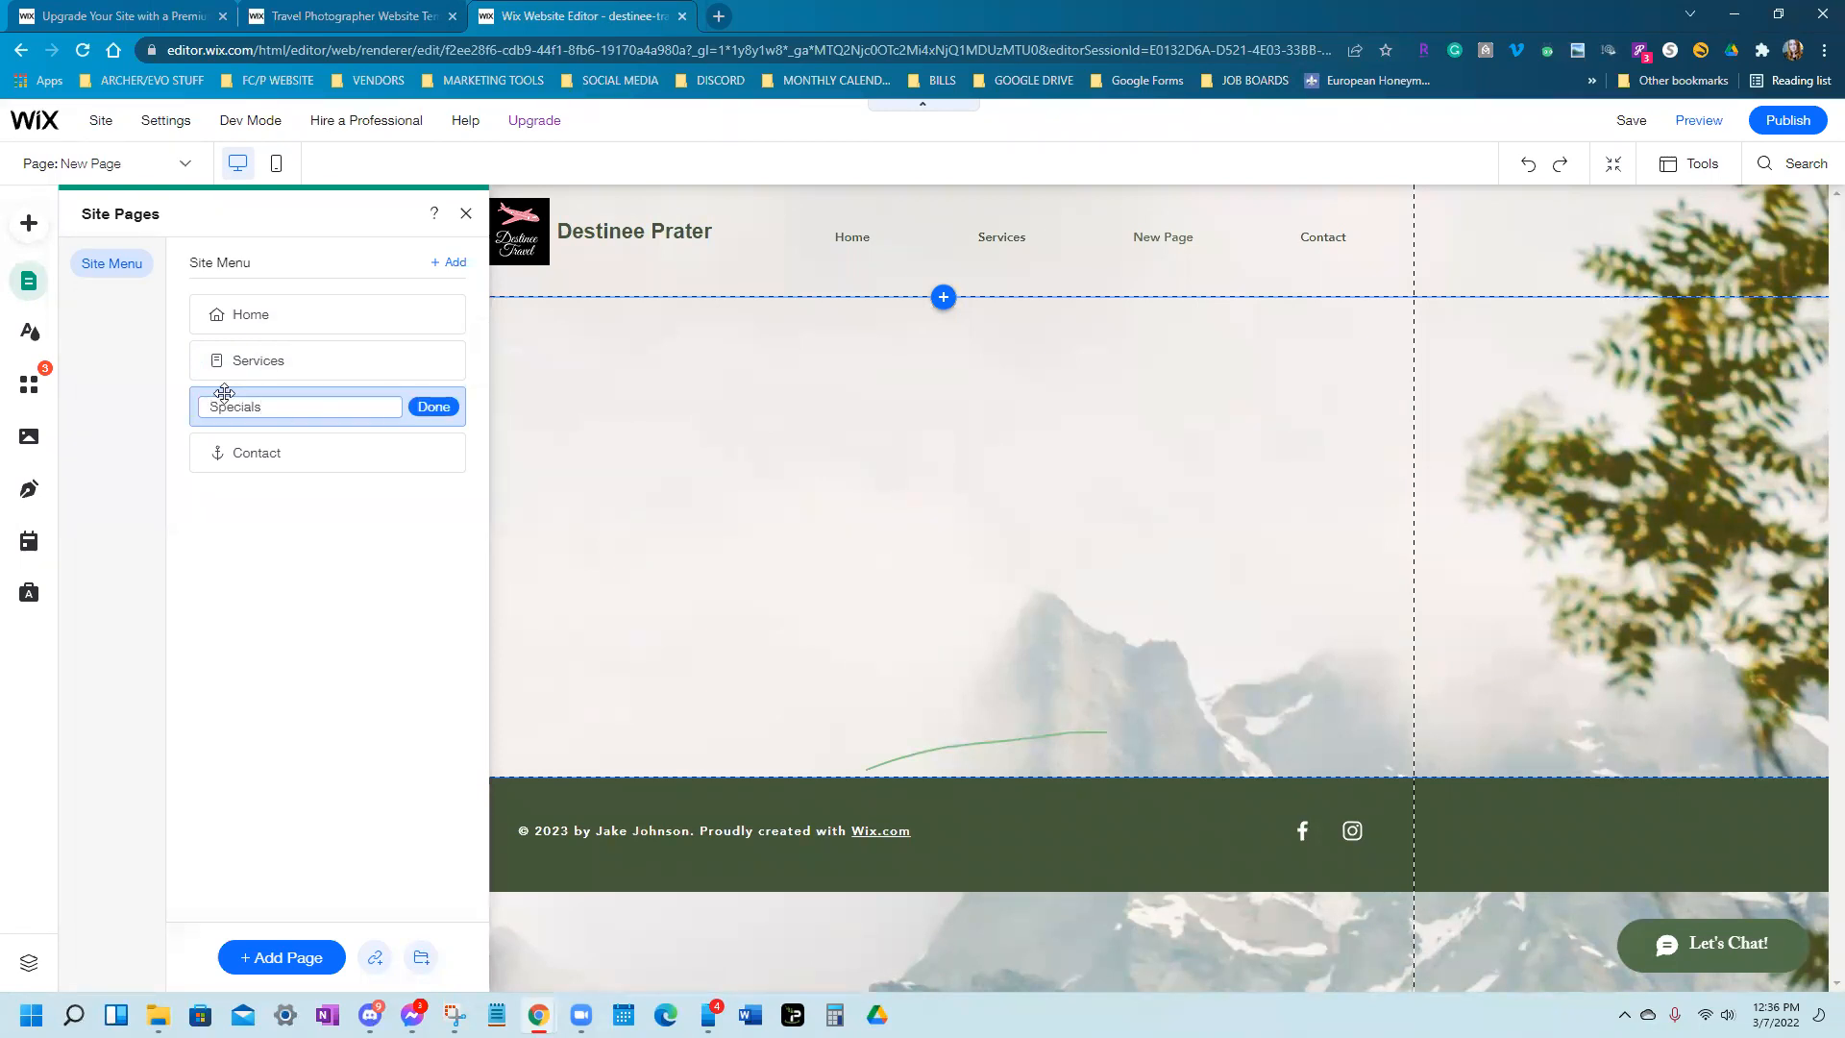
{"action": "left_click", "coordinate": [433, 407]}
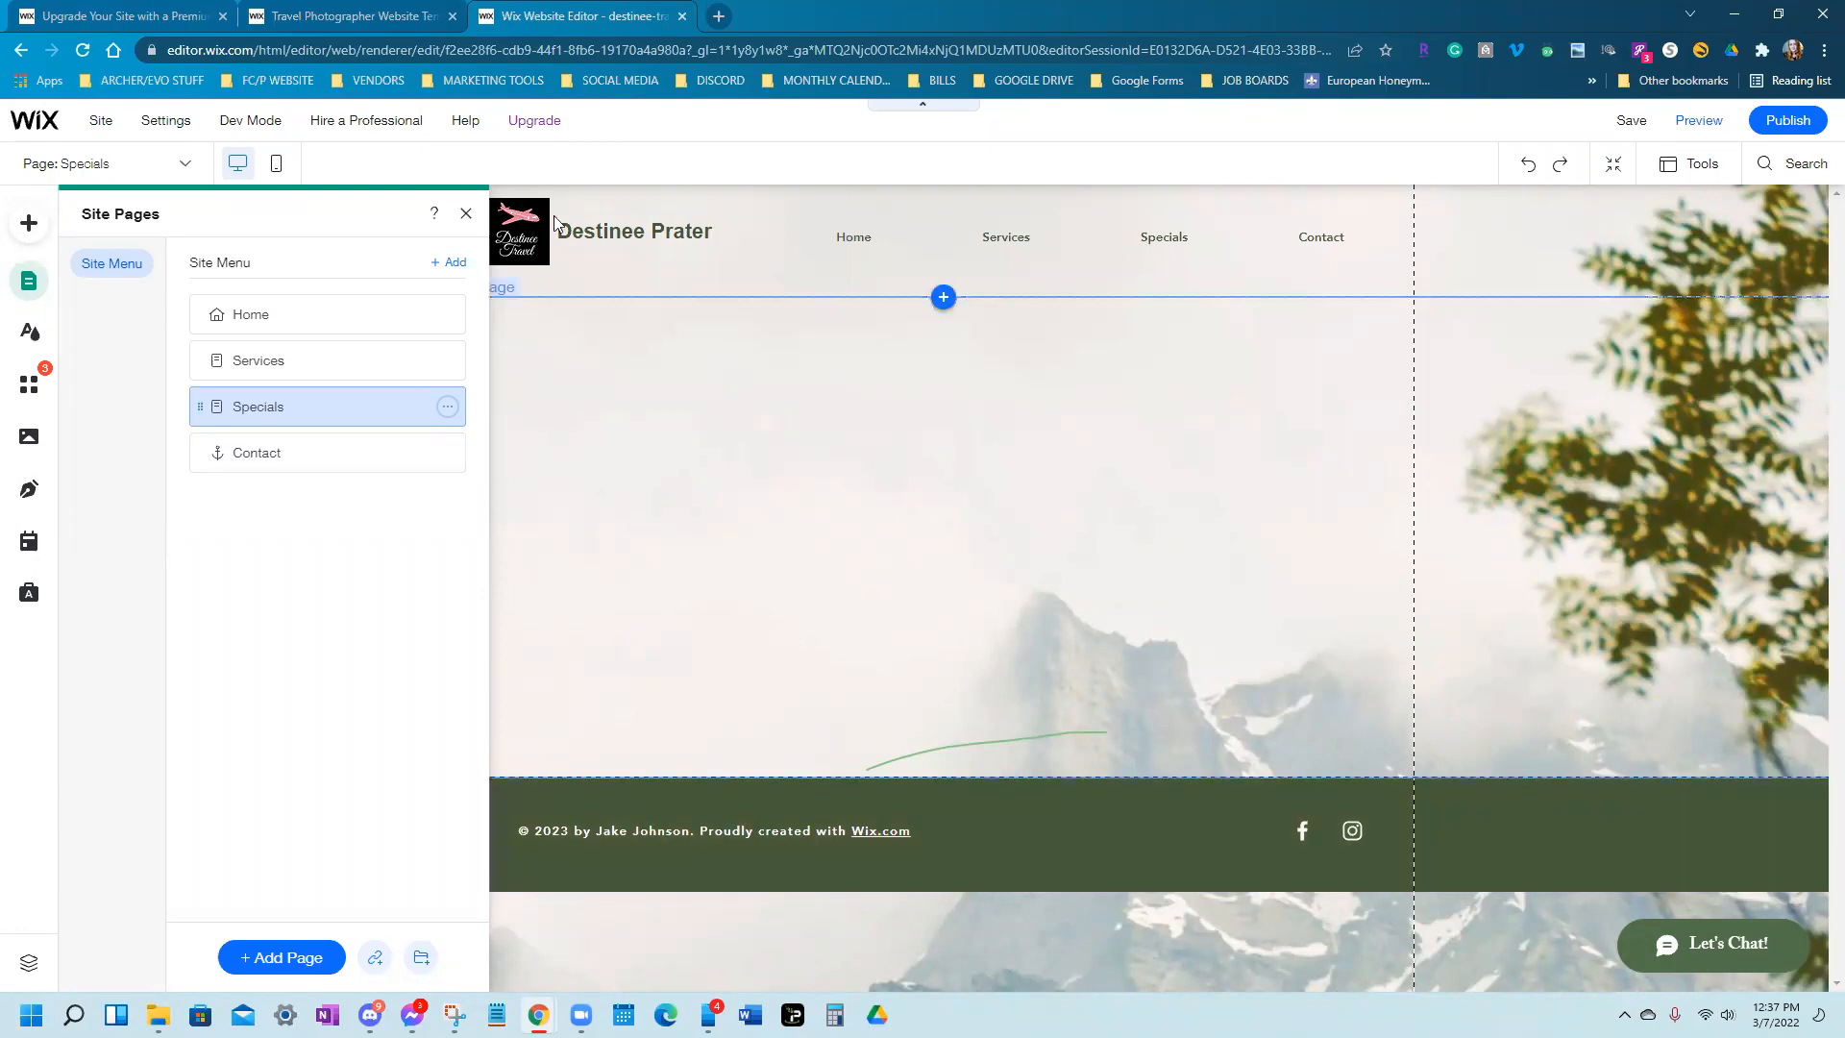
Close the pages list, dismiss the dashboard card, and switch the editor to Home
{"action": "left_click", "coordinate": [469, 214]}
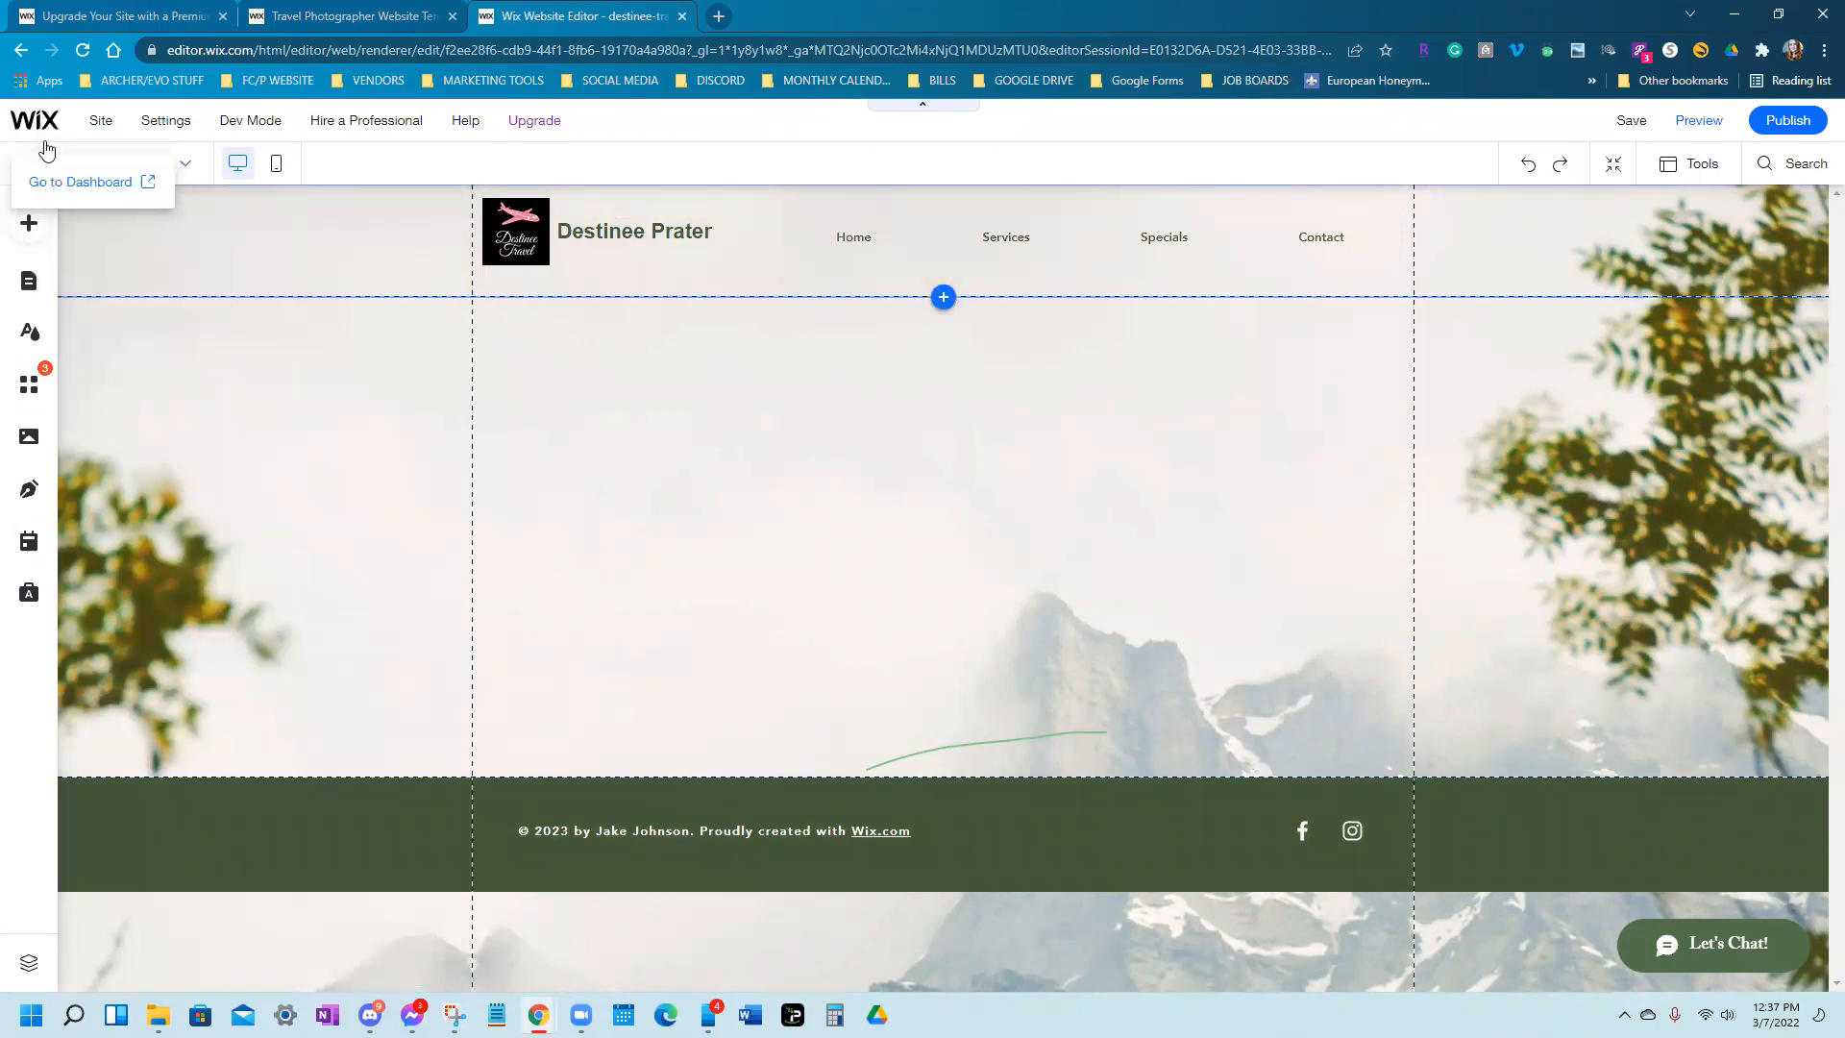
{"action": "left_click", "coordinate": [829, 615]}
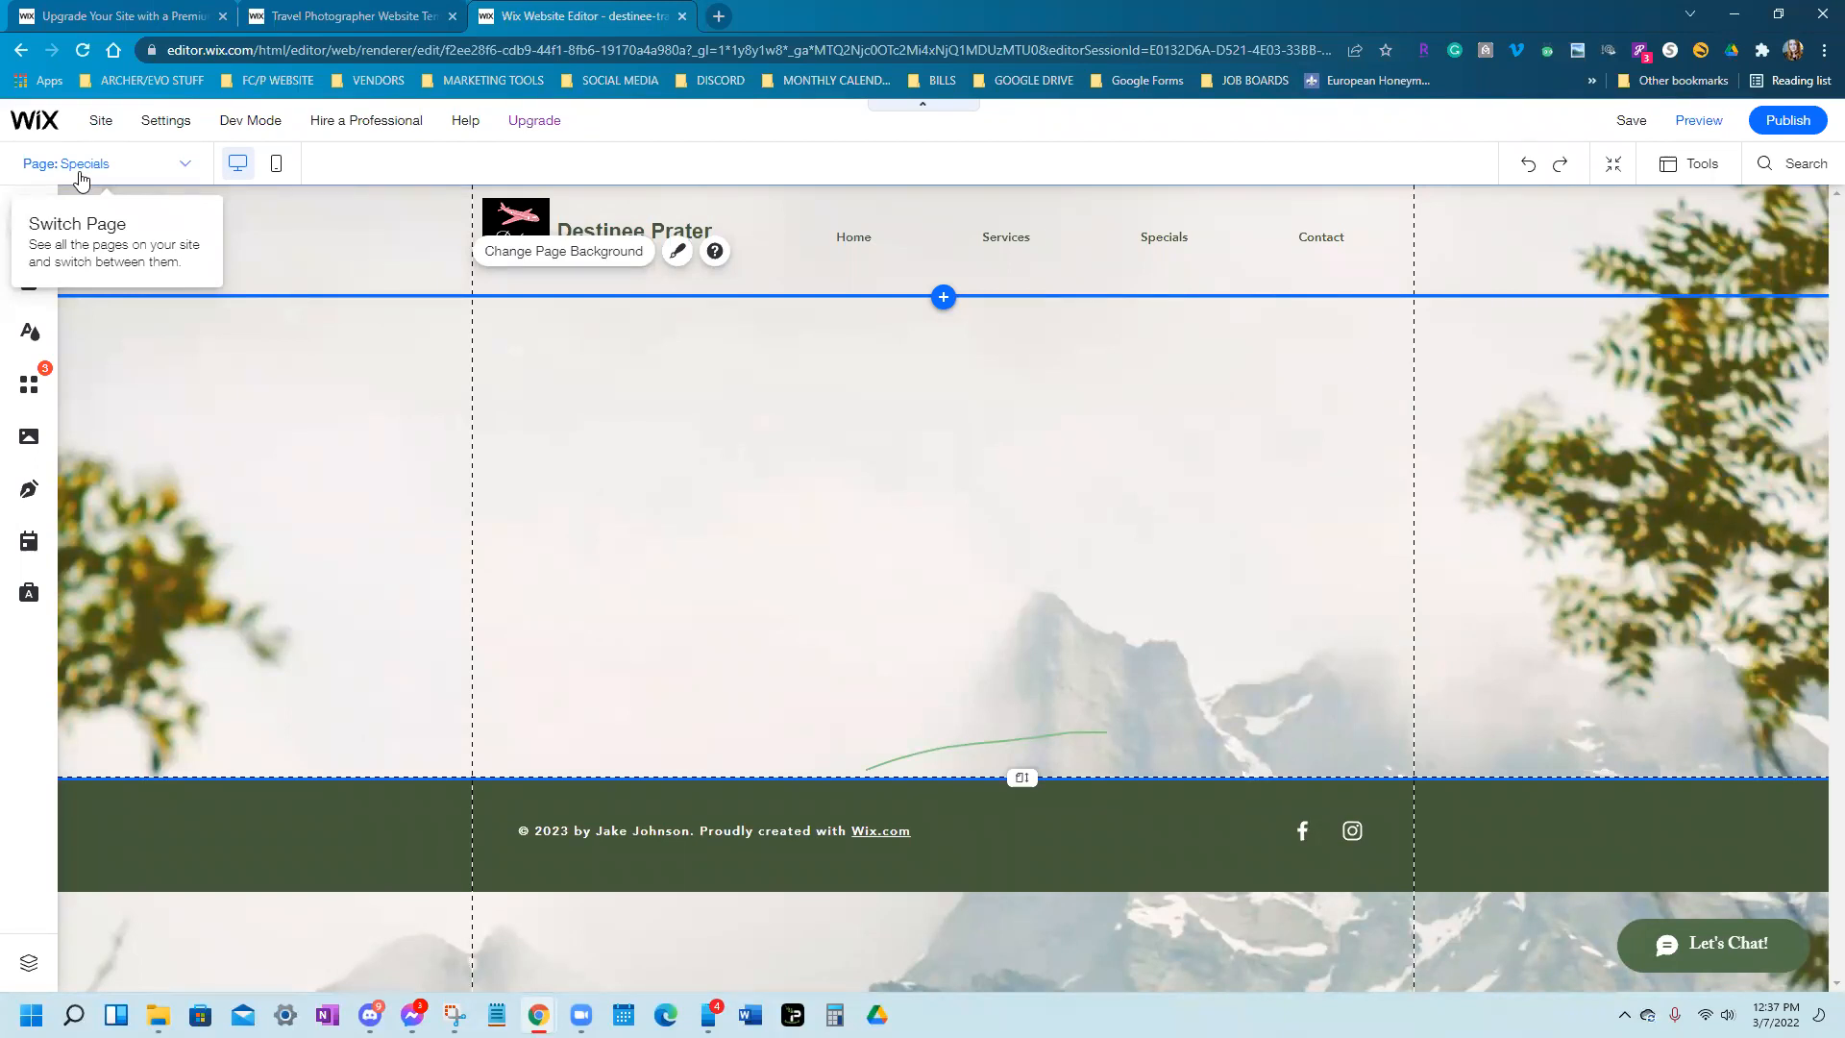
{"action": "left_click", "coordinate": [187, 169]}
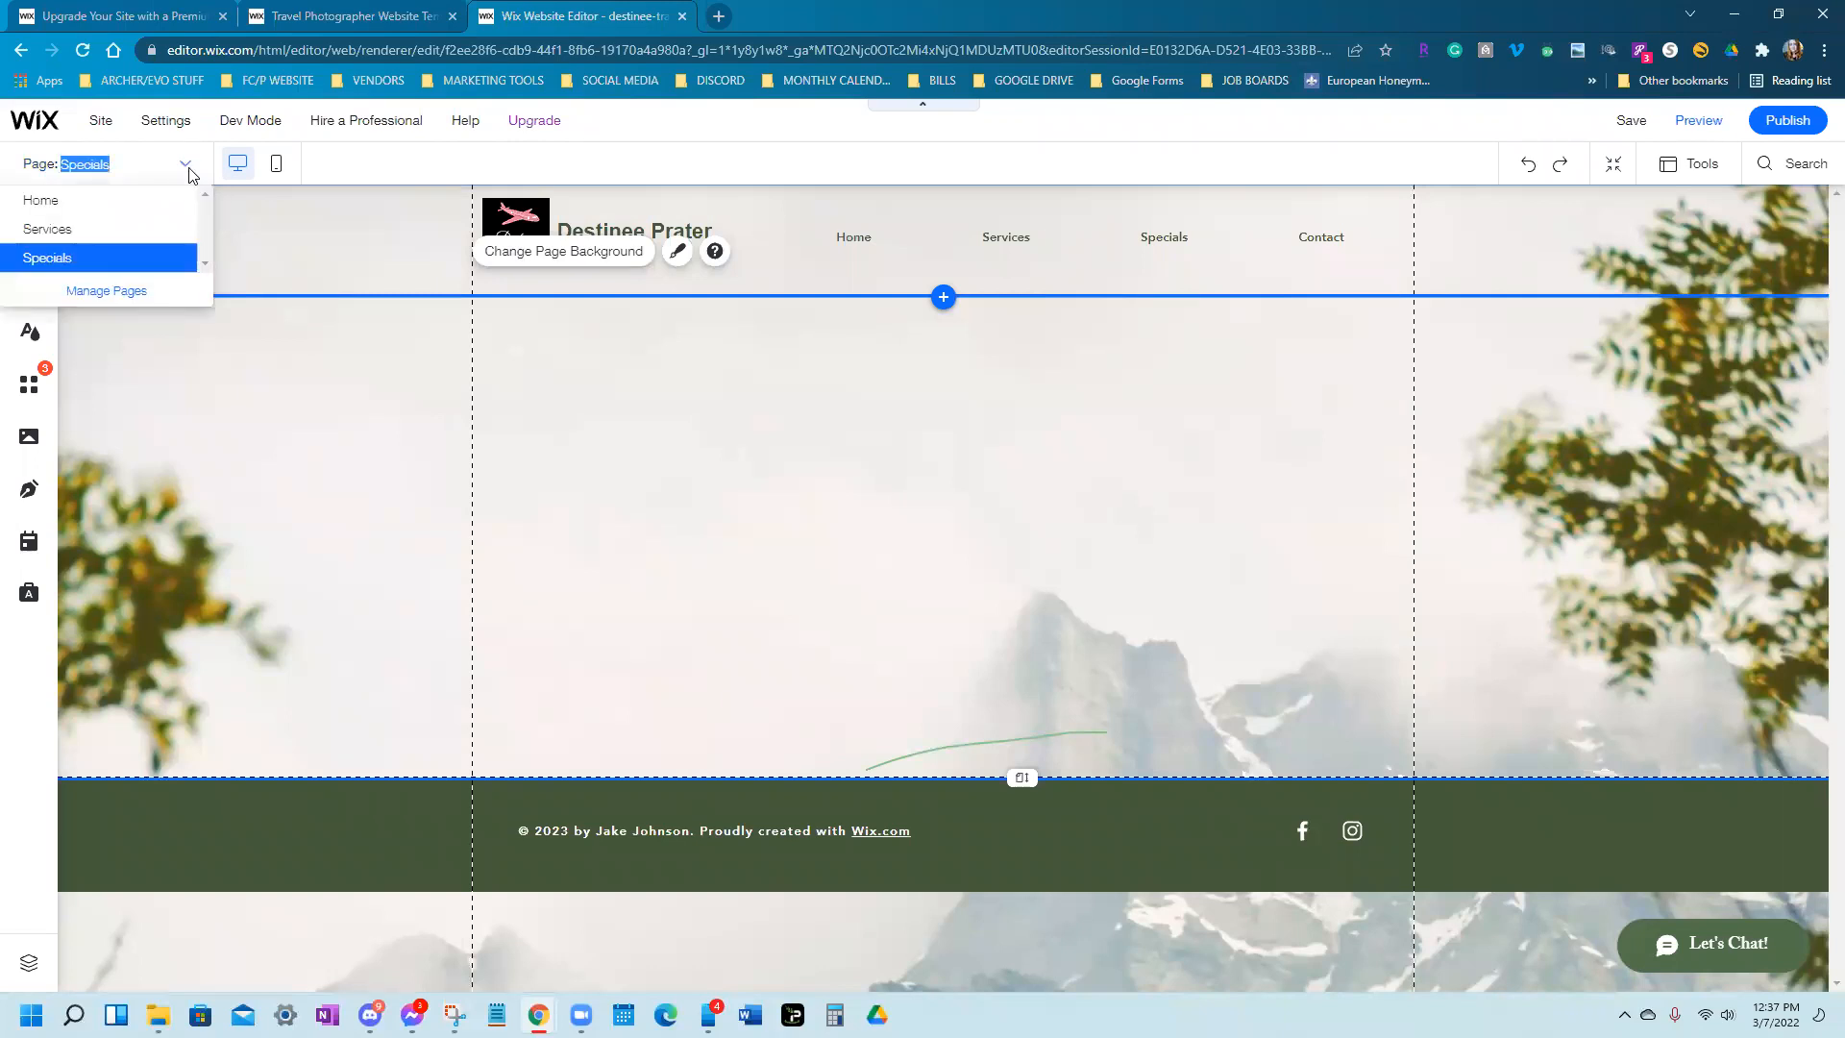
{"action": "left_click", "coordinate": [52, 200]}
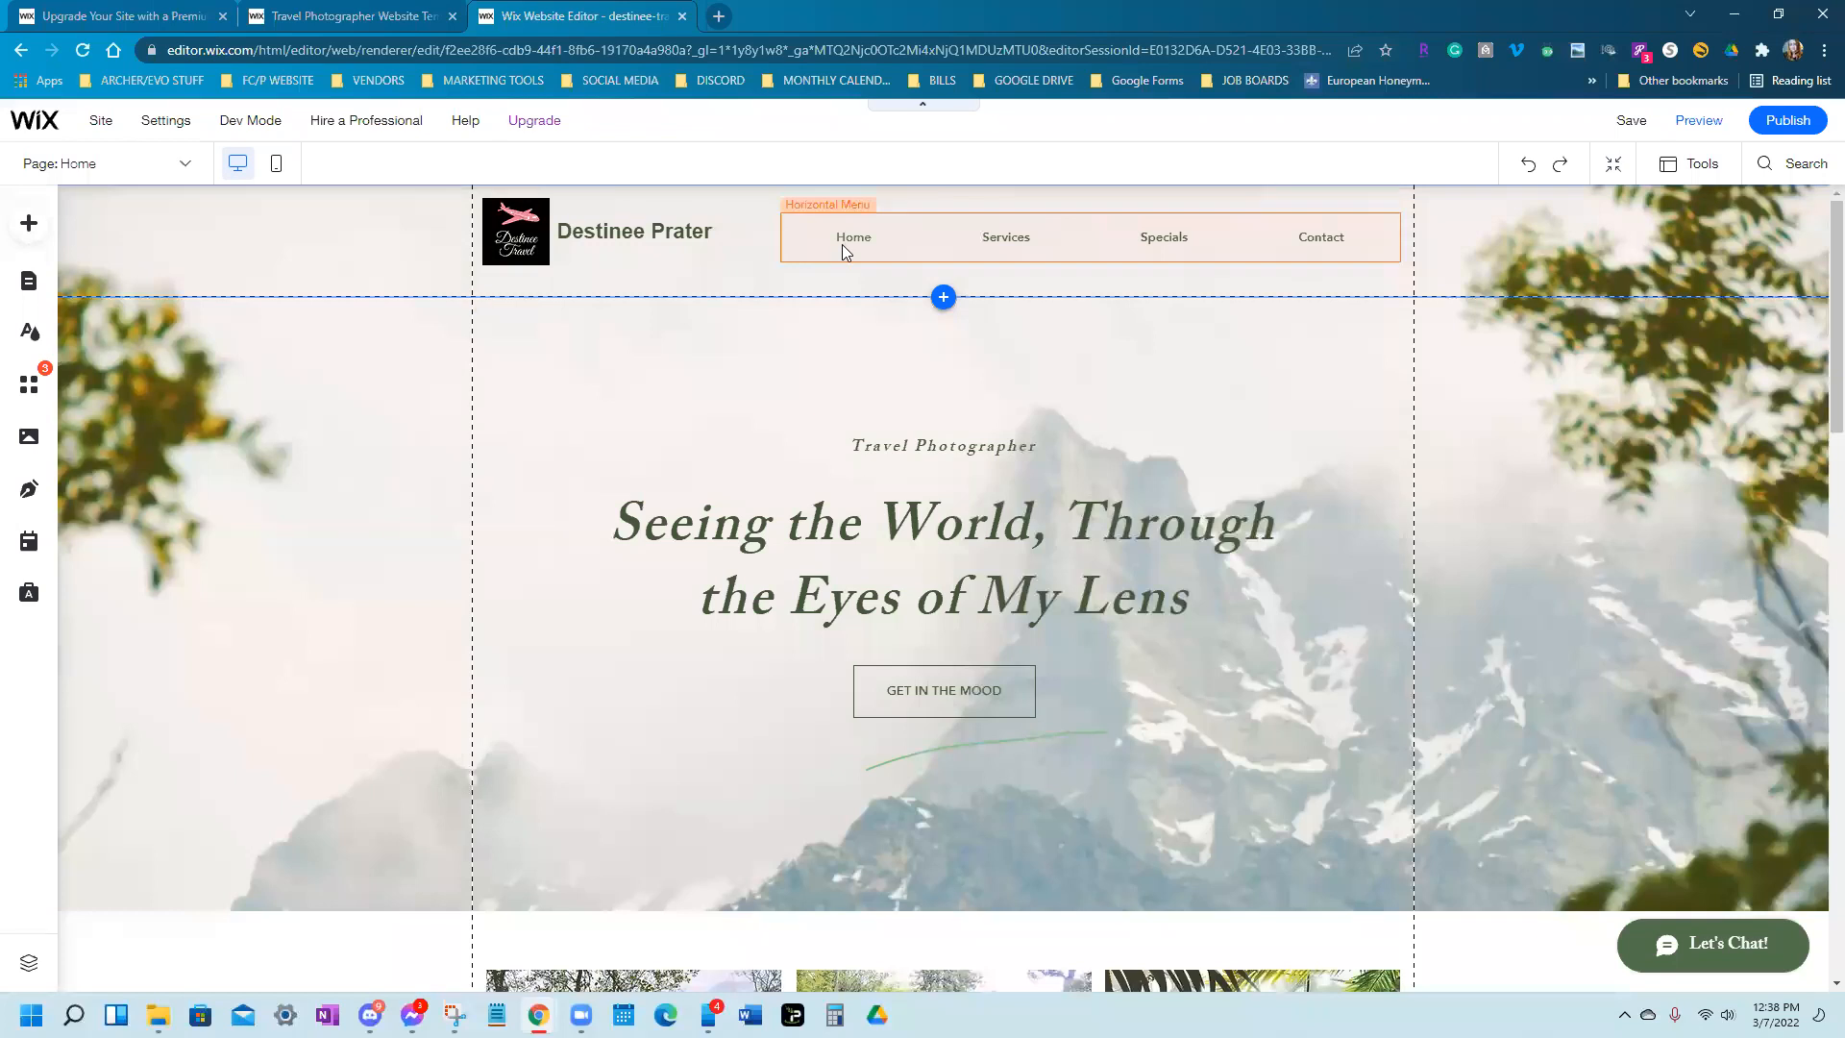
{"action": "scroll", "coordinate": [686, 670], "scroll_direction": "down", "scroll_amount": 4}
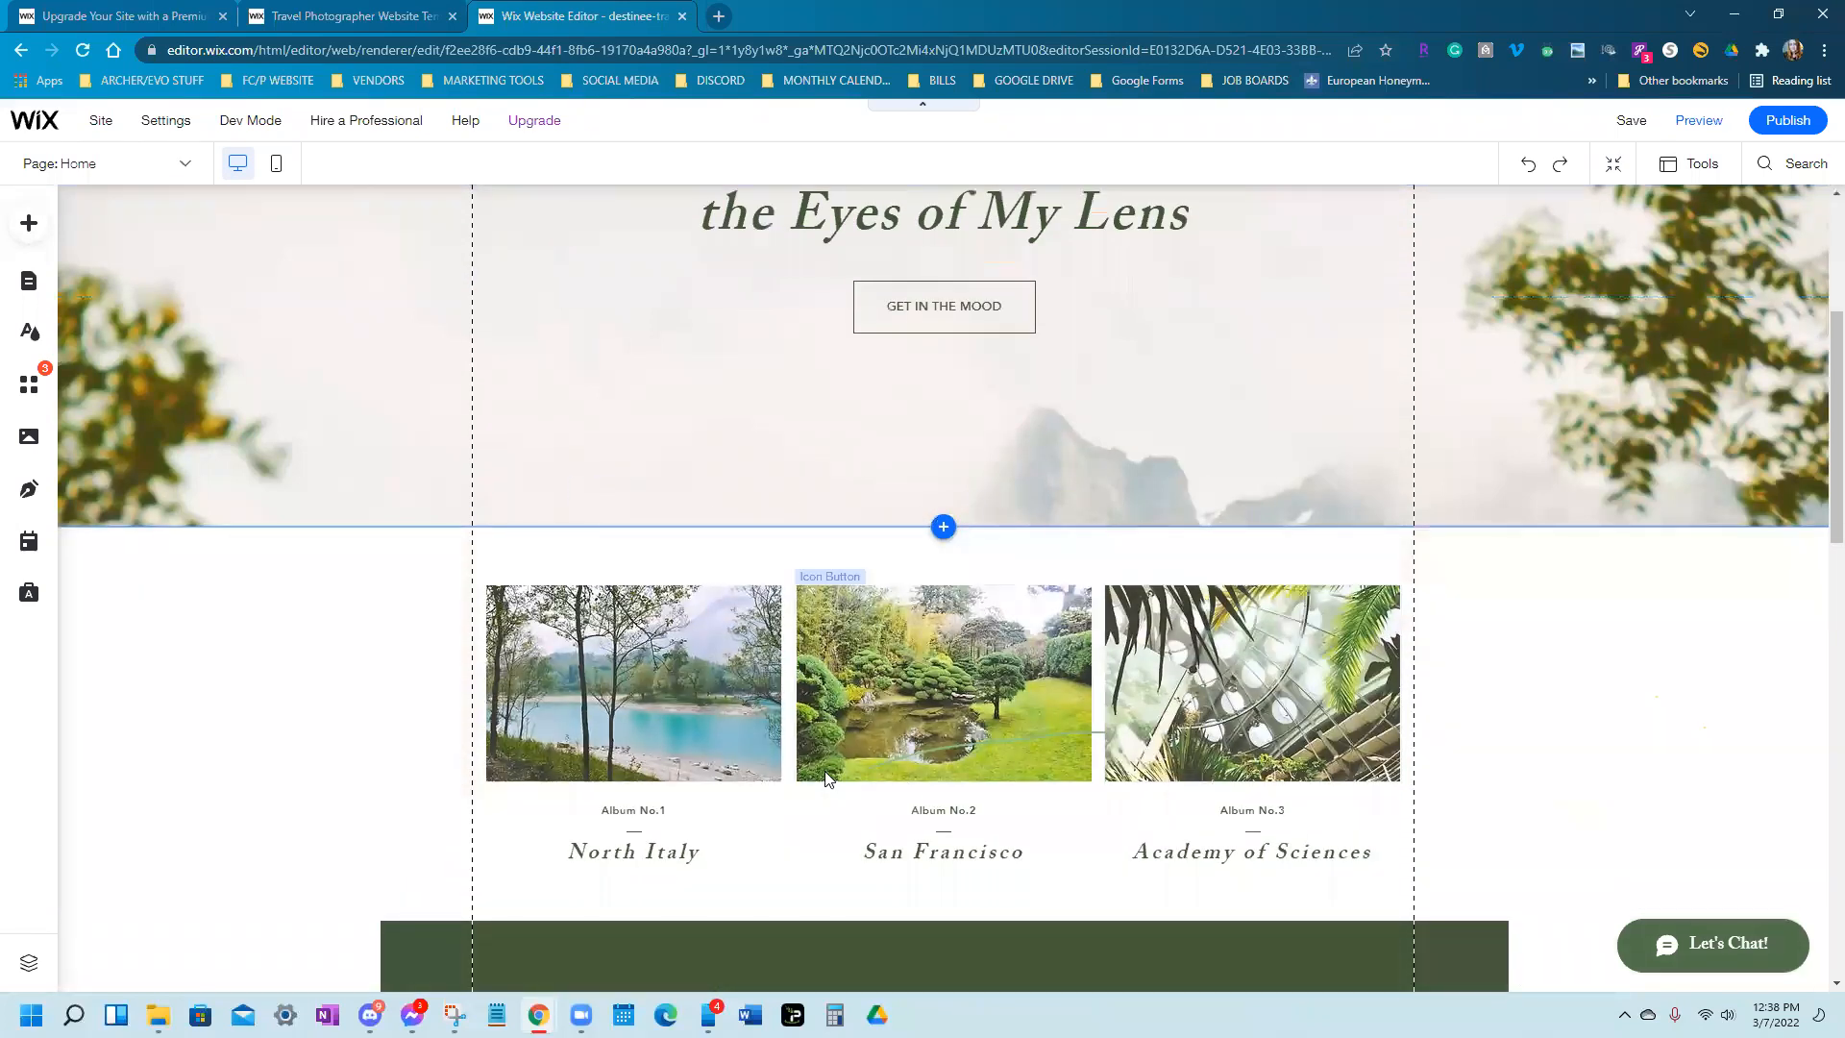
{"action": "scroll", "coordinate": [1007, 838], "scroll_direction": "down", "scroll_amount": 9}
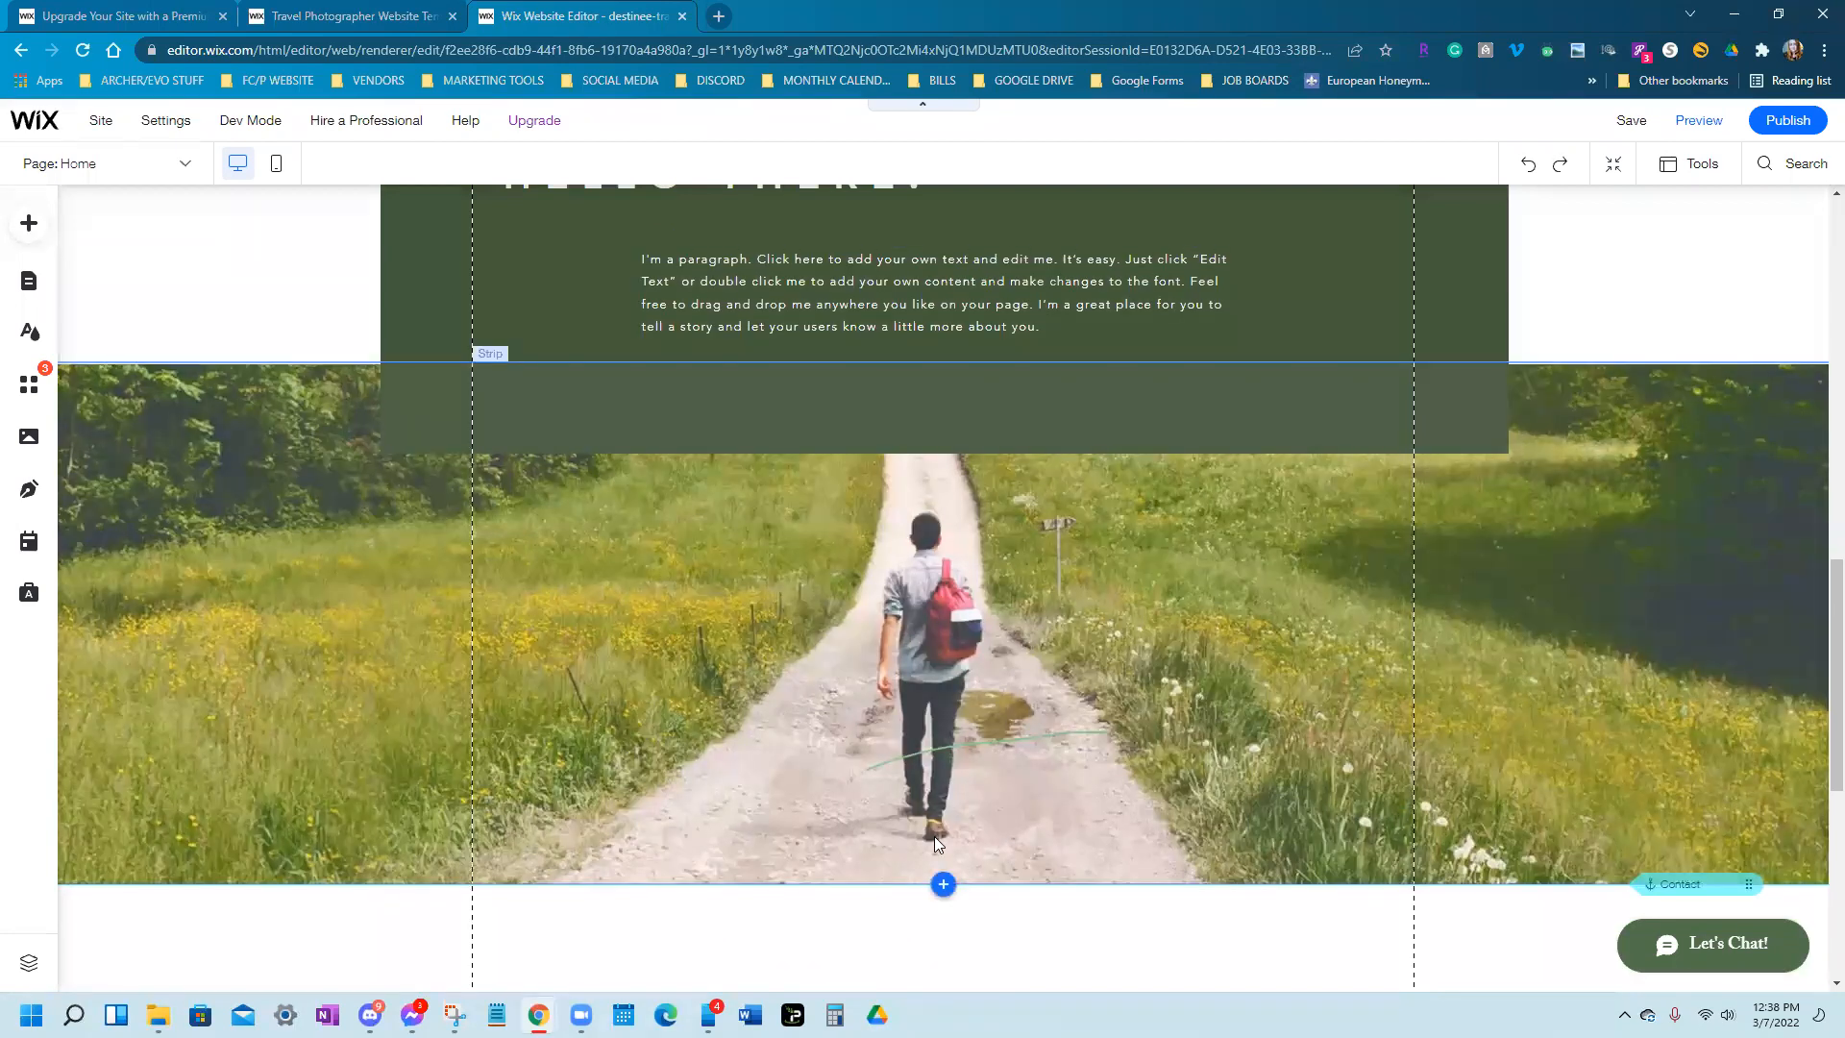
{"action": "scroll", "coordinate": [919, 825], "scroll_direction": "up", "scroll_amount": 3}
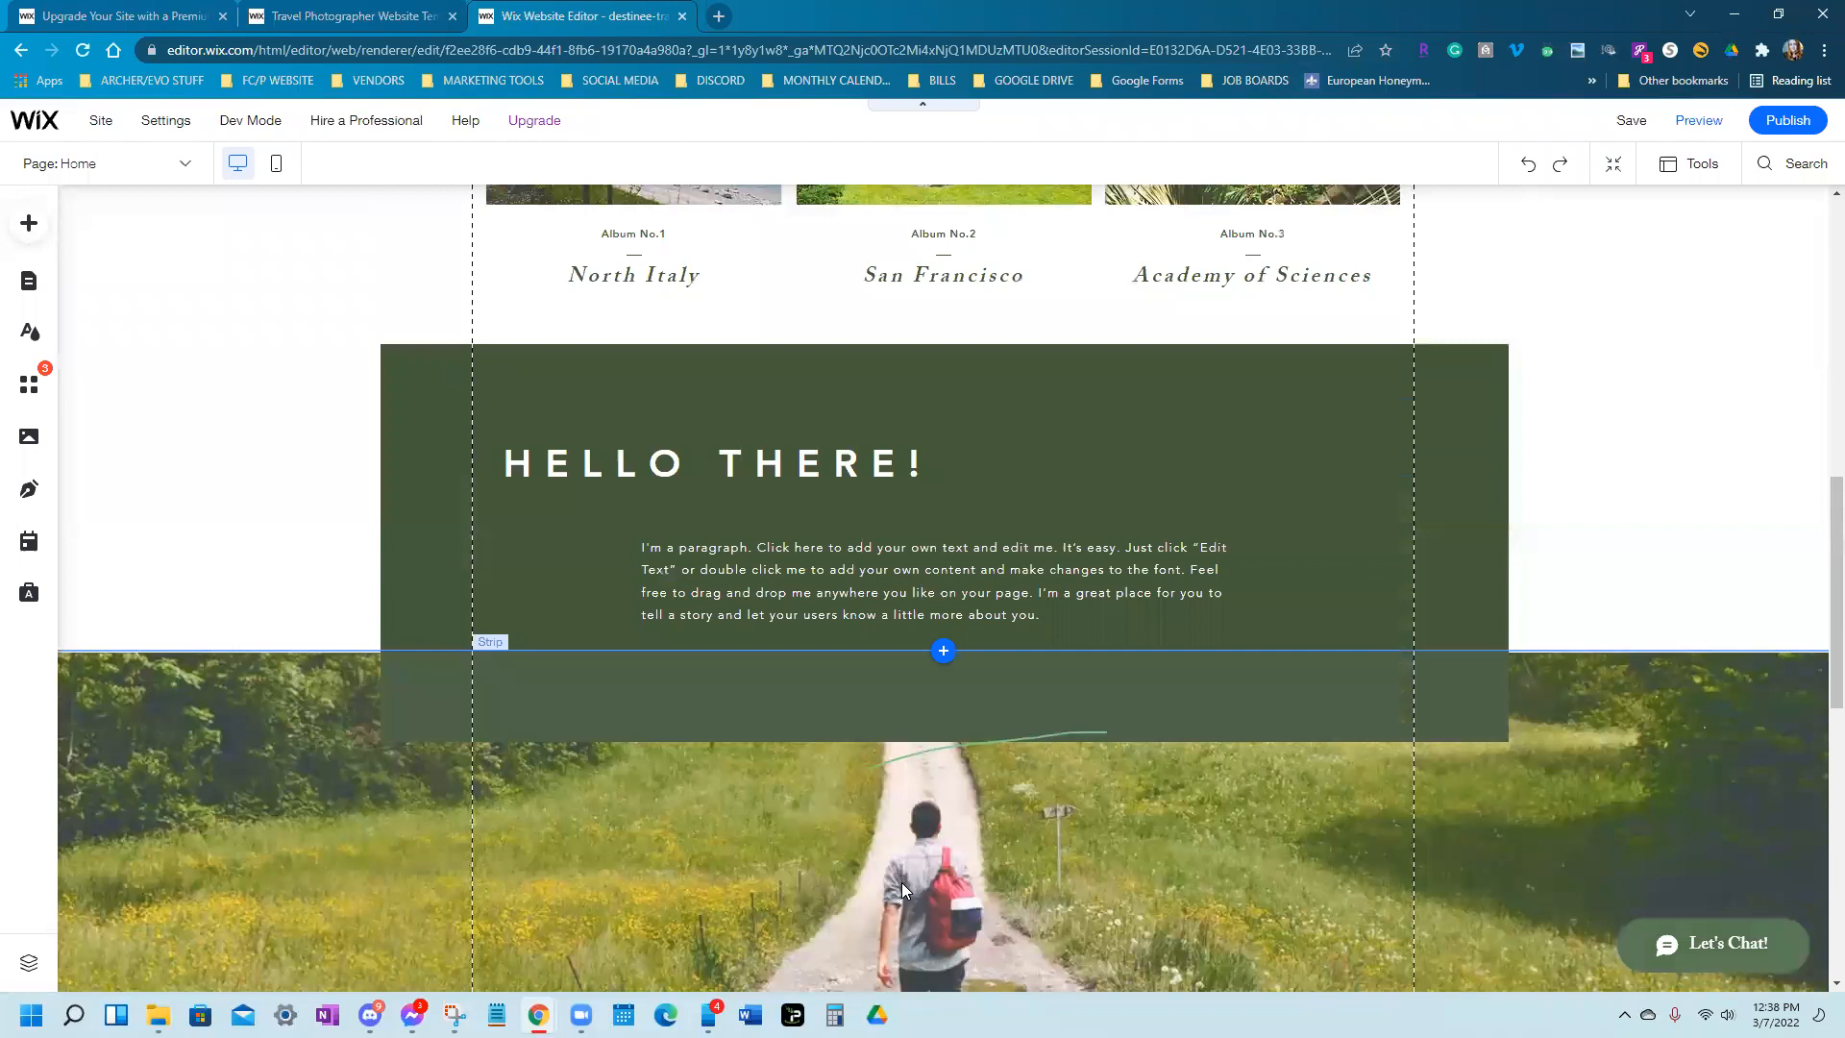
{"action": "scroll", "coordinate": [947, 881], "scroll_direction": "up", "scroll_amount": 5}
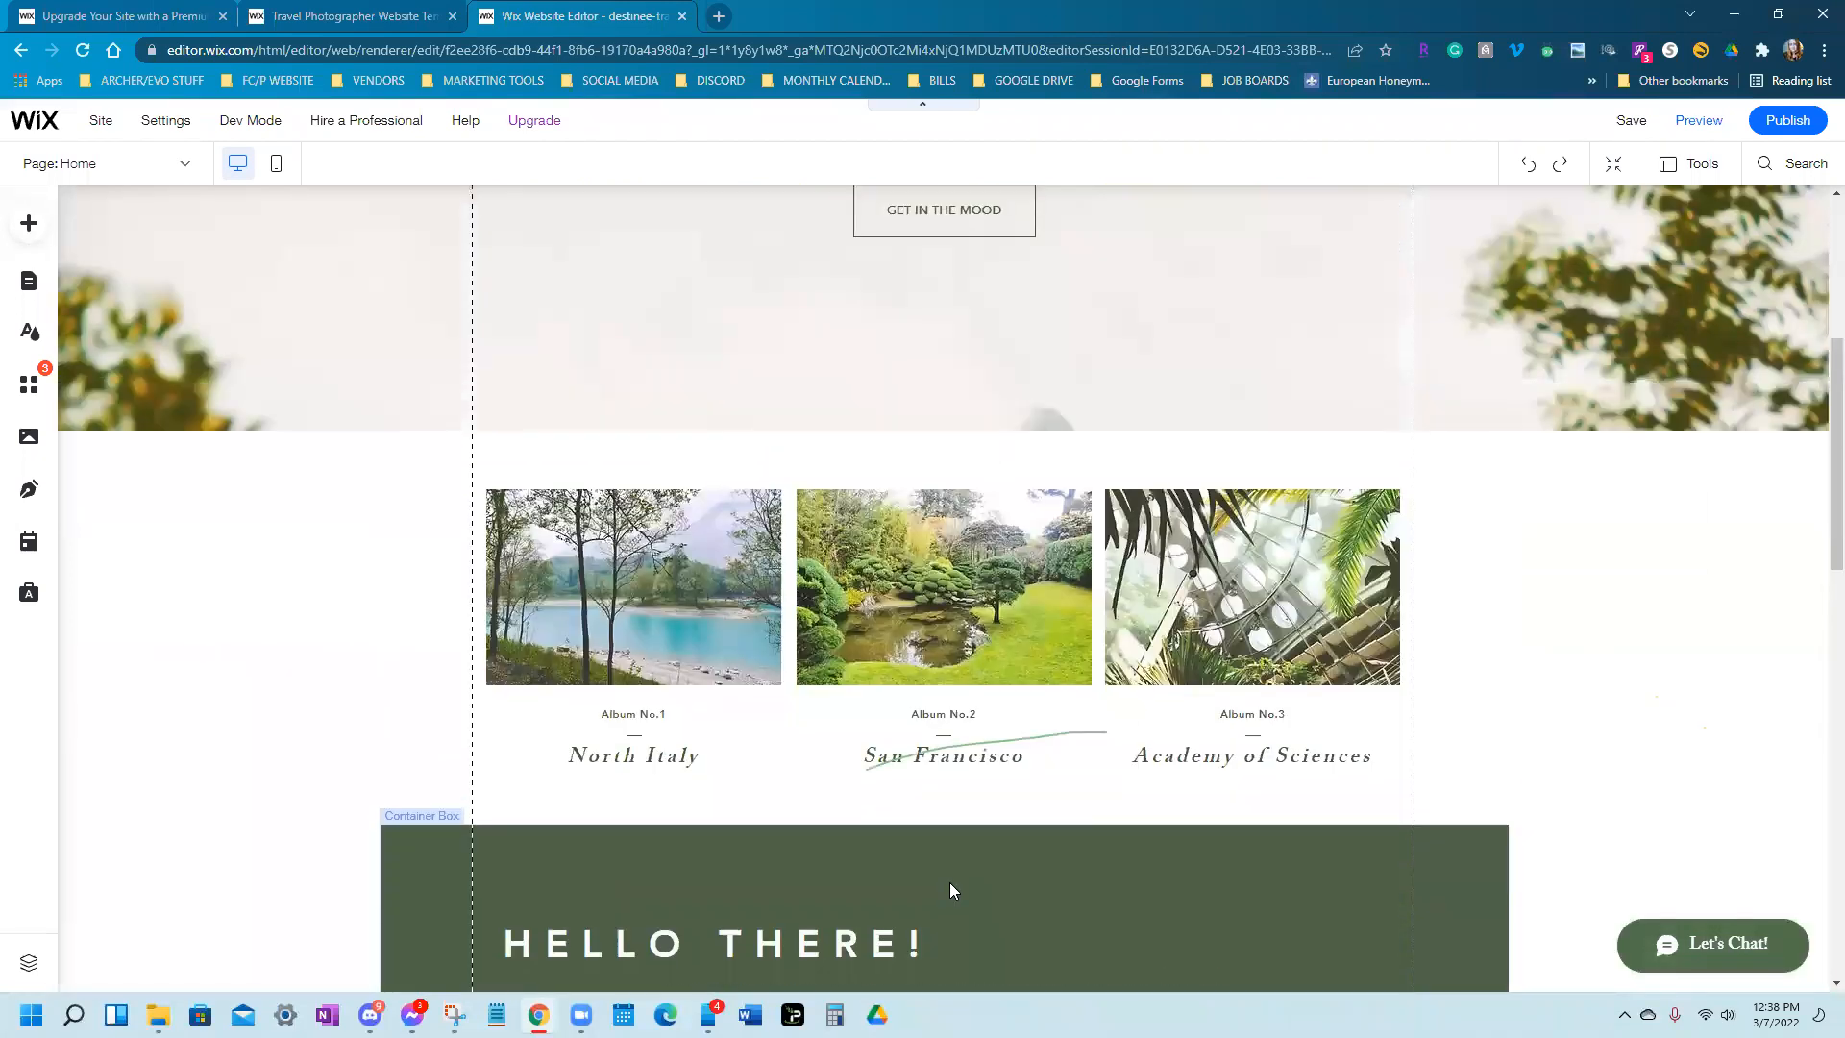
{"action": "scroll", "coordinate": [950, 890], "scroll_direction": "up", "scroll_amount": 5}
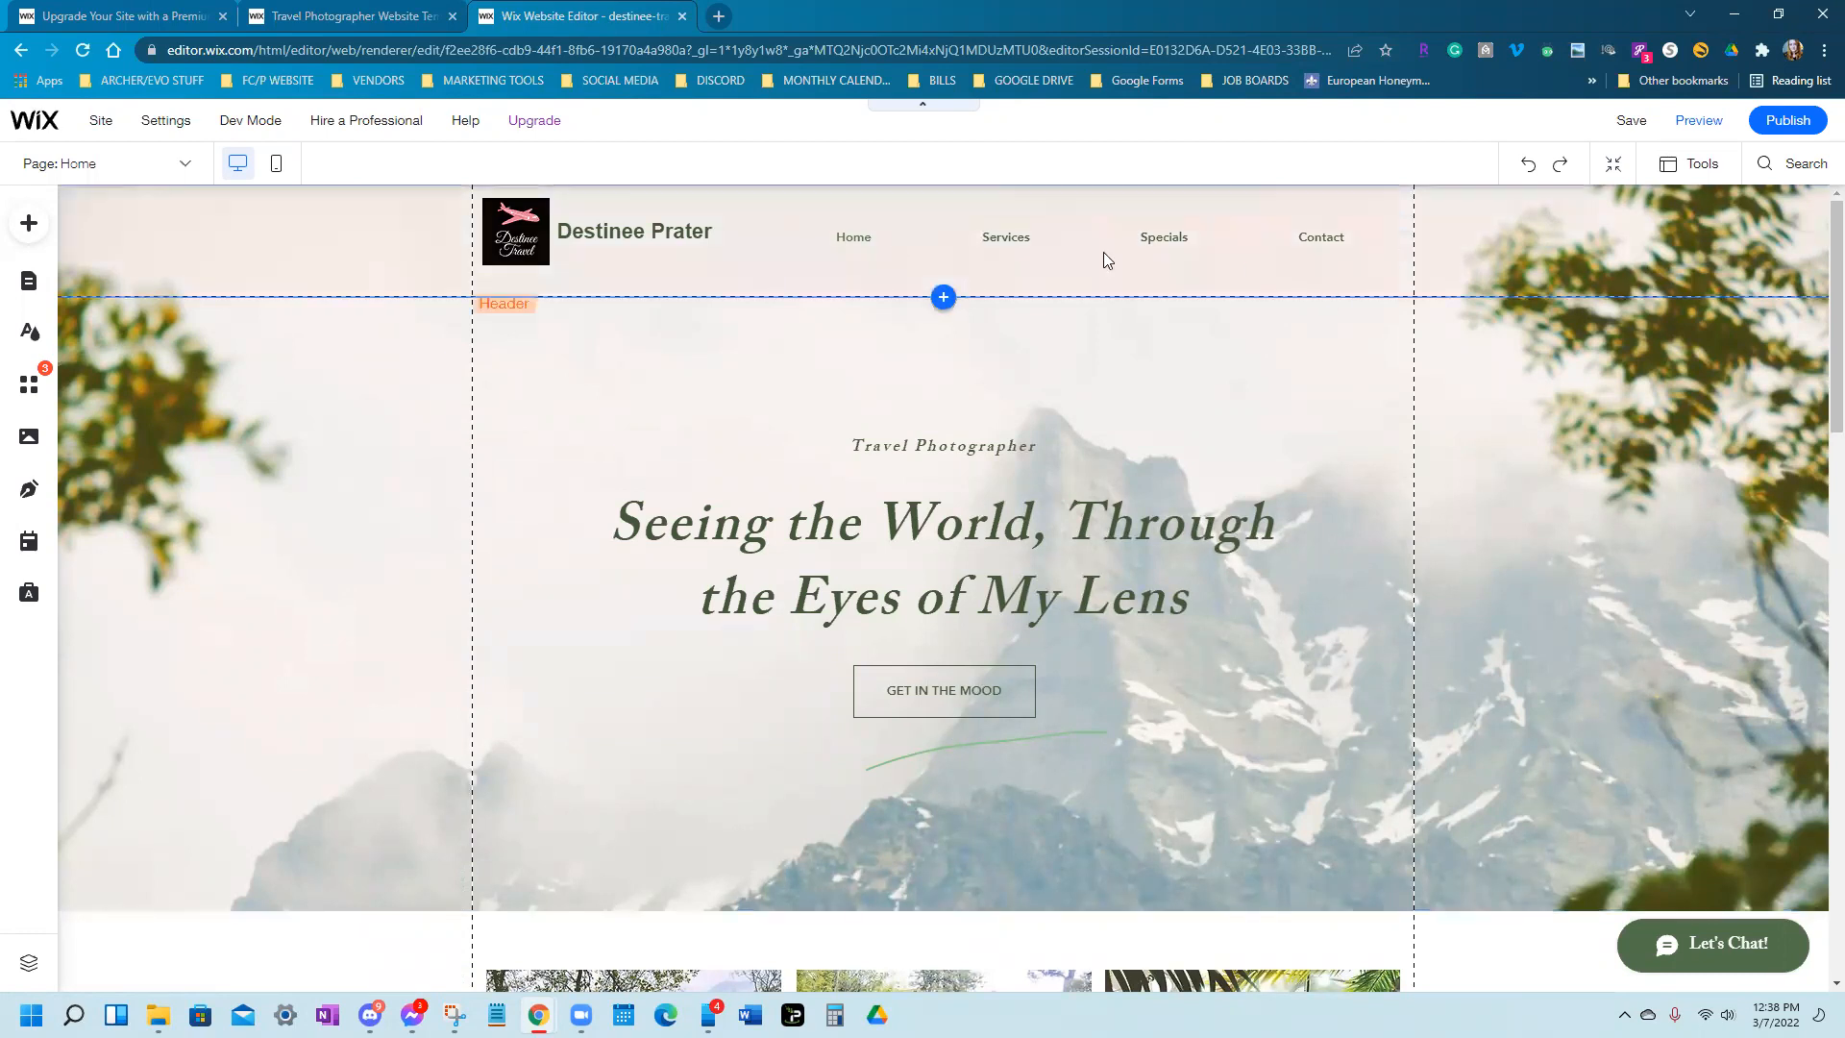
Apply the black 'Home About Gallery Contact' Menu Design preset to the header menu
{"action": "left_click", "coordinate": [1044, 254]}
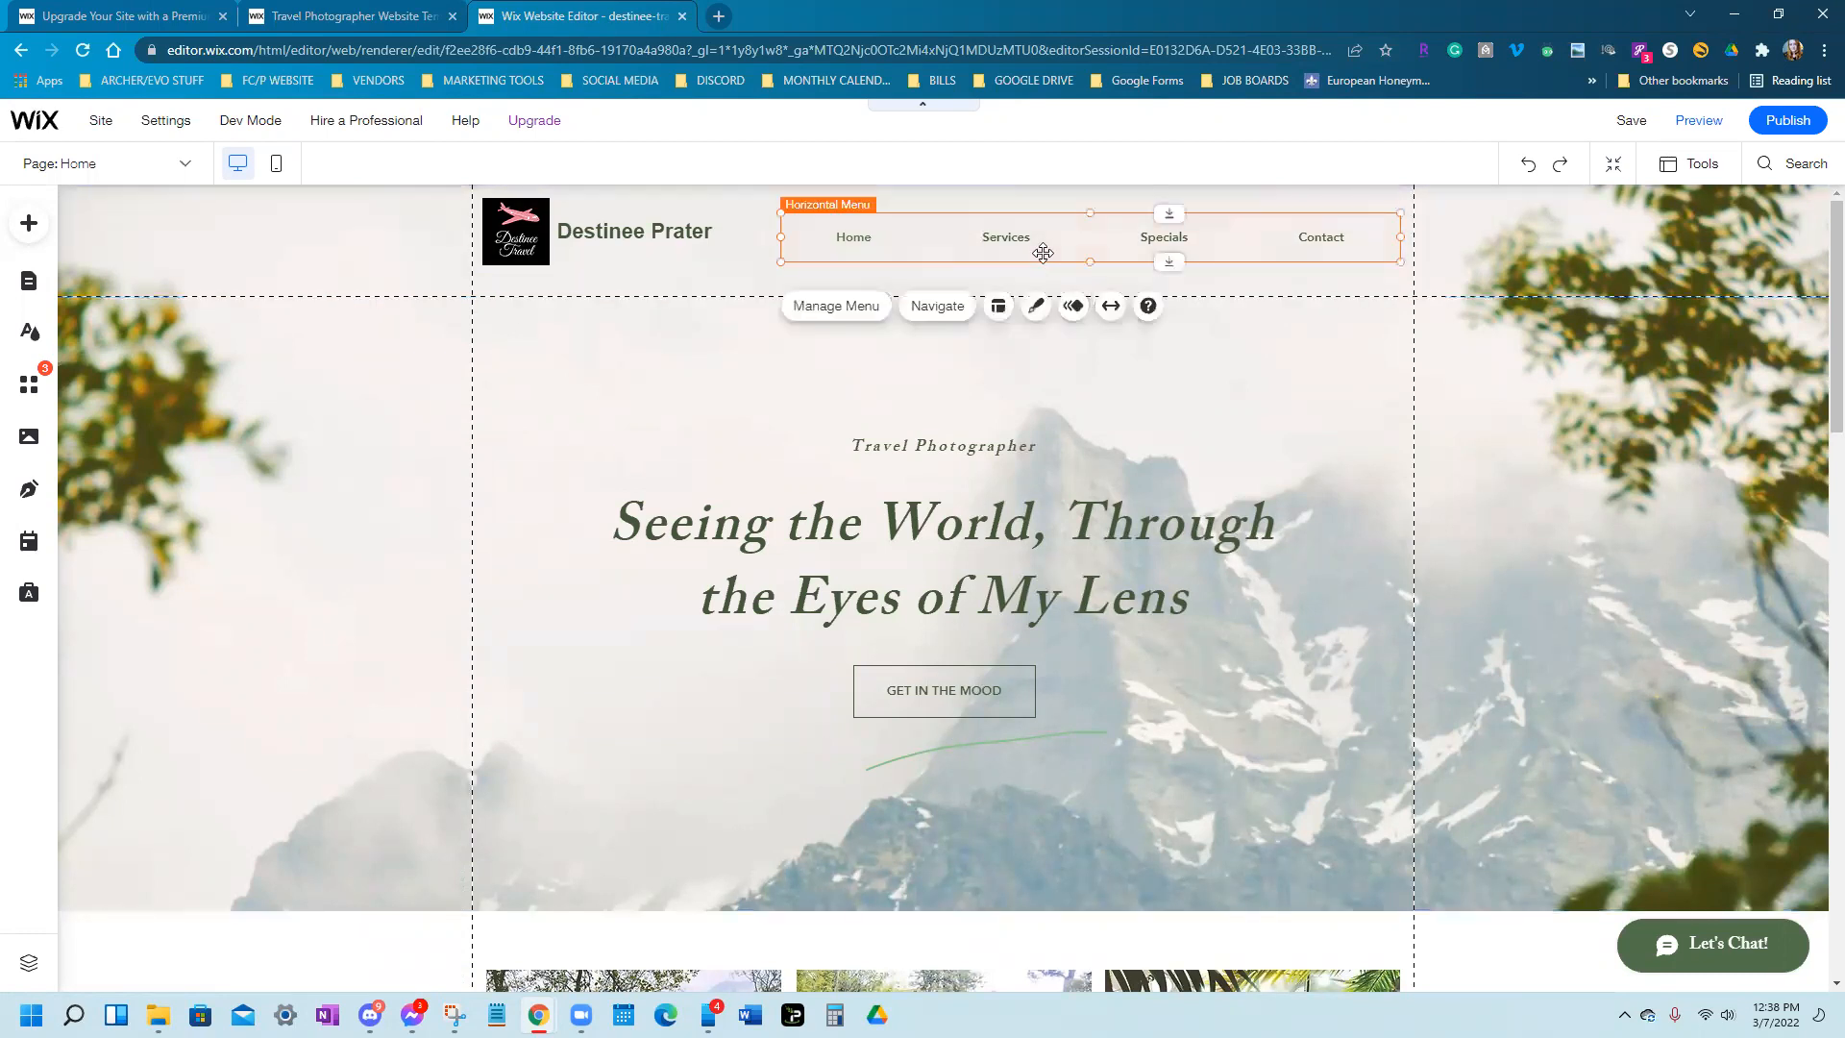
{"action": "left_click", "coordinate": [1037, 307]}
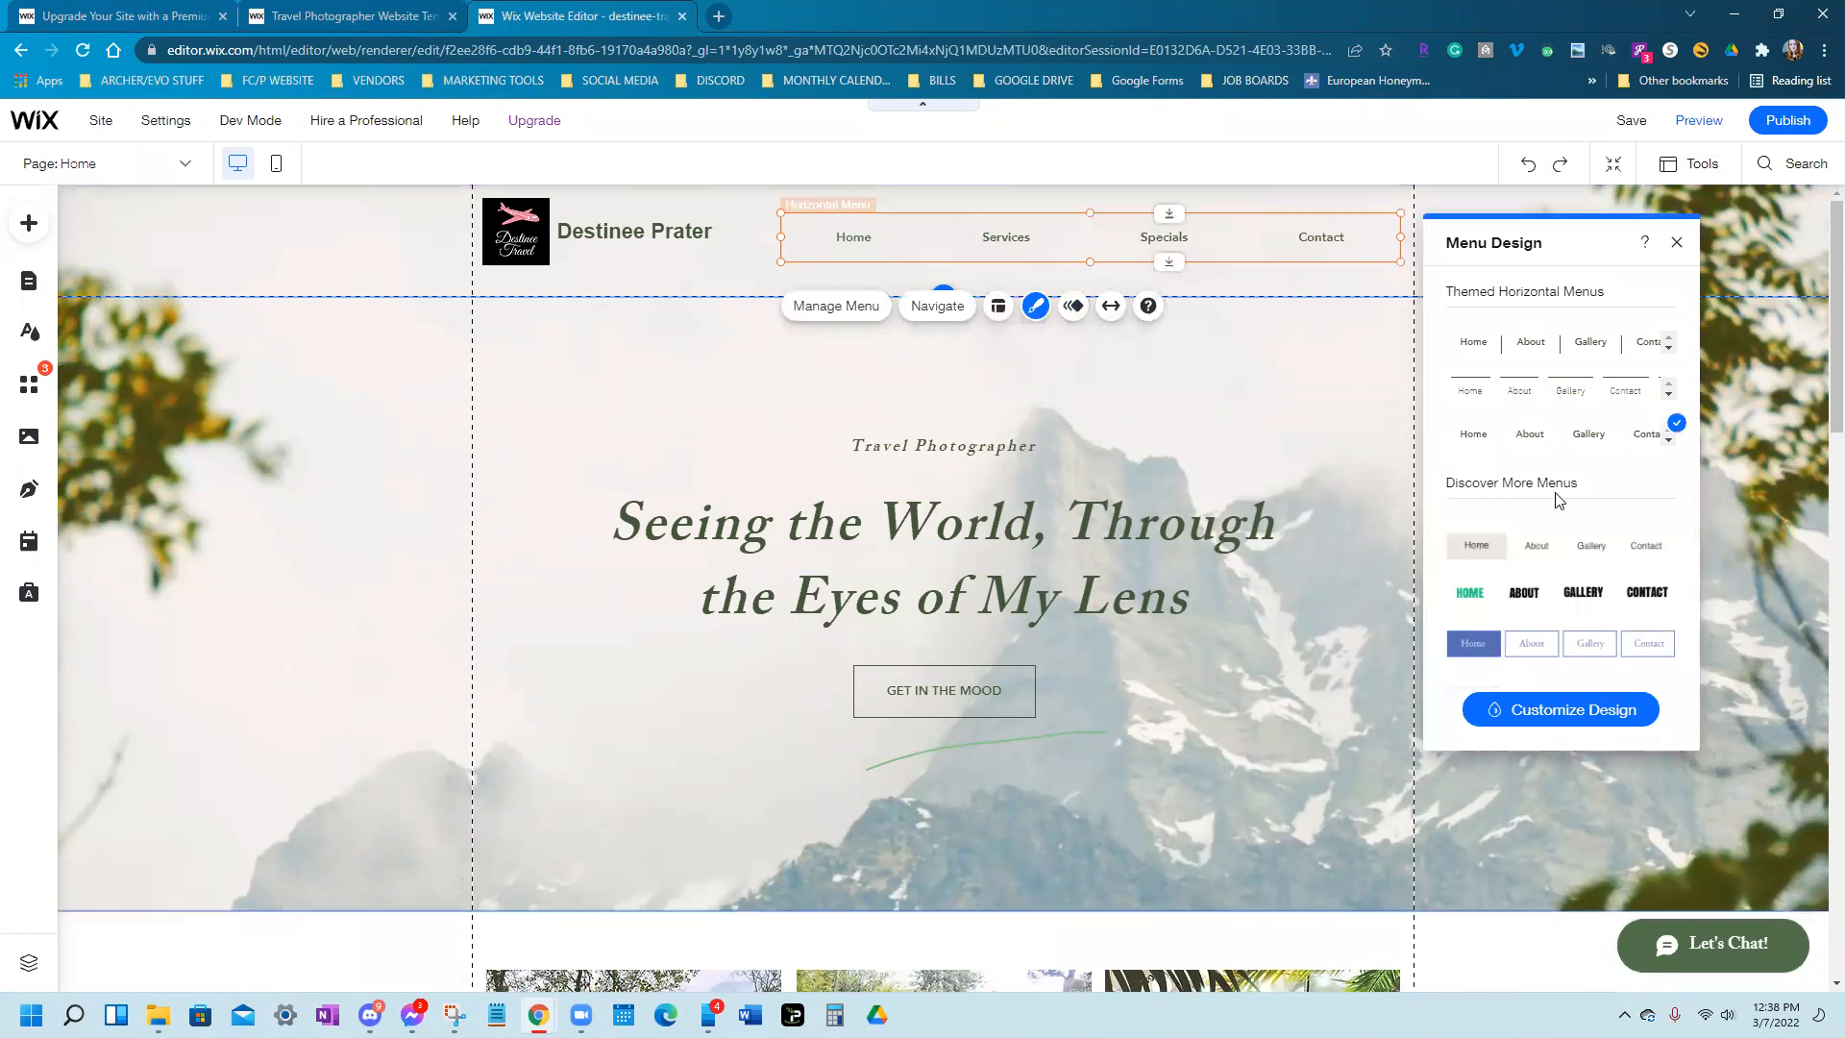
{"action": "scroll", "coordinate": [1567, 510], "scroll_direction": "down", "scroll_amount": 2}
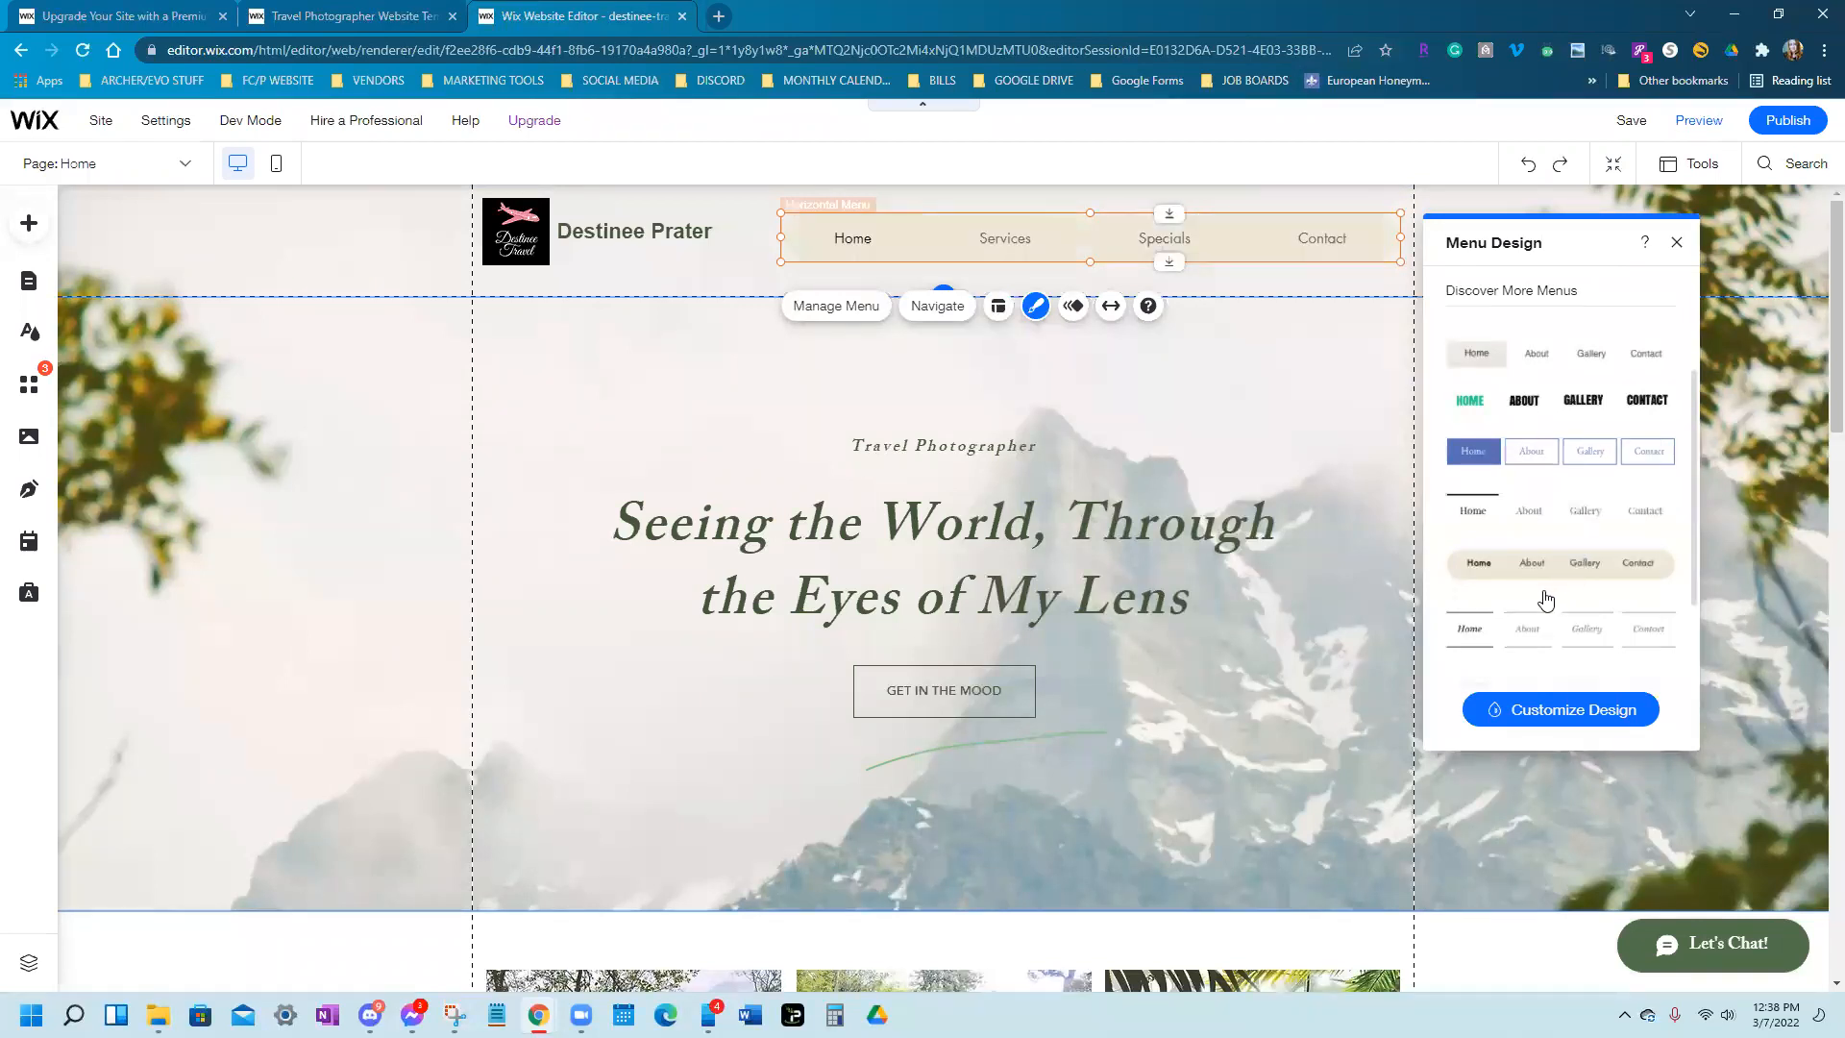
{"action": "scroll", "coordinate": [1543, 605], "scroll_direction": "down", "scroll_amount": 3}
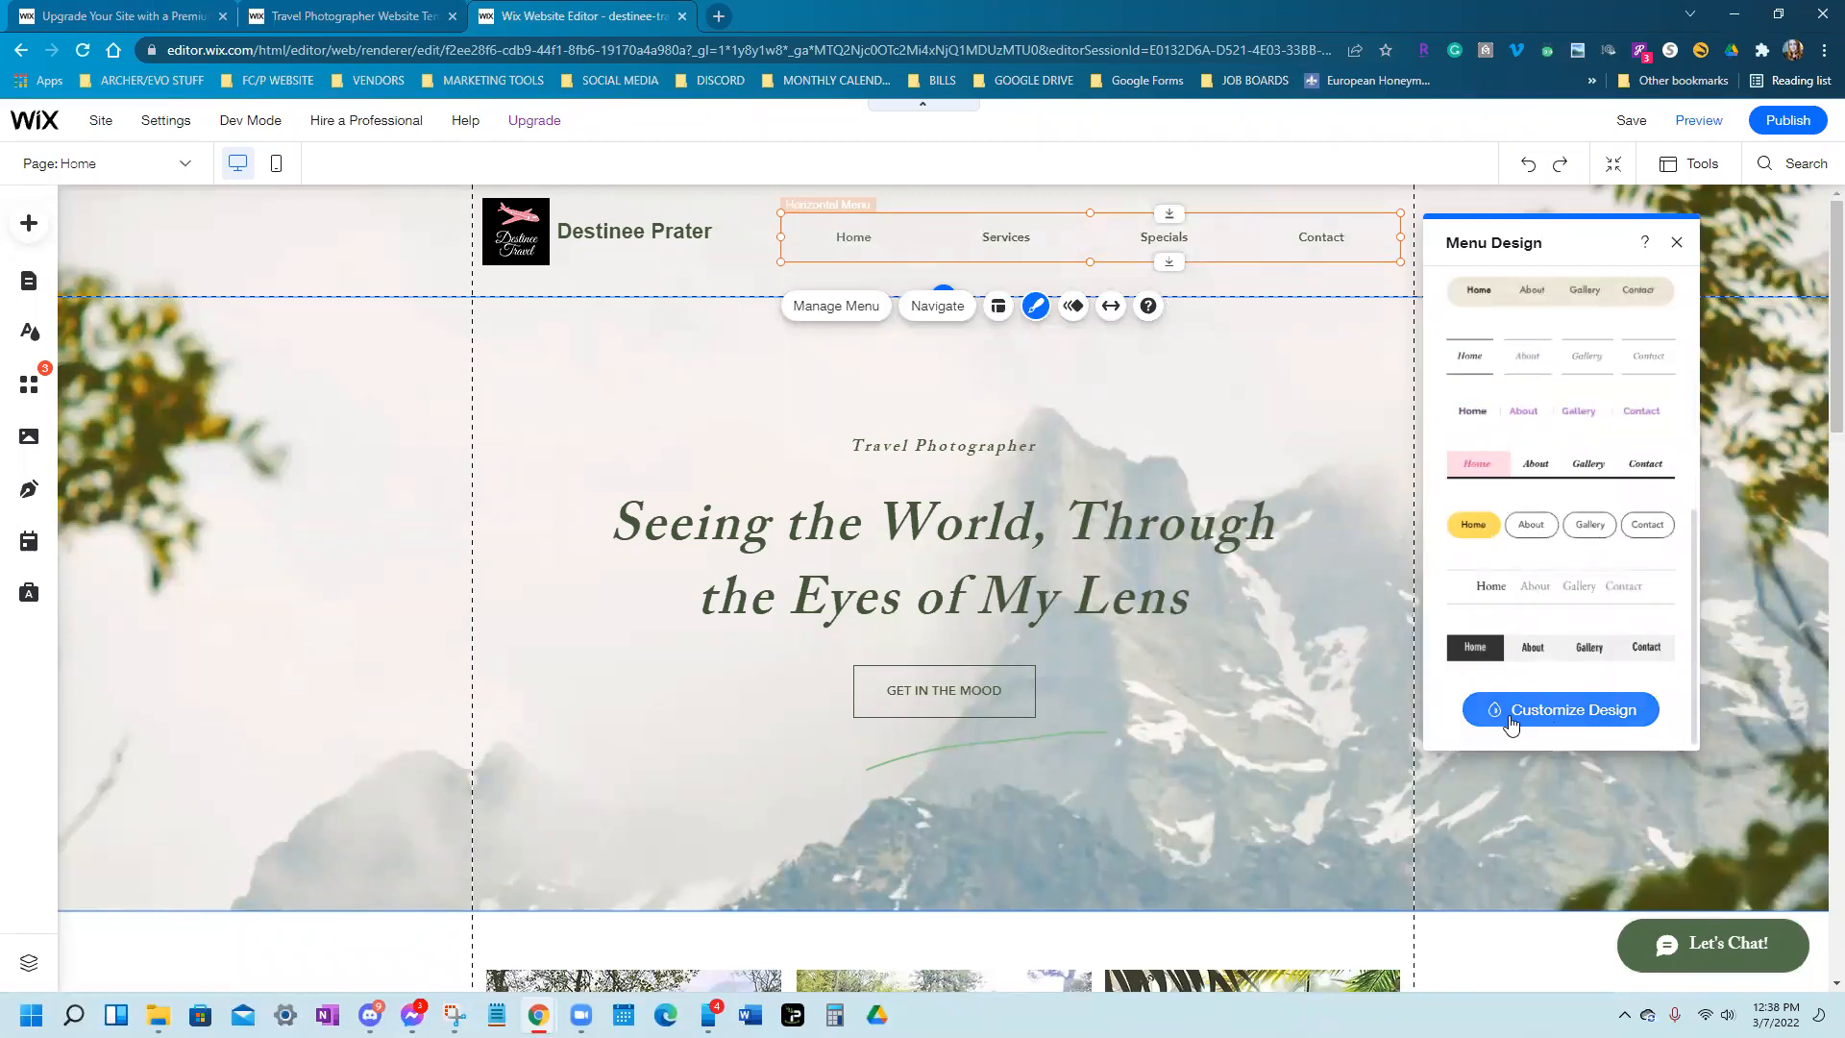
{"action": "left_click", "coordinate": [1480, 663]}
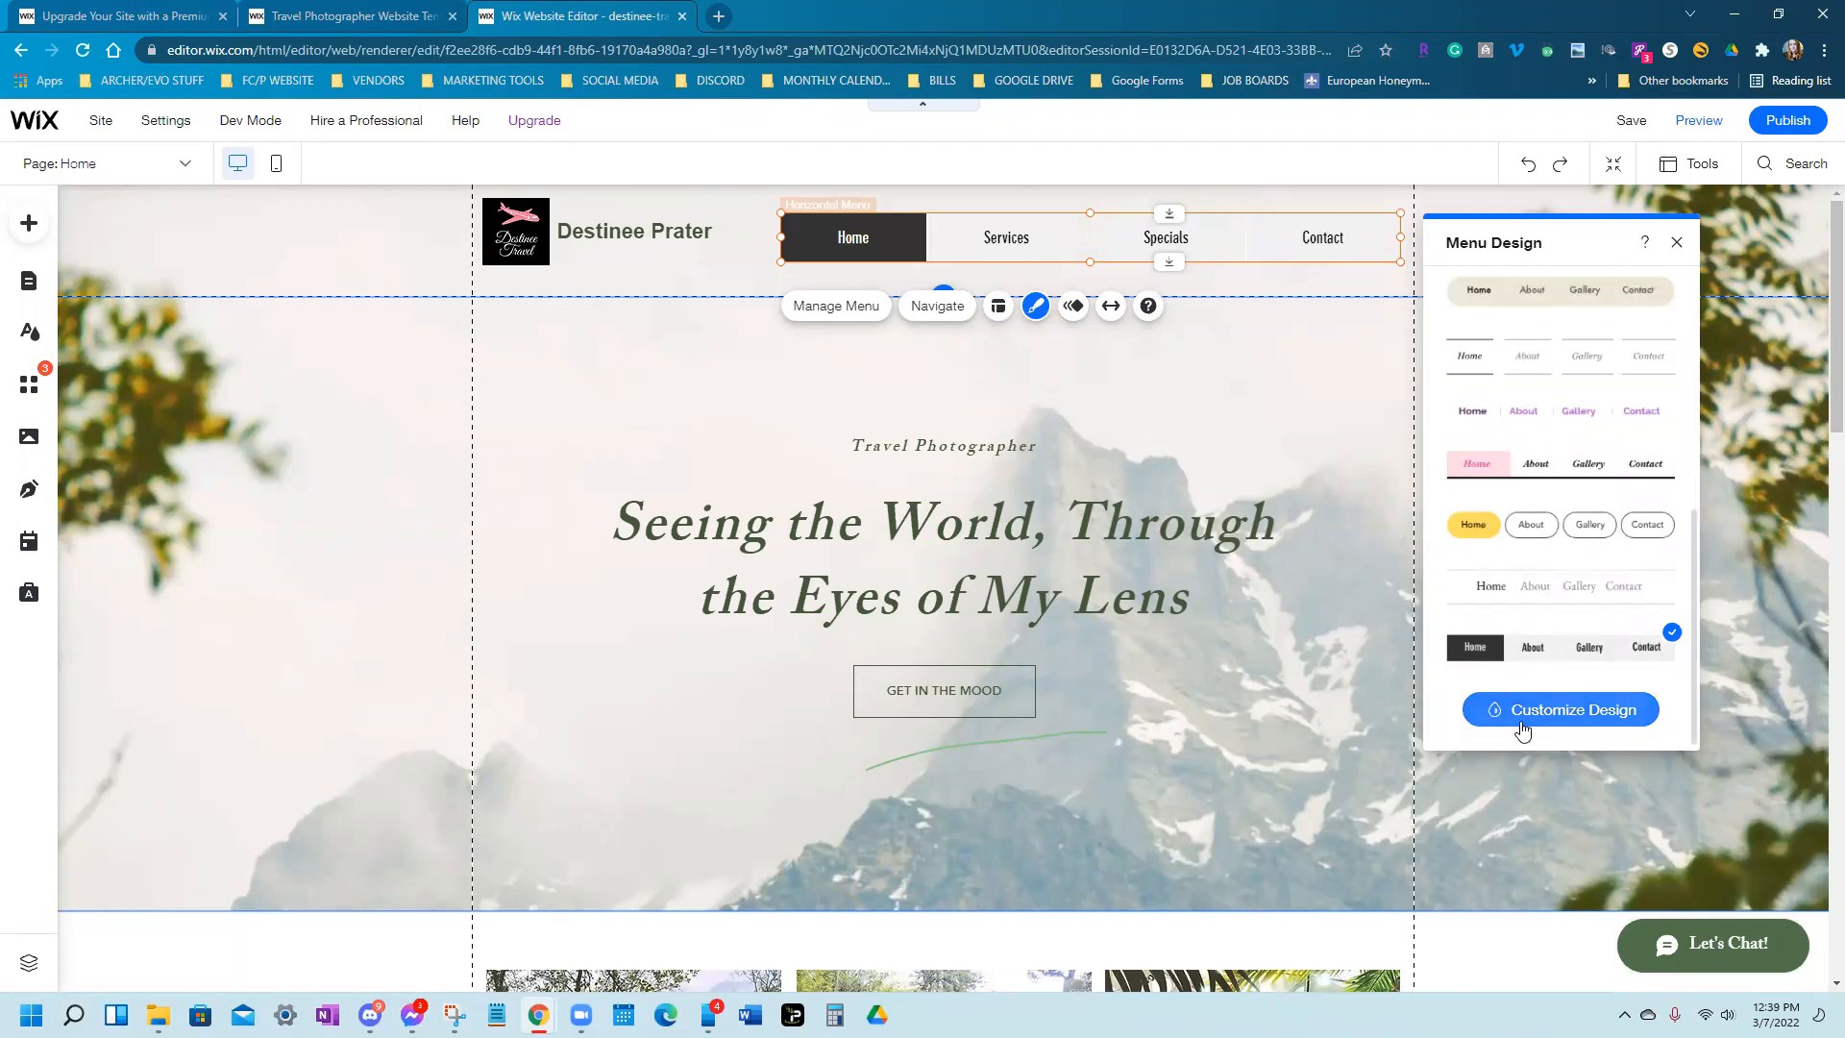
In Customize Design, switch the menu to the separate-button style
{"action": "left_click", "coordinate": [1584, 723]}
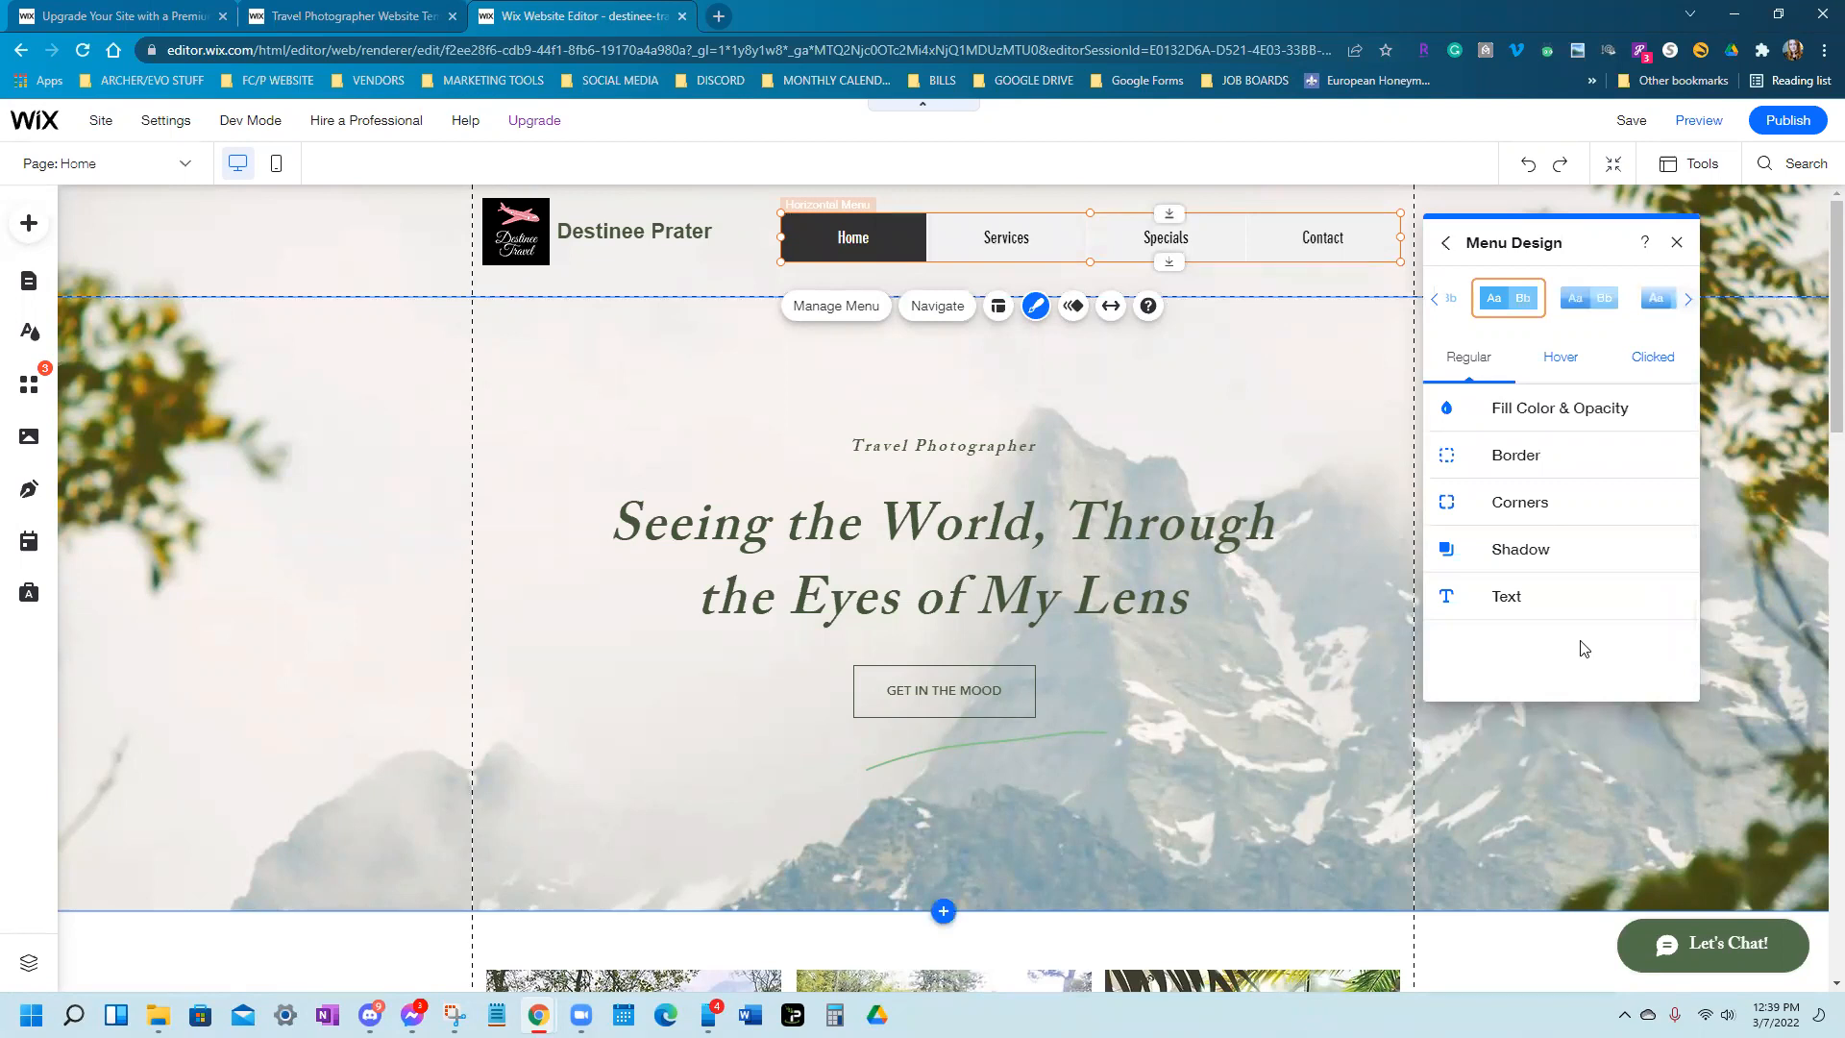
{"action": "left_click", "coordinate": [1590, 306]}
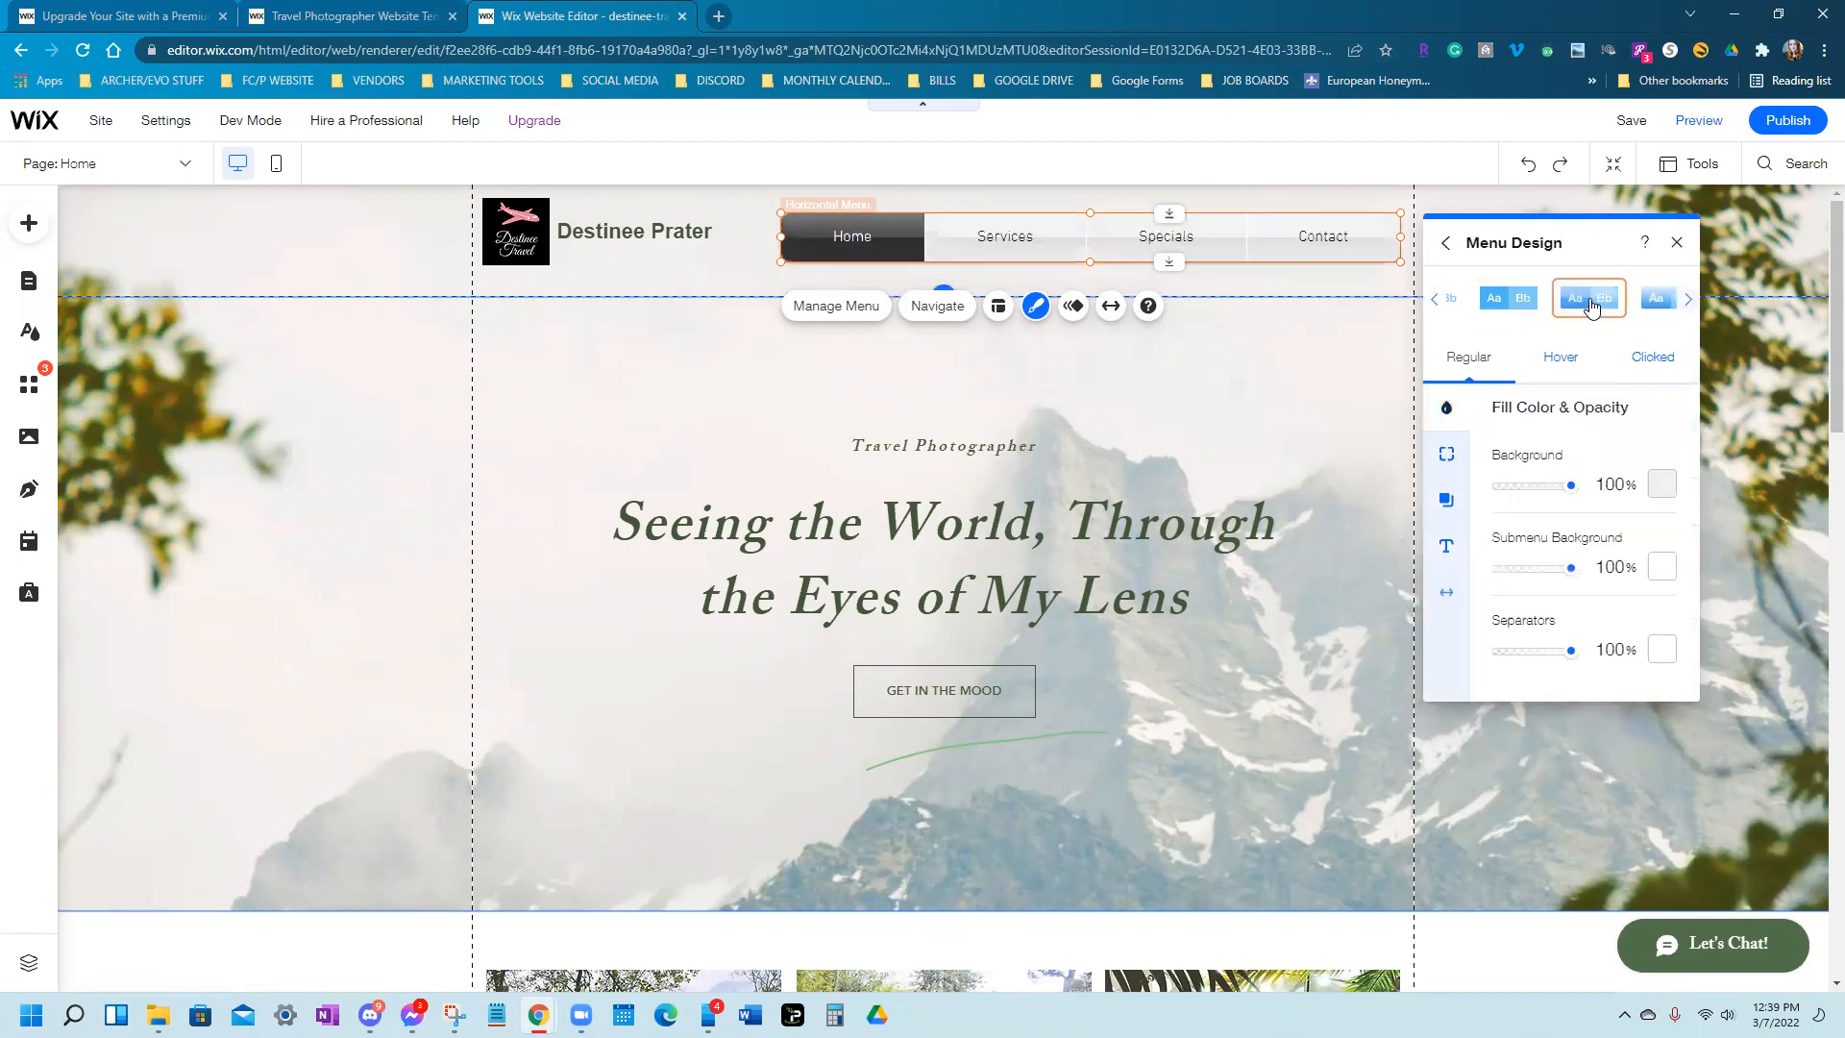
{"action": "left_click", "coordinate": [1689, 302]}
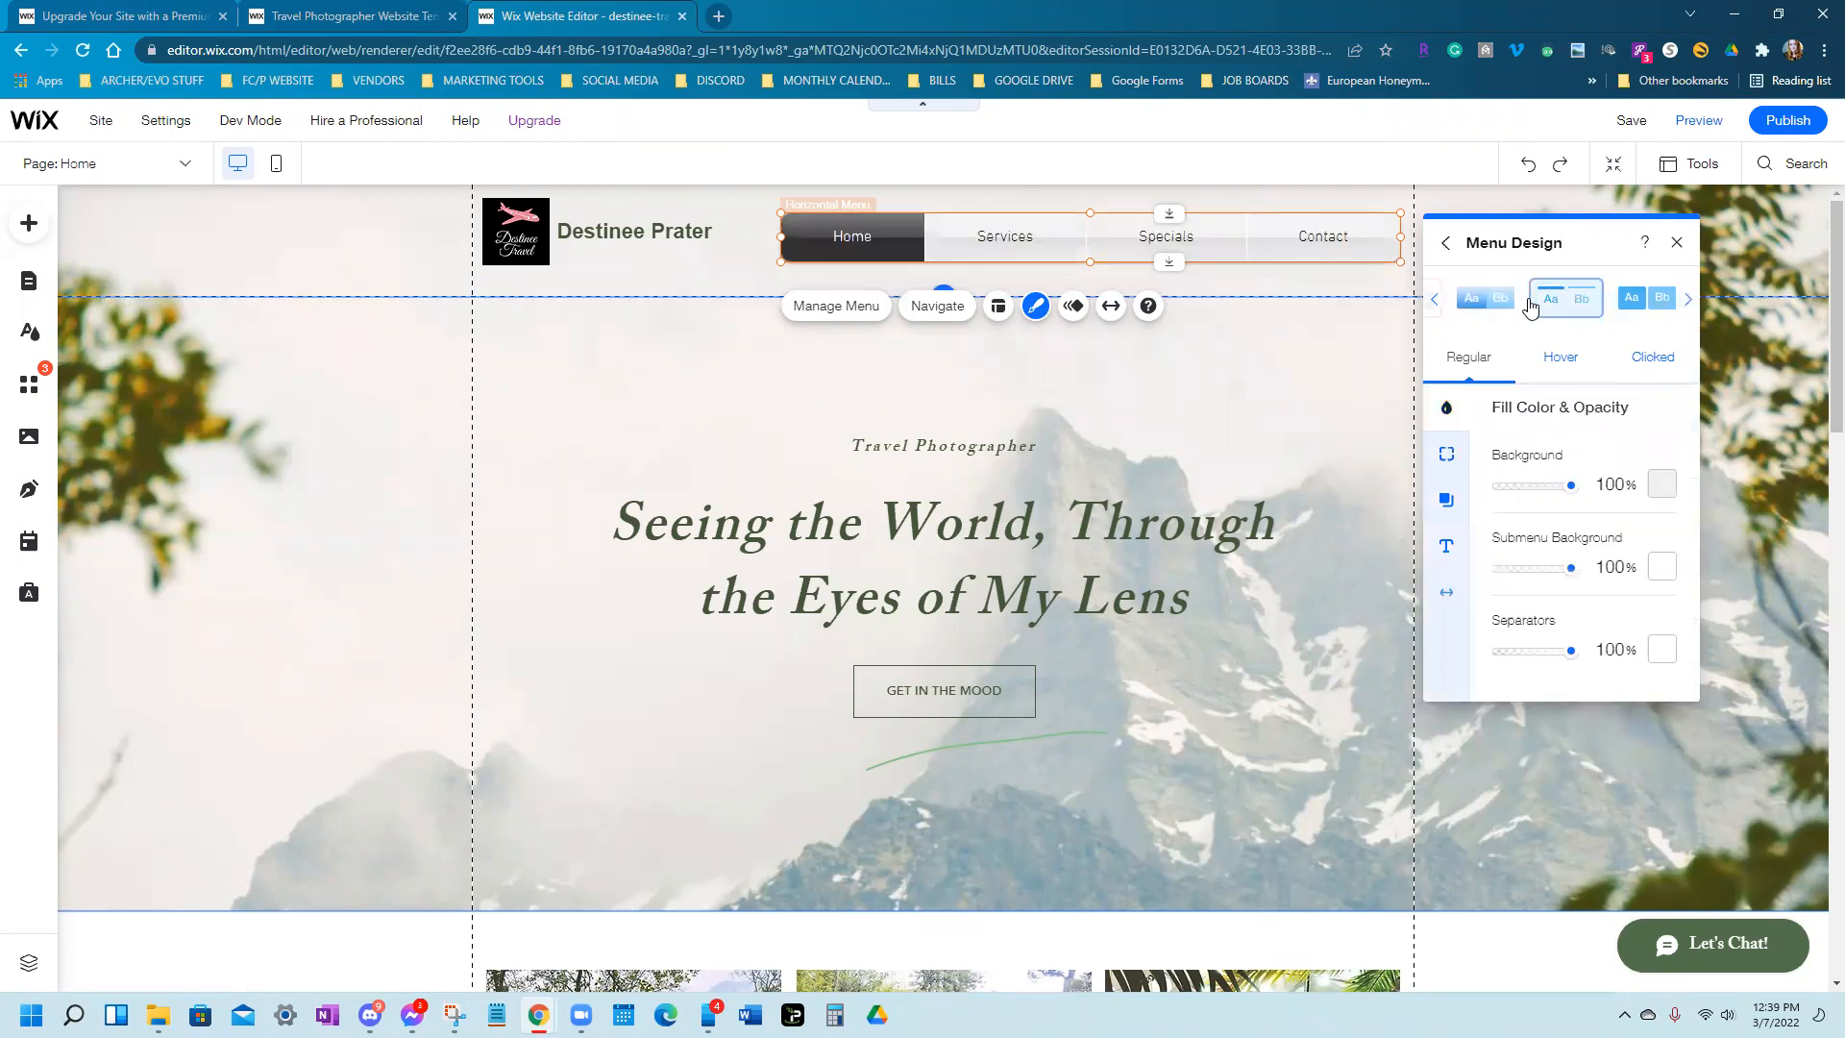
{"action": "left_click", "coordinate": [1531, 303]}
{"action": "left_click", "coordinate": [1687, 303]}
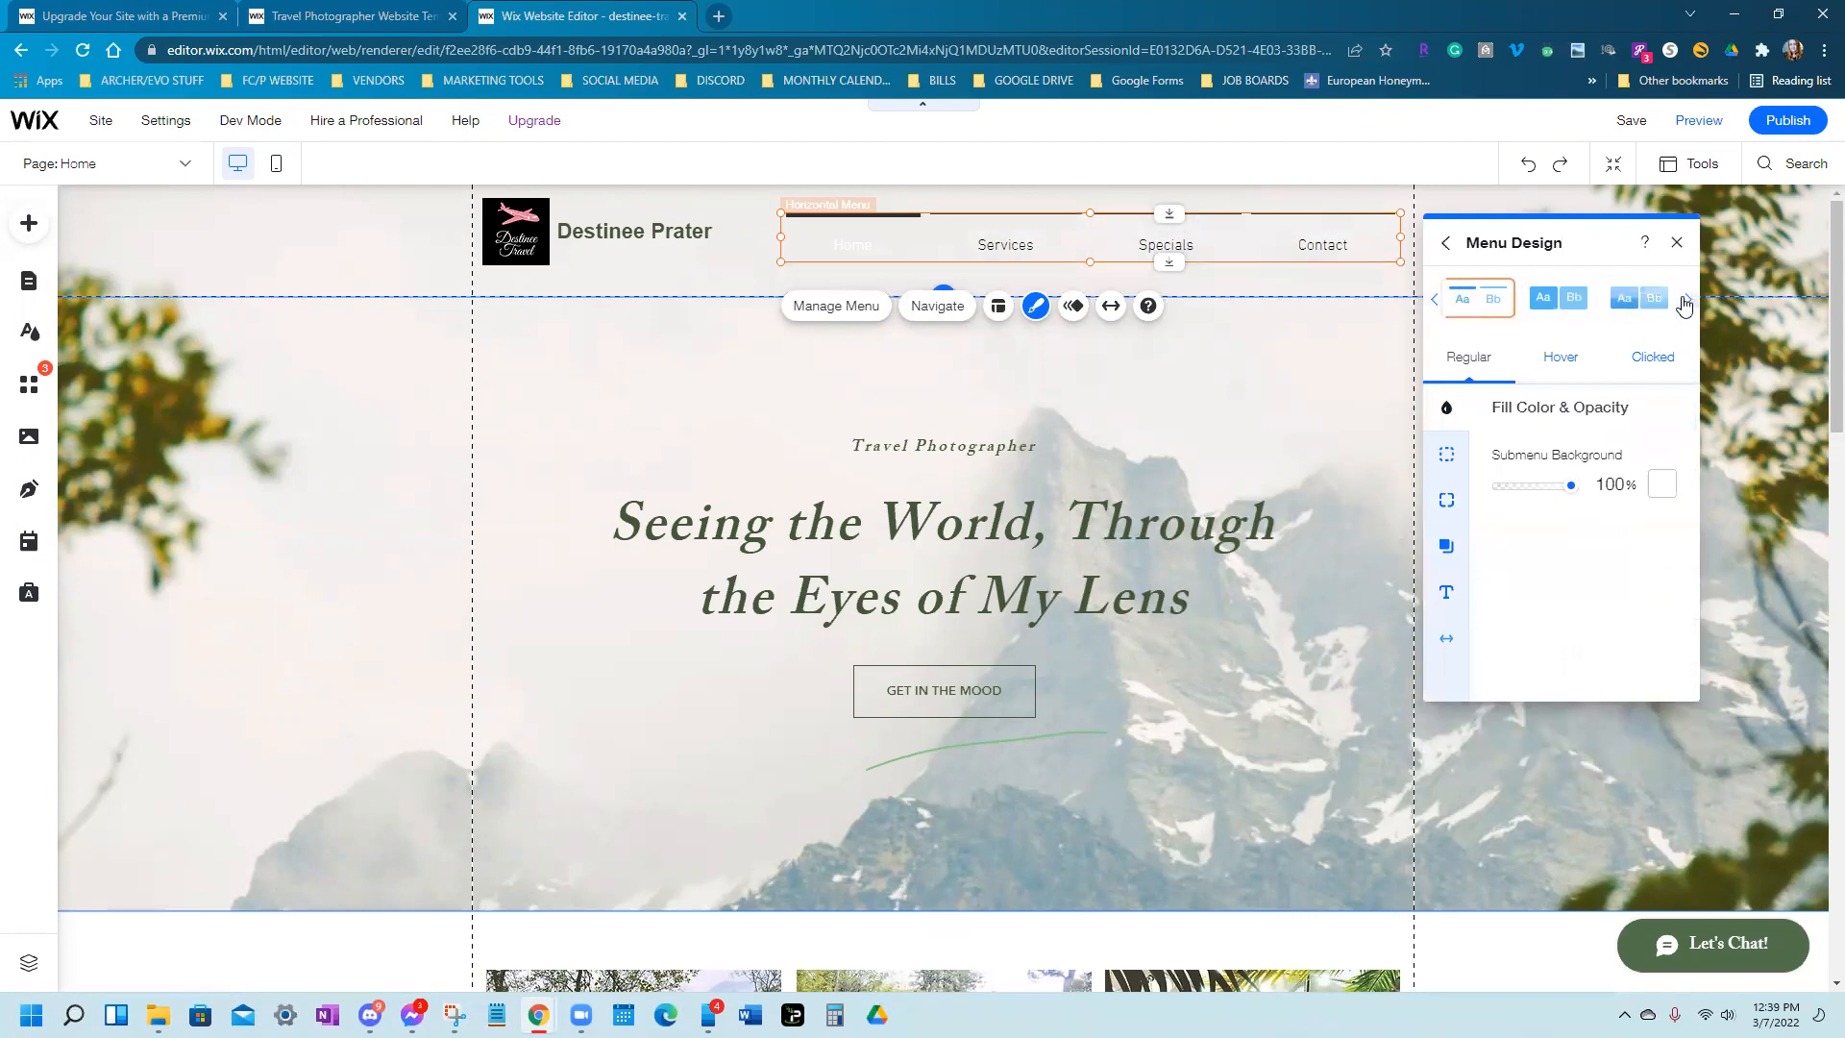
{"action": "left_click", "coordinate": [1484, 305]}
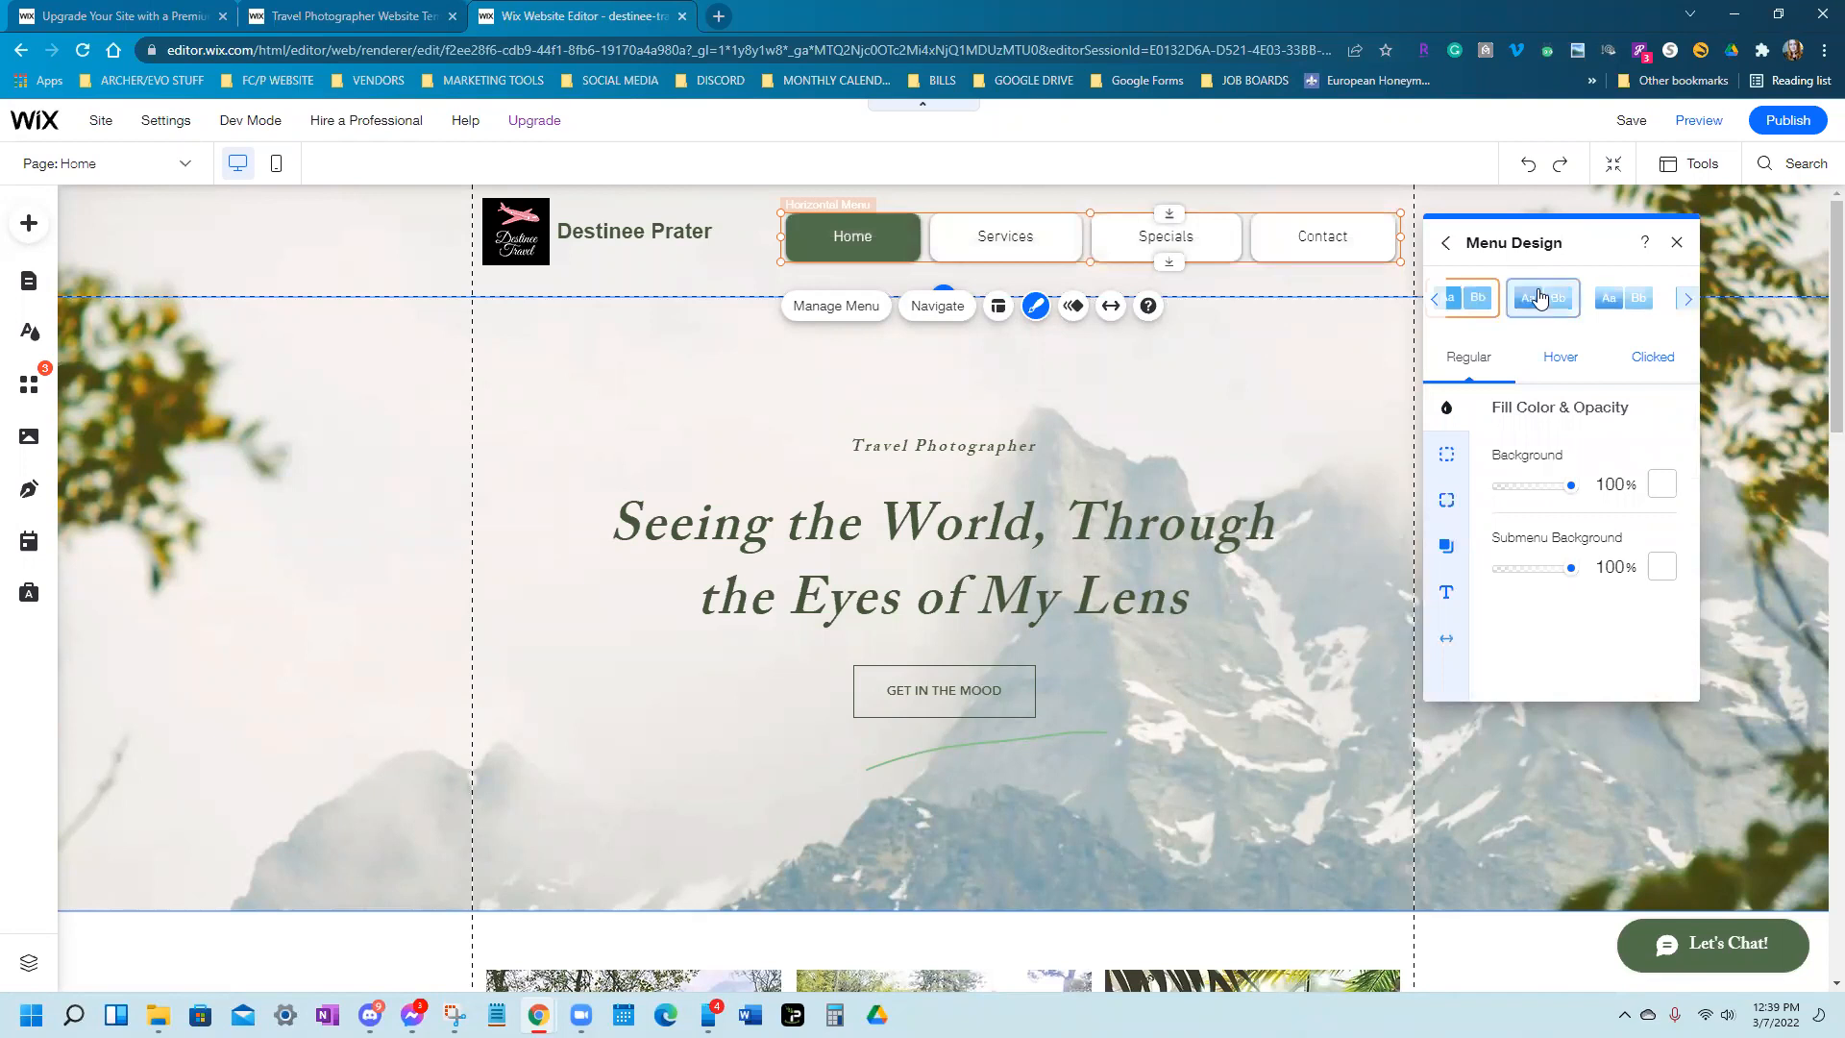
{"action": "left_click", "coordinate": [1538, 299]}
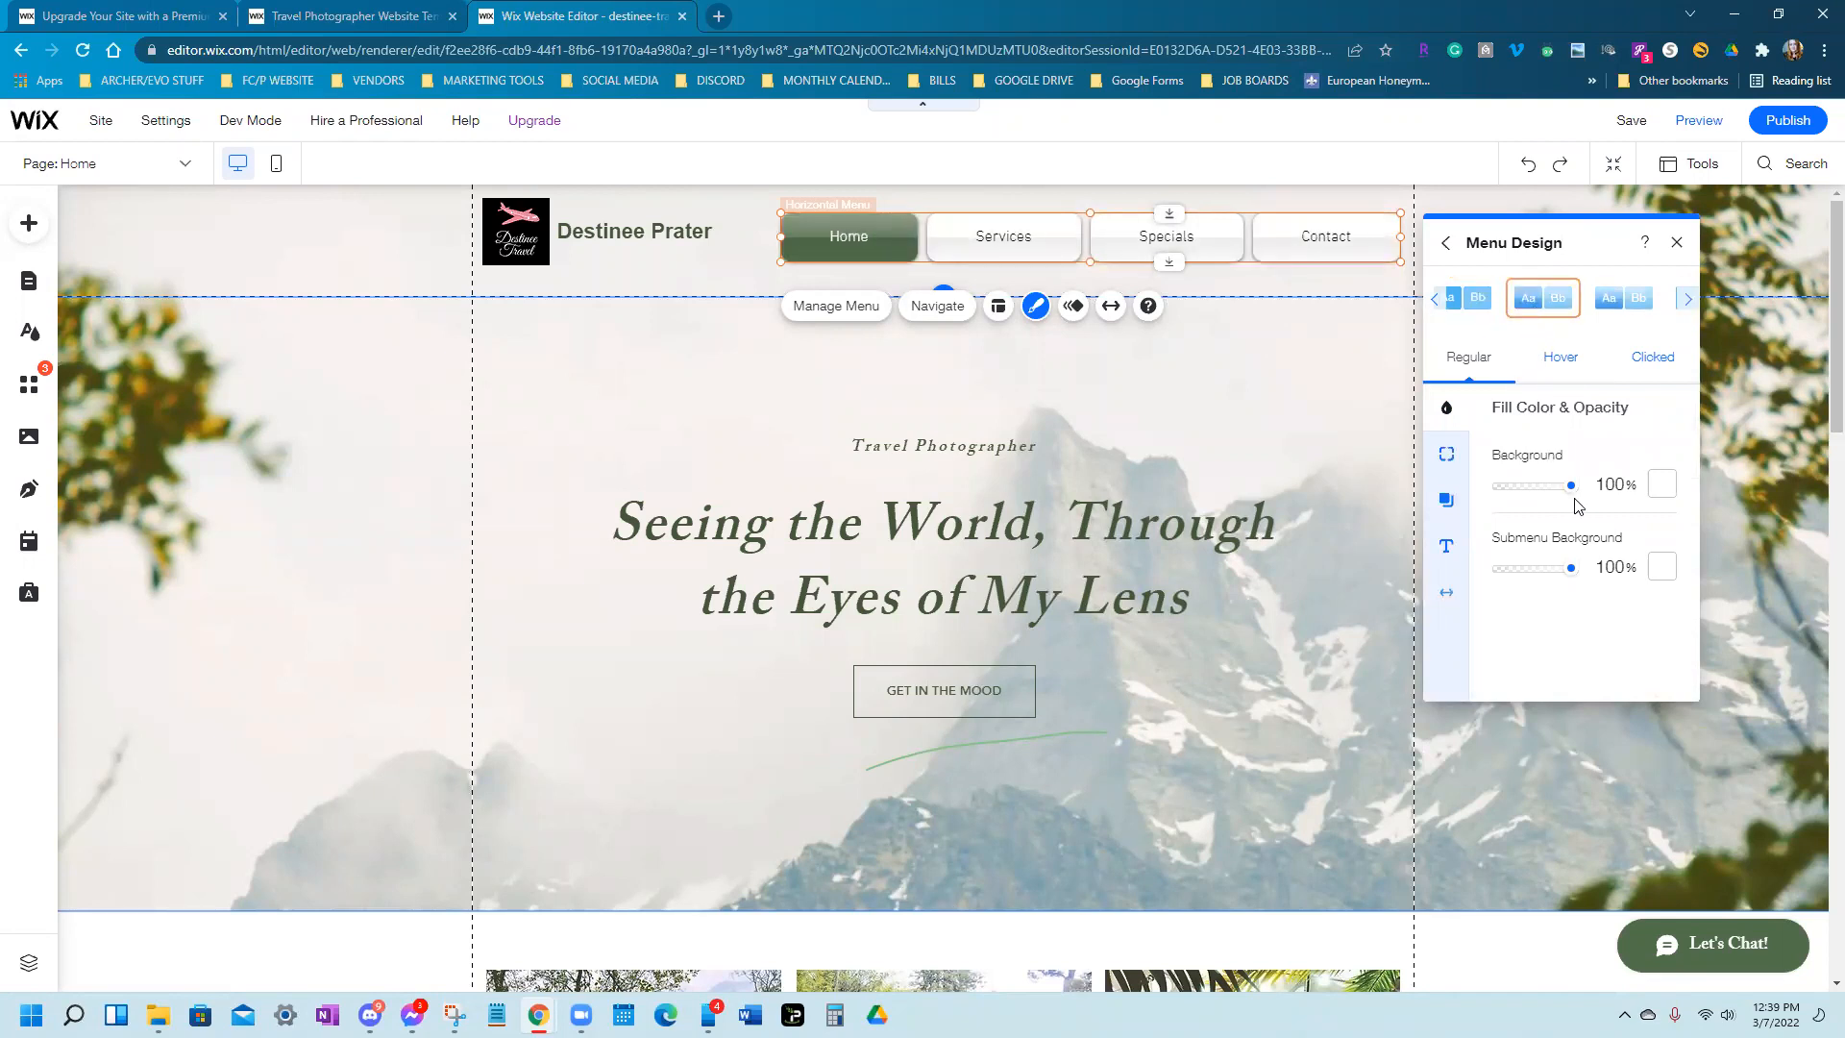
Keep the regular button background white and review the Hover and Clicked colour settings
{"action": "left_click", "coordinate": [1664, 485]}
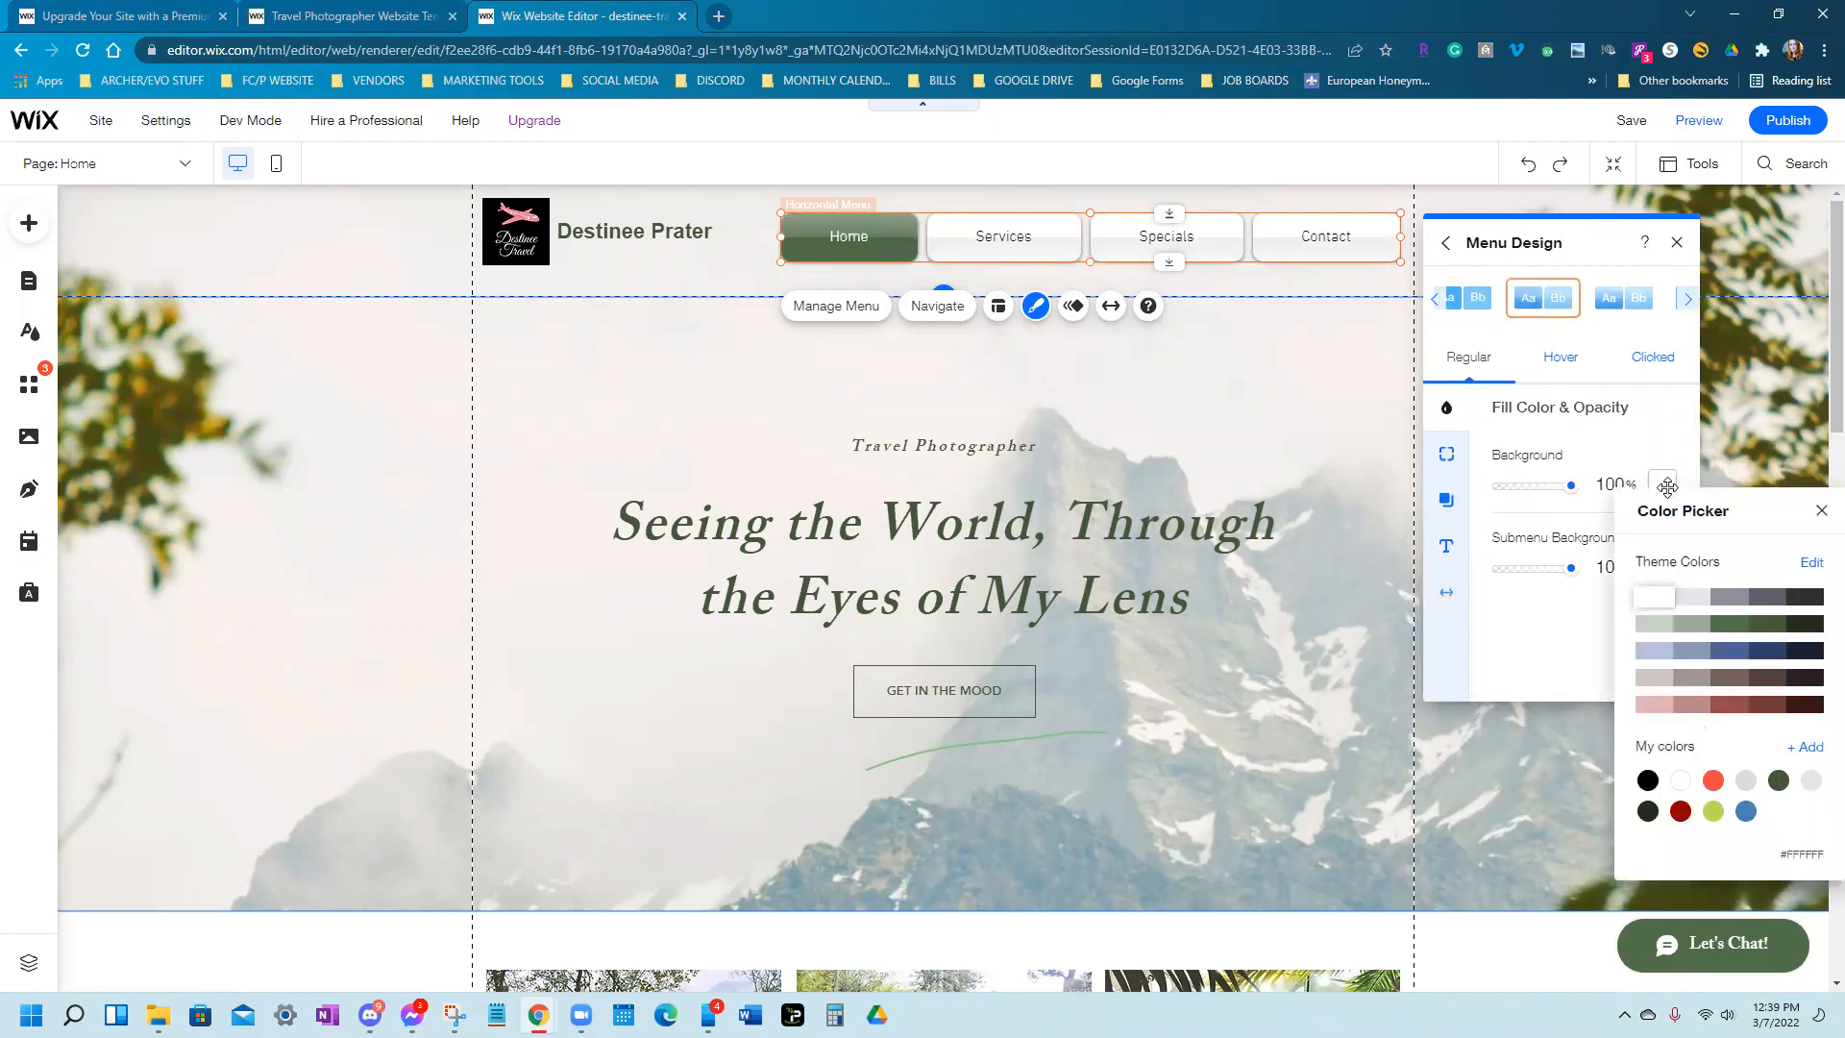
{"action": "left_click", "coordinate": [1693, 652]}
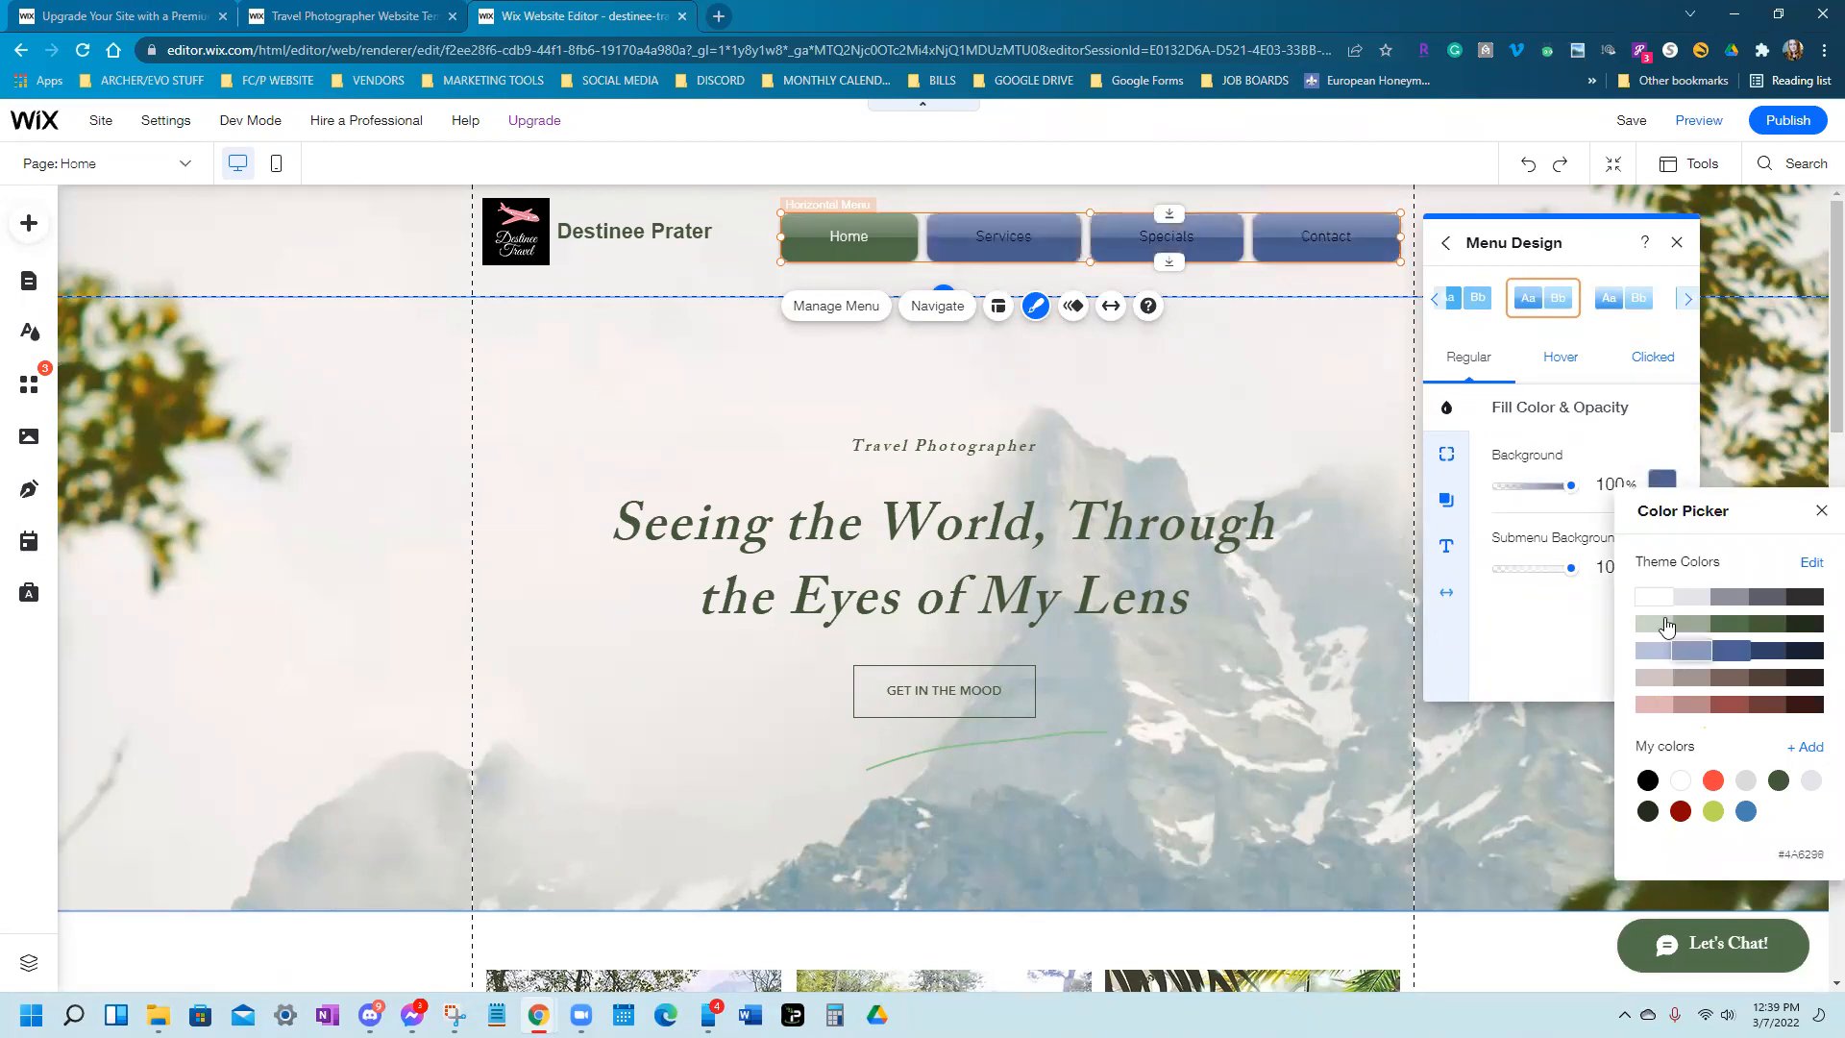
{"action": "left_click", "coordinate": [1651, 597]}
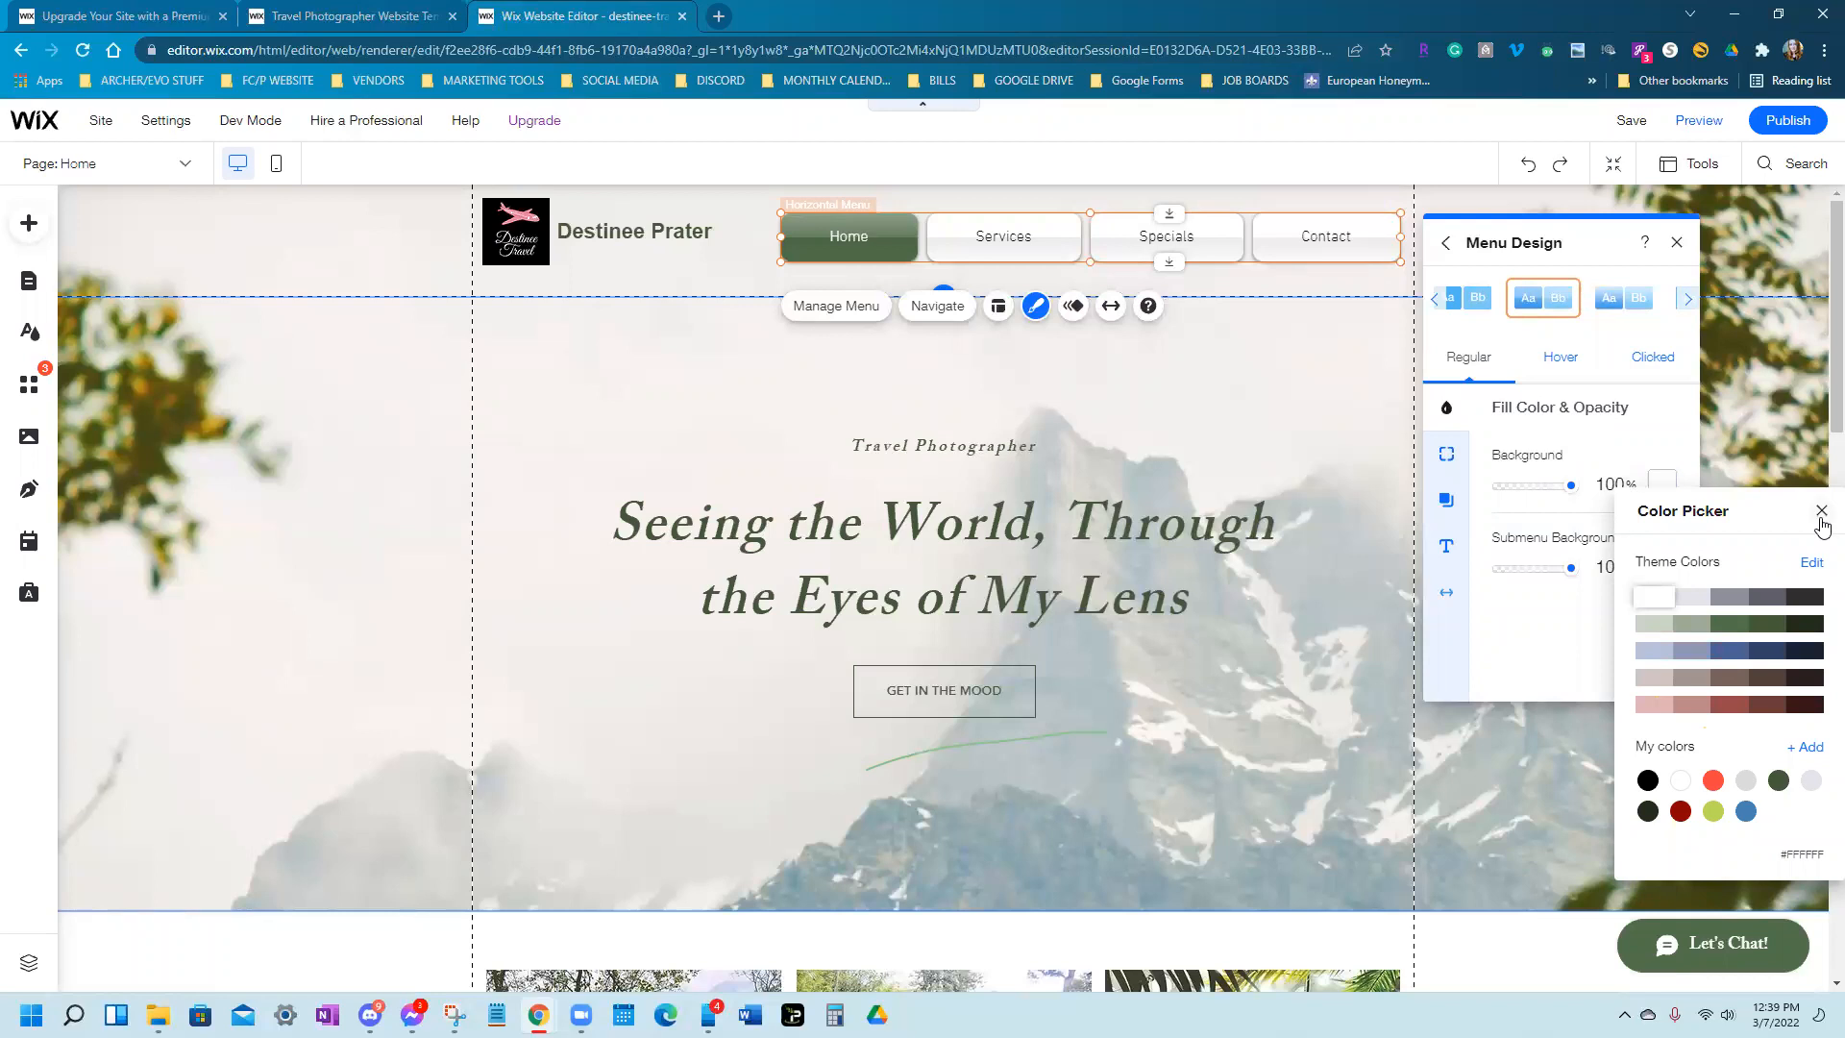
{"action": "left_click", "coordinate": [1821, 512]}
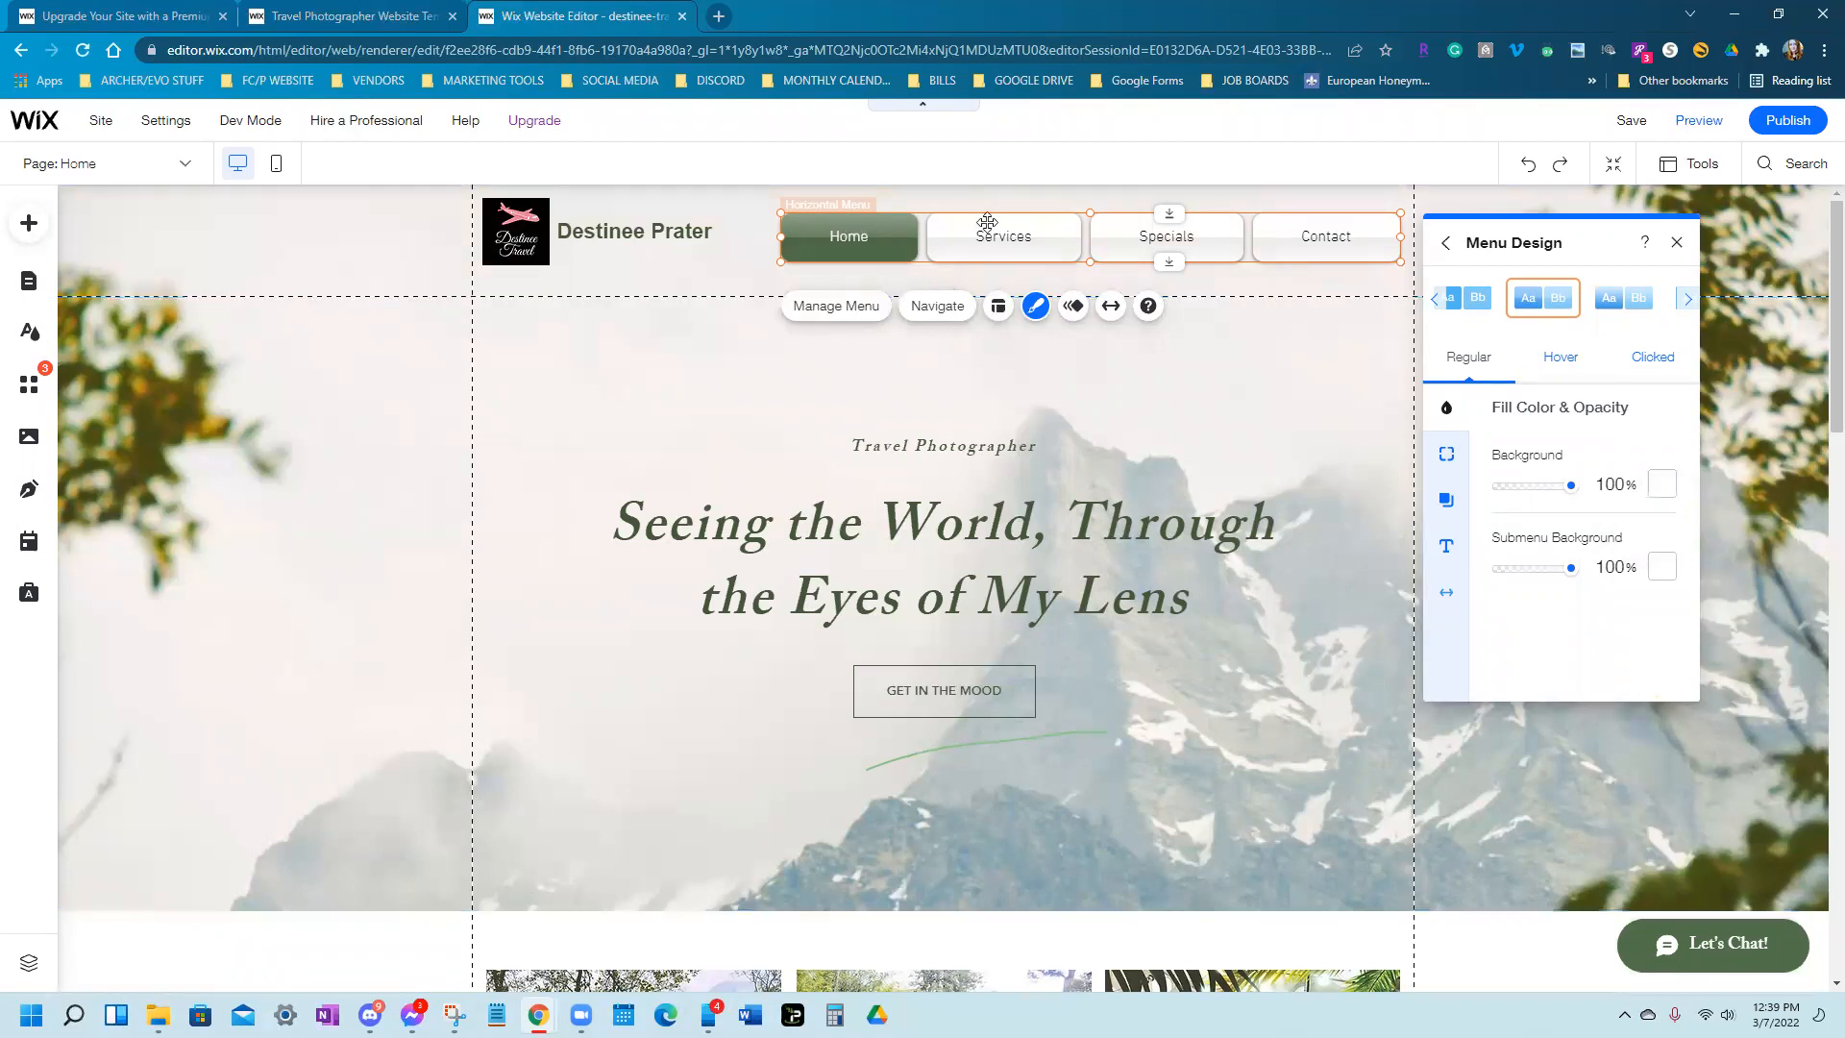
{"action": "left_click", "coordinate": [1562, 369]}
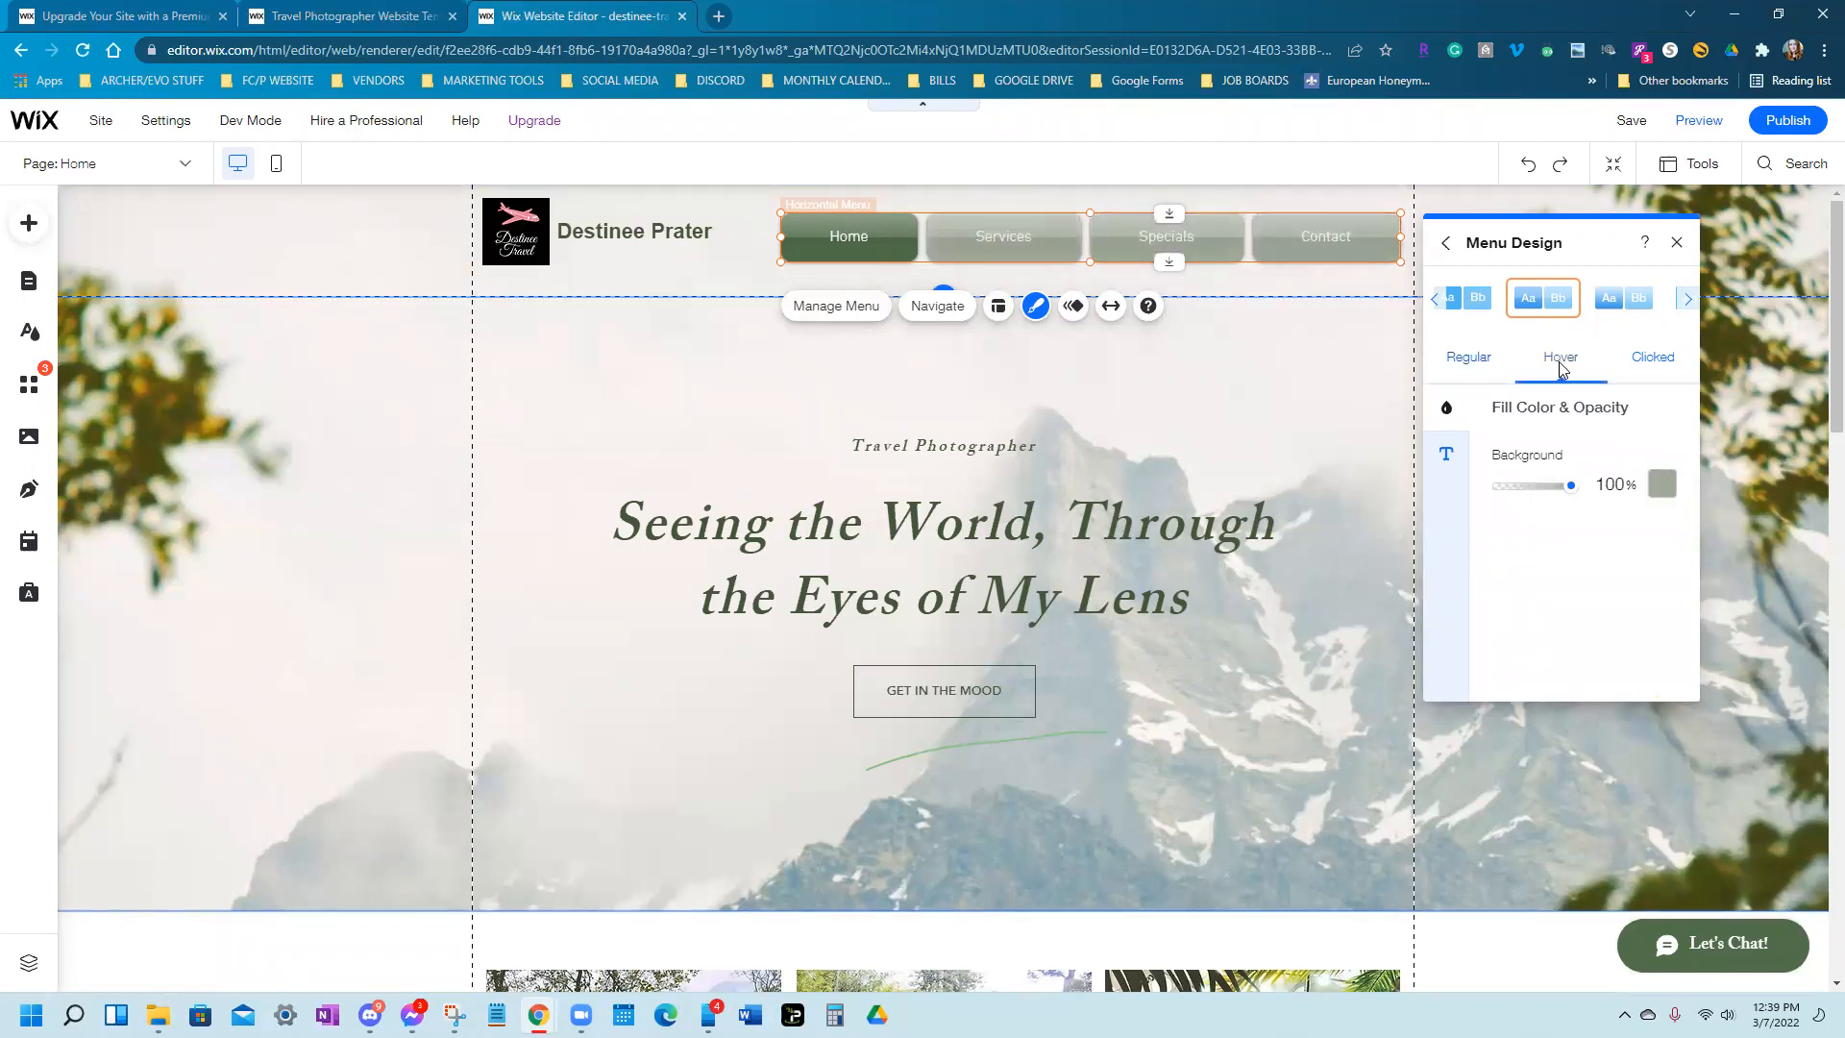
{"action": "left_click", "coordinate": [1663, 484]}
{"action": "left_click", "coordinate": [1545, 569]}
{"action": "left_click", "coordinate": [1676, 368]}
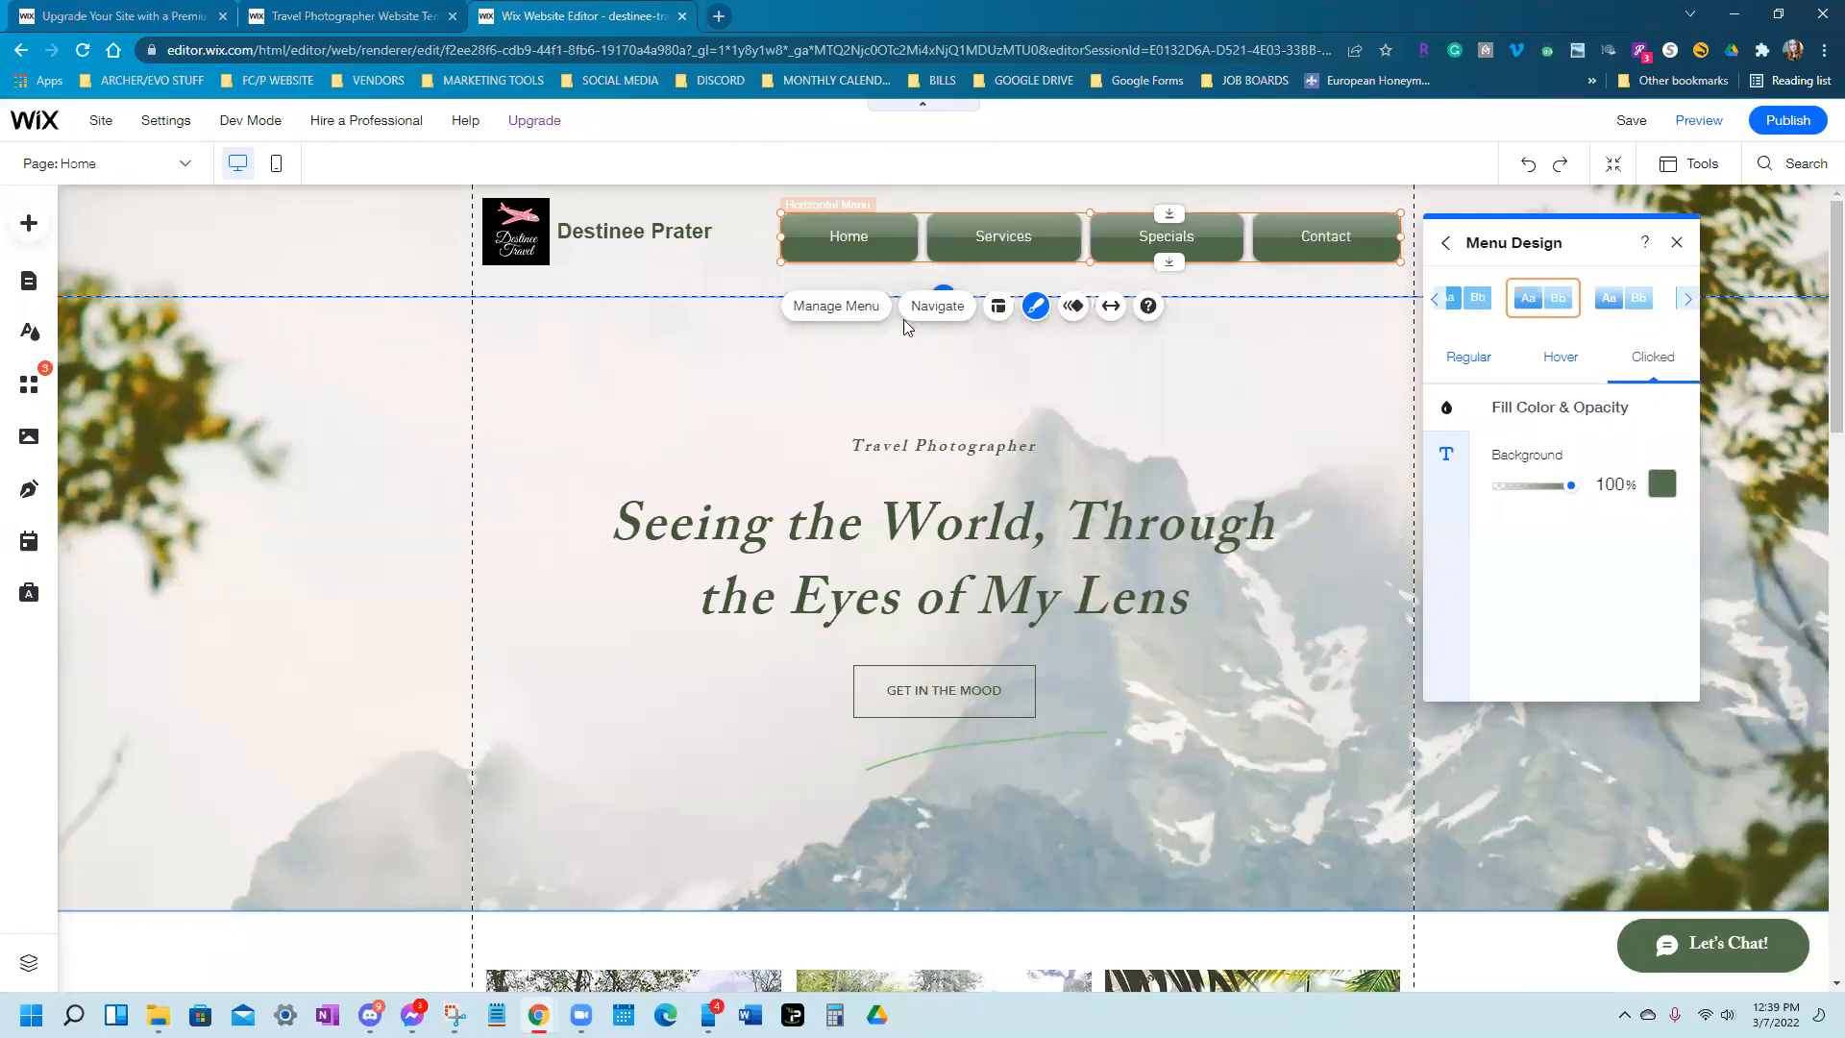
{"action": "left_click", "coordinate": [1471, 360]}
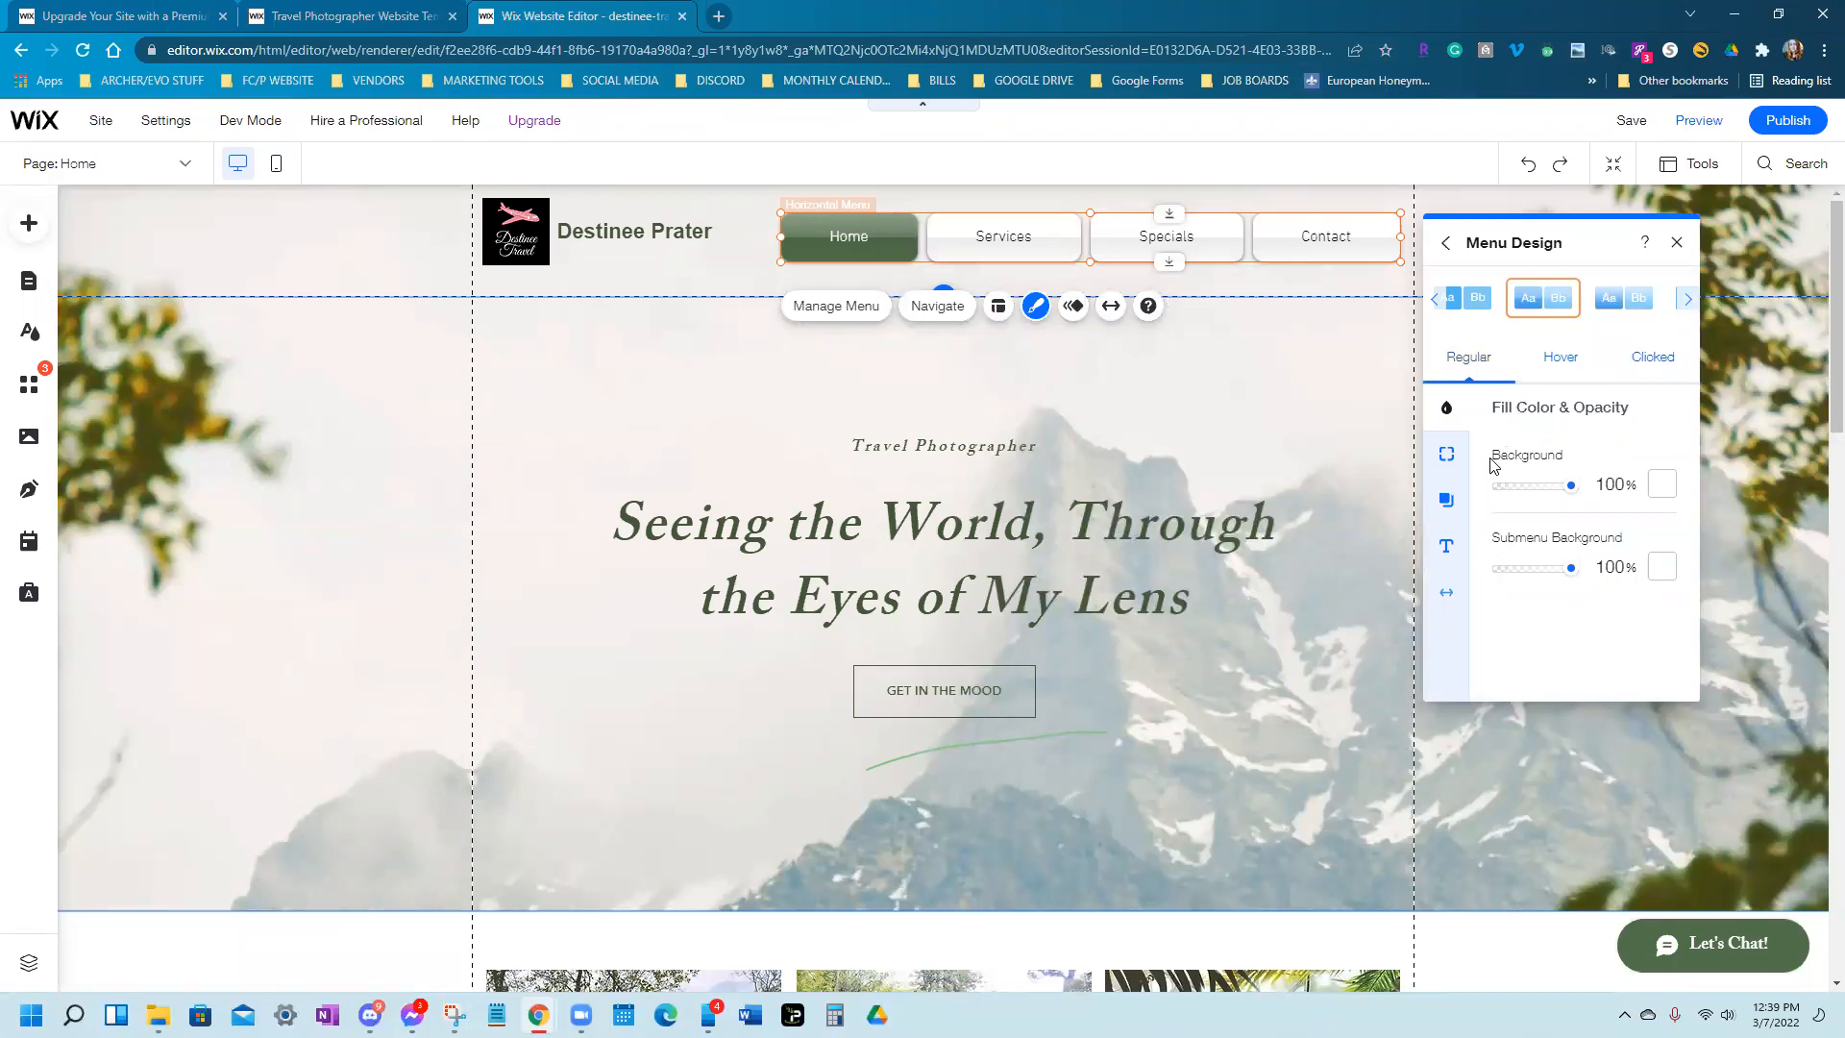
Set the menu button corners to 0px and rotate the shadow angle toward the left
{"action": "left_click", "coordinate": [1433, 463]}
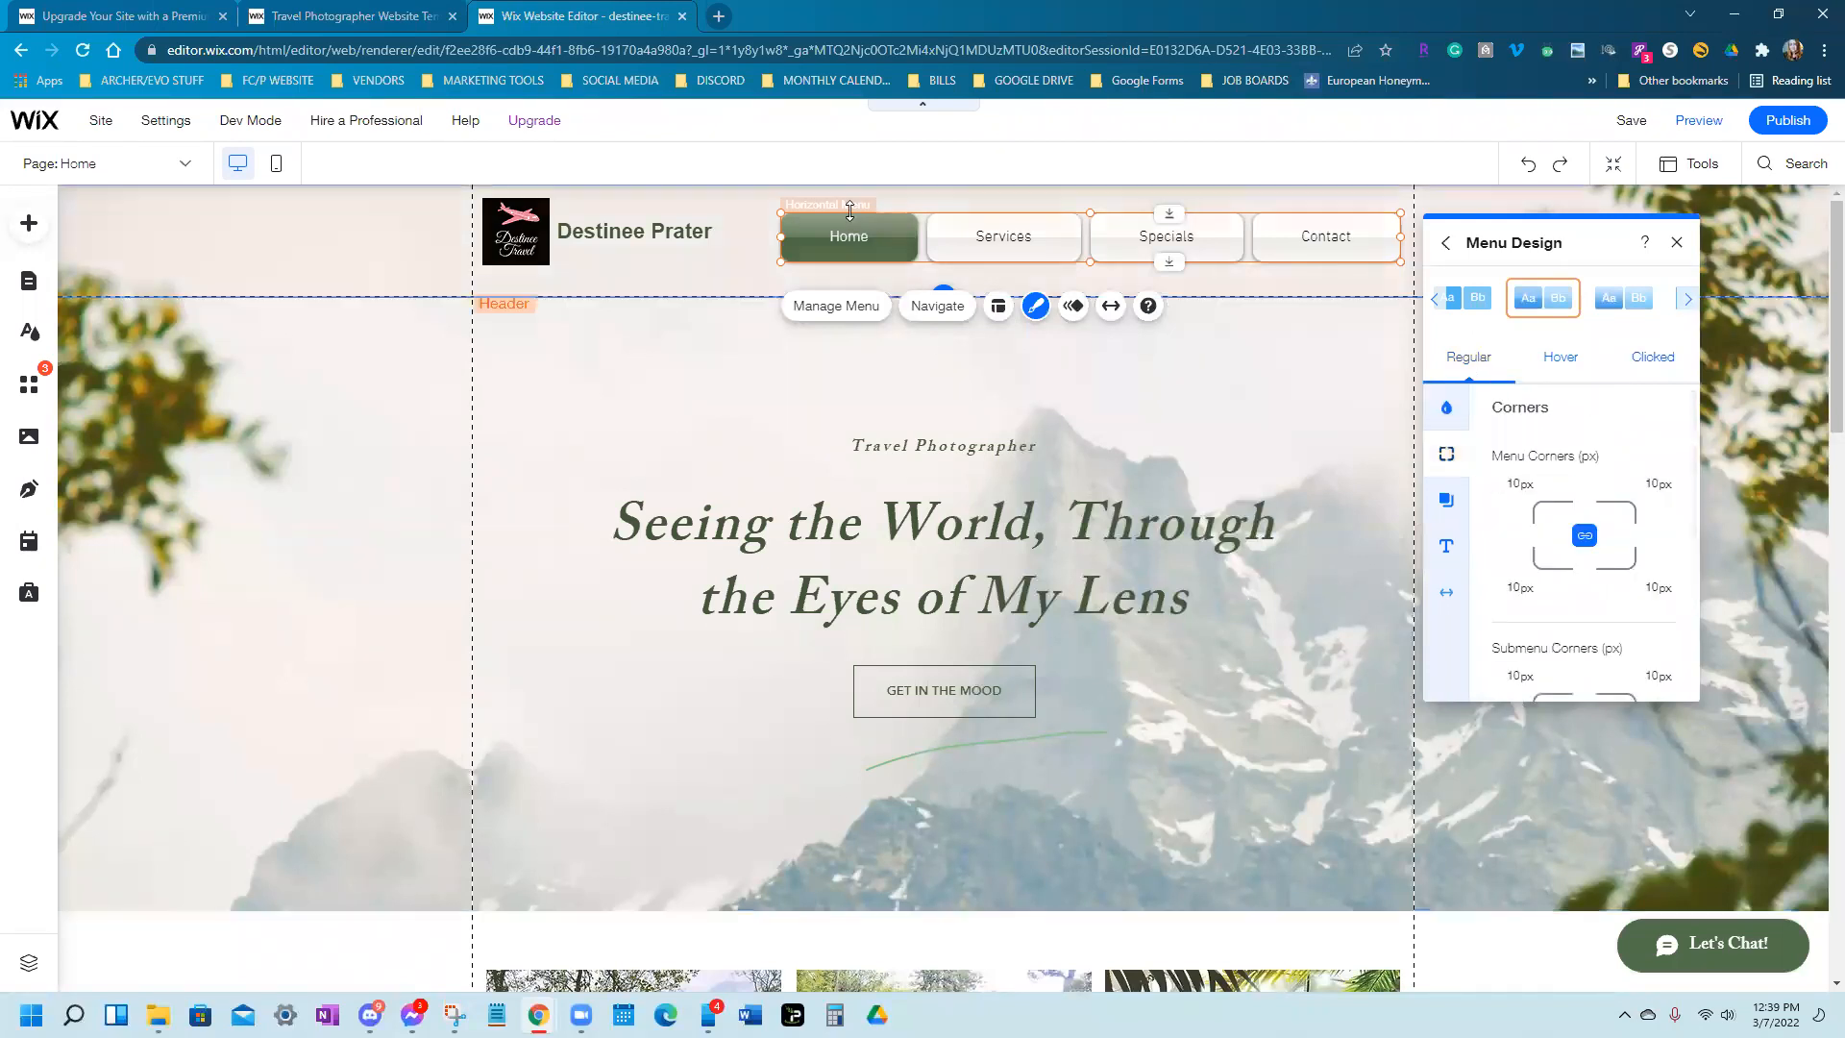
{"action": "left_click", "coordinate": [1514, 483]}
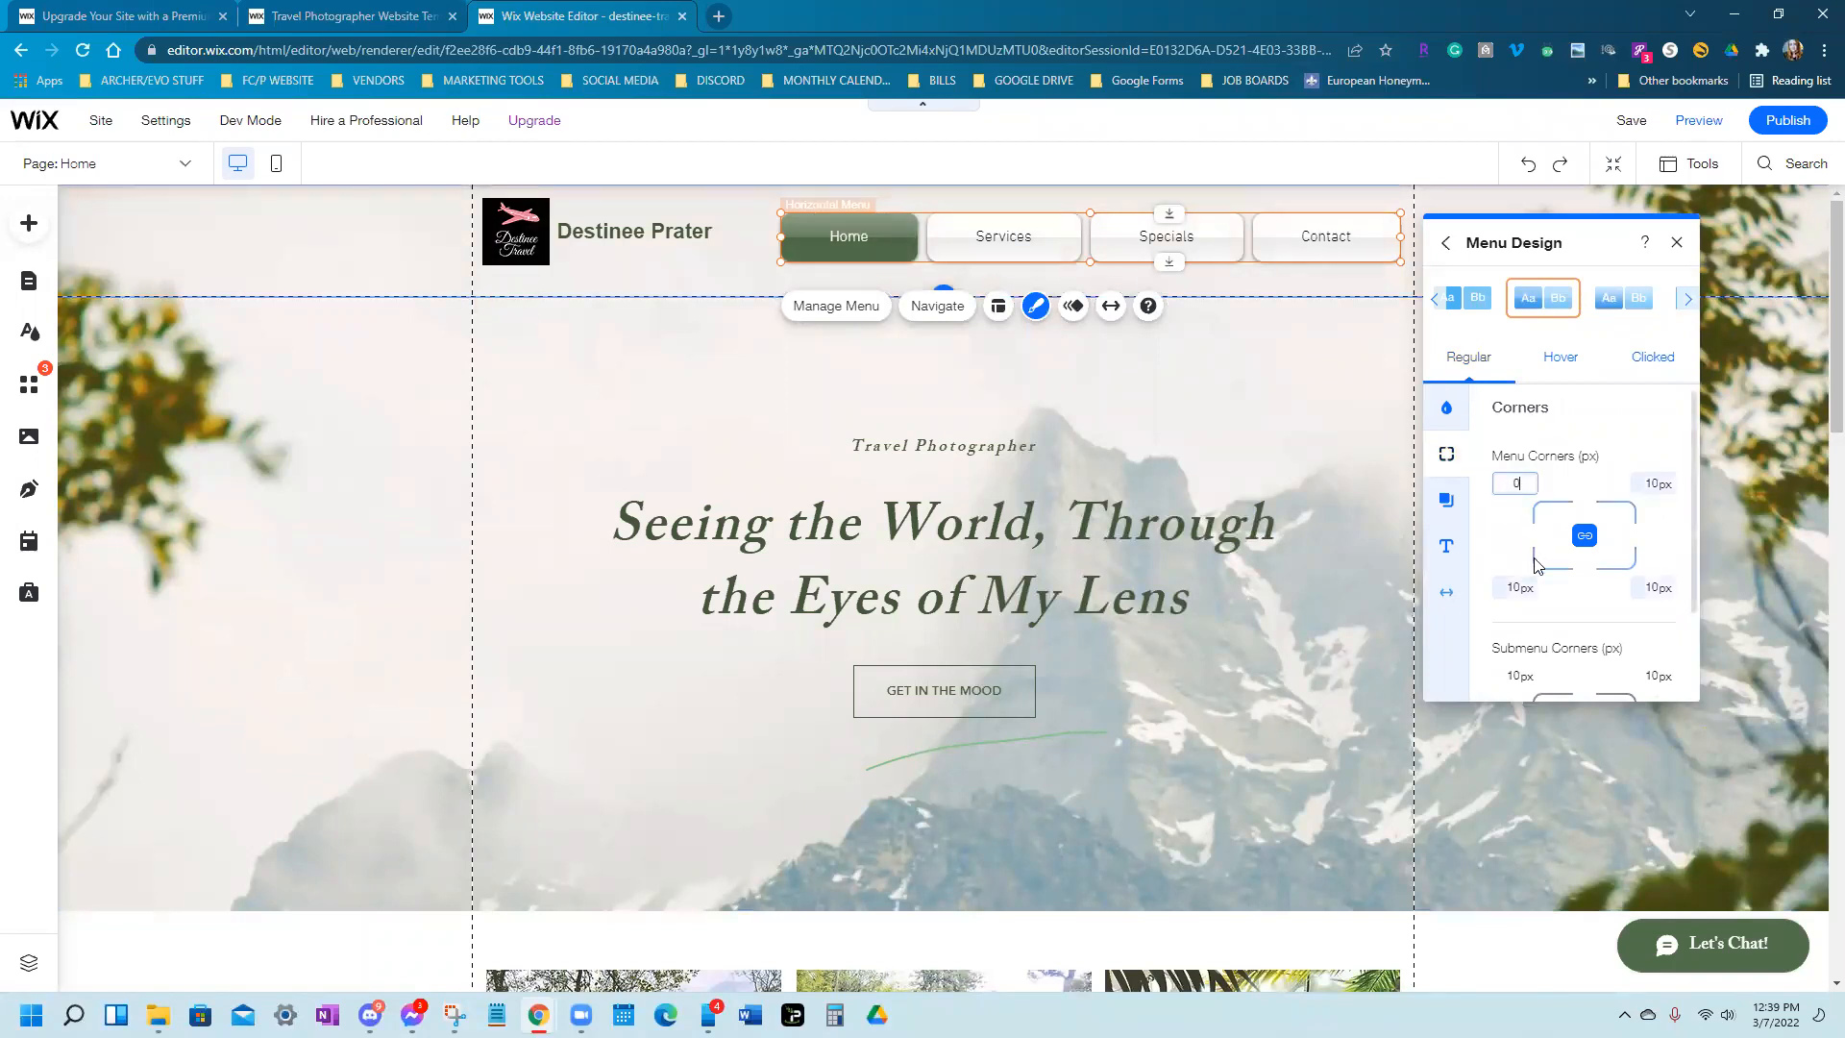
{"action": "key", "text": "Return"}
{"action": "left_click", "coordinate": [1446, 507]}
{"action": "left_click_drag", "start_coordinate": [1586, 577], "coordinate": [1550, 535]}
{"action": "scroll", "coordinate": [1501, 605], "scroll_direction": "down", "scroll_amount": 4}
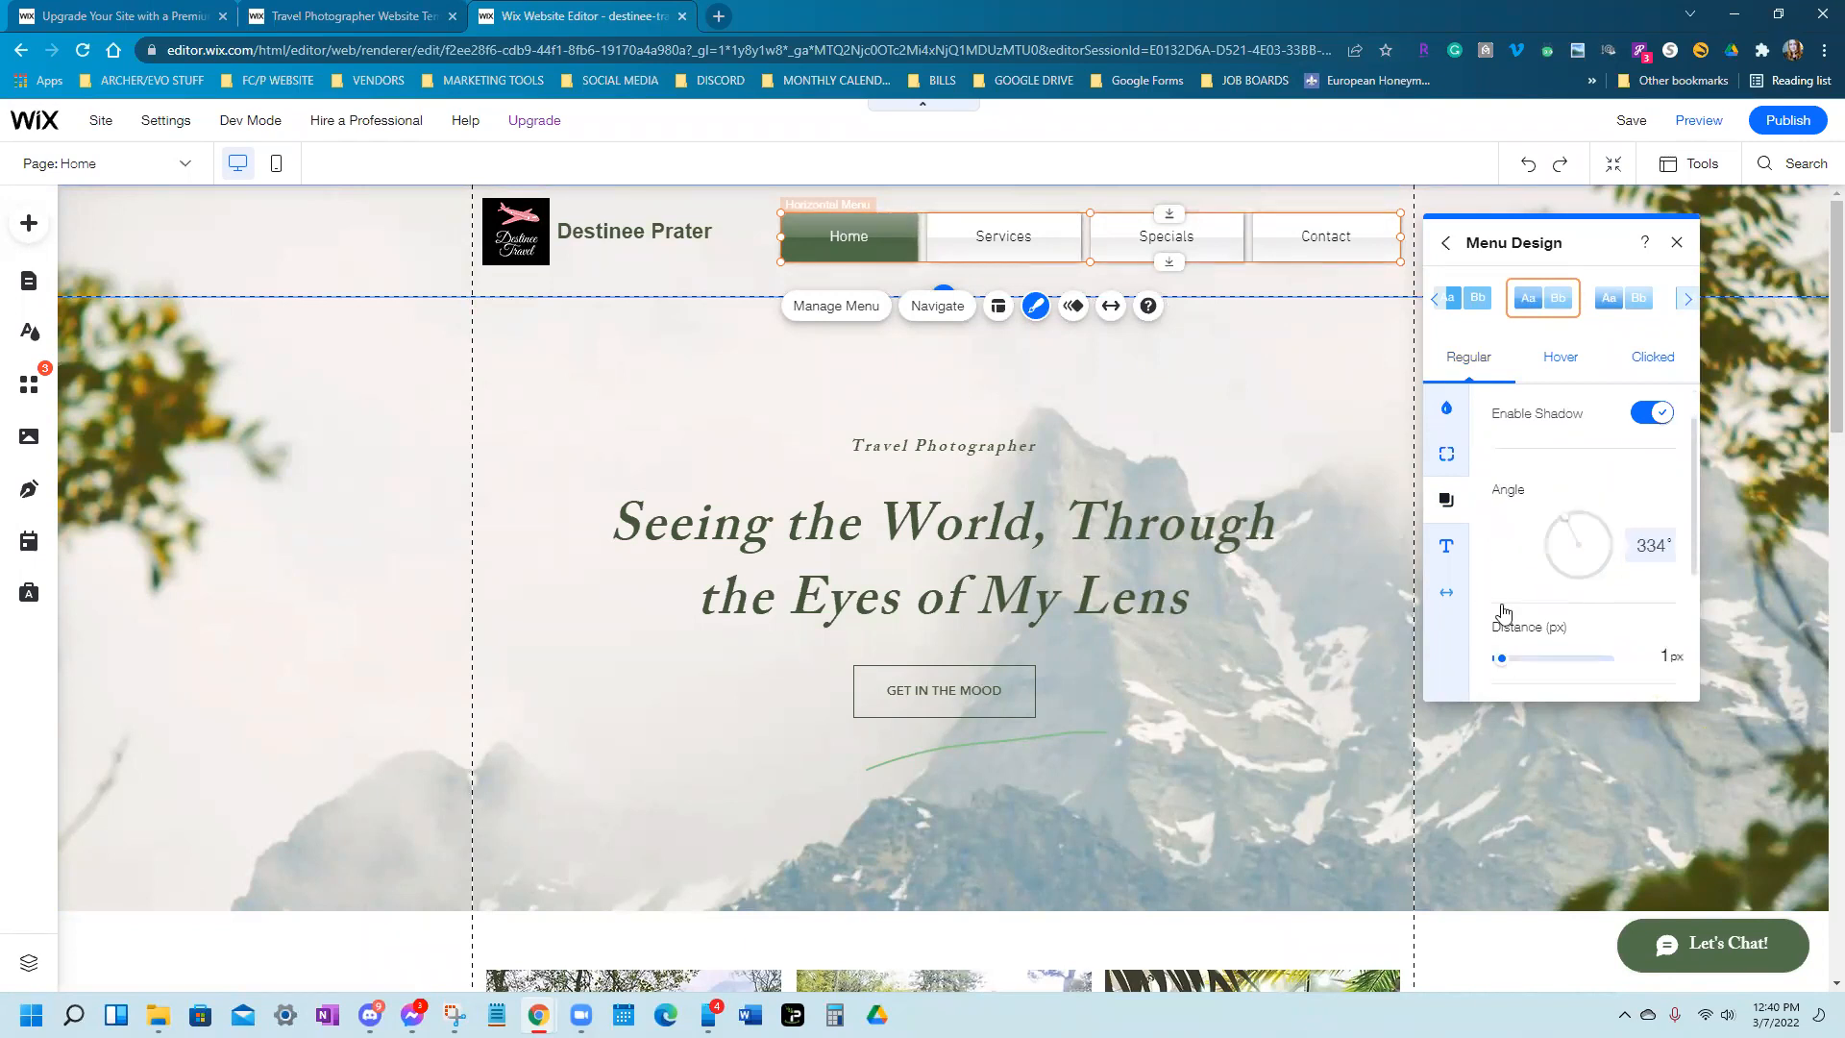
{"action": "scroll", "coordinate": [1503, 609], "scroll_direction": "up", "scroll_amount": 1}
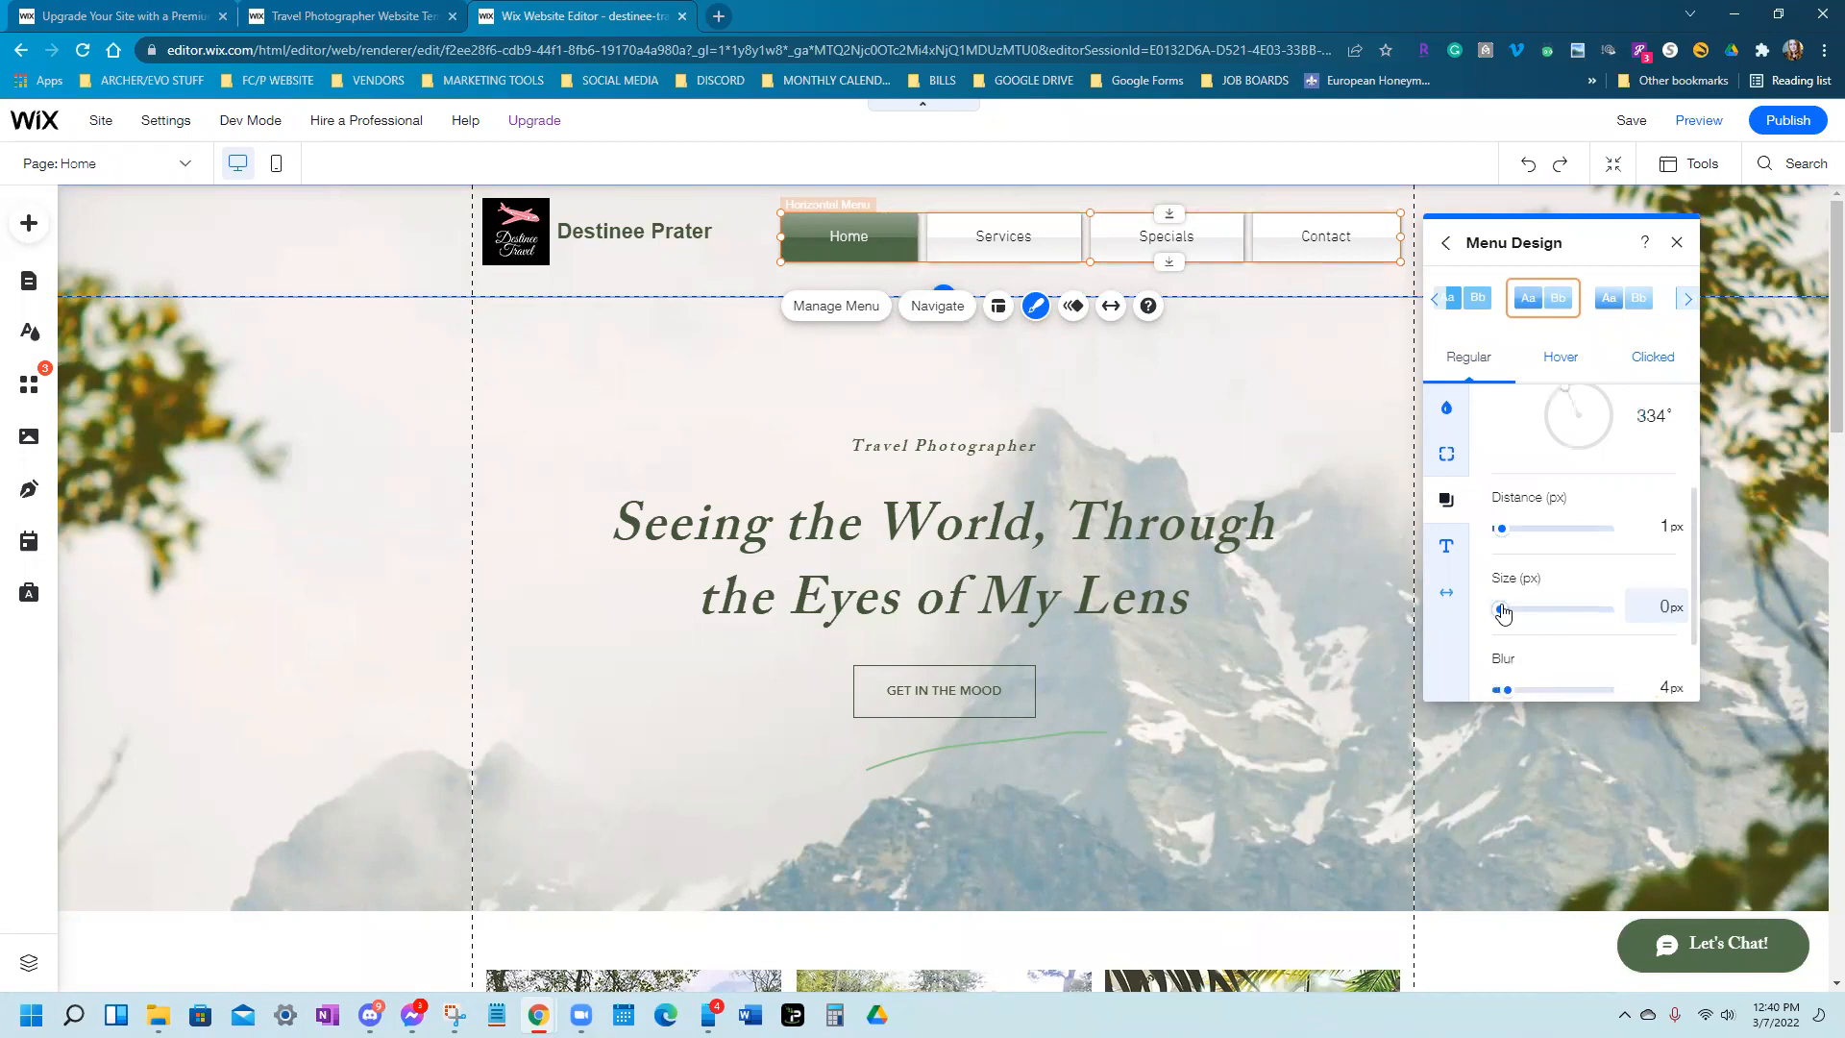
Make the menu labels bold, close Menu Design and save the site
{"action": "left_click", "coordinate": [1443, 558]}
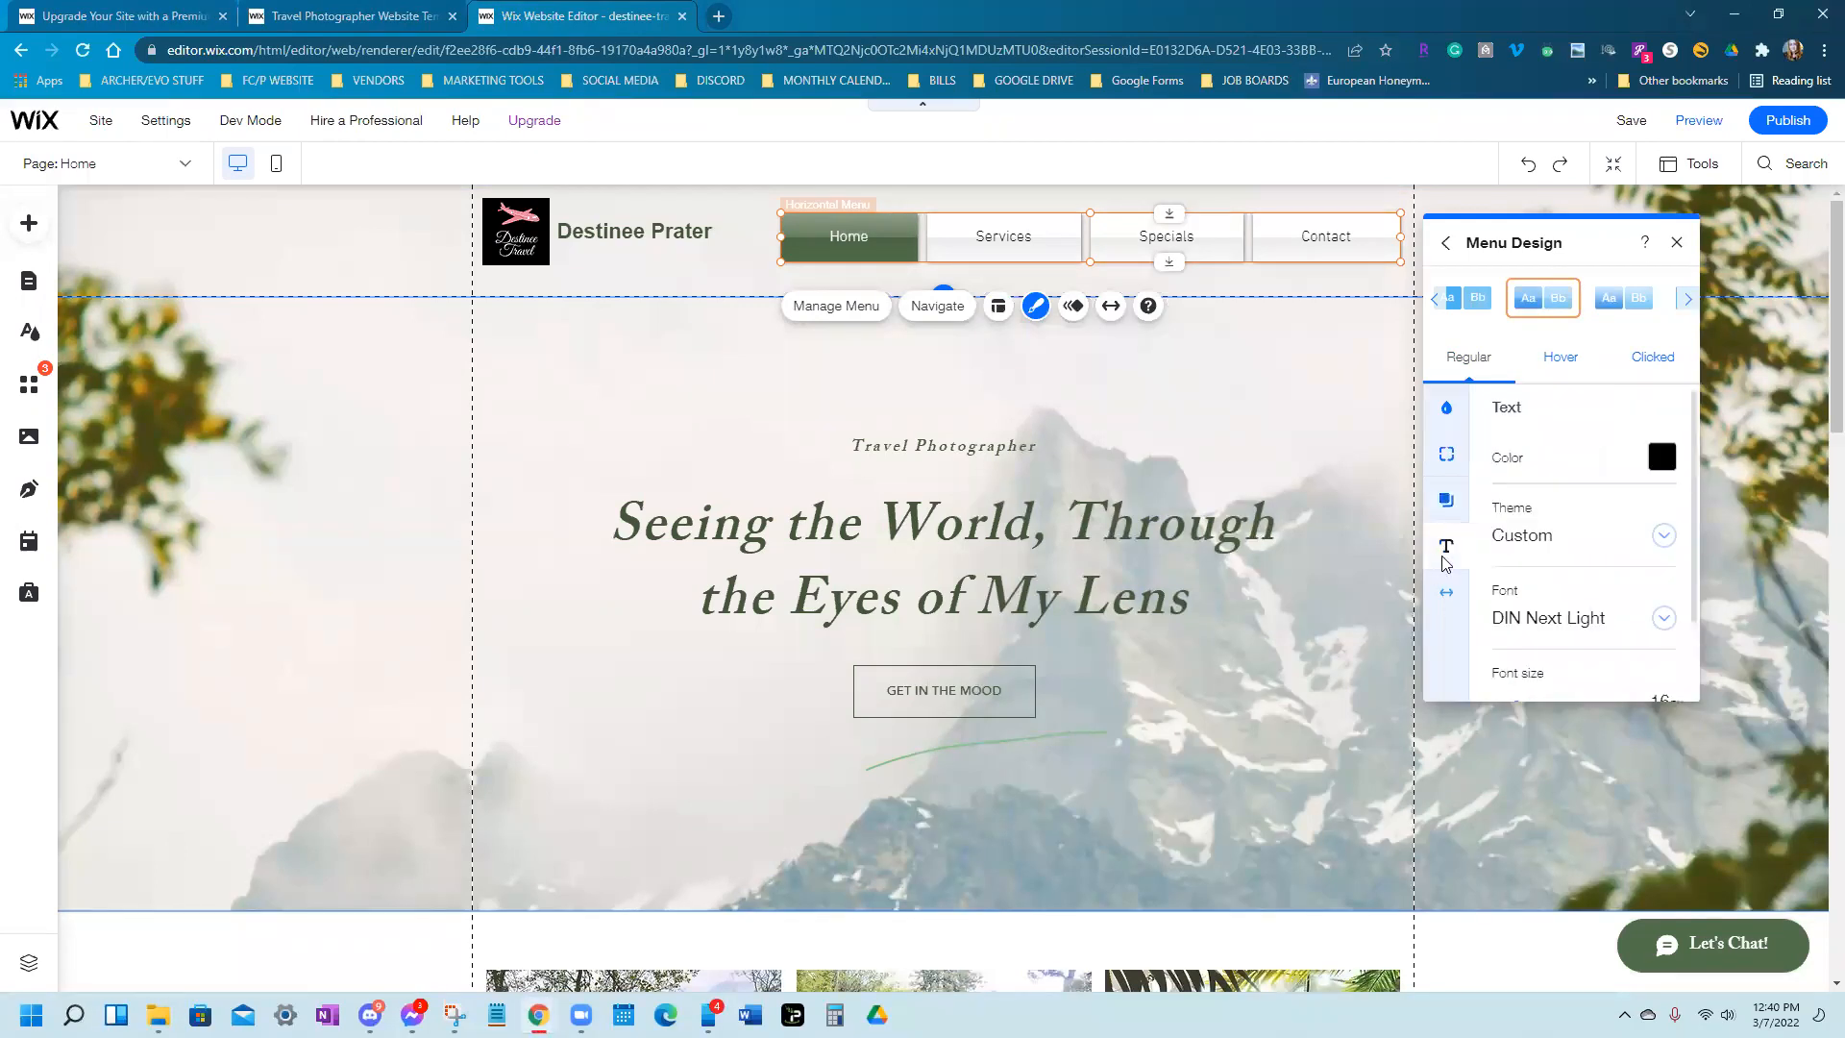
{"action": "scroll", "coordinate": [1586, 567], "scroll_direction": "down", "scroll_amount": 1}
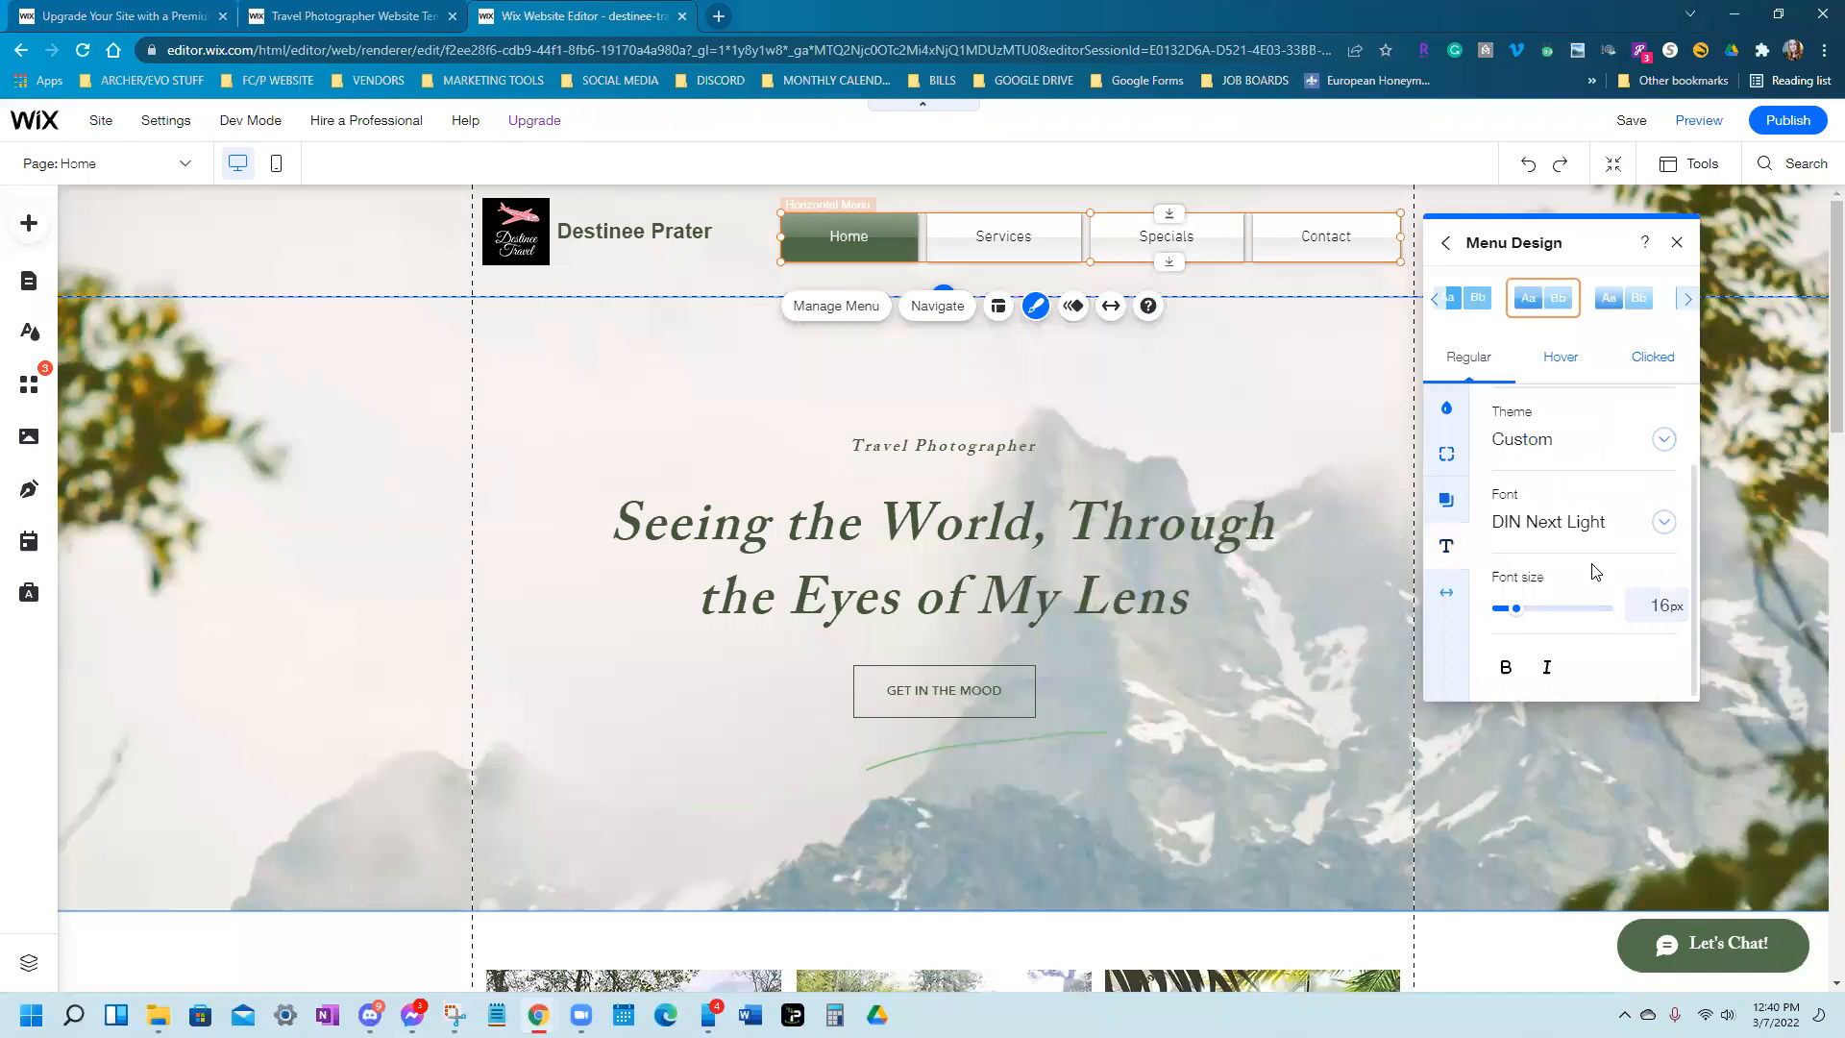
{"action": "left_click", "coordinate": [1511, 673]}
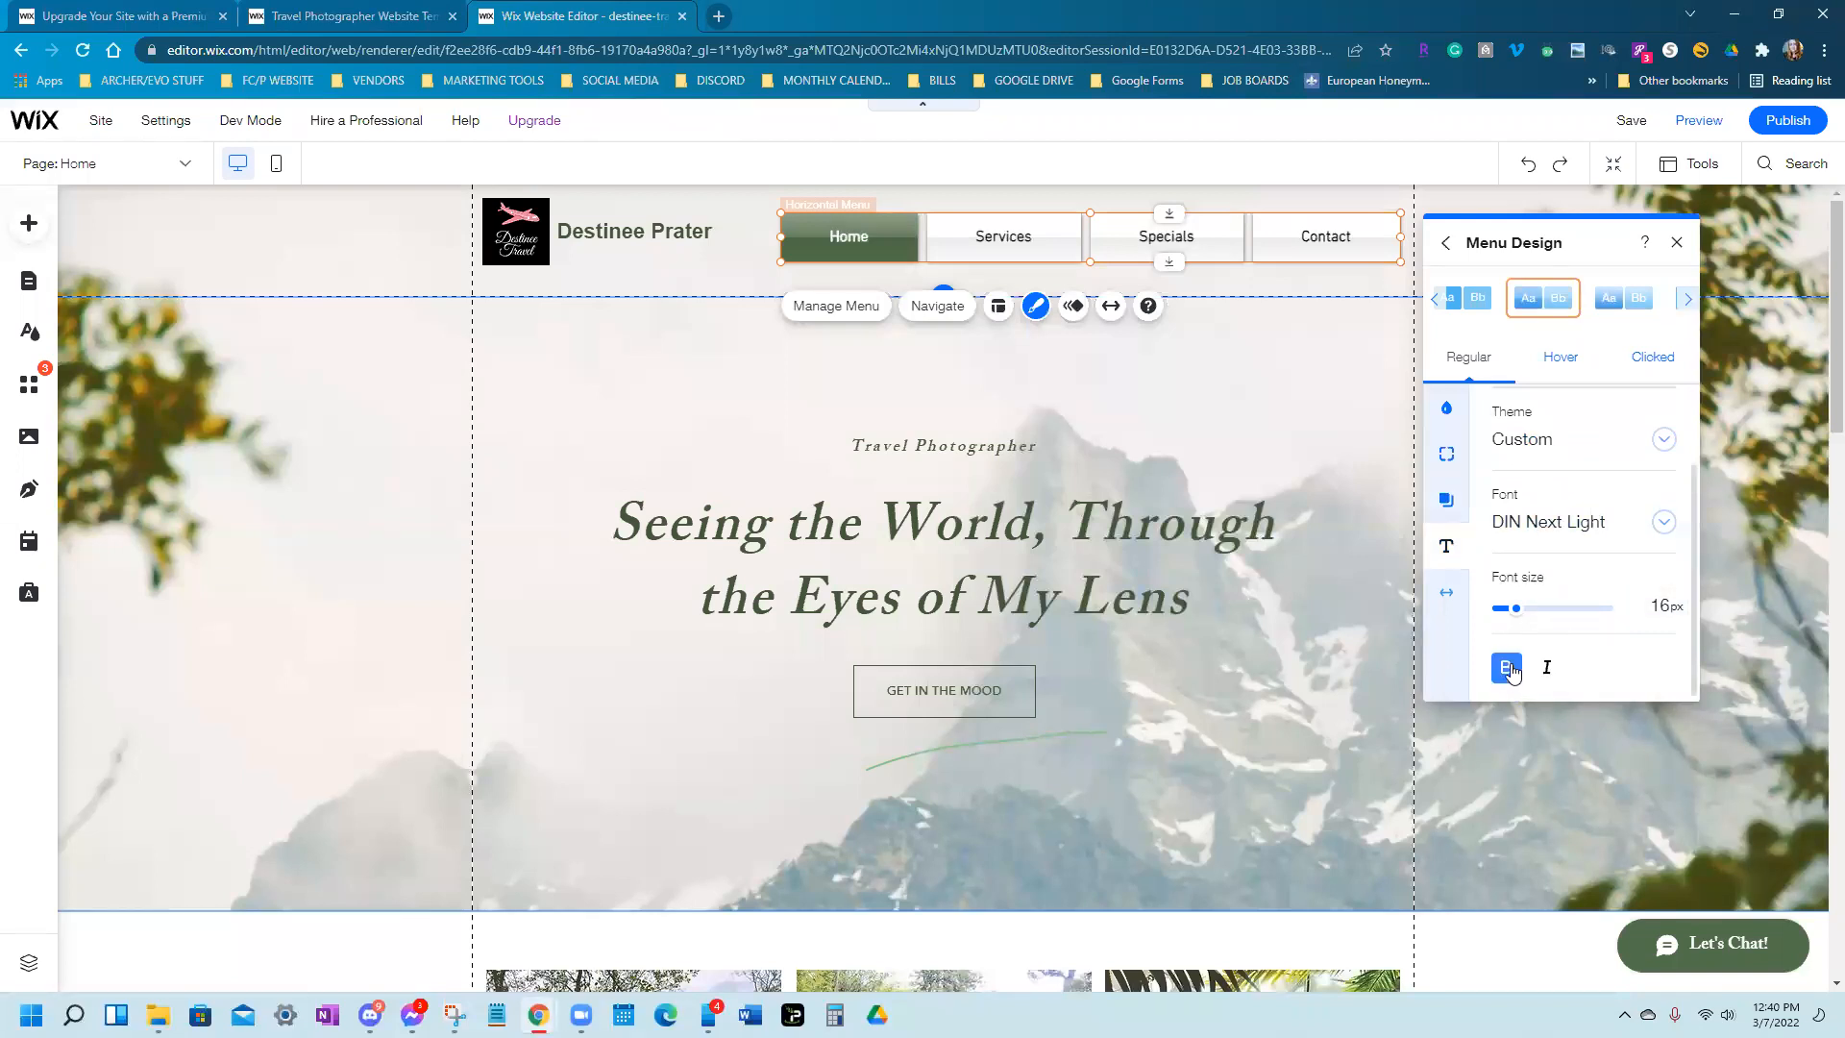
{"action": "left_click", "coordinate": [1676, 242]}
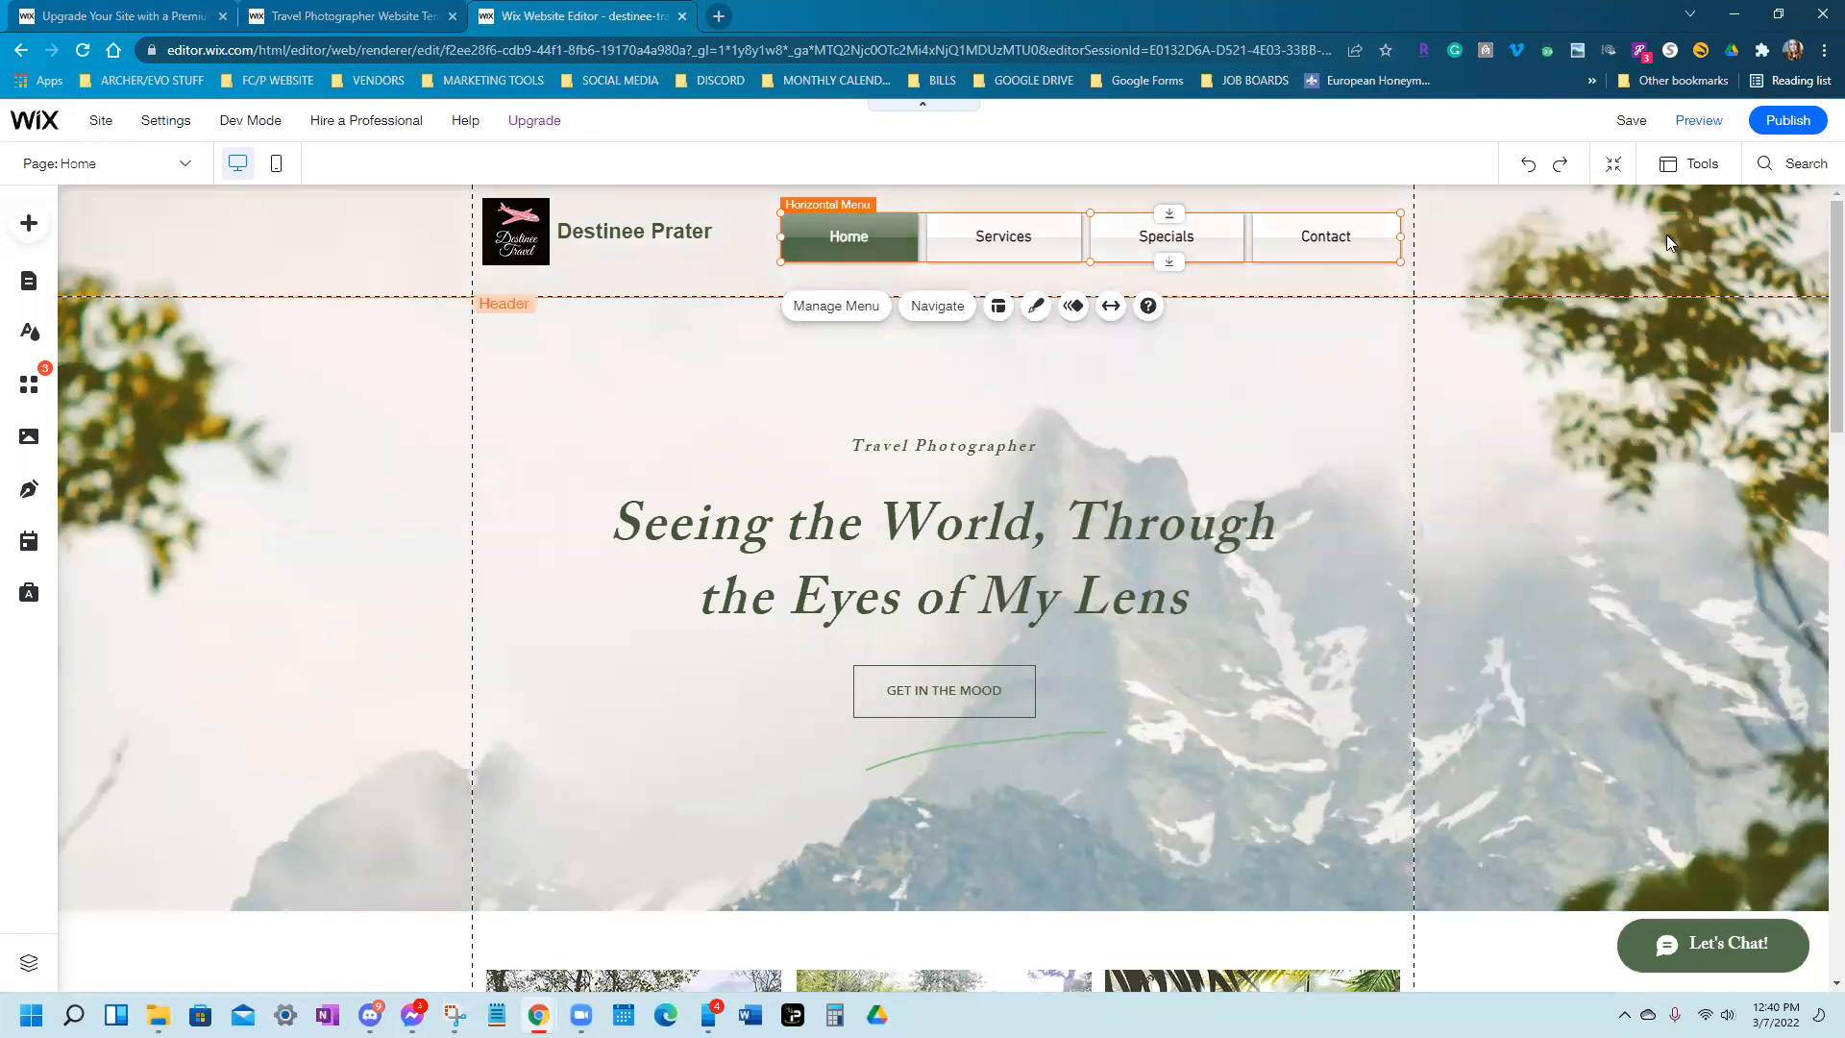
{"action": "left_click", "coordinate": [1227, 469]}
{"action": "left_click", "coordinate": [1634, 132]}
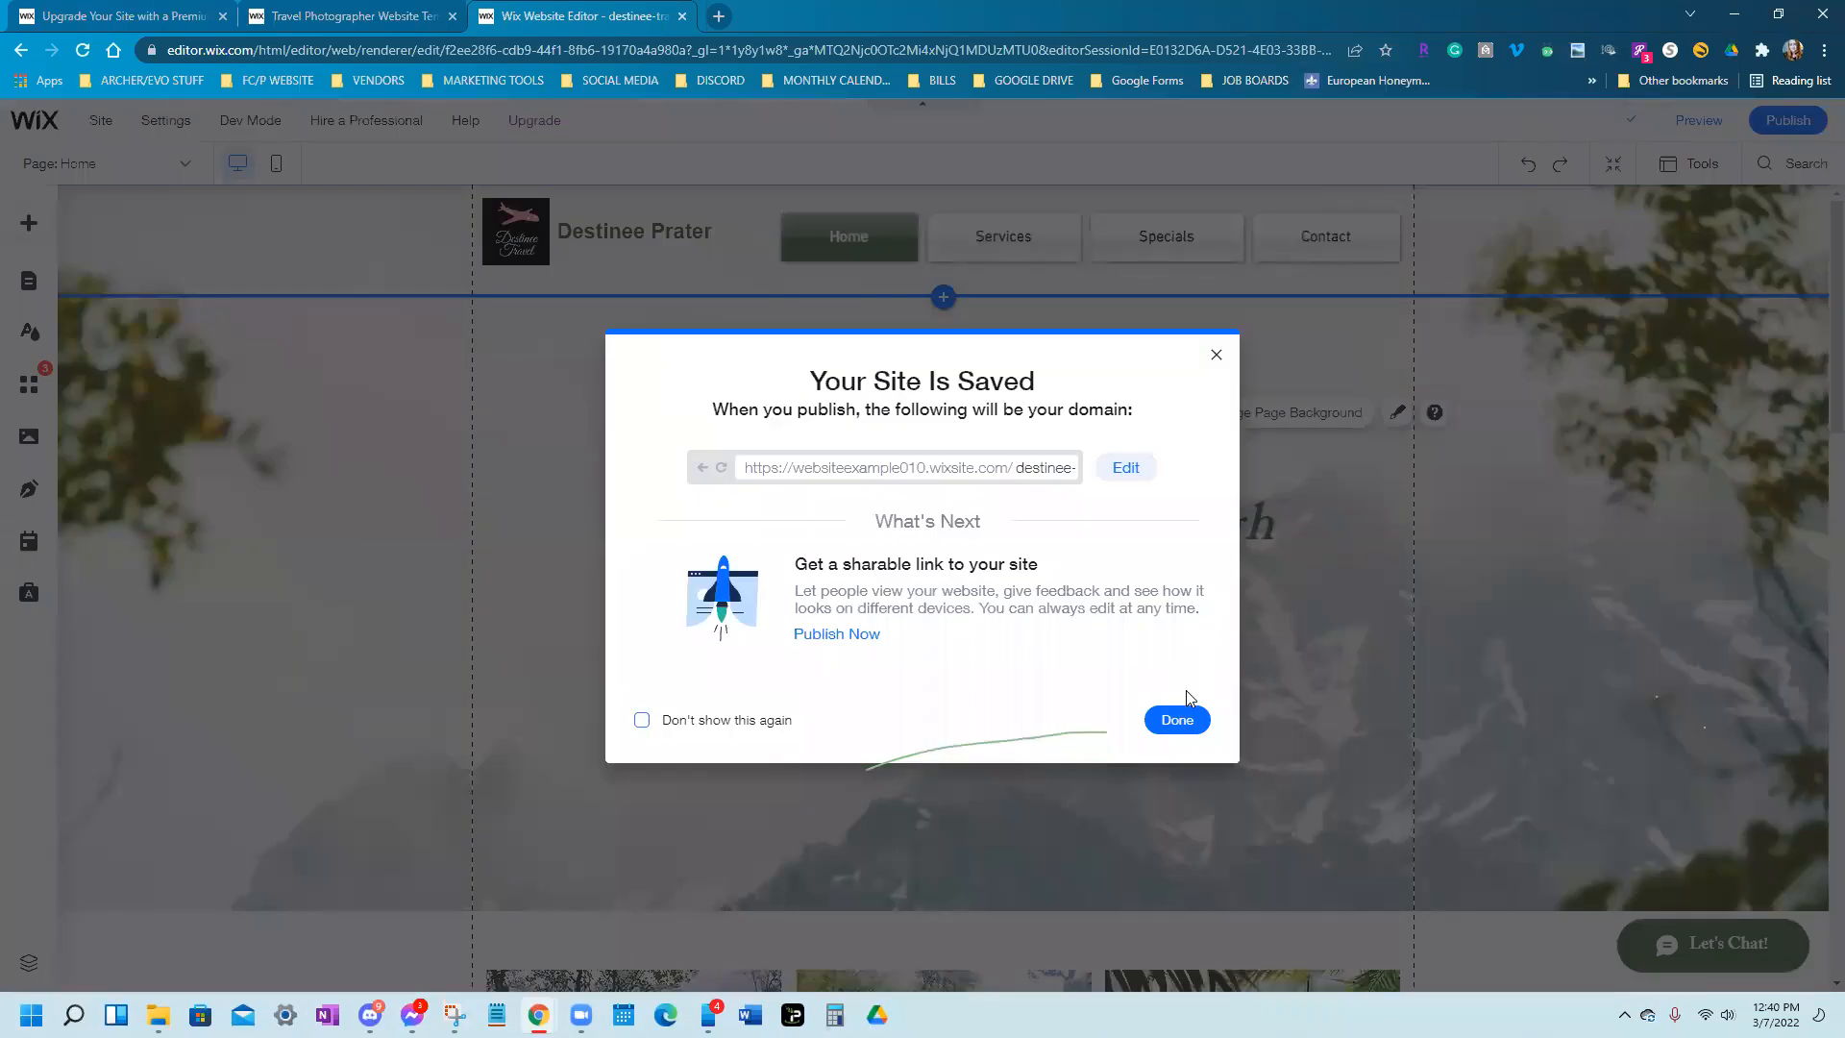
Dismiss the 'Your Site Is Saved' confirmation and select the strip below the hero
{"action": "left_click", "coordinate": [1182, 716]}
{"action": "scroll", "coordinate": [865, 653], "scroll_direction": "down", "scroll_amount": 1}
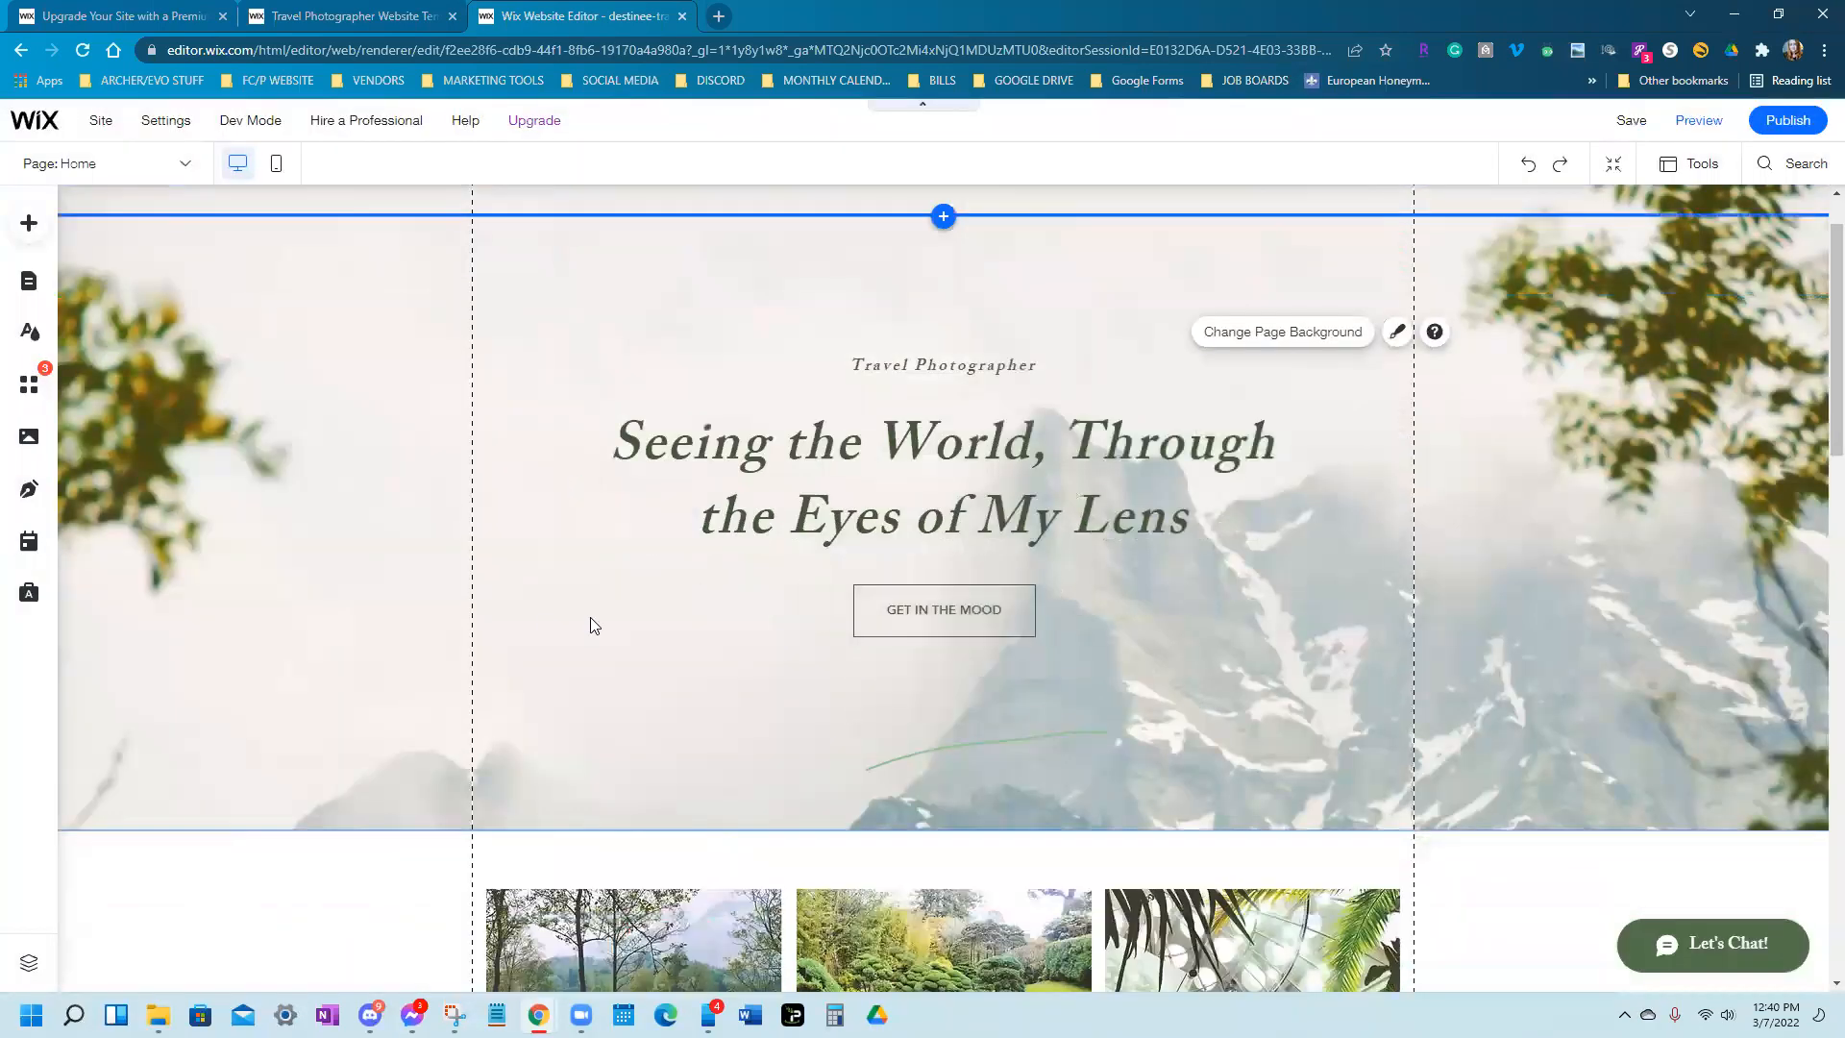
{"action": "scroll", "coordinate": [550, 478], "scroll_direction": "up", "scroll_amount": 1}
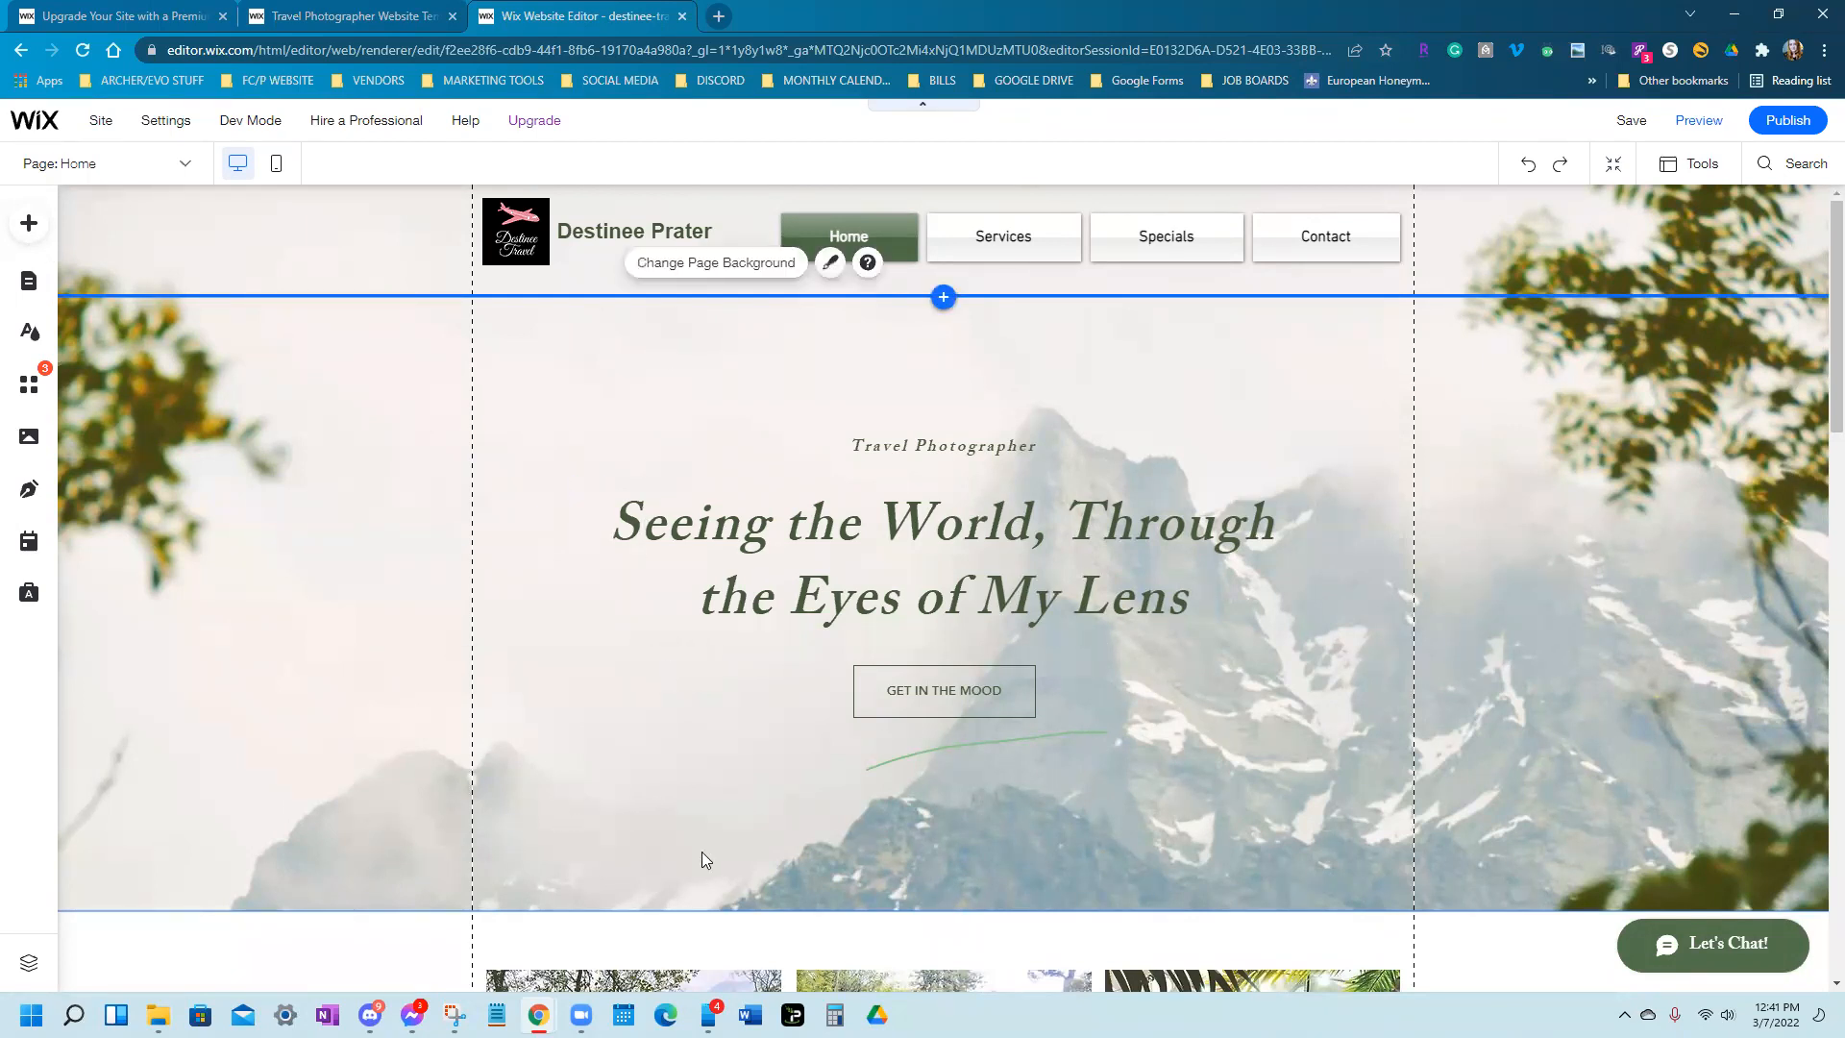
{"action": "left_click", "coordinate": [636, 916]}
Move the album strip slightly higher on the page
{"action": "left_click_drag", "start_coordinate": [636, 916], "coordinate": [641, 847]}
{"action": "scroll", "coordinate": [942, 548], "scroll_direction": "down", "scroll_amount": 3}
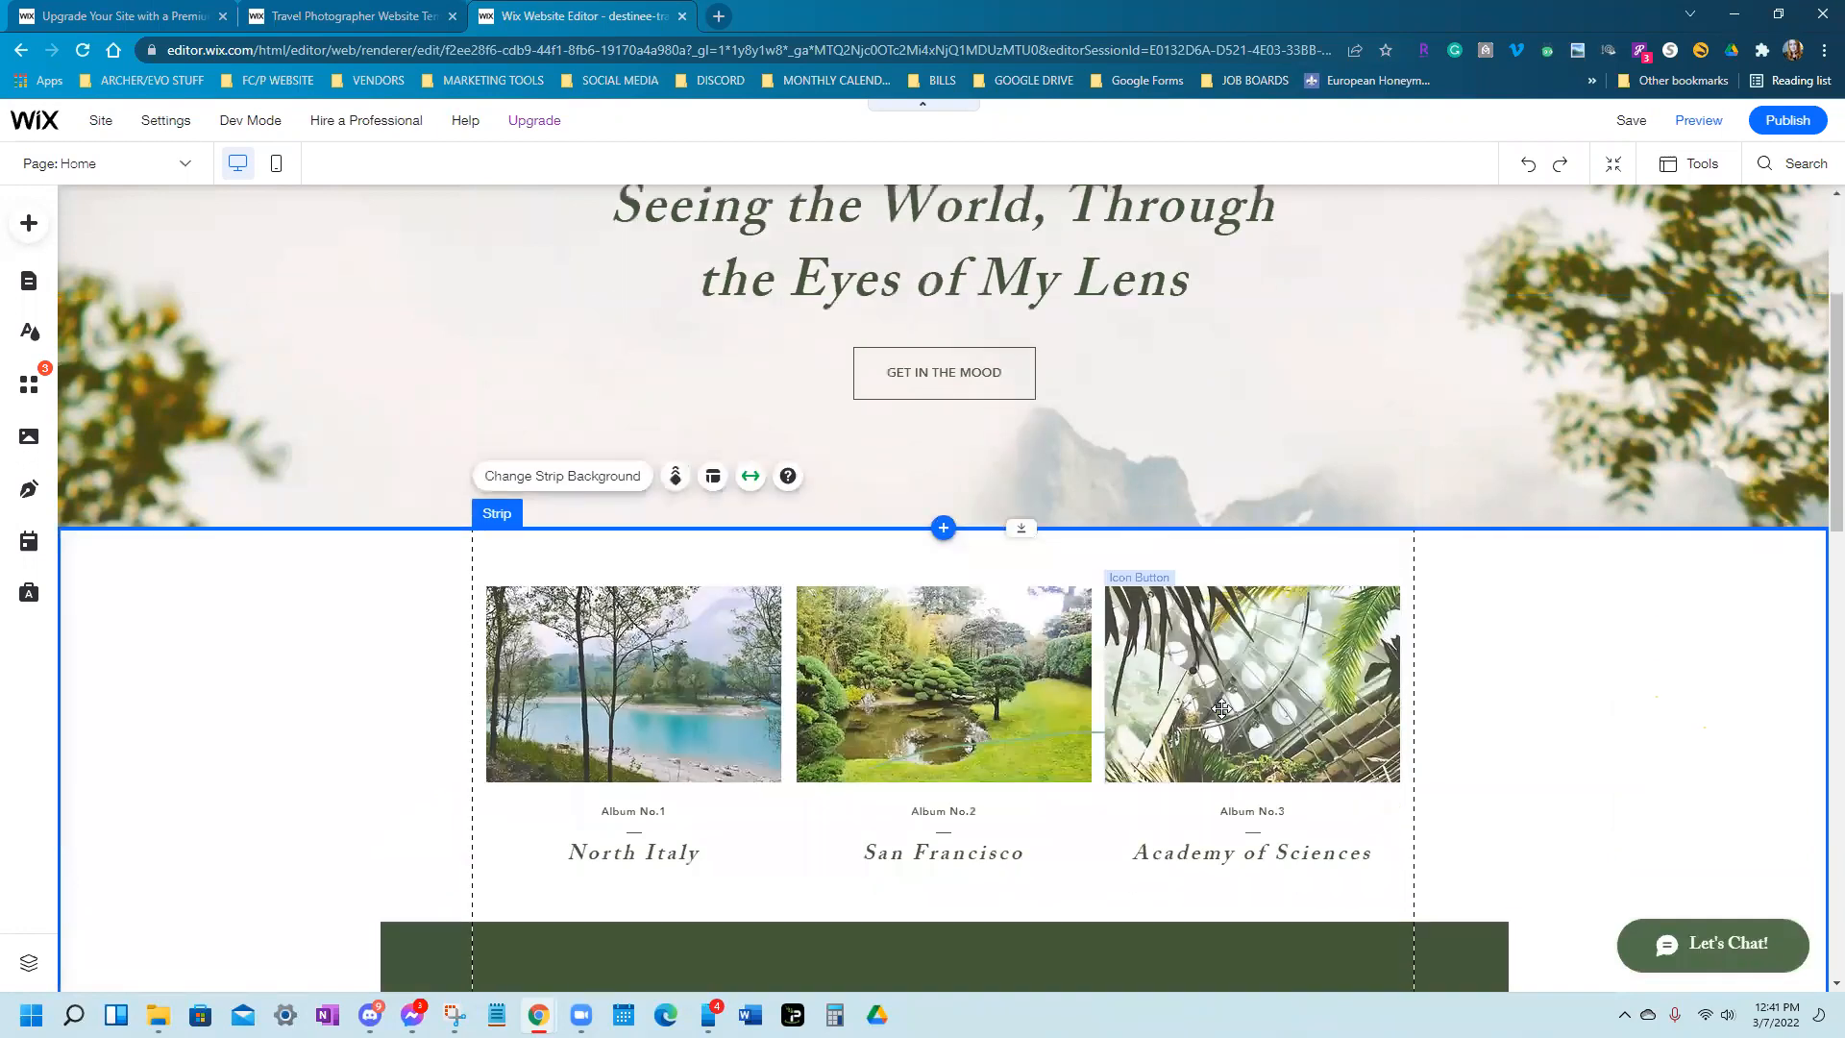
{"action": "scroll", "coordinate": [1221, 709], "scroll_direction": "down", "scroll_amount": 5}
{"action": "scroll", "coordinate": [1075, 297], "scroll_direction": "up", "scroll_amount": 2}
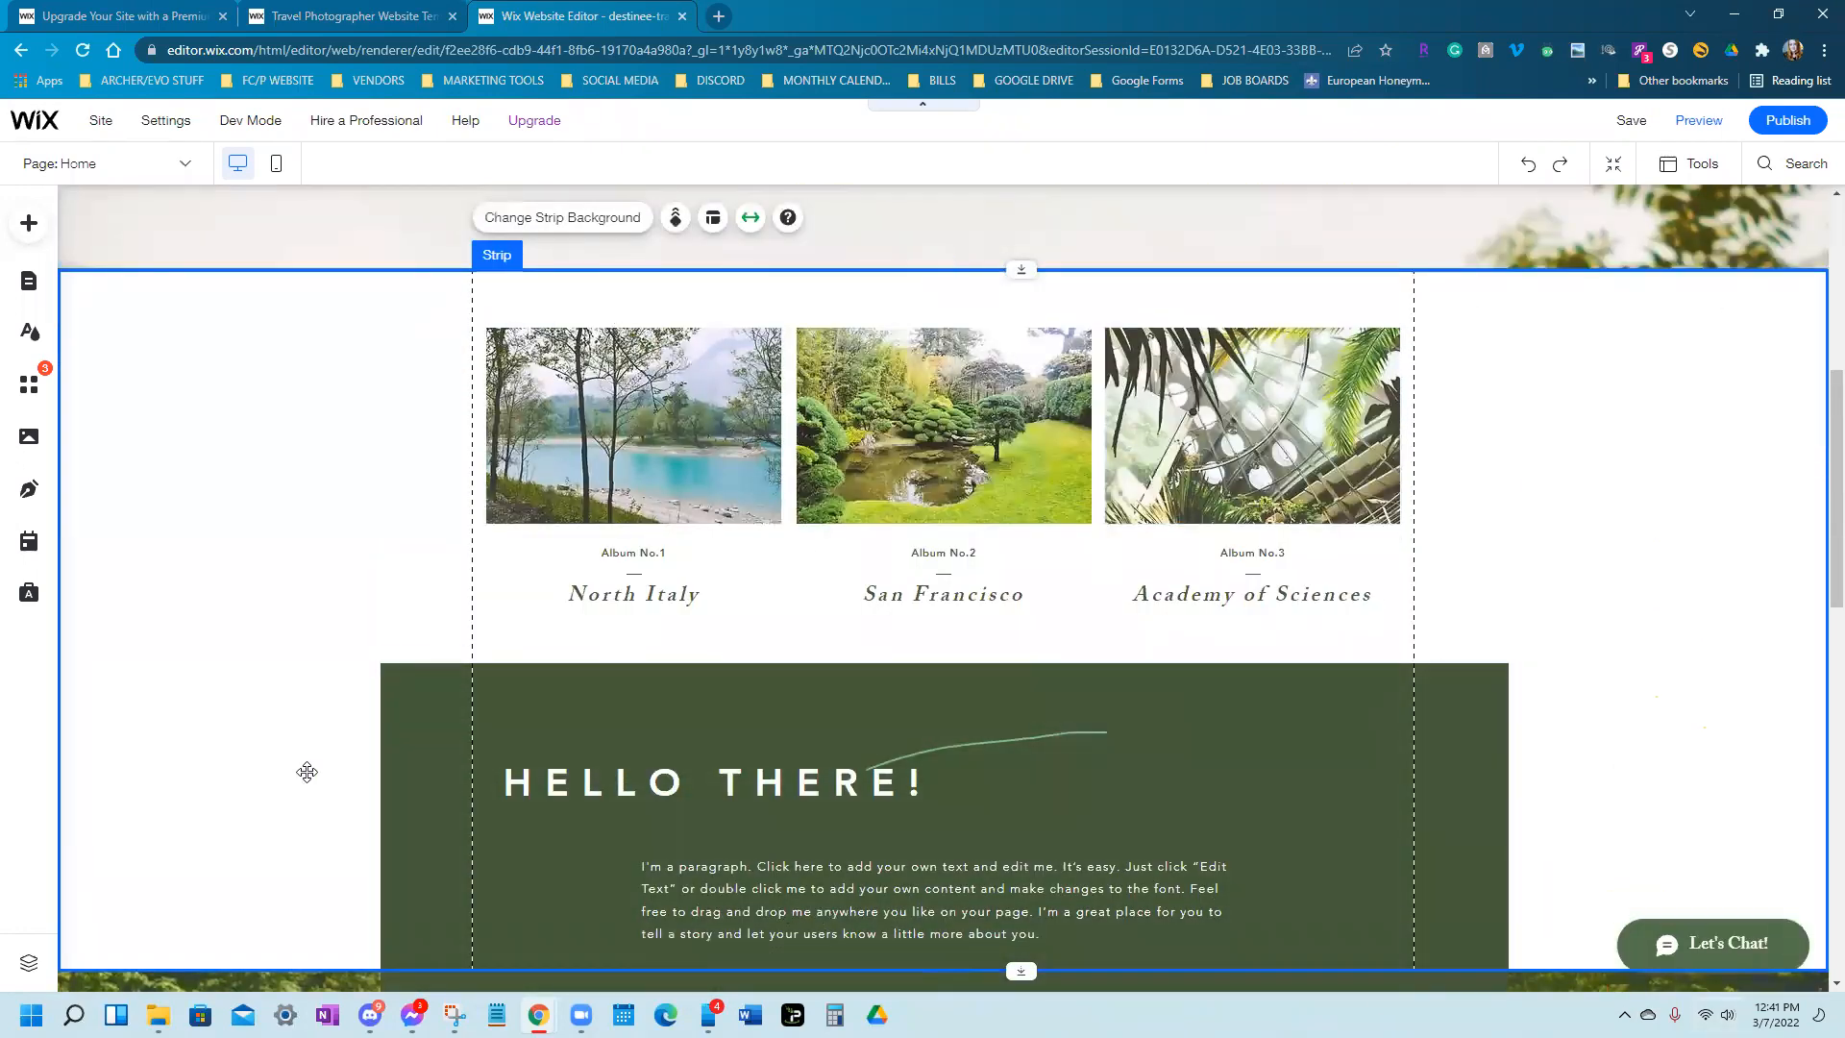
Change the album strip's stretch setting from Screen to Page width
{"action": "left_click", "coordinate": [261, 453]}
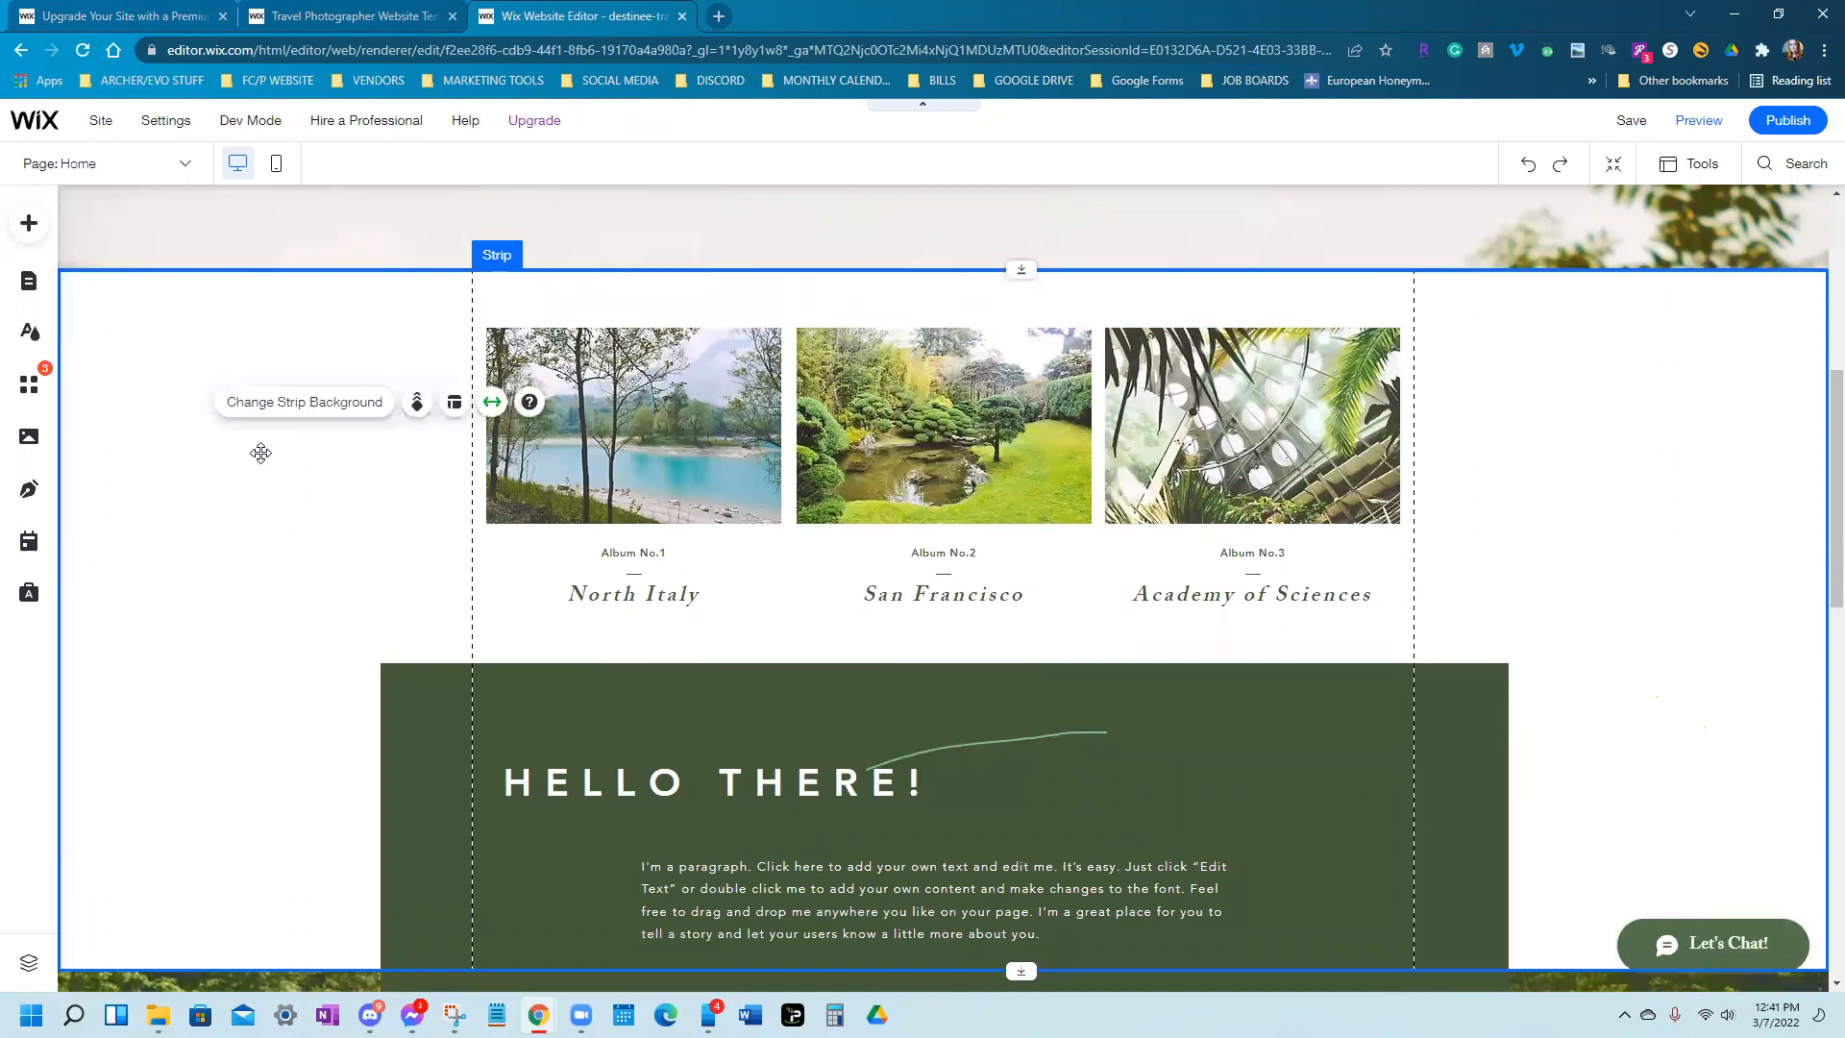
{"action": "left_click", "coordinate": [544, 300]}
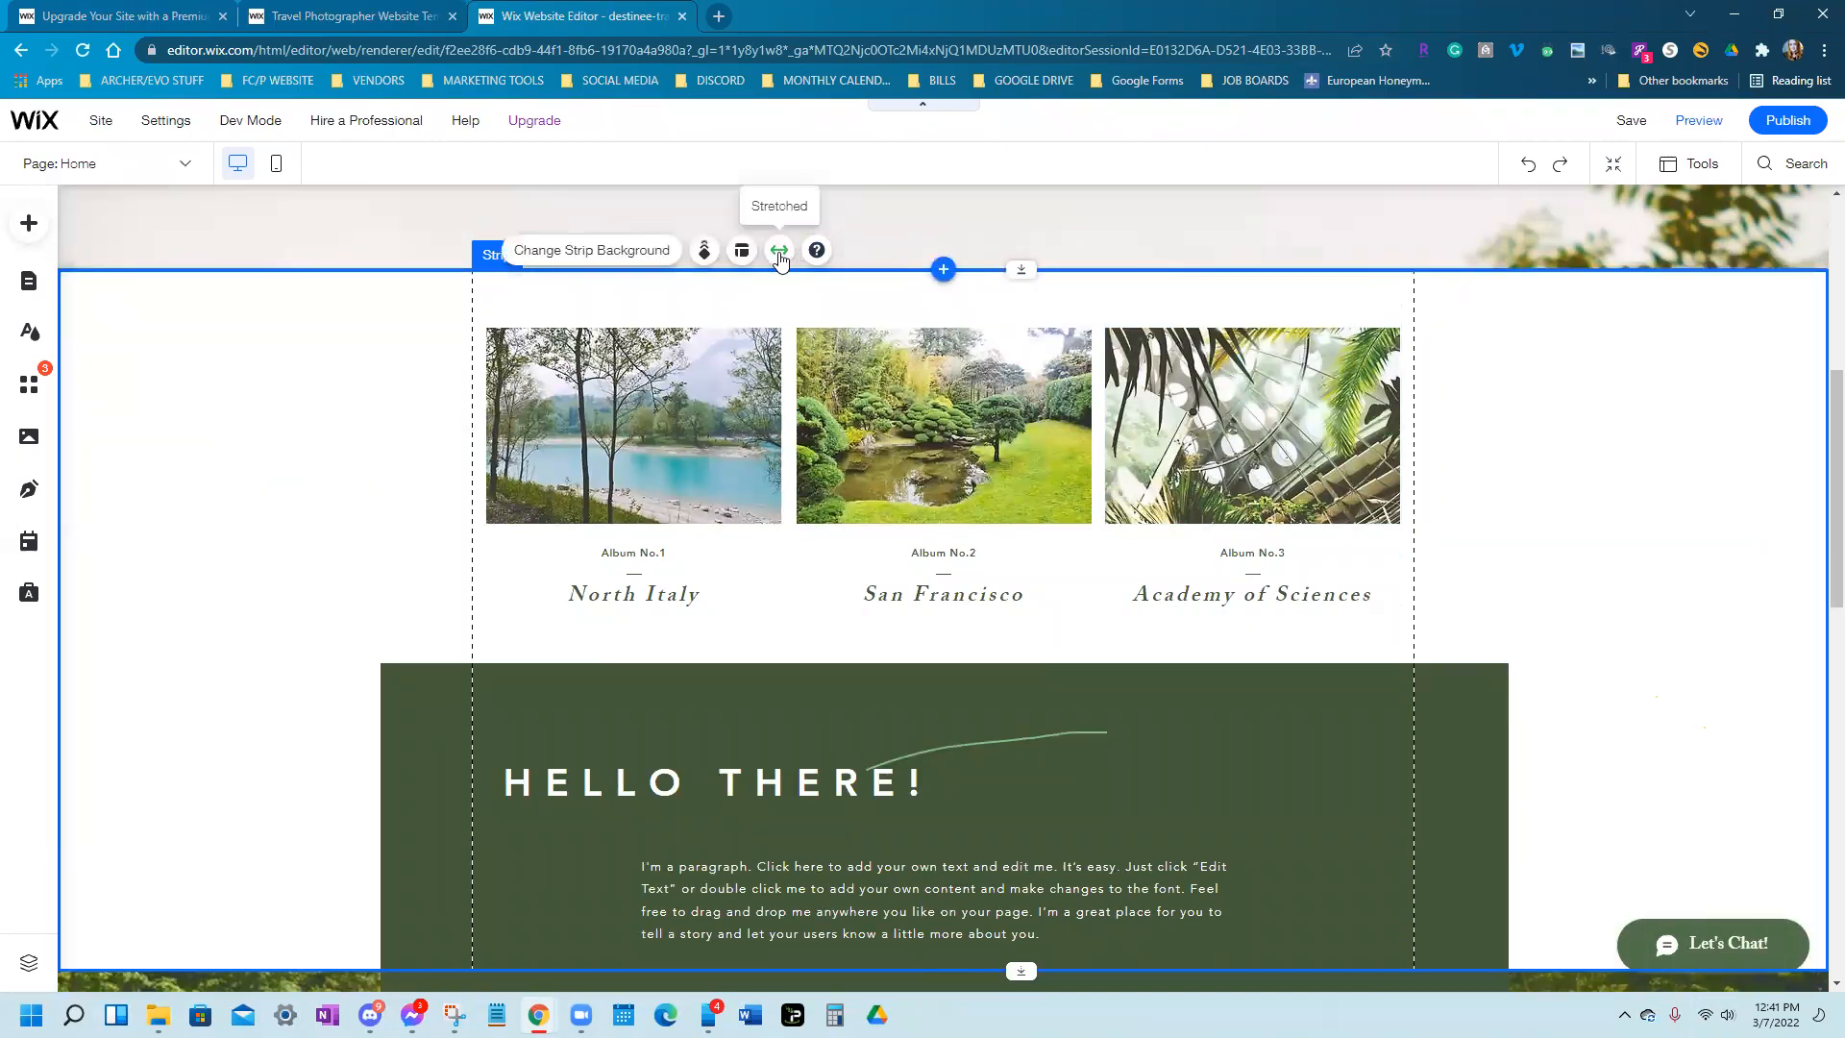
{"action": "left_click", "coordinate": [779, 251]}
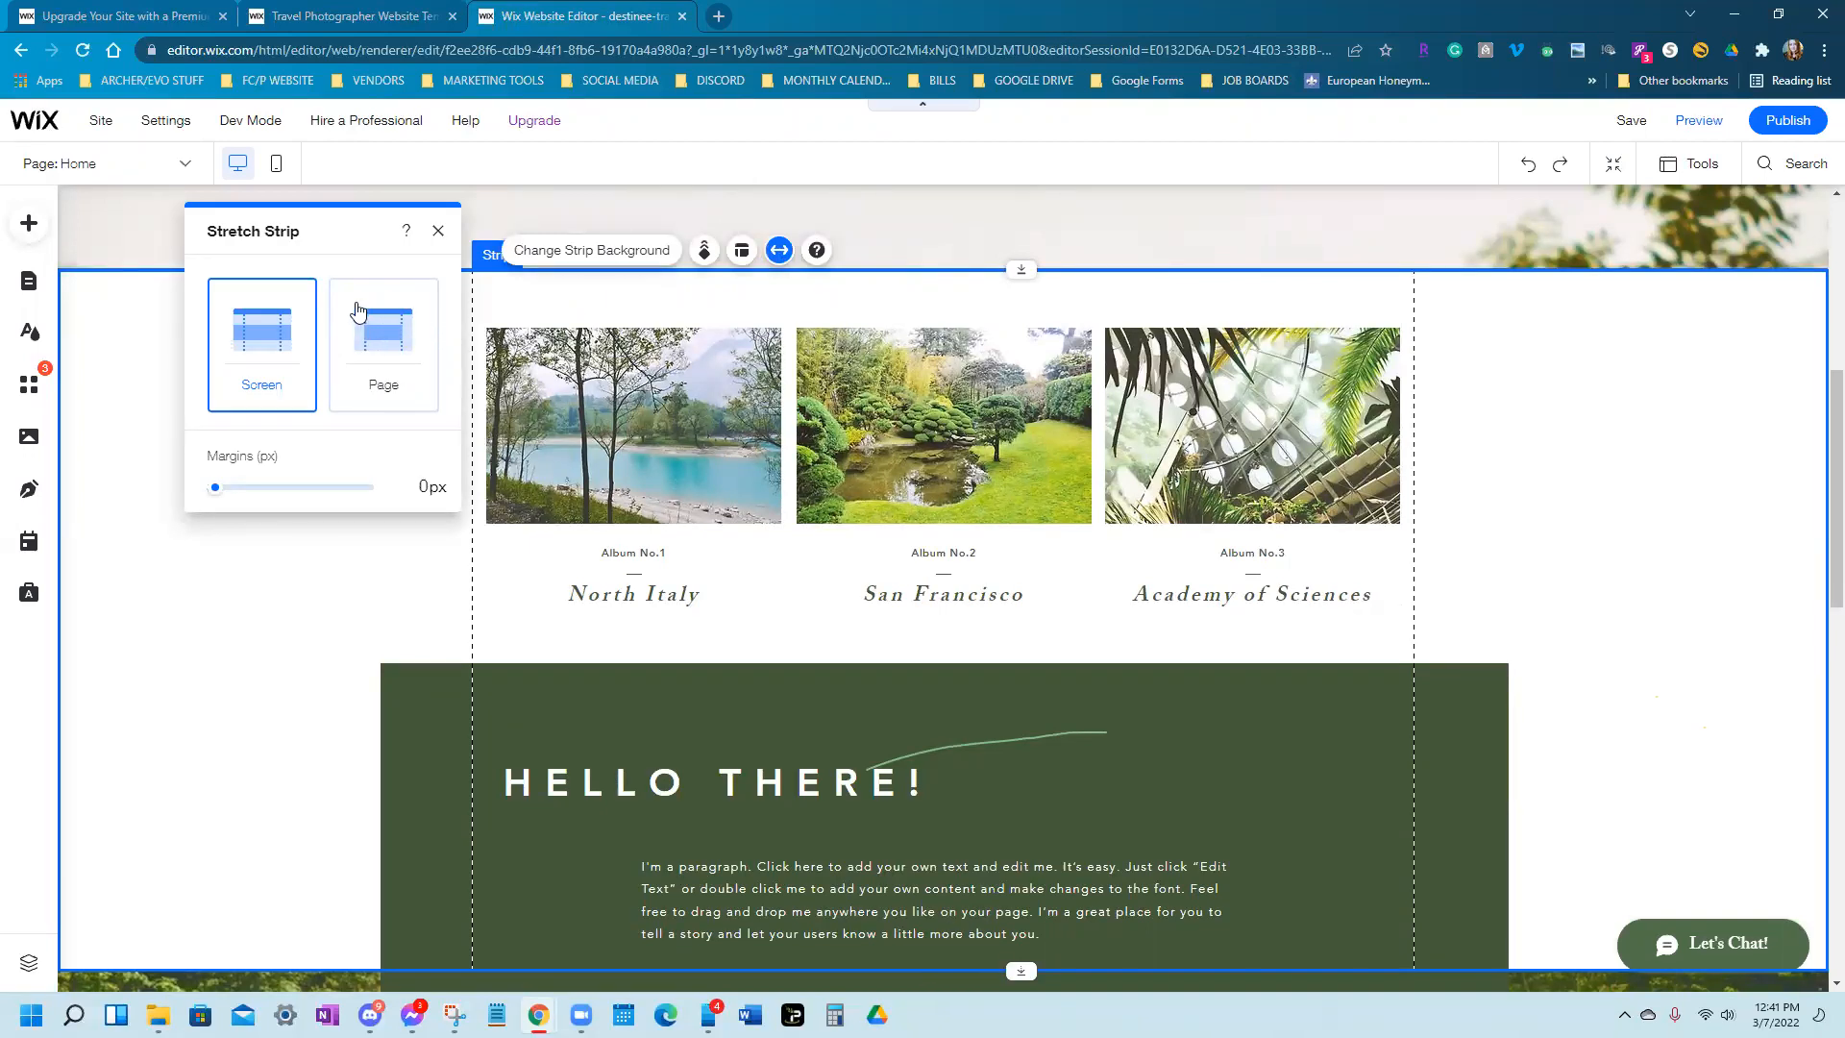
{"action": "left_click", "coordinate": [388, 327]}
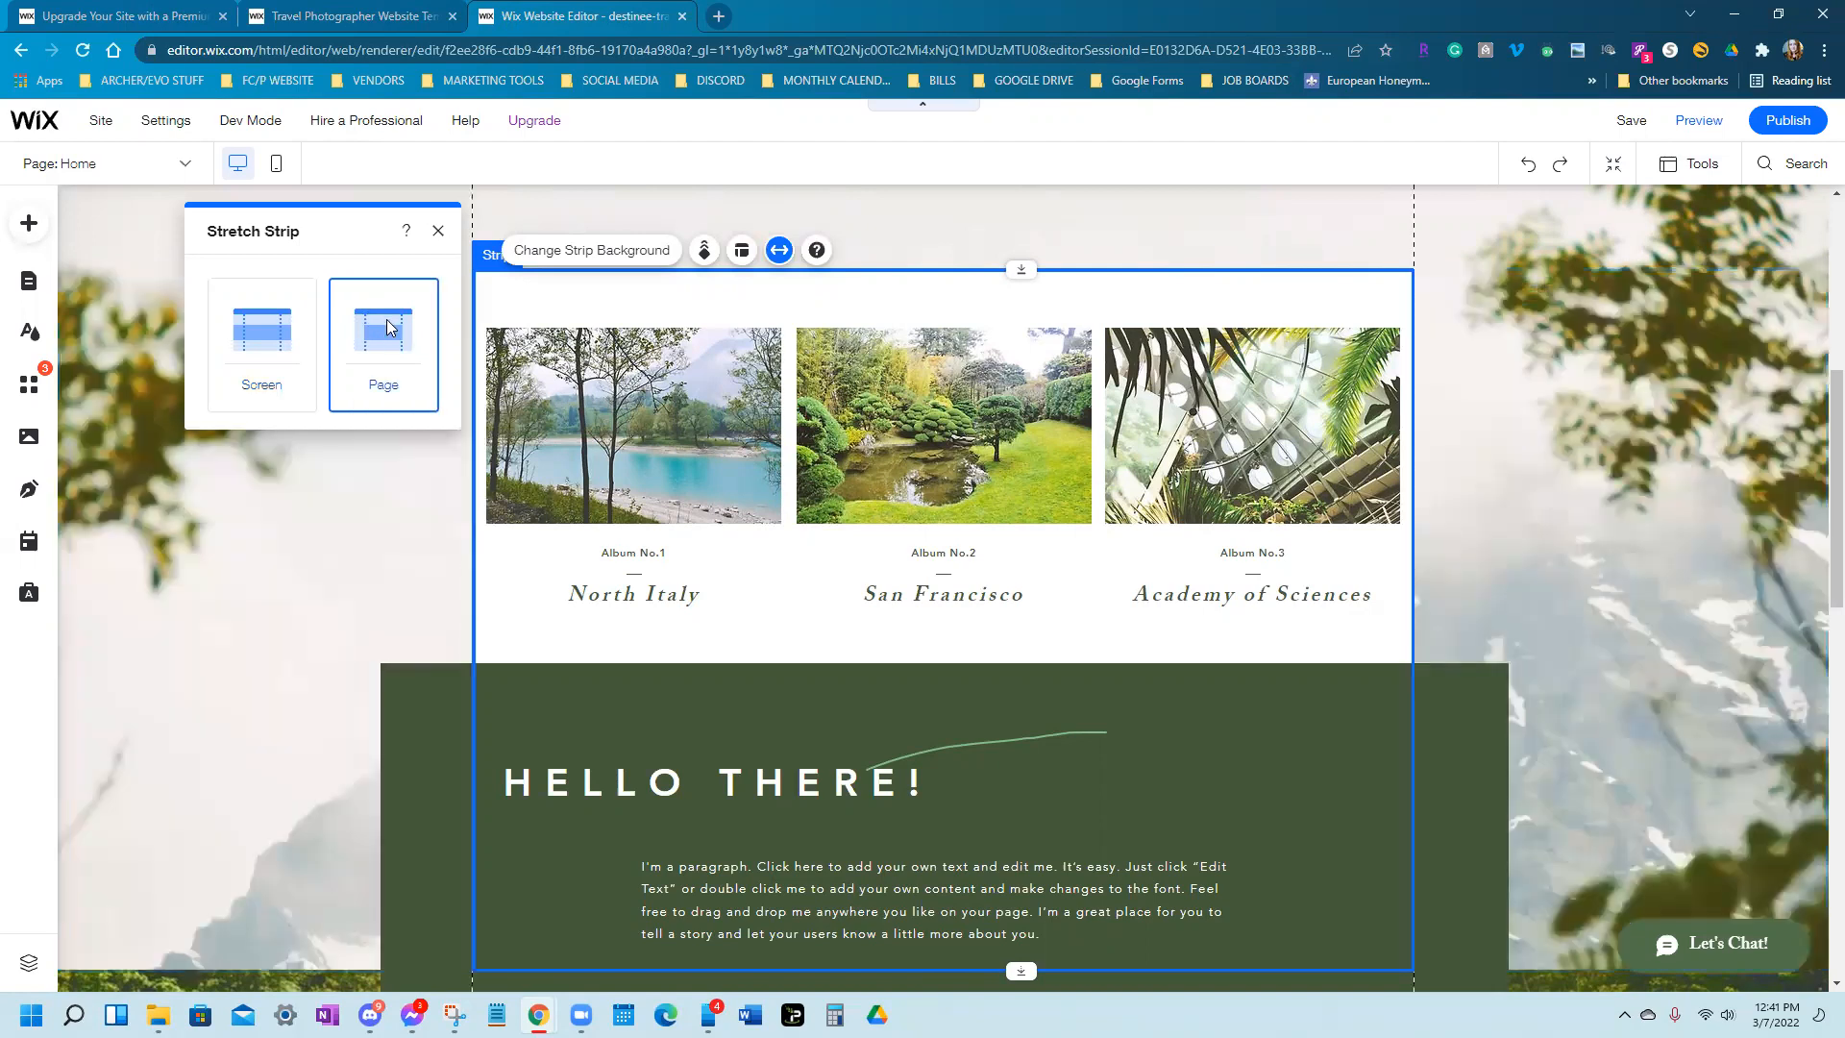
{"action": "left_click", "coordinate": [1436, 413]}
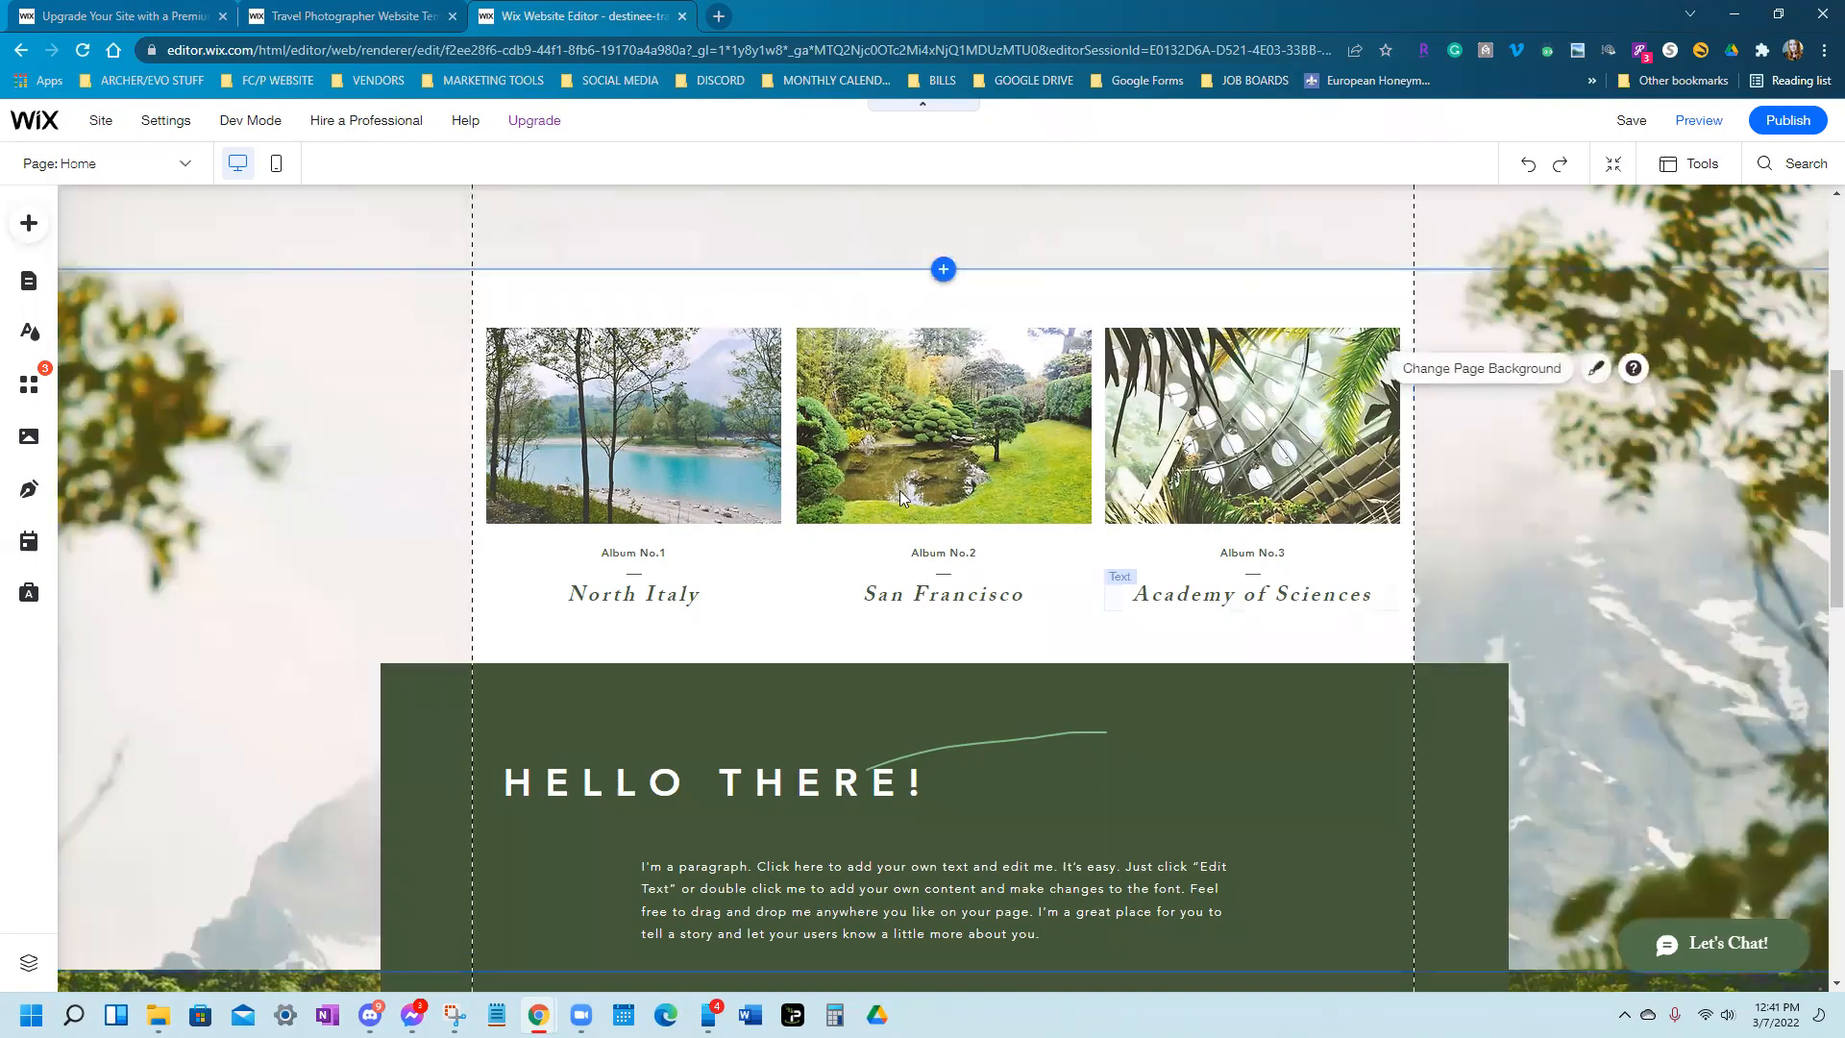
{"action": "scroll", "coordinate": [899, 491], "scroll_direction": "down", "scroll_amount": 1}
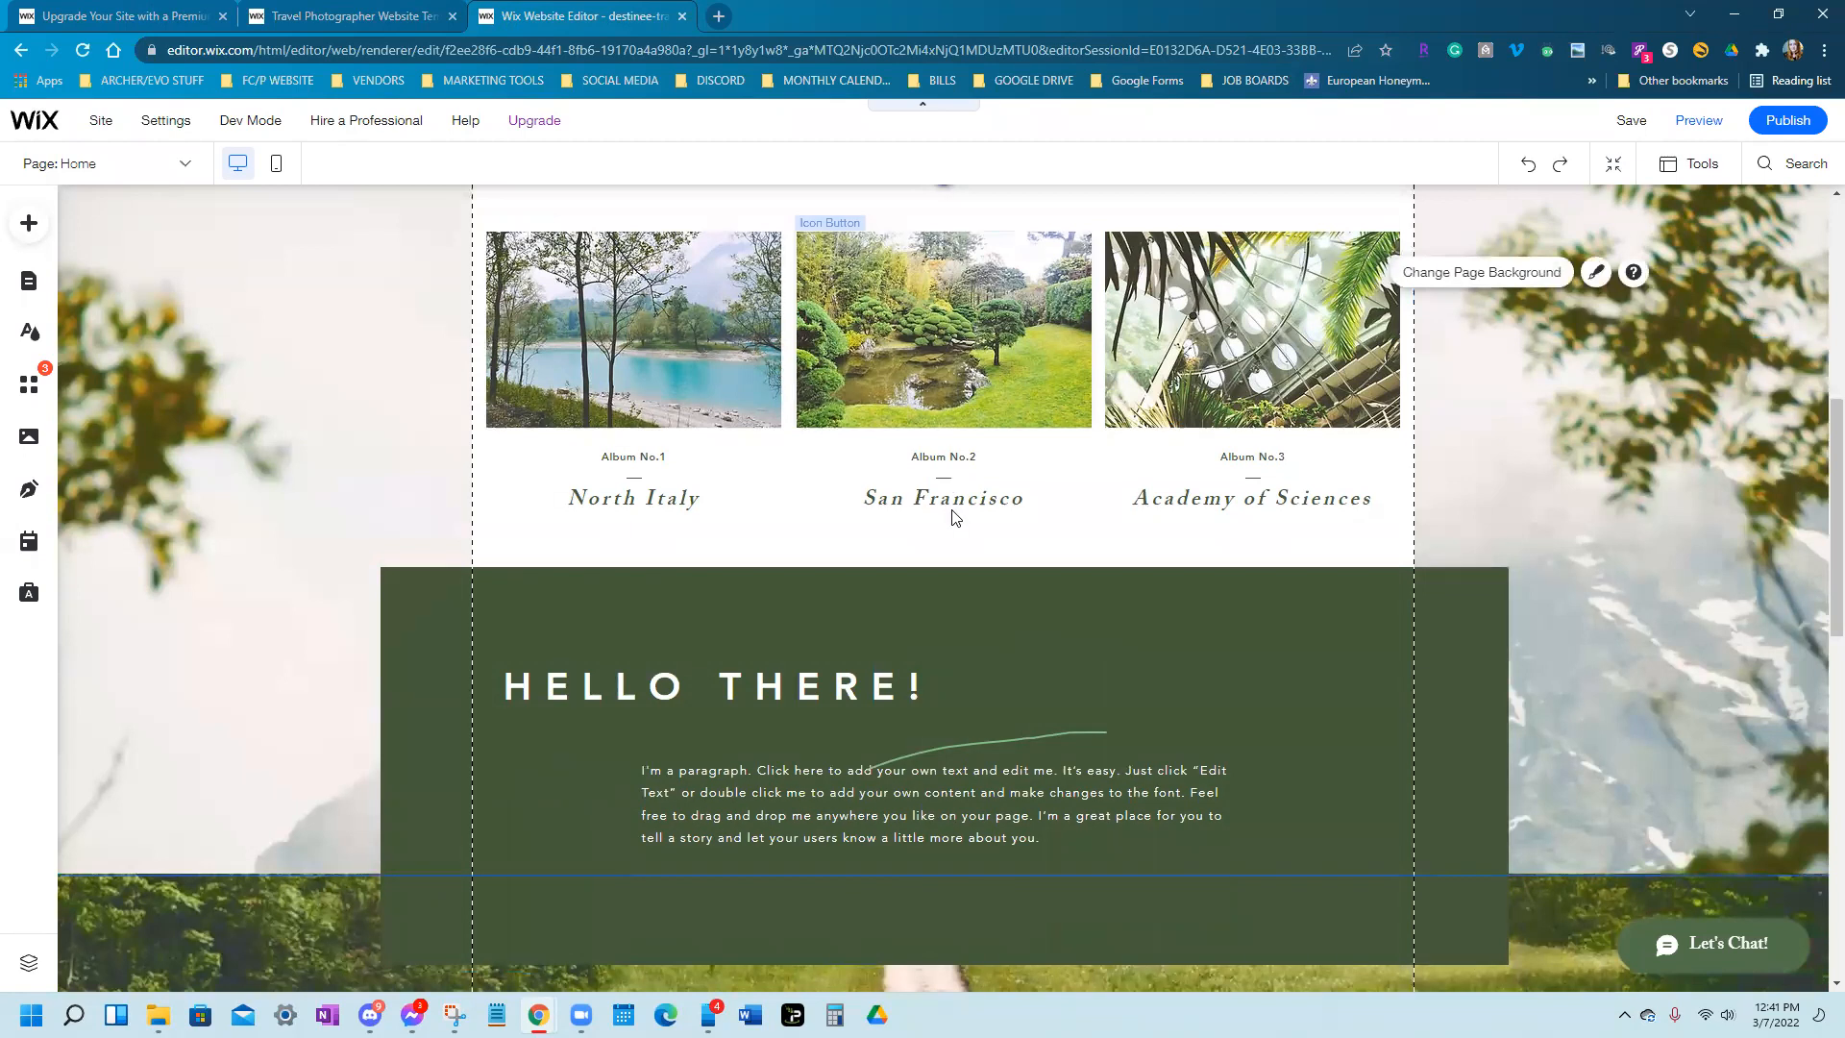
{"action": "scroll", "coordinate": [956, 519], "scroll_direction": "up", "scroll_amount": 4}
{"action": "scroll", "coordinate": [721, 895], "scroll_direction": "down", "scroll_amount": 4}
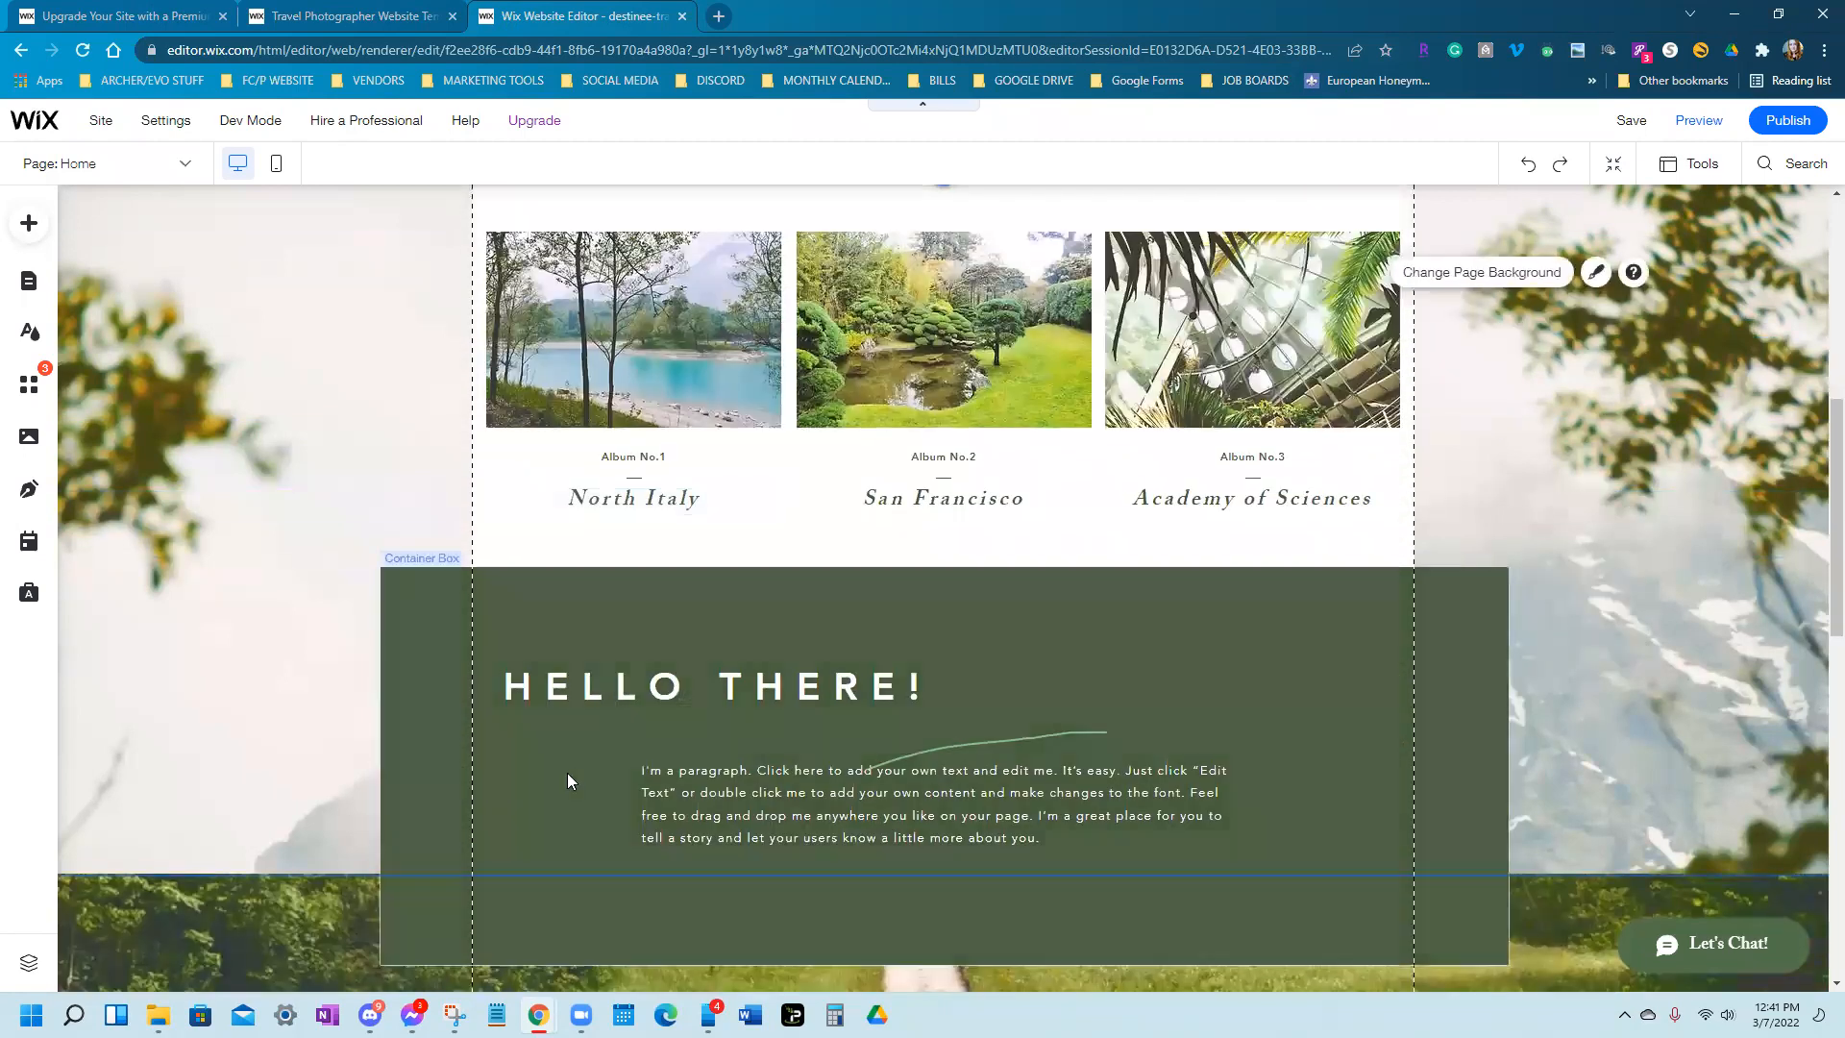
{"action": "scroll", "coordinate": [572, 781], "scroll_direction": "up", "scroll_amount": 3}
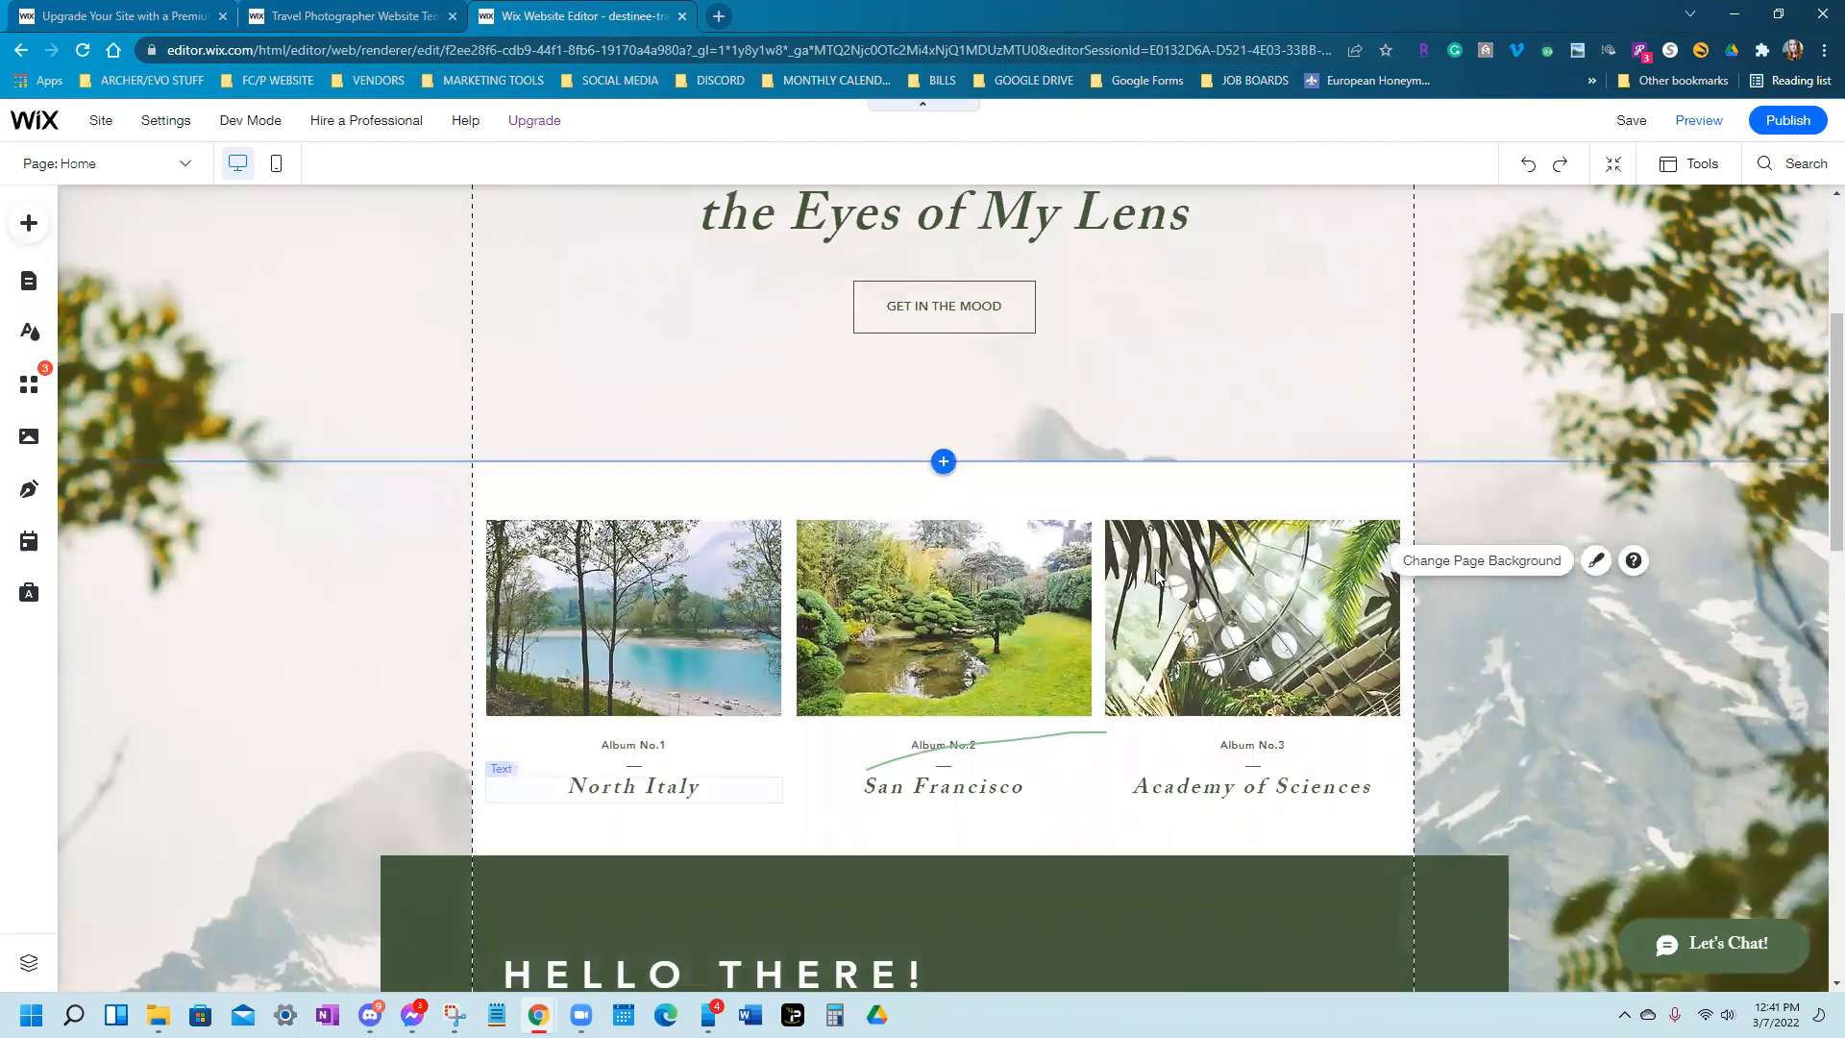
{"action": "scroll", "coordinate": [867, 428], "scroll_direction": "up", "scroll_amount": 3}
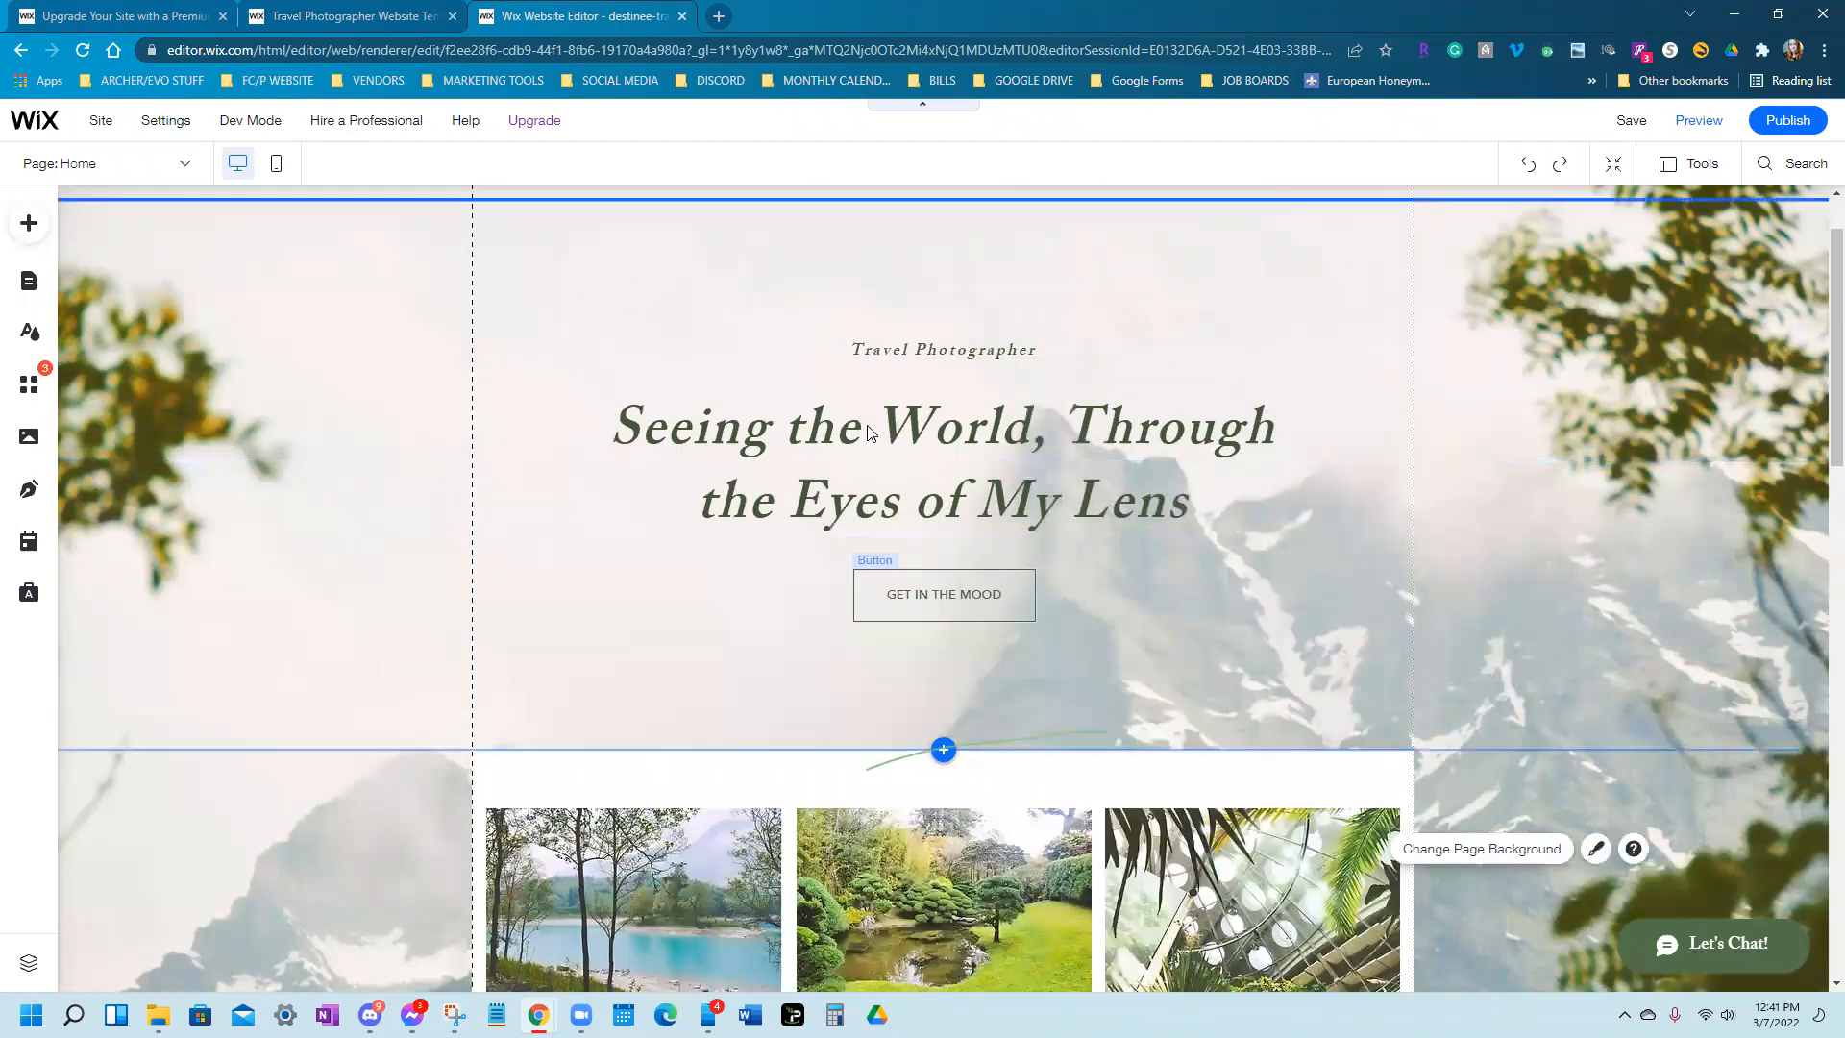
{"action": "scroll", "coordinate": [923, 510], "scroll_direction": "down", "scroll_amount": 7}
{"action": "scroll", "coordinate": [971, 586], "scroll_direction": "up", "scroll_amount": 4}
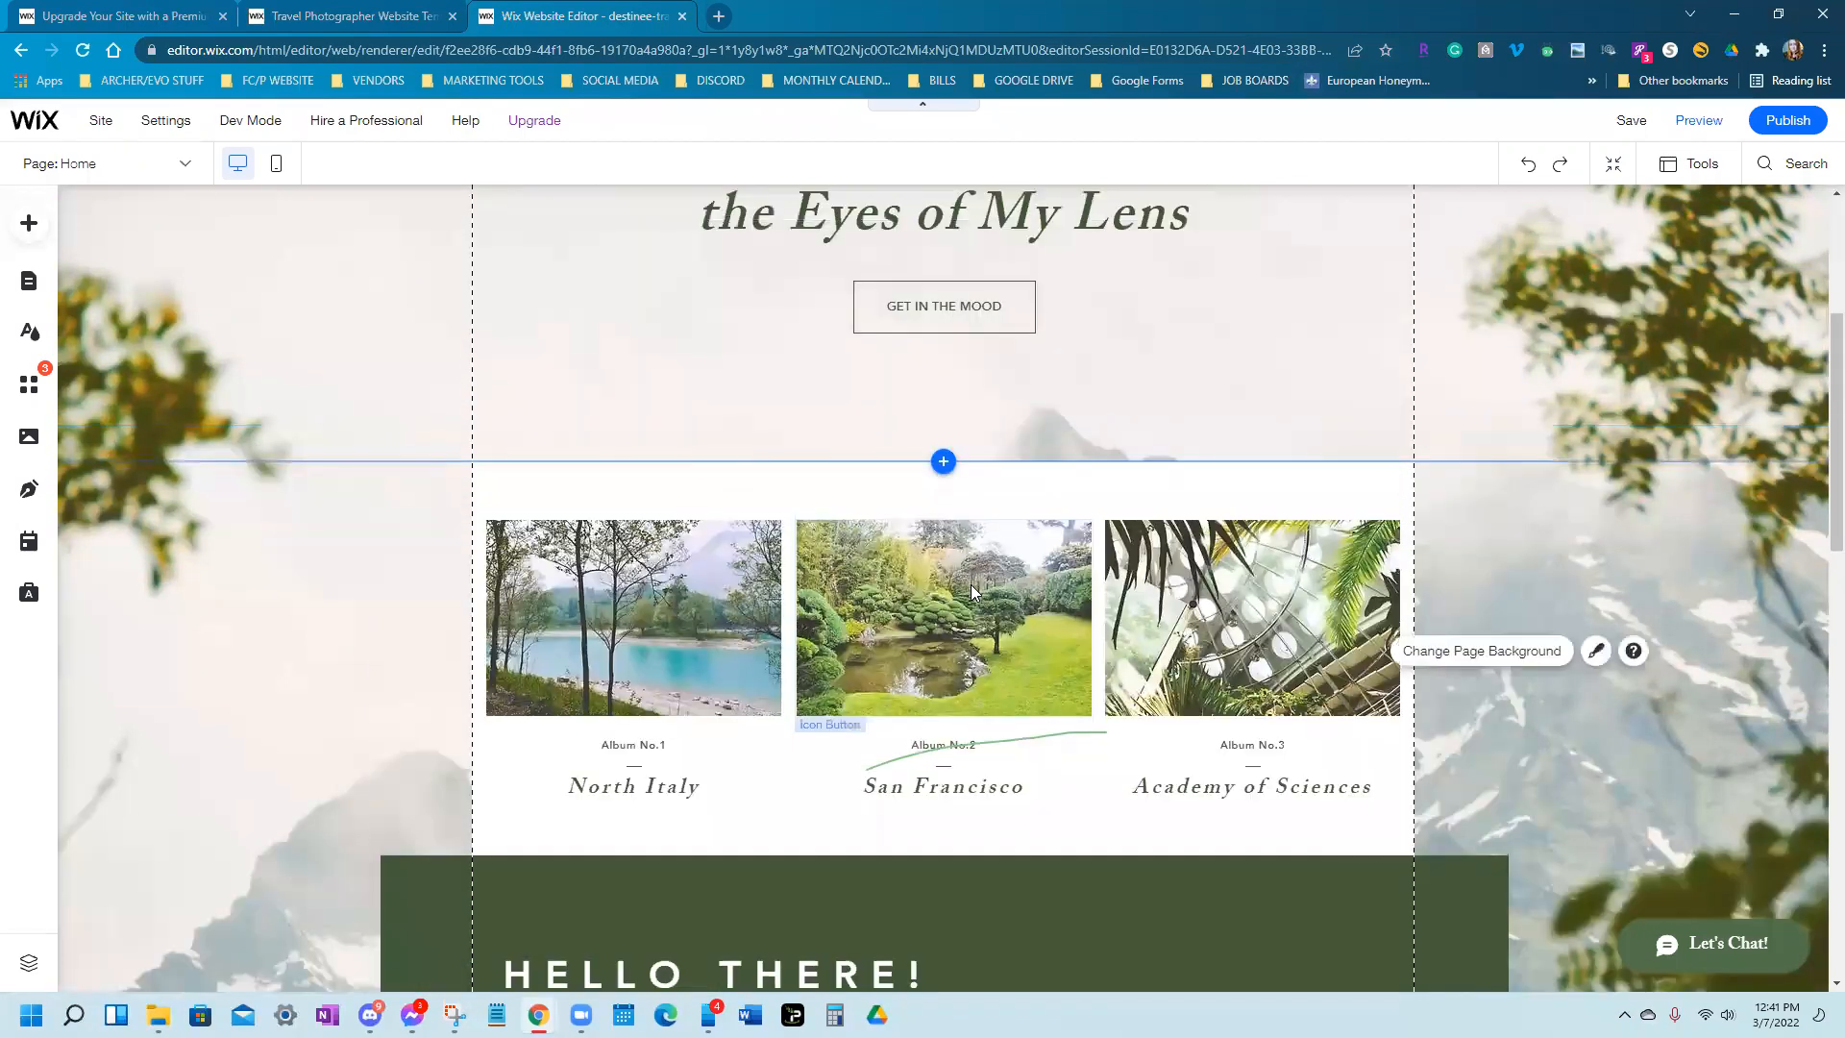
{"action": "scroll", "coordinate": [971, 584], "scroll_direction": "up", "scroll_amount": 4}
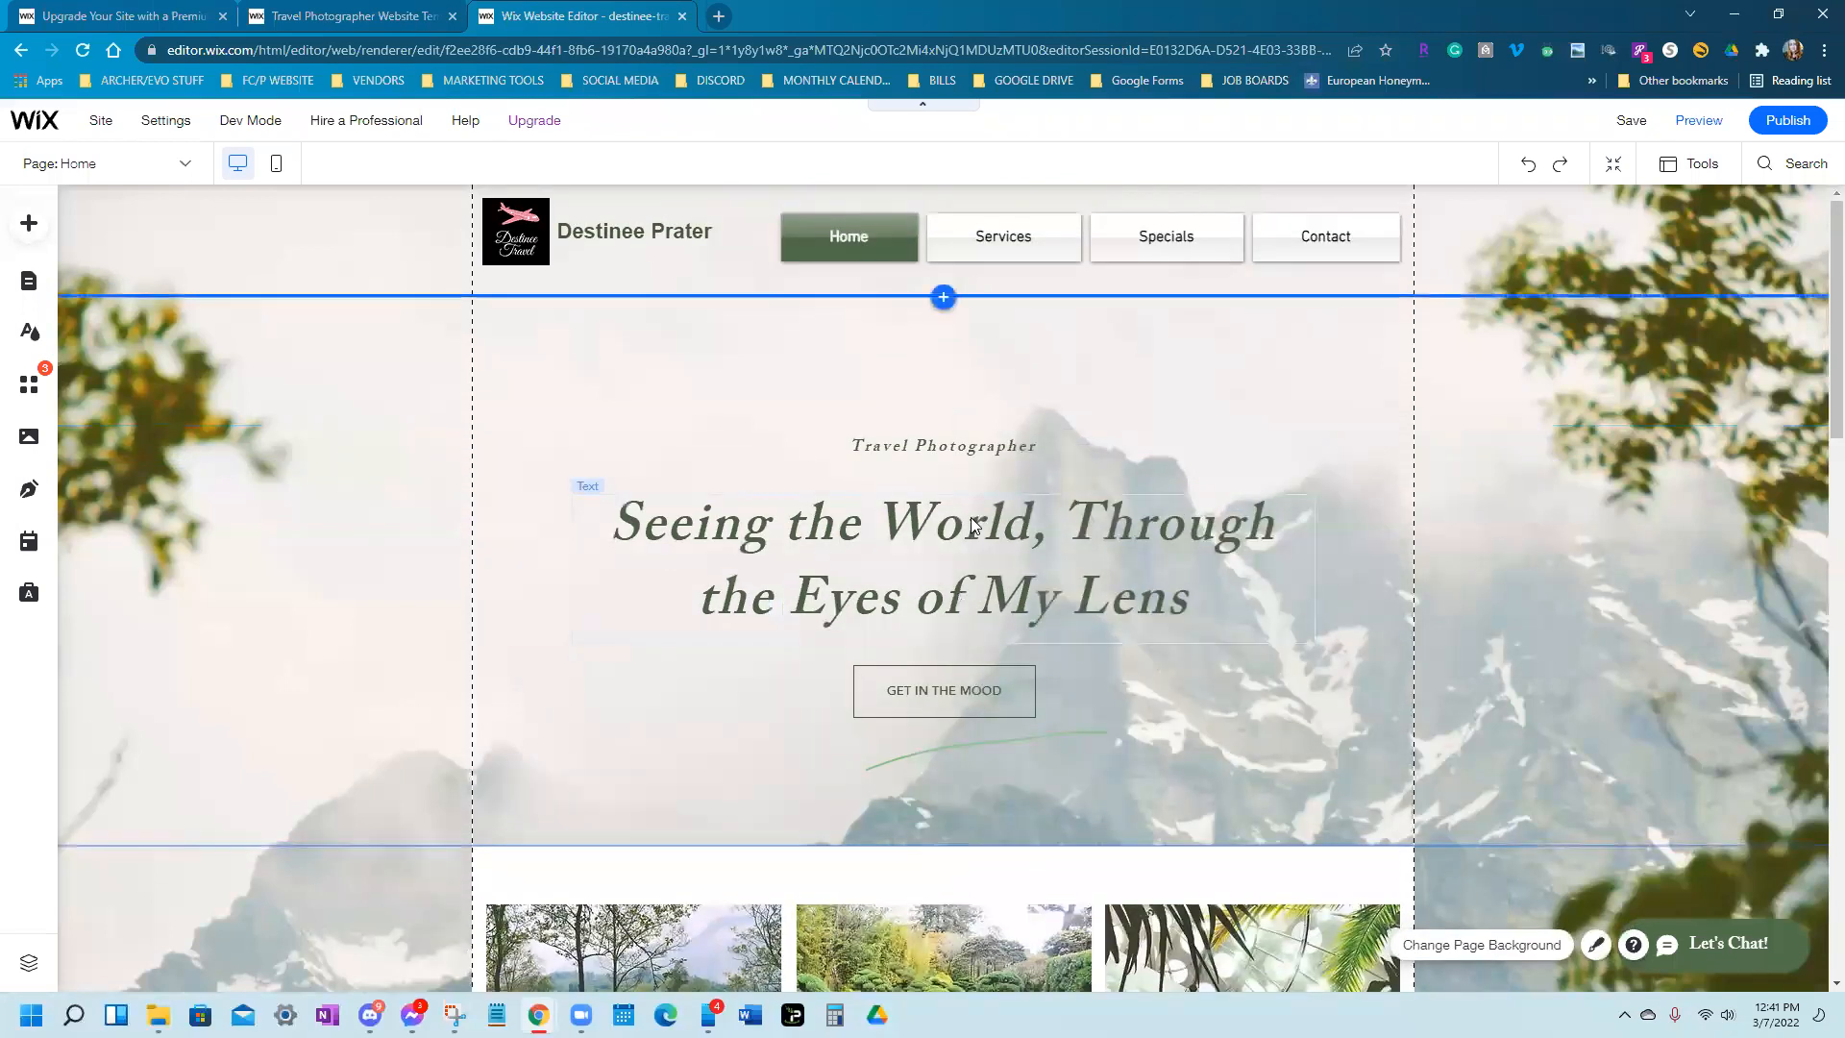
{"action": "left_click", "coordinate": [1112, 562]}
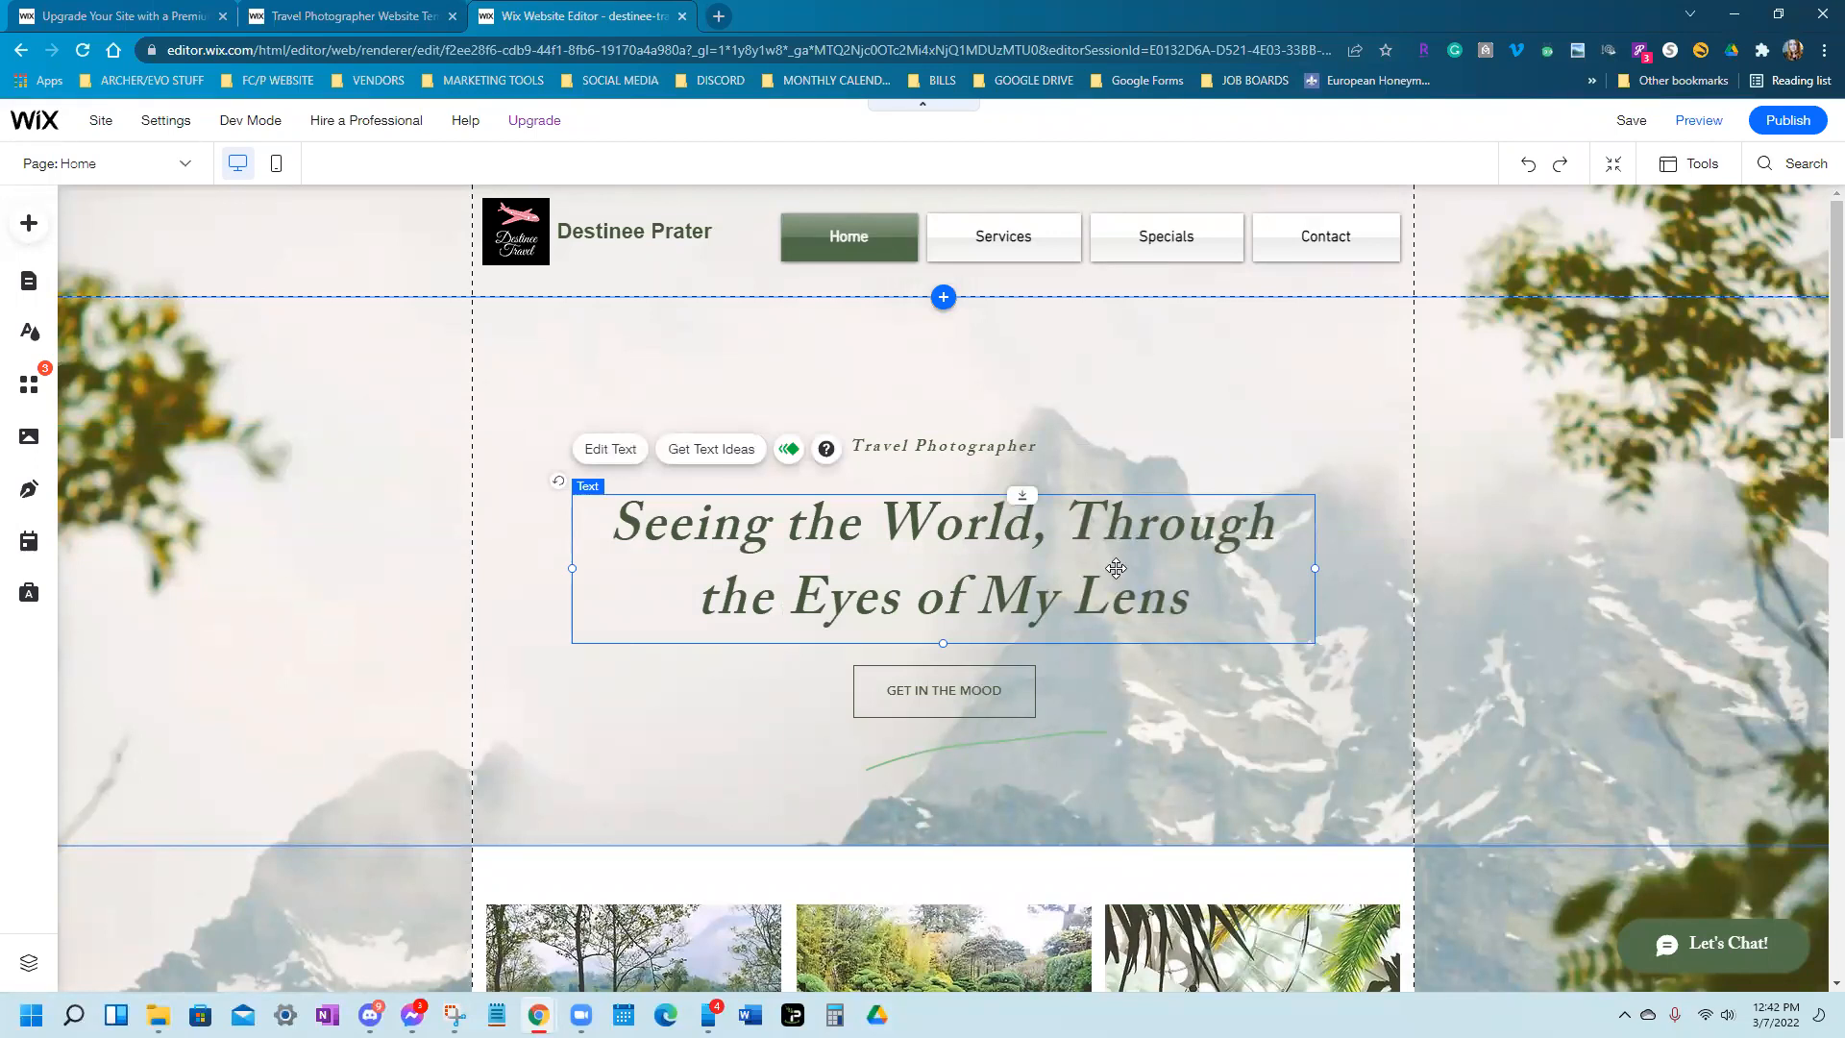
{"action": "right_click", "coordinate": [1112, 568]}
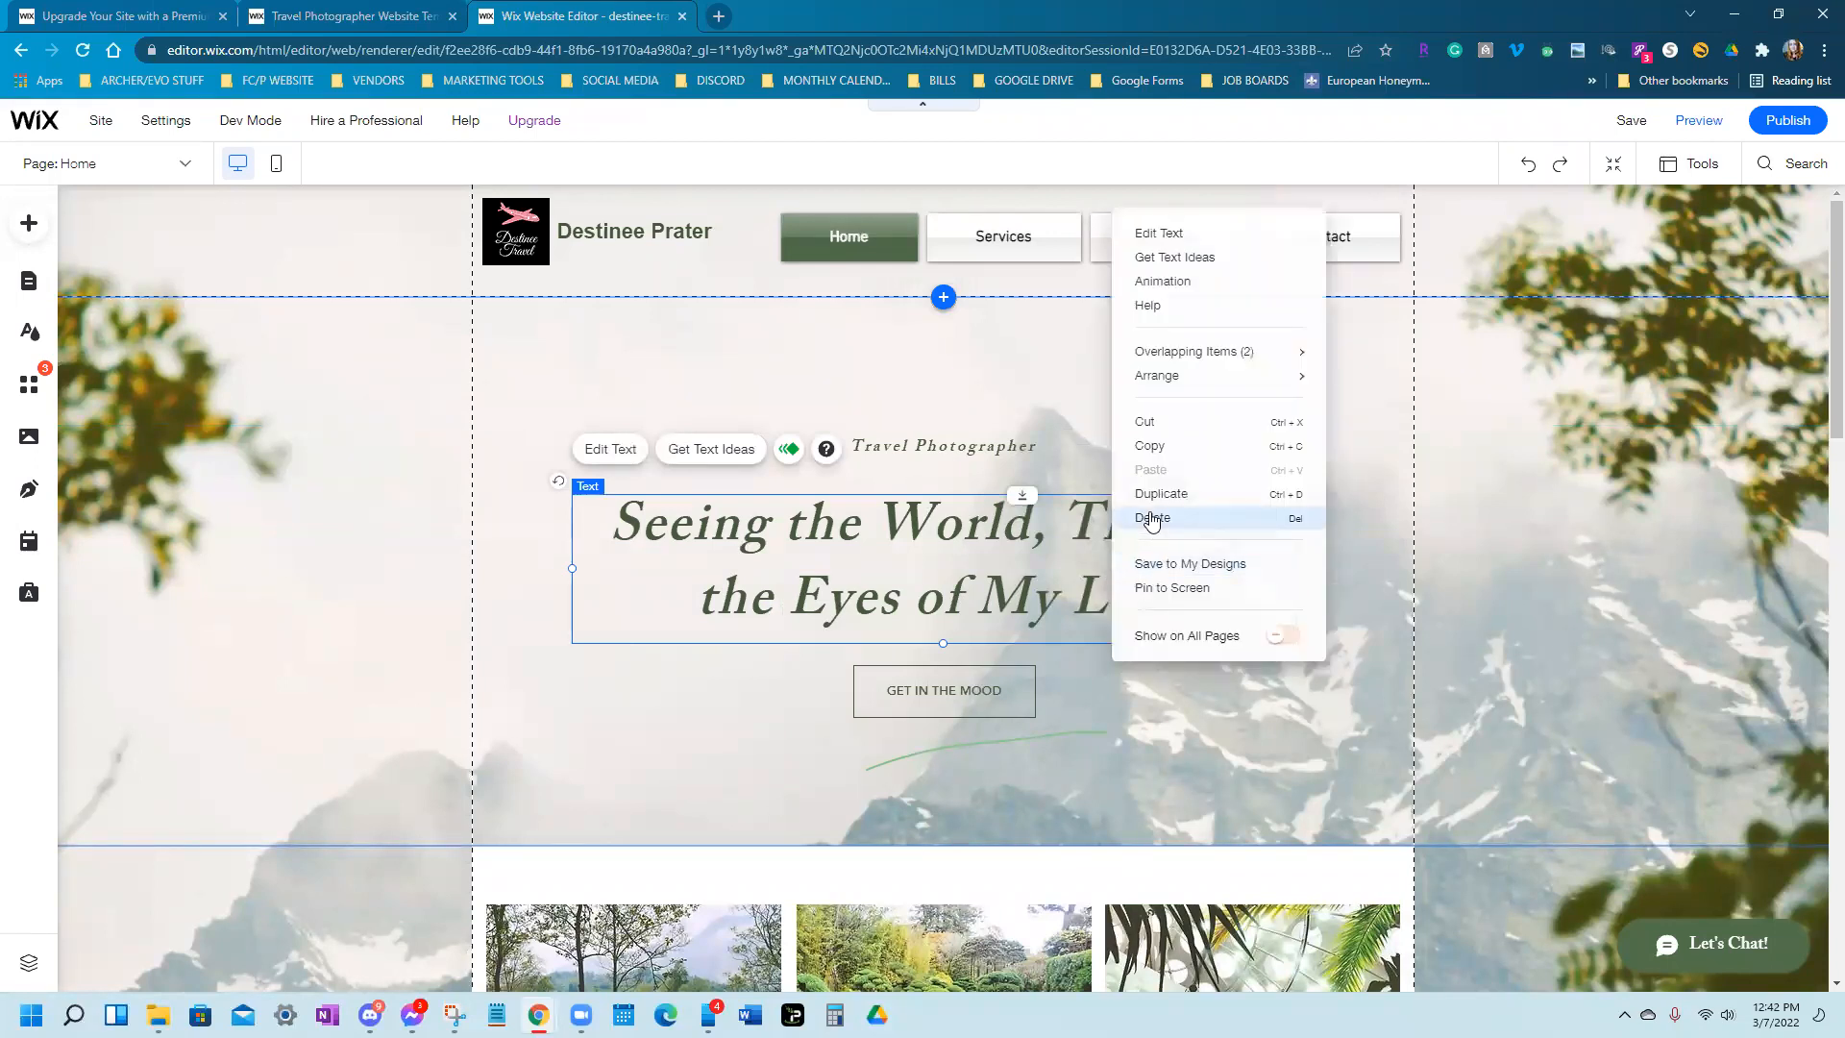
Delete the 'Seeing the World' title, Travel Photographer subtitle and GET IN THE MOOD button
{"action": "left_click", "coordinate": [1154, 516]}
{"action": "left_click", "coordinate": [928, 445]}
{"action": "right_click", "coordinate": [908, 445]}
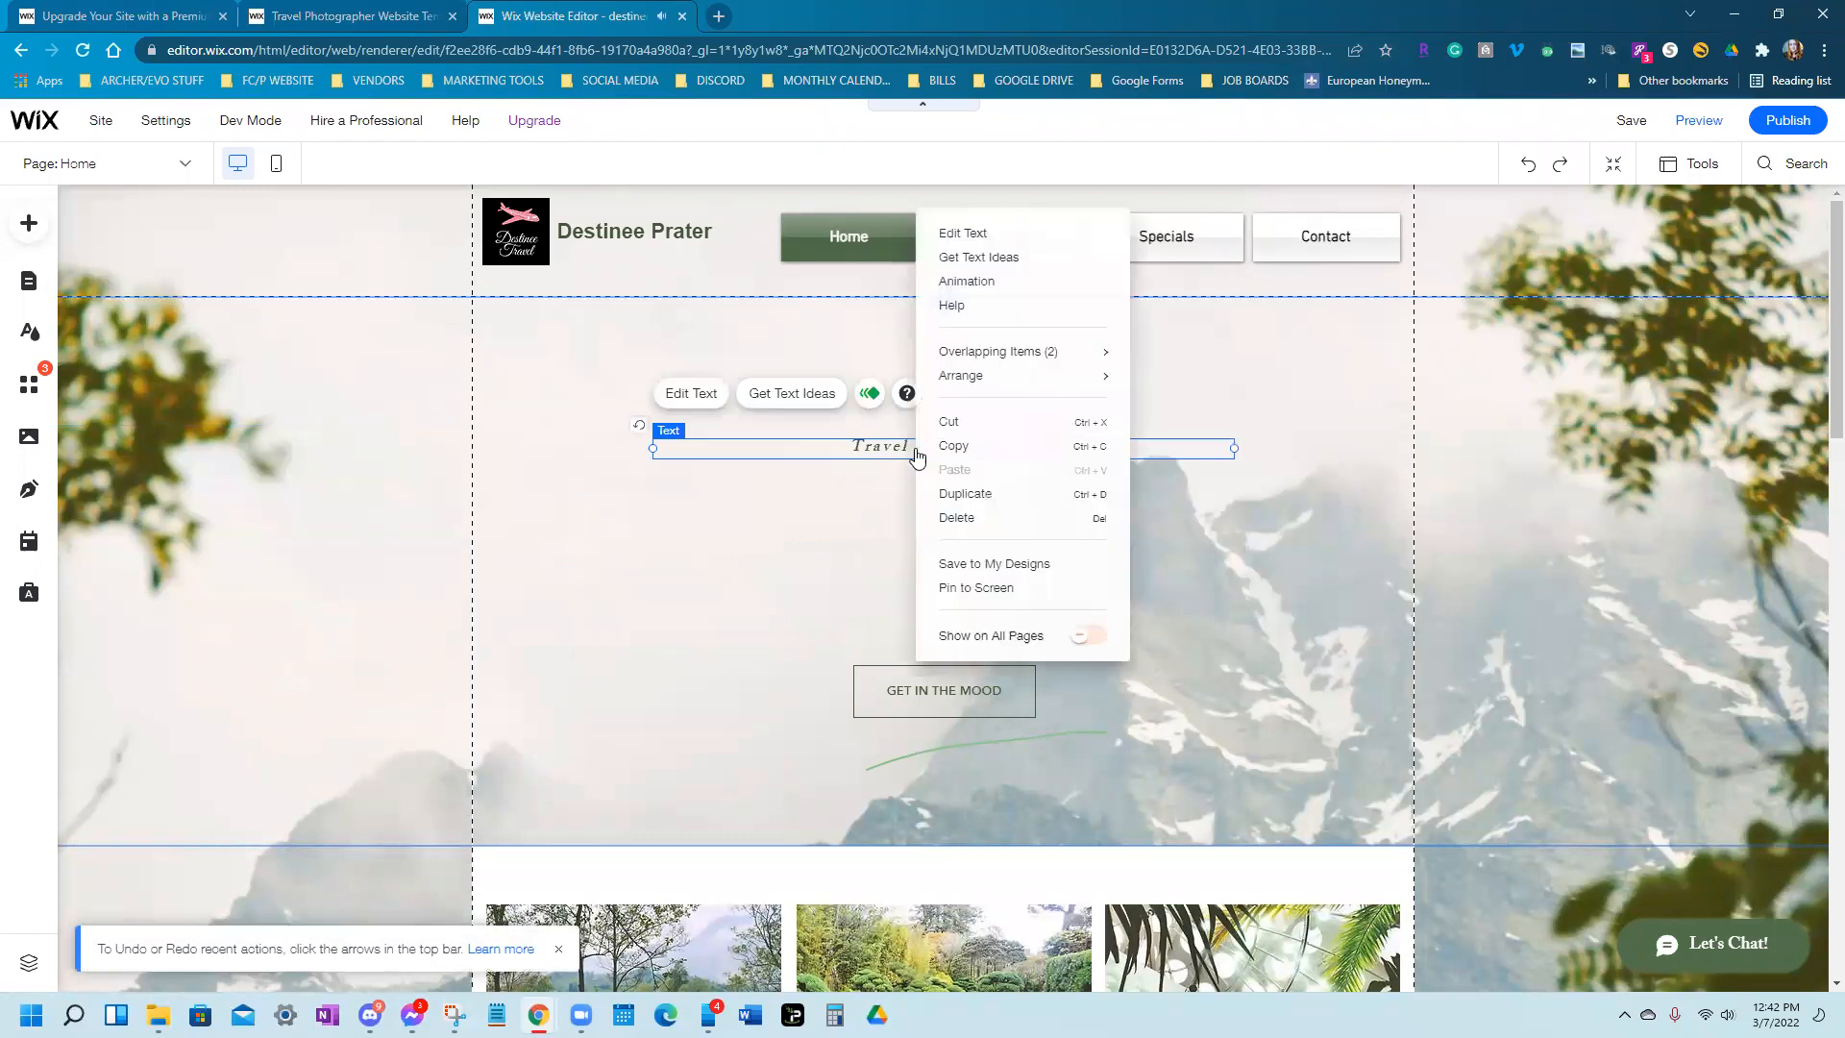
{"action": "left_click", "coordinate": [952, 517]}
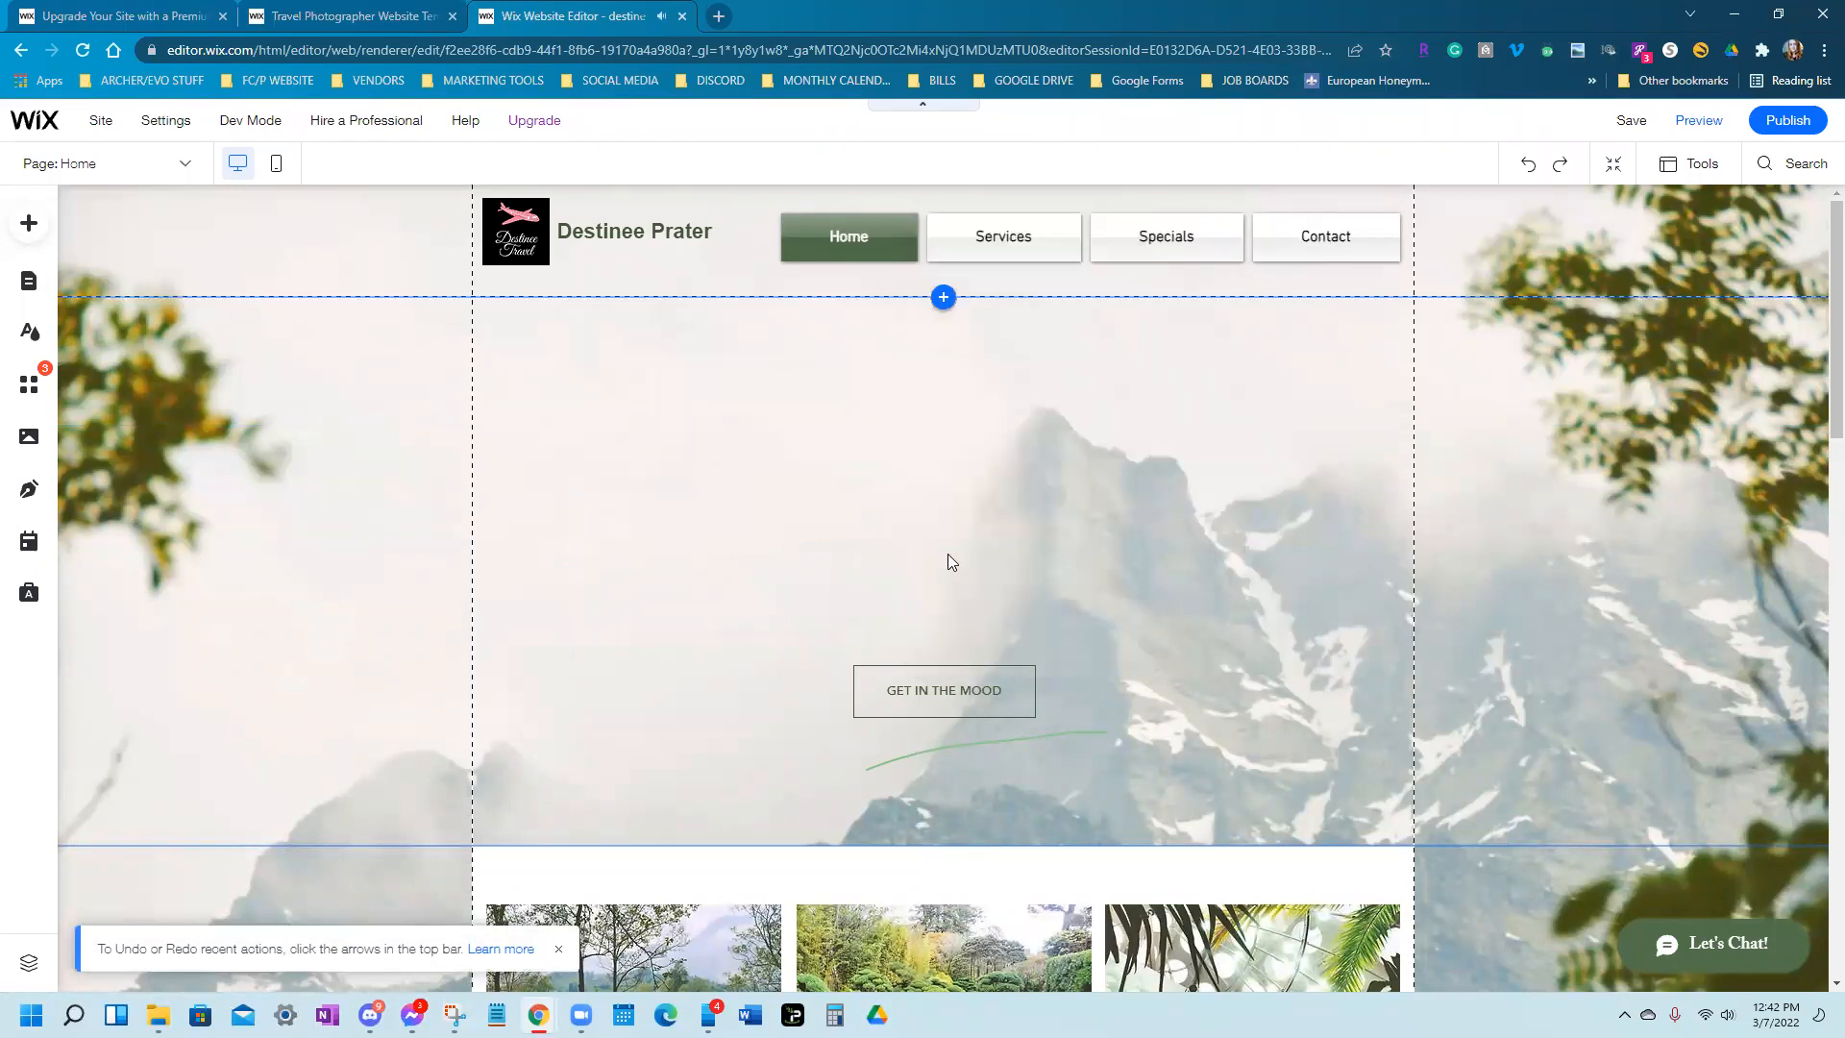
{"action": "right_click", "coordinate": [948, 679]}
{"action": "left_click", "coordinate": [1016, 588]}
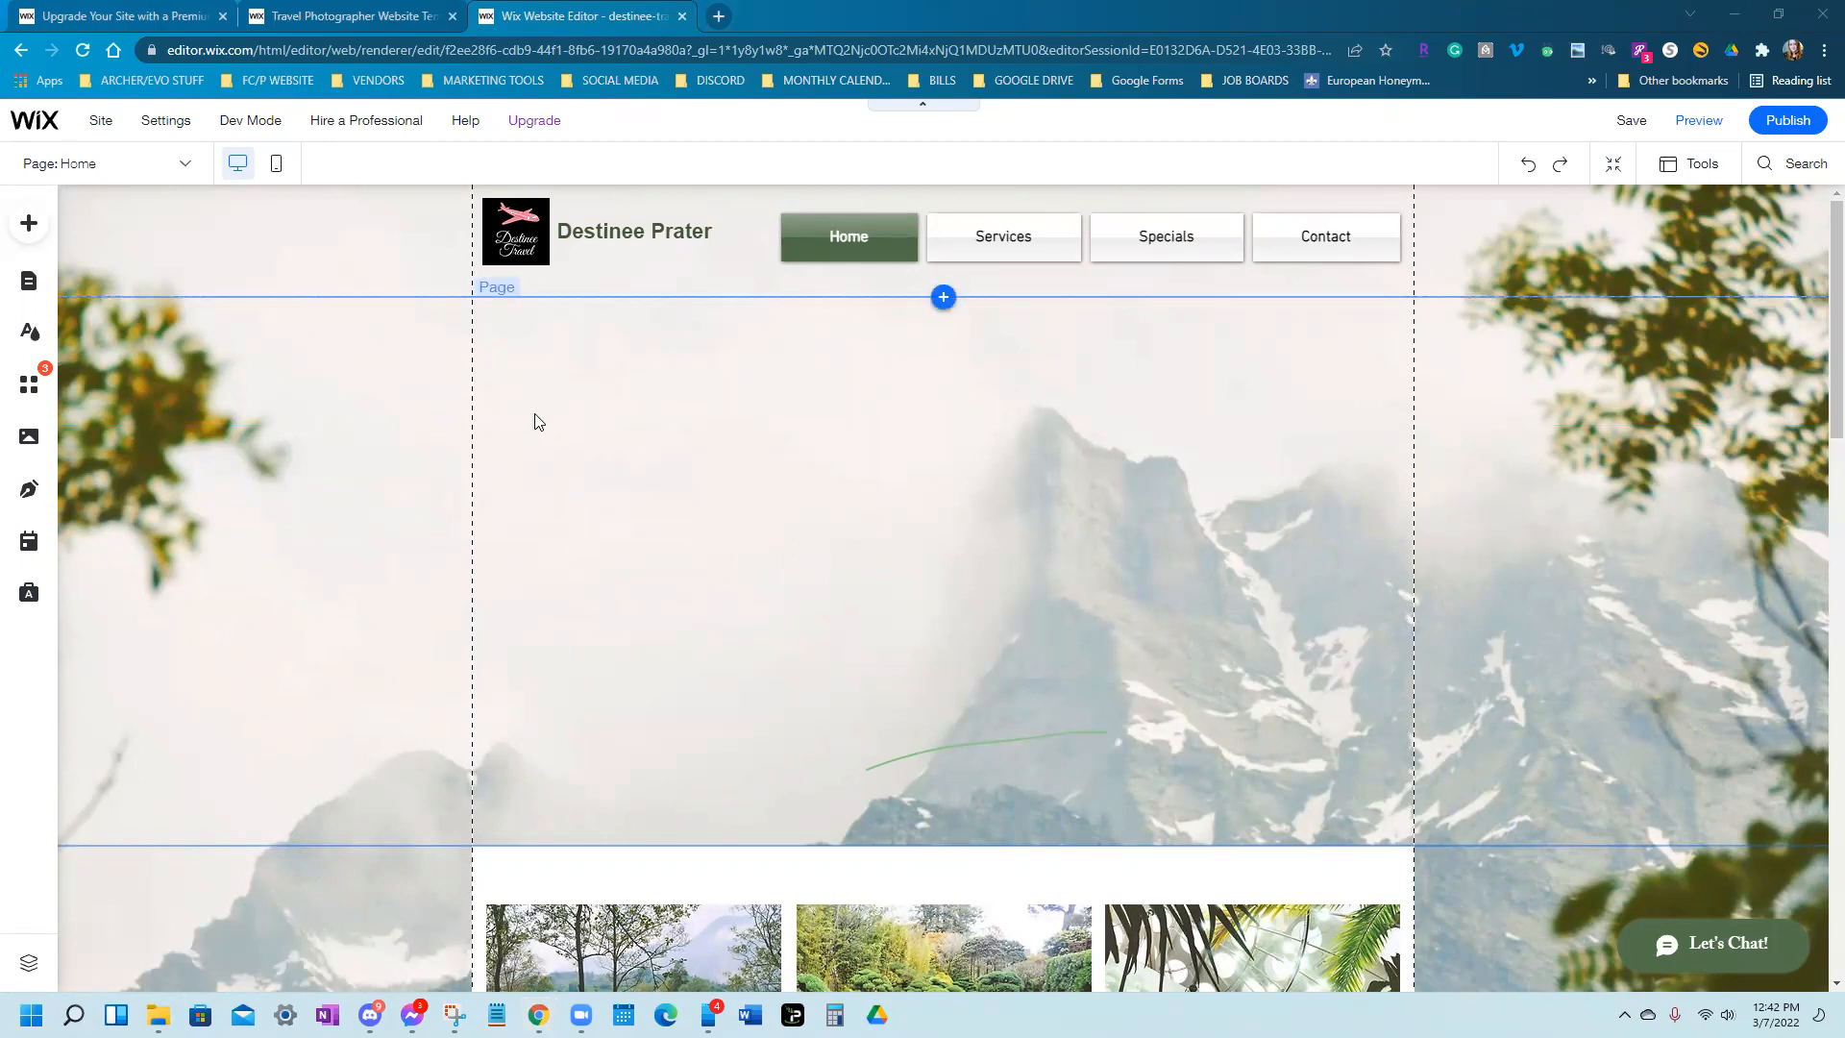
Open the Add panel's Strip designs and browse the Classic and Welcome categories
{"action": "left_click", "coordinate": [24, 221]}
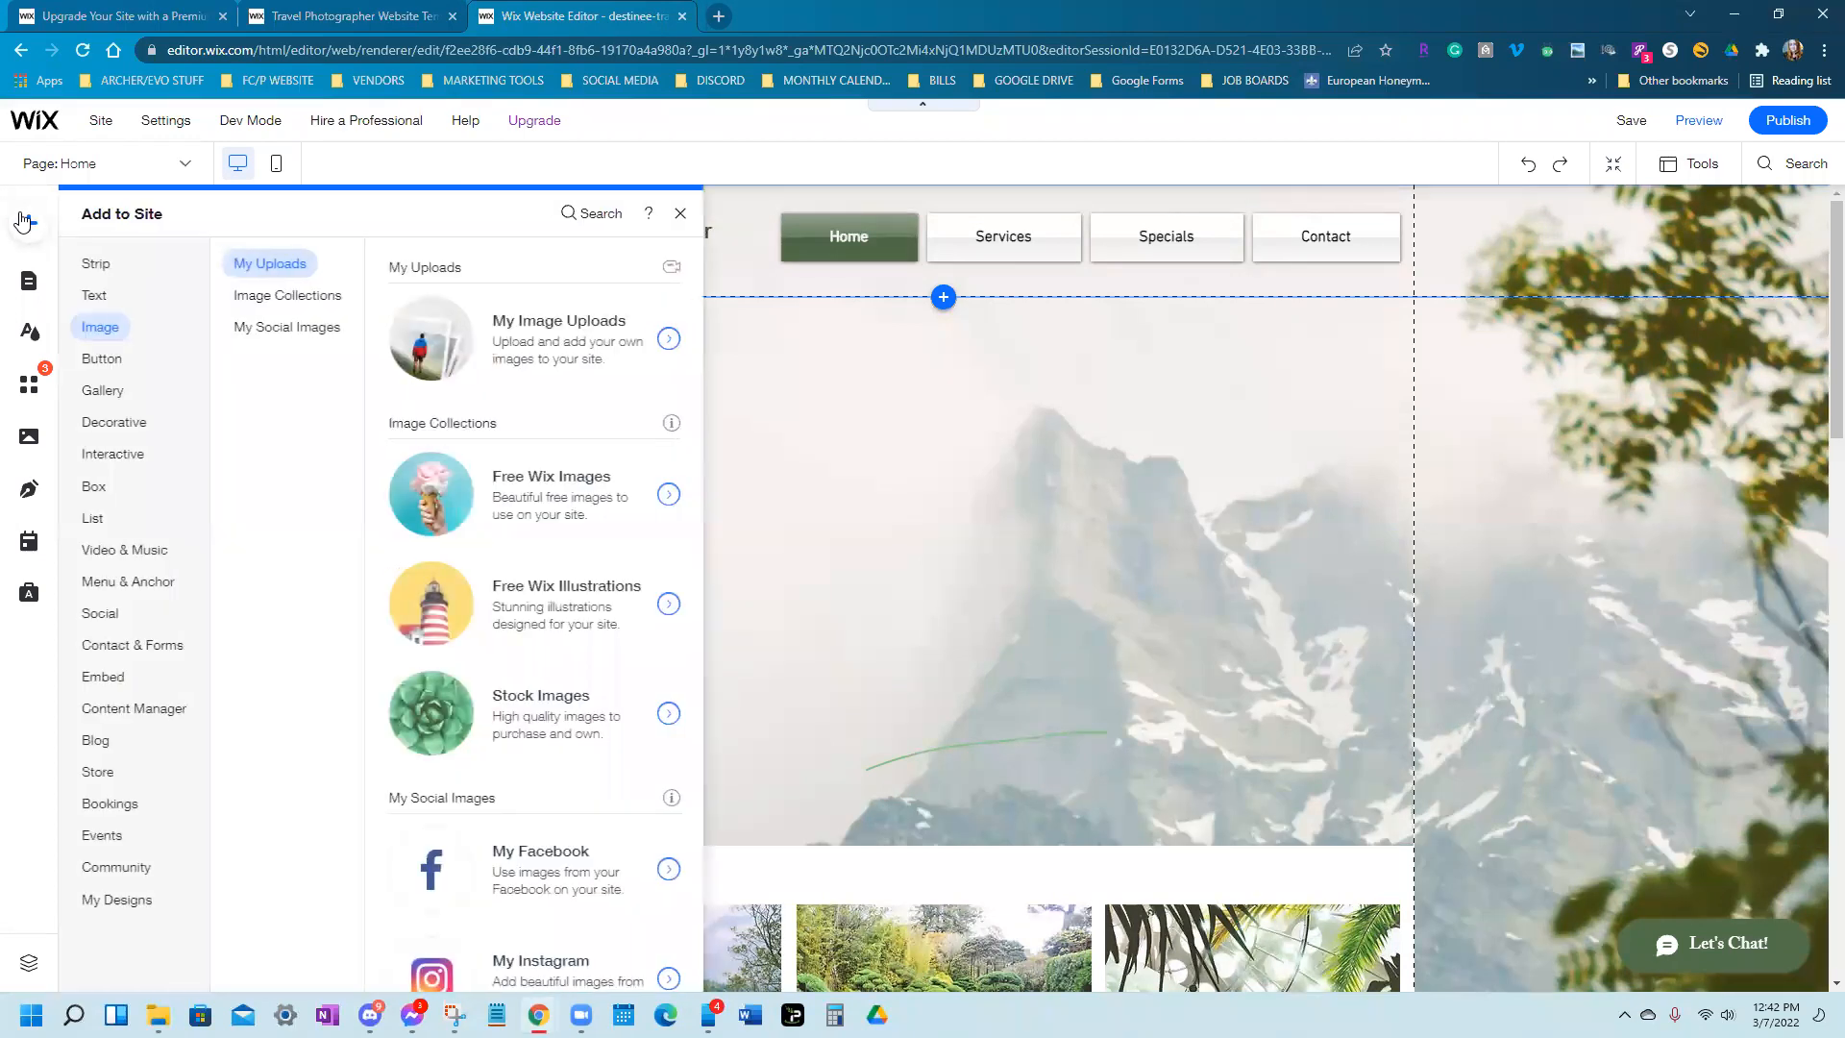
{"action": "left_click", "coordinate": [100, 263]}
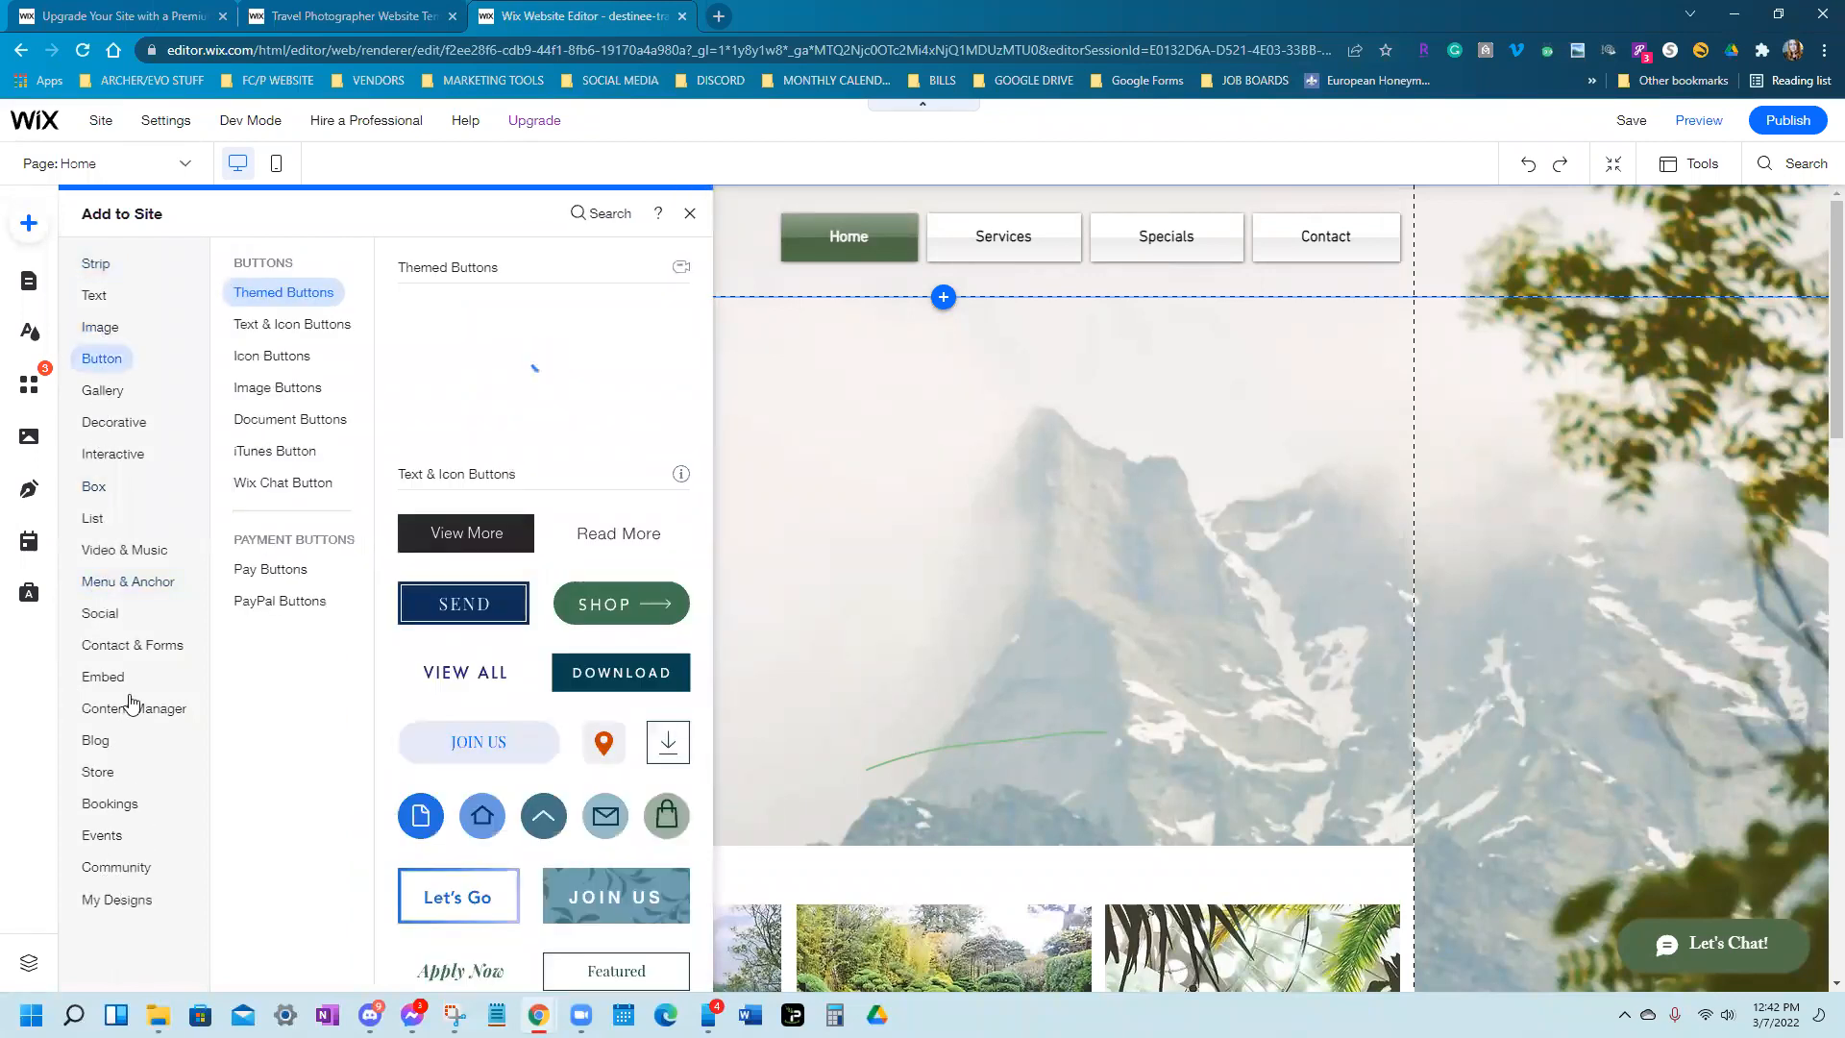
{"action": "left_click", "coordinate": [116, 327]}
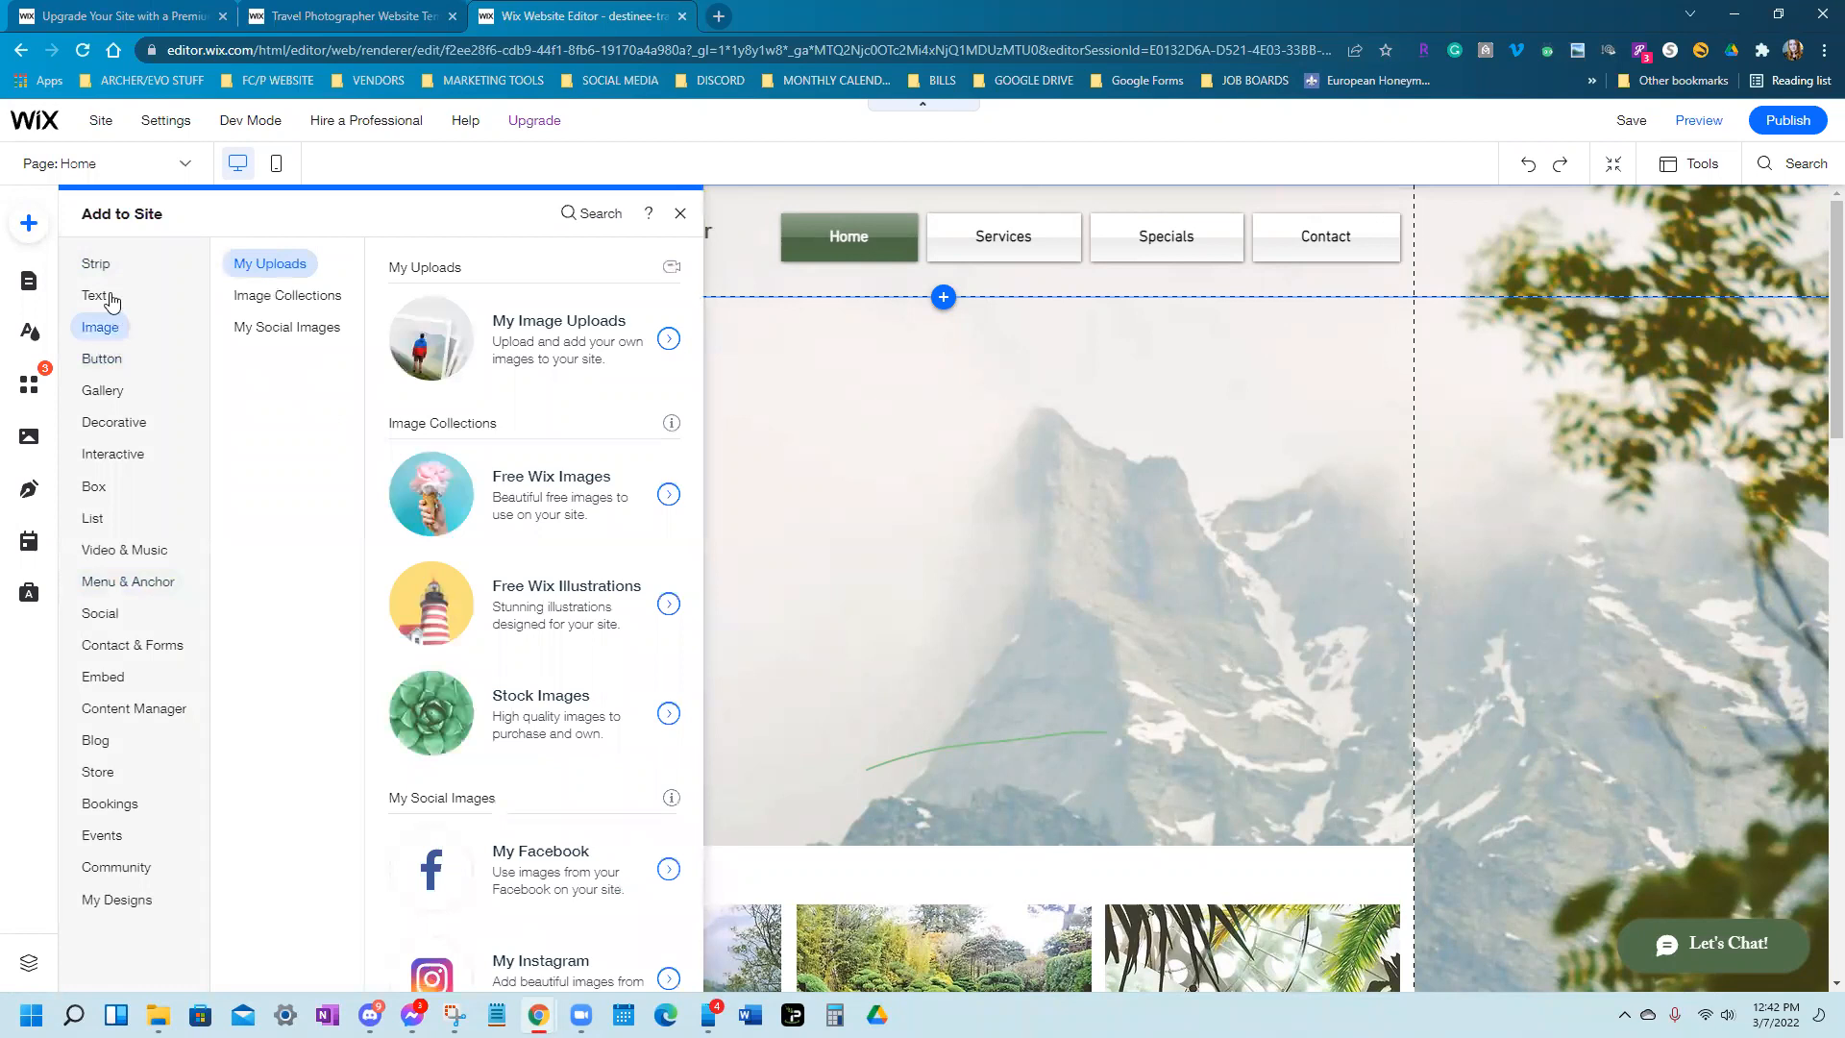
{"action": "left_click", "coordinate": [99, 269]}
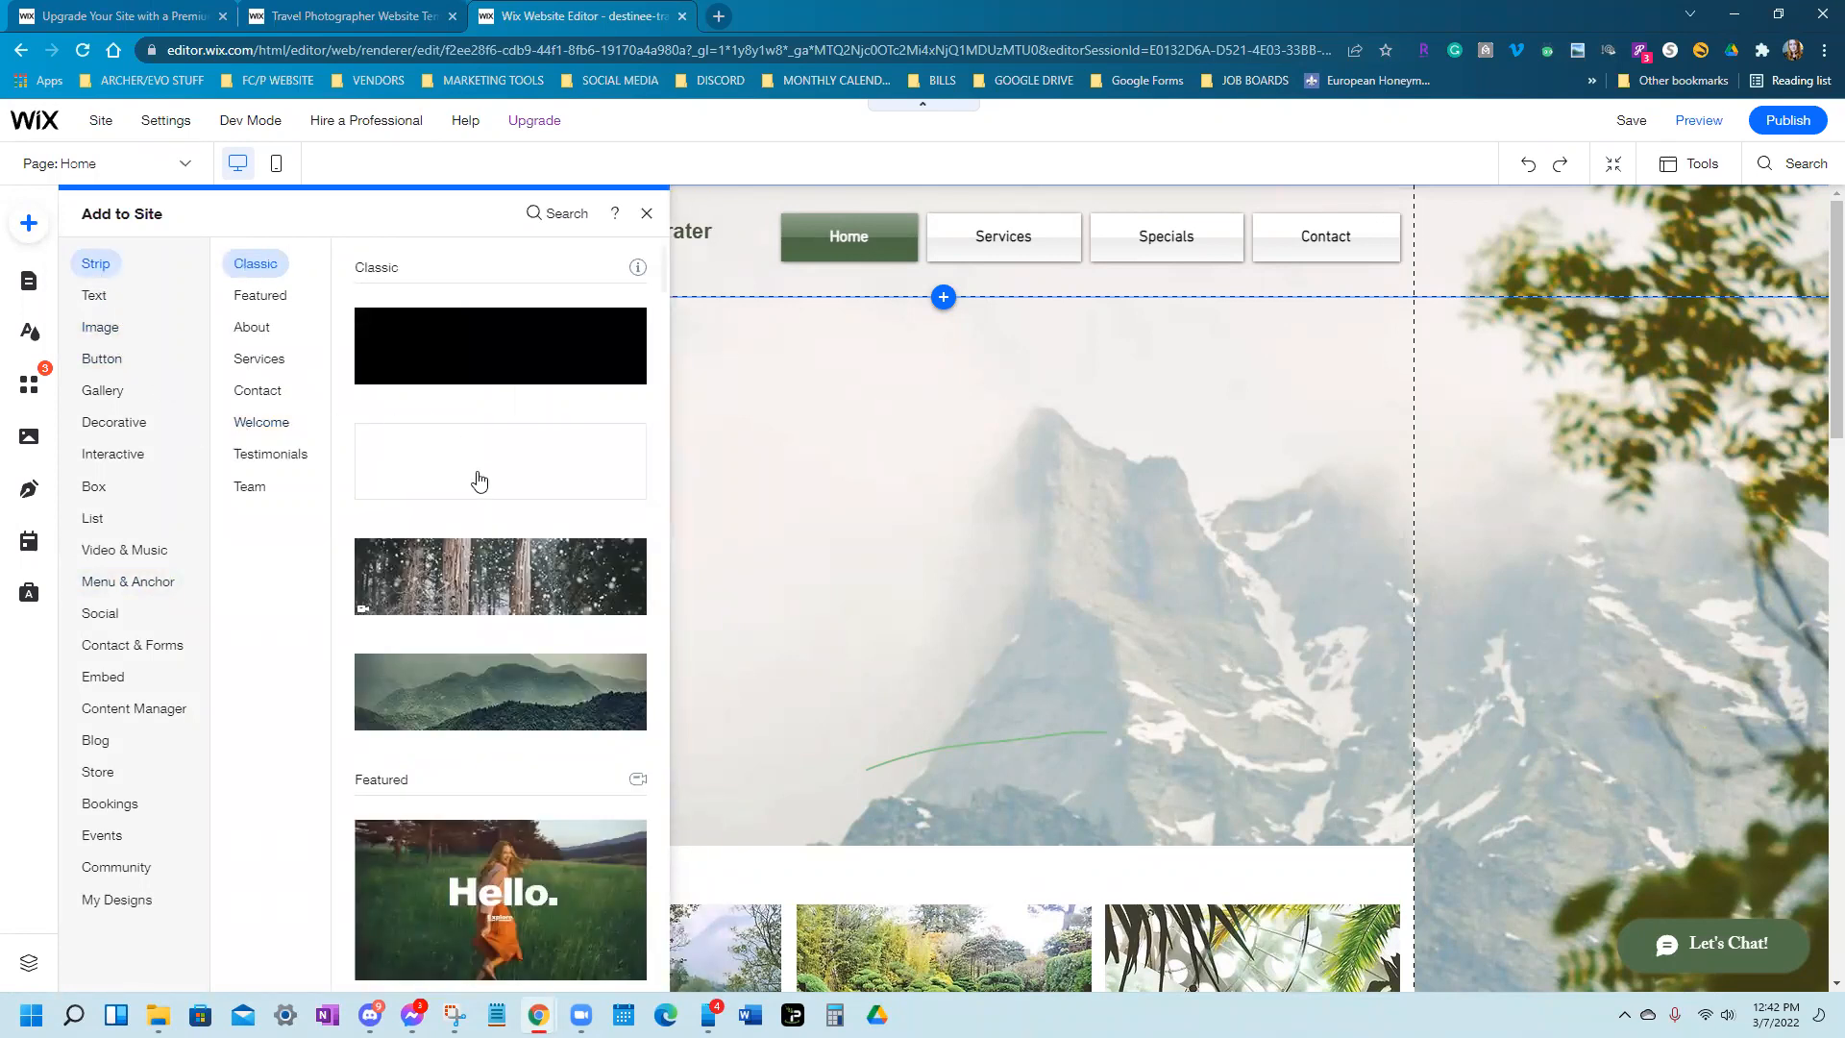
{"action": "scroll", "coordinate": [485, 540], "scroll_direction": "down", "scroll_amount": 4}
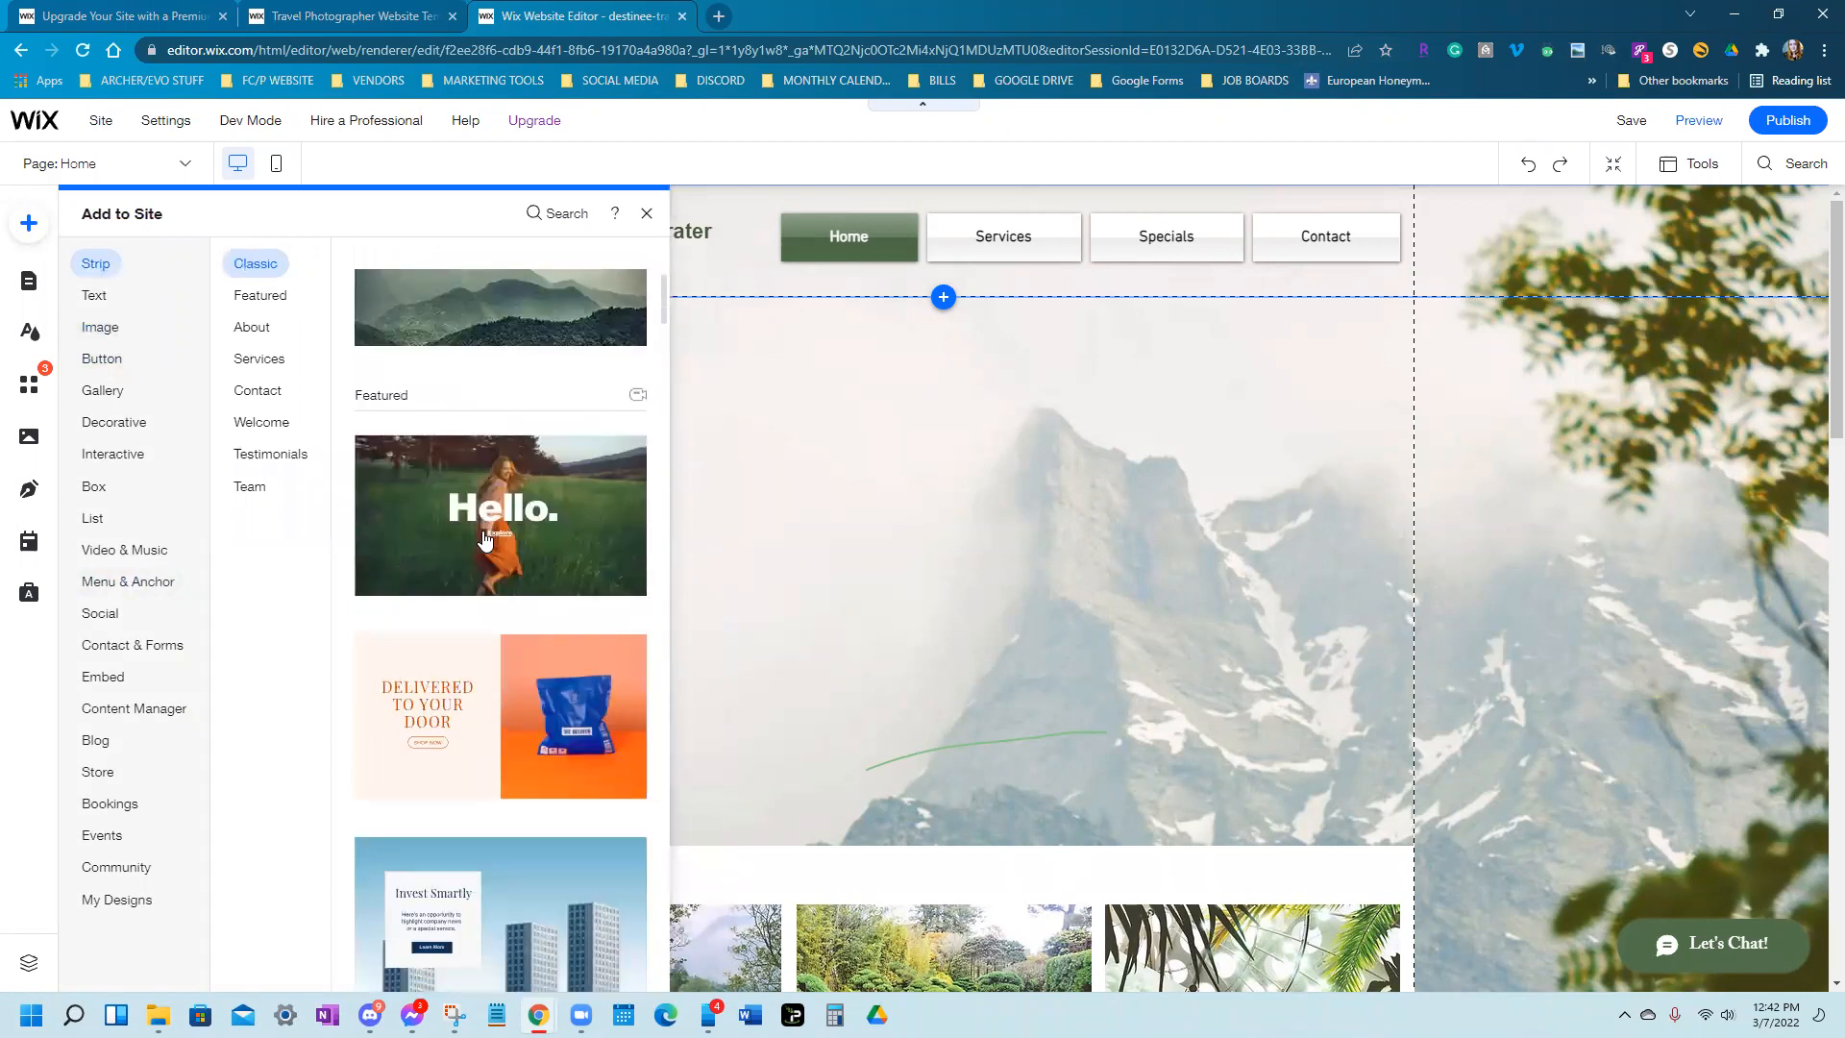
{"action": "left_click", "coordinate": [281, 423]}
{"action": "scroll", "coordinate": [507, 569], "scroll_direction": "up", "scroll_amount": 5}
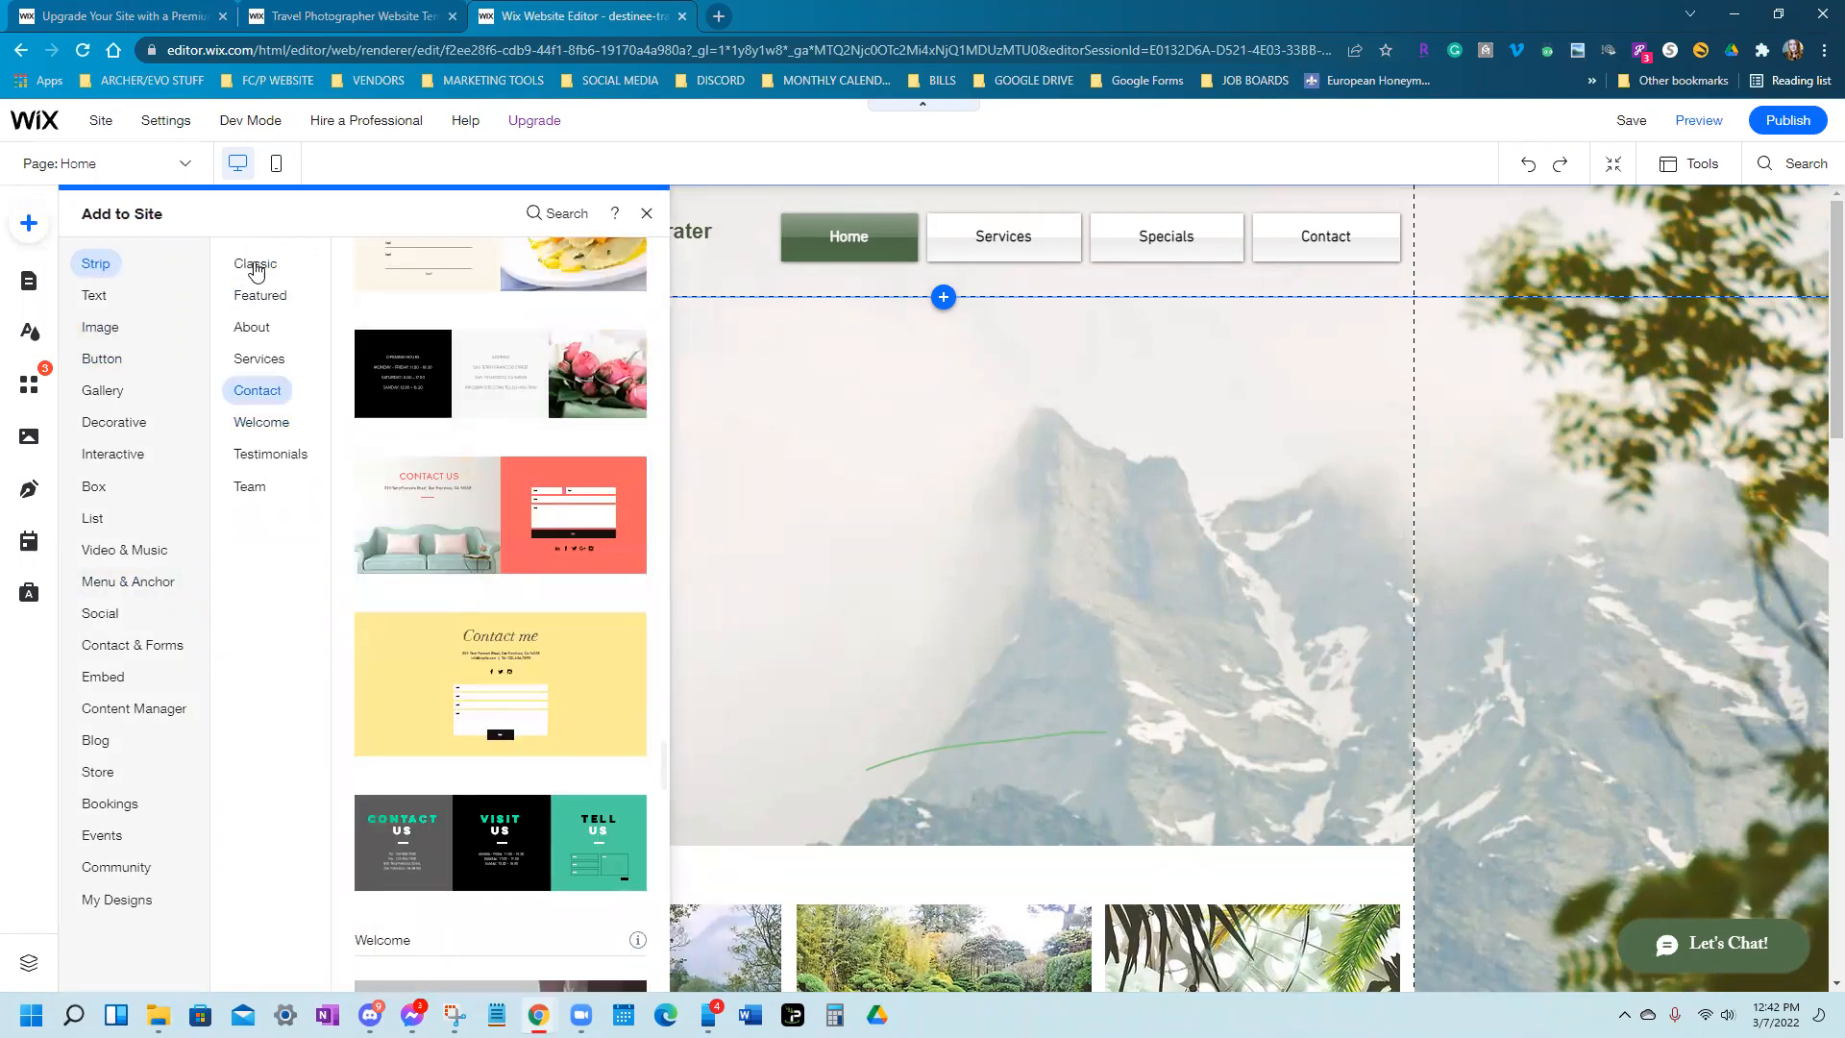
{"action": "left_click", "coordinate": [255, 263]}
Scroll through the Featured strip designs and add the Invest Smartly strip
{"action": "scroll", "coordinate": [569, 613], "scroll_direction": "down", "scroll_amount": 7}
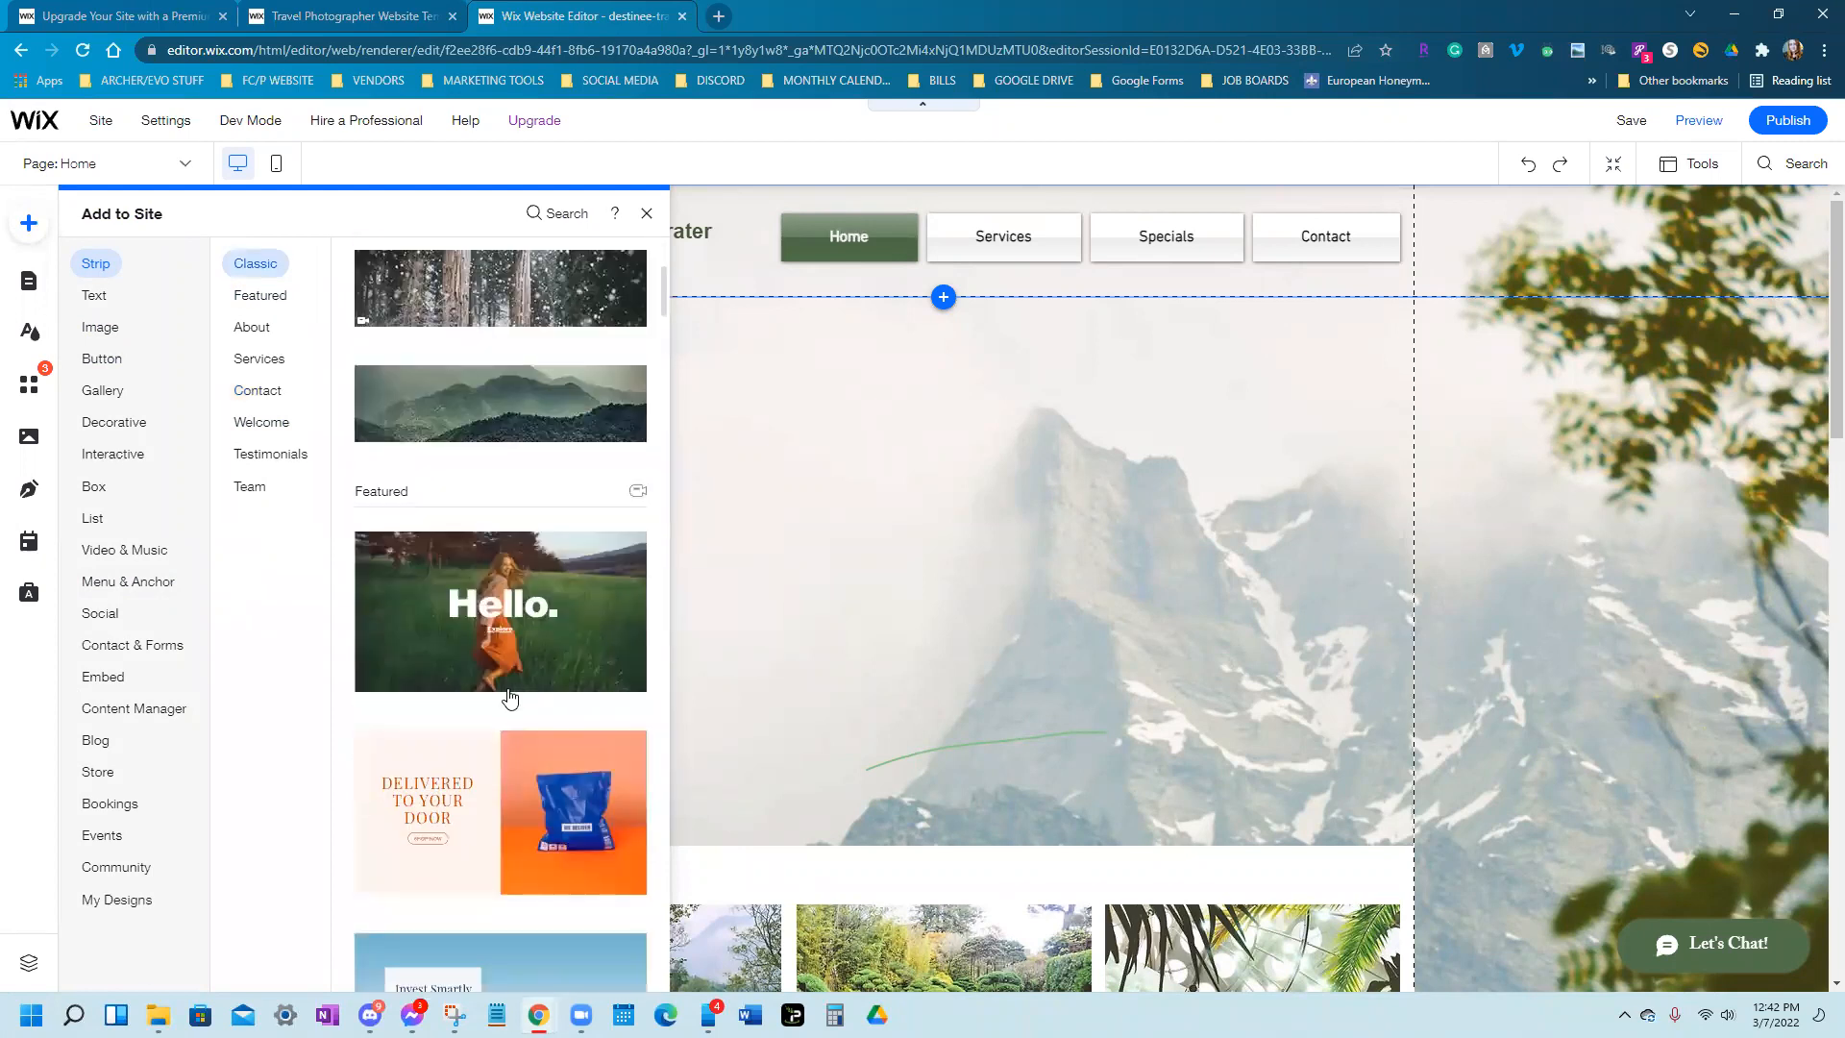
{"action": "scroll", "coordinate": [464, 632], "scroll_direction": "down", "scroll_amount": 2}
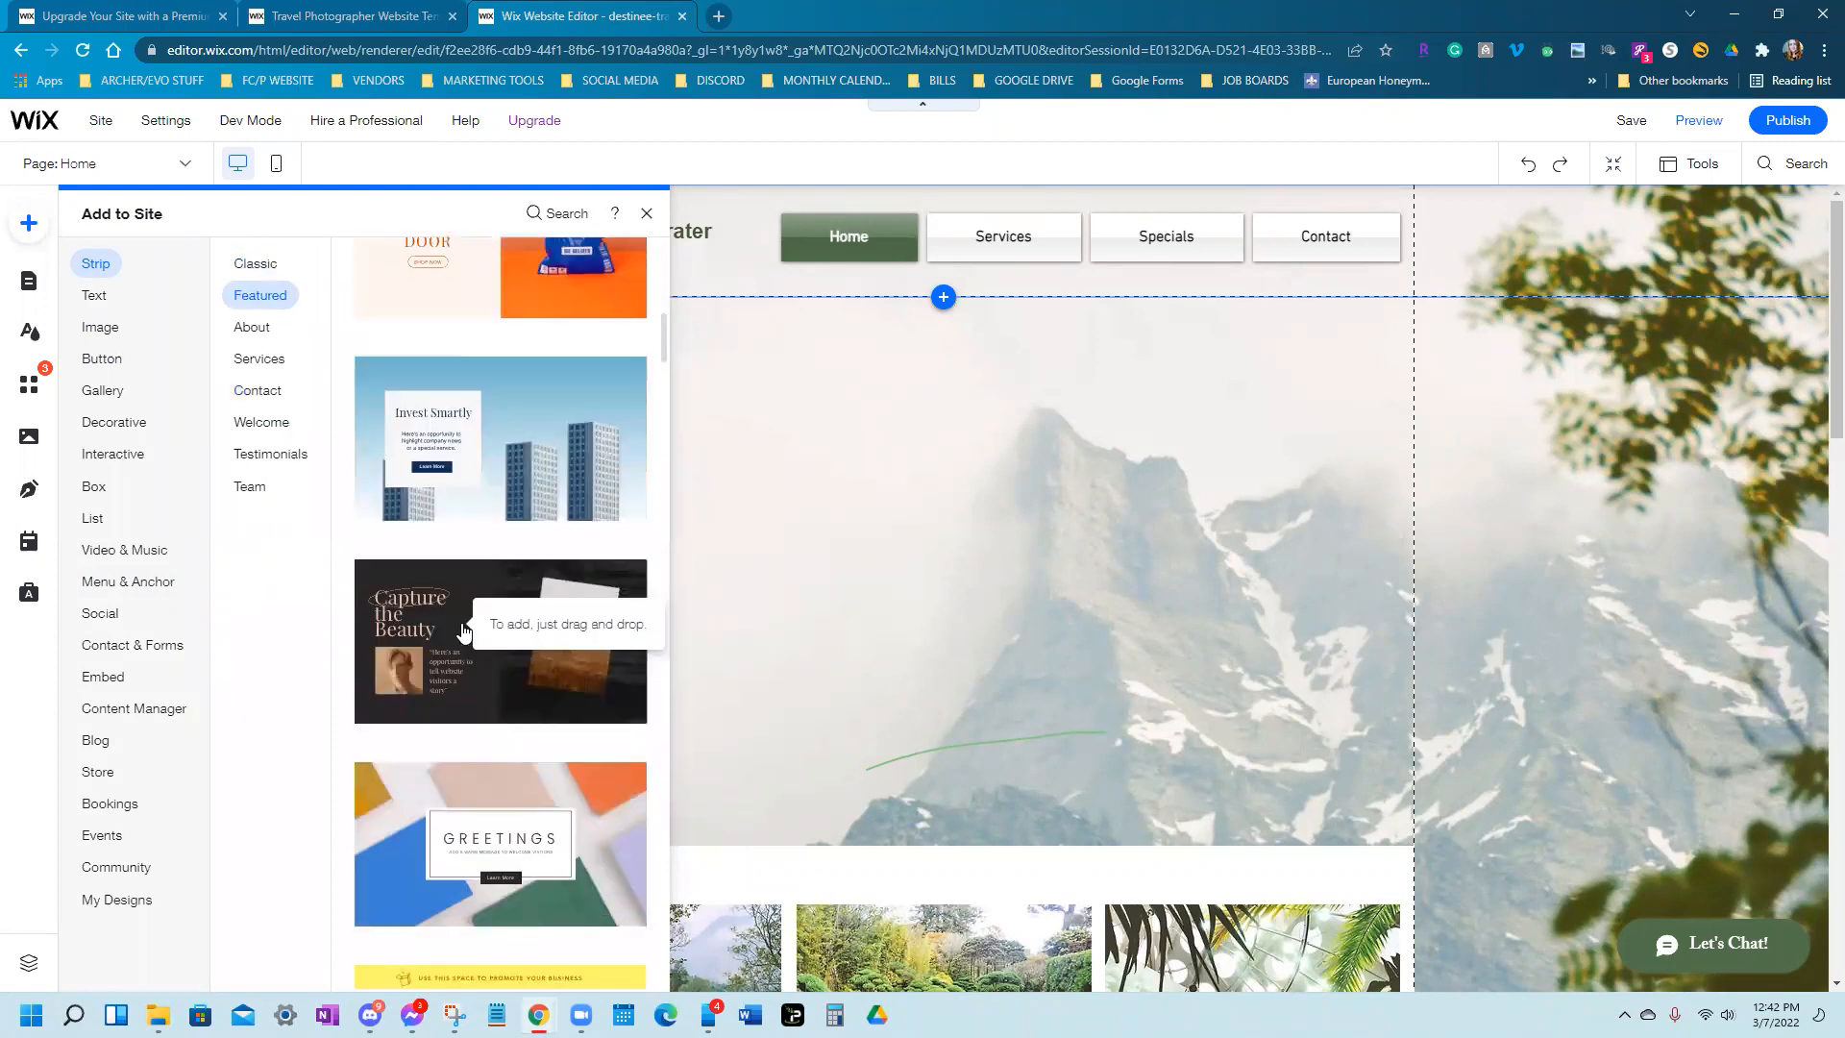
{"action": "scroll", "coordinate": [506, 672], "scroll_direction": "down", "scroll_amount": 7}
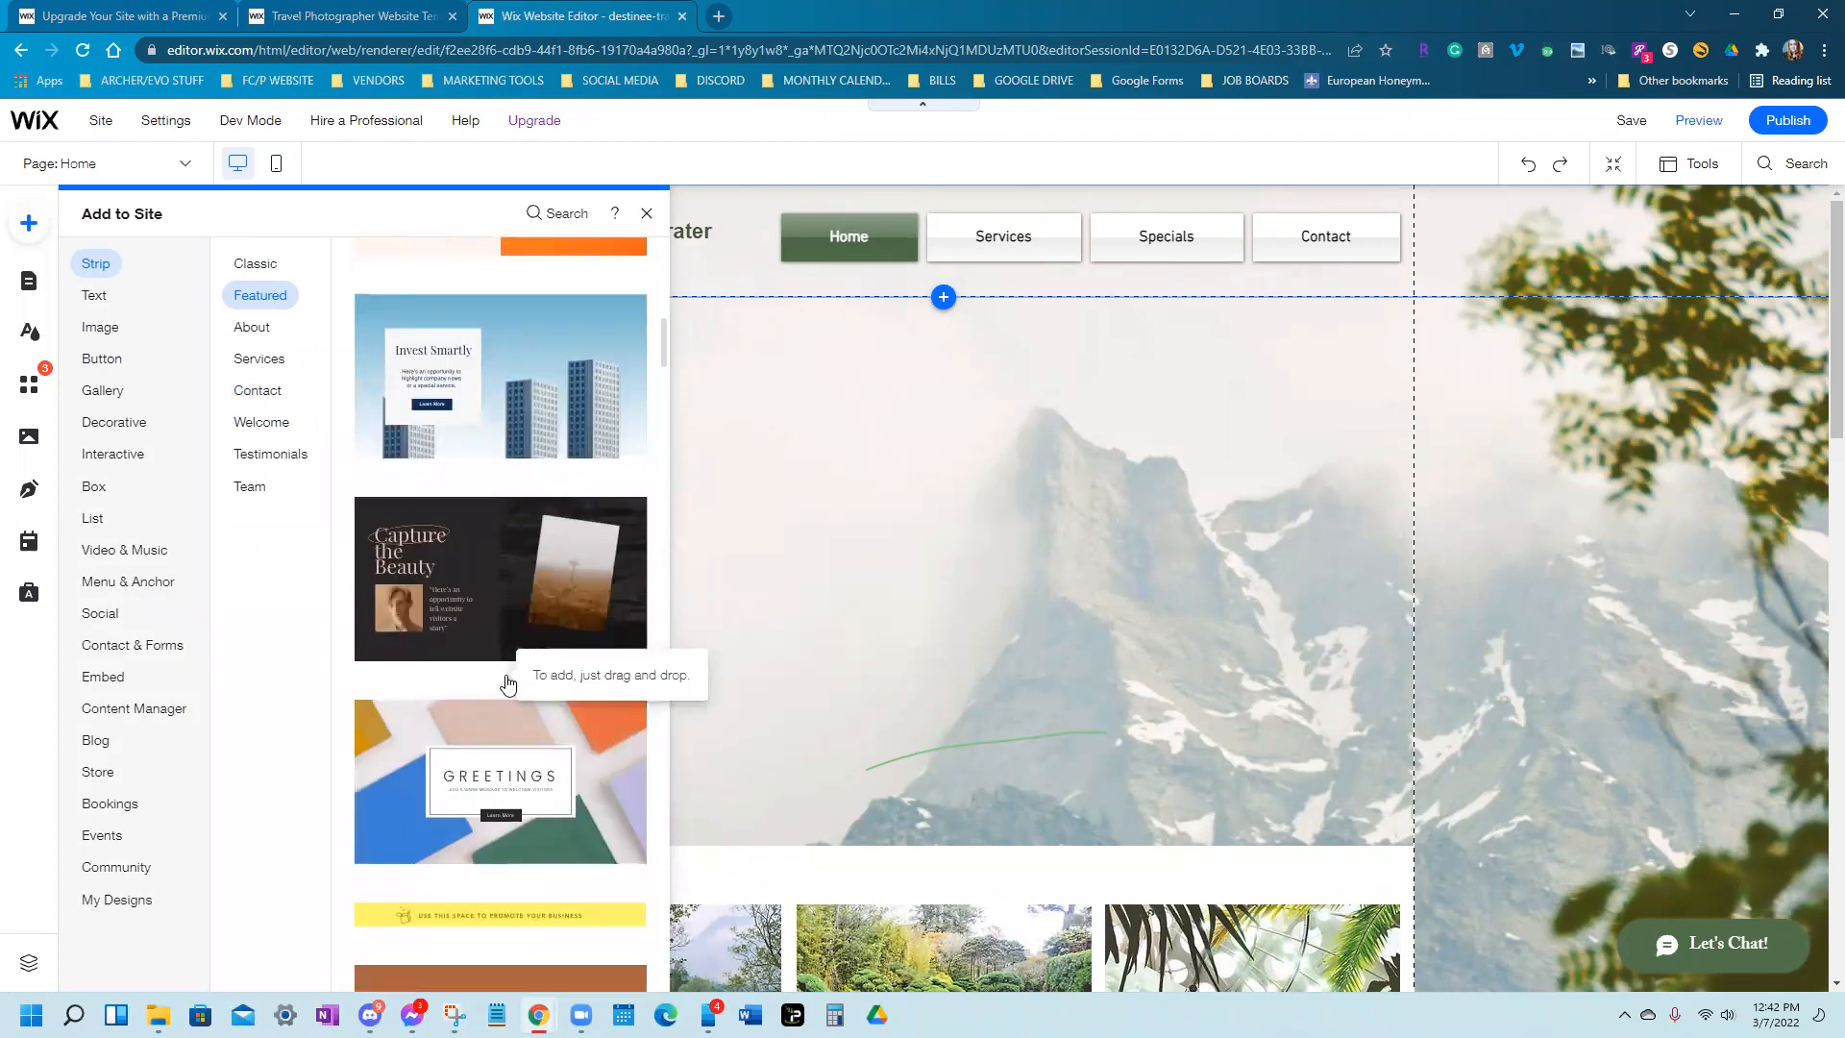
{"action": "scroll", "coordinate": [507, 673], "scroll_direction": "down", "scroll_amount": 15}
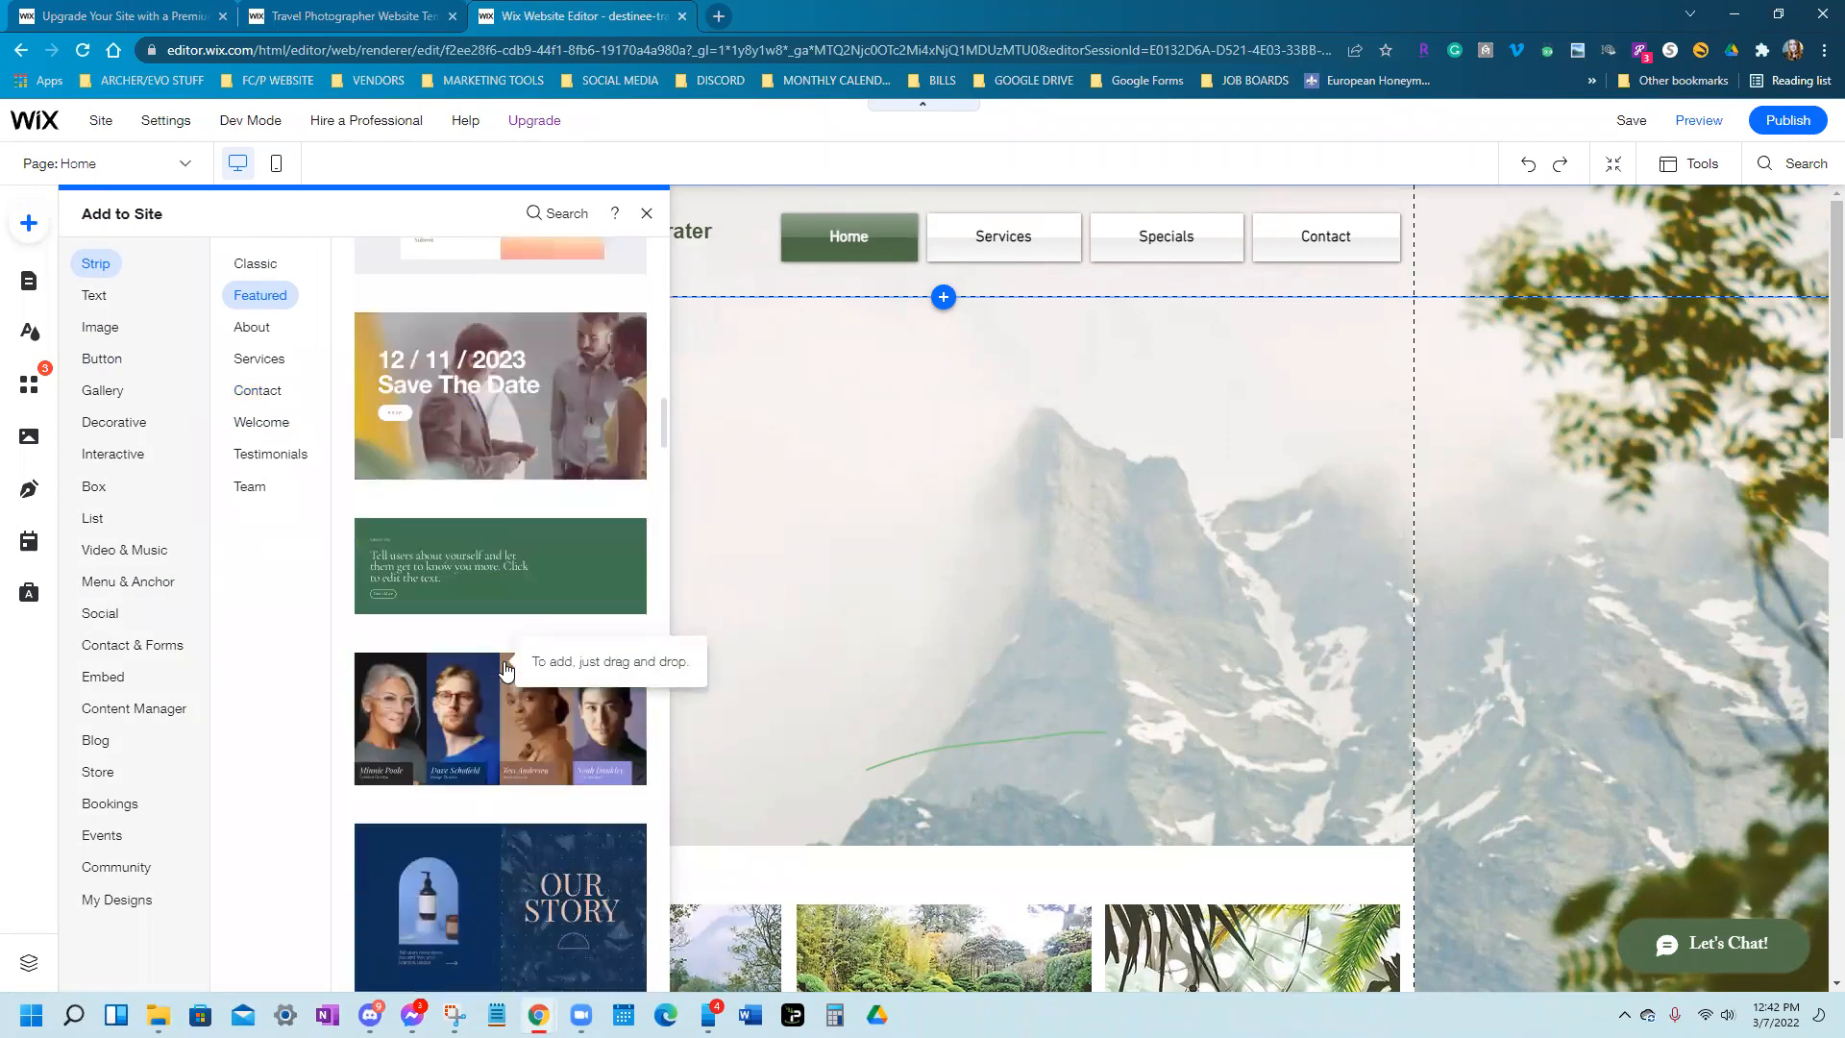
{"action": "scroll", "coordinate": [503, 685], "scroll_direction": "down", "scroll_amount": 11}
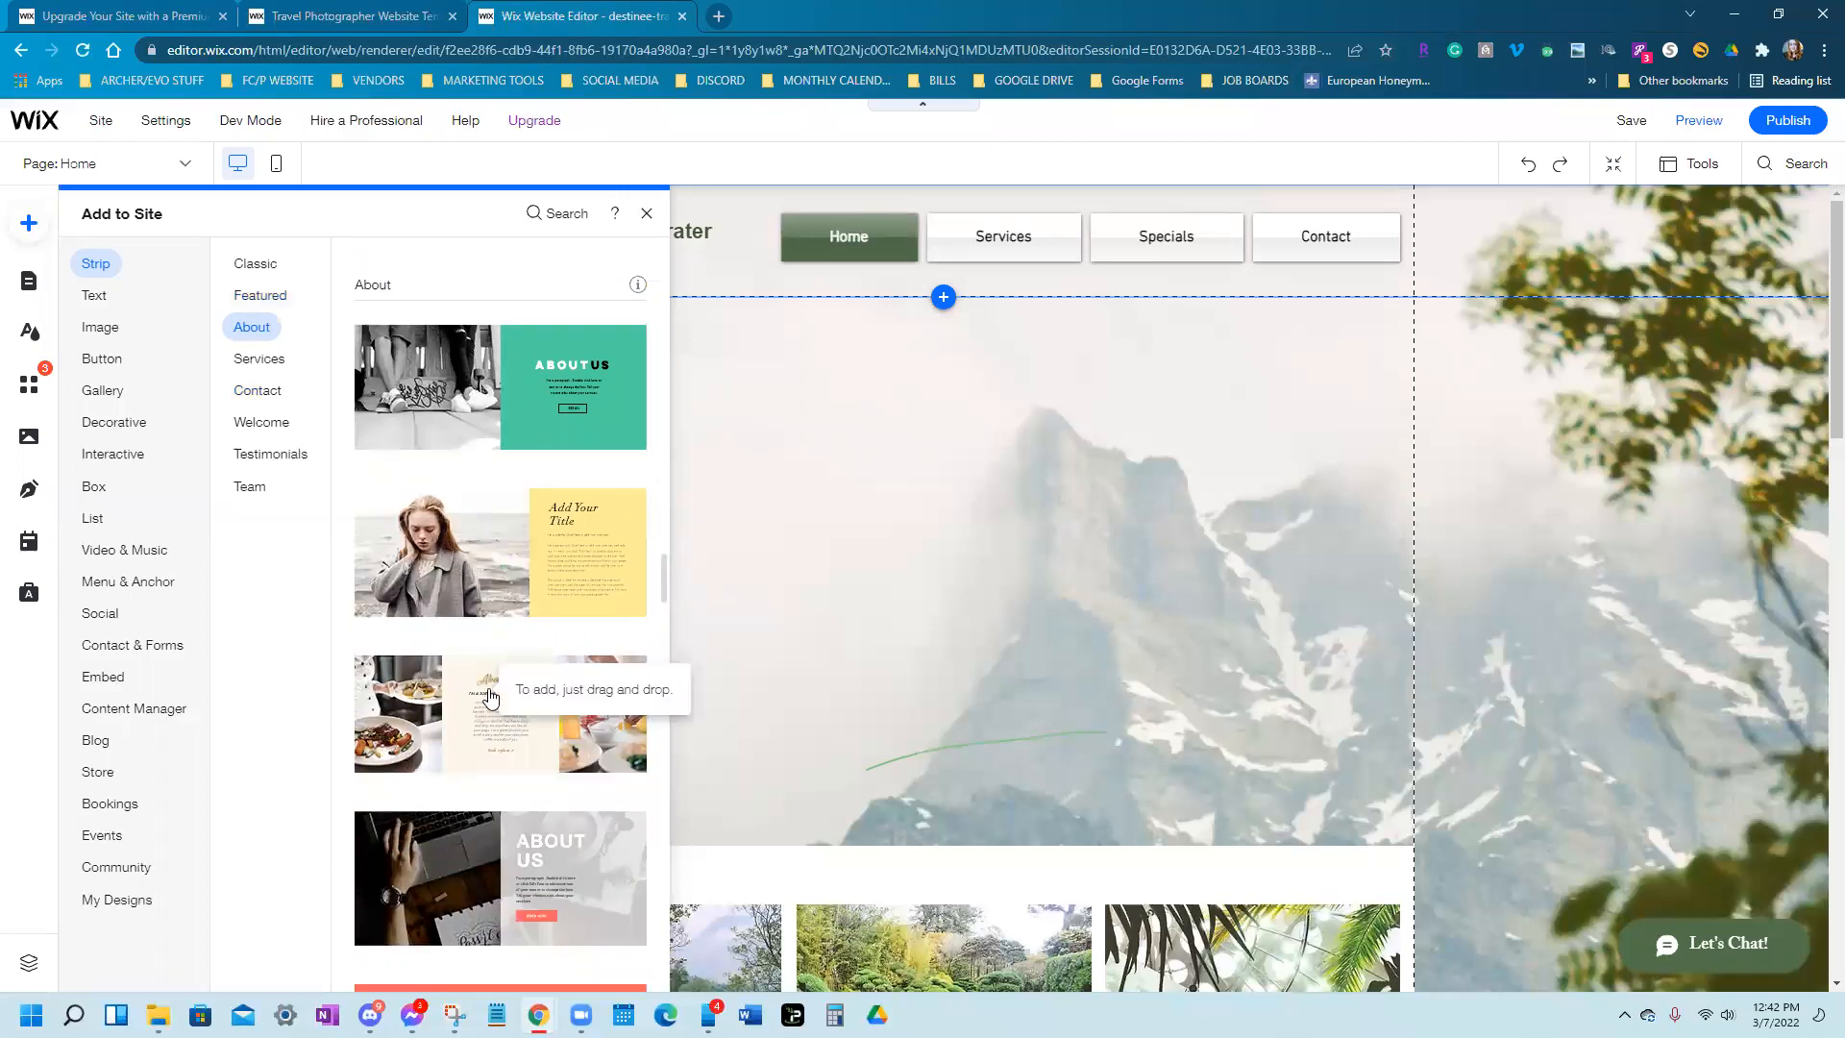
{"action": "scroll", "coordinate": [493, 682], "scroll_direction": "up", "scroll_amount": 7}
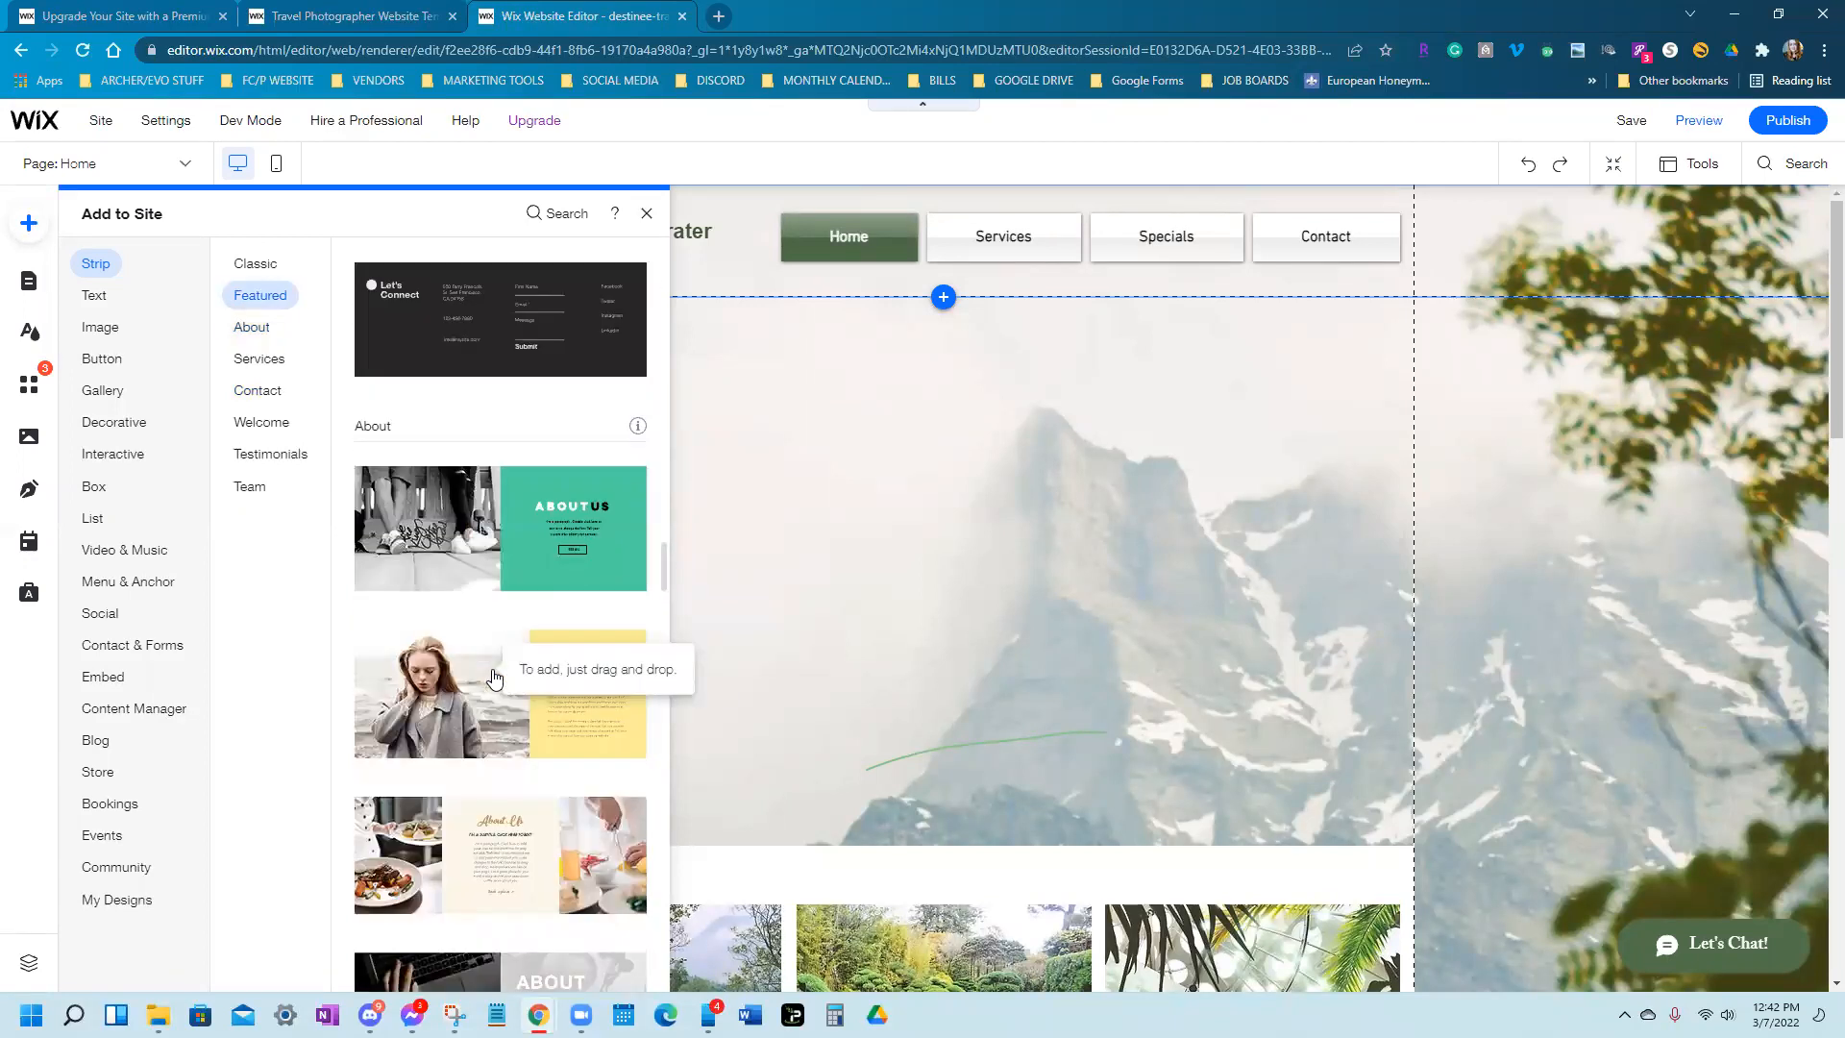
{"action": "scroll", "coordinate": [495, 678], "scroll_direction": "down", "scroll_amount": 6}
{"action": "scroll", "coordinate": [495, 678], "scroll_direction": "down", "scroll_amount": 3}
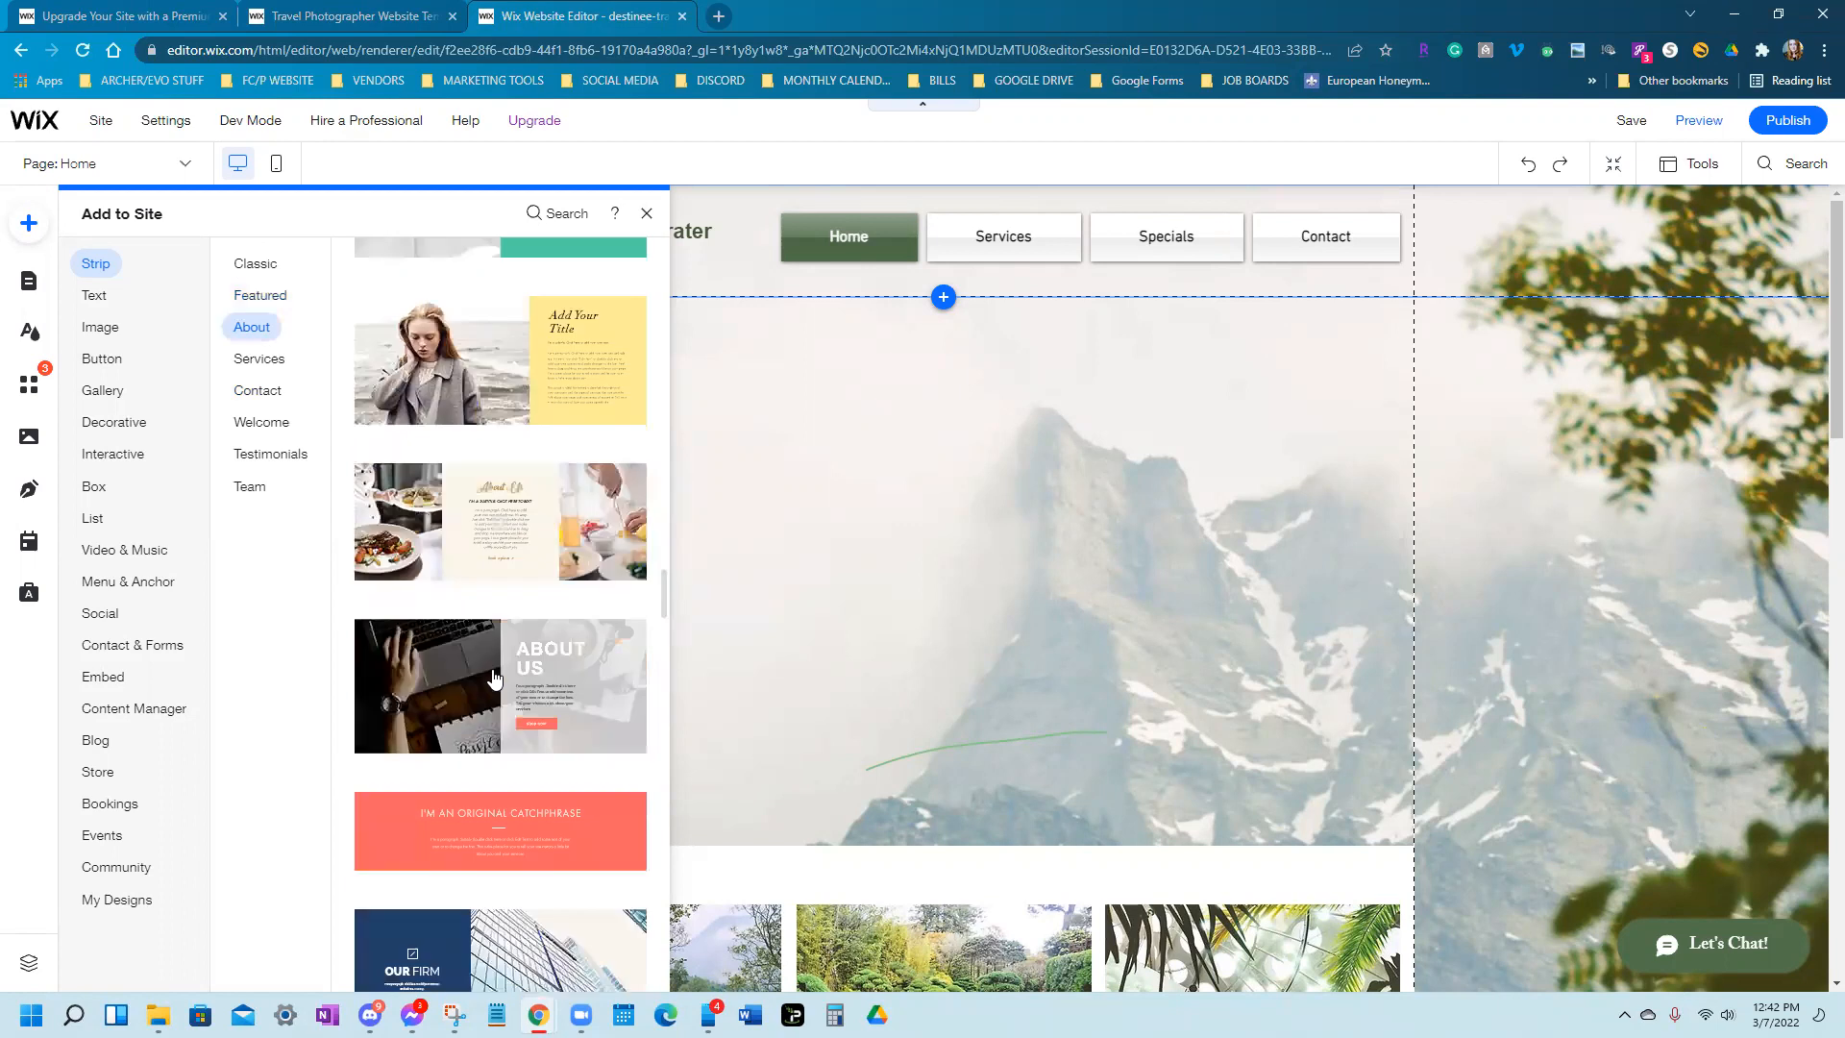
{"action": "scroll", "coordinate": [493, 679], "scroll_direction": "up", "scroll_amount": 8}
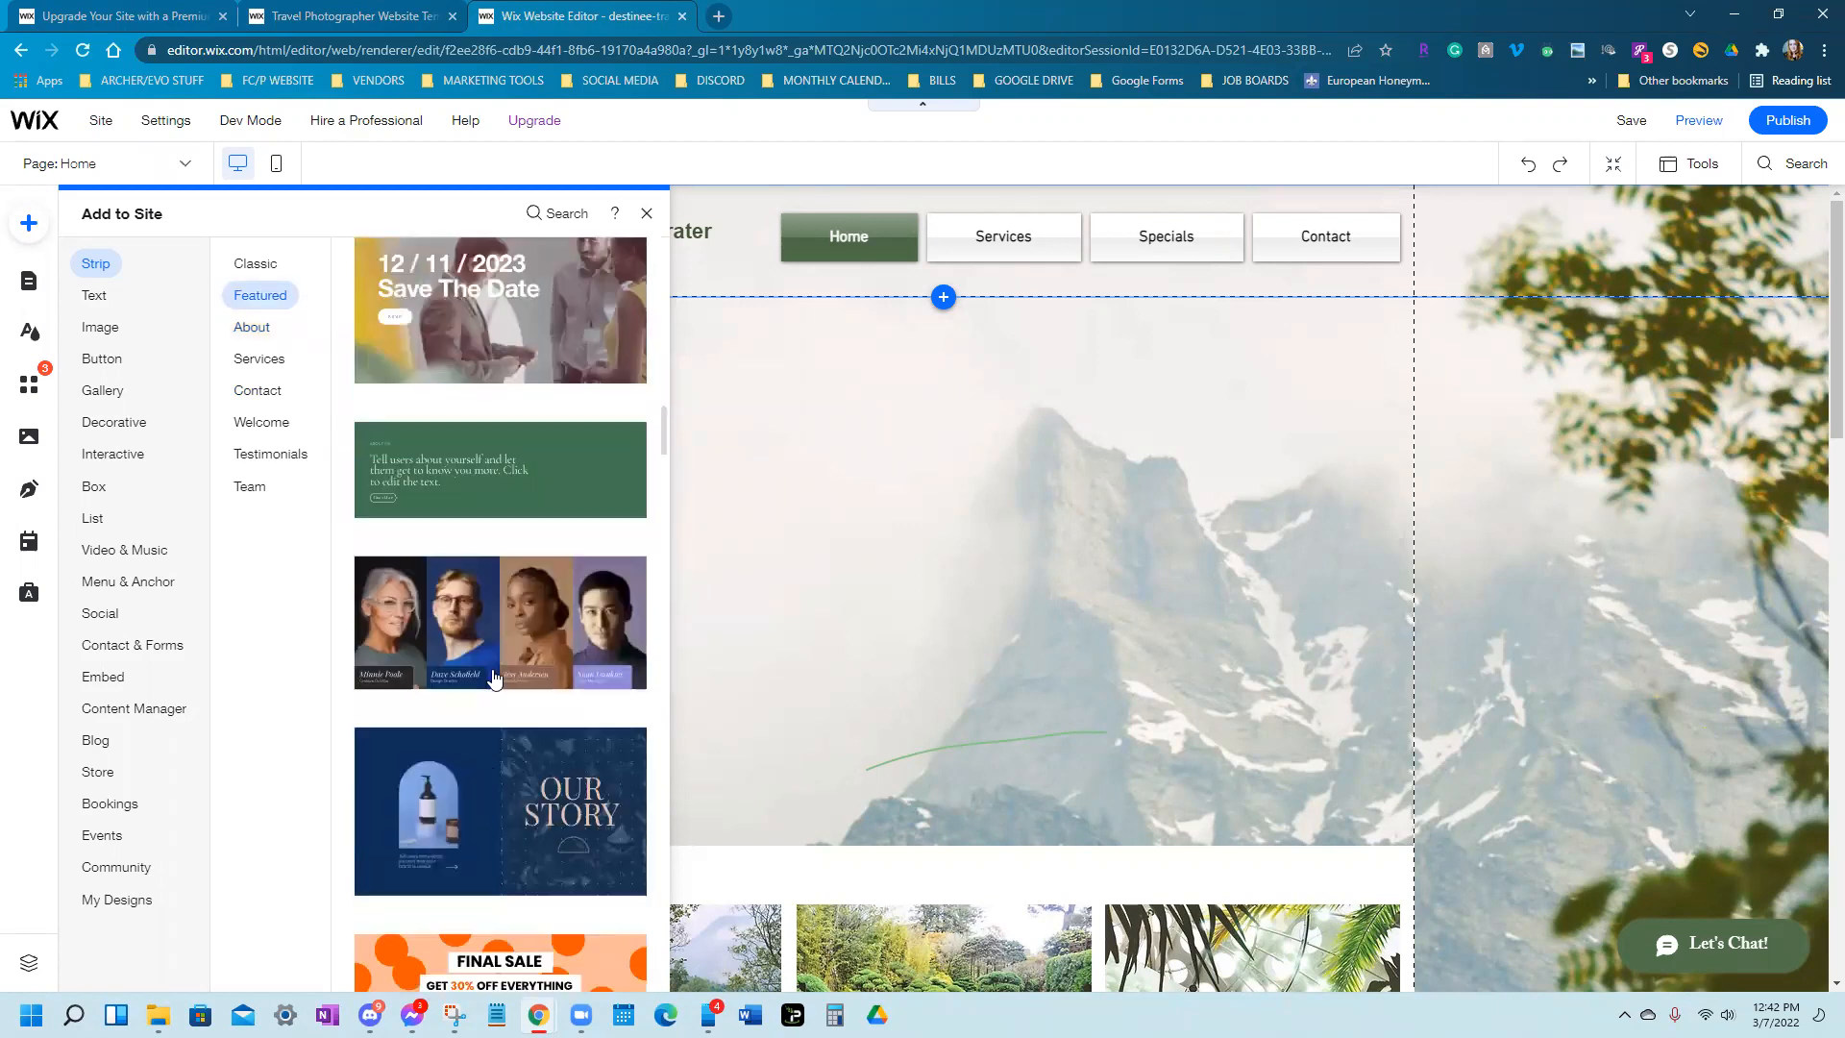
{"action": "scroll", "coordinate": [495, 679], "scroll_direction": "up", "scroll_amount": 5}
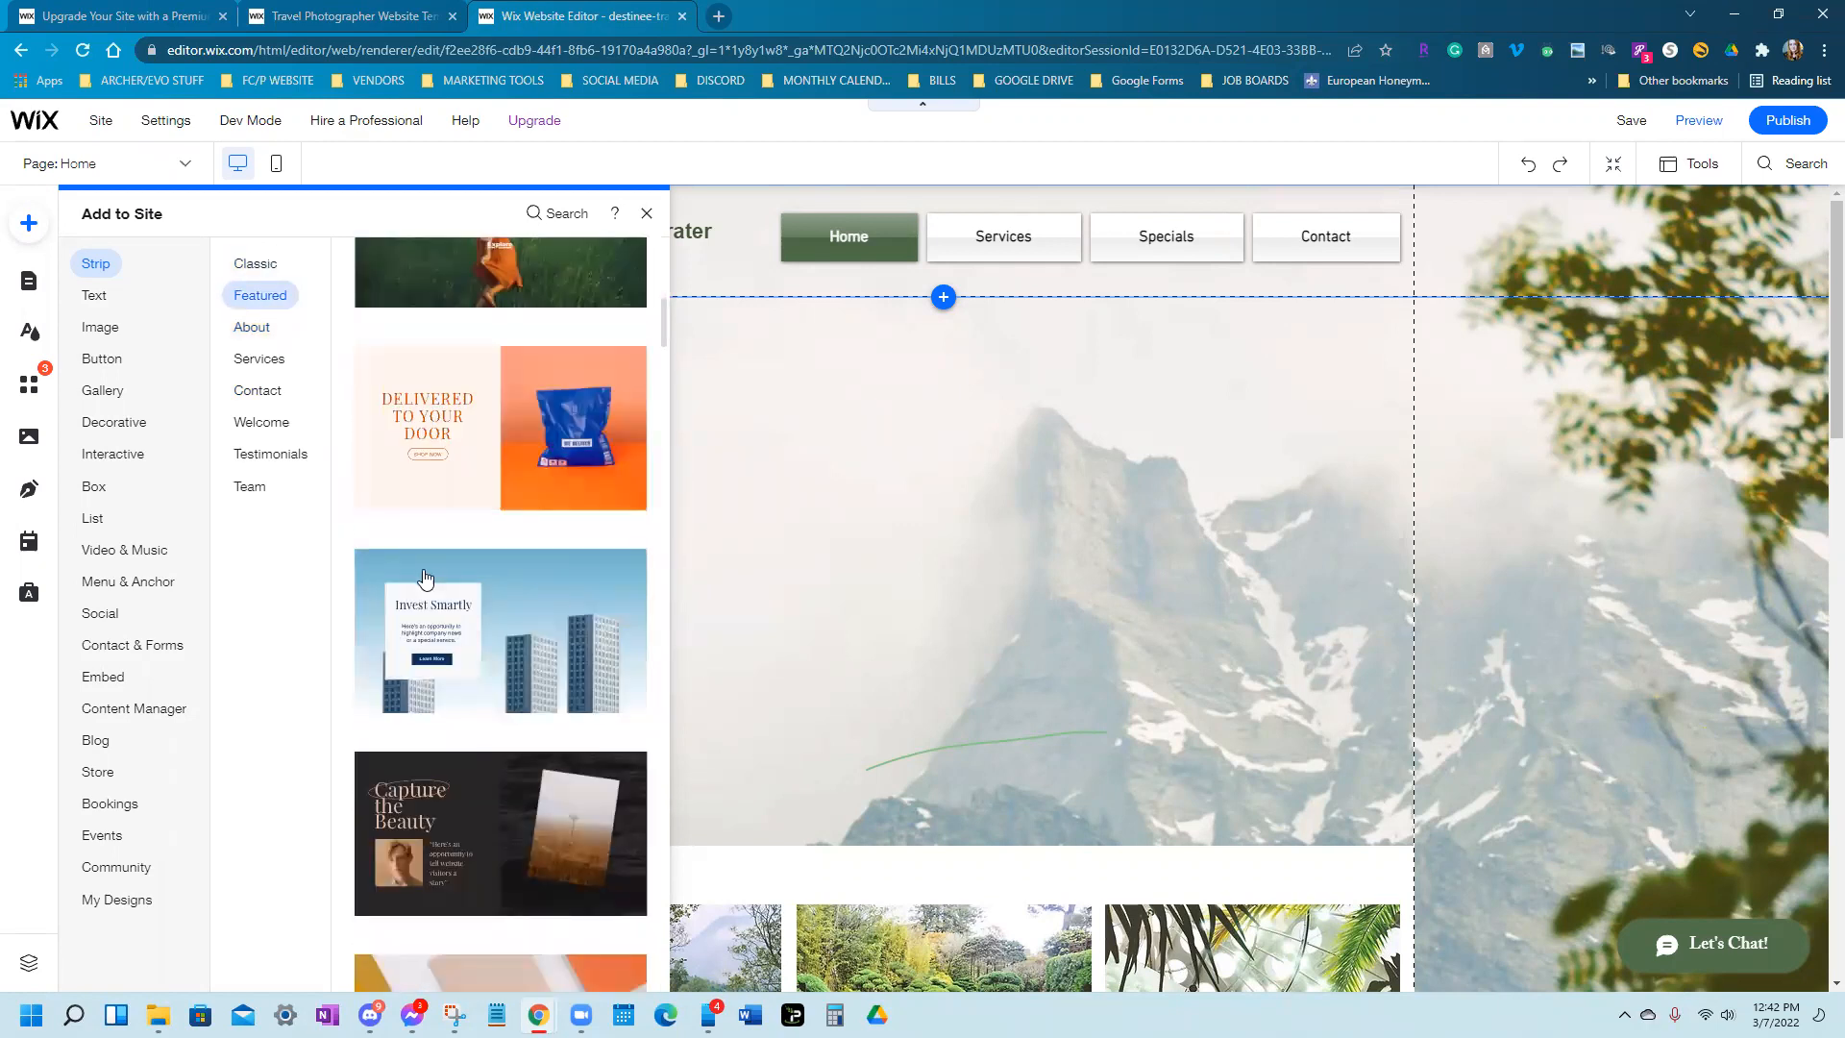
{"action": "left_click", "coordinate": [562, 630]}
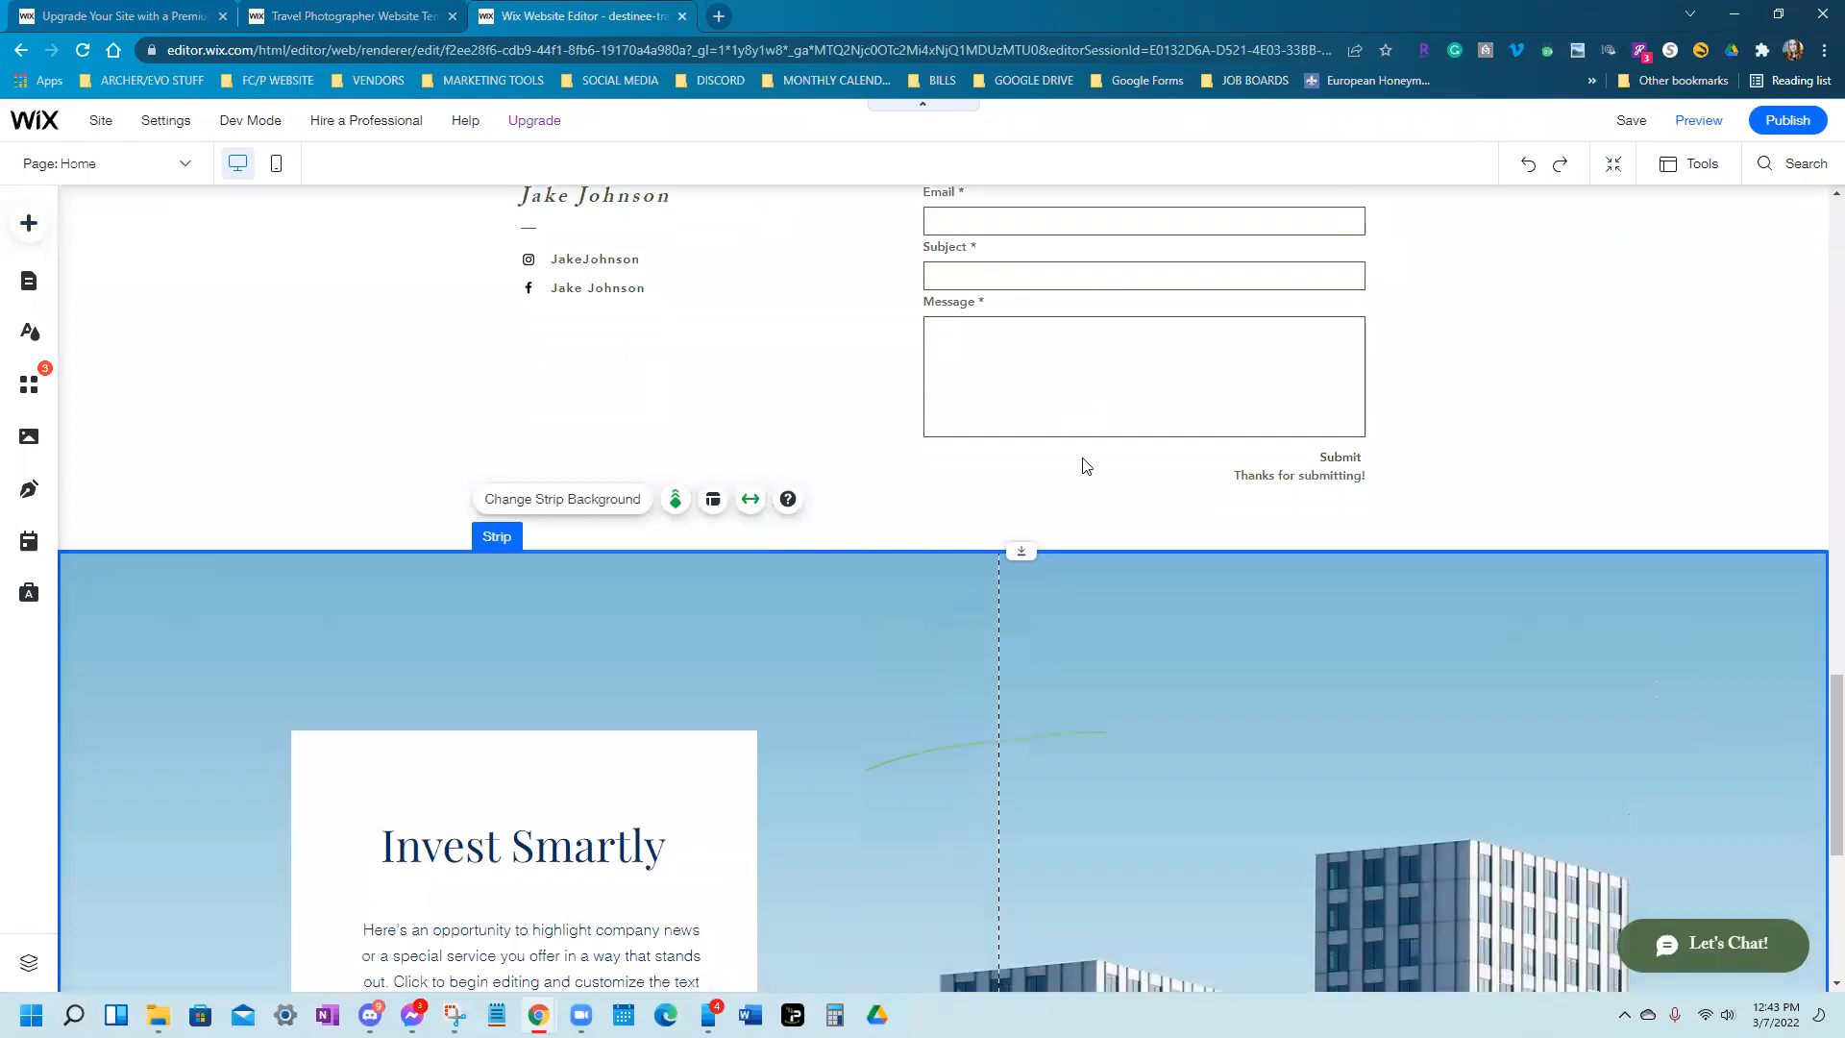
{"action": "scroll", "coordinate": [1118, 589], "scroll_direction": "down", "scroll_amount": 1}
{"action": "scroll", "coordinate": [1118, 589], "scroll_direction": "up", "scroll_amount": 2}
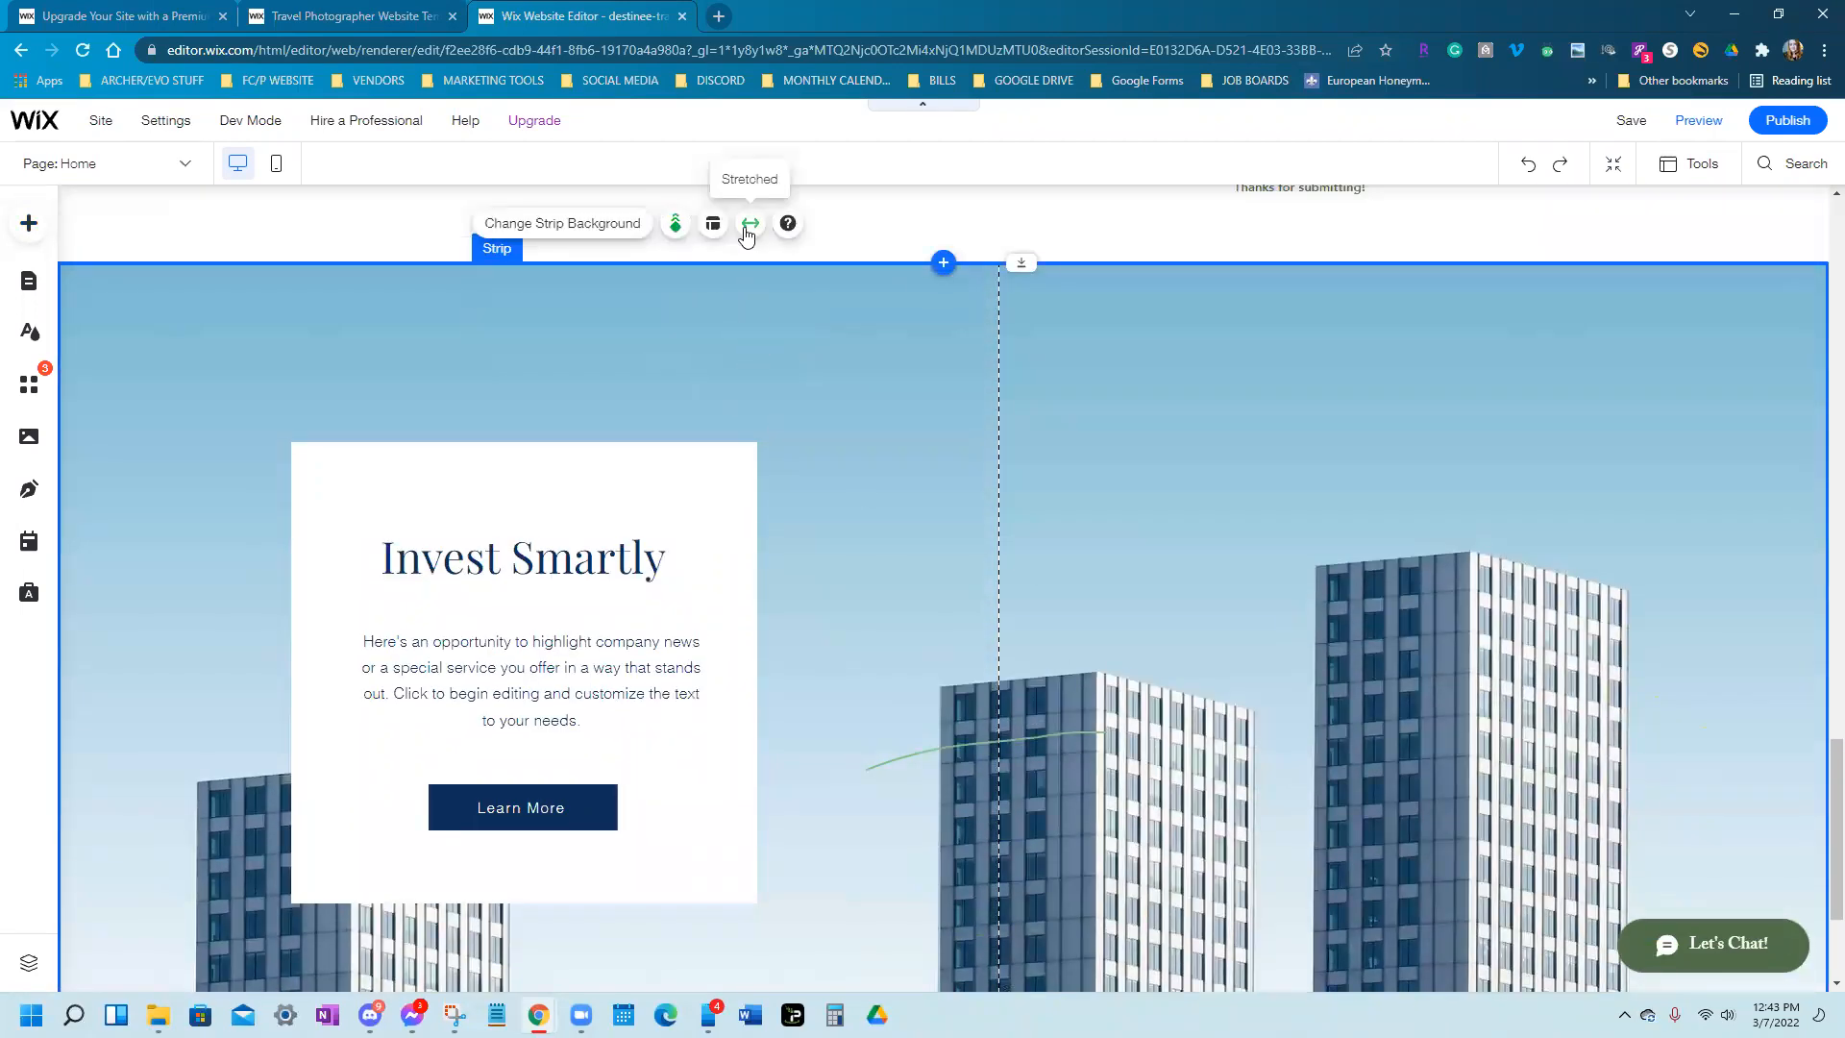
Stretch the Invest Smartly strip to Page width instead of full screen
{"action": "left_click", "coordinate": [785, 319]}
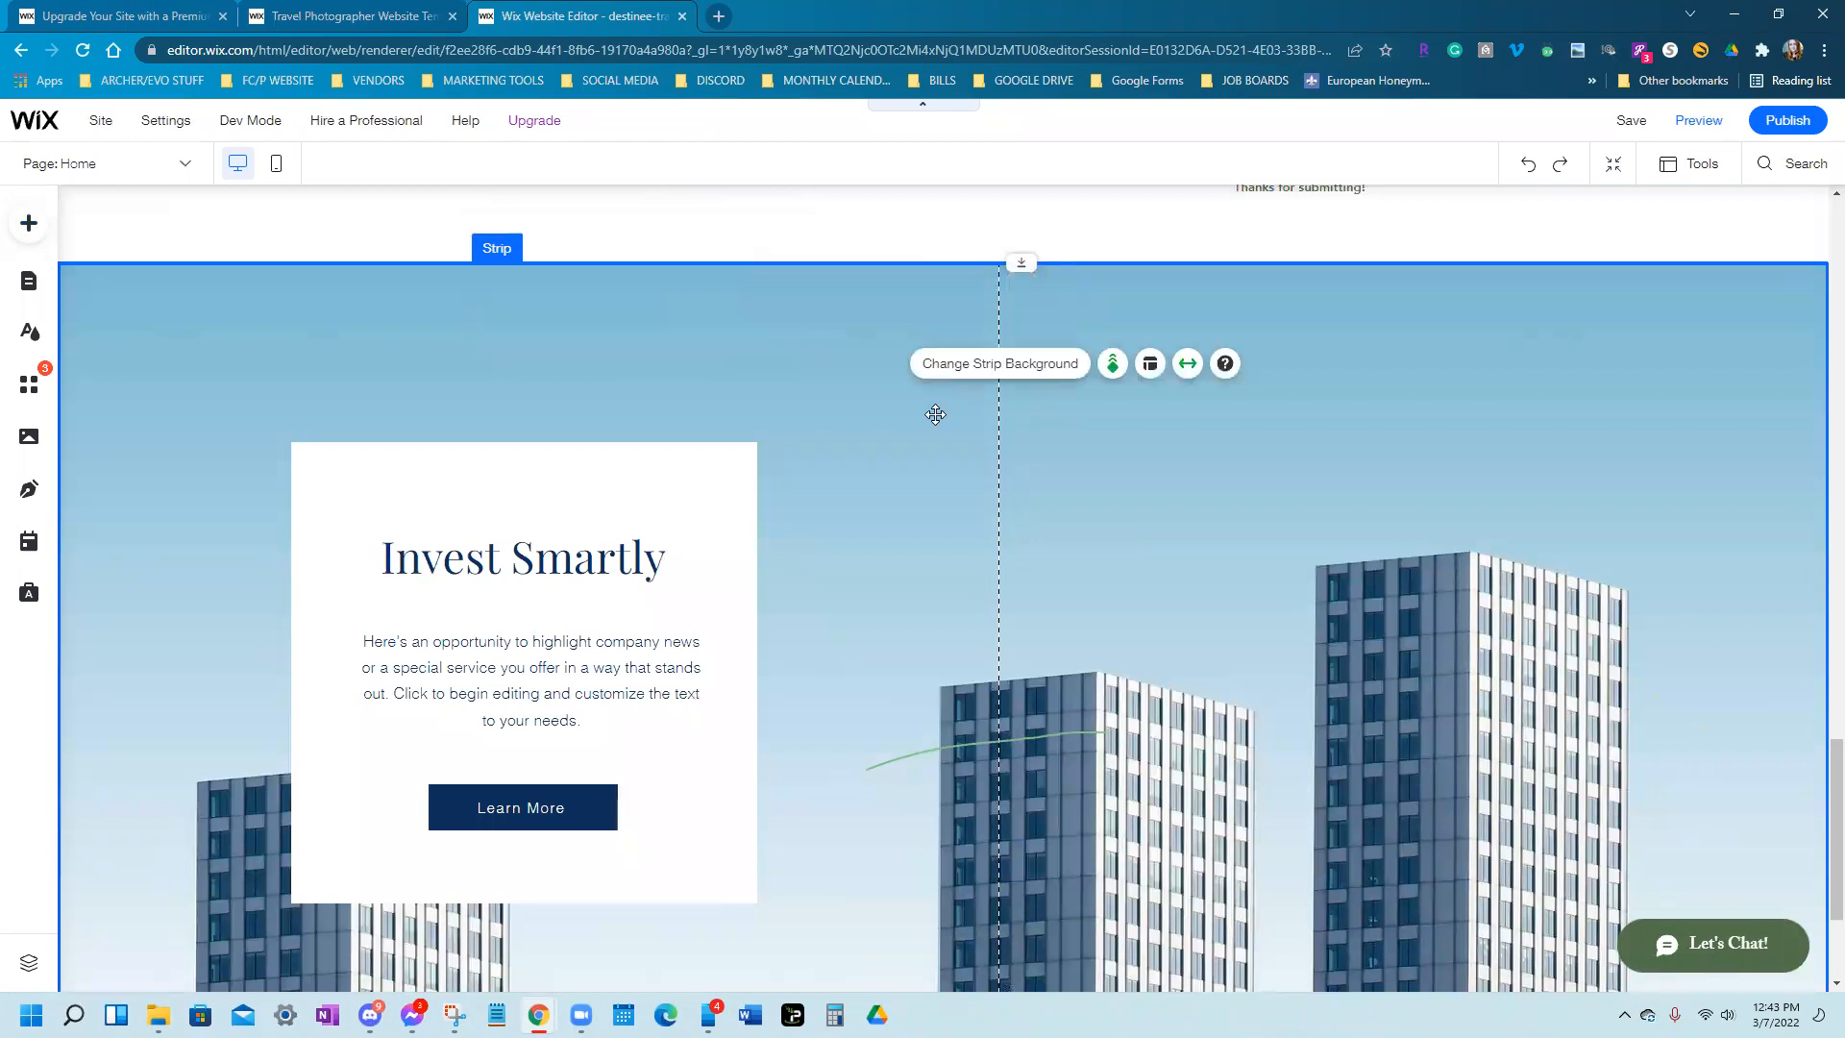
{"action": "left_click", "coordinate": [1189, 365]}
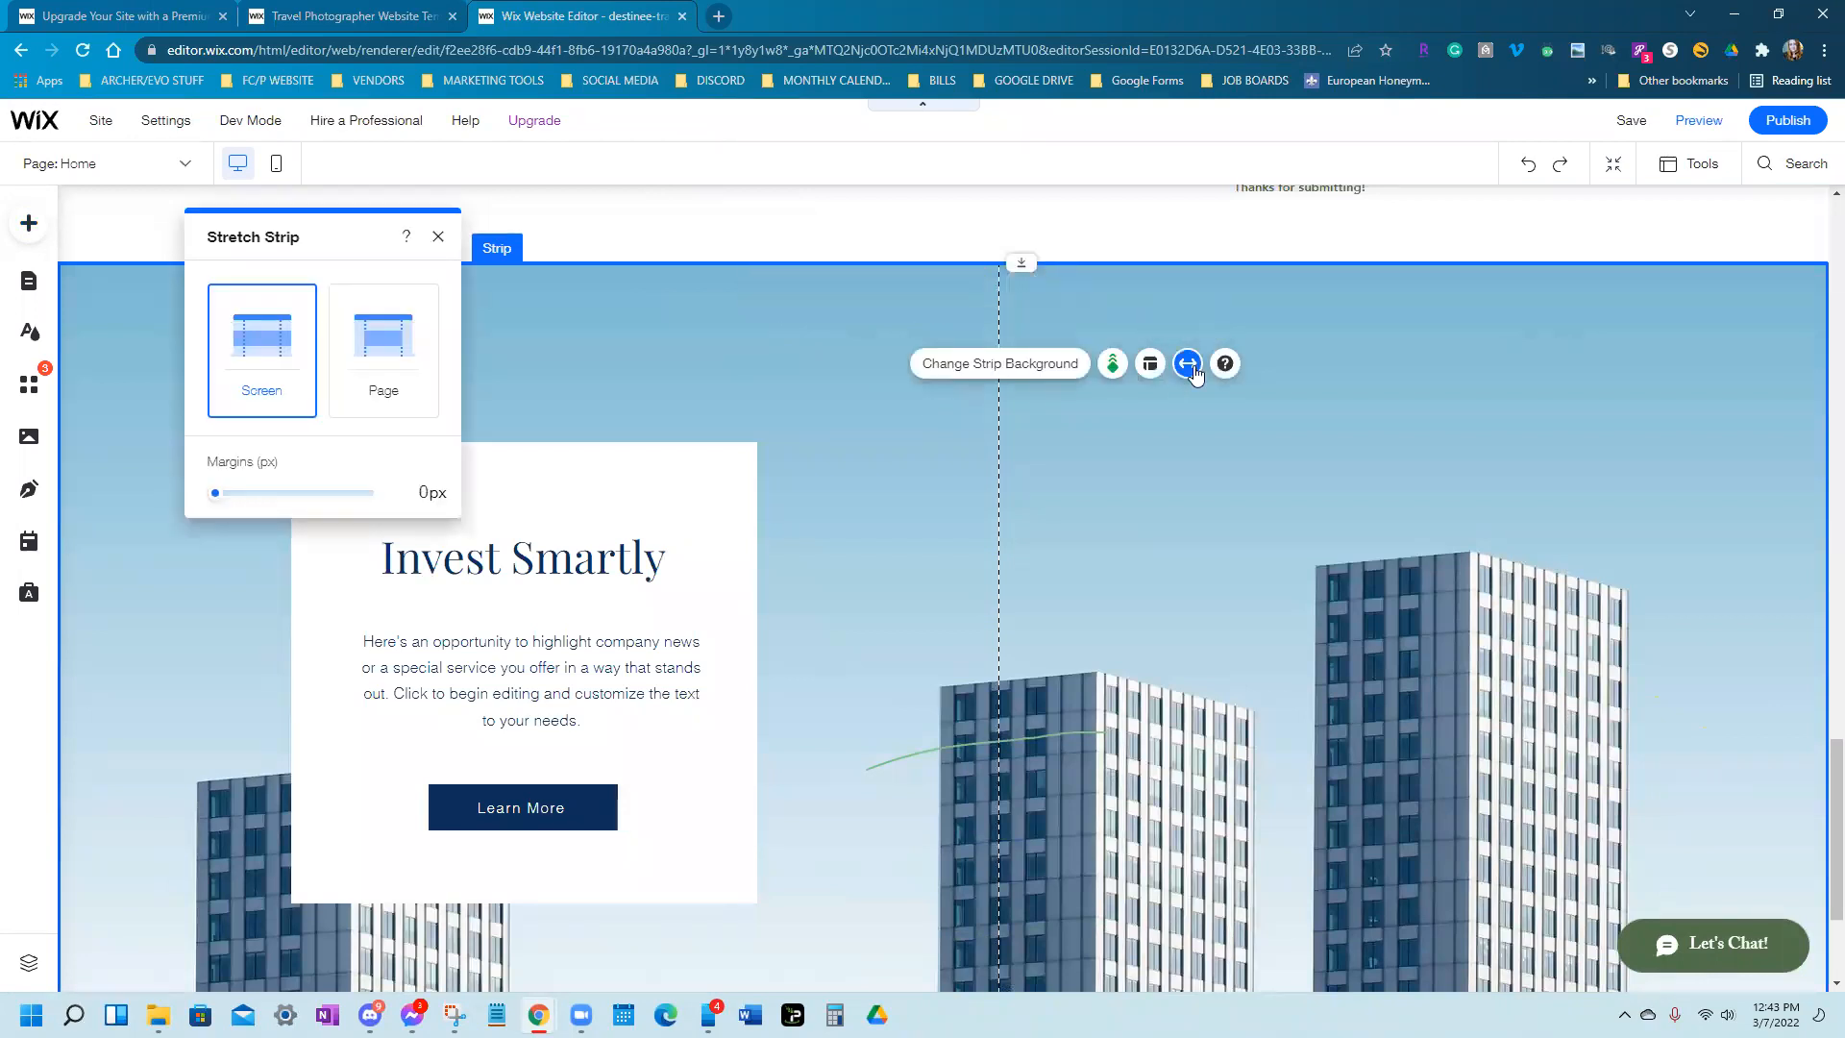
{"action": "left_click", "coordinate": [385, 356]}
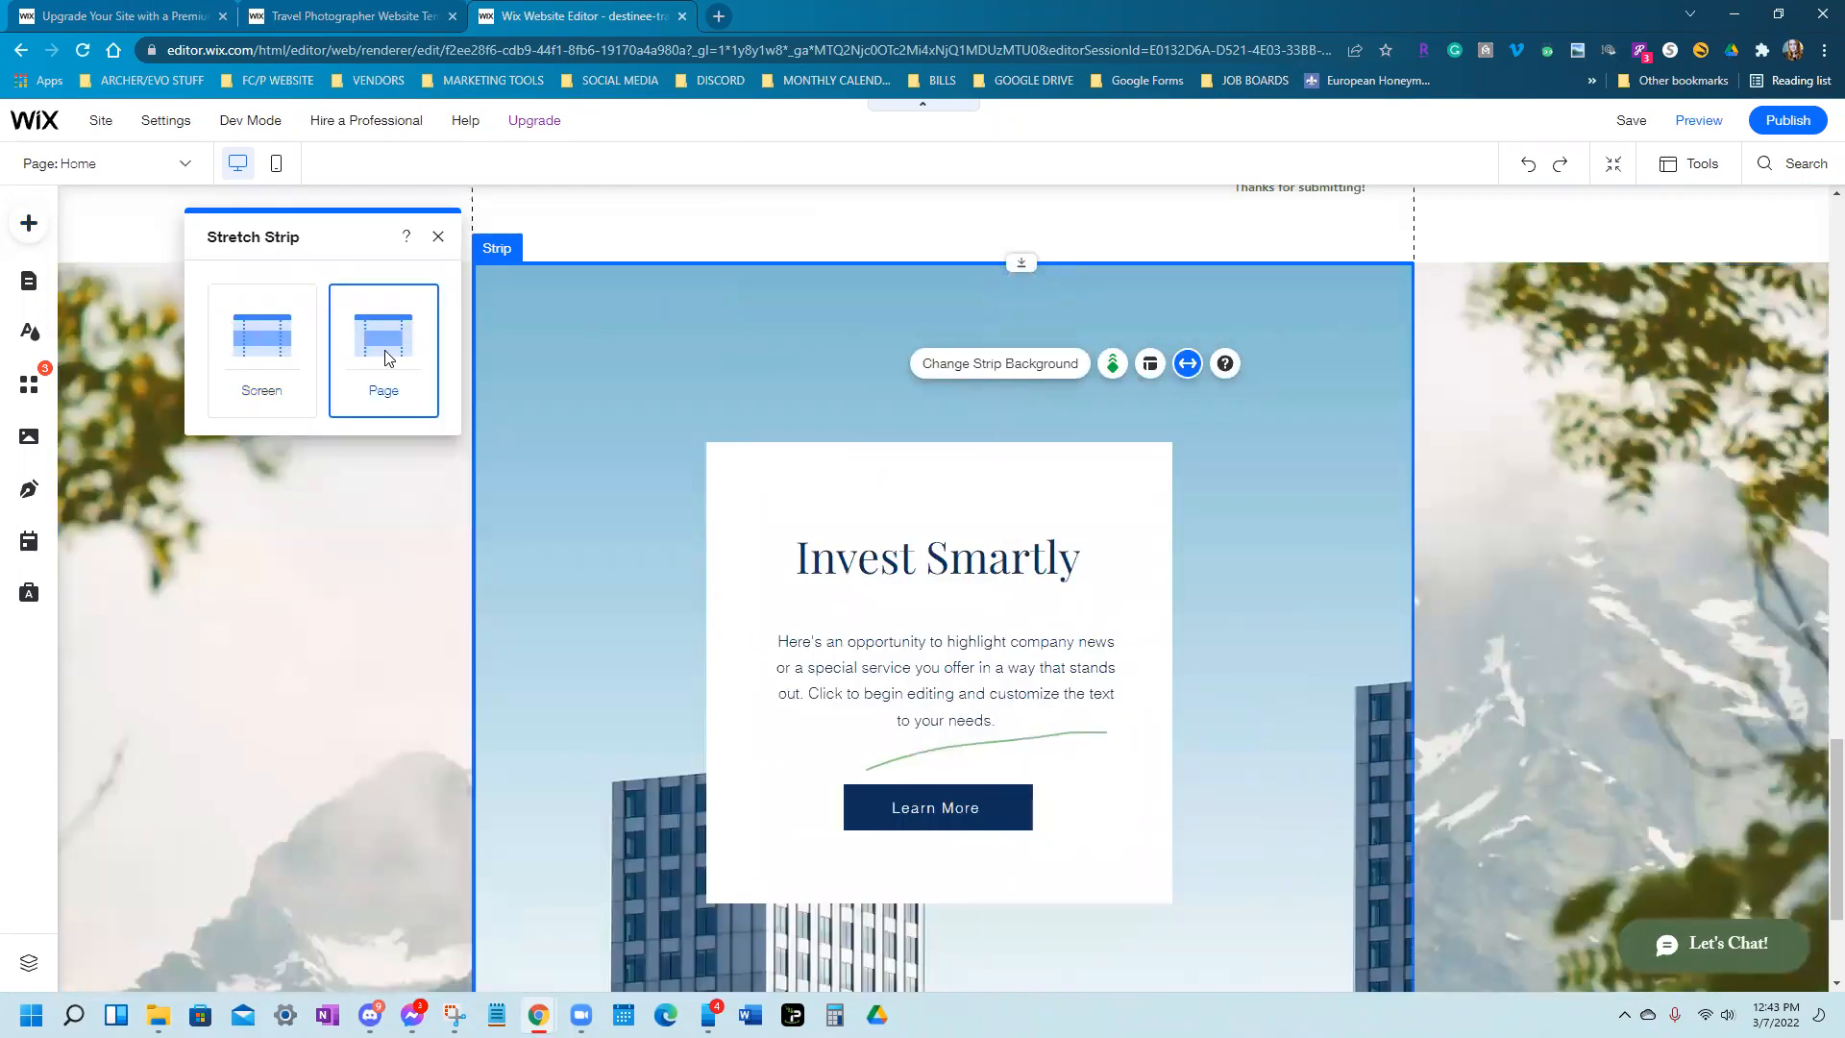
{"action": "left_click", "coordinate": [1554, 574]}
Drag the Invest Smartly strip up to sit above the album gallery
{"action": "left_click", "coordinate": [1314, 626]}
{"action": "left_click_drag", "start_coordinate": [1313, 625], "coordinate": [1269, 279]}
{"action": "scroll", "coordinate": [1300, 595], "scroll_direction": "down", "scroll_amount": 3}
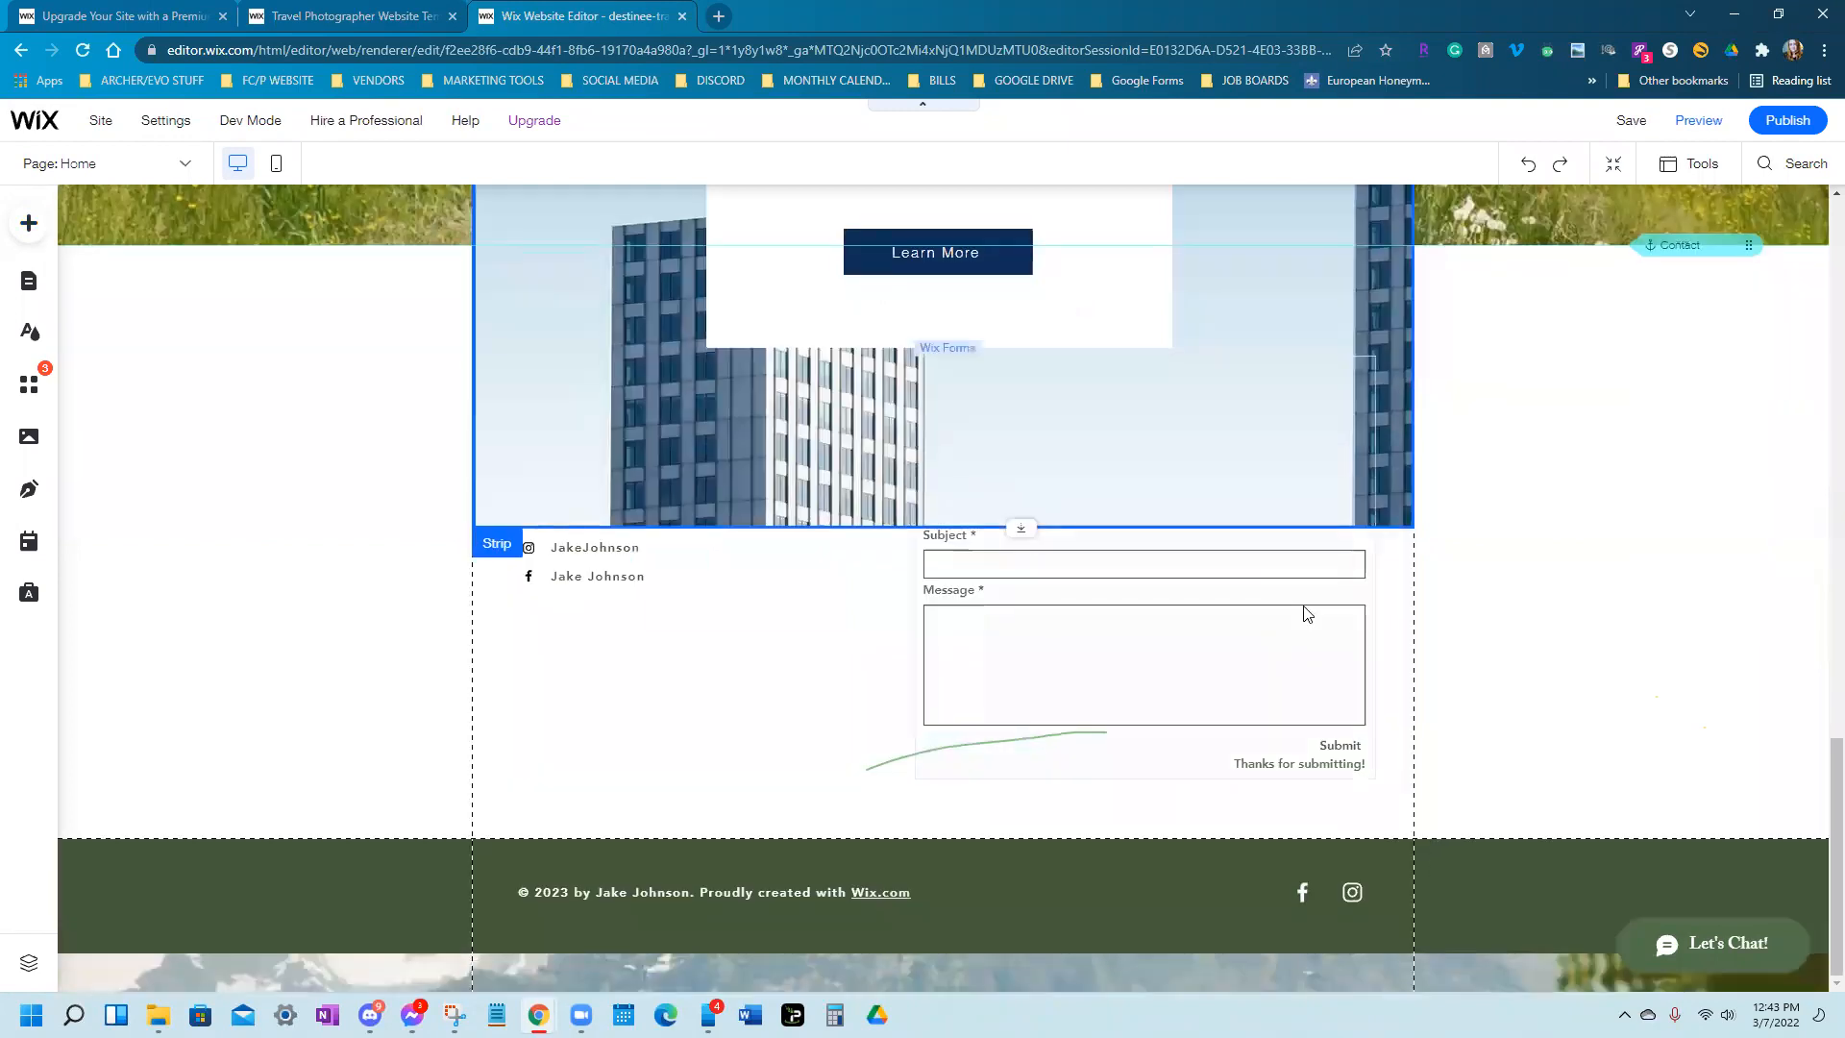
{"action": "scroll", "coordinate": [1249, 625], "scroll_direction": "up", "scroll_amount": 5}
{"action": "left_click_drag", "start_coordinate": [1245, 857], "coordinate": [1207, 256]}
{"action": "left_click_drag", "start_coordinate": [1313, 906], "coordinate": [1269, 210]}
{"action": "left_click_drag", "start_coordinate": [1314, 659], "coordinate": [1298, 246]}
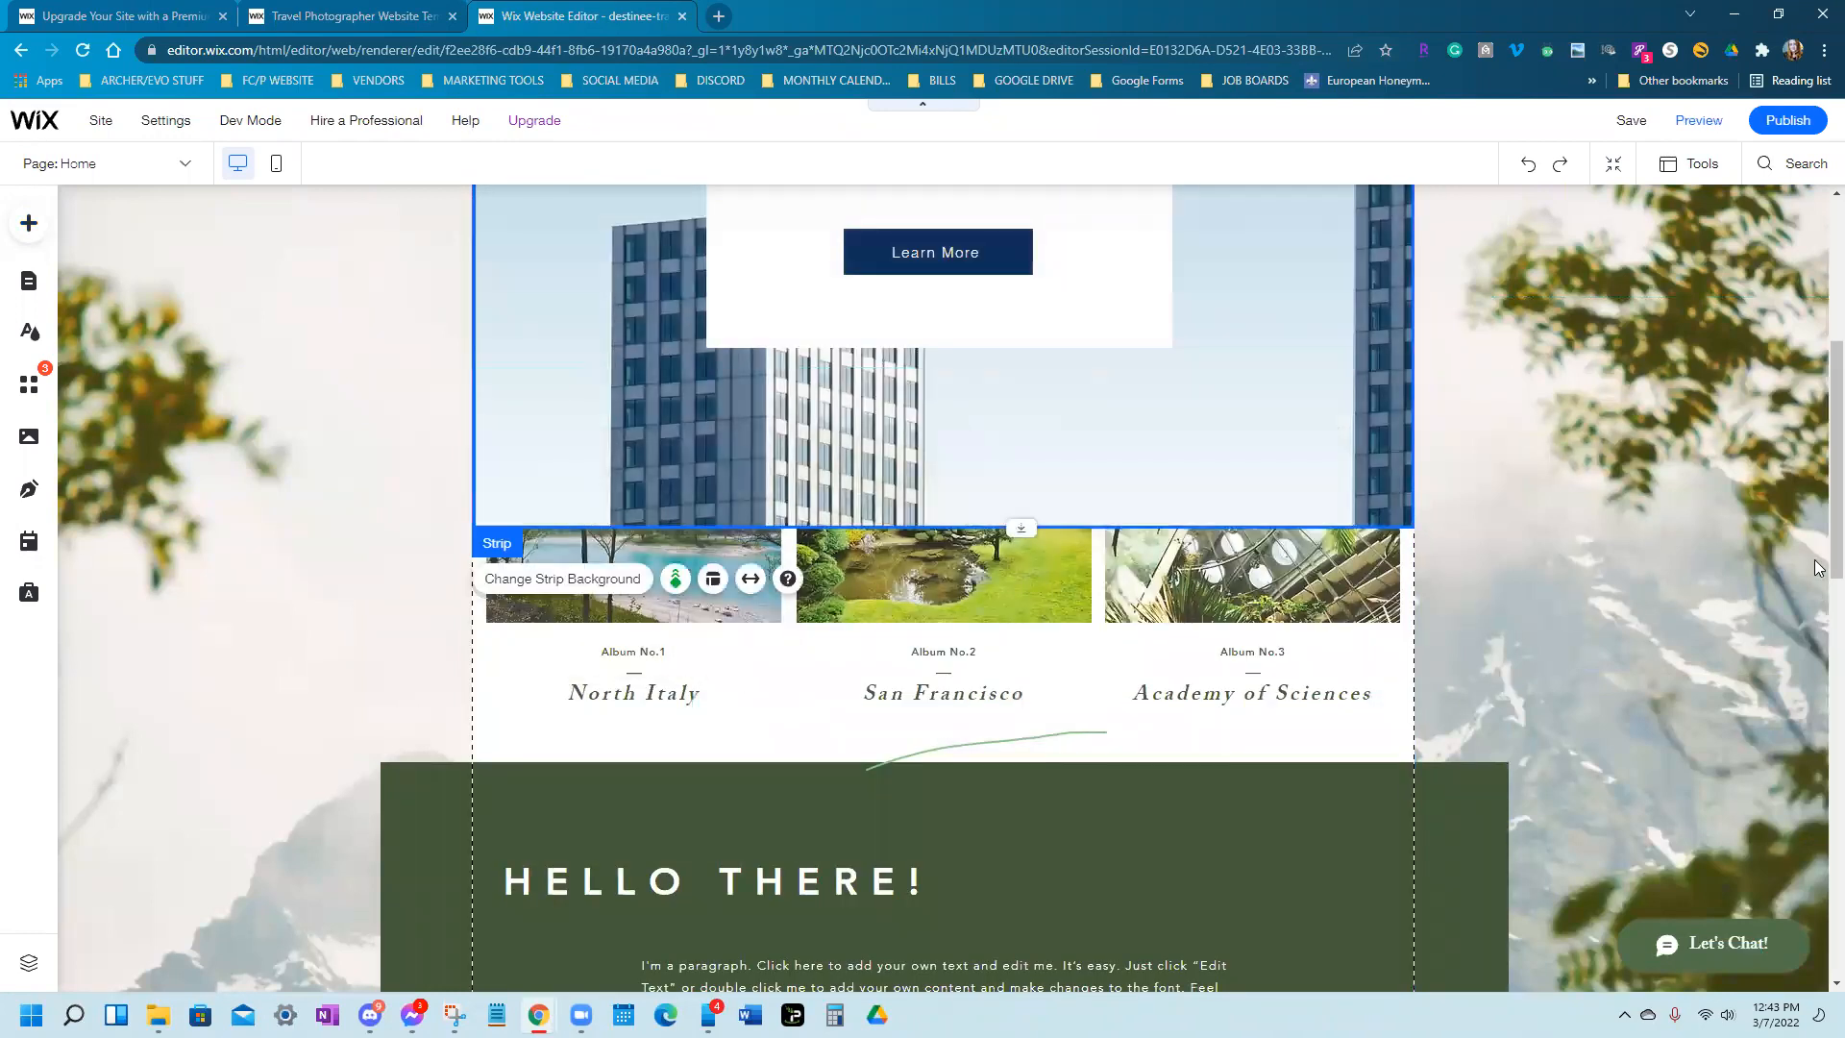
Zoom the browser out one step and move the Invest Smartly strip under the header
{"action": "left_click", "coordinate": [1824, 50]}
{"action": "left_click", "coordinate": [1697, 233]}
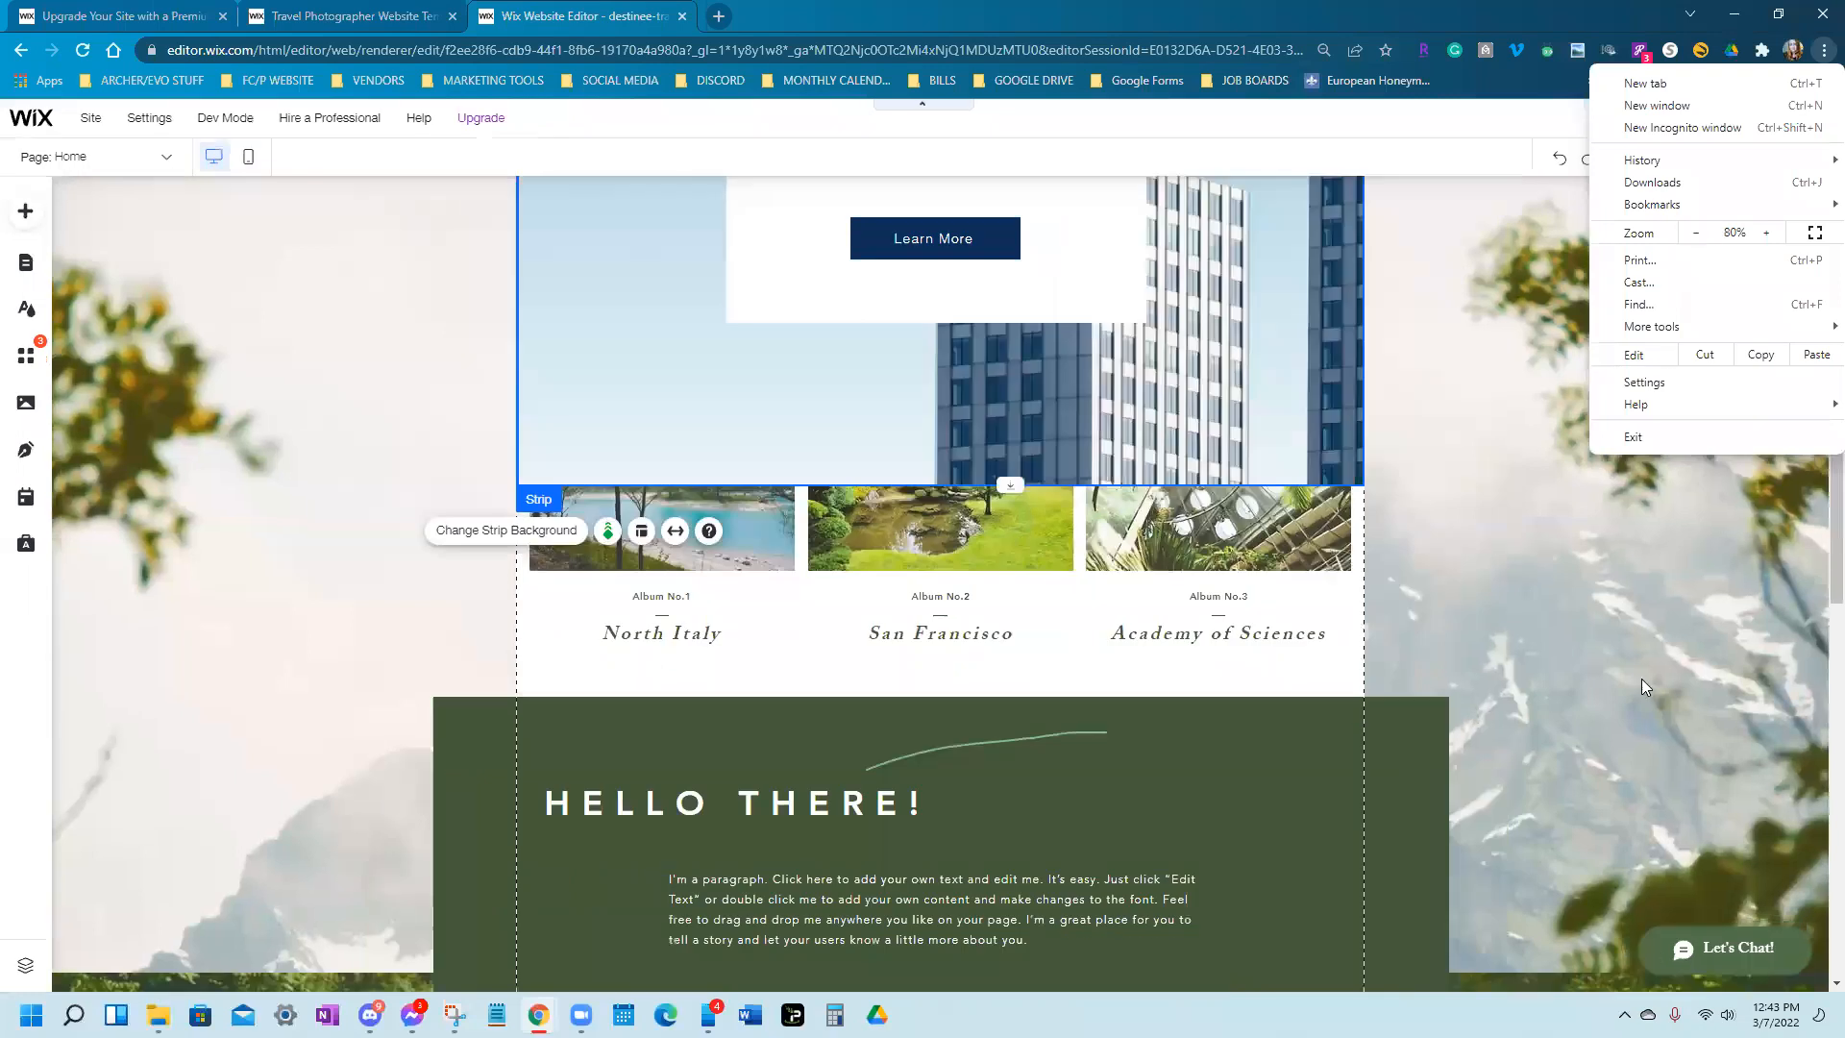
{"action": "left_click", "coordinate": [1641, 679]}
{"action": "scroll", "coordinate": [1134, 535], "scroll_direction": "up", "scroll_amount": 4}
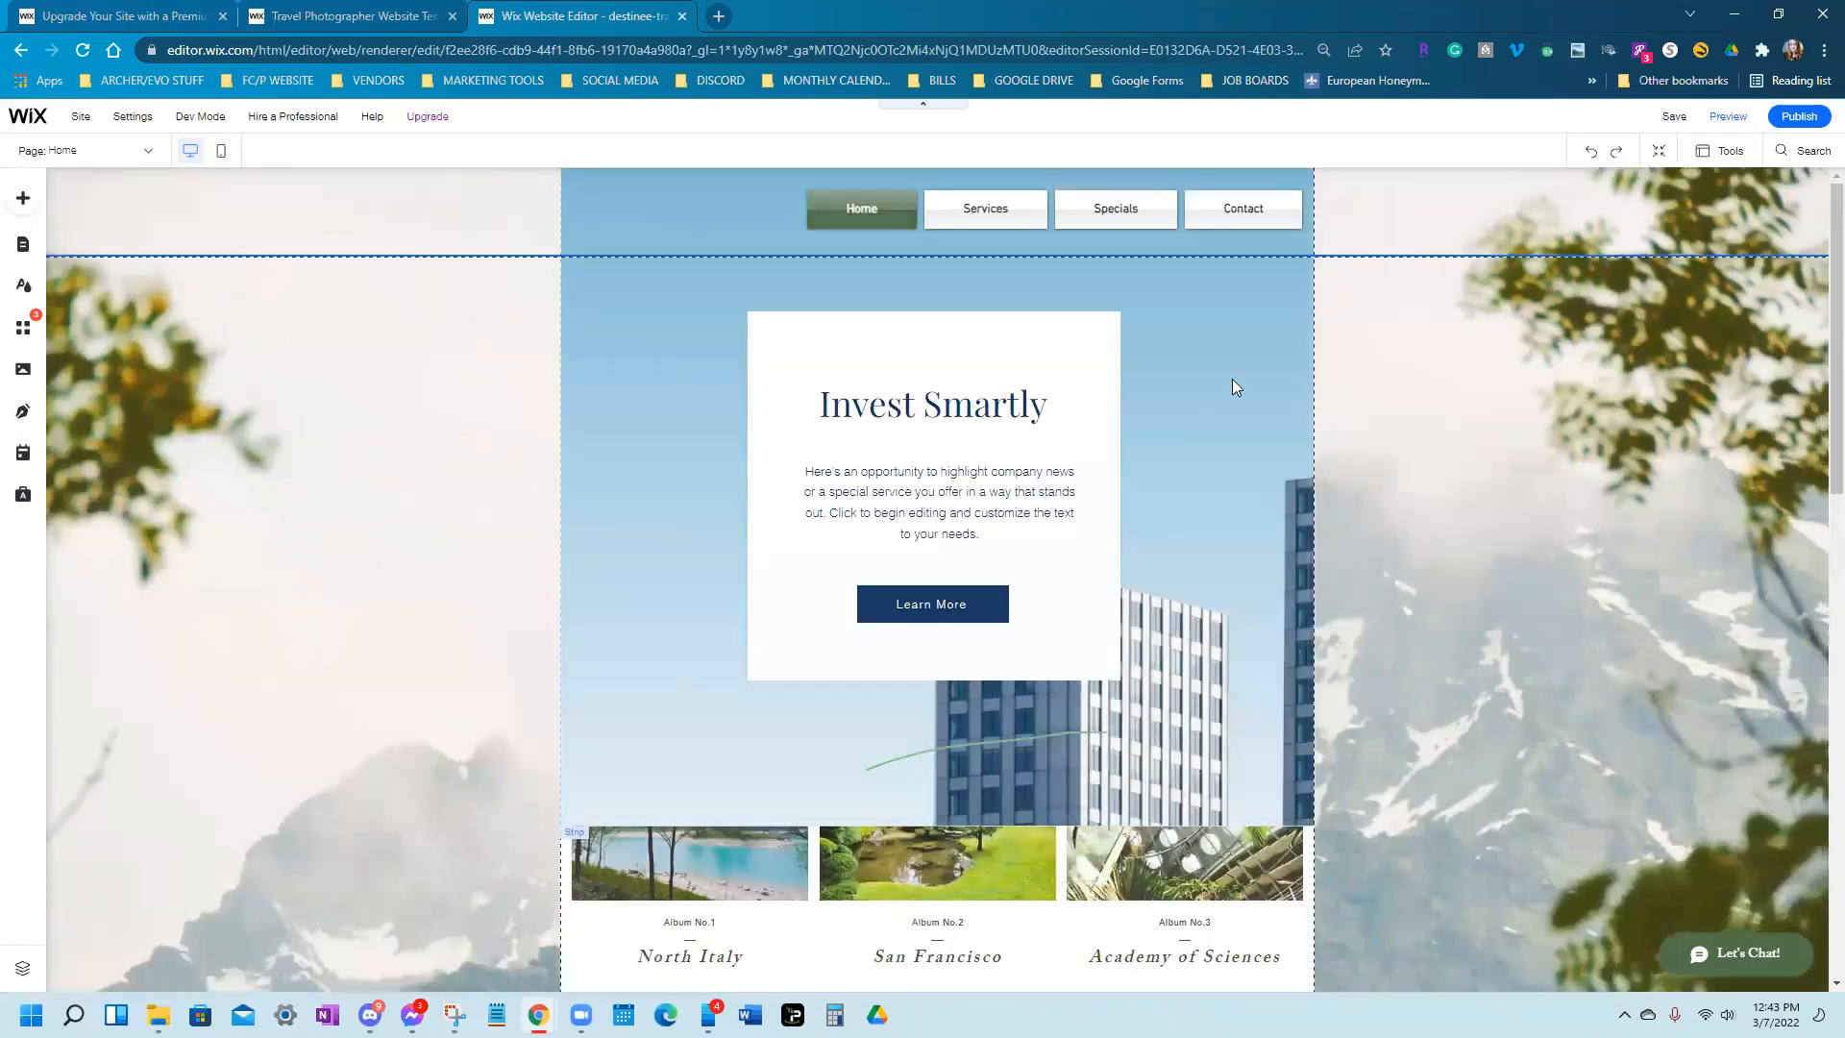
{"action": "left_click", "coordinate": [1214, 349]}
{"action": "mouse_move", "coordinate": [1220, 404]}
{"action": "left_mouse_down"}
{"action": "mouse_move", "coordinate": [1228, 452]}
{"action": "mouse_move", "coordinate": [1231, 433]}
{"action": "left_mouse_up"}
Shorten the Invest Smartly strip to 680 px tall, then select the Contact strip
{"action": "scroll", "coordinate": [1130, 583], "scroll_direction": "down", "scroll_amount": 1}
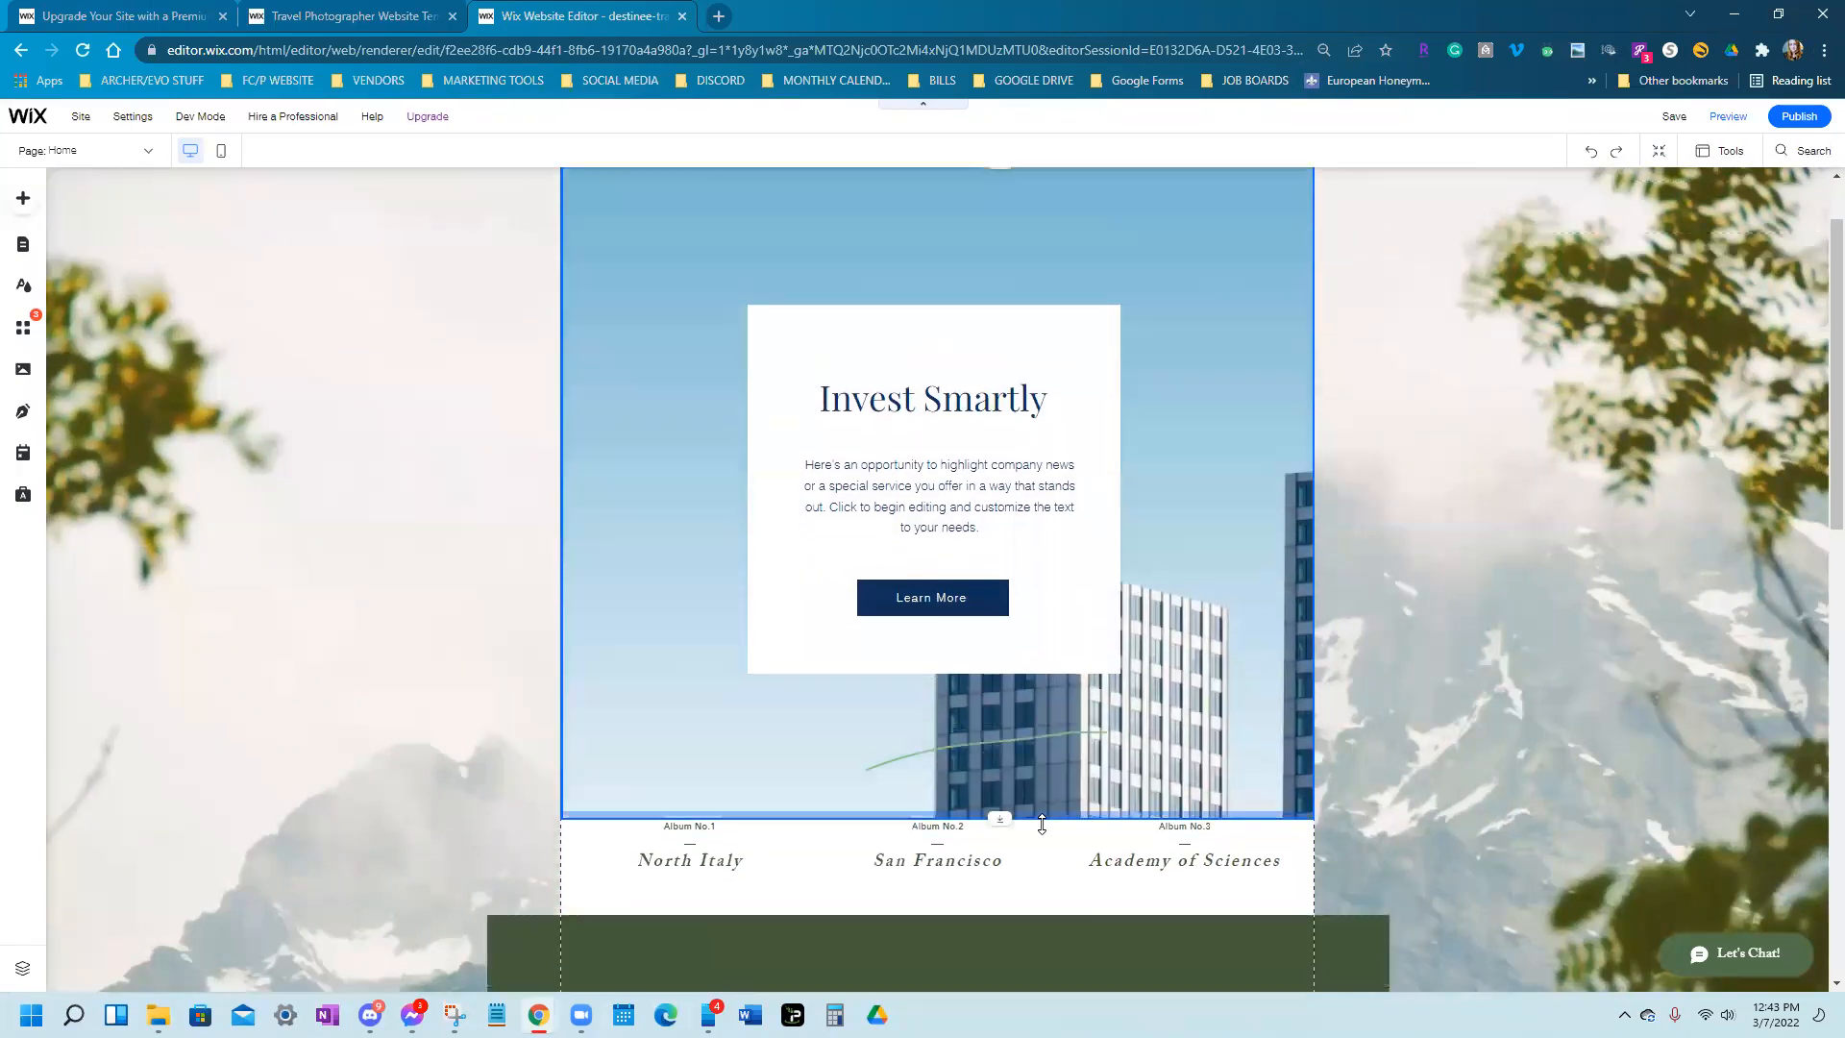
{"action": "left_click_drag", "start_coordinate": [1040, 824], "coordinate": [1067, 689]}
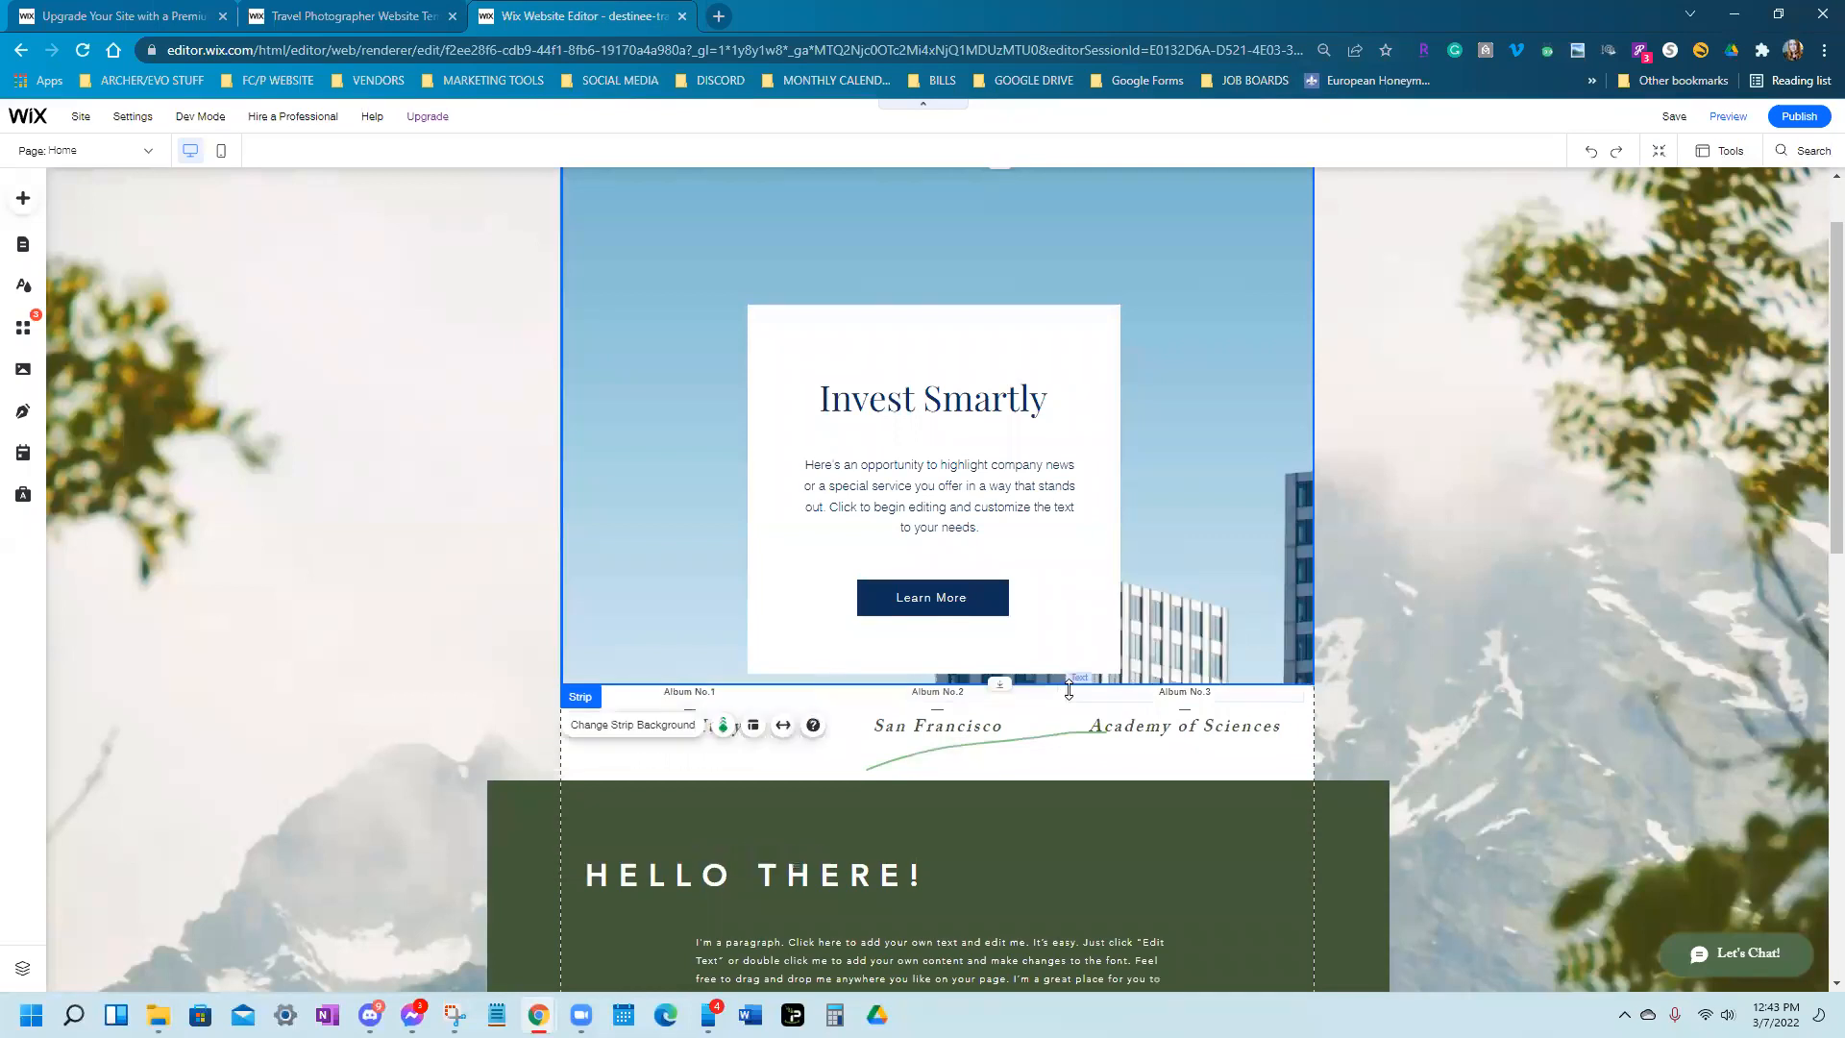
{"action": "scroll", "coordinate": [1068, 689], "scroll_direction": "down", "scroll_amount": 1}
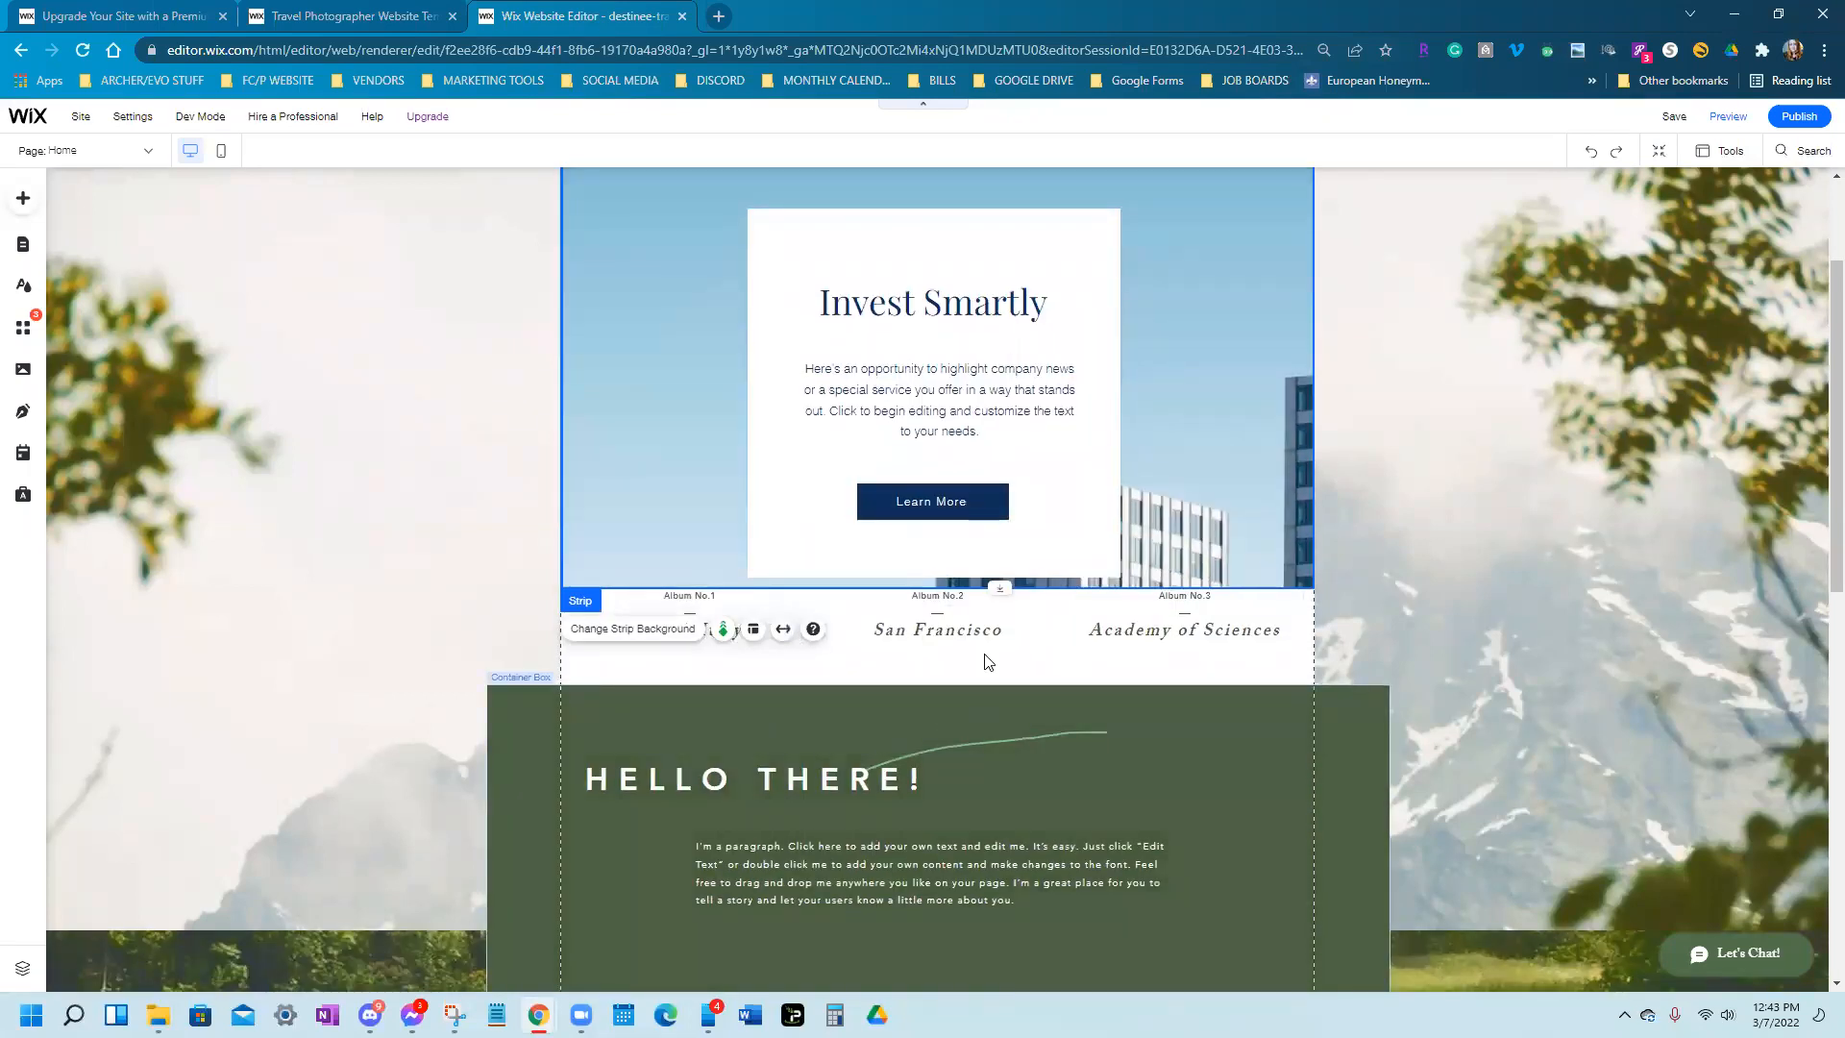
{"action": "scroll", "coordinate": [1080, 669], "scroll_direction": "down", "scroll_amount": 1}
{"action": "scroll", "coordinate": [1080, 664], "scroll_direction": "down", "scroll_amount": 6}
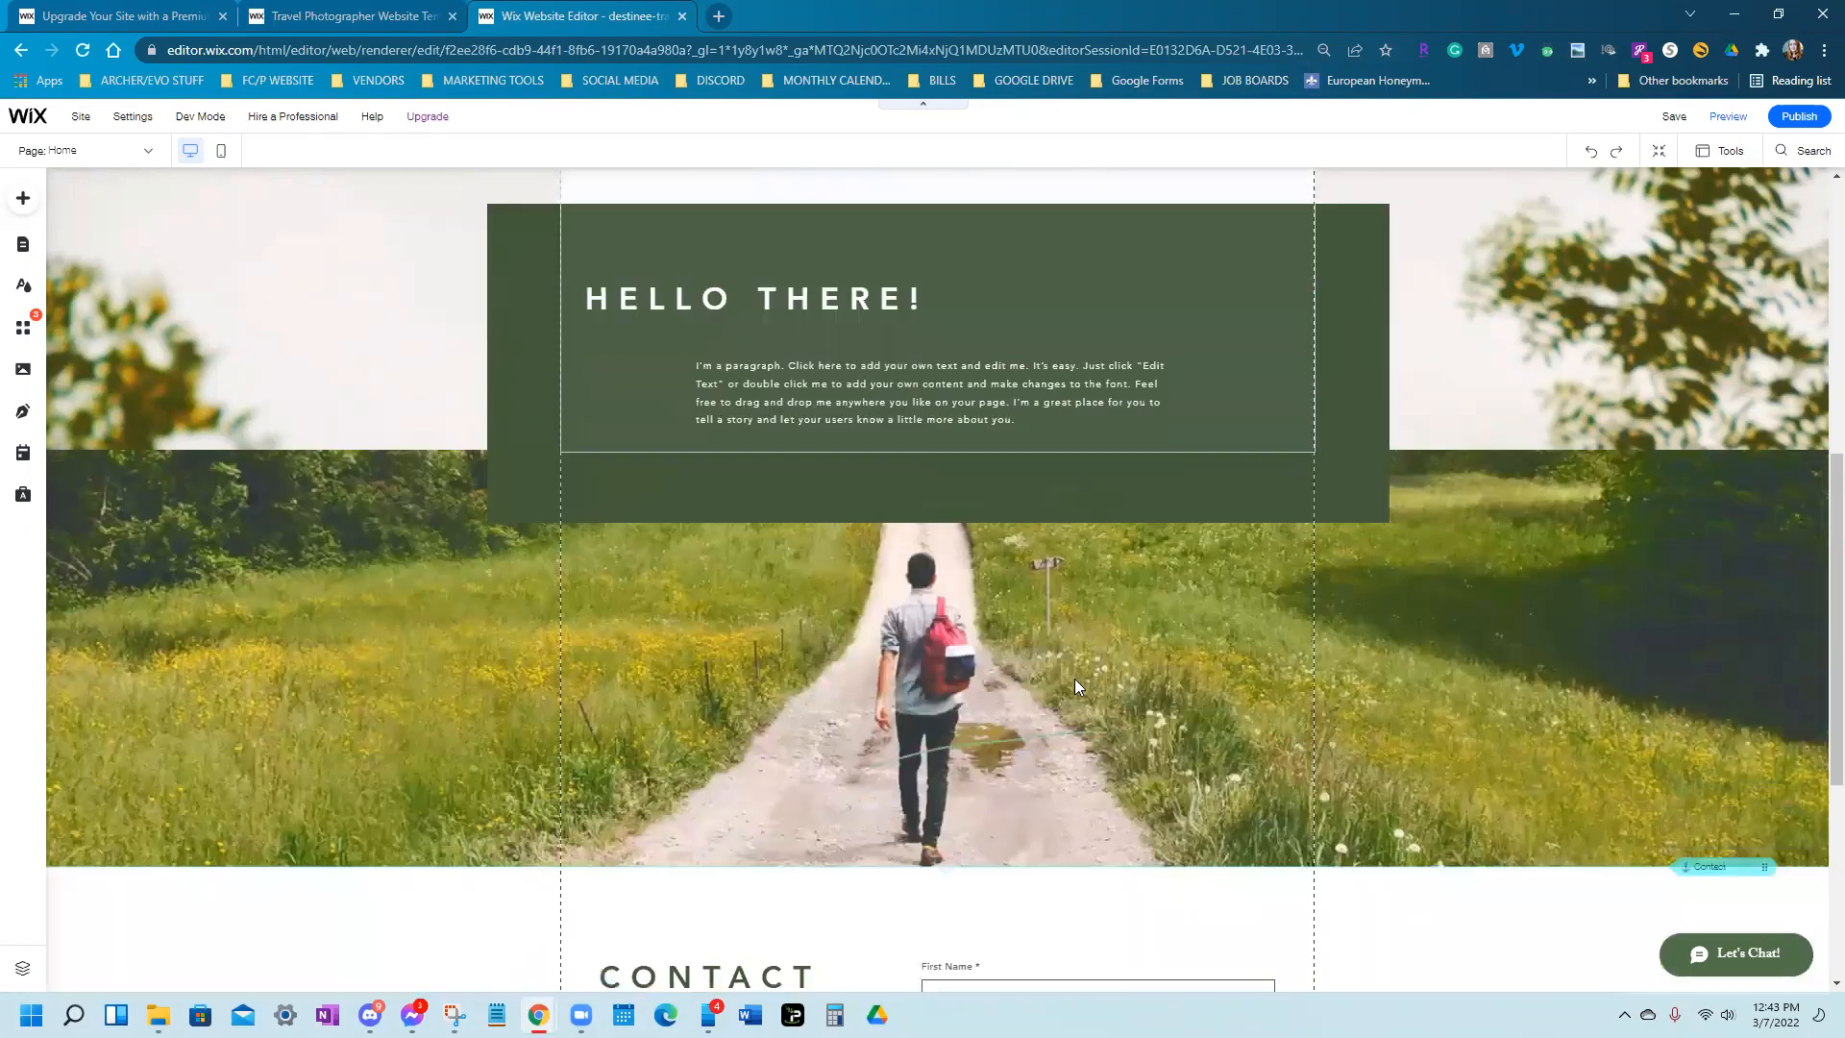
{"action": "scroll", "coordinate": [1081, 687], "scroll_direction": "up", "scroll_amount": 2}
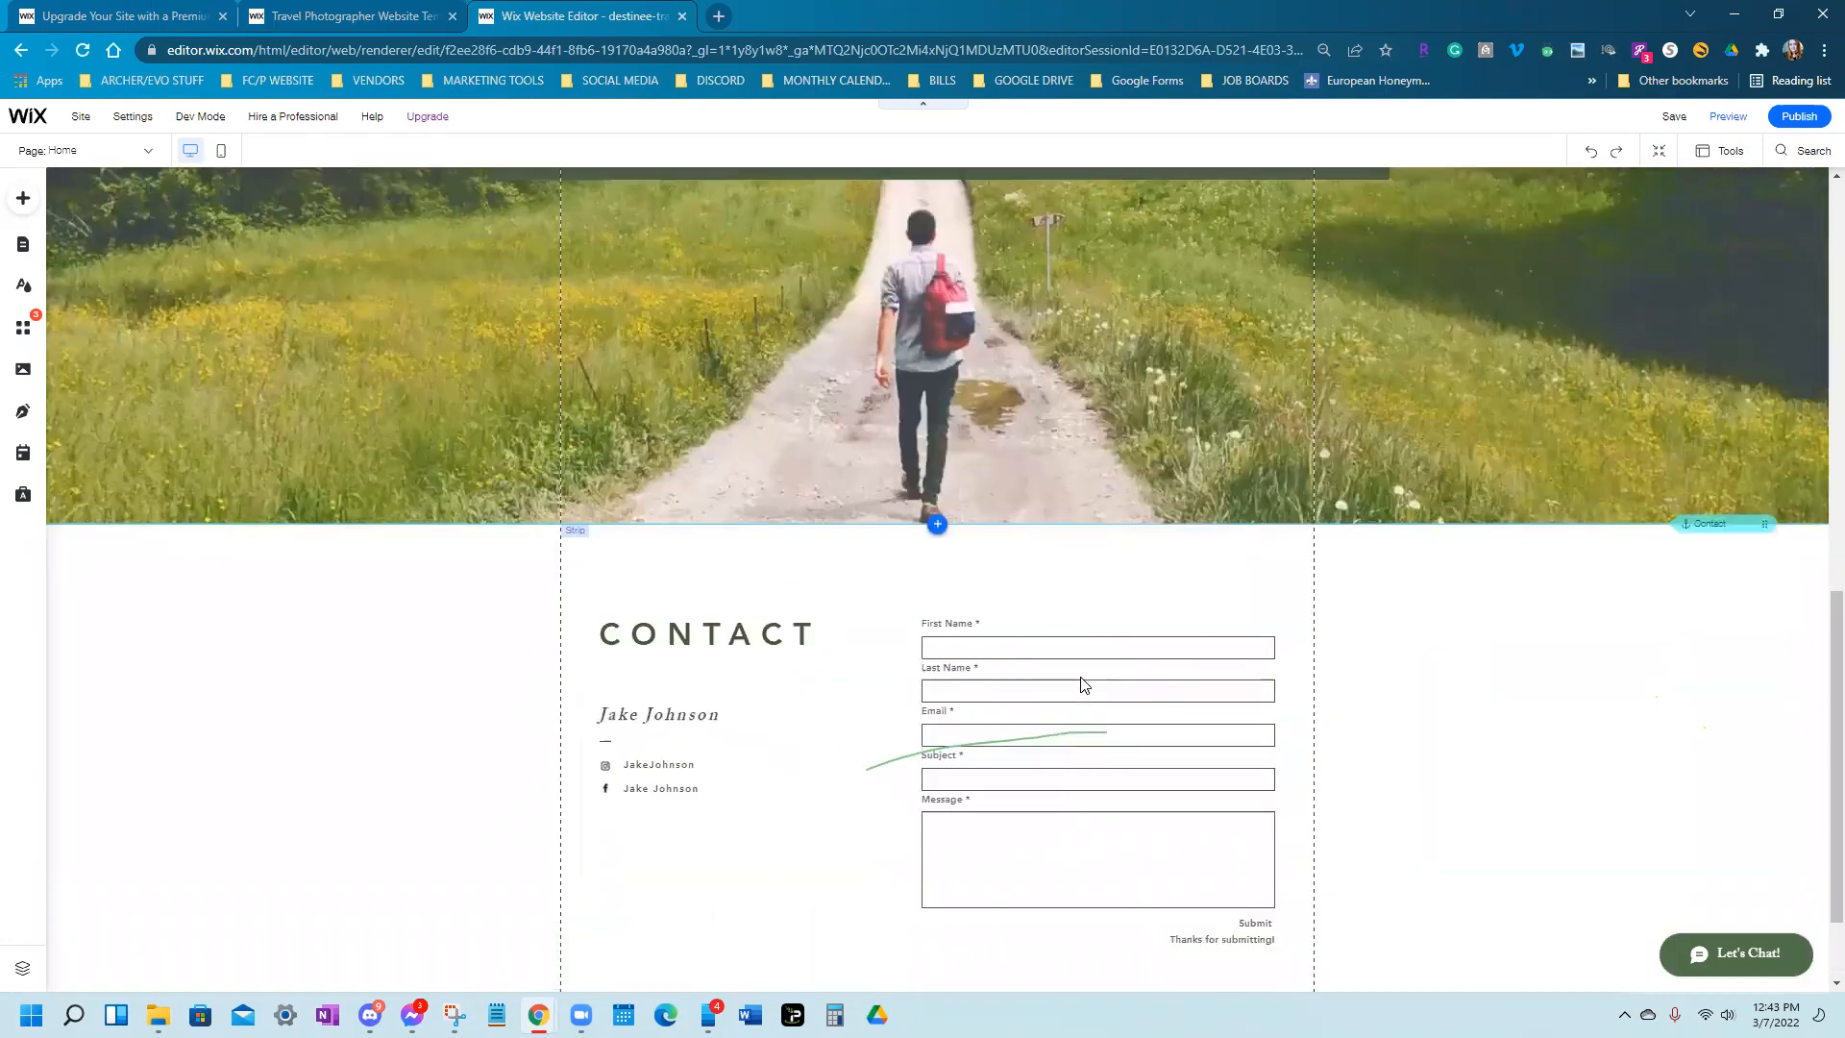
{"action": "left_click", "coordinate": [1496, 745]}
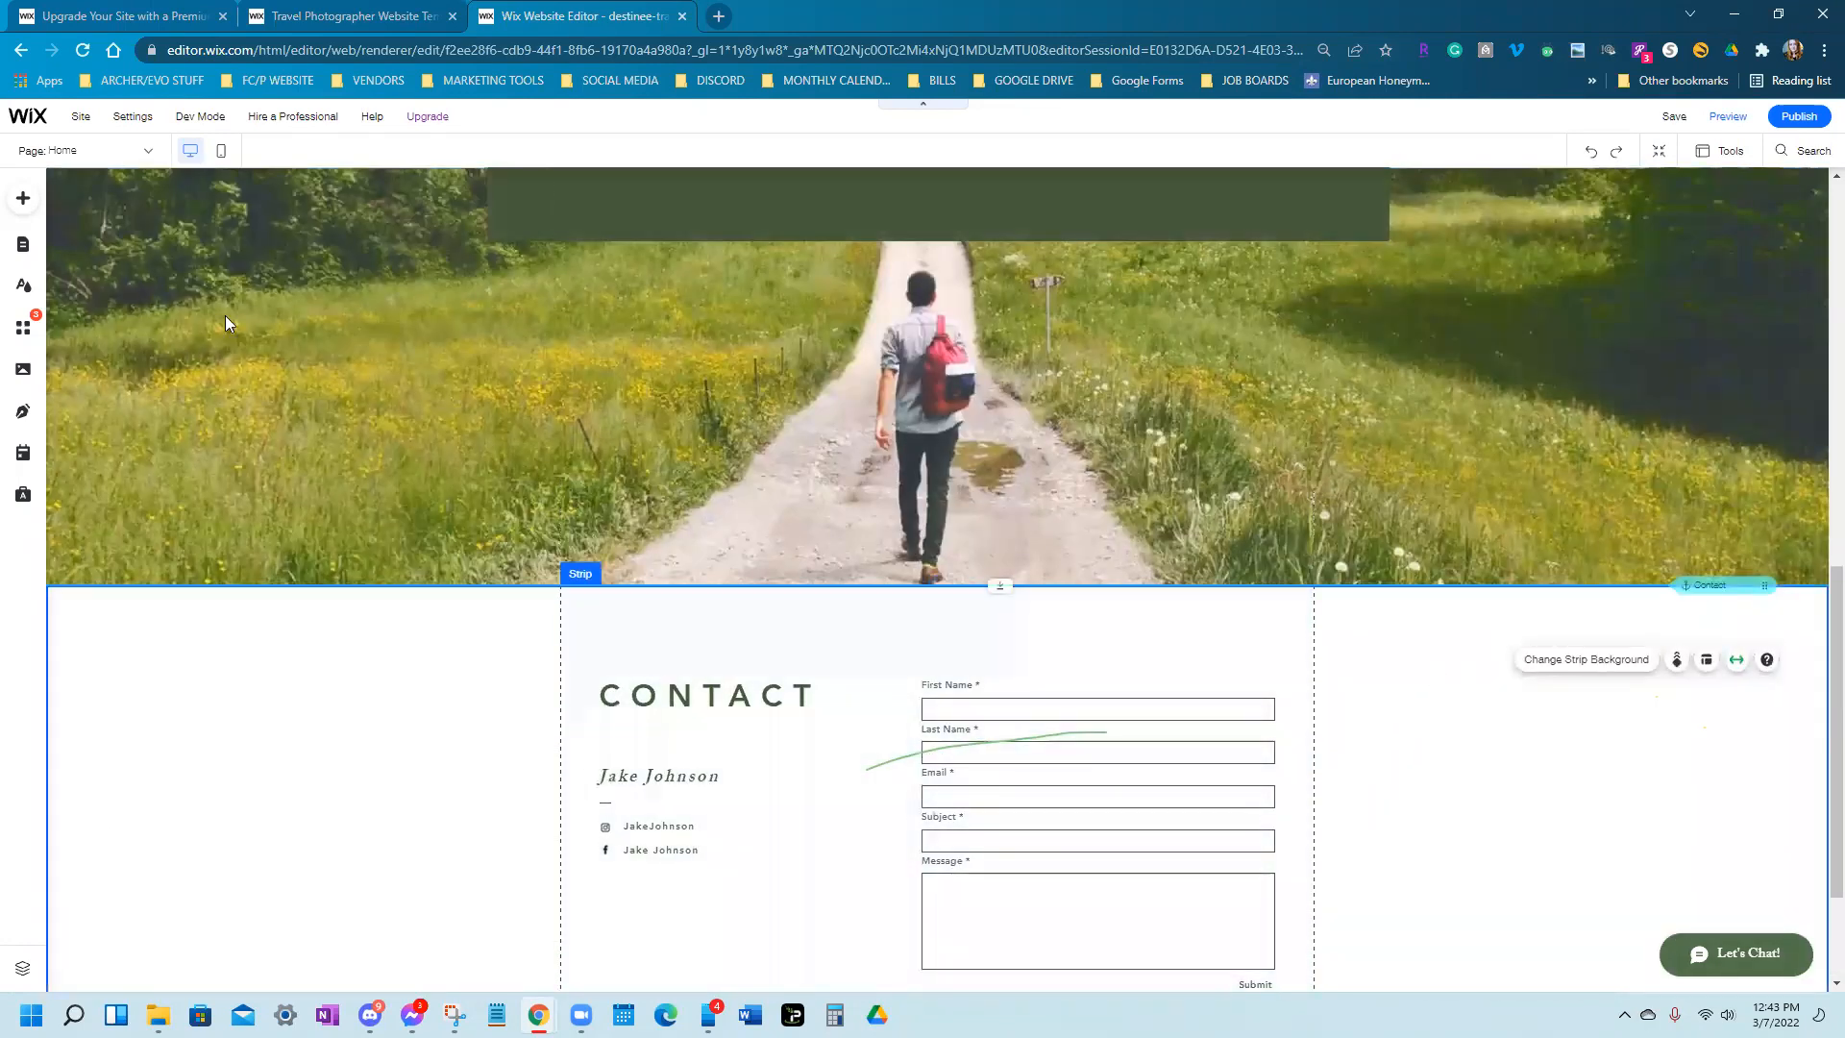
{"action": "scroll", "coordinate": [1422, 692], "scroll_direction": "up", "scroll_amount": 5}
{"action": "scroll", "coordinate": [1337, 720], "scroll_direction": "down", "scroll_amount": 2}
{"action": "scroll", "coordinate": [1337, 720], "scroll_direction": "down", "scroll_amount": 2}
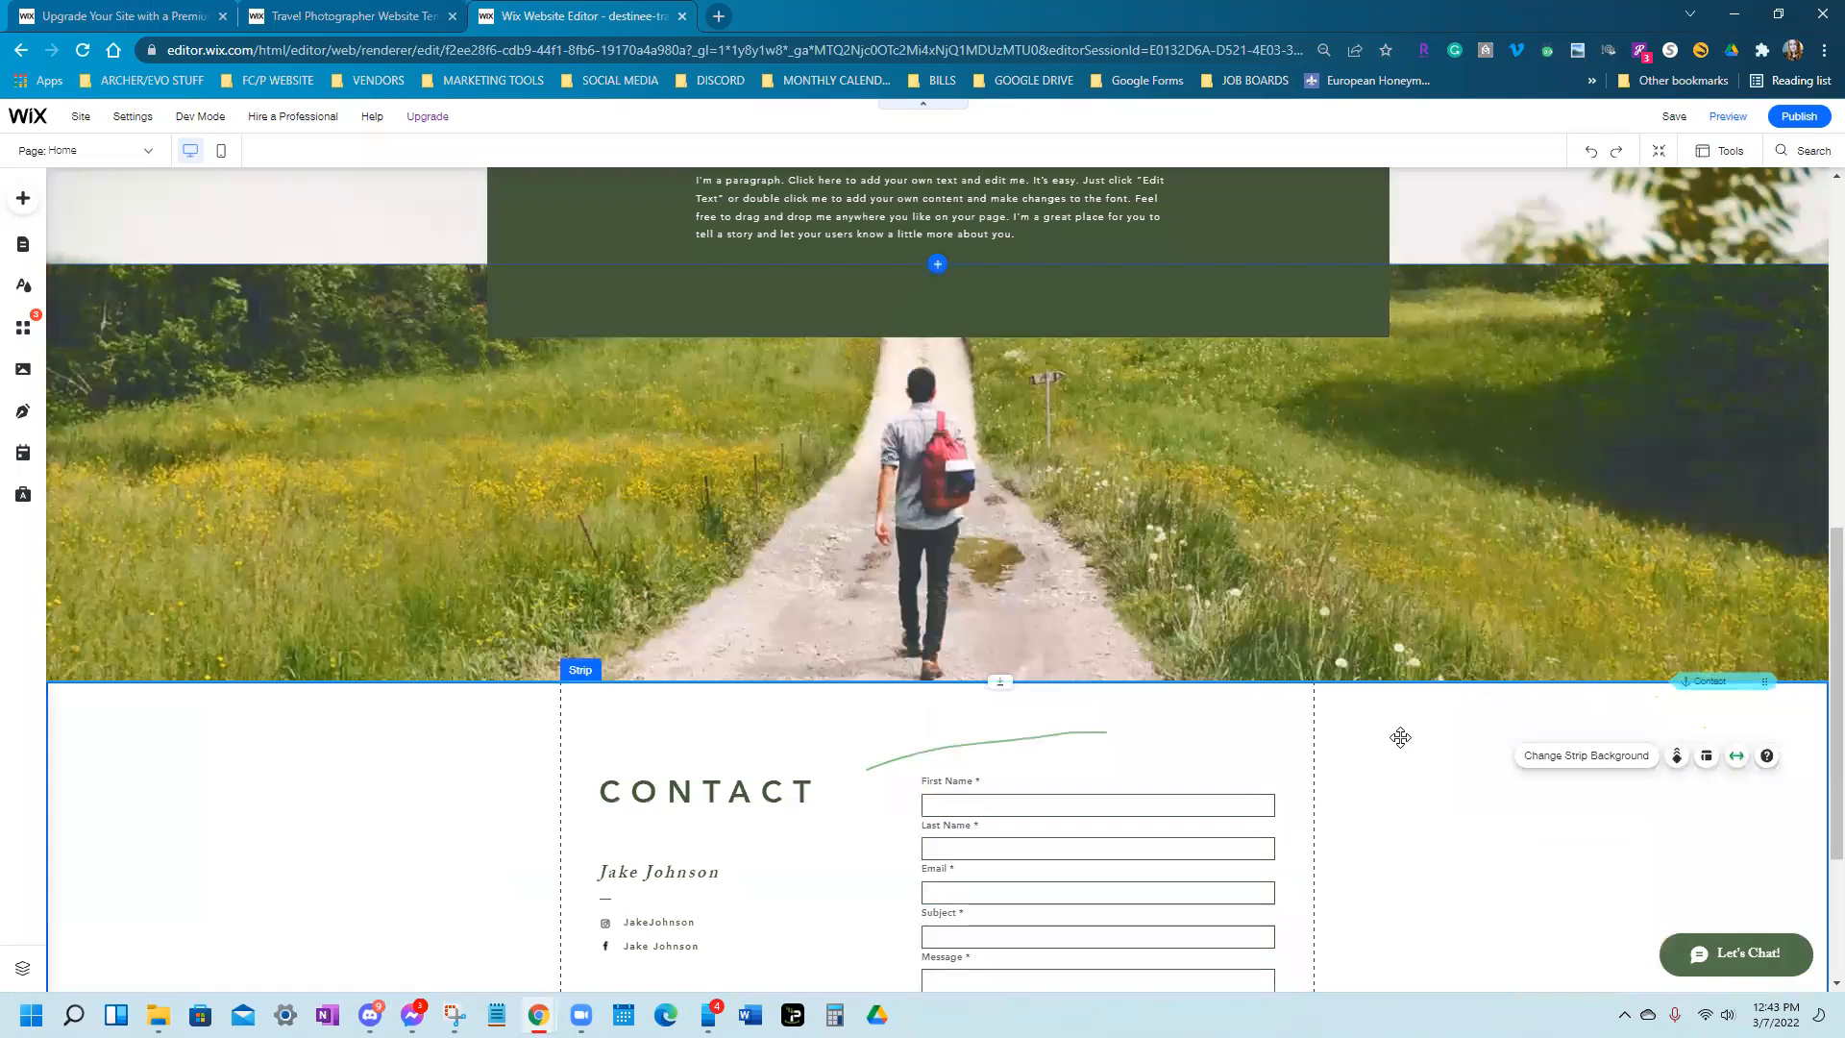
Delete the Contact, hiker-photo, HELLO THERE and album title sections
{"action": "right_click", "coordinate": [1401, 738]}
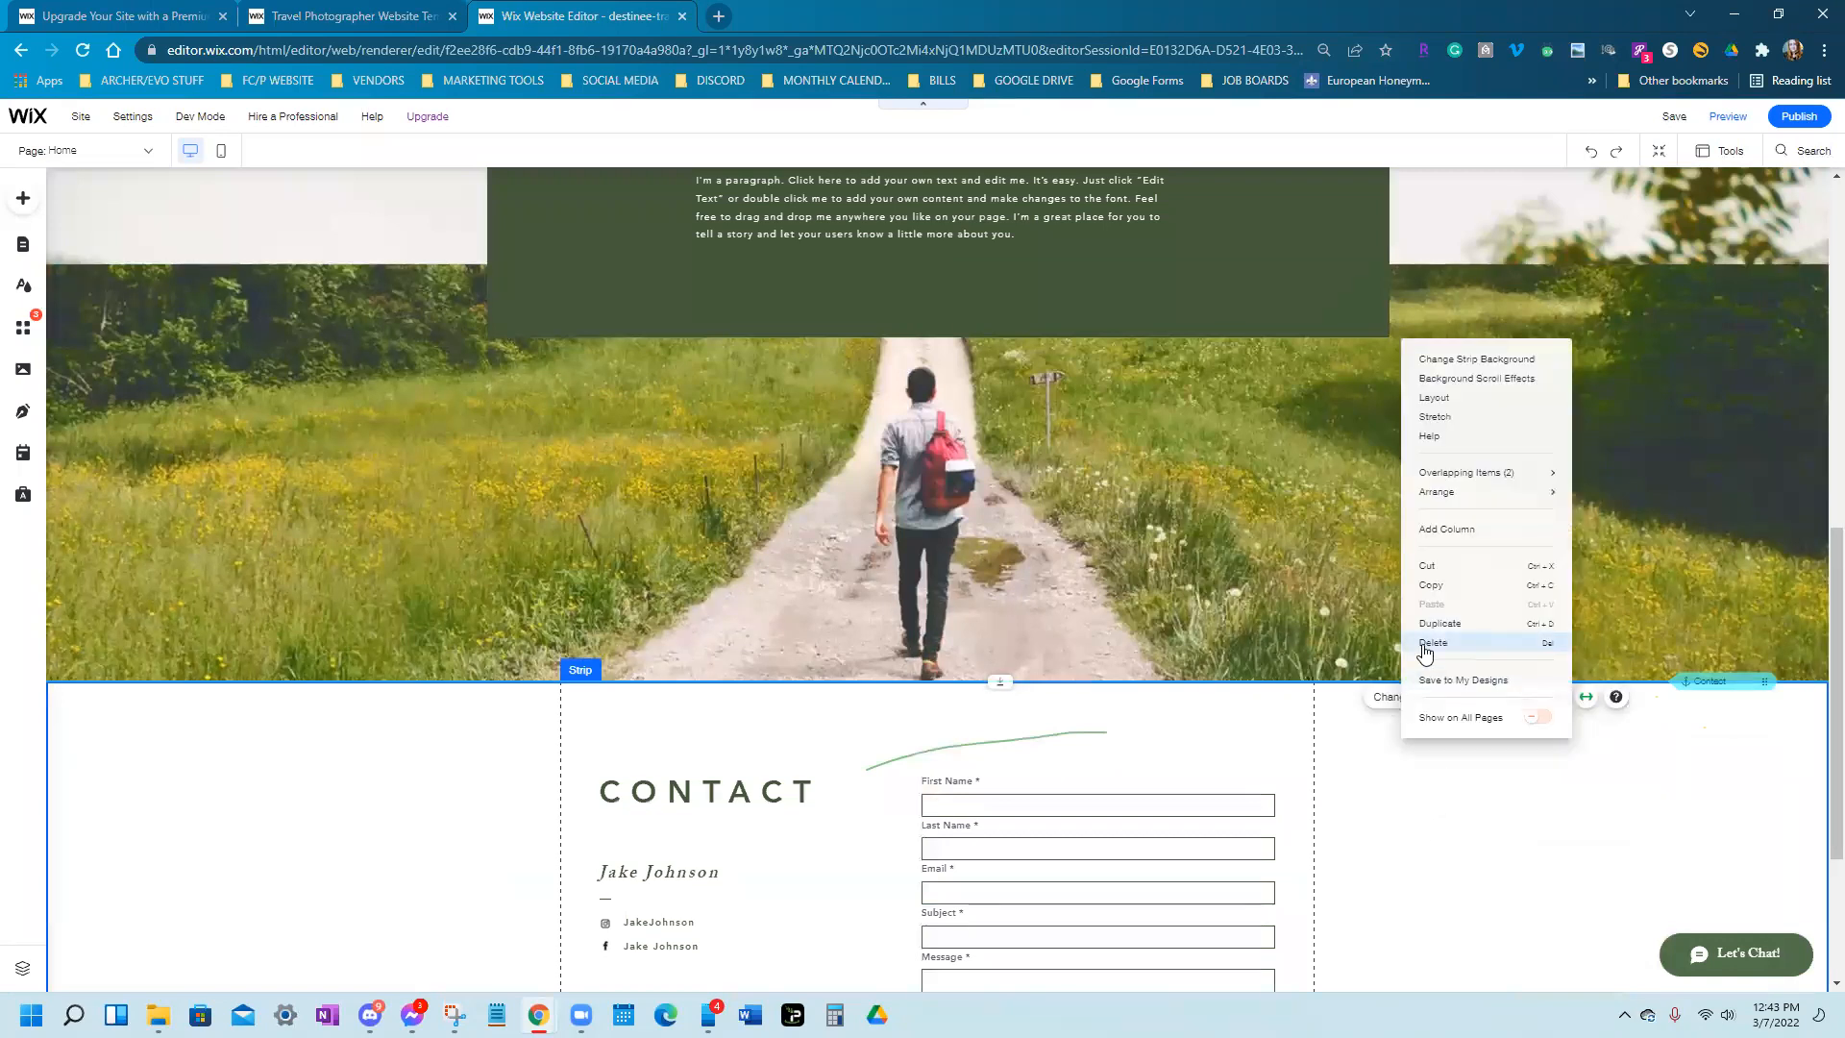
{"action": "left_click", "coordinate": [1425, 642]}
{"action": "right_click", "coordinate": [1517, 627]}
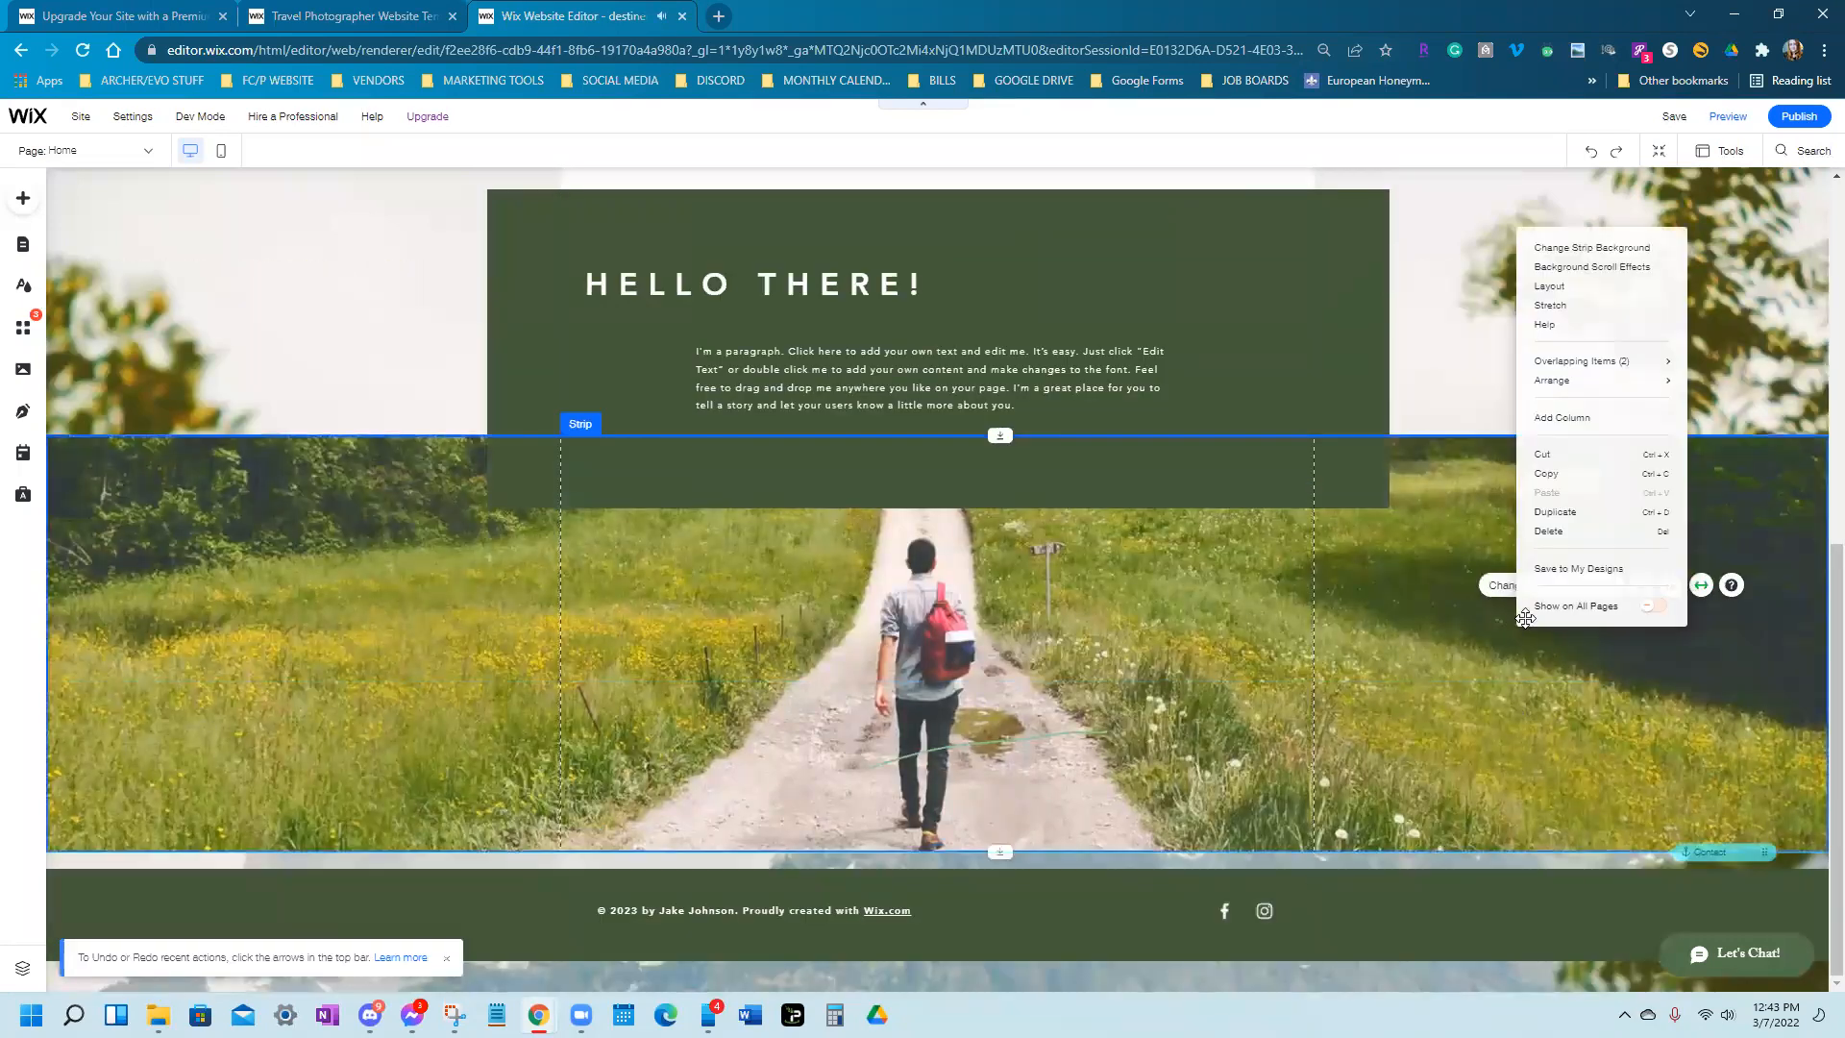
{"action": "left_click", "coordinate": [1540, 531]}
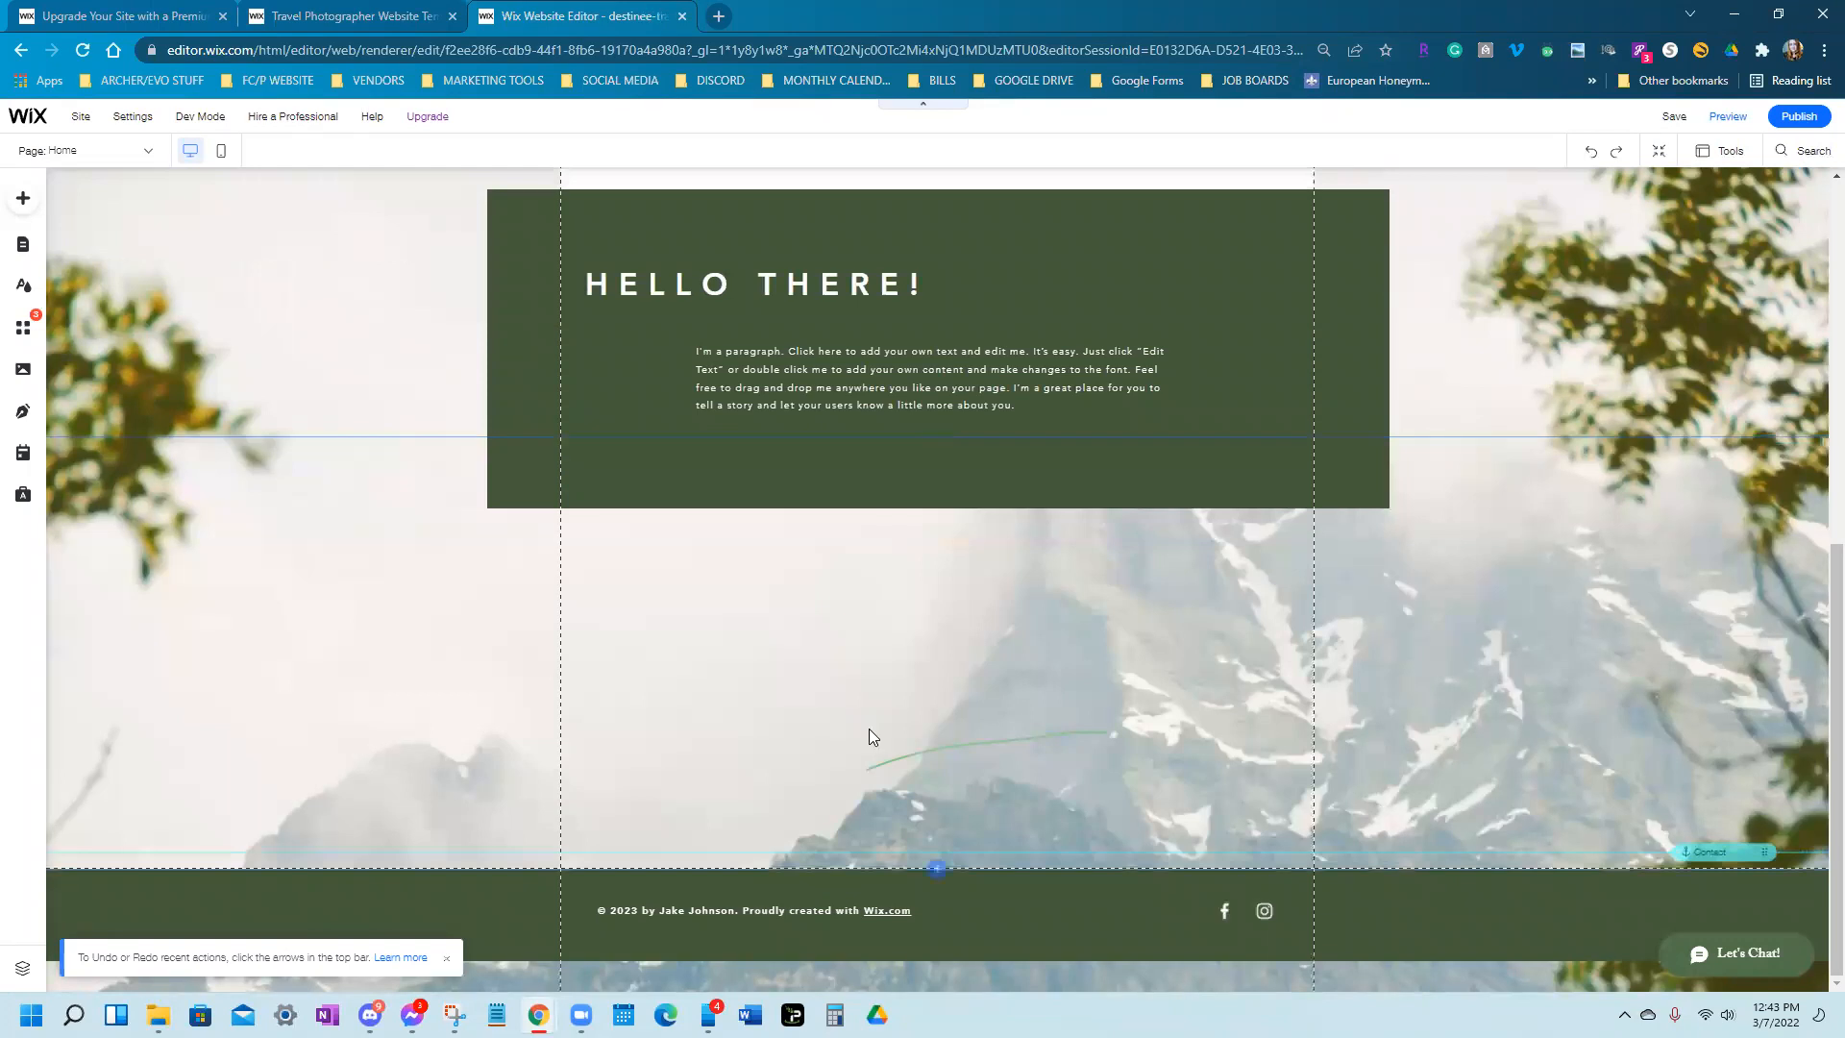
{"action": "scroll", "coordinate": [900, 727], "scroll_direction": "up", "scroll_amount": 4}
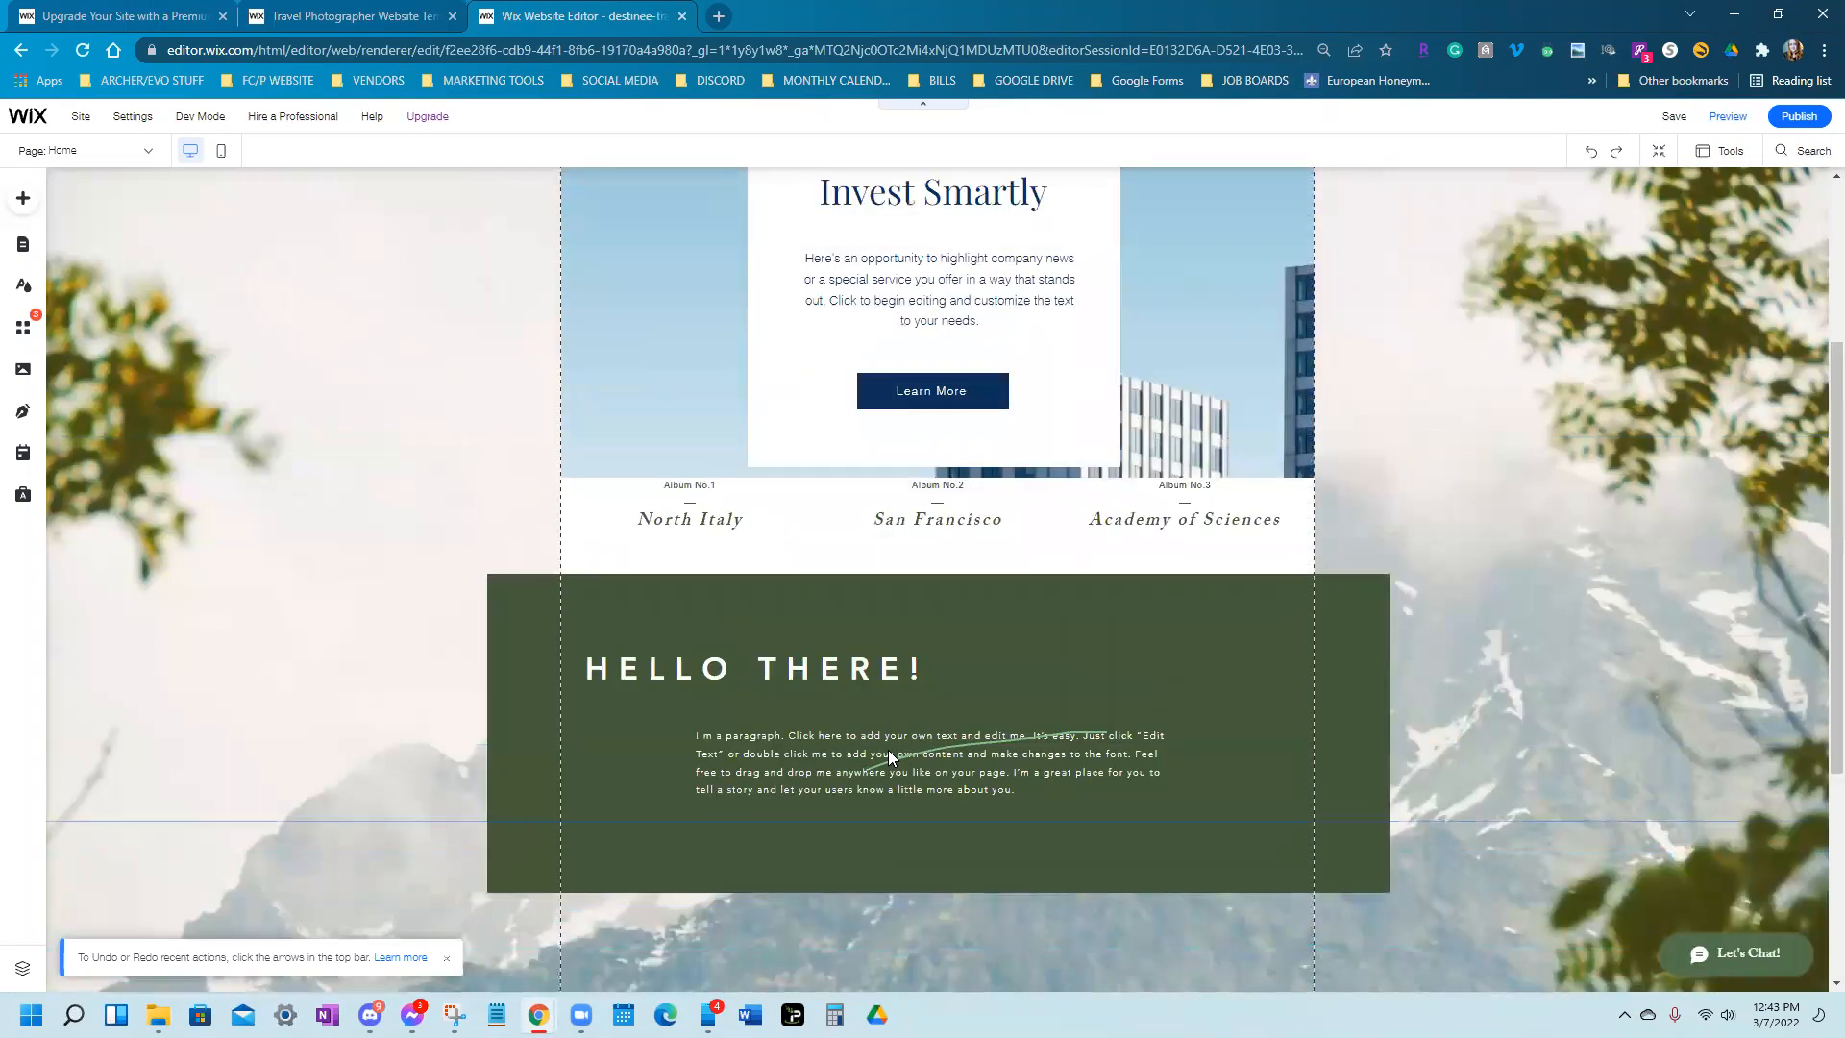
{"action": "right_click", "coordinate": [1263, 663]}
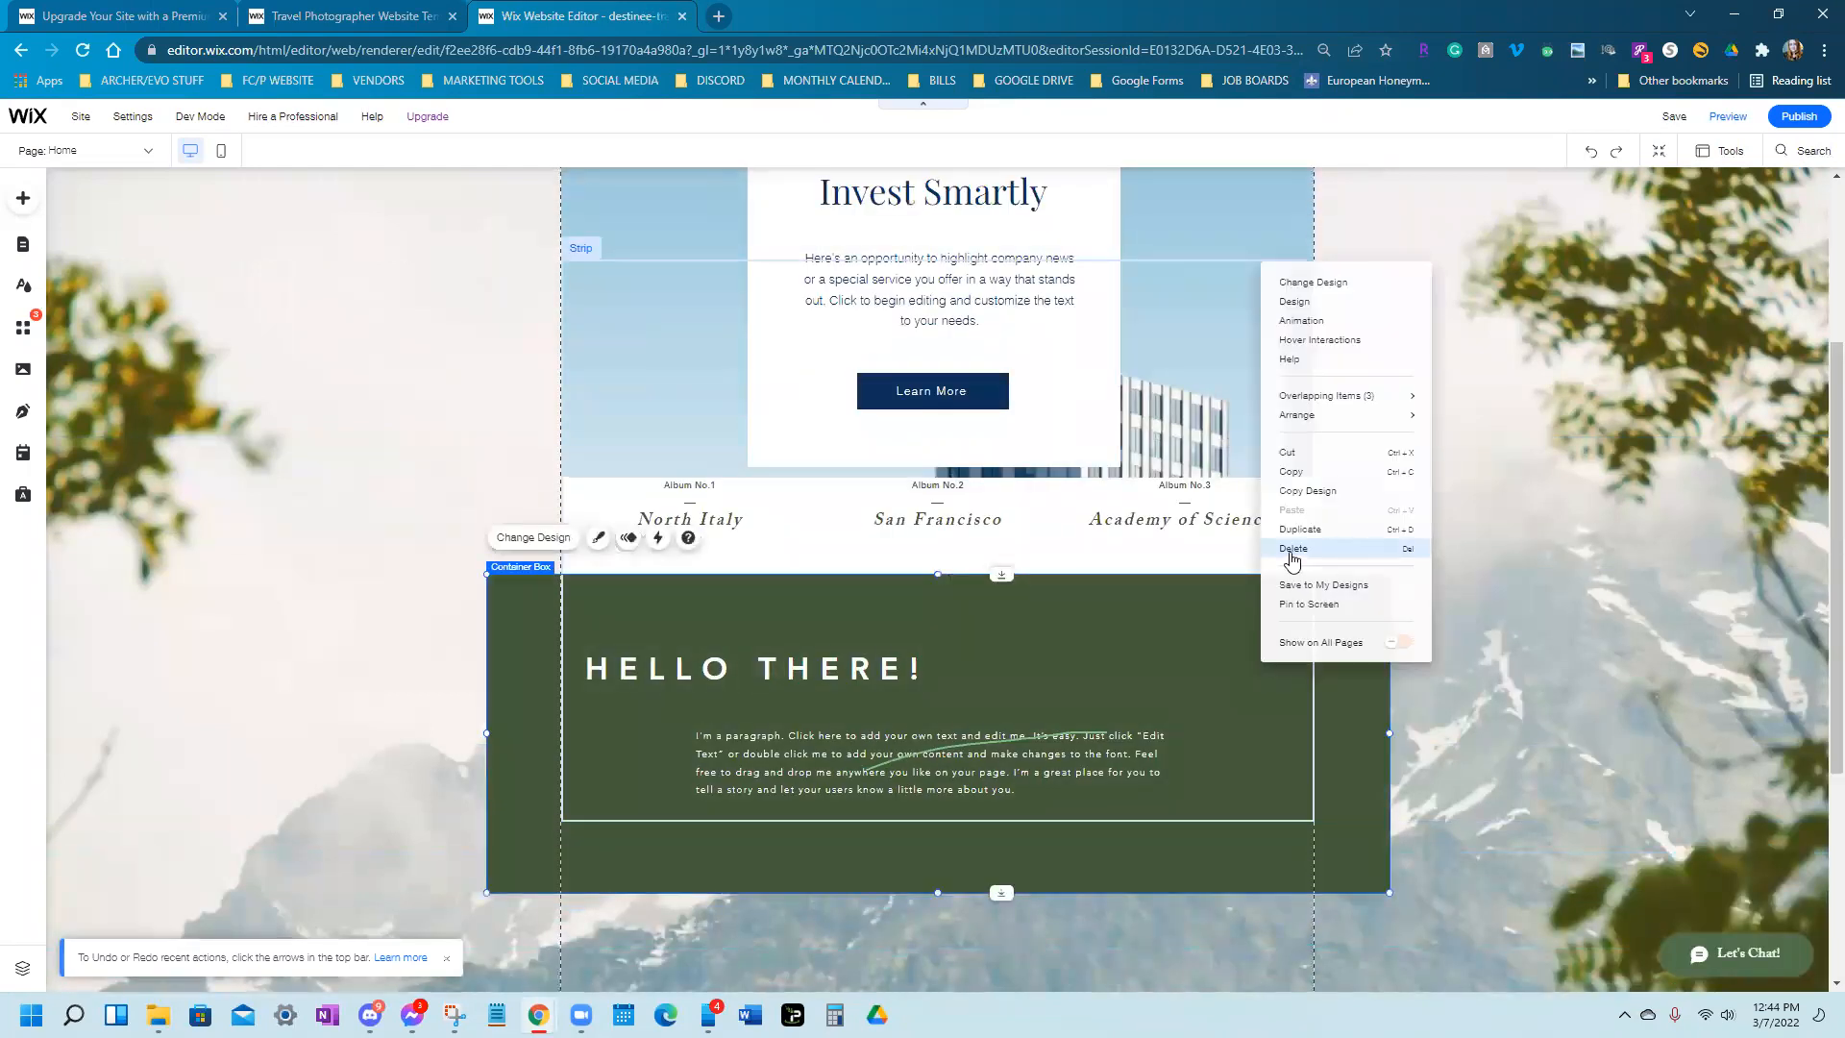
{"action": "left_click", "coordinate": [1293, 552]}
{"action": "right_click", "coordinate": [1165, 788]}
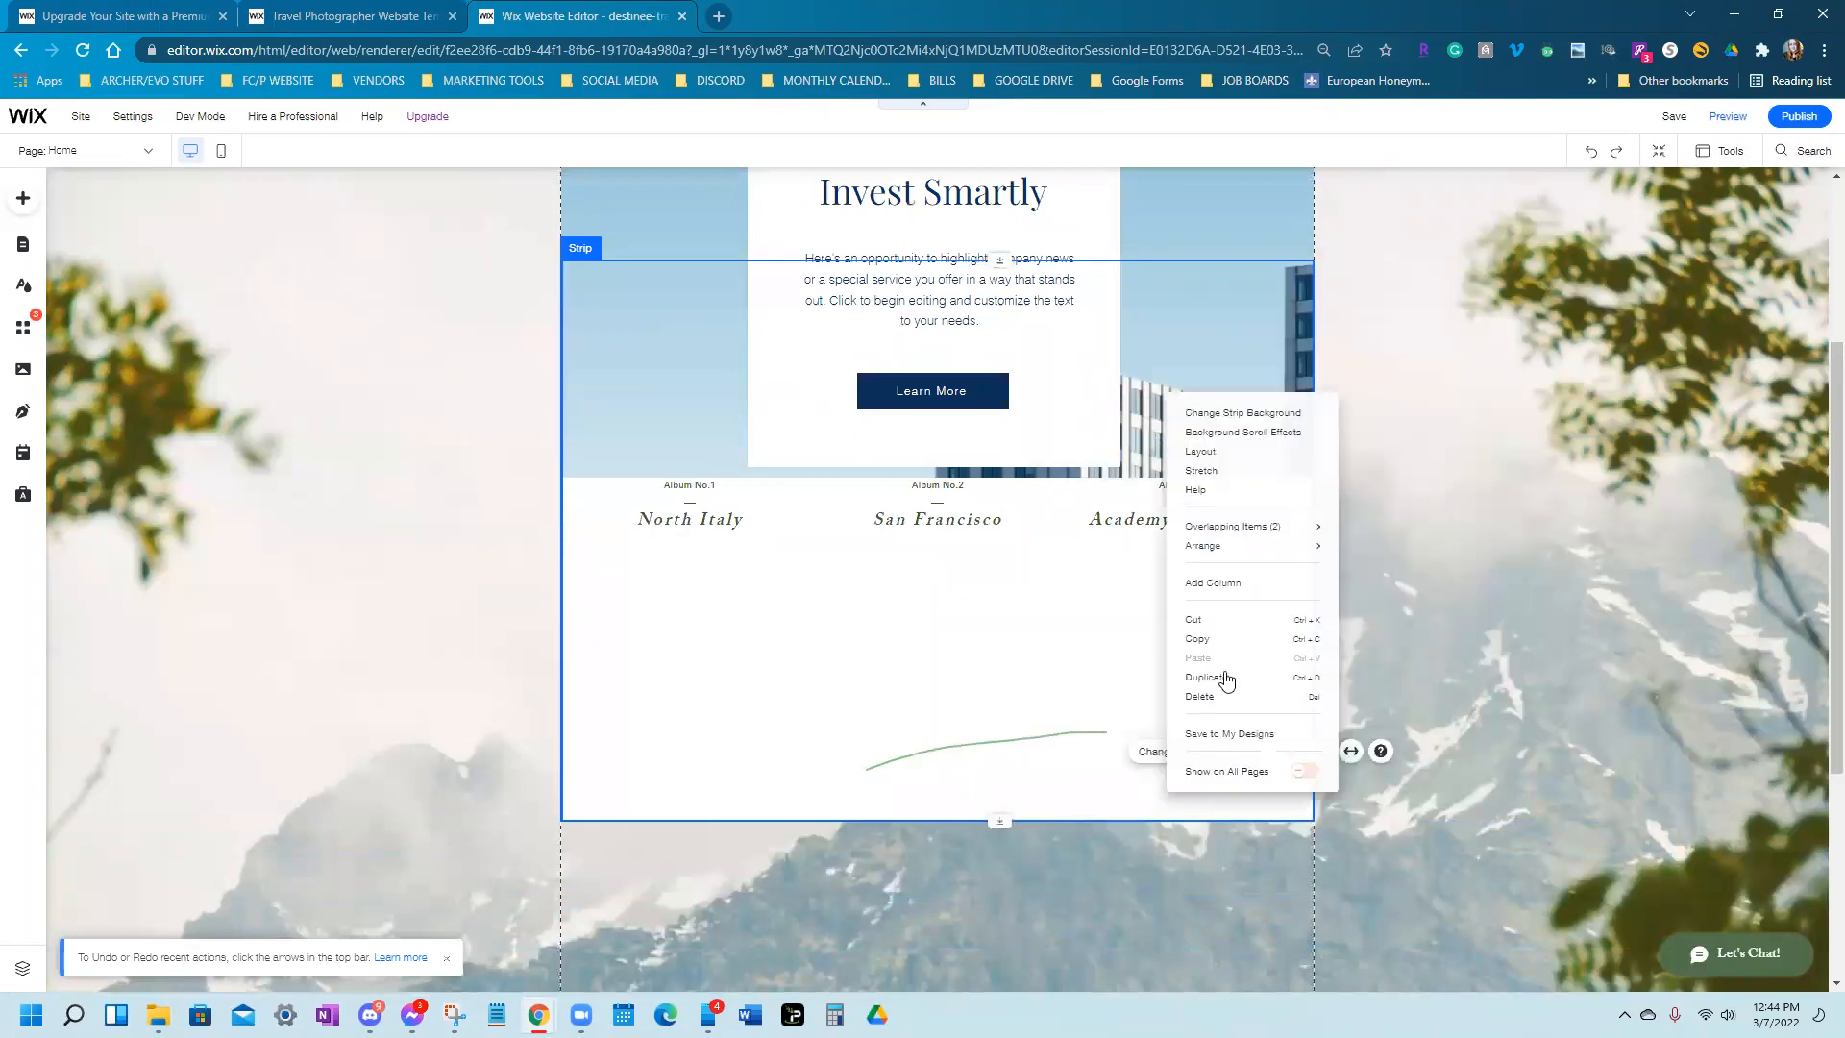
{"action": "left_click", "coordinate": [1202, 696]}
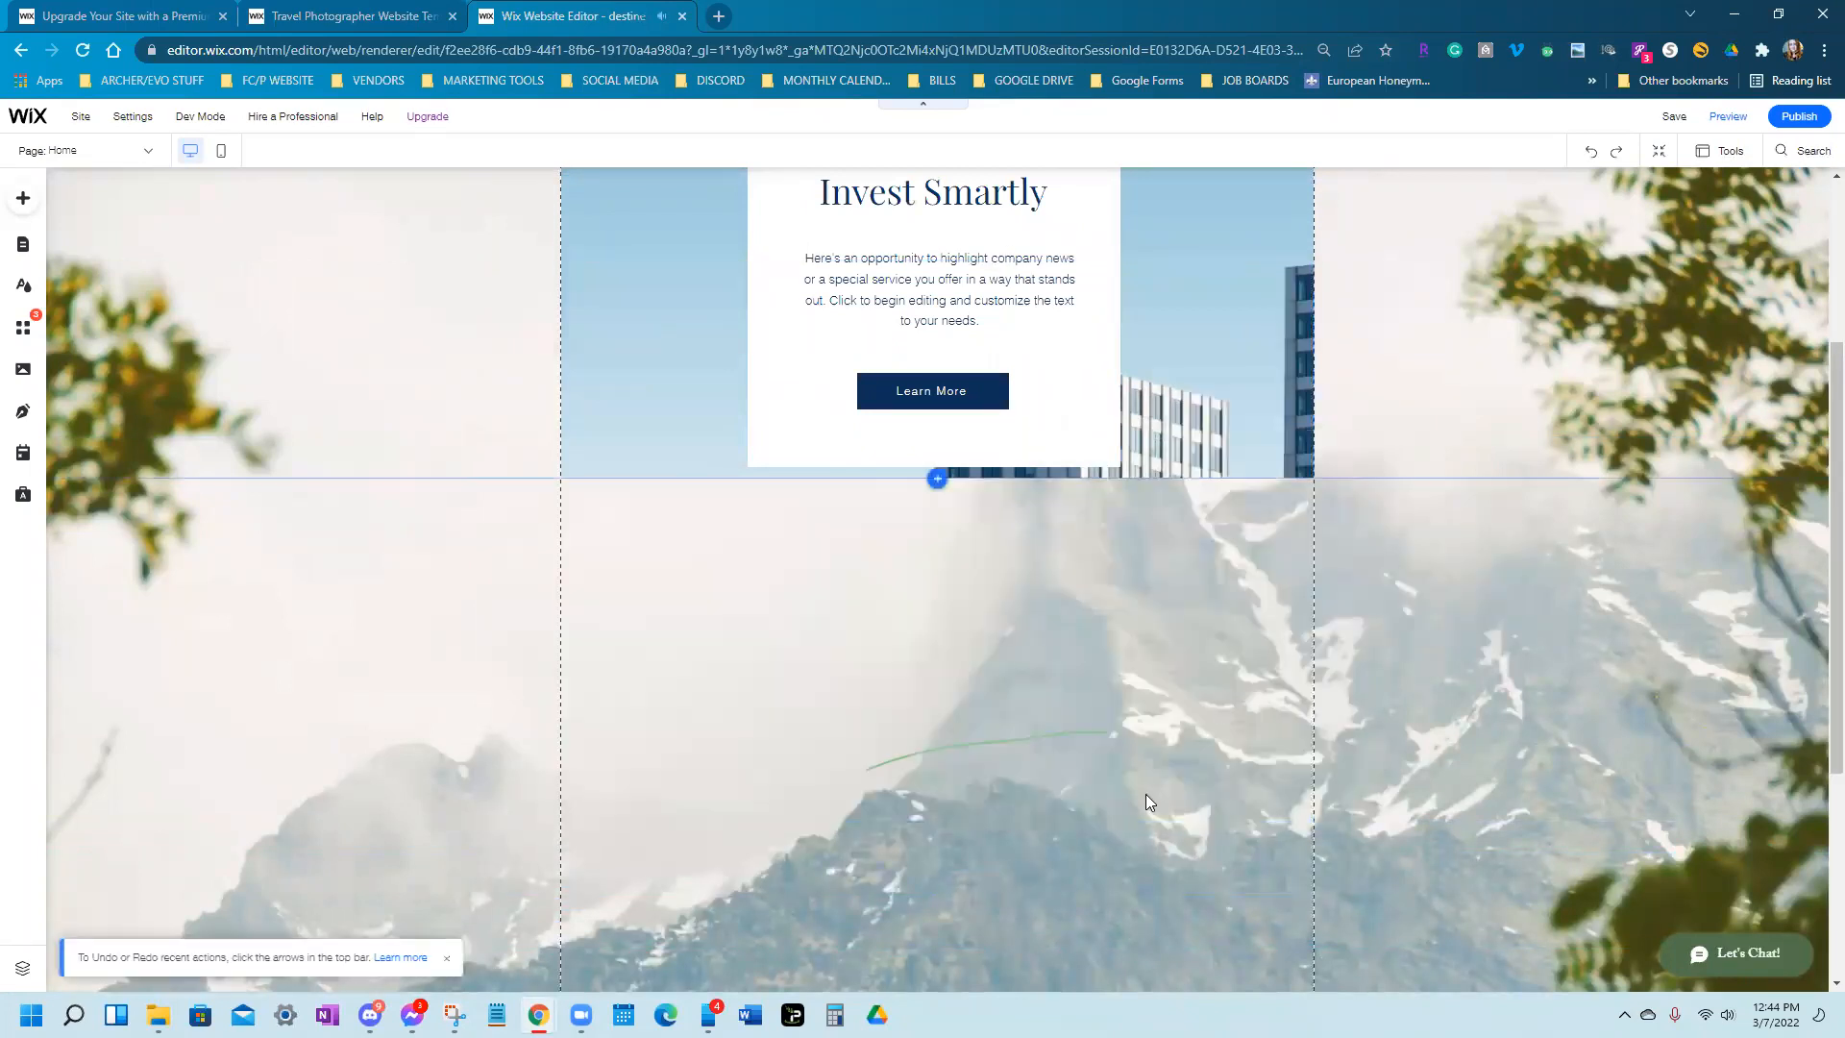
Shrink the footer toward the page bottom, then undo the resize
{"action": "scroll", "coordinate": [1134, 836], "scroll_direction": "down", "scroll_amount": 4}
{"action": "left_click", "coordinate": [1519, 895]}
{"action": "left_click_drag", "start_coordinate": [938, 868], "coordinate": [1000, 977]}
{"action": "key", "text": "ctrl+z"}
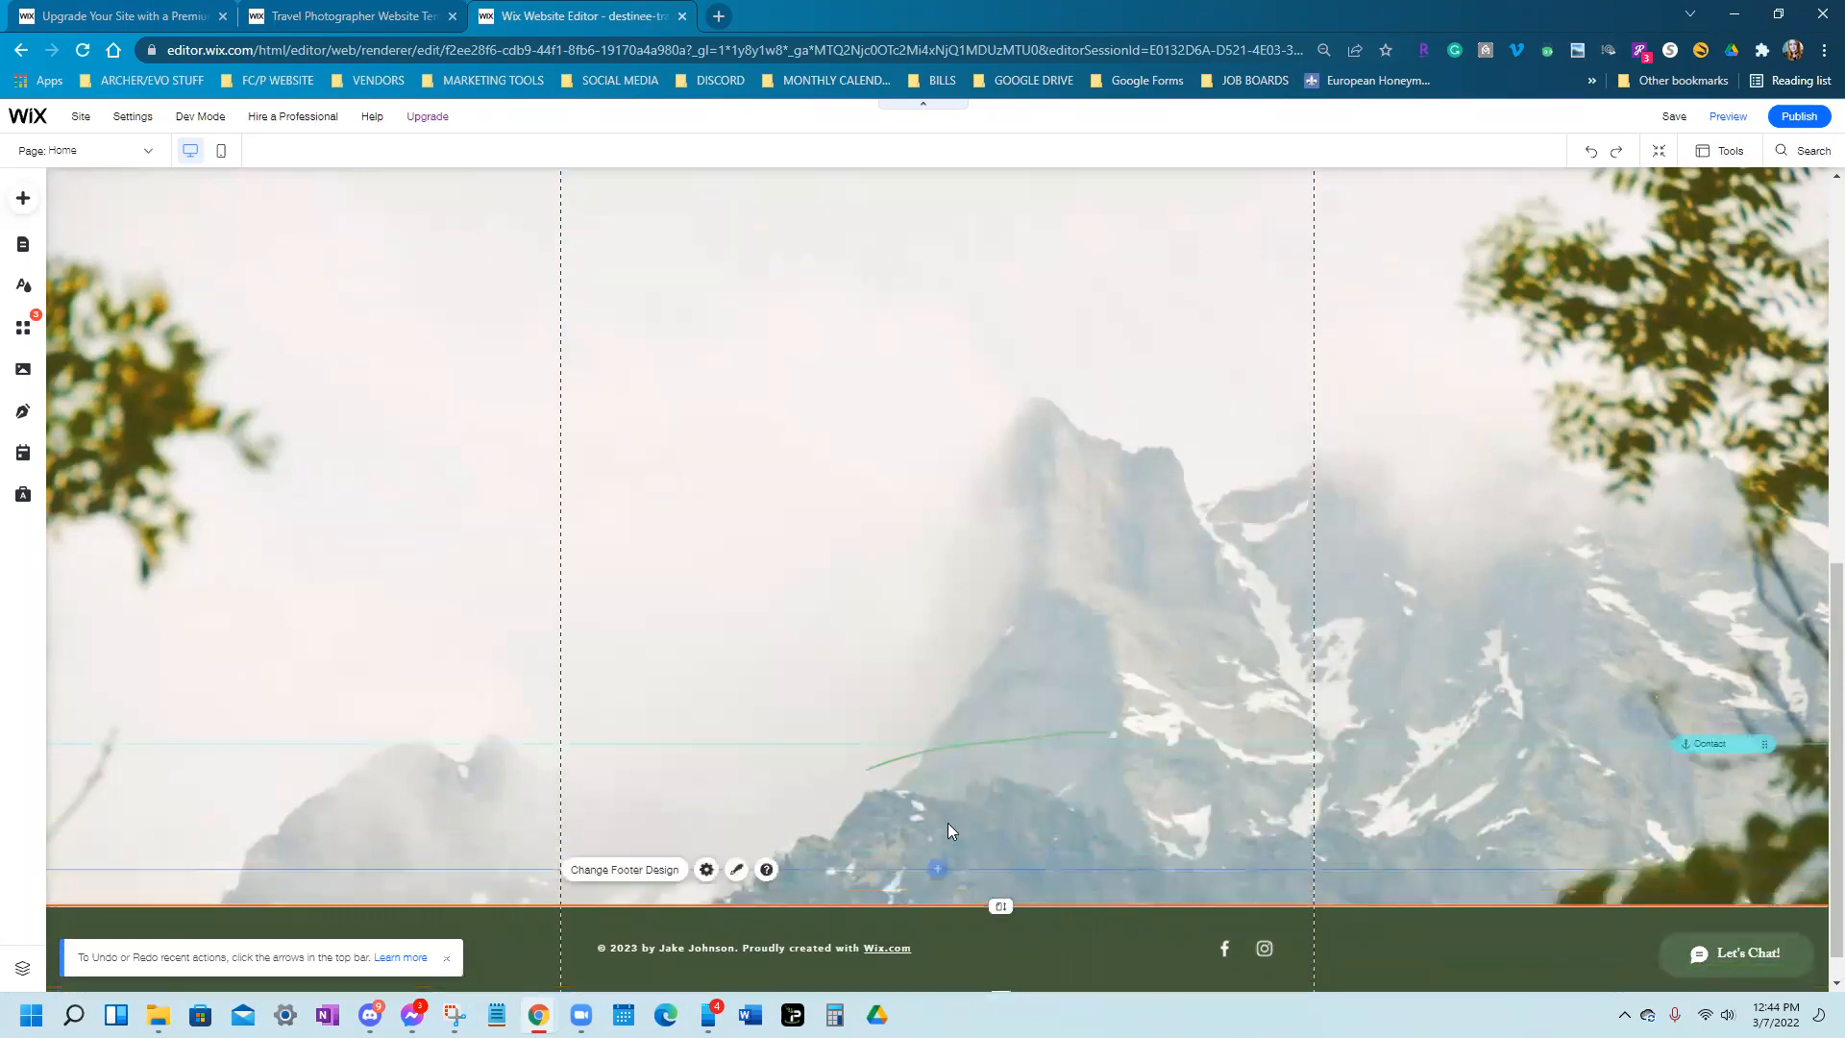
{"action": "scroll", "coordinate": [1058, 769], "scroll_direction": "up", "scroll_amount": 5}
Move the Invest Smartly box up and left, then nudge Learn More slightly lower
{"action": "left_click", "coordinate": [1540, 505]}
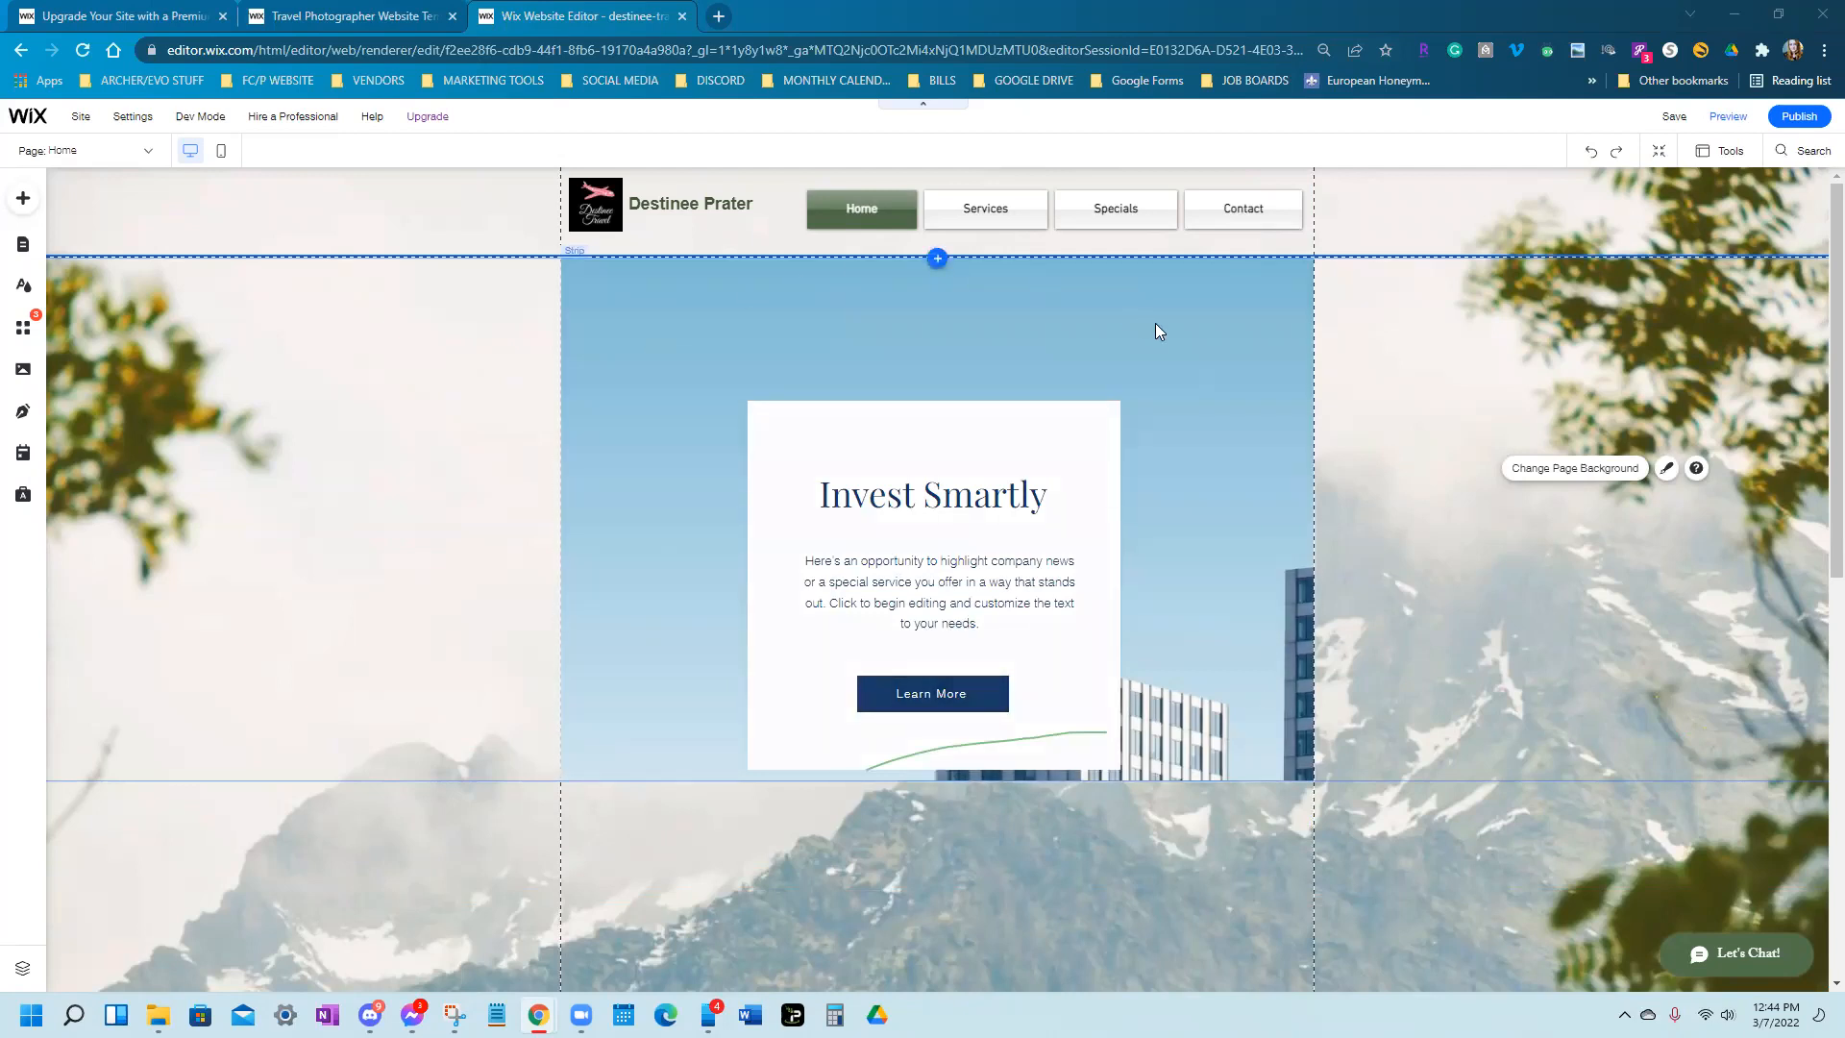
{"action": "left_click", "coordinate": [781, 516]}
{"action": "left_click_drag", "start_coordinate": [781, 516], "coordinate": [618, 458]}
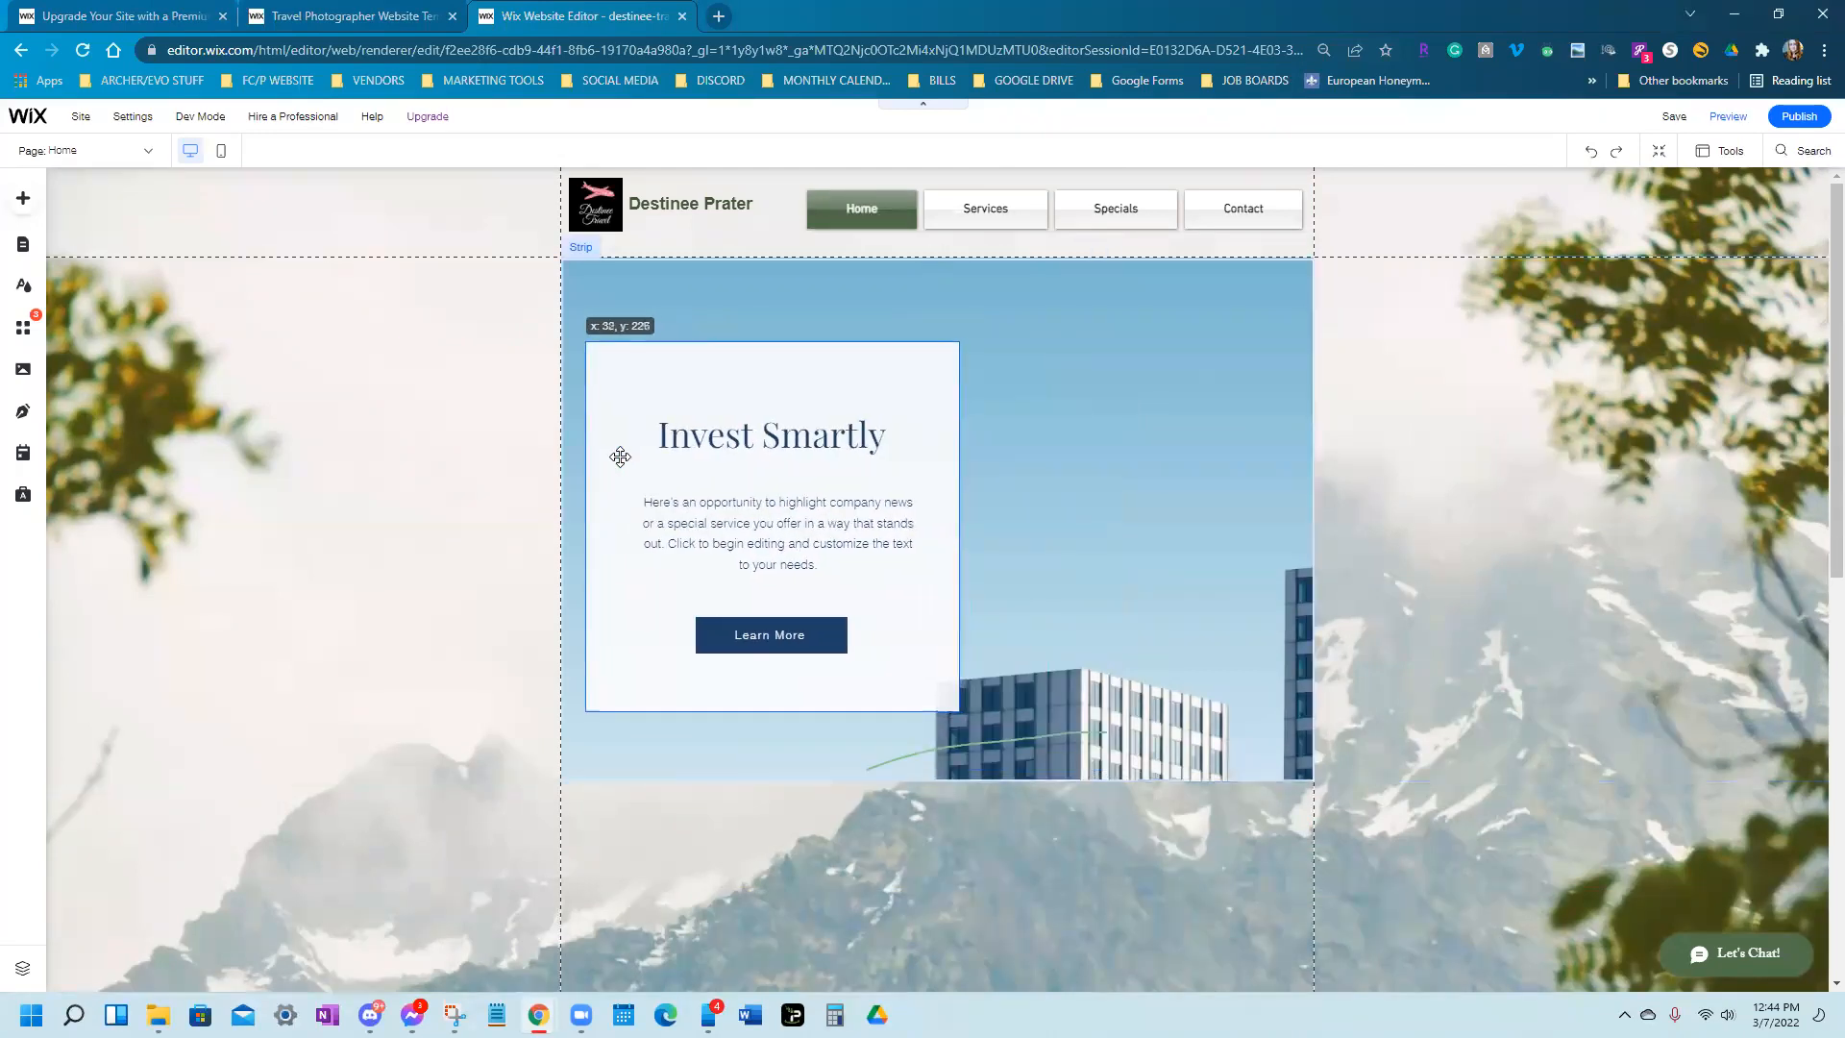
{"action": "left_click", "coordinate": [1072, 526]}
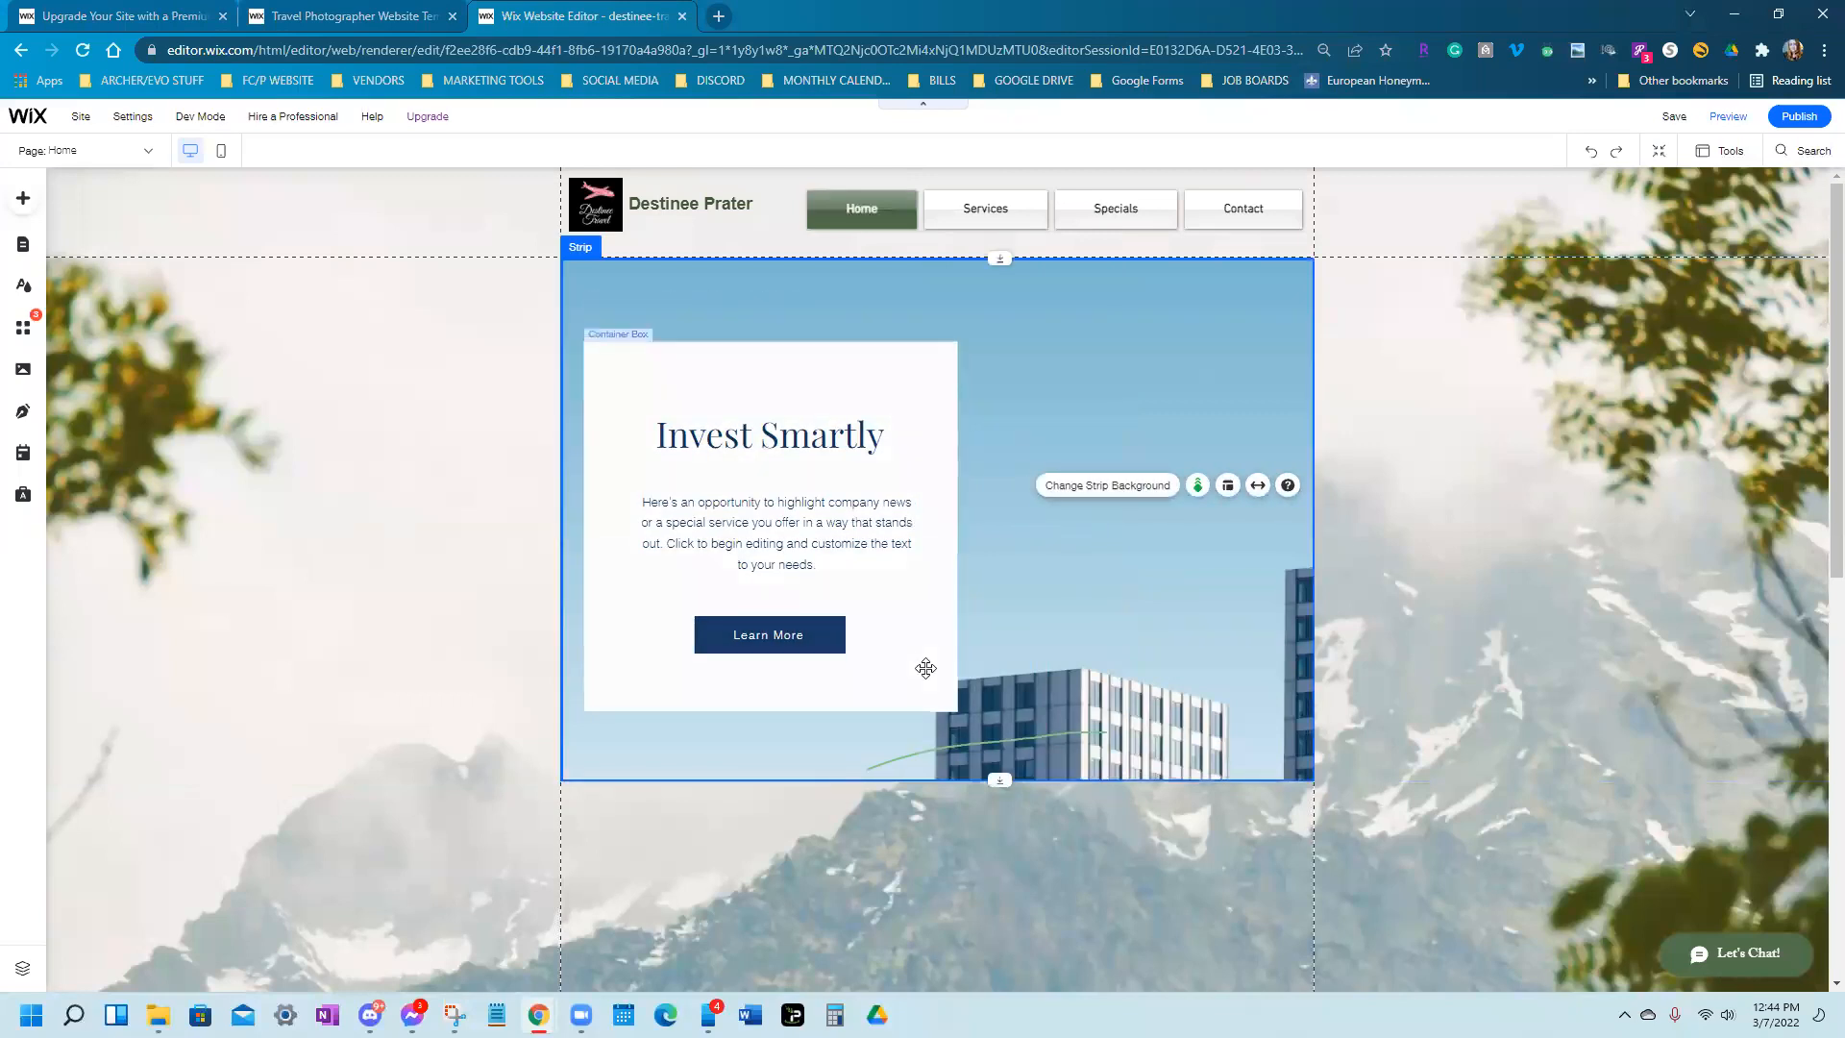
{"action": "left_click_drag", "start_coordinate": [773, 634], "coordinate": [781, 650]}
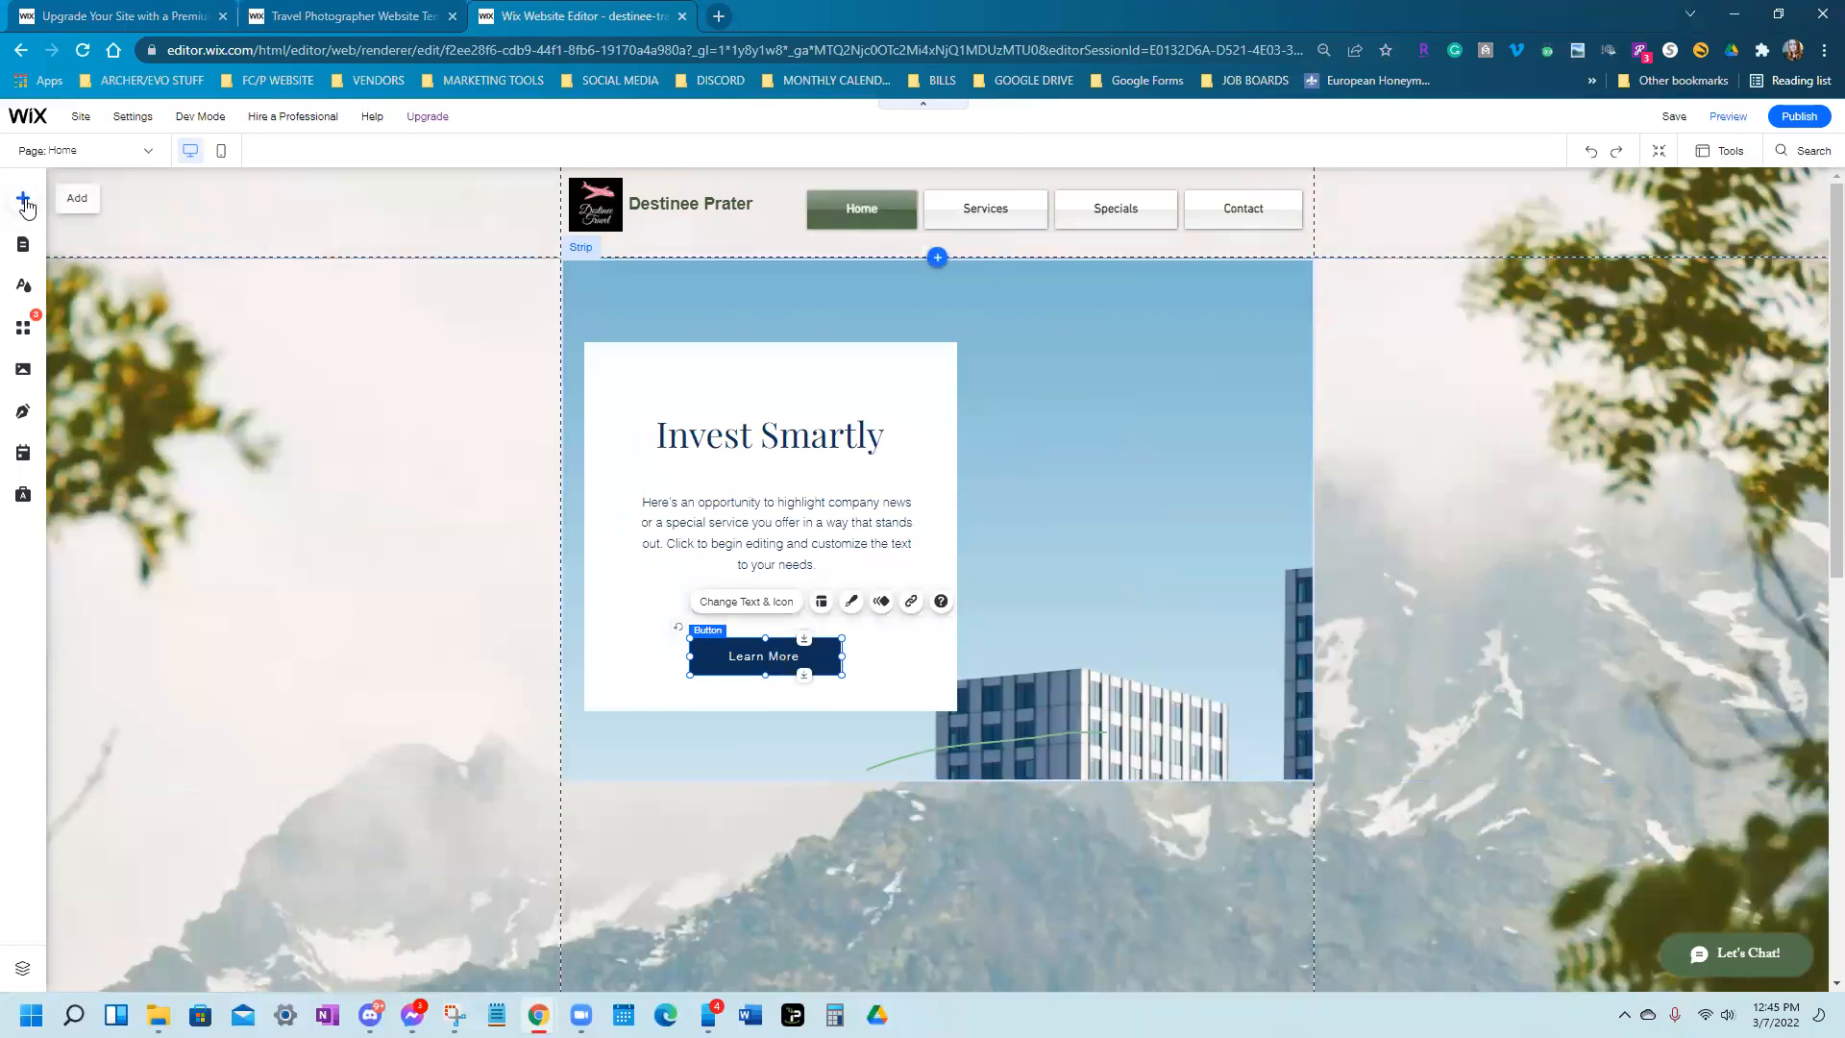
{"action": "left_click", "coordinate": [24, 202]}
{"action": "mouse_move", "coordinate": [81, 323]}
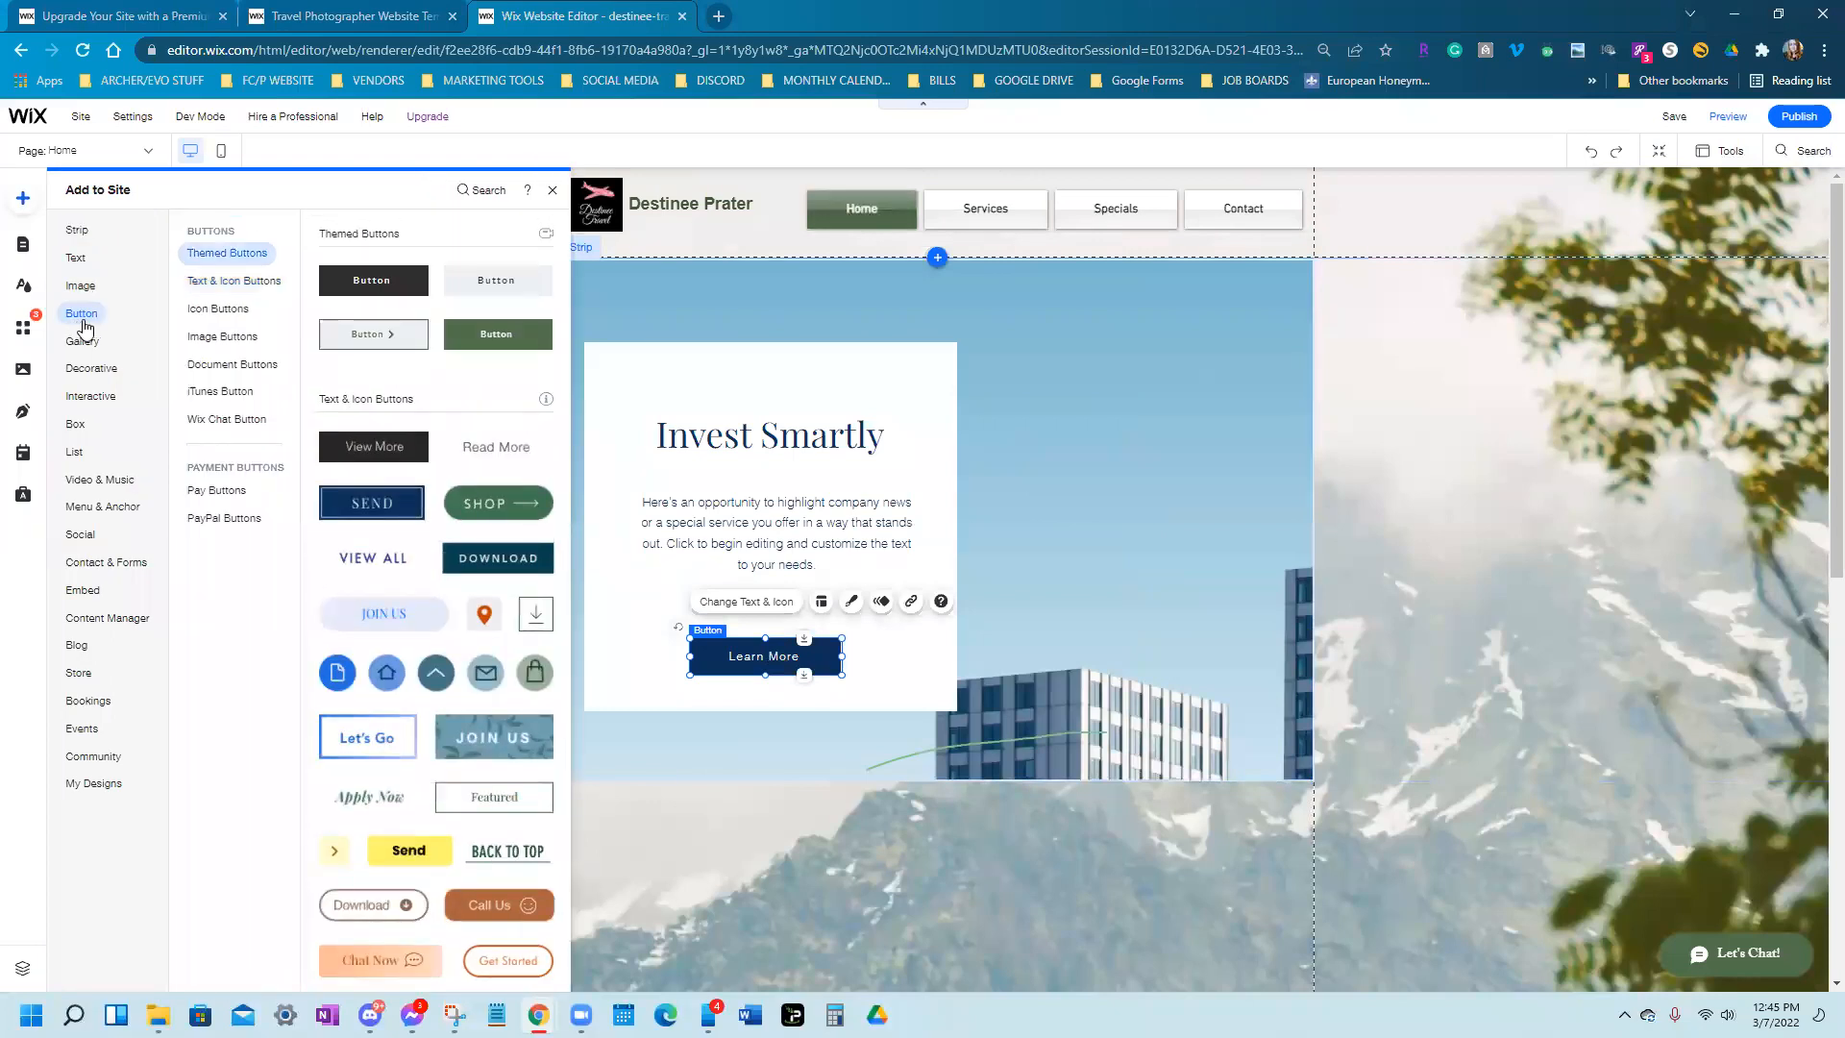
{"action": "left_click_drag", "start_coordinate": [379, 297], "coordinate": [934, 576]}
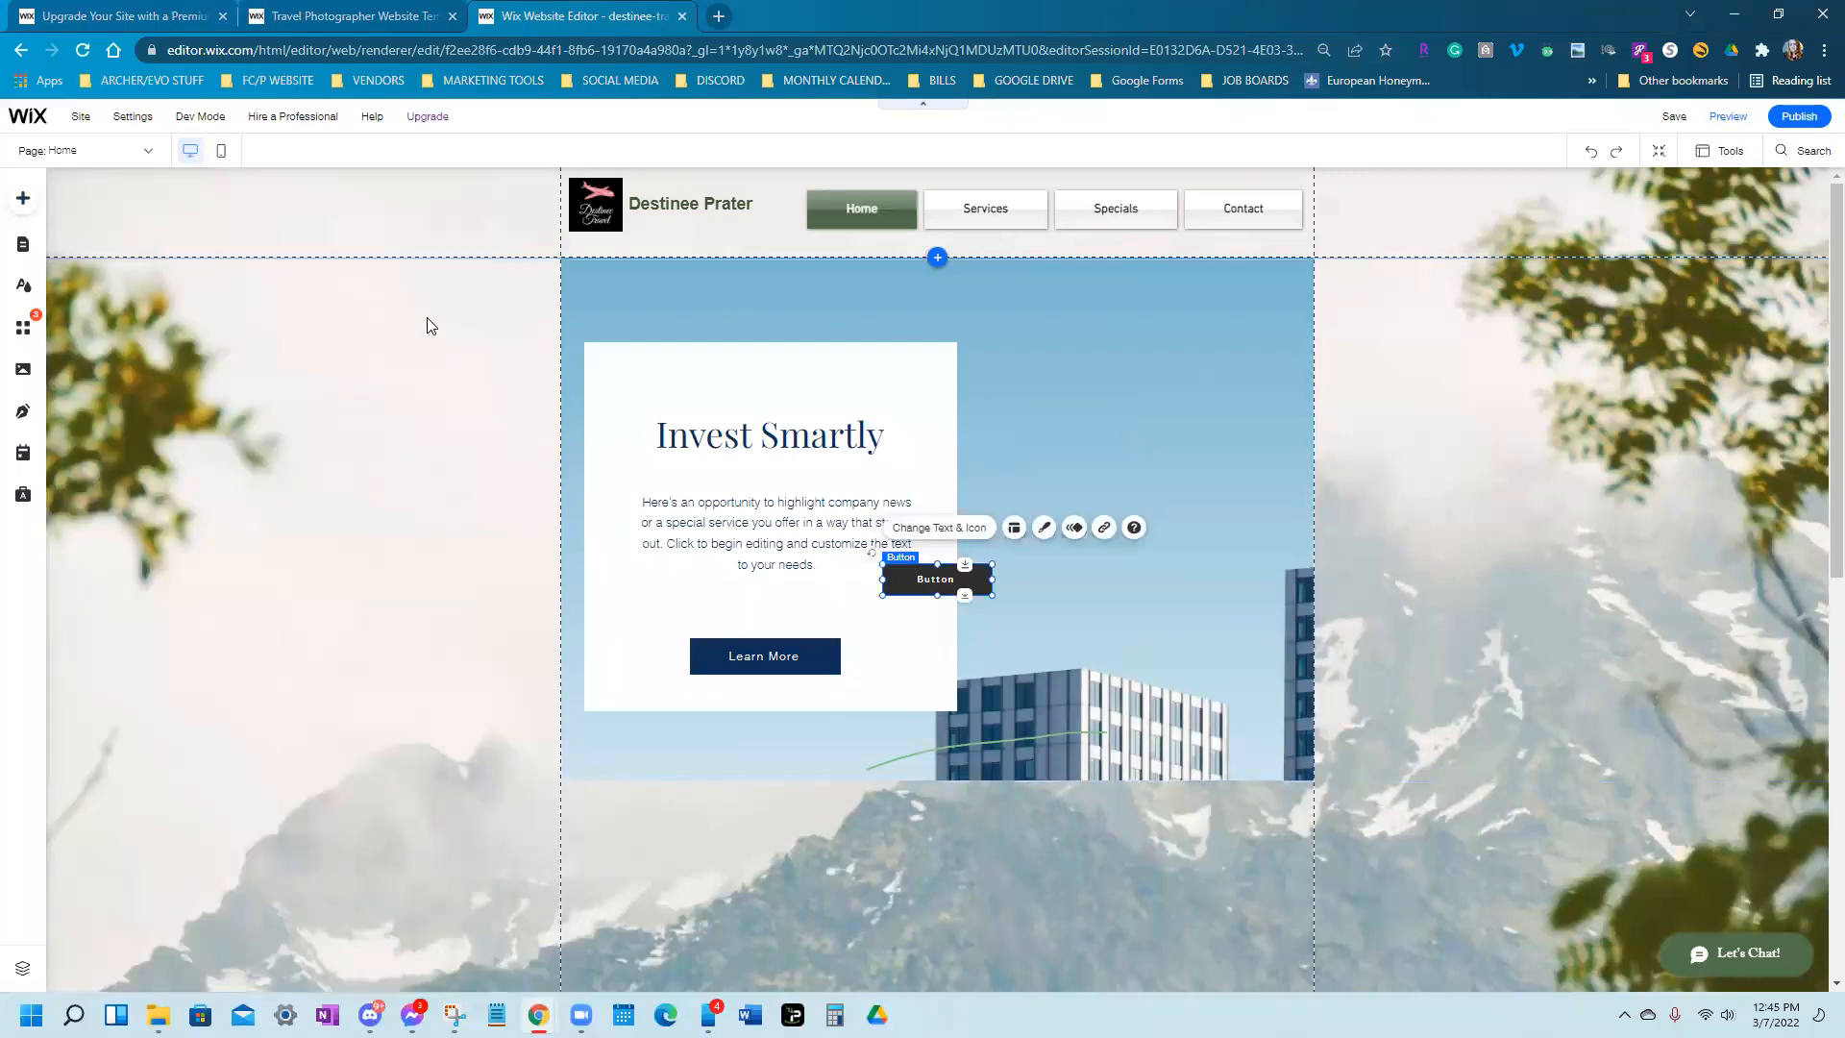
{"action": "right_click", "coordinate": [952, 585]}
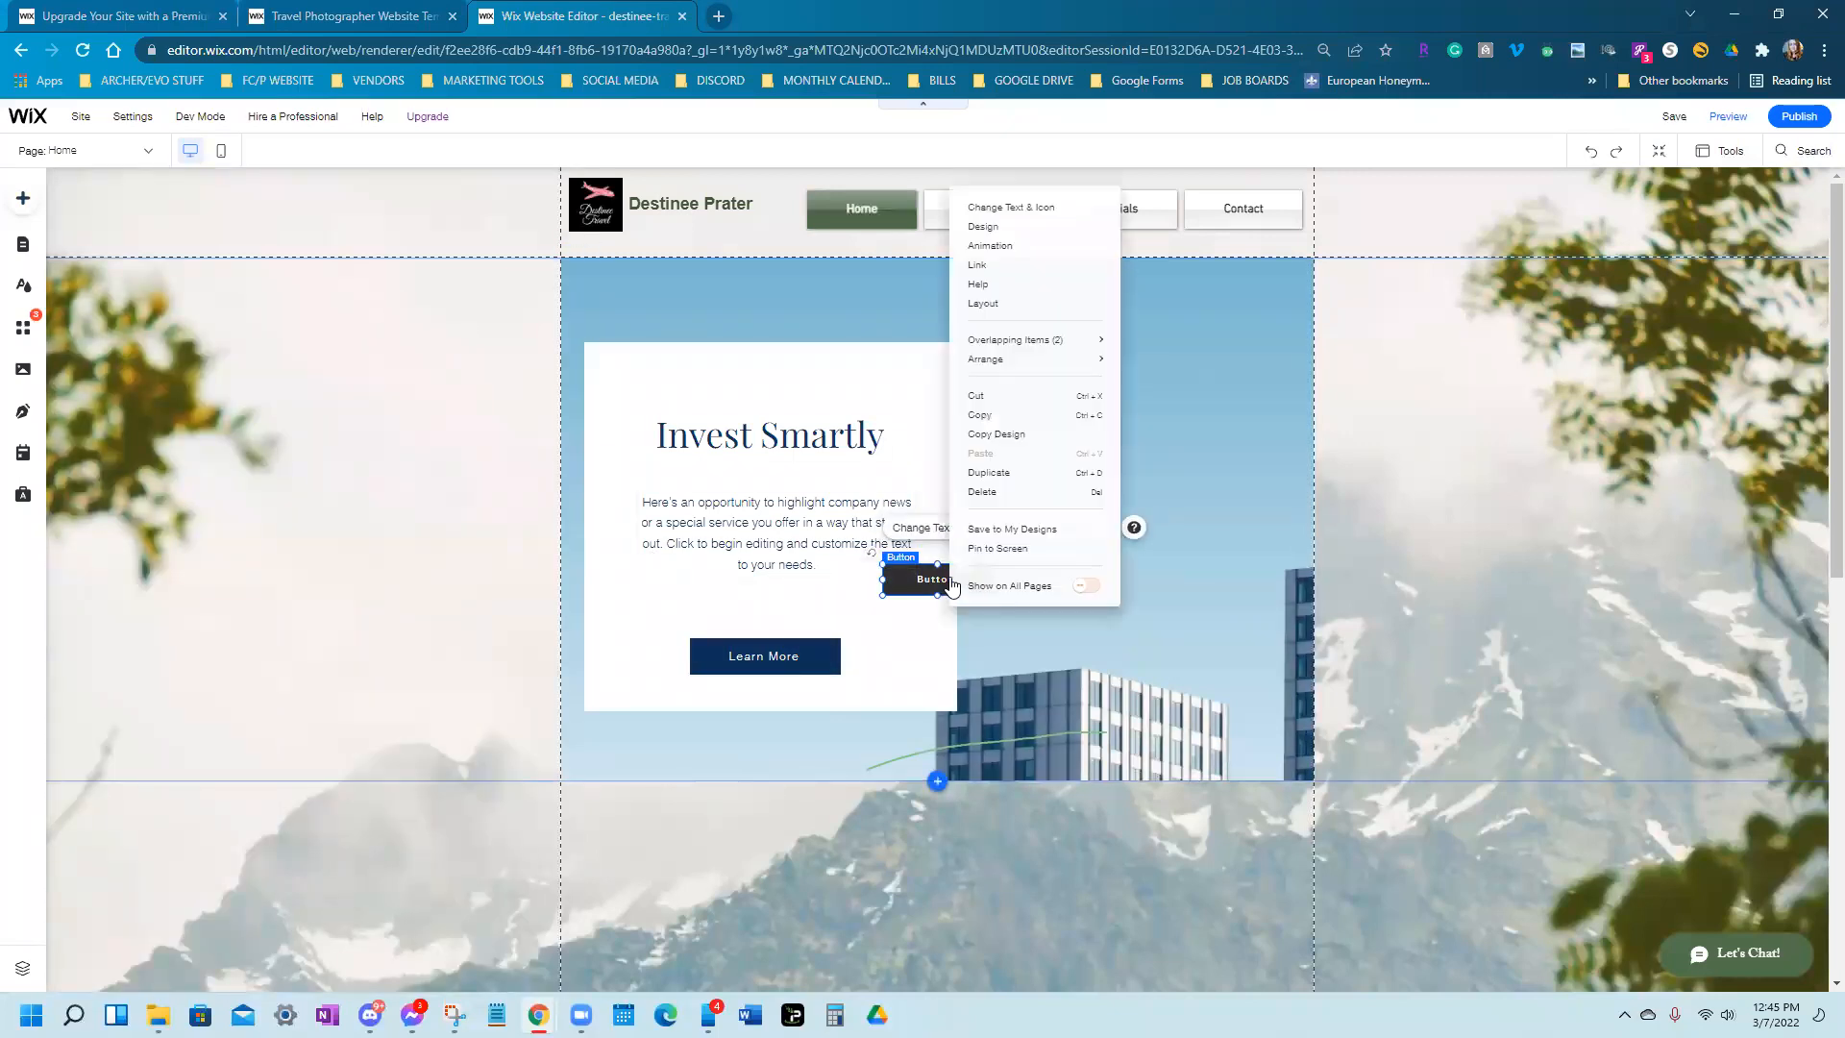
{"action": "left_click", "coordinate": [982, 491]}
{"action": "left_click", "coordinate": [758, 655]}
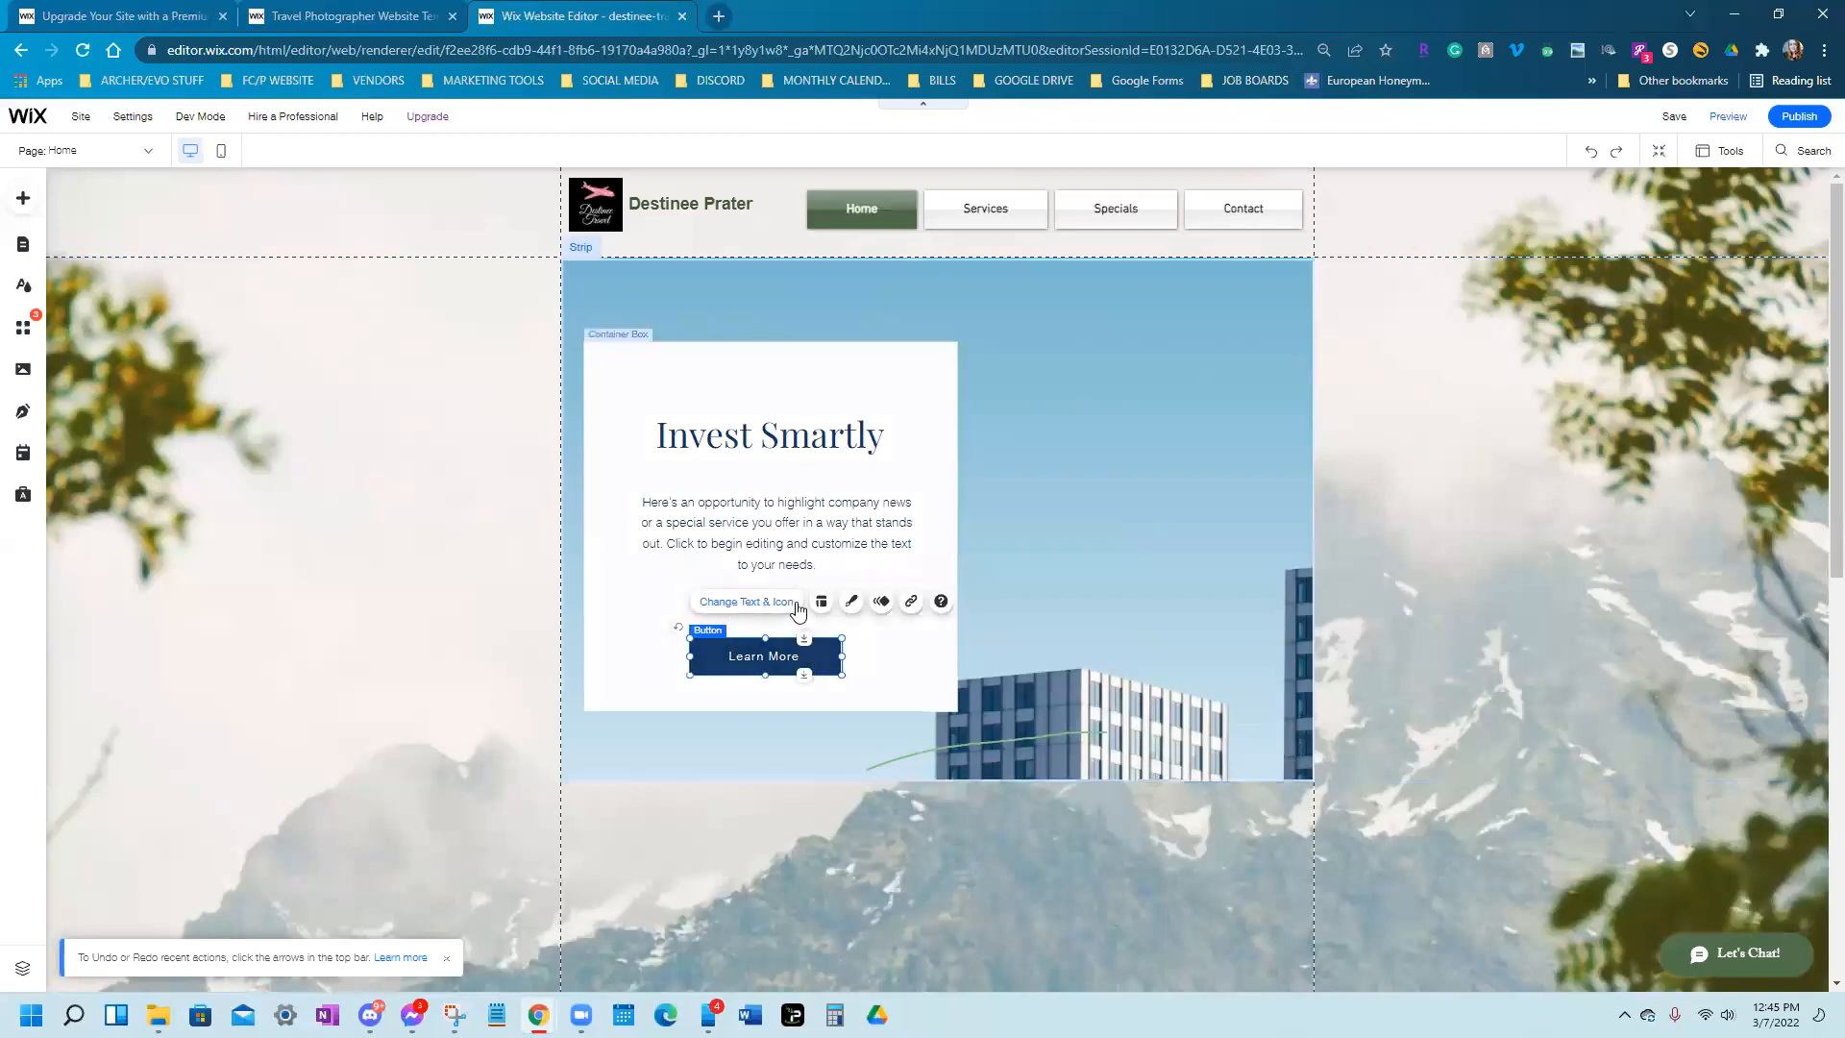
Relabel the Learn More button as 'GET A QUOTE TODAY'
{"action": "left_click", "coordinate": [760, 605]}
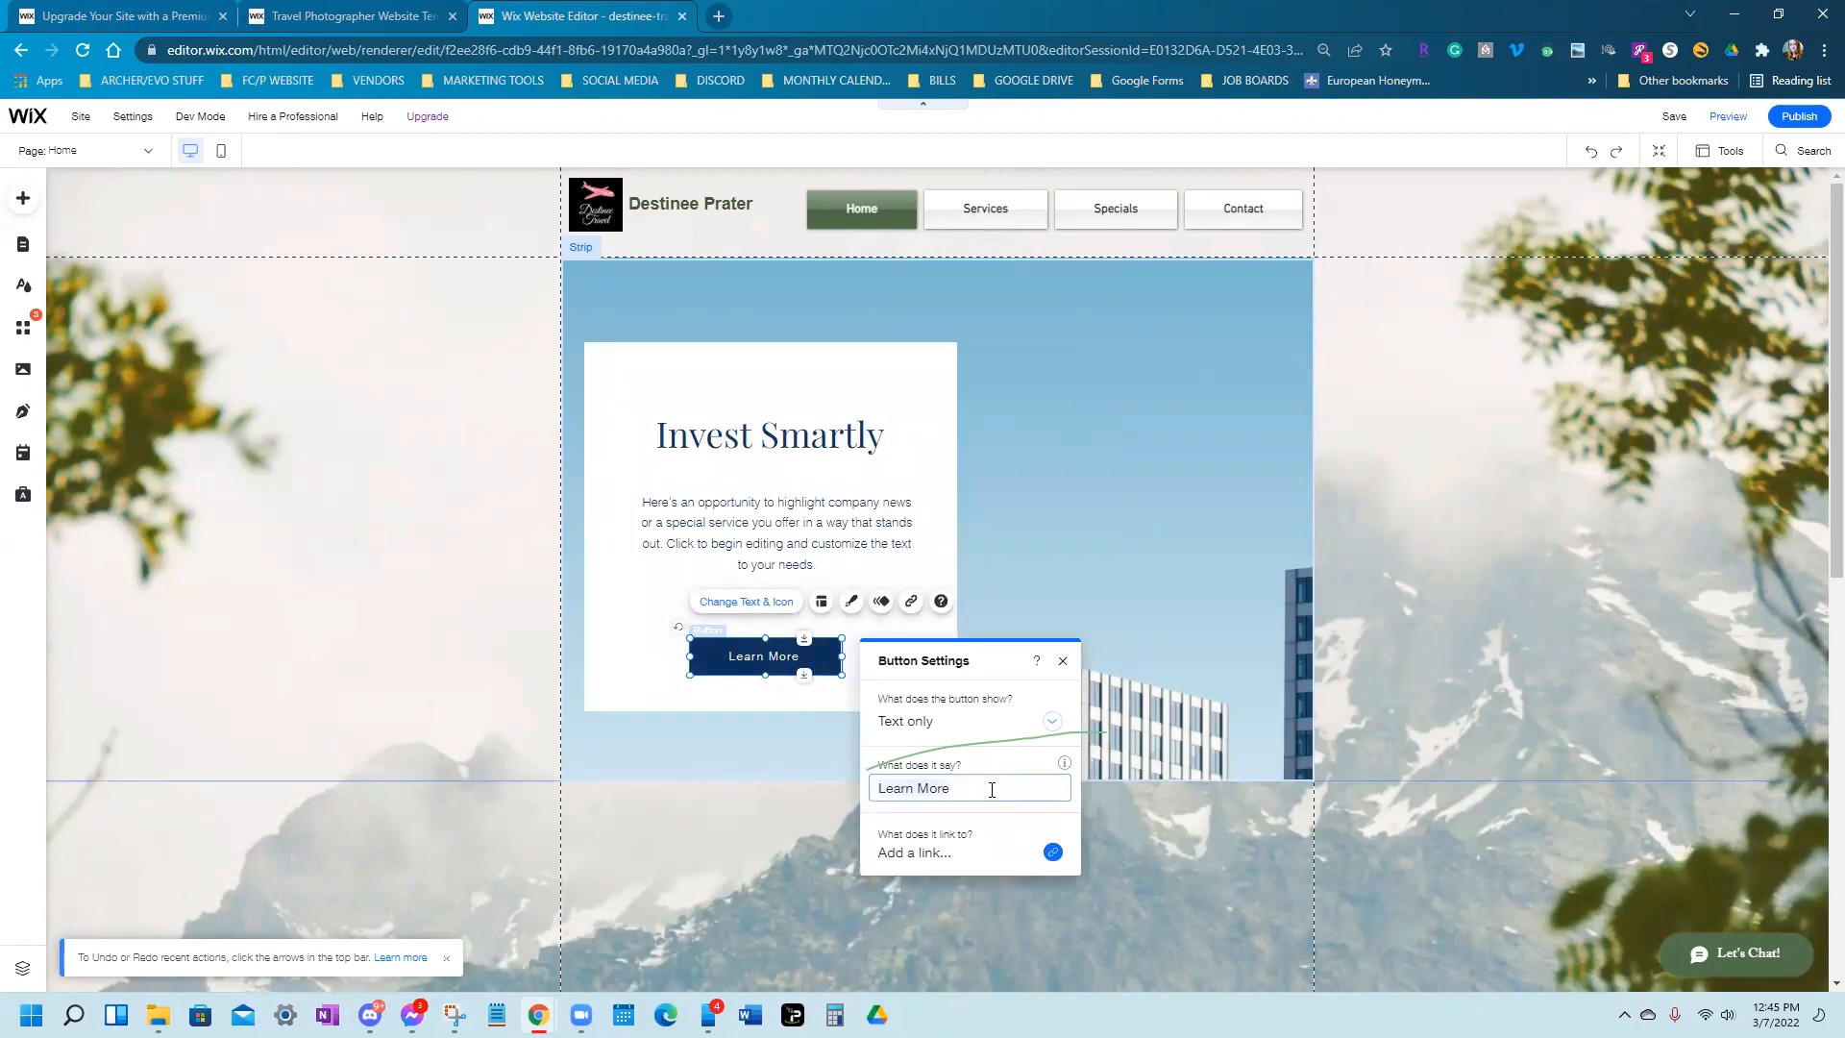
{"action": "type", "text": "GET AQUO"}
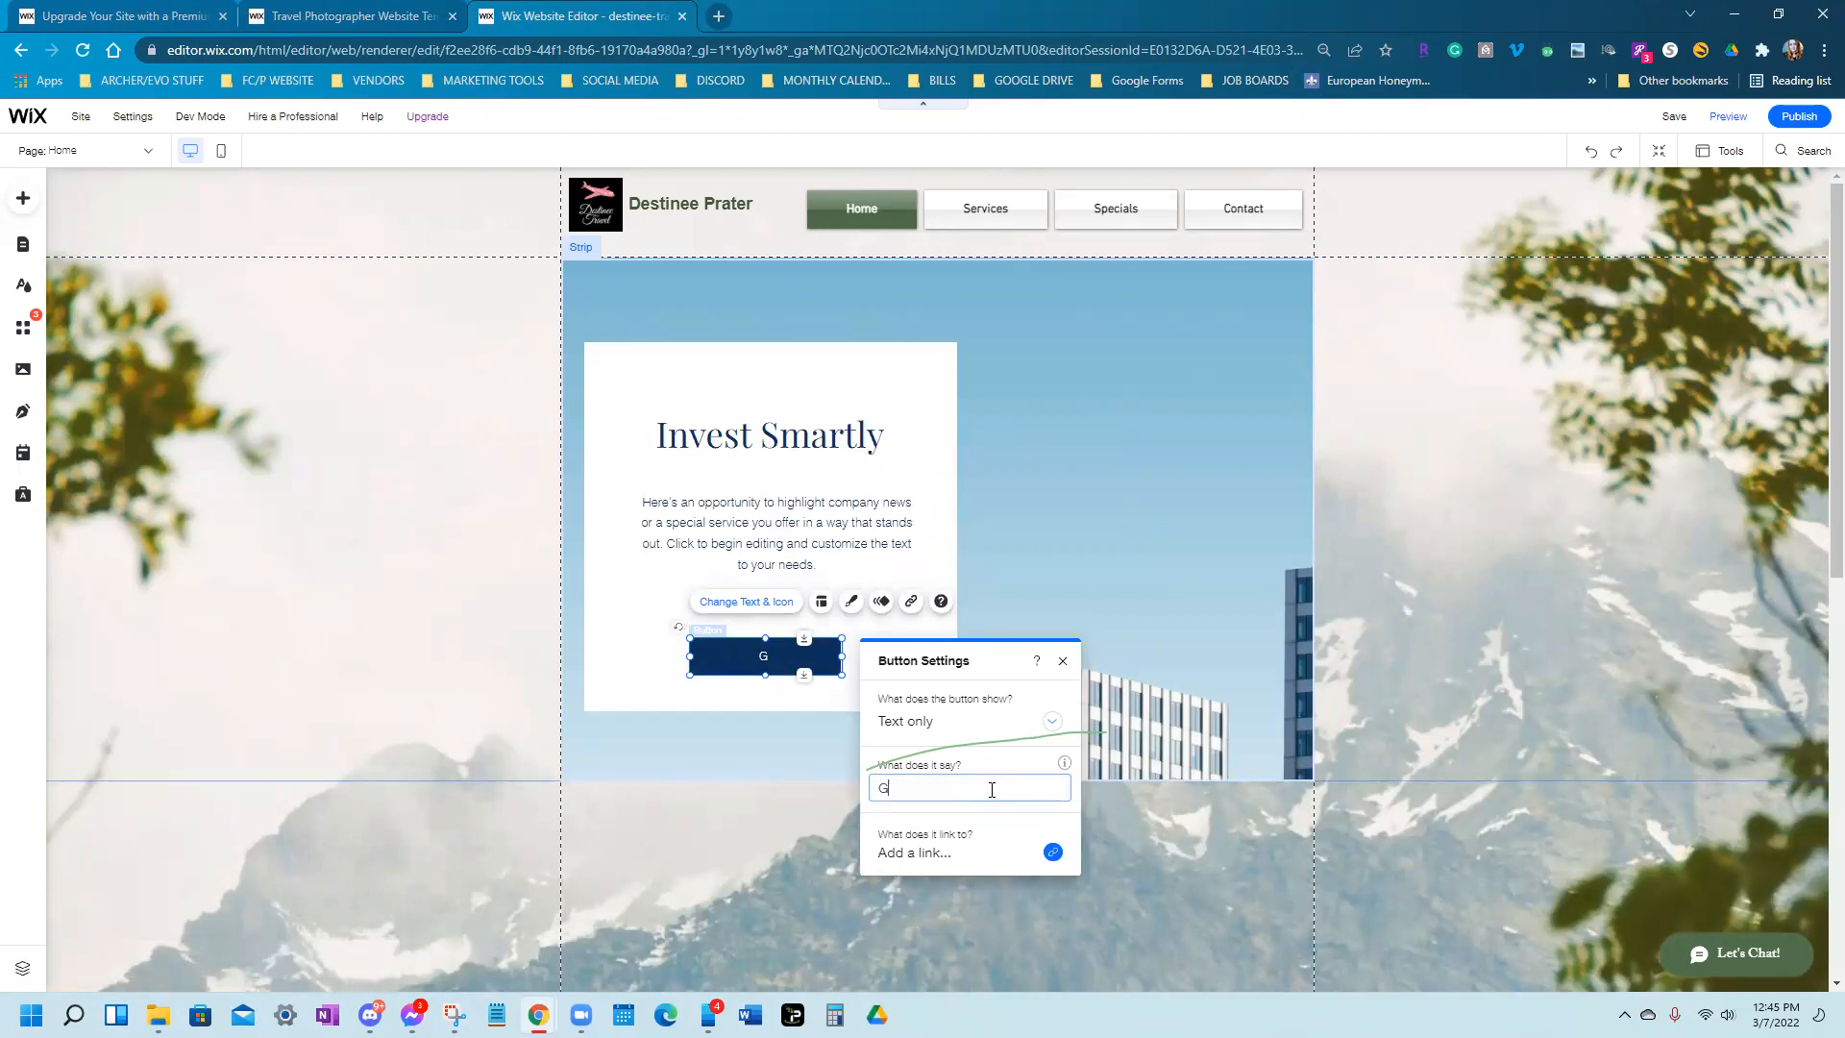
{"action": "key", "text": "BackSpace"}
{"action": "key", "text": "BackSpace"}
{"action": "key", "text": "BackSpace"}
{"action": "type", "text": "QUOTE TODAY"}
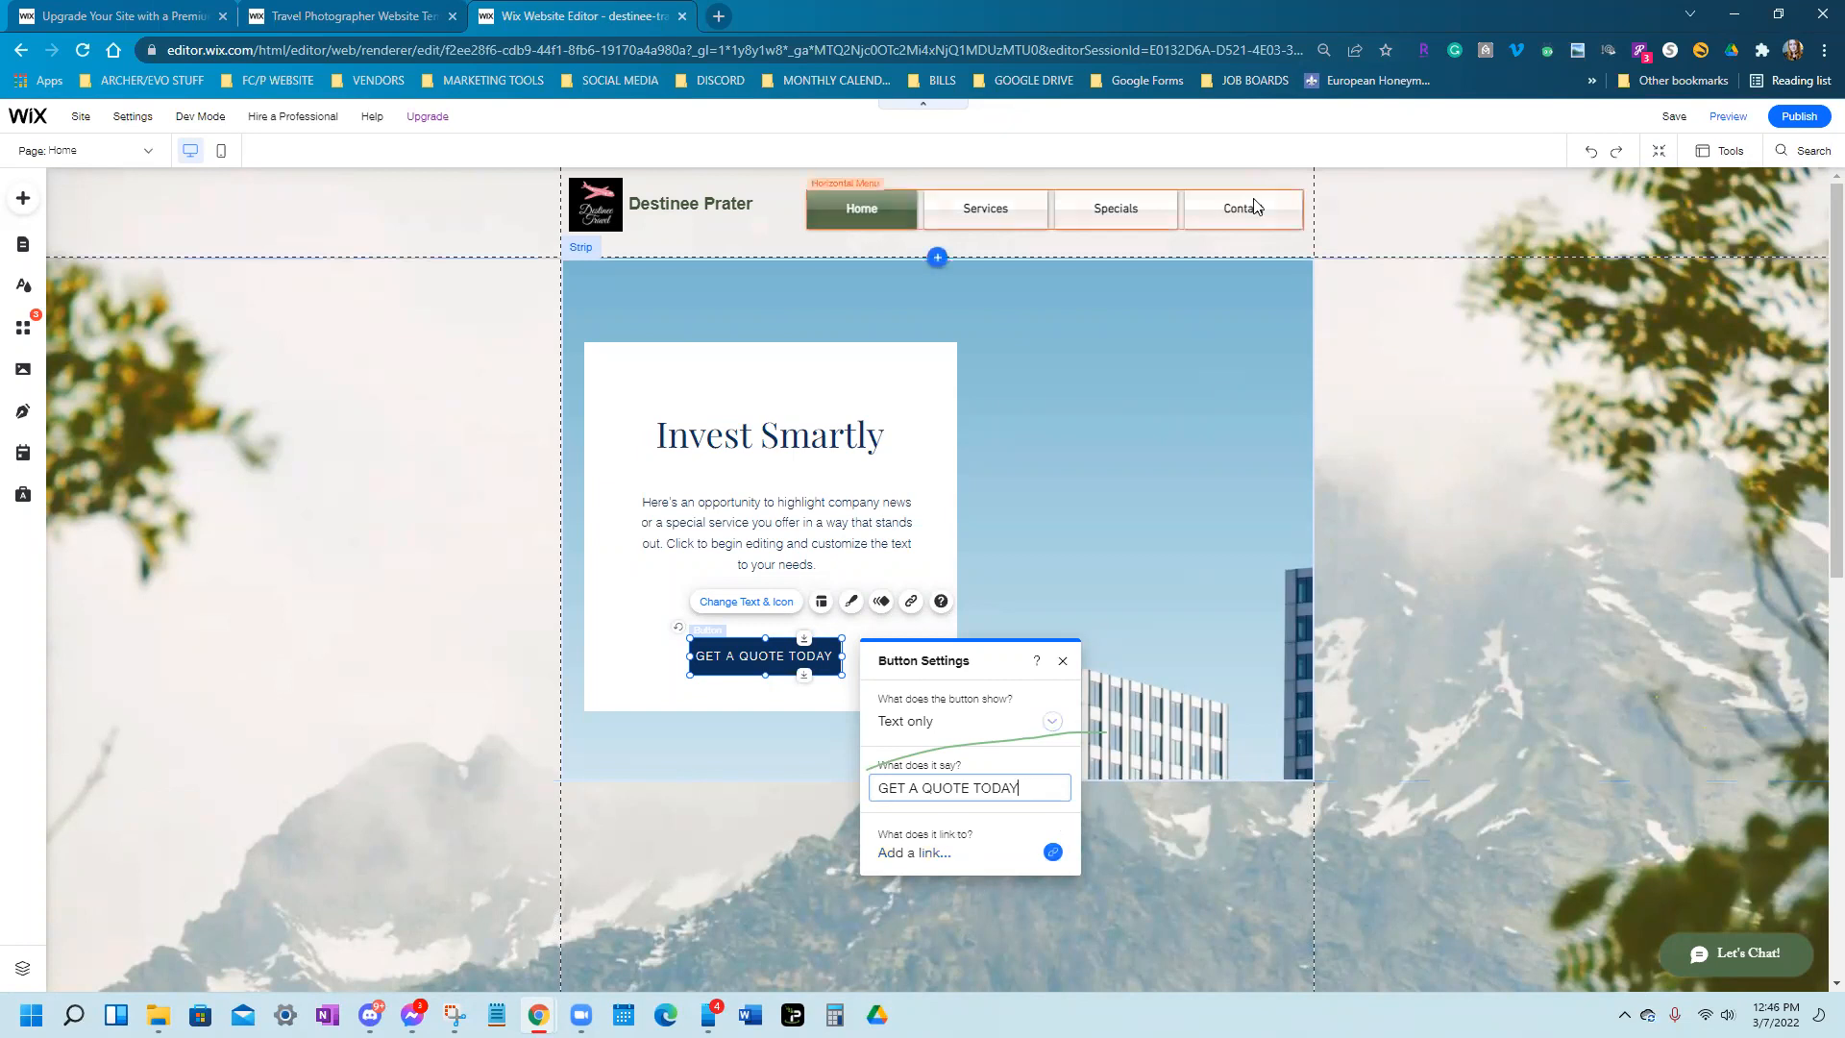
{"action": "left_click", "coordinate": [1056, 856]}
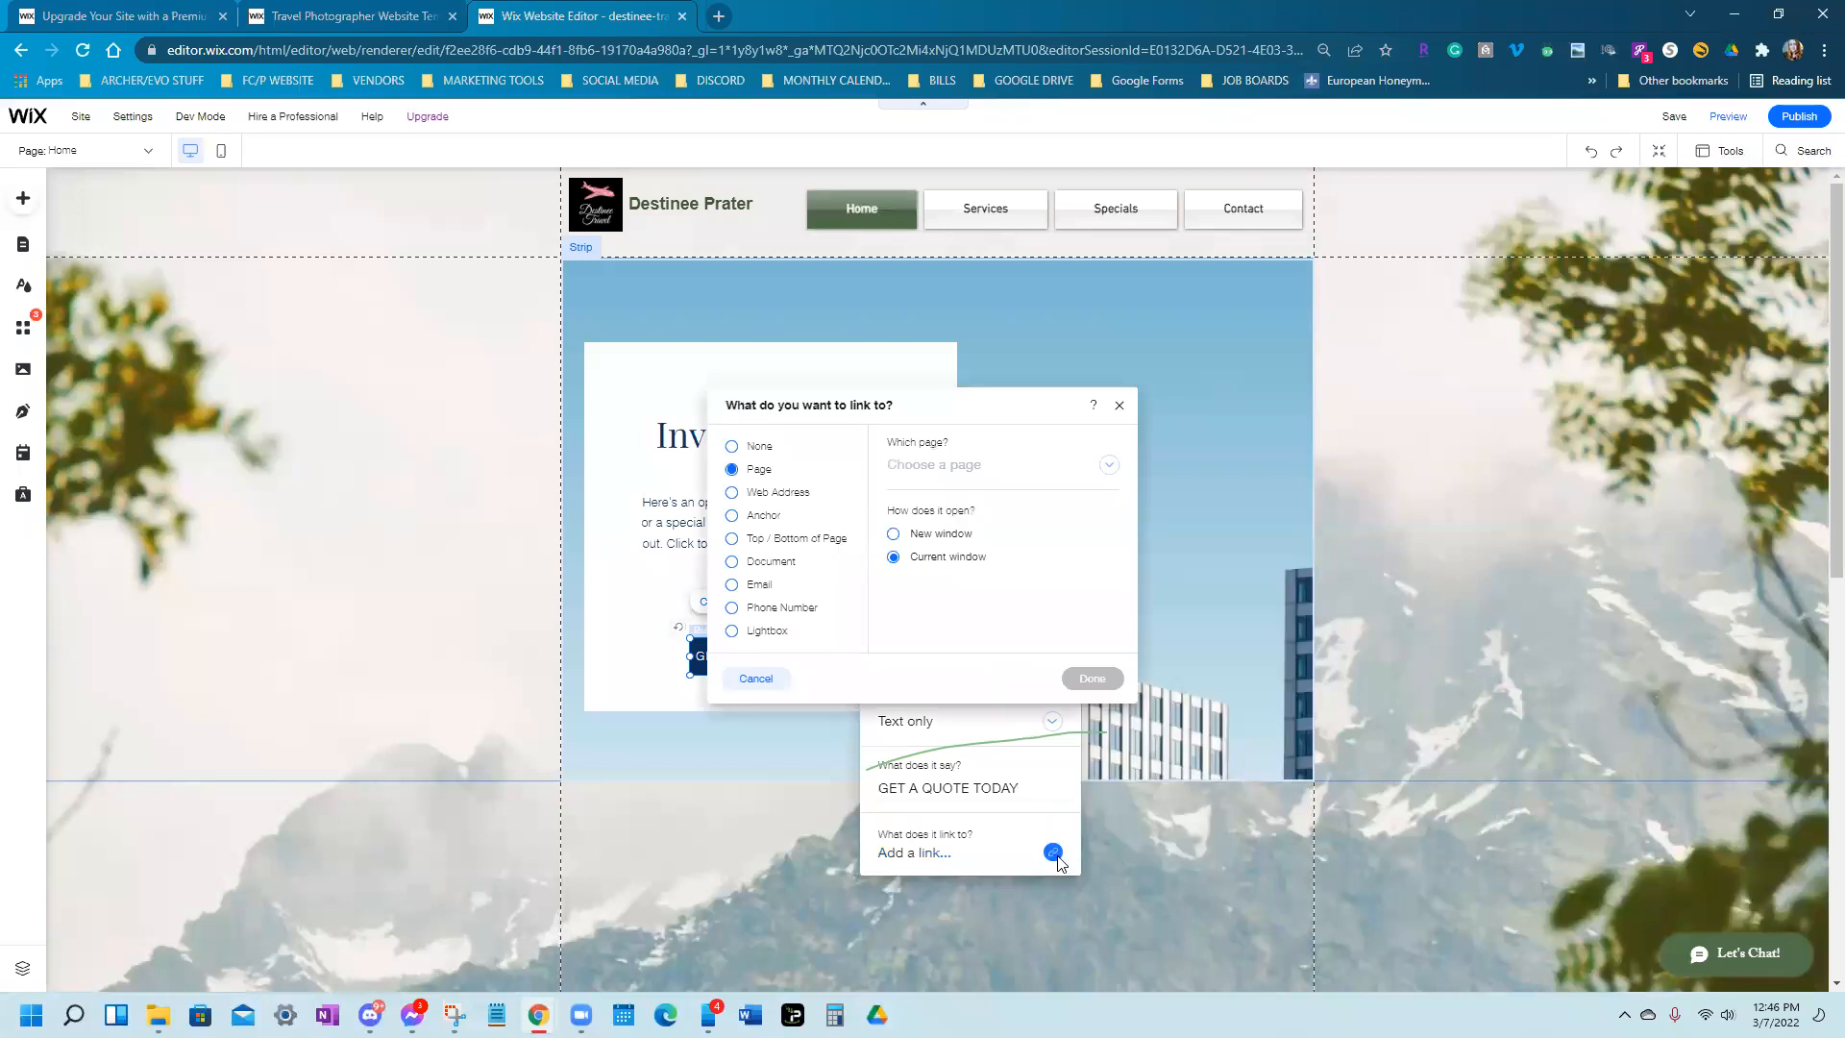
Back out of the button's link dialog and open the Contact item's options in the site's page list
{"action": "left_click", "coordinate": [1120, 406]}
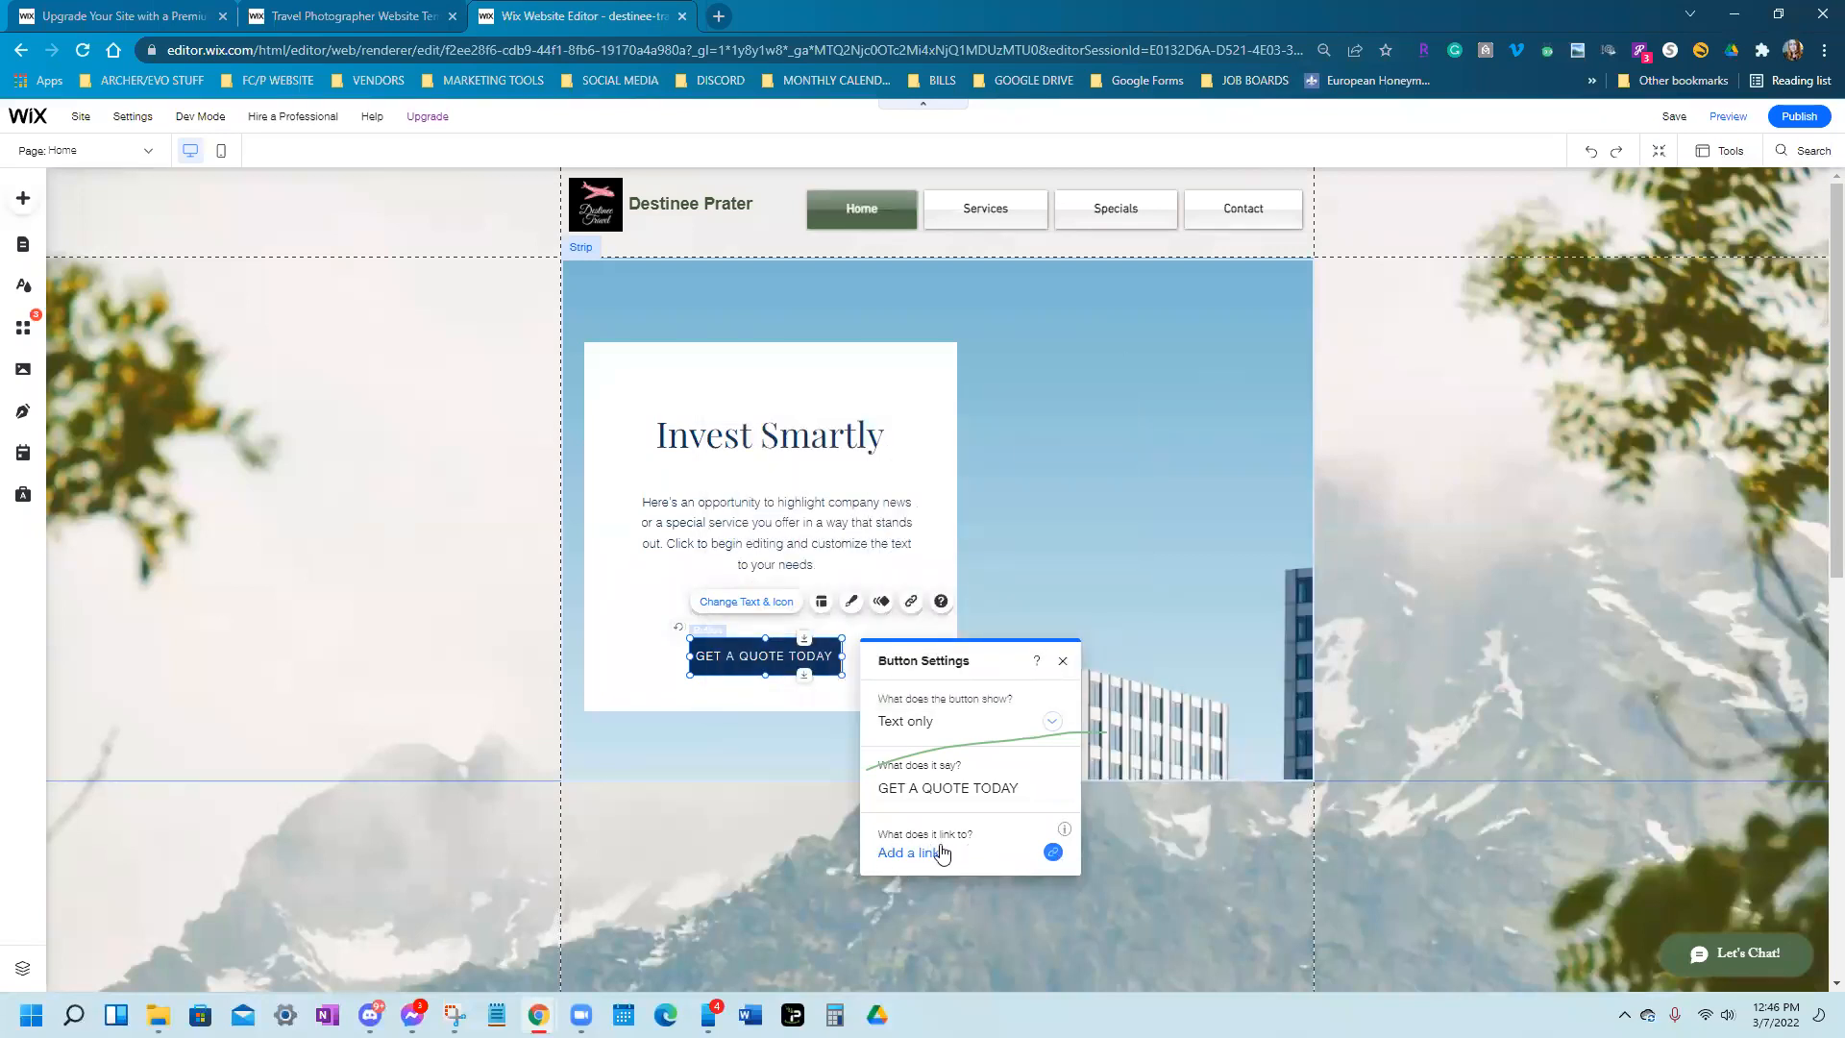
{"action": "left_click", "coordinate": [905, 856]}
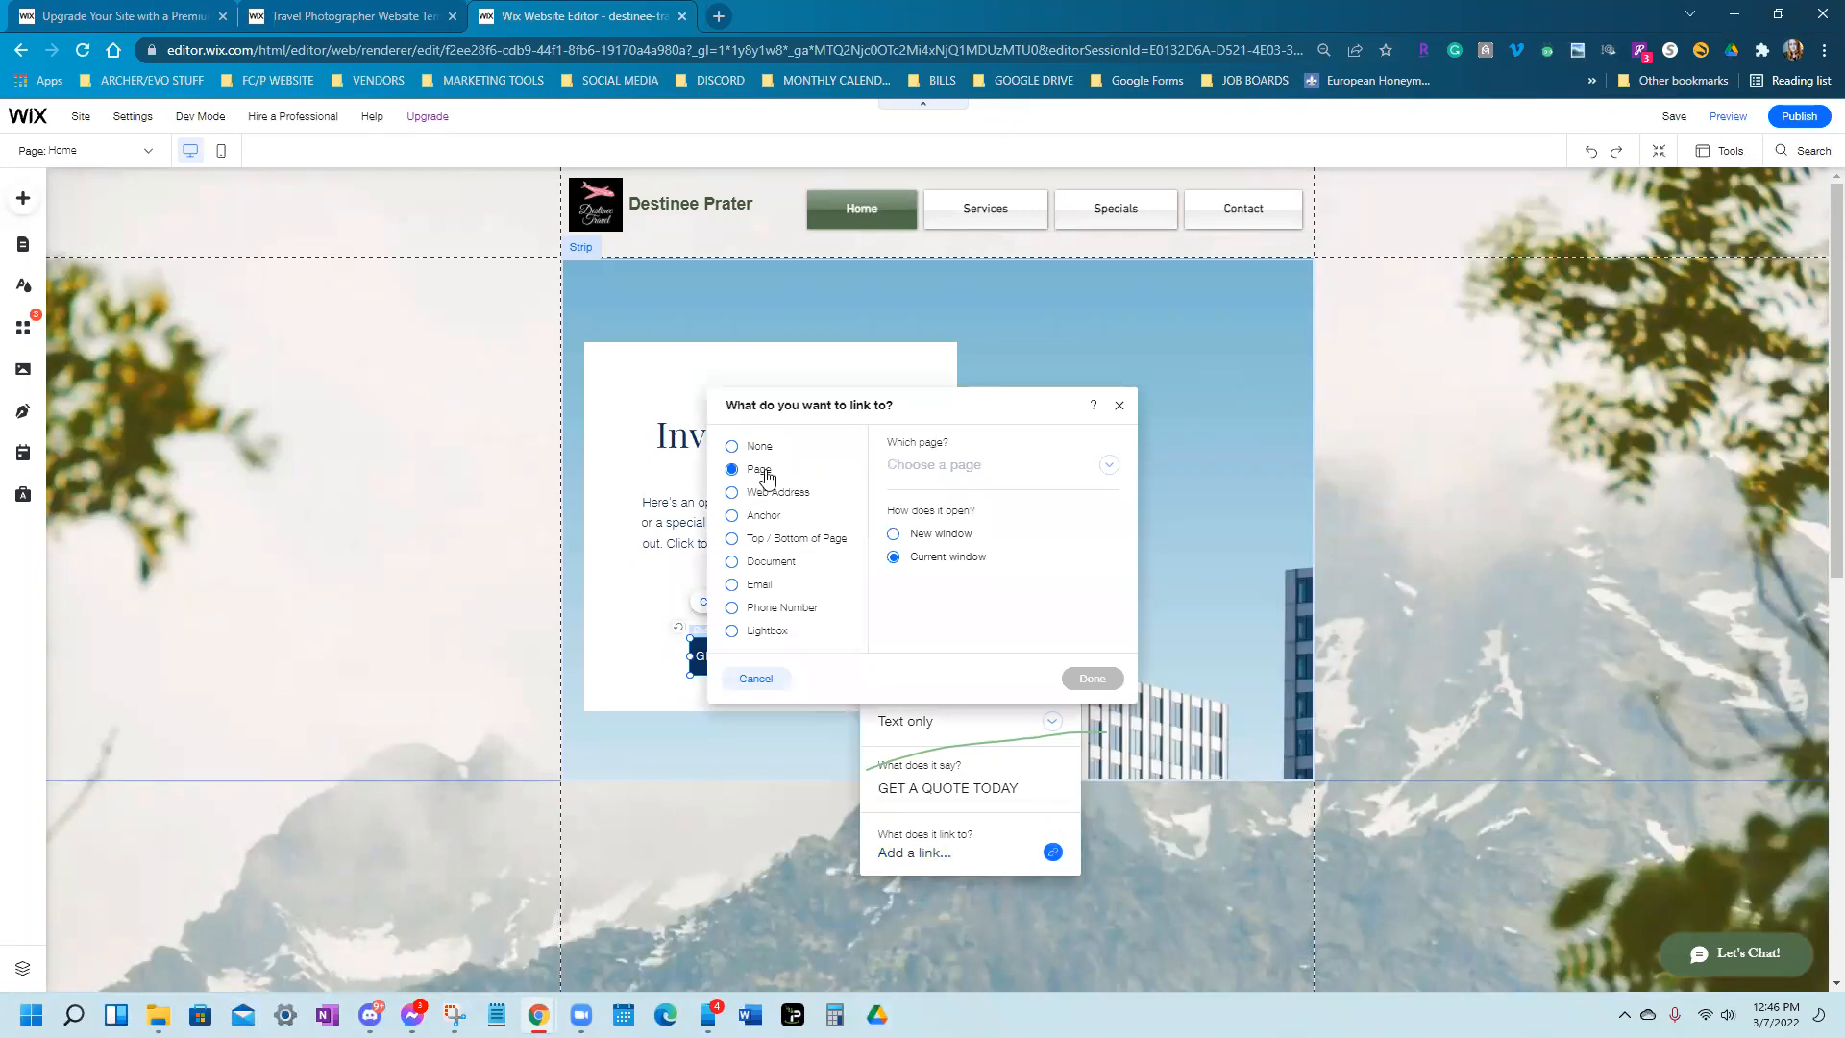
{"action": "left_click", "coordinate": [1110, 477]}
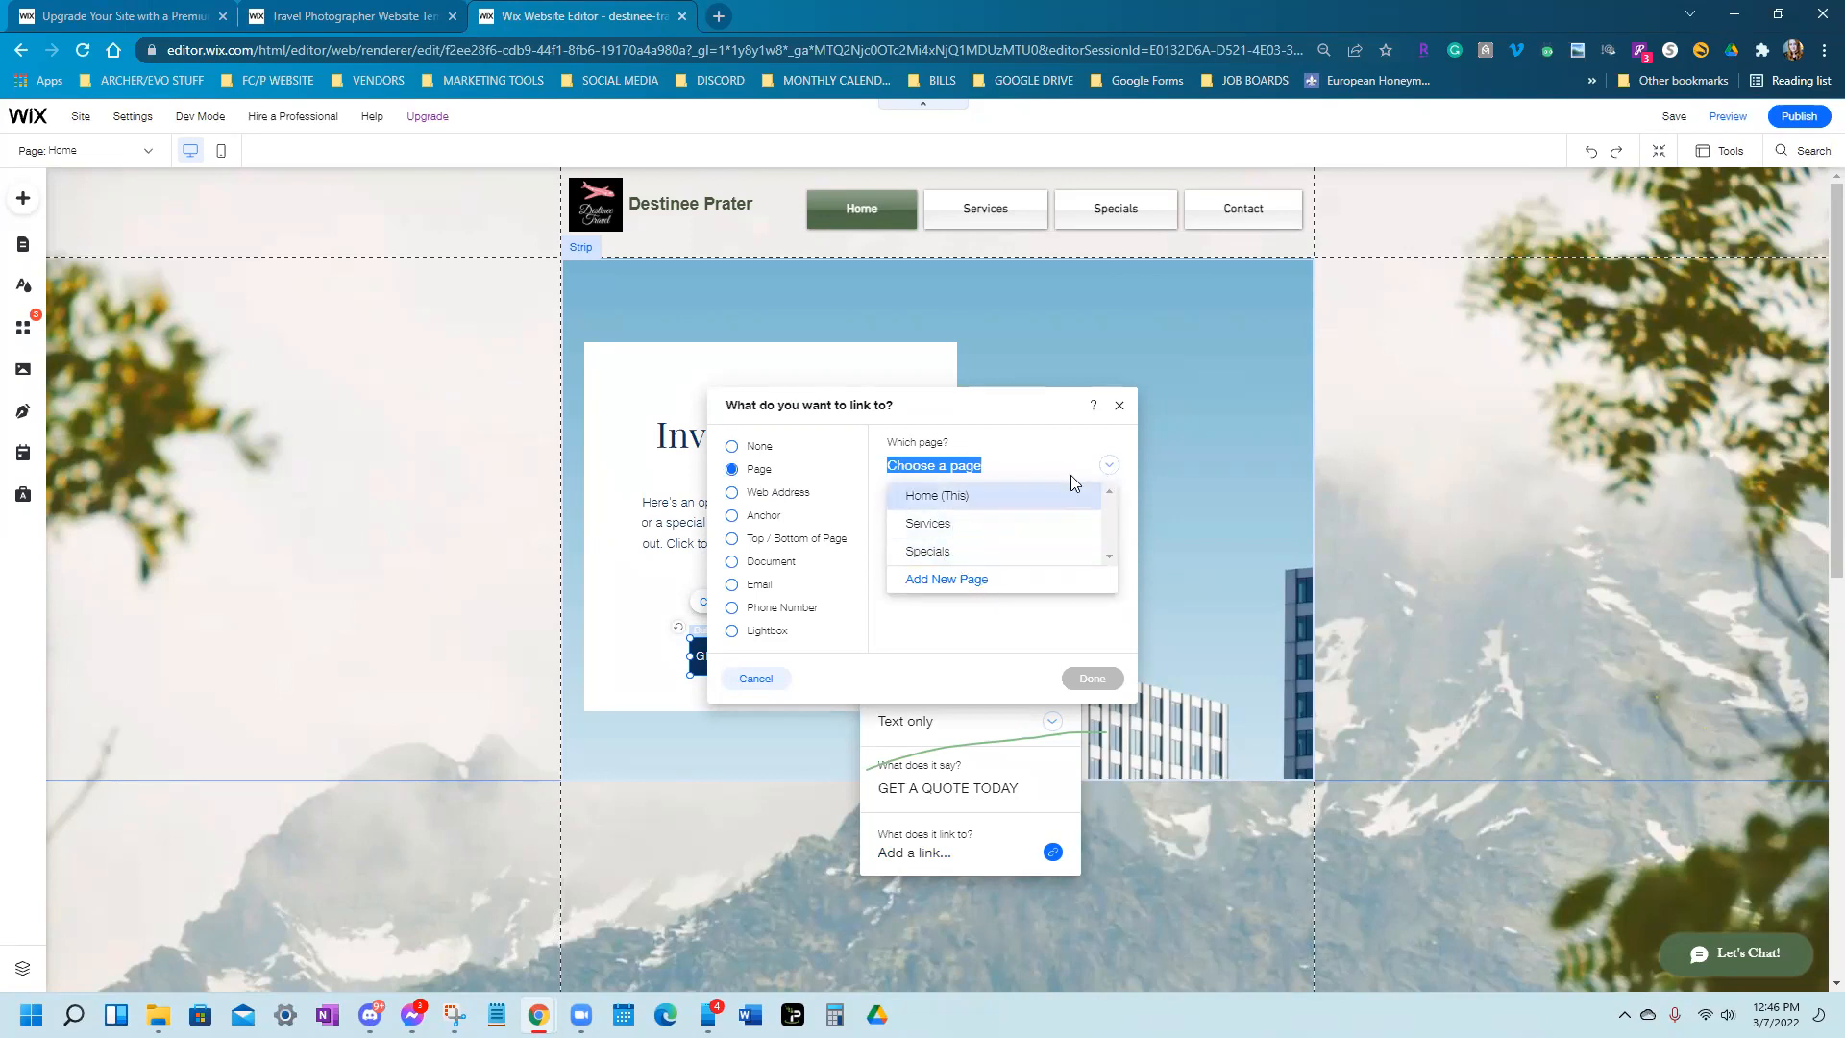
{"action": "left_click", "coordinate": [30, 250]}
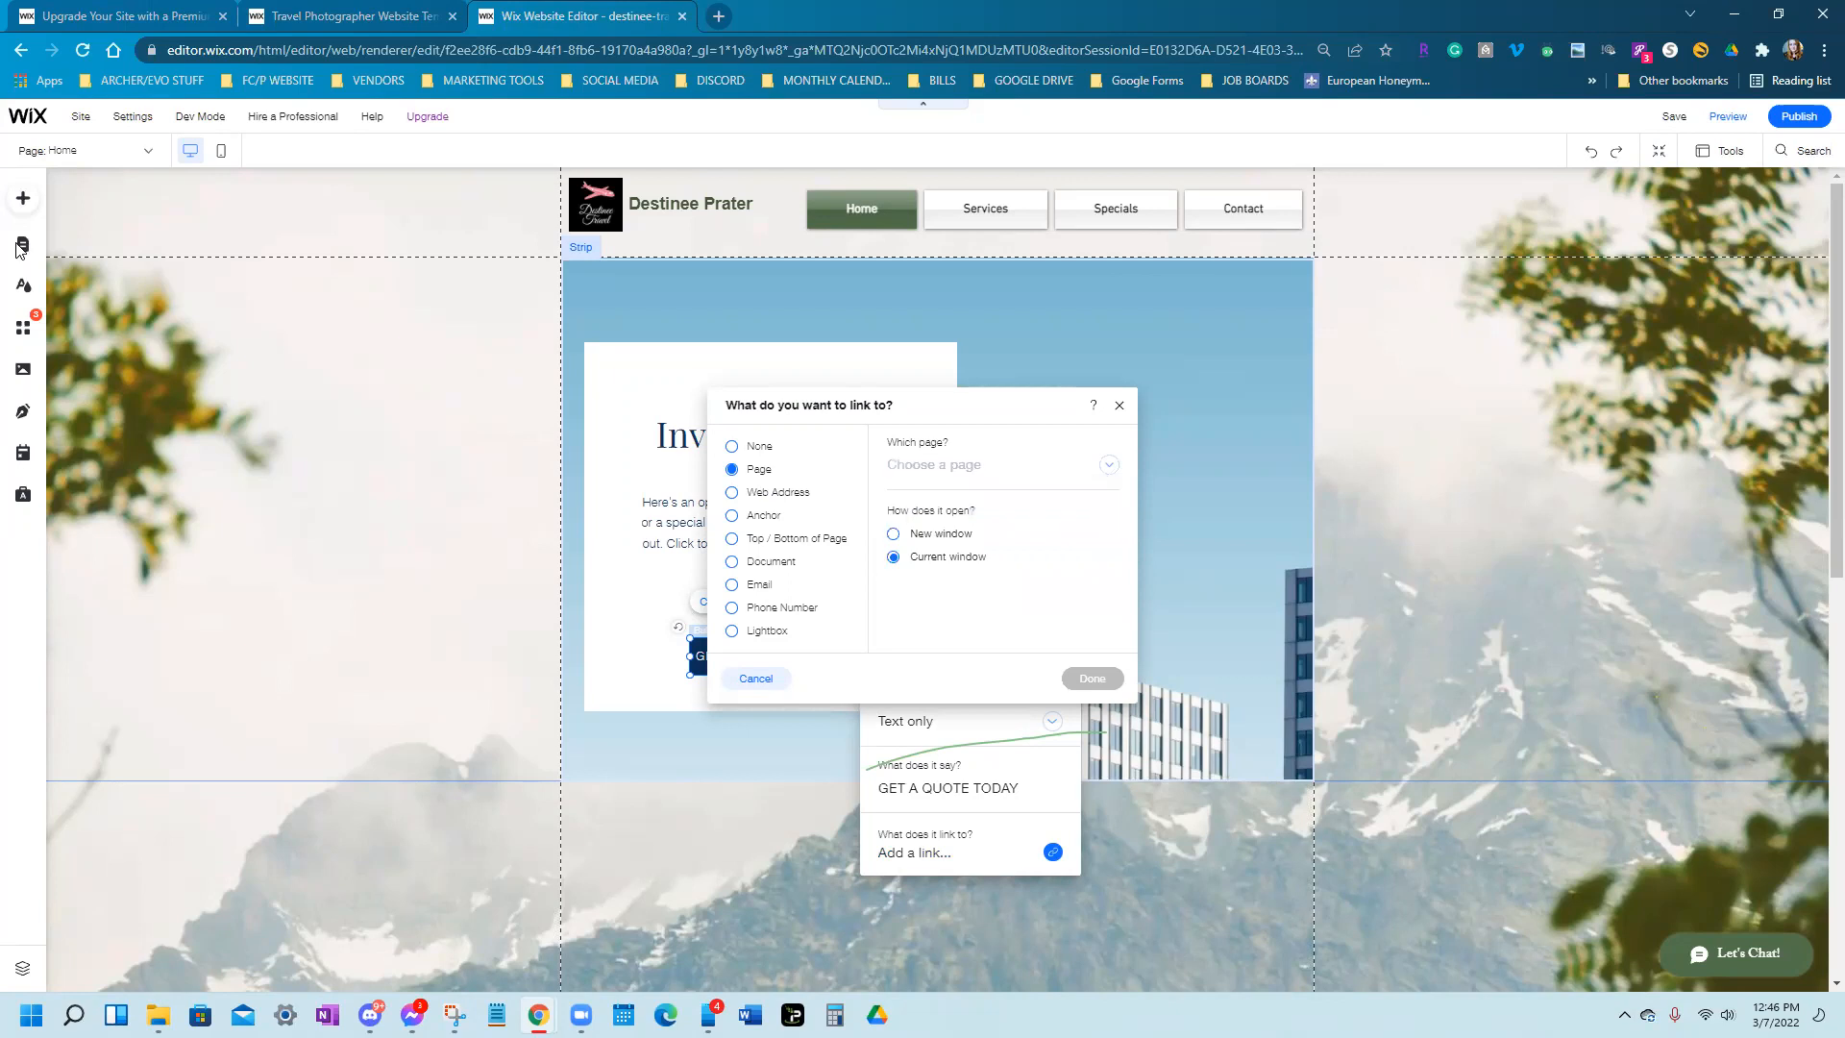
{"action": "left_click", "coordinate": [21, 249]}
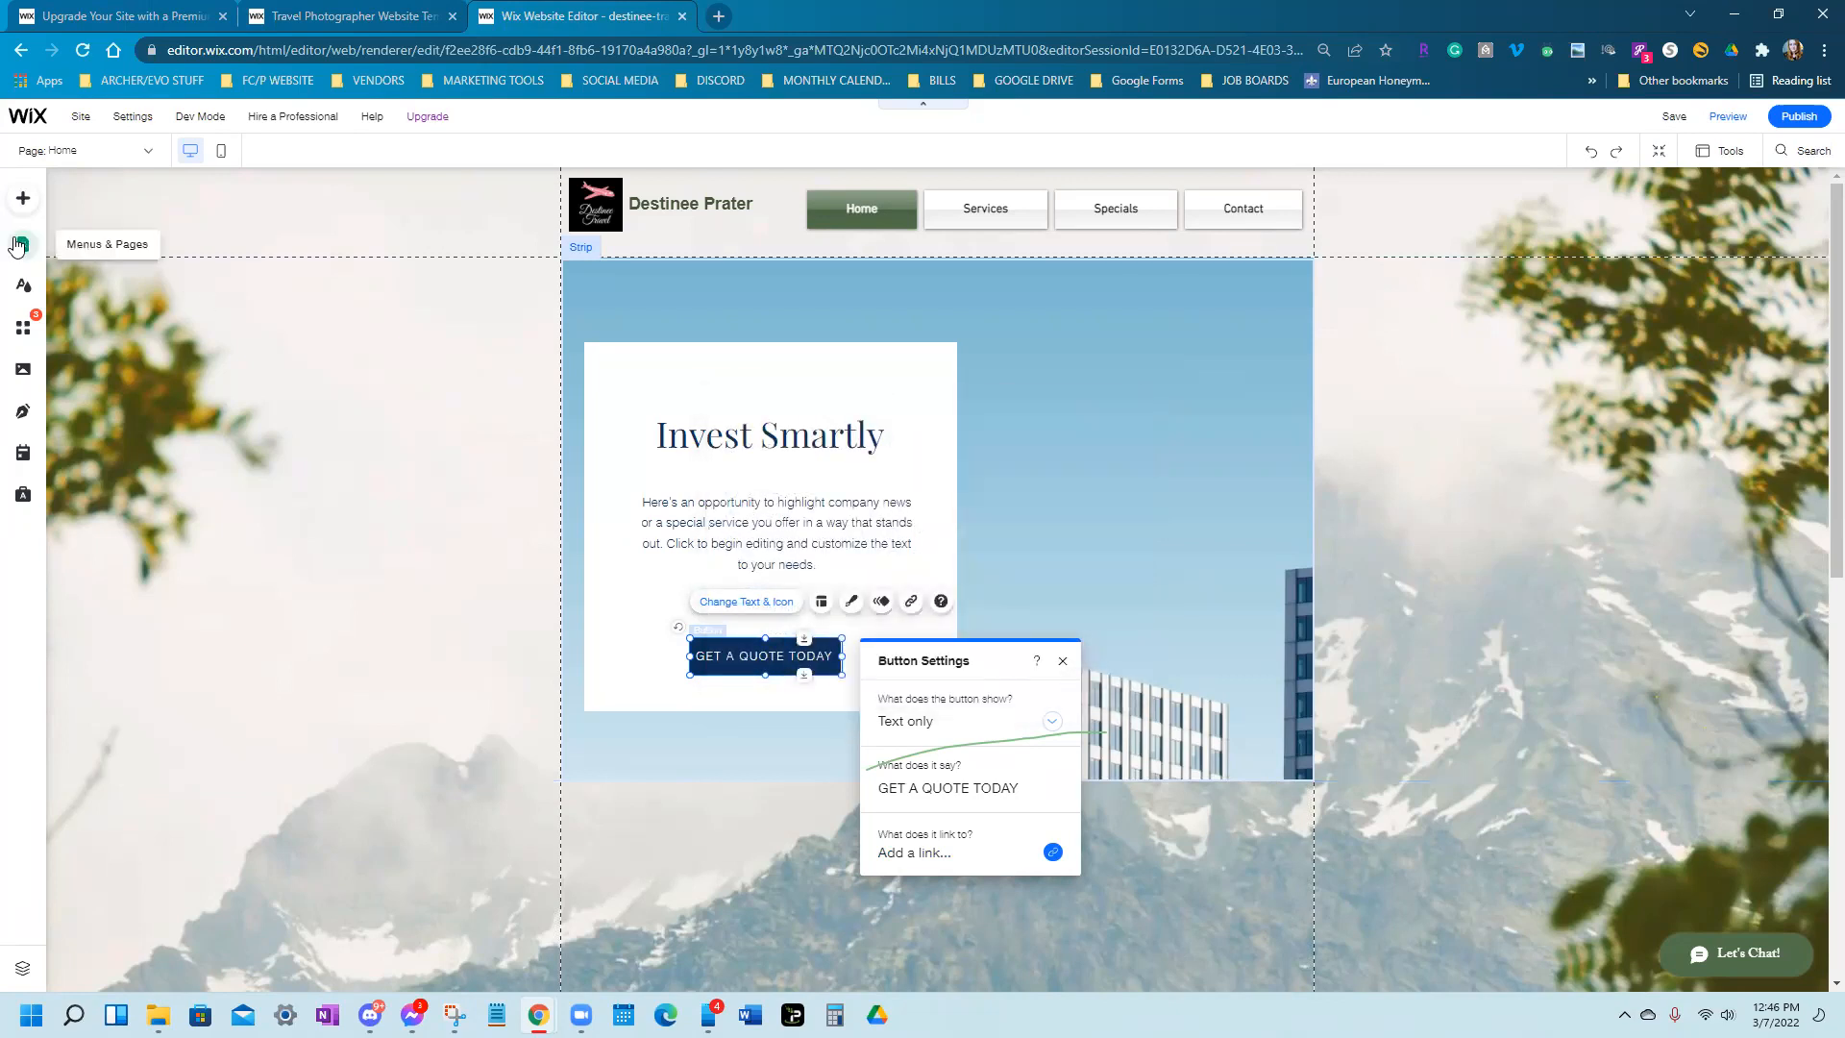
{"action": "left_click", "coordinate": [19, 246]}
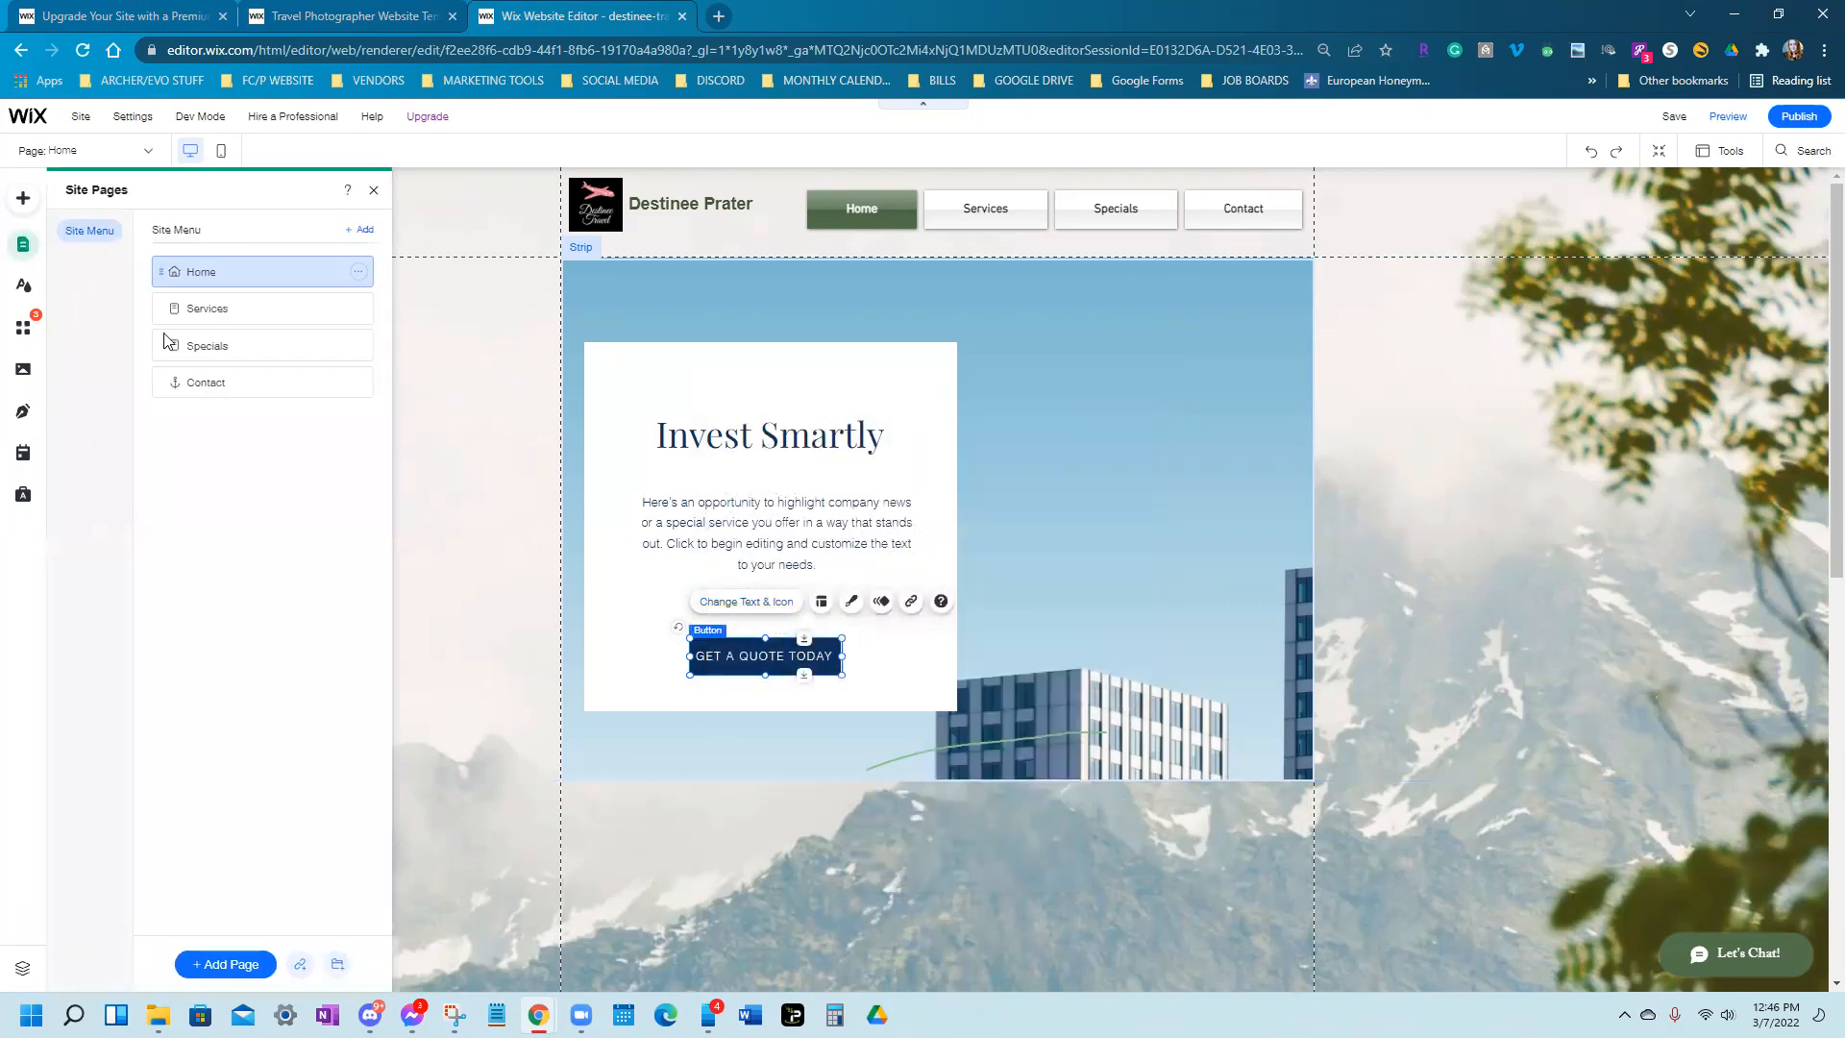
{"action": "left_click", "coordinate": [357, 383]}
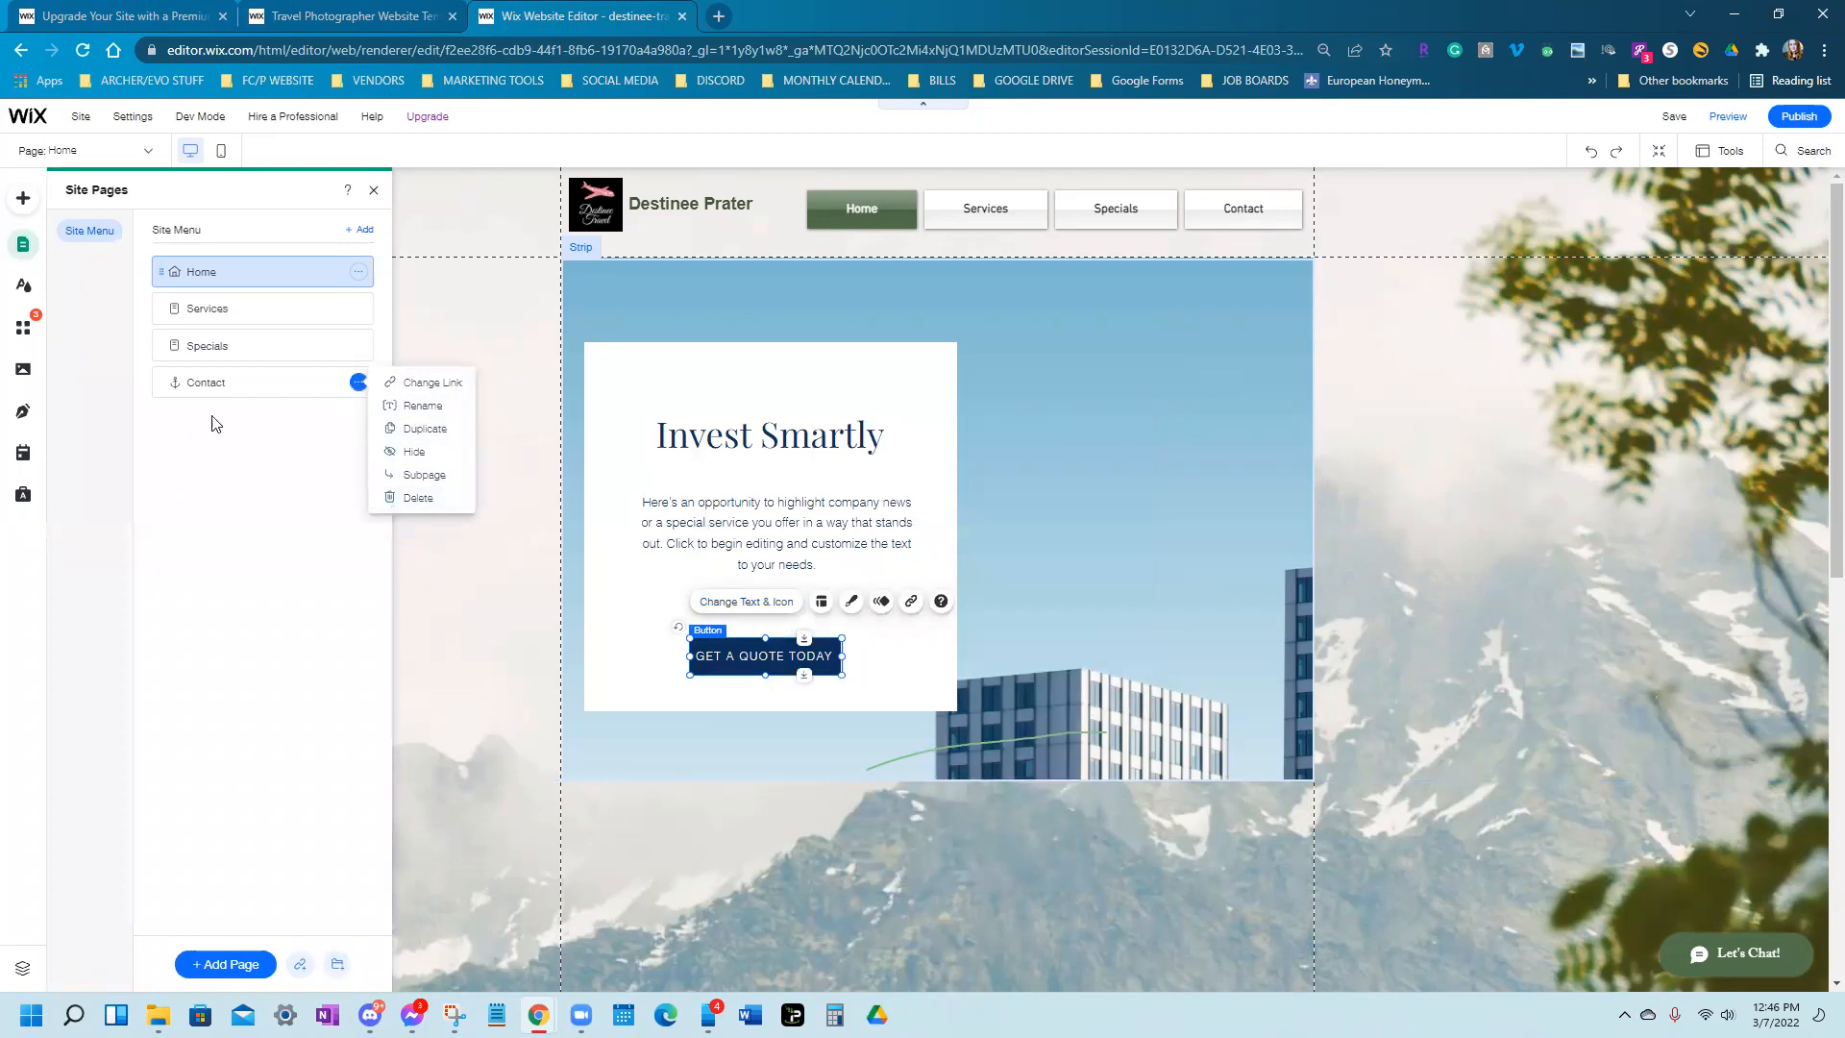
{"action": "left_click", "coordinate": [178, 382]}
{"action": "left_click", "coordinate": [167, 382]}
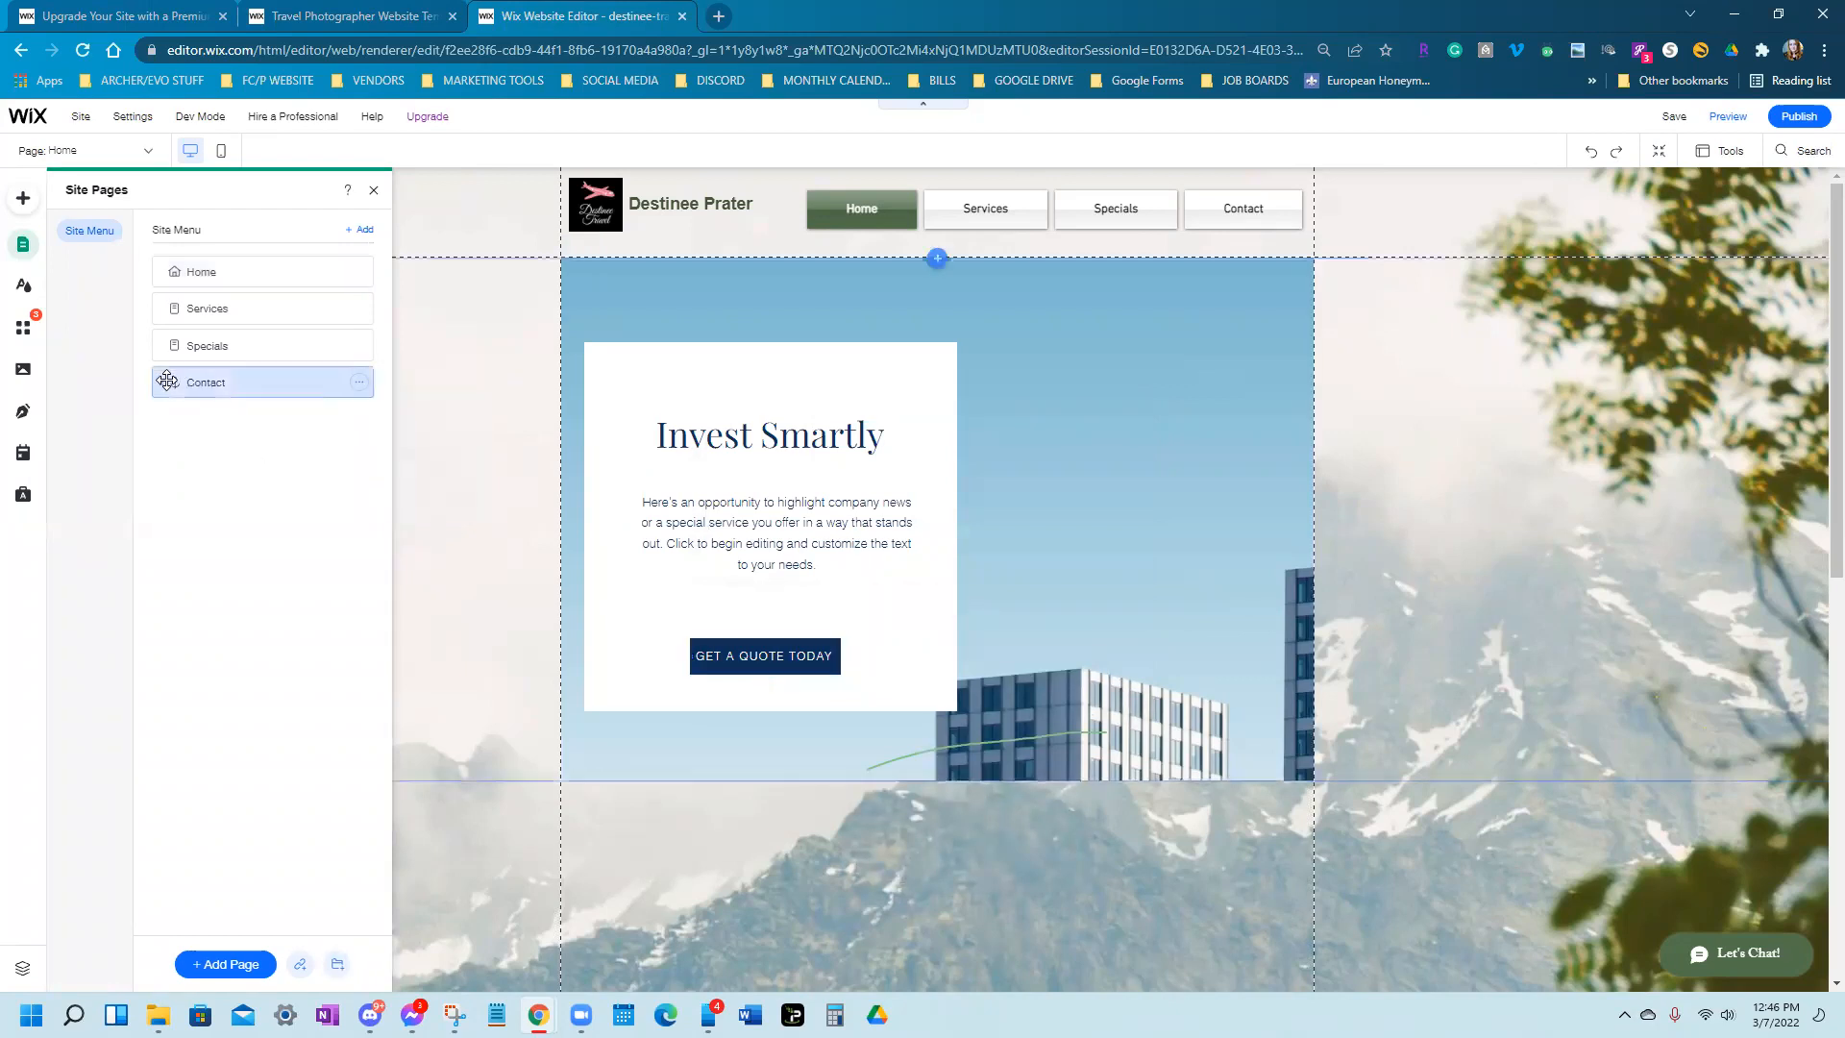
{"action": "scroll", "coordinate": [996, 628], "scroll_direction": "up", "scroll_amount": 4}
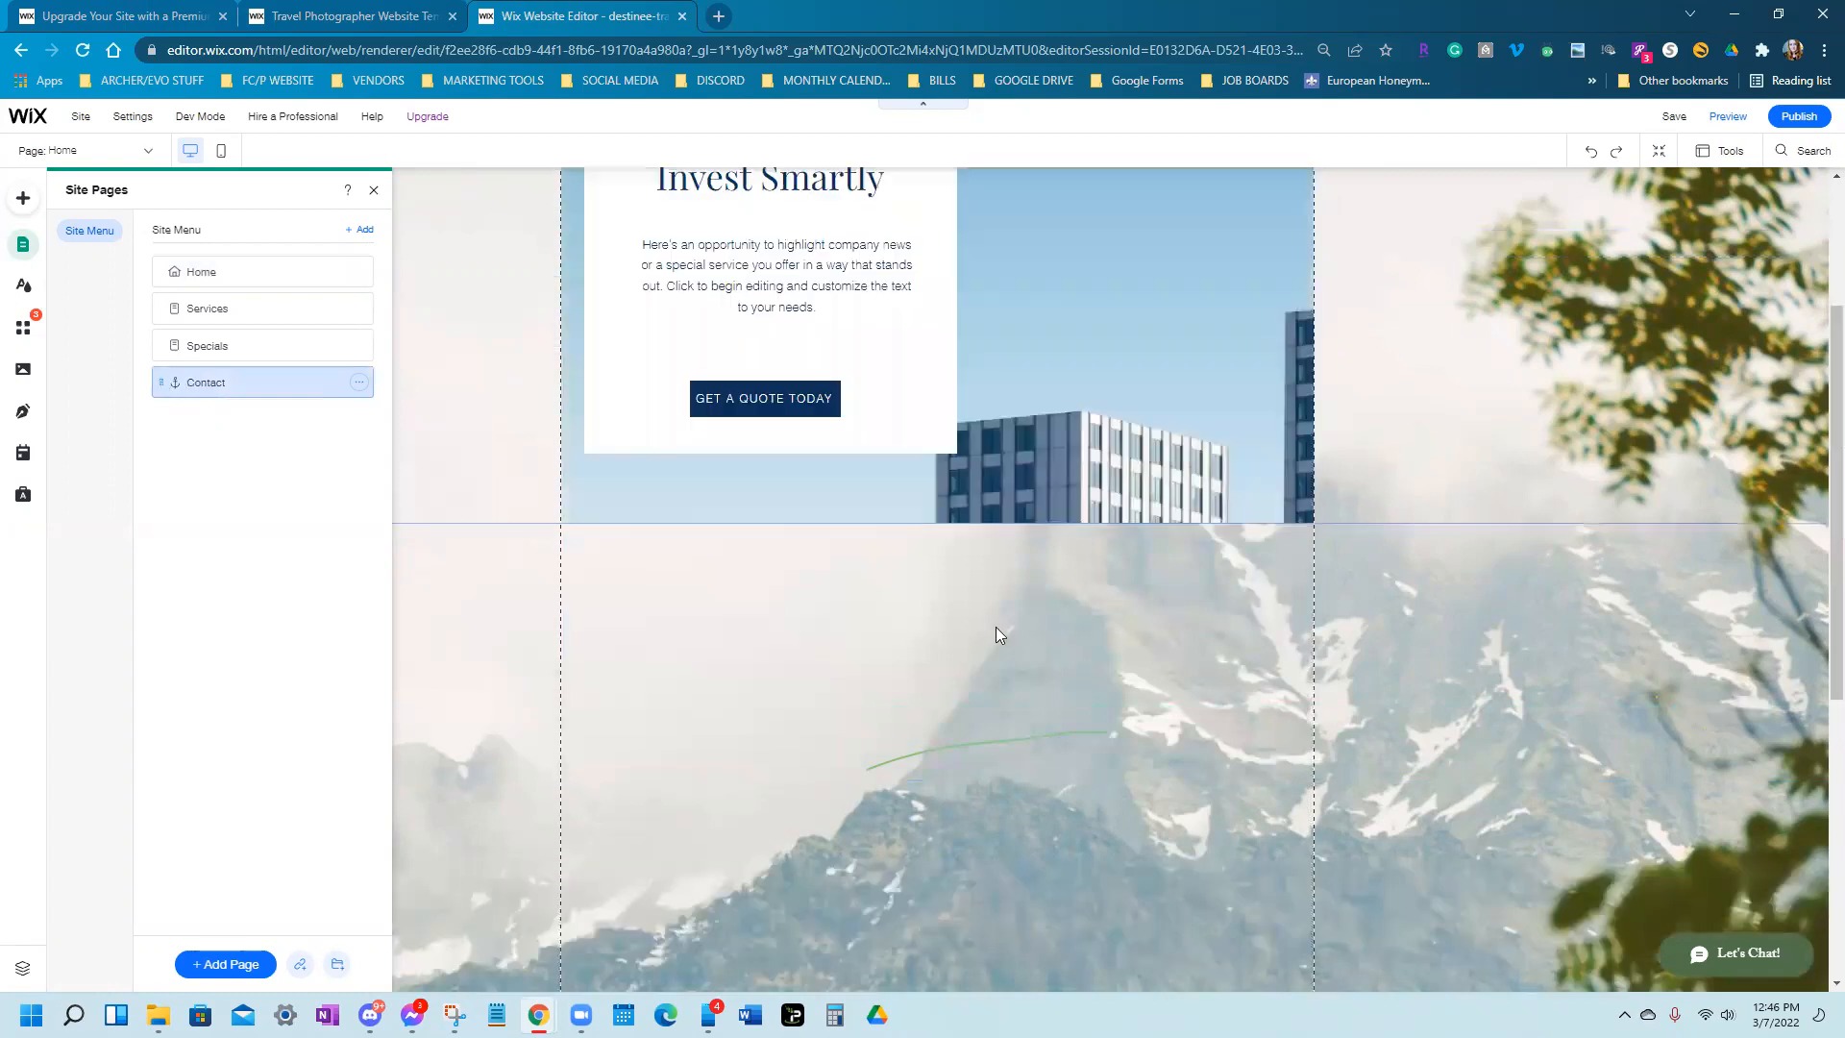
{"action": "scroll", "coordinate": [996, 628], "scroll_direction": "up", "scroll_amount": 2}
{"action": "scroll", "coordinate": [995, 627], "scroll_direction": "down", "scroll_amount": 6}
{"action": "scroll", "coordinate": [996, 635], "scroll_direction": "up", "scroll_amount": 6}
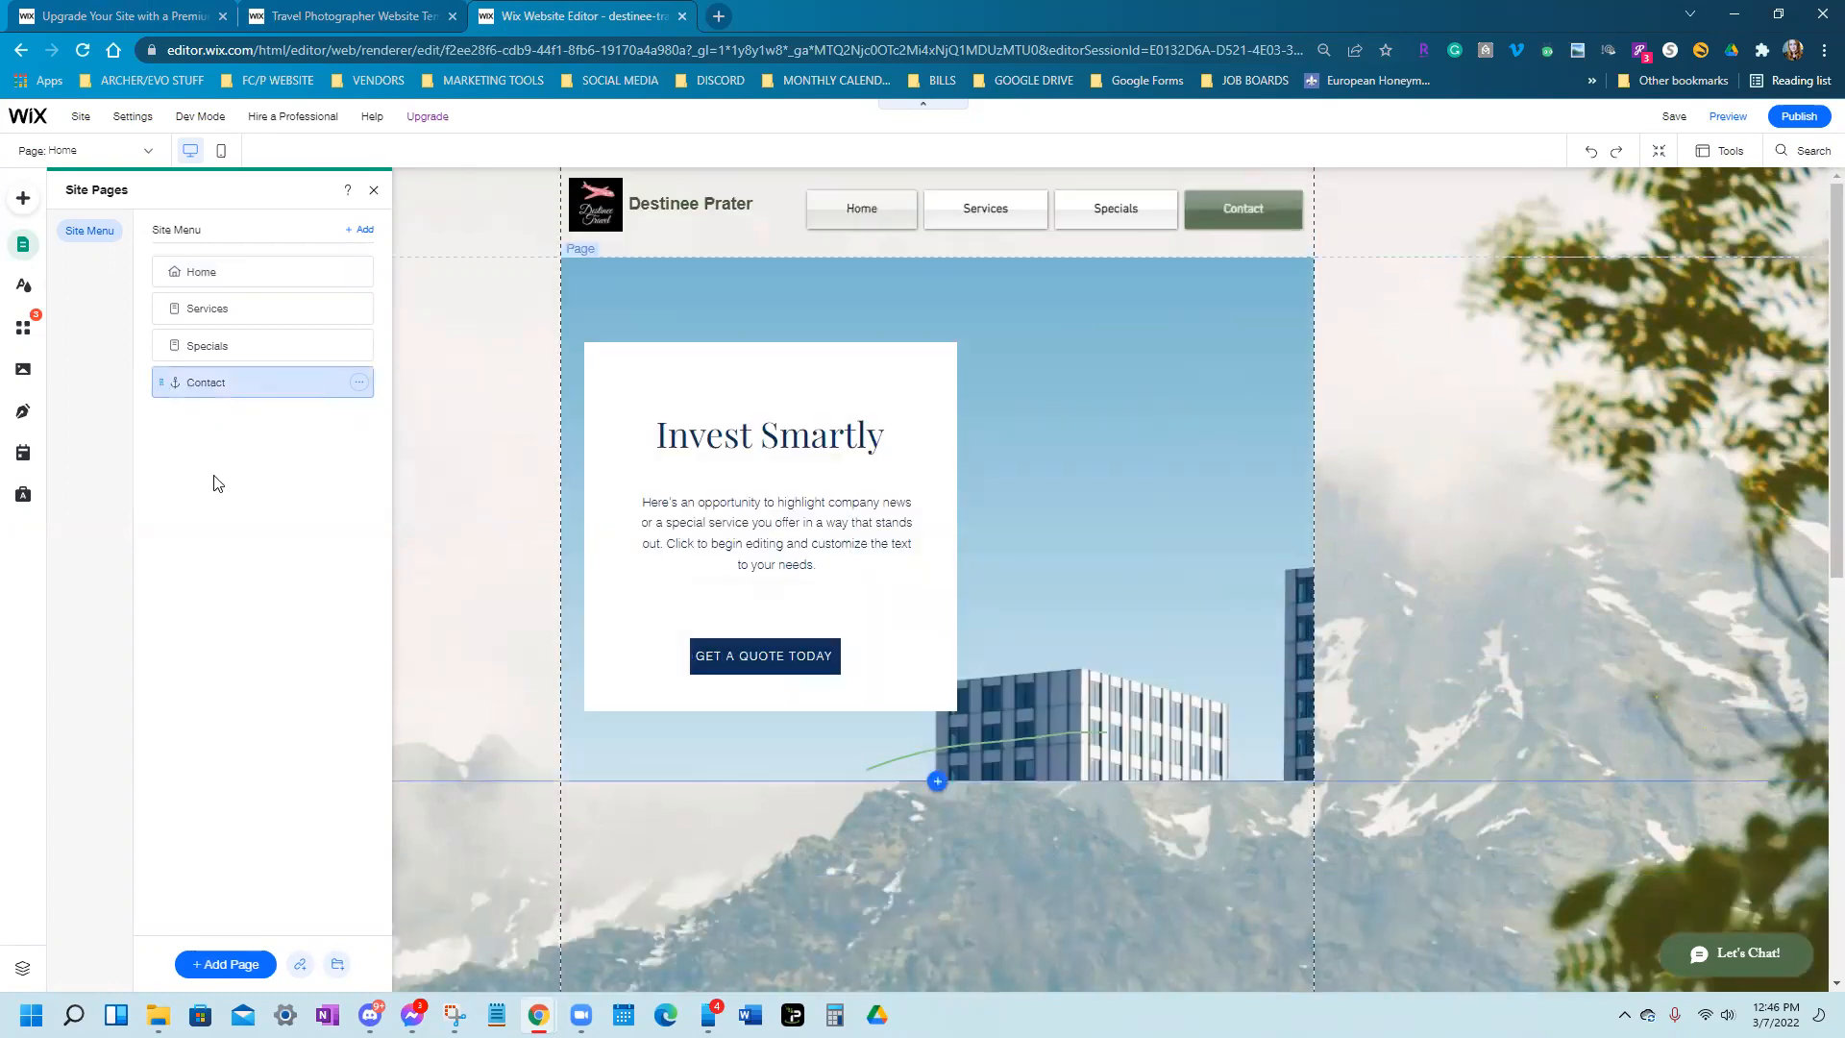
{"action": "left_click", "coordinate": [358, 383]}
{"action": "left_click", "coordinate": [409, 498]}
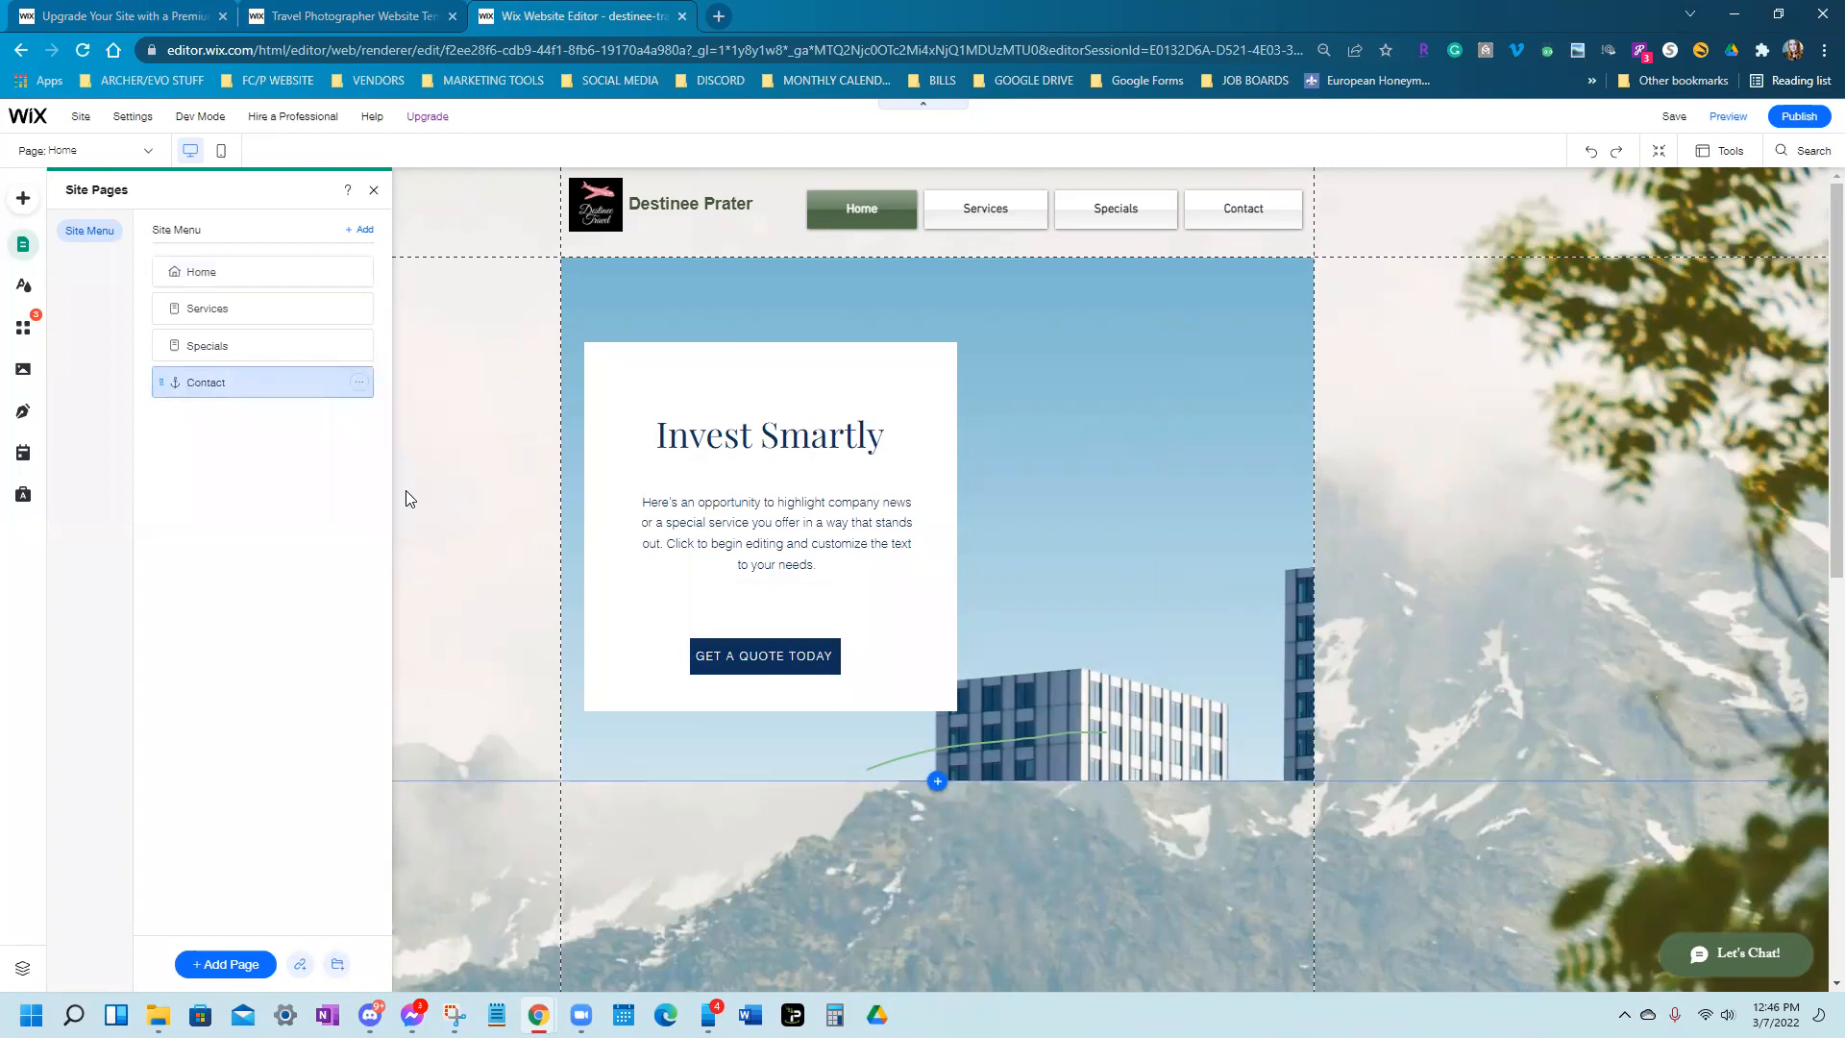
Add a blank page named Contact, move it to the end of the menu, and return to Home
{"action": "left_click", "coordinate": [216, 964]}
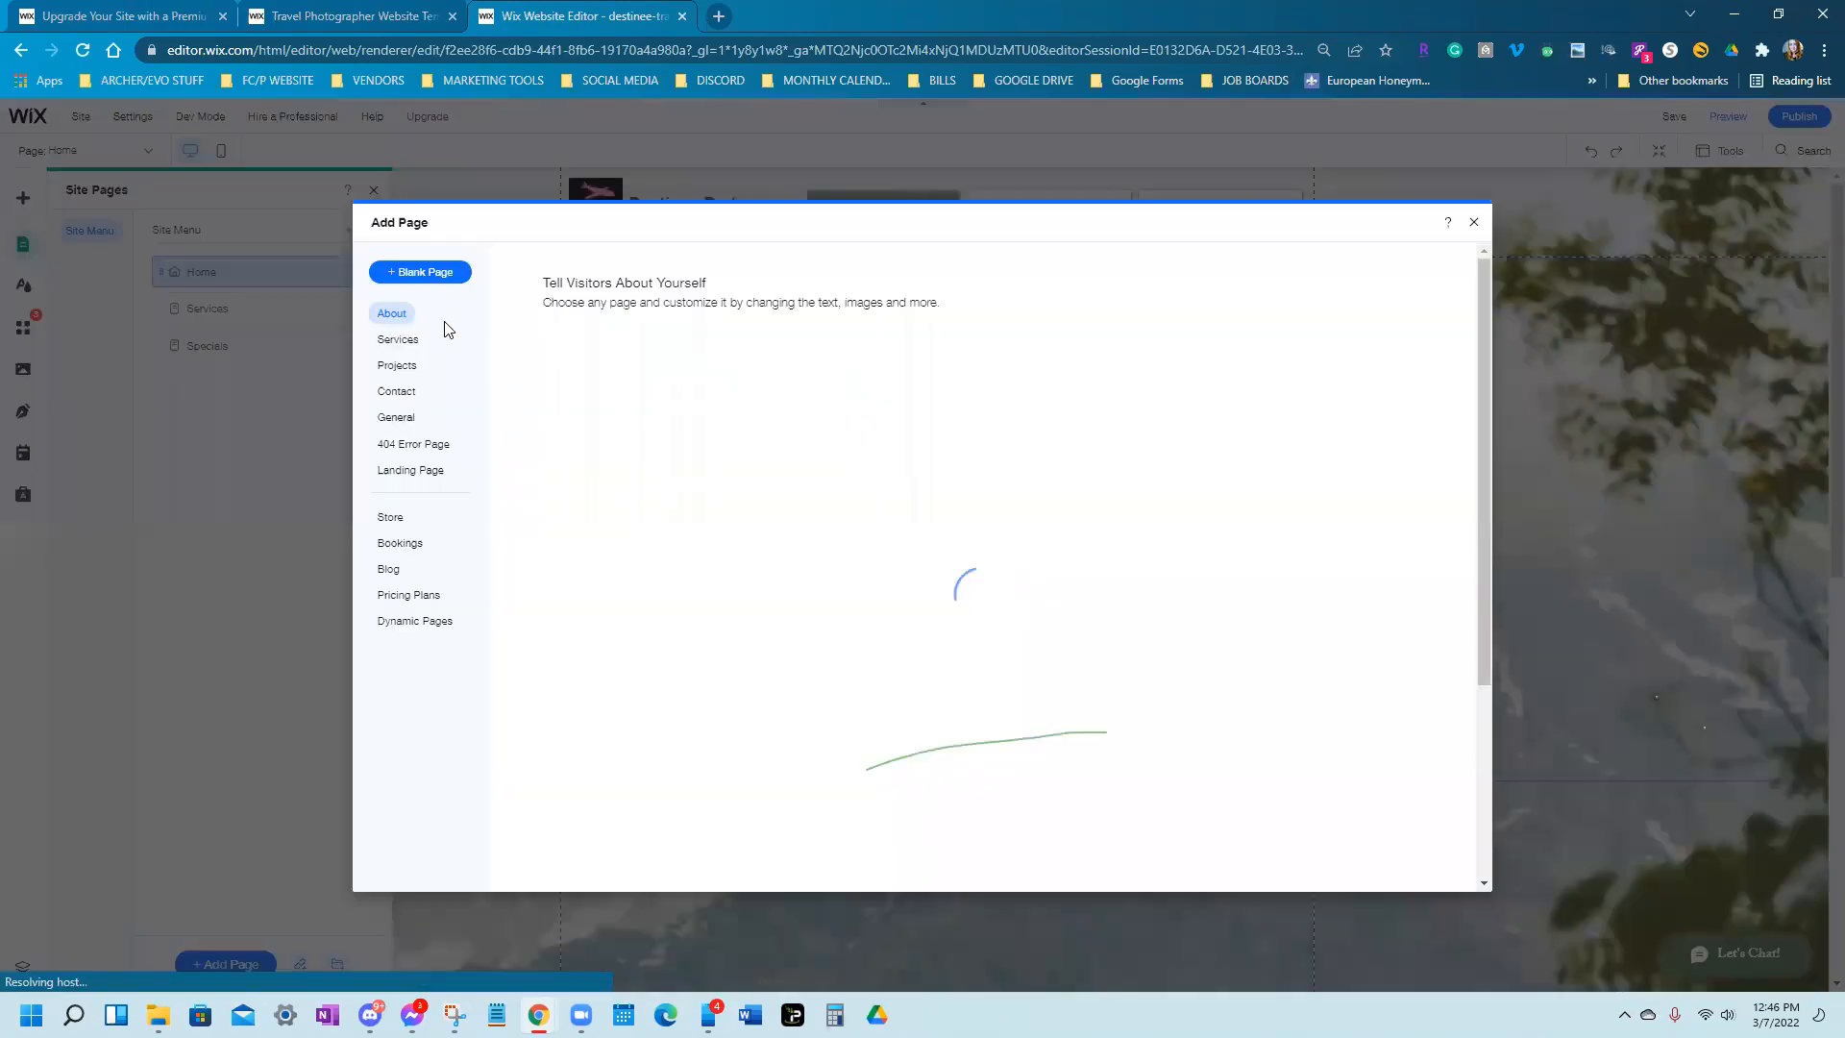
{"action": "left_click", "coordinate": [423, 274]}
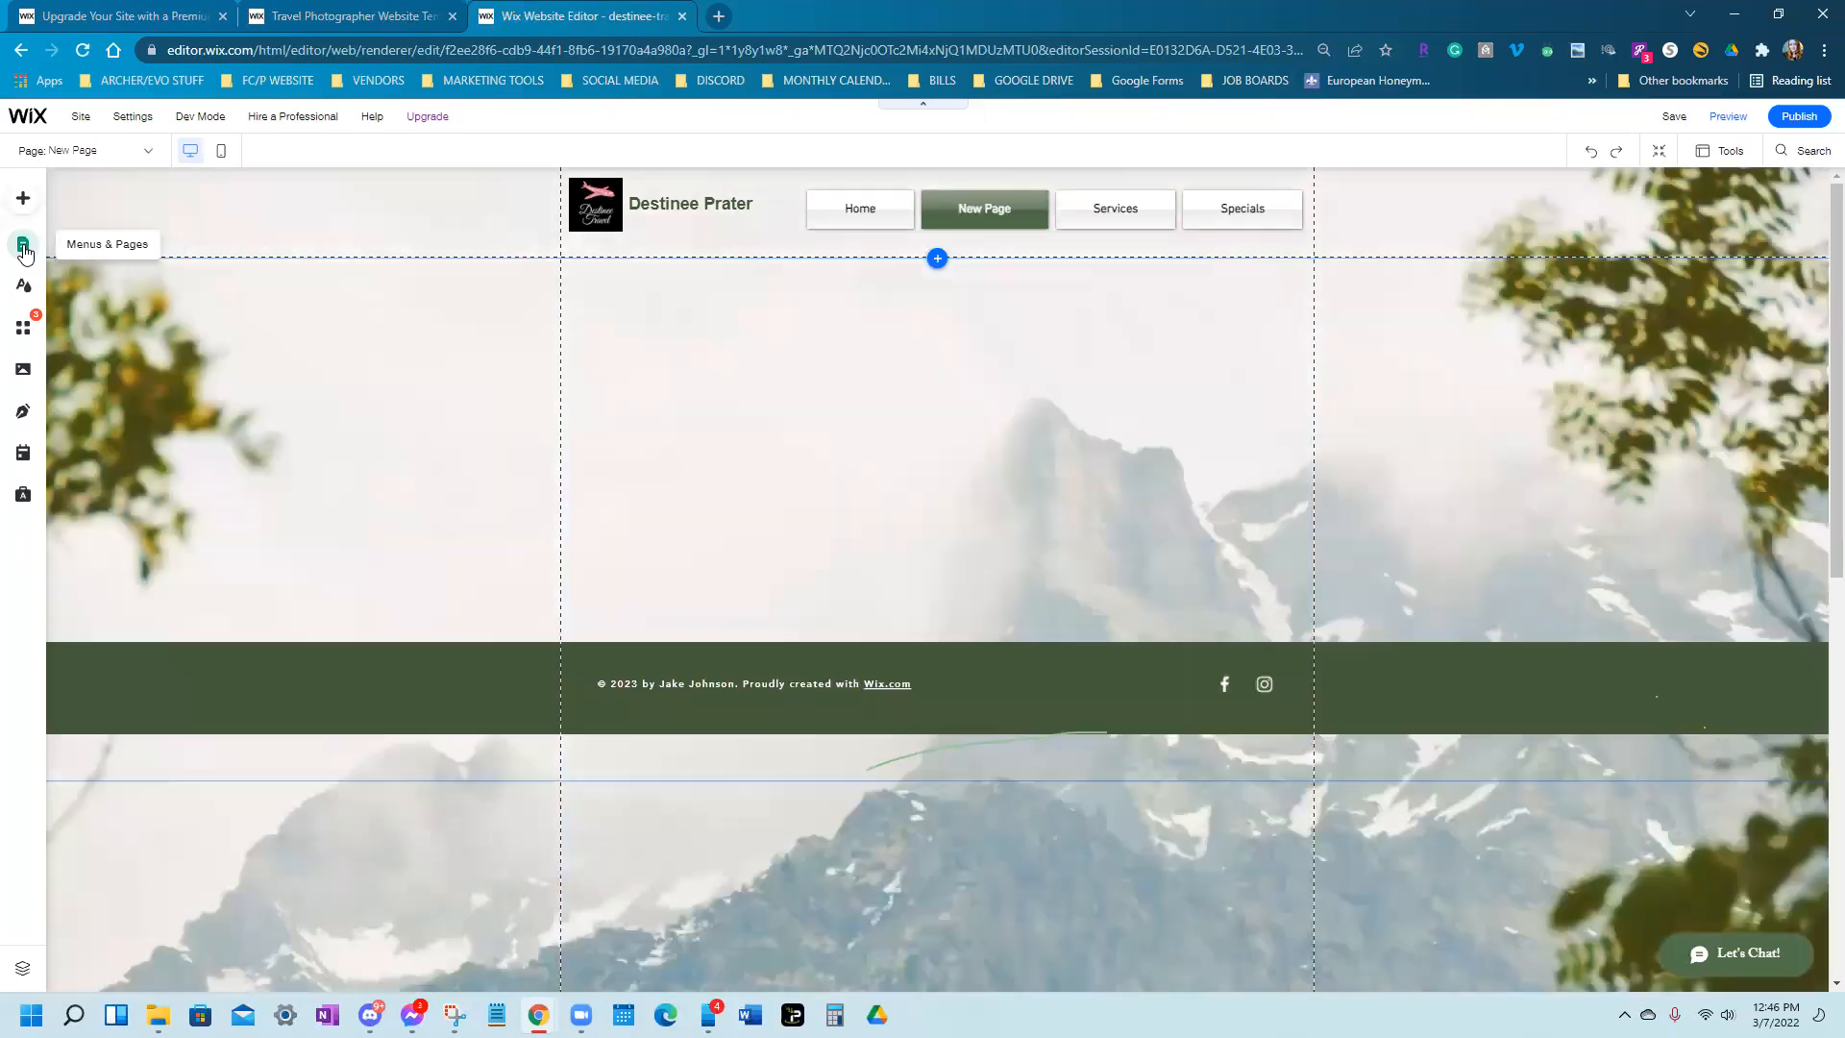
{"action": "left_click", "coordinate": [23, 247]}
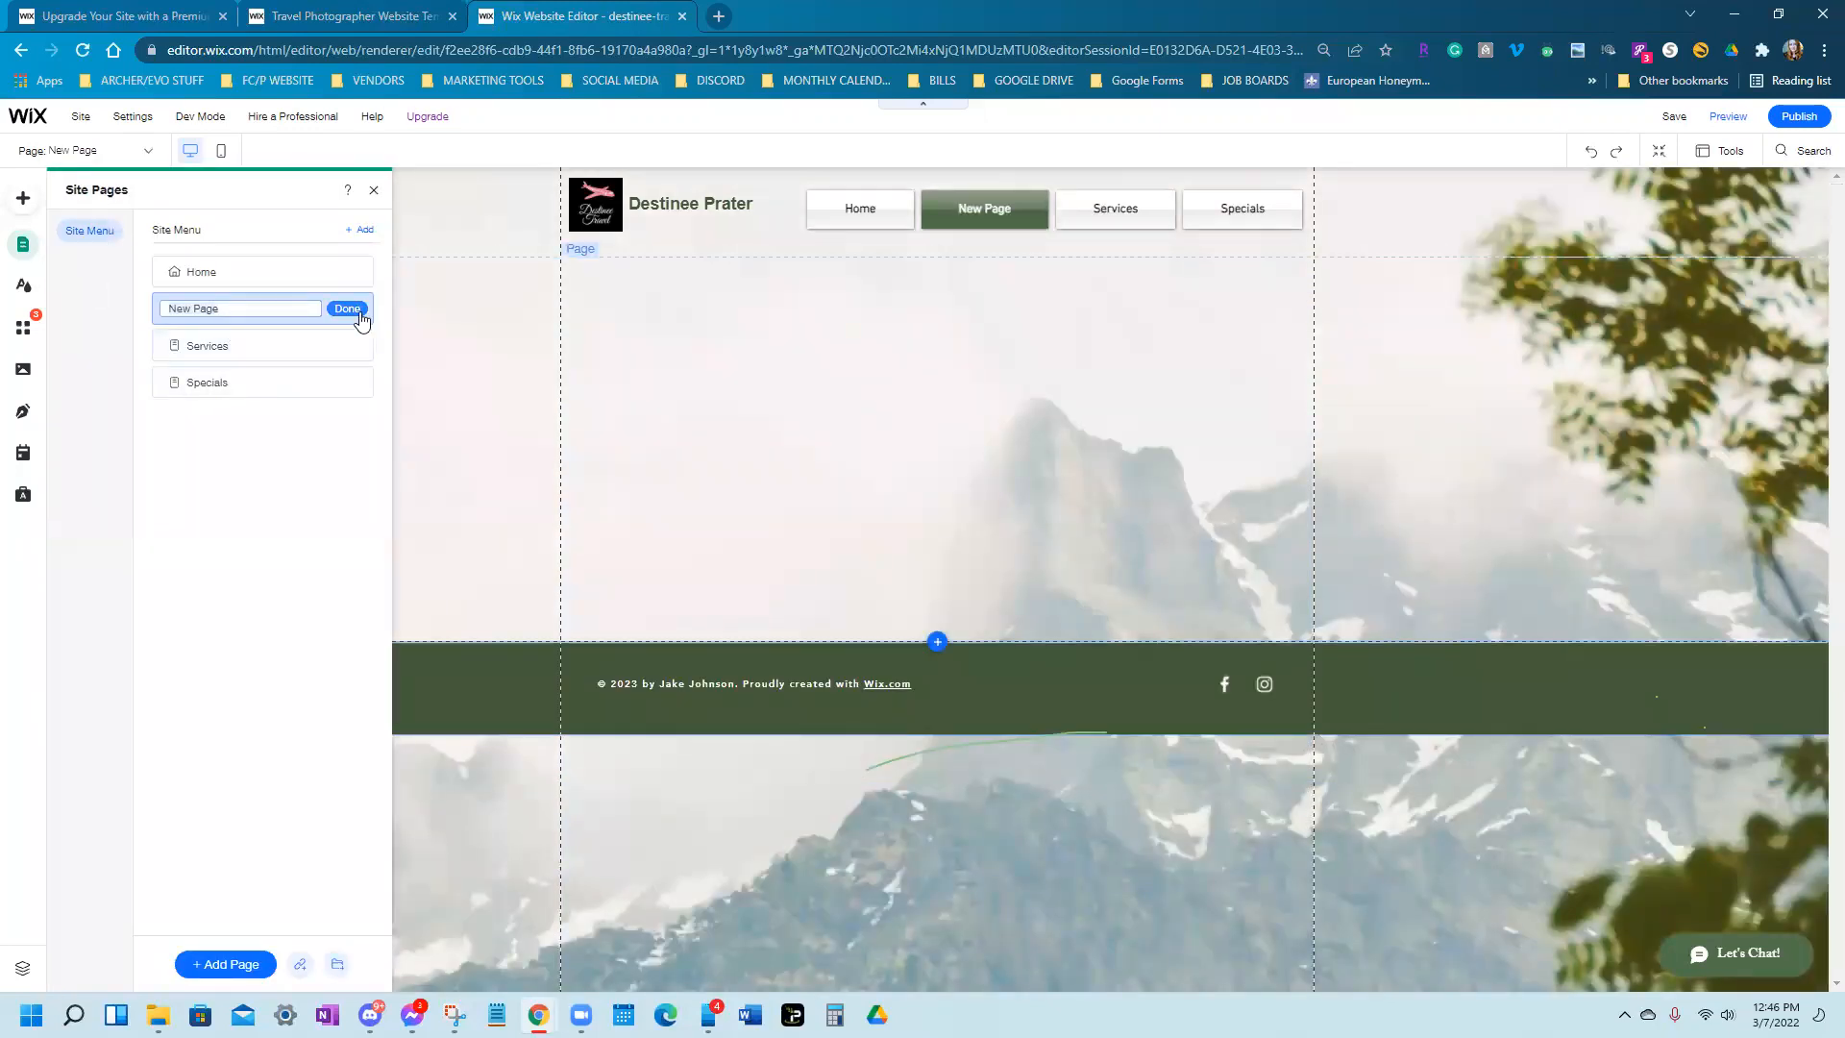
{"action": "type", "text": "c"}
{"action": "key", "text": "BackSpace"}
{"action": "type", "text": "Contact"}
{"action": "left_click", "coordinate": [360, 314]}
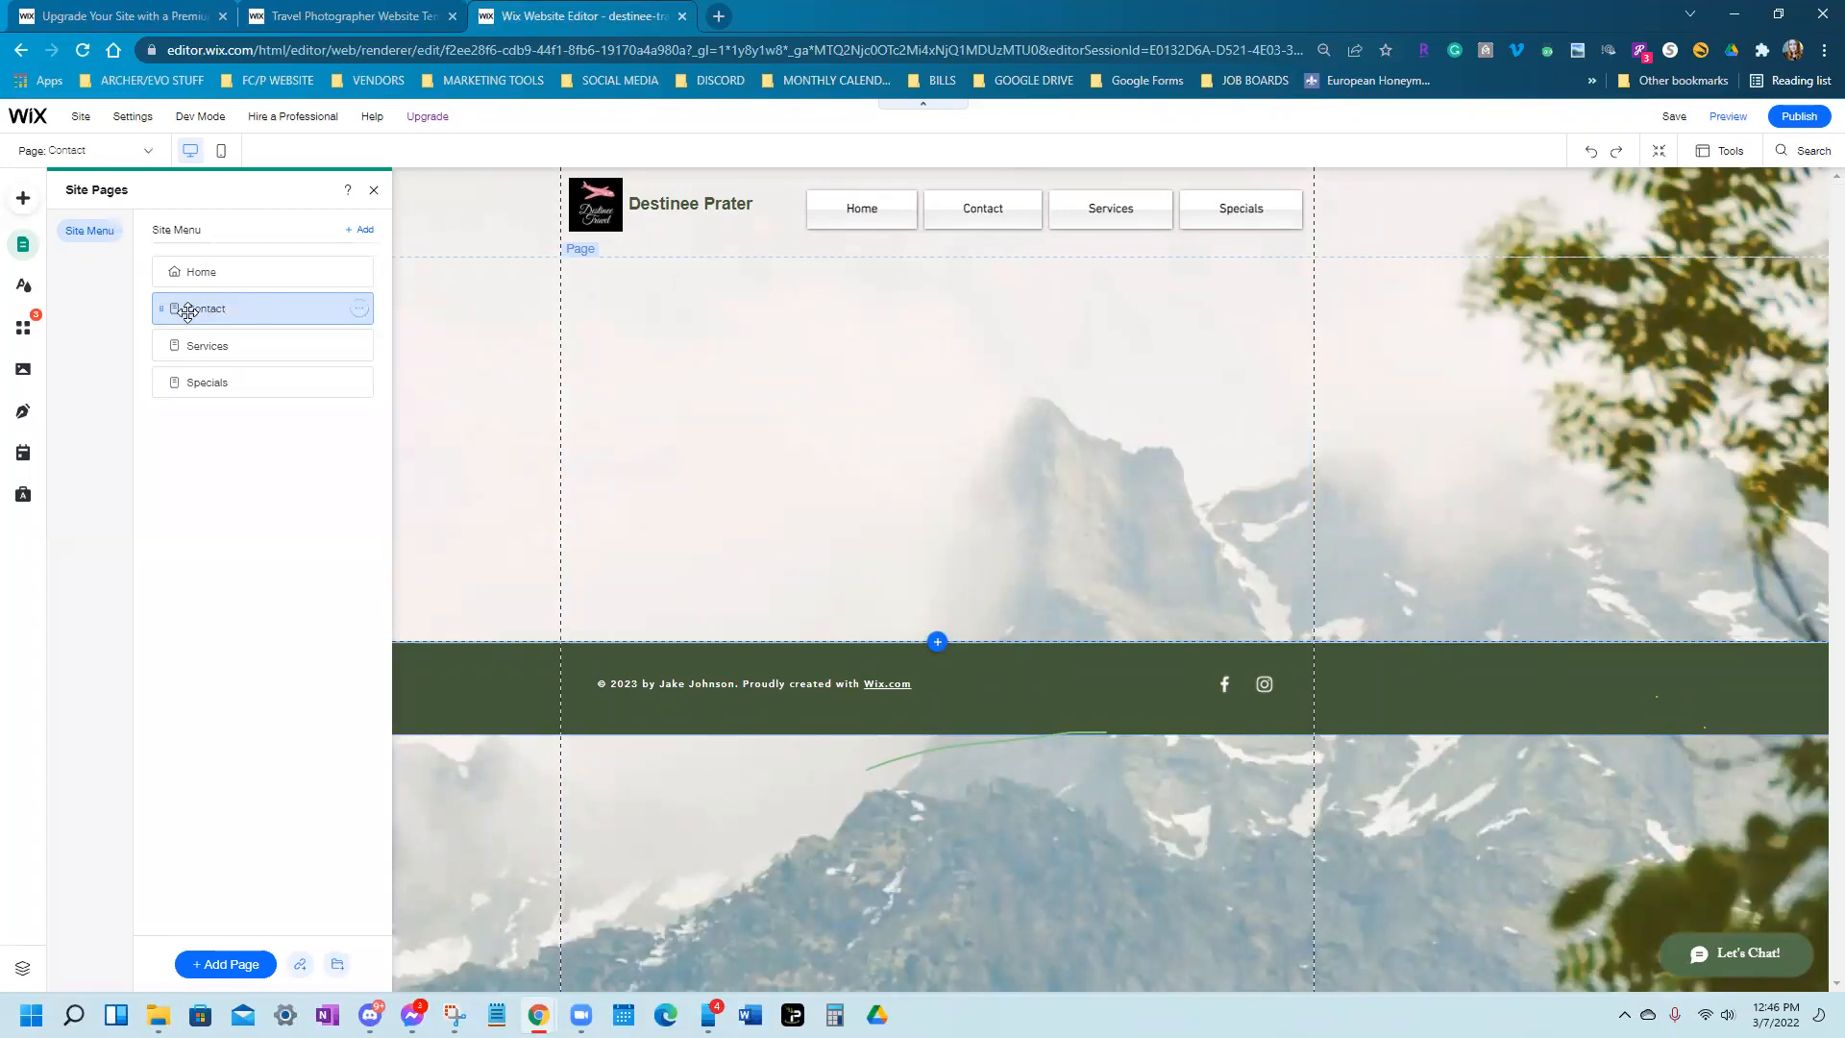
{"action": "left_click_drag", "start_coordinate": [156, 306], "coordinate": [157, 408]}
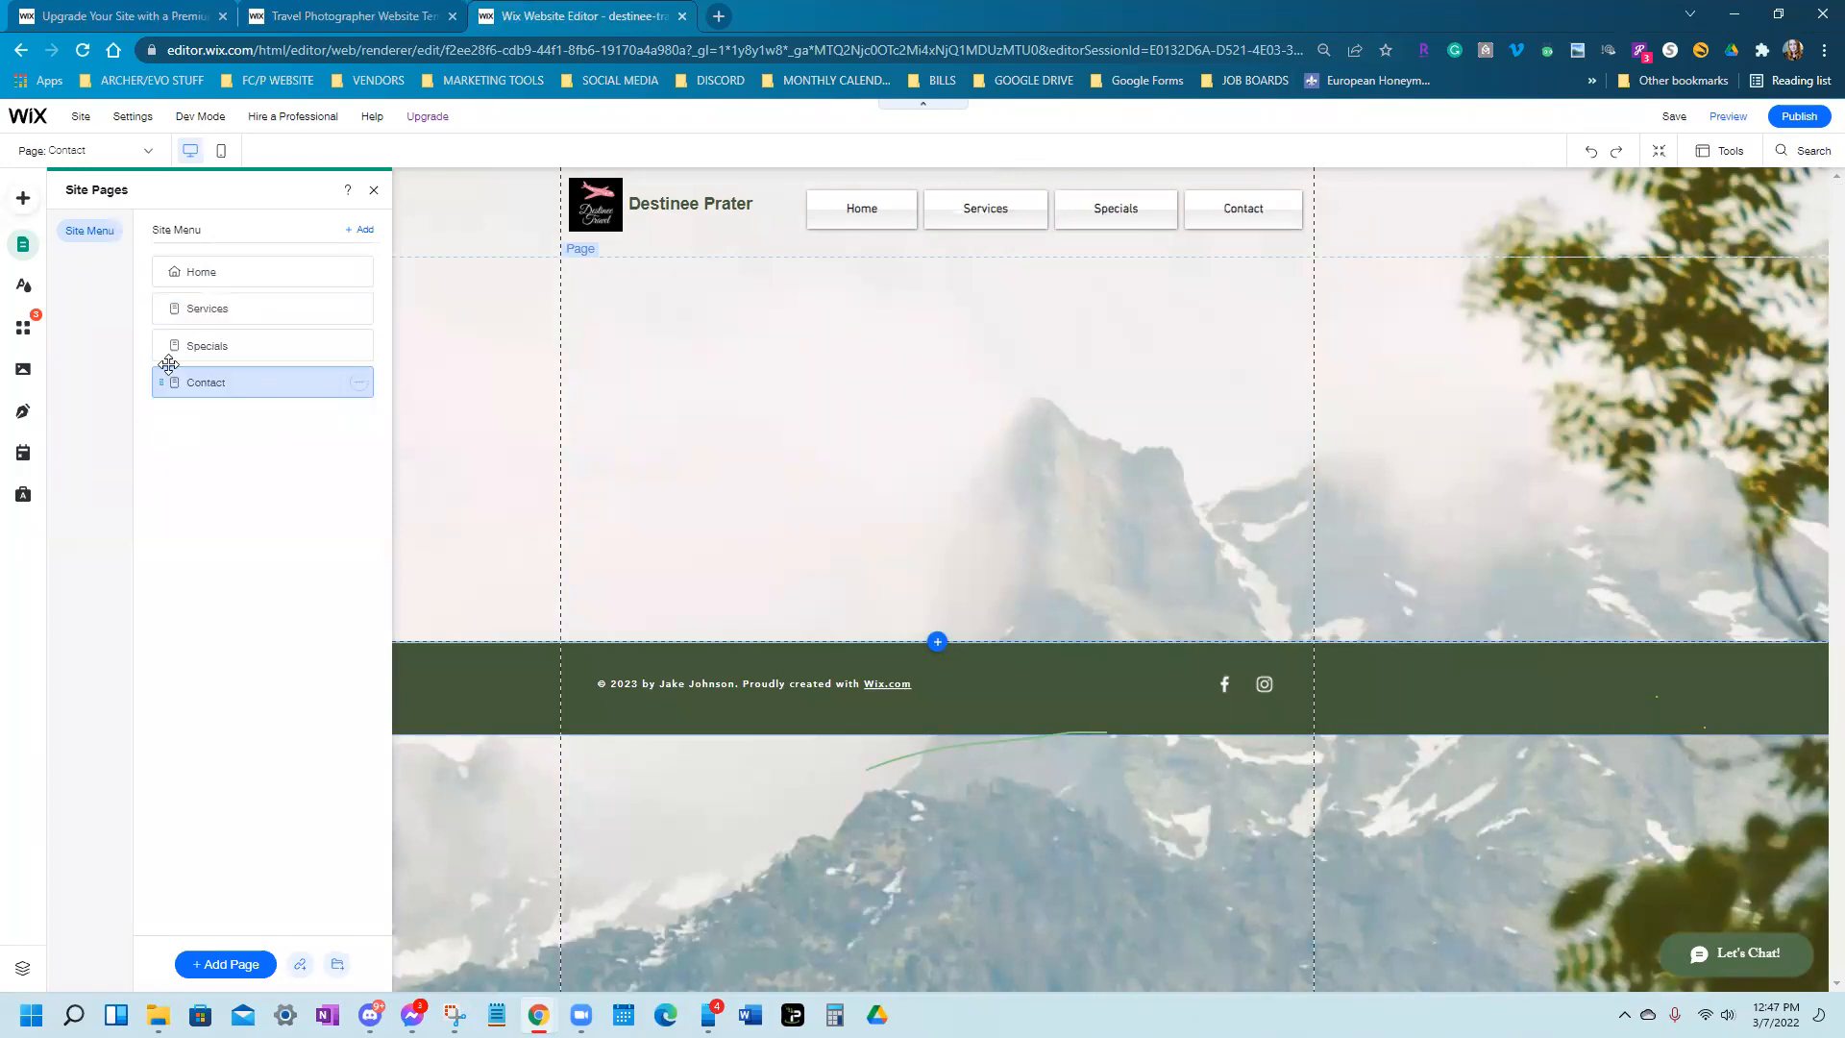
{"action": "left_click", "coordinate": [299, 283]}
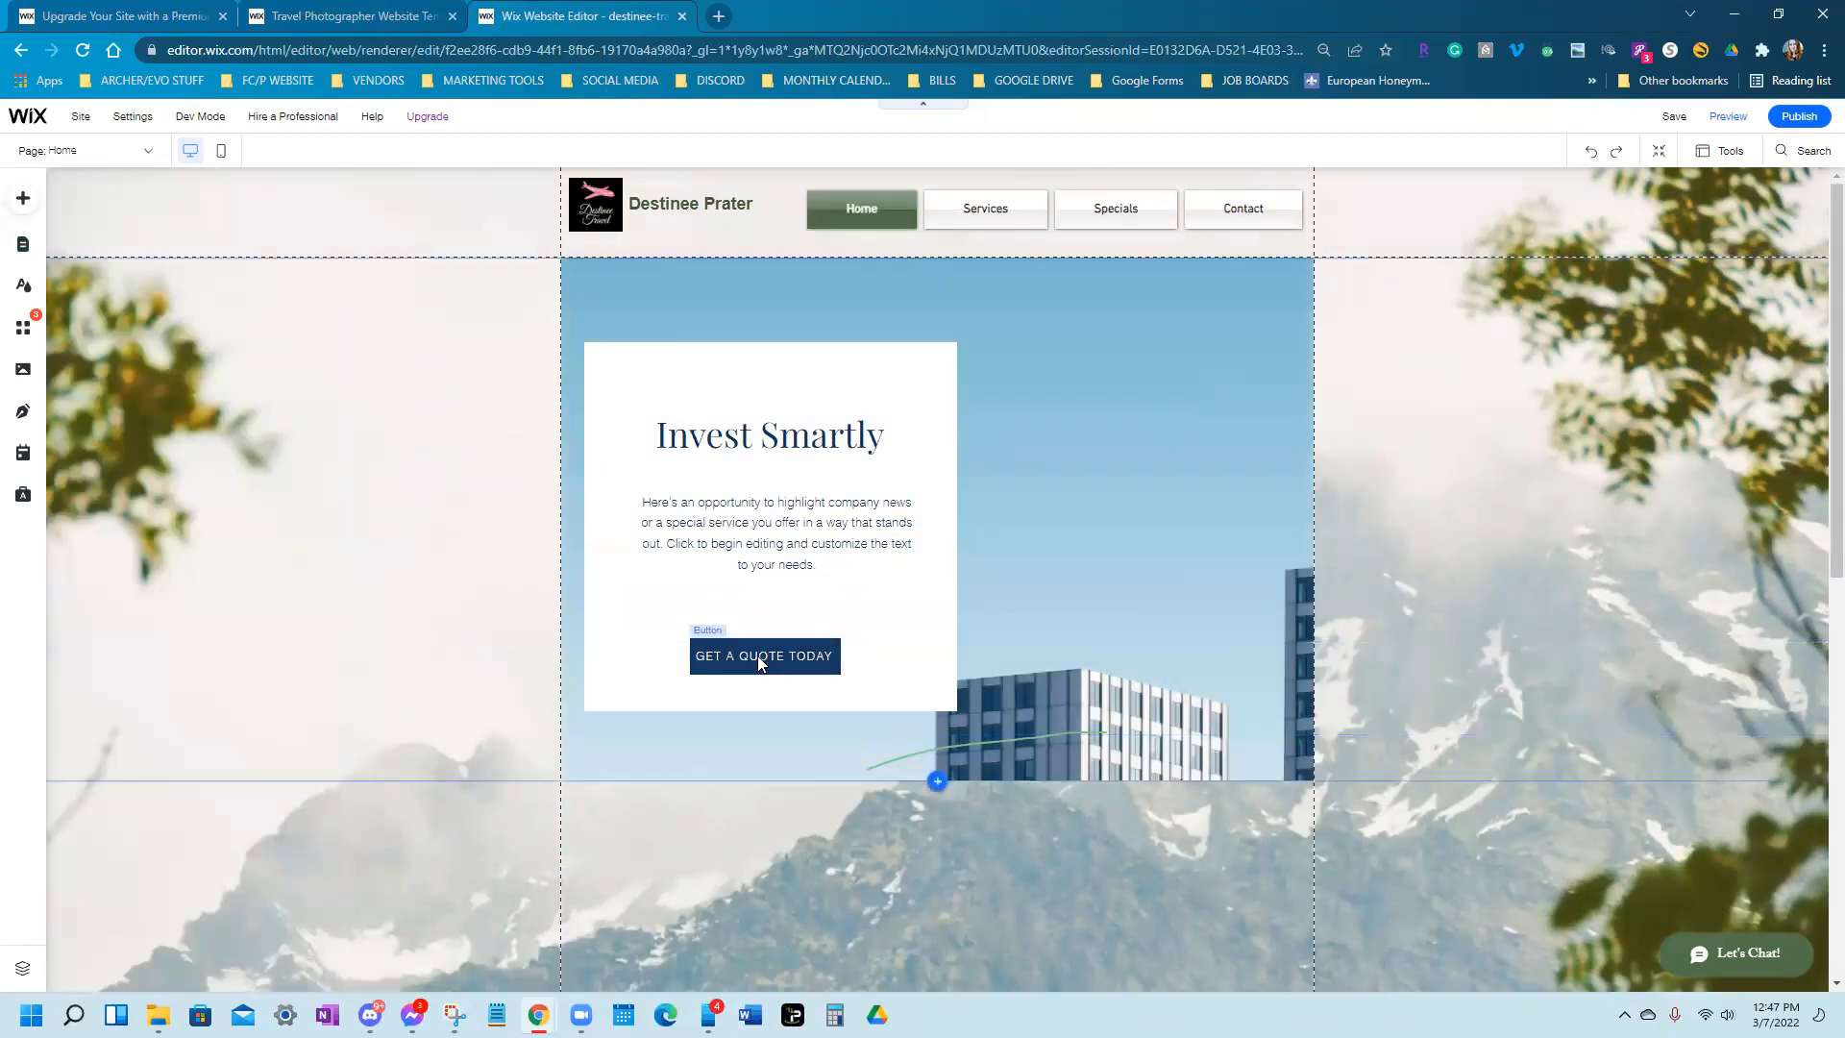
Link the GET A QUOTE TODAY button to the Contact page and widen it so its label fits
{"action": "left_click", "coordinate": [758, 656]}
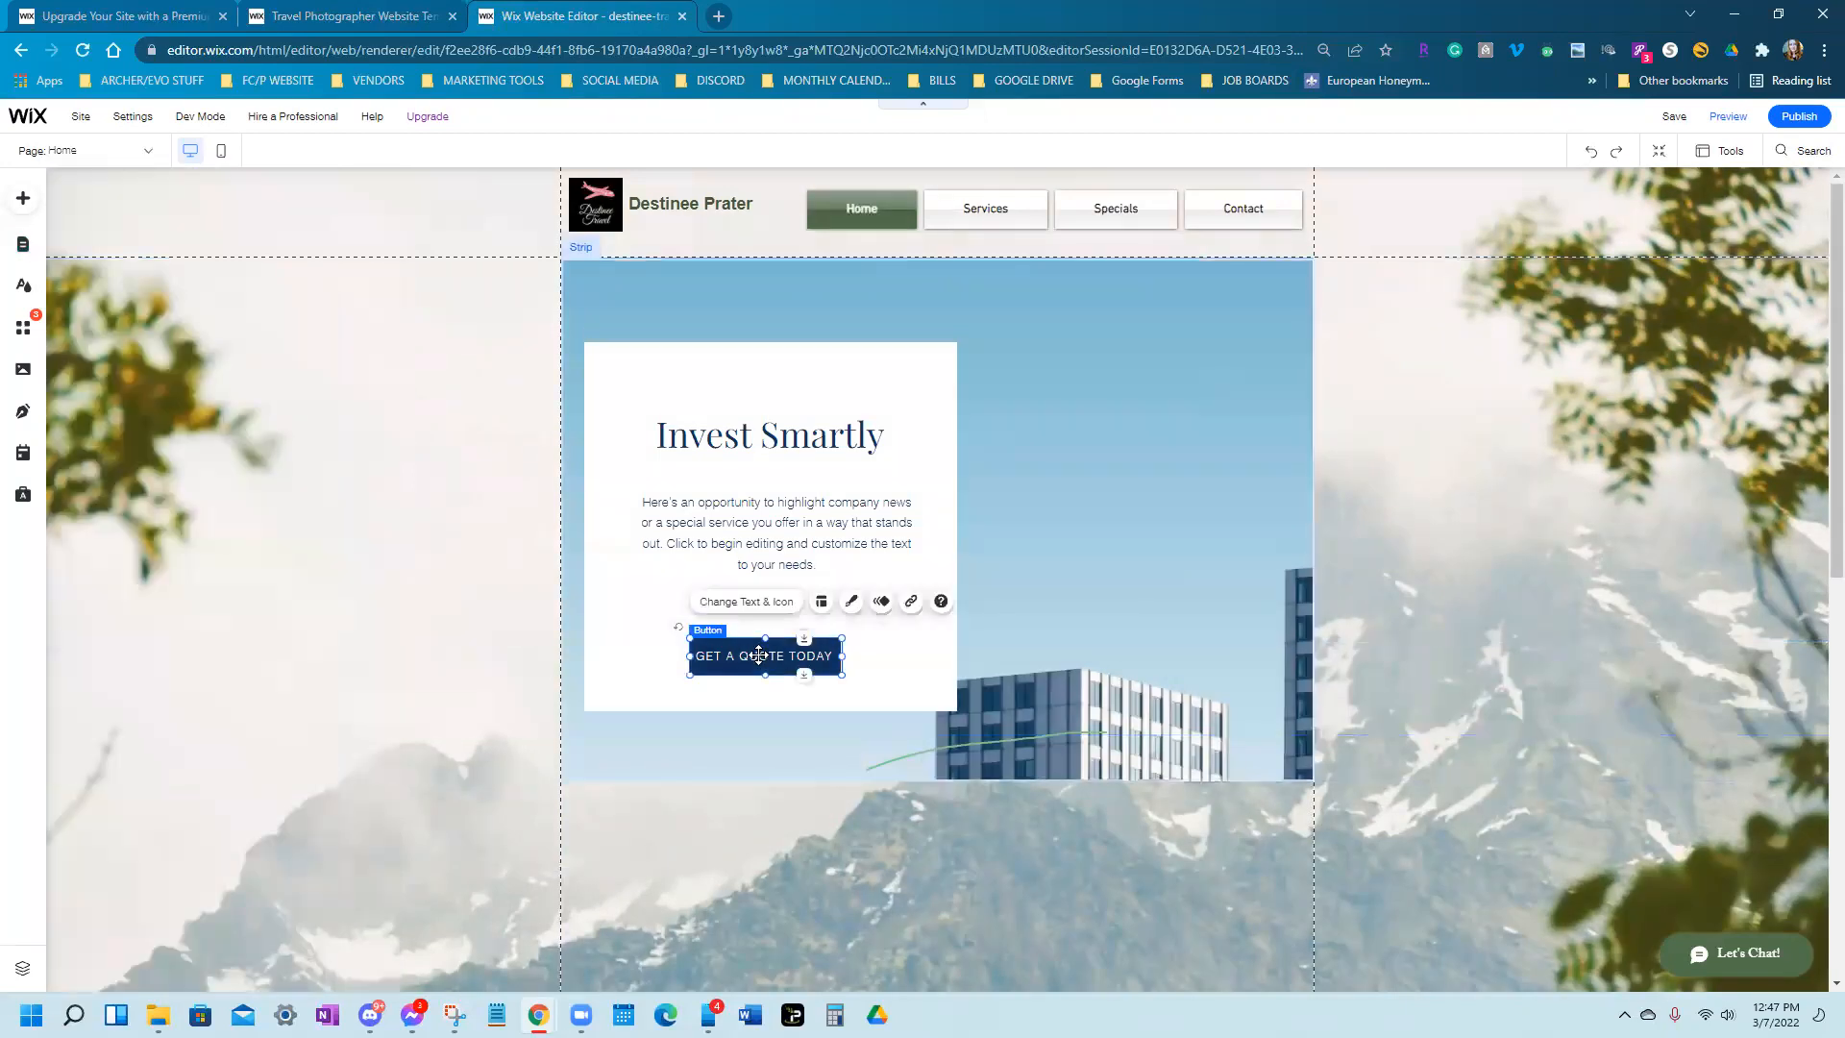
{"action": "left_click", "coordinate": [746, 602]}
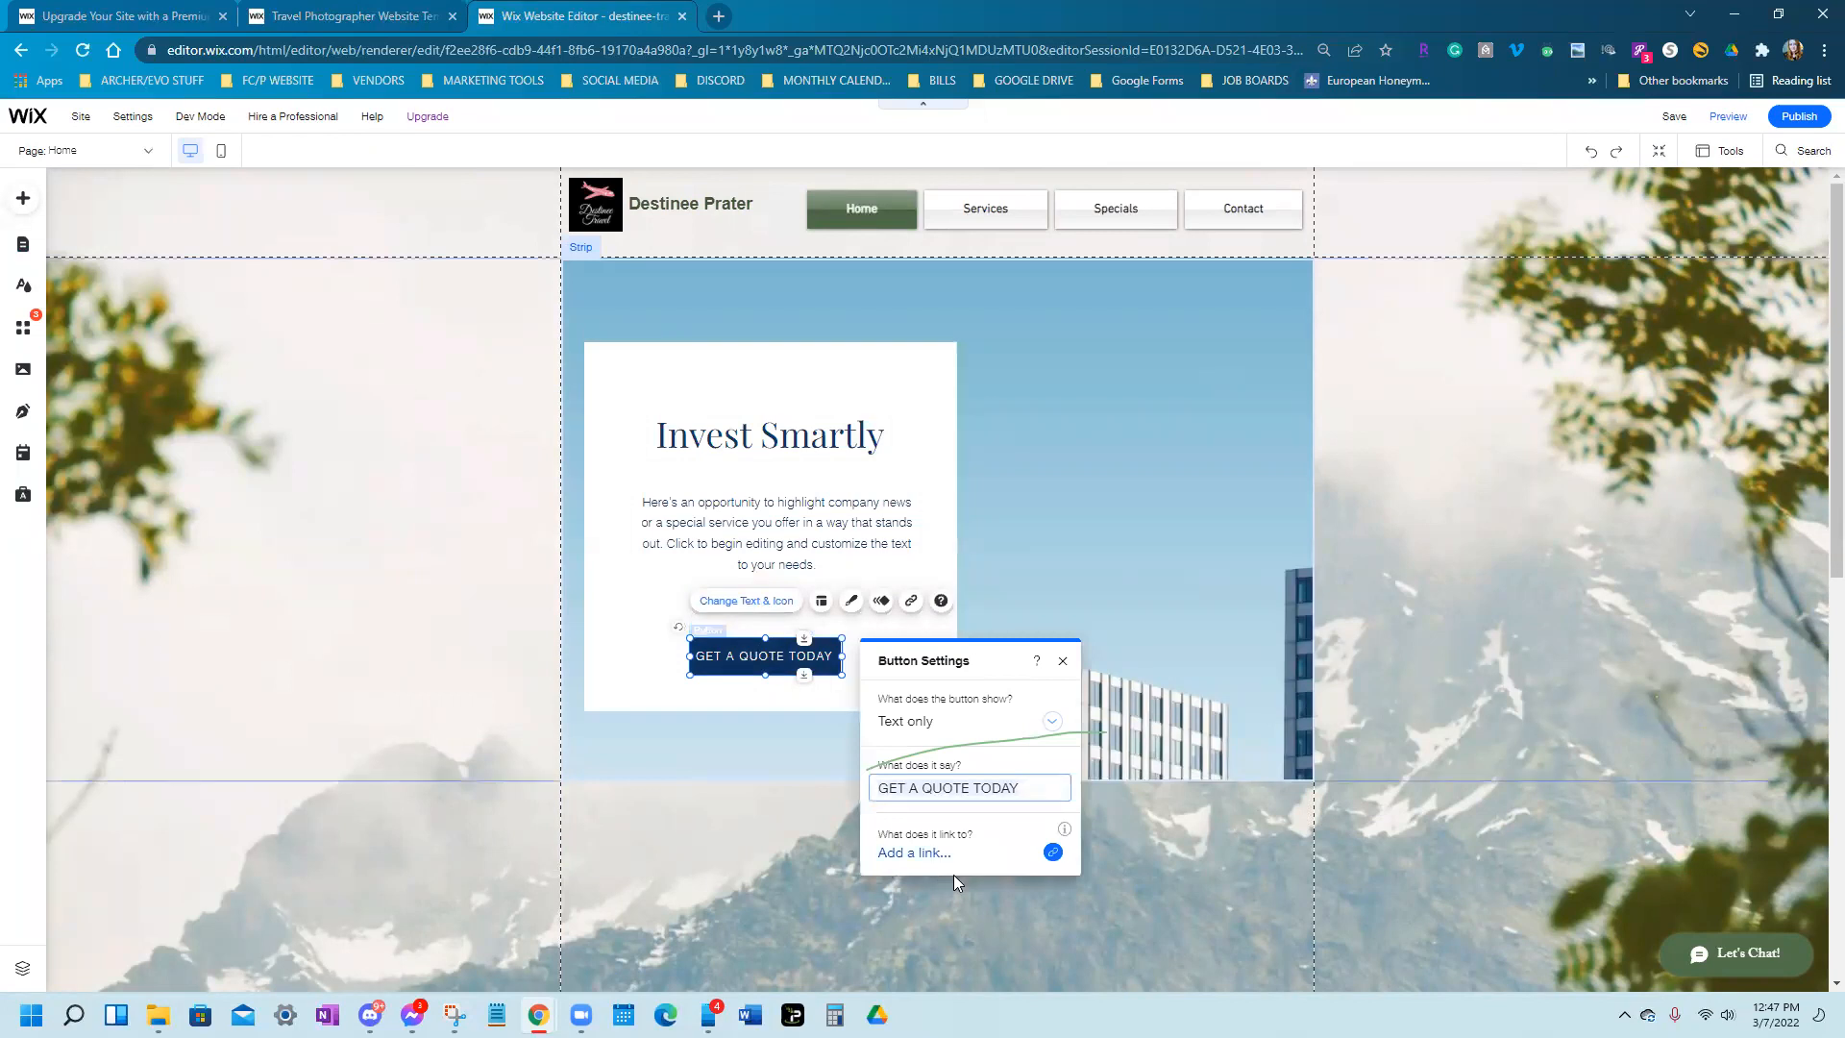
{"action": "left_click", "coordinate": [1053, 853]}
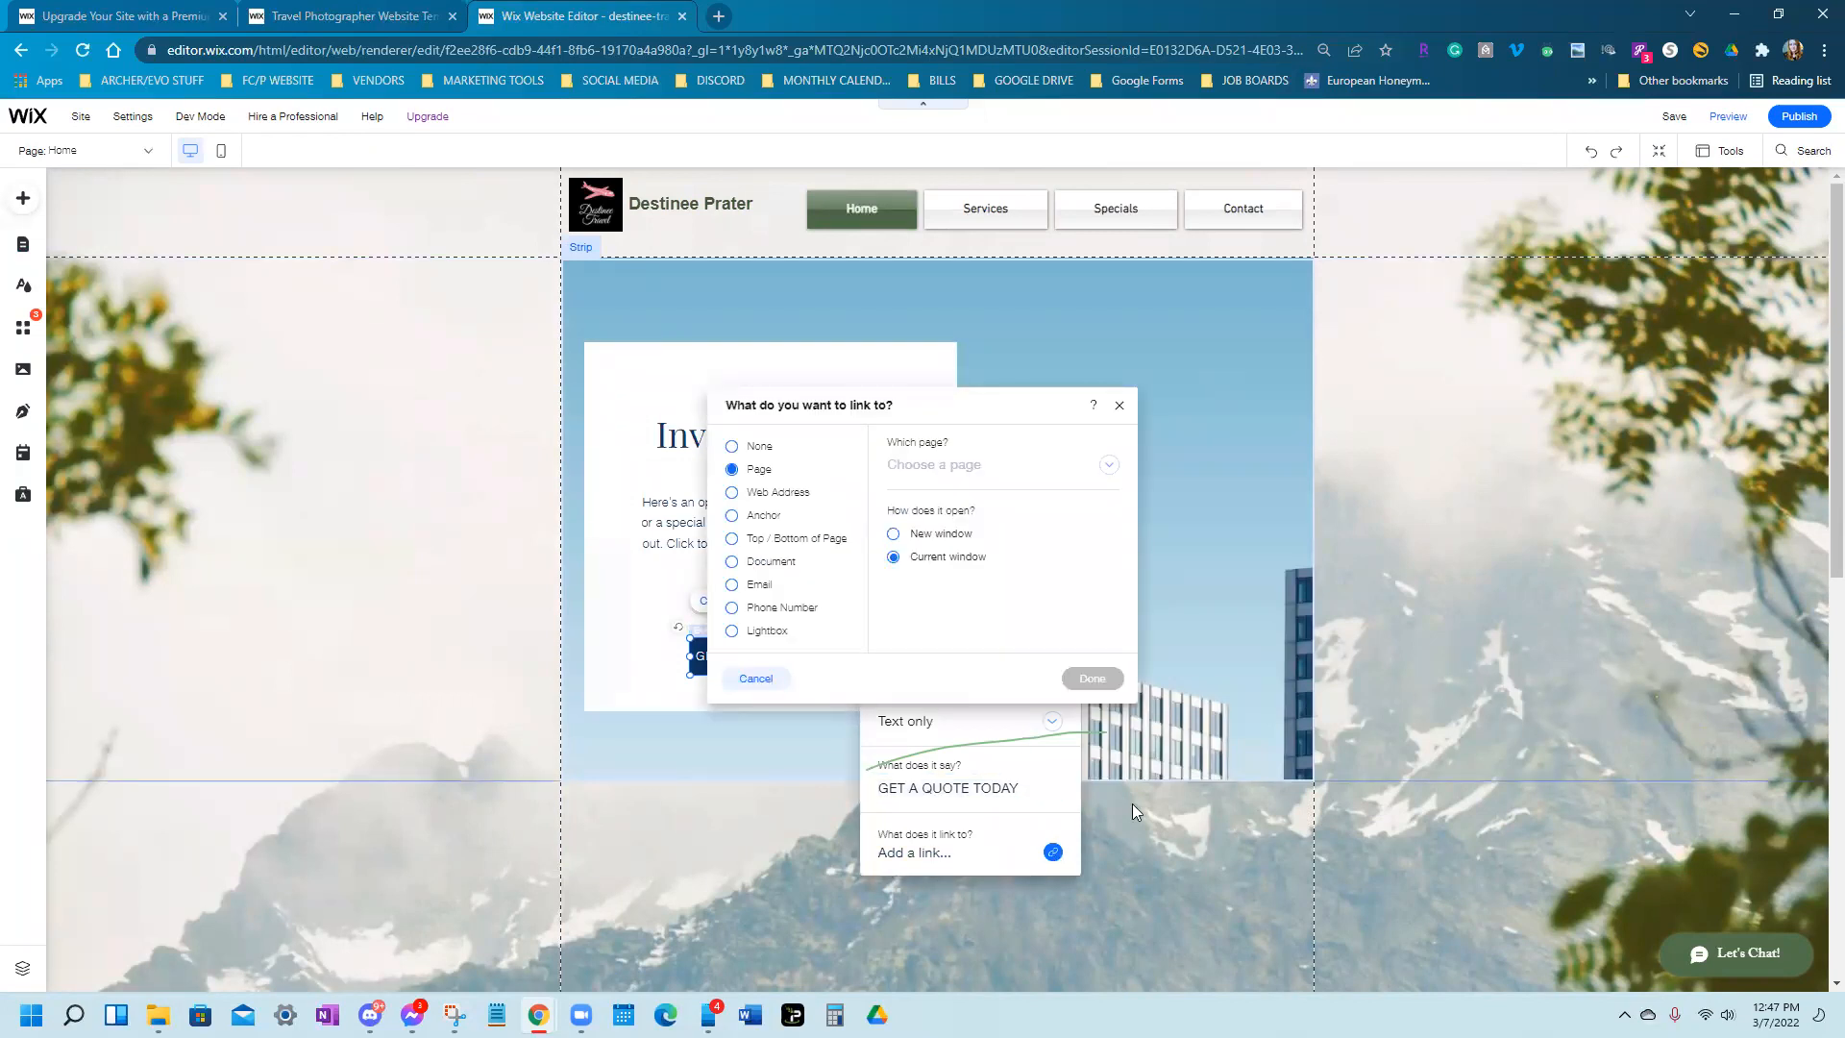
{"action": "left_click", "coordinate": [1111, 466]}
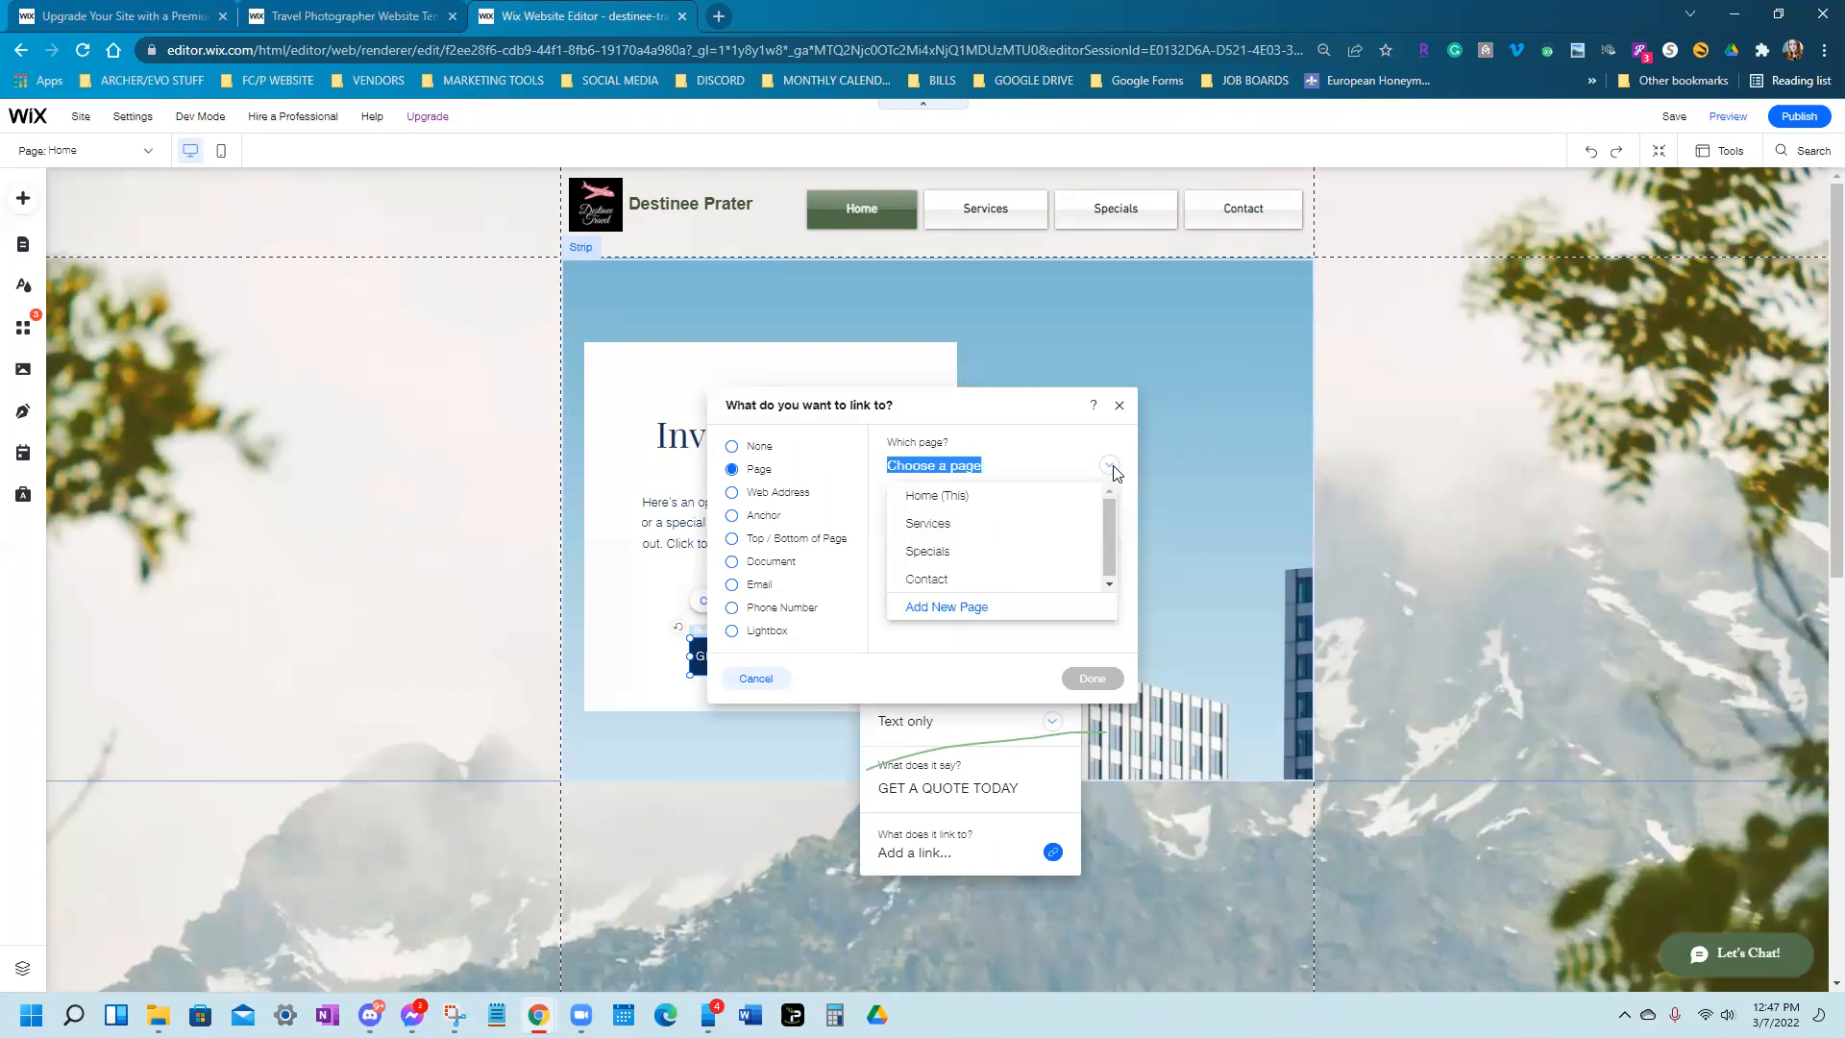
{"action": "left_click", "coordinate": [915, 580]}
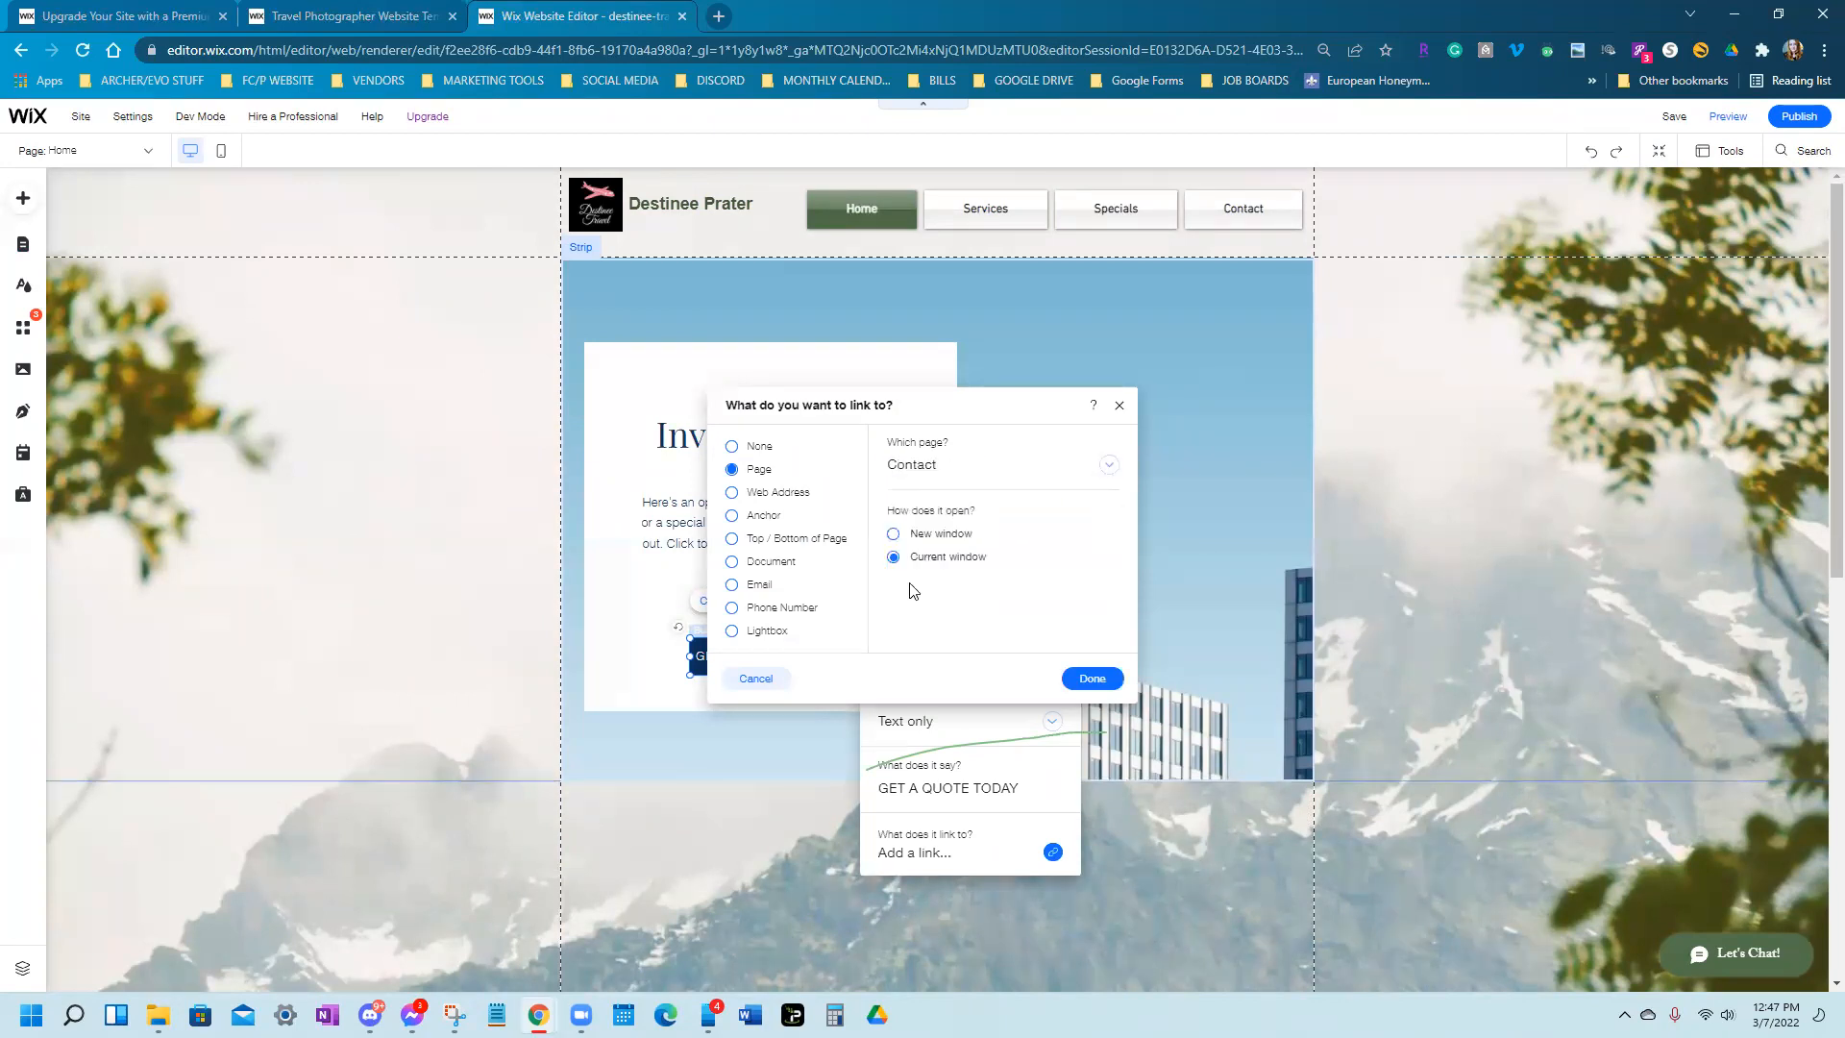
{"action": "left_click", "coordinate": [1094, 676]}
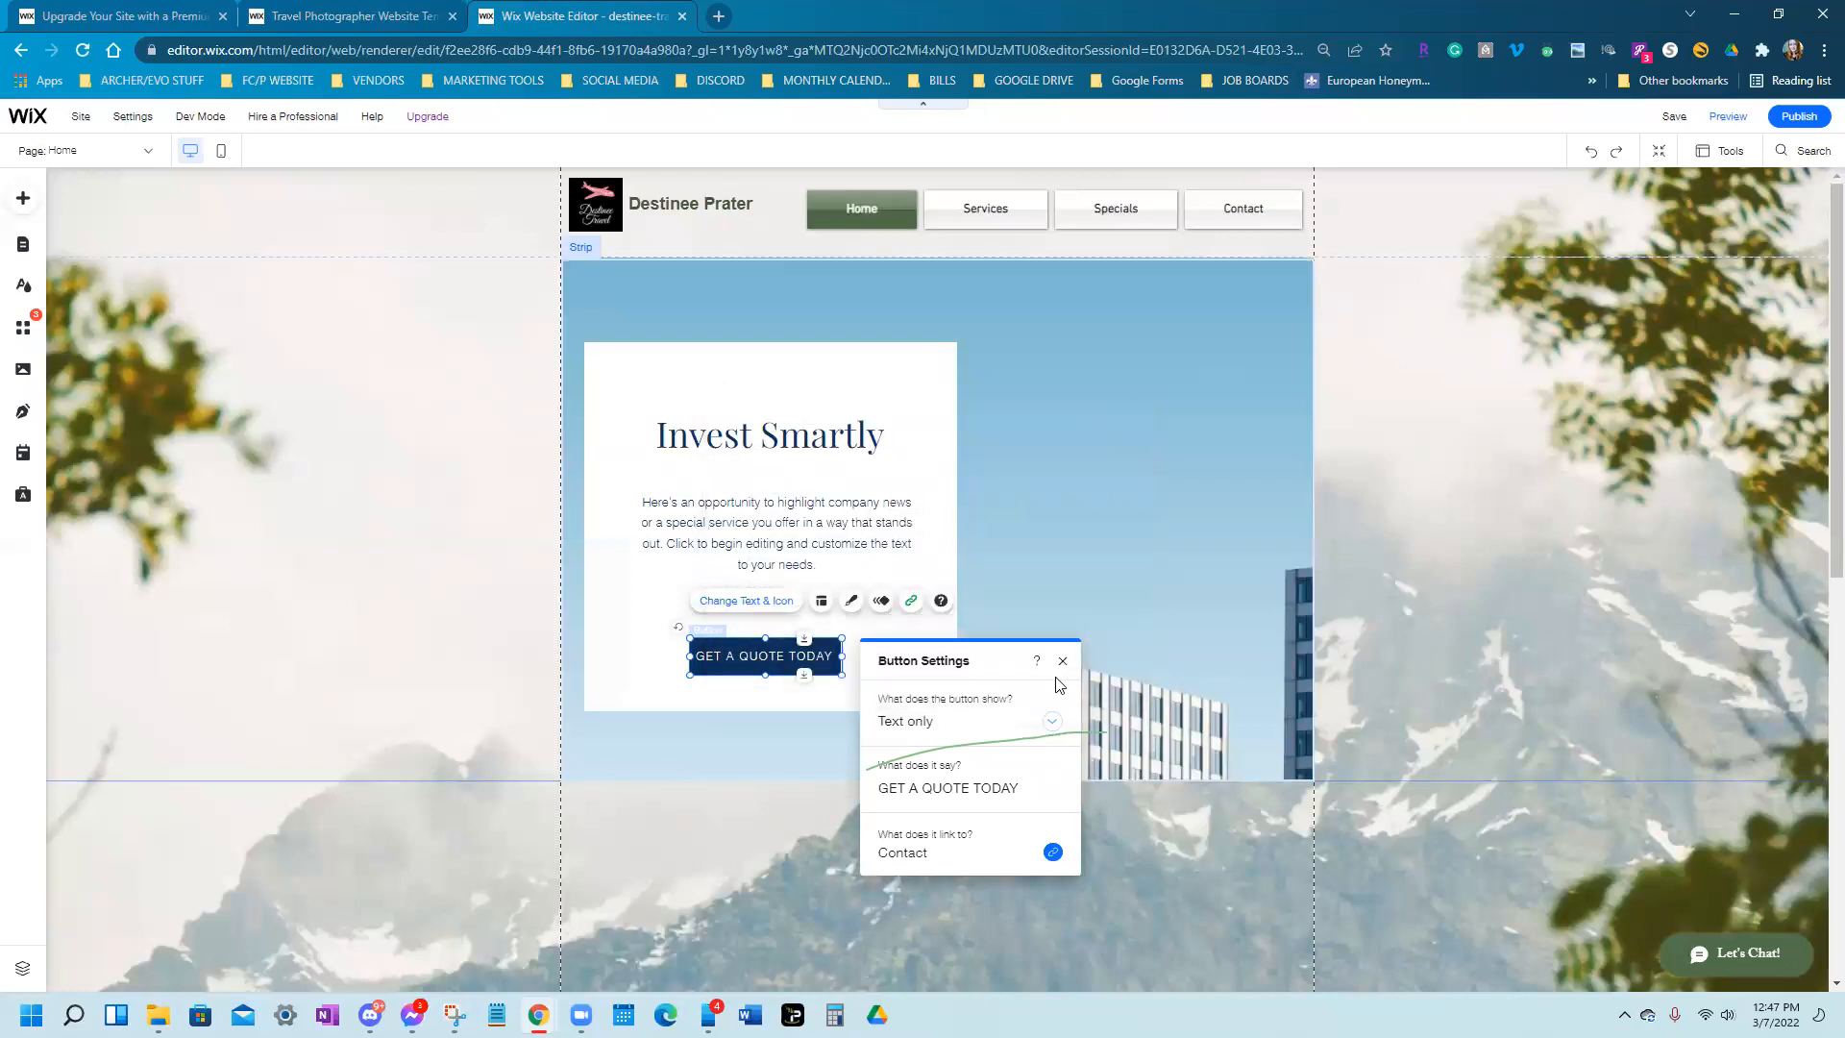
{"action": "left_click", "coordinate": [1063, 661]}
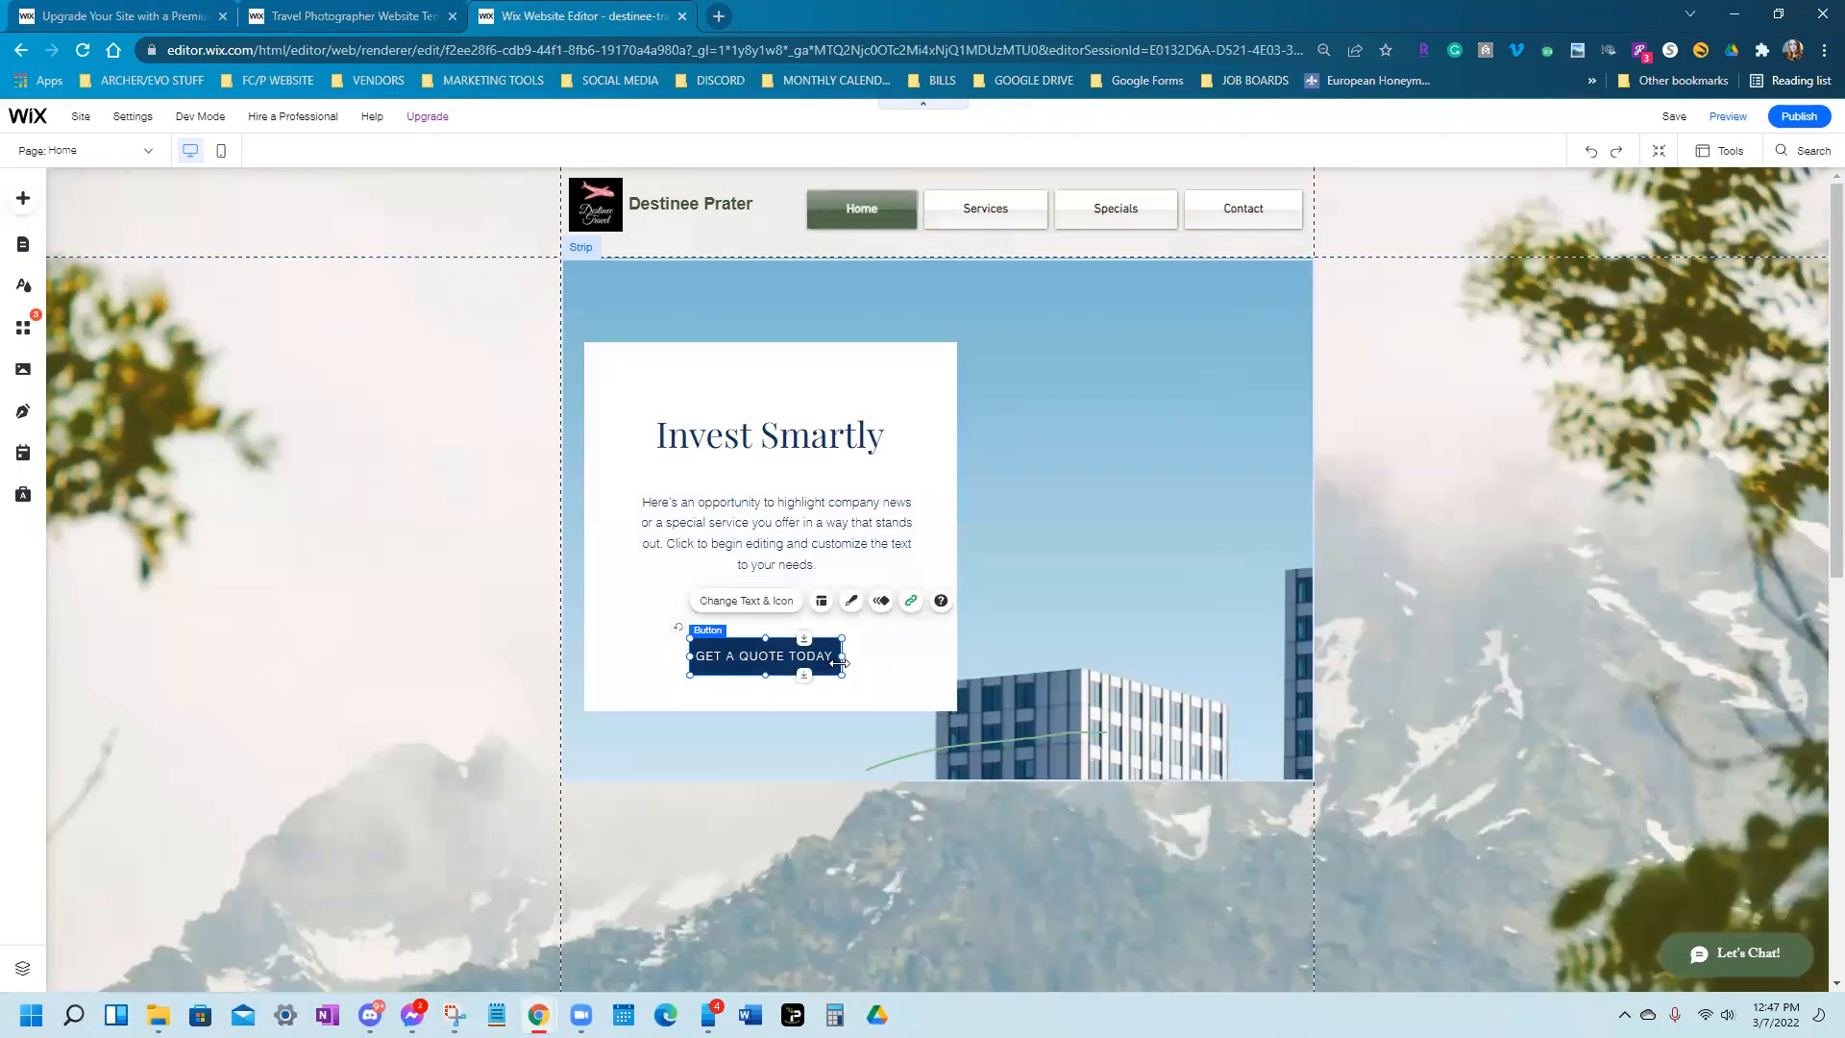
{"action": "left_click_drag", "start_coordinate": [844, 659], "coordinate": [750, 663]}
Change the GET A QUOTE TODAY button's background fill from dark blue to the red-brown theme colour
{"action": "left_click", "coordinate": [794, 707]}
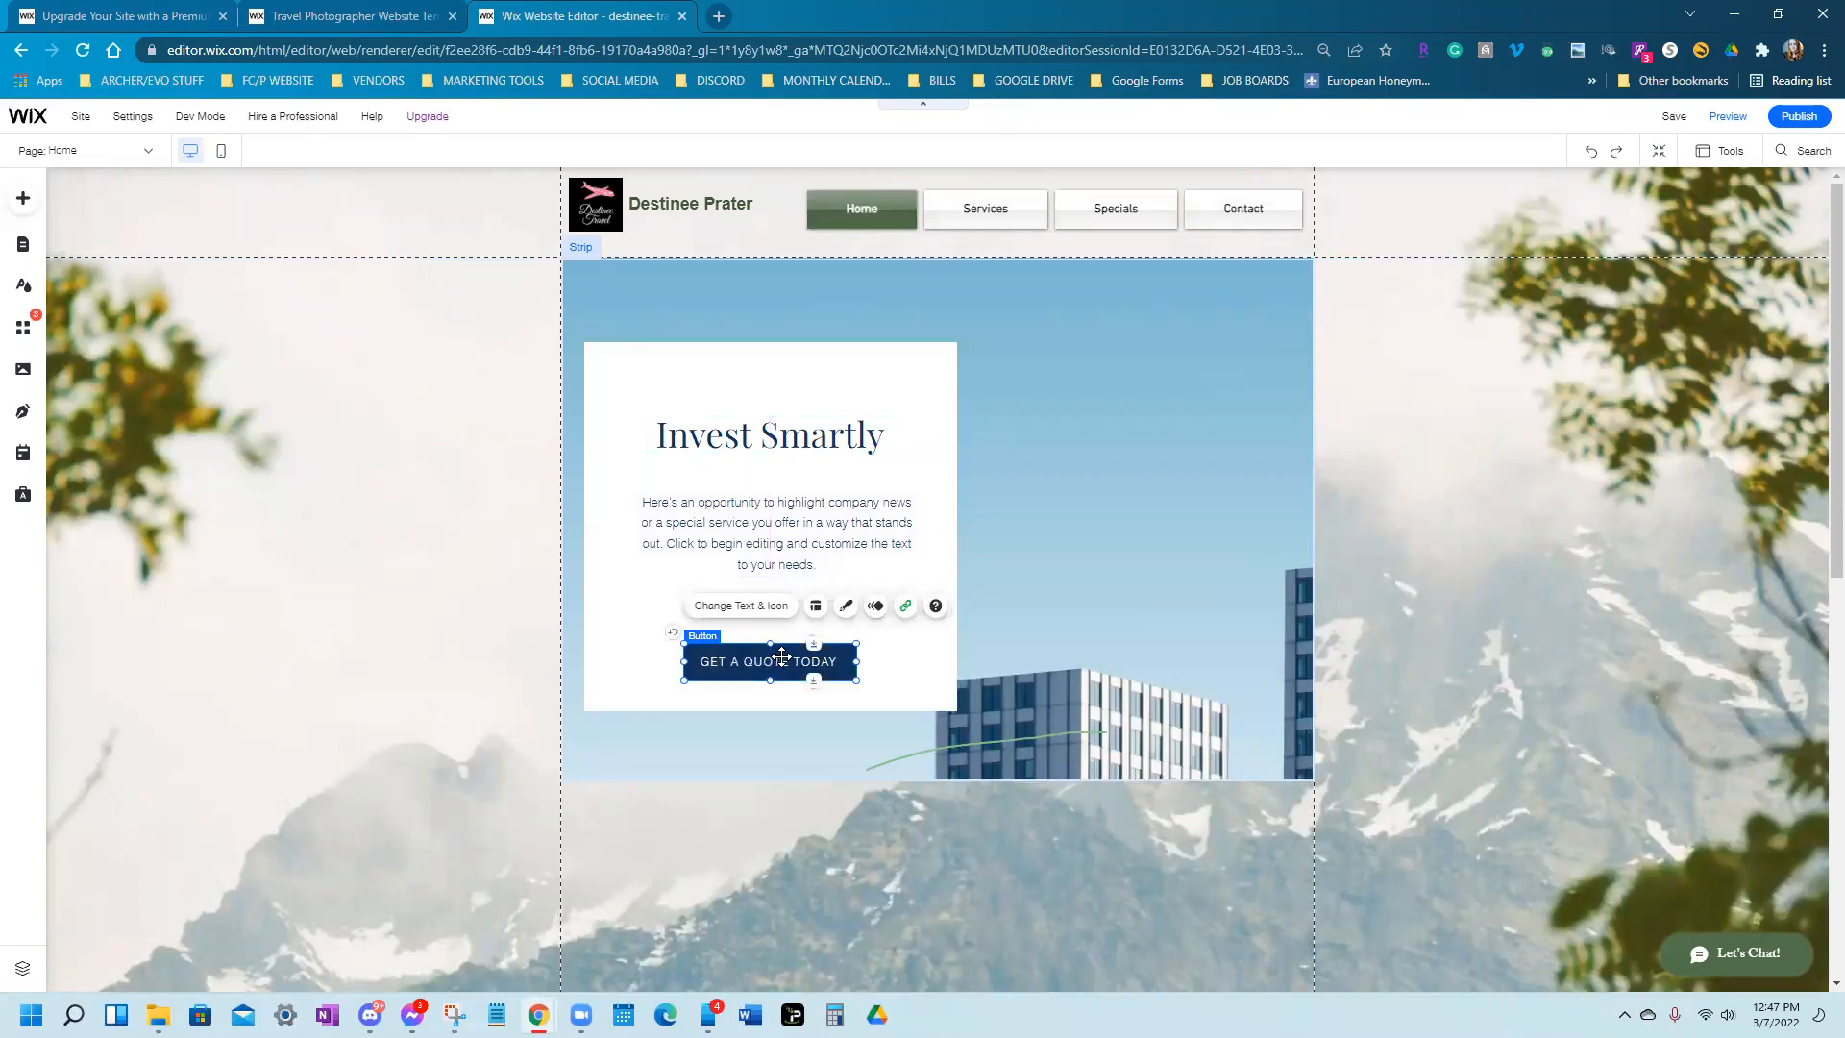
{"action": "left_click", "coordinate": [846, 608]}
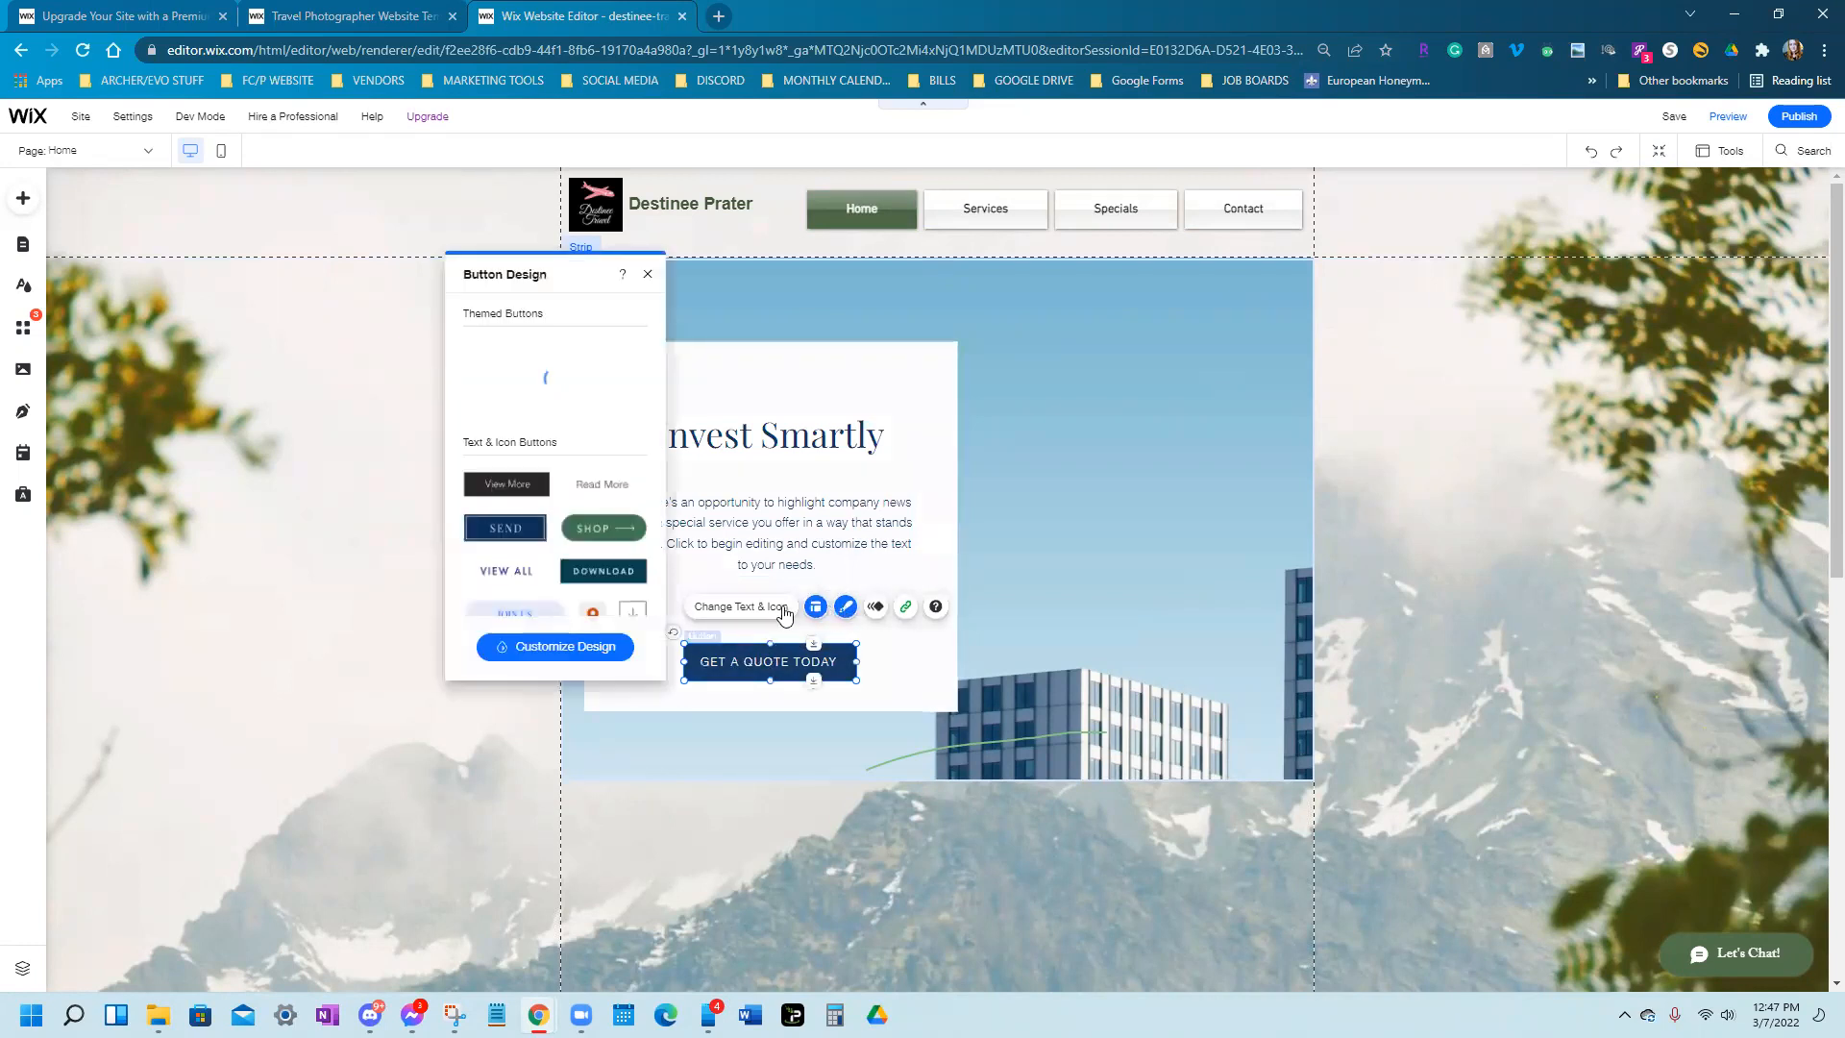
{"action": "left_click", "coordinate": [524, 647]}
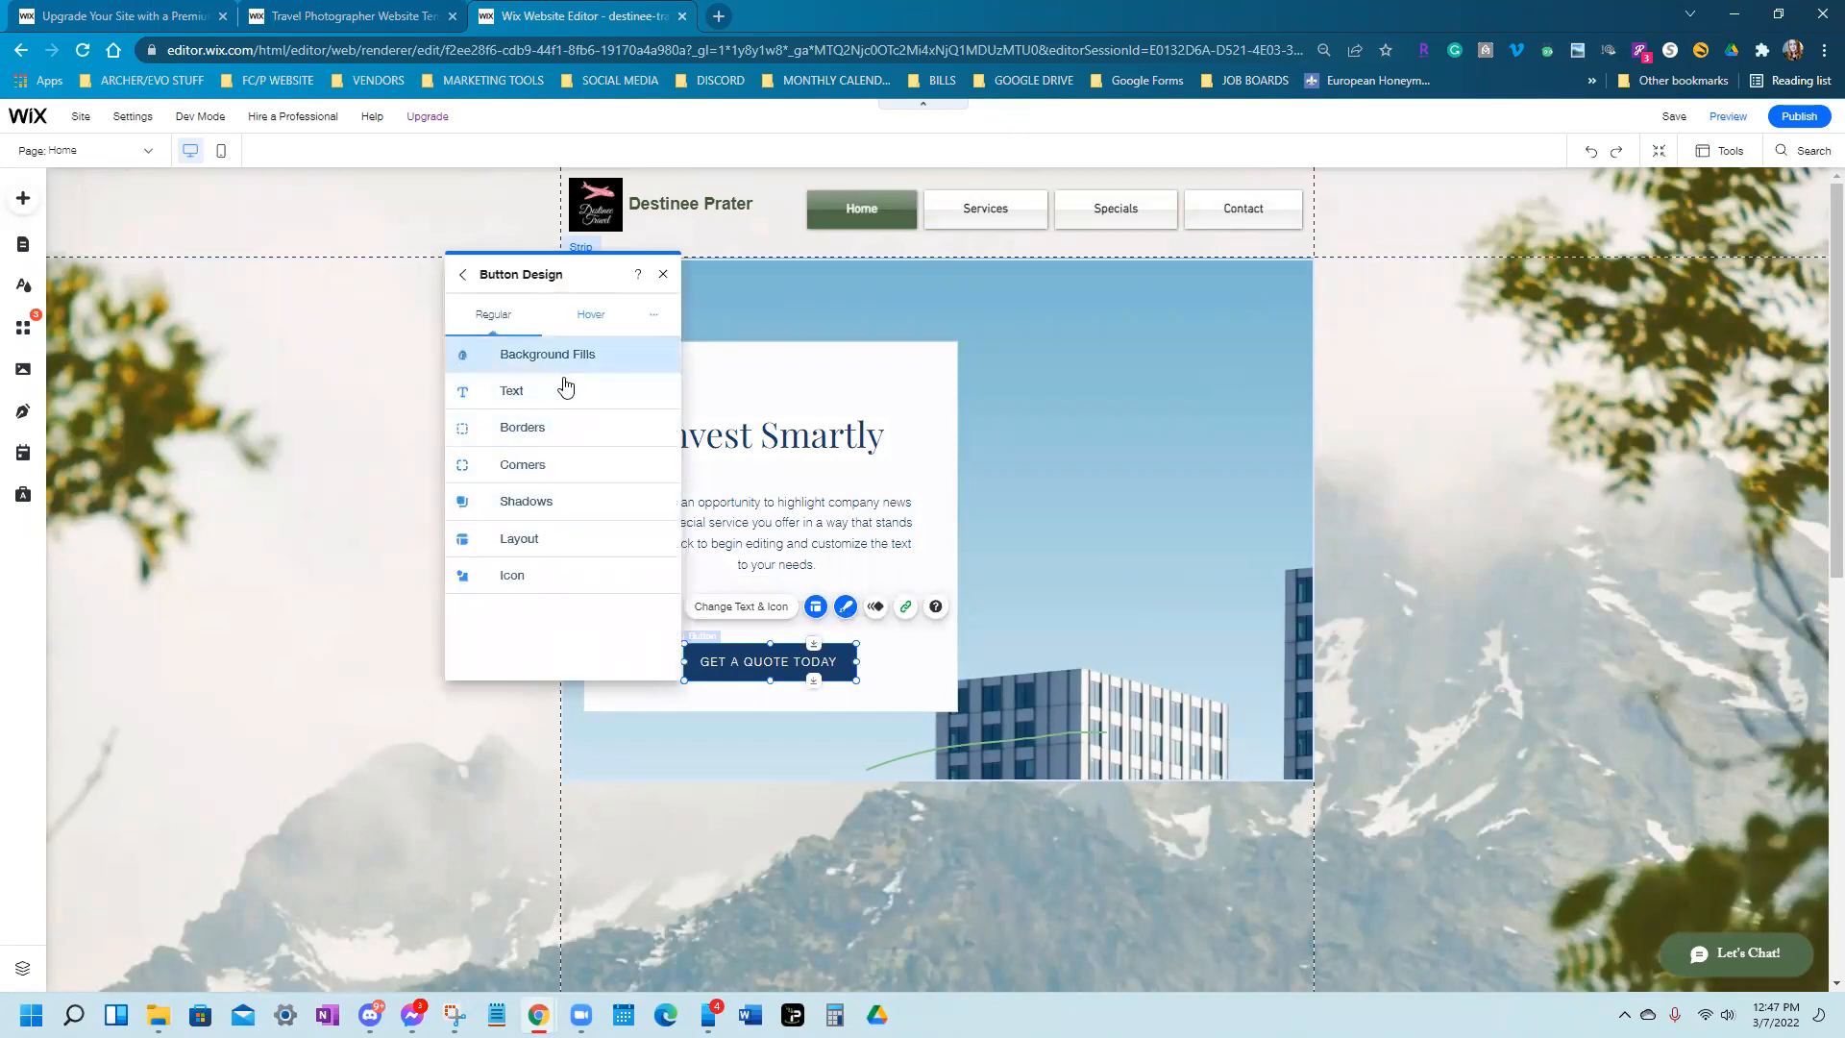
{"action": "left_click", "coordinate": [565, 366]}
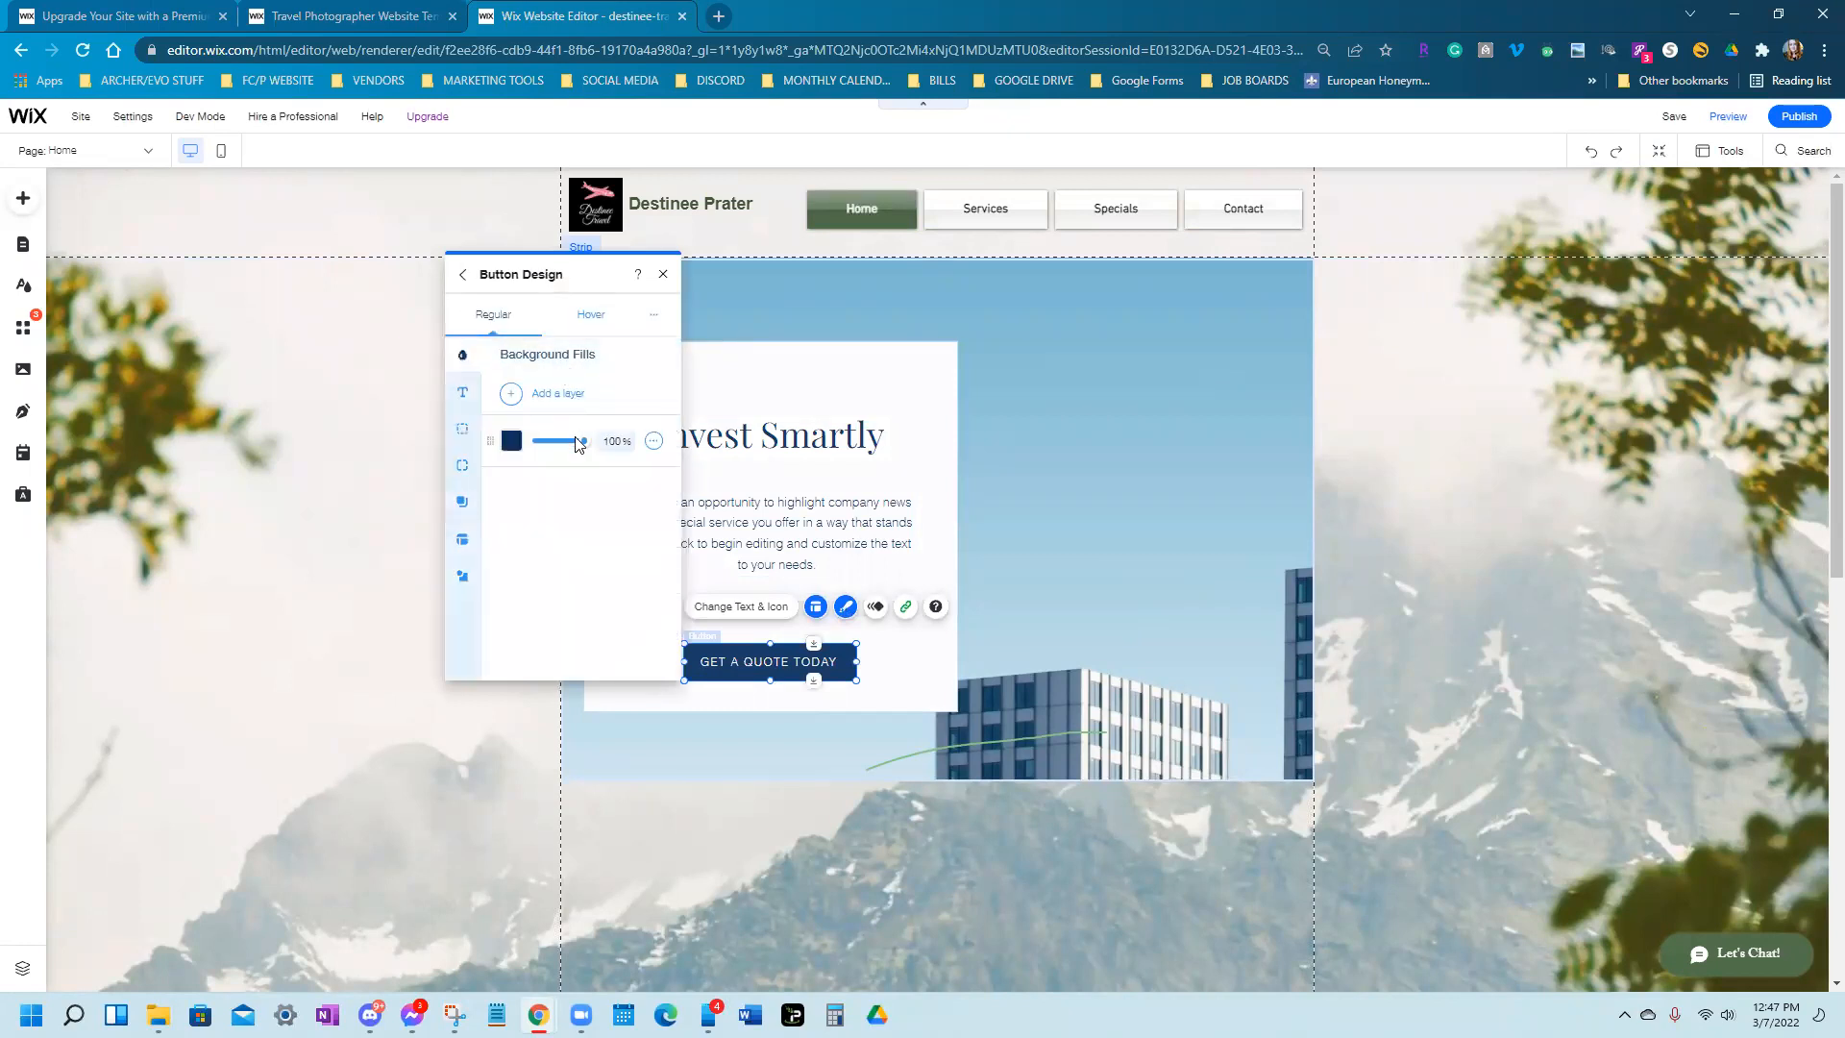
{"action": "left_click", "coordinate": [510, 444]}
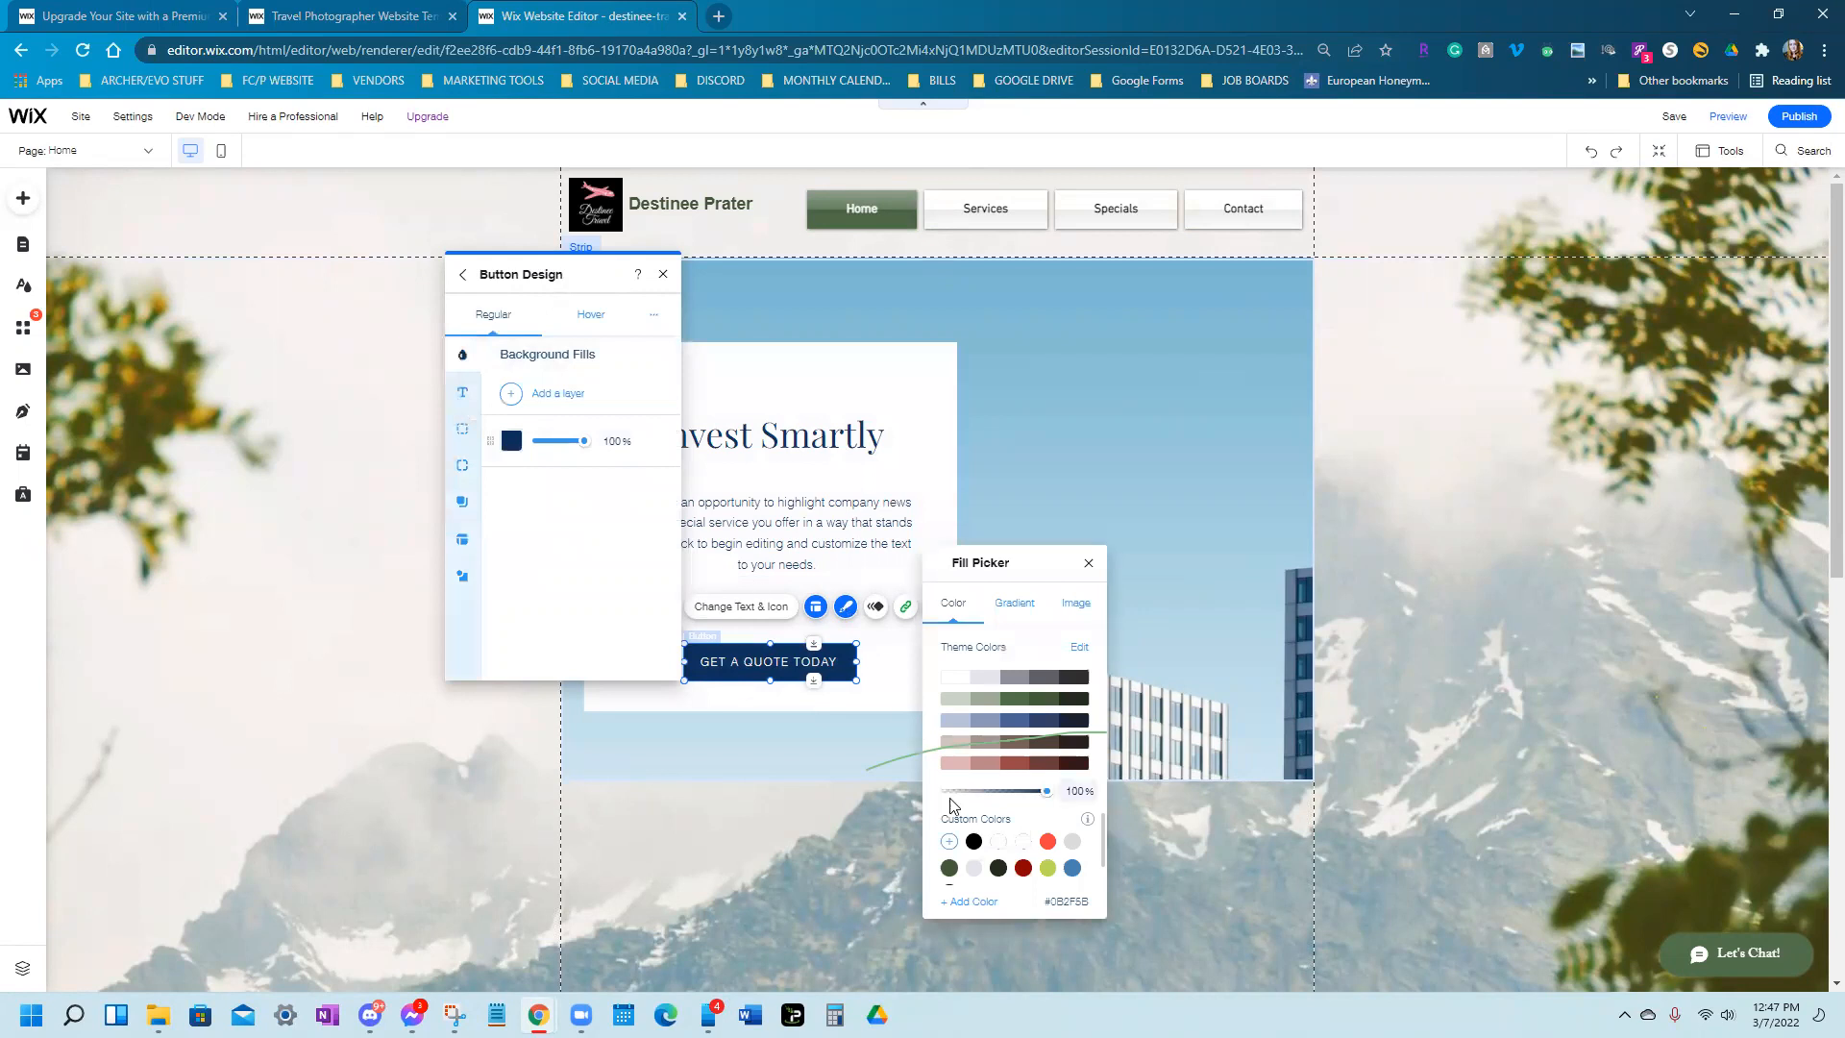
{"action": "left_click", "coordinate": [1015, 763]}
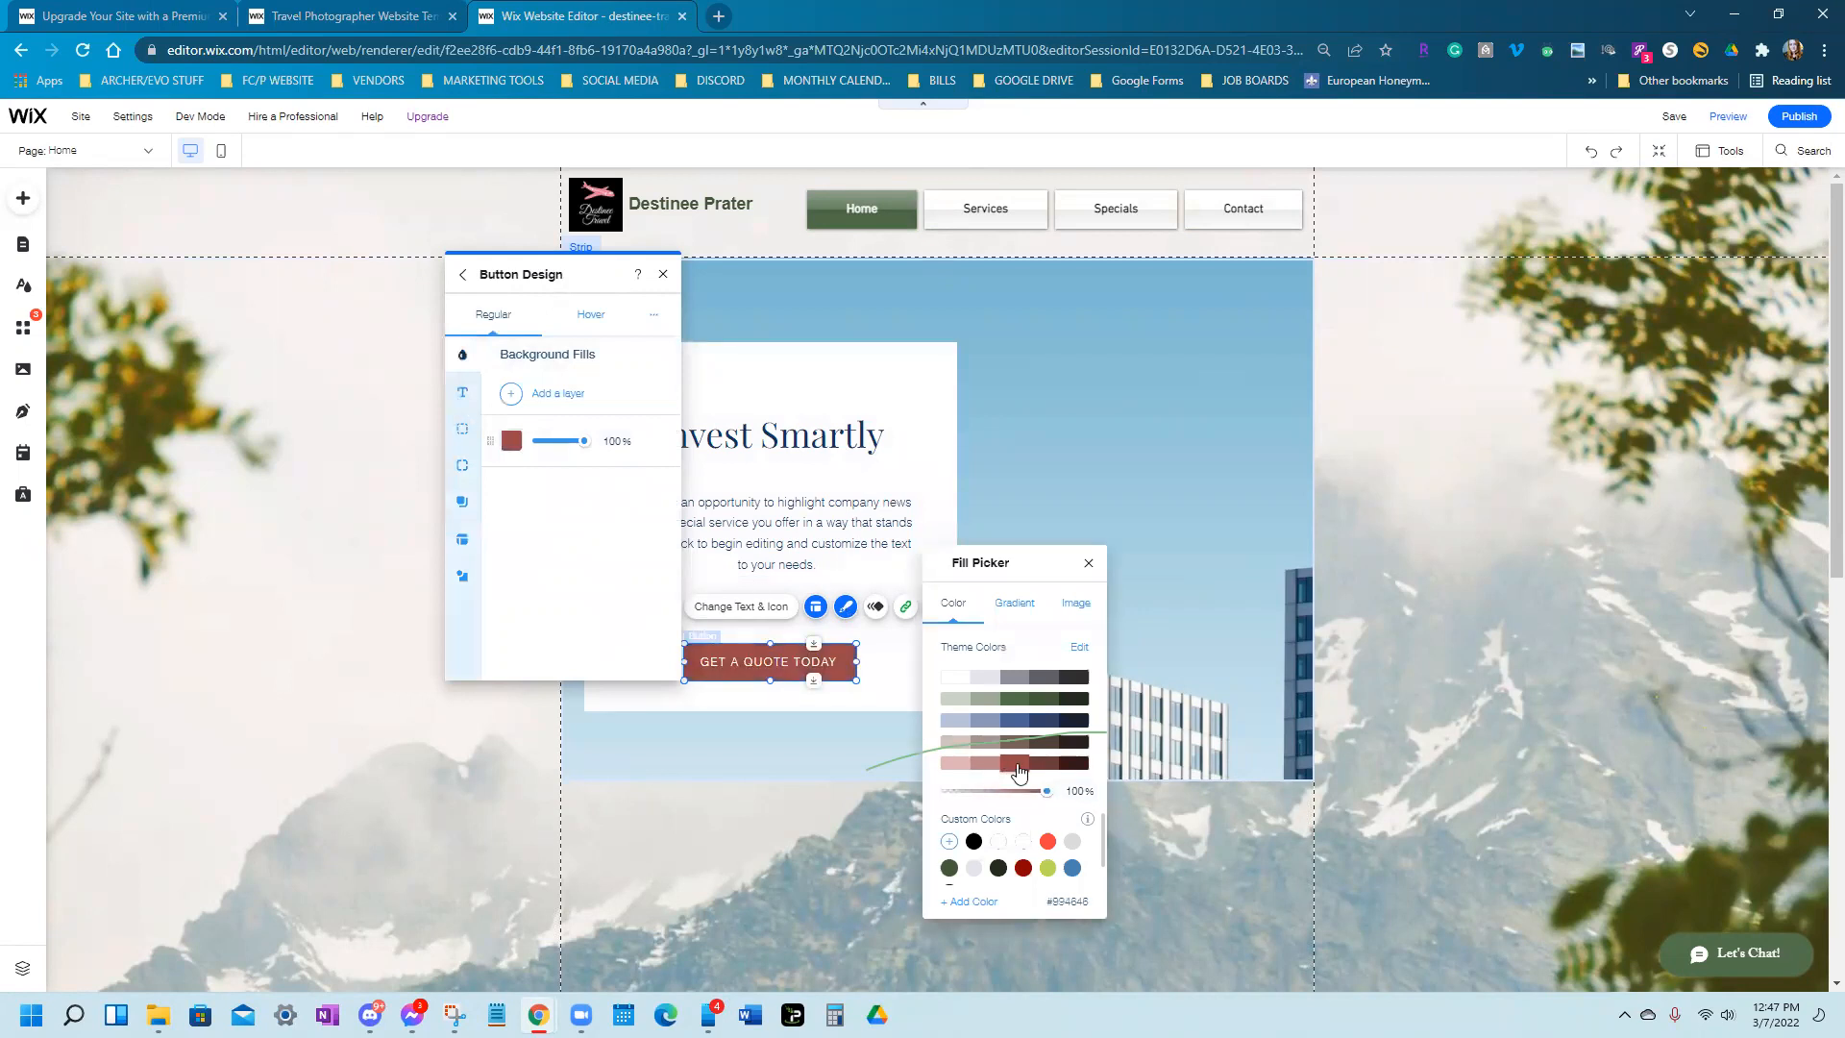
{"action": "left_click", "coordinate": [1089, 563]}
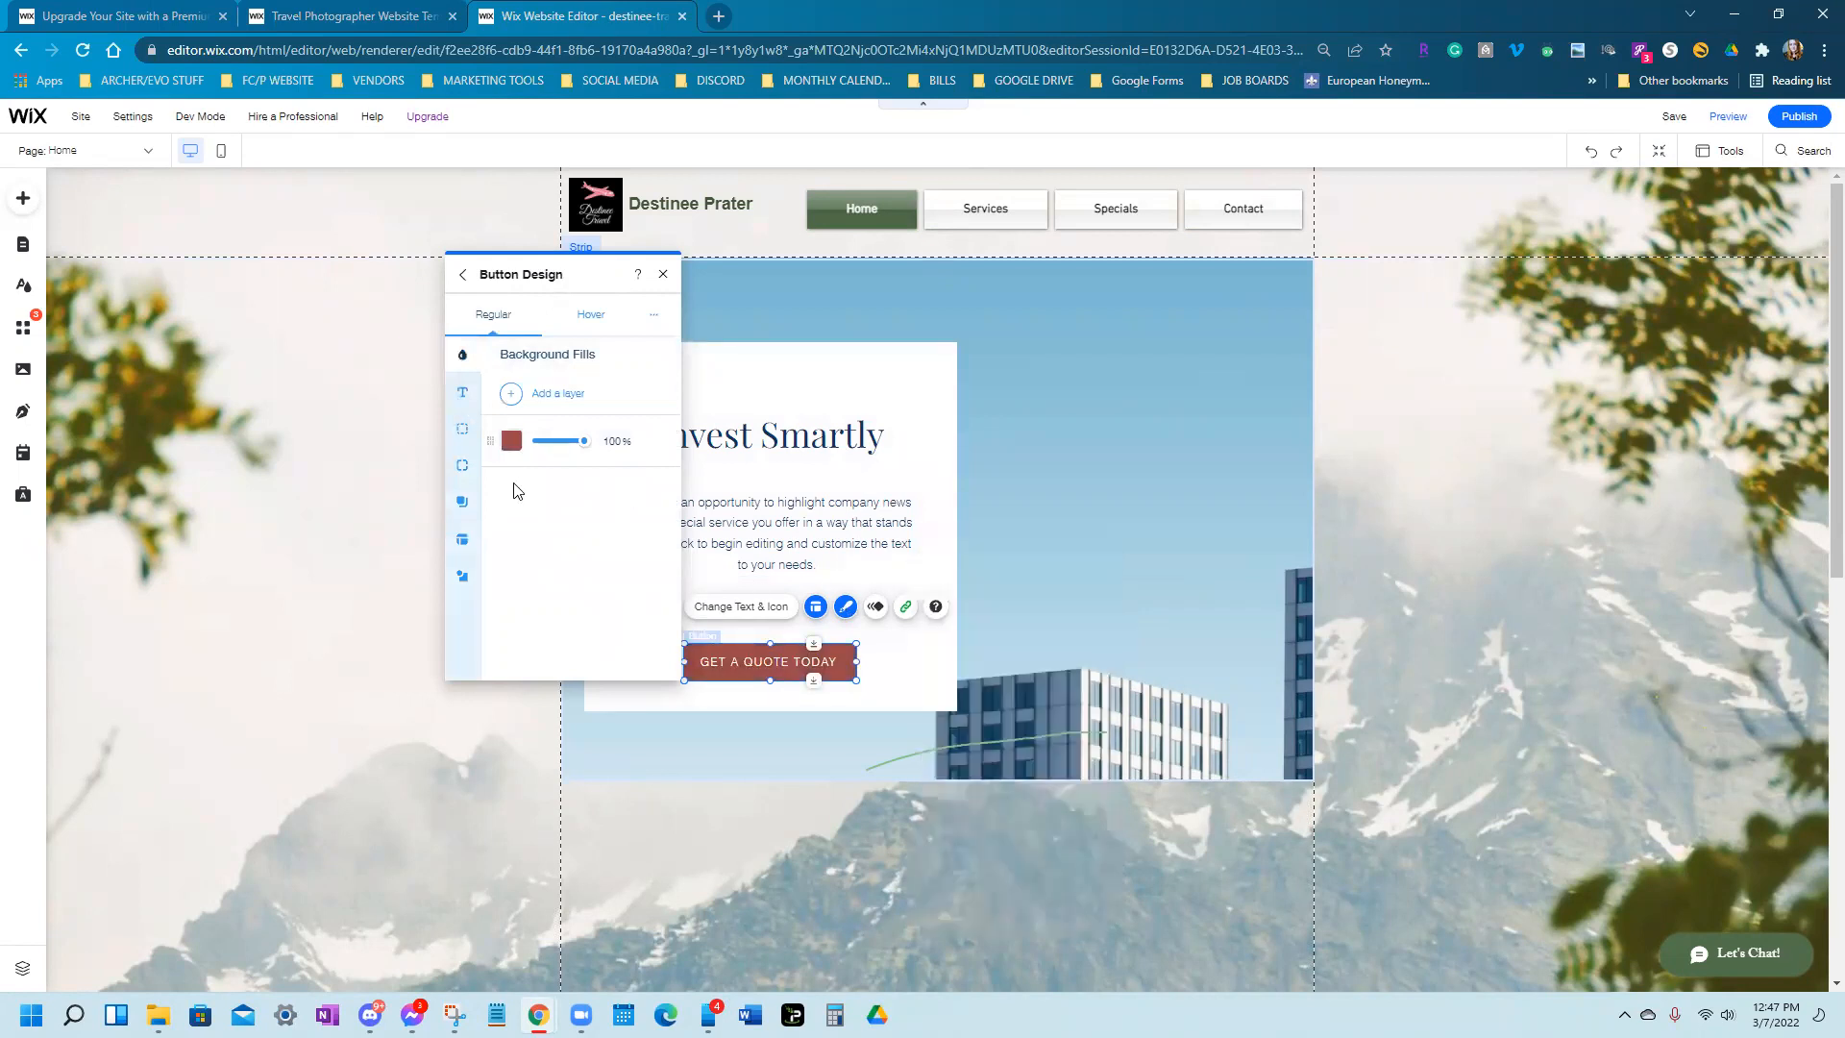
Make the button's label text bold
{"action": "left_click", "coordinate": [462, 392]}
{"action": "left_click", "coordinate": [509, 613]}
{"action": "left_click", "coordinate": [663, 275]}
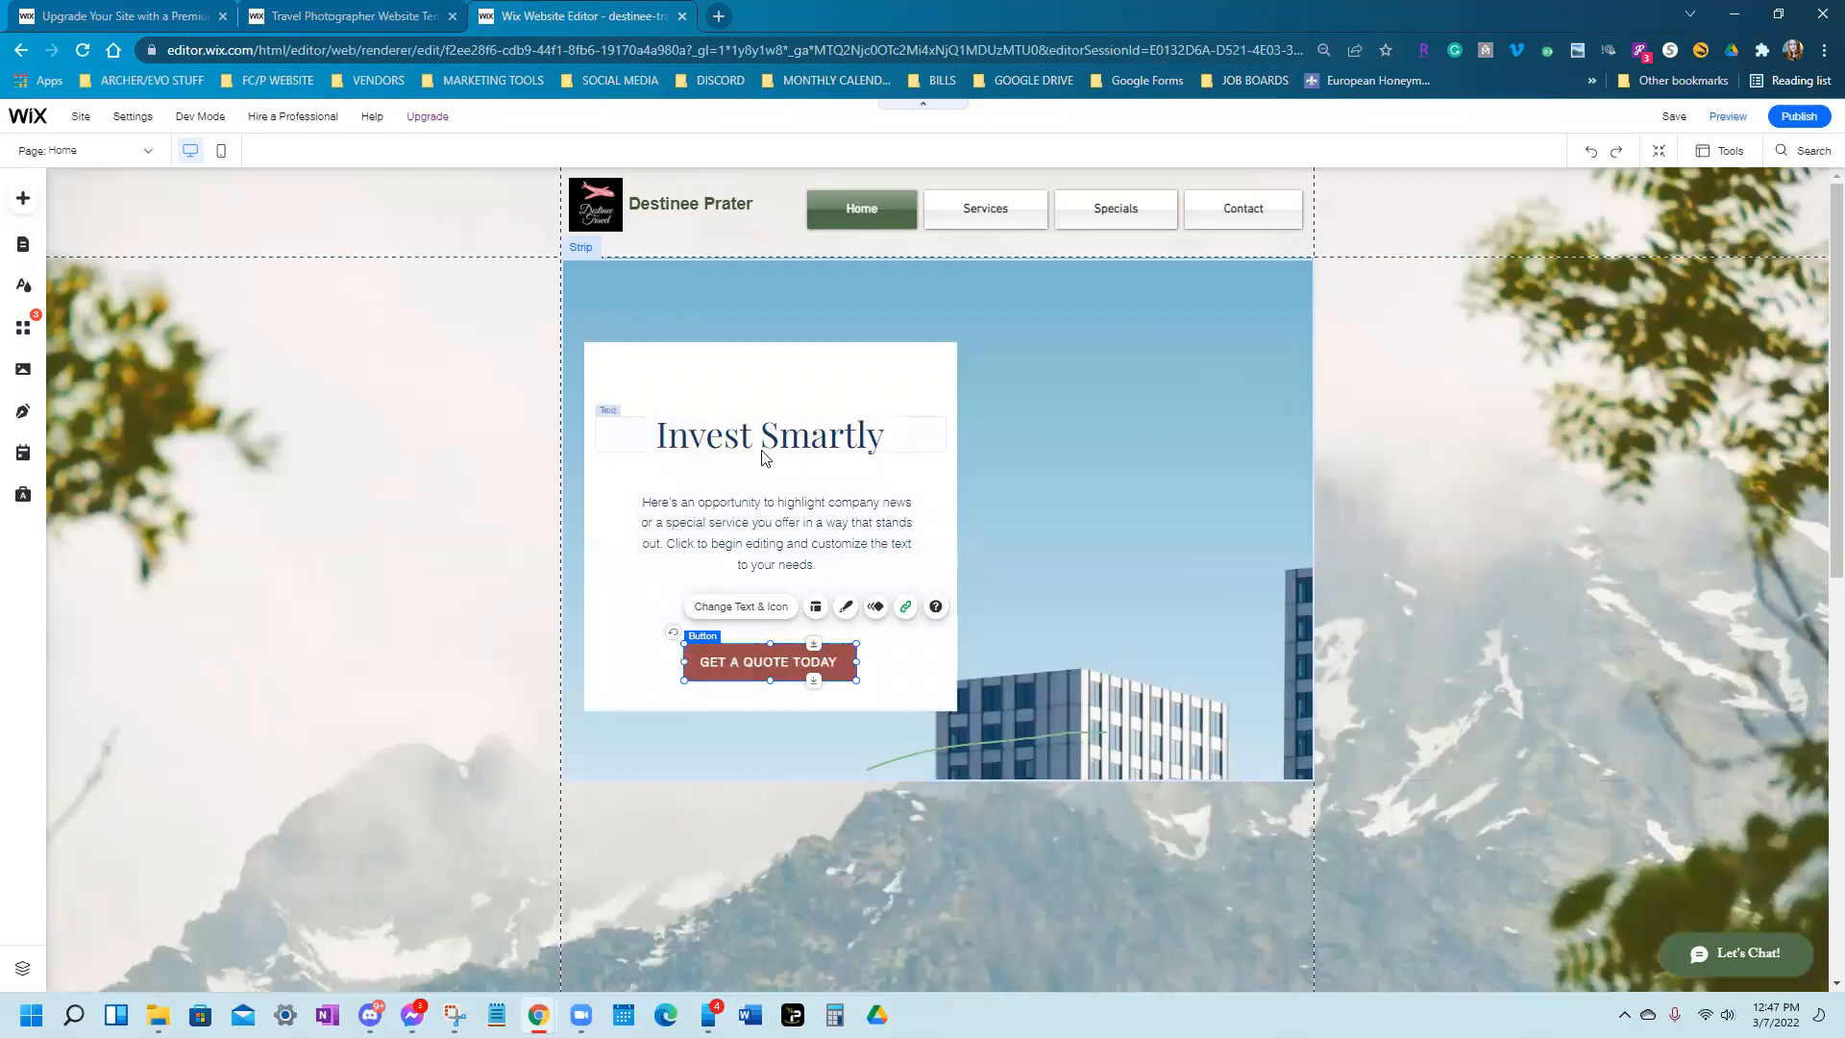
Delete the Invest Smartly description paragraph and start a search in a new Chrome tab
{"action": "left_click", "coordinate": [753, 524]}
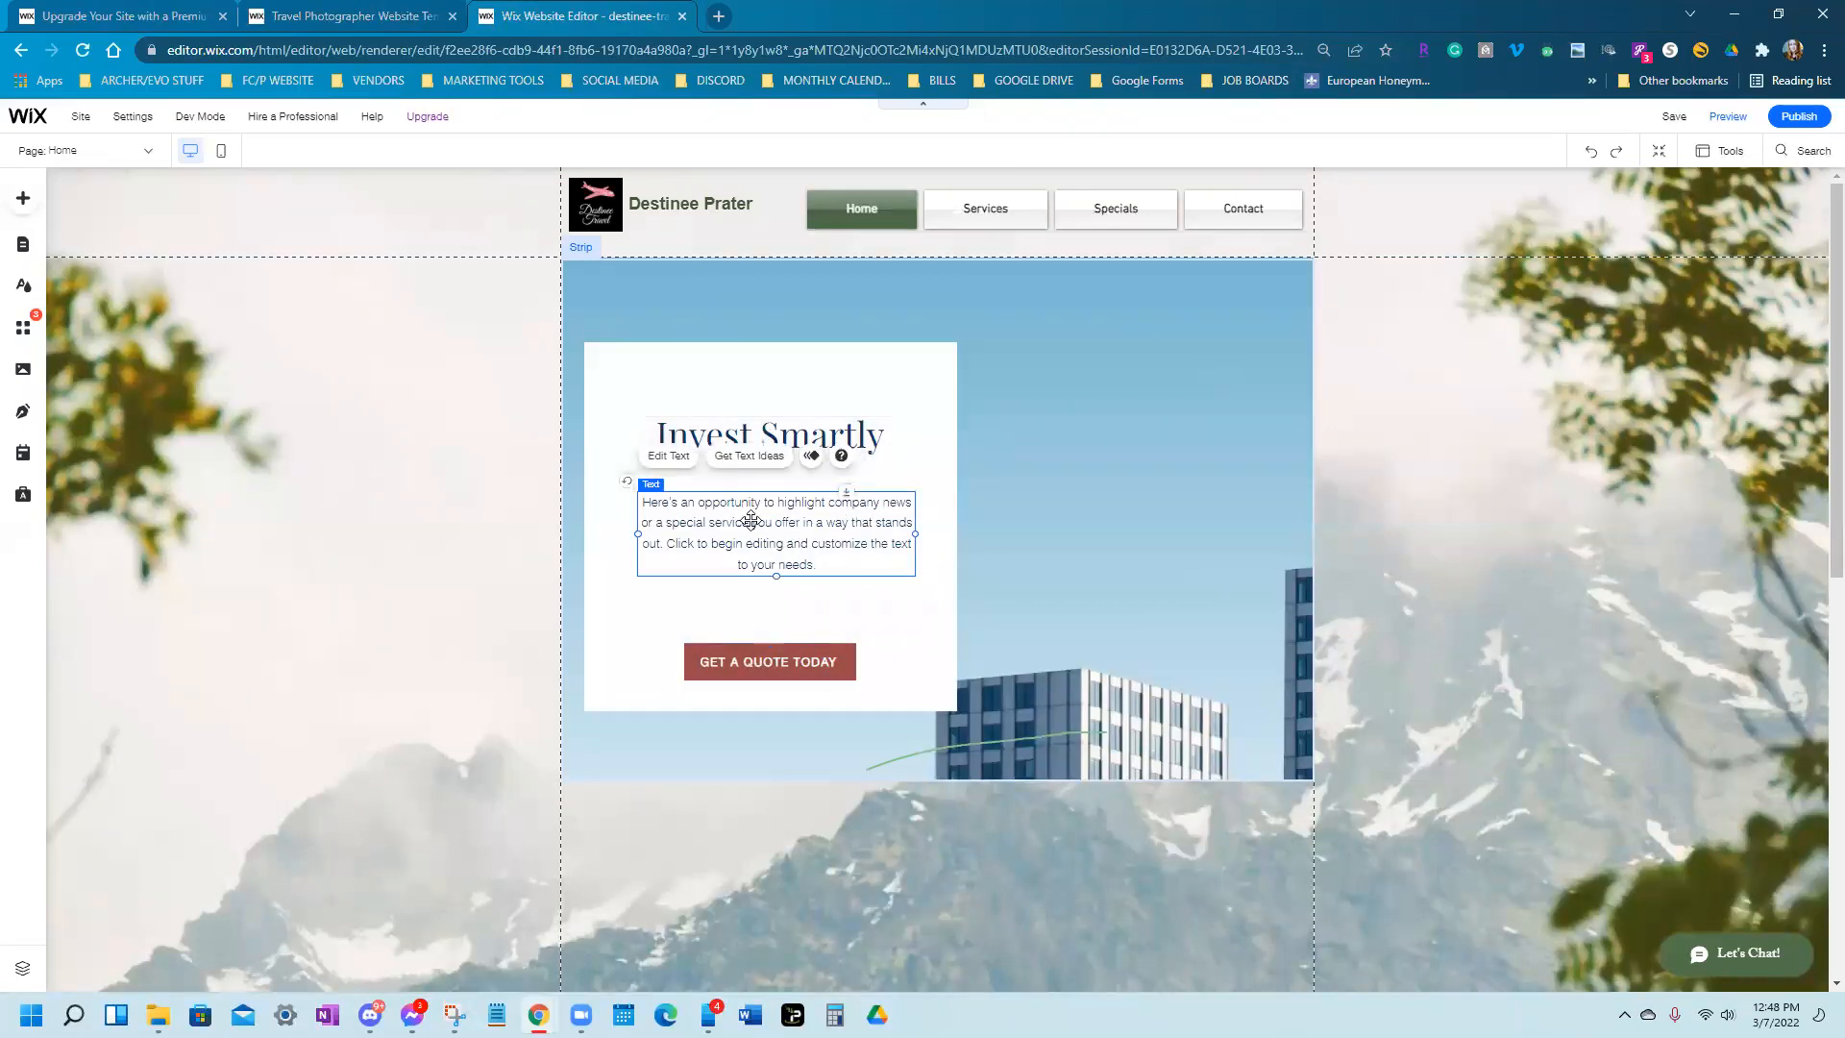
{"action": "right_click", "coordinate": [752, 527]}
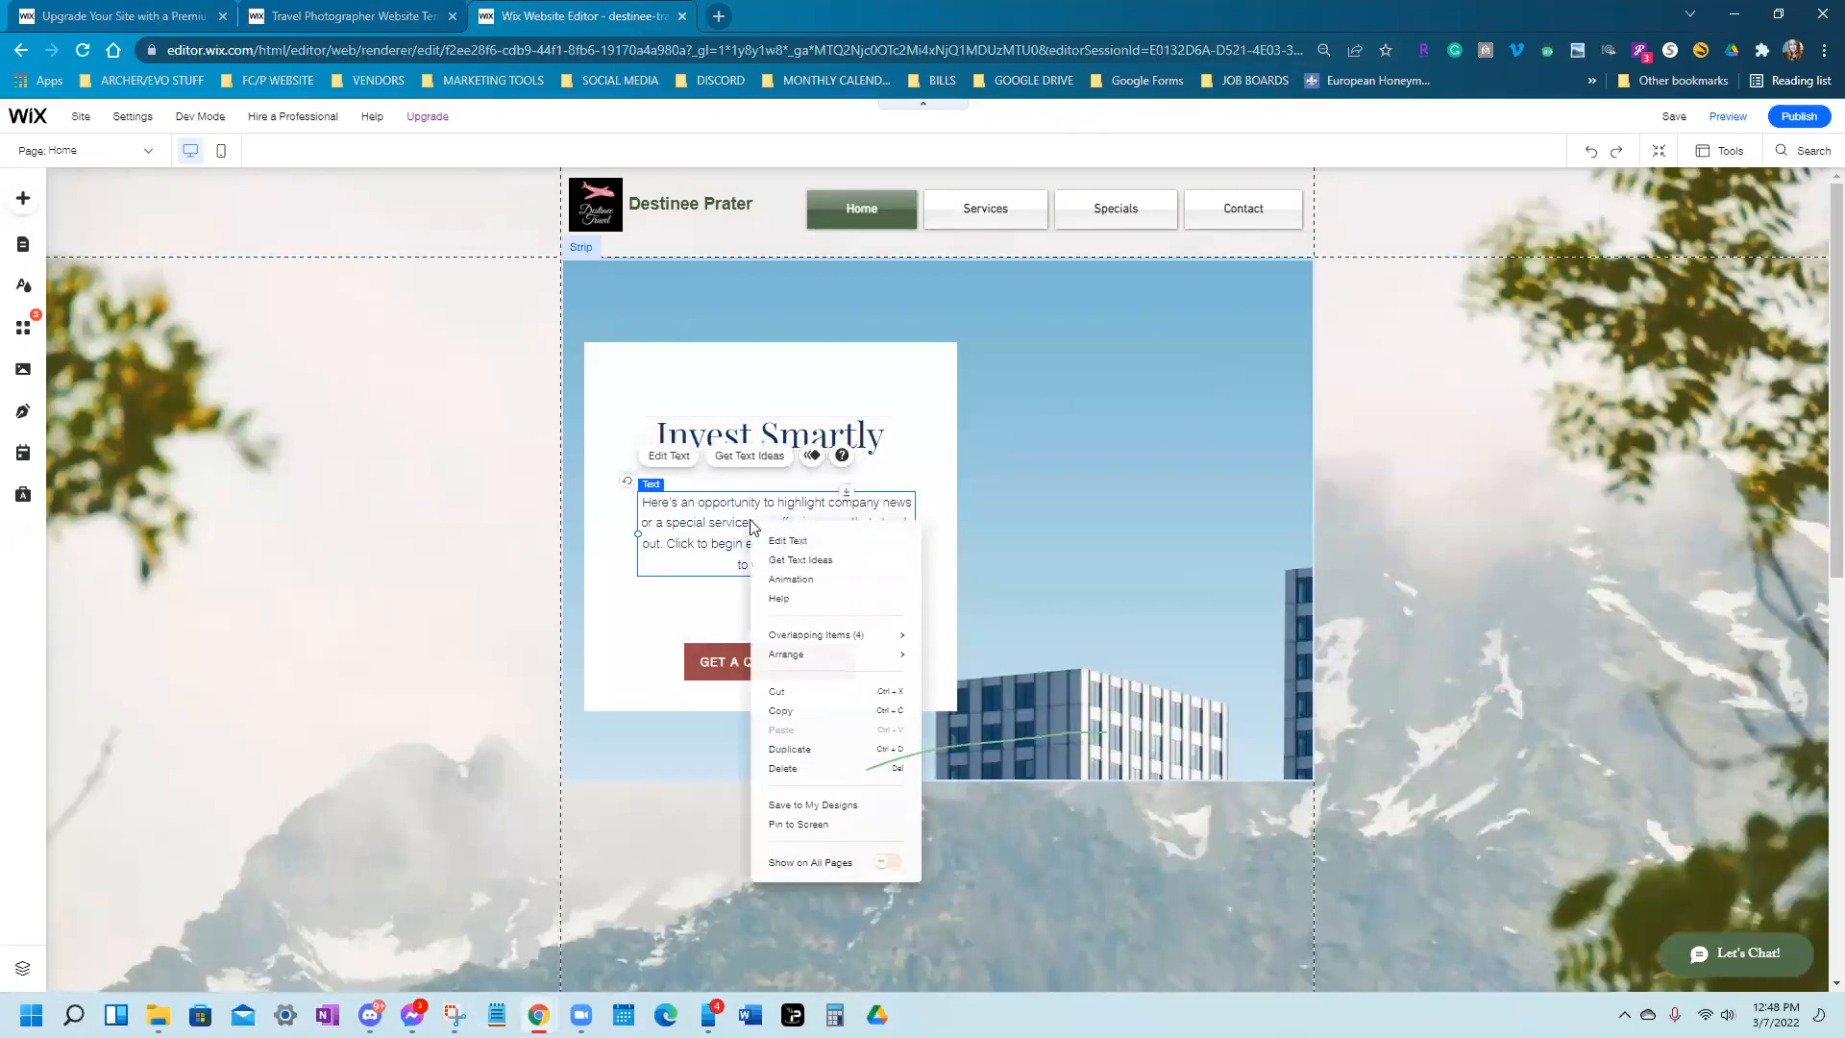
{"action": "left_click", "coordinate": [804, 768]}
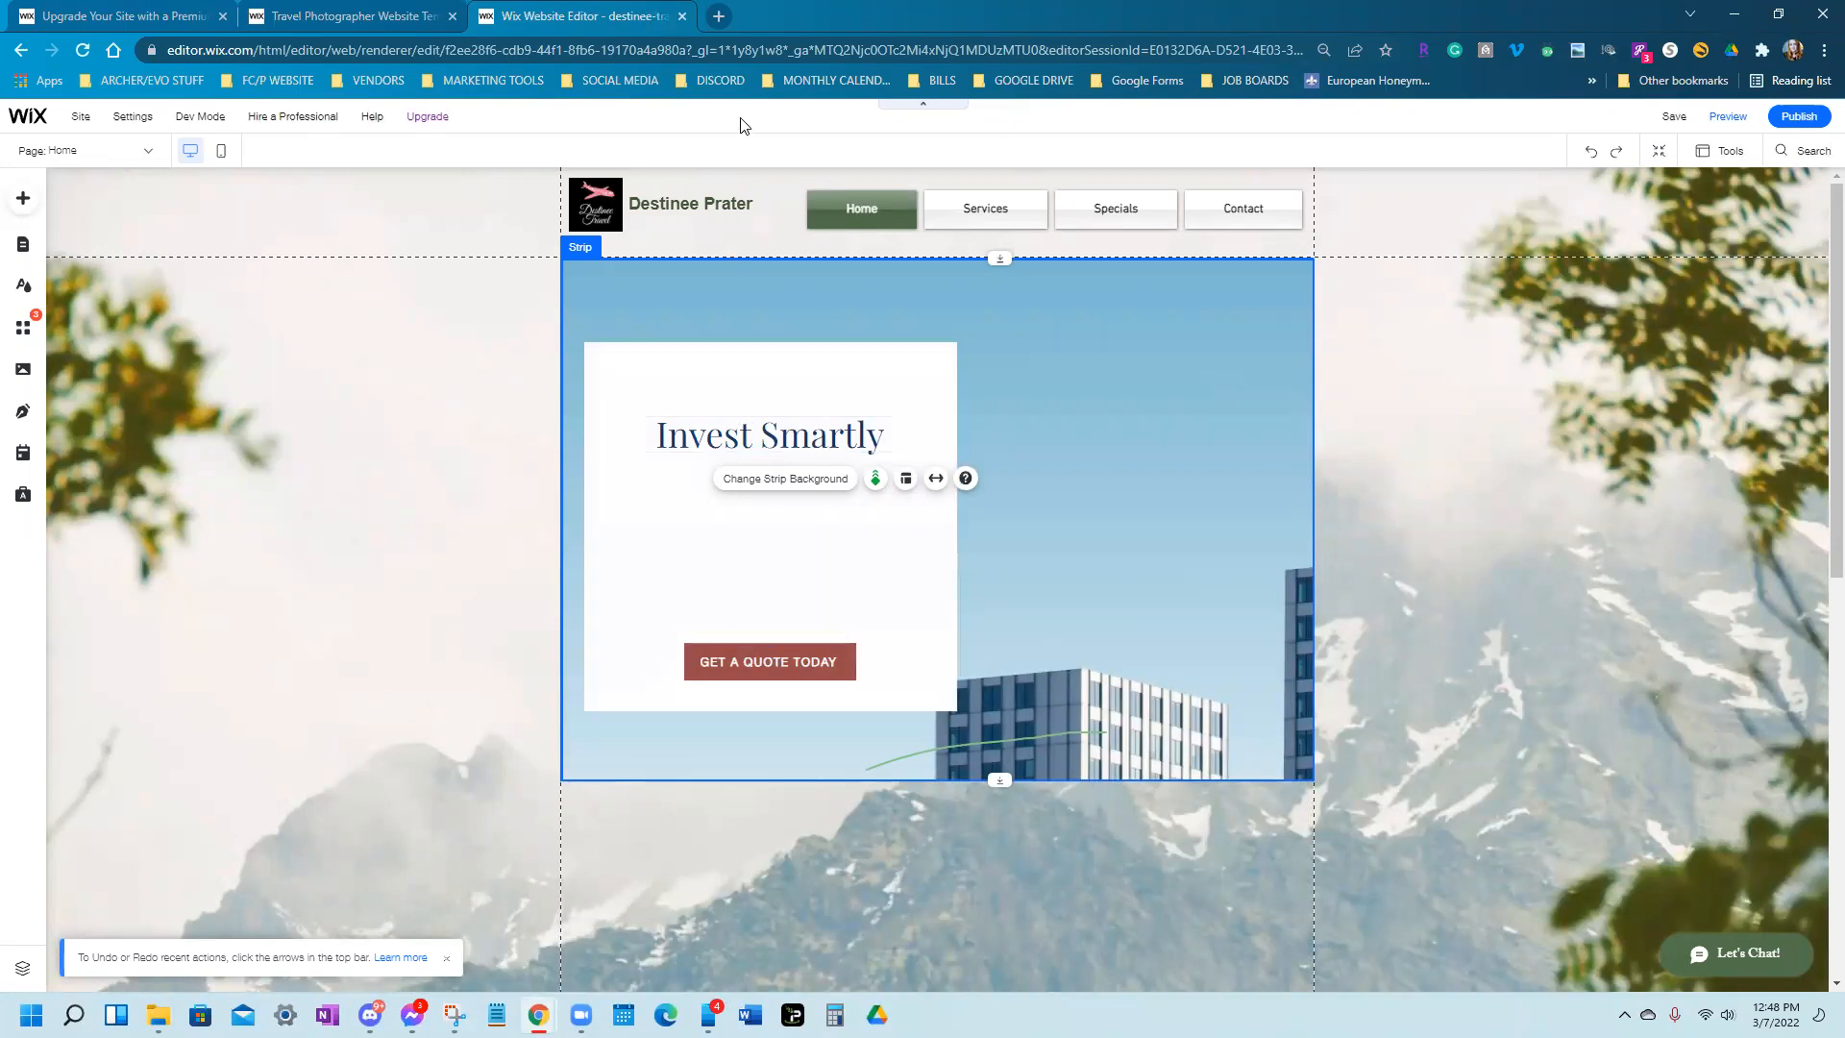
{"action": "left_click", "coordinate": [719, 15]}
{"action": "left_click", "coordinate": [719, 44]}
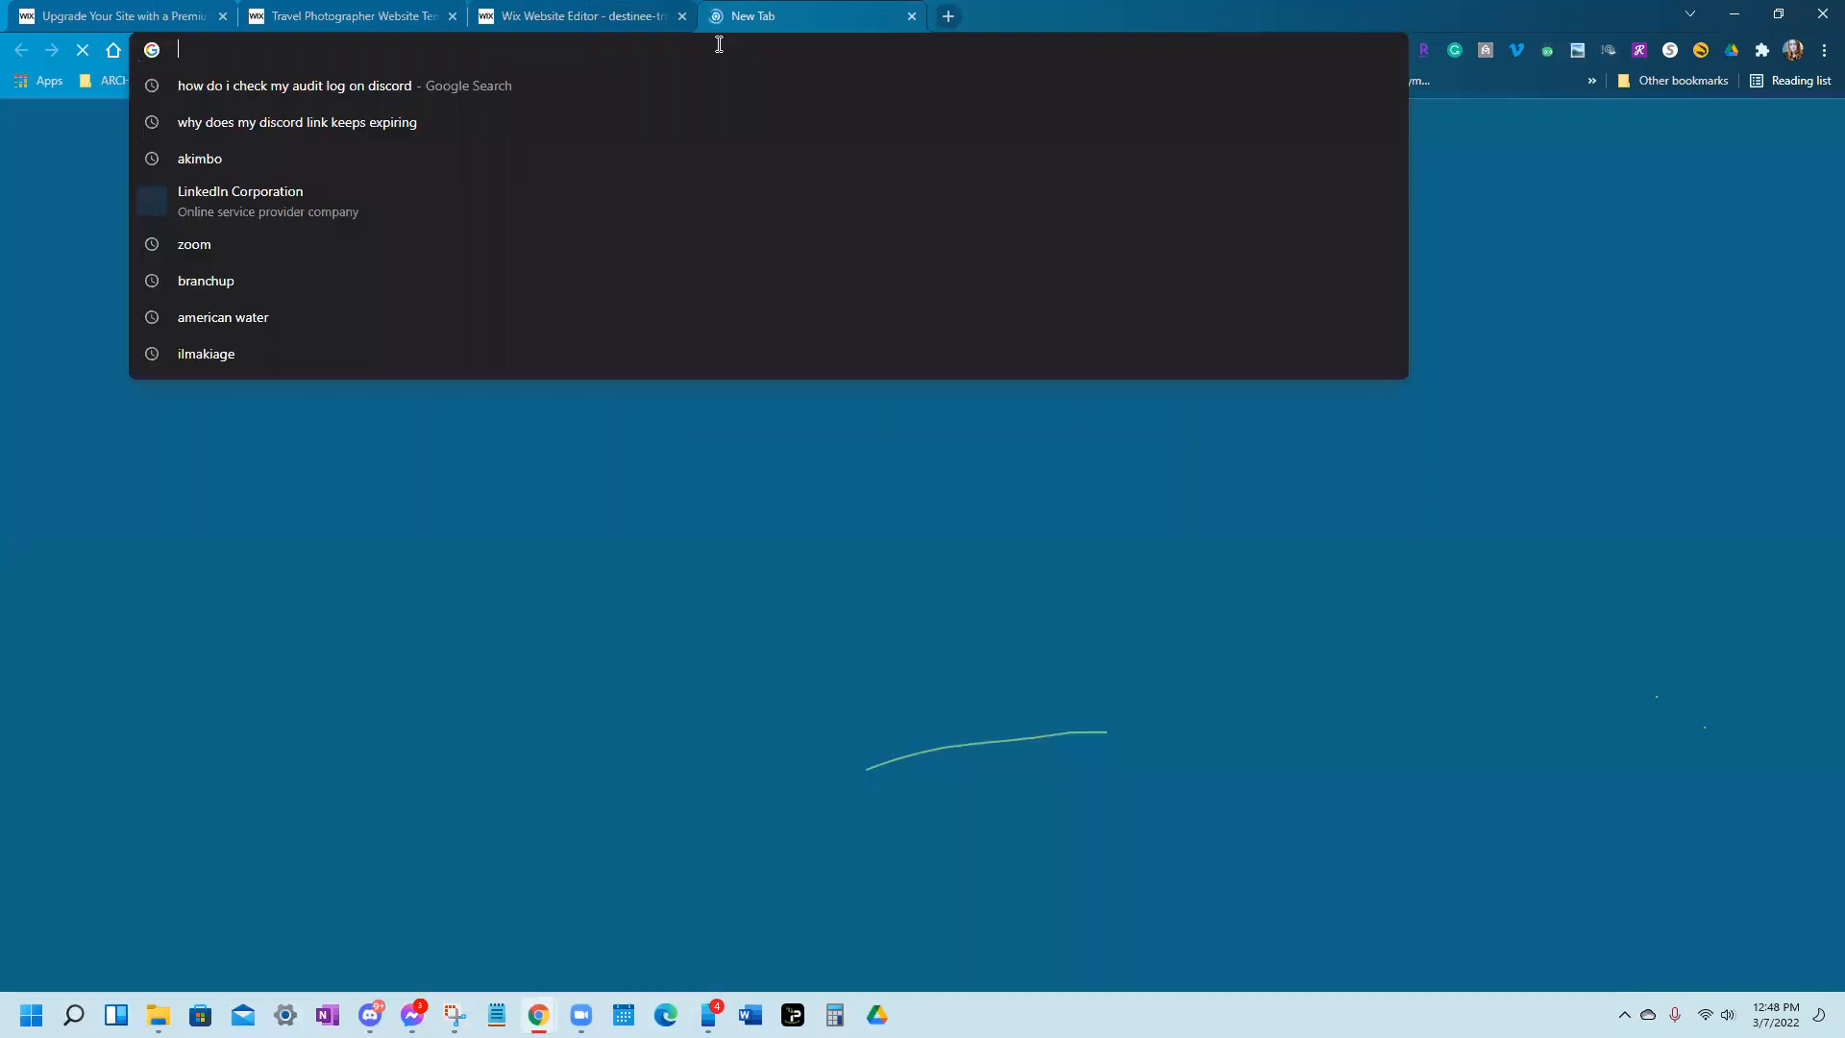
Search Google for 'travel agent slogan ideas' and open Starter Story's 250 Catchy Travel Slogans article
{"action": "type", "text": "travel ag"}
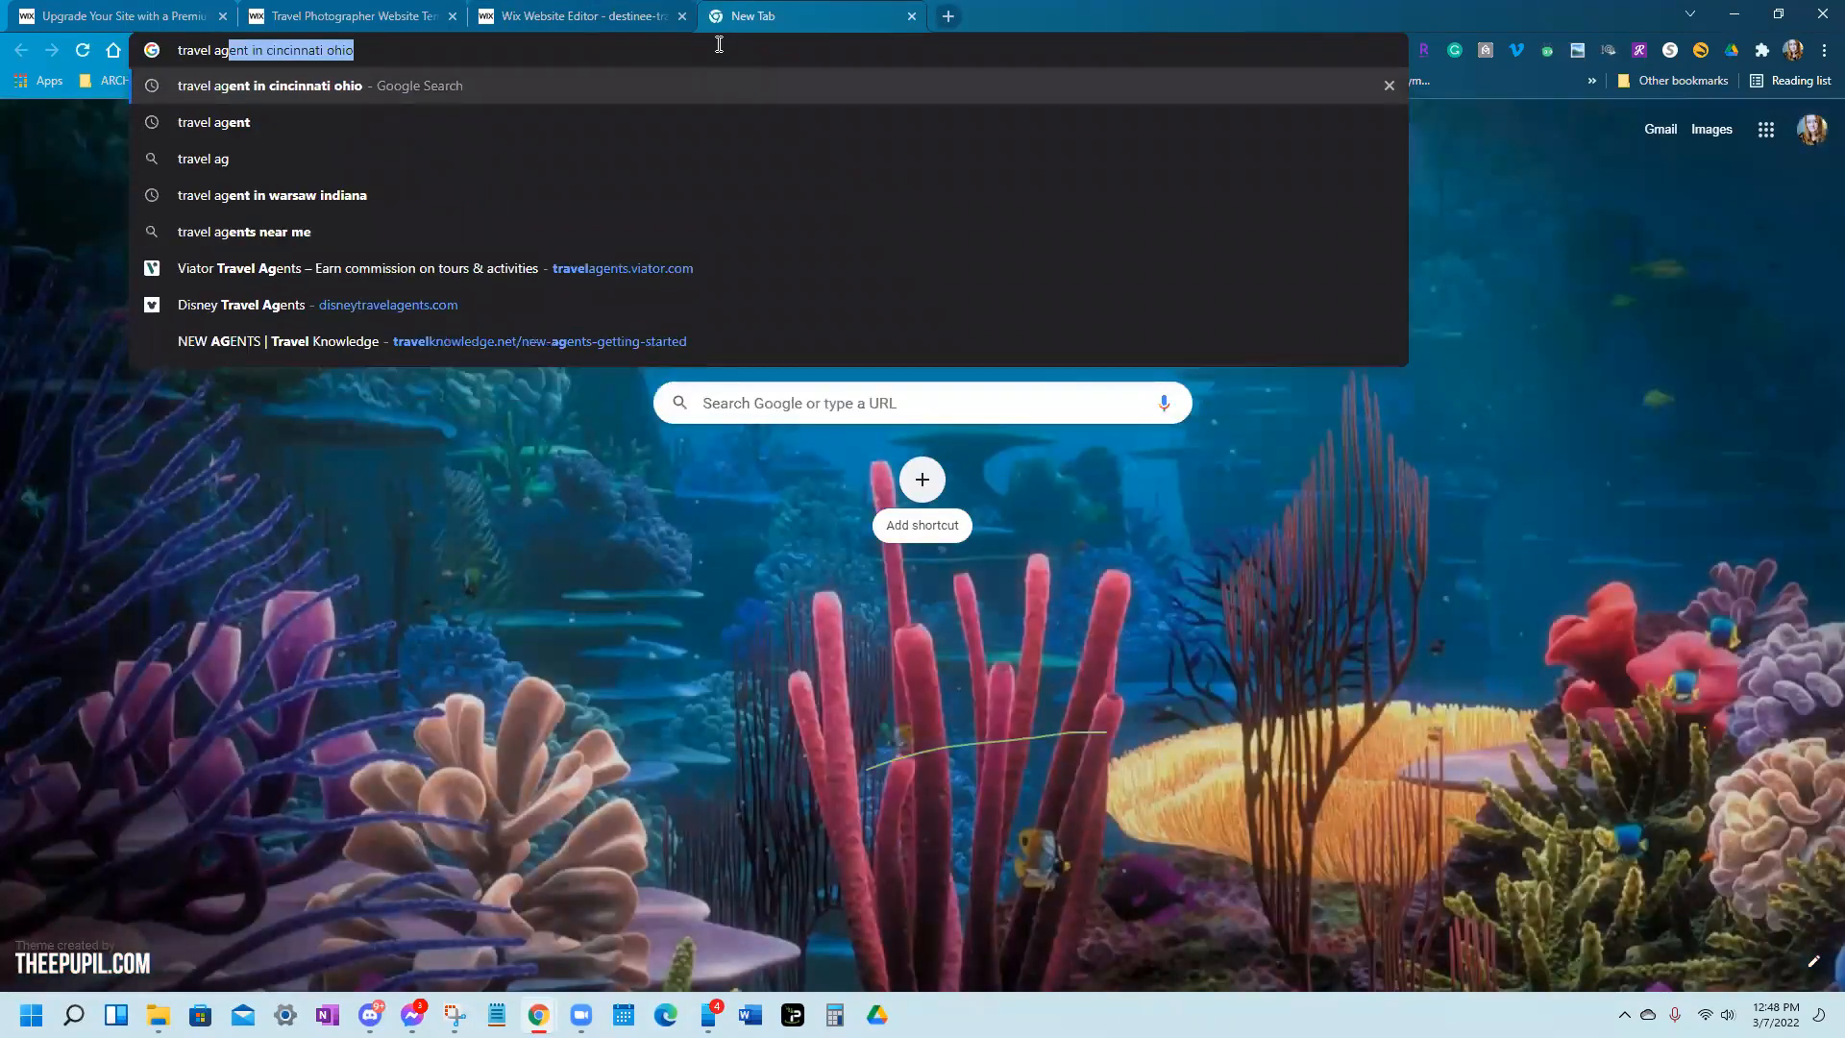
{"action": "type", "text": "ent slogan ide"}
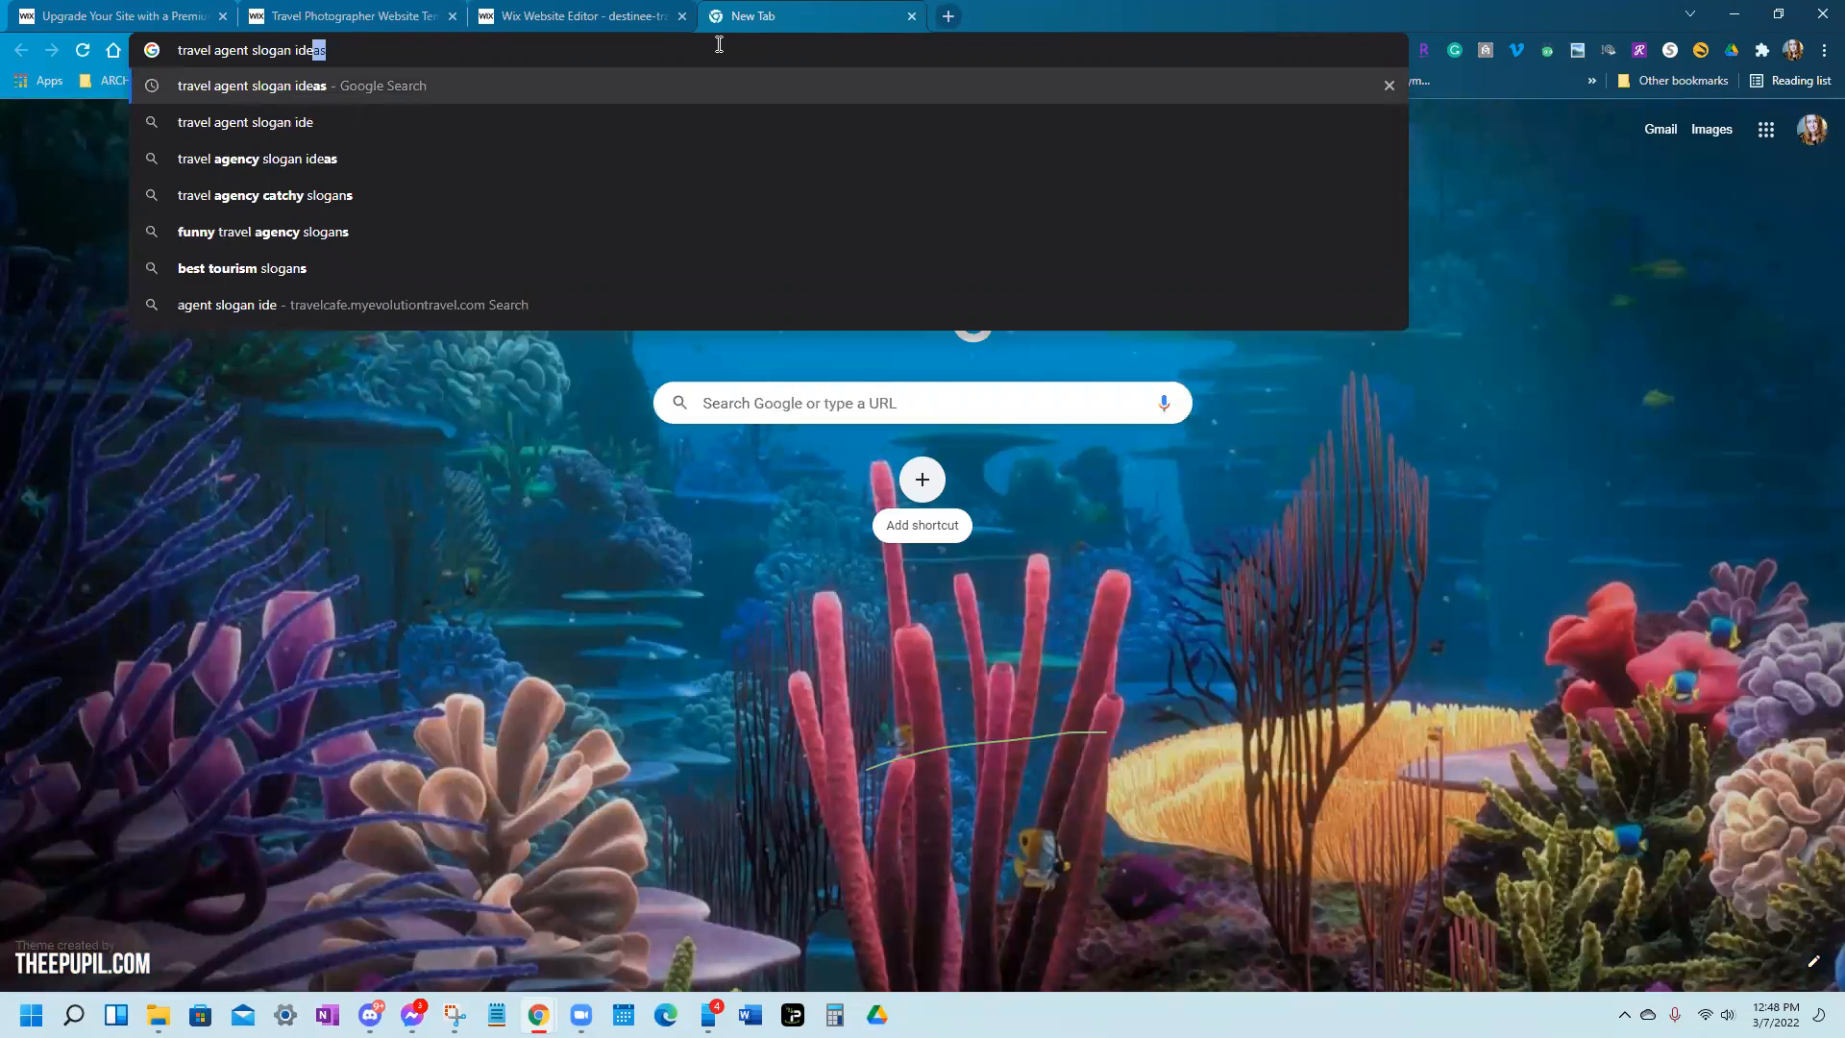
{"action": "key", "text": "Return"}
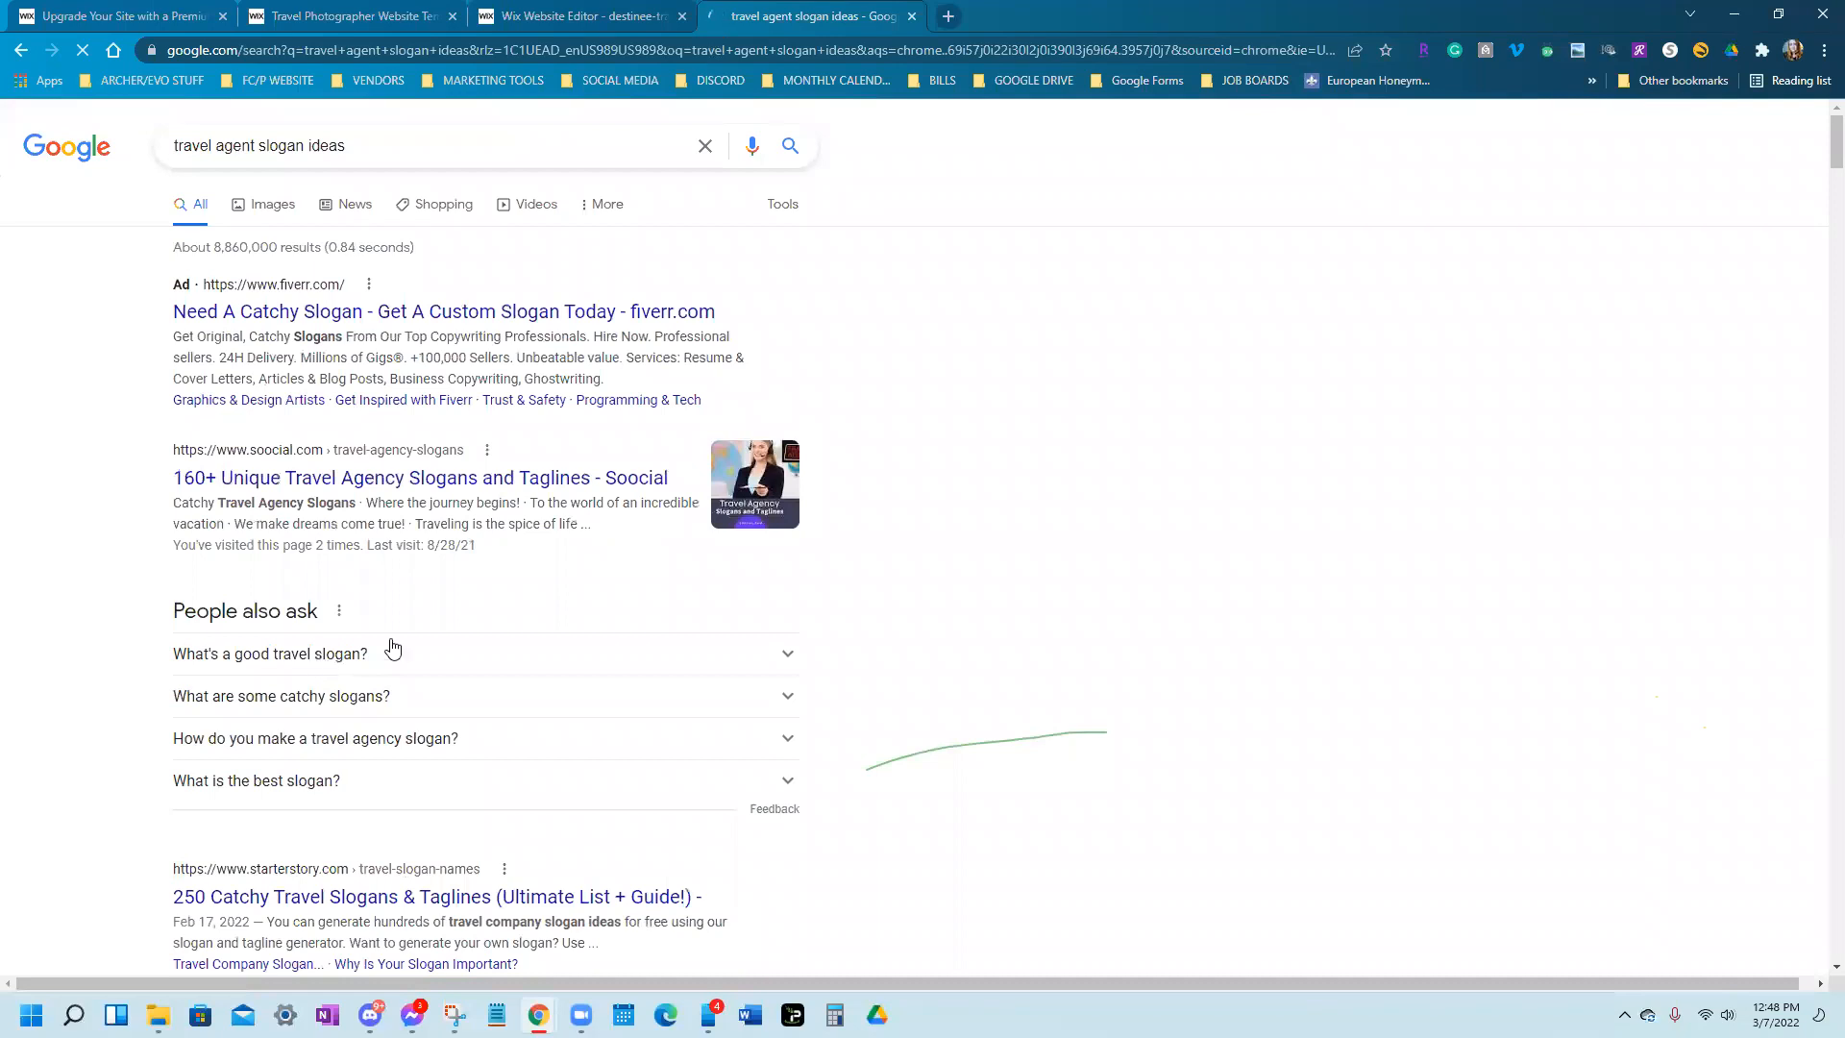
{"action": "scroll", "coordinate": [554, 569], "scroll_direction": "down", "scroll_amount": 1}
{"action": "left_click", "coordinate": [323, 569]}
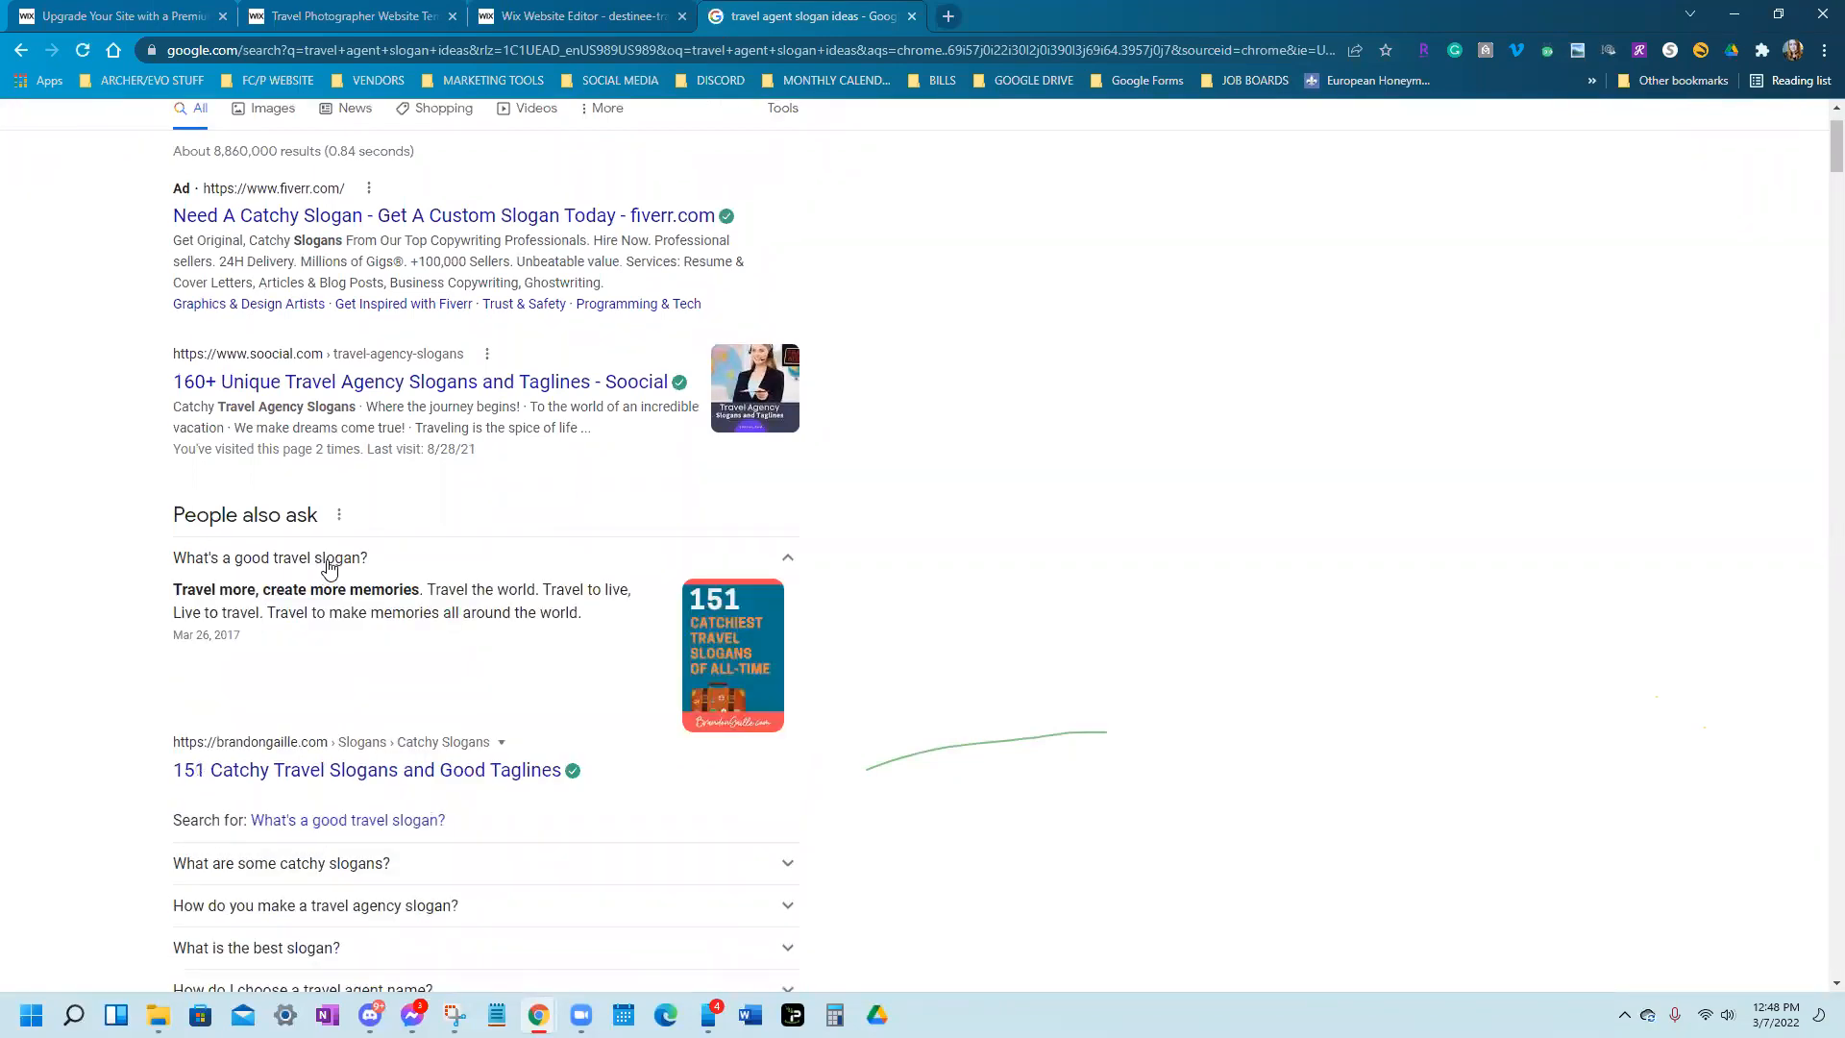
{"action": "scroll", "coordinate": [325, 568], "scroll_direction": "down", "scroll_amount": 2}
{"action": "scroll", "coordinate": [327, 567], "scroll_direction": "down", "scroll_amount": 2}
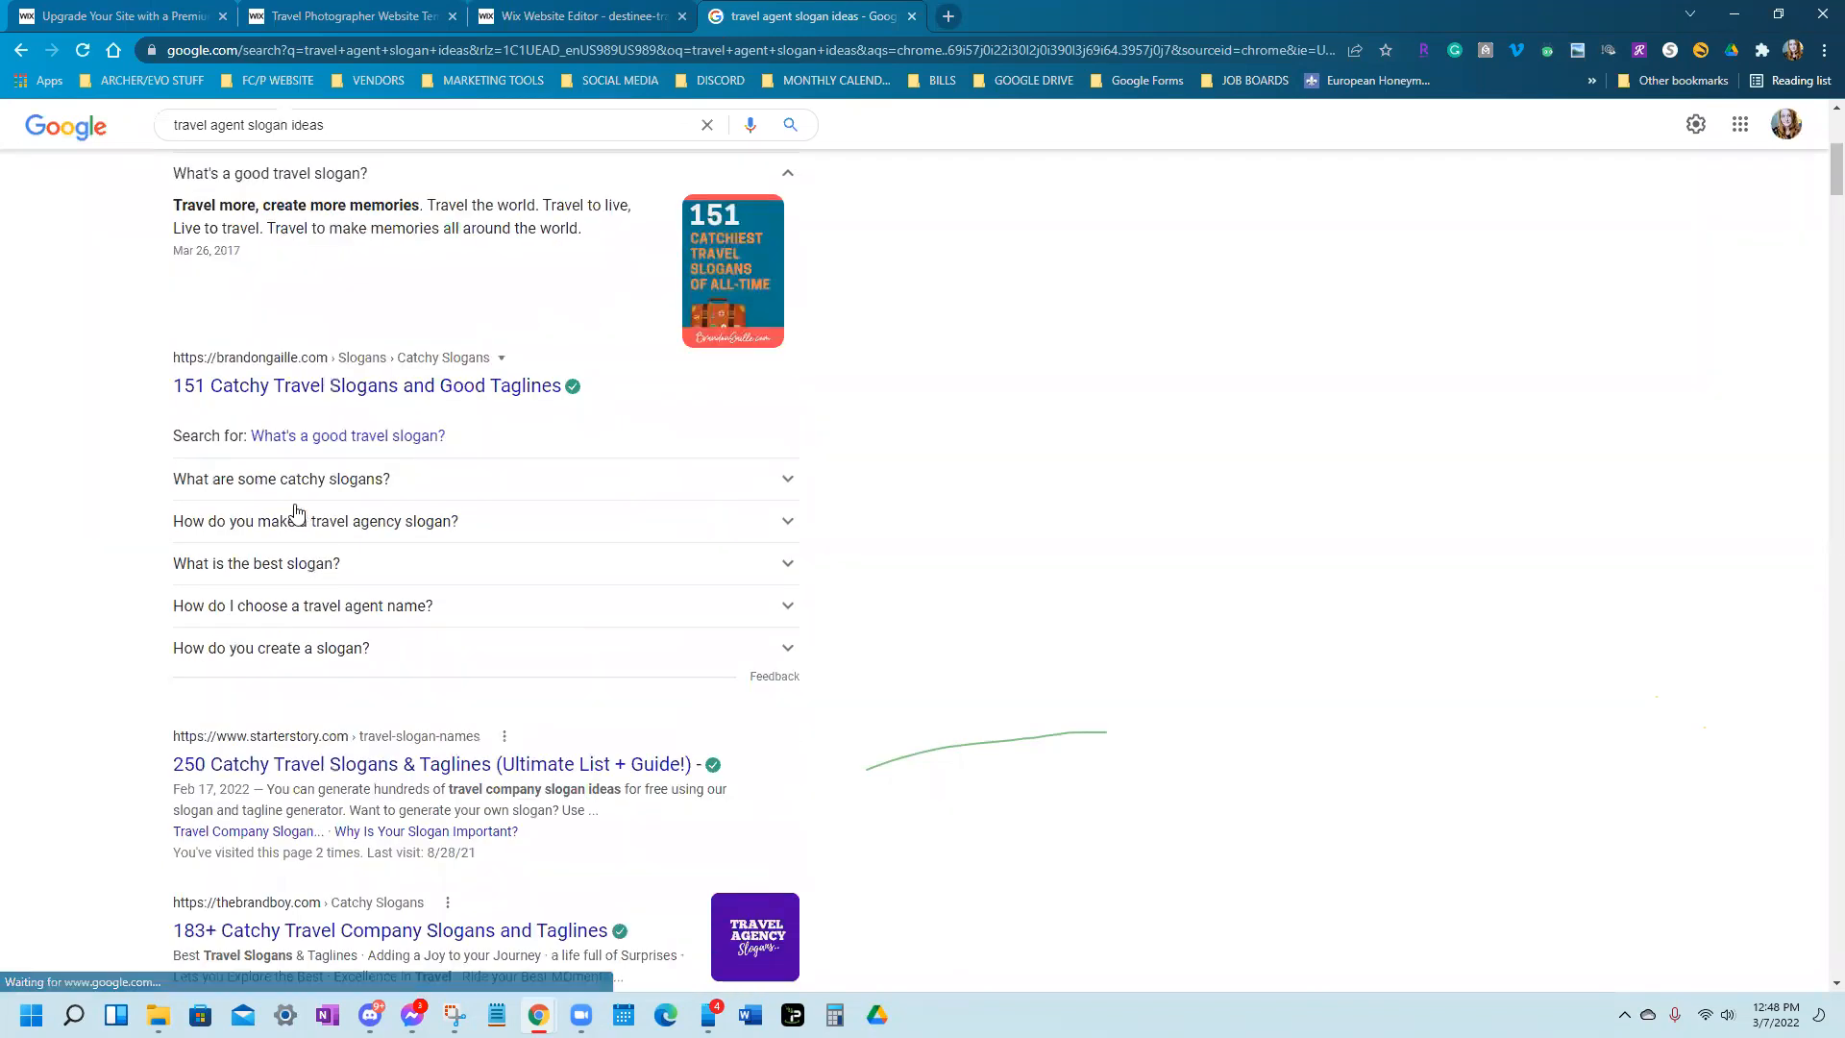
{"action": "left_click", "coordinate": [367, 490]}
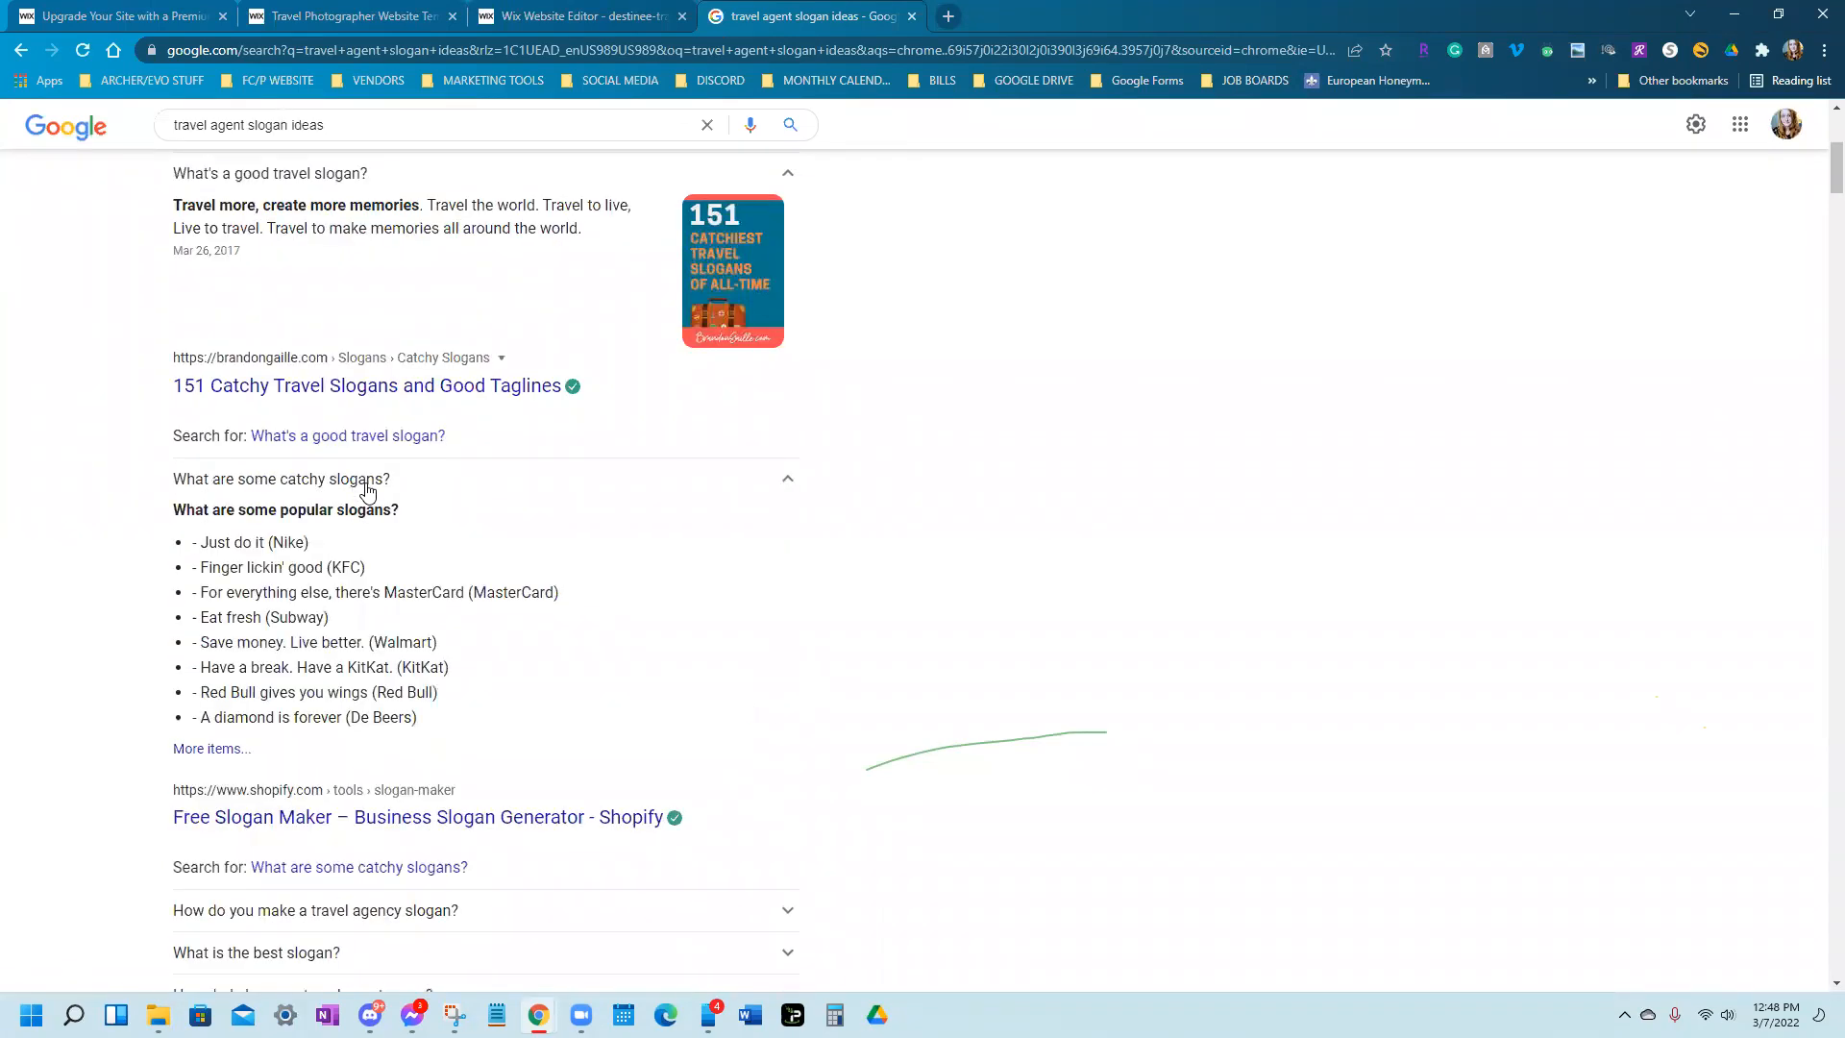
{"action": "scroll", "coordinate": [368, 490], "scroll_direction": "down", "scroll_amount": 6}
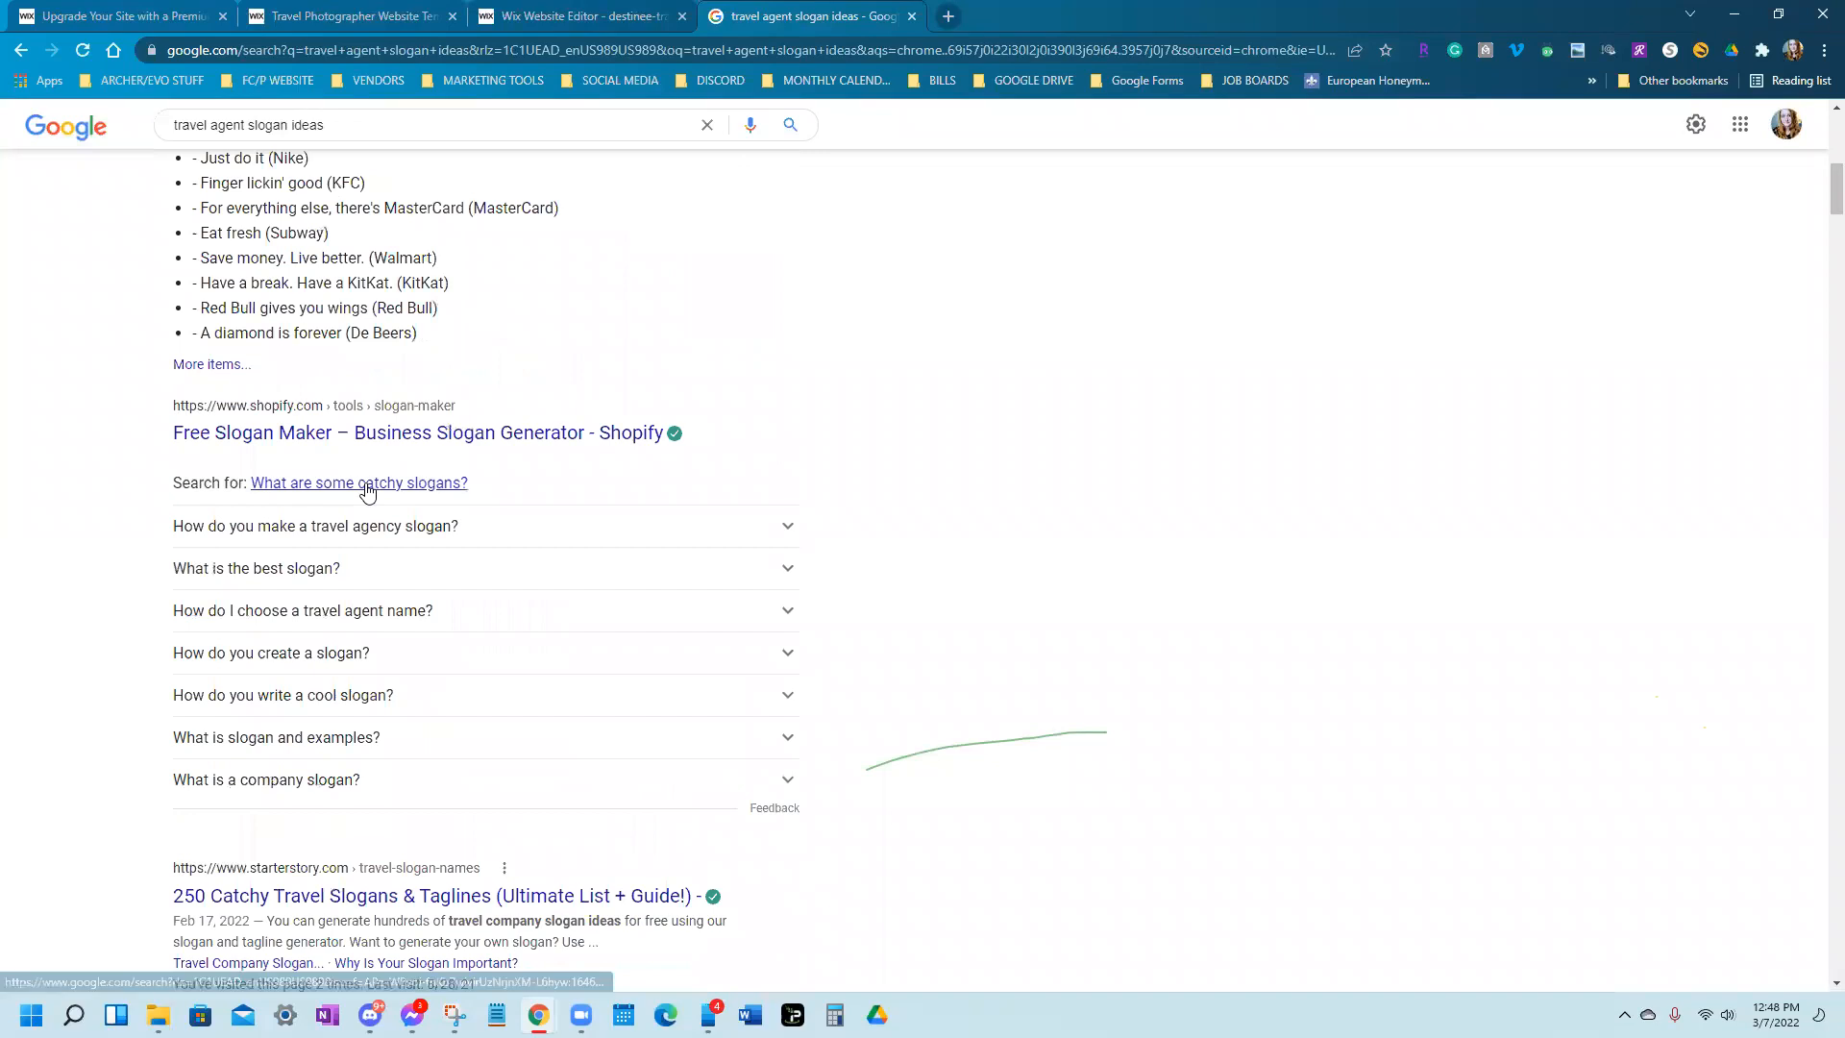
{"action": "scroll", "coordinate": [368, 491], "scroll_direction": "down", "scroll_amount": 2}
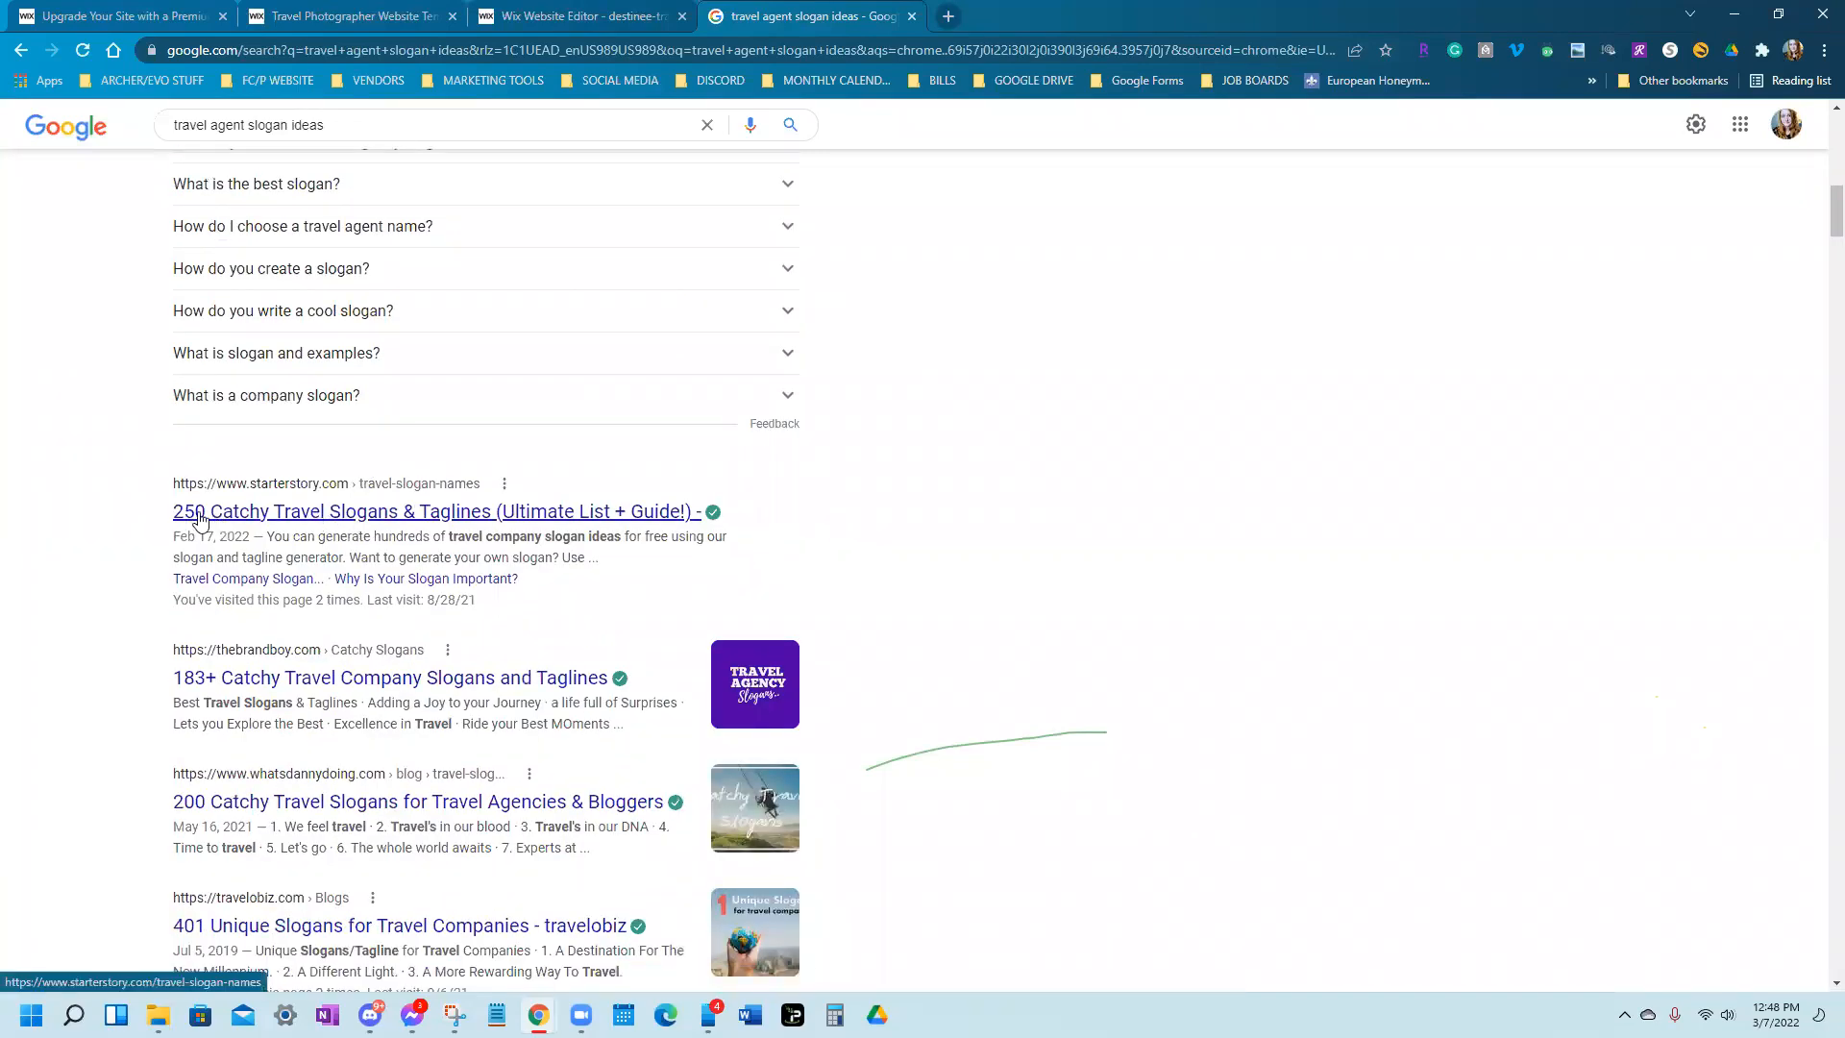
{"action": "left_click", "coordinate": [327, 521]}
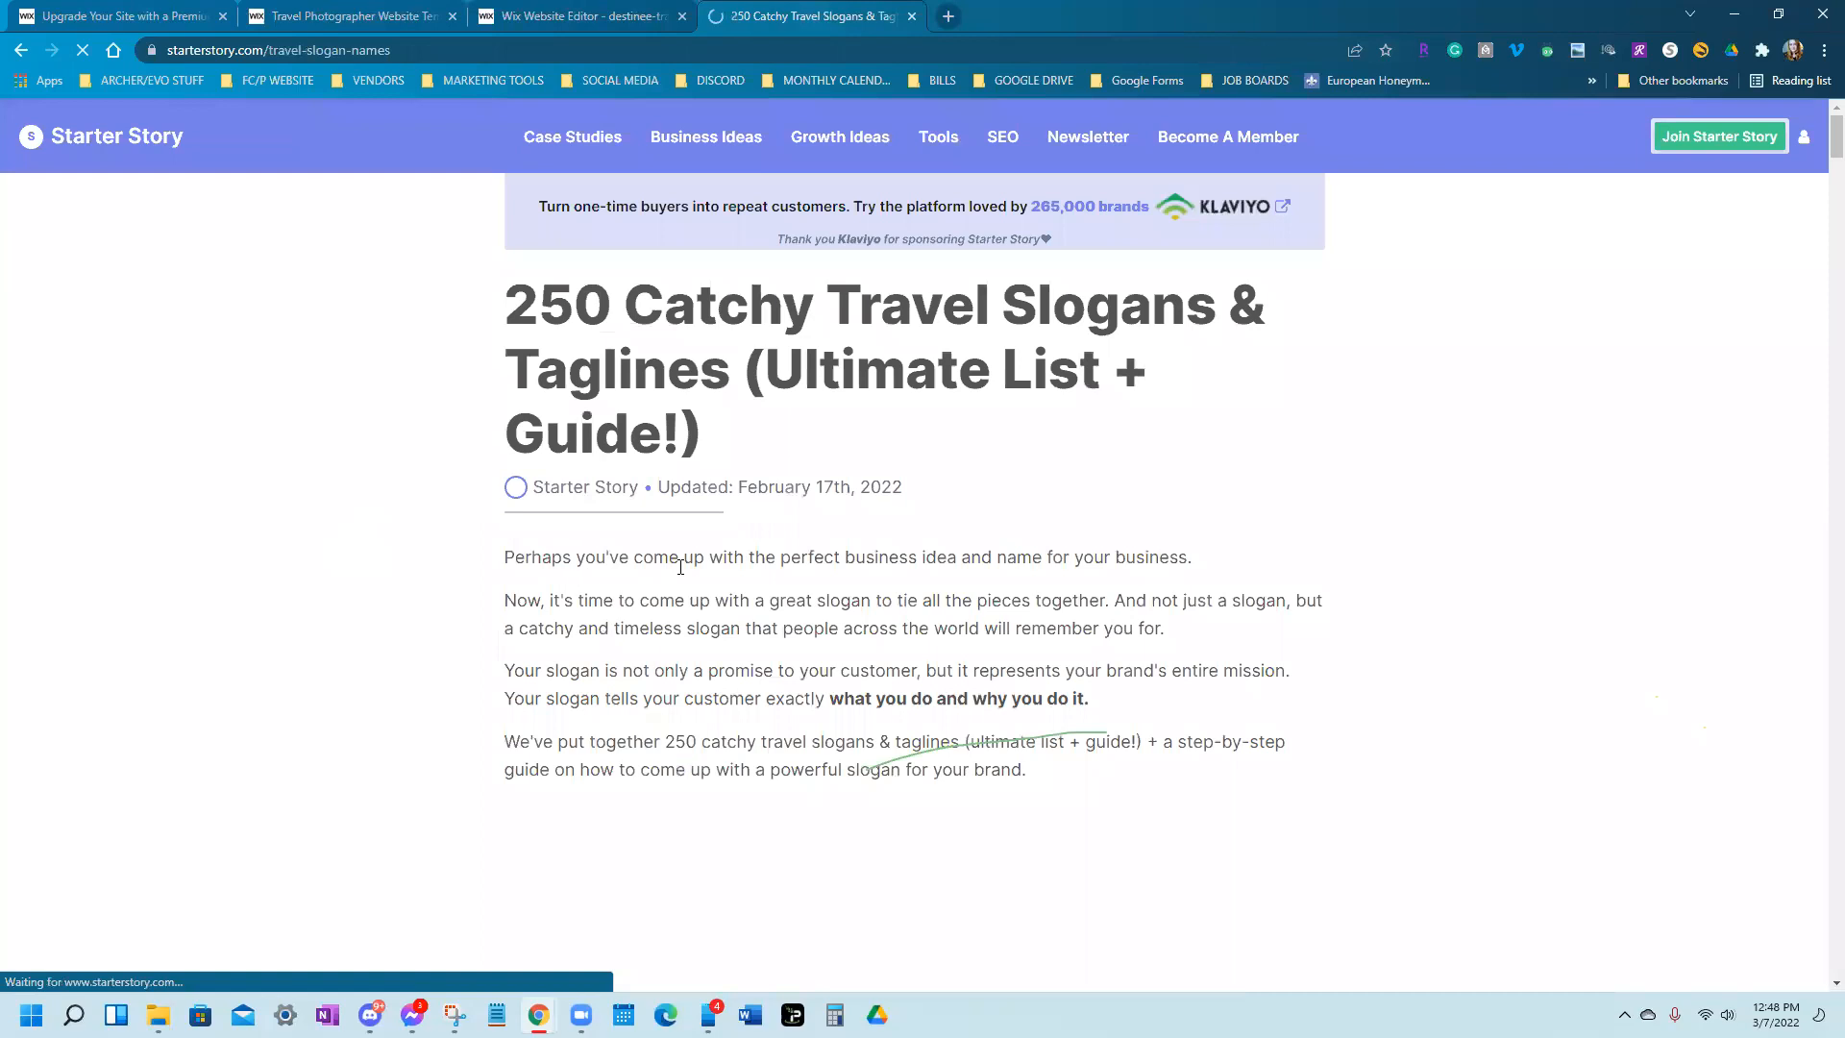
Select the slogan 'All you need is travel.' in the article, dismiss the sign-up popup, and return to Wix
{"action": "scroll", "coordinate": [769, 594], "scroll_direction": "down", "scroll_amount": 15}
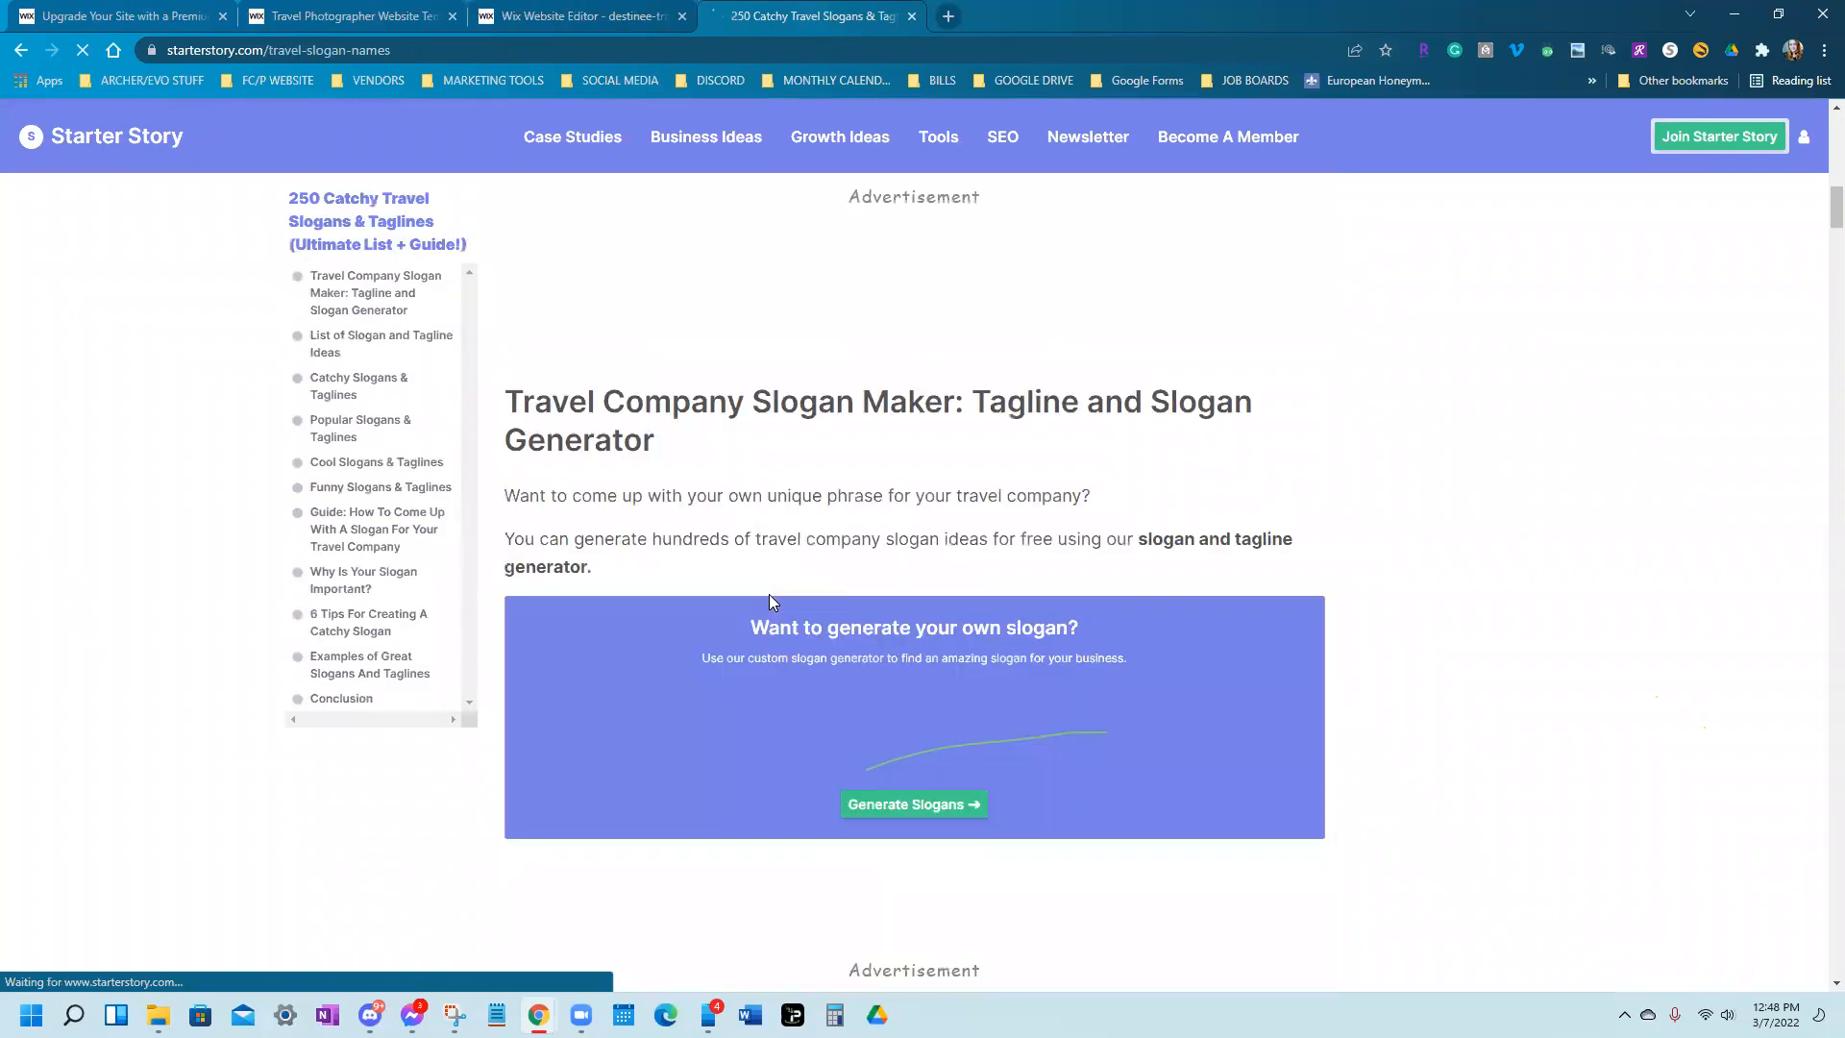
{"action": "scroll", "coordinate": [769, 601], "scroll_direction": "down", "scroll_amount": 10}
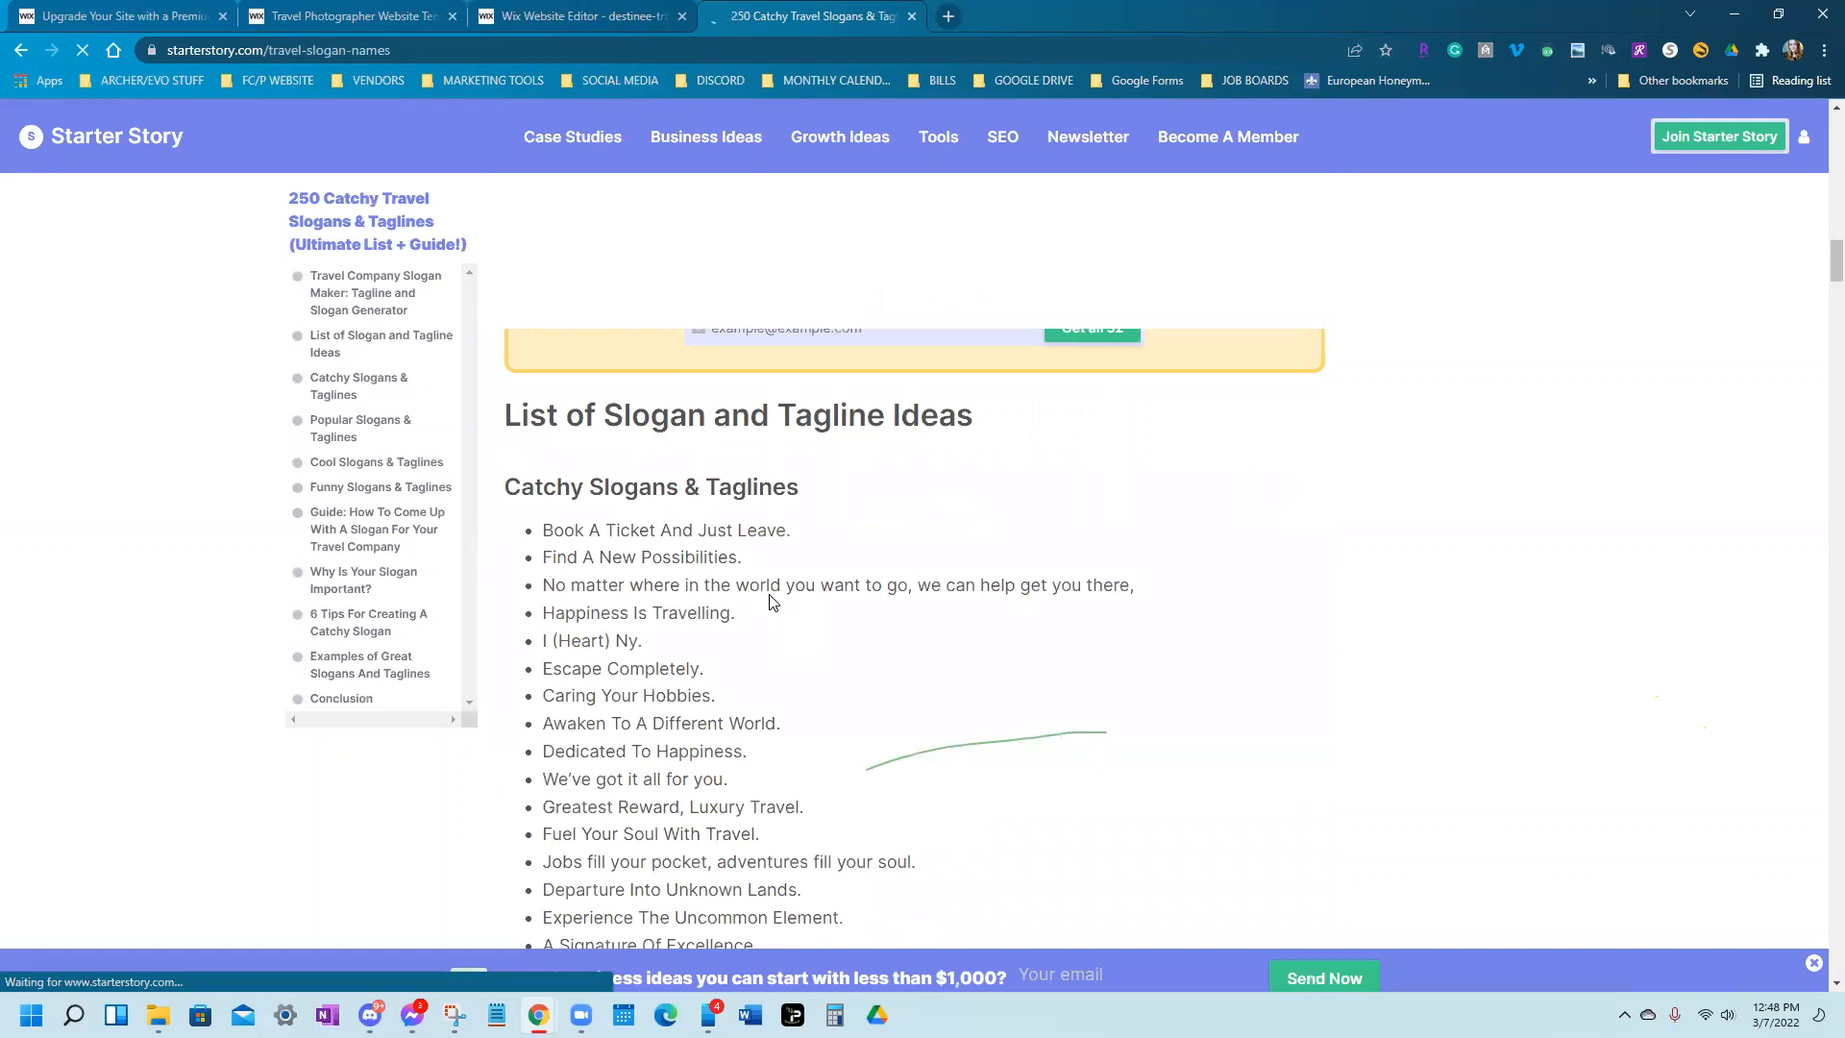
{"action": "scroll", "coordinate": [769, 600], "scroll_direction": "down", "scroll_amount": 1}
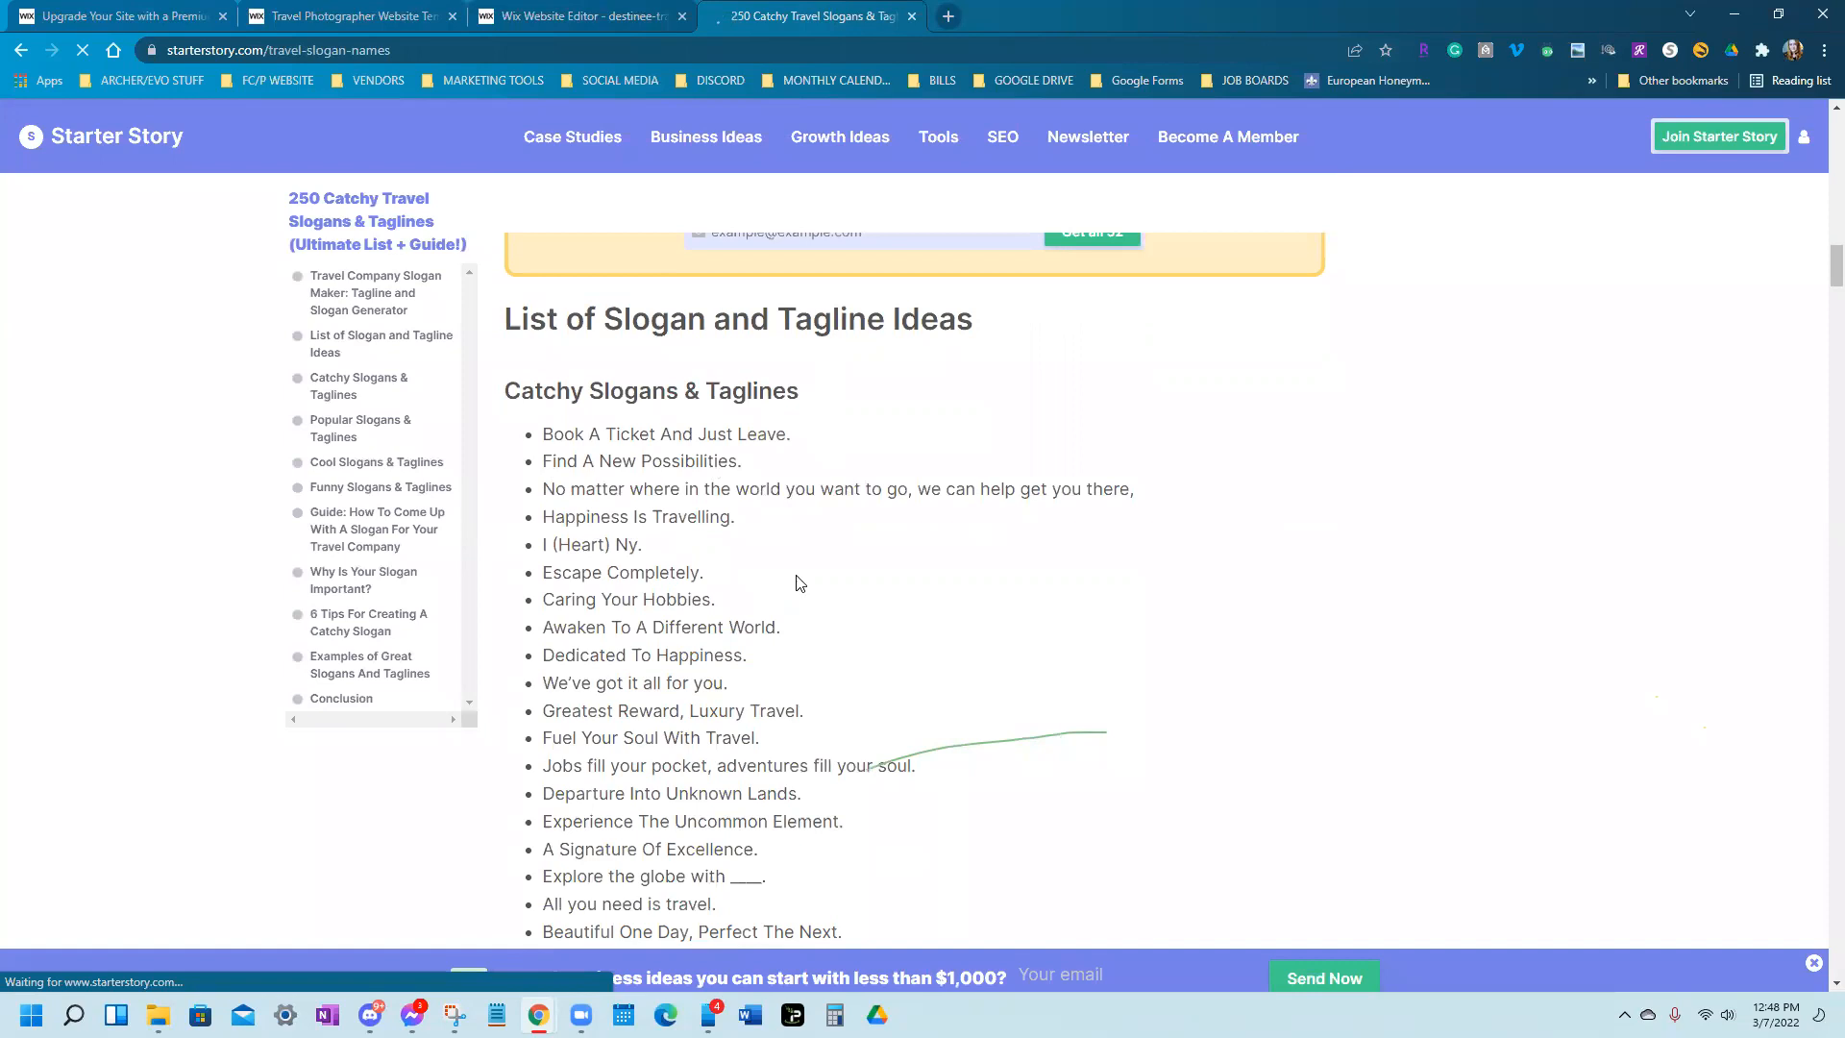
{"action": "scroll", "coordinate": [644, 480], "scroll_direction": "down", "scroll_amount": 1}
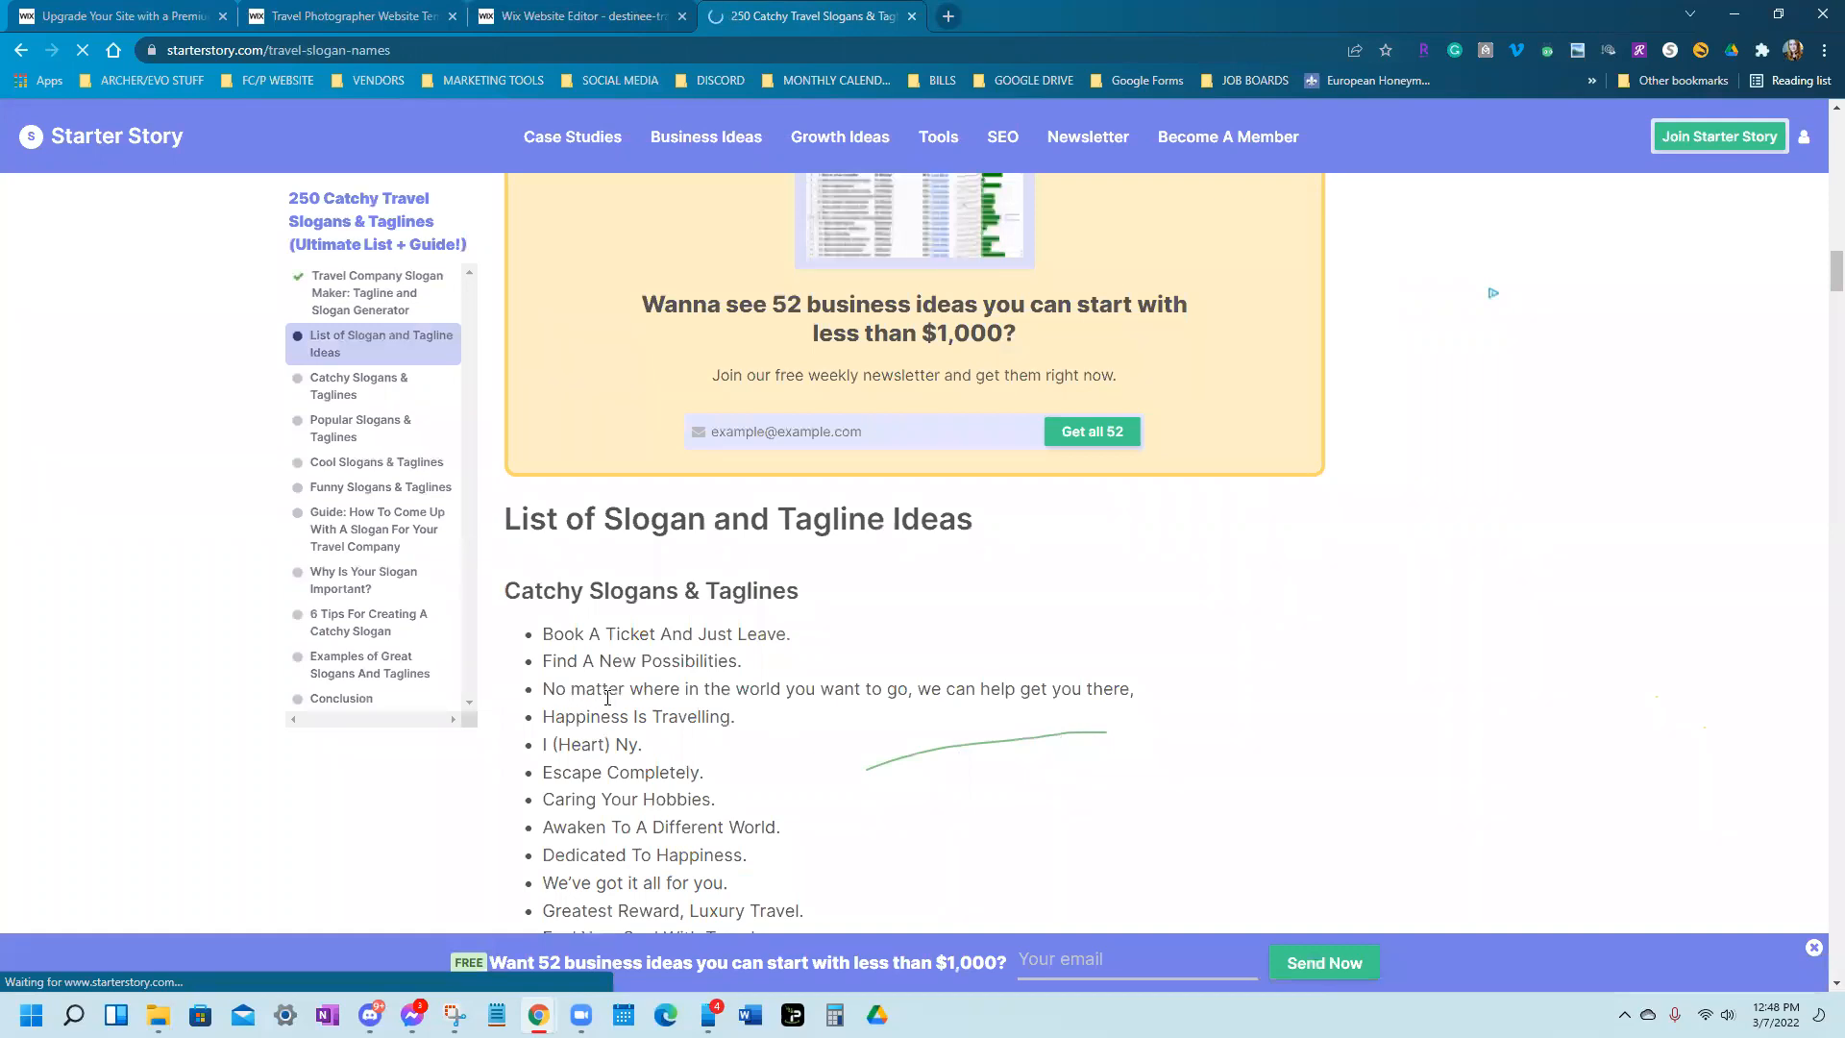
{"action": "scroll", "coordinate": [608, 699], "scroll_direction": "down", "scroll_amount": 2}
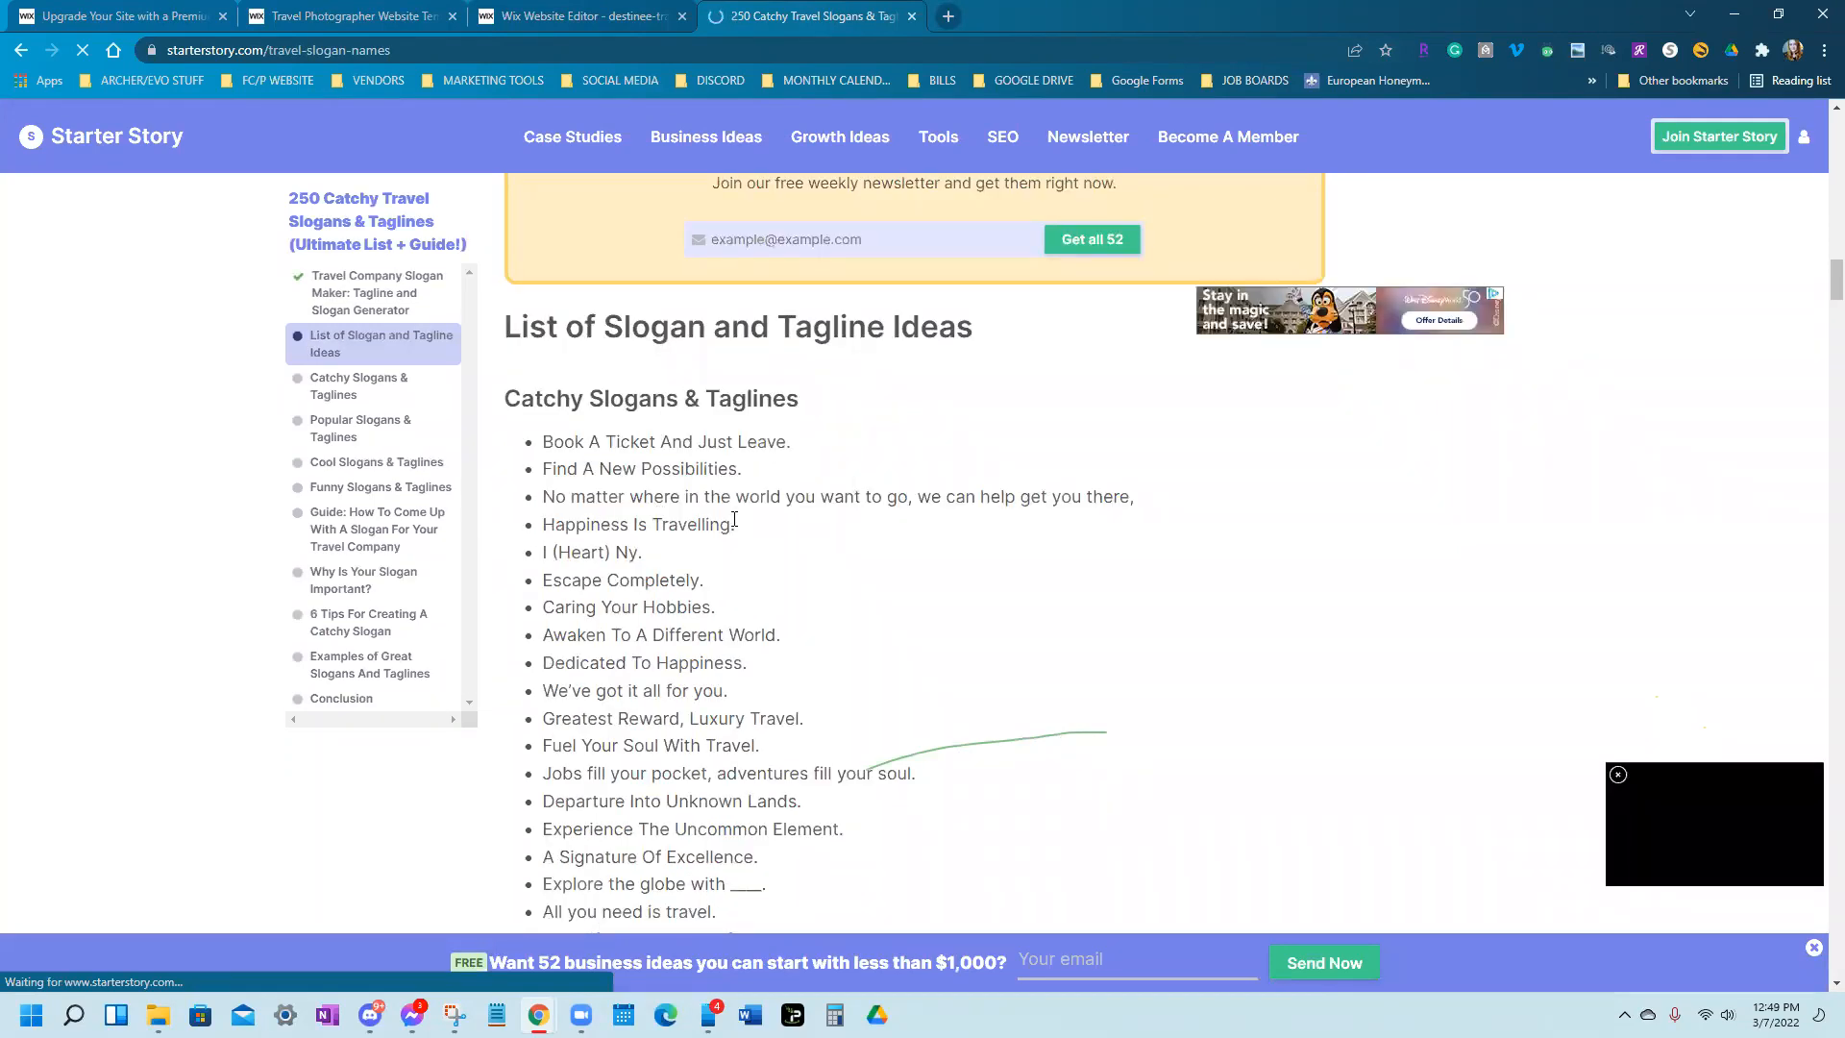
{"action": "scroll", "coordinate": [736, 524], "scroll_direction": "down", "scroll_amount": 1}
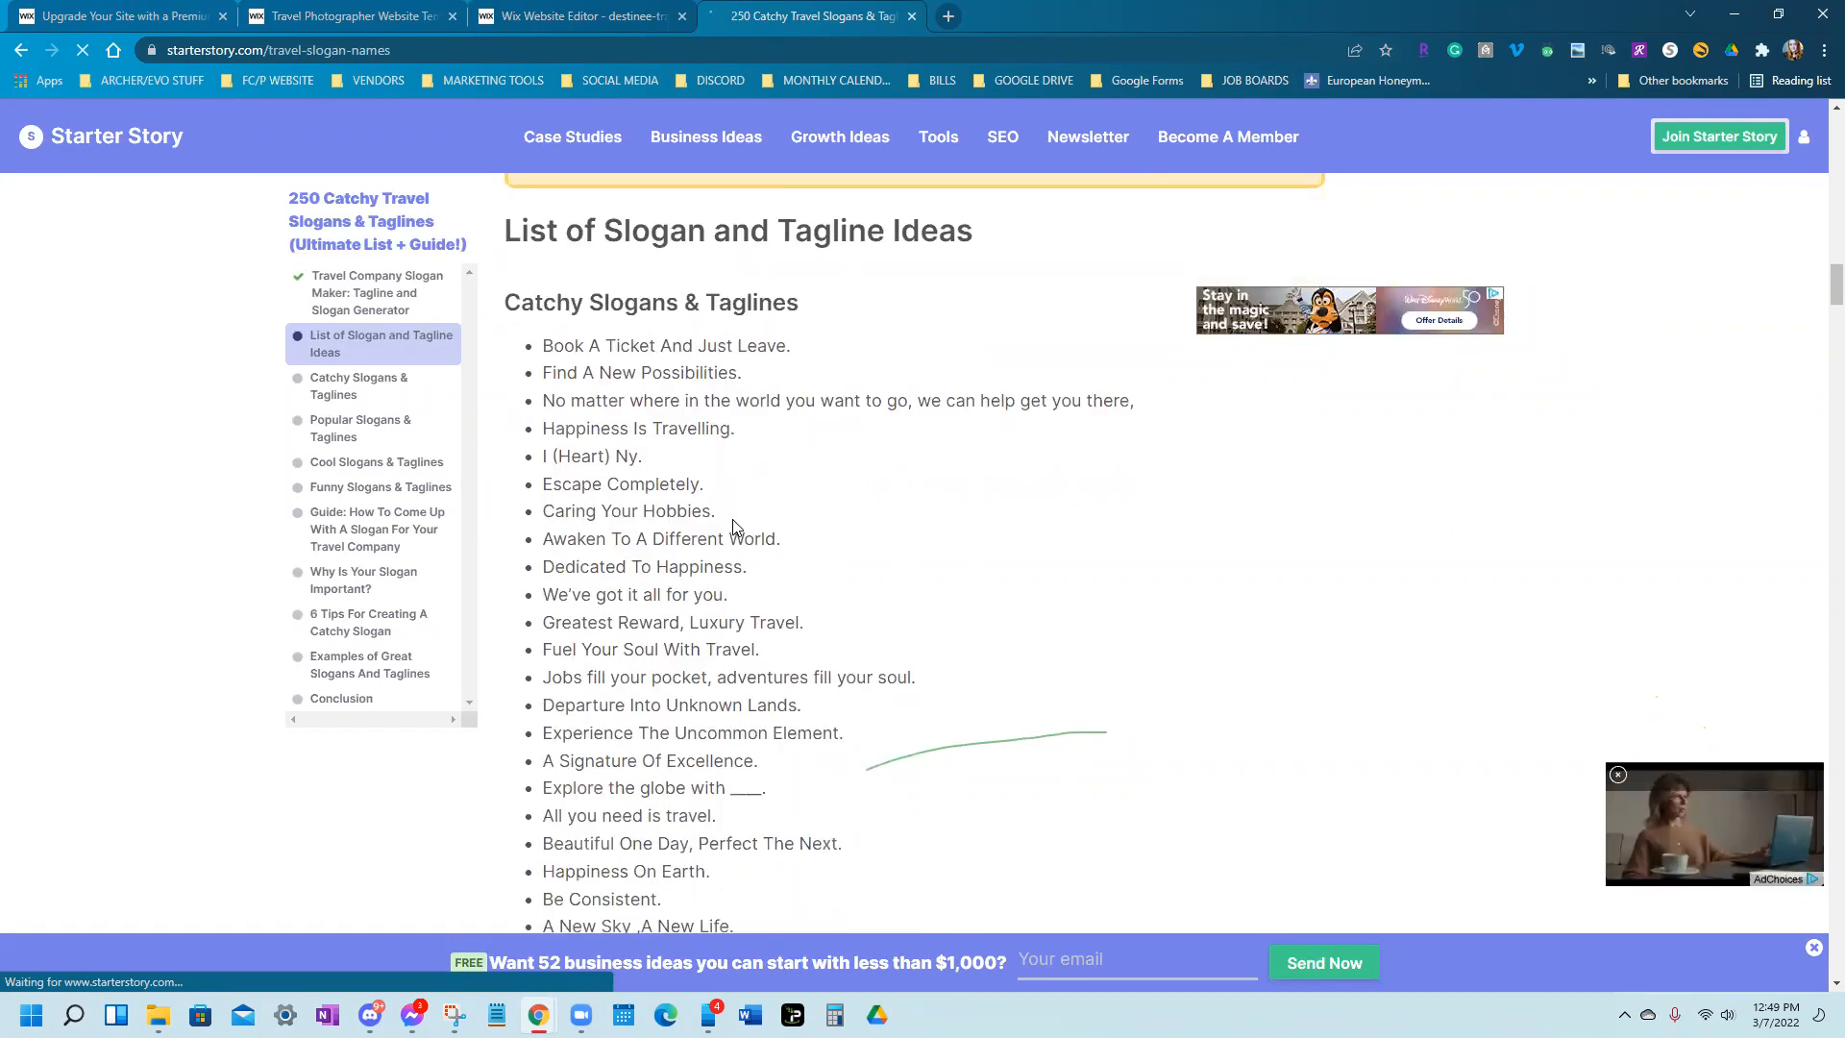
{"action": "scroll", "coordinate": [733, 522], "scroll_direction": "down", "scroll_amount": 2}
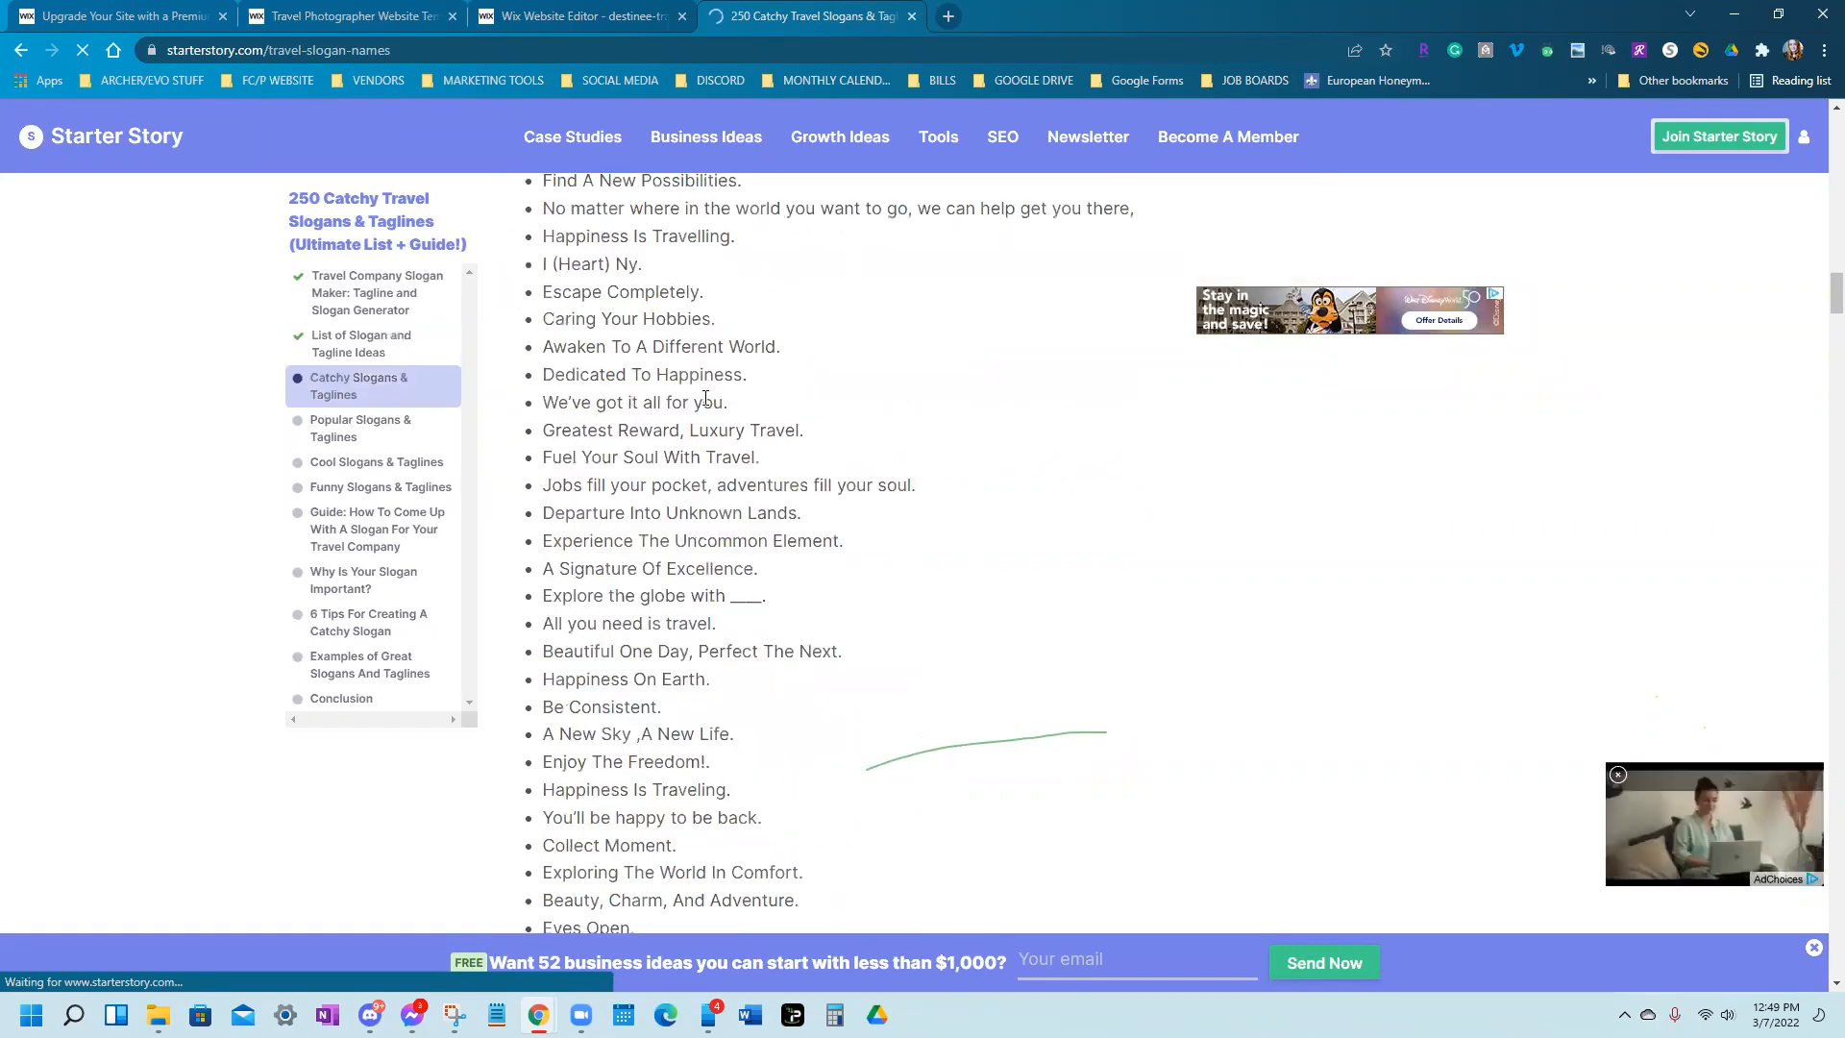
{"action": "left_click_drag", "start_coordinate": [544, 402], "coordinate": [748, 404]}
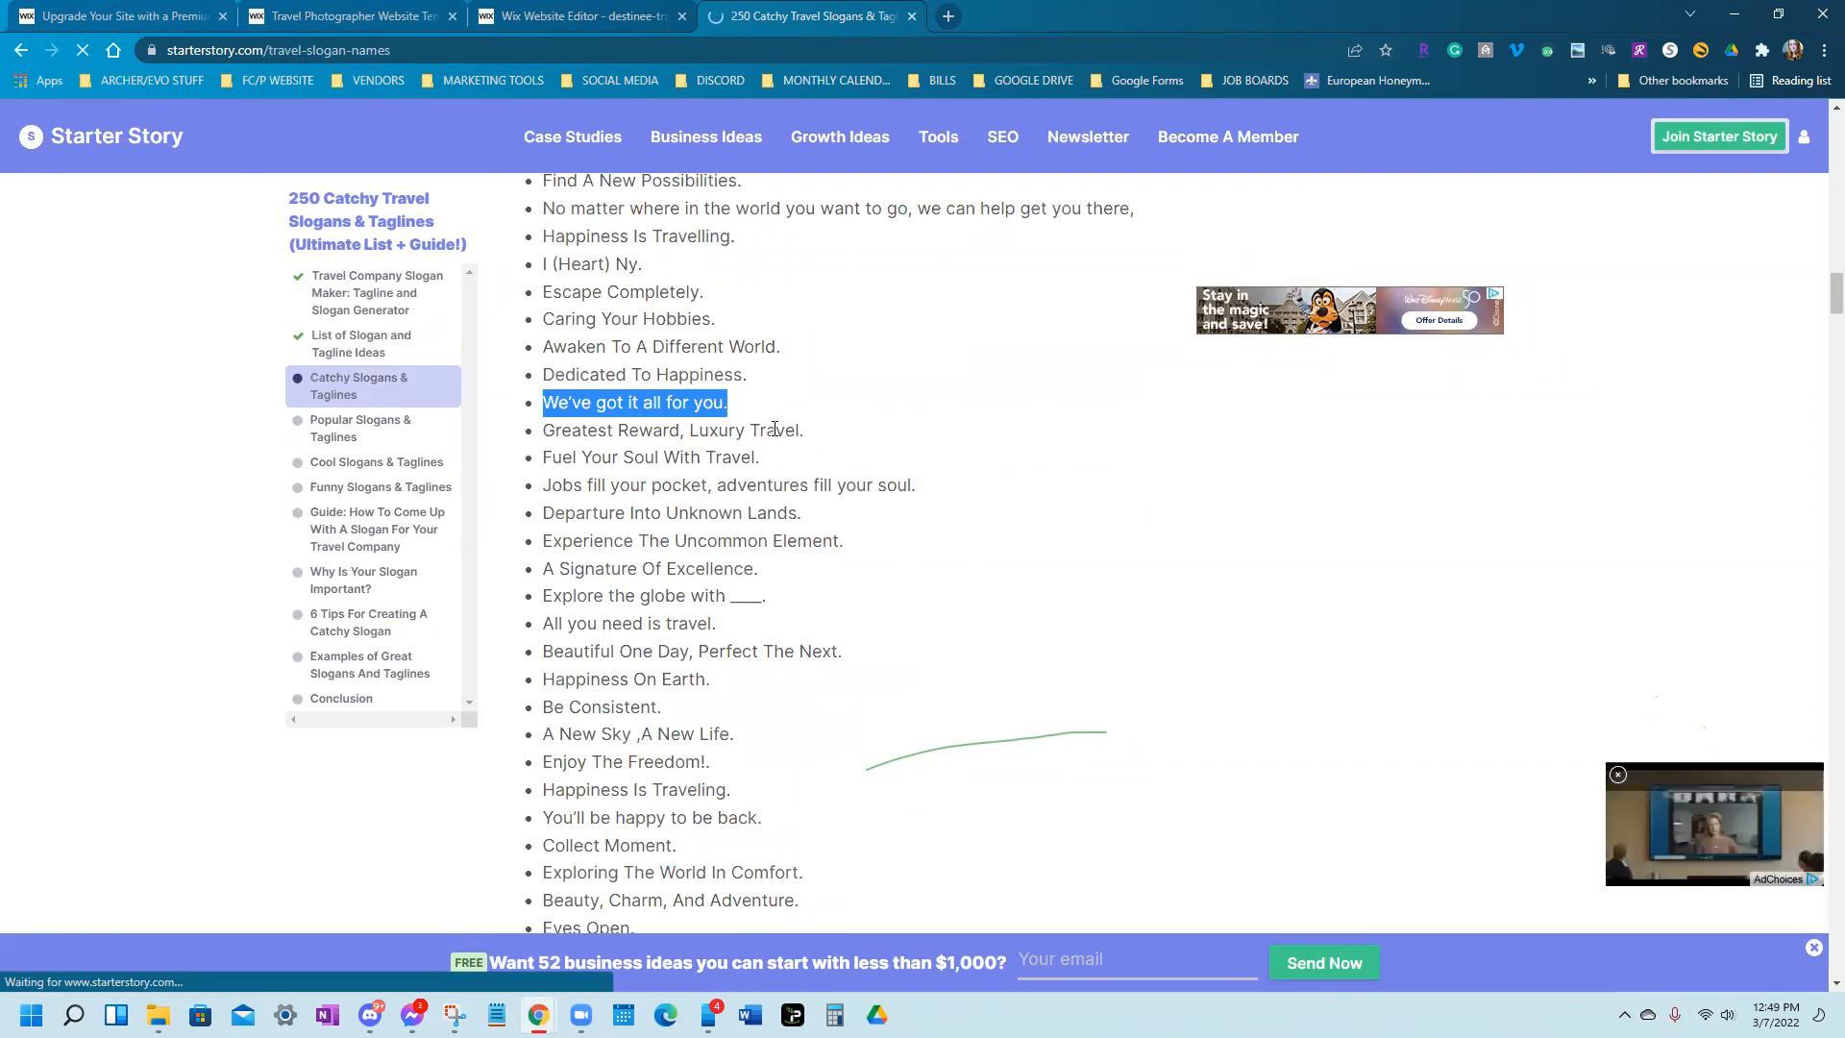
{"action": "mouse_move", "coordinate": [544, 625]}
{"action": "left_mouse_down"}
{"action": "mouse_move", "coordinate": [726, 632]}
{"action": "mouse_move", "coordinate": [531, 639]}
{"action": "left_mouse_up"}
{"action": "left_click", "coordinate": [711, 621]}
{"action": "triple_click", "coordinate": [596, 623]}
{"action": "key", "text": "ctrl+c"}
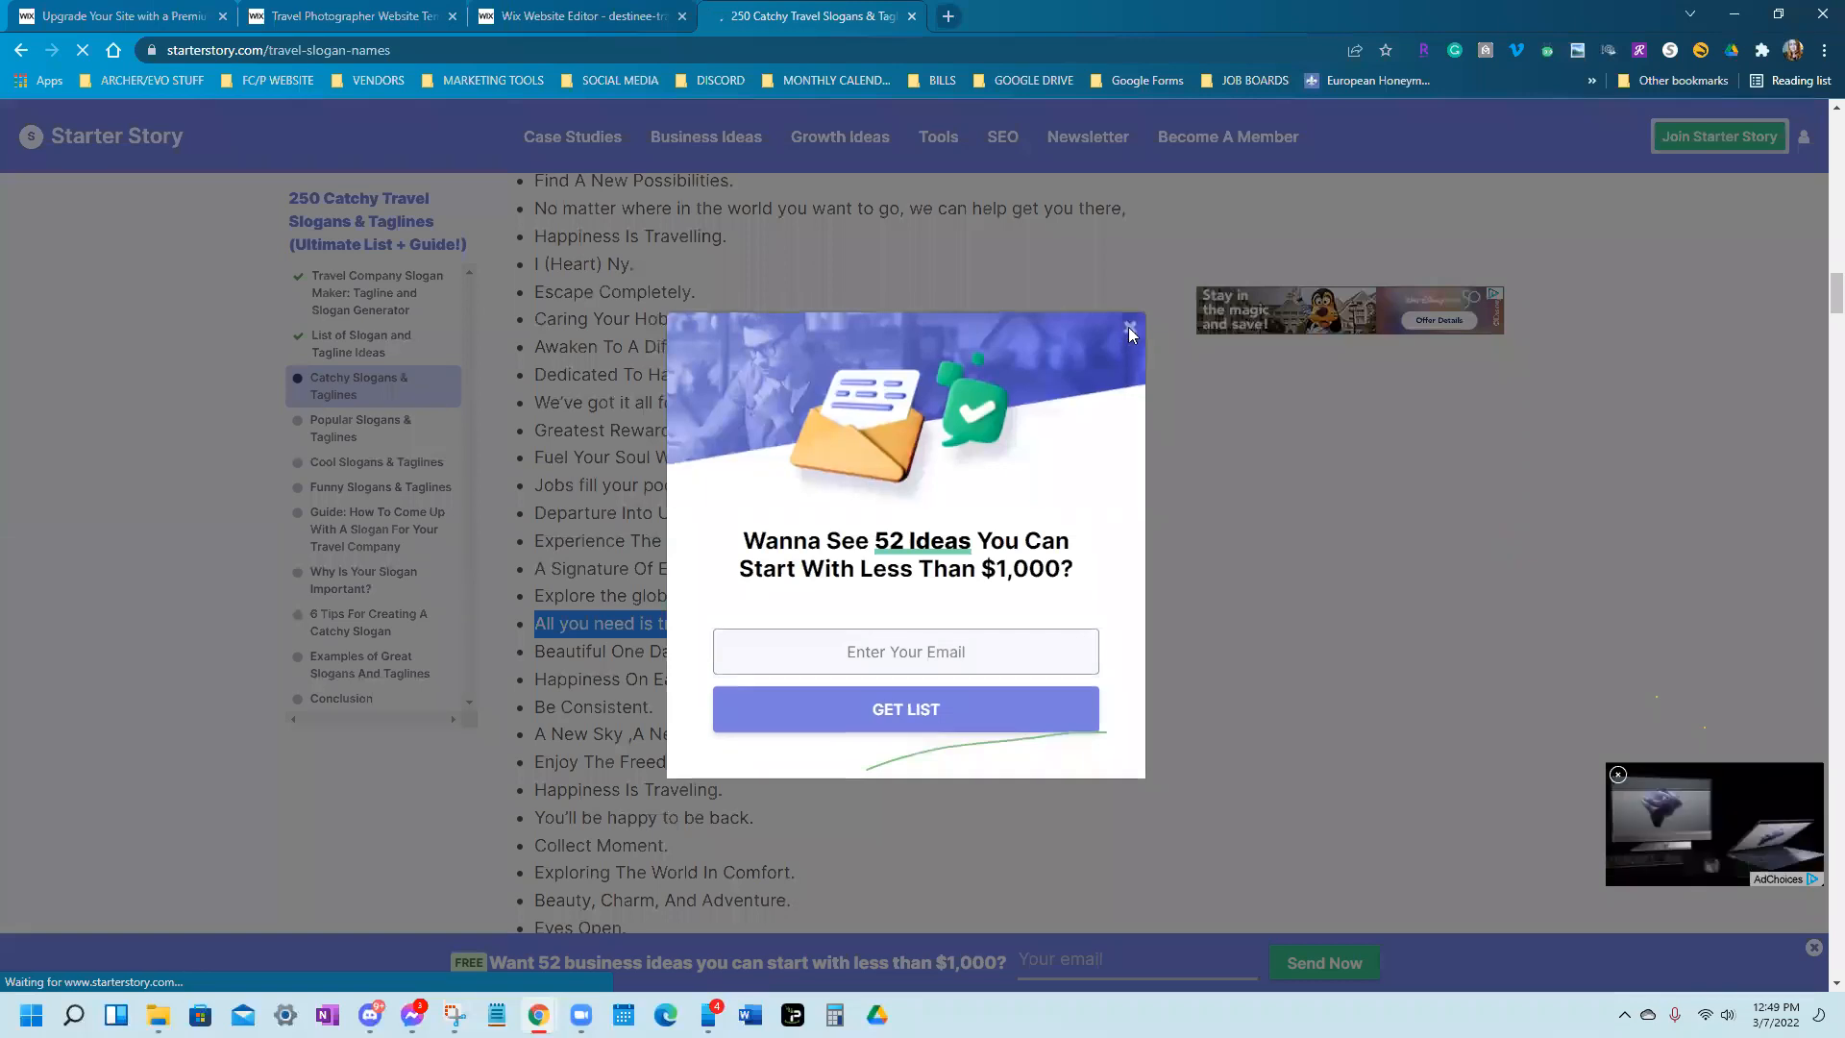
{"action": "left_click", "coordinate": [1129, 330]}
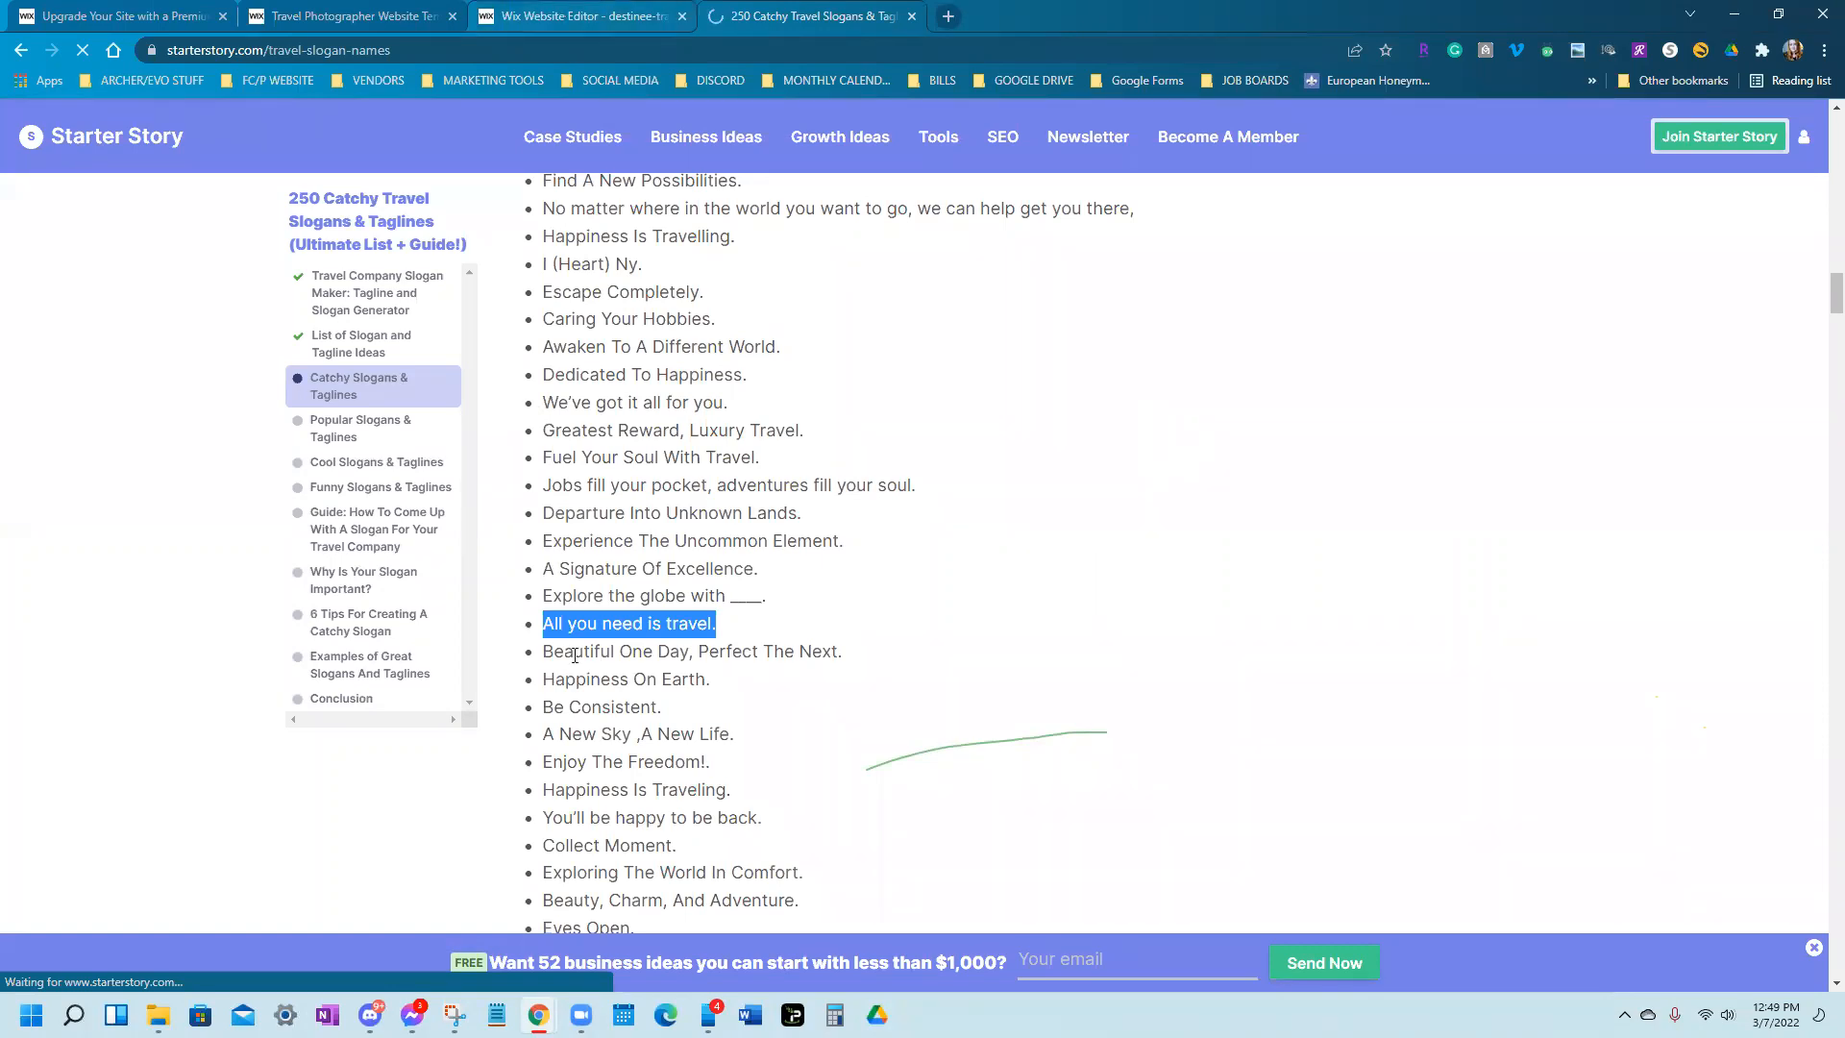
{"action": "left_click", "coordinate": [596, 8]}
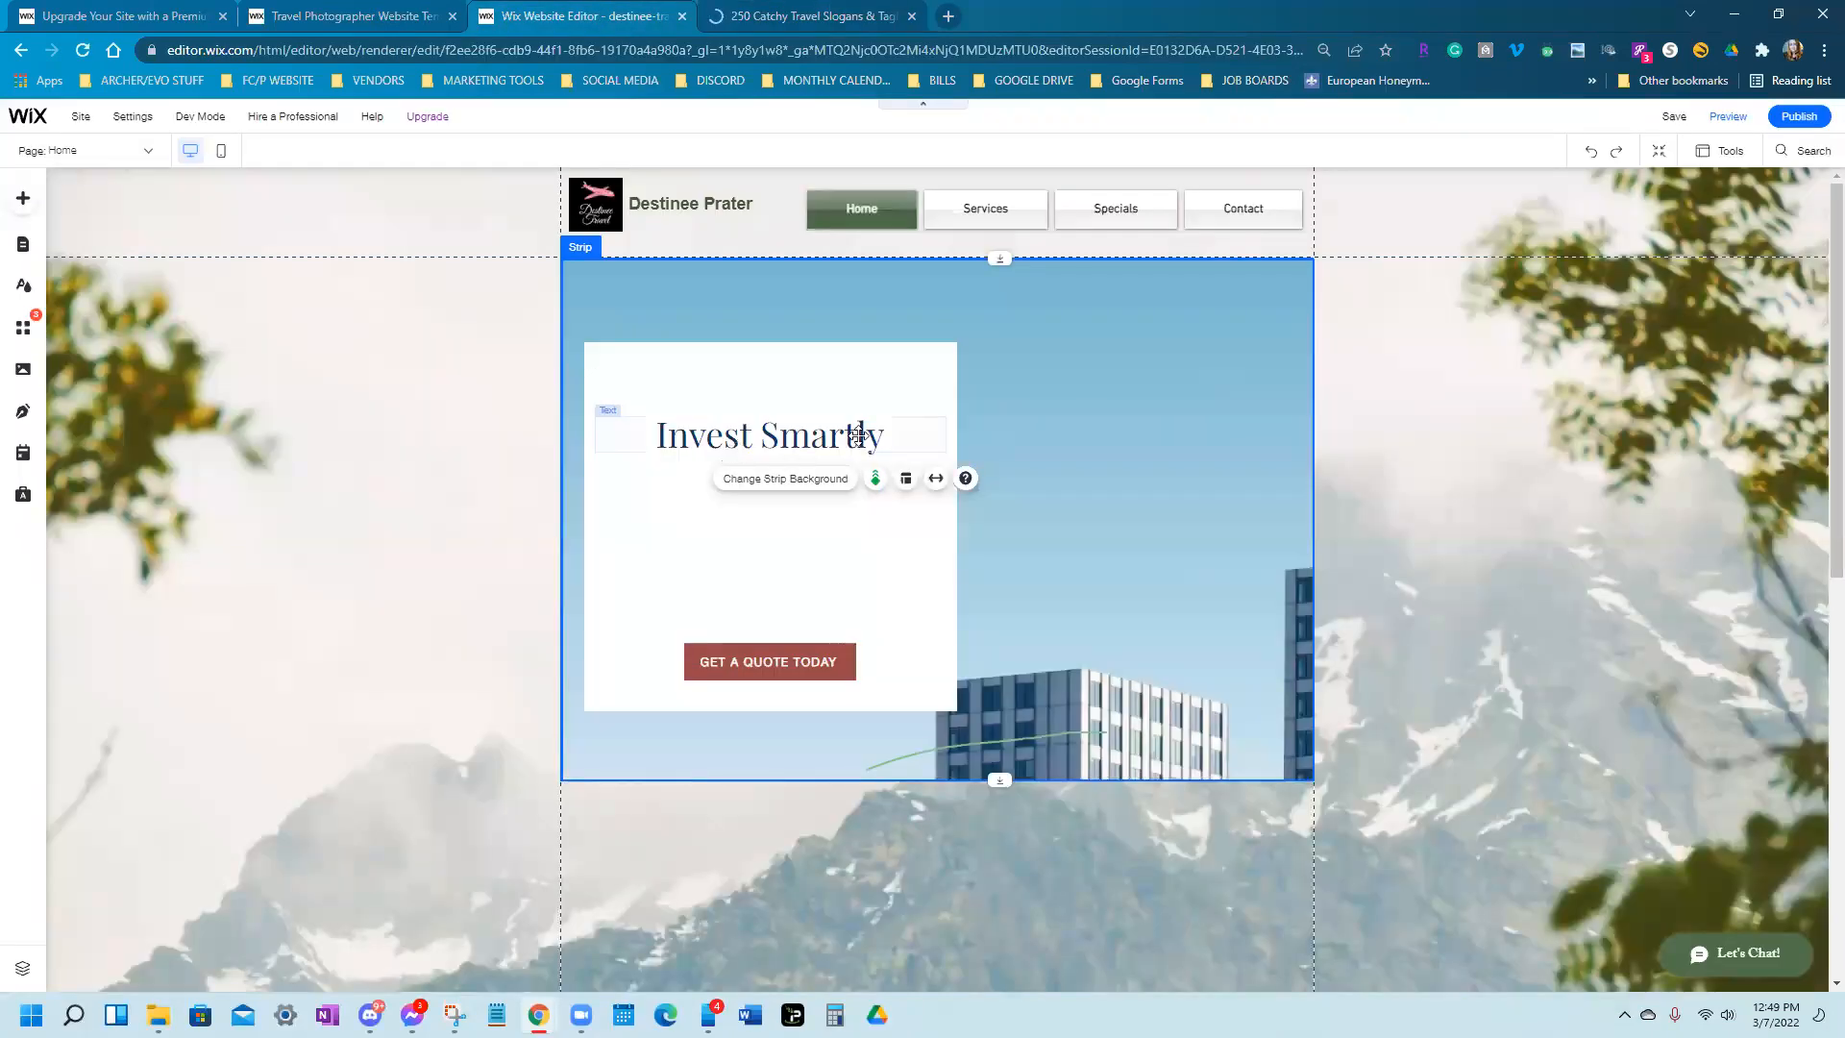
Replace the Invest Smartly heading text with the pasted slogan 'All you need is travel.'
{"action": "left_click", "coordinate": [862, 435]}
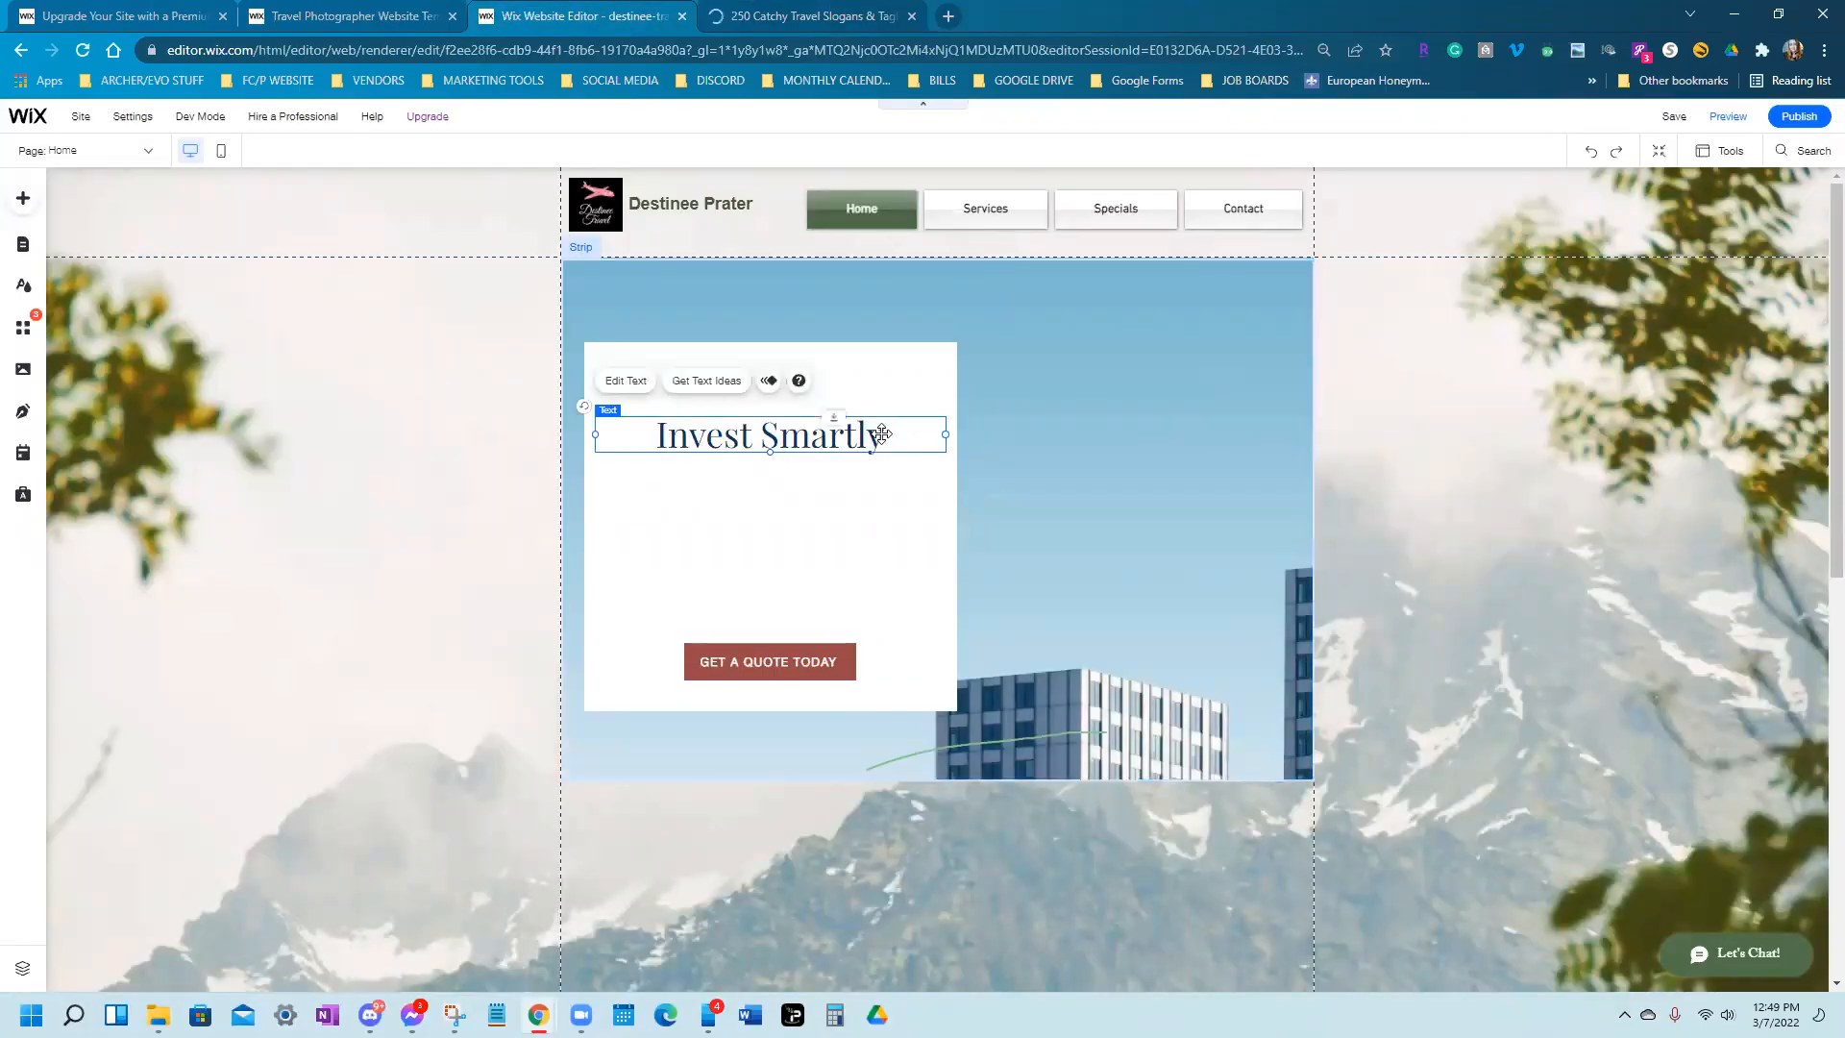
{"action": "double_click", "coordinate": [883, 435]}
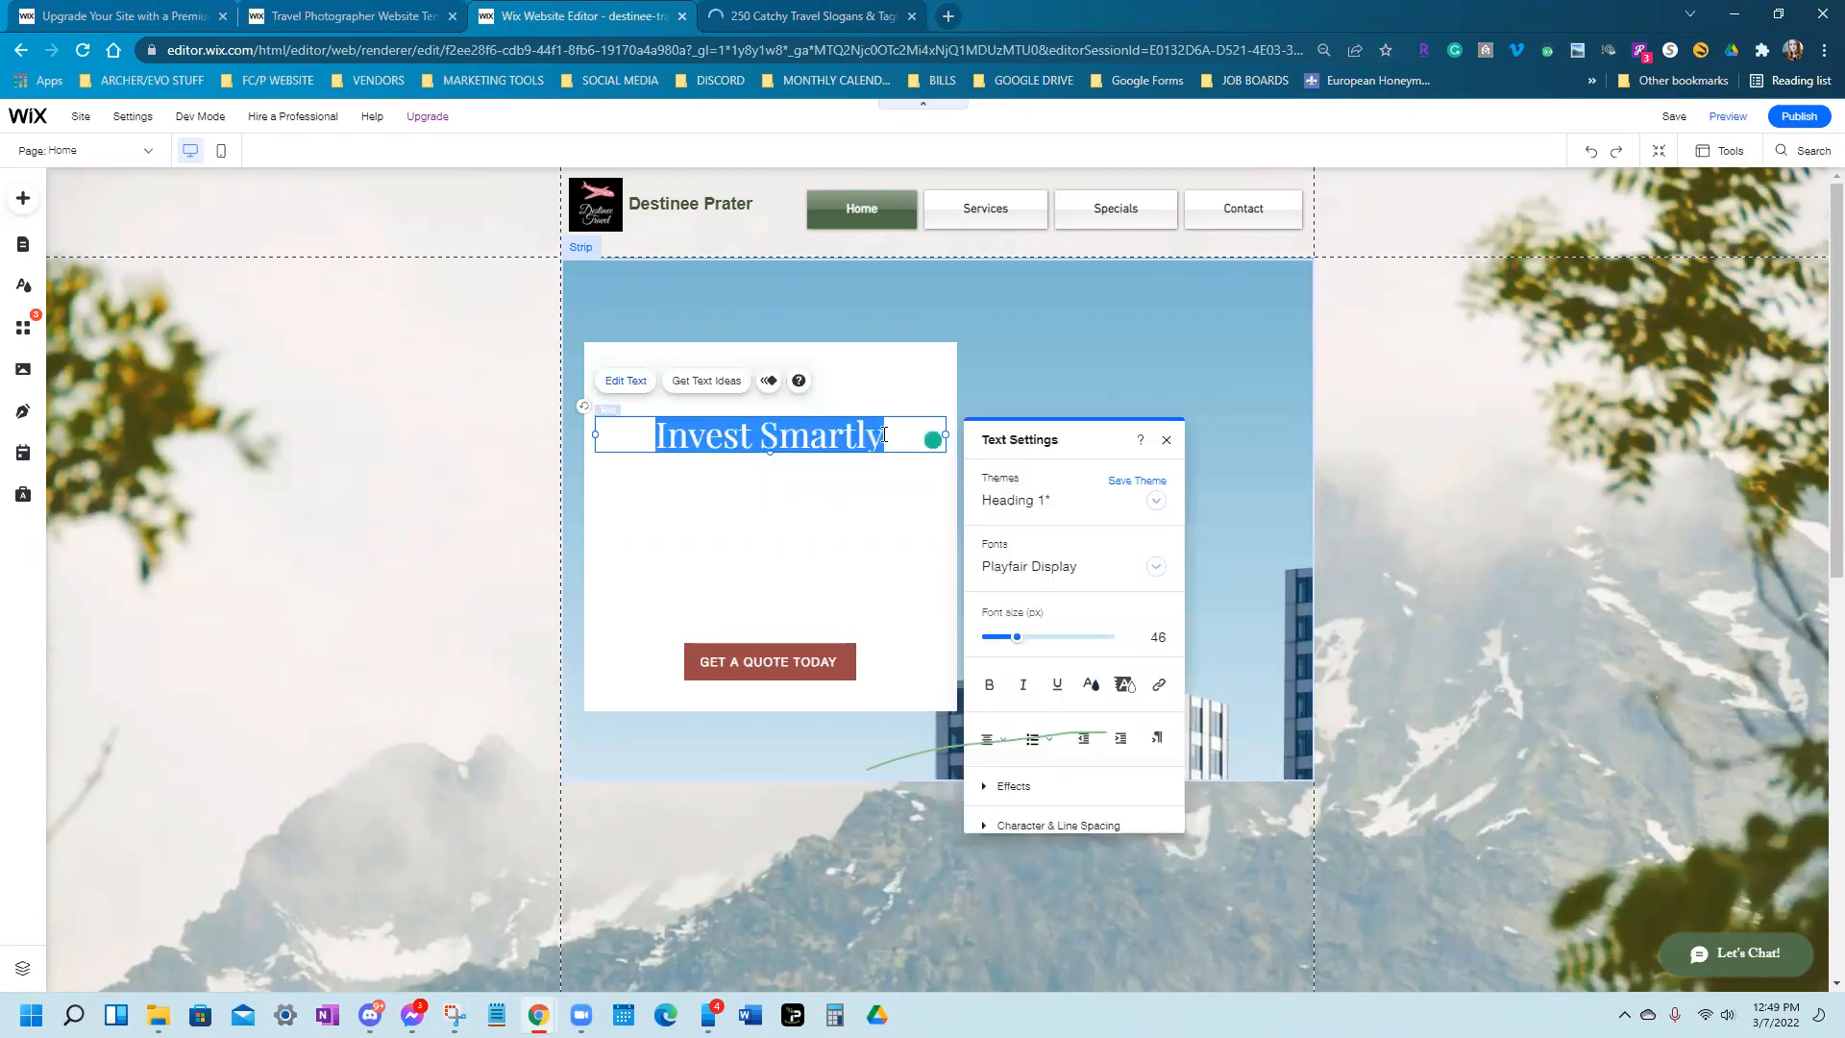
{"action": "key", "text": "ctrl+v"}
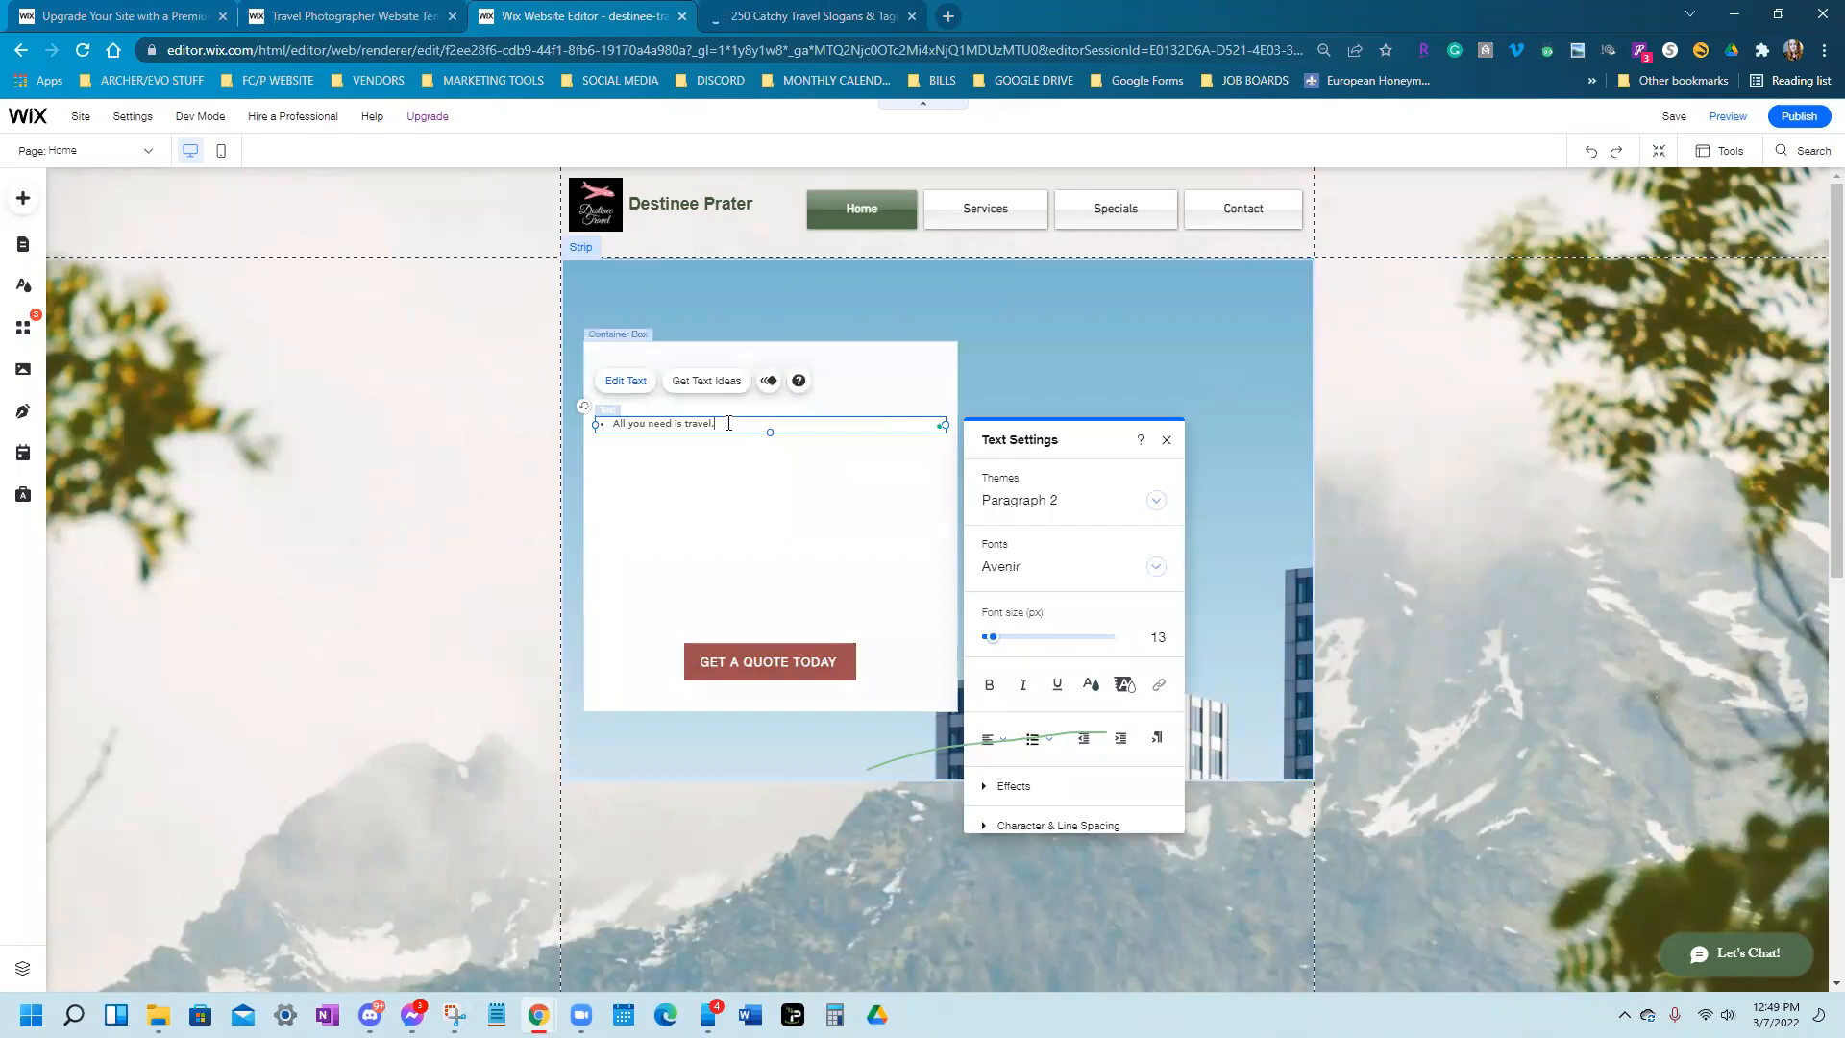
Format the heading as 41 px Comic Sans MS with the bullet removed
{"action": "left_click_drag", "start_coordinate": [603, 423], "coordinate": [695, 481]}
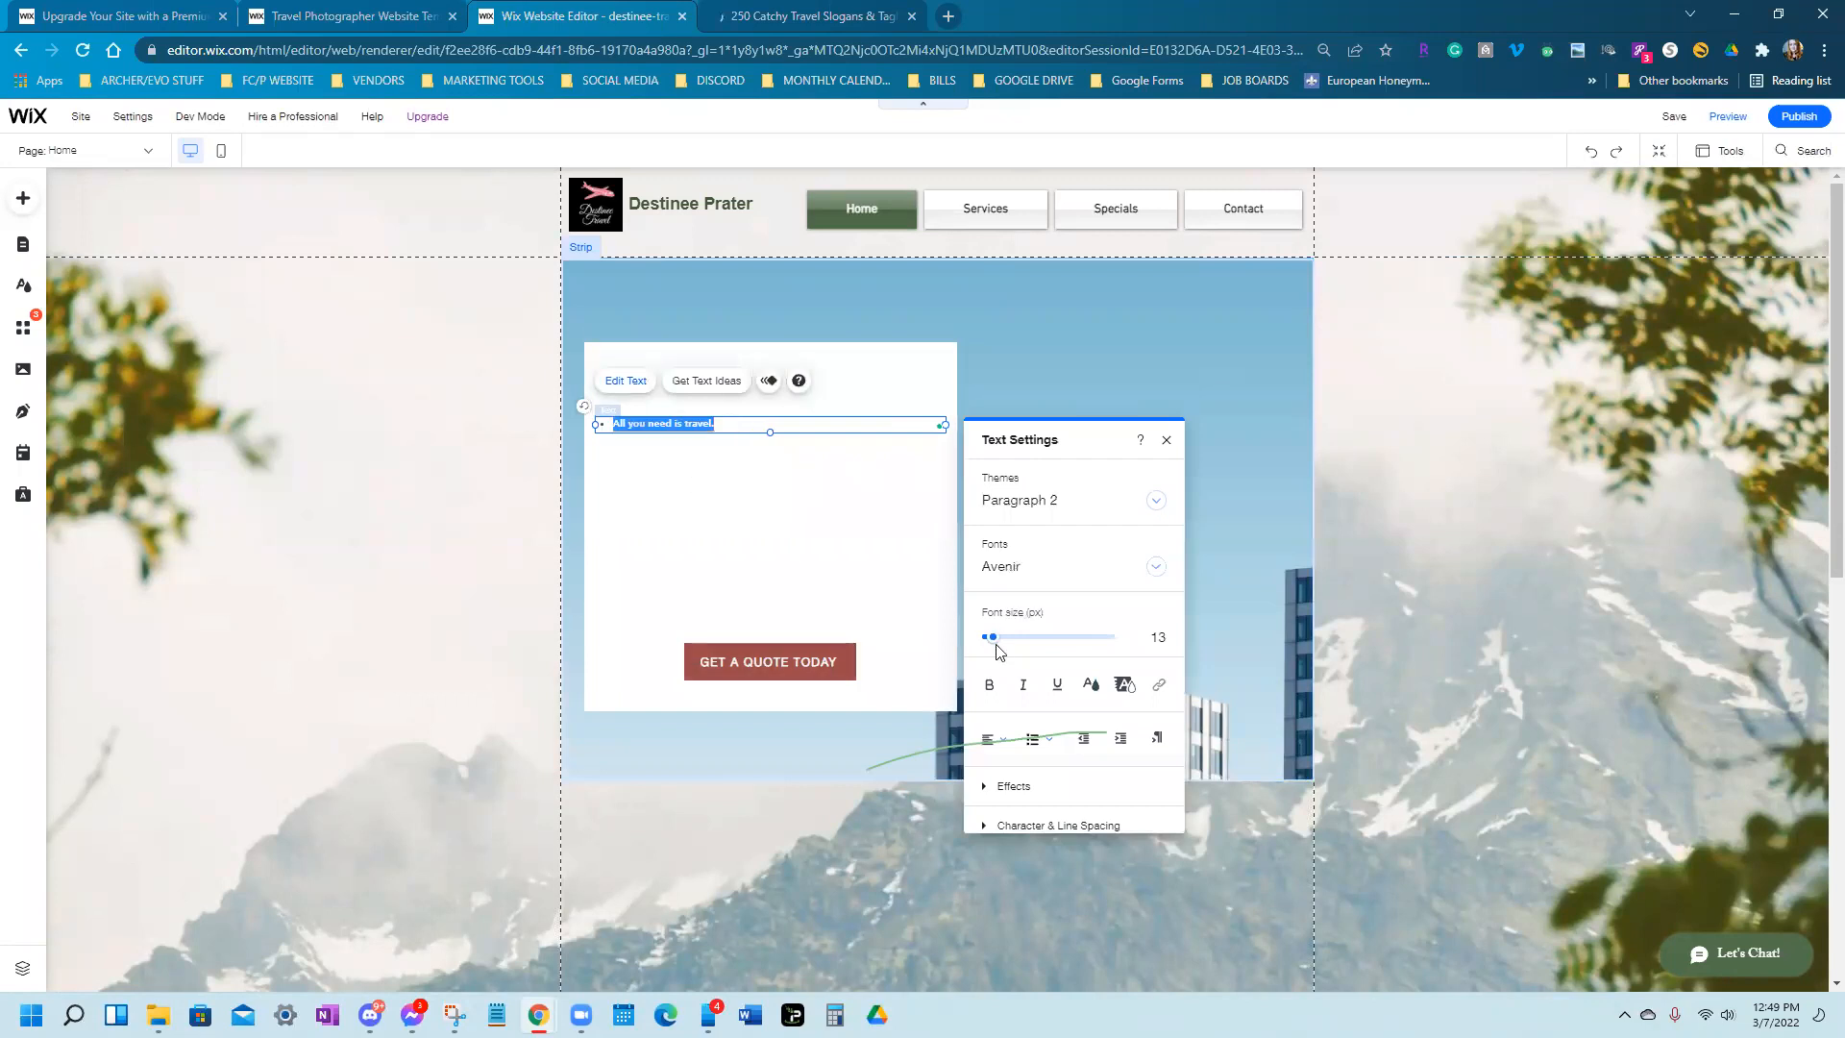
{"action": "left_click_drag", "start_coordinate": [993, 639], "coordinate": [988, 639]}
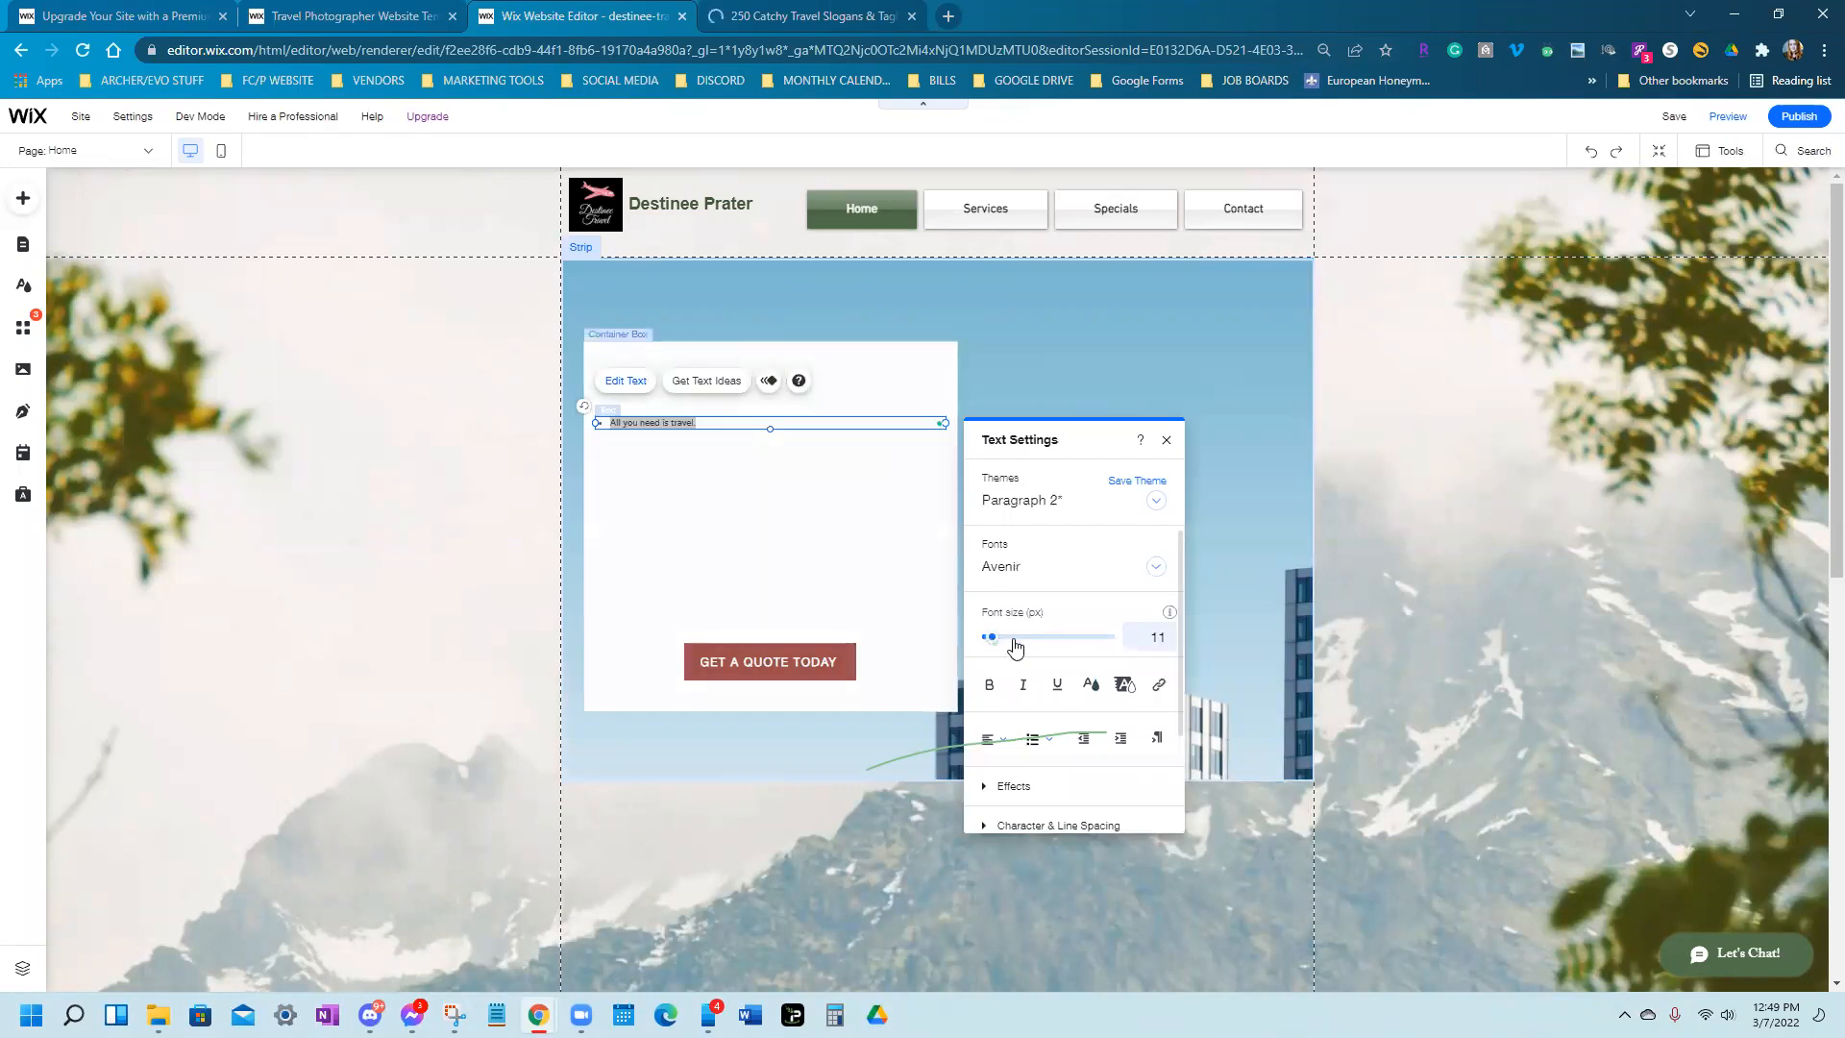
{"action": "left_click", "coordinate": [1017, 638]}
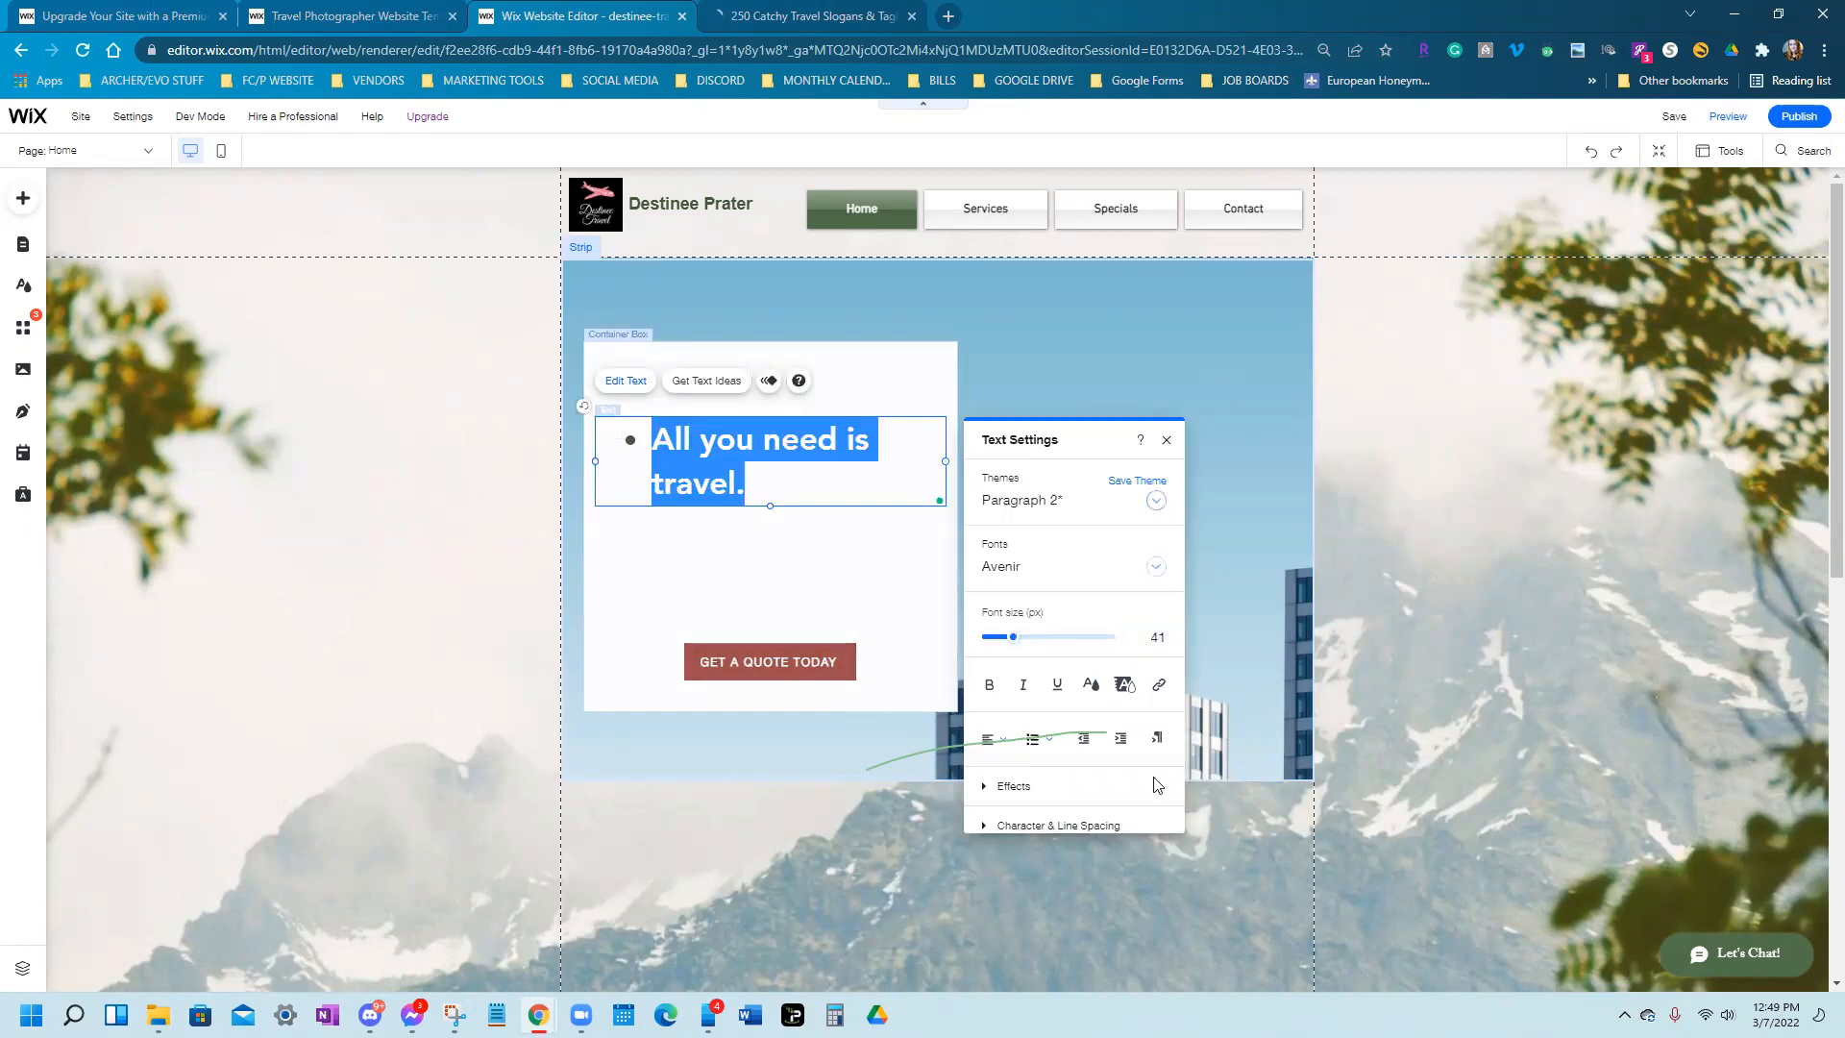
{"action": "left_click", "coordinate": [1050, 742]}
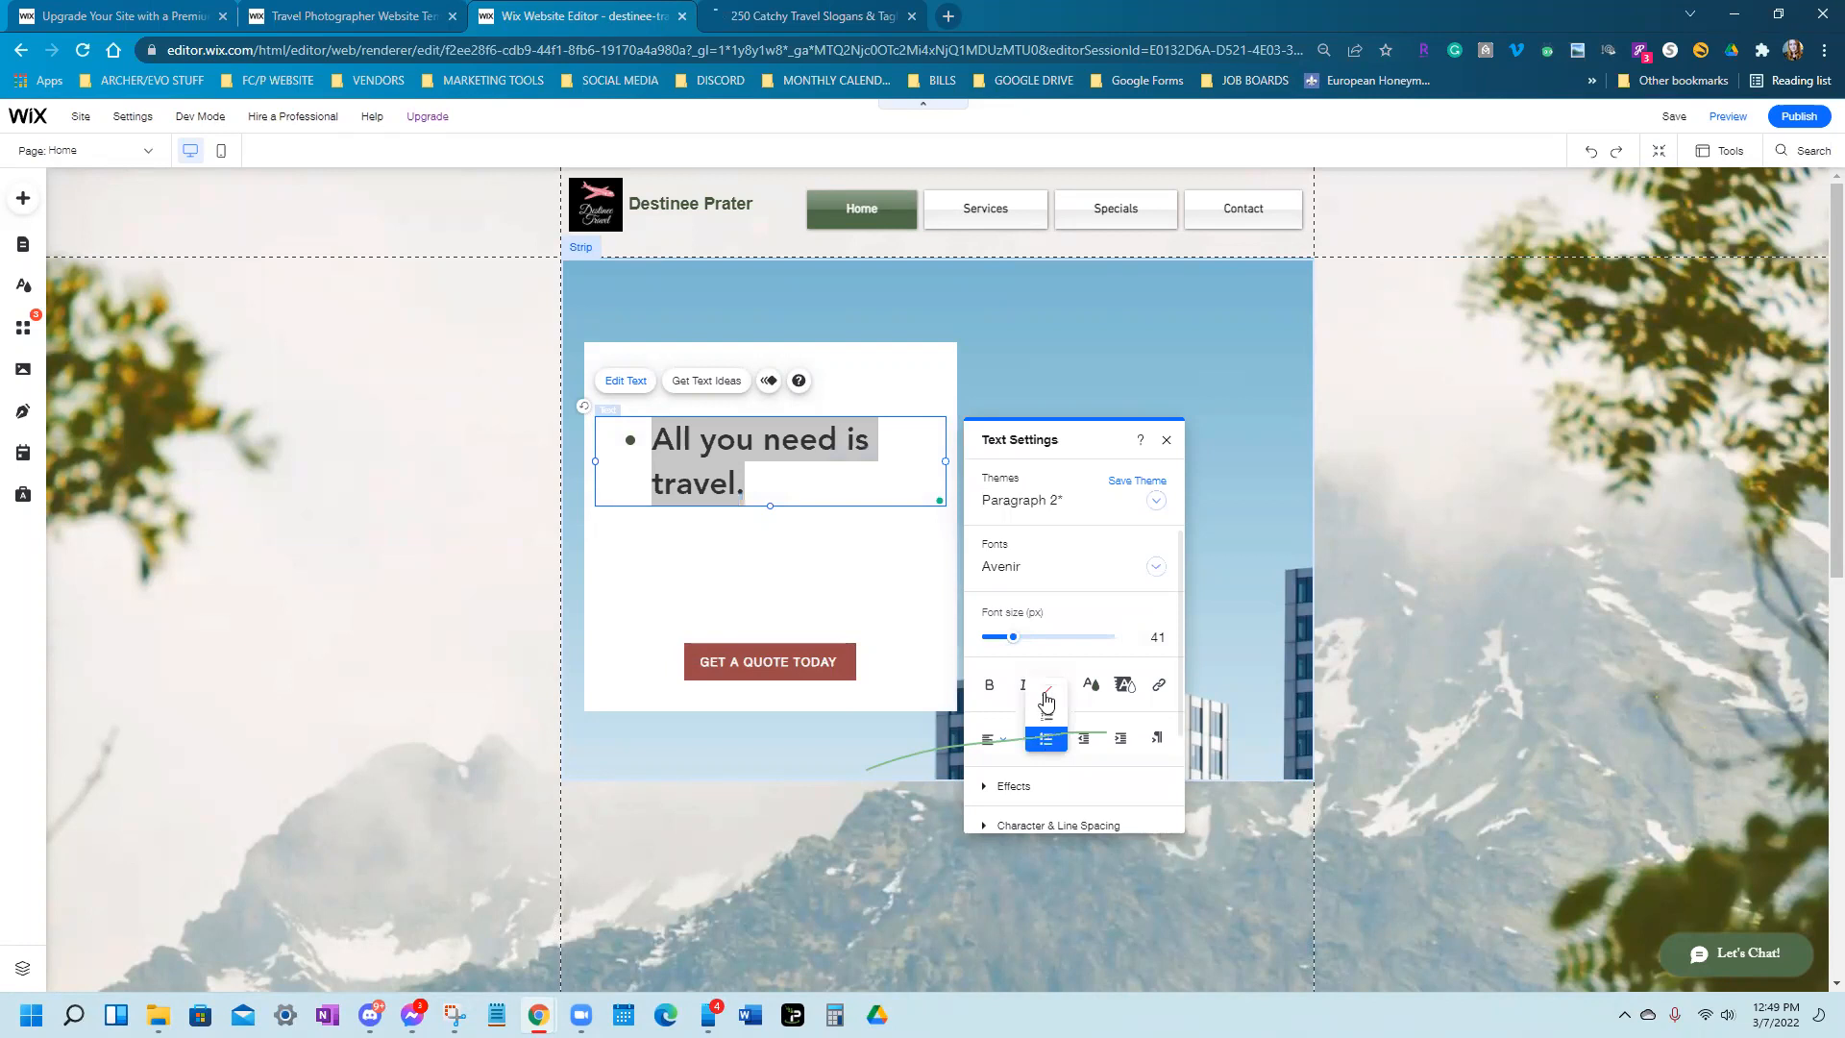
{"action": "left_click", "coordinate": [1047, 702]}
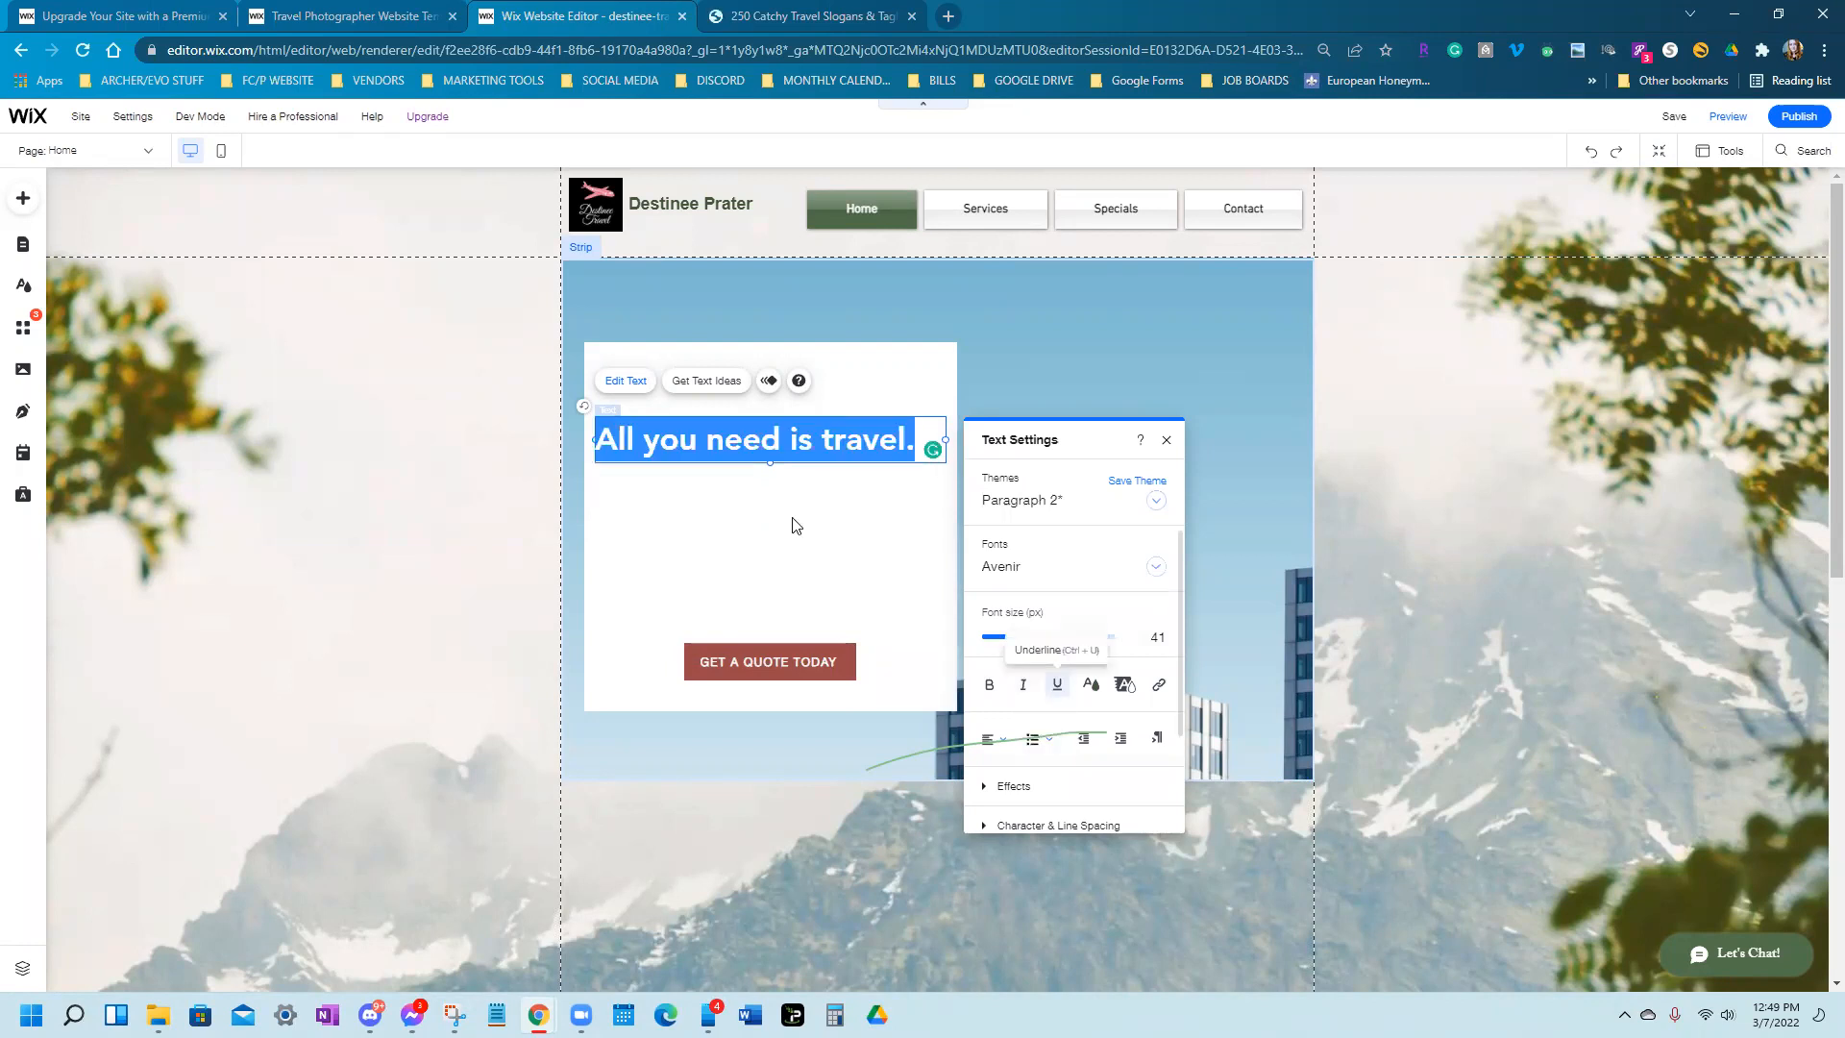
{"action": "left_click", "coordinate": [1043, 569]}
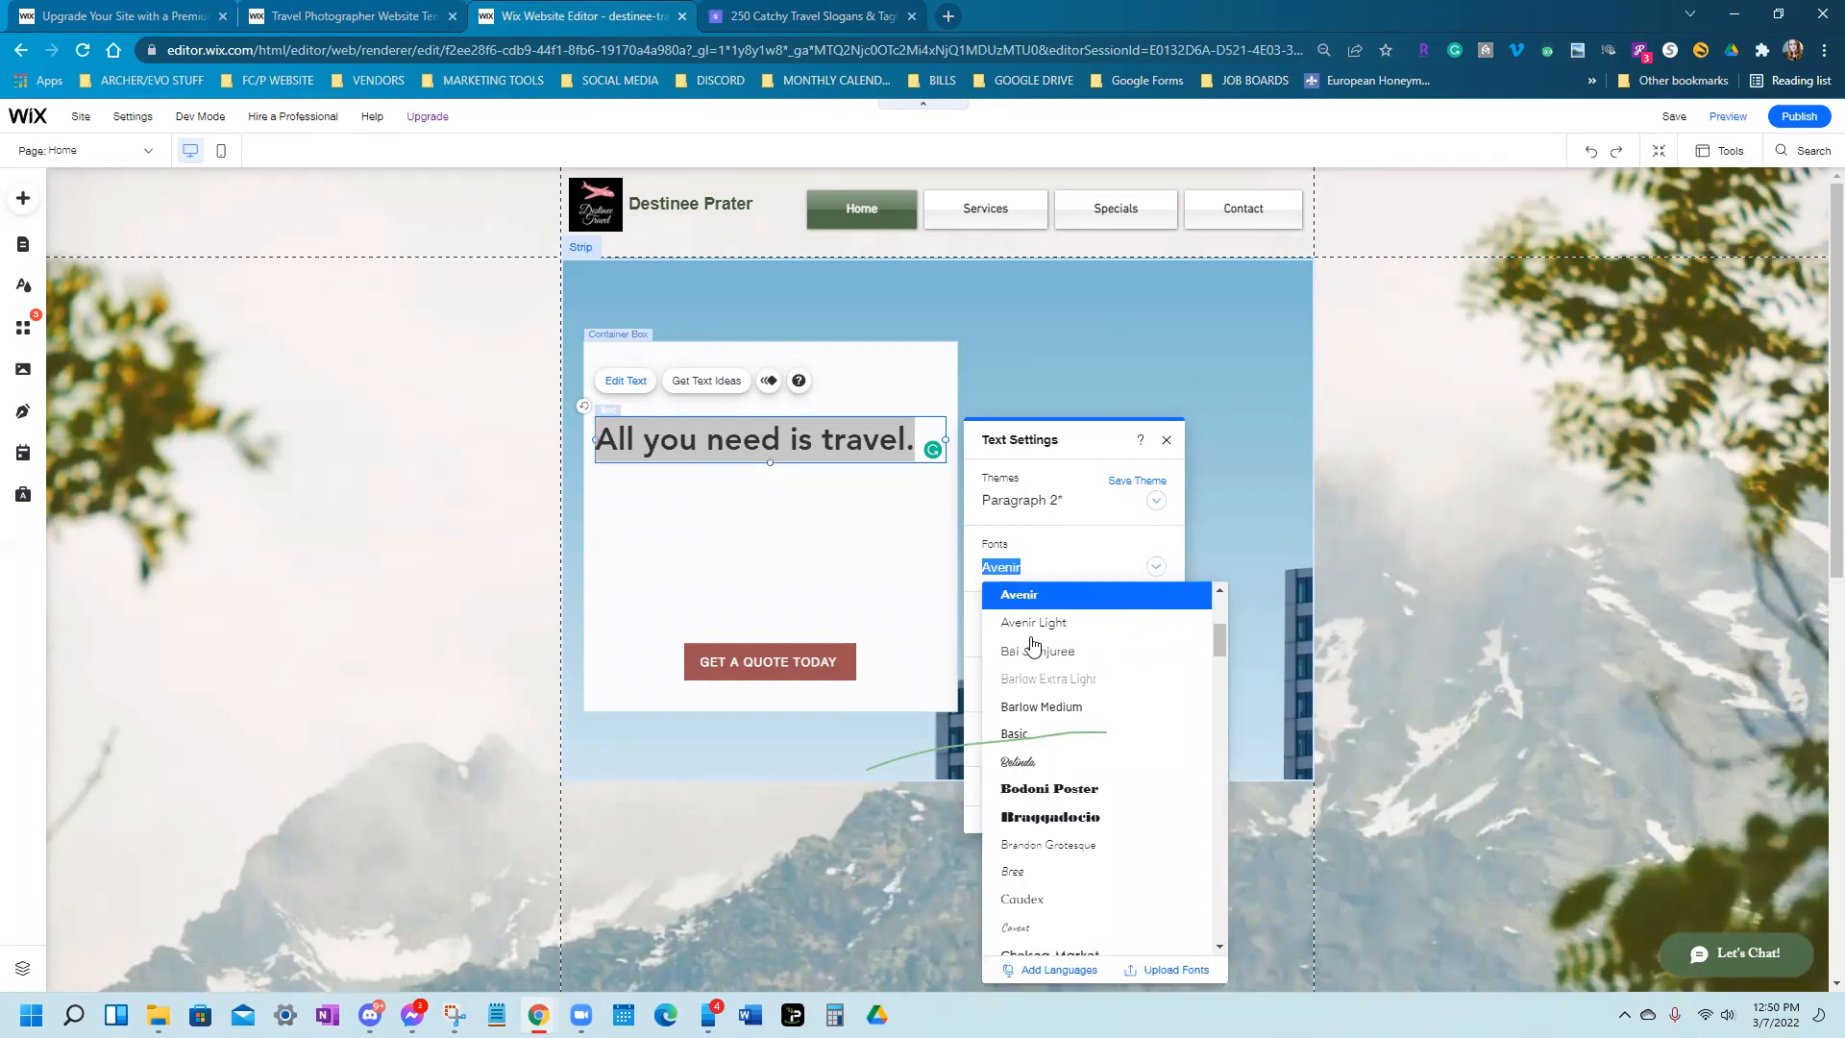
{"action": "scroll", "coordinate": [1094, 806], "scroll_direction": "down", "scroll_amount": 1}
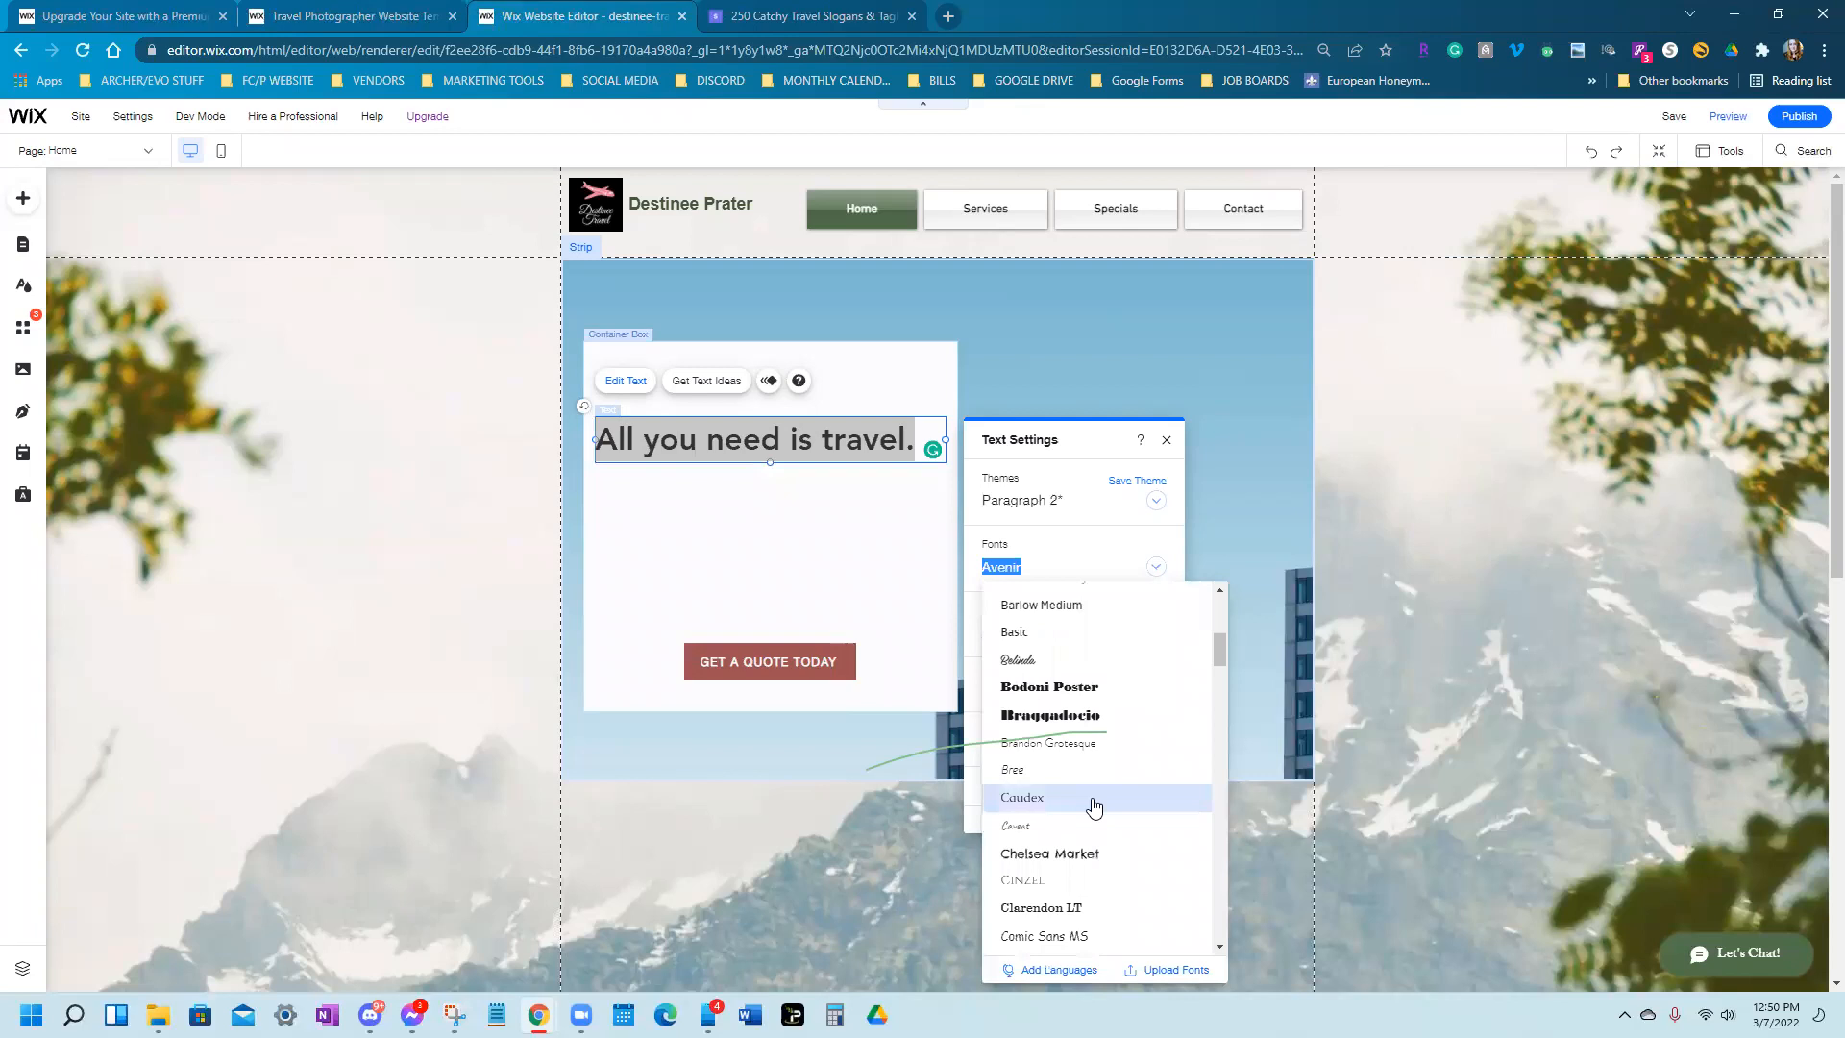
{"action": "scroll", "coordinate": [1093, 806], "scroll_direction": "down", "scroll_amount": 2}
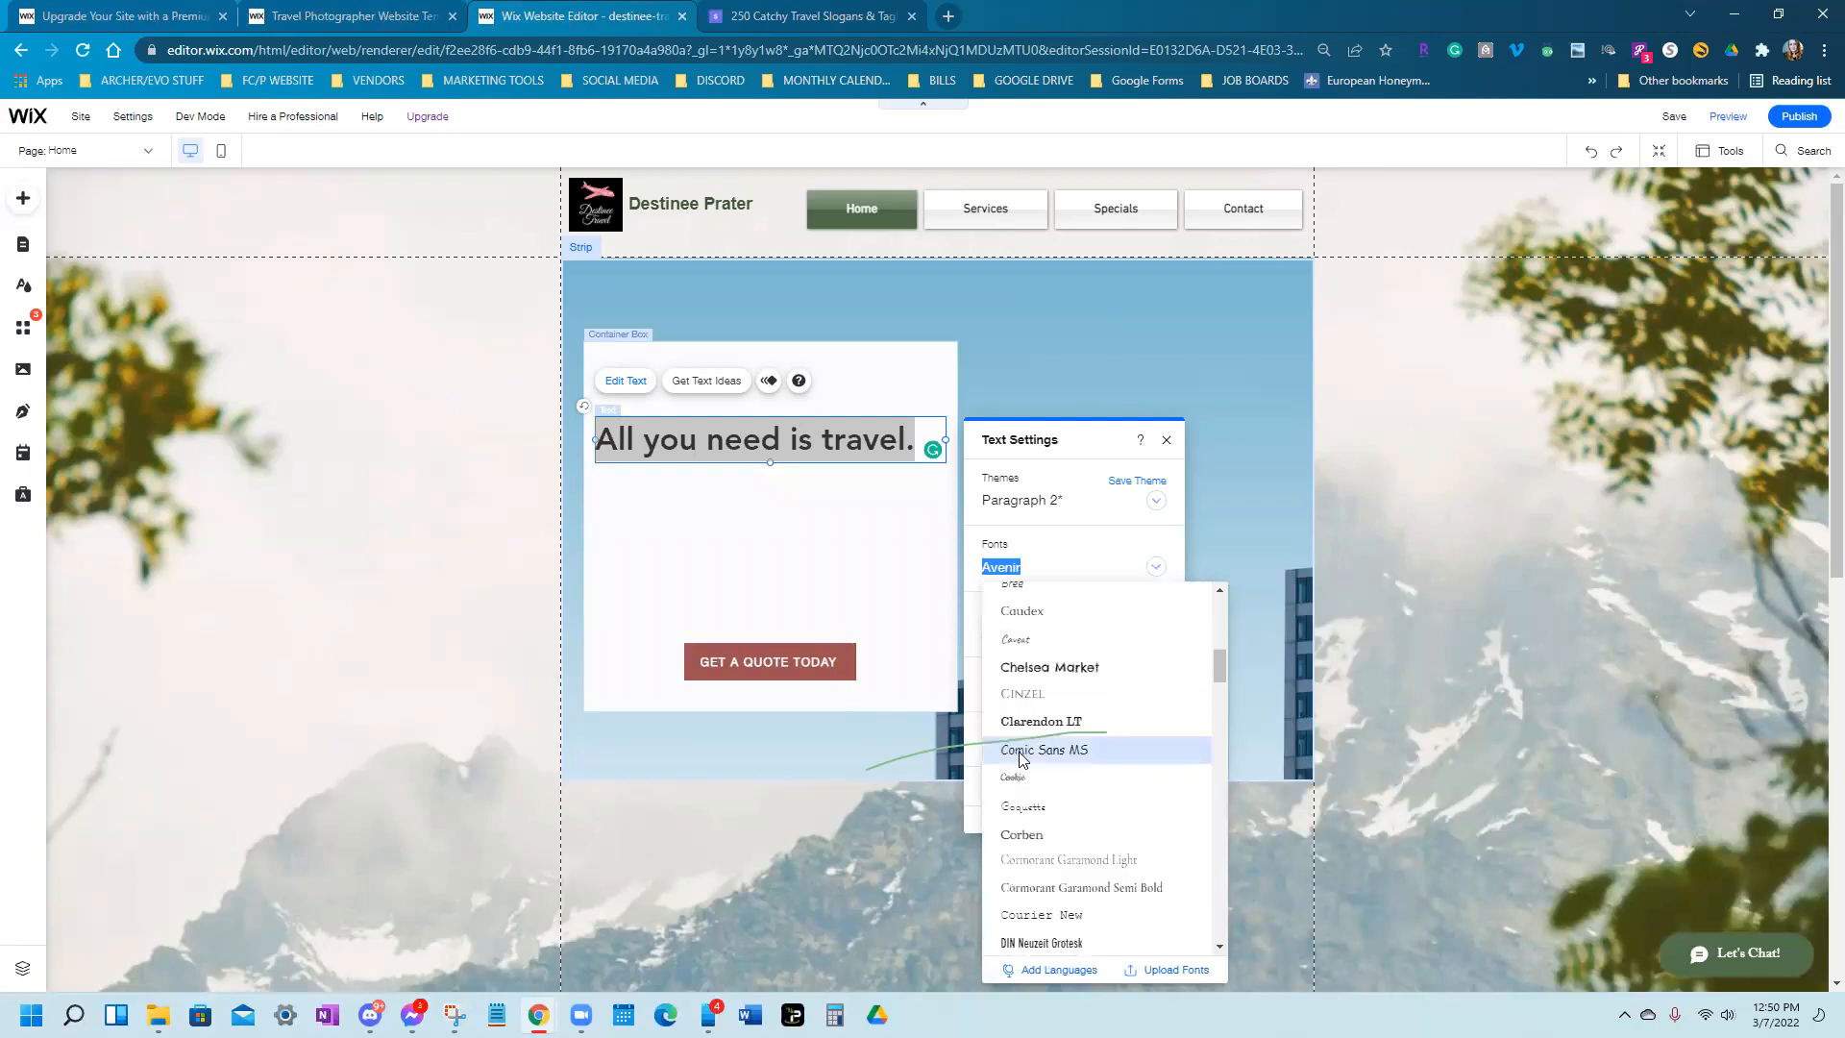
{"action": "left_click", "coordinate": [1023, 751]}
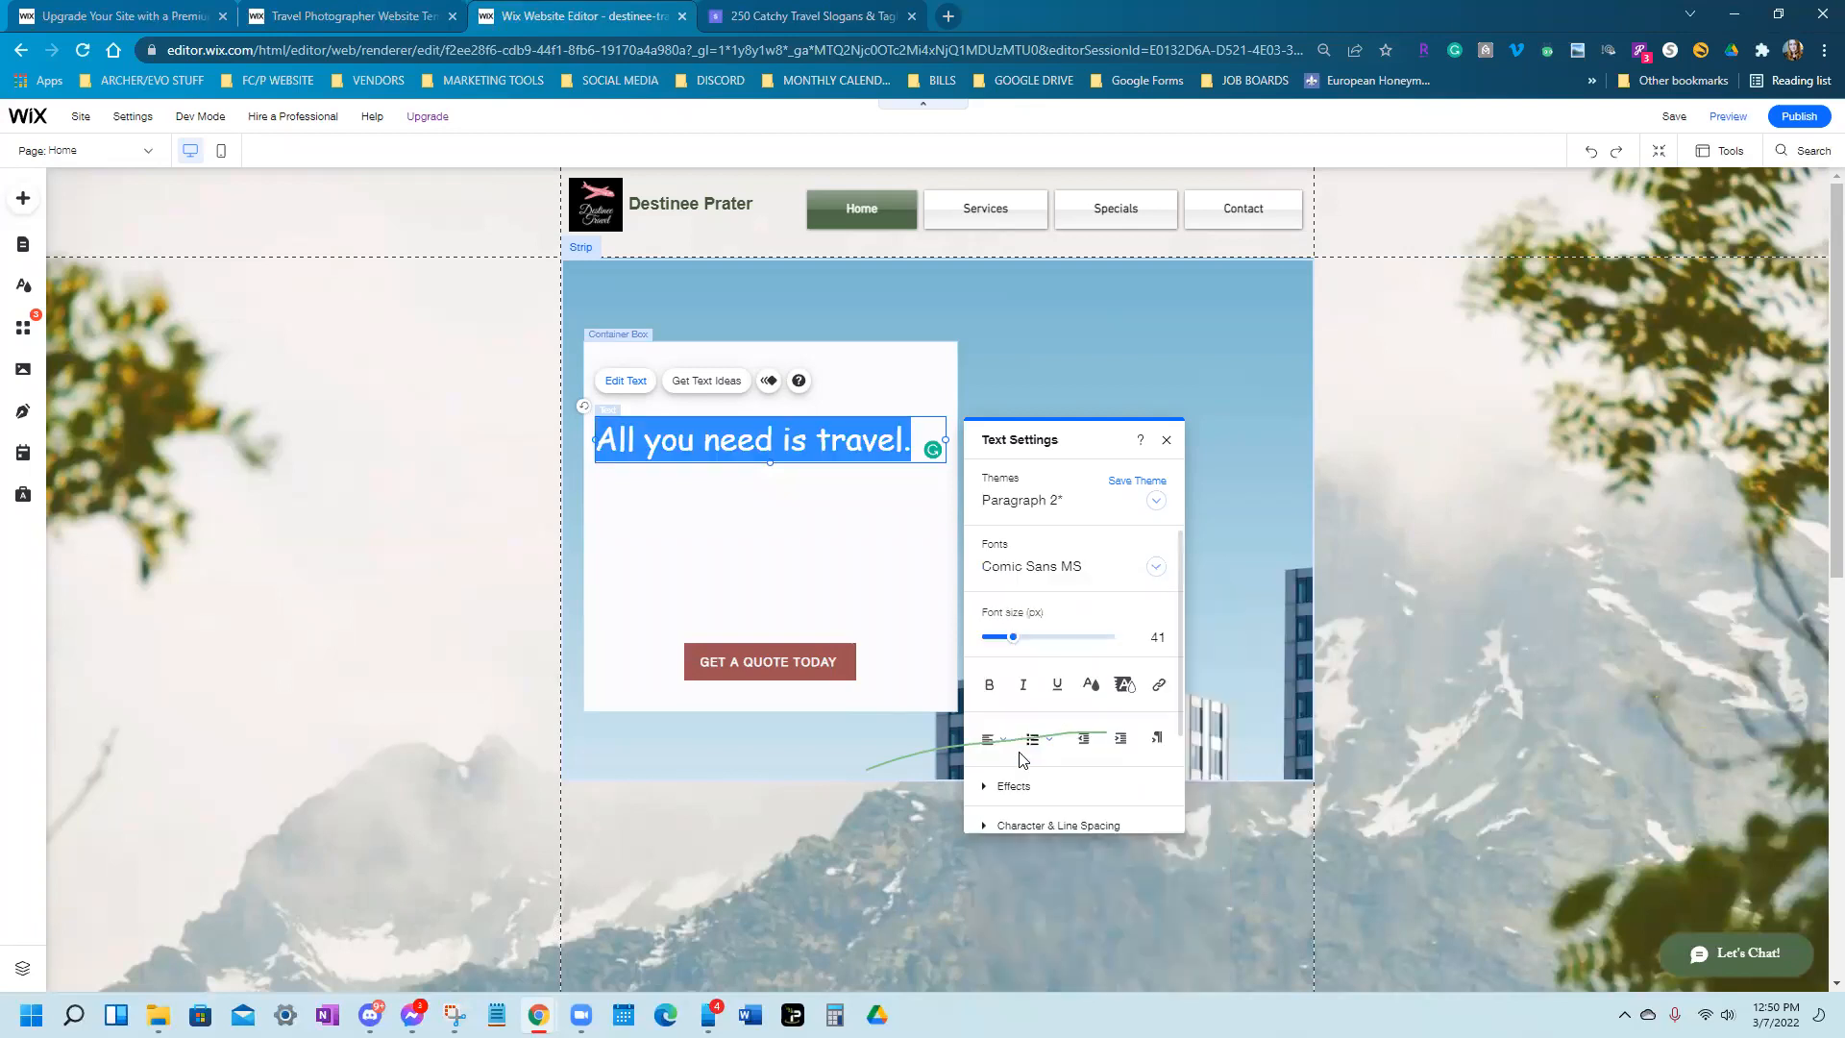
{"action": "left_click", "coordinate": [866, 557]}
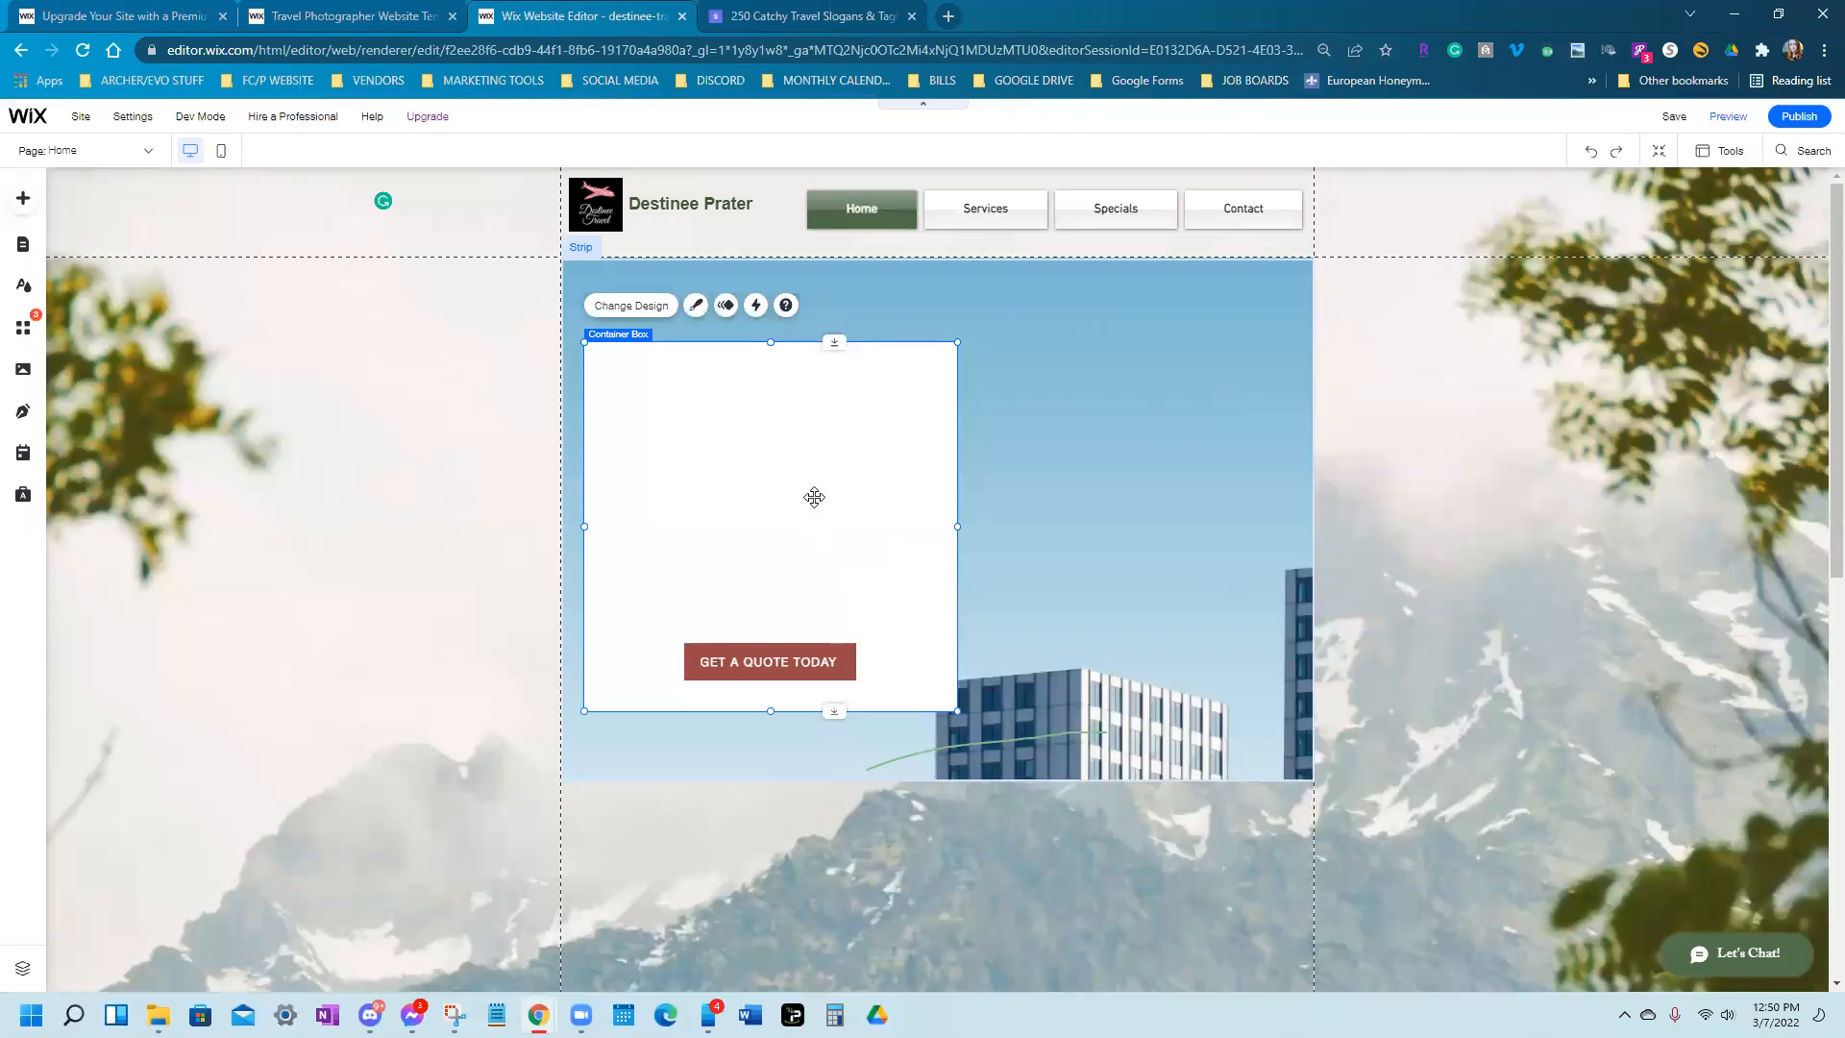
Make the 'All you need is travel.' heading bold
{"action": "right_click", "coordinate": [877, 510]}
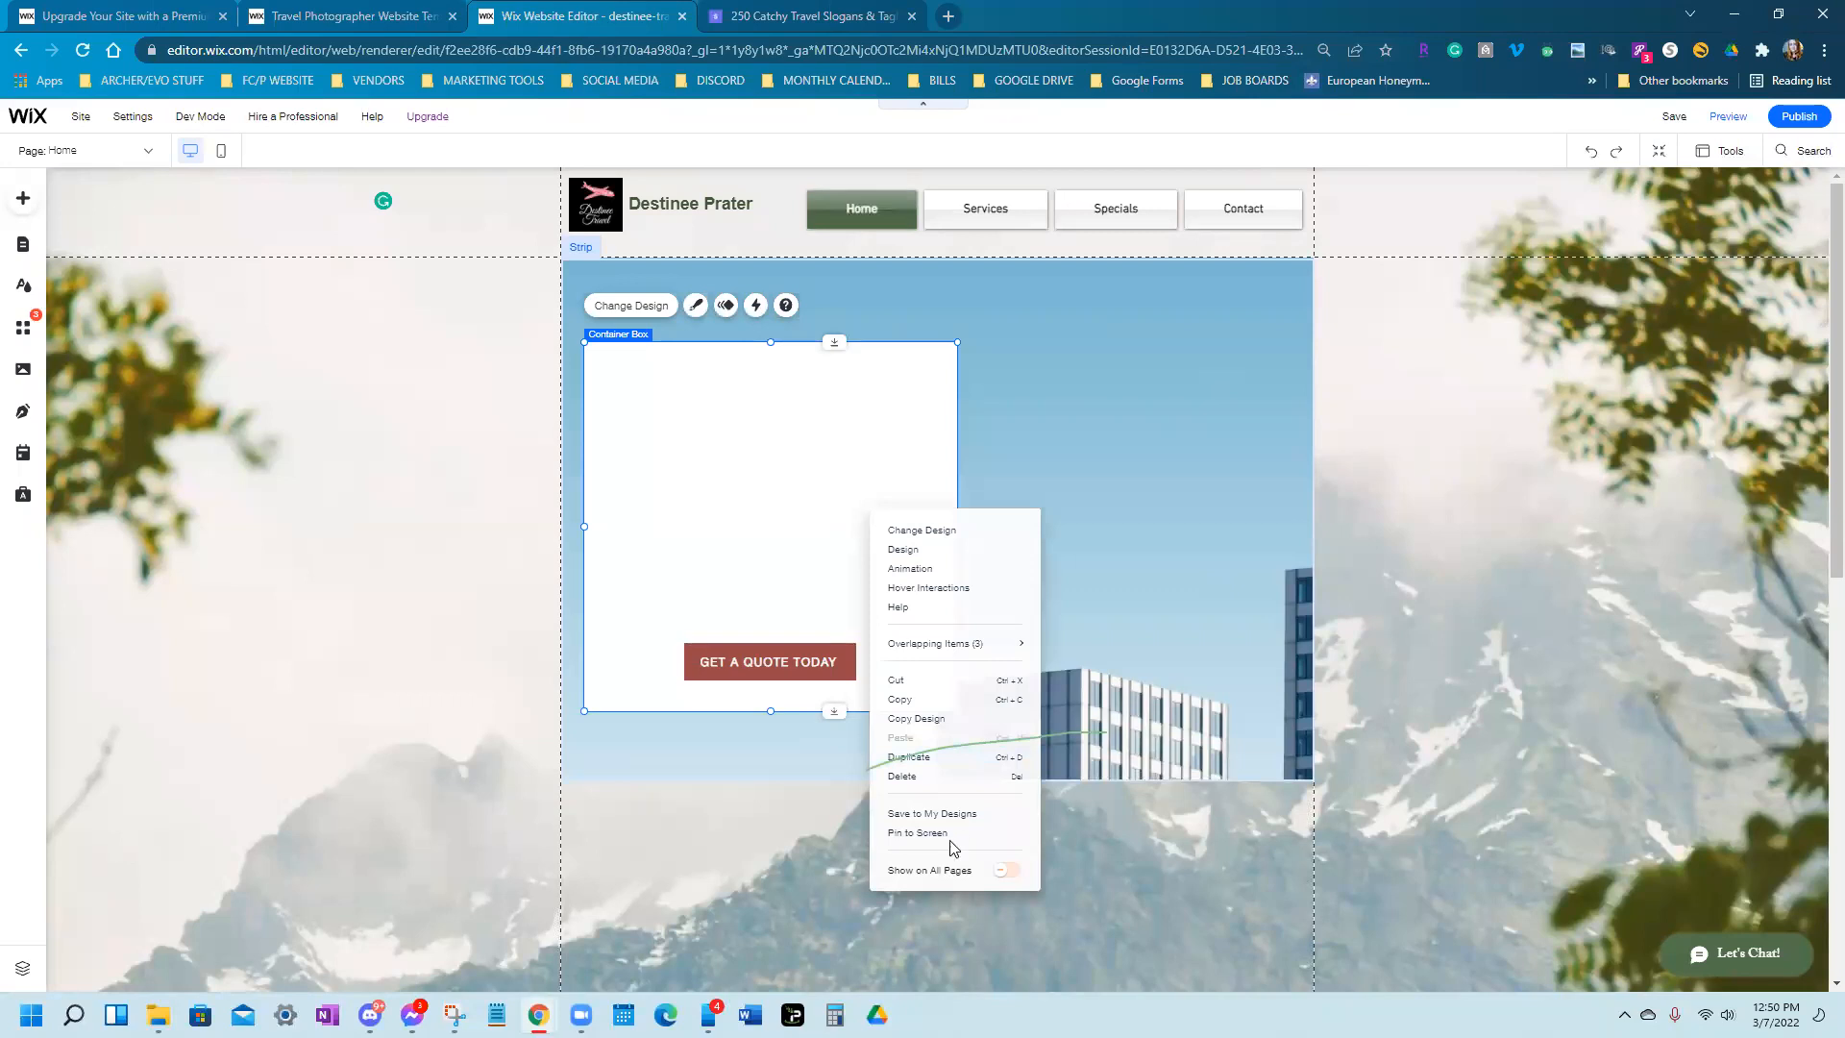
{"action": "right_click", "coordinate": [1195, 636]}
{"action": "left_click", "coordinate": [533, 452]}
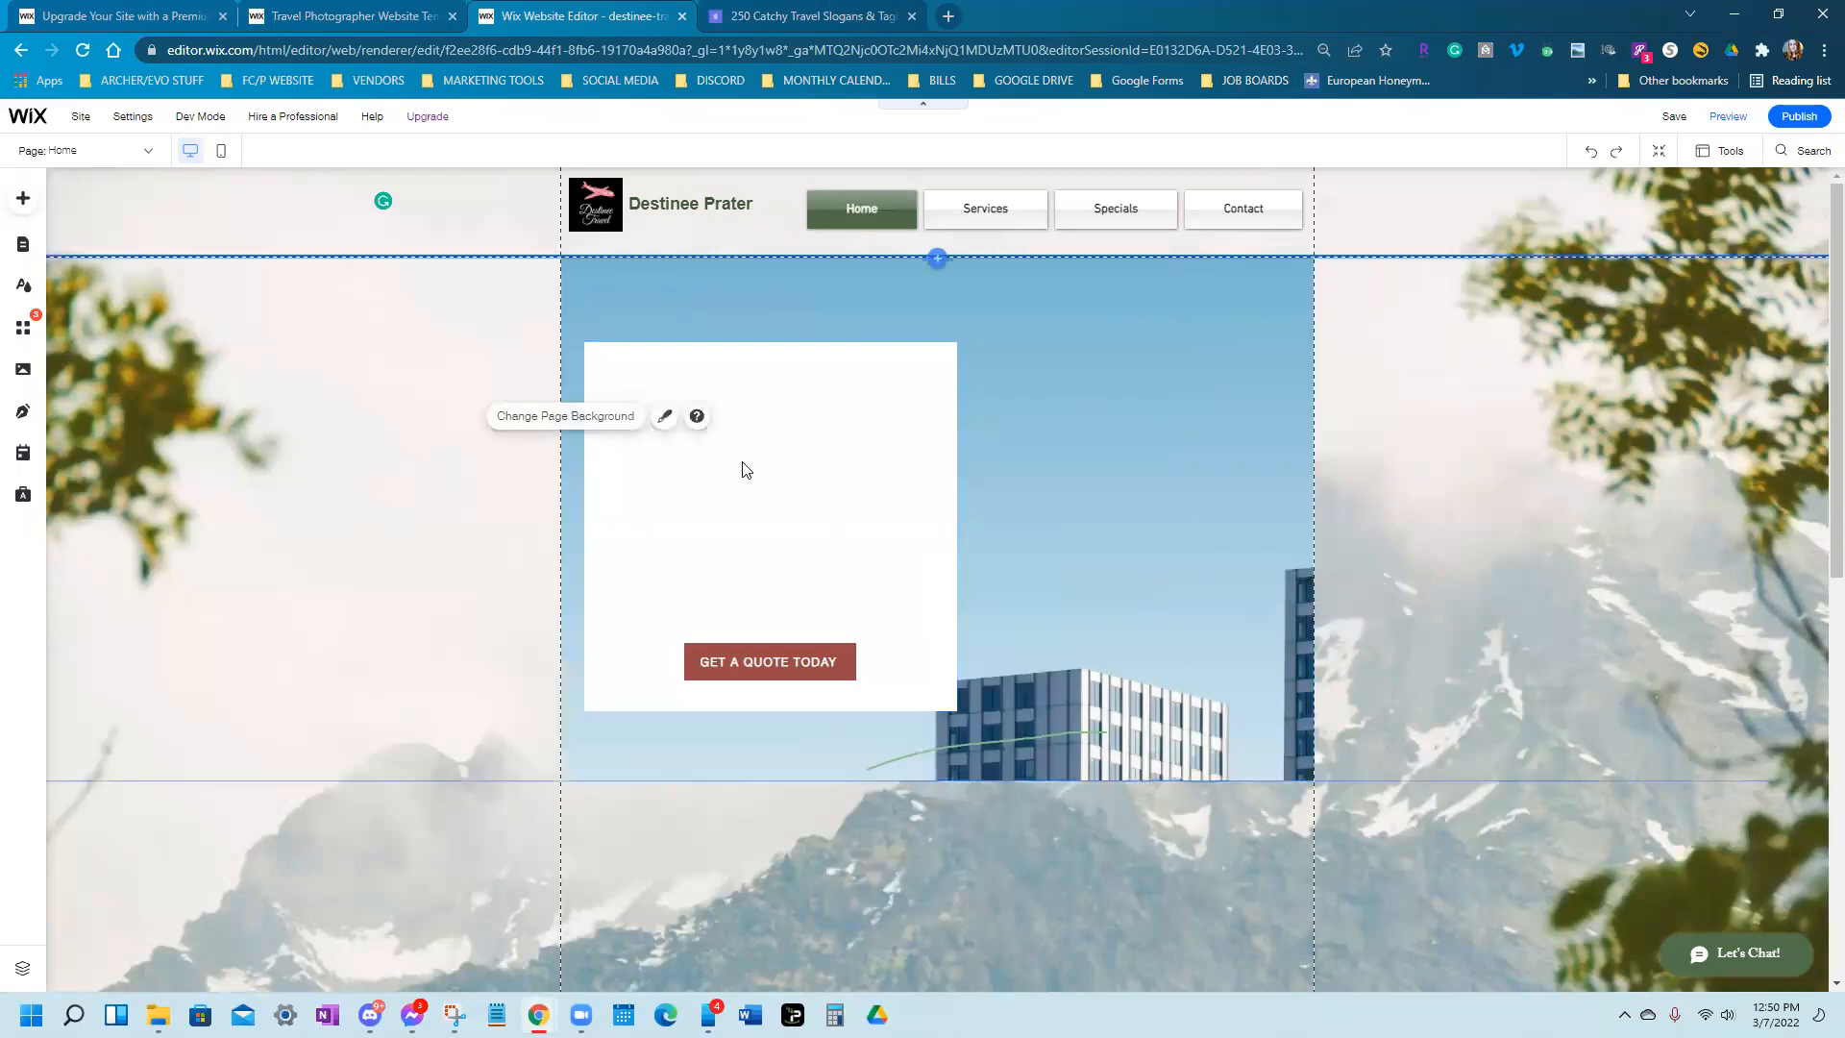
{"action": "key", "text": "ctrl+z"}
{"action": "left_click", "coordinate": [1092, 586]}
{"action": "left_click", "coordinate": [784, 445]}
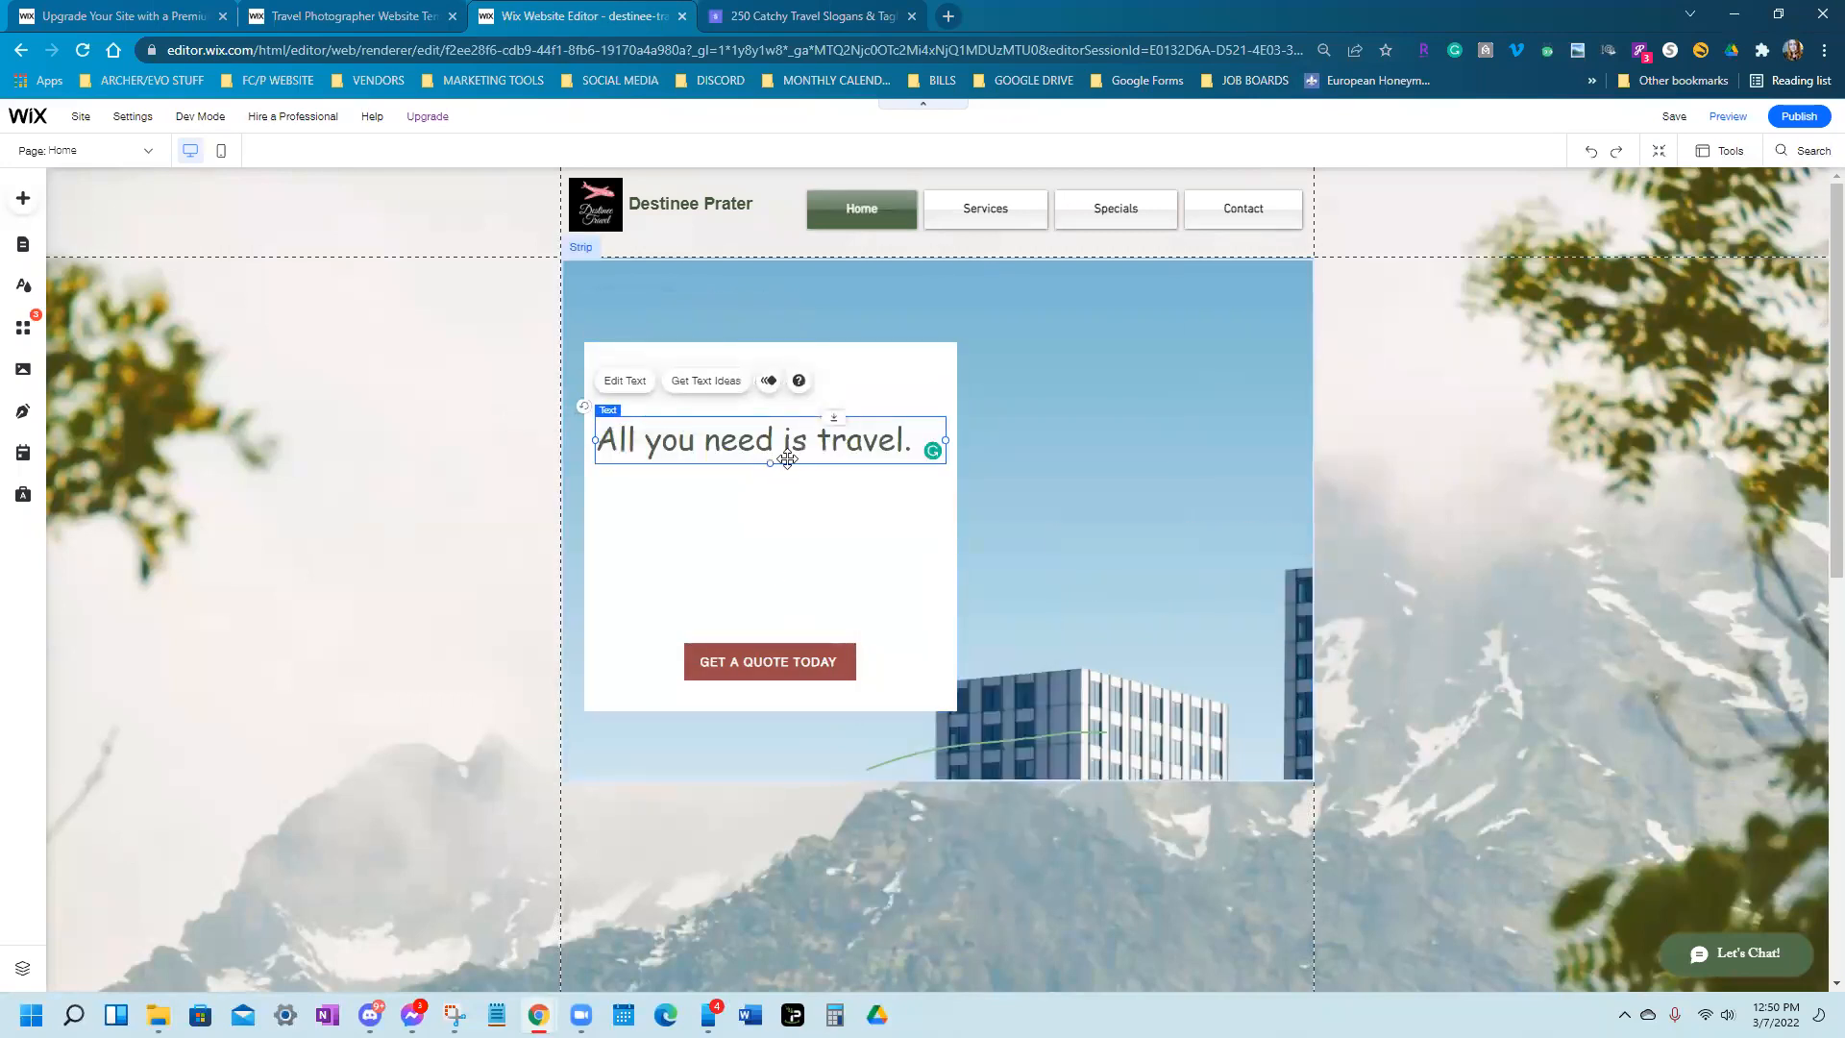
{"action": "left_click", "coordinate": [626, 380]}
{"action": "left_click", "coordinate": [990, 684]}
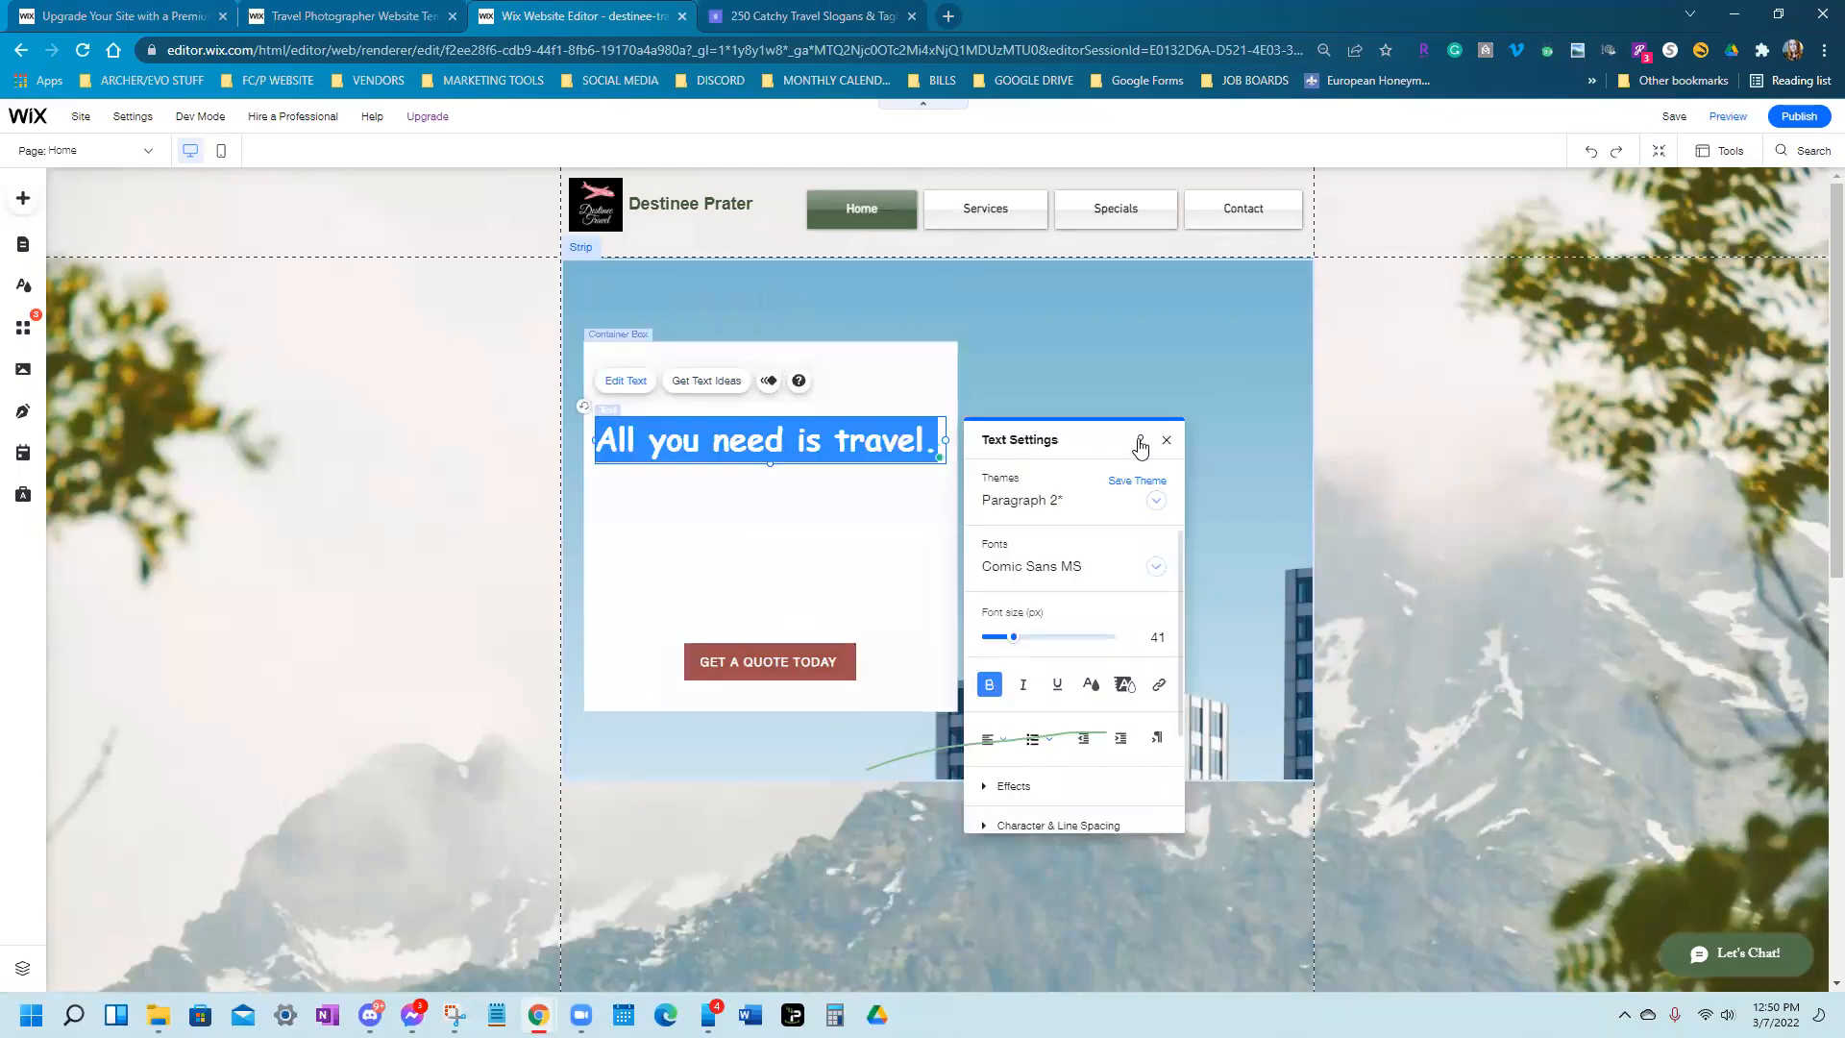
{"action": "left_click", "coordinate": [1166, 441]}
Move the GET A QUOTE TODAY button up under the heading and shorten the white box to fit
{"action": "left_click_drag", "start_coordinate": [788, 665], "coordinate": [788, 547]}
{"action": "left_click_drag", "start_coordinate": [844, 430], "coordinate": [845, 420]}
{"action": "left_click", "coordinate": [769, 551]}
{"action": "left_click_drag", "start_coordinate": [757, 534], "coordinate": [746, 528]}
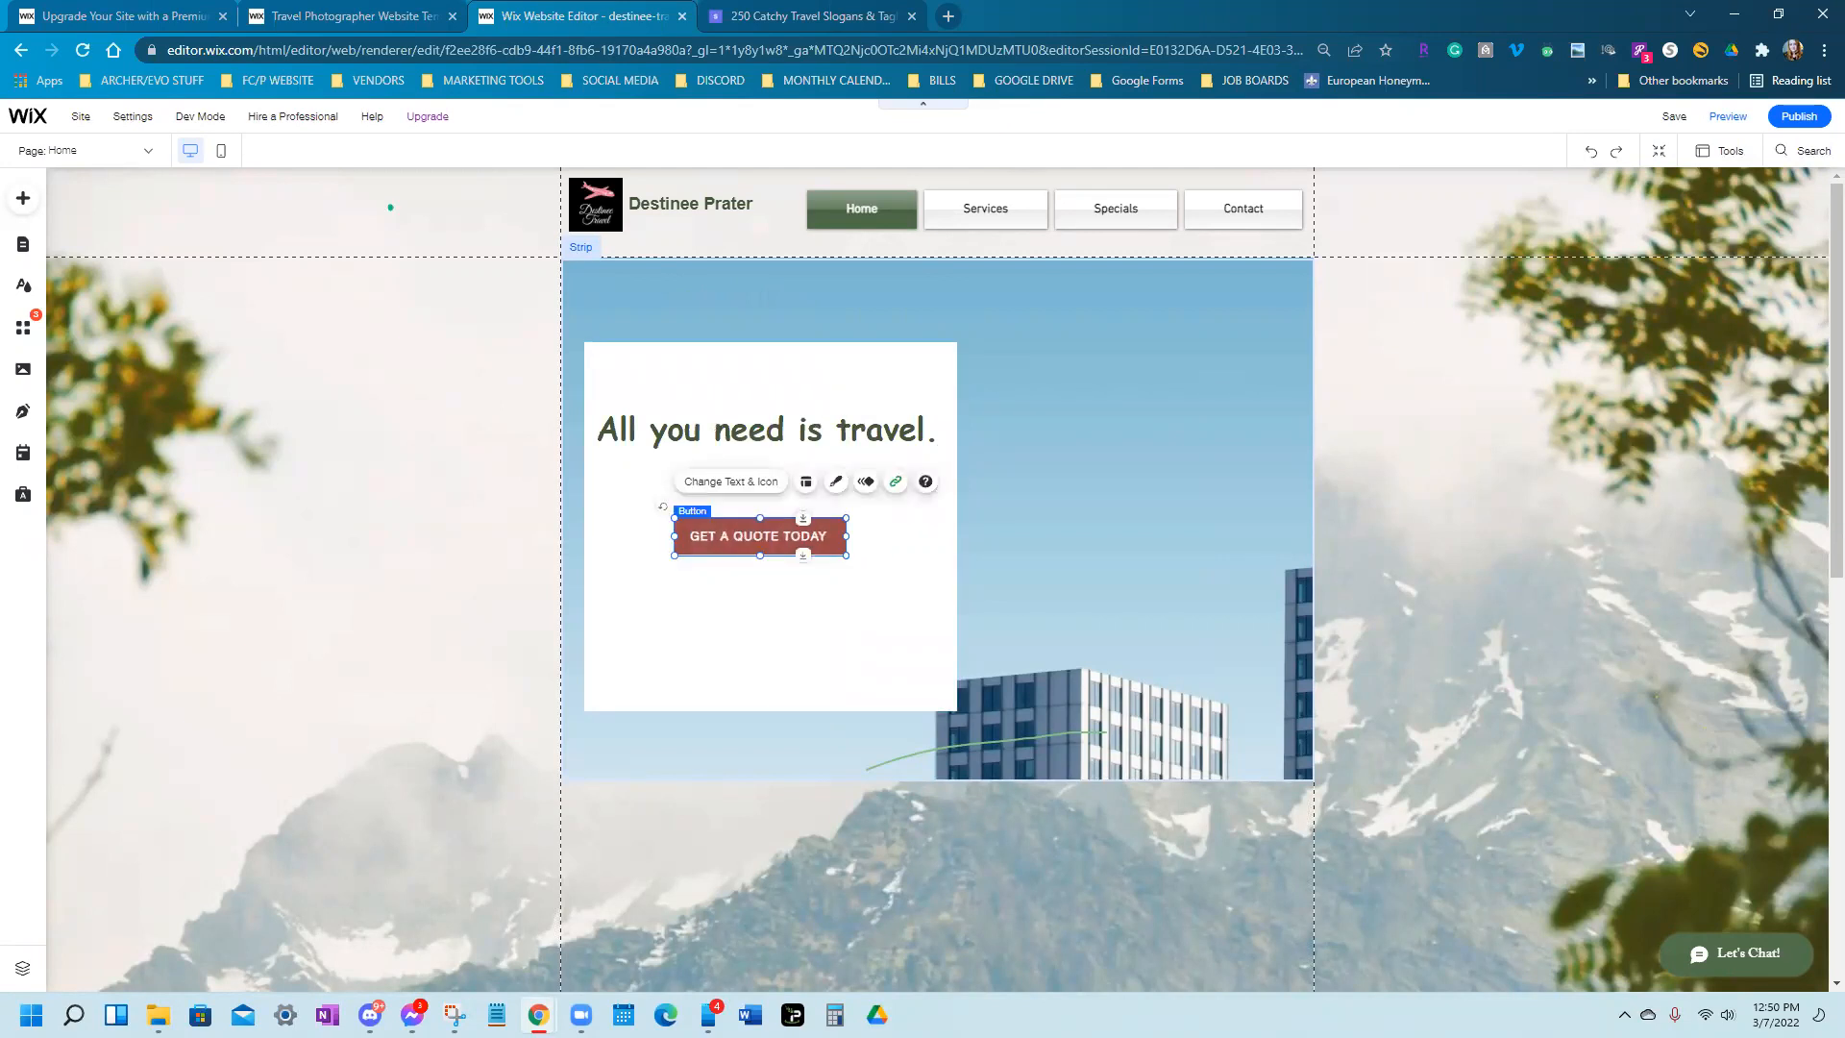
{"action": "left_click", "coordinate": [774, 707]}
{"action": "left_click_drag", "start_coordinate": [775, 707], "coordinate": [768, 579]}
{"action": "left_click", "coordinate": [758, 436]}
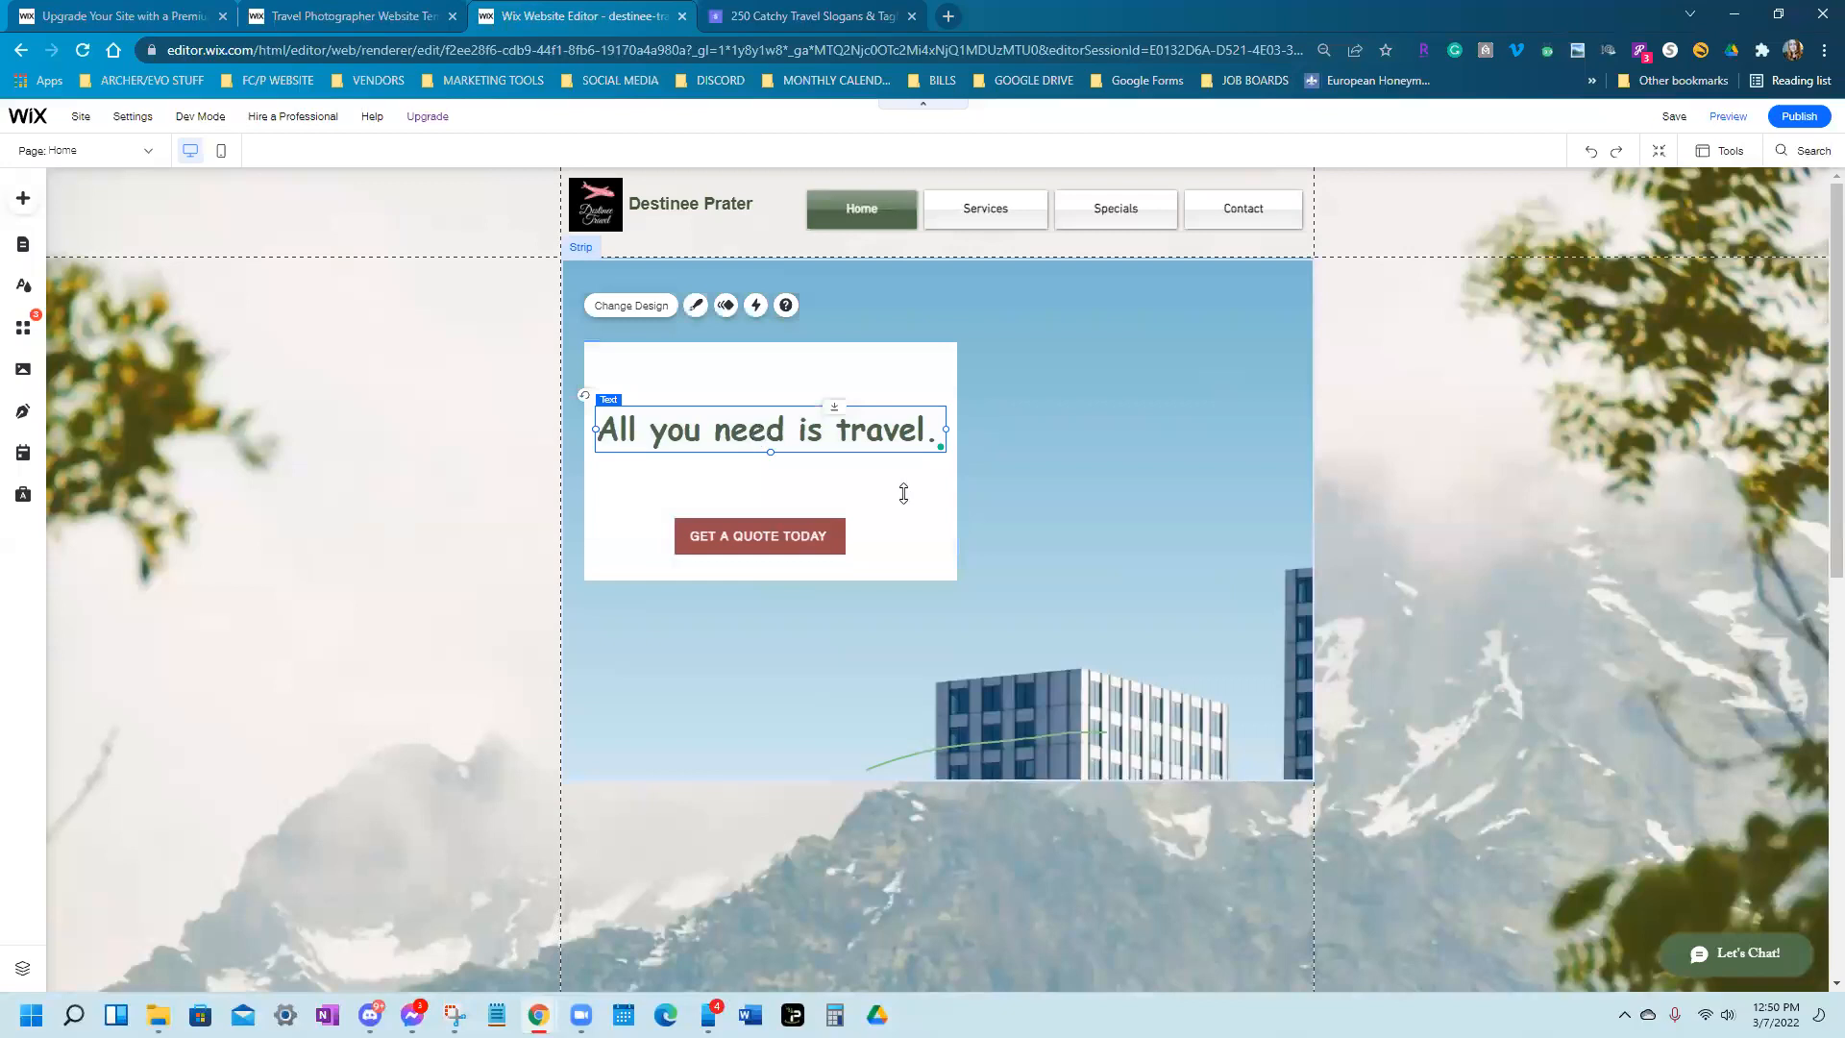
{"action": "left_click", "coordinate": [1288, 562]}
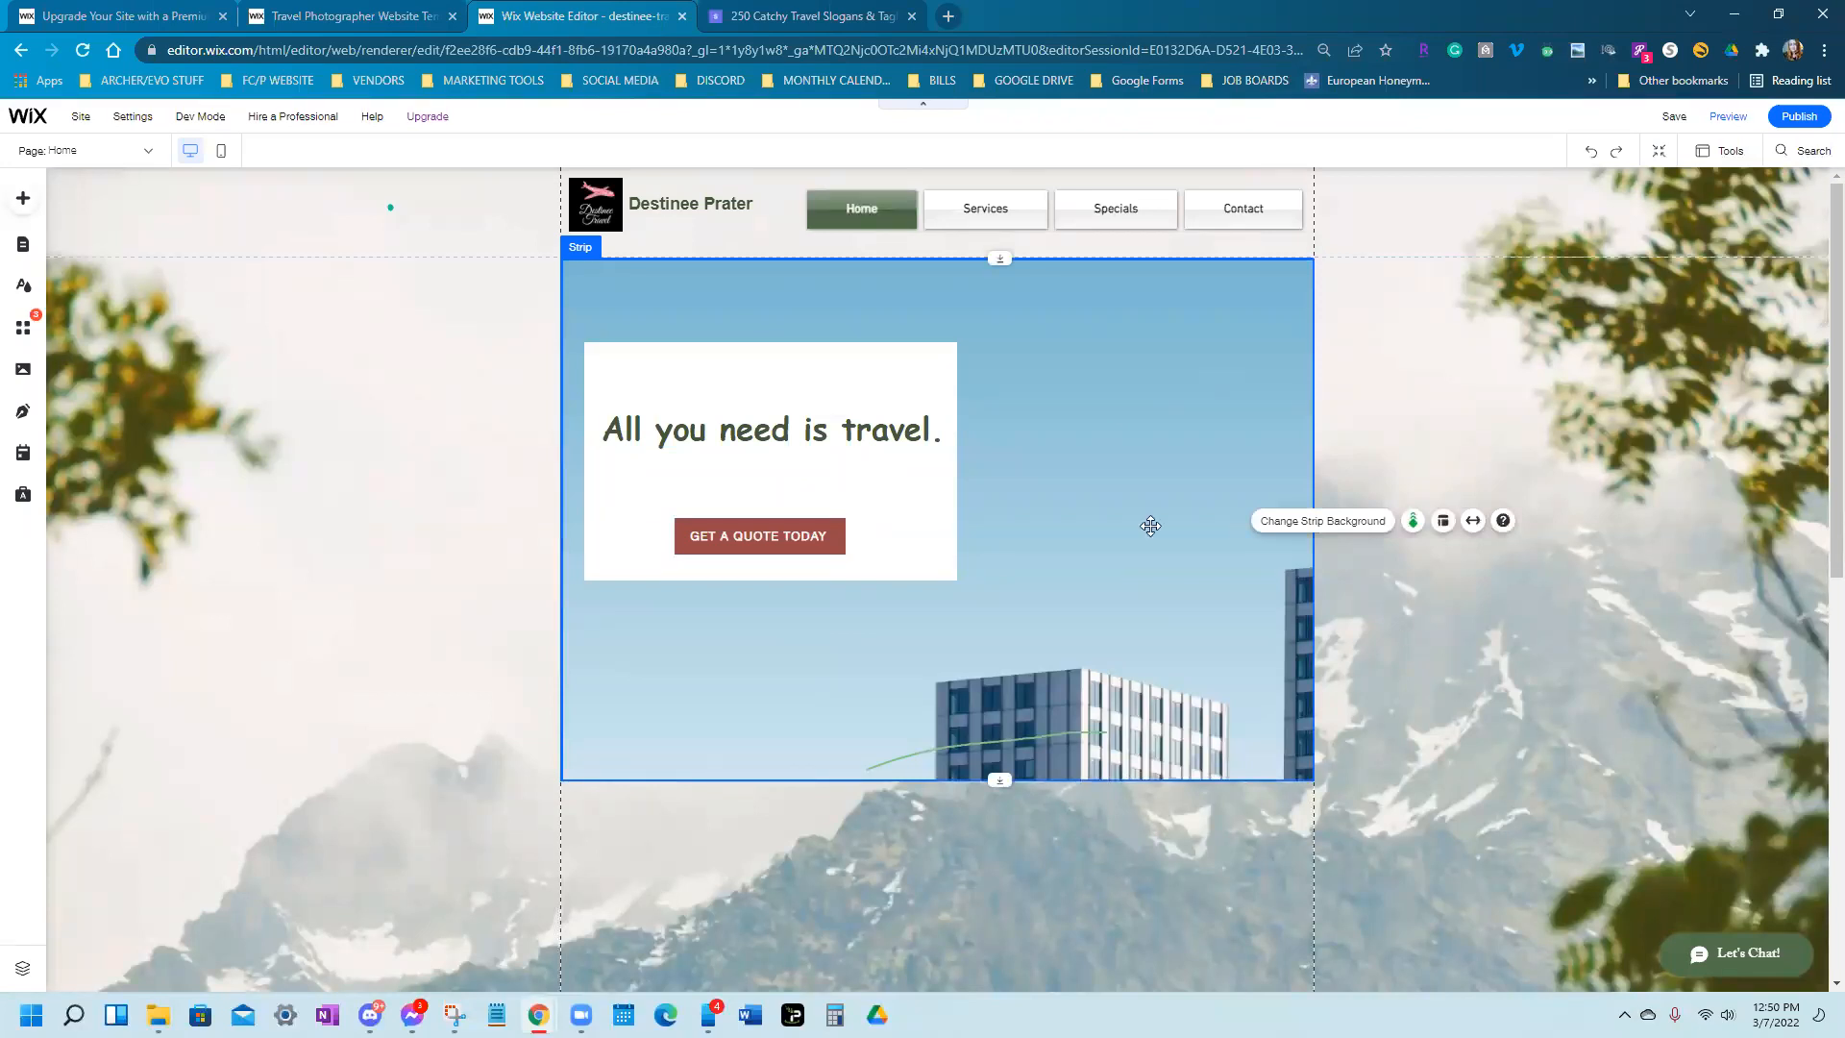
Set the strip background to the Unsplash 'vacation' photo of a straw hat on a striped beach towel
{"action": "left_click", "coordinate": [1048, 493]}
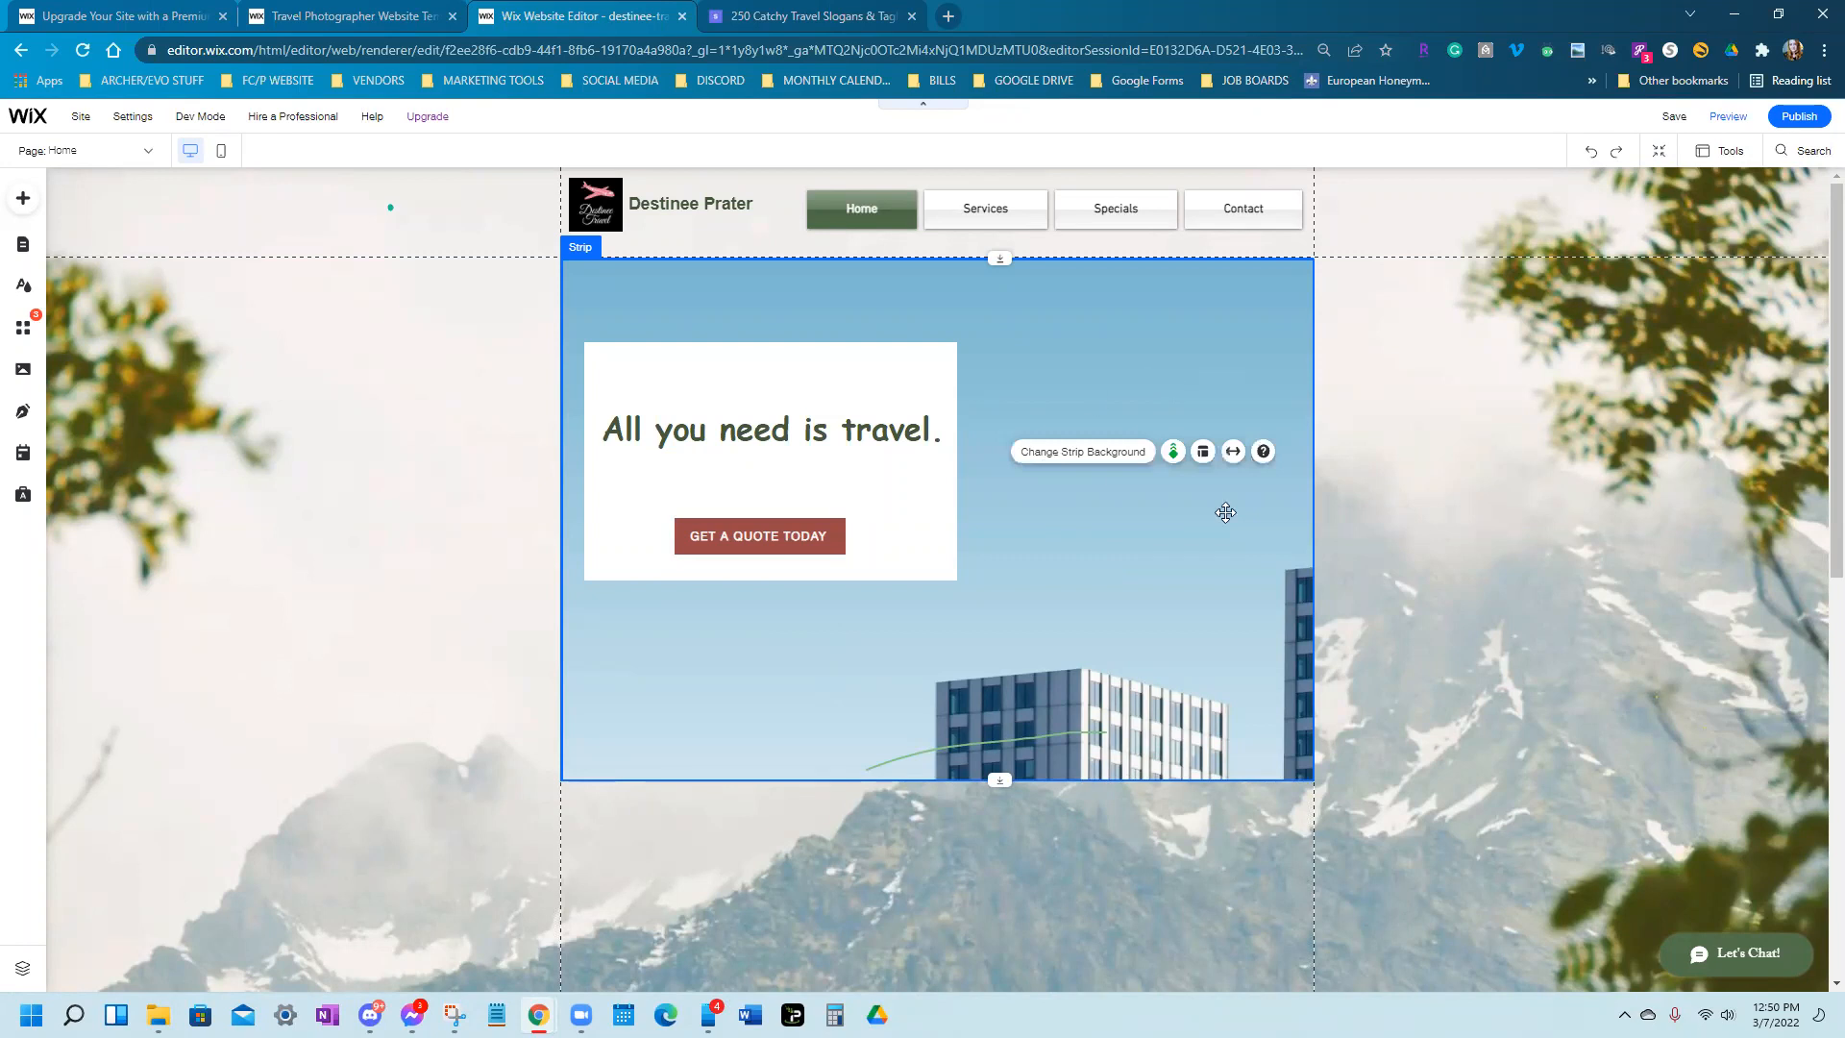
{"action": "left_click", "coordinate": [1096, 455]}
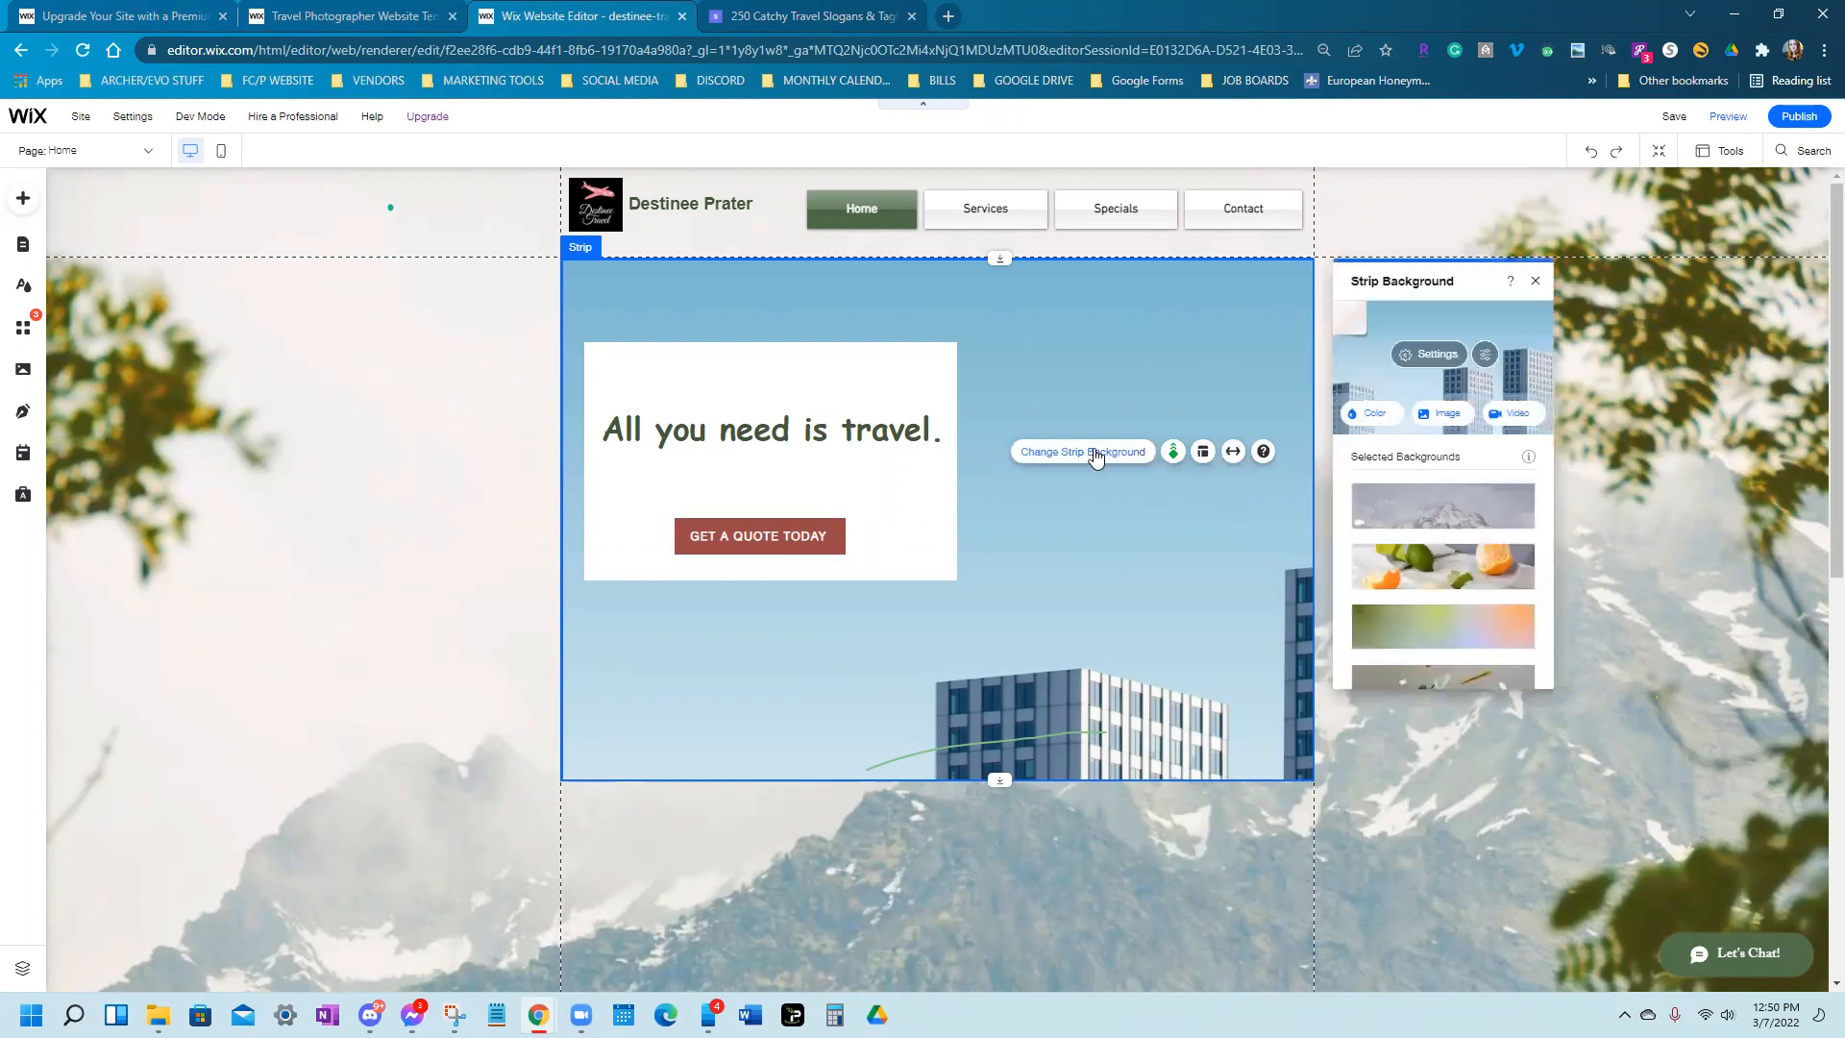
{"action": "left_click", "coordinate": [1441, 424]}
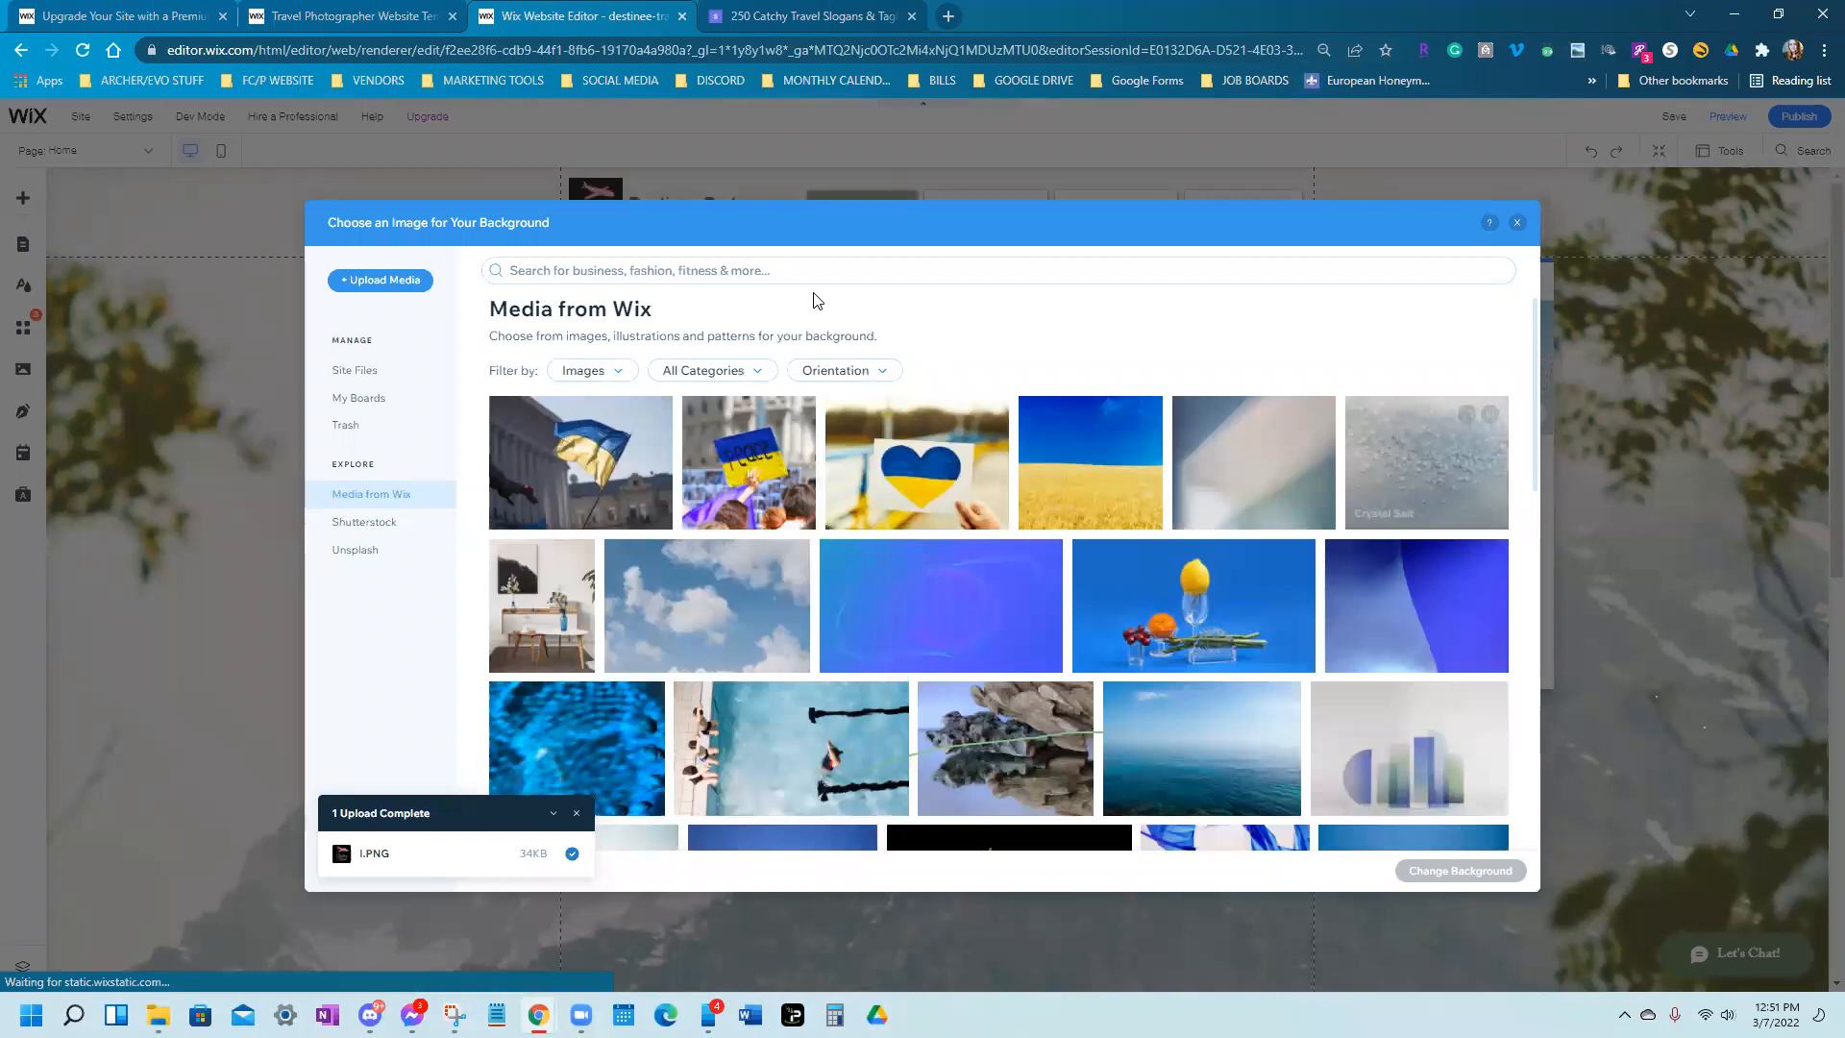
{"action": "left_click", "coordinate": [665, 275]}
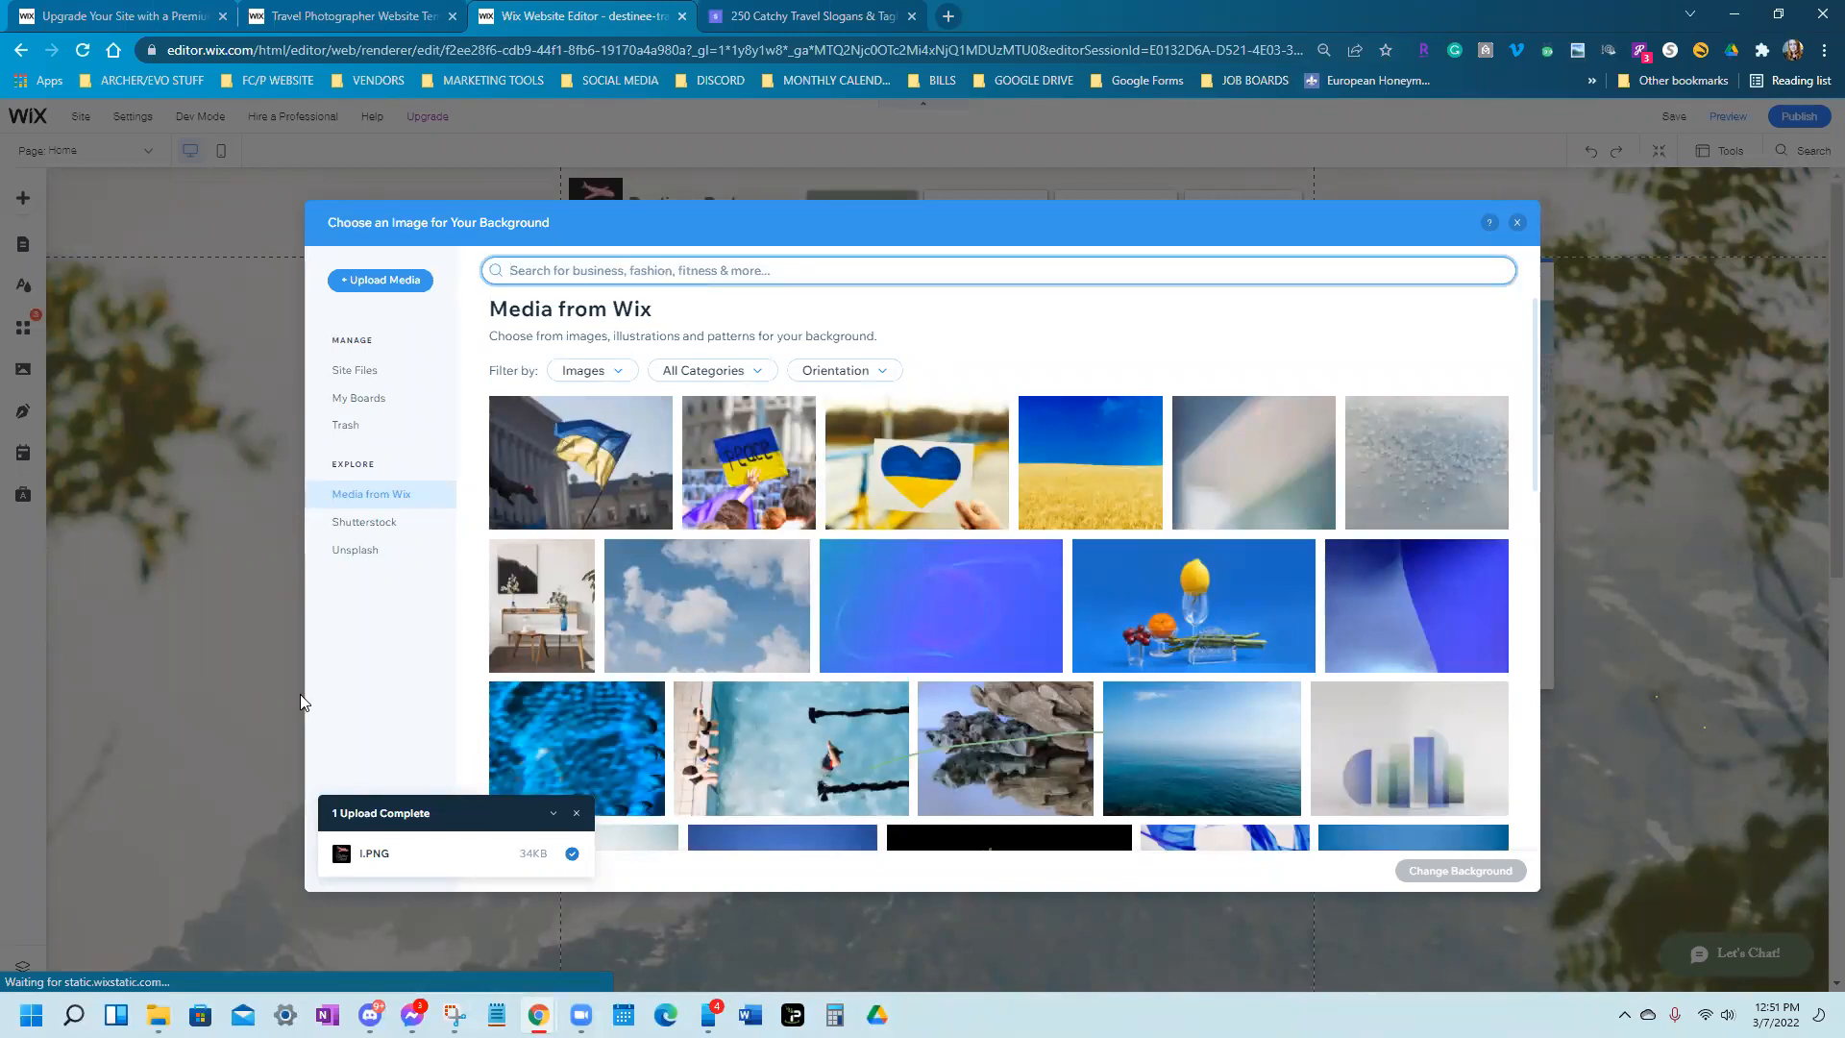
{"action": "left_click", "coordinate": [344, 561]}
{"action": "left_click", "coordinate": [588, 270]}
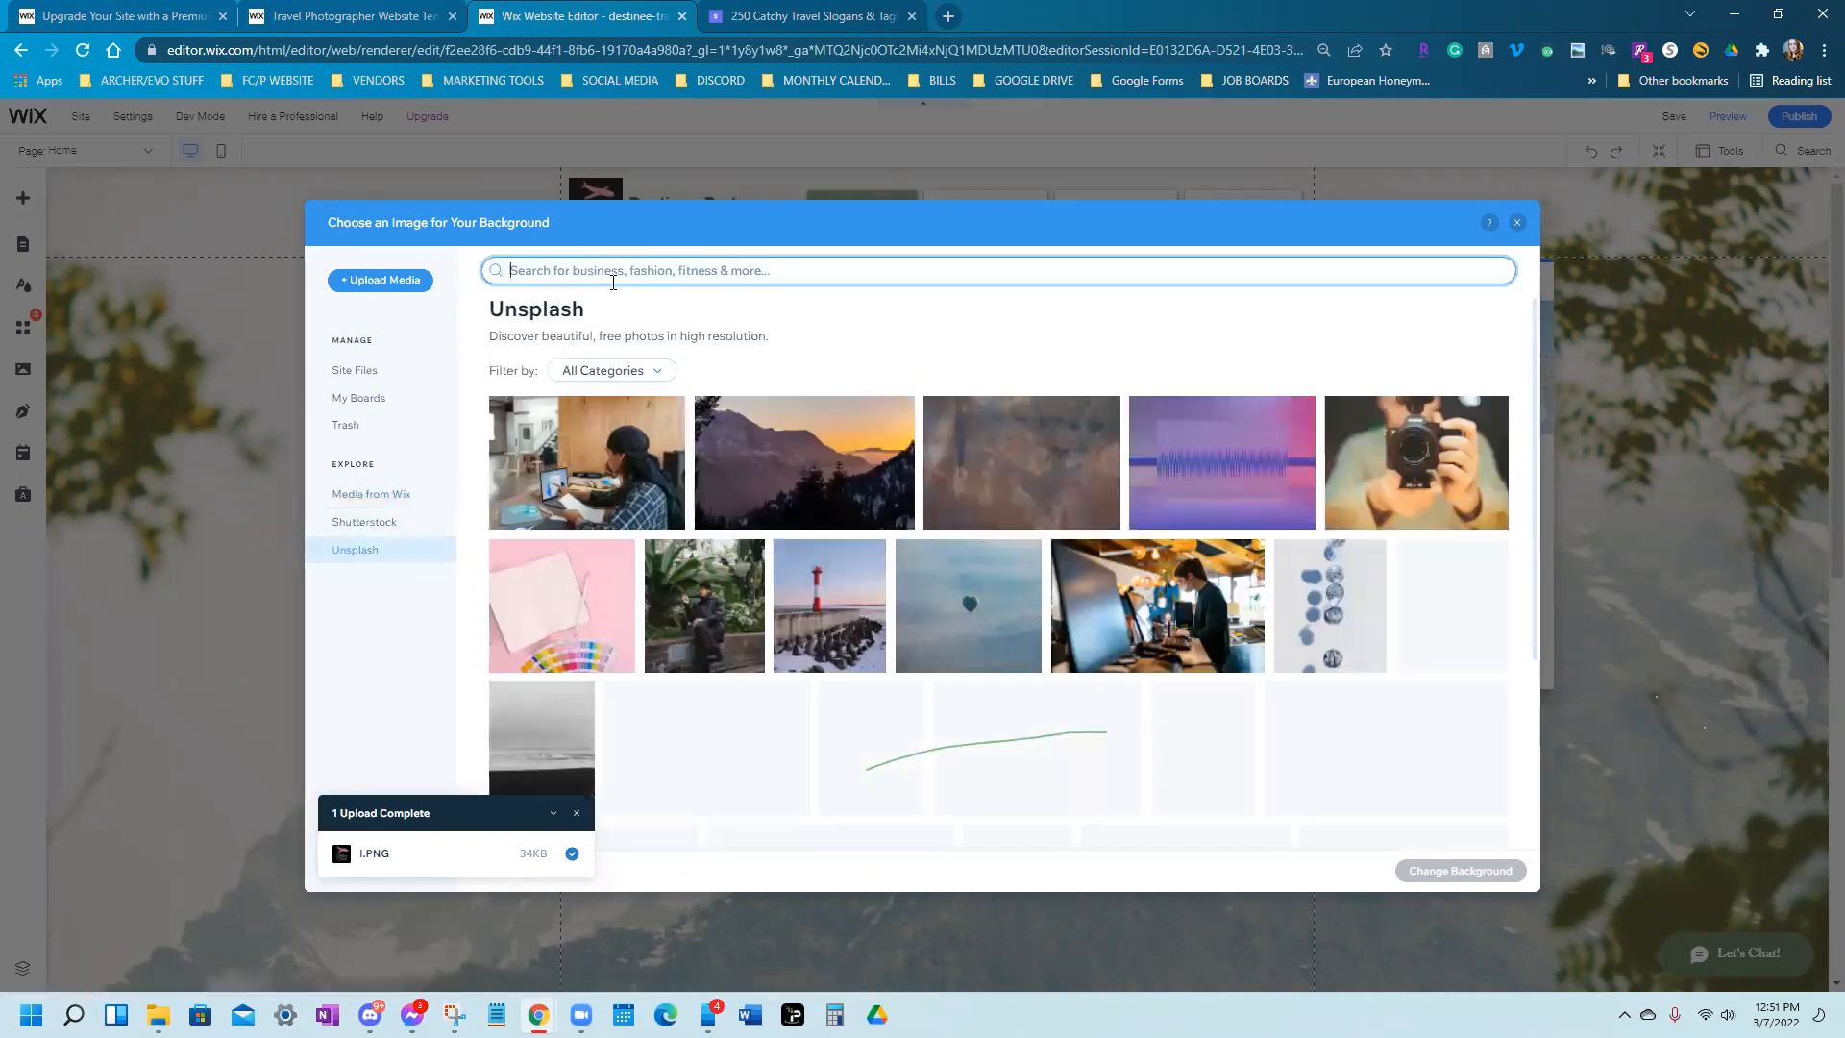
{"action": "type", "text": "vacation"}
{"action": "key", "text": "Return"}
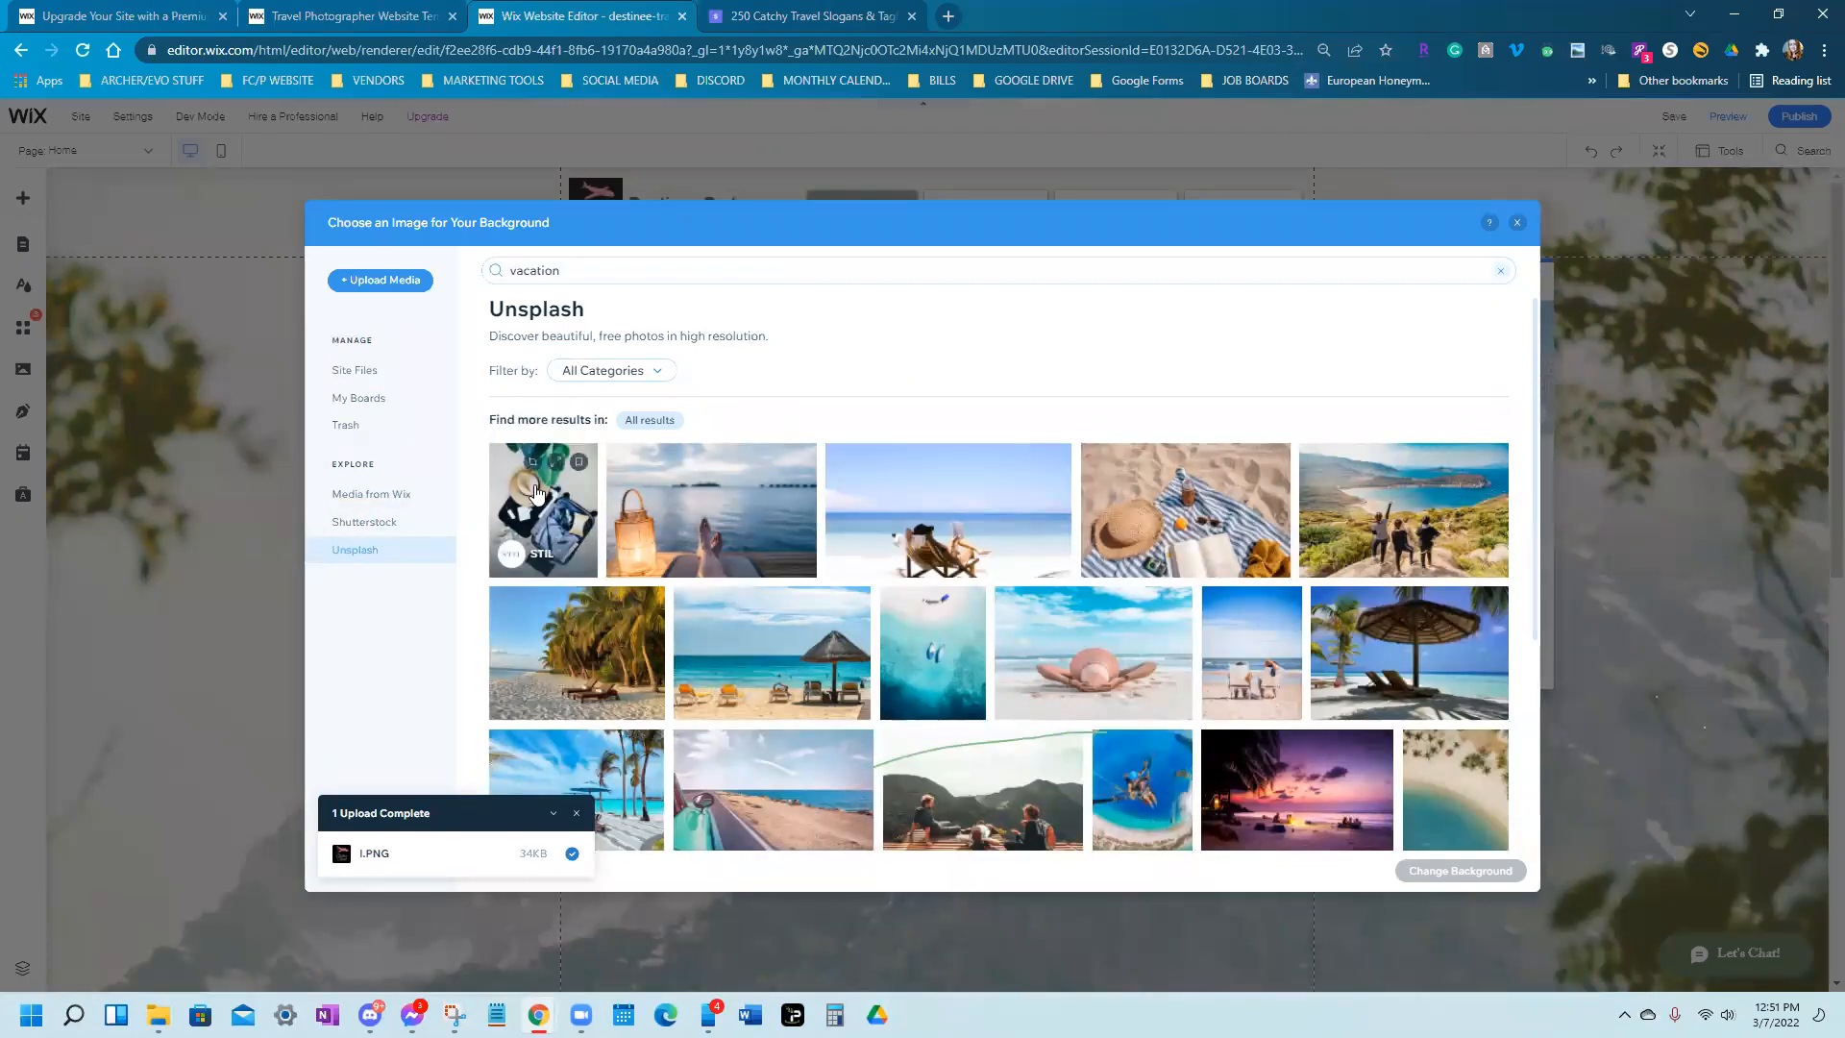
{"action": "left_click", "coordinate": [1219, 510]}
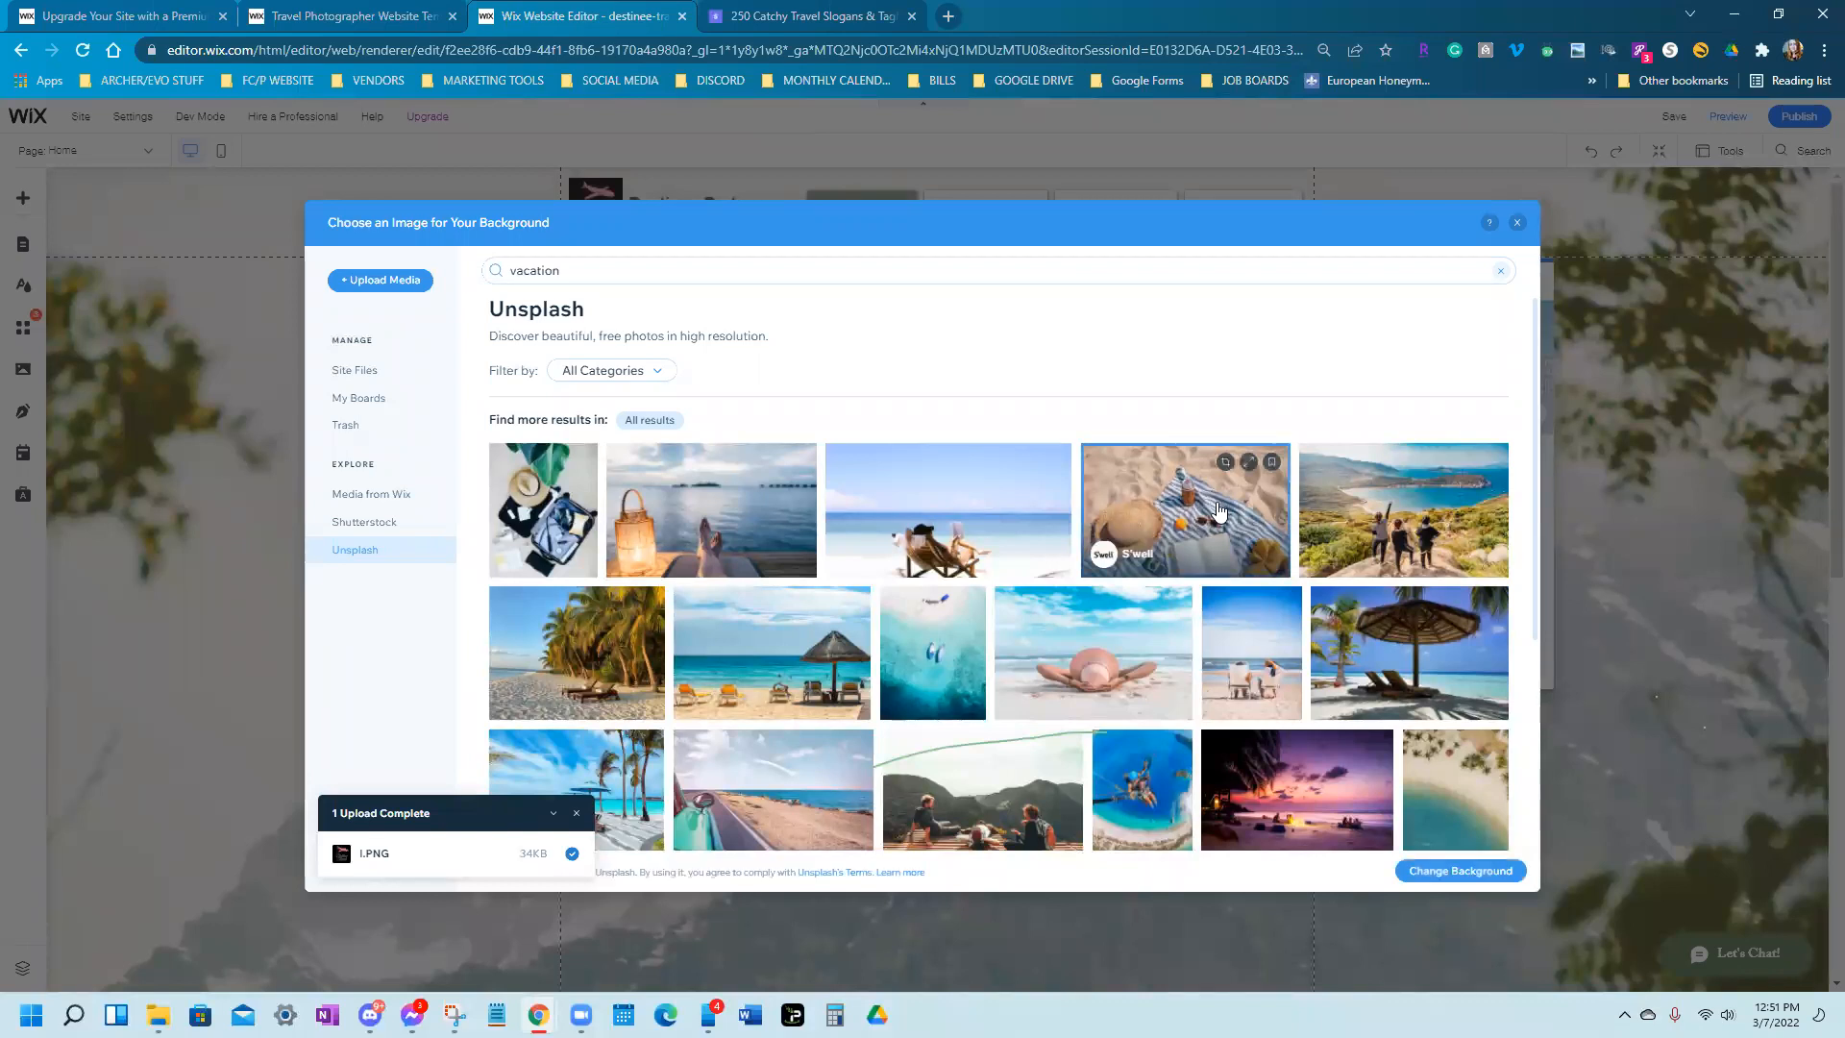
{"action": "left_click", "coordinate": [1468, 871]}
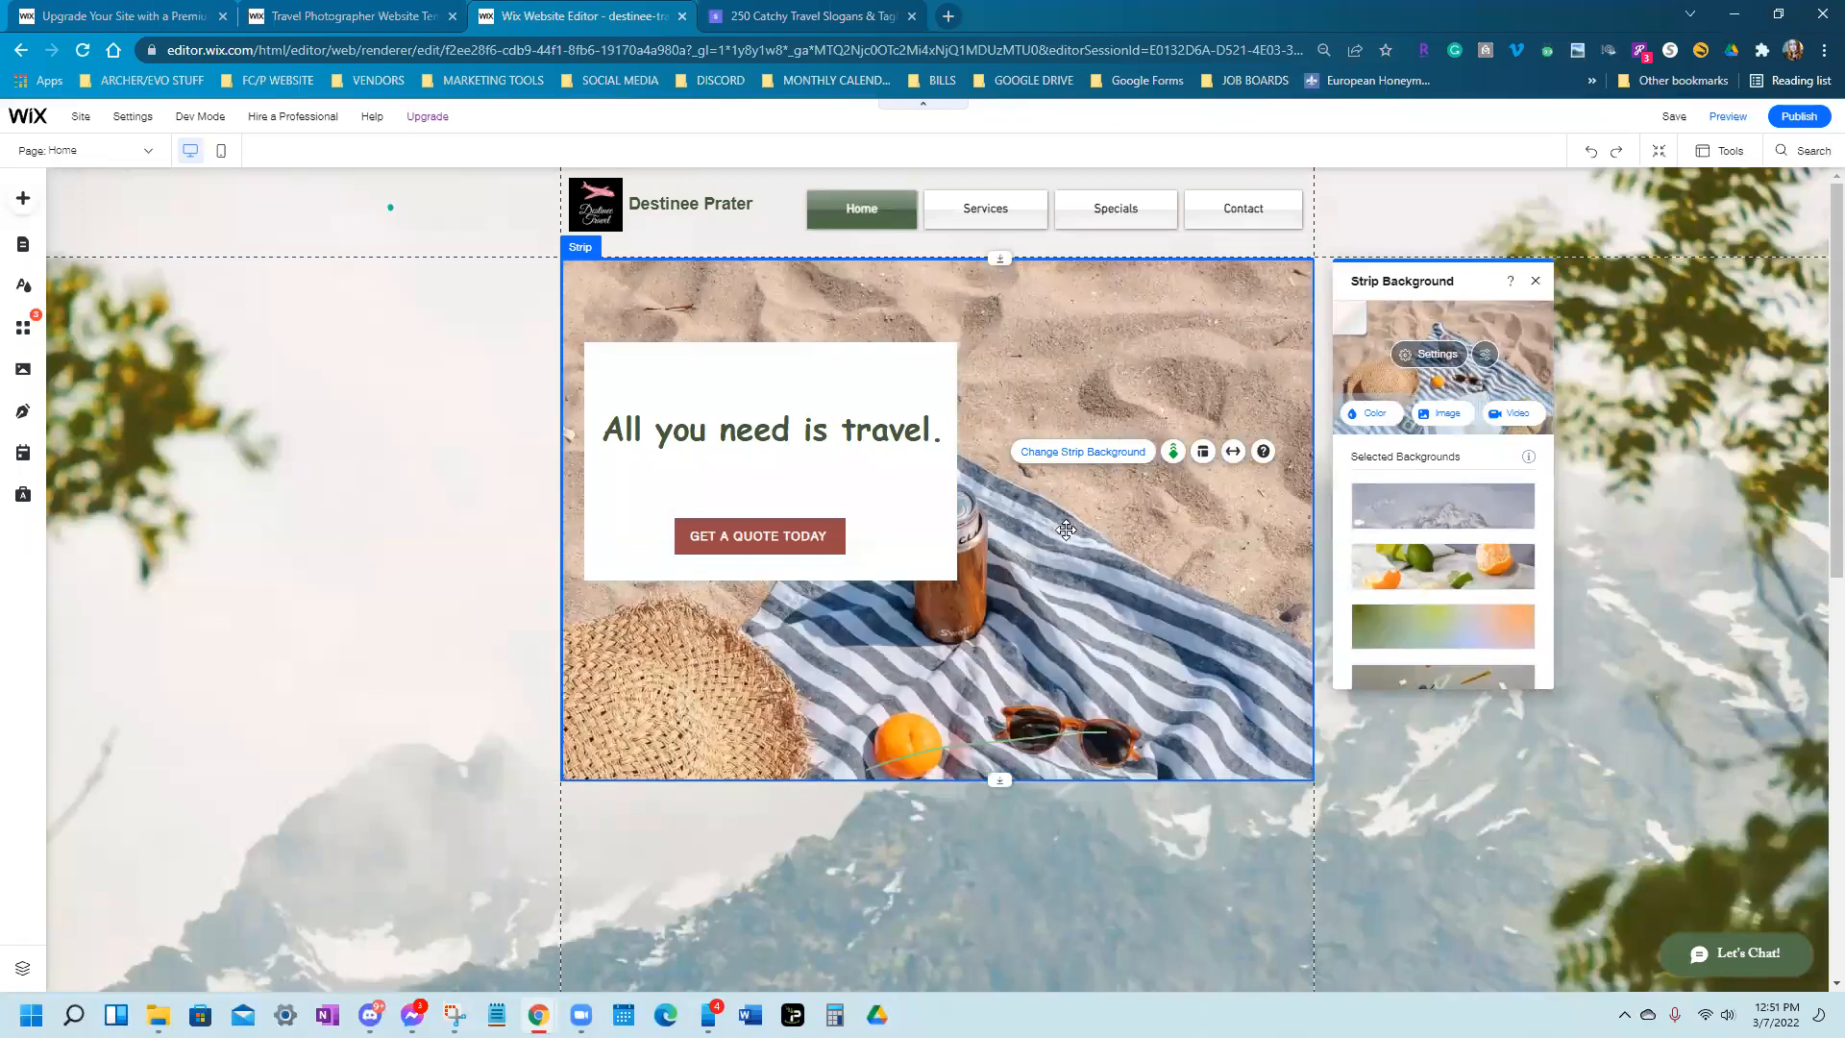
{"action": "left_click", "coordinate": [1503, 777]}
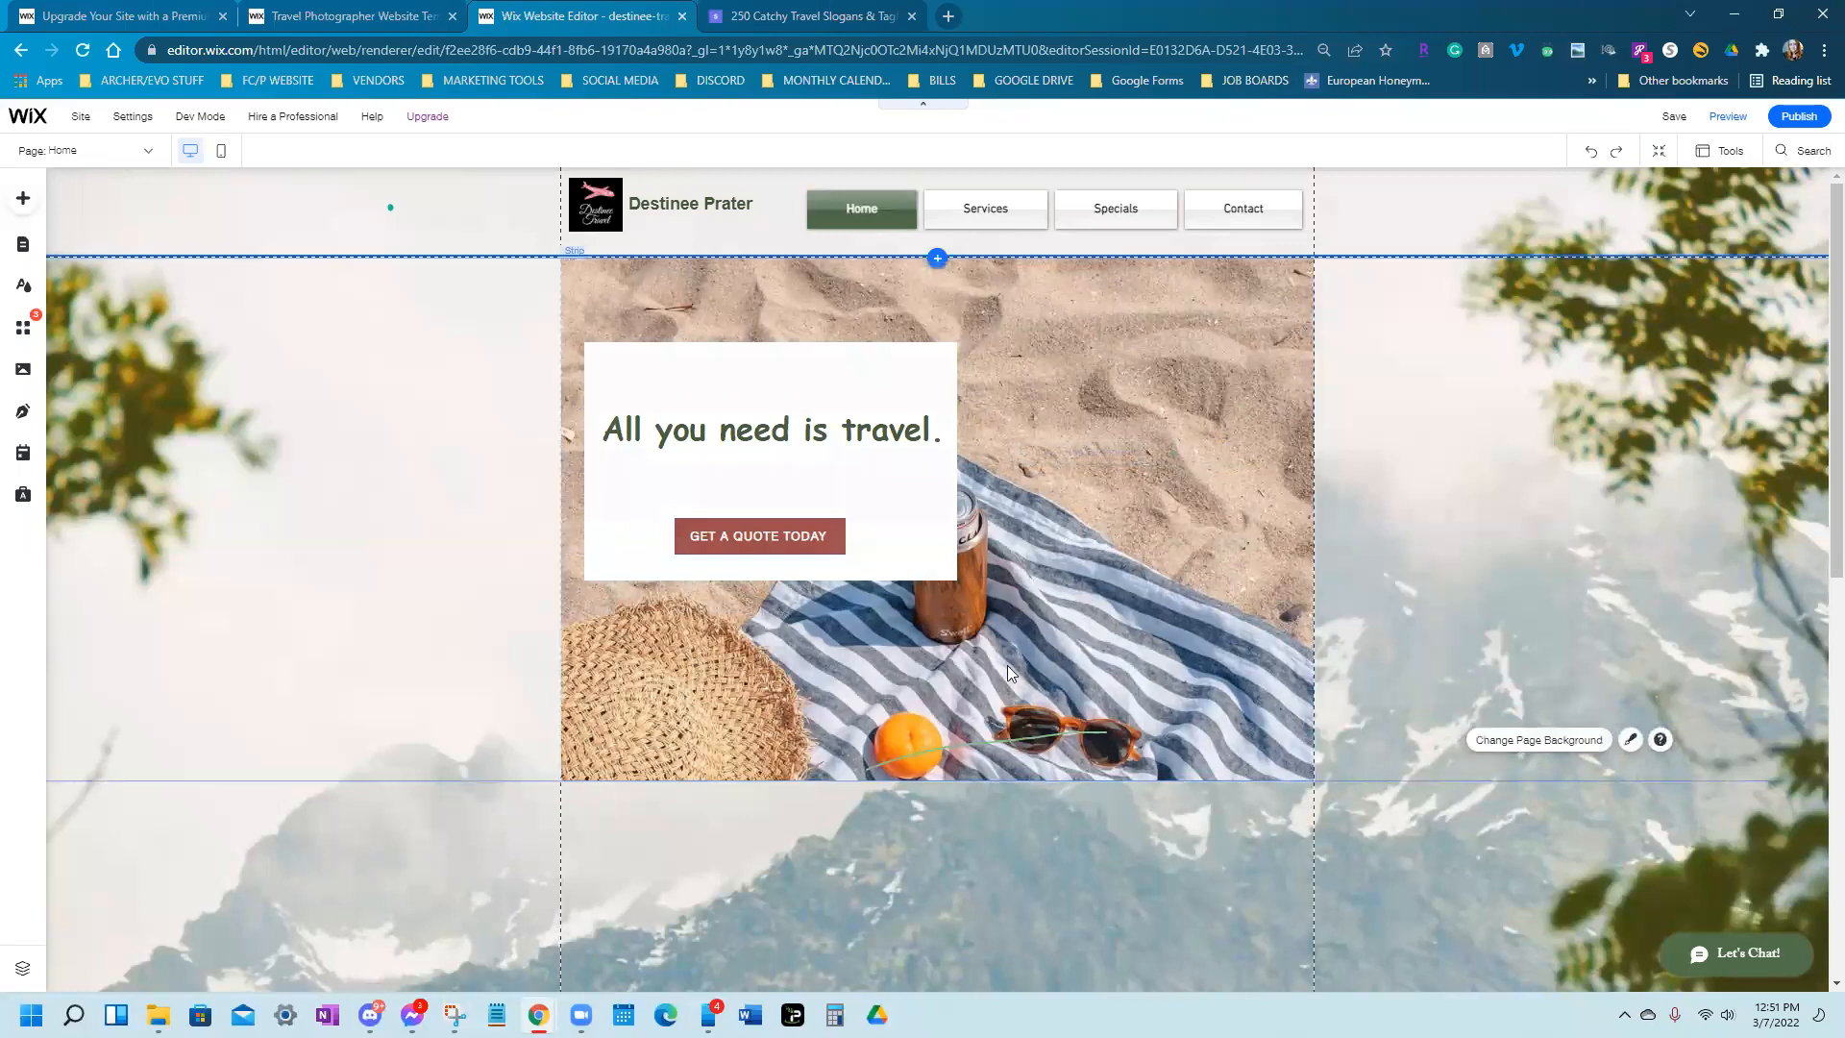
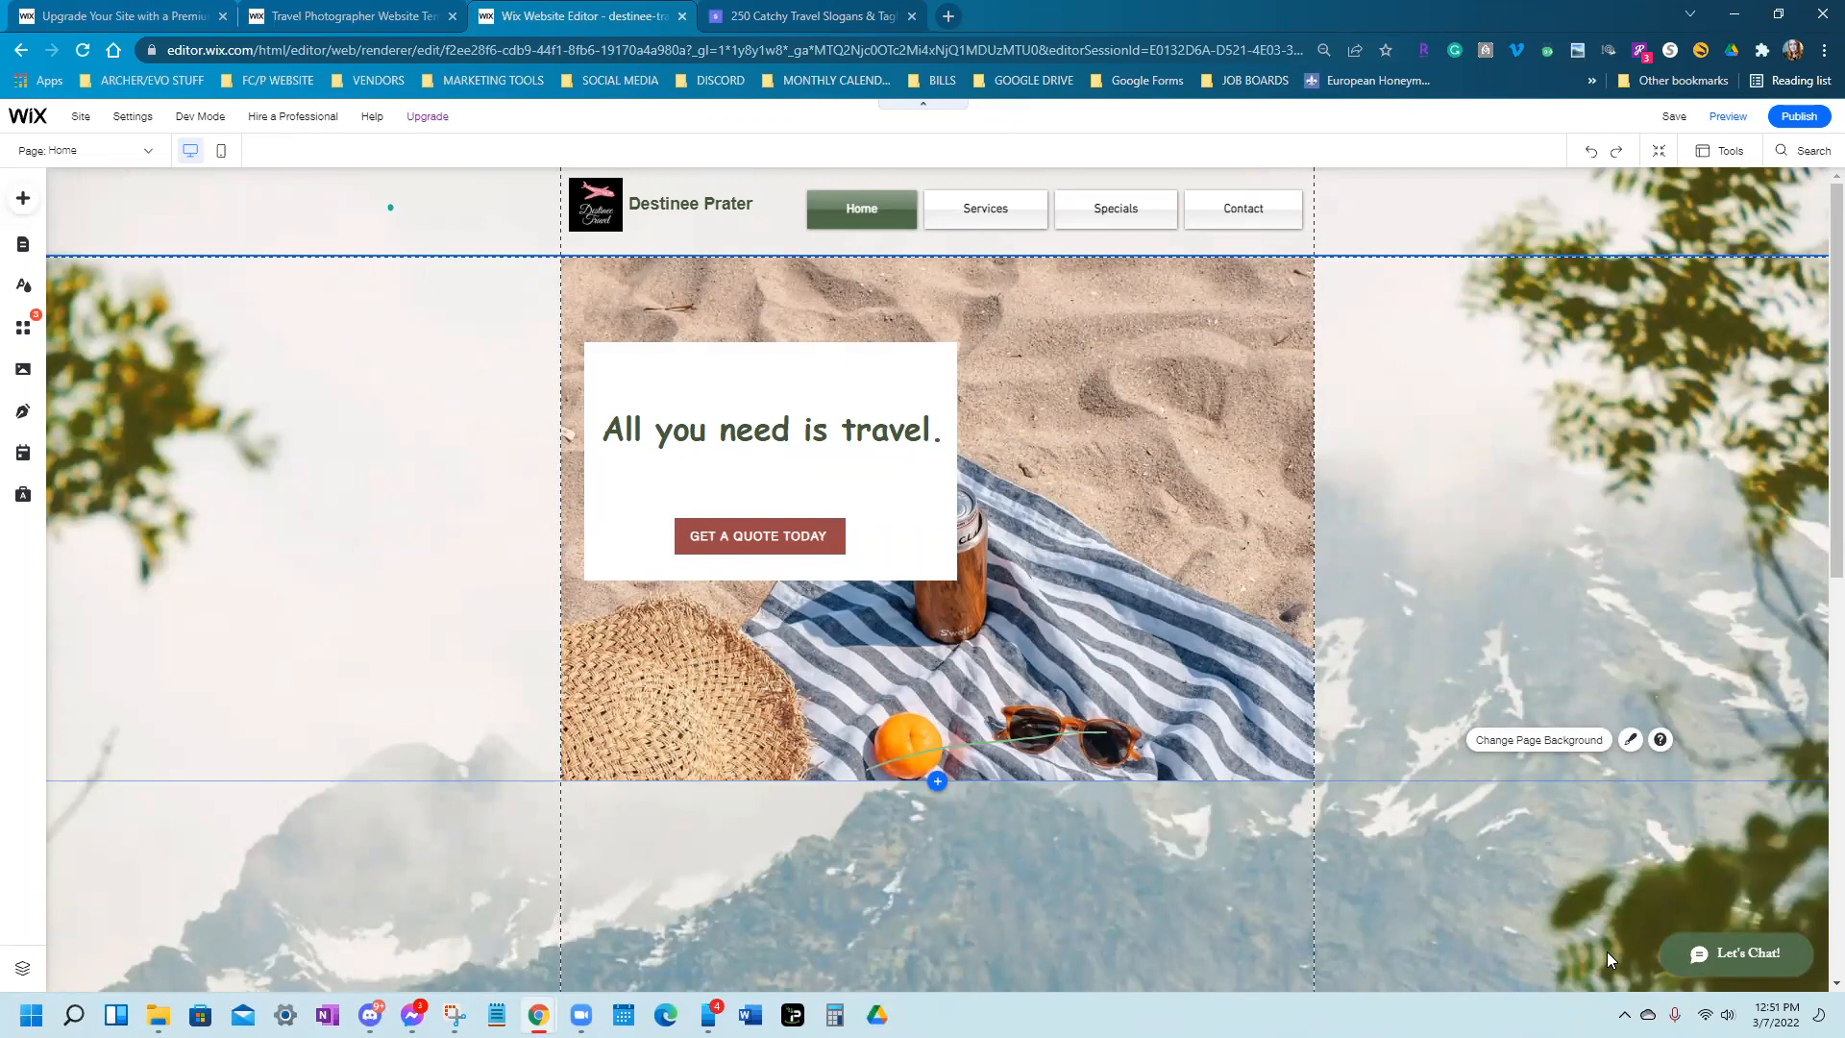
Check the beach hero strip's background image options, closing them without changes
{"action": "scroll", "coordinate": [1607, 952], "scroll_direction": "down", "scroll_amount": 2}
{"action": "scroll", "coordinate": [1607, 951], "scroll_direction": "up", "scroll_amount": 2}
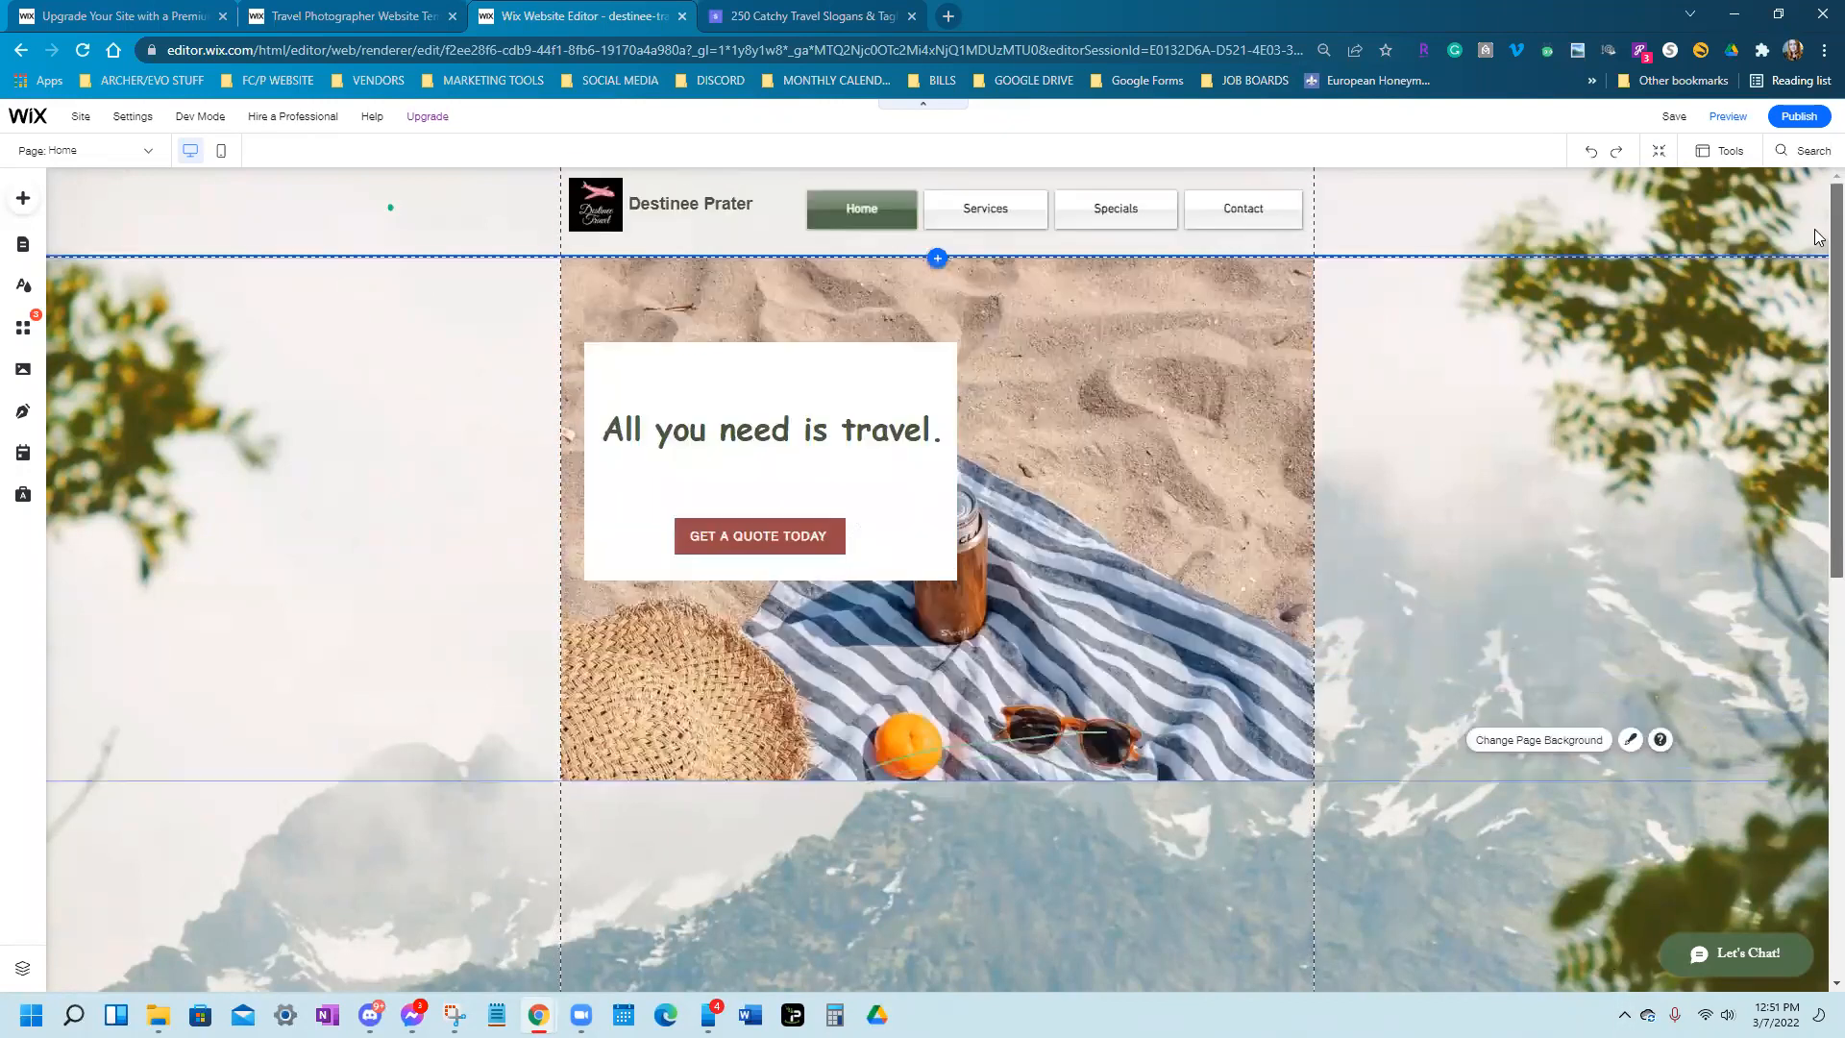
{"action": "scroll", "coordinate": [1584, 836], "scroll_direction": "down", "scroll_amount": 4}
{"action": "scroll", "coordinate": [1580, 860], "scroll_direction": "up", "scroll_amount": 3}
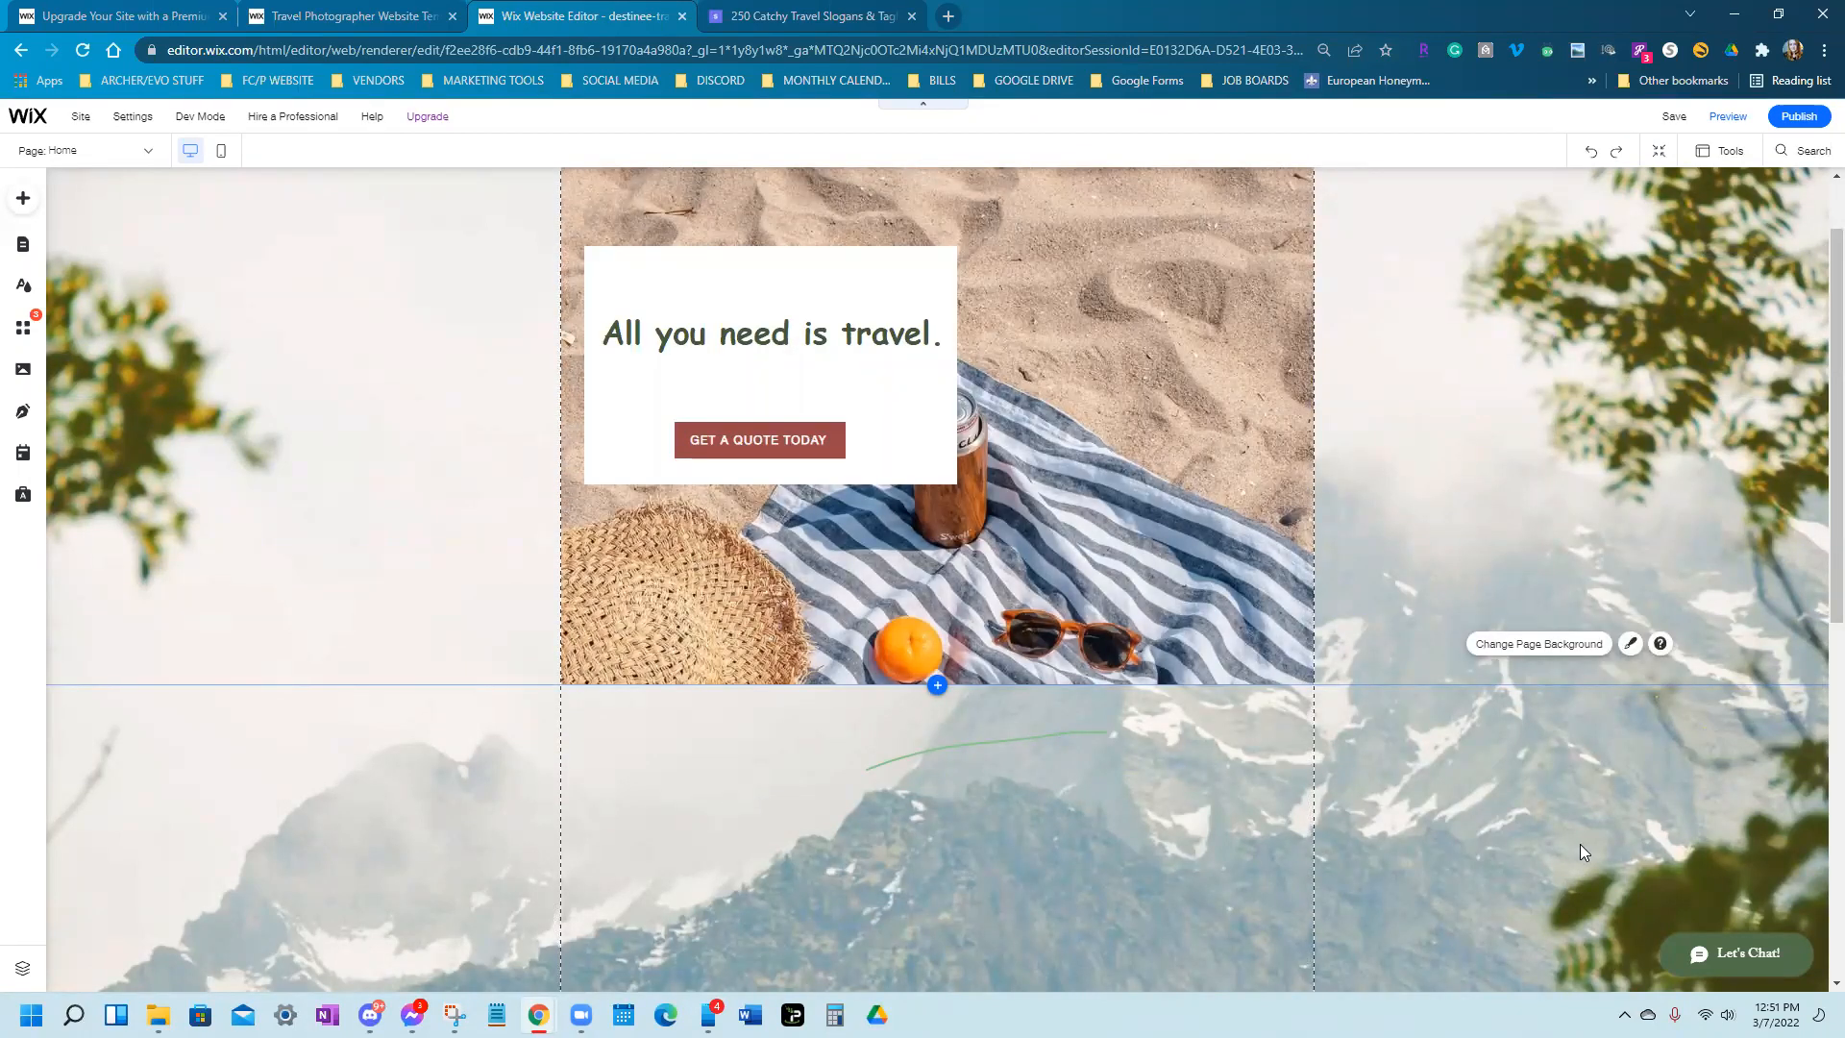
{"action": "scroll", "coordinate": [1580, 853], "scroll_direction": "up", "scroll_amount": 1}
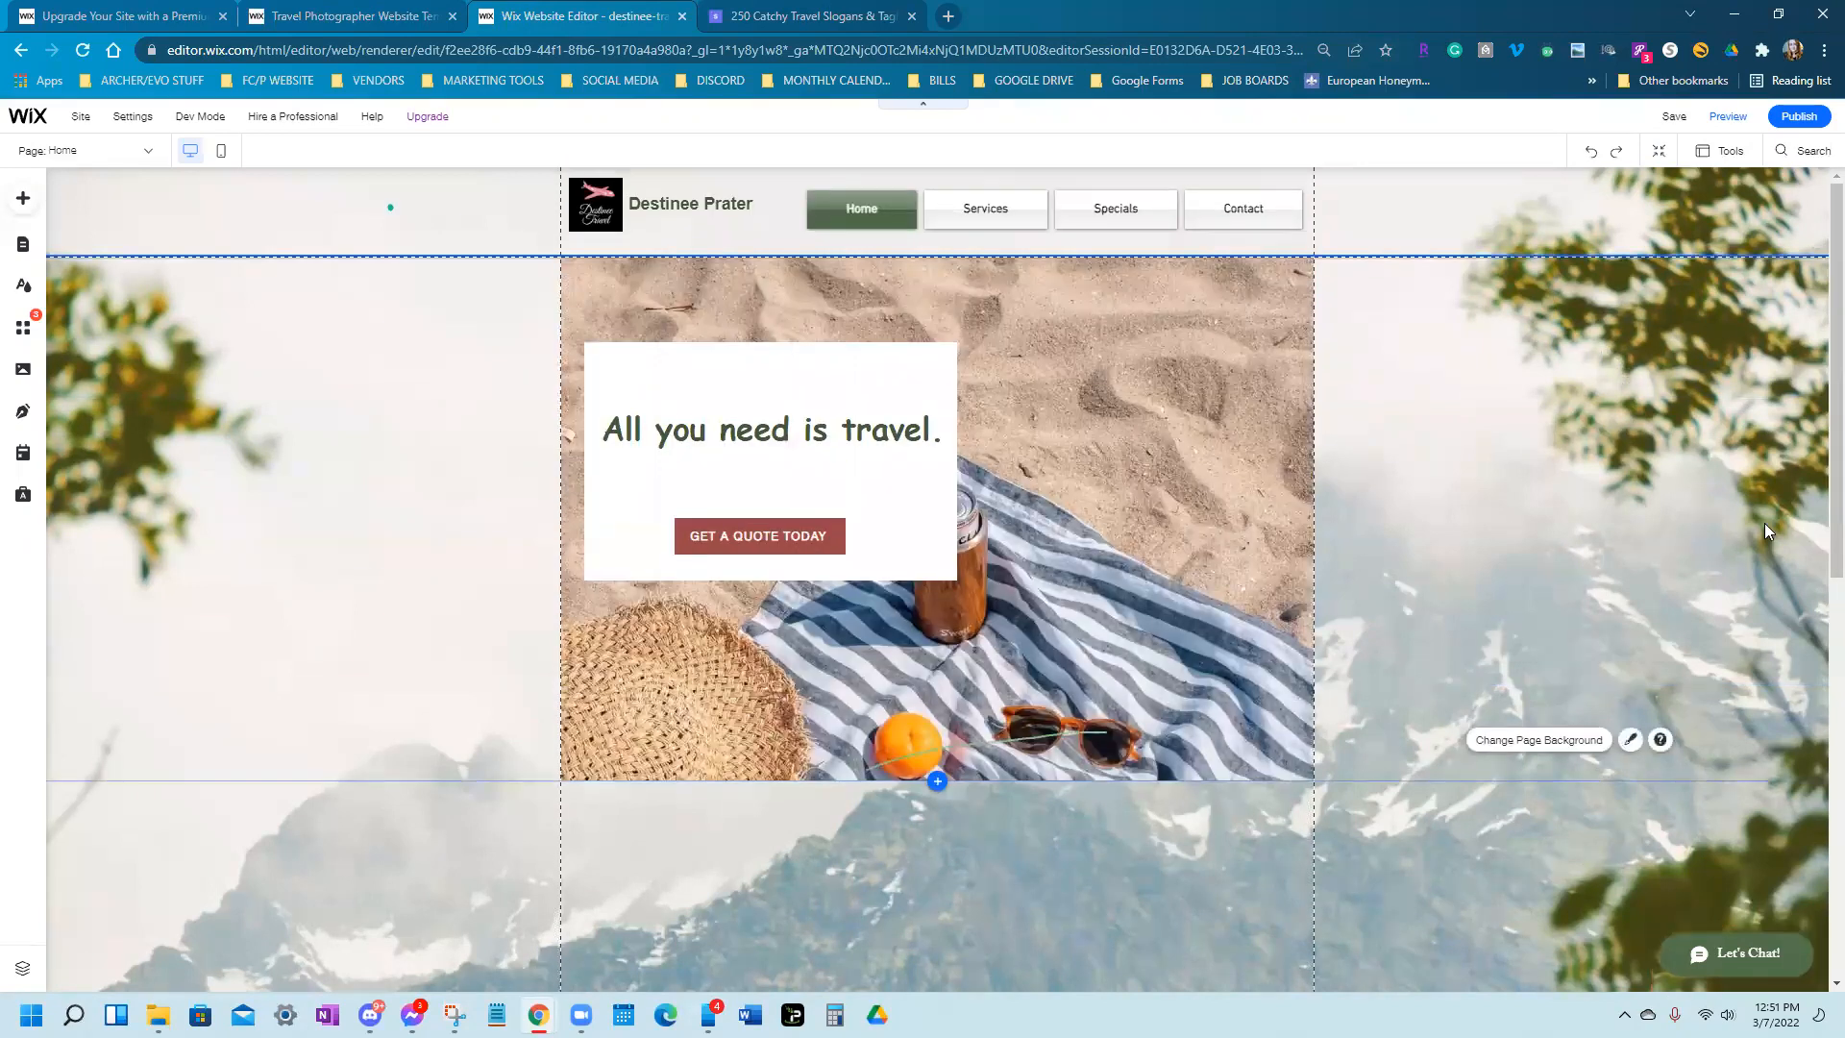
{"action": "scroll", "coordinate": [1057, 499], "scroll_direction": "down", "scroll_amount": 1}
{"action": "scroll", "coordinate": [1012, 523], "scroll_direction": "up", "scroll_amount": 1}
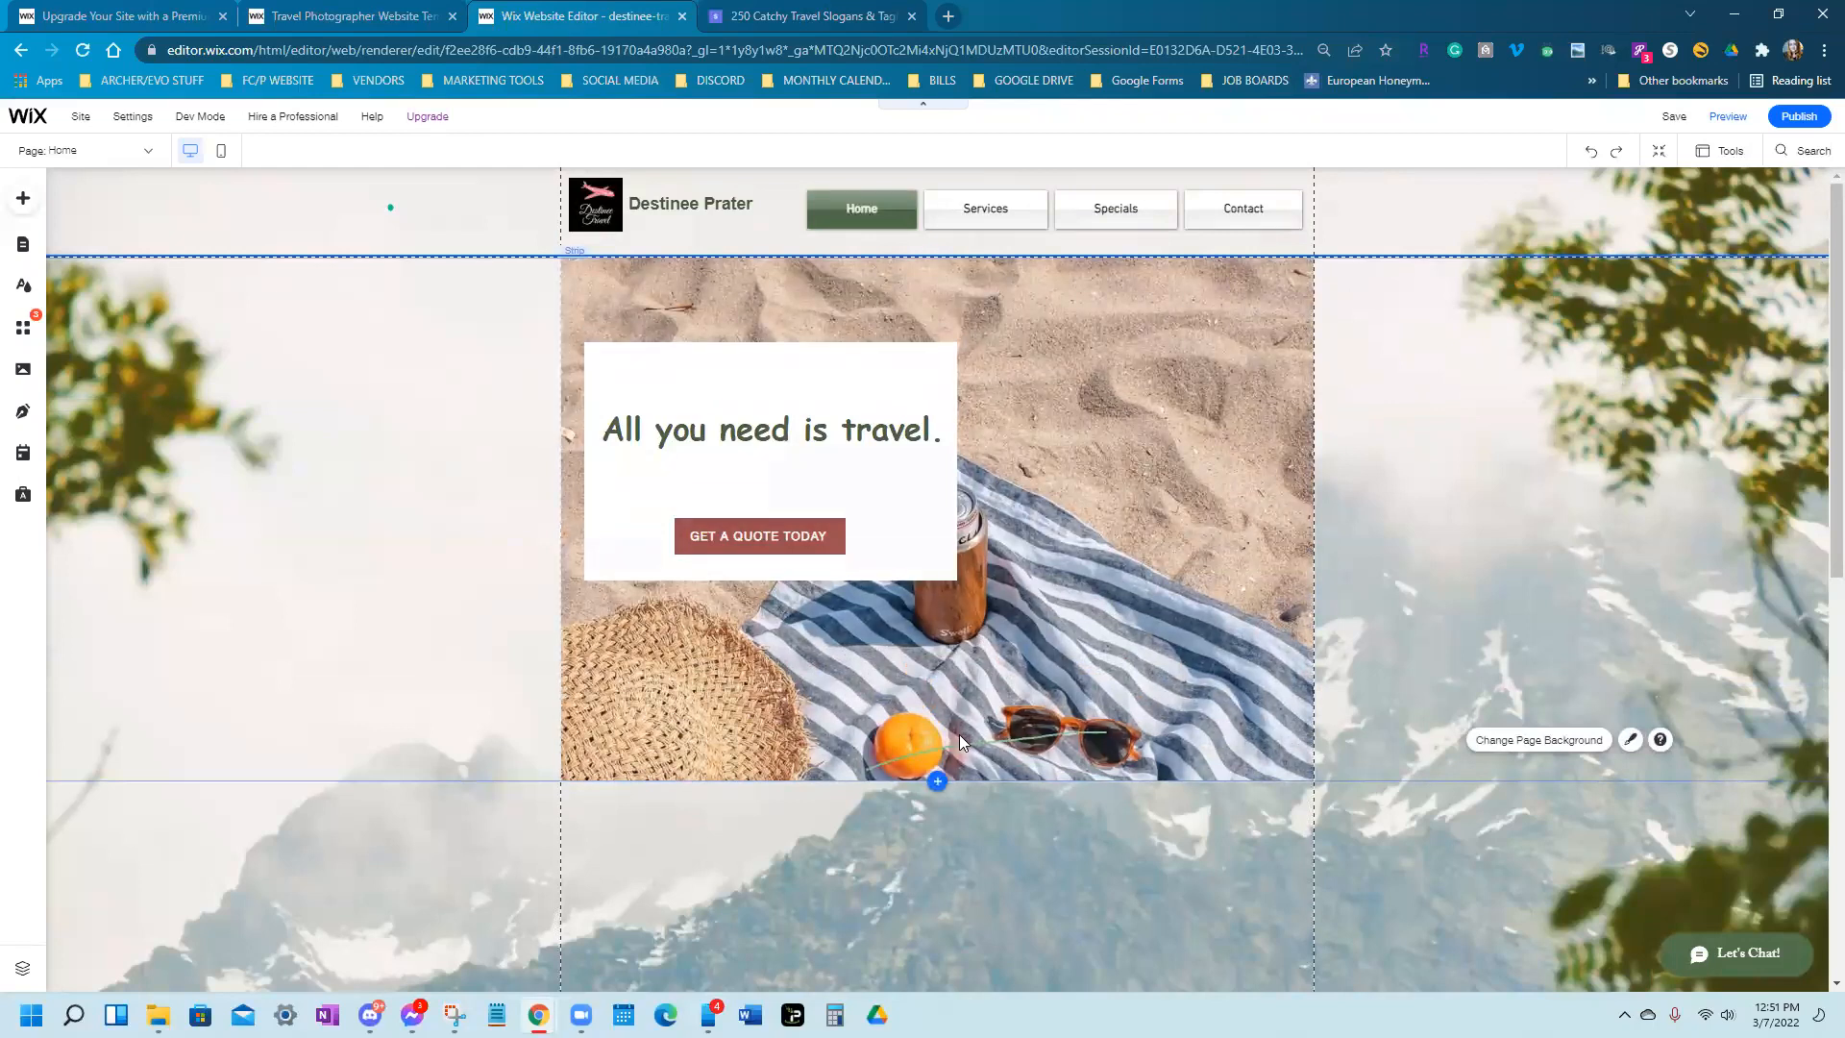
{"action": "scroll", "coordinate": [959, 734], "scroll_direction": "down", "scroll_amount": 3}
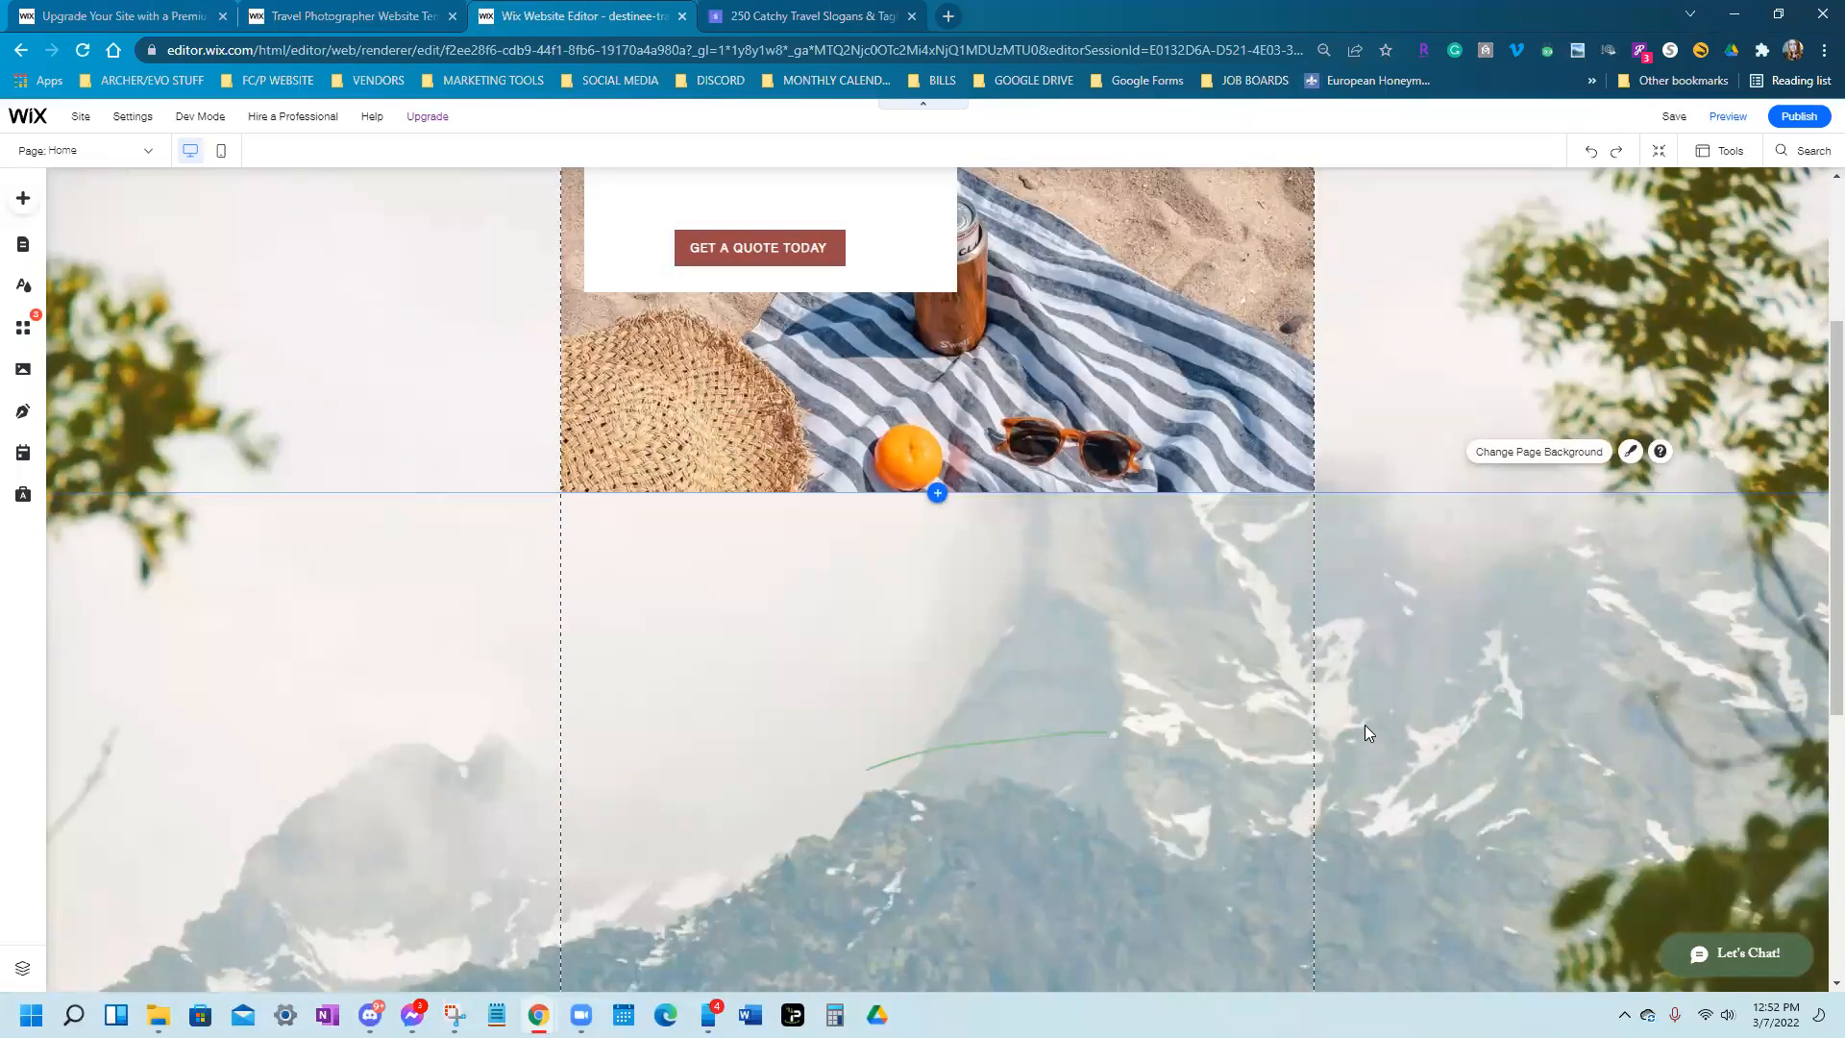
{"action": "scroll", "coordinate": [1364, 724], "scroll_direction": "up", "scroll_amount": 3}
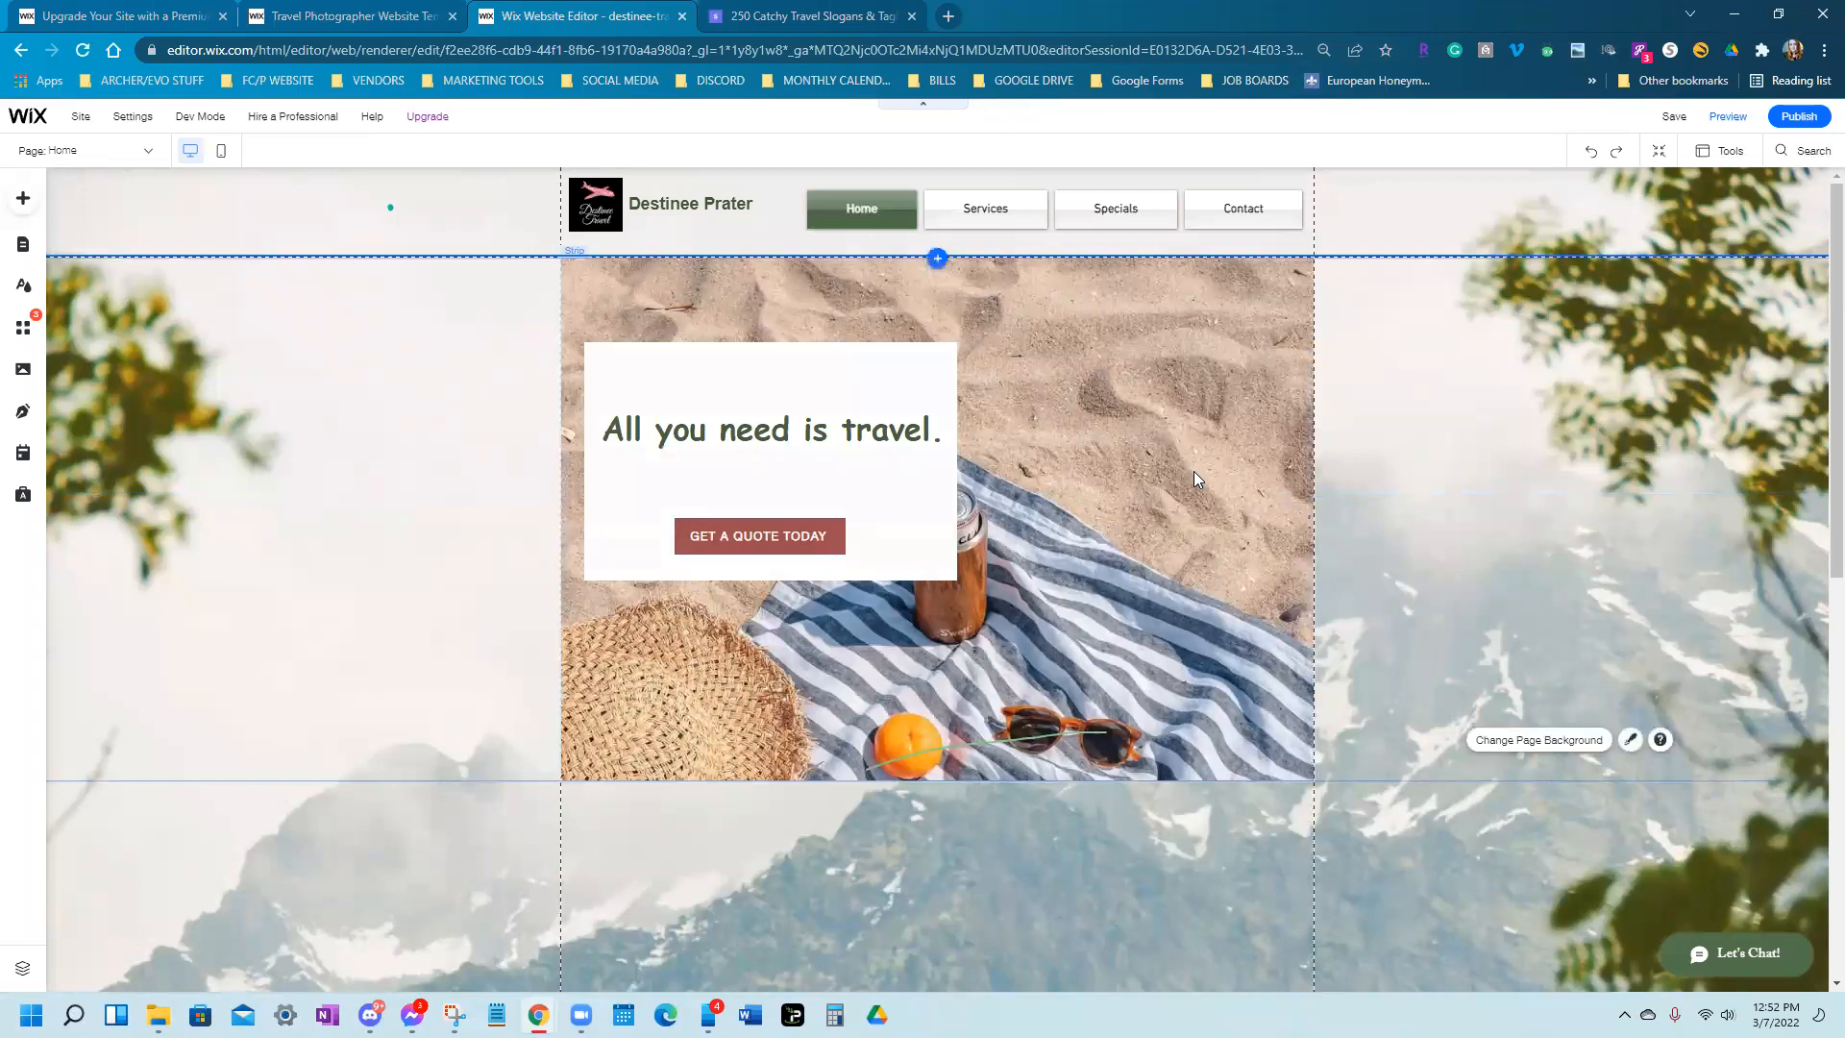
{"action": "left_click", "coordinate": [1194, 478]}
{"action": "left_click", "coordinate": [1093, 567]}
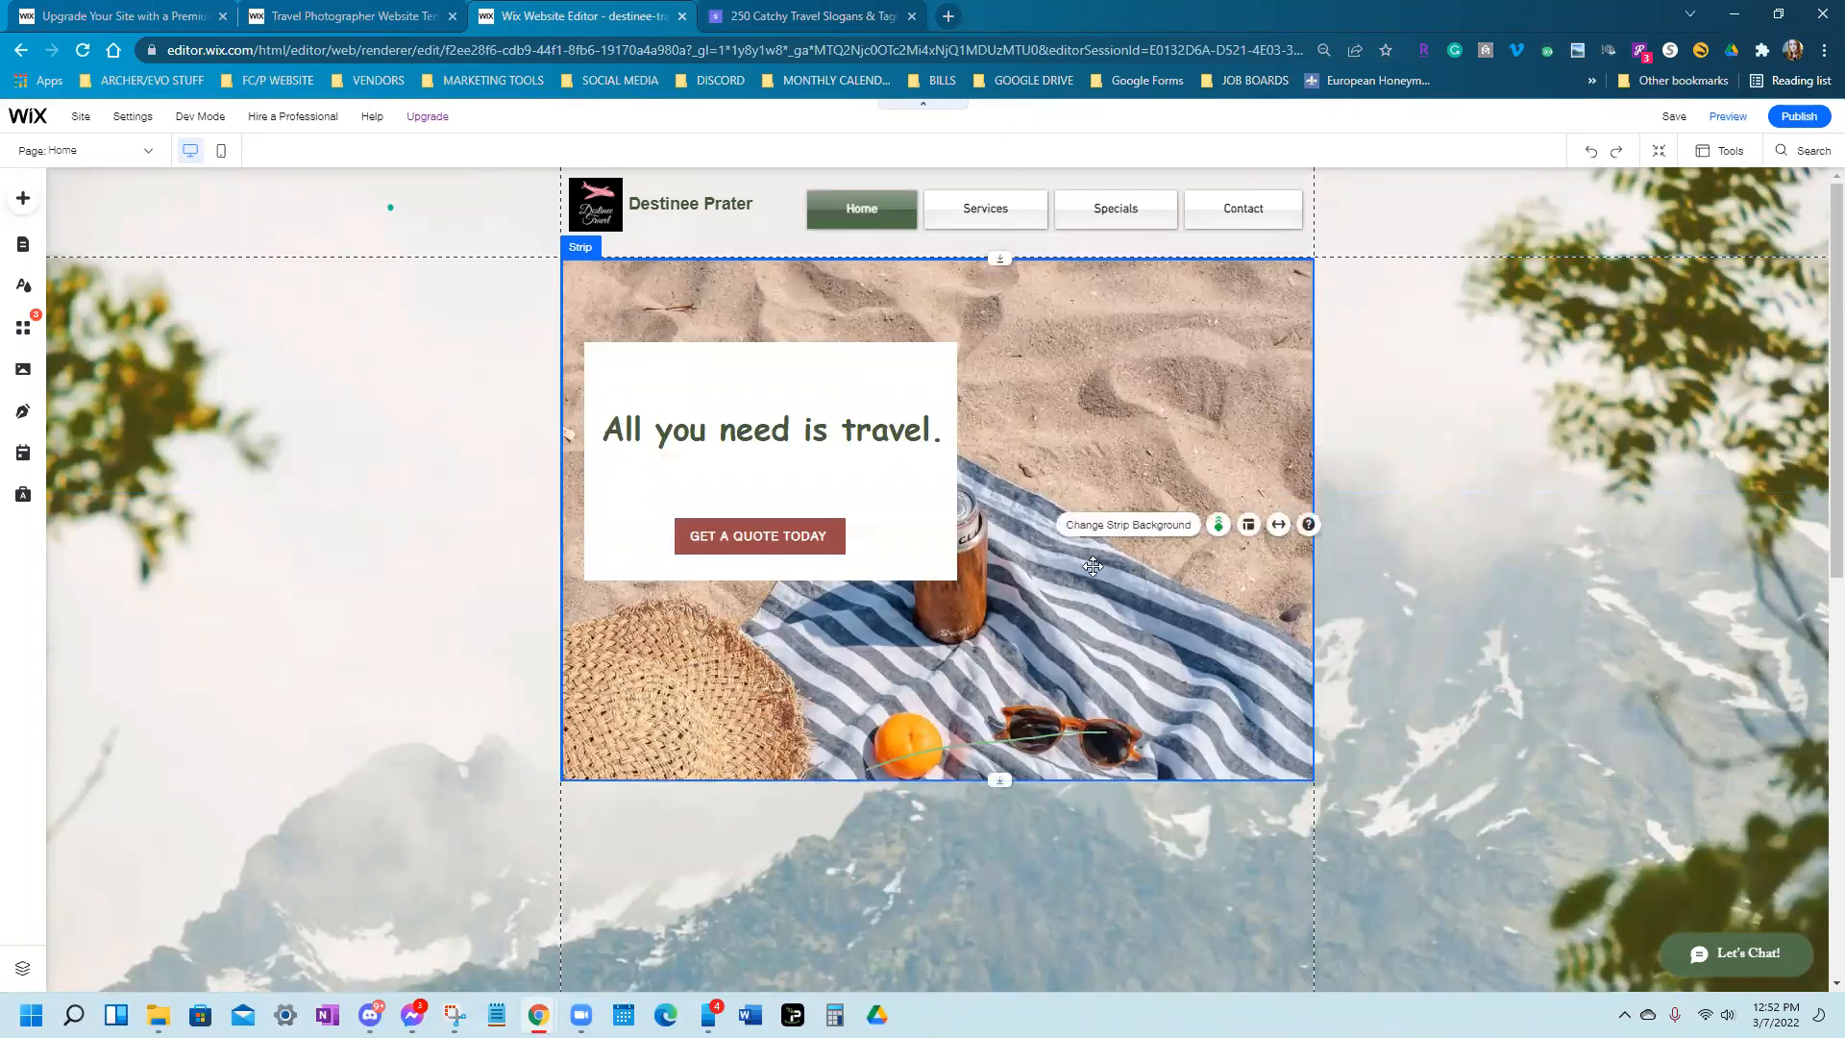
{"action": "left_click", "coordinate": [1132, 527]}
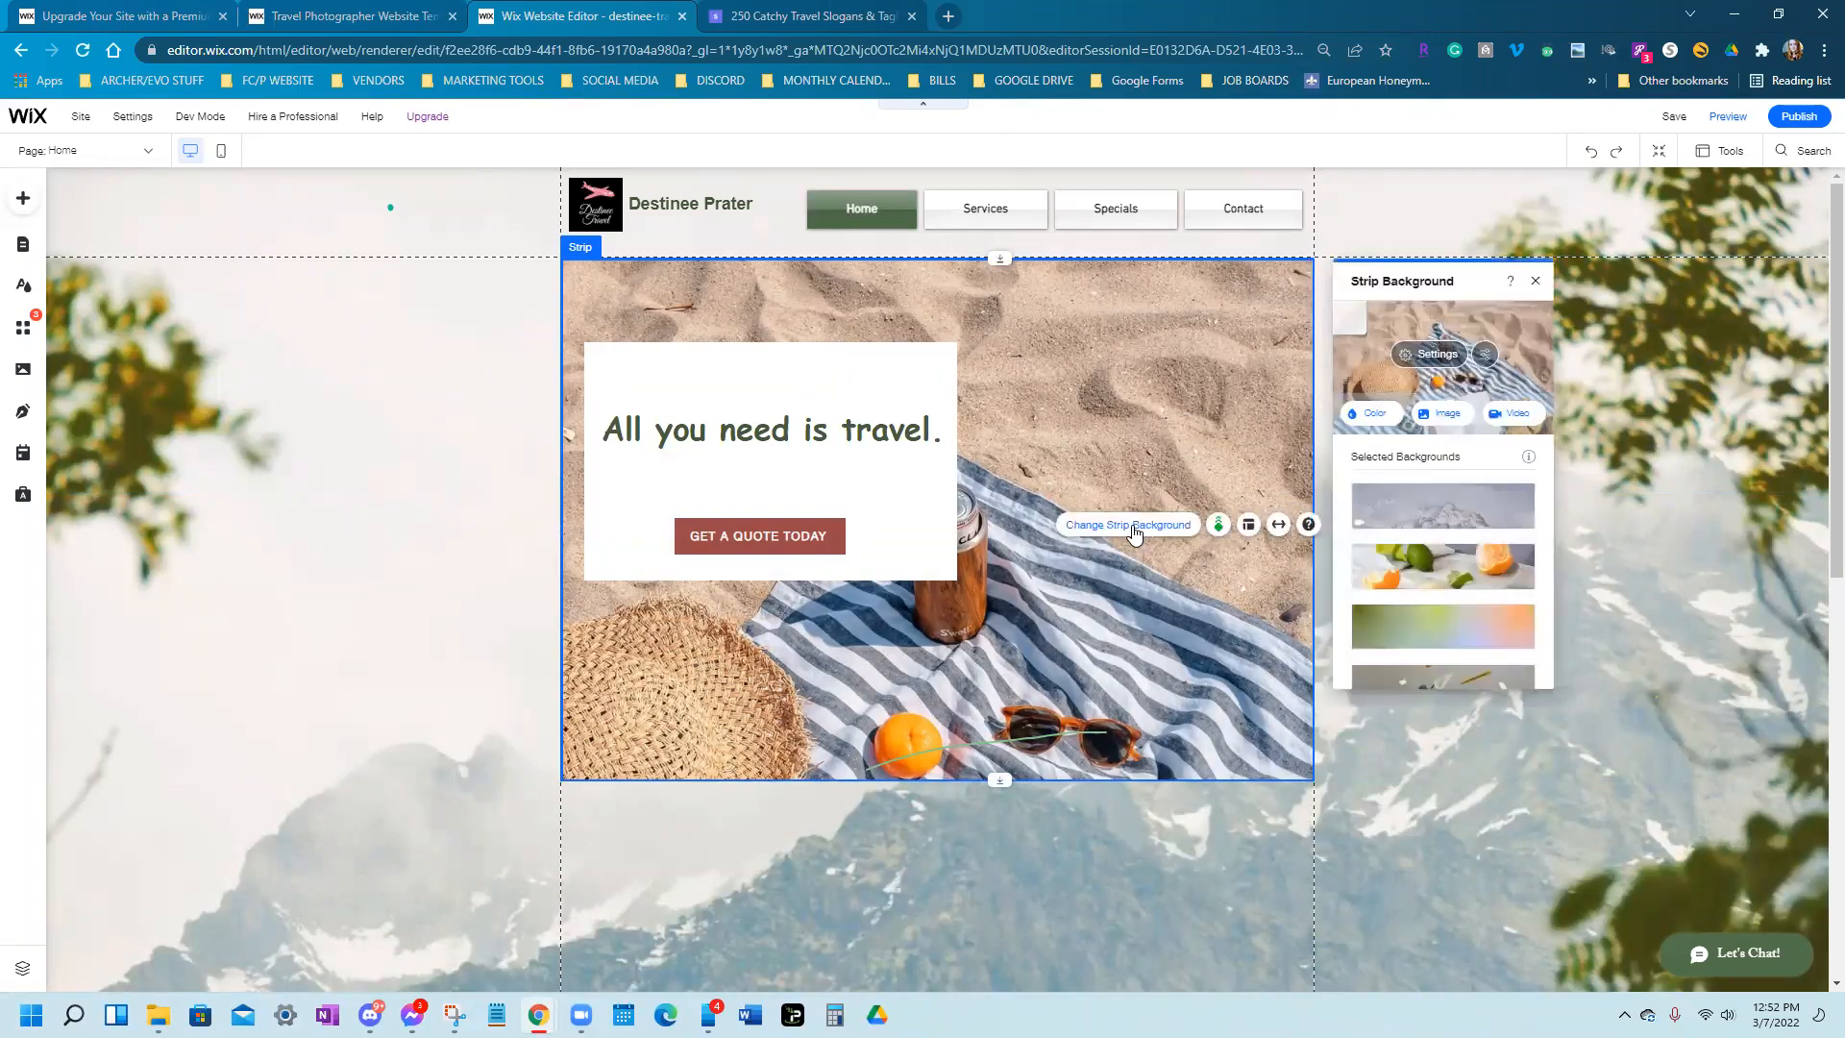
{"action": "left_click", "coordinate": [1438, 422]}
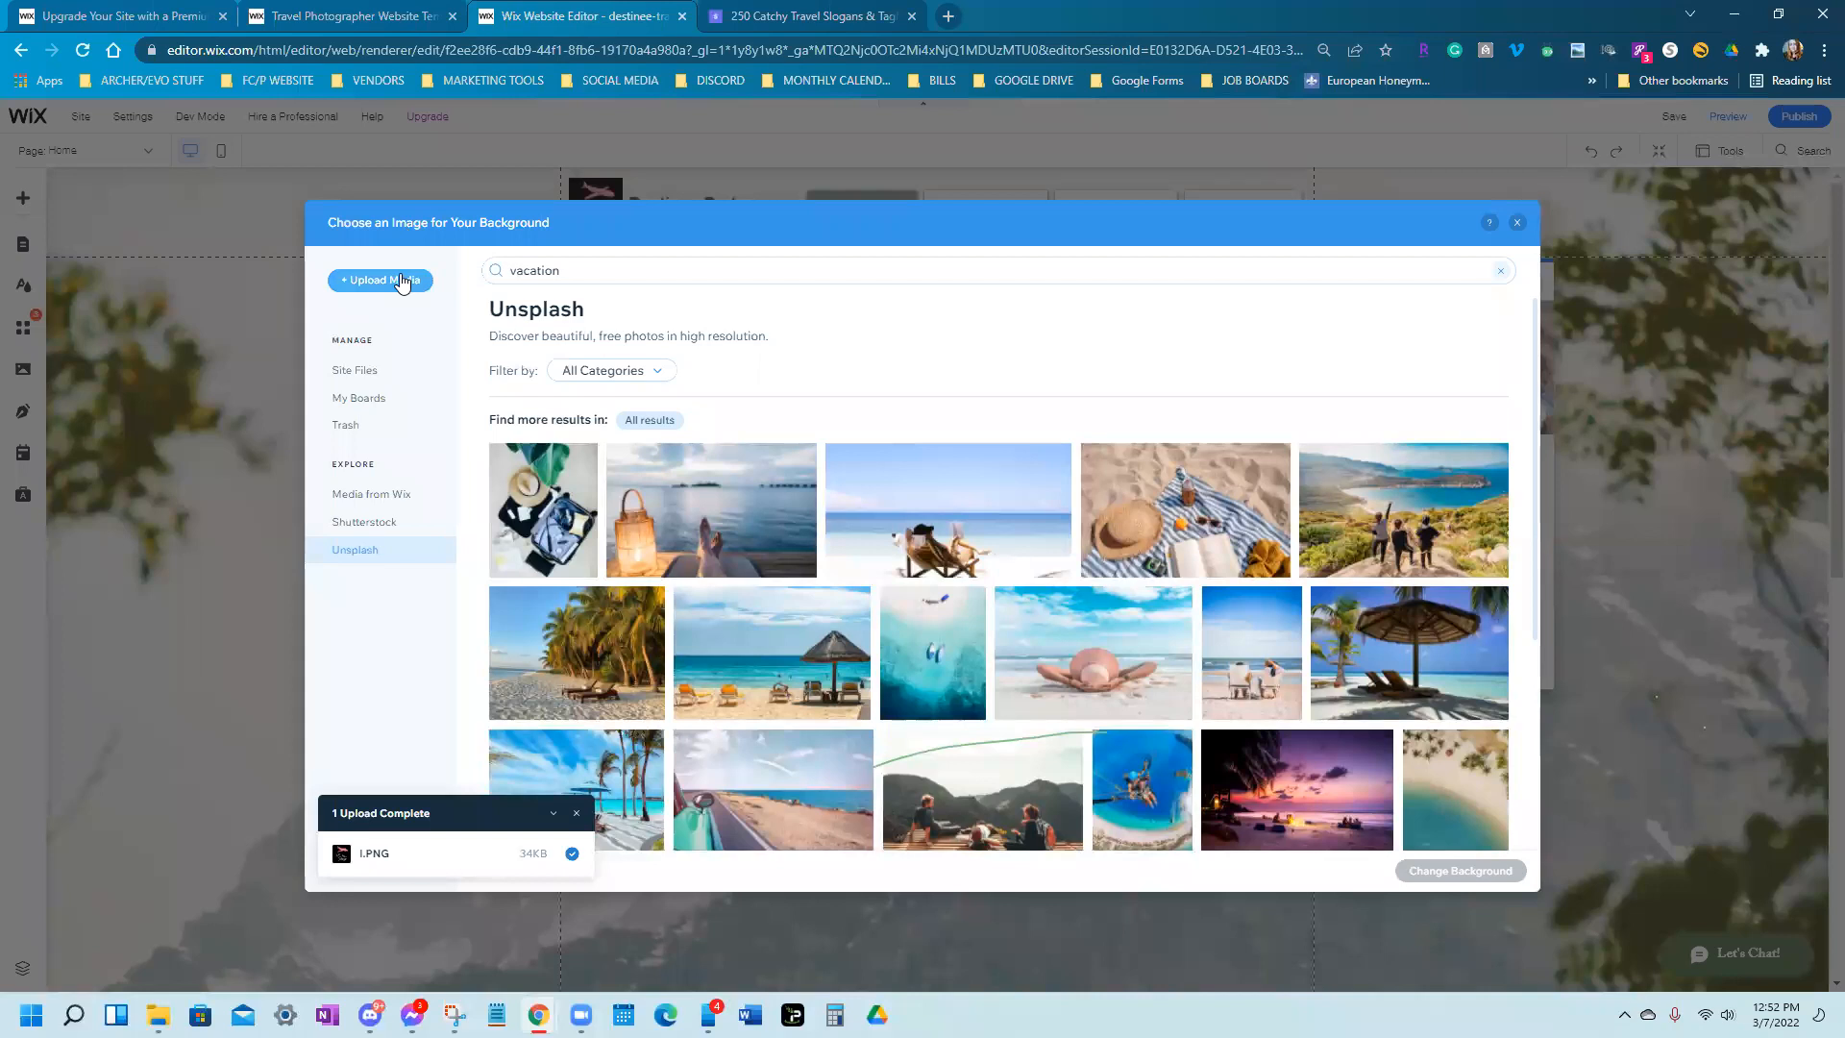
{"action": "left_click", "coordinate": [1517, 224]}
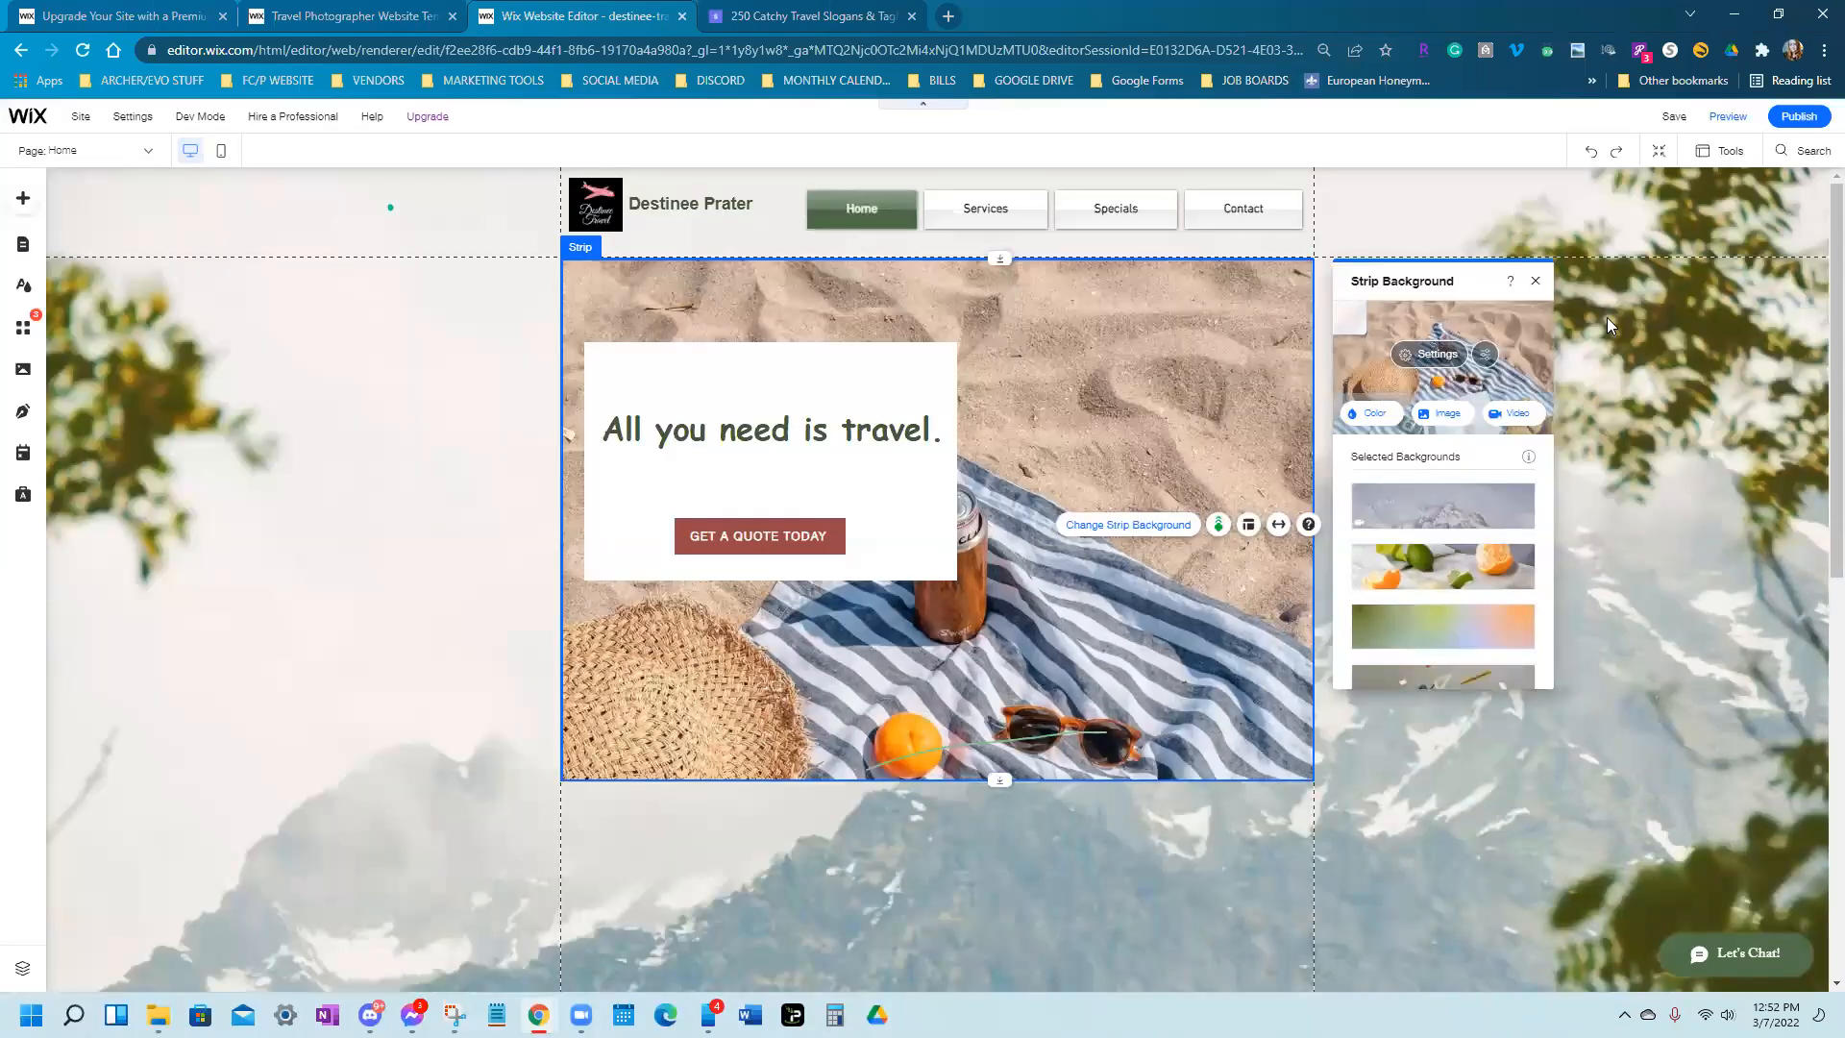
{"action": "left_click", "coordinate": [1535, 283]}
{"action": "scroll", "coordinate": [1053, 646], "scroll_direction": "down", "scroll_amount": 4}
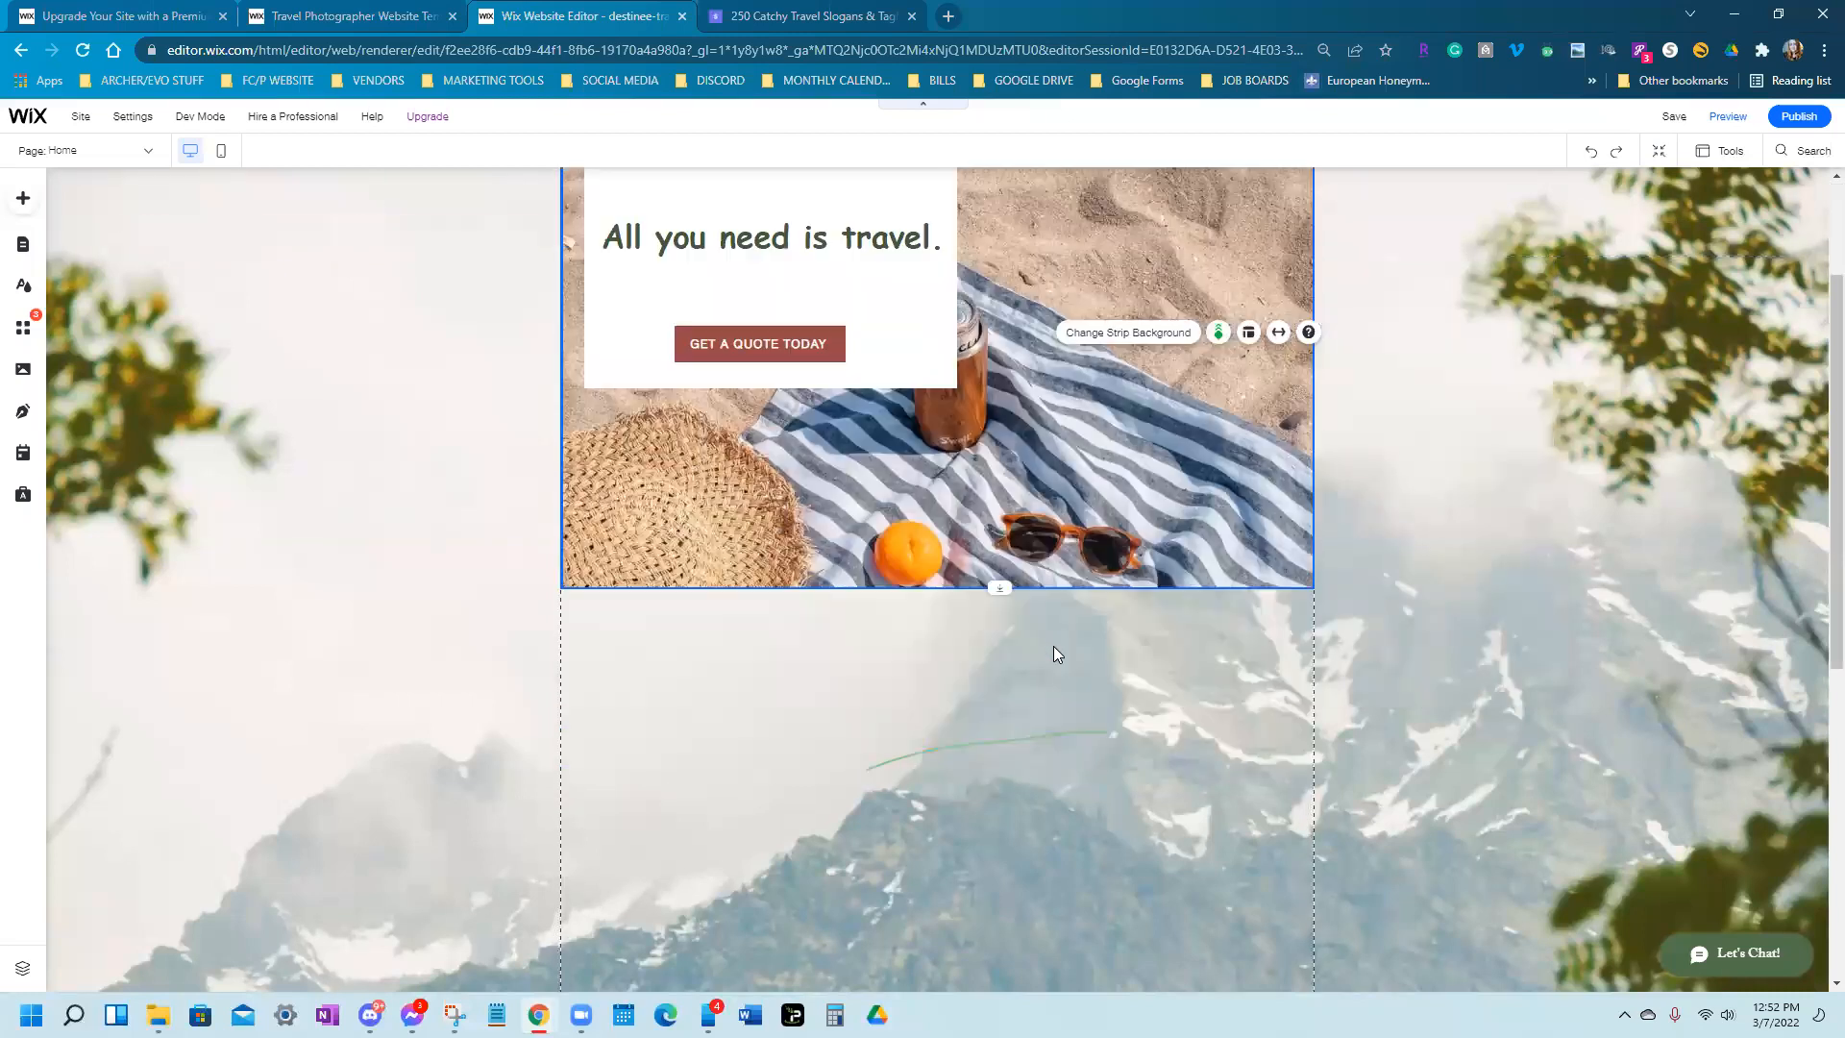
{"action": "scroll", "coordinate": [1067, 653], "scroll_direction": "up", "scroll_amount": 4}
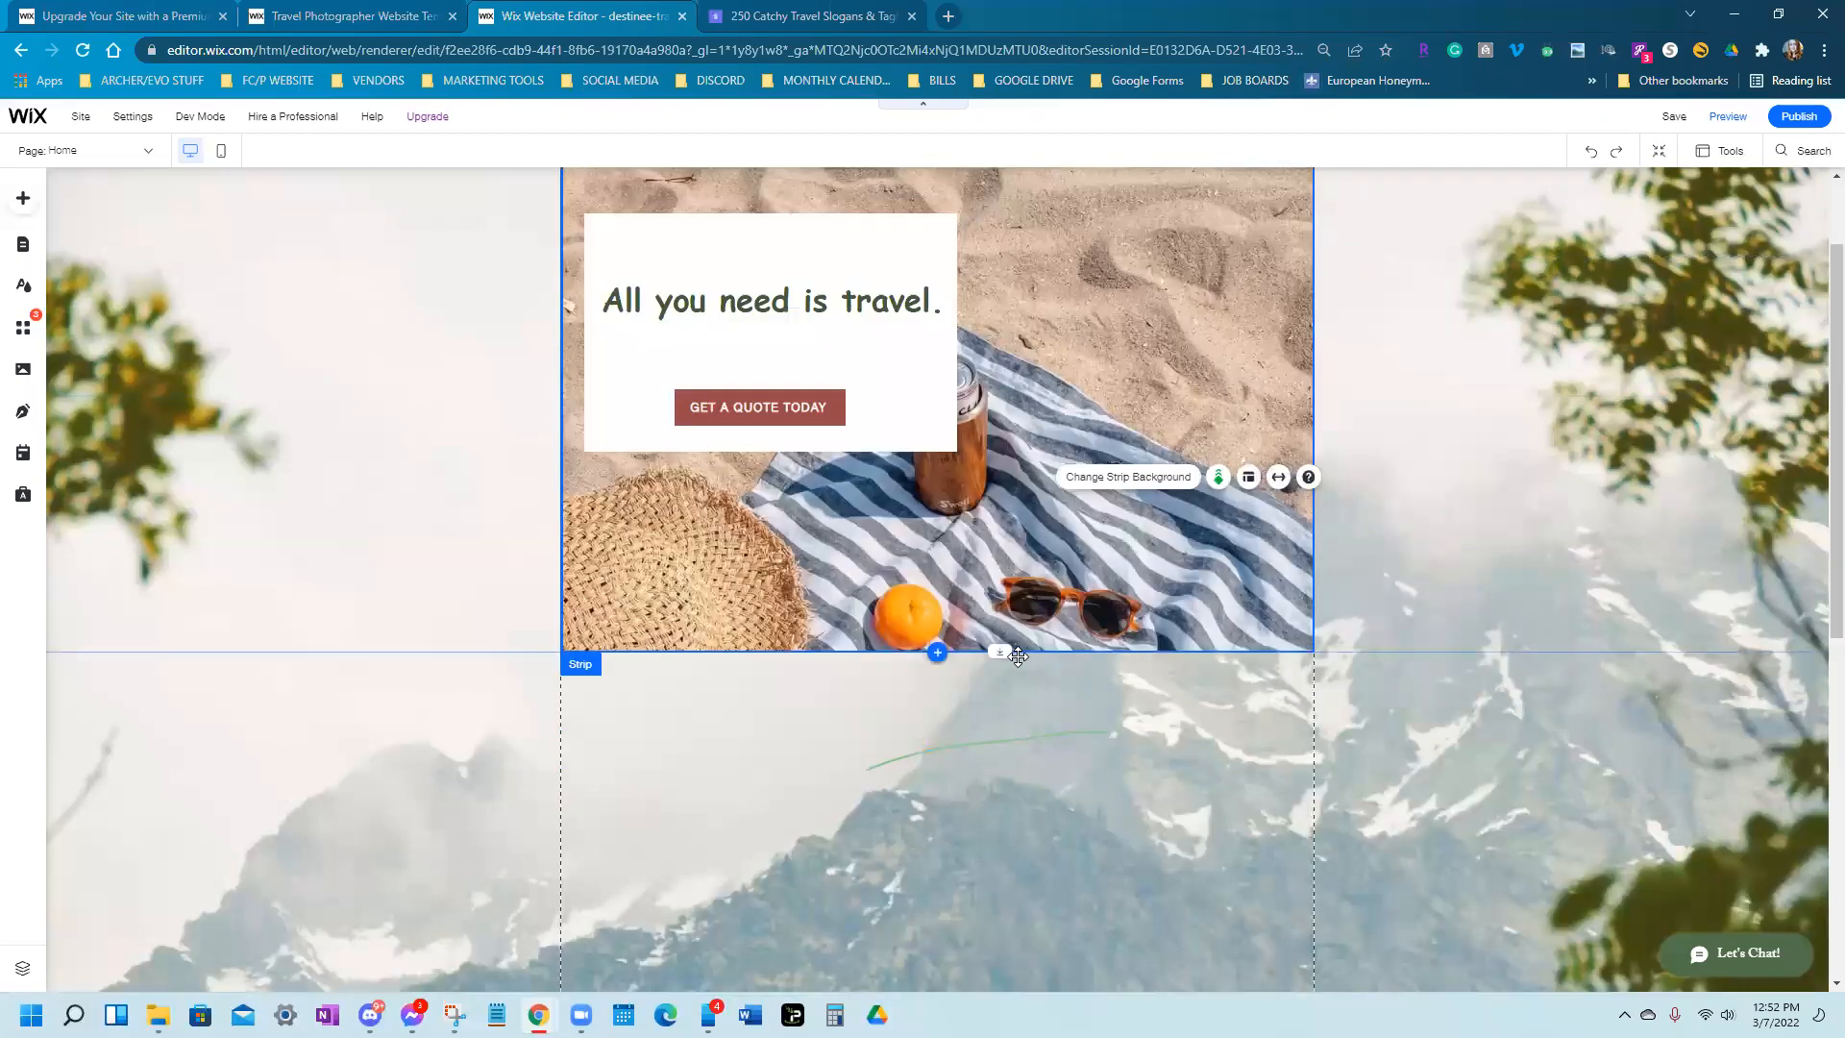
{"action": "scroll", "coordinate": [1053, 450], "scroll_direction": "down", "scroll_amount": 5}
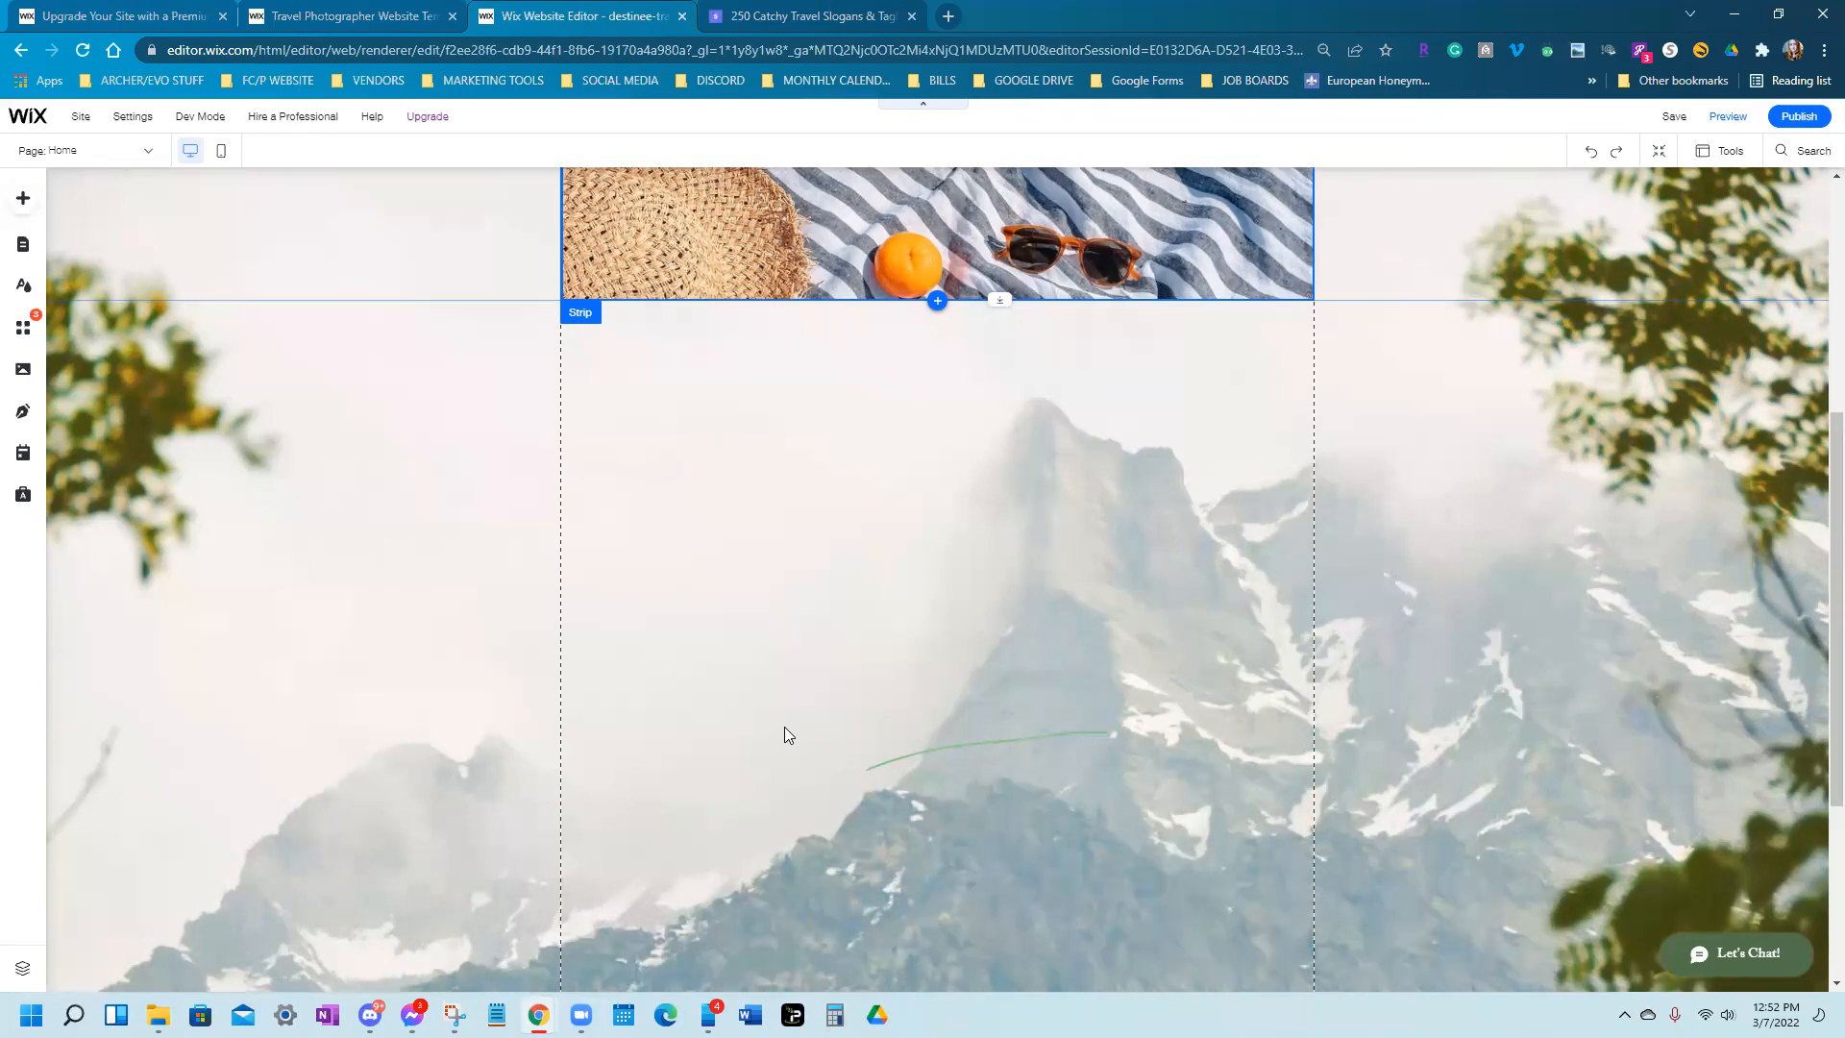
Browse the Strip designs: Featured, About, Services, Contact, Welcome, Testimonials and Team
{"action": "left_click", "coordinate": [23, 198]}
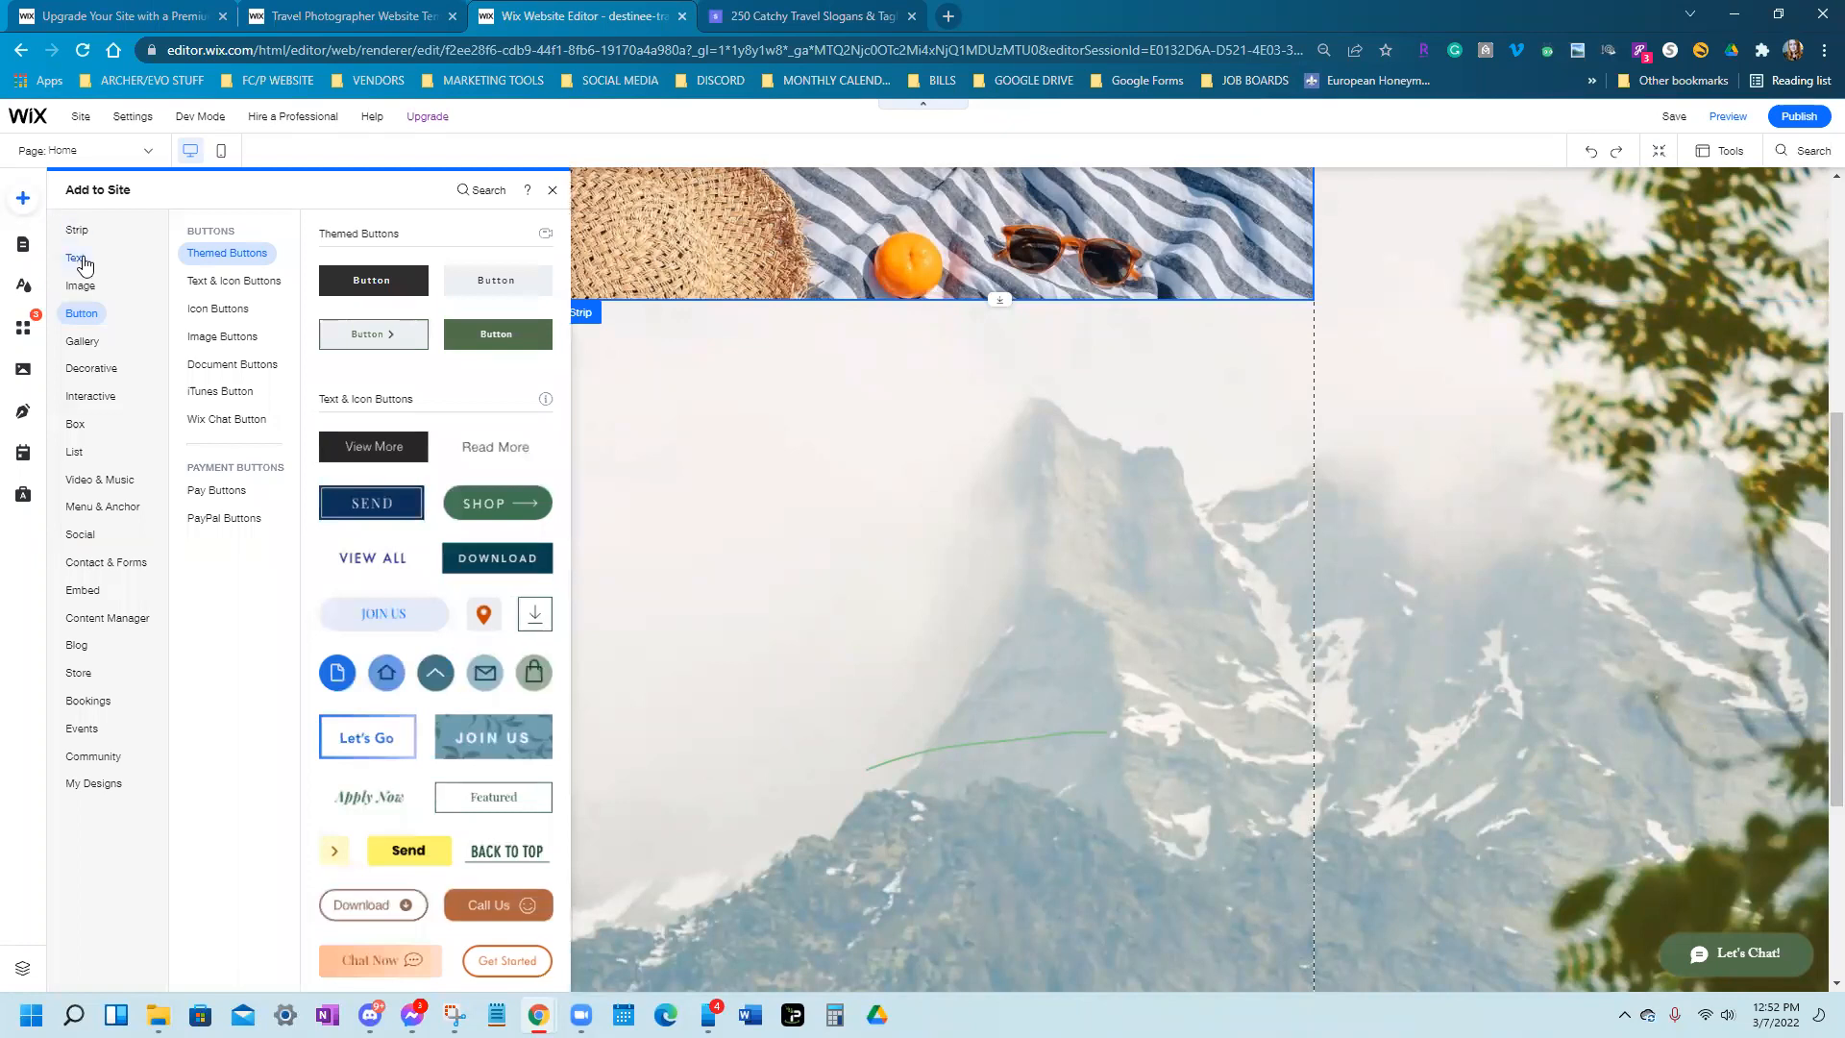
{"action": "left_click", "coordinate": [76, 258]}
{"action": "left_click", "coordinate": [77, 235]}
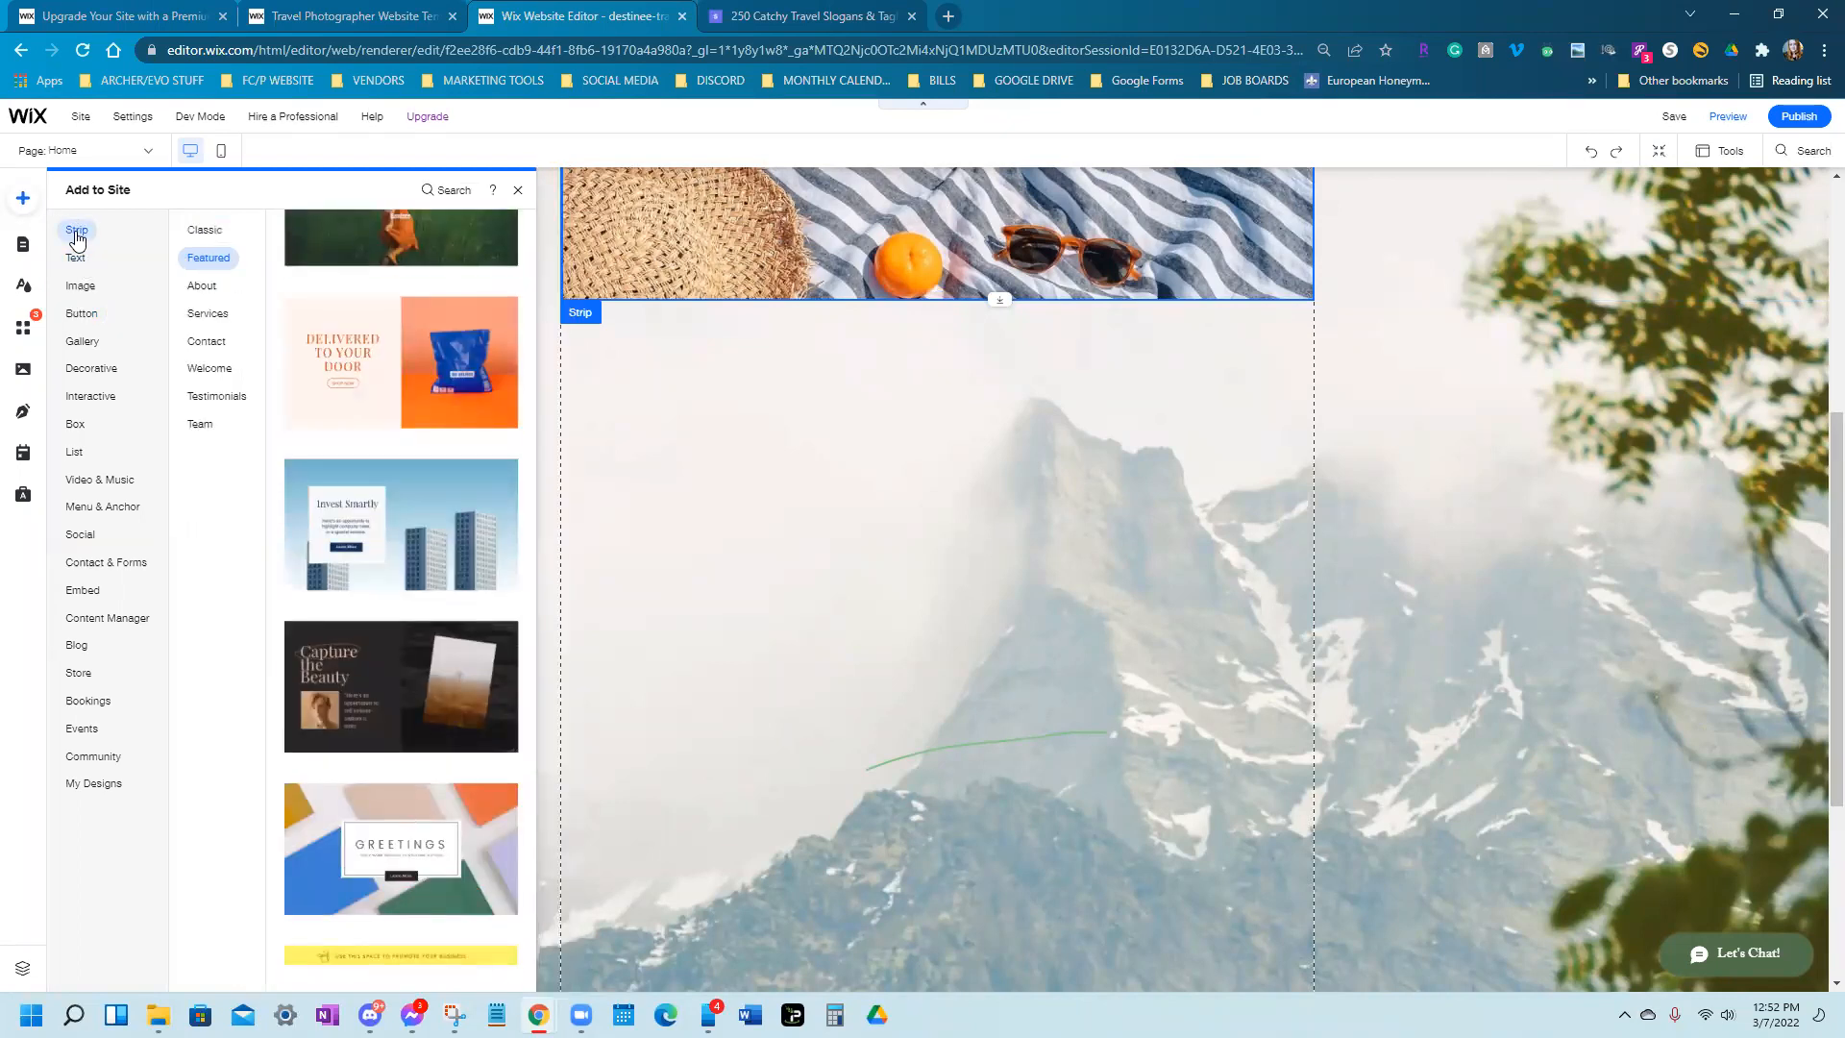
{"action": "scroll", "coordinate": [411, 543], "scroll_direction": "down", "scroll_amount": 1}
{"action": "scroll", "coordinate": [411, 546], "scroll_direction": "down", "scroll_amount": 7}
{"action": "scroll", "coordinate": [412, 546], "scroll_direction": "down", "scroll_amount": 6}
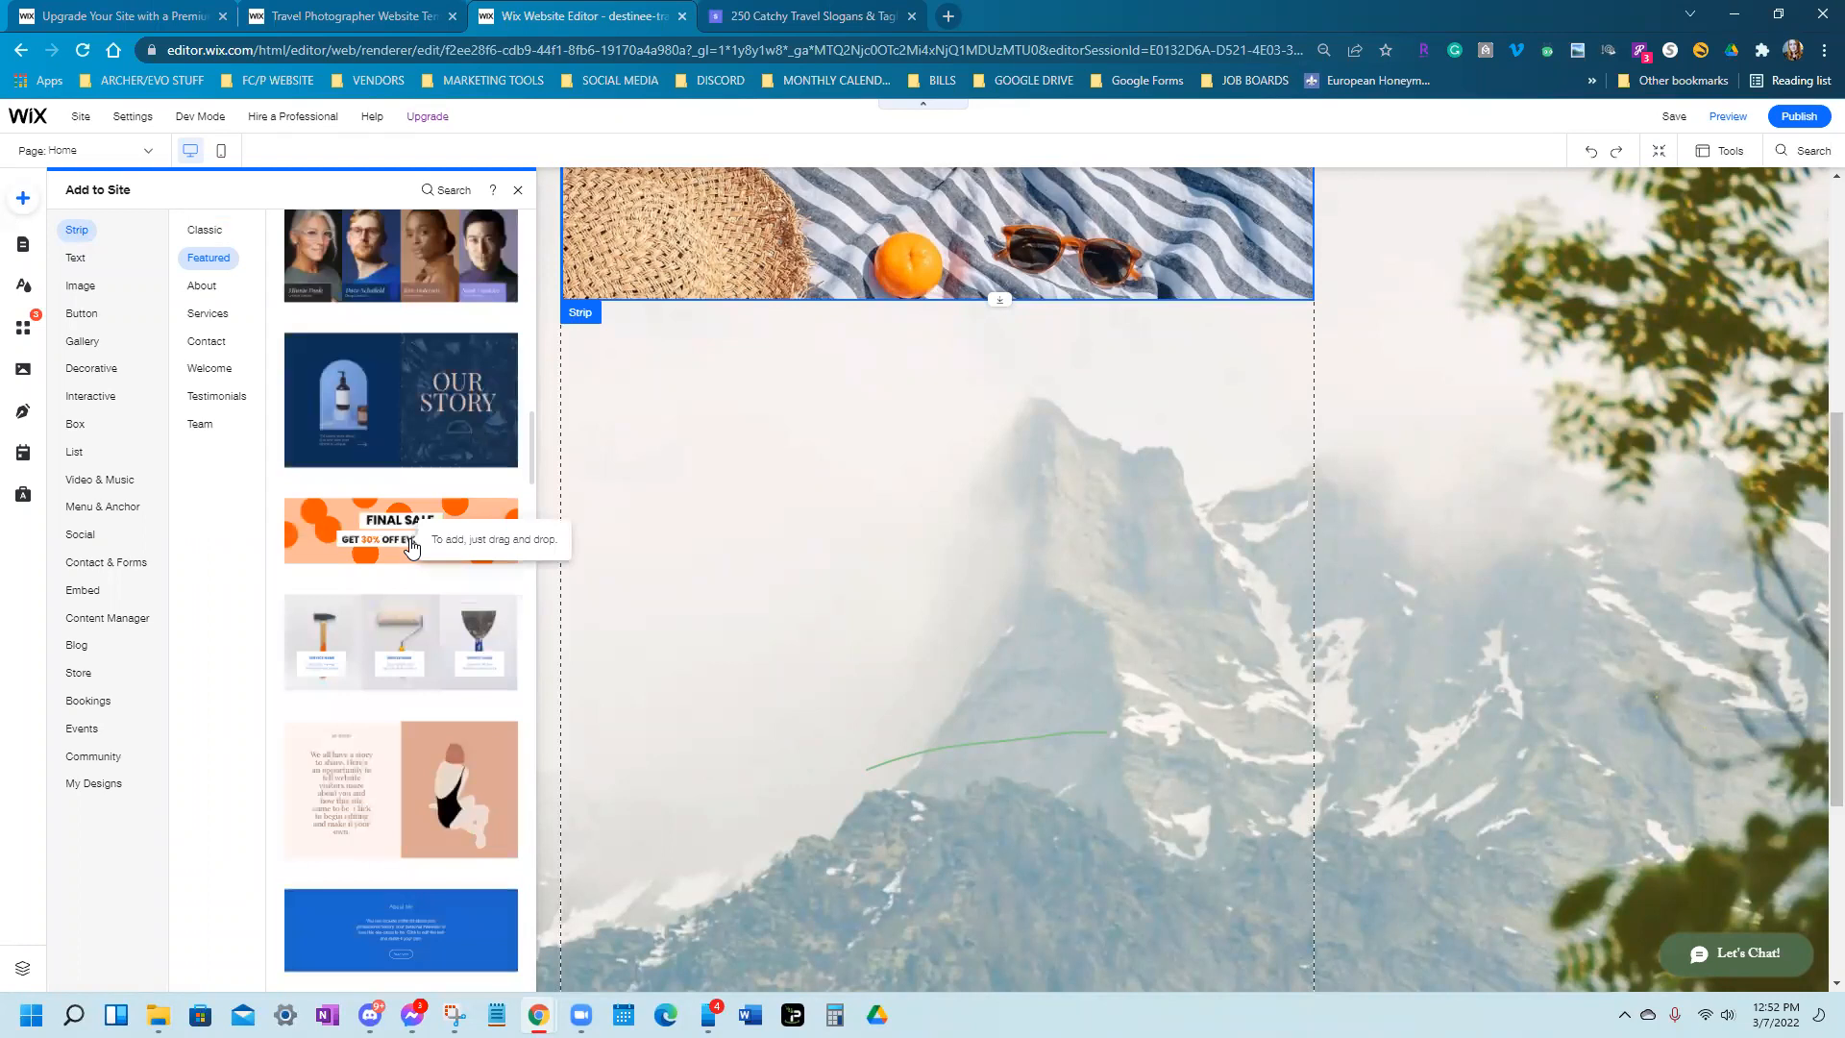
{"action": "scroll", "coordinate": [411, 546], "scroll_direction": "down", "scroll_amount": 7}
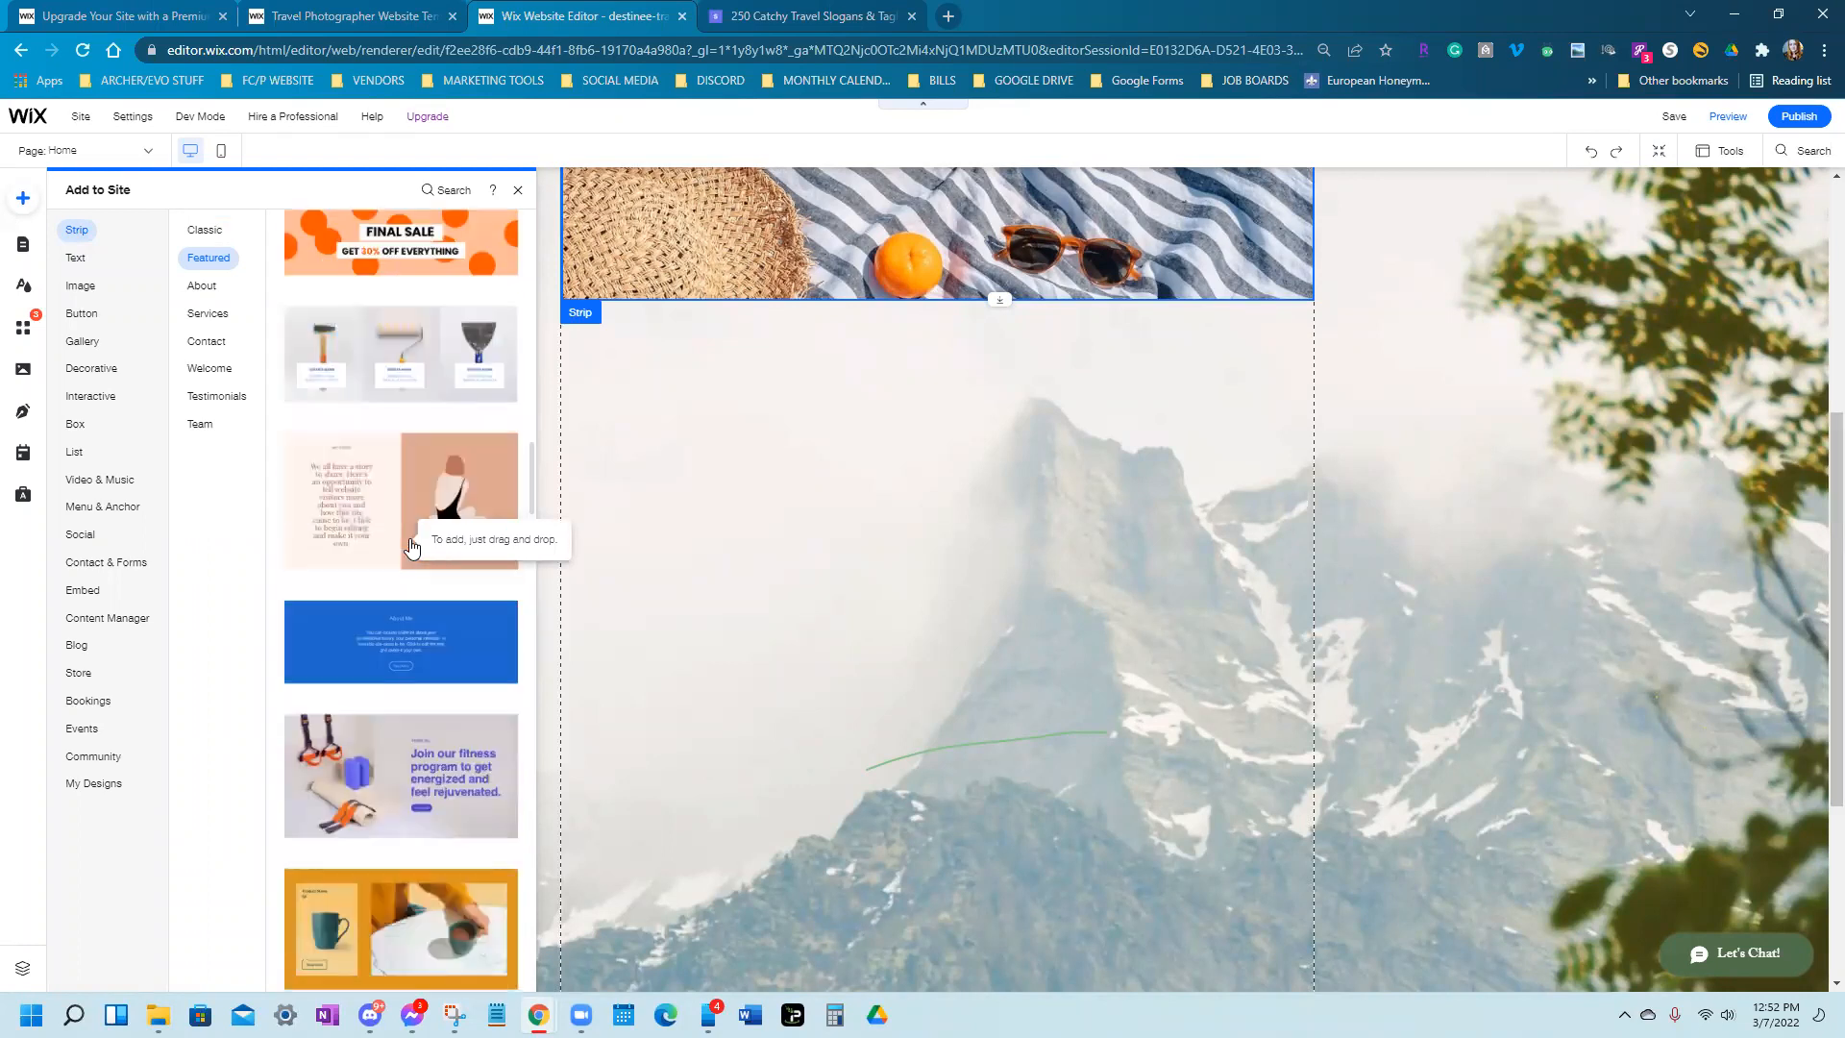
{"action": "scroll", "coordinate": [412, 546], "scroll_direction": "down", "scroll_amount": 4}
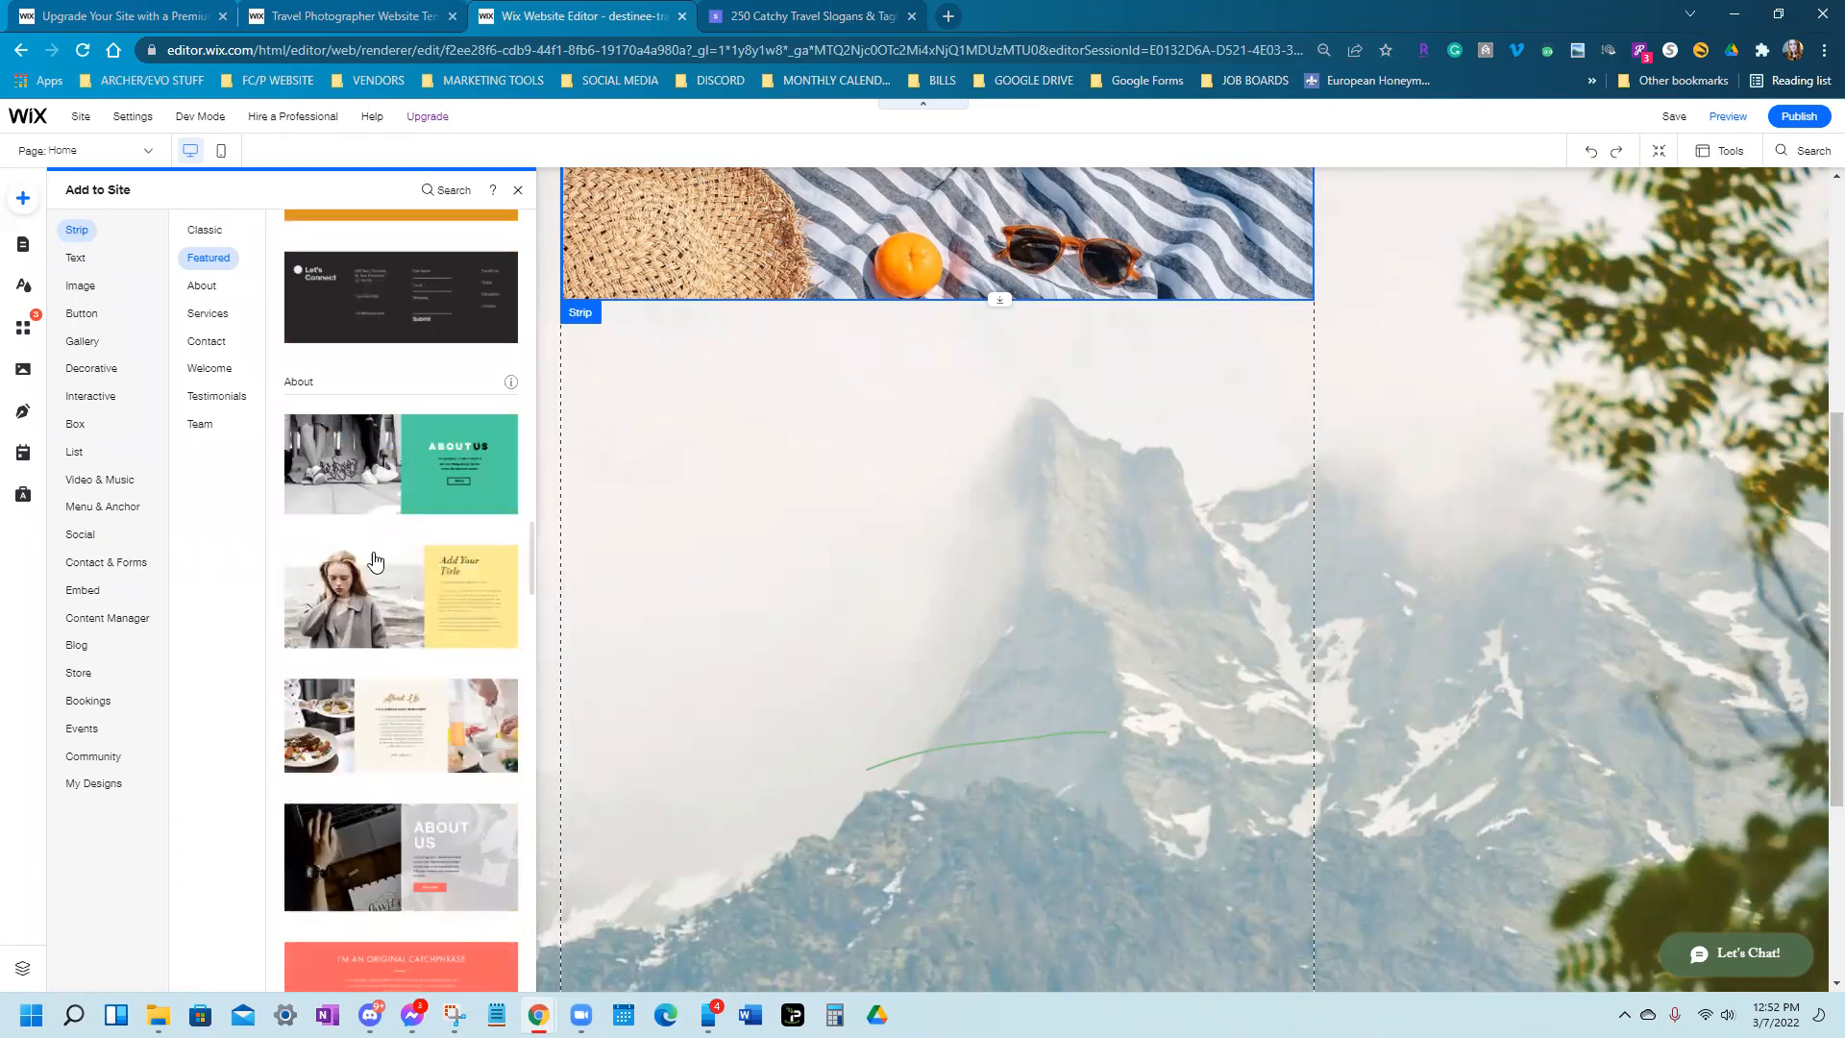
{"action": "scroll", "coordinate": [383, 583], "scroll_direction": "down", "scroll_amount": 3}
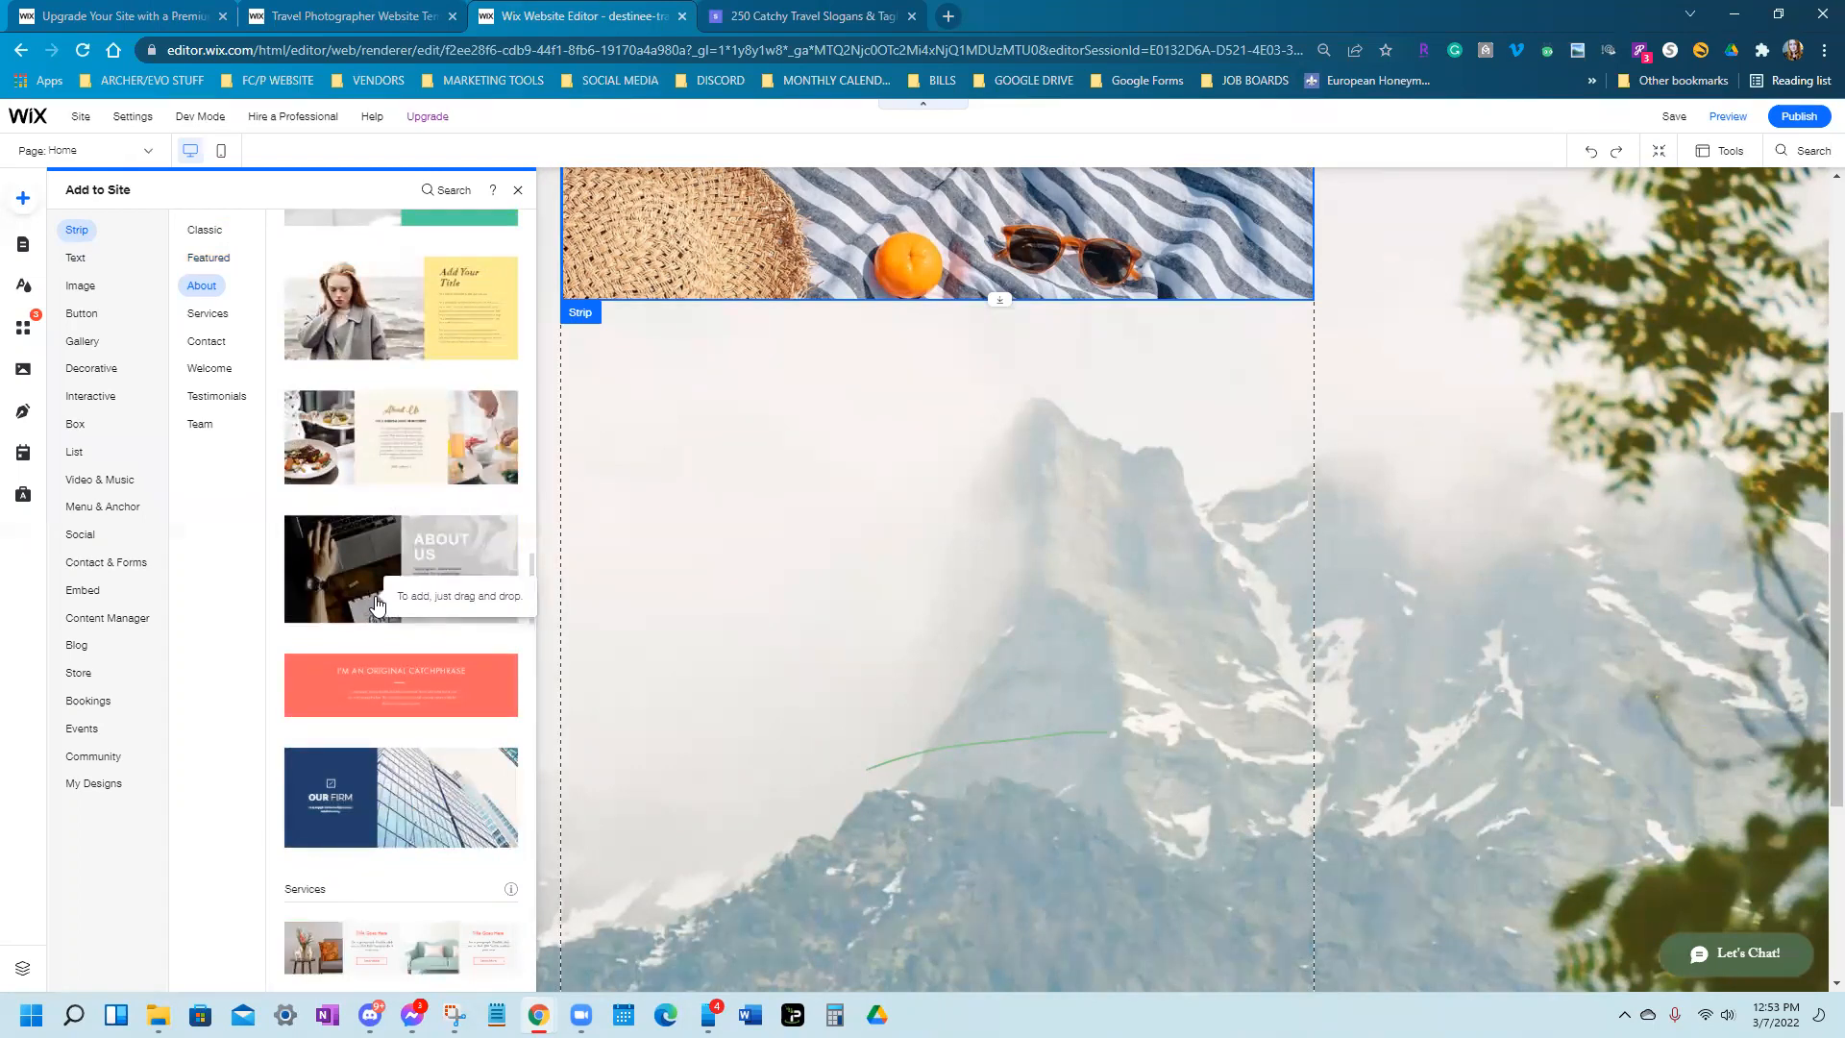
{"action": "scroll", "coordinate": [375, 677], "scroll_direction": "down", "scroll_amount": 3}
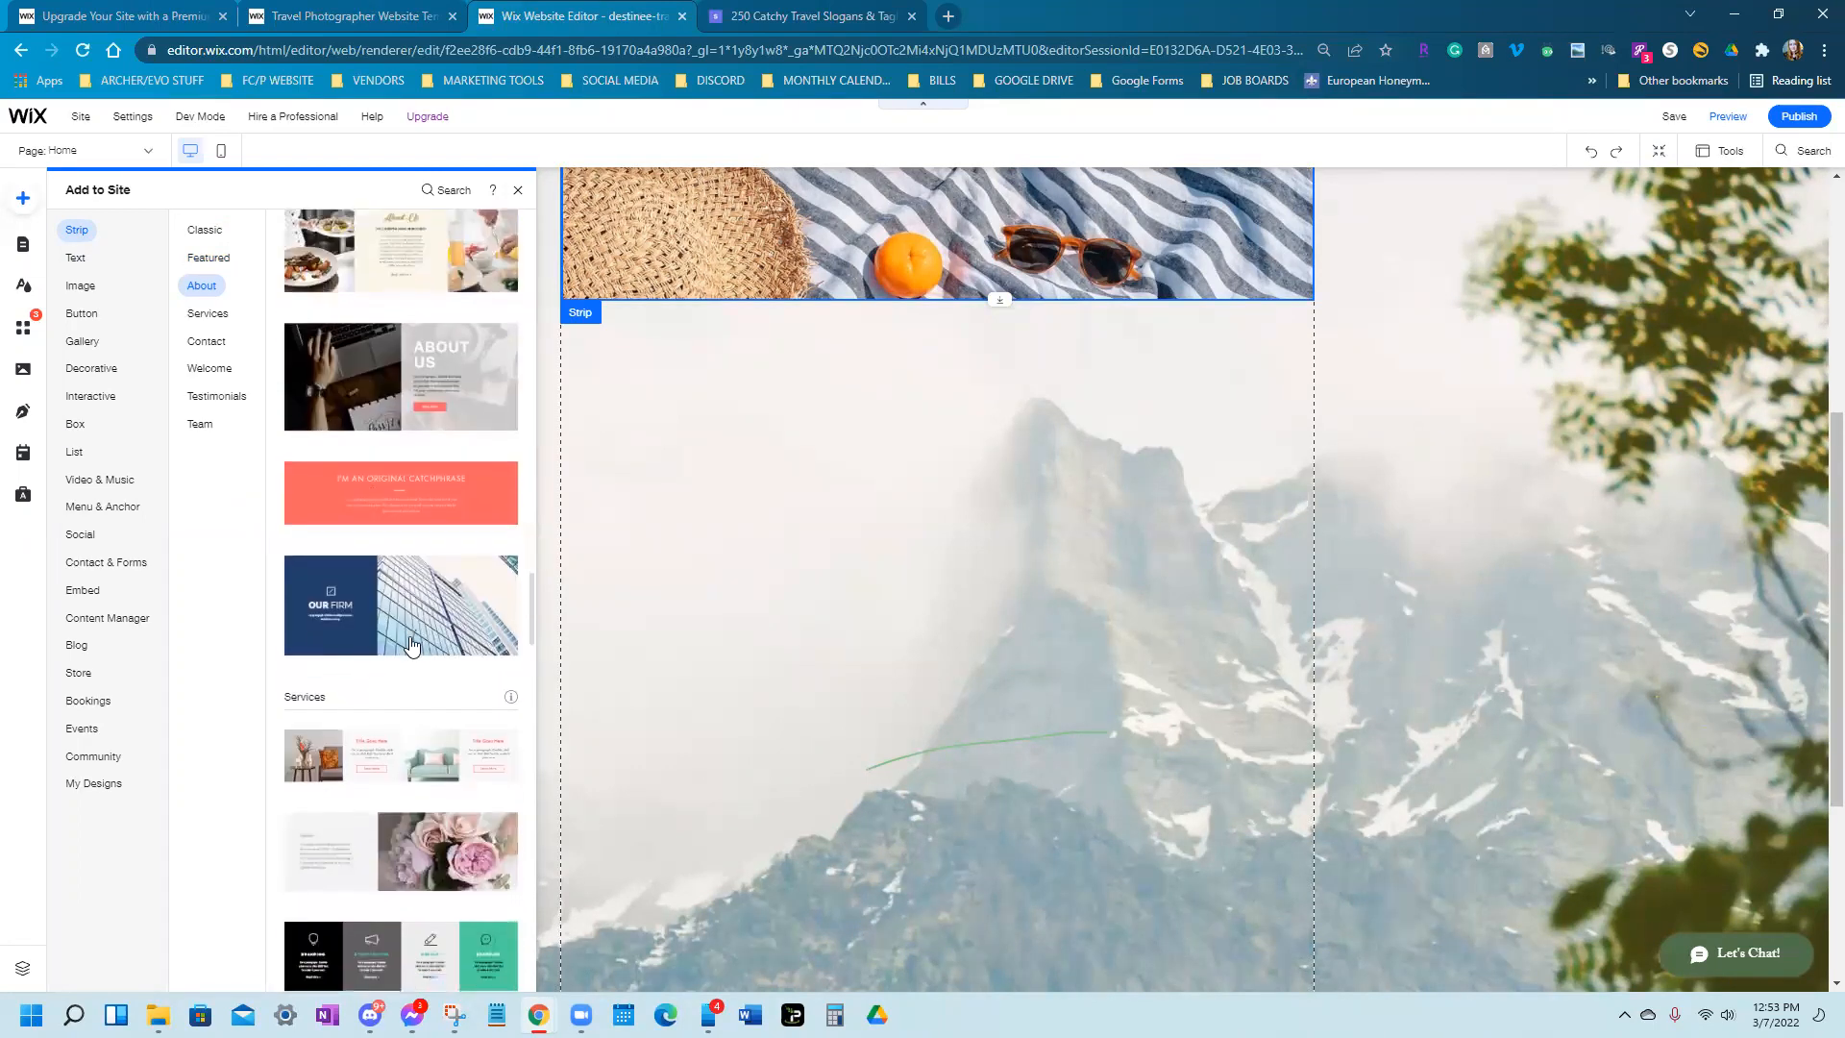
{"action": "scroll", "coordinate": [400, 666], "scroll_direction": "down", "scroll_amount": 8}
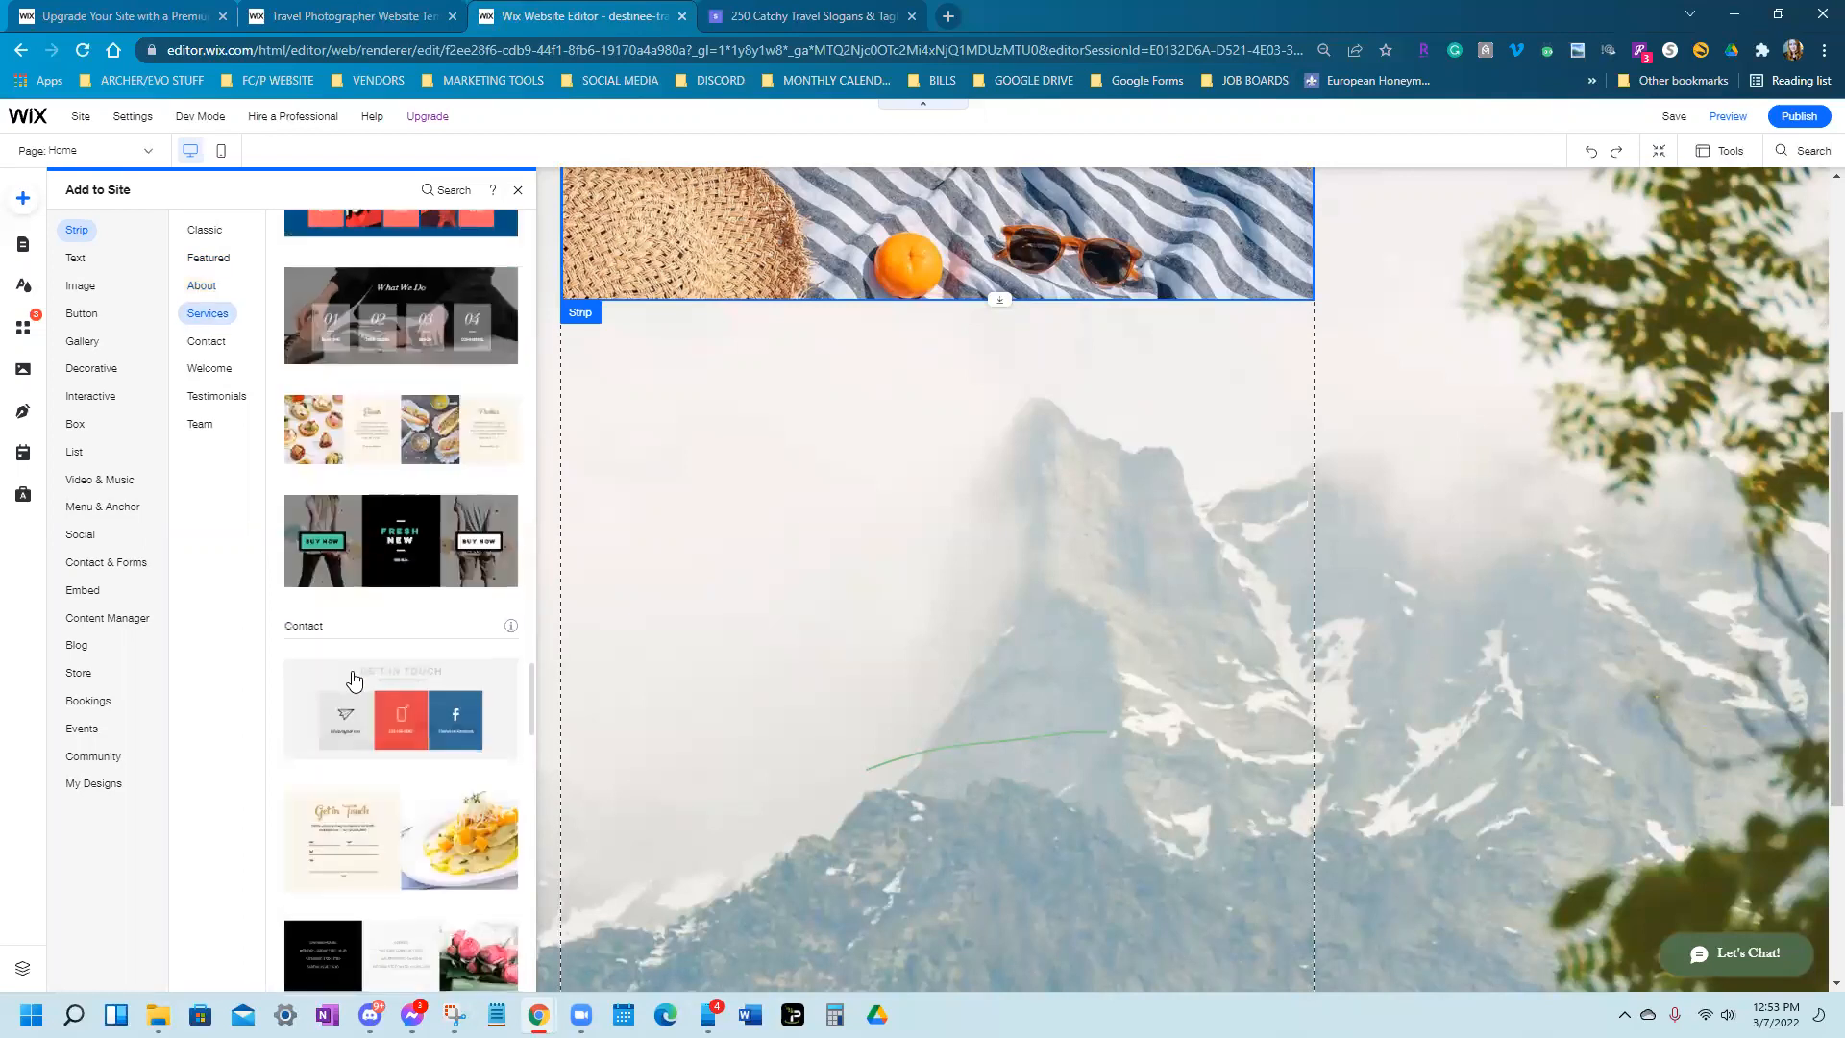
{"action": "scroll", "coordinate": [354, 681], "scroll_direction": "down", "scroll_amount": 3}
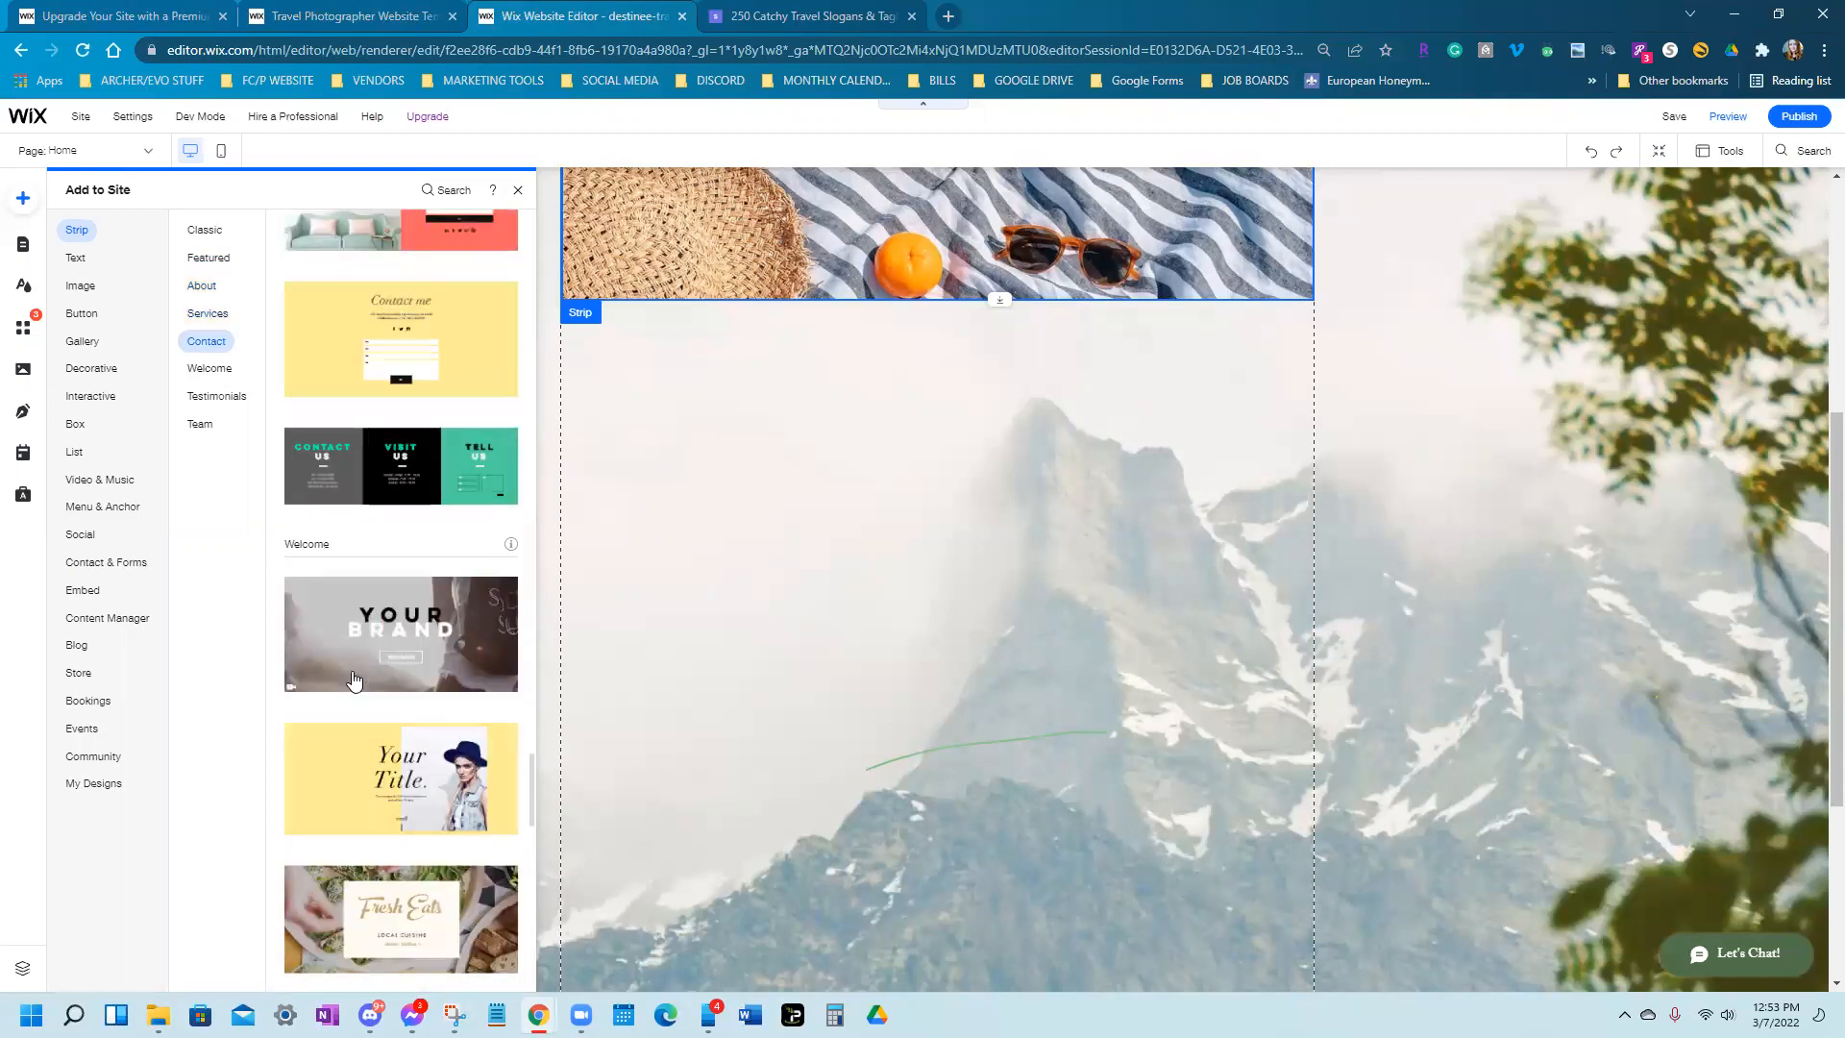
{"action": "scroll", "coordinate": [353, 679], "scroll_direction": "down", "scroll_amount": 2}
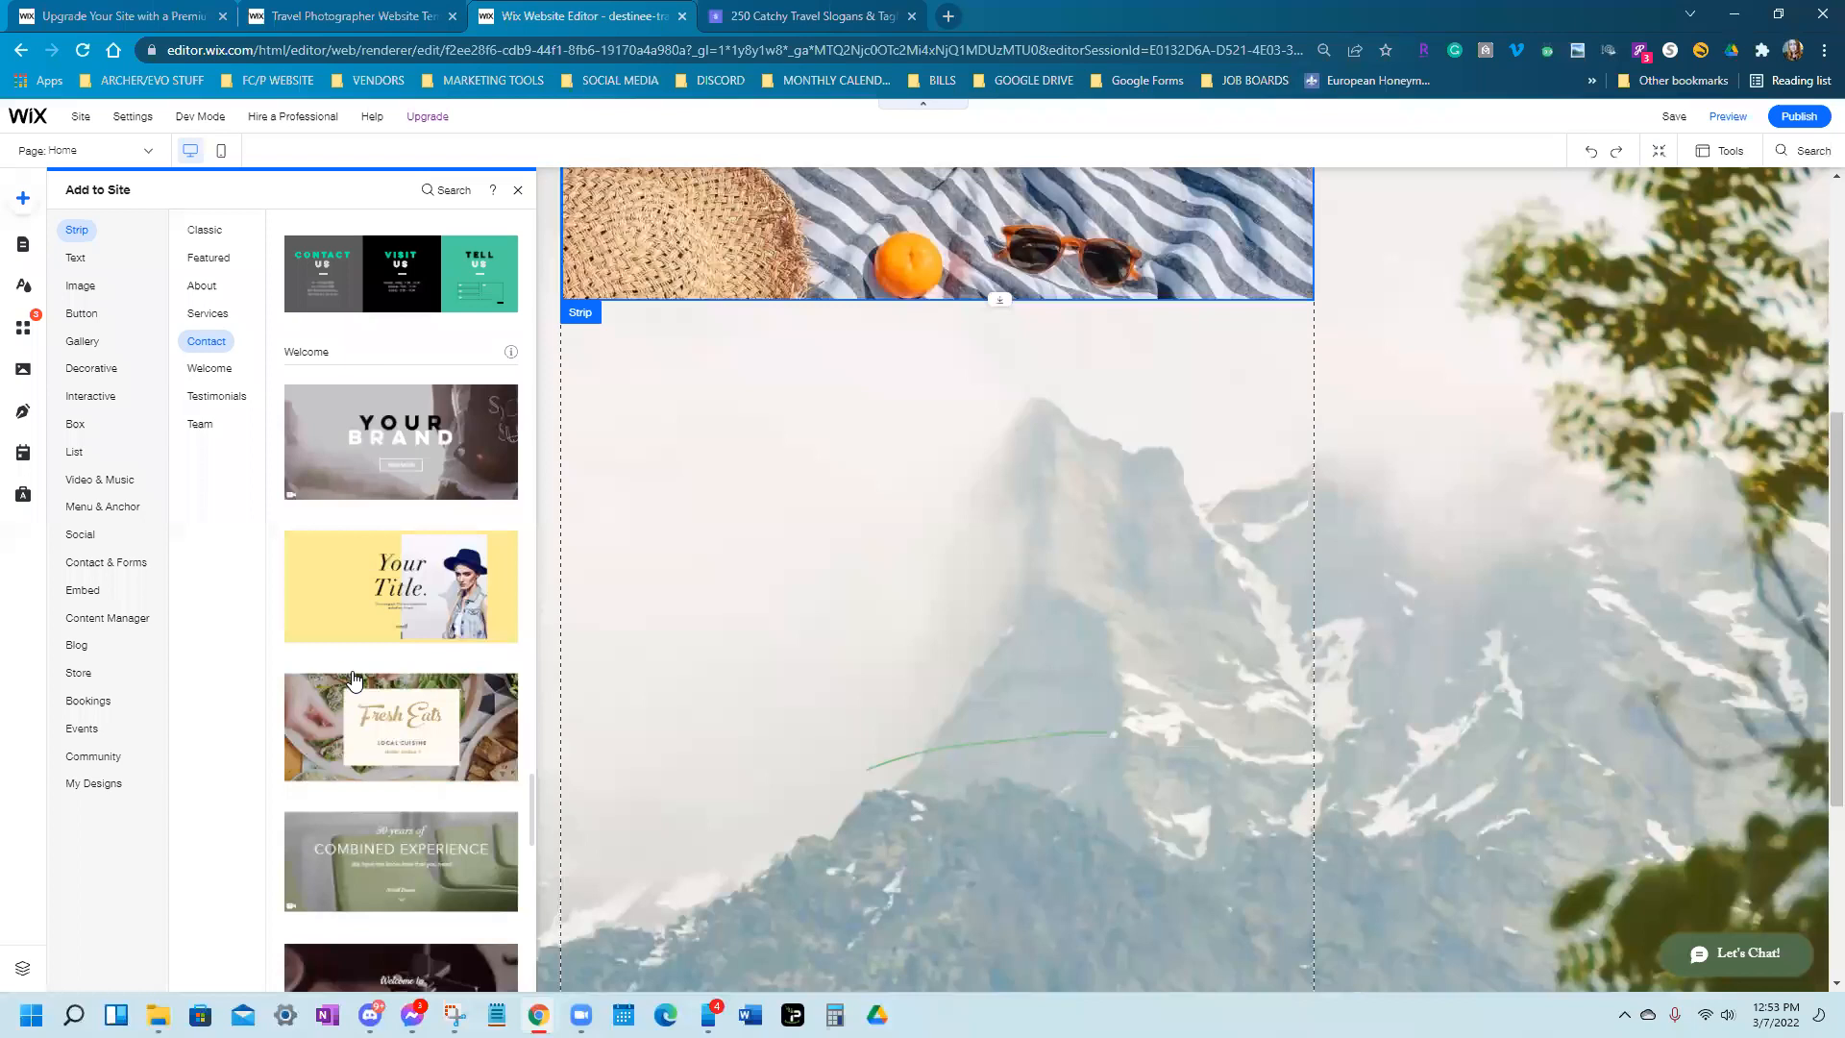
{"action": "scroll", "coordinate": [354, 678], "scroll_direction": "down", "scroll_amount": 5}
{"action": "scroll", "coordinate": [354, 679], "scroll_direction": "up", "scroll_amount": 3}
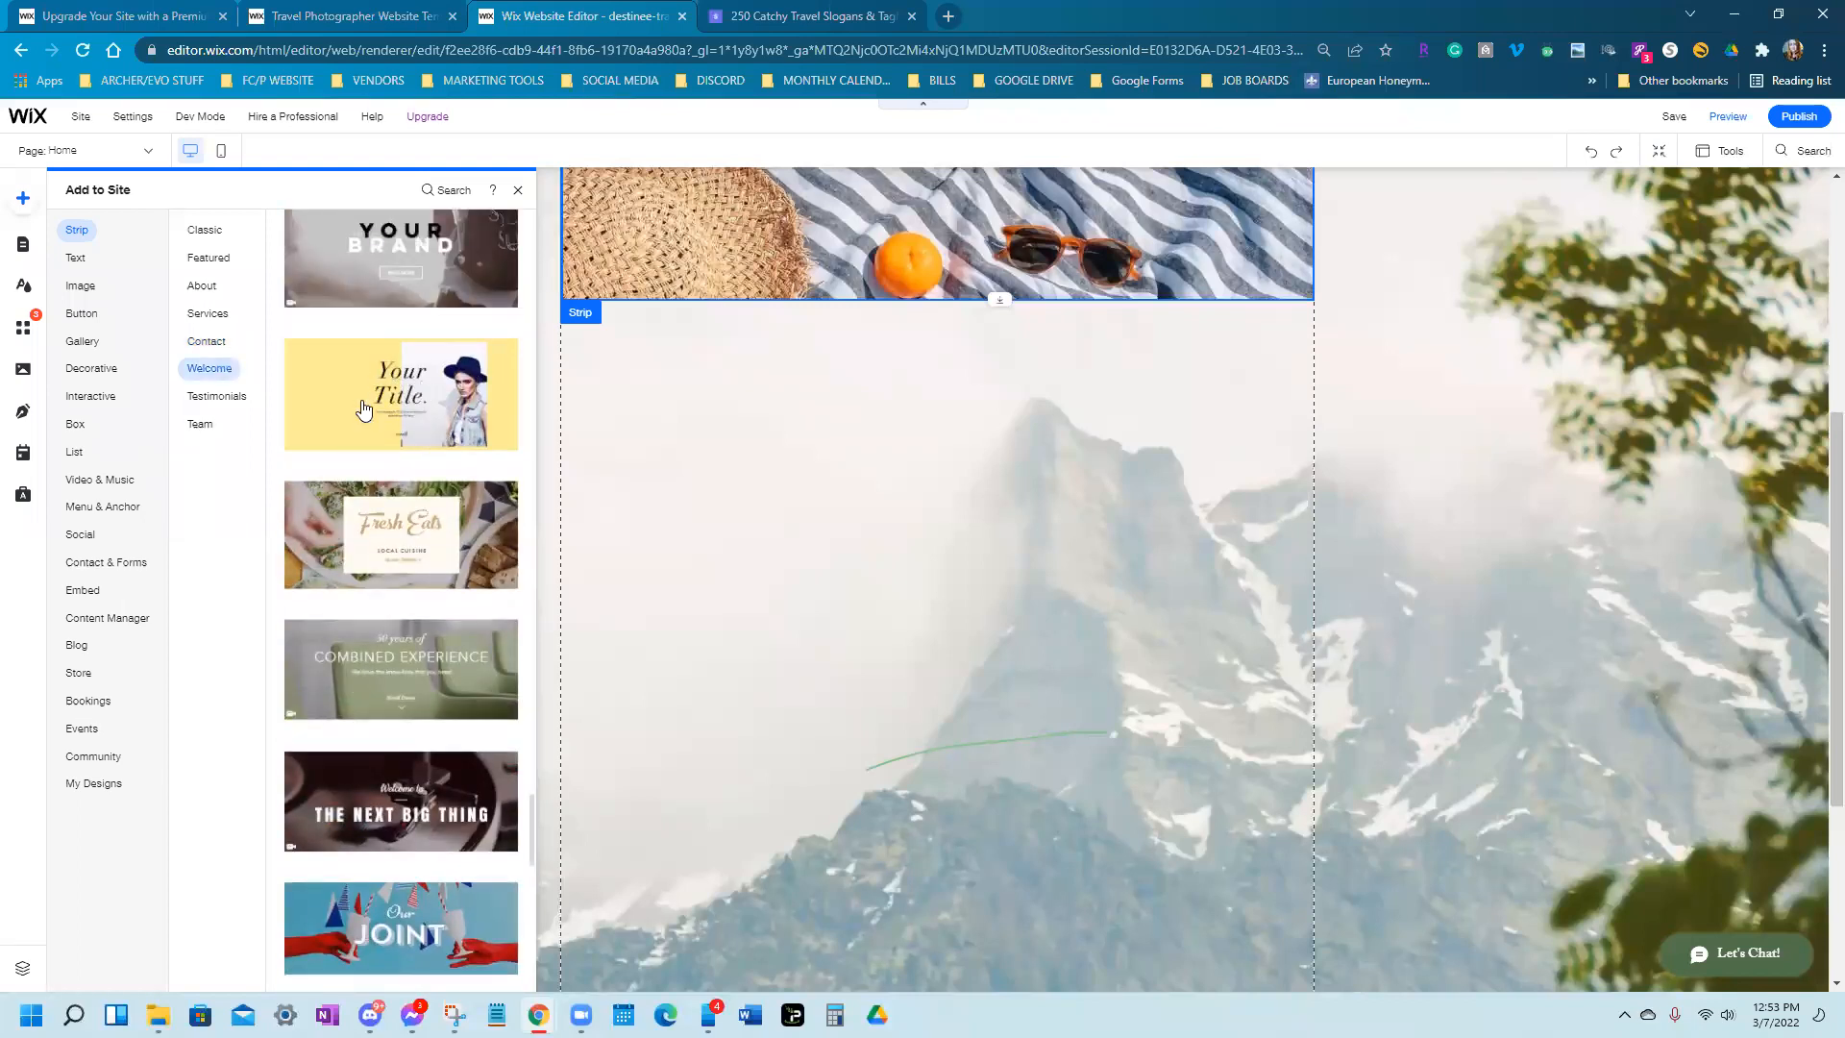
{"action": "scroll", "coordinate": [363, 408], "scroll_direction": "down", "scroll_amount": 4}
{"action": "scroll", "coordinate": [364, 409], "scroll_direction": "down", "scroll_amount": 5}
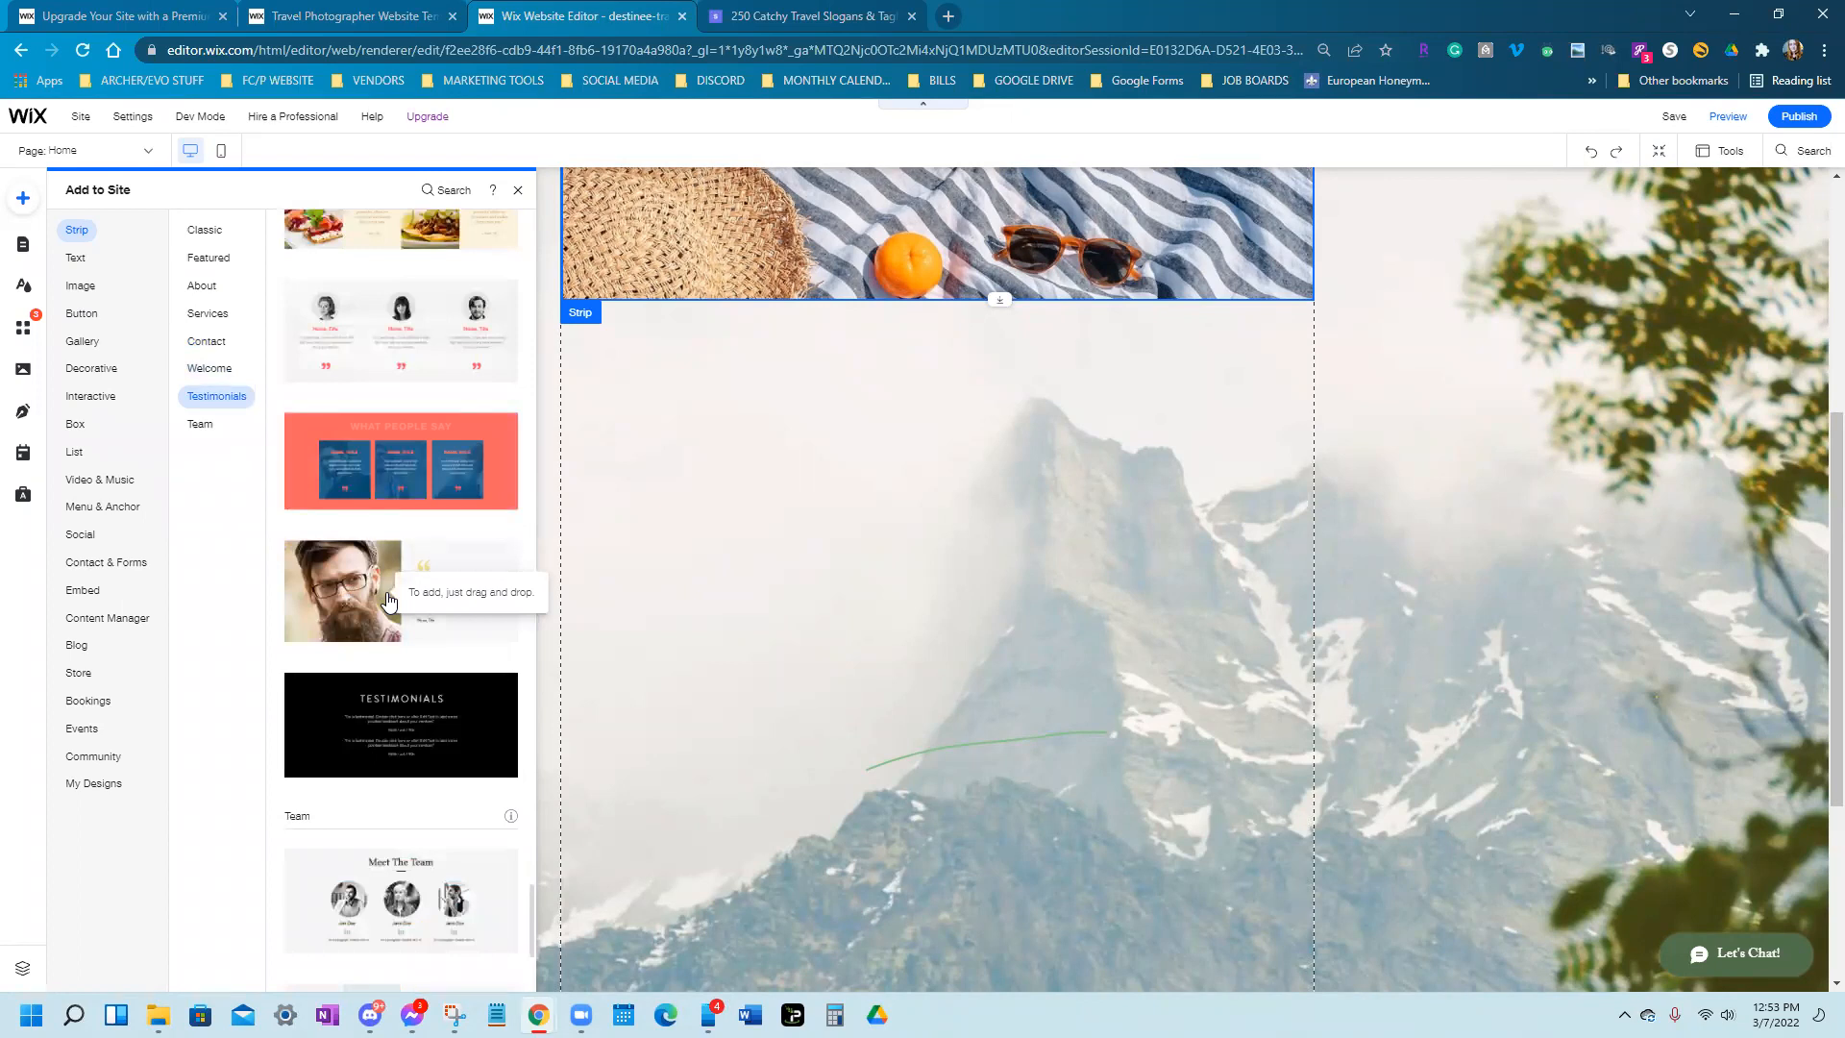
{"action": "scroll", "coordinate": [389, 602], "scroll_direction": "down", "scroll_amount": 3}
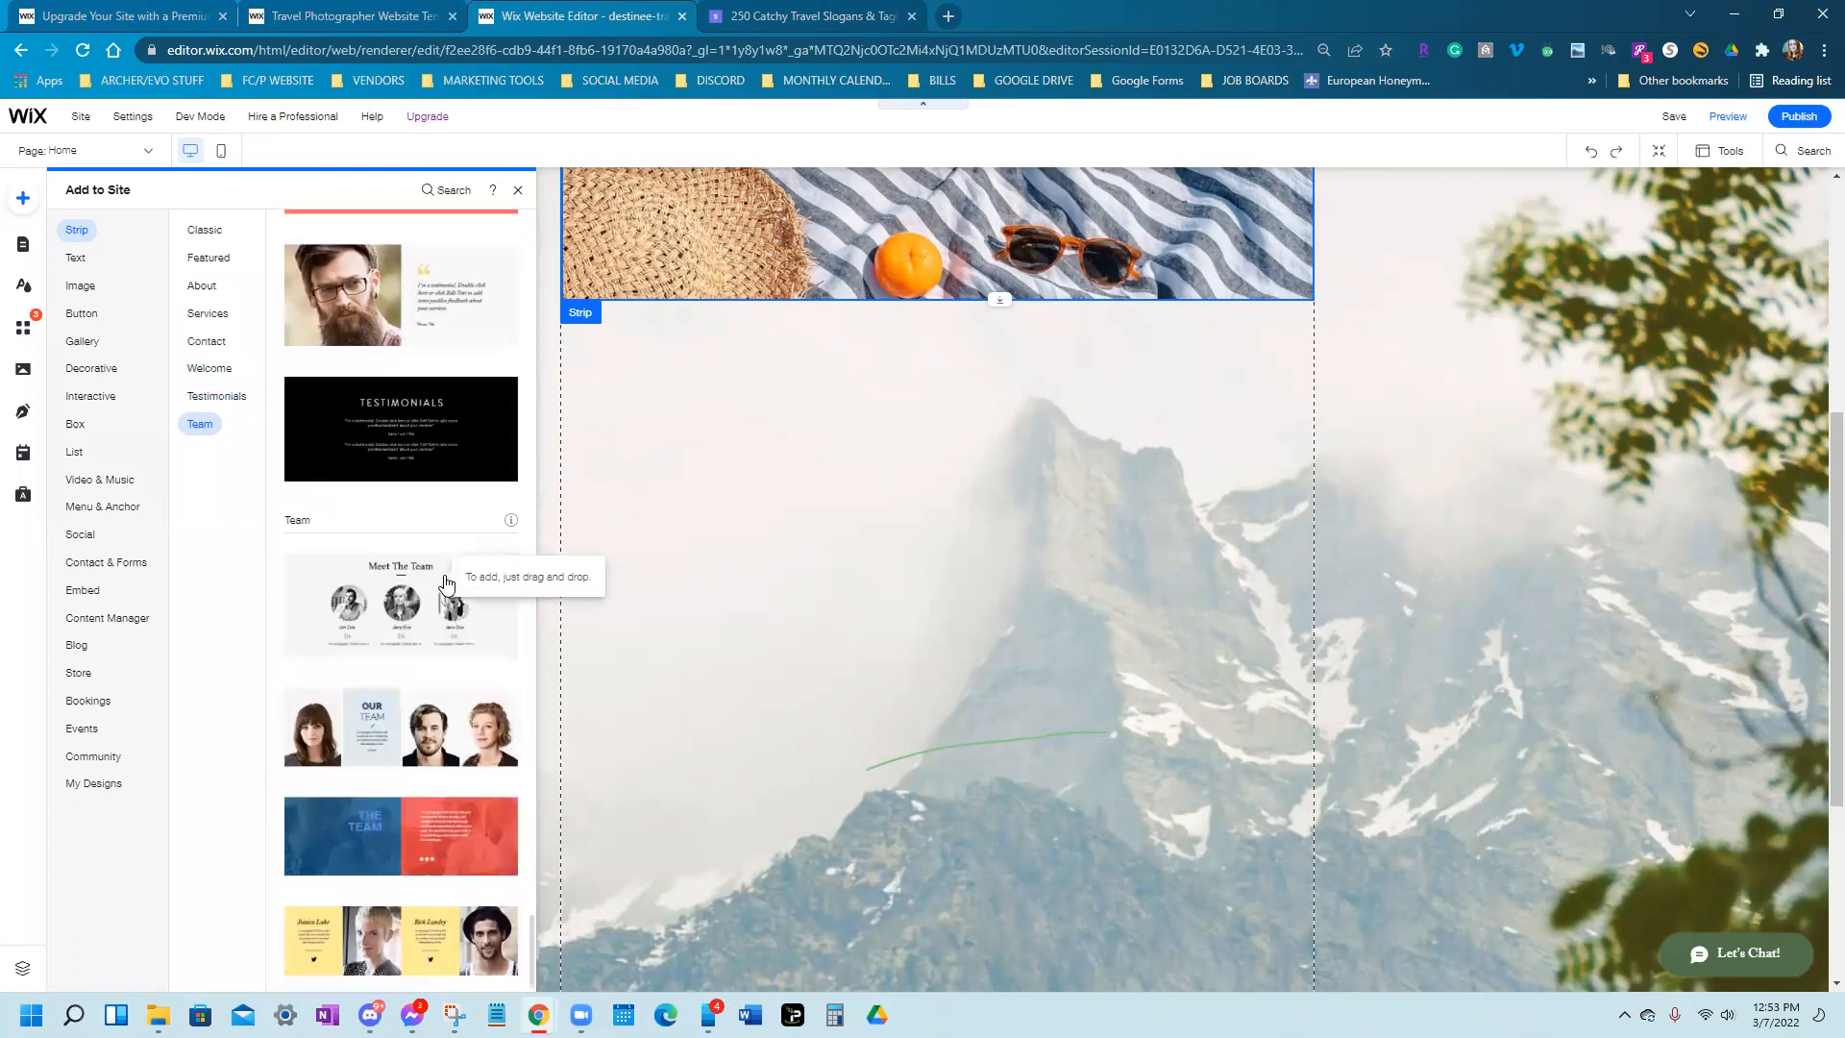
{"action": "scroll", "coordinate": [445, 584], "scroll_direction": "up", "scroll_amount": 5}
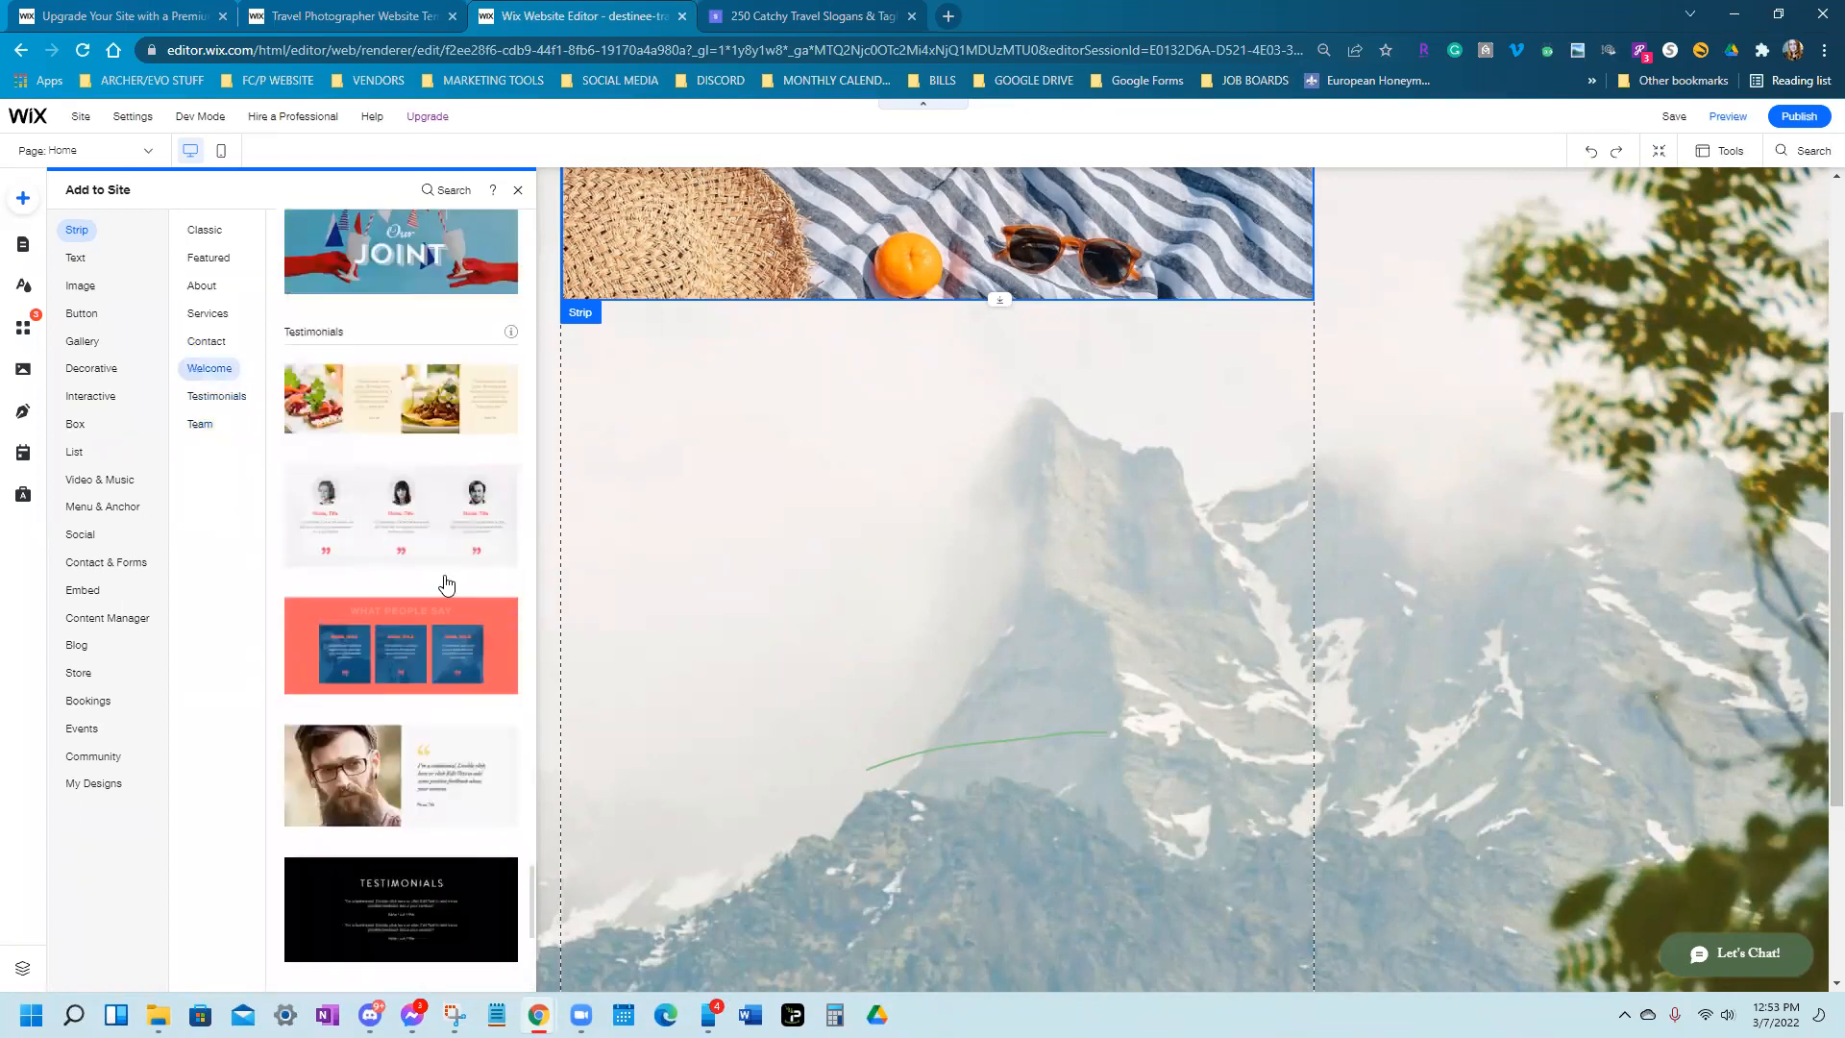
{"action": "scroll", "coordinate": [428, 543], "scroll_direction": "up", "scroll_amount": 1}
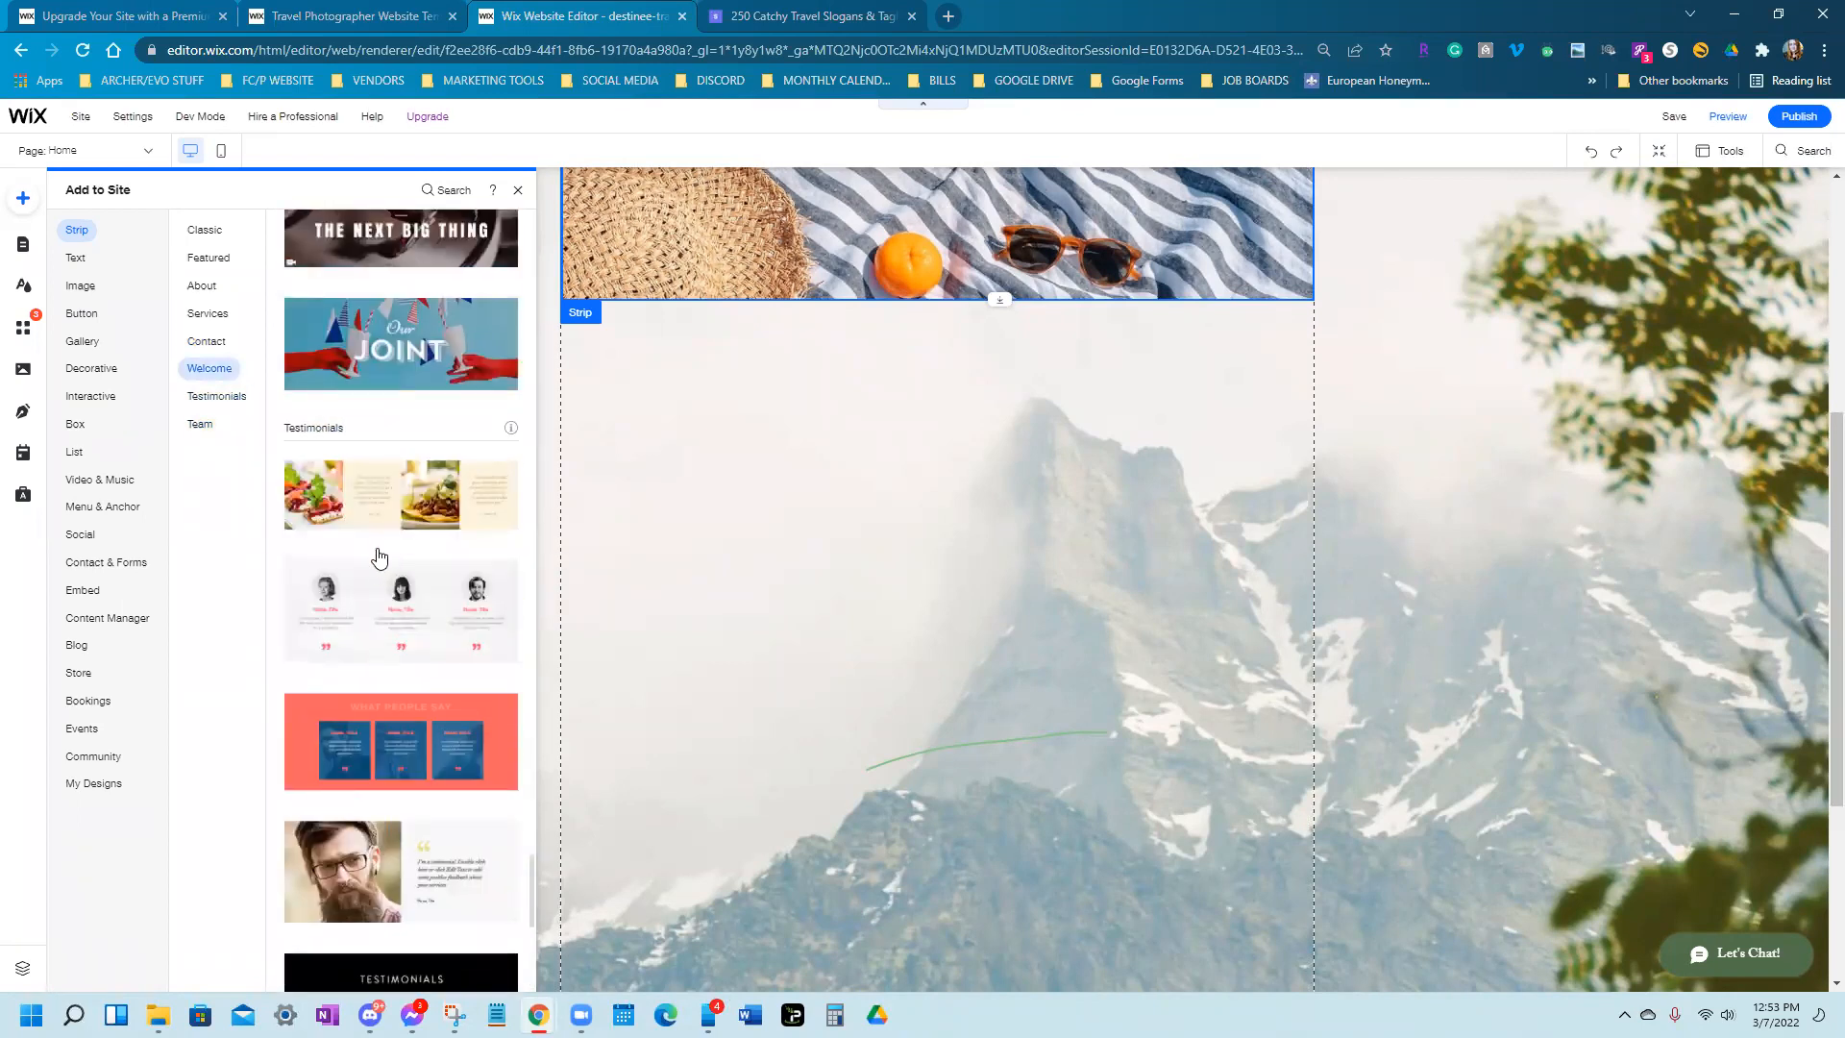
{"action": "scroll", "coordinate": [390, 548], "scroll_direction": "up", "scroll_amount": 10}
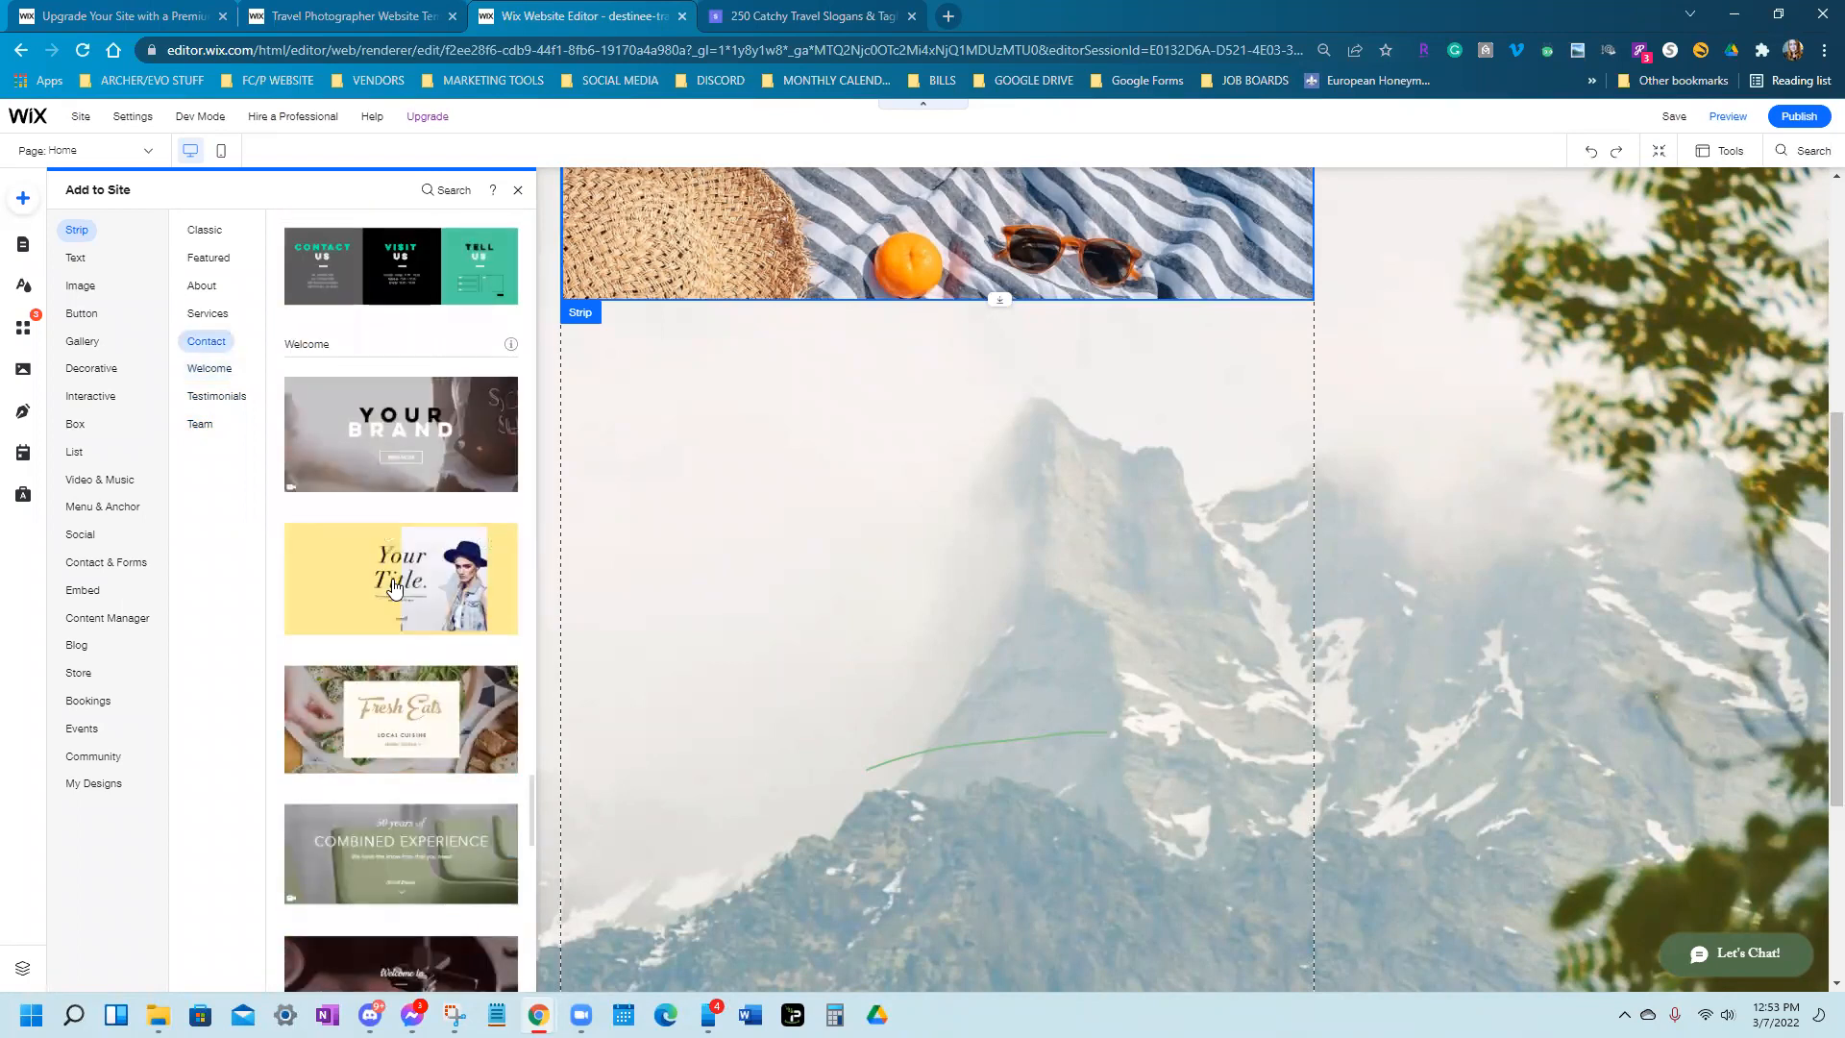
{"action": "scroll", "coordinate": [394, 588], "scroll_direction": "up", "scroll_amount": 2}
{"action": "scroll", "coordinate": [404, 594], "scroll_direction": "down", "scroll_amount": 6}
Add the yellow 'Your Title.' welcome strip, undoing an accidental deletion of it
{"action": "left_click", "coordinate": [417, 602]}
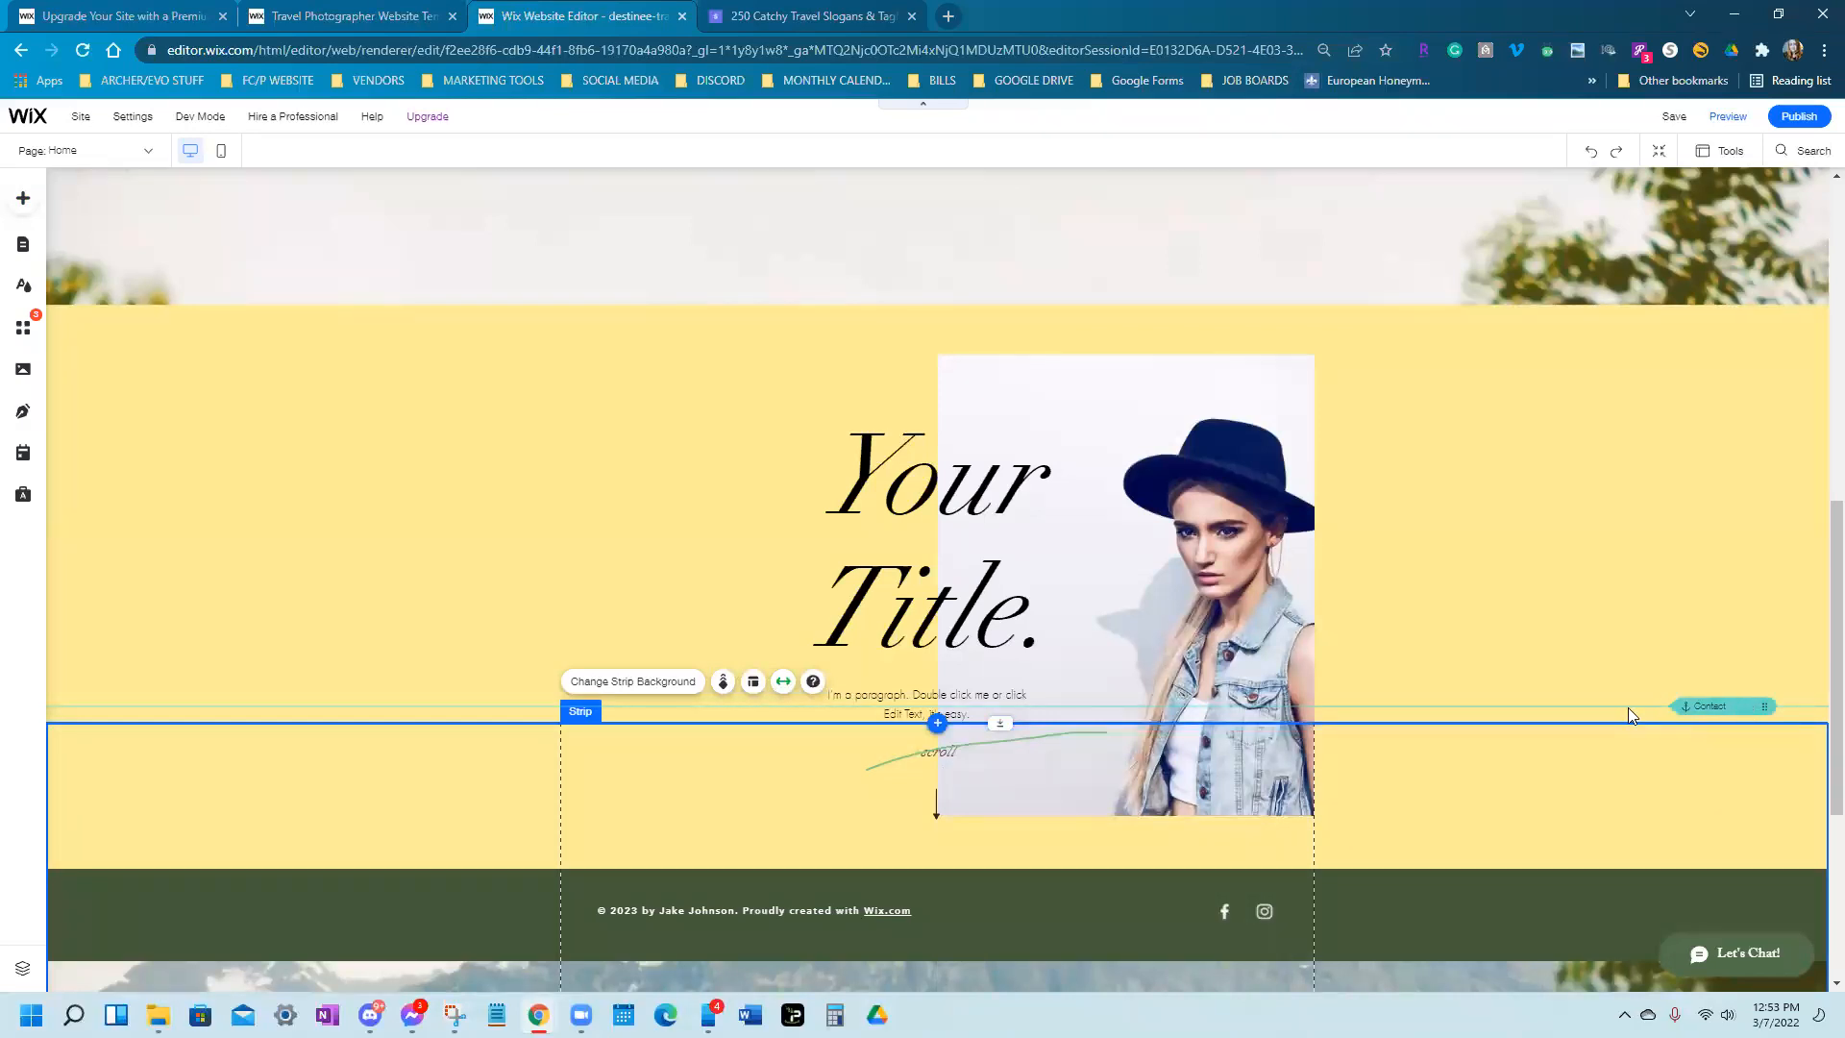
{"action": "right_click", "coordinate": [1718, 710]}
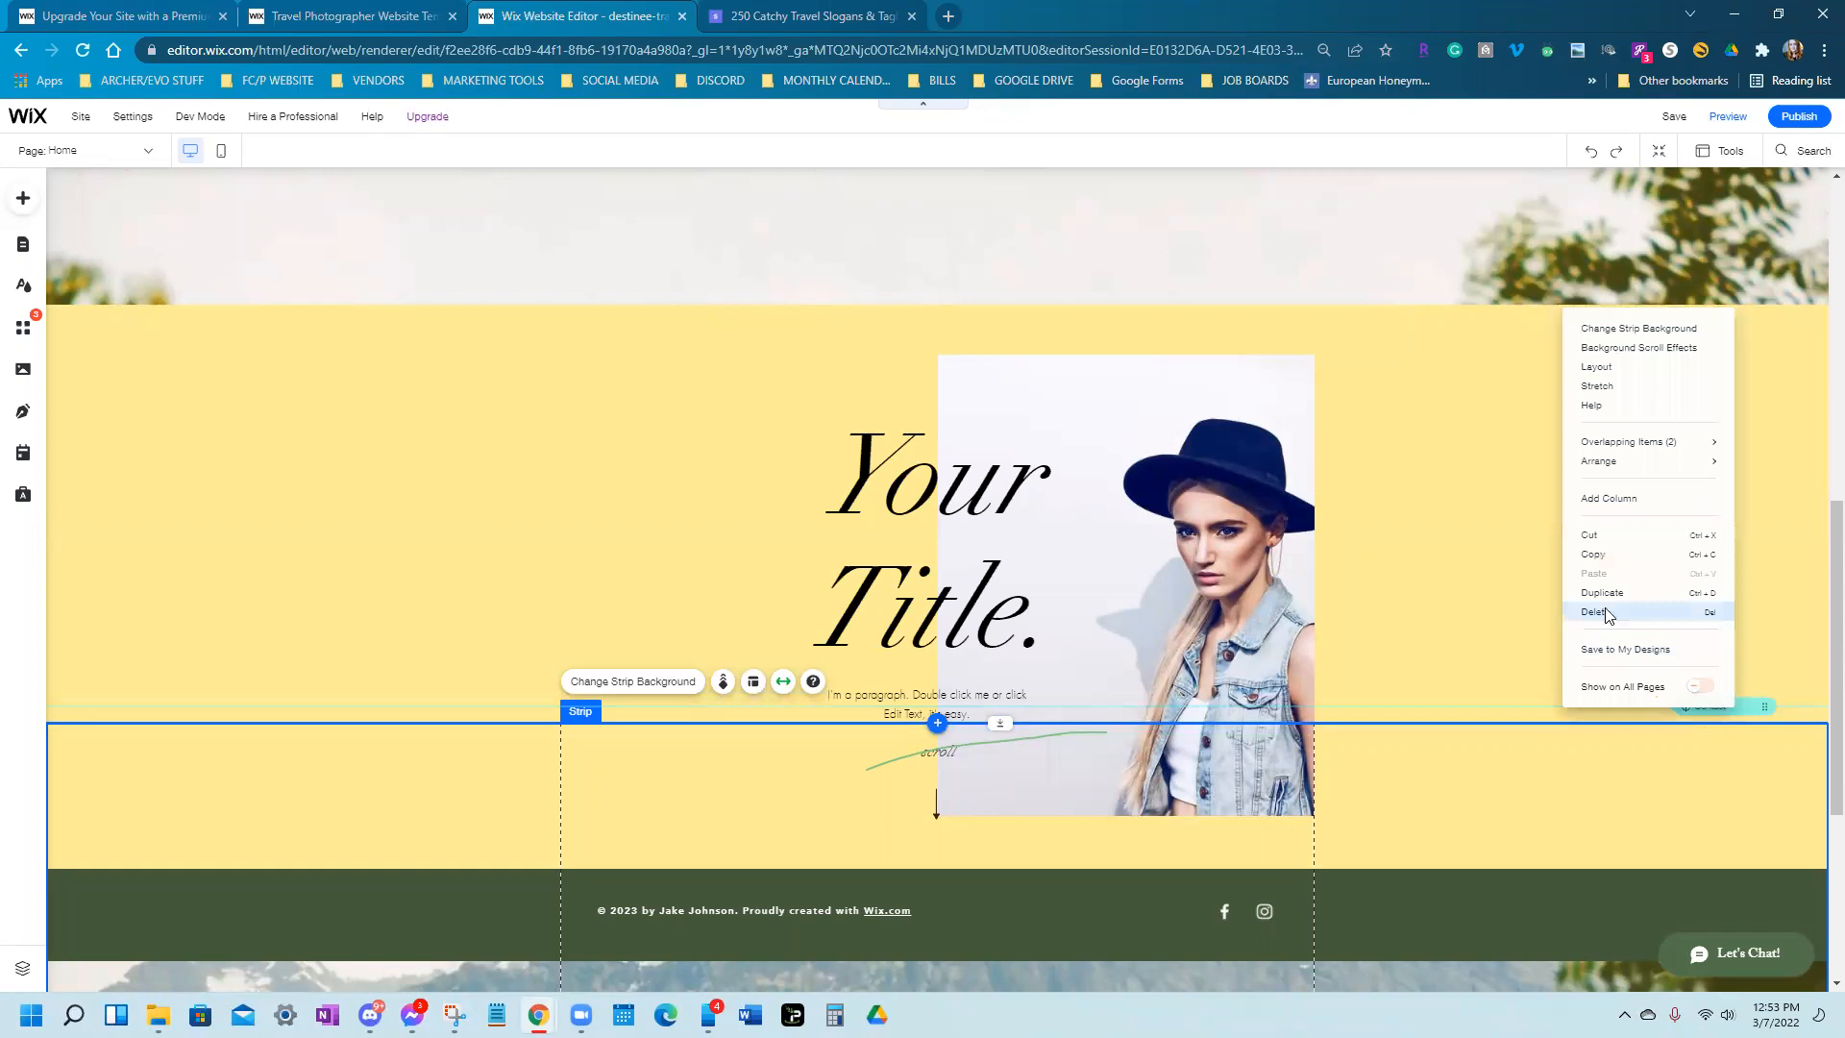
{"action": "left_click", "coordinate": [1607, 613]}
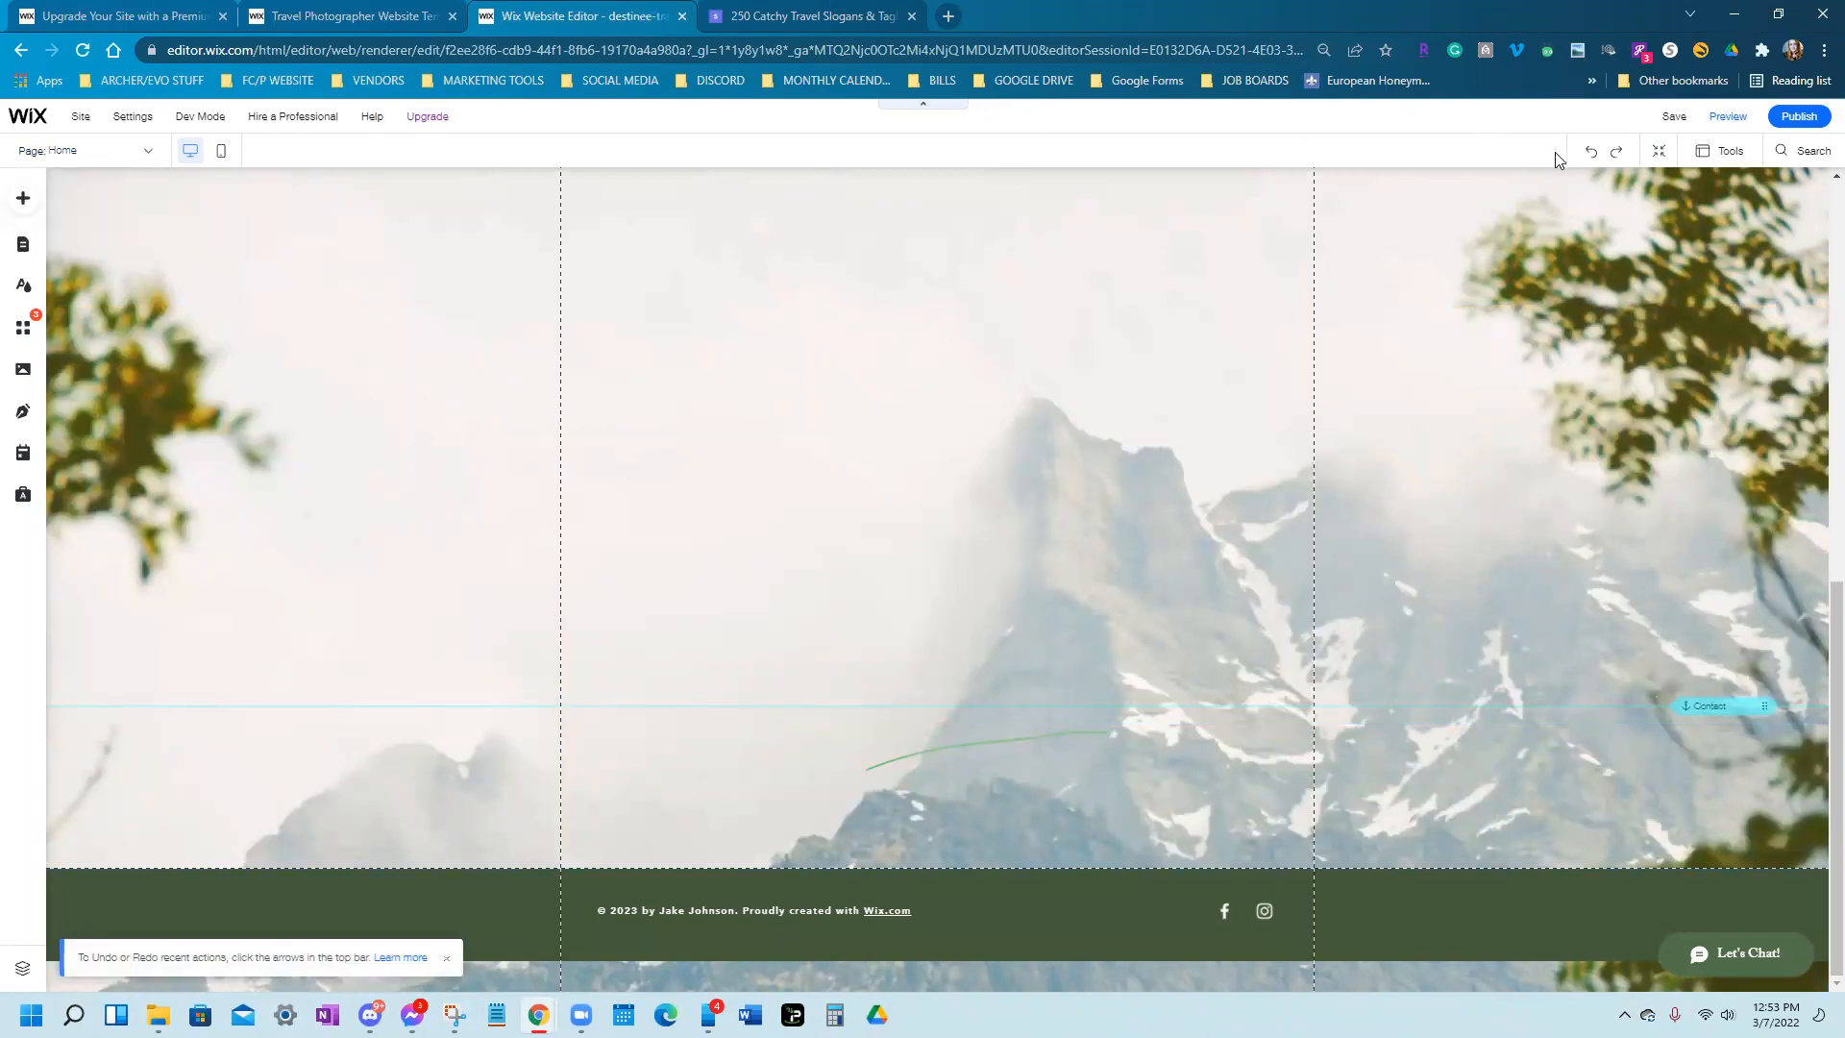
{"action": "left_click", "coordinate": [1589, 154]}
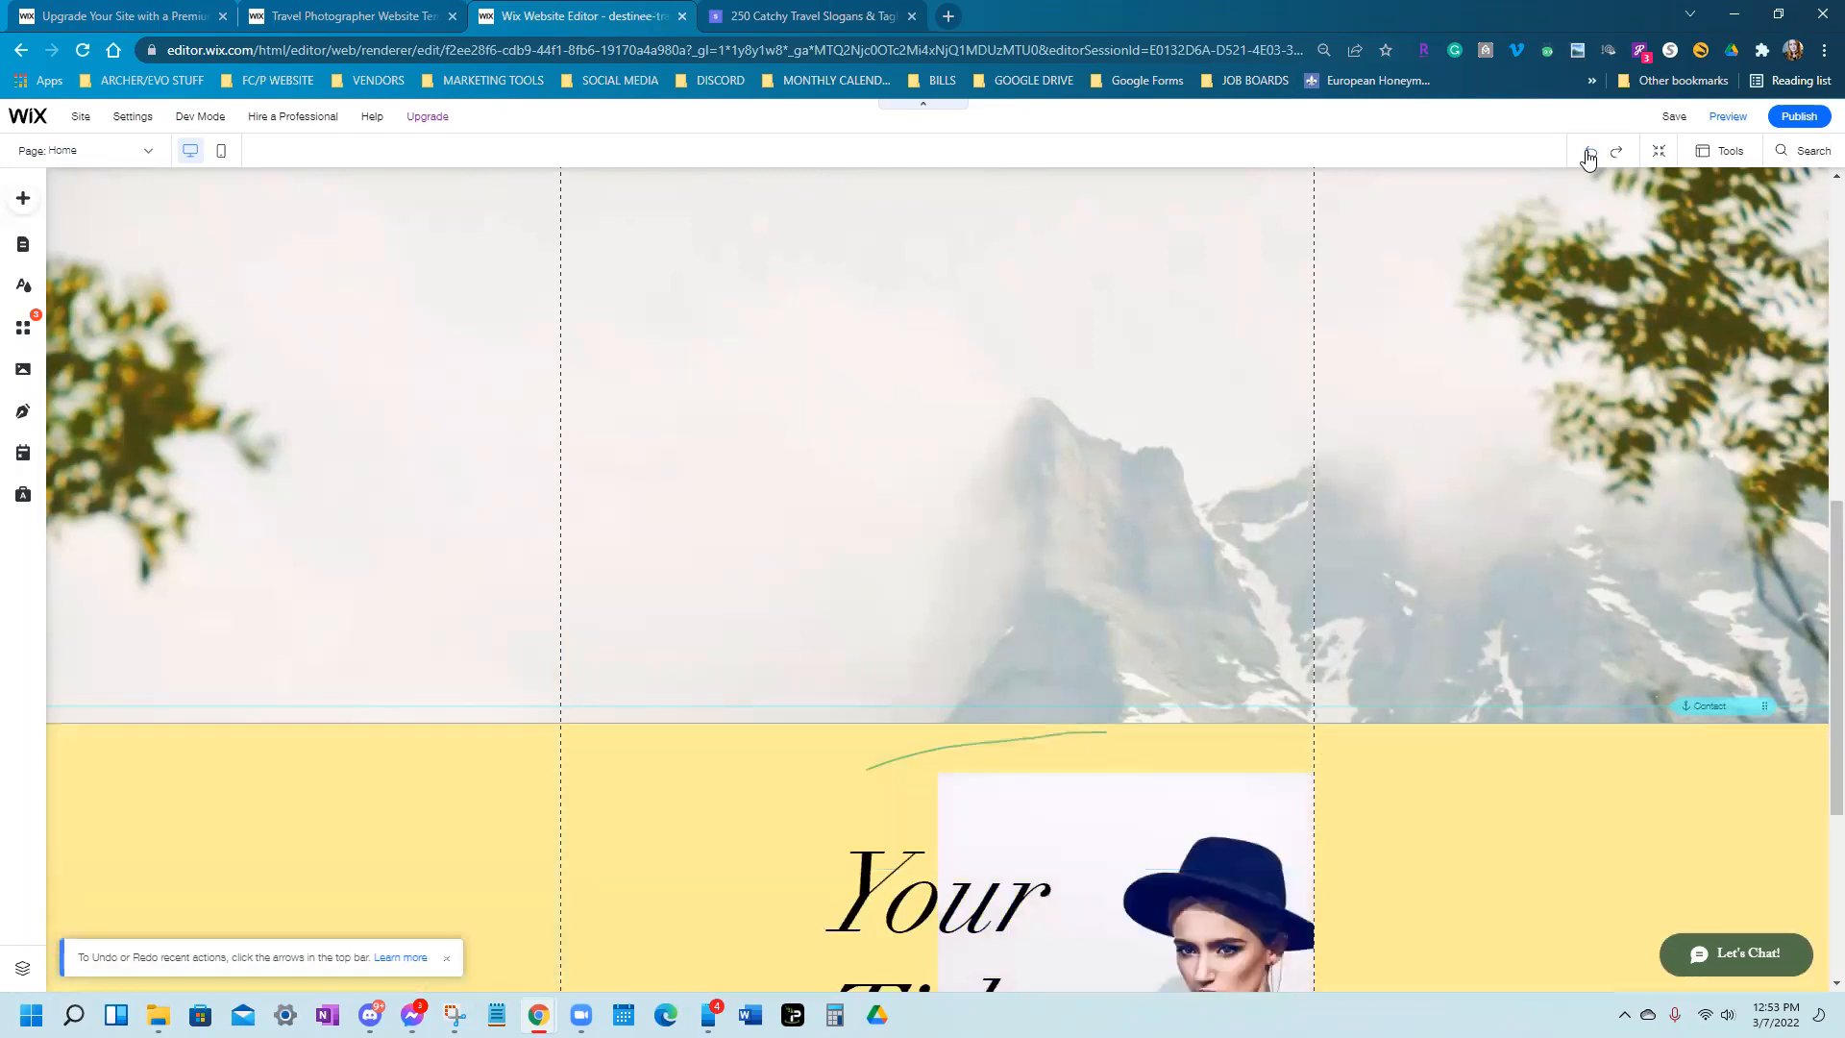
Delete the Contact anchor above the yellow strip and reselect the strip
{"action": "right_click", "coordinate": [1700, 704]}
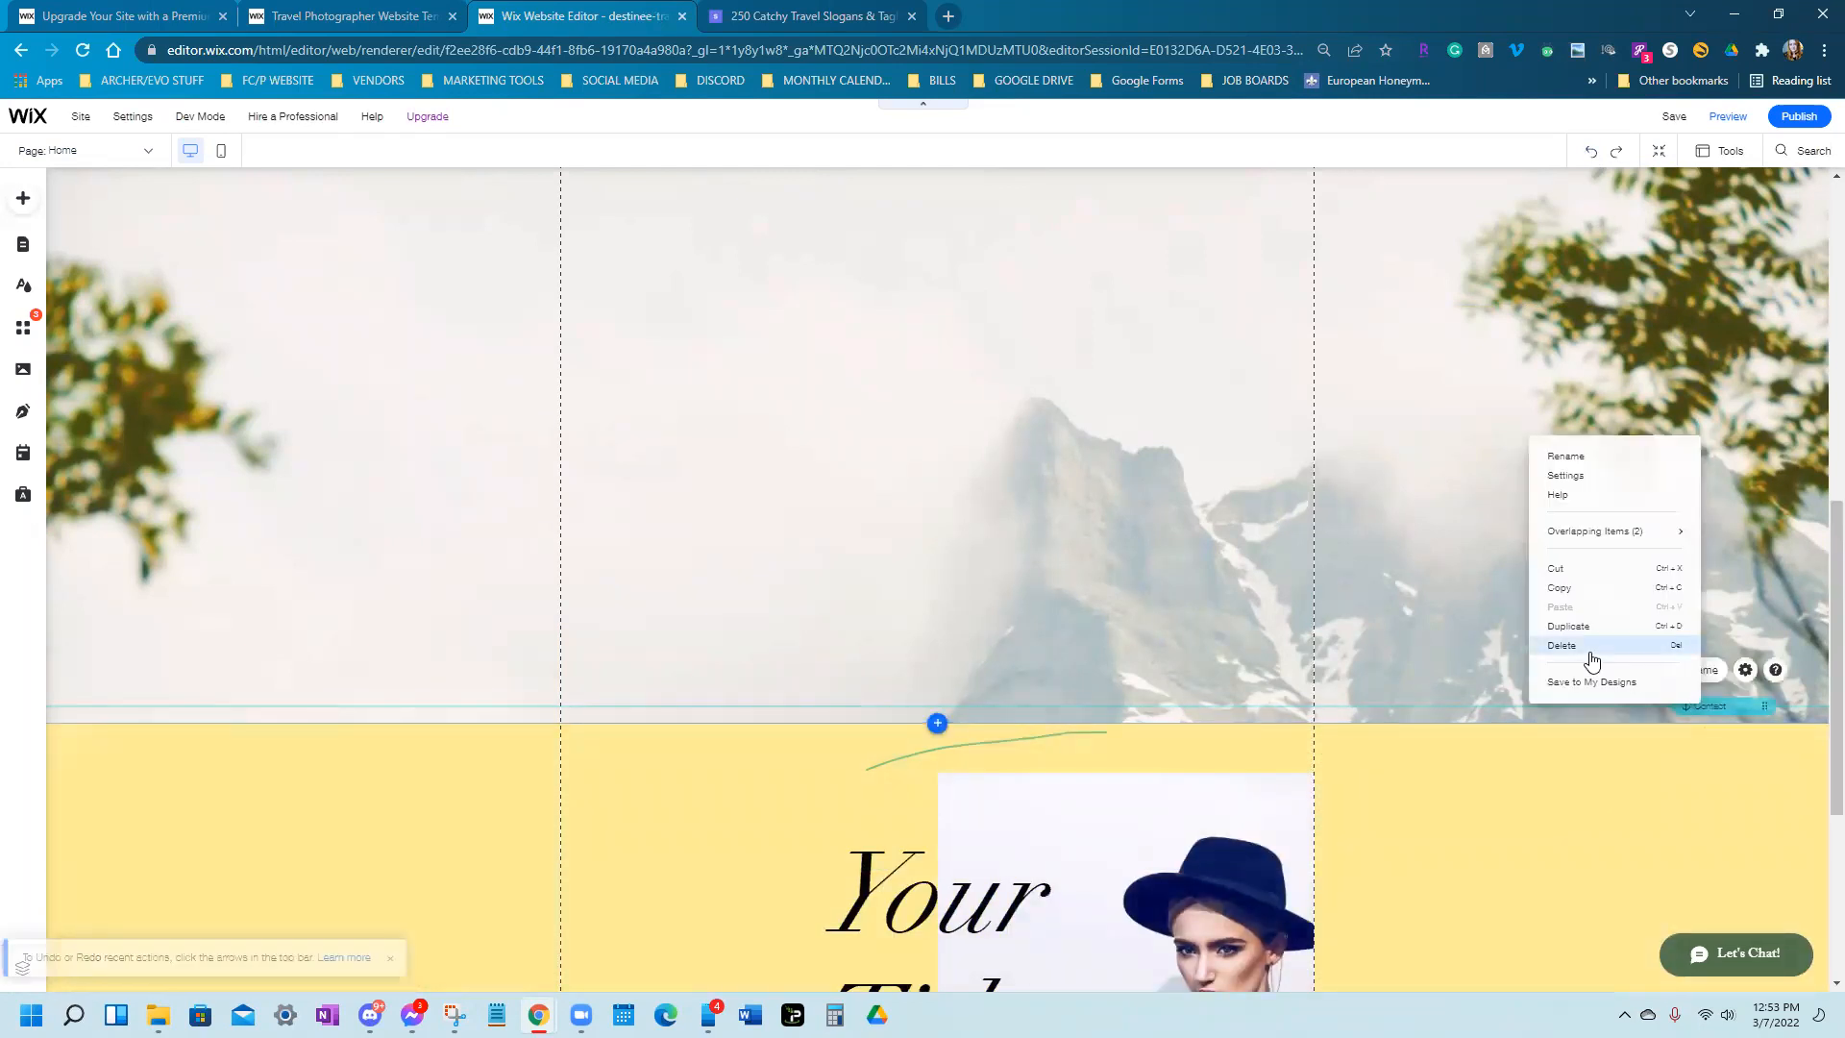
{"action": "left_click", "coordinate": [1590, 655]}
{"action": "left_click", "coordinate": [1581, 798]}
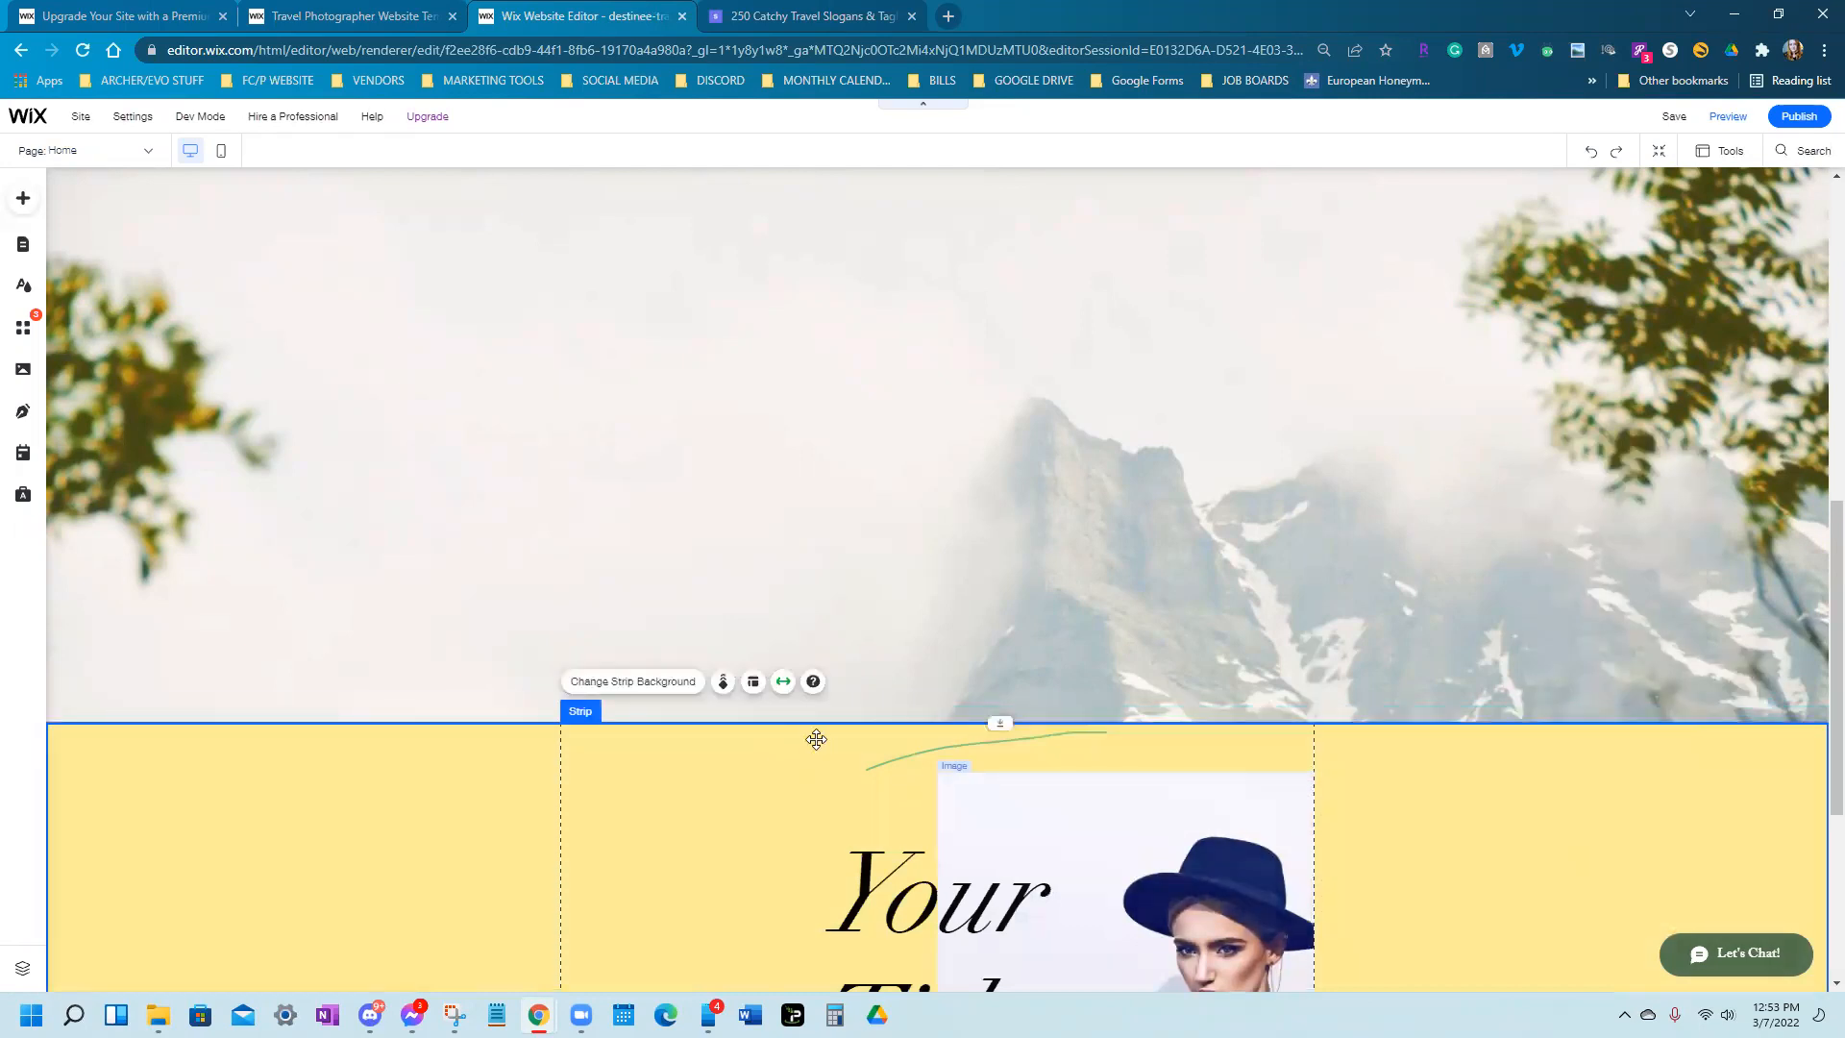
{"action": "scroll", "coordinate": [774, 746], "scroll_direction": "down", "scroll_amount": 3}
{"action": "scroll", "coordinate": [708, 728], "scroll_direction": "up", "scroll_amount": 2}
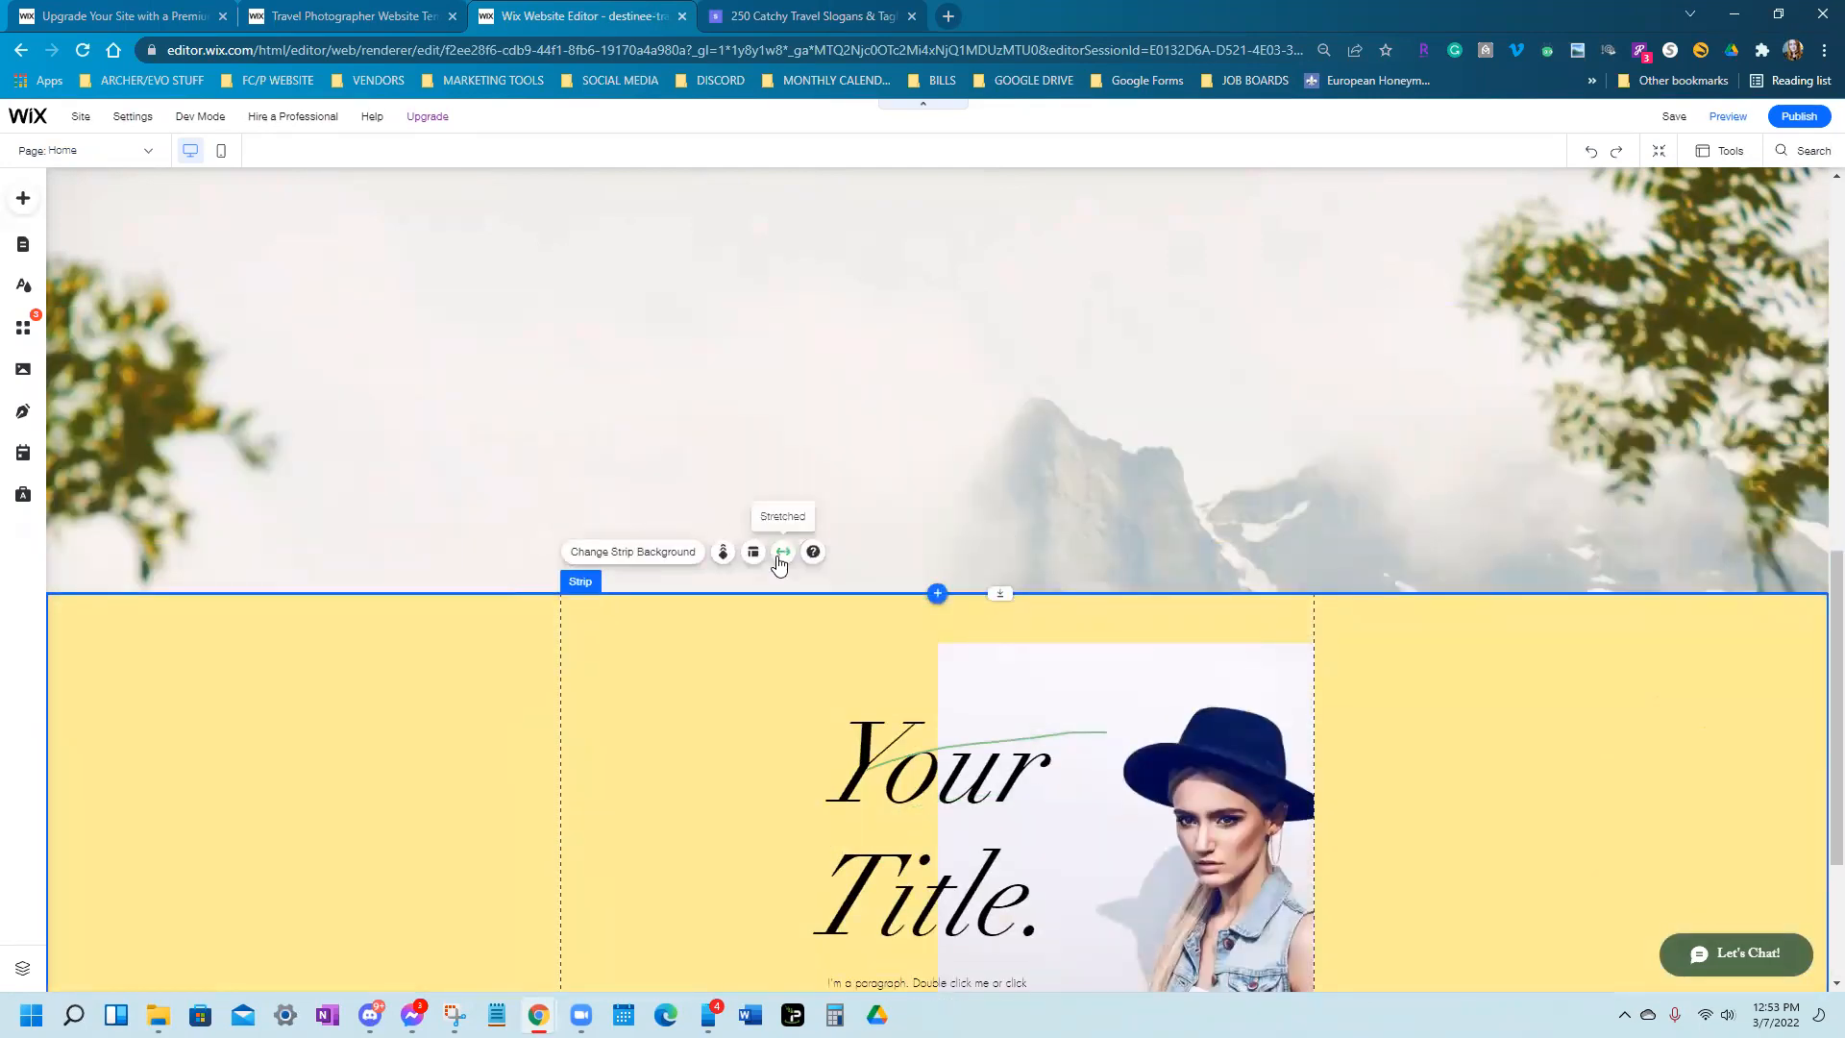
{"action": "left_click", "coordinate": [780, 563]}
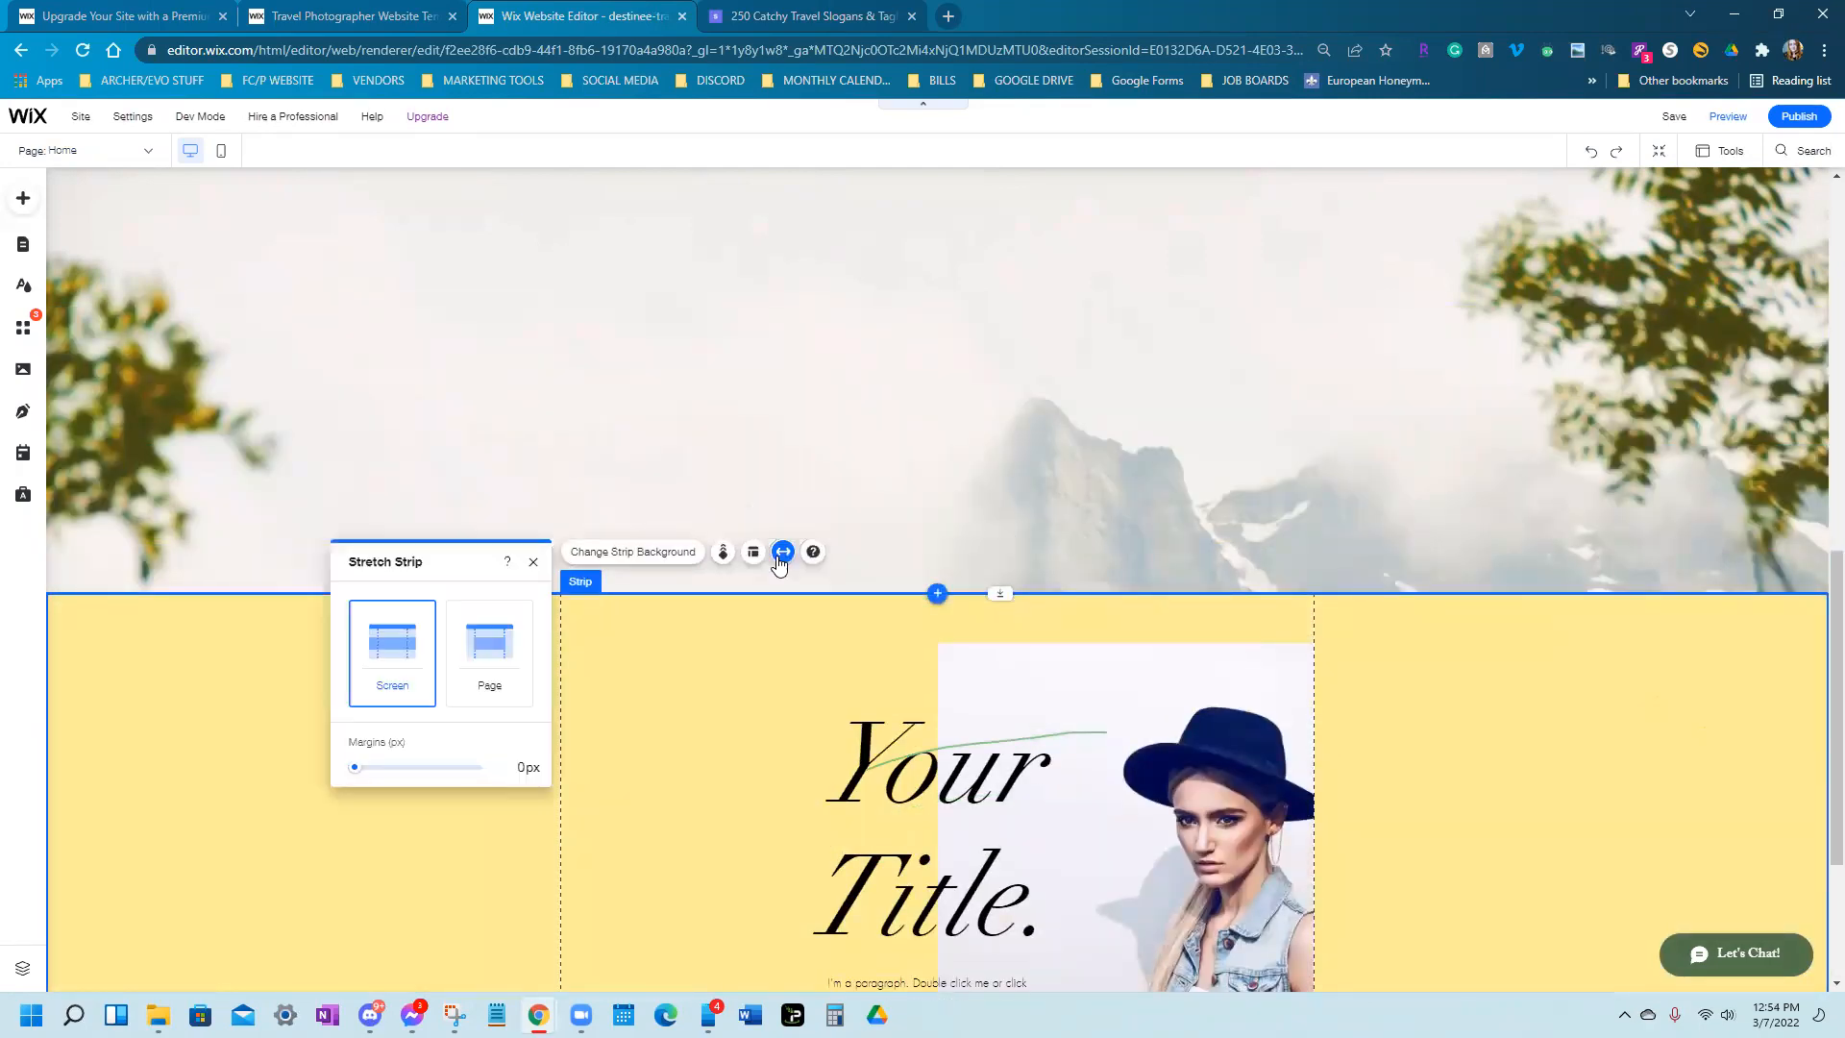
Set the yellow strip to page width and move it directly beneath the picnic photo section
{"action": "left_click", "coordinate": [492, 667]}
{"action": "left_click", "coordinate": [713, 716]}
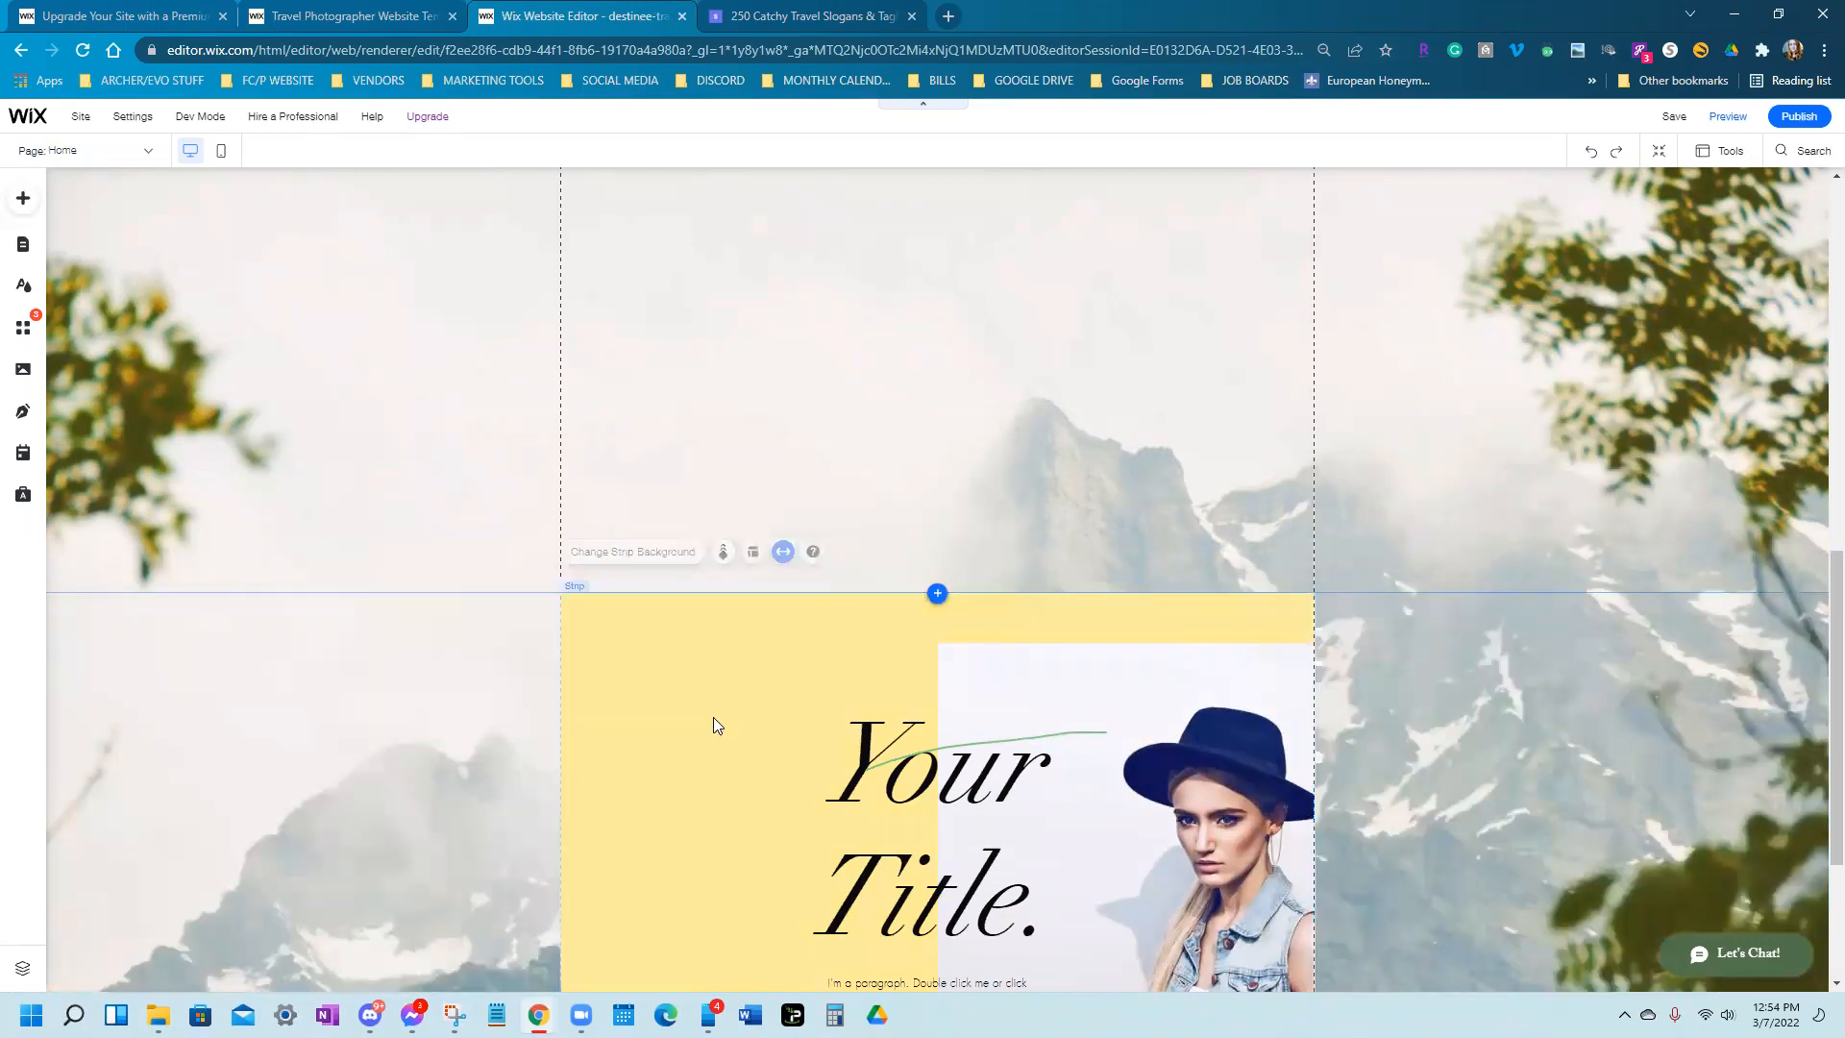
{"action": "left_click", "coordinate": [618, 688]}
{"action": "left_click_drag", "start_coordinate": [618, 689], "coordinate": [598, 449]}
{"action": "scroll", "coordinate": [611, 576], "scroll_direction": "up", "scroll_amount": 5}
{"action": "left_click_drag", "start_coordinate": [684, 821], "coordinate": [692, 539]}
{"action": "left_click", "coordinate": [1628, 572]}
{"action": "scroll", "coordinate": [1422, 572], "scroll_direction": "down", "scroll_amount": 2}
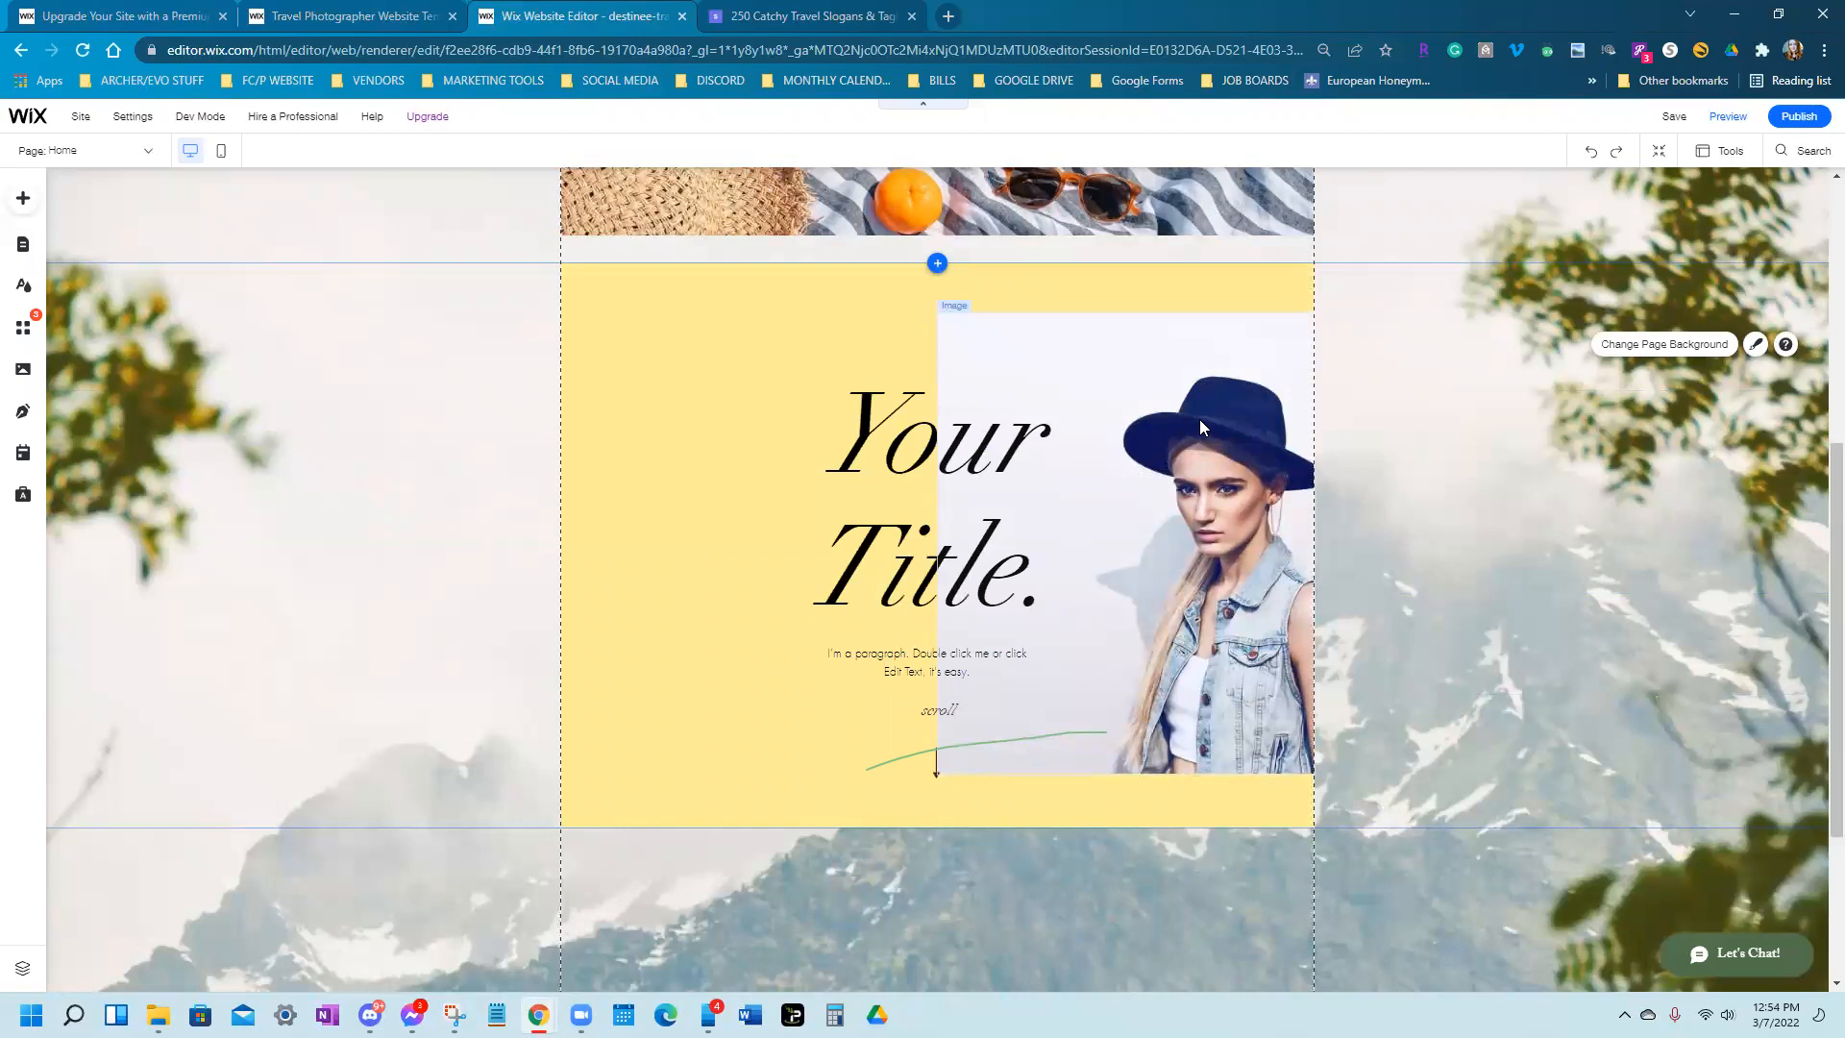
Move the 'Your Title.' heading to the strip's left edge and select its text
{"action": "left_click", "coordinate": [899, 544]}
{"action": "left_click_drag", "start_coordinate": [899, 543], "coordinate": [757, 505]}
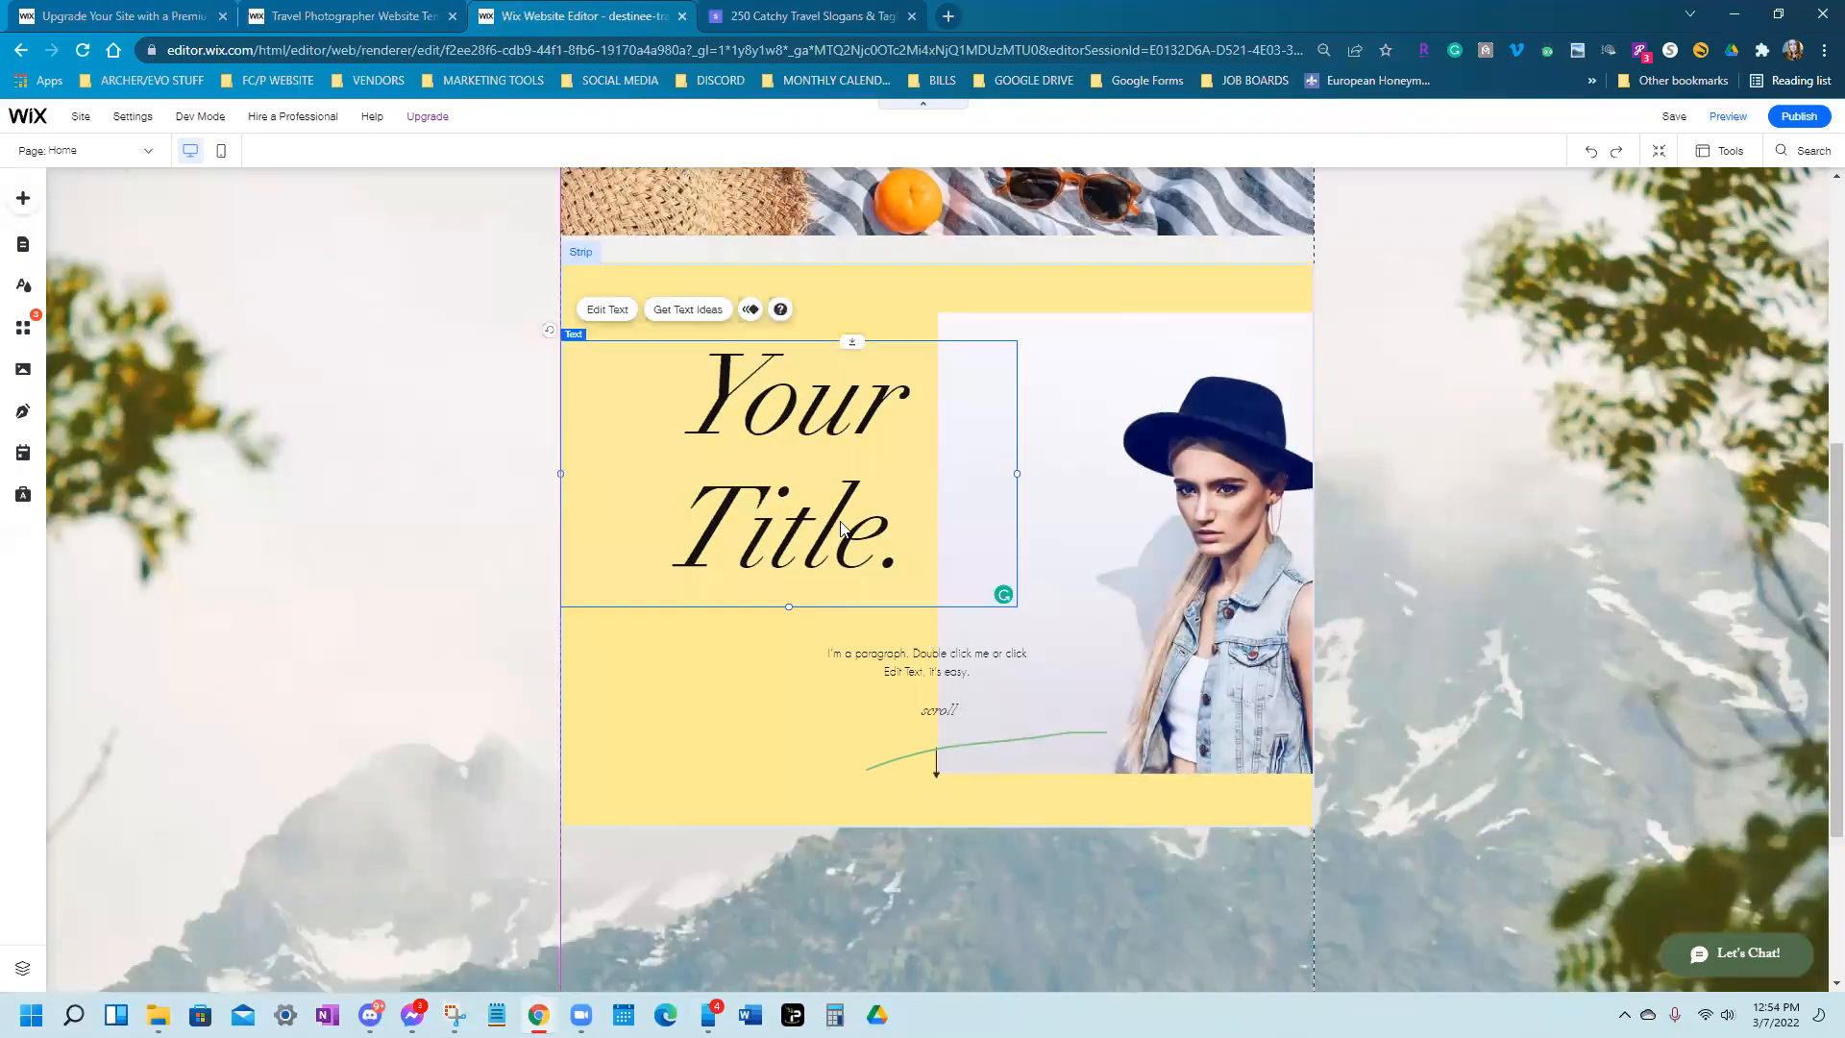
{"action": "double_click", "coordinate": [909, 548]}
{"action": "key", "text": "ctrl+a"}
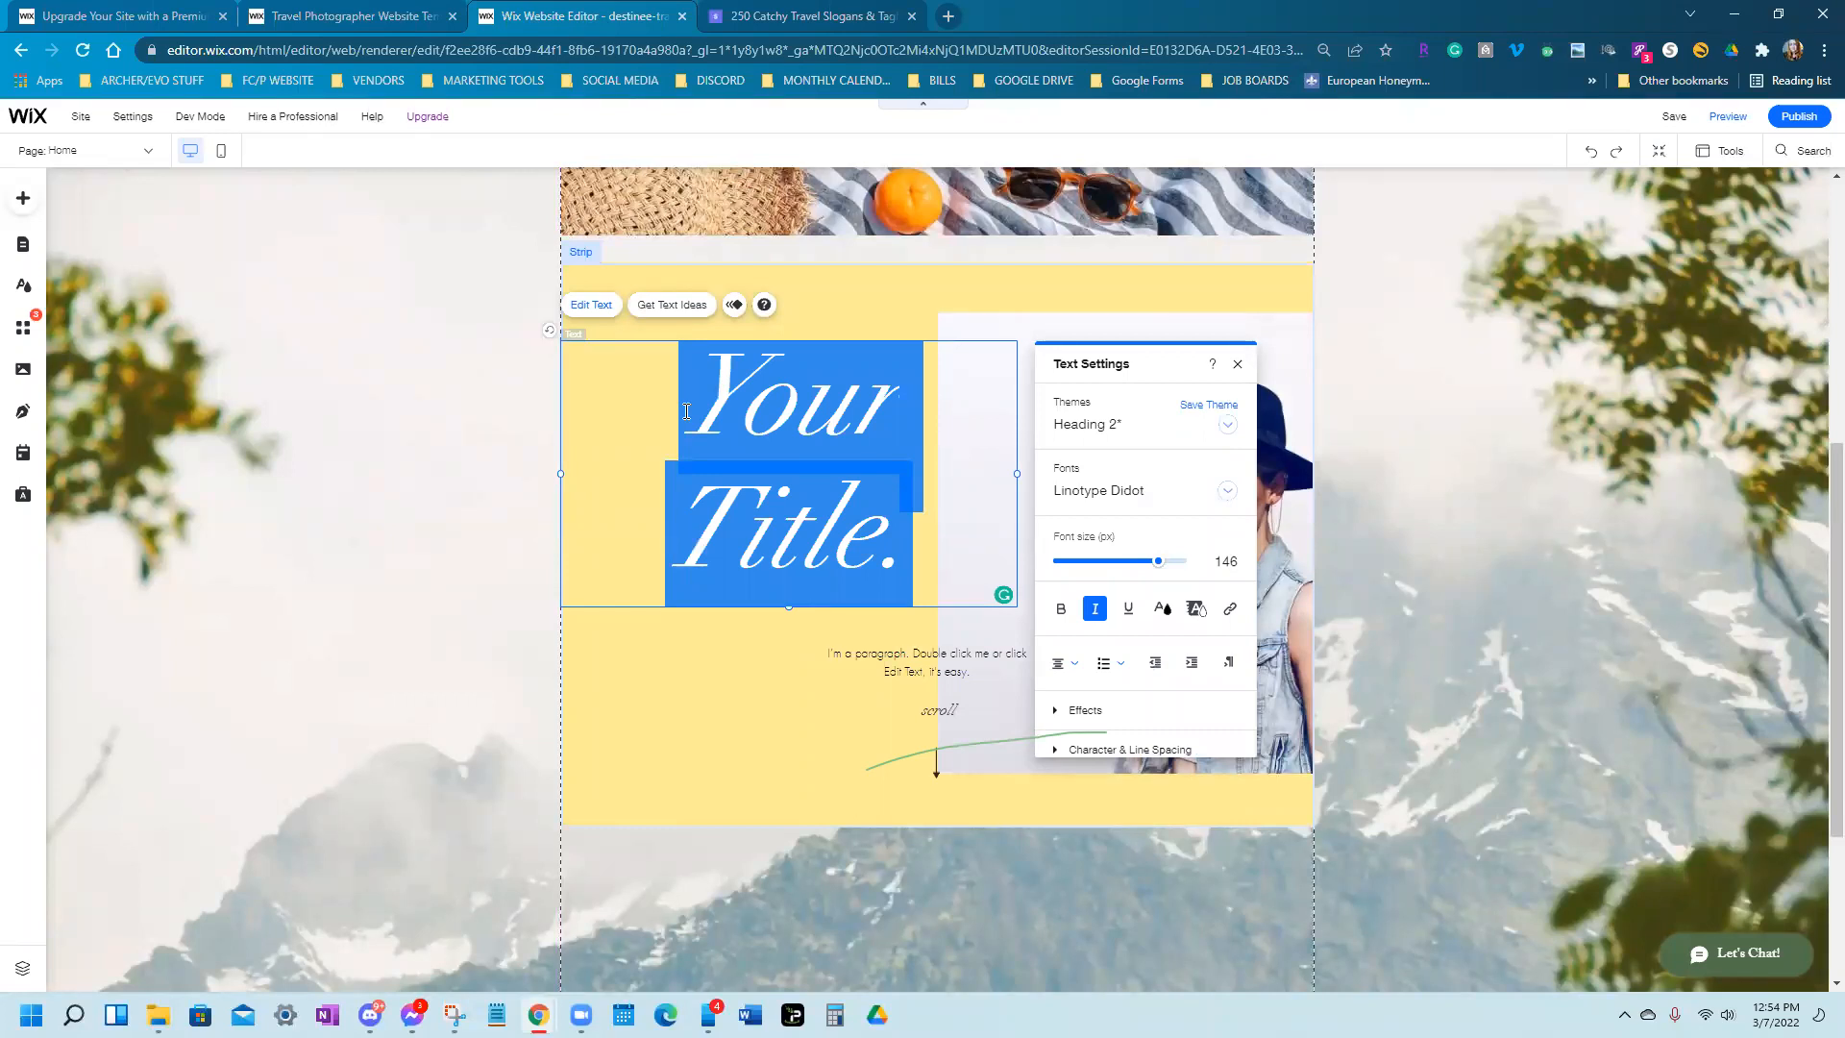
Retype the heading as 'Get To Know Your Travel Agent:' and shrink it to 41px
{"action": "type", "text": "A lit"}
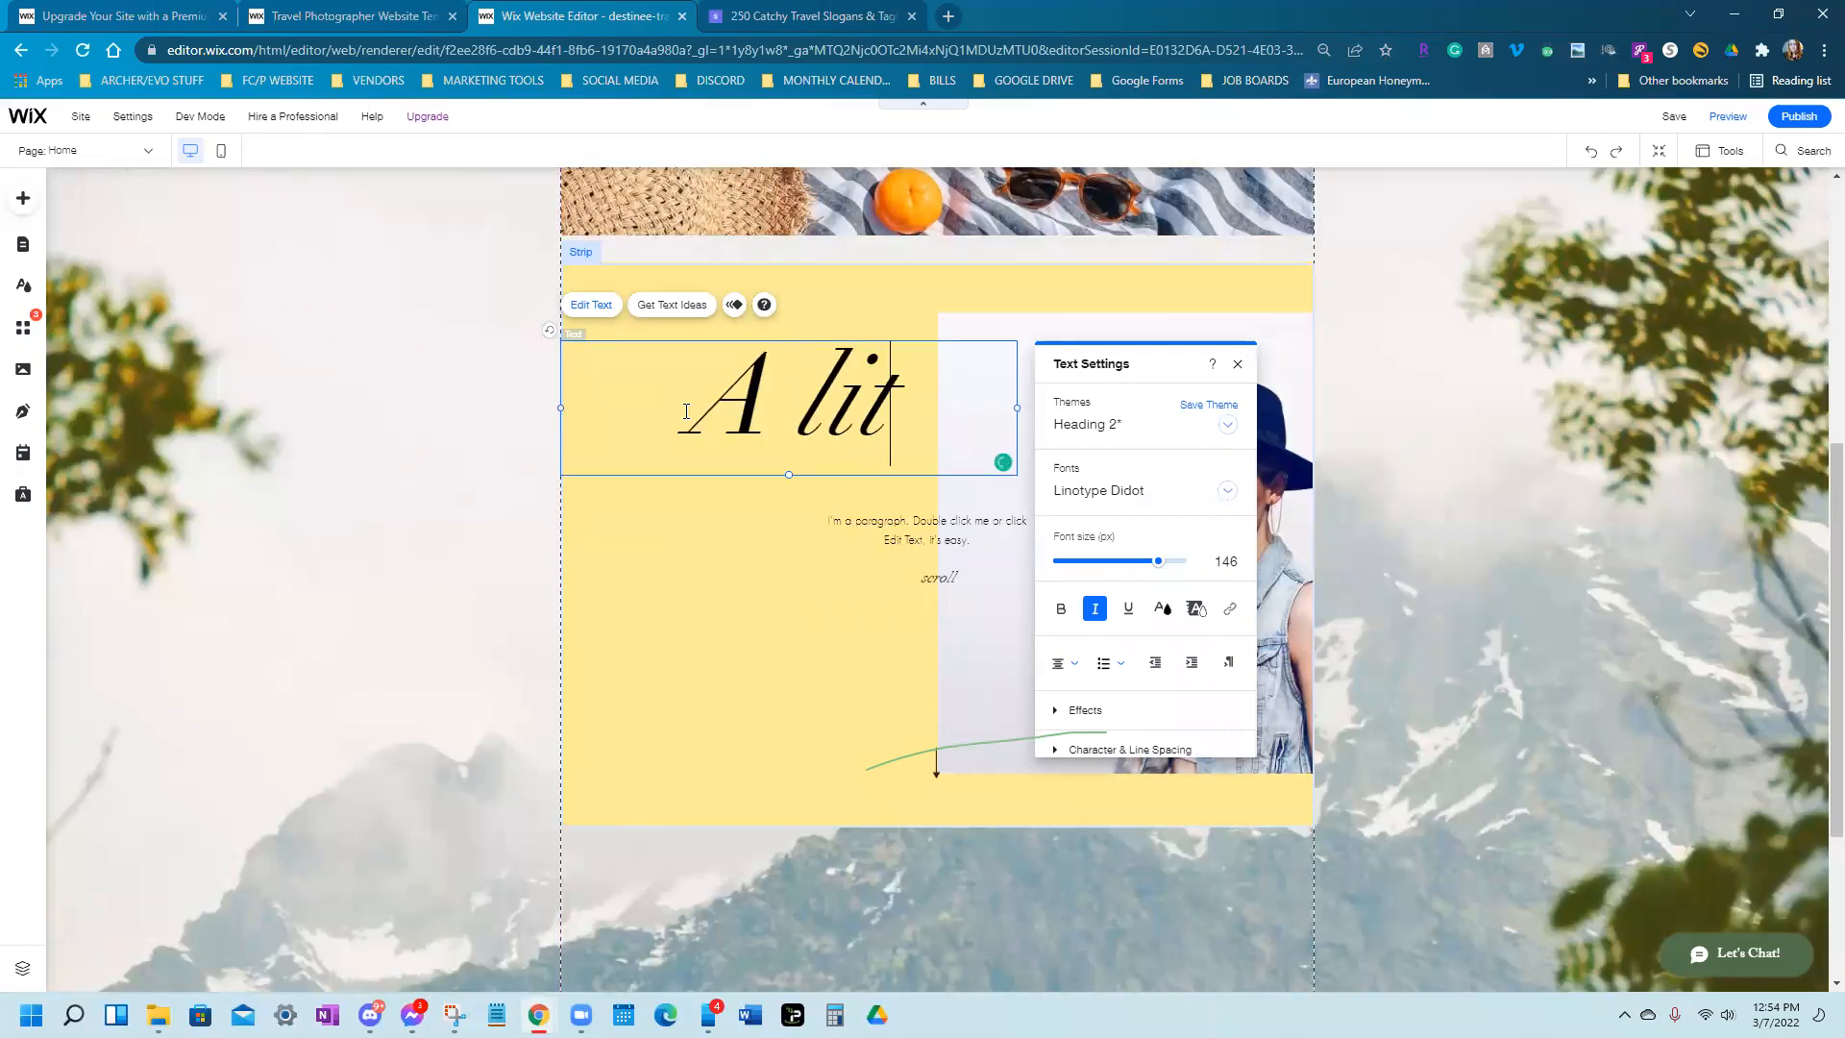
{"action": "type", "text": "tle more "}
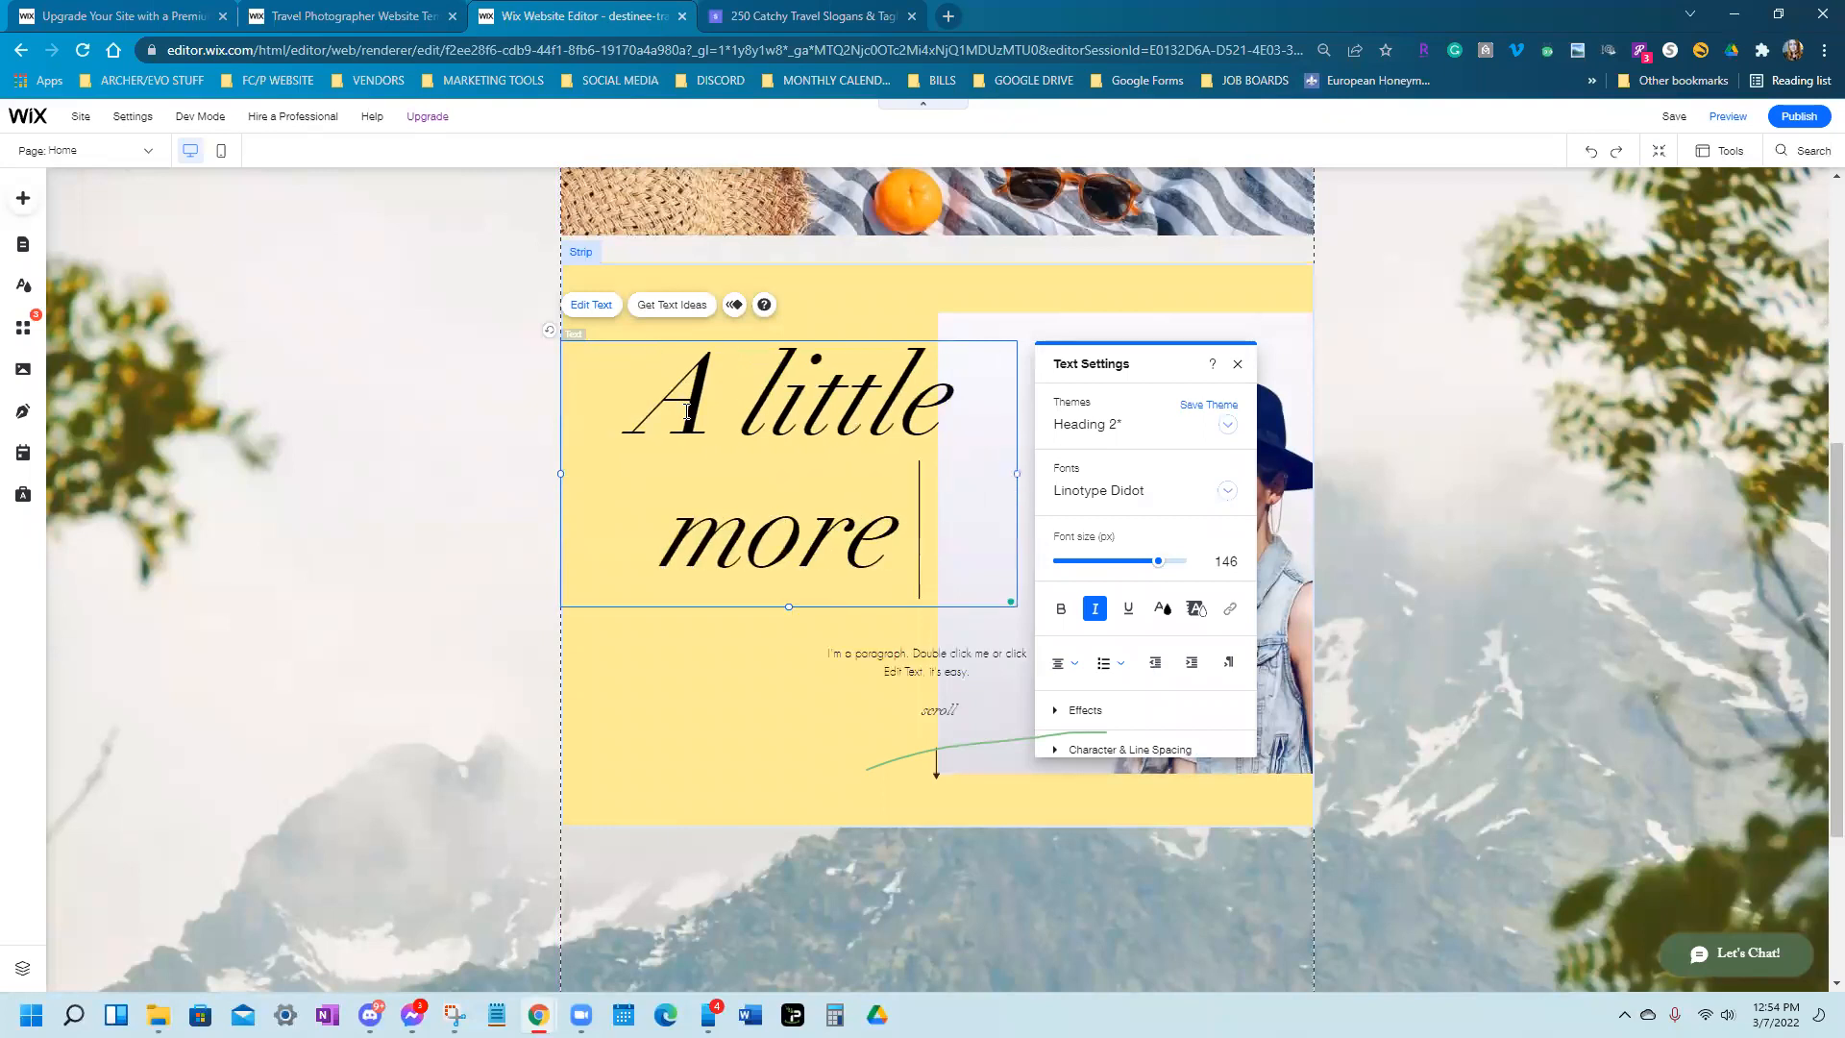
{"action": "type", "text": "about"}
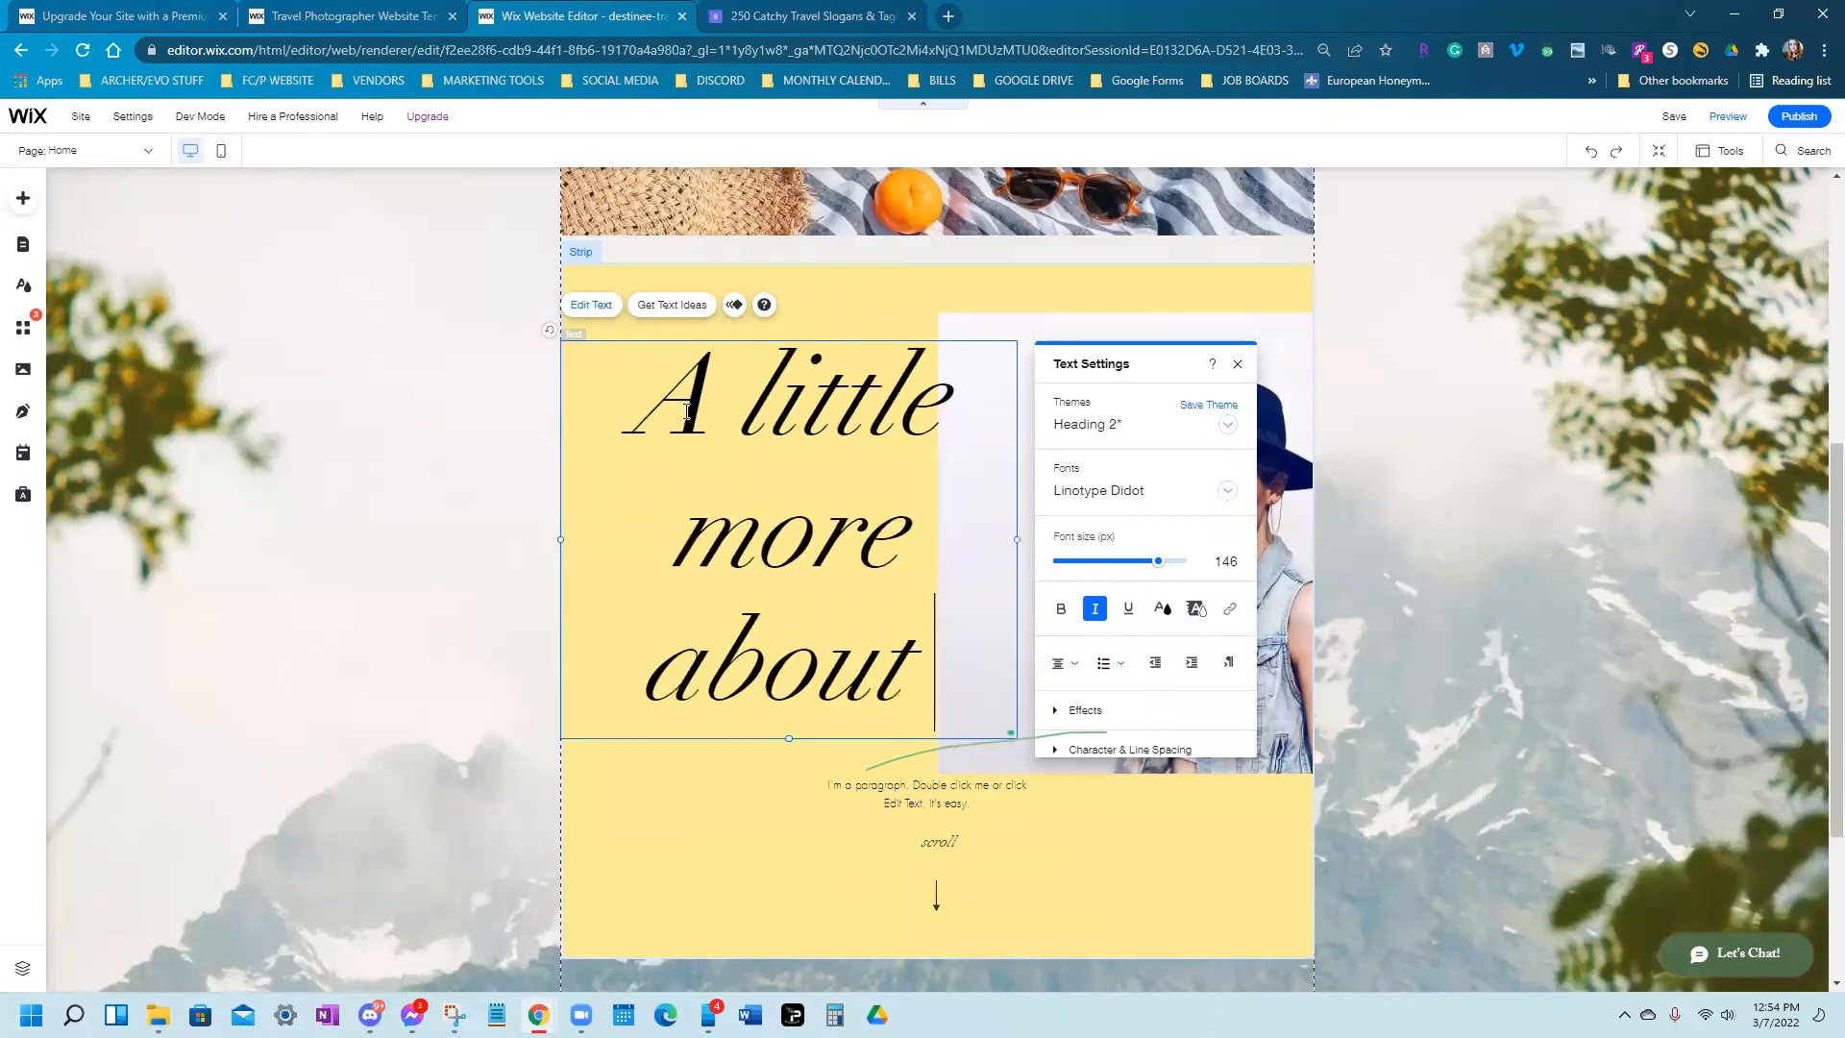
{"action": "key", "text": "BackSpace"}
{"action": "key", "text": "BackSpace"}
{"action": "key", "text": "BackSpace"}
{"action": "key", "text": "BackSpace"}
{"action": "key", "text": "BackSpace"}
{"action": "key", "text": "BackSpace"}
{"action": "key", "text": "BackSpace"}
{"action": "key", "text": "BackSpace"}
{"action": "key", "text": "BackSpace"}
{"action": "key", "text": "BackSpace"}
{"action": "key", "text": "BackSpace"}
{"action": "key", "text": "BackSpace"}
{"action": "key", "text": "BackSpace"}
{"action": "key", "text": "BackSpace"}
{"action": "key", "text": "BackSpace"}
{"action": "key", "text": "BackSpace"}
{"action": "key", "text": "BackSpace"}
{"action": "key", "text": "BackSpace"}
{"action": "key", "text": "BackSpace"}
{"action": "type", "text": "G"}
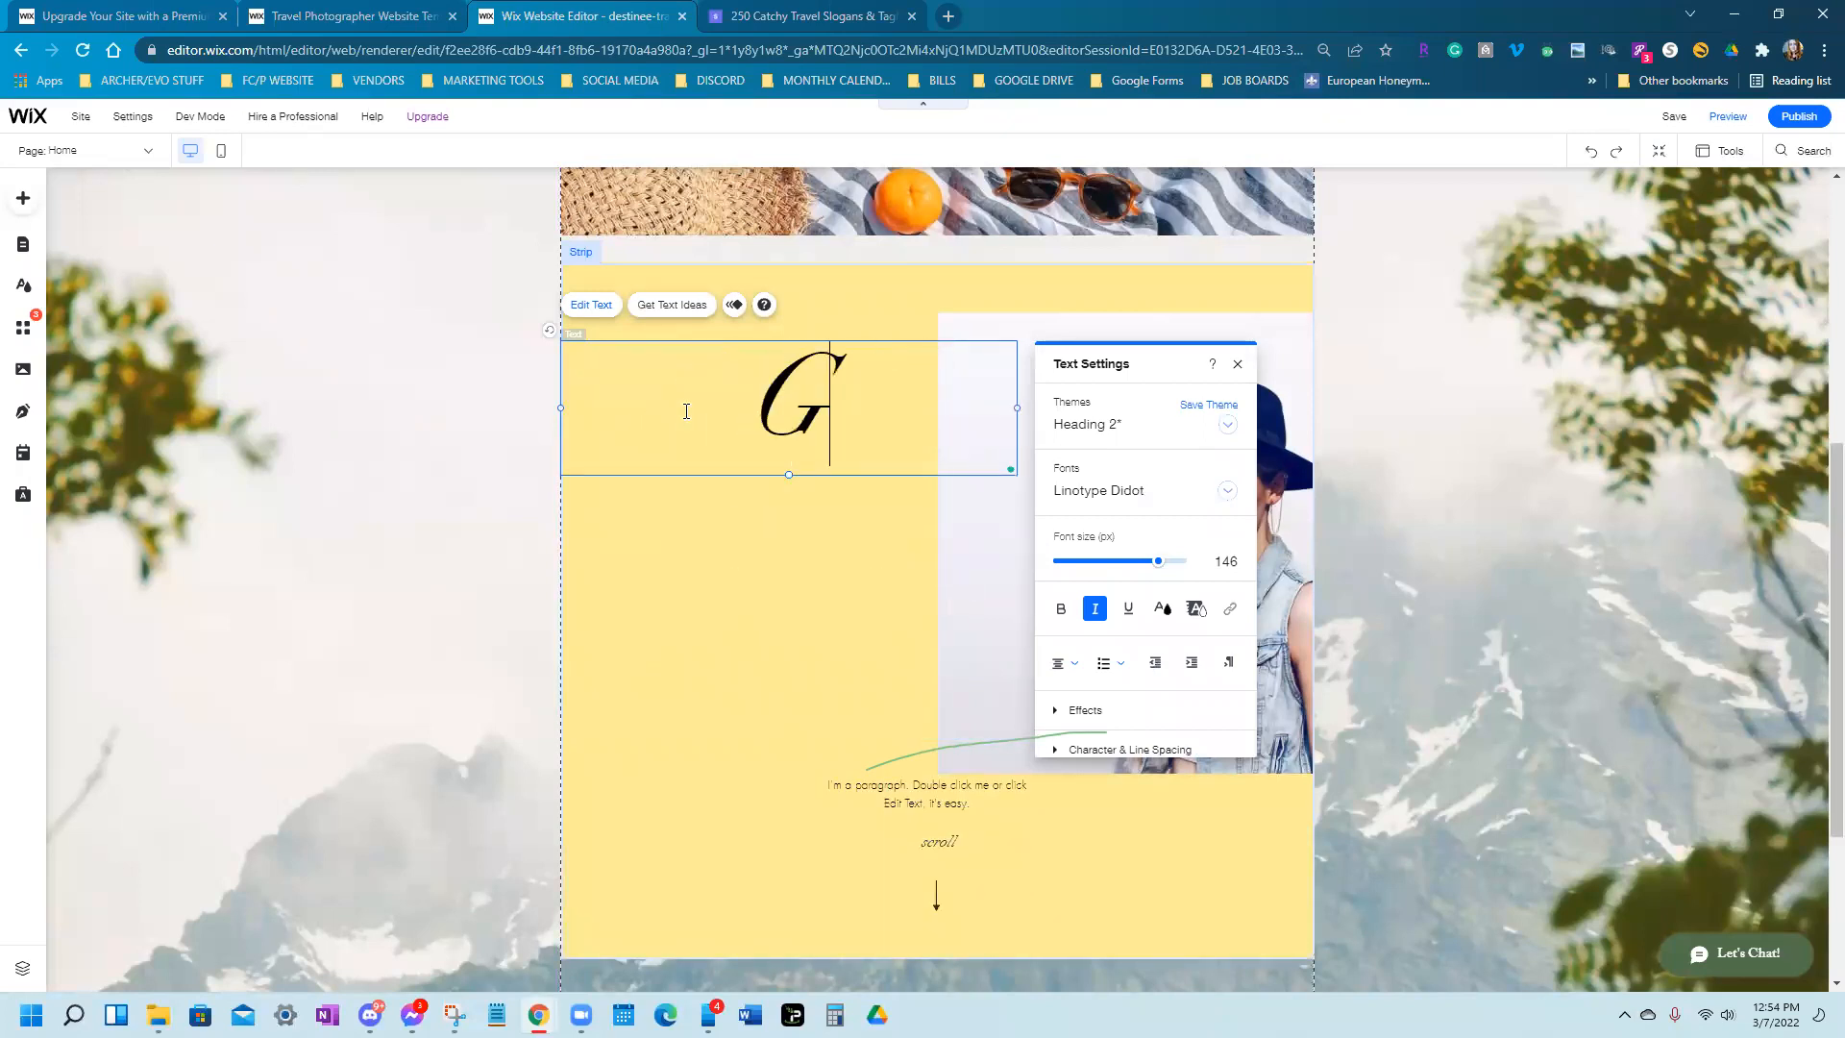
{"action": "type", "text": "et to know"}
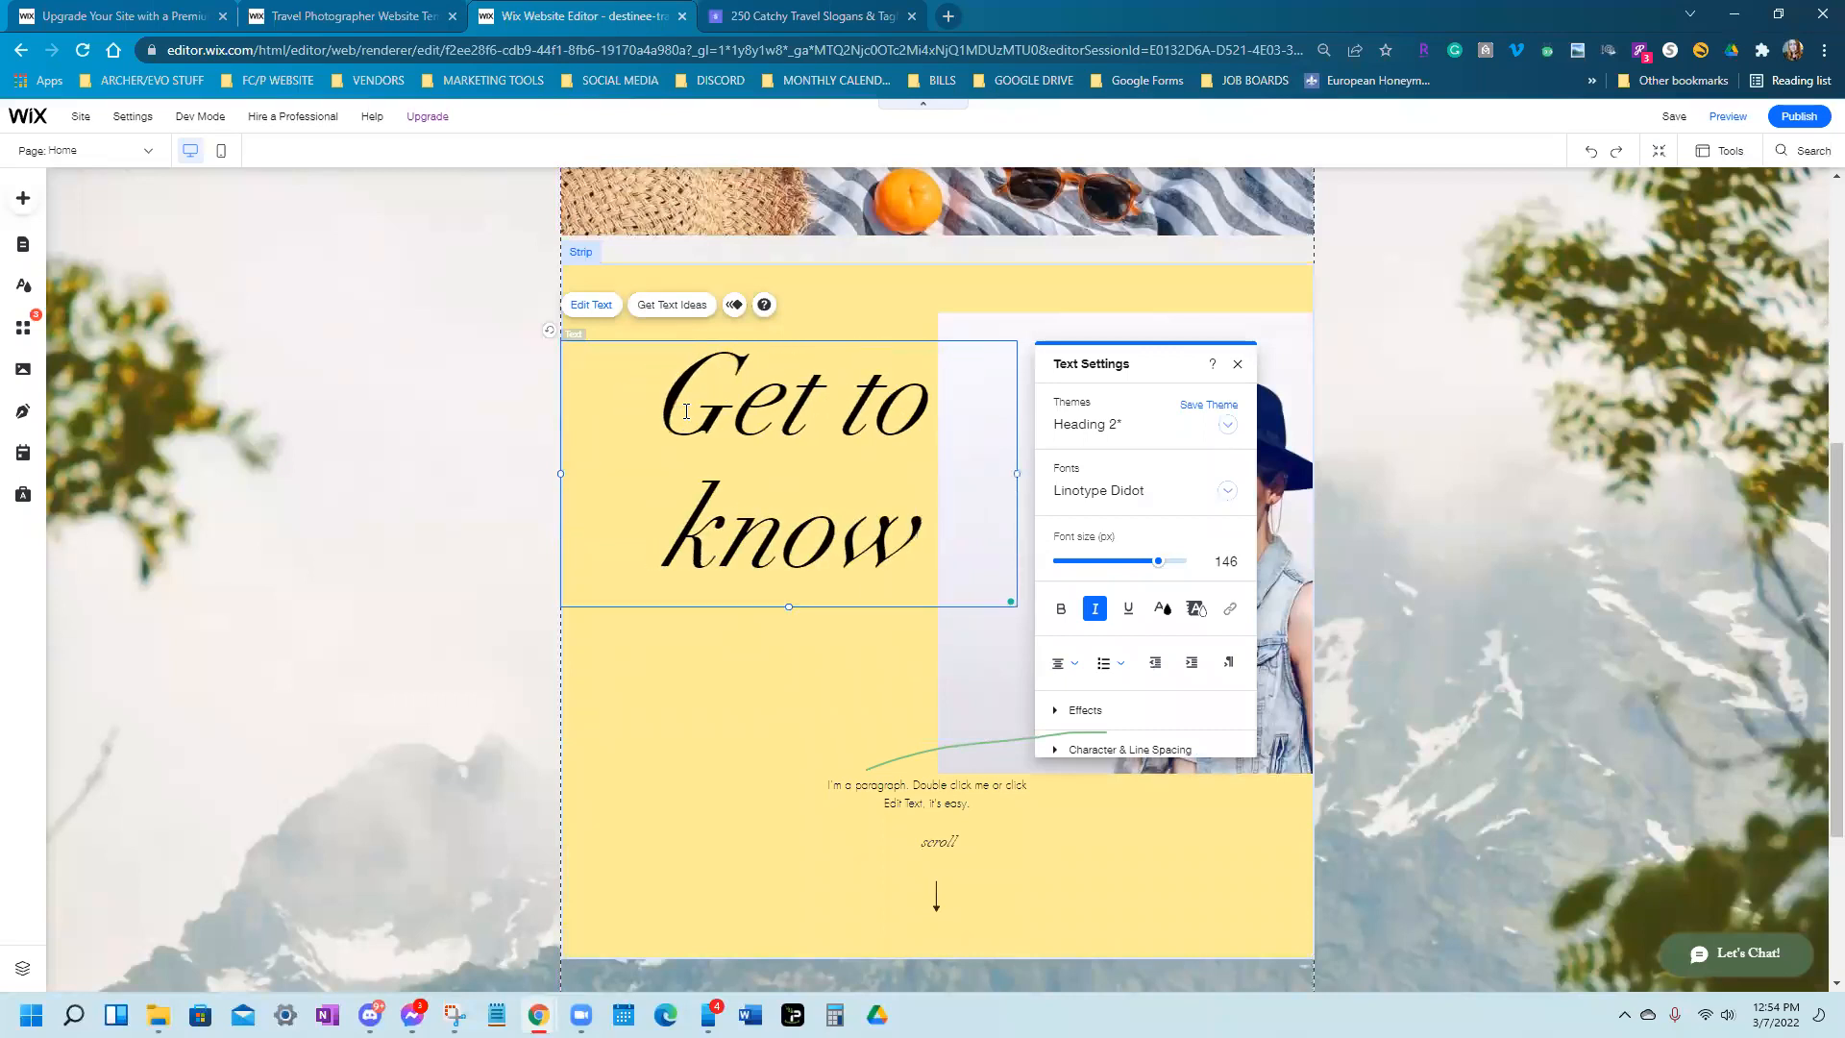
{"action": "key", "text": "BackSpace"}
{"action": "key", "text": "BackSpace"}
{"action": "key", "text": "BackSpace"}
{"action": "key", "text": "BackSpace"}
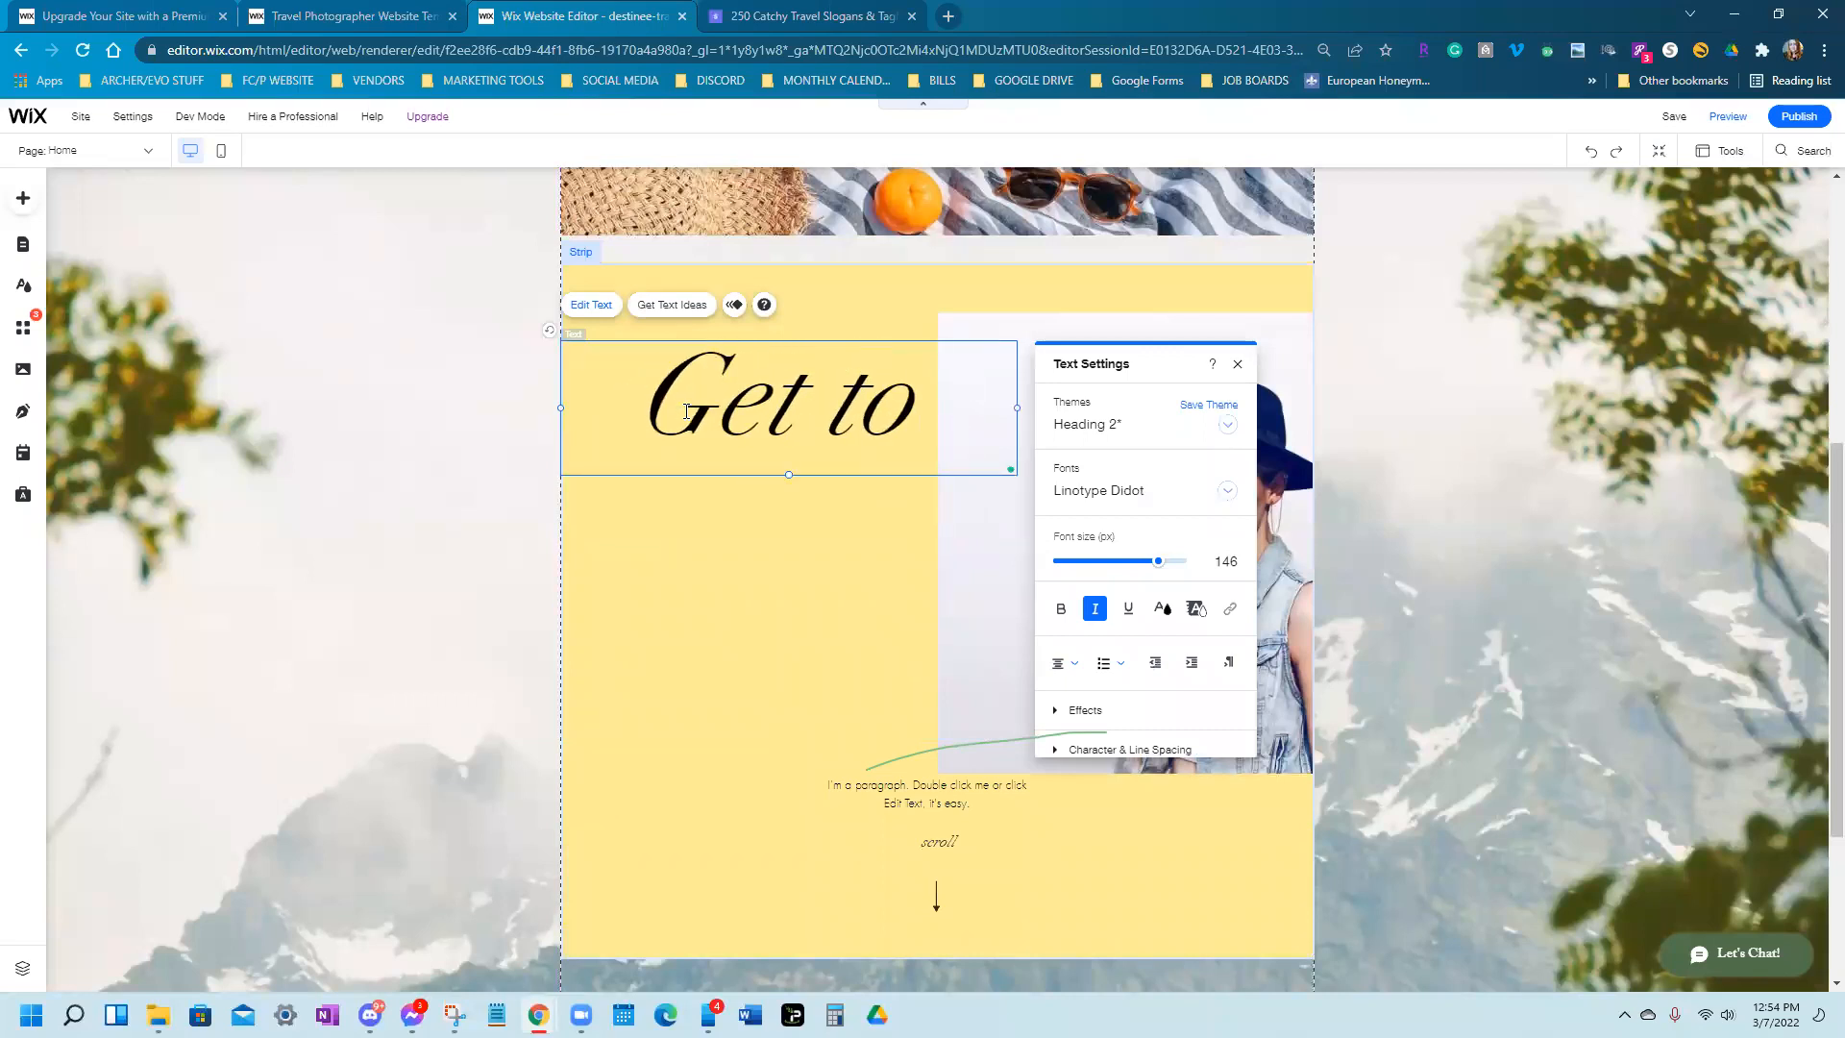
{"action": "key", "text": "BackSpace"}
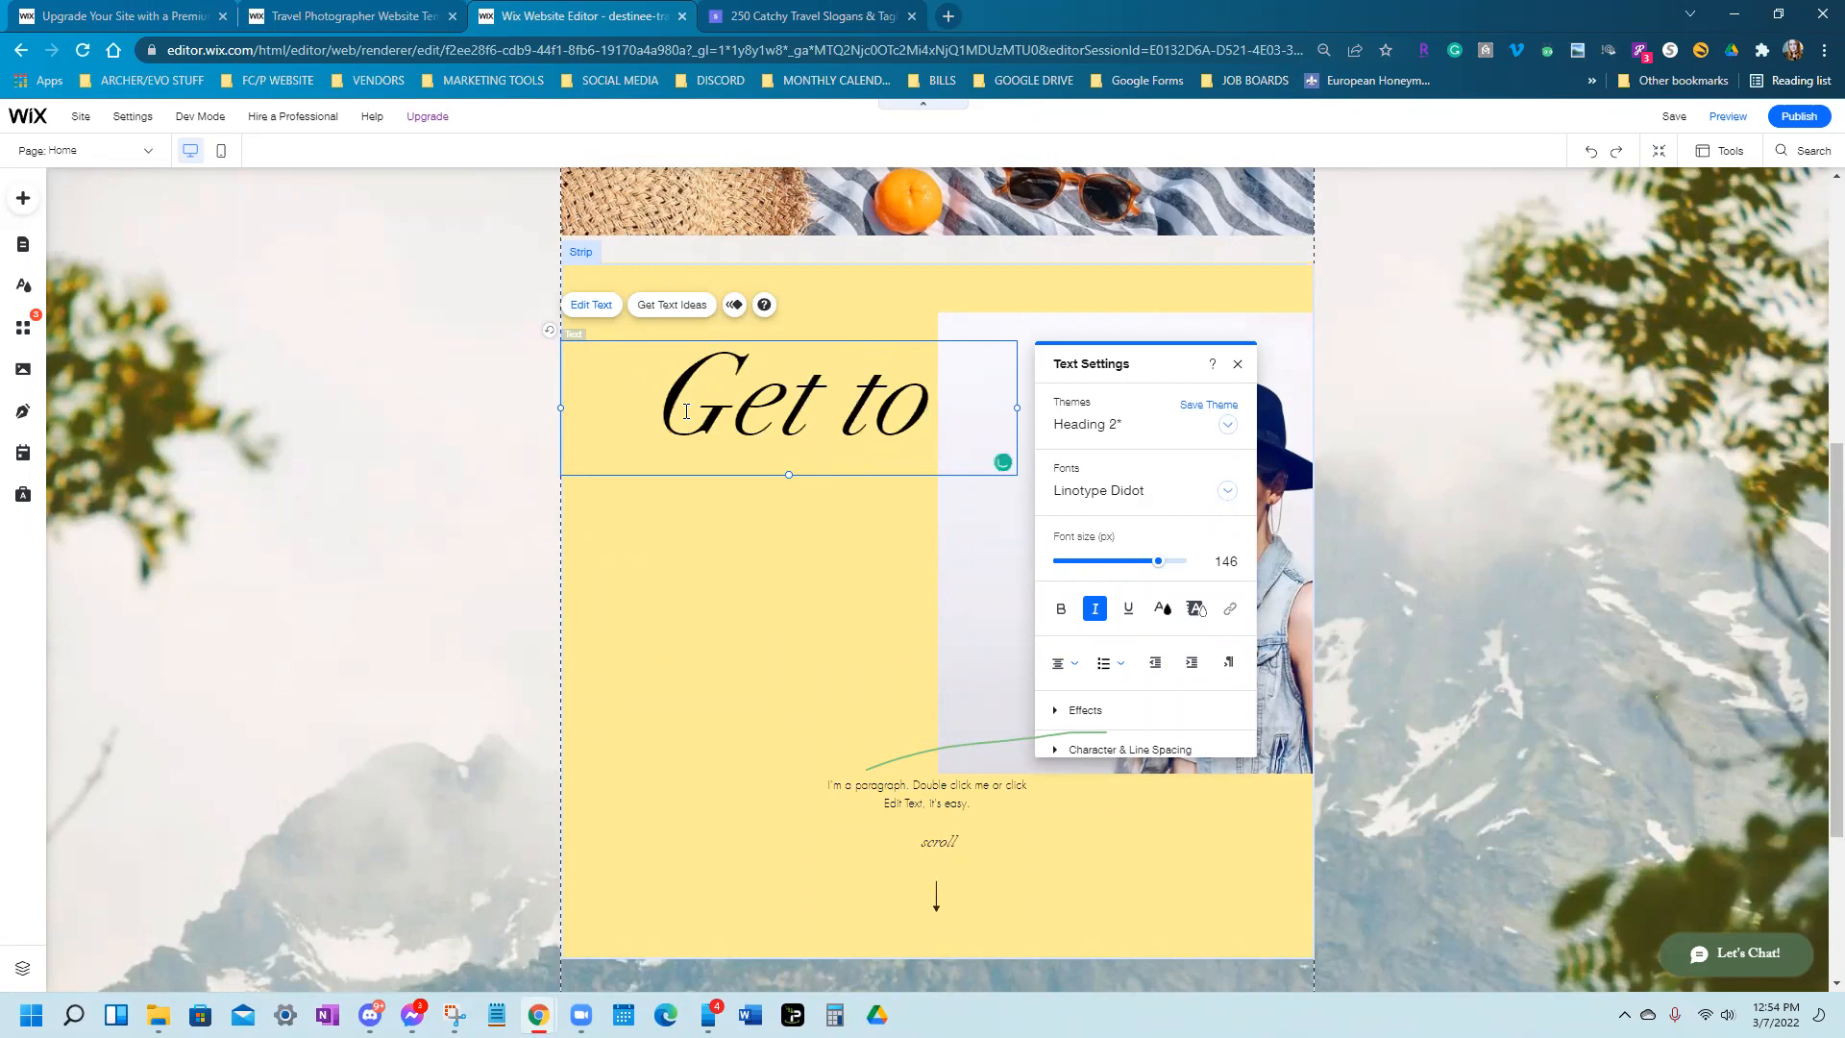
{"action": "key", "text": "BackSpace"}
{"action": "key", "text": "BackSpace"}
{"action": "key", "text": "BackSpace"}
{"action": "type", "text": "To "}
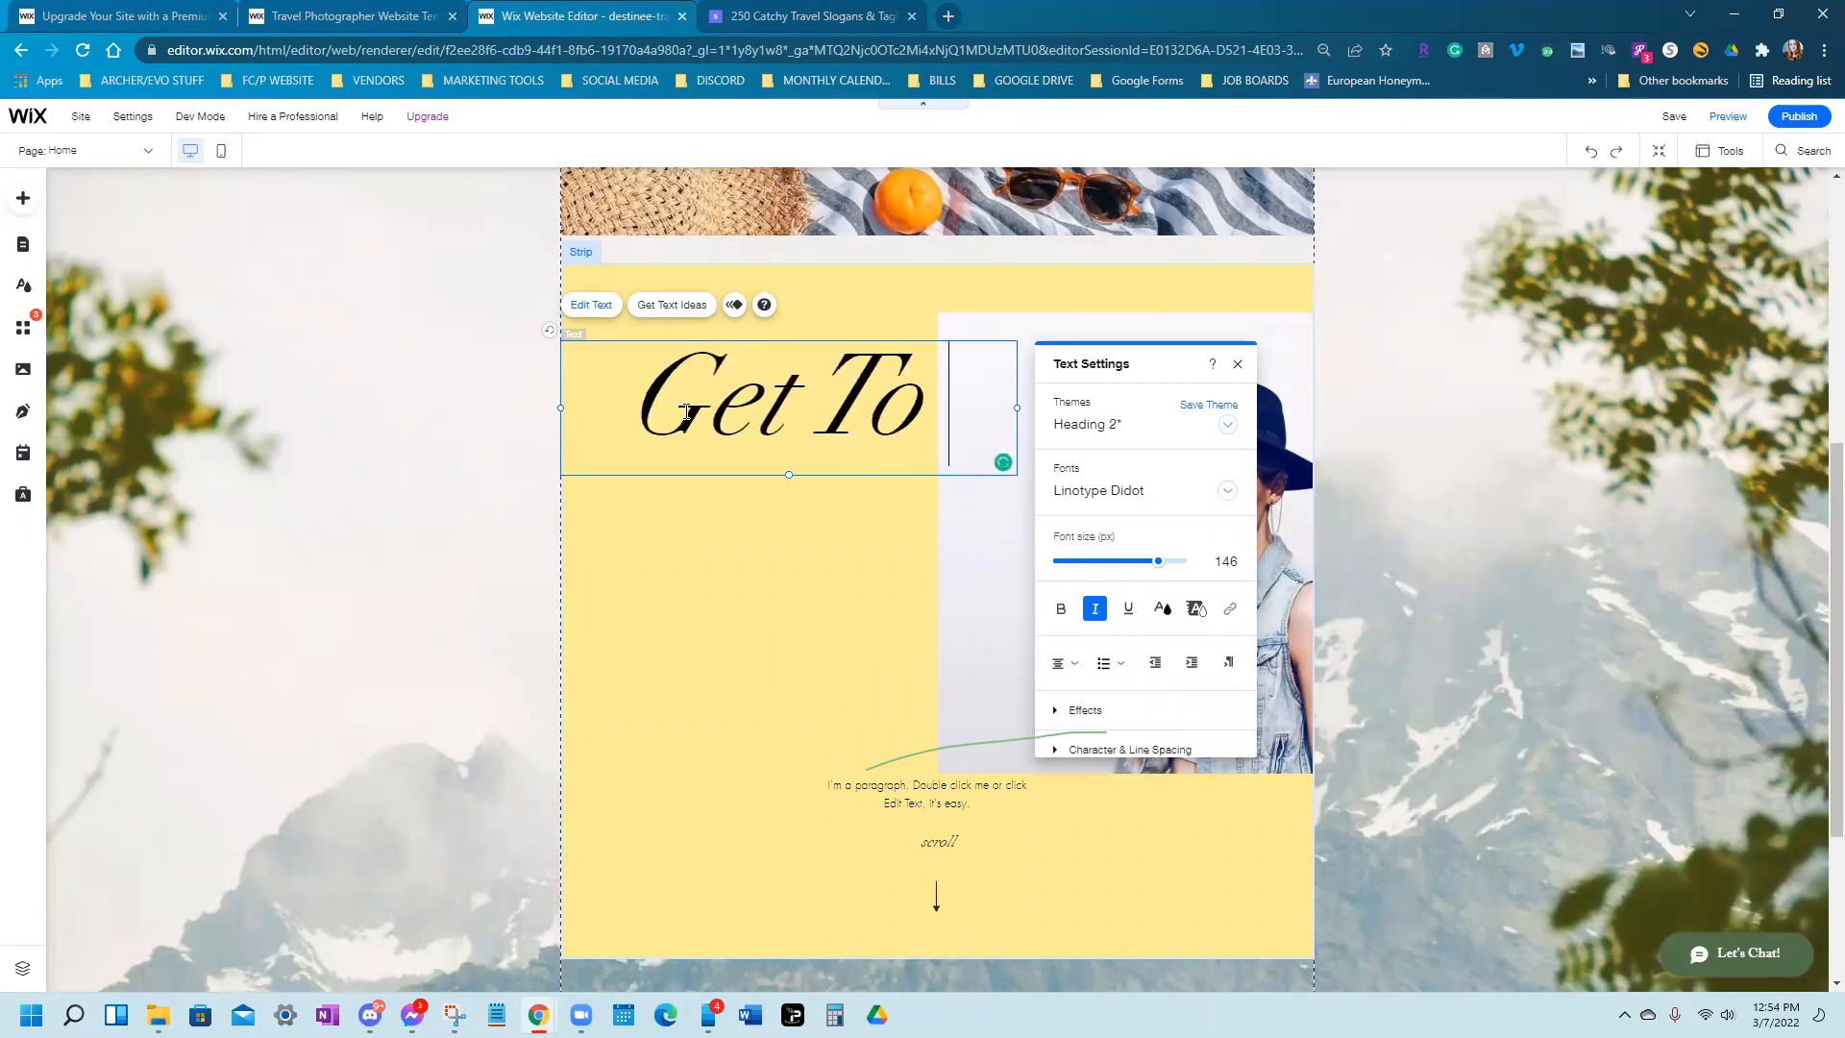
{"action": "type", "text": "Know Yo"}
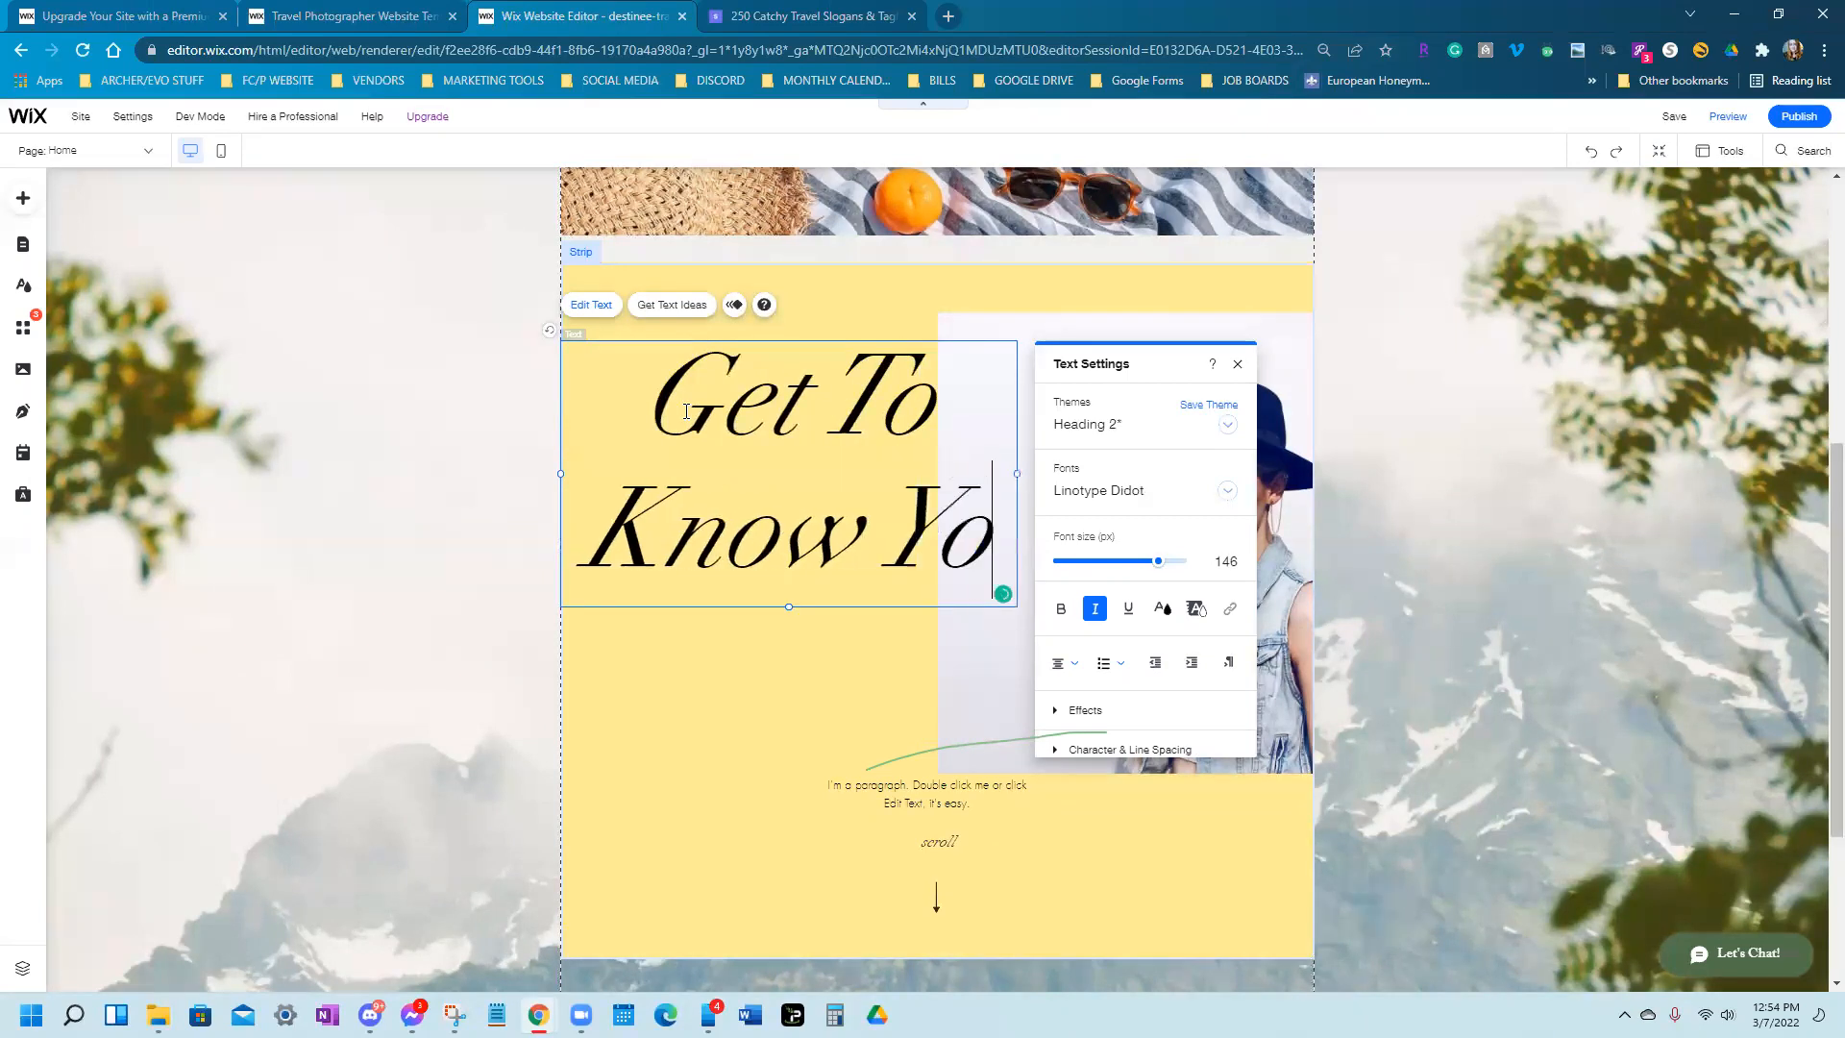
{"action": "type", "text": "ur Tra"}
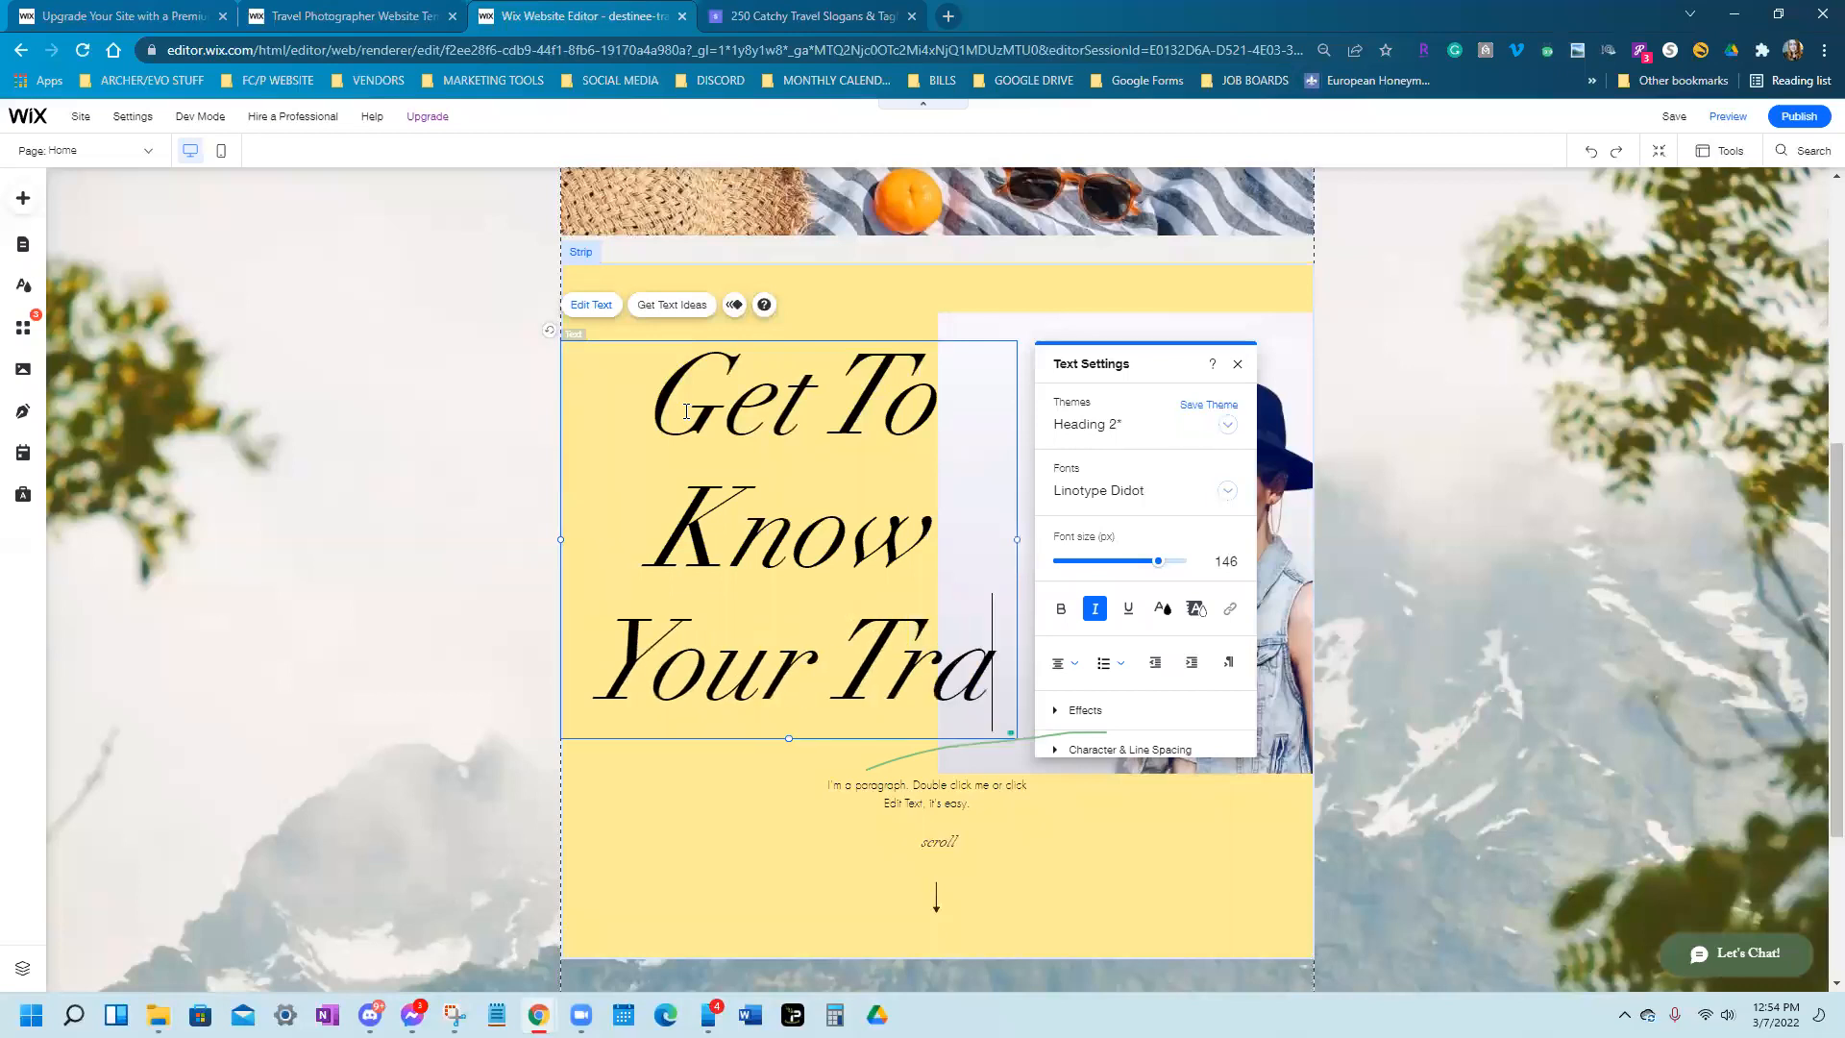
{"action": "type", "text": "vel Agent"}
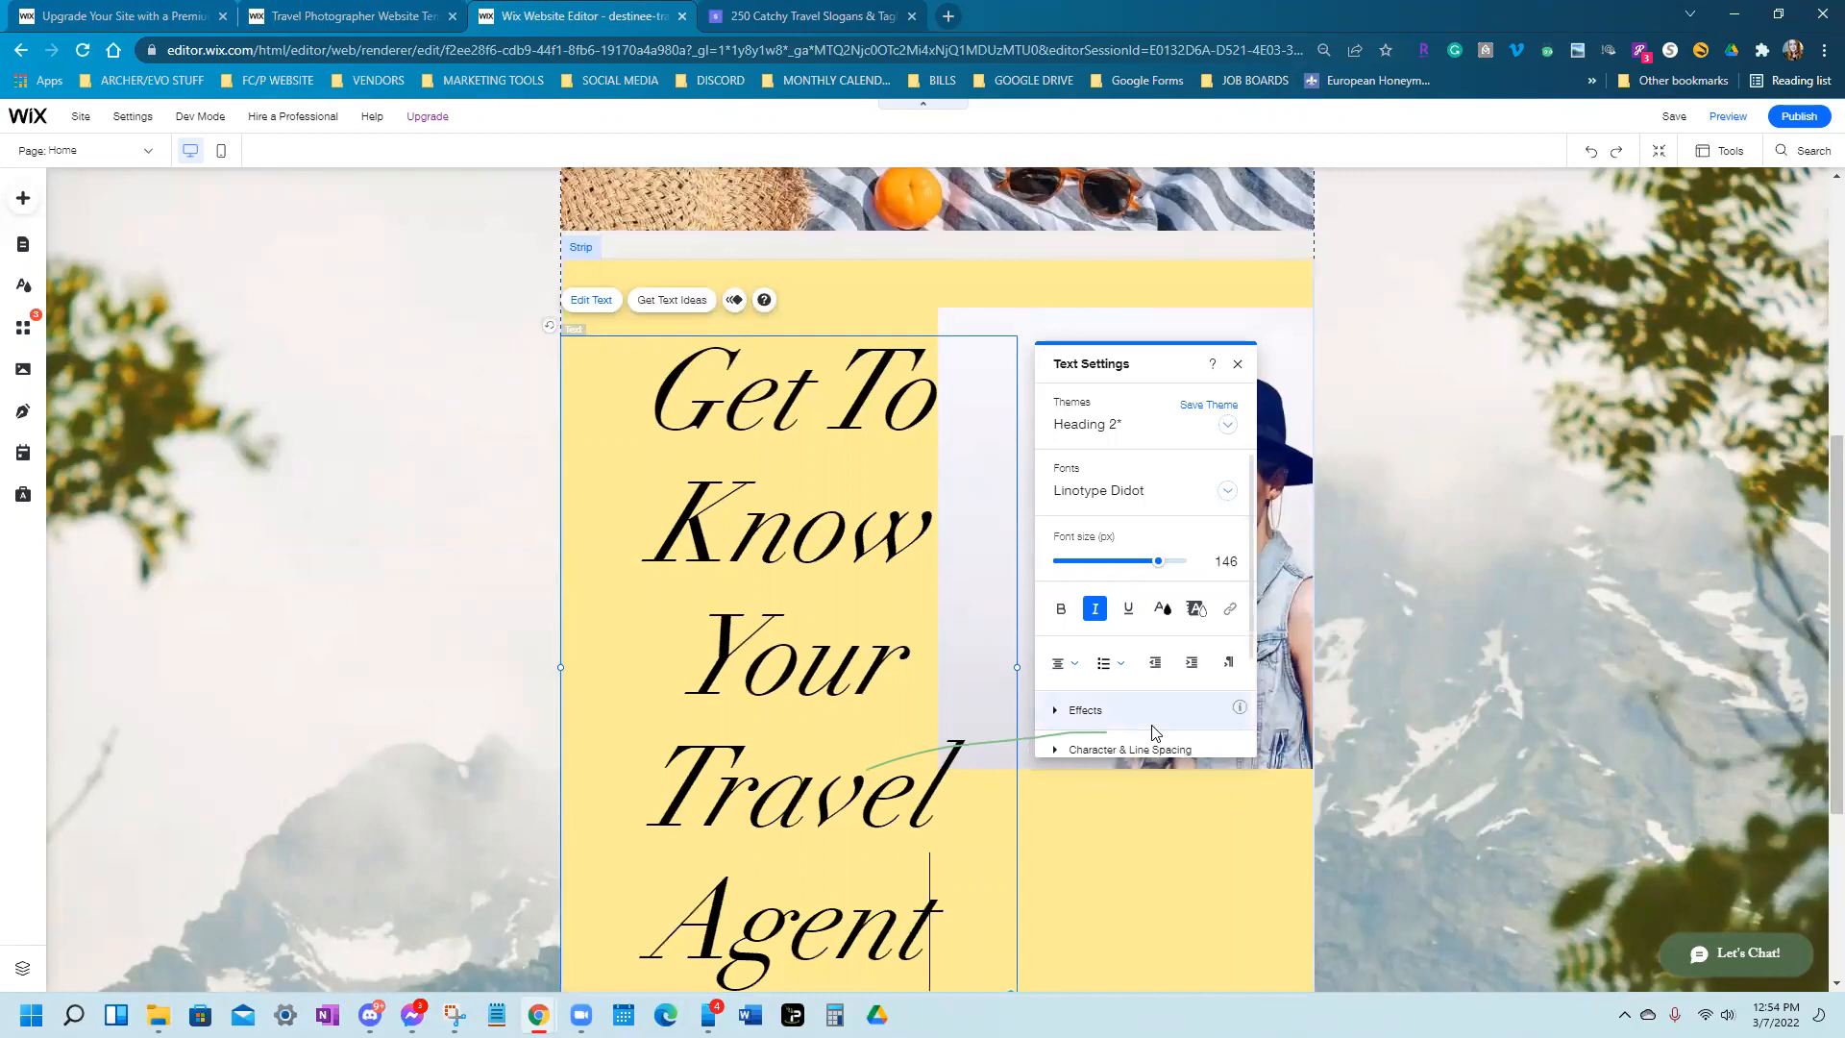
{"action": "type", "text": ":"}
{"action": "left_click_drag", "start_coordinate": [942, 947], "coordinate": [646, 365]}
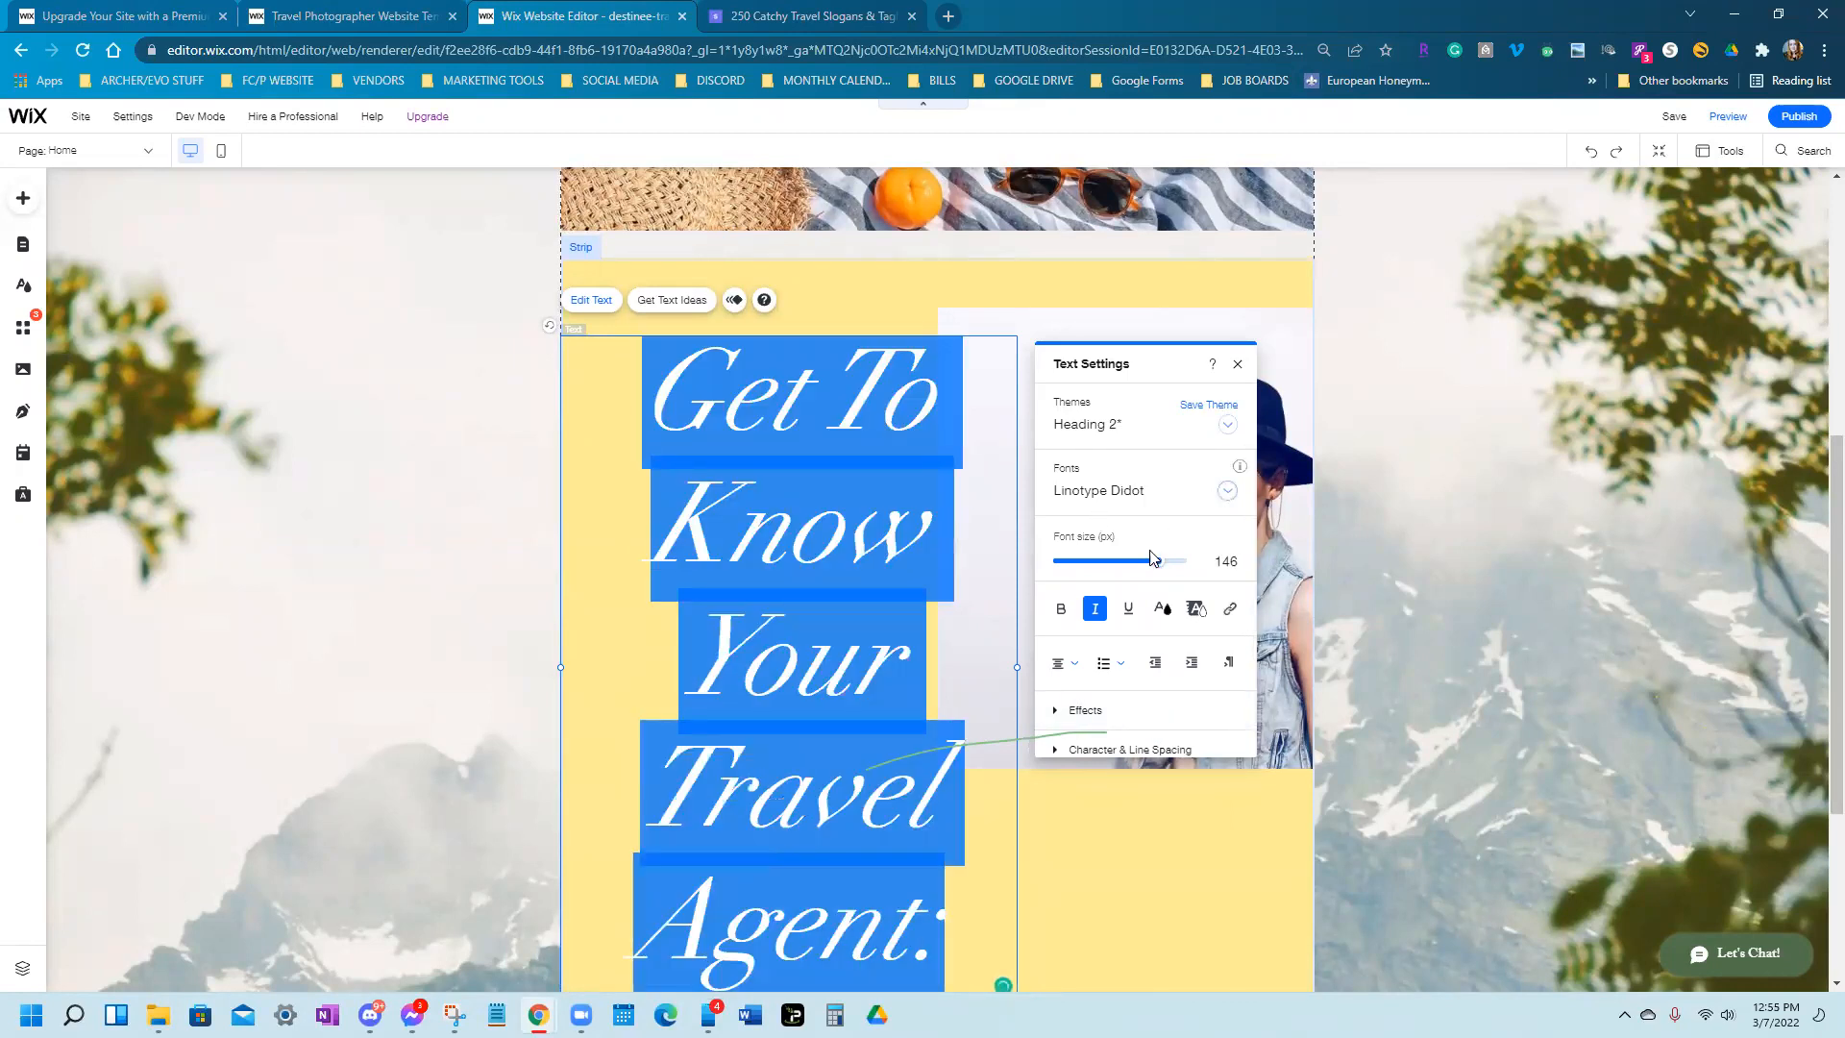
{"action": "left_click_drag", "start_coordinate": [1165, 573], "coordinate": [1084, 568]}
Widen the travel-agent heading box and make the text bold at font size 55
{"action": "left_click", "coordinate": [848, 502]}
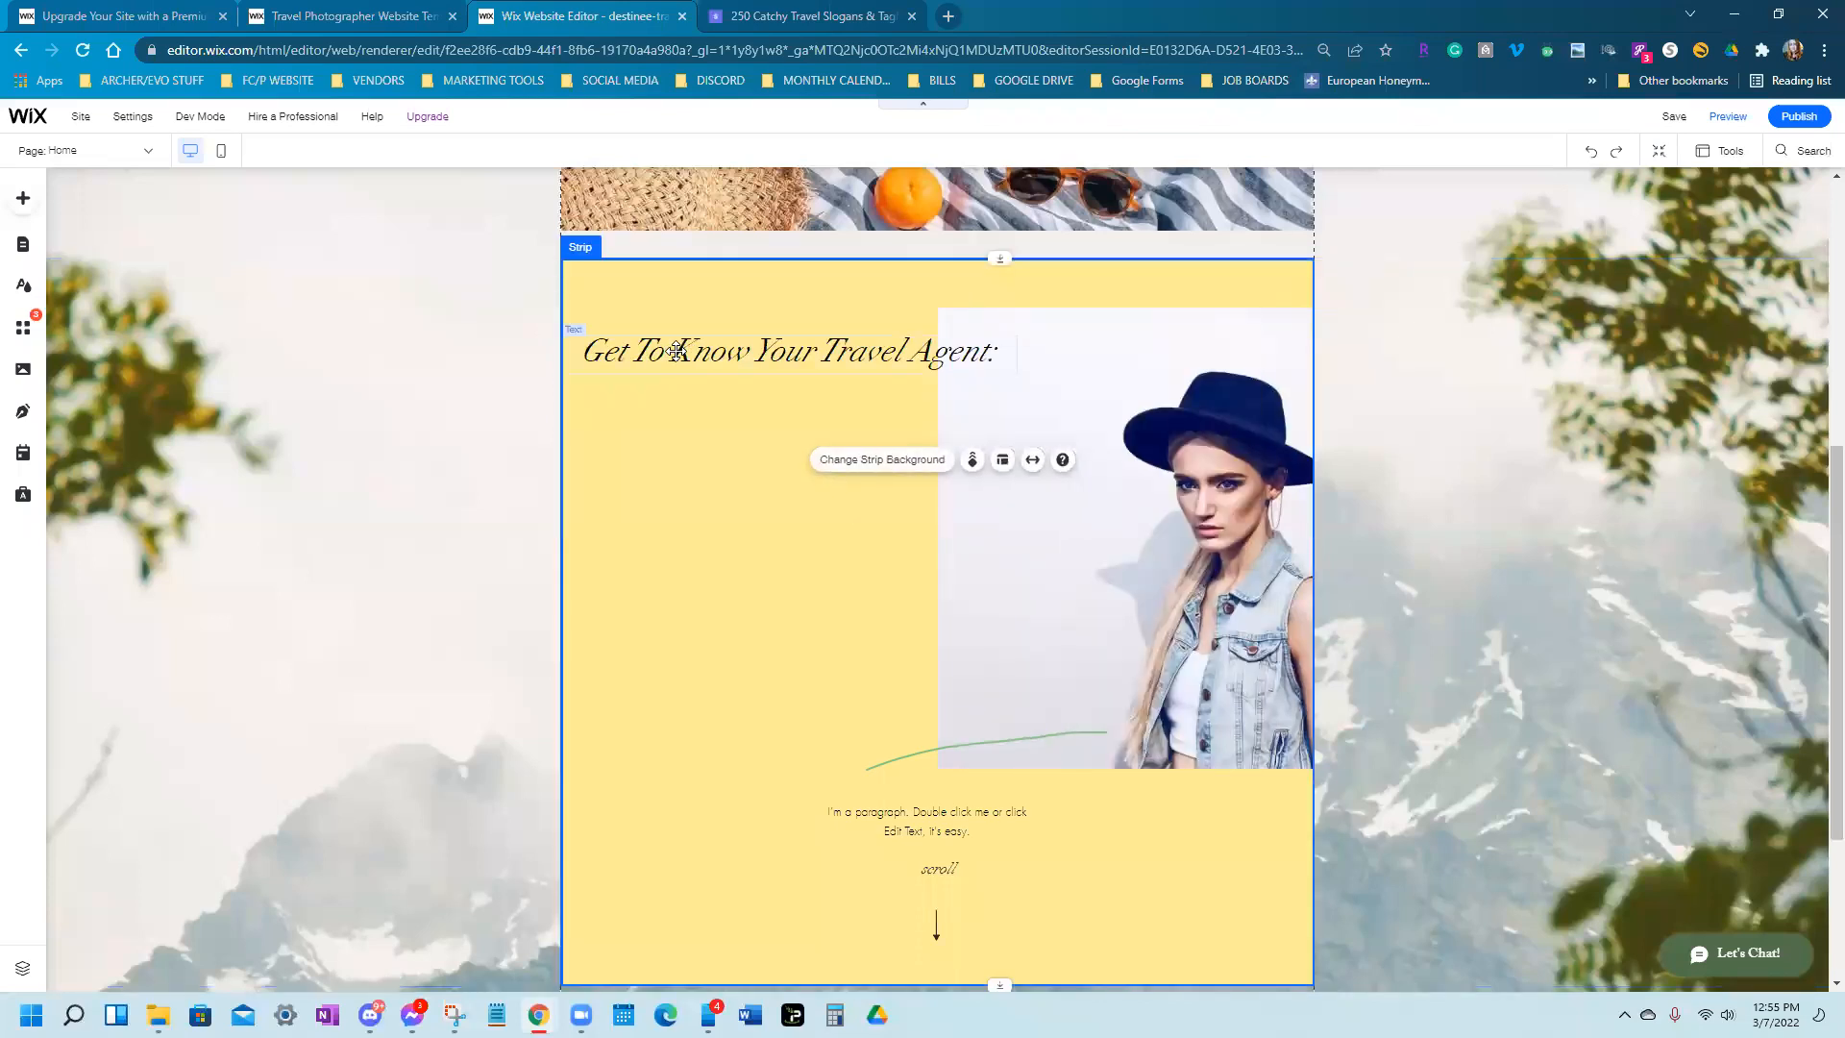
{"action": "left_click", "coordinate": [654, 350]}
{"action": "left_click_drag", "start_coordinate": [1018, 356], "coordinate": [1192, 355]}
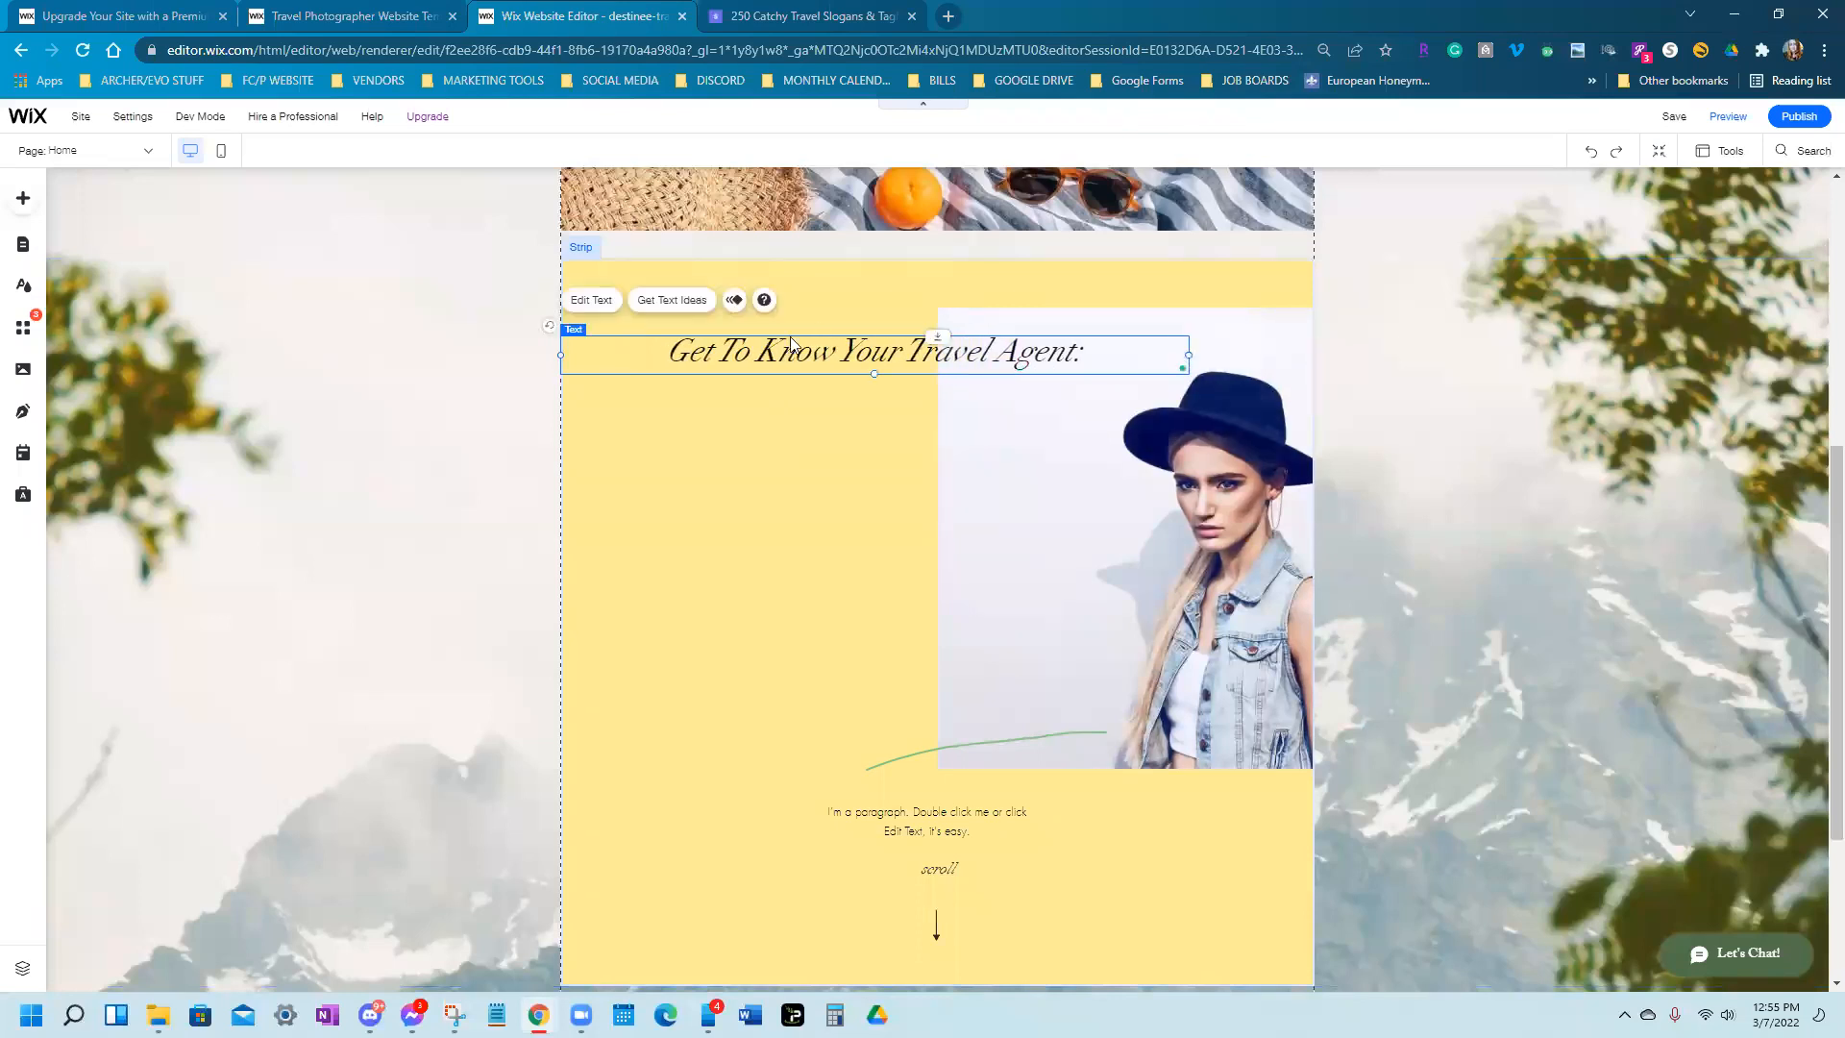
{"action": "left_click", "coordinate": [592, 300]}
{"action": "left_click", "coordinate": [1258, 557]}
{"action": "left_click_drag", "start_coordinate": [1259, 561], "coordinate": [1267, 562]}
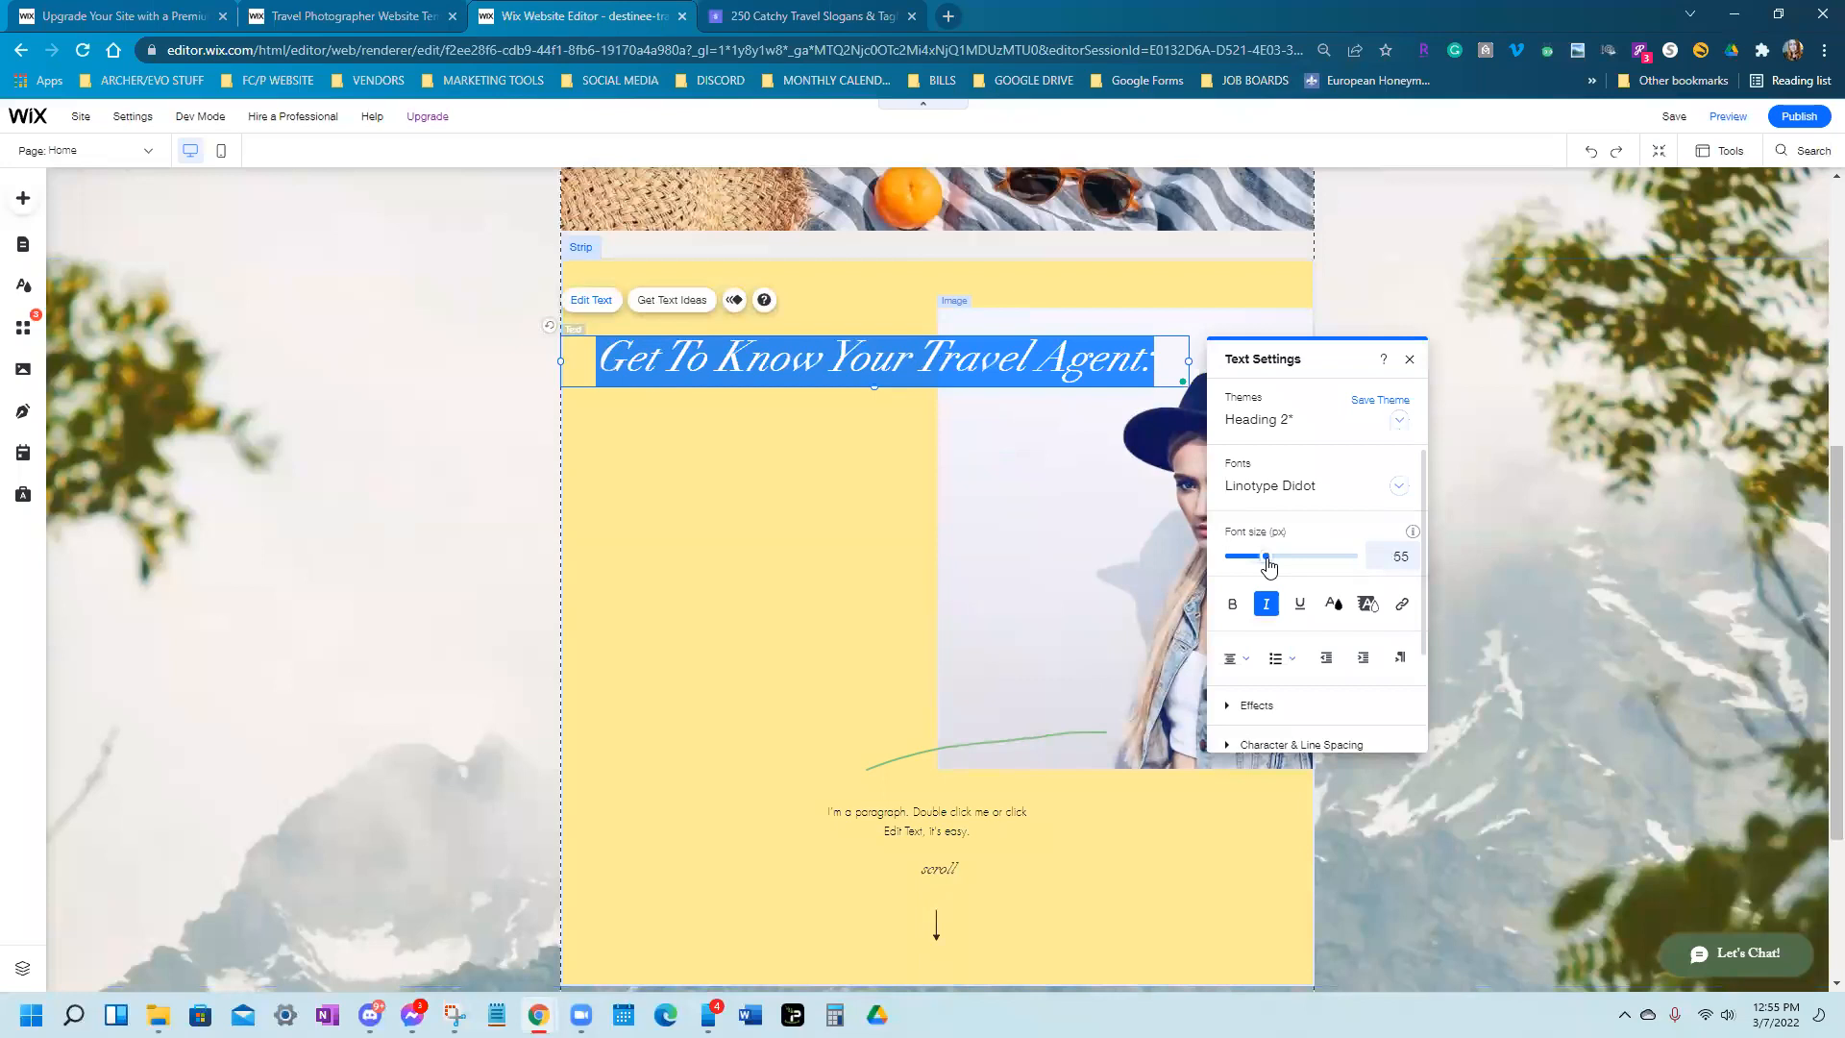
{"action": "left_click", "coordinate": [1233, 607]}
{"action": "left_click", "coordinate": [646, 528]}
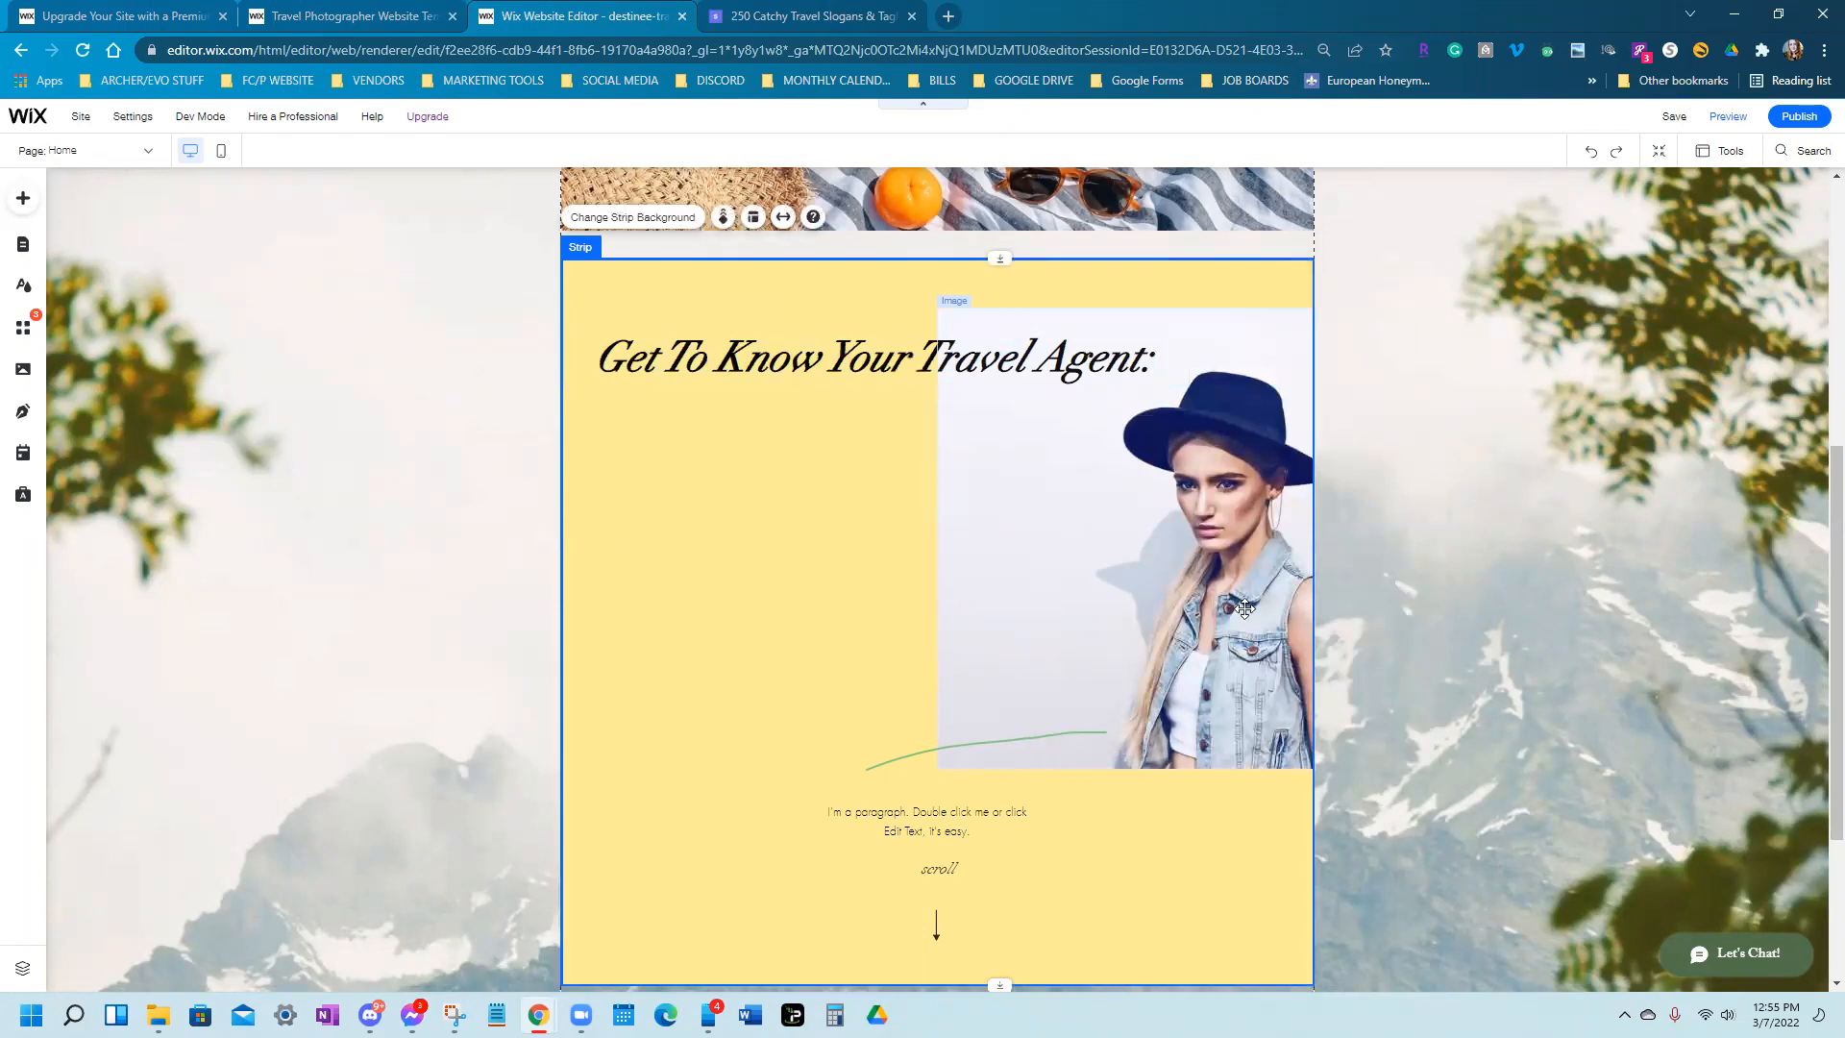
{"action": "left_click", "coordinate": [1175, 603]}
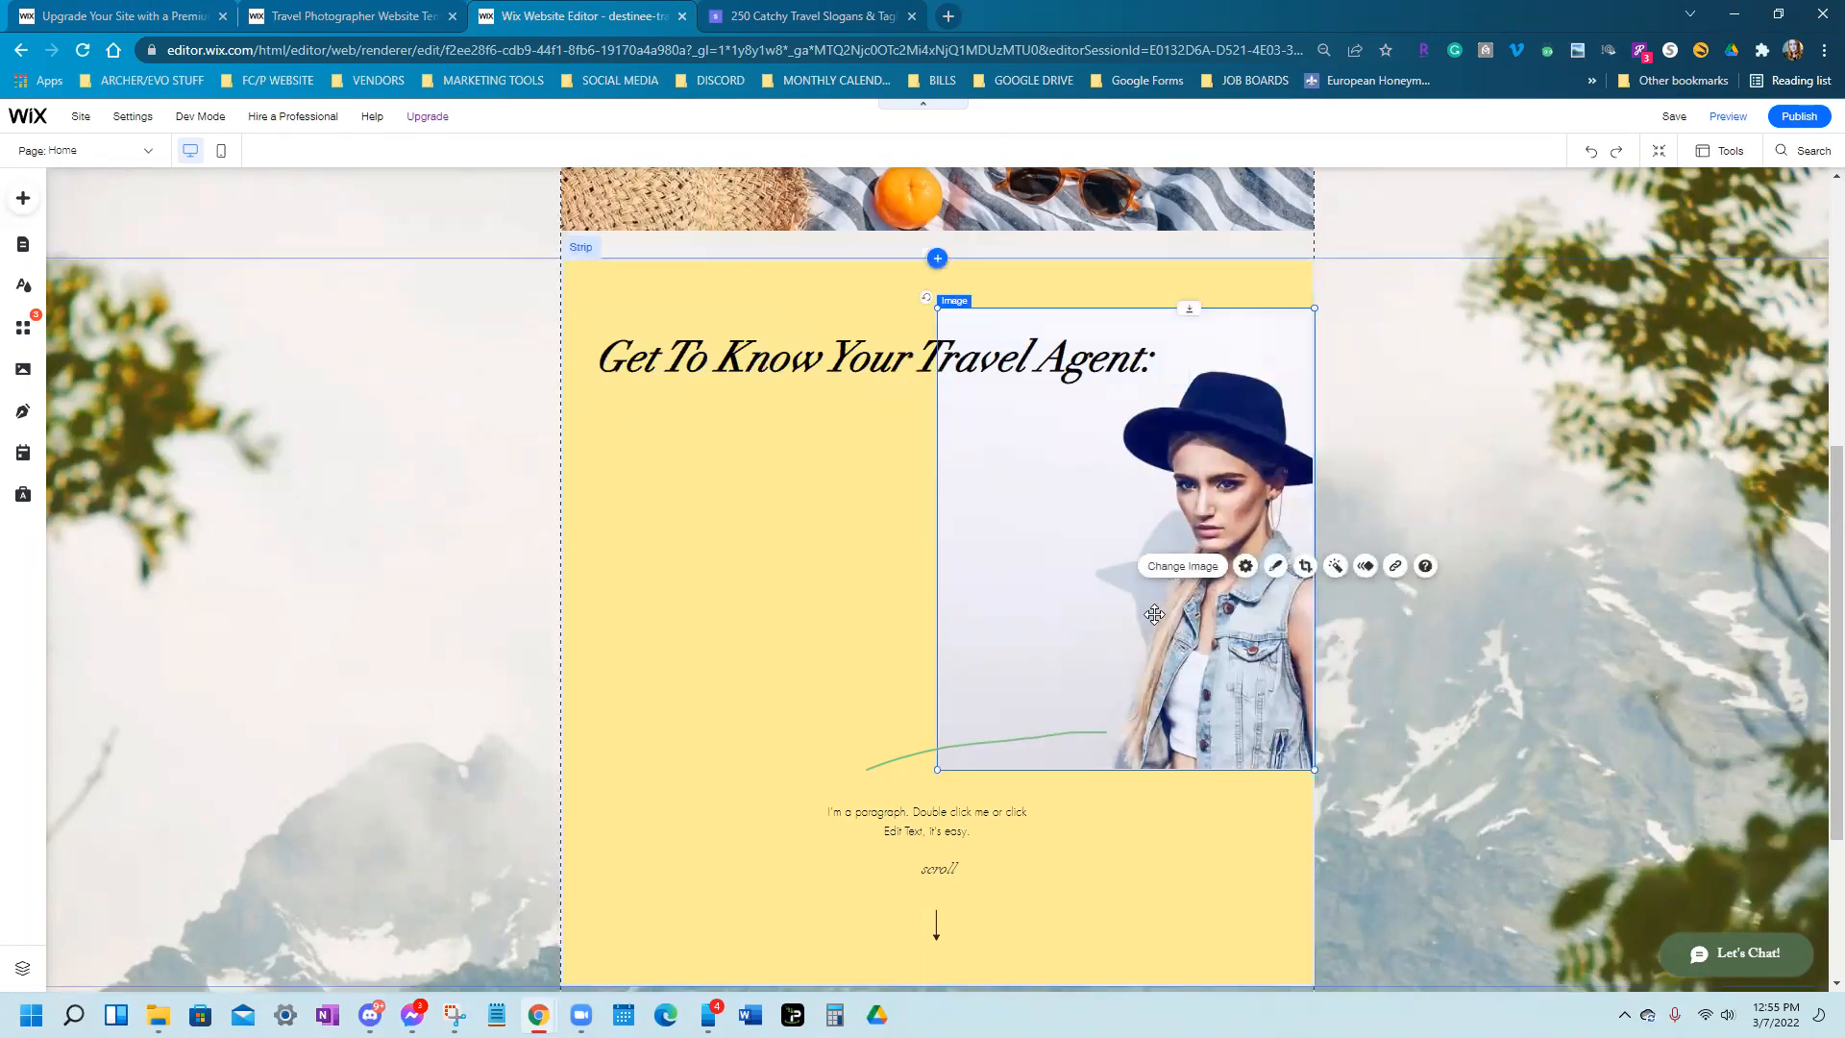
{"action": "scroll", "coordinate": [1063, 535], "scroll_direction": "up", "scroll_amount": 1}
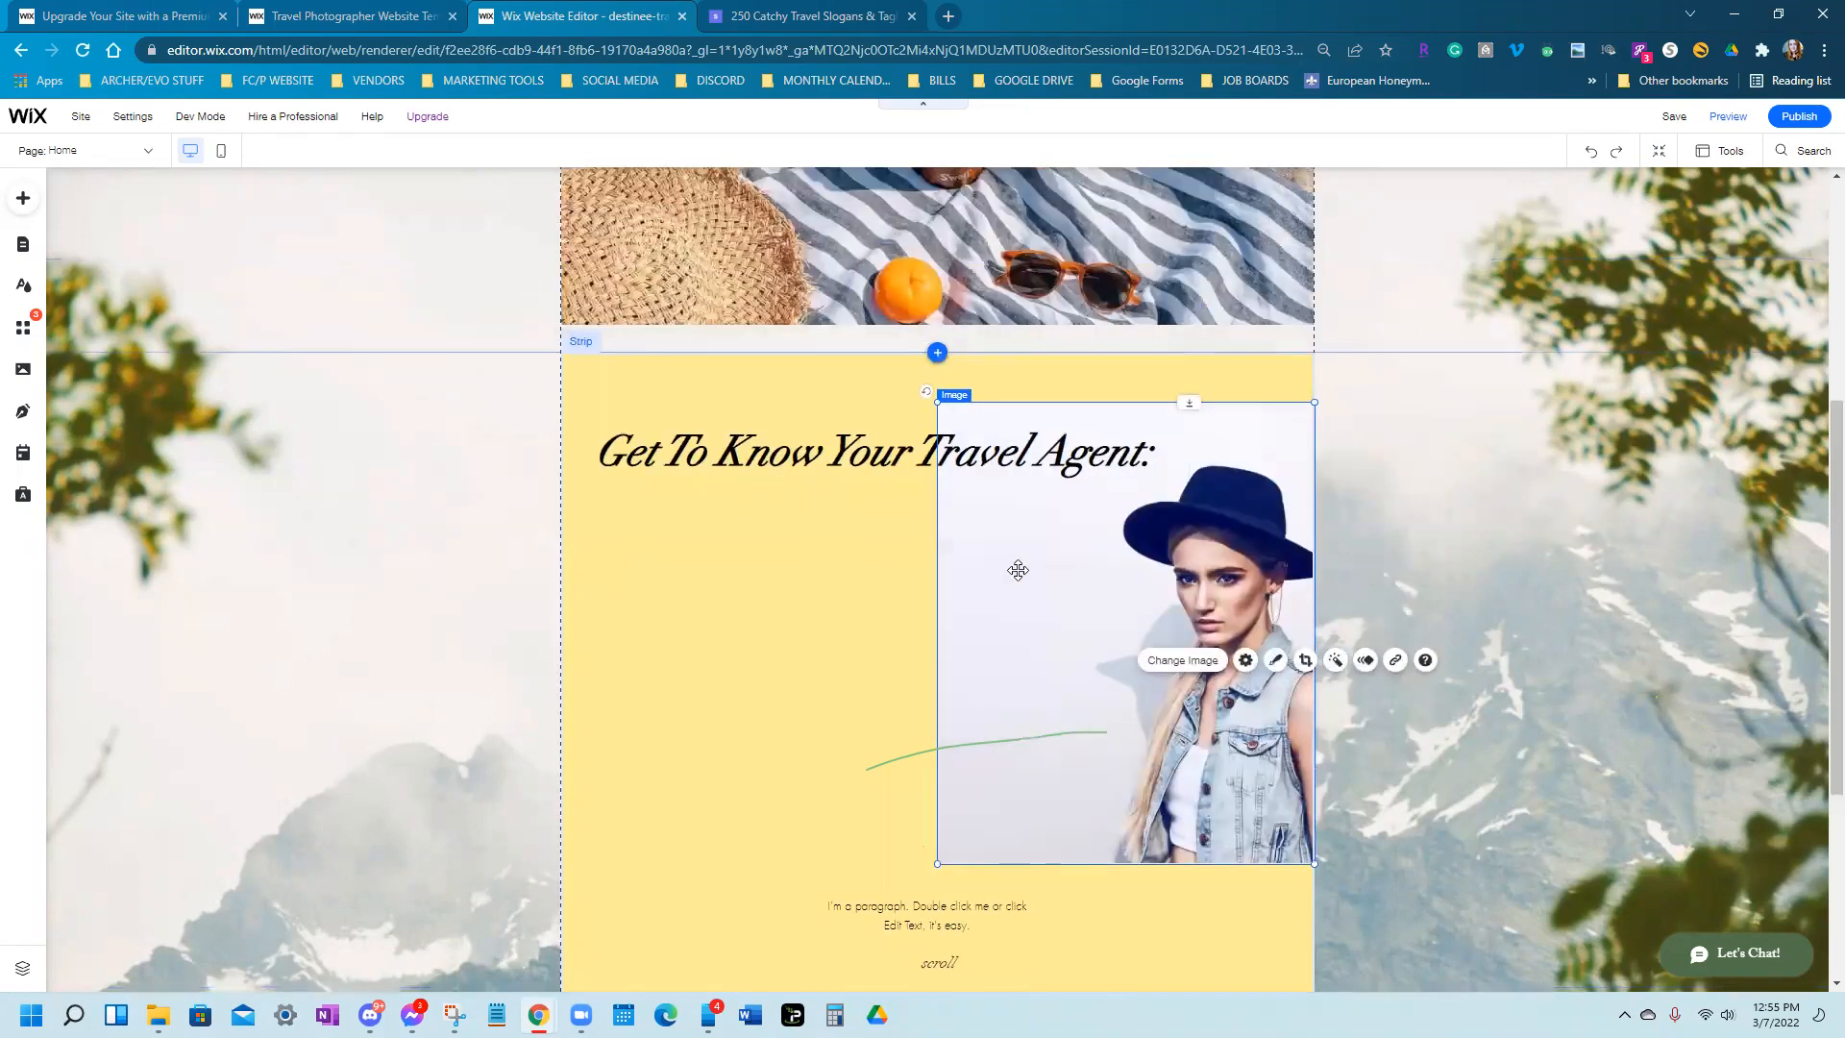
{"action": "left_click", "coordinate": [583, 468]}
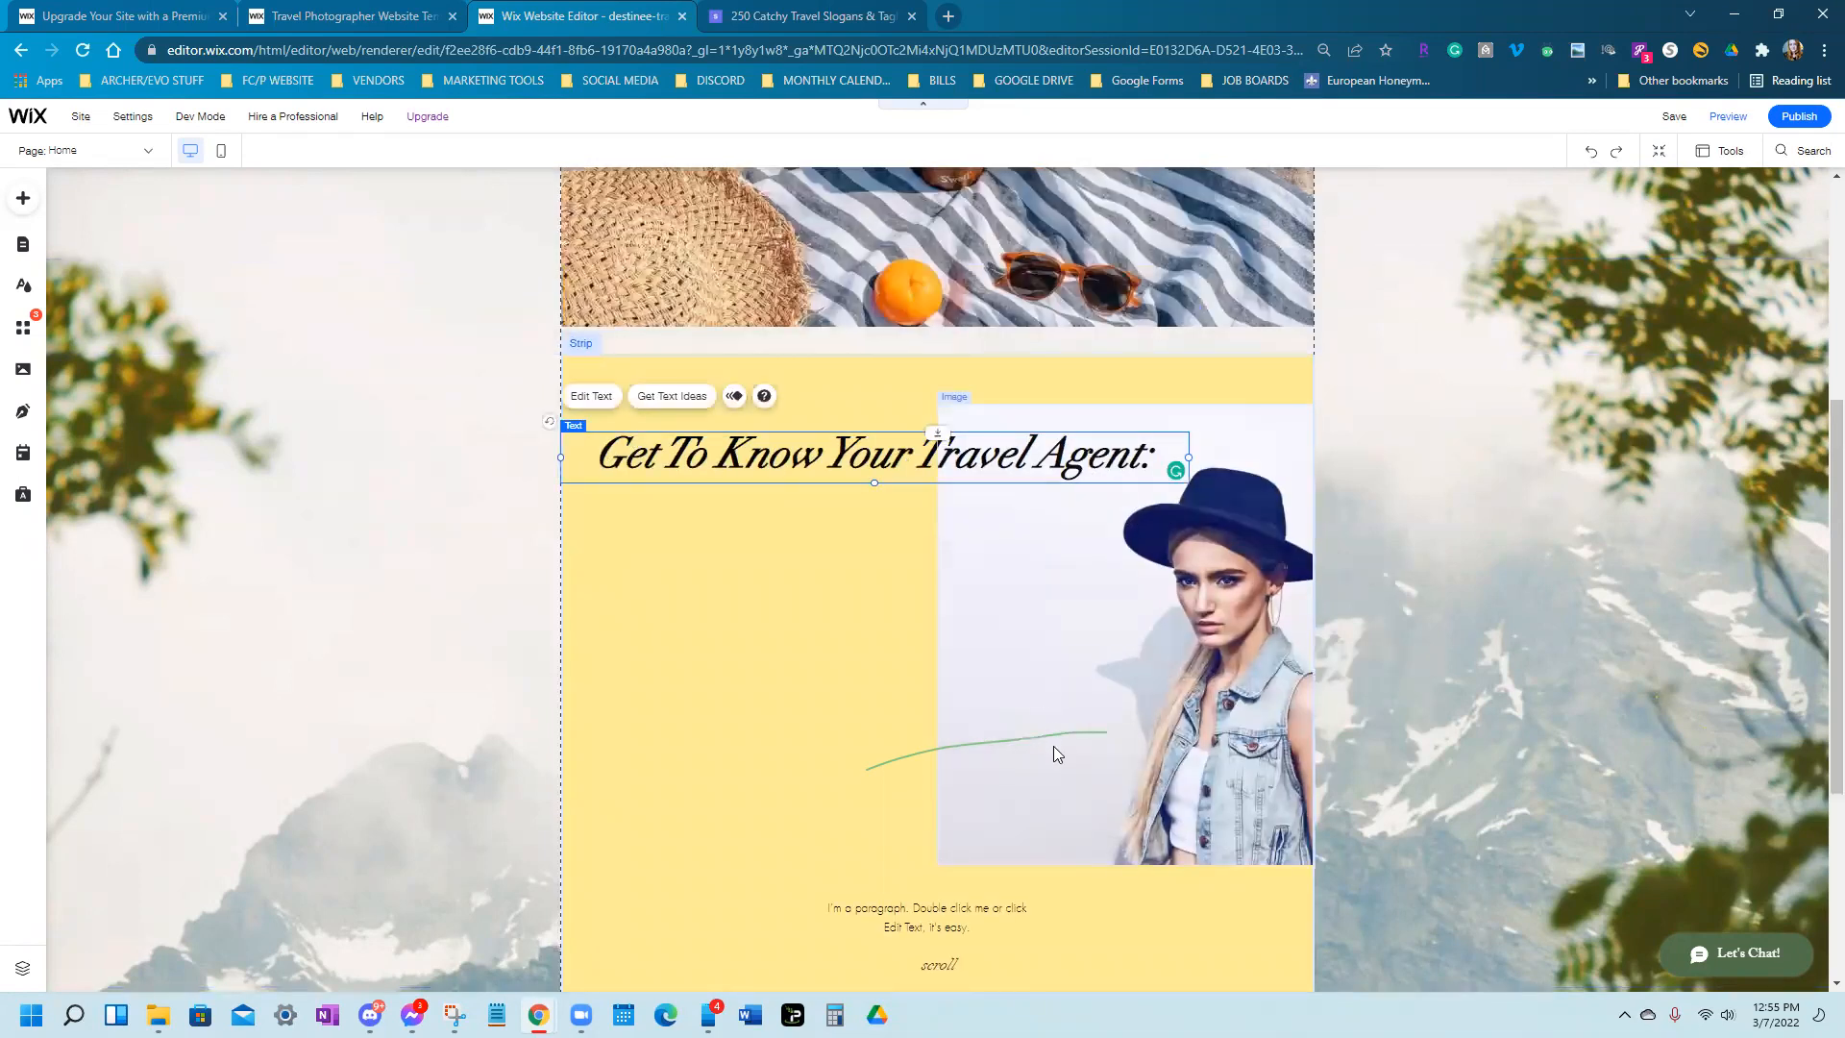
{"action": "left_click", "coordinate": [796, 688]}
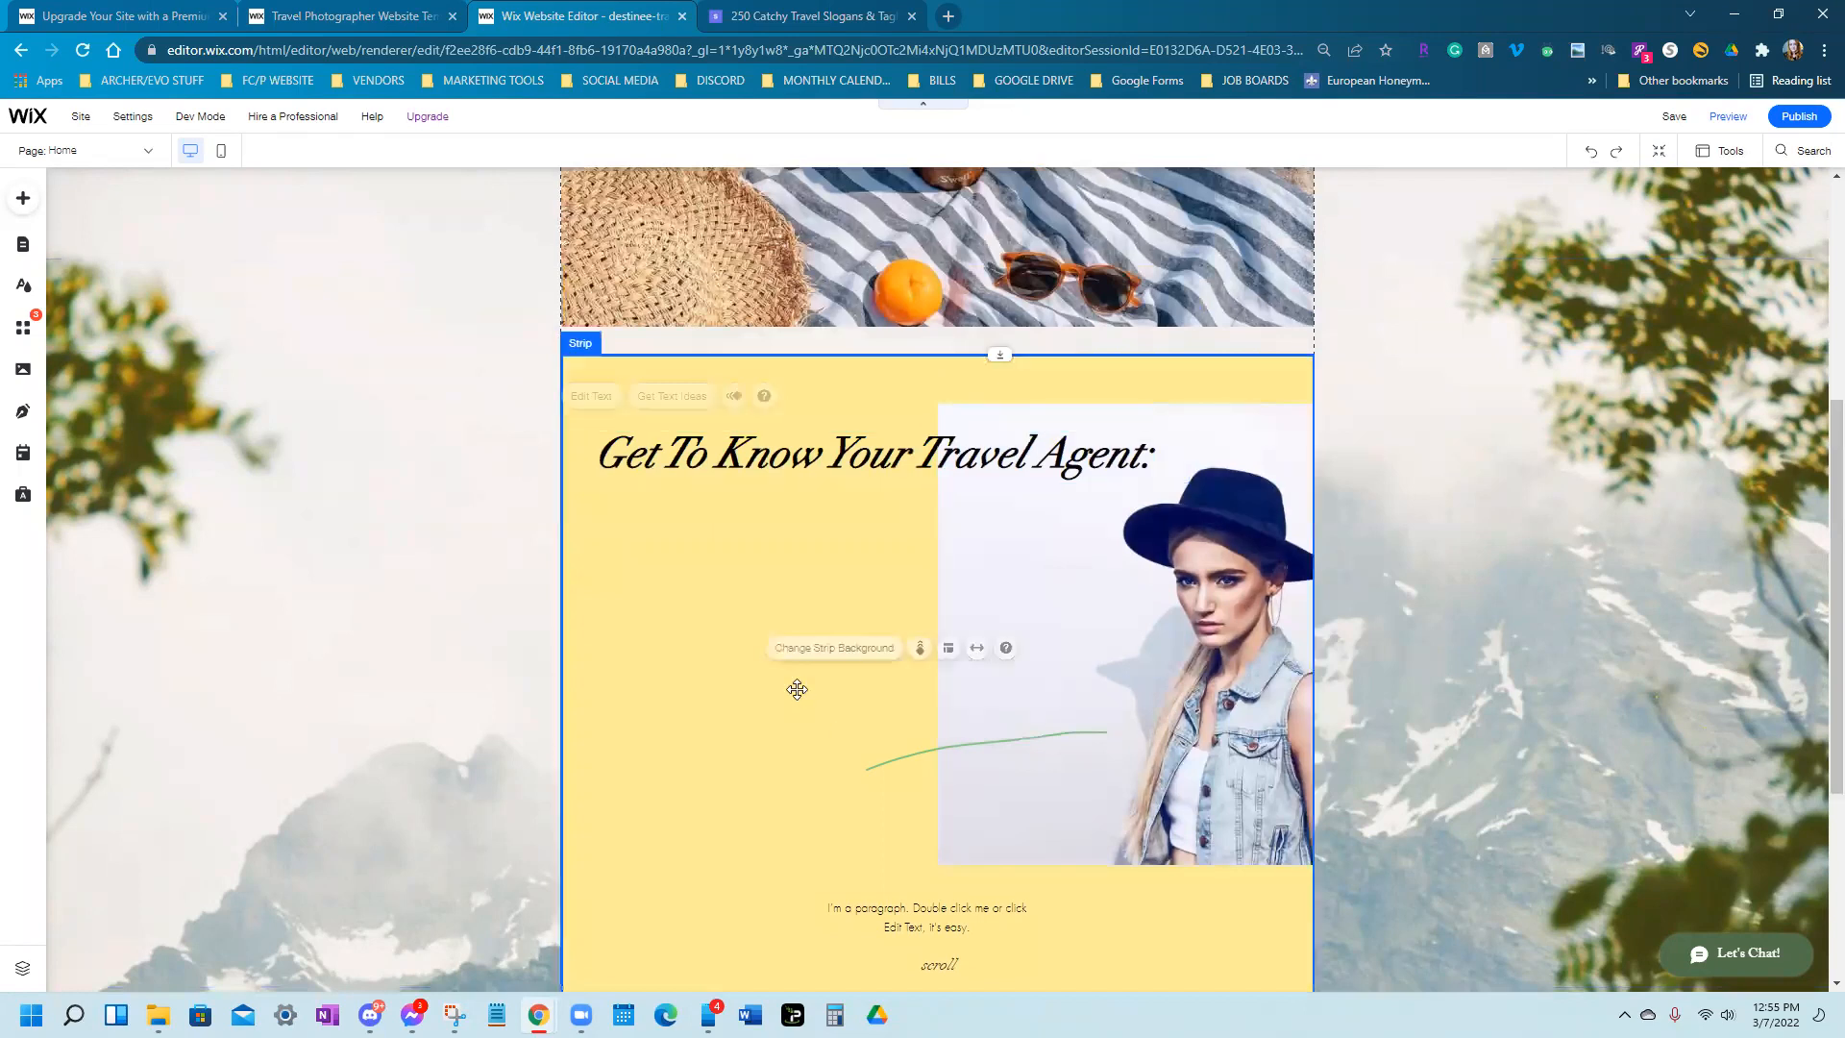
{"action": "left_click", "coordinate": [806, 462]}
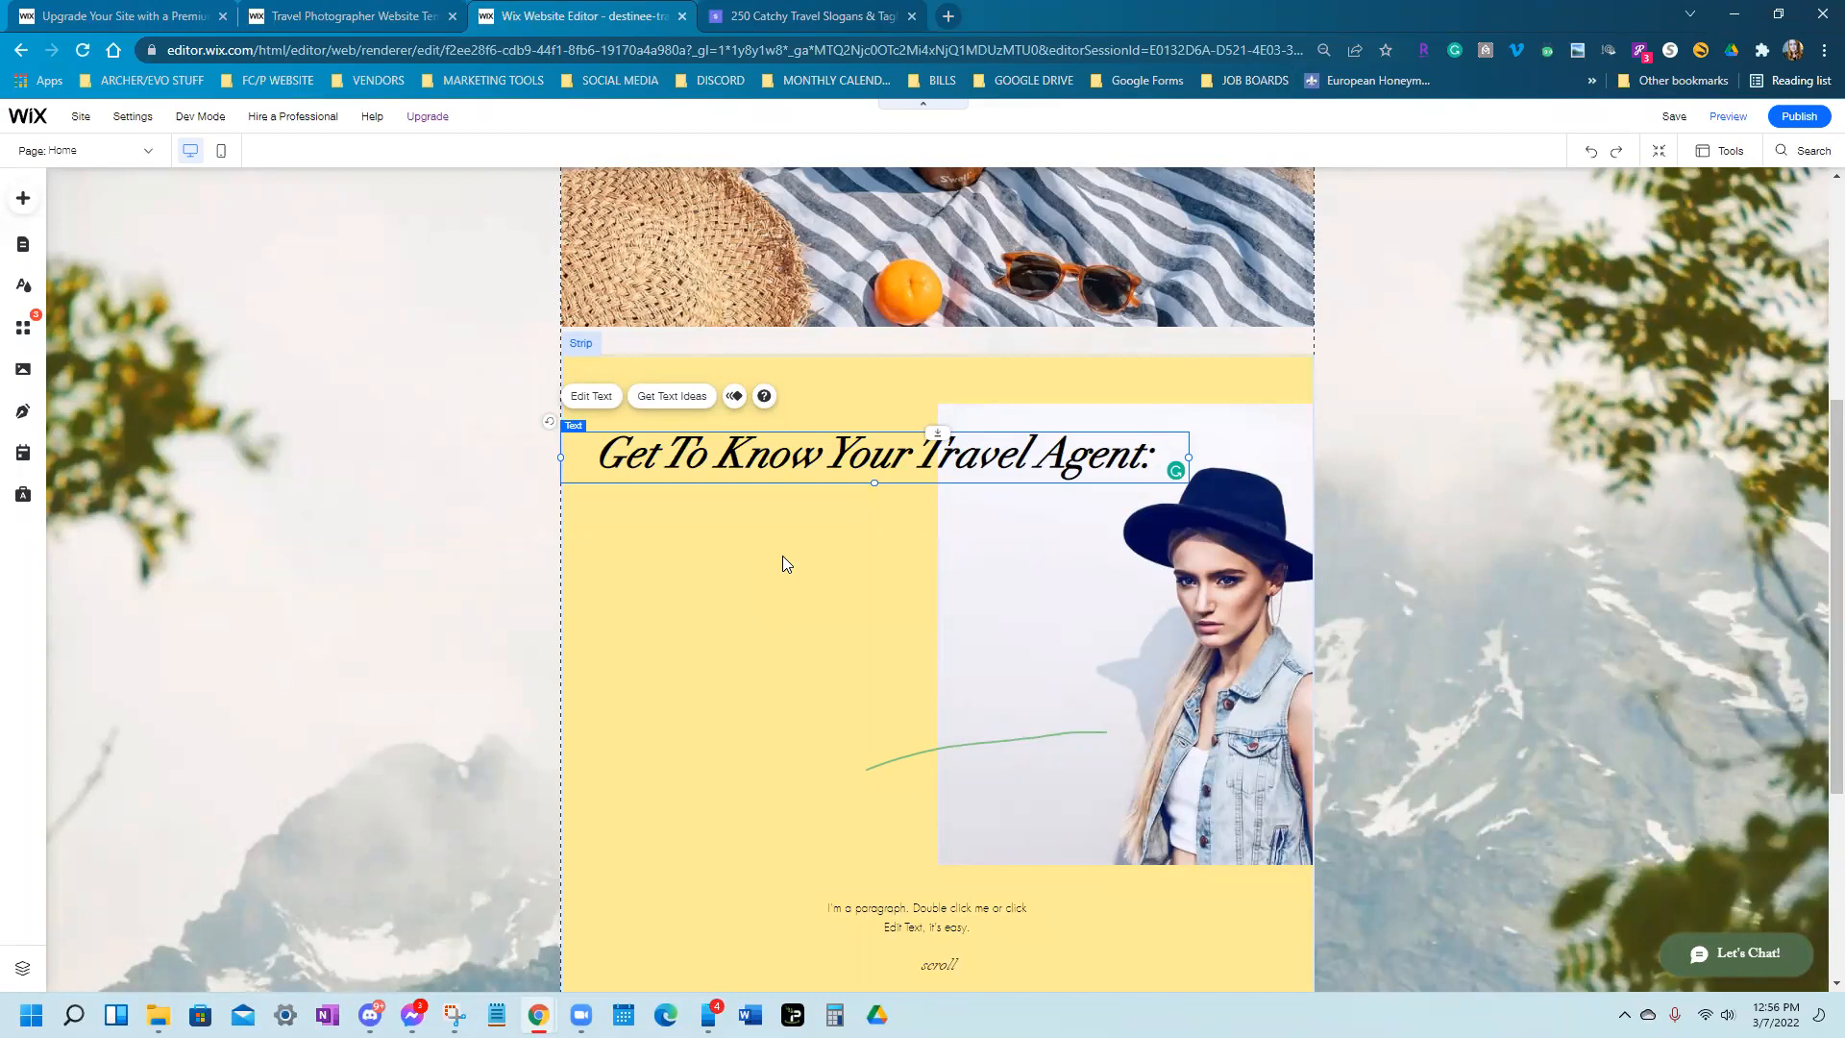
{"action": "scroll", "coordinate": [782, 556], "scroll_direction": "up", "scroll_amount": 5}
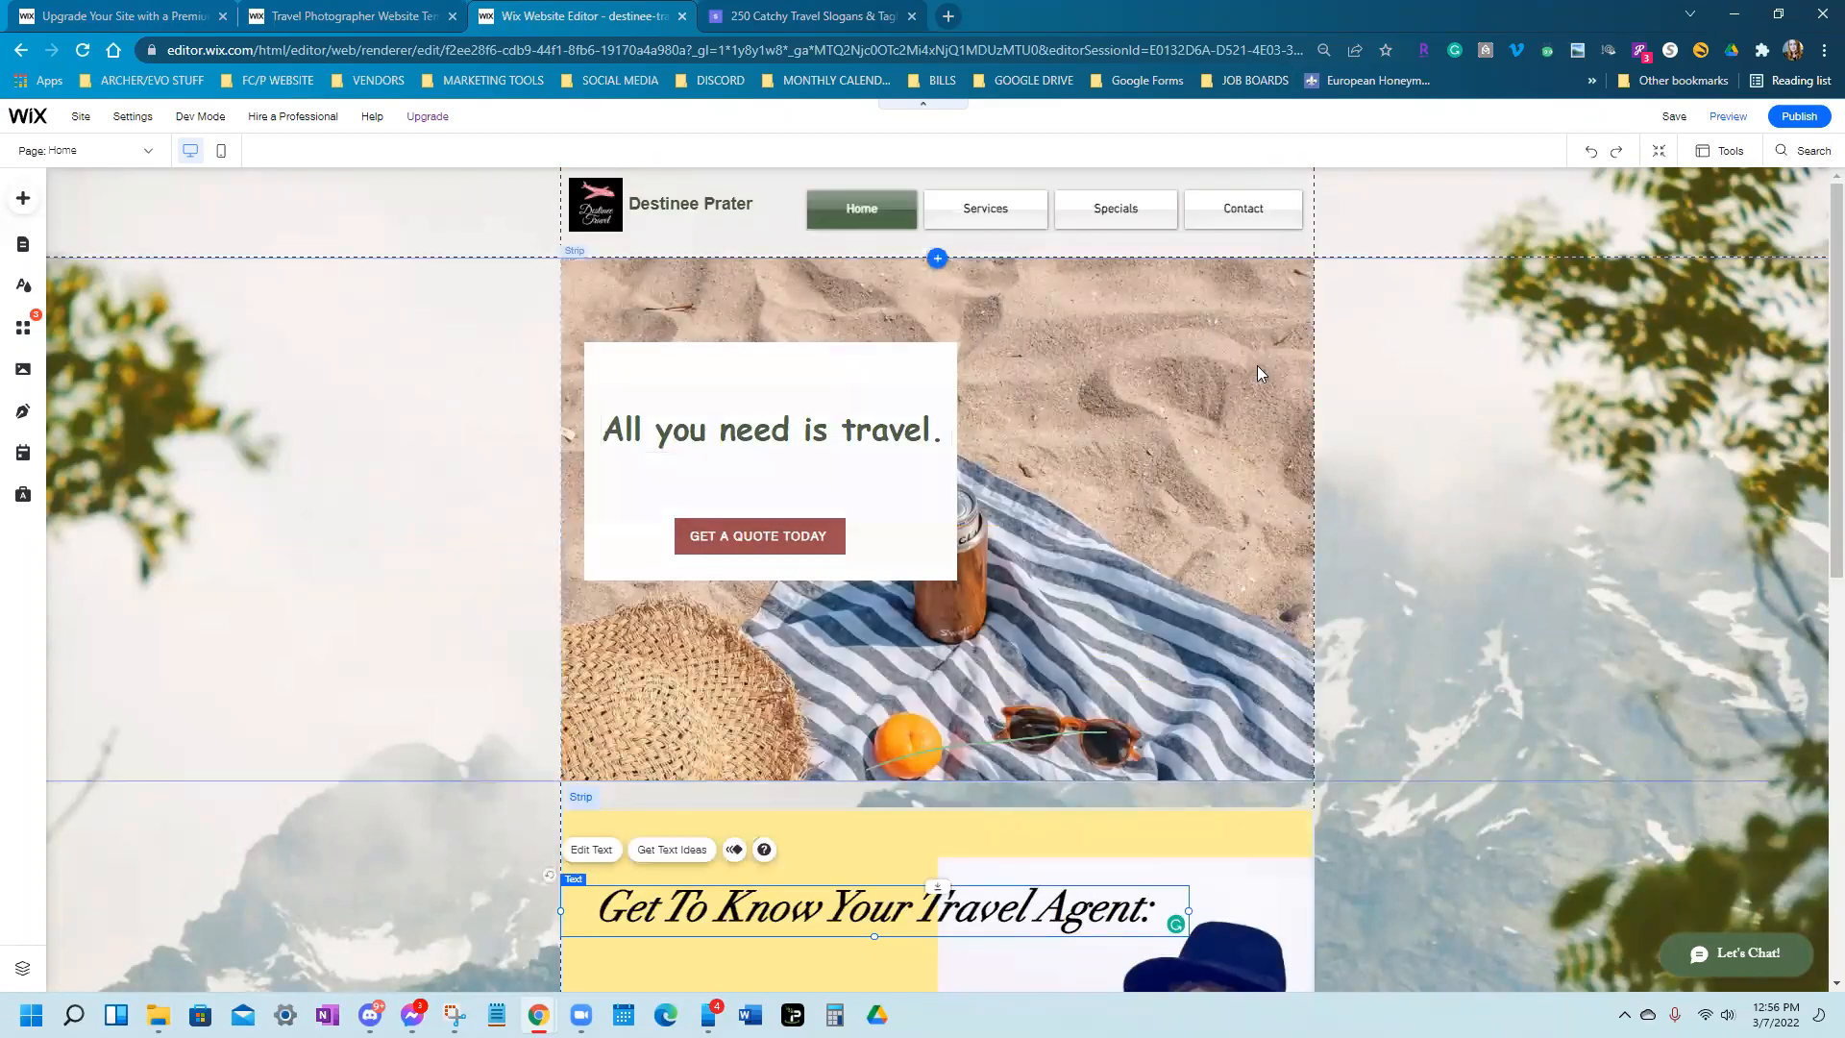
{"action": "scroll", "coordinate": [1343, 272], "scroll_direction": "down", "scroll_amount": 5}
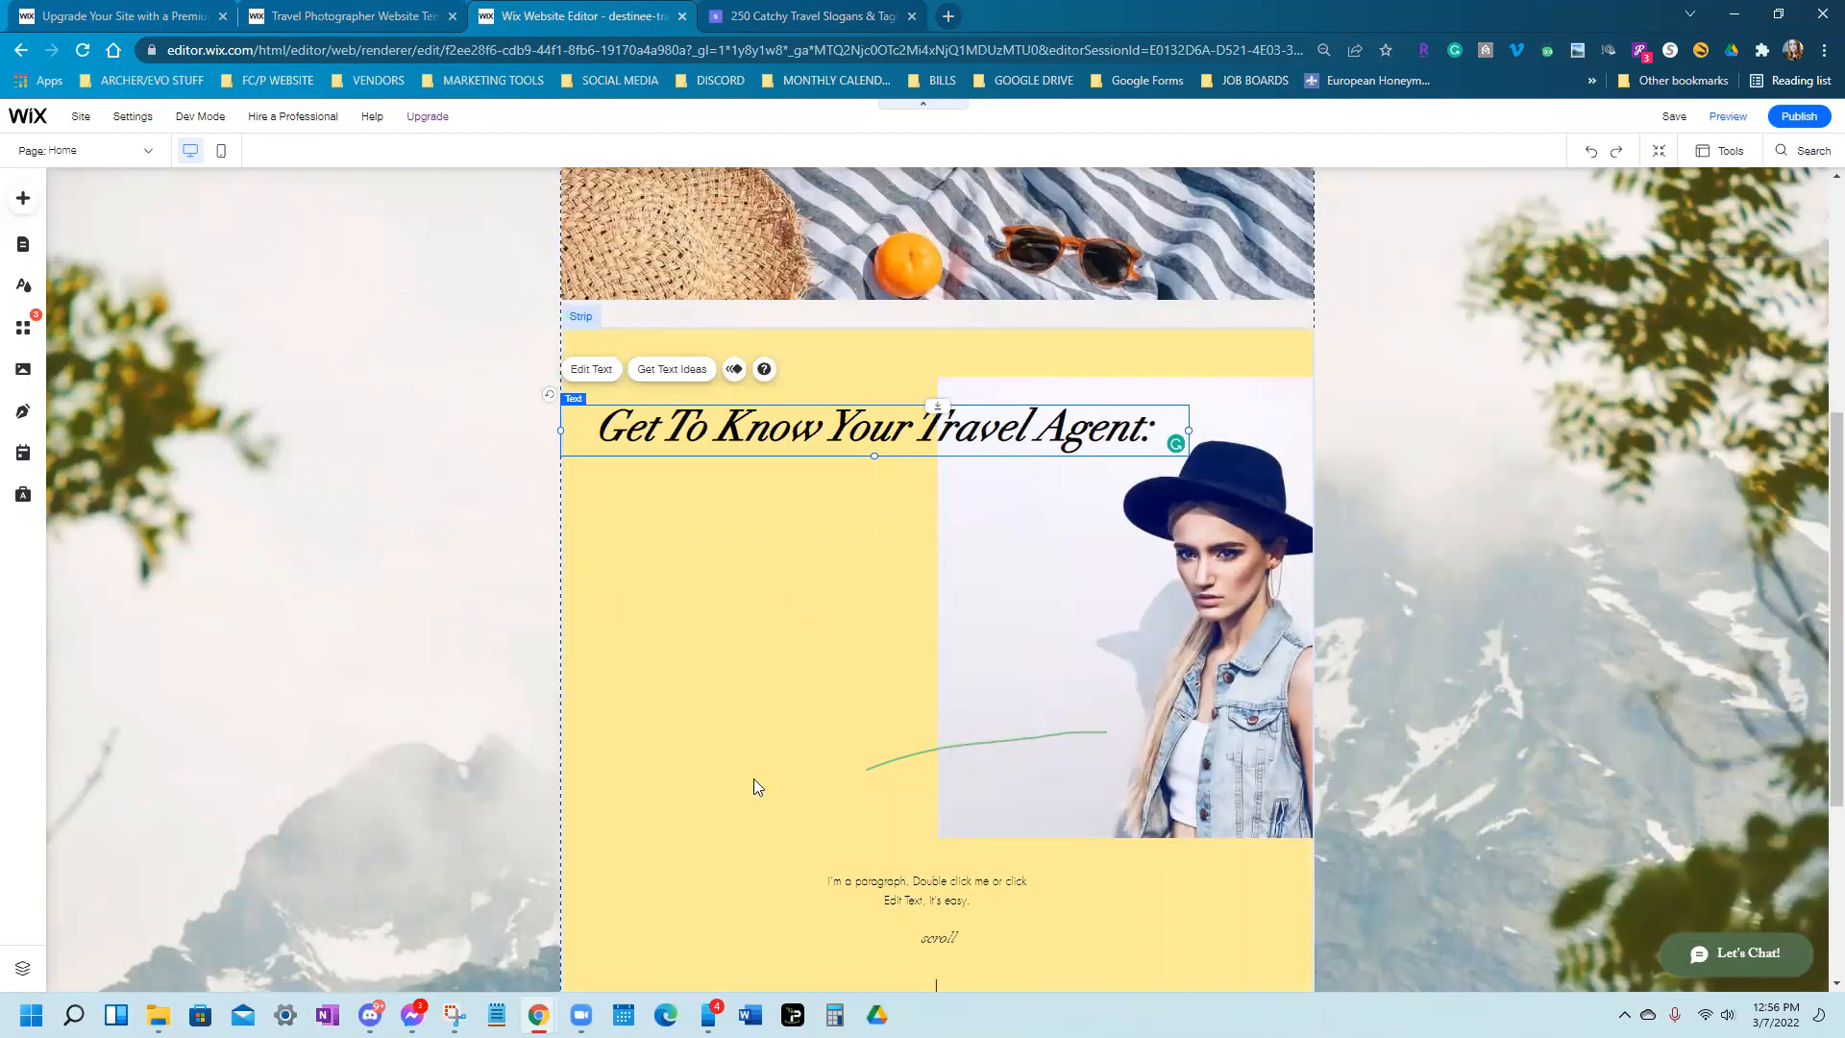
{"action": "left_click", "coordinate": [21, 202]}
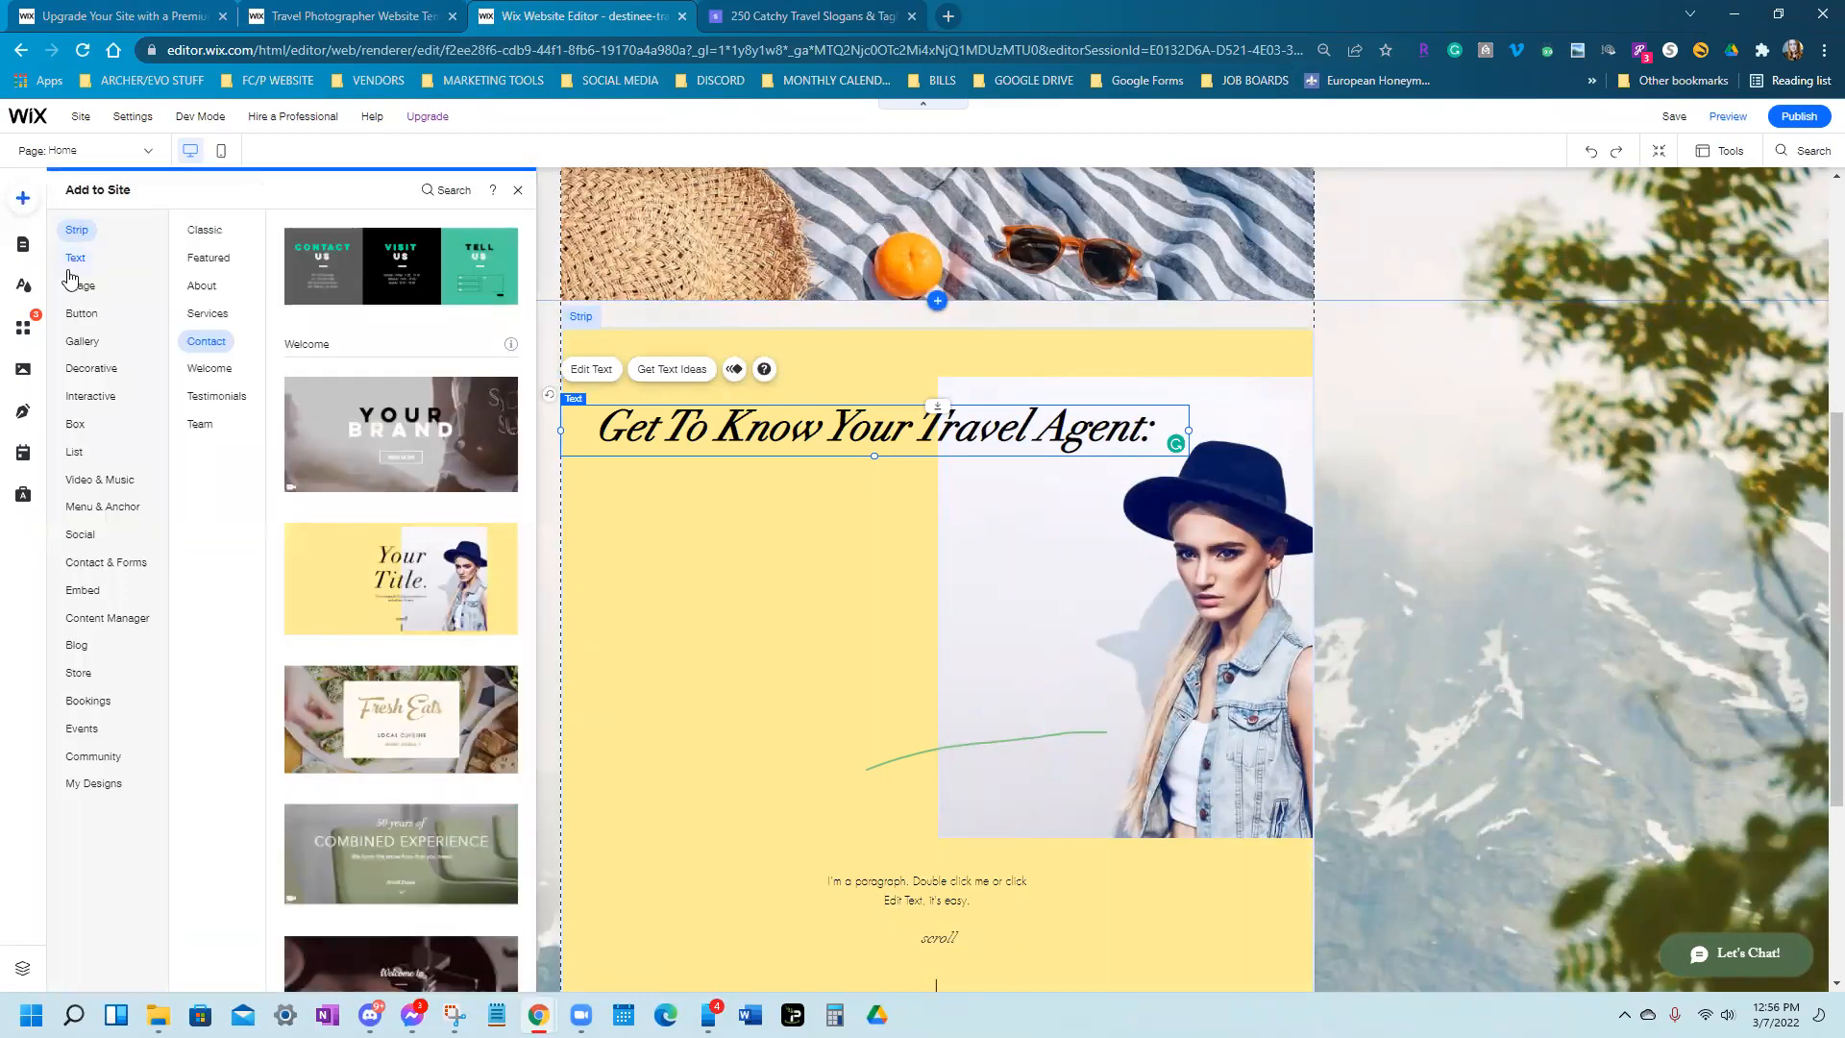
Add a Heading 3 text box under the travel-agent title, set to 30px and black
{"action": "mouse_move", "coordinate": [75, 262]}
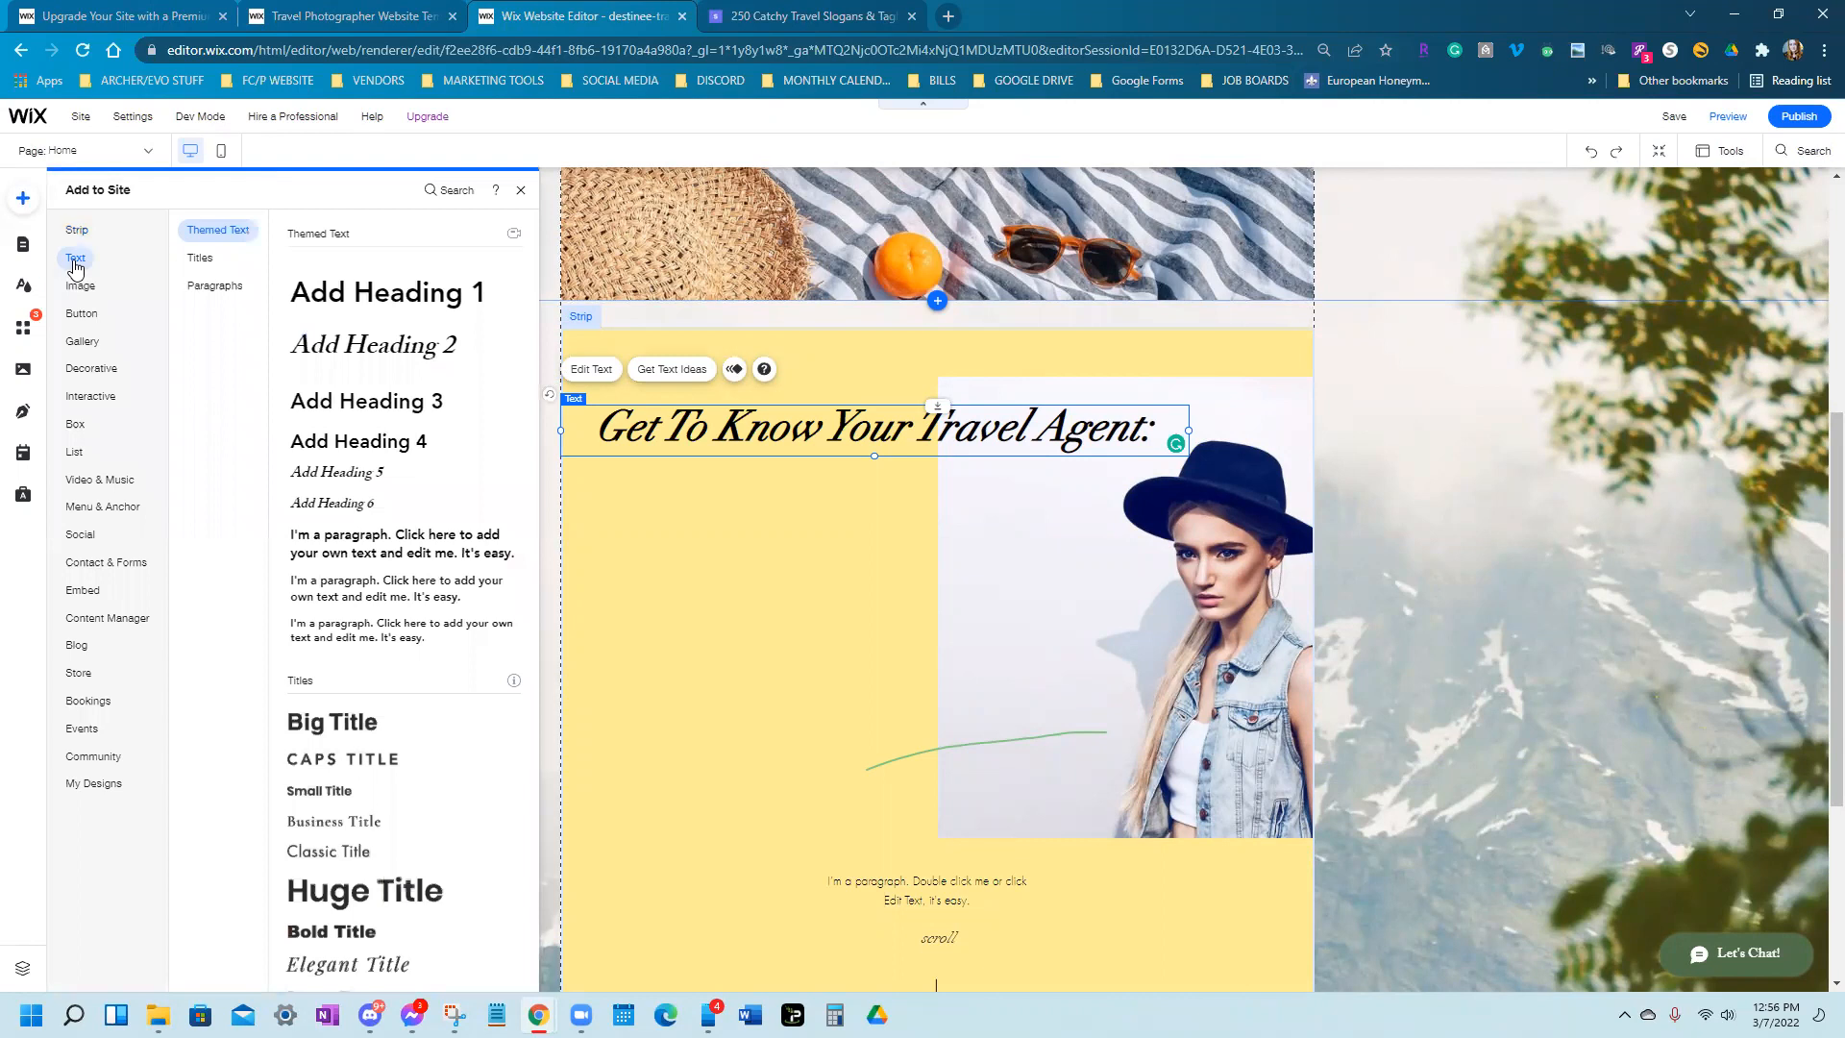
{"action": "left_click", "coordinate": [358, 411]}
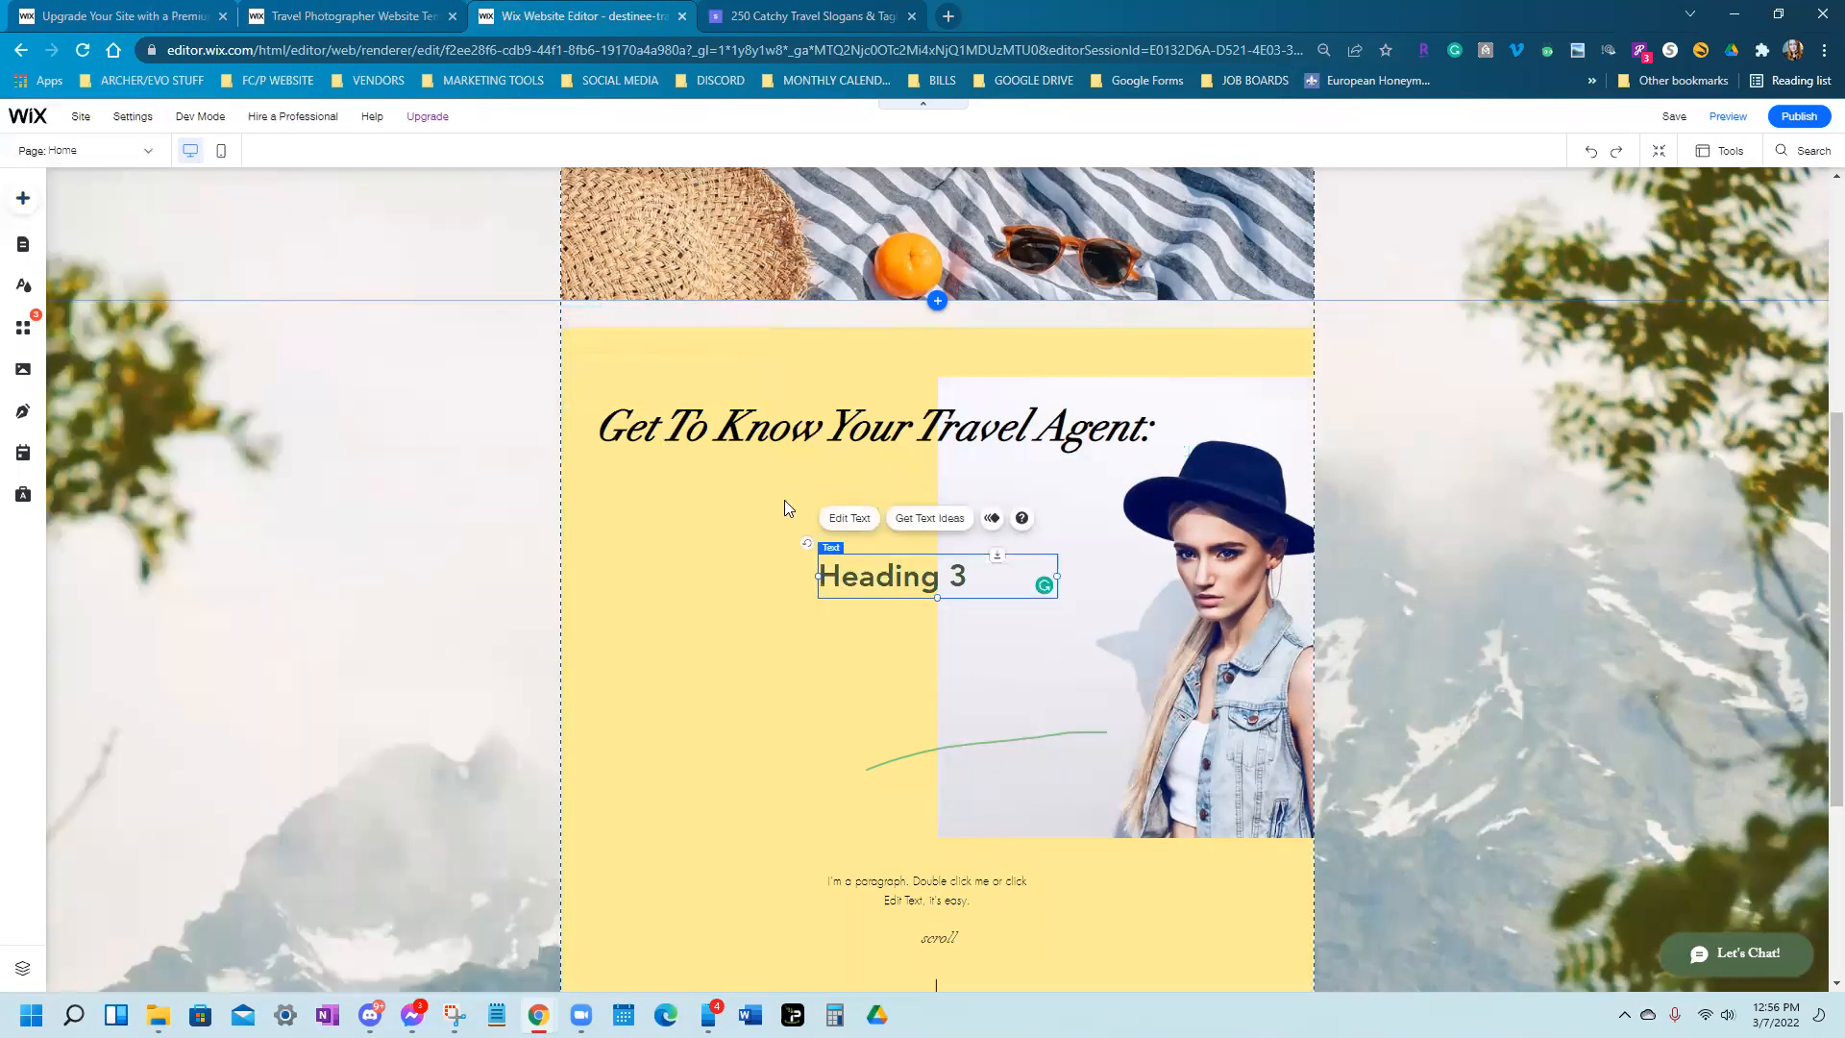
{"action": "left_click_drag", "start_coordinate": [772, 568], "coordinate": [543, 533]}
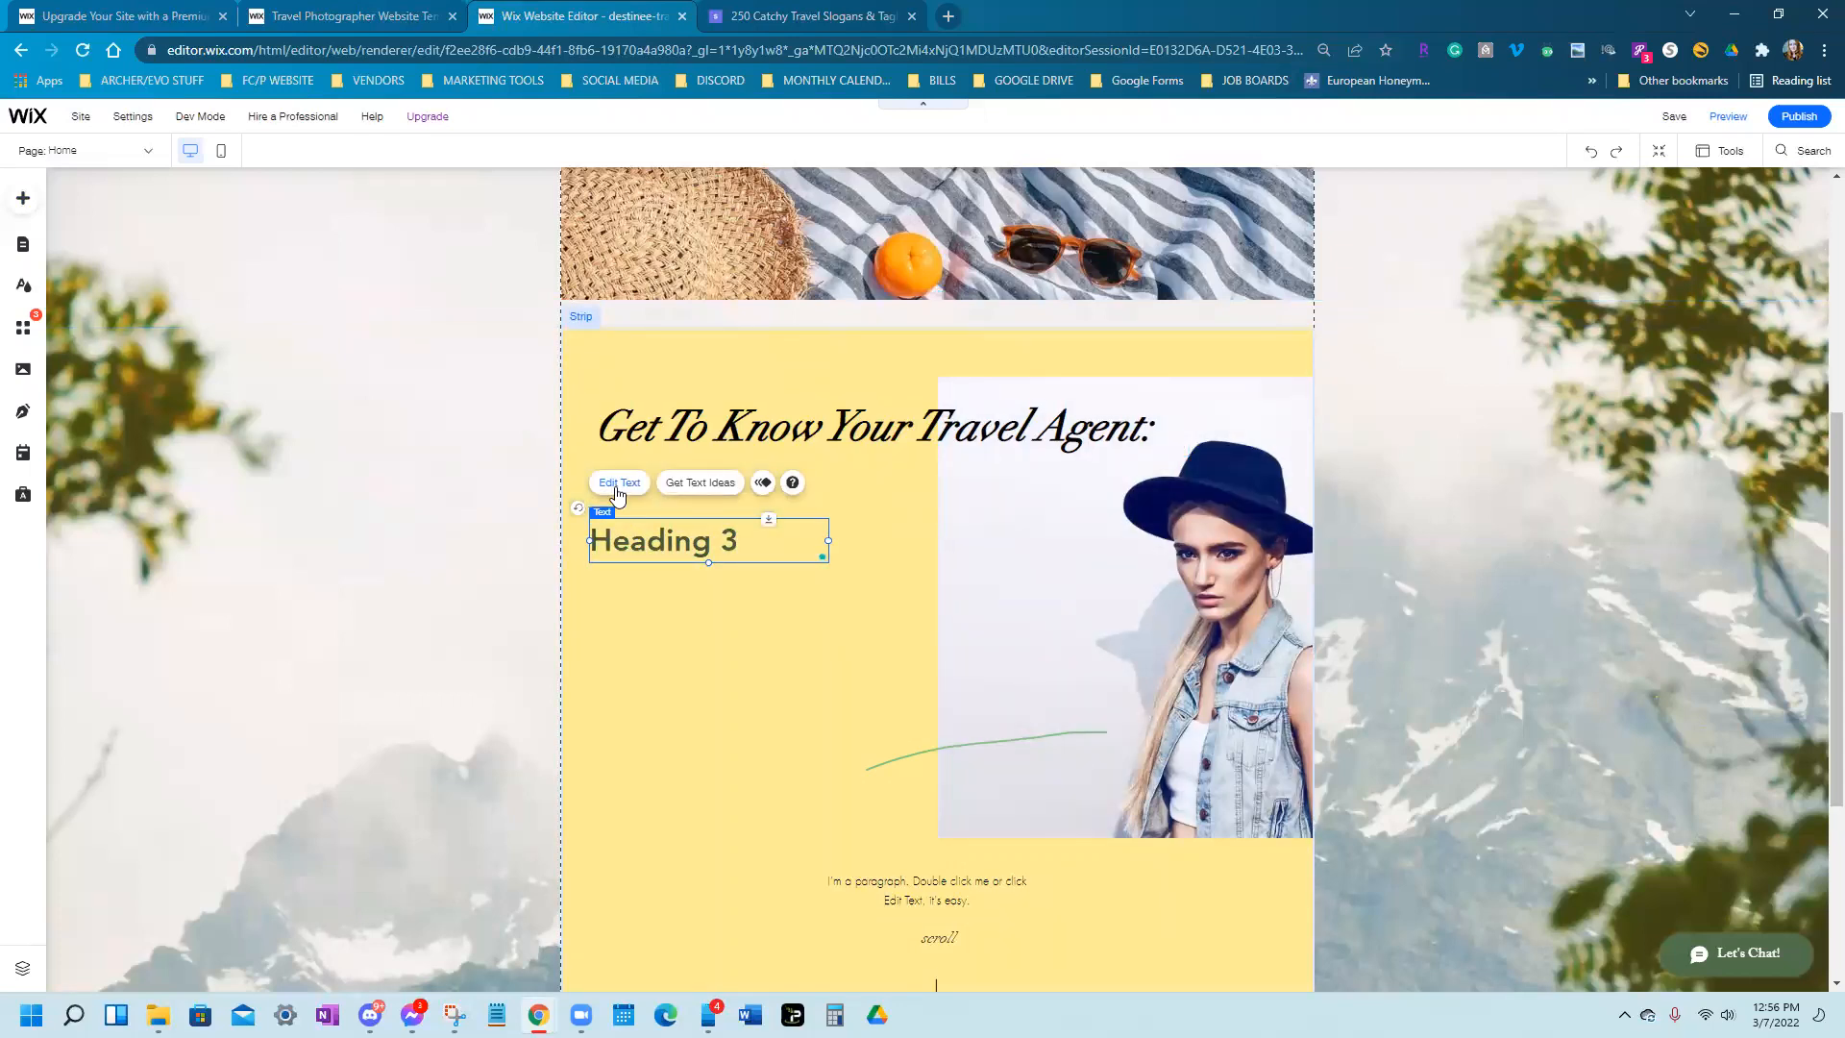
{"action": "left_click", "coordinate": [618, 482]}
{"action": "left_click_drag", "start_coordinate": [896, 752], "coordinate": [886, 746]}
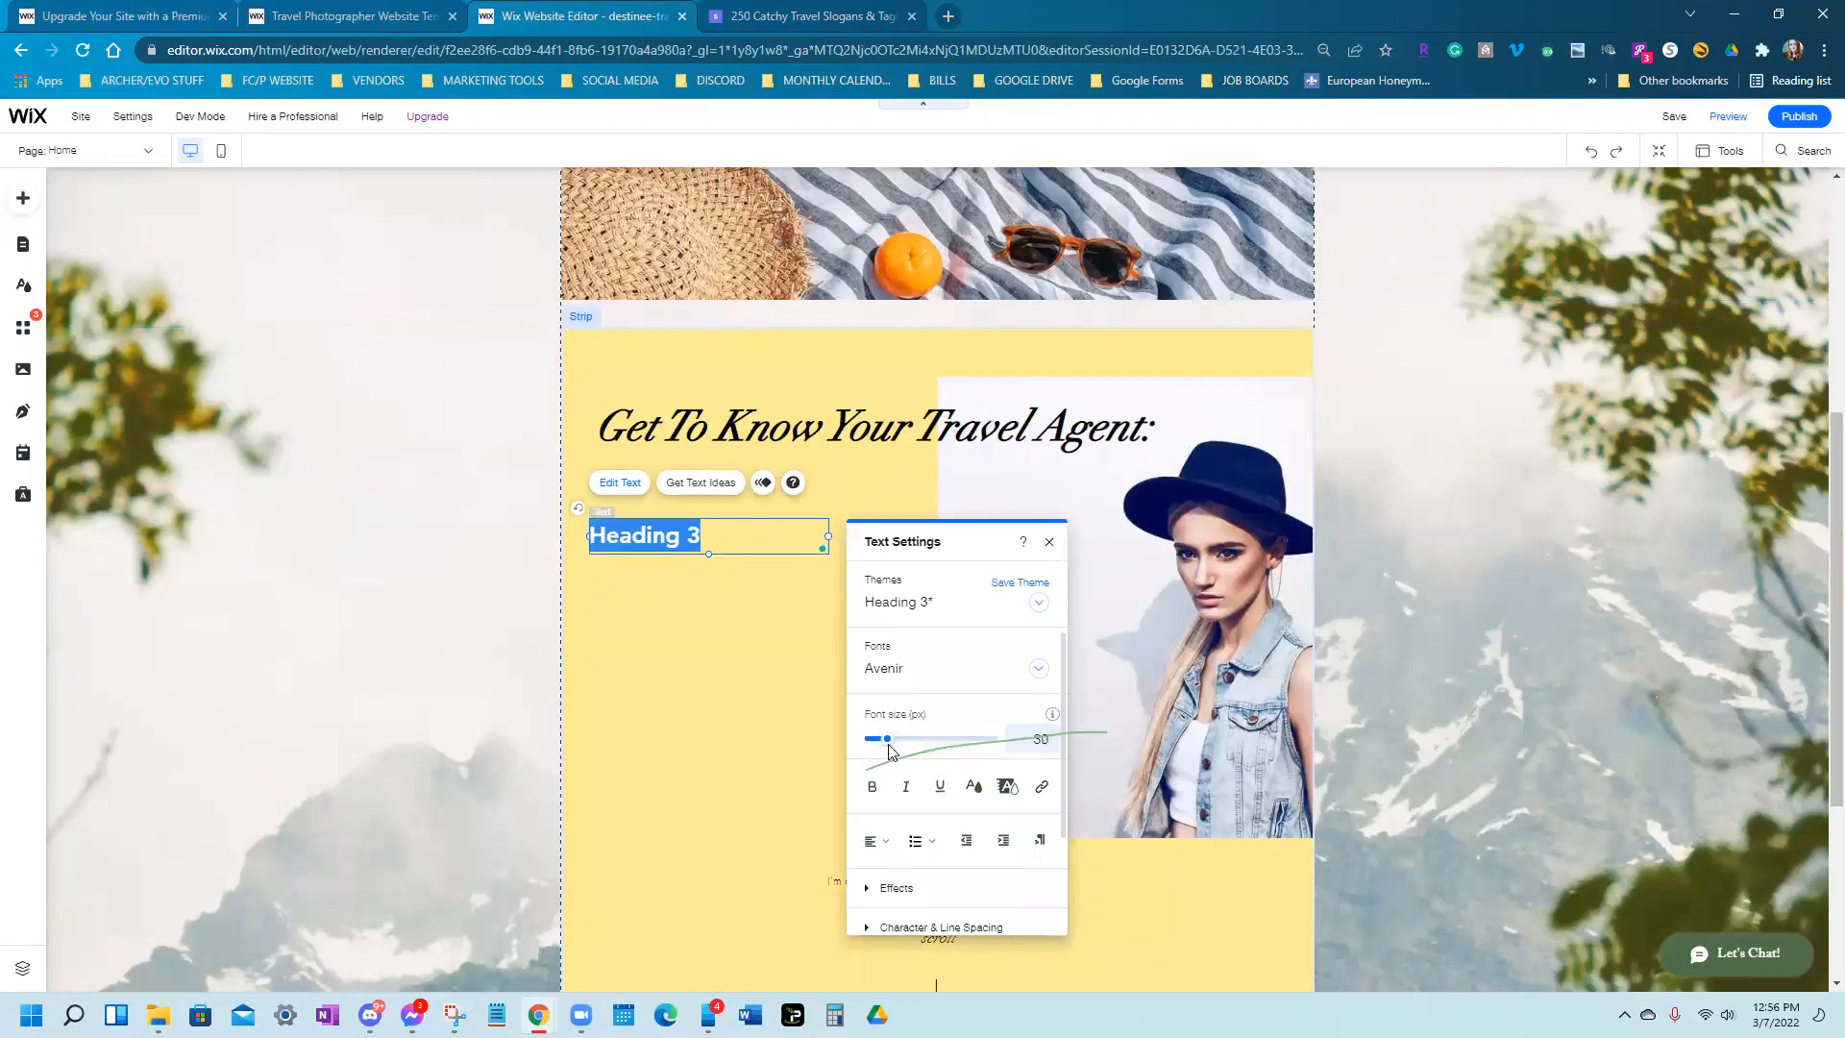
{"action": "left_click", "coordinate": [973, 786]}
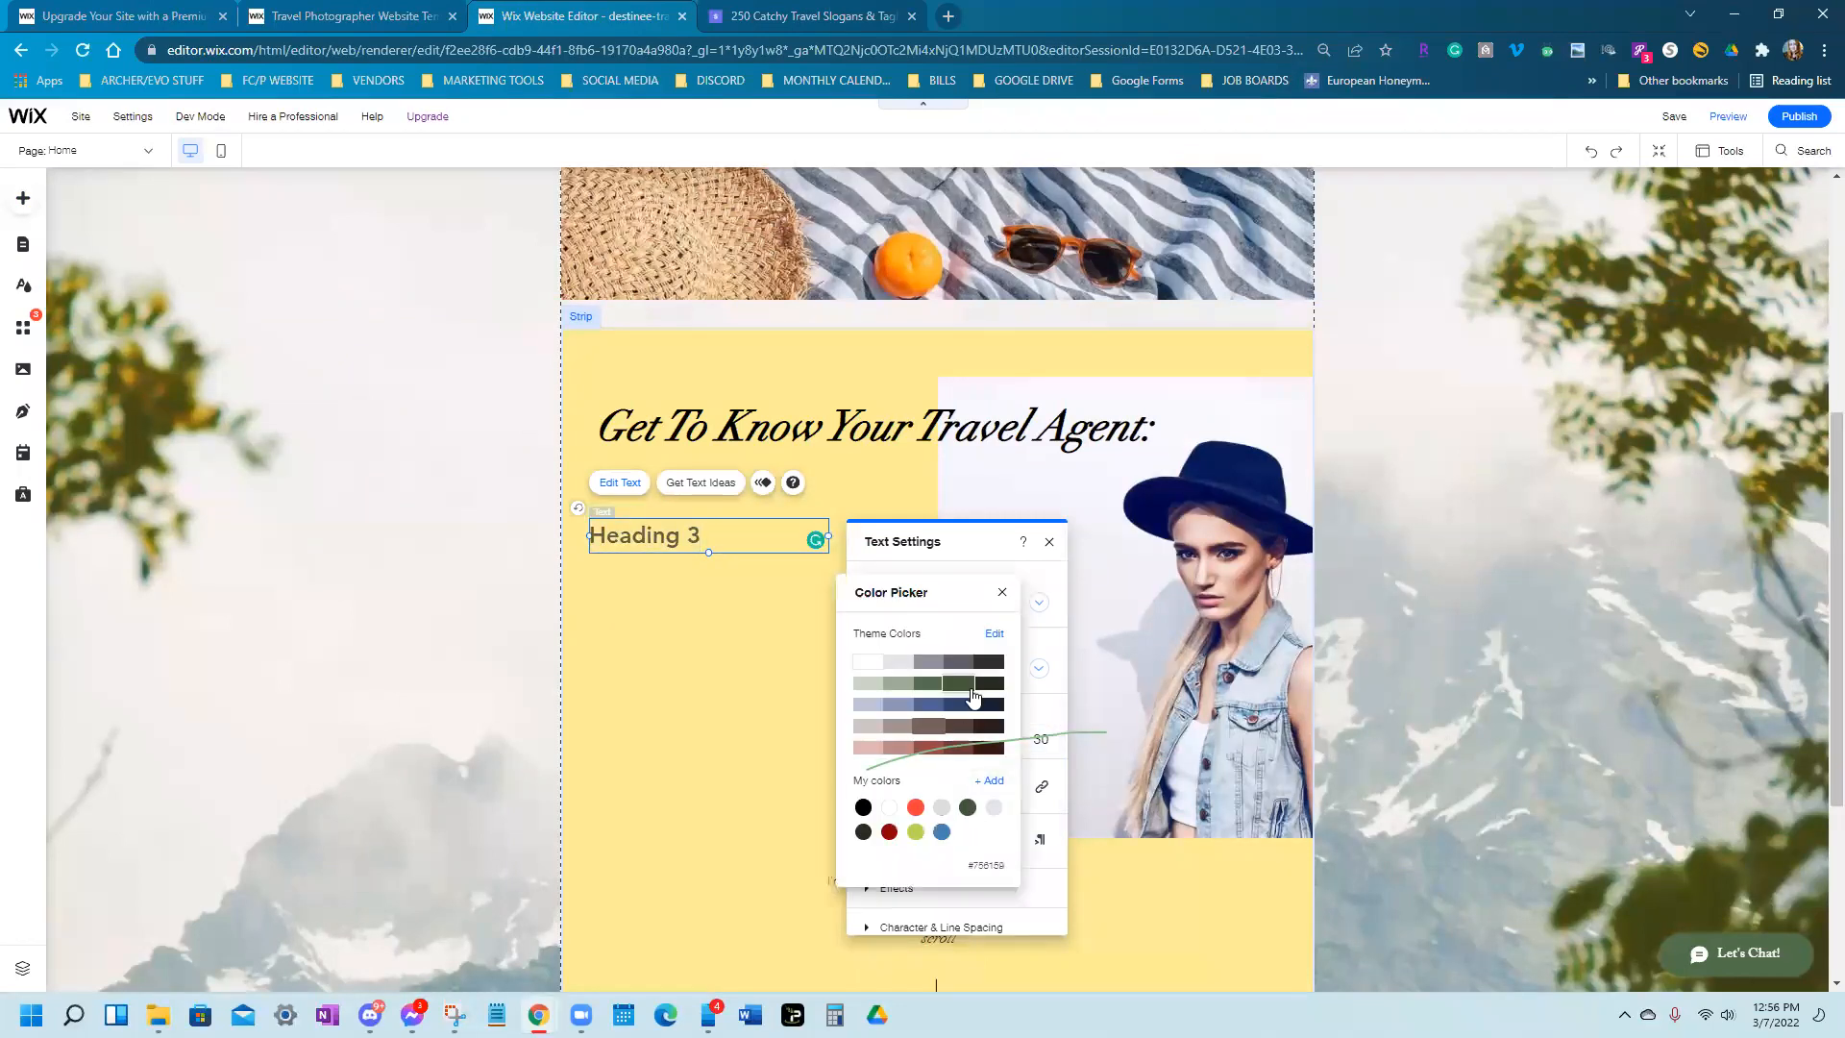
{"action": "left_click", "coordinate": [863, 807]}
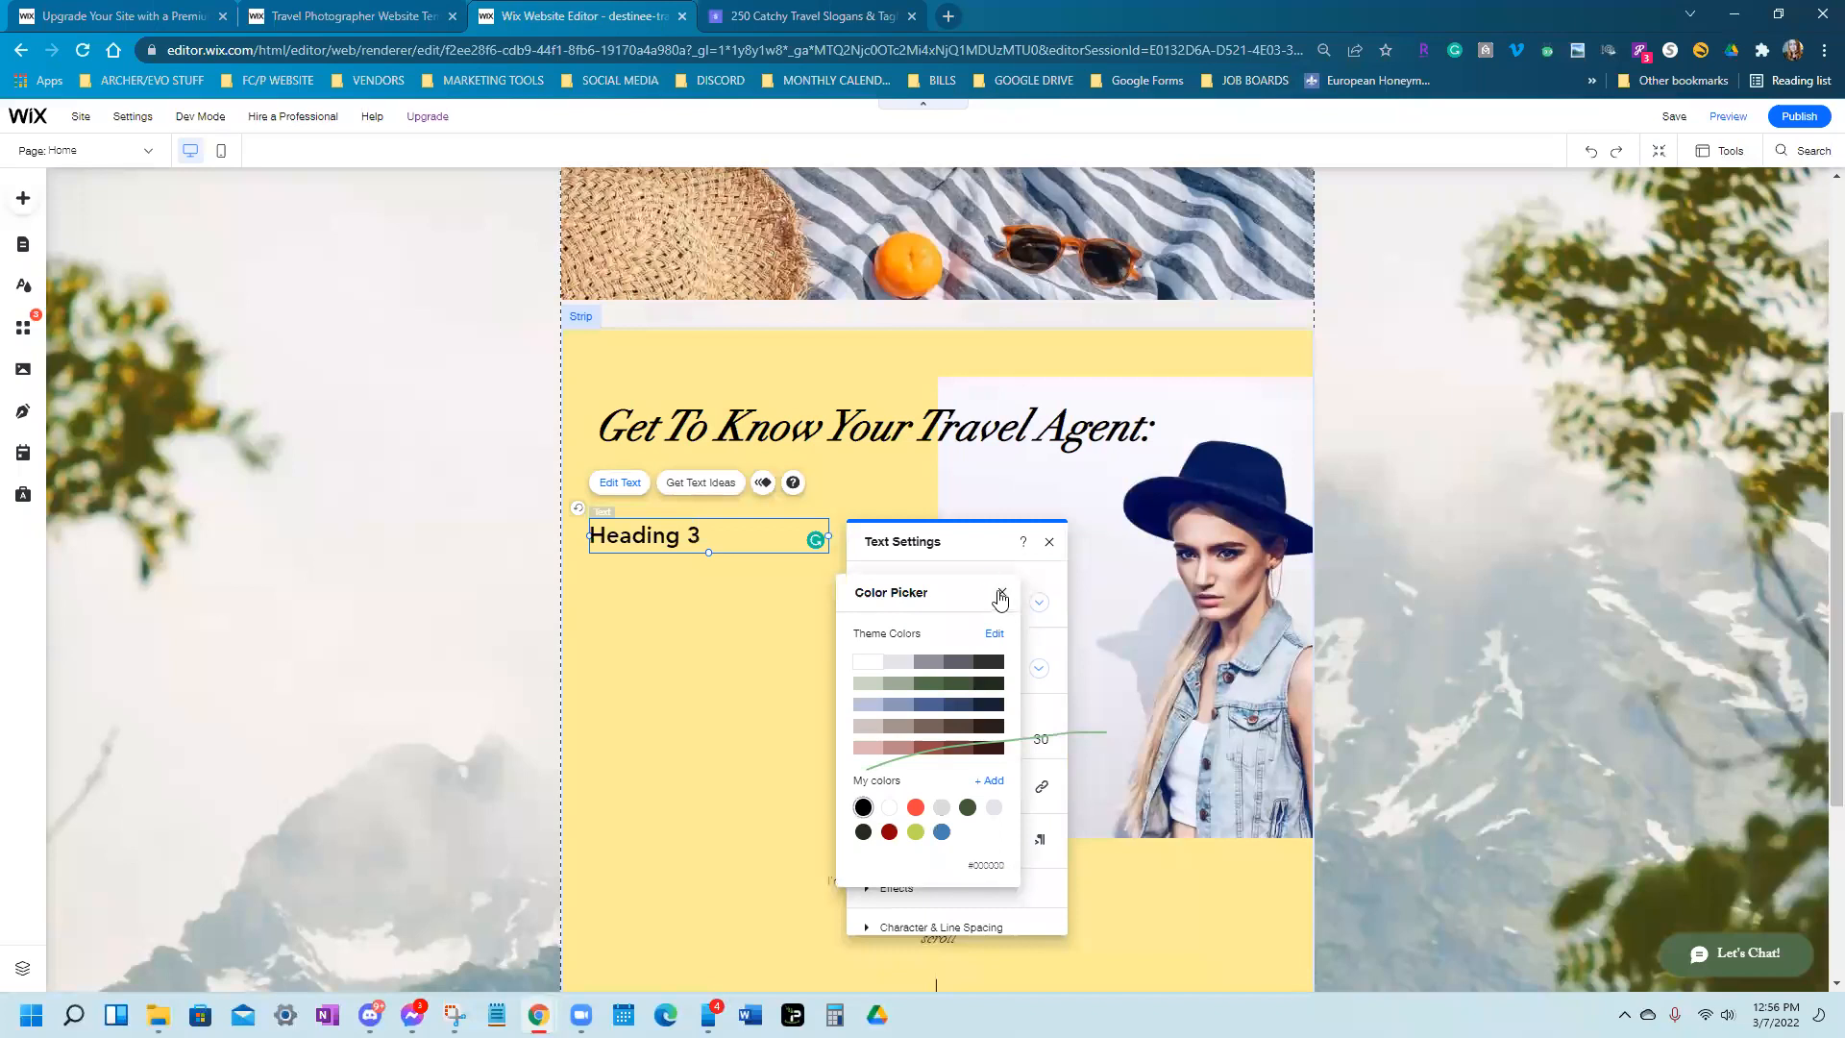
{"action": "left_click", "coordinate": [1049, 541]}
{"action": "left_click", "coordinate": [1049, 541]}
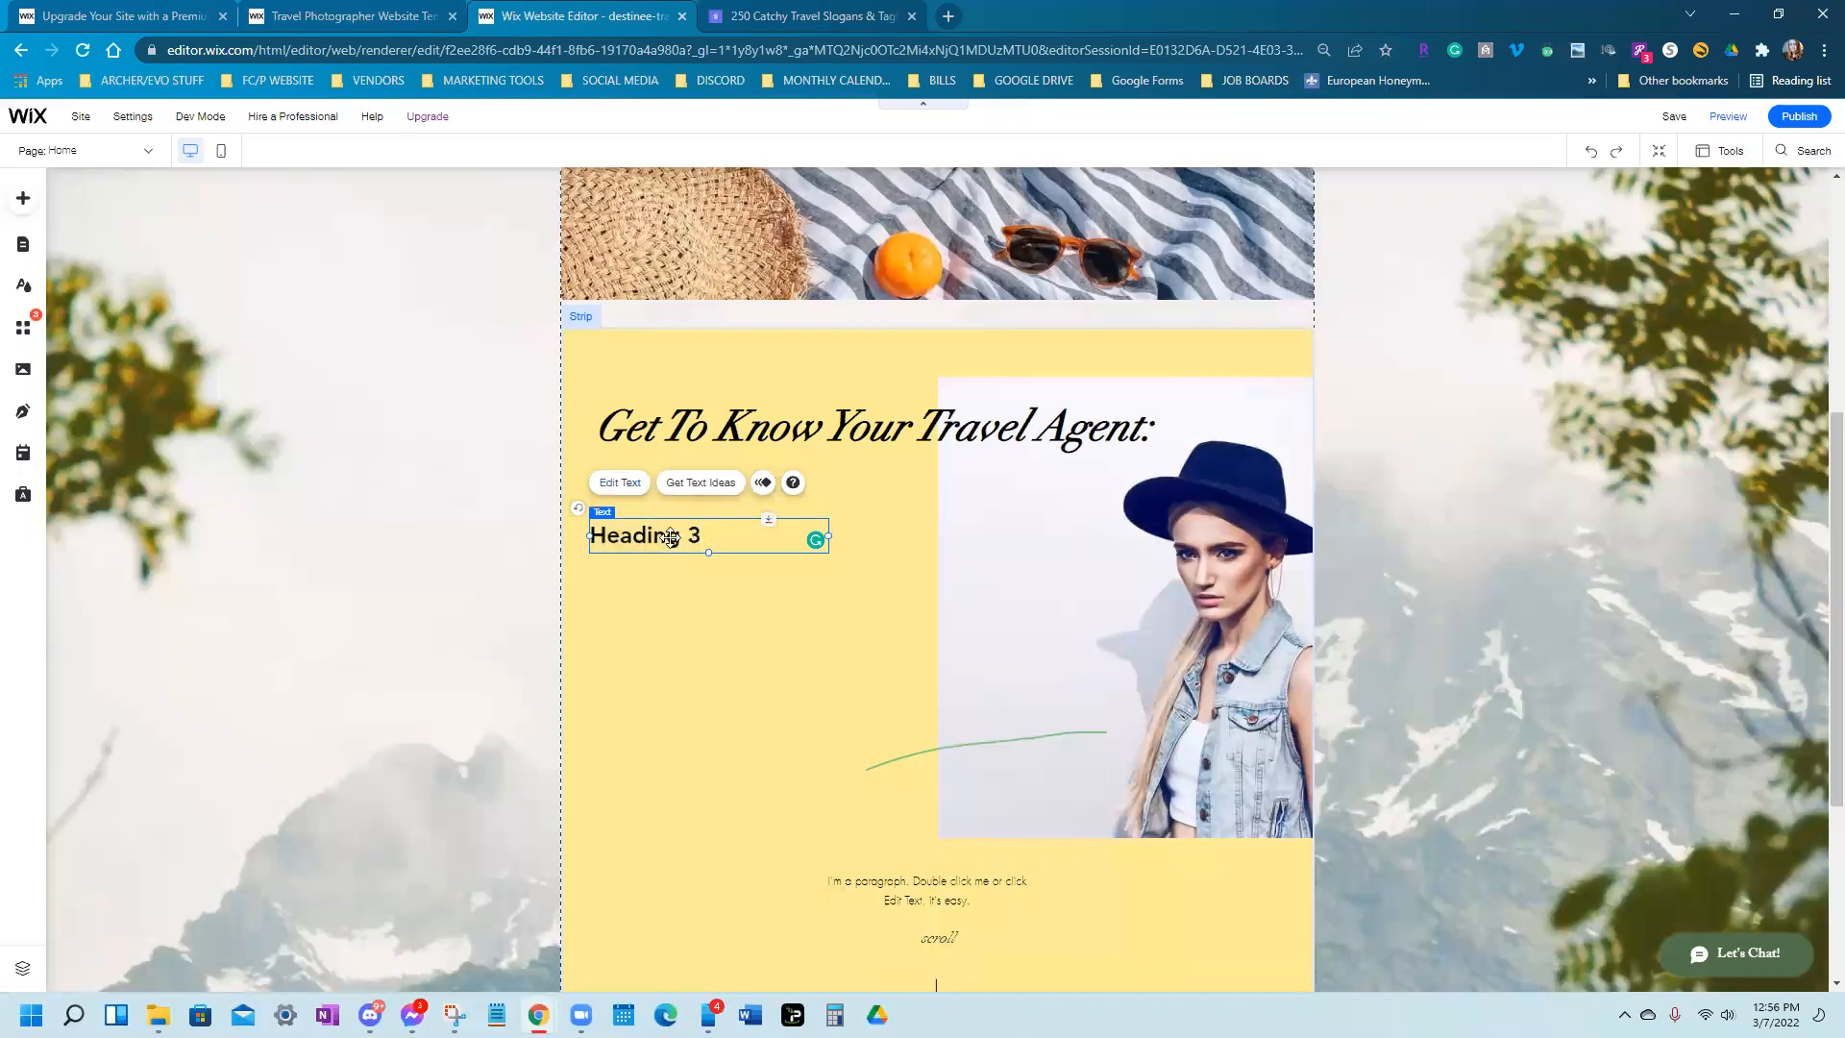
Type trial text into the new heading, then delete all of it
{"action": "left_click", "coordinate": [620, 482]}
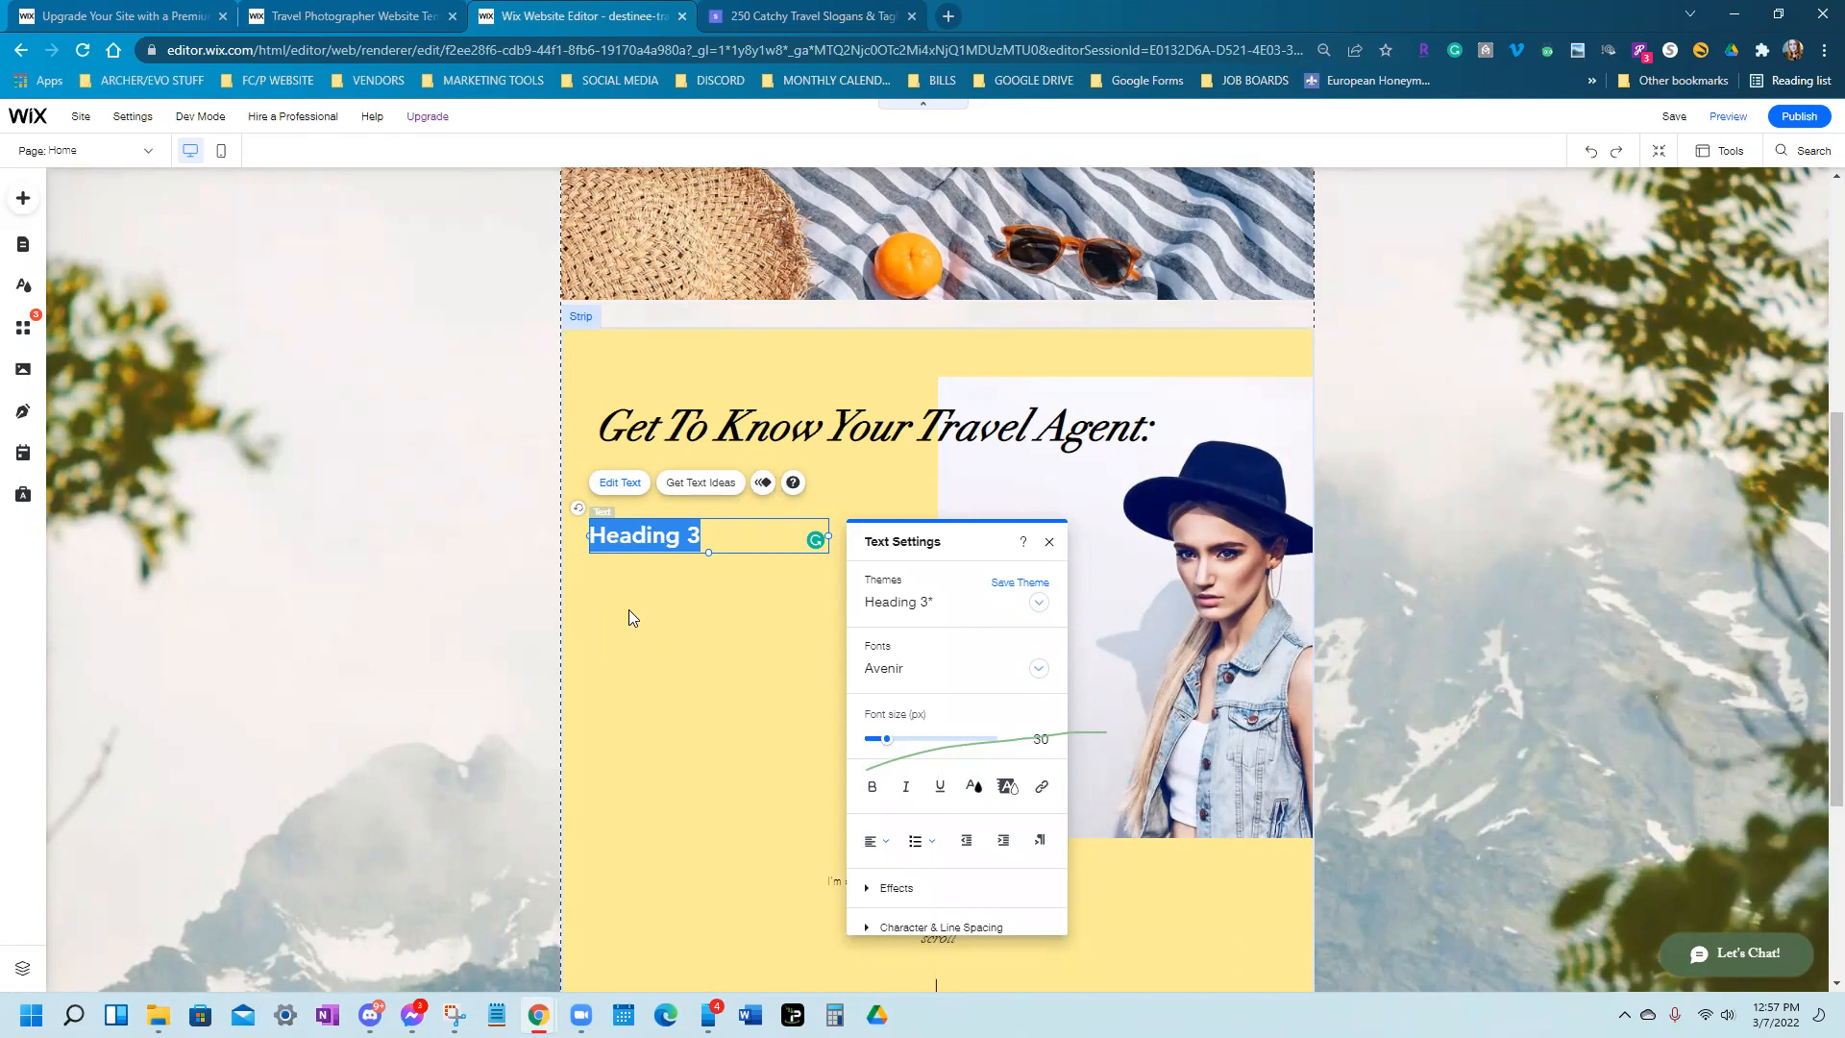
{"action": "type", "text": "dflkjfl dfaflkdjf"}
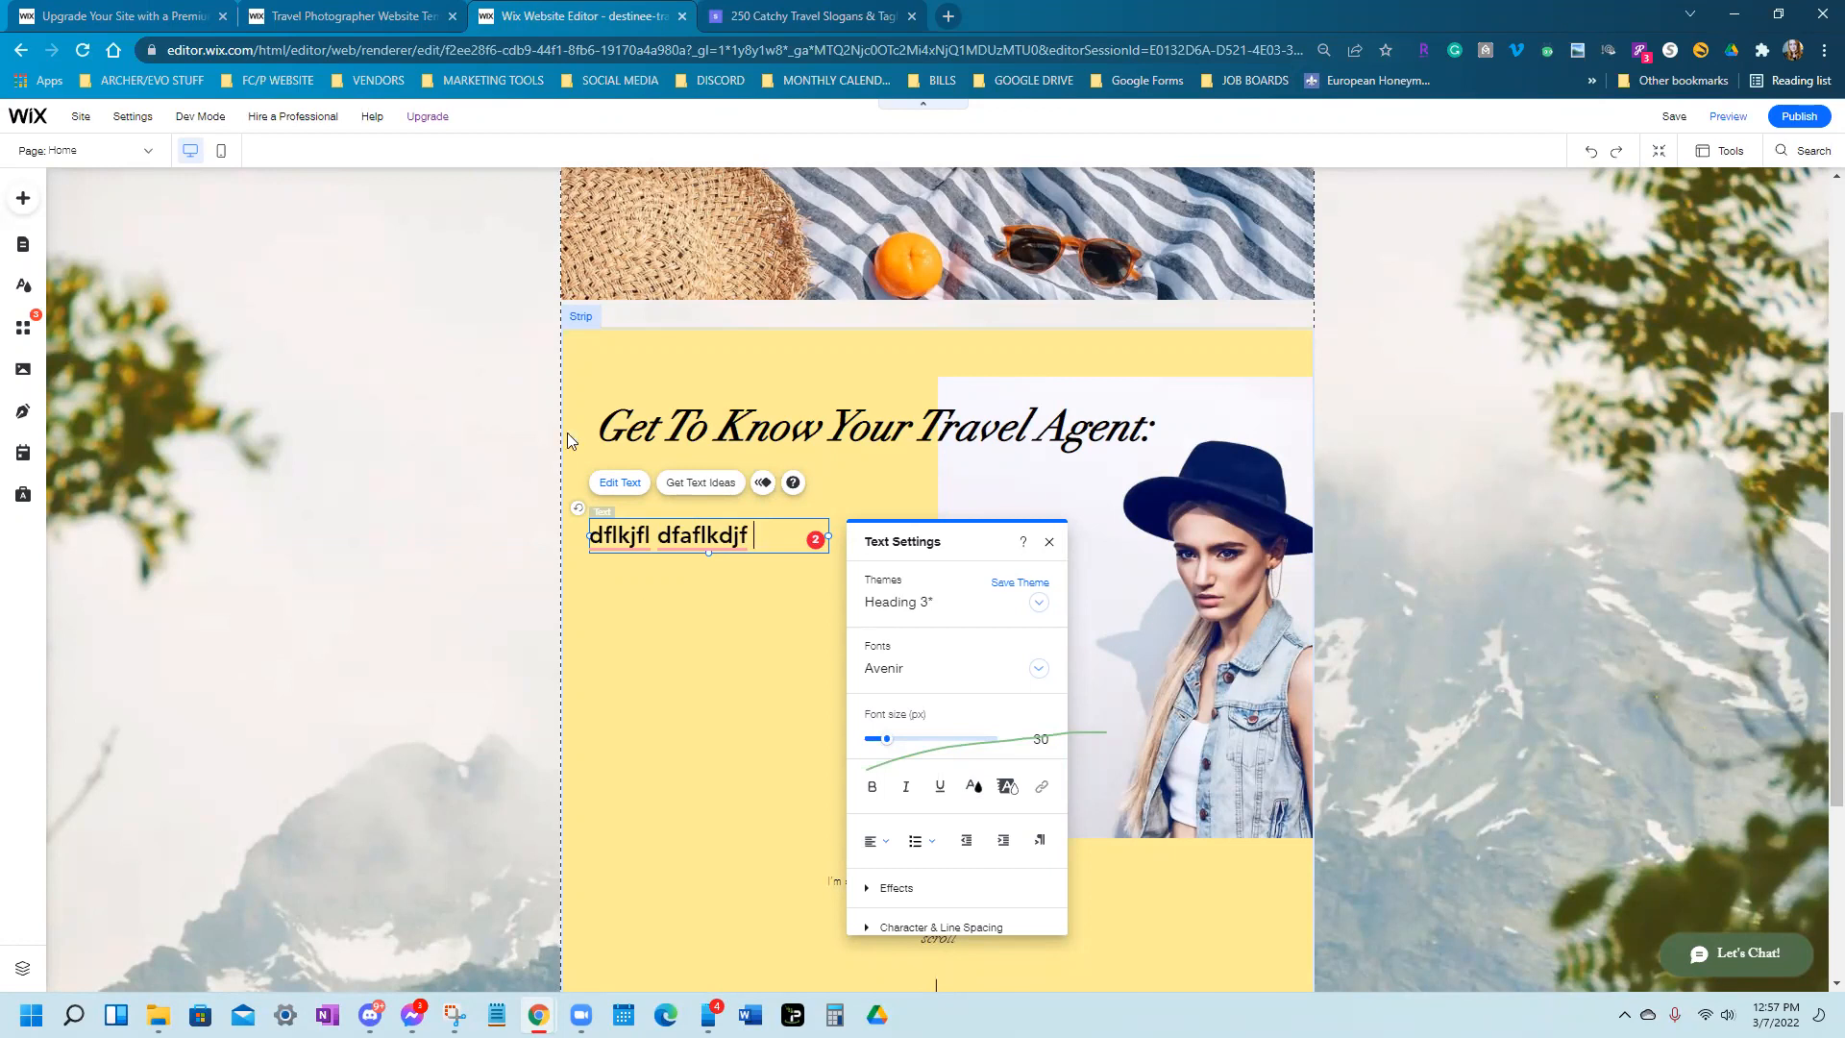
{"action": "triple_click", "coordinate": [765, 536]}
{"action": "key", "text": "BackSpace"}
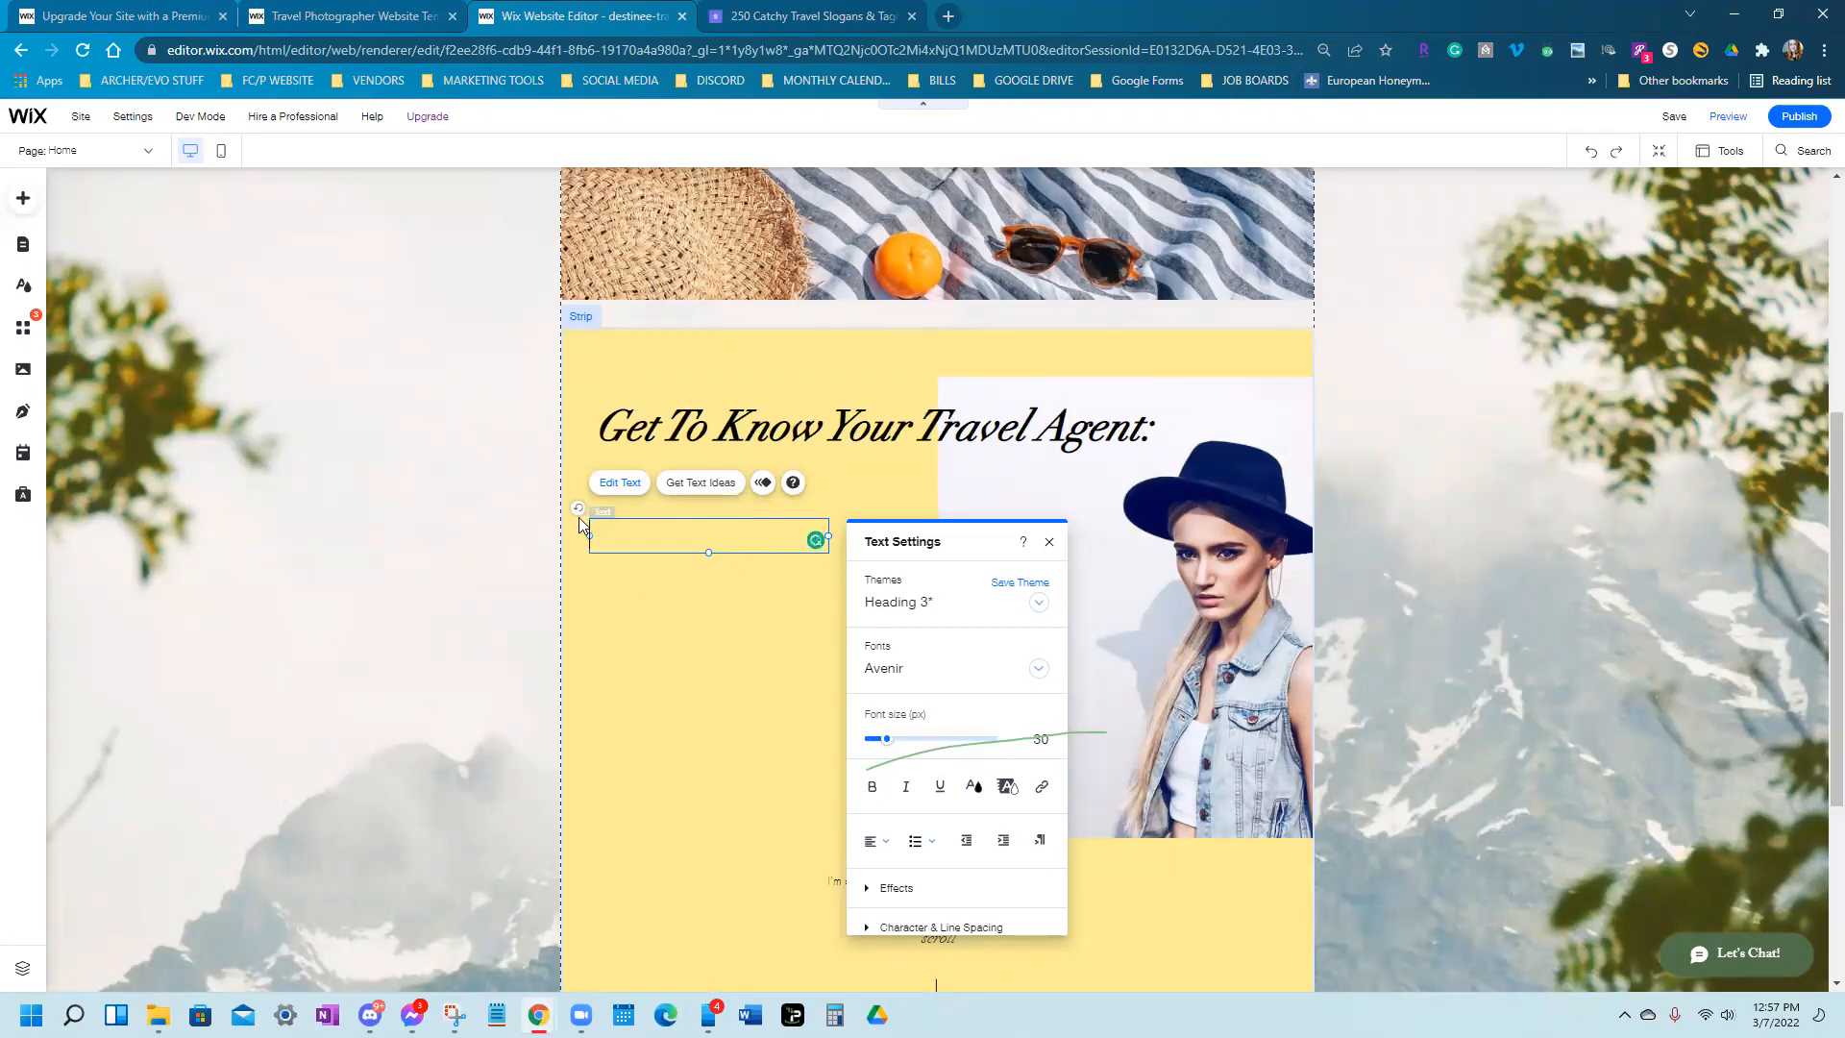
{"action": "left_click", "coordinate": [625, 612]}
Delete the placeholder paragraph and scroll label from the yellow strip
{"action": "scroll", "coordinate": [919, 596], "scroll_direction": "down", "scroll_amount": 3}
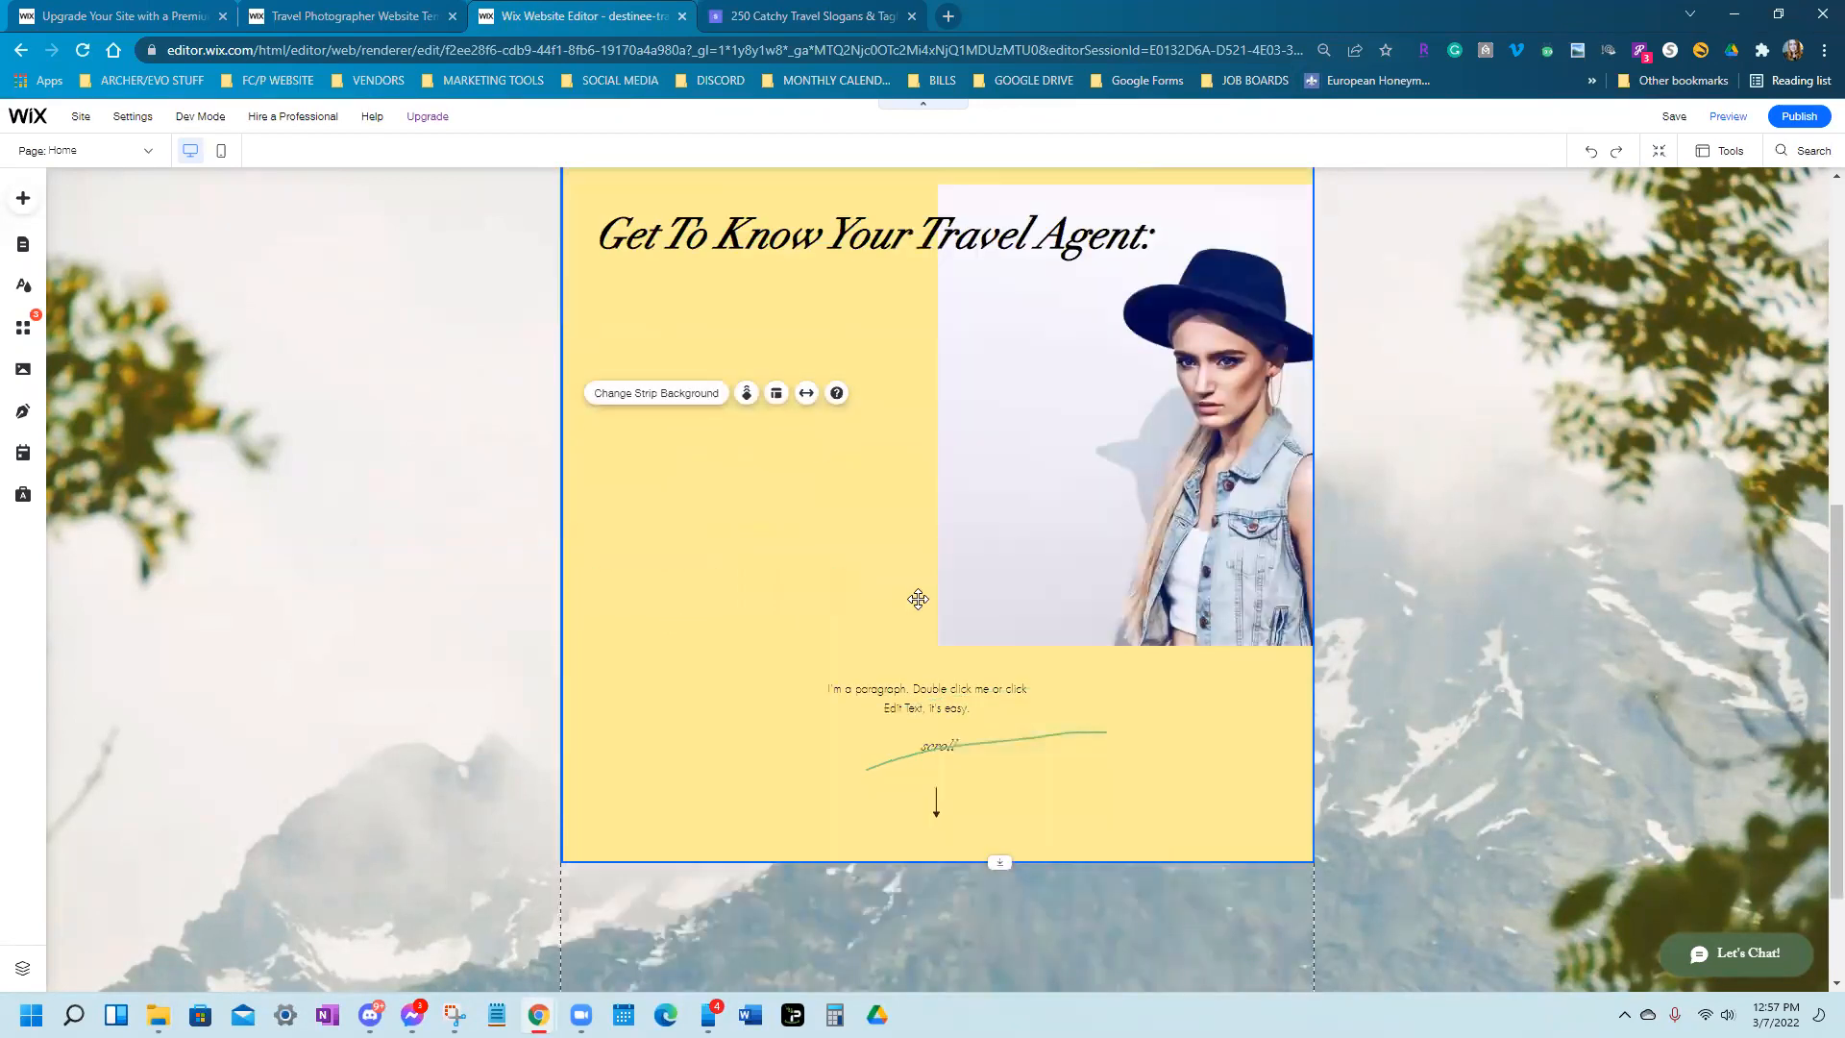
{"action": "scroll", "coordinate": [906, 647], "scroll_direction": "down", "scroll_amount": 1}
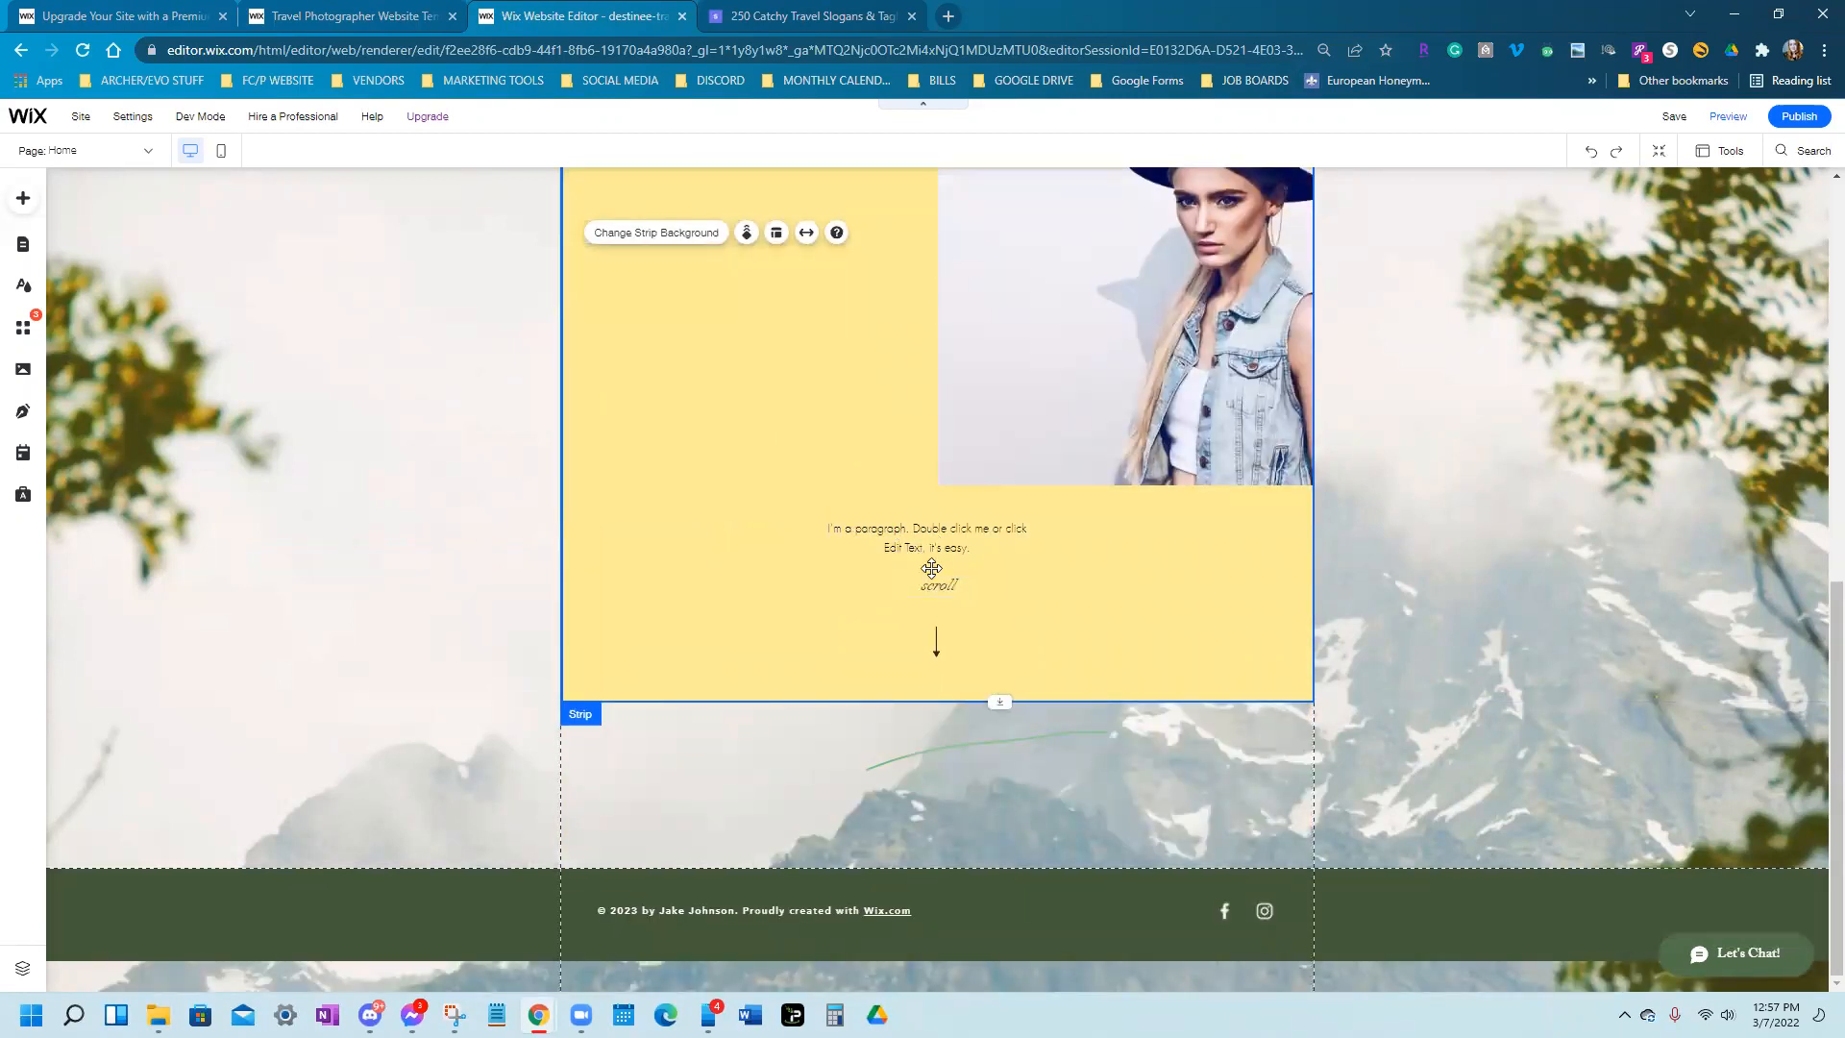
{"action": "left_click", "coordinate": [925, 541]}
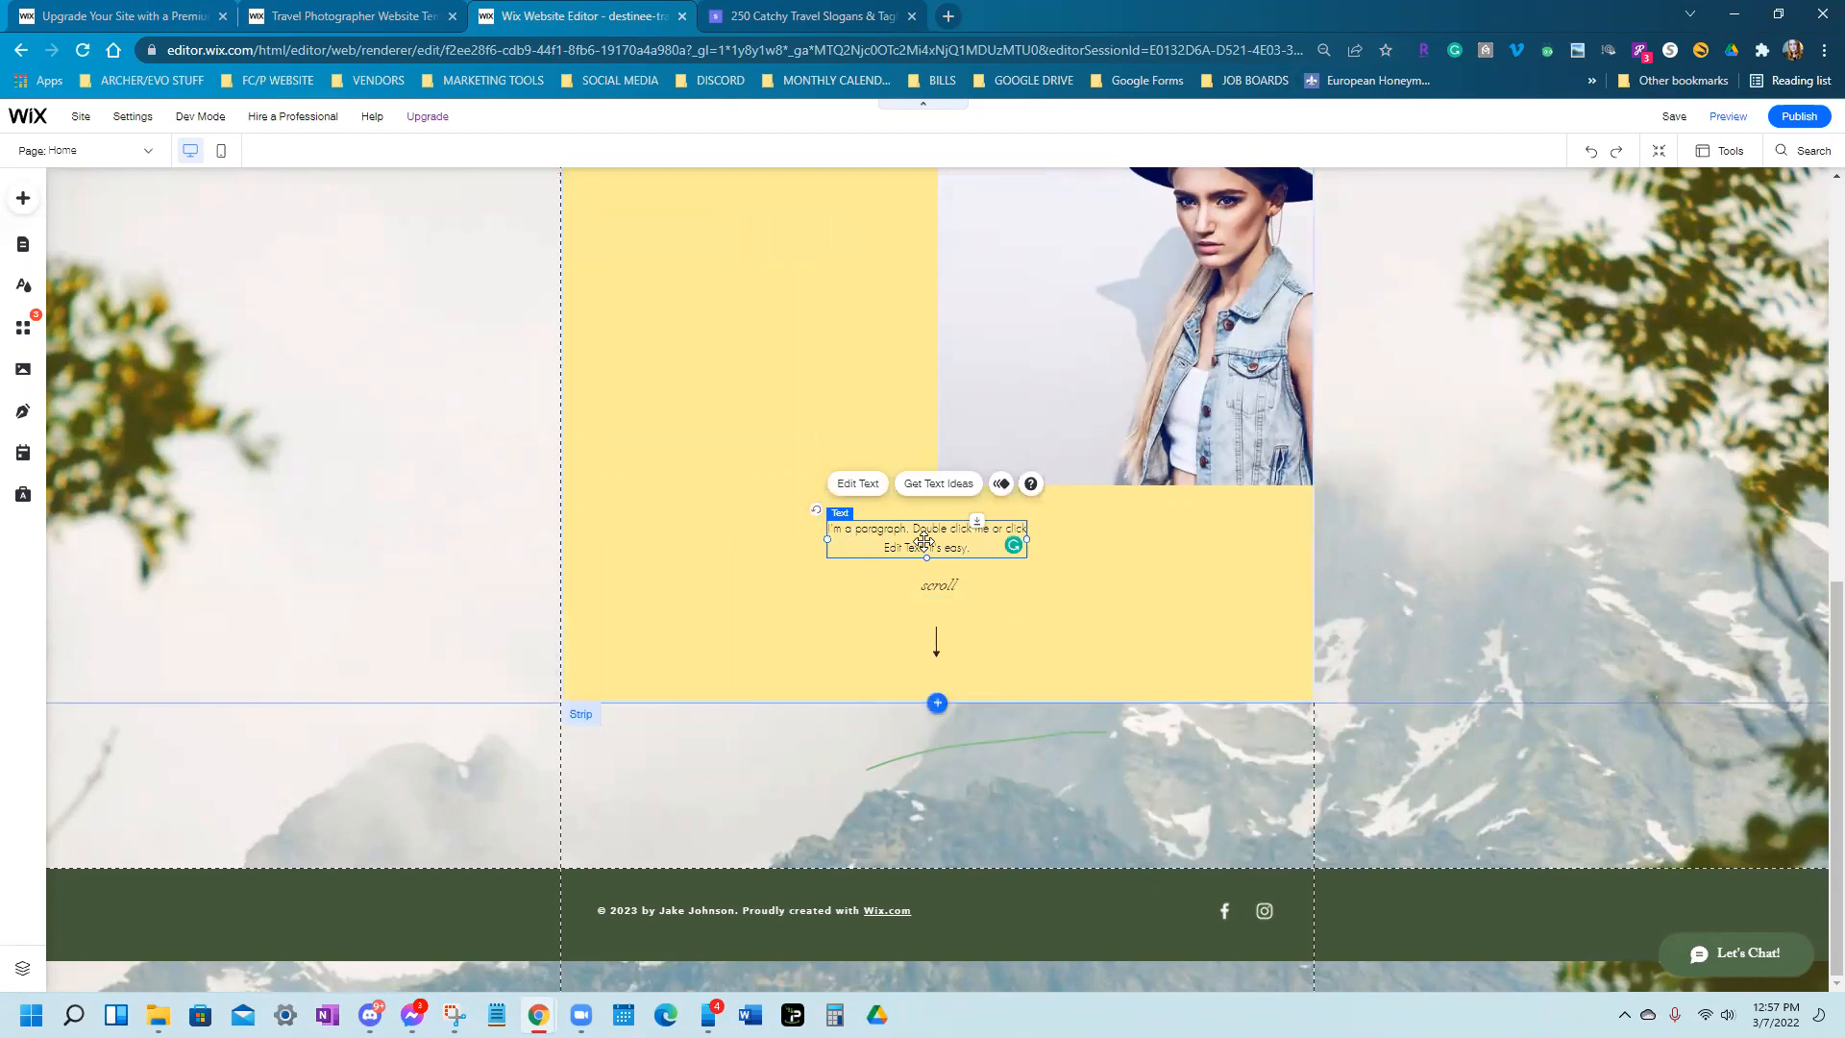
{"action": "key", "text": "Delete"}
{"action": "left_click", "coordinate": [939, 584]}
{"action": "key", "text": "Delete"}
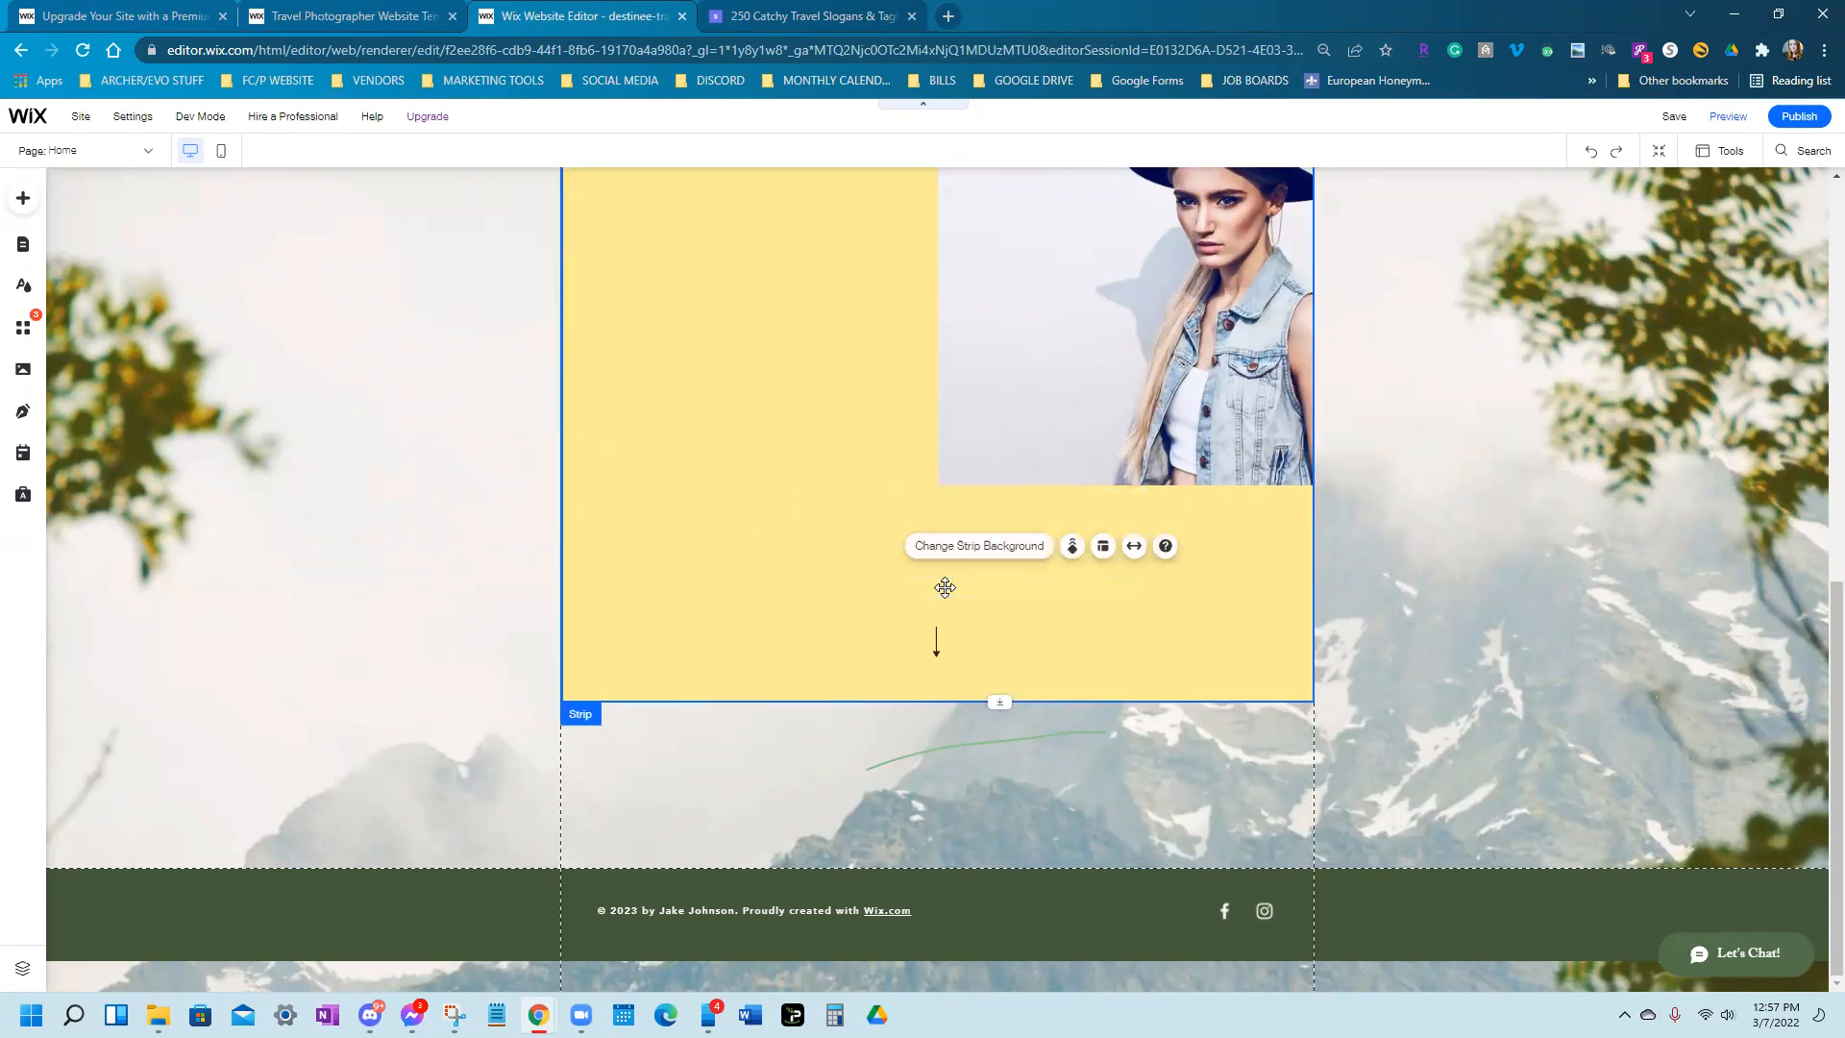
Shorten the yellow strip so it ends just below the photo
{"action": "left_click", "coordinate": [939, 637]}
{"action": "left_click", "coordinate": [941, 639]}
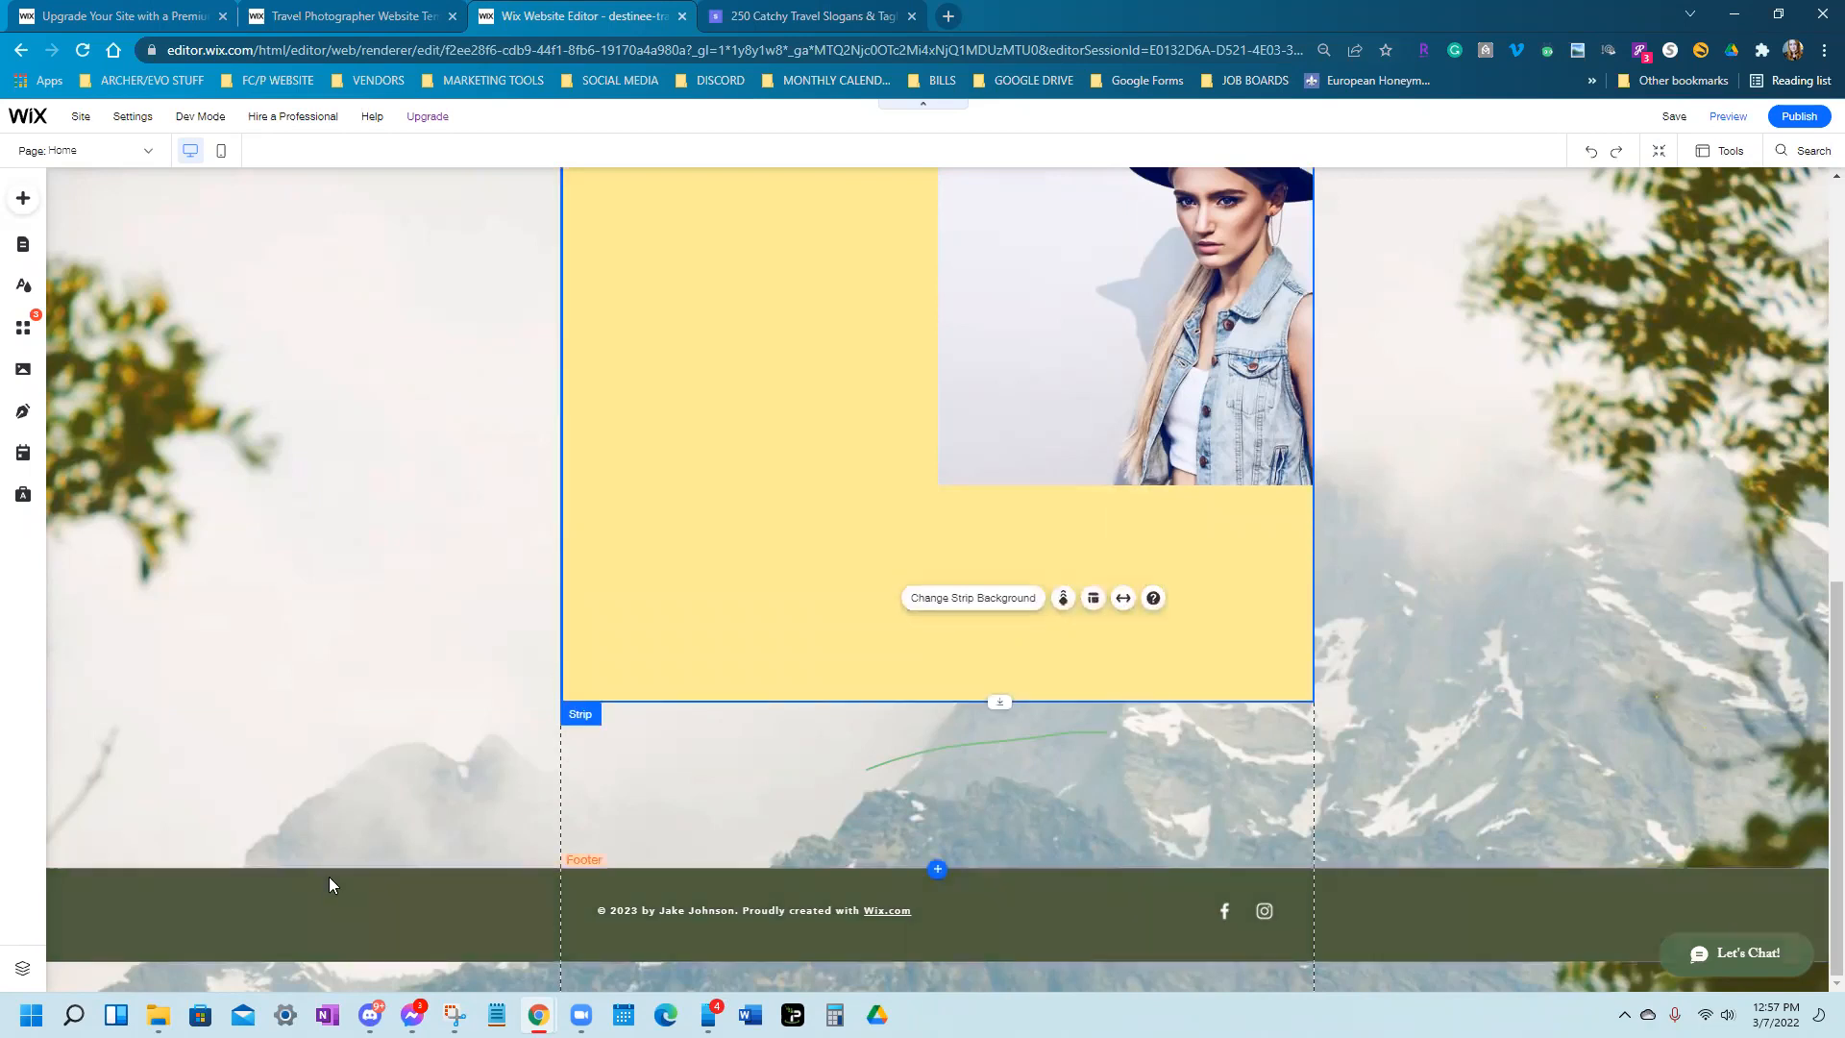
{"action": "left_click", "coordinate": [747, 519]}
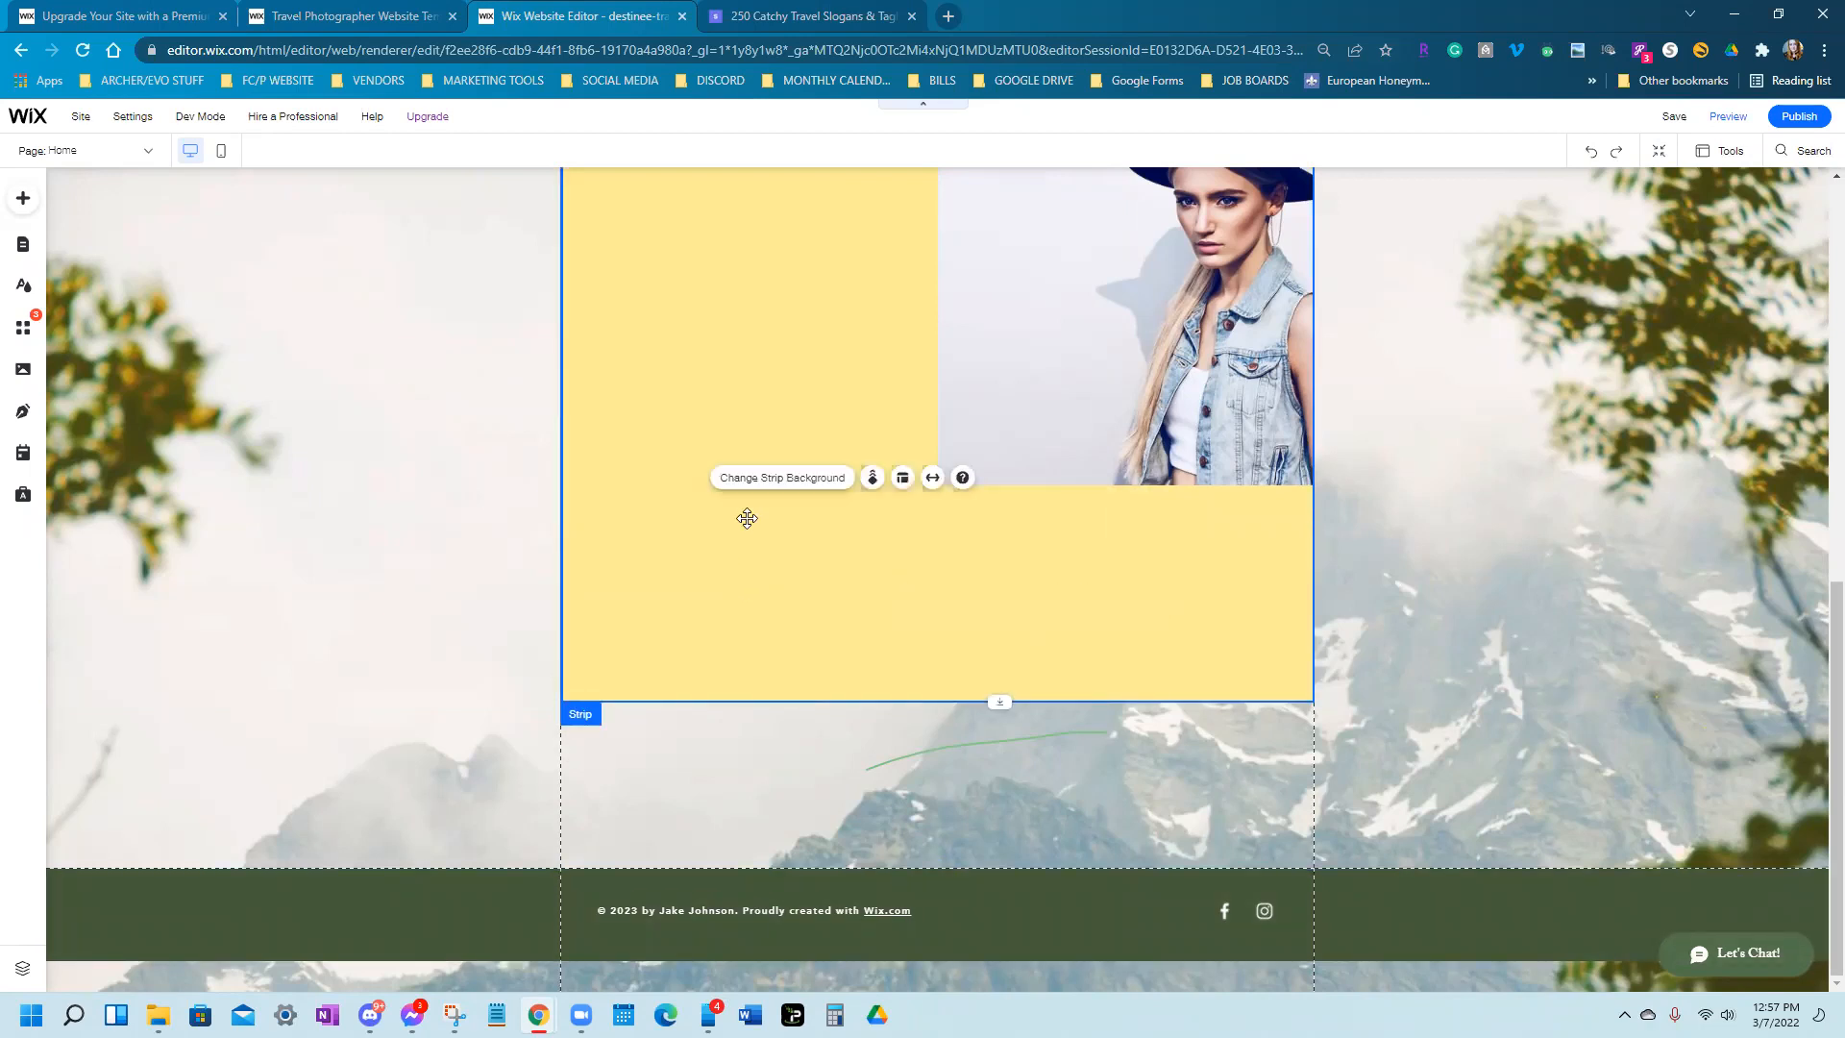
{"action": "left_click_drag", "start_coordinate": [770, 705], "coordinate": [782, 497]}
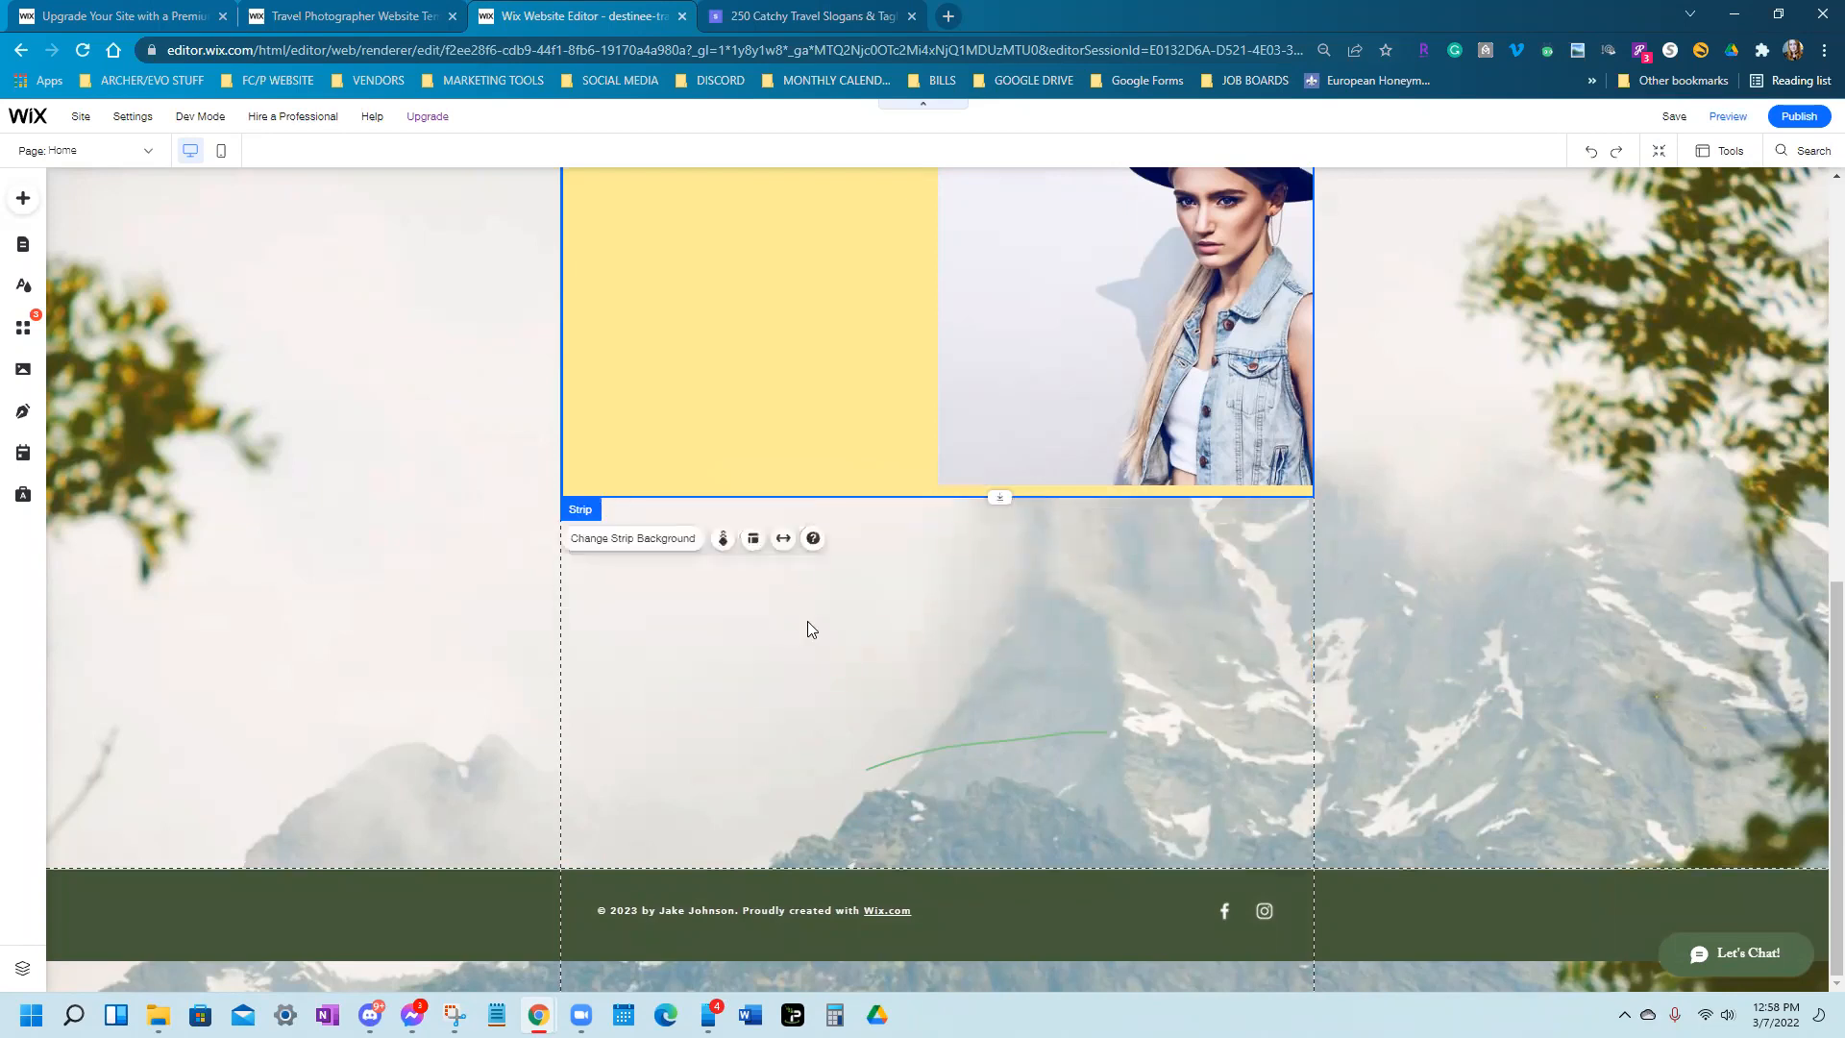
{"action": "scroll", "coordinate": [974, 786], "scroll_direction": "up", "scroll_amount": 15}
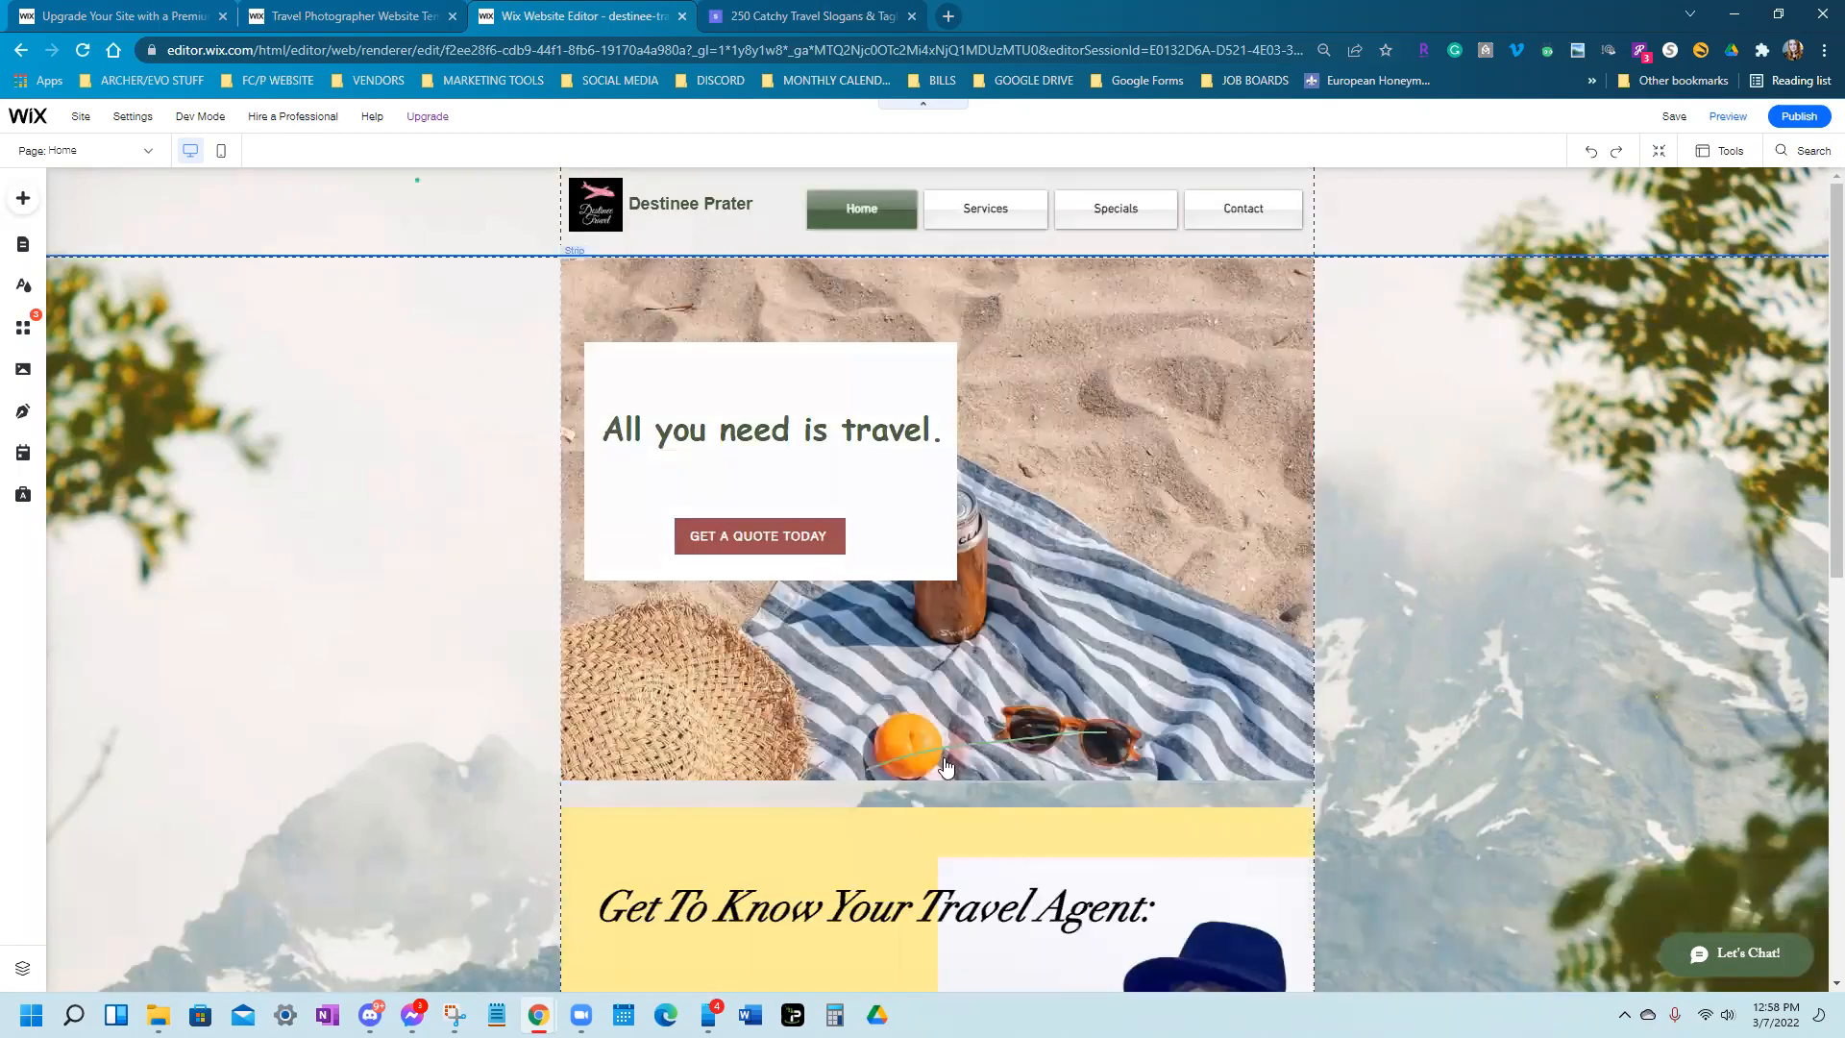
Push the footer to the page bottom, opening empty mountain-background space below the travel-agent section
{"action": "scroll", "coordinate": [946, 765], "scroll_direction": "down", "scroll_amount": 5}
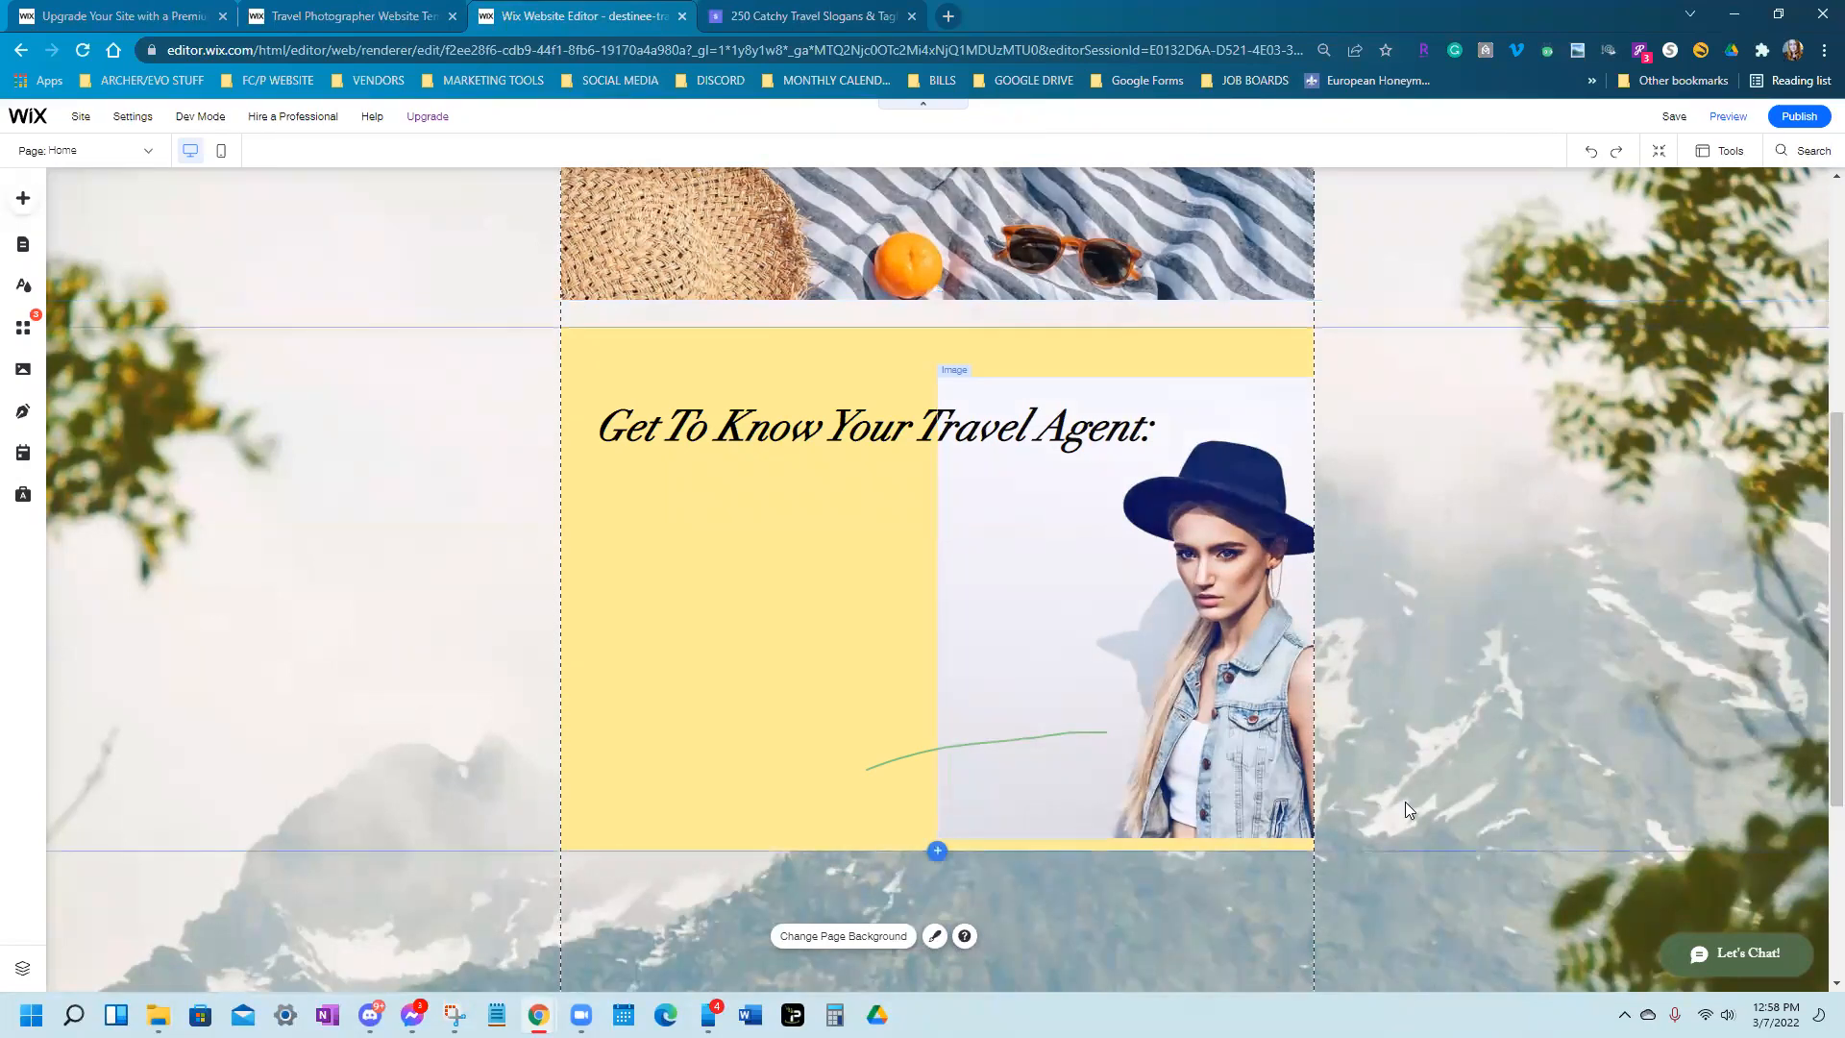
{"action": "scroll", "coordinate": [1578, 744], "scroll_direction": "down", "scroll_amount": 4}
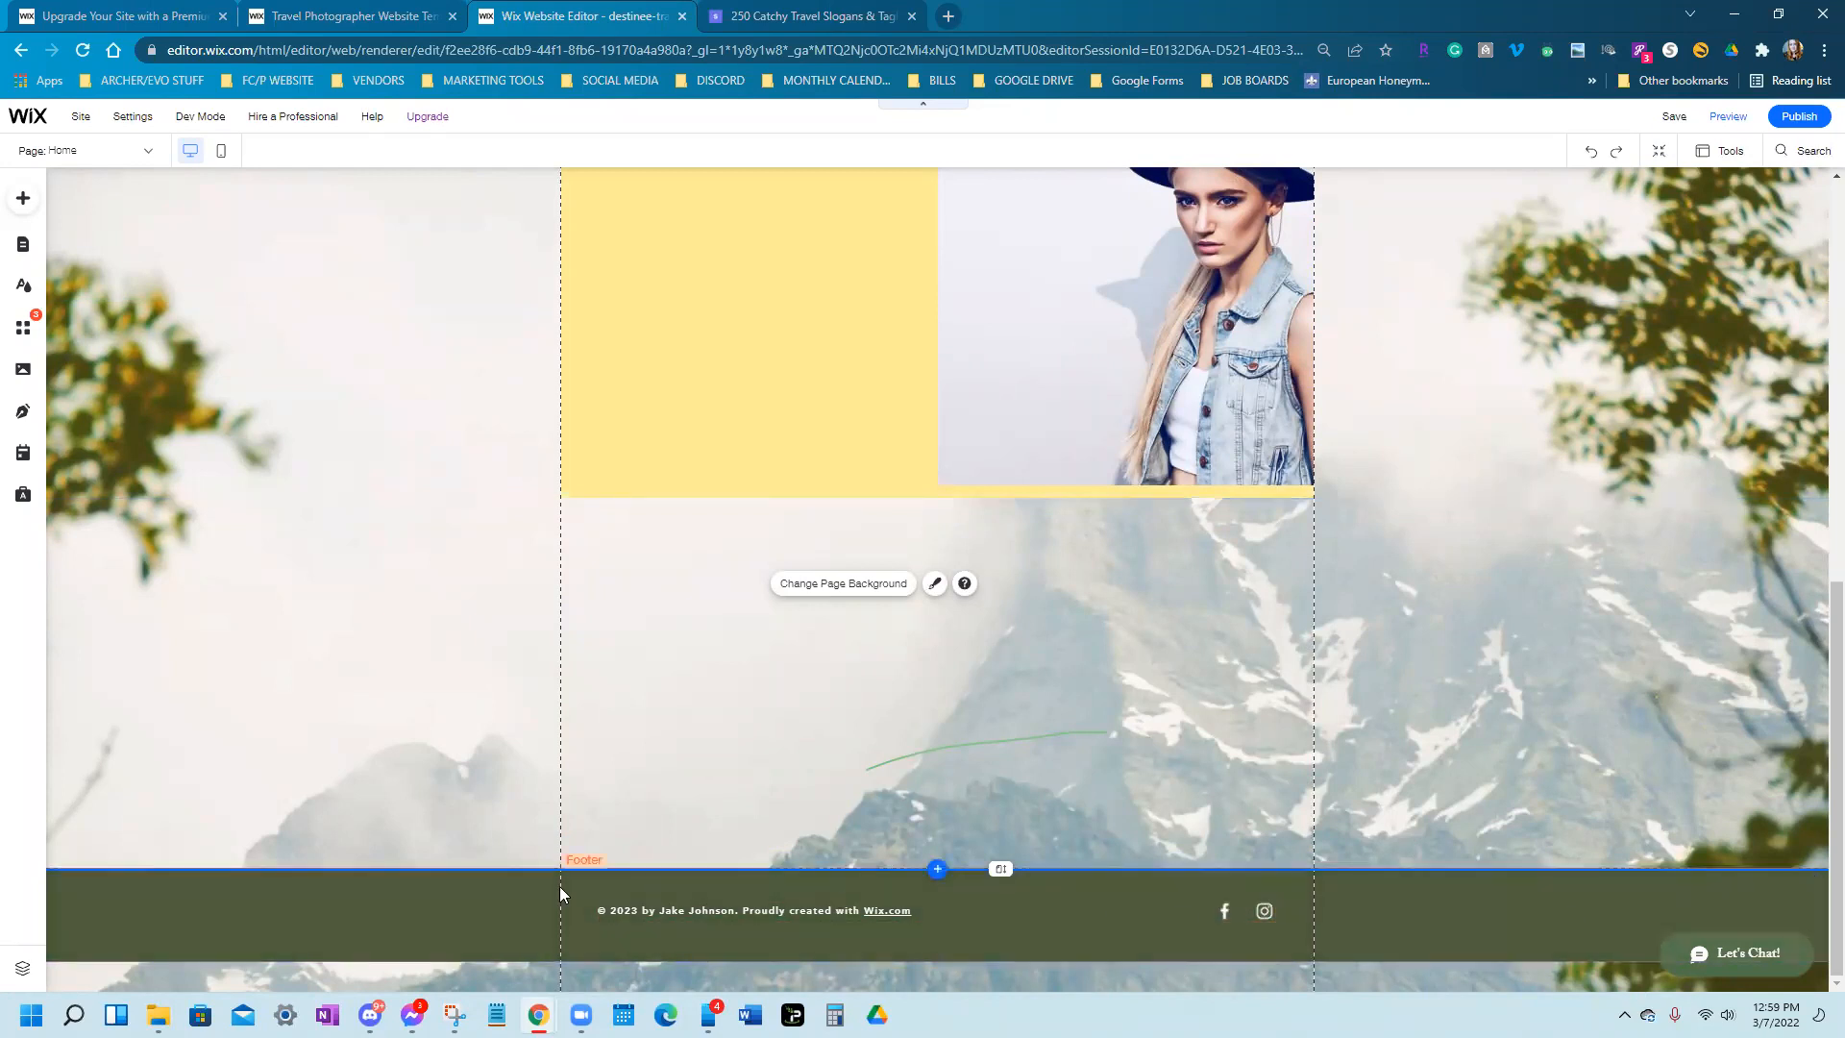
{"action": "left_click_drag", "start_coordinate": [1000, 869], "coordinate": [1000, 964]}
{"action": "scroll", "coordinate": [1109, 681], "scroll_direction": "down", "scroll_amount": 1}
{"action": "left_click_drag", "start_coordinate": [1002, 869], "coordinate": [1004, 969]}
{"action": "scroll", "coordinate": [1066, 834], "scroll_direction": "down", "scroll_amount": 1}
{"action": "left_click_drag", "start_coordinate": [1000, 869], "coordinate": [1001, 957]}
{"action": "scroll", "coordinate": [990, 740], "scroll_direction": "down", "scroll_amount": 1}
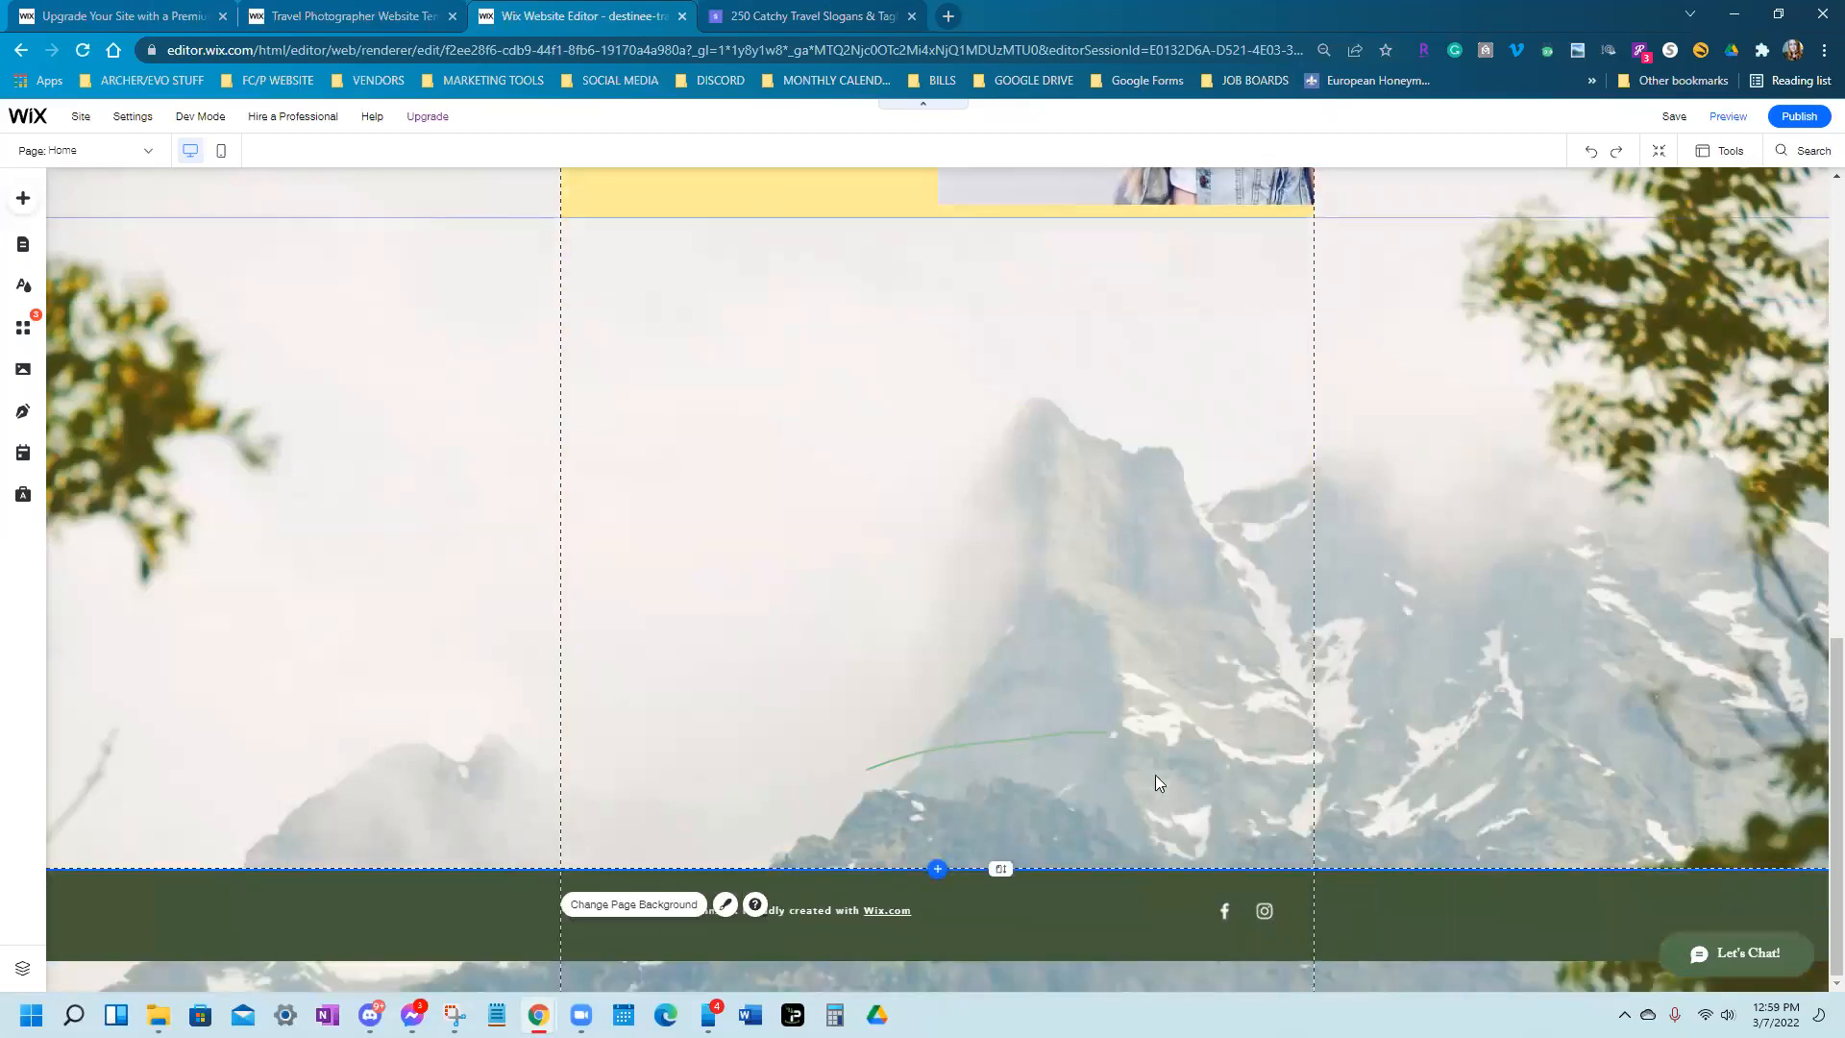
{"action": "left_click_drag", "start_coordinate": [1000, 869], "coordinate": [1000, 984]}
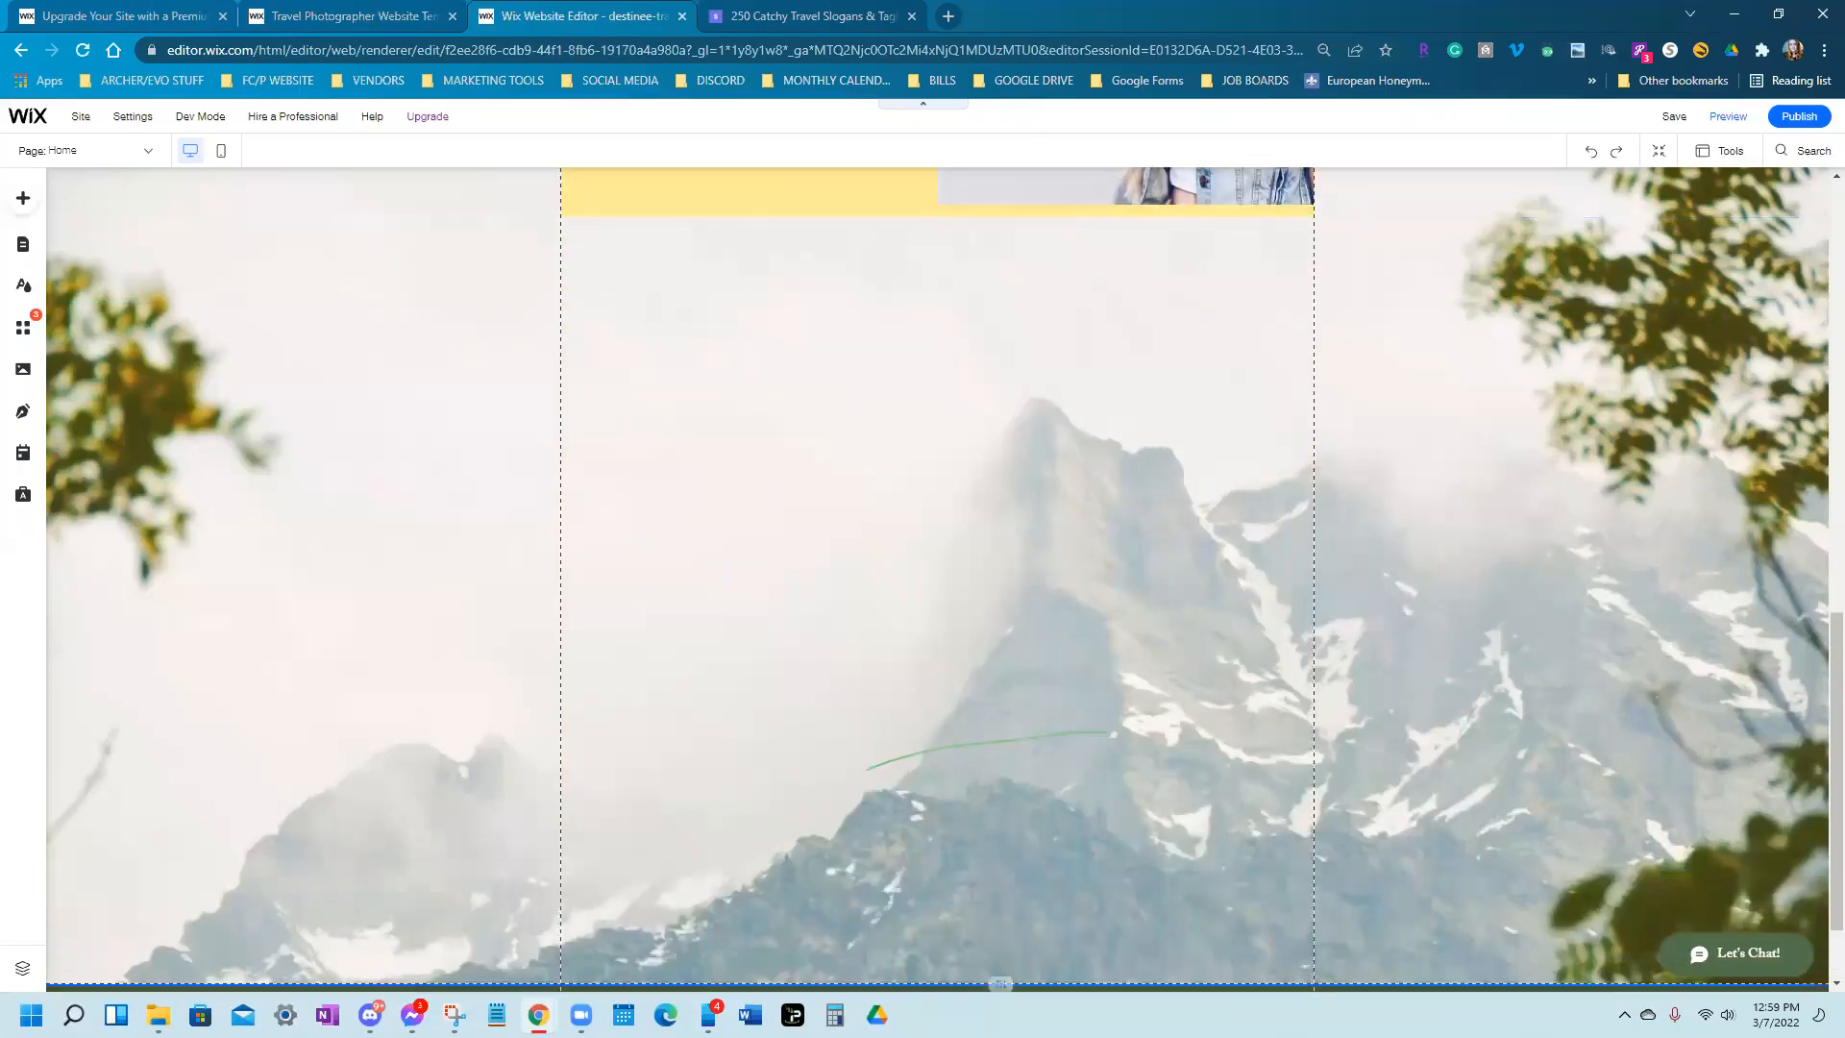
Look over the new empty area, then switch to the TravelNet article window
{"action": "scroll", "coordinate": [963, 862], "scroll_direction": "up", "scroll_amount": 4}
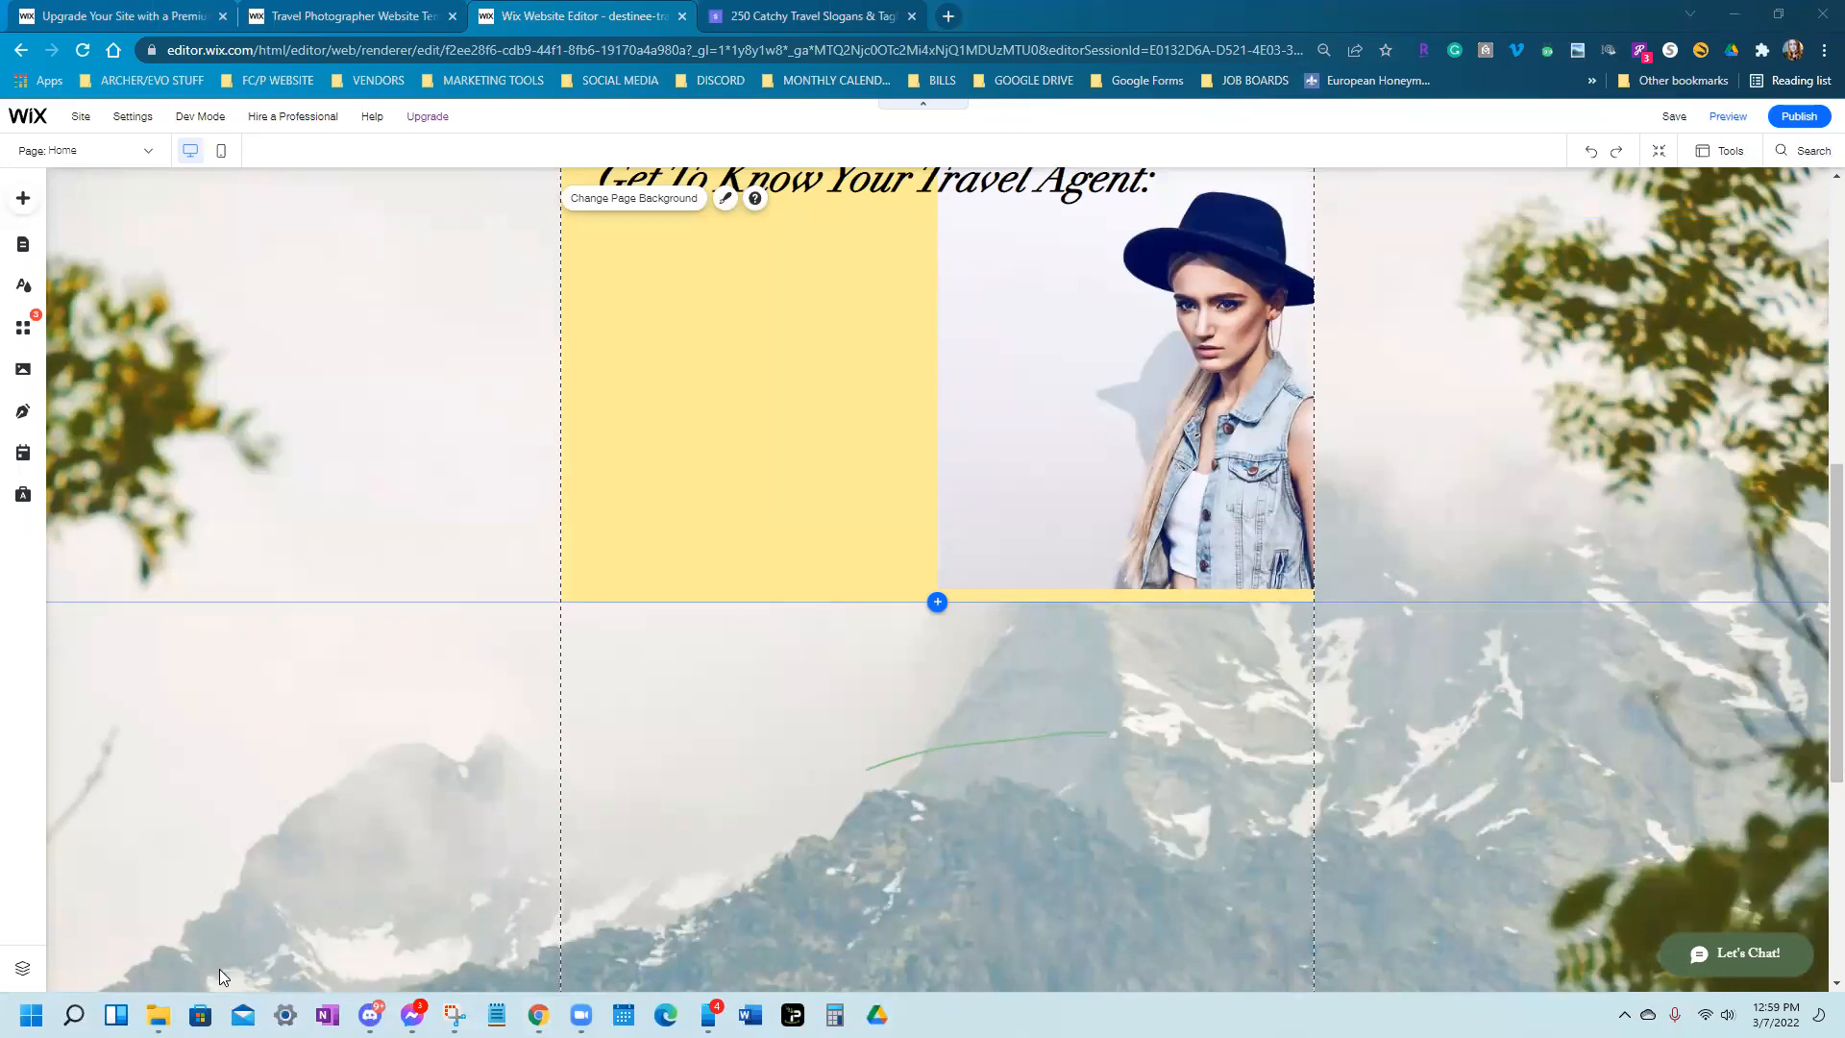
{"action": "scroll", "coordinate": [469, 963], "scroll_direction": "down", "scroll_amount": 3}
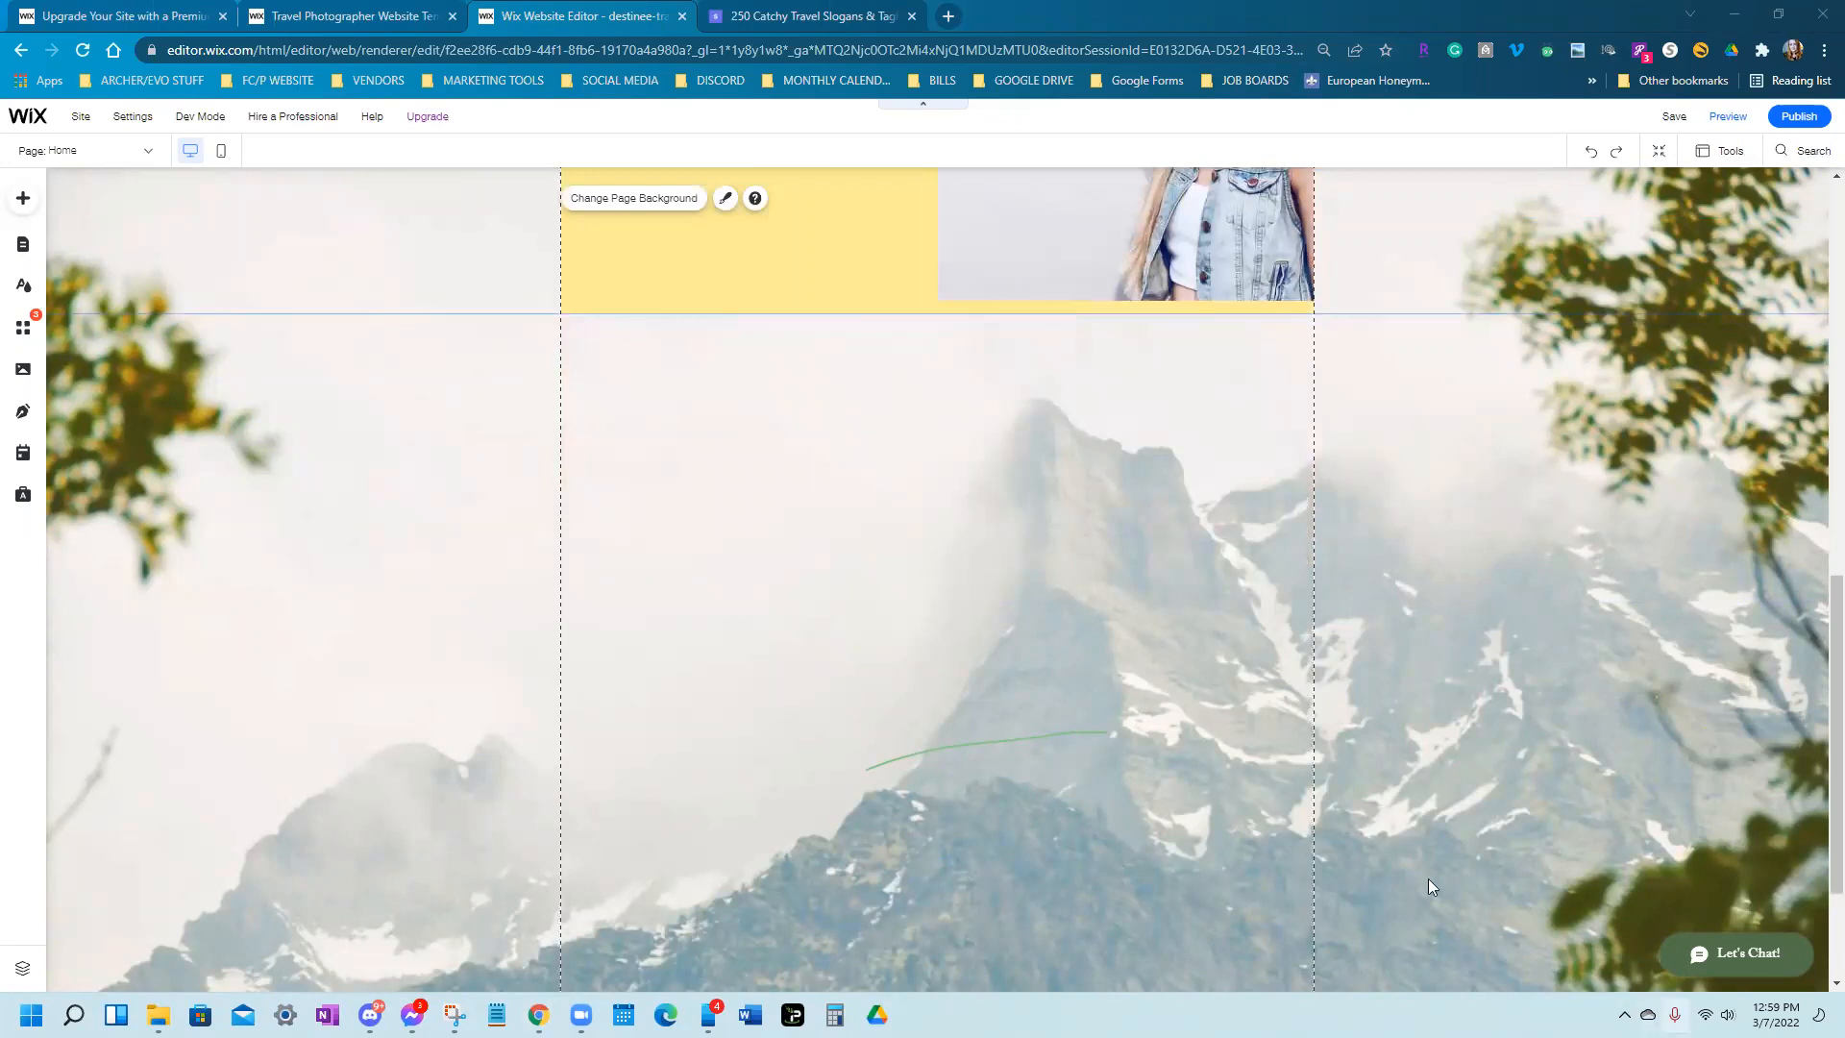
{"action": "scroll", "coordinate": [926, 633], "scroll_direction": "up", "scroll_amount": 3}
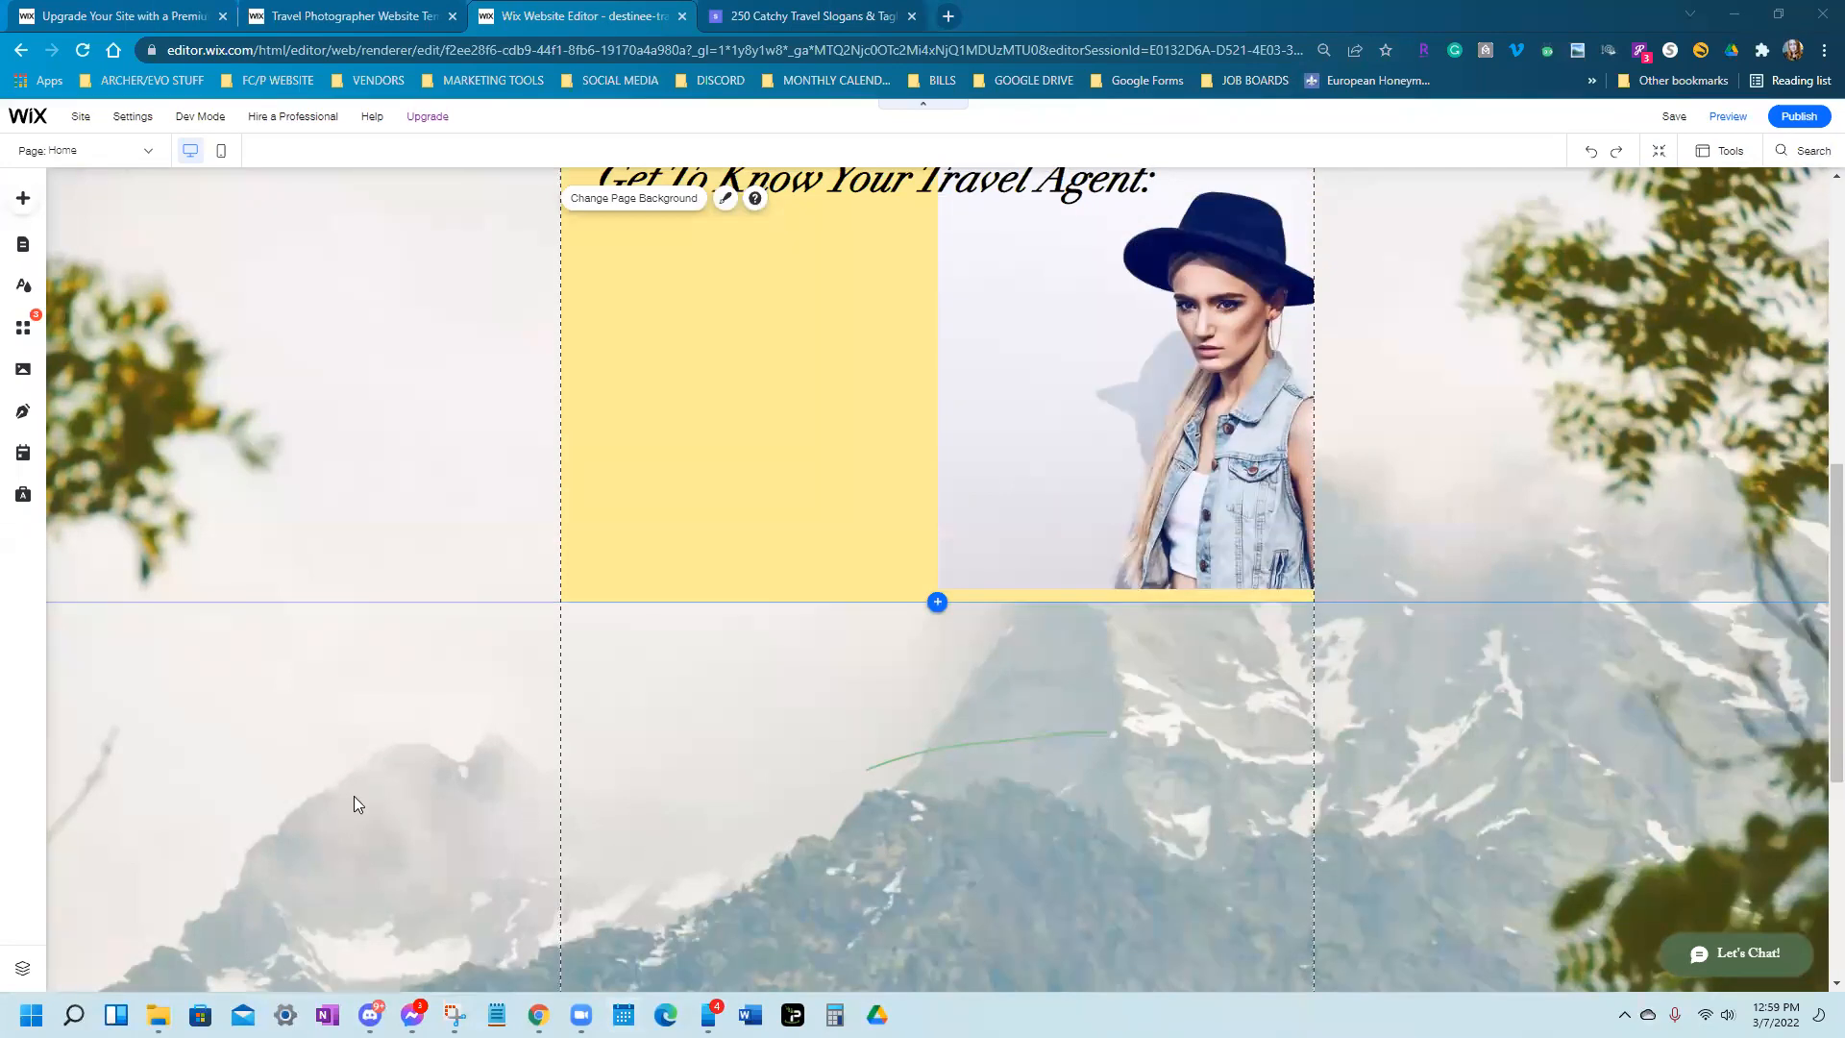
{"action": "scroll", "coordinate": [354, 795], "scroll_direction": "down", "scroll_amount": 3}
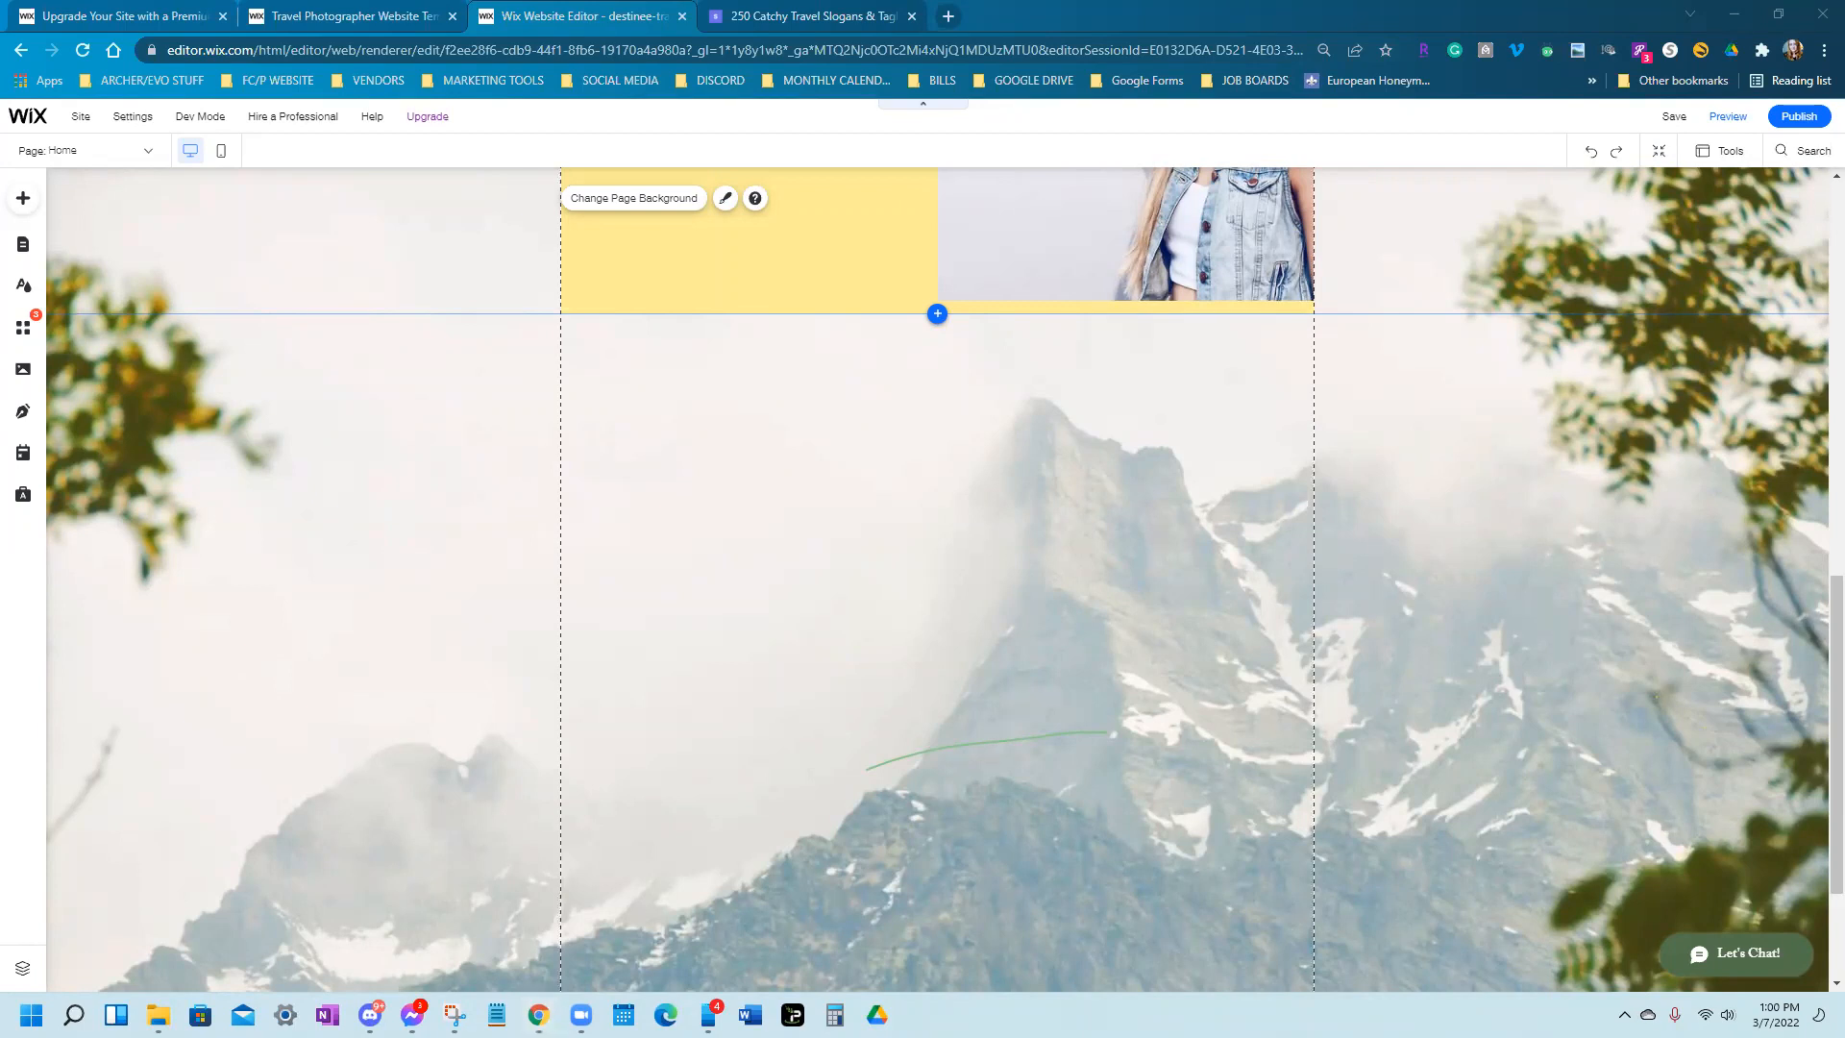
{"action": "key", "text": "alt+Tab"}
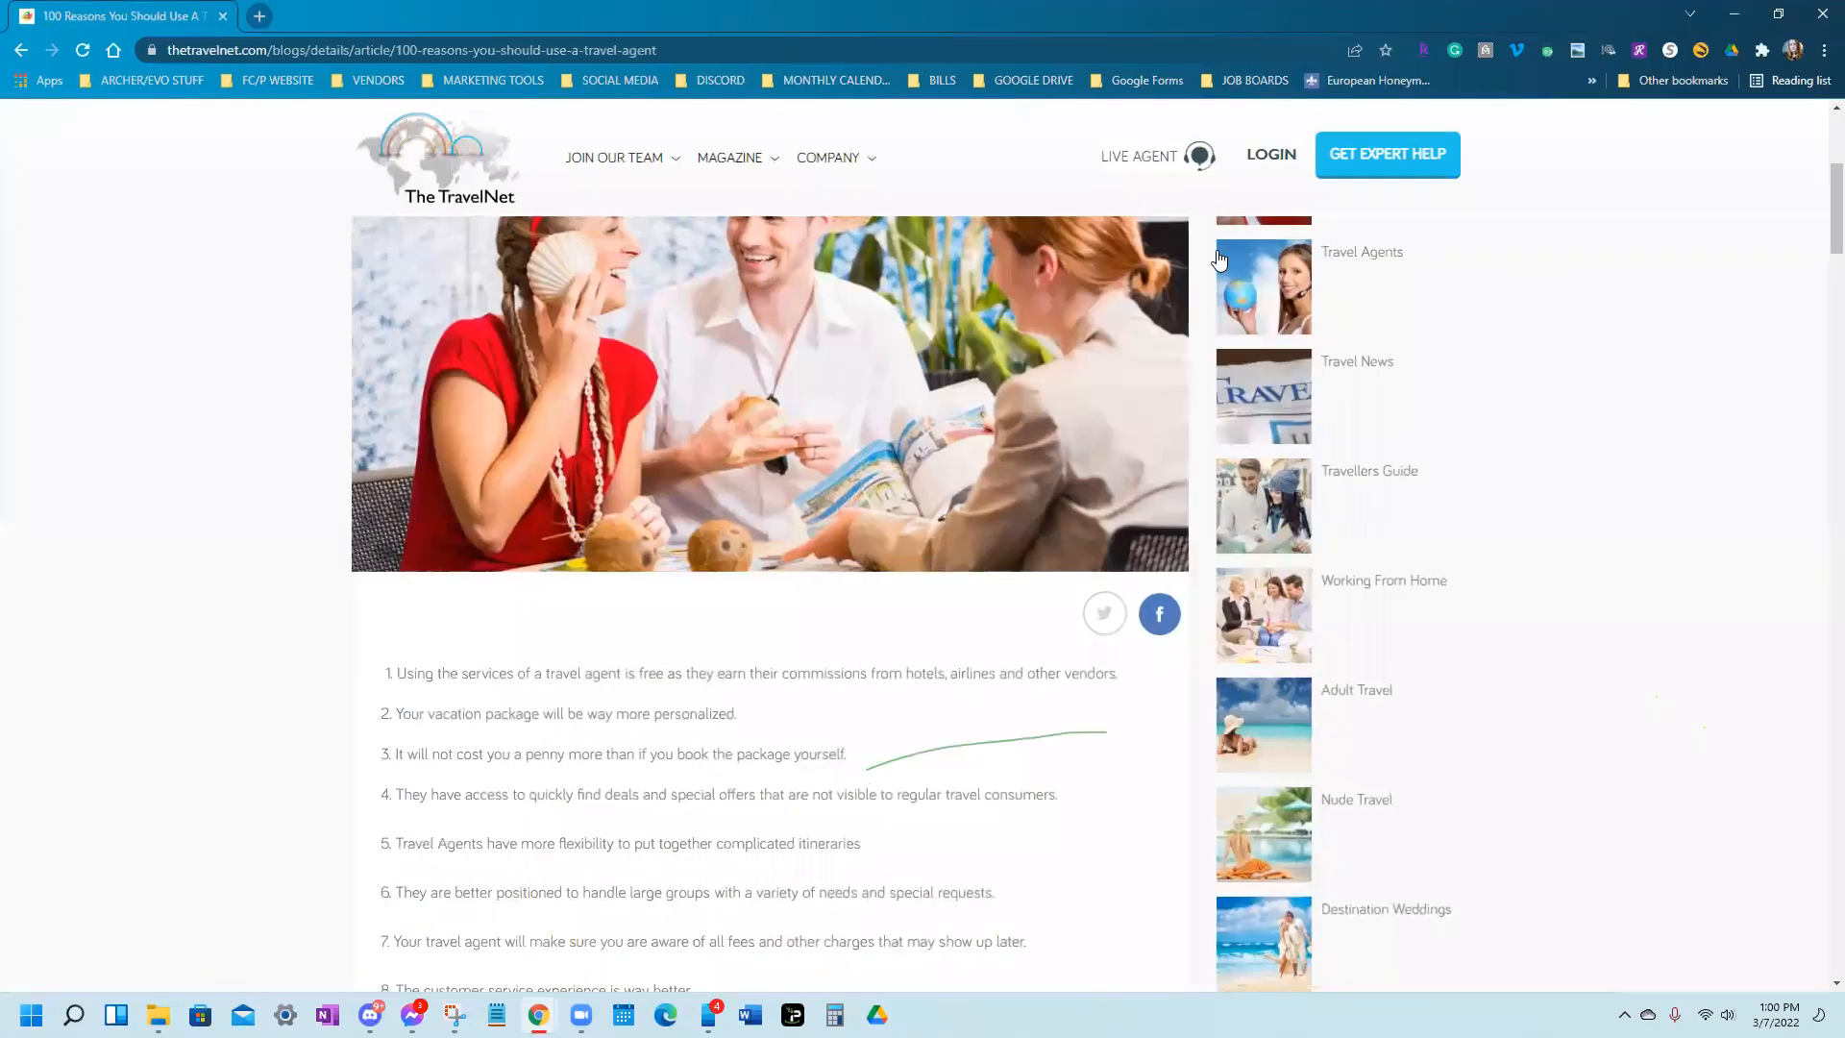
Close the extra window, read the '100 Reasons You Should Use A Travel Agent' article, and return to Wix
{"action": "left_click", "coordinate": [223, 16]}
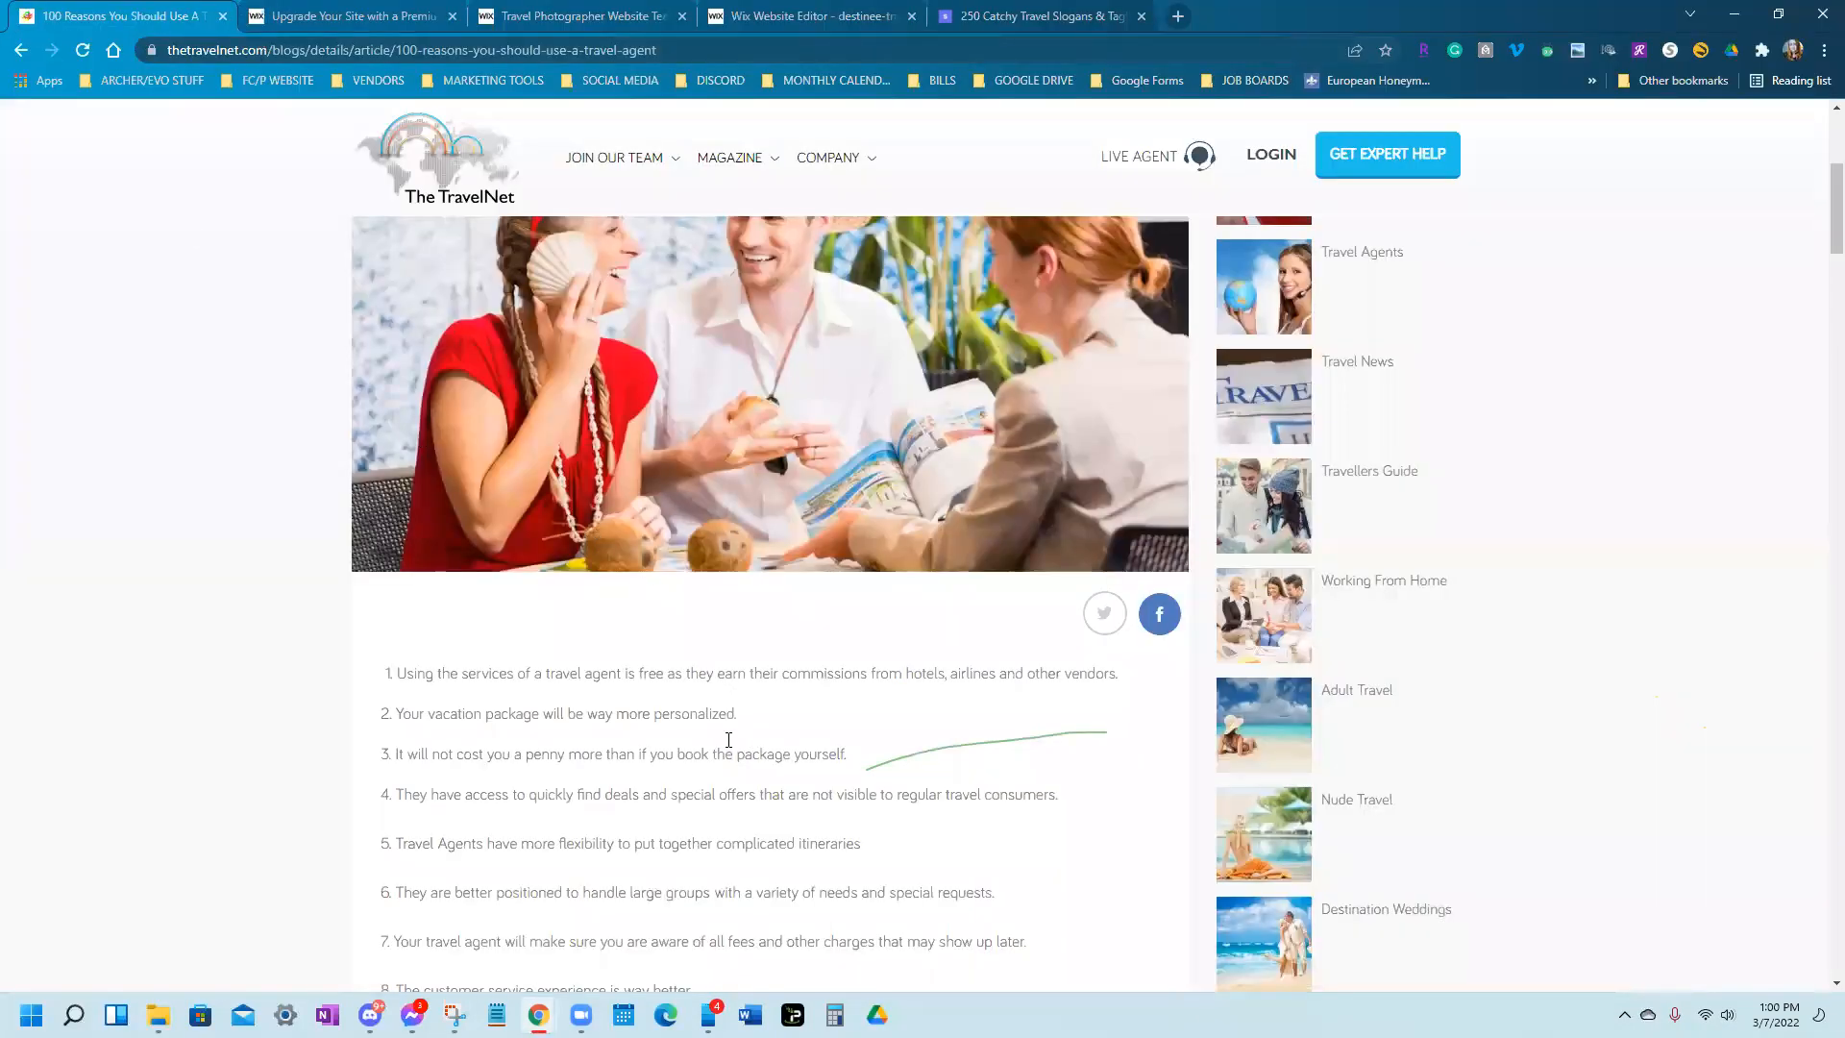
{"action": "scroll", "coordinate": [728, 740], "scroll_direction": "up", "scroll_amount": 5}
{"action": "left_click_drag", "start_coordinate": [344, 439], "coordinate": [1036, 468]}
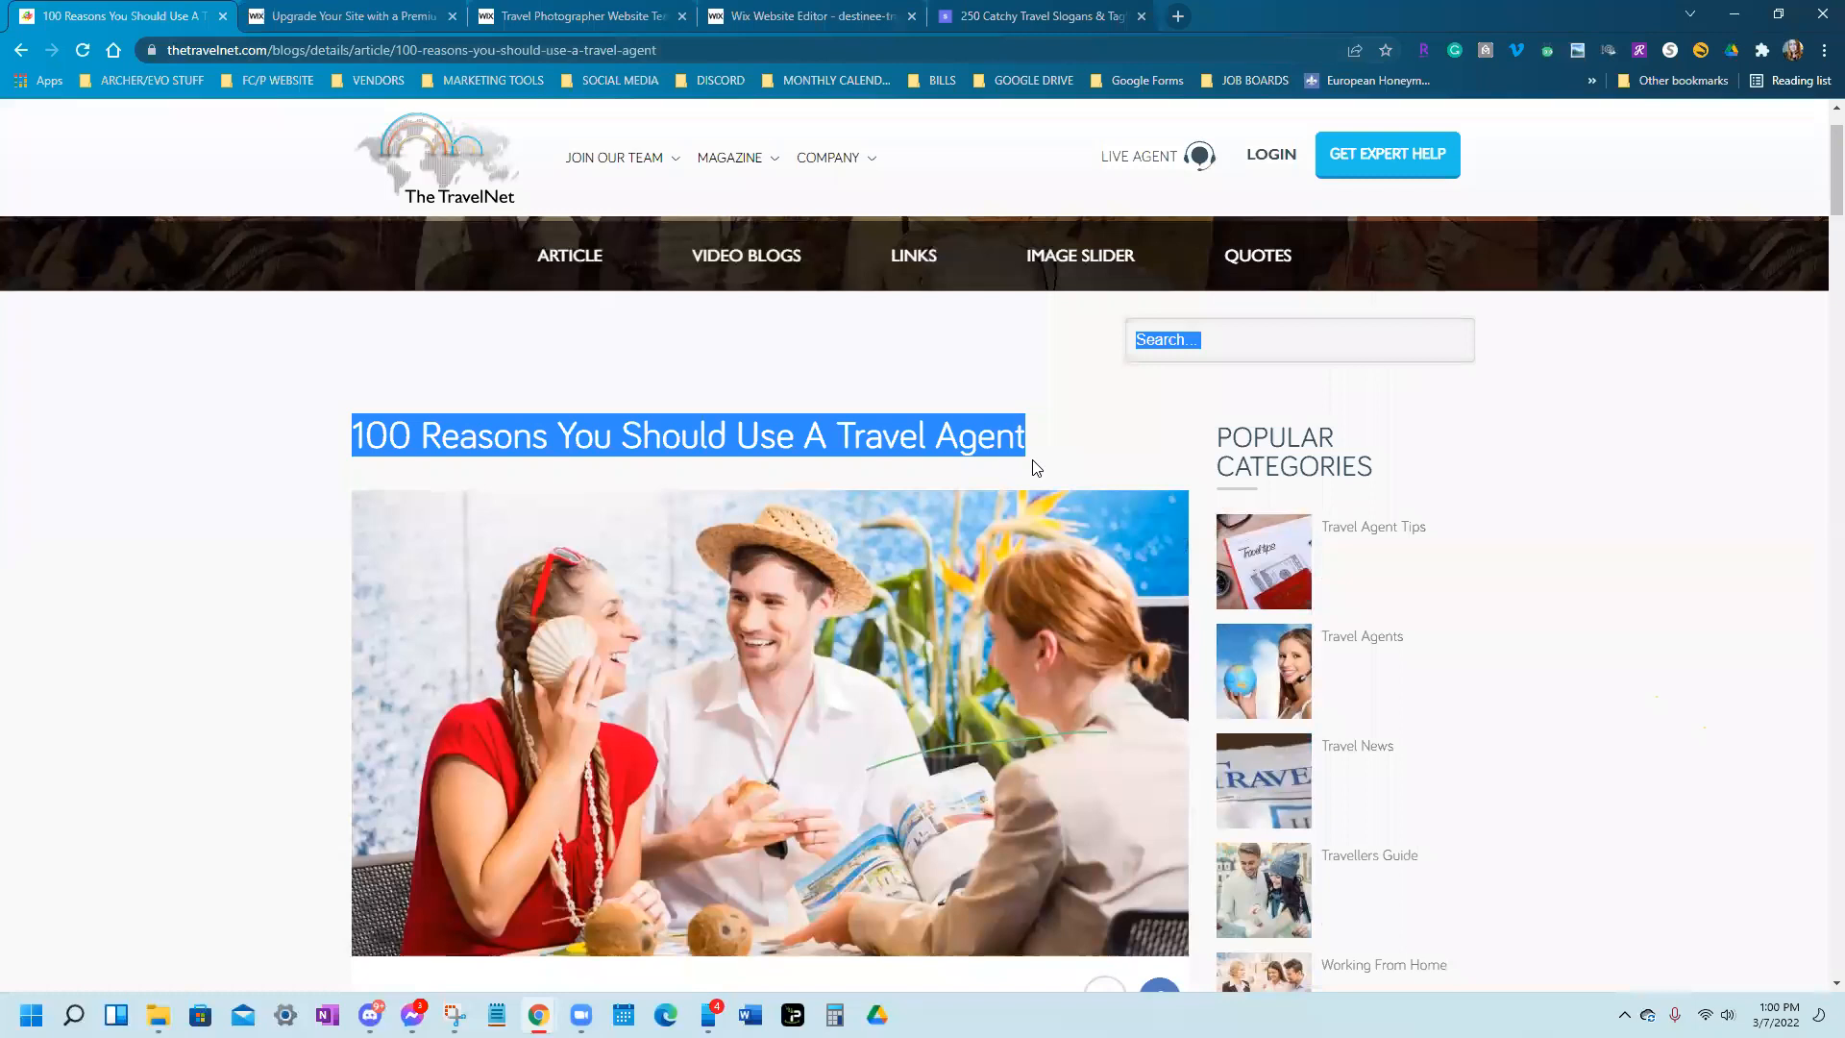
{"action": "scroll", "coordinate": [965, 730], "scroll_direction": "down", "scroll_amount": 6}
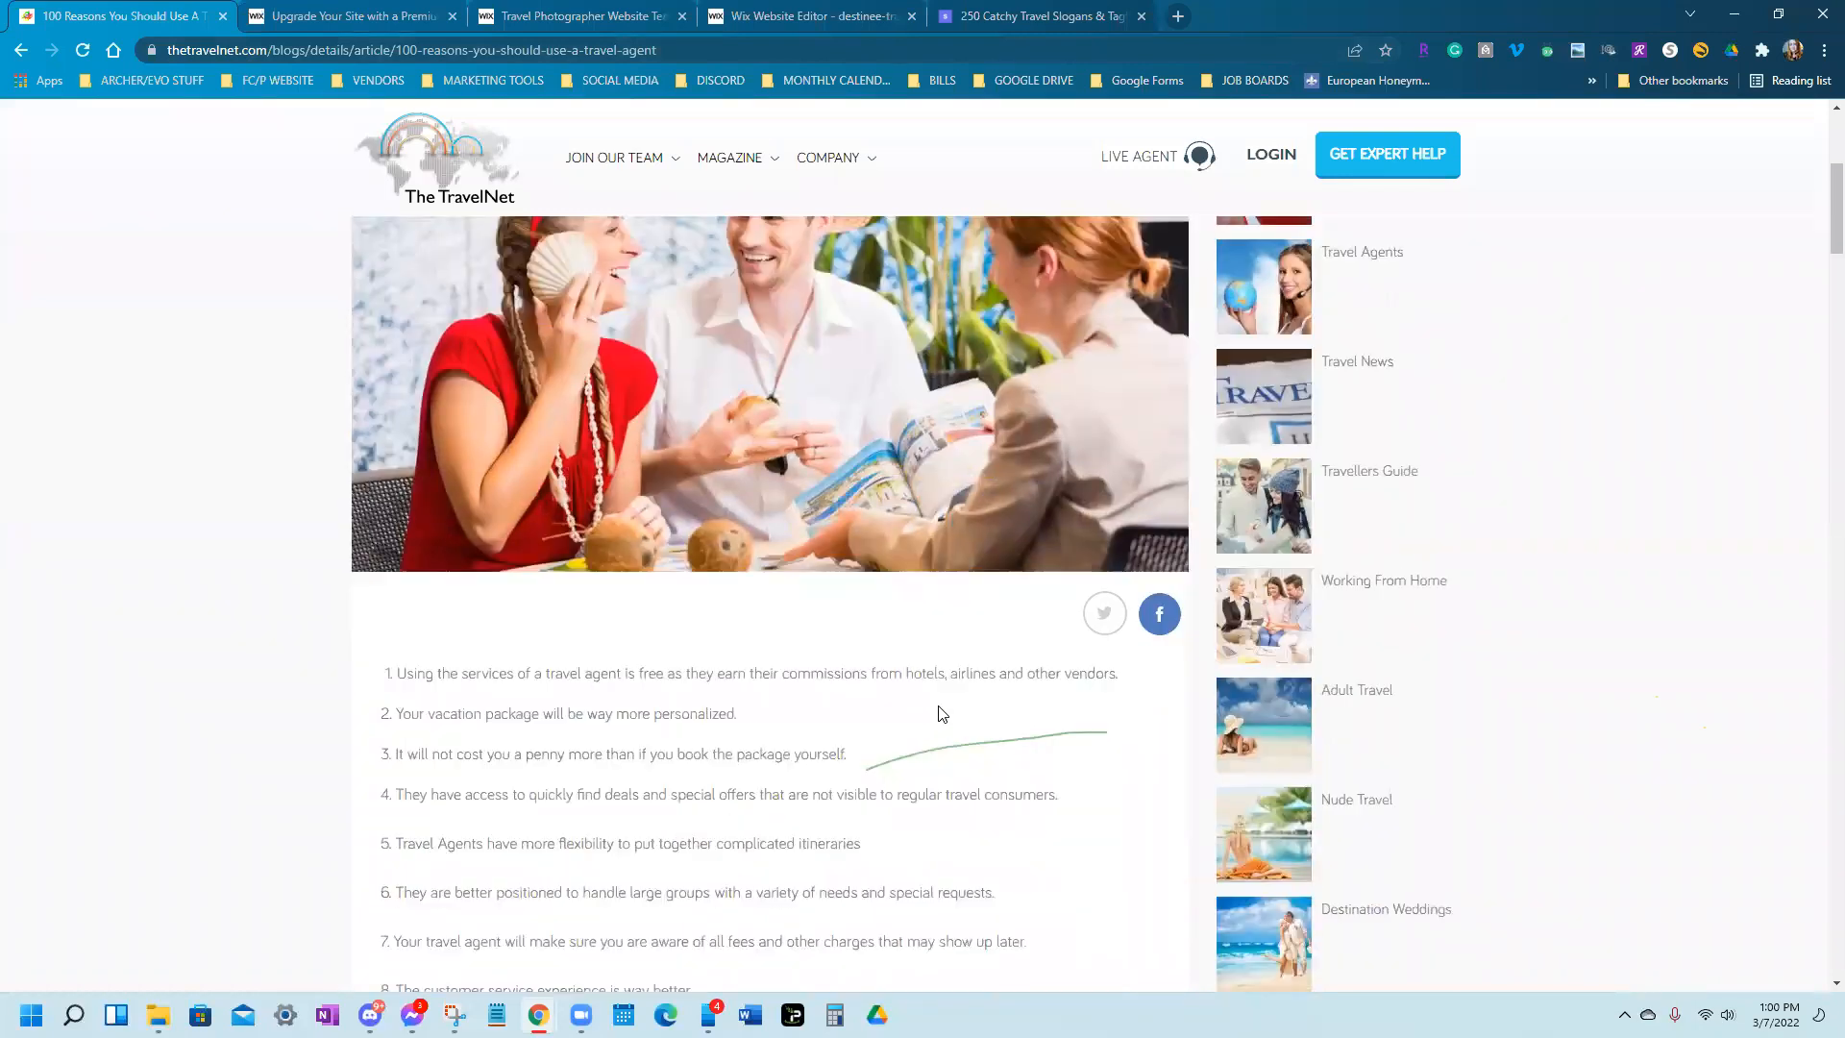
{"action": "scroll", "coordinate": [940, 708], "scroll_direction": "down", "scroll_amount": 2}
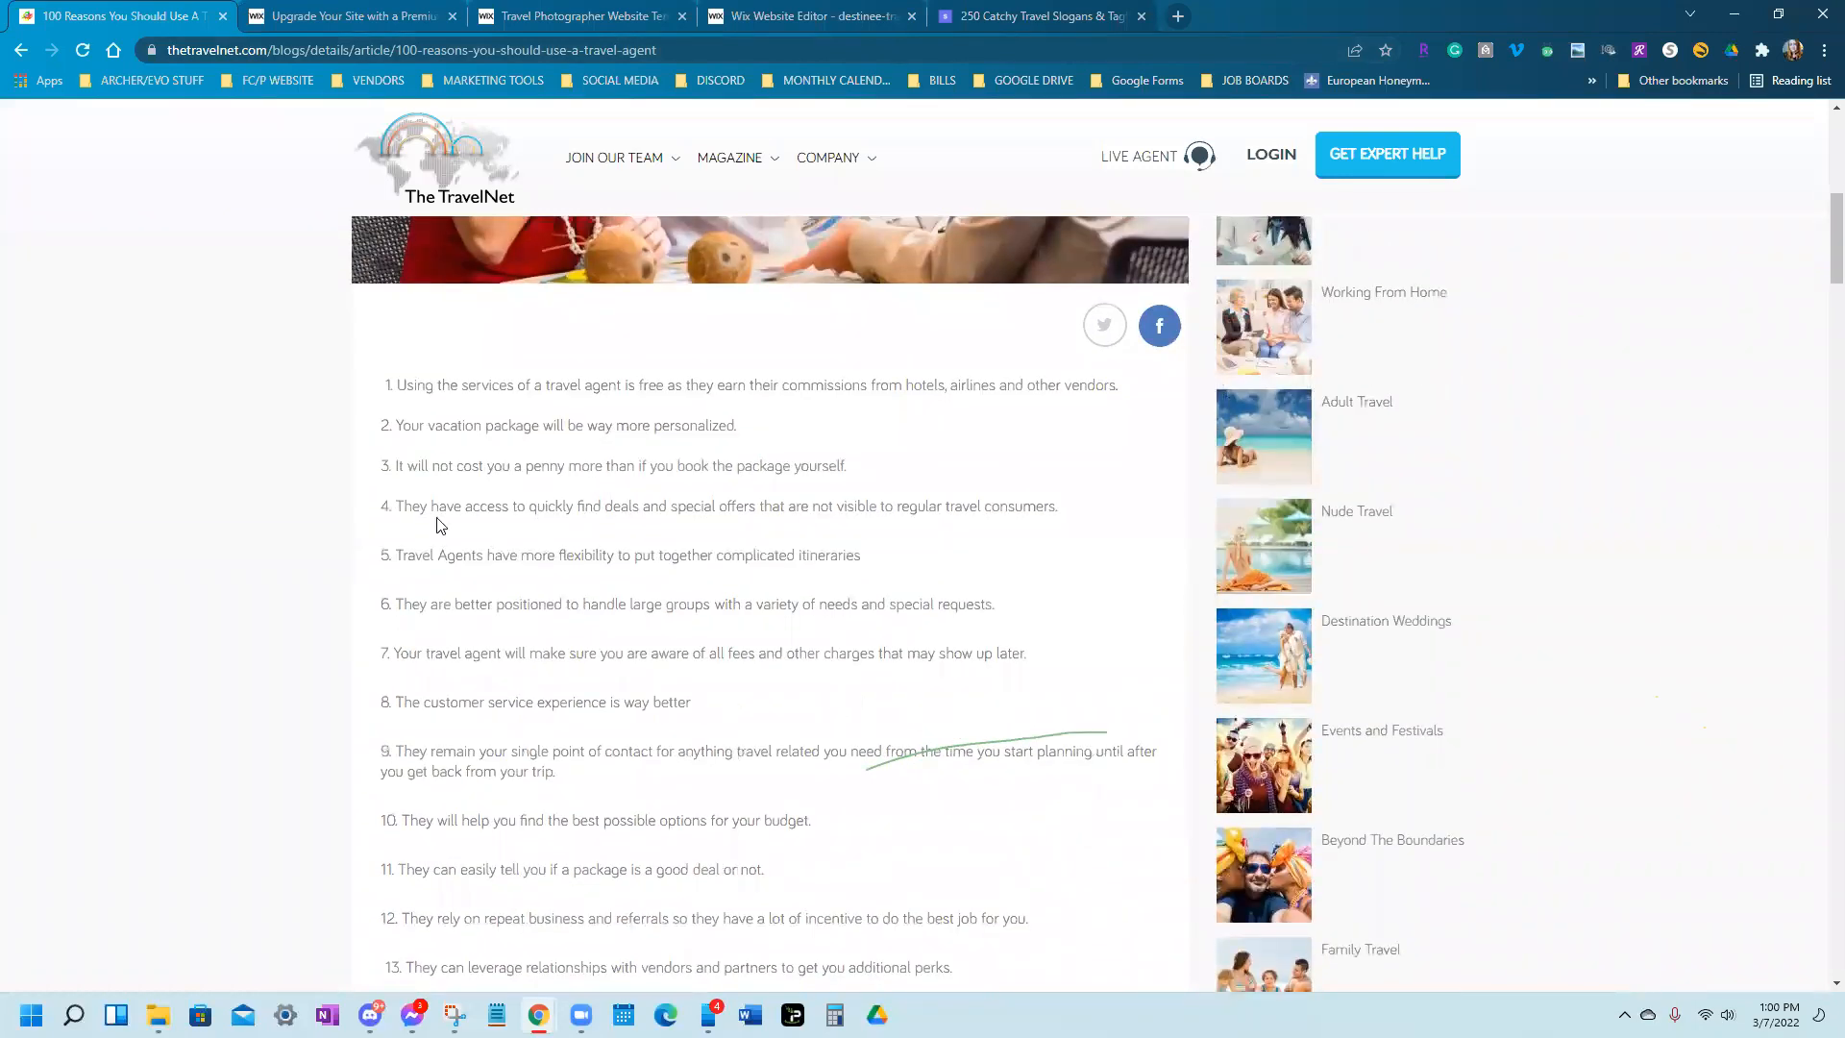
{"action": "left_click_drag", "start_coordinate": [383, 289], "coordinate": [511, 658]}
{"action": "scroll", "coordinate": [524, 891], "scroll_direction": "down", "scroll_amount": 4}
{"action": "scroll", "coordinate": [538, 931], "scroll_direction": "up", "scroll_amount": 7}
{"action": "left_click", "coordinate": [371, 534]}
{"action": "left_click", "coordinate": [812, 17]}
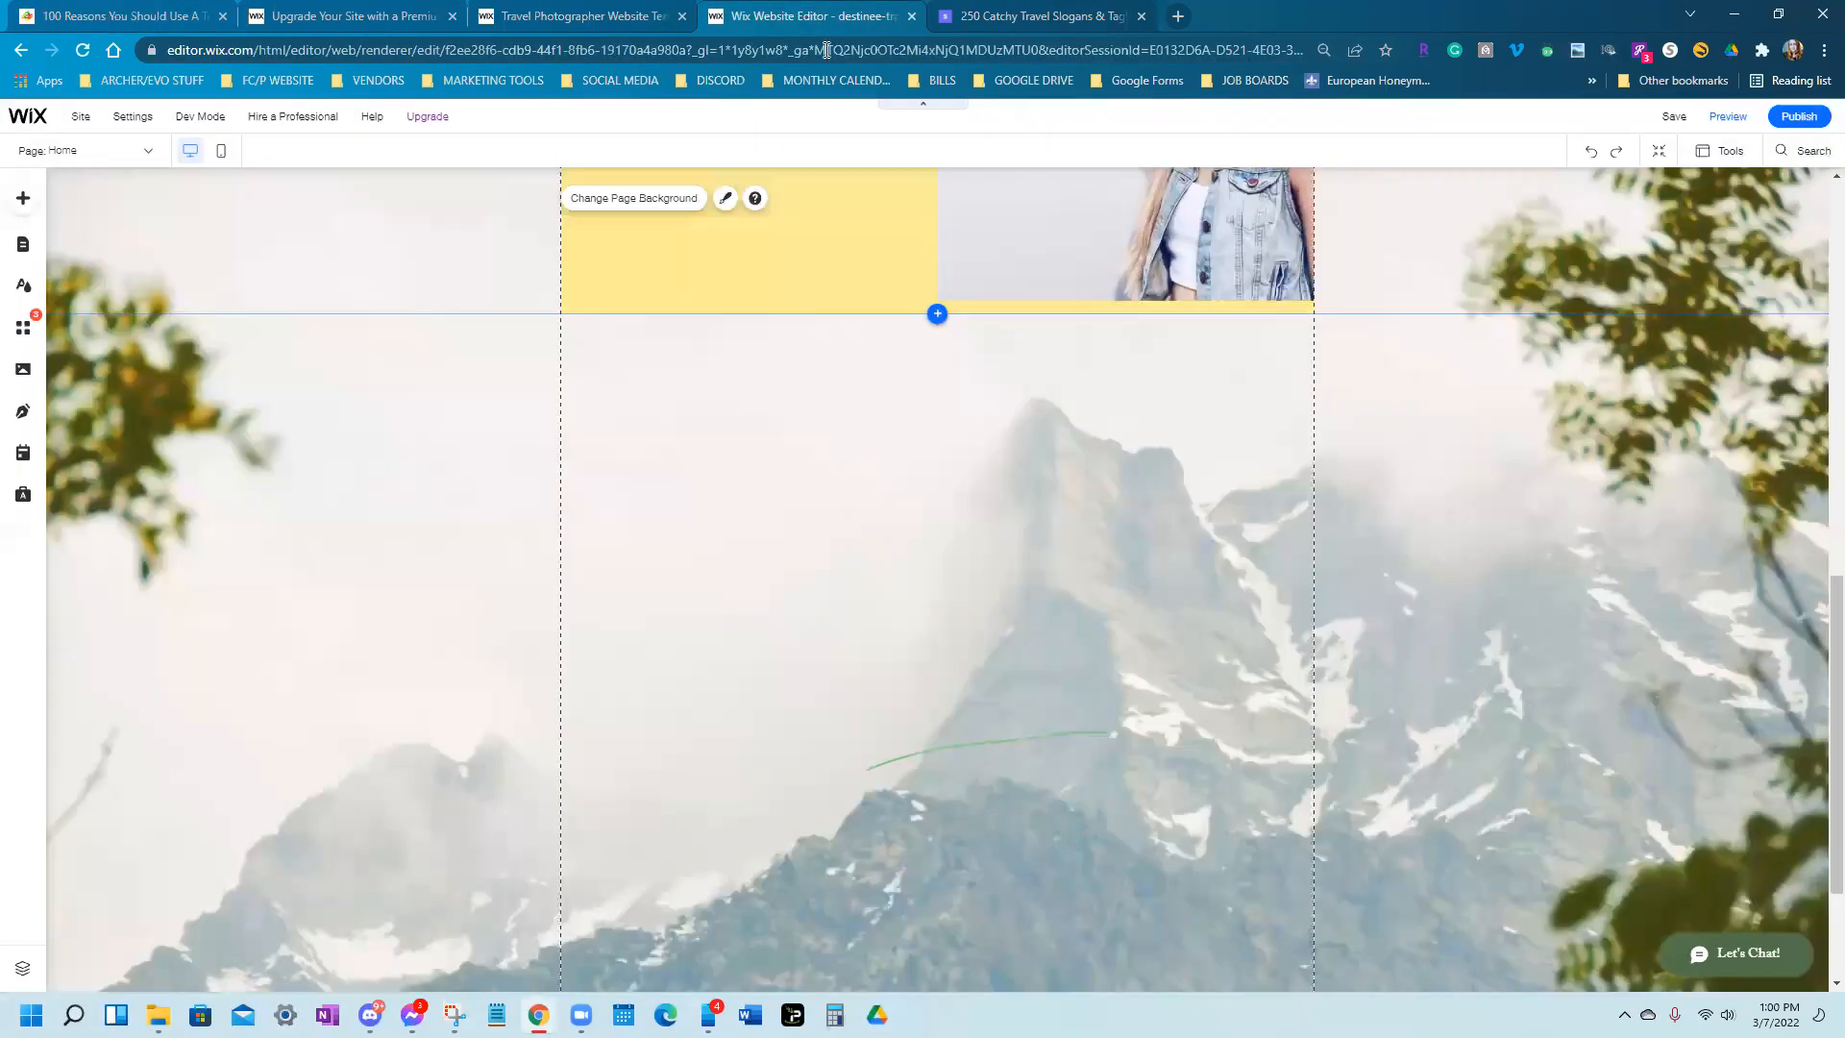
Open the Add panel's Strip designs and scroll through the Contact, Welcome, Testimonials and Team thumbnails
{"action": "scroll", "coordinate": [895, 662], "scroll_direction": "up", "scroll_amount": 1}
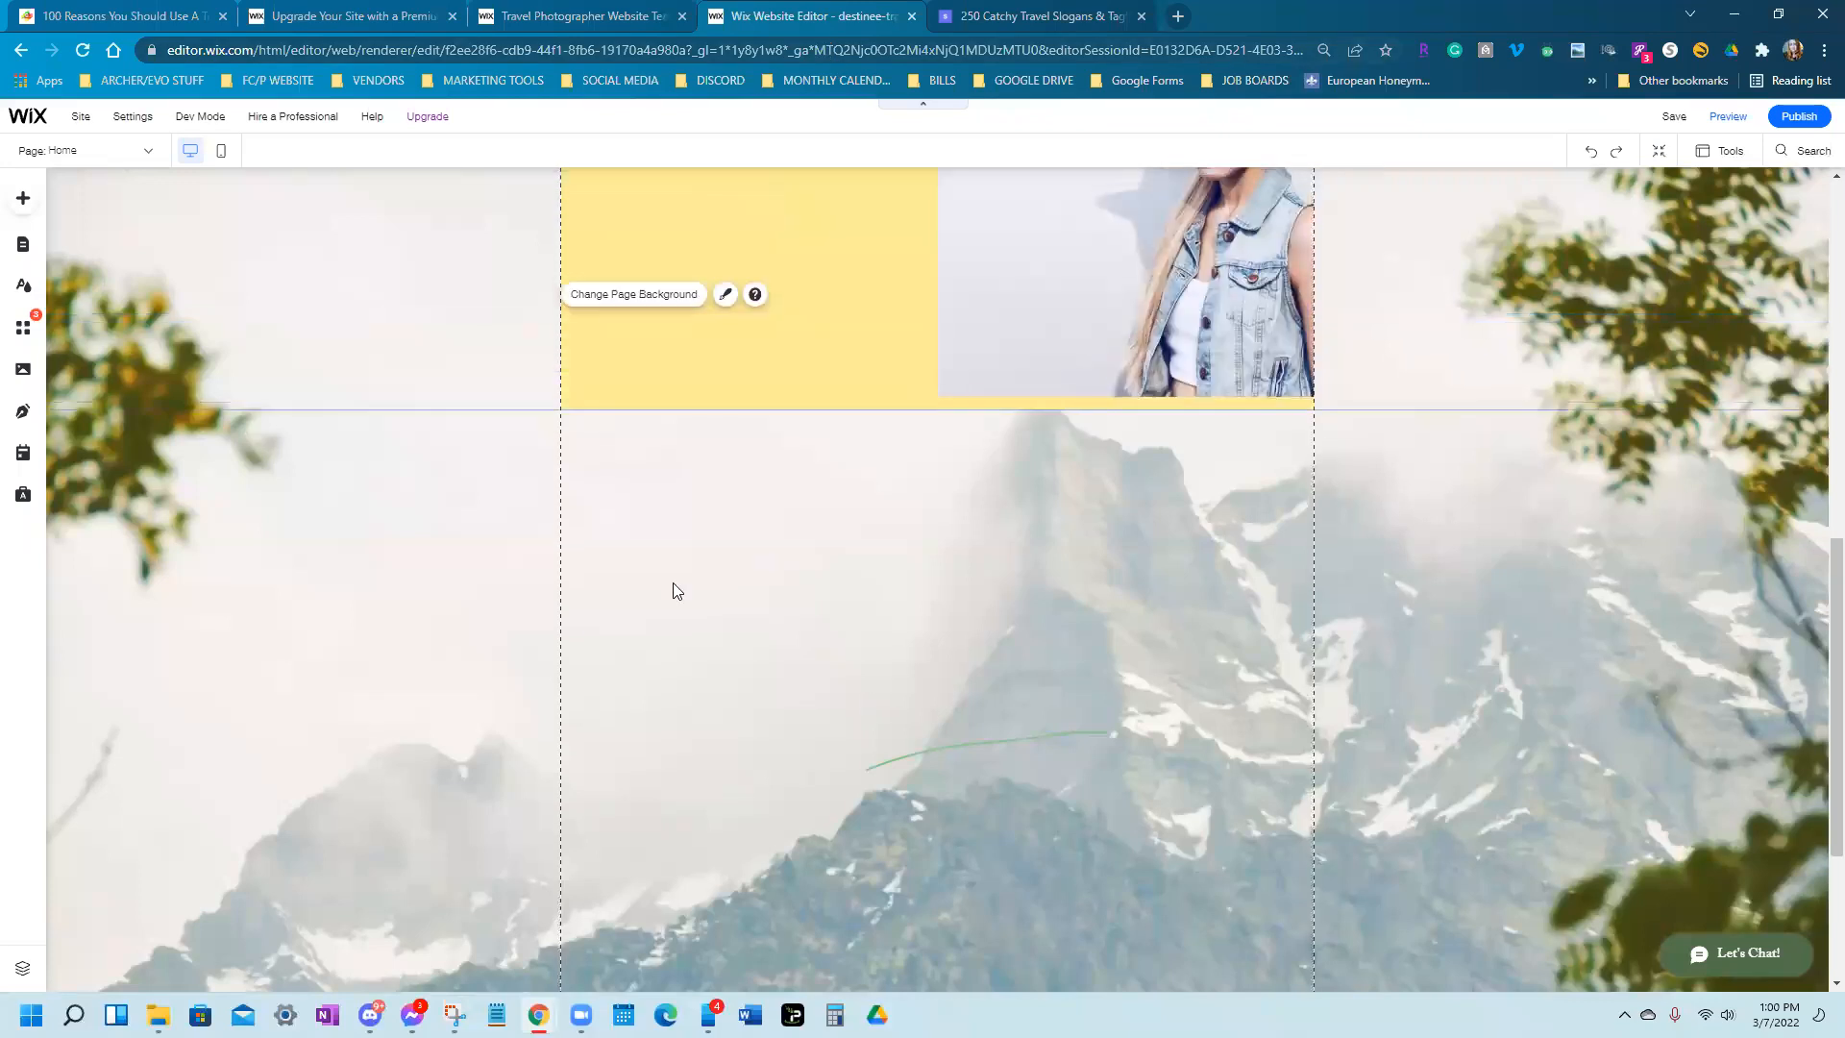
{"action": "left_click", "coordinate": [23, 199]}
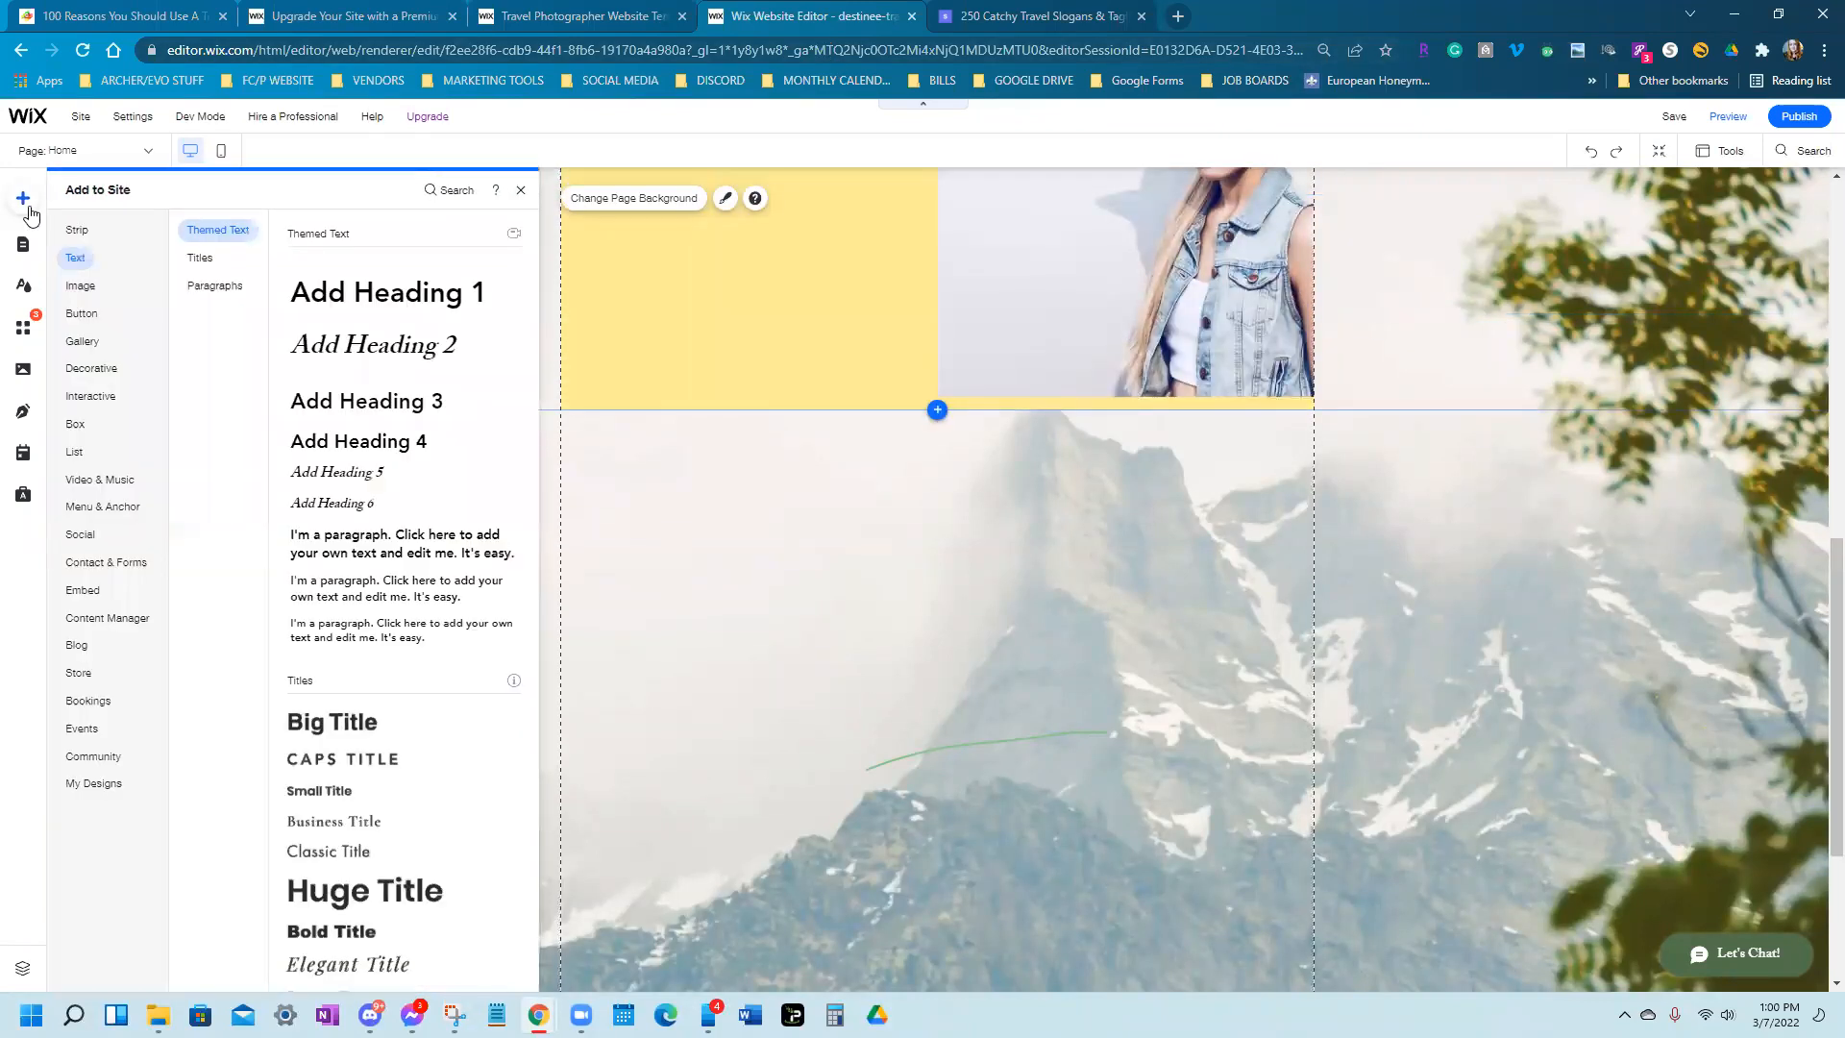
{"action": "mouse_move", "coordinate": [97, 240]}
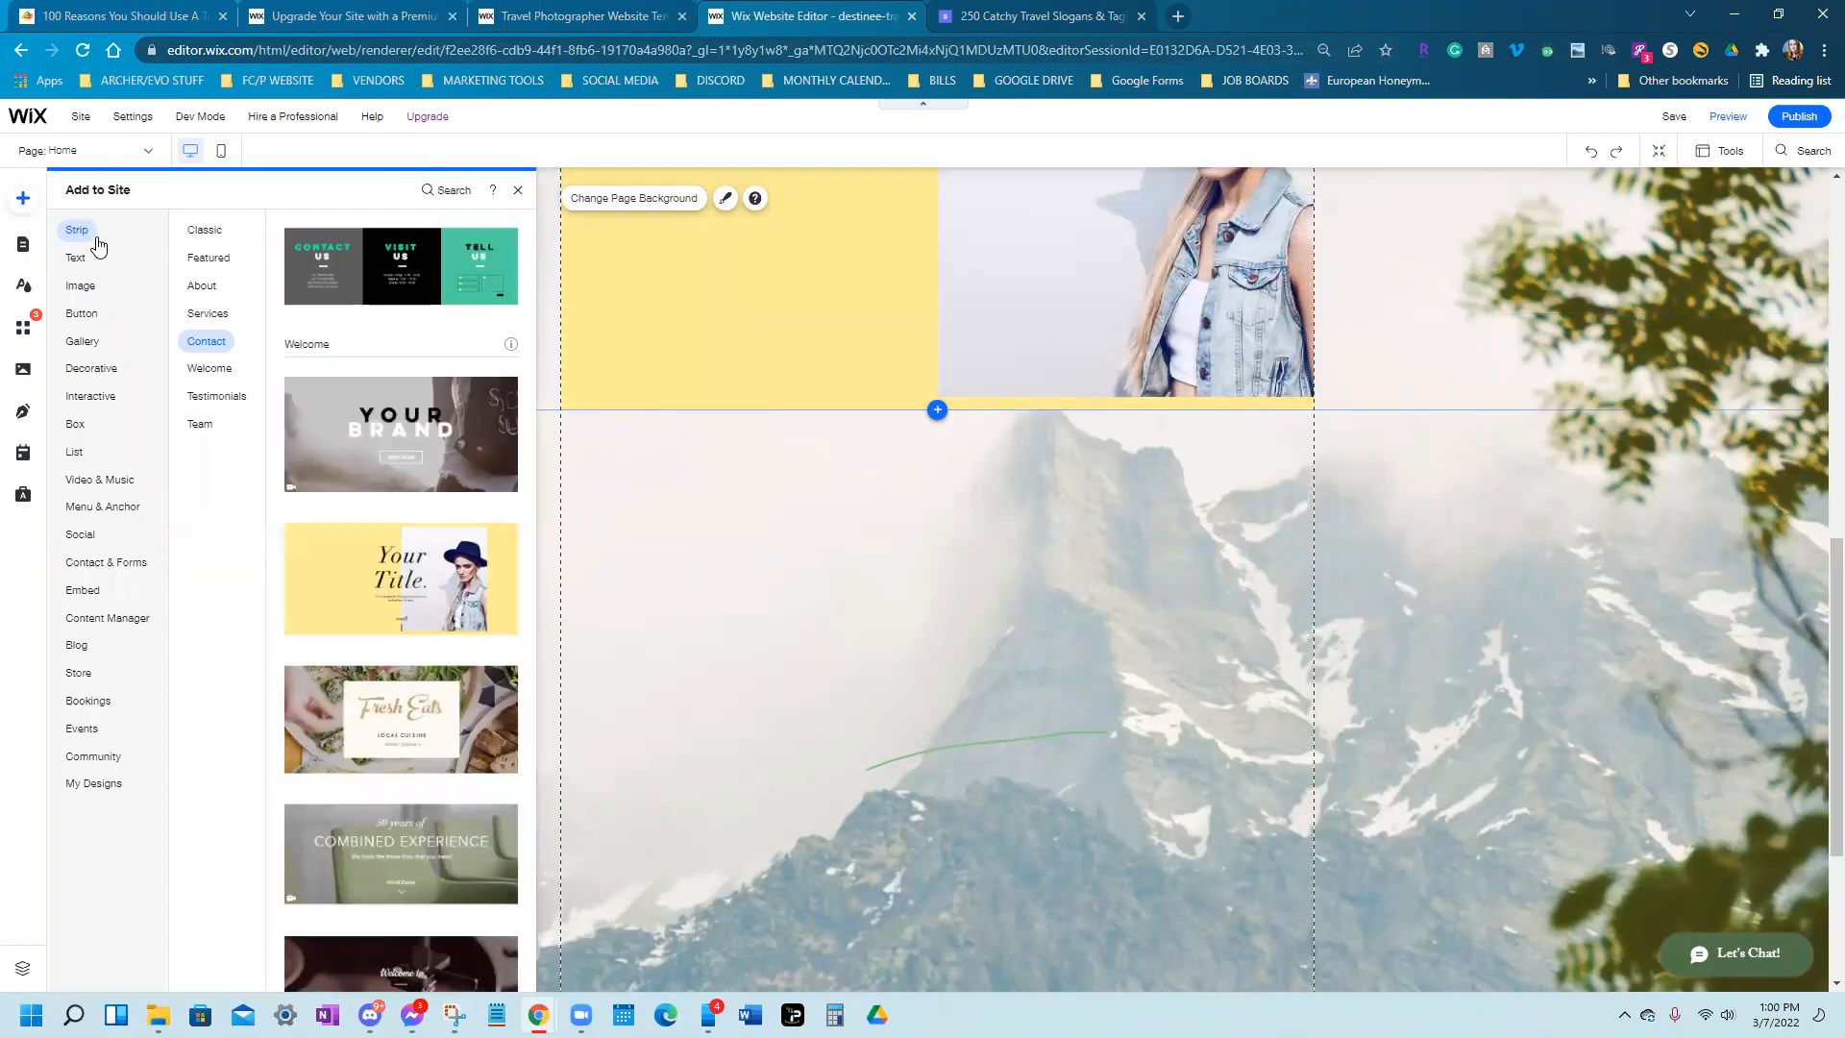
{"action": "scroll", "coordinate": [384, 635], "scroll_direction": "down", "scroll_amount": 4}
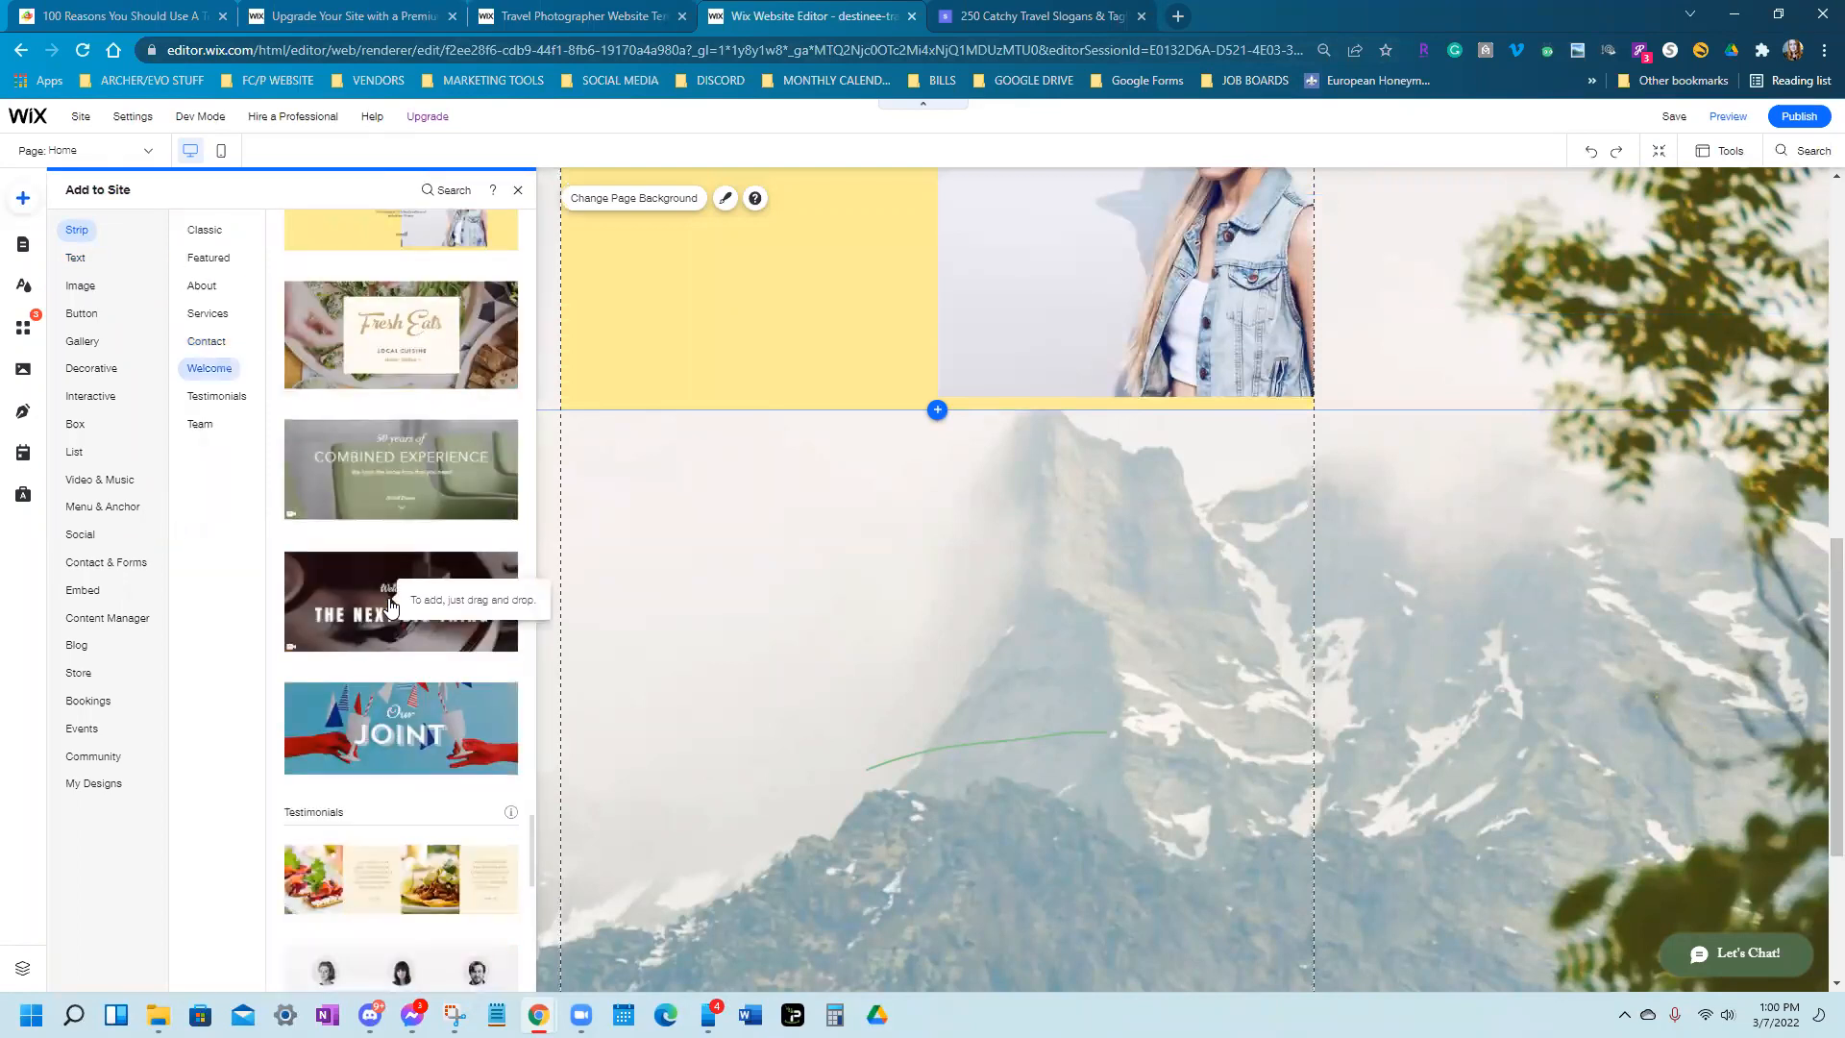
{"action": "scroll", "coordinate": [394, 606], "scroll_direction": "down", "scroll_amount": 5}
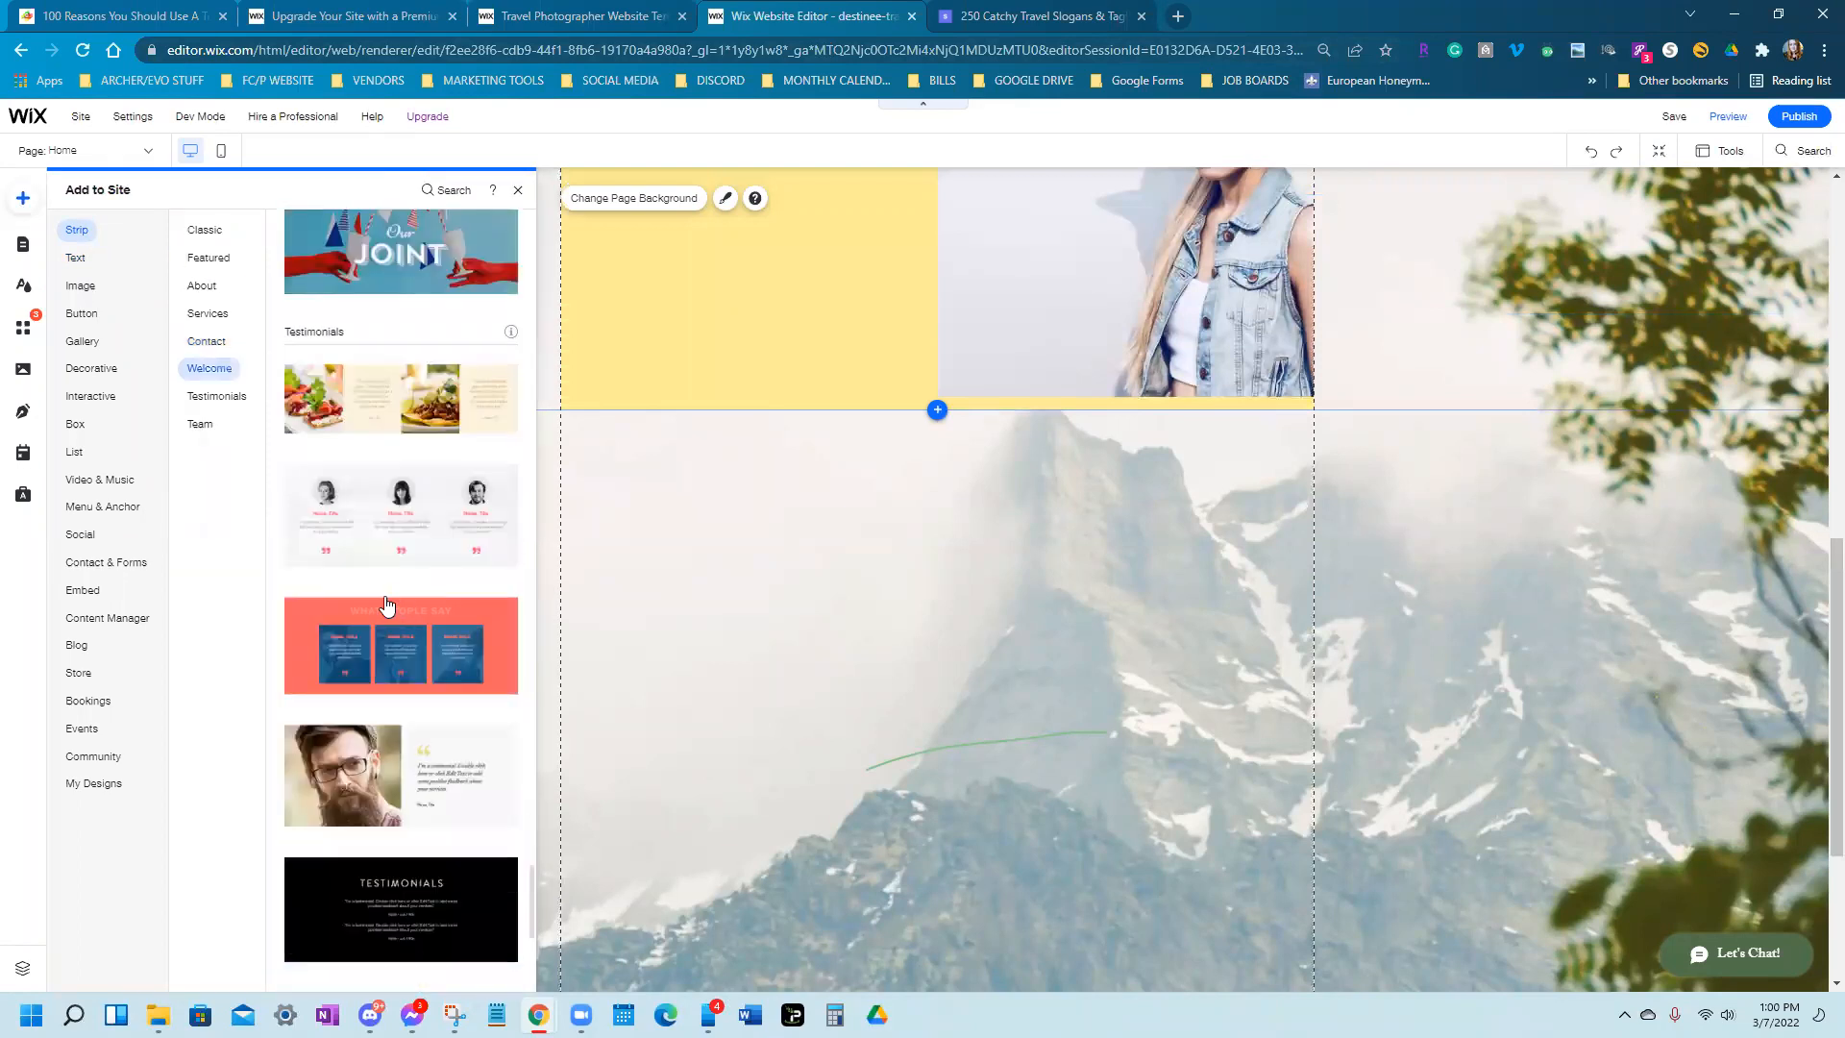
{"action": "scroll", "coordinate": [394, 606], "scroll_direction": "down", "scroll_amount": 5}
Scroll back up the strip designs and switch to the Box category
{"action": "scroll", "coordinate": [386, 604], "scroll_direction": "up", "scroll_amount": 15}
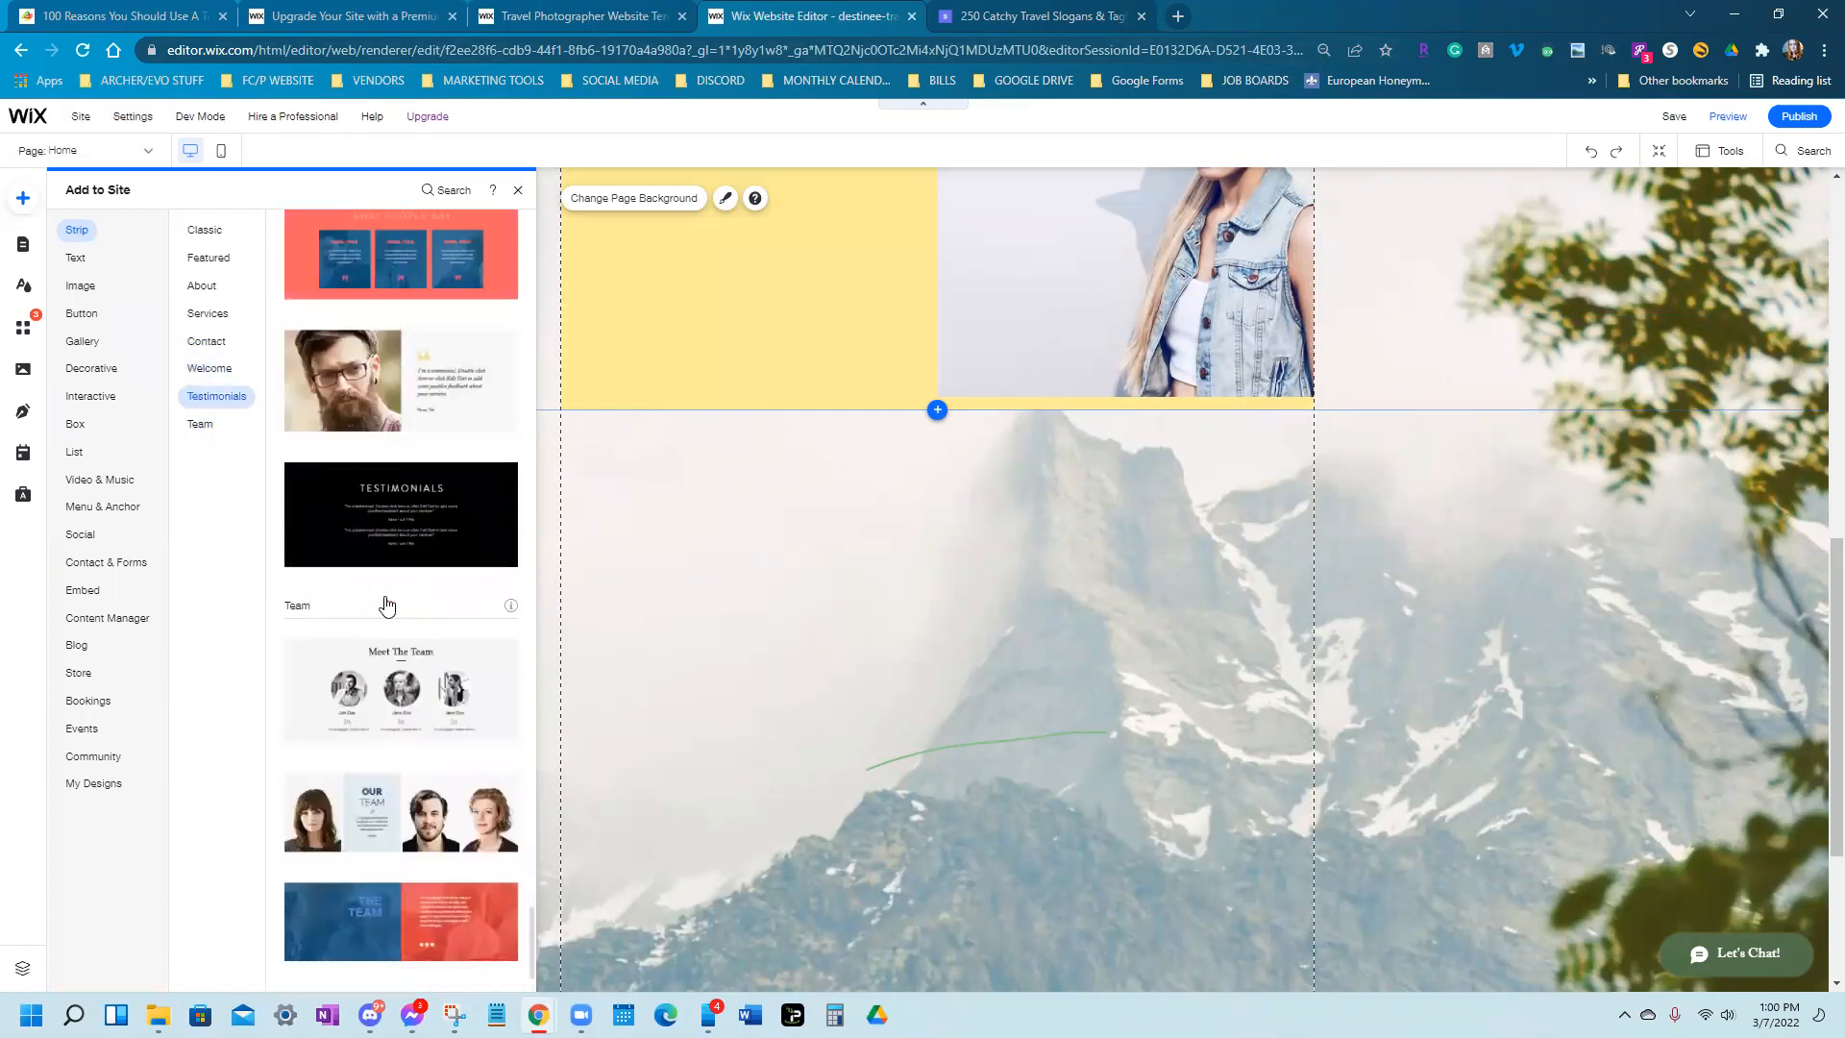
{"action": "scroll", "coordinate": [386, 604], "scroll_direction": "up", "scroll_amount": 3}
{"action": "scroll", "coordinate": [387, 604], "scroll_direction": "down", "scroll_amount": 10}
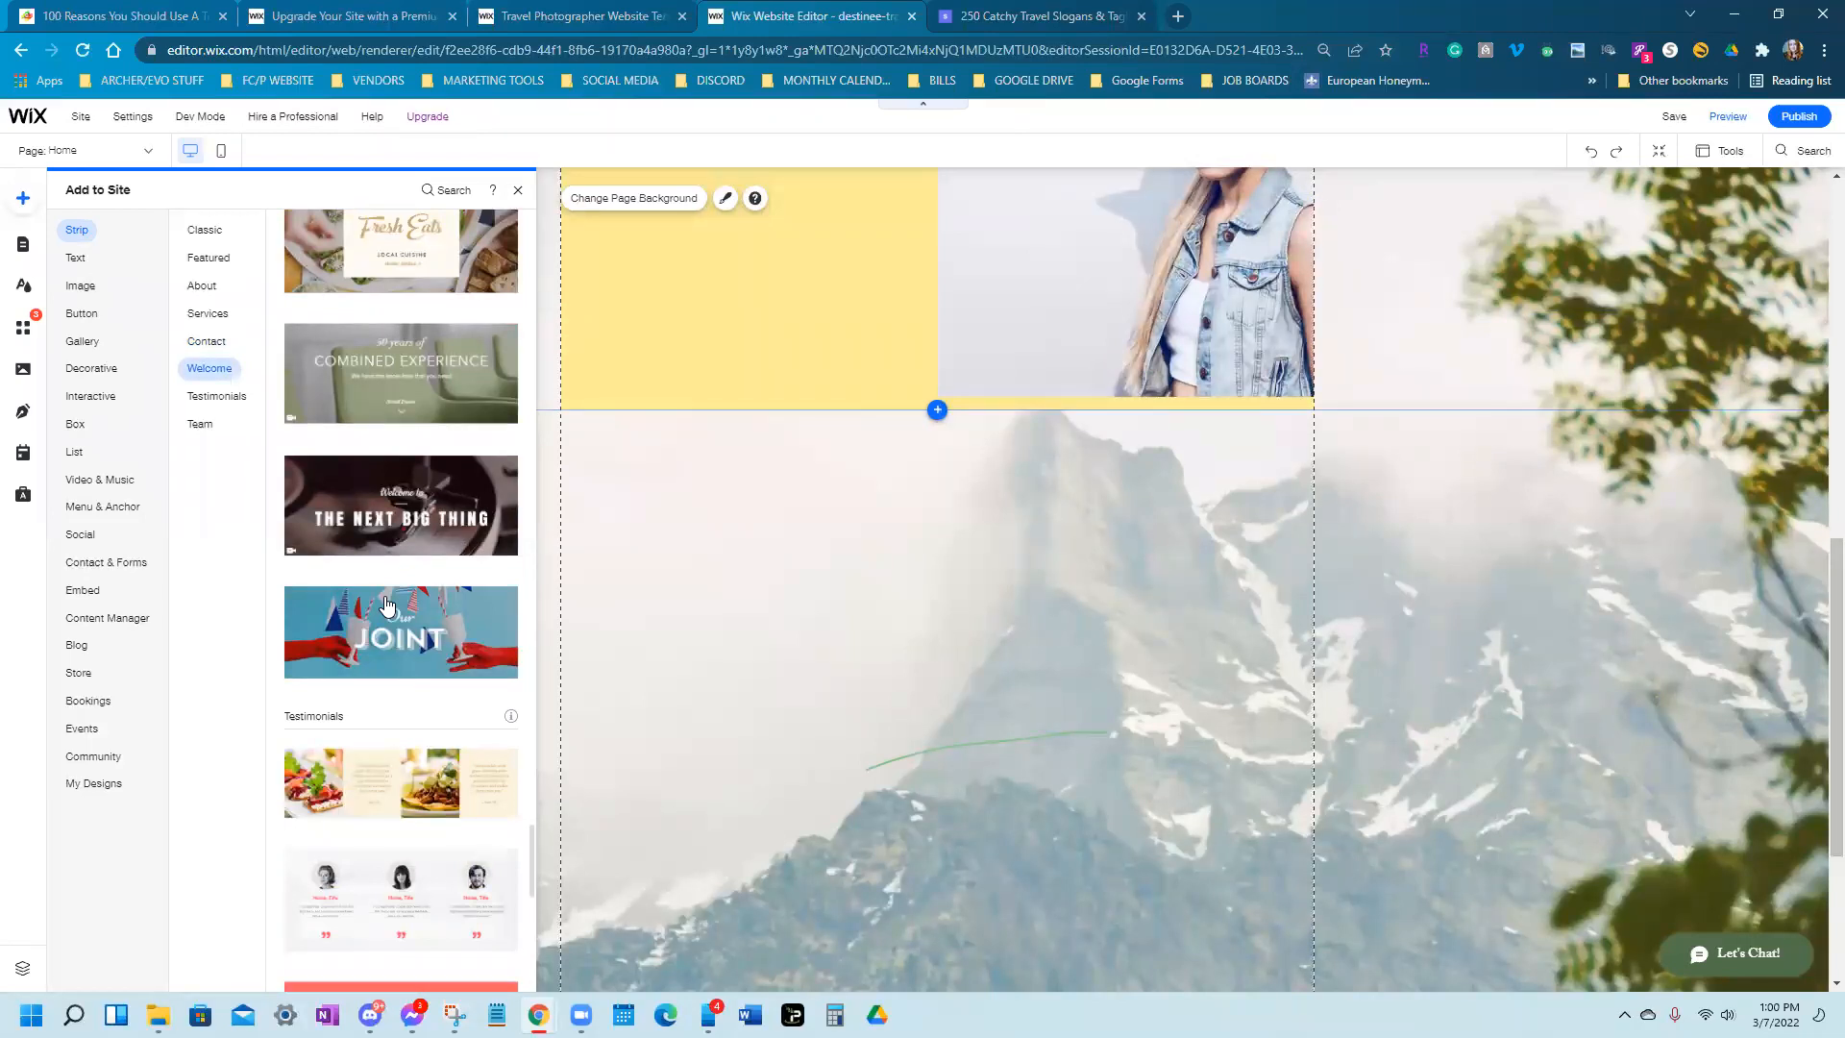
{"action": "scroll", "coordinate": [386, 603], "scroll_direction": "up", "scroll_amount": 4}
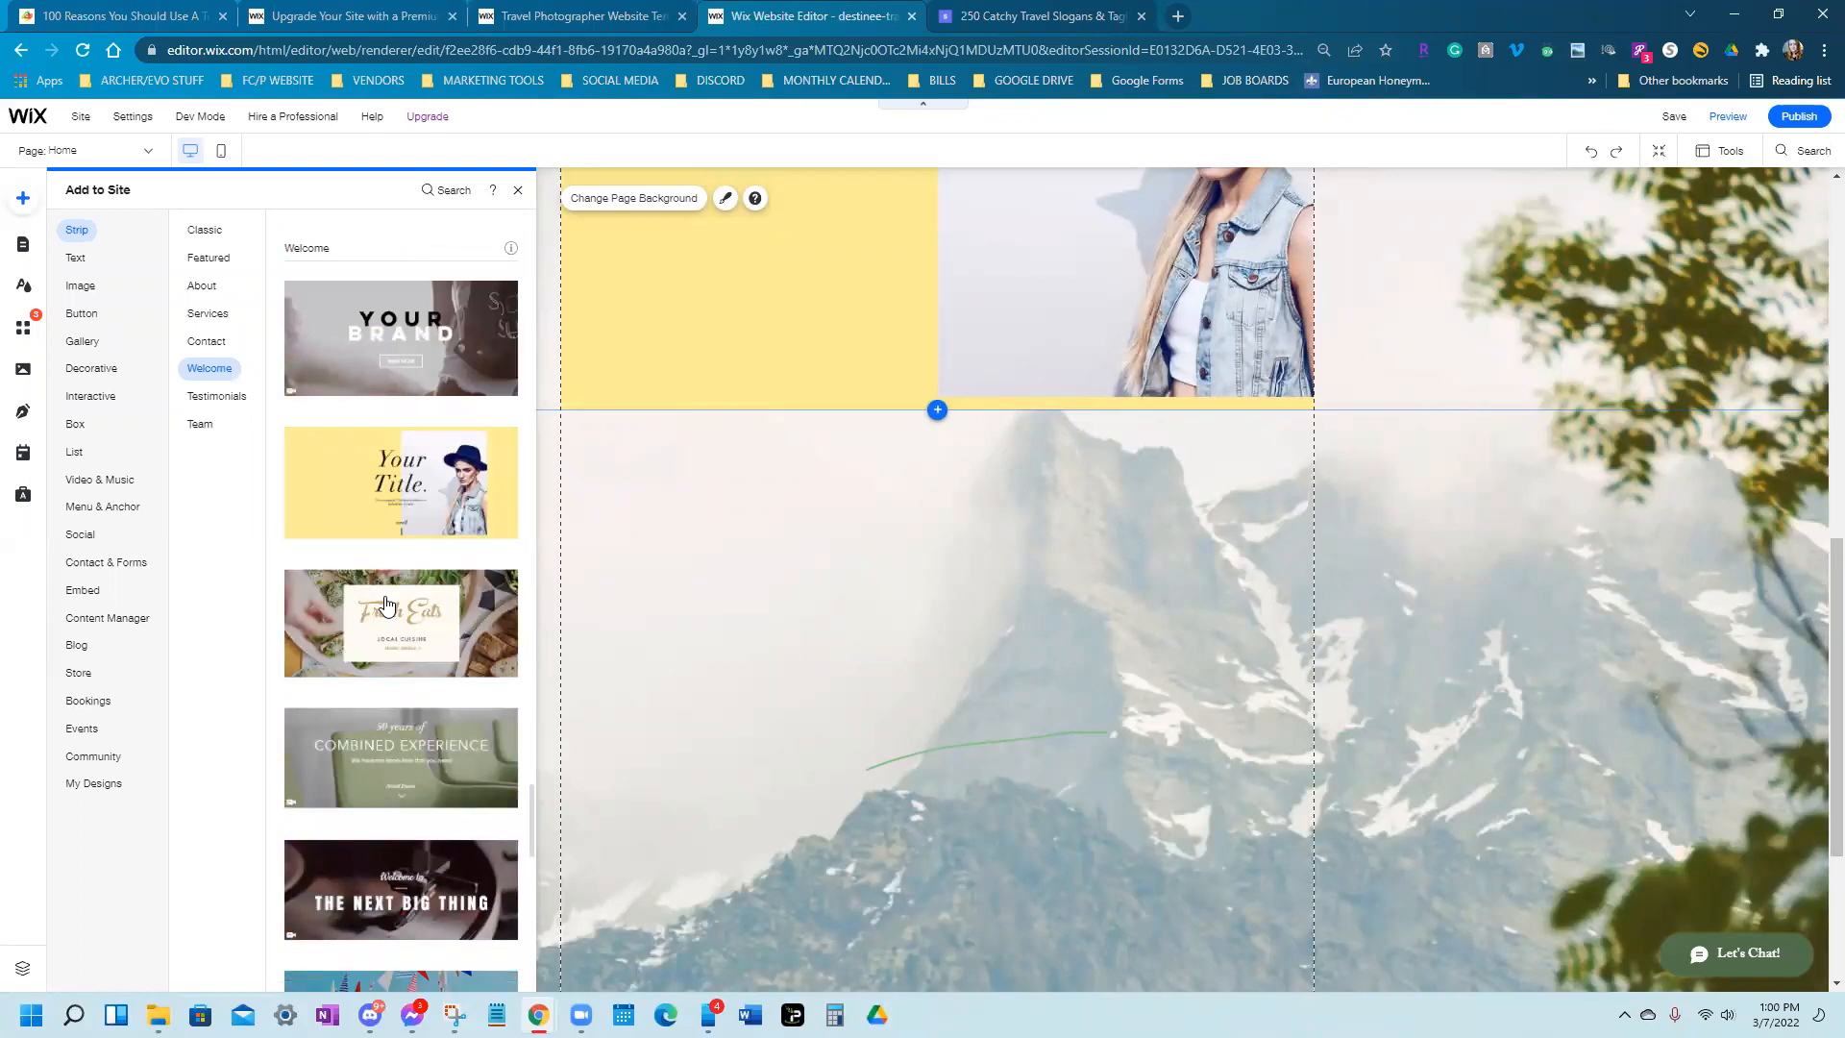
{"action": "scroll", "coordinate": [386, 604], "scroll_direction": "up", "scroll_amount": 5}
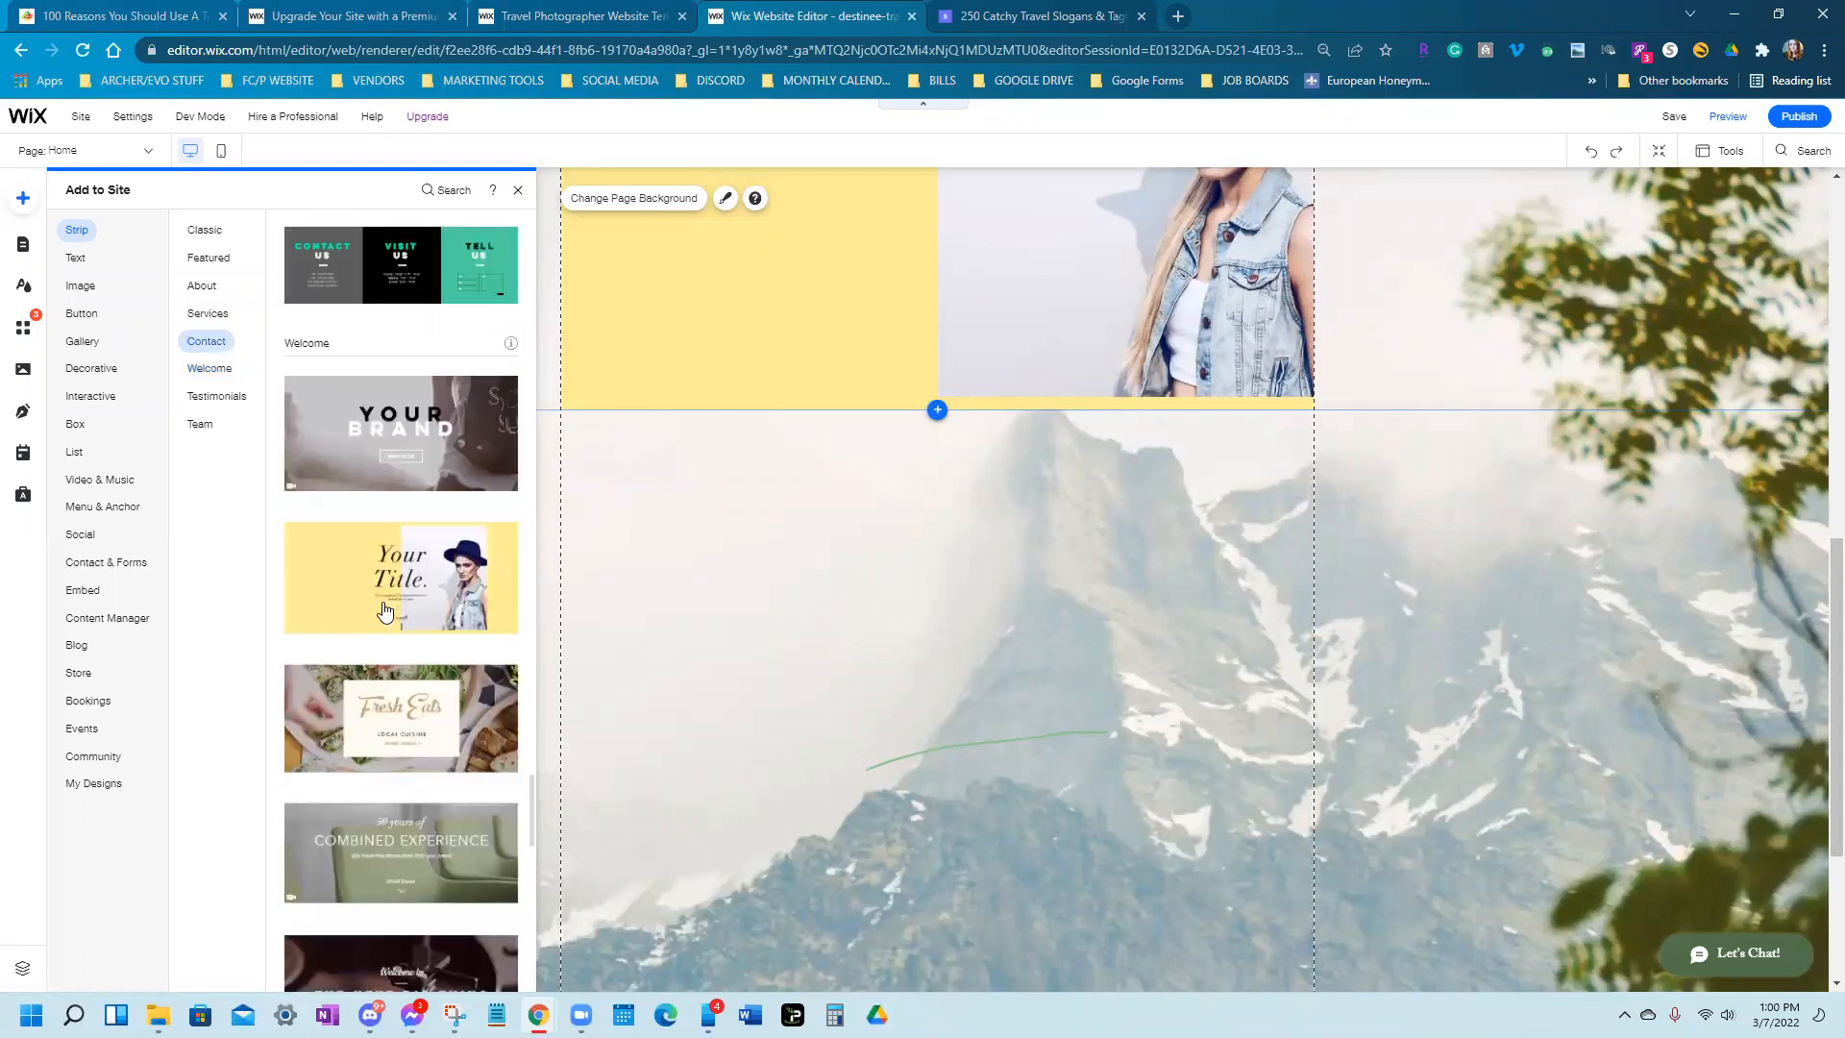
{"action": "scroll", "coordinate": [386, 610], "scroll_direction": "up", "scroll_amount": 1}
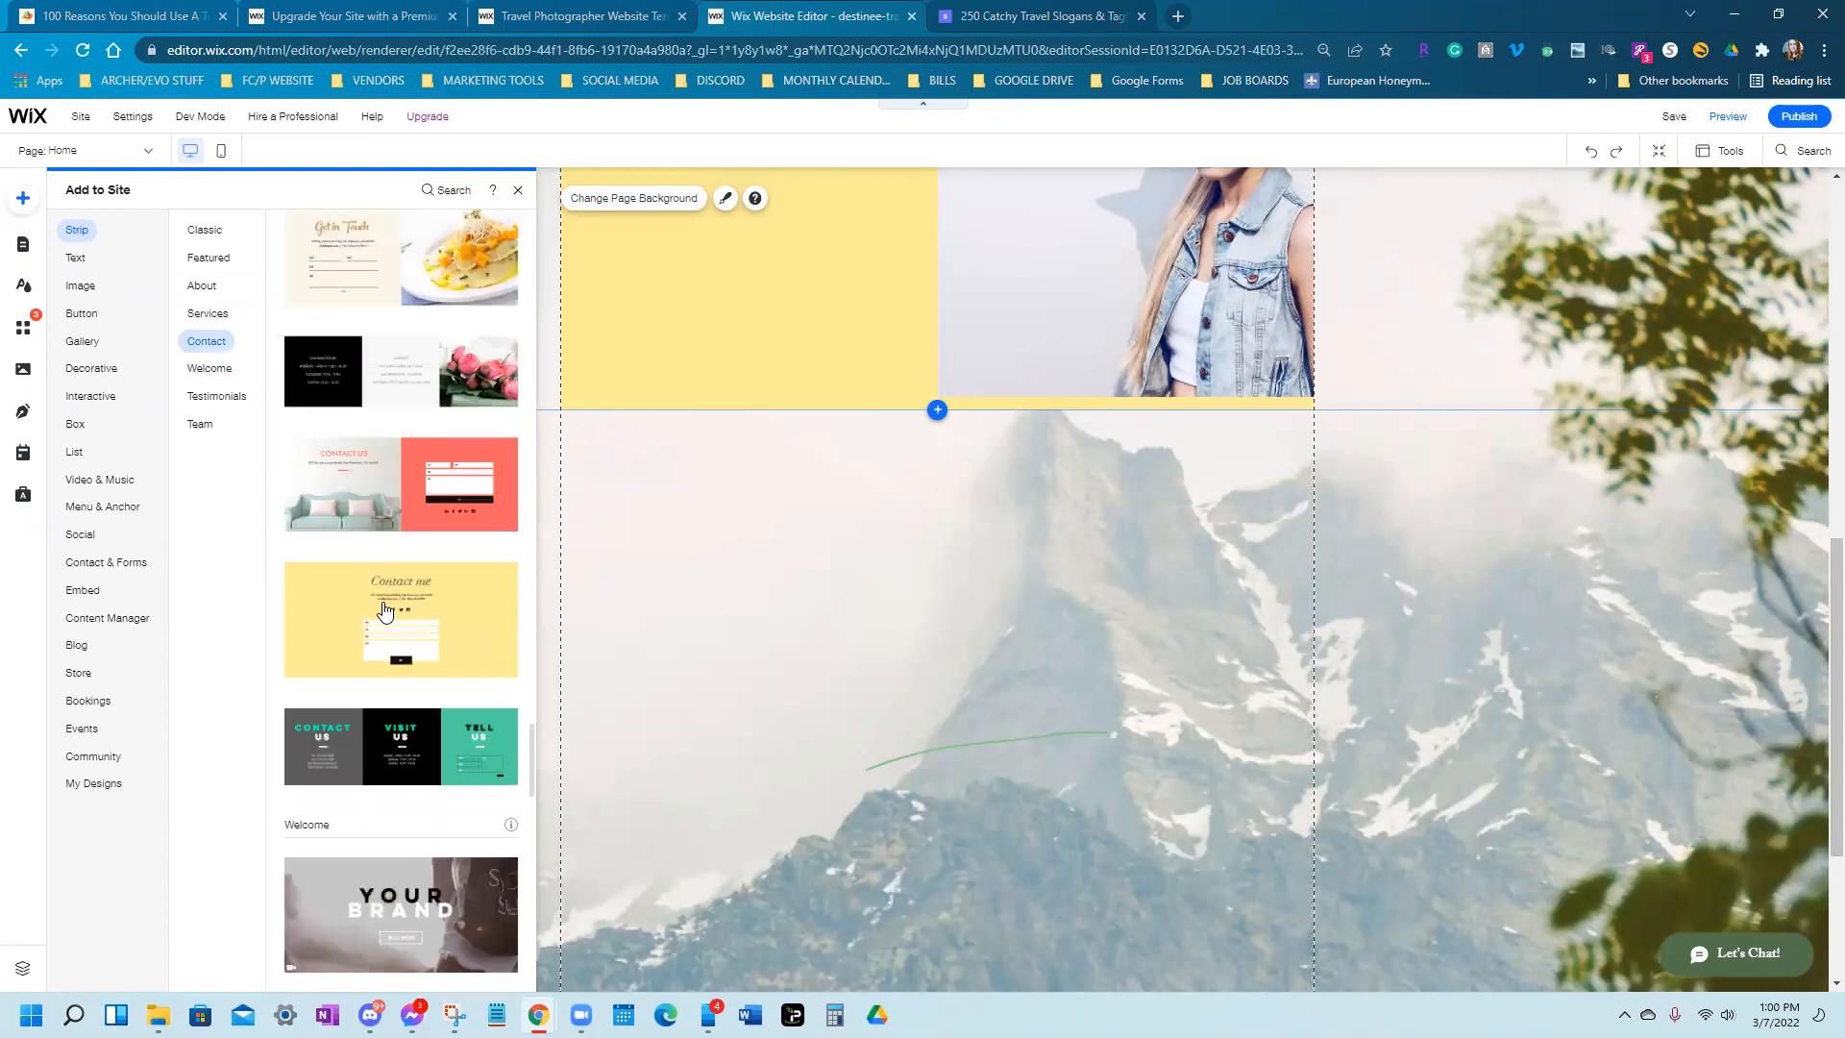
{"action": "scroll", "coordinate": [384, 610], "scroll_direction": "up", "scroll_amount": 5}
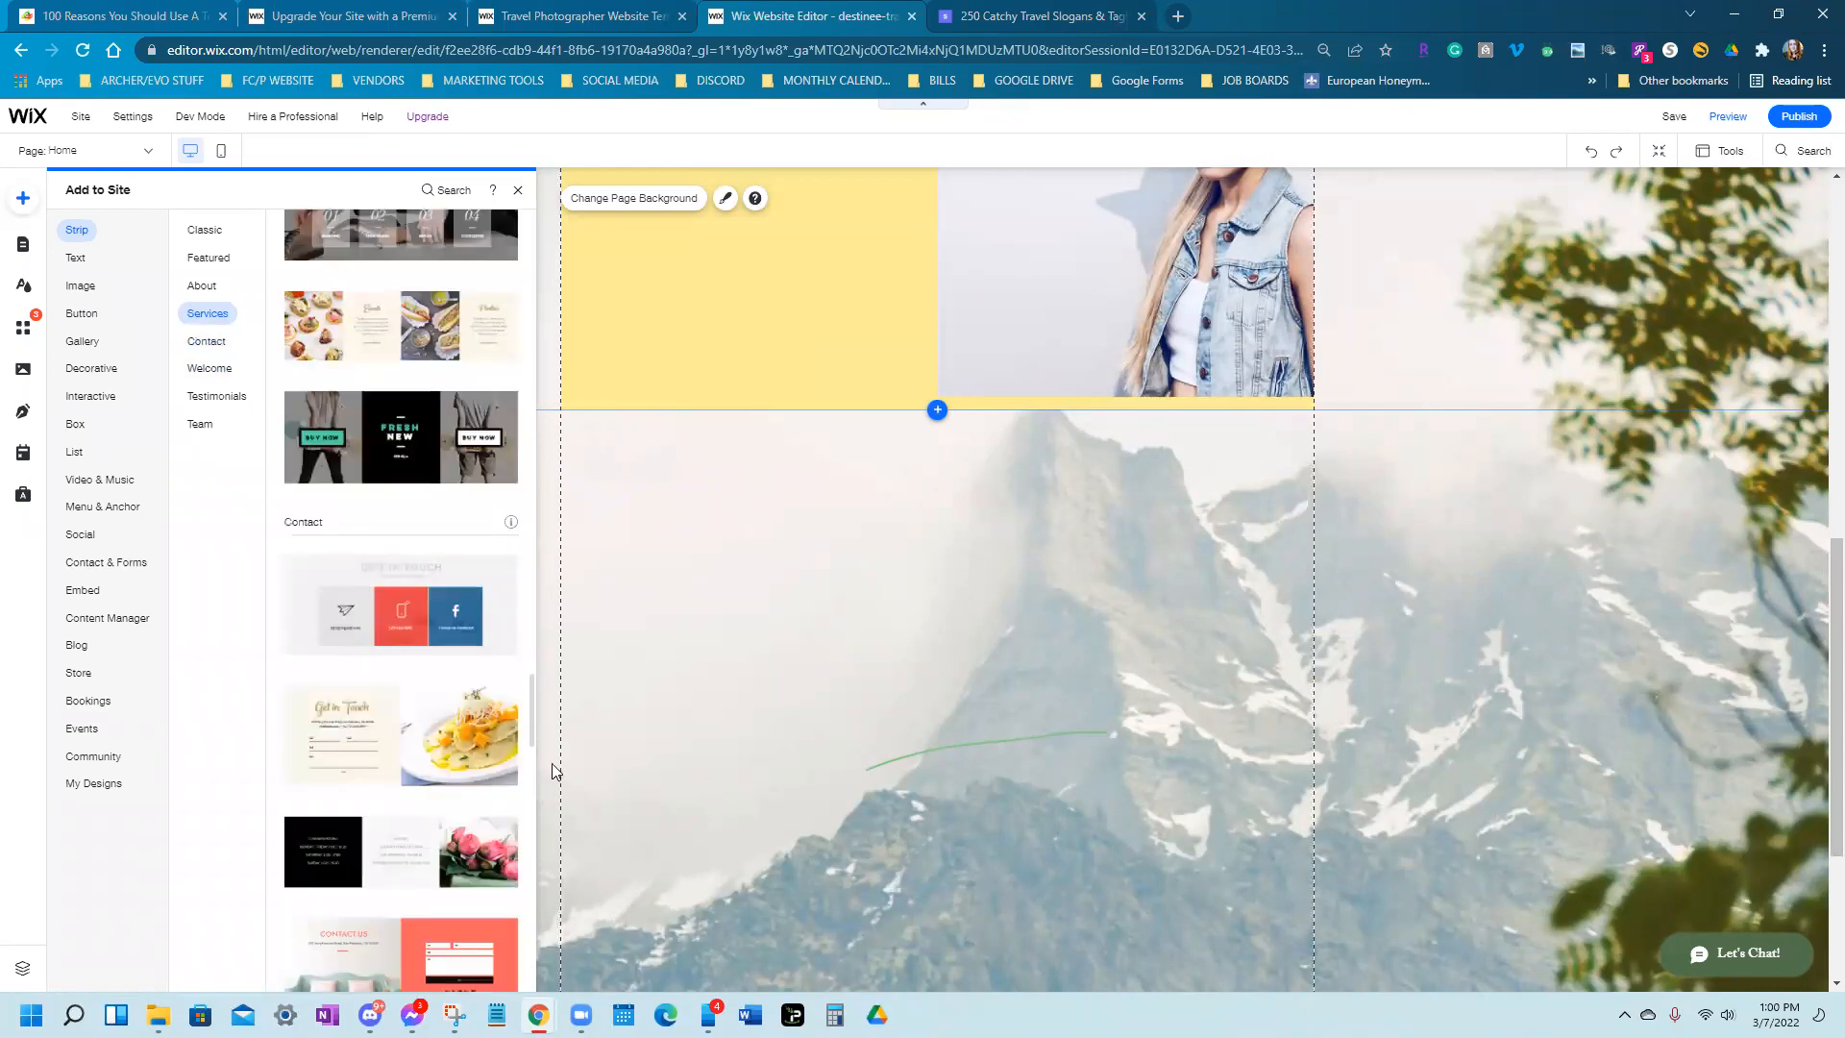
{"action": "left_click", "coordinate": [73, 426]}
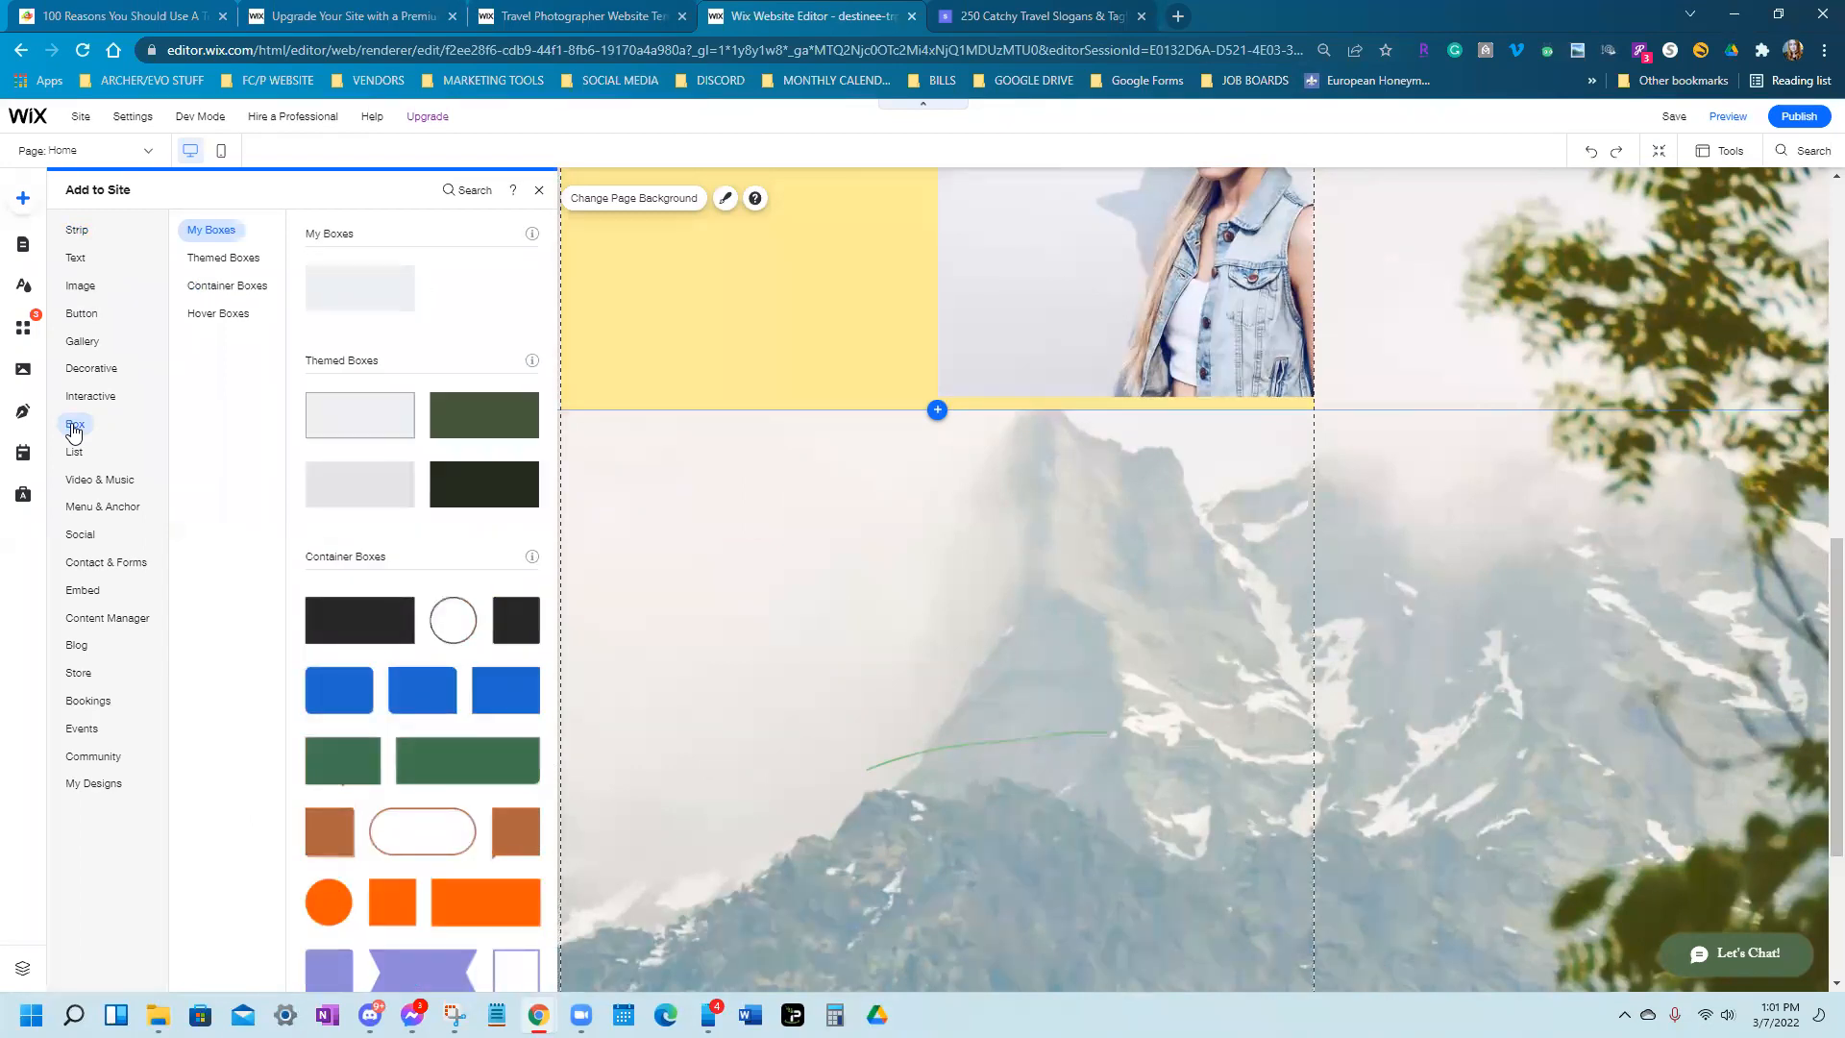
Drag a white Container Box onto the mountain background just below the yellow travel-agent section
{"action": "left_click_drag", "start_coordinate": [361, 289], "coordinate": [560, 608]}
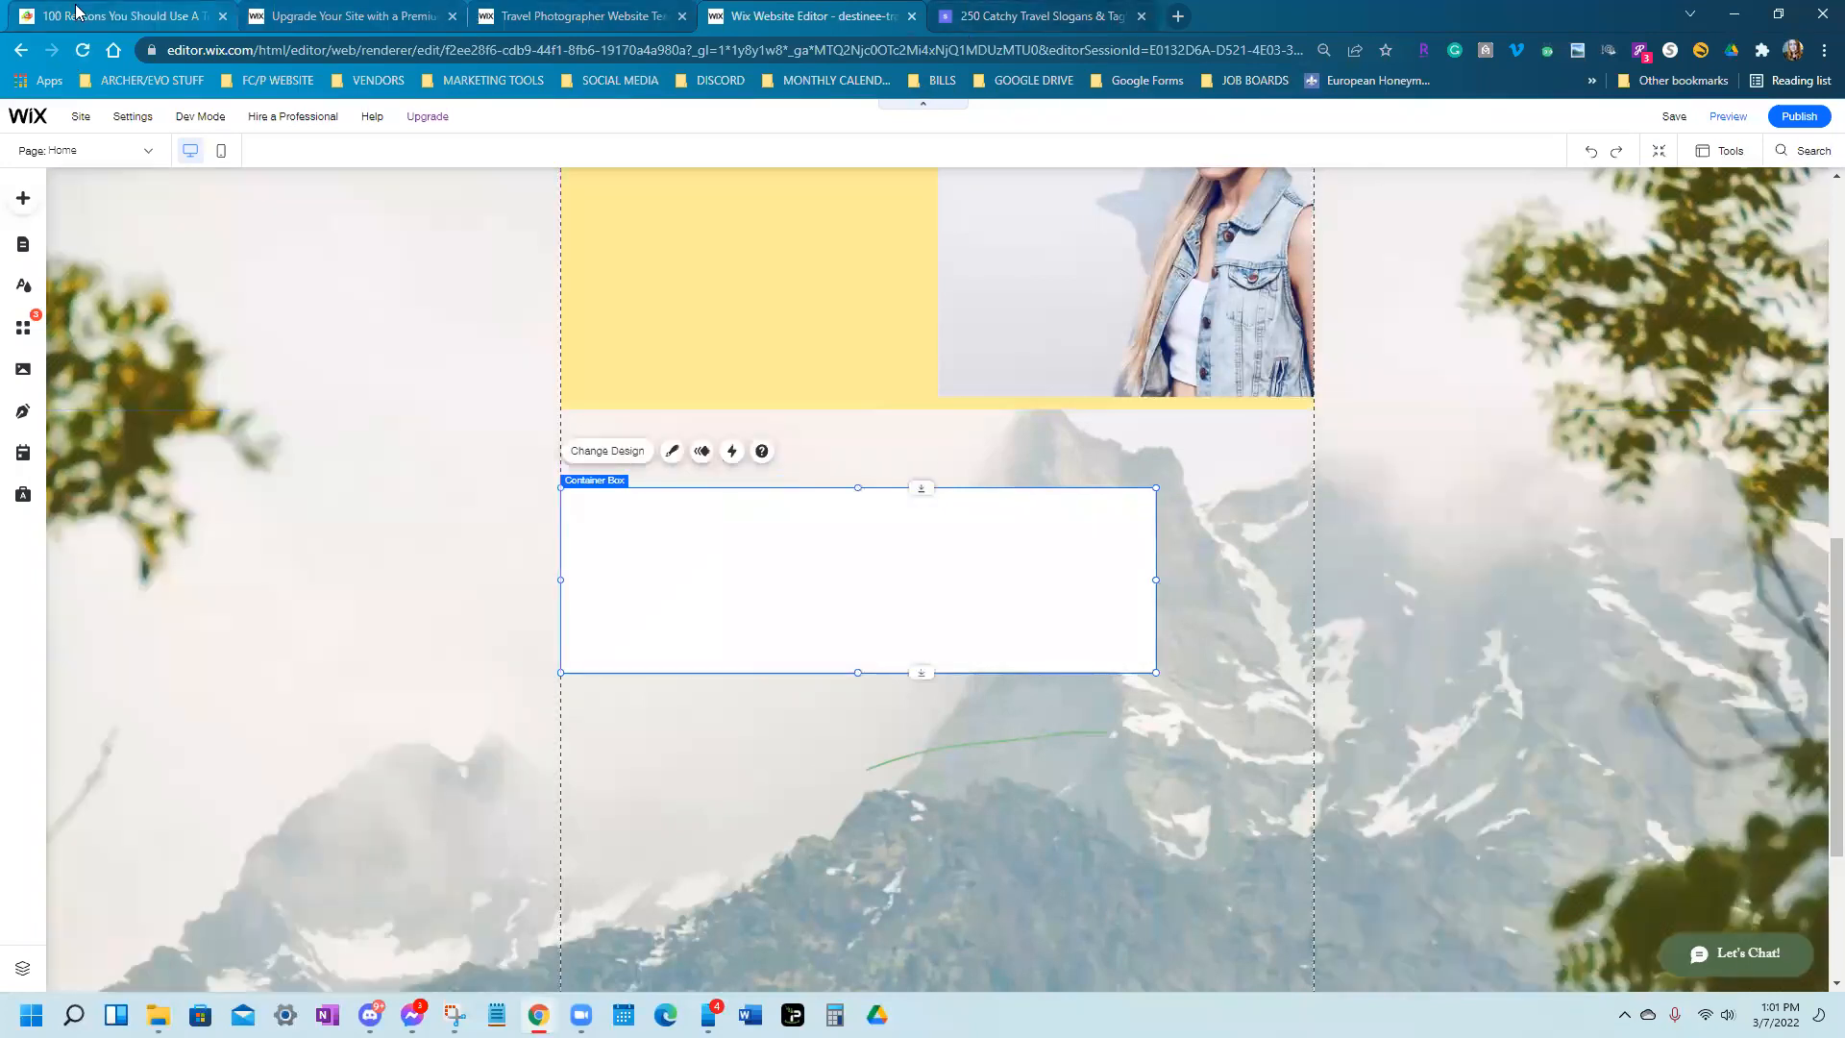
Select the full URL of TravelNet's '100 Reasons' article, then return to the Wix editor tab
{"action": "left_click", "coordinate": [77, 11]}
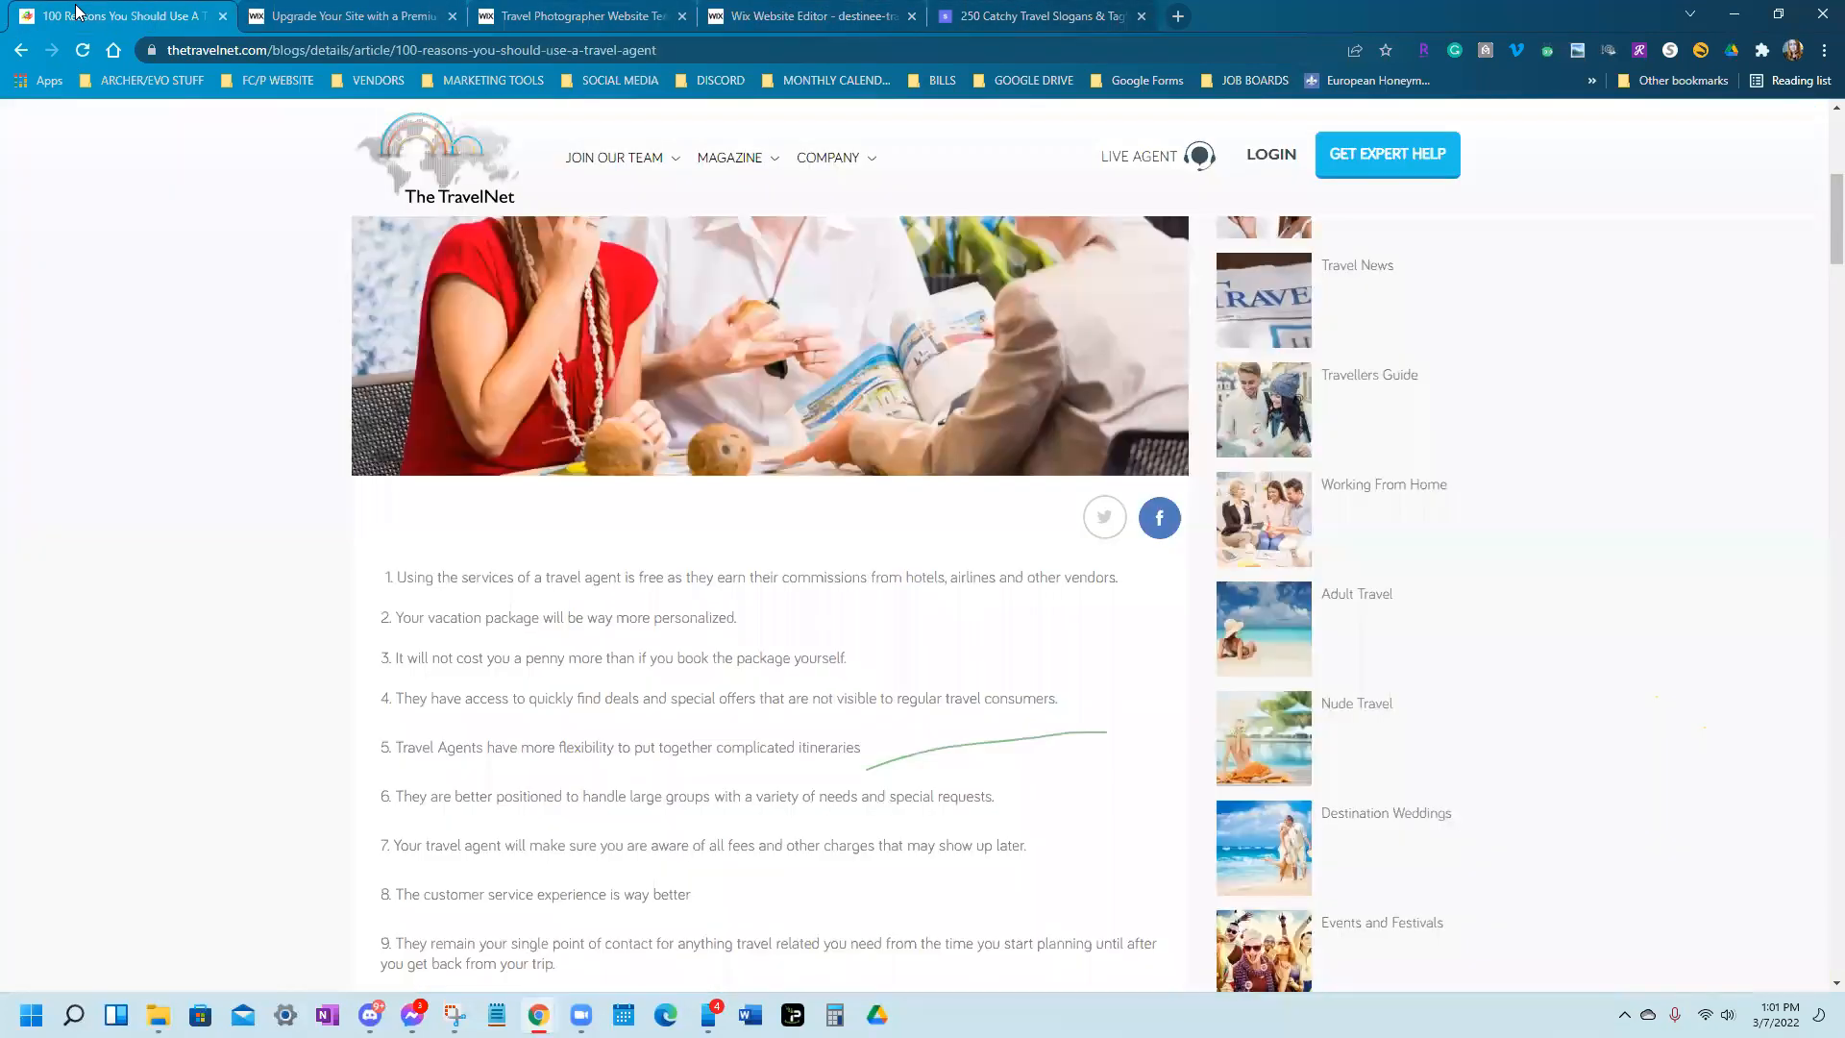
{"action": "left_click", "coordinate": [269, 50]}
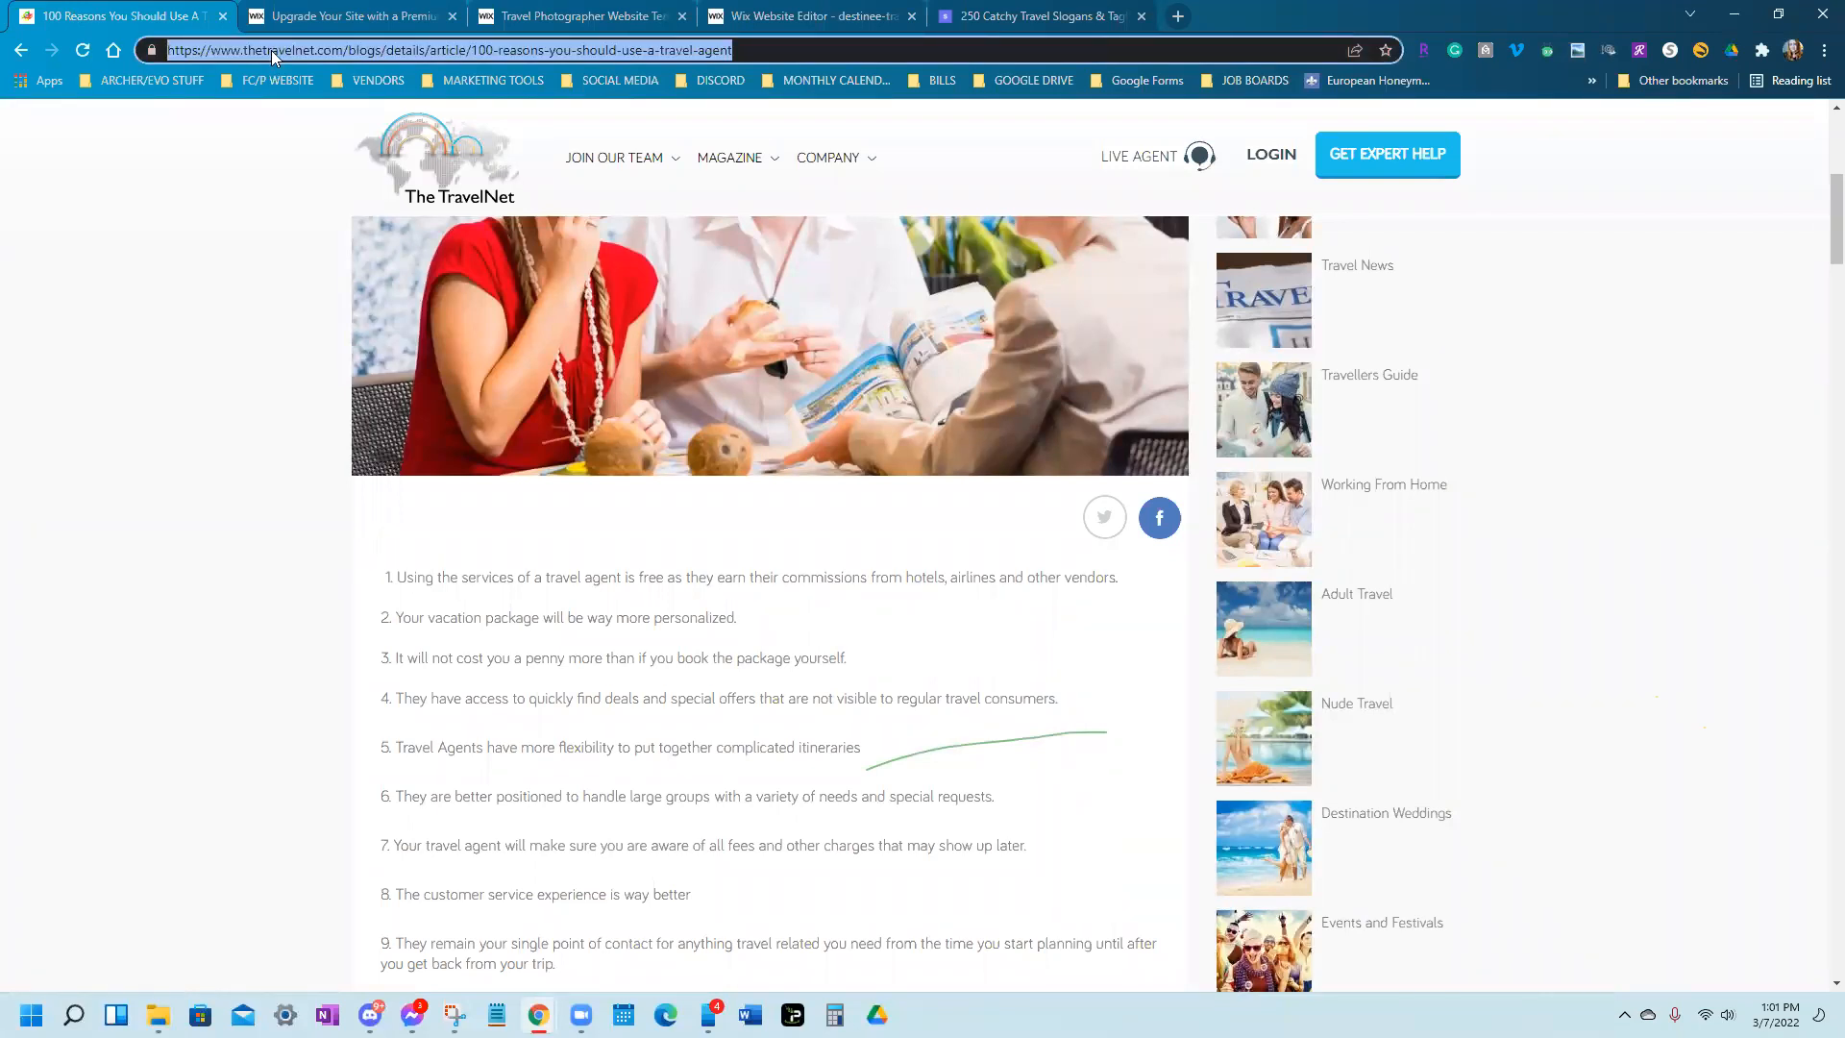
{"action": "key", "text": "alt+Tab"}
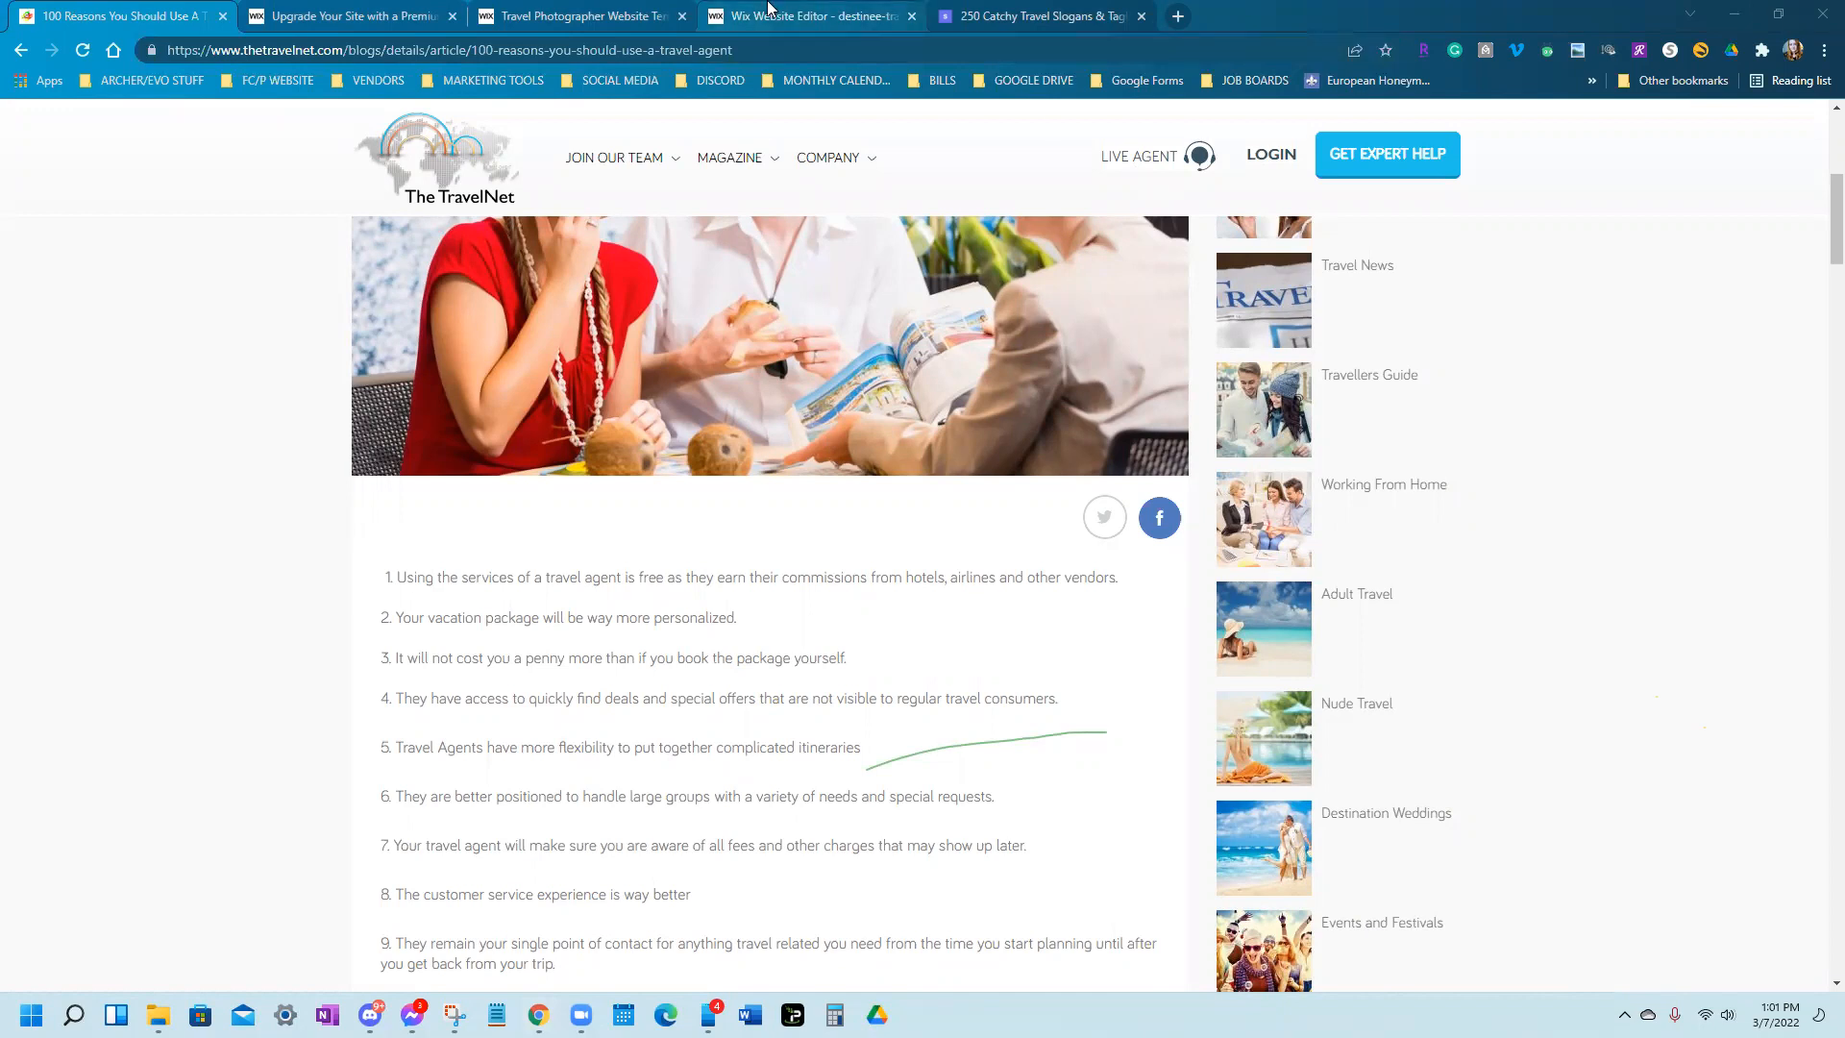
{"action": "left_click", "coordinate": [659, 11]}
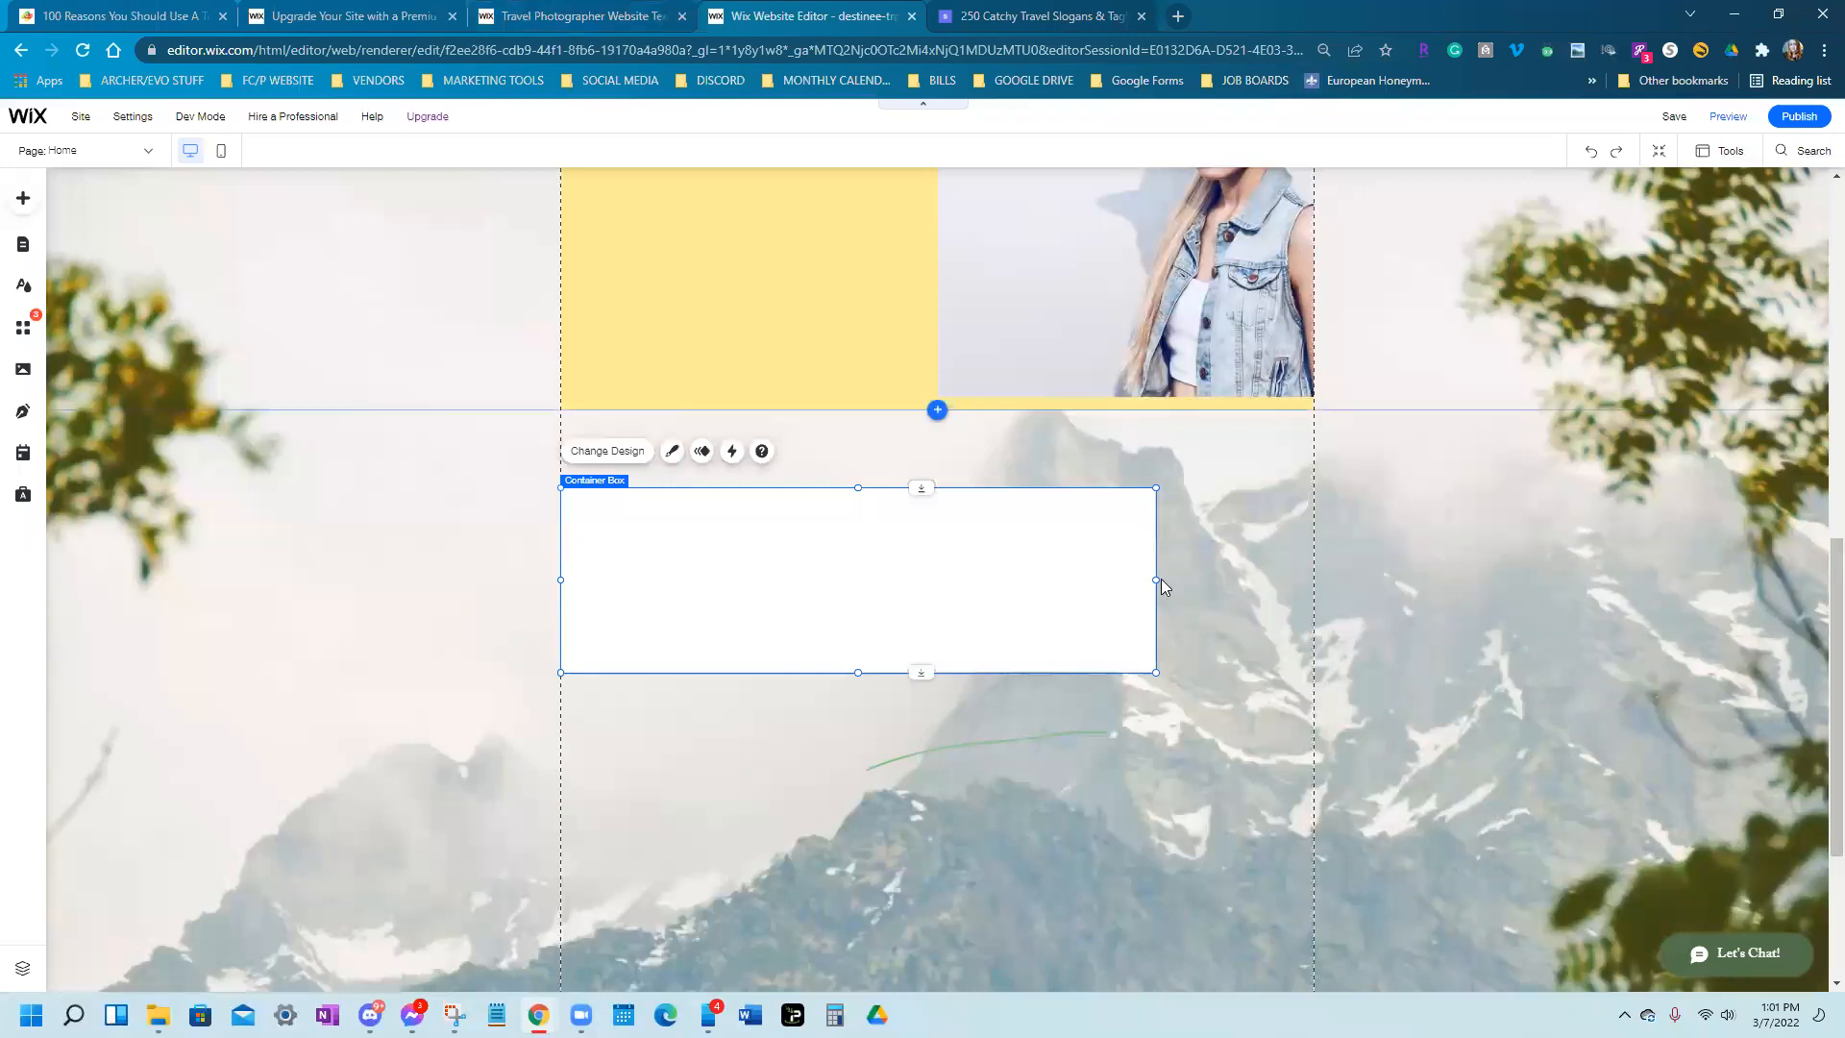
Stretch the container box to the 980px page width and about 821px tall under the yellow strip
{"action": "left_click_drag", "start_coordinate": [1155, 577], "coordinate": [1314, 561]}
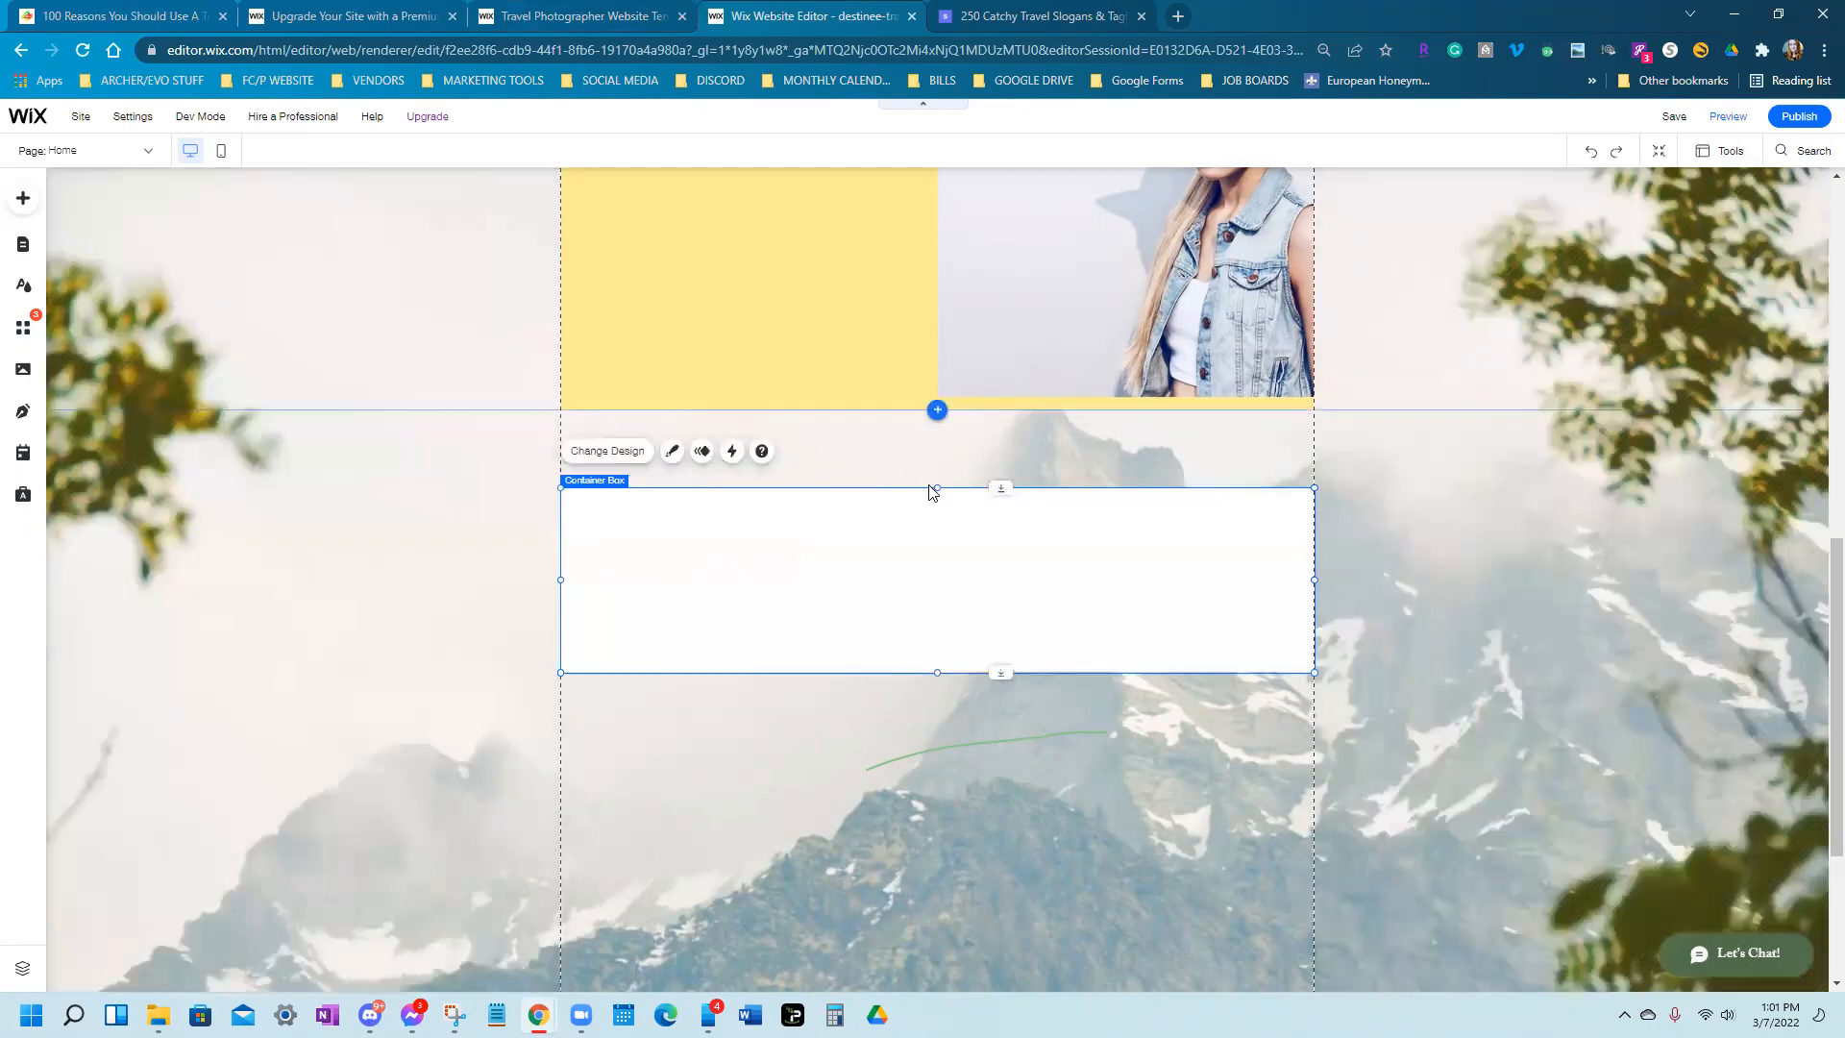
{"action": "left_click_drag", "start_coordinate": [937, 487], "coordinate": [940, 886]}
{"action": "scroll", "coordinate": [940, 461], "scroll_direction": "down", "scroll_amount": 2}
{"action": "right_click", "coordinate": [938, 589]}
{"action": "left_click", "coordinate": [935, 581]}
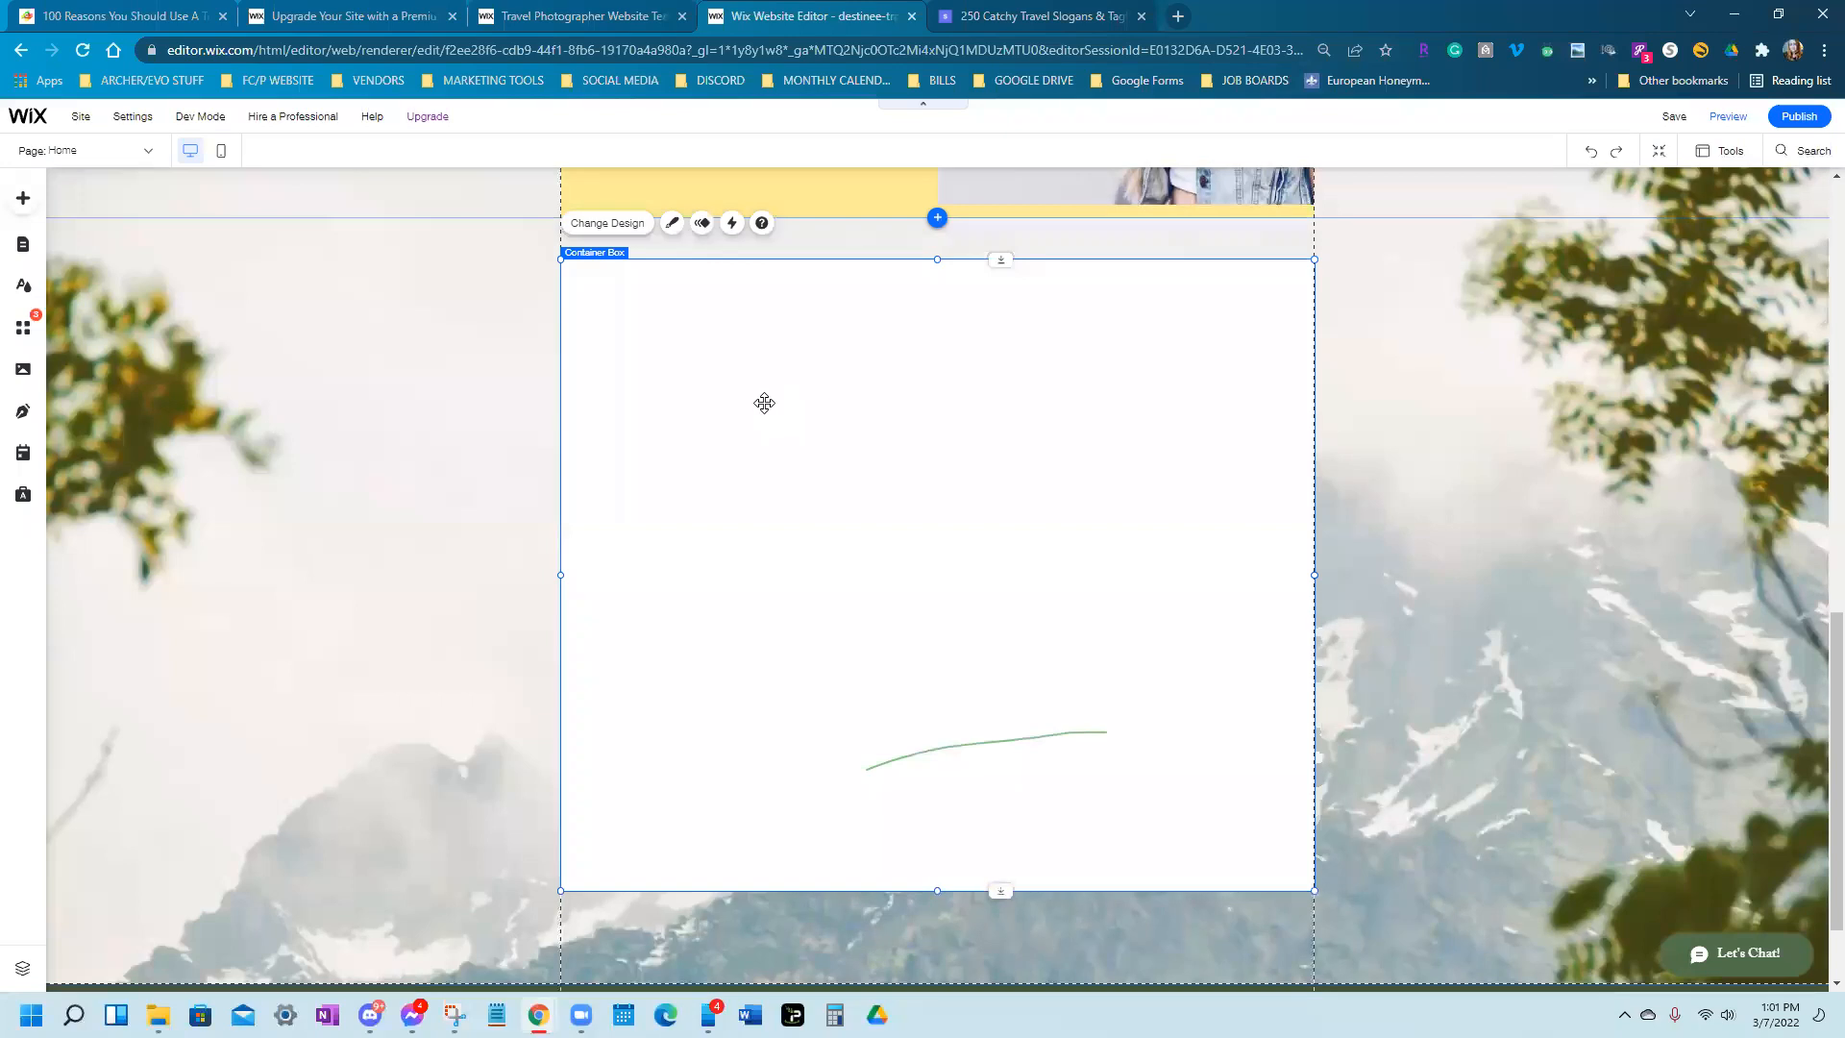
{"action": "scroll", "coordinate": [768, 409], "scroll_direction": "up", "scroll_amount": 1}
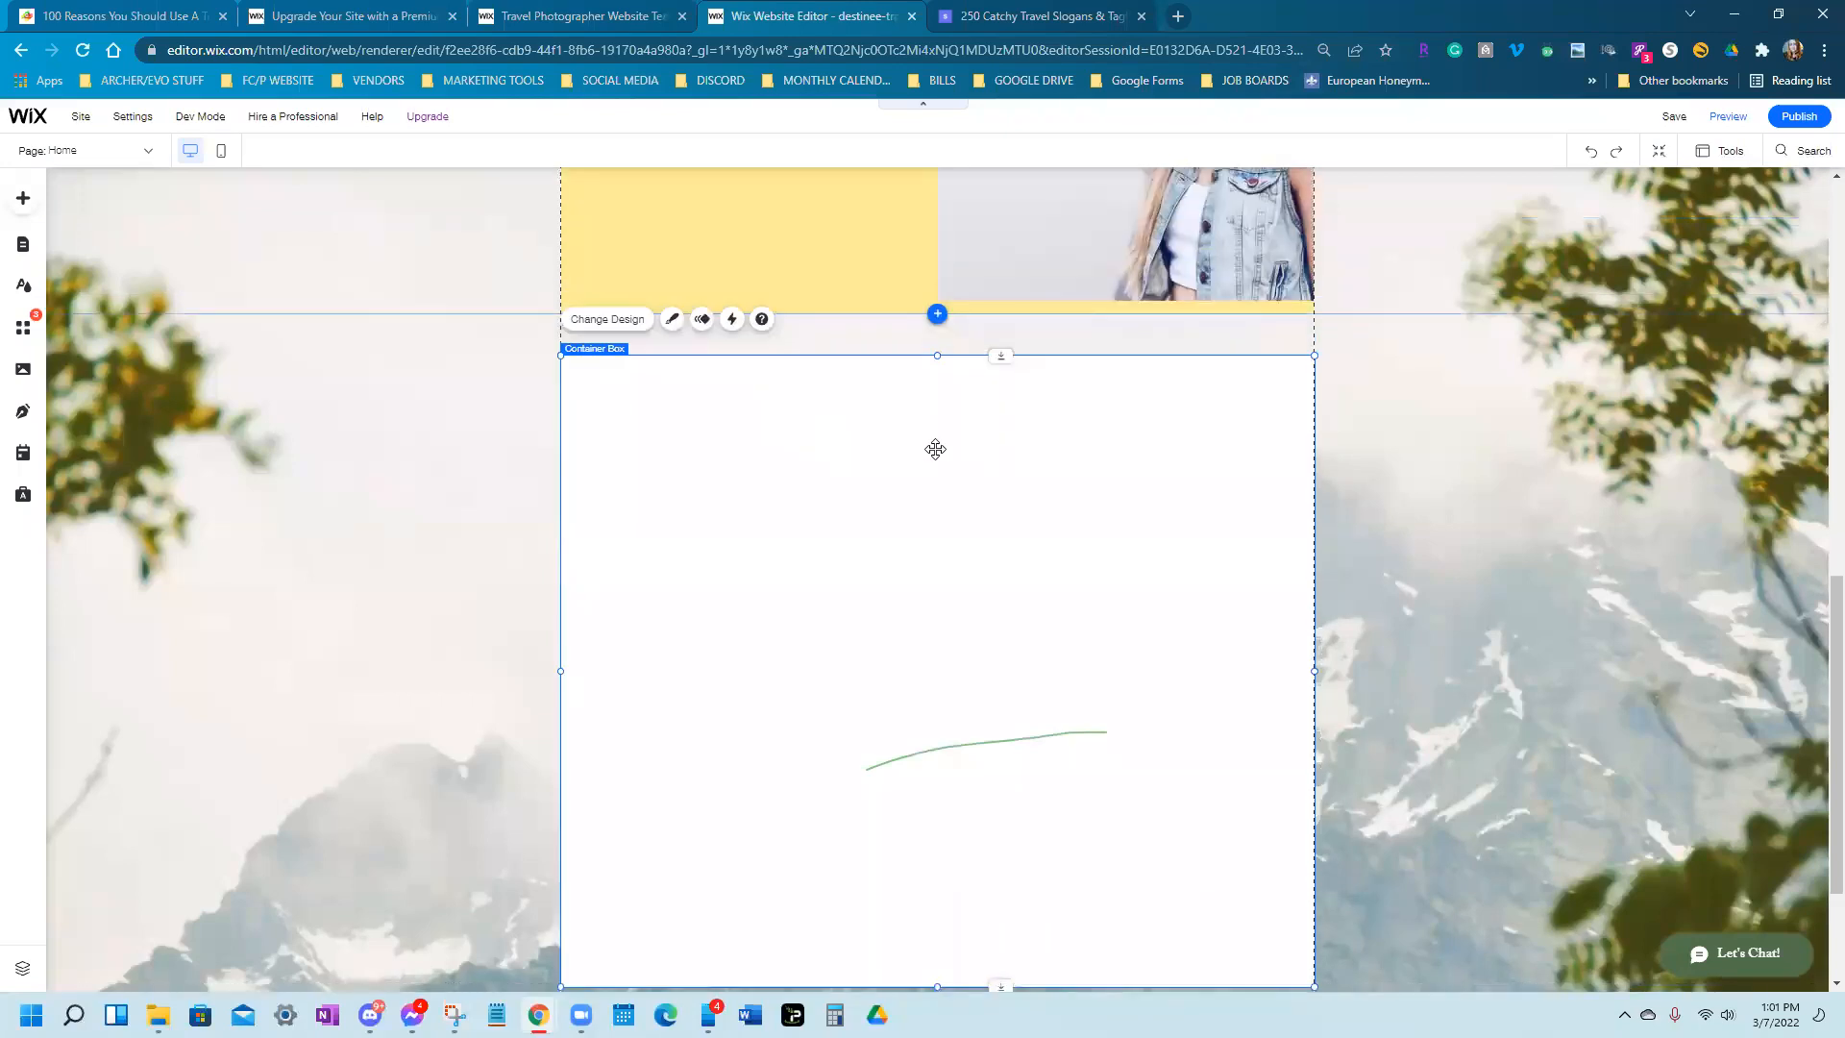
Open the box's design presets and try the first style, then the third style with shadow
{"action": "left_click", "coordinate": [618, 328]}
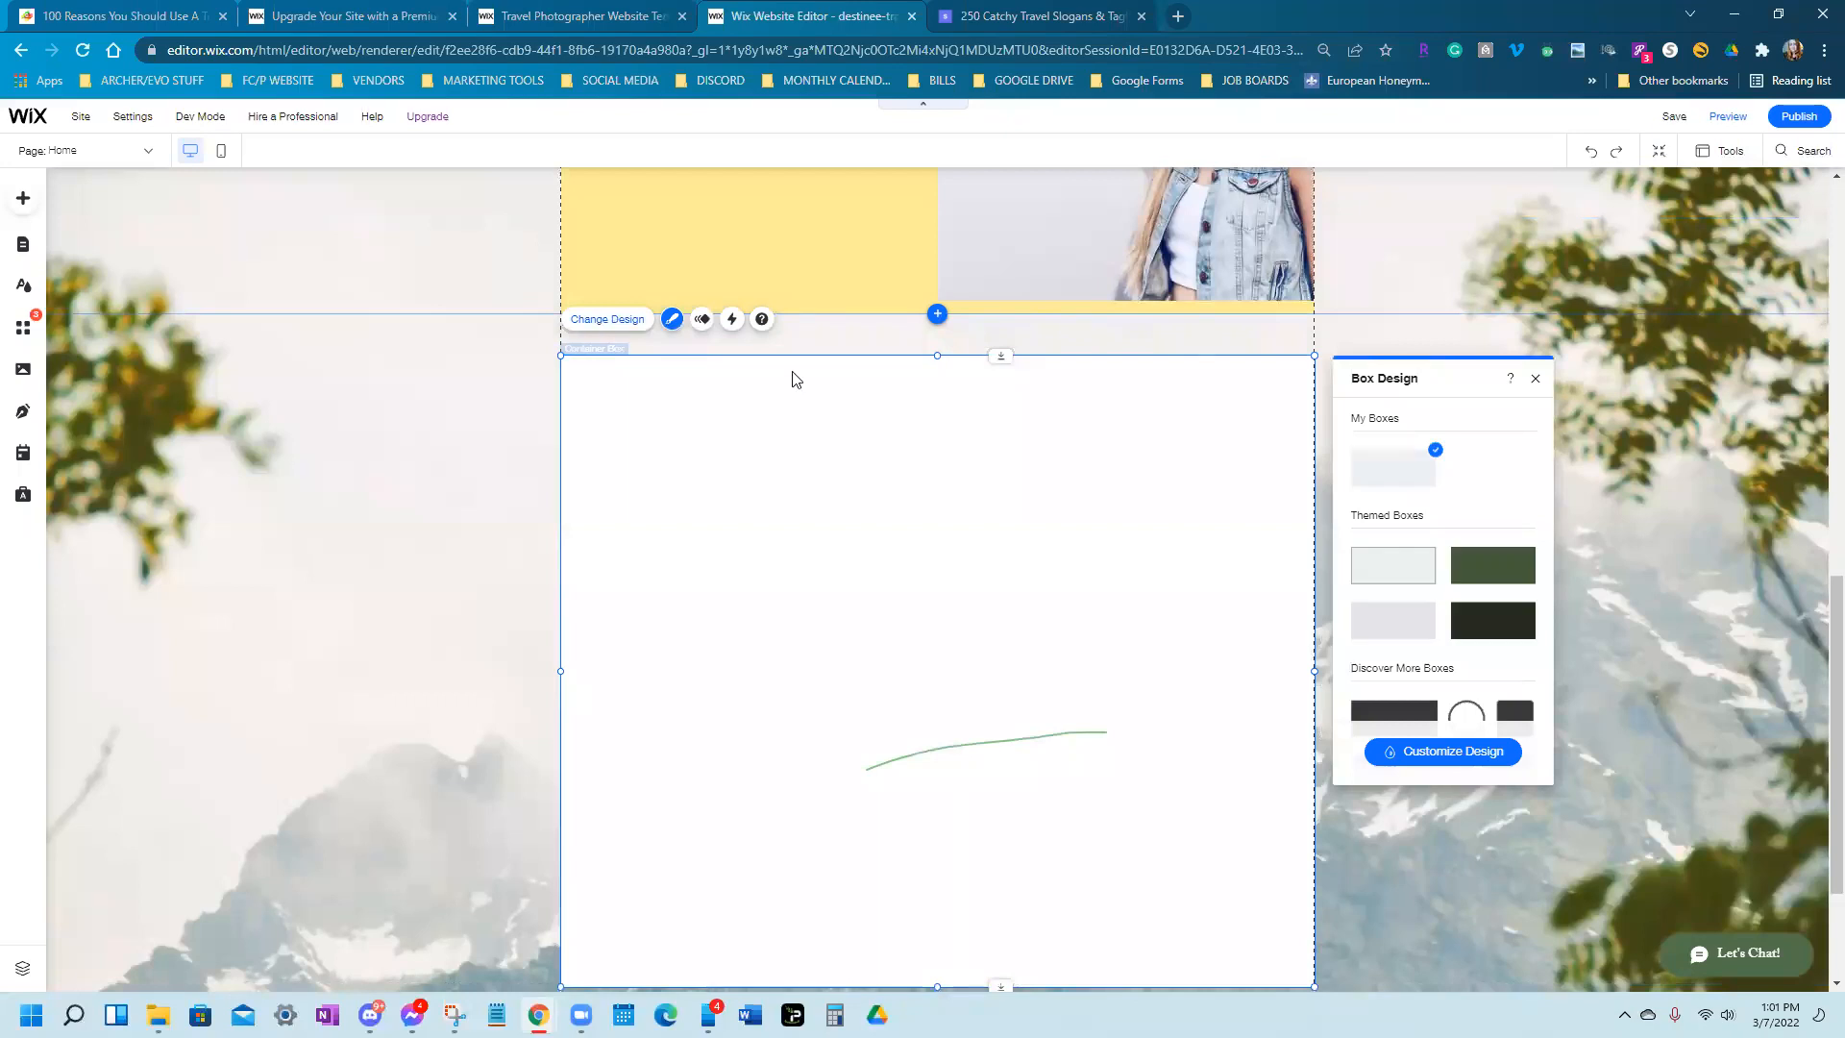
{"action": "scroll", "coordinate": [1460, 575], "scroll_direction": "down", "scroll_amount": 5}
{"action": "scroll", "coordinate": [1455, 575], "scroll_direction": "up", "scroll_amount": 5}
{"action": "left_click", "coordinate": [1419, 769]}
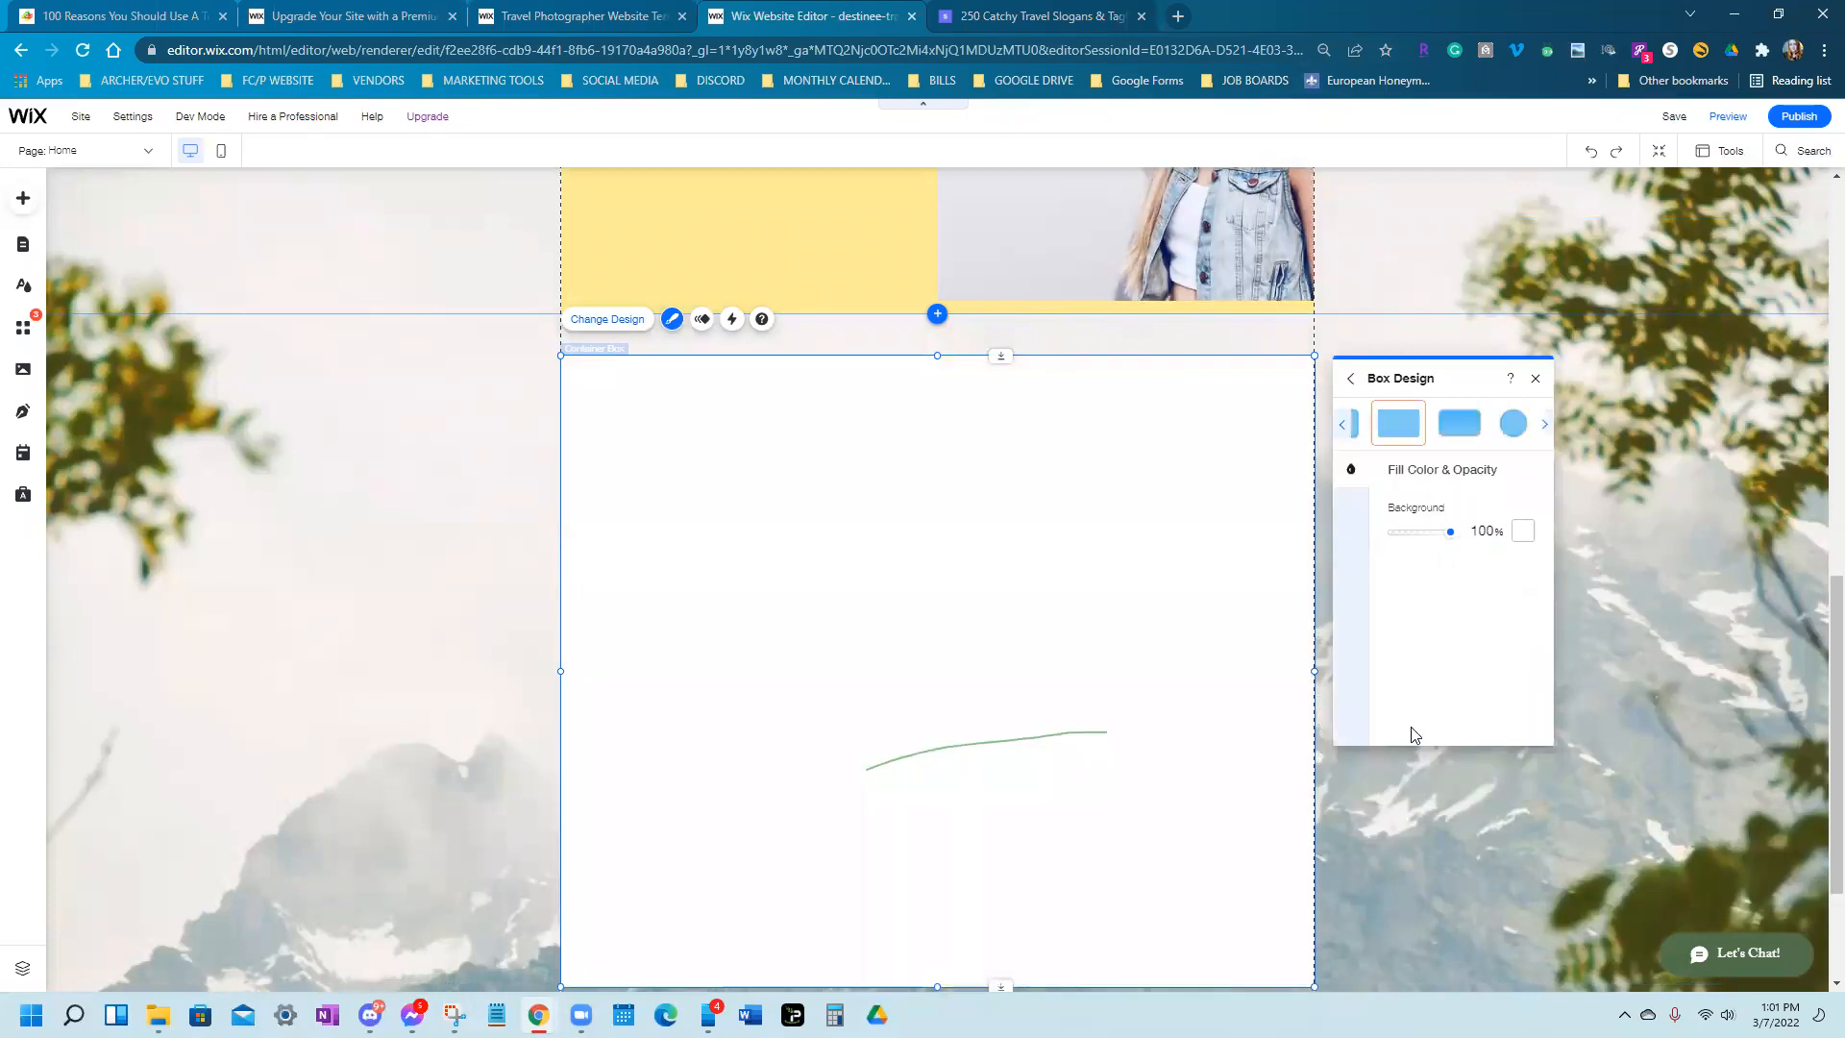
{"action": "left_click", "coordinate": [1342, 422]}
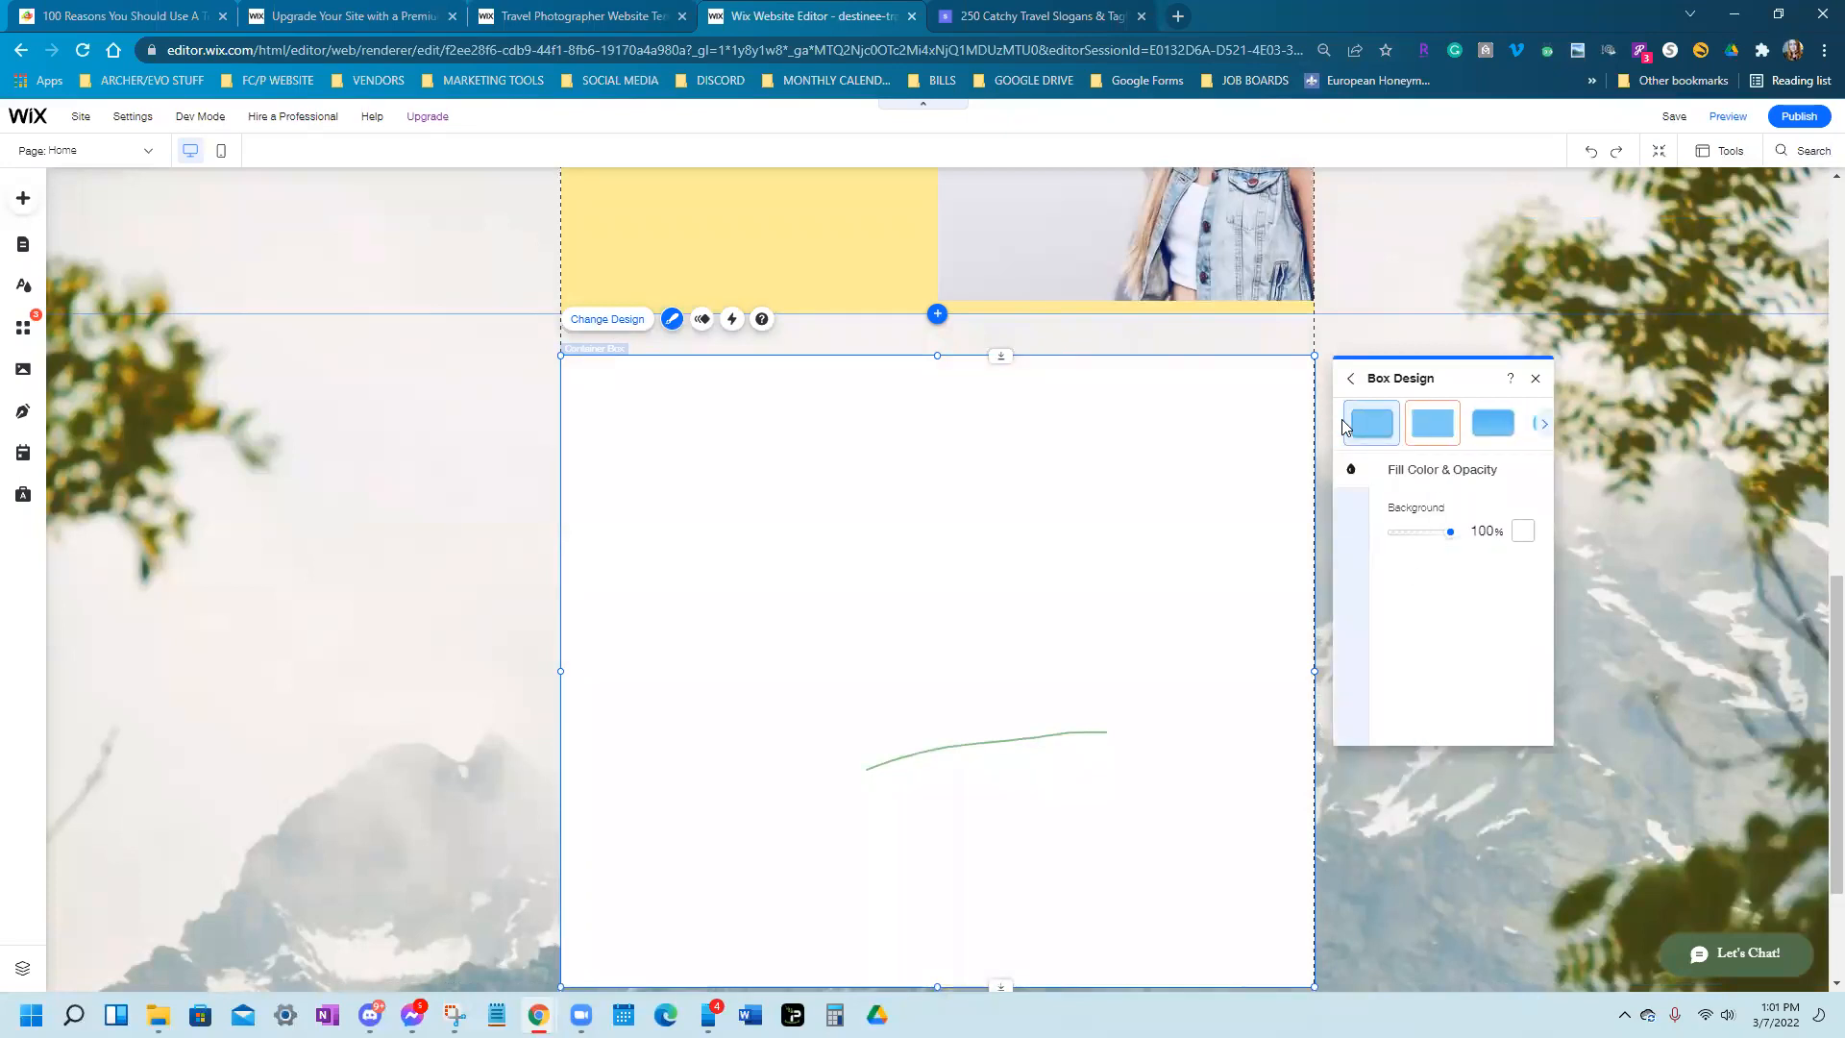
{"action": "left_click", "coordinate": [1380, 432]}
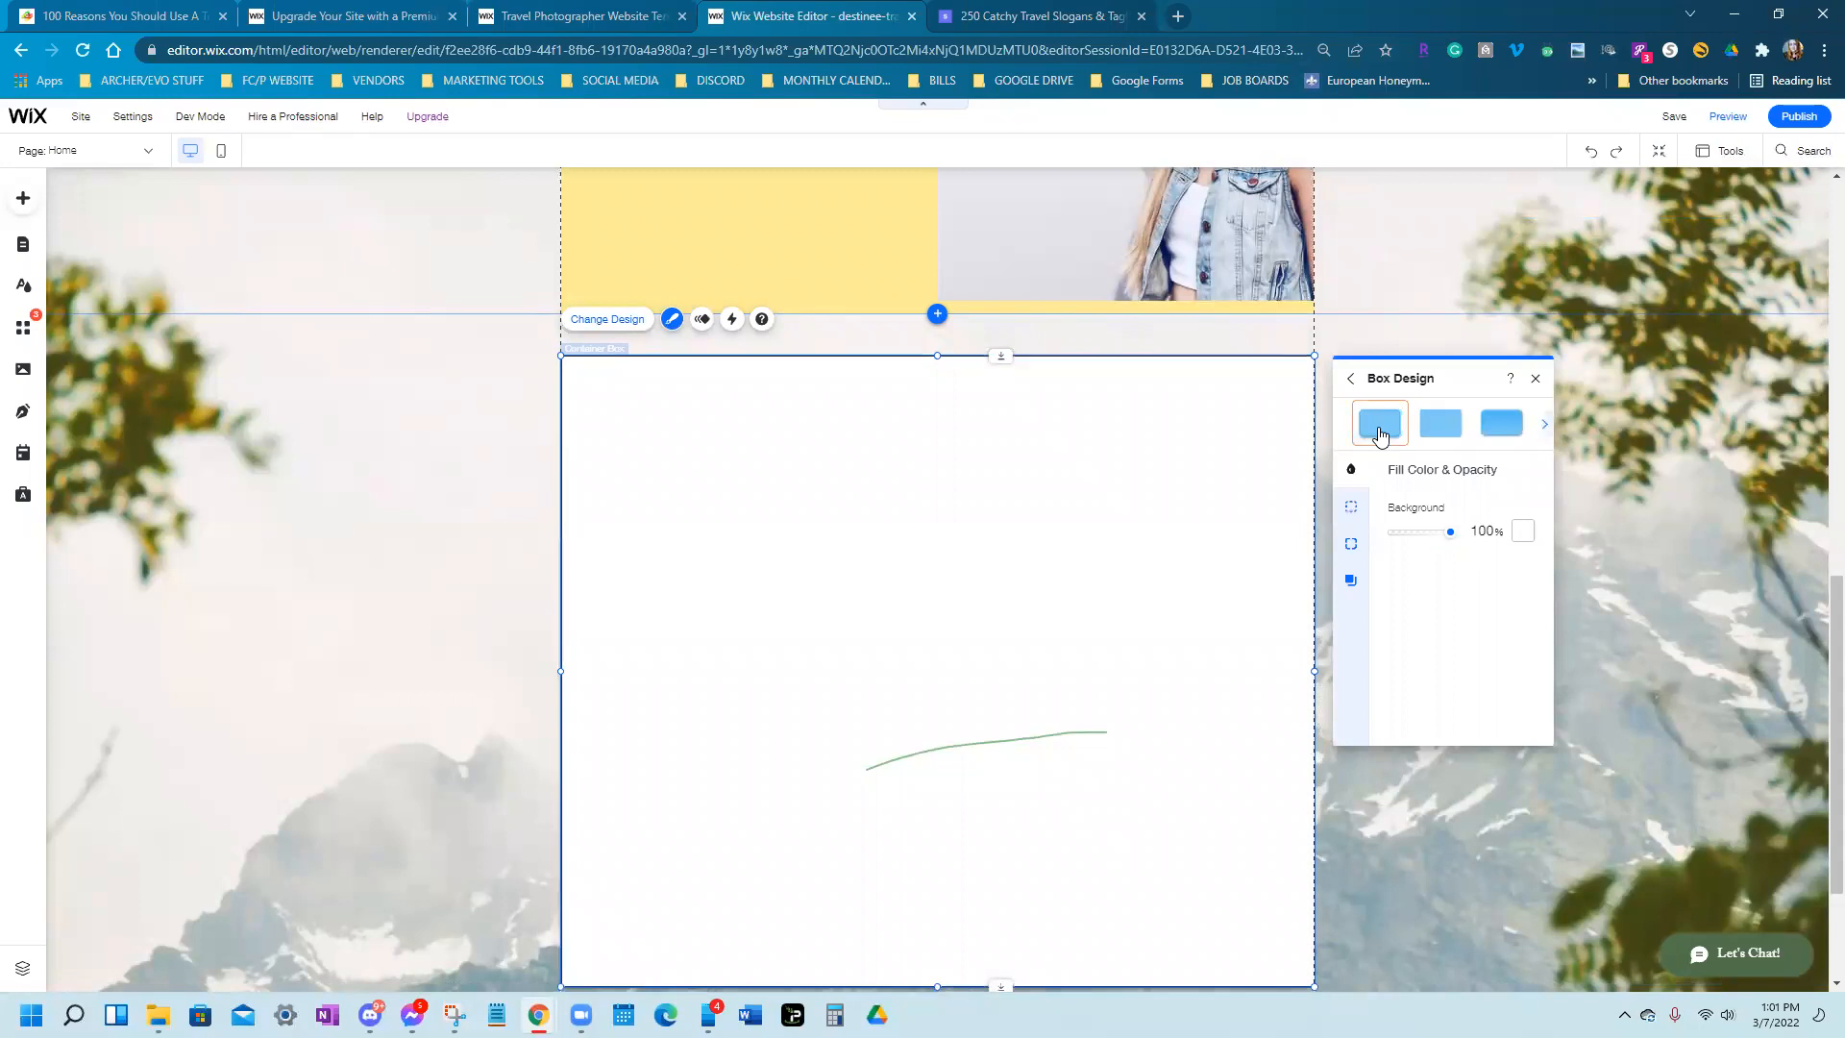
{"action": "left_click", "coordinate": [1516, 434]}
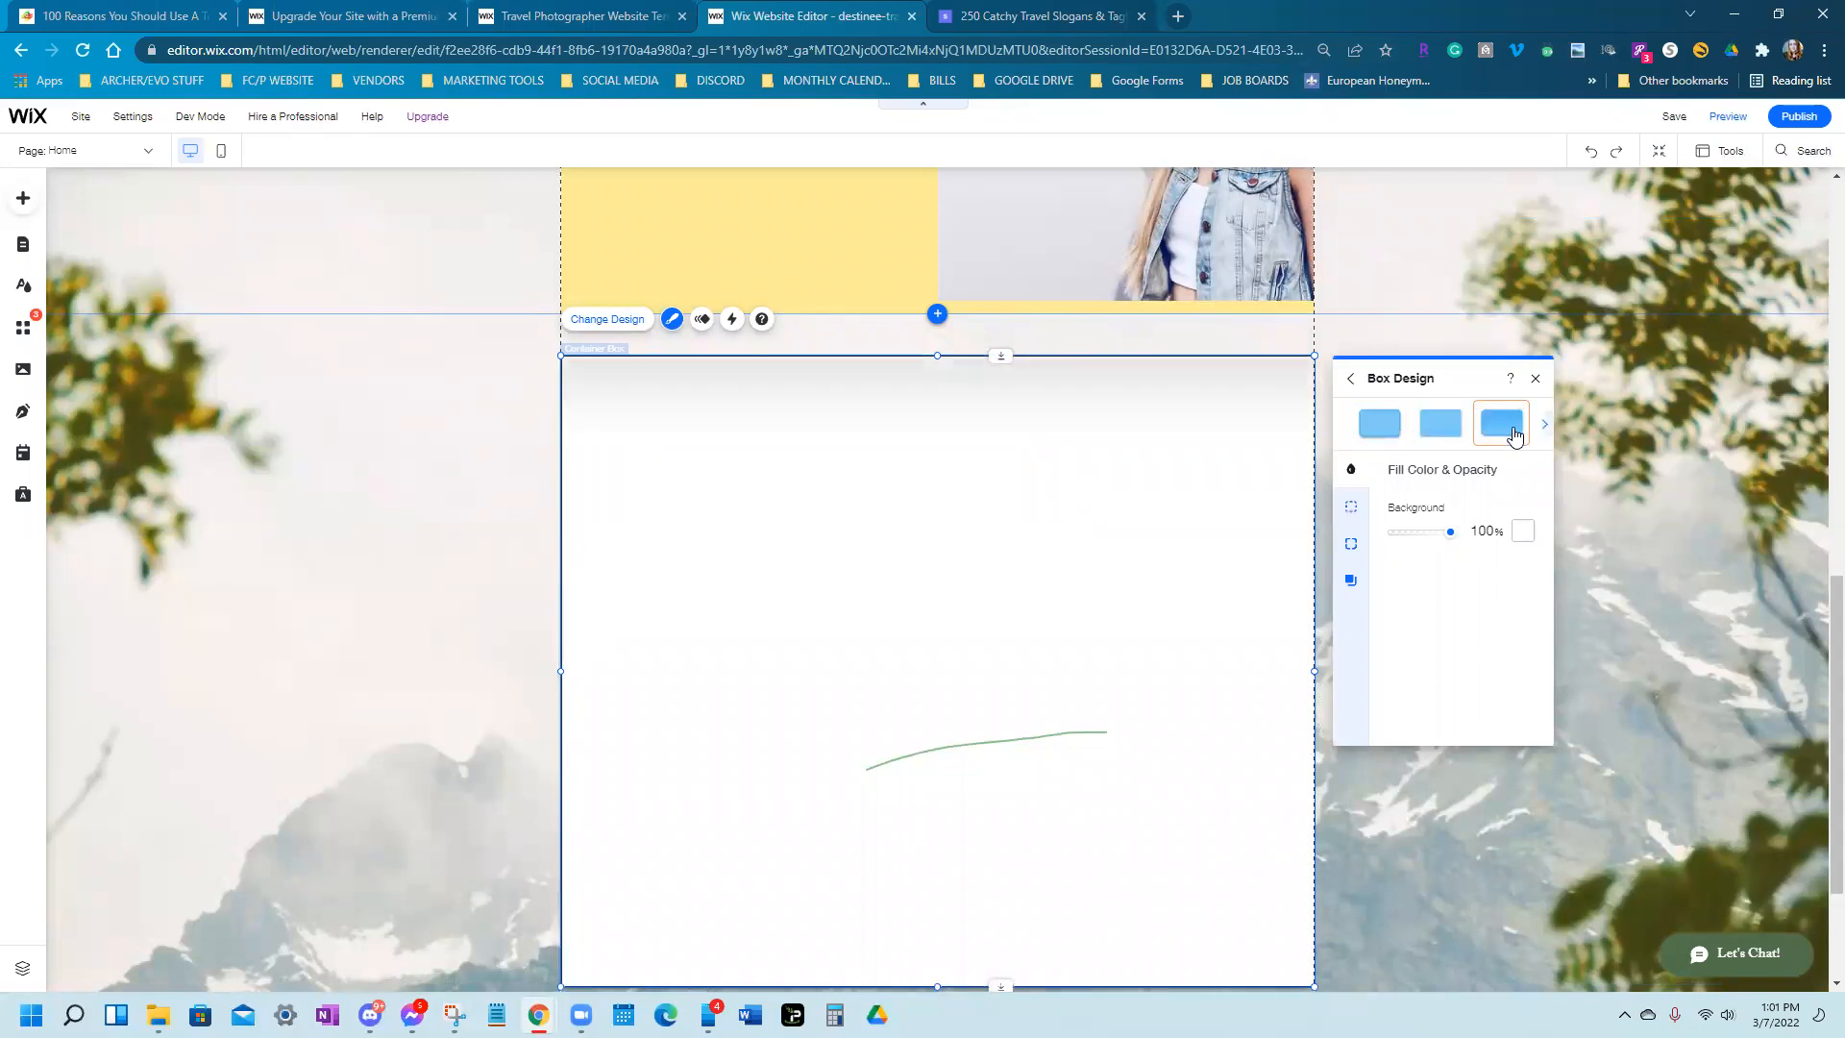
Browse further box styles, try the first, second and third presets again, then close the settings
{"action": "left_click", "coordinate": [1544, 425]}
{"action": "left_click", "coordinate": [1545, 425]}
{"action": "left_click", "coordinate": [1545, 428]}
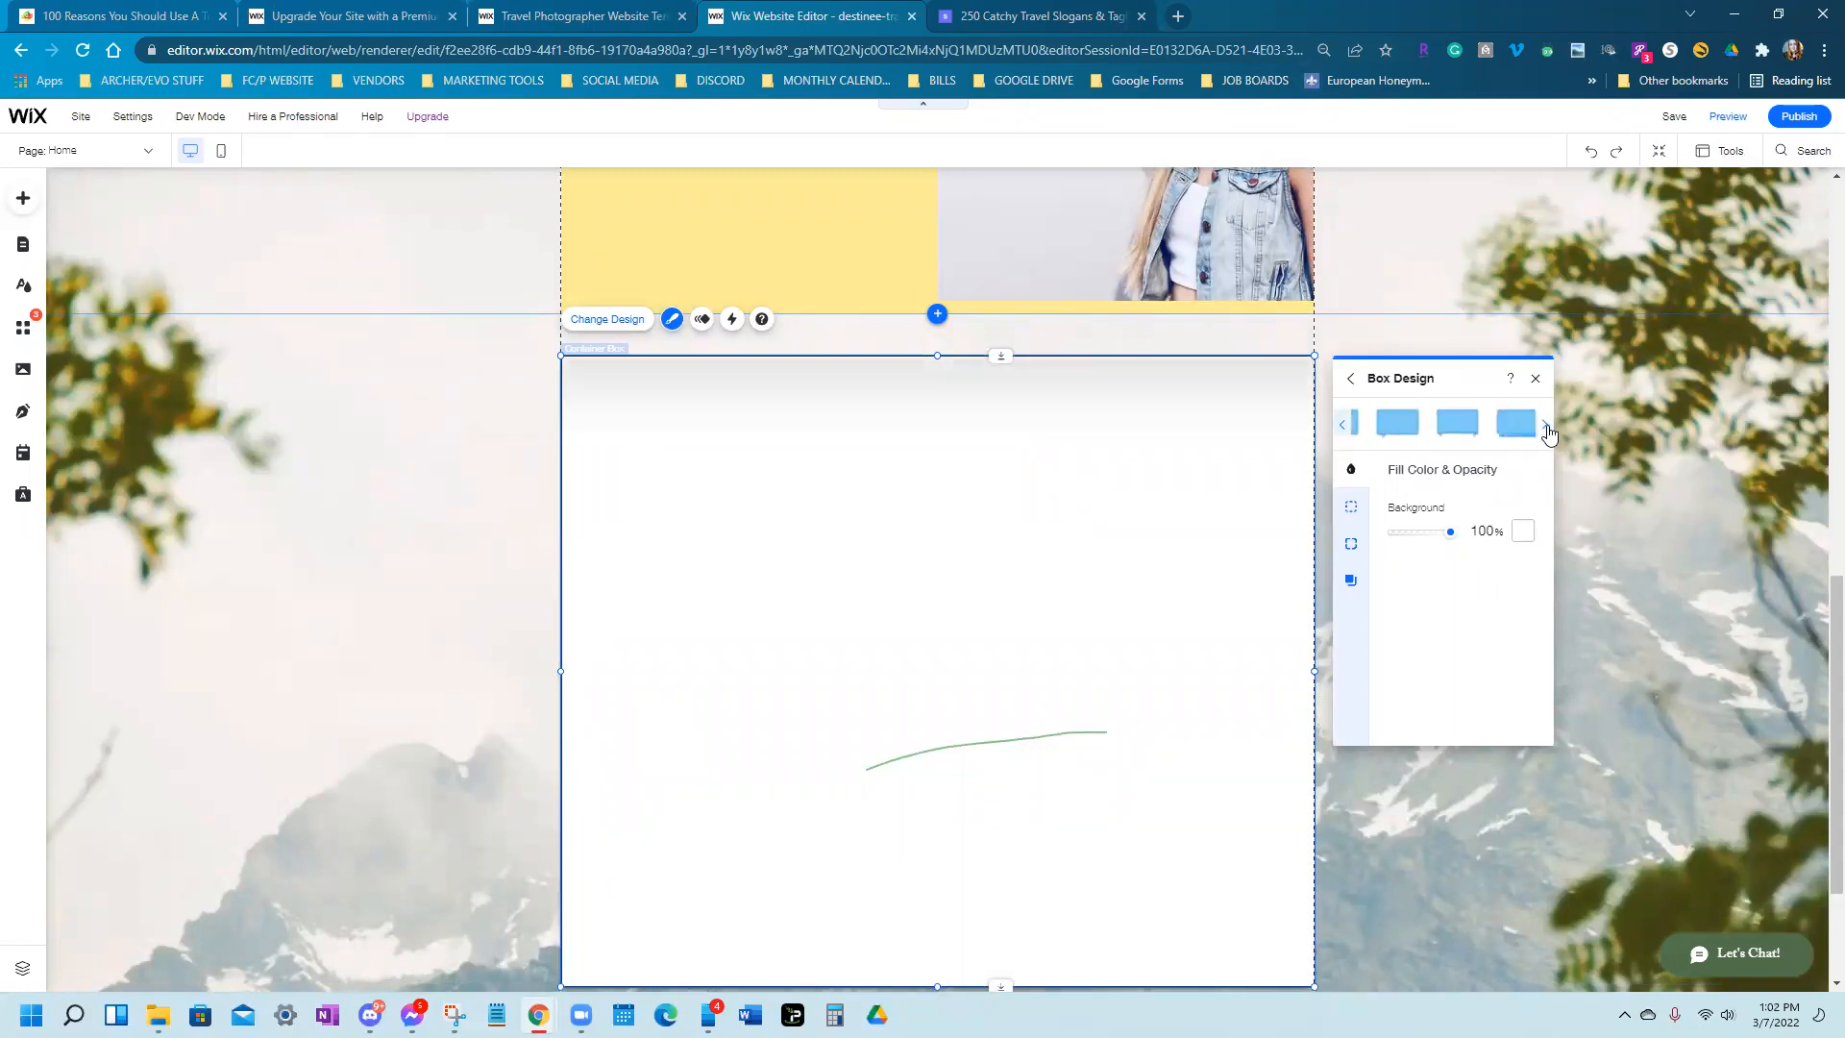
{"action": "left_click", "coordinate": [1418, 430]}
{"action": "left_click", "coordinate": [1434, 431]}
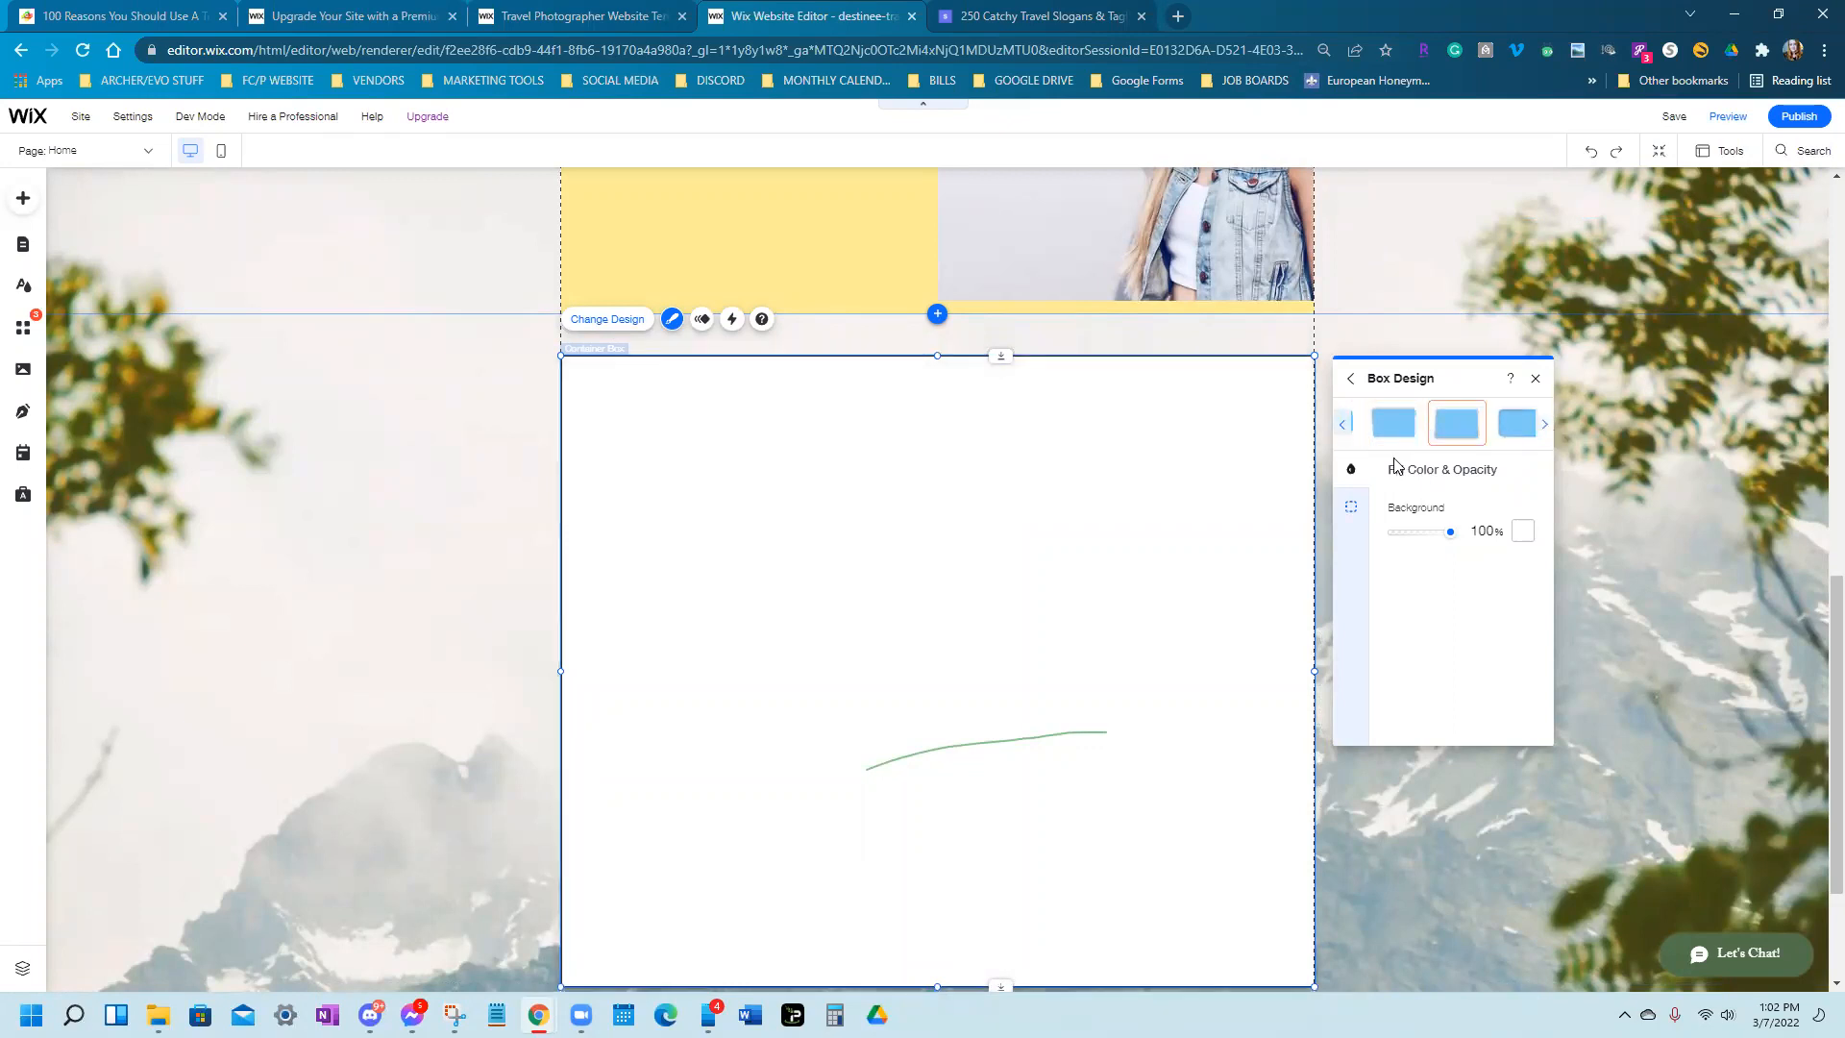
{"action": "left_click", "coordinate": [1521, 426]}
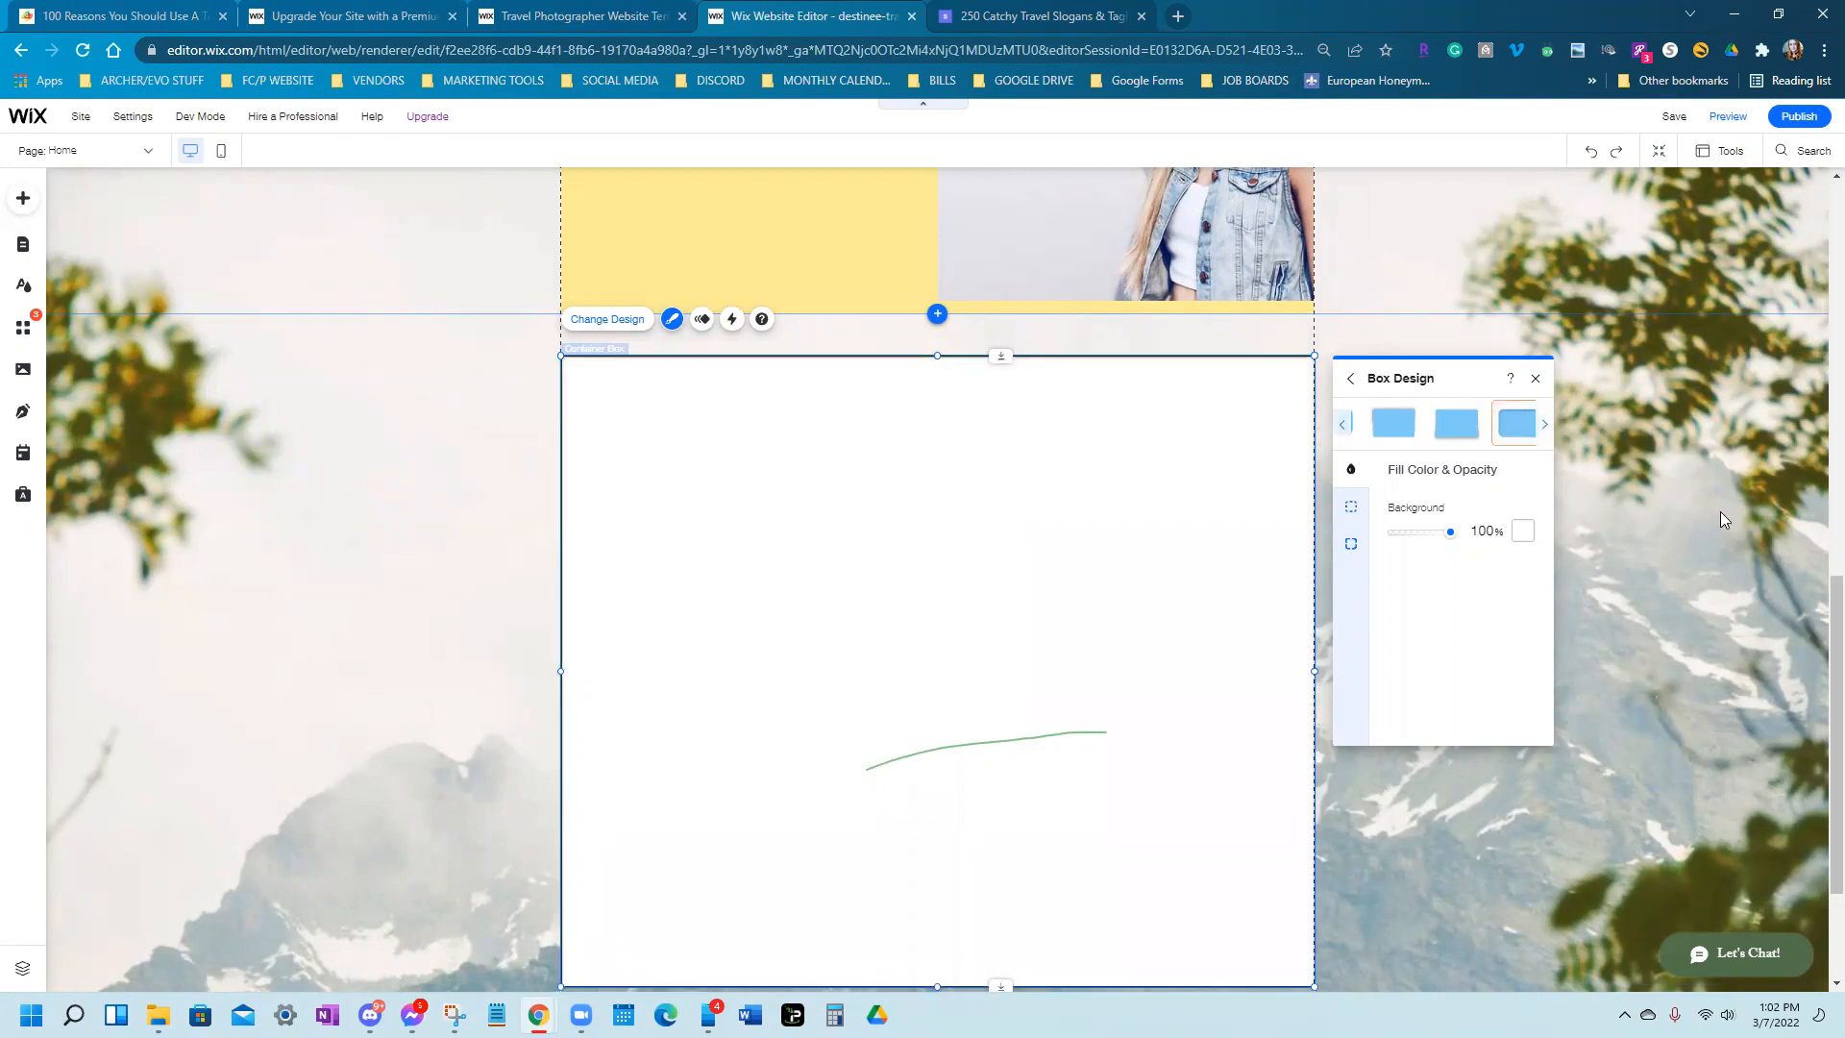
{"action": "left_click", "coordinate": [1536, 379]}
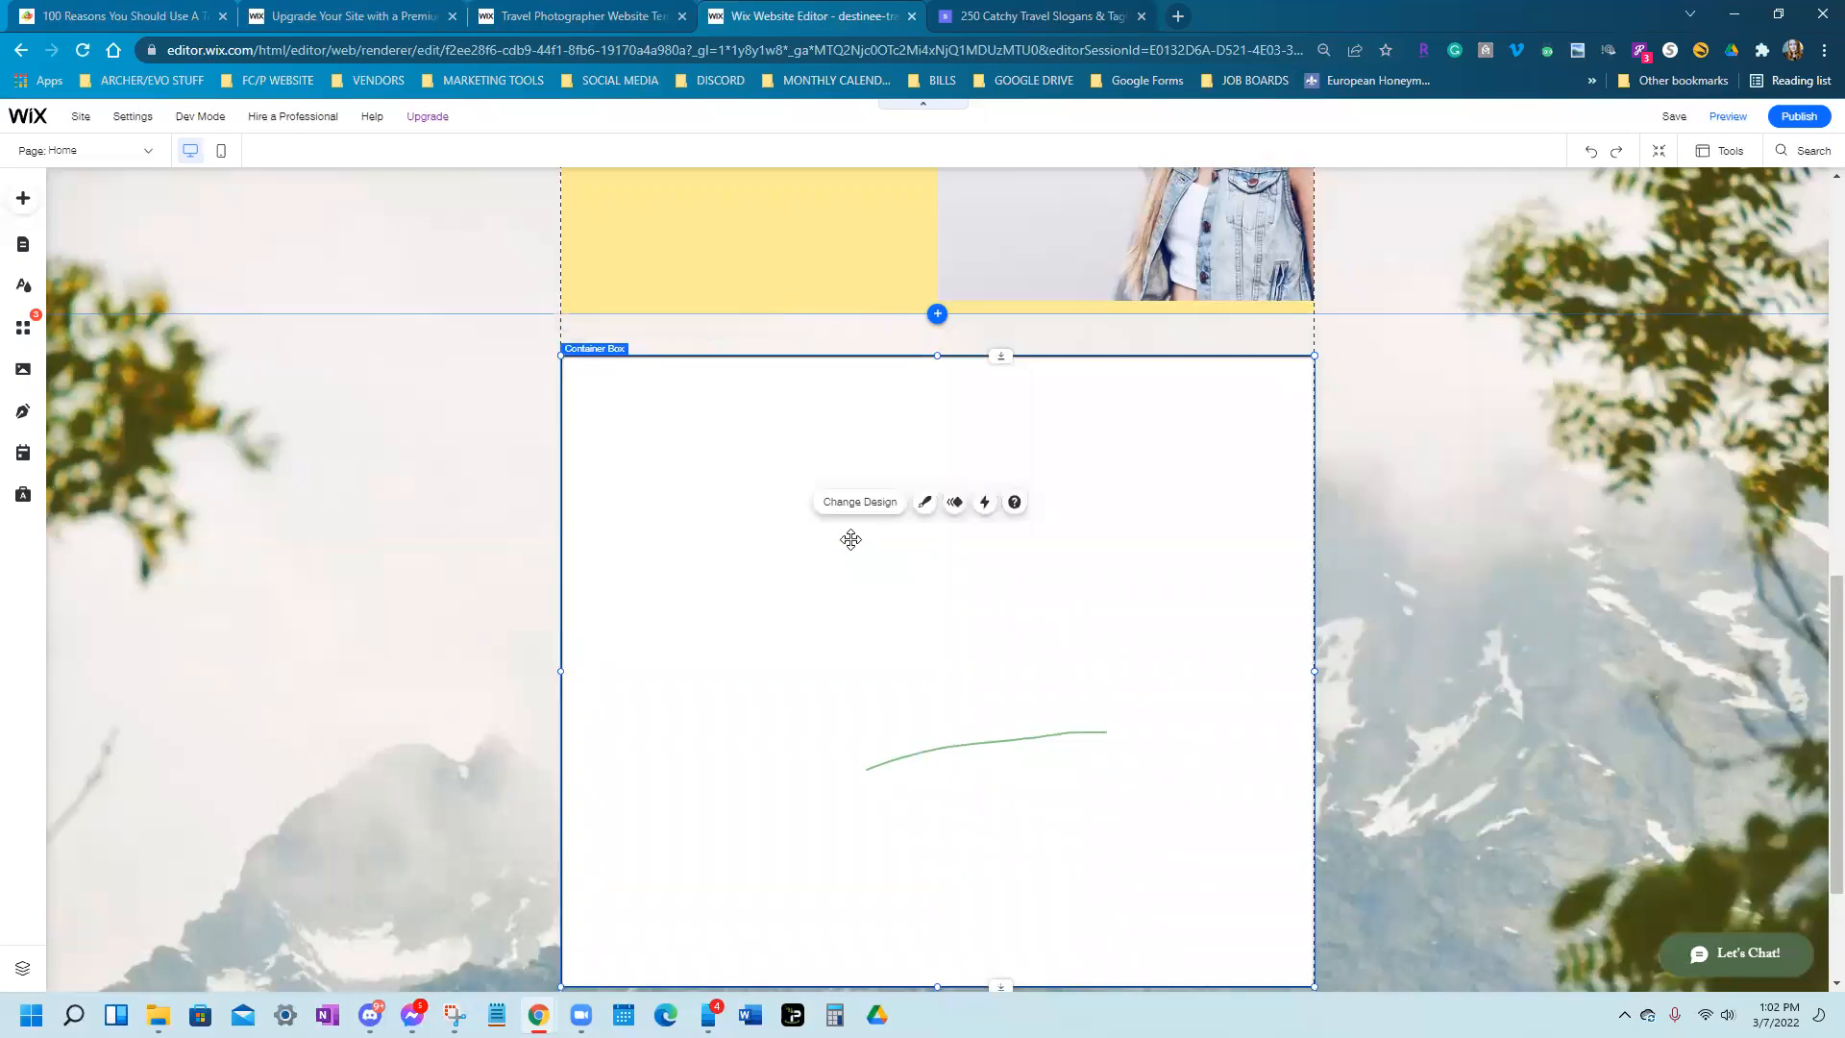
Inspect the box's customized fill colour without changing it, then delete the white container box
{"action": "left_click", "coordinate": [926, 507]}
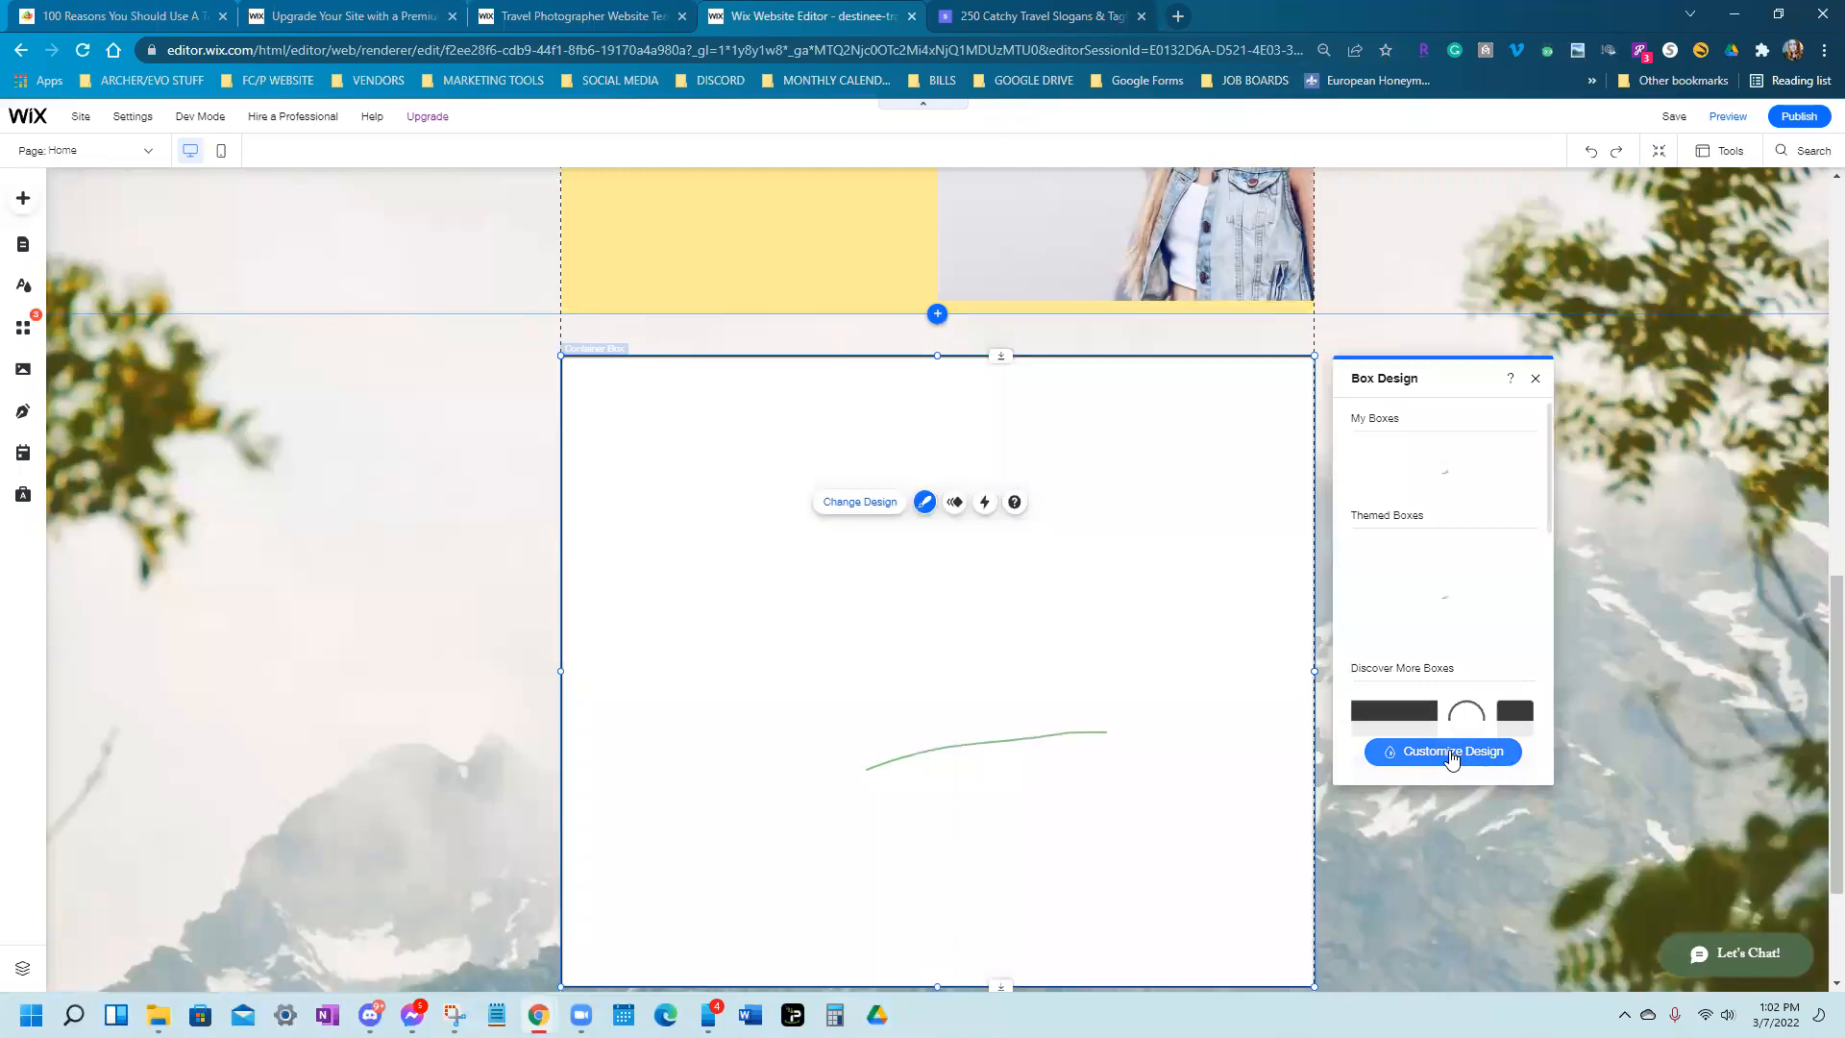
{"action": "left_click", "coordinate": [1449, 750]}
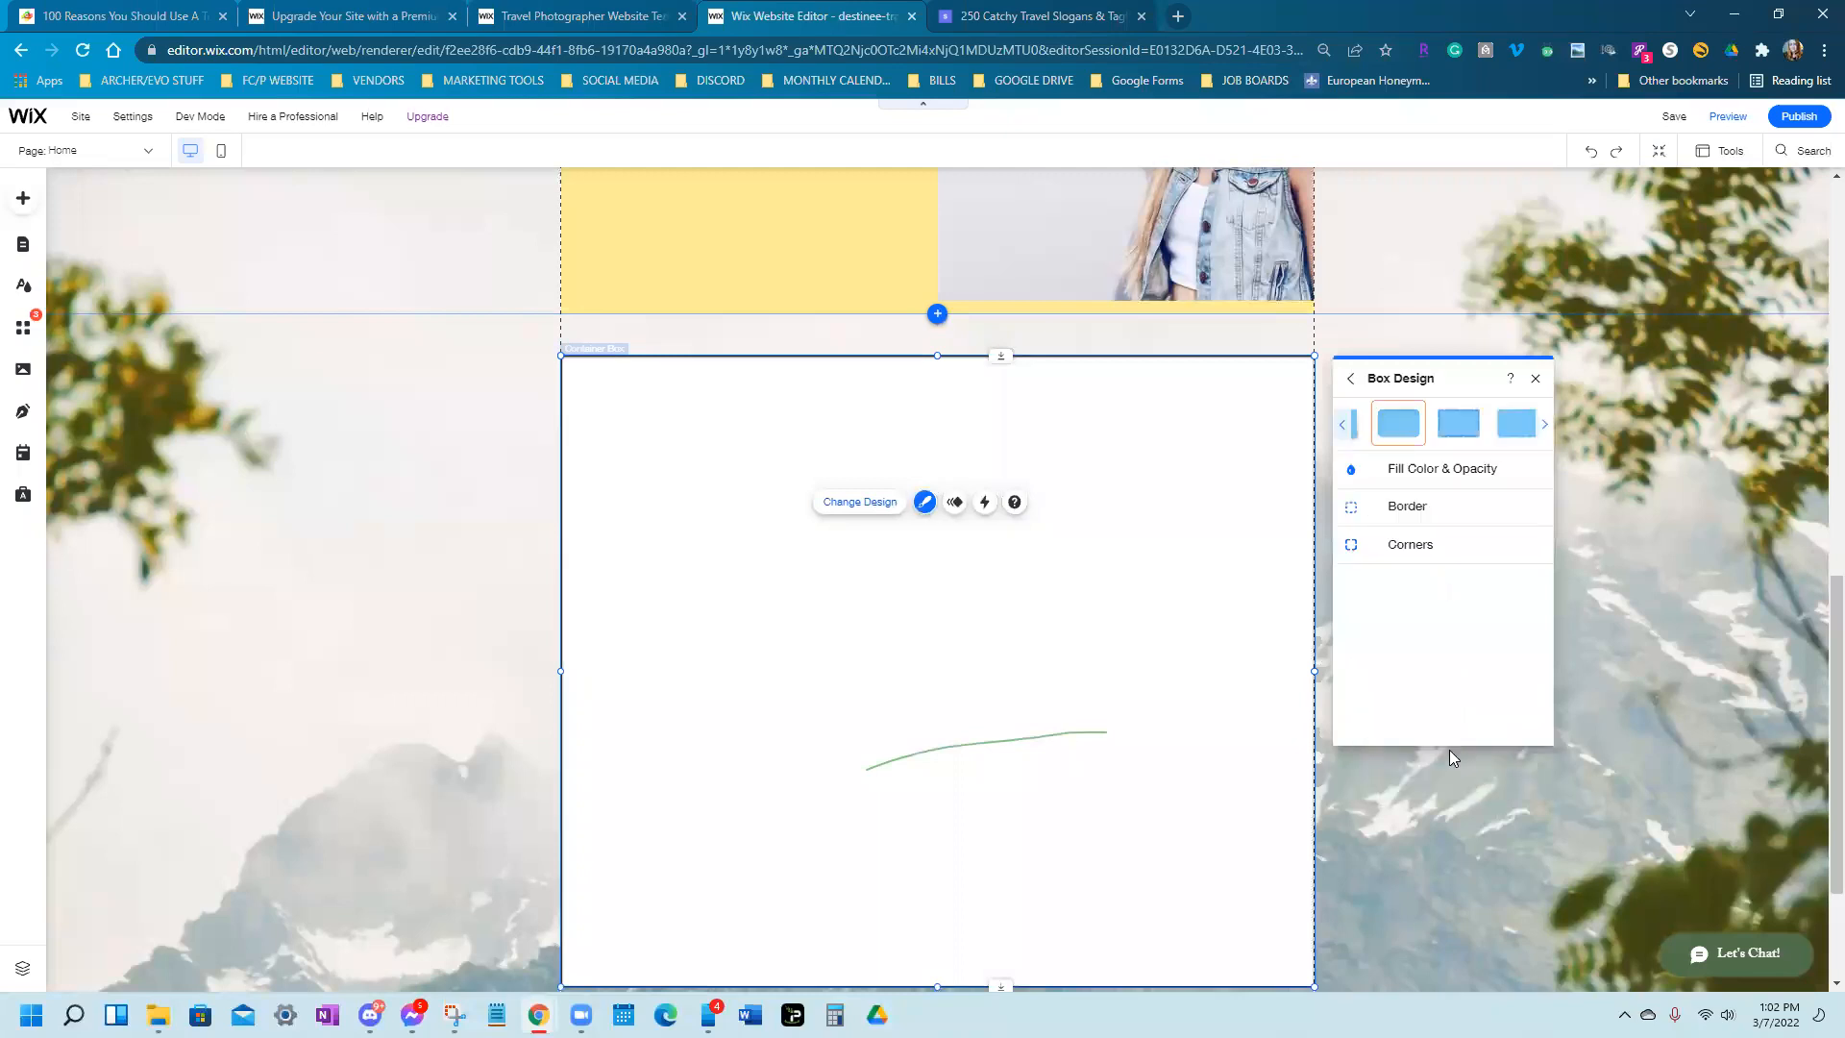
{"action": "left_click", "coordinate": [1452, 473]}
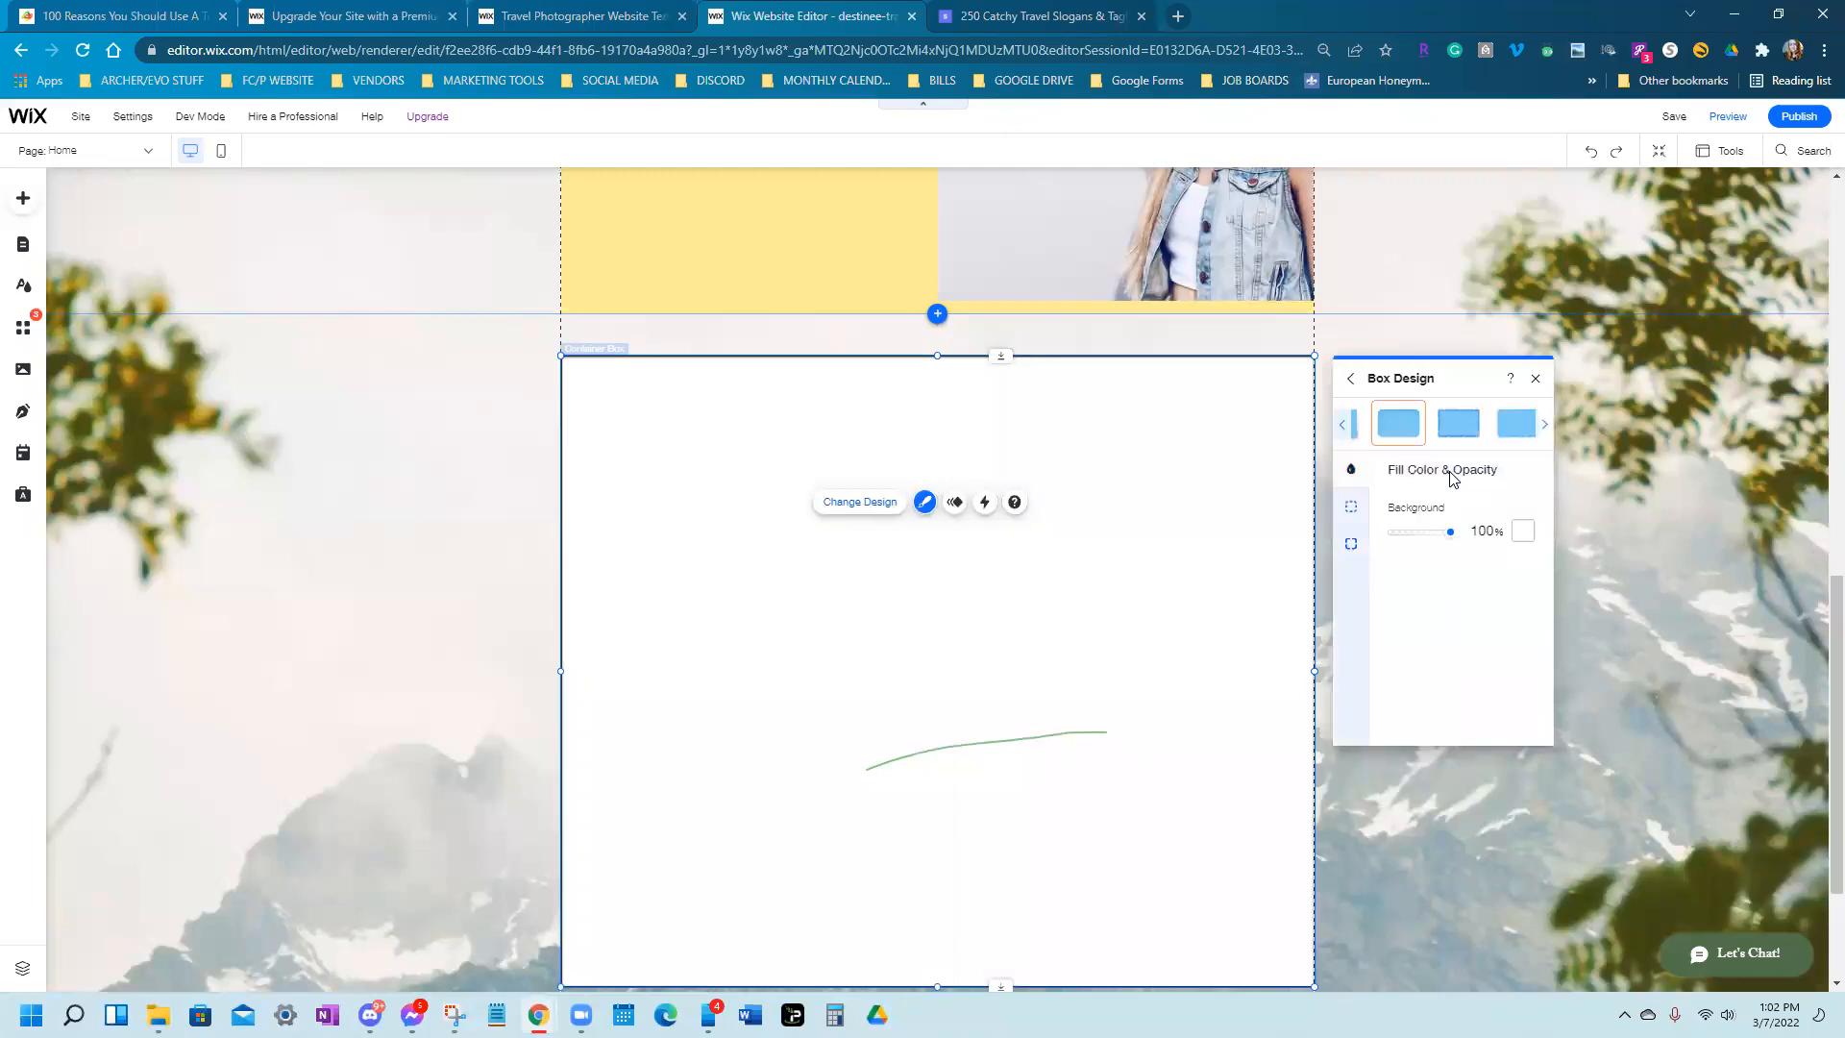
{"action": "left_click", "coordinate": [1523, 530]}
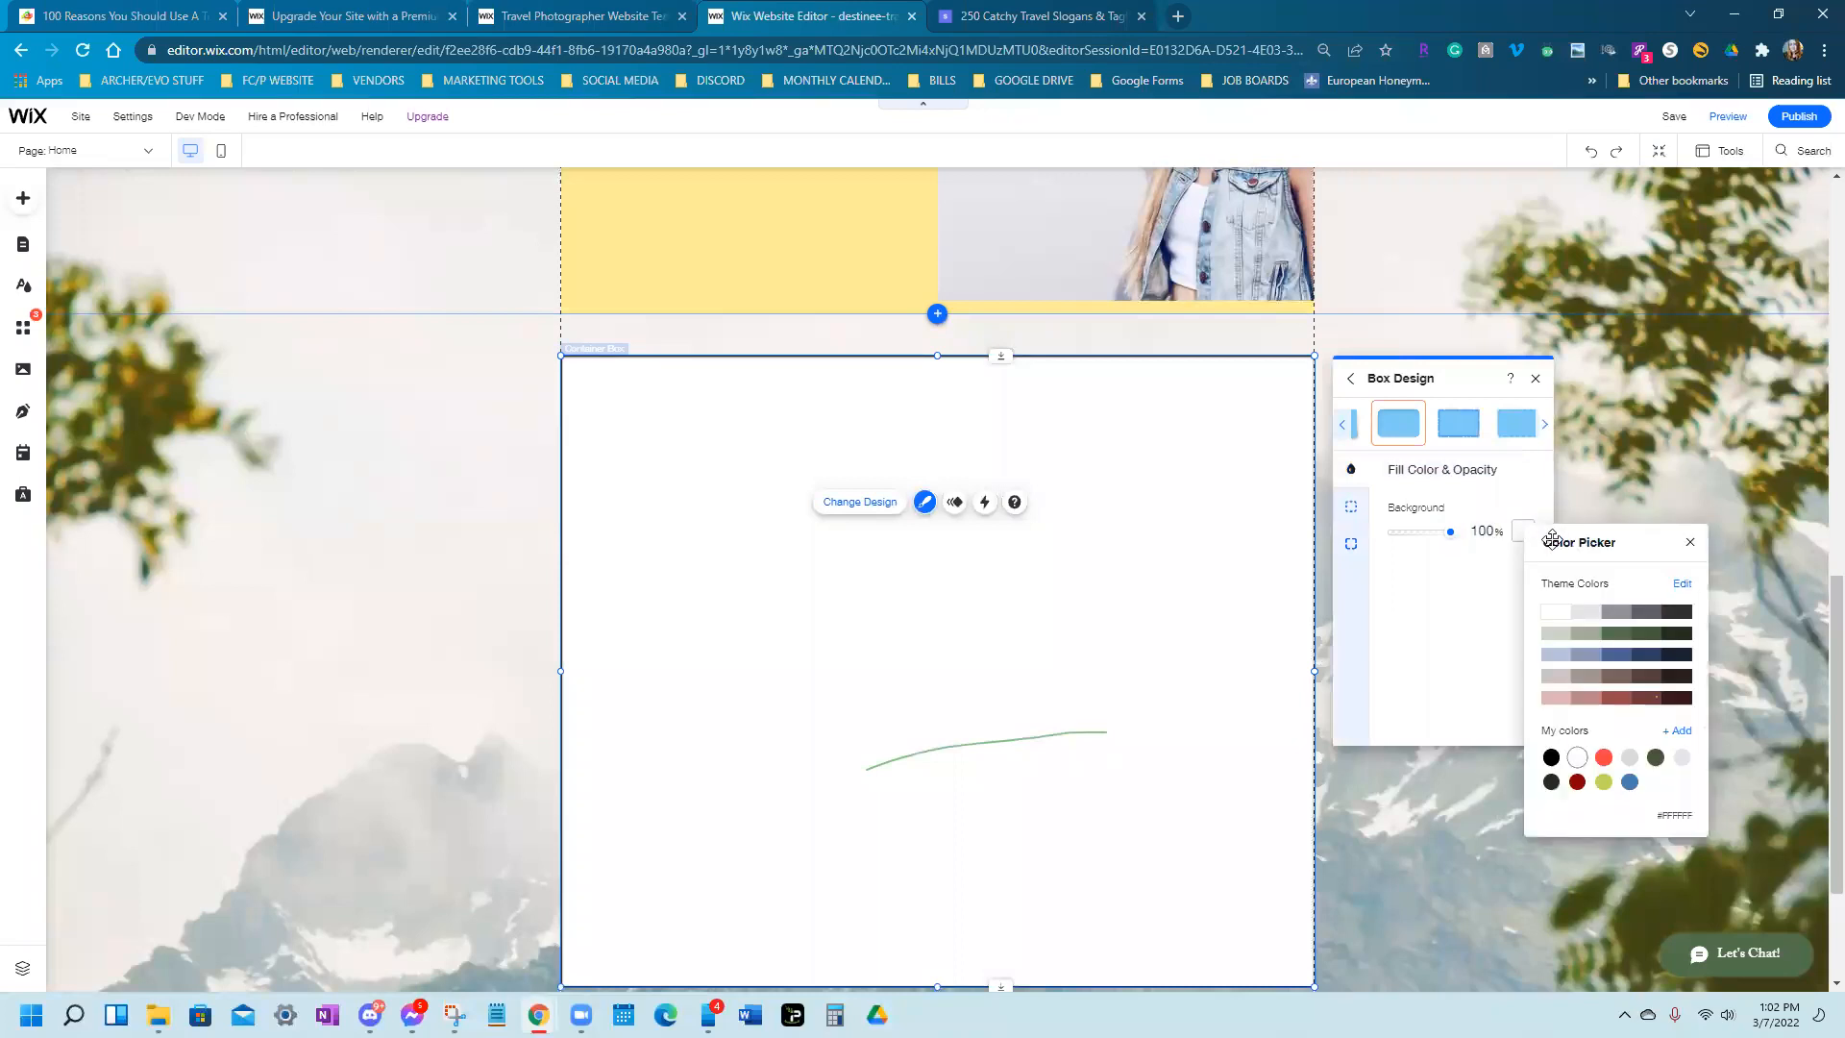
{"action": "left_click", "coordinate": [1691, 542]}
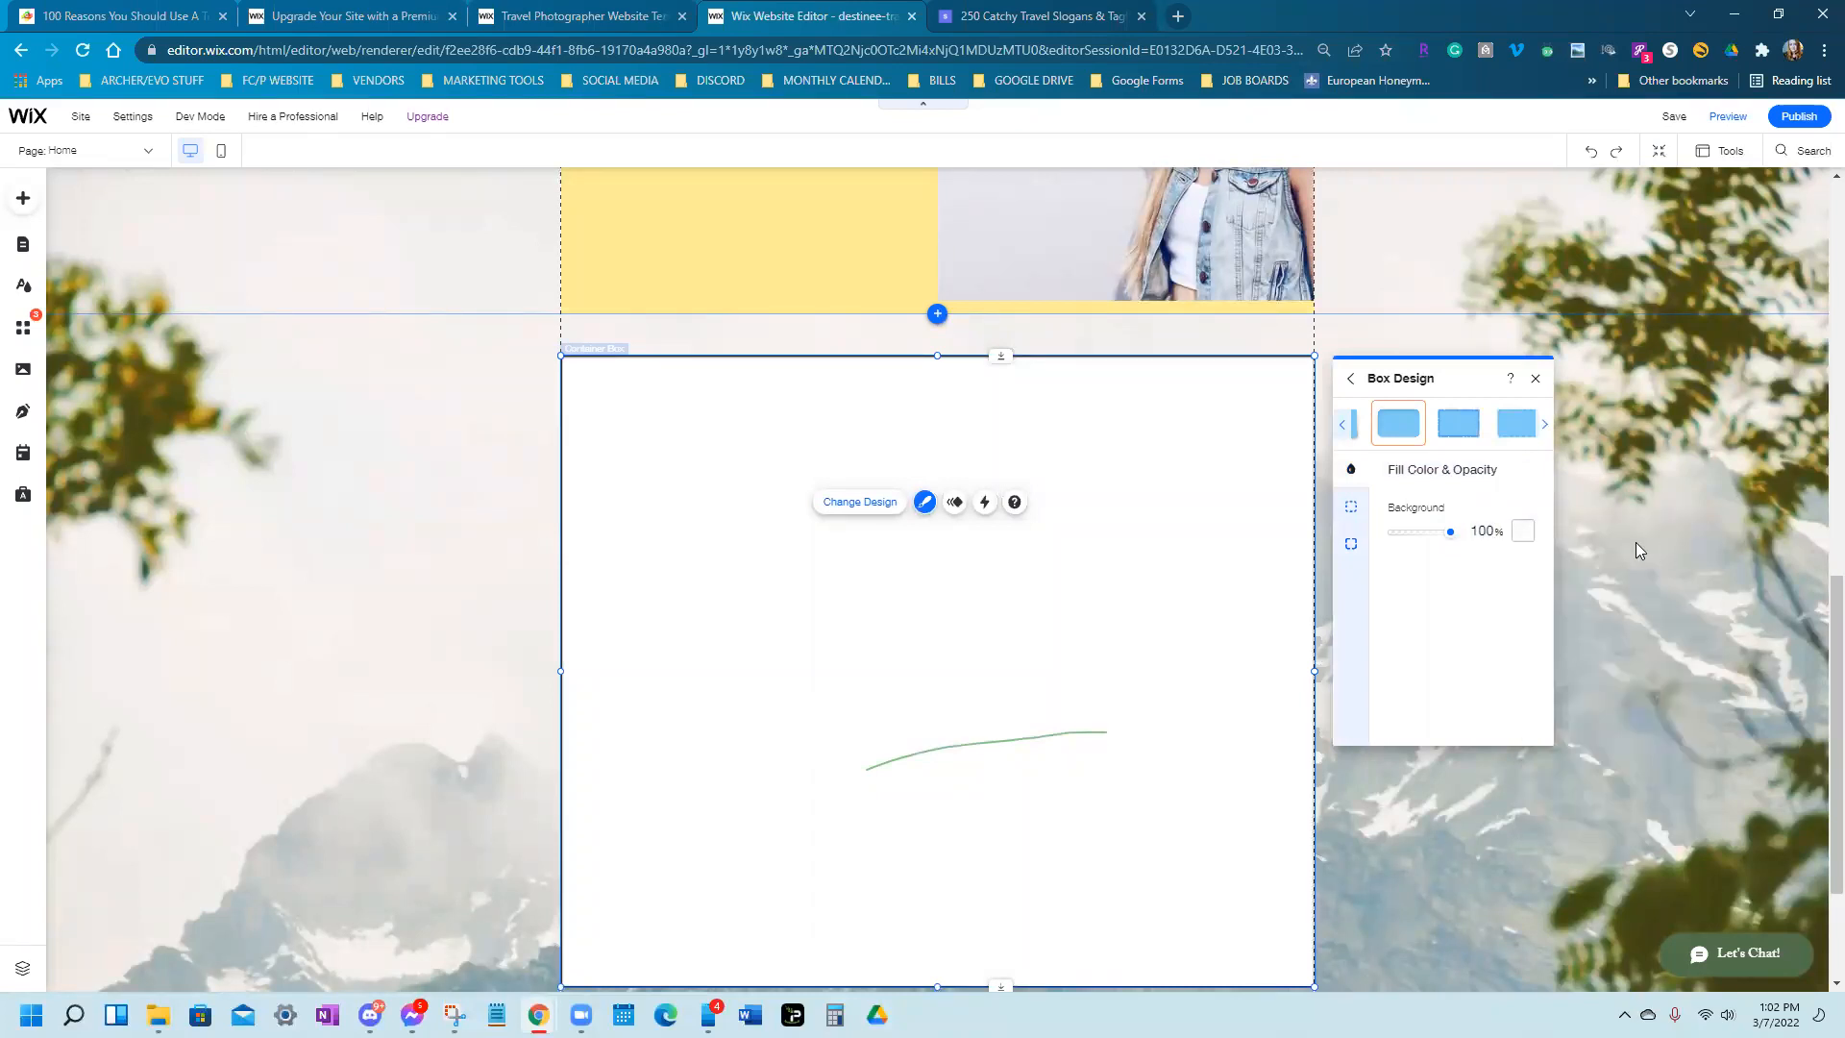
{"action": "left_click", "coordinate": [1091, 413]}
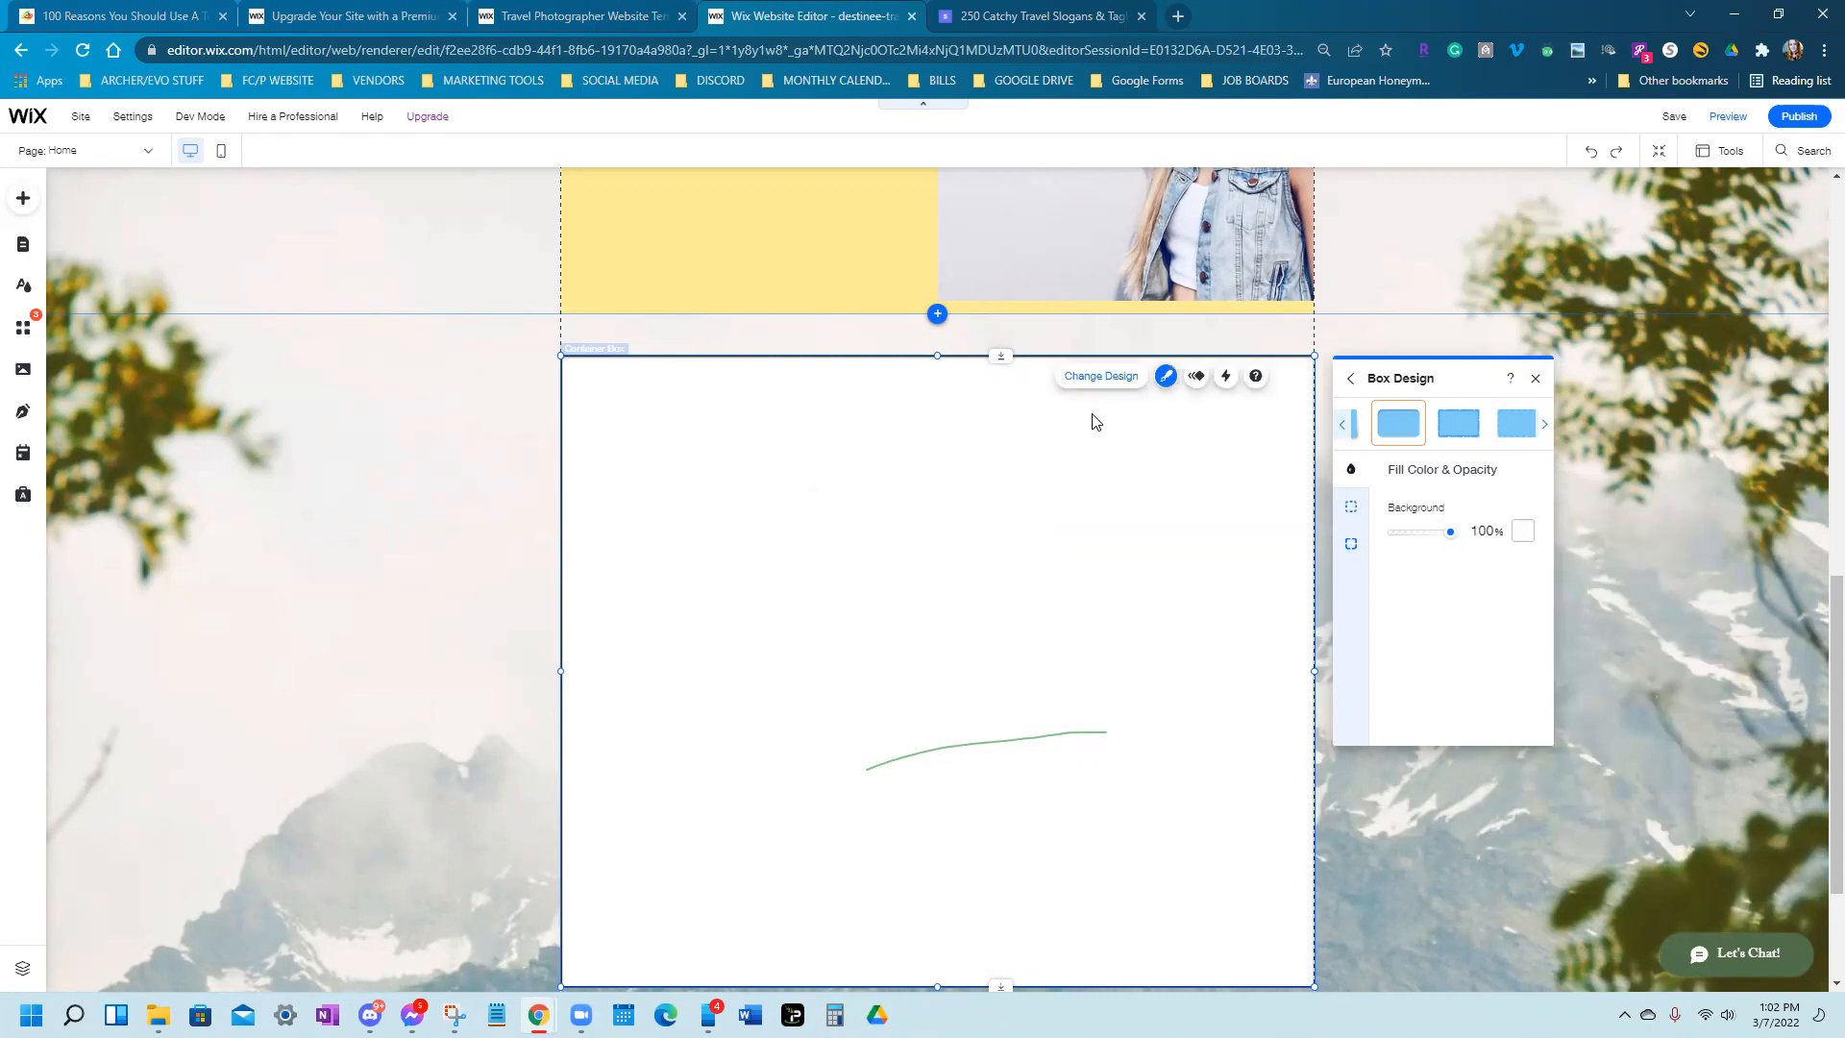
{"action": "key", "text": "Delete"}
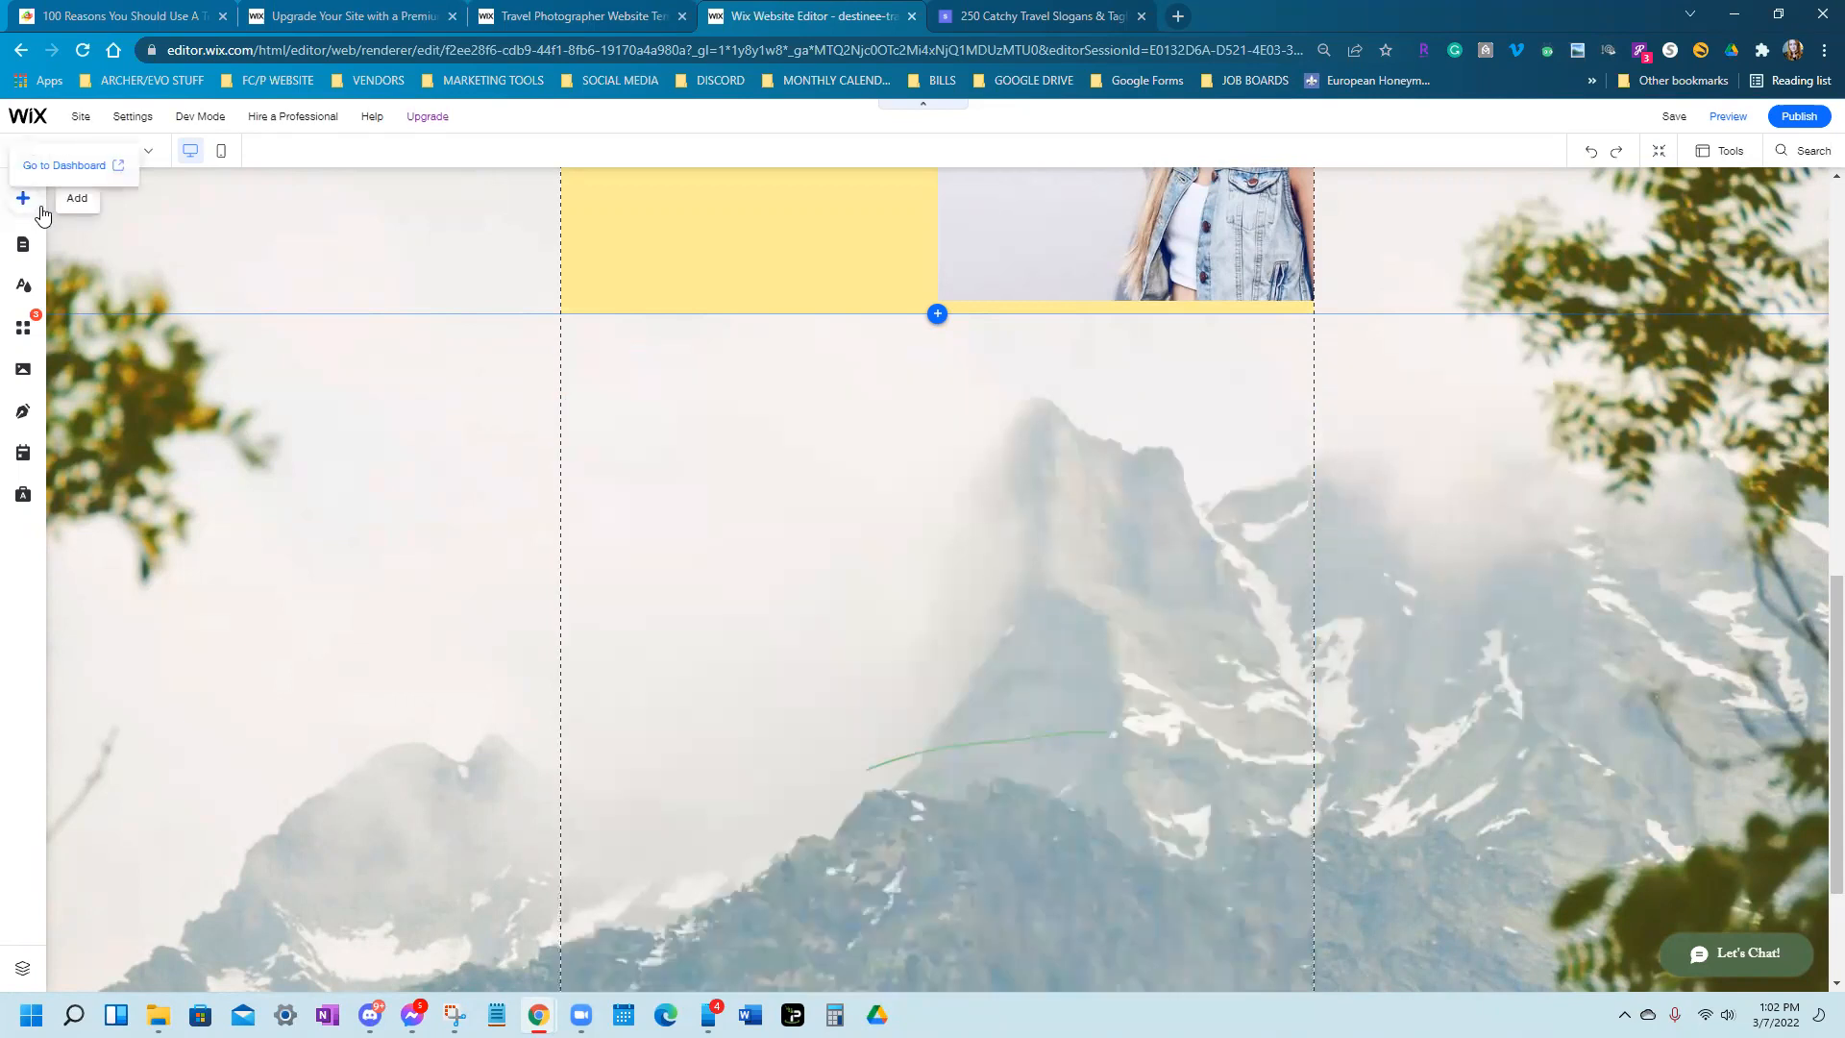
Add the ready-made About Us strip with desk photo and Read More button from the Strip designs
{"action": "left_click", "coordinate": [41, 209]}
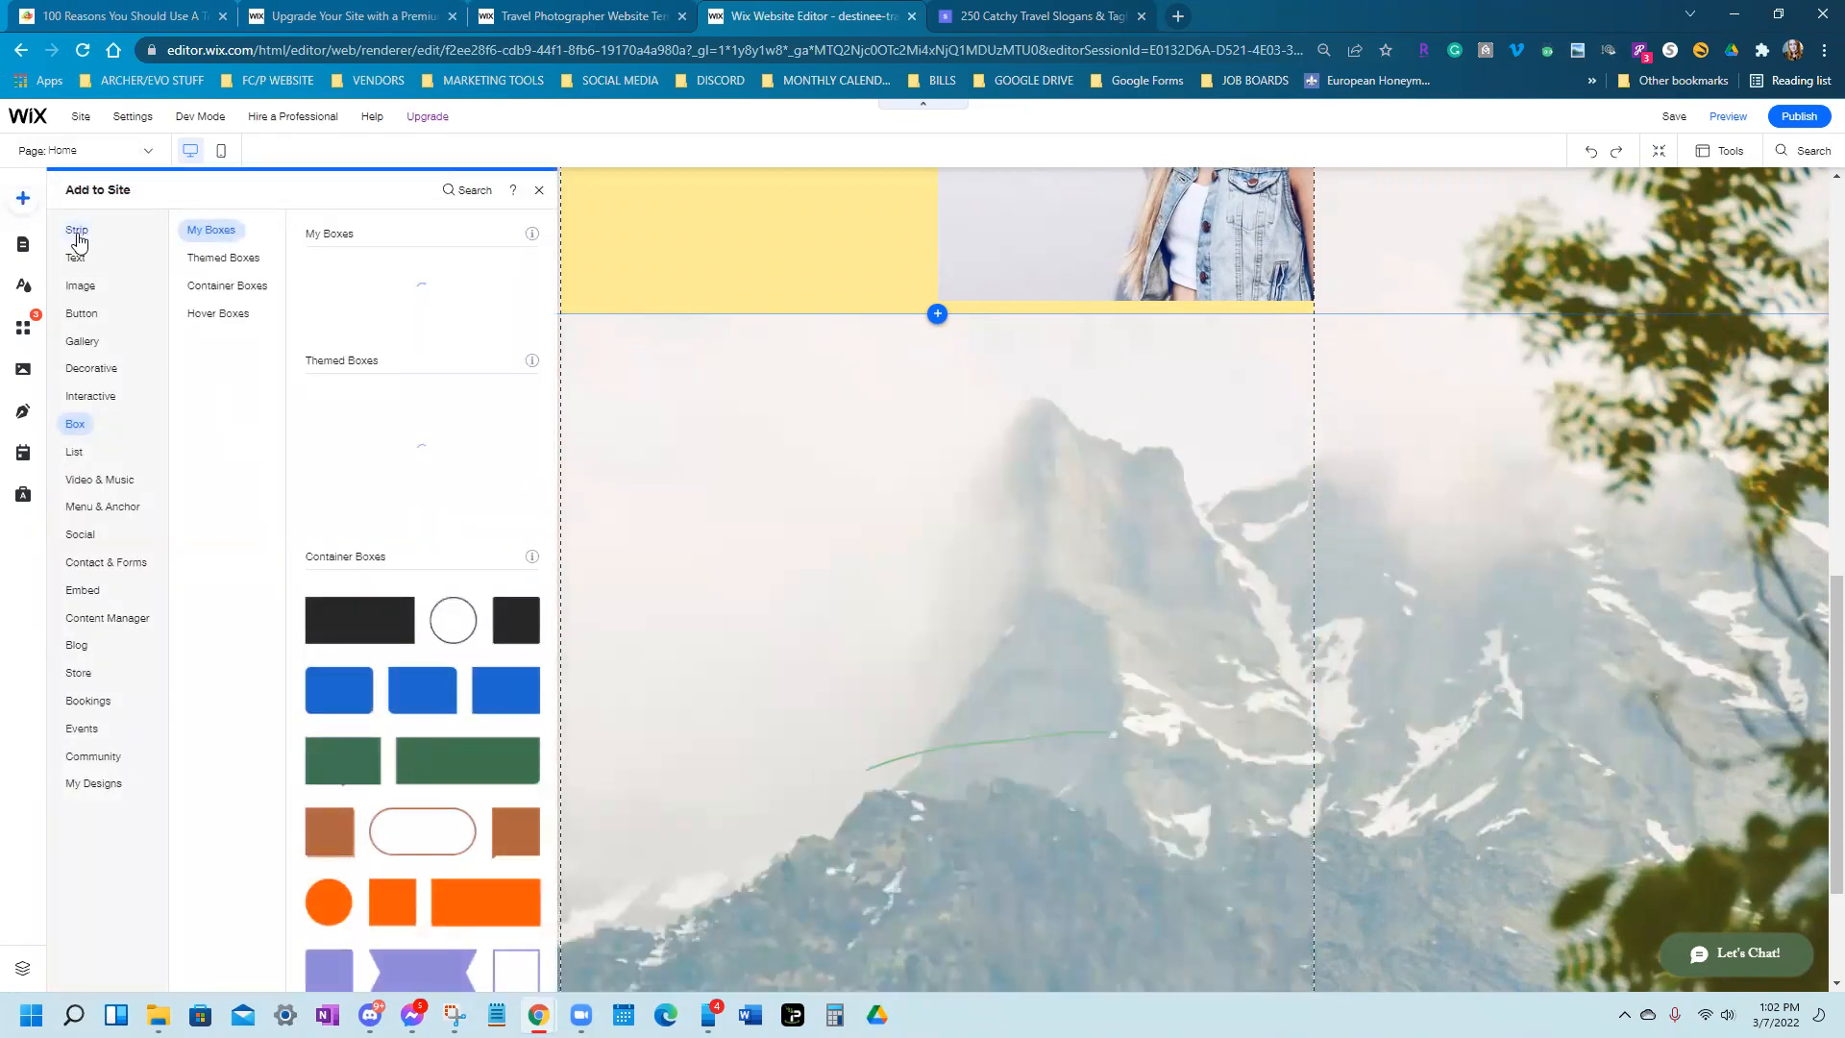
{"action": "left_click", "coordinate": [77, 234]}
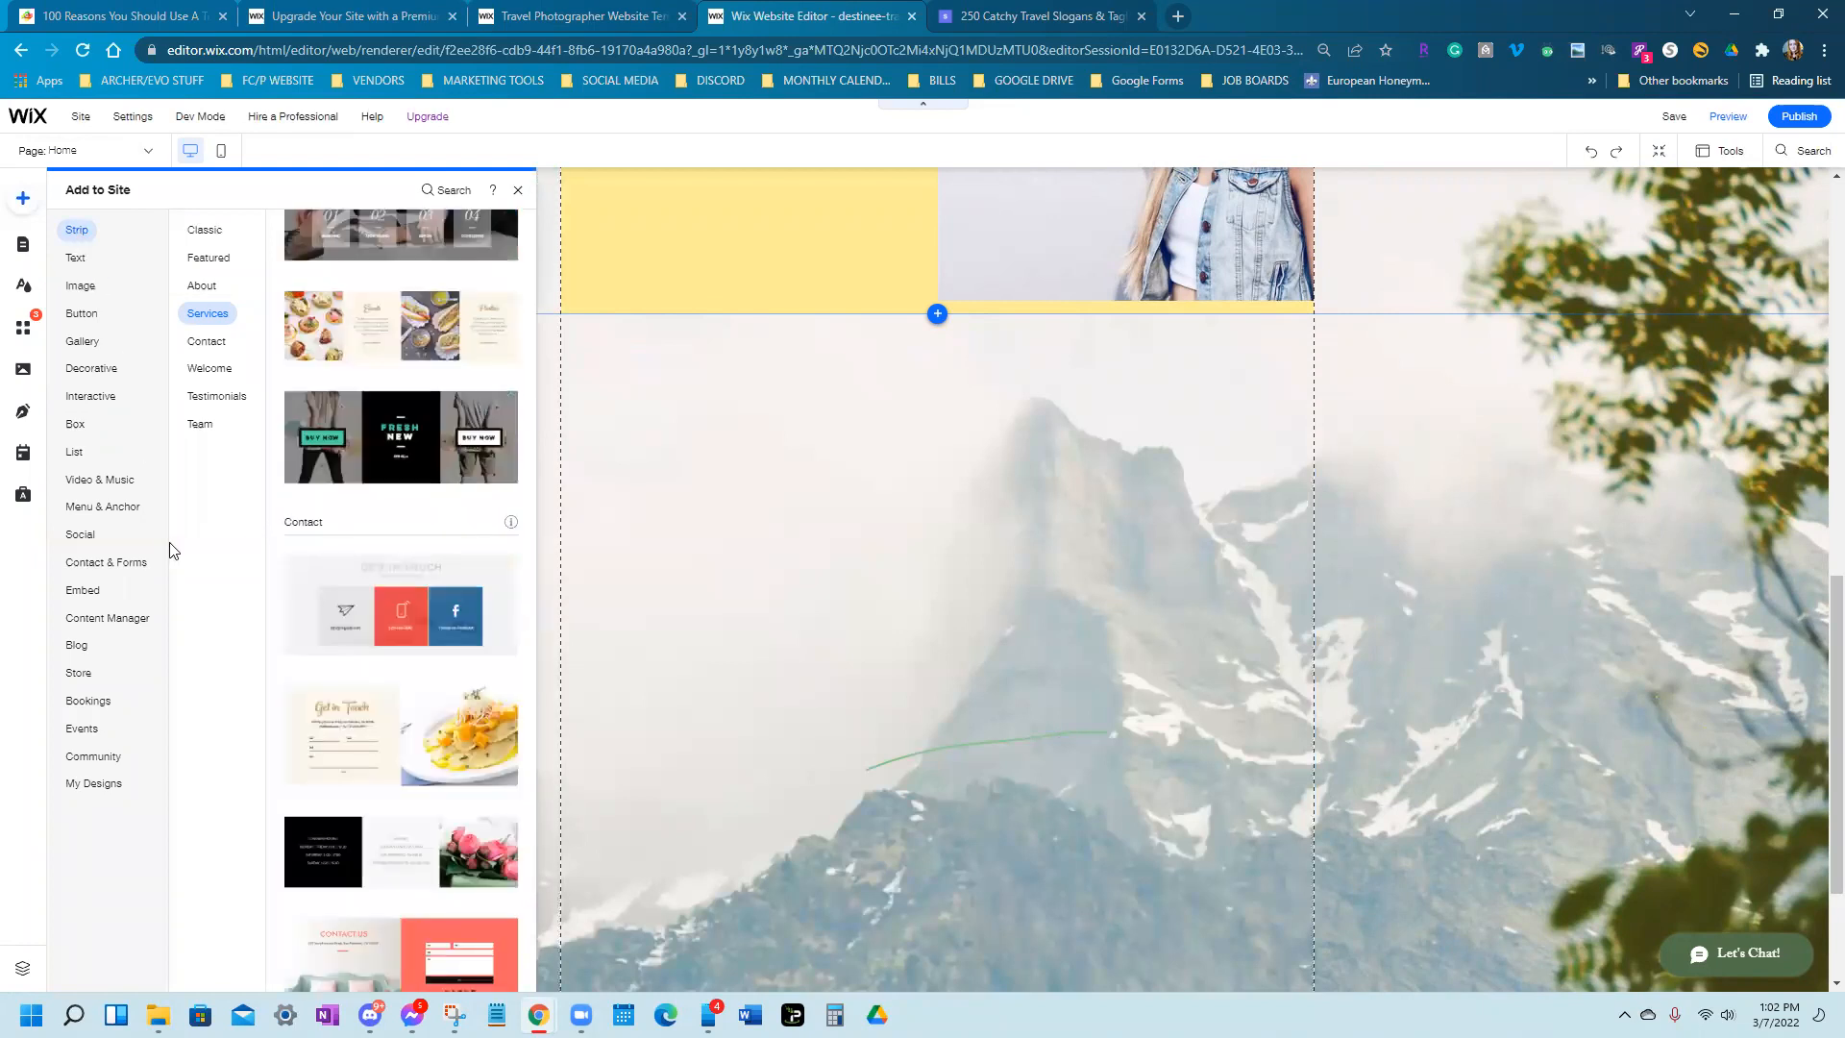
{"action": "scroll", "coordinate": [420, 513], "scroll_direction": "up", "scroll_amount": 7}
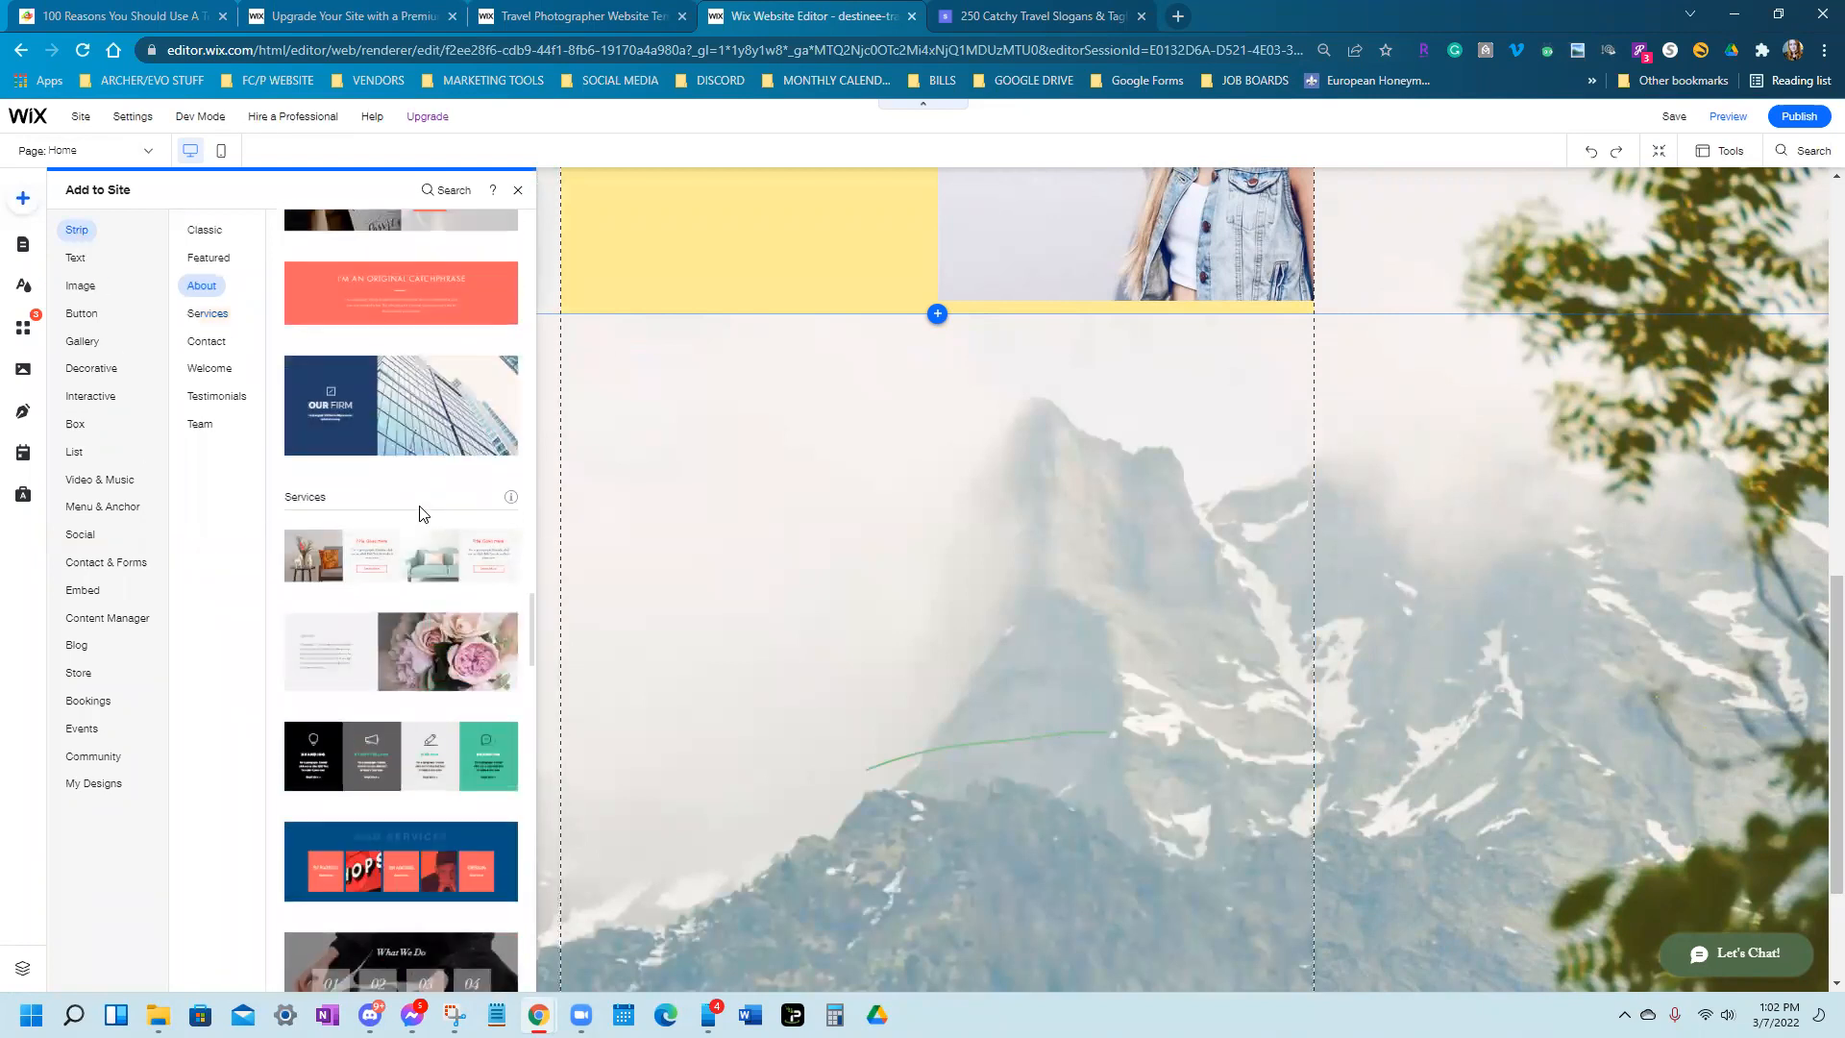
{"action": "scroll", "coordinate": [420, 514], "scroll_direction": "up", "scroll_amount": 4}
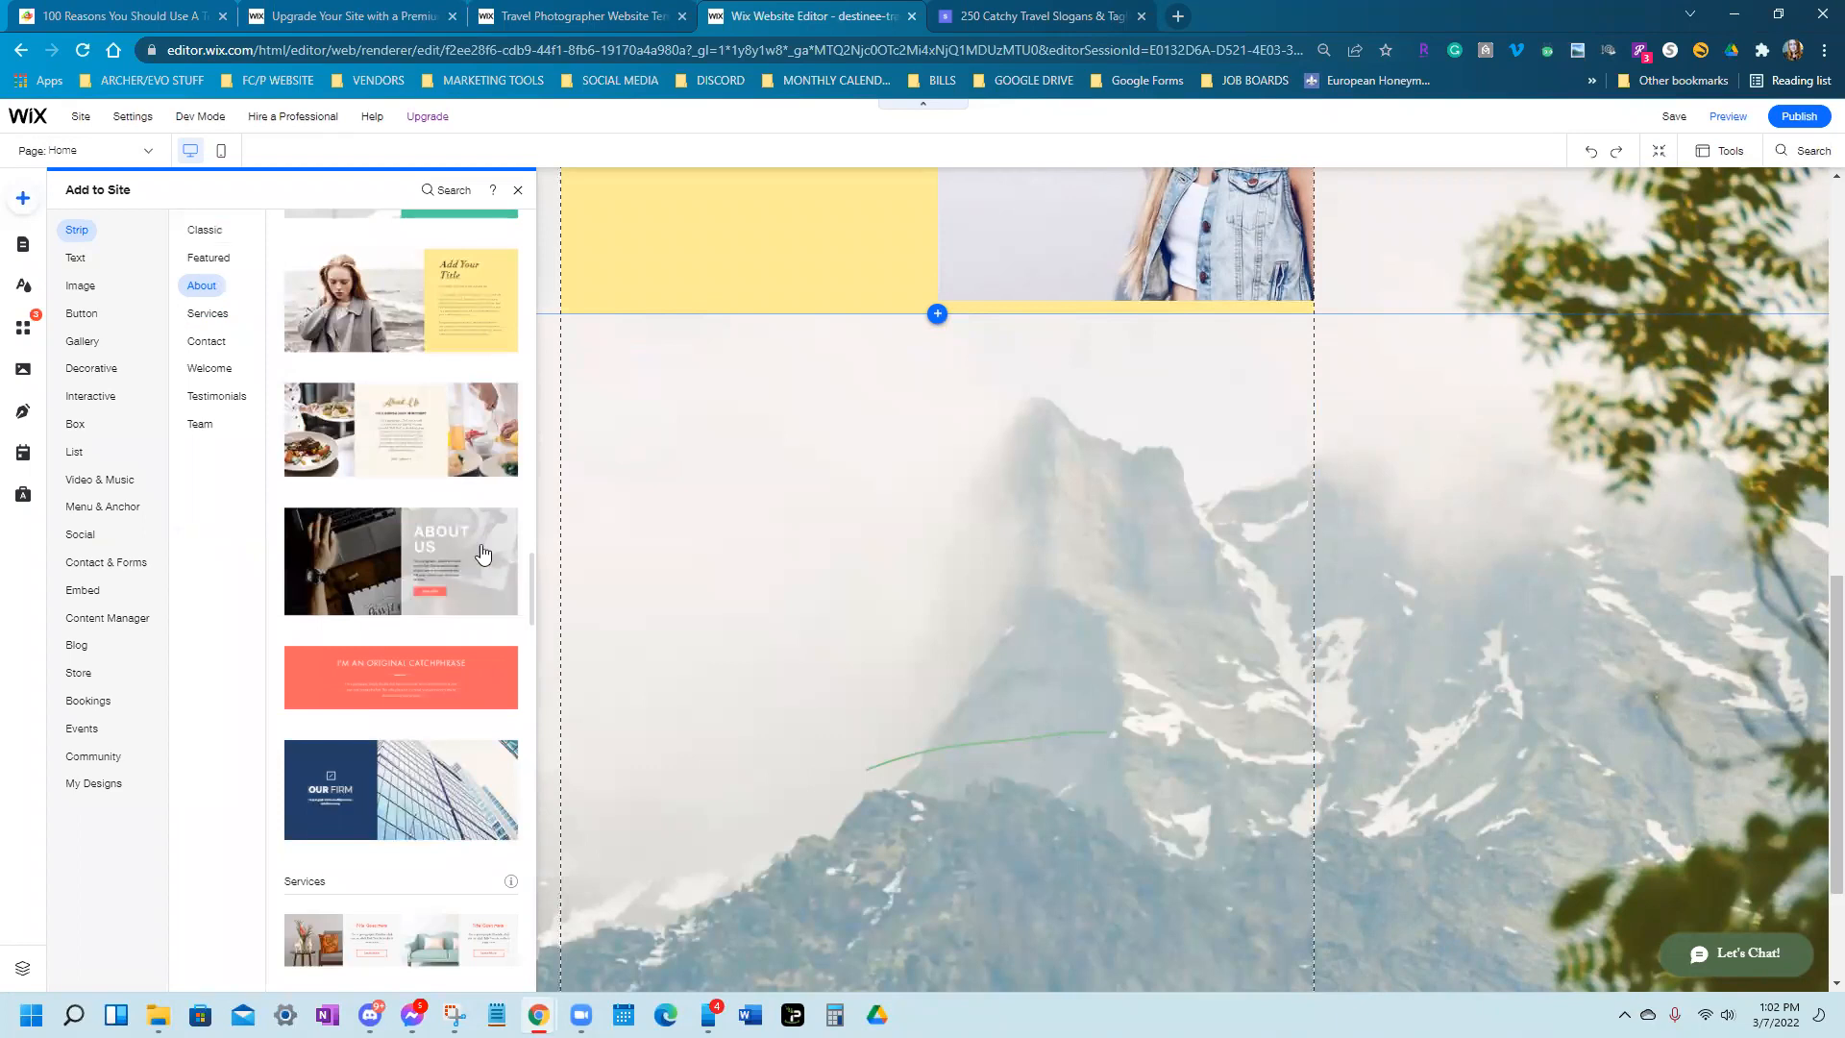
{"action": "left_click", "coordinate": [338, 553]}
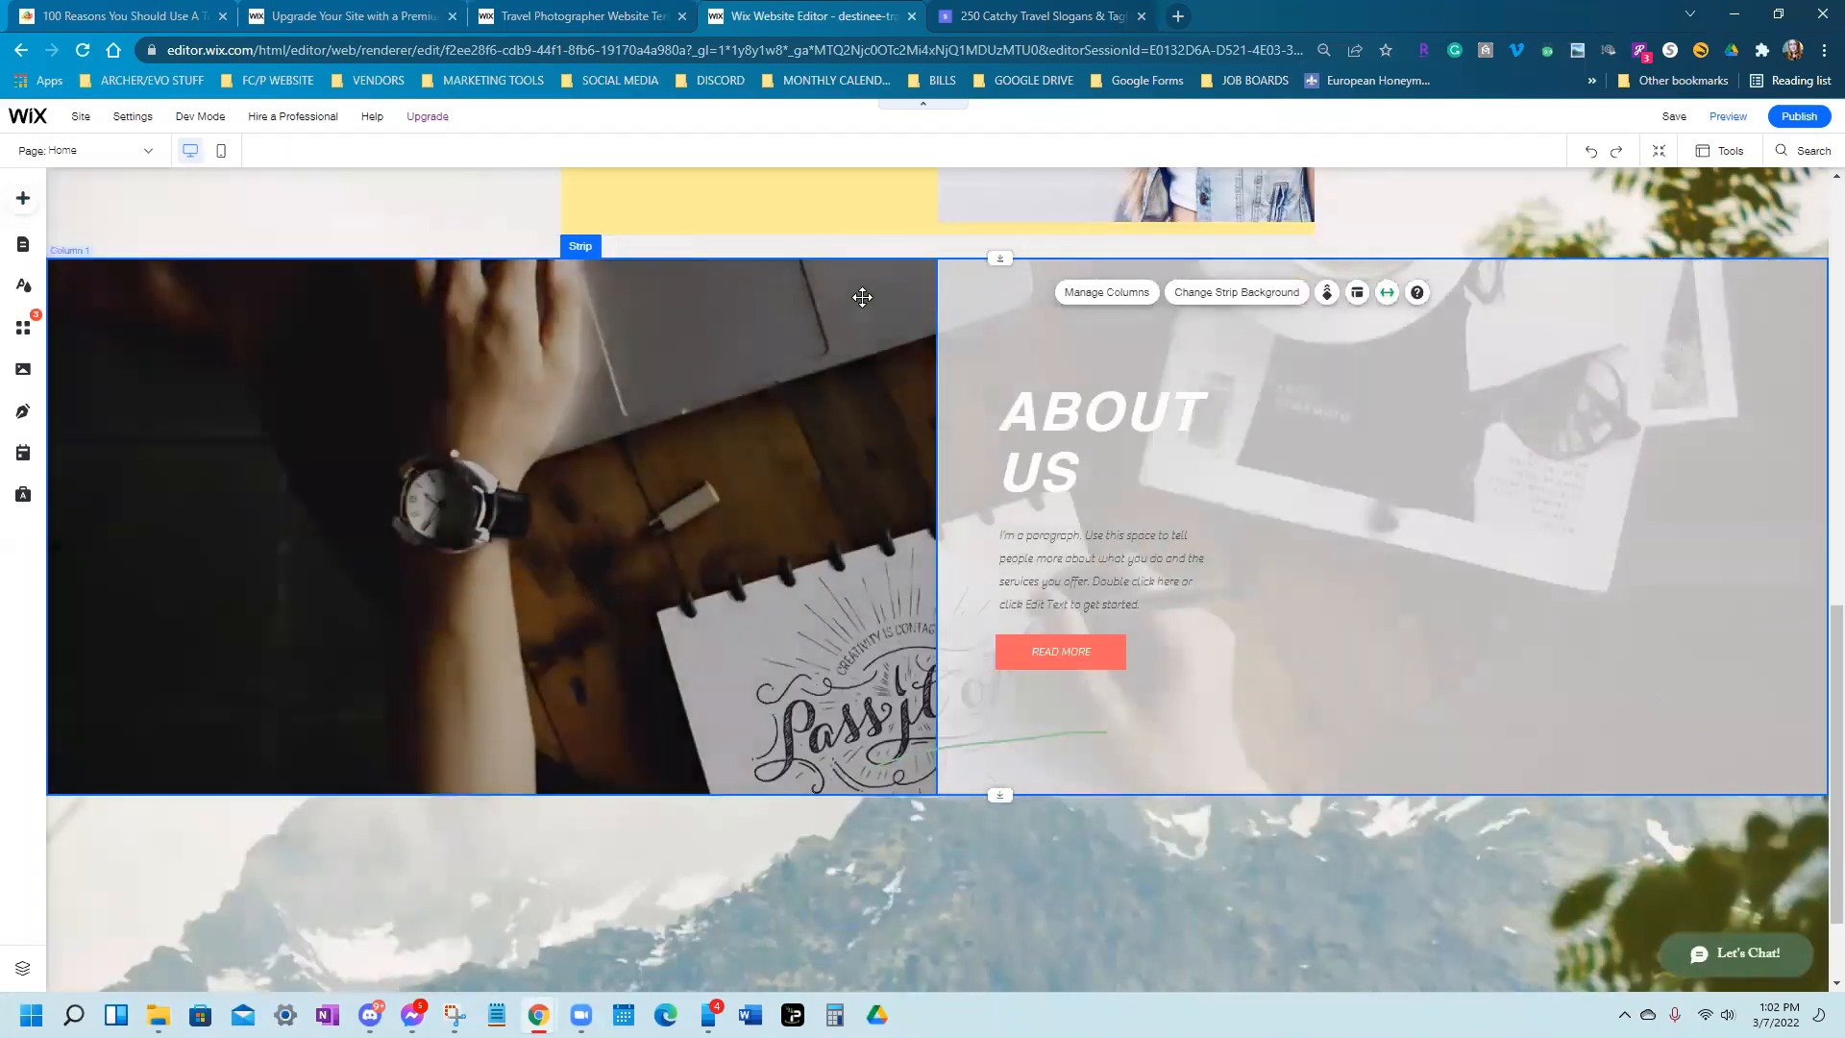
Set the About Us strip's stretch option from full screen to Page width
{"action": "left_click", "coordinate": [861, 297]}
{"action": "left_click", "coordinate": [1267, 342]}
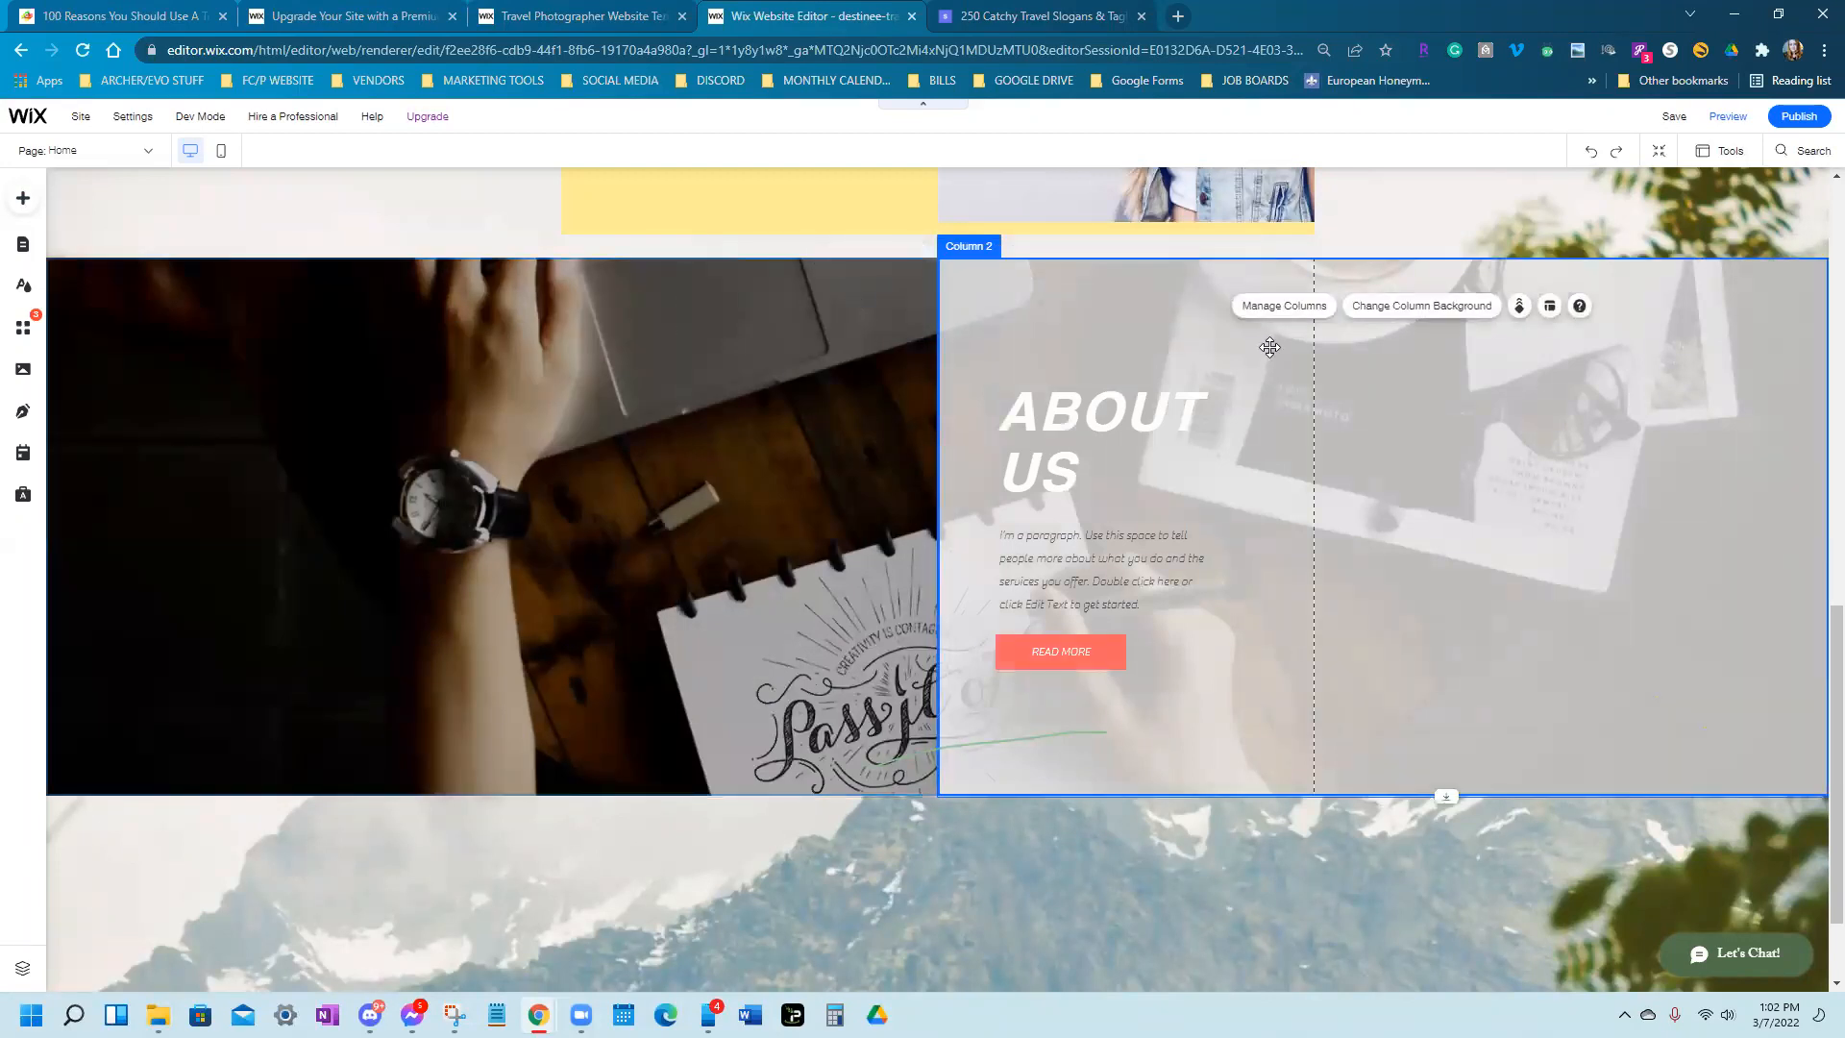
{"action": "left_click", "coordinate": [965, 788]}
{"action": "left_click", "coordinate": [965, 788]}
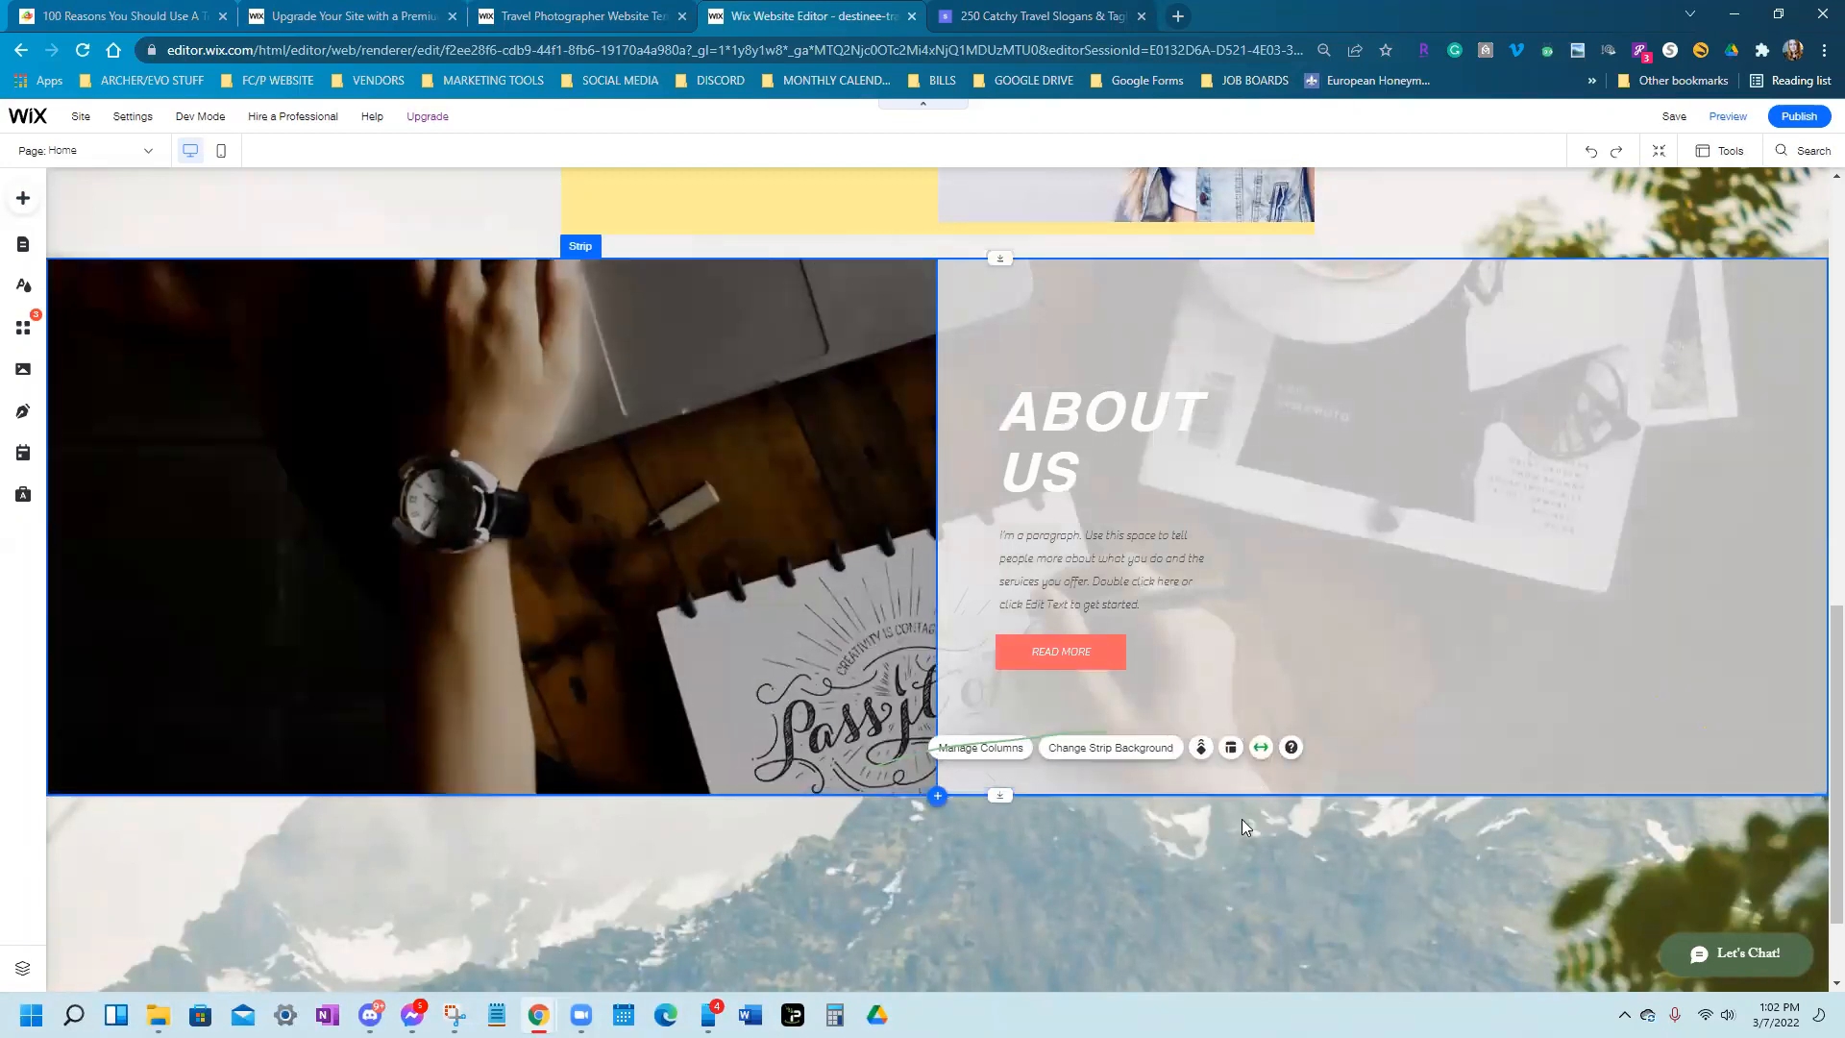
{"action": "left_click", "coordinate": [1261, 748]}
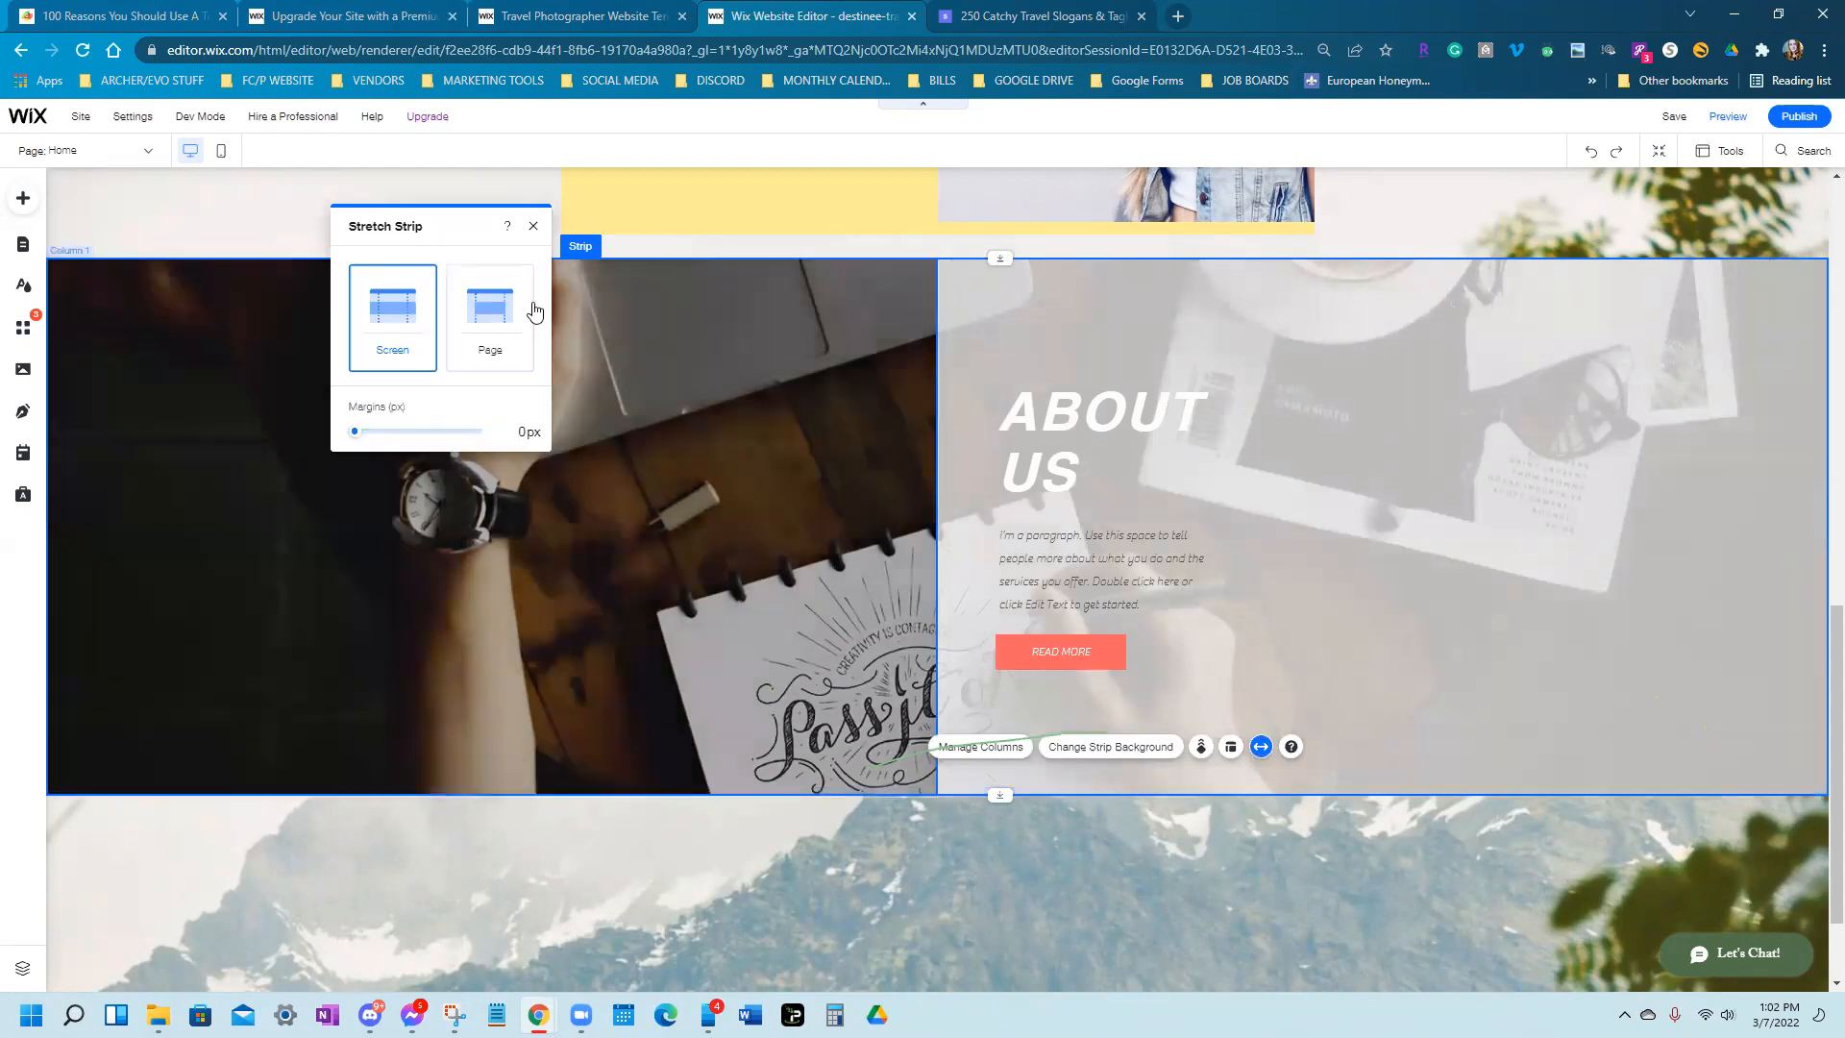
{"action": "left_click", "coordinate": [459, 325]}
{"action": "left_click", "coordinate": [717, 886]}
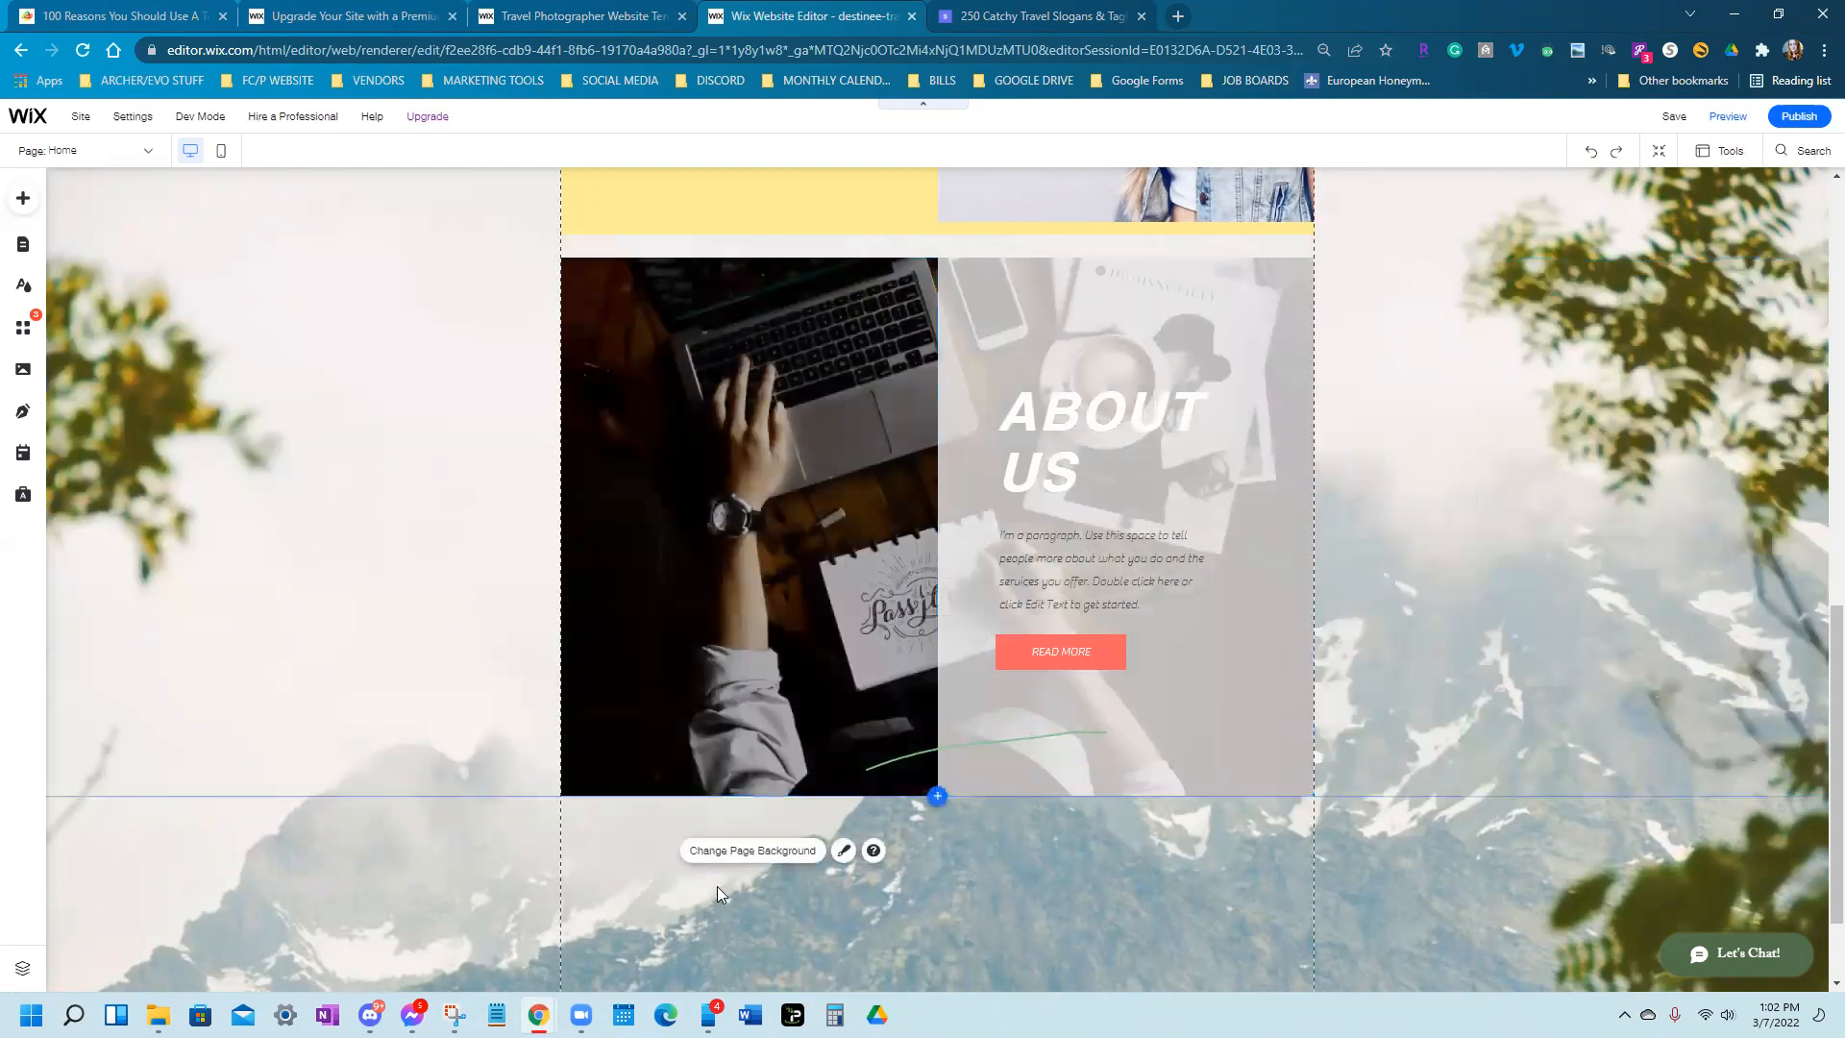
Select the strip's left photo column and open its background settings
{"action": "left_click", "coordinate": [939, 336]}
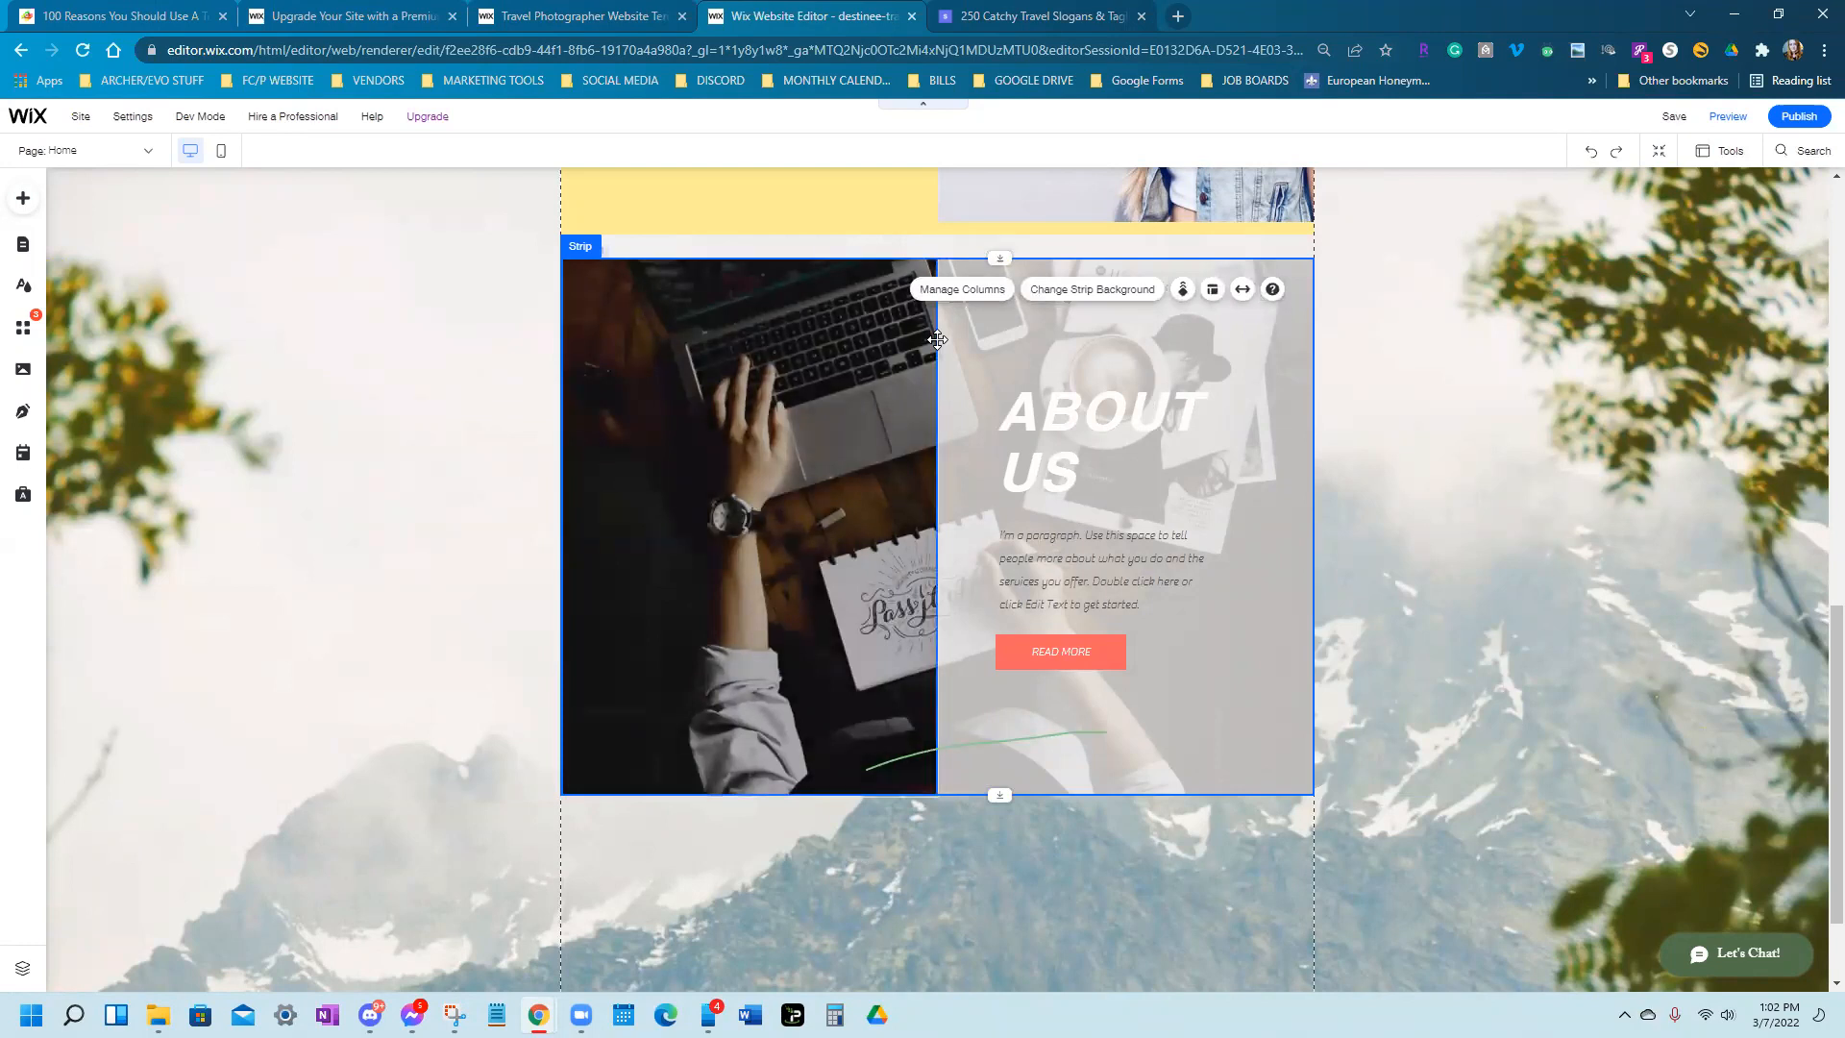
{"action": "left_click", "coordinate": [825, 364]}
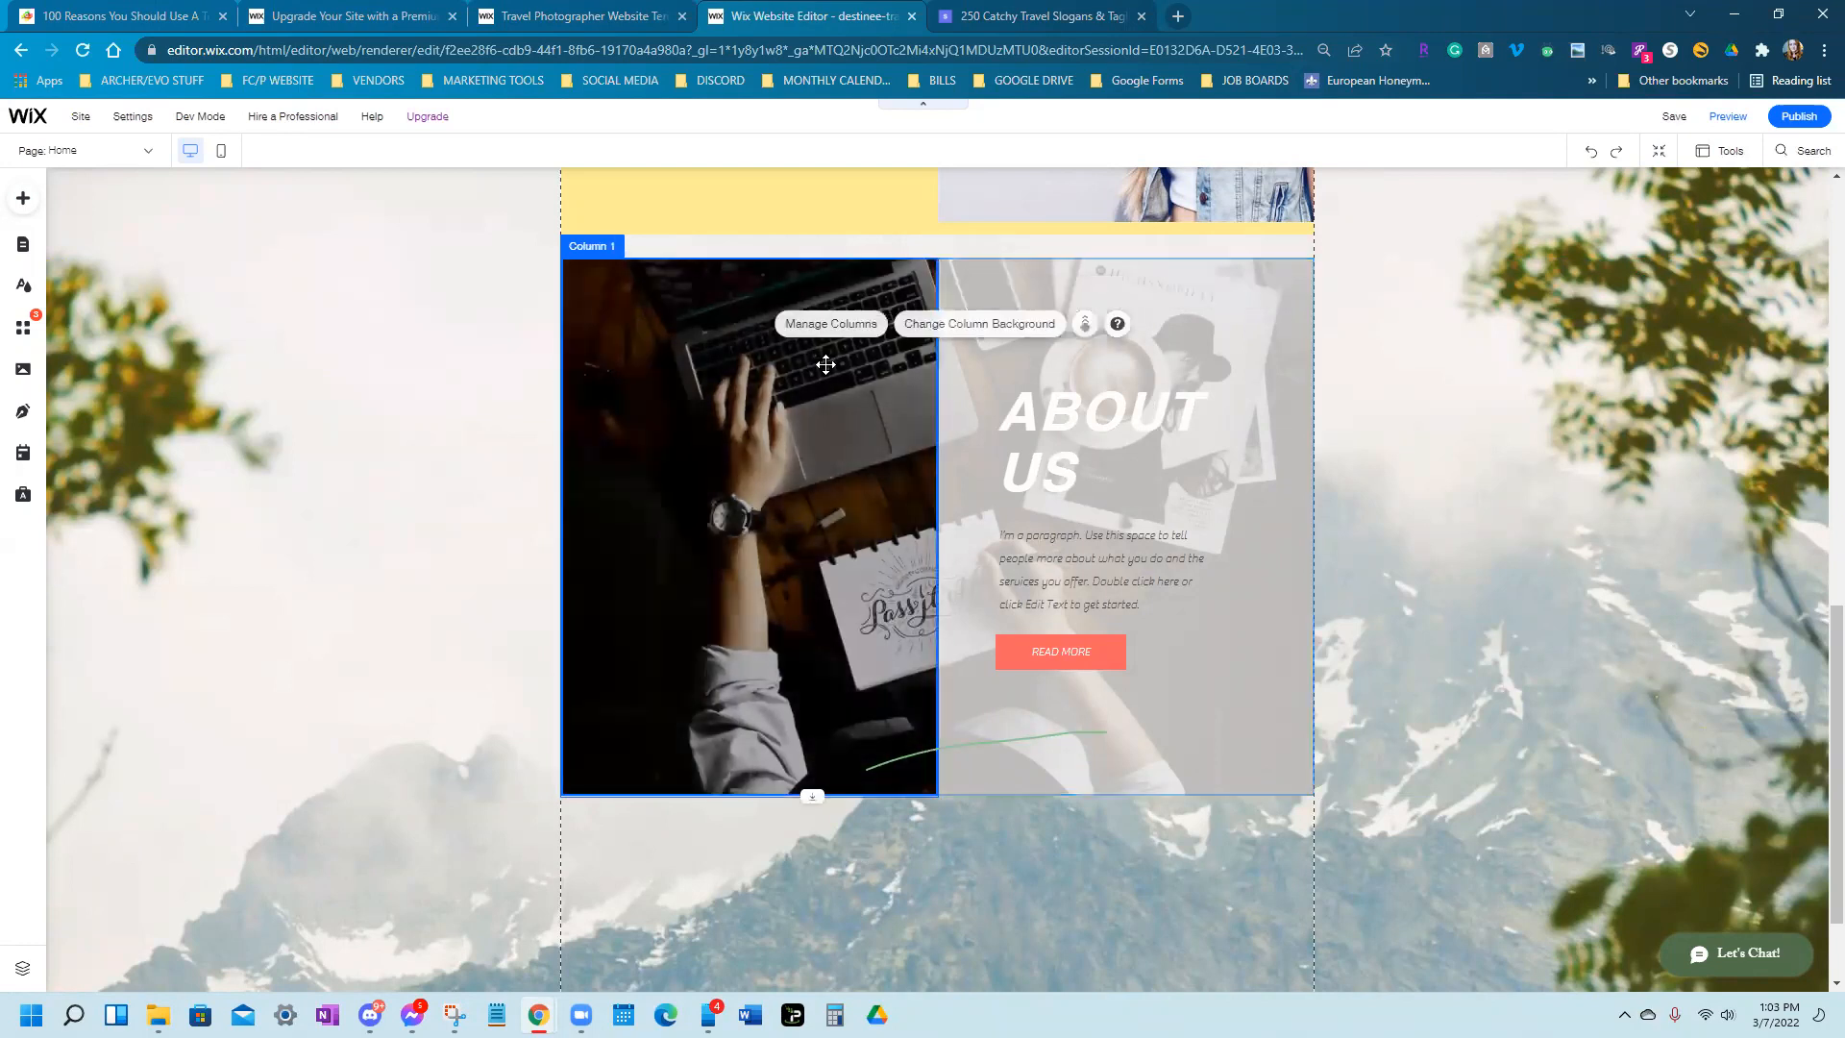
{"action": "left_click", "coordinate": [653, 445]}
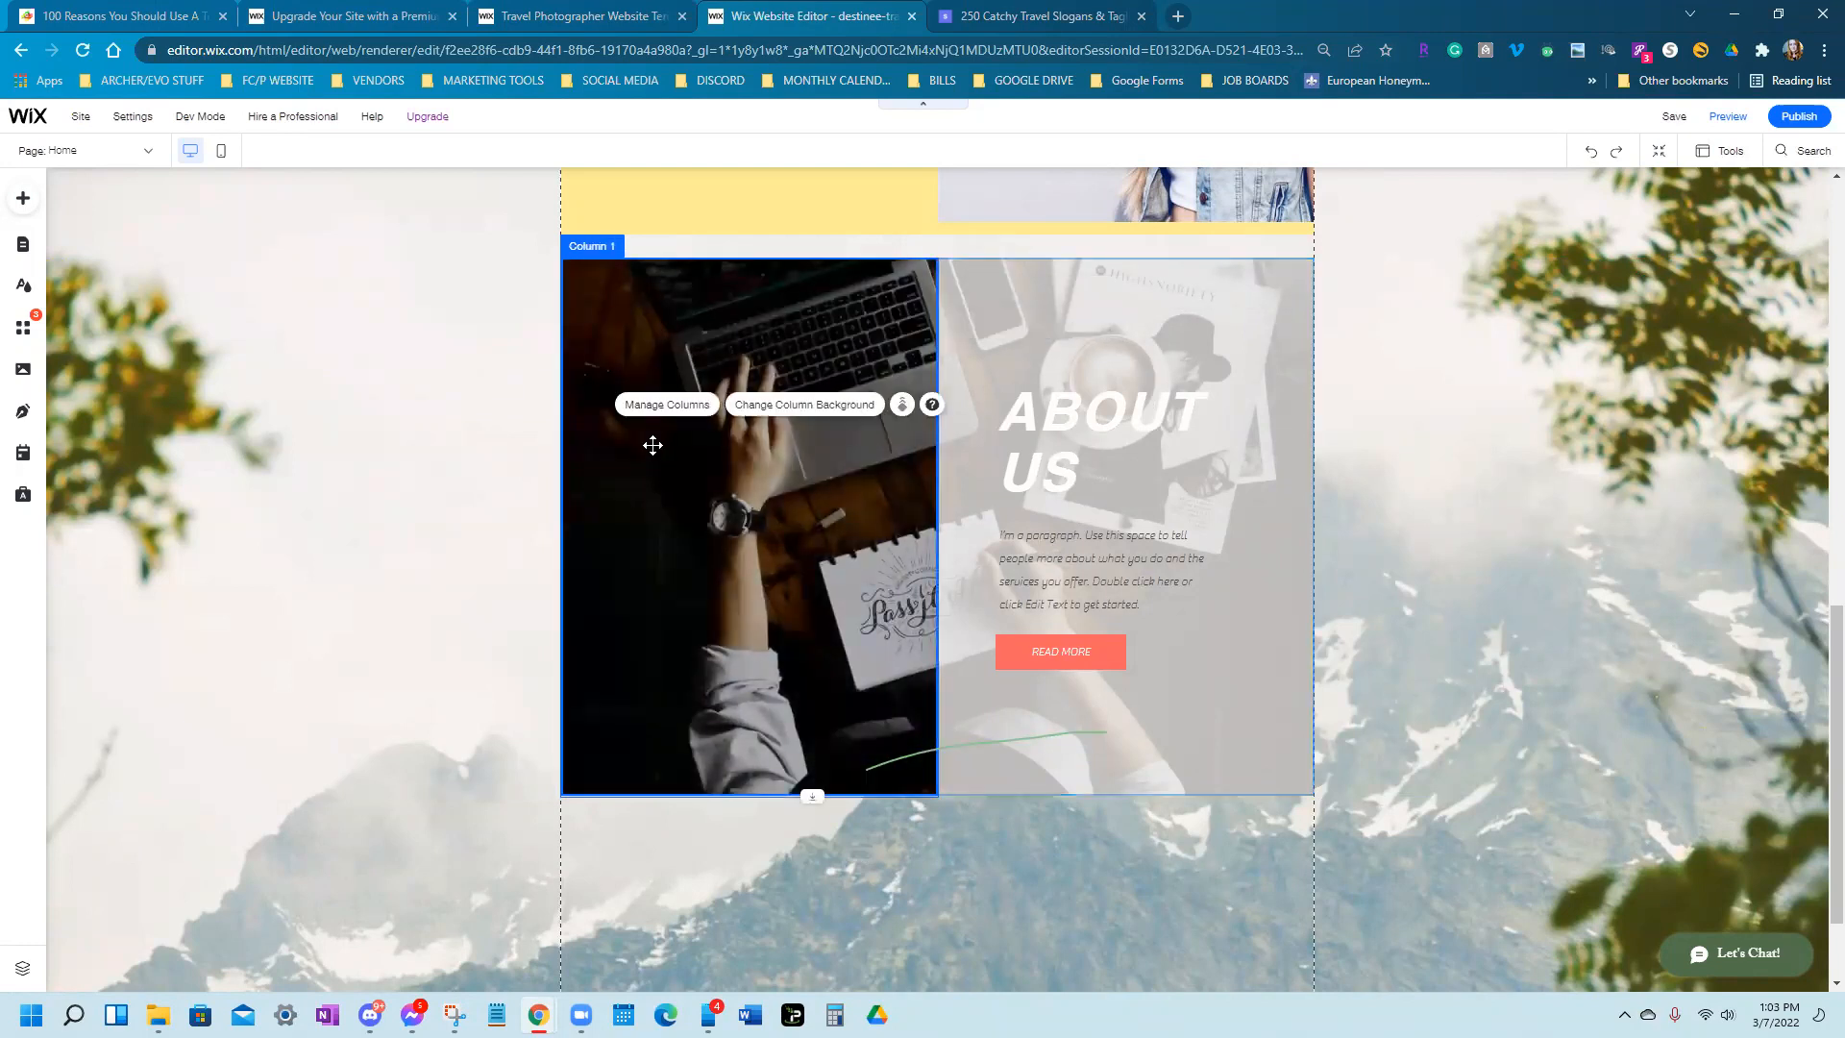
{"action": "left_click", "coordinate": [842, 413]}
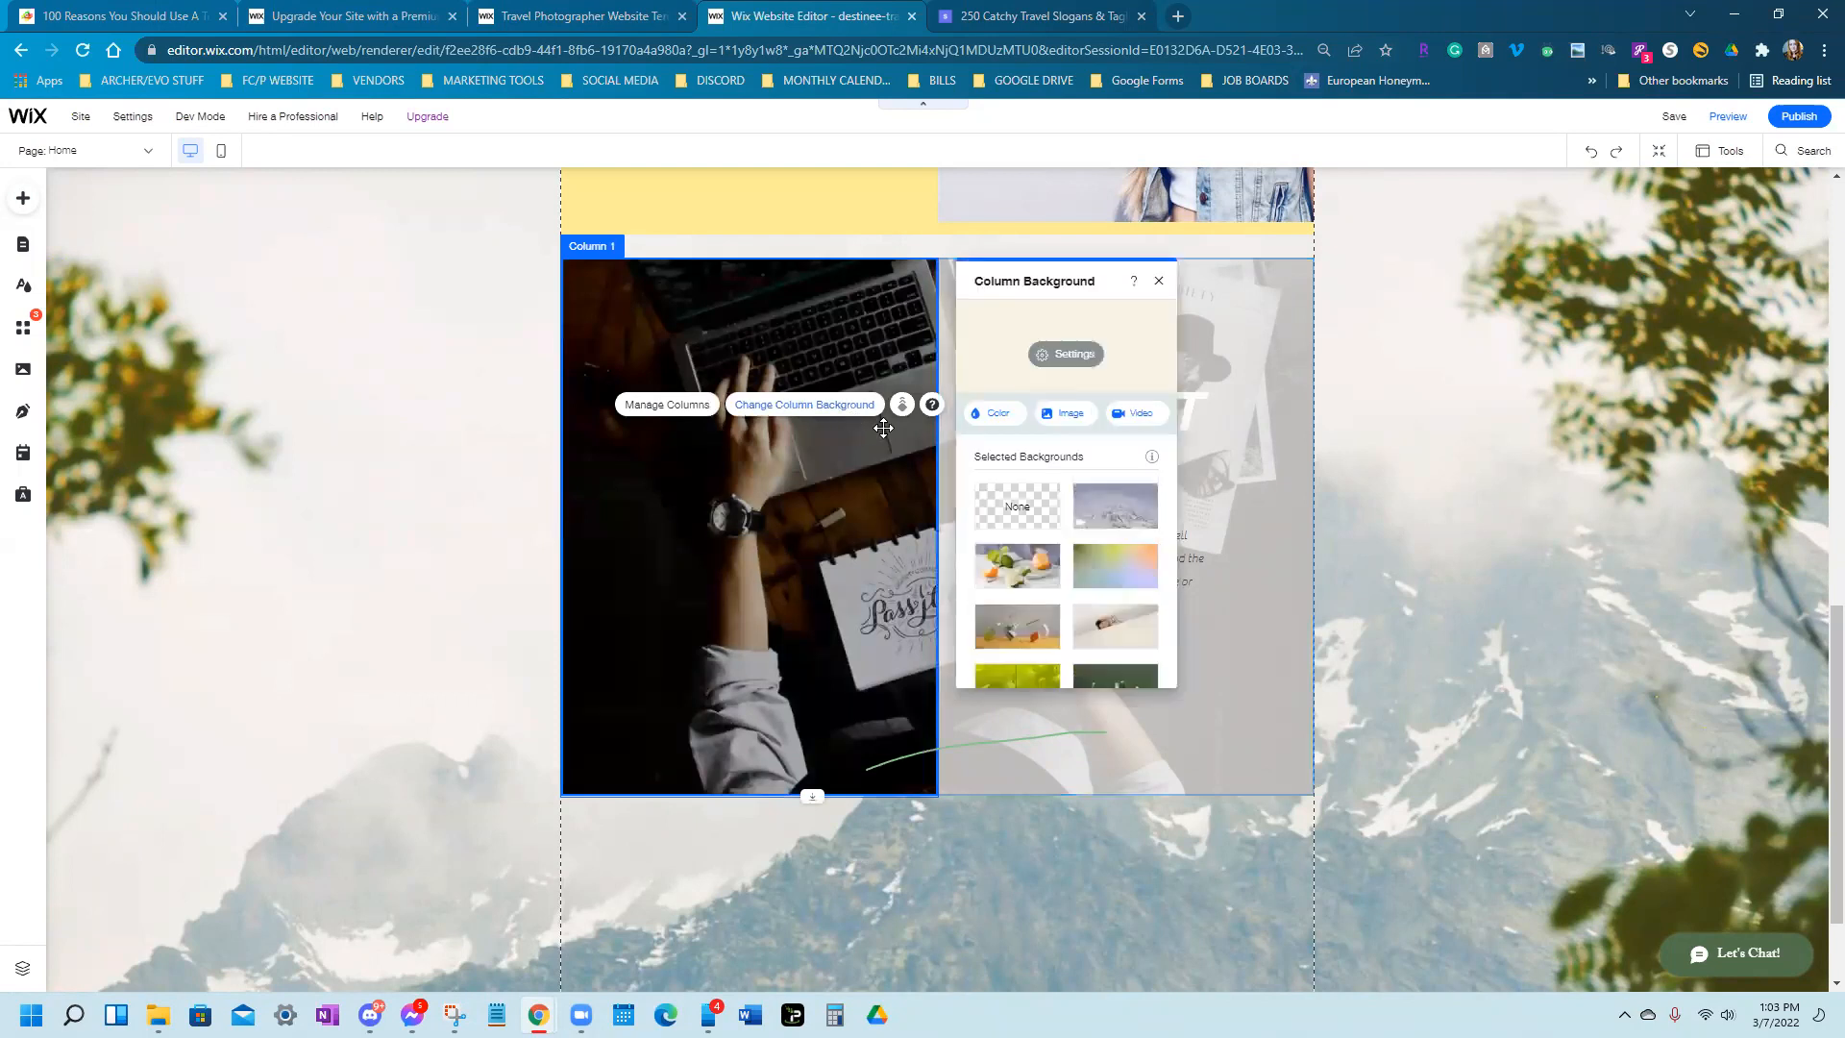
Search Unsplash for 'vacation' and set the palm-beach umbrella photo as the left column background
{"action": "left_click", "coordinate": [1055, 424]}
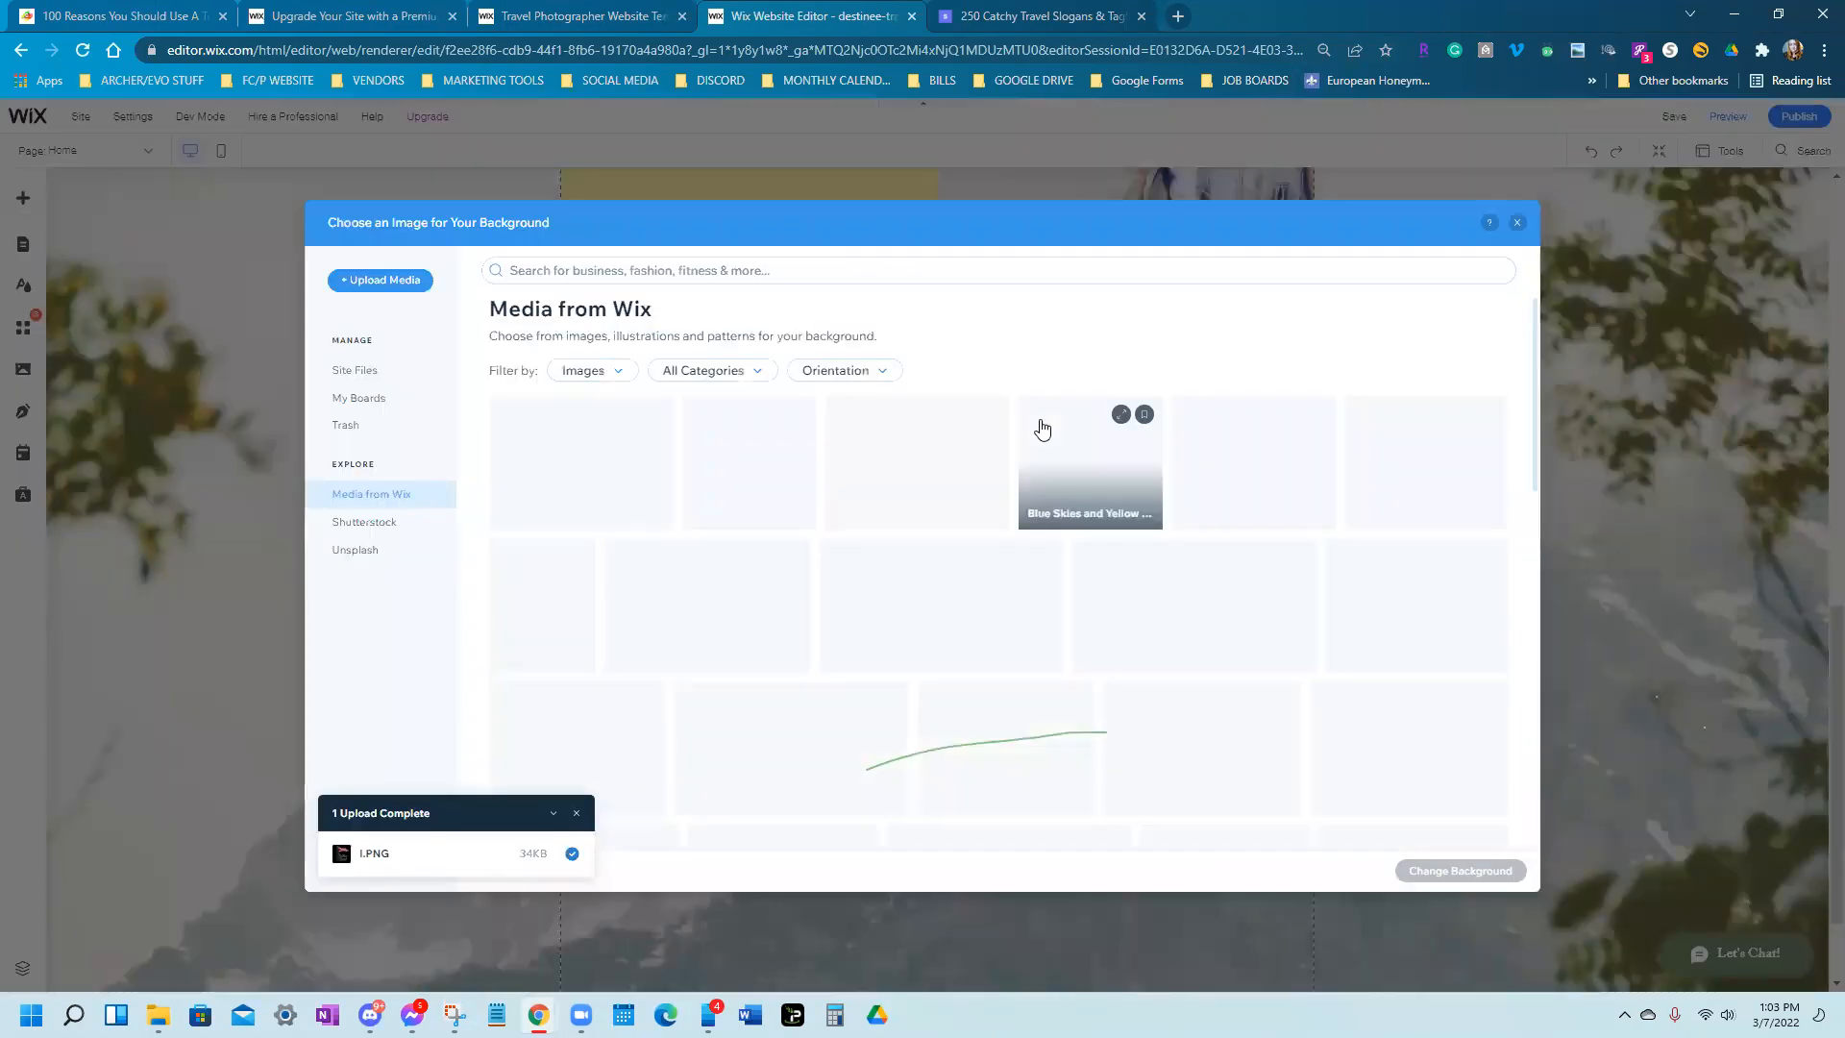
{"action": "left_click", "coordinate": [350, 551]}
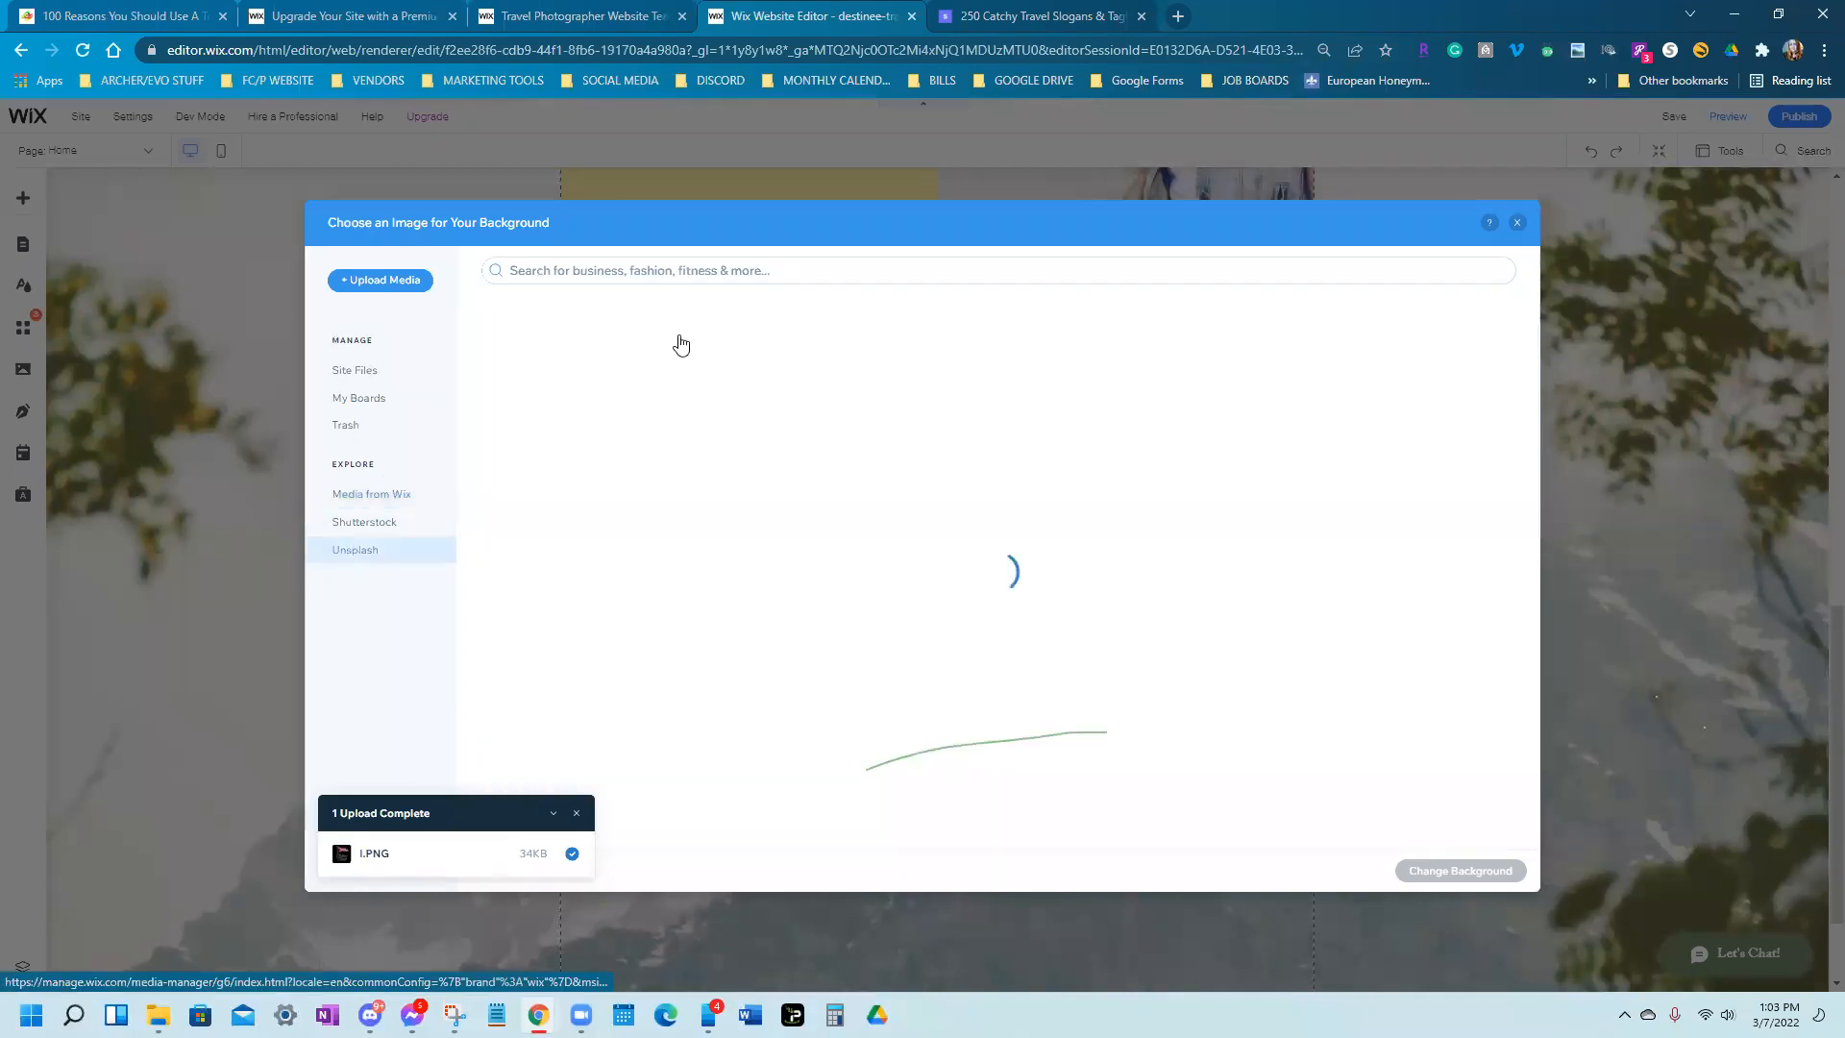
{"action": "left_click", "coordinate": [668, 271]}
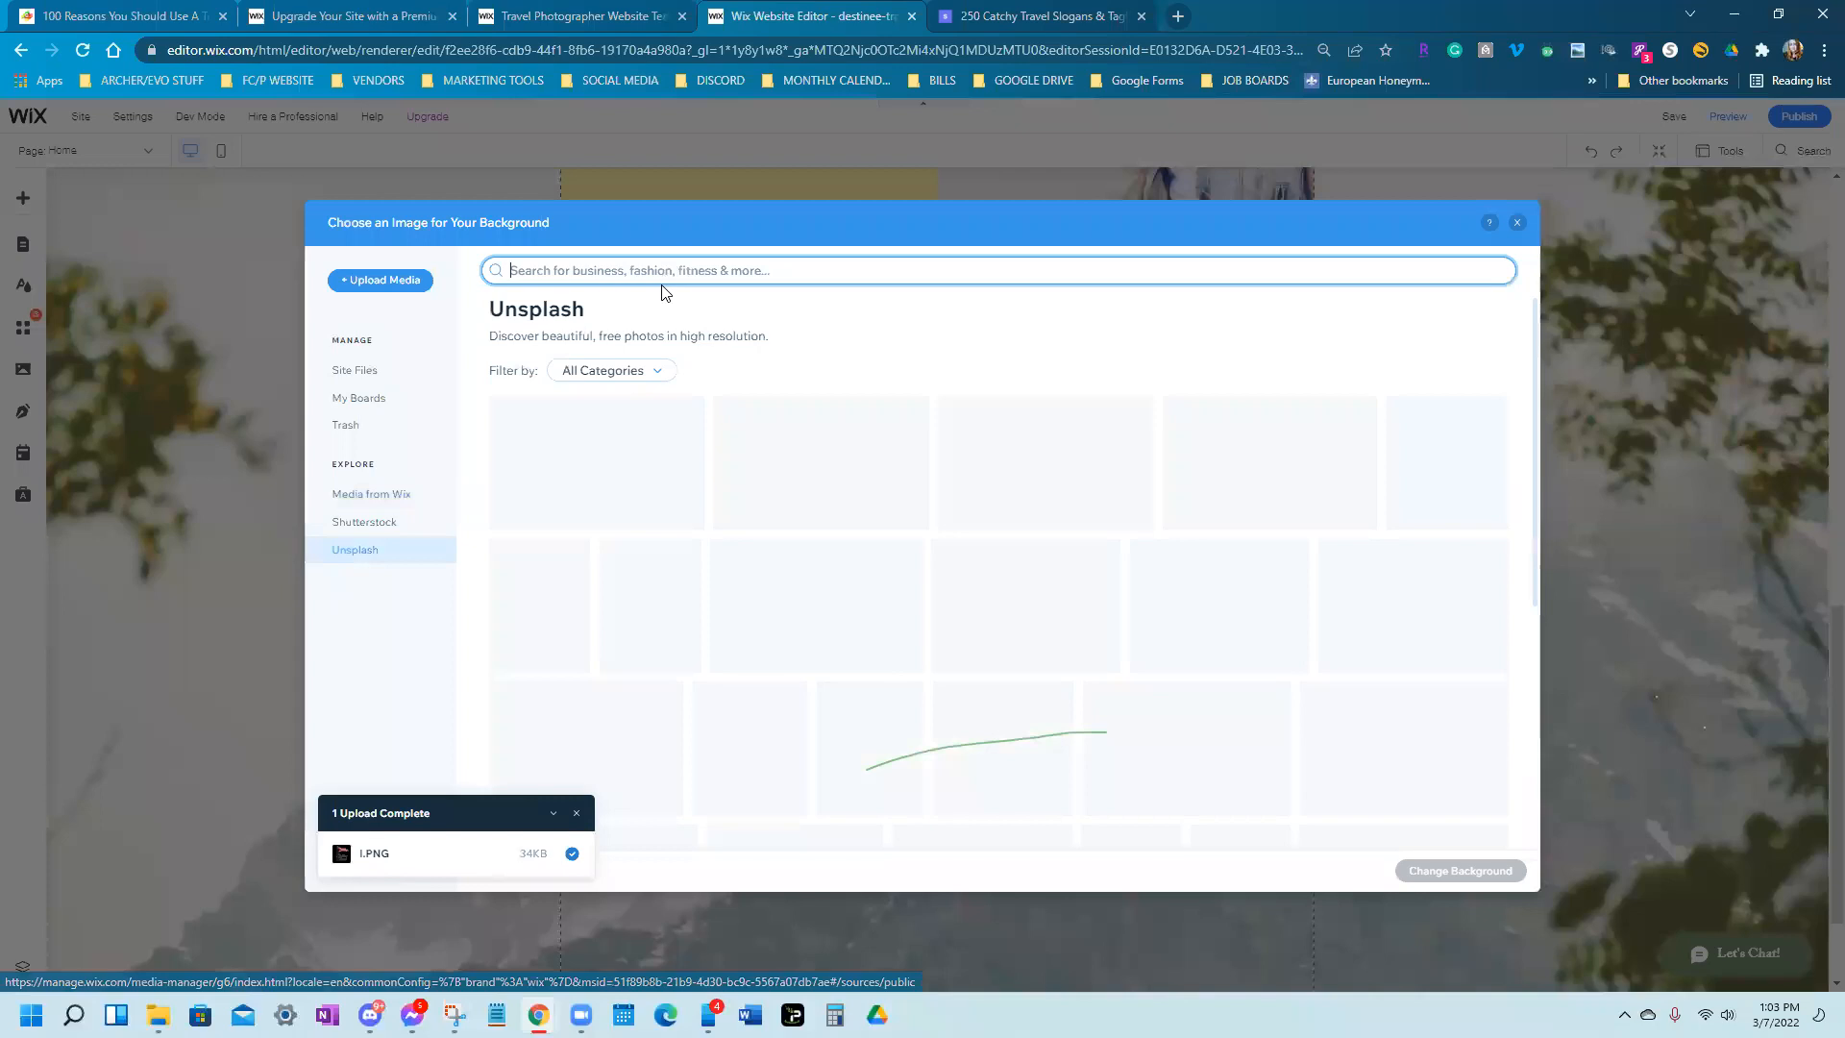
{"action": "type", "text": "vacation"}
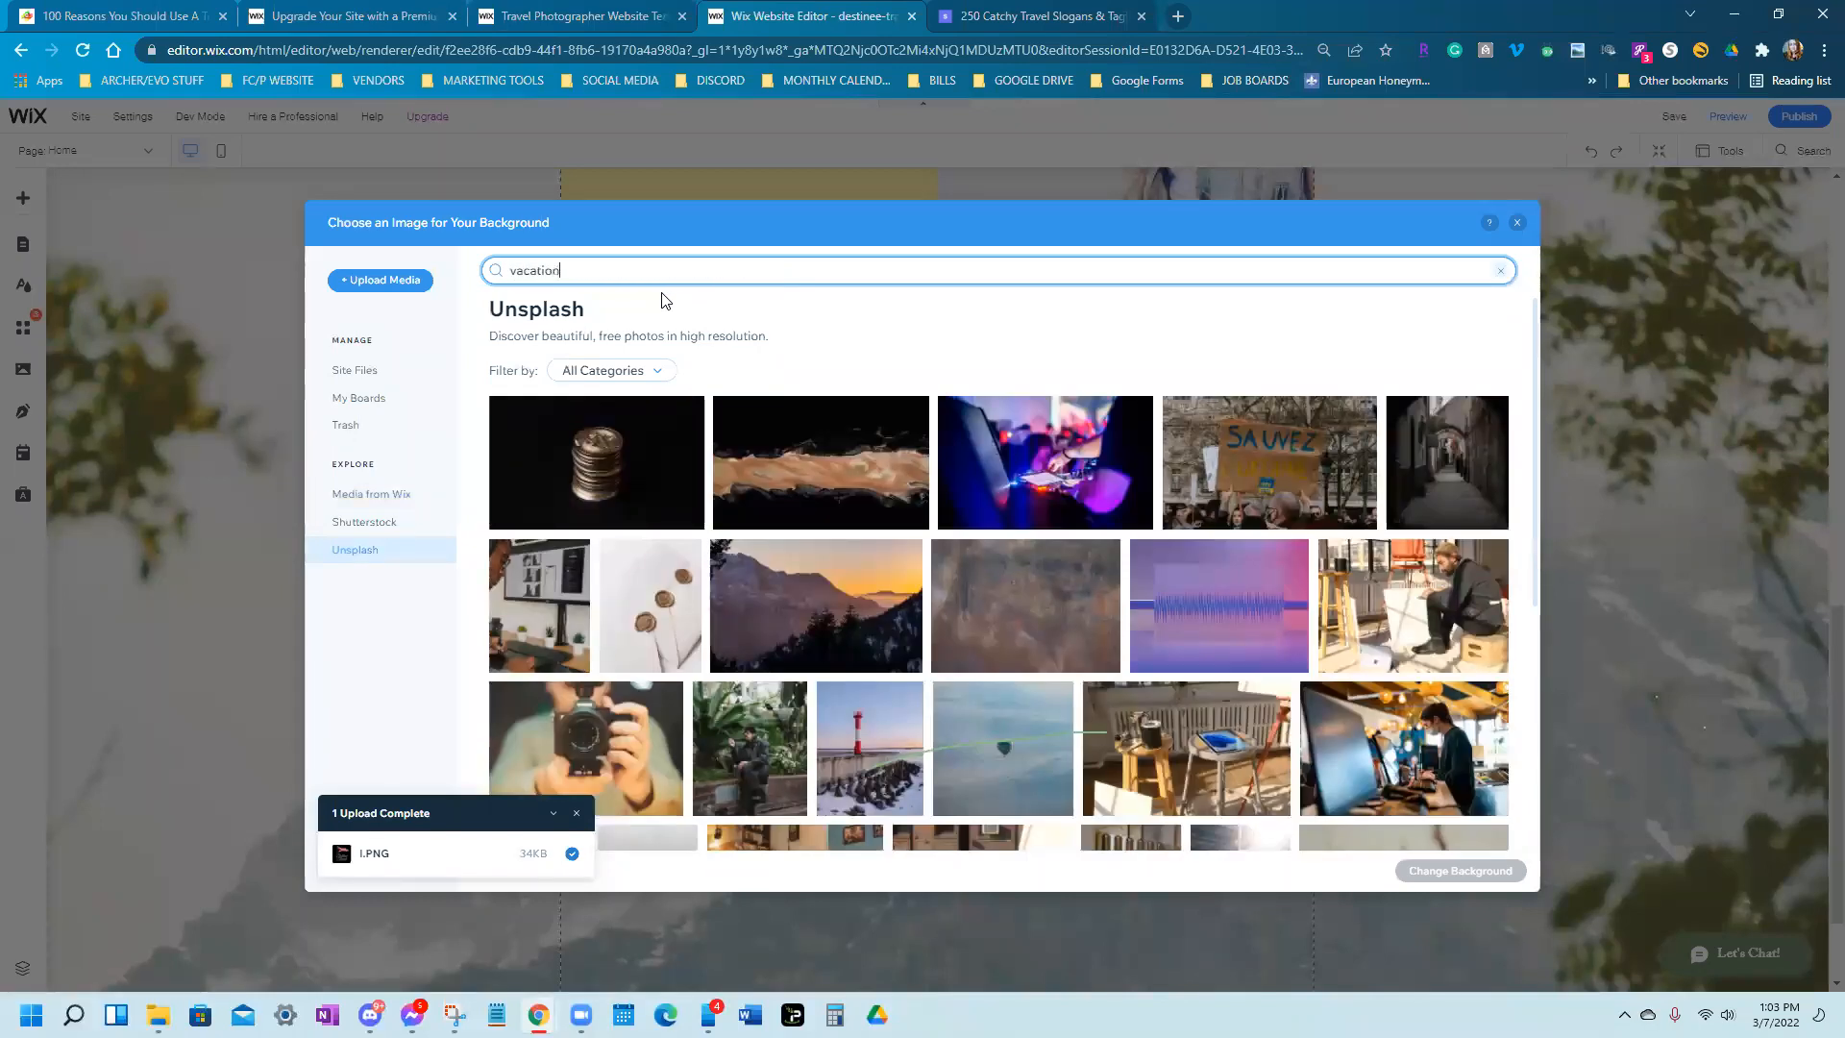
{"action": "key", "text": "Return"}
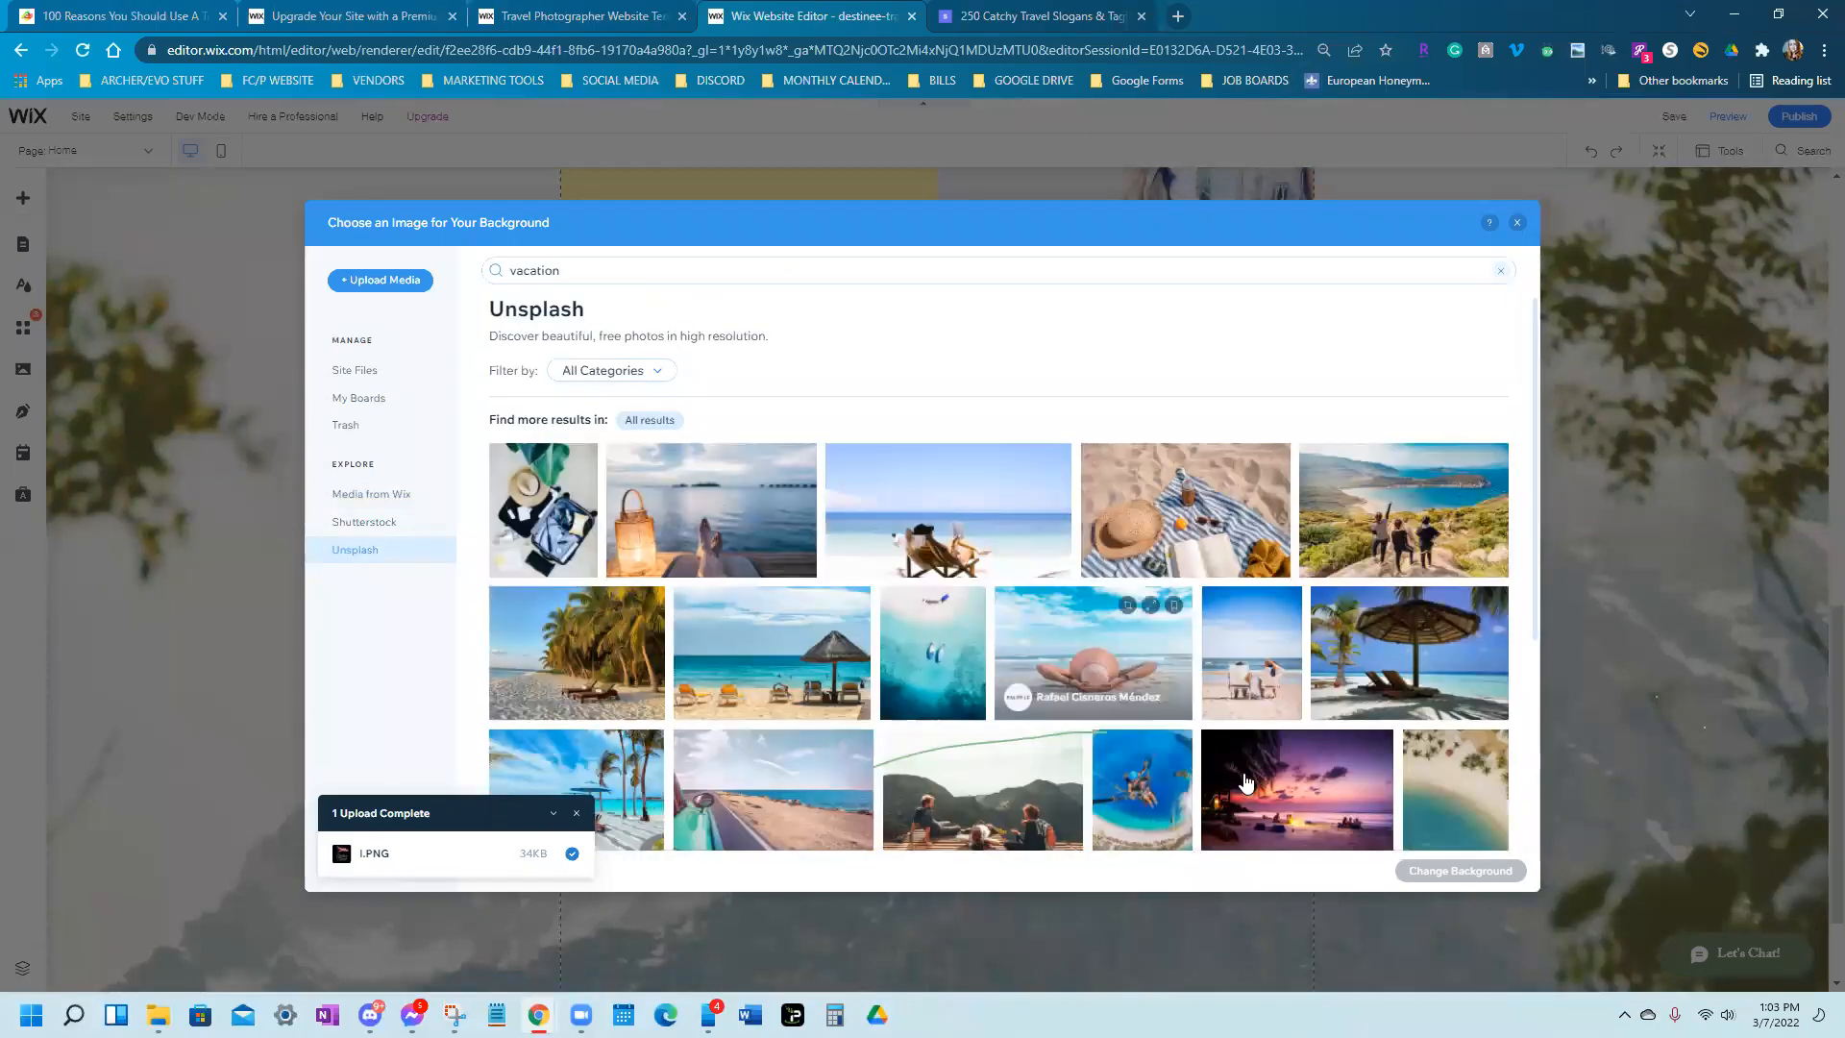
{"action": "scroll", "coordinate": [1030, 638], "scroll_direction": "down", "scroll_amount": 1}
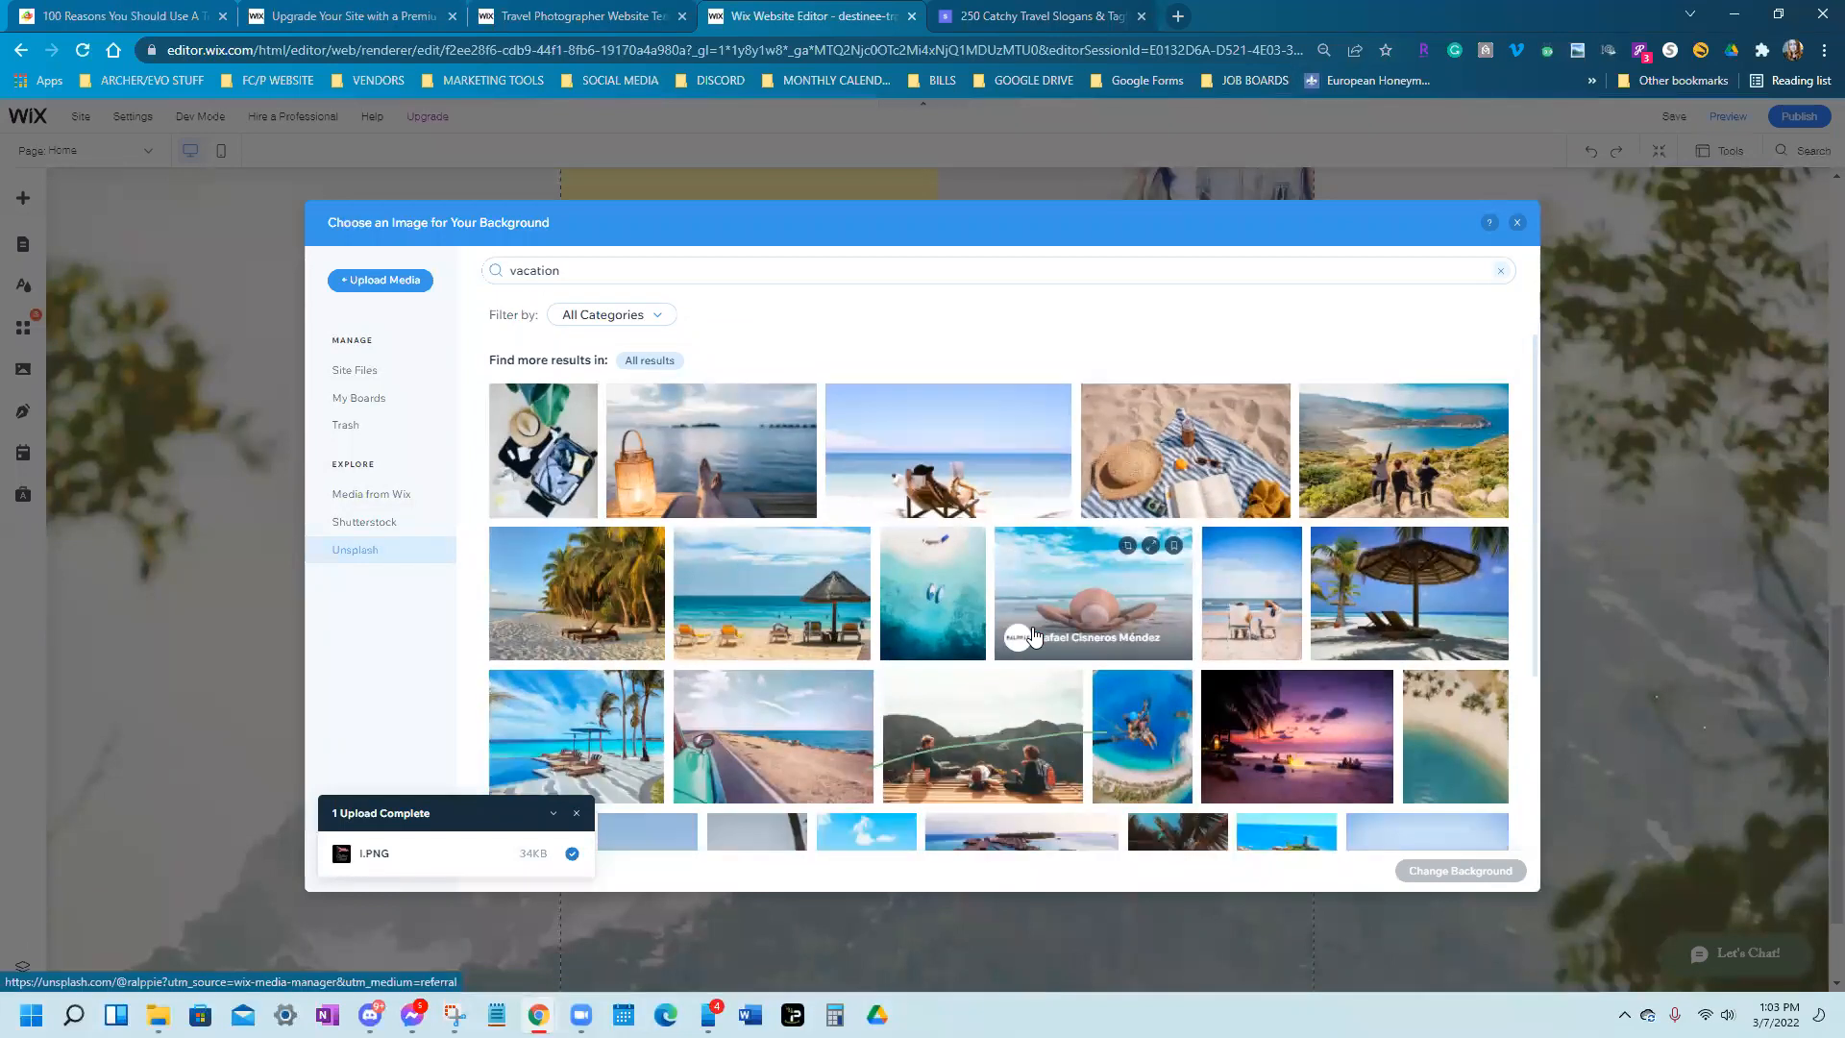
{"action": "scroll", "coordinate": [1025, 632], "scroll_direction": "down", "scroll_amount": 2}
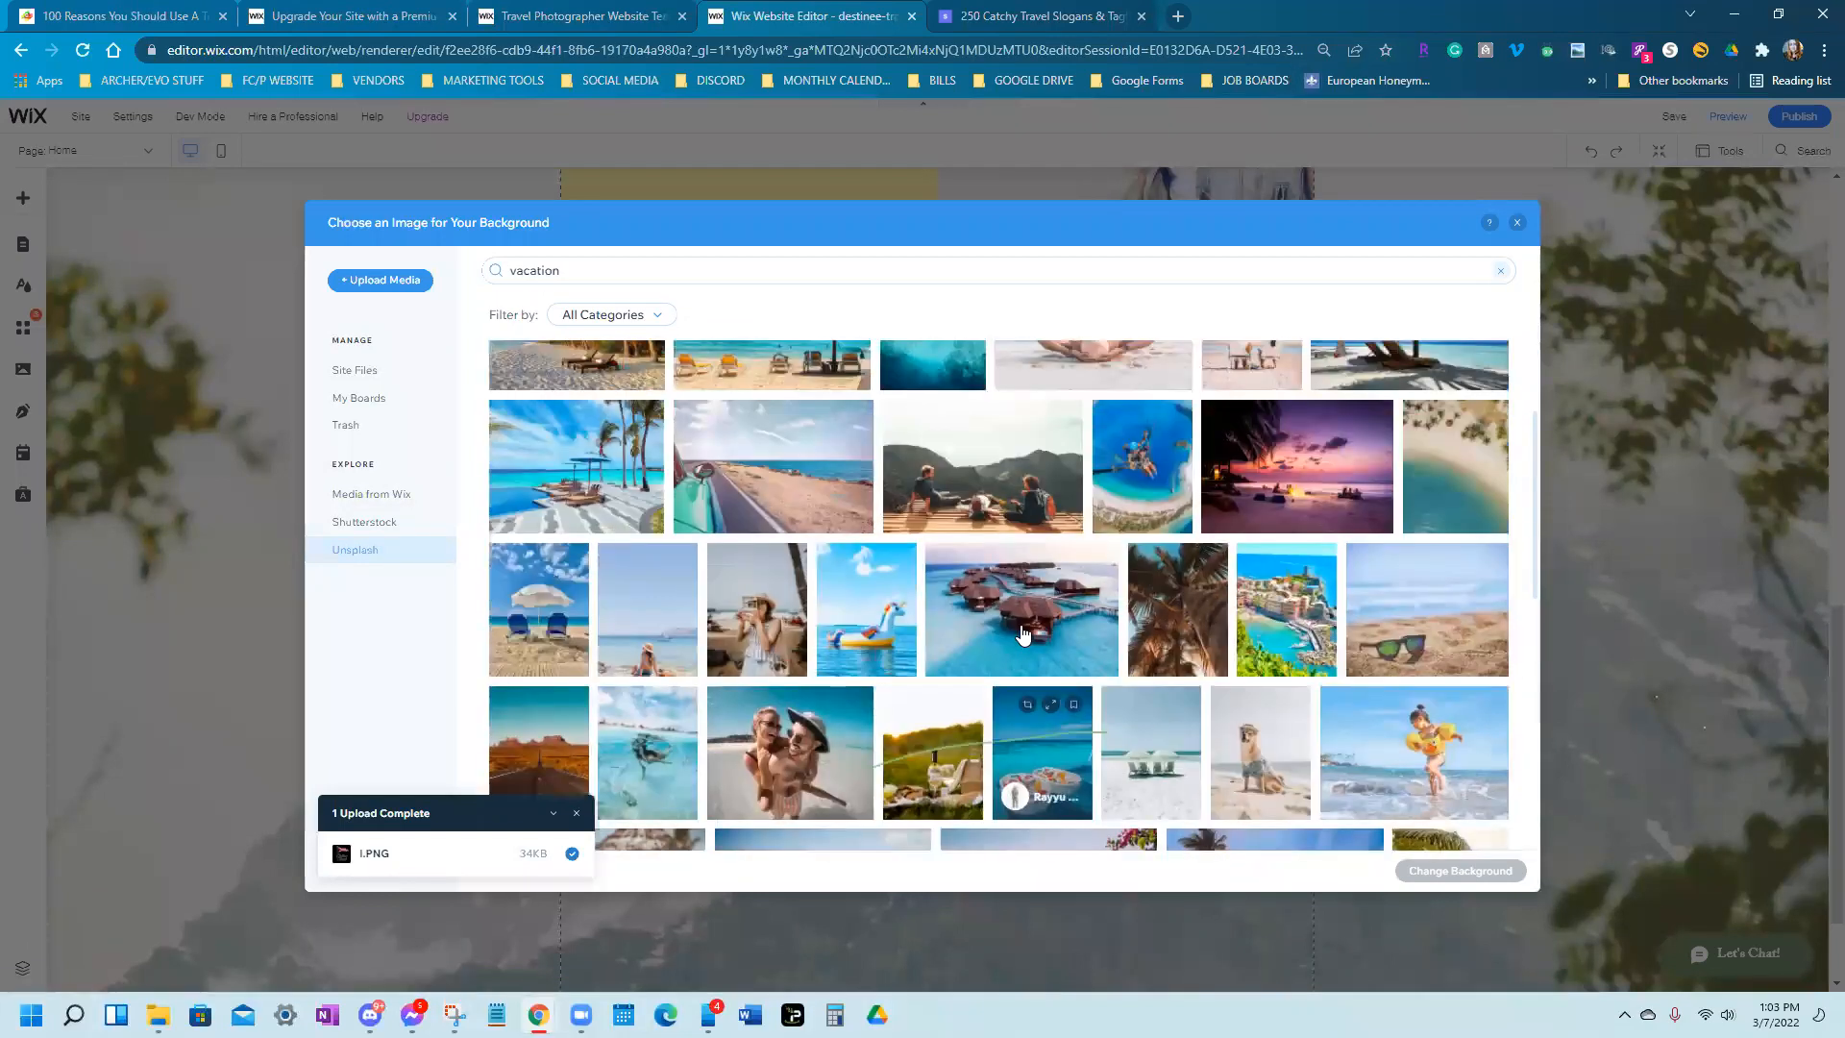
{"action": "double_click", "coordinate": [597, 522]}
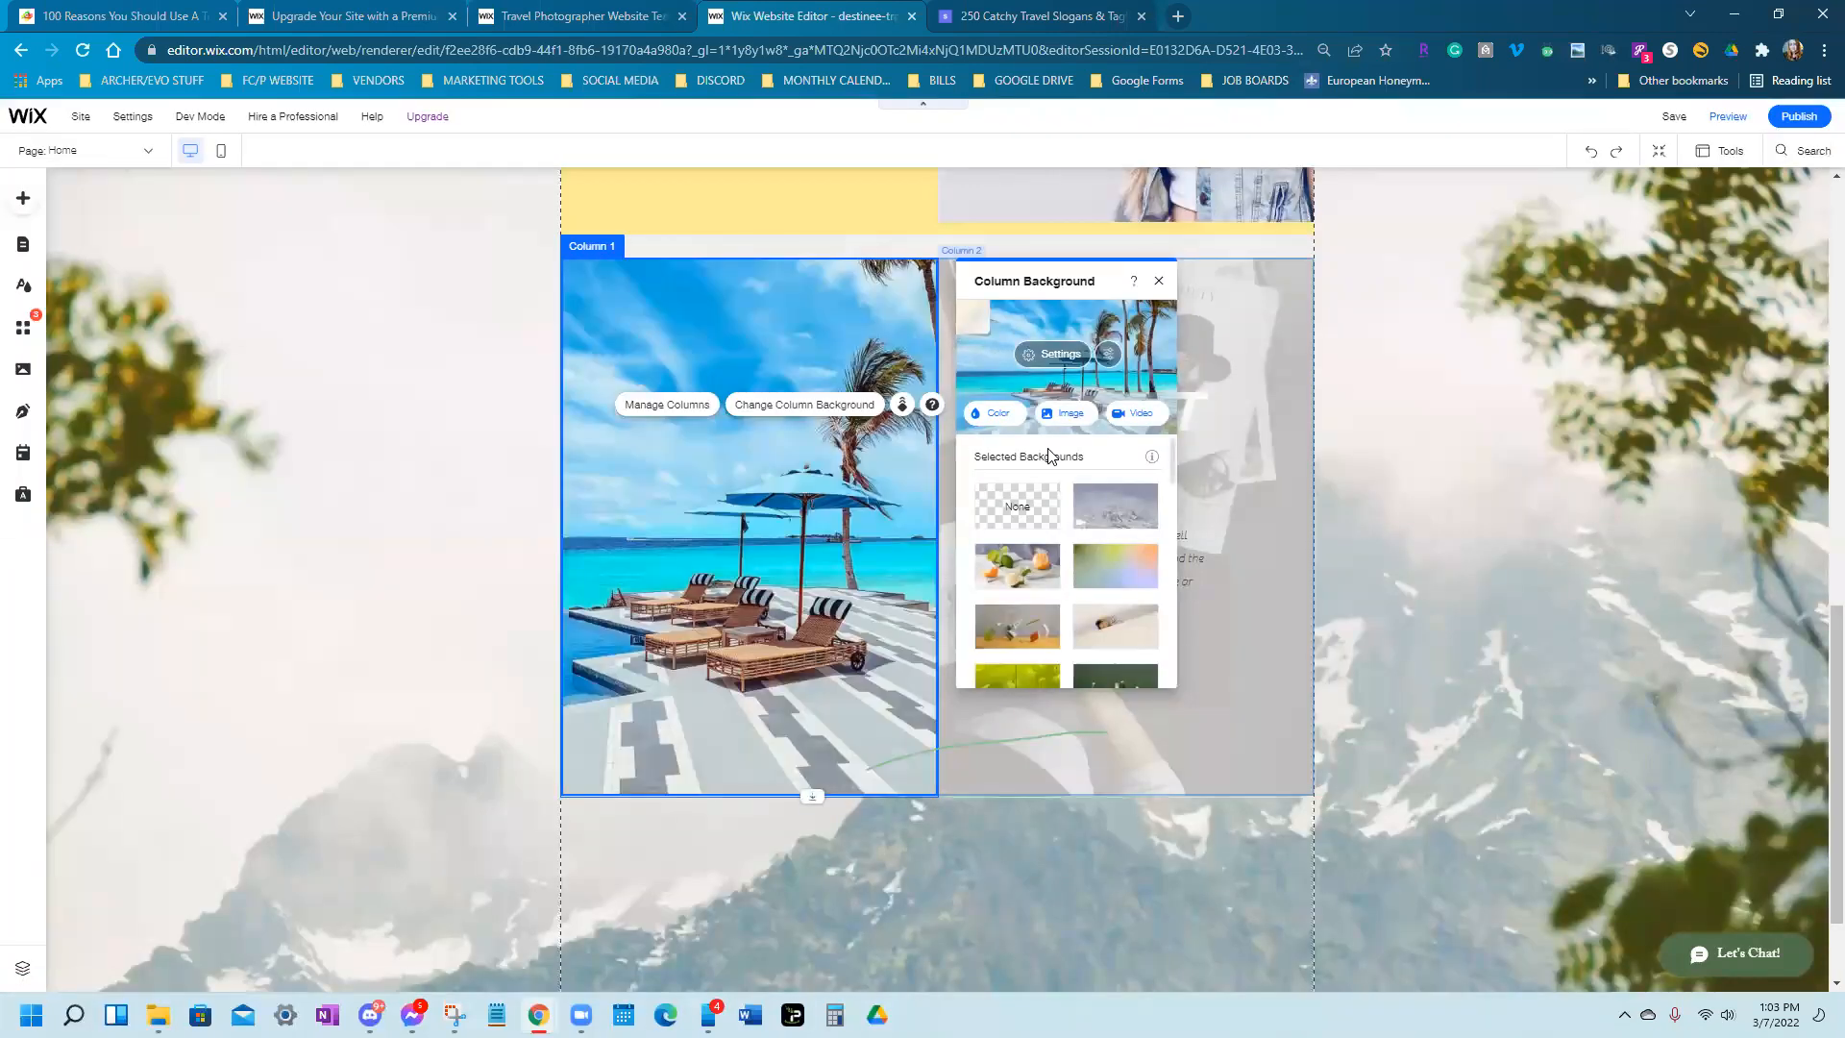
{"action": "left_click_drag", "start_coordinate": [1092, 279], "coordinate": [1078, 769]}
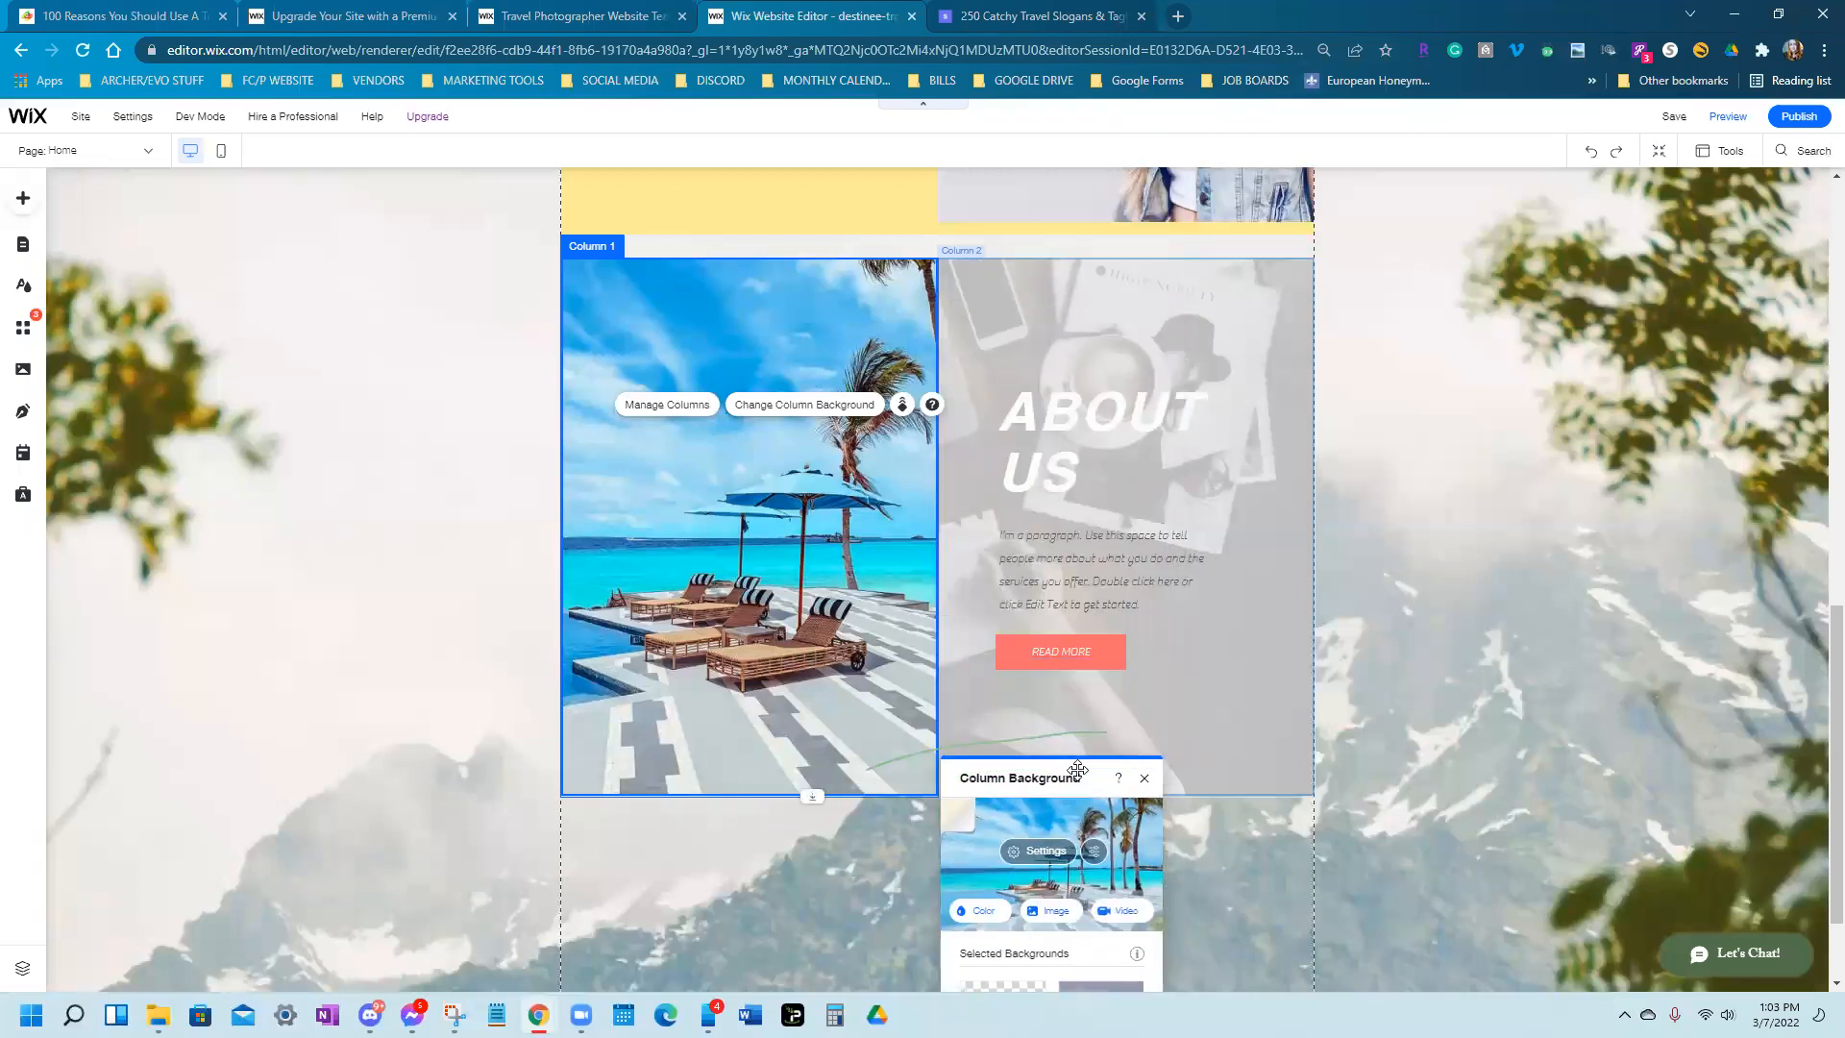
{"action": "left_click_drag", "start_coordinate": [1077, 769], "coordinate": [1127, 305]}
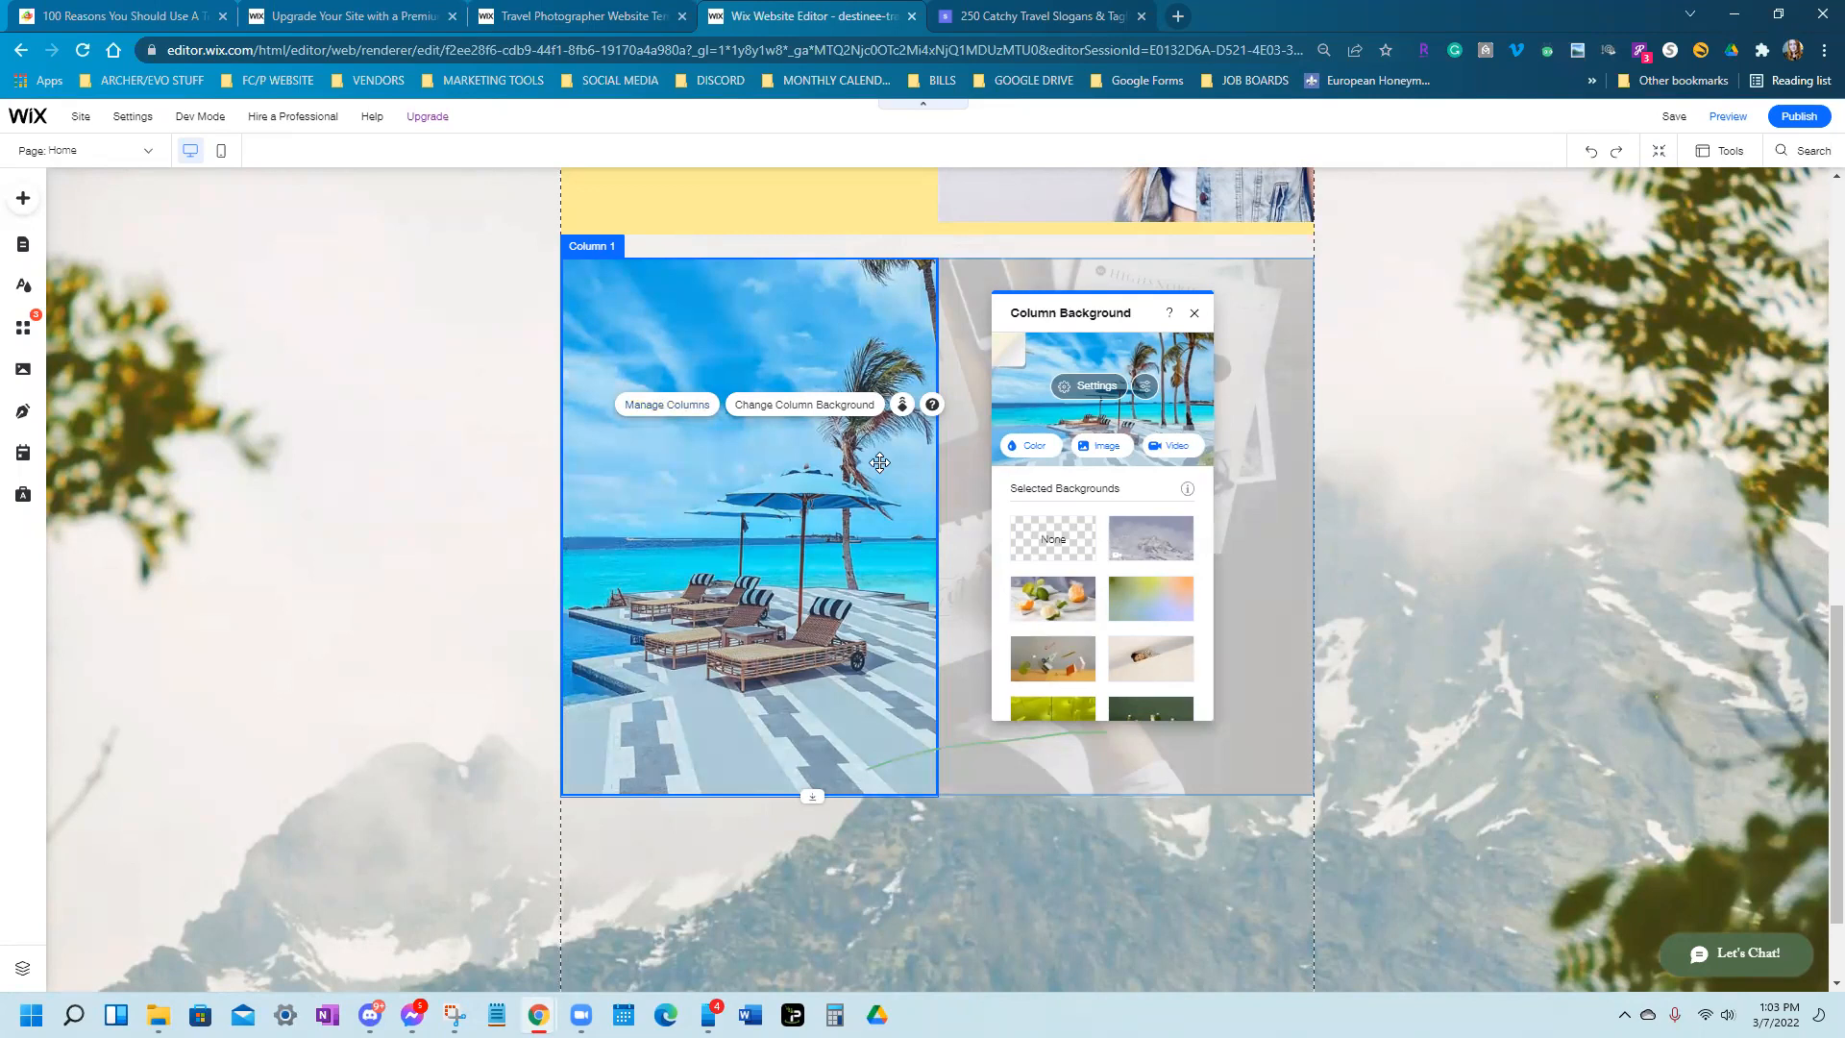
Select the whole two-column About Us strip and delete it, leaving the mountain background
{"action": "left_click", "coordinate": [670, 406]}
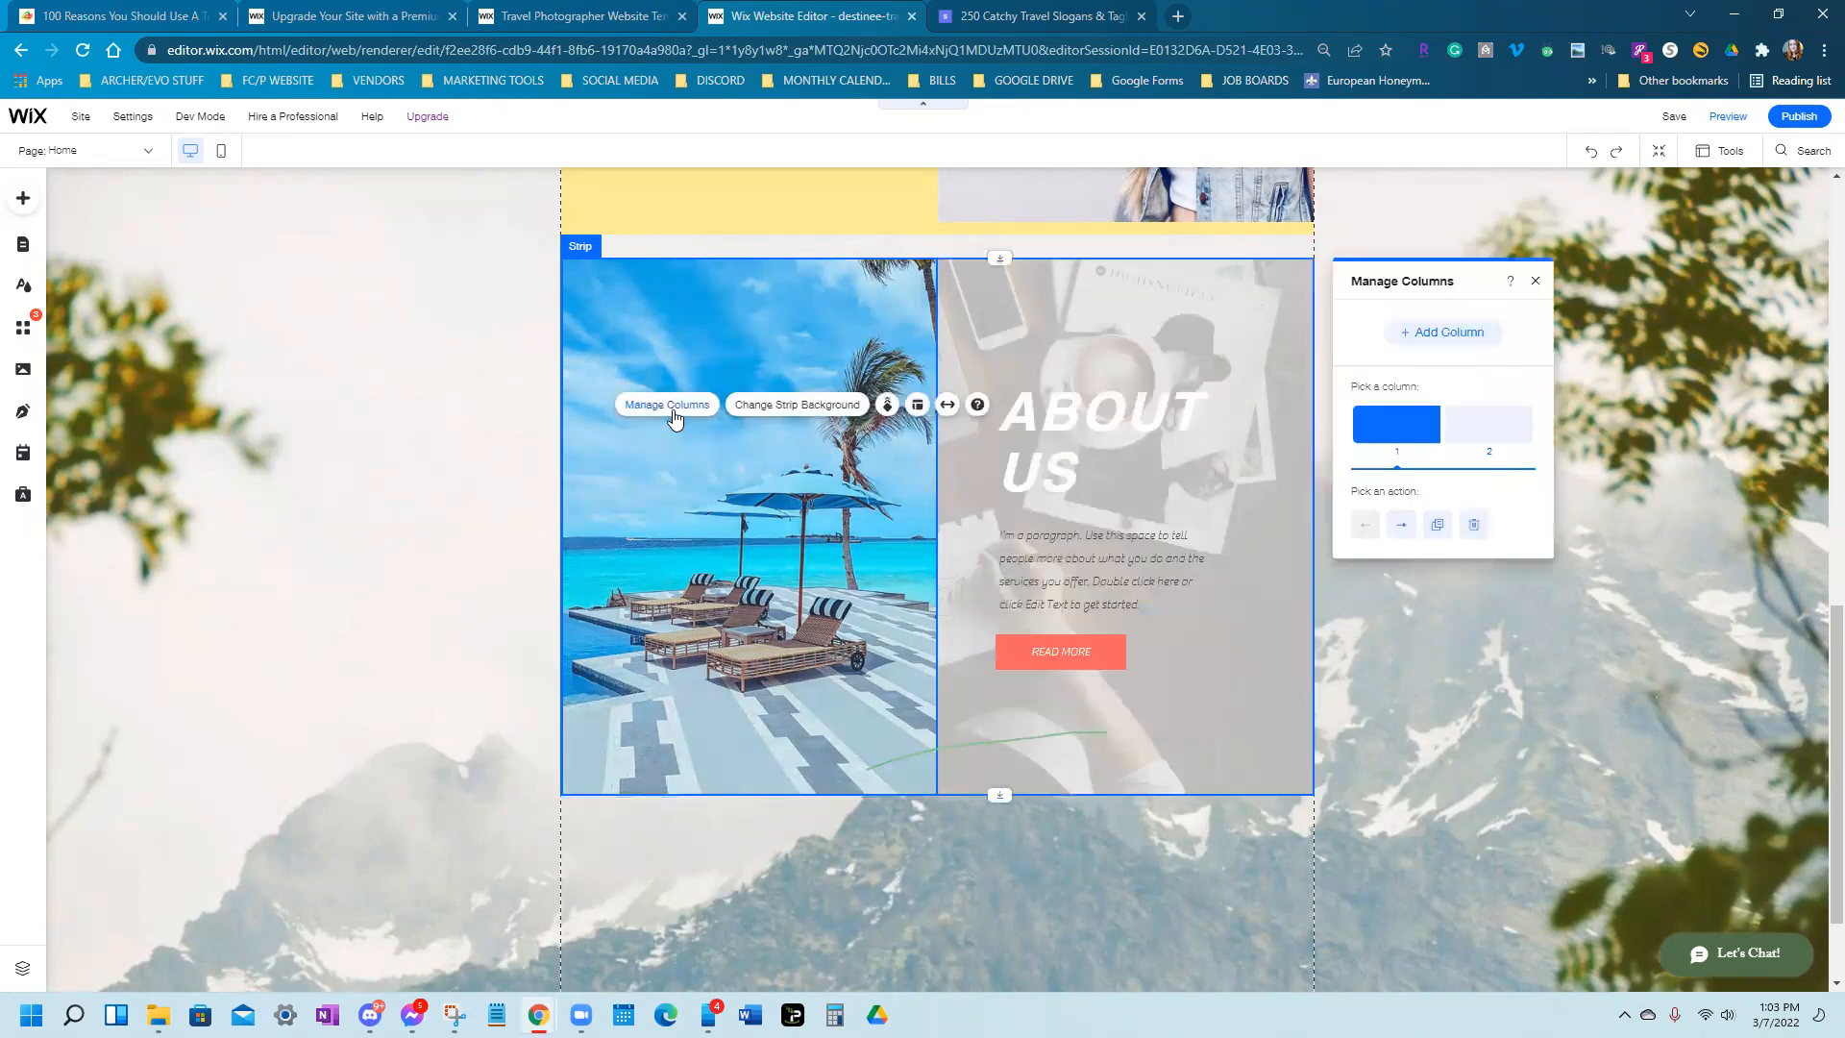
{"action": "right_click", "coordinate": [1480, 426]}
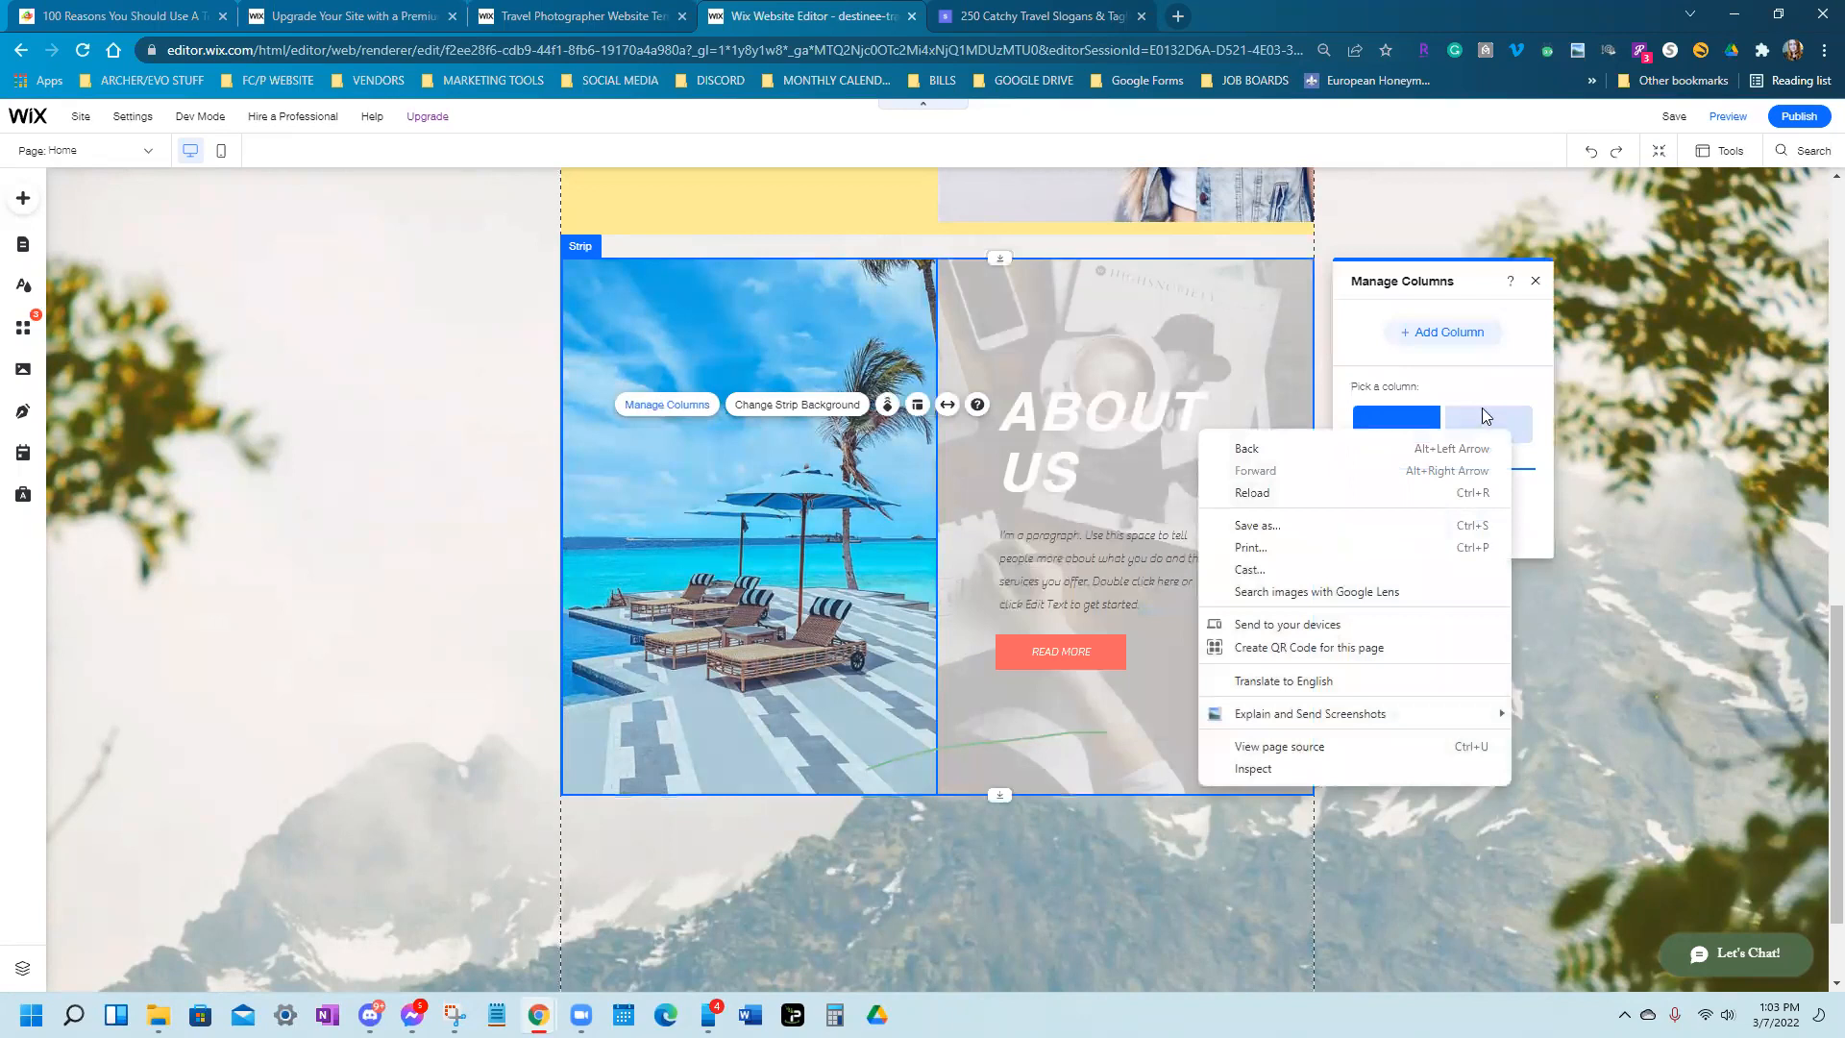
{"action": "left_click", "coordinate": [1485, 425]}
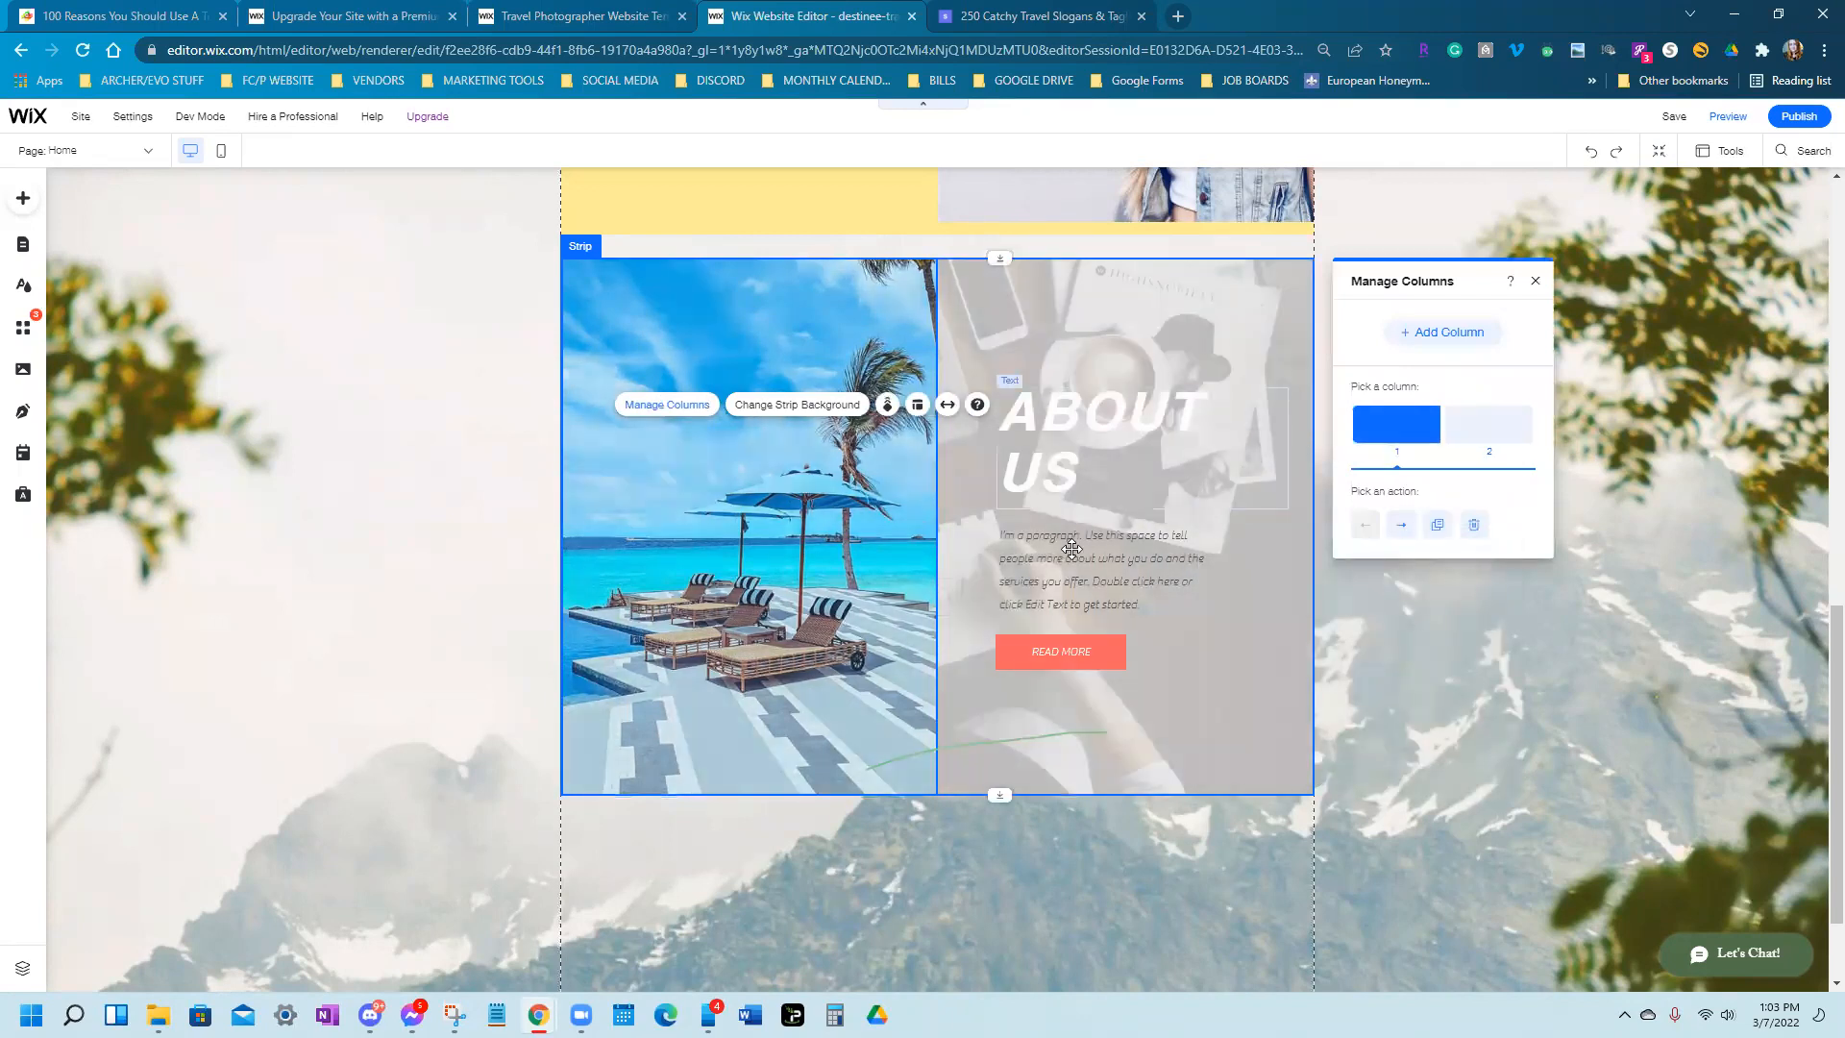
{"action": "left_click", "coordinate": [1268, 651]}
{"action": "right_click", "coordinate": [1270, 652]}
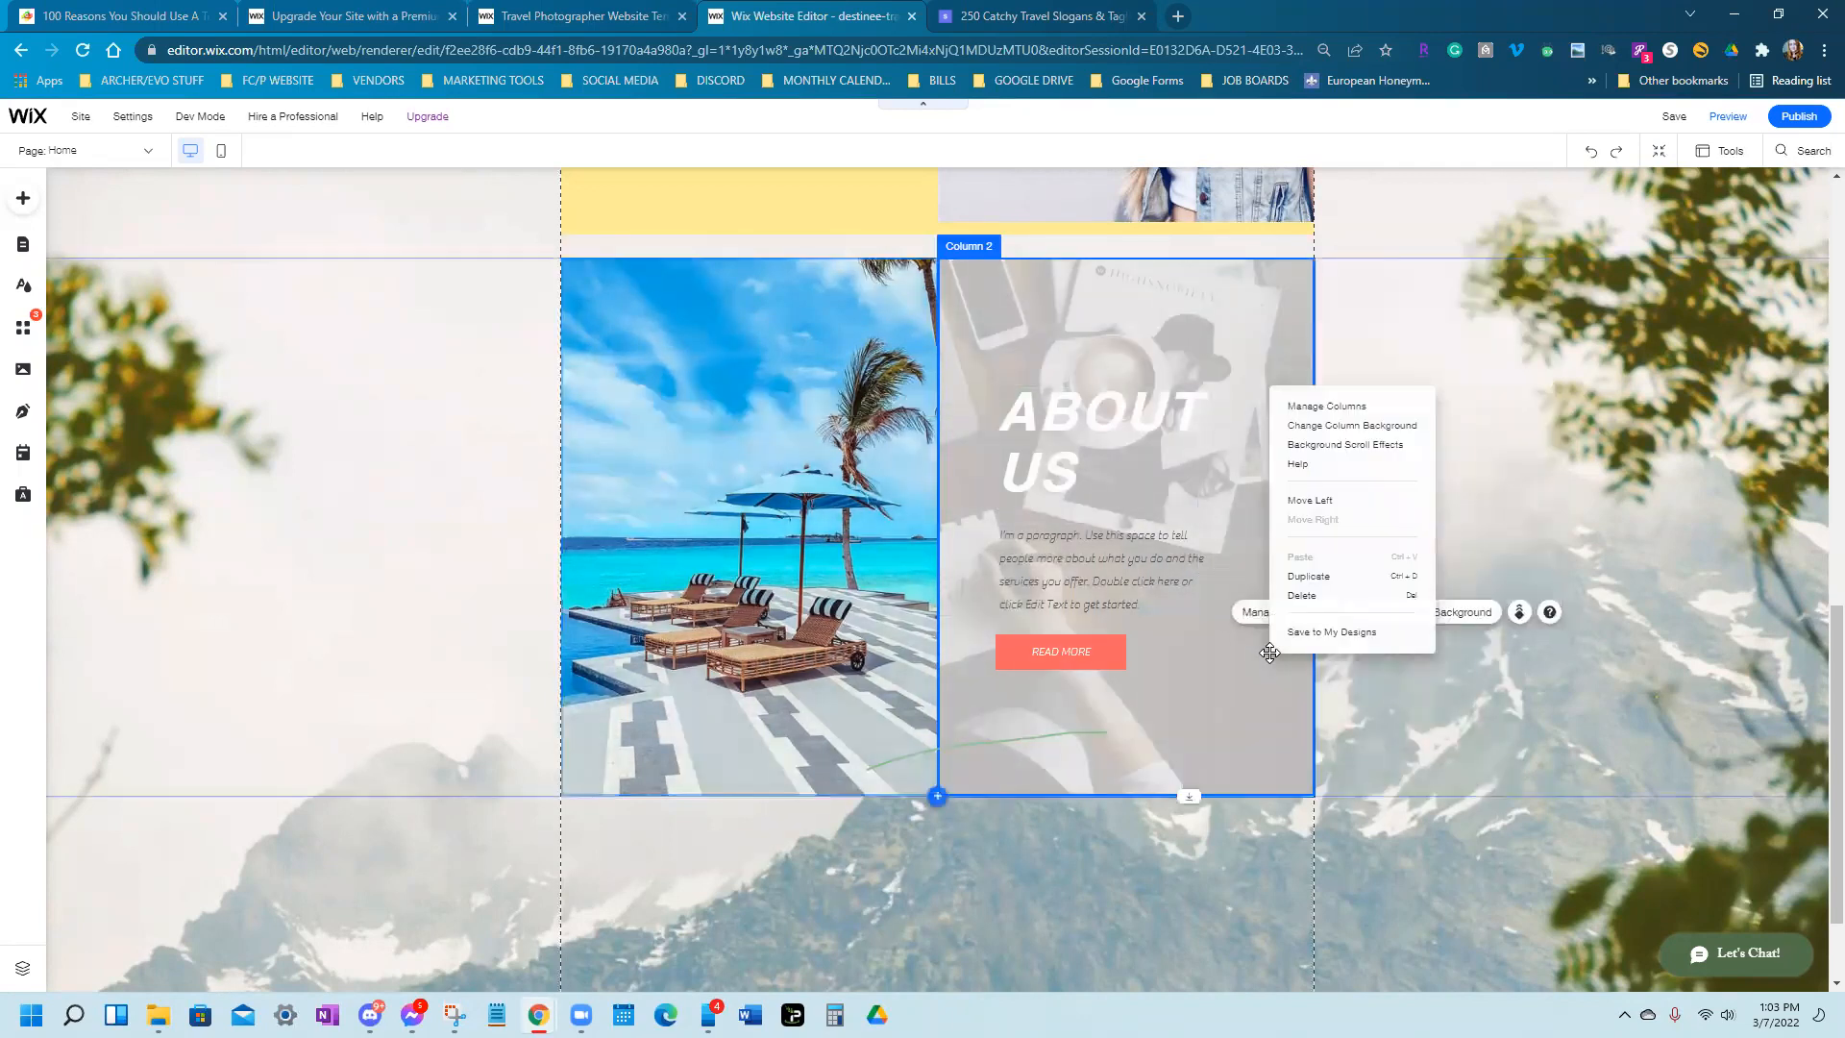
{"action": "left_click", "coordinate": [1265, 859]}
{"action": "left_click", "coordinate": [1254, 710]}
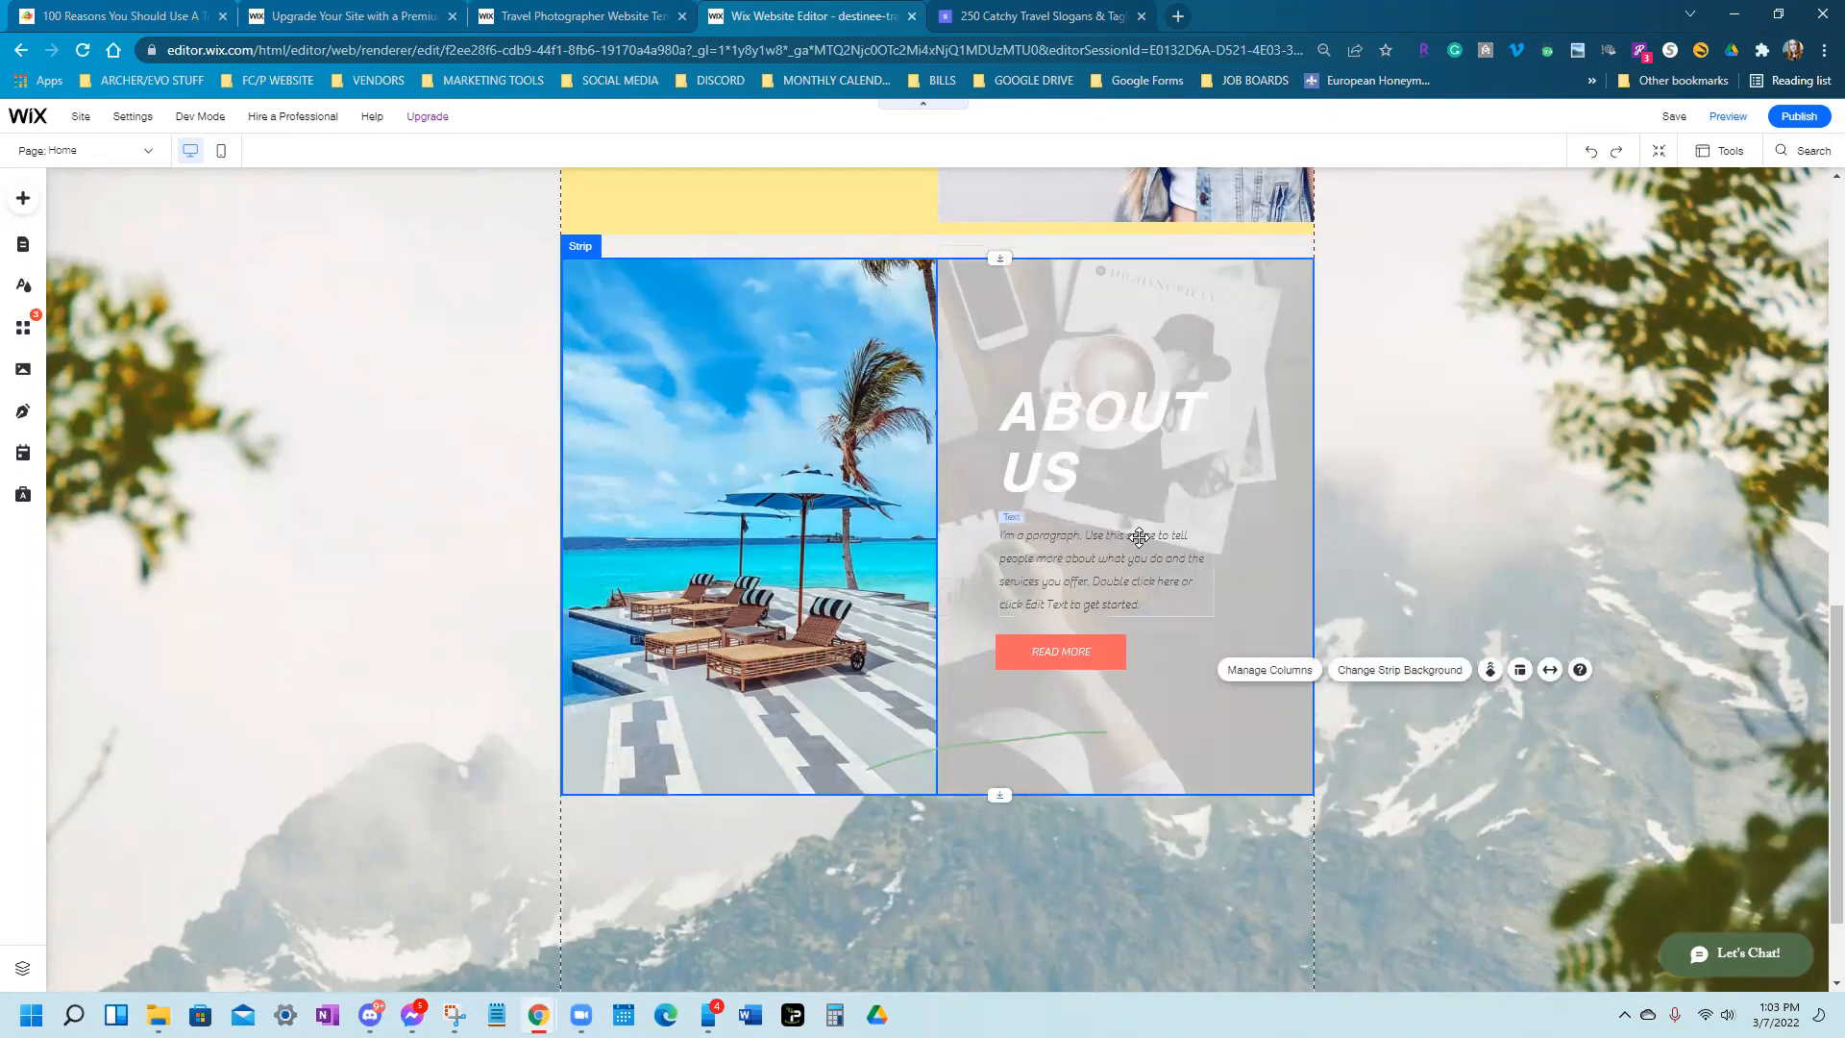
{"action": "key", "text": "Delete"}
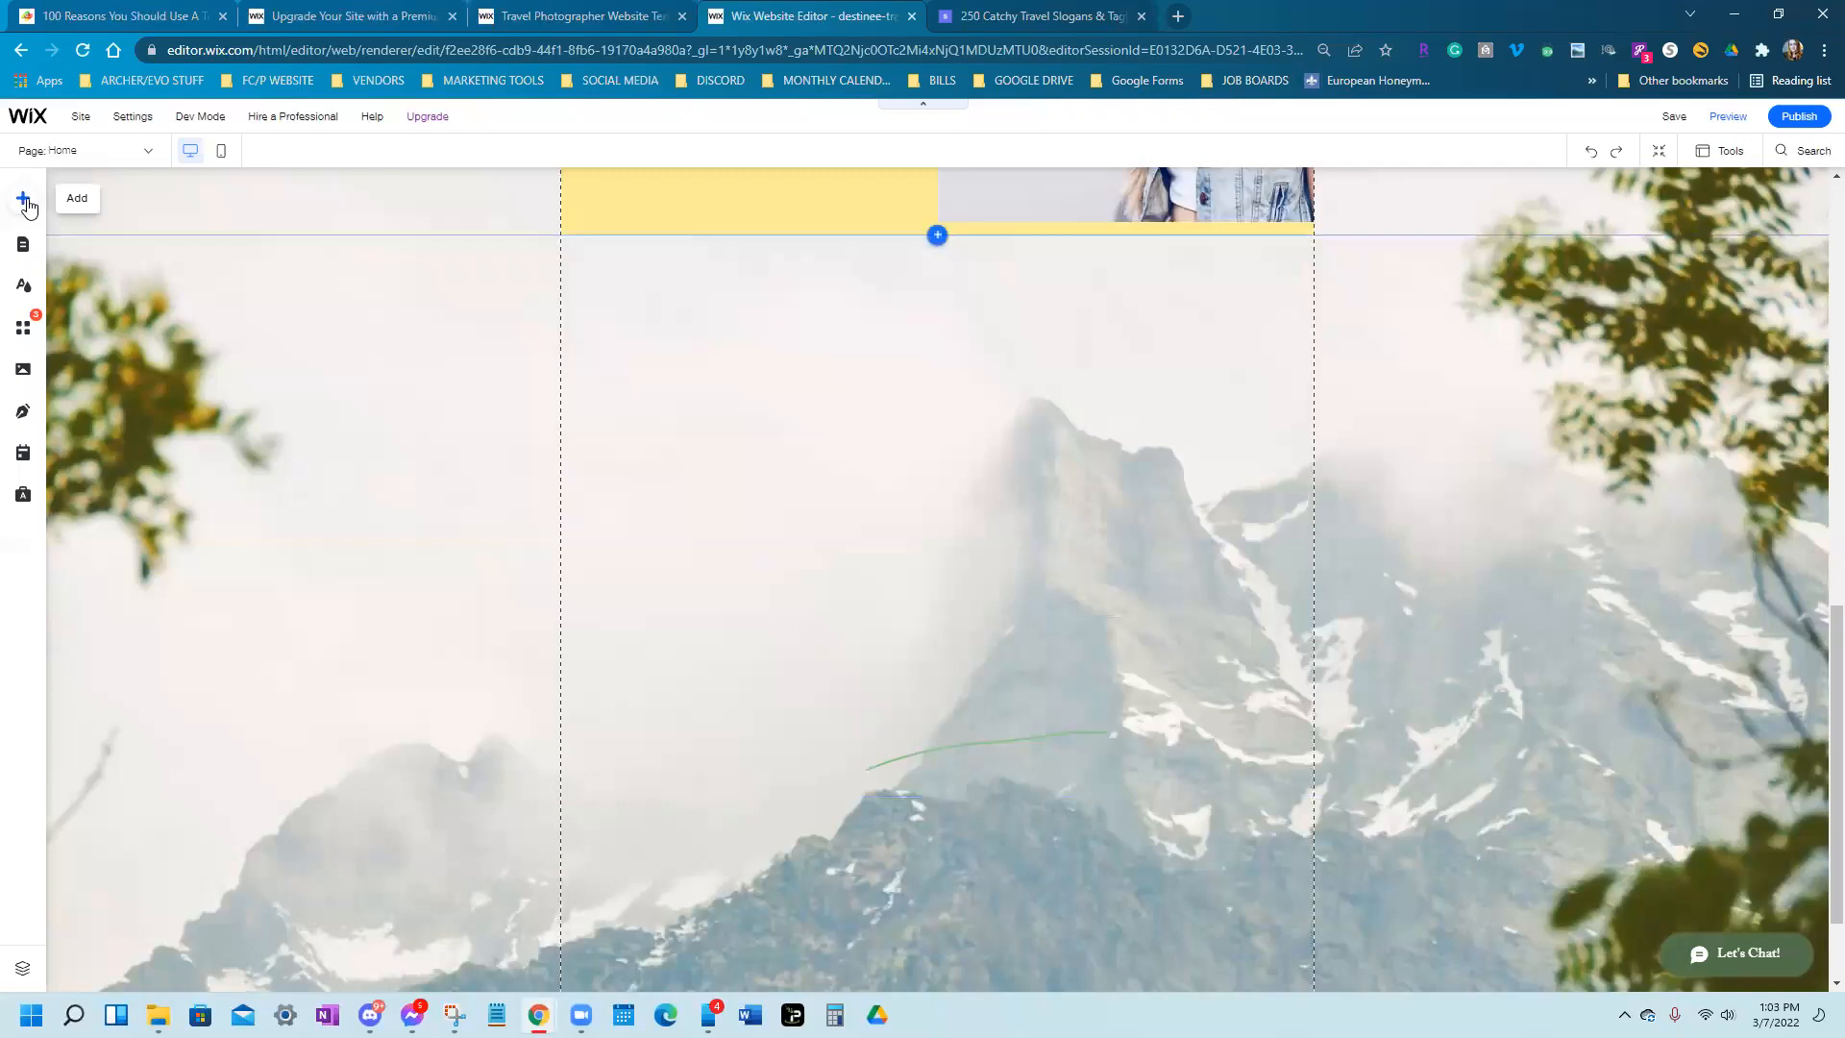
Add the coral "I'M AN ORIGINAL CATCHPHRASE" strip, set it to Page width, and drag it taller
{"action": "left_click", "coordinate": [23, 198]}
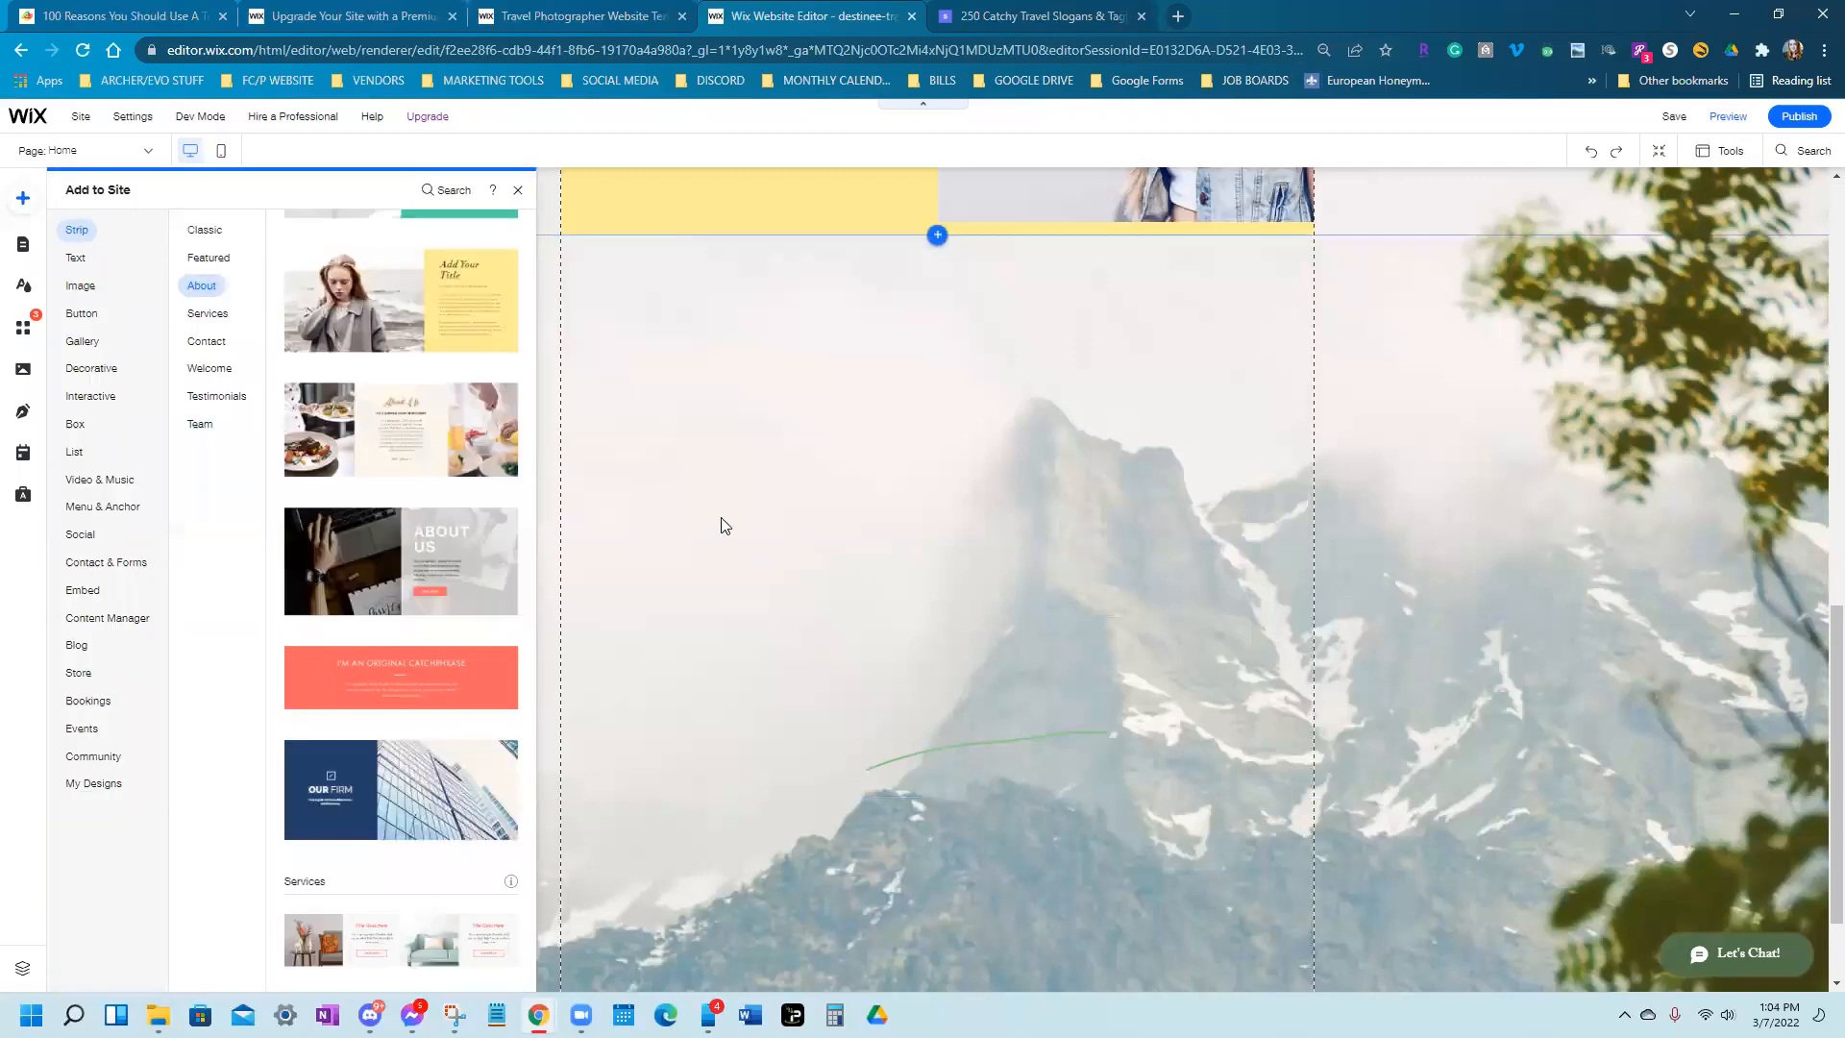
{"action": "scroll", "coordinate": [452, 626], "scroll_direction": "up", "scroll_amount": 4}
{"action": "scroll", "coordinate": [563, 665], "scroll_direction": "down", "scroll_amount": 2}
{"action": "scroll", "coordinate": [427, 780], "scroll_direction": "down", "scroll_amount": 1}
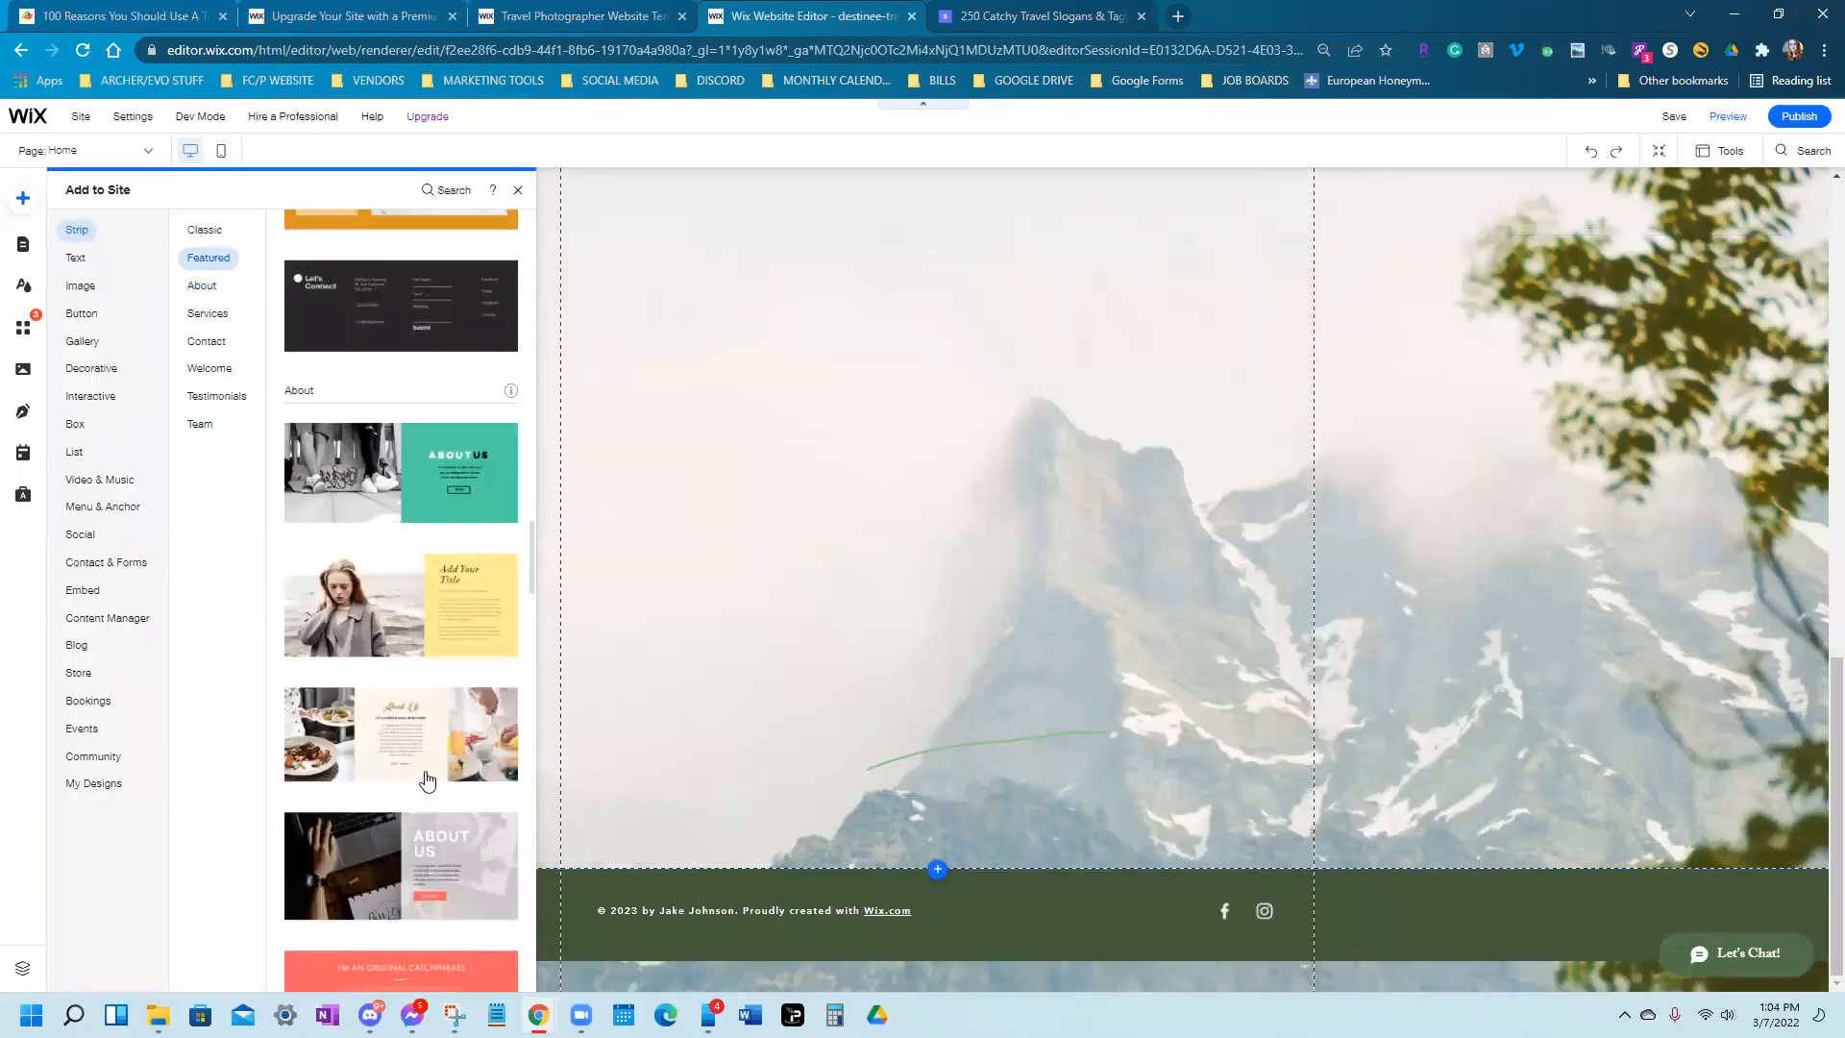
{"action": "scroll", "coordinate": [427, 781], "scroll_direction": "down", "scroll_amount": 2}
{"action": "left_click", "coordinate": [441, 782]}
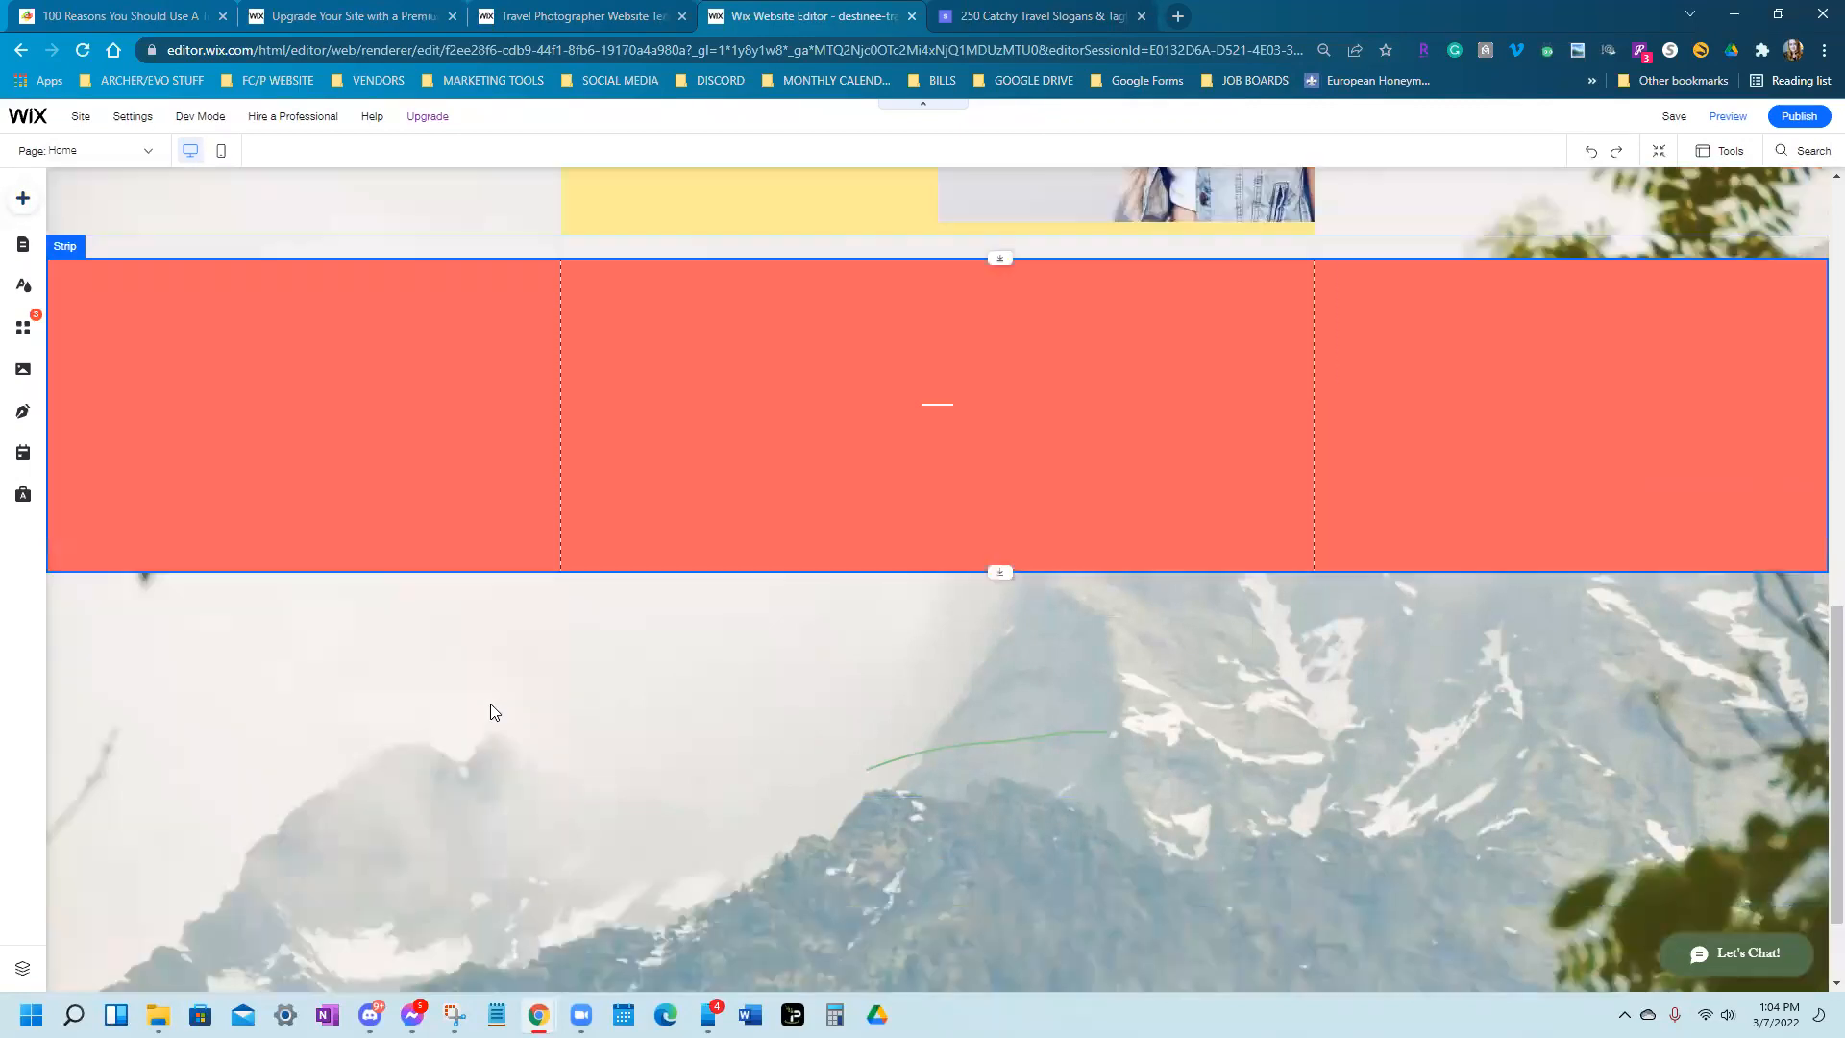
{"action": "left_click", "coordinate": [783, 216]}
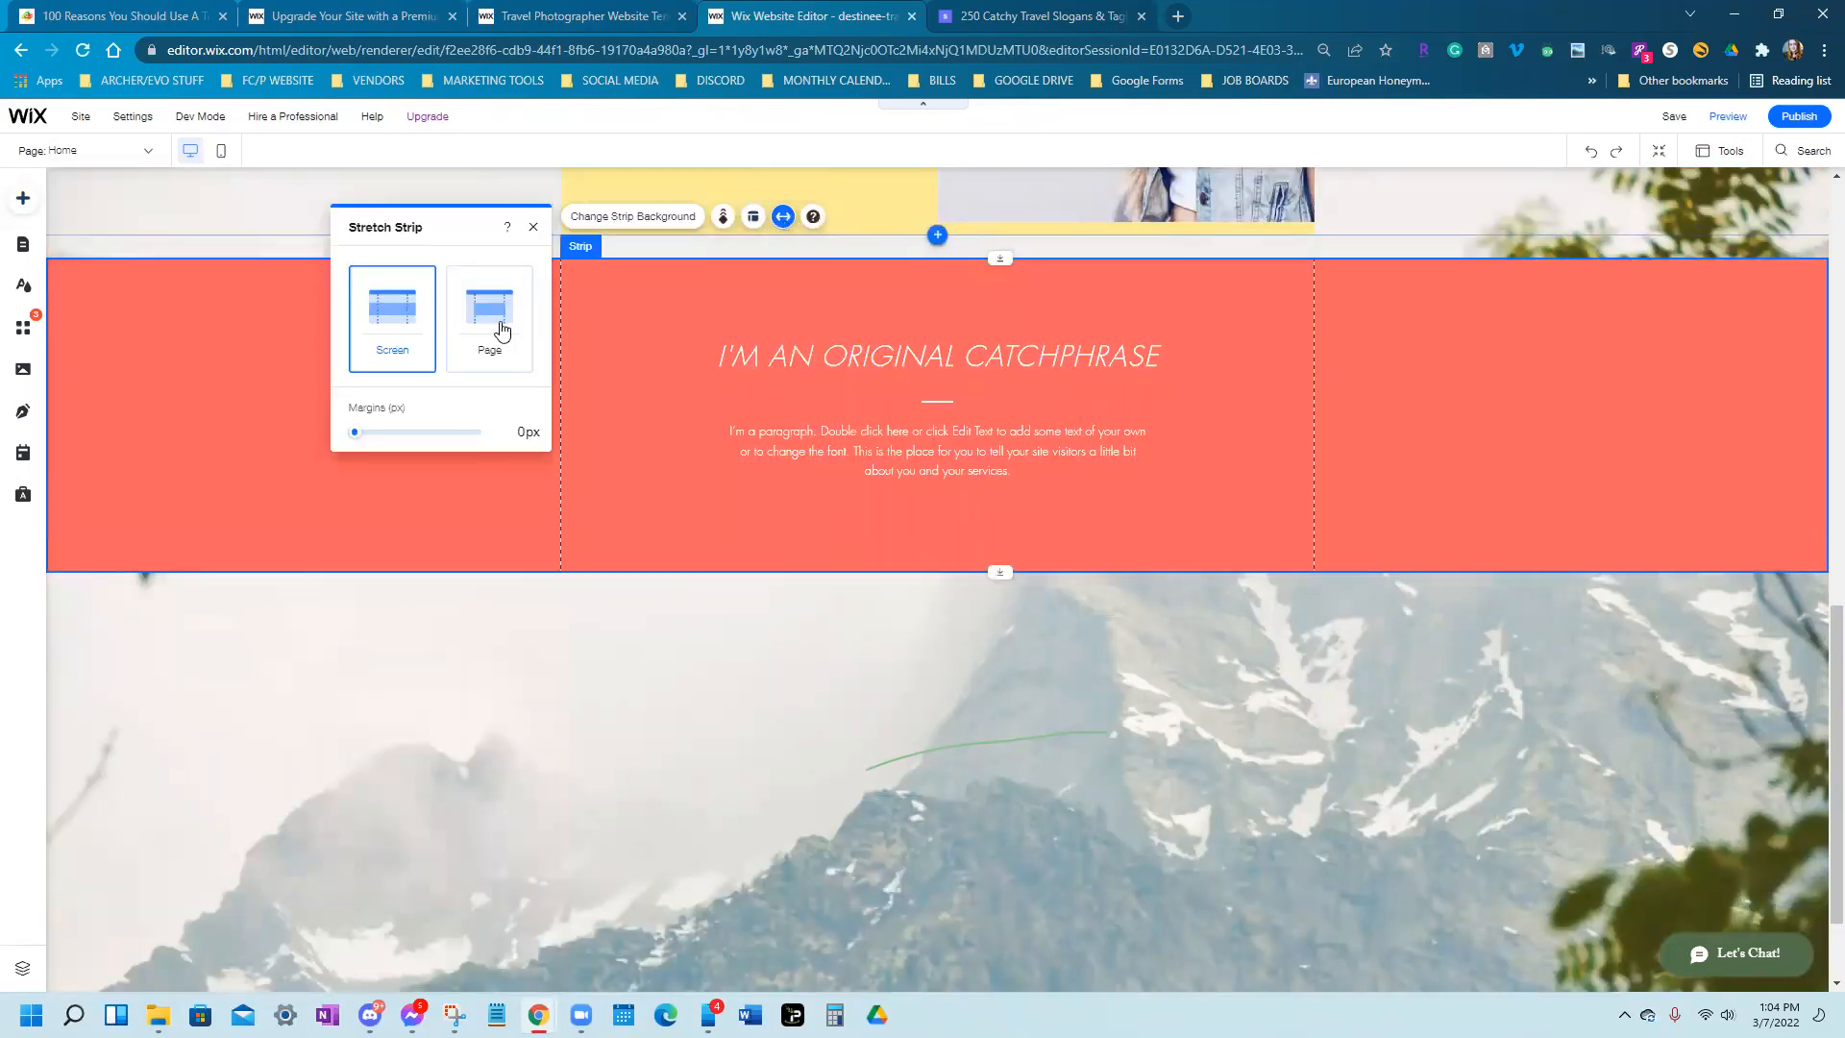
{"action": "left_click", "coordinate": [490, 317]}
{"action": "left_click_drag", "start_coordinate": [938, 573], "coordinate": [926, 836]}
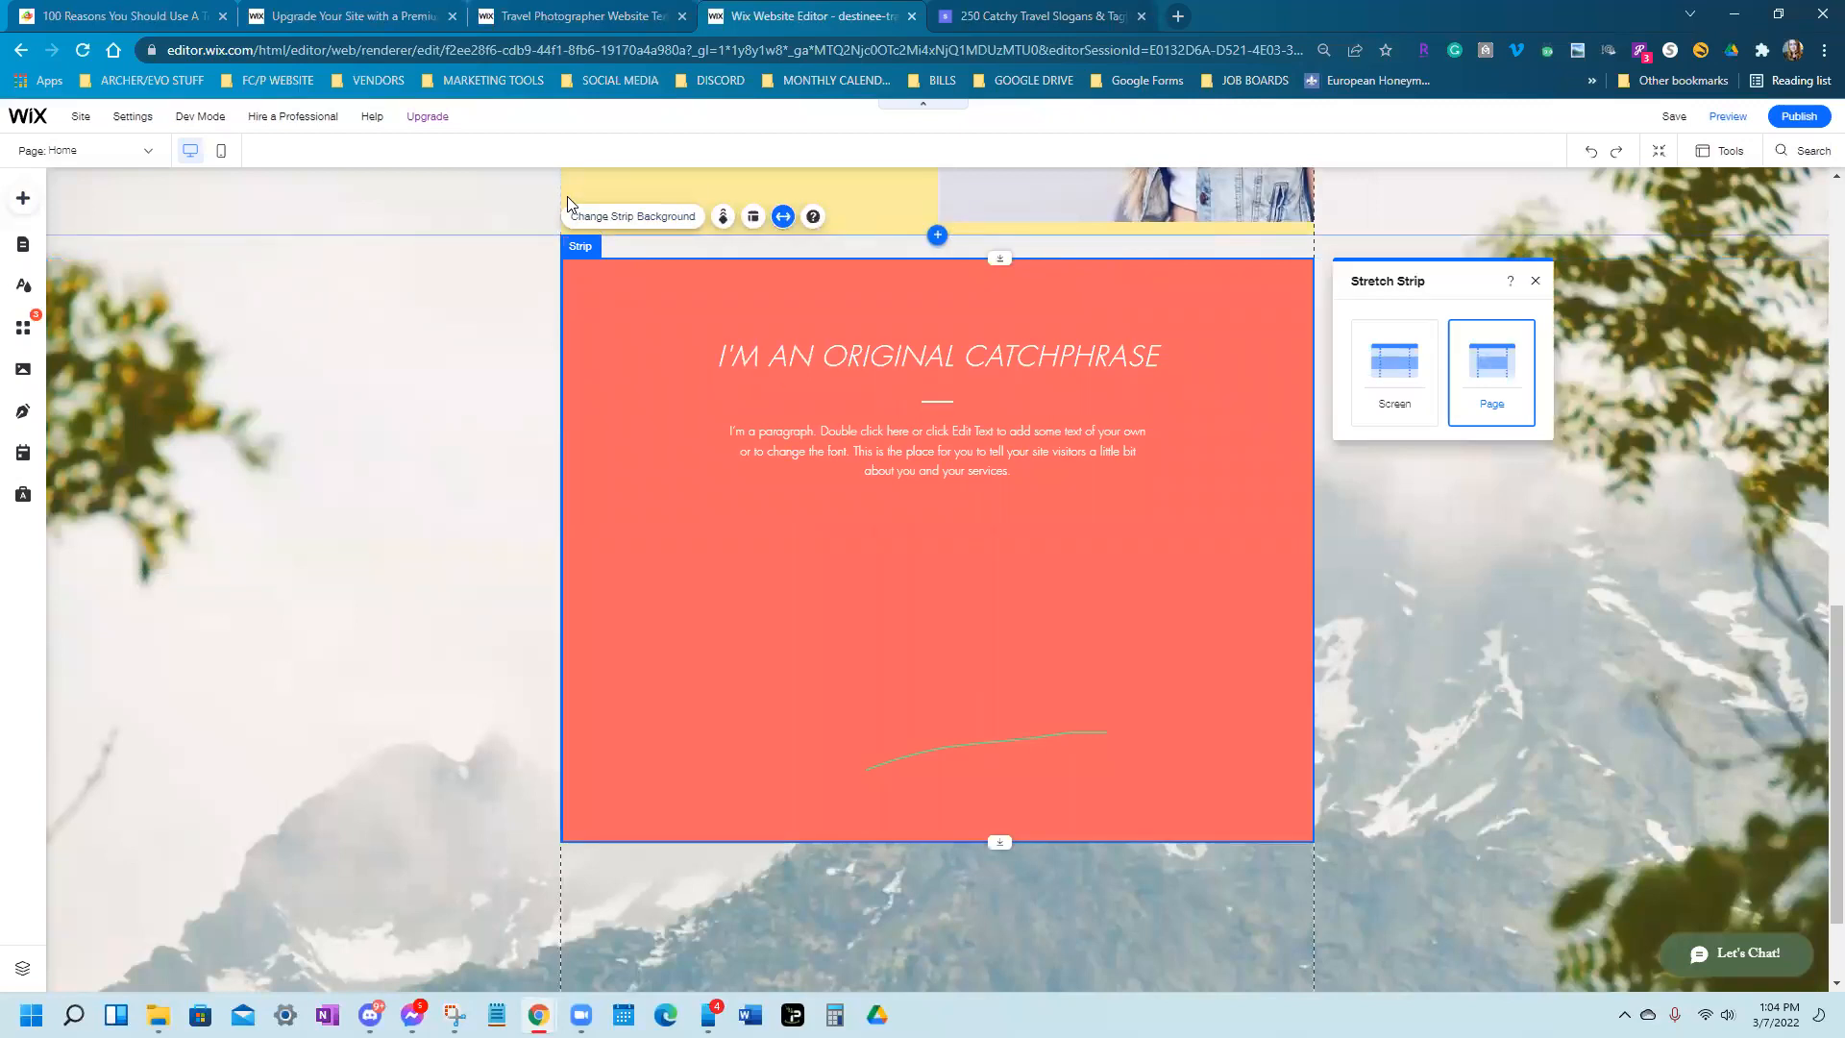
Choose an image for the strip background and search Unsplash for 'vacation'
{"action": "left_click", "coordinate": [633, 216]}
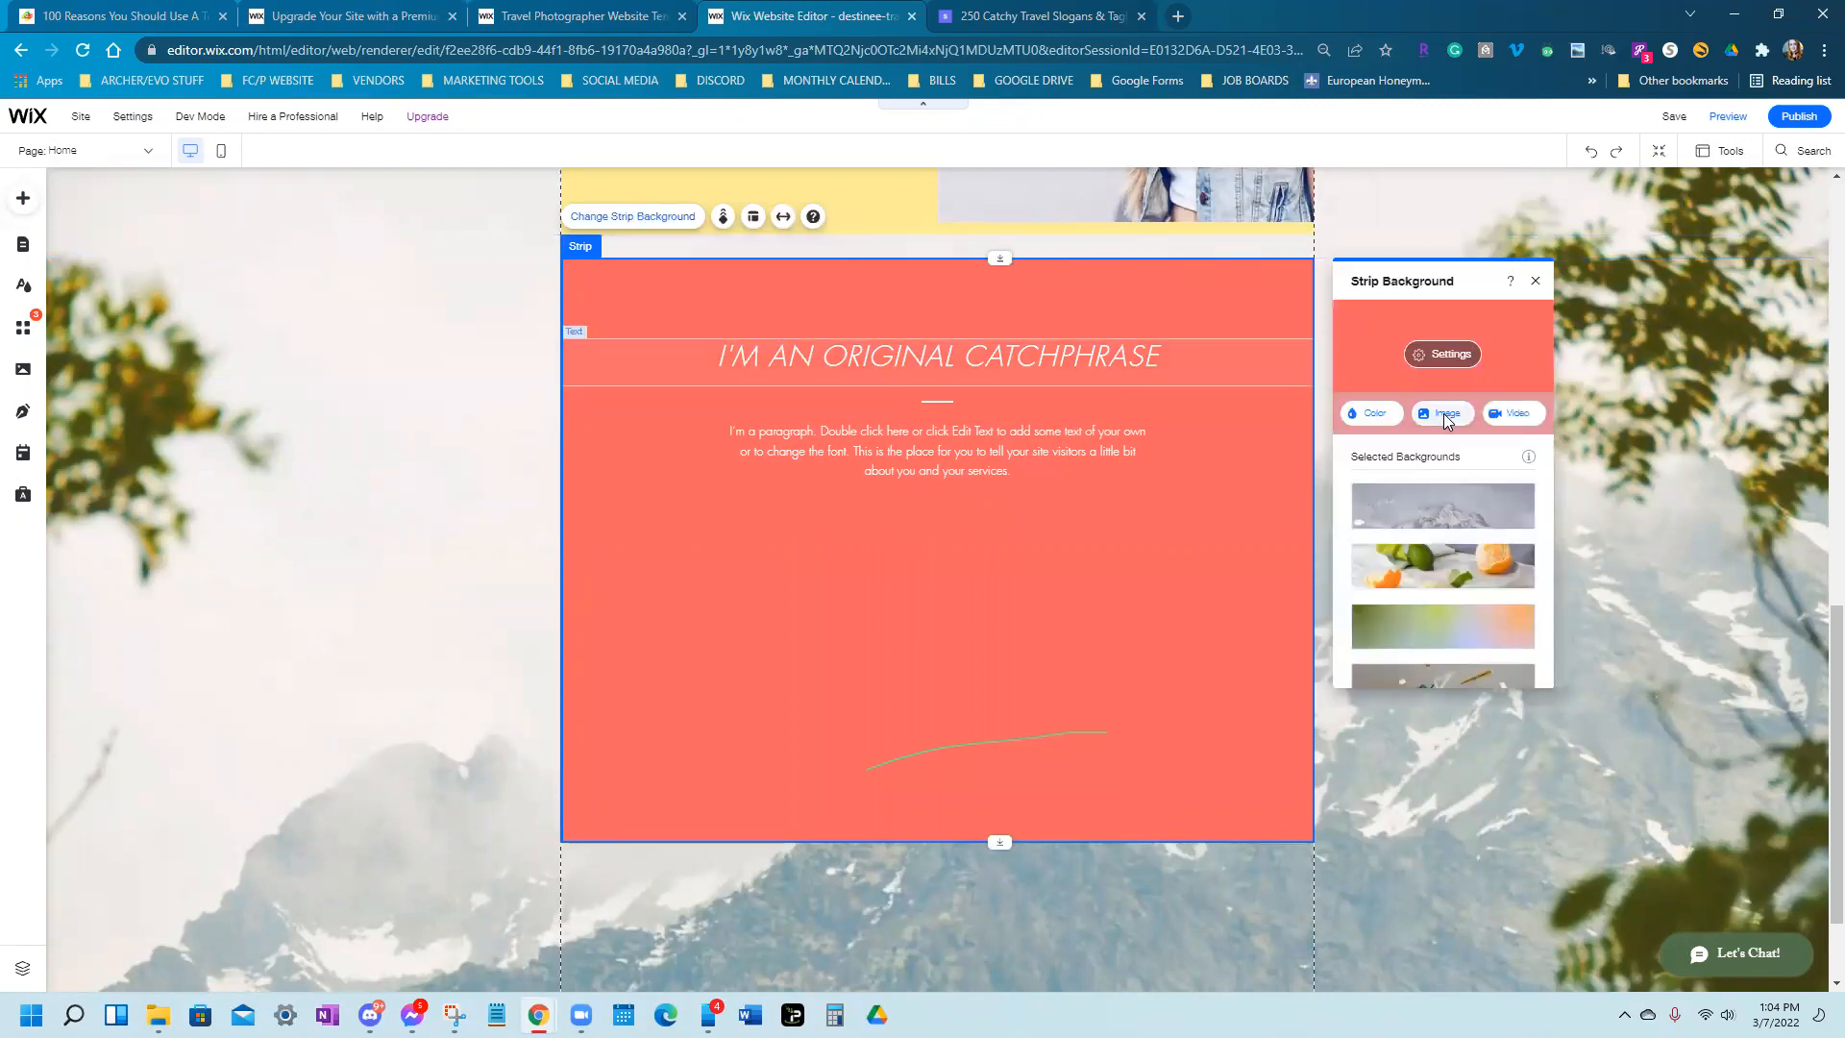
{"action": "left_click", "coordinate": [1446, 415]}
{"action": "type", "text": "va"}
{"action": "key", "text": "Return"}
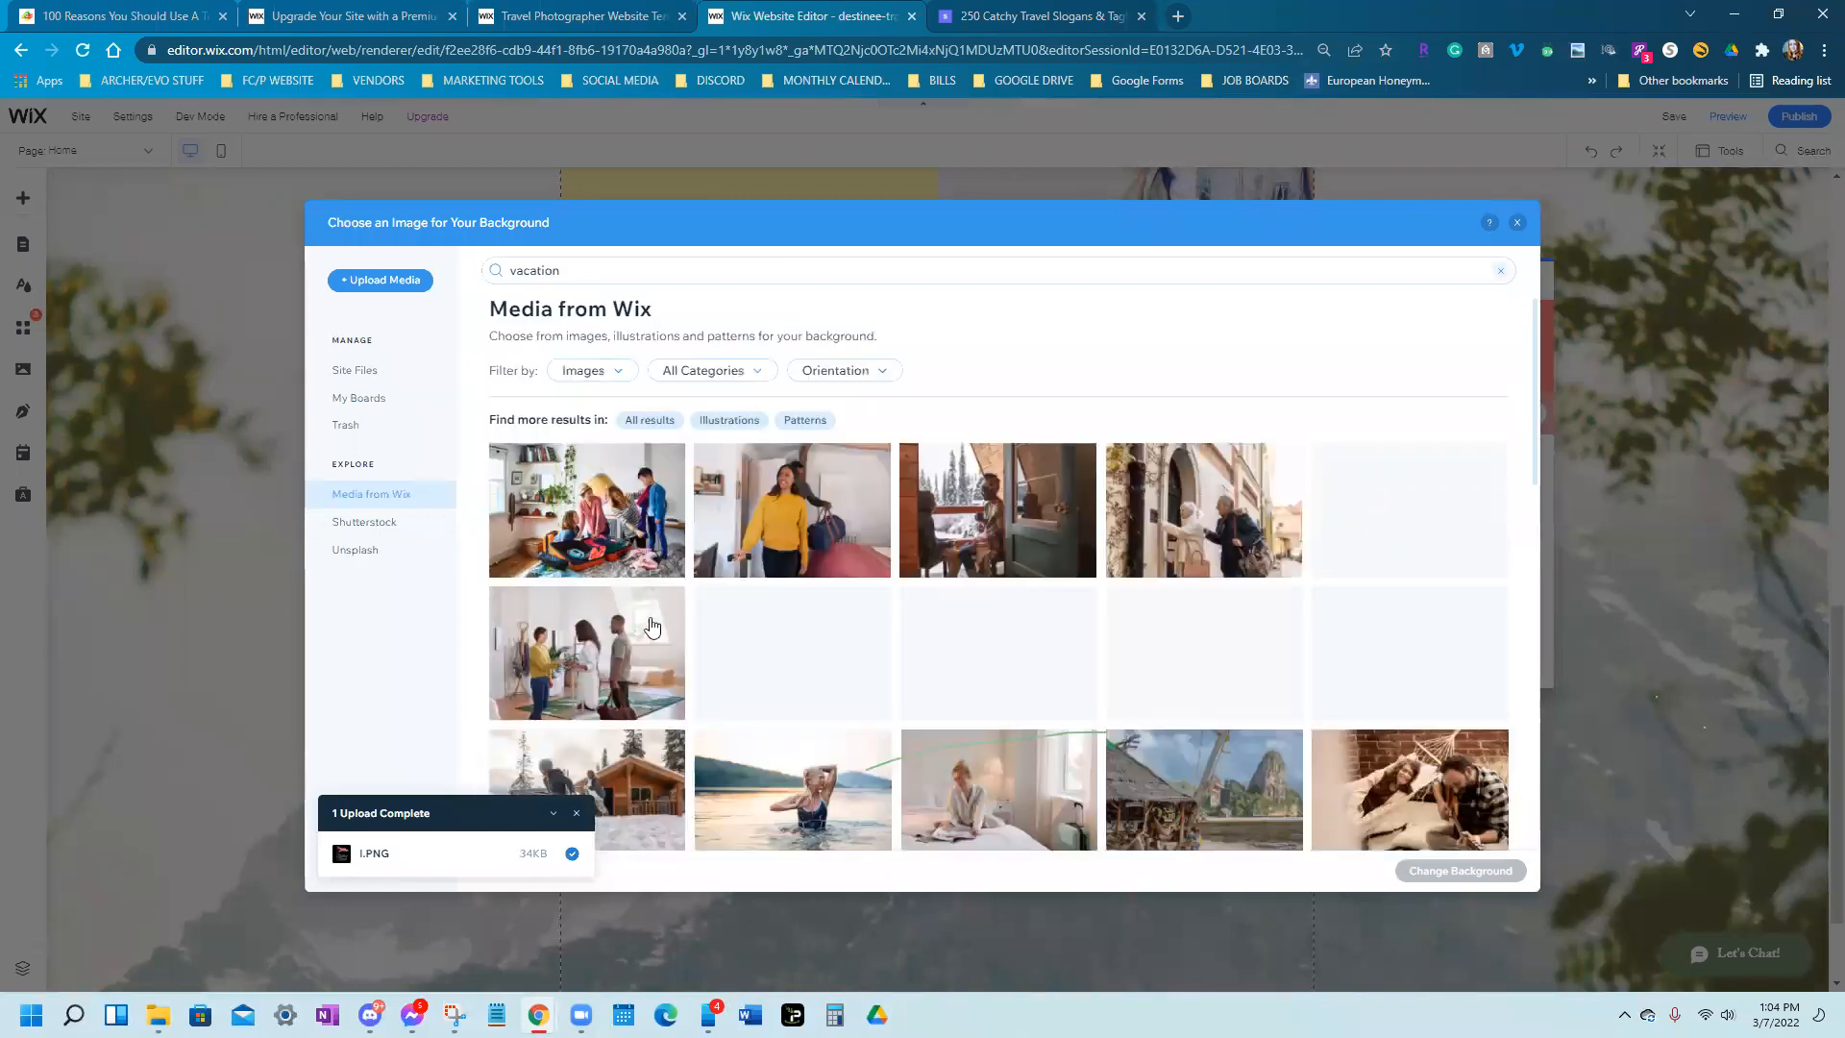
{"action": "left_click", "coordinate": [336, 567]}
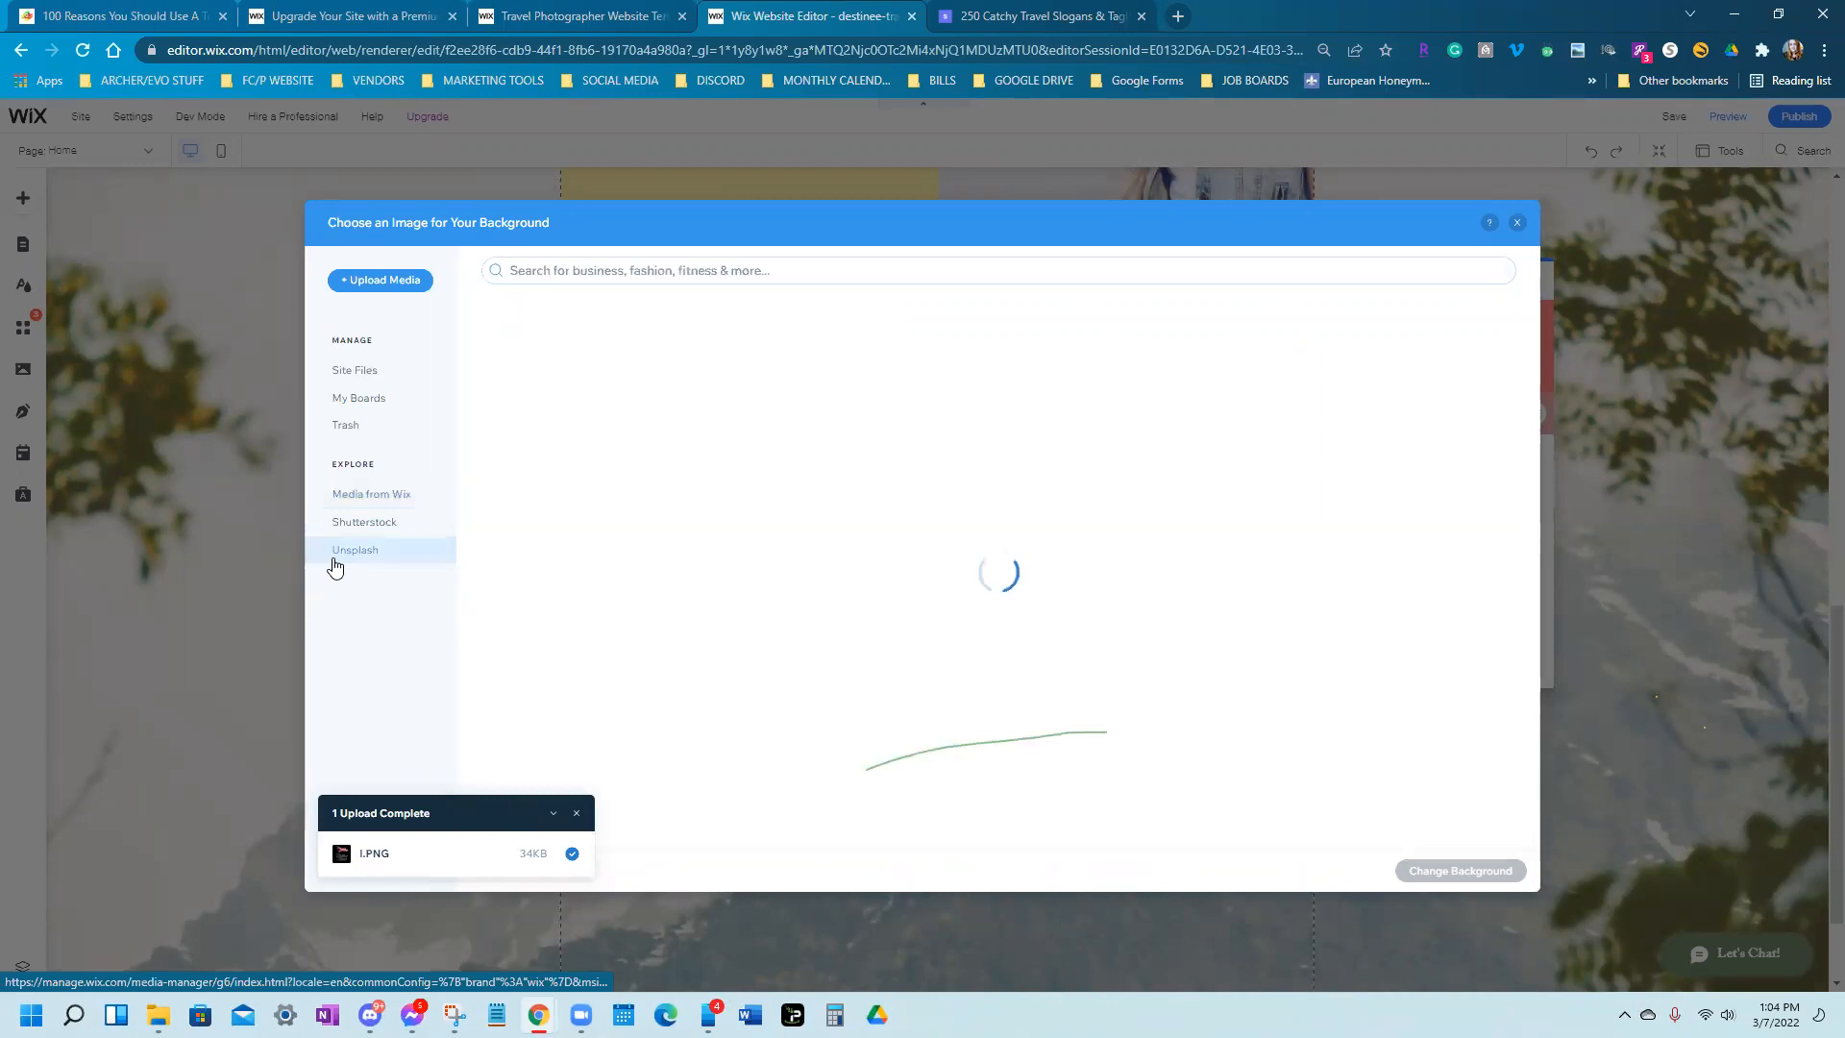
{"action": "left_click", "coordinate": [559, 270]}
{"action": "type", "text": "vacation"}
{"action": "key", "text": "Return"}
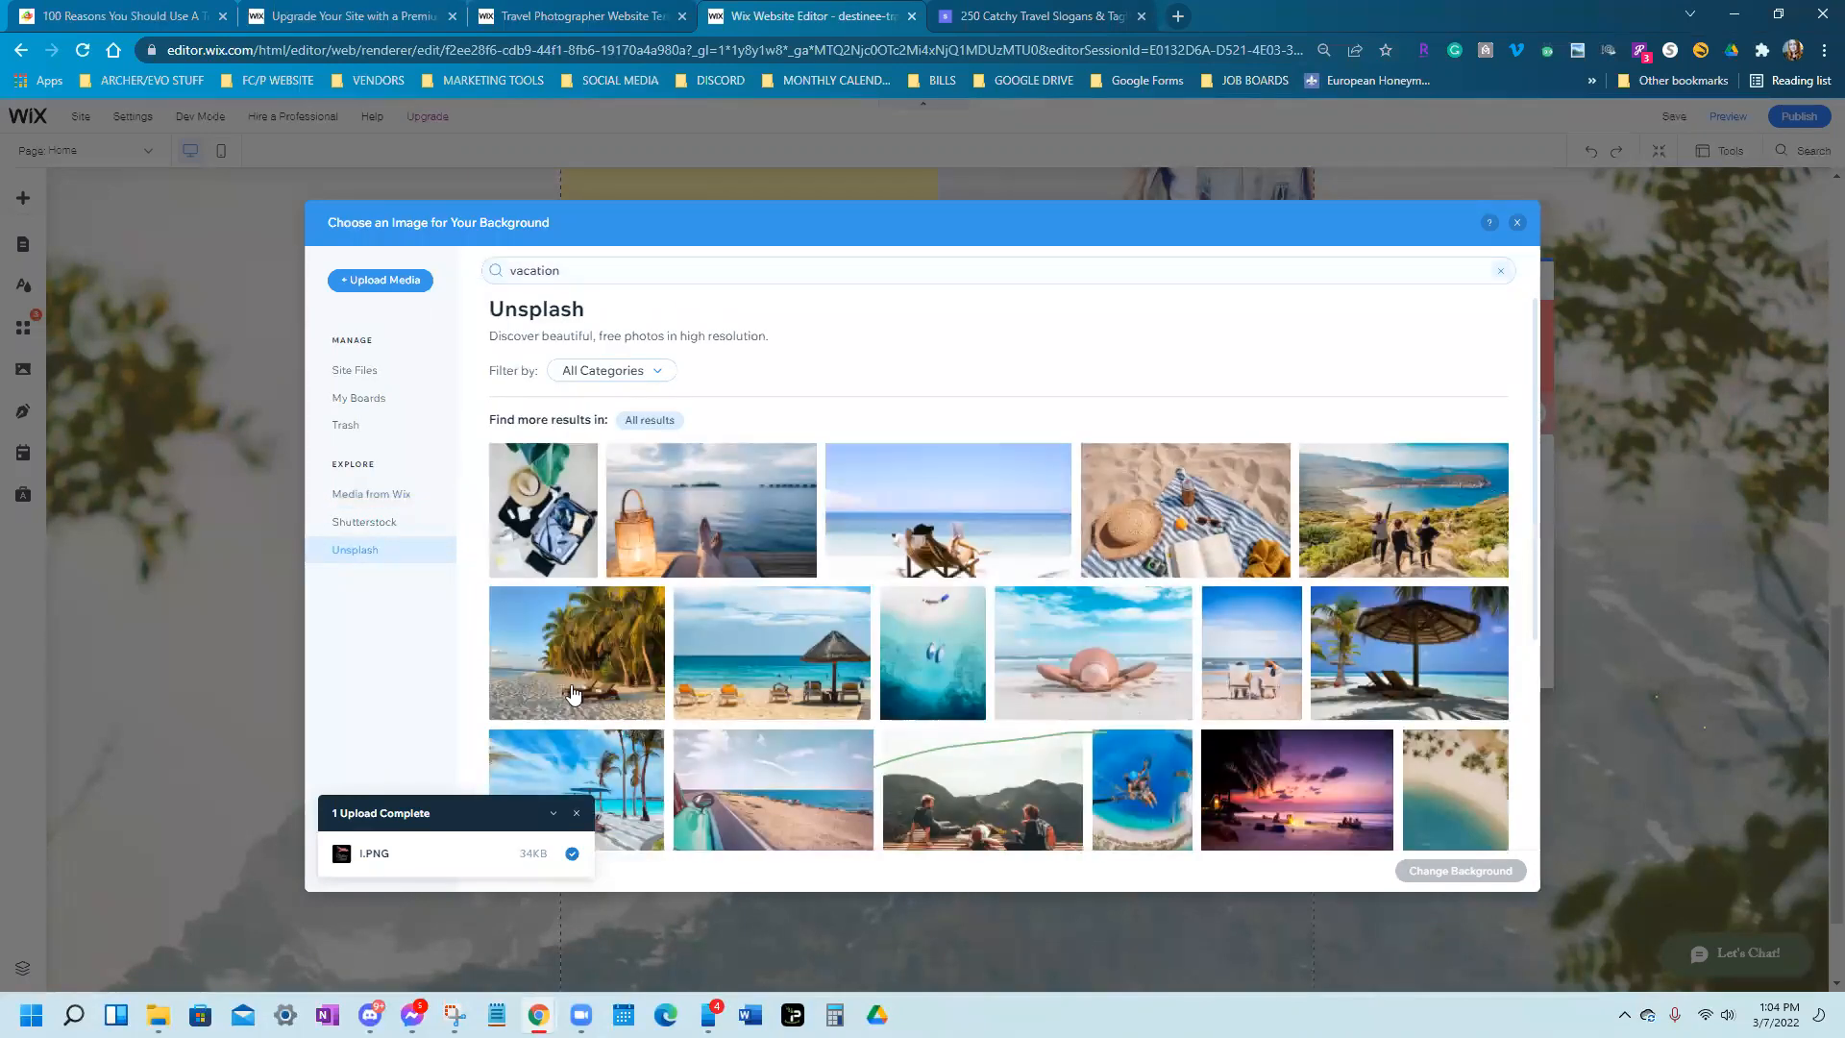
Apply the beach photo of loungers under blue umbrellas as the strip background
{"action": "scroll", "coordinate": [574, 692], "scroll_direction": "down", "scroll_amount": 1}
{"action": "scroll", "coordinate": [543, 731], "scroll_direction": "down", "scroll_amount": 5}
{"action": "scroll", "coordinate": [629, 684], "scroll_direction": "down", "scroll_amount": 3}
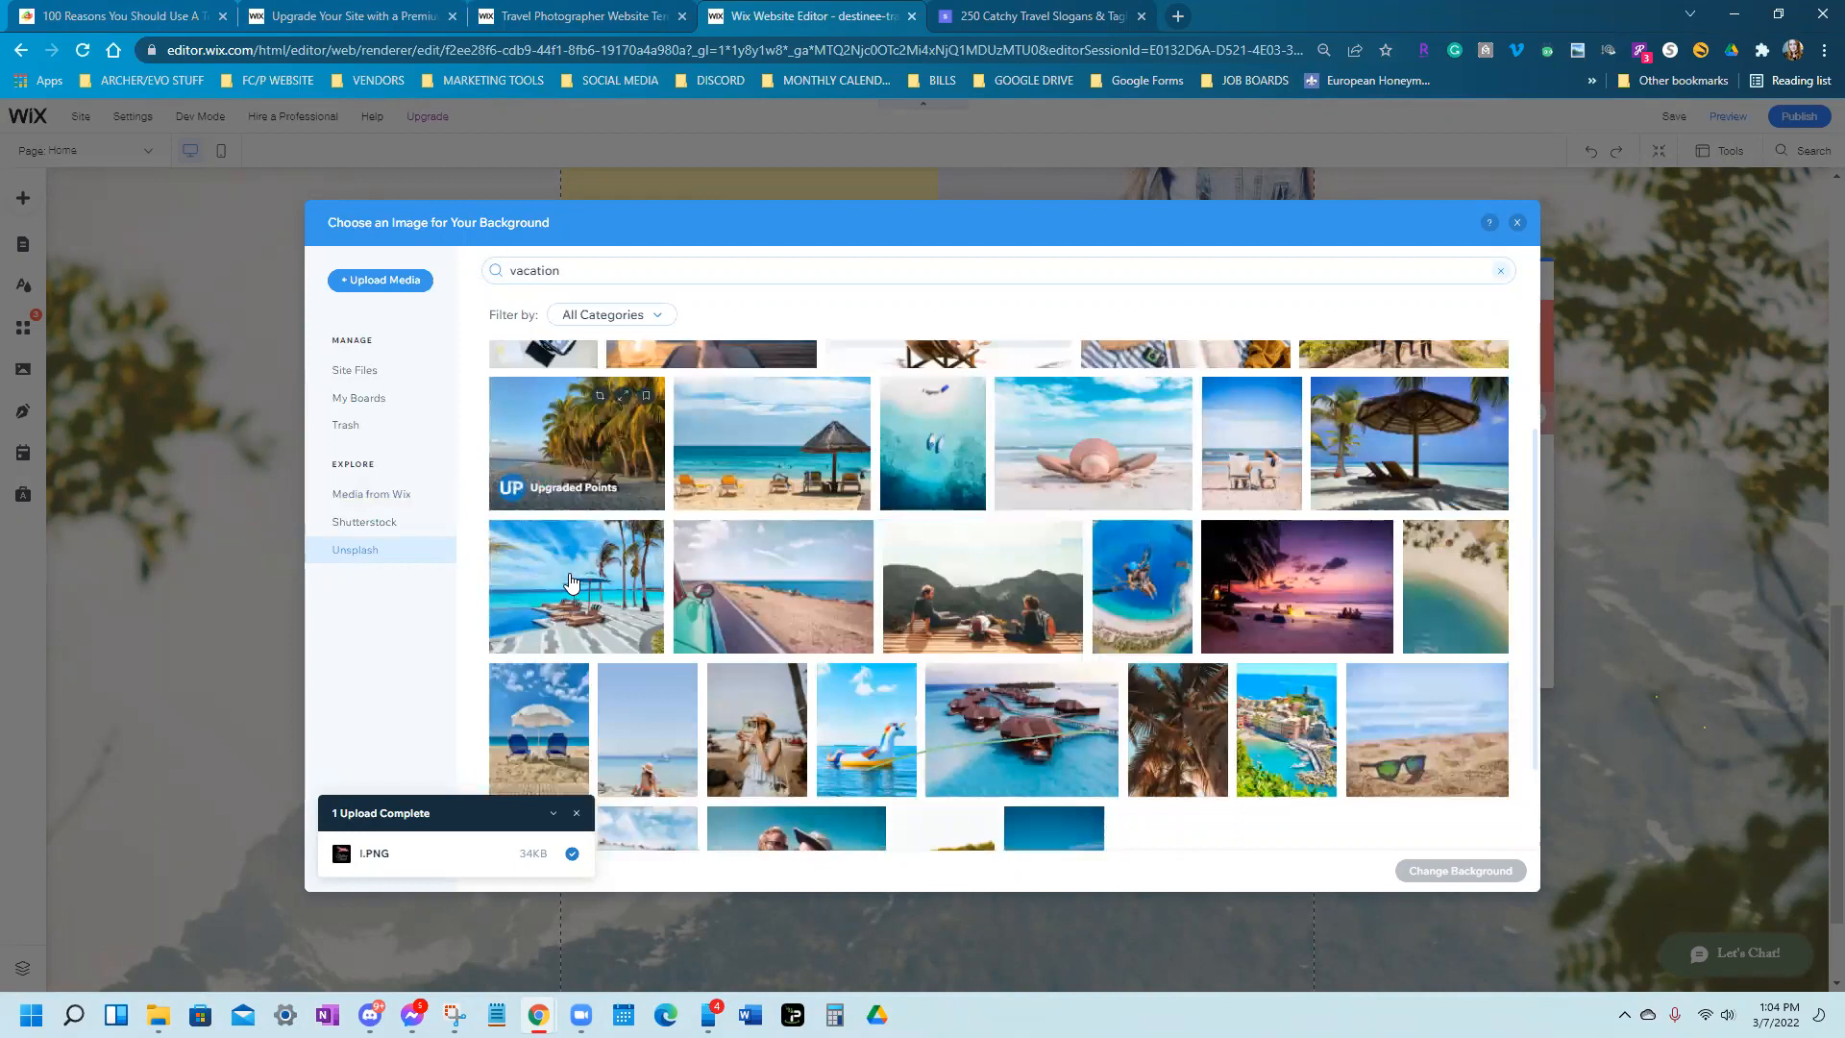
{"action": "scroll", "coordinate": [567, 548], "scroll_direction": "down", "scroll_amount": 2}
{"action": "left_click", "coordinate": [557, 466]}
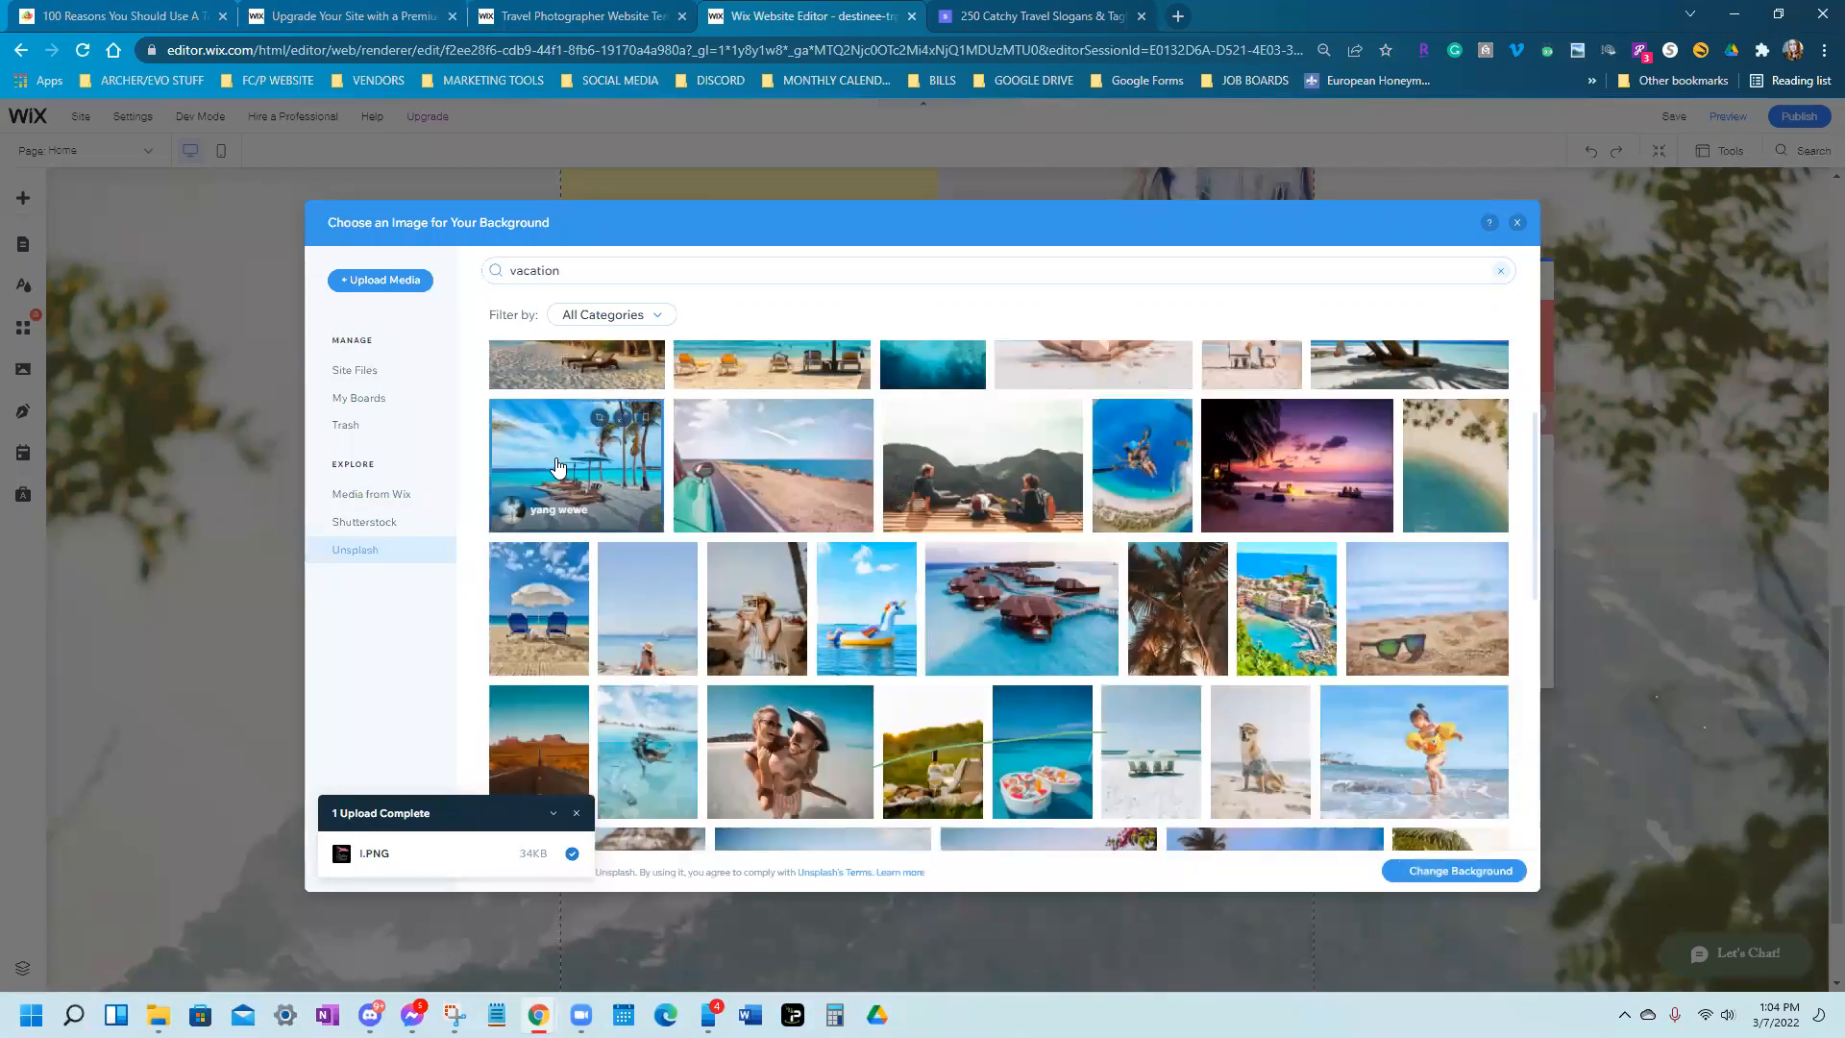
{"action": "double_click", "coordinate": [558, 463]}
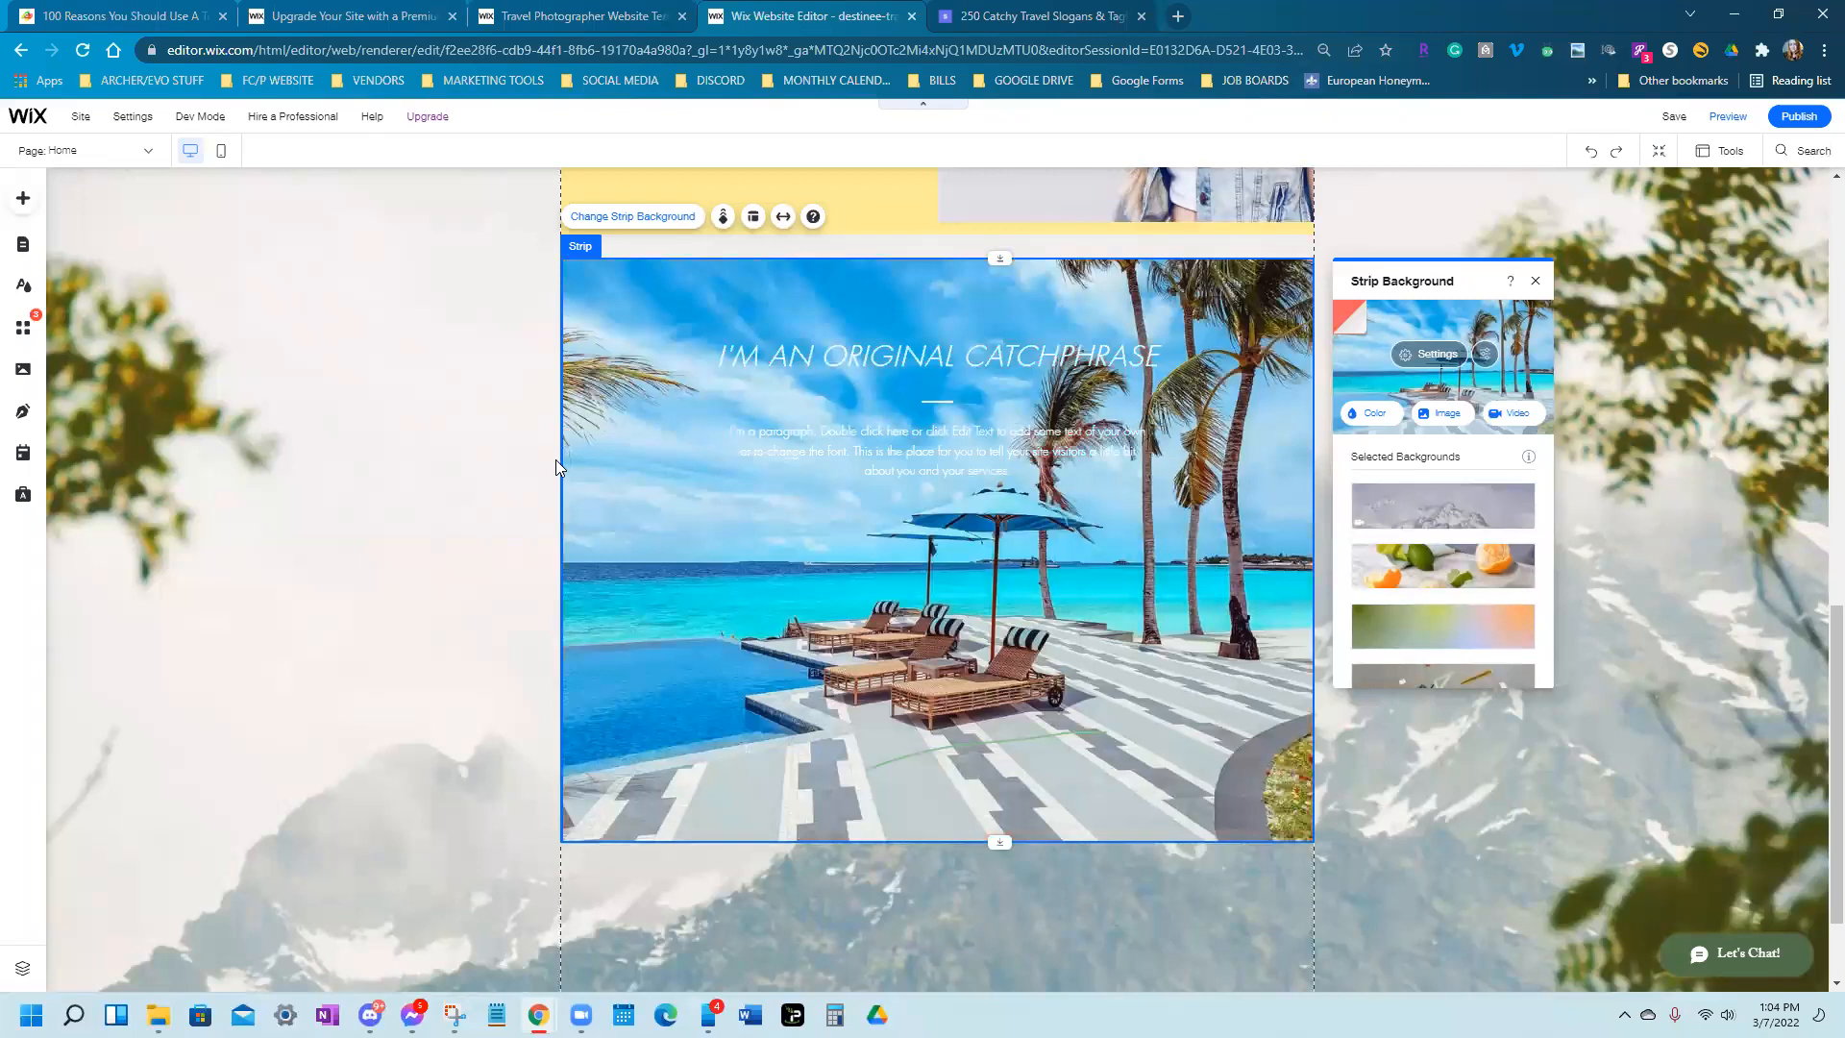
{"action": "left_click", "coordinate": [1378, 759]}
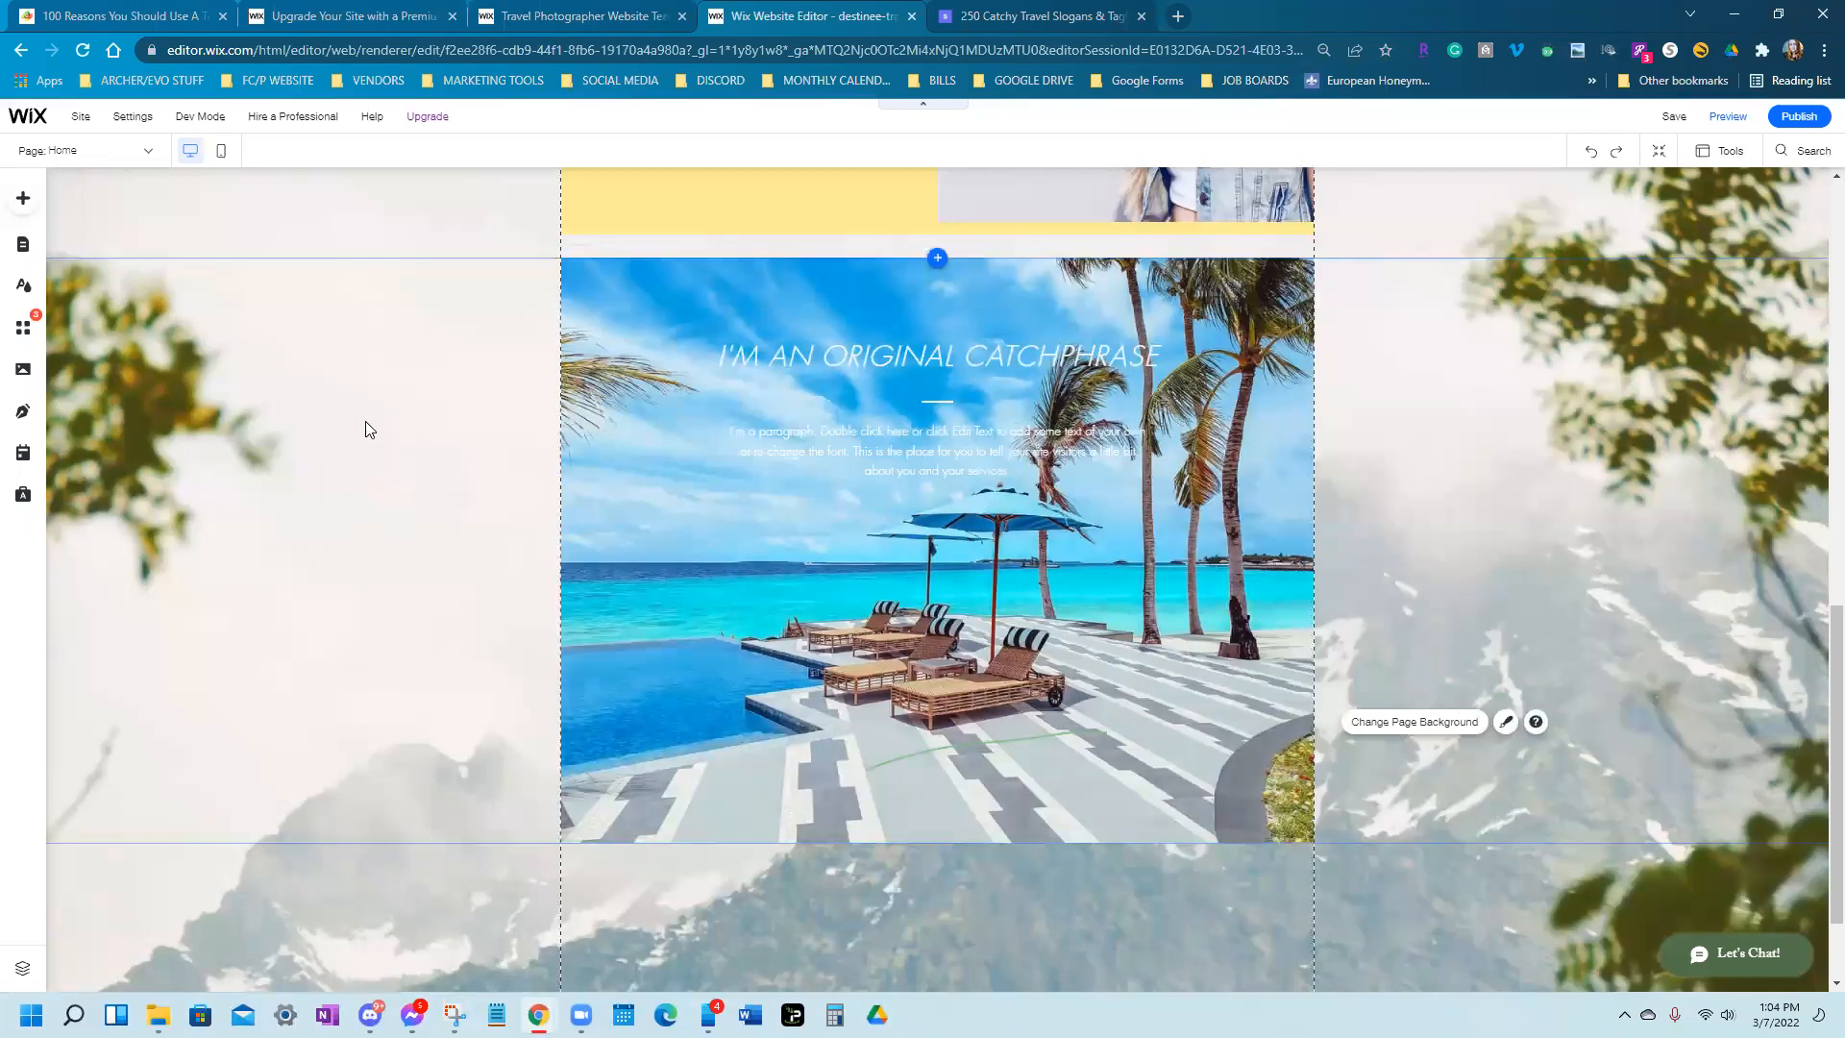
{"action": "left_click", "coordinate": [22, 202]}
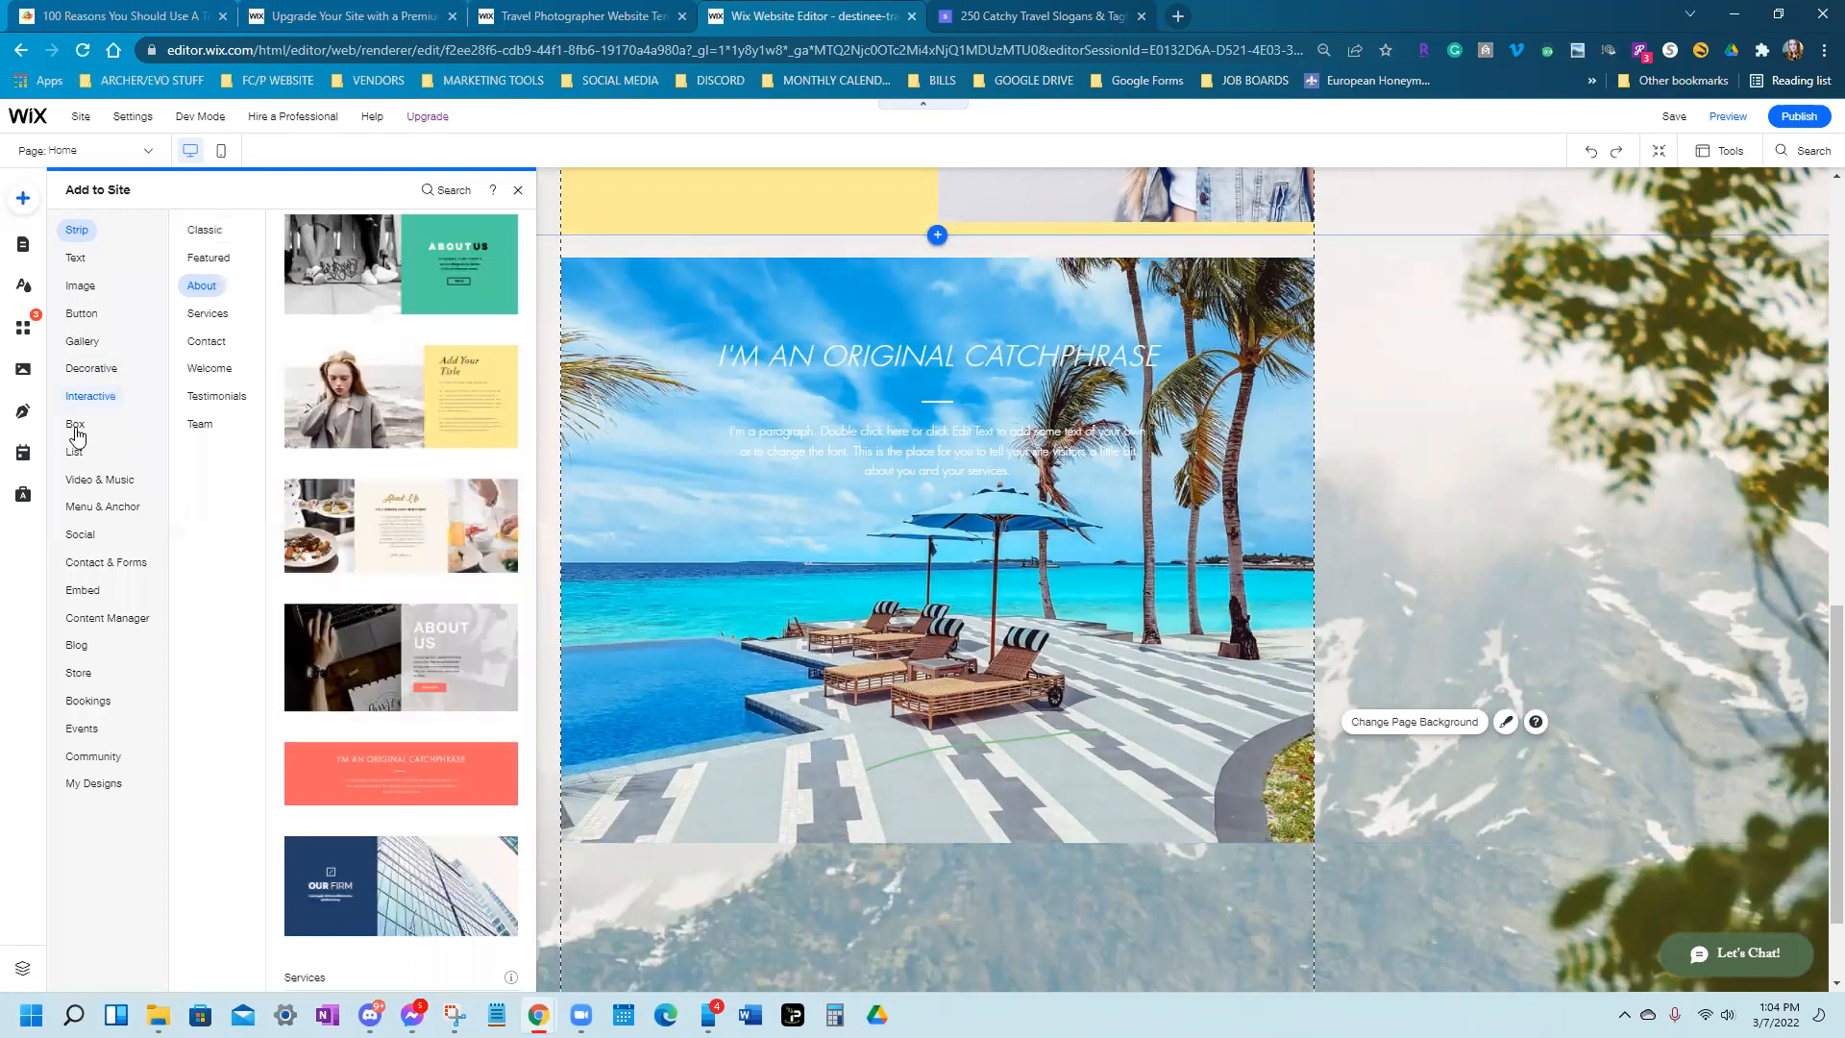
Add a plain white container box onto the beach strip
{"action": "left_click", "coordinate": [74, 429]}
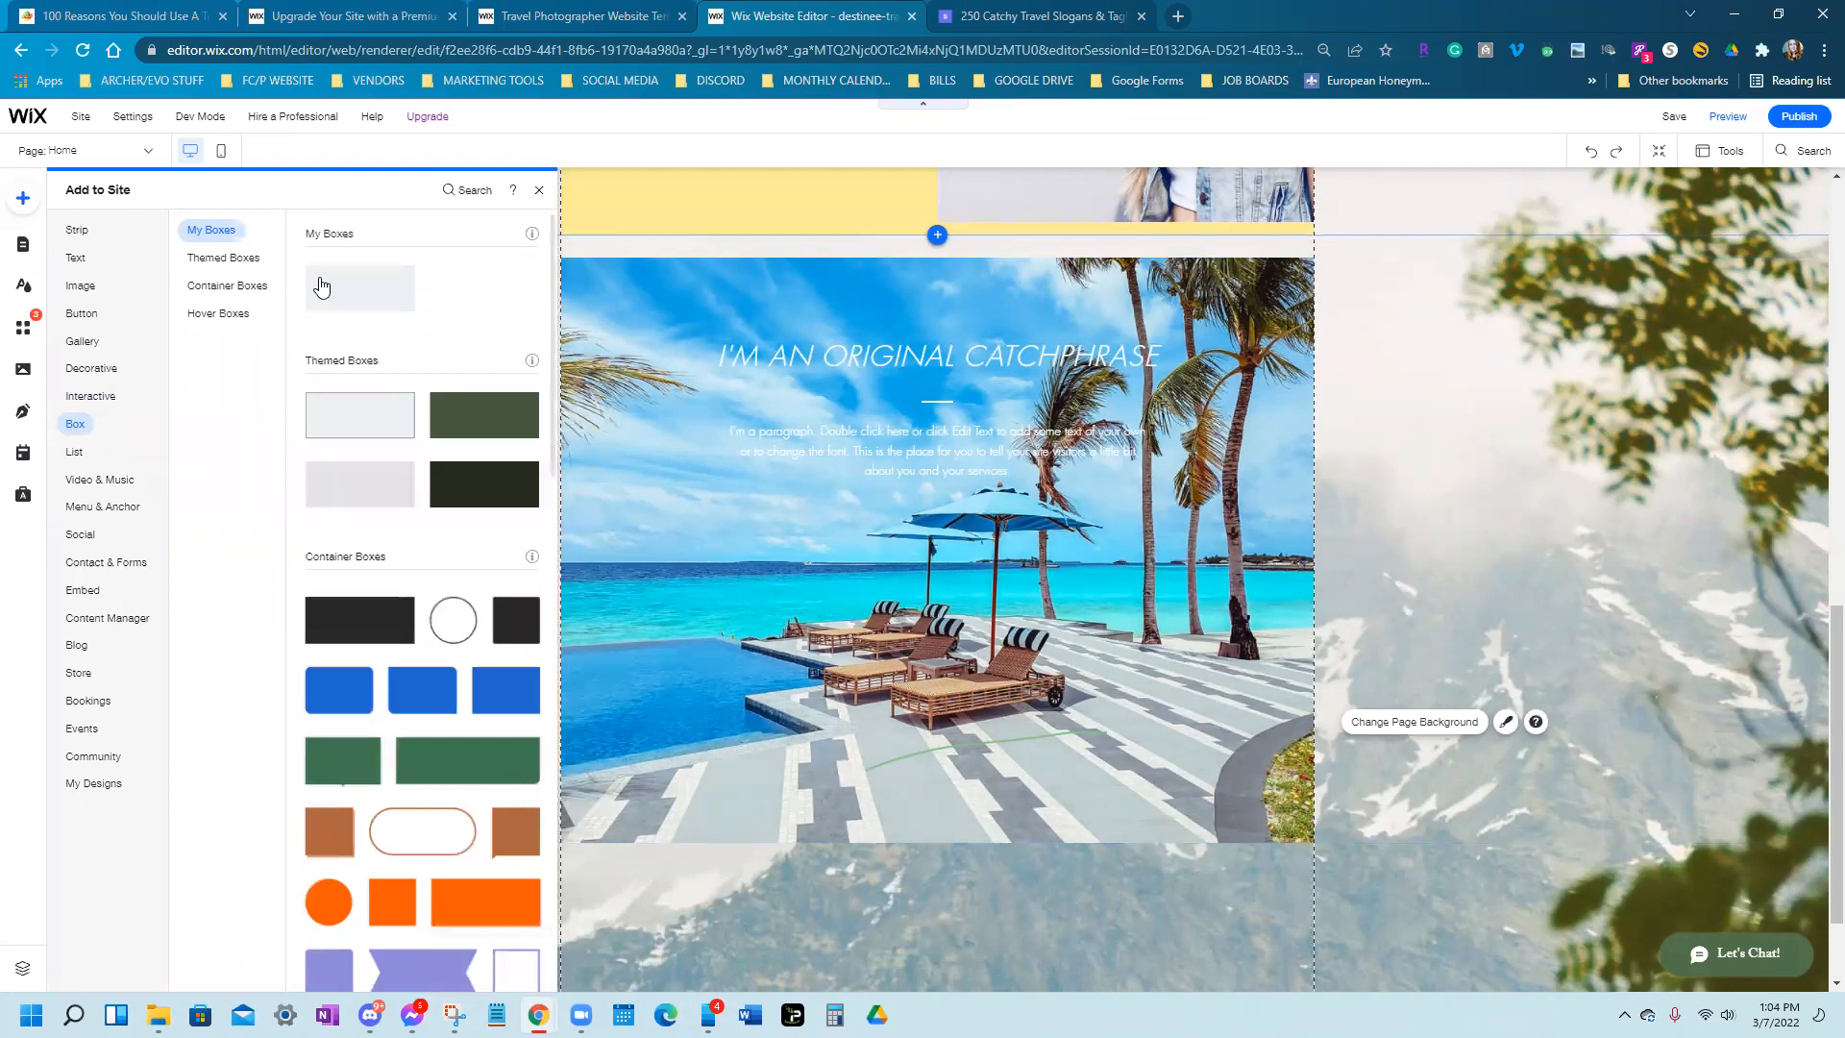
{"action": "left_click", "coordinate": [321, 286]}
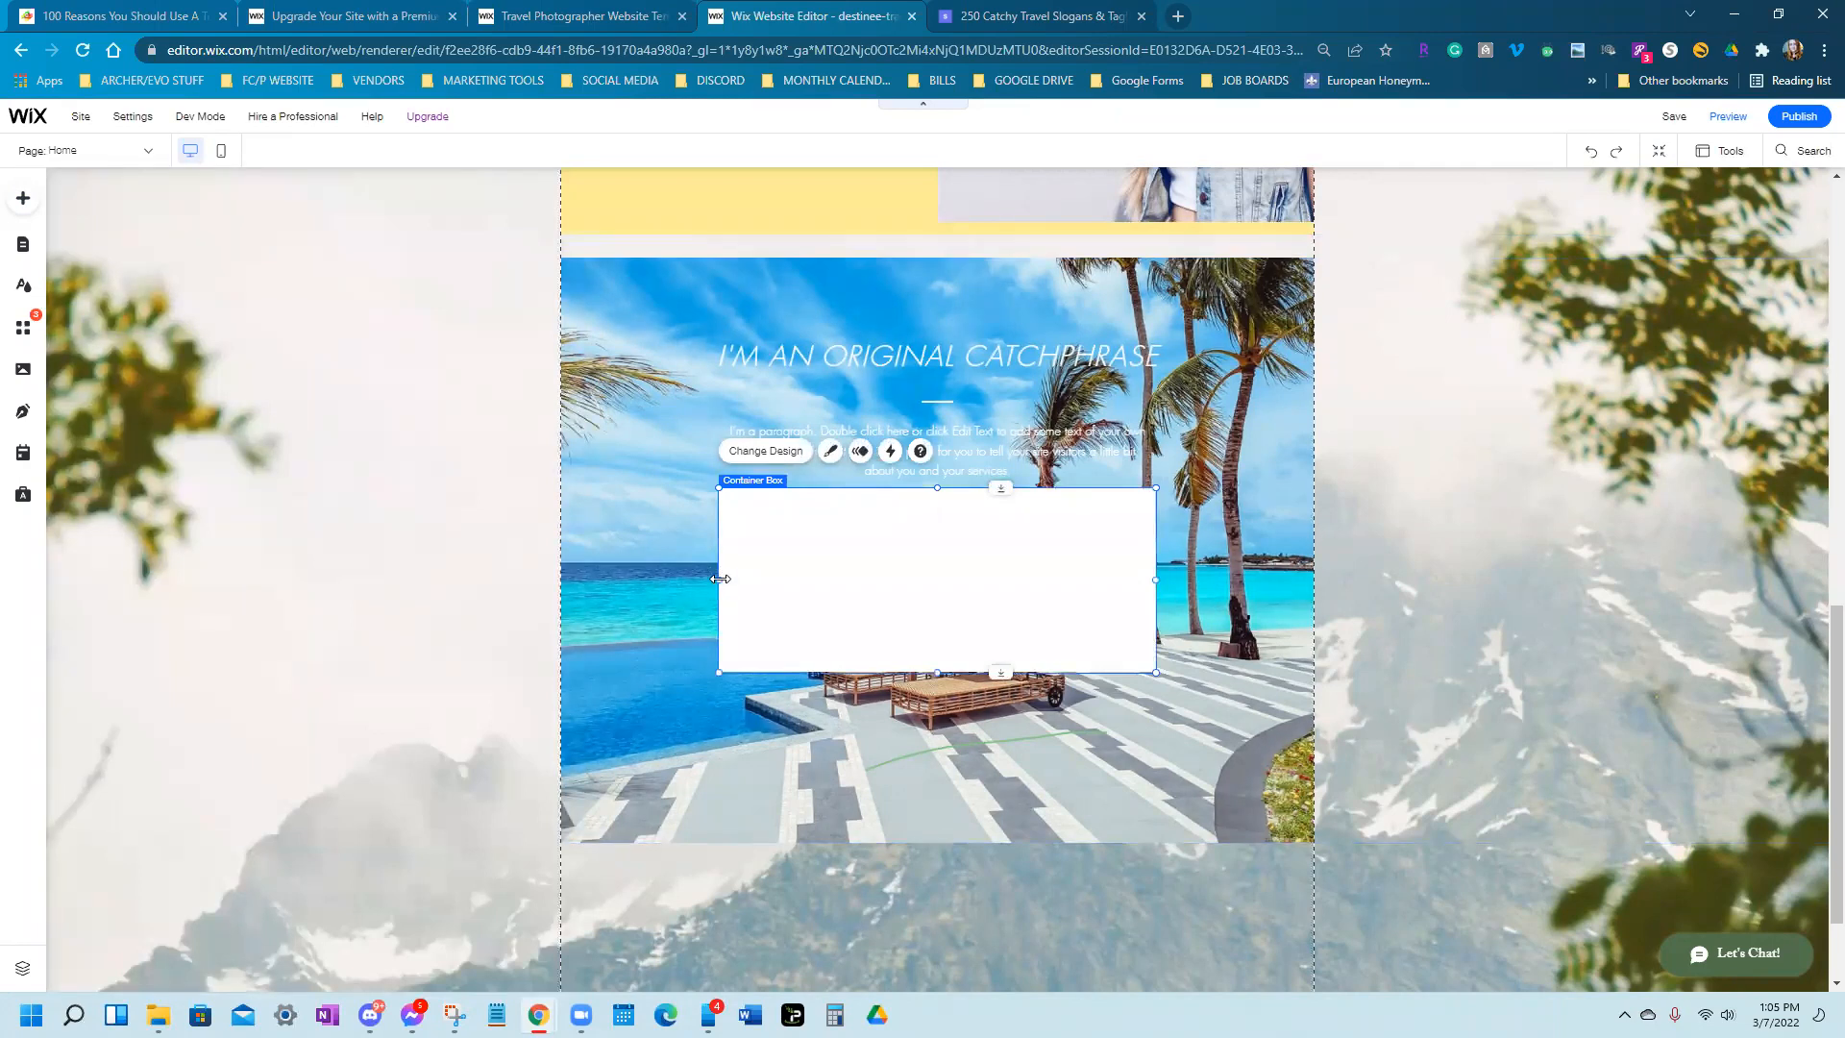
{"action": "left_click_drag", "start_coordinate": [592, 613], "coordinate": [555, 614]}
{"action": "left_click", "coordinate": [870, 488]}
Stretch the white box's edges out to the strip's full width and height
{"action": "left_click_drag", "start_coordinate": [861, 672], "coordinate": [878, 847]}
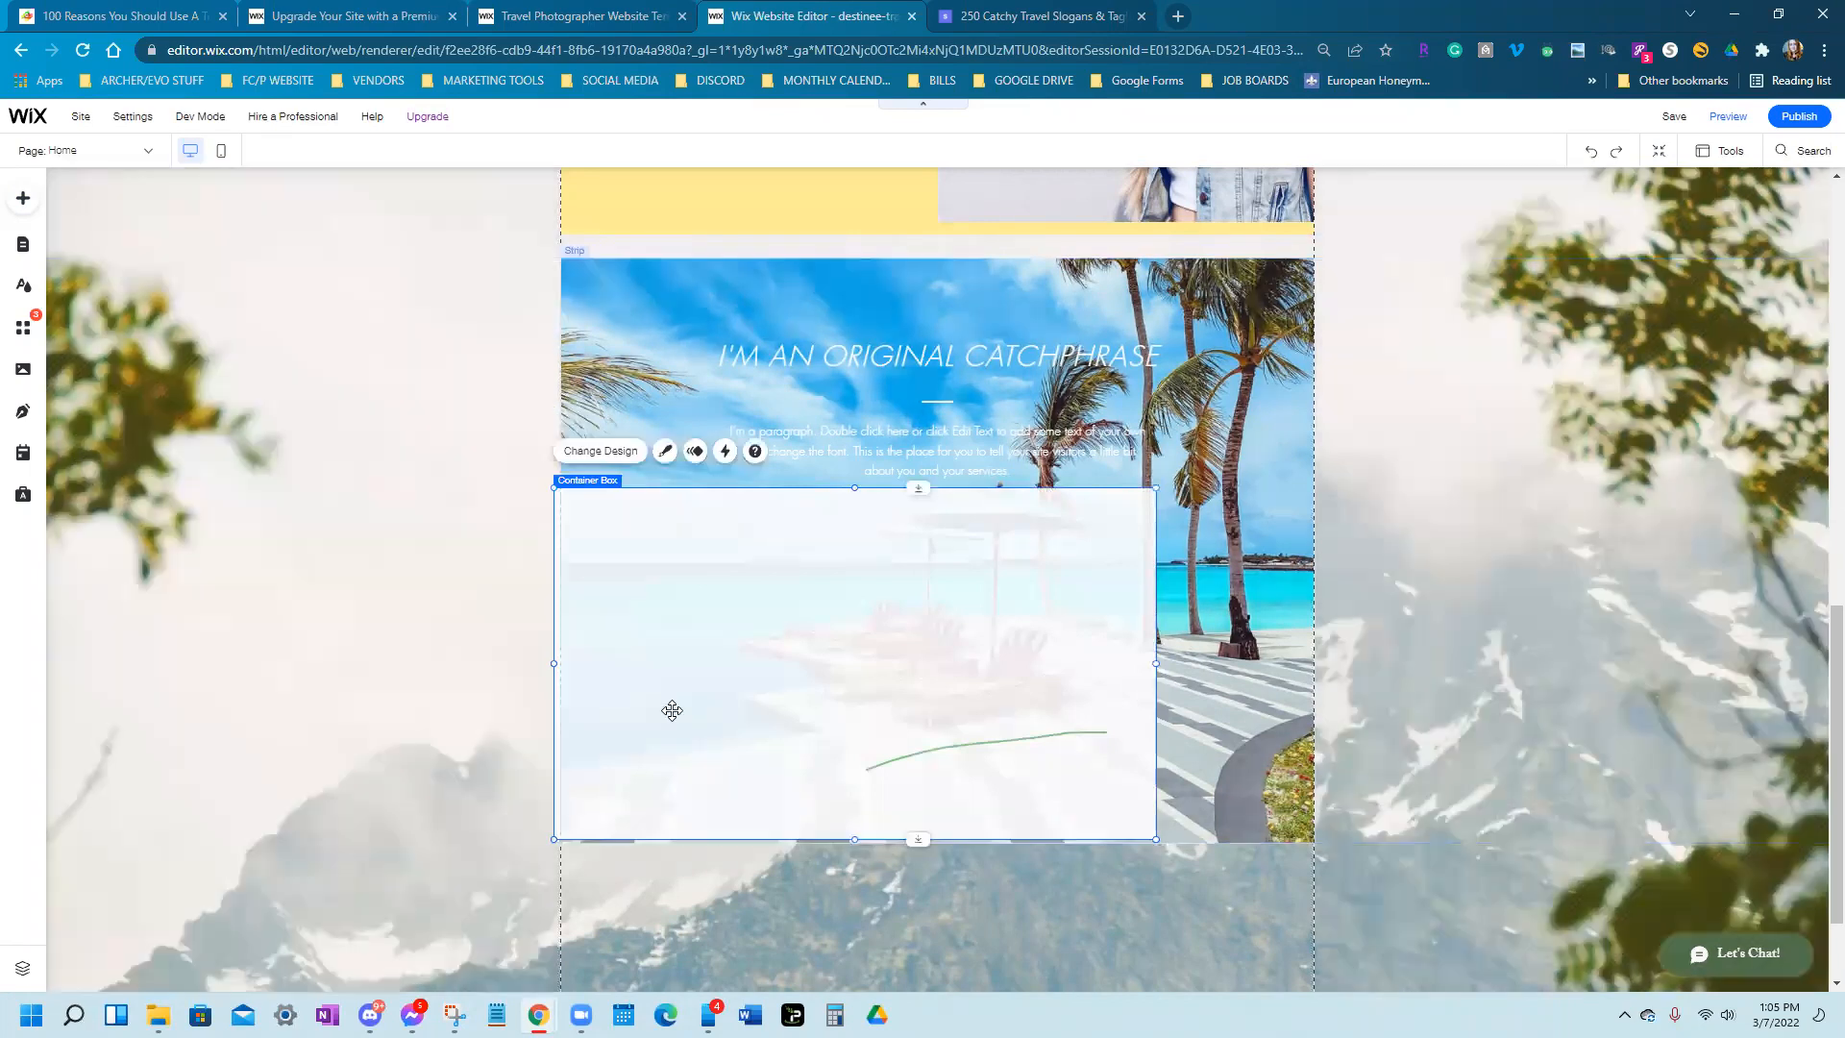
{"action": "left_click_drag", "start_coordinate": [555, 668], "coordinate": [561, 667]}
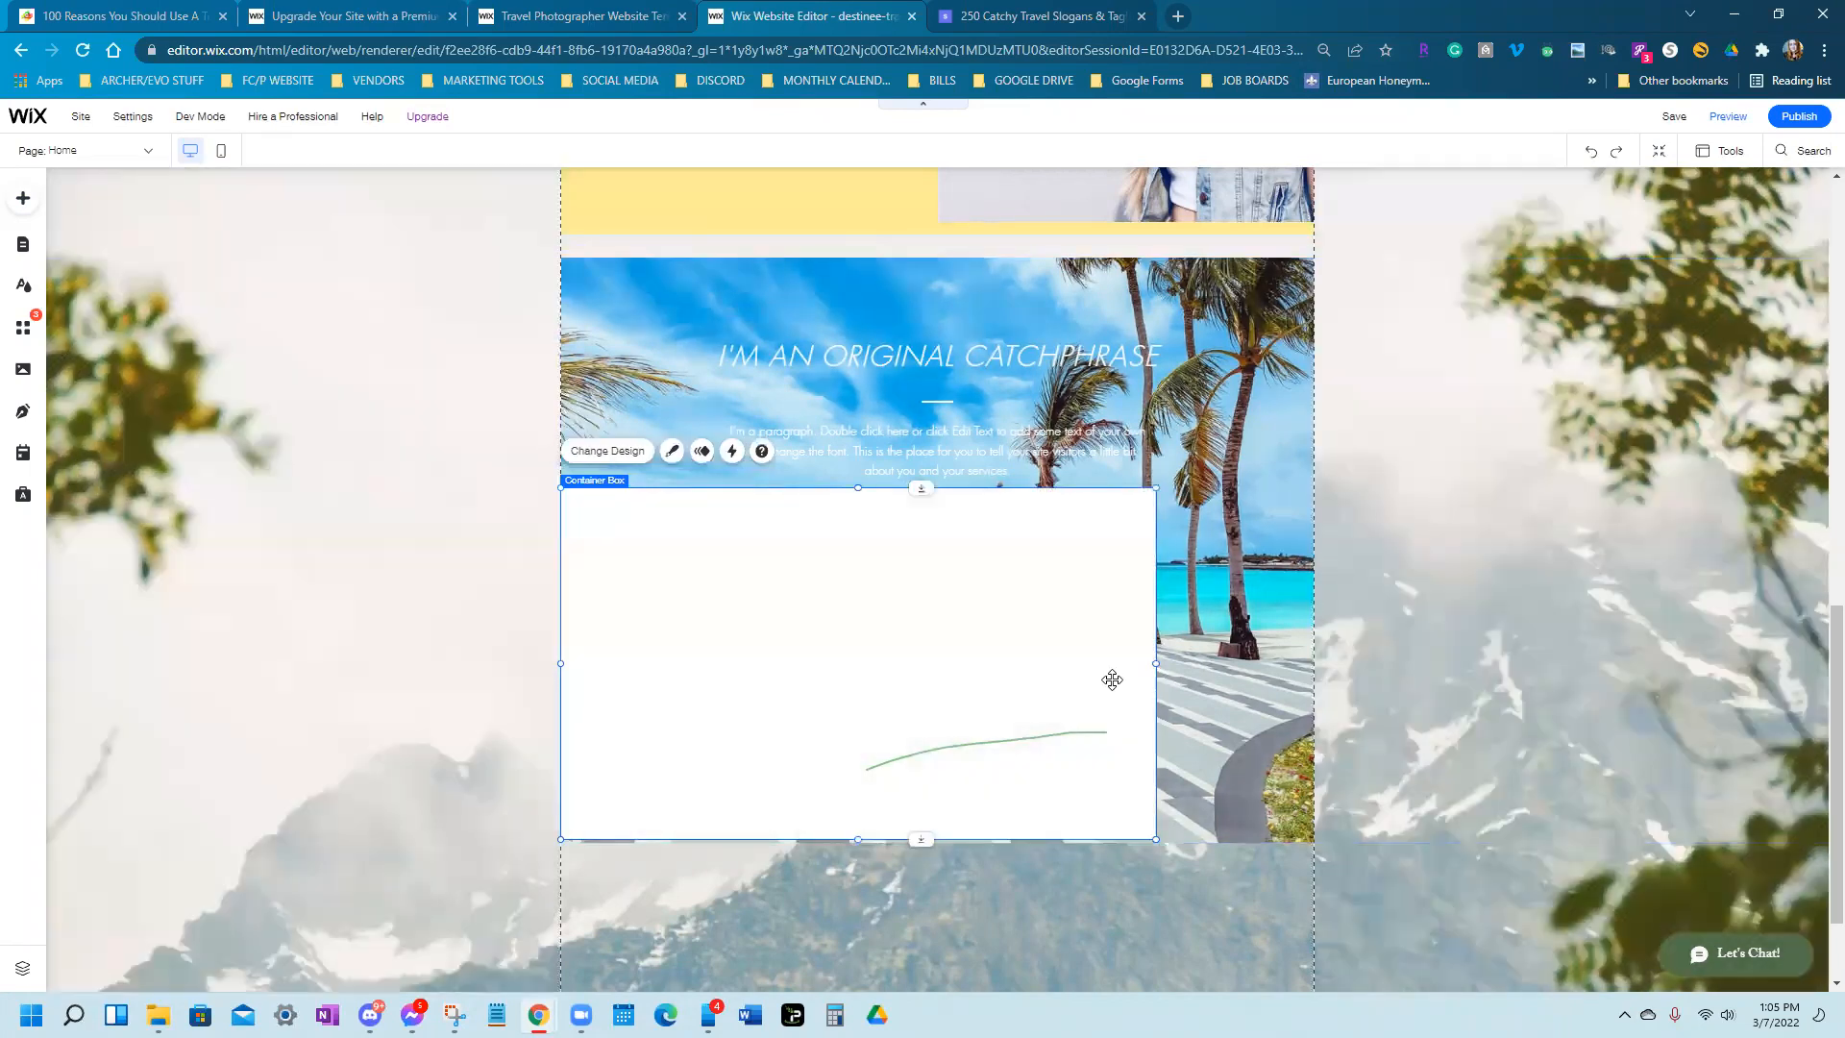
{"action": "left_click_drag", "start_coordinate": [1153, 663], "coordinate": [1314, 670]}
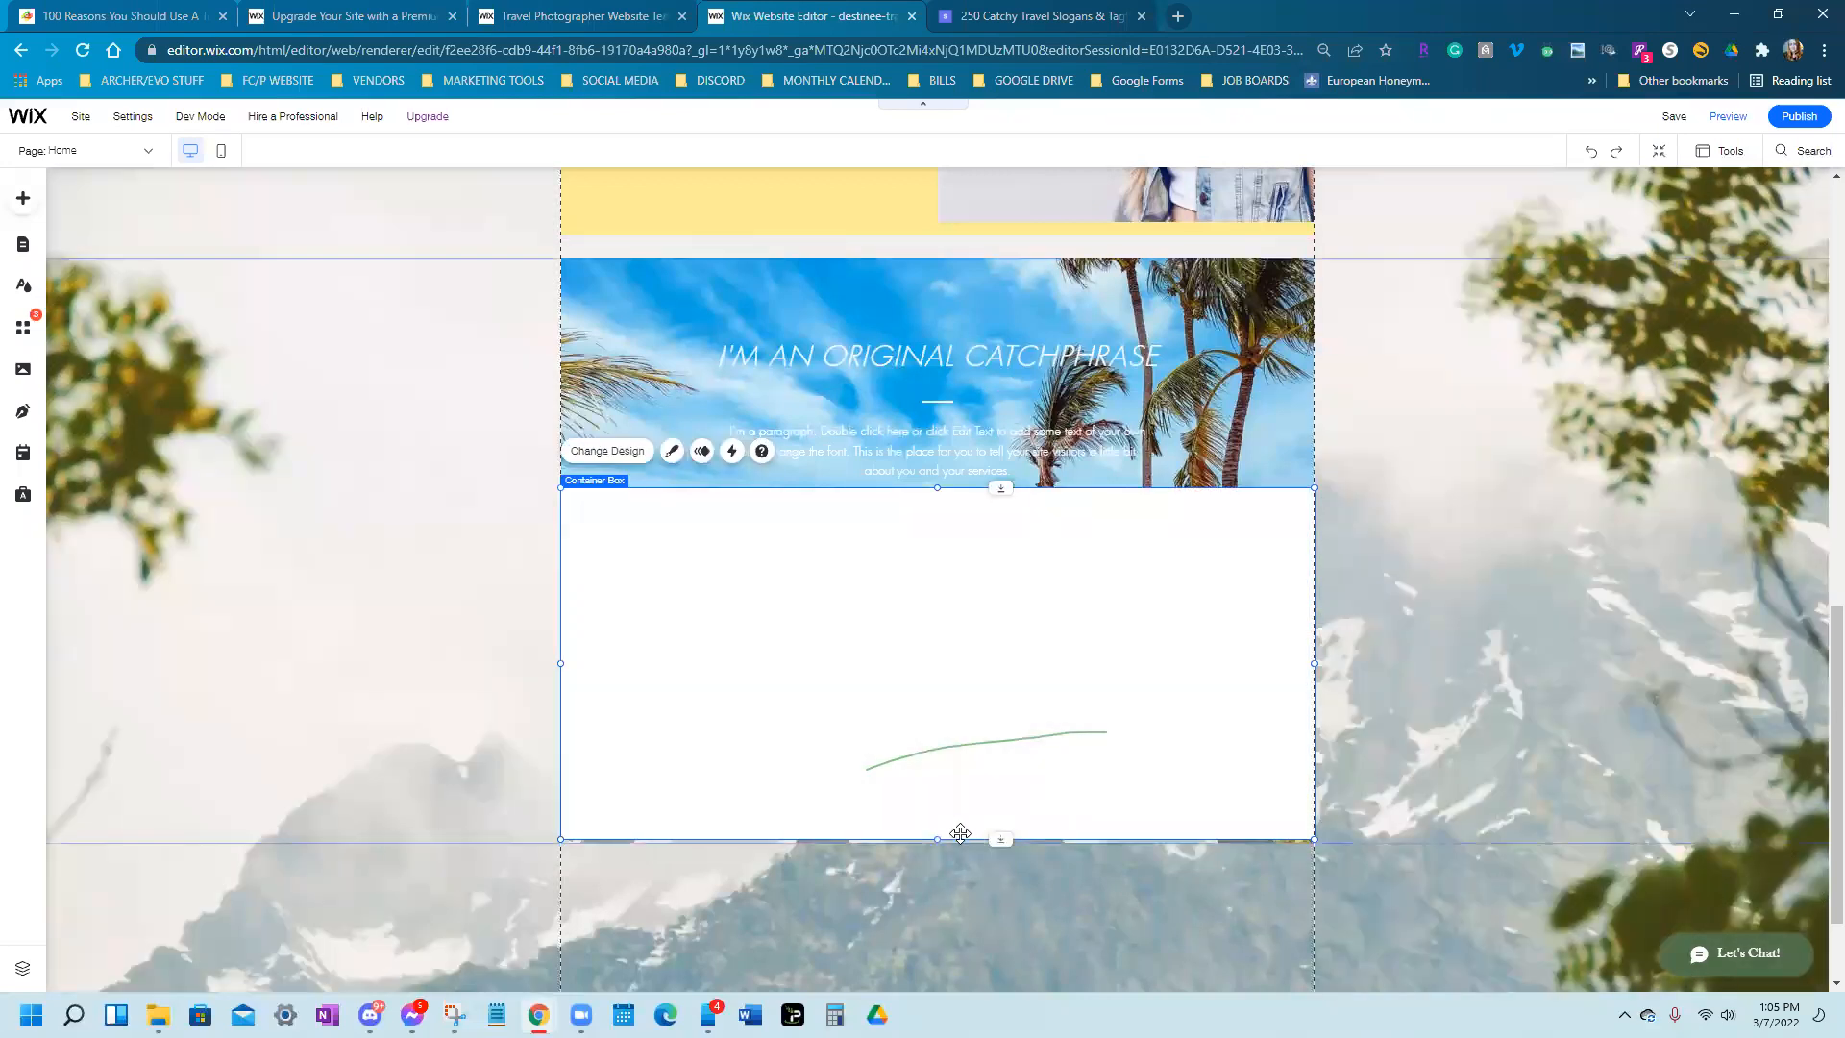
{"action": "left_click_drag", "start_coordinate": [978, 840], "coordinate": [980, 847]}
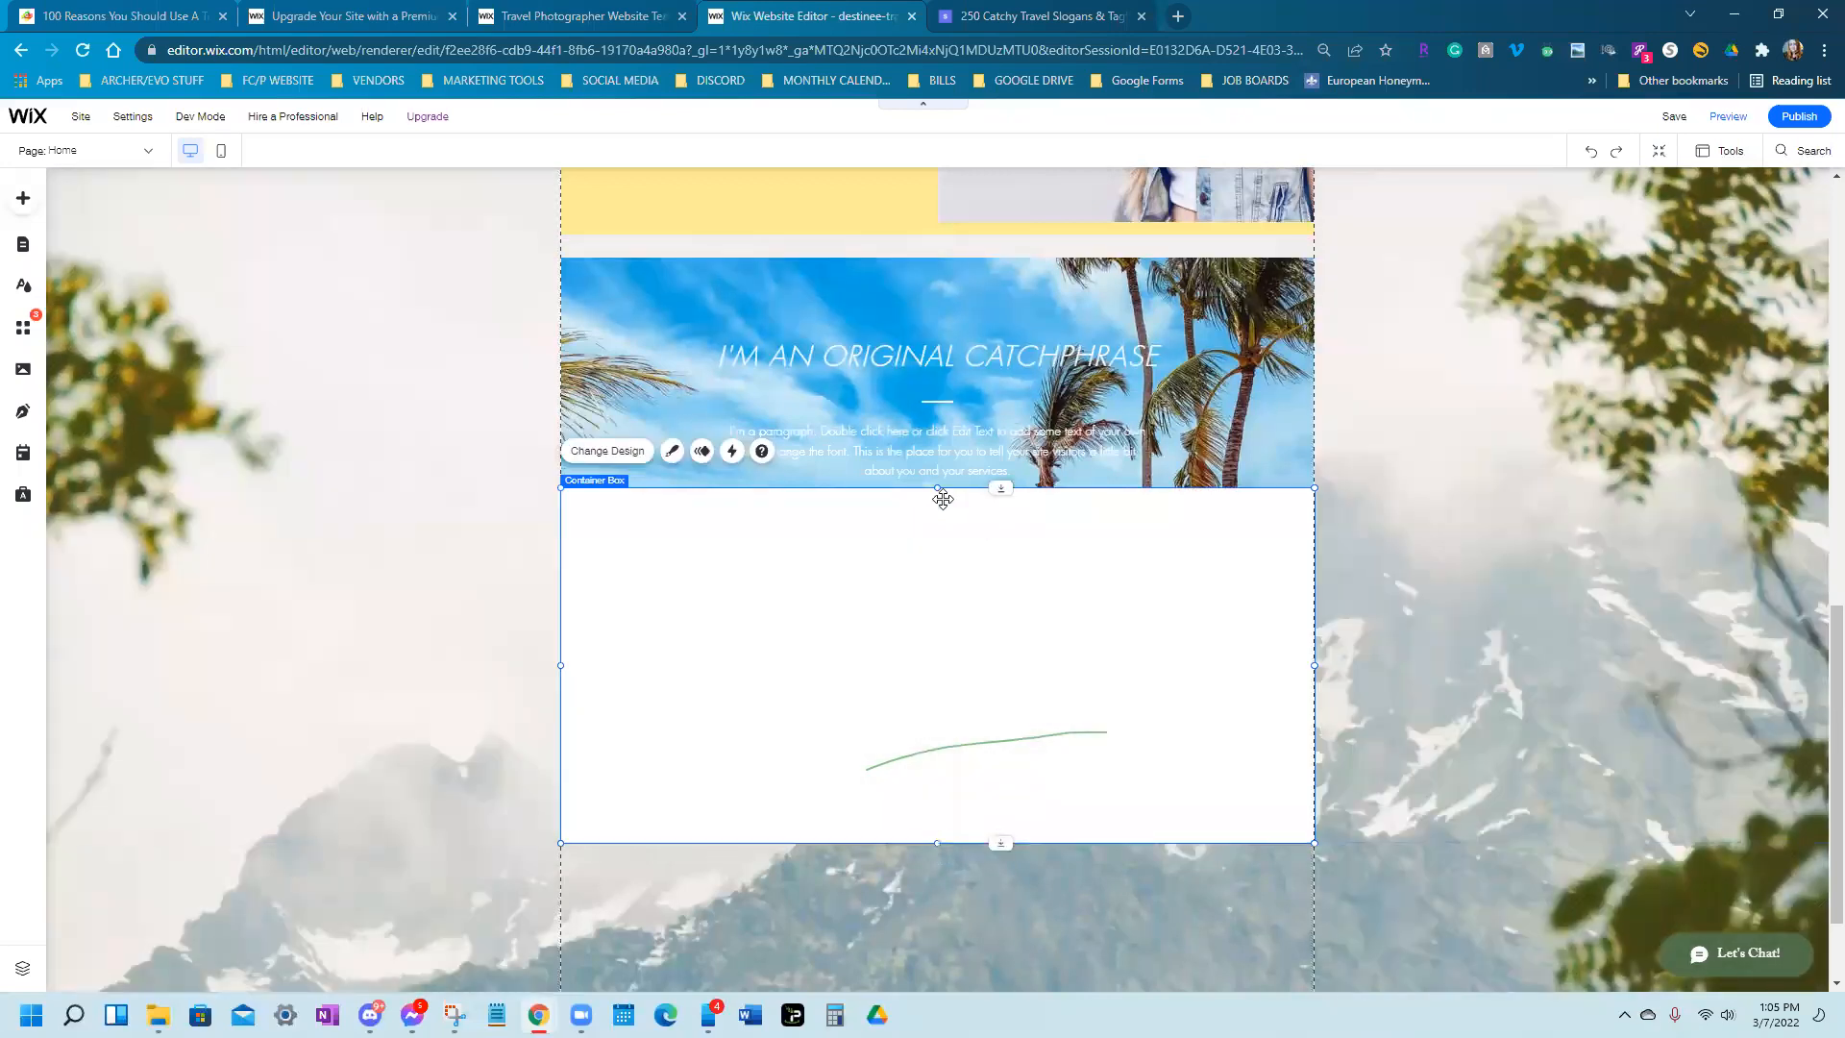
{"action": "left_click_drag", "start_coordinate": [940, 491], "coordinate": [952, 260]}
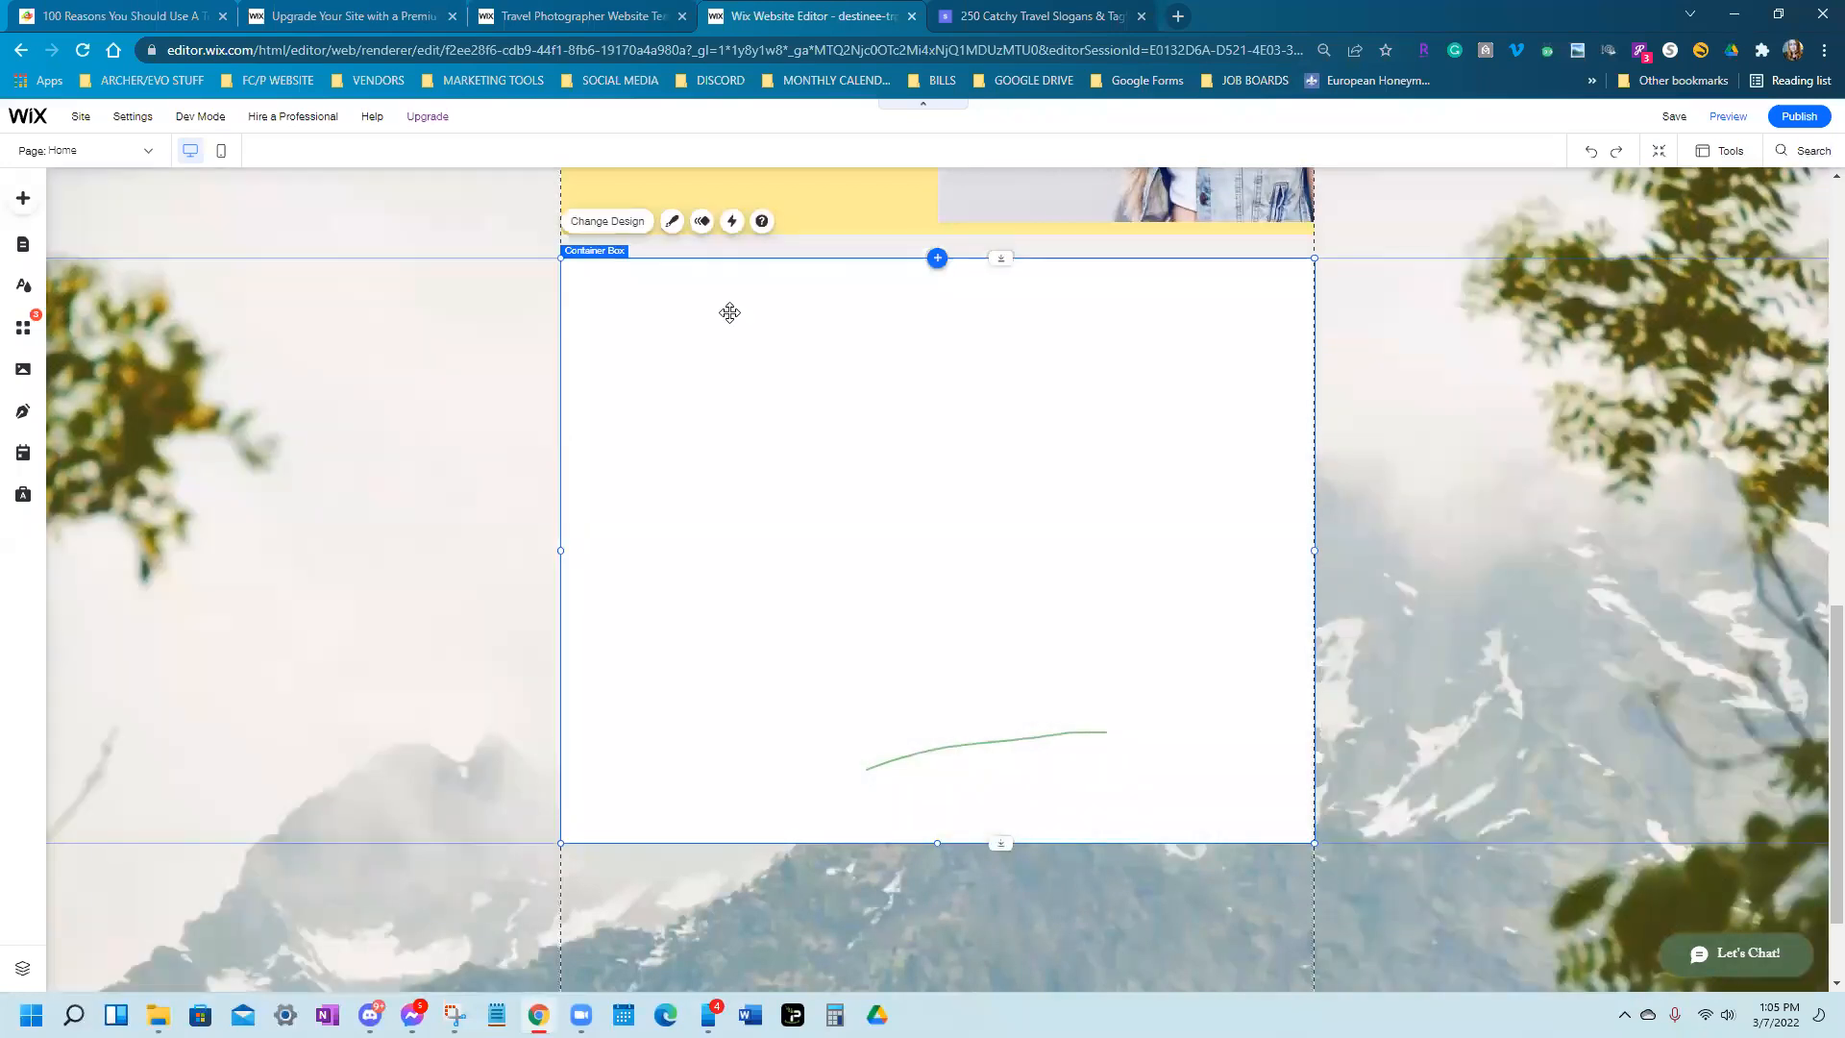
{"action": "left_click", "coordinate": [672, 221]}
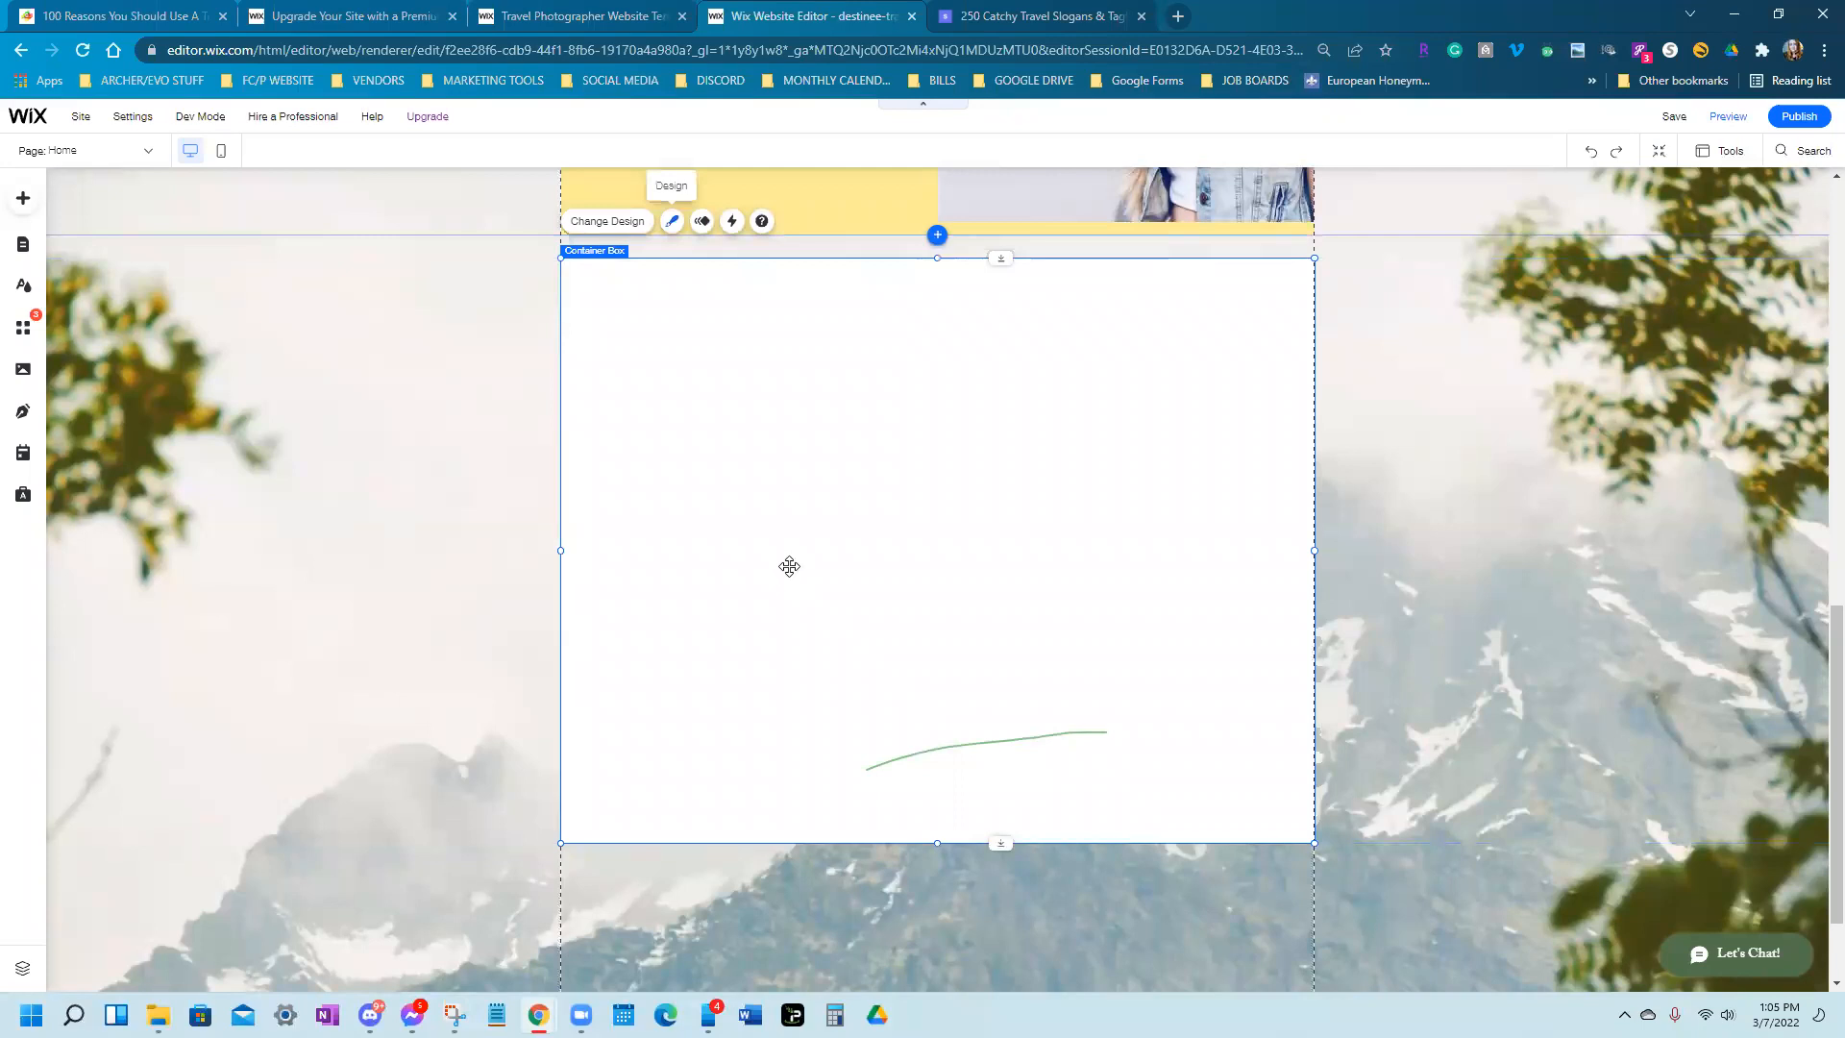
Set the white container box's background opacity to 67%
{"action": "left_click", "coordinate": [1441, 662]}
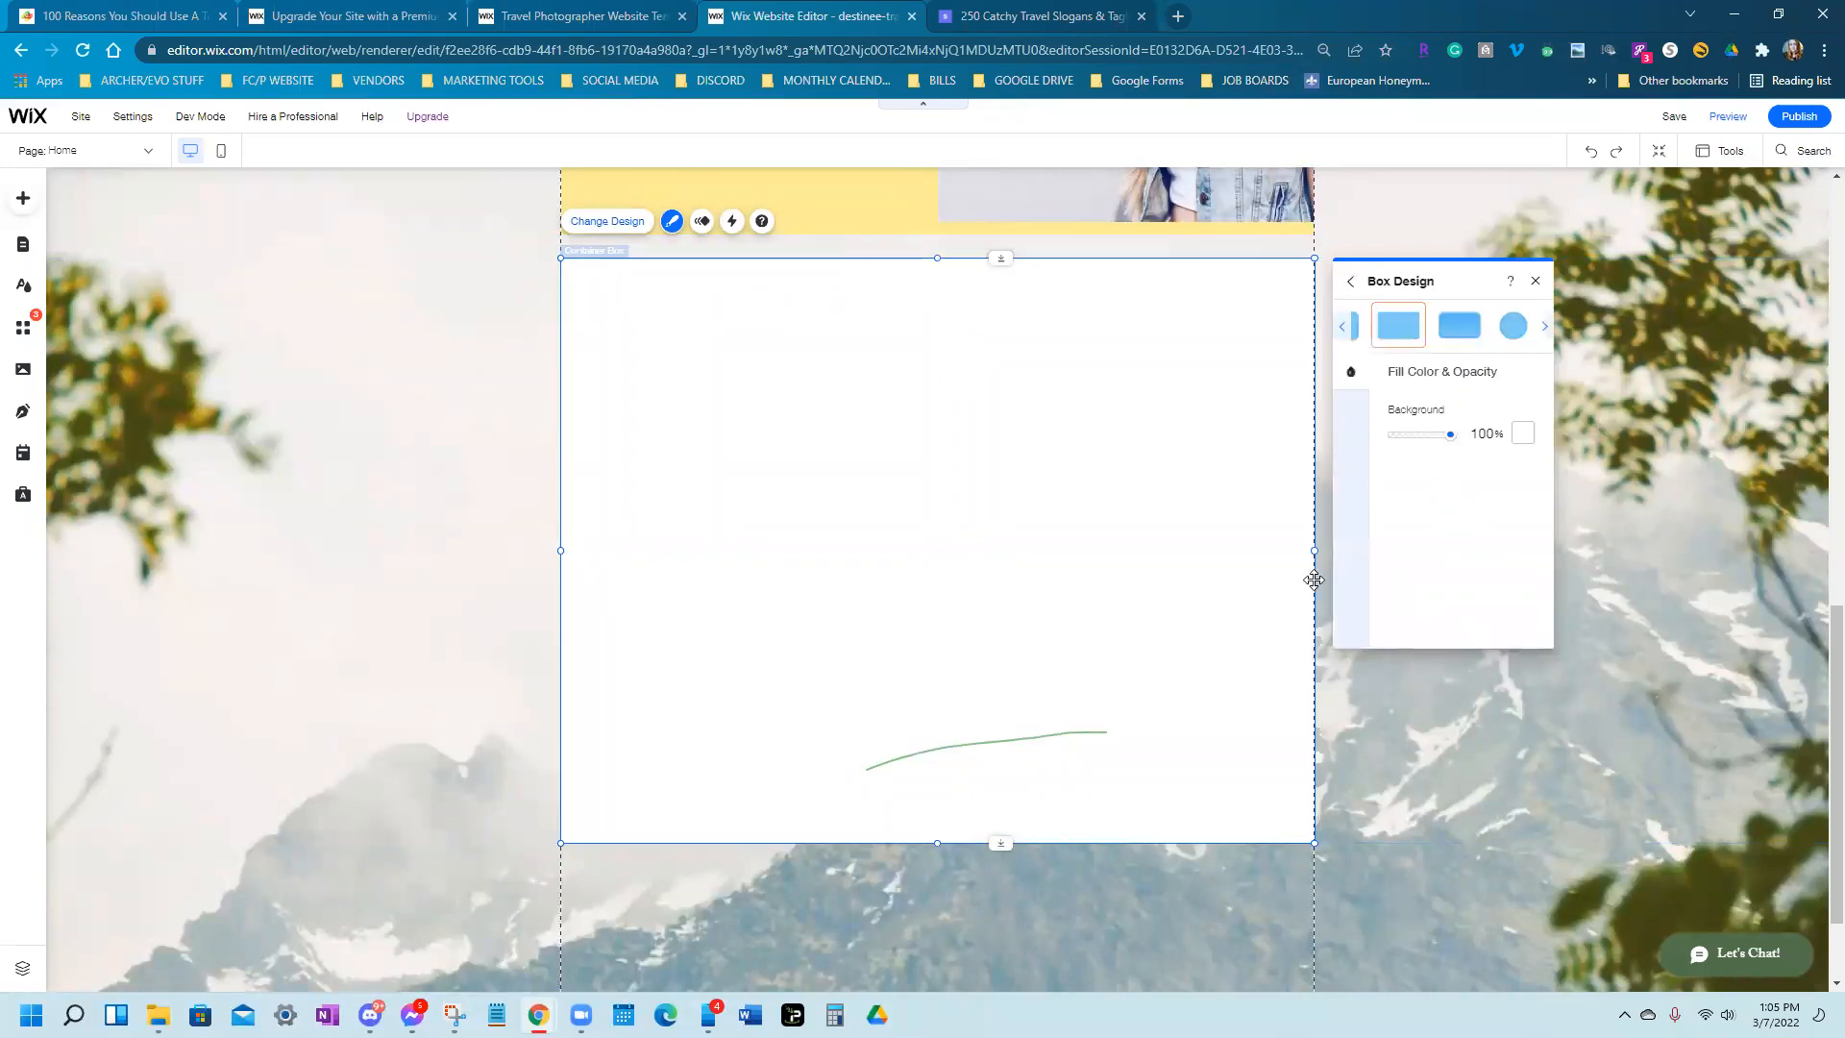
{"action": "left_click_drag", "start_coordinate": [1449, 438], "coordinate": [1429, 438]}
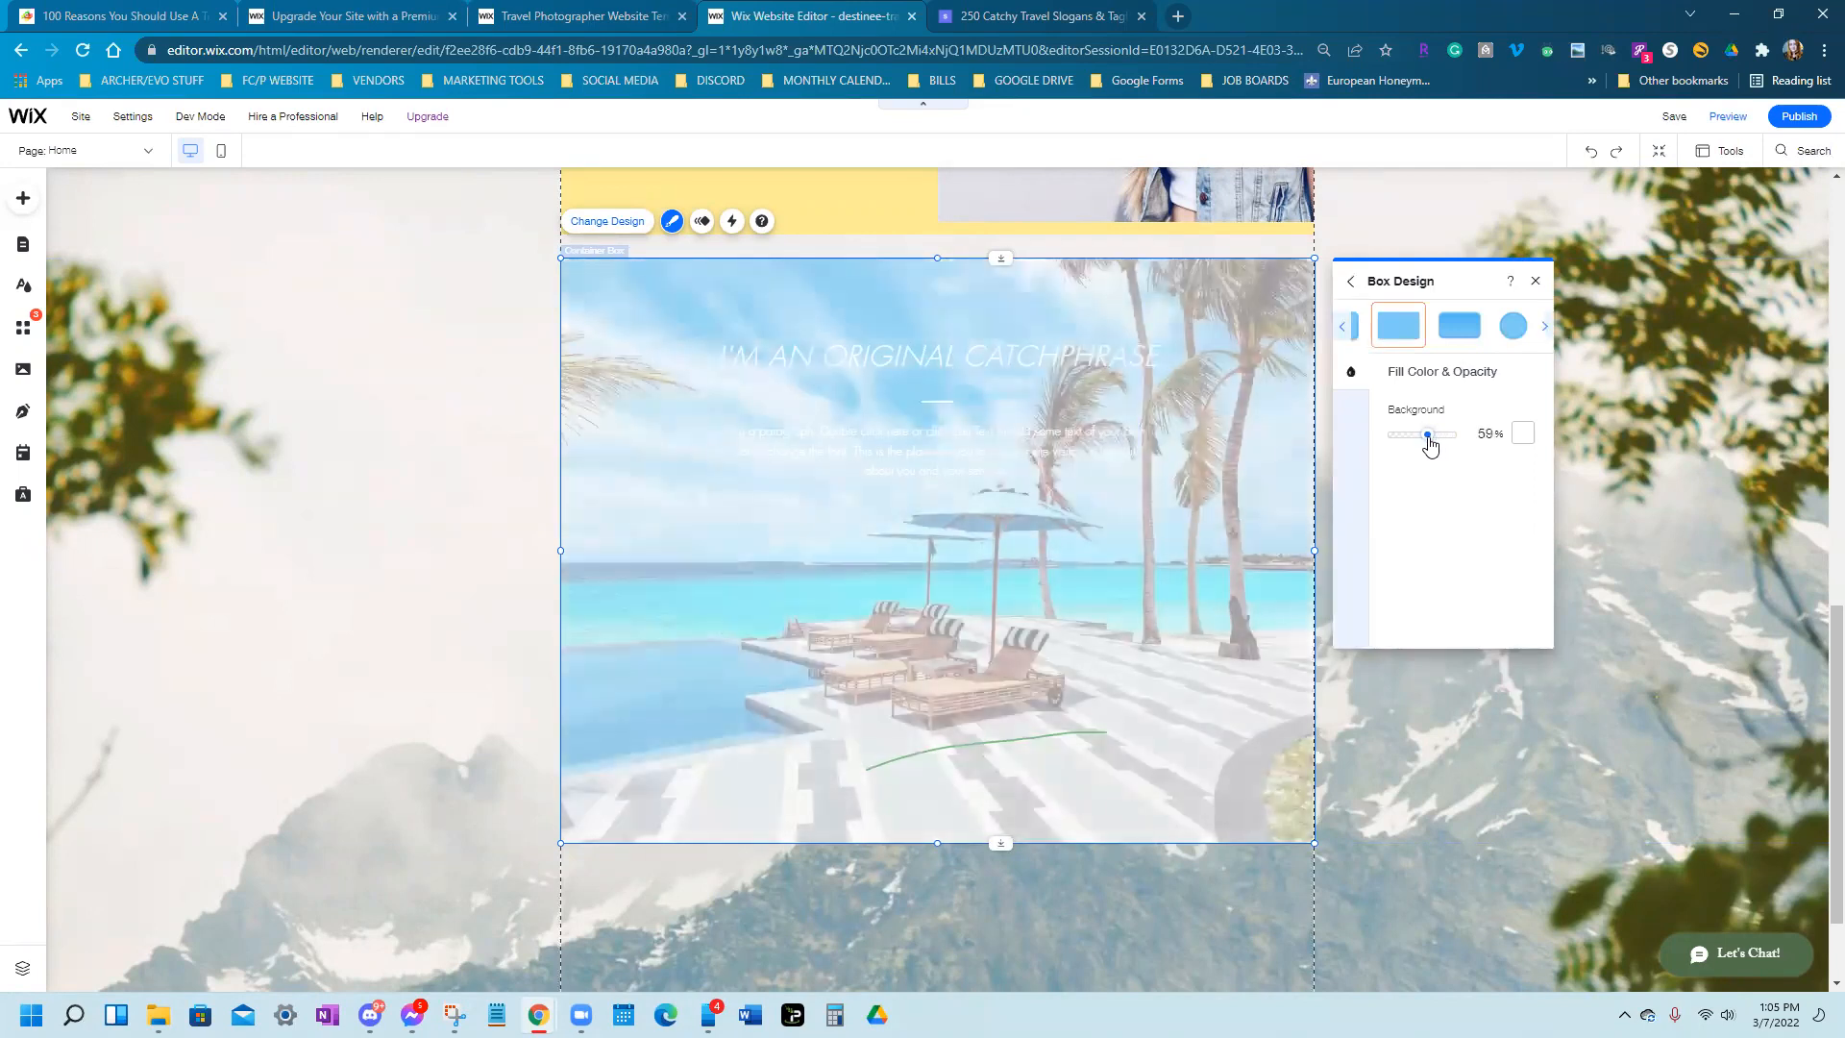
{"action": "left_click_drag", "start_coordinate": [1427, 442], "coordinate": [1437, 447]}
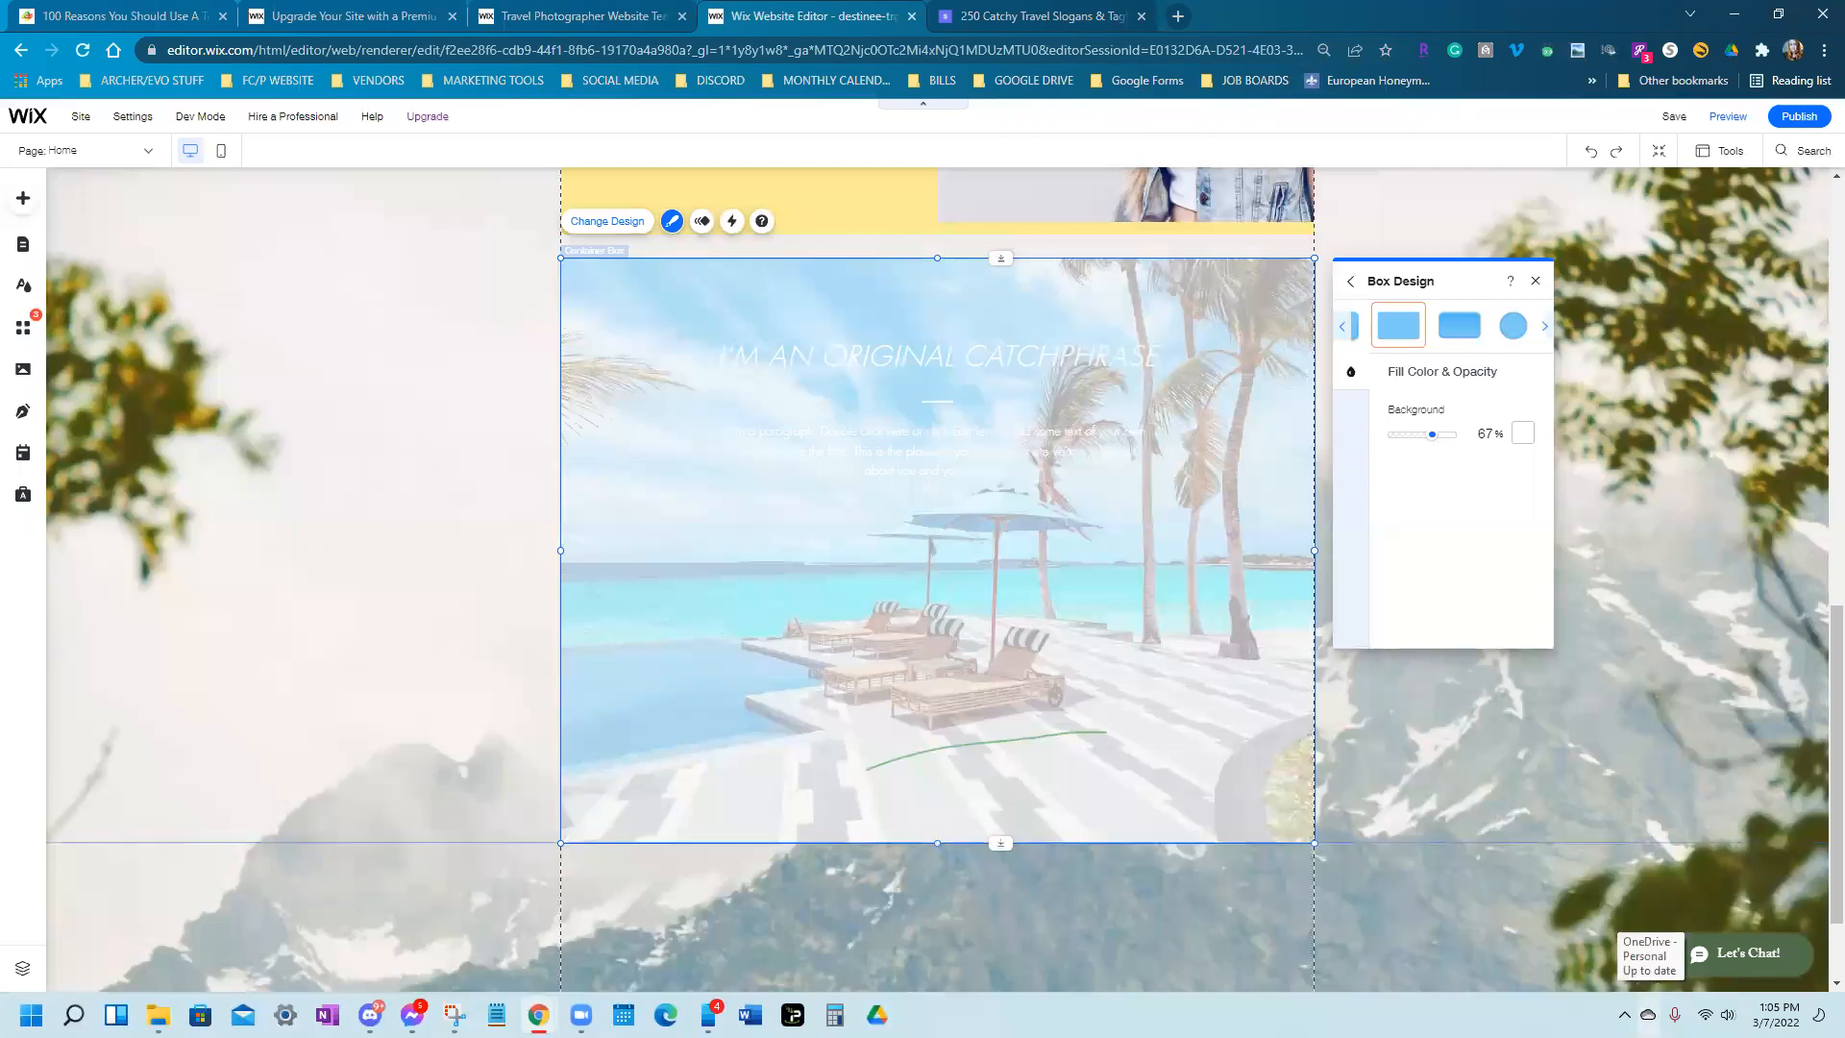
{"action": "left_click", "coordinate": [1561, 730]}
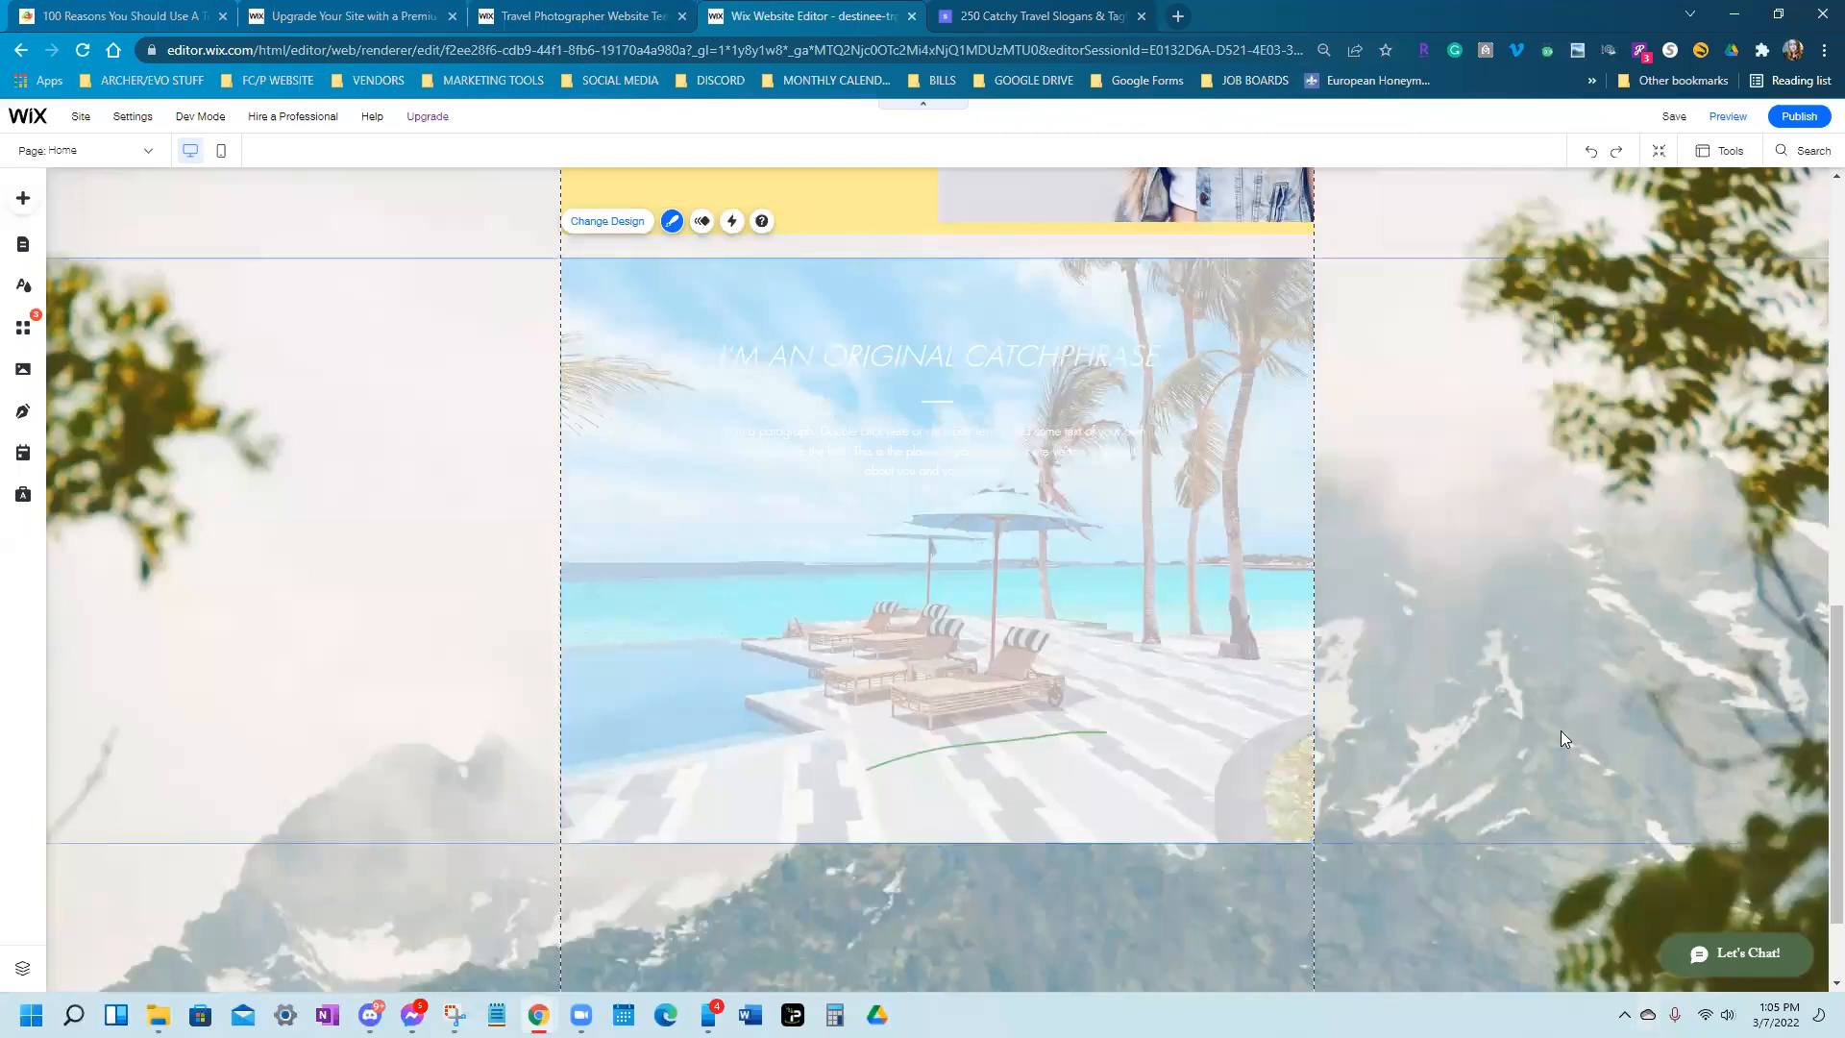
{"action": "left_click", "coordinate": [874, 380]}
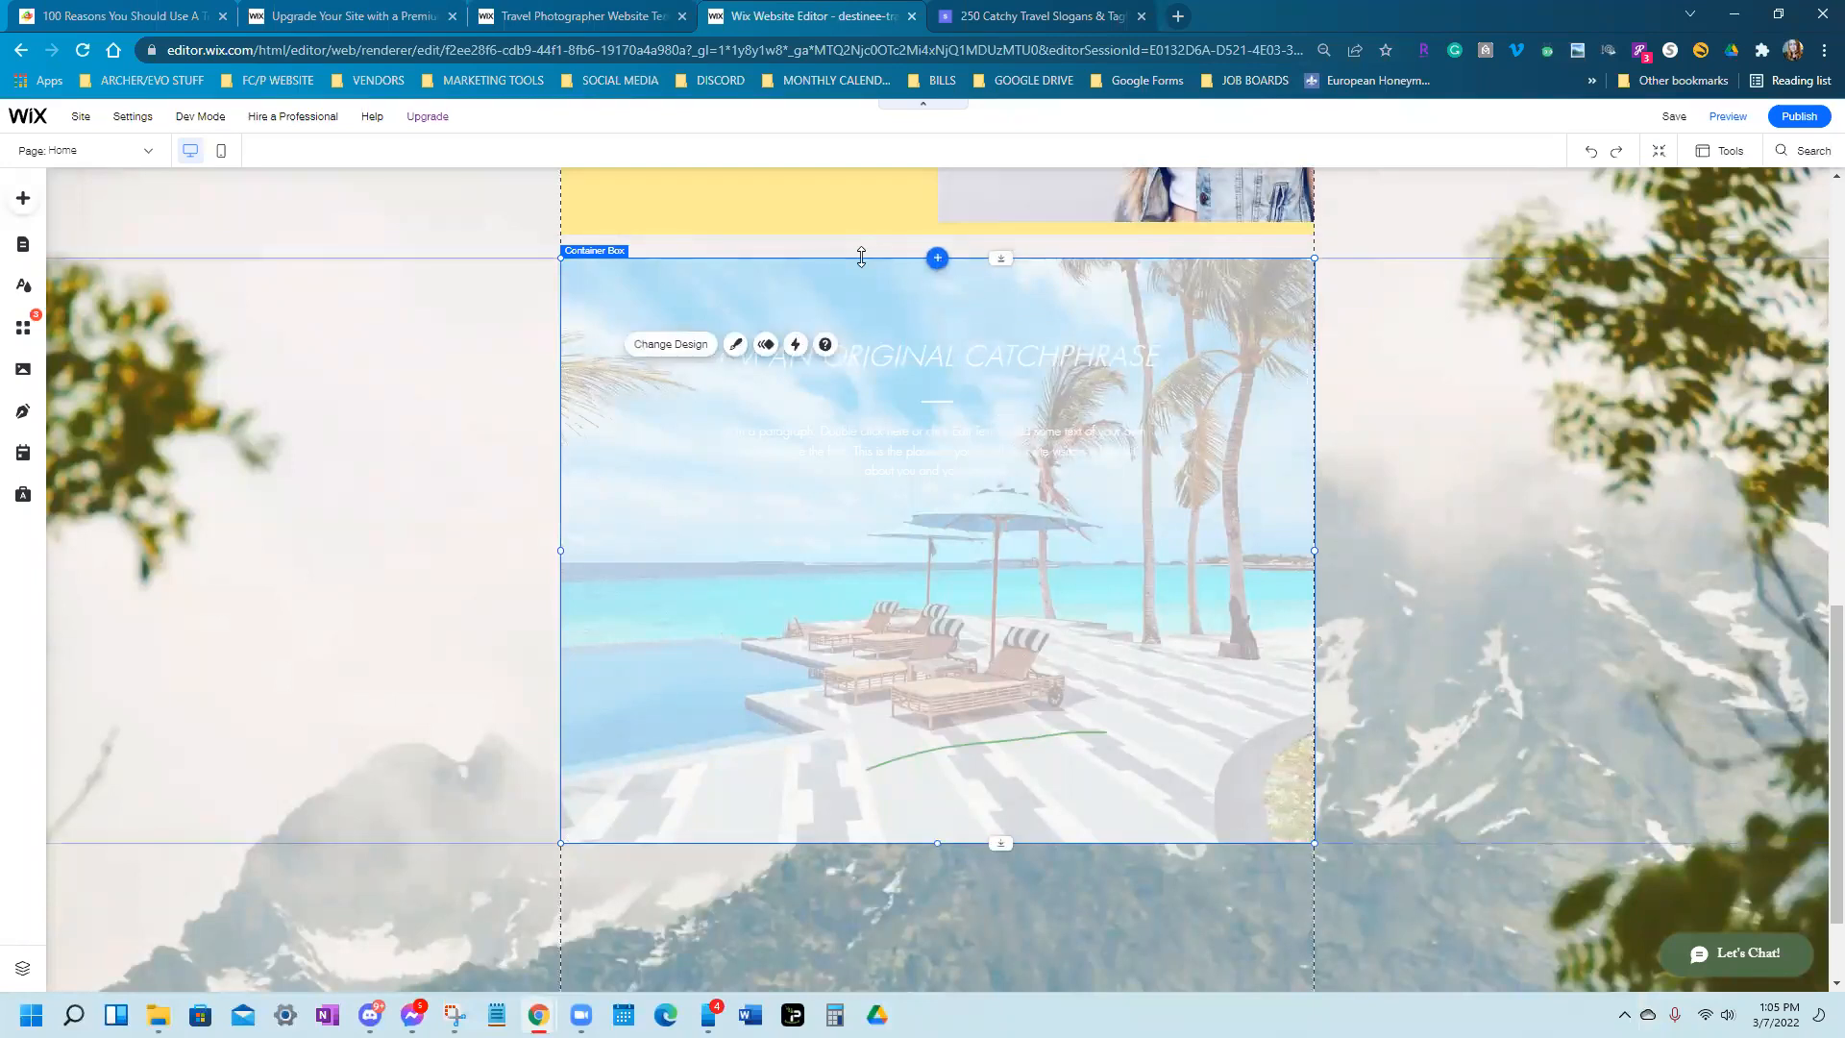
Lower the box's top edge, then delete the placeholder paragraph and catchphrase title
{"action": "left_click_drag", "start_coordinate": [861, 257], "coordinate": [865, 598]}
{"action": "left_click", "coordinate": [888, 432]}
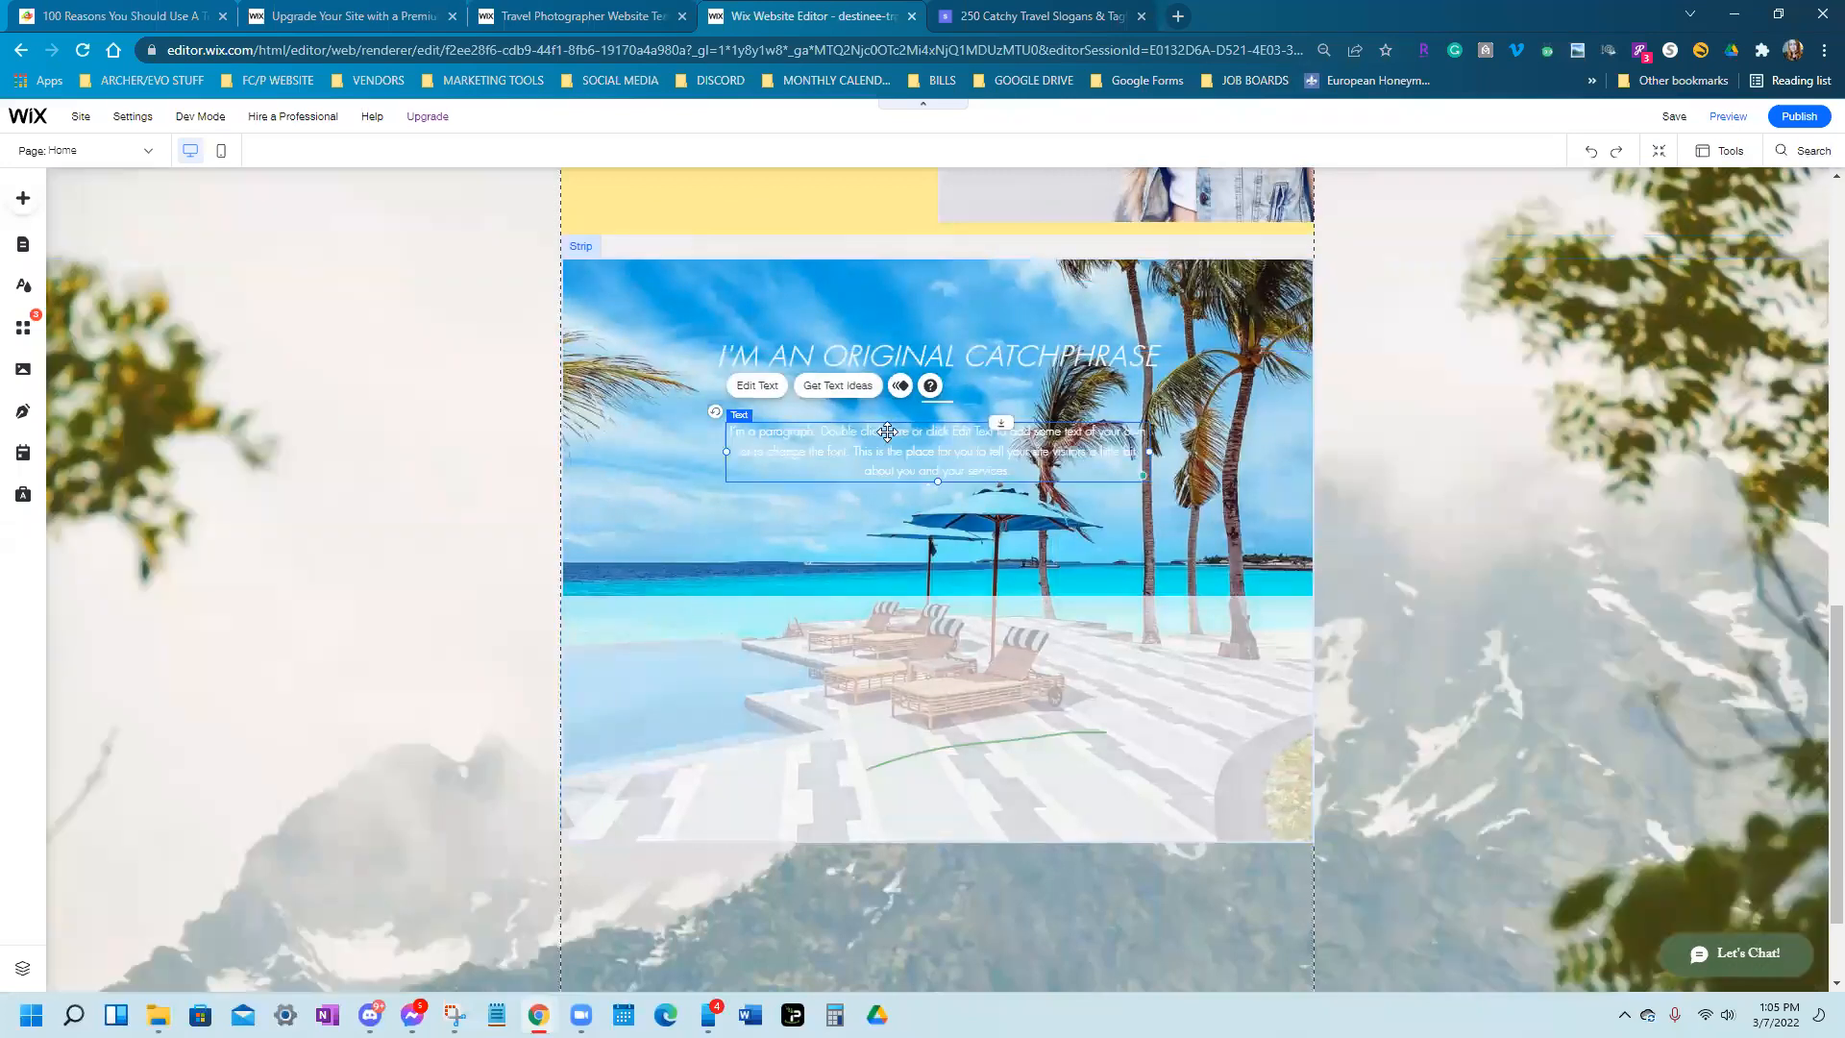
{"action": "key", "text": "Delete"}
{"action": "left_click", "coordinate": [1068, 359]}
{"action": "key", "text": "Delete"}
Stretch the translucent container box back up over the whole strip
{"action": "left_click", "coordinate": [932, 402]}
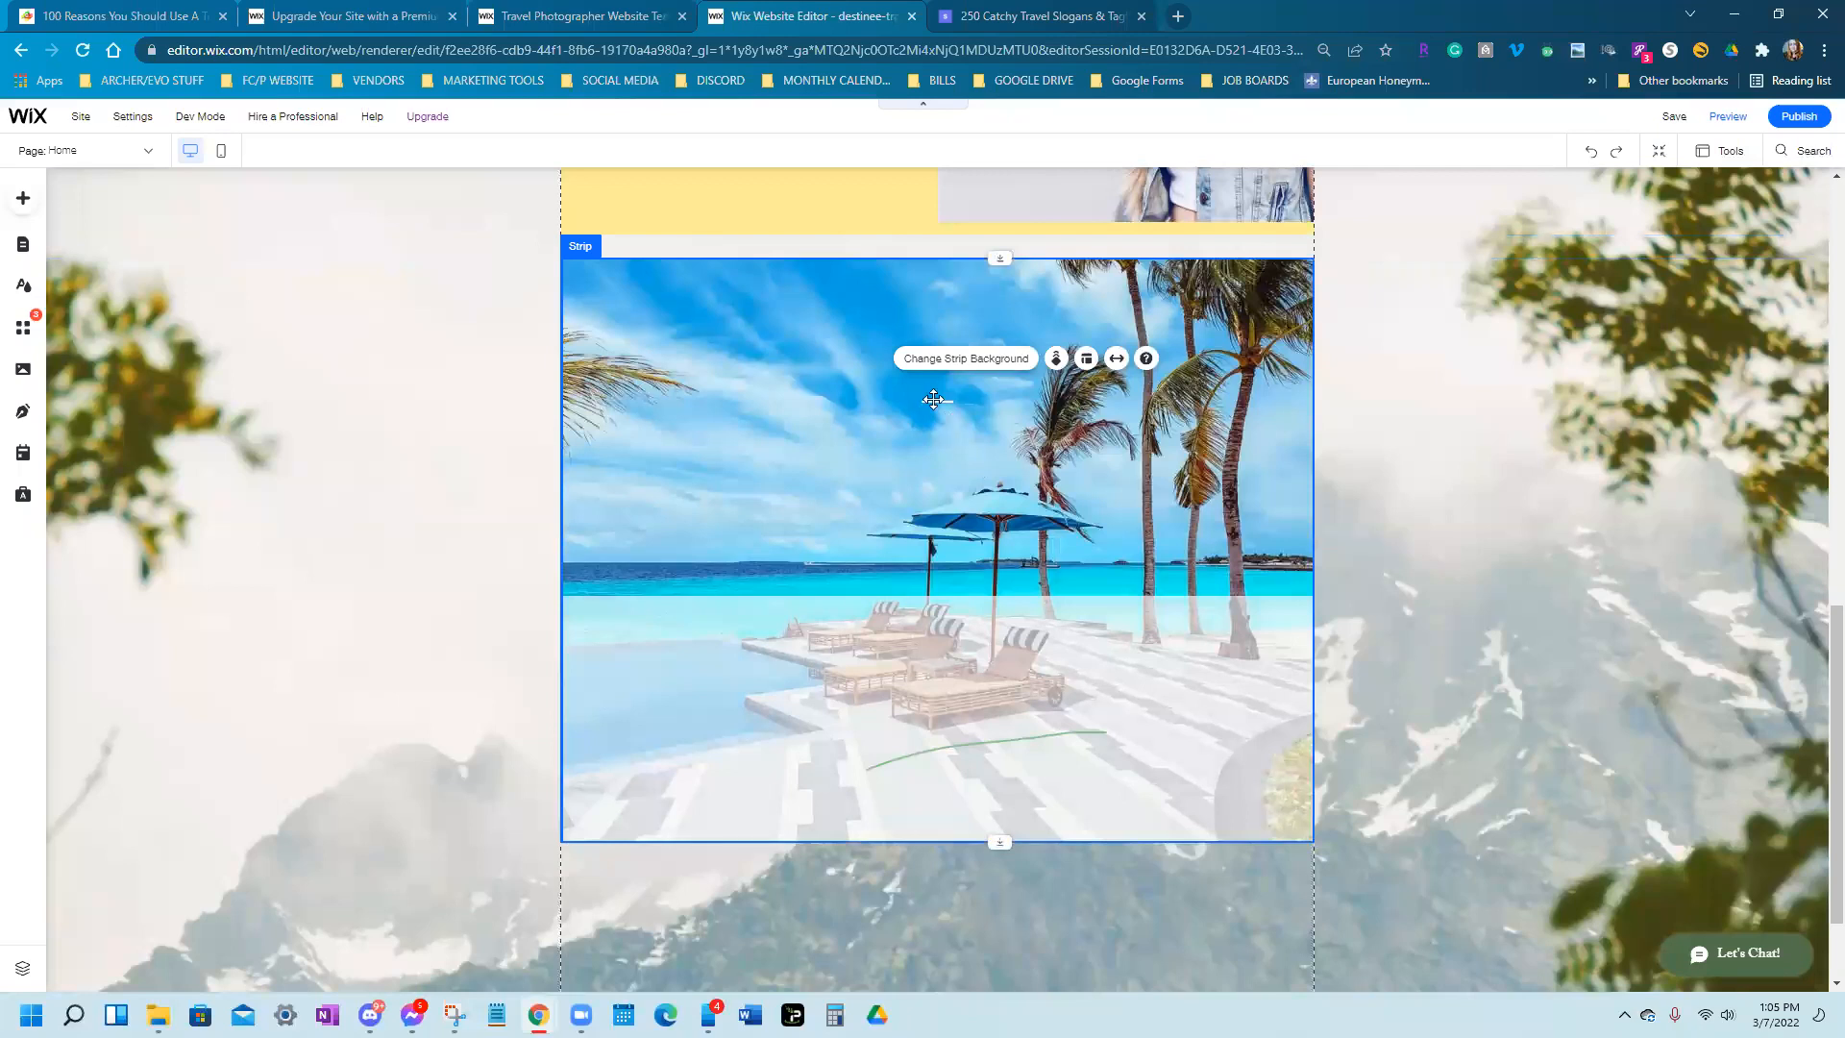
{"action": "left_click", "coordinate": [934, 400]}
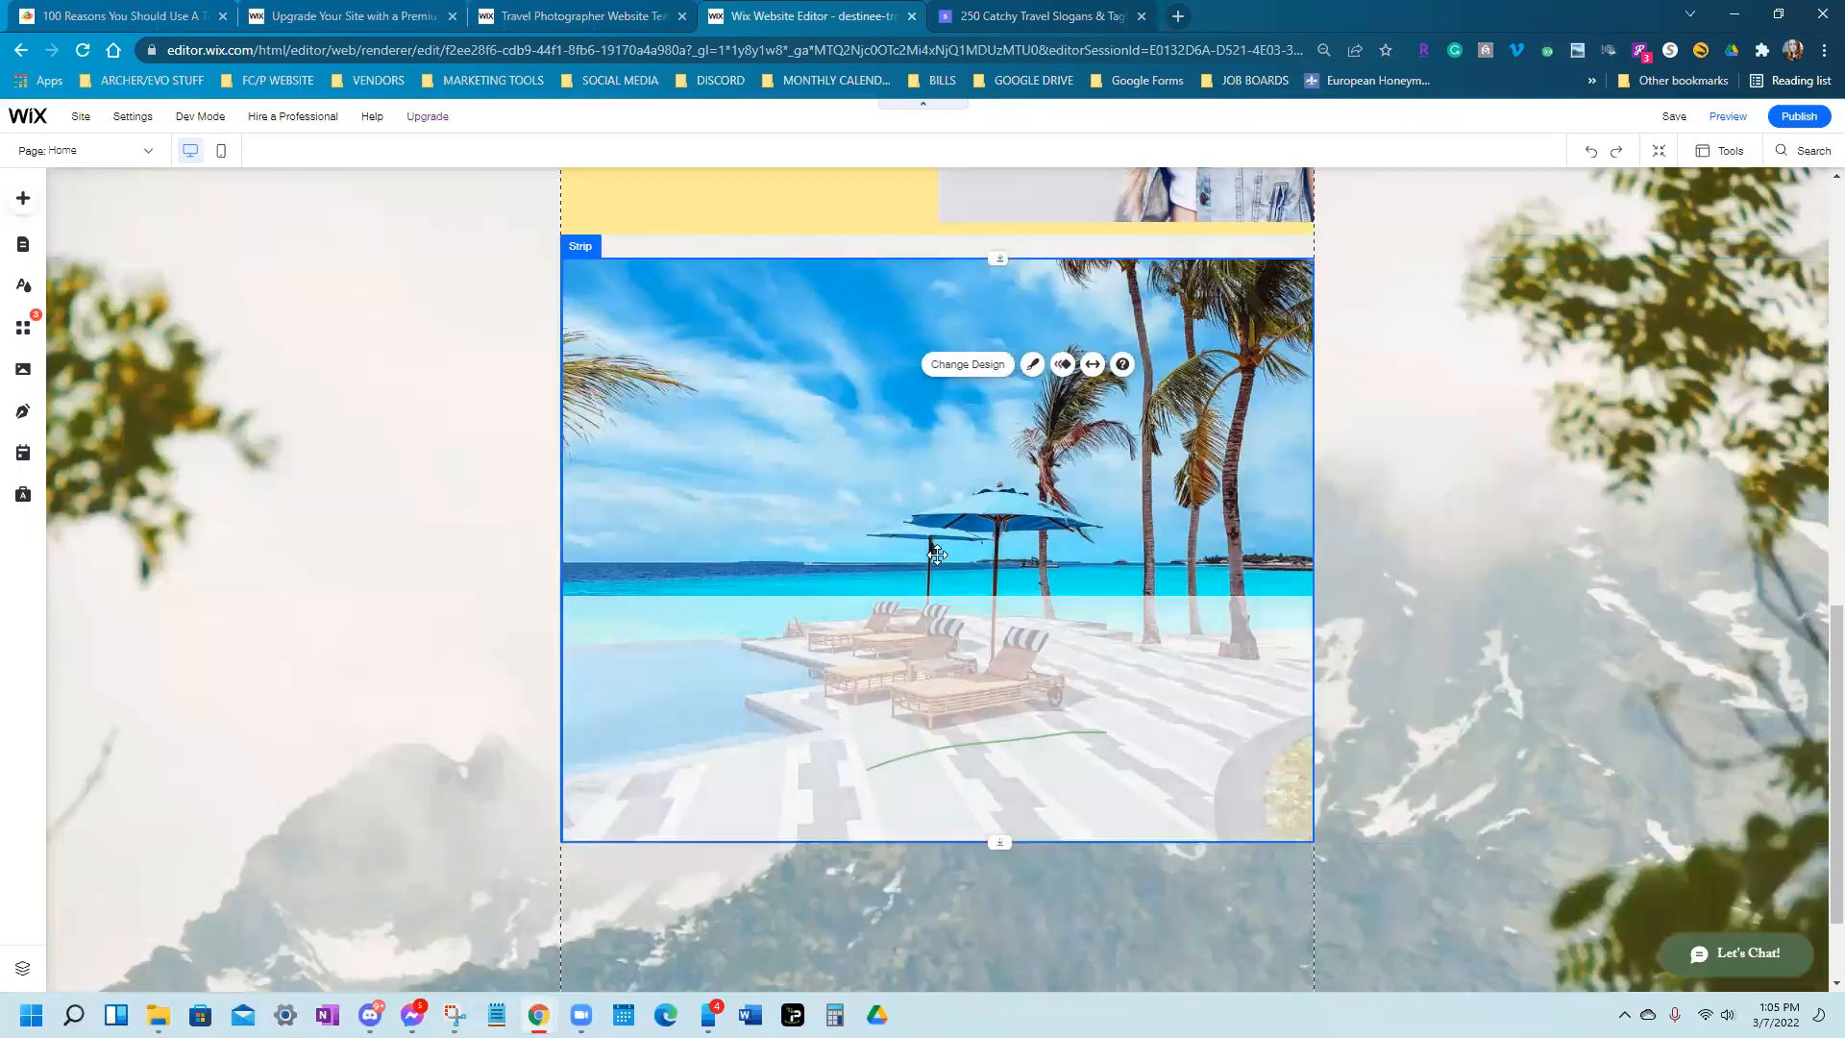
{"action": "left_click", "coordinate": [939, 600]}
{"action": "left_click_drag", "start_coordinate": [940, 590], "coordinate": [885, 256]}
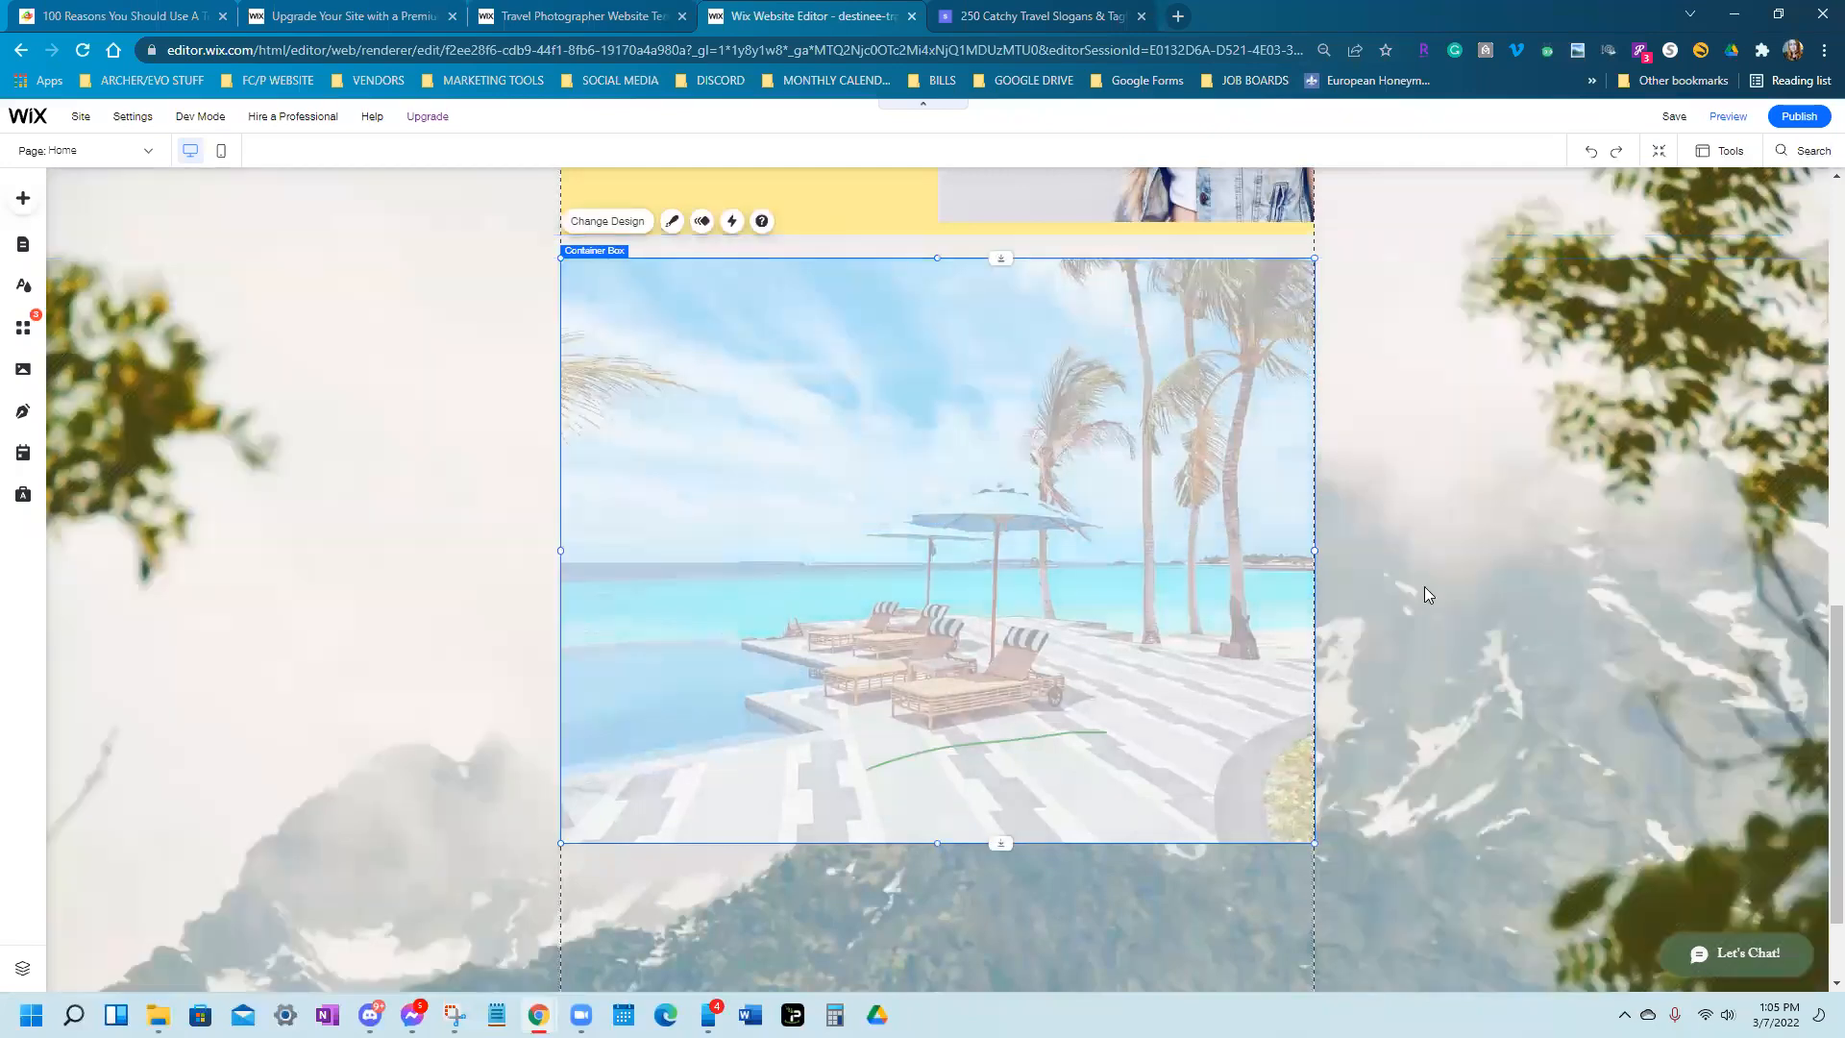
{"action": "left_click", "coordinate": [1432, 590]}
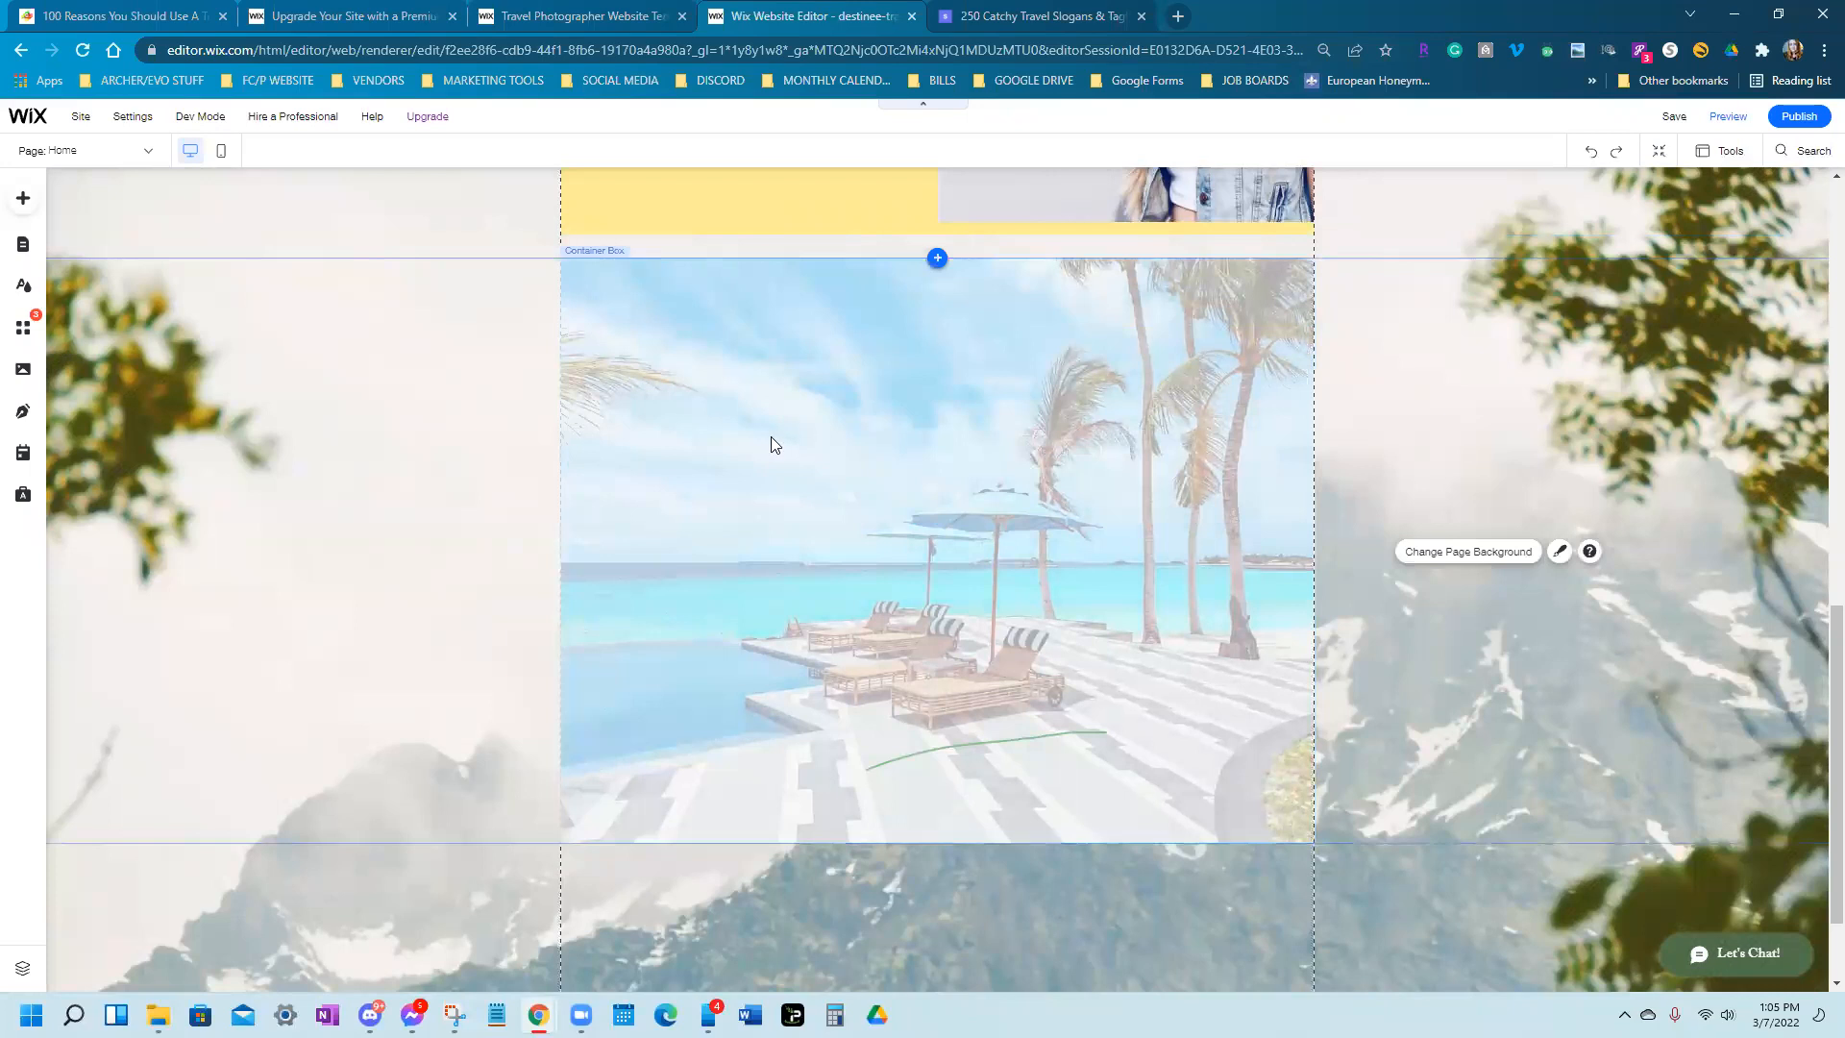
Add a Big Title text element to the page
{"action": "left_click", "coordinate": [29, 202]}
{"action": "left_click", "coordinate": [74, 264]}
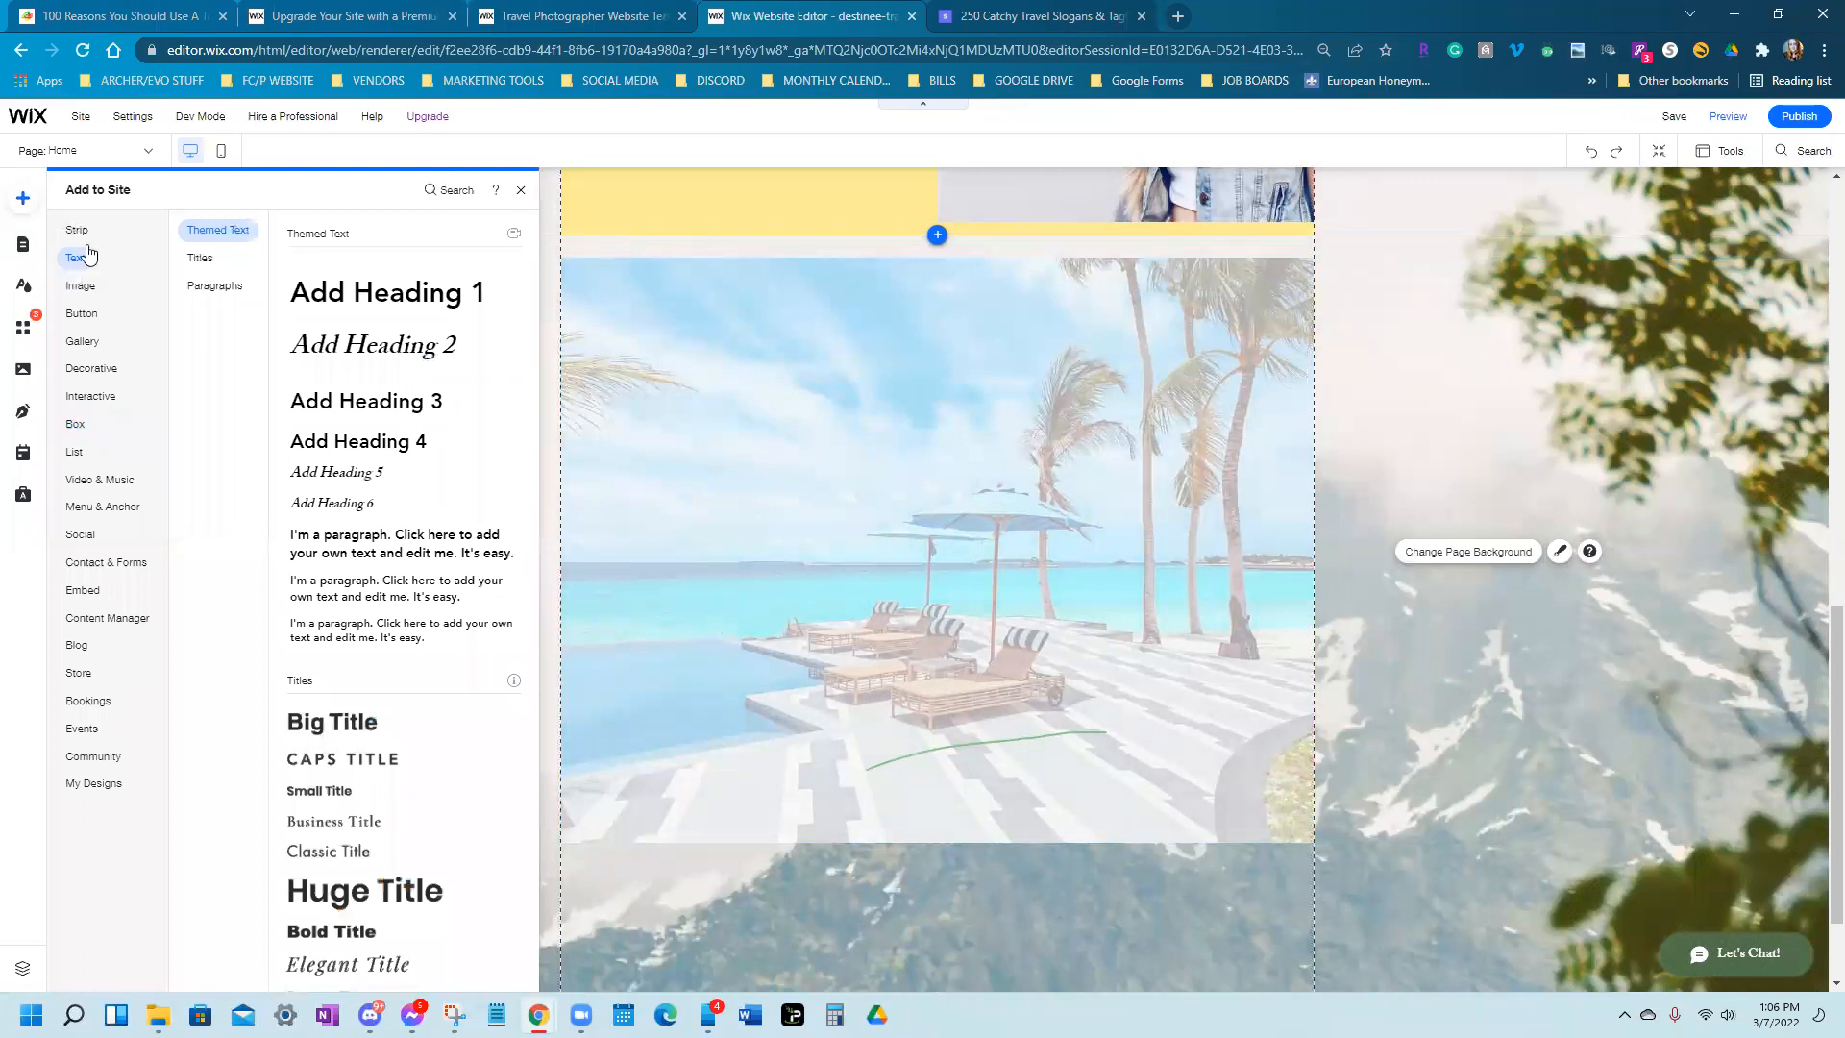
{"action": "left_click", "coordinate": [334, 739]}
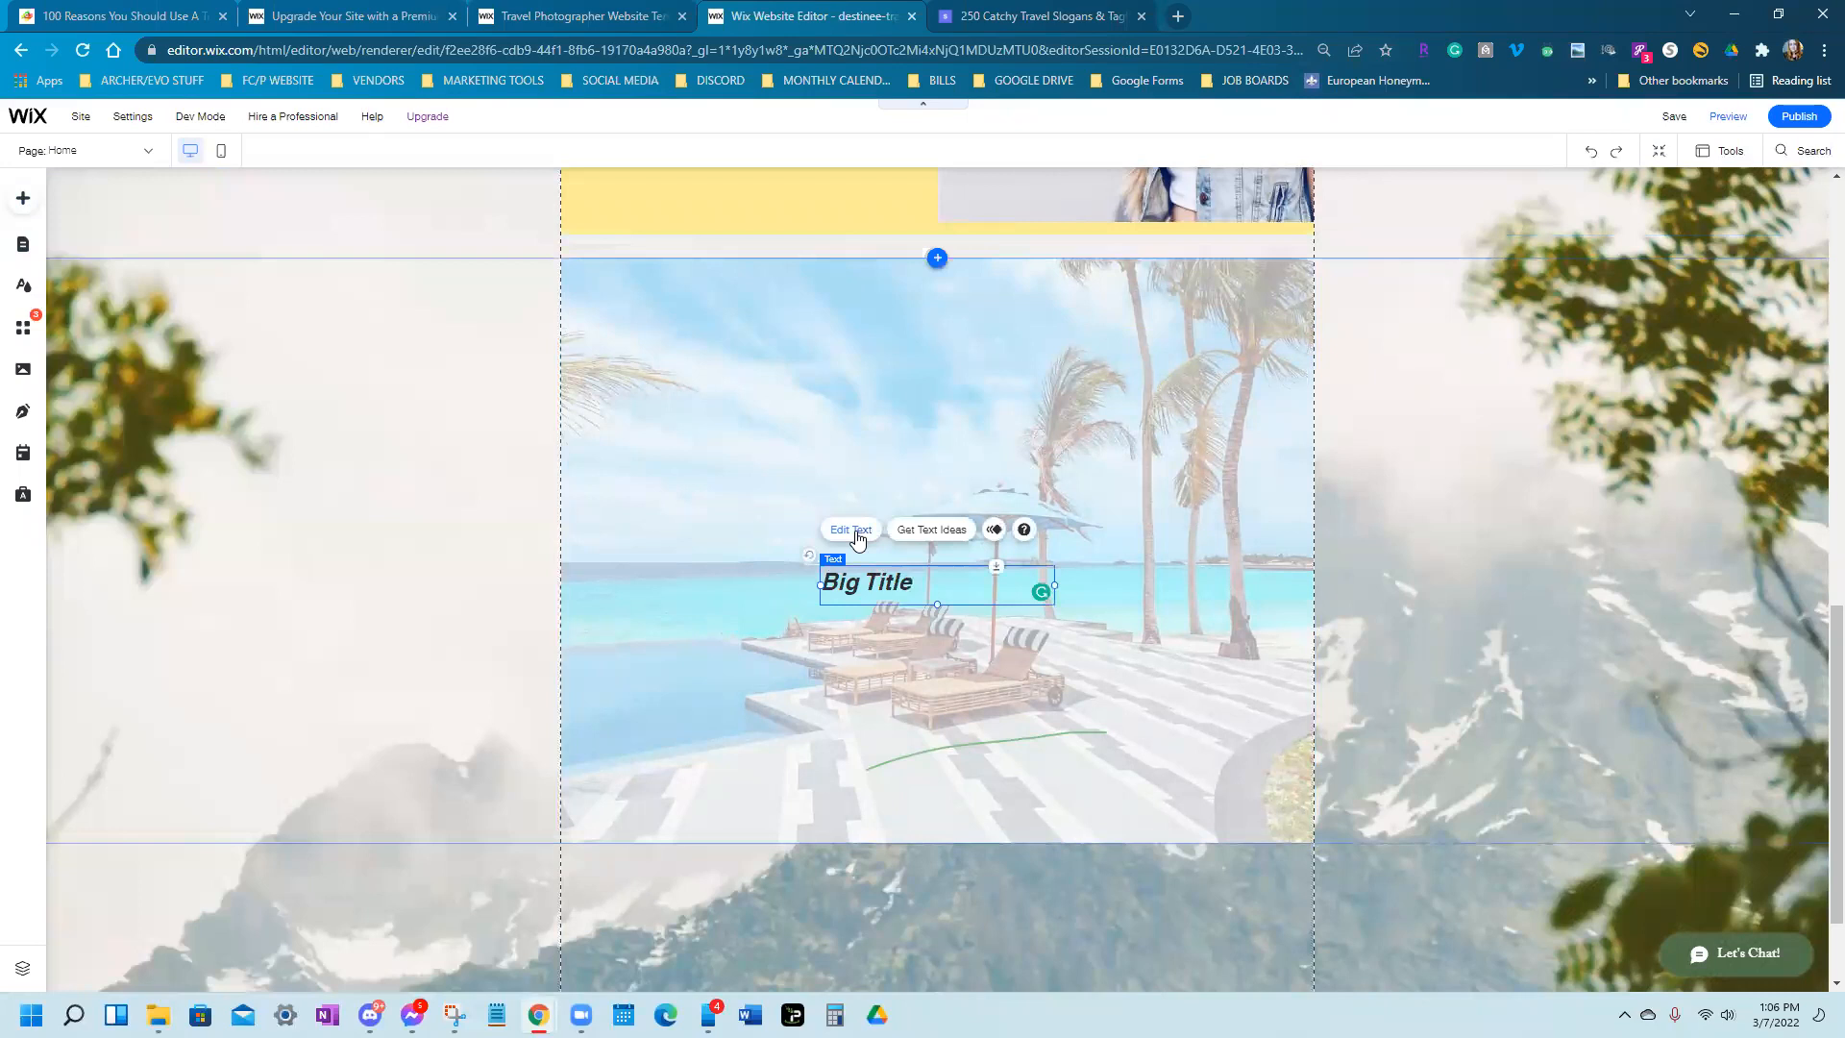
Change the title to 'WHY USE A TRAVEL AGENT???' and widen it to one line
{"action": "left_click", "coordinate": [851, 530]}
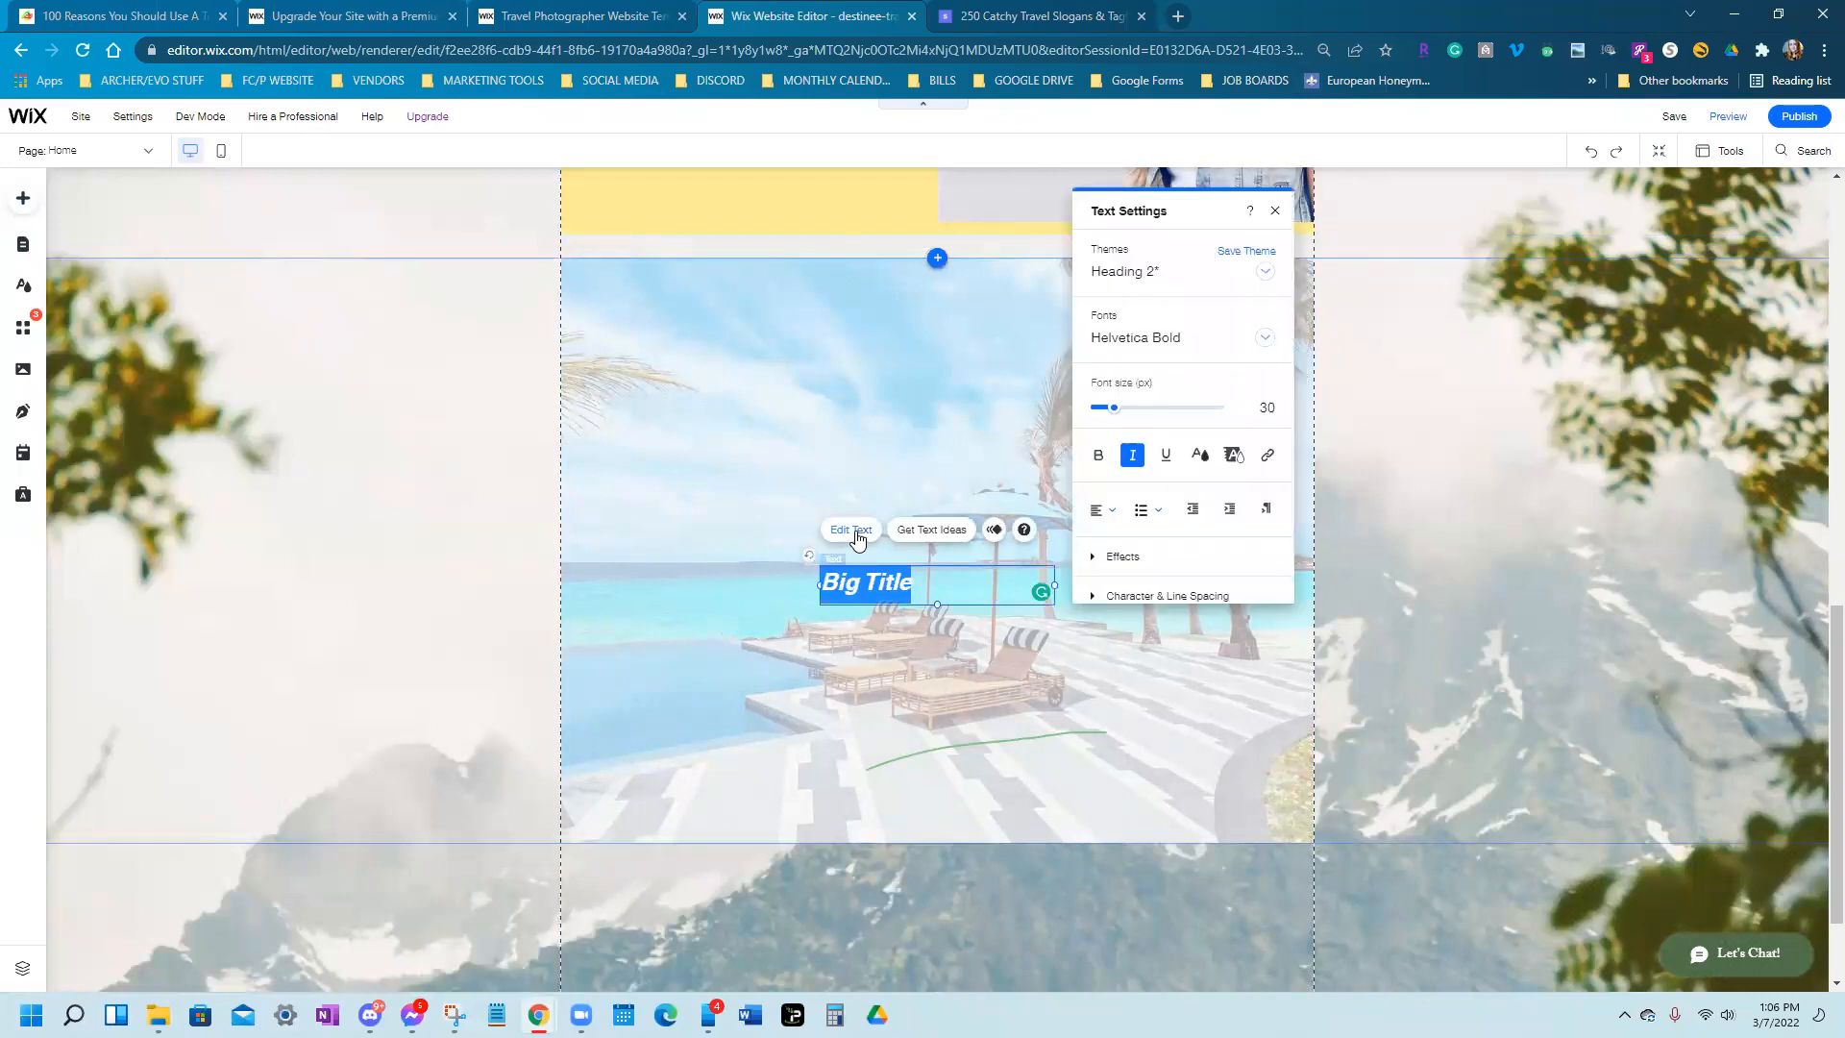
{"action": "type", "text": "f"}
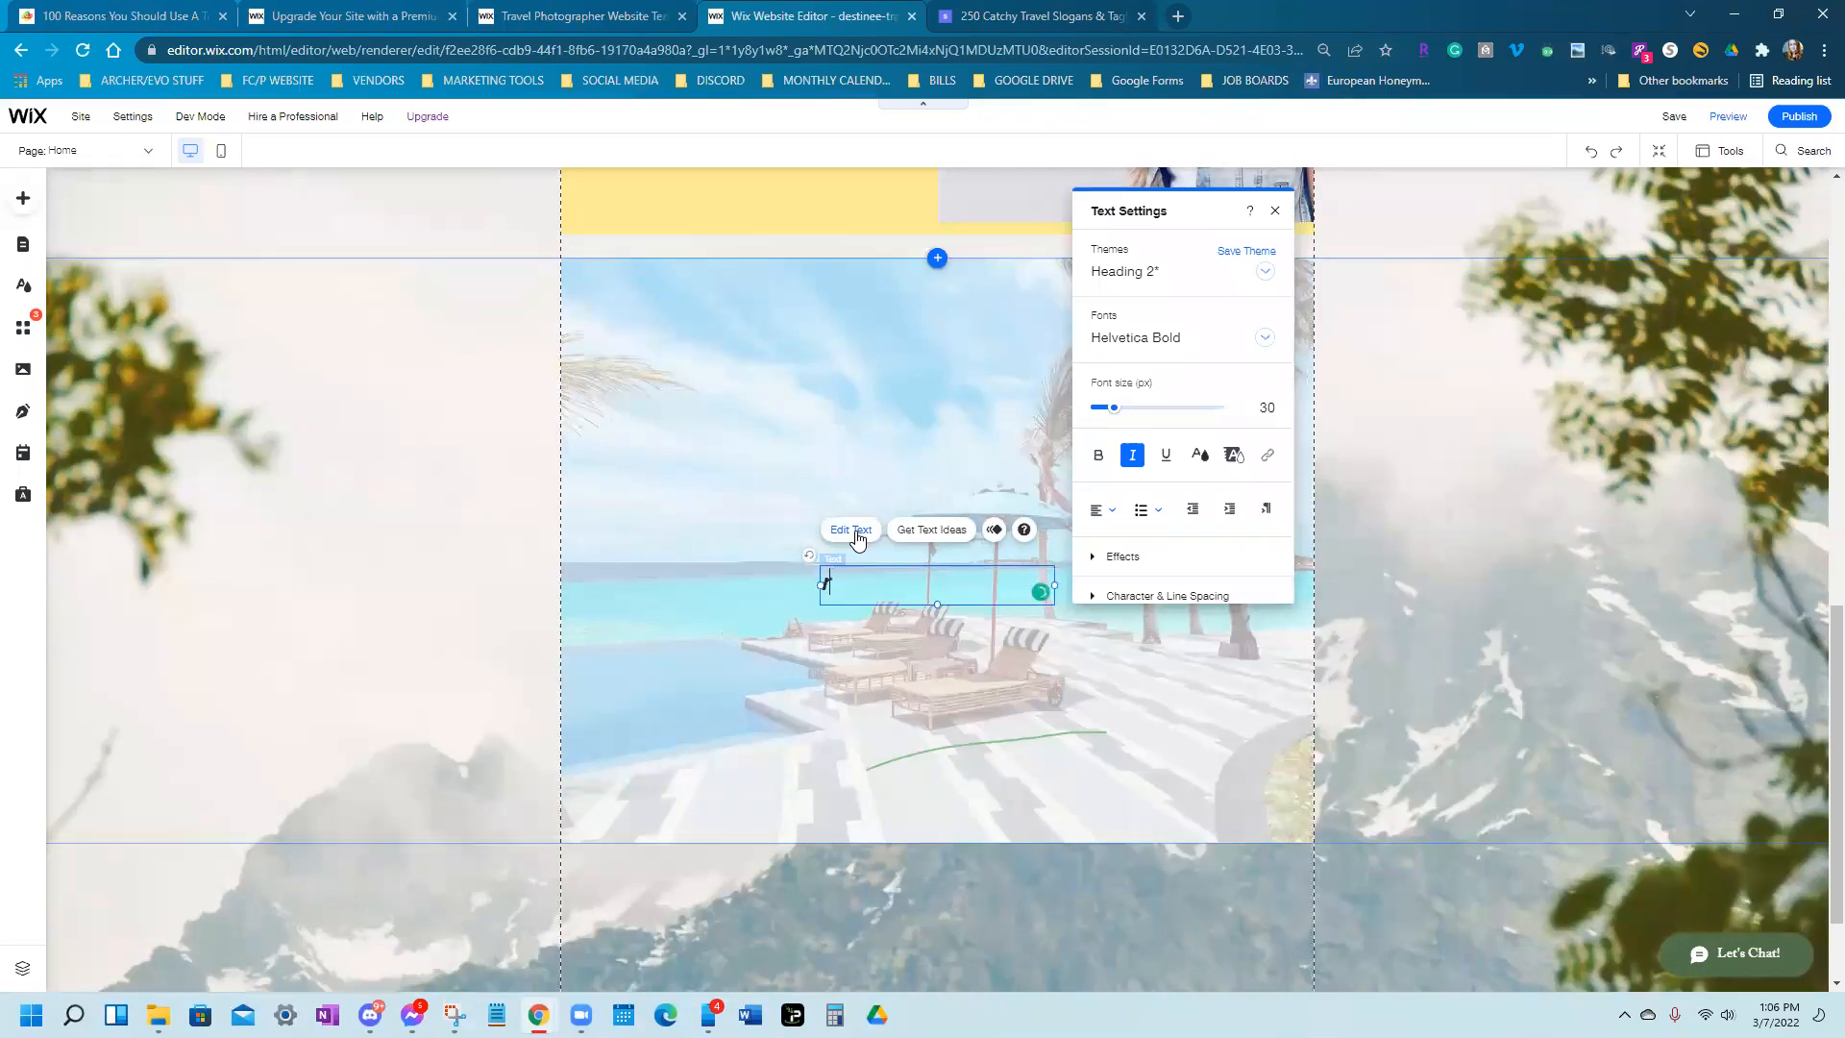
{"action": "type", "text": "REASONS TO UE"}
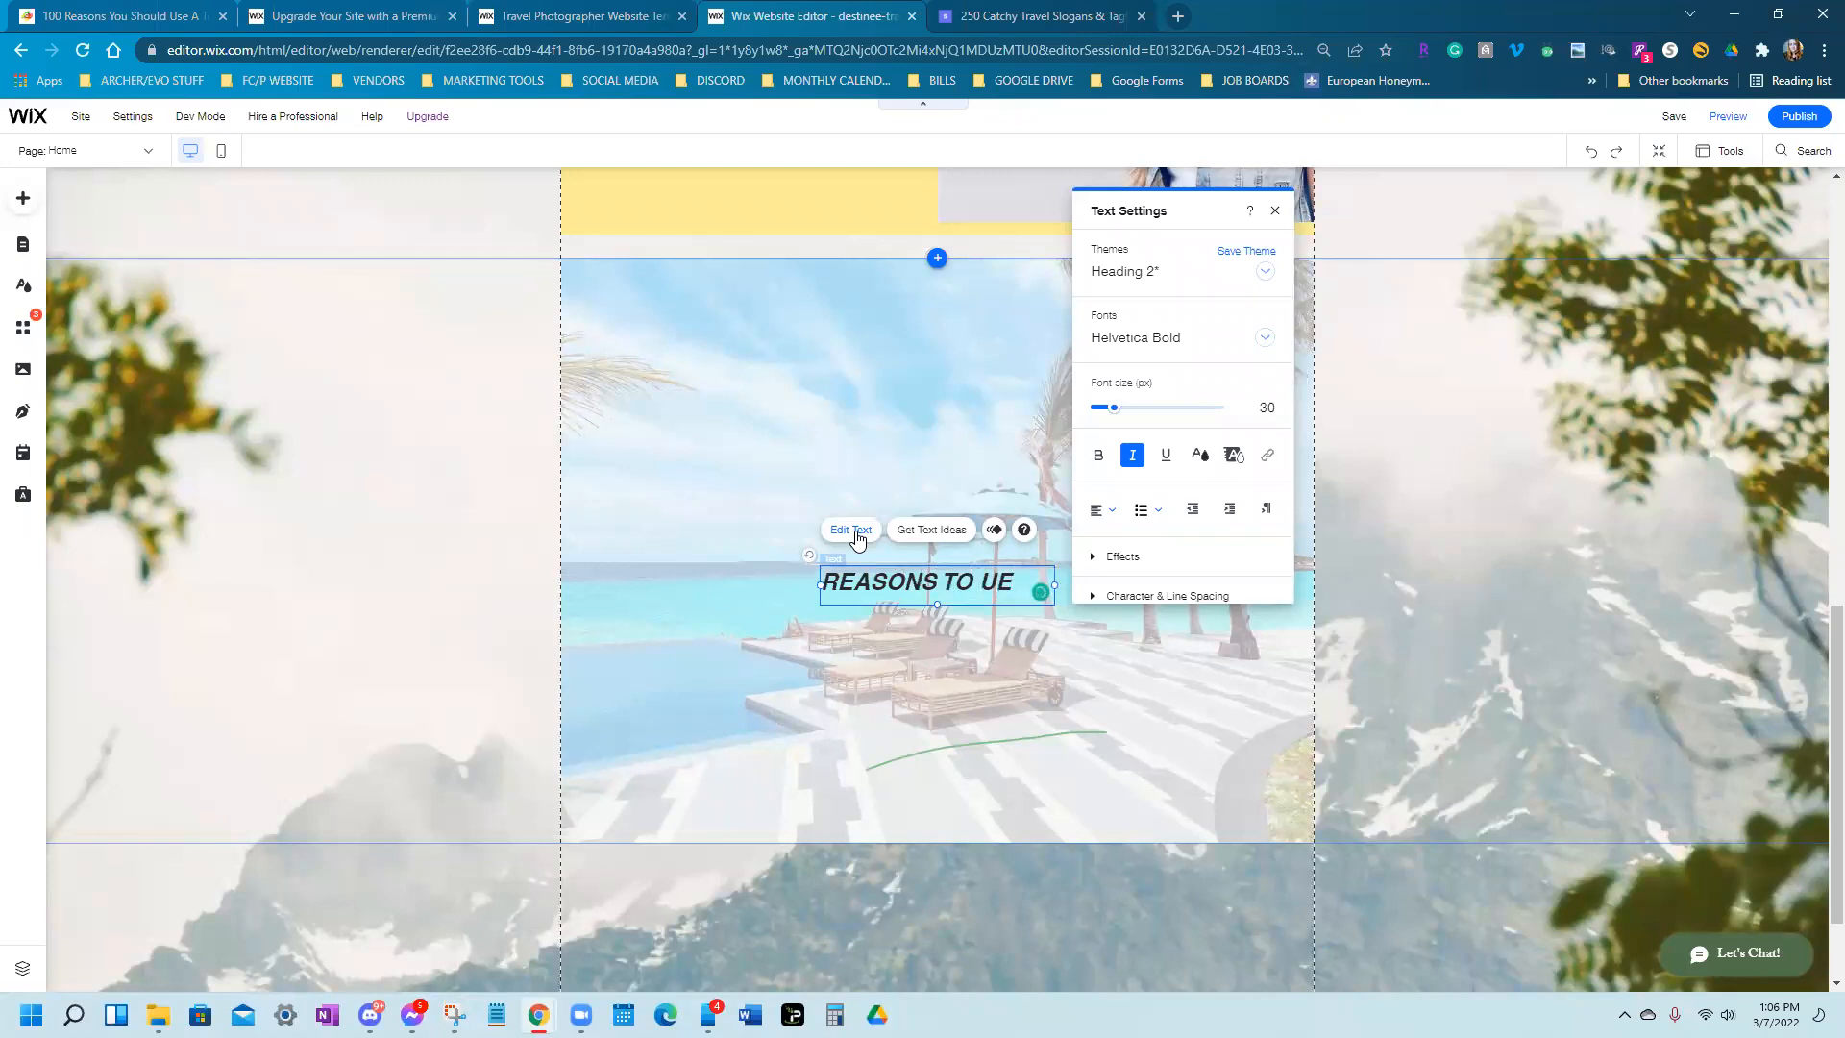
{"action": "key", "text": "BackSpace"}
{"action": "key", "text": "BackSpace"}
{"action": "key", "text": "BackSpace"}
{"action": "key", "text": "BackSpace"}
{"action": "key", "text": "BackSpace"}
{"action": "key", "text": "BackSpace"}
{"action": "key", "text": "BackSpace"}
{"action": "key", "text": "BackSpace"}
{"action": "key", "text": "BackSpace"}
{"action": "key", "text": "BackSpace"}
{"action": "key", "text": "BackSpace"}
{"action": "key", "text": "BackSpace"}
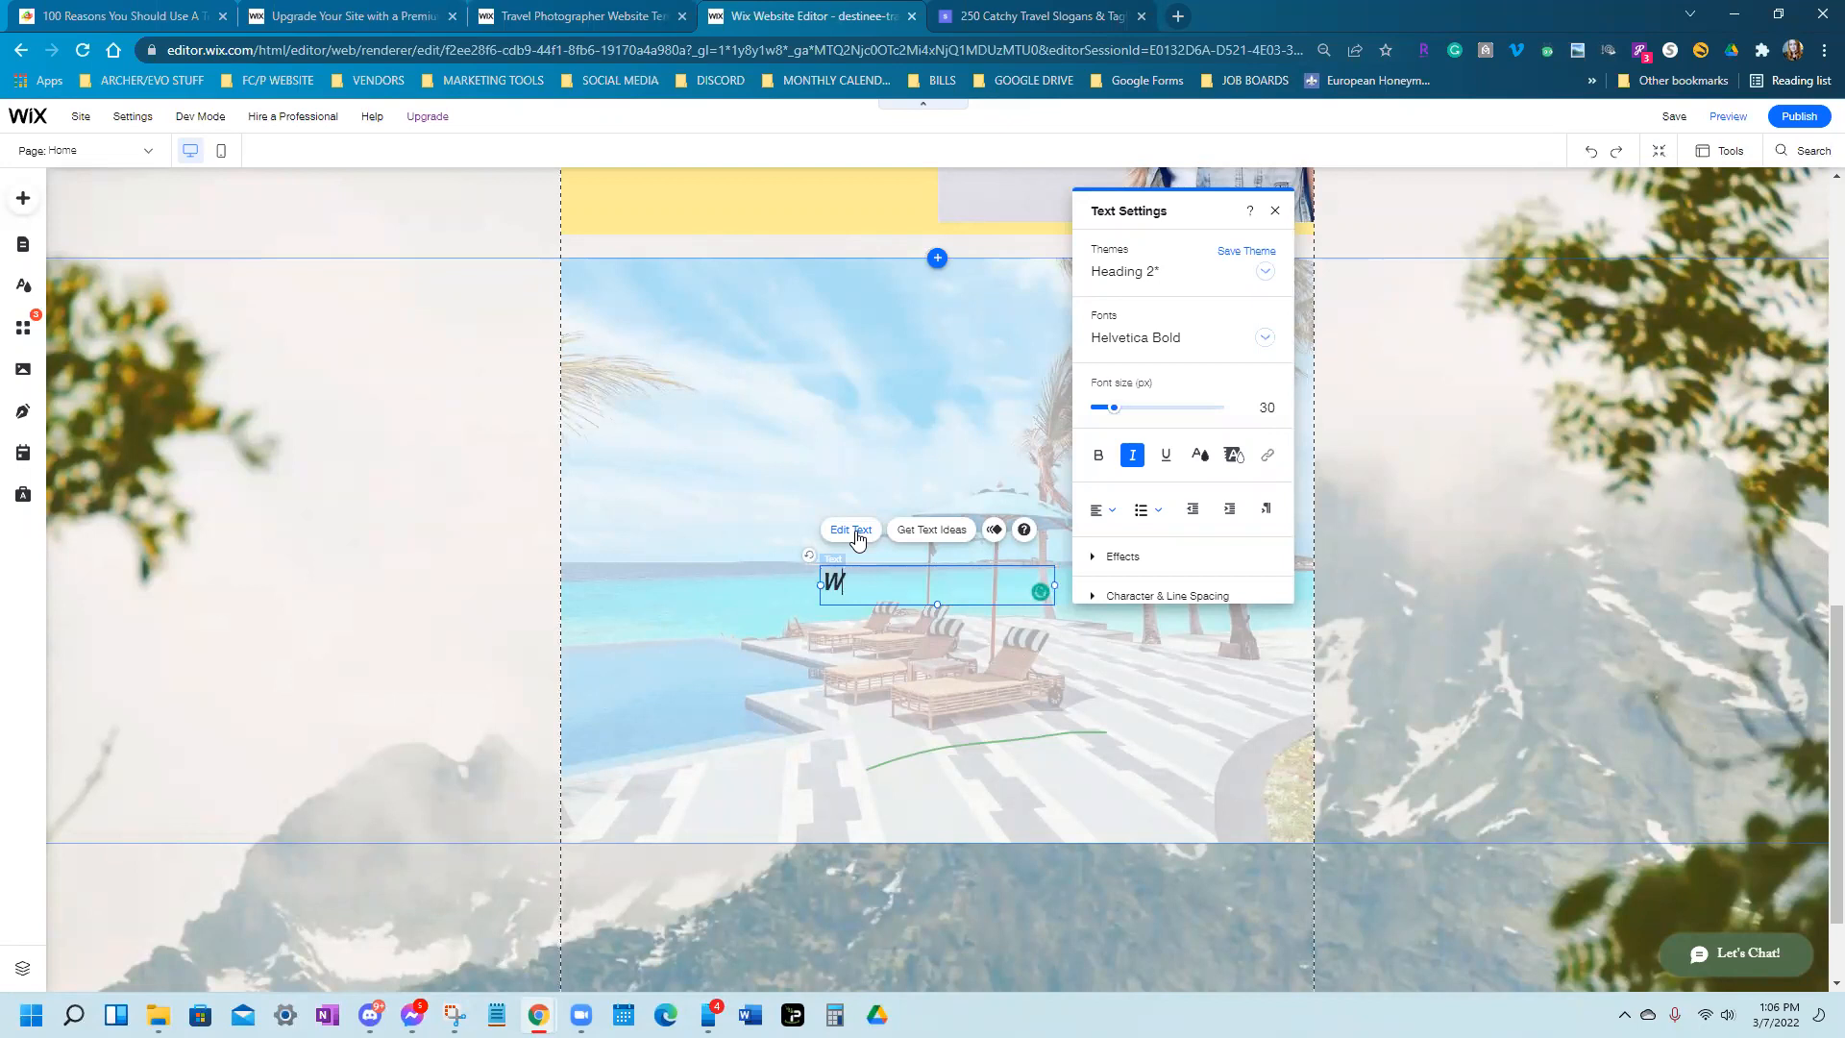
{"action": "type", "text": "WHY USE A TRAVEL AGENT???"}
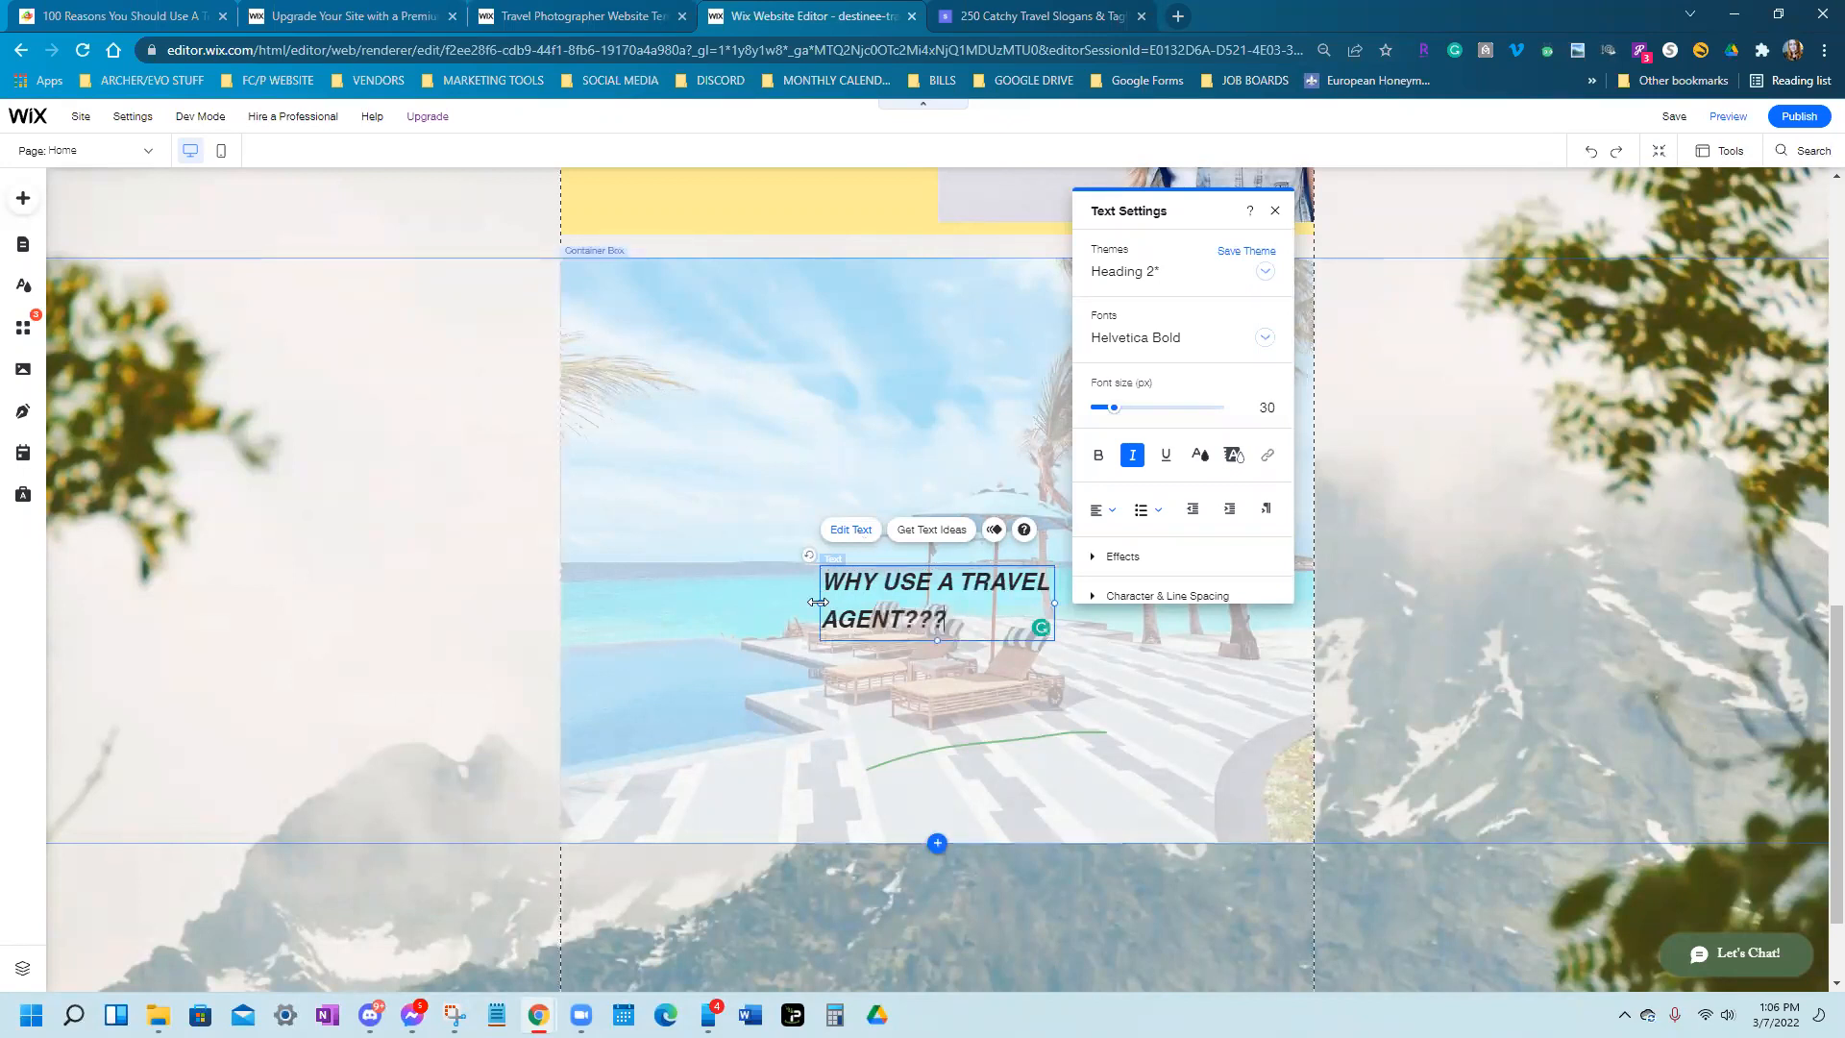
{"action": "left_click_drag", "start_coordinate": [634, 666], "coordinate": [631, 666]}
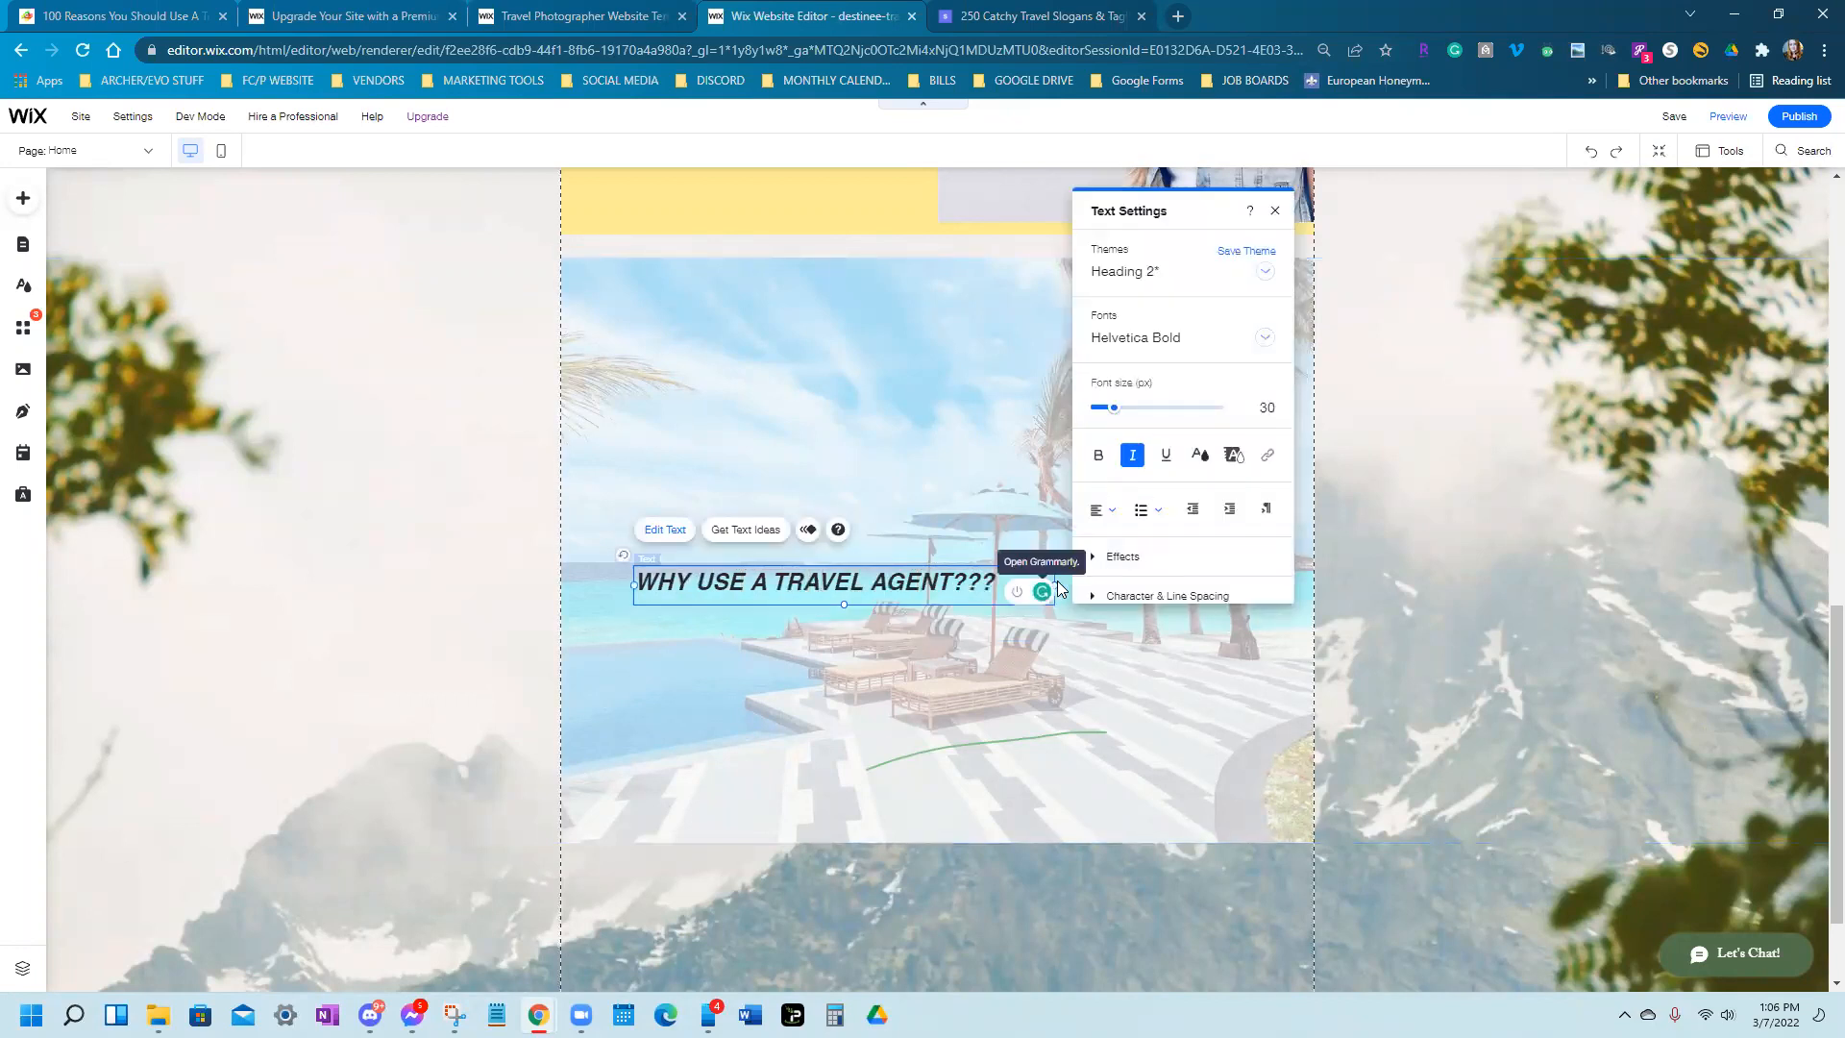
{"action": "left_click", "coordinate": [1068, 583]}
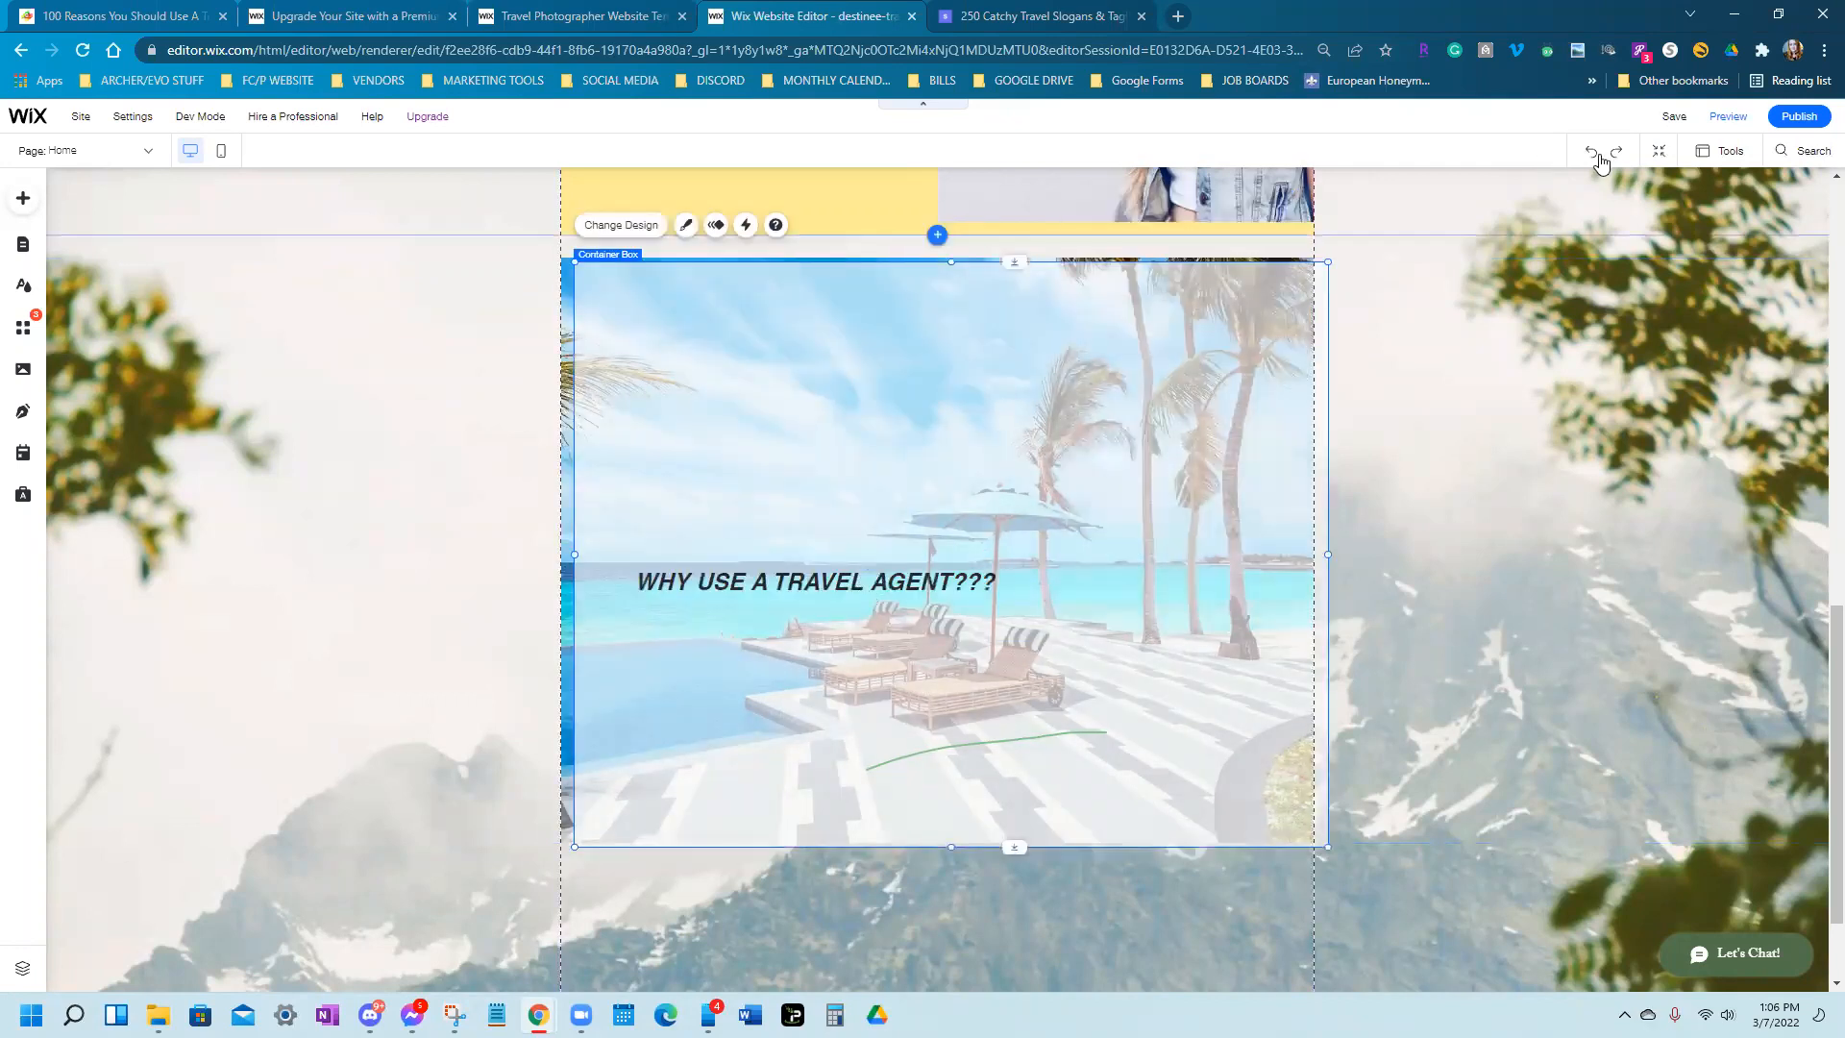
Move the heading to the top of the beach box and widen it leftward
{"action": "left_click", "coordinate": [720, 584]}
{"action": "left_click_drag", "start_coordinate": [738, 576], "coordinate": [810, 291]}
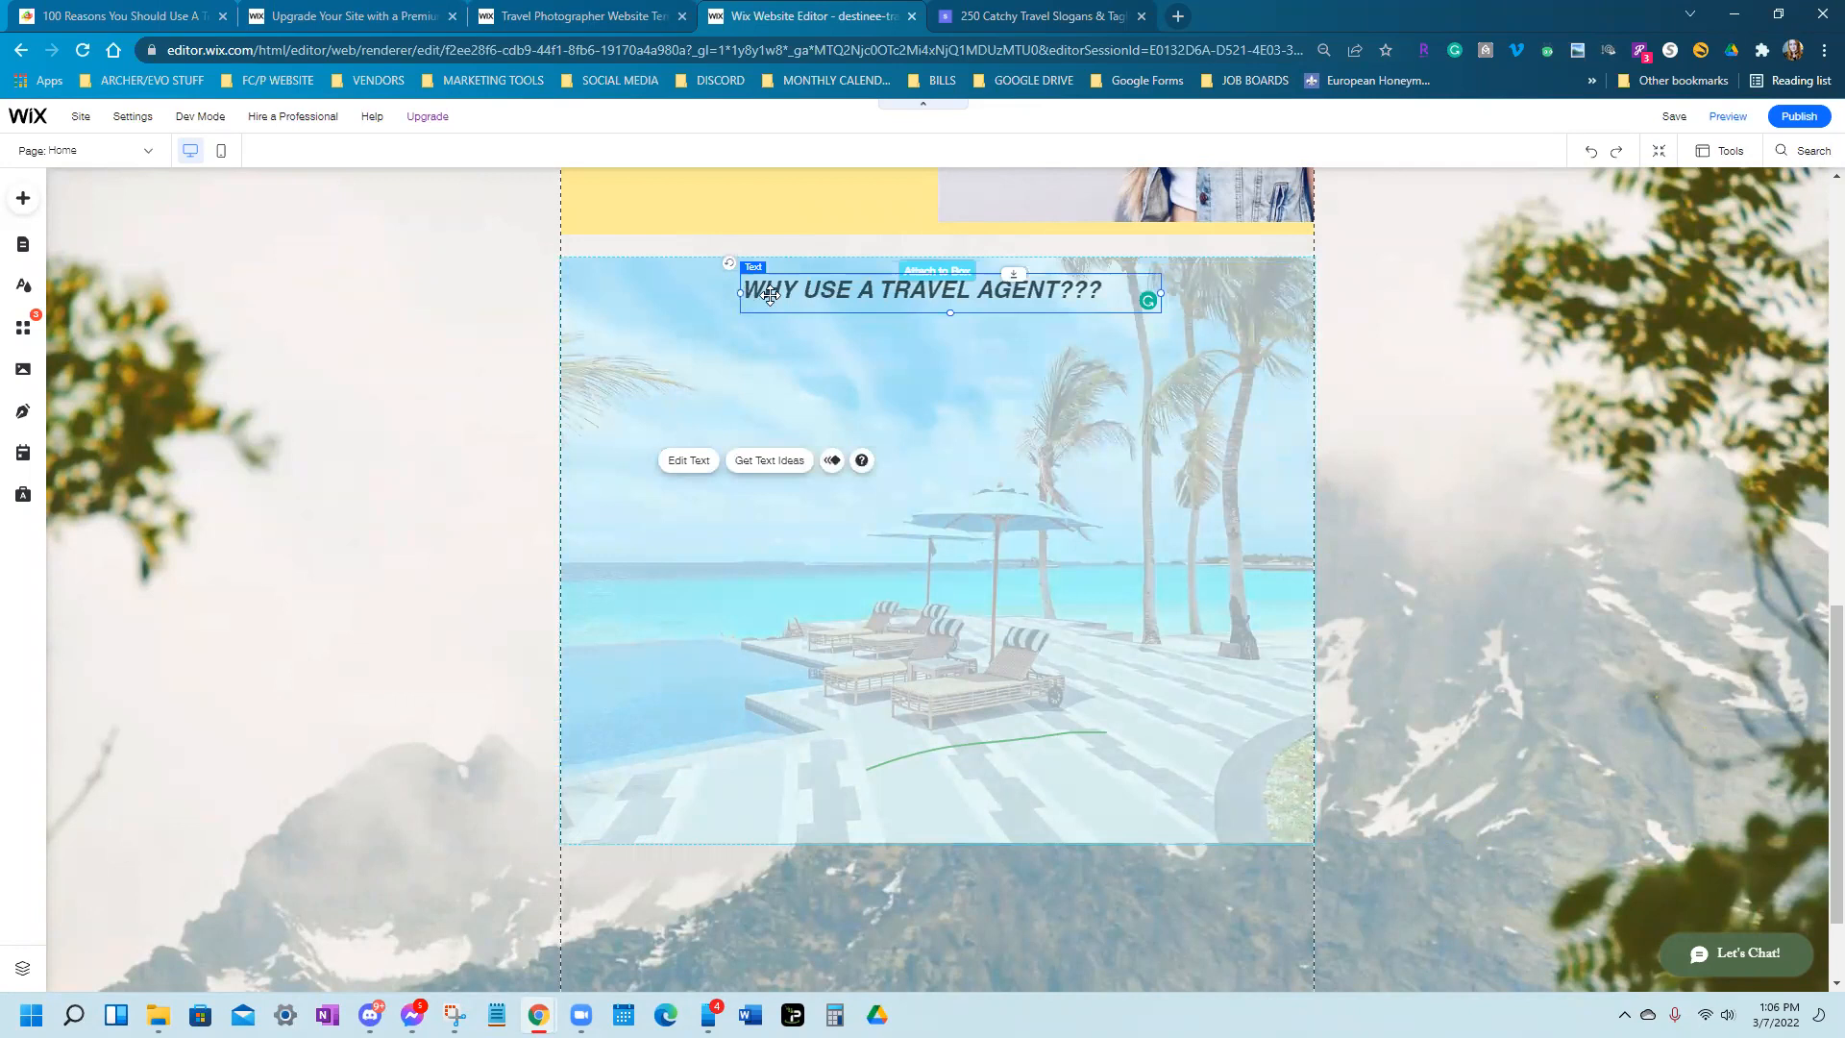
{"action": "left_click", "coordinate": [771, 295]}
{"action": "left_click_drag", "start_coordinate": [736, 292], "coordinate": [670, 295]}
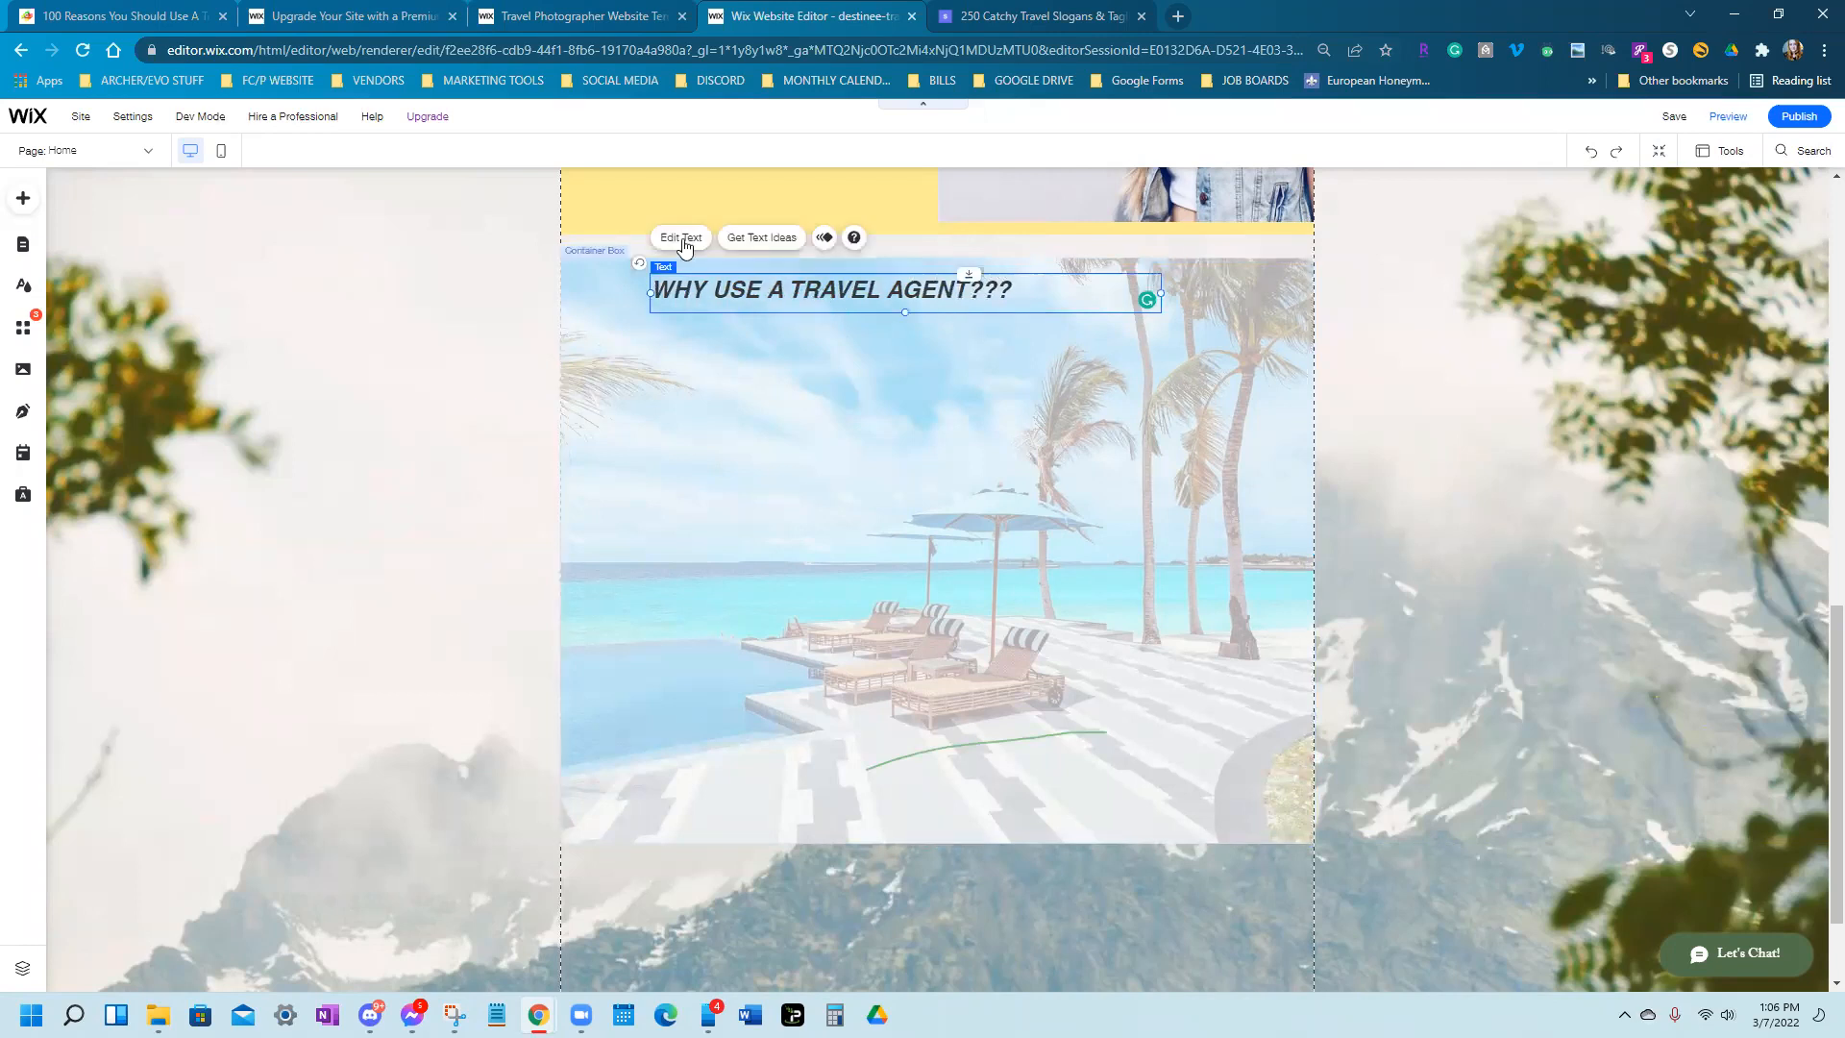
Enlarge the heading font to 44 px and centre it on one line across the box
{"action": "left_click", "coordinate": [684, 240]}
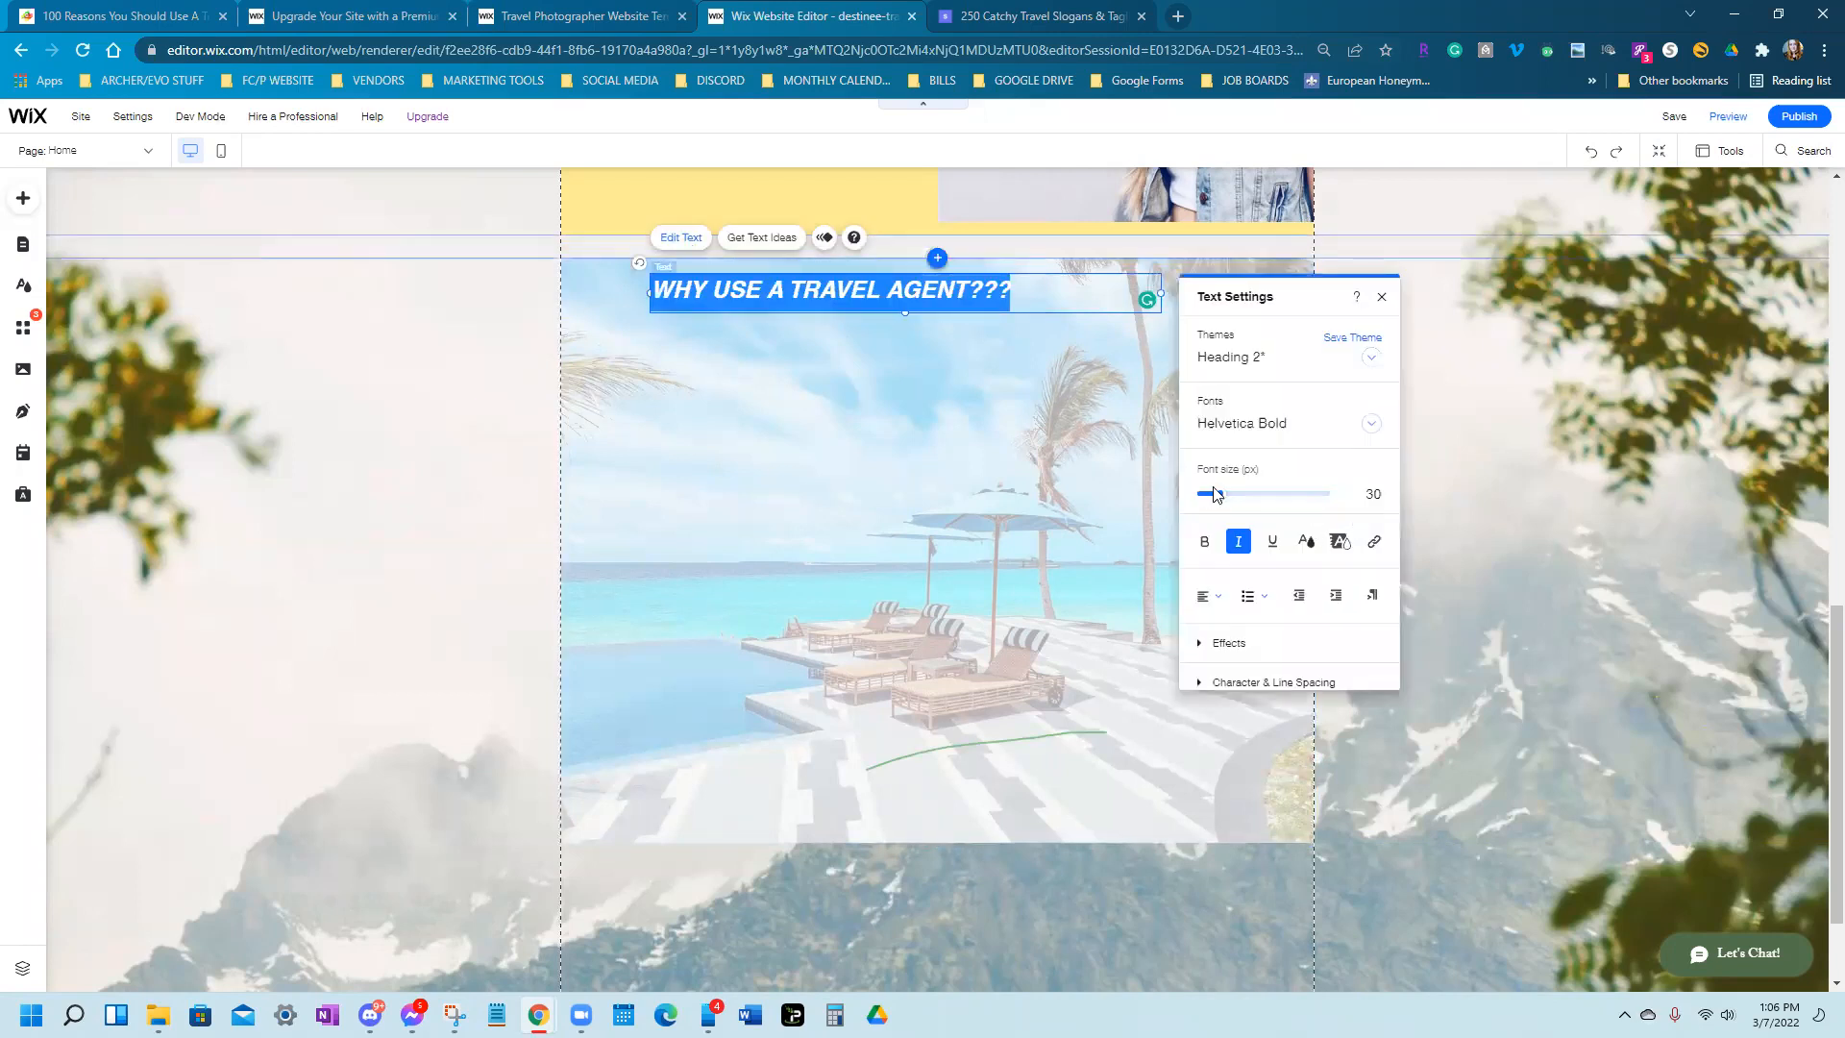
{"action": "left_click_drag", "start_coordinate": [1221, 494], "coordinate": [1234, 502]}
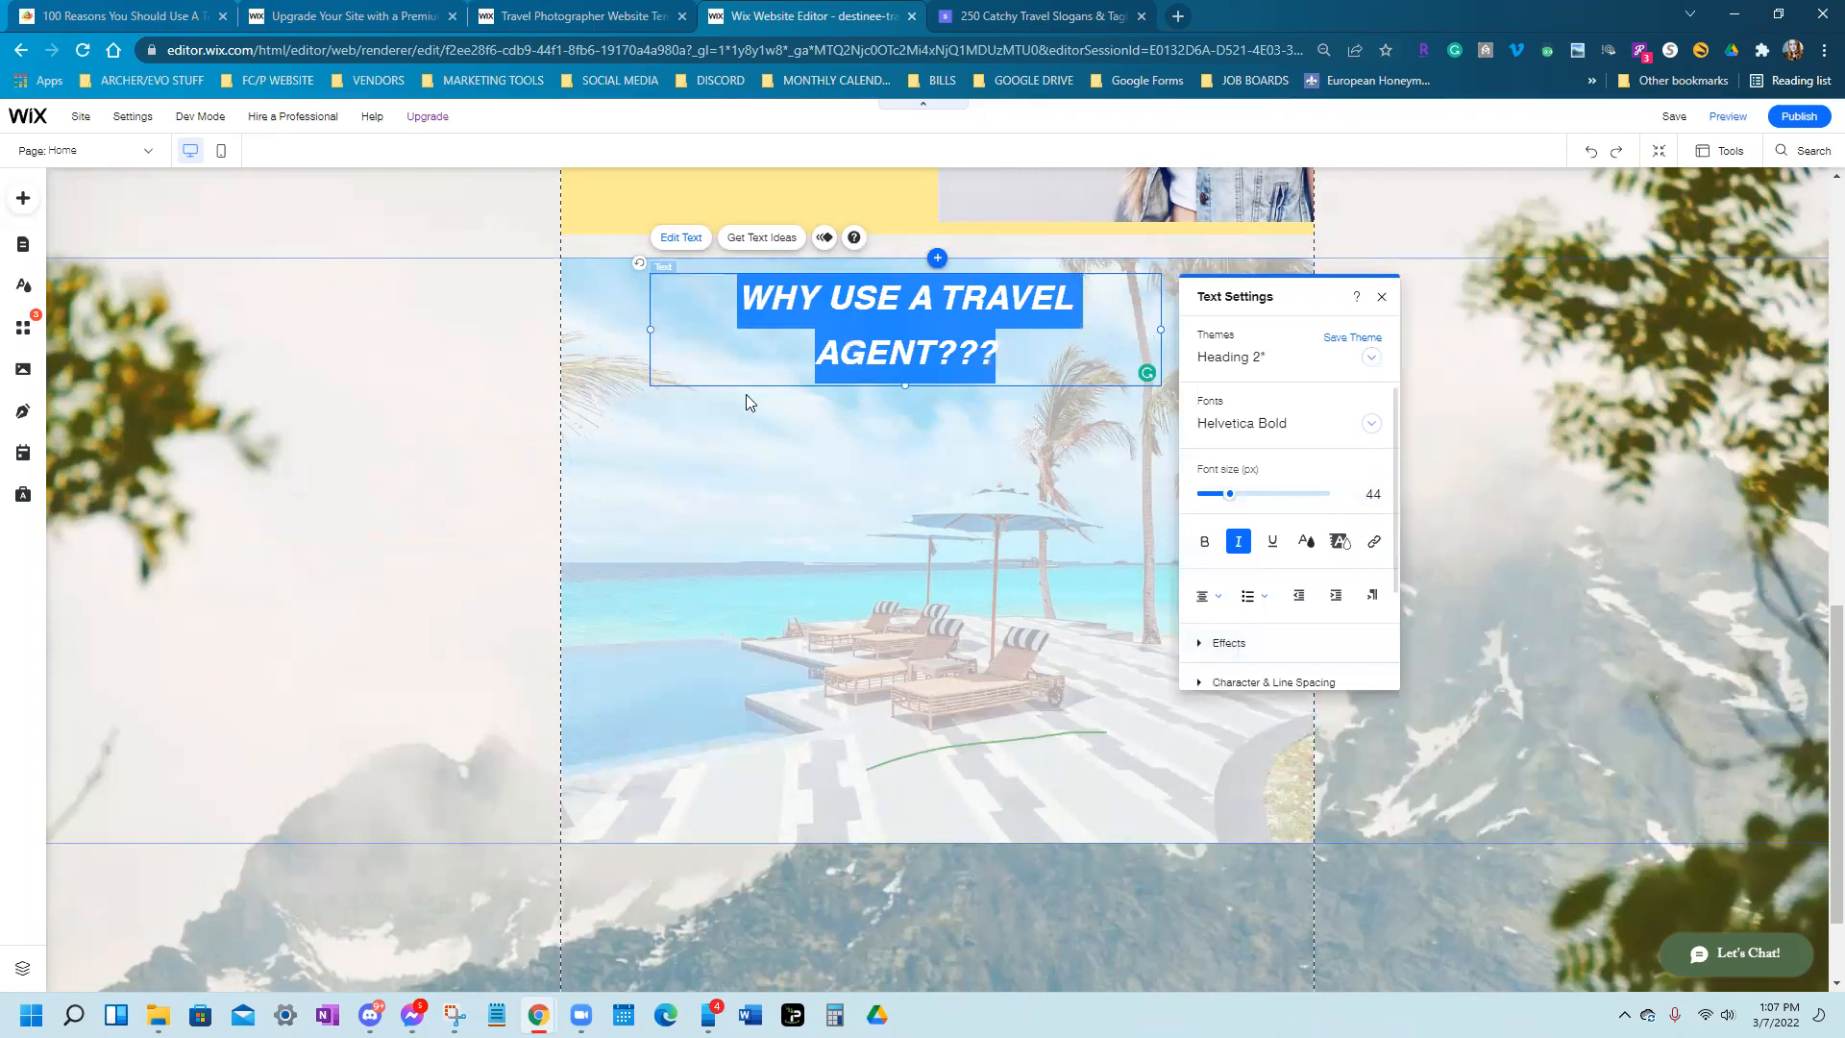
{"action": "left_click", "coordinate": [787, 547]}
{"action": "left_click", "coordinate": [877, 356]}
{"action": "left_click_drag", "start_coordinate": [655, 330], "coordinate": [597, 325]}
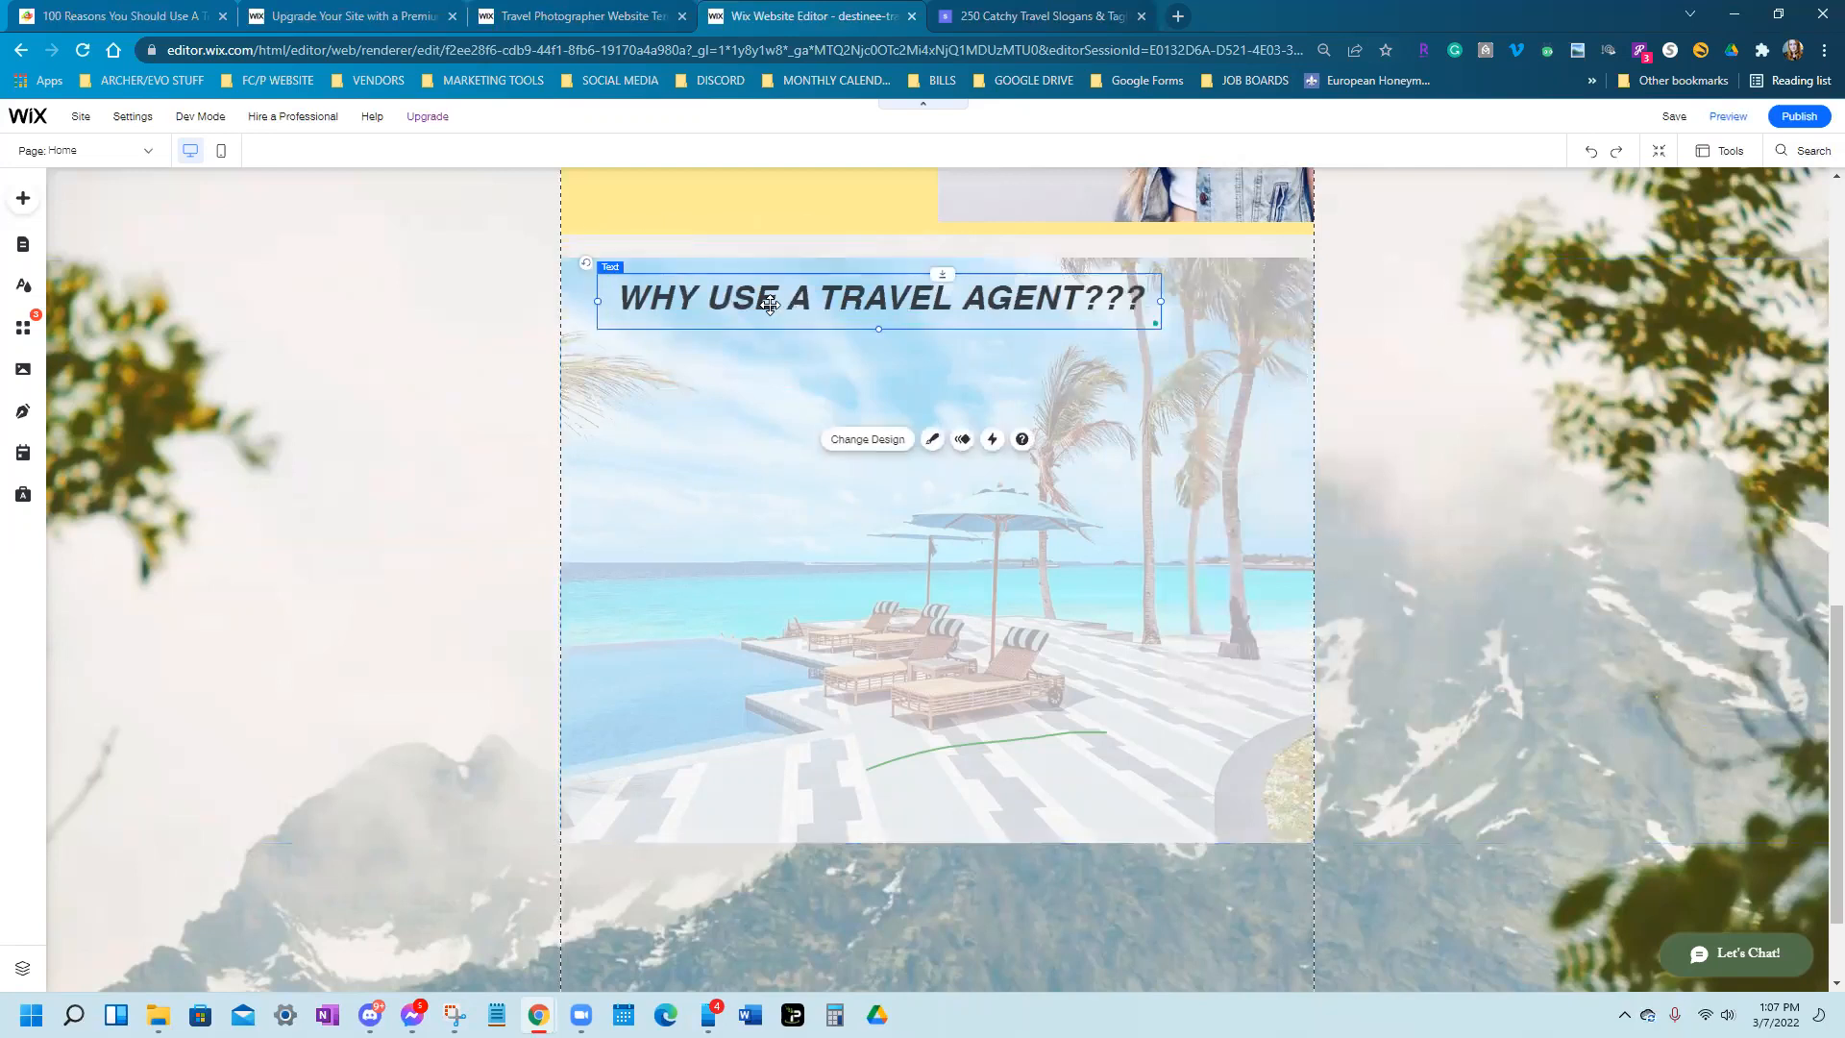
{"action": "left_click_drag", "start_coordinate": [770, 306], "coordinate": [829, 305]}
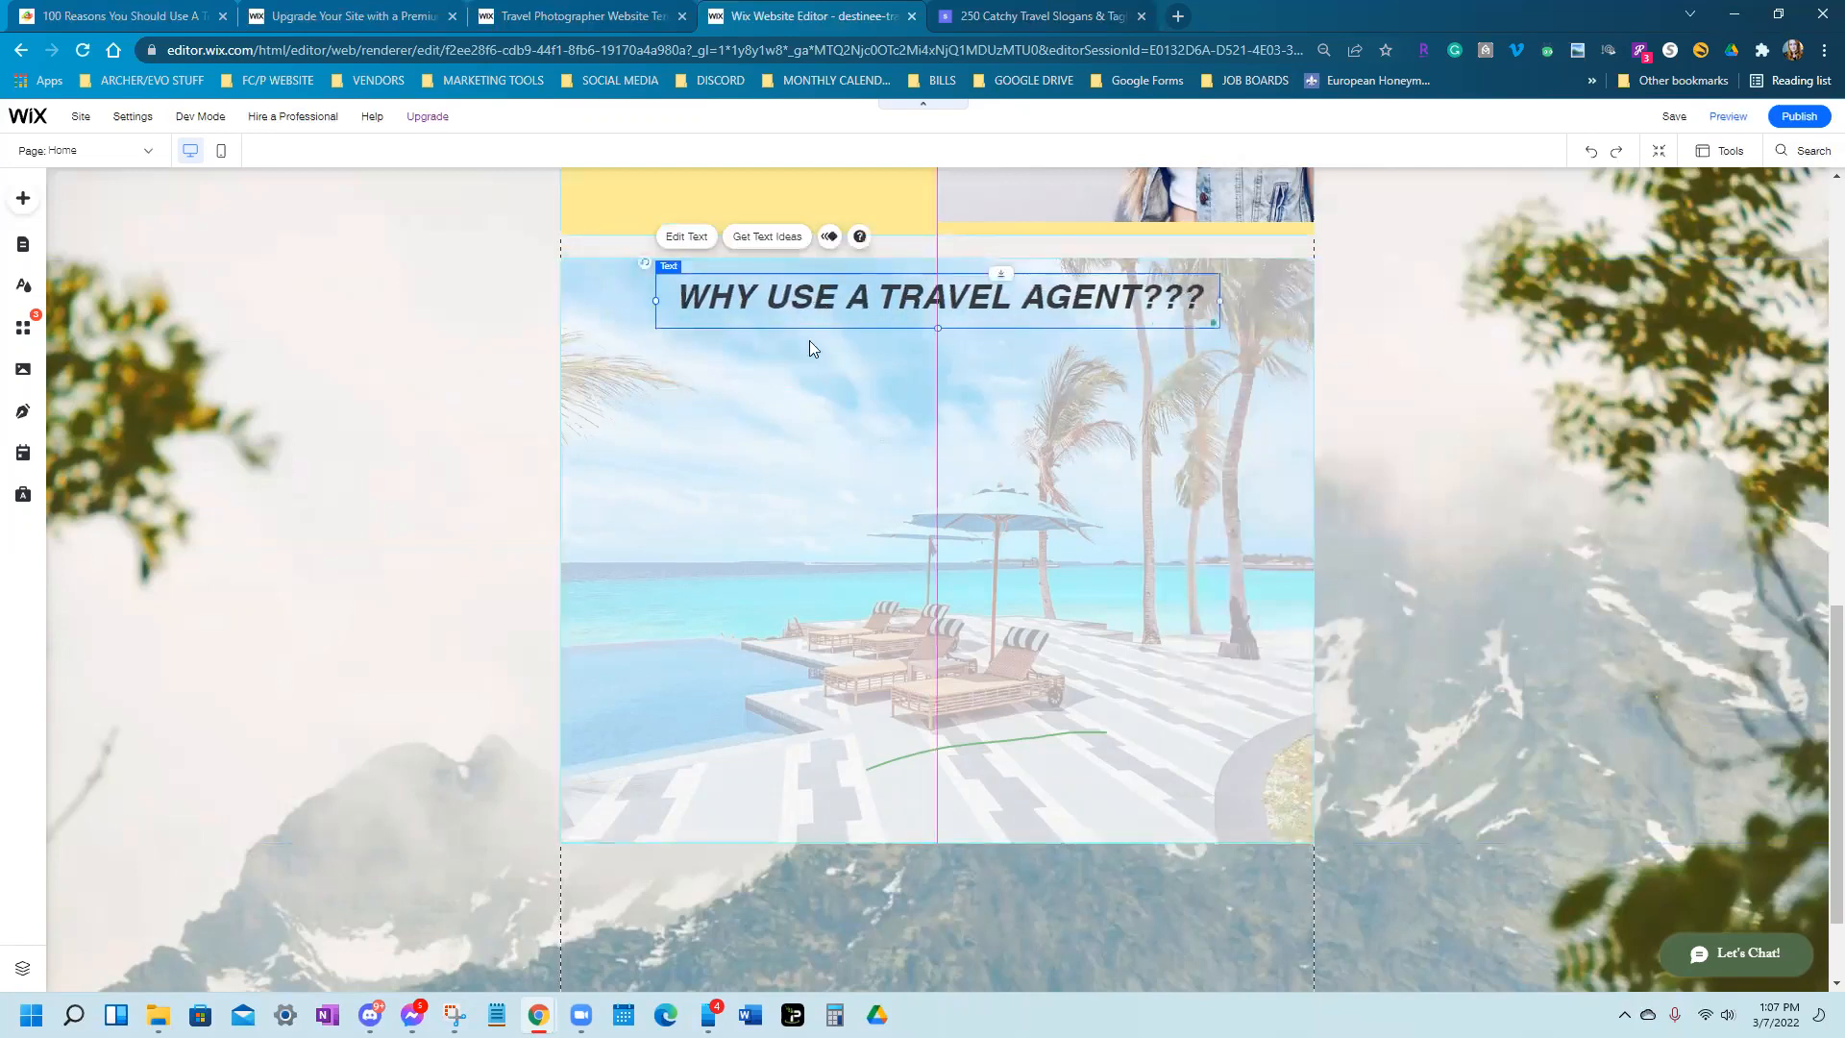
{"action": "left_click", "coordinate": [785, 451]}
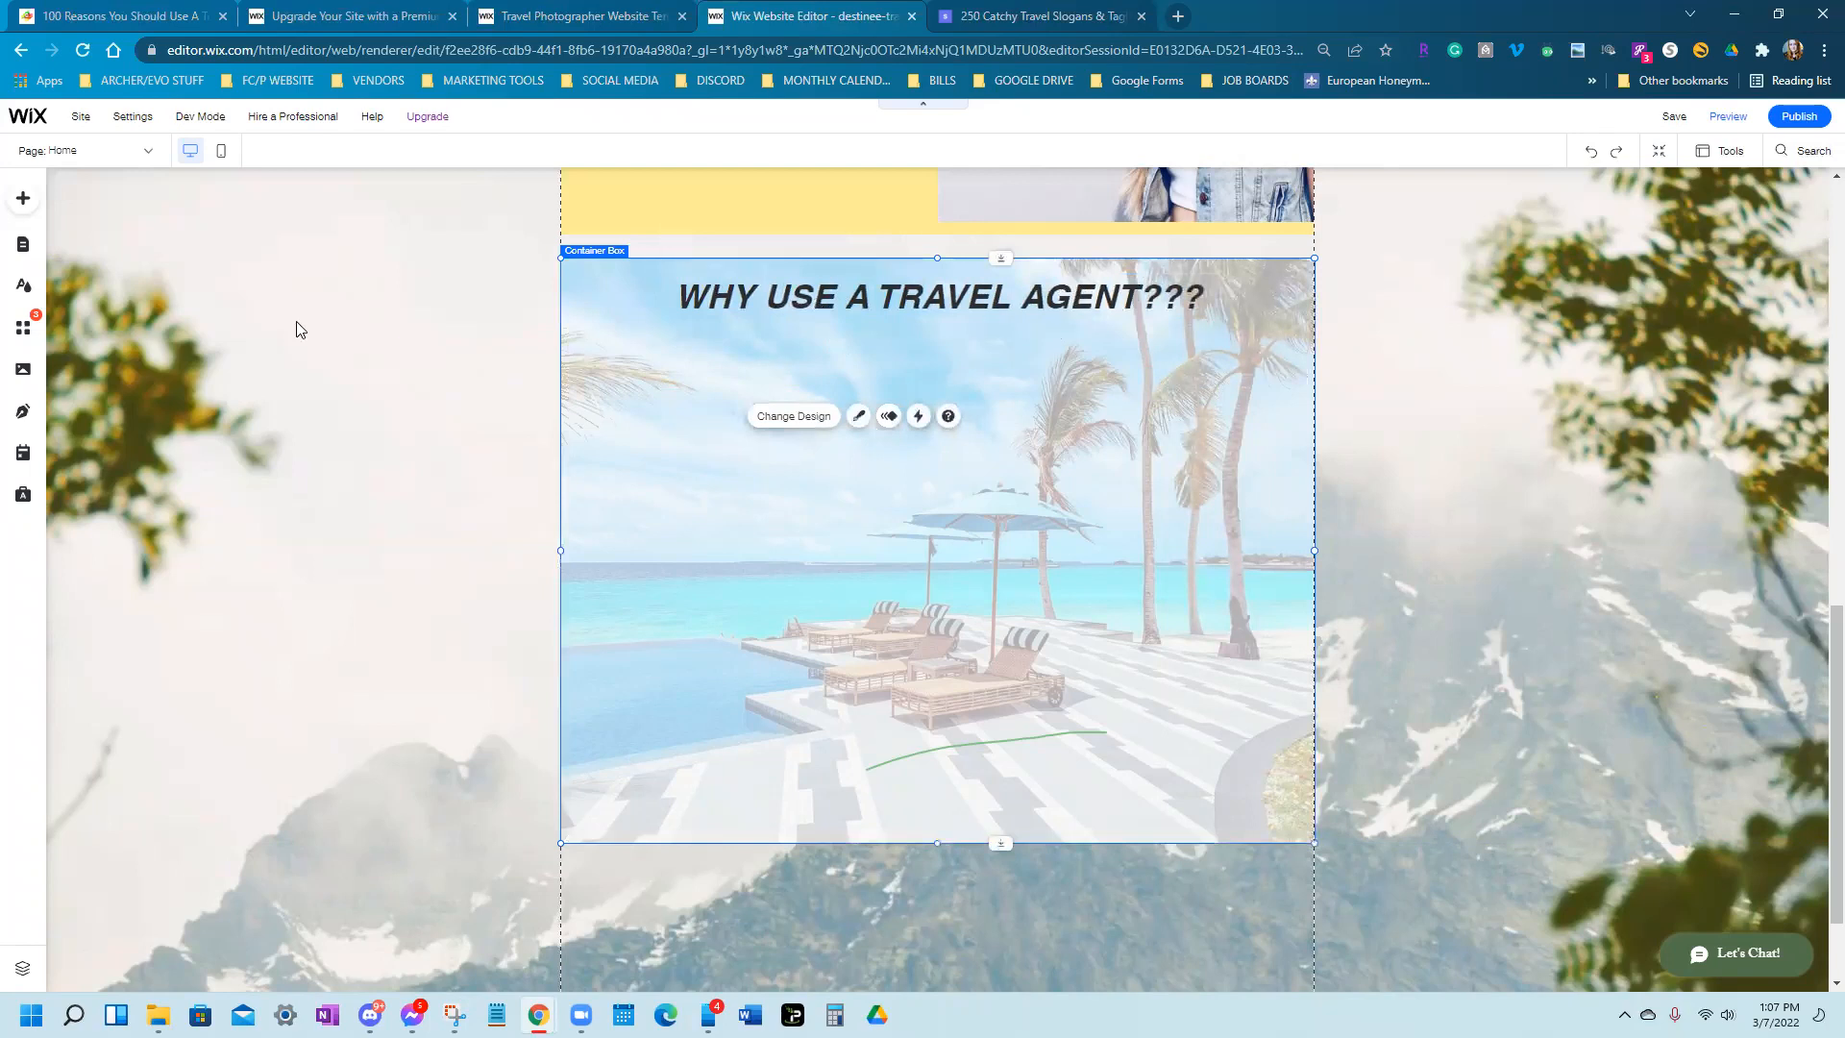
Add a Small Title text box just below the heading
{"action": "left_click", "coordinate": [18, 202]}
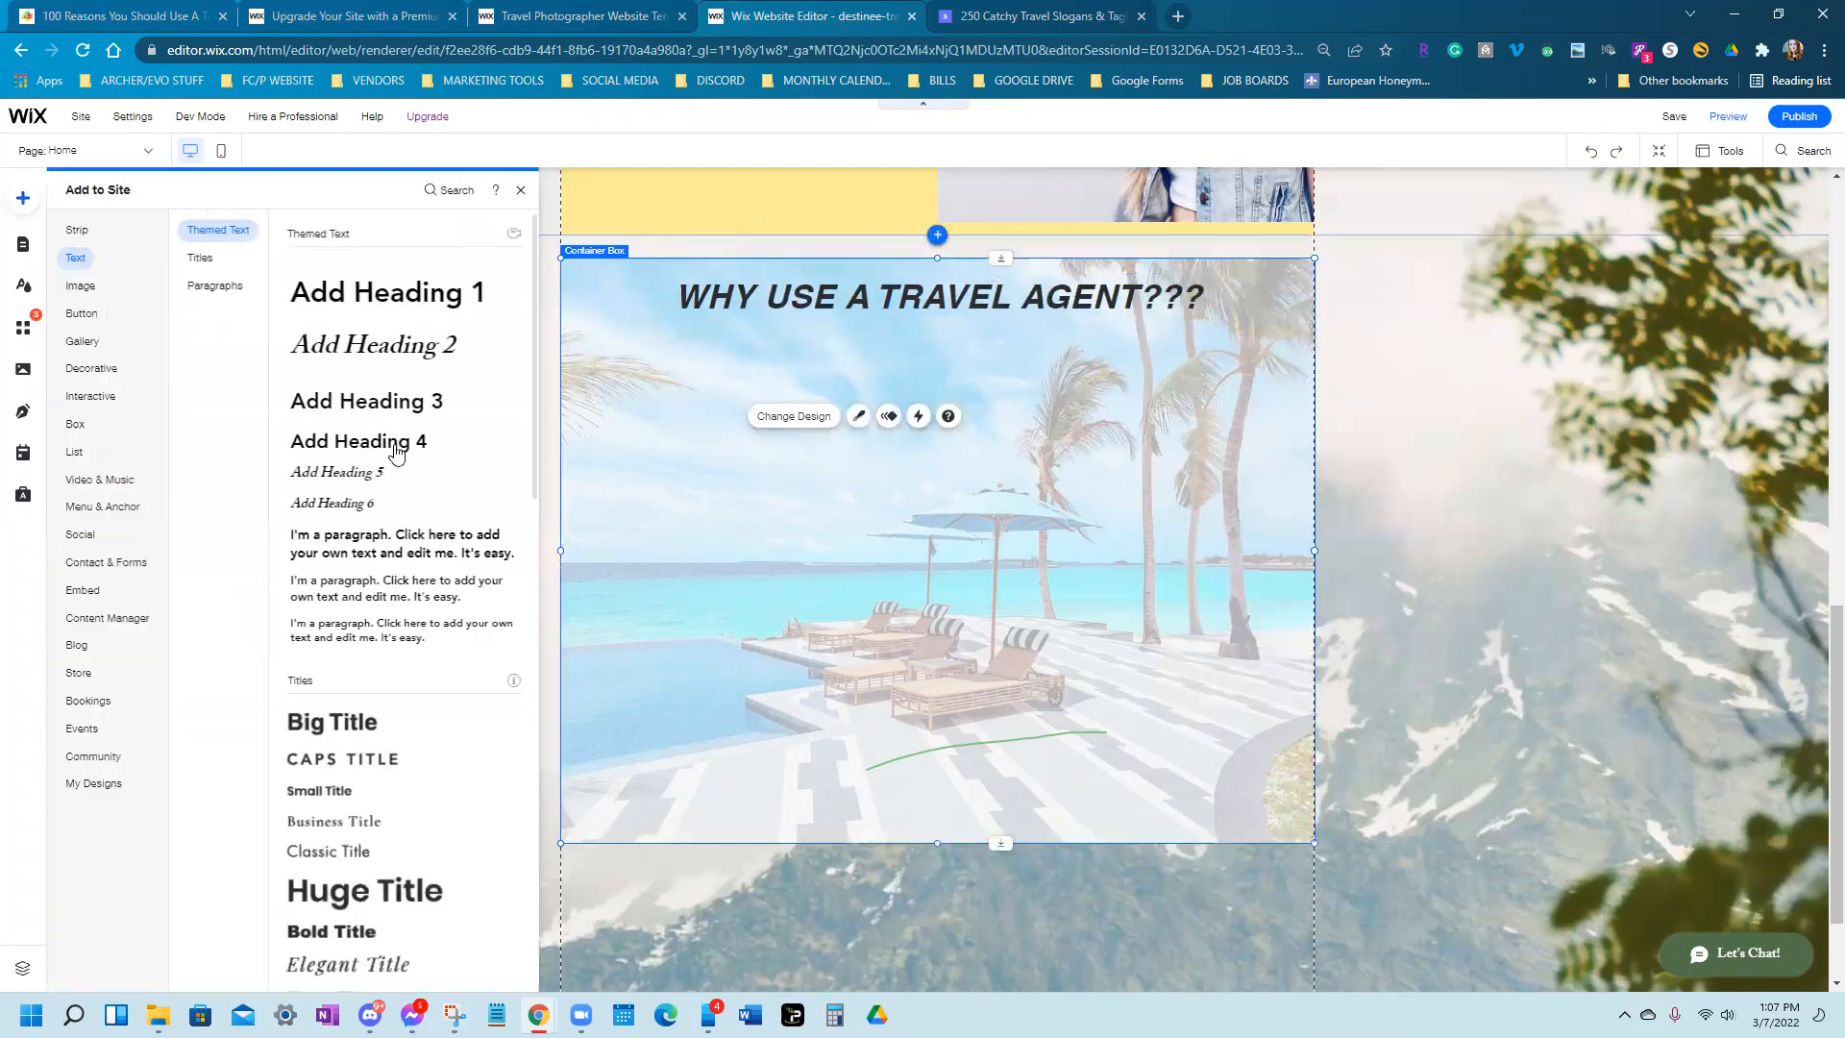
{"action": "left_click", "coordinate": [331, 793]}
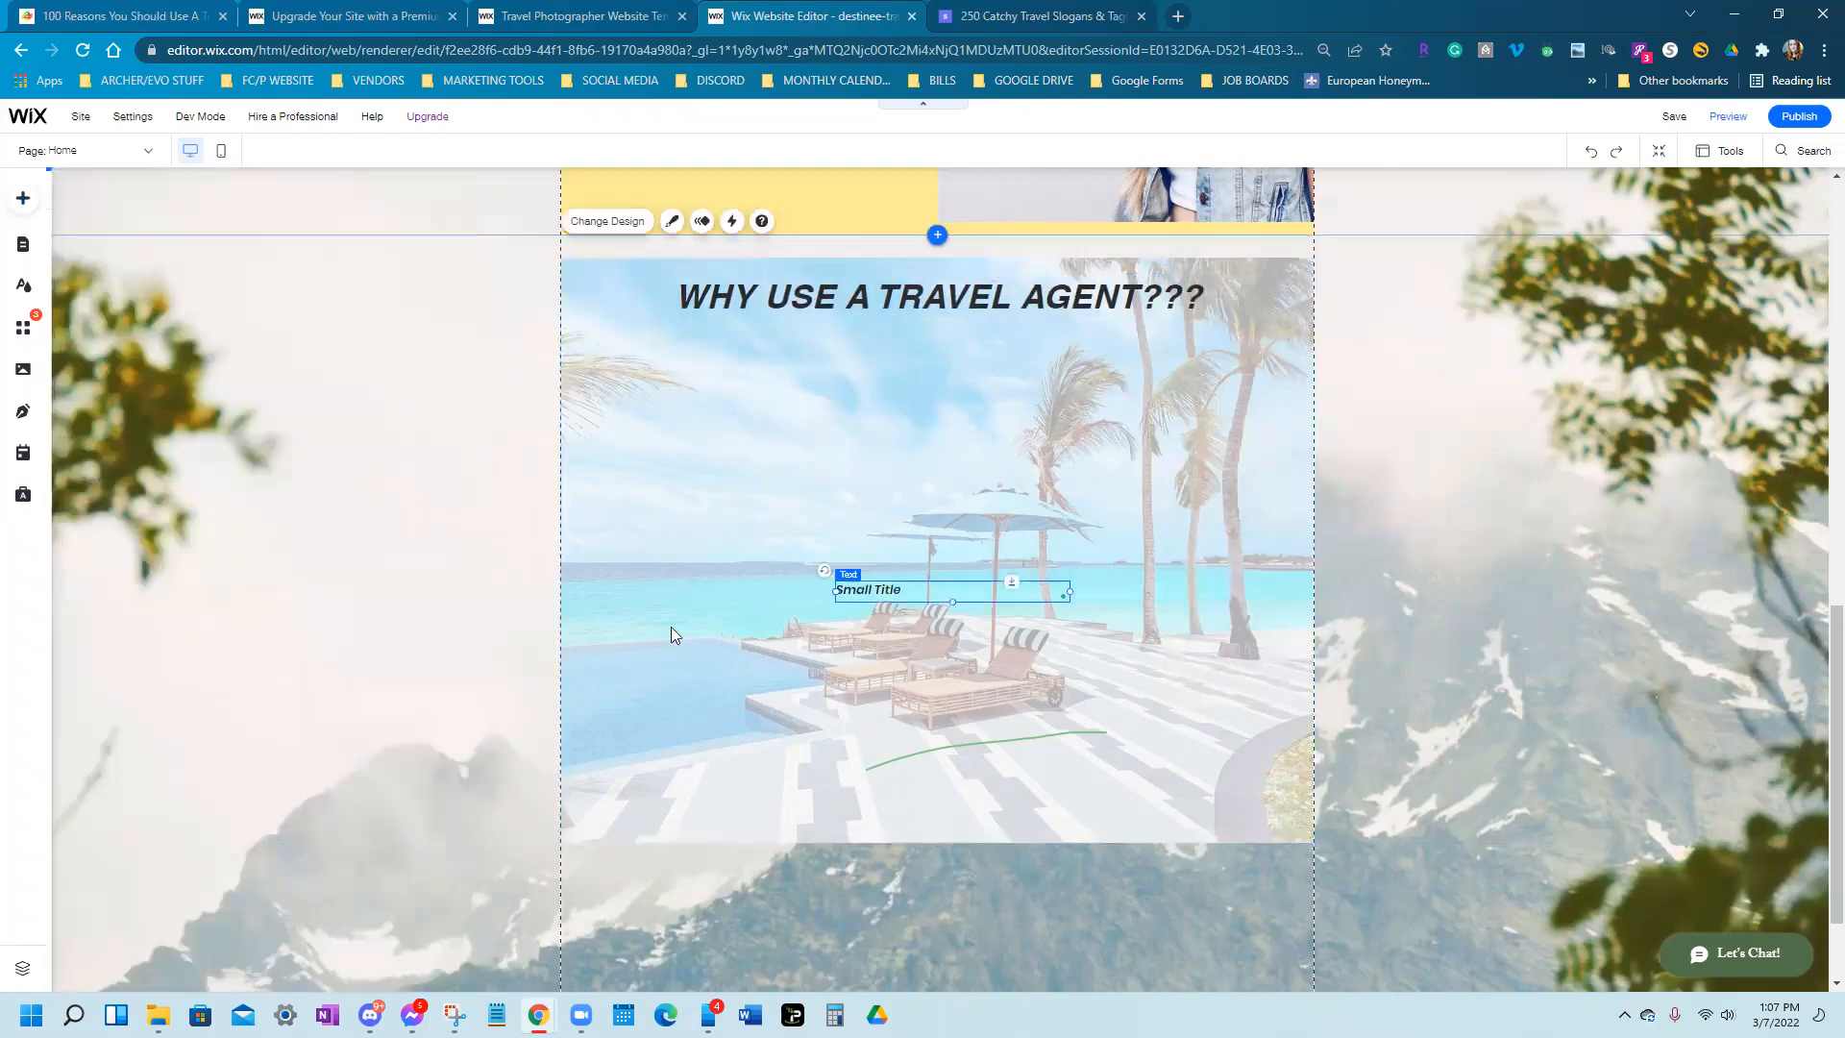
{"action": "left_click_drag", "start_coordinate": [691, 418], "coordinate": [691, 434]}
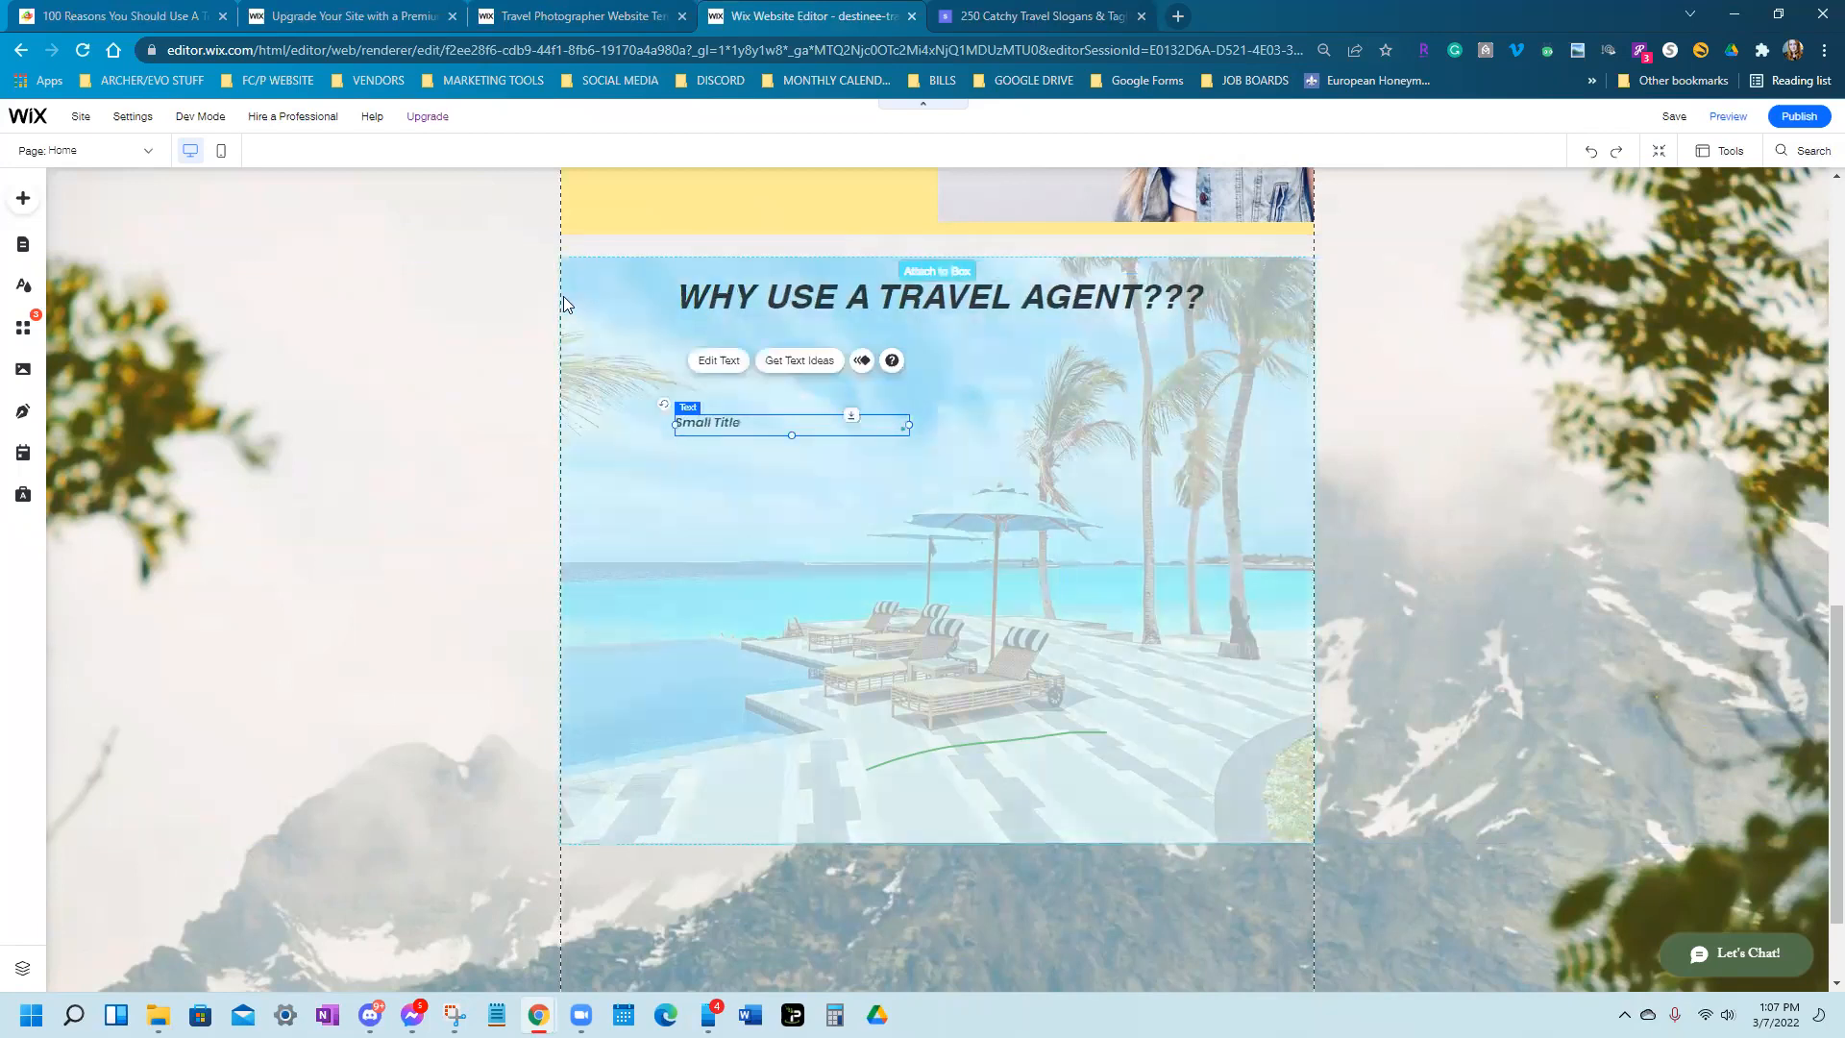
Switch to the travel agent reasons article and scroll down the list
{"action": "left_click", "coordinate": [115, 16]}
{"action": "scroll", "coordinate": [476, 356], "scroll_direction": "down", "scroll_amount": 1}
{"action": "scroll", "coordinate": [476, 355], "scroll_direction": "down", "scroll_amount": 1}
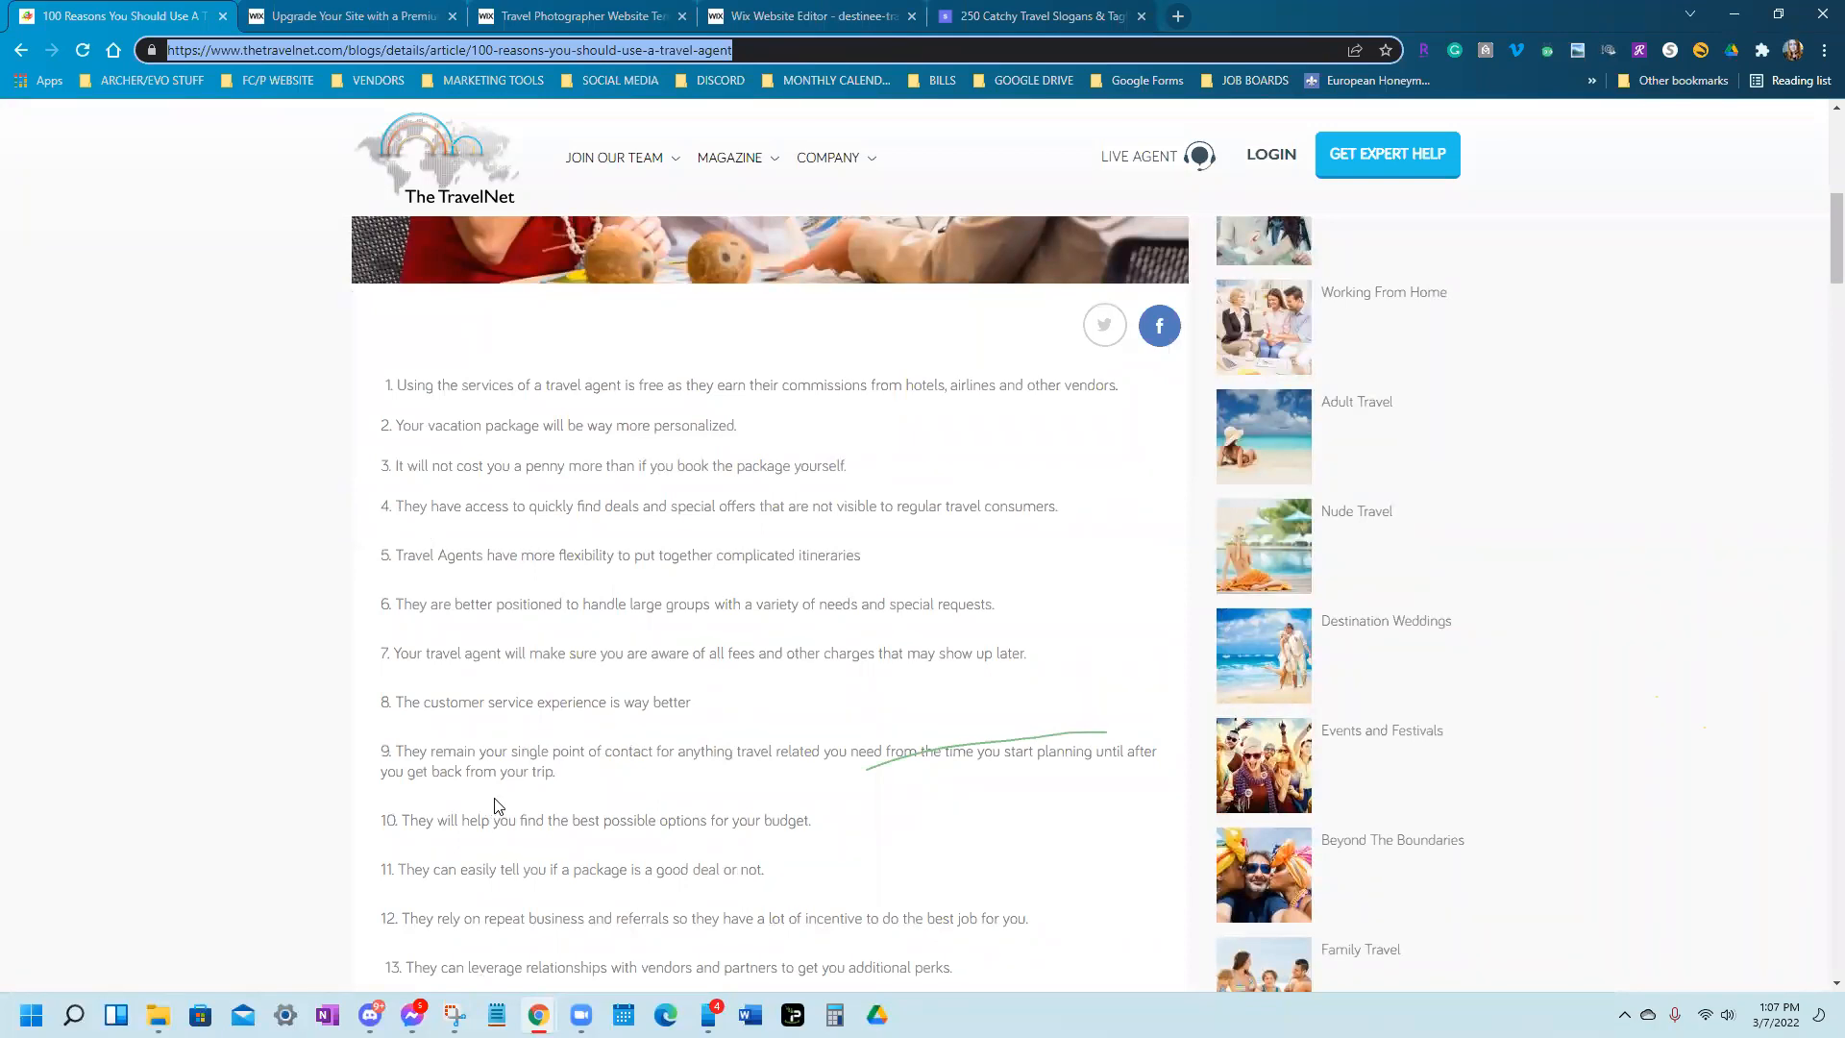
Select reason 10 about budget options, then return to the Wix editor
{"action": "left_click_drag", "start_coordinate": [835, 823], "coordinate": [406, 817]}
{"action": "key", "text": "ctrl+c"}
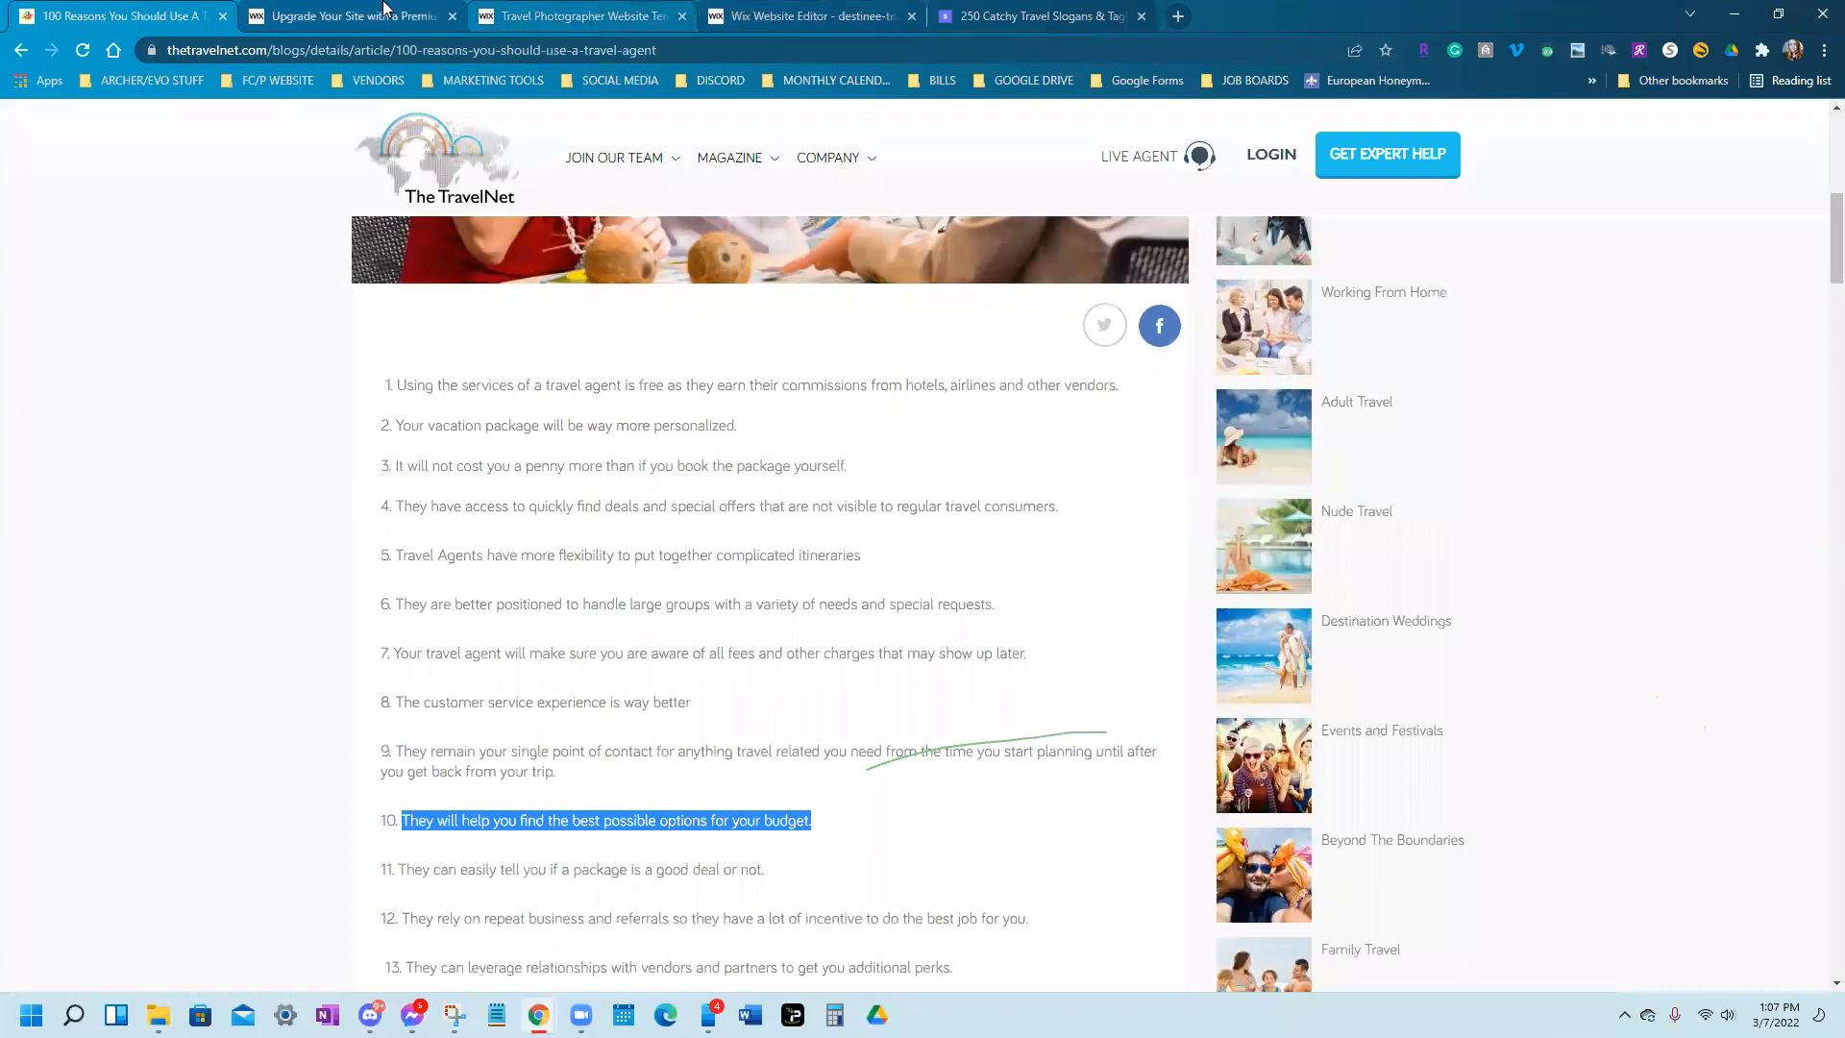
{"action": "left_click", "coordinate": [538, 14]}
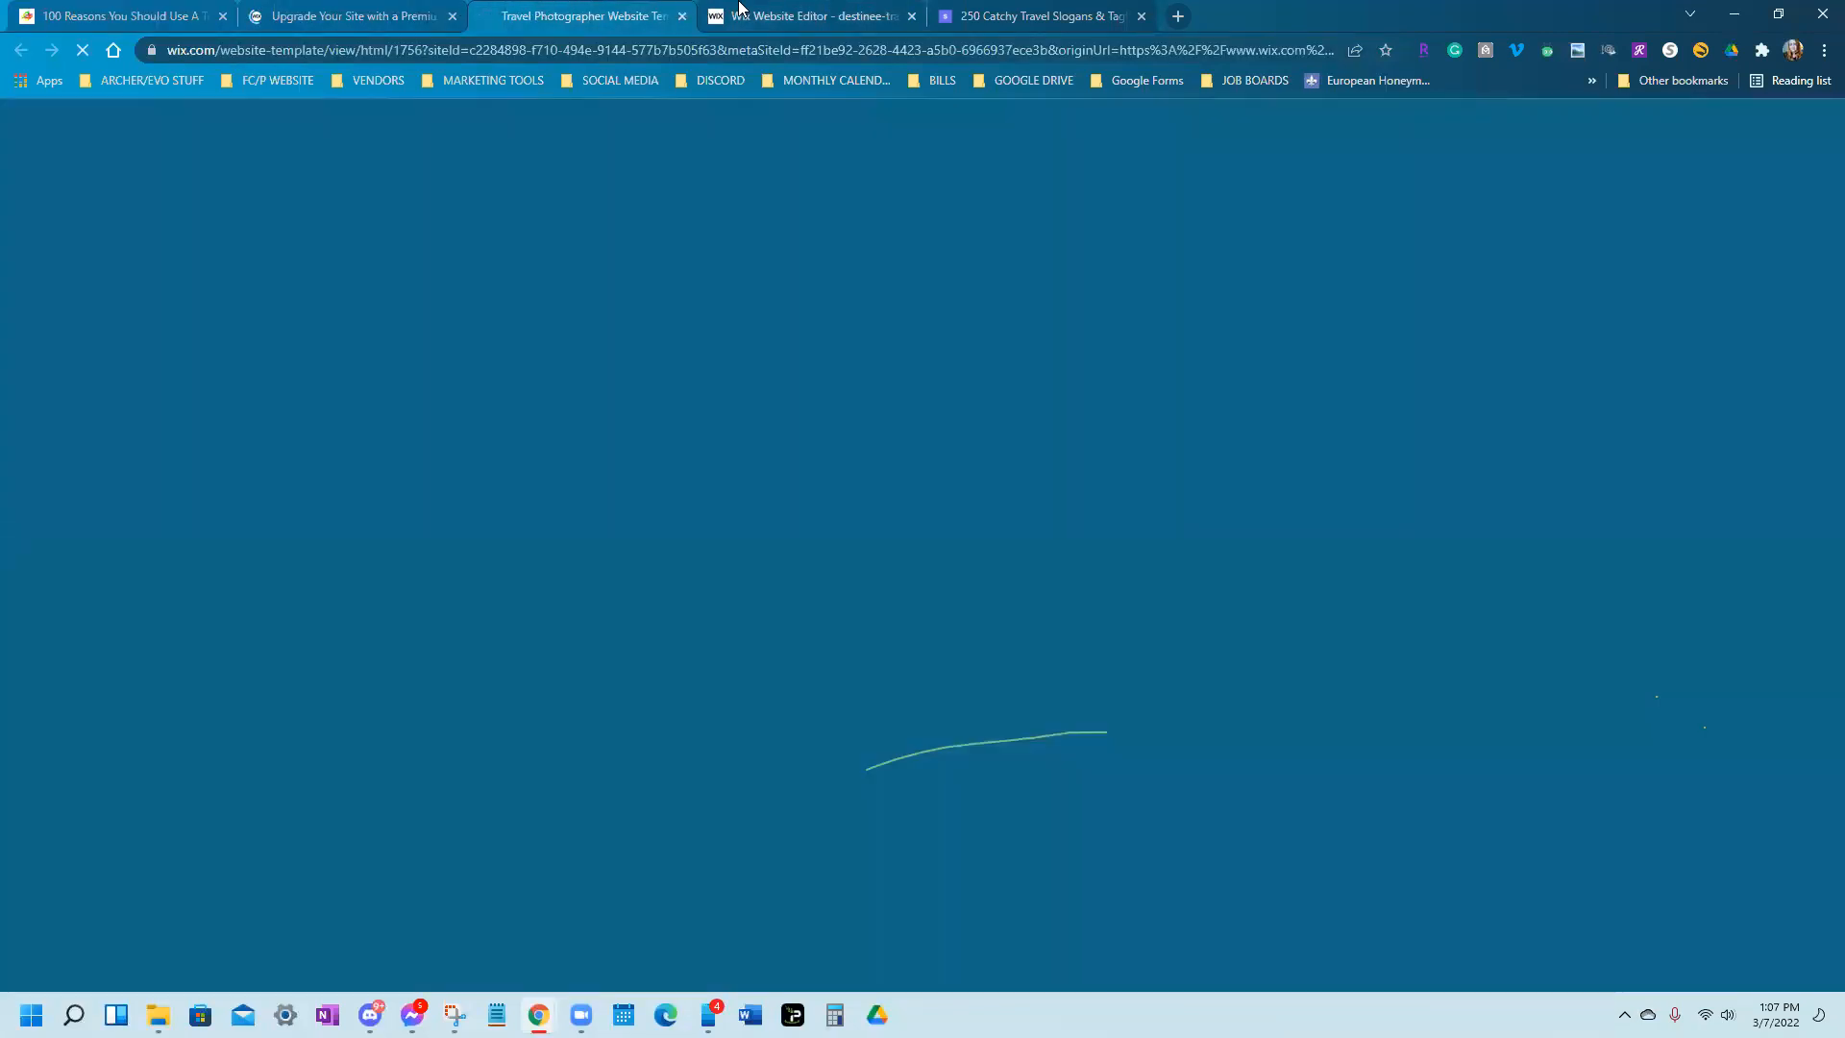
{"action": "left_click", "coordinate": [740, 8]}
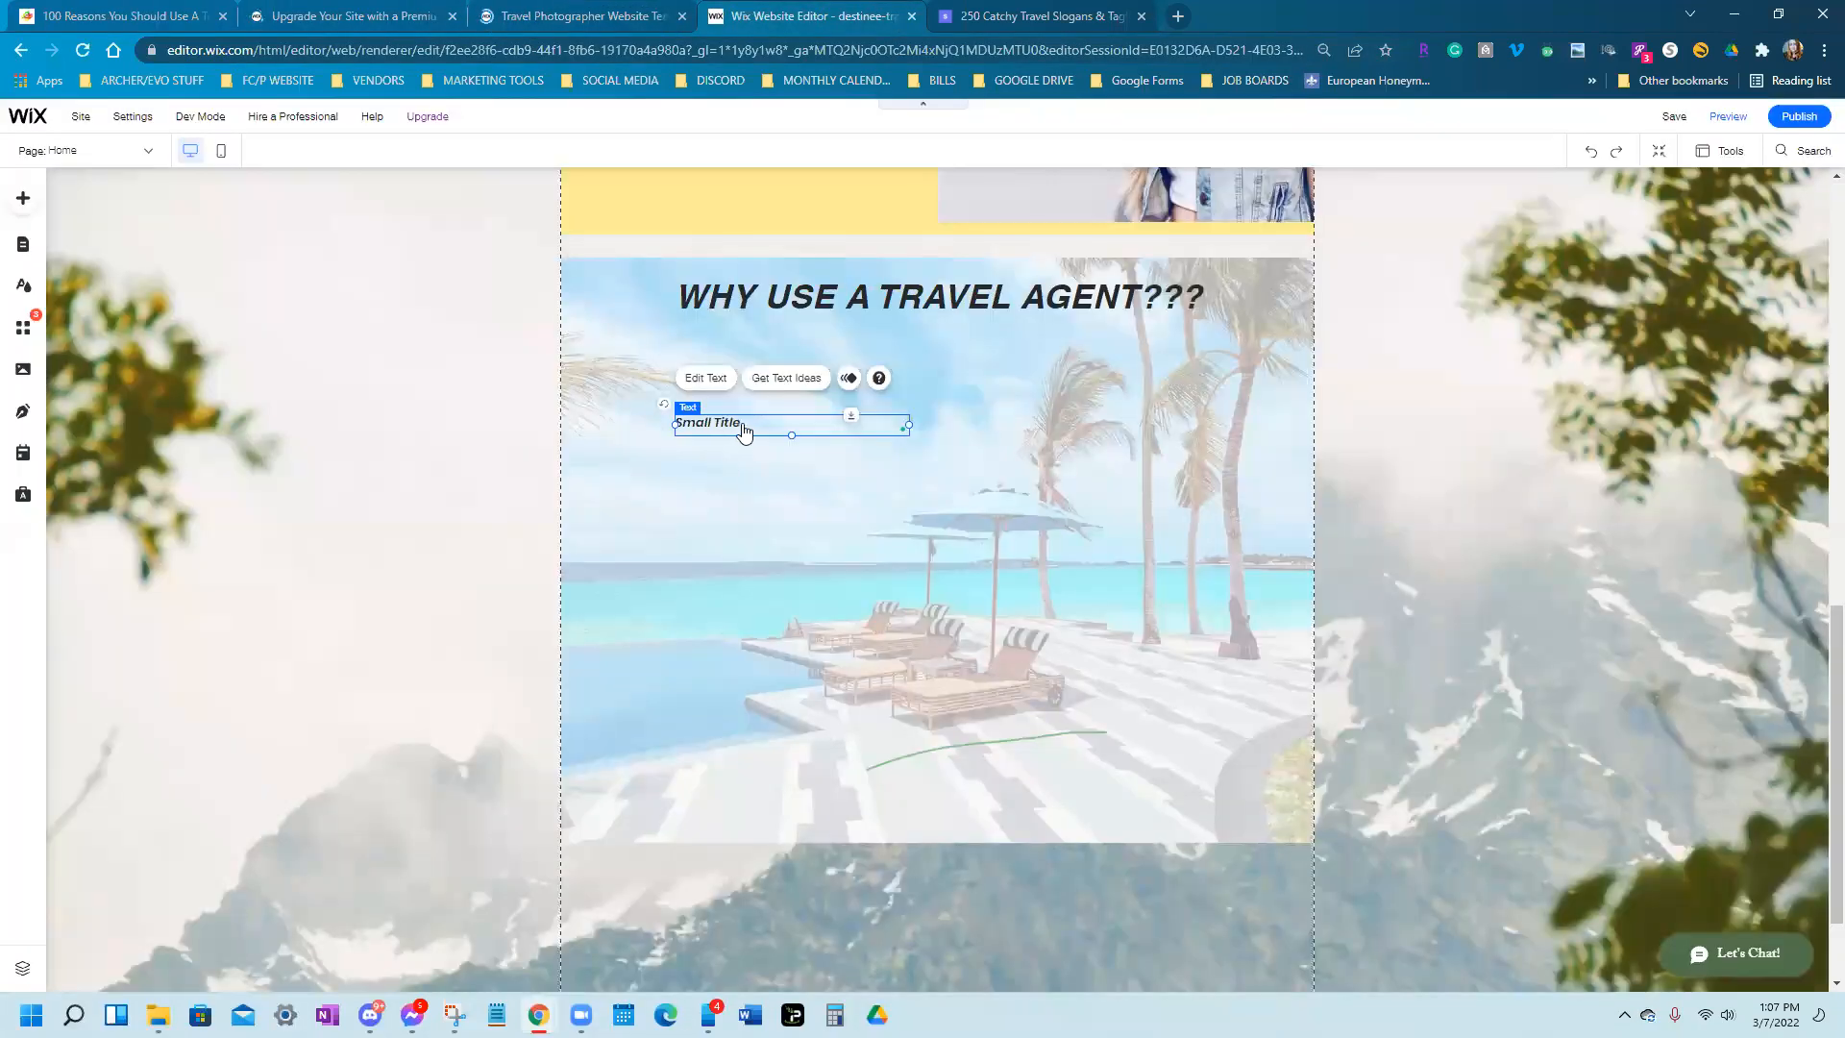
Paste the budget sentence over the Small Title placeholder text
{"action": "double_click", "coordinate": [746, 424]}
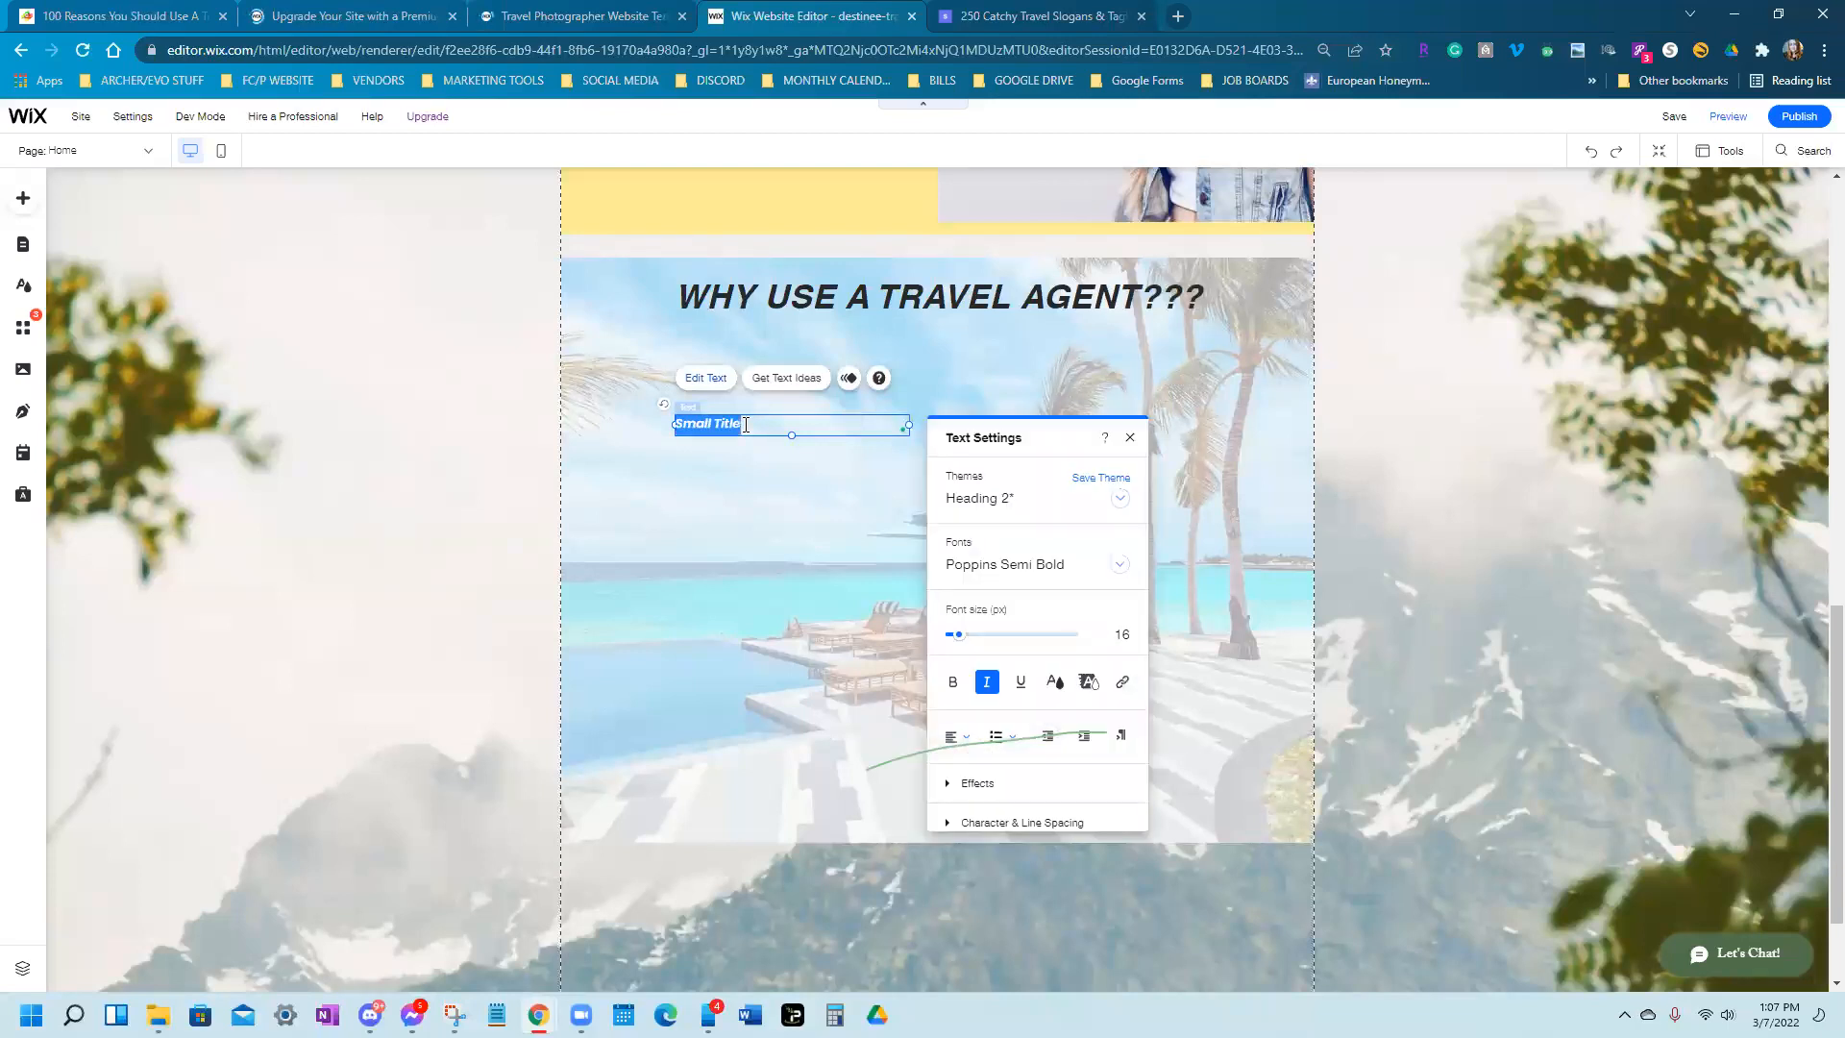
{"action": "key", "text": "ctrl+v"}
{"action": "left_click", "coordinate": [1131, 439]}
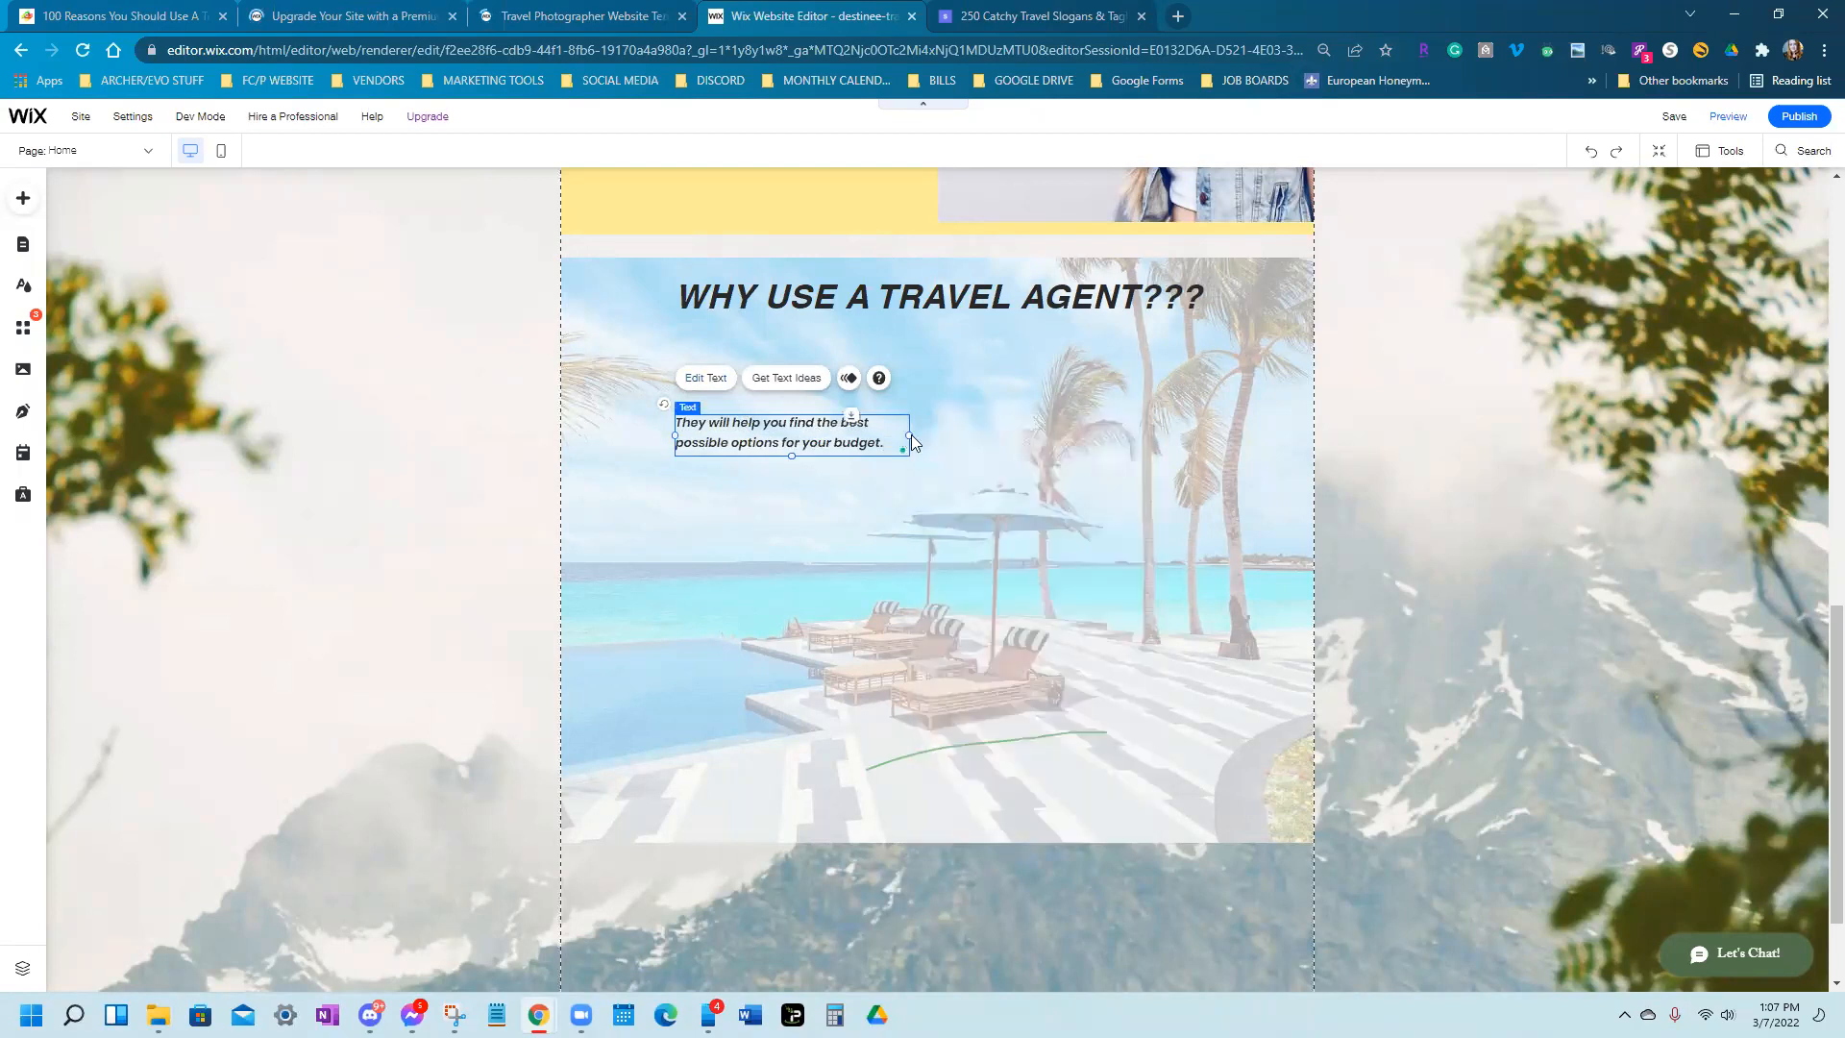
Widen the sentence to fit one line and position it under the heading
{"action": "left_click_drag", "start_coordinate": [912, 440], "coordinate": [1271, 434]}
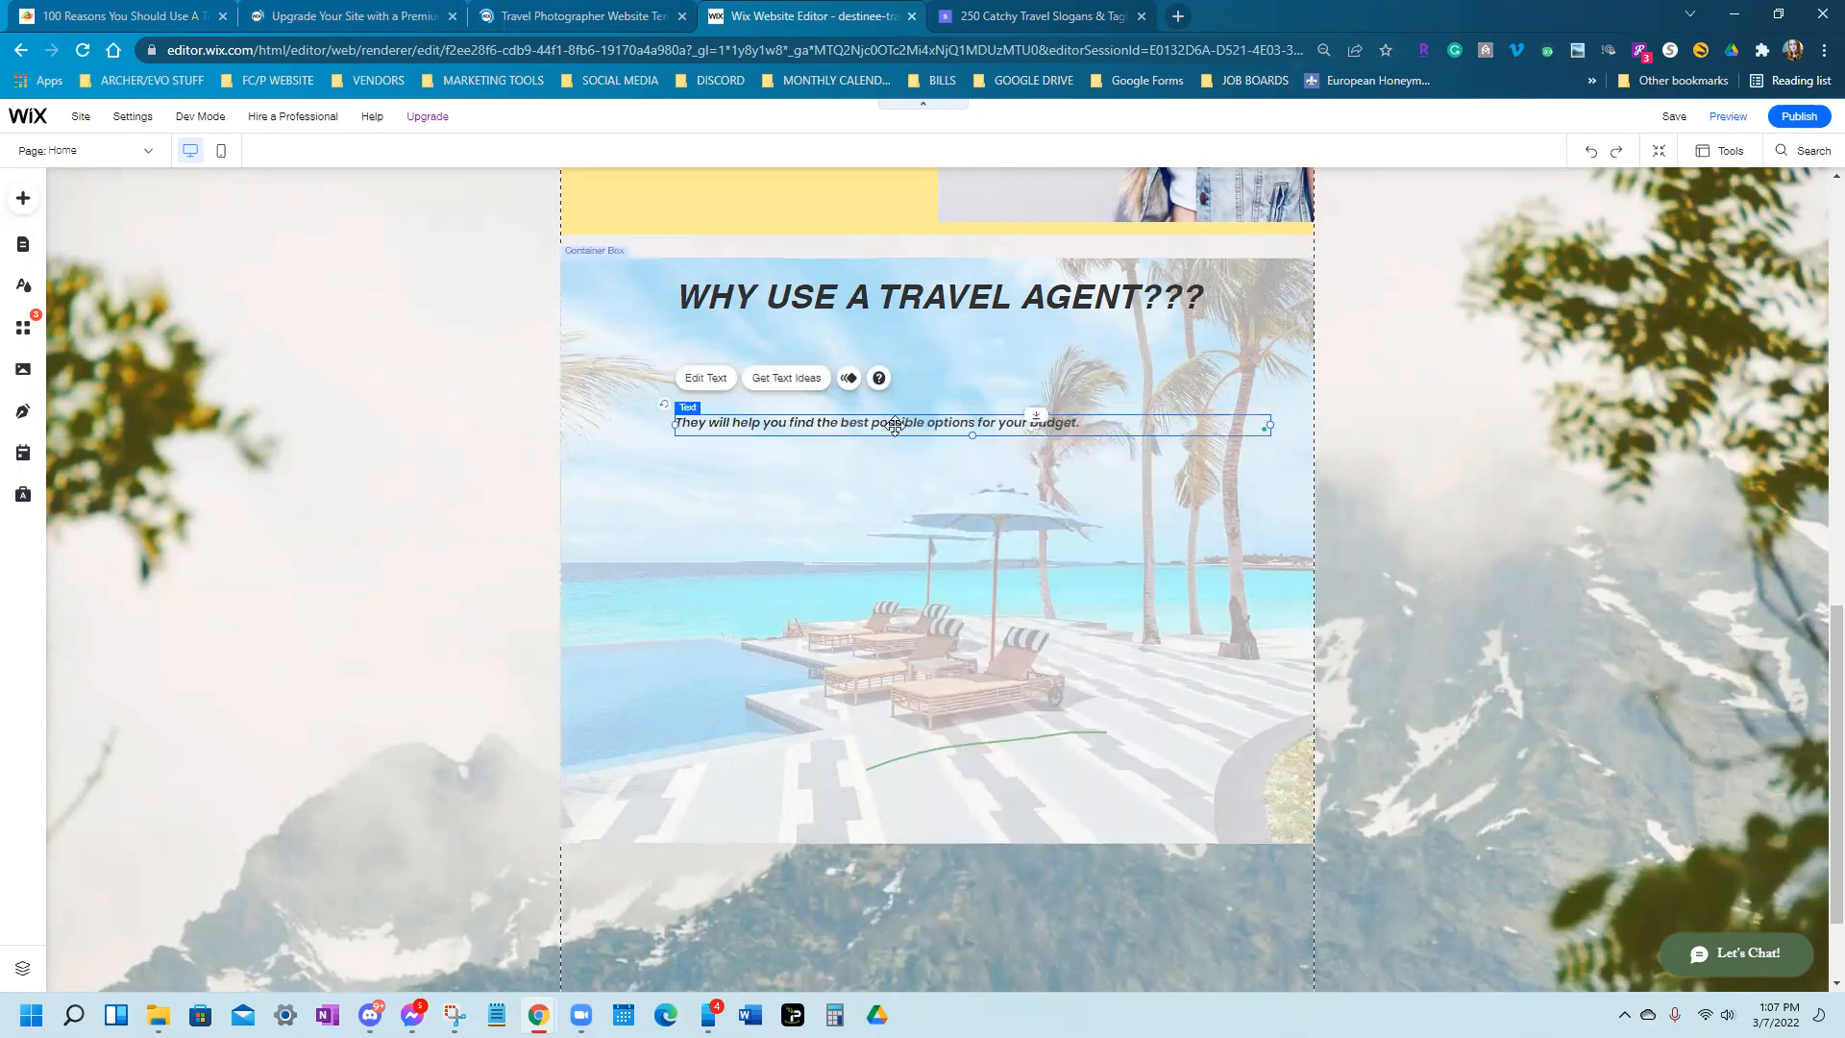
{"action": "left_click_drag", "start_coordinate": [835, 388], "coordinate": [777, 353]}
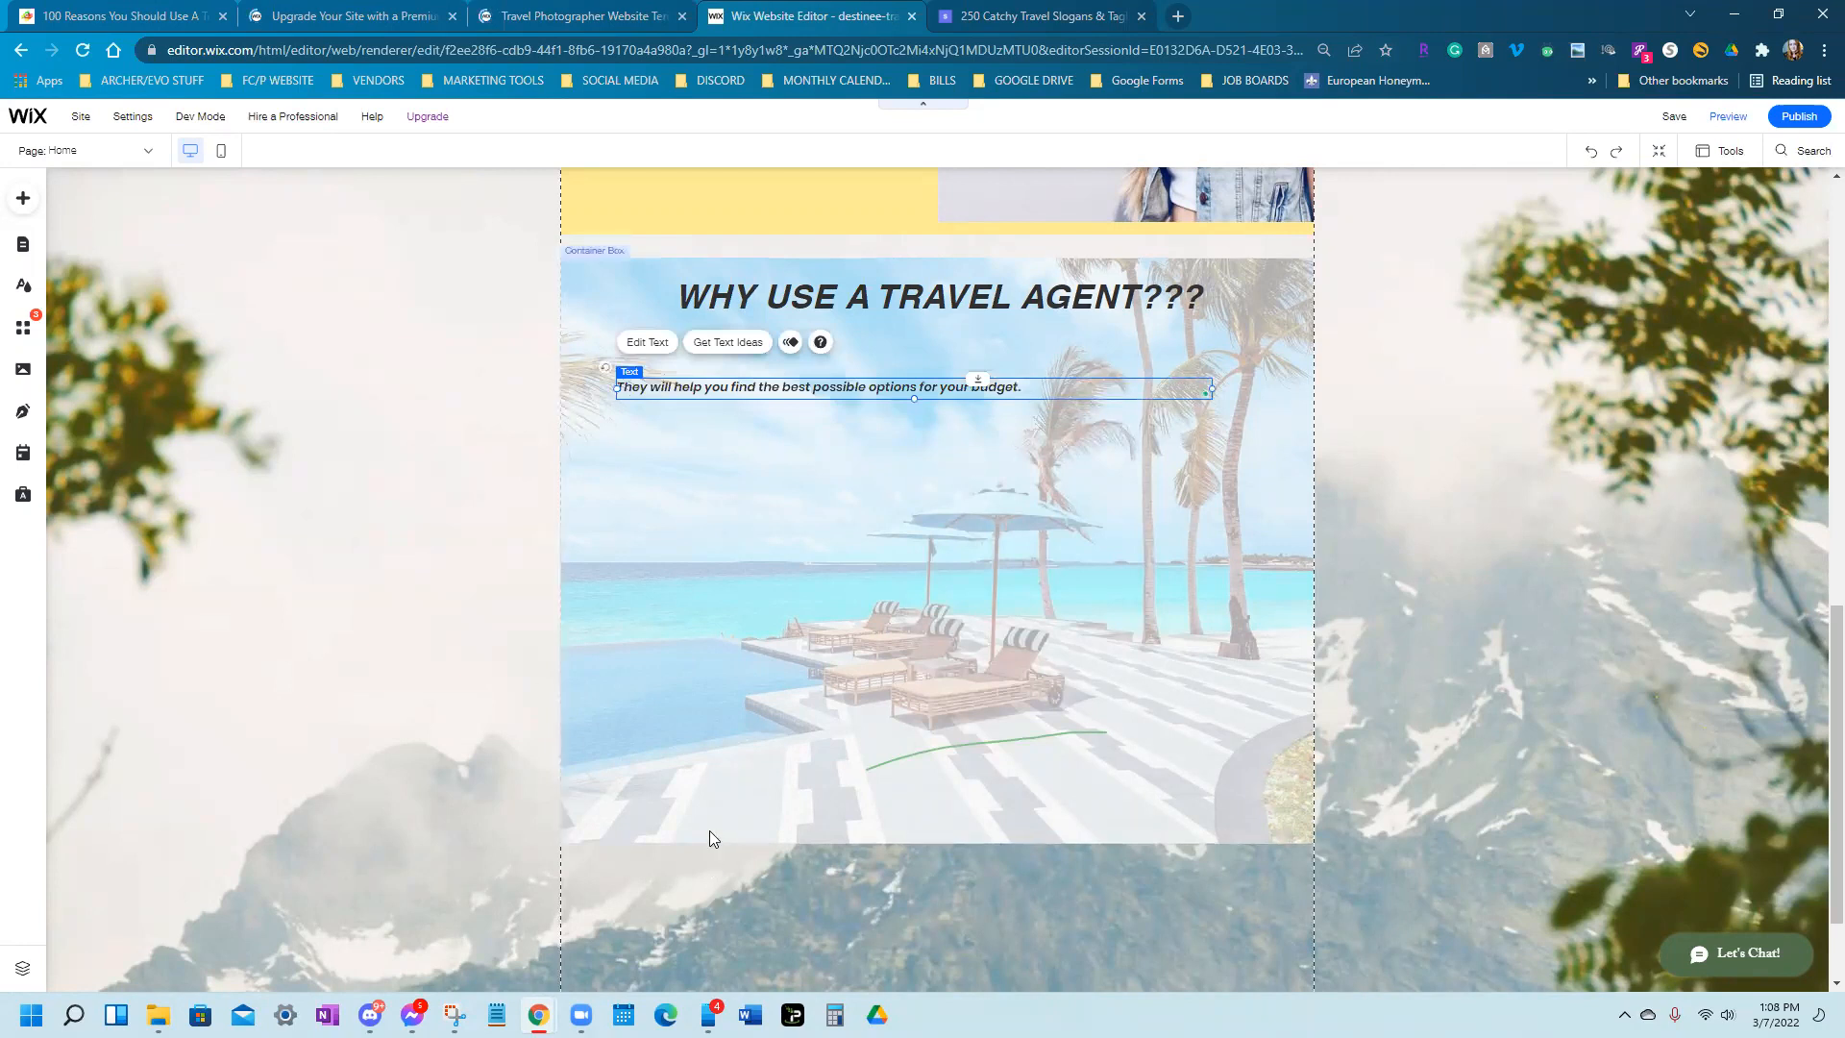
{"action": "left_click", "coordinate": [796, 839]}
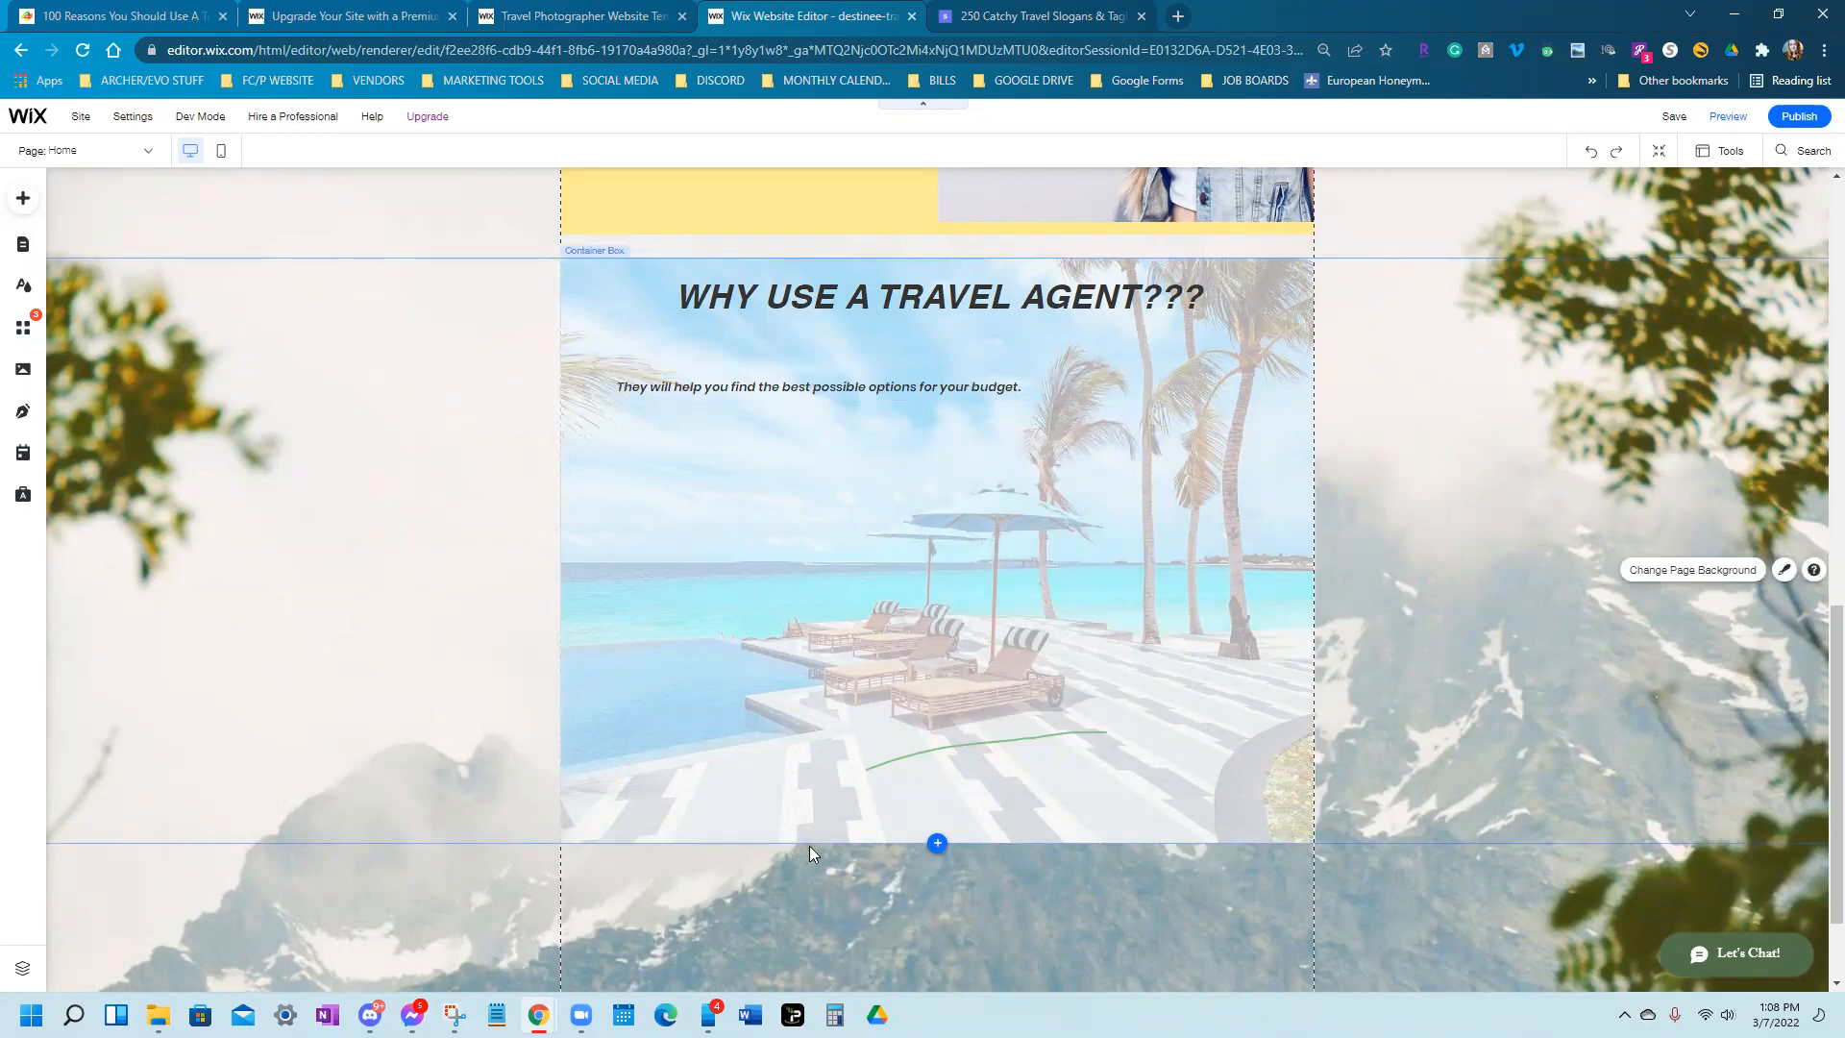
{"action": "scroll", "coordinate": [810, 846], "scroll_direction": "up", "scroll_amount": 3}
{"action": "scroll", "coordinate": [575, 433], "scroll_direction": "up", "scroll_amount": 5}
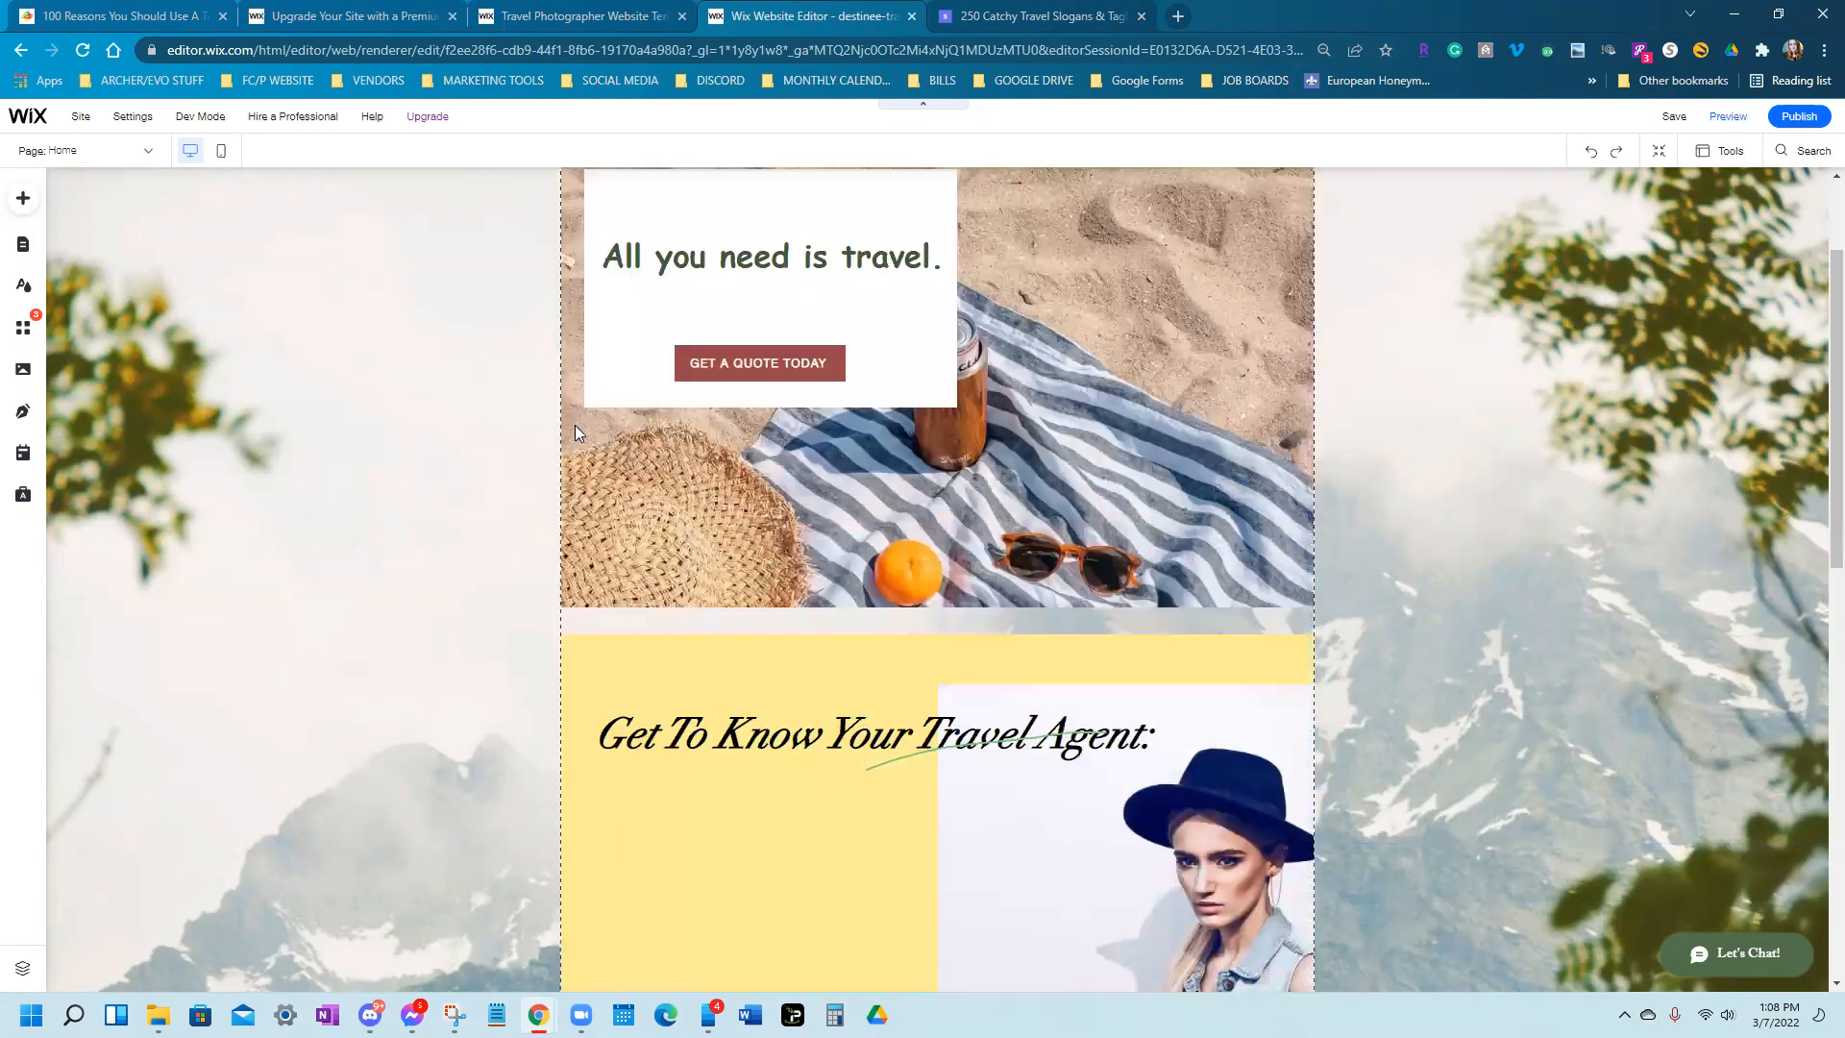
{"action": "scroll", "coordinate": [574, 432], "scroll_direction": "up", "scroll_amount": 2}
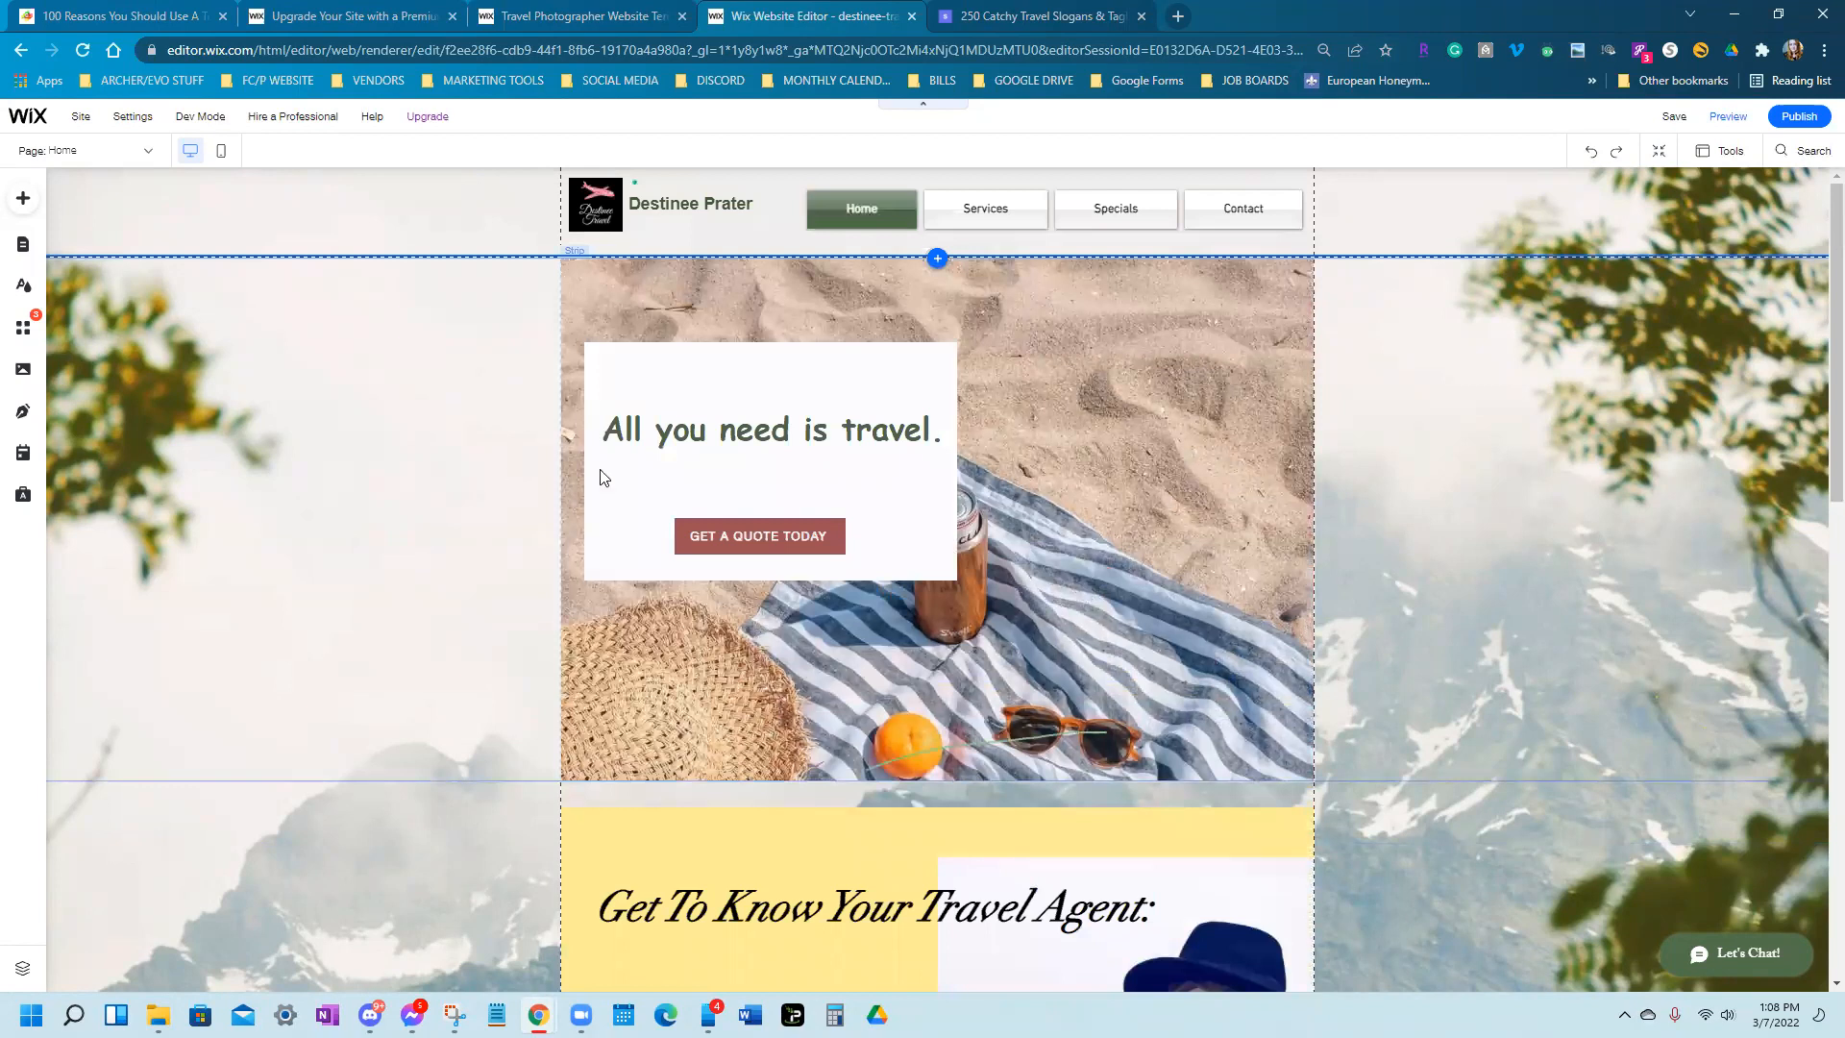
{"action": "scroll", "coordinate": [601, 416], "scroll_direction": "down", "scroll_amount": 6}
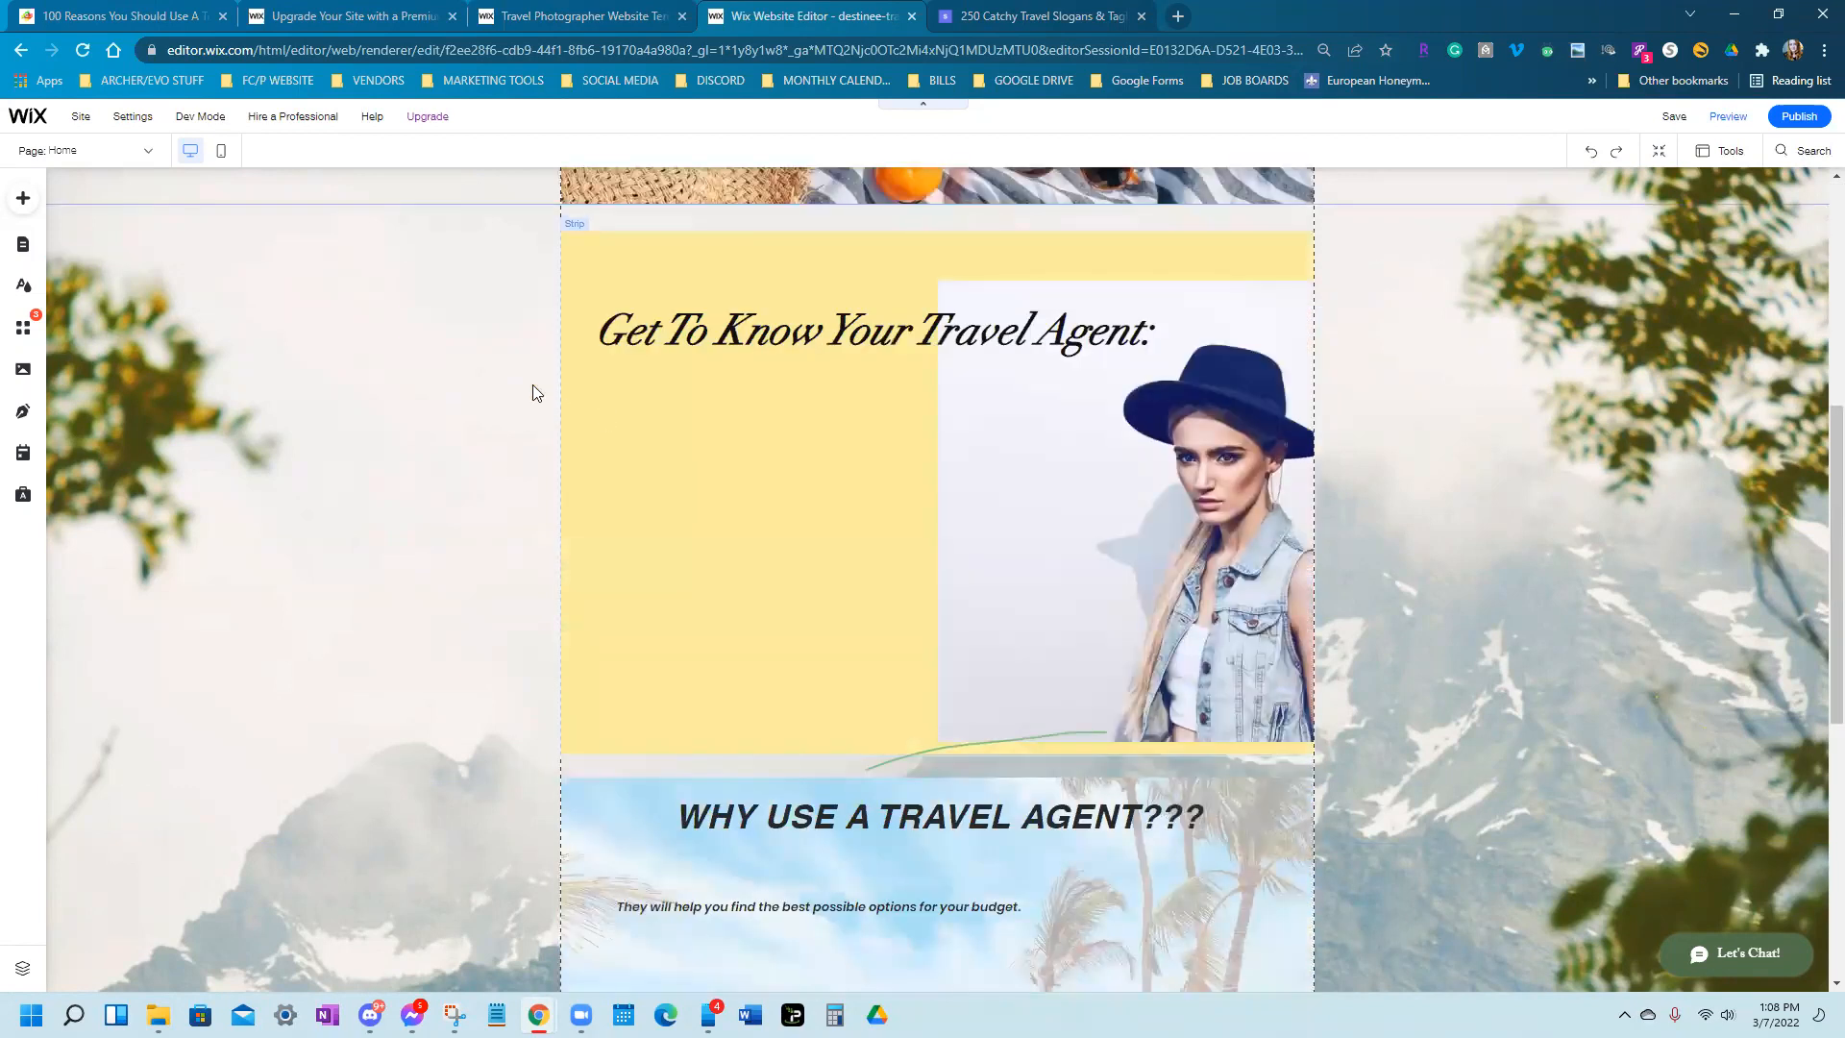
Scroll down to the Get To Know Your Travel Agent section and the reasons below it
{"action": "scroll", "coordinate": [484, 496], "scroll_direction": "down", "scroll_amount": 1}
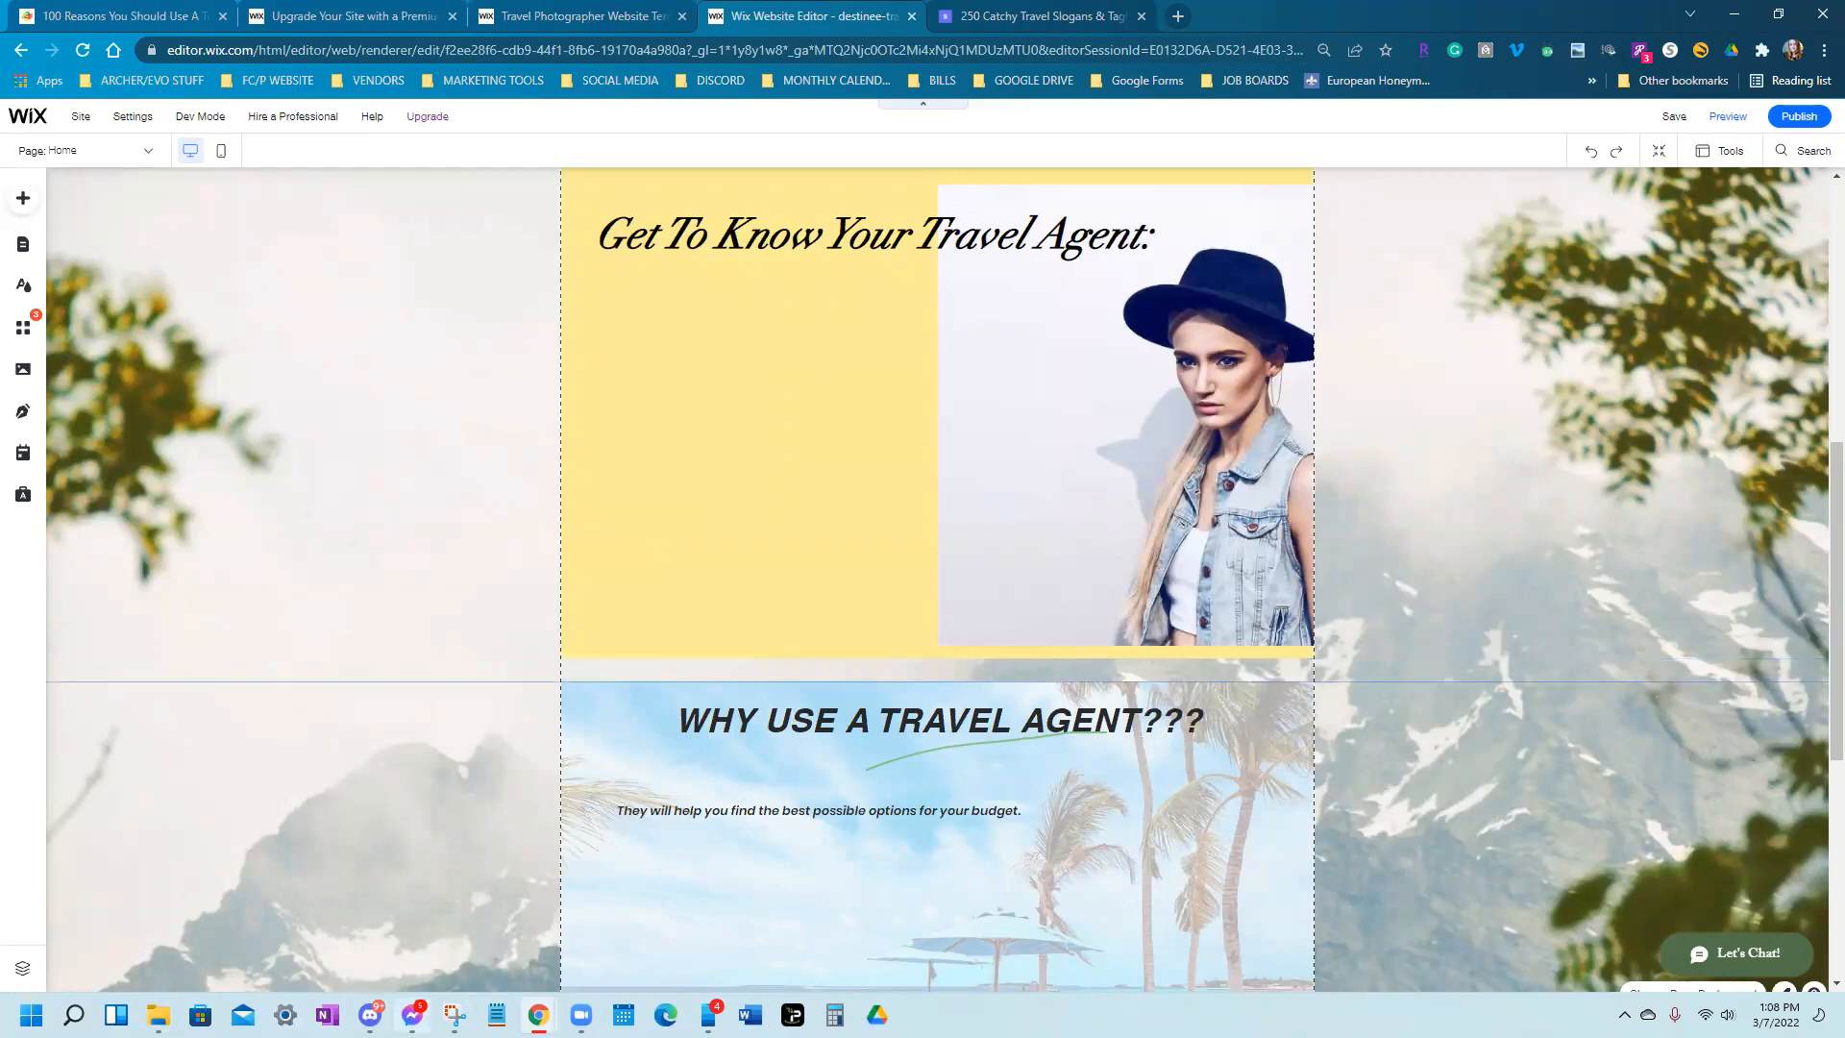
{"action": "left_click", "coordinate": [413, 1014]}
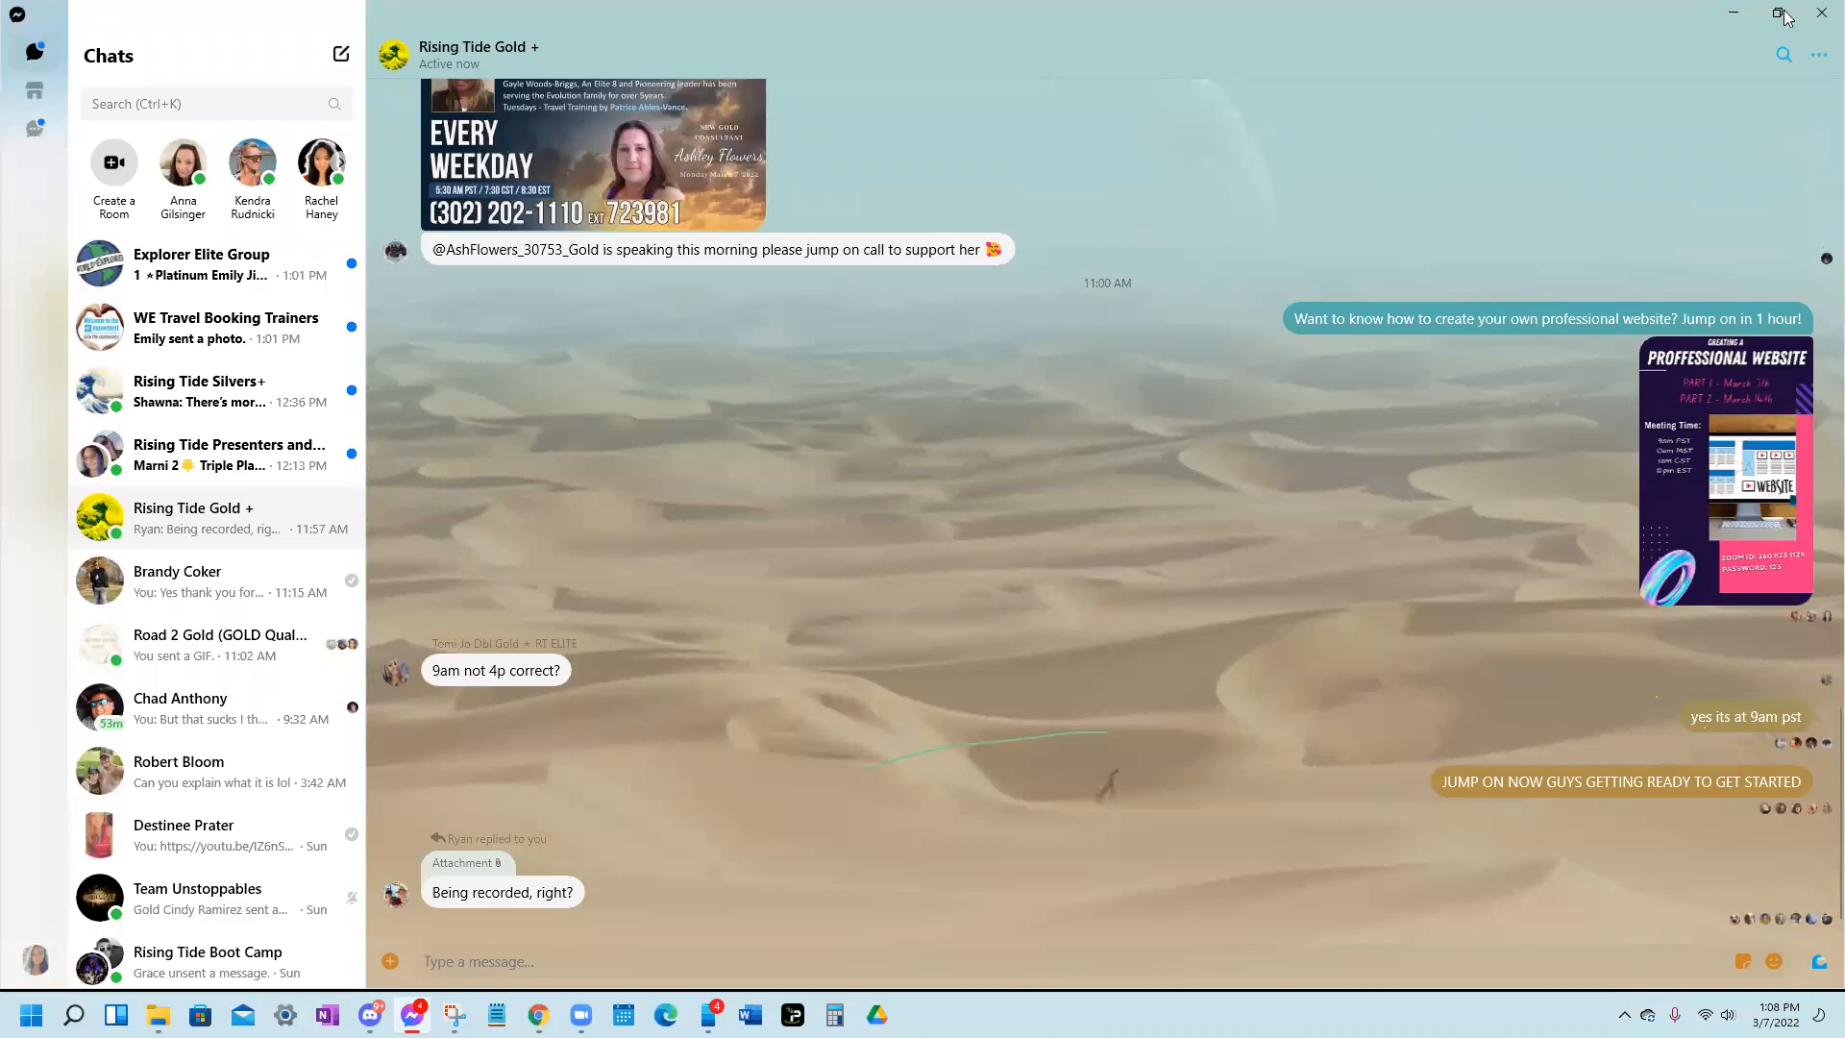
{"action": "left_click", "coordinate": [1736, 13]}
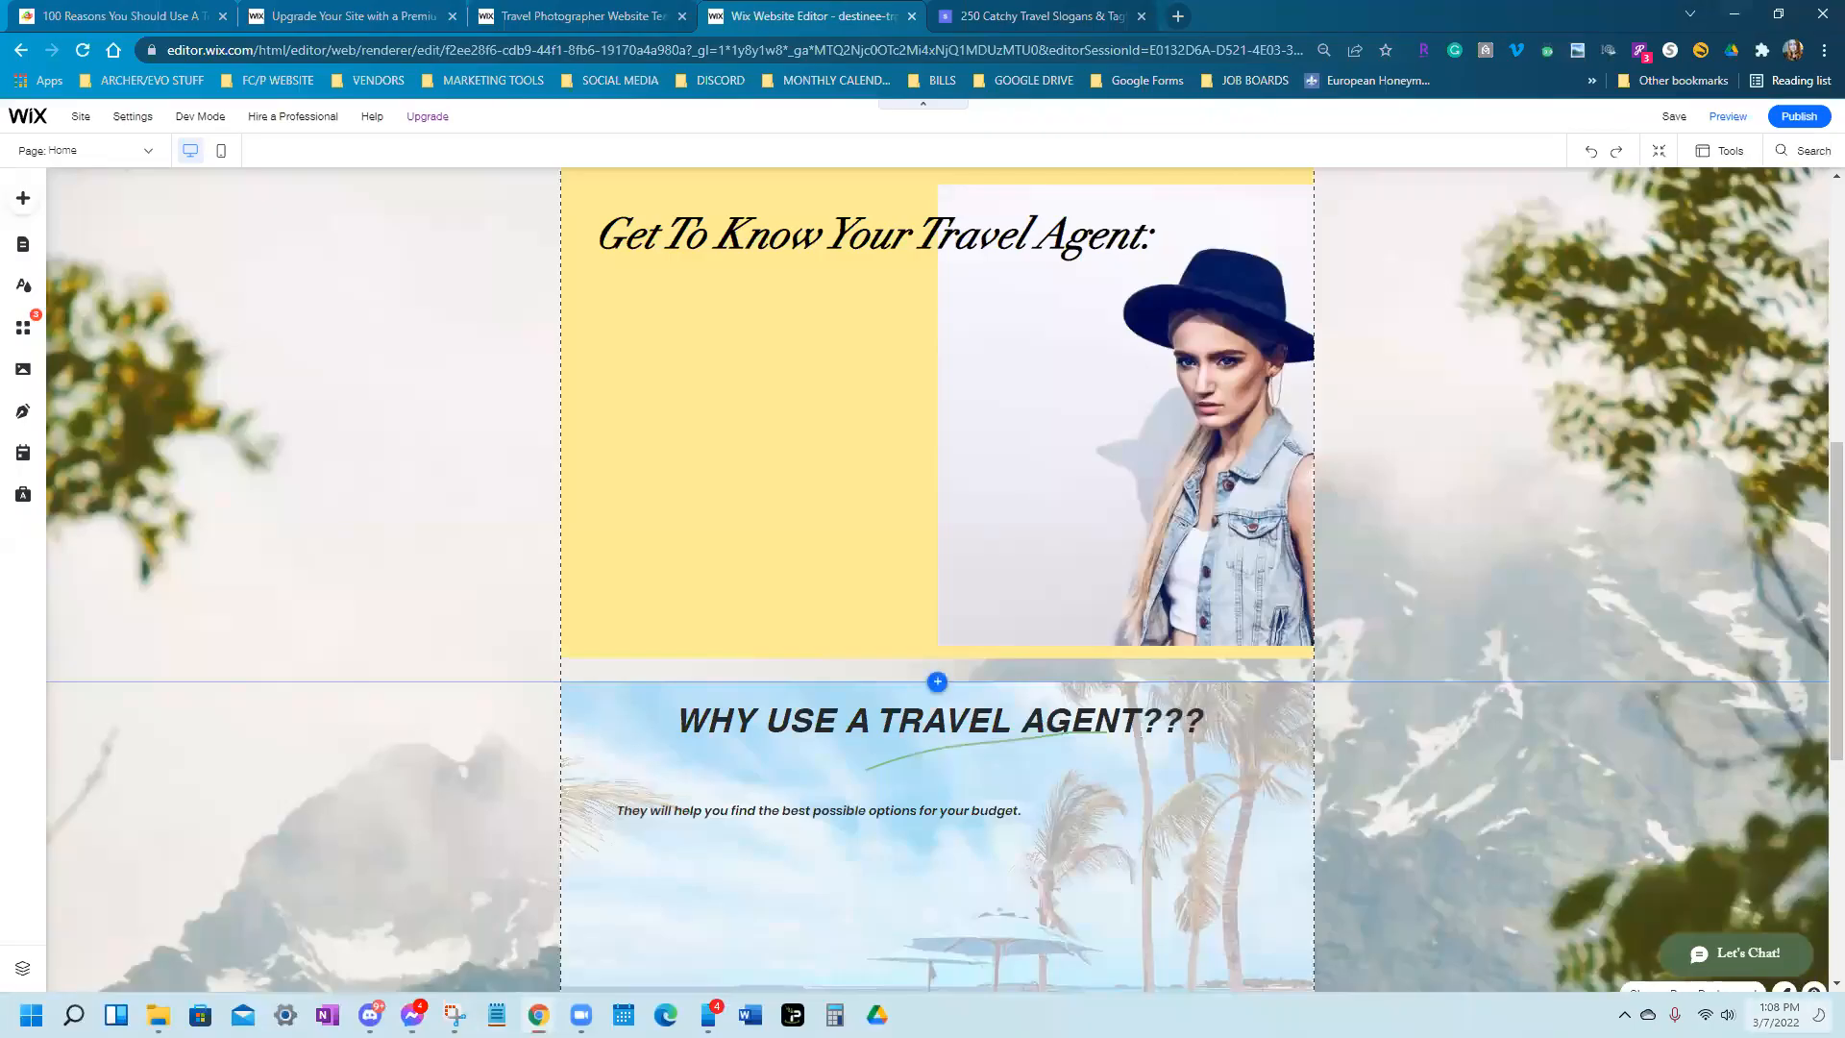
{"action": "left_click", "coordinate": [1778, 1015]}
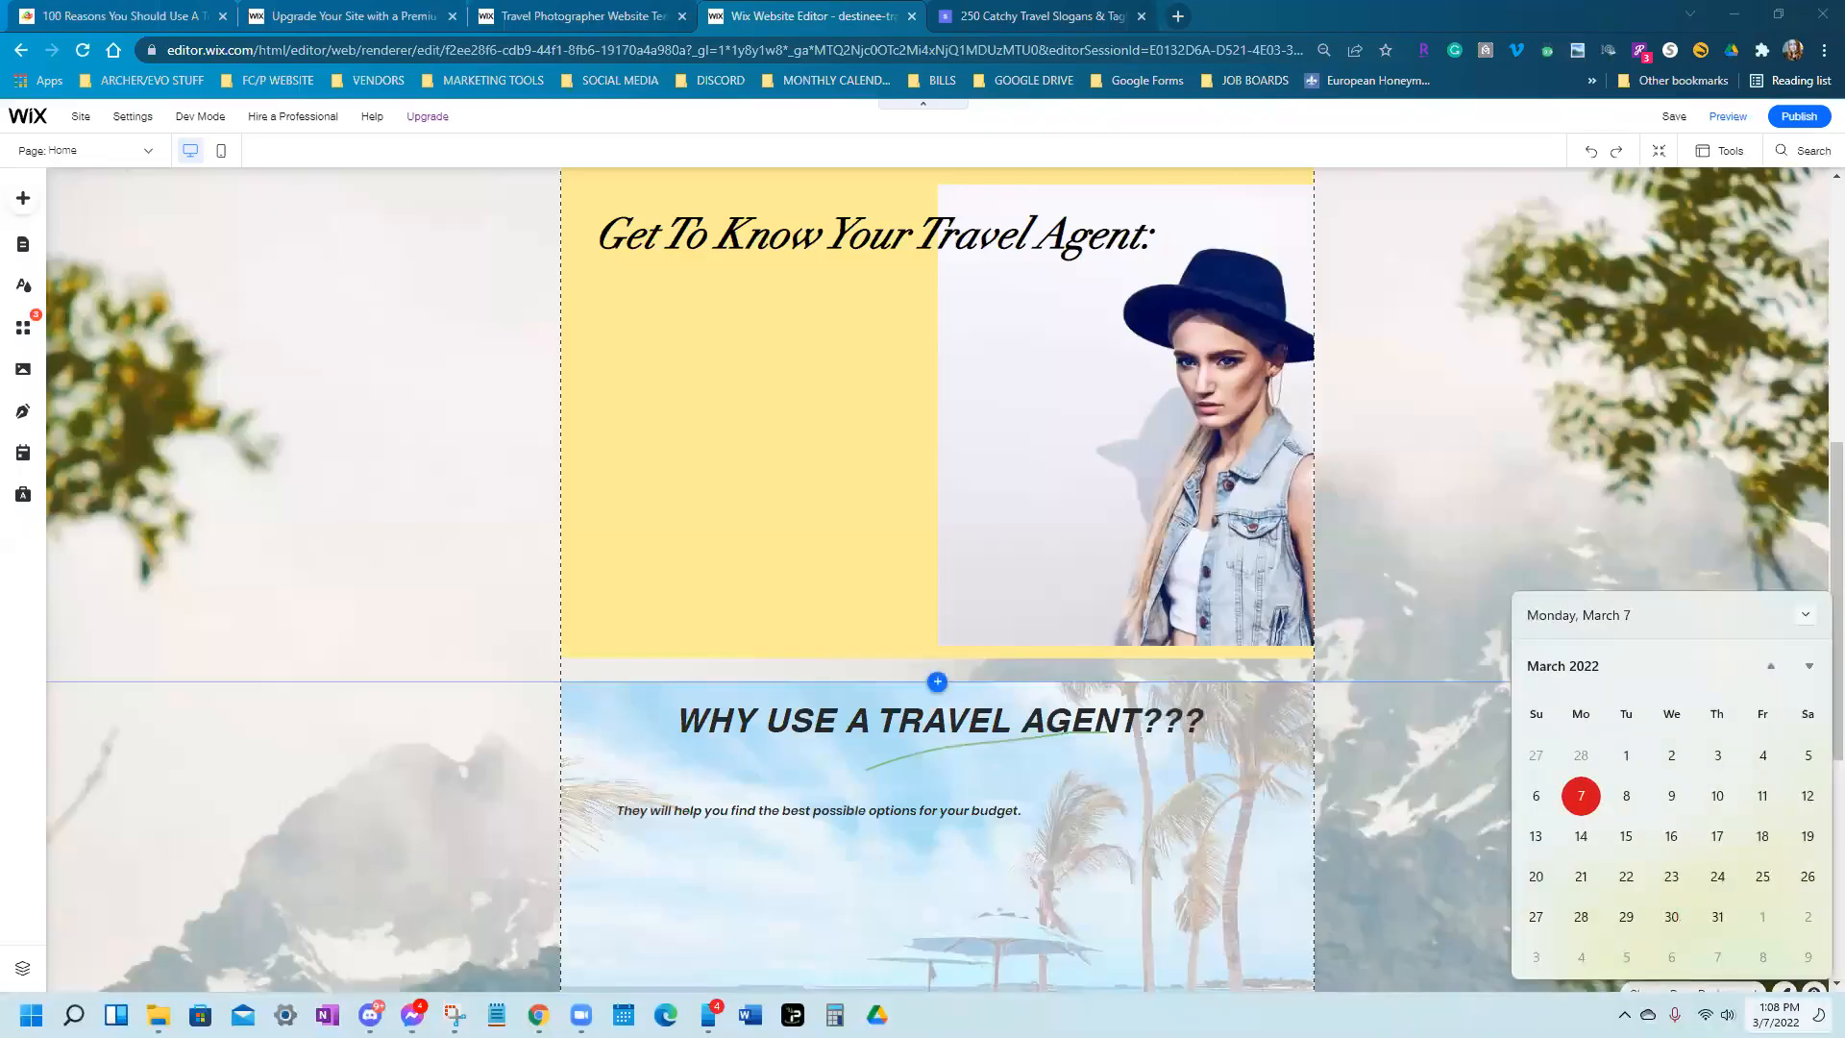
{"action": "left_click", "coordinate": [1816, 620]}
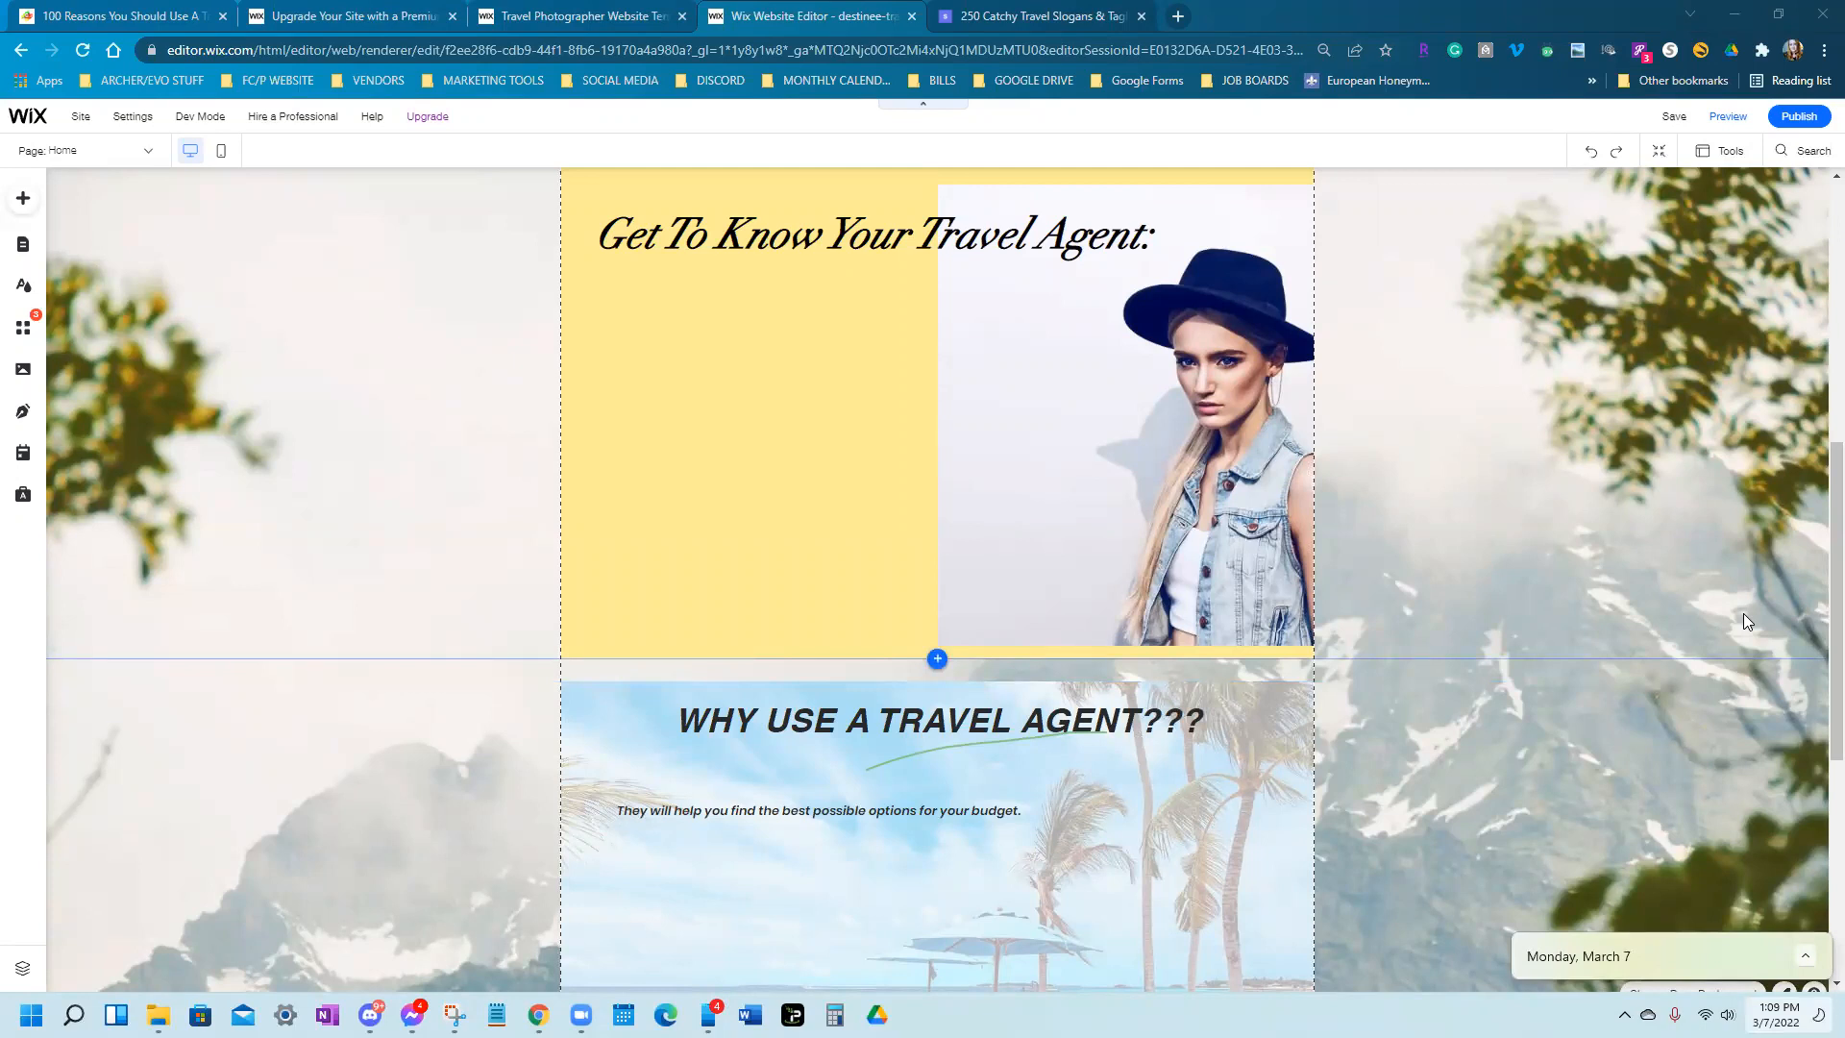
{"action": "scroll", "coordinate": [980, 480], "scroll_direction": "up", "scroll_amount": 7}
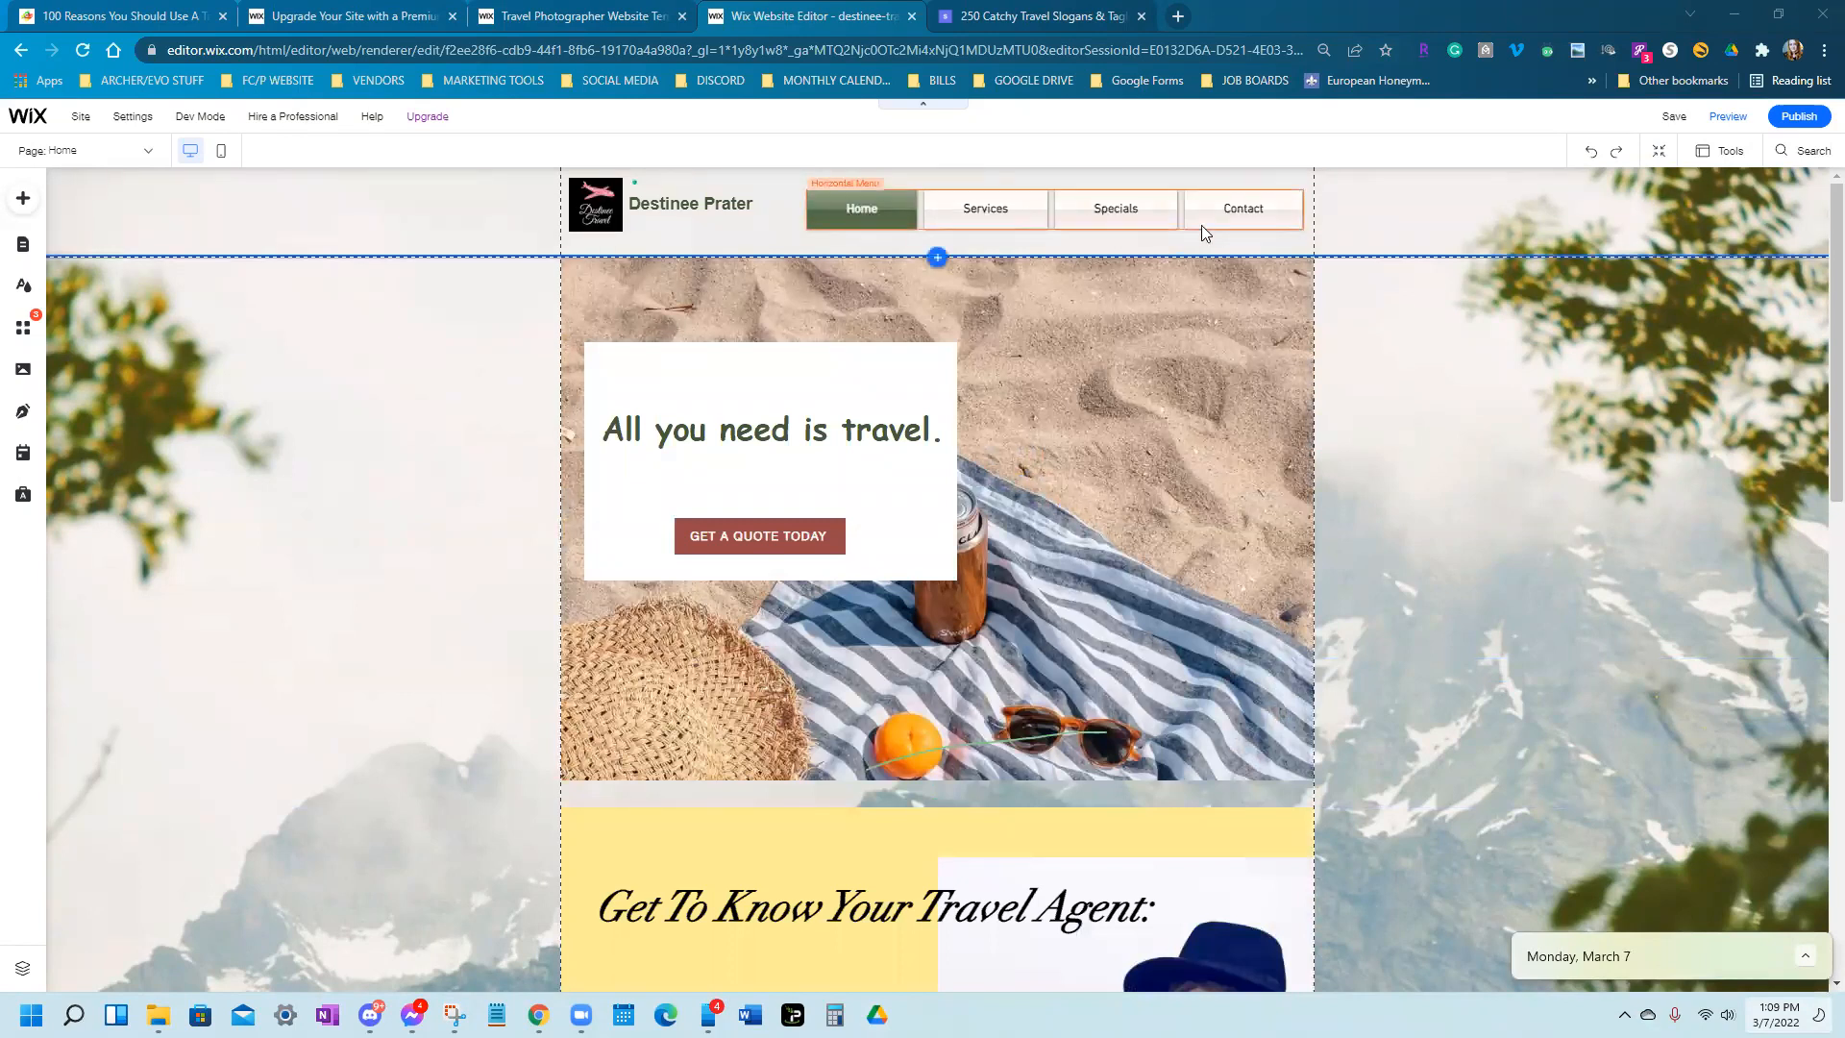
Save the travel home page in the Wix Editor and close the saved confirmation
{"action": "scroll", "coordinate": [1543, 828], "scroll_direction": "down", "scroll_amount": 1}
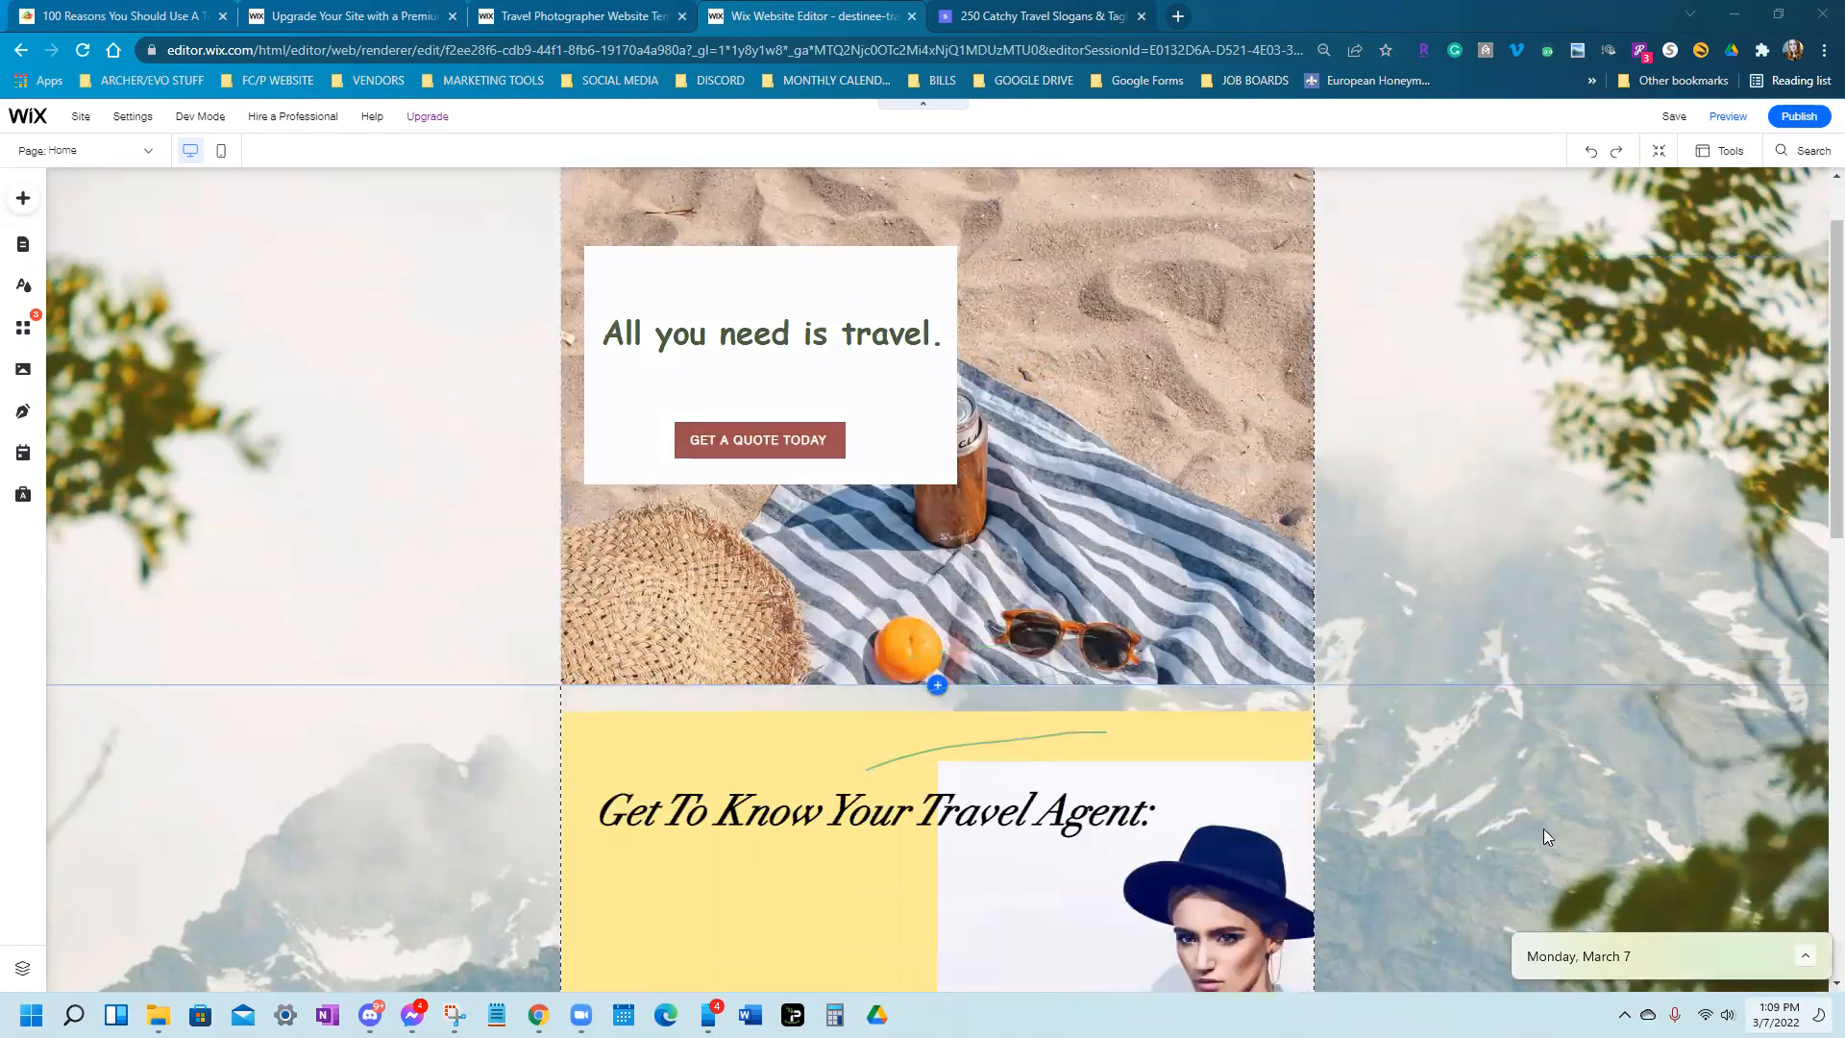
{"action": "scroll", "coordinate": [1543, 829], "scroll_direction": "down", "scroll_amount": 6}
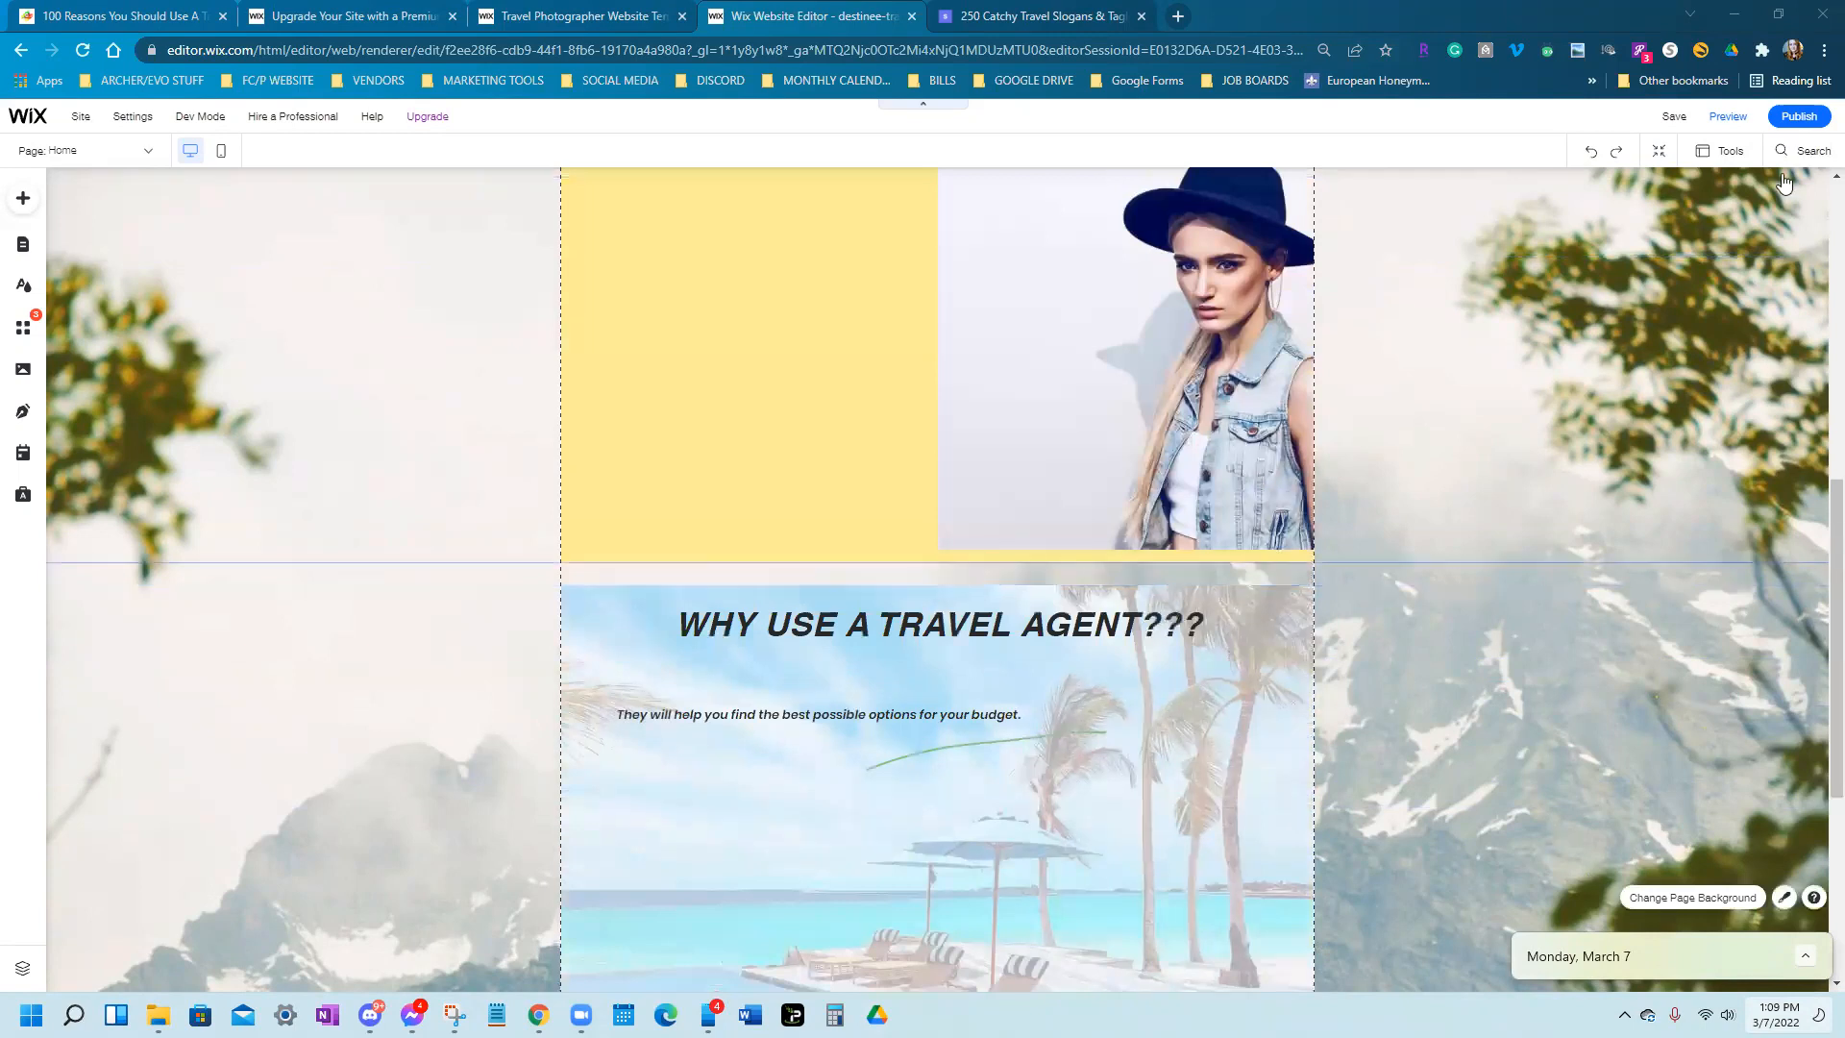
{"action": "scroll", "coordinate": [1517, 865], "scroll_direction": "up", "scroll_amount": 7}
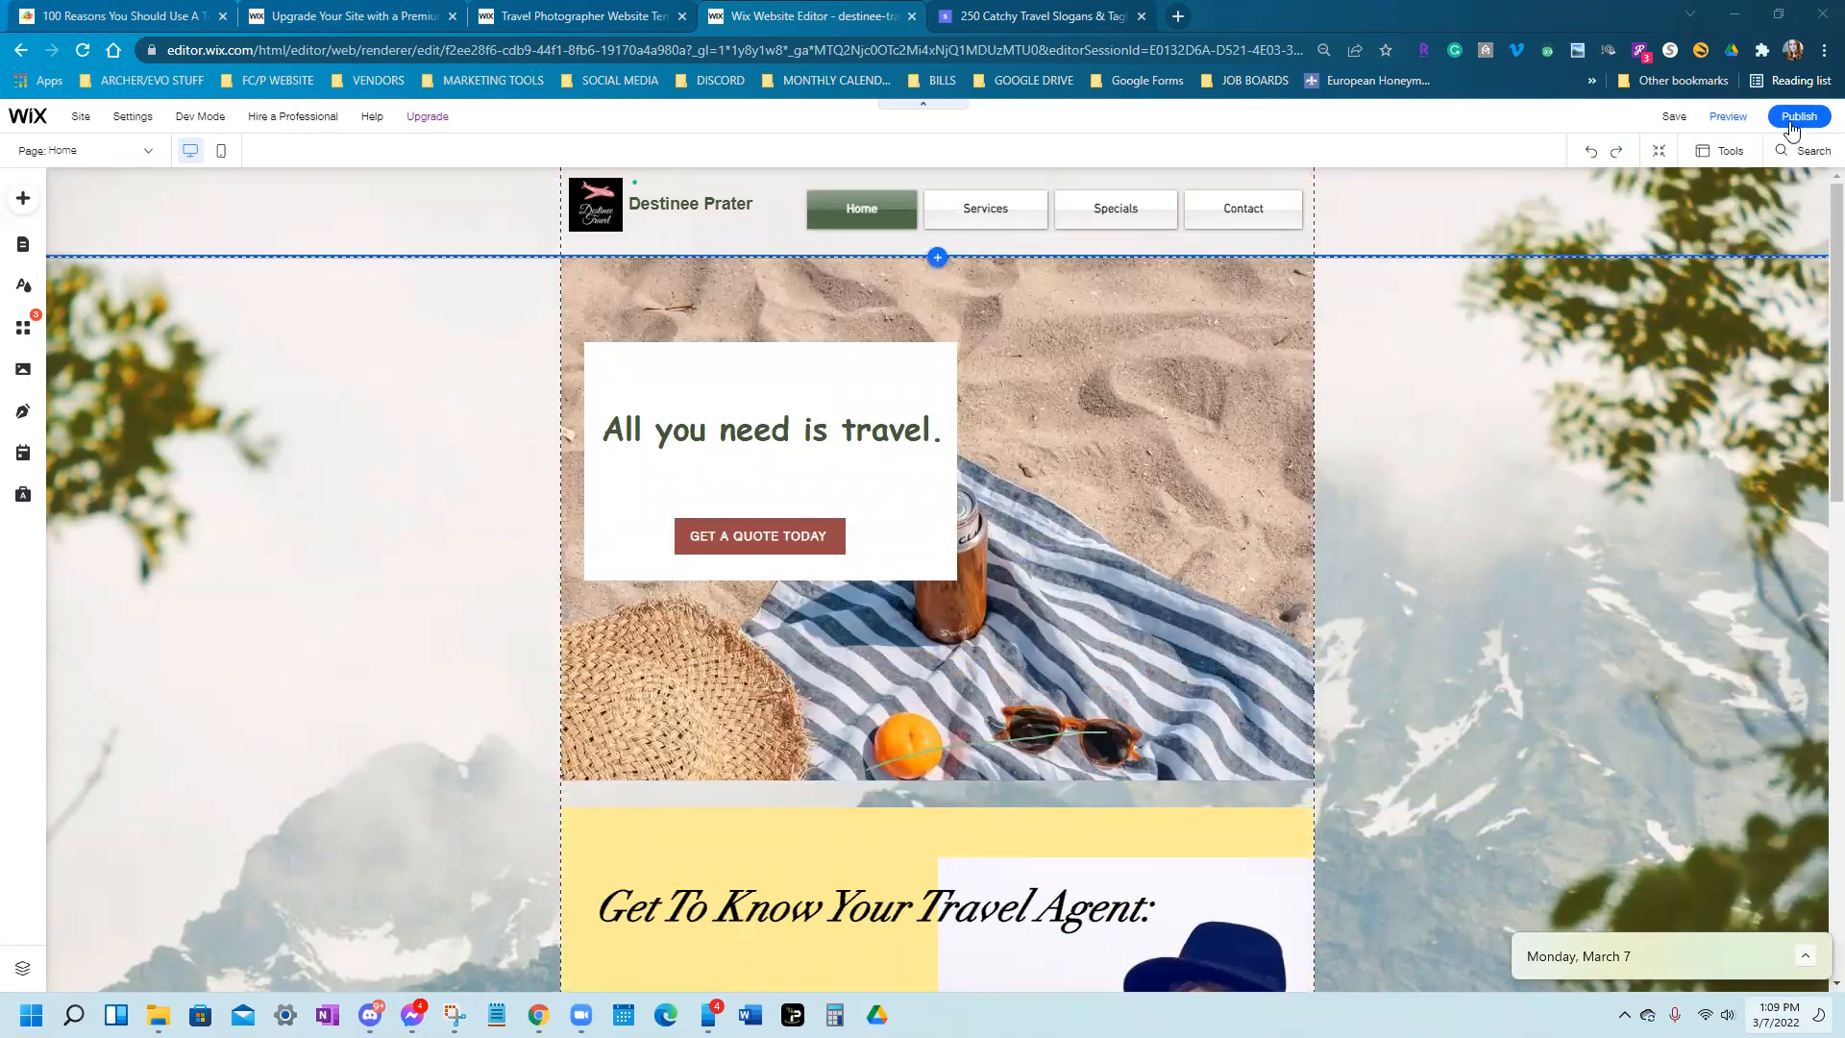
{"action": "left_click", "coordinate": [1674, 119]}
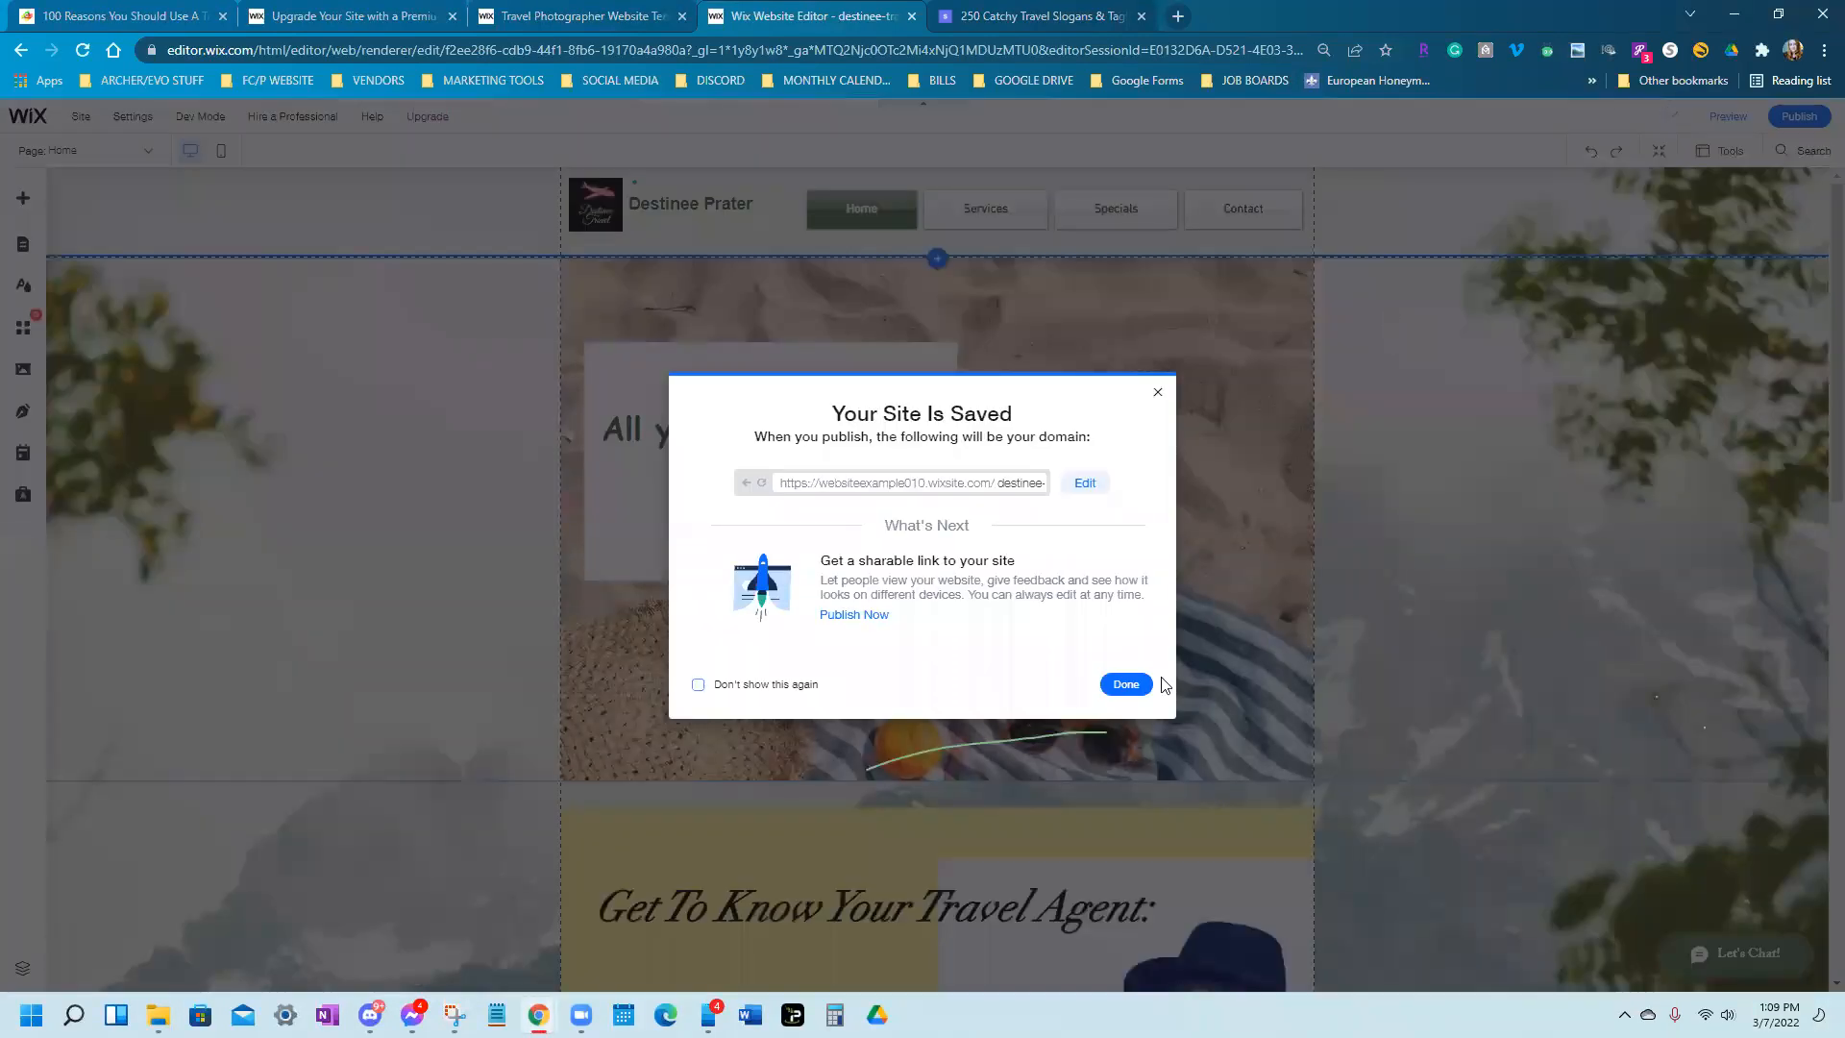
{"action": "left_click", "coordinate": [1122, 683]}
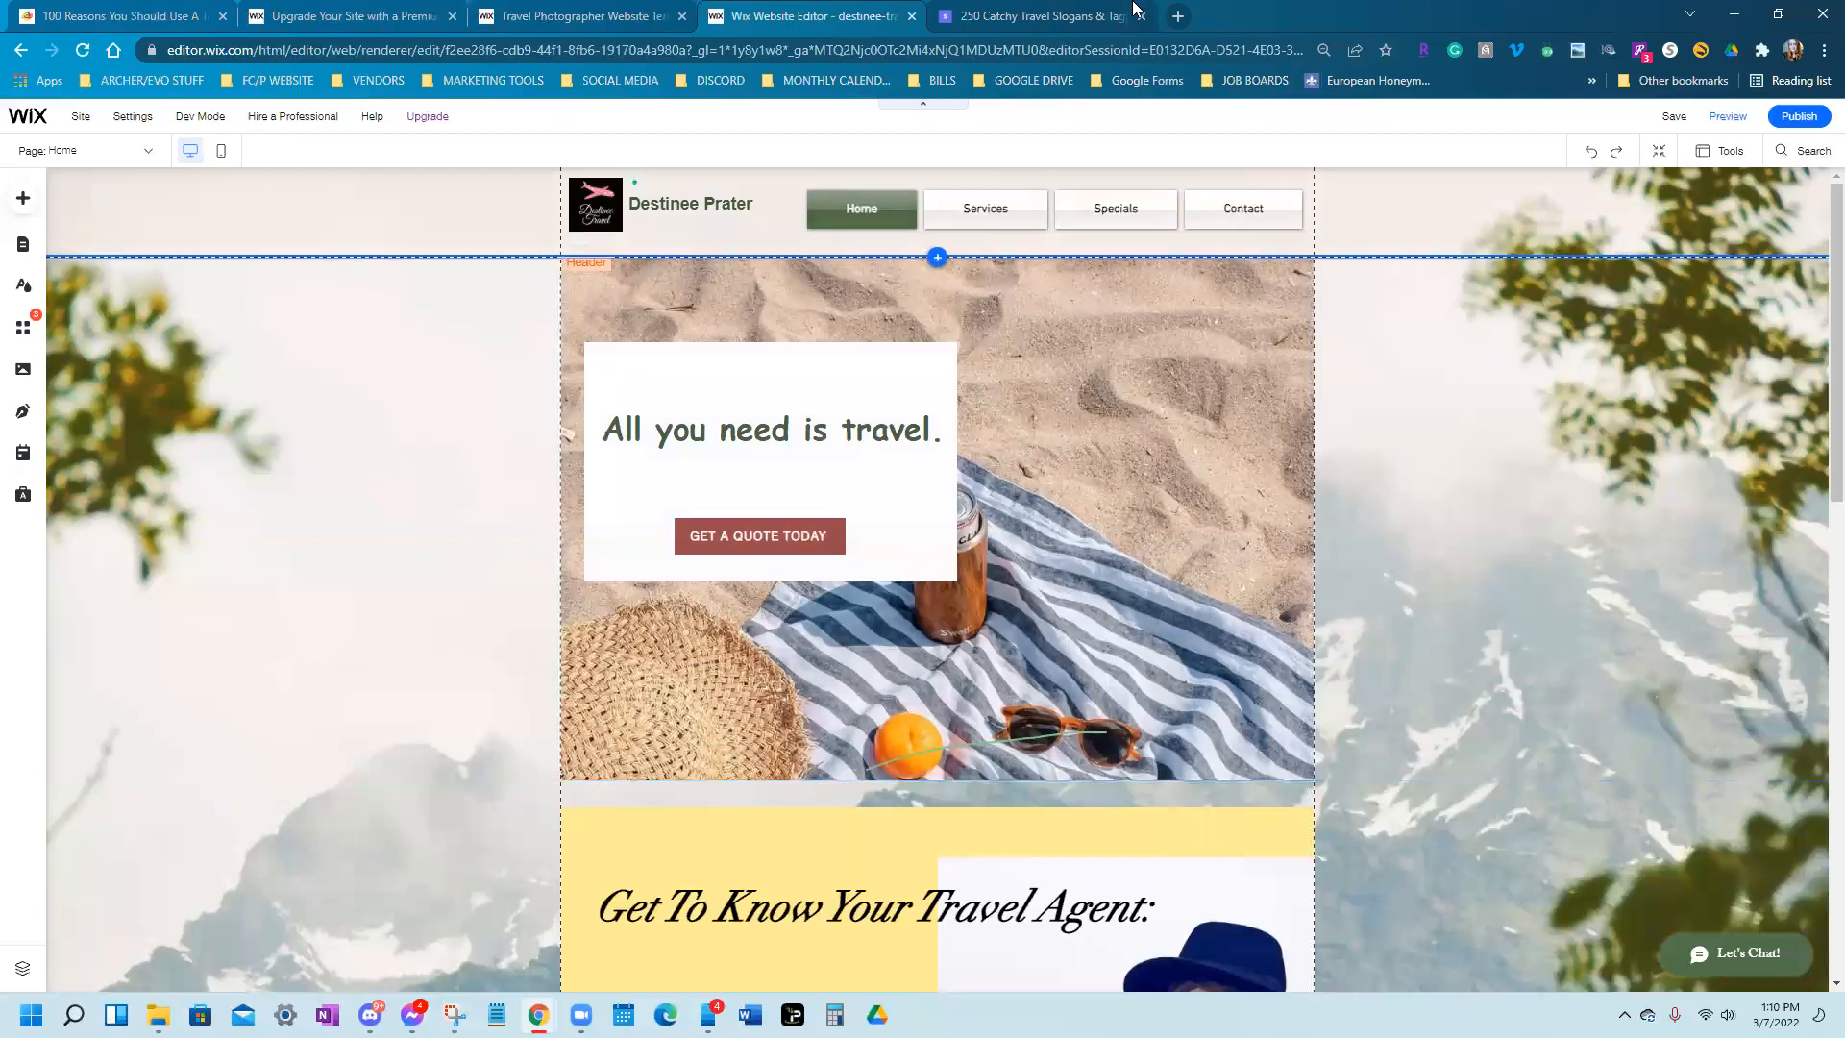
Switch to the '250 Catchy Travel Slogans & Taglines' article tab
{"action": "left_click", "coordinate": [1043, 15]}
Enter 'google' in the slogans tab's address bar, then dismiss the suggestions
{"action": "left_click", "coordinate": [781, 41]}
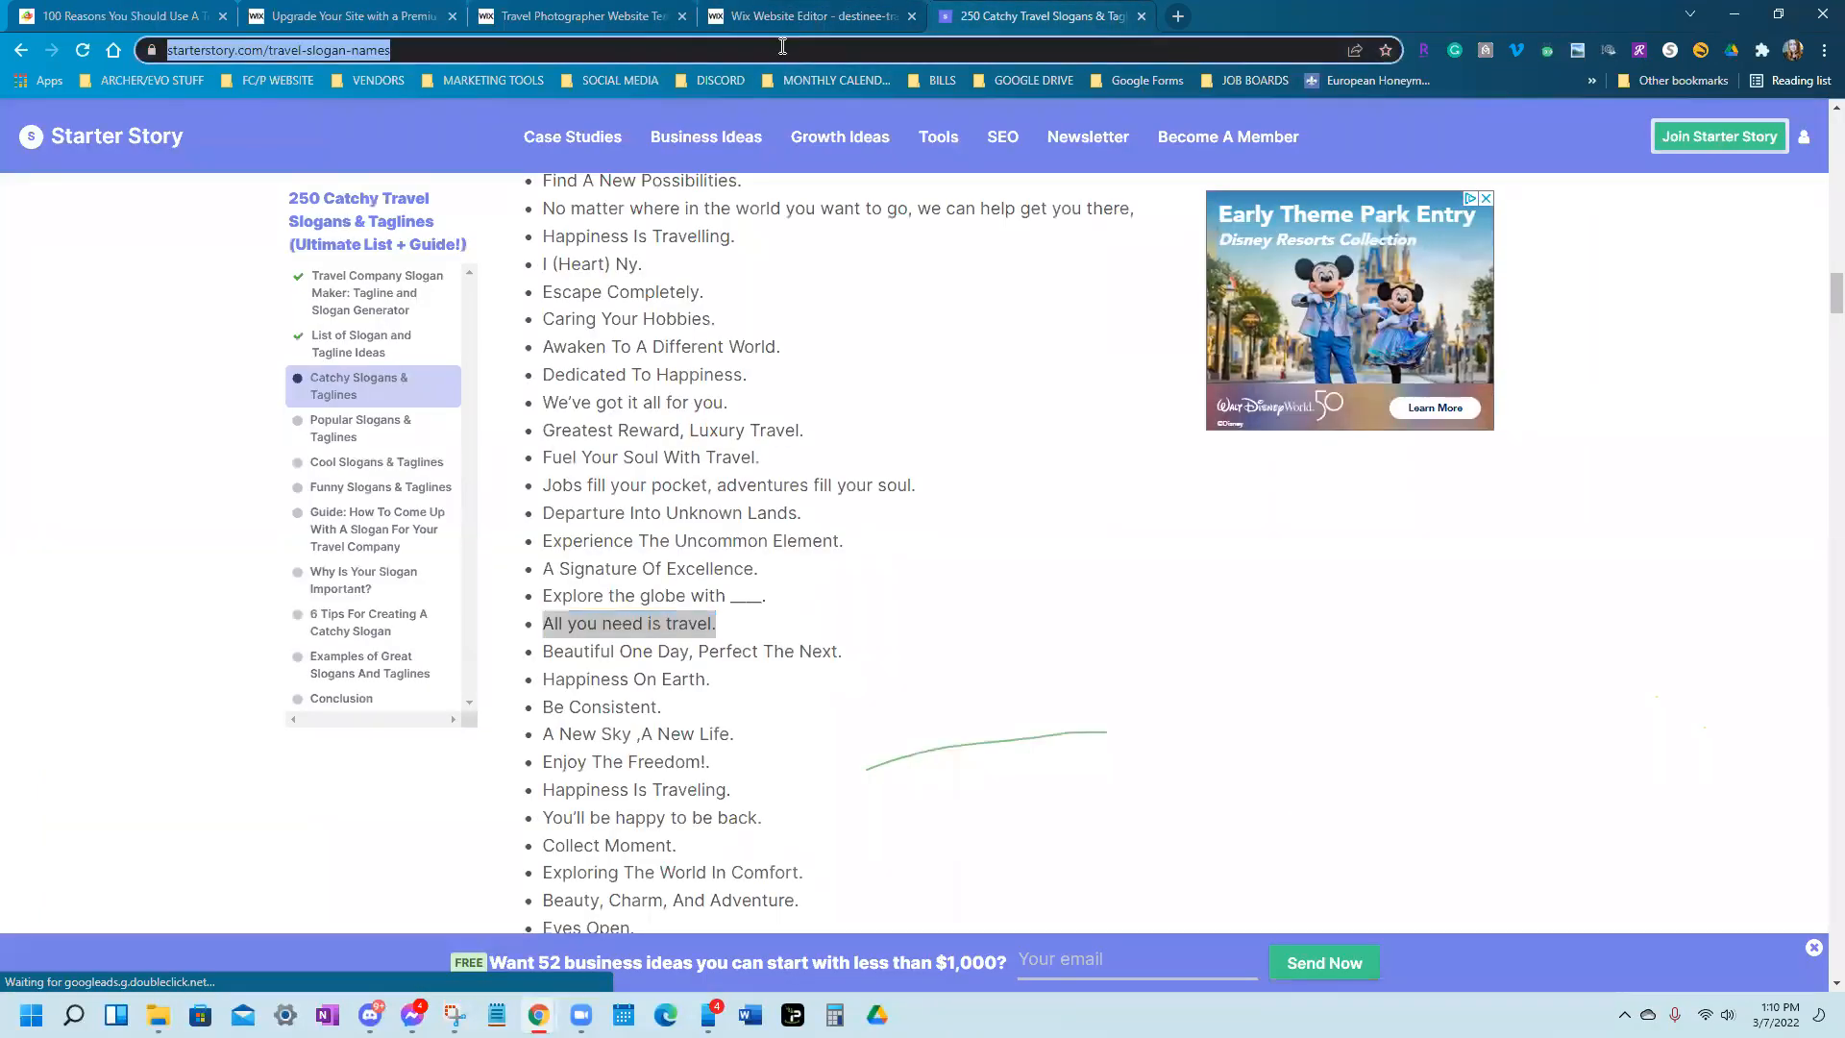
{"action": "type", "text": "Go"}
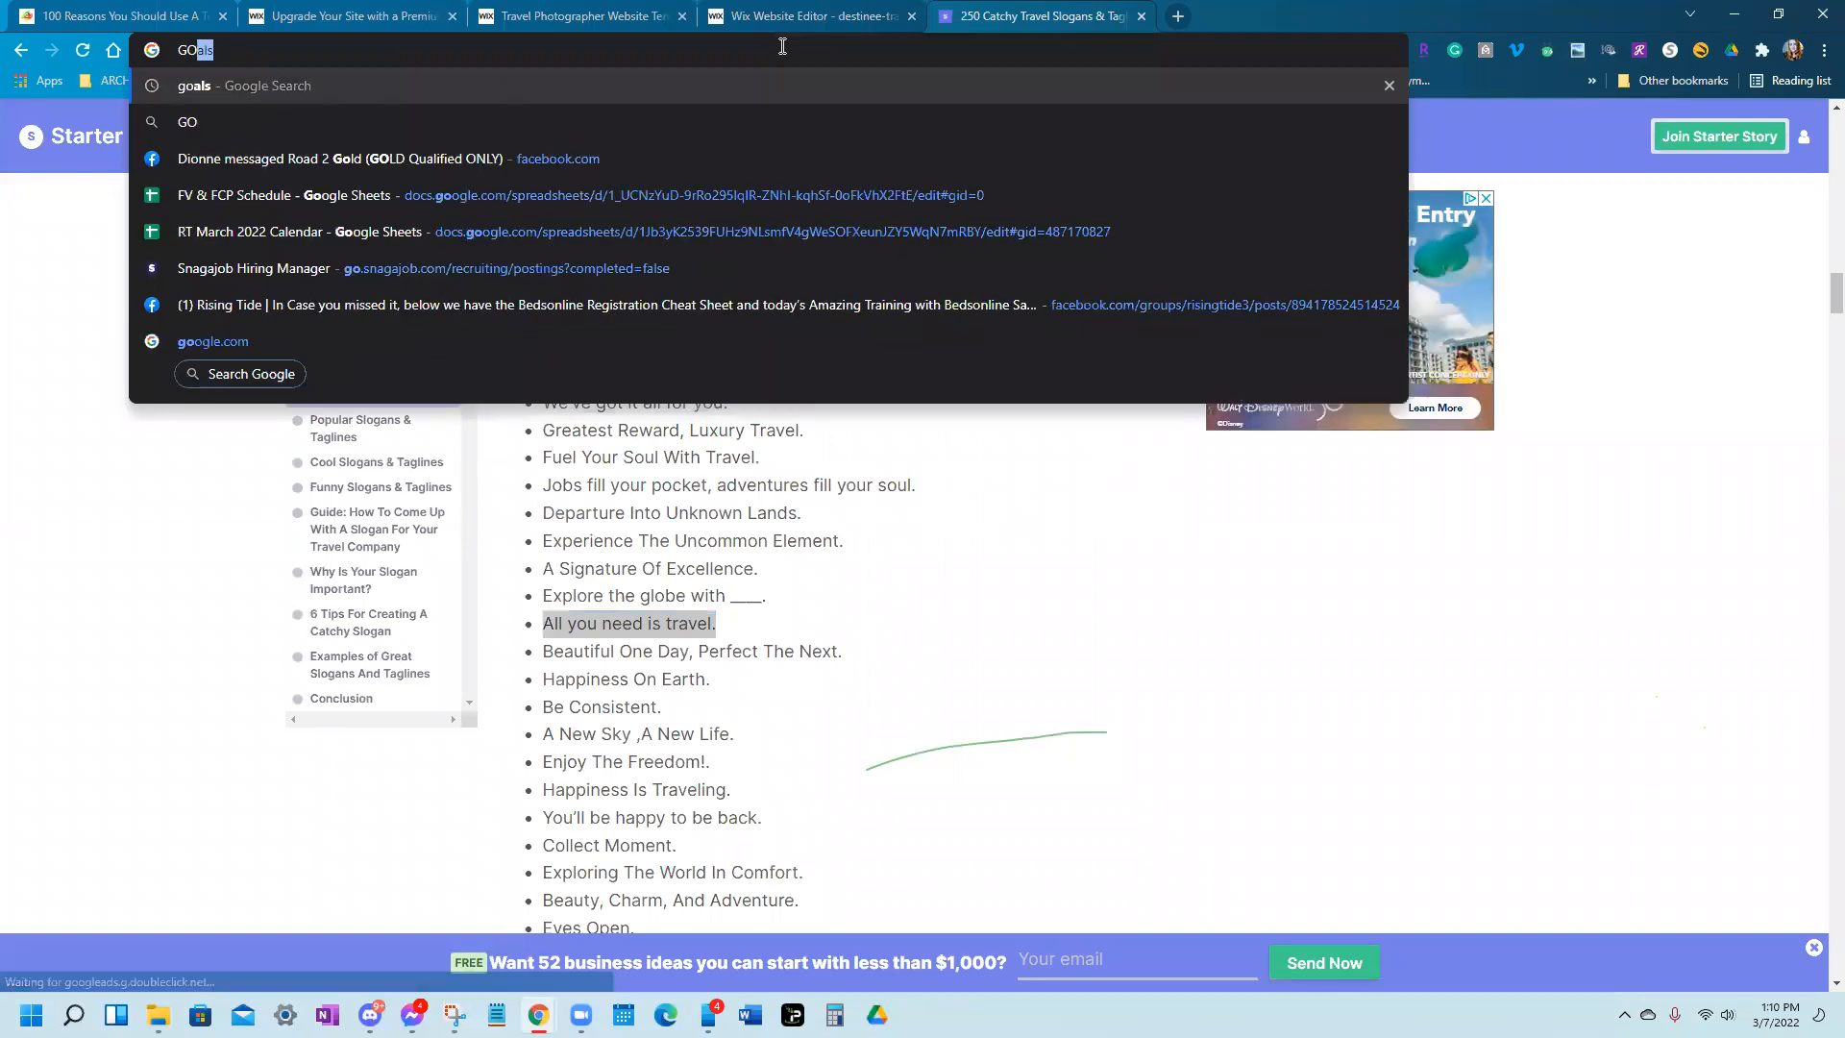
{"action": "key", "text": "BackSpace"}
{"action": "key", "text": "BackSpace"}
{"action": "type", "text": "google"}
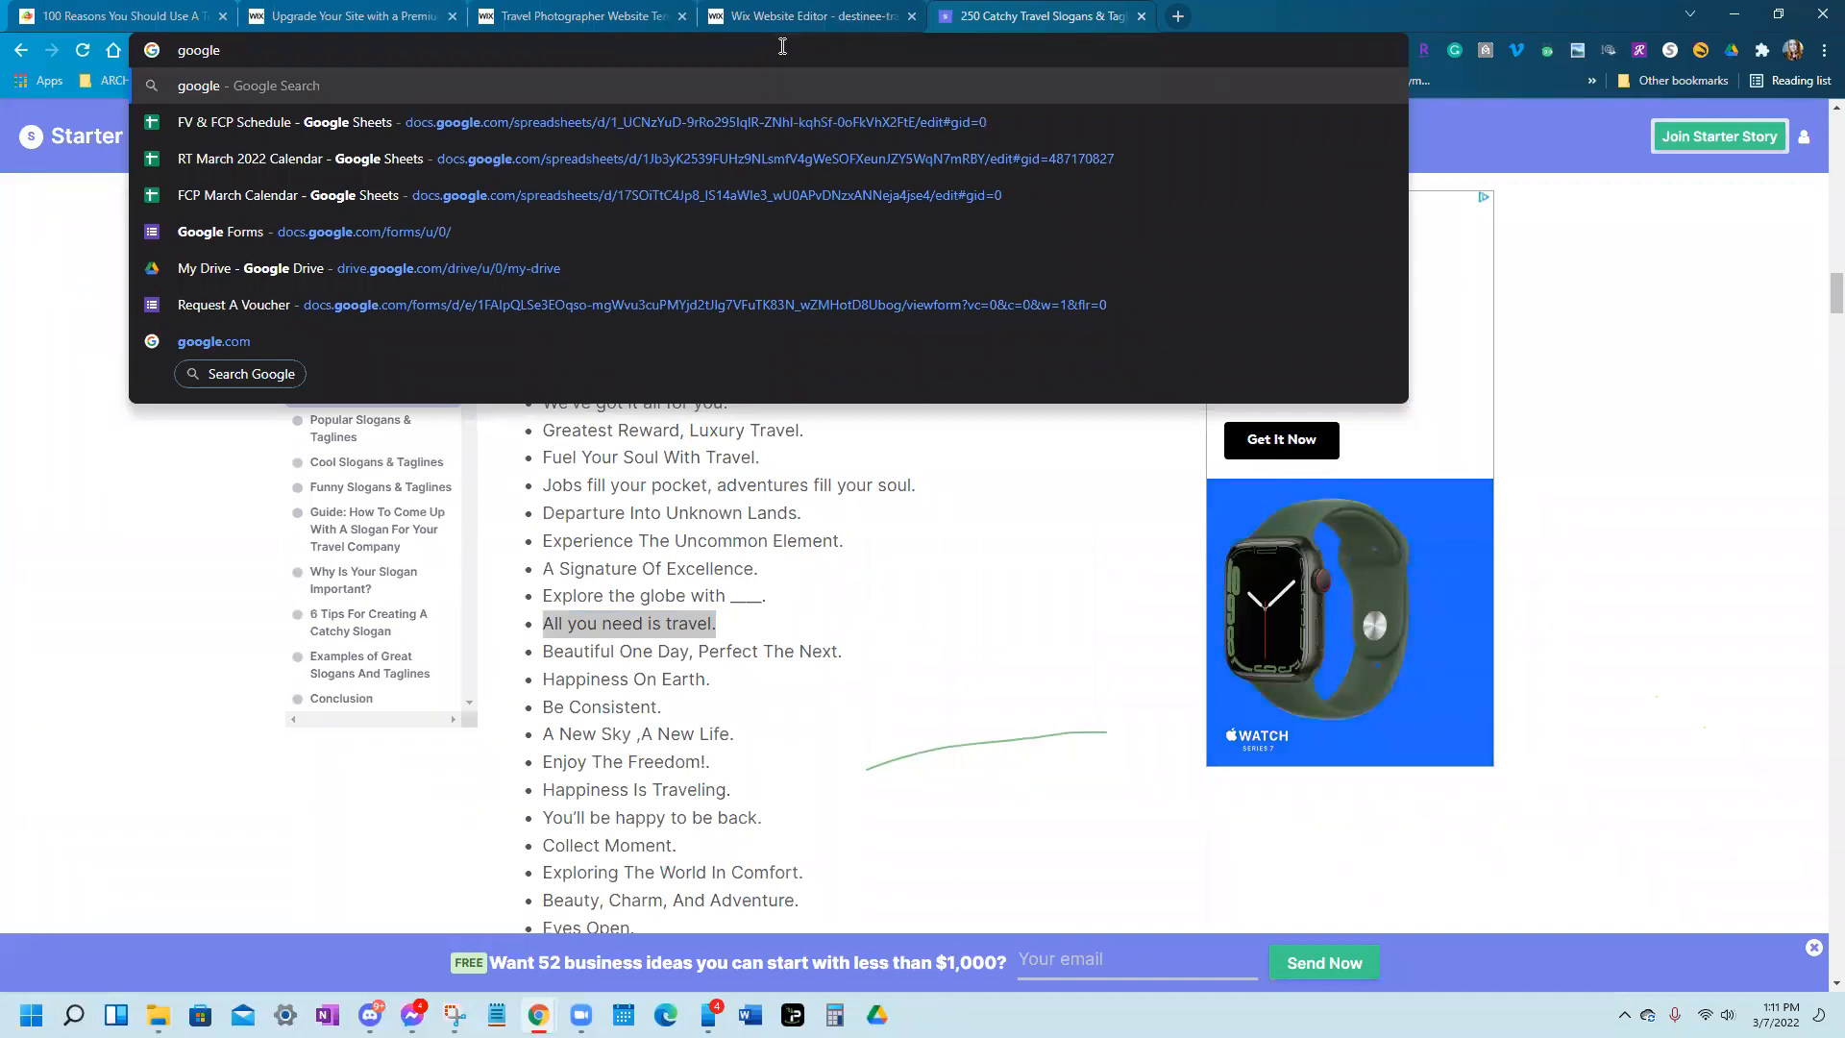
{"action": "left_click", "coordinate": [1651, 318]}
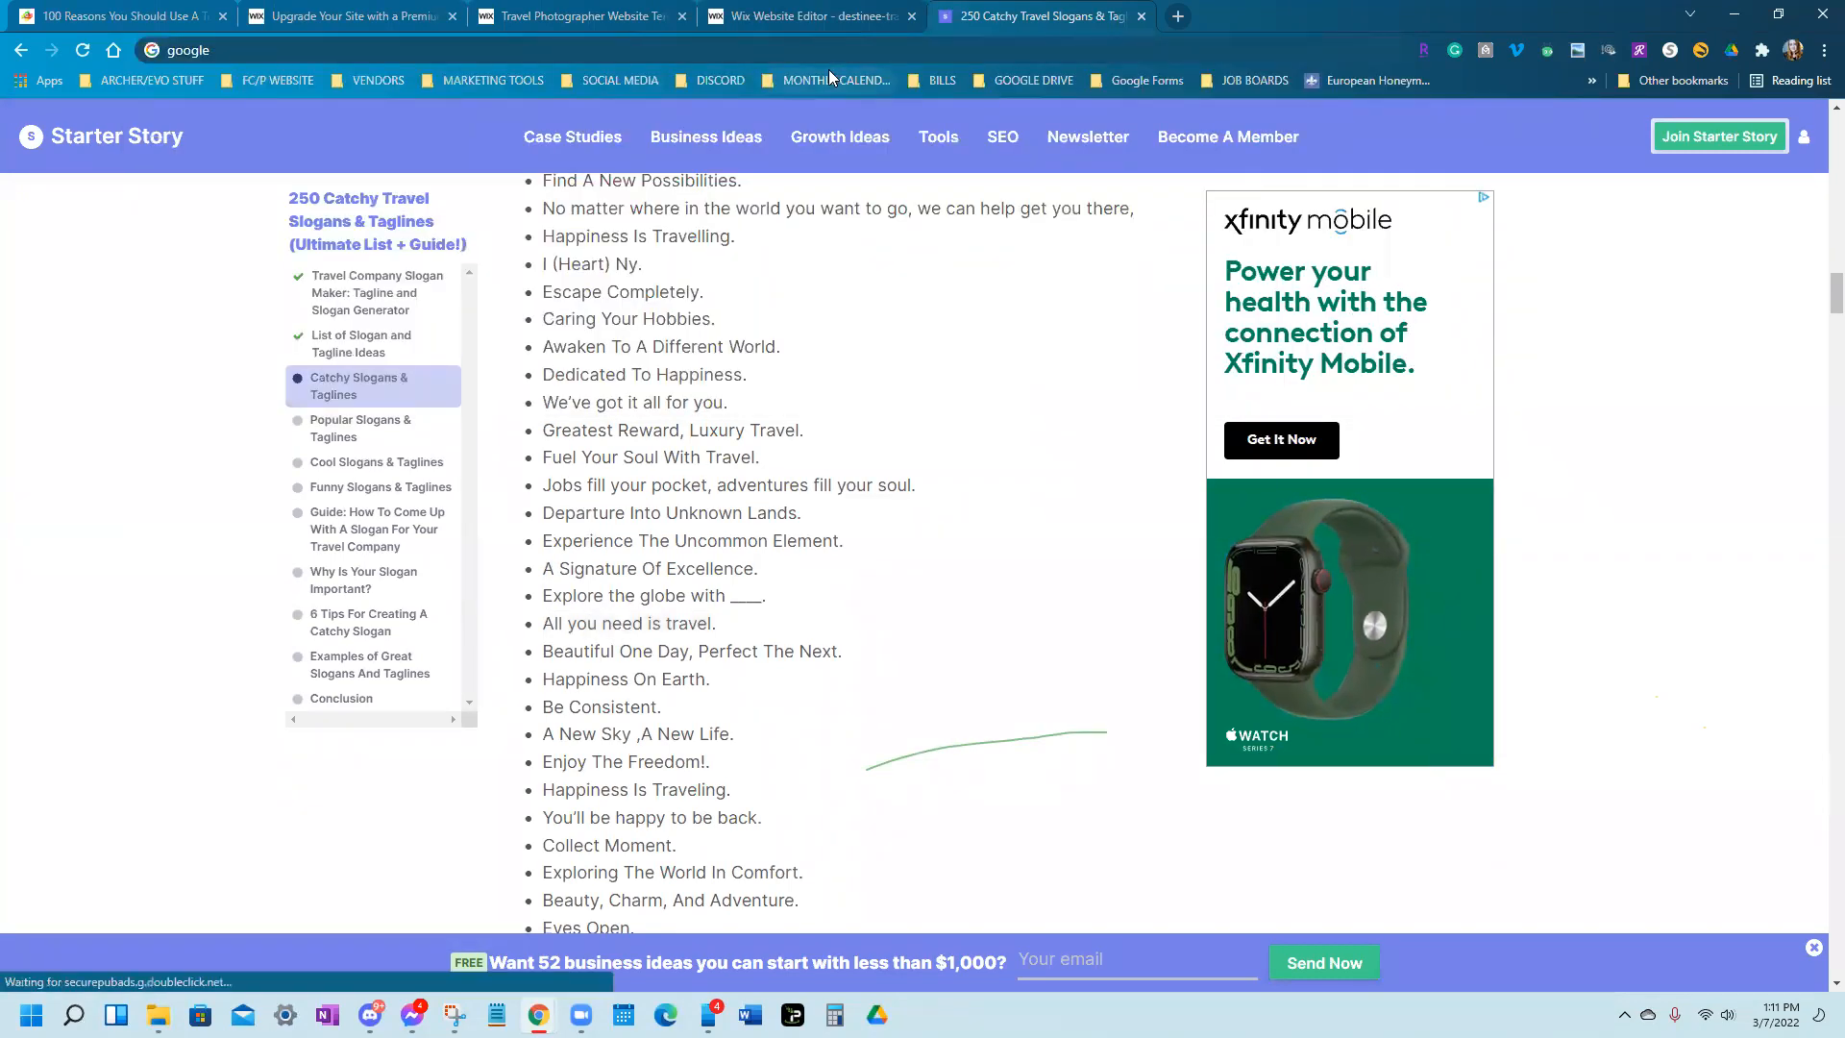
Open Google My Business from the SOCIAL MEDIA bookmarks, then return to the Wix editor
{"action": "left_click", "coordinate": [454, 81]}
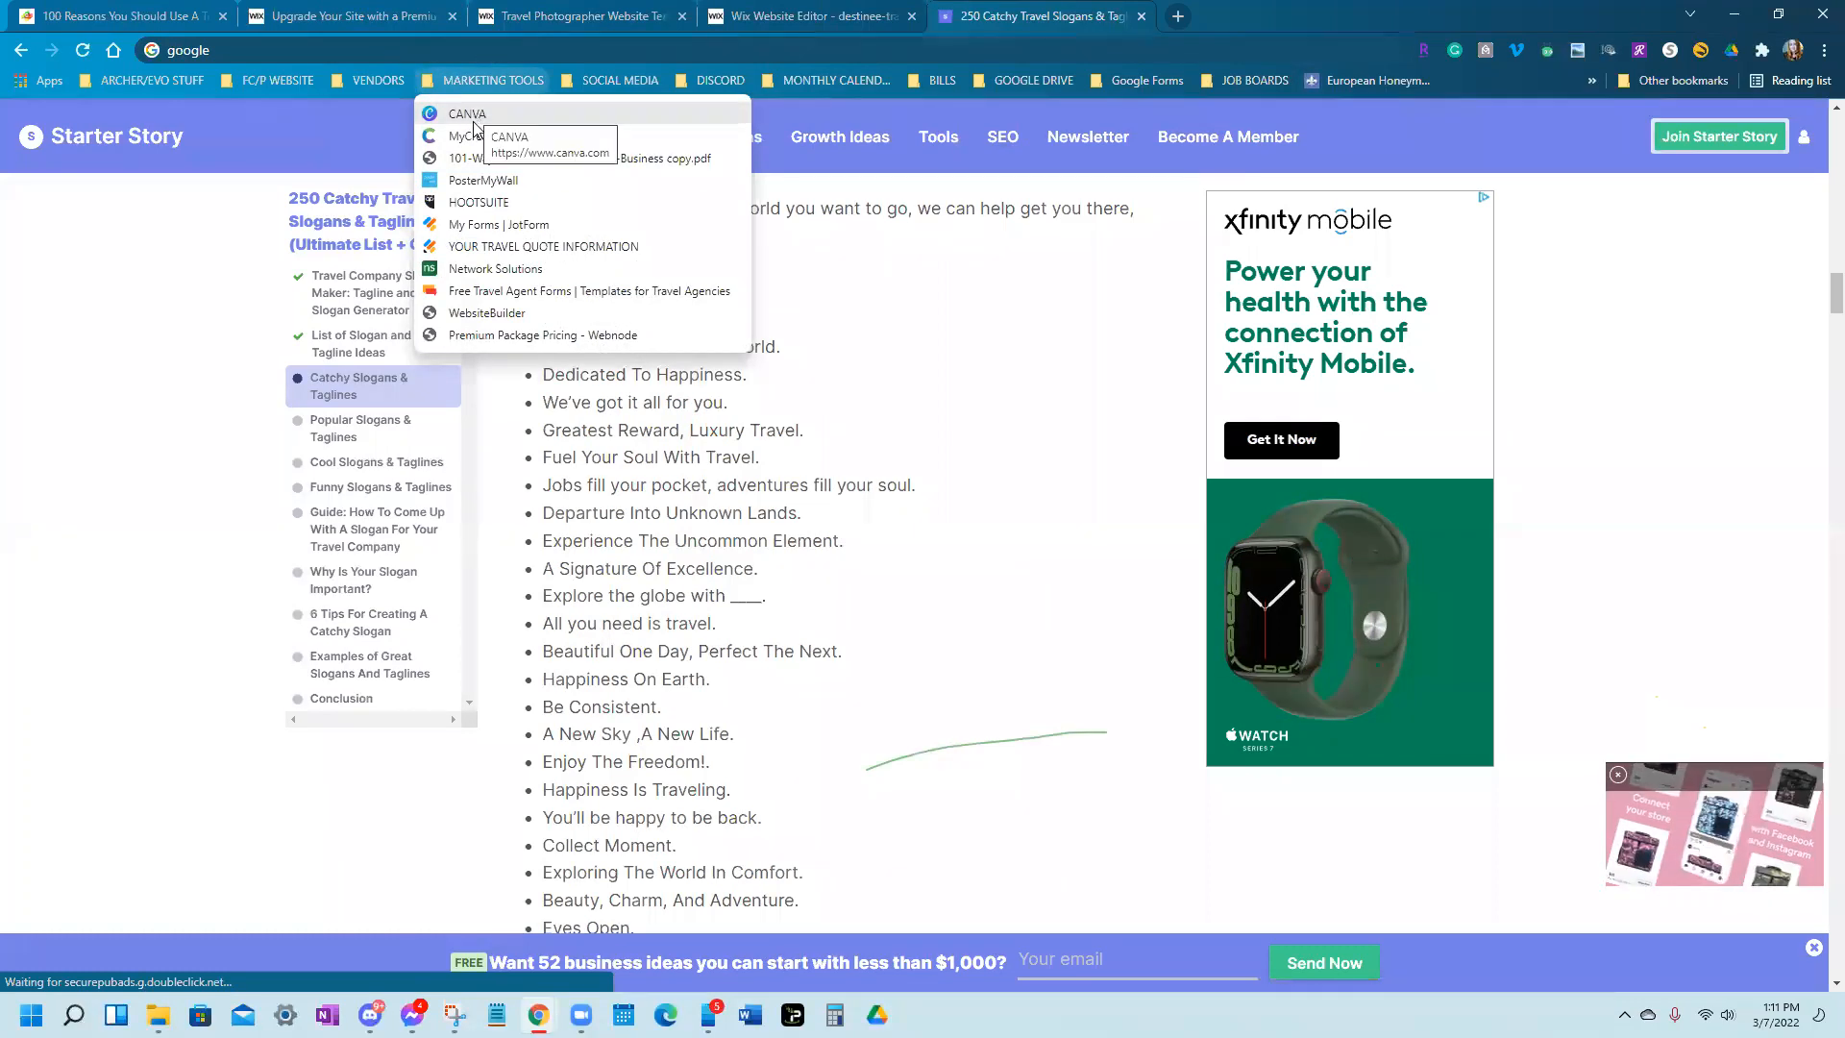
{"action": "mouse_move", "coordinate": [621, 79]}
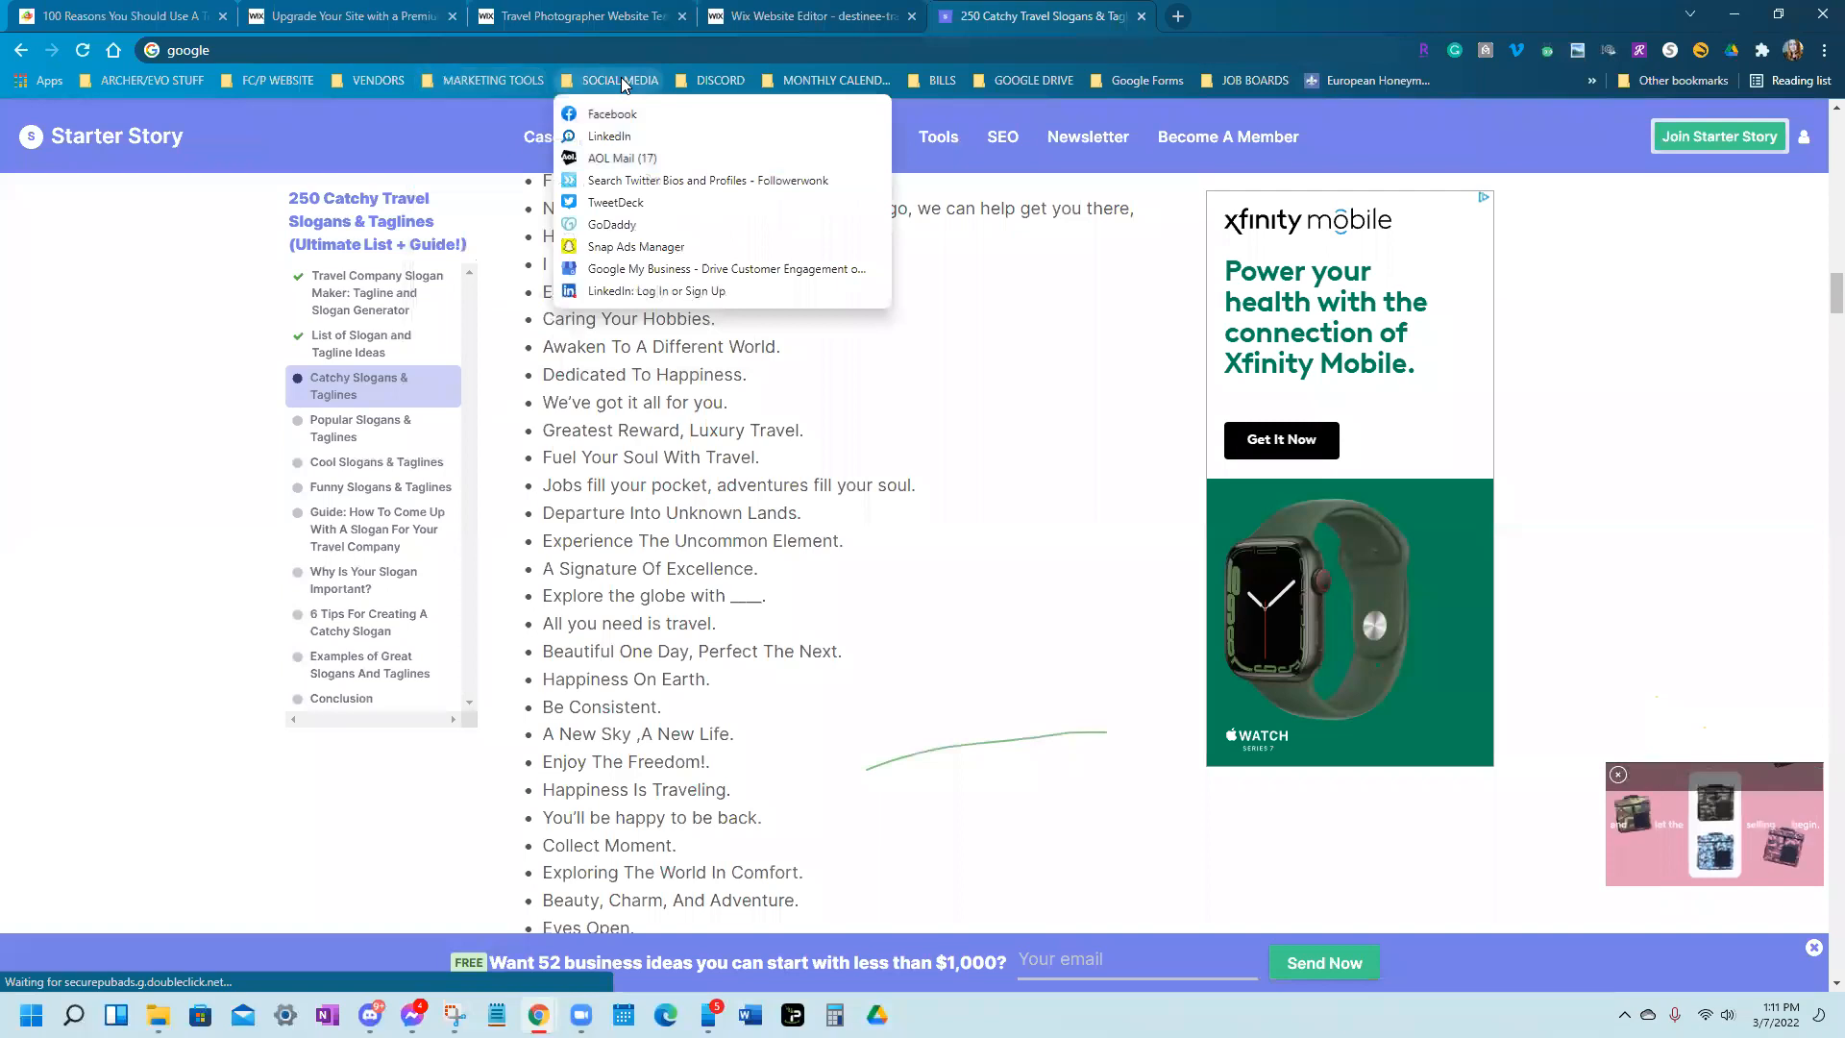
{"action": "left_click", "coordinate": [647, 269]}
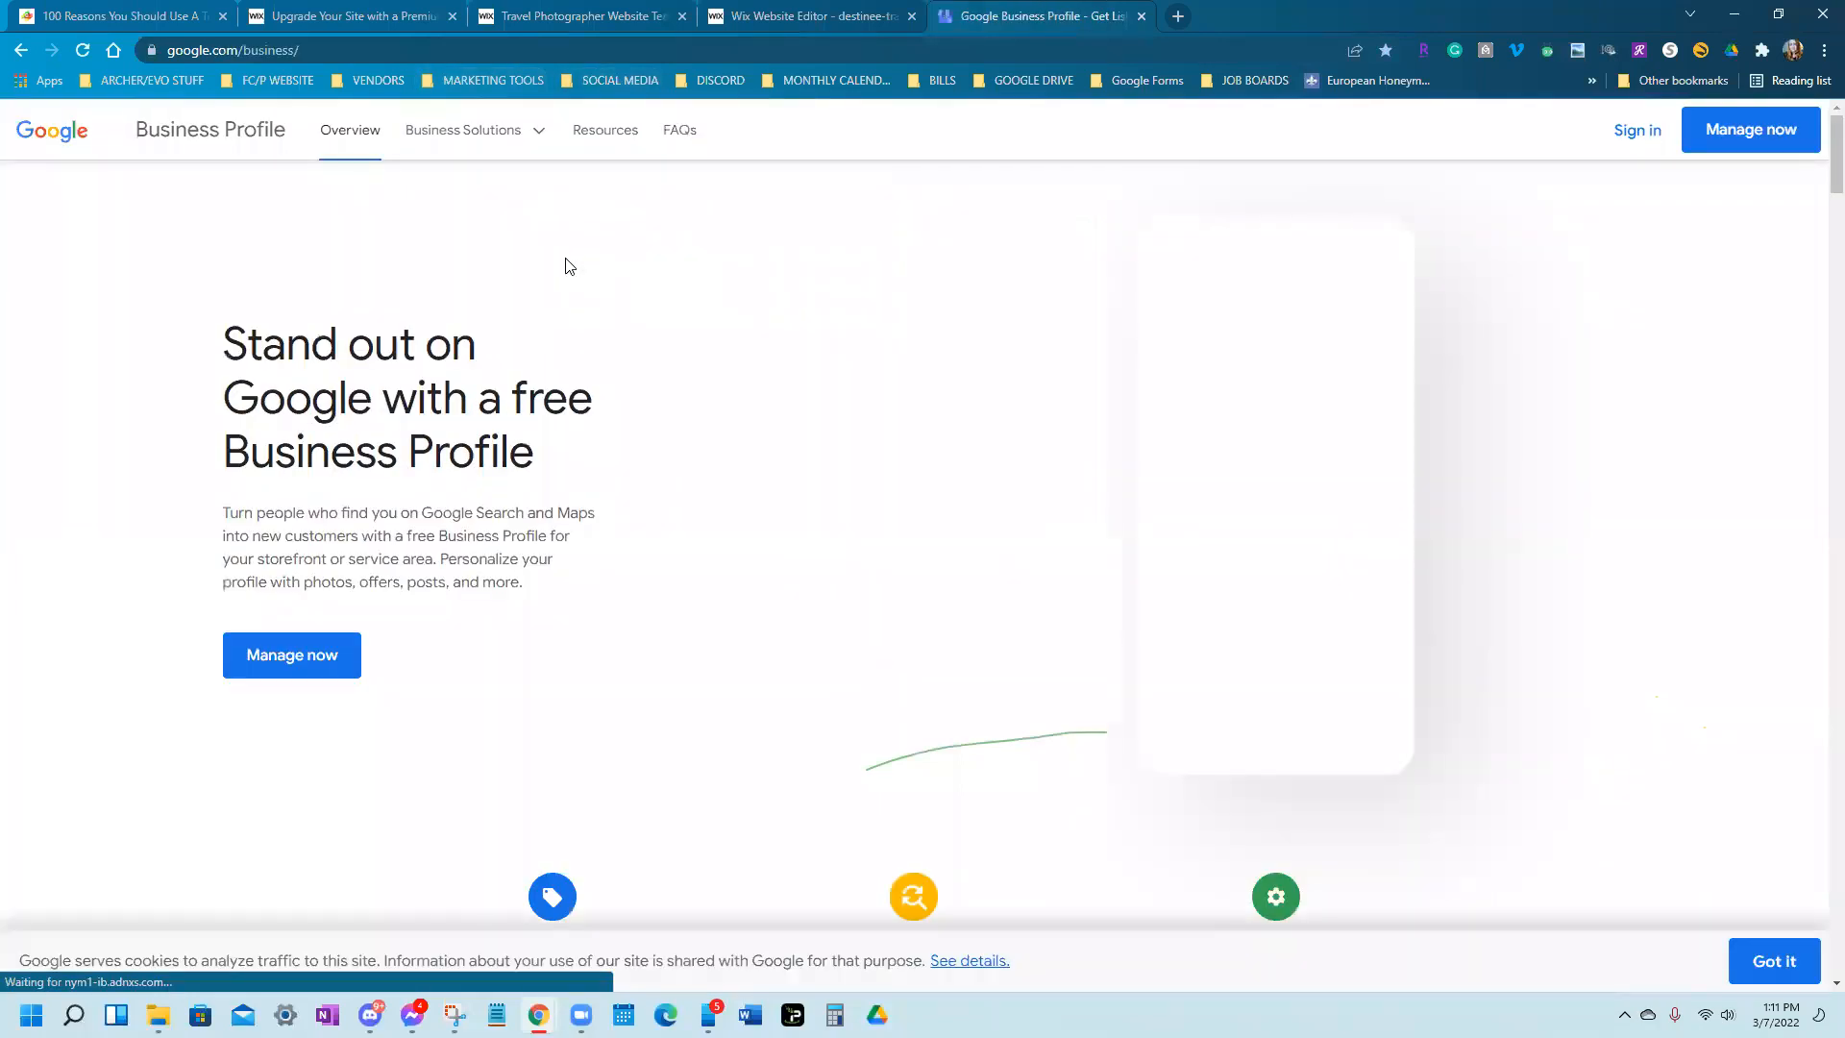
{"action": "left_click", "coordinate": [812, 16]}
{"action": "right_click", "coordinate": [545, 7]}
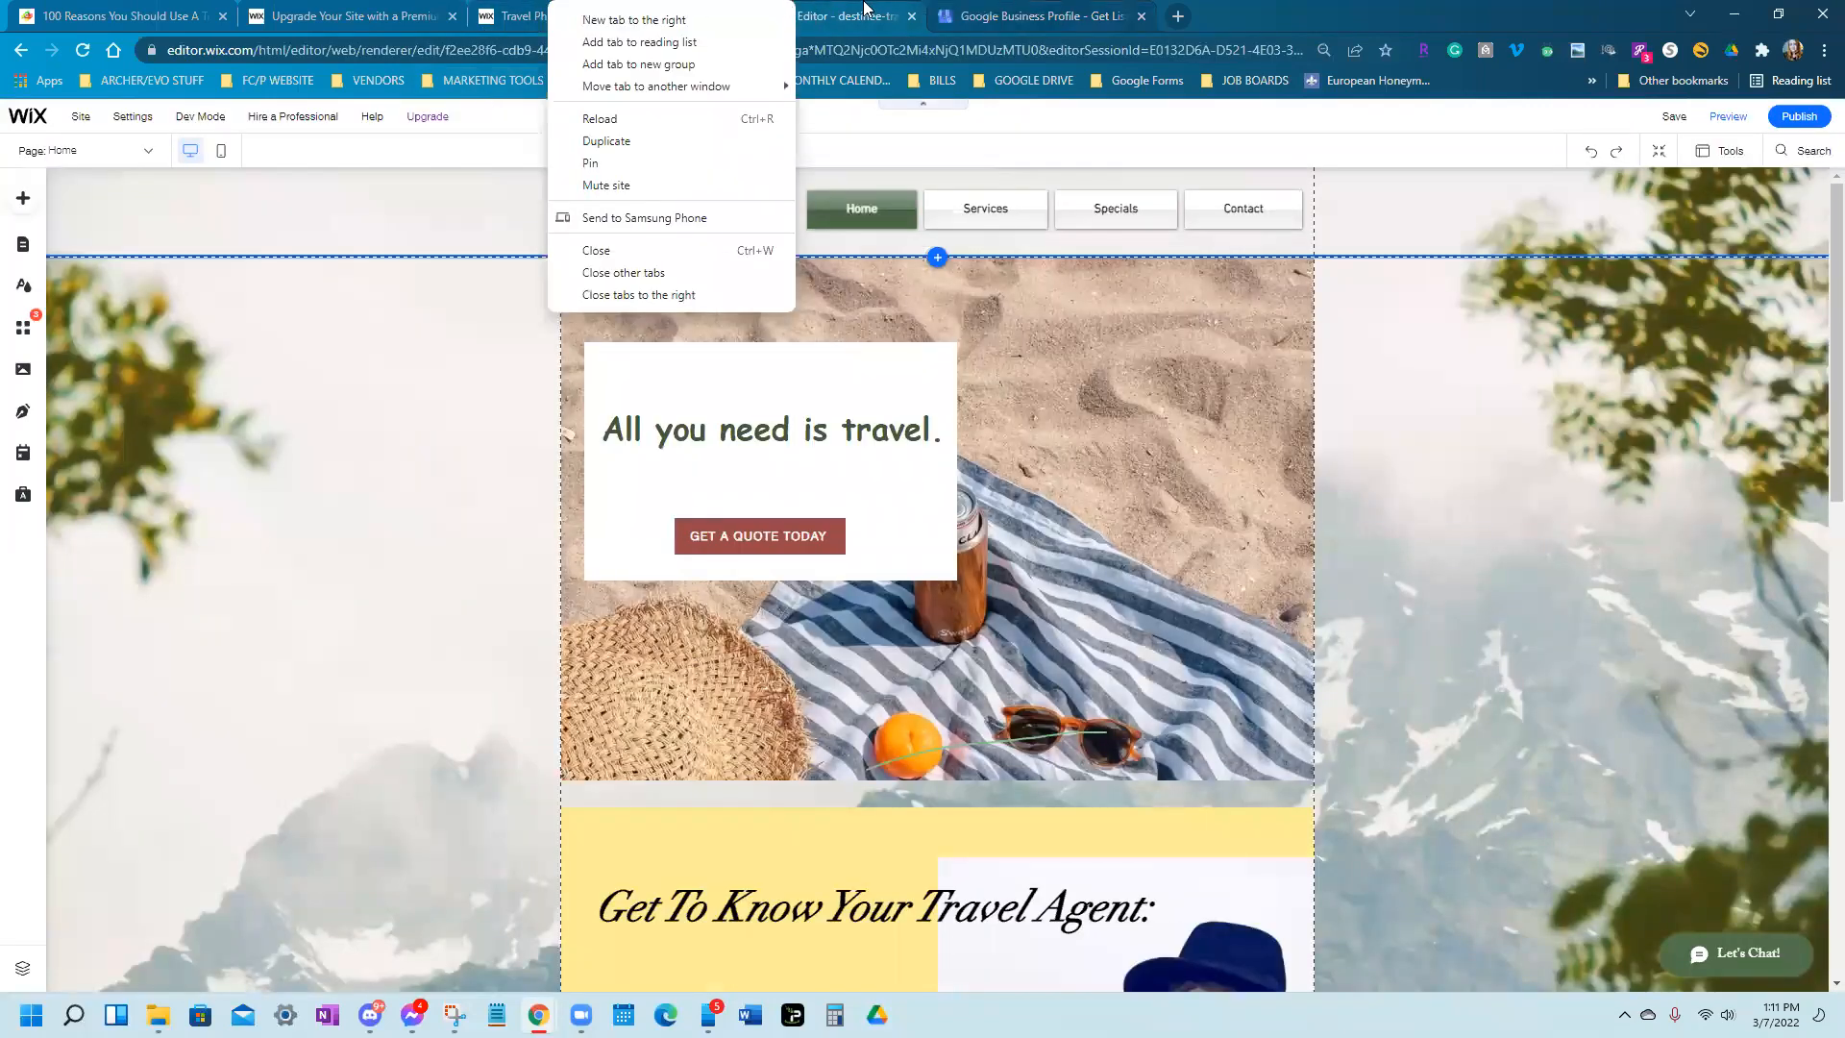
Go from the editor to the site dashboard and leave the upgrade plans tab
{"action": "left_click", "coordinate": [1596, 419]}
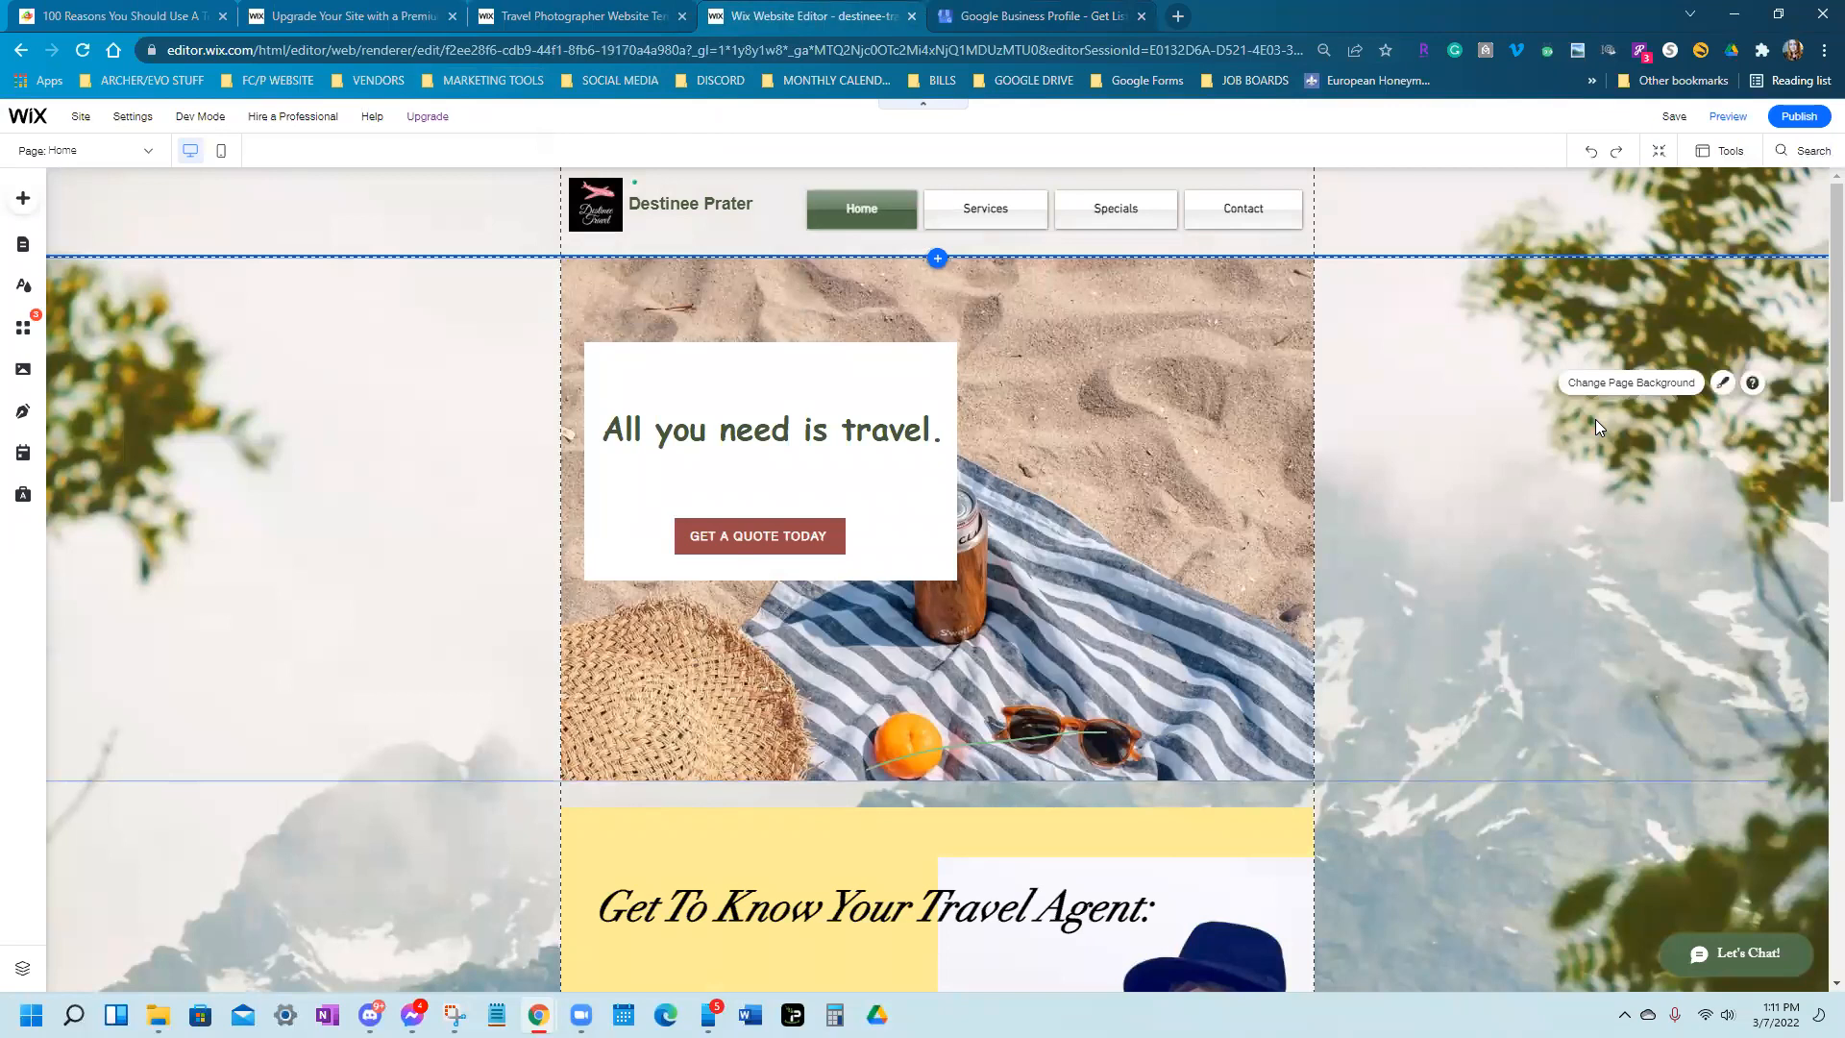
{"action": "mouse_move", "coordinate": [32, 121]}
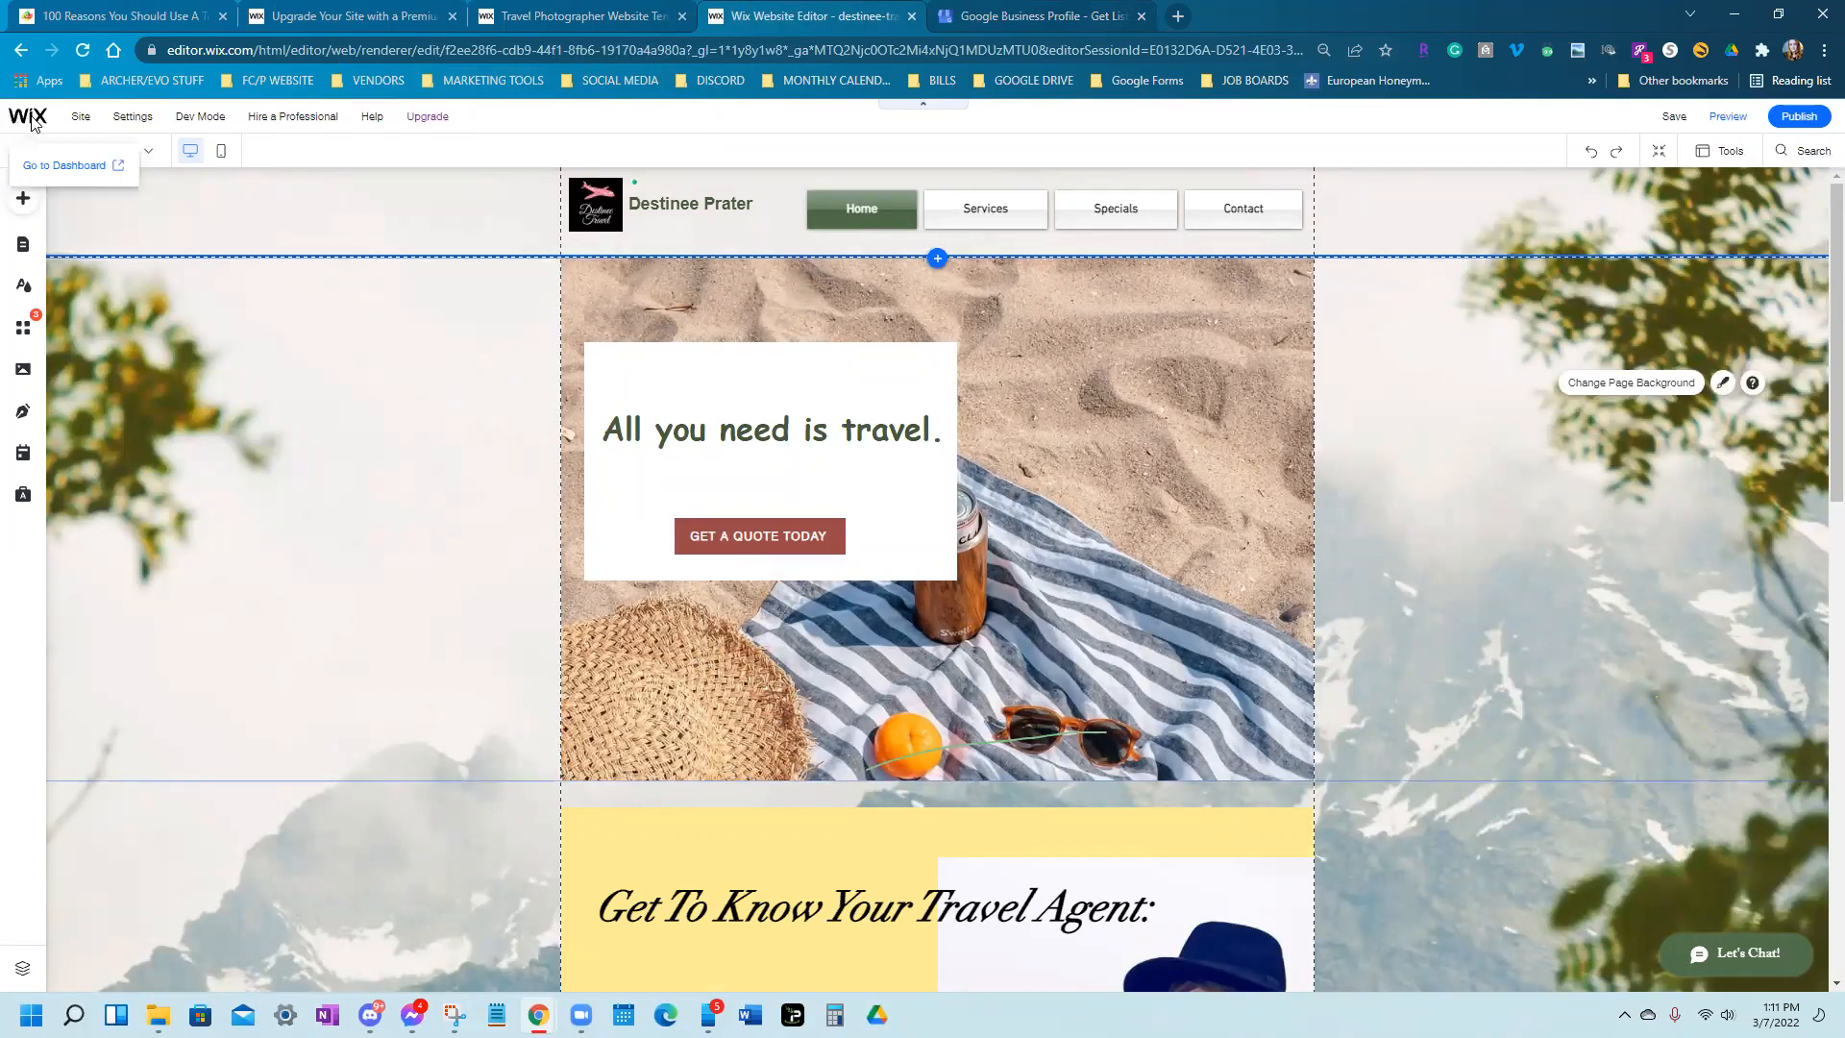
{"action": "left_click", "coordinate": [65, 165]}
{"action": "left_click", "coordinate": [453, 15]}
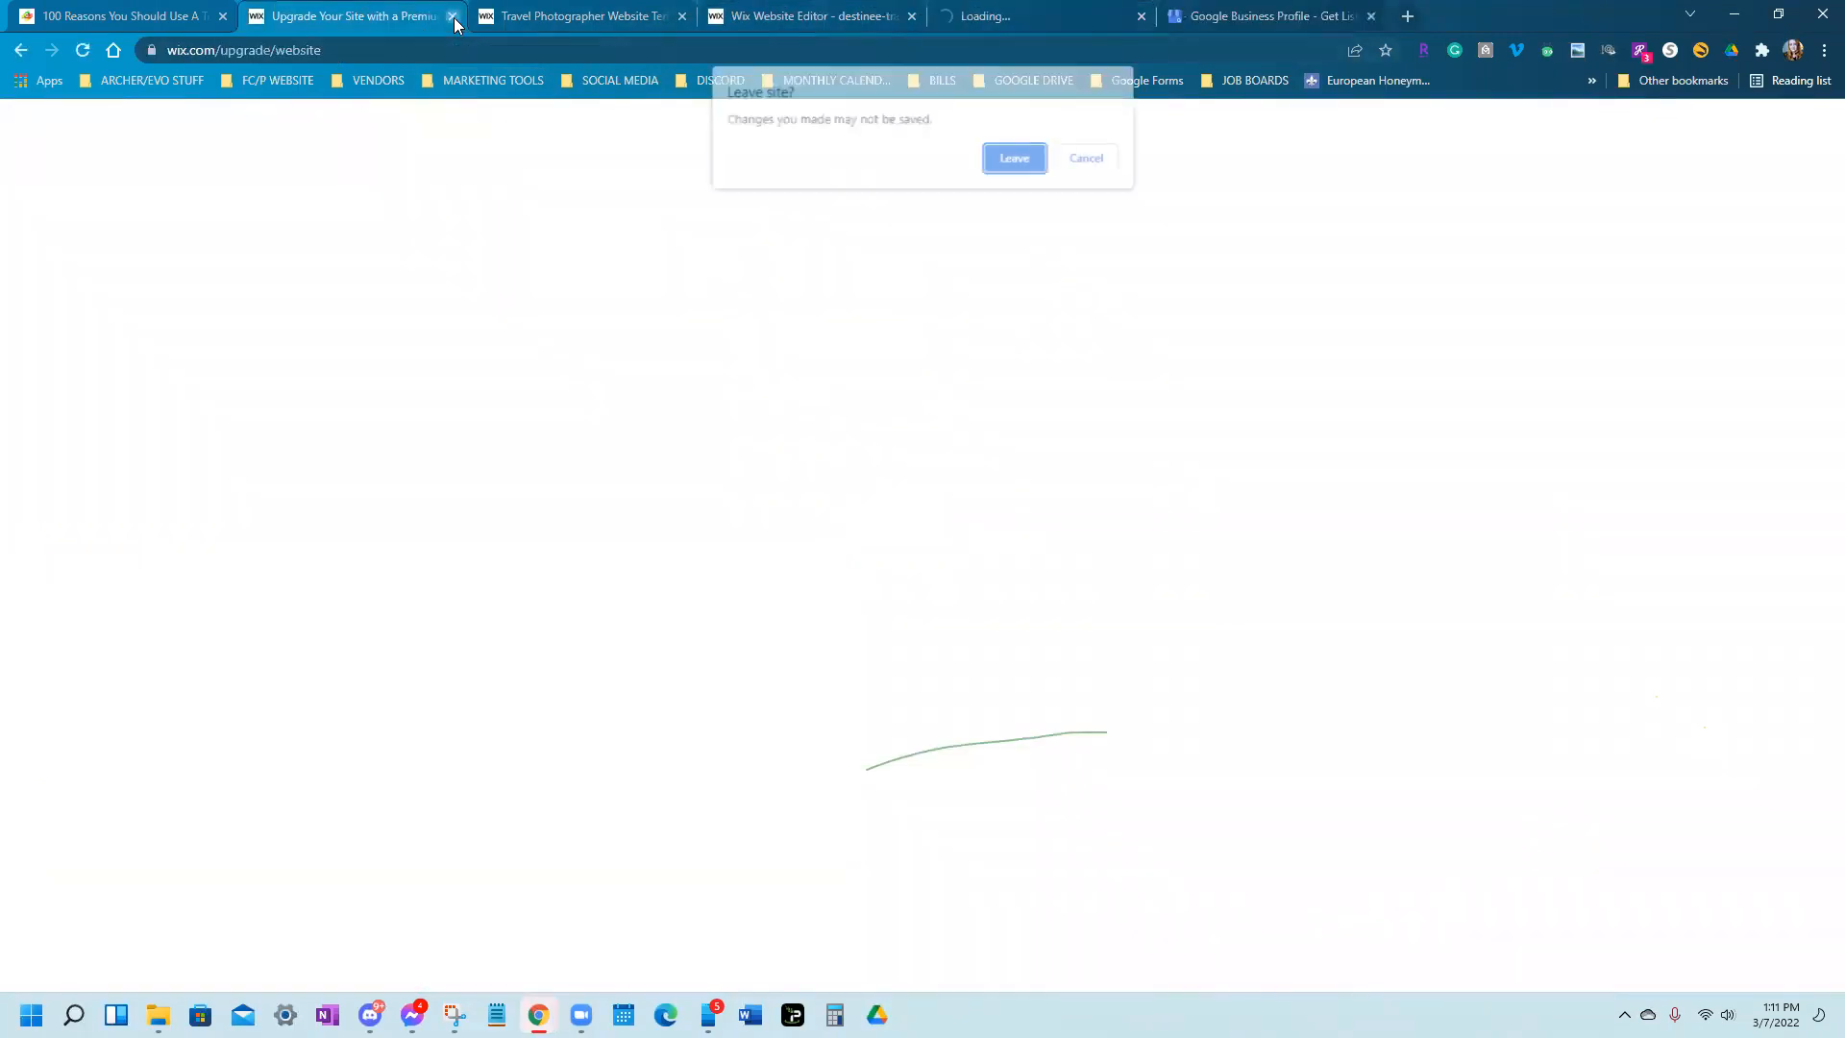
{"action": "left_click", "coordinate": [1014, 153]}
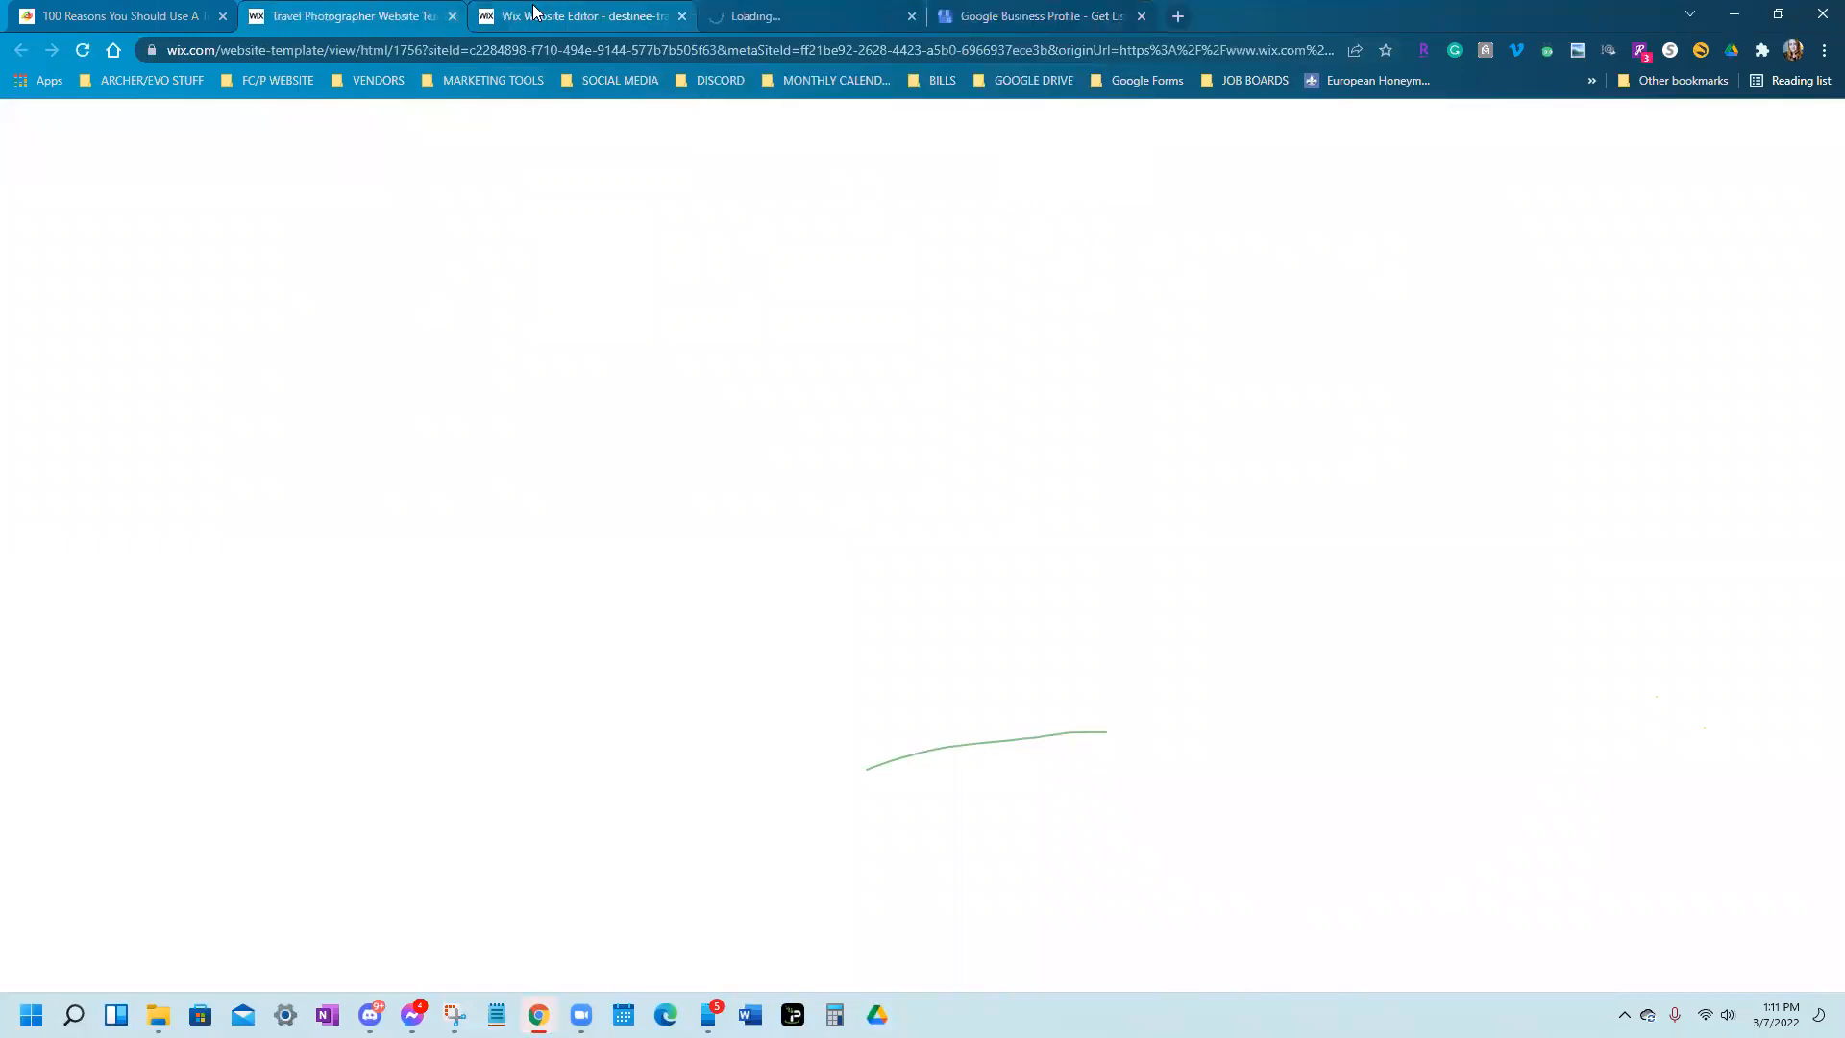
Close the Travel Photographer template, site editor and '100 Reasons' article tabs
{"action": "left_click", "coordinate": [453, 15]}
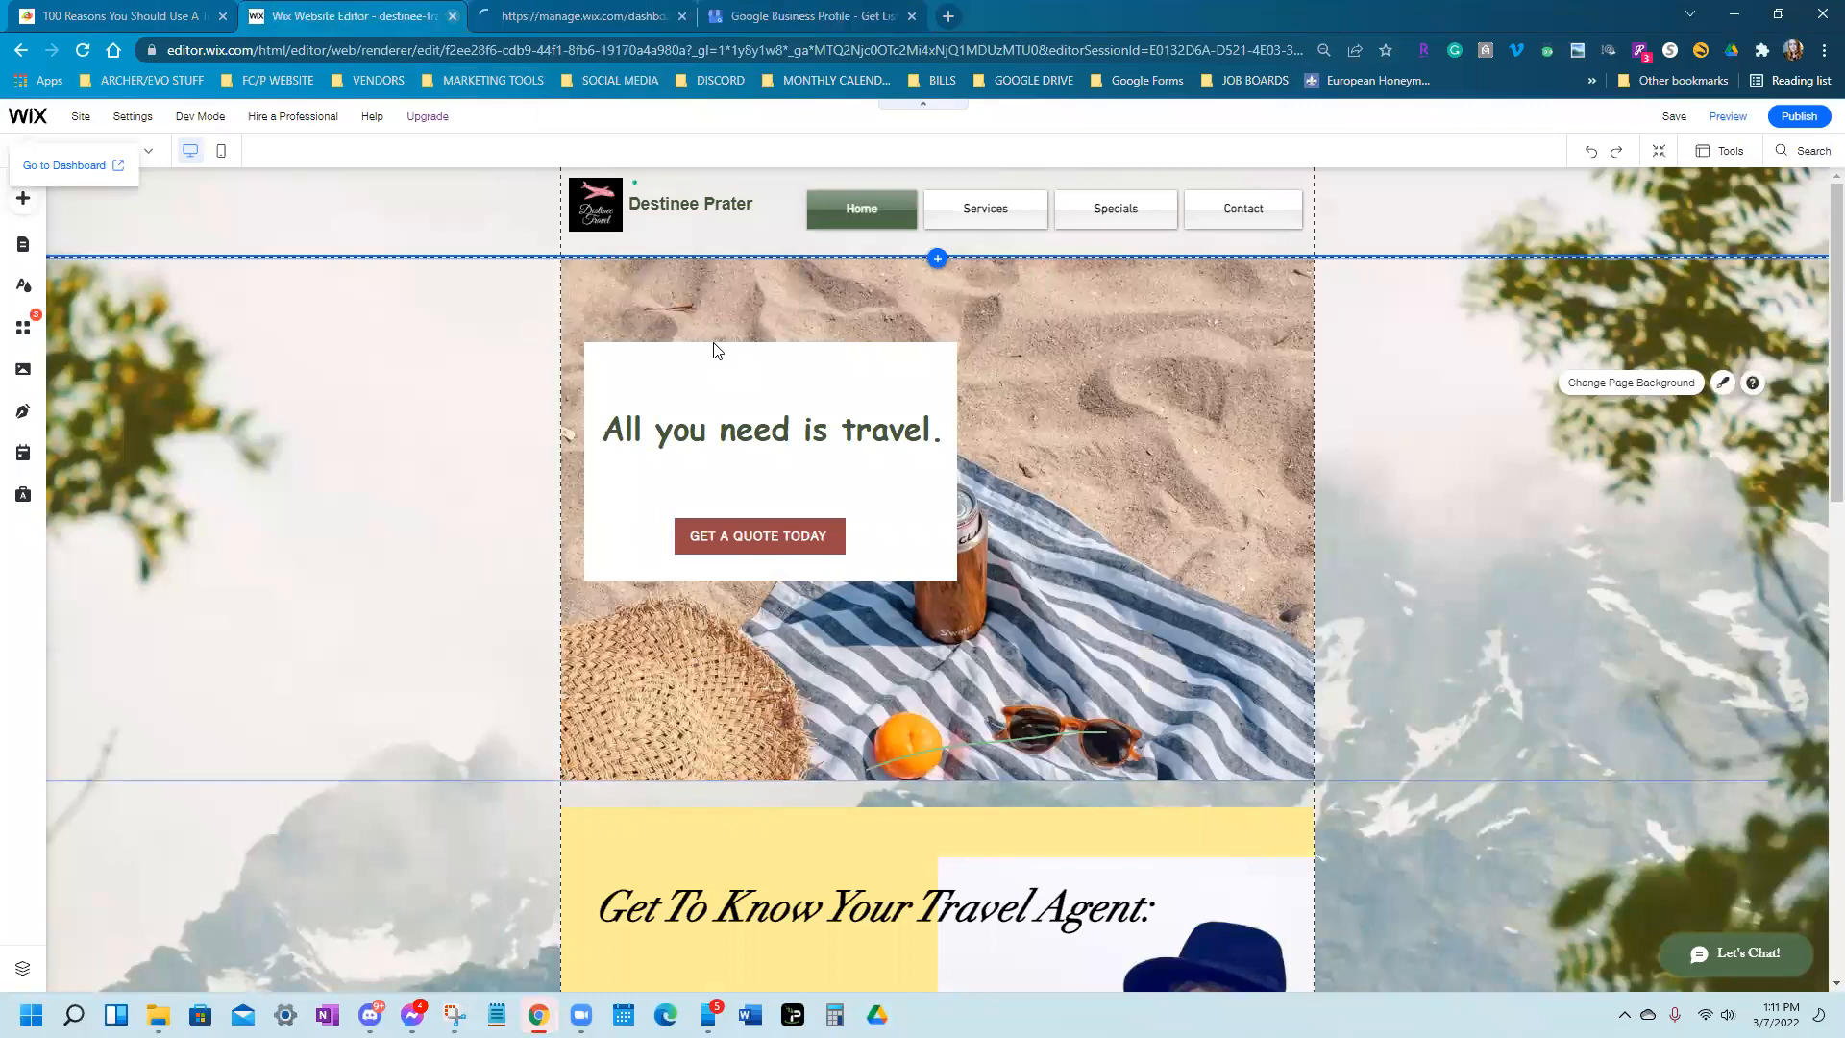
{"action": "key", "text": "ctrl+w"}
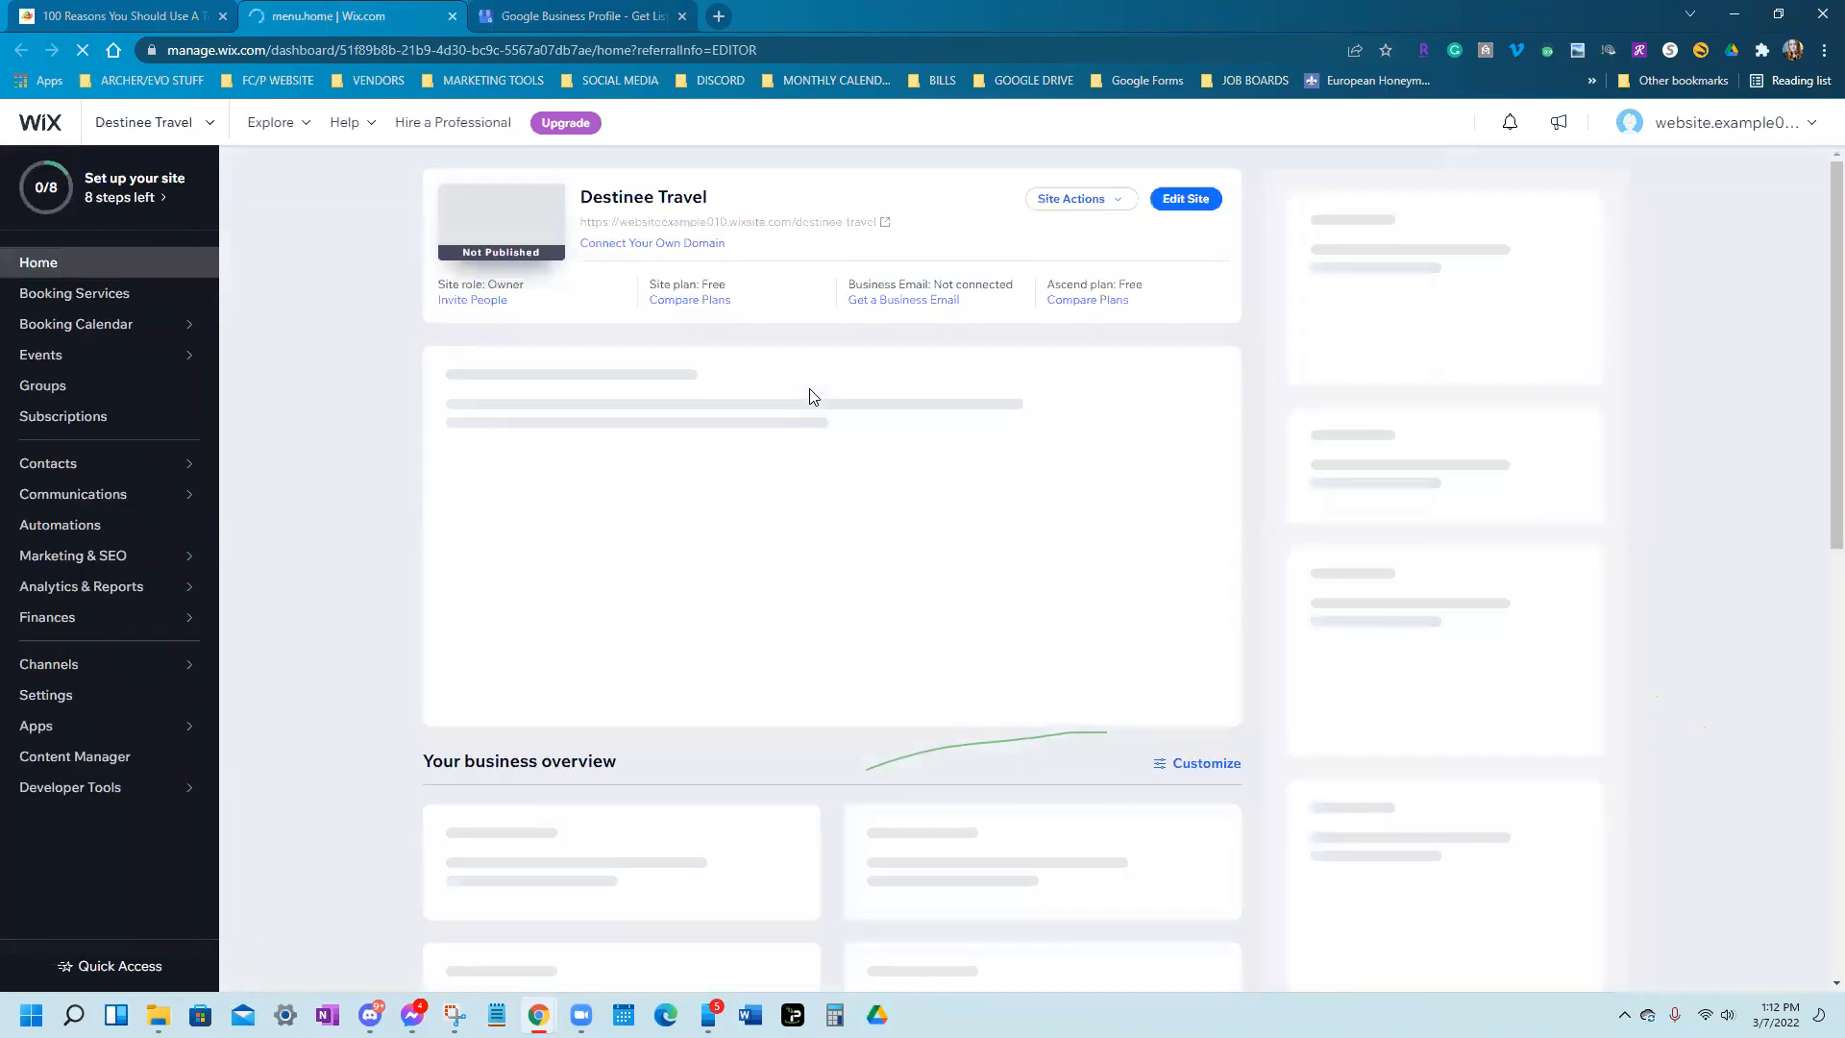
{"action": "left_click", "coordinate": [222, 18]}
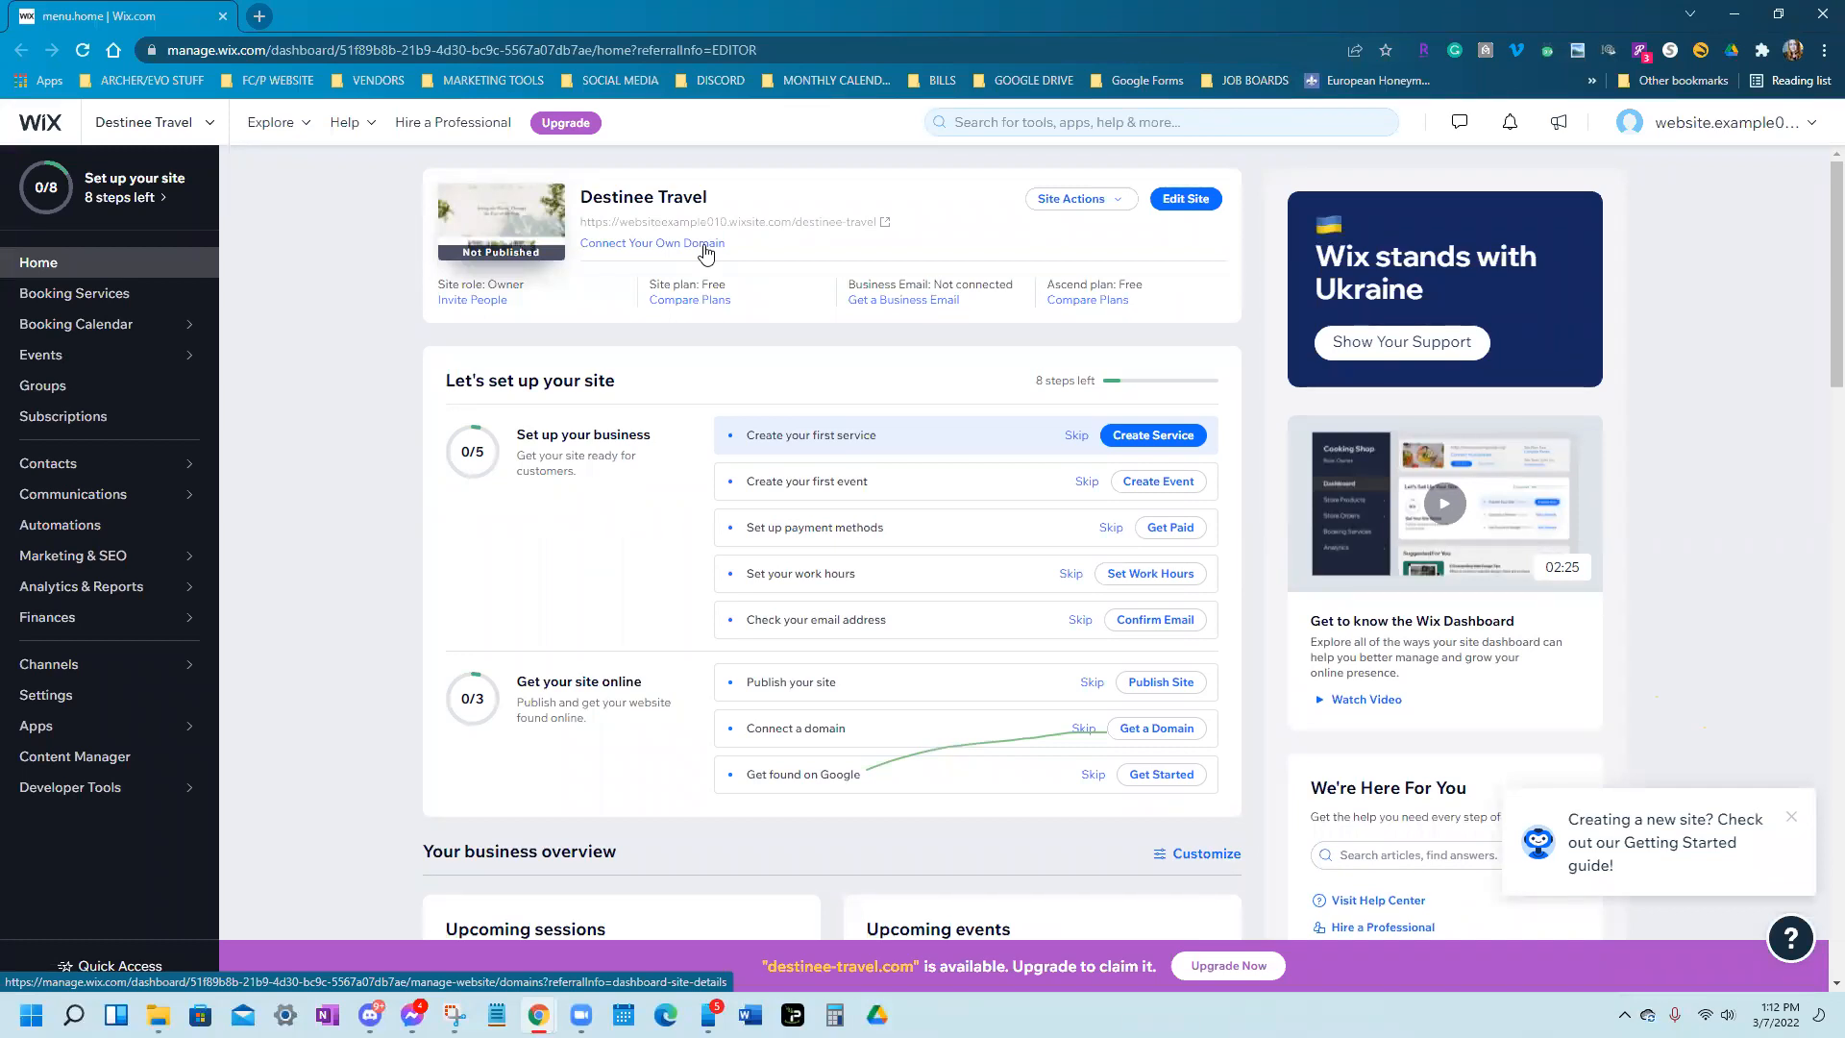
Open Connect Your Own Domain and choose to connect a domain already owned
{"action": "left_click", "coordinate": [706, 247]}
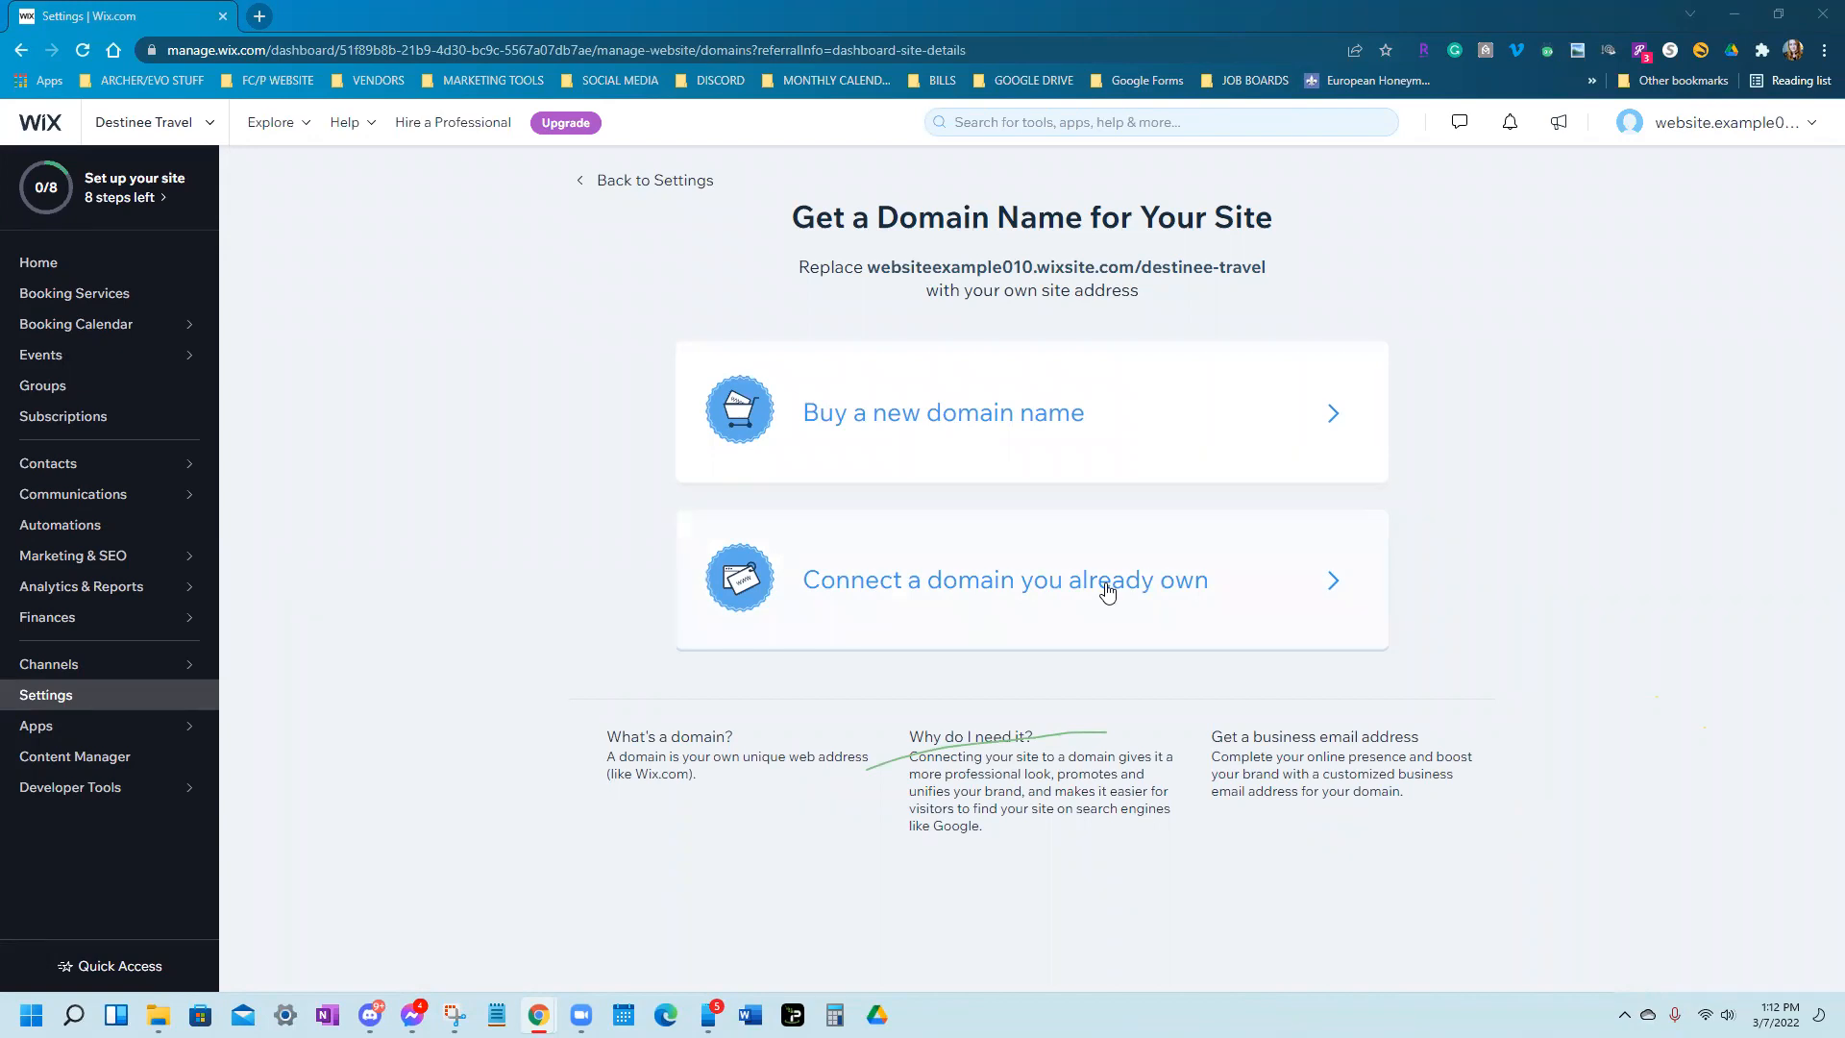
{"action": "left_click", "coordinate": [1108, 591]}
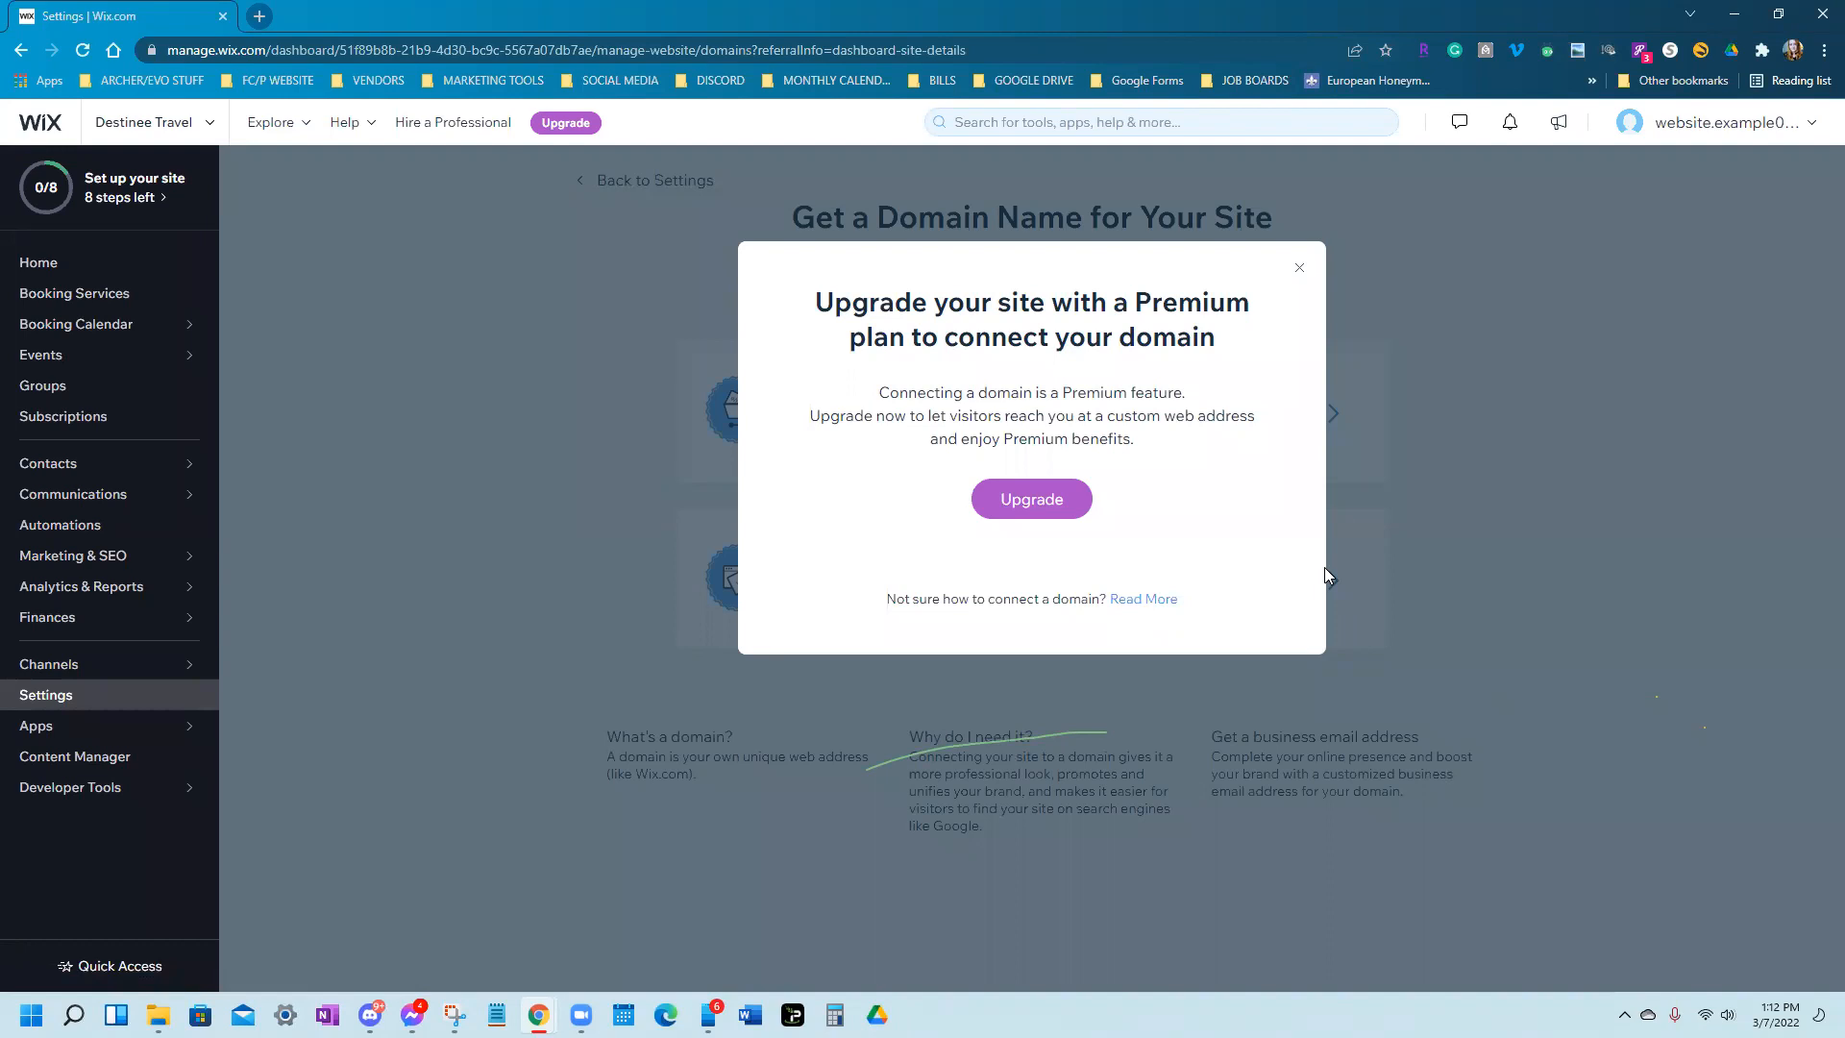
{"action": "left_click", "coordinate": [1299, 270]}
{"action": "left_click", "coordinate": [1226, 448]}
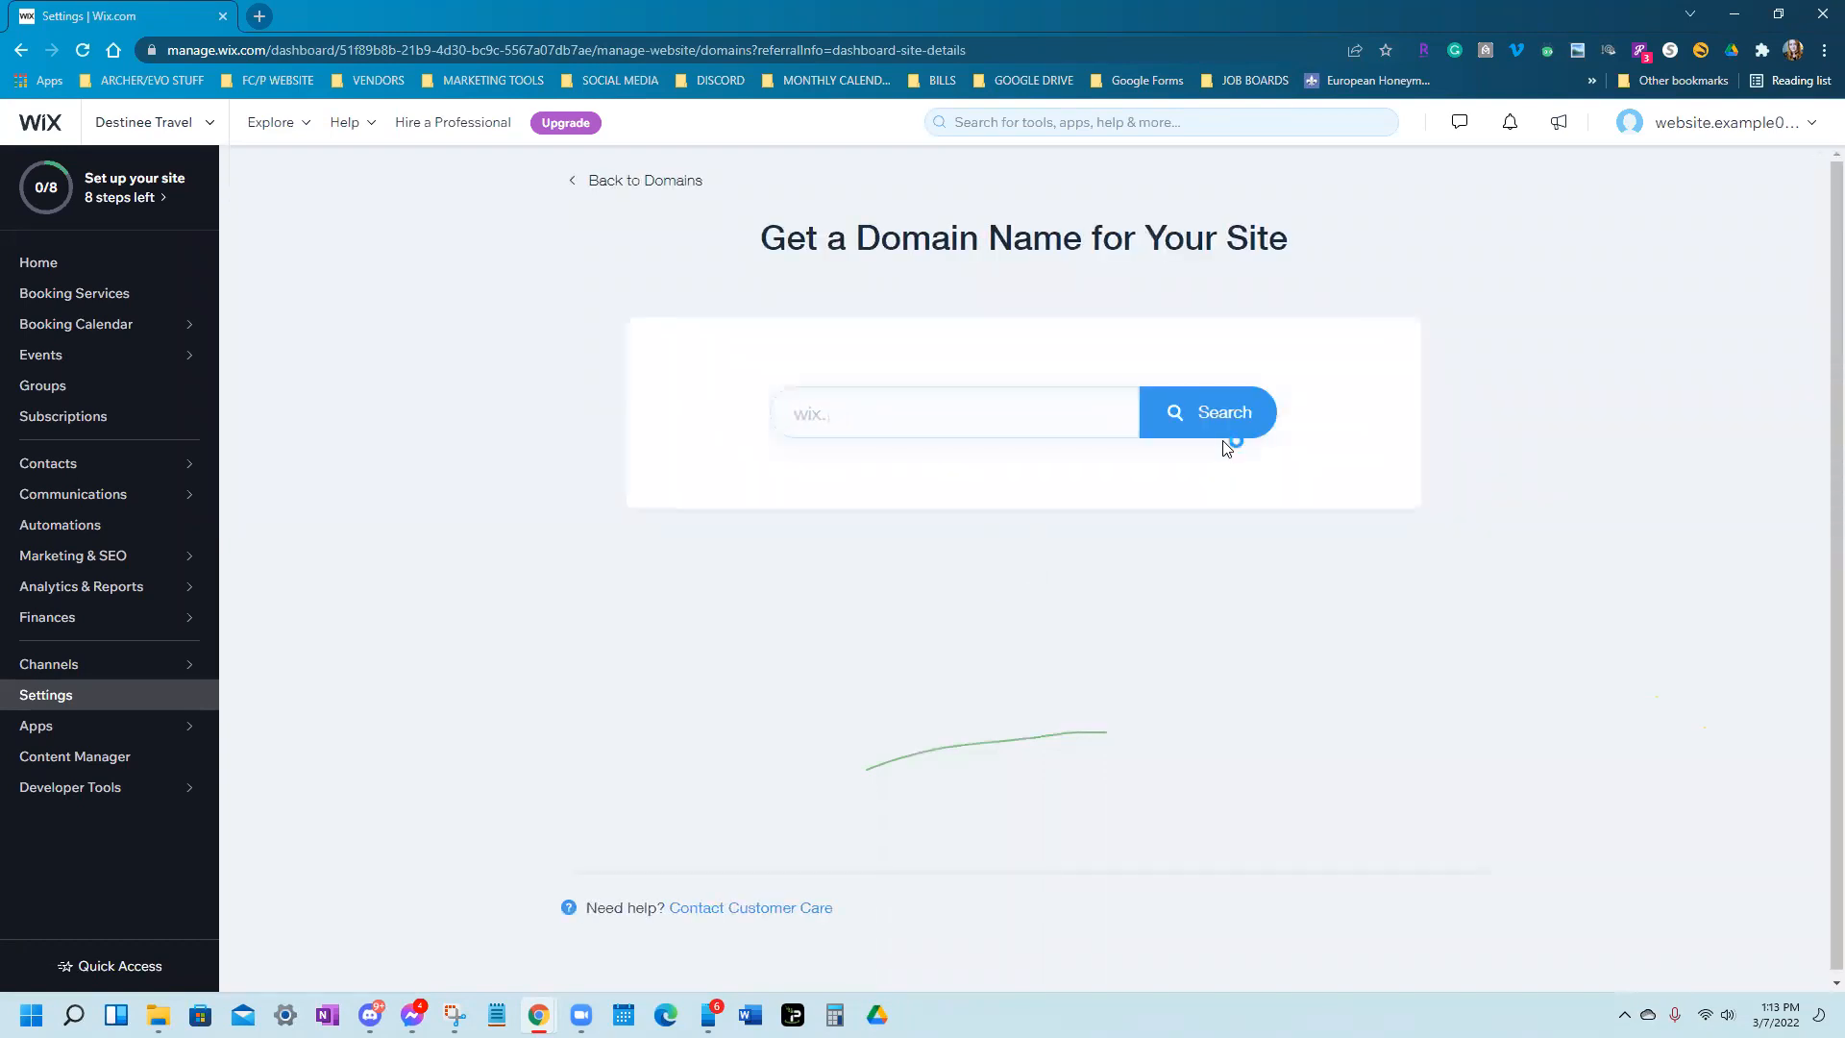
{"action": "type", "text": "ne"}
{"action": "key", "text": "BackSpace"}
{"action": "key", "text": "BackSpace"}
{"action": "key", "text": "BackSpace"}
{"action": "type", "text": "org"}
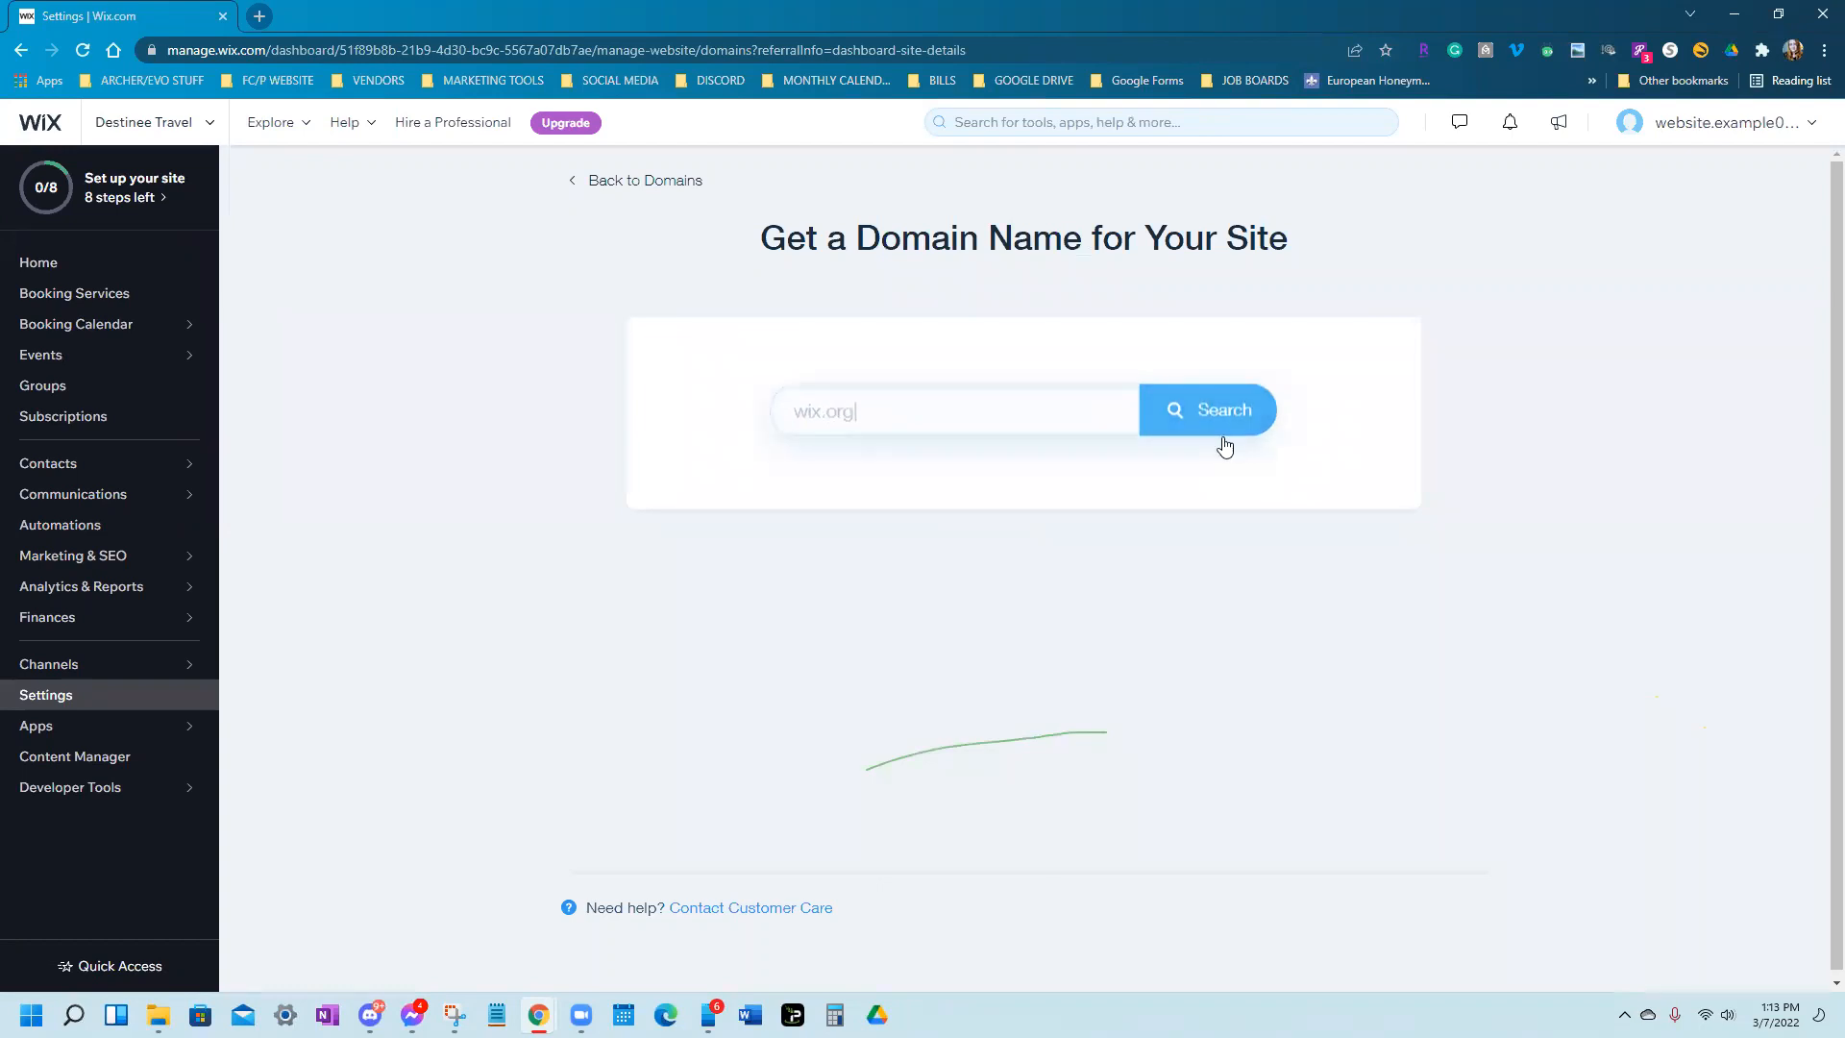
{"action": "key", "text": "BackSpace"}
{"action": "key", "text": "BackSpace"}
{"action": "key", "text": "BackSpace"}
{"action": "type", "text": "biz"}
{"action": "key", "text": "BackSpace"}
{"action": "key", "text": "BackSpace"}
{"action": "key", "text": "BackSpace"}
{"action": "type", "text": "xy"}
{"action": "key", "text": "BackSpace"}
{"action": "key", "text": "BackSpace"}
{"action": "key", "text": "BackSpace"}
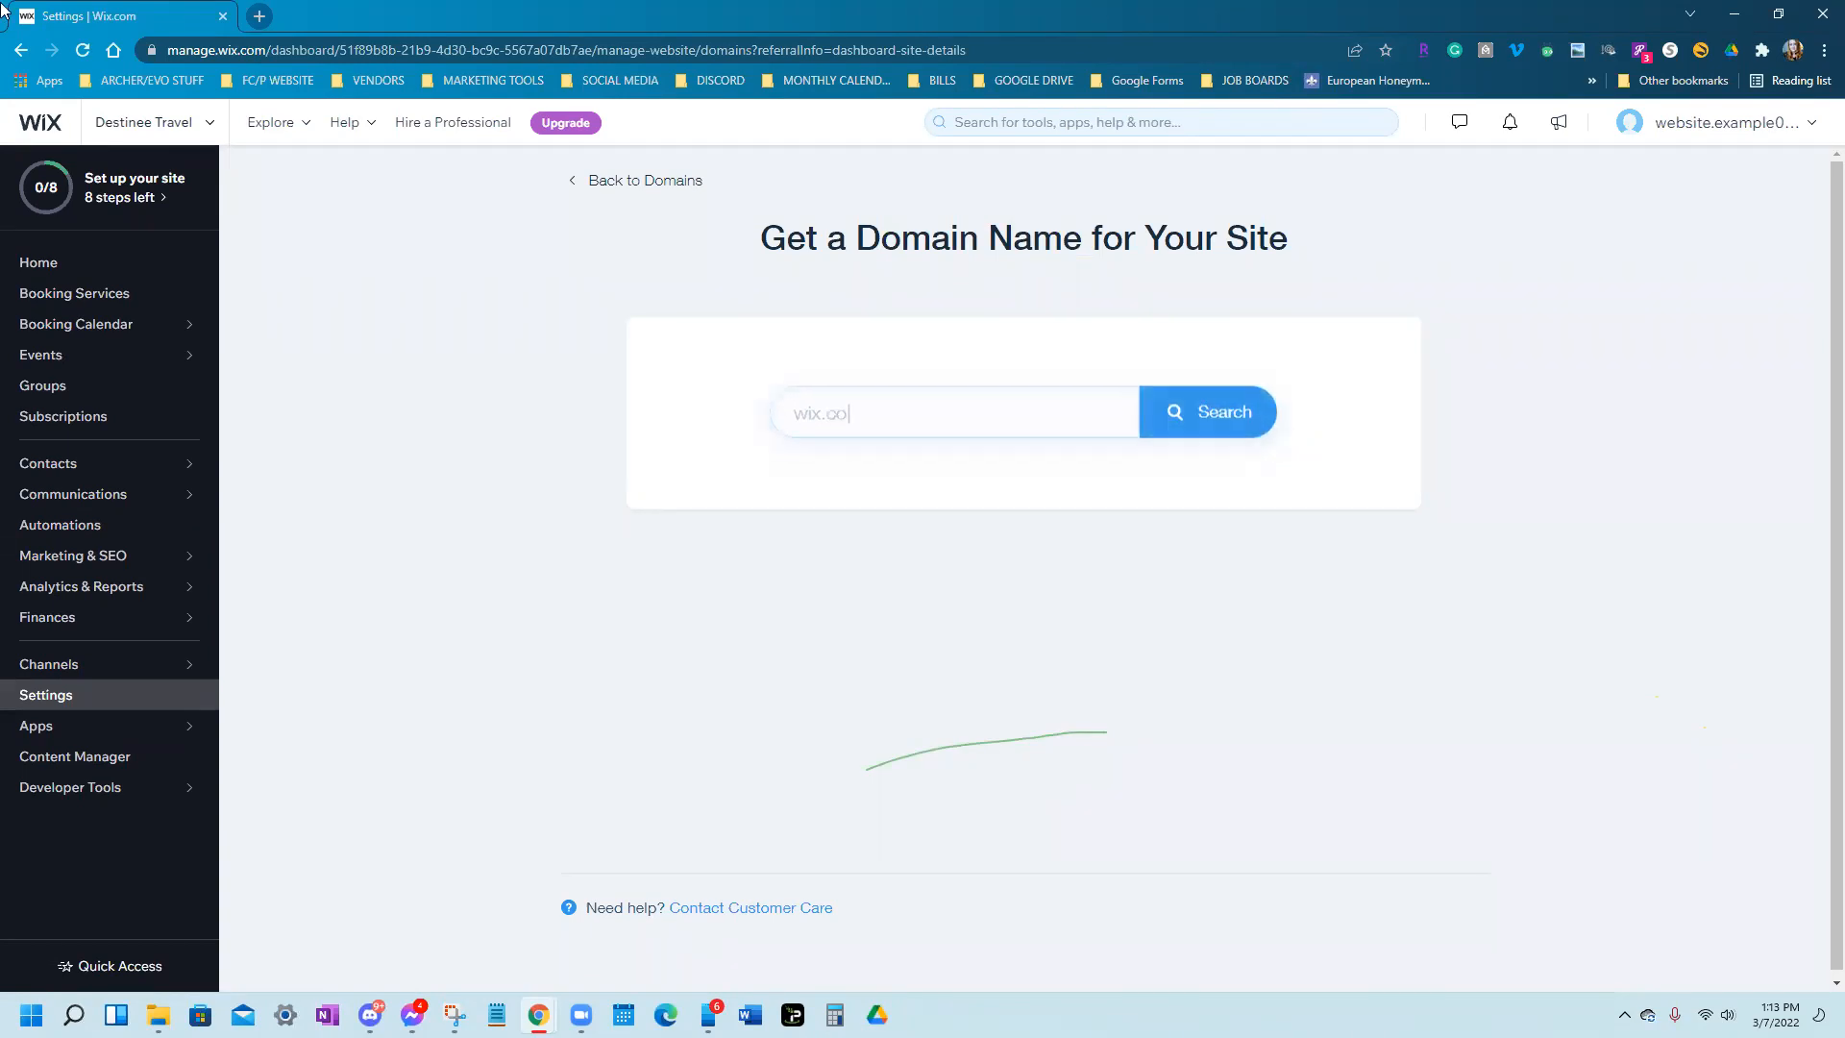
{"action": "left_click", "coordinate": [23, 56]}
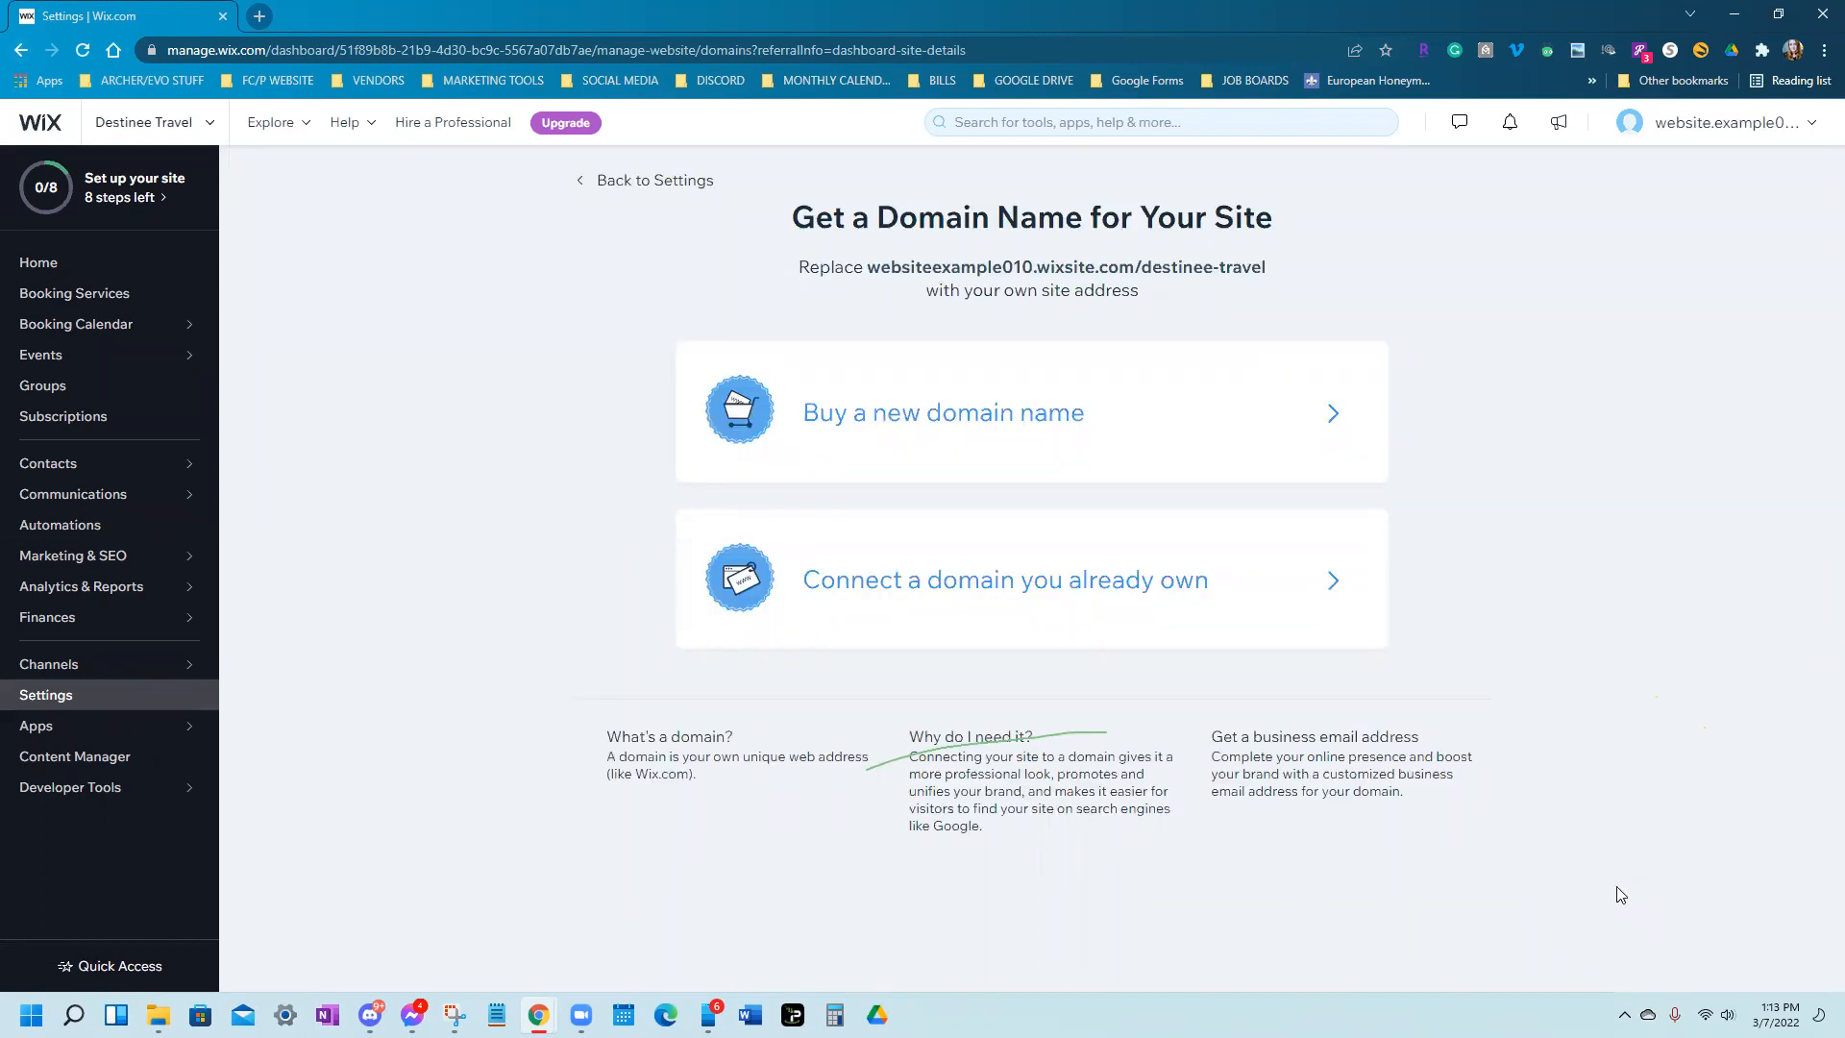
{"action": "left_click", "coordinate": [1189, 475]}
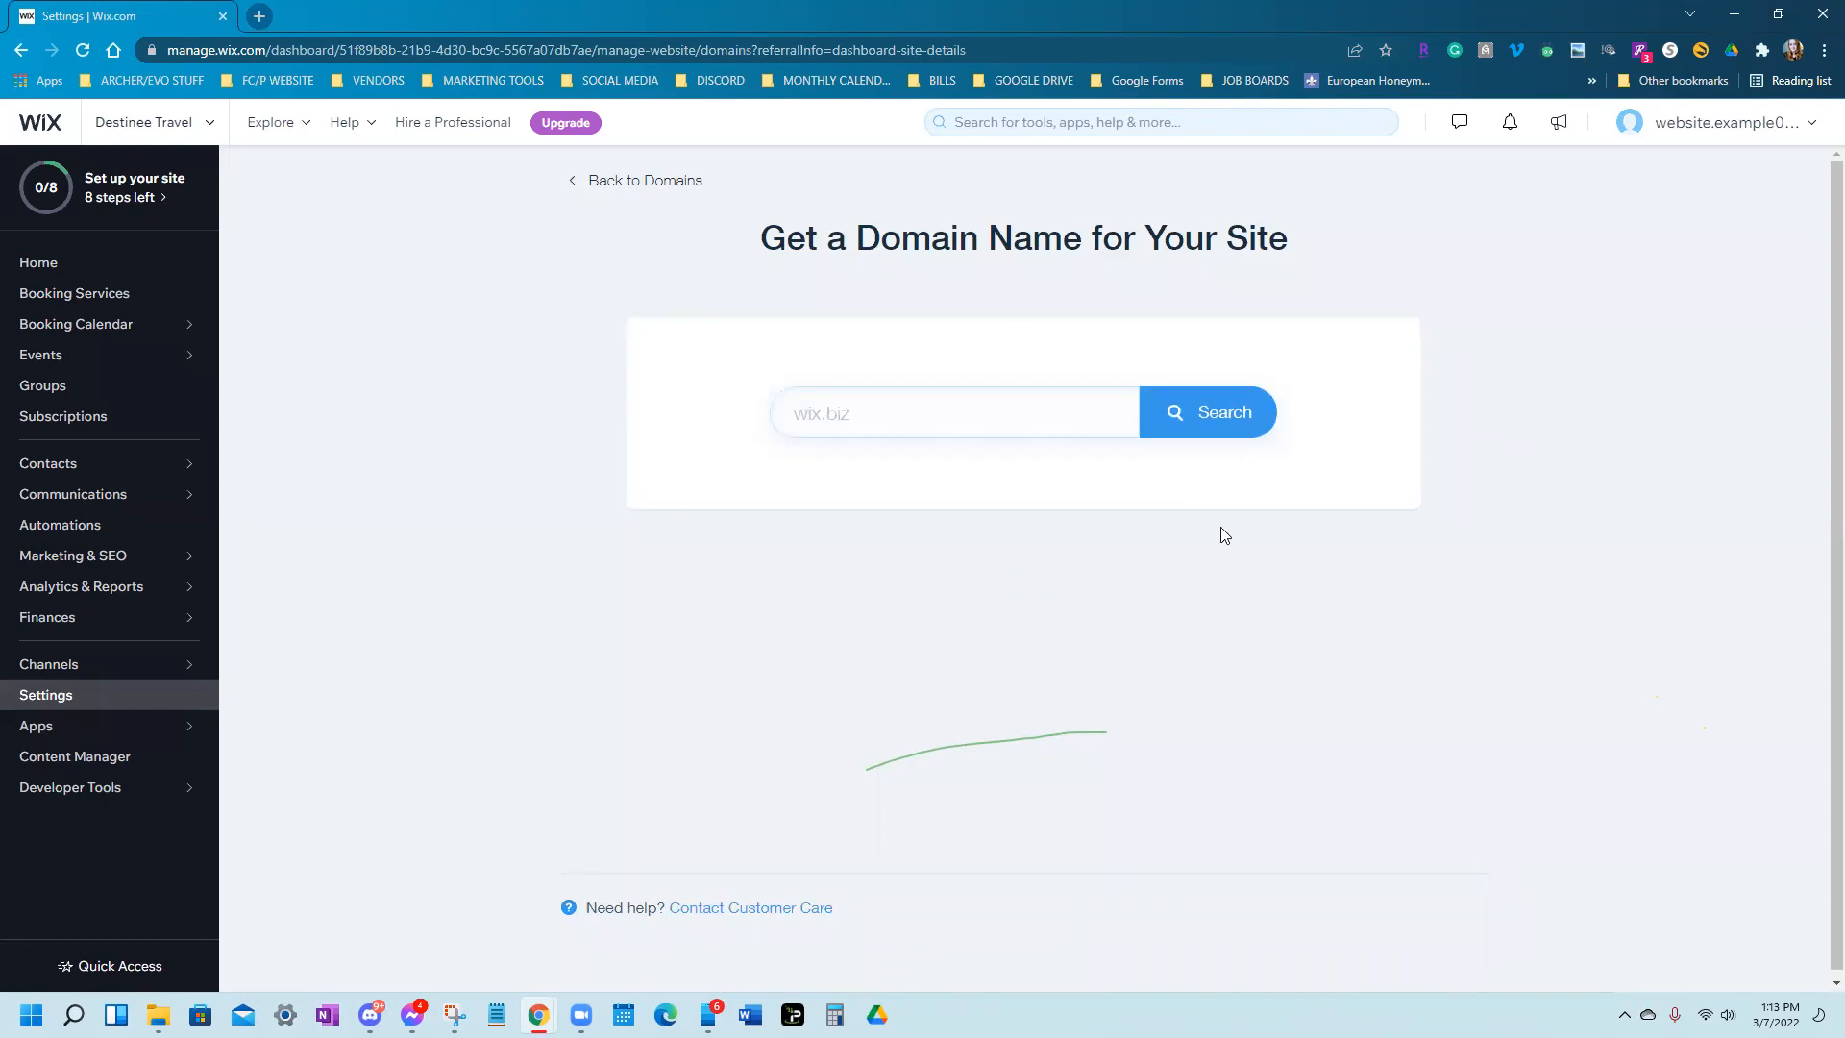
Search for the domain destineetravel.com and scroll through the results
{"action": "left_click", "coordinate": [874, 416]}
{"action": "type", "text": "destineetravel"}
{"action": "key", "text": "Return"}
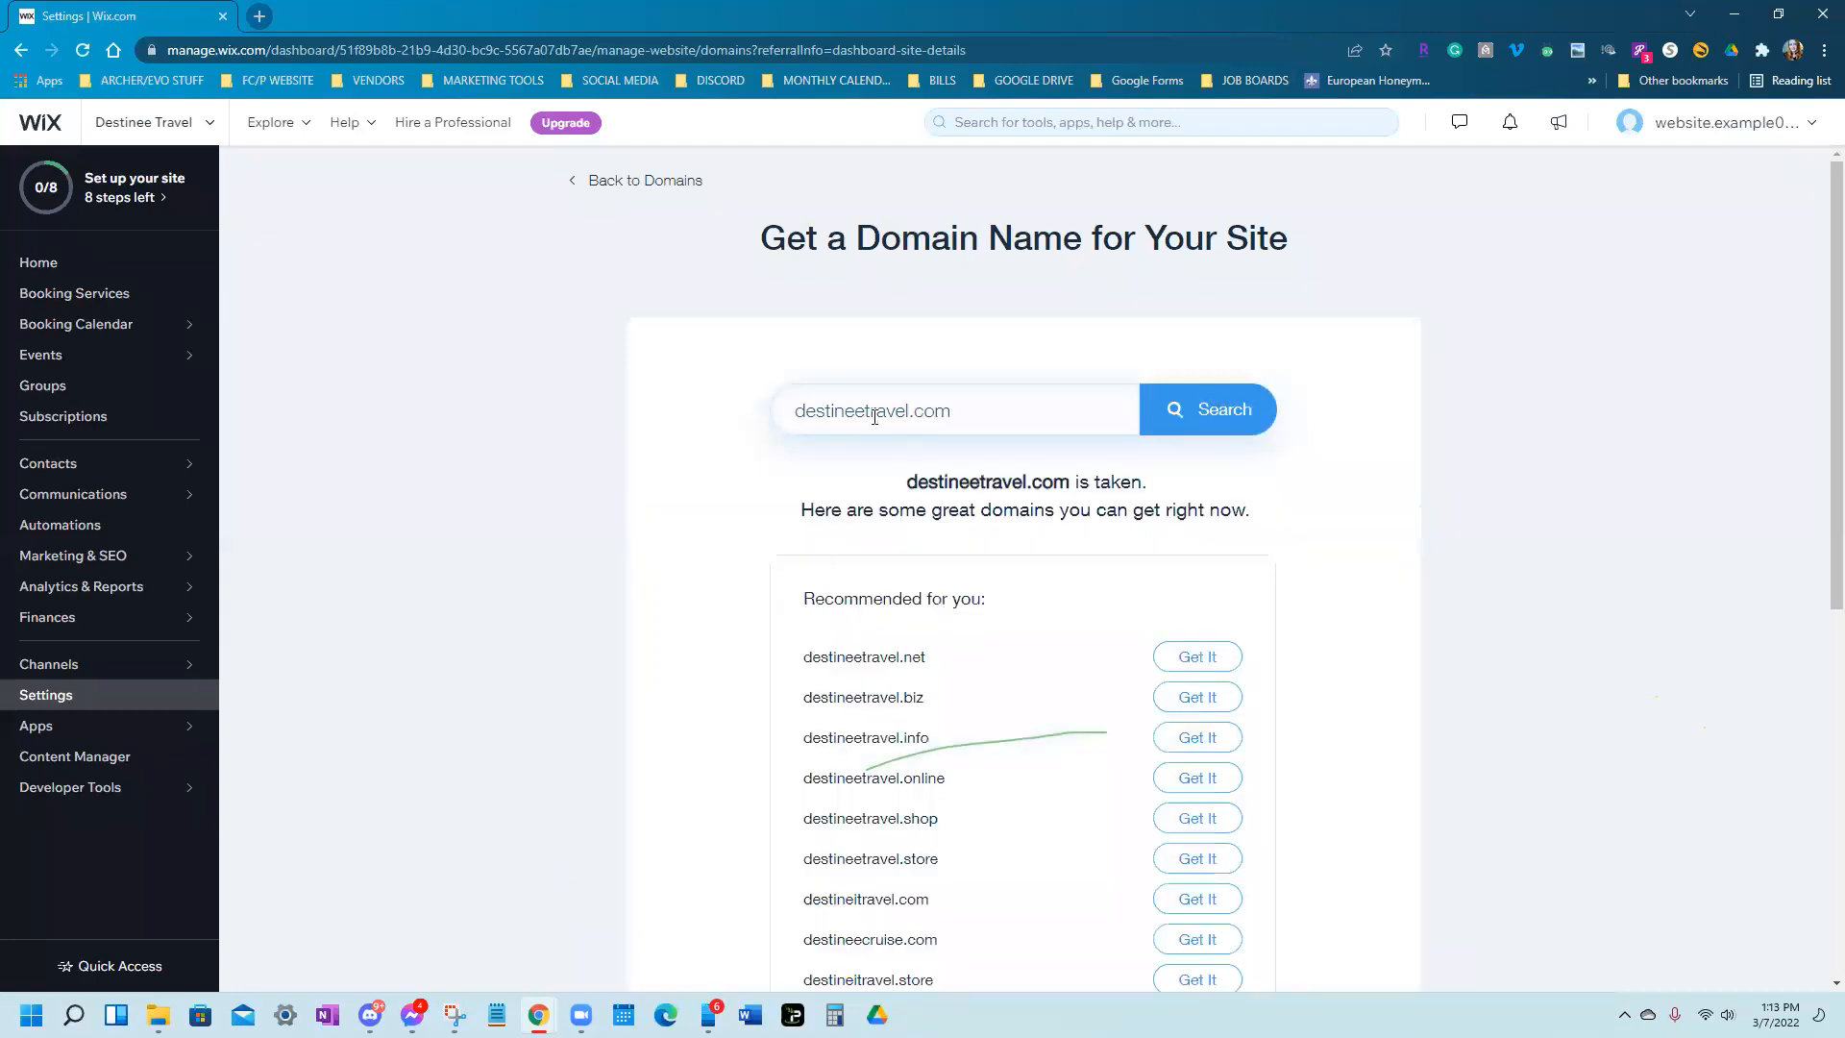
{"action": "scroll", "coordinate": [1128, 634], "scroll_direction": "down", "scroll_amount": 3}
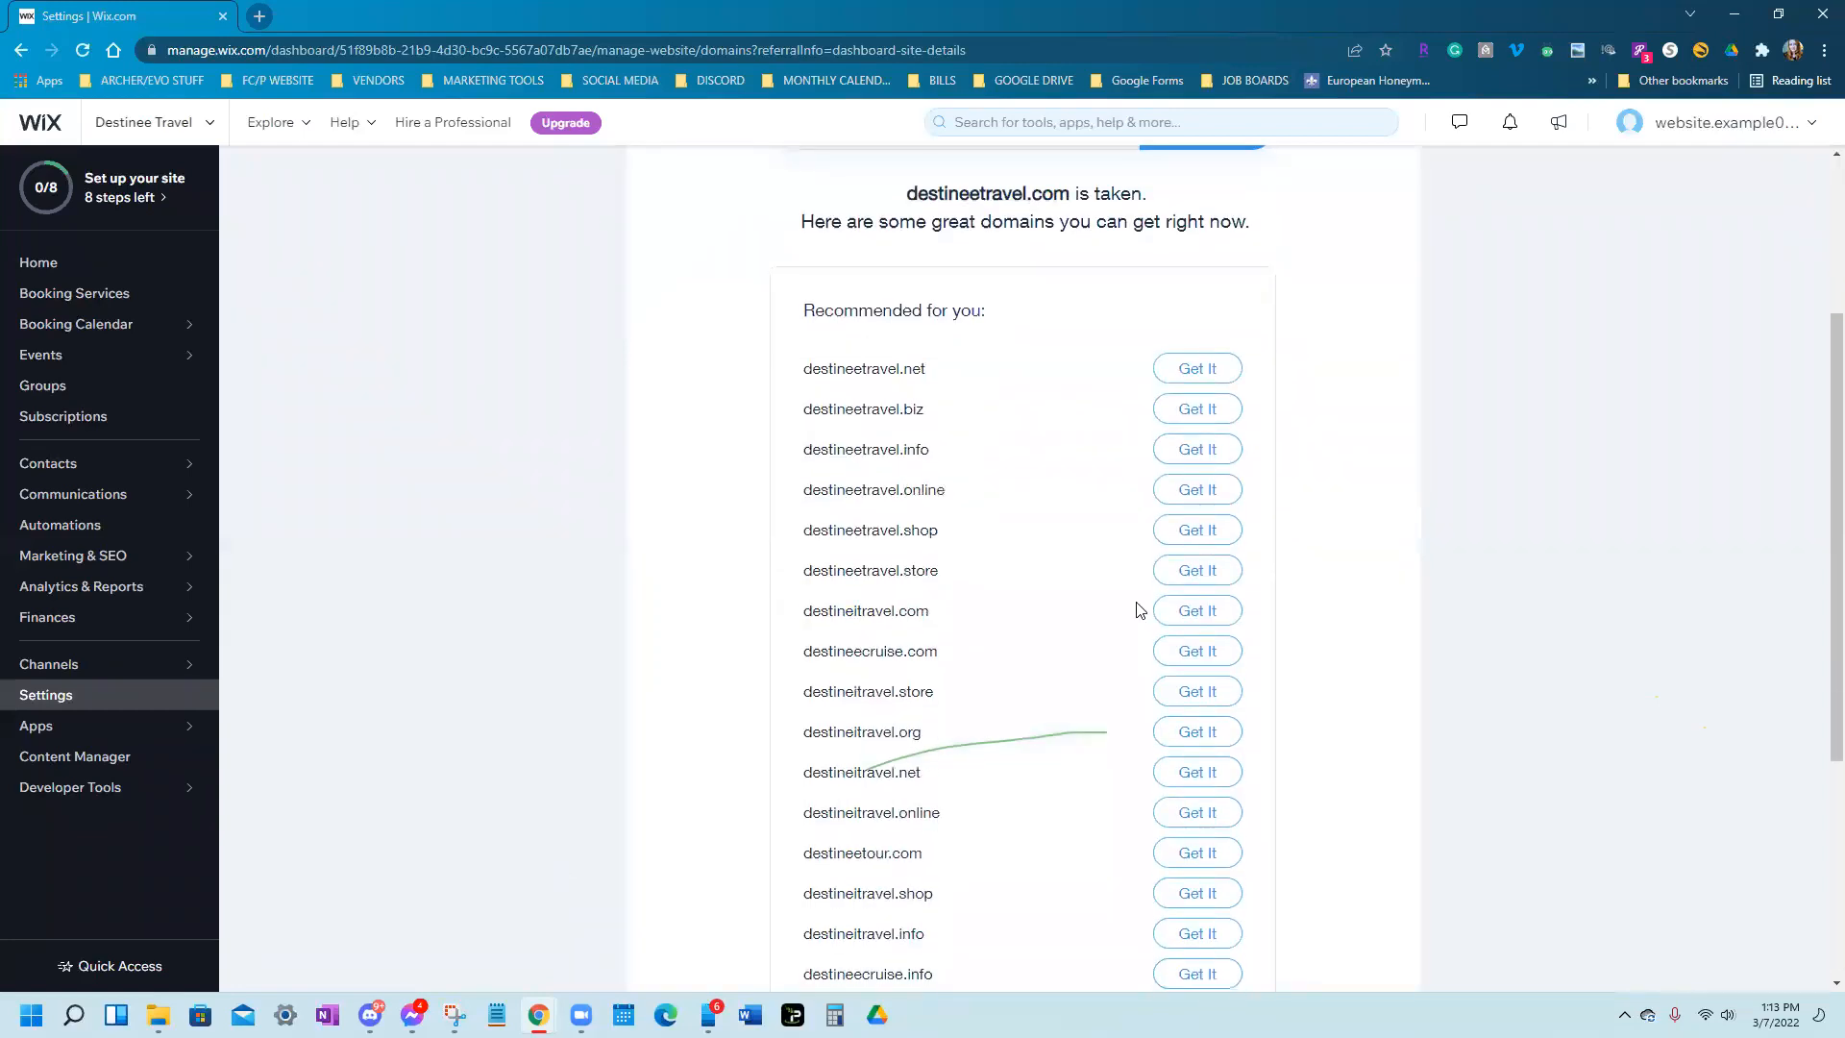
{"action": "scroll", "coordinate": [914, 400], "scroll_direction": "up", "scroll_amount": 2}
{"action": "left_click_drag", "start_coordinate": [908, 388], "coordinate": [1185, 394]}
{"action": "scroll", "coordinate": [1185, 394], "scroll_direction": "down", "scroll_amount": 3}
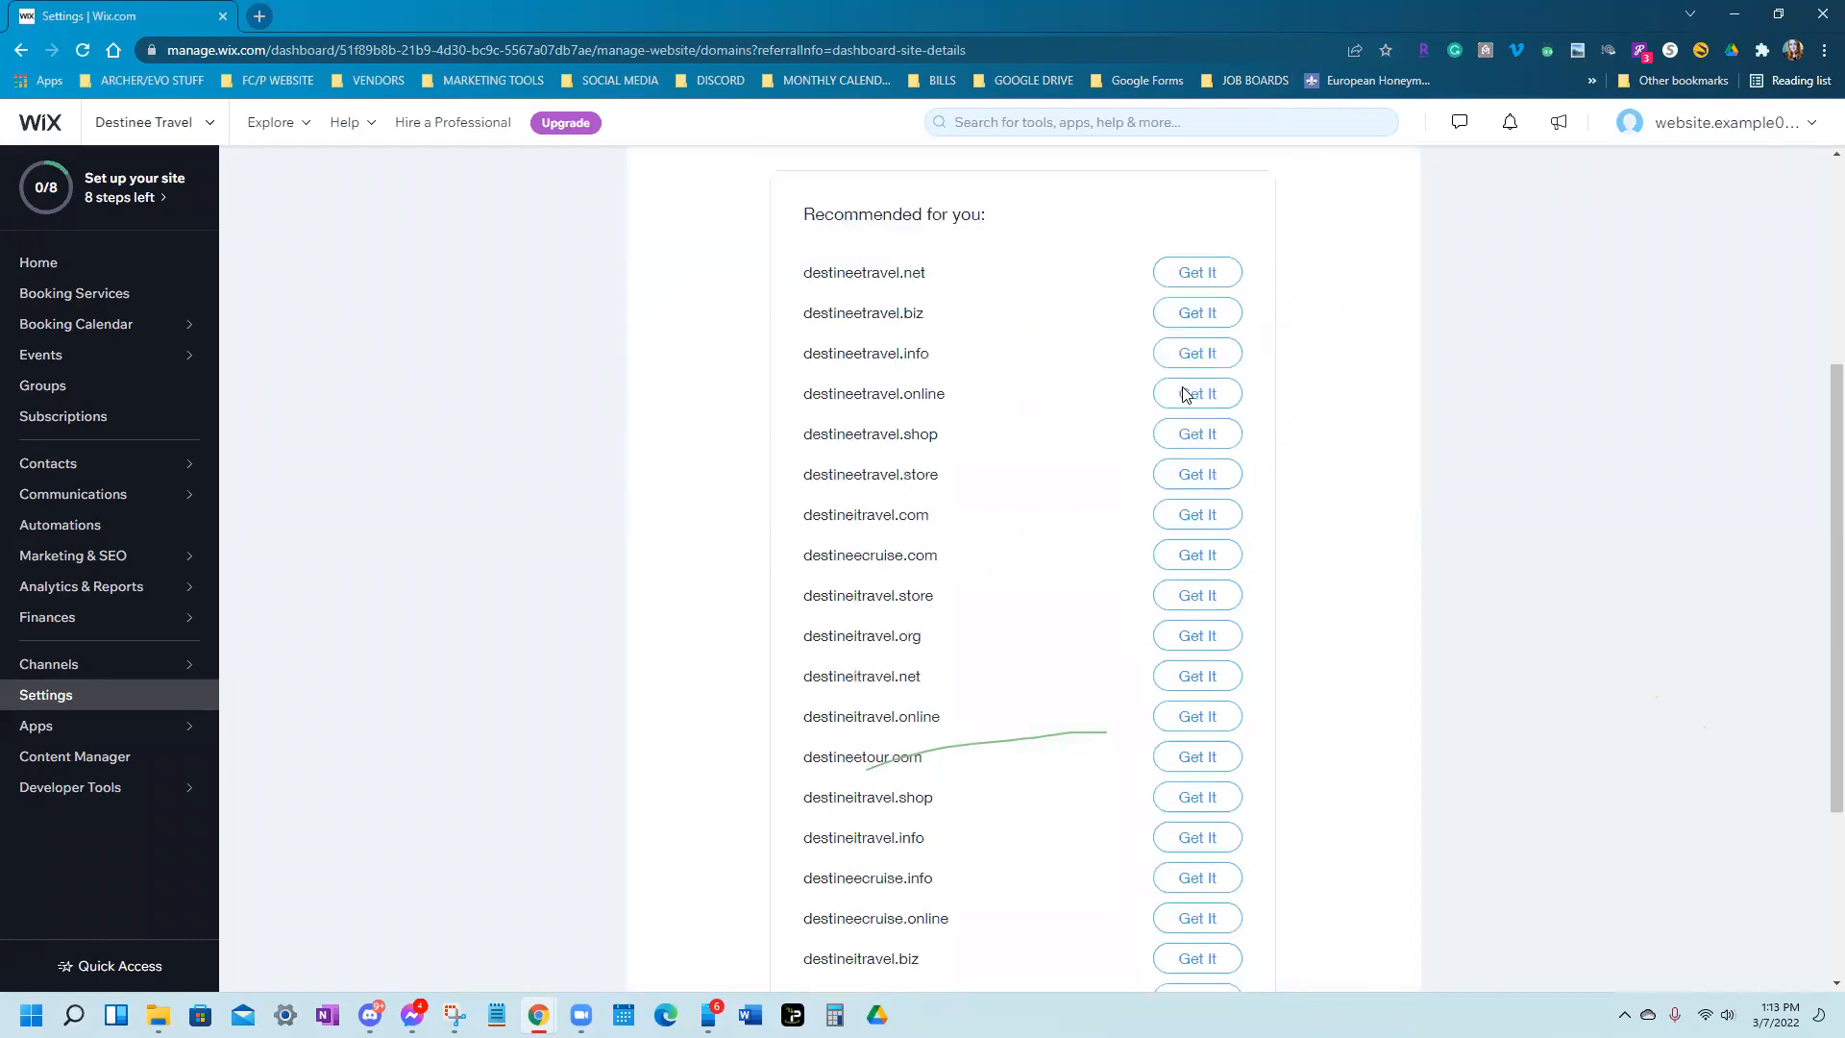
Highlight the suggested alternatives destineetravel.net, destineetravel.biz and destineetravel.info
{"action": "left_click_drag", "start_coordinate": [924, 279], "coordinate": [803, 279]}
{"action": "left_click_drag", "start_coordinate": [961, 317], "coordinate": [778, 328]}
{"action": "left_click_drag", "start_coordinate": [968, 353], "coordinate": [803, 357]}
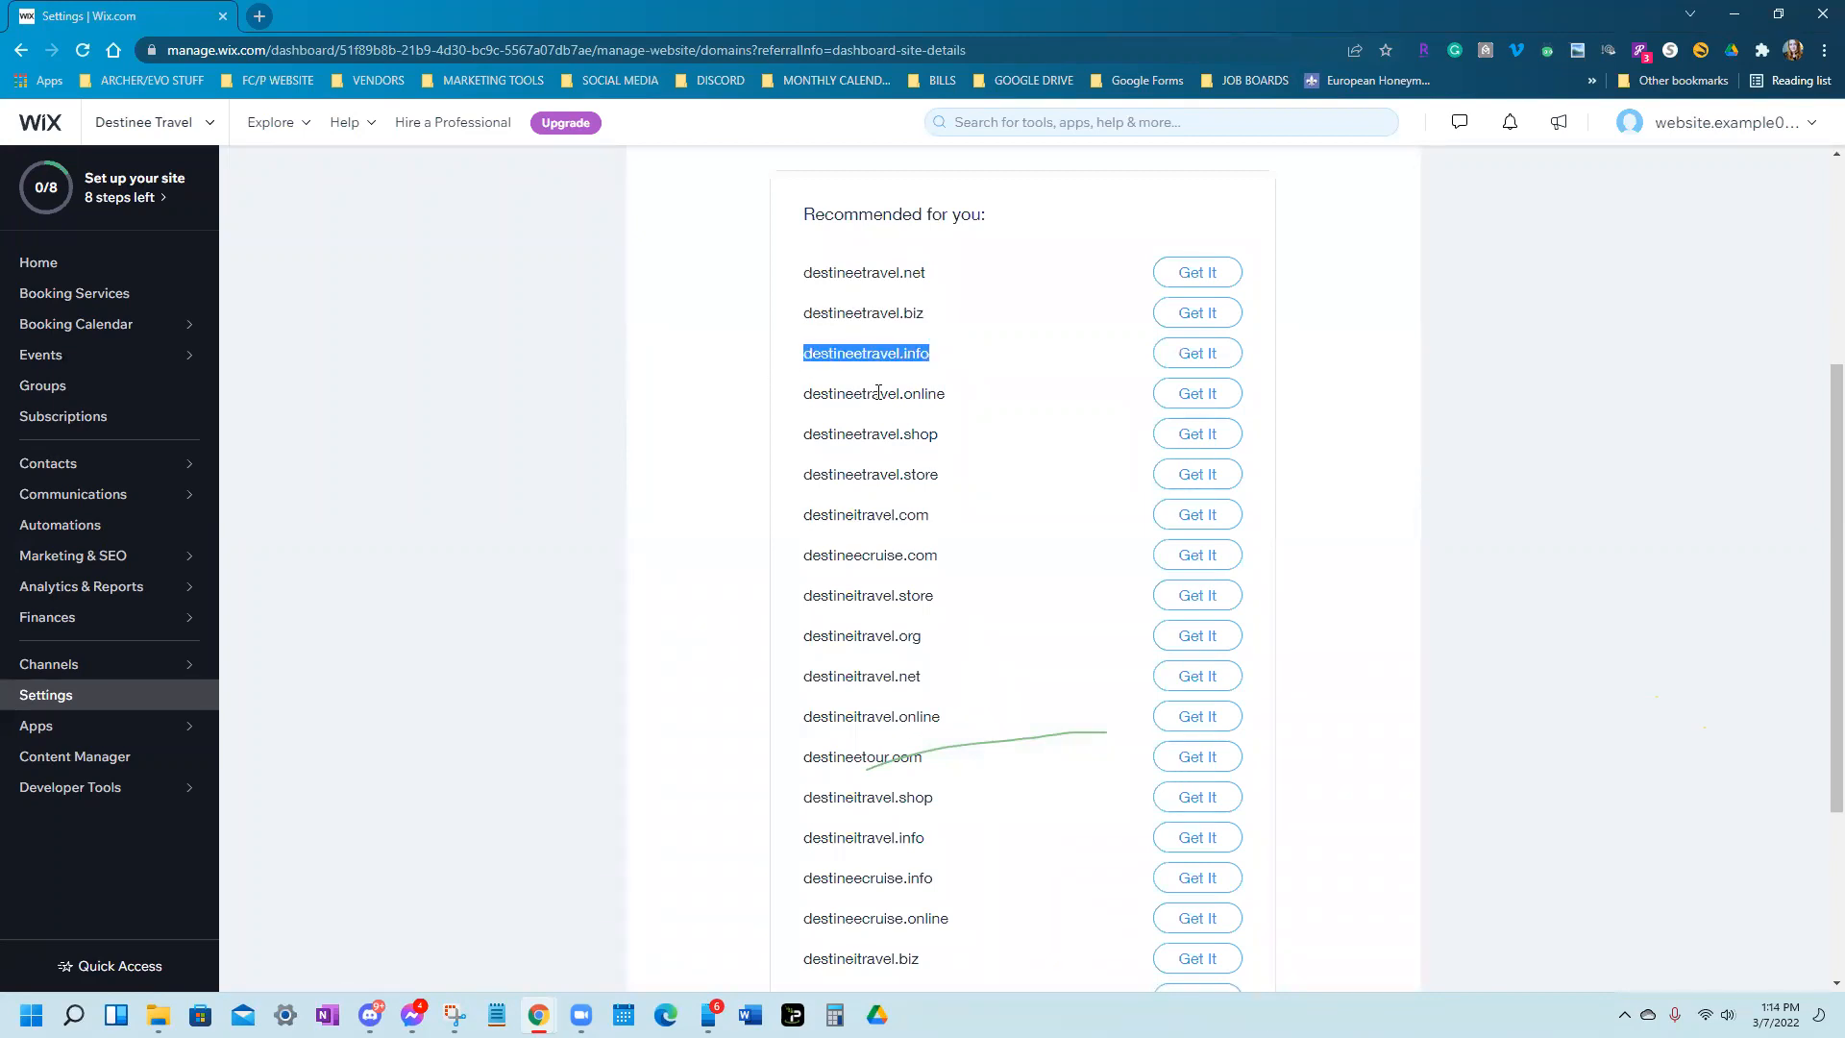
{"action": "scroll", "coordinate": [1057, 682], "scroll_direction": "up", "scroll_amount": 4}
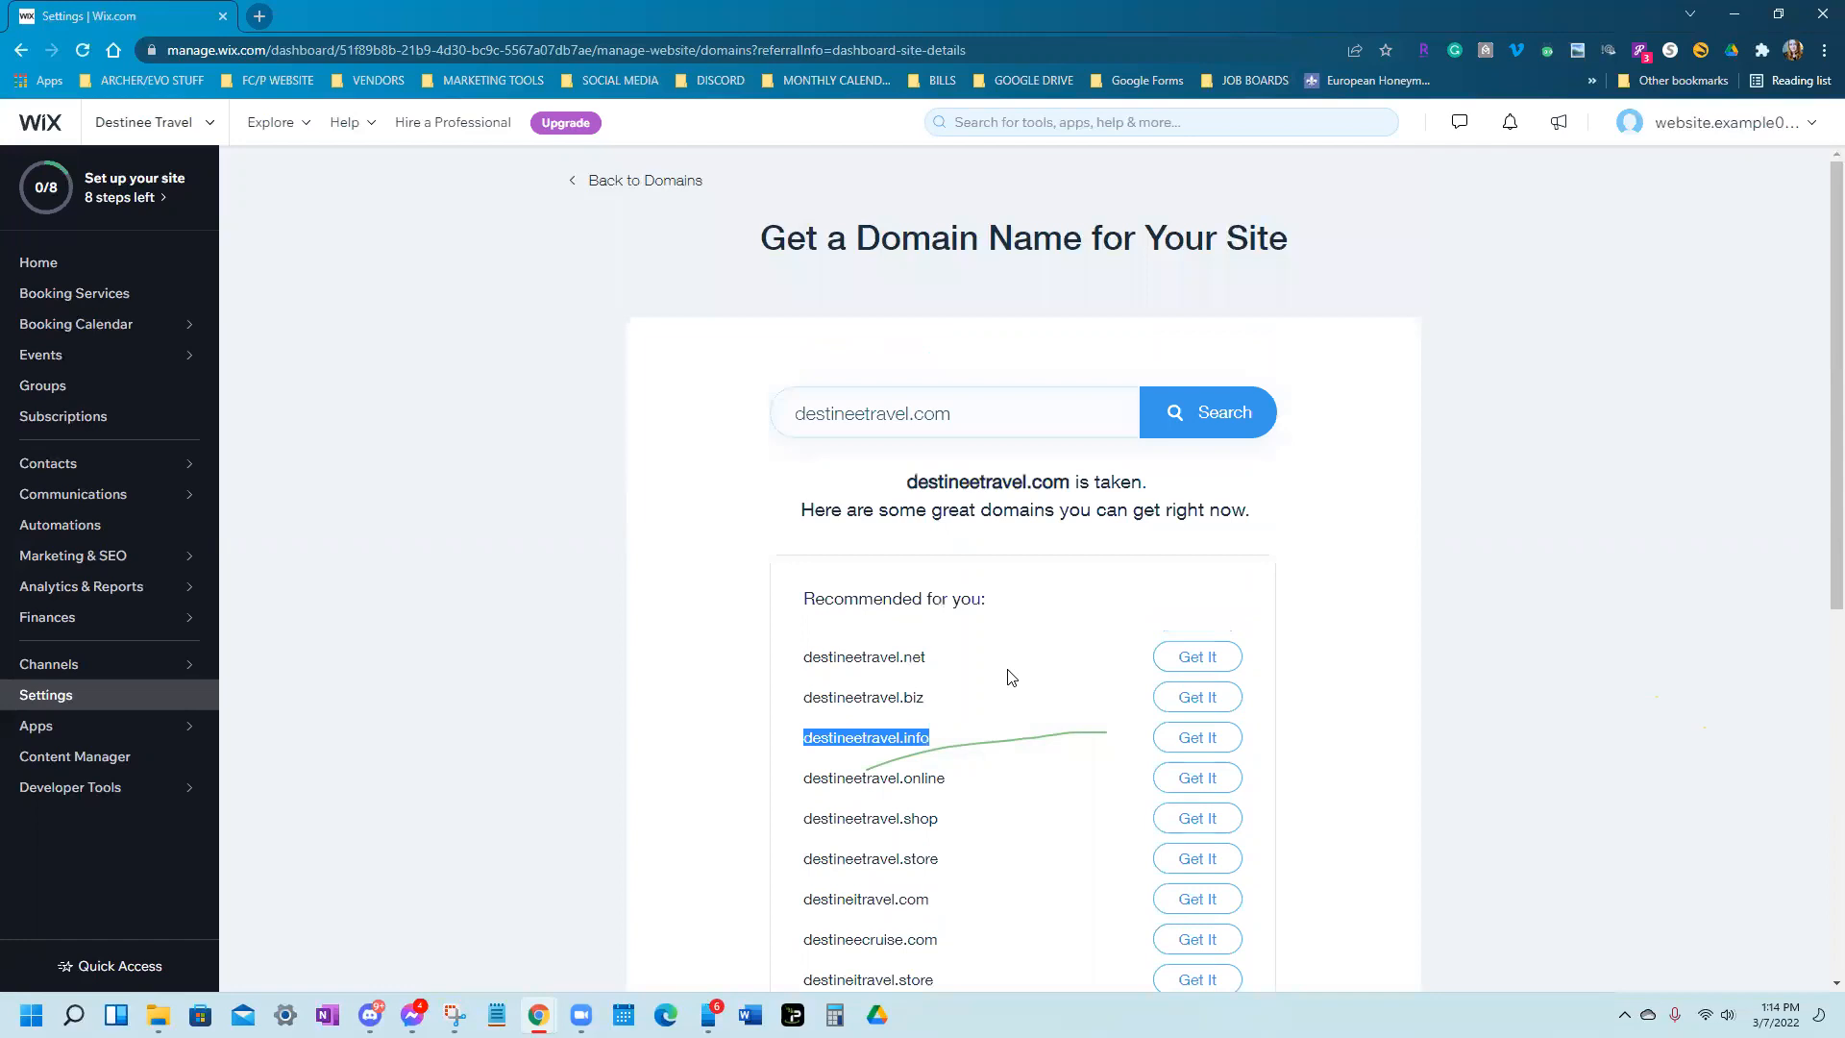
{"action": "left_click", "coordinate": [1505, 658]}
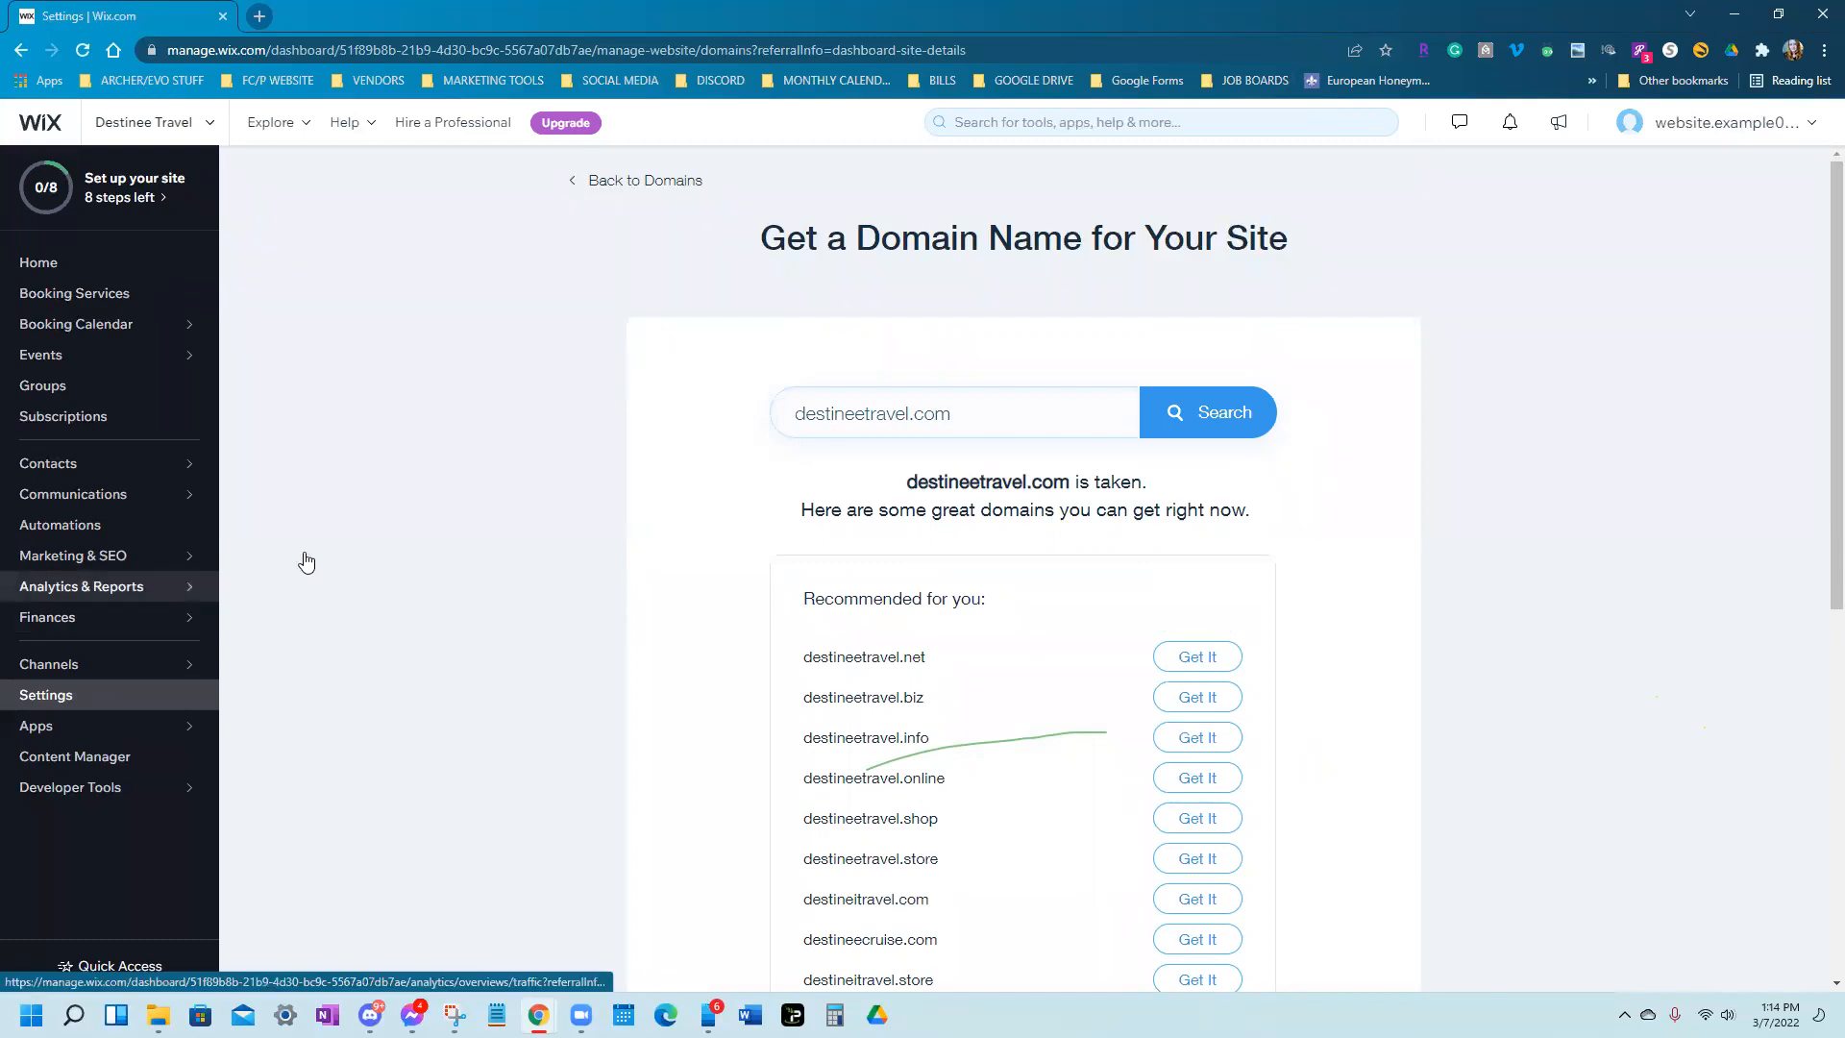
{"action": "mouse_move", "coordinate": [66, 565]}
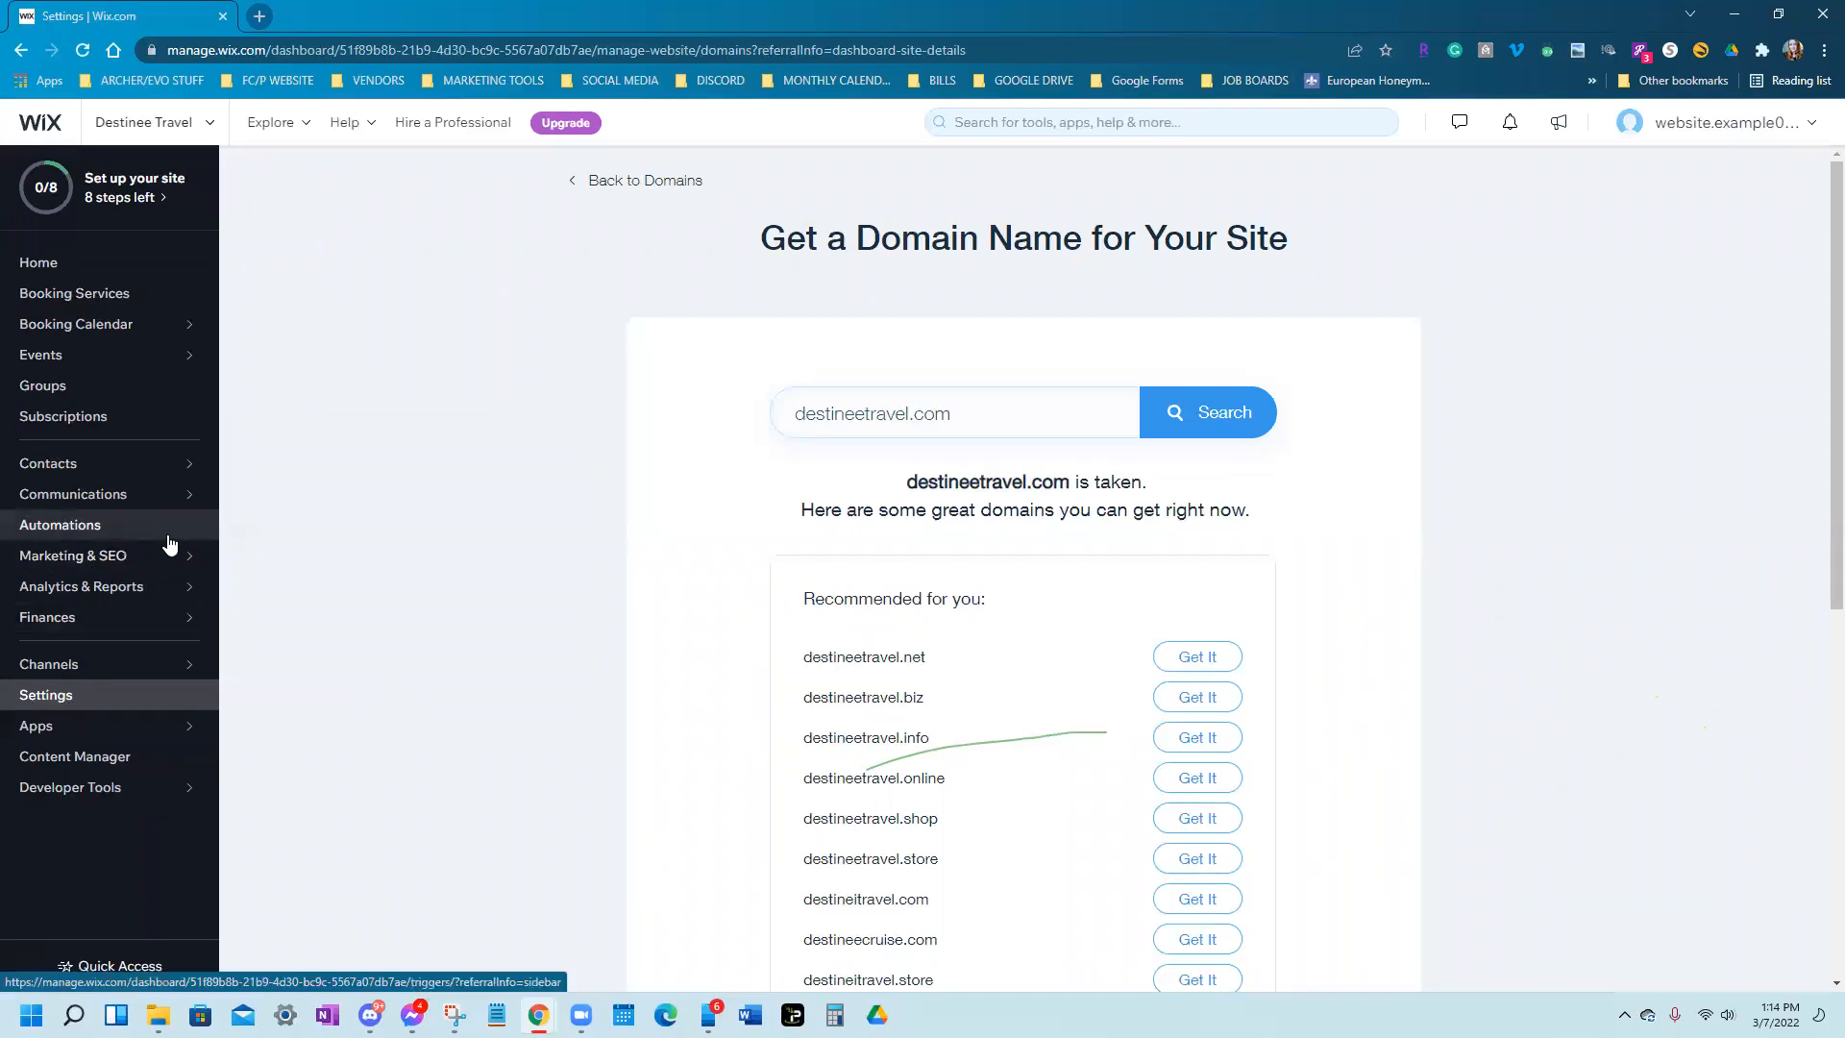
{"action": "mouse_move", "coordinate": [165, 561]}
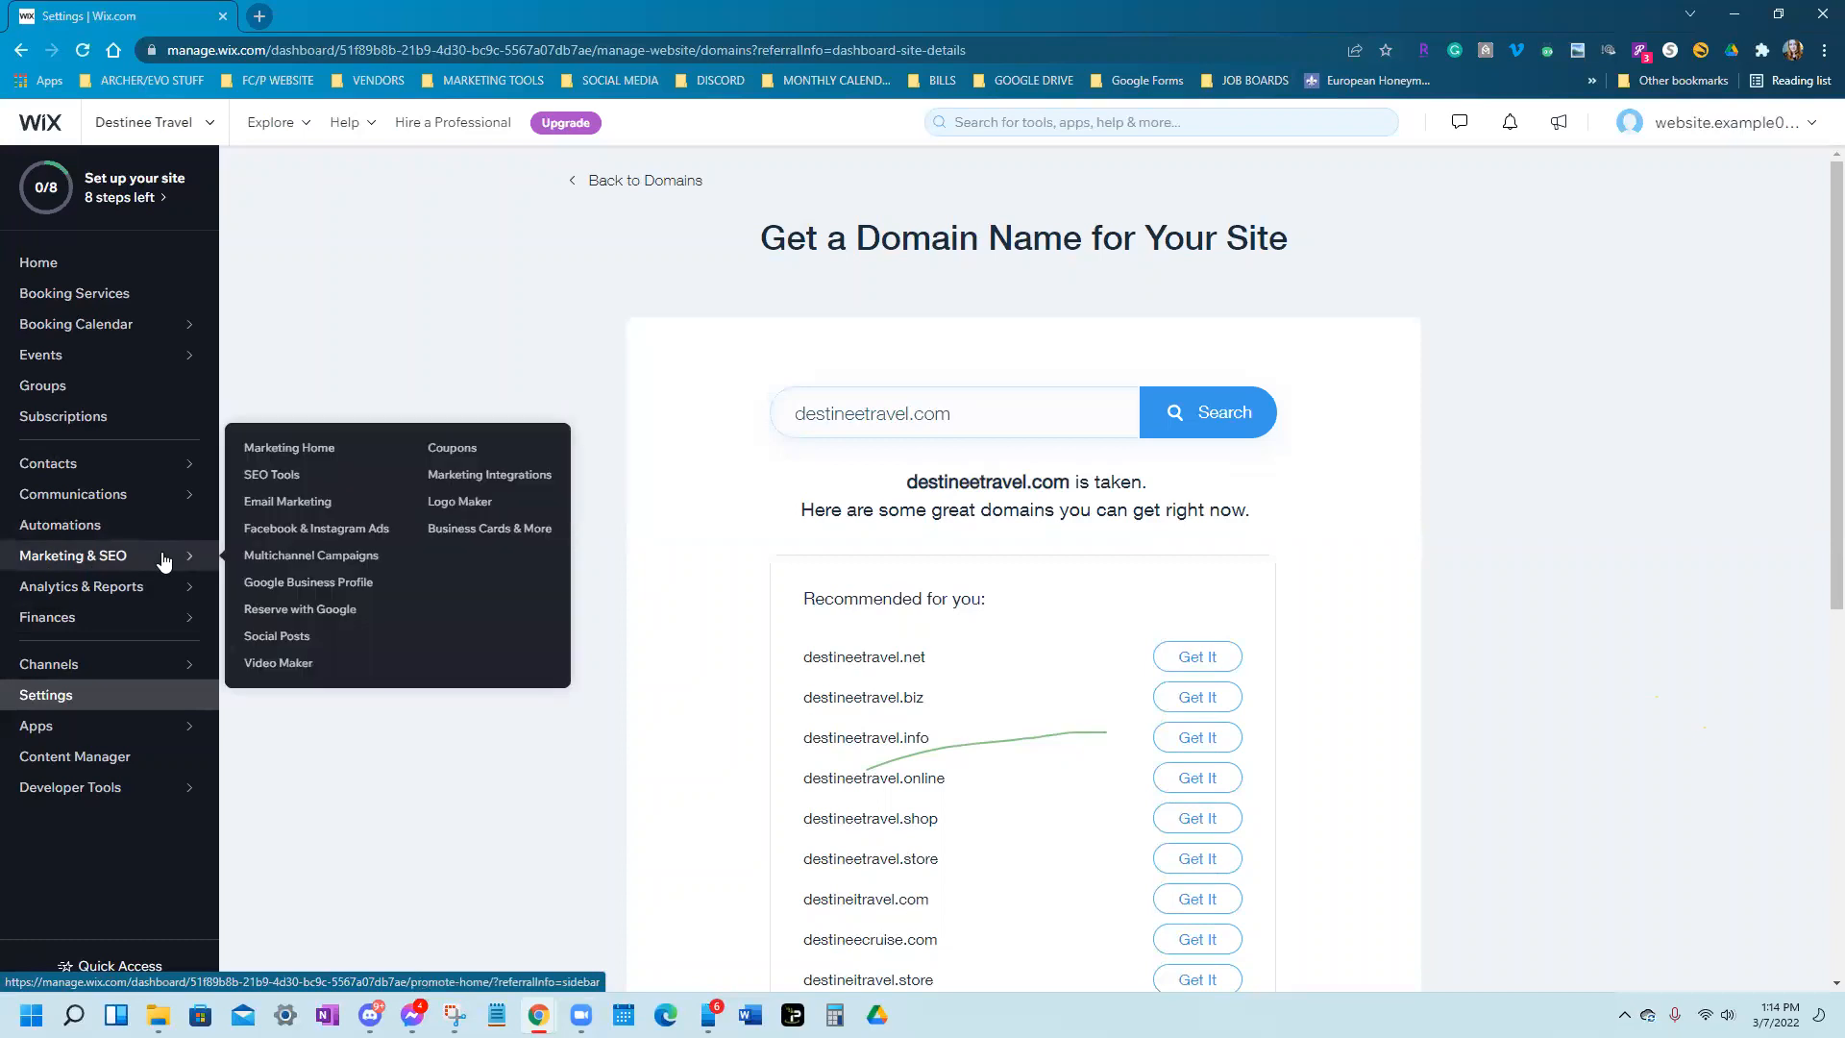